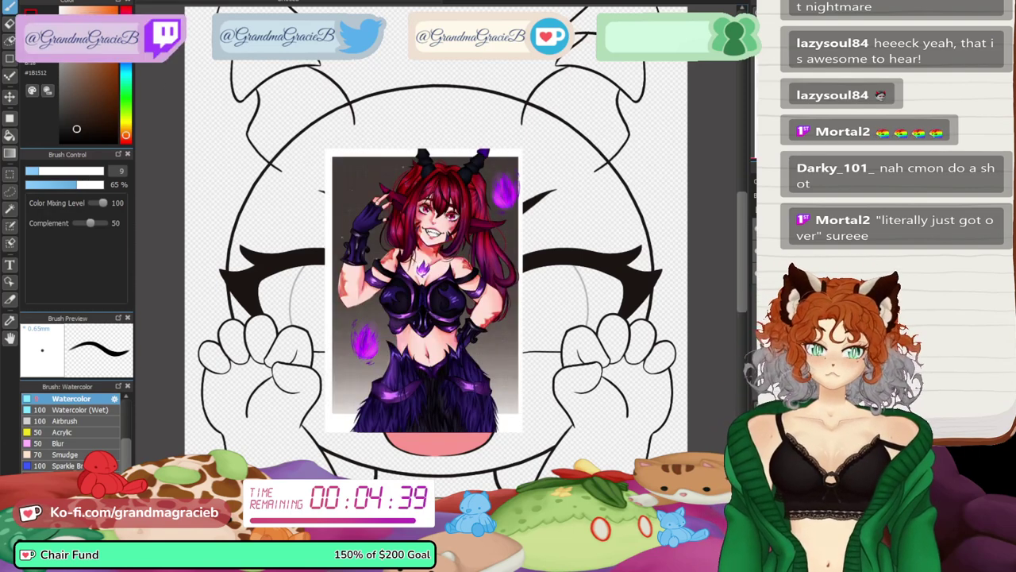
- Enlarge the red-haired character reference image and move it down over the lower half of the chibi face
key("ctrl+t")
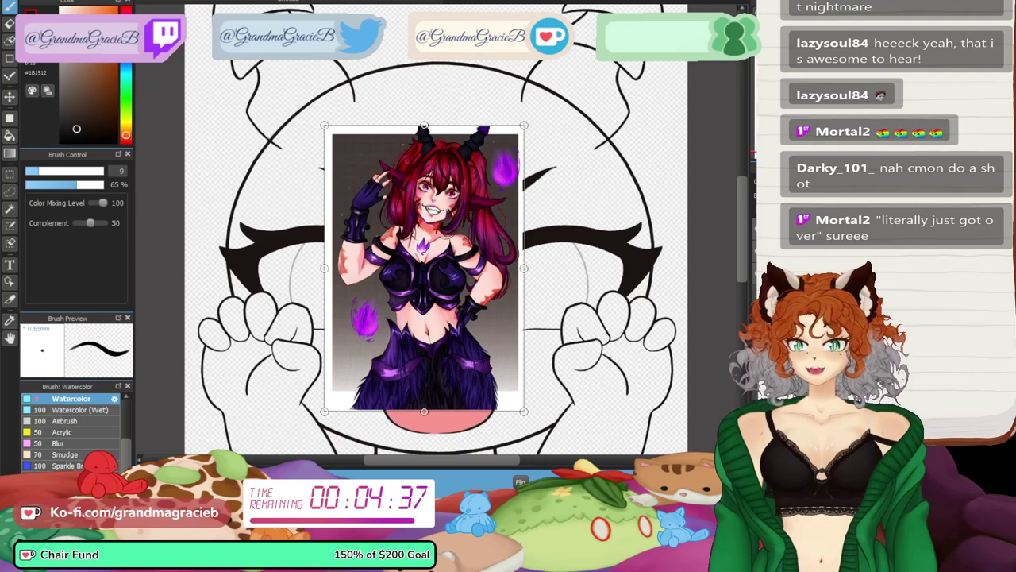
left_click_drag(524, 411, 562, 466)
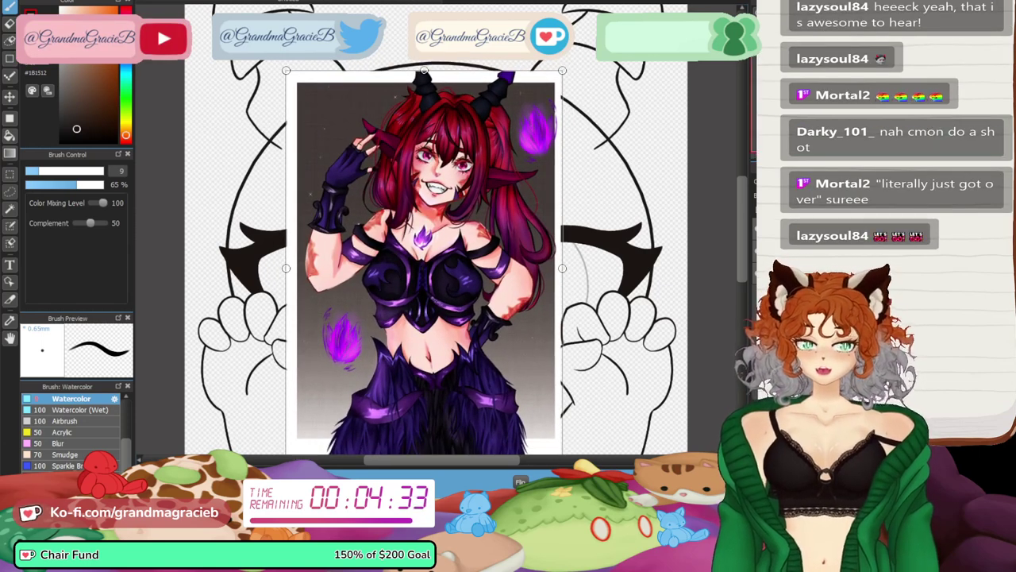
key("ctrl+minus")
left_click_drag(429, 262, 427, 387)
key("Return")
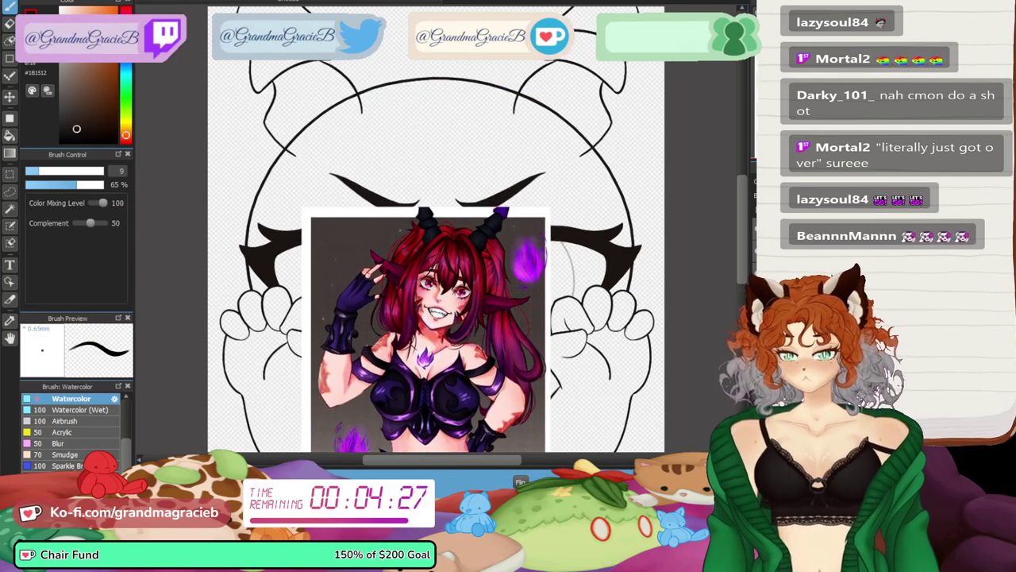
- Take the reference image out of view to show the full face line art
left_click_drag(493, 317, 514, 271)
key("Delete")
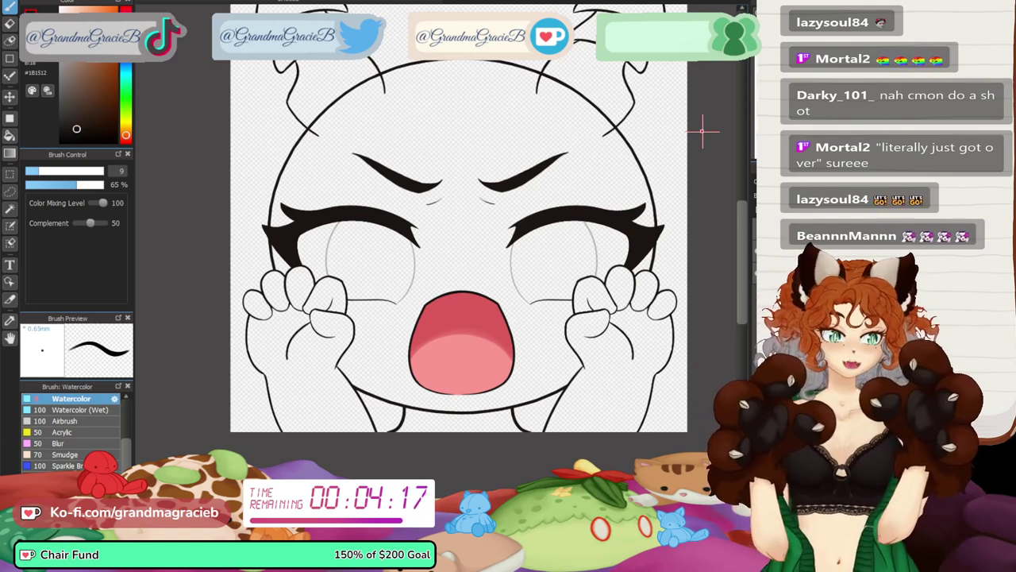
scroll(704, 167, "up", 1)
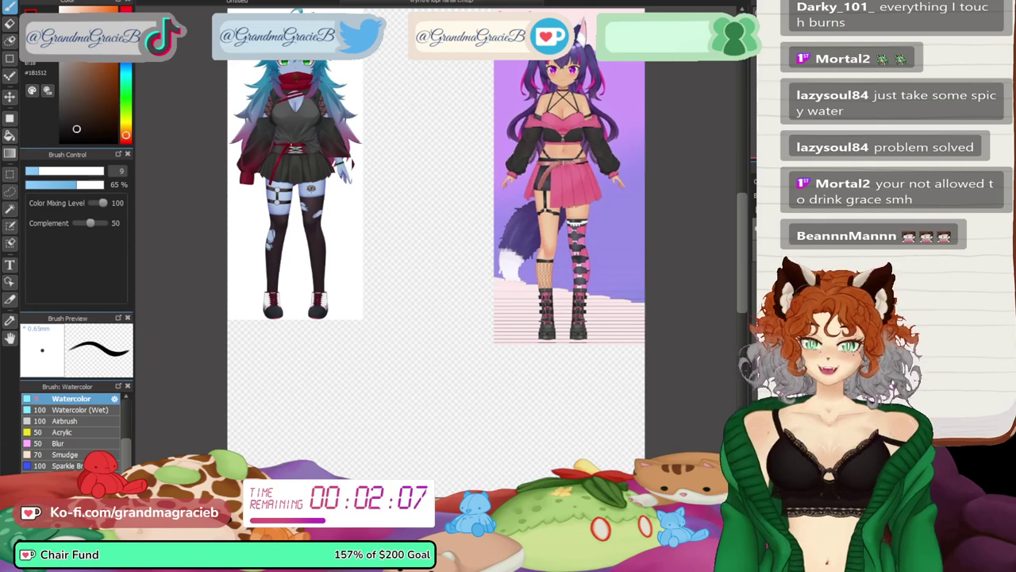
- Return to the untitled chibi face drawing and hide the character reference layer, keeping the face line art visible
key("ctrl+Tab")
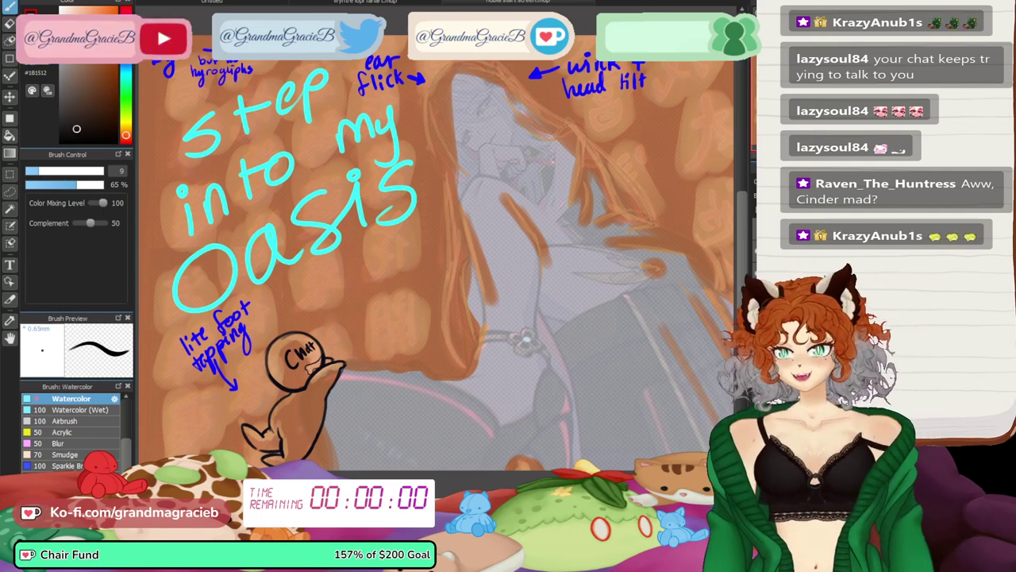
left_click(366, 2)
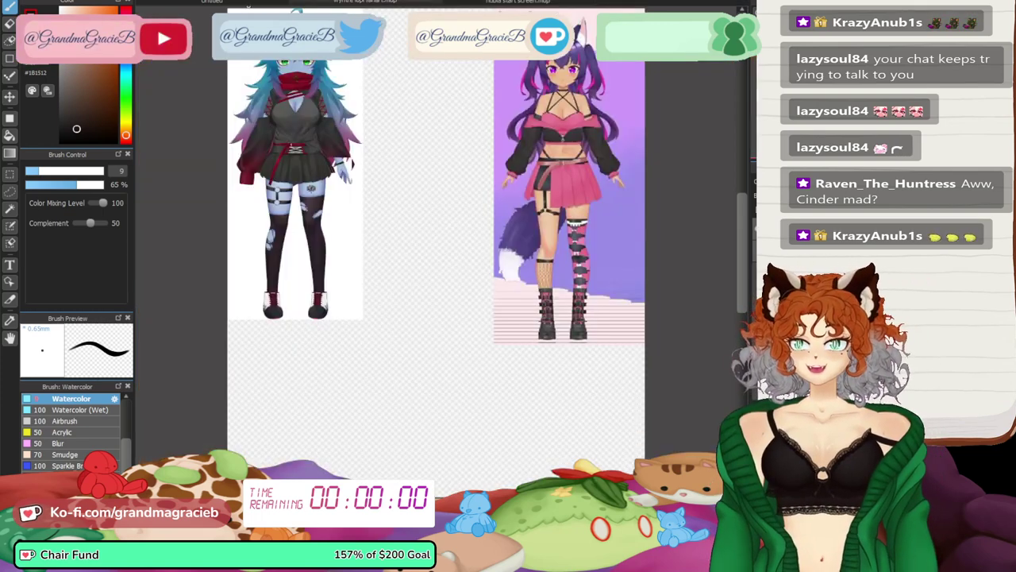
left_click(212, 2)
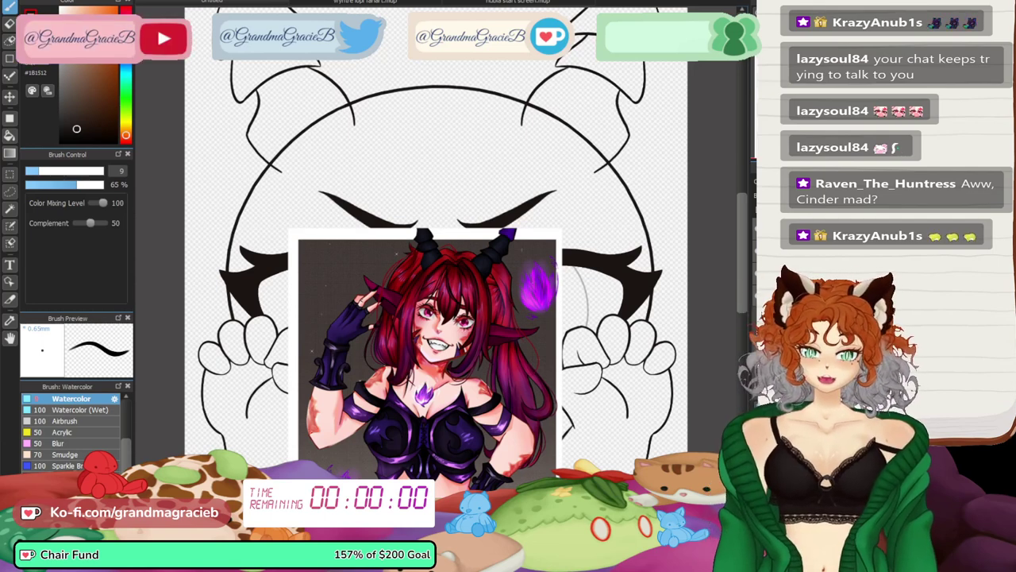
left_click(755, 250)
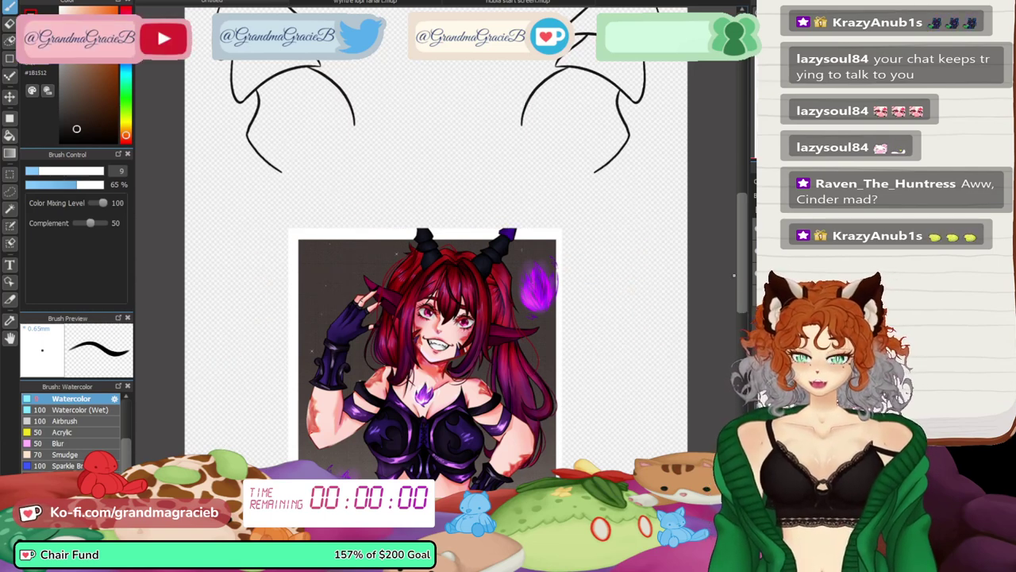
left_click(755, 250)
left_click(755, 229)
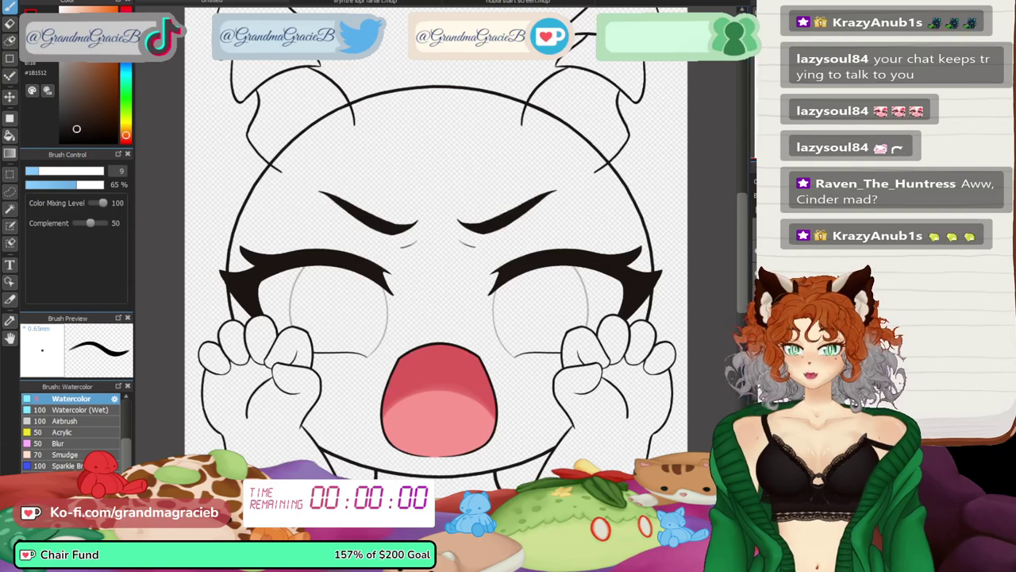
- Draw a pointed fang outline with two curved black strokes at the upper-left corner of the open mouth
scroll(436, 250, "up", 5)
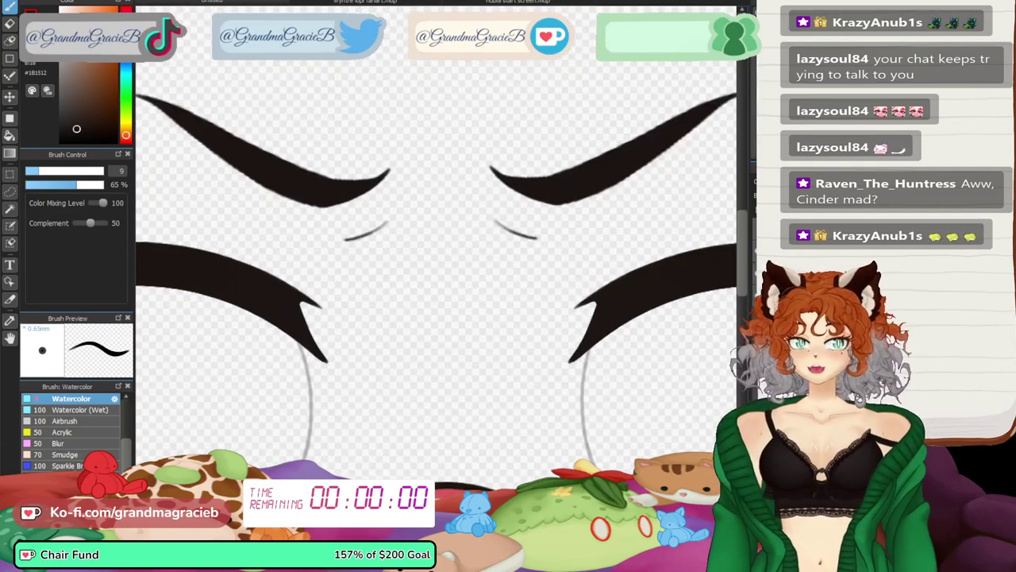
left_click_drag(442, 453, 444, 70)
scroll(436, 250, "up", 1)
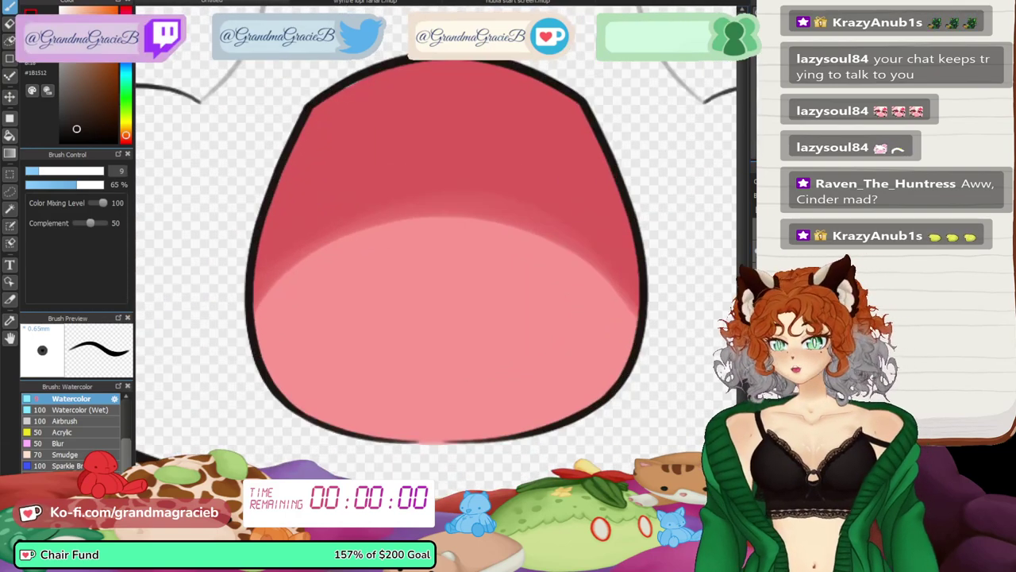
mouse_move(435, 250)
left_mouse_down()
mouse_move(476, 375)
mouse_move(437, 344)
mouse_move(563, 345)
mouse_move(524, 351)
mouse_move(514, 343)
left_mouse_up()
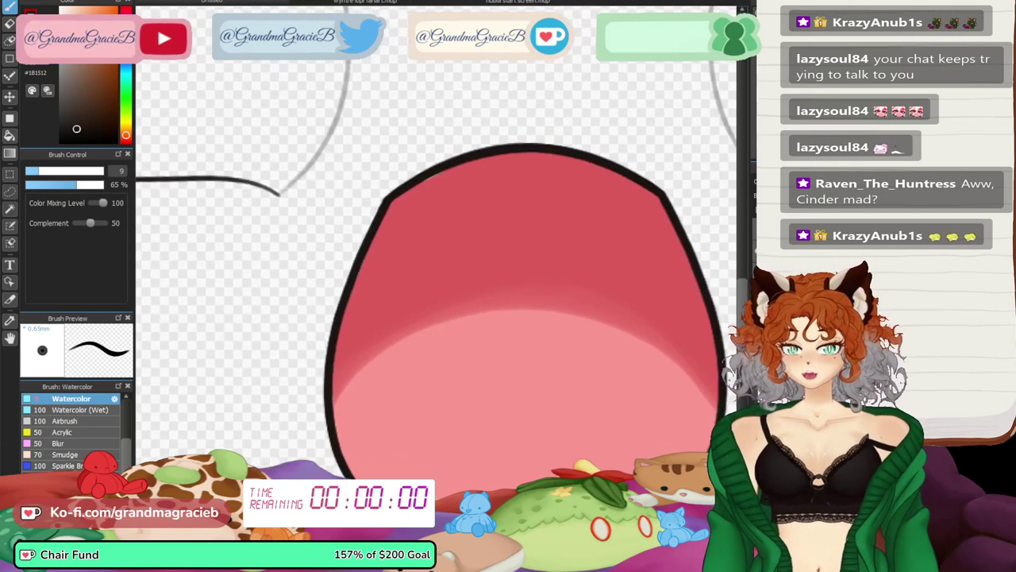
scroll(436, 250, "up", 1)
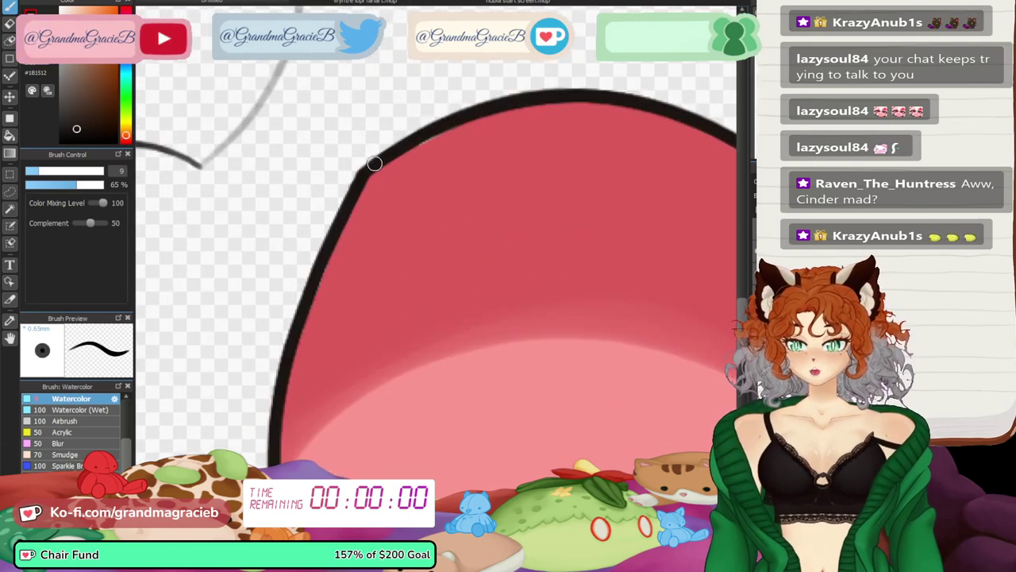
left_click_drag(368, 181, 402, 247)
left_click_drag(459, 126, 406, 248)
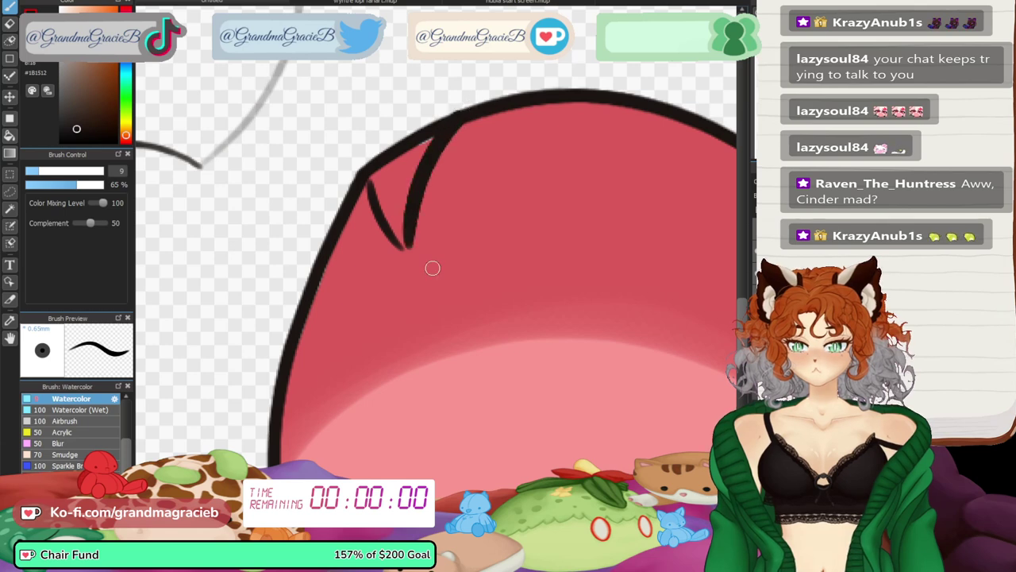
key("ctrl+z")
left_click_drag(451, 123, 407, 256)
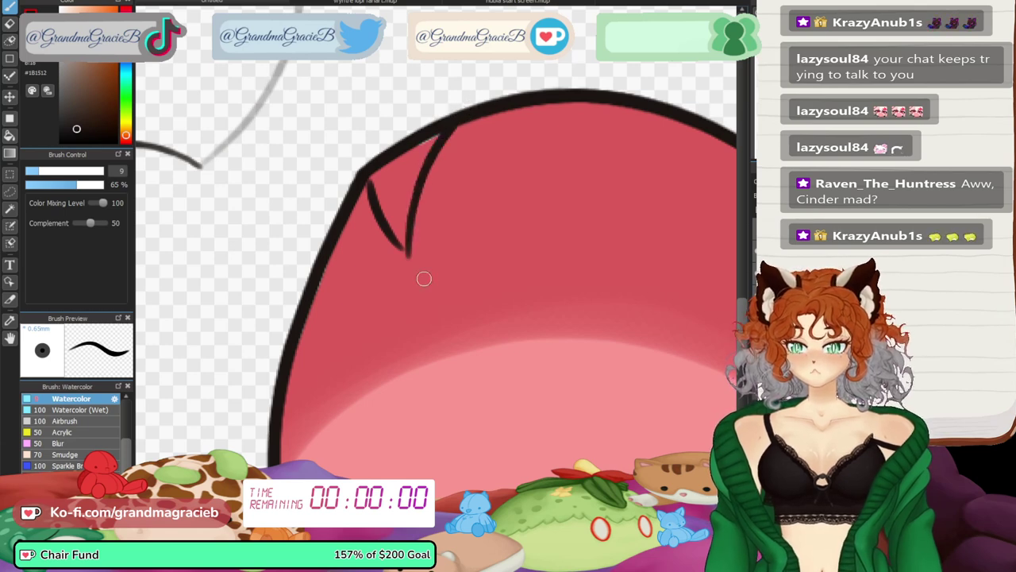
- Lasso the fang's outer stroke, shift it left to meet the corner of the mouth outline, and clear the selection
key("ctrl+plus")
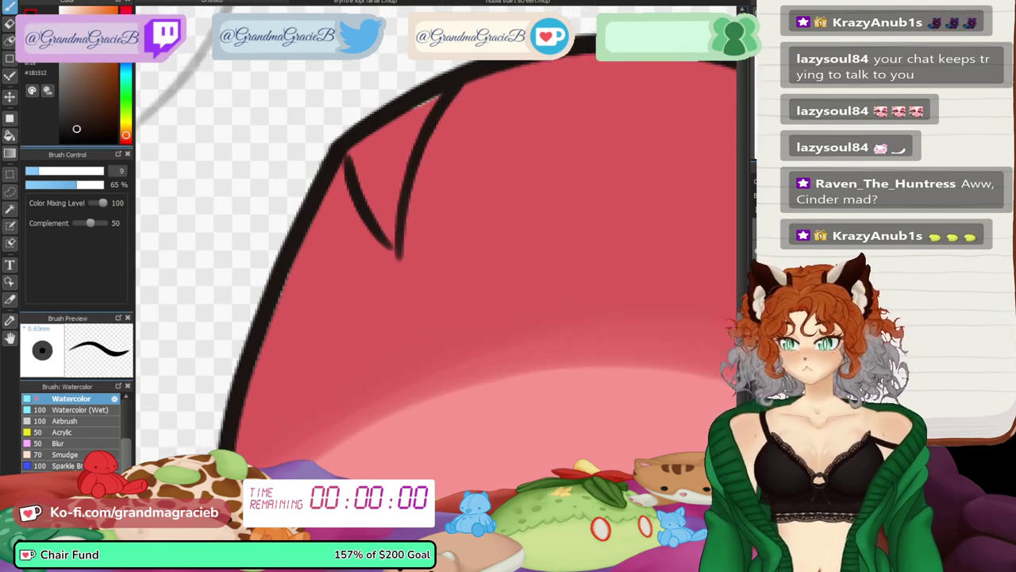
left_click(10, 191)
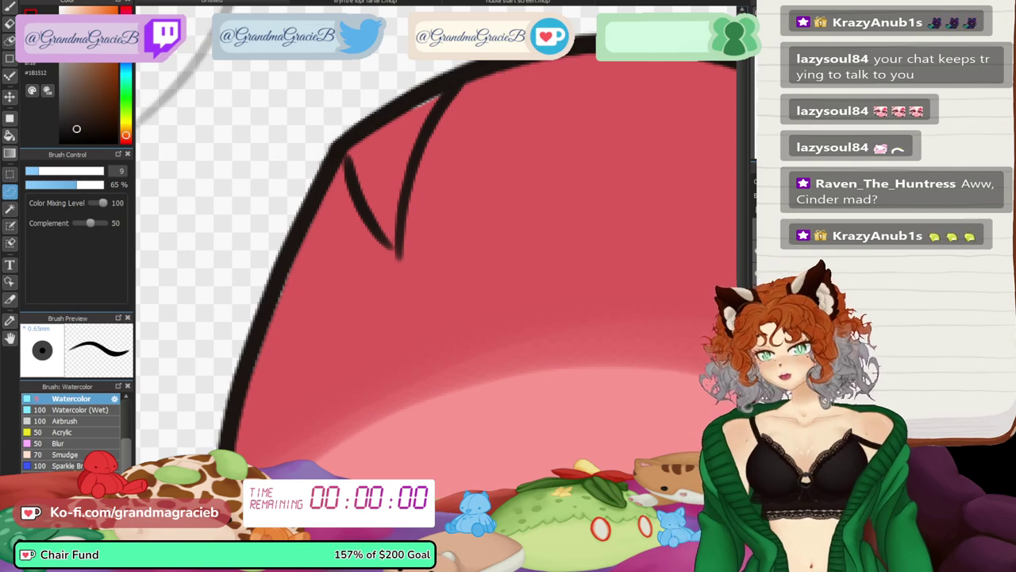
mouse_move(384, 134)
left_mouse_down()
mouse_move(312, 248)
mouse_move(383, 255)
left_mouse_up()
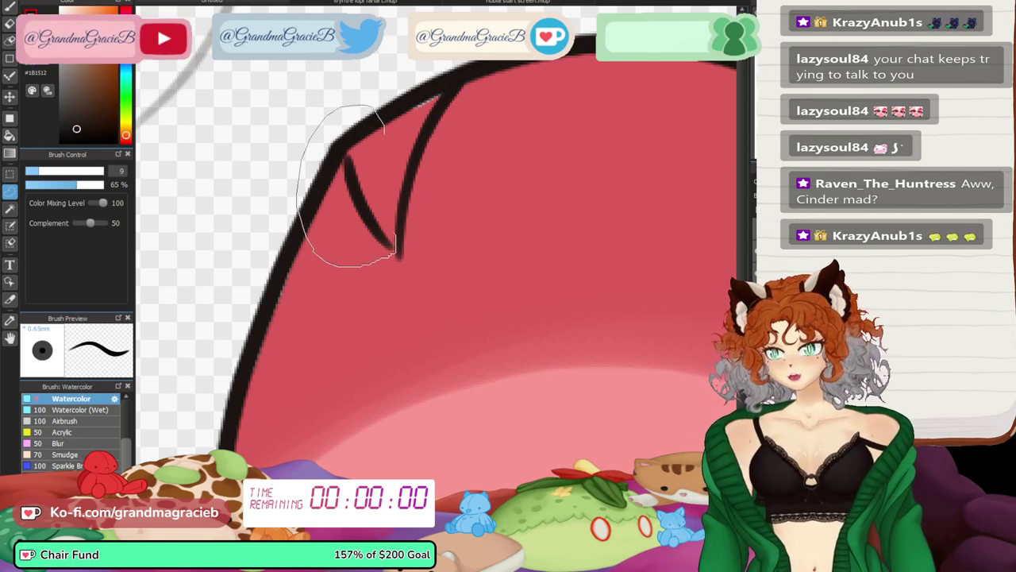
left_click_drag(395, 169, 385, 134)
key("ctrl+t")
mouse_move(347, 165)
left_mouse_down()
mouse_move(346, 183)
mouse_move(354, 173)
left_mouse_up()
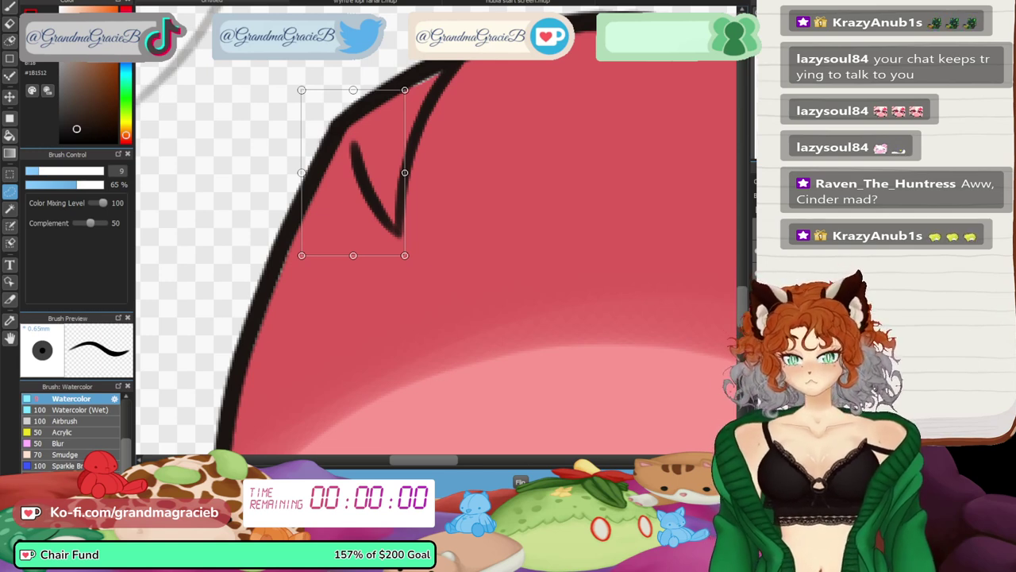
mouse_move(353, 172)
left_mouse_down()
mouse_move(283, 167)
mouse_move(280, 156)
left_mouse_up()
key("Return")
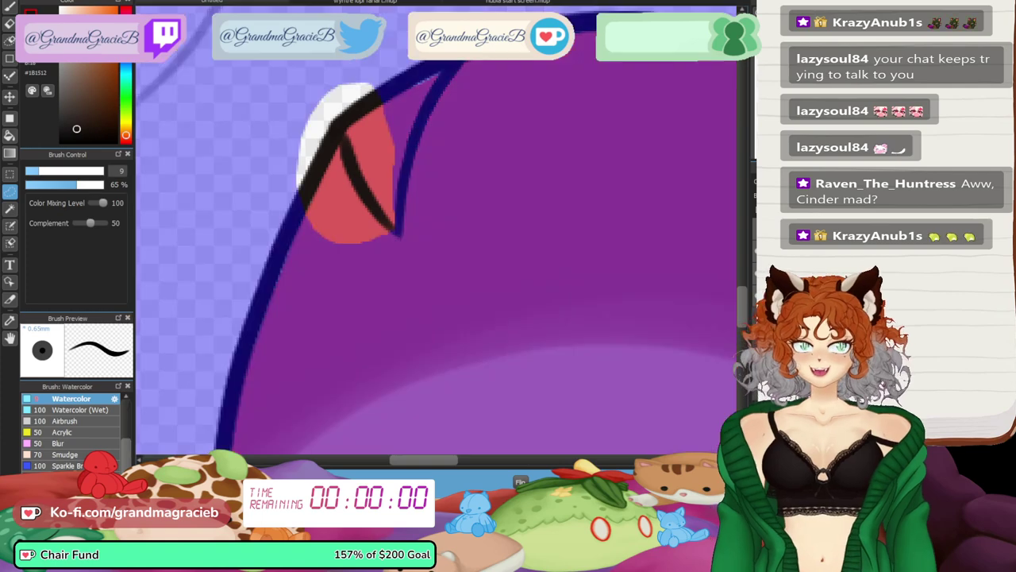
key("b")
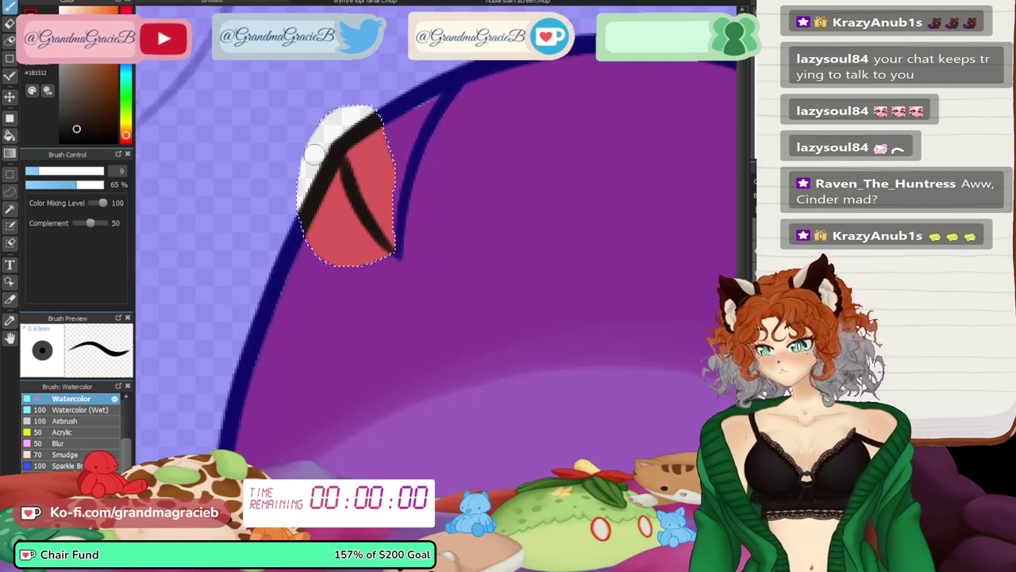
key("ctrl+d")
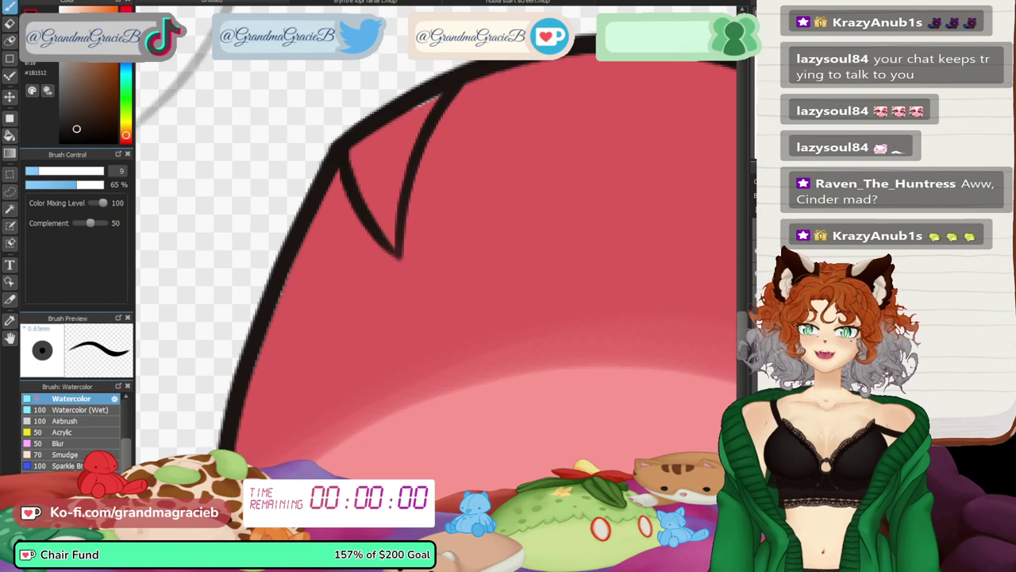
- Flip a copy of the fang horizontally and fit it against the upper-right corner of the mouth outline
scroll(423, 243, "down", 3)
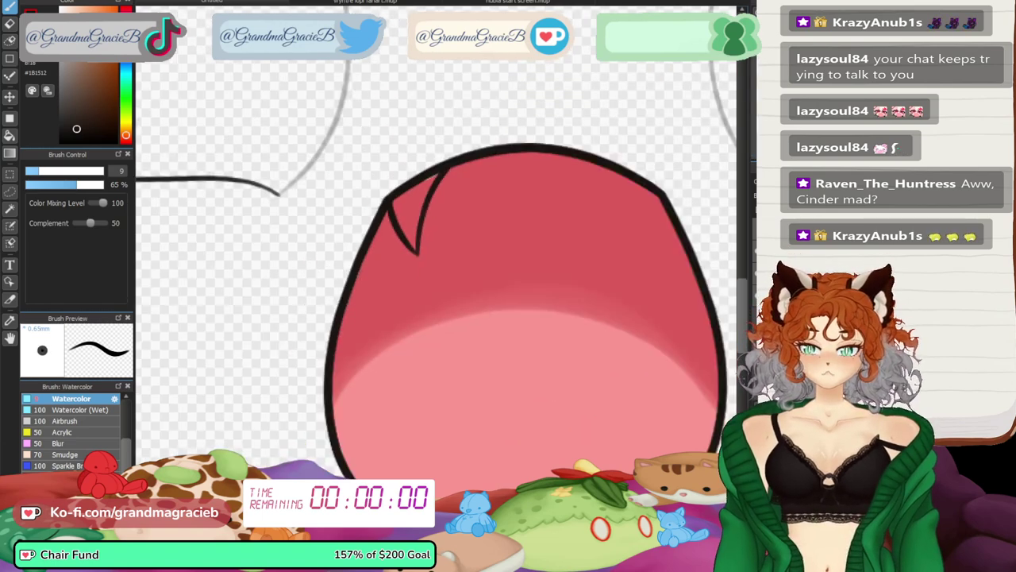
scroll(436, 252, "up", 3)
scroll(435, 252, "down", 3)
mouse_move(429, 302)
left_mouse_down()
mouse_move(447, 218)
mouse_move(439, 226)
left_mouse_up()
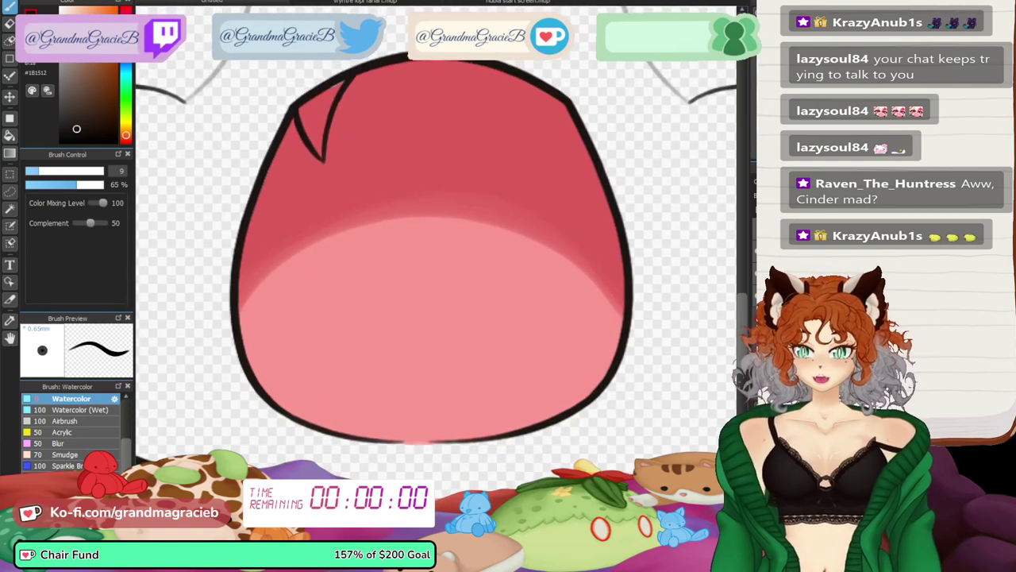
key("ctrl+t")
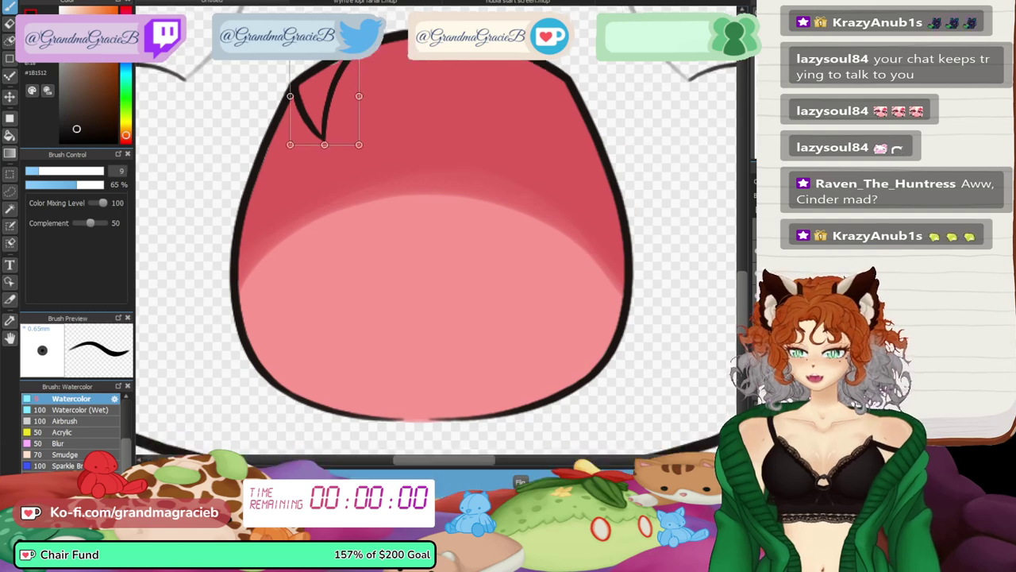
left_click(520, 482)
left_click_drag(324, 102, 541, 103)
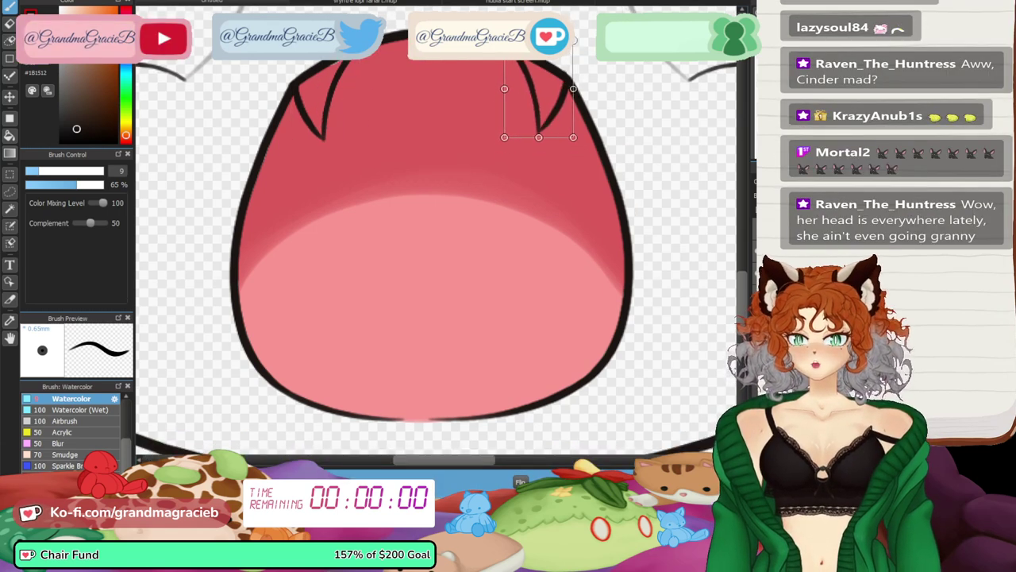
key("Return")
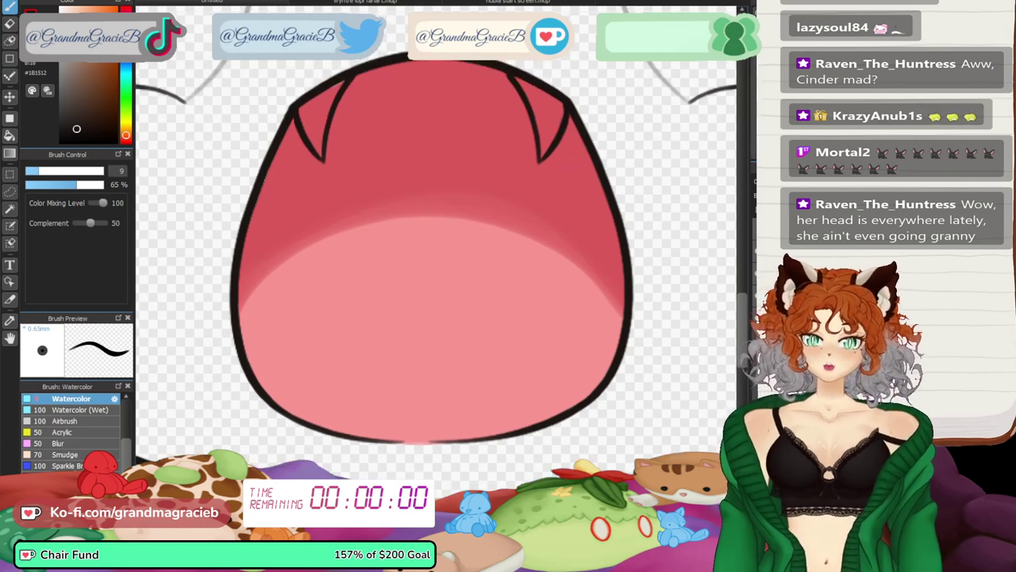
key("ctrl+t")
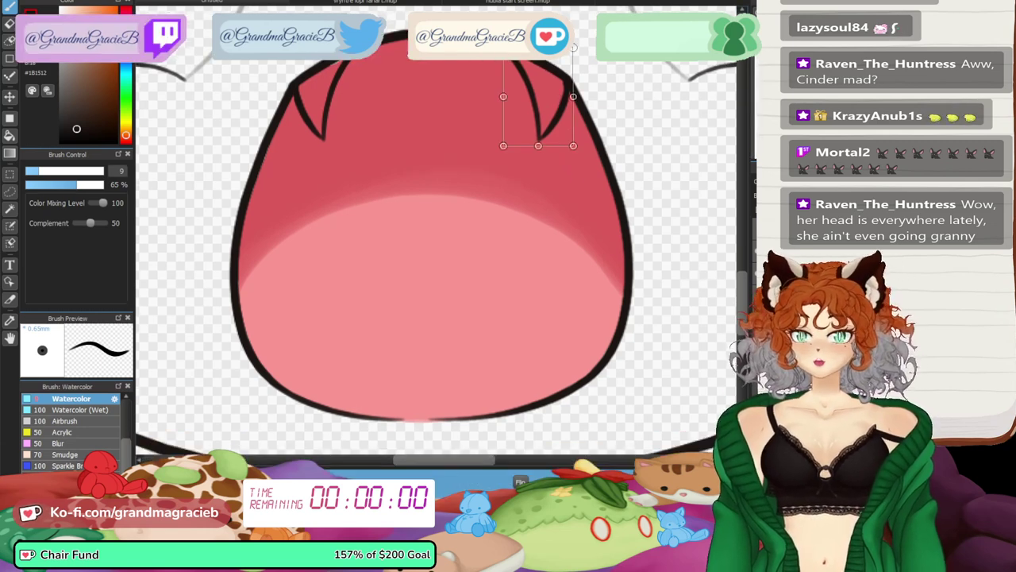
mouse_move(538, 97)
left_mouse_down()
mouse_move(536, 85)
mouse_move(538, 96)
left_mouse_up()
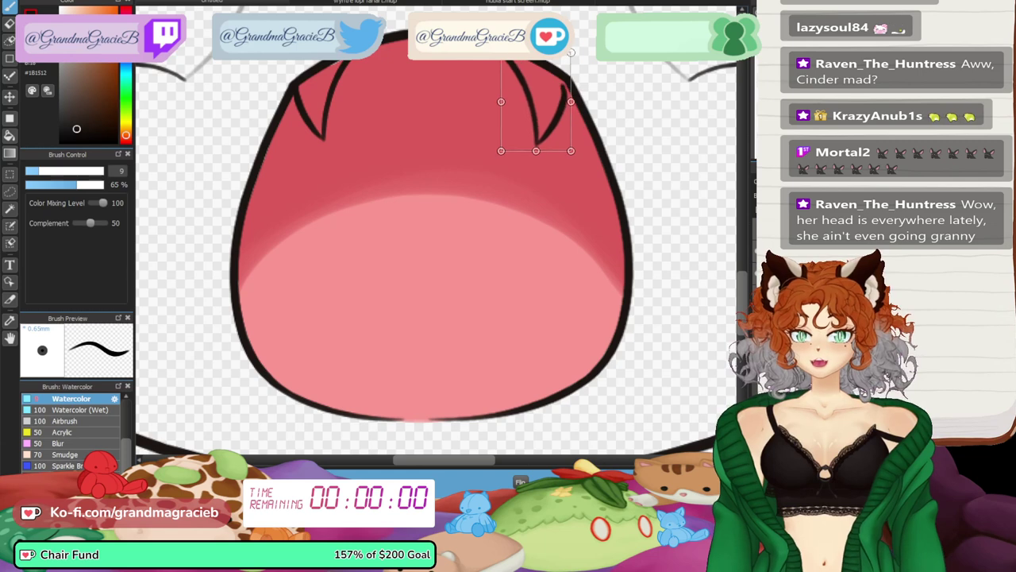
key("Return")
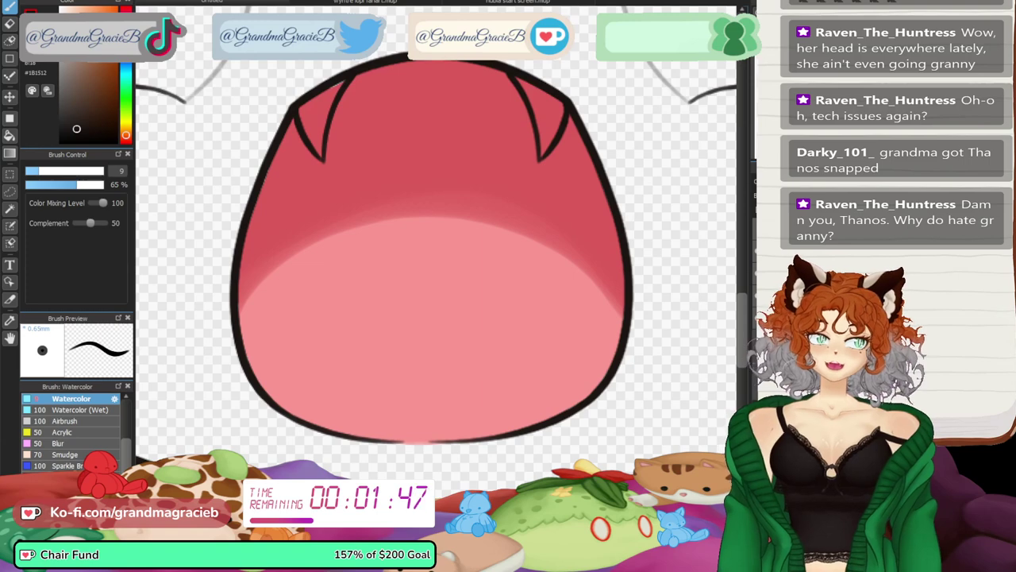
left_click_drag(883, 522, 801, 458)
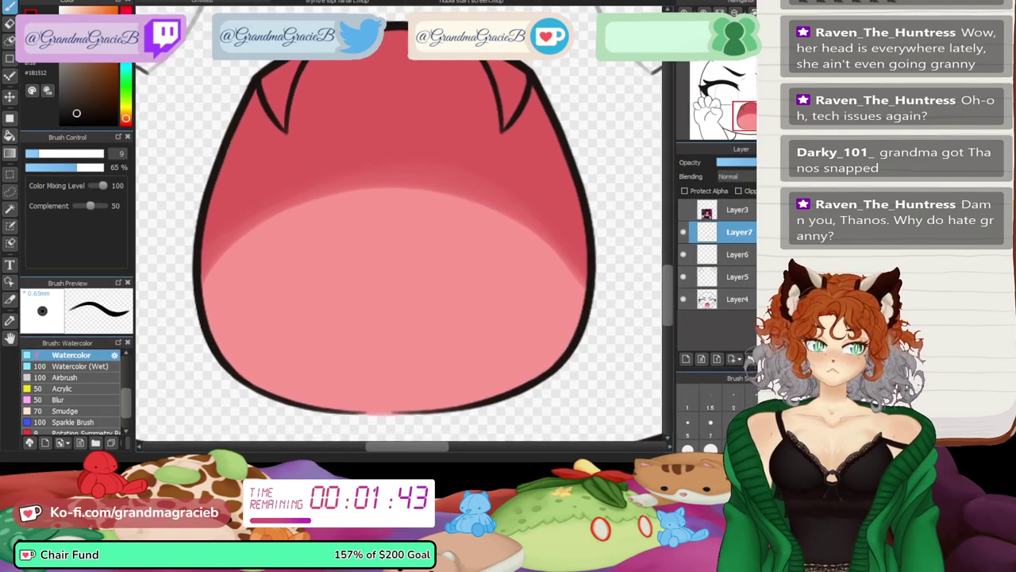
left_click_drag(801, 460, 783, 452)
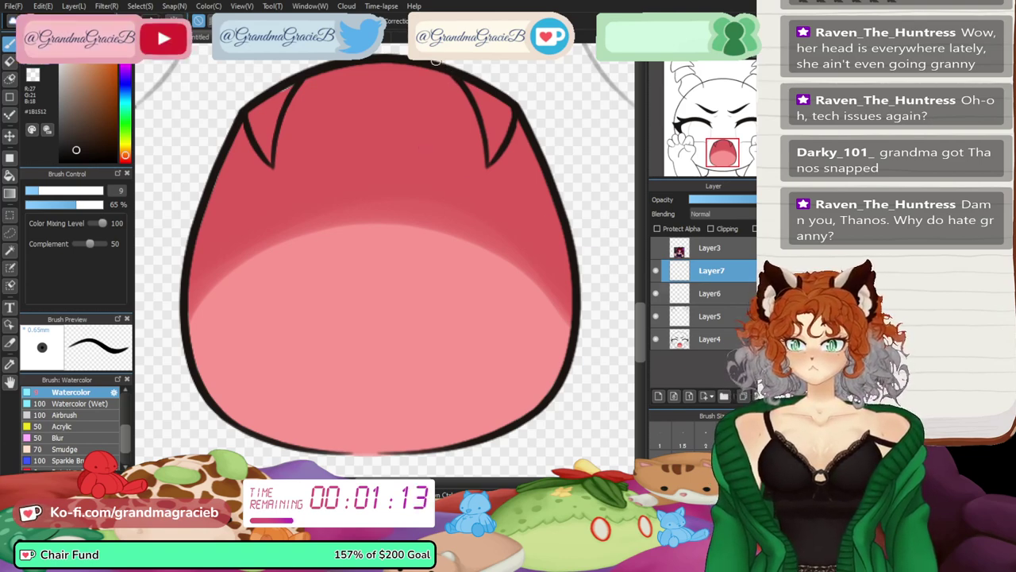
left_click_drag(699, 68, 707, 67)
left_click_drag(724, 127, 726, 148)
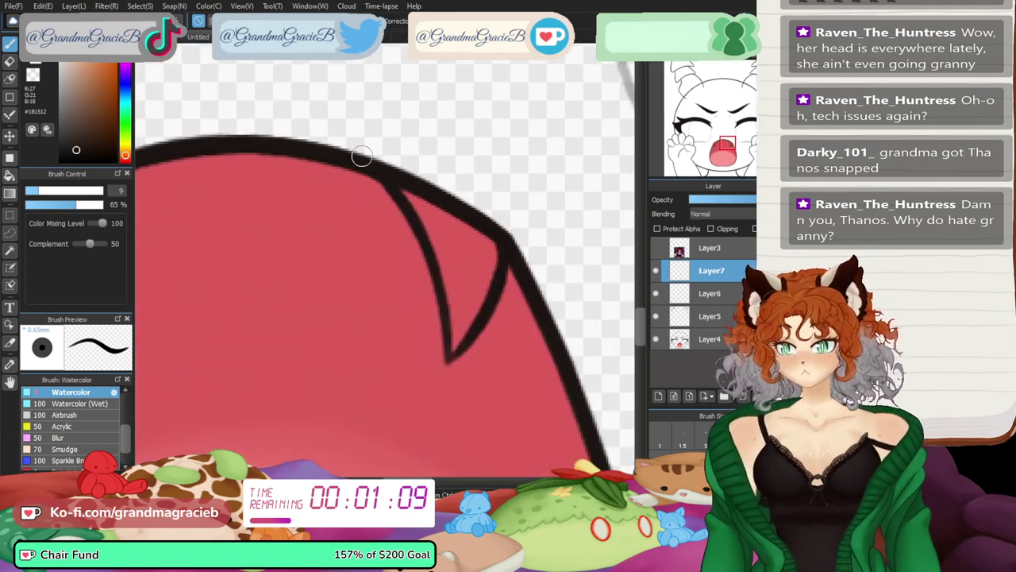
key("ctrl+0")
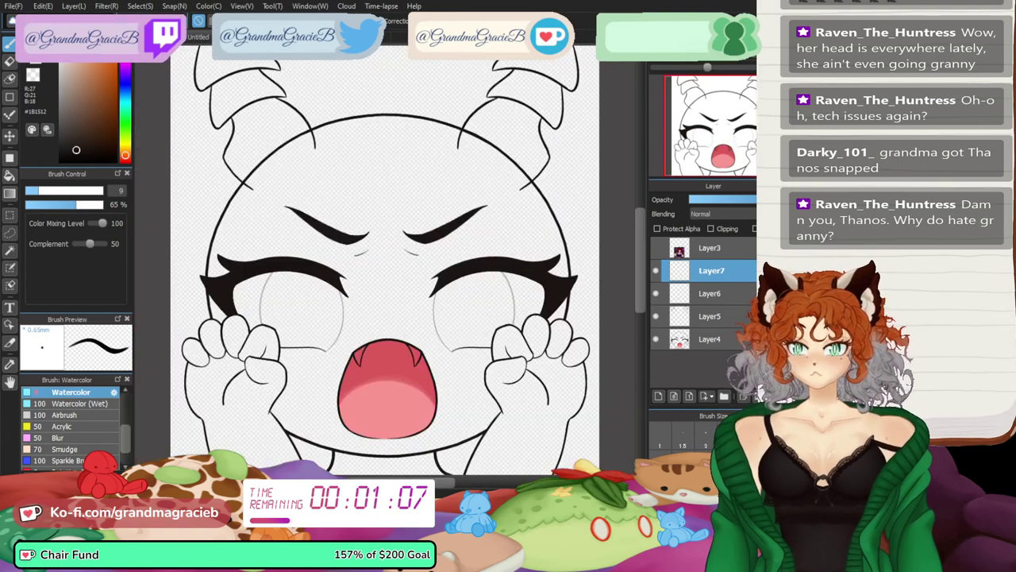
- Merge the layer holding the copied right fang into the fang layer below it
left_click_drag(707, 67, 718, 67)
left_click_drag(723, 125, 720, 155)
key("ctrl+e")
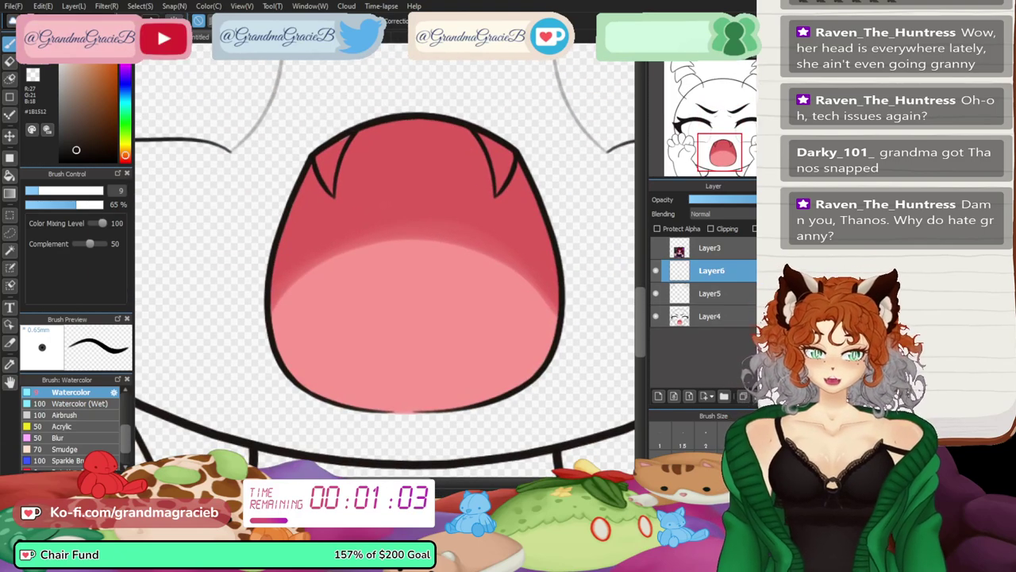
- Paste a copy of the upper fangs, flip it vertically, and place it along the lower edge of the mouth
key("ctrl+v")
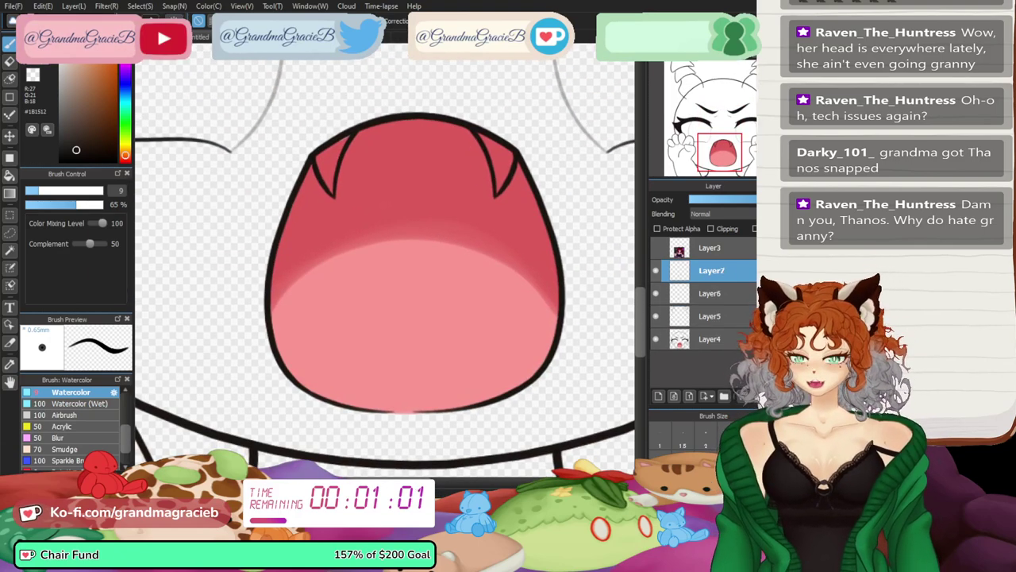
key("ctrl+t")
left_click(420, 459)
left_click_drag(541, 92, 287, 188)
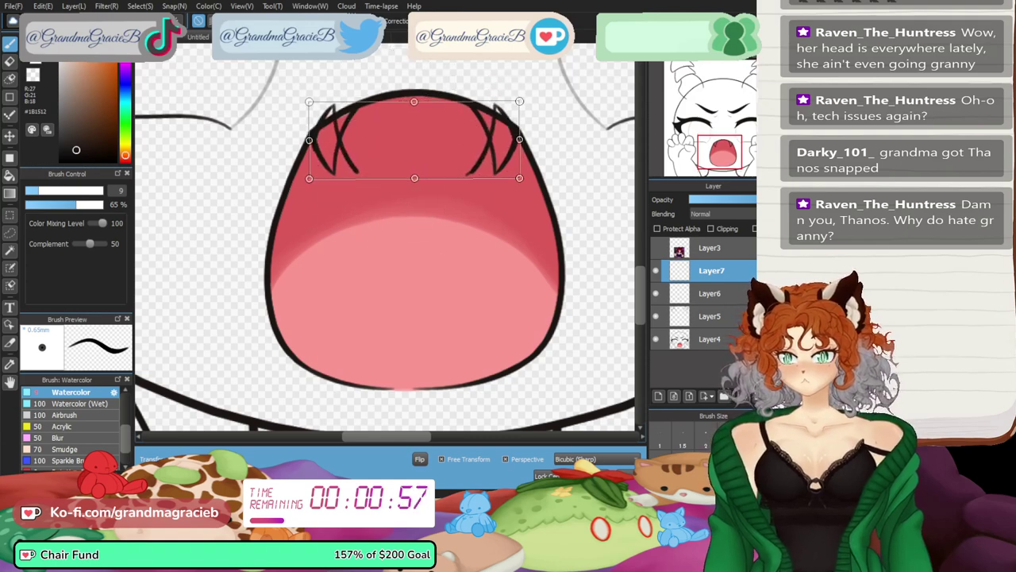
left_click_drag(415, 141, 404, 368)
key("Return")
- Lasso the lower-right fang, shift it outward toward the corner of the mouth outline, and clear the selection
left_click(10, 232)
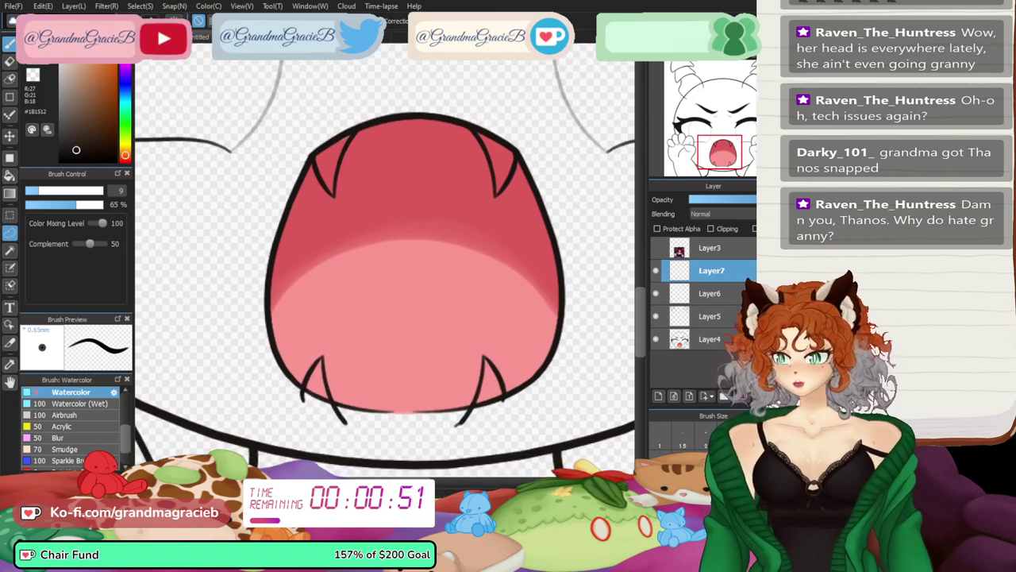
mouse_move(518, 353)
left_mouse_down()
mouse_move(456, 426)
mouse_move(525, 390)
mouse_move(517, 353)
mouse_move(500, 355)
mouse_move(513, 352)
left_mouse_up()
key("ctrl+t")
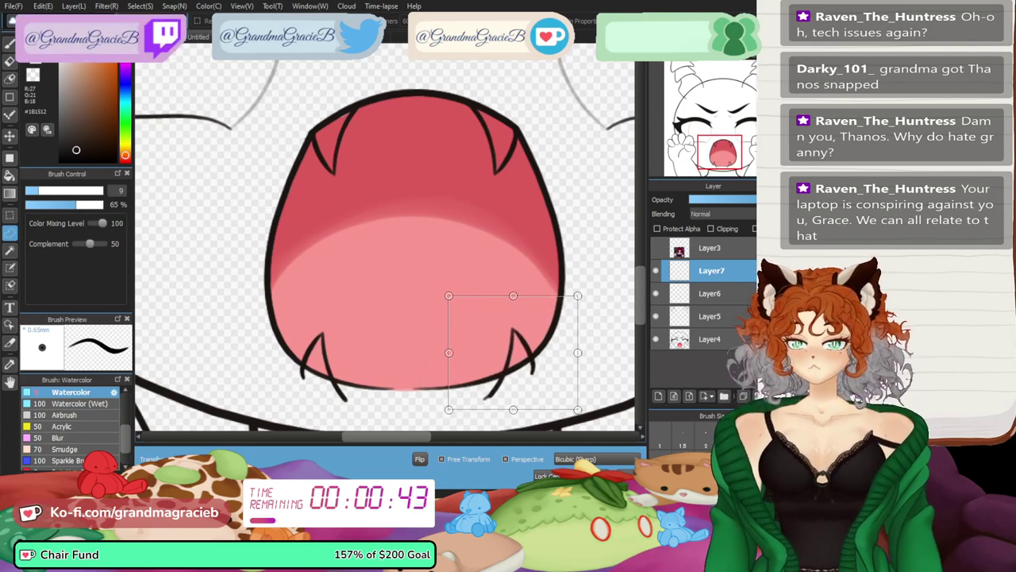
key("Return")
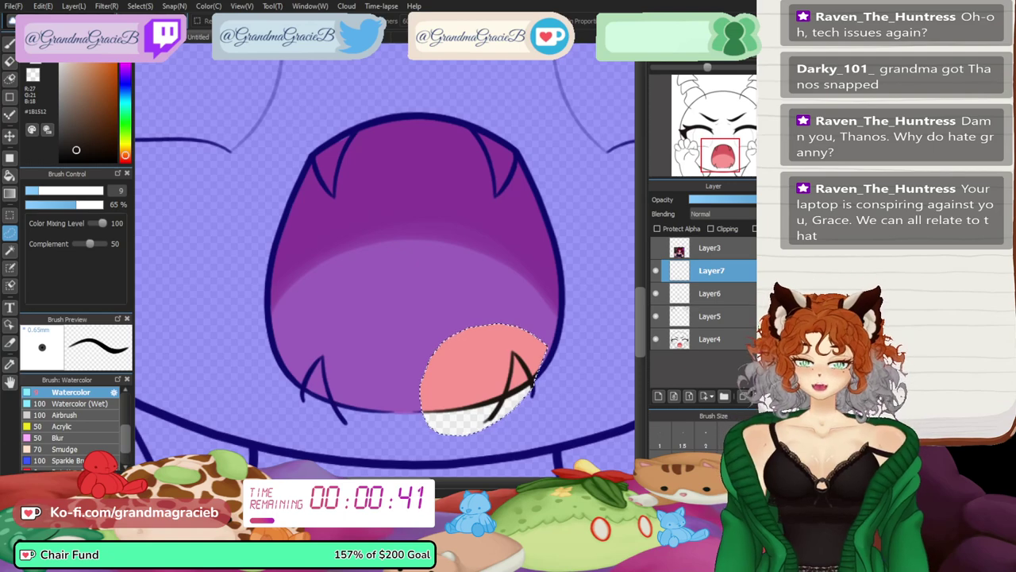
key("ctrl+d")
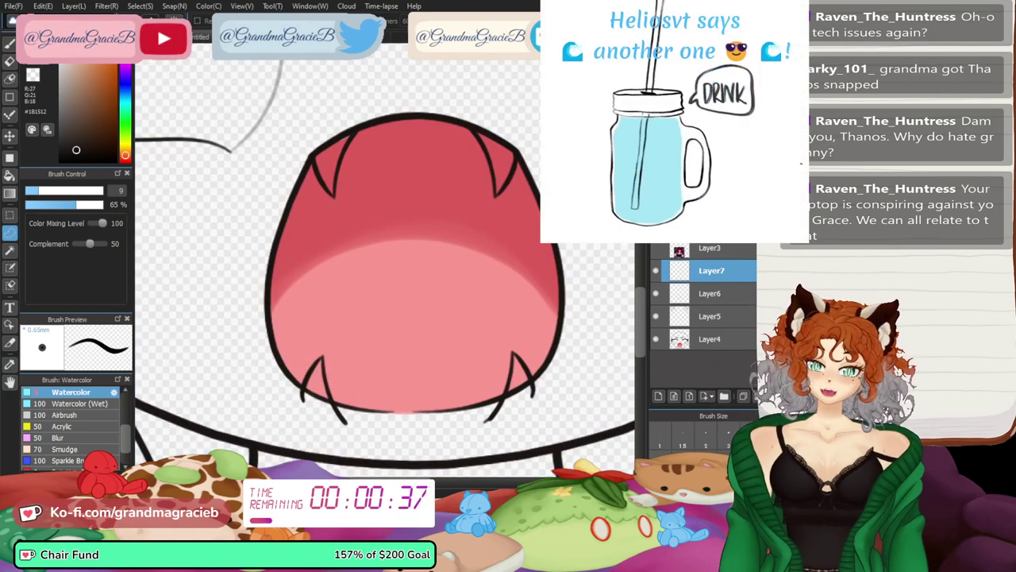
- Lasso the lower-left fang and nudge it slightly left toward the corner of the mouth outline
mouse_move(282, 335)
left_mouse_down()
mouse_move(362, 356)
mouse_move(349, 429)
mouse_move(274, 342)
left_mouse_up()
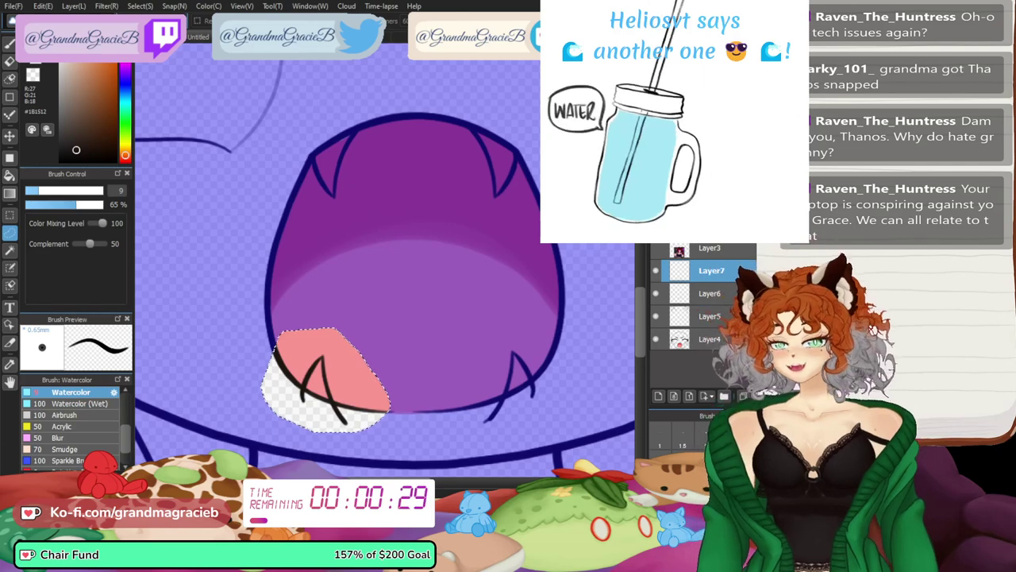
key("ctrl+t")
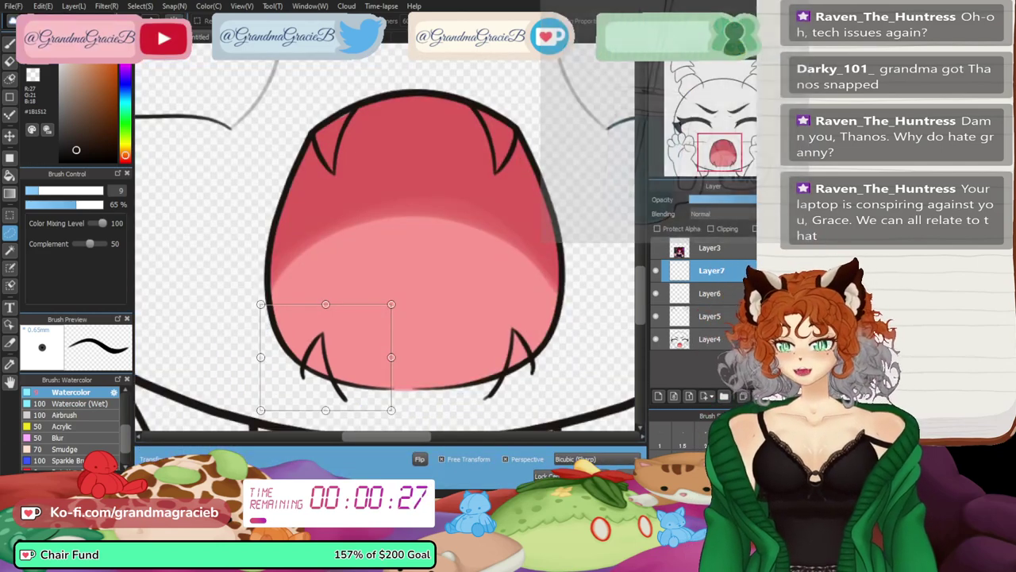
mouse_move(325, 356)
left_mouse_down()
mouse_move(317, 345)
mouse_move(320, 356)
left_mouse_up()
key("Return")
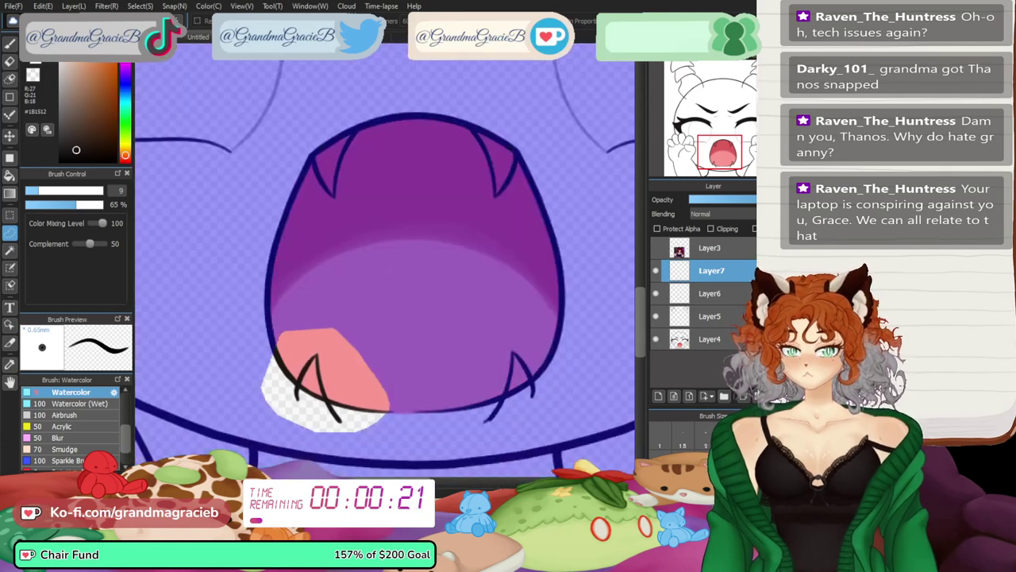
- Erase the lower fang lines that stick out past the mouth outline and merge the fang layers down into Layer5
key("e")
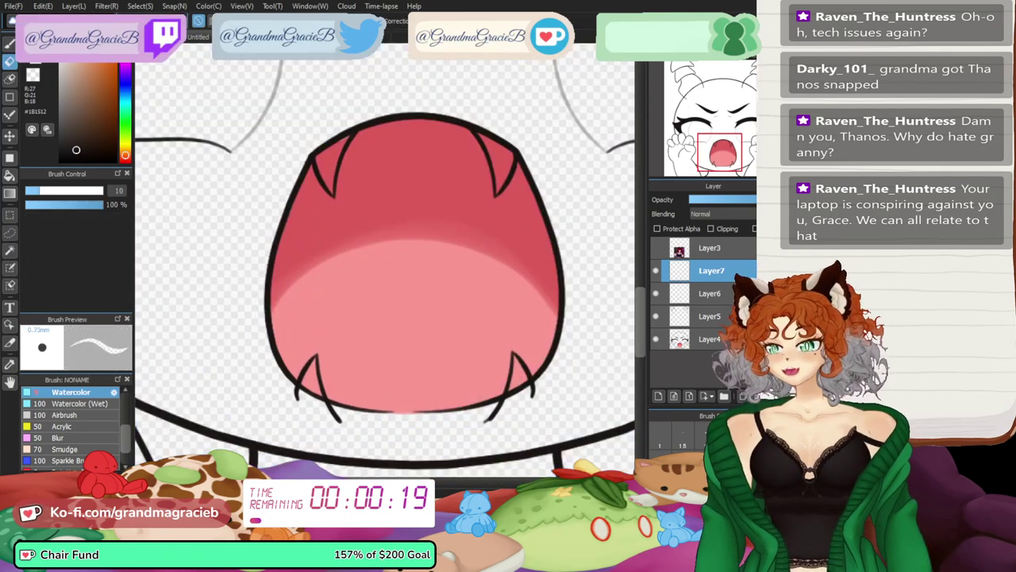
left_click_drag(295, 399, 301, 396)
left_click_drag(343, 422, 316, 411)
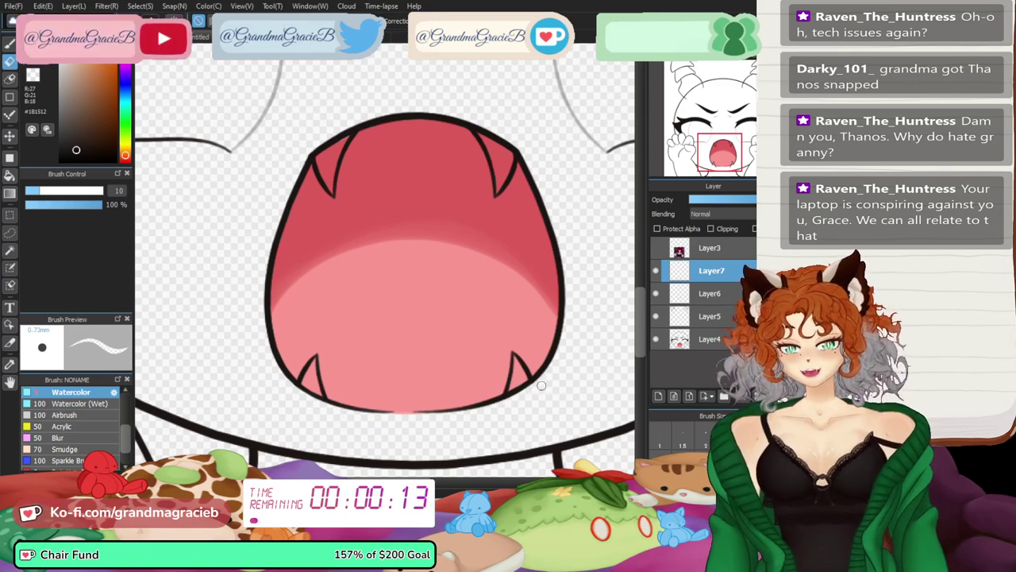
left_click(759, 395)
key("Delete")
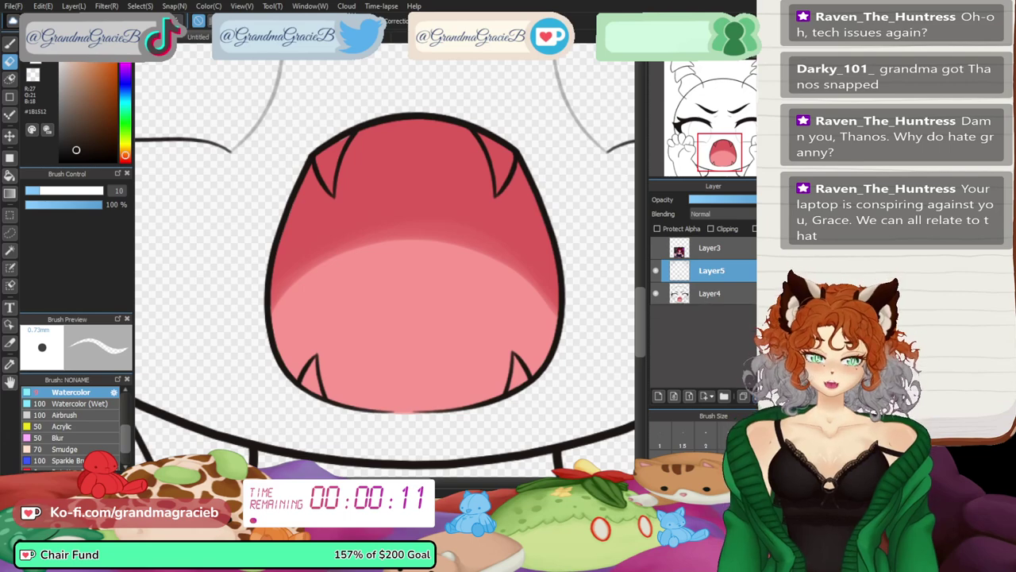
- Show the character reference, sample the off-white #F6F6F6 from its teeth as the brush colour, and hide the reference again
key("b")
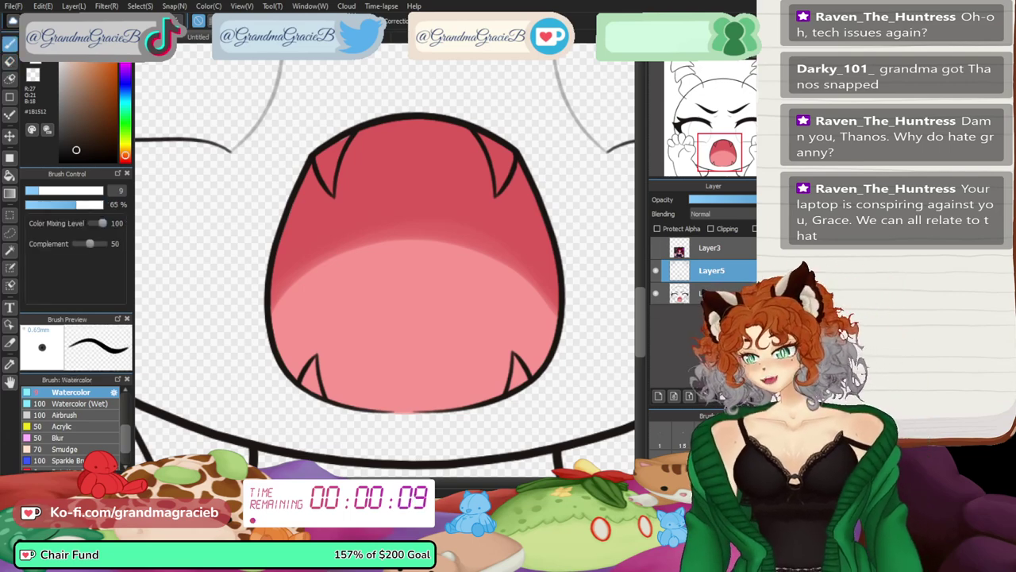
left_click(656, 248)
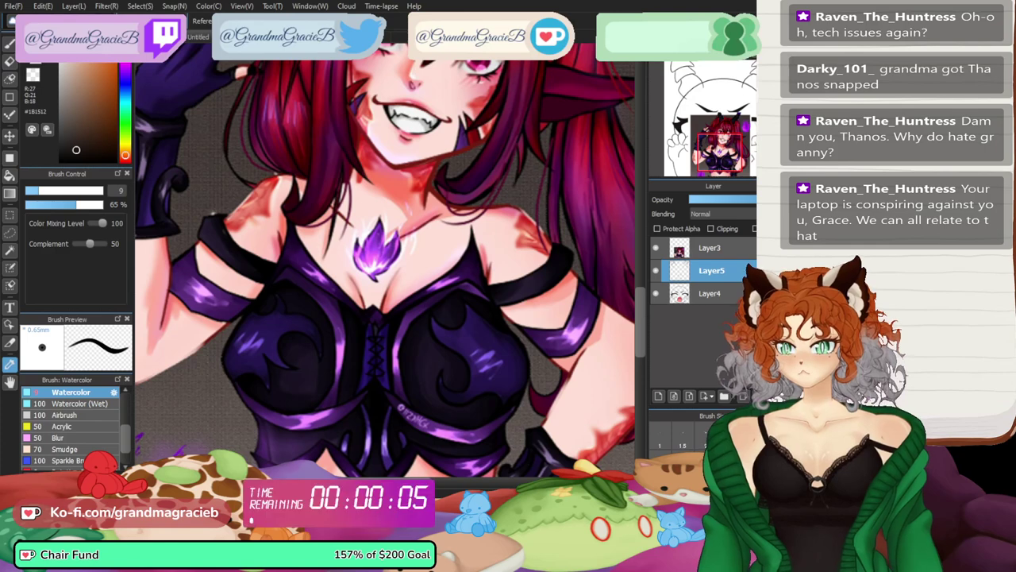
left_click(414, 121)
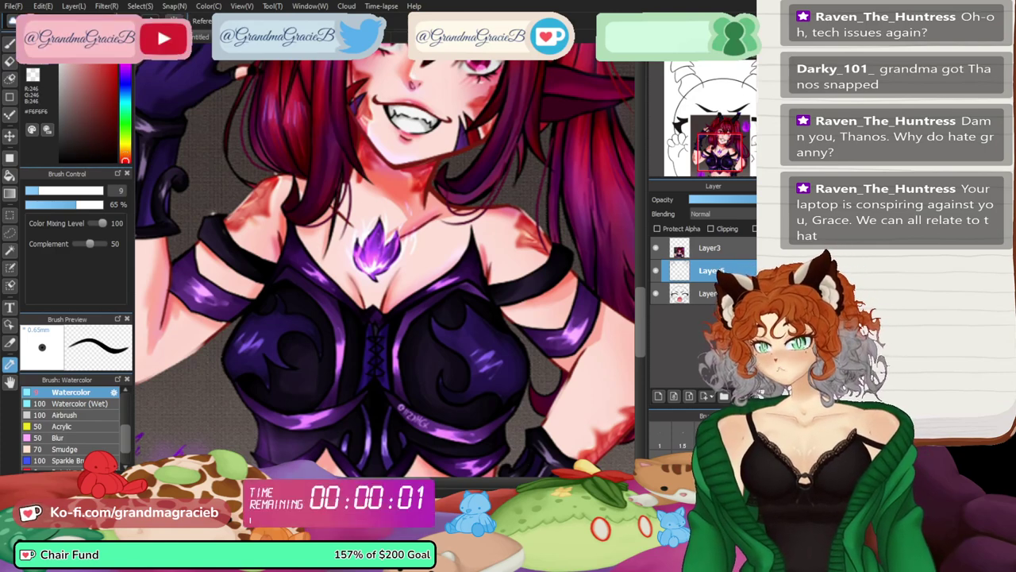
left_click(397, 147)
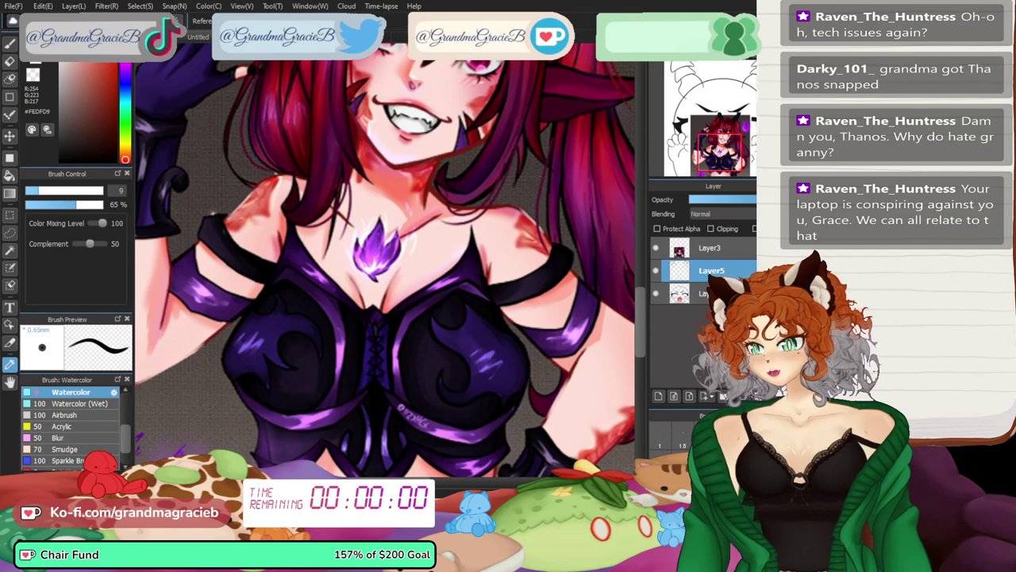
left_click(414, 121)
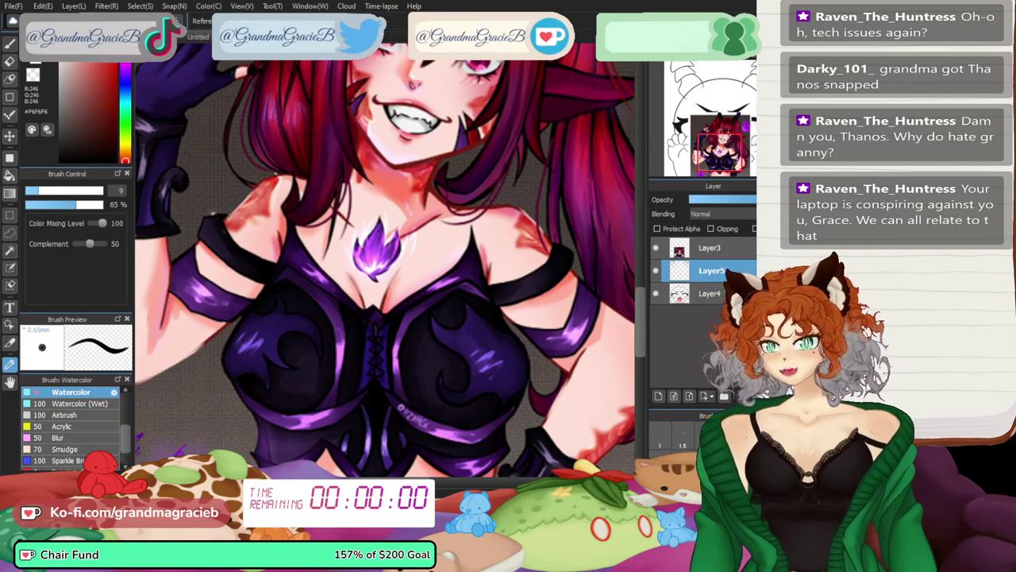
left_click(655, 248)
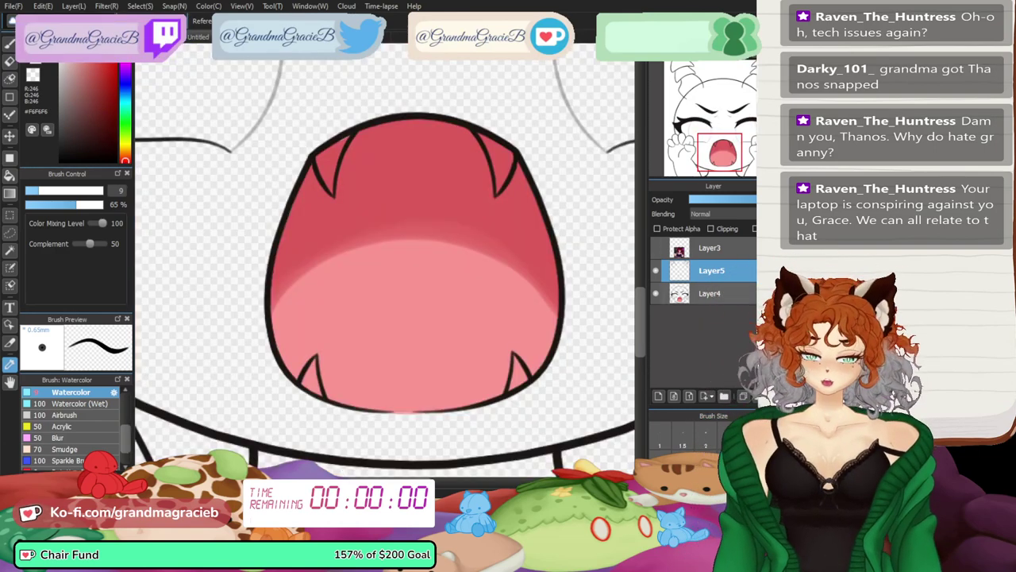
- Add a new layer between the line art in Layer5 and Layer4, and paint the lower-left fang off-white
left_click(709, 293)
left_click(658, 395)
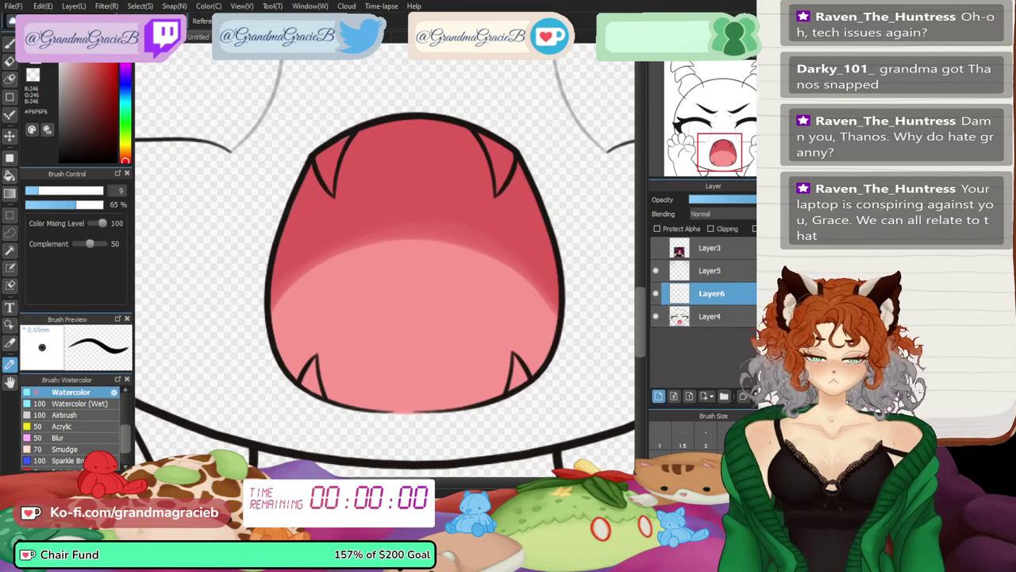
left_click(9, 44)
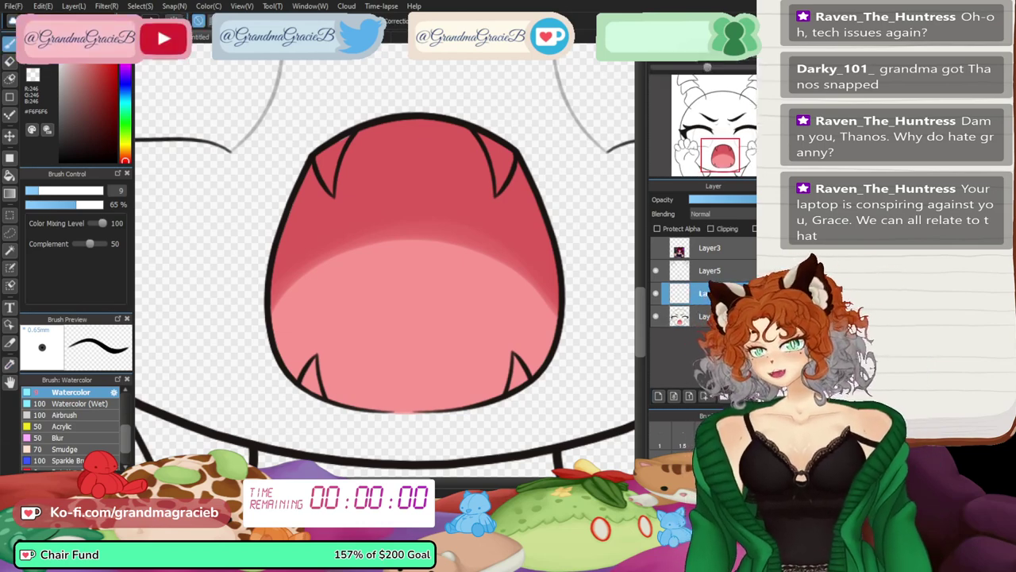
left_click(708, 67)
left_click(715, 67)
left_click_drag(718, 143, 716, 165)
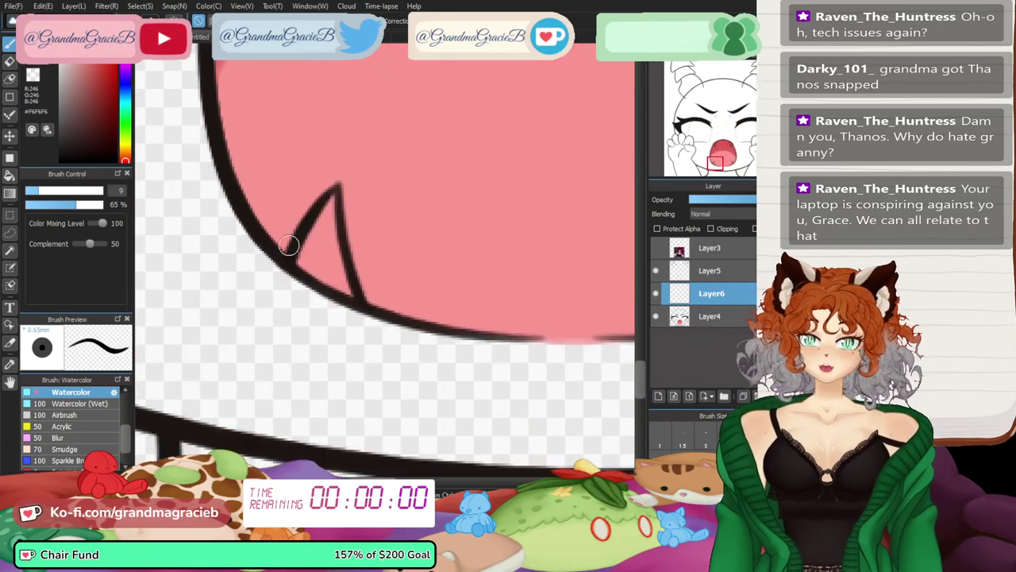
left_click_drag(317, 256, 326, 268)
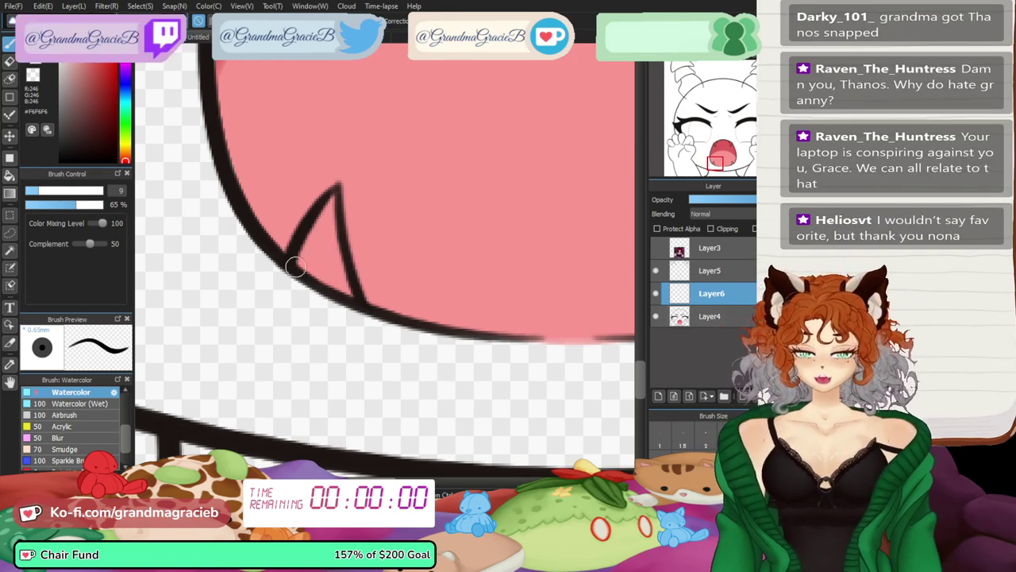
mouse_move(329, 275)
left_mouse_down()
mouse_move(301, 258)
mouse_move(354, 296)
mouse_move(300, 259)
mouse_move(324, 261)
mouse_move(314, 240)
mouse_move(332, 202)
mouse_move(327, 222)
mouse_move(346, 285)
left_mouse_up()
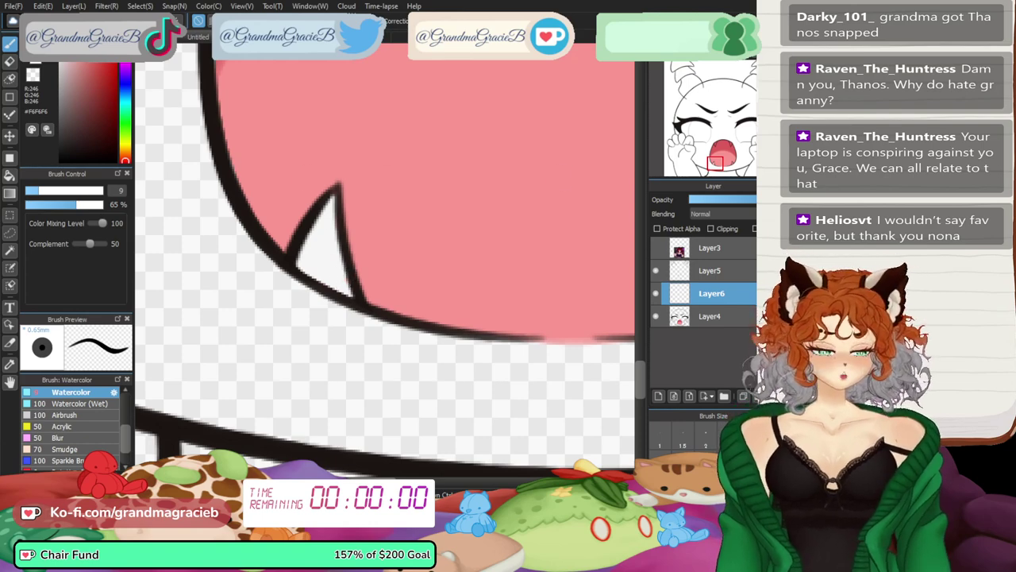
- Paint the inside of the lower-right fang off-white up to its outline
left_click(731, 161)
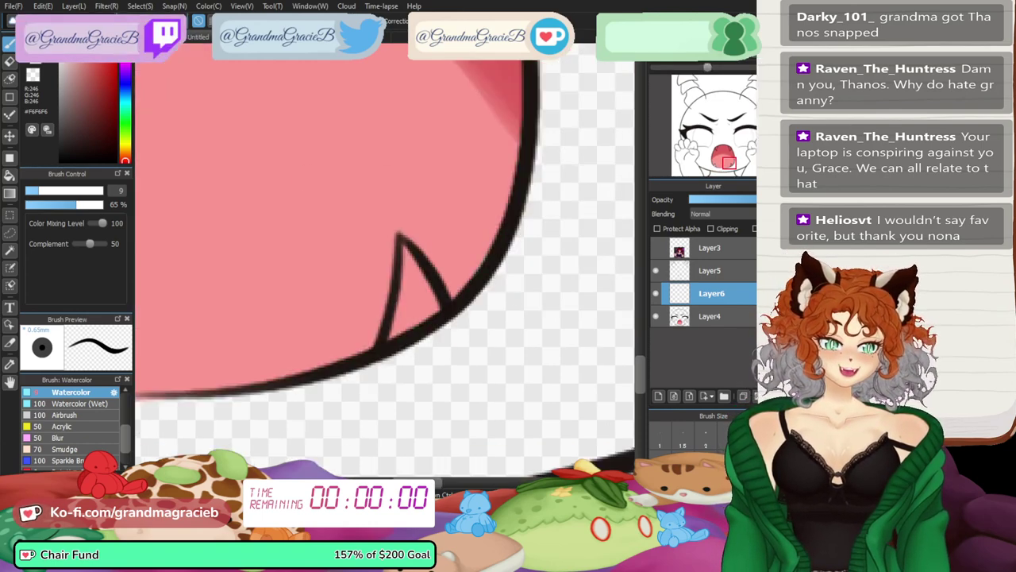
key("Down")
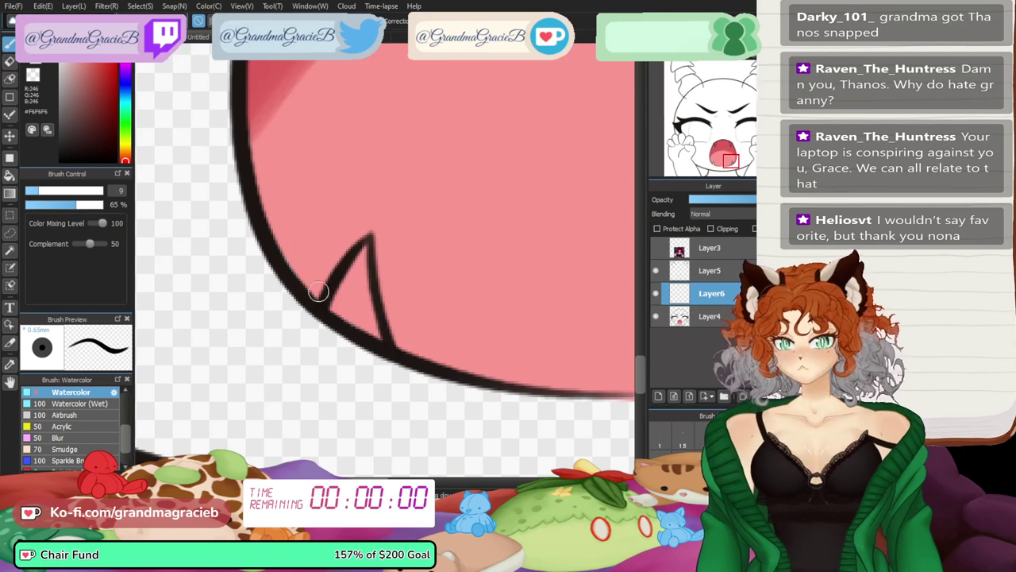
mouse_move(353, 267)
left_mouse_down()
mouse_move(364, 301)
mouse_move(340, 278)
mouse_move(350, 307)
mouse_move(336, 292)
mouse_move(364, 301)
mouse_move(329, 302)
mouse_move(359, 321)
mouse_move(338, 308)
mouse_move(377, 322)
mouse_move(375, 315)
mouse_move(328, 297)
mouse_move(379, 335)
mouse_move(340, 286)
mouse_move(367, 275)
left_mouse_up()
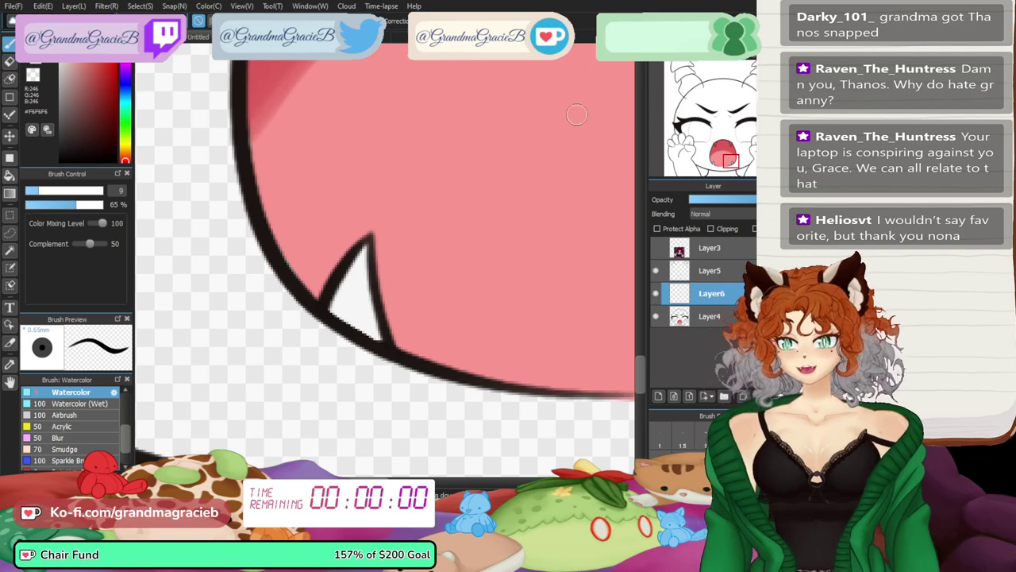
- Paint the inside of the upper-right fang off-white, covering the remaining red areas up to the outline
left_click(748, 54)
left_click(727, 150)
left_click_drag(727, 151, 727, 149)
left_click(749, 53)
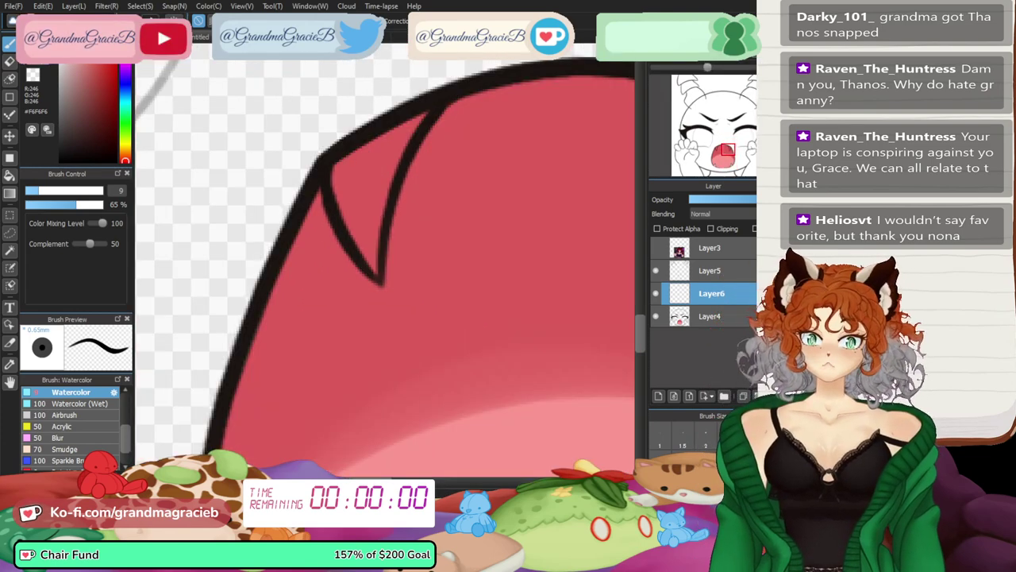
left_click_drag(708, 67, 685, 68)
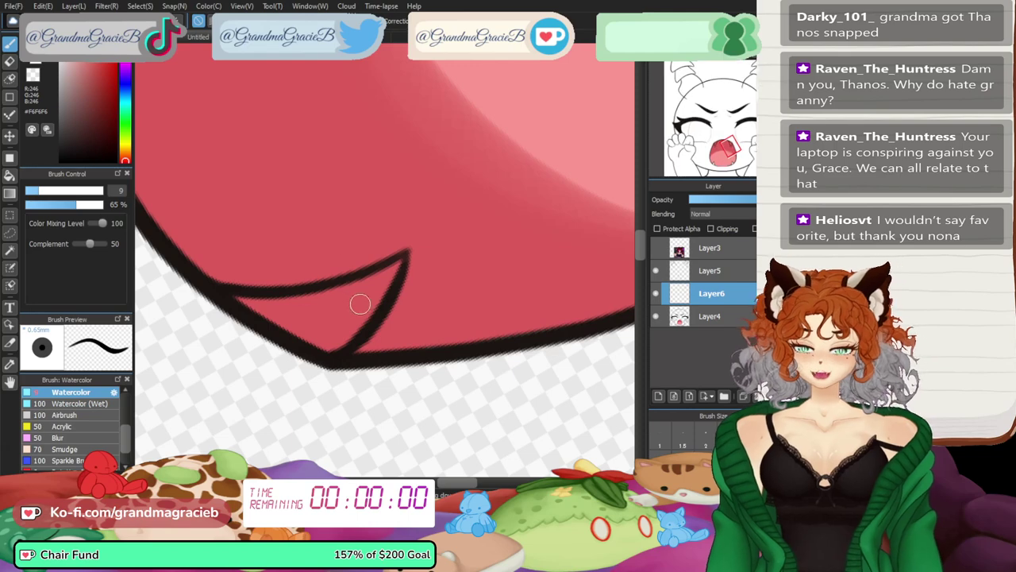
mouse_move(359, 304)
left_mouse_down()
mouse_move(340, 290)
mouse_move(399, 261)
mouse_move(373, 307)
mouse_move(384, 283)
left_mouse_up()
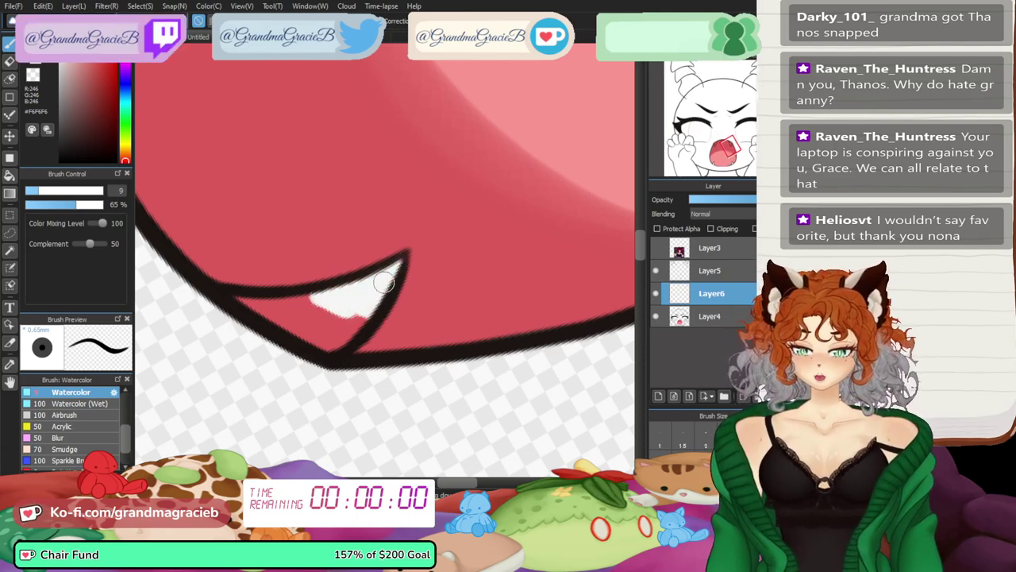
mouse_move(317, 340)
left_mouse_down()
mouse_move(235, 294)
mouse_move(302, 324)
mouse_move(281, 309)
mouse_move(310, 308)
left_mouse_up()
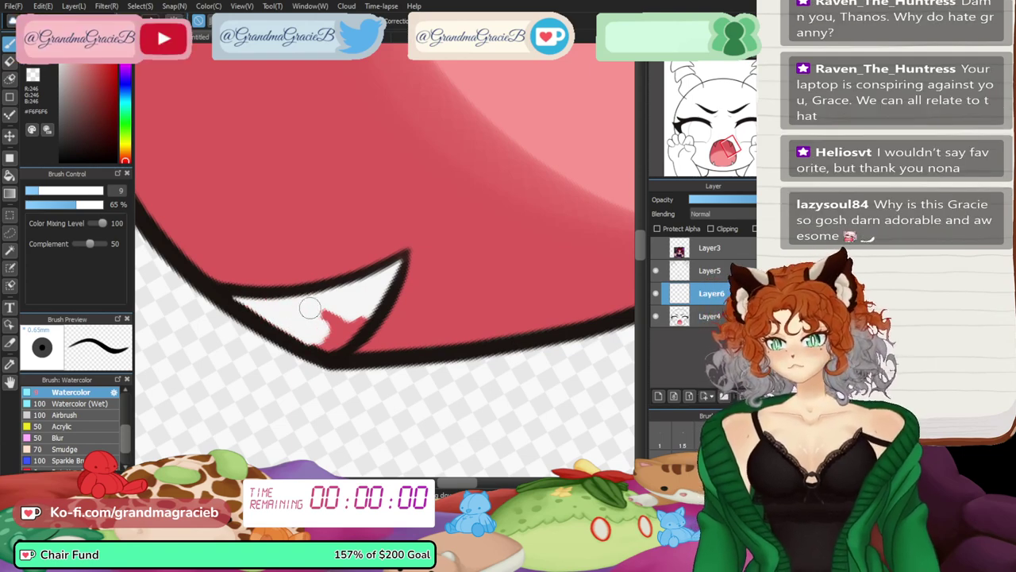
left_click(712, 54)
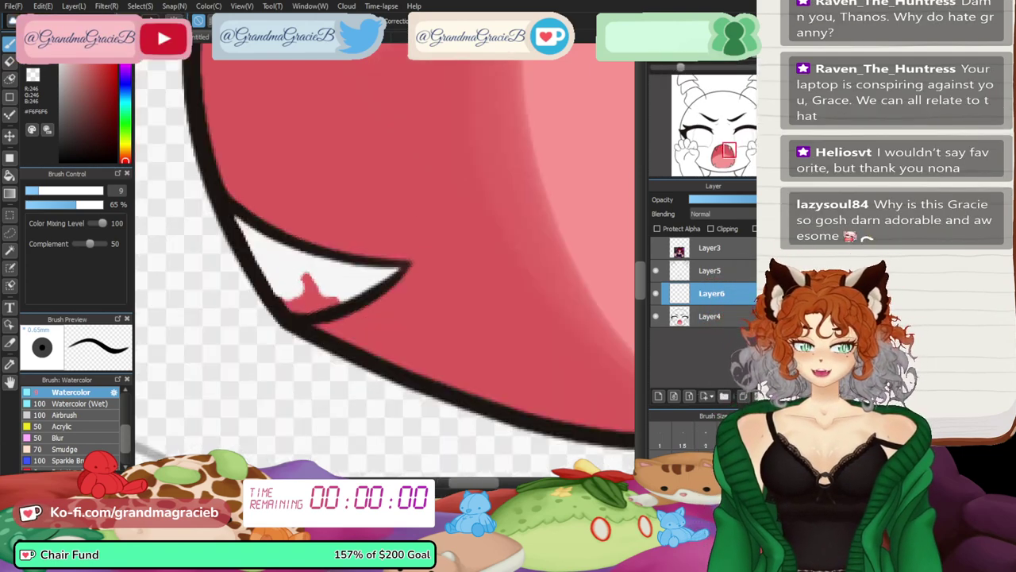
left_click_drag(681, 68, 671, 67)
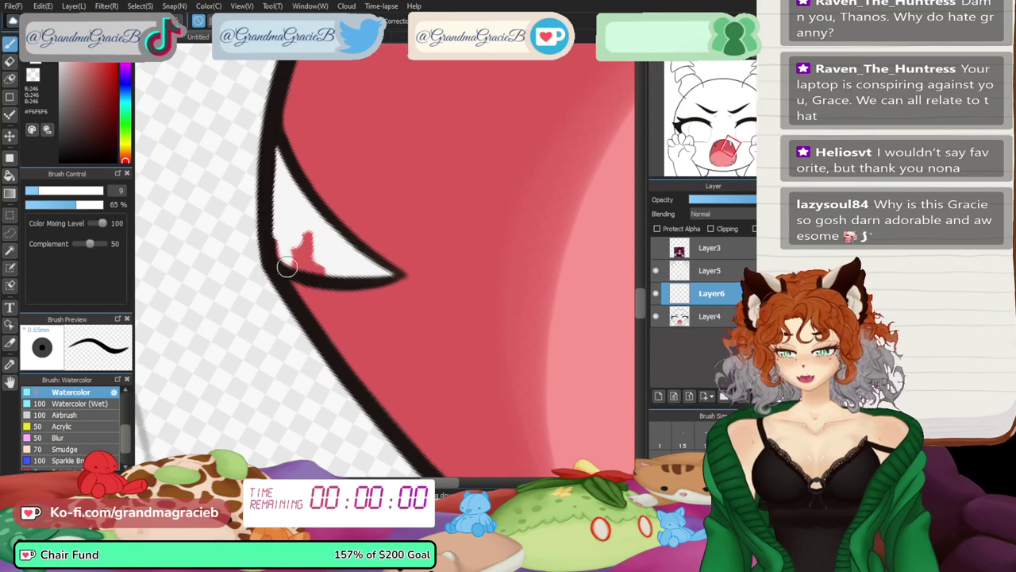
mouse_move(282, 234)
left_mouse_down()
mouse_move(297, 262)
mouse_move(308, 236)
mouse_move(322, 275)
left_mouse_up()
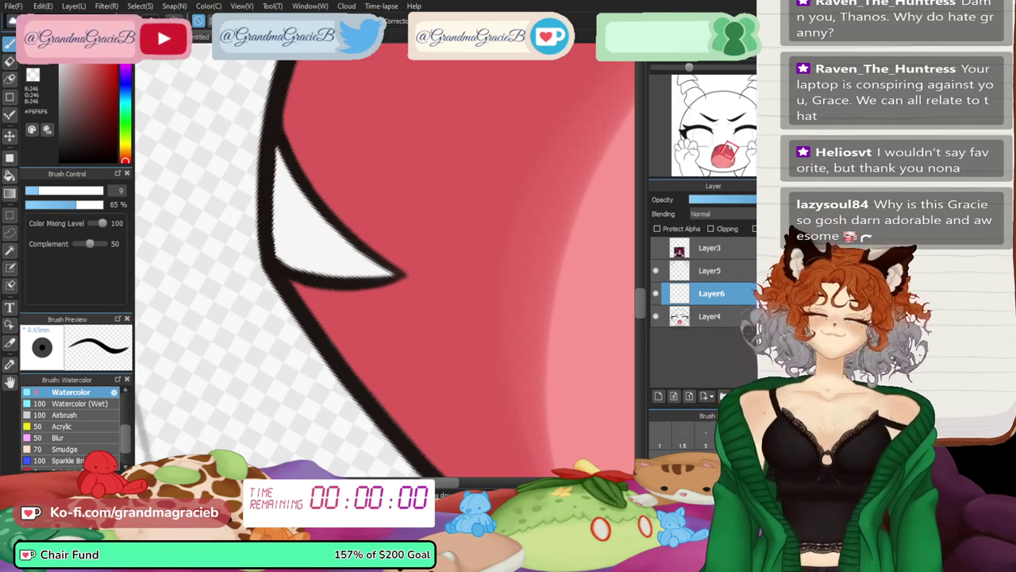
- Paint the inside of the upper-left fang off-white, filling it from the tip to the base up to its outline
left_click(719, 151)
key("Left")
key("Left")
key("Left")
key("Left")
key("Left")
key("Left")
key("Left")
key("Left")
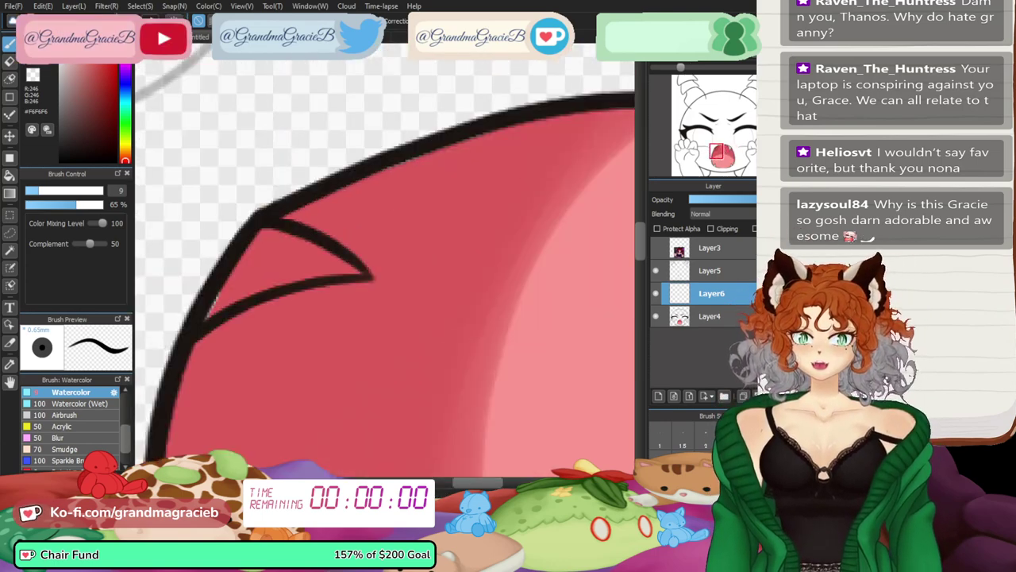
left_click_drag(640, 177, 639, 183)
mouse_move(393, 214)
left_mouse_down()
mouse_move(397, 289)
mouse_move(386, 254)
mouse_move(362, 272)
left_mouse_up()
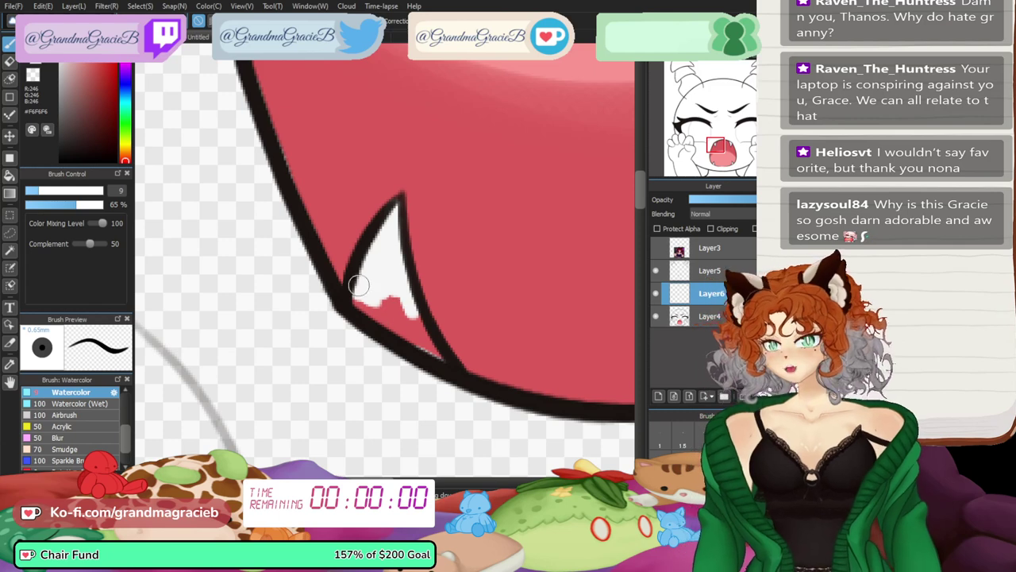
mouse_move(359, 285)
left_mouse_down()
mouse_move(400, 318)
mouse_move(381, 334)
mouse_move(434, 349)
mouse_move(389, 302)
mouse_move(418, 316)
mouse_move(416, 326)
left_mouse_up()
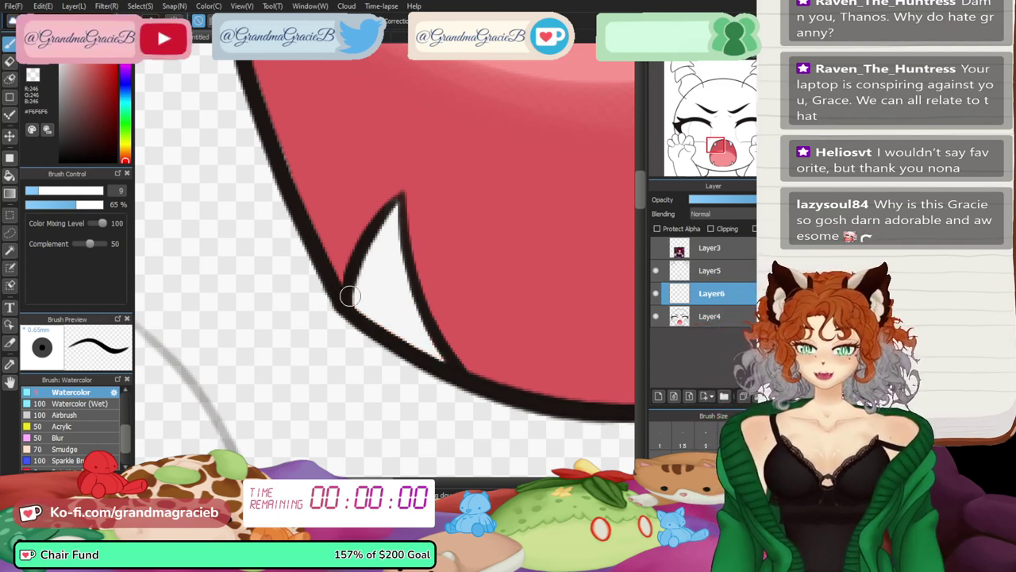
left_click_drag(350, 295, 447, 357)
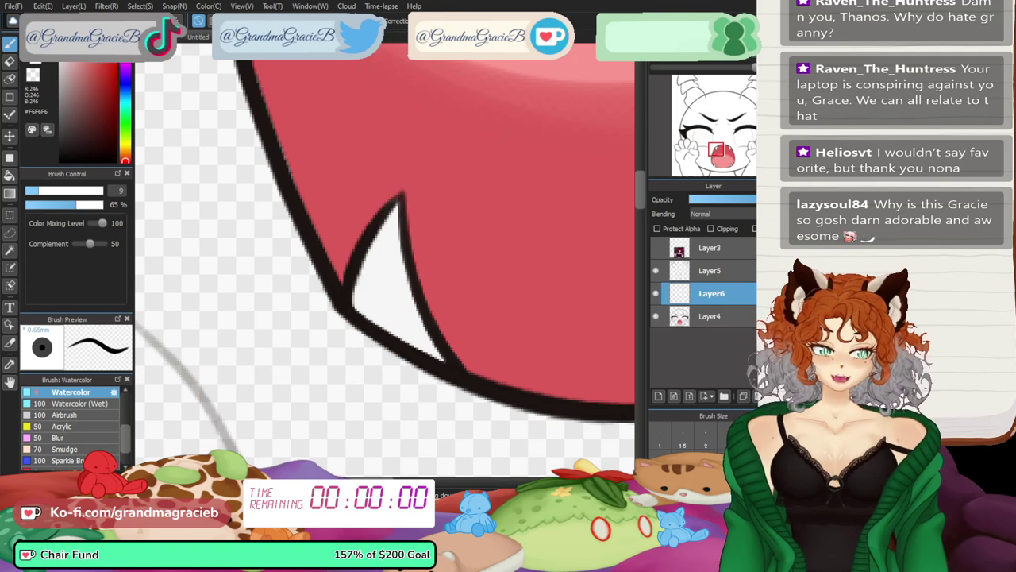
key("Up")
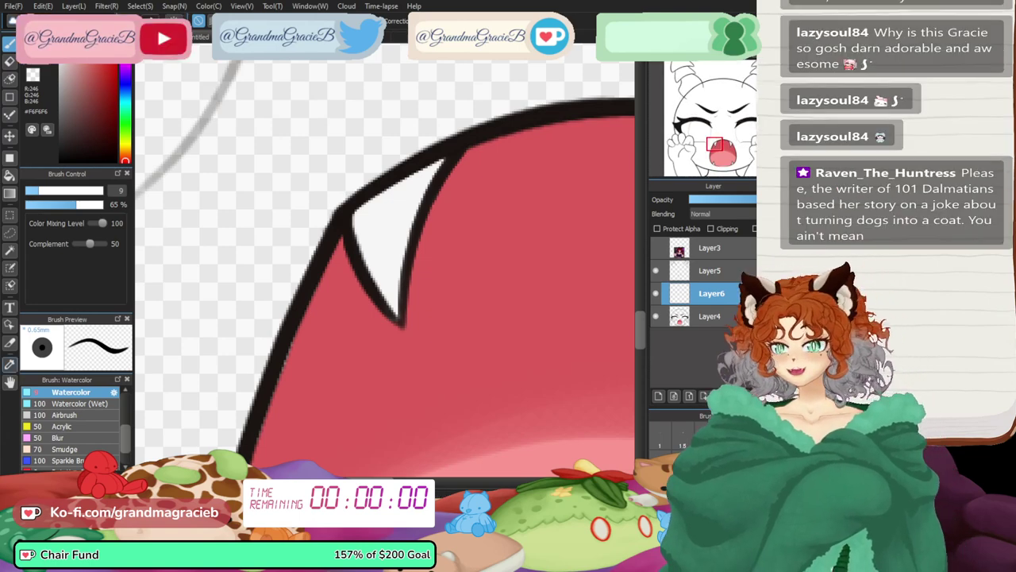
- Show the character reference, sample the grey #BEBBBD from its teeth as the brush colour, and hide the reference again
left_click(9, 364)
left_click(656, 248)
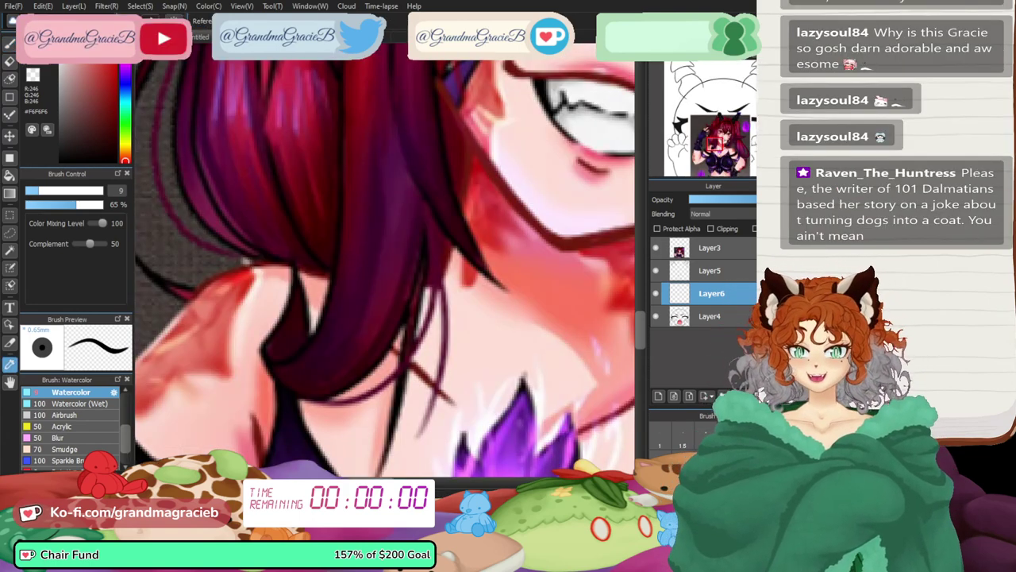
left_click(604, 97)
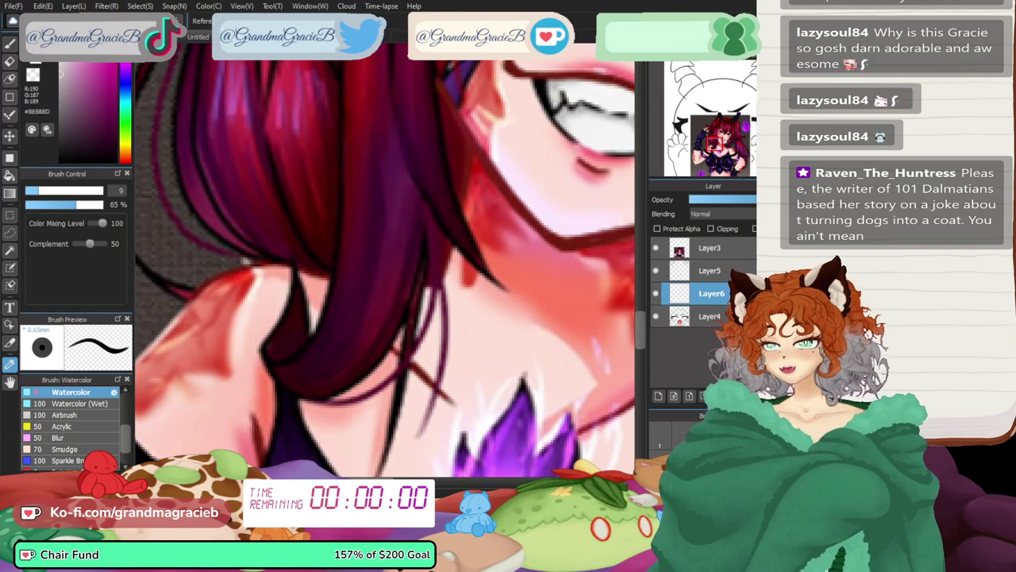
left_click(9, 43)
left_click(656, 247)
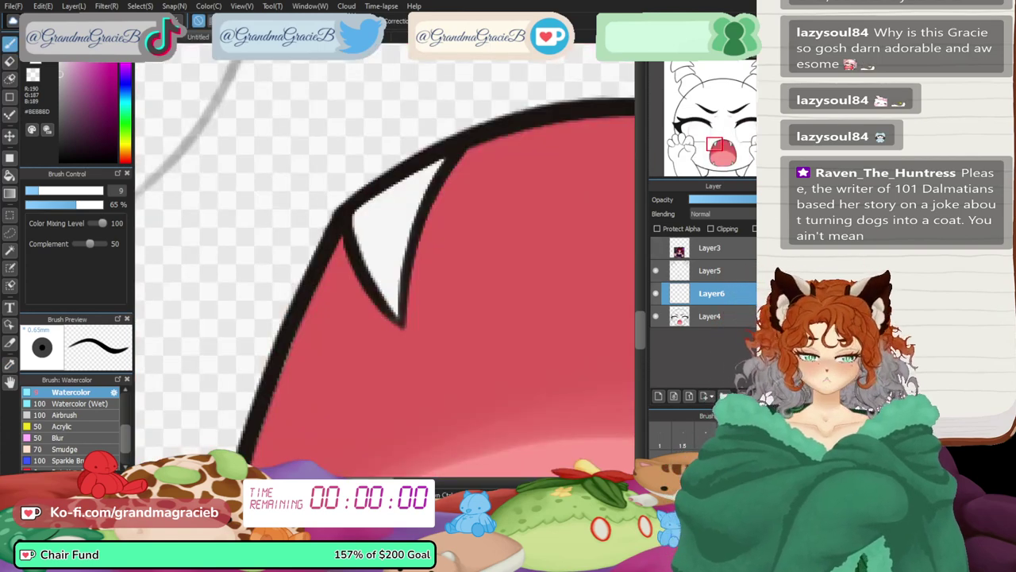
- Add a new layer clipped to the fang colour in Layer6, and set the brush to size 23 with 3 % opacity
left_click(658, 396)
left_click(711, 228)
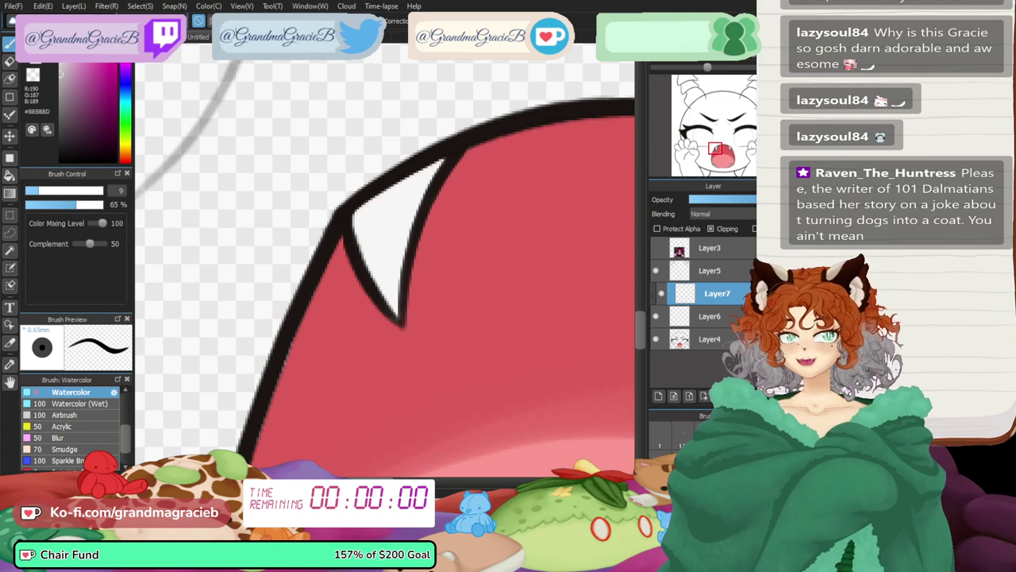
scroll(408, 109, "down", 6)
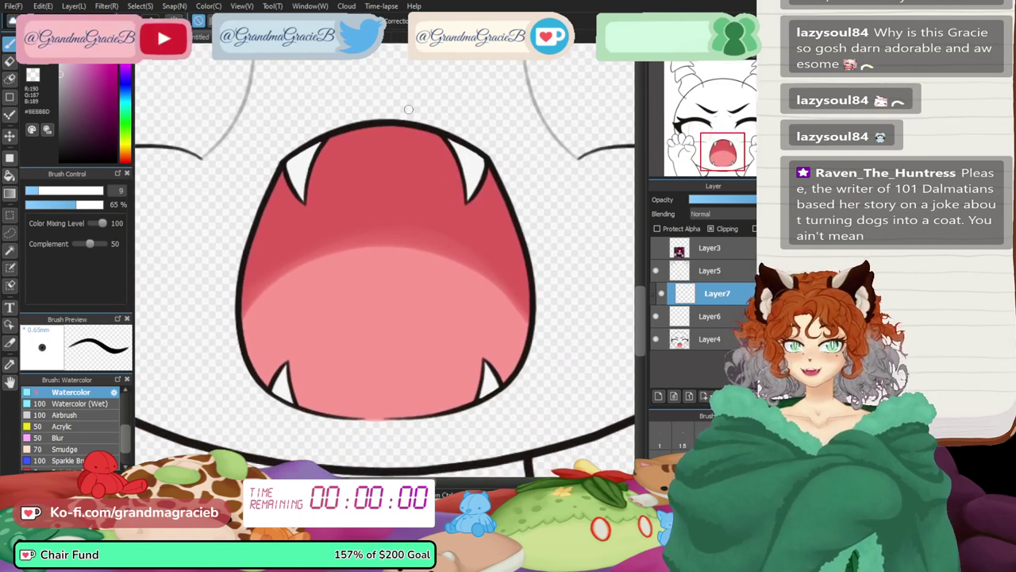
left_click(28, 205)
left_click(62, 191)
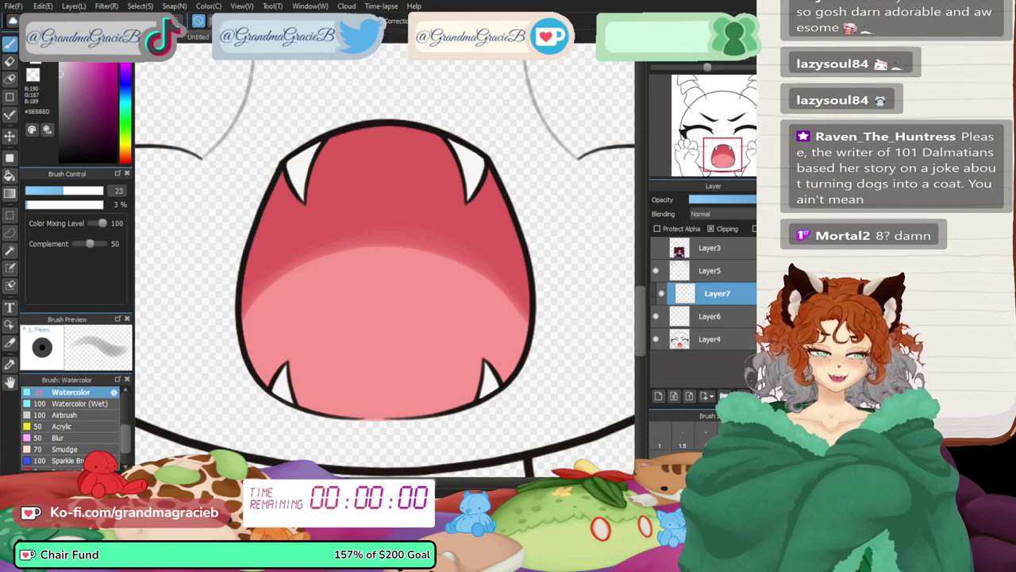
- Softly shade the bases of the fangs with the sampled grey on the clipped layer
key("Left")
key("Left")
key("Left")
key("Left")
key("Left")
key("Left")
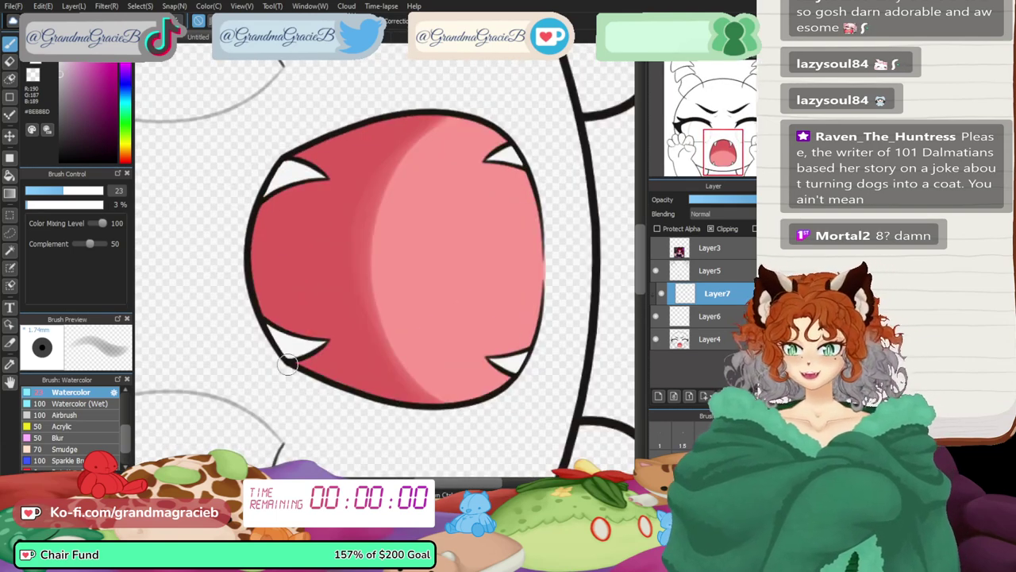
left_click_drag(262, 328, 308, 387)
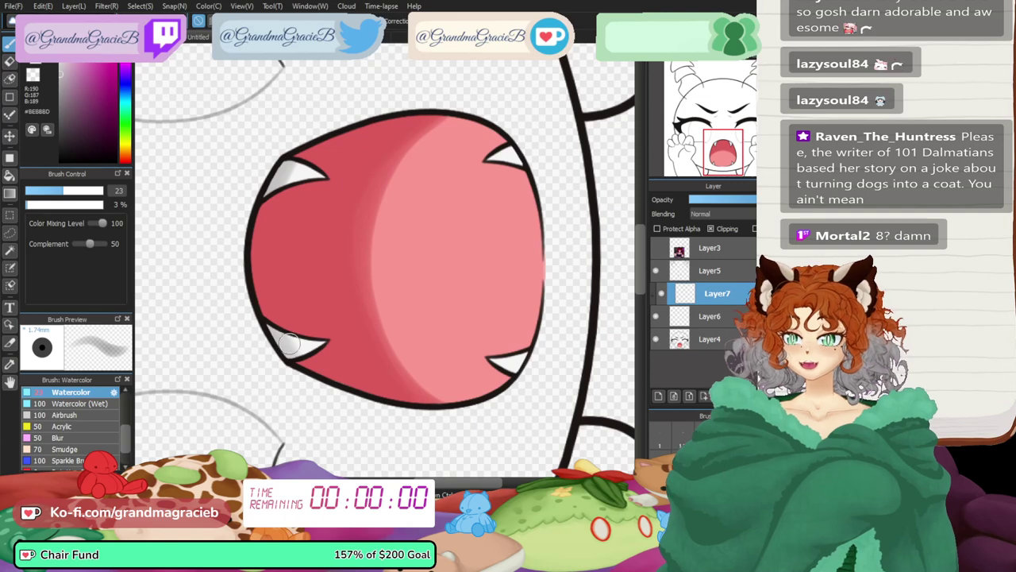
key("Up")
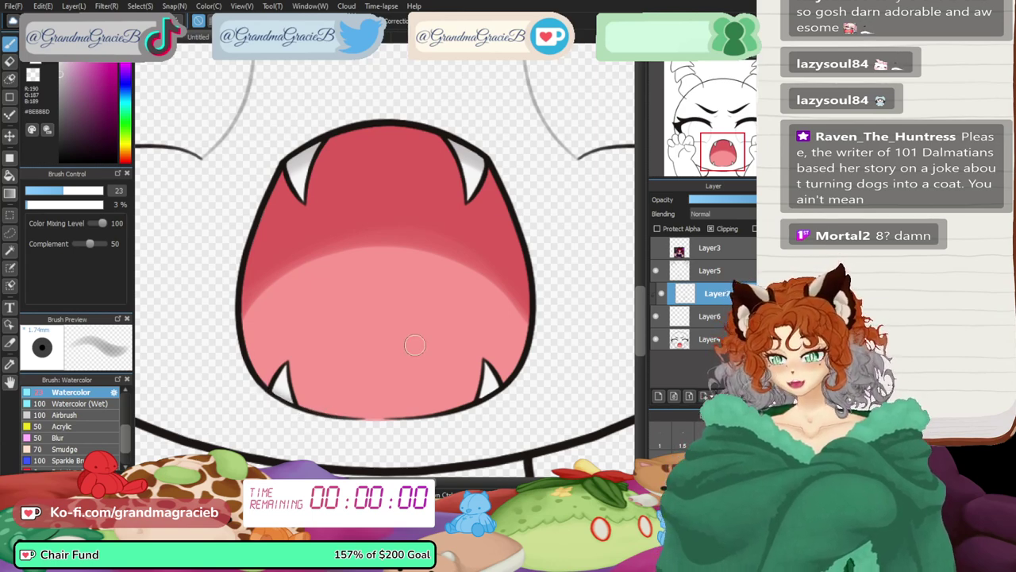
- Merge the clipped shading layer down into Layer6, and merge the result into Layer4
left_click(750, 52)
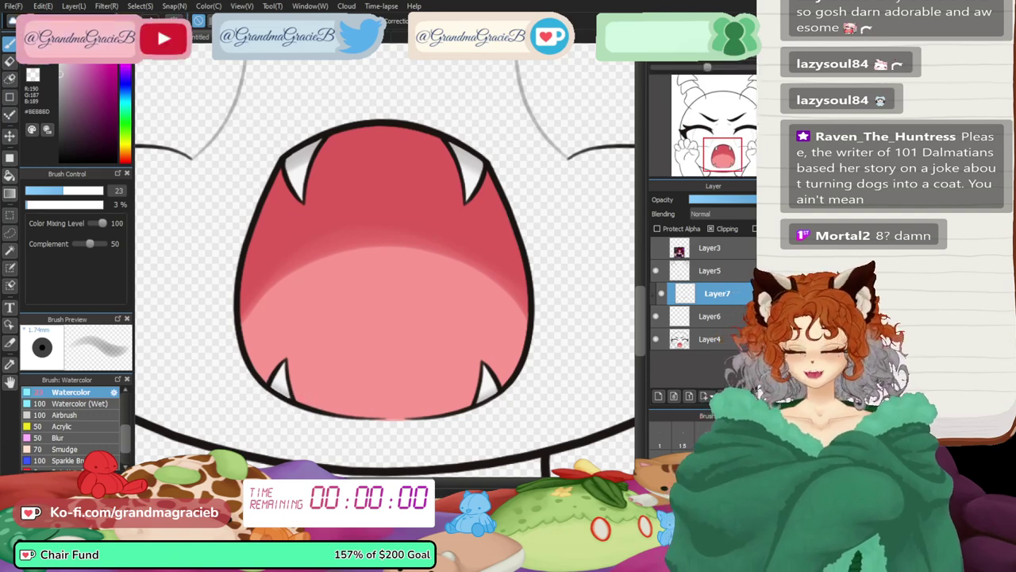
left_click(750, 52)
key("ctrl+0")
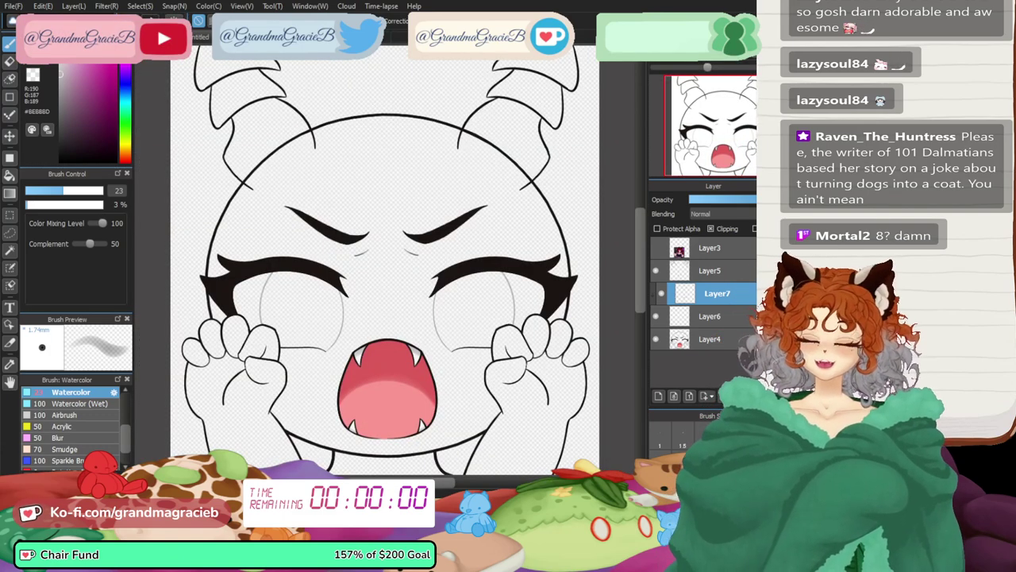
key("ctrl+e")
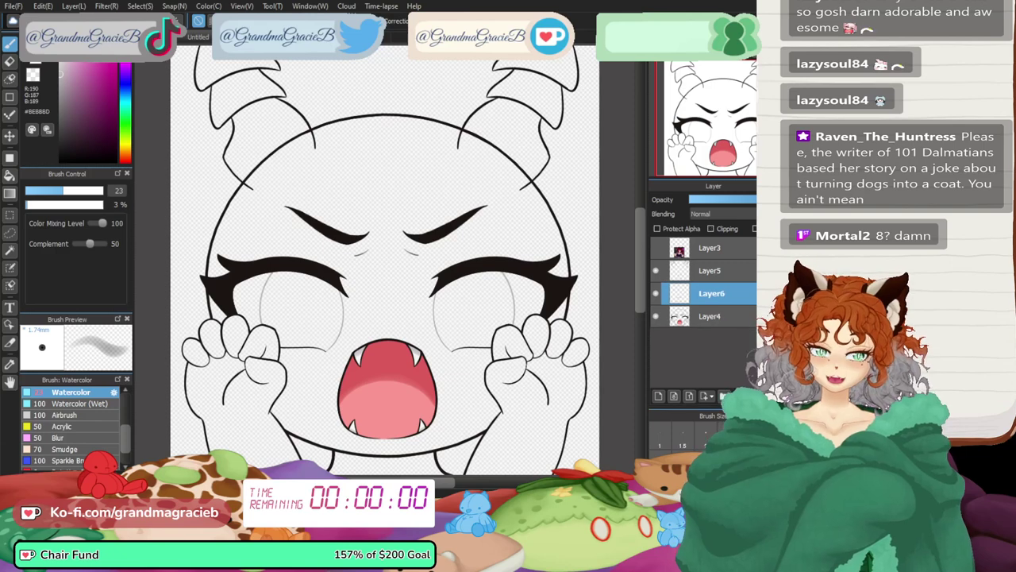
key("ctrl+e")
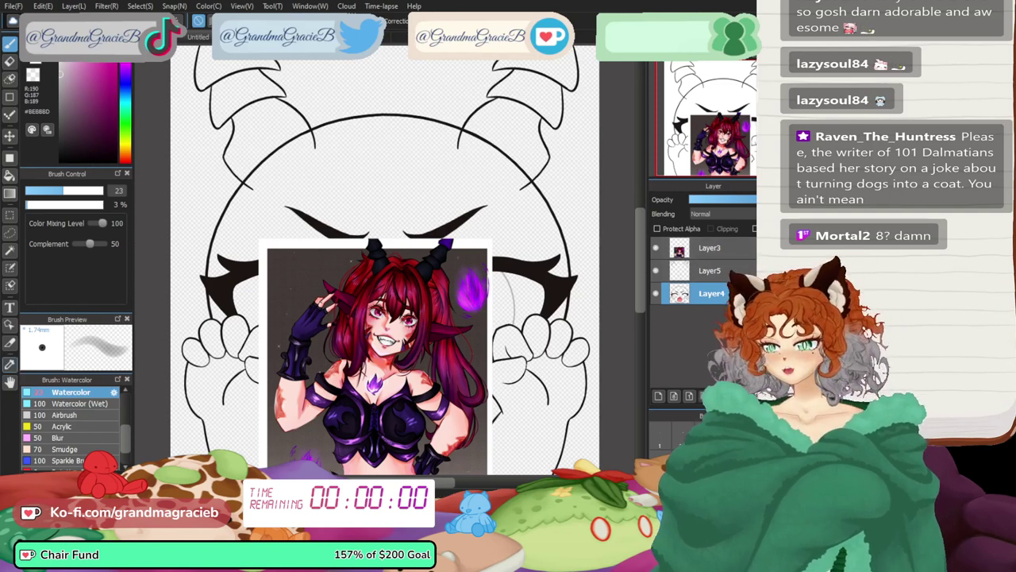
- Sample the near-black #1B1512 from the eyelashes as the brush colour and add a new layer above Layer5
left_click(556, 292, "alt")
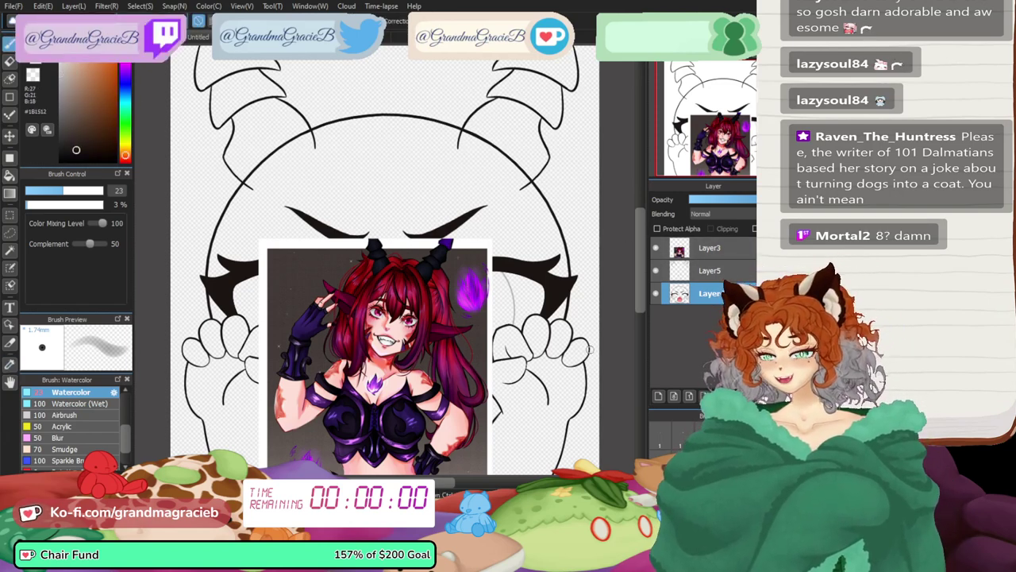
left_click(710, 271)
left_click(658, 395)
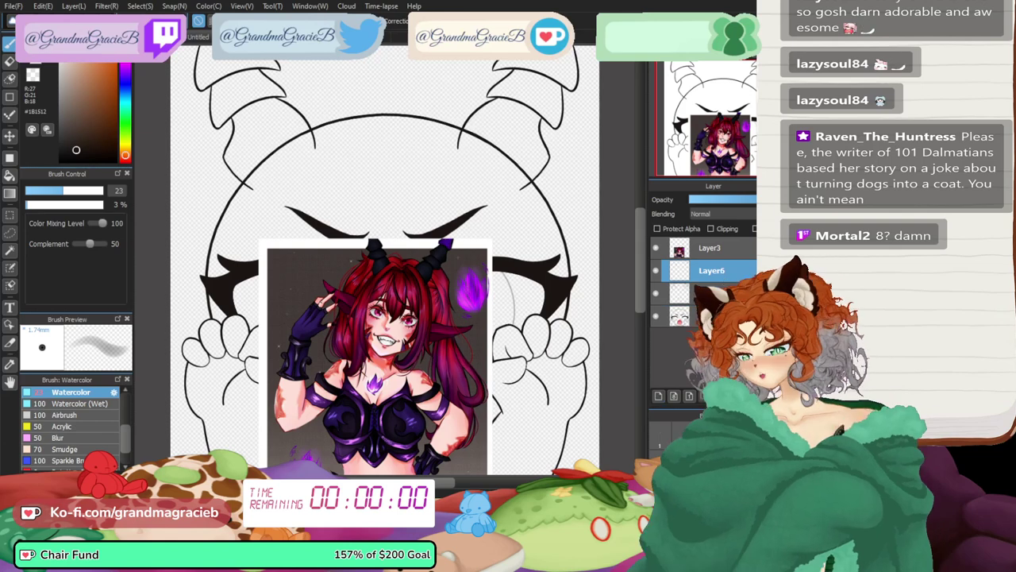
- Move the character reference in Layer3 up and to the left over the emote's face
left_click(710, 247)
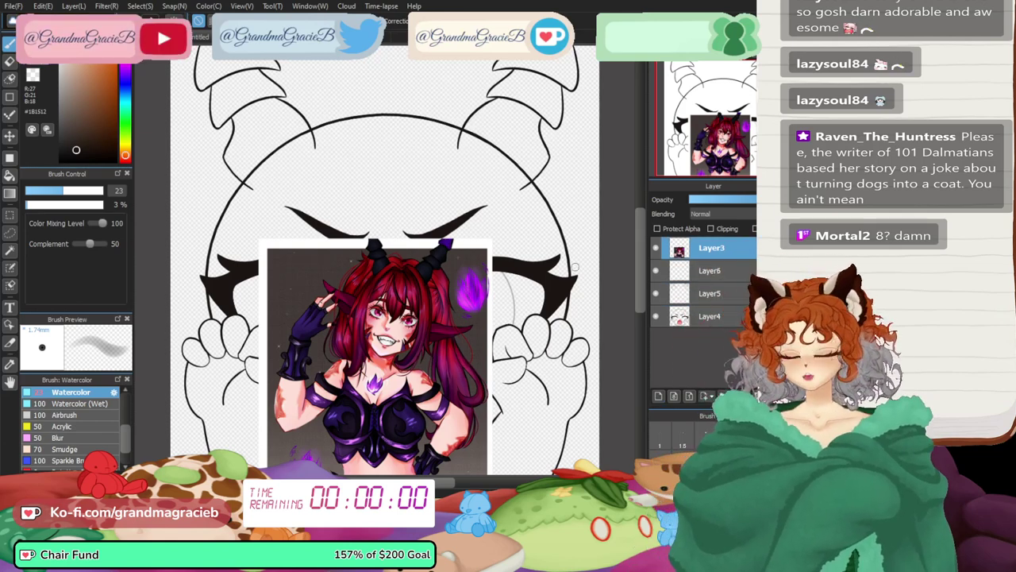
key("ctrl+t")
left_click_drag(376, 333, 340, 301)
key("Return")
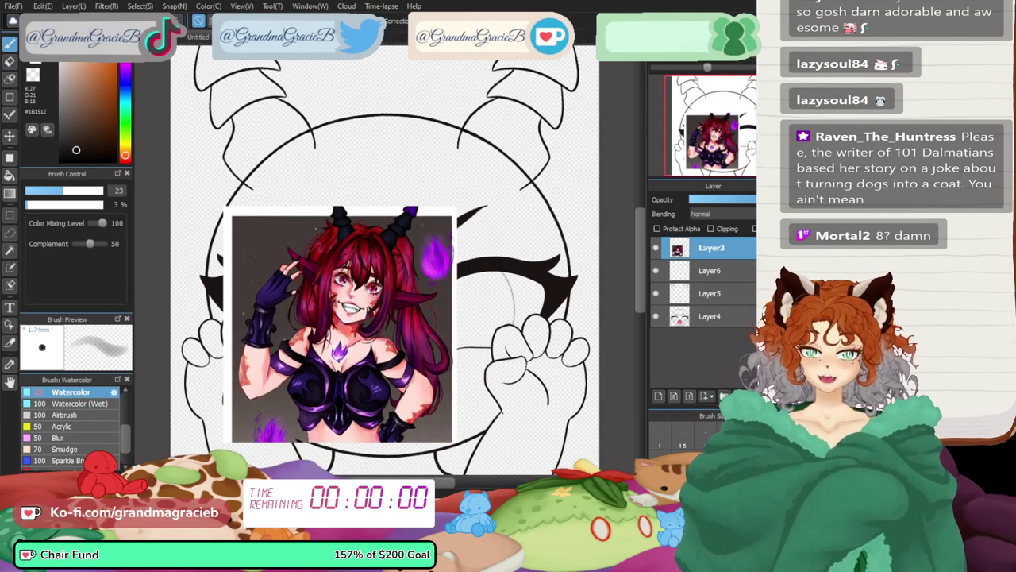
- Move the character reference to the right so it clears the emote's left-hand fist while its gloved arm stays beside it
scroll(389, 266, "up", 5)
left_click_drag(623, 476, 143, 51)
left_click_drag(341, 238, 436, 282)
left_click_drag(753, 160, 693, 157)
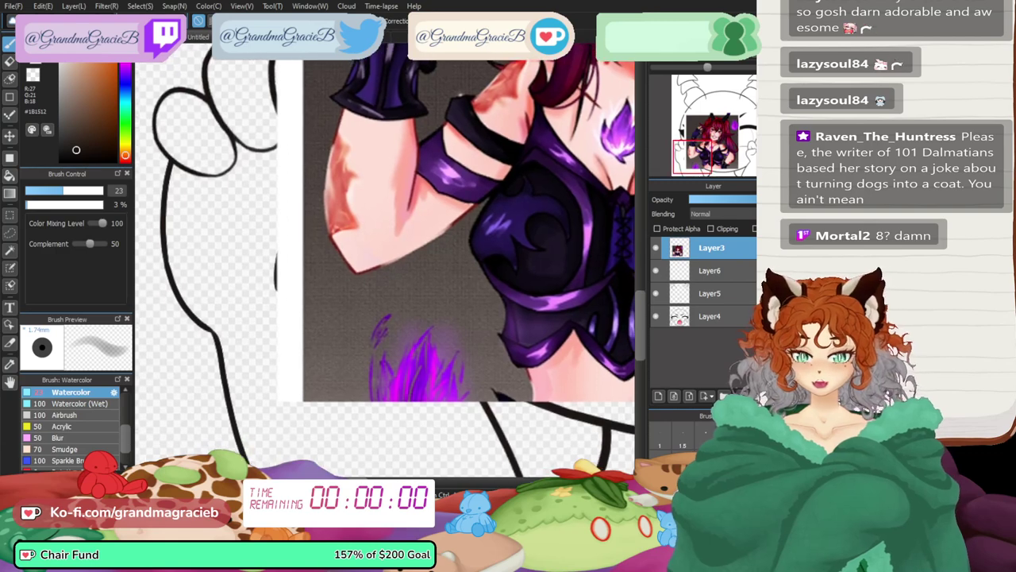
scroll(693, 157, "down", 1)
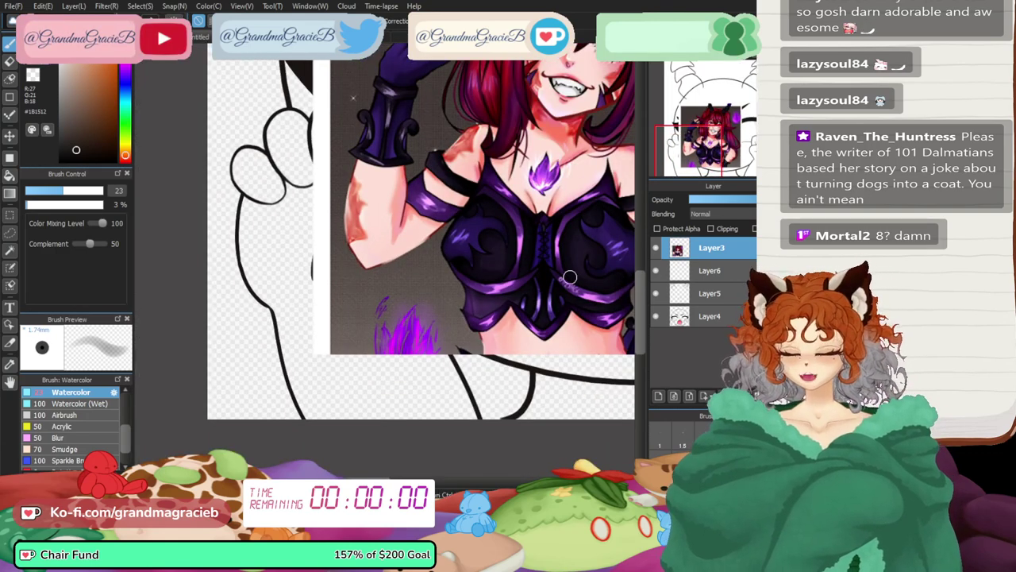
key("ctrl+t")
left_click_drag(548, 266, 695, 322)
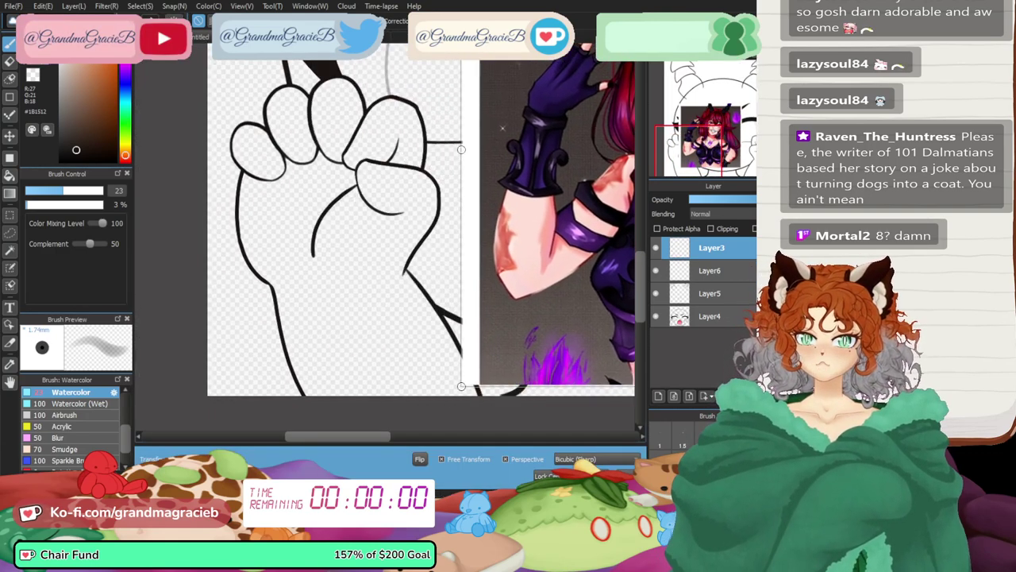
left_click_drag(502, 128, 524, 122)
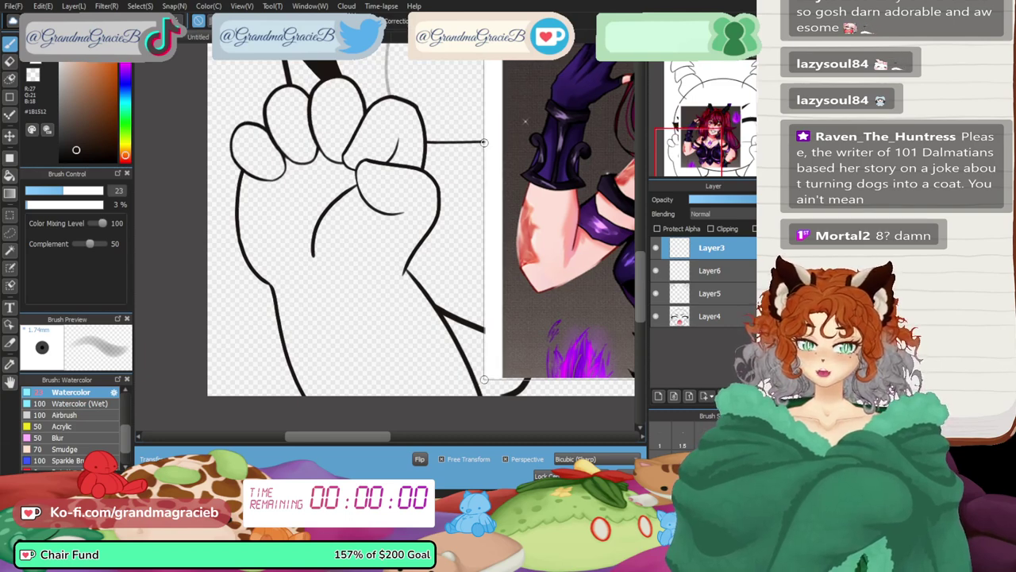
left_click_drag(548, 245, 560, 245)
key("Return")
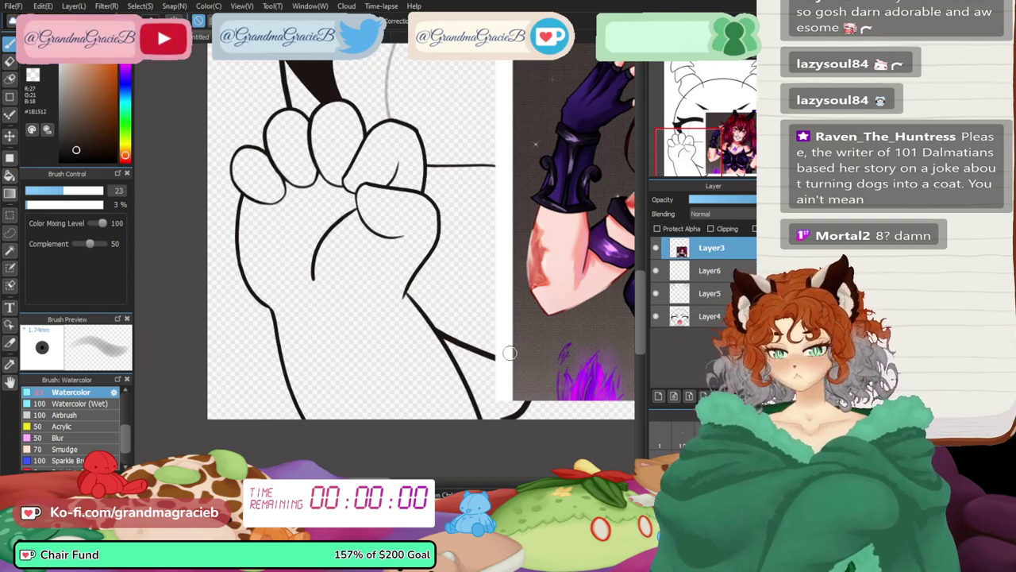
- With a size 8.3 brush at 65 % opacity, draw a curved line across the left-hand fist's thumb on the new layer above Layer5
left_click(711, 270)
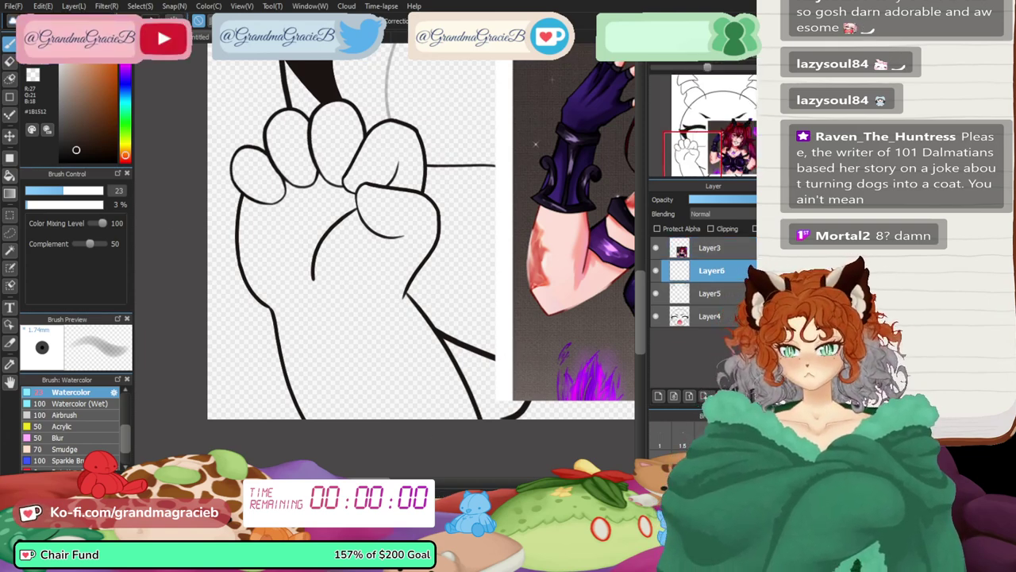
scroll(384, 260, "up", 5)
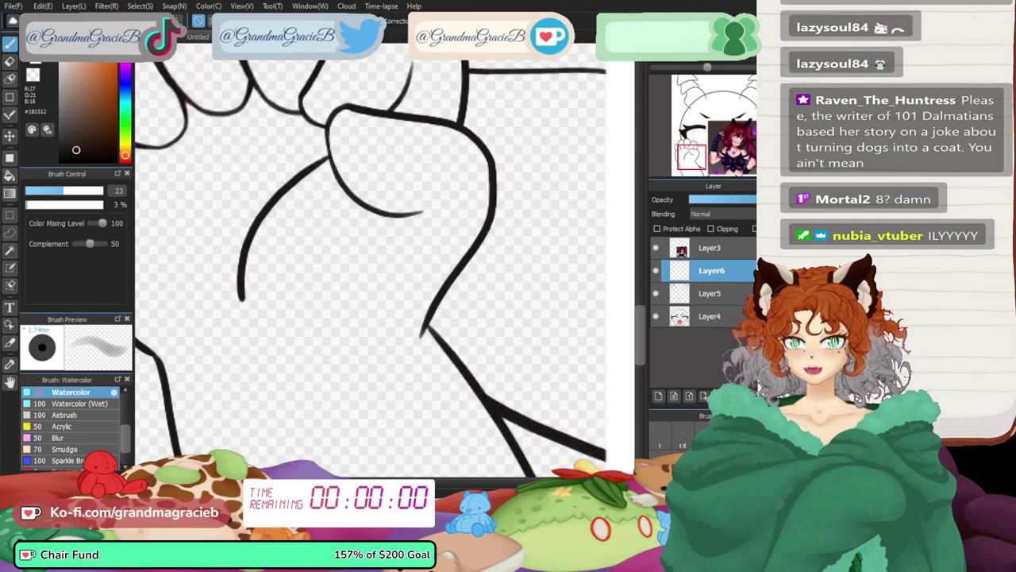
left_click_drag(384, 230, 384, 388)
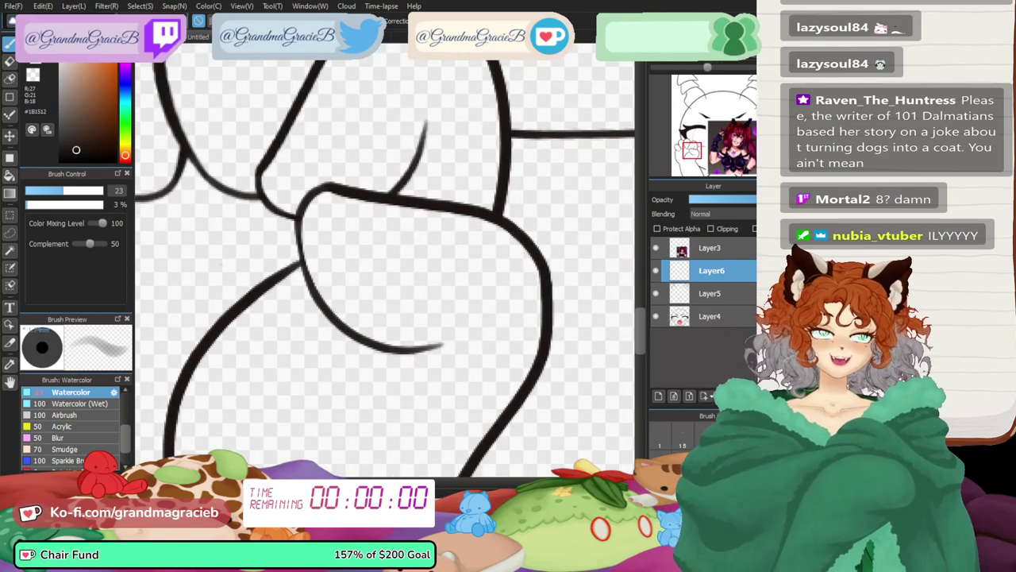
scroll(384, 260, "up", 1)
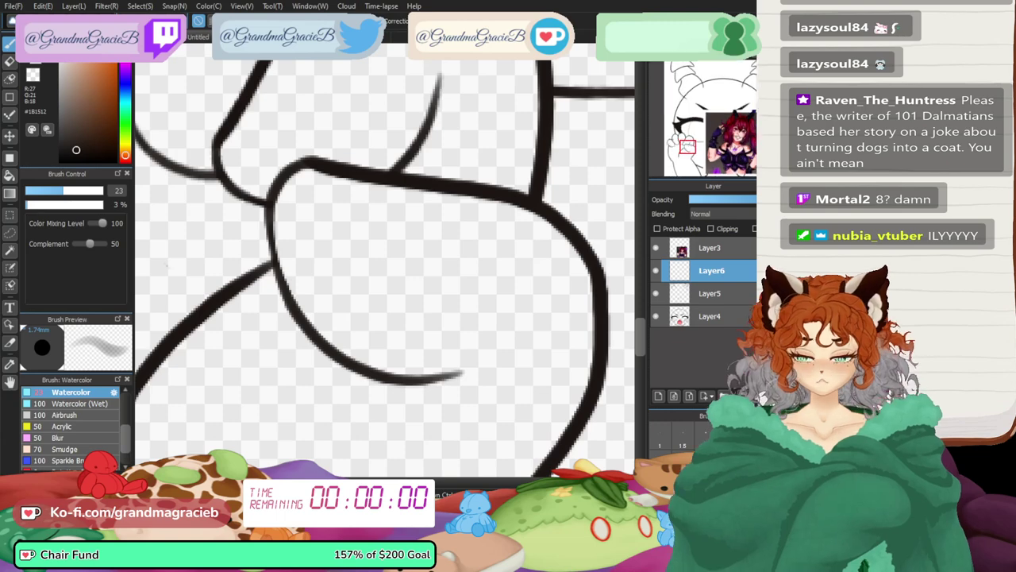
left_click(76, 204)
left_click(37, 191)
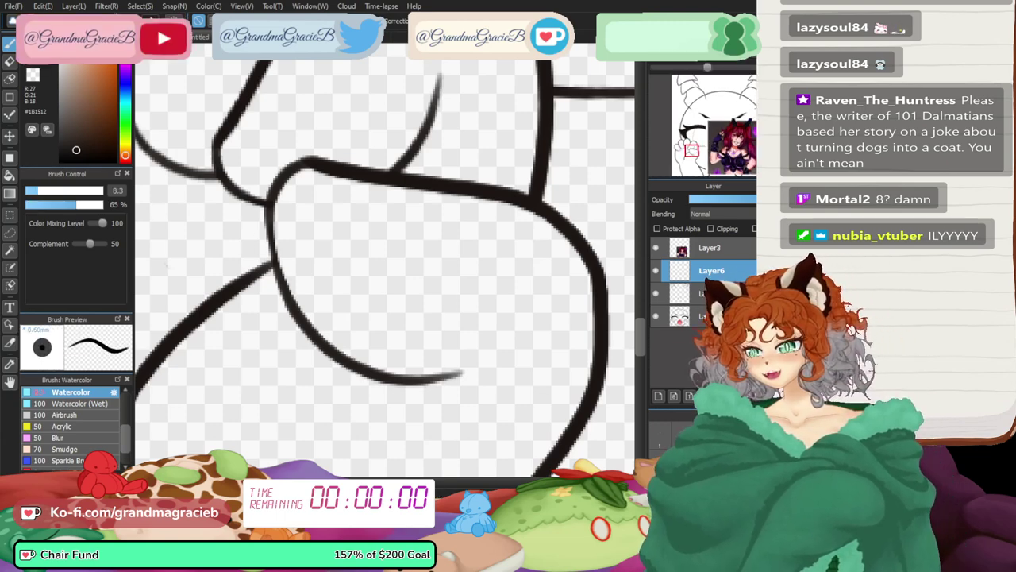
key("Down")
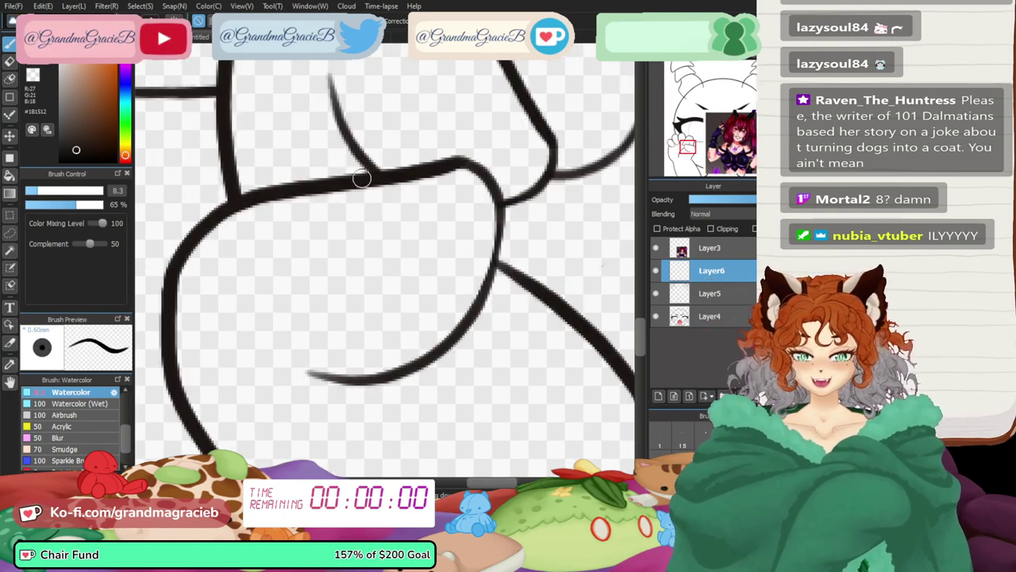
left_click_drag(381, 172, 362, 357)
key("ctrl+z")
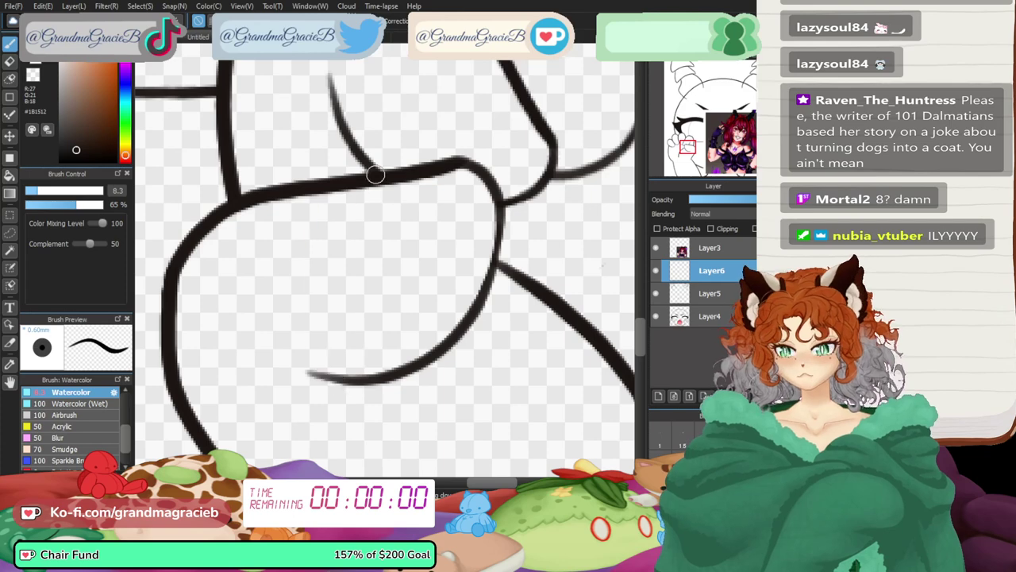
left_click_drag(374, 172, 392, 360)
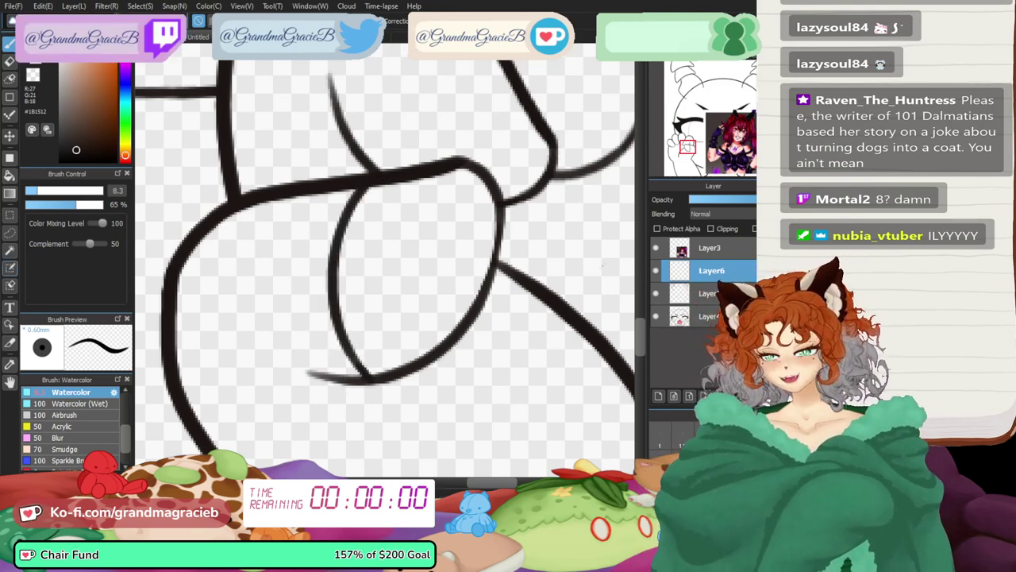
- Duplicate the thumb's curved line, set the slightly rotated copy parallel to it nearer the thumb's base, and extend the thumb outline to meet it
key("ctrl+shift+n")
key("ctrl+t")
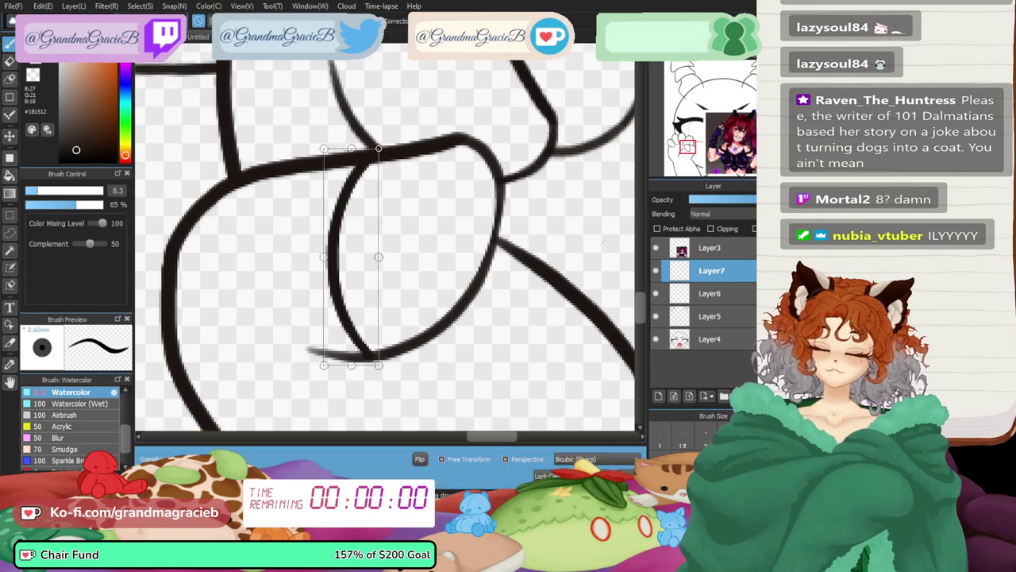
mouse_move(365, 198)
left_mouse_down()
mouse_move(288, 195)
mouse_move(307, 191)
left_mouse_up()
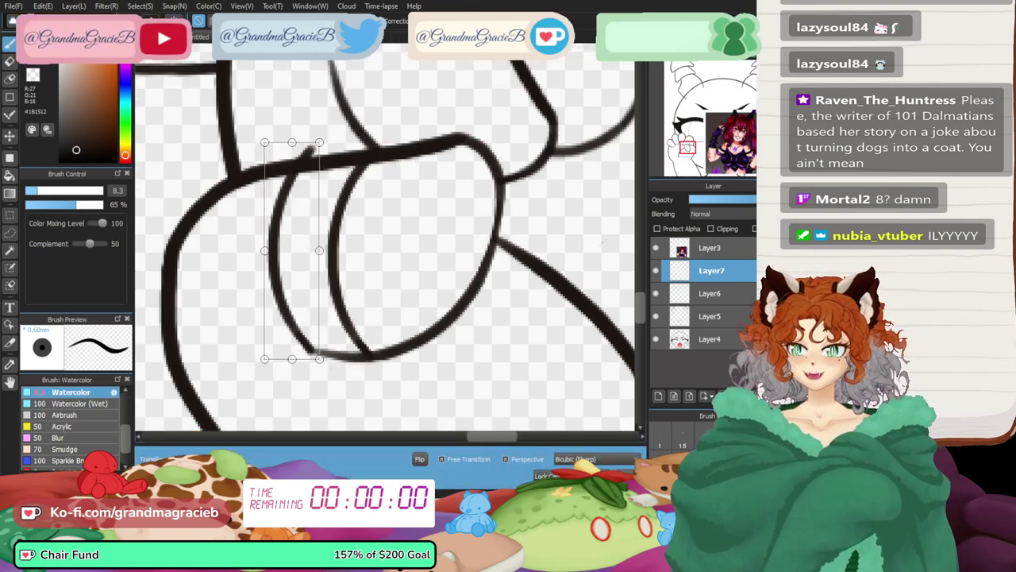
left_click_drag(338, 131, 286, 158)
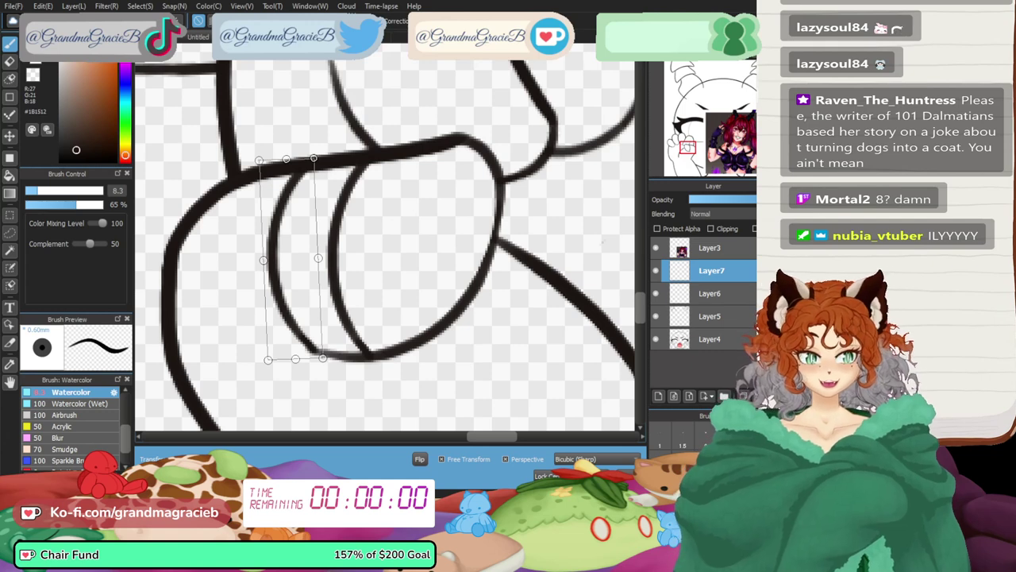
mouse_move(296, 358)
left_mouse_down()
mouse_move(300, 369)
mouse_move(300, 360)
left_mouse_up()
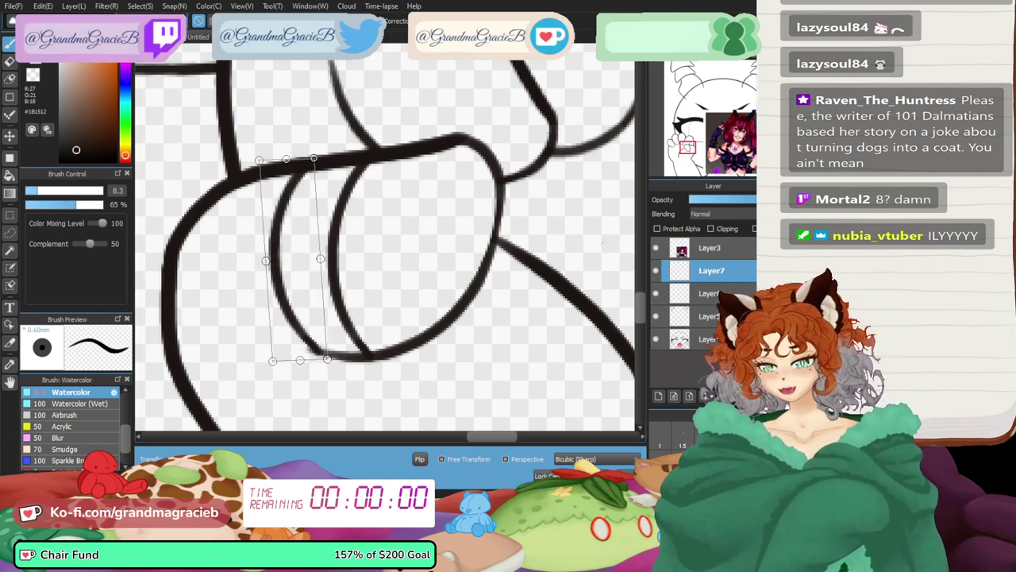
key("Return")
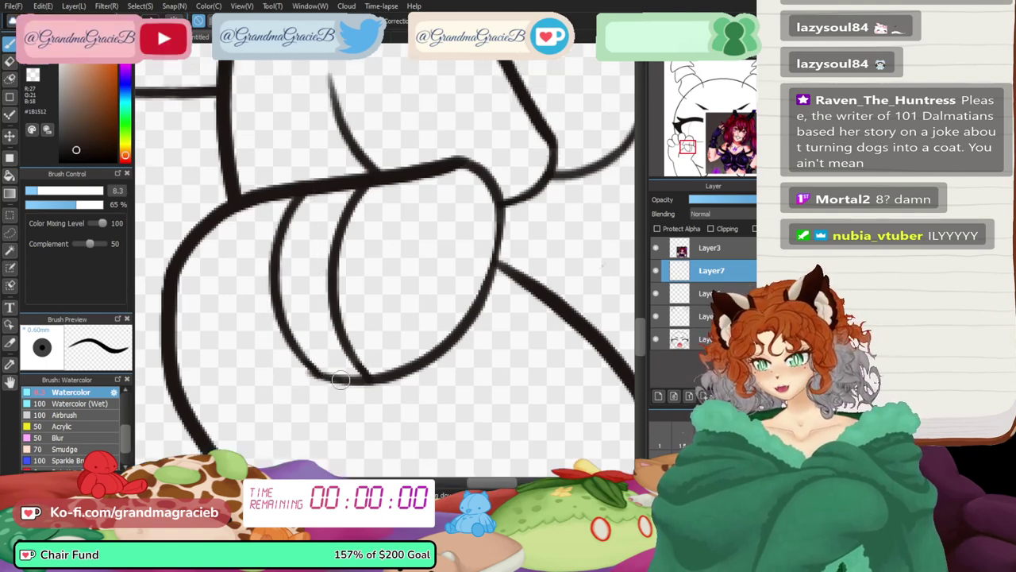
left_click_drag(349, 379, 286, 366)
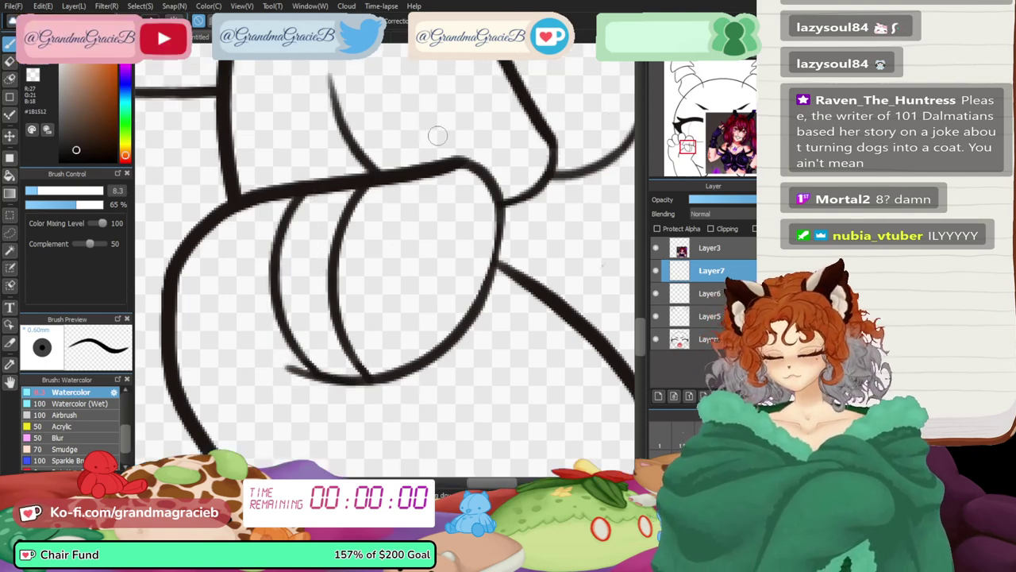
left_click(743, 54)
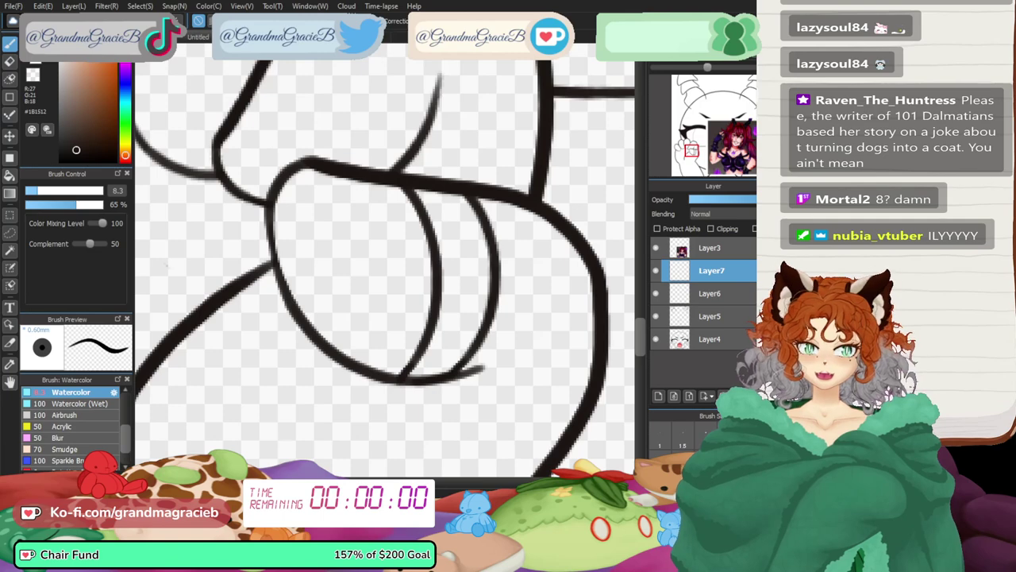
- Rotate and move a copy of the thumb's paired curved lines onto the index finger of the left-hand fist
key("ctrl+minus")
key("ctrl+minus")
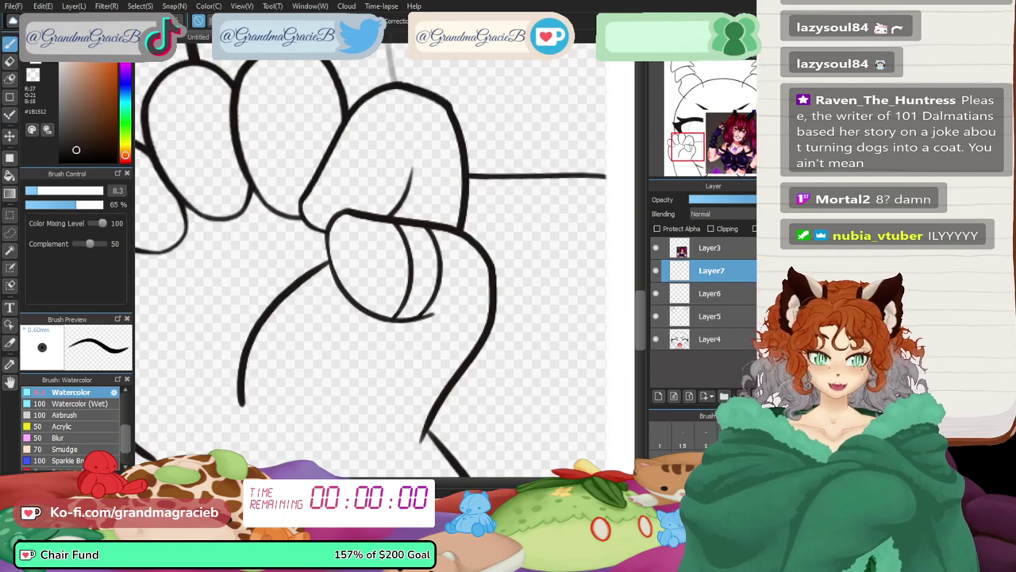
key("ctrl+t")
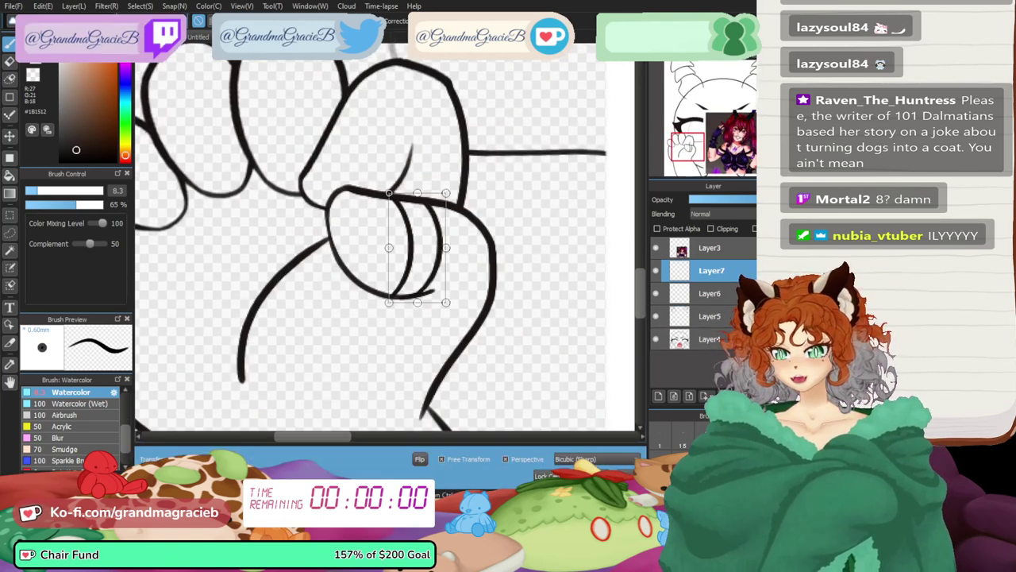
left_click_drag(476, 325, 515, 247)
left_click_drag(417, 248, 369, 162)
left_click_drag(456, 214, 462, 205)
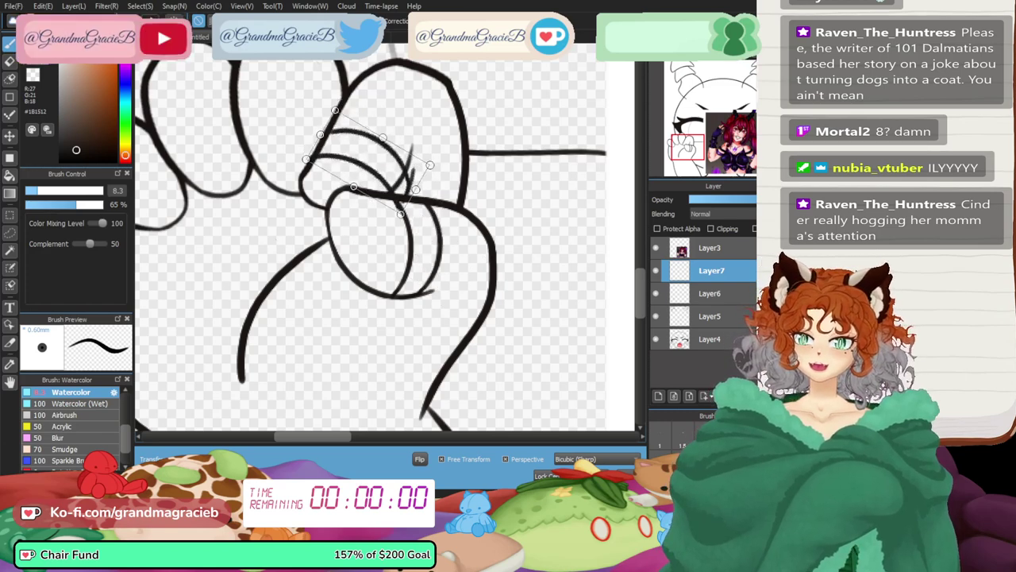
left_click_drag(368, 162, 371, 145)
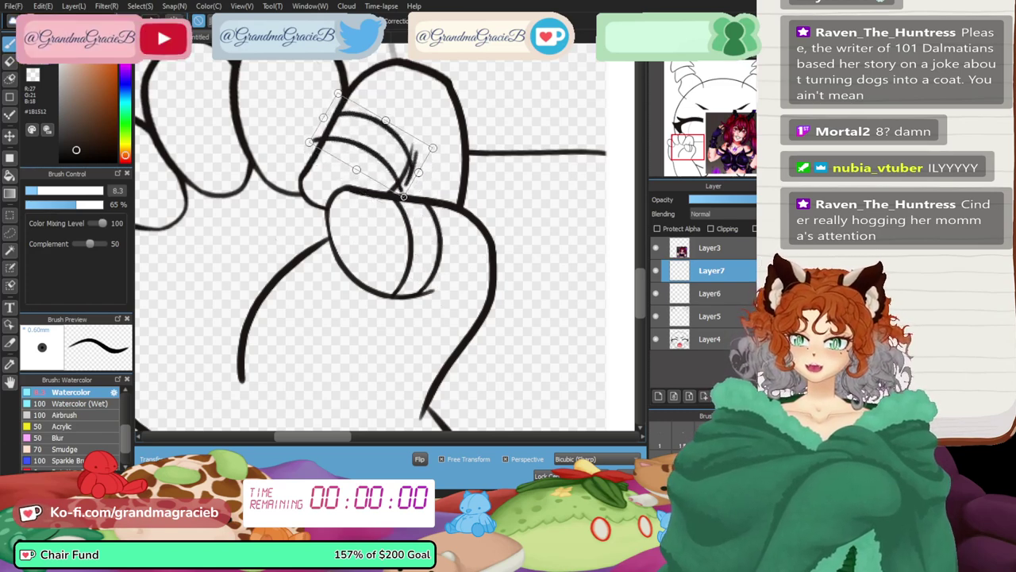
key("Return")
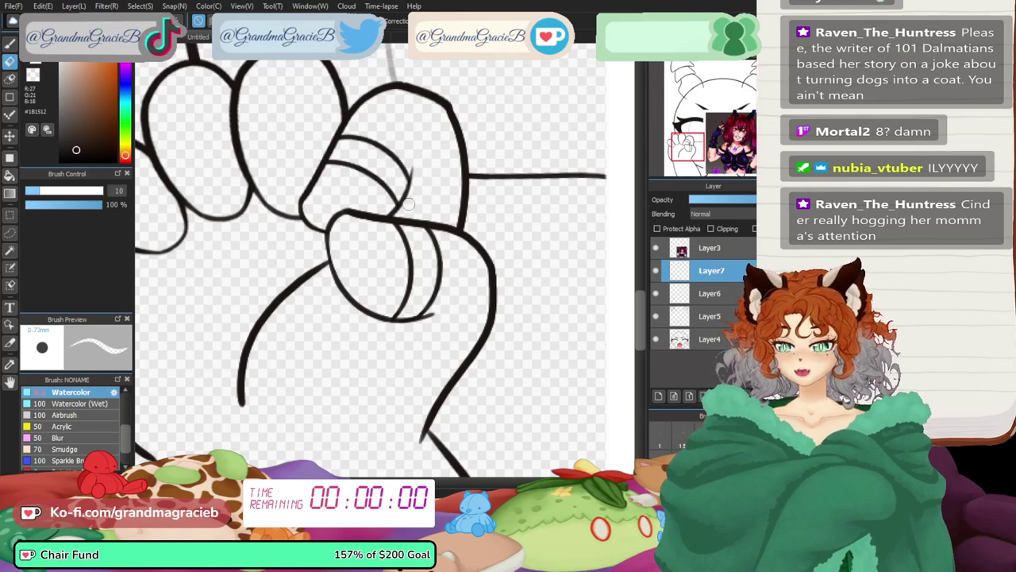
- Fit another copy of the paired lines across the middle finger with free transform, and merge the copied line layers into Layer6
left_click_drag(439, 183, 592, 200)
key("ctrl+v")
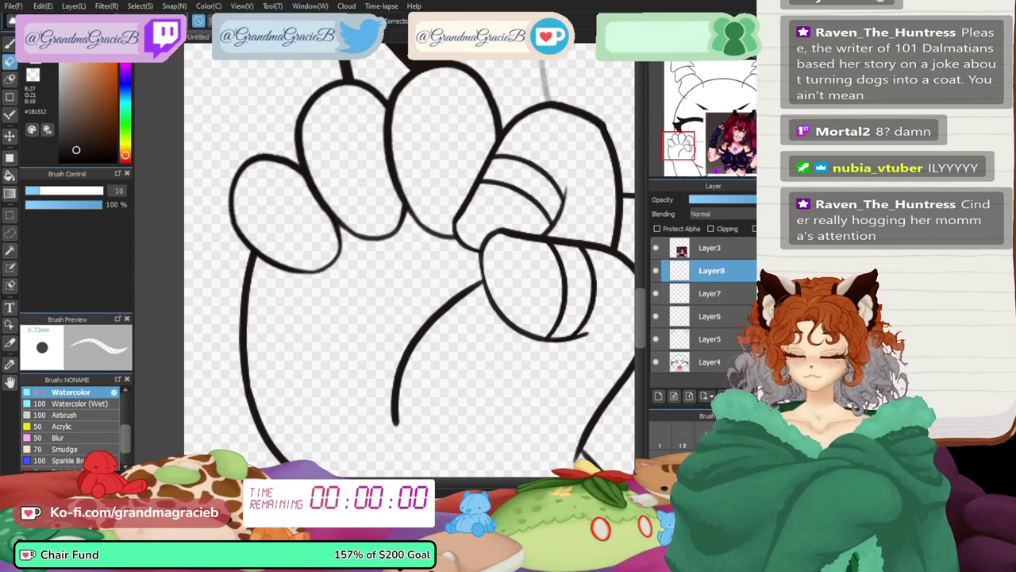
key("ctrl+t")
left_click_drag(572, 268, 459, 208)
left_click_drag(508, 262, 513, 158)
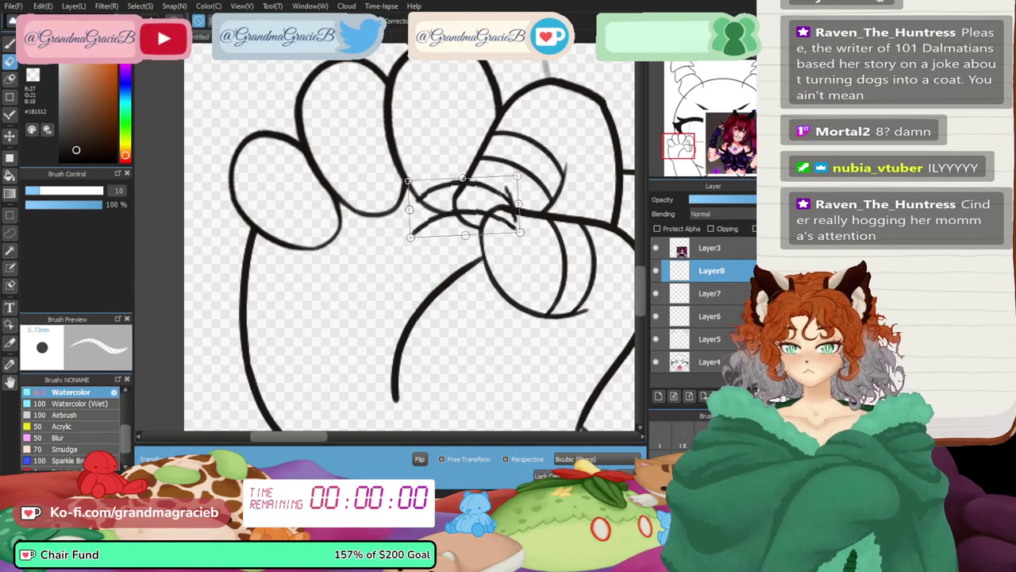
left_click_drag(464, 206, 442, 137)
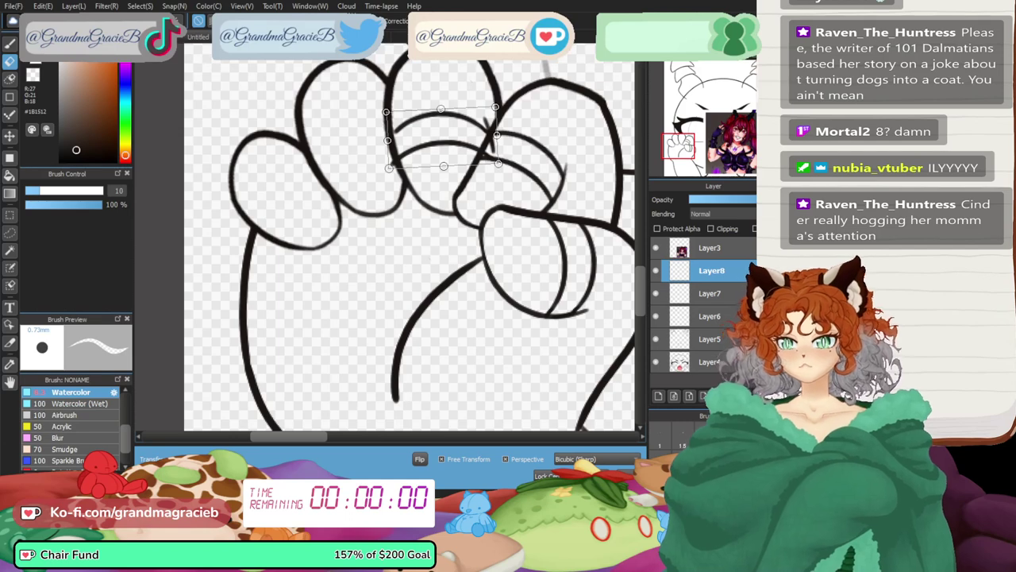
left_click_drag(386, 111, 378, 111)
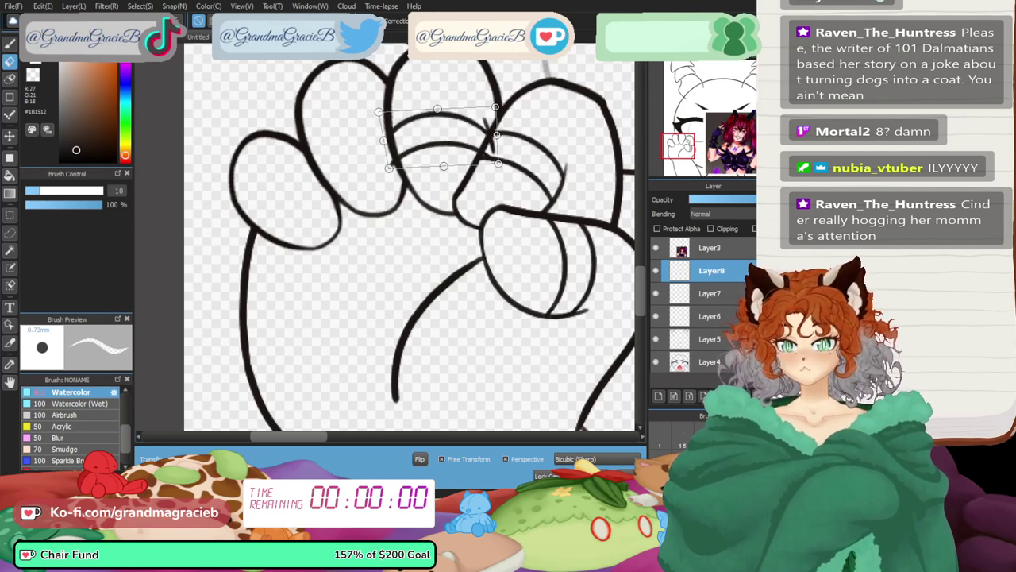
left_click_drag(495, 106, 505, 100)
left_click_drag(444, 166, 445, 125)
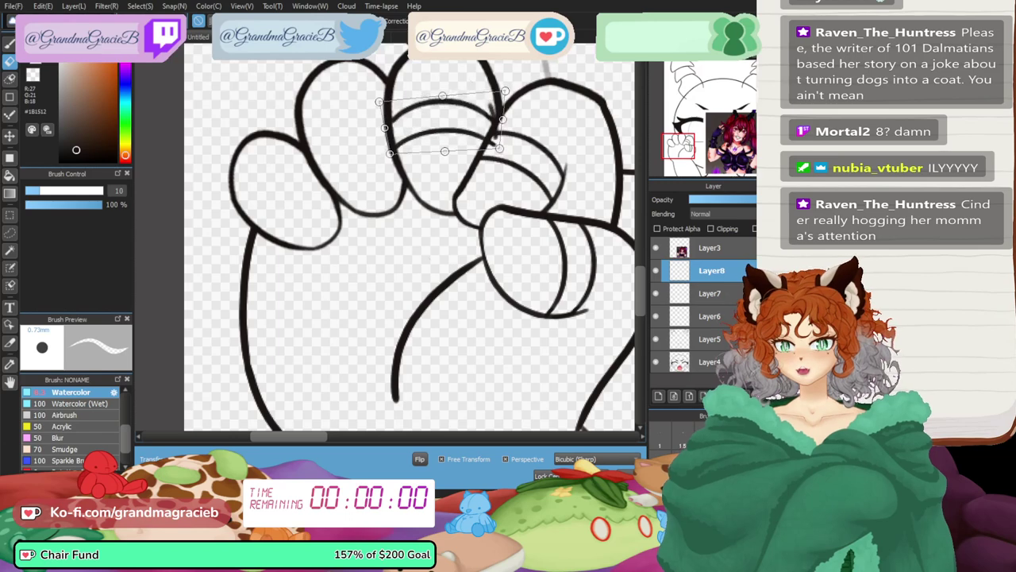
key("Return")
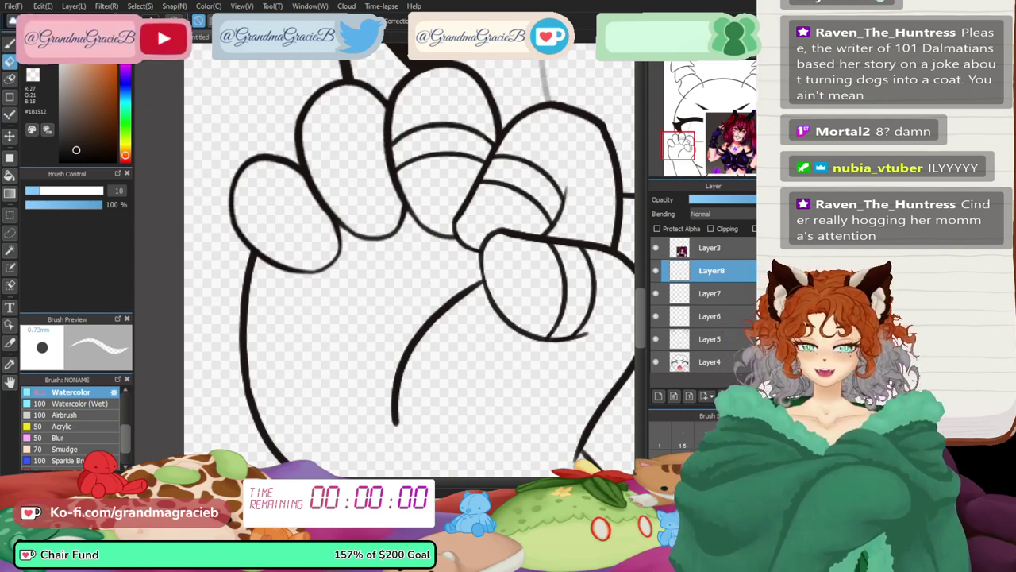
key("ctrl+e")
key("ctrl+e")
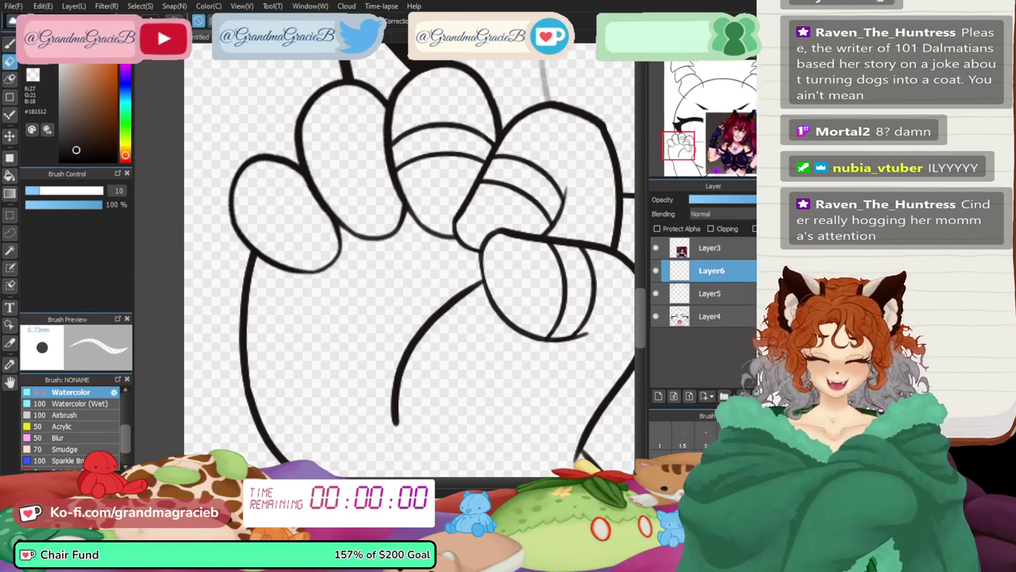
- Place a tilted copy of the paired glove lines across the ring finger of the left-hand fist
key("ctrl+j")
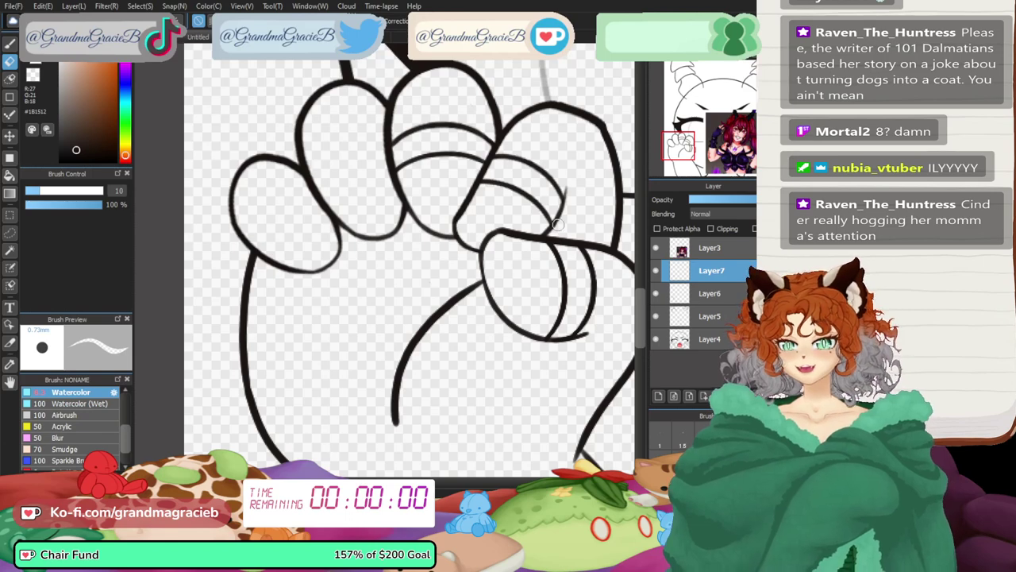
key("ctrl+t")
left_click_drag(559, 238, 367, 143)
left_click_drag(429, 229, 436, 122)
left_click_drag(378, 171, 362, 142)
left_click_drag(434, 140, 427, 115)
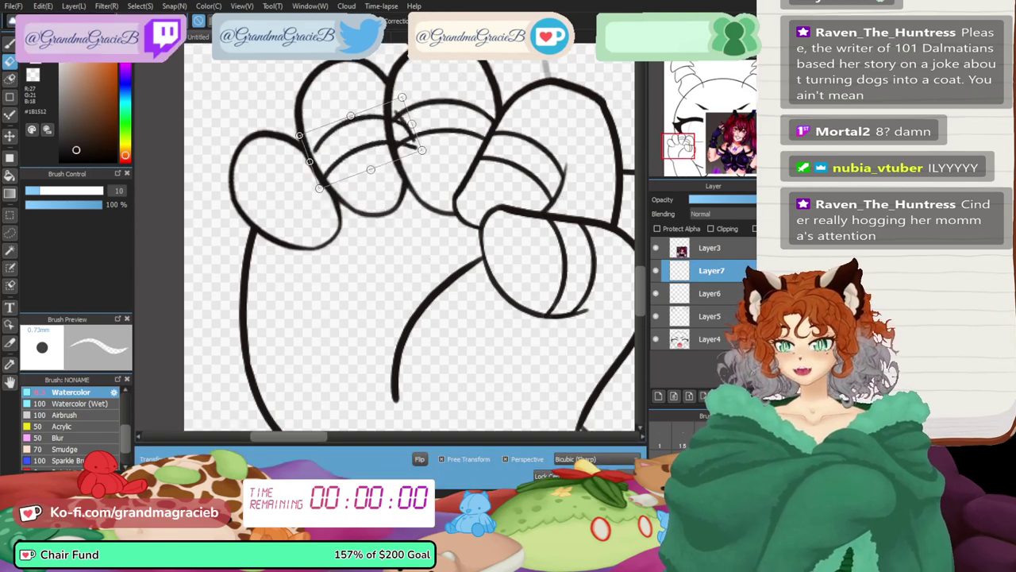
left_click_drag(360, 143, 355, 145)
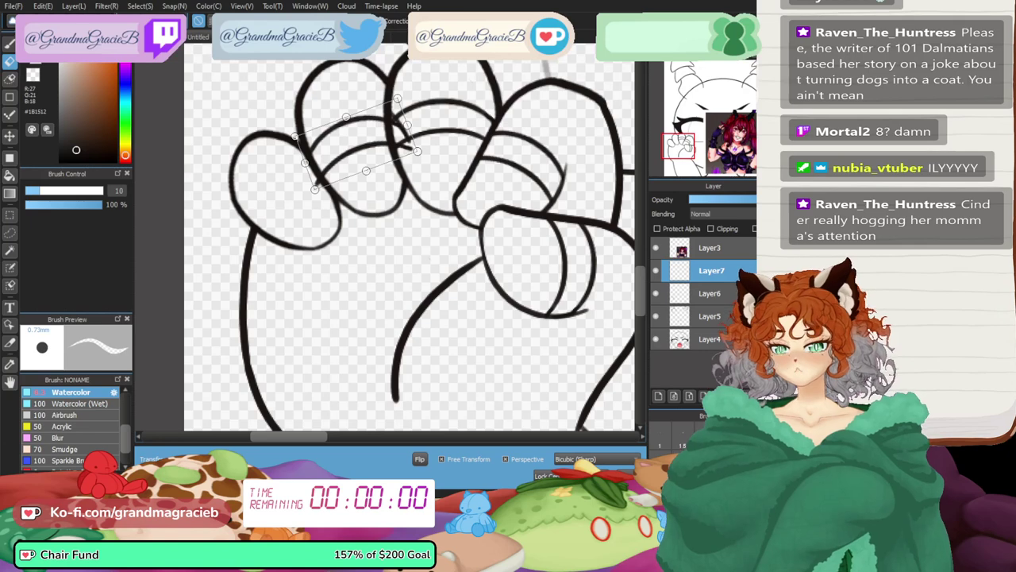
left_click_drag(356, 144, 353, 138)
key("Return")
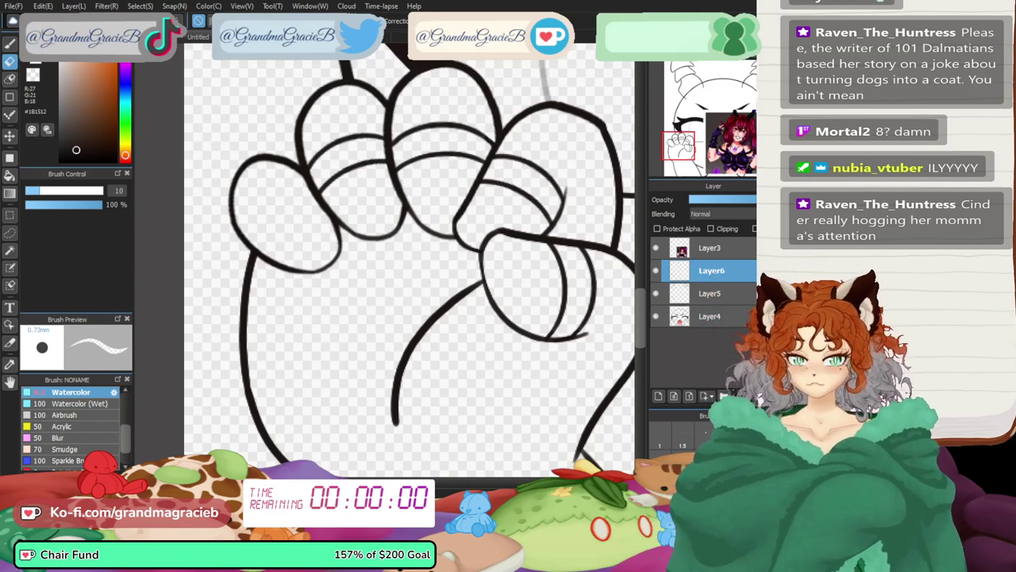
- Place a further copy of the paired lines across the little finger, rotated and reshaped to follow its slant
key("ctrl+t")
left_click_drag(570, 264, 343, 235)
mouse_move(349, 318)
left_mouse_down()
mouse_move(408, 285)
mouse_move(379, 160)
left_mouse_up()
left_click_drag(342, 234, 279, 205)
left_click_drag(365, 182, 368, 196)
left_click_drag(278, 203, 278, 203)
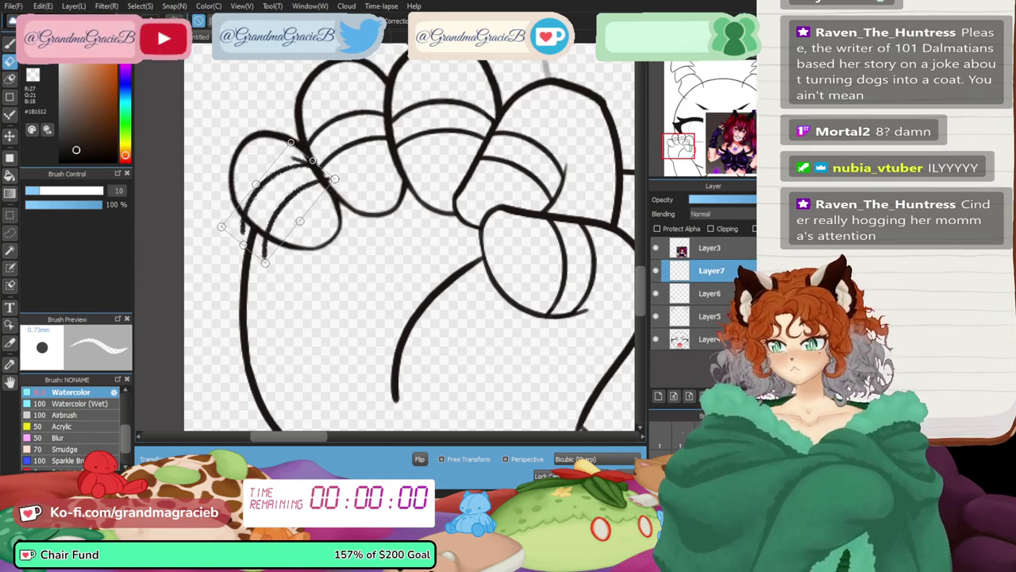
left_click_drag(244, 245, 244, 228)
left_click_drag(280, 197, 279, 193)
key("Return")
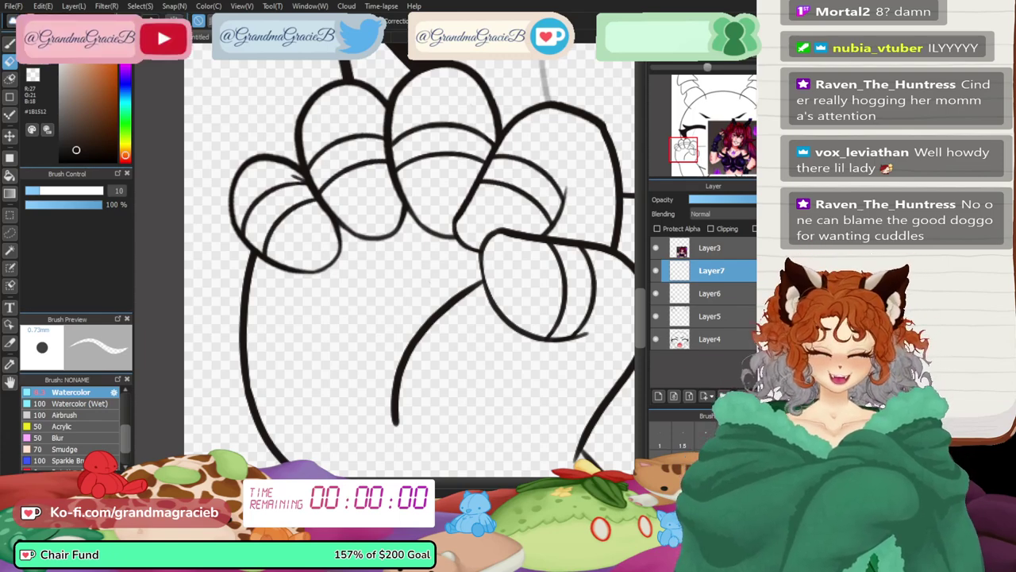
- Erase the overhanging ends of the copied lines where the little finger meets the ring finger, using a size 10 eraser
key("Left")
key("Left")
key("Left")
key("Left")
key("Left")
key("Left")
key("Left")
key("Left")
scroll(332, 224, "up", 3)
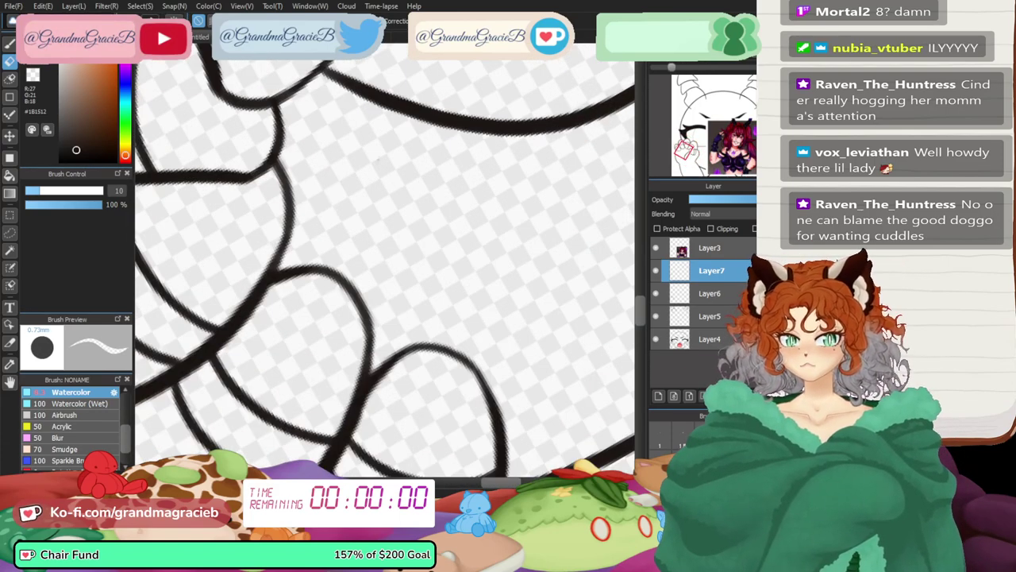
left_click_drag(509, 481, 478, 481)
left_click_drag(485, 270, 488, 286)
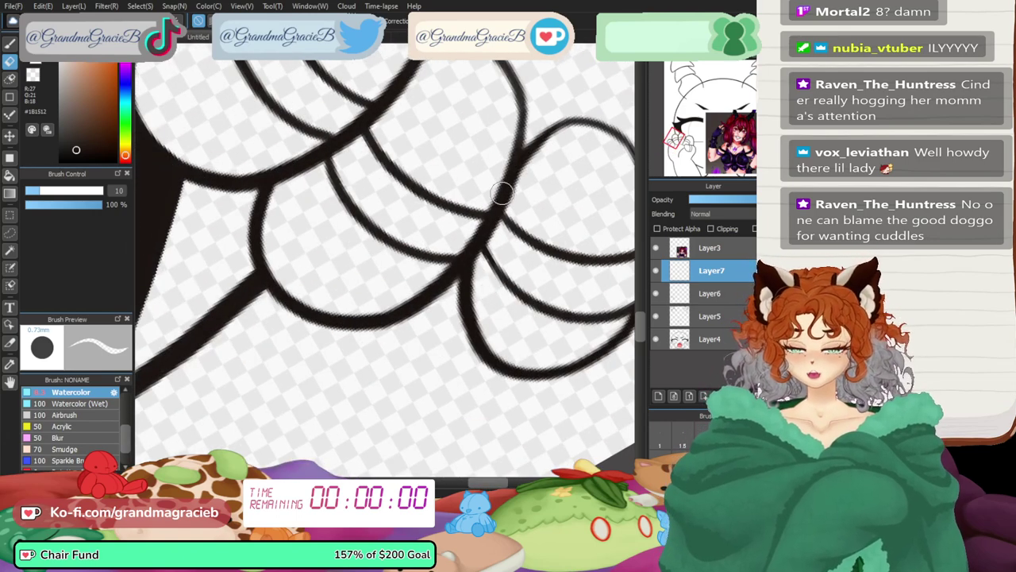
key("Up")
key("ctrl+0")
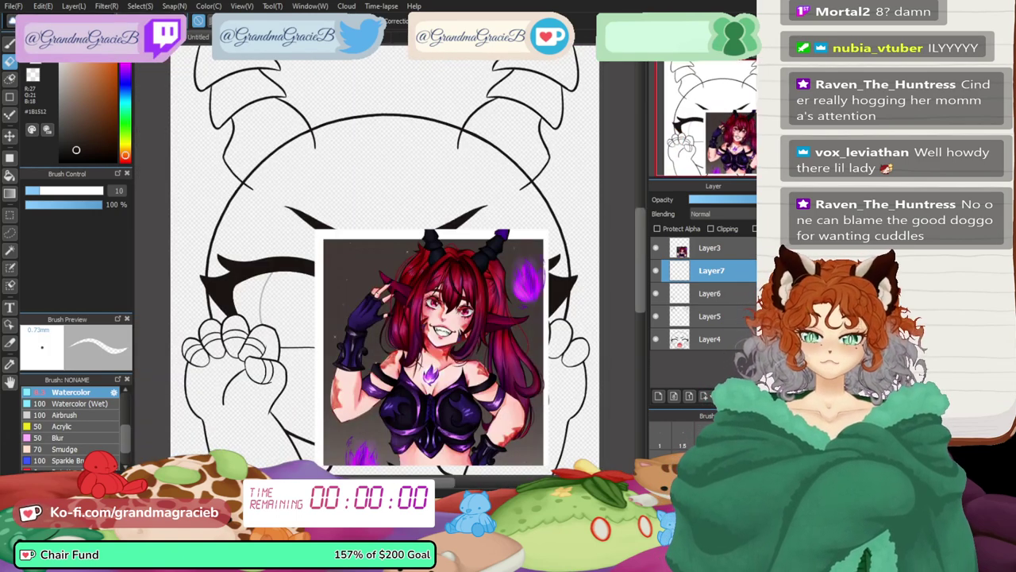
- Merge the little finger's lines into Layer6 and add a new layer between Layer6 and Layer5 for brush work
scroll(183, 428, "up", 5)
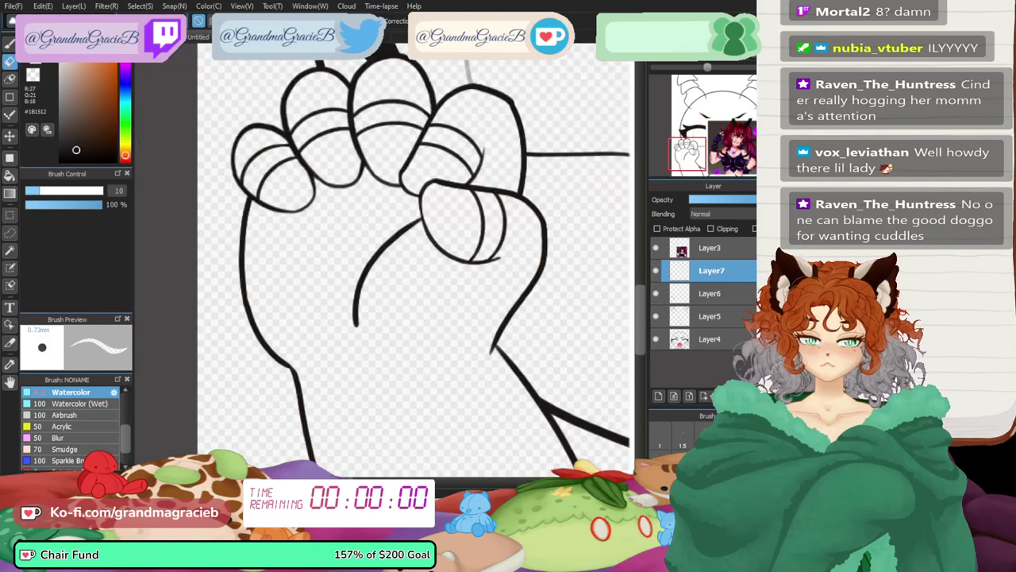
left_click_drag(686, 154, 683, 155)
key("b")
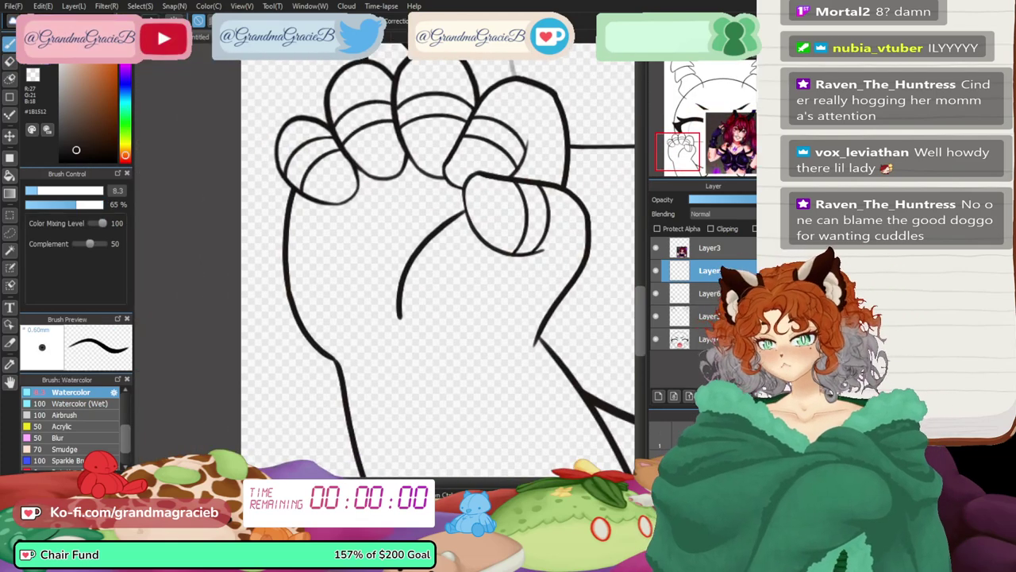
key("ctrl+z")
left_click(713, 294)
left_click(658, 396)
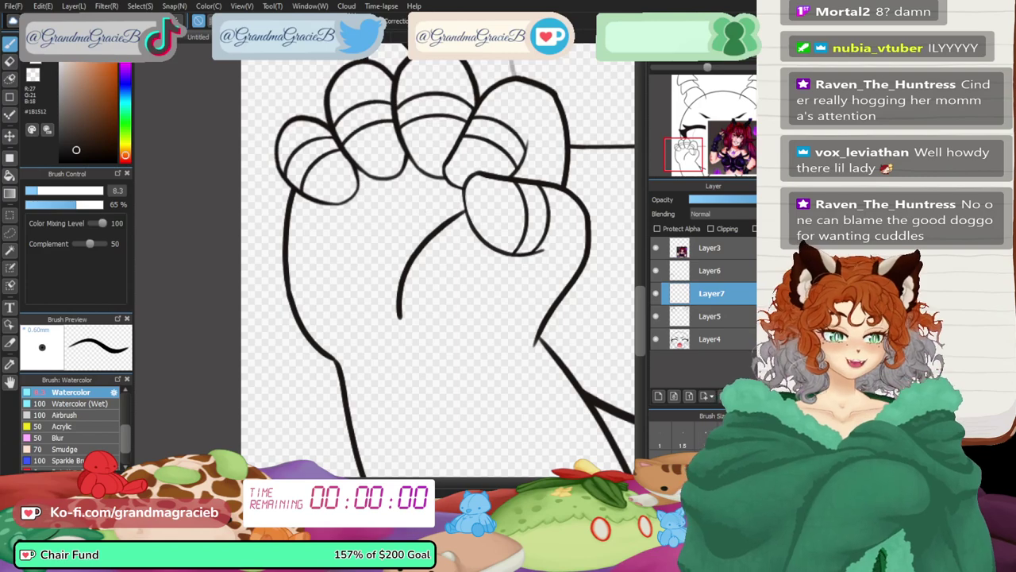
- Examine the reference character's gauntlet and forearm alongside the wrist of the emote's left-hand fist
mouse_move(683, 155)
left_mouse_down()
mouse_move(709, 157)
mouse_move(704, 151)
left_mouse_up()
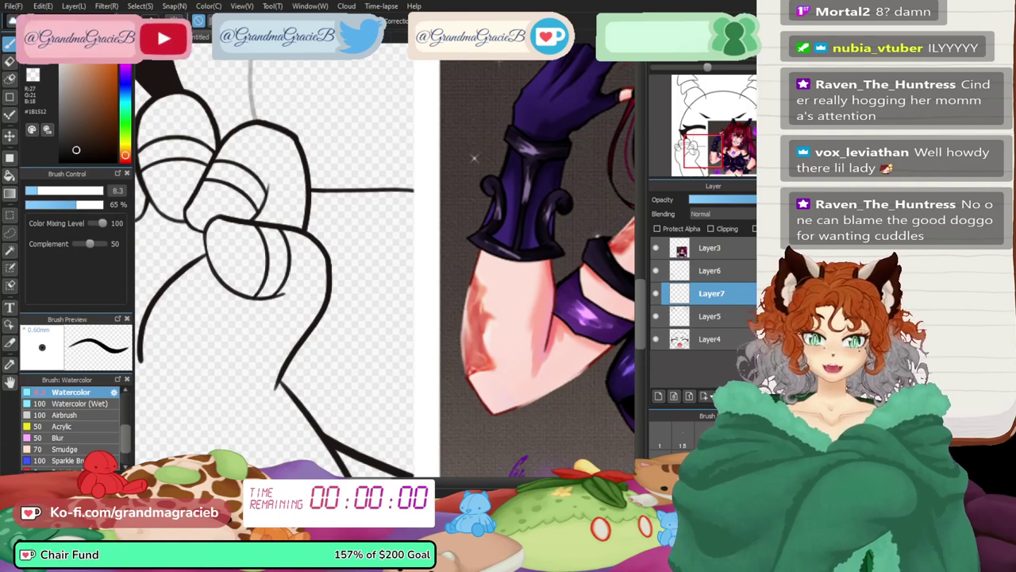
mouse_move(703, 151)
left_mouse_down()
mouse_move(708, 170)
mouse_move(694, 170)
mouse_move(704, 154)
left_mouse_up()
scroll(385, 247, "down", 2)
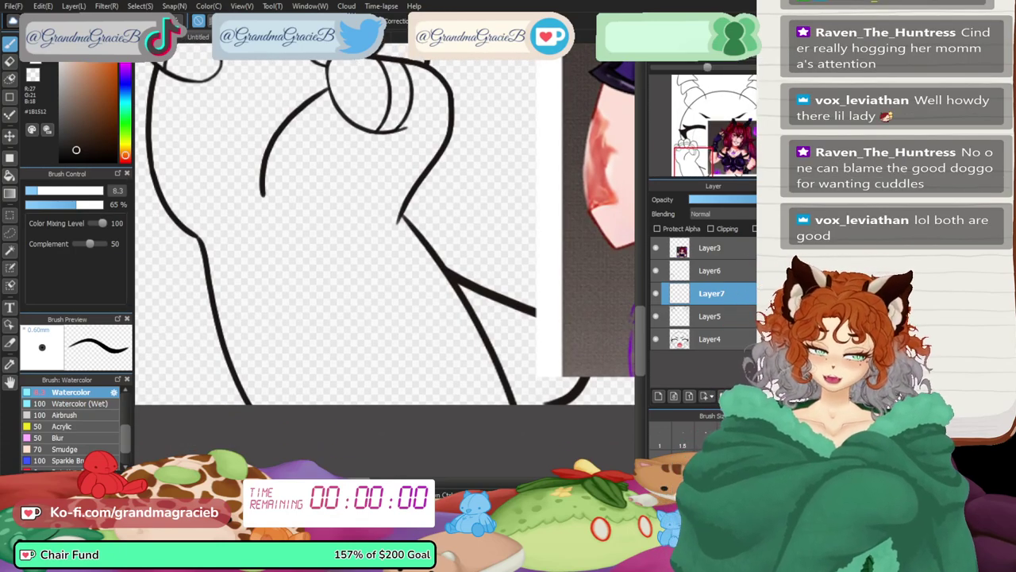
mouse_move(452, 198)
left_mouse_down()
mouse_move(280, 322)
mouse_move(308, 300)
left_mouse_up()
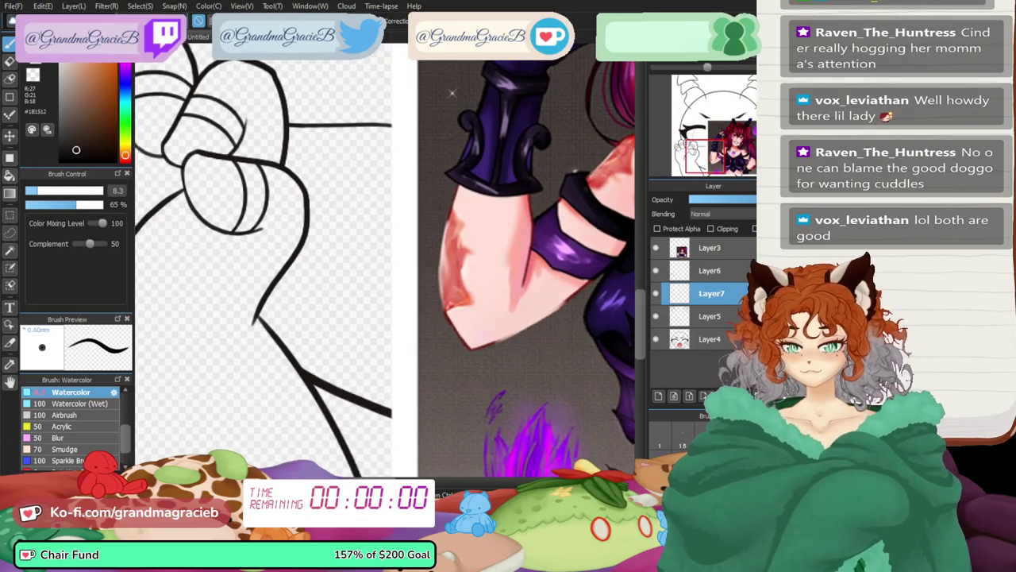
scroll(633, 288, "down", 2)
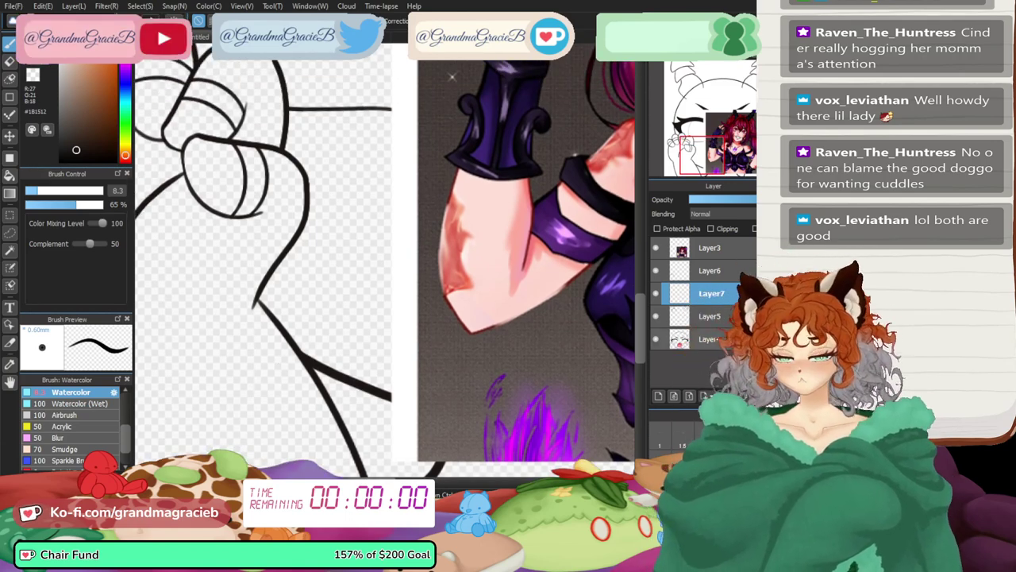
- Draw a C-shaped stroke below the left-hand fist's wrist, then flip, rotate and move it so its arc crosses the forearm lines
mouse_move(300, 340)
left_mouse_down()
mouse_move(250, 393)
mouse_move(304, 413)
left_mouse_up()
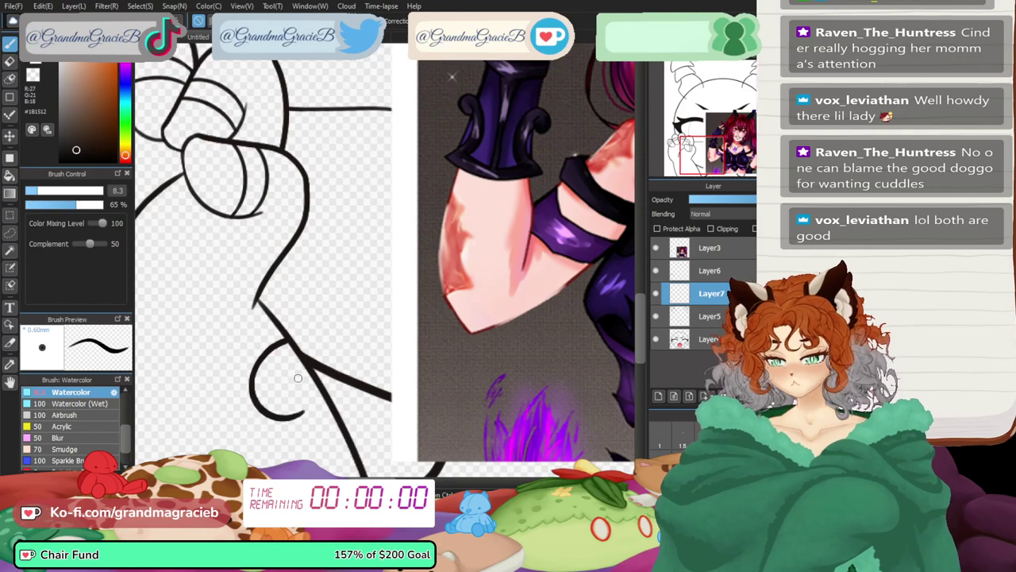
left_click(659, 53)
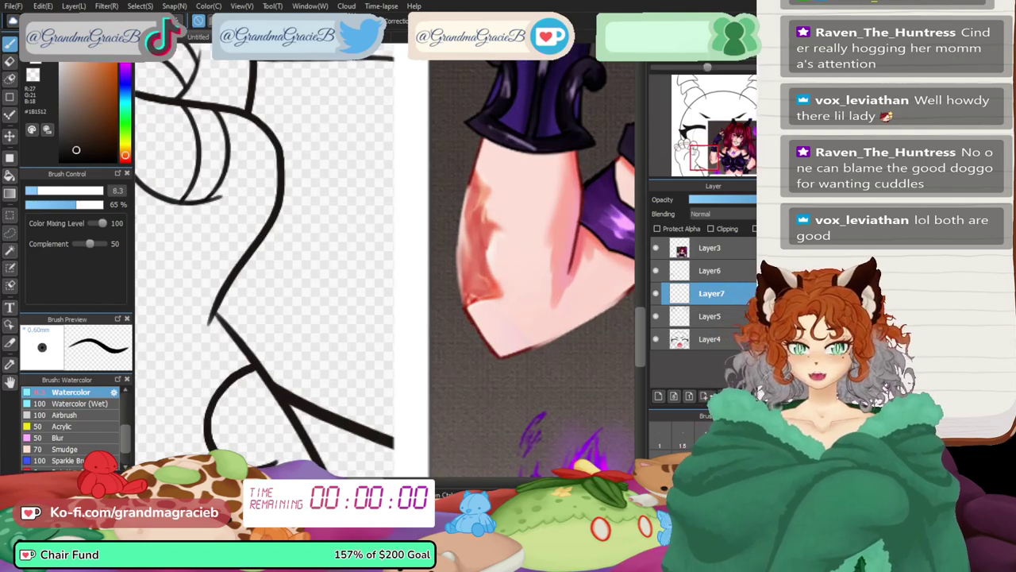
left_click_drag(704, 157, 699, 166)
key("ctrl+t")
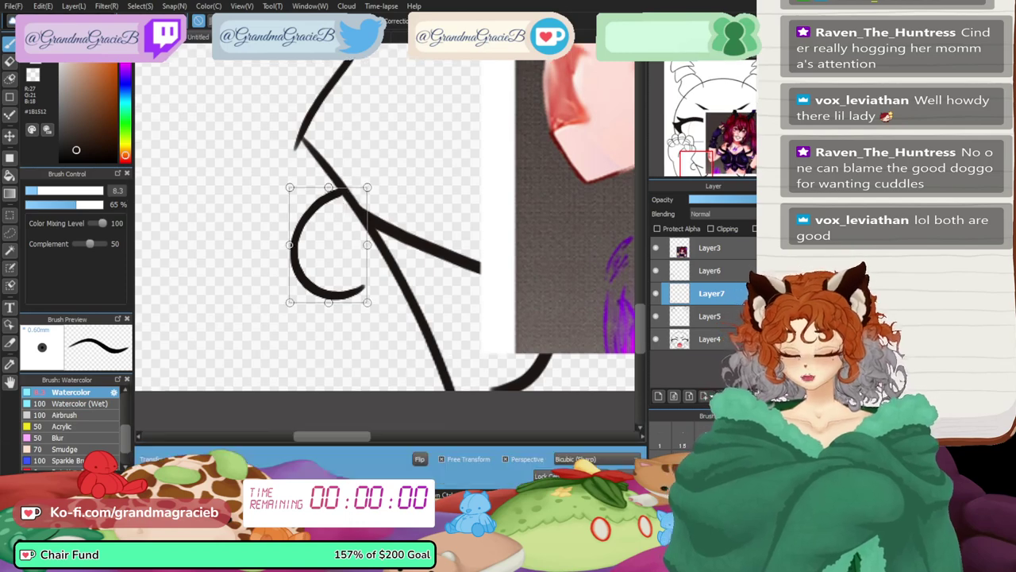
left_click(420, 459)
left_click_drag(381, 317, 417, 230)
left_click_drag(328, 245, 339, 217)
key("Return")
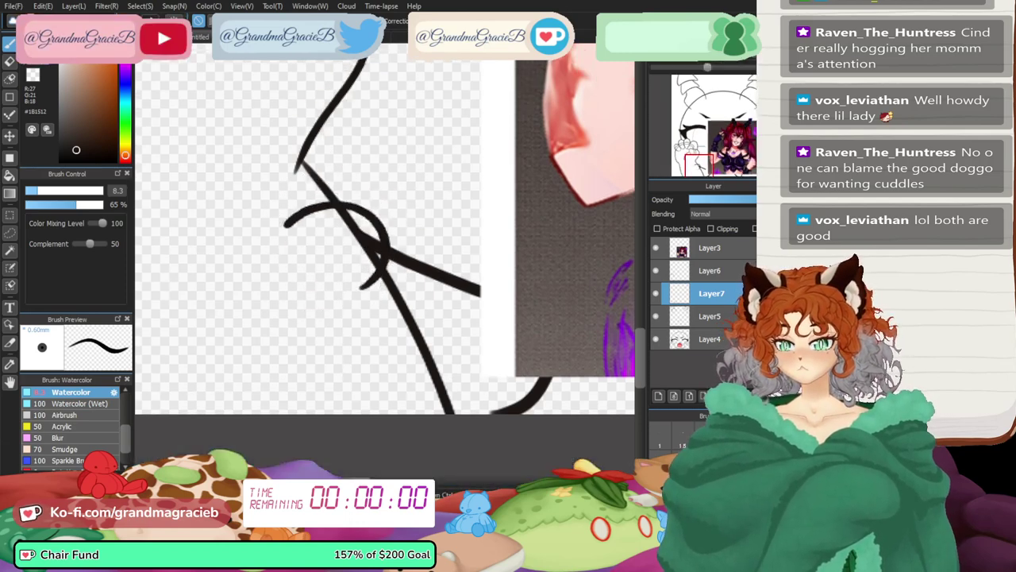
- Extend the lower end of the arc into an inward curl with a tapered stroke, redrawing it until the curve is smooth
key("ctrl+plus")
key("ctrl+plus")
key("Right")
key("Right")
key("Right")
key("Right")
key("Right")
key("Right")
key("Right")
key("Right")
key("Right")
key("Right")
key("Right")
key("Right")
key("Right")
key("Right")
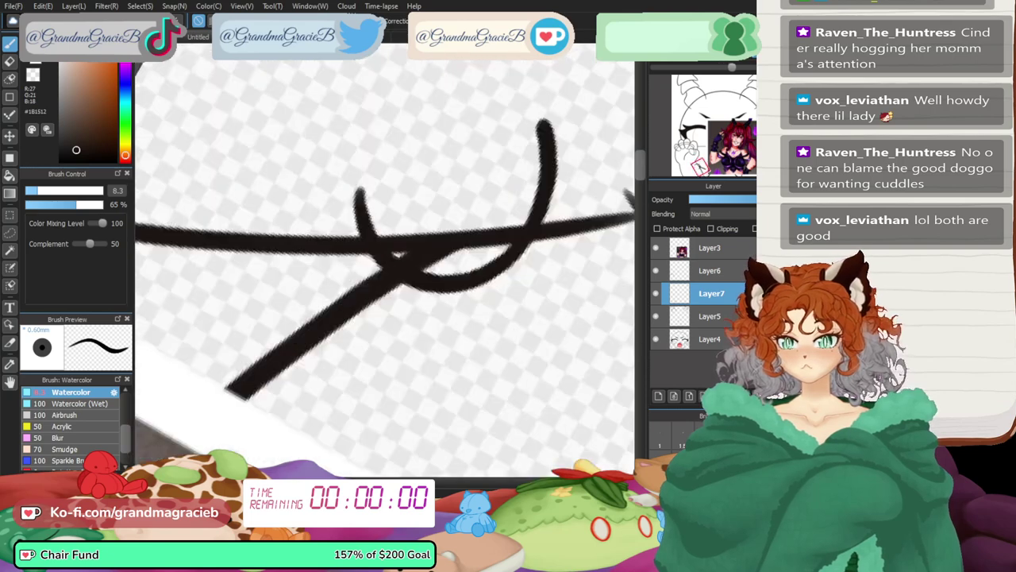
key("minus")
left_click_drag(444, 269, 453, 339)
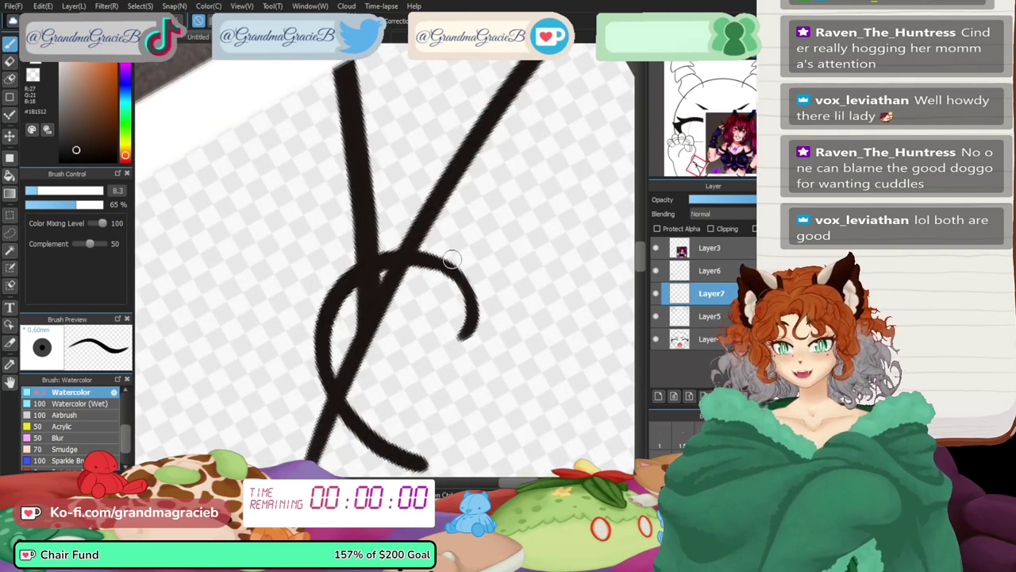
key("ctrl+z")
left_click_drag(445, 267, 458, 336)
key("ctrl+z")
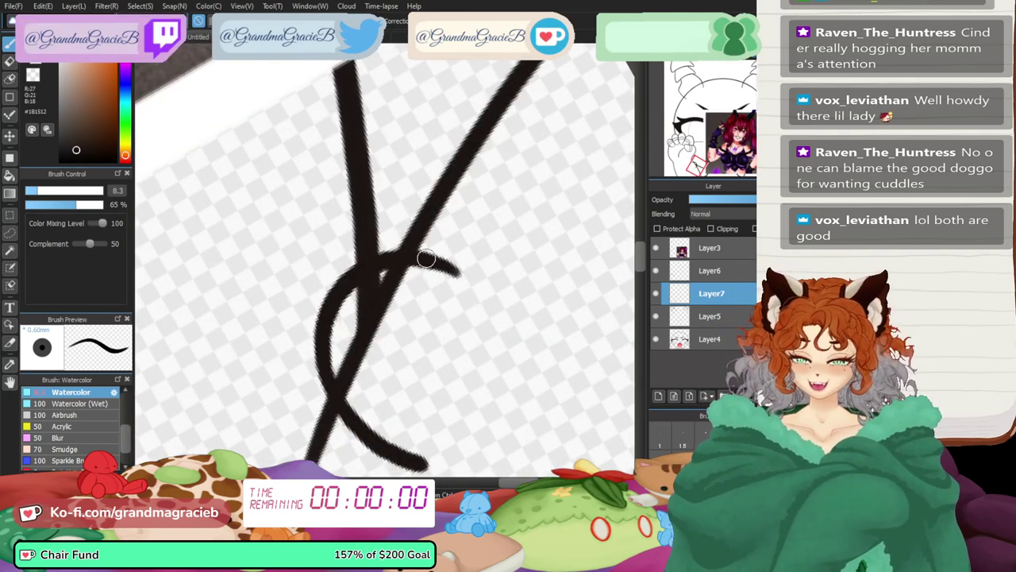
left_click_drag(426, 258, 434, 344)
key("ctrl+z")
left_click_drag(431, 262, 447, 347)
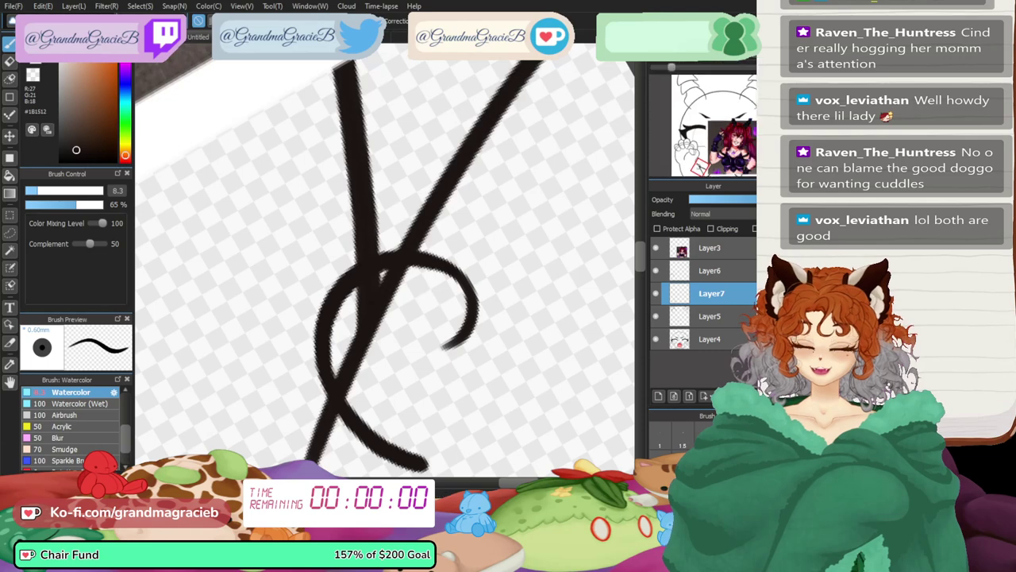
key("Up")
key("ctrl+minus")
key("ctrl+minus")
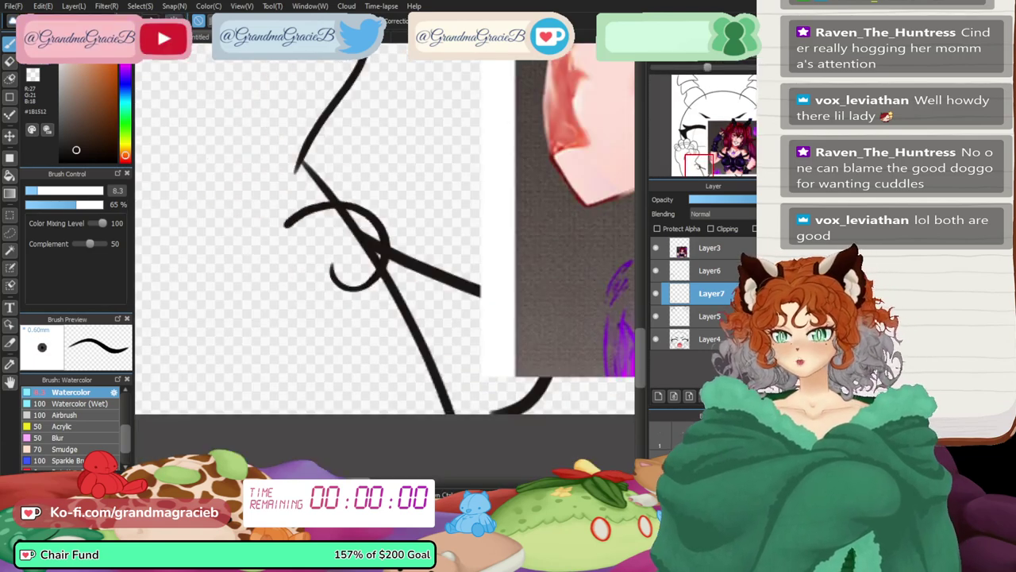
- Add a new layer above Layer7 and draw the scroll's long outer curve from the arc's outer end down along the forearm
left_click_drag(429, 103, 457, 74)
left_click(658, 396)
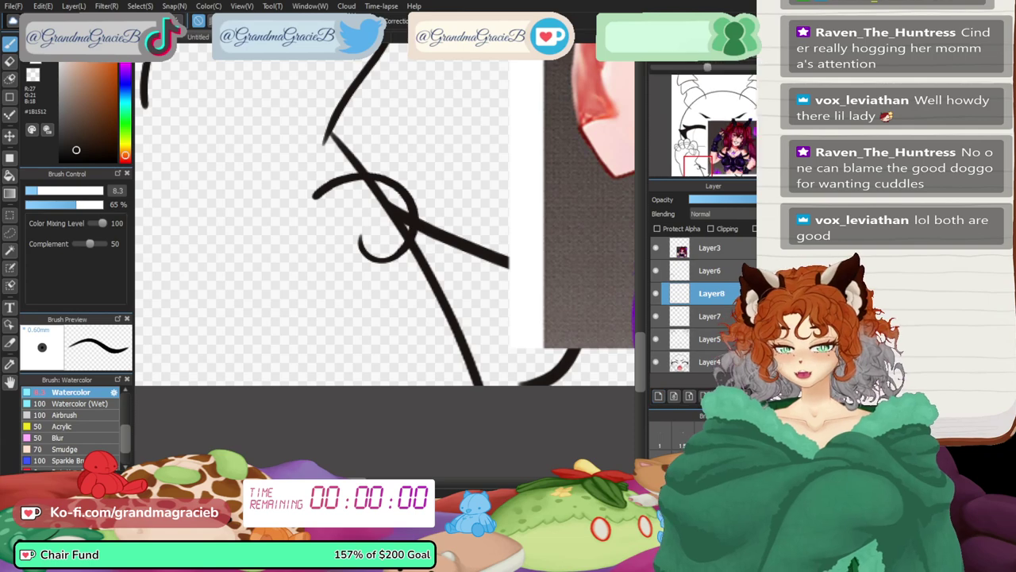
key("ctrl+plus")
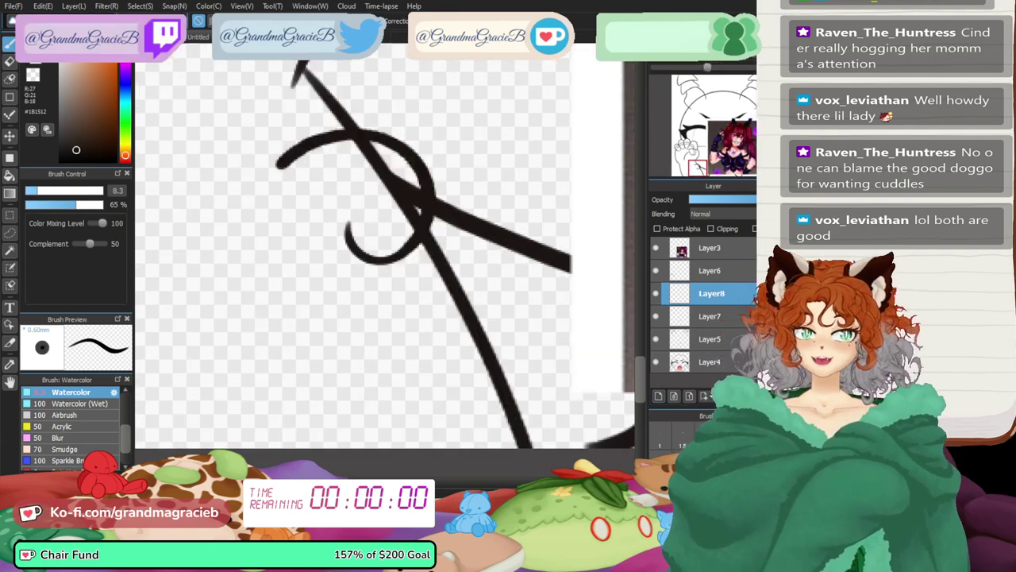
left_click_drag(299, 144, 362, 378)
key("ctrl+z")
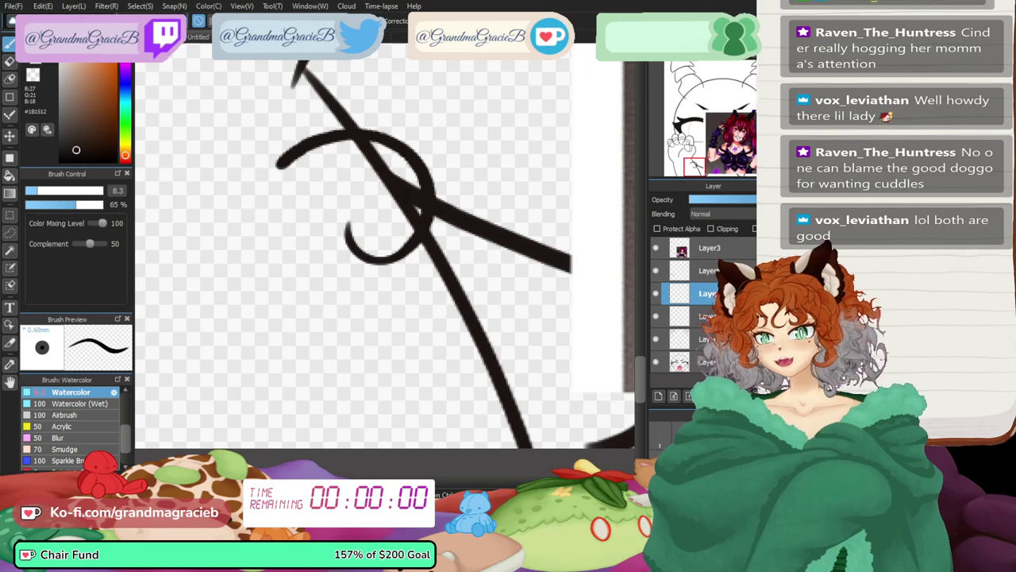
mouse_move(298, 144)
left_mouse_down()
mouse_move(259, 211)
mouse_move(413, 419)
left_mouse_up()
key("ctrl+t")
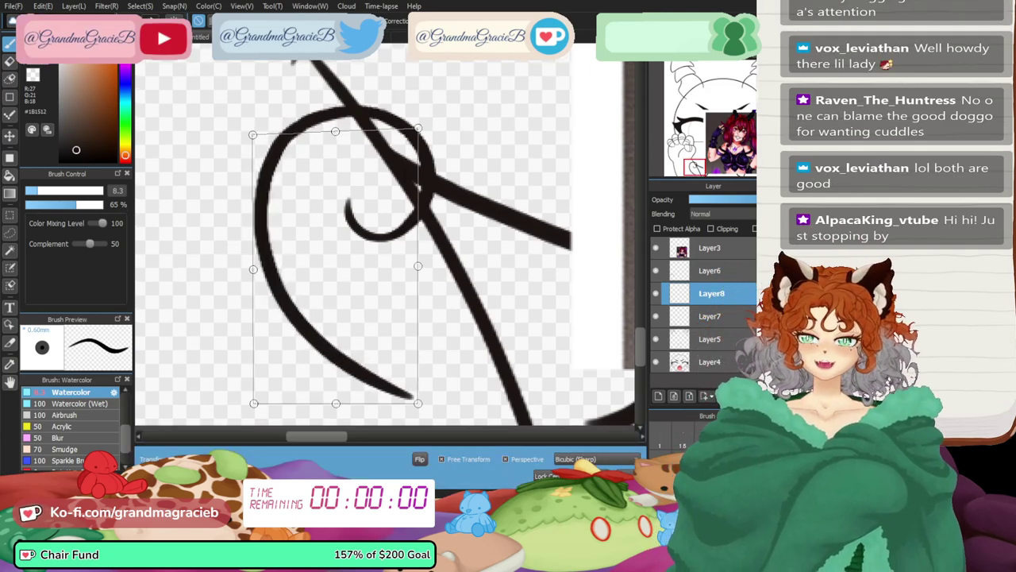
key("Return")
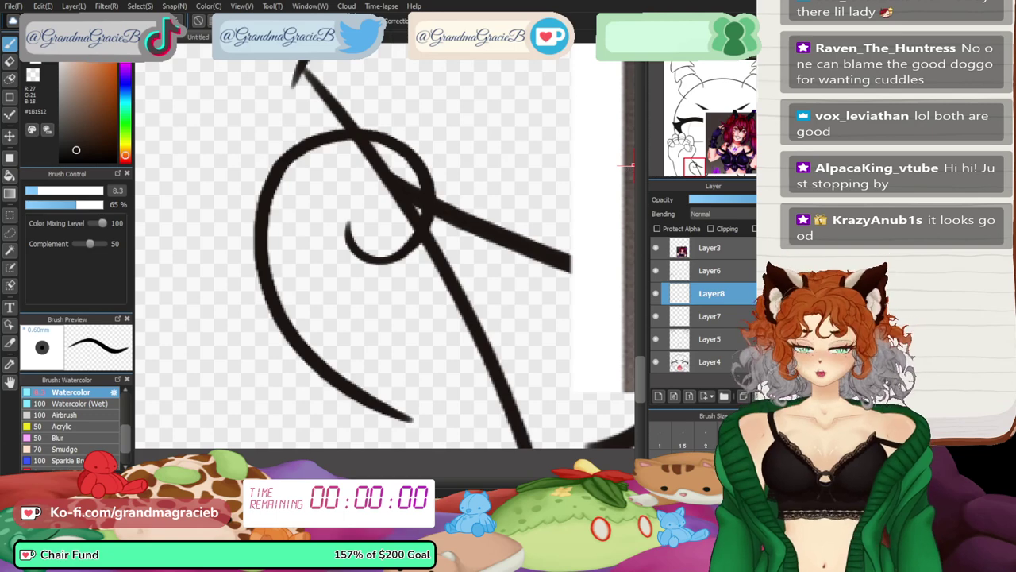
- Draw the scroll's thinner inner curve from the underside of the curl down across the forearm line
scroll(627, 165, "down", 4)
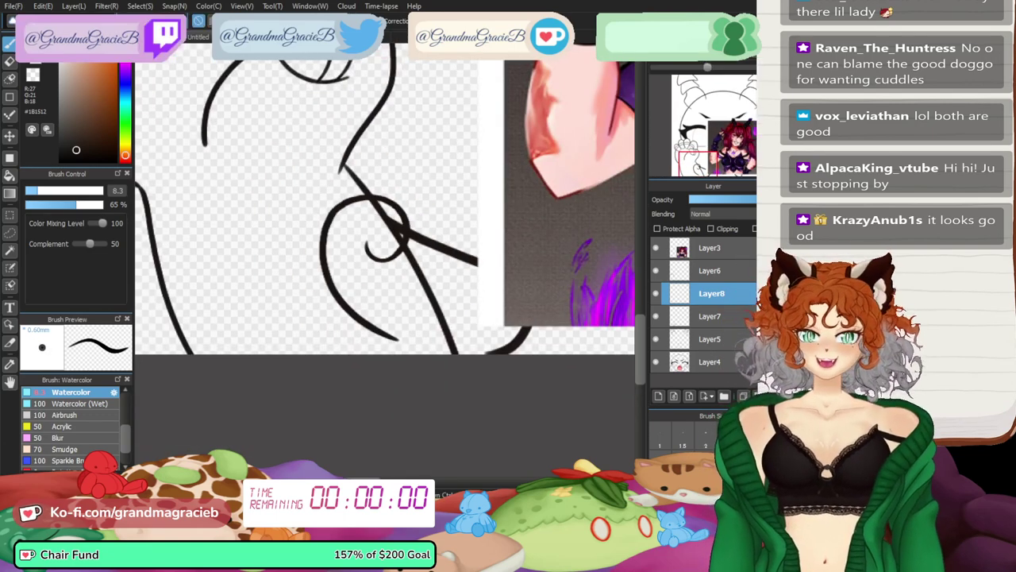
left_click_drag(588, 104, 429, 205)
scroll(384, 238, "down", 2)
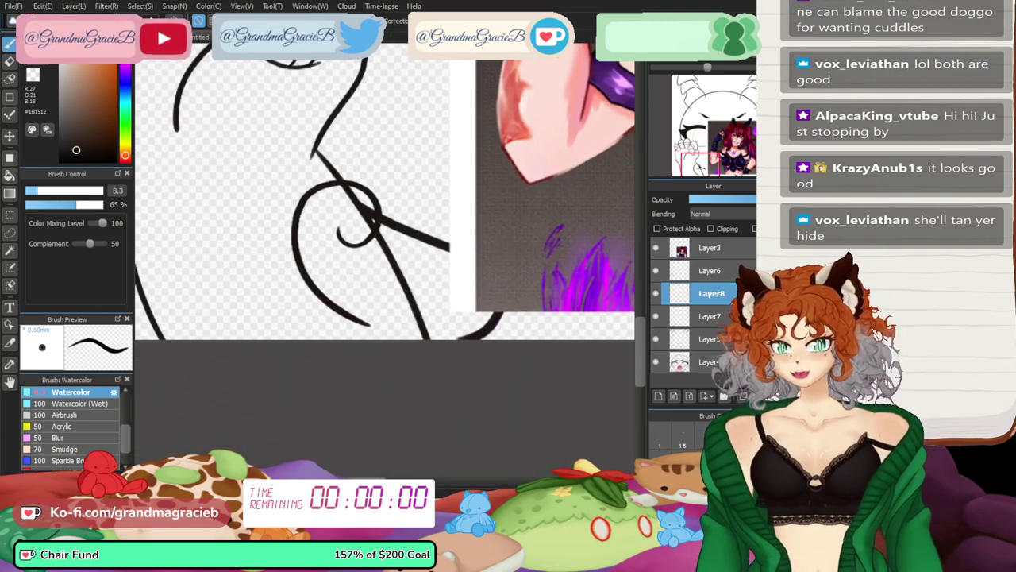
scroll(331, 231, "up", 2)
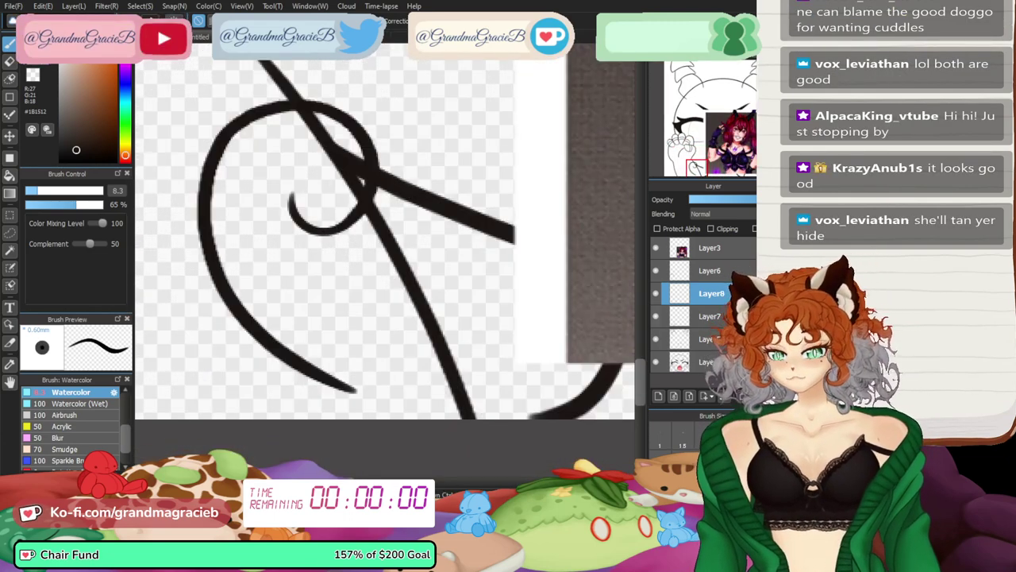
left_click_drag(324, 229, 497, 360)
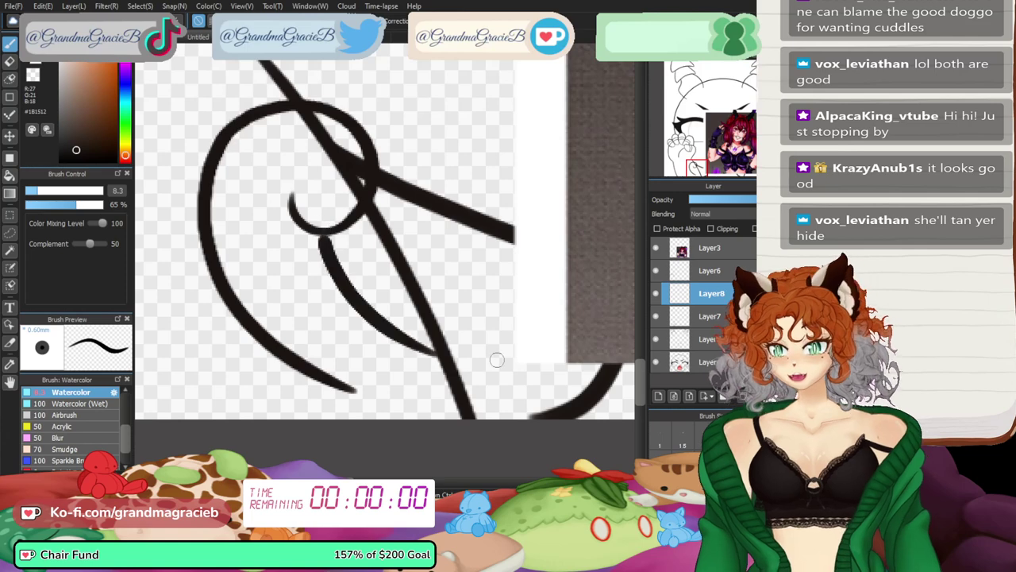
key("ctrl+z")
left_click_drag(320, 237, 475, 373)
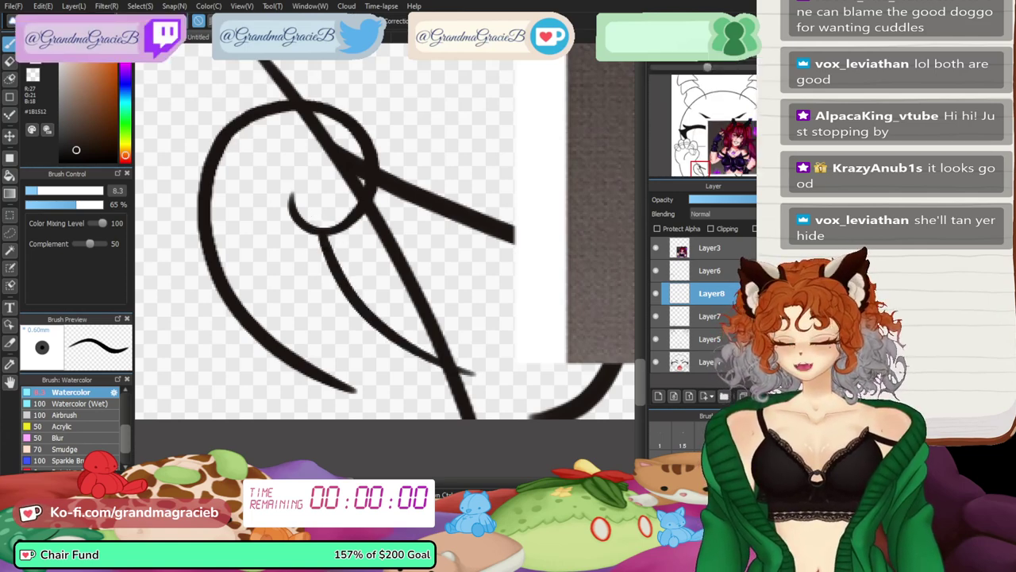
scroll(382, 252, "down", 2)
scroll(384, 262, "down", 2)
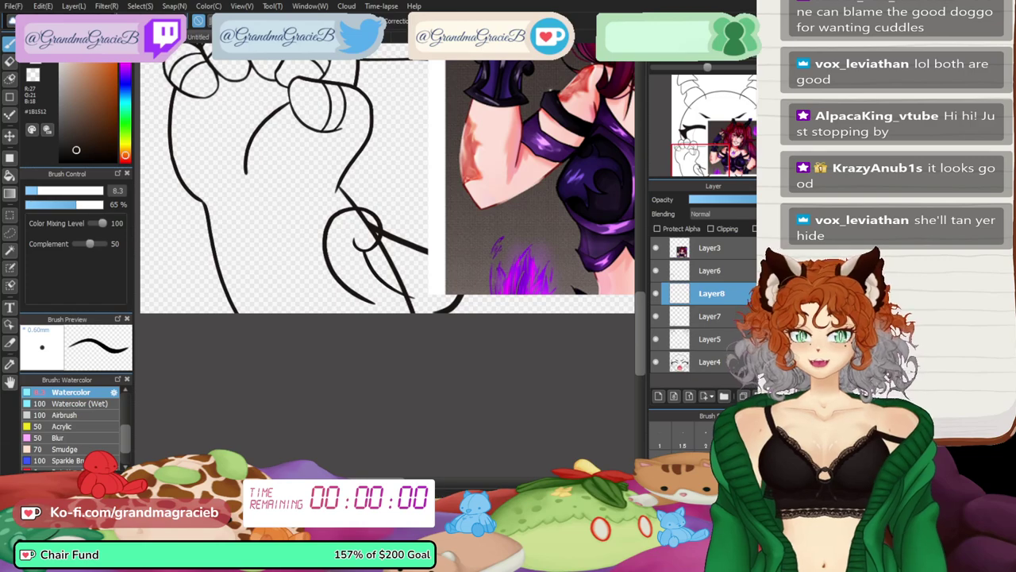
- Merge the scroll's lines into Layer7, add a new layer above it, and extend the inner curve's lower end into a small hooked tip
scroll(382, 252, "up", 3)
scroll(384, 253, "down", 2)
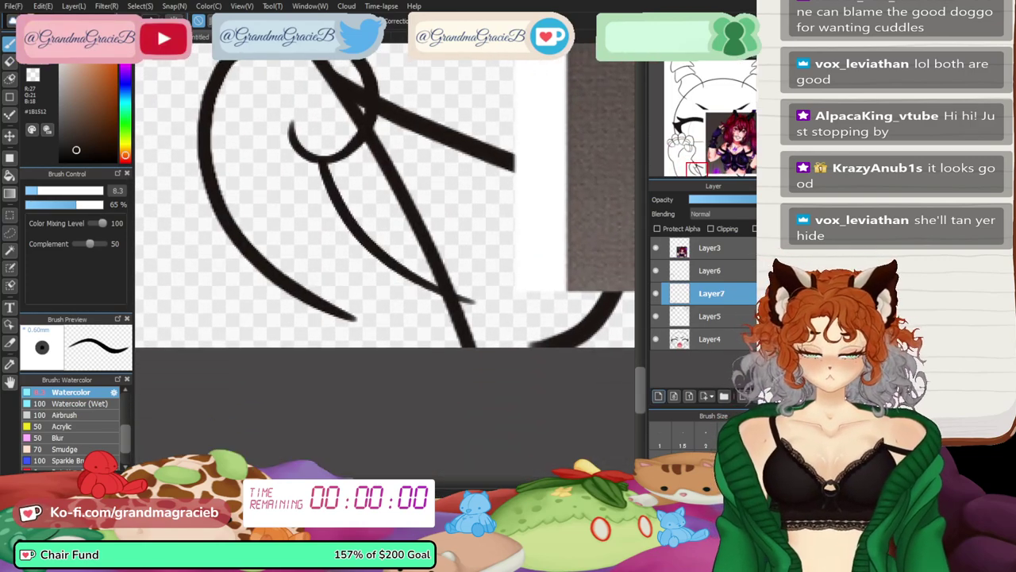
key("Right")
key("Right")
key("Right")
key("Right")
key("Up")
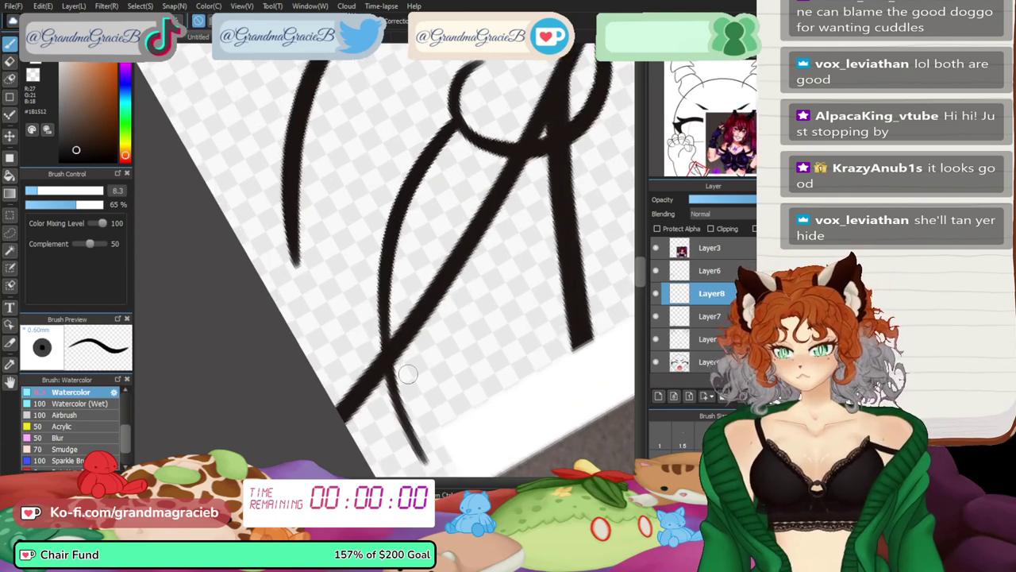
left_click_drag(389, 366, 399, 458)
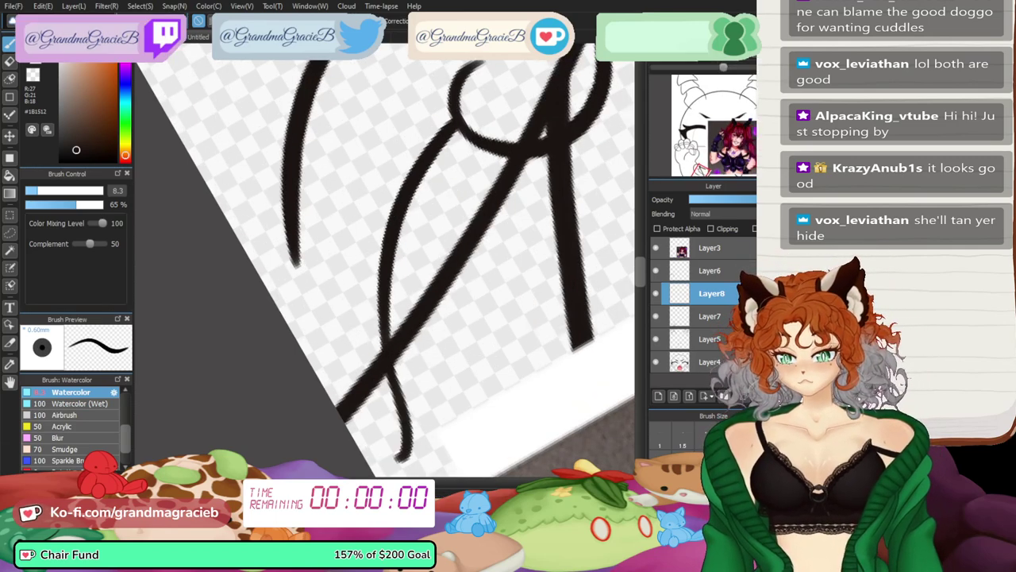
key("Left")
key("Left")
key("Left")
key("Left")
mouse_move(568, 308)
left_mouse_down()
mouse_move(559, 337)
mouse_move(482, 389)
left_mouse_up()
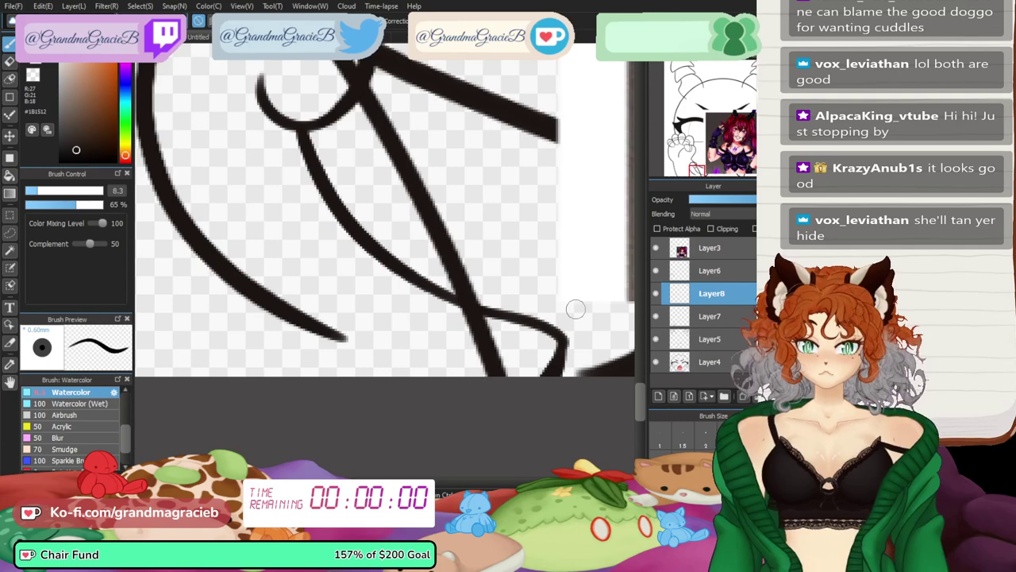
- Compare the drawn scroll with the reference gauntlet and check which lines Layer6 and Layer7 hold by toggling their visibility
left_click(716, 147)
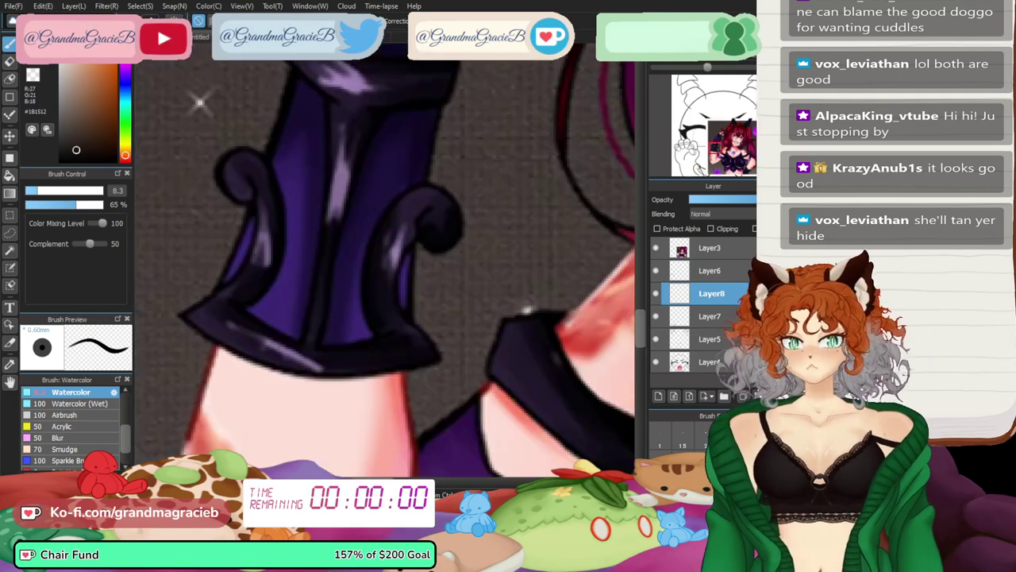
left_click_drag(706, 177, 689, 162)
key("ctrl+minus")
key("ctrl+minus")
key("ctrl+minus")
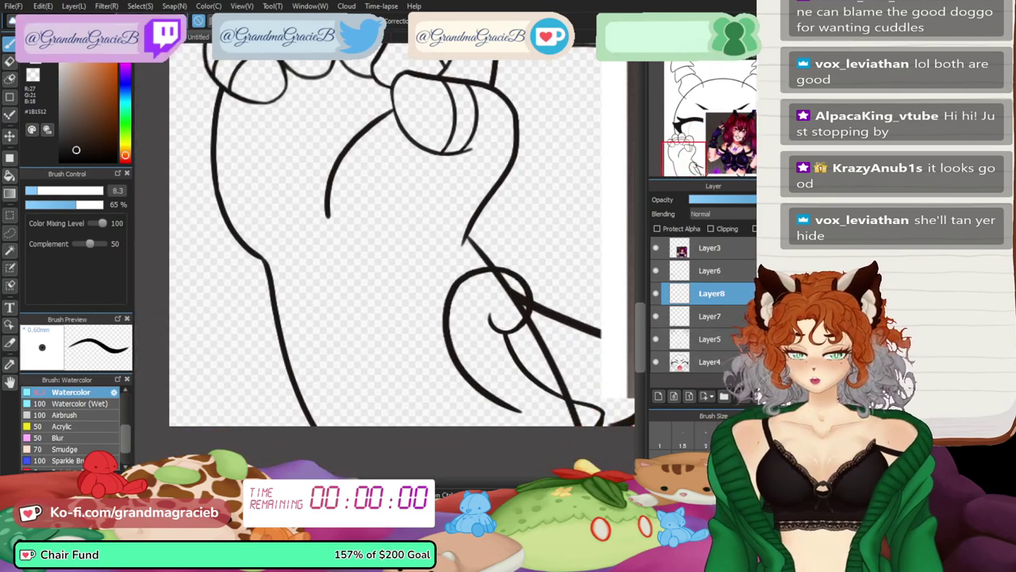
left_click(656, 270)
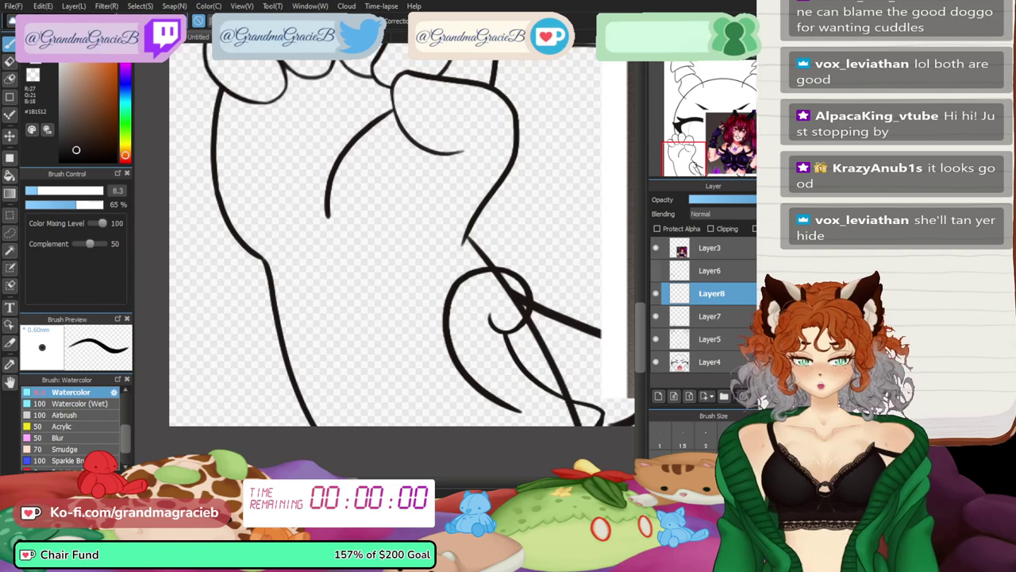
left_click(656, 270)
left_click(656, 316)
left_click(655, 316)
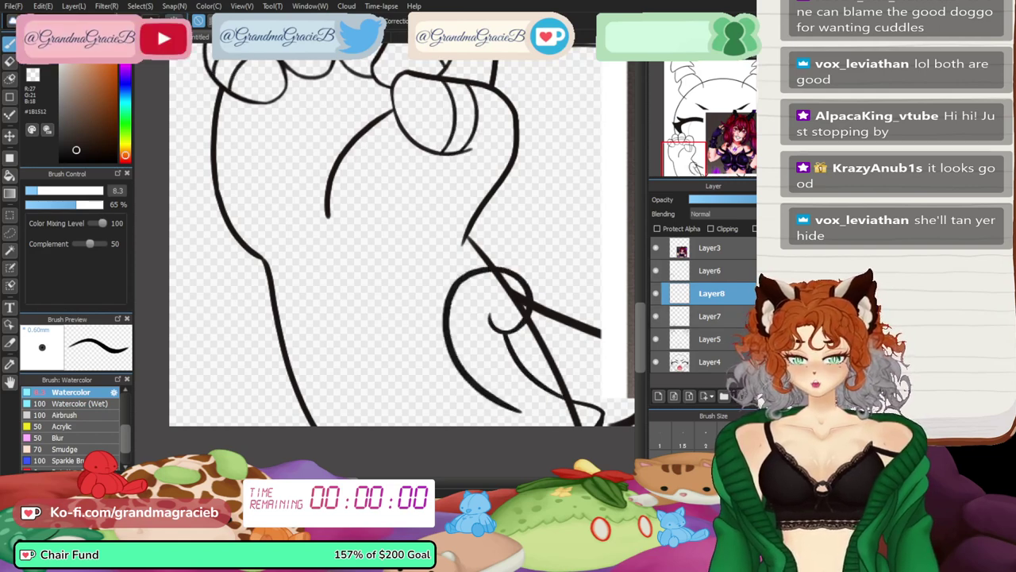
- Transform the scroll on Layer7, narrowing it from its outer side and lowering its top so it sits closer to the forearm line
left_click(710, 316)
key("ctrl+t")
left_click_drag(443, 242, 458, 249)
left_click_drag(442, 392, 460, 393)
left_click_drag(458, 249, 467, 260)
key("Return")
scroll(494, 352, "up", 1)
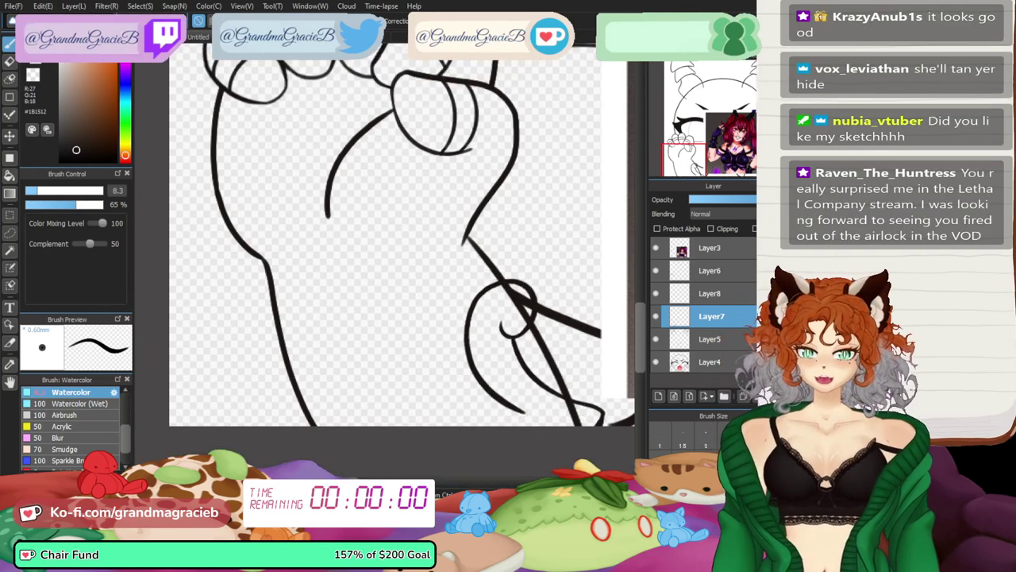
- Add a new layer above Layer8 and draw a tapering curve from the wrist corner opposite the scroll toward the wrist's middle
left_click(710, 294)
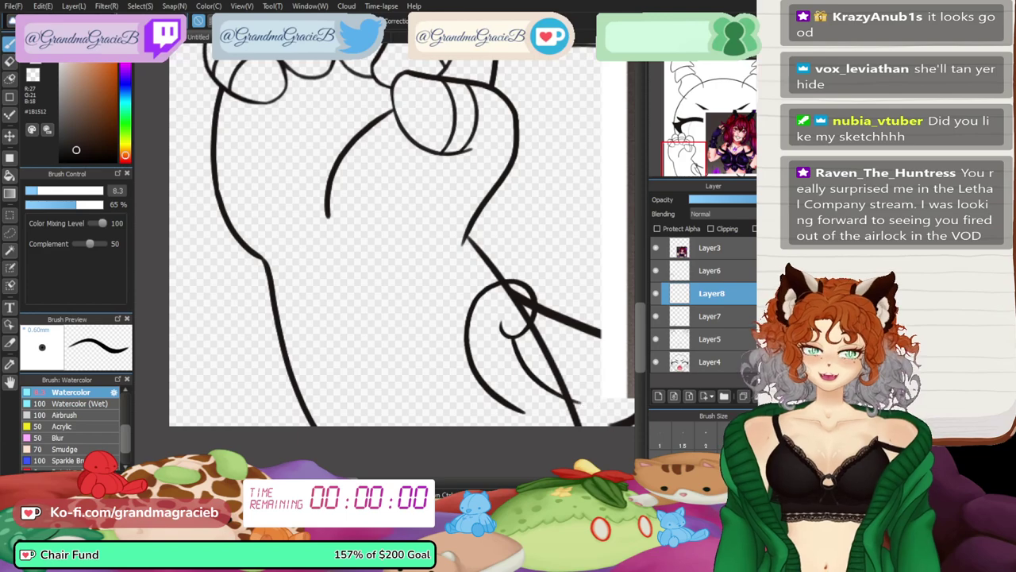
left_click(658, 396)
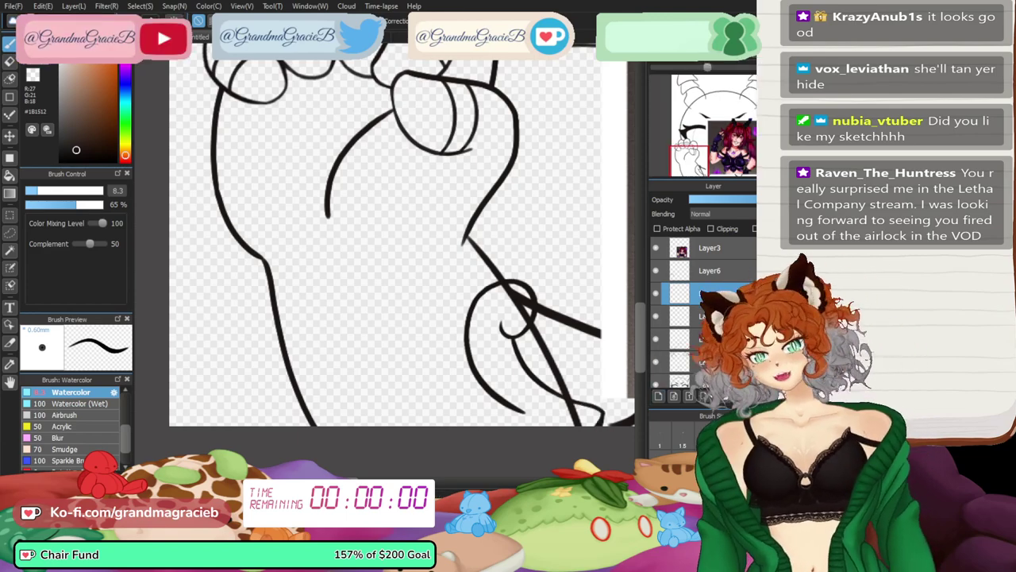
left_click_drag(725, 162, 684, 163)
scroll(684, 163, "up", 1)
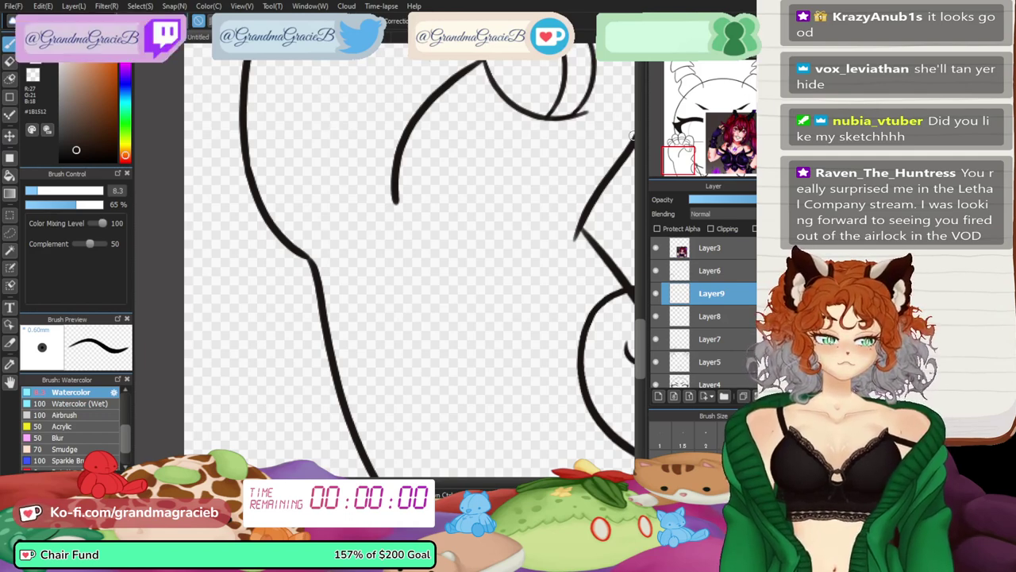
mouse_move(633, 136)
left_mouse_down()
mouse_move(574, 118)
mouse_move(565, 147)
left_mouse_up()
key("ctrl+plus")
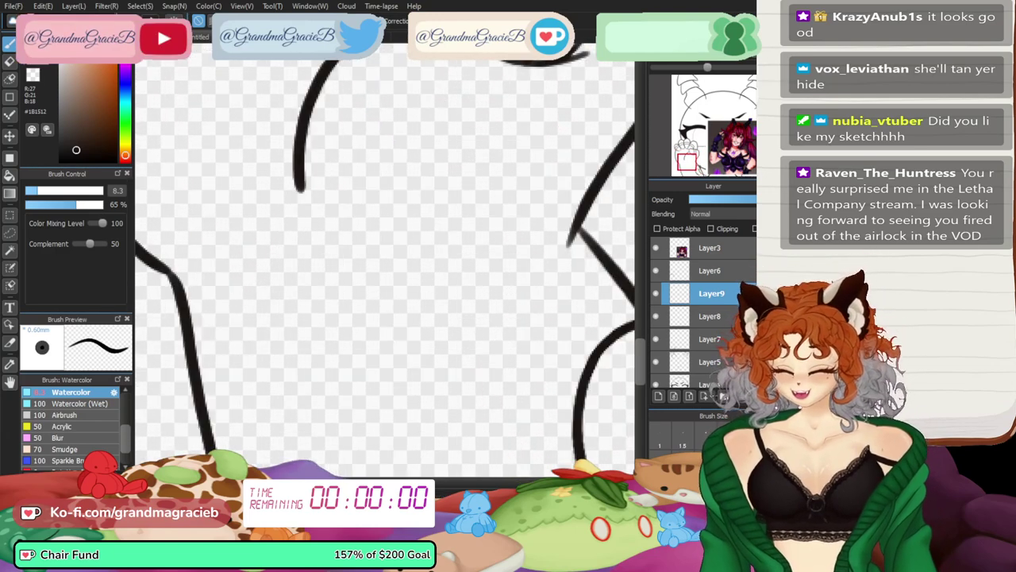
scroll(597, 177, "down", 2)
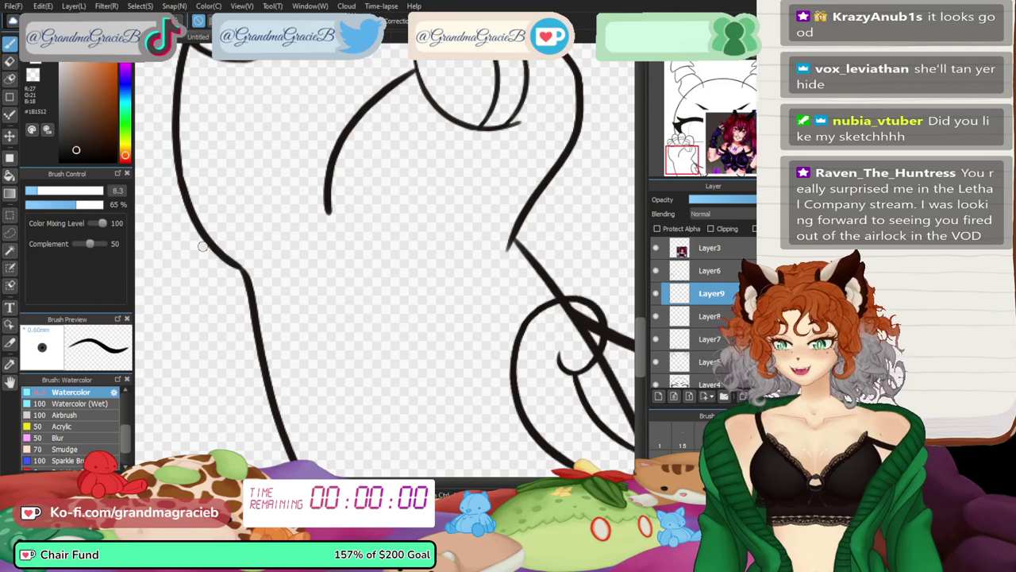
left_click_drag(203, 246, 393, 317)
- Transform the new wrist curve, raising its lower corners and pulling in its tapered end to flatten and shorten it
key("ctrl+t")
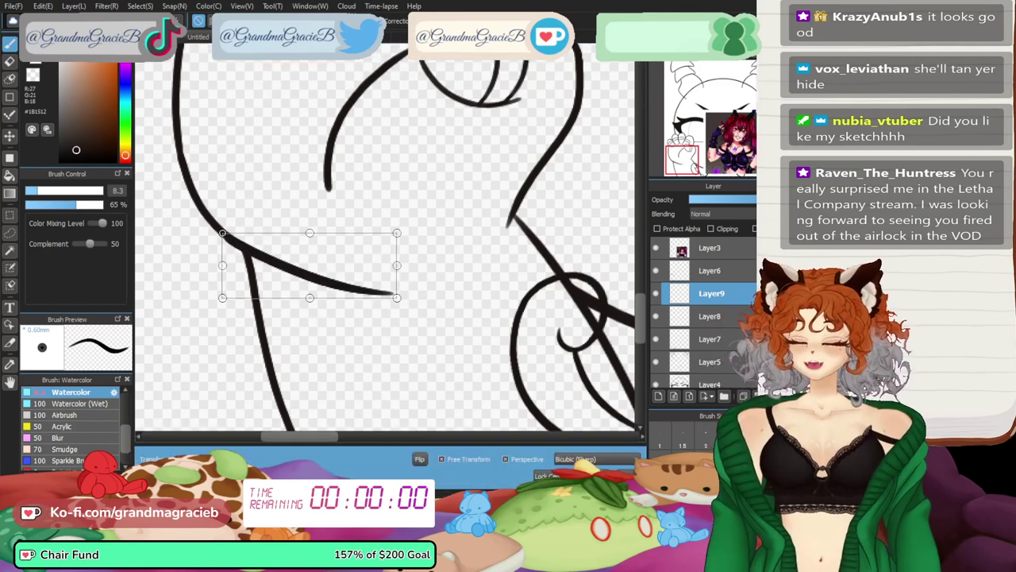
left_click_drag(397, 298, 379, 278)
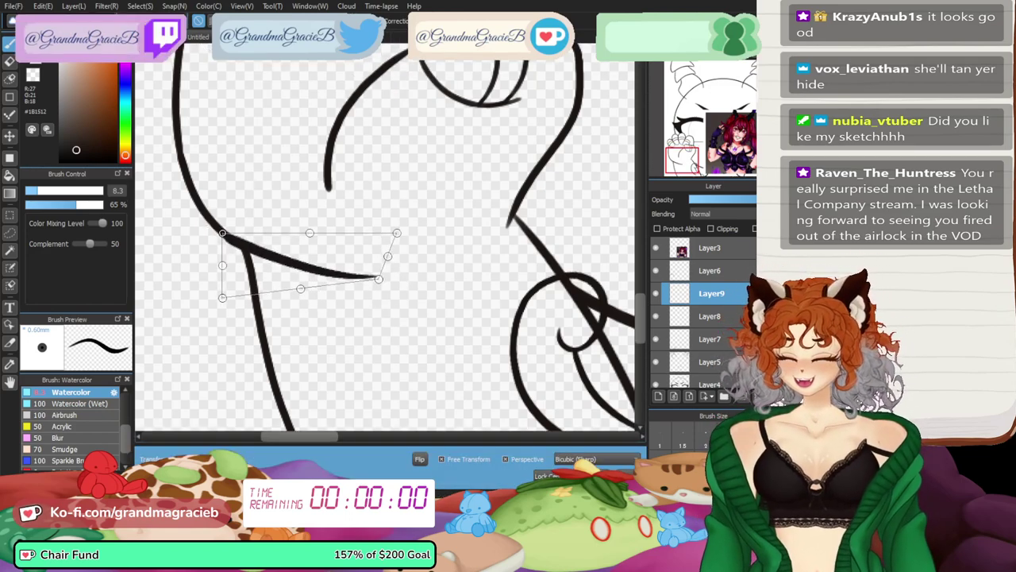
left_click_drag(223, 298, 217, 279)
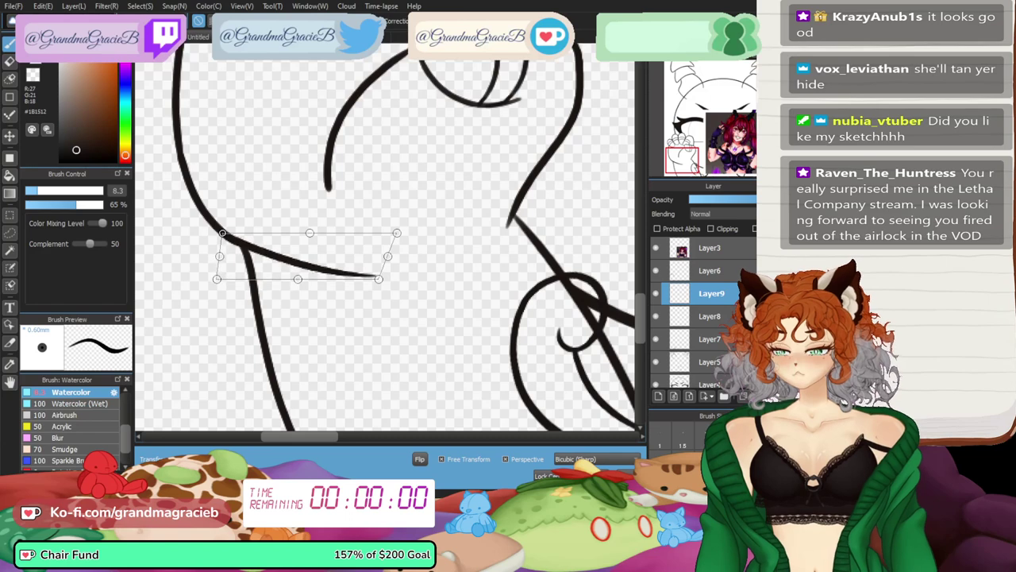
key("Return")
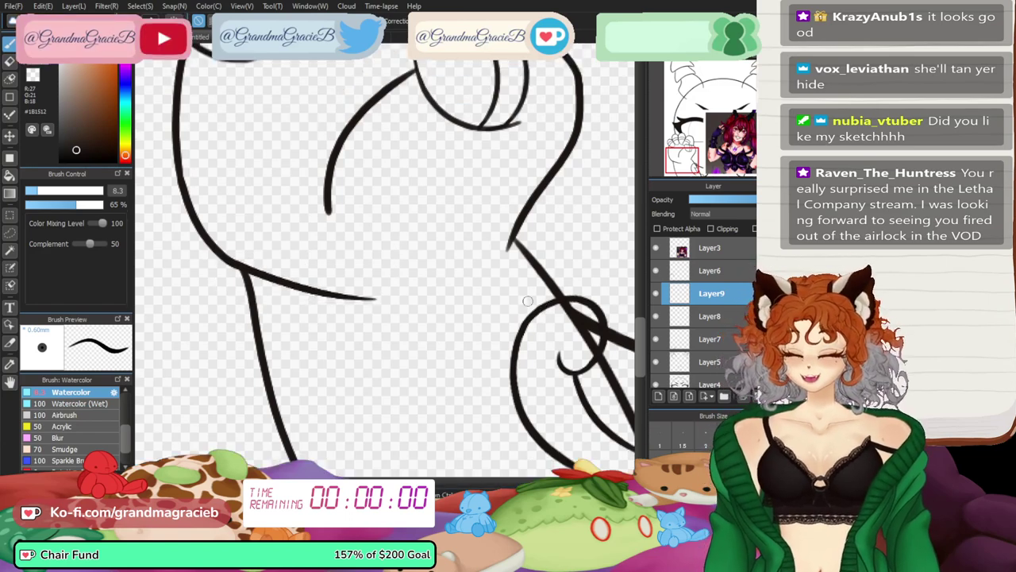
- Flip a copy of the wrist curve on Layer10, then move, rotate and distort it to span from the first curve's tip to the scroll-side wrist corner
key("ctrl+z")
left_click(420, 458)
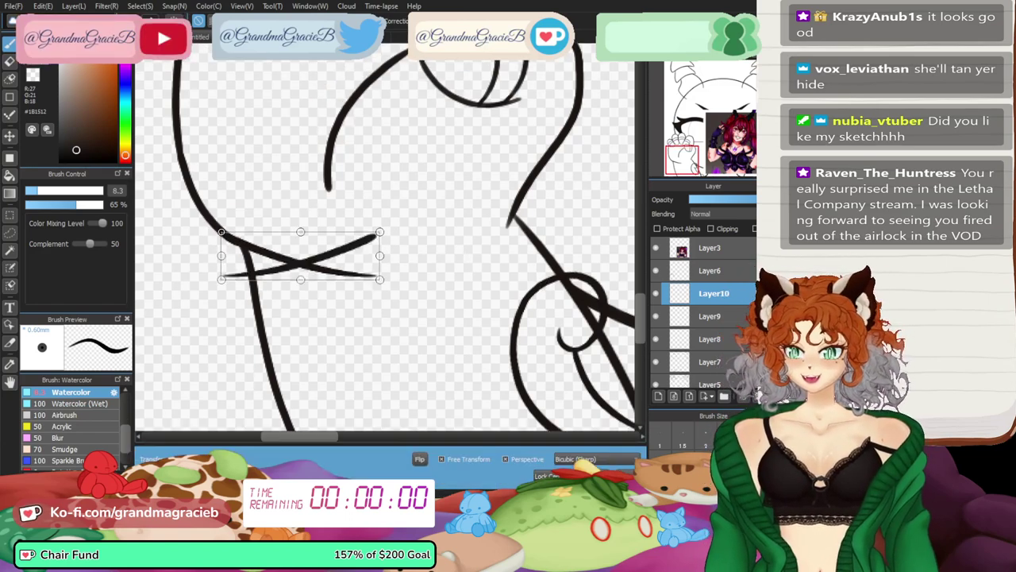
mouse_move(300, 255)
left_mouse_down()
mouse_move(458, 250)
mouse_move(450, 255)
left_mouse_up()
left_click_drag(548, 264, 548, 246)
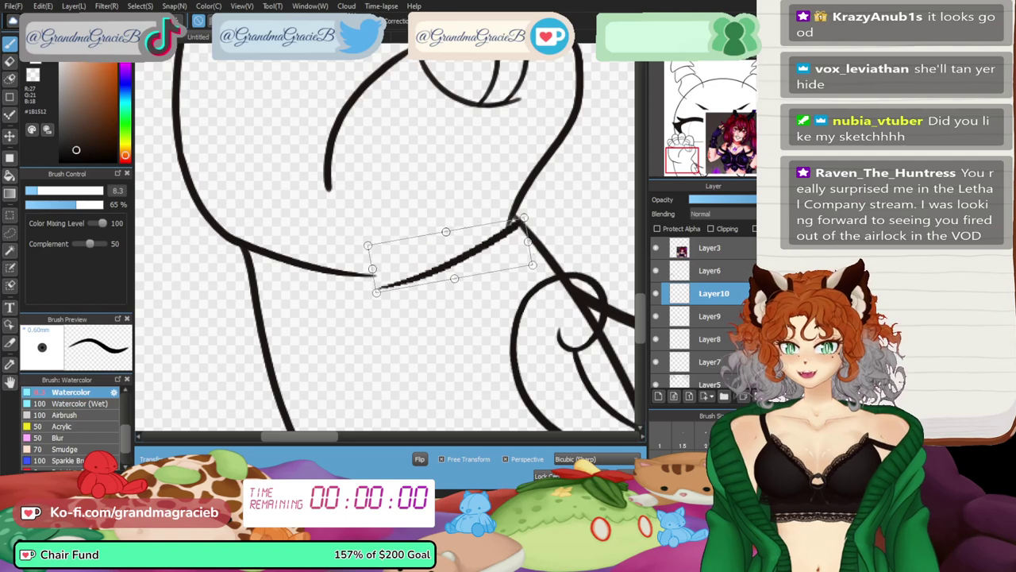
left_click_drag(451, 255, 437, 256)
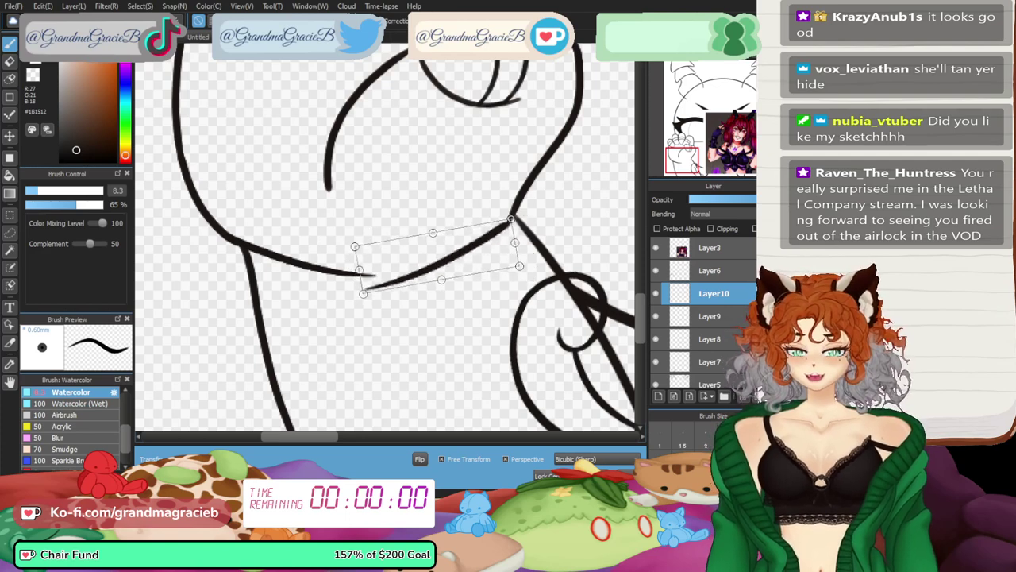
left_click_drag(364, 293, 377, 277)
key("Return")
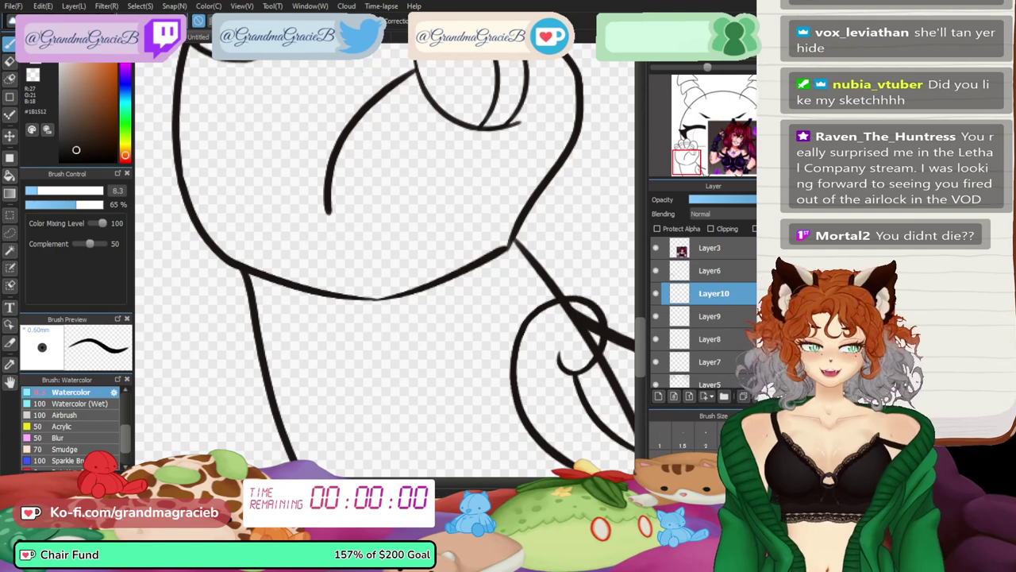
- Fill the gap where the mirrored wrist curve meets the hand outline on the scroll side with a short brush stroke
key("ctrl+plus")
key("ctrl+plus")
left_click_drag(556, 238, 362, 291)
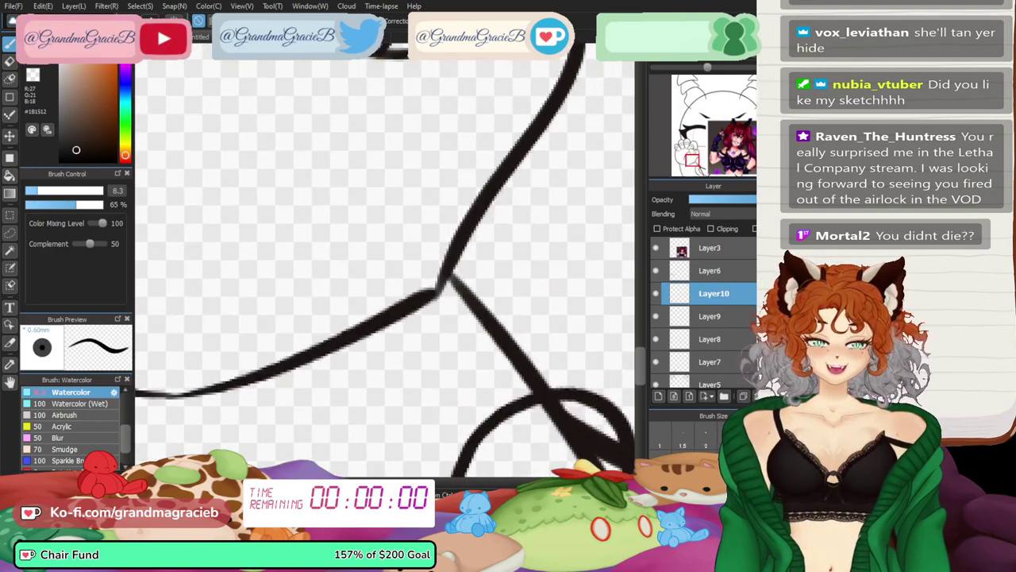
key("h")
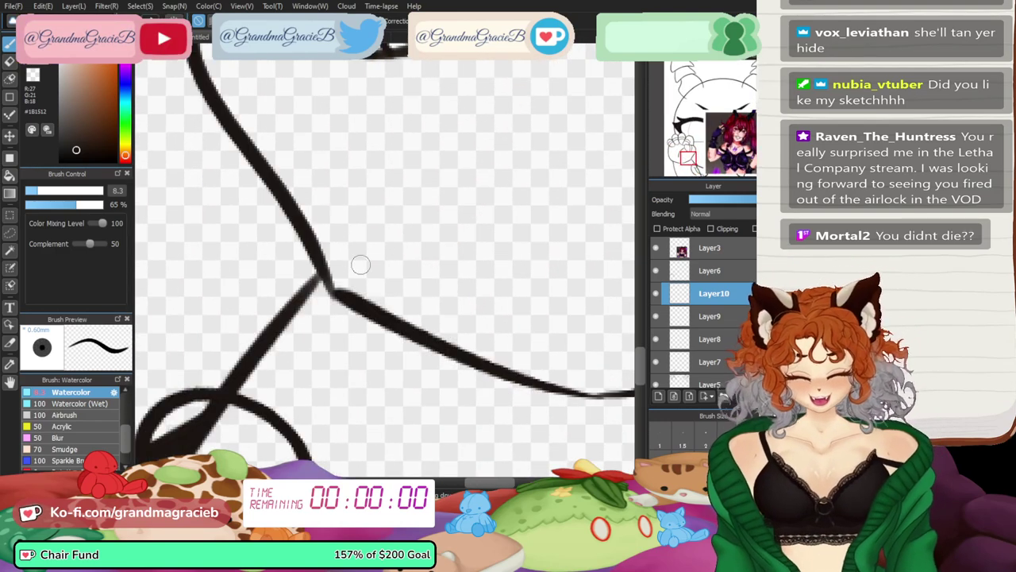
left_click_drag(325, 280, 332, 287)
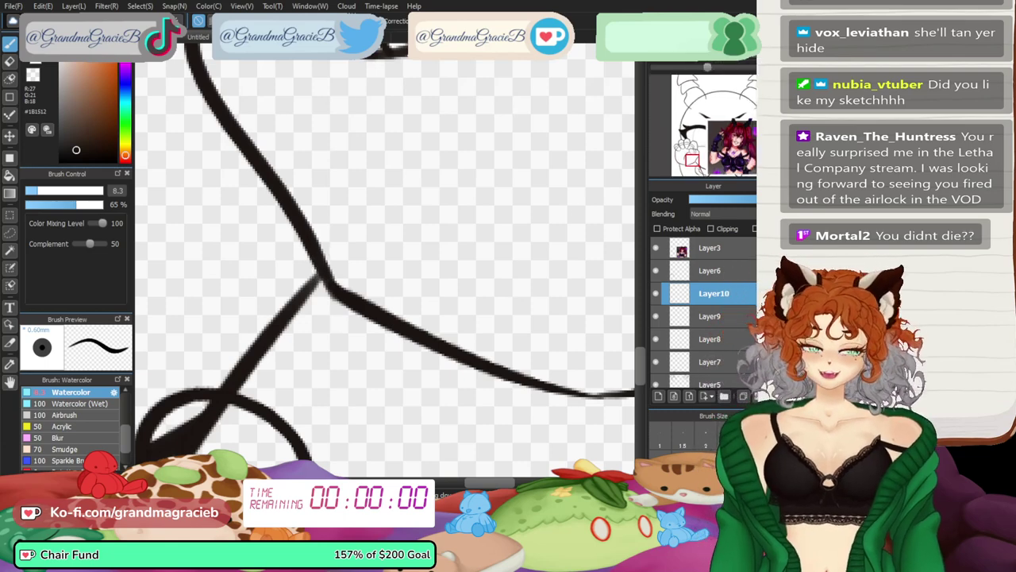
key("h")
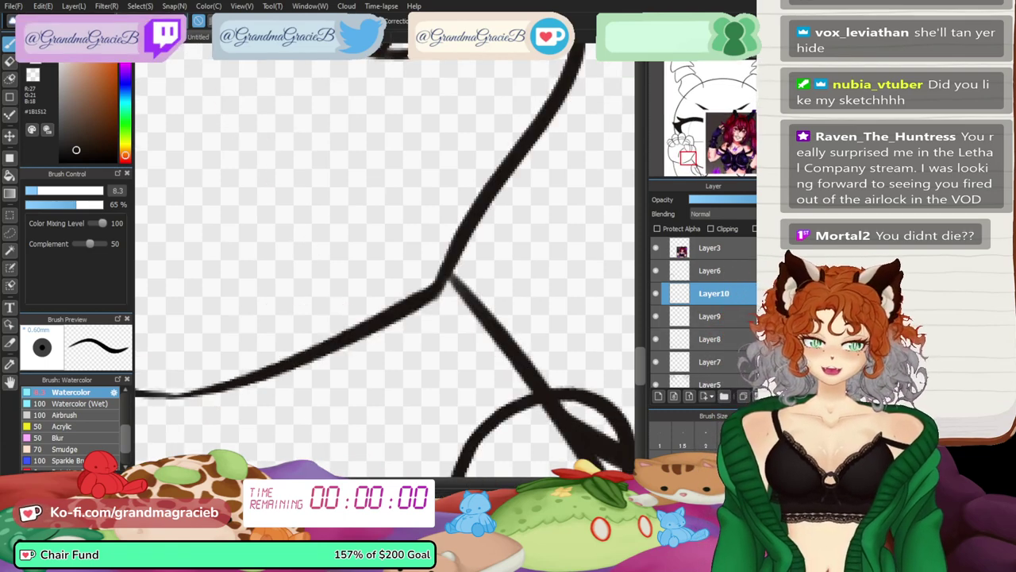
- Merge Layer10 into Layer9 and toggle the merged layer's visibility to check the complete wrist line
key("ctrl+e")
left_click(655, 294)
left_click(656, 294)
left_click(655, 293)
left_click(656, 294)
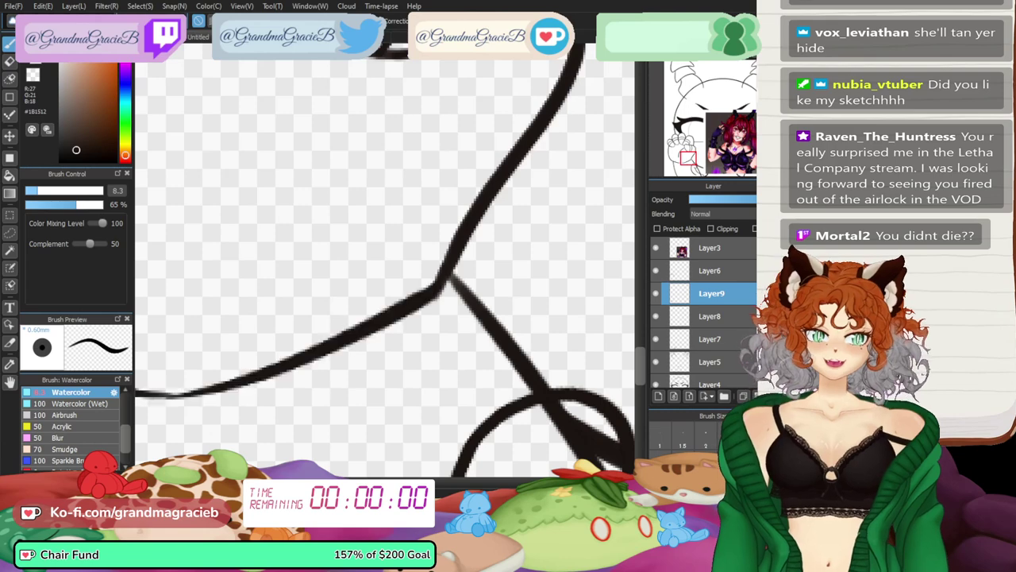
- Add a new layer above Layer9 and draw a short outward-bowed cuff curve down from each end of the wrist line
left_click(658, 396)
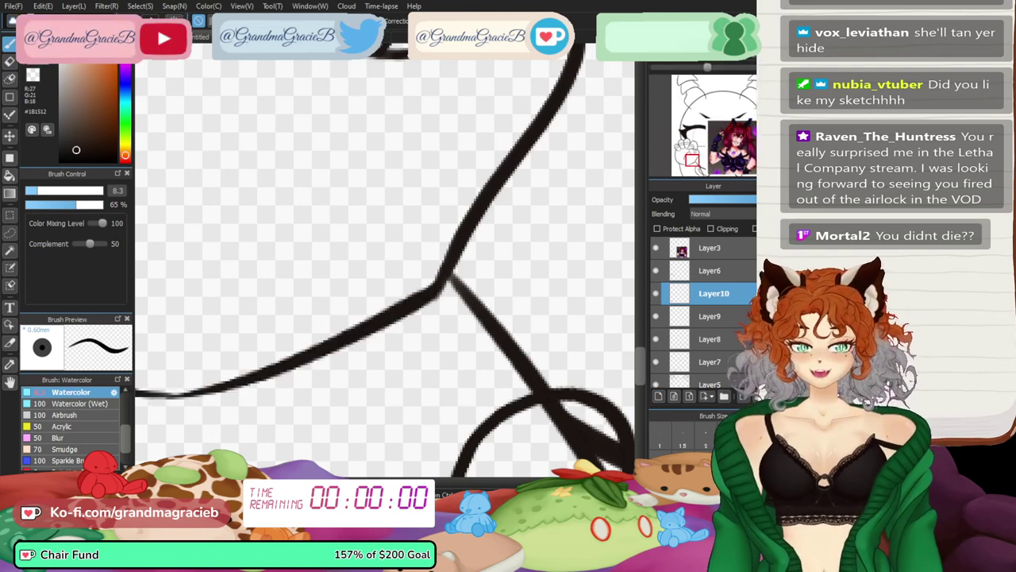
left_click_drag(444, 334, 427, 179)
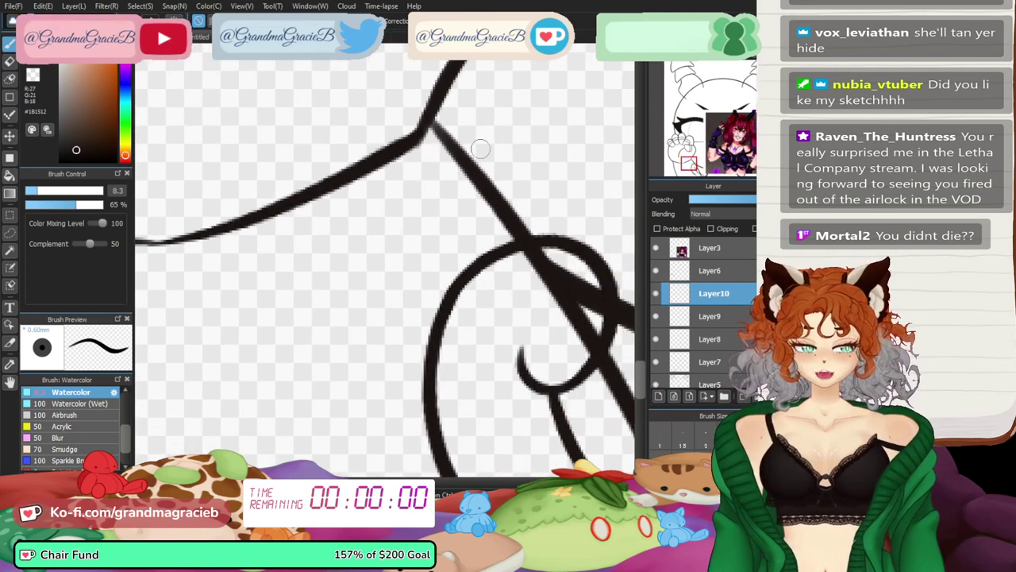
left_click_drag(443, 84, 492, 212)
key("ctrl+z")
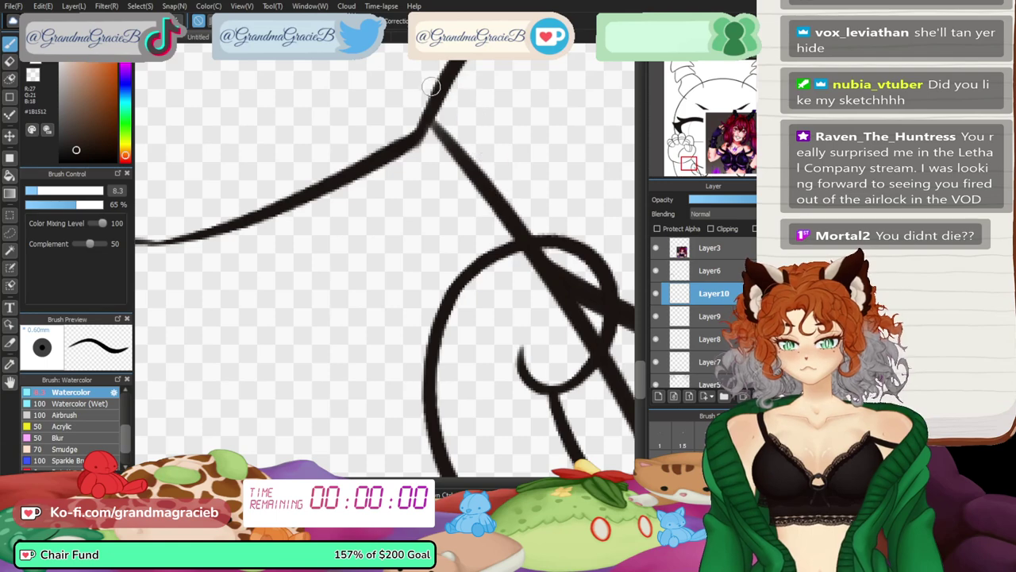
left_click_drag(431, 86, 500, 223)
left_click_drag(187, 230, 627, 116)
scroll(631, 254, "up", 3)
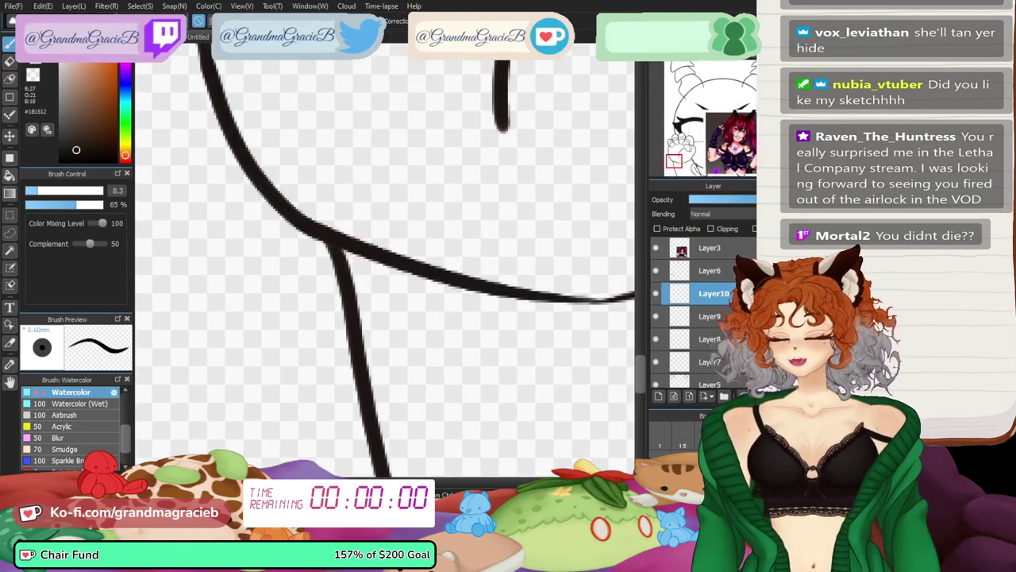
mouse_move(288, 213)
left_mouse_down()
mouse_move(272, 228)
mouse_move(298, 387)
left_mouse_up()
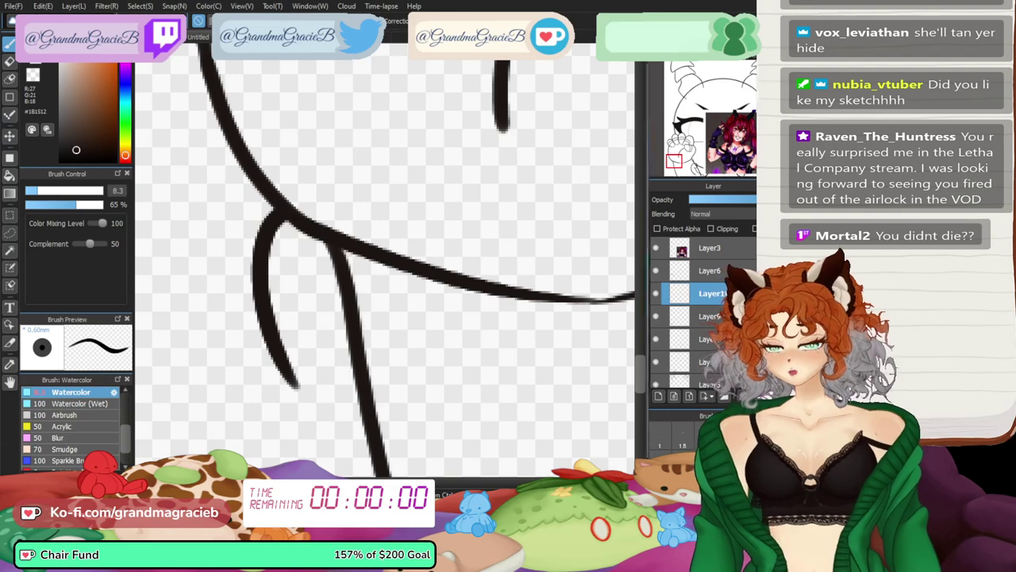
key("ctrl+minus")
mouse_move(461, 199)
left_mouse_down()
mouse_move(336, 361)
mouse_move(382, 213)
mouse_move(417, 198)
left_mouse_up()
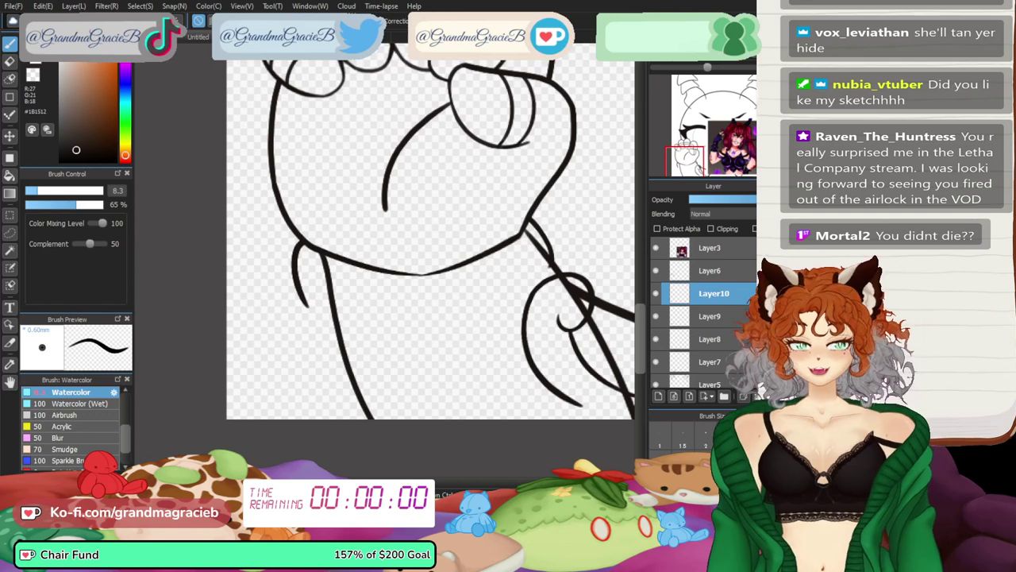
- Transform the wrist line on Layer9, skewing its lower edge away from the scroll side and raising it slightly
left_click(656, 316)
left_click(656, 316)
left_click(711, 339)
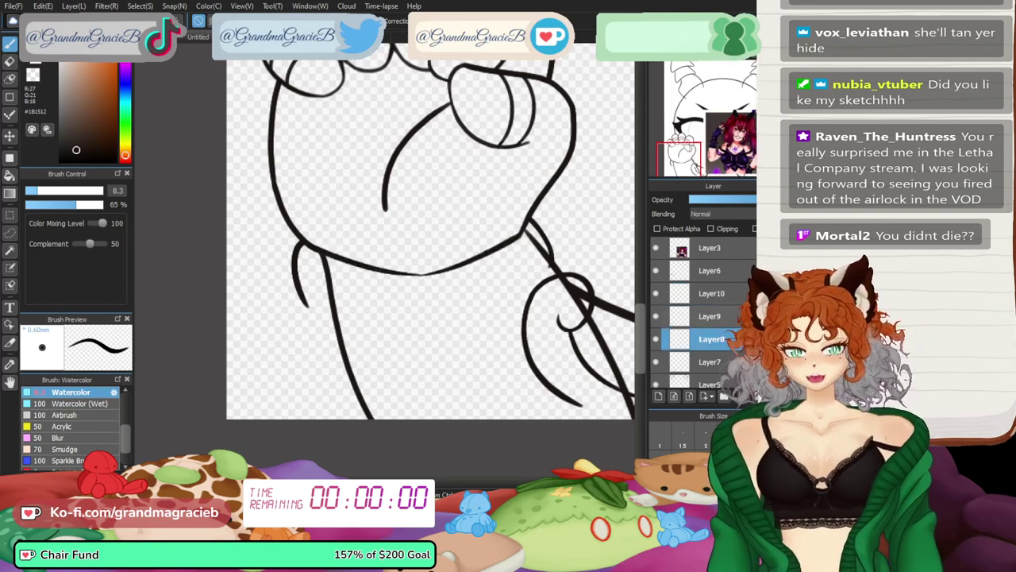
left_click(711, 316)
key("ctrl+t")
left_click_drag(416, 256, 389, 251)
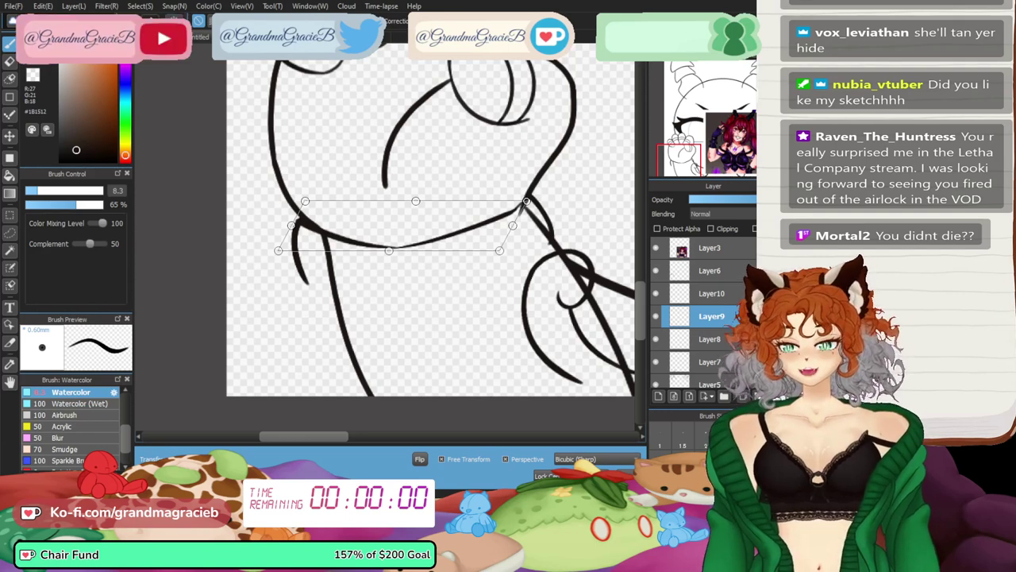
key("Return")
- Redraw and thicken the join between the skewed wrist line and the hand outline on the scroll side
key("p")
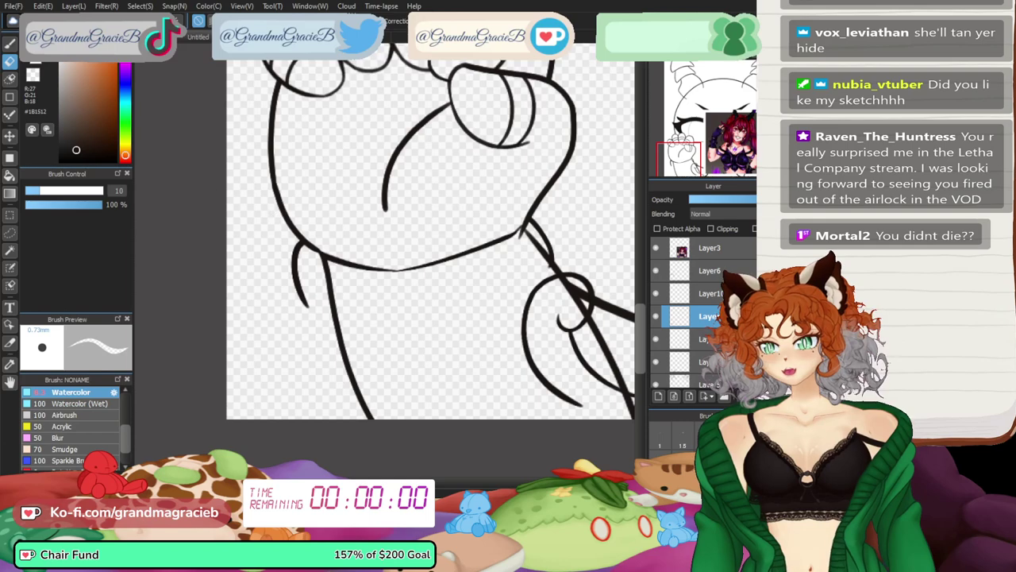
key("b")
key("ctrl+Up")
key("ctrl+Up")
key("ctrl+Up")
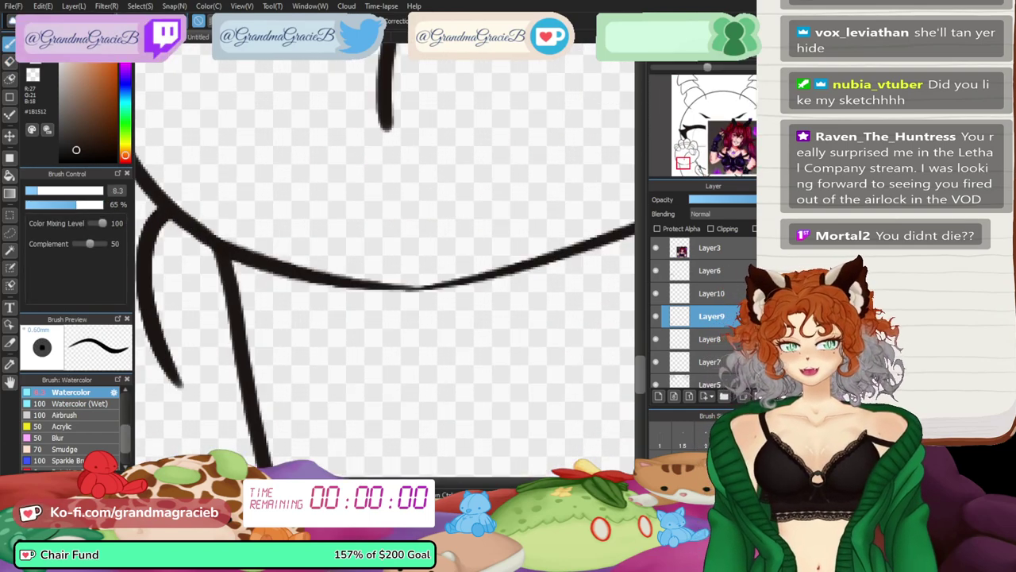
mouse_move(684, 163)
left_mouse_down()
mouse_move(697, 176)
mouse_move(693, 160)
left_mouse_up()
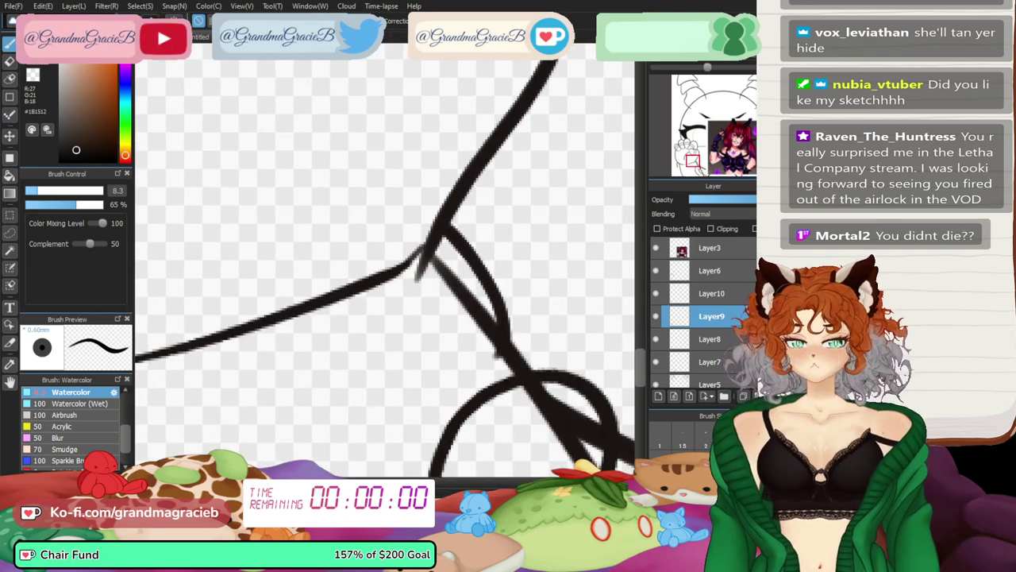
key("Down")
left_click_drag(351, 274, 396, 287)
key("ctrl+z")
left_click_drag(347, 246, 364, 265)
mouse_move(334, 229)
left_mouse_down()
mouse_move(362, 270)
mouse_move(457, 308)
left_mouse_up()
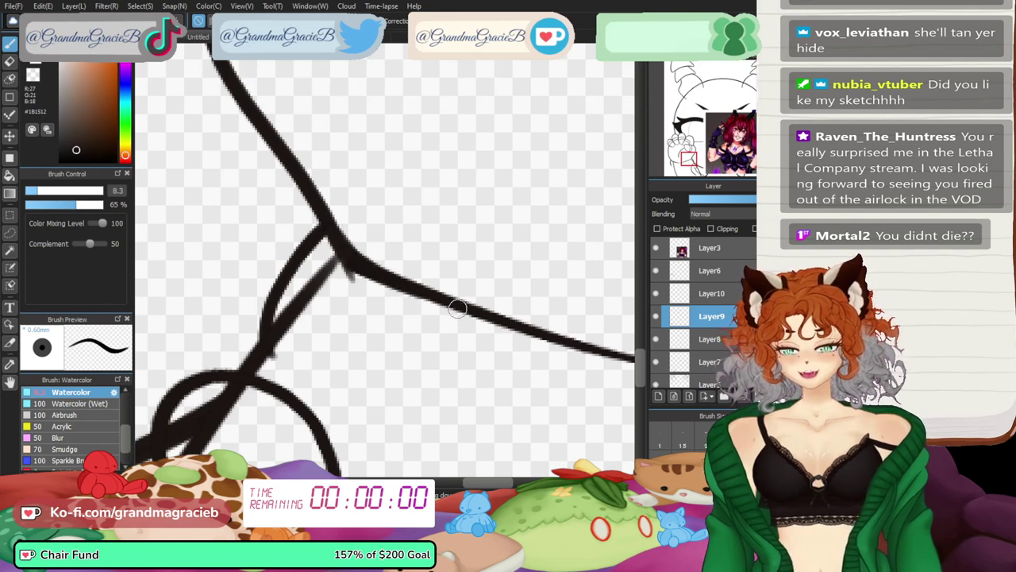
key("e")
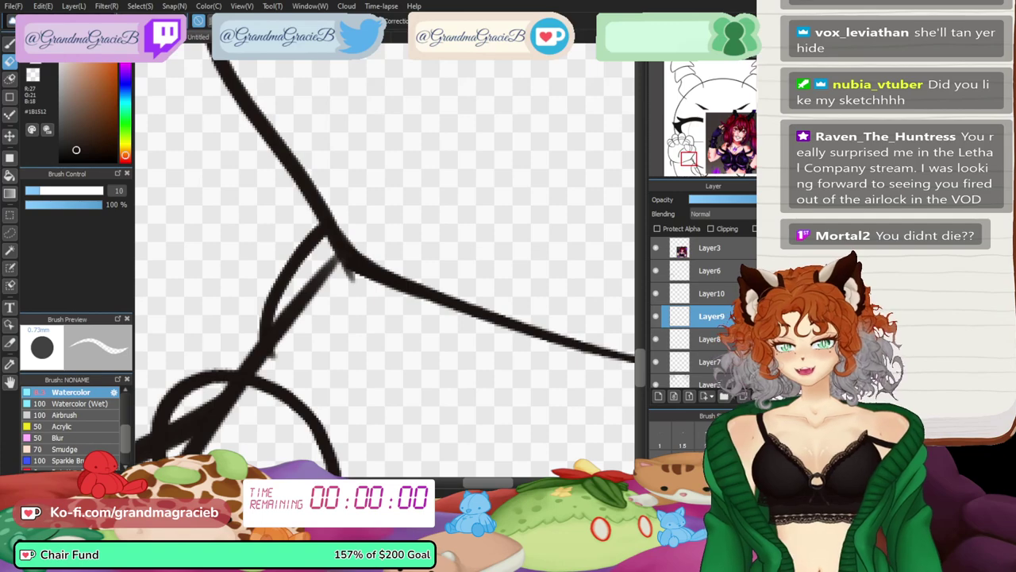
key("Down")
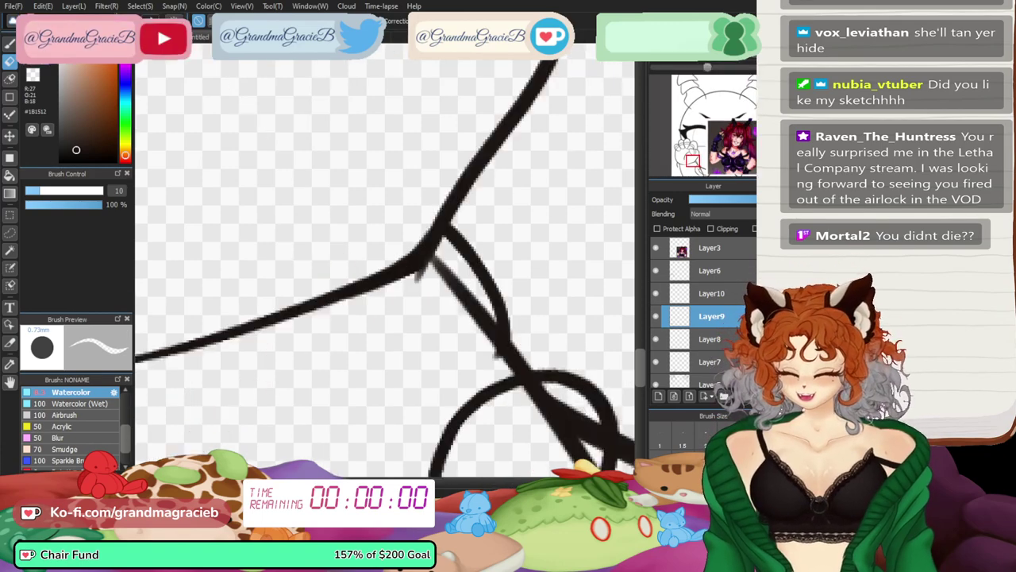
- Compare the wrist line with the reference gauntlet's wrist band and add a new layer above Layer9 for brushwork
key("ctrl+minus")
mouse_move(365, 262)
left_mouse_down()
mouse_move(433, 278)
mouse_move(588, 212)
mouse_move(510, 223)
left_mouse_up()
left_click(714, 142)
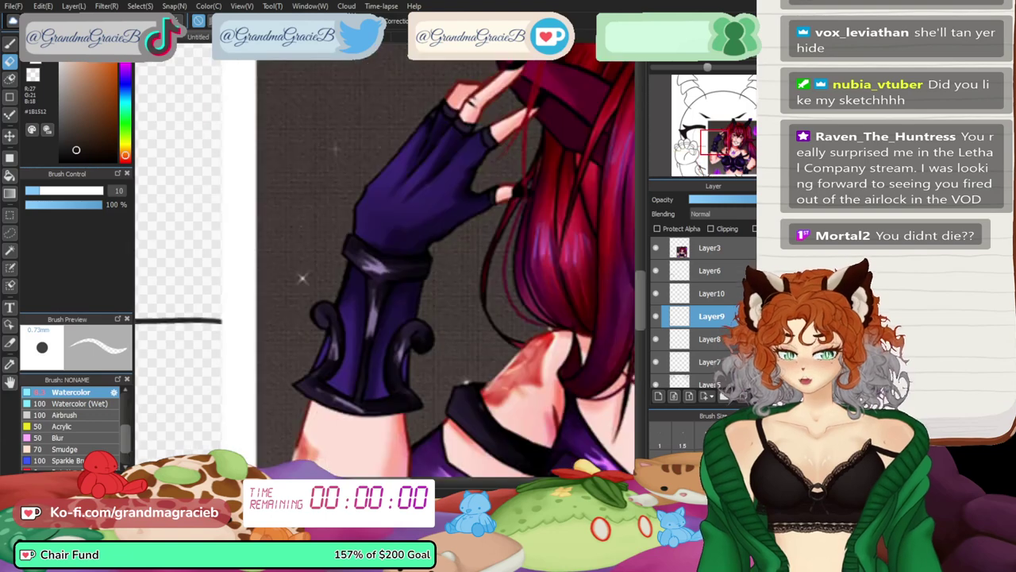
left_click_drag(714, 143, 683, 168)
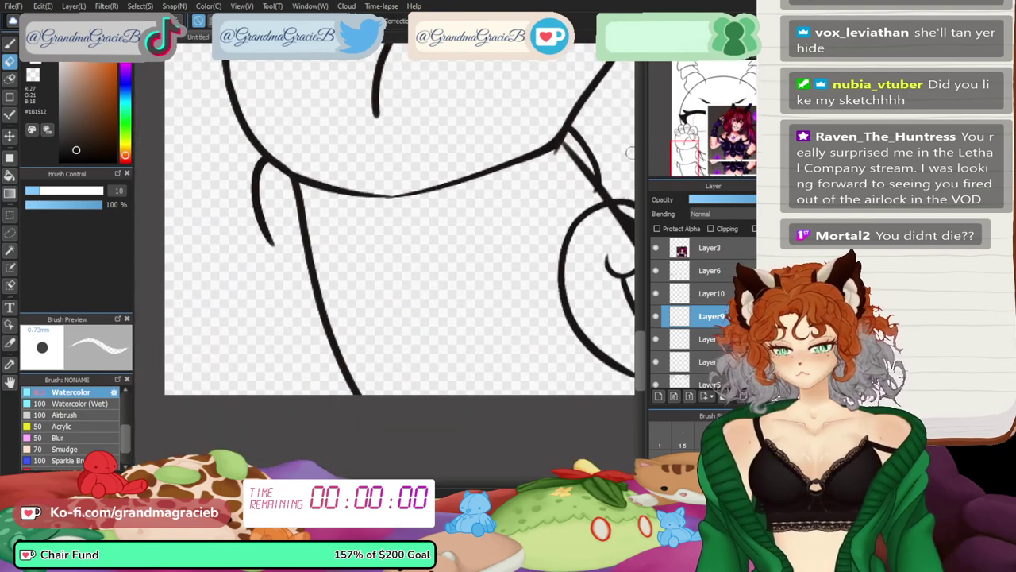
key("b")
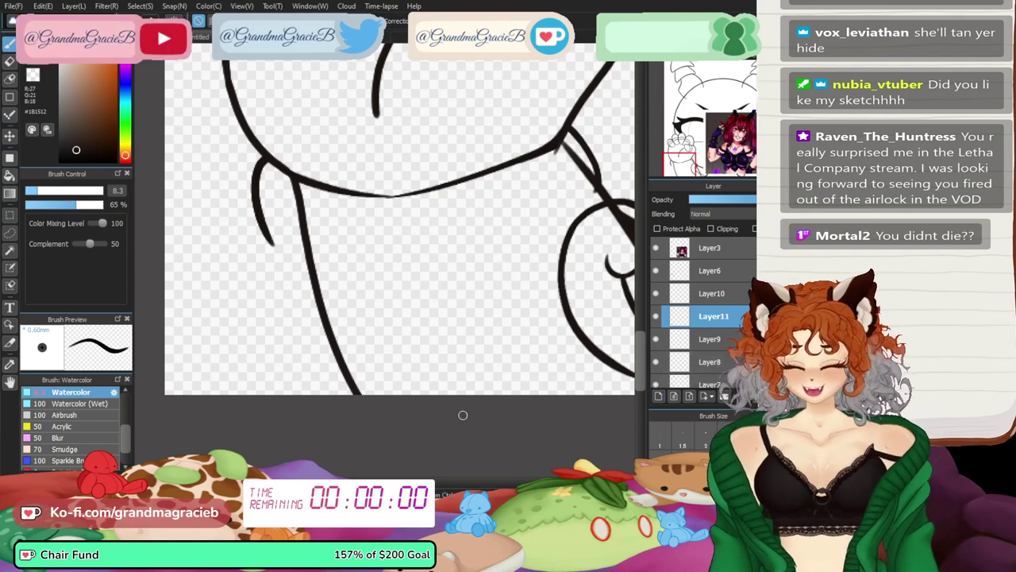
- Draw a thin curved centre line from the canvas edge up toward the wrist line, shift it slightly up, and merge it into Layer9
left_click_drag(454, 393, 401, 230)
key("ctrl+z")
left_click_drag(454, 393, 399, 256)
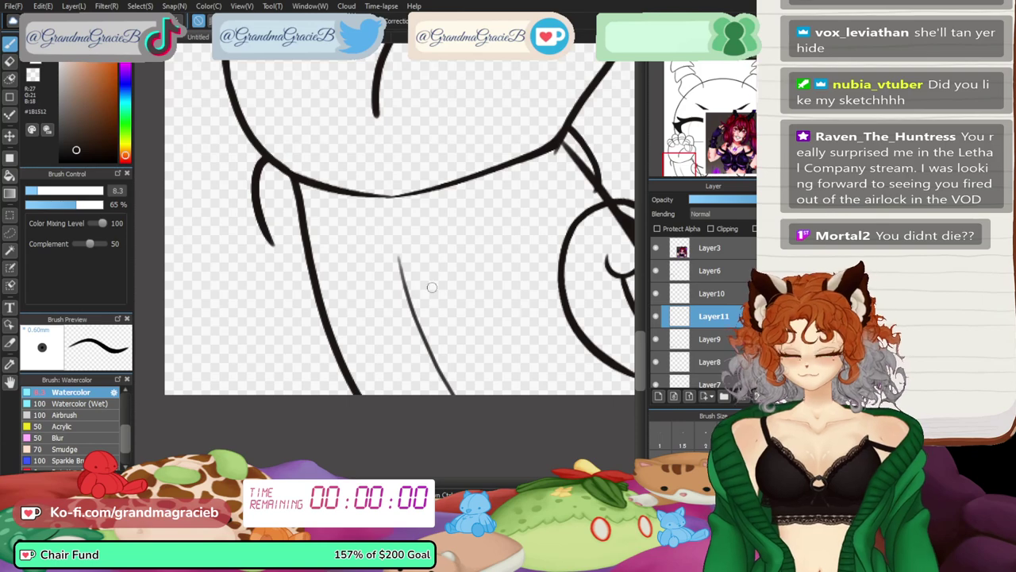
key("ctrl+t")
left_click_drag(432, 287, 425, 261)
left_click_drag(451, 345, 461, 386)
key("Return")
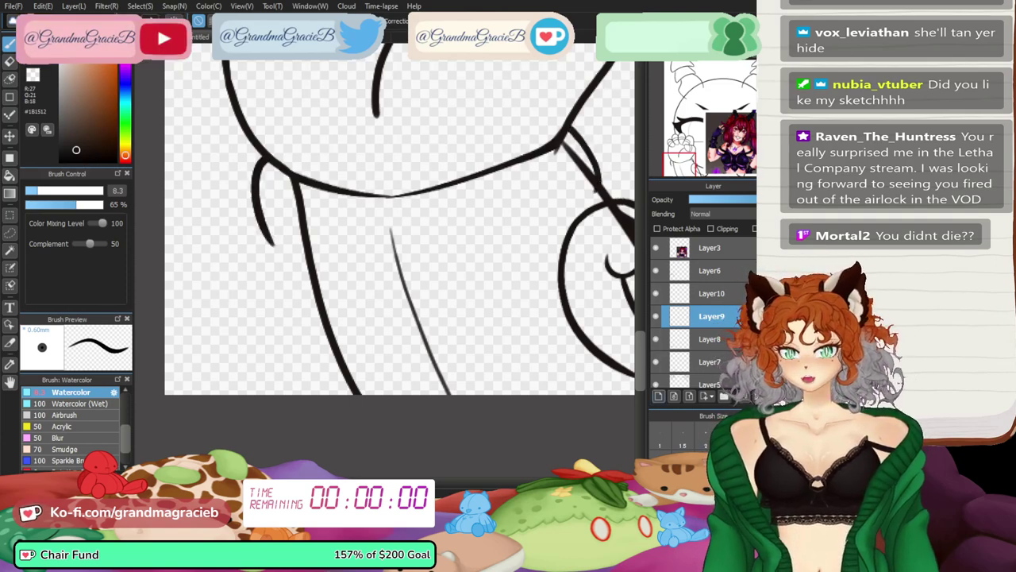
- Add a new layer above Layer9 and draw the wrist band's lower edge from the cuff curve opposite the scroll, bending down to the canvas edge
left_click(658, 396)
scroll(699, 119, "up", 1)
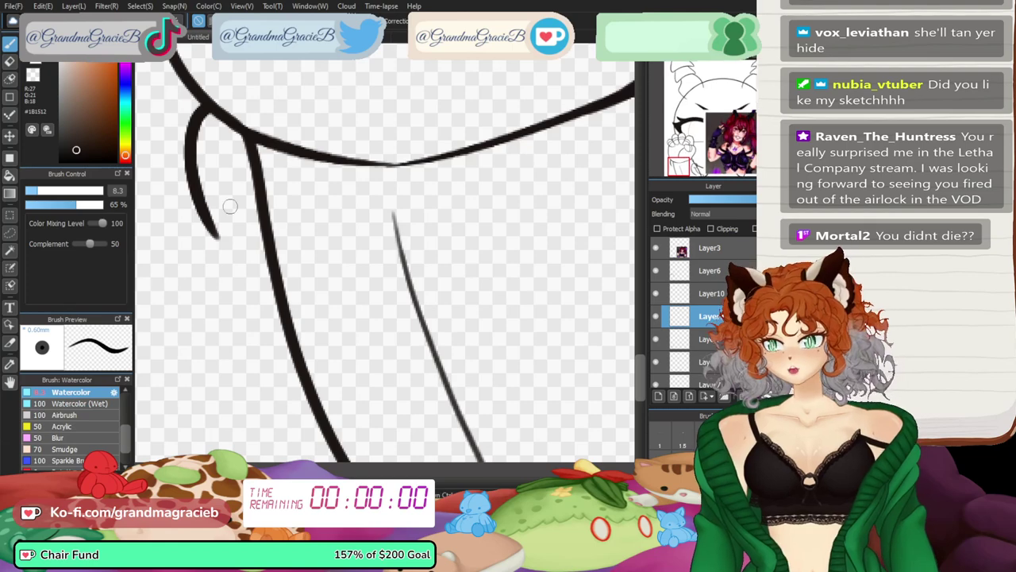
left_click(714, 143)
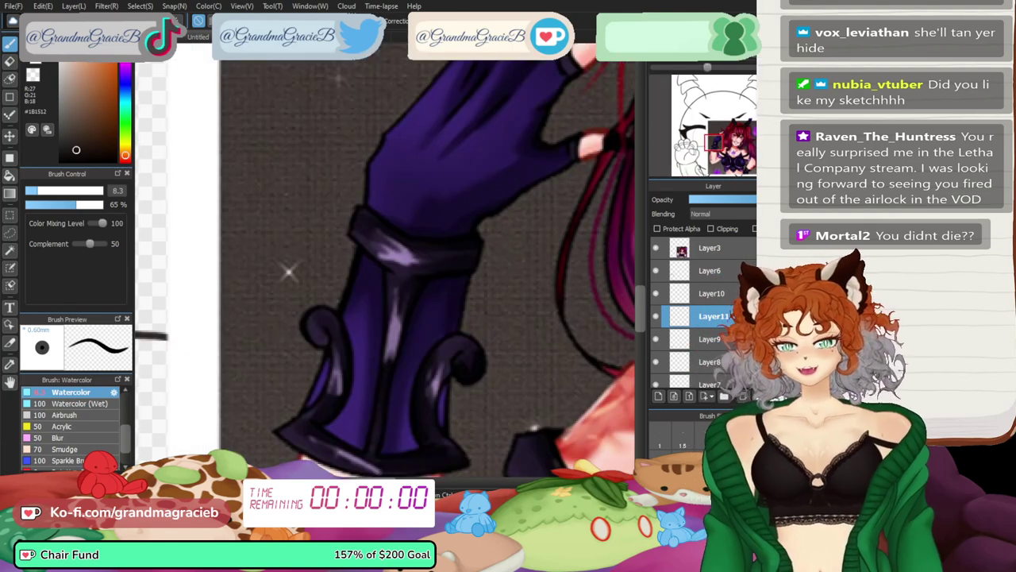
left_click(685, 169)
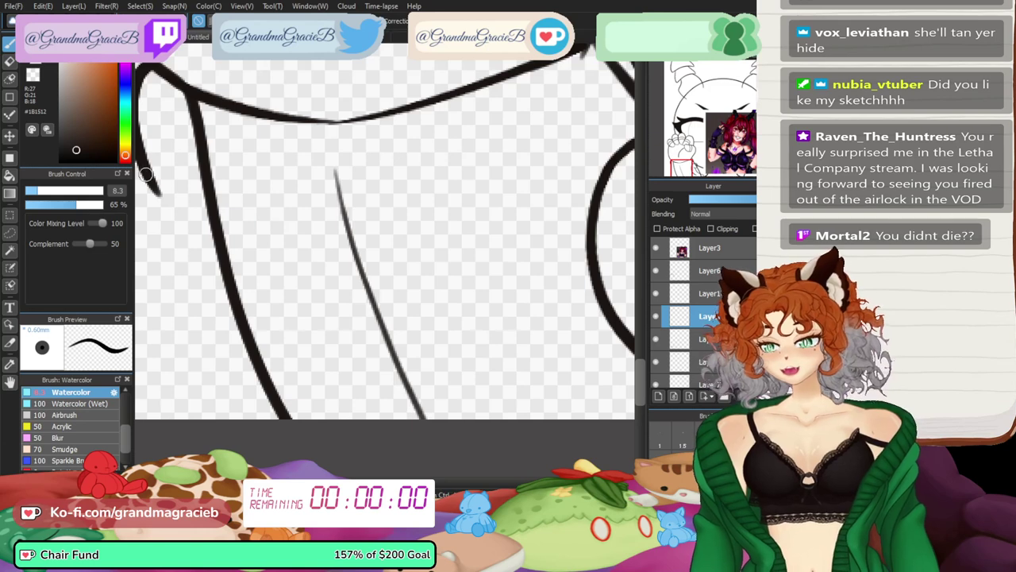
left_click_drag(143, 170, 287, 238)
key("ctrl+z")
mouse_move(142, 169)
left_mouse_down()
mouse_move(295, 240)
mouse_move(413, 419)
left_mouse_up()
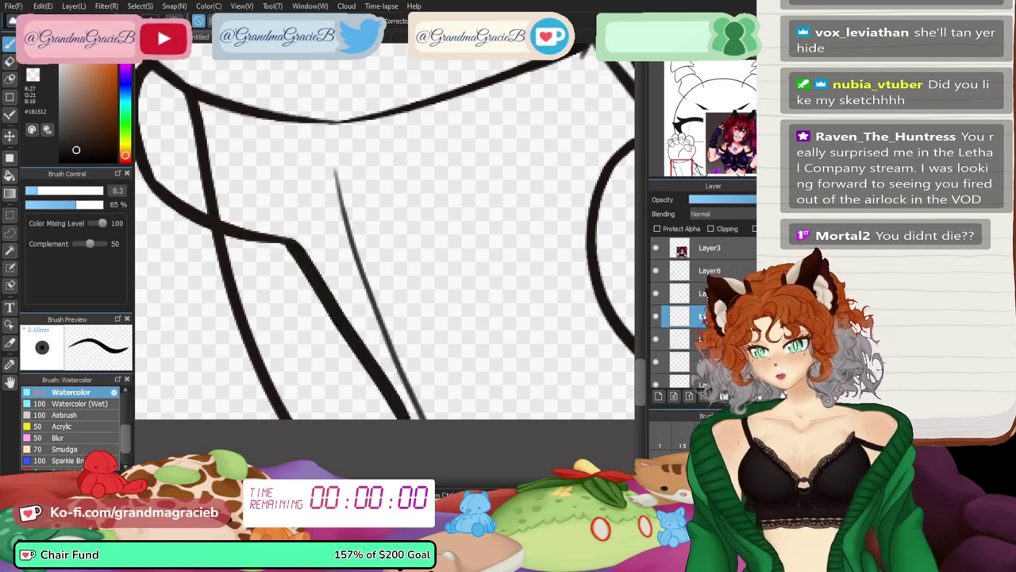
key("ctrl+z")
left_click_drag(280, 240, 413, 419)
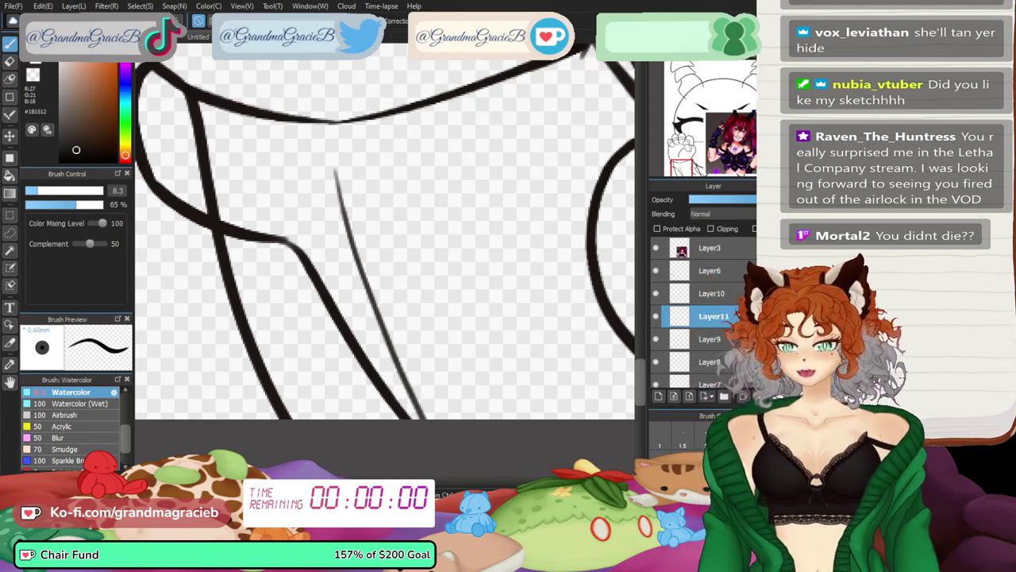
- Duplicate the band-edge stroke layer, flip the copy horizontally, and rotate it into place on the scroll side of the centre line
key("ctrl+shift+n")
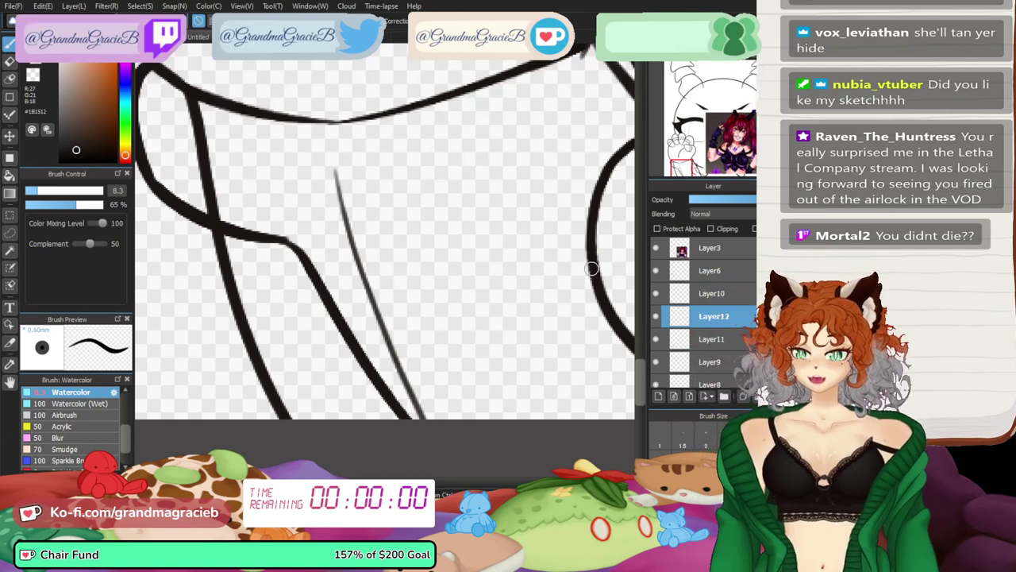
key("ctrl+t")
left_click(419, 459)
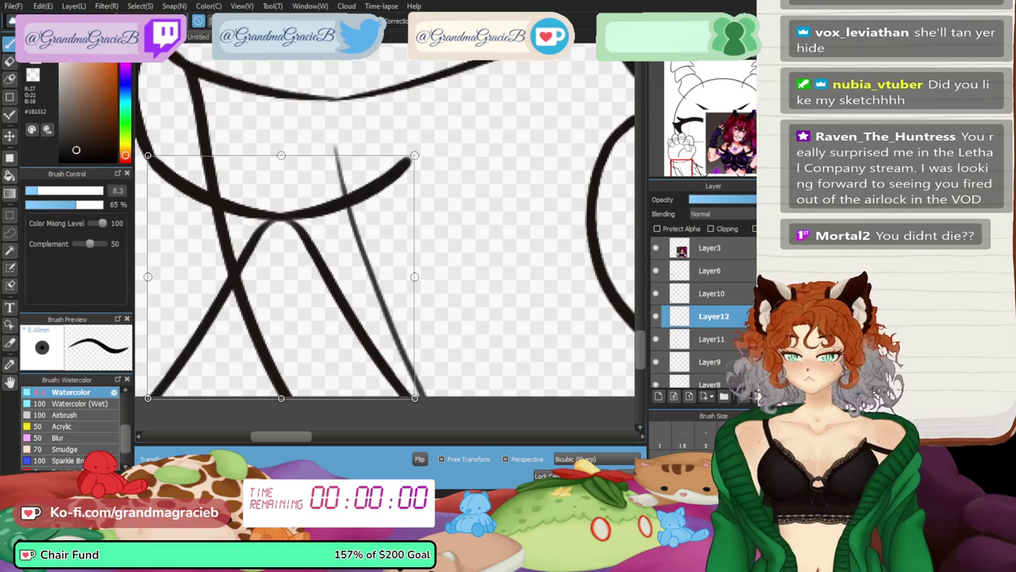
mouse_move(281, 276)
left_mouse_down()
mouse_move(532, 227)
mouse_move(509, 243)
left_mouse_up()
left_click_drag(349, 238, 374, 330)
left_click_drag(509, 245, 490, 240)
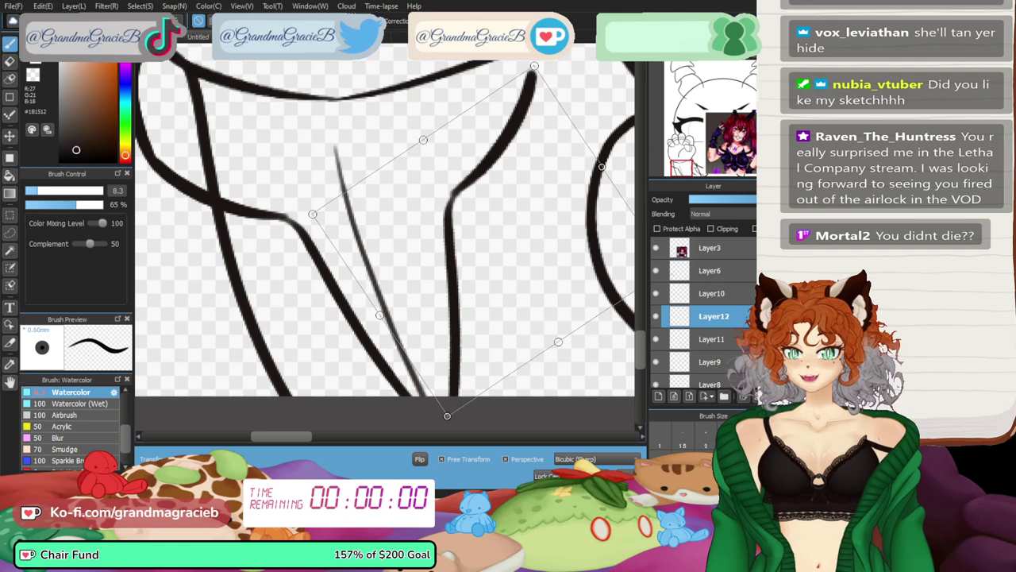
key("Return")
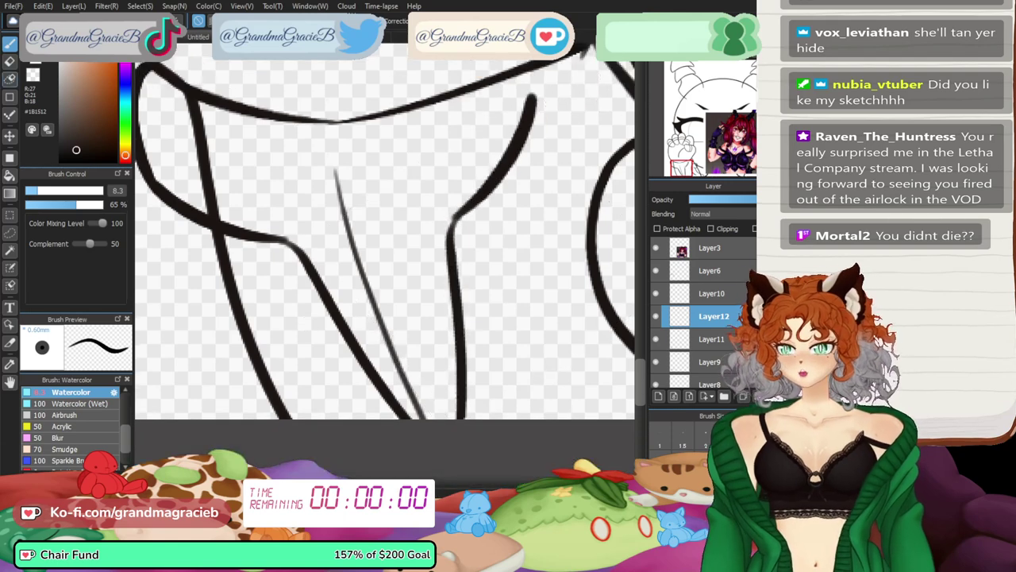
- Erase the upper arm of the mirrored band stroke, leaving only its descending line
key("e")
mouse_move(477, 221)
left_mouse_down()
mouse_move(466, 199)
mouse_move(529, 112)
mouse_move(516, 125)
left_mouse_up()
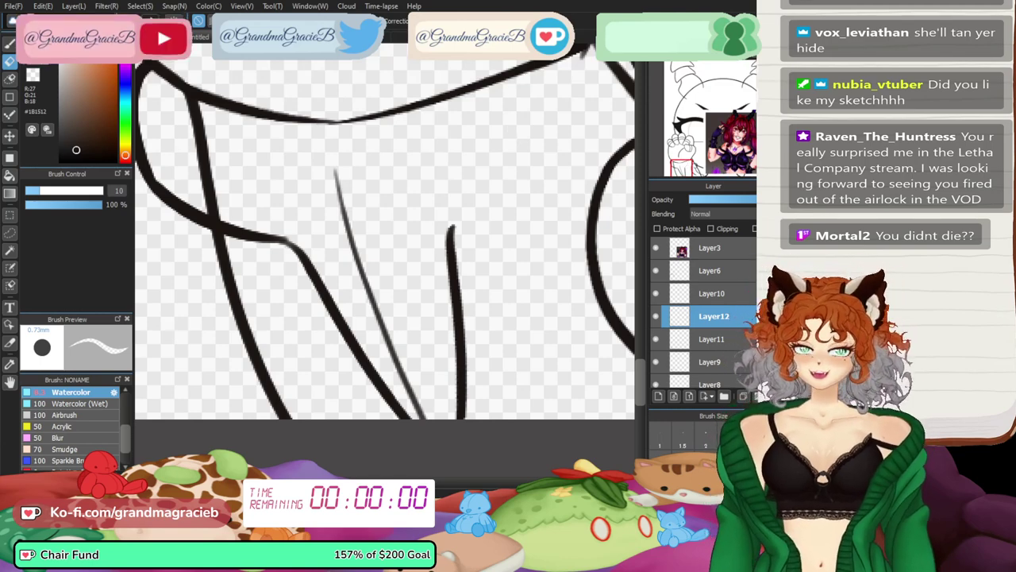
key("b")
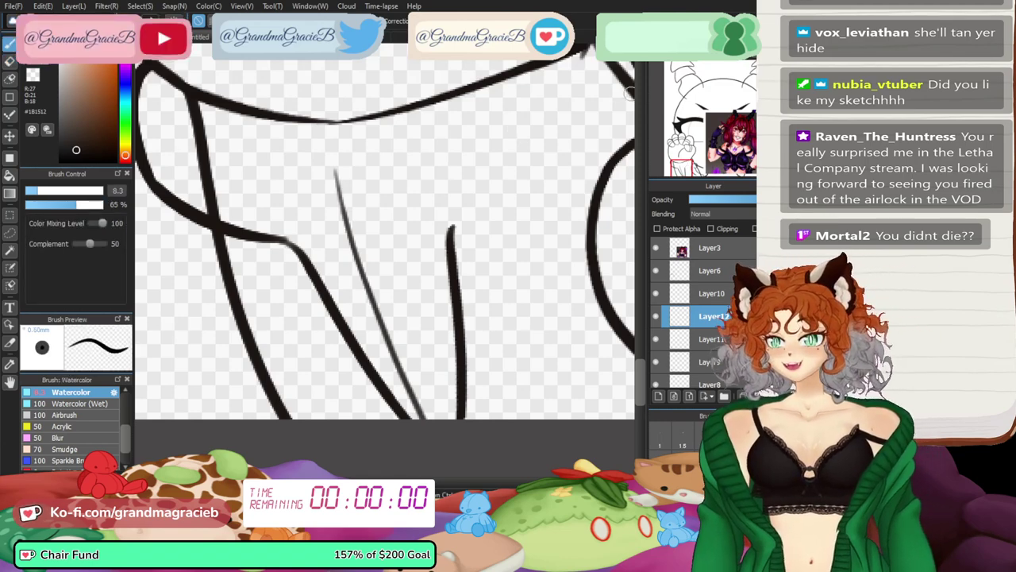
- Draw the band's lower edge on the scroll side, curving from the end of the cuff curve to the top of the descending line
mouse_move(476, 238)
left_mouse_down()
mouse_move(320, 347)
mouse_move(447, 311)
mouse_move(333, 311)
mouse_move(366, 297)
left_mouse_up()
key("Down")
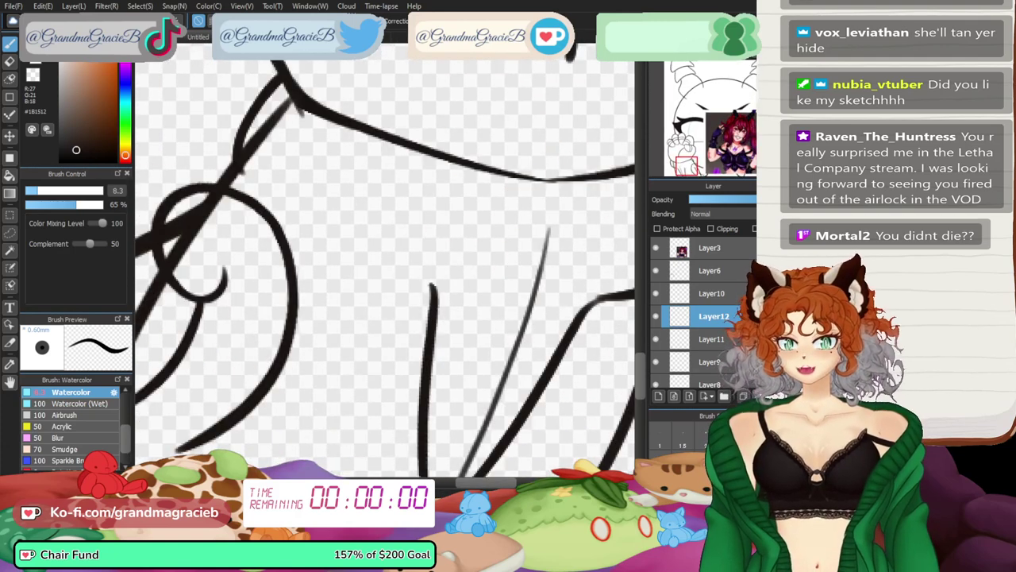
left_click(658, 396)
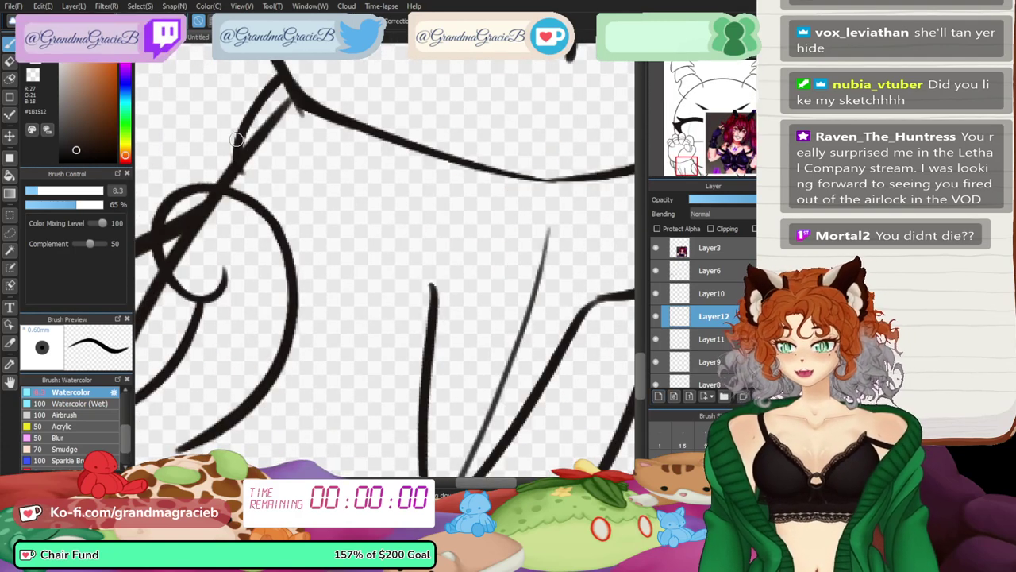
mouse_move(239, 166)
left_mouse_down()
mouse_move(388, 296)
mouse_move(247, 164)
mouse_move(413, 294)
left_mouse_up()
key("ctrl+z")
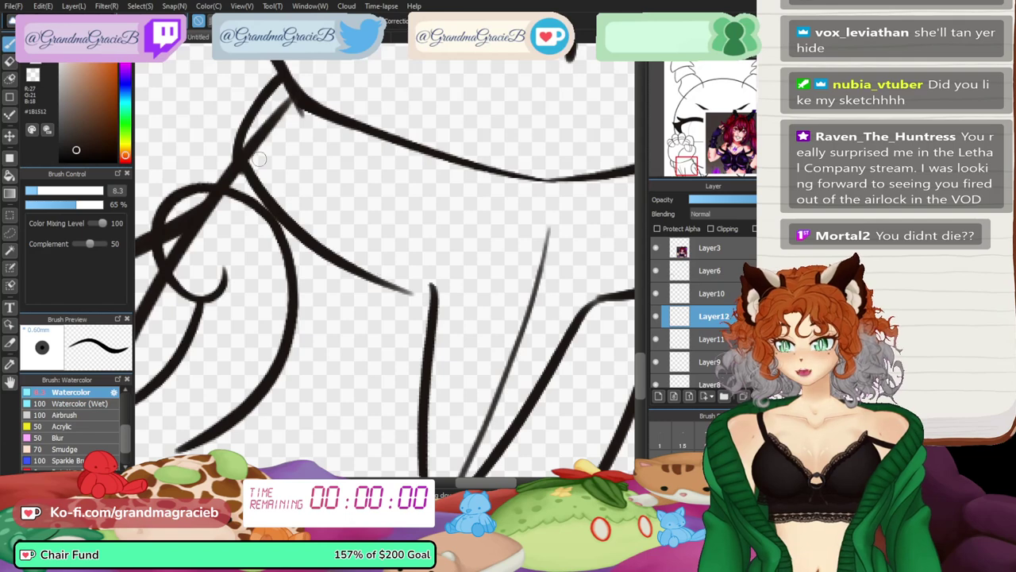
key("ctrl+z")
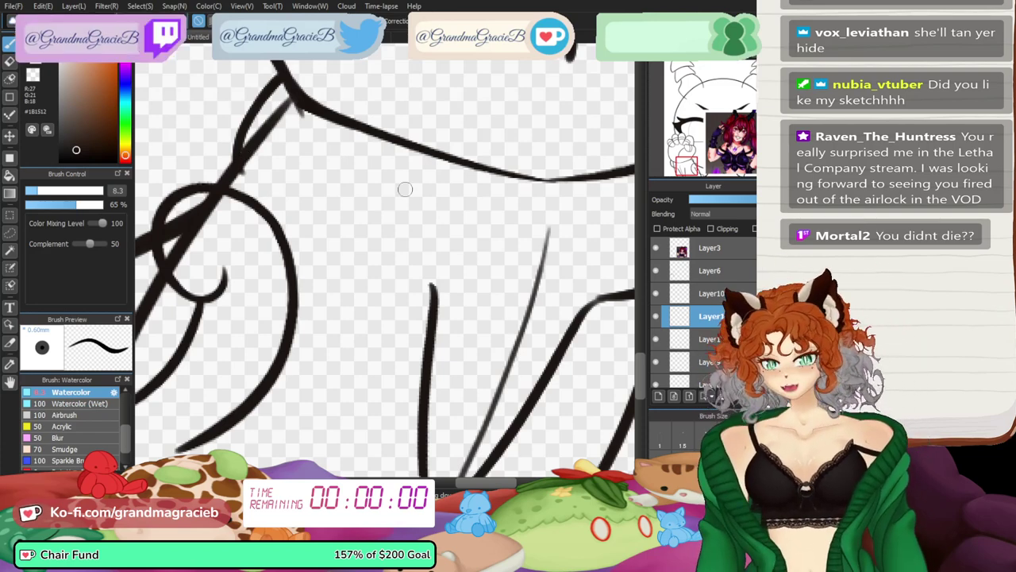
left_click_drag(242, 169, 430, 306)
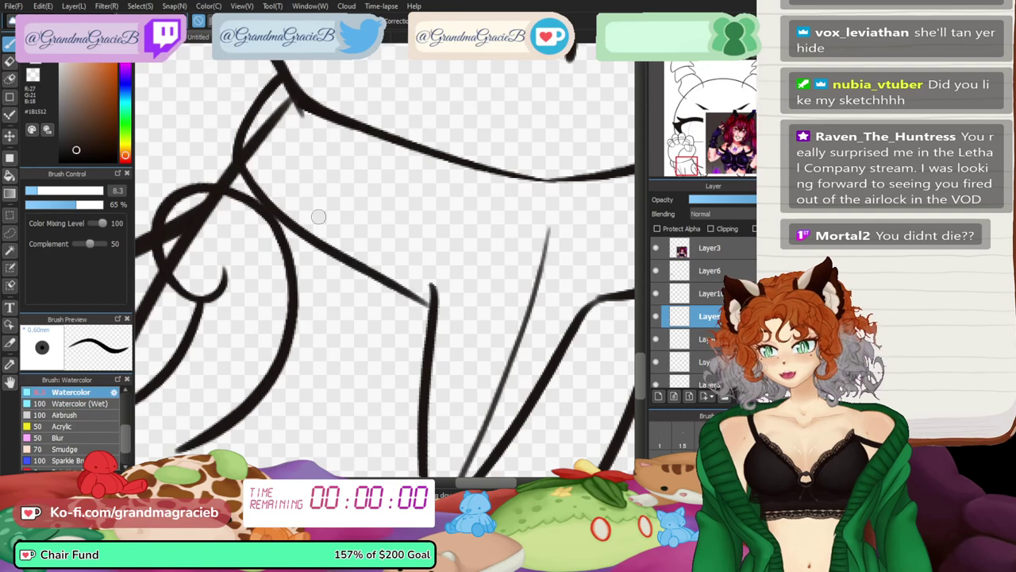
key("ctrl+z")
left_click_drag(235, 160, 432, 287)
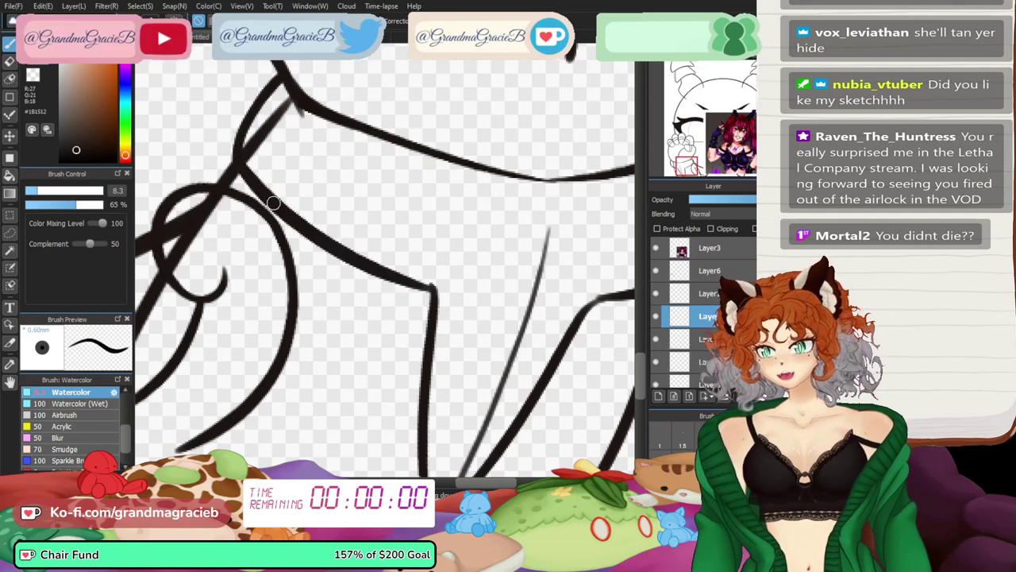
left_click(747, 52)
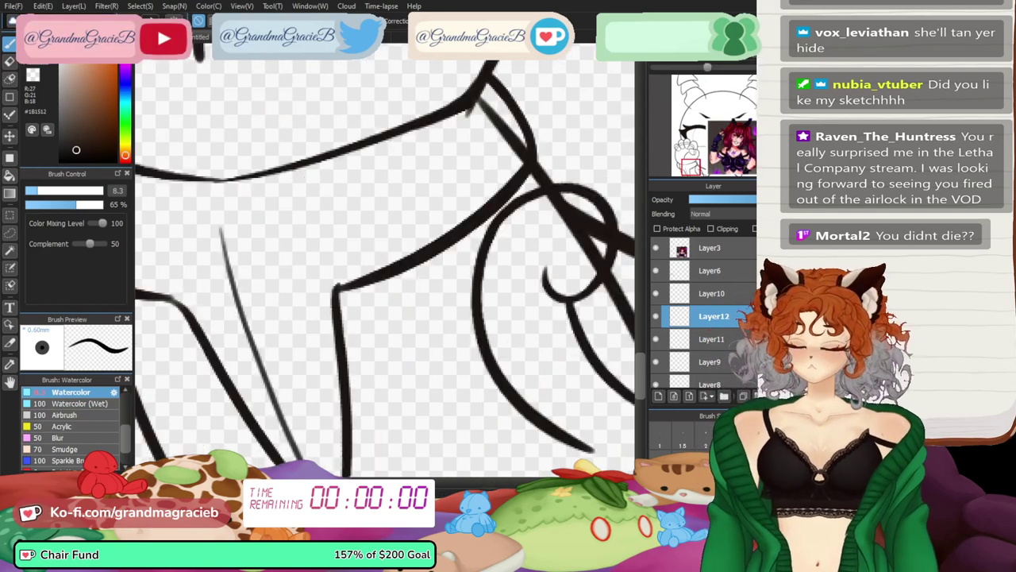
- Thicken the corner where the scroll-side band edge meets the descending line
left_click_drag(691, 167, 688, 167)
left_click_drag(702, 53, 678, 67)
left_click_drag(371, 210, 382, 248)
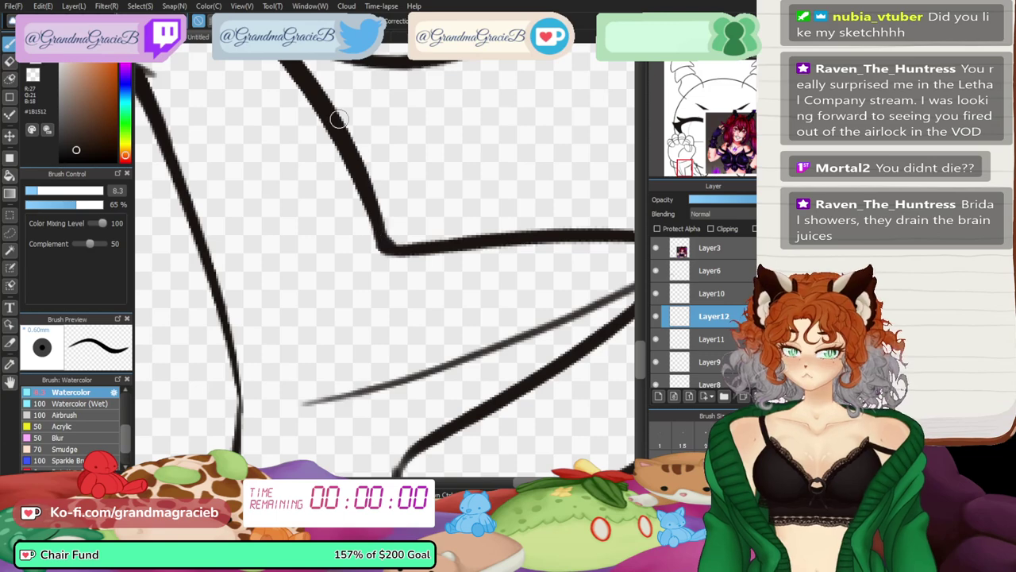
left_click_drag(678, 67, 708, 68)
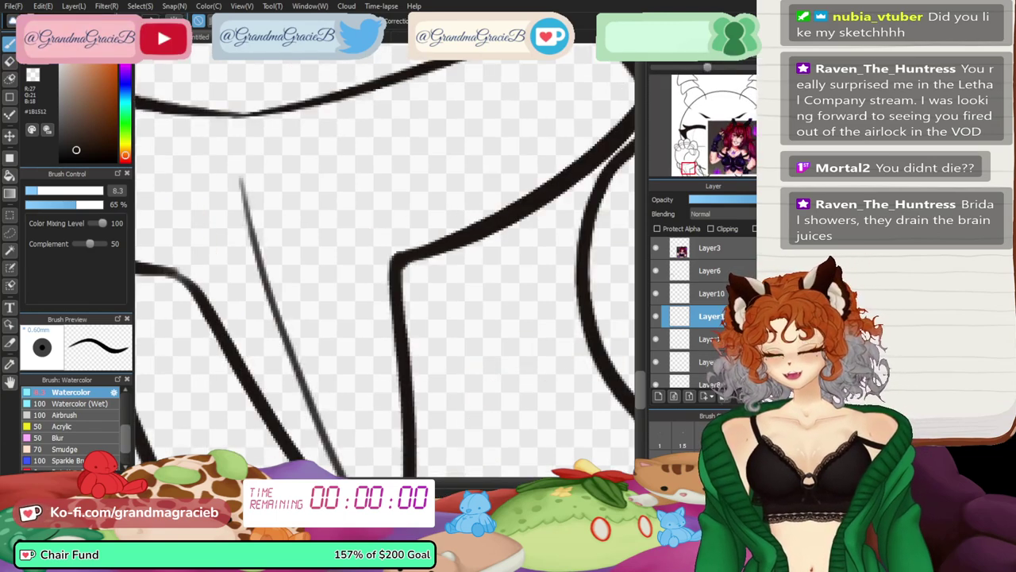
- Lasso-select the thin centre line between the two descending band lines and try to transform it on Layer12
key("ctrl+minus")
key("ctrl+minus")
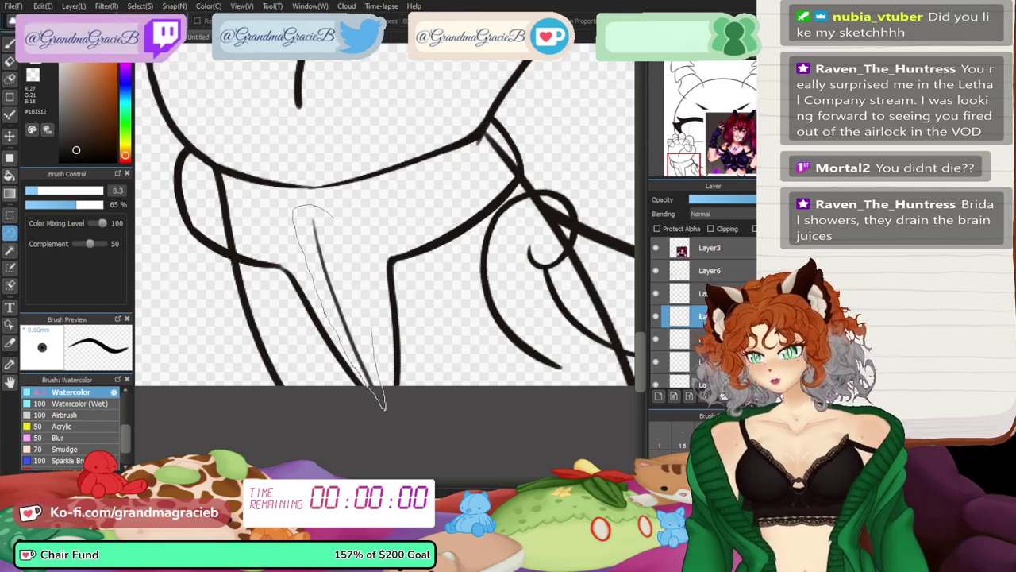
key("ctrl+t")
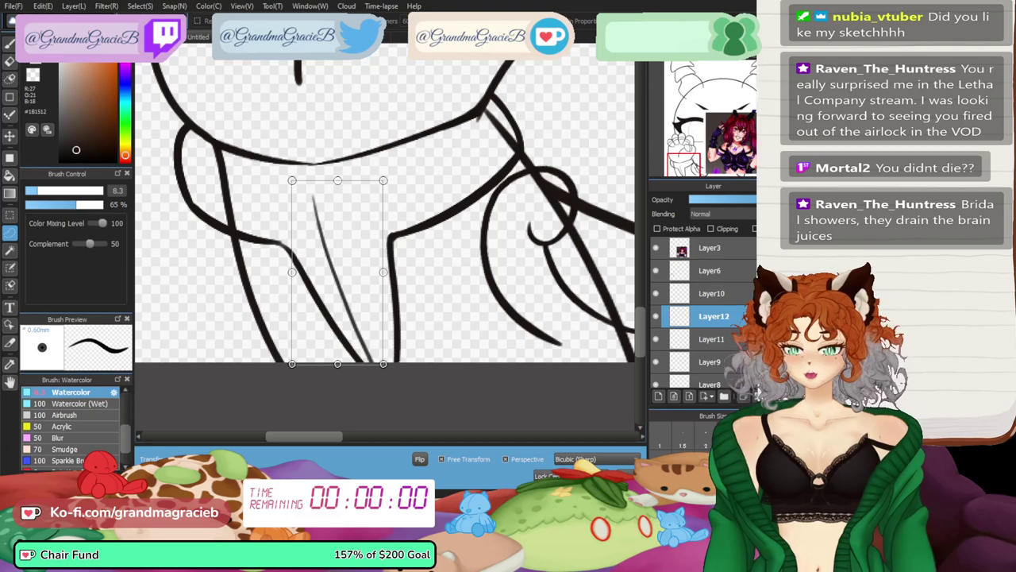
mouse_move(338, 272)
left_mouse_down()
mouse_move(344, 304)
mouse_move(333, 280)
left_mouse_up()
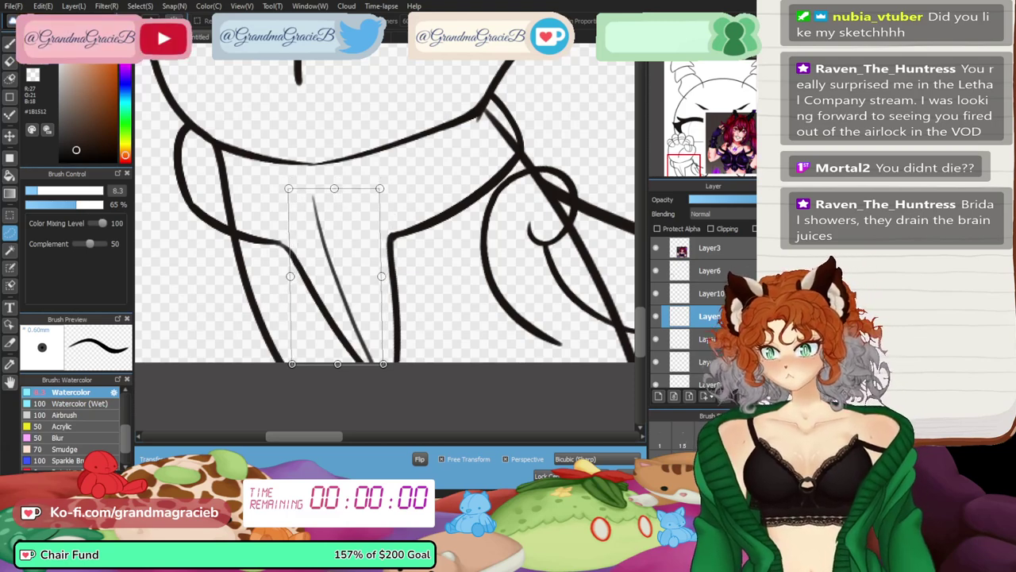
key("Escape")
- Merge Layer10, Layer12 and Layer11 down into Layer9
left_click(711, 294)
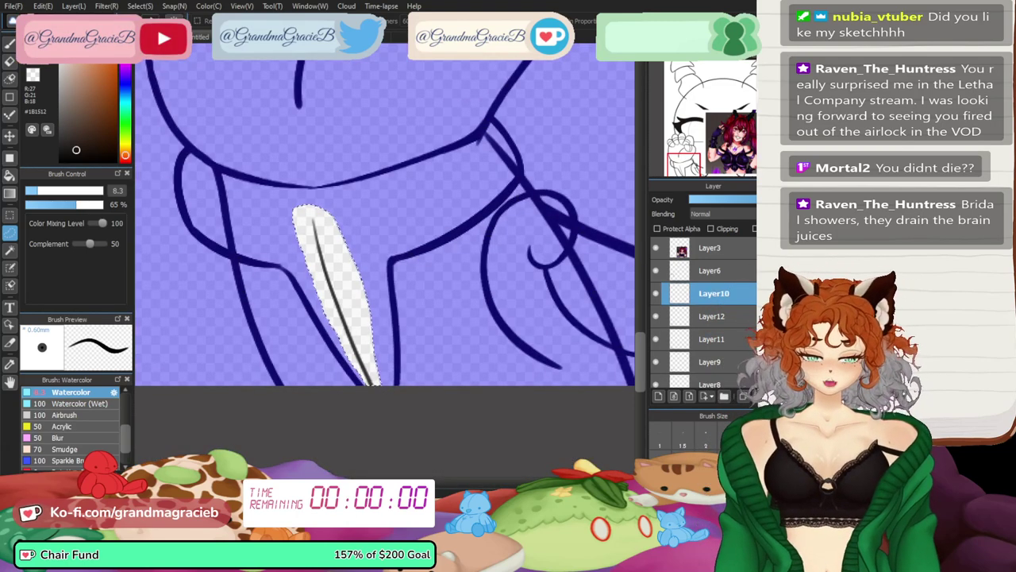
key("ctrl+e")
key("ctrl+e")
key("ctrl+e")
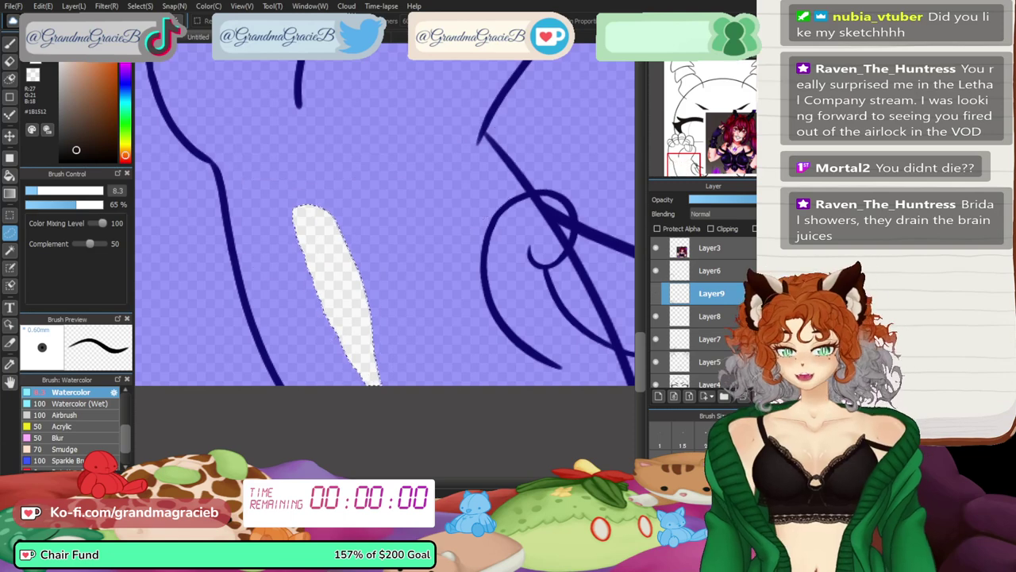
- Free-transform the selected centre line to lower its upper end and nudge it toward the scroll, check the reference gauntlet, and deselect
key("ctrl+t")
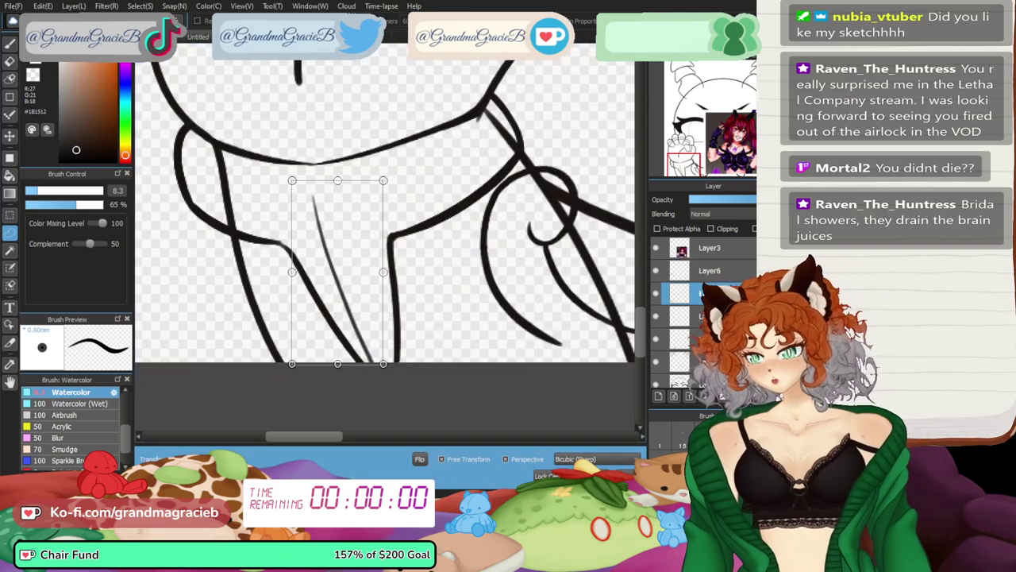
left_click_drag(292, 180, 302, 204)
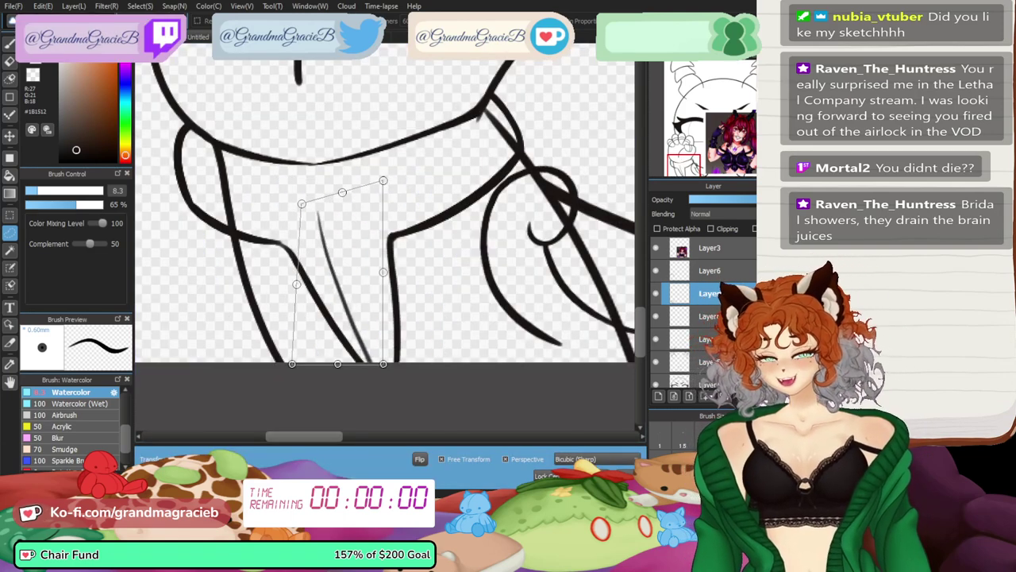
left_click_drag(413, 186, 414, 188)
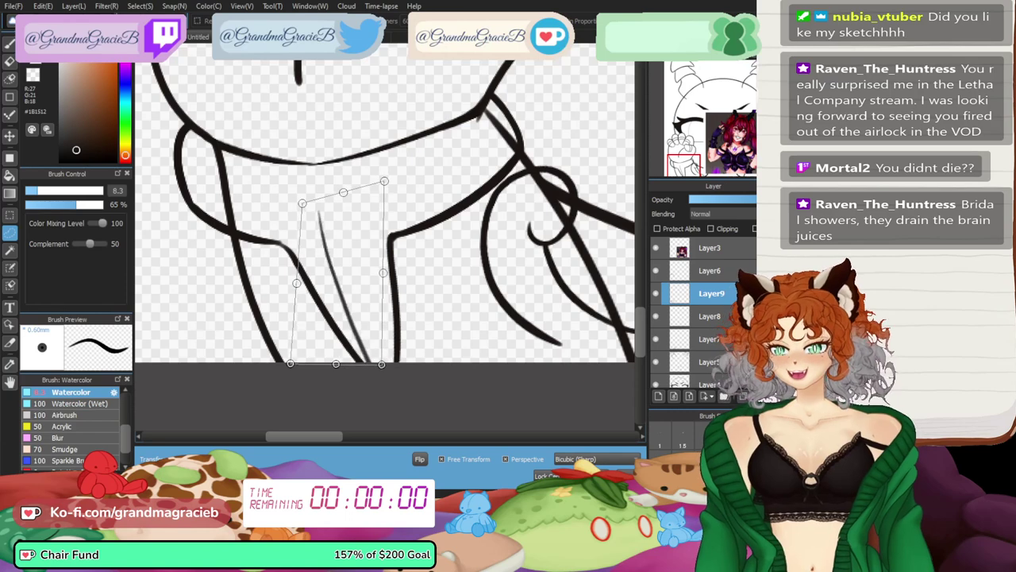
left_click_drag(340, 278, 345, 281)
key("Return")
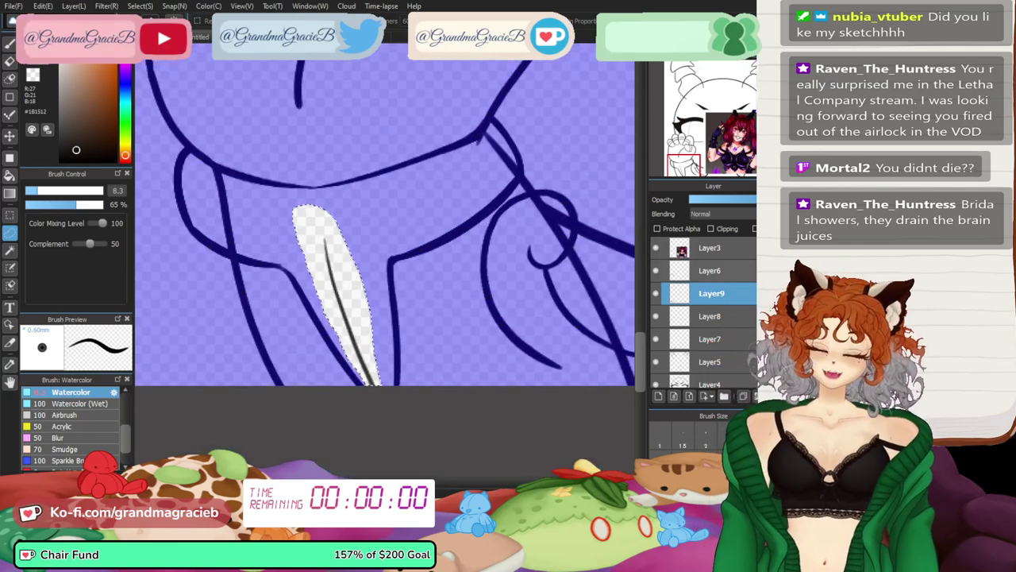
left_click(716, 144)
left_click_drag(716, 145, 687, 167)
key("Delete")
key("ctrl+d")
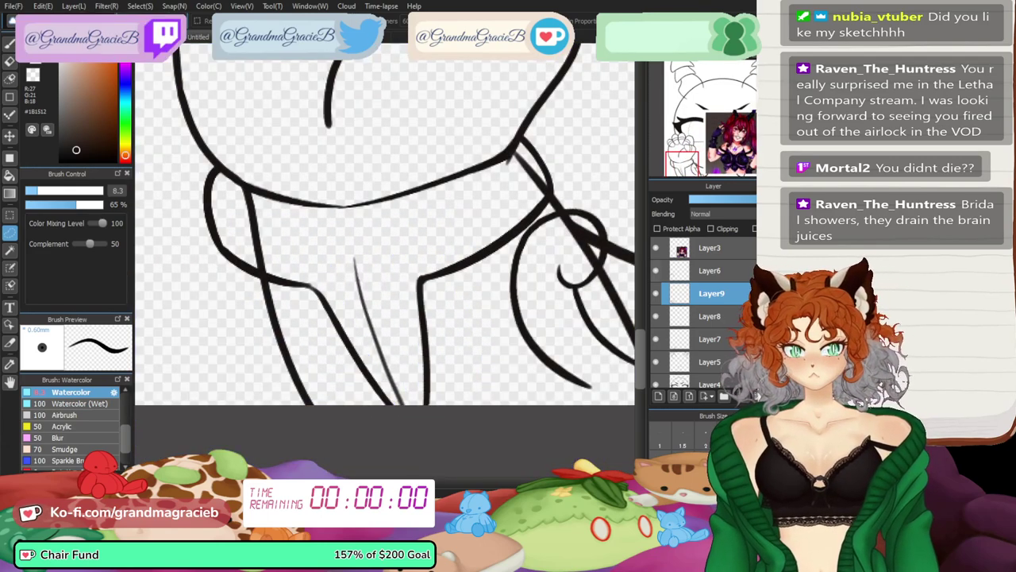
- Merge Layer6 and Layer9 down into Layer8, and toggle Layer7's visibility to check its content
left_click(710, 270)
key("ctrl+e")
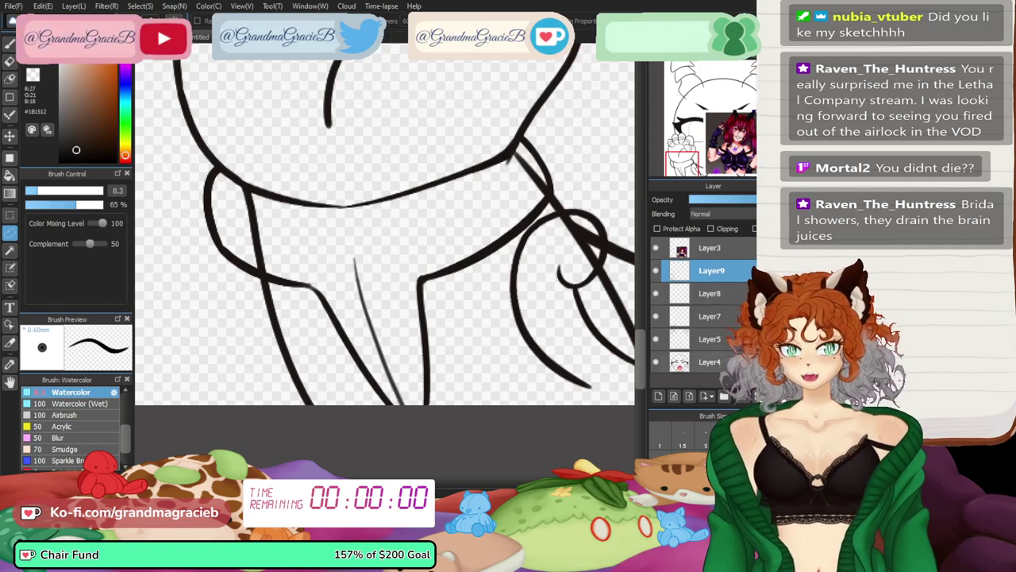
key("ctrl+e")
left_click(655, 293)
left_click(656, 294)
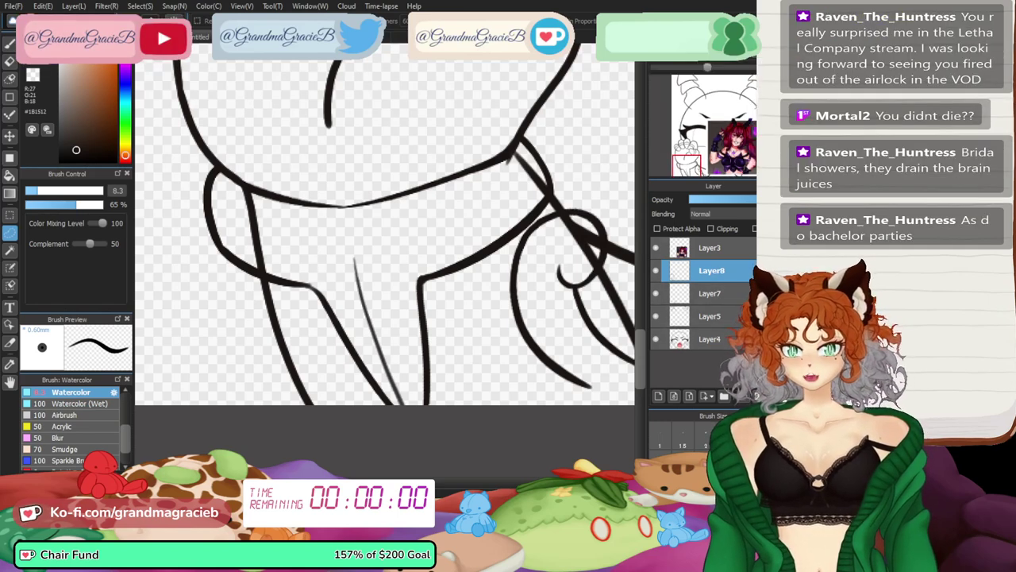
left_click_drag(687, 166, 694, 168)
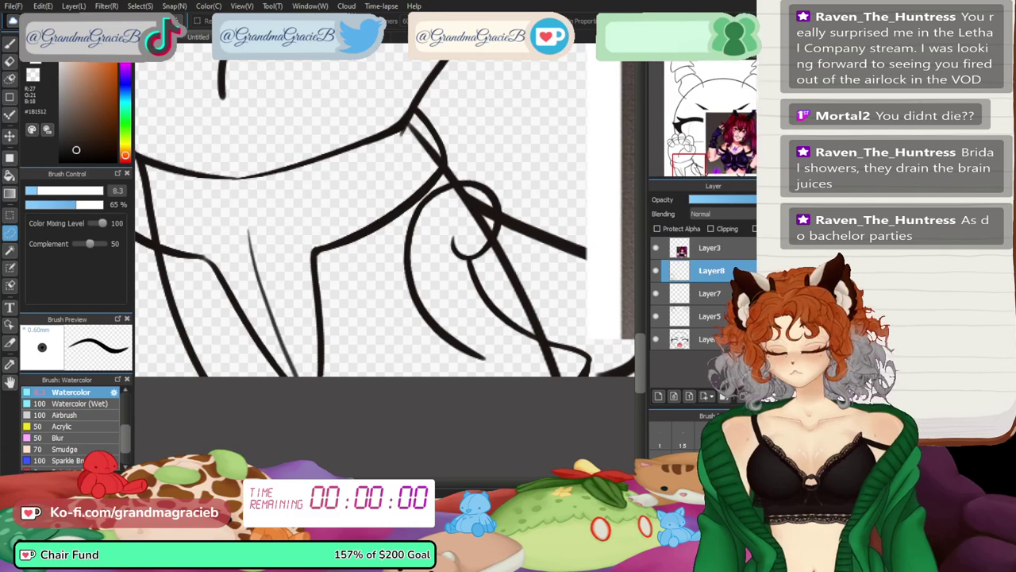
- Free-transform the scroll on Layer7, pulling its outer corners inward to narrow it and lowering its upper inner corner
key("ctrl+t")
key("Escape")
left_click(712, 294)
key("ctrl+t")
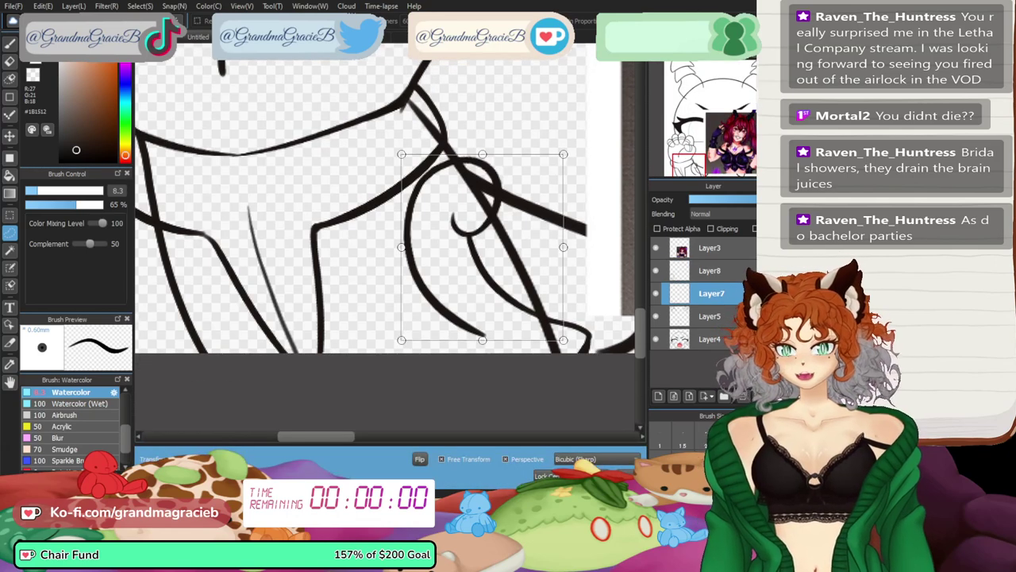
left_click_drag(402, 154, 422, 160)
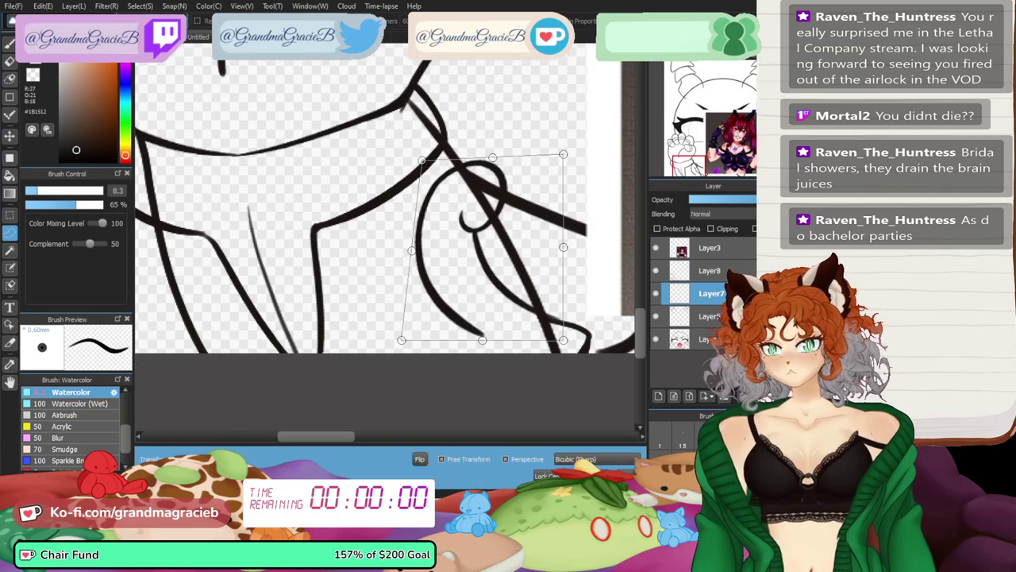
left_click_drag(401, 340, 423, 339)
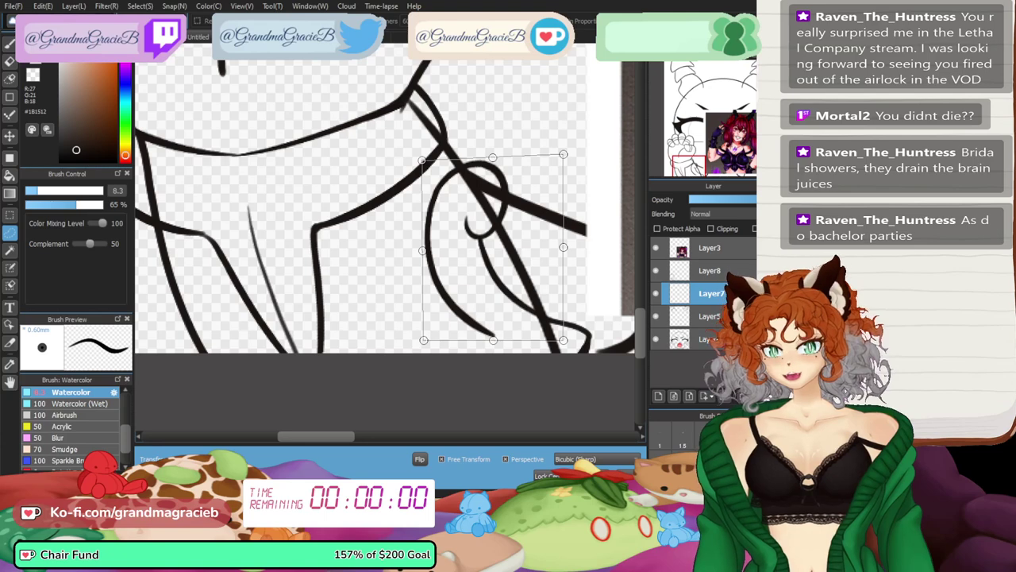
left_click_drag(563, 154, 559, 169)
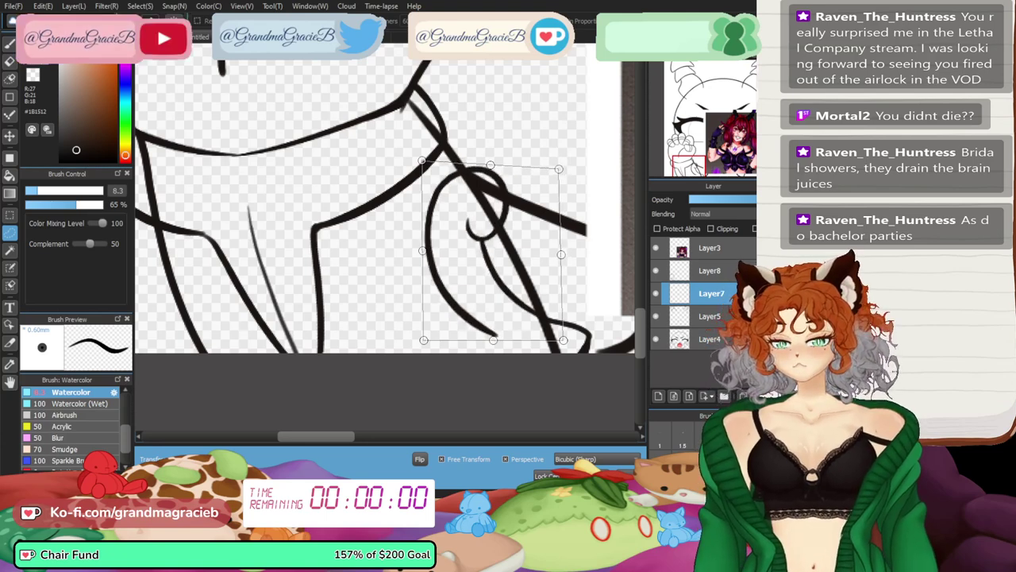
key("Return")
- Paste a copy of the scroll onto its own layer, flip it horizontally, and move it to the gauntlet's left side
key("ctrl+v")
key("ctrl+t")
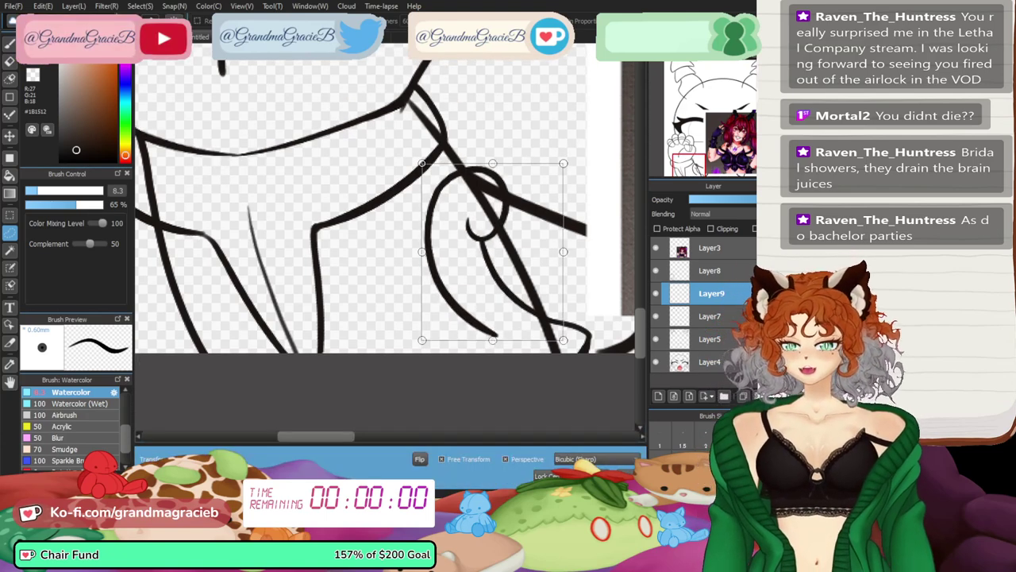
key("ctrl+minus")
left_click(420, 459)
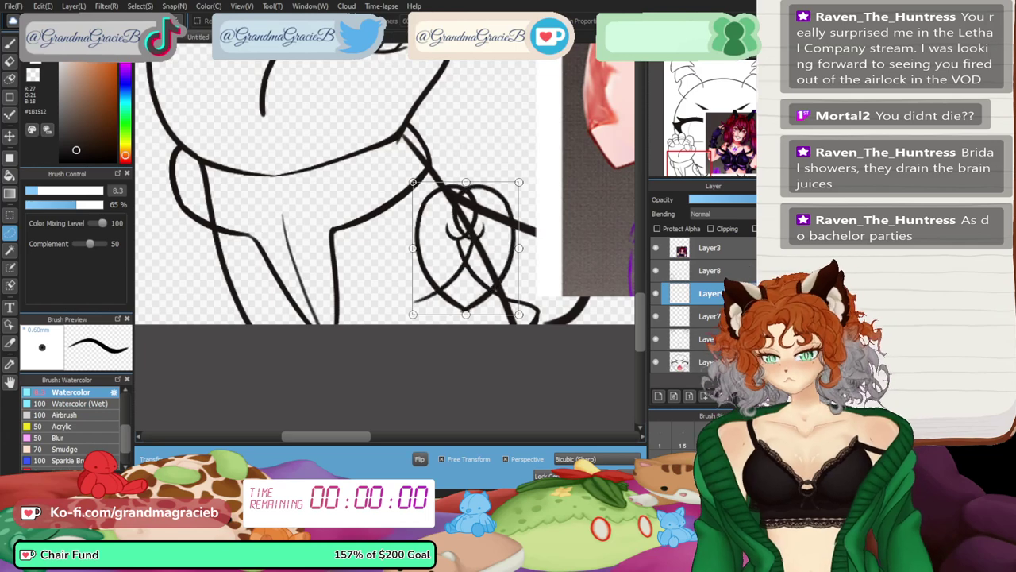
left_click_drag(465, 254, 229, 258)
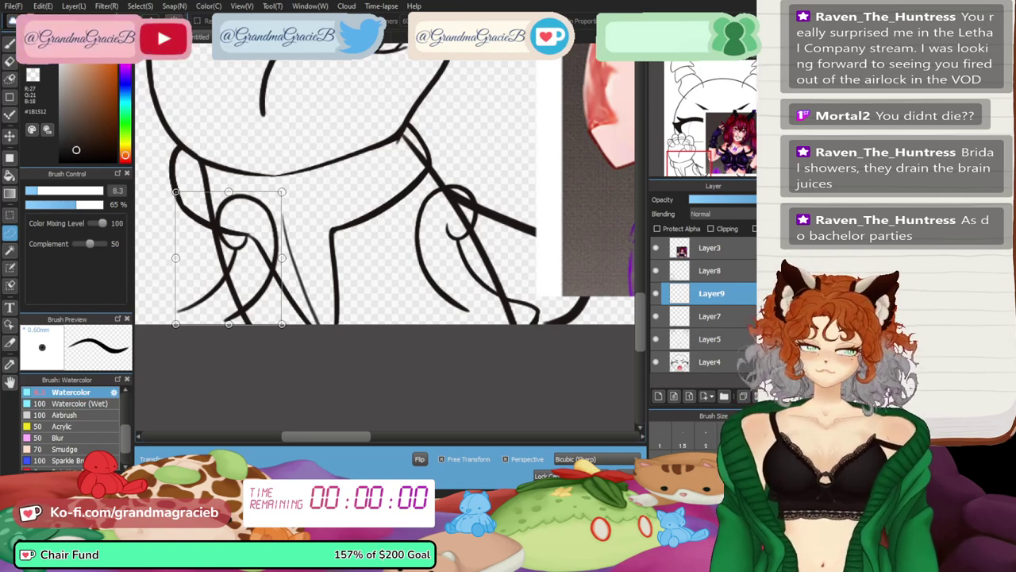
- Rotate and distort the flipped scroll copy so its curl sits against the gauntlet's left edge below the wrist band
left_click_drag(306, 337, 318, 323)
left_click_drag(189, 332, 203, 375)
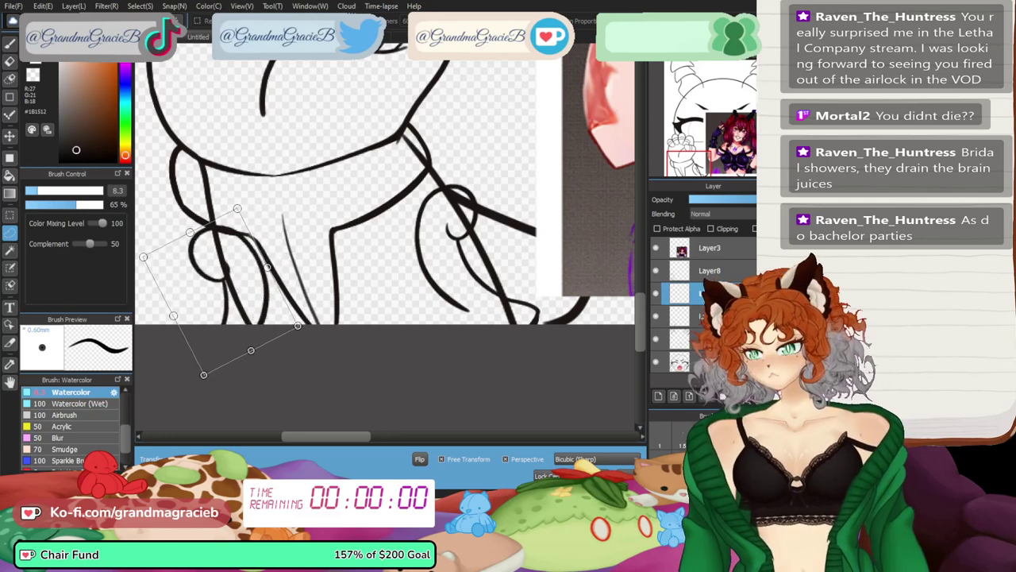
left_click_drag(143, 257, 168, 257)
left_click_drag(237, 208, 233, 204)
left_click_drag(204, 375, 211, 381)
left_click_drag(234, 302, 230, 314)
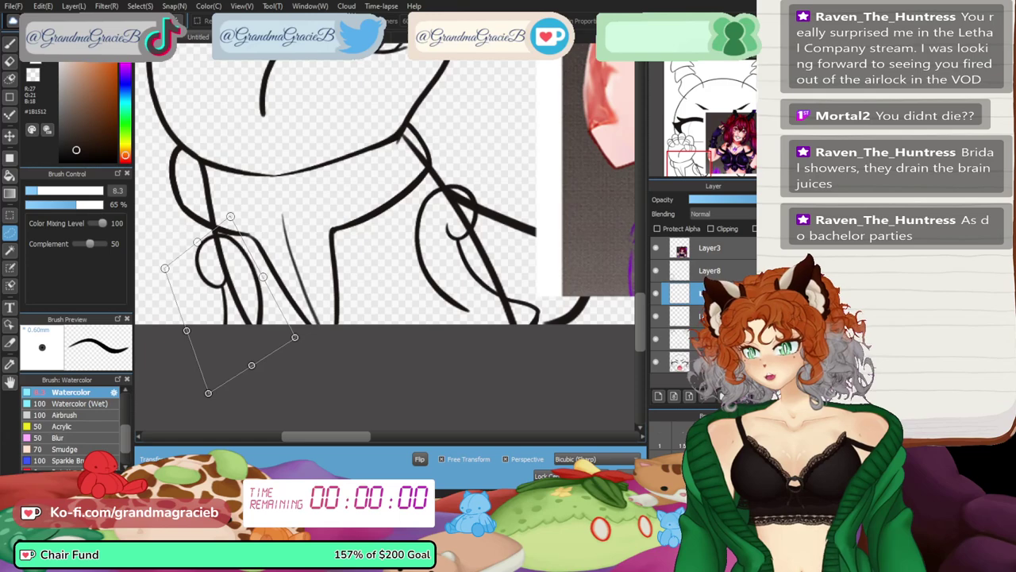
key("Return")
- Erase the parts of the copied scroll on Layer9 that overlap the gauntlet, keeping only the outer curl
mouse_move(556, 111)
left_mouse_down()
mouse_move(432, 385)
mouse_move(150, 341)
mouse_move(404, 286)
mouse_move(526, 174)
mouse_move(590, 145)
mouse_move(612, 173)
left_mouse_up()
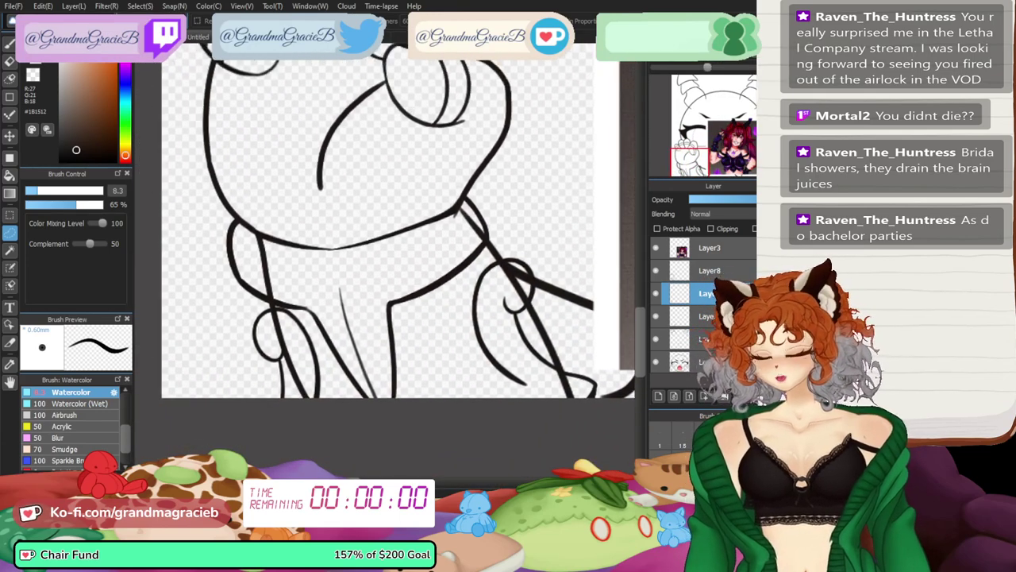
key("b")
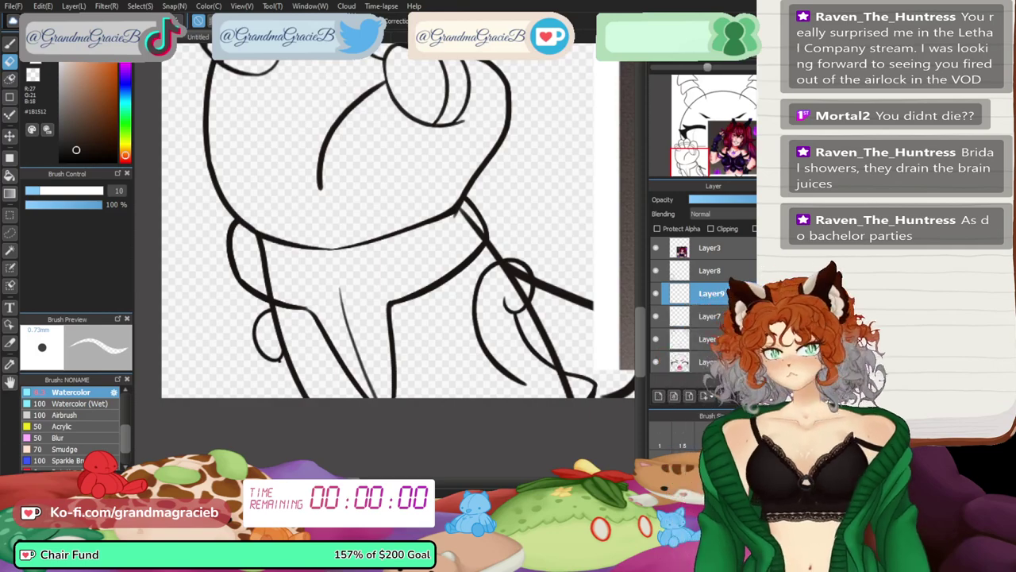
scroll(386, 260, "up", 5)
left_click_drag(556, 191, 230, 317)
left_click_drag(206, 396, 556, 95)
scroll(337, 158, "down", 6)
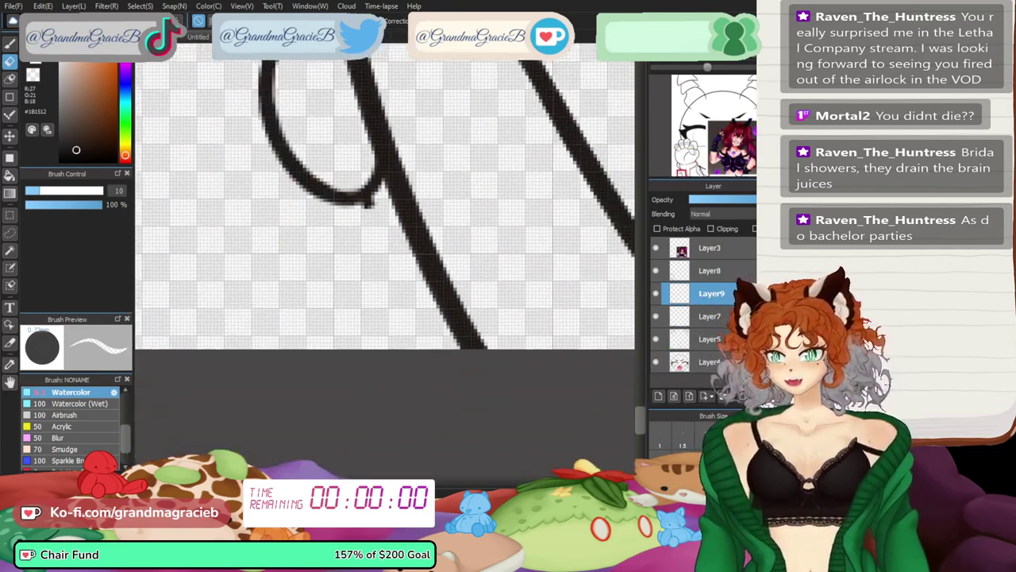
- Draw the left scroll's tail from the curl down to the canvas edge, and add a short curl tip inside it
left_click(10, 44)
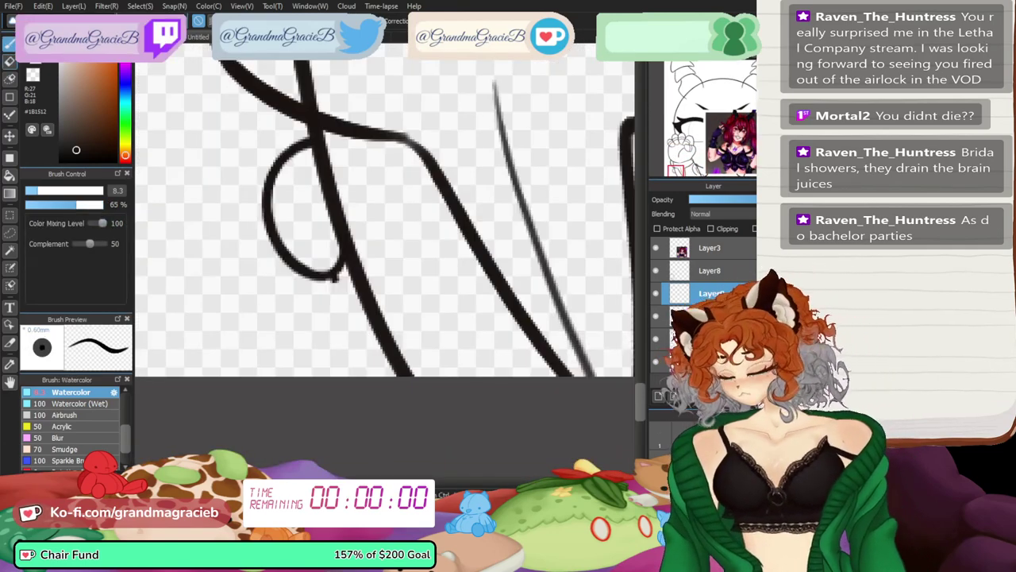
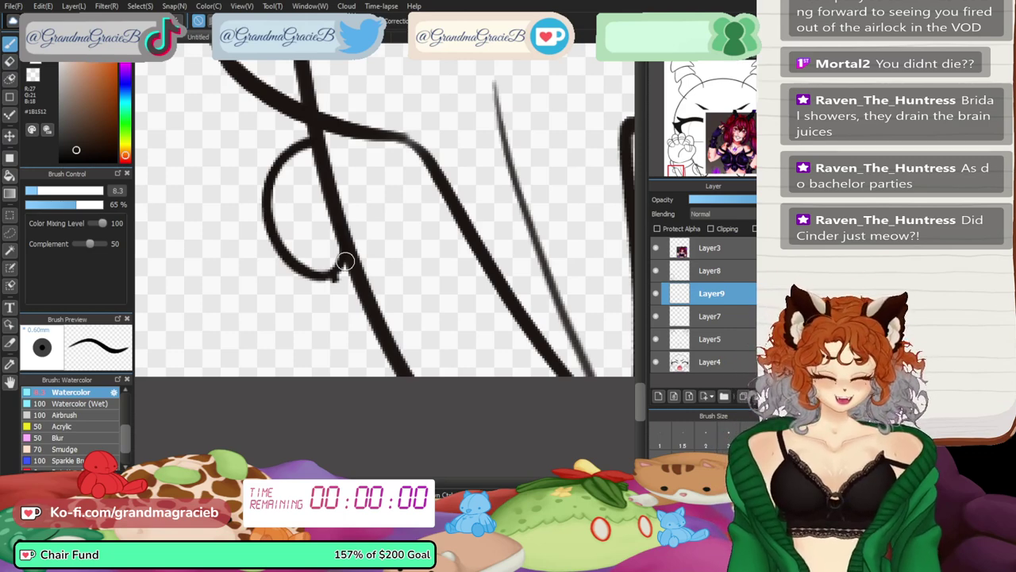
left_click_drag(346, 261, 337, 275)
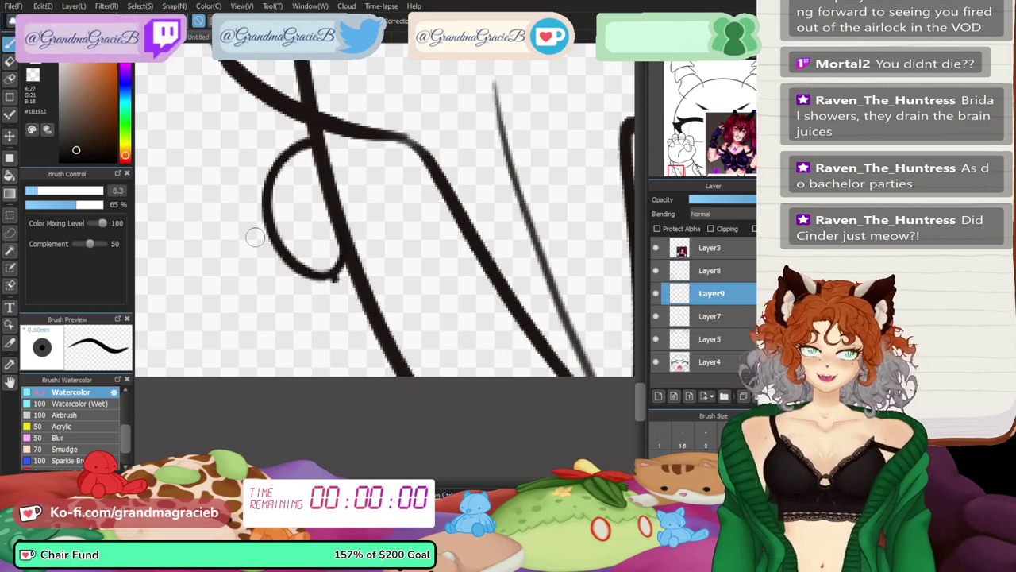
left_click_drag(343, 313, 376, 377)
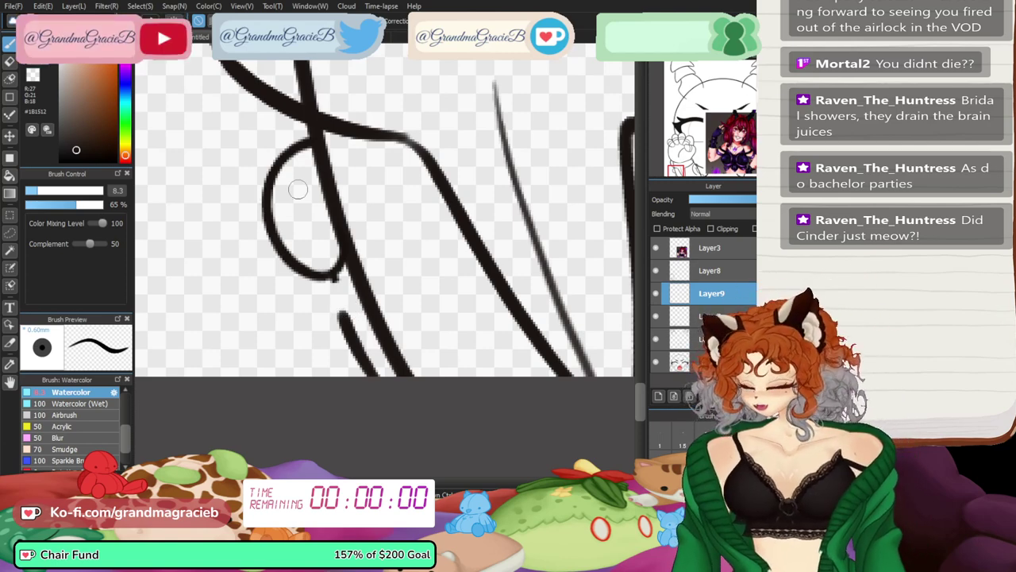
key("ctrl+z")
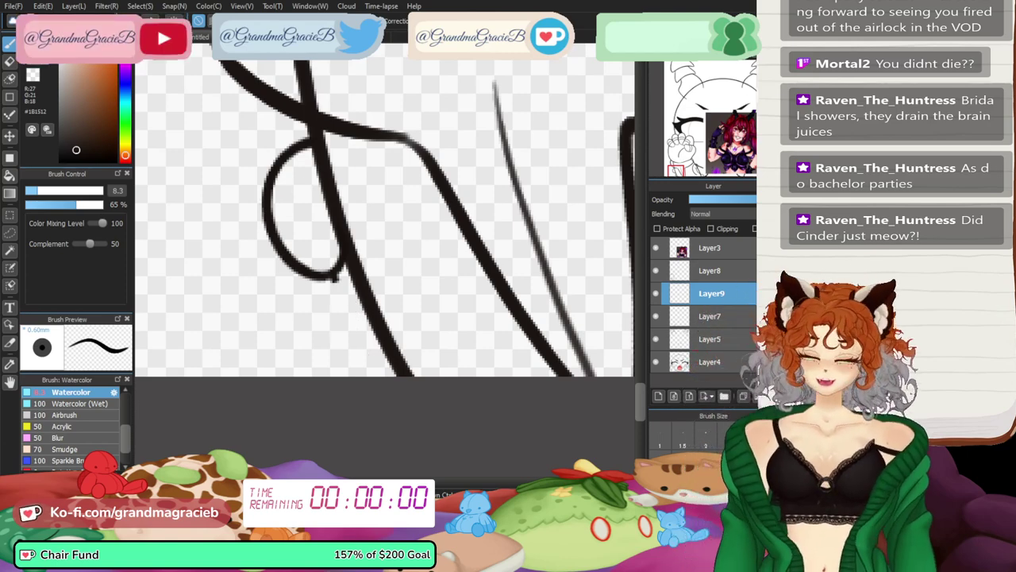
left_click_drag(334, 274, 416, 418)
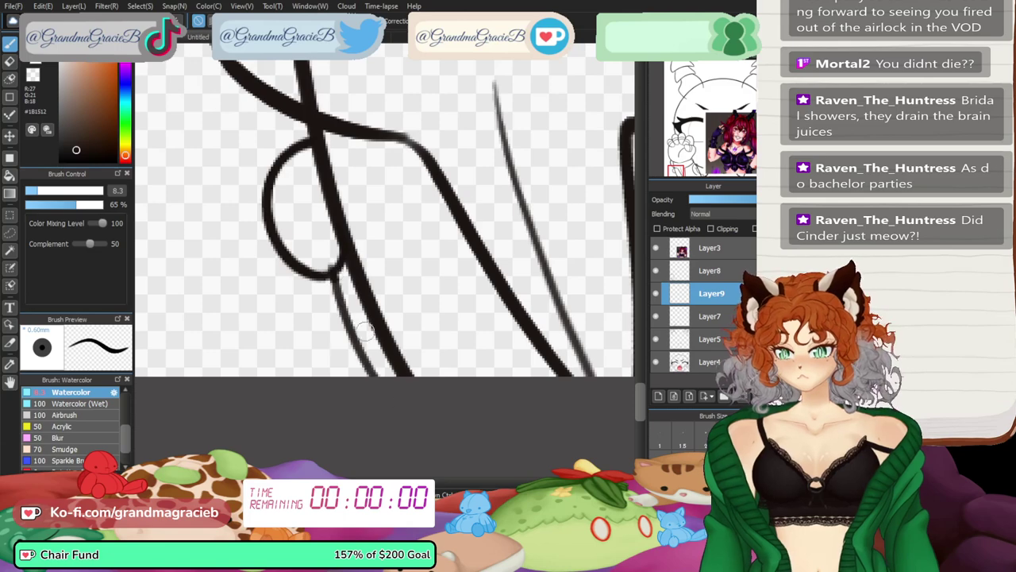
key("ctrl+z")
left_click_drag(333, 272, 401, 399)
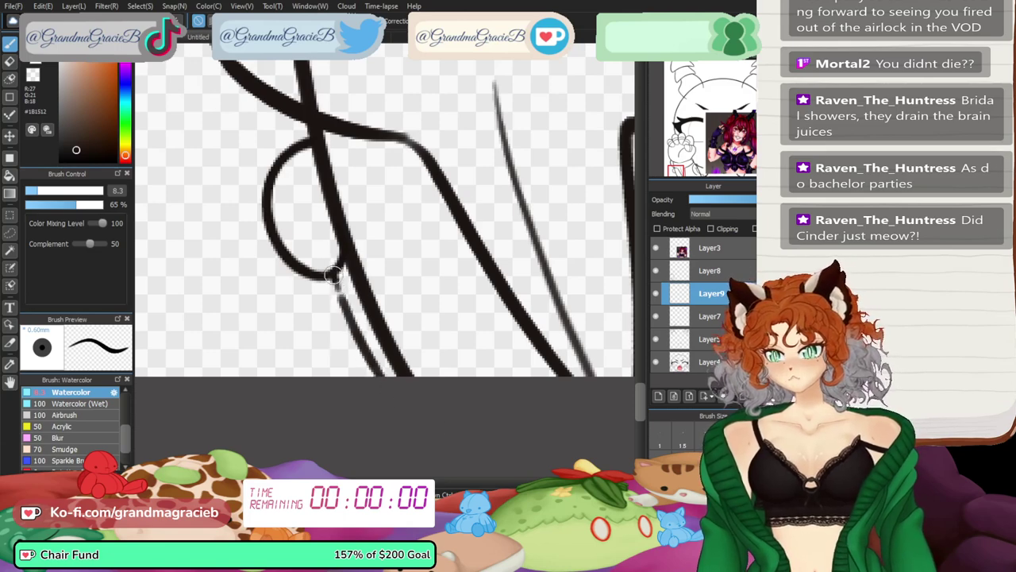
left_click_drag(333, 274, 342, 300)
left_click_drag(324, 216, 334, 220)
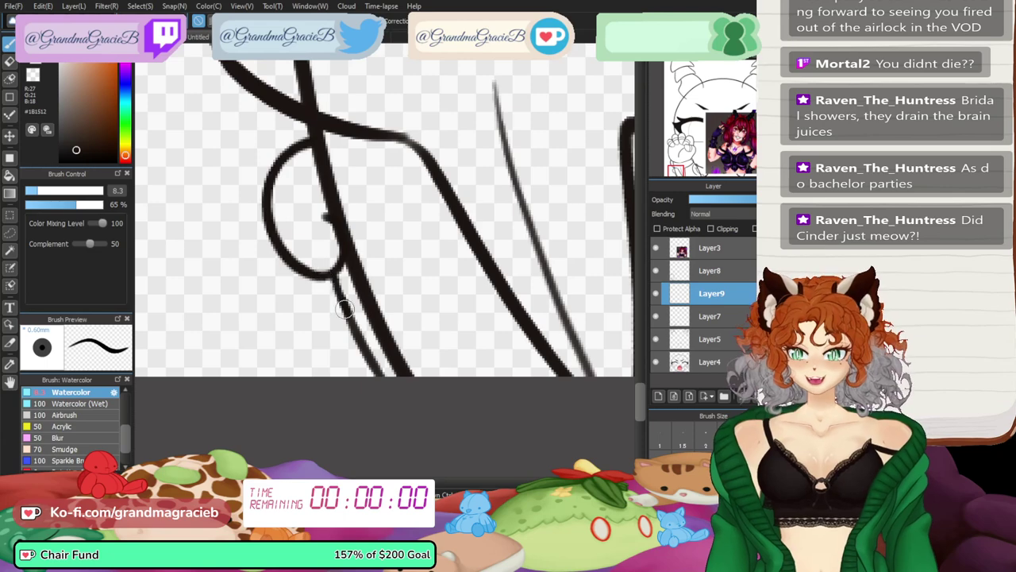
left_click(10, 61)
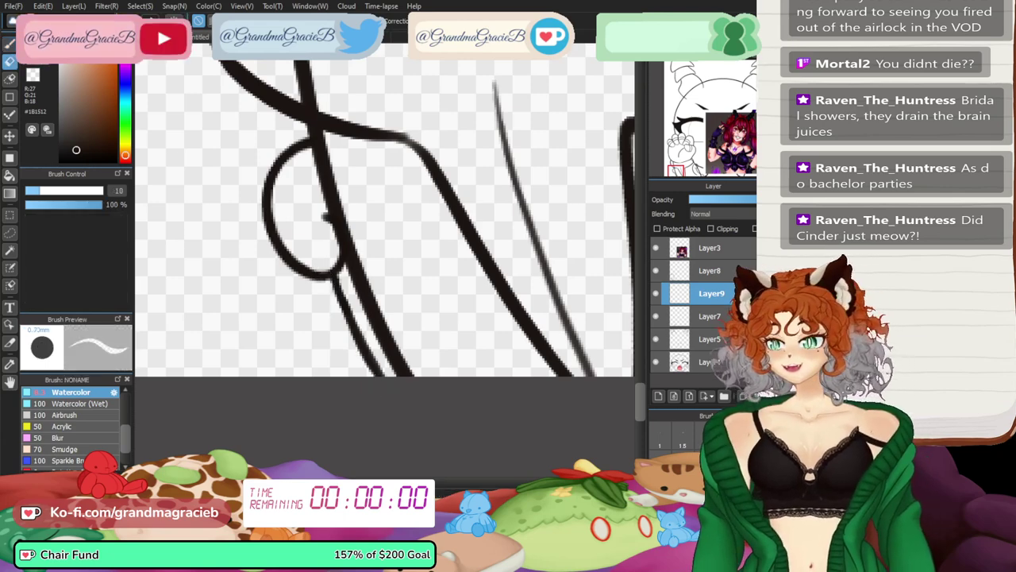
- Flip the canvas view to extend the right scroll's outer curve with a hooked stroke to the canvas edge, then restore the view
left_click(674, 53)
left_click_drag(689, 158, 691, 168)
key("b")
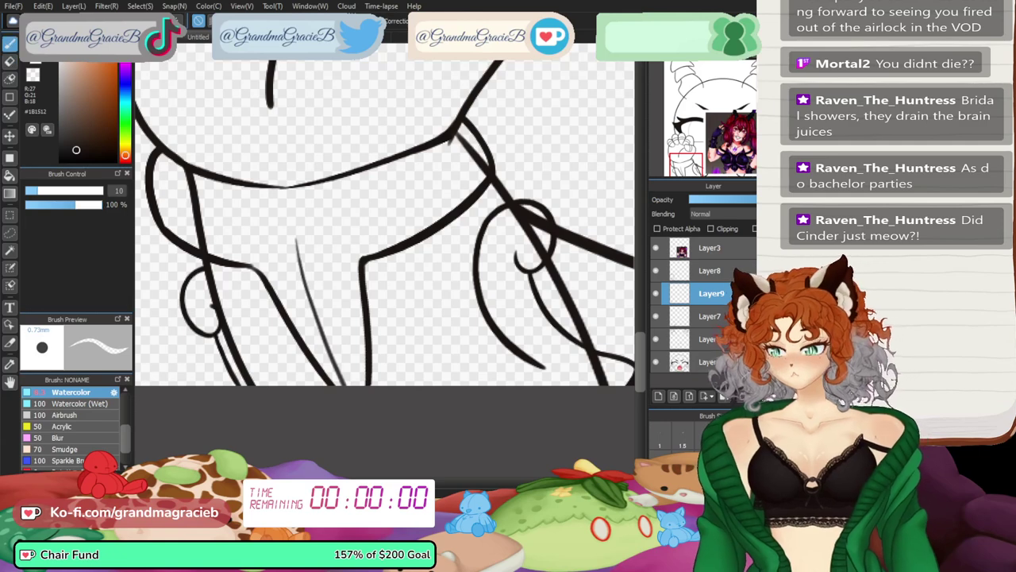
scroll(385, 211, "up", 2)
left_click_drag(691, 169, 698, 175)
left_click(753, 53)
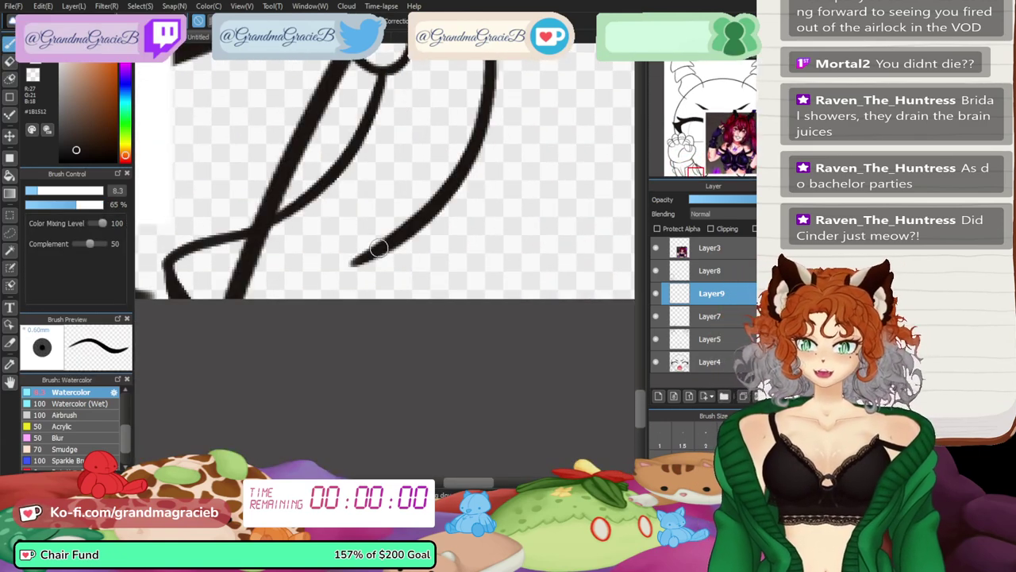
mouse_move(373, 249)
left_mouse_down()
mouse_move(348, 278)
mouse_move(385, 299)
left_mouse_up()
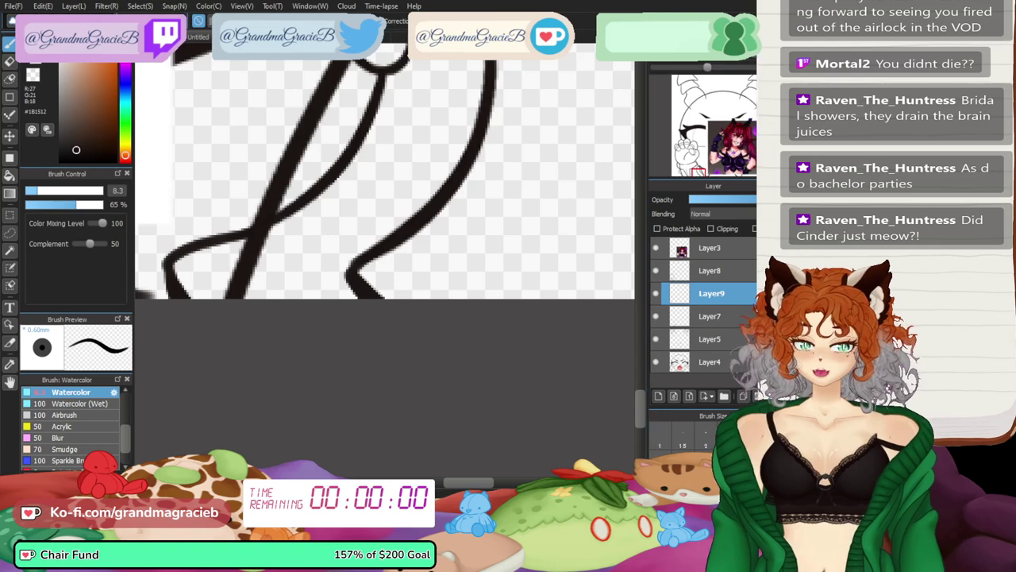
left_click(752, 52)
scroll(714, 119, "down", 3)
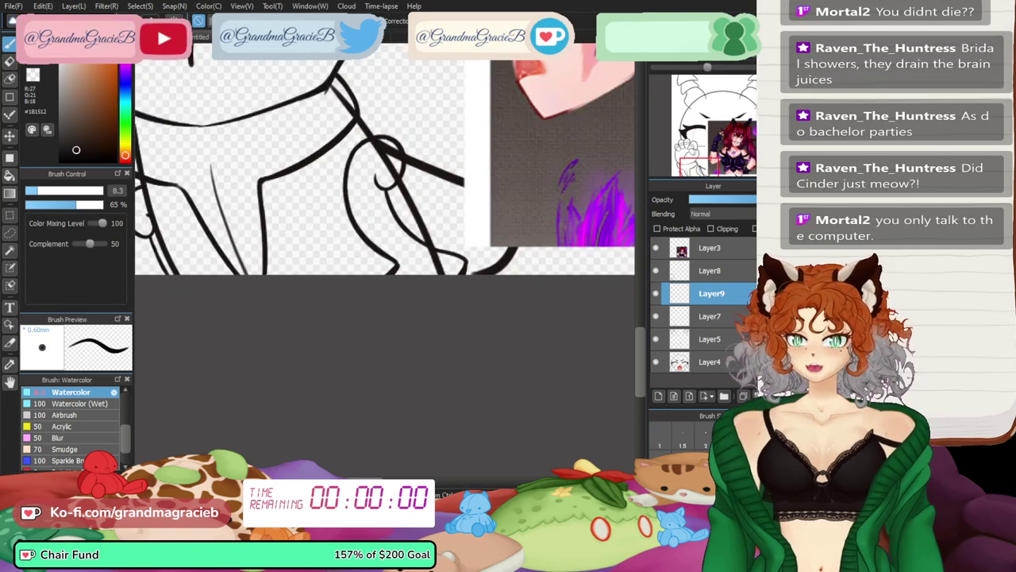
- Merge Layer8 and Layer9 down into Layer7, toggling layer visibility to check their content
left_click_drag(724, 141, 692, 164)
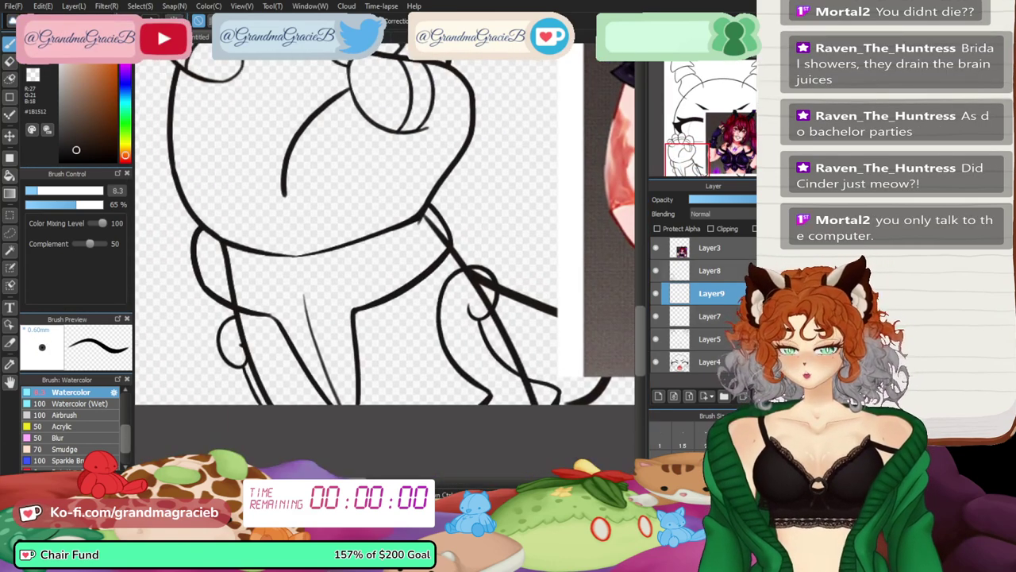
left_click(718, 271)
left_click(758, 396)
left_click(656, 271)
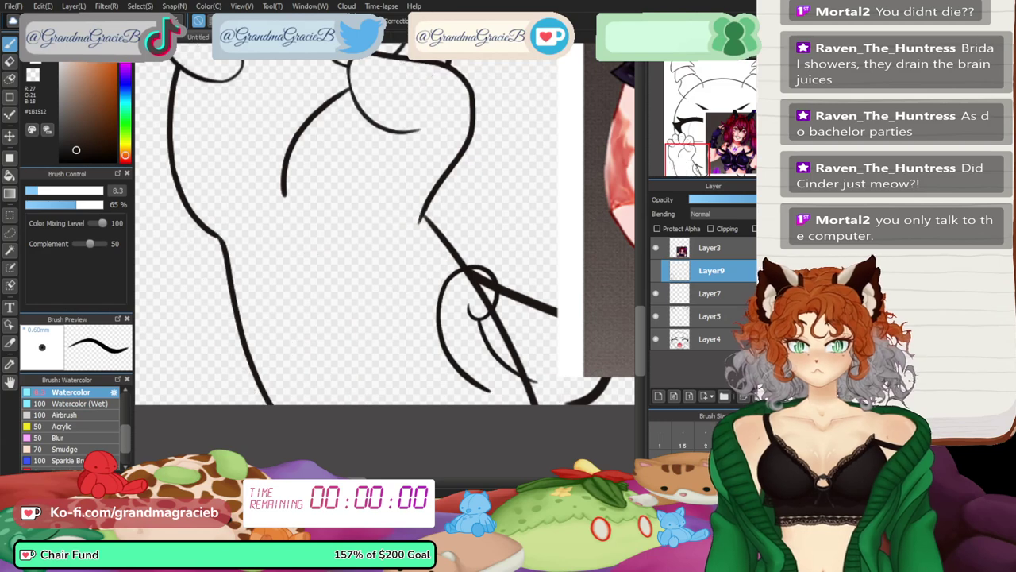
left_click(655, 270)
left_click(656, 293)
left_click(656, 293)
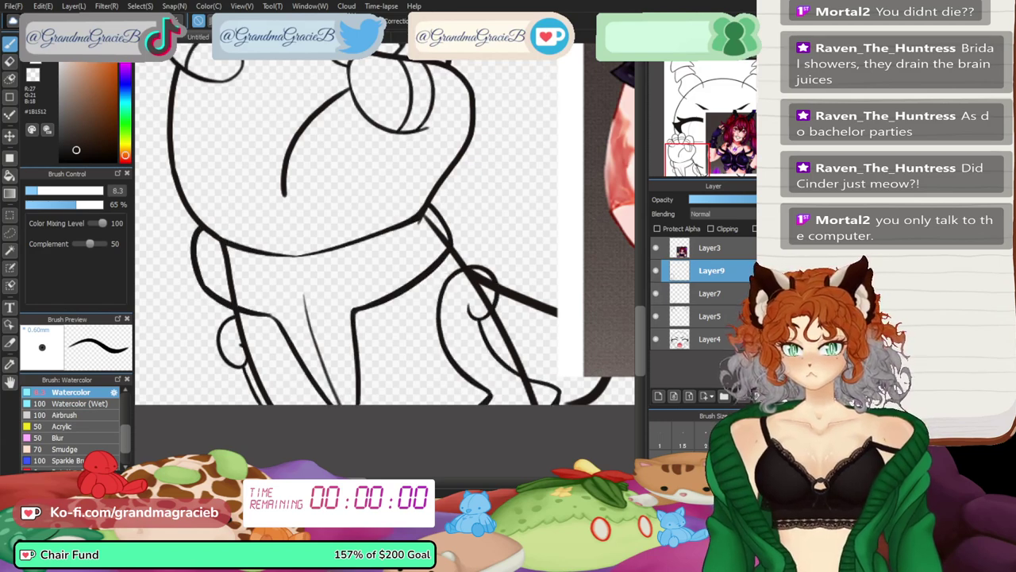
key("Delete")
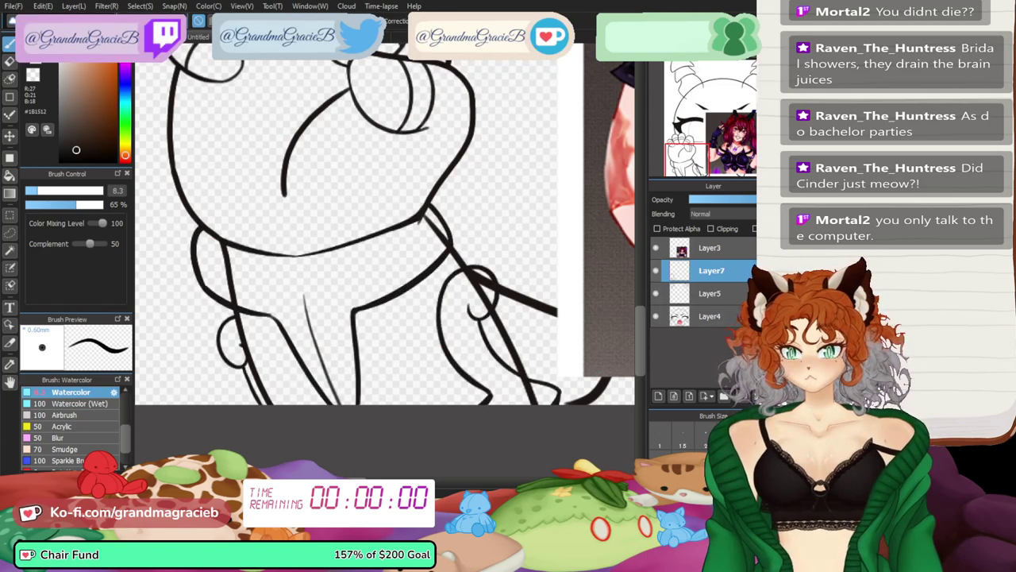
- Erase the Layer4 arm lines that cross inside the wrist band and the right scroll
key("e")
left_click(711, 293)
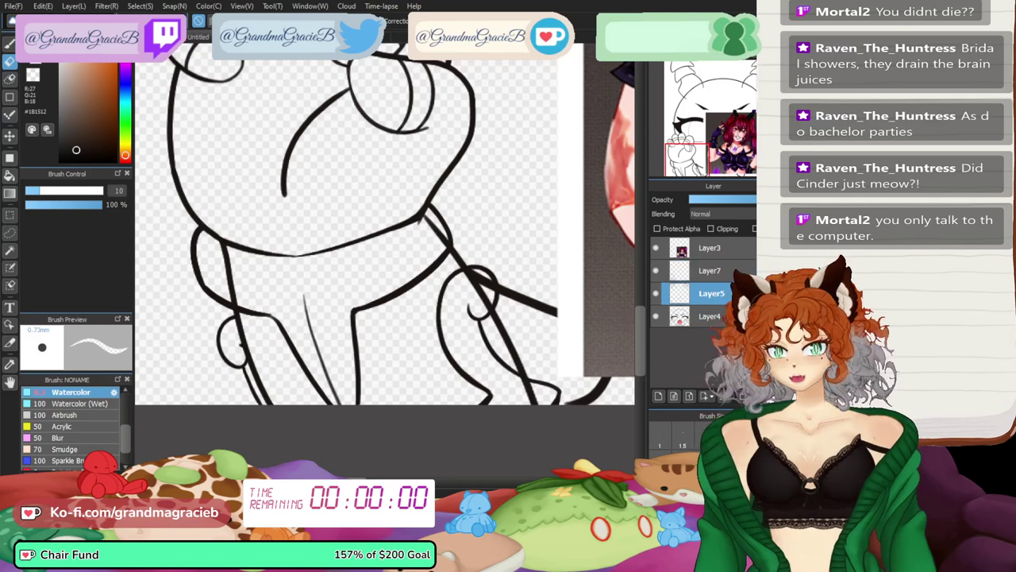
left_click(711, 316)
left_click(656, 316)
left_click(656, 316)
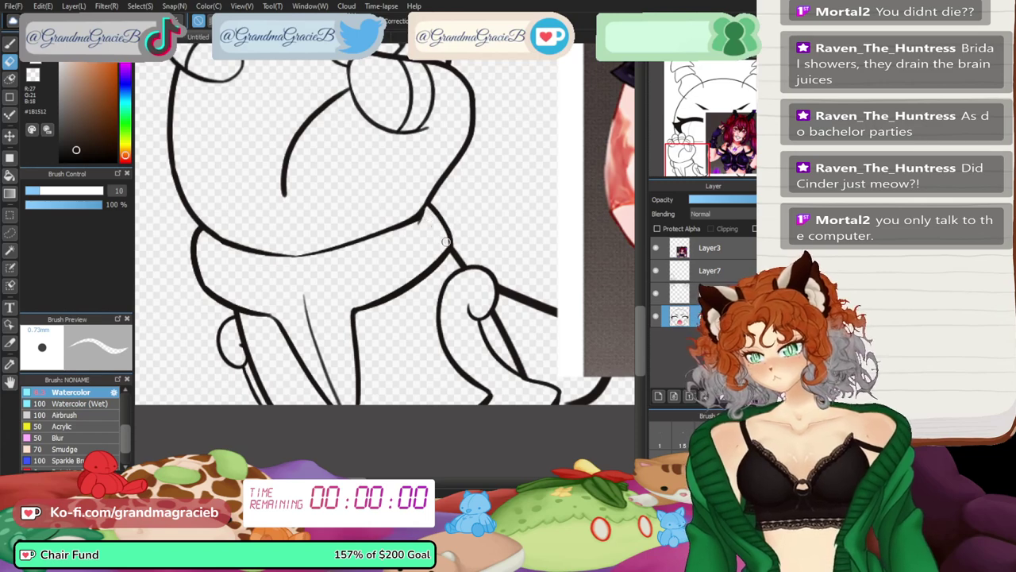
- Move Layer7 with the gauntlet details below Layer5 in the layer stack
key("ctrl+minus")
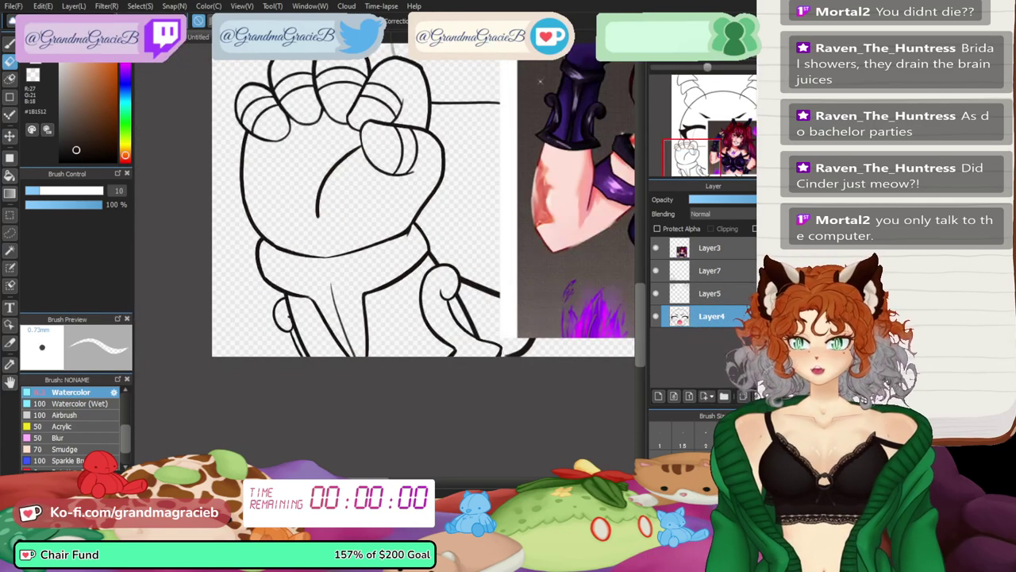
mouse_move(381, 238)
left_mouse_down()
mouse_move(394, 329)
mouse_move(376, 320)
left_mouse_up()
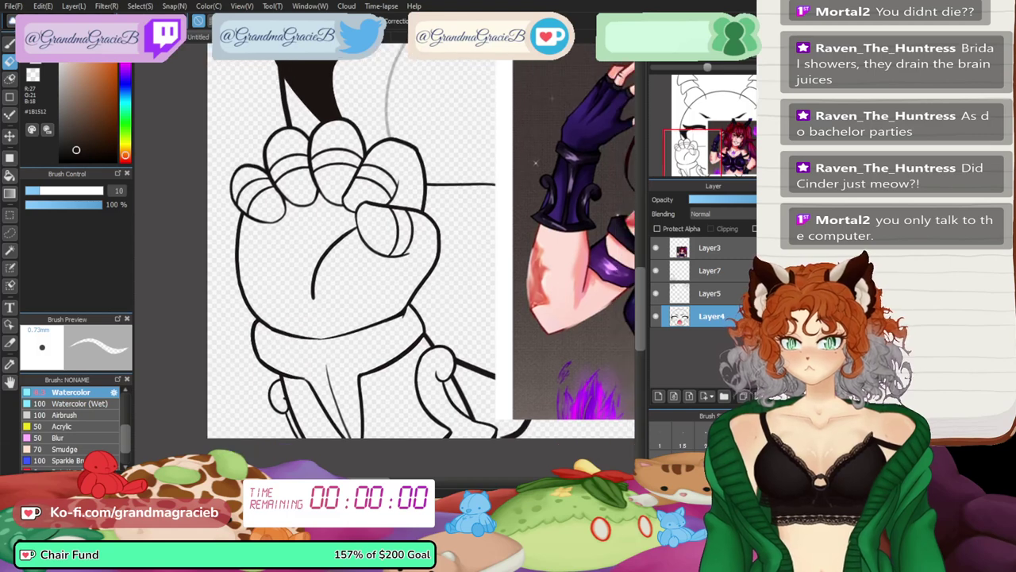
left_click(711, 271)
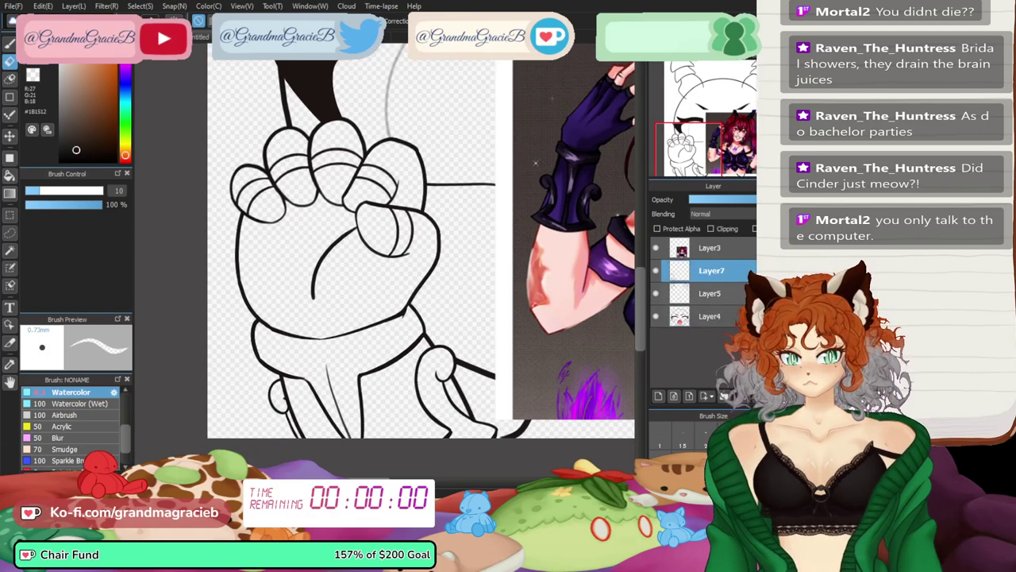
left_click_drag(711, 271, 711, 302)
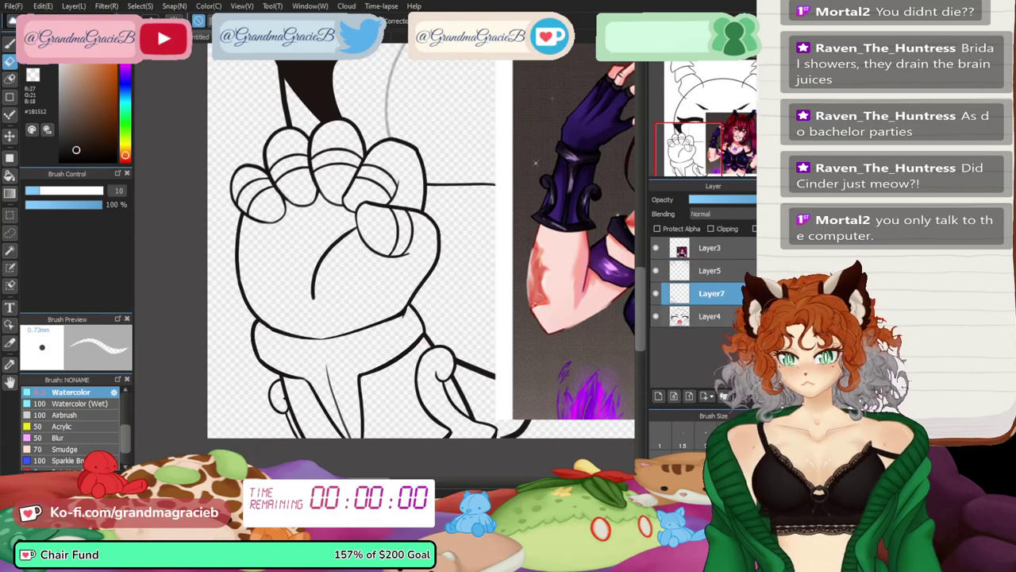
- Merge Layer7 down into Layer4 and copy the lassoed left-hand fist with its gauntlet onto a new layer
left_click(756, 396)
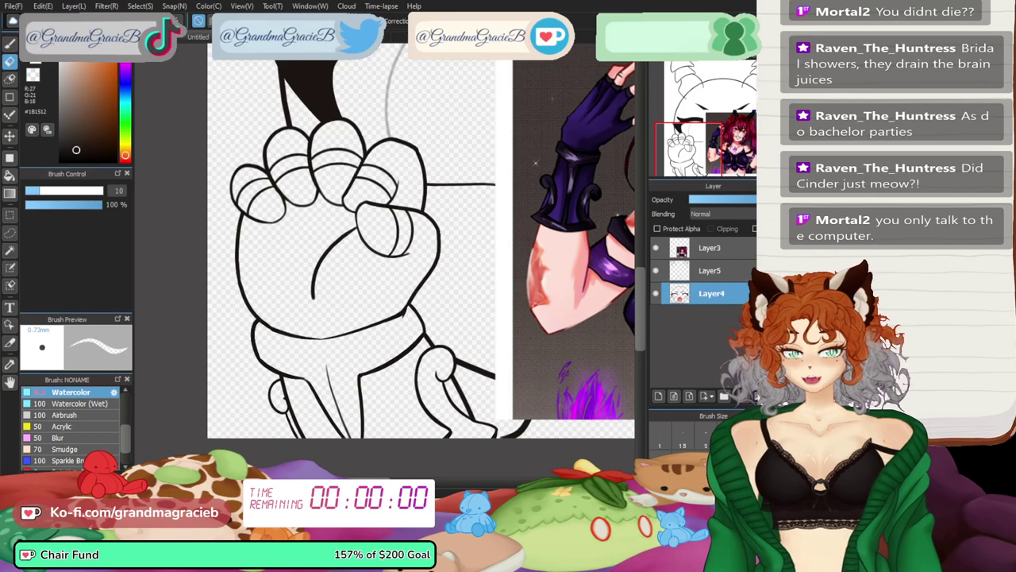
left_click(9, 232)
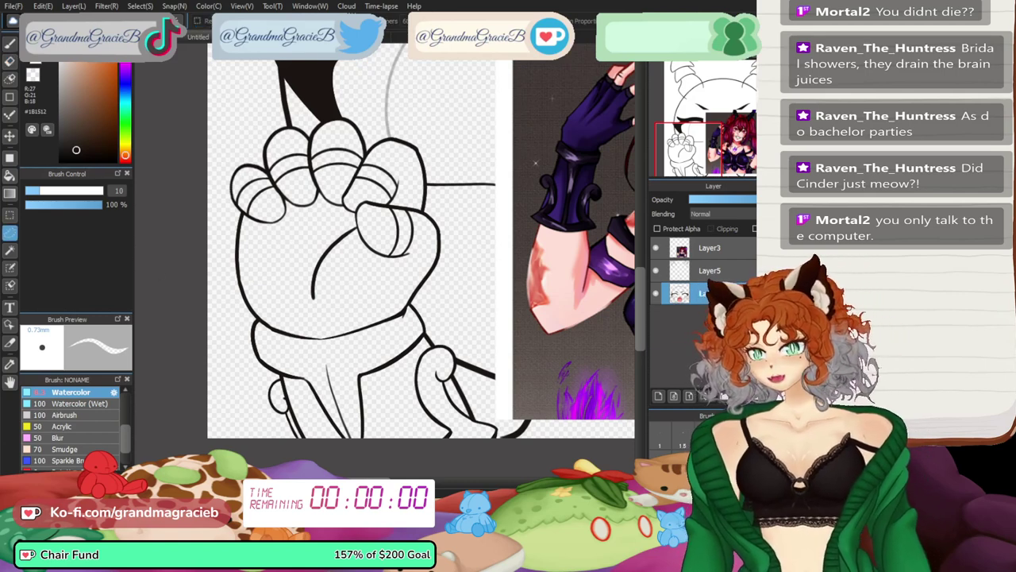
mouse_move(429, 163)
left_mouse_down()
mouse_move(355, 116)
mouse_move(325, 115)
mouse_move(285, 119)
mouse_move(229, 171)
mouse_move(224, 341)
mouse_move(269, 464)
left_mouse_up()
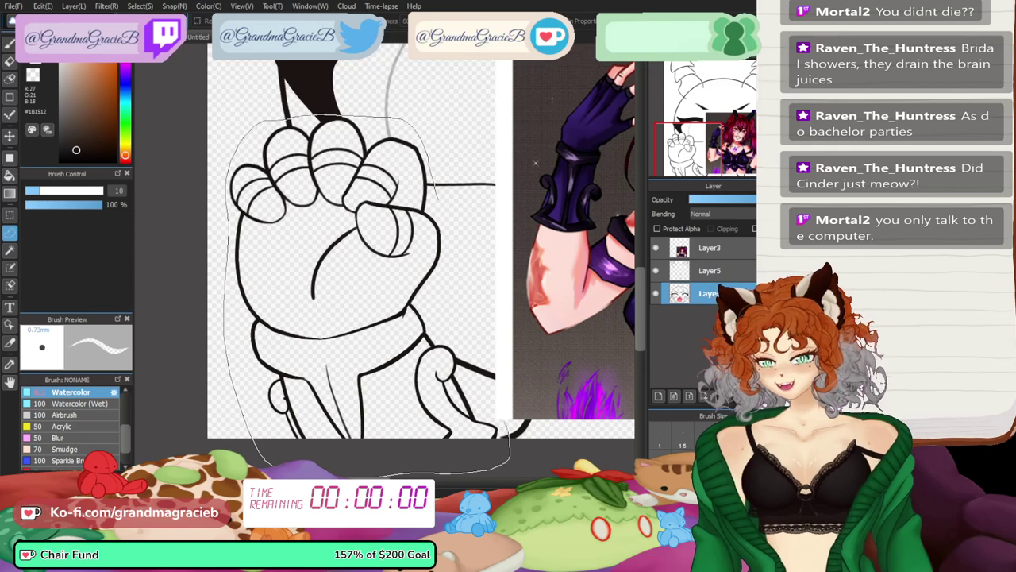
left_click_drag(466, 371, 433, 170)
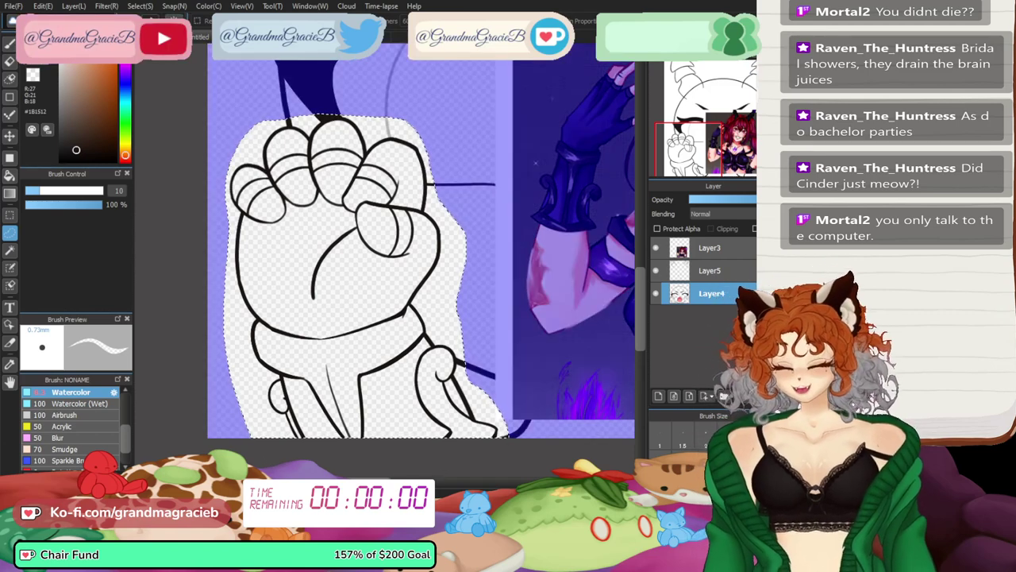
key("ctrl+0")
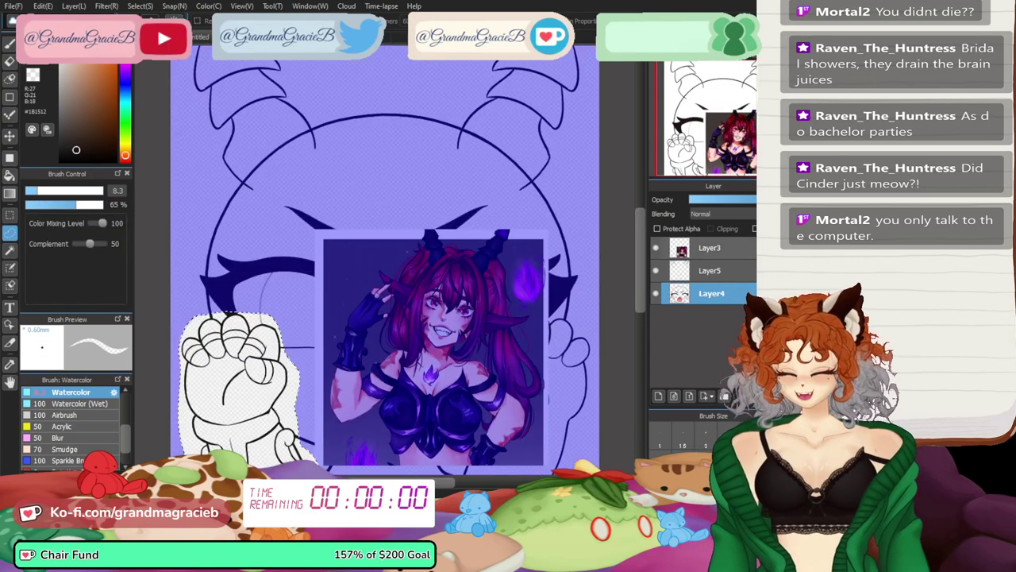
key("ctrl+c")
key("ctrl+v")
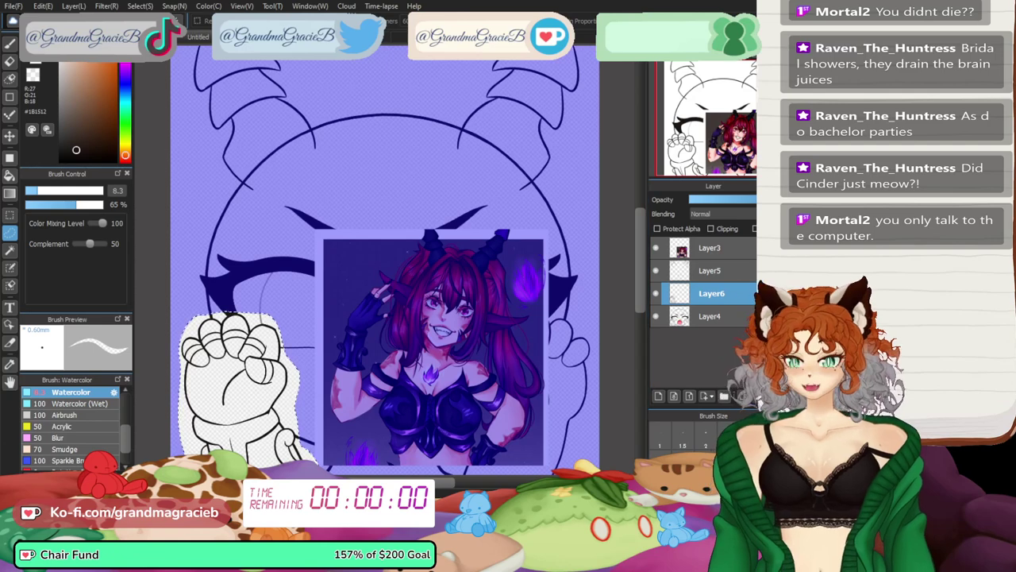
- Flip the copied fist on Layer6 horizontally and place it over the sketched fist at the right side of the face
key("ctrl+t")
left_click(420, 459)
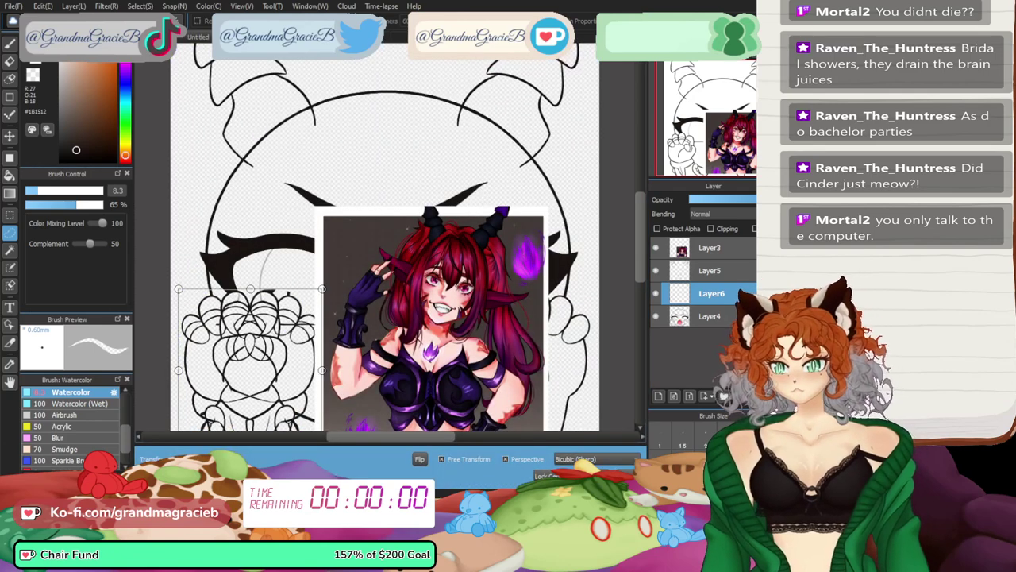
left_click_drag(250, 361, 527, 340)
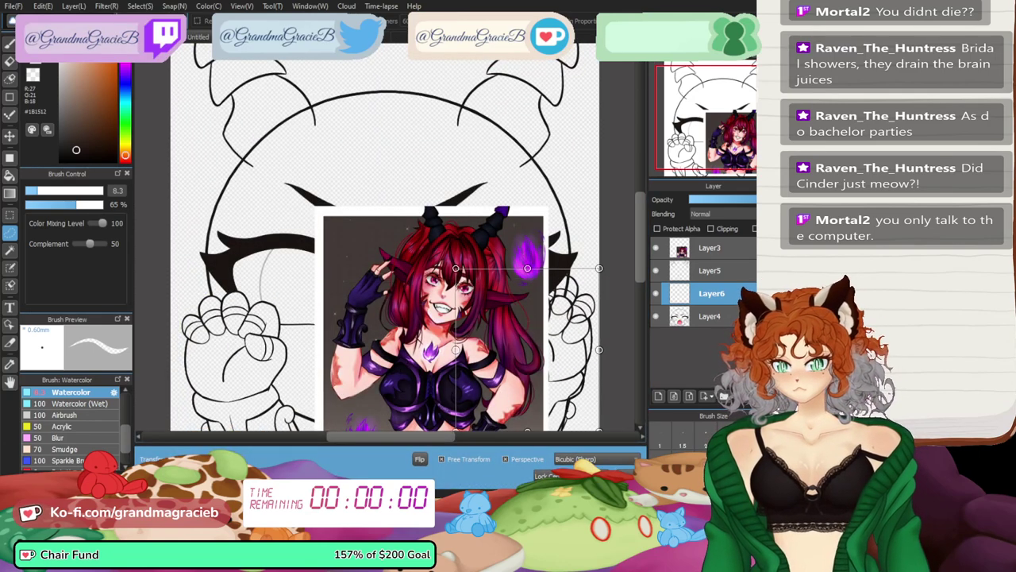
key("Return")
- Hide the Layer3 reference picture, clear the selection and lower Layer4's opacity to make its lines faint
left_click(655, 248)
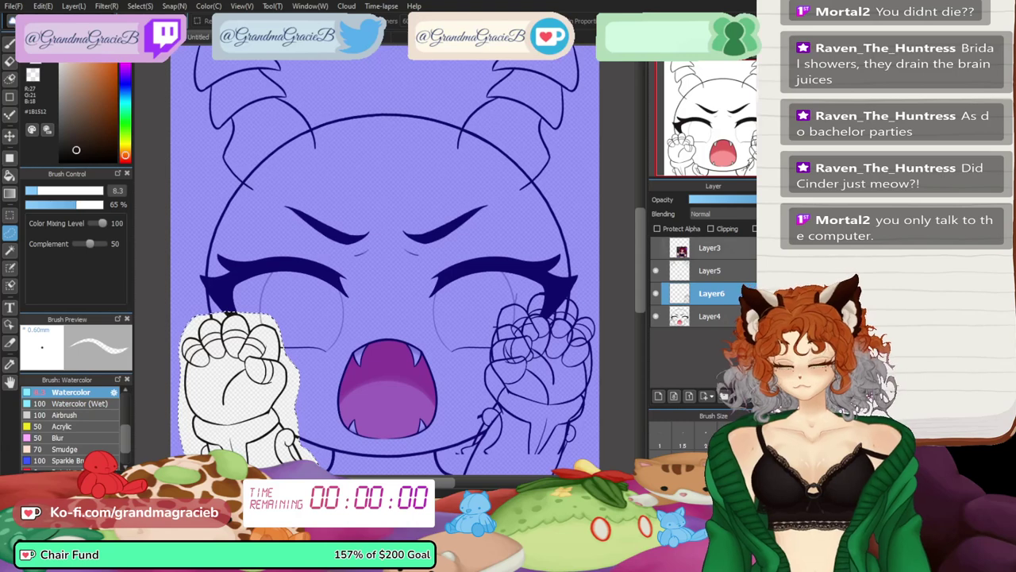
key("ctrl+d")
left_click(712, 316)
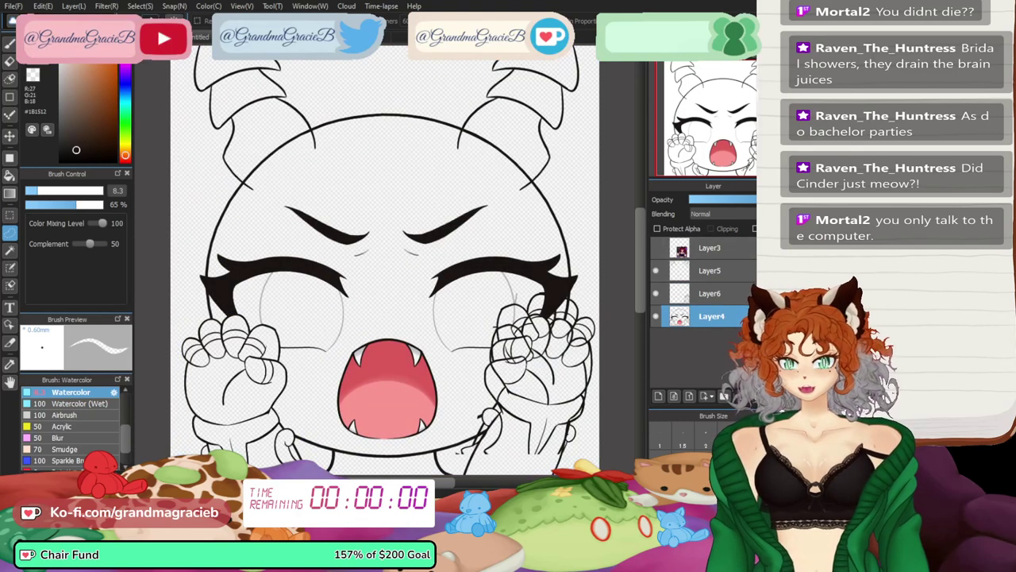
left_click(720, 199)
left_click(712, 294)
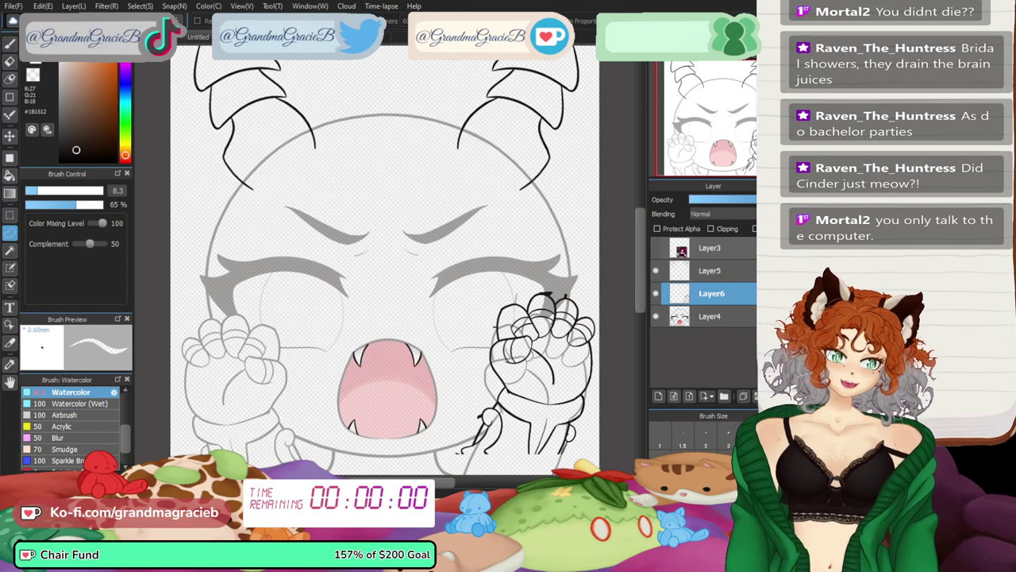
- Reposition the mirrored fist on Layer6 to line up with the faint right-hand fist, its cuff reaching the canvas bottom
mouse_move(397, 318)
left_mouse_down()
mouse_move(441, 235)
mouse_move(305, 209)
mouse_move(608, 421)
mouse_move(249, 149)
mouse_move(196, 177)
left_mouse_up()
scroll(385, 261, "up", 5)
scroll(389, 262, "down", 2)
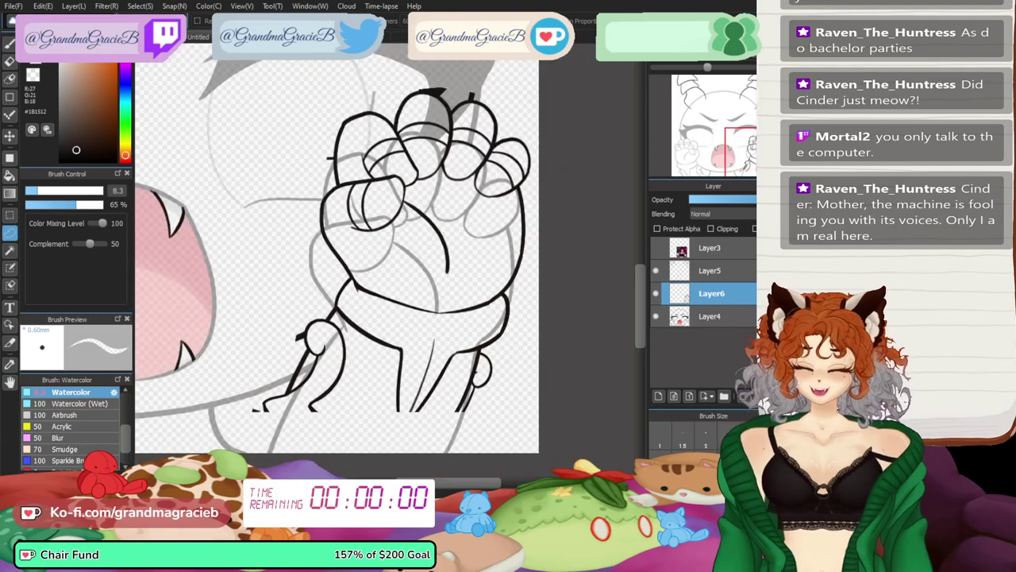
key("ctrl+t")
left_click_drag(397, 231, 384, 270)
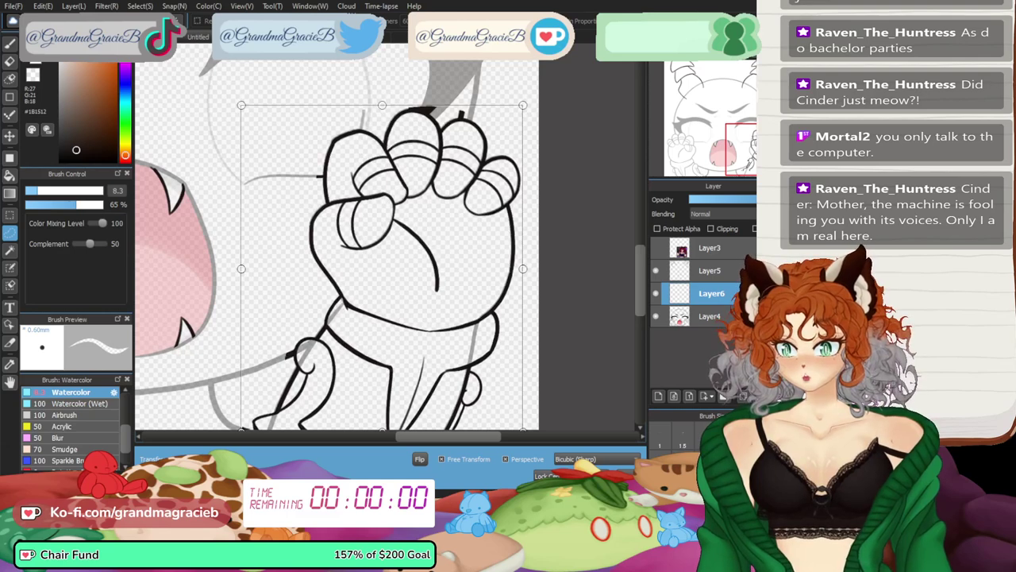
key("Up")
key("Up")
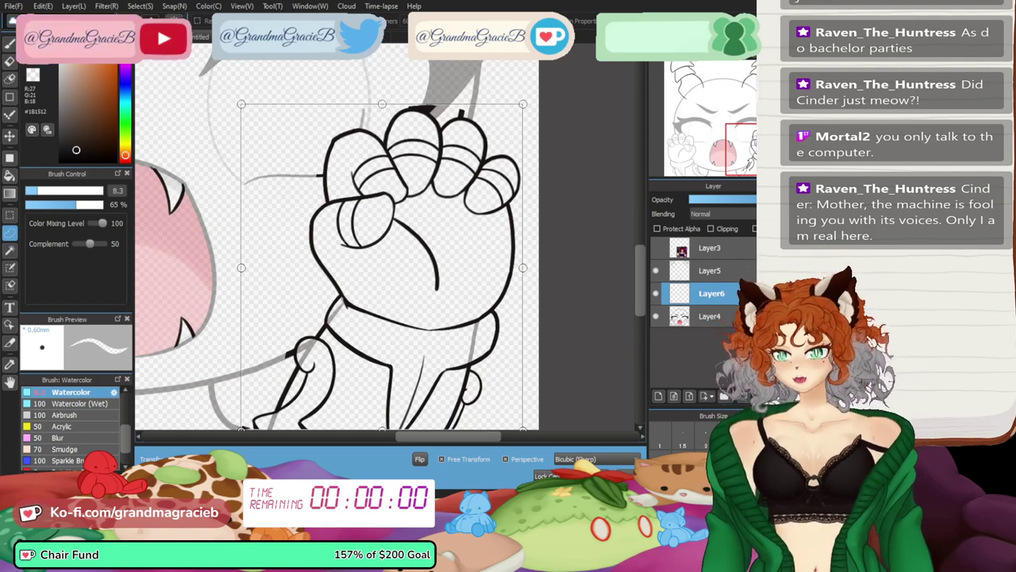
key("Return")
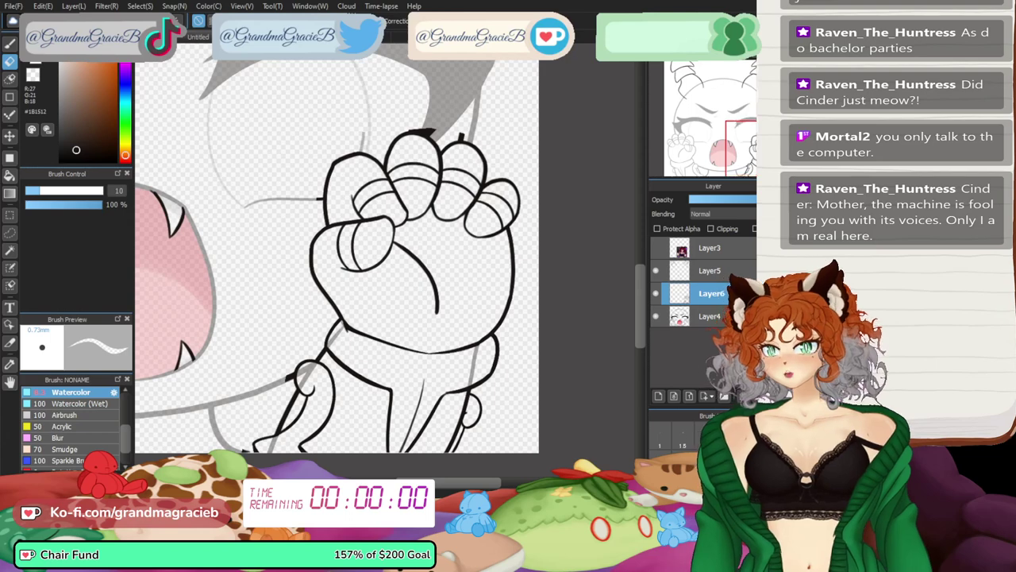
- Erase the copied leftover bits of cheek, face and eyelash lines around the mirrored fist's fingers on Layer6
key("ctrl+plus")
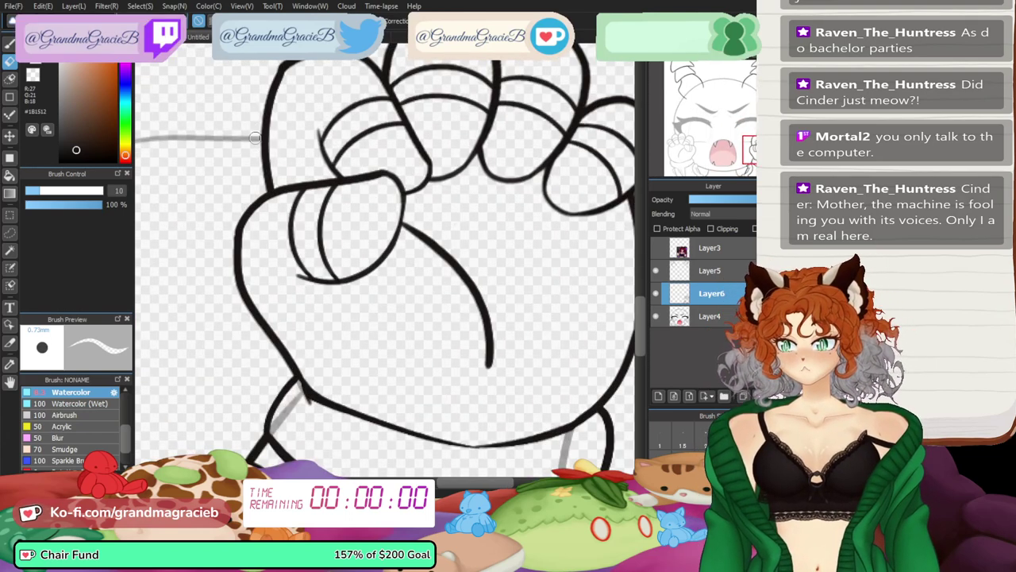
left_click_drag(436, 135, 331, 385)
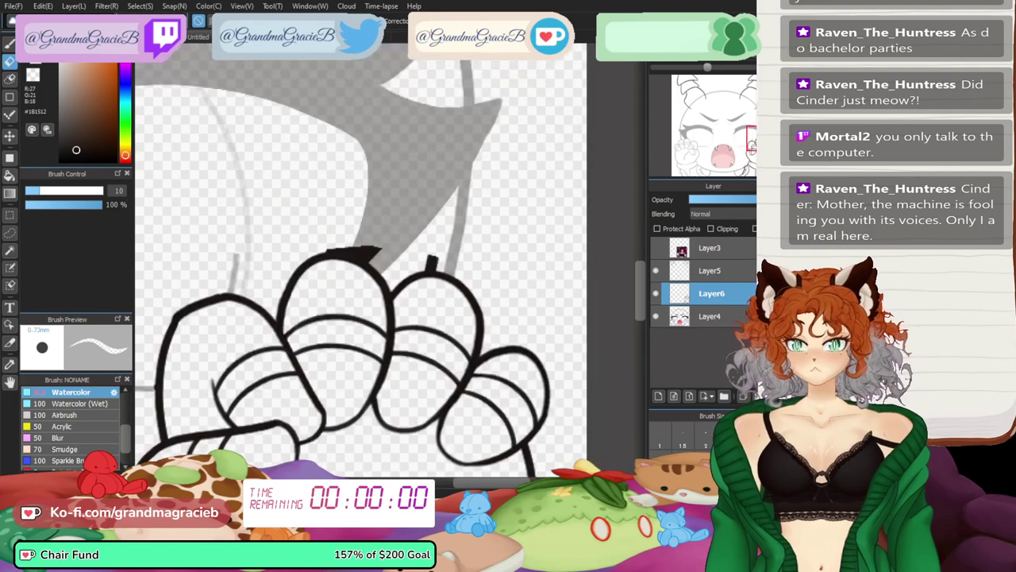
key("Left")
key("Left")
key("Left")
key("Left")
key("Left")
key("Left")
key("Left")
key("Left")
key("Left")
key("Left")
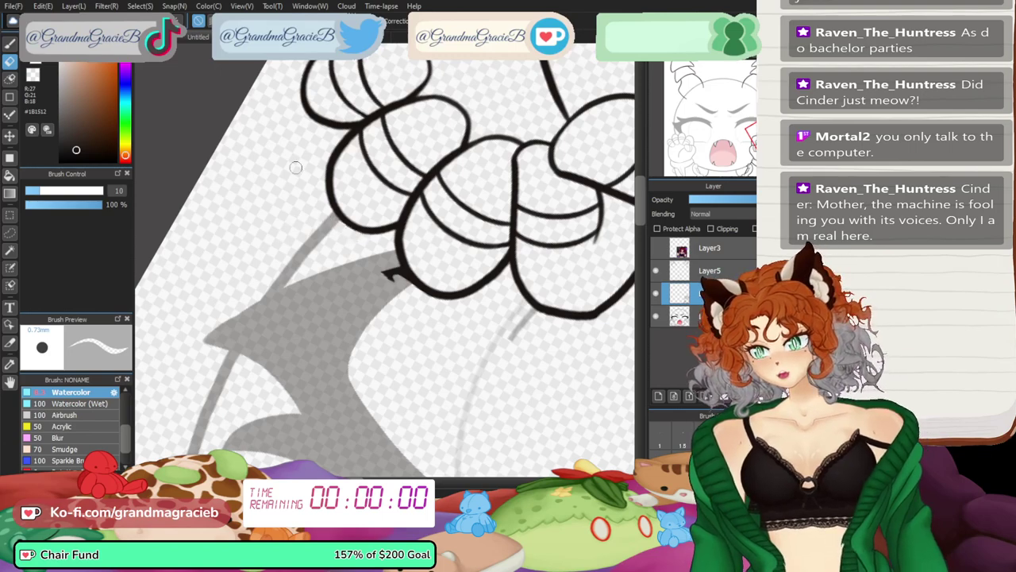
key("Up")
mouse_move(764, 142)
left_mouse_down()
mouse_move(759, 169)
mouse_move(752, 154)
mouse_move(747, 166)
left_mouse_up()
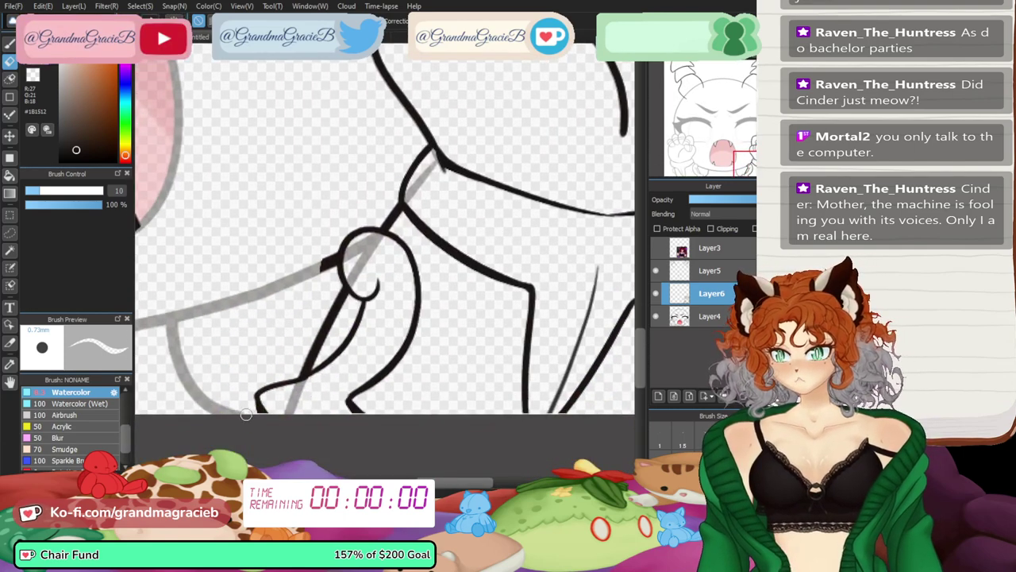
- Erase the faint Layer4 arm and face lines that cross inside the right-hand fist's wrist band and inner scroll
key("b")
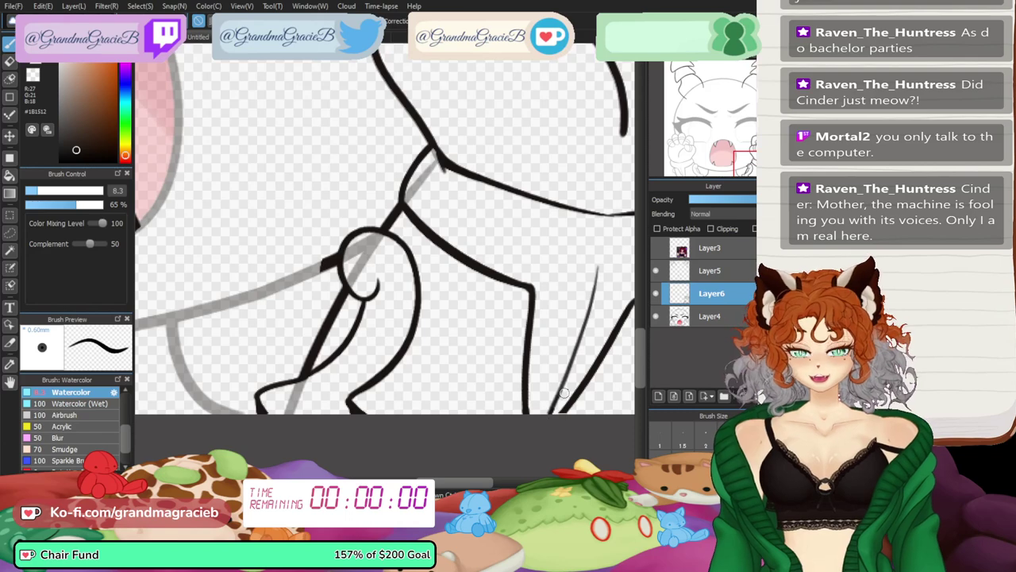
left_click_drag(479, 482, 499, 482)
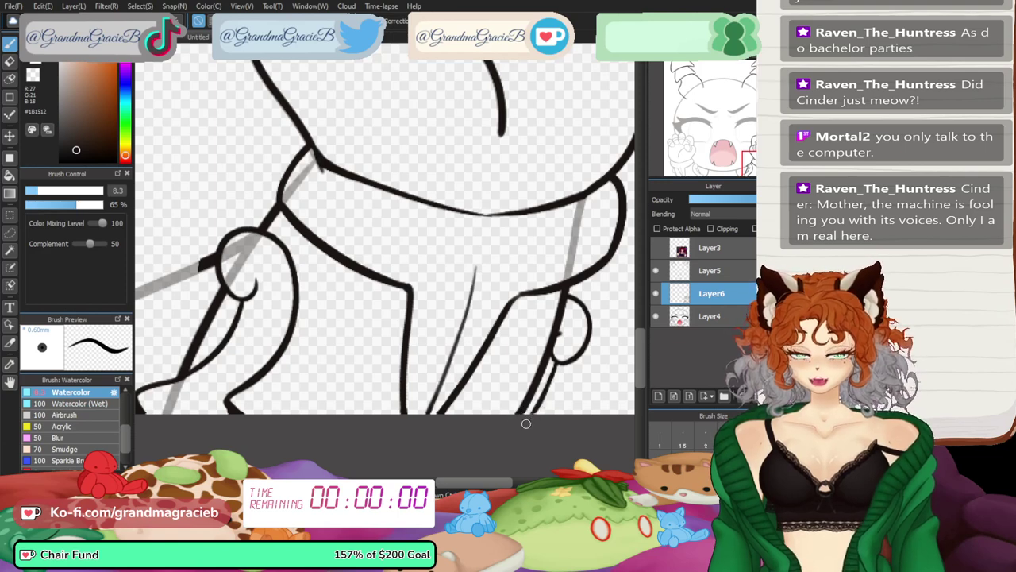
key("e")
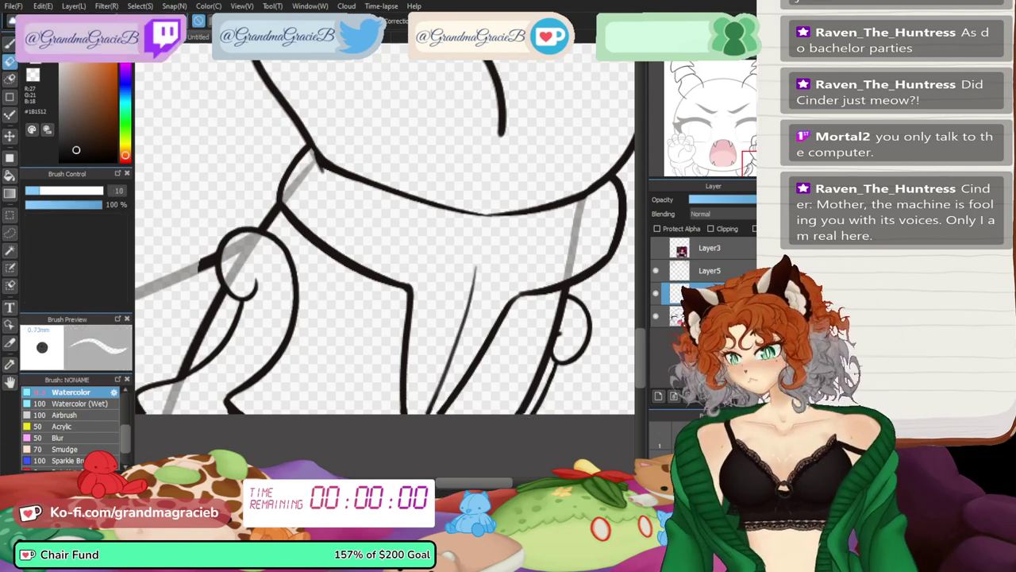
left_click(712, 316)
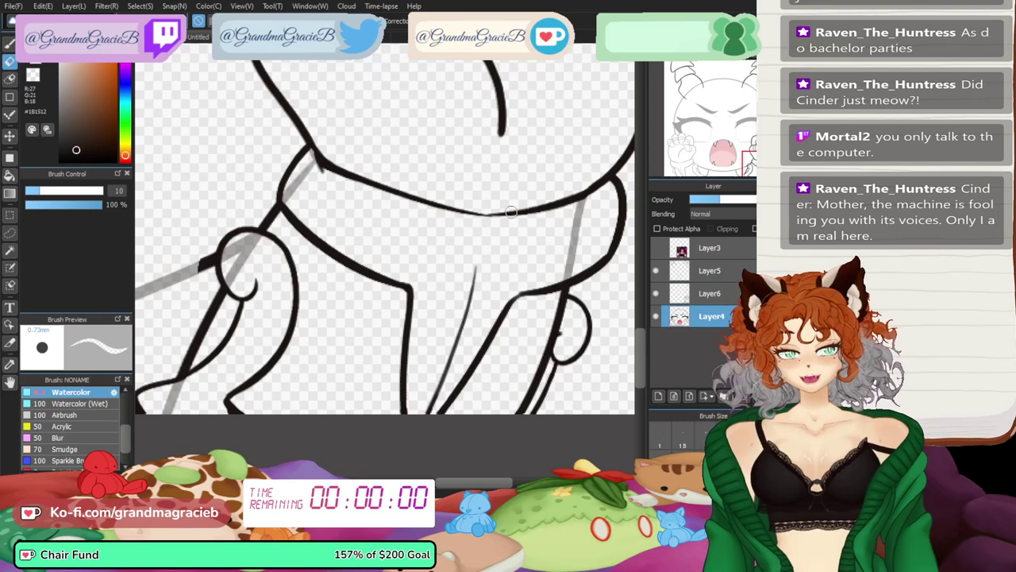
mouse_move(588, 220)
left_mouse_down()
mouse_move(569, 214)
mouse_move(581, 203)
mouse_move(571, 272)
left_mouse_up()
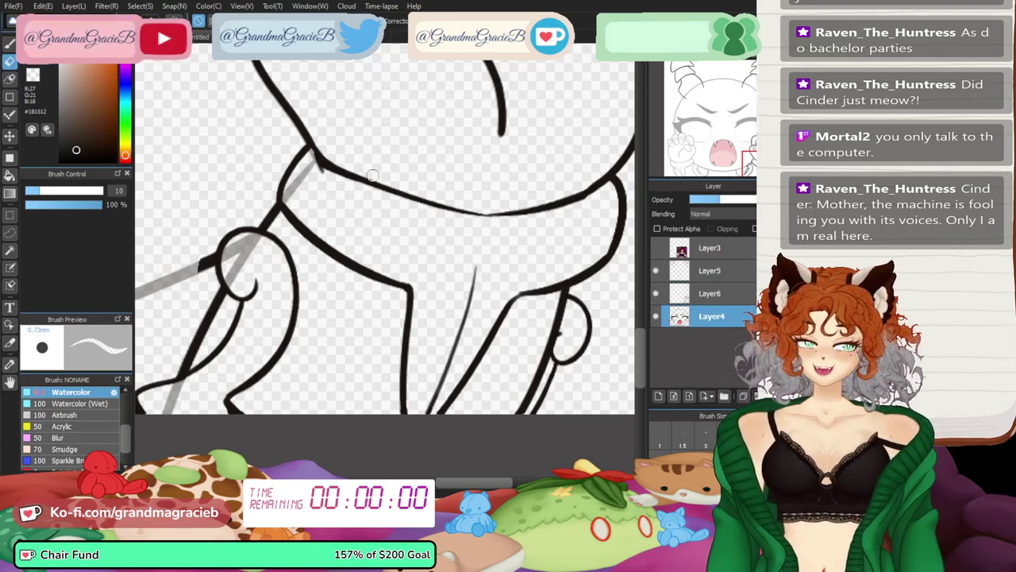
mouse_move(309, 168)
left_mouse_down()
mouse_move(309, 159)
mouse_move(268, 254)
mouse_move(256, 235)
mouse_move(228, 273)
left_mouse_up()
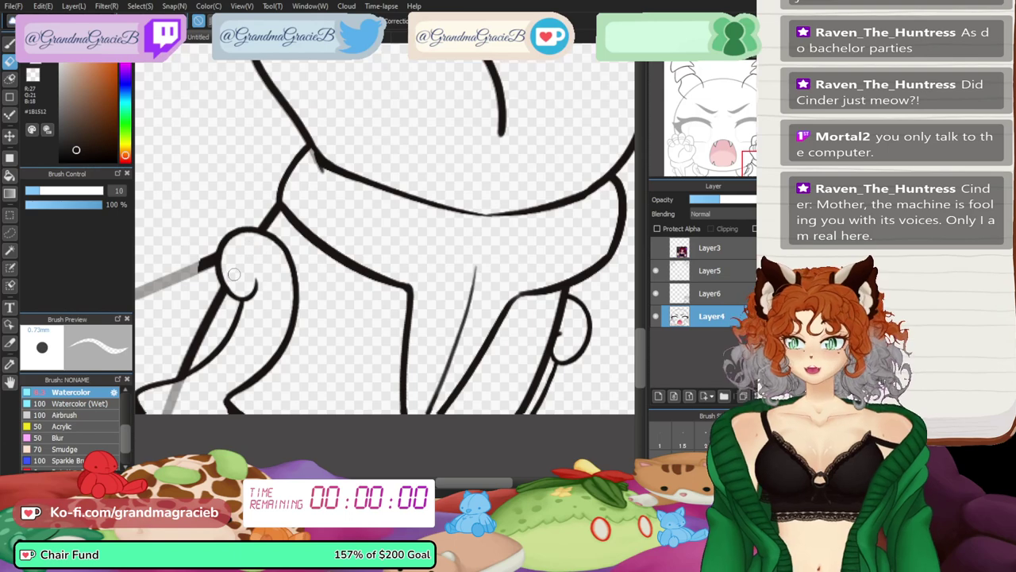
mouse_move(189, 389)
left_mouse_down()
mouse_move(175, 388)
mouse_move(169, 424)
left_mouse_up()
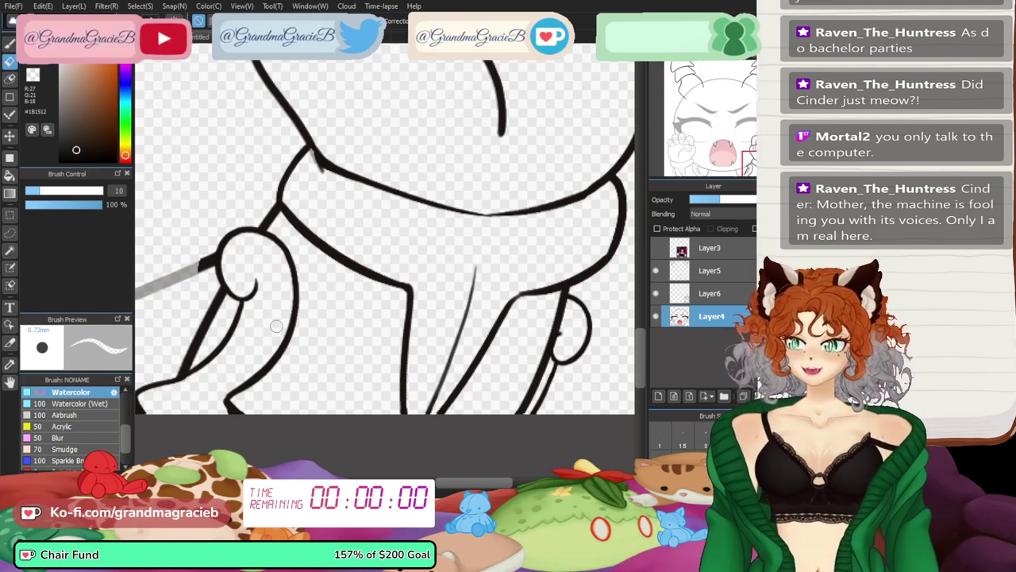
- Erase the leftover iris line stub above the mirrored fist's index finger on Layer6
mouse_move(759, 157)
left_mouse_down()
mouse_move(749, 160)
mouse_move(751, 141)
left_mouse_up()
left_click(711, 294)
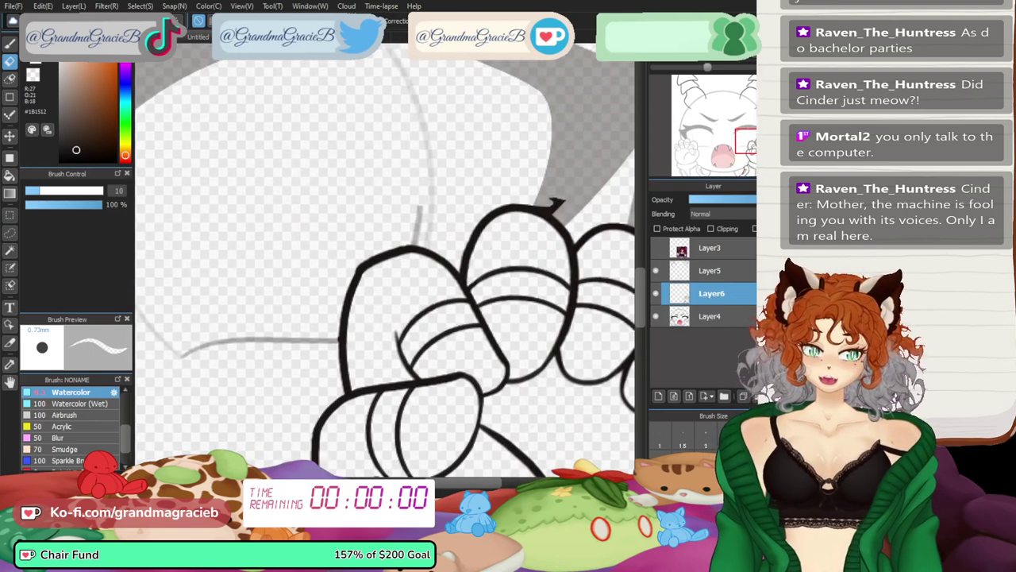
key("Left")
key("Left")
key("Left")
key("Left")
key("Left")
key("Left")
left_click_drag(333, 223, 354, 227)
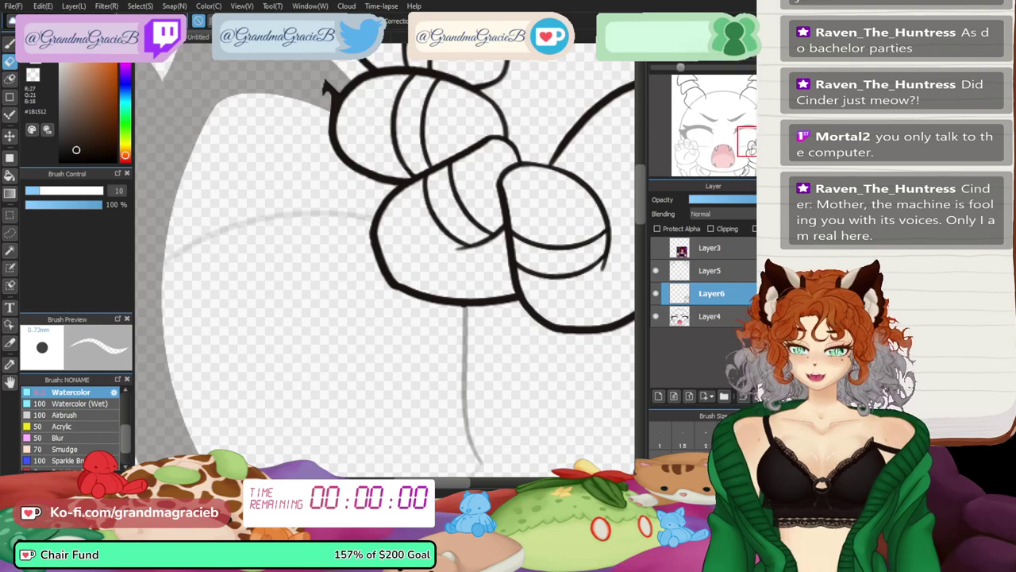
scroll(366, 205, "down", 3)
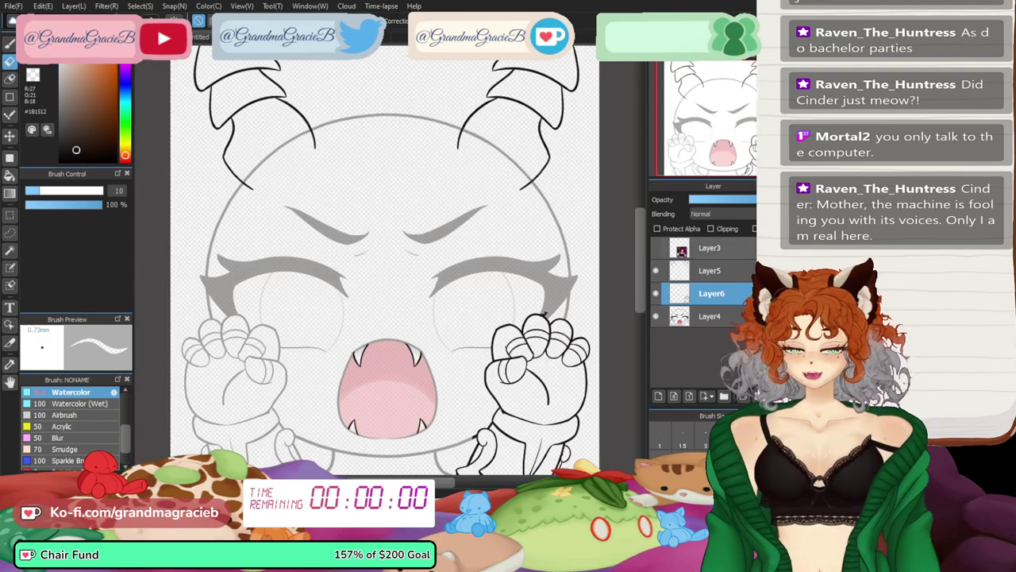
- Restore Layer4 to full opacity and merge Layer6 and Layer5 down into it
left_click(711, 316)
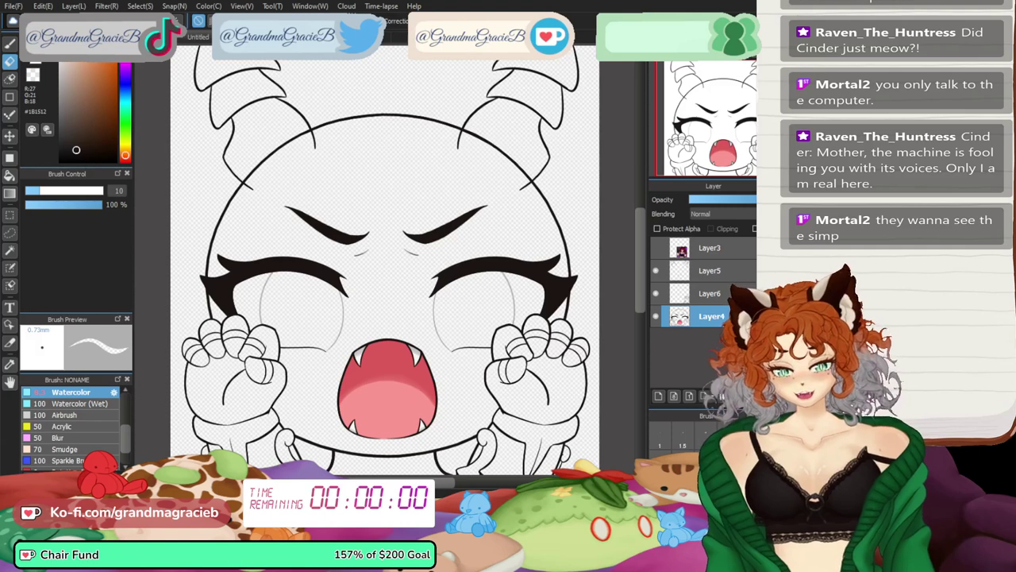
left_click(710, 293)
key("ctrl+e")
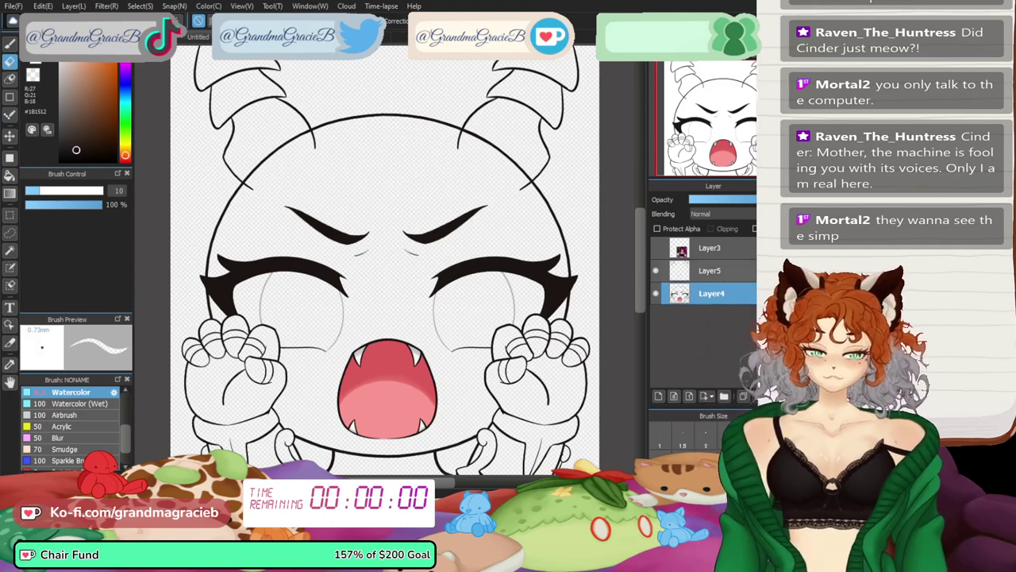
key("ctrl+e")
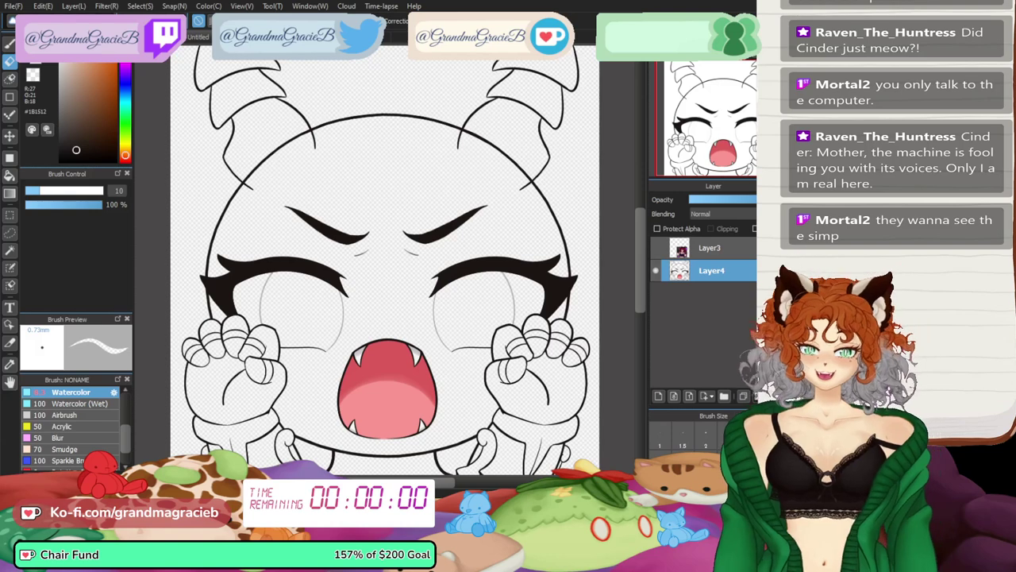
- Switch back to the brush and show the Layer3 reference picture over the line art again
key("b")
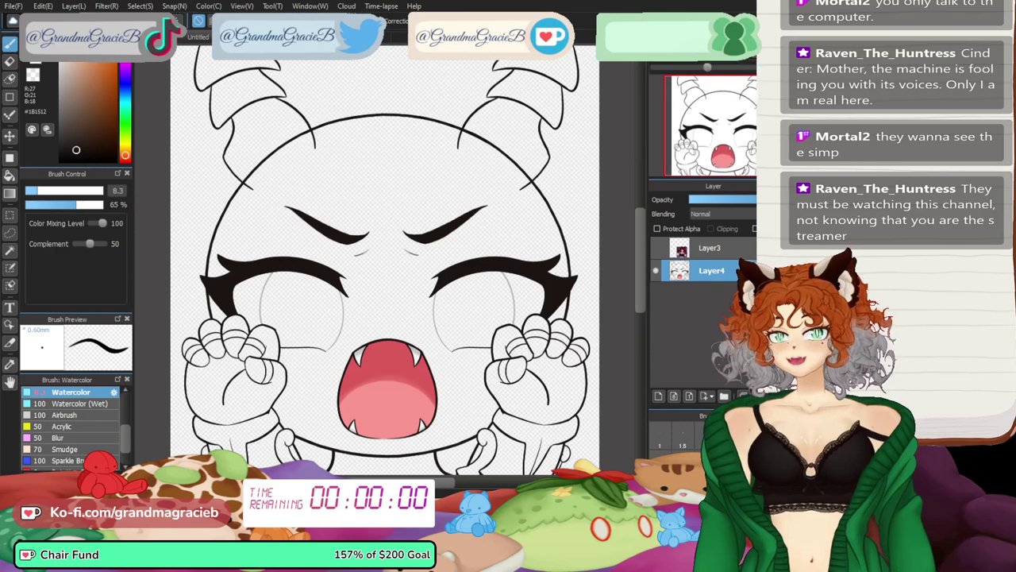
left_click(655, 248)
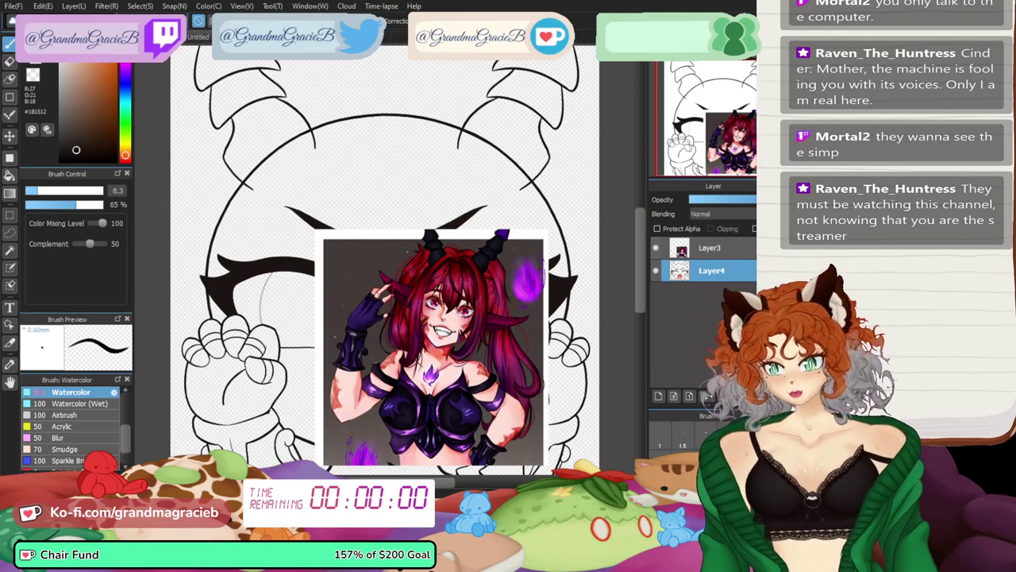
left_click(656, 248)
left_click(655, 248)
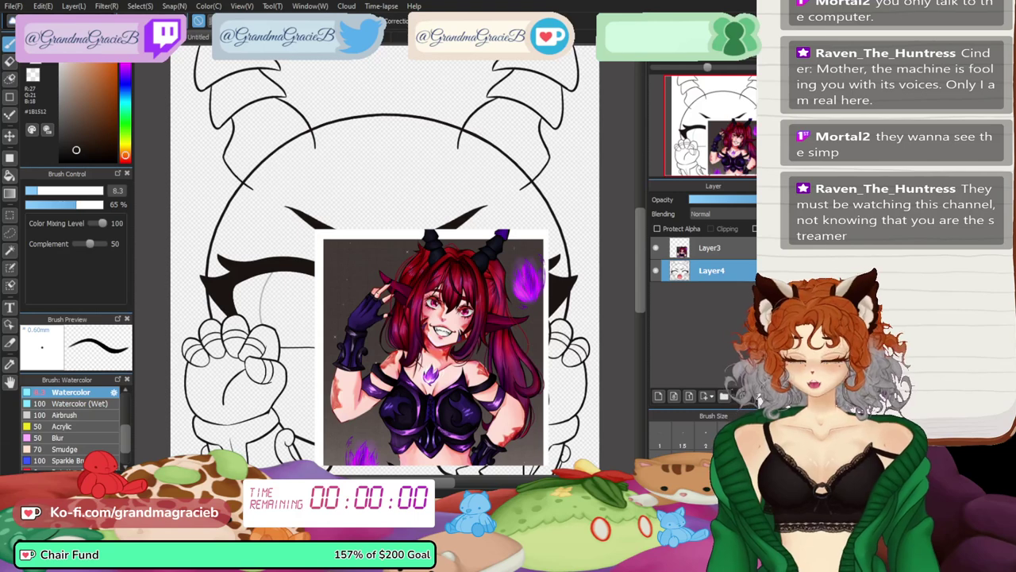
- Check the ears on the Layer3 reference, hide it, and add a new layer above Layer4 for the ears
left_click_drag(385, 318, 368, 245)
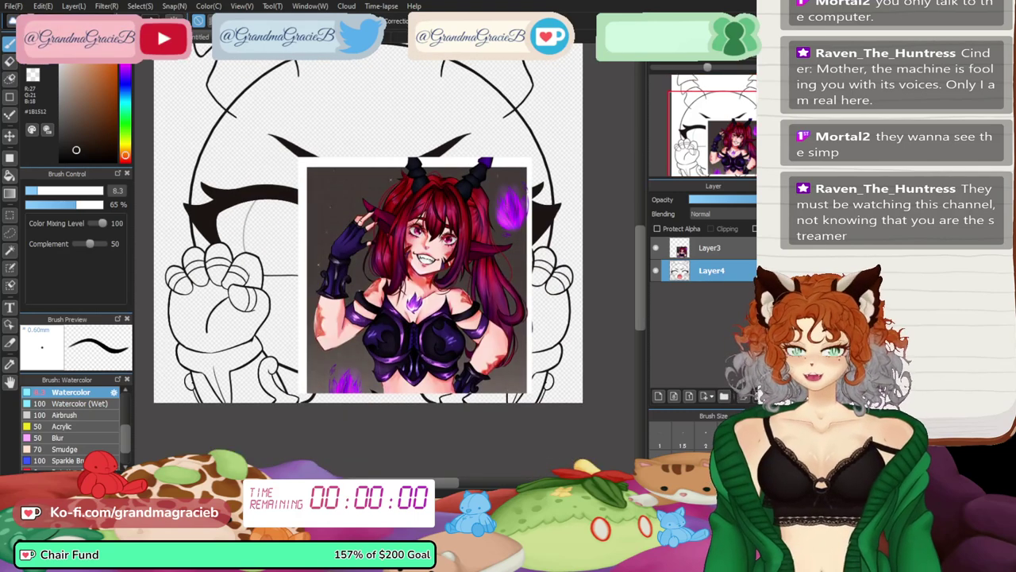
left_click(655, 248)
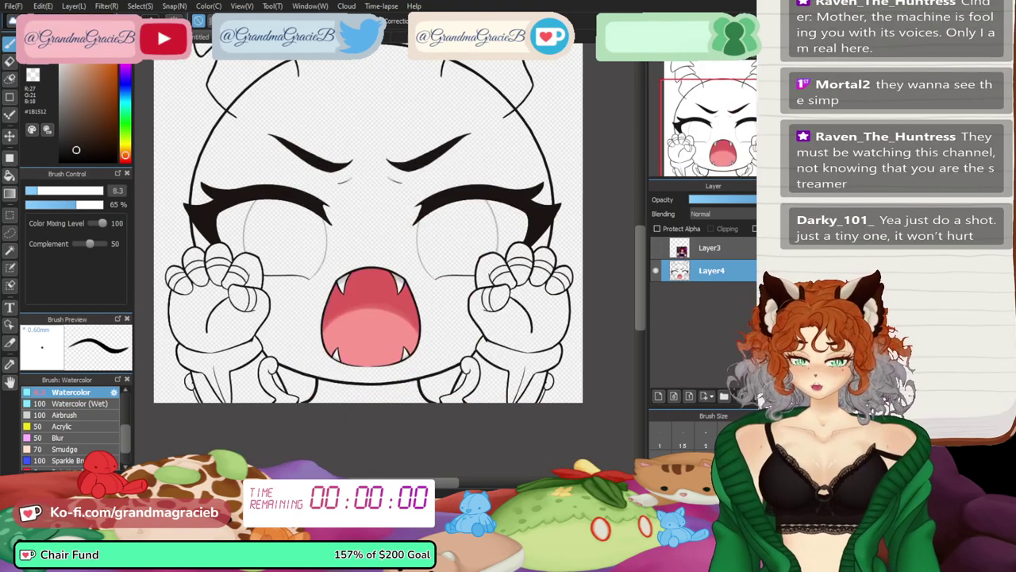
left_click(658, 396)
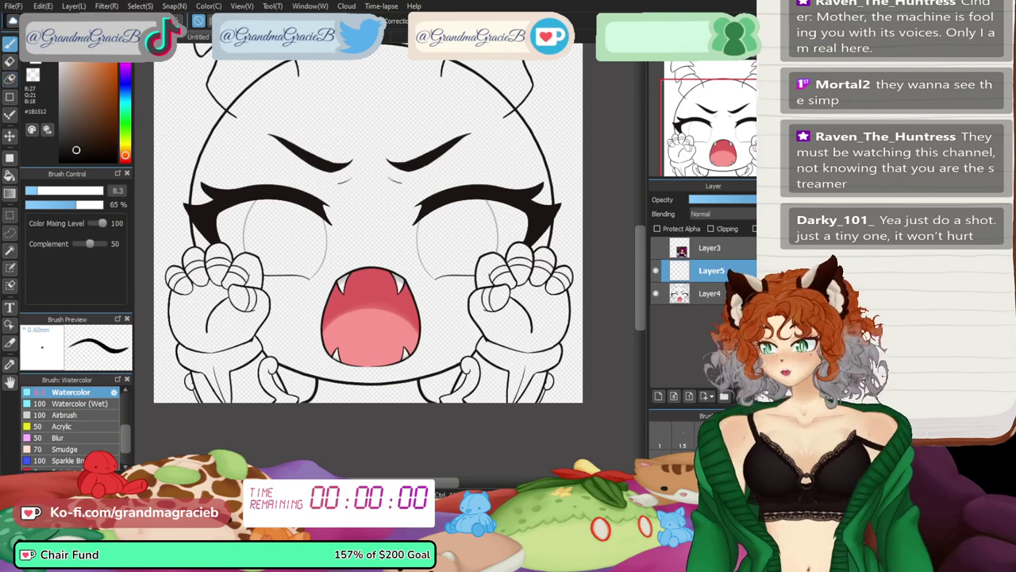
scroll(446, 209, "up", 4)
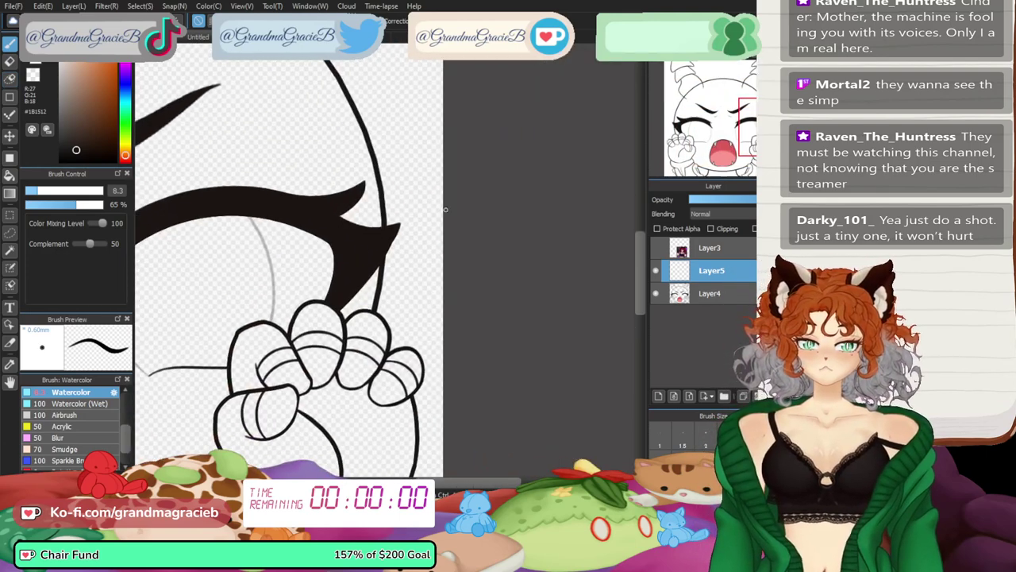
left_click(656, 247)
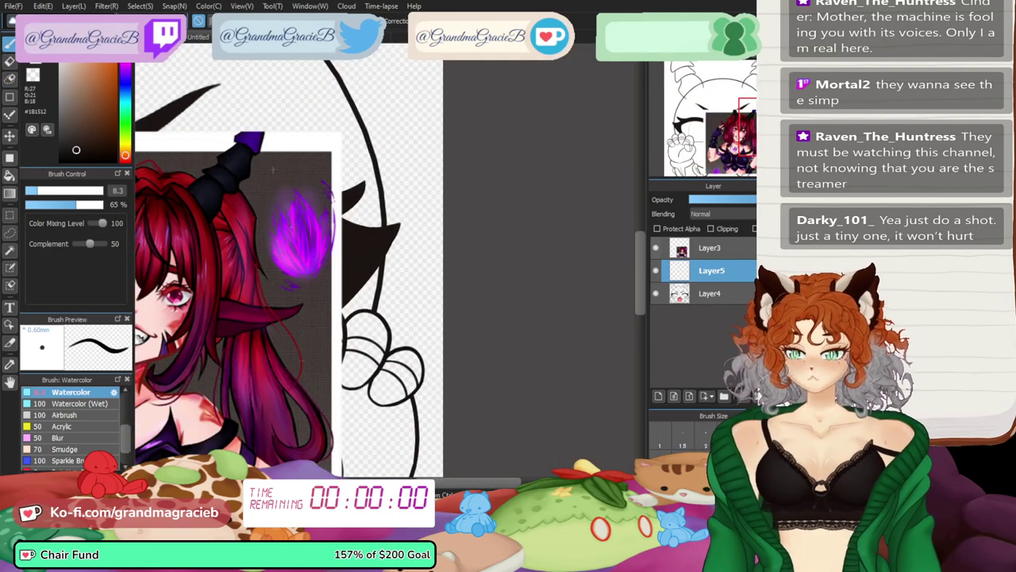
left_click(656, 248)
- Draw the right-hand ear's upper edge, inner line and lower edge from the lash and fingers out to the canvas edge
left_click_drag(354, 225, 444, 180)
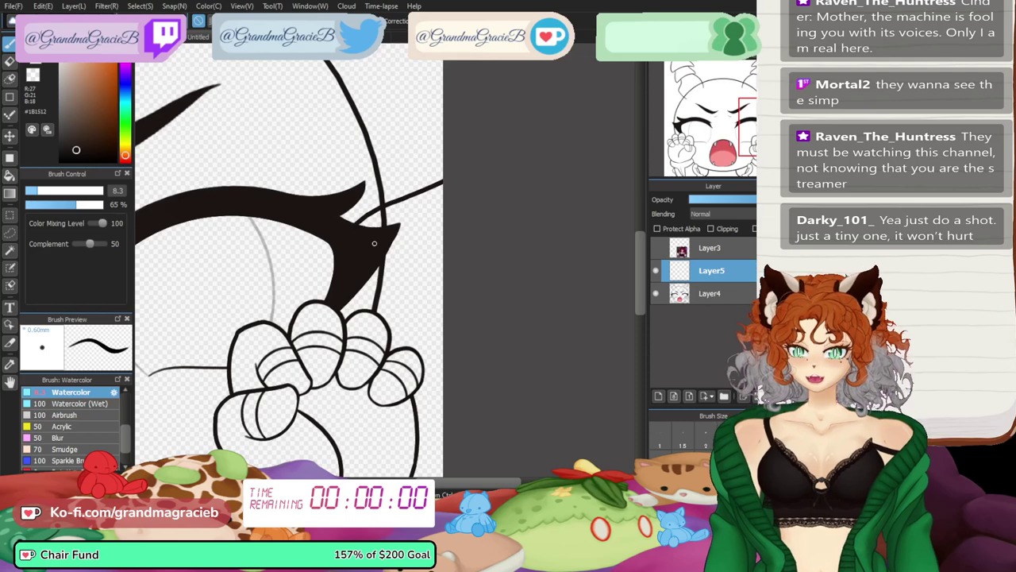
left_click_drag(363, 250, 446, 237)
left_click_drag(362, 314, 446, 372)
key("ctrl+z")
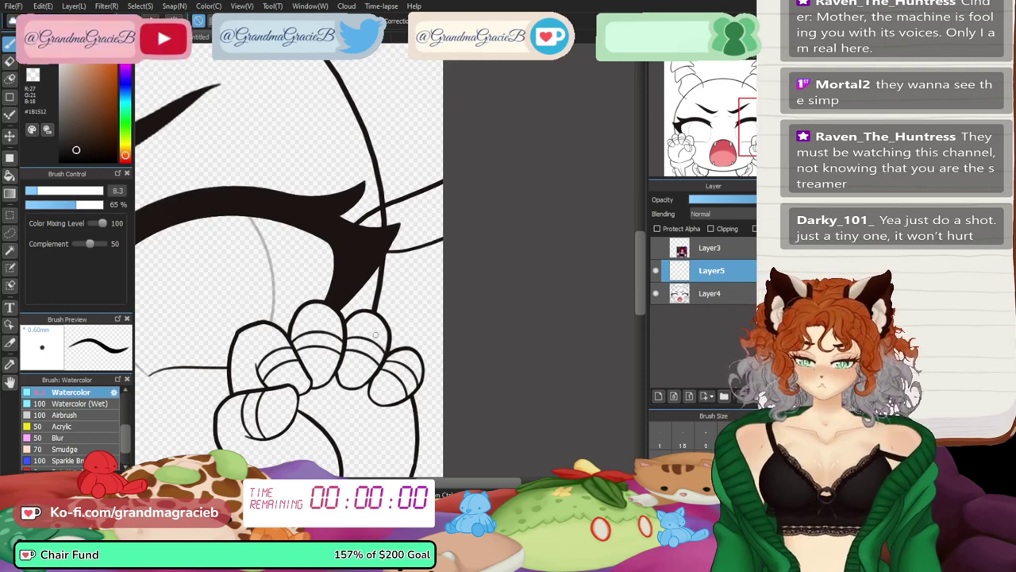
left_click_drag(375, 335, 444, 361)
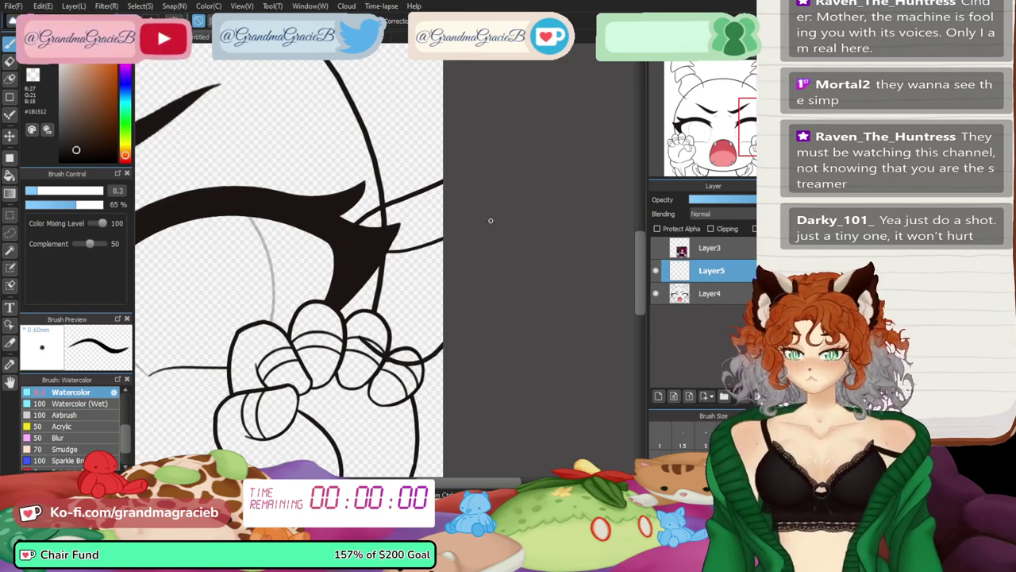
- Distort the ear lines by pulling their upper outer corner slightly outward, and lower the opacity of Layer5
key("ctrl+t")
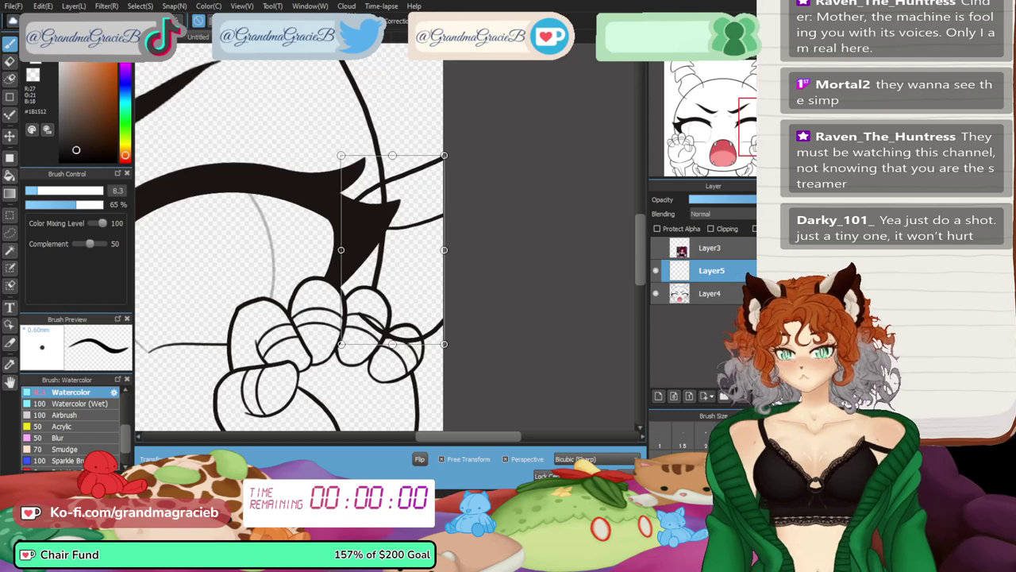
mouse_move(443, 155)
left_mouse_down()
mouse_move(467, 154)
mouse_move(459, 157)
left_mouse_up()
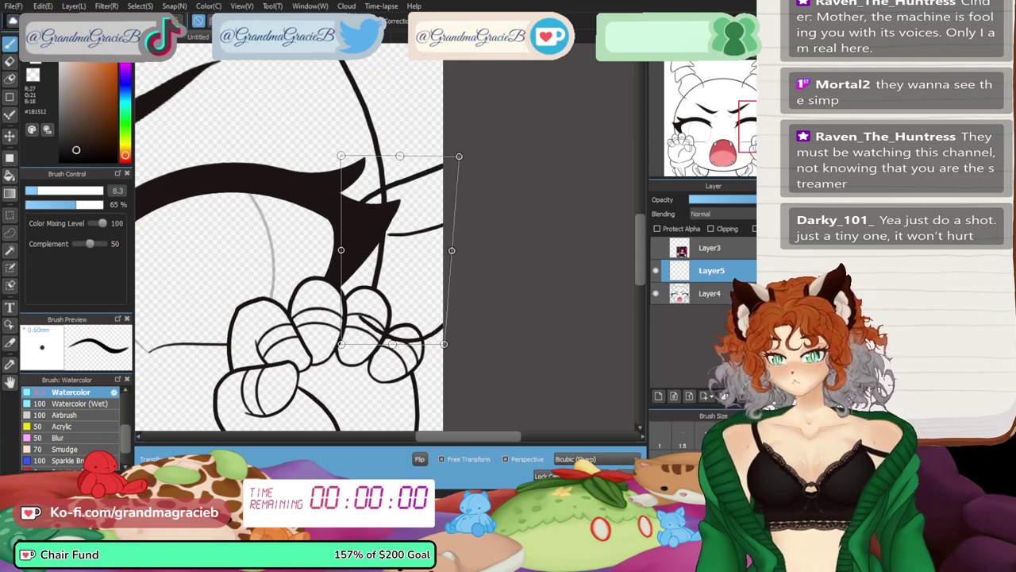
key("Return")
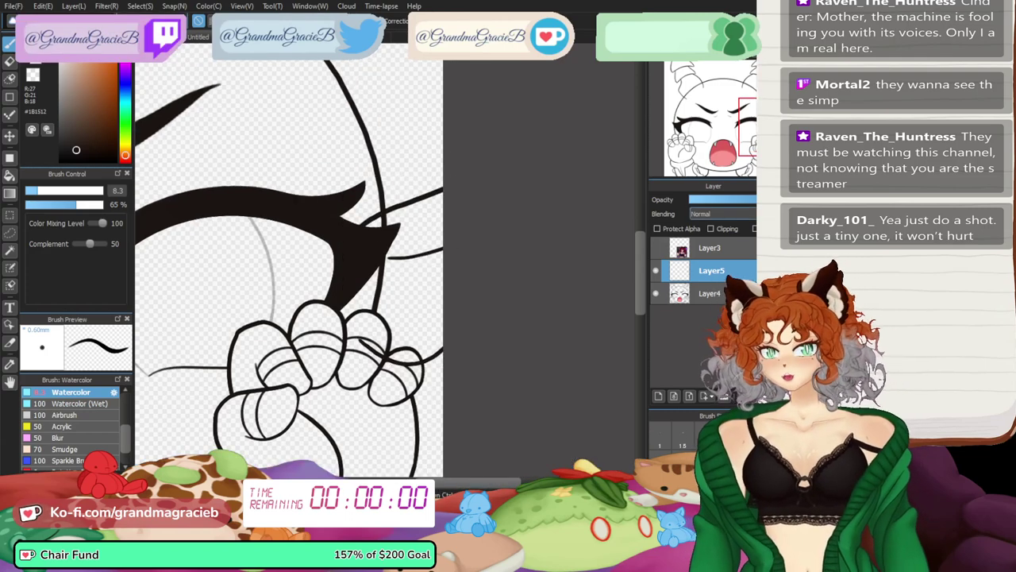
left_click(728, 199)
key("ctrl+0")
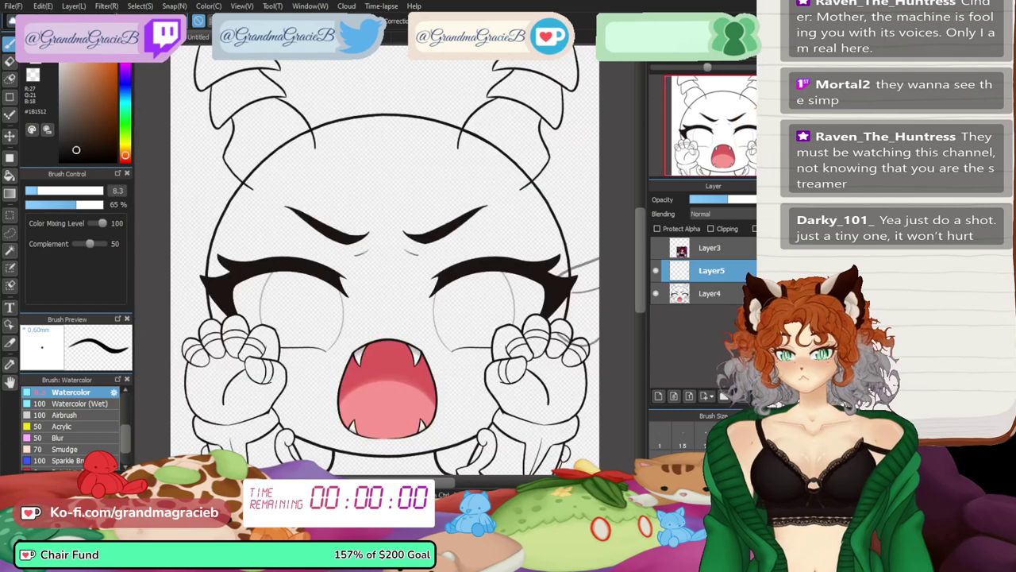
- Duplicate the ear lines onto a new layer, flip the copy, and move it to the opposite side of the head
key("ctrl+c")
key("ctrl+v")
key("ctrl+t")
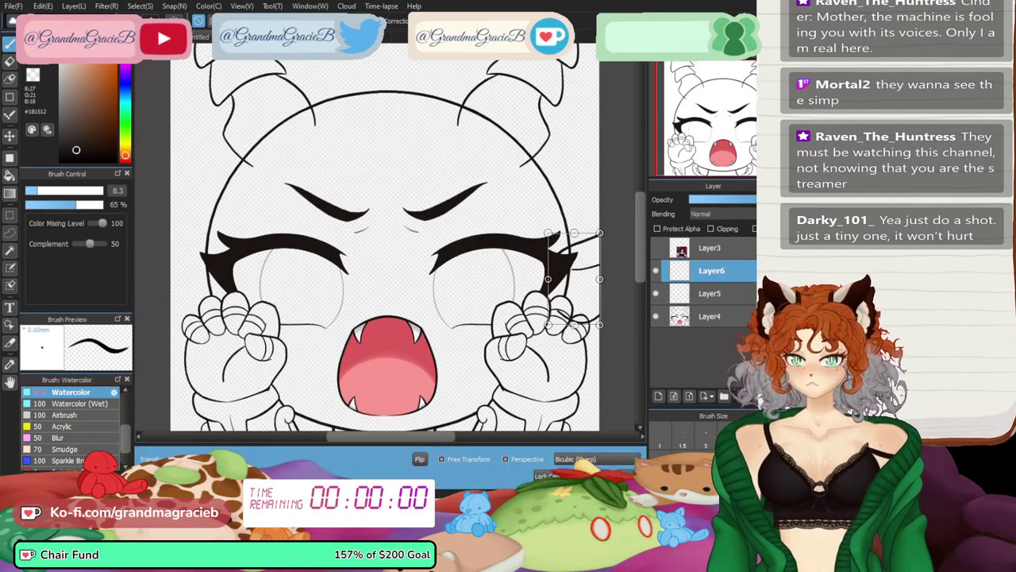
left_click(419, 458)
left_click_drag(573, 278, 194, 284)
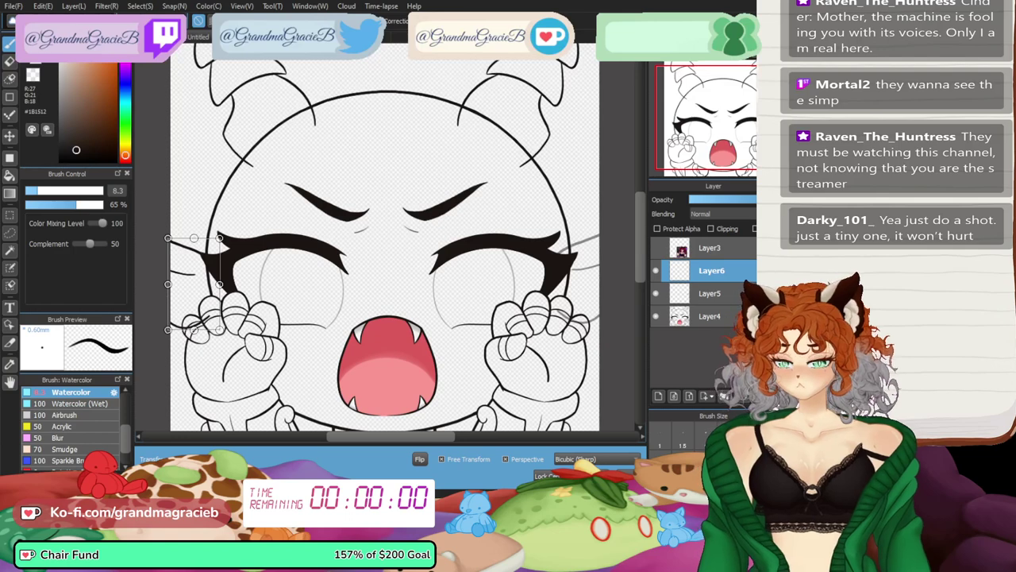
left_click_drag(193, 283, 202, 273)
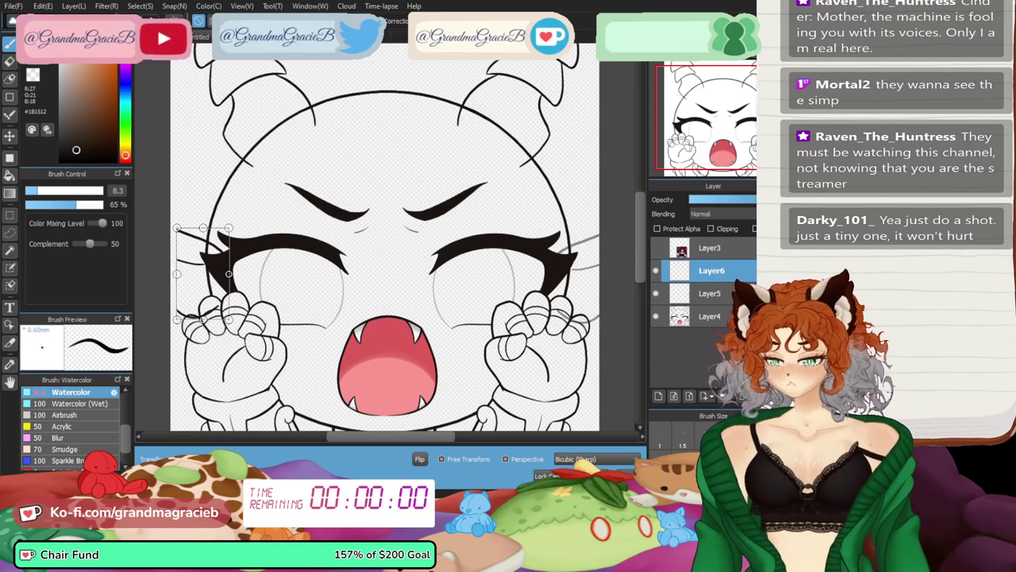
left_click_drag(201, 273, 193, 269)
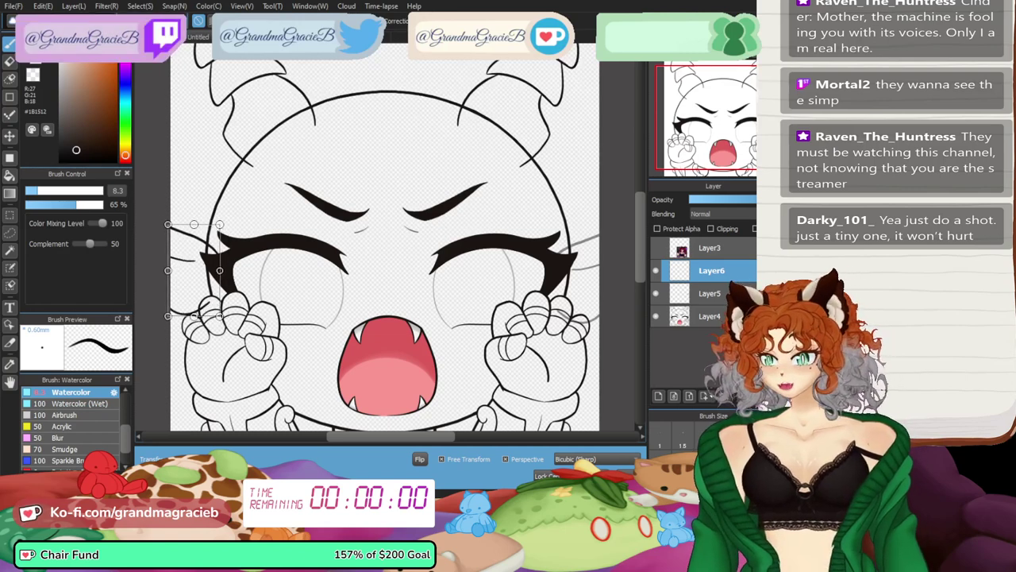
- Adjust the mirrored ear's corners and position to match the other ear, and merge Layer6 down into Layer5
mouse_move(219, 270)
left_mouse_down()
mouse_move(231, 269)
mouse_move(221, 266)
left_mouse_up()
left_click_drag(221, 313, 224, 320)
left_click_drag(168, 224, 164, 221)
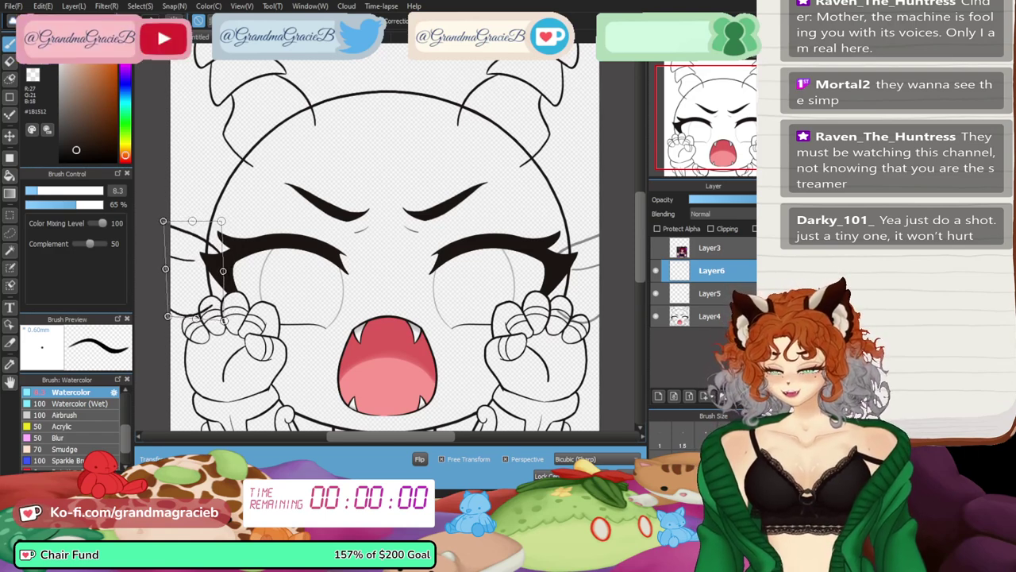
left_click_drag(168, 316, 165, 317)
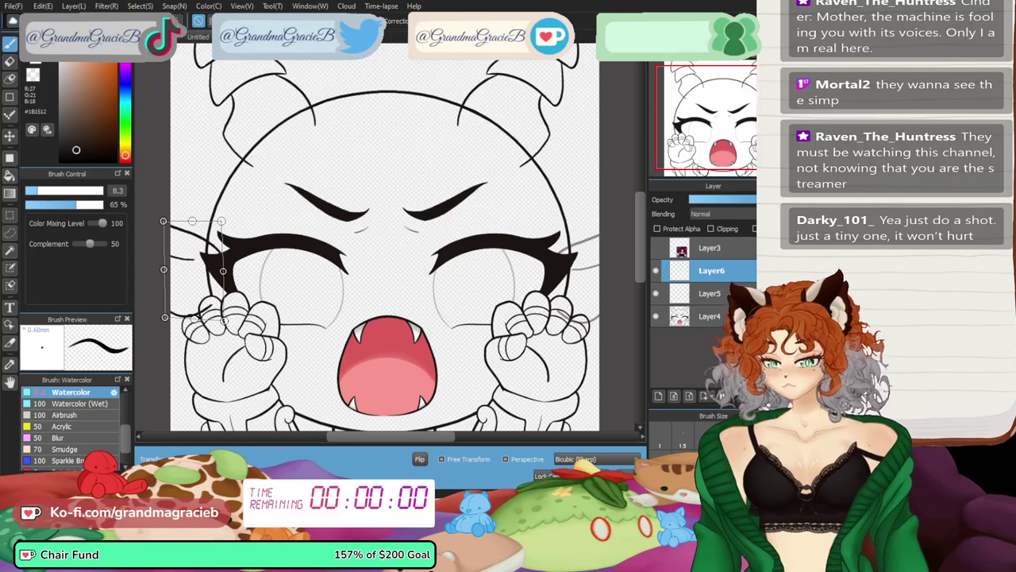
left_click_drag(194, 270, 197, 273)
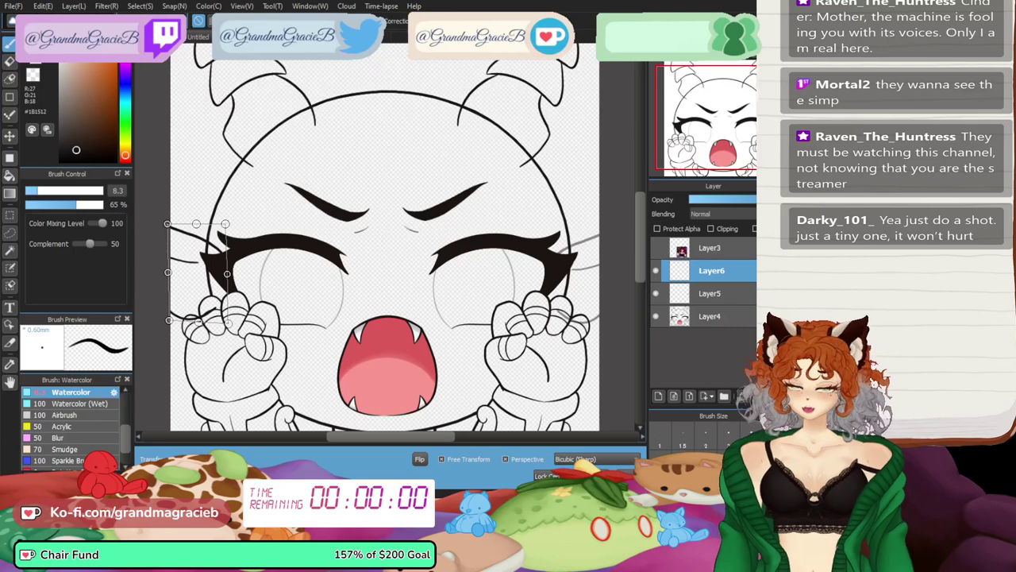
key("Return")
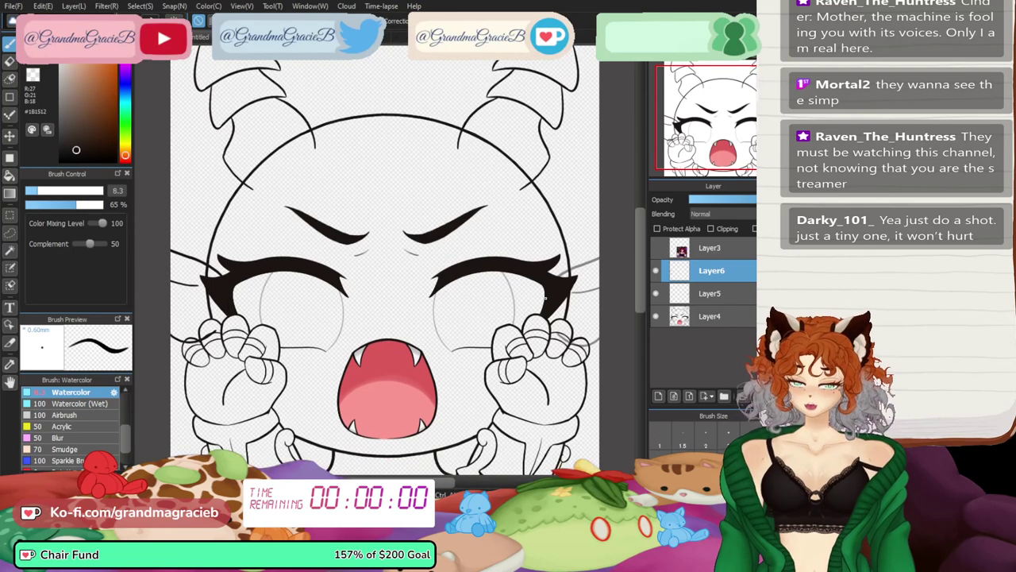
key("ctrl+e")
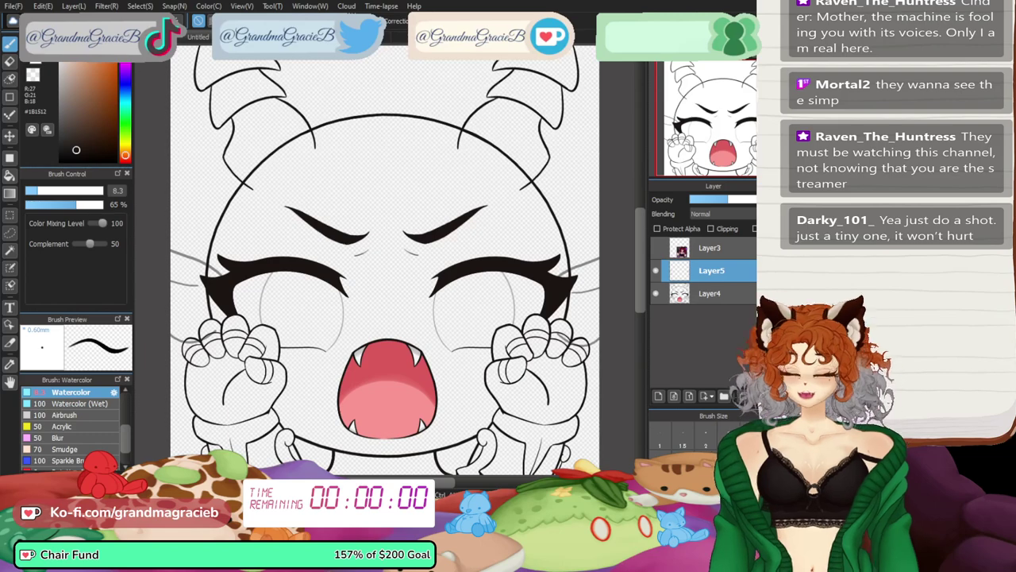
- Erase the left-hand ear lines on Layer5 where they cross inside the face outline and the fist's fingers
key("e")
scroll(388, 261, "up", 5)
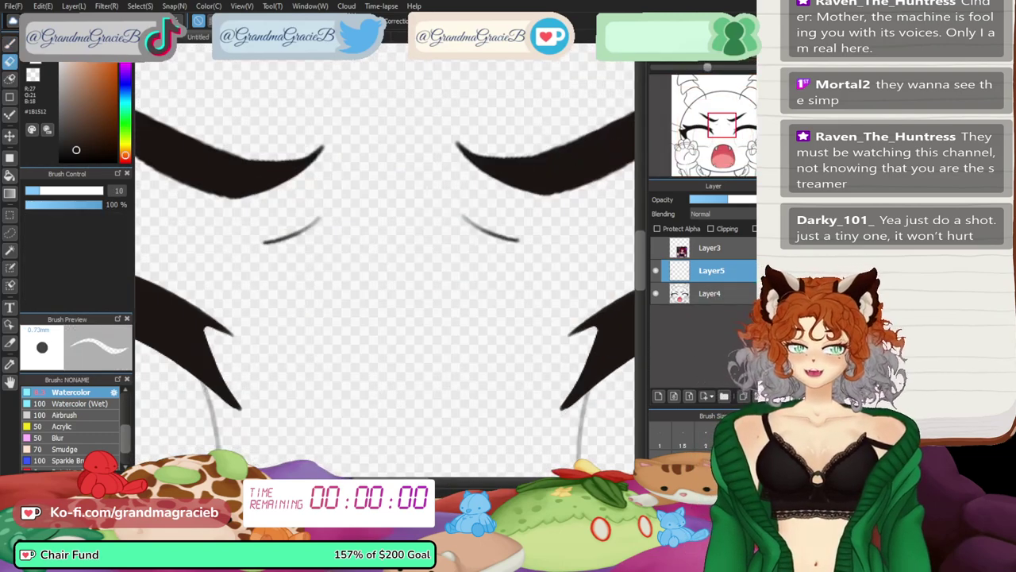
mouse_move(158, 357)
left_mouse_down()
mouse_move(539, 214)
mouse_move(637, 260)
left_mouse_up()
mouse_move(385, 114)
left_mouse_down()
mouse_move(391, 153)
mouse_move(398, 127)
mouse_move(434, 141)
left_mouse_up()
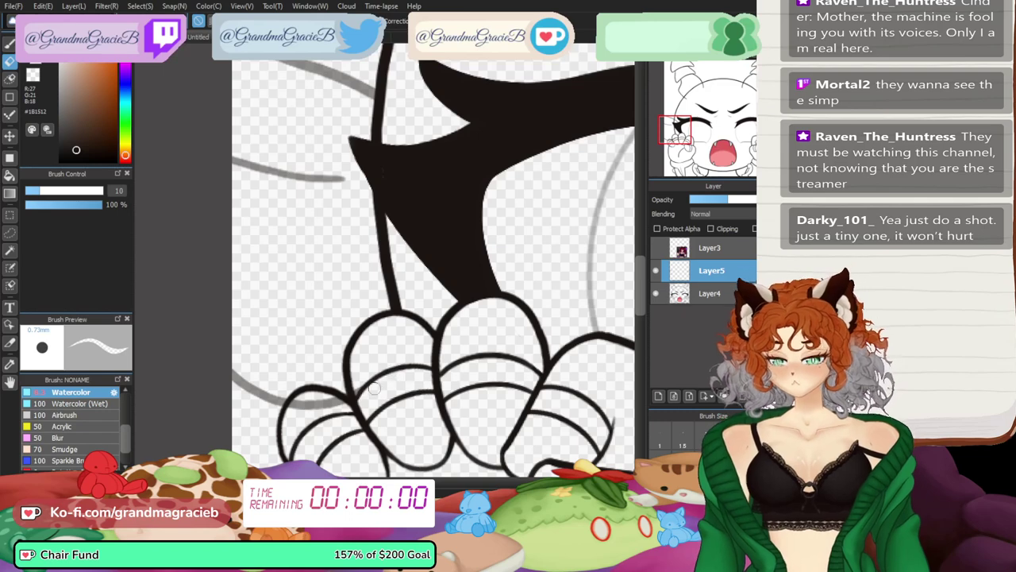
mouse_move(361, 374)
left_mouse_down()
mouse_move(355, 408)
mouse_move(309, 394)
mouse_move(292, 413)
mouse_move(340, 403)
left_mouse_up()
key("ctrl+z")
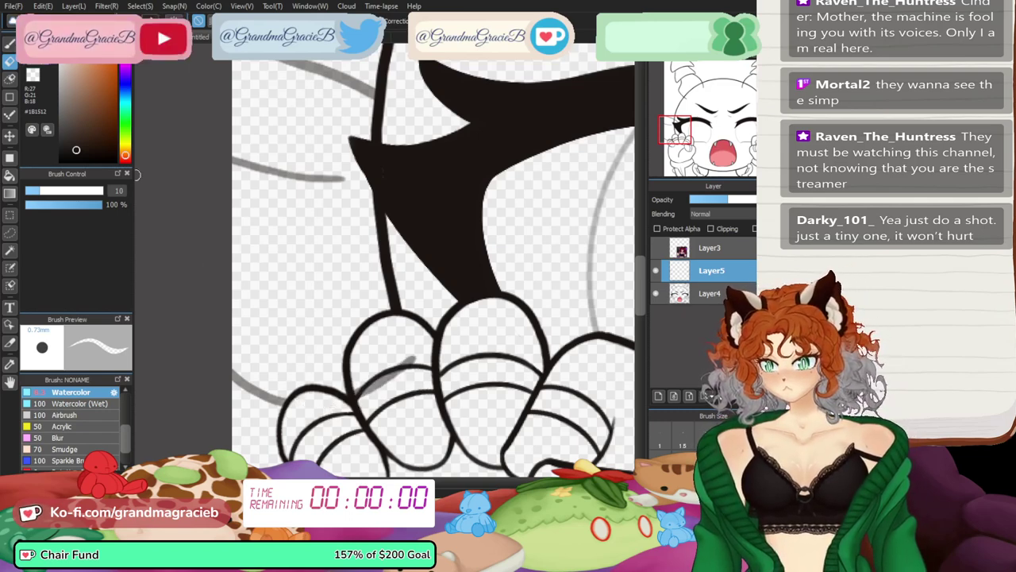
left_click_drag(363, 370, 419, 372)
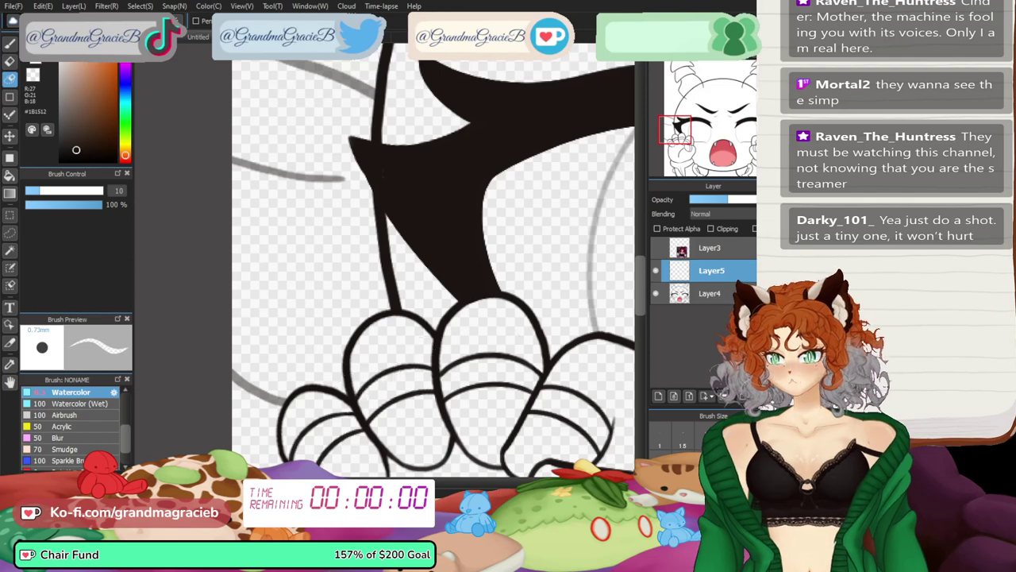
- Erase the right-hand ear lines on Layer5 that overlap the face, the eyelashes and the fist's fingers
left_click_drag(676, 131, 768, 124)
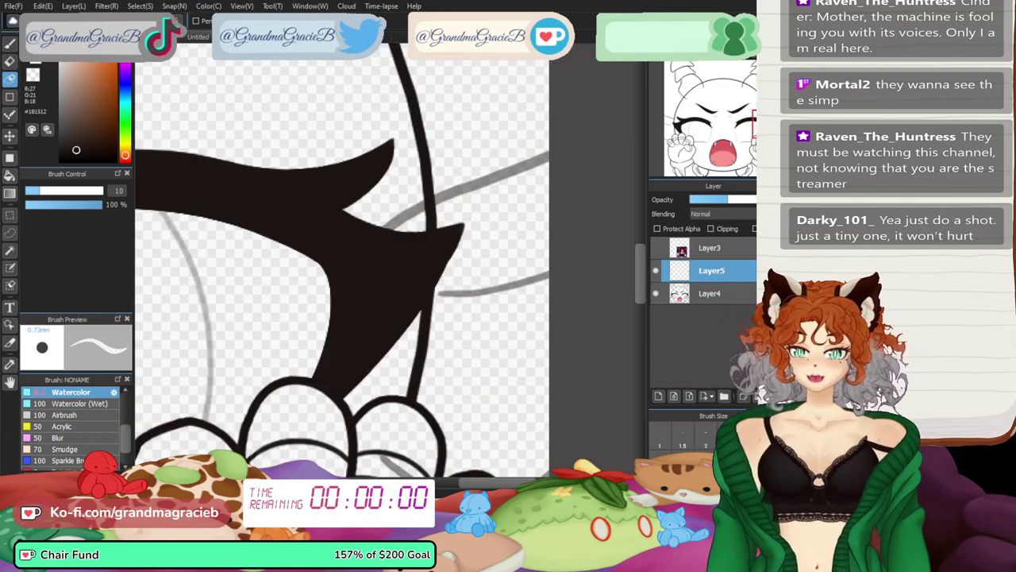
mouse_move(421, 185)
left_mouse_down()
mouse_move(351, 336)
mouse_move(367, 239)
left_mouse_up()
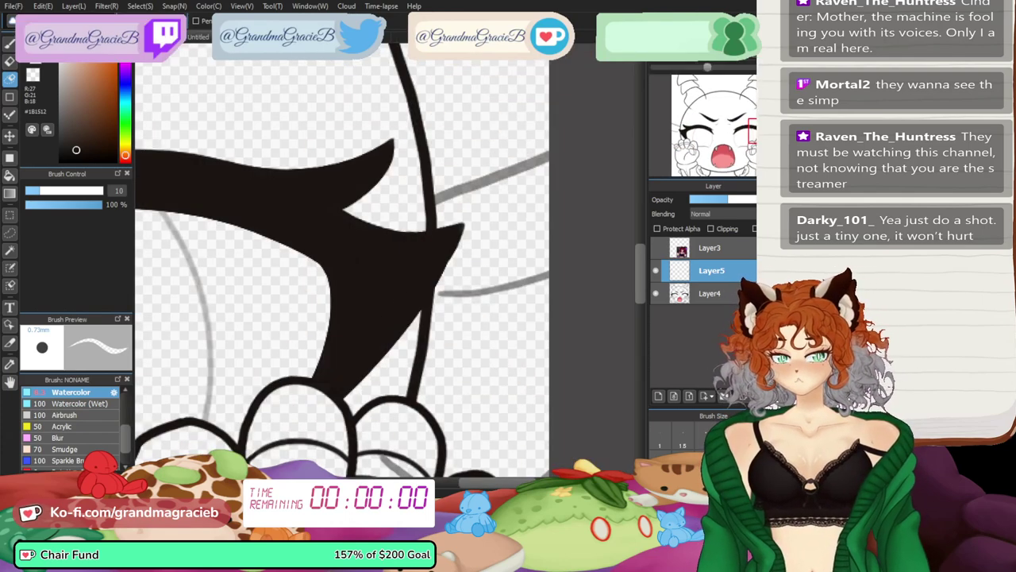
scroll(341, 262, "down", 3)
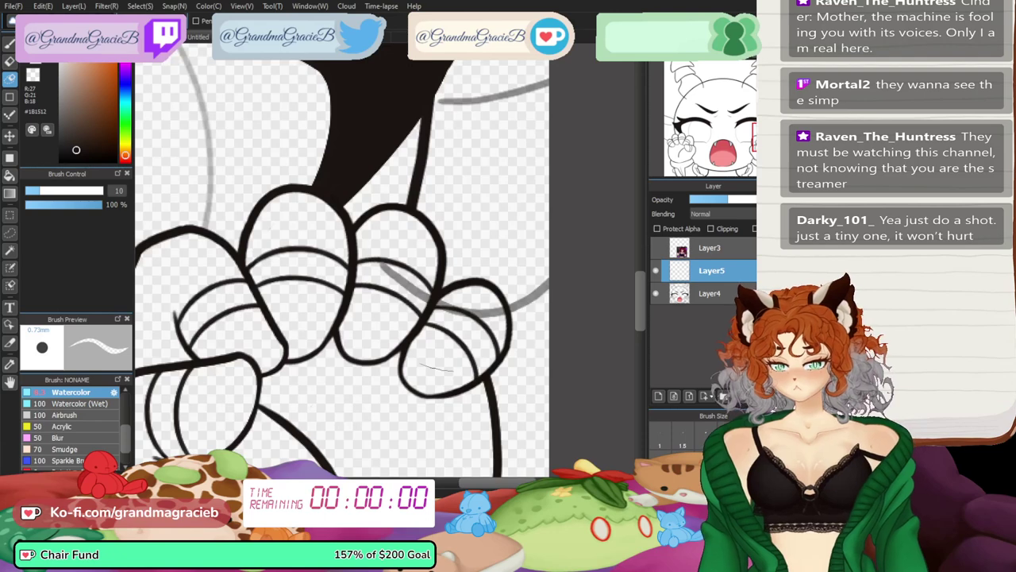
mouse_move(420, 364)
left_mouse_down()
mouse_move(352, 263)
mouse_move(428, 258)
mouse_move(461, 287)
mouse_move(486, 292)
left_mouse_up()
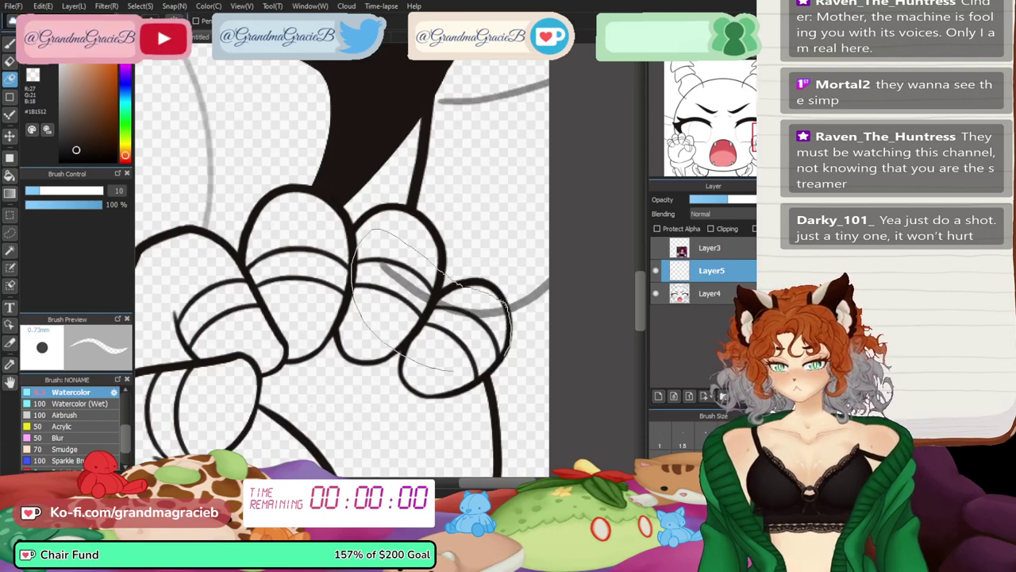
left_click_drag(506, 354, 485, 370)
- Restore Layer5 to full opacity and merge it down into Layer4
key("ctrl+0")
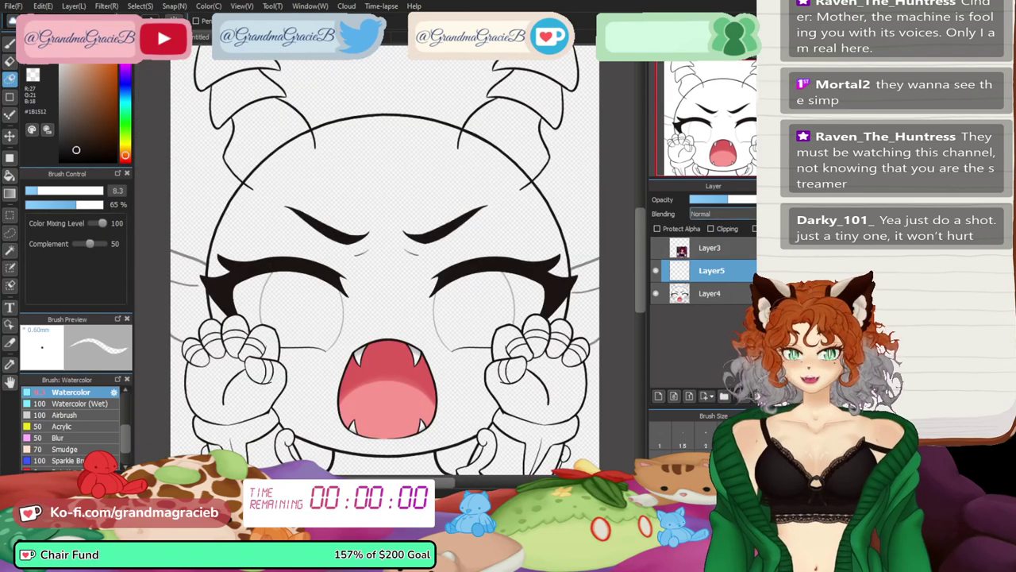
left_click_drag(729, 200, 773, 200)
key("ctrl+e")
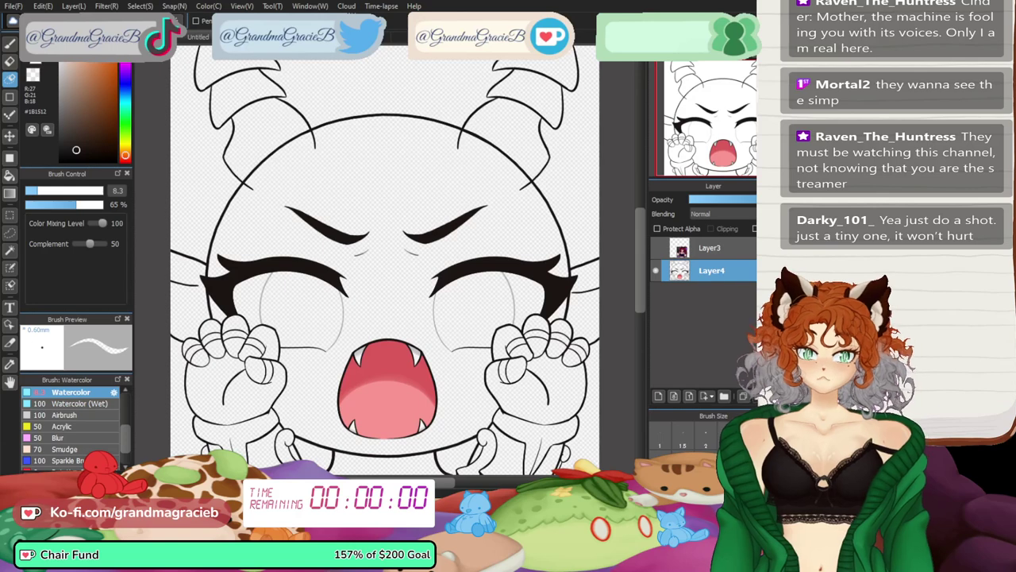
- Study the neck and outfit on the Layer3 reference with the brush ready, hide it, and add a new layer above Layer4
left_click(9, 45)
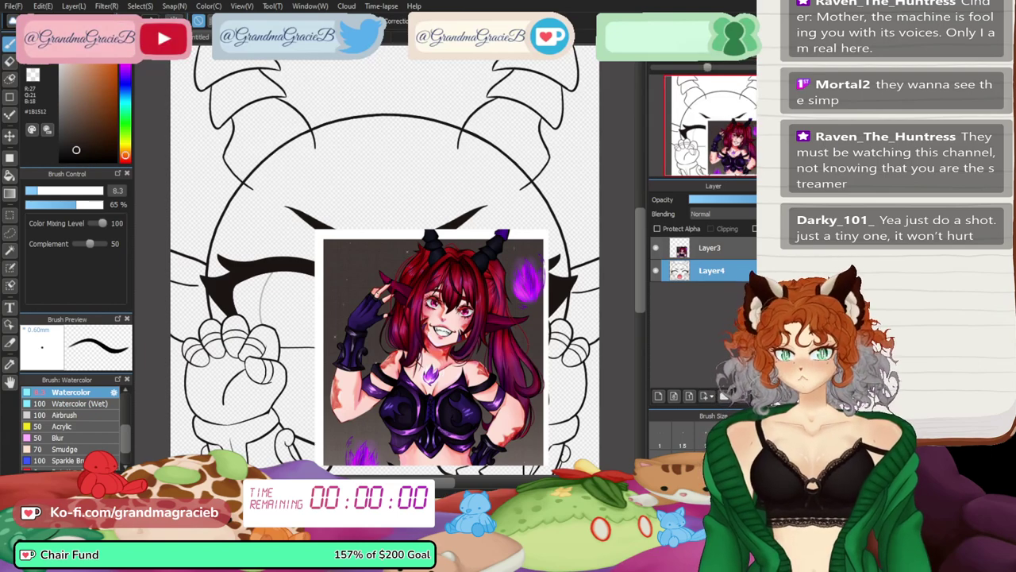
scroll(385, 261, "up", 5)
left_click_drag(476, 389, 292, 111)
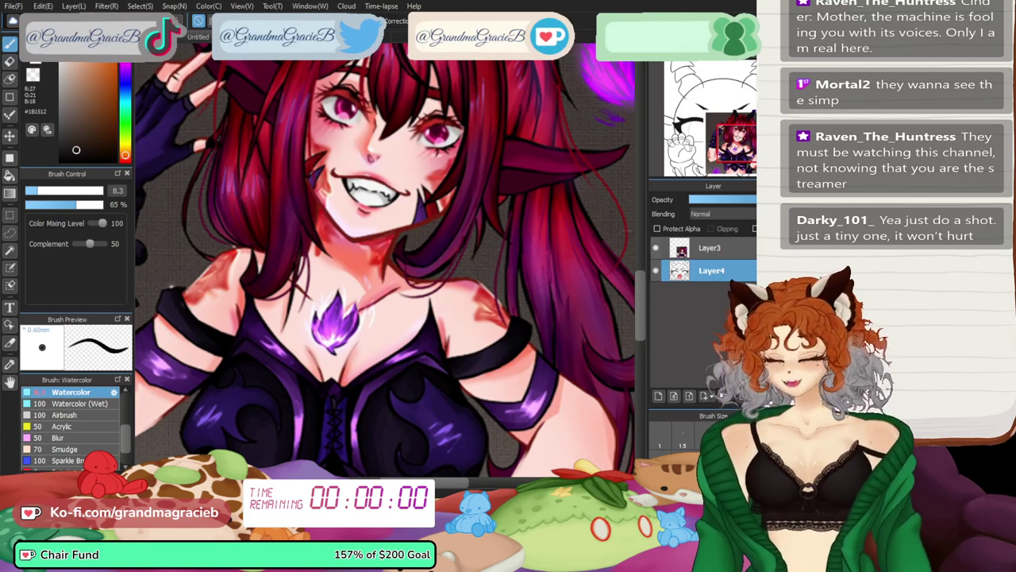
left_click(656, 248)
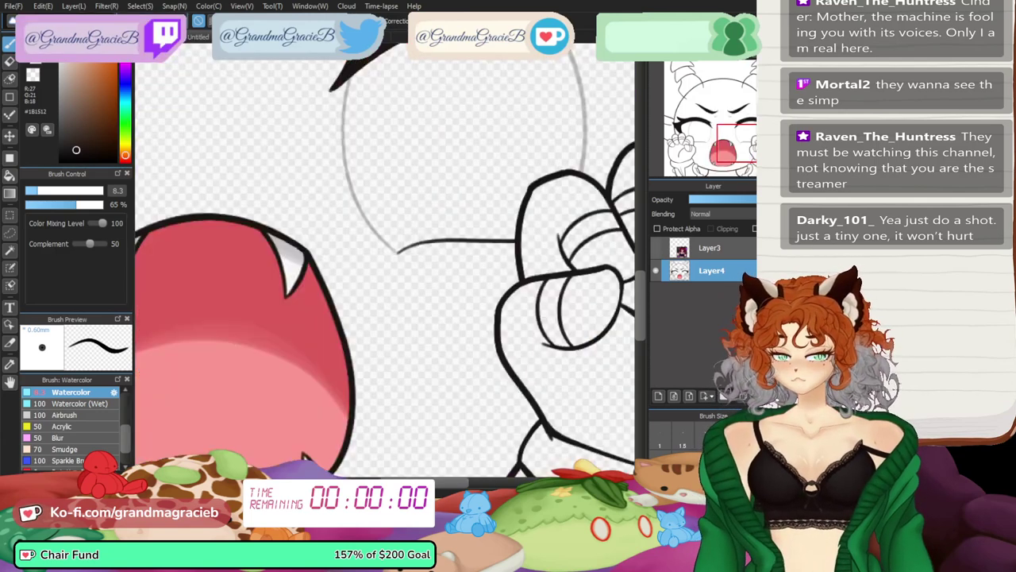
left_click(658, 396)
left_click_drag(417, 475, 569, 169)
scroll(401, 261, "up", 2)
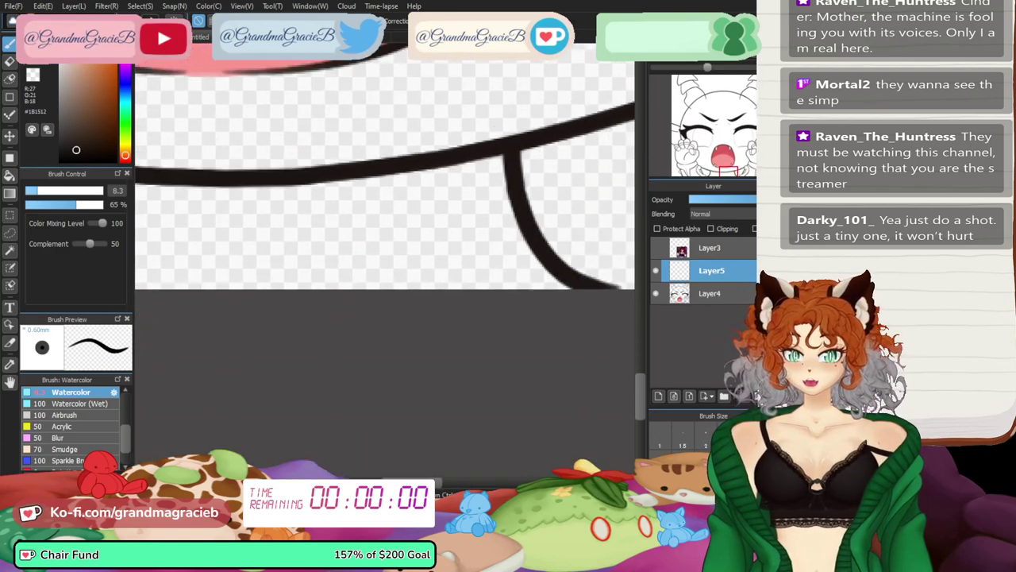
- Draw jagged detail lines and small curves below the chin on both sides of Layer5, and reduce that layer's opacity
mouse_move(418, 172)
left_mouse_down()
mouse_move(446, 204)
mouse_move(441, 221)
mouse_move(334, 288)
left_mouse_up()
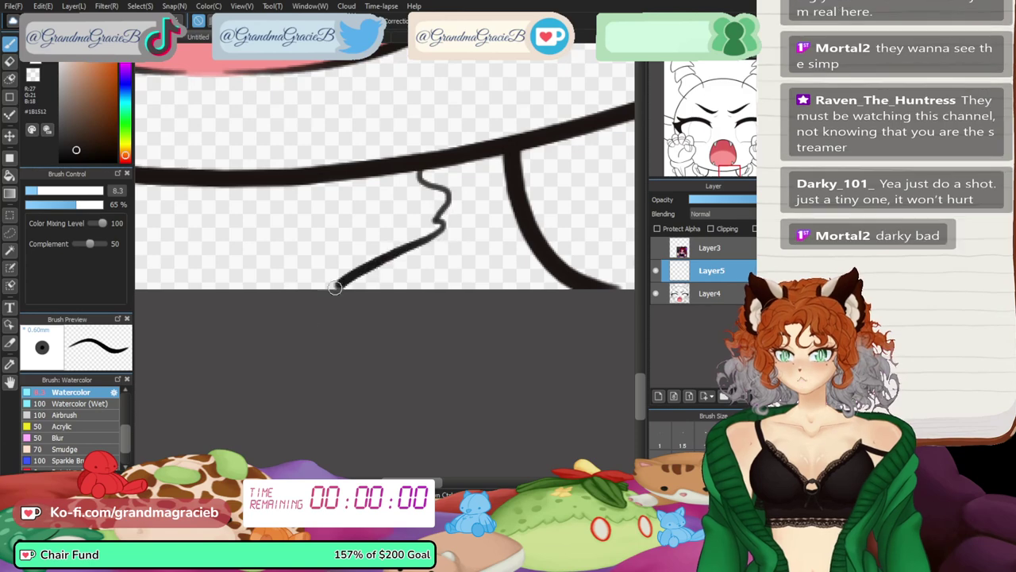
mouse_move(458, 293)
left_mouse_down()
mouse_move(508, 279)
mouse_move(554, 314)
left_mouse_up()
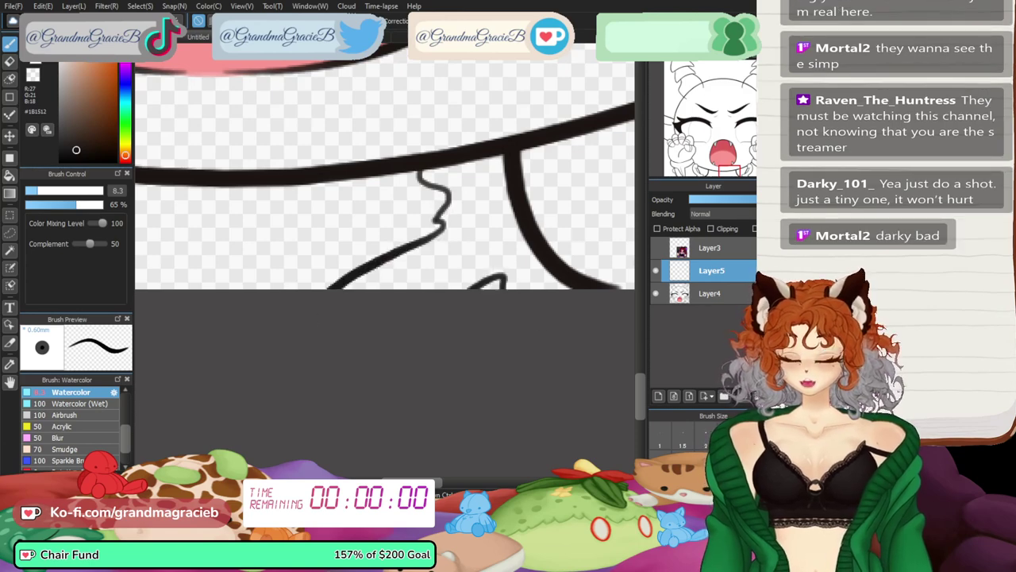
left_click_drag(147, 190, 619, 219)
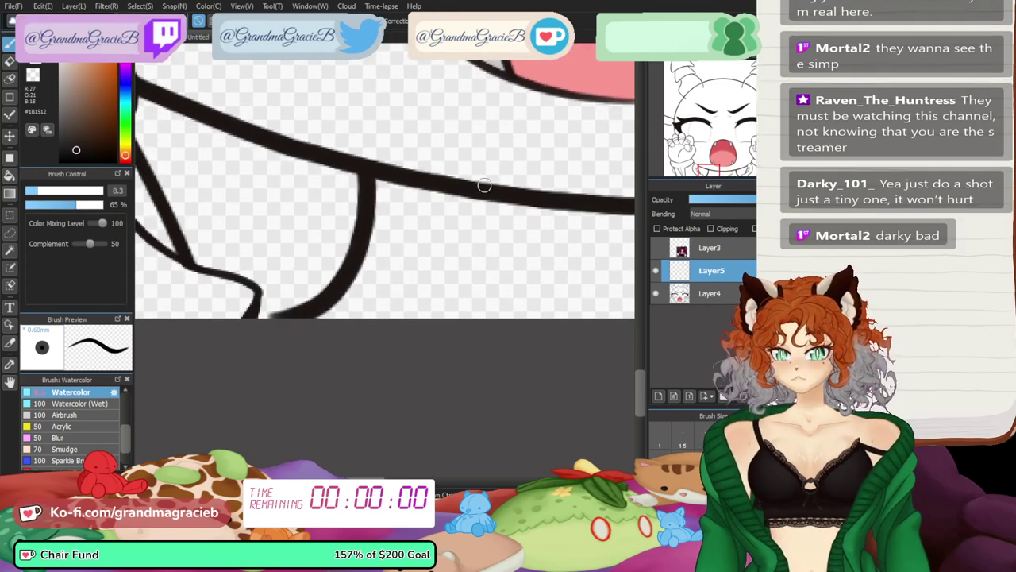
mouse_move(476, 200)
left_mouse_down()
mouse_move(471, 253)
mouse_move(548, 317)
left_mouse_up()
left_click_drag(401, 354, 426, 321)
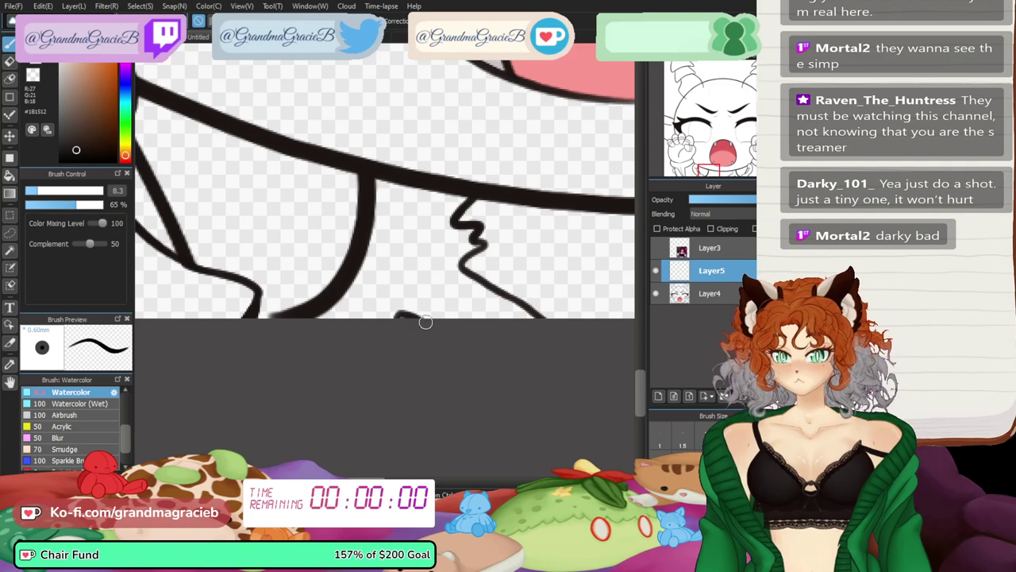
key("ctrl+0")
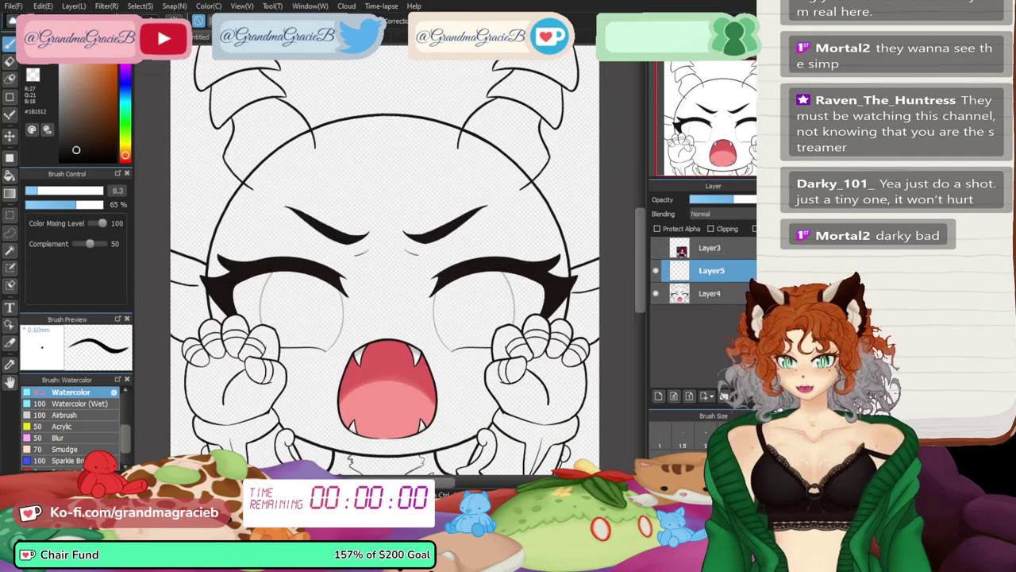
left_click(712, 248)
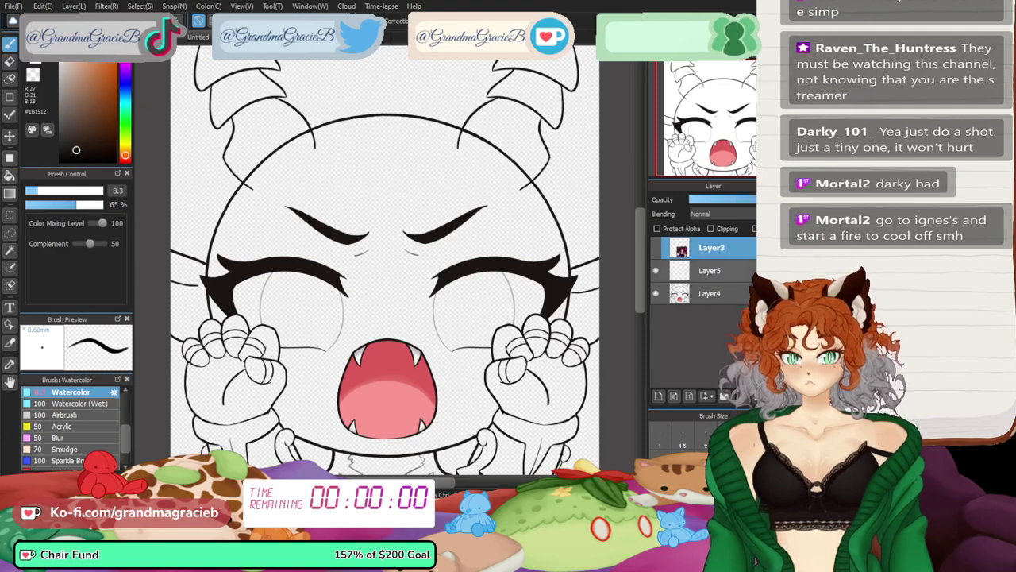
left_click(712, 270)
key("ctrl+e")
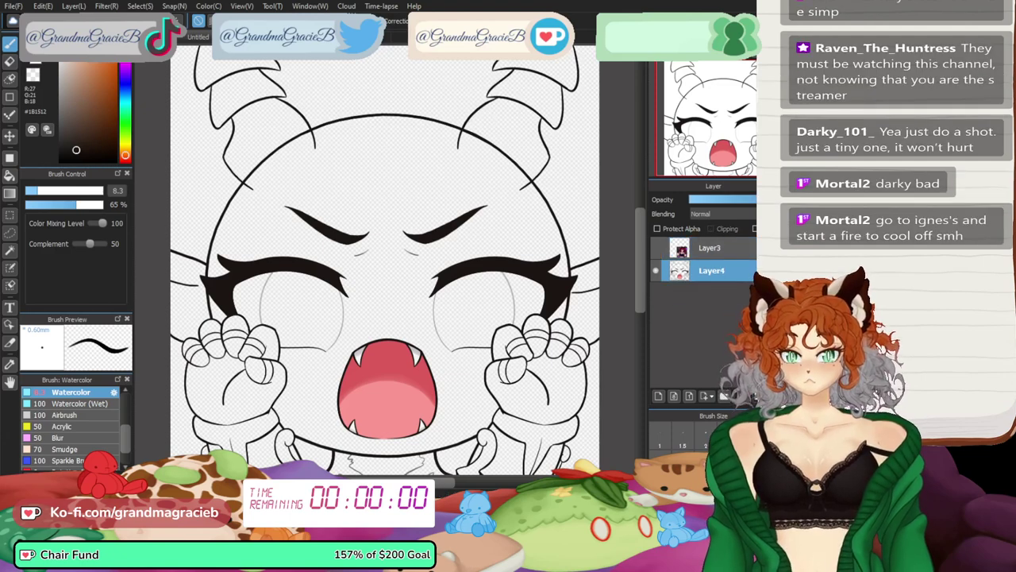
key("ctrl+z")
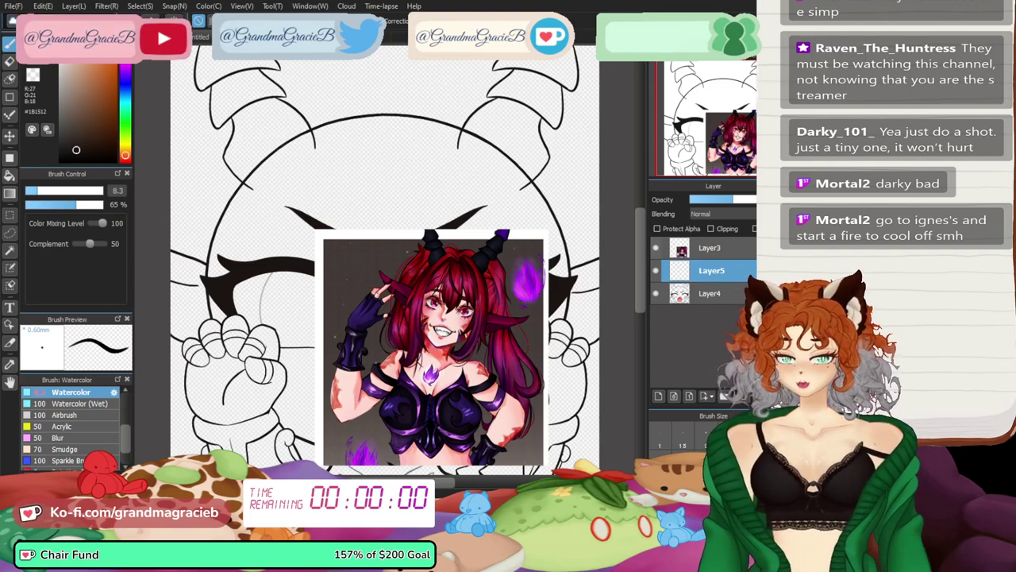
- Check the neck and shoulders on the Layer3 reference, hide it, and add a new layer between Layer5 and Layer4
scroll(388, 261, "up", 3)
left_click_drag(388, 261, 539, 220)
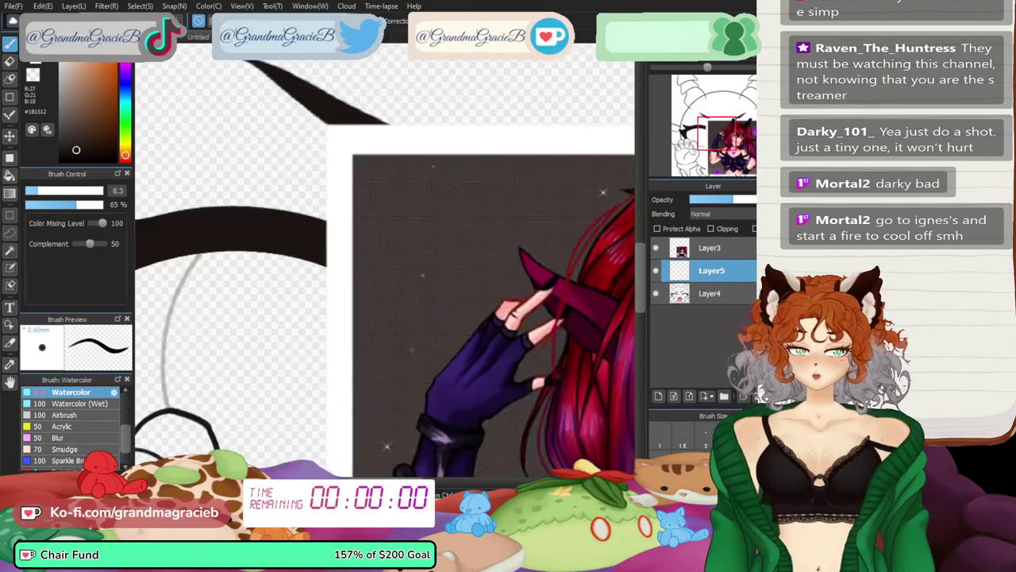
scroll(389, 266, "up", 5)
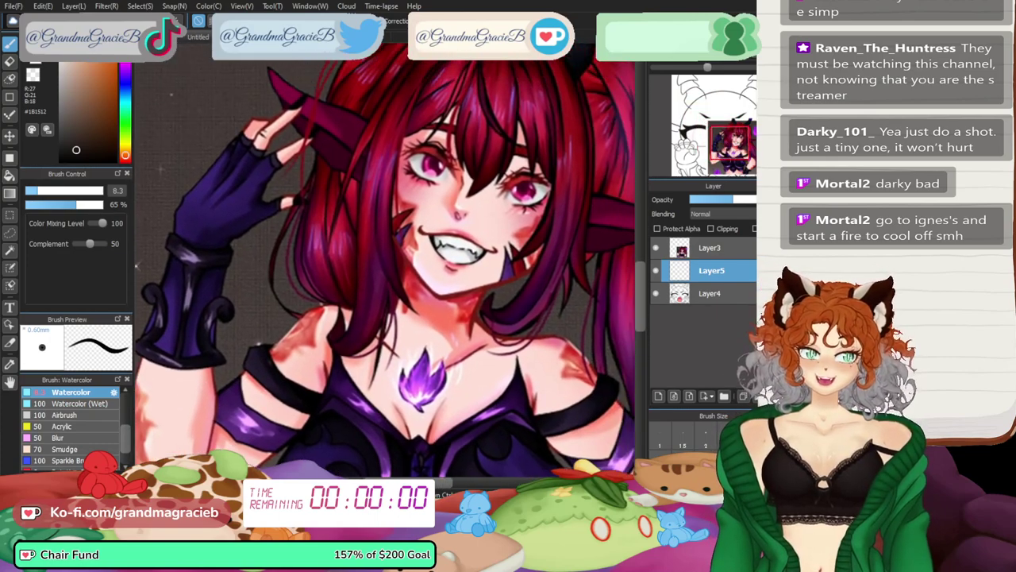
left_click_drag(388, 261, 345, 319)
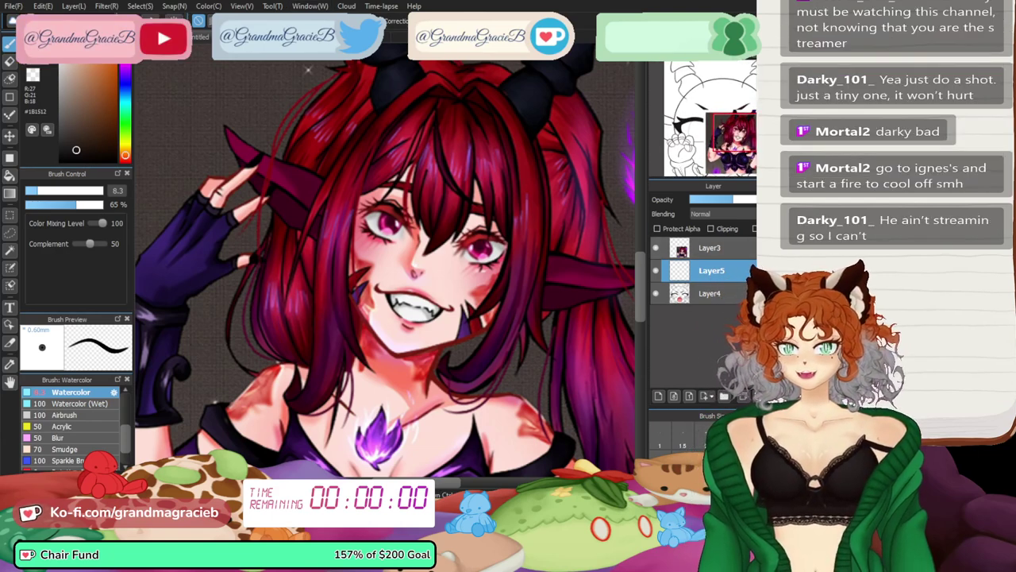
left_click(656, 248)
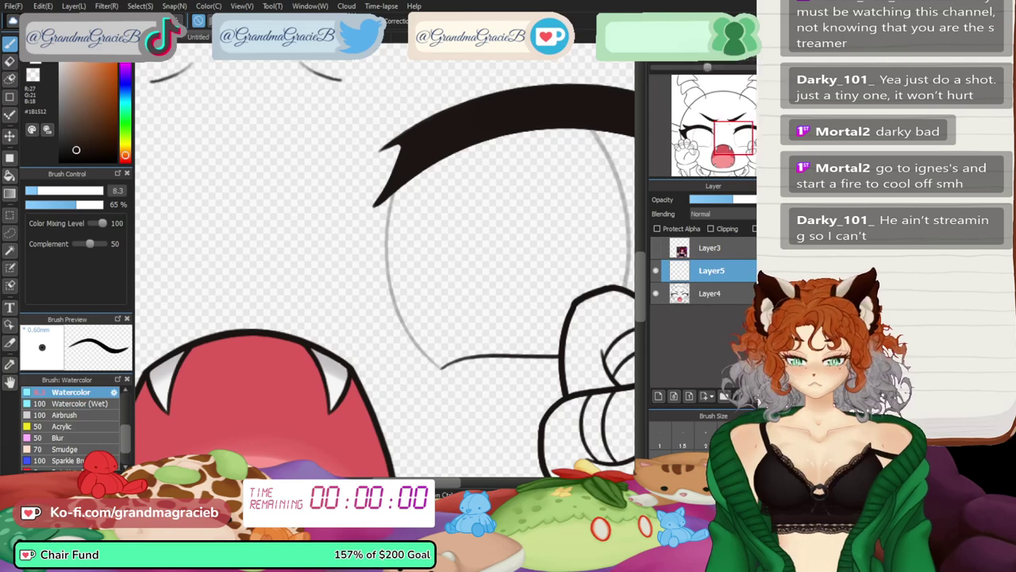
left_click_drag(734, 135, 705, 161)
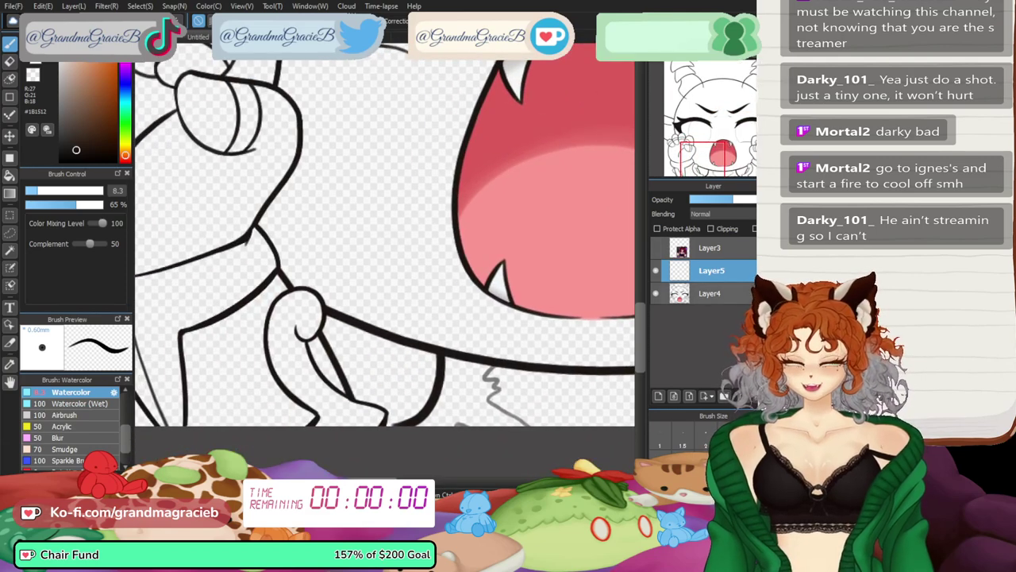
left_click(709, 293)
left_click(658, 396)
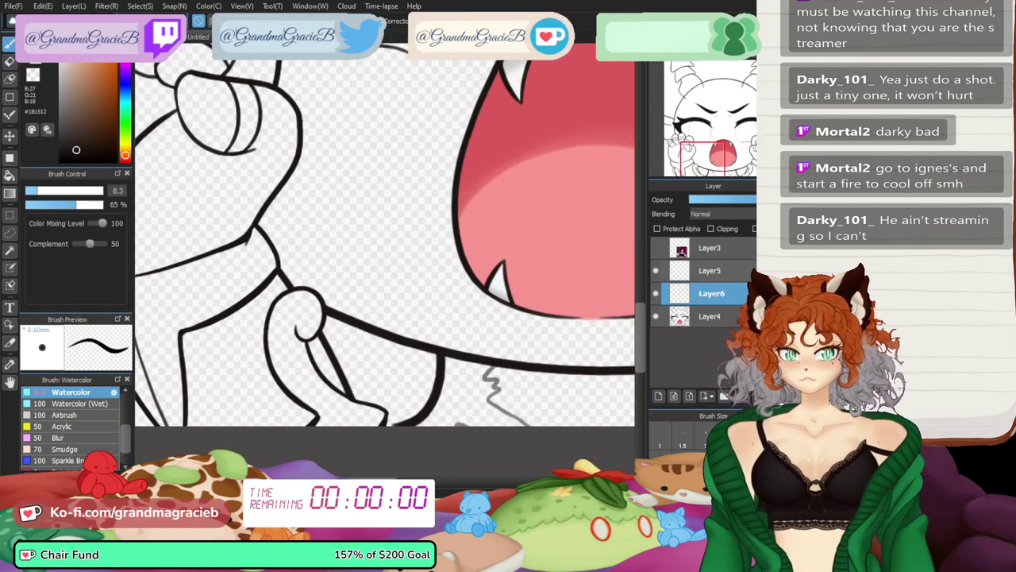
- Draw two curved strokes forming a pointed cheek-fur spike across the jawline, between the left-hand paw and the mouth
left_click(707, 67)
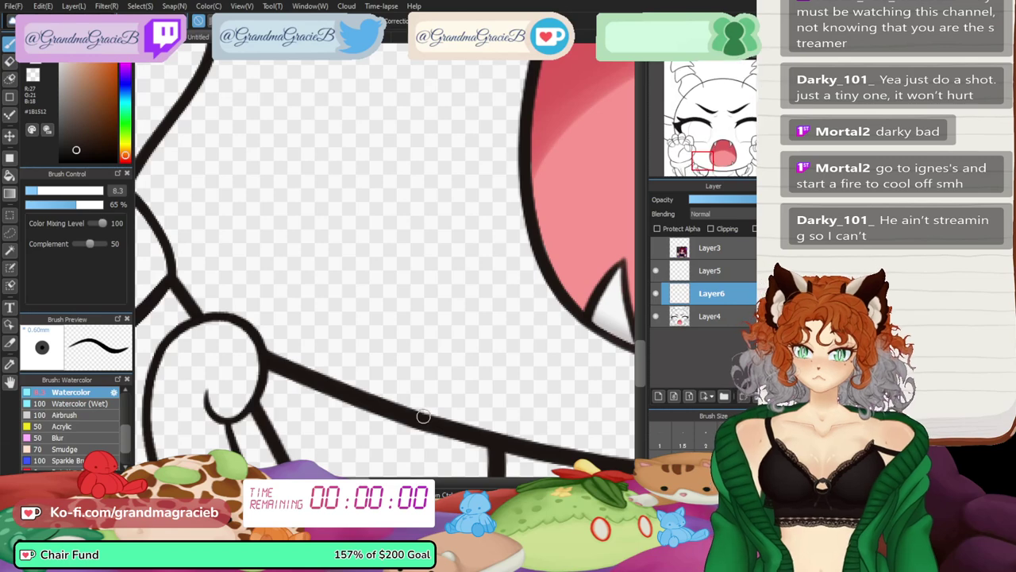
scroll(385, 262, "down", 3)
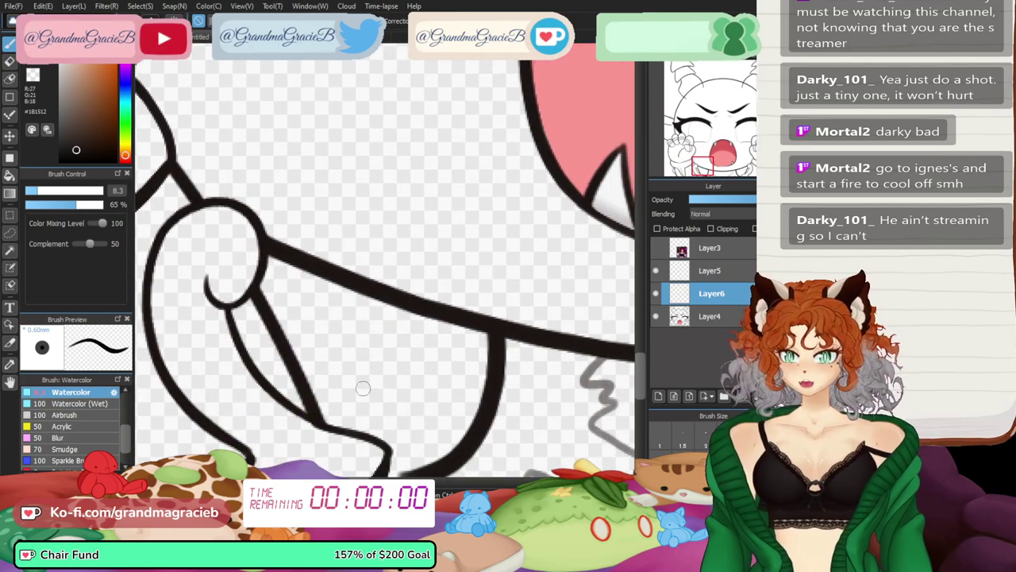
left_click_drag(354, 373, 481, 94)
mouse_move(468, 369)
left_mouse_down()
mouse_move(487, 102)
mouse_move(468, 436)
mouse_move(401, 72)
left_mouse_up()
- Lasso the spike's inner stroke, reposition it so its tip meets the outer stroke, and clear the selection
left_click(10, 233)
key("ctrl+t")
left_click_drag(476, 238, 480, 229)
key("Return")
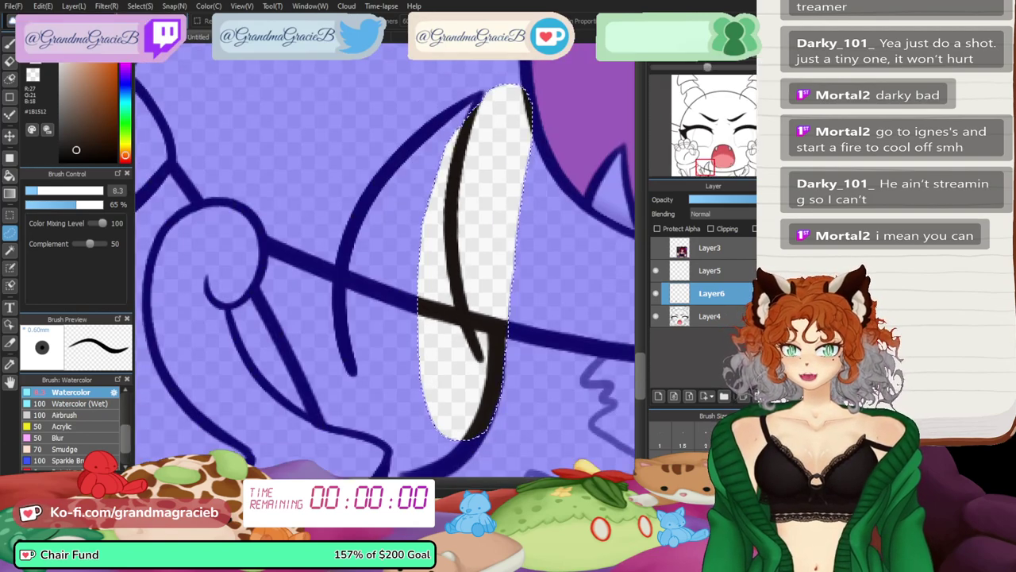
key("ctrl+minus")
key("ctrl+d")
key("ctrl+0")
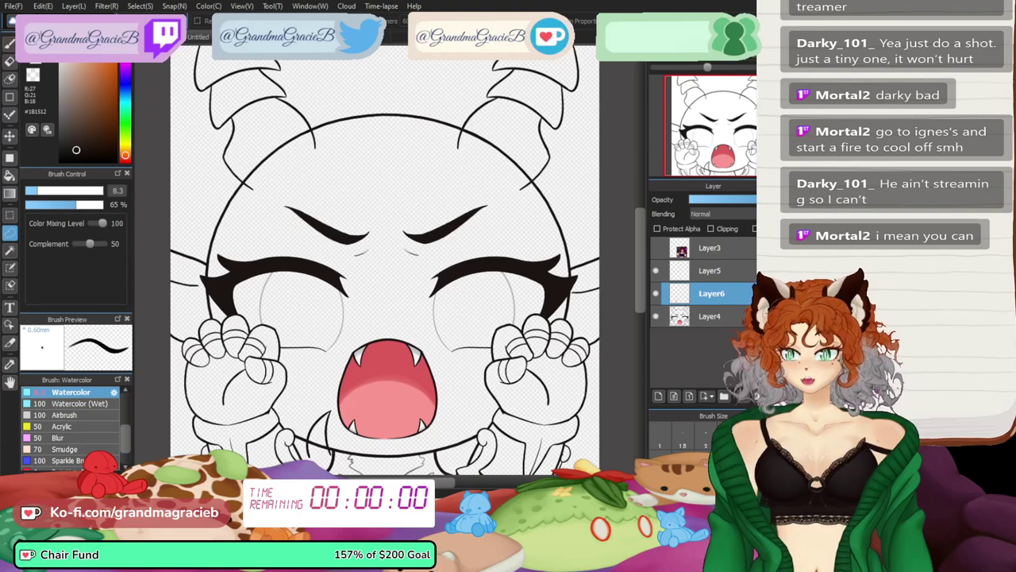
- Transform the whole spike on Layer6, shifting it slightly down and toward the left-hand paw
scroll(240, 405, "up", 3)
left_click_drag(445, 318, 308, 238)
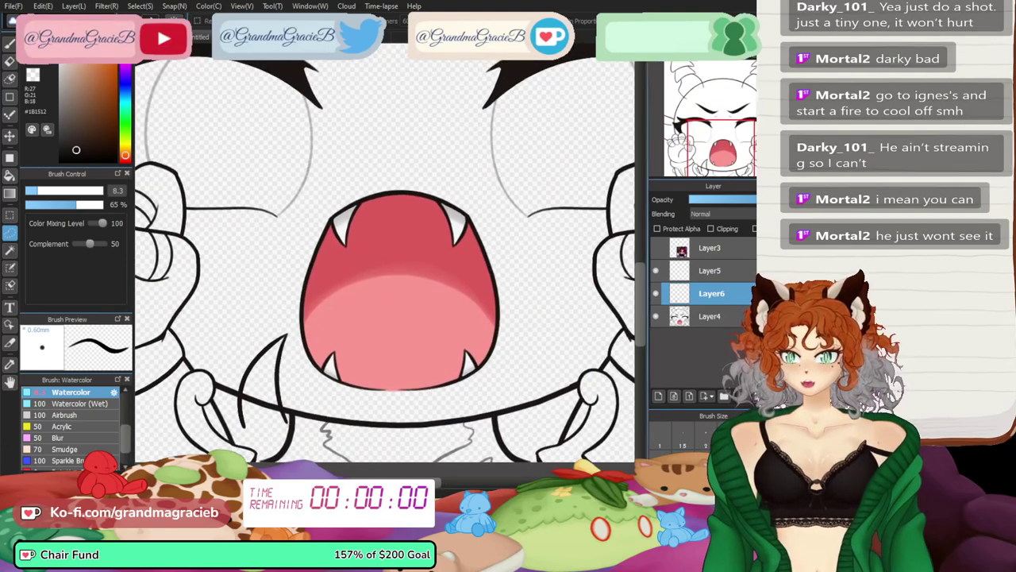
key("ctrl+t")
key("Escape")
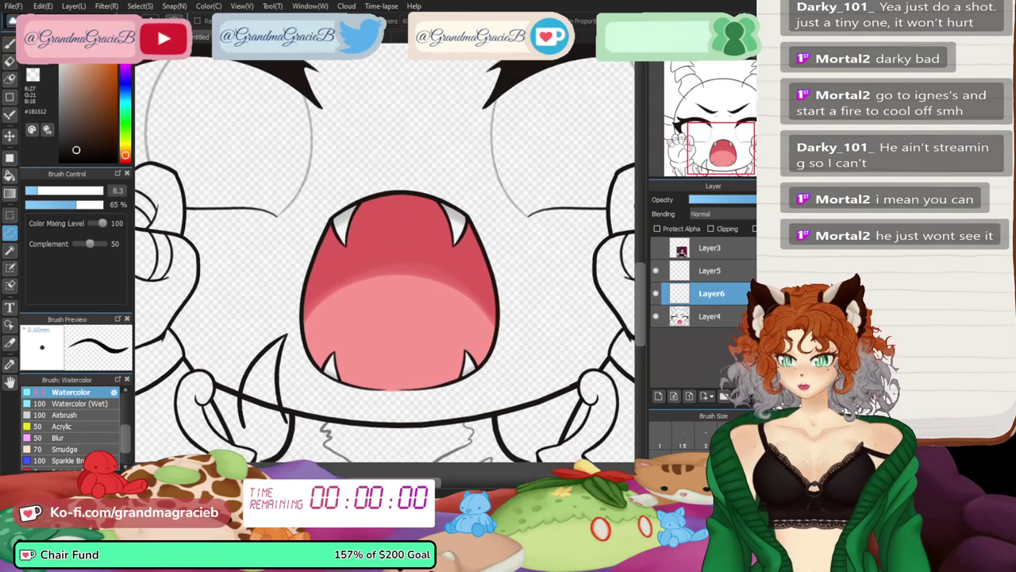
key("ctrl+t")
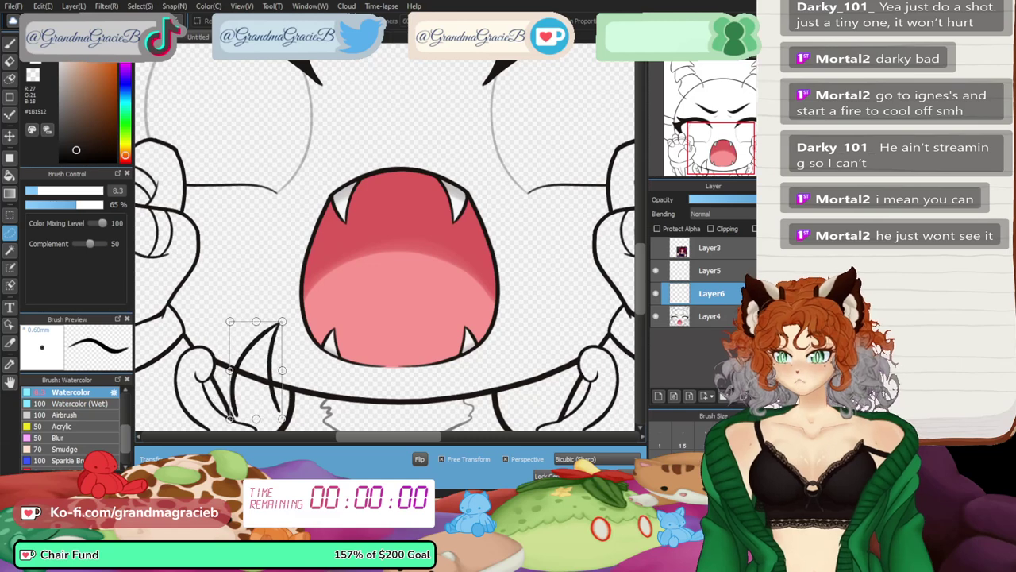
key("Return")
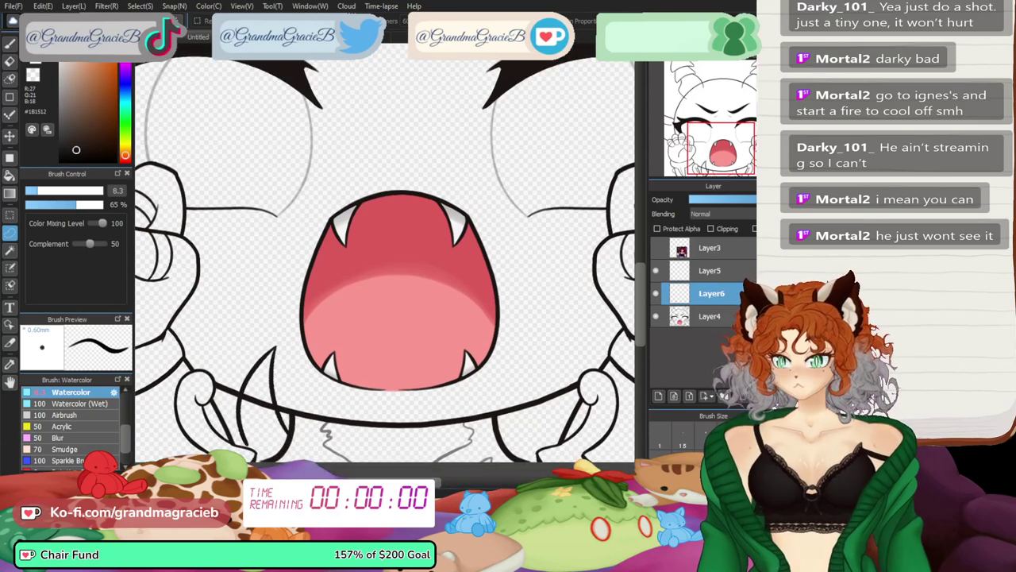
- Paste a copy of the spike and place it beside the first one, closer to the left-hand paw
key("ctrl+v")
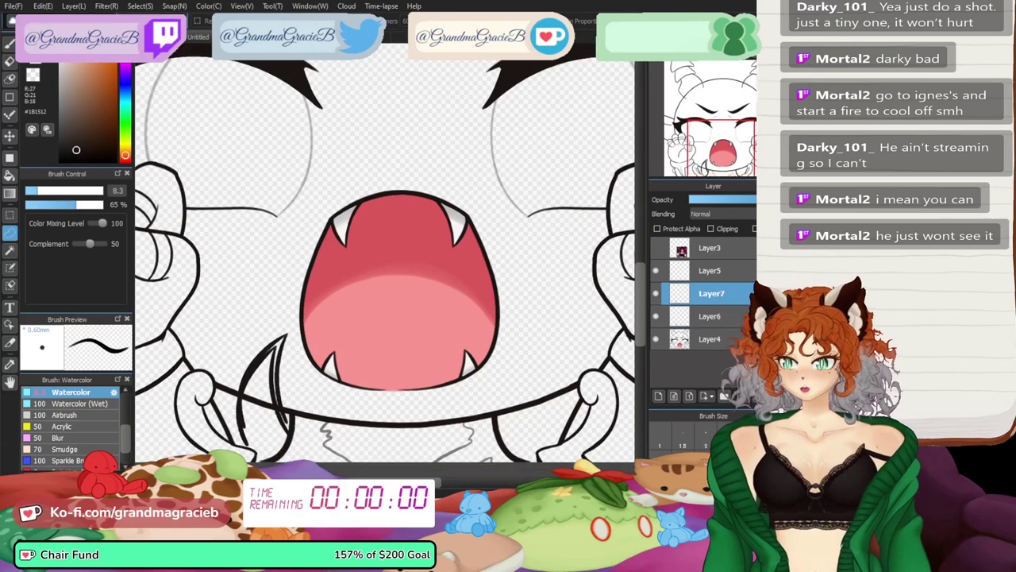
key("ctrl+t")
left_click_drag(262, 358, 224, 354)
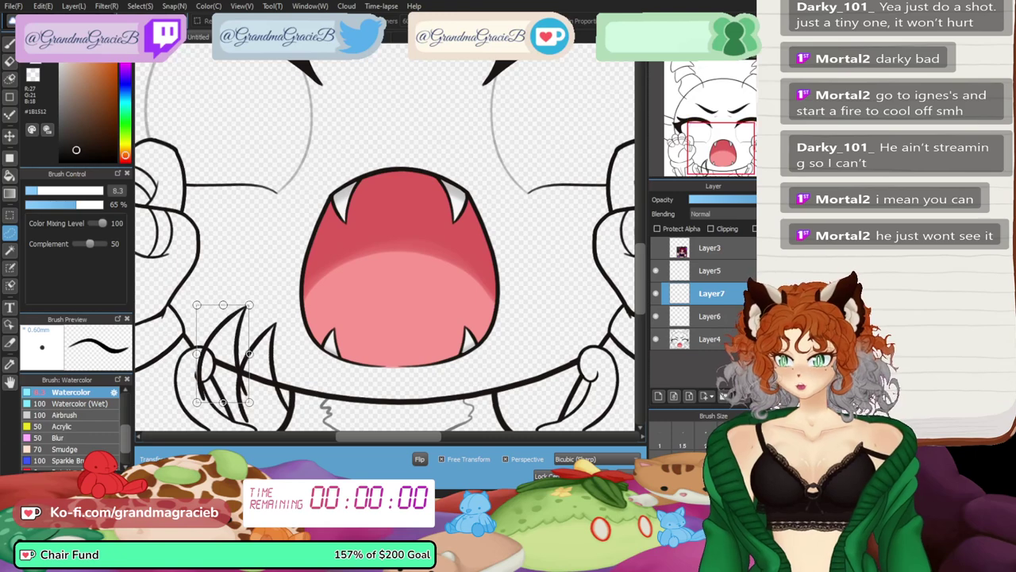
key("Return")
- Tilt, enlarge and reposition the copied spike above the paw's thumb, and merge it down into Layer6
left_click(656, 248)
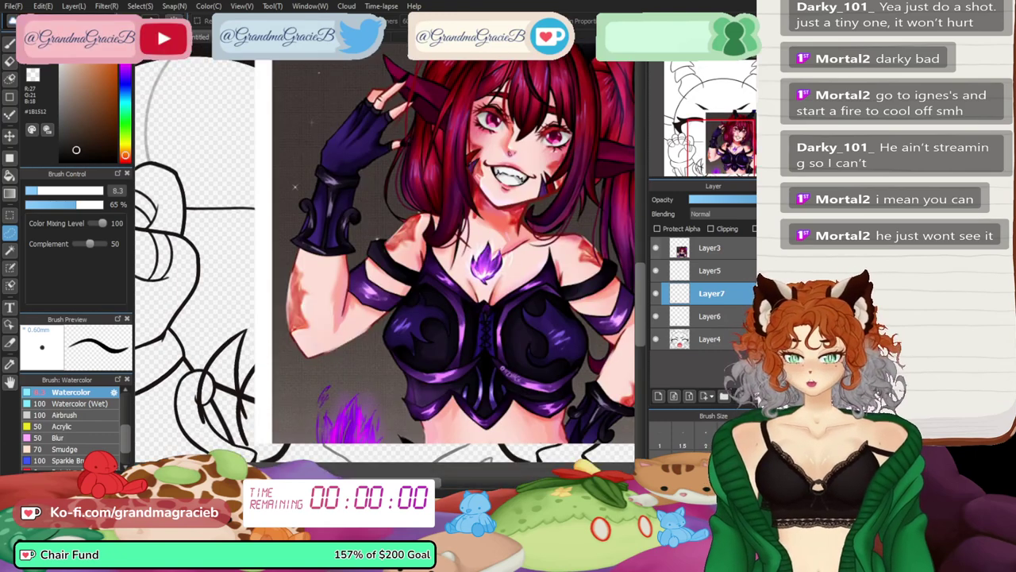
left_click(656, 248)
key("ctrl+t")
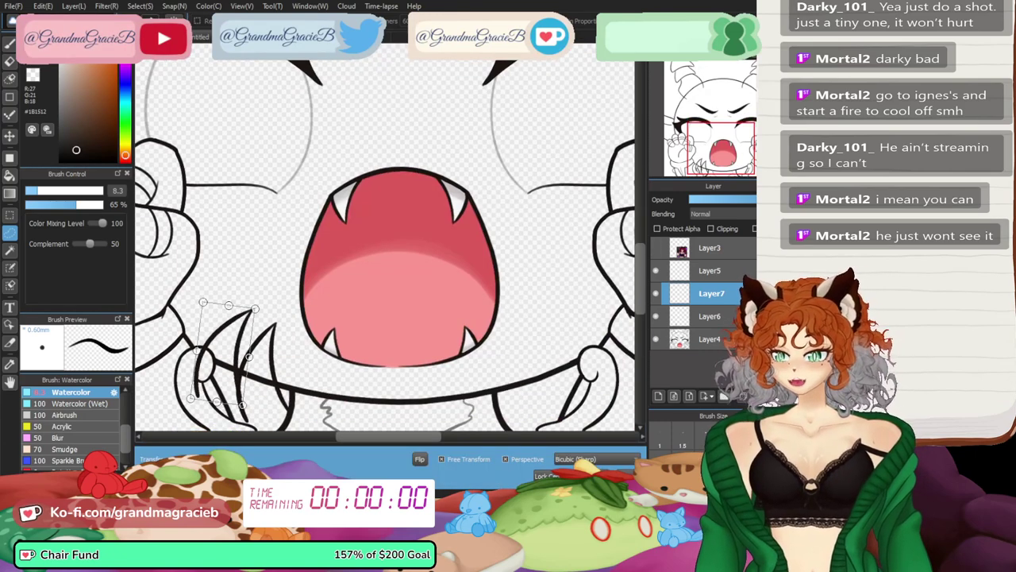
mouse_move(197, 350)
left_mouse_down()
mouse_move(208, 341)
mouse_move(198, 361)
mouse_move(226, 339)
left_mouse_up()
left_click_drag(274, 294, 279, 300)
left_click_drag(226, 340, 226, 332)
key("Return")
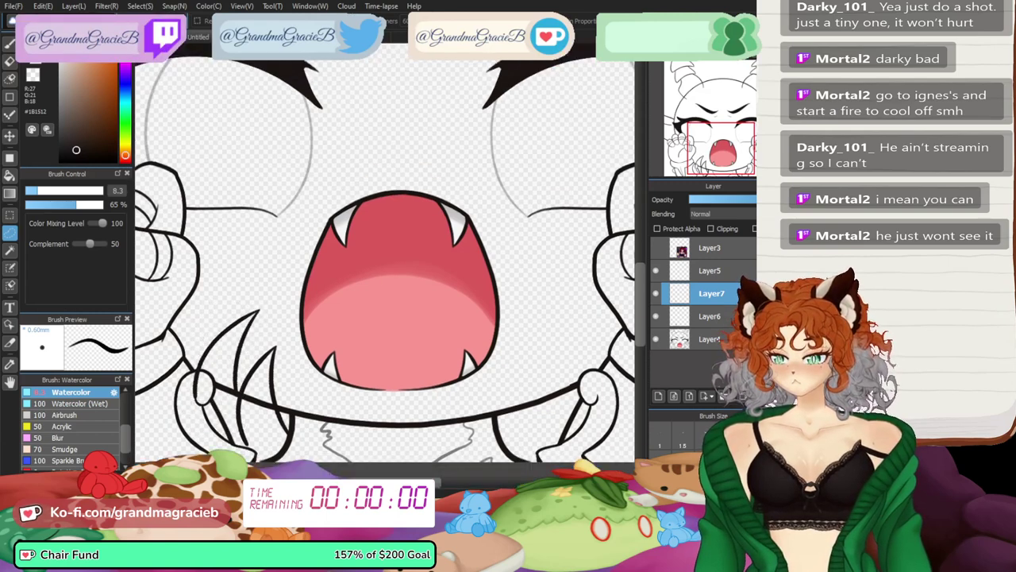
key("ctrl+e")
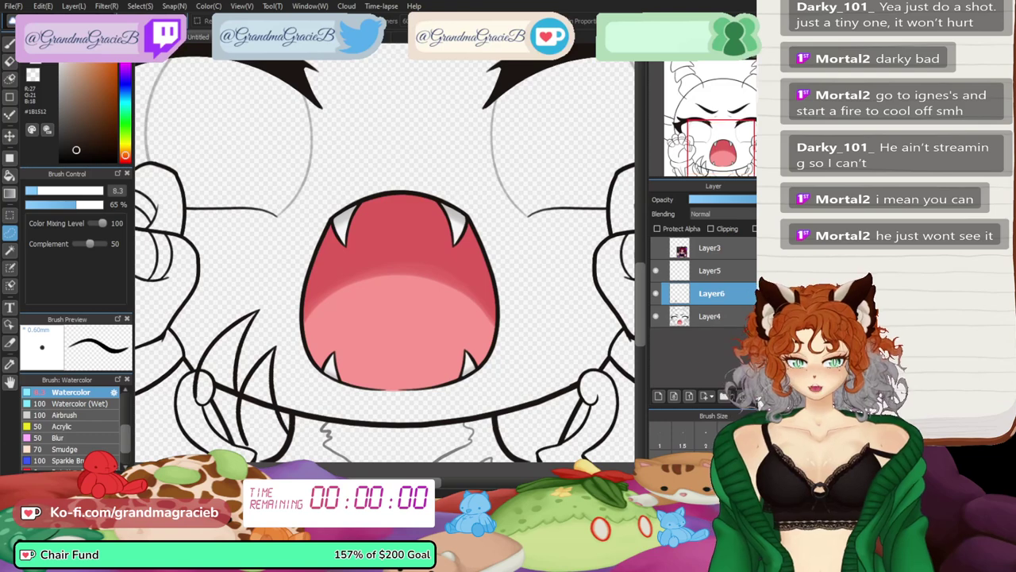
- Paste a copy of the two spikes, flip it horizontally, place it on the opposite cheek, and merge it into Layer6
key("ctrl+v")
key("ctrl+t")
left_click(420, 459)
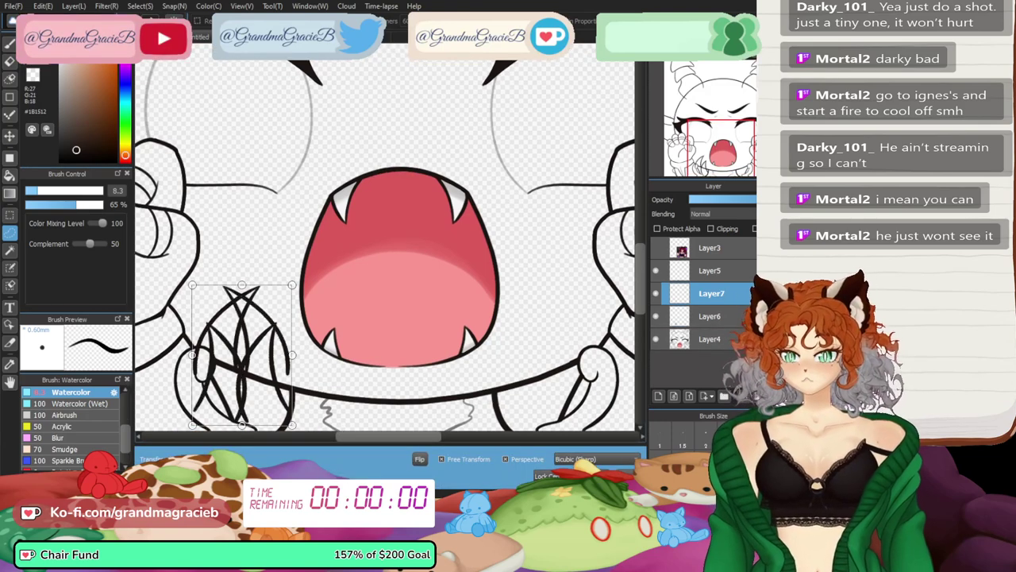
mouse_move(243, 354)
left_mouse_down()
mouse_move(558, 330)
mouse_move(555, 354)
left_mouse_up()
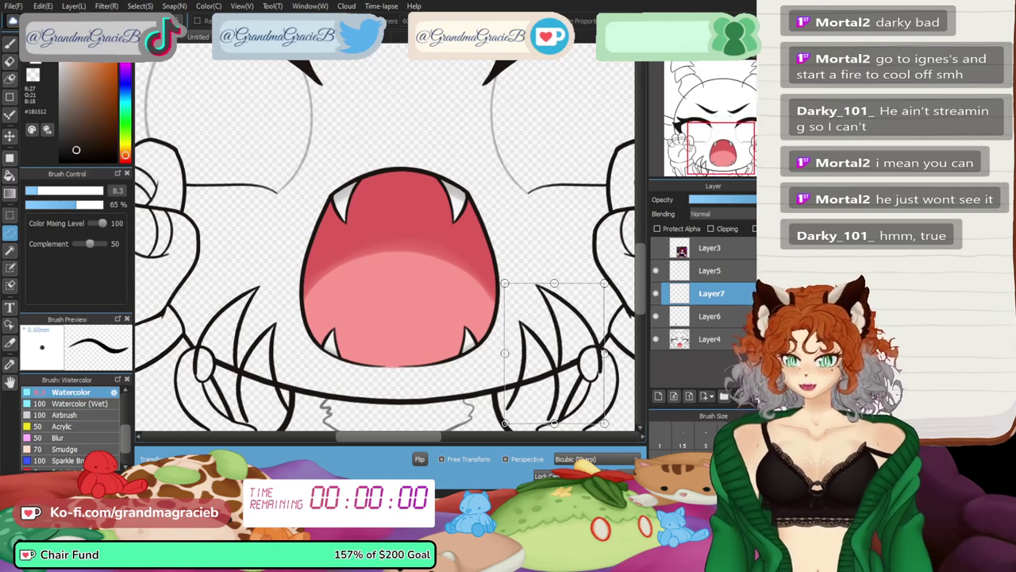
left_click_drag(555, 353, 558, 350)
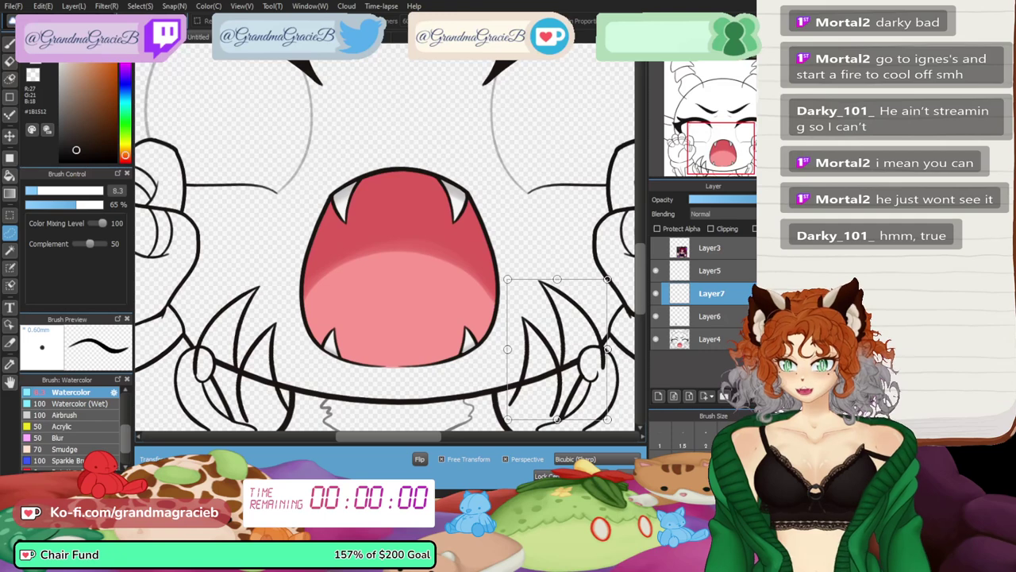
key("Return")
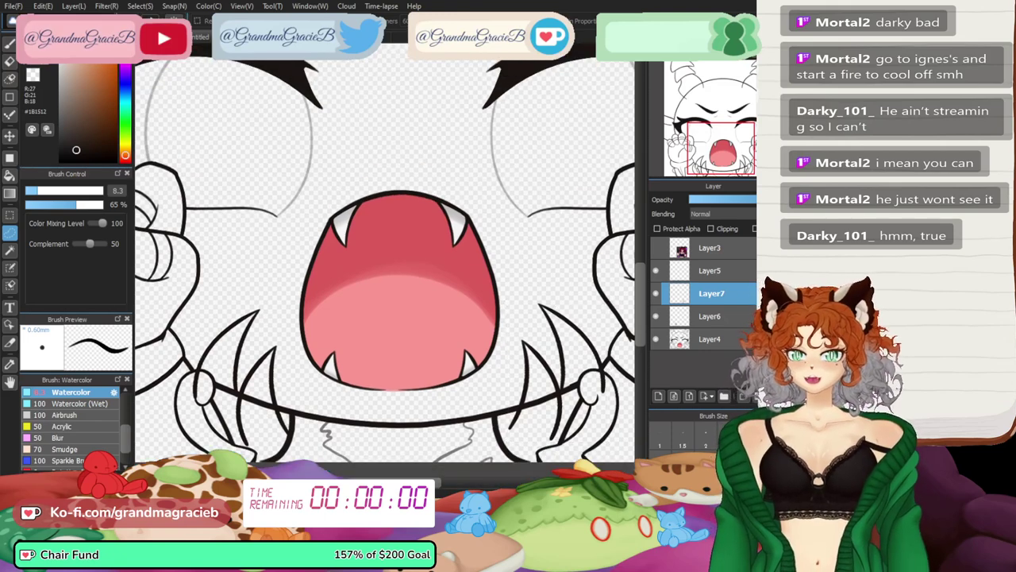
left_click(759, 396)
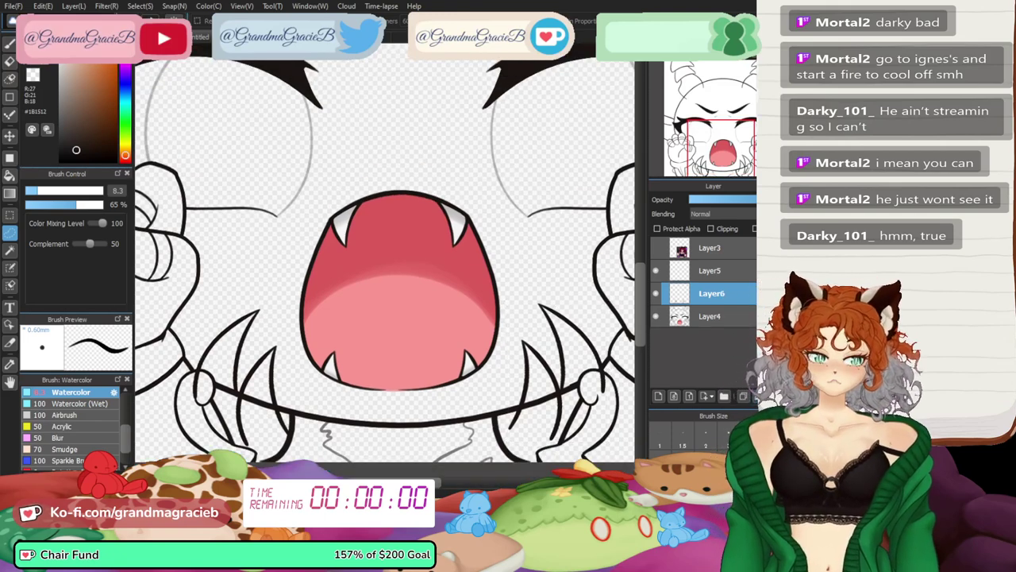
- Erase the parts of the left-hand cheek spikes that extend below the jawline and over the paw
left_click(707, 67)
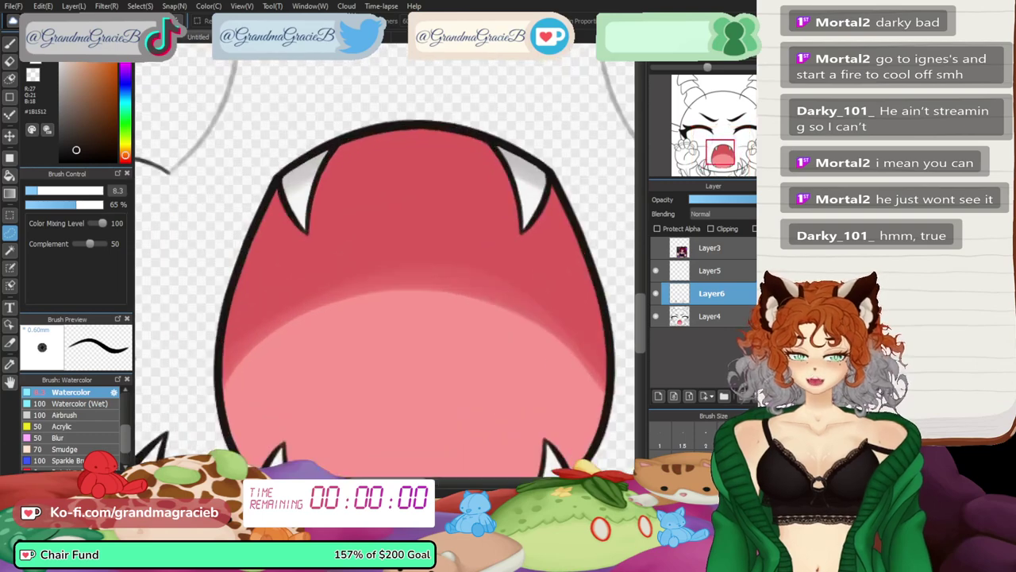
left_click_drag(262, 357, 551, 156)
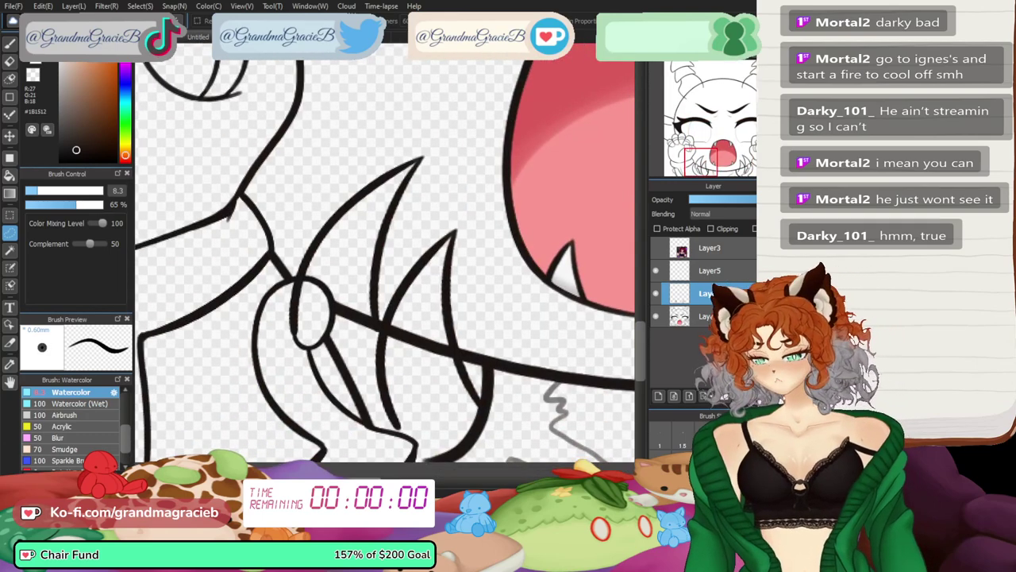
left_click(9, 79)
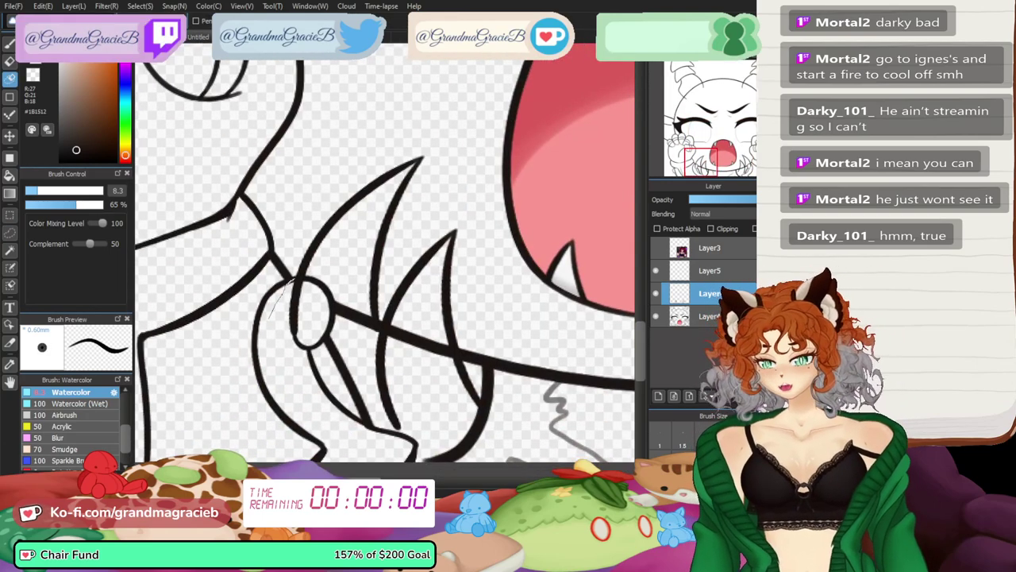
mouse_move(295, 279)
left_mouse_down()
mouse_move(313, 278)
mouse_move(351, 314)
left_mouse_up()
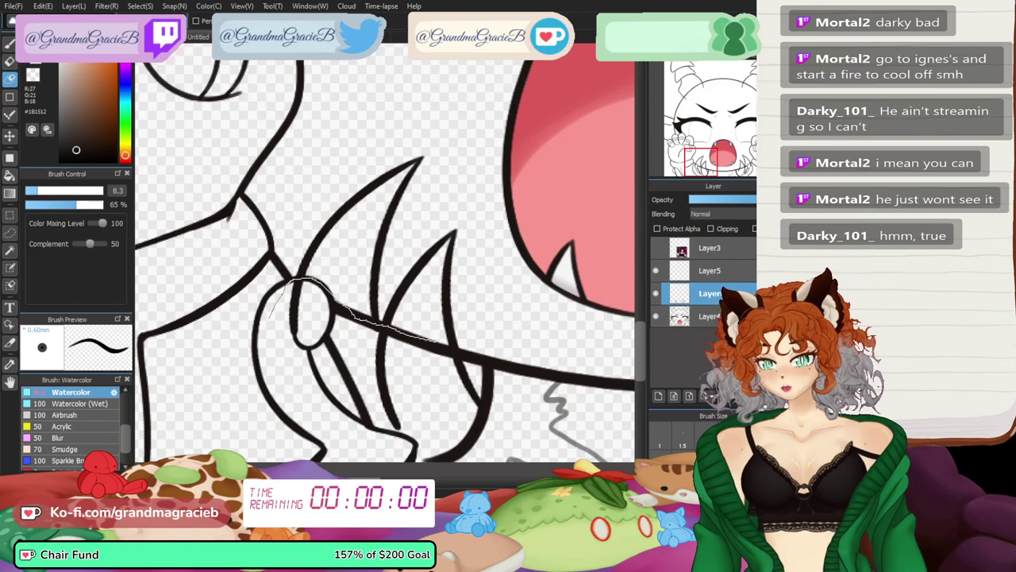
mouse_move(464, 355)
left_mouse_down()
mouse_move(337, 456)
mouse_move(326, 441)
left_mouse_up()
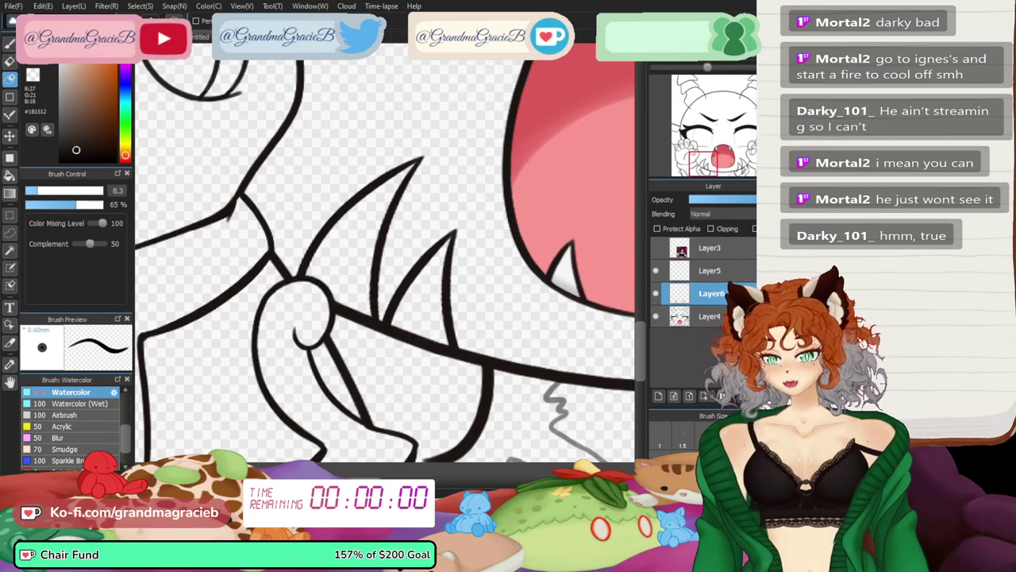
left_click_drag(749, 170, 743, 167)
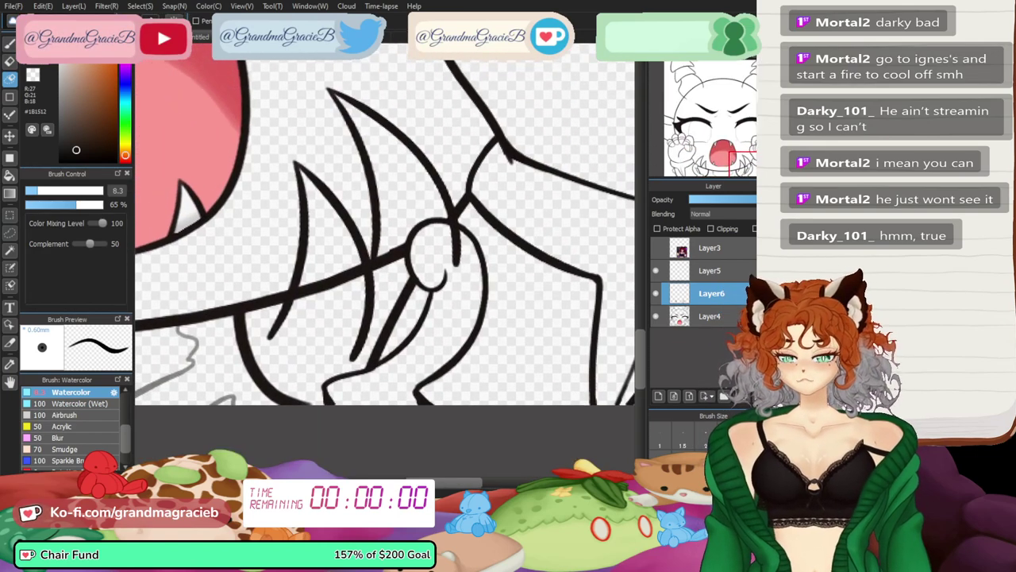
mouse_move(258, 376)
left_mouse_down()
mouse_move(249, 351)
mouse_move(273, 291)
left_mouse_up()
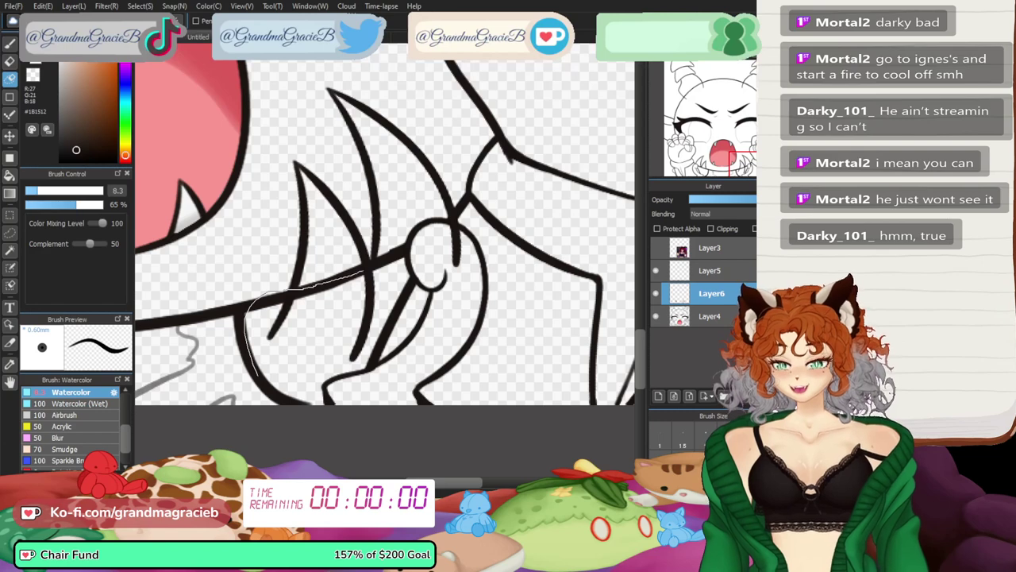
left_click_drag(392, 258, 372, 267)
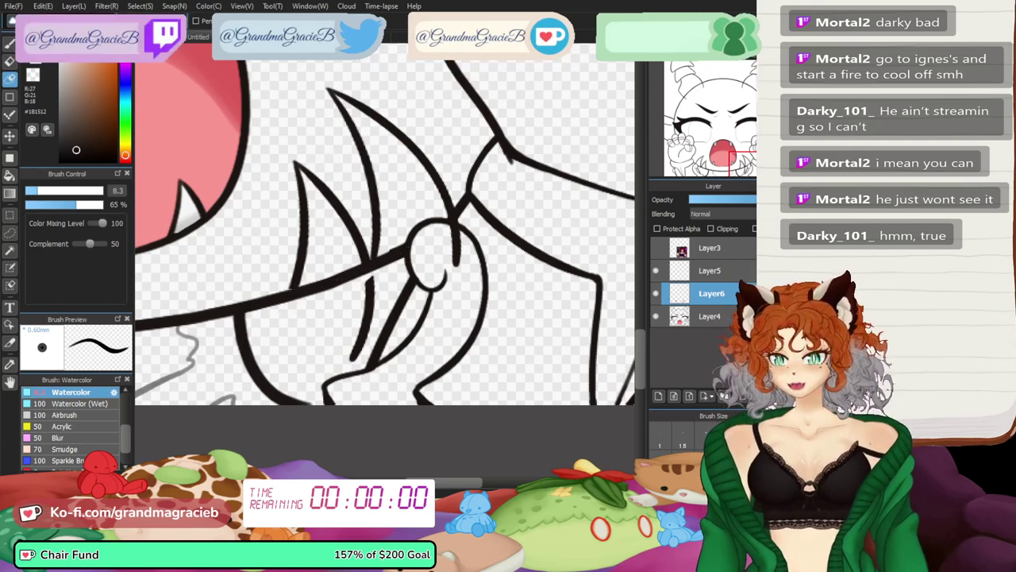
key("ctrl+z")
- Erase the parts of the mirrored spikes that cross the jawline and paw, and merge Layer6 down into Layer4
left_click_drag(304, 380, 289, 295)
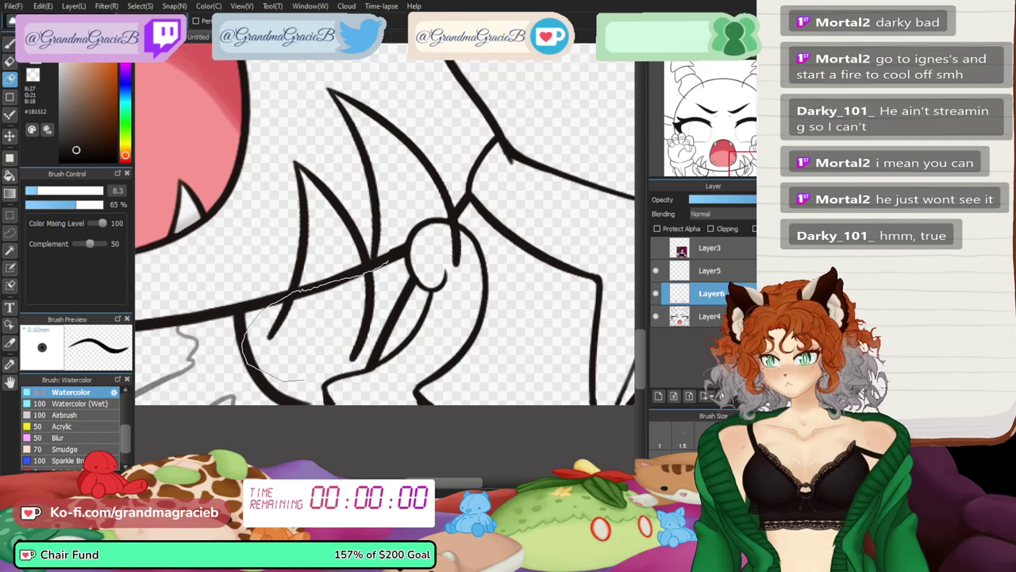
mouse_move(412, 249)
left_mouse_down()
mouse_move(444, 220)
mouse_move(381, 363)
mouse_move(305, 380)
left_mouse_up()
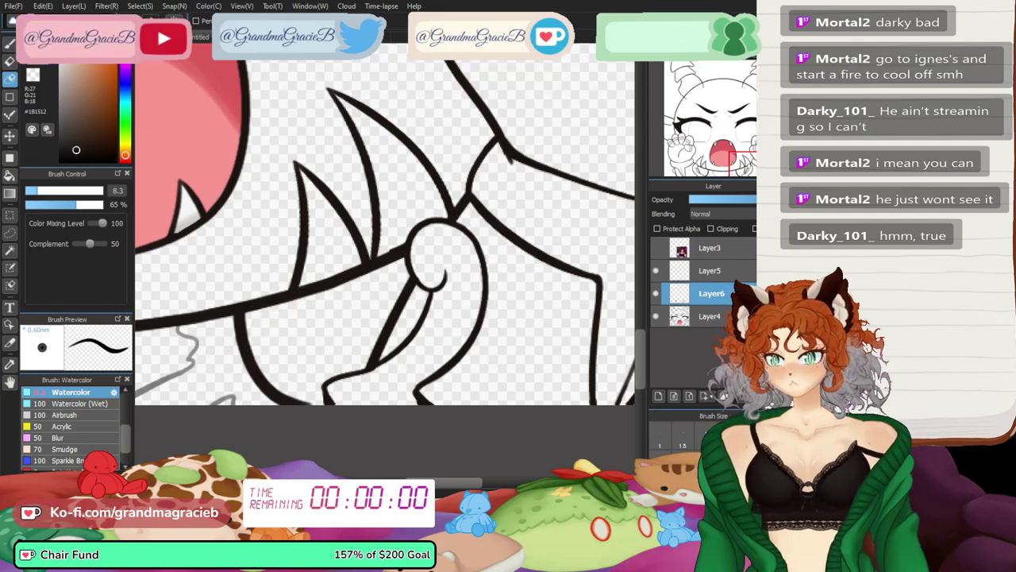
left_click(9, 44)
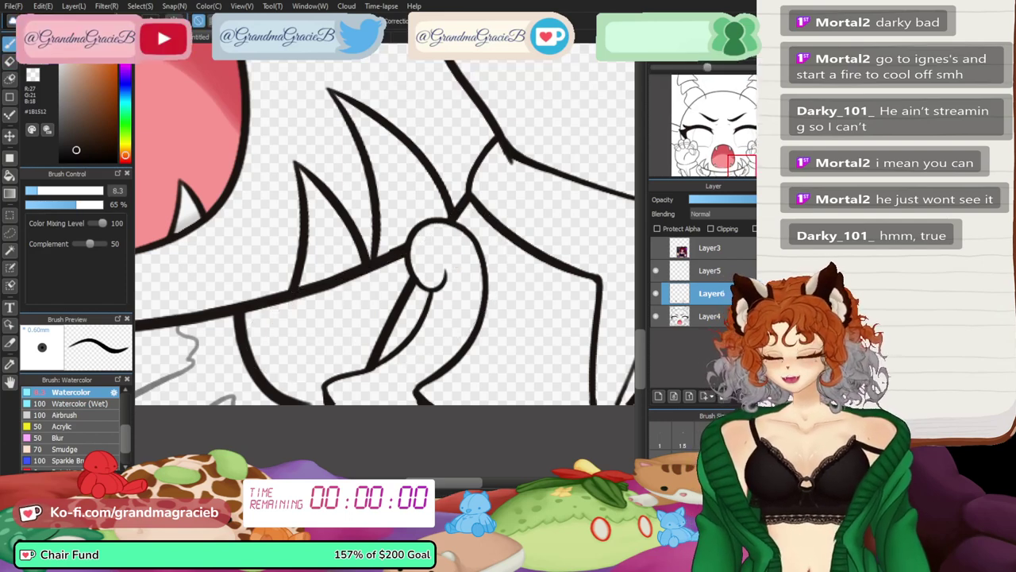
key("ctrl+Up")
key("ctrl+Up")
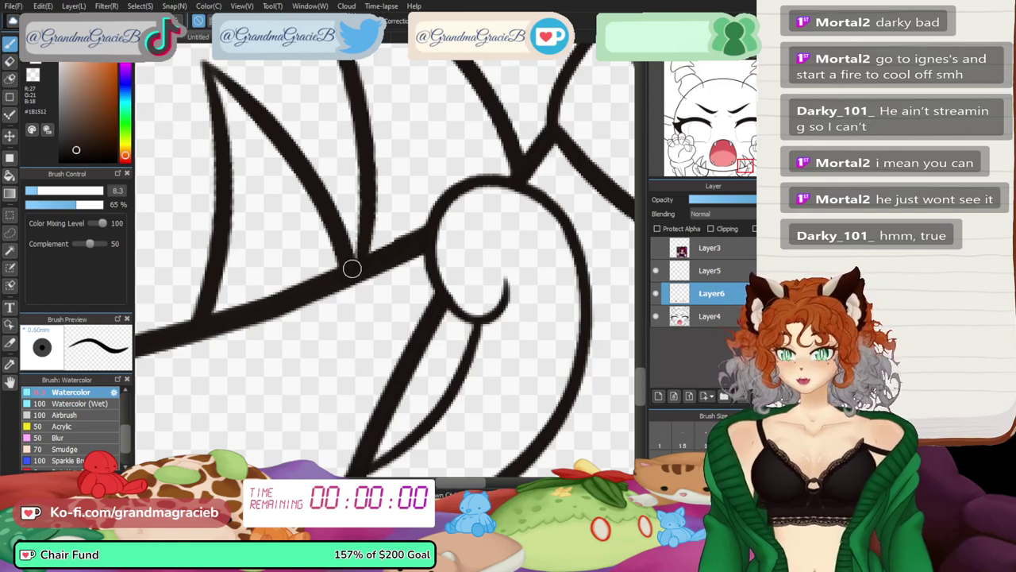
key("ctrl+0")
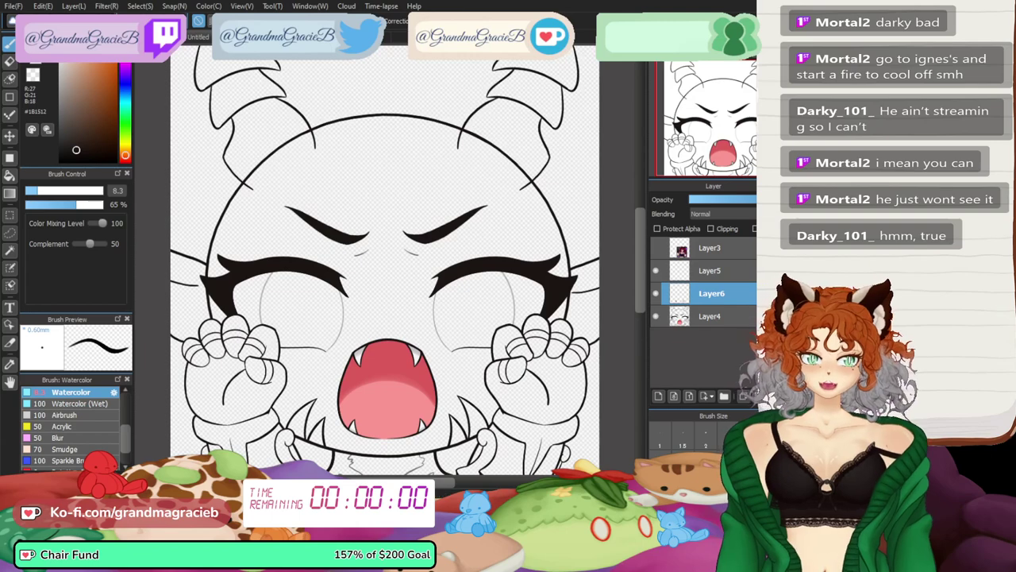
key("ctrl+e")
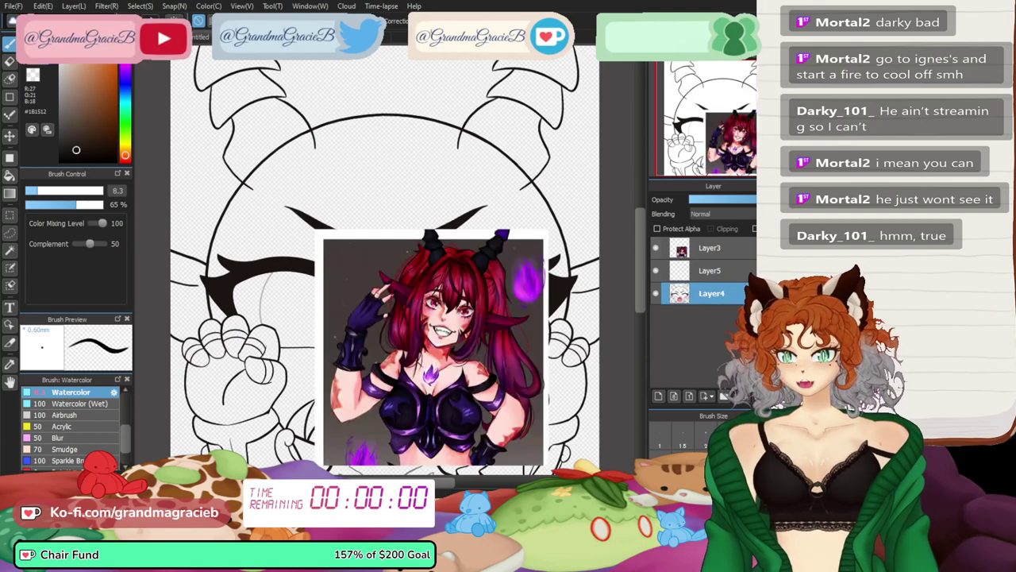
- Examine the reference illustration of the red-haired character up close, and hide its layer, Layer3
key("ctrl+plus")
key("ctrl+plus")
key("ctrl+plus")
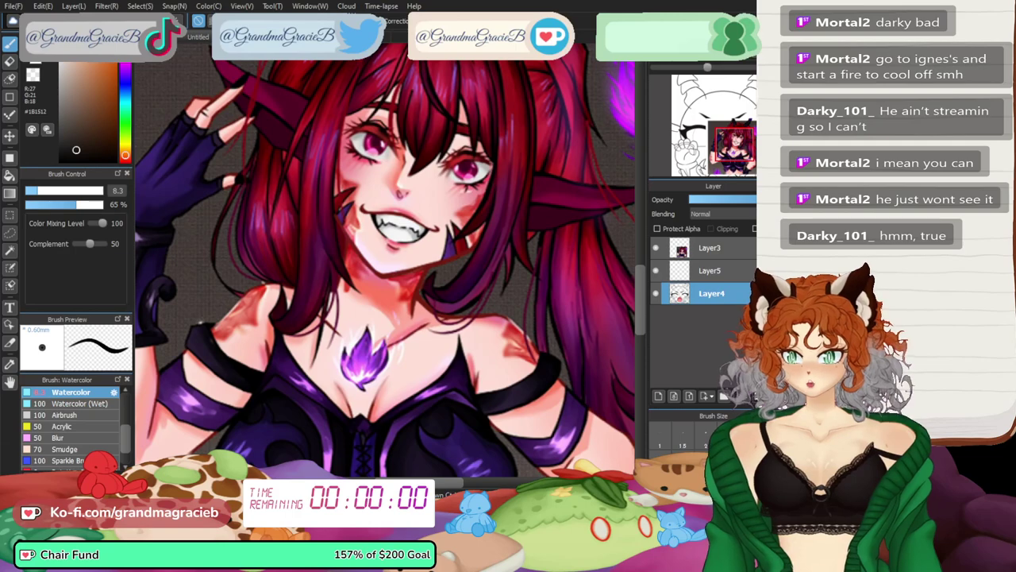
left_click(655, 248)
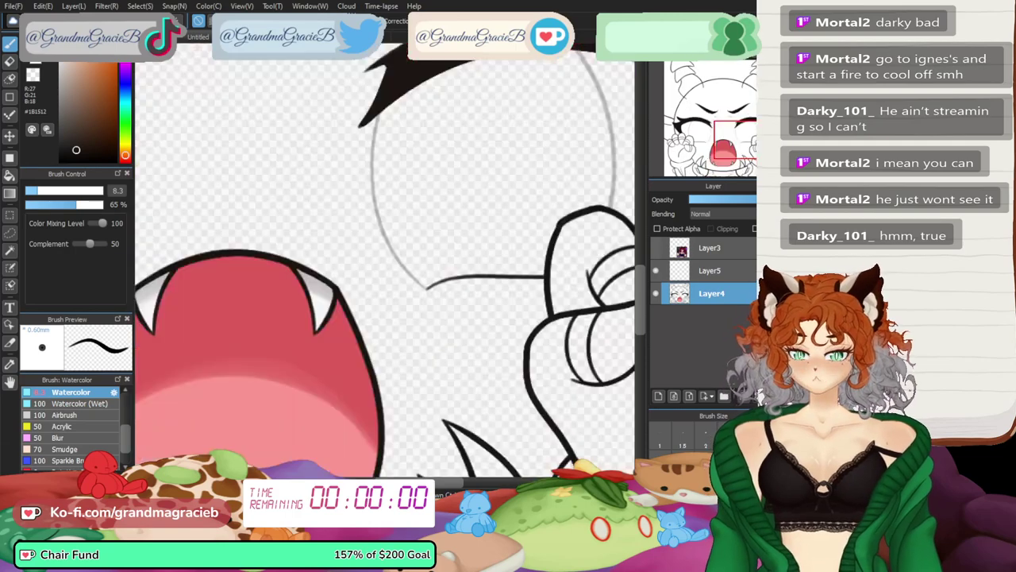
- Sketch the jagged outline of a skin patch on Layer5 around the left-hand cheek spikes, running from the paw up to a peak and down to the jawline
mouse_move(735, 140)
left_mouse_down()
mouse_move(694, 161)
mouse_move(735, 141)
mouse_move(708, 168)
mouse_move(700, 150)
mouse_move(705, 161)
left_mouse_up()
left_click(656, 248)
left_click(655, 248)
left_click(711, 271)
scroll(409, 266, "up", 2)
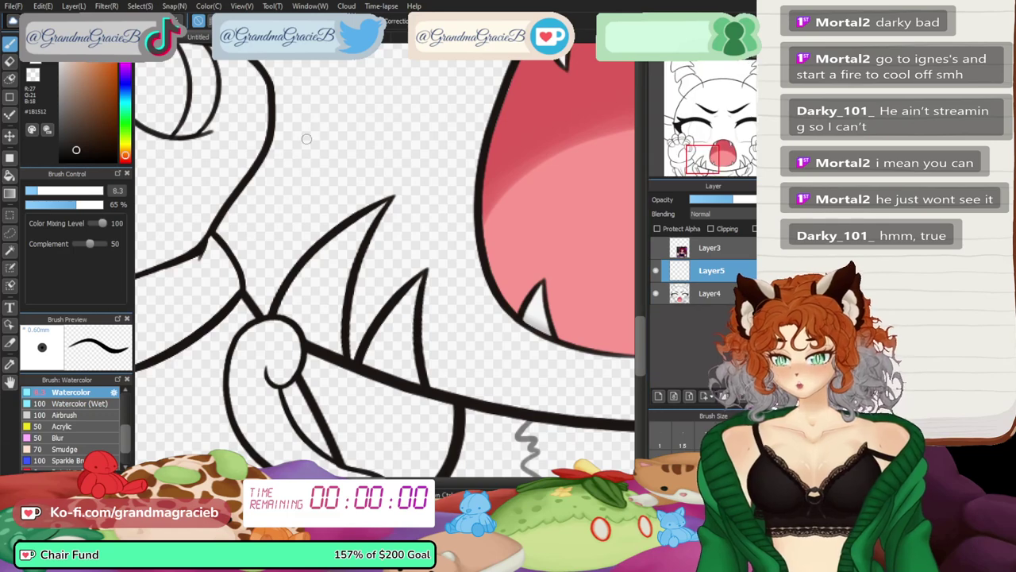
mouse_move(286, 168)
left_mouse_down()
mouse_move(379, 101)
mouse_move(406, 154)
mouse_move(386, 157)
mouse_move(389, 148)
mouse_move(405, 182)
mouse_move(406, 223)
mouse_move(423, 247)
mouse_move(401, 230)
mouse_move(456, 272)
mouse_move(430, 392)
mouse_move(448, 358)
mouse_move(451, 397)
left_mouse_up()
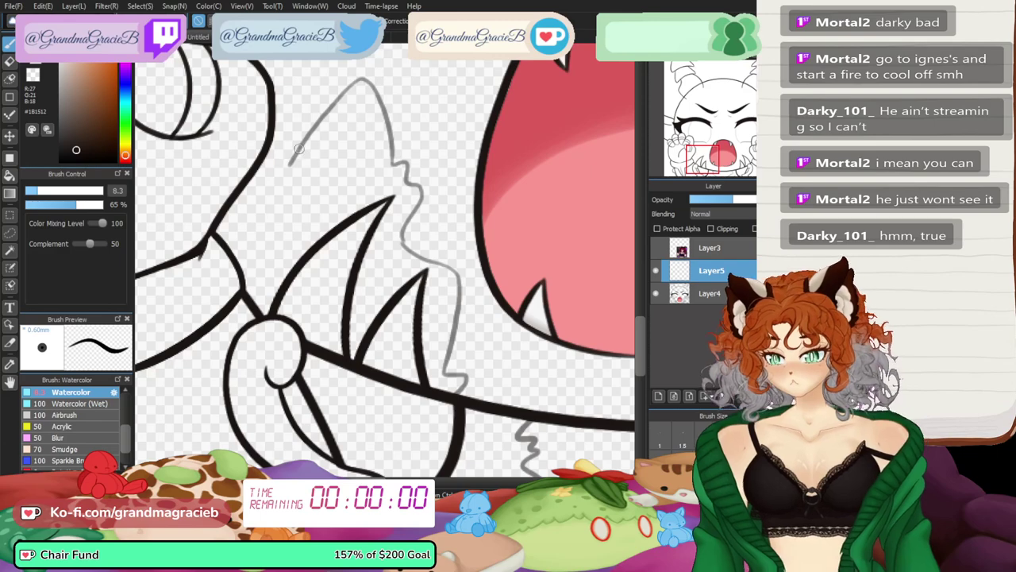
mouse_move(265, 176)
left_mouse_down()
mouse_move(253, 199)
mouse_move(215, 209)
left_mouse_up()
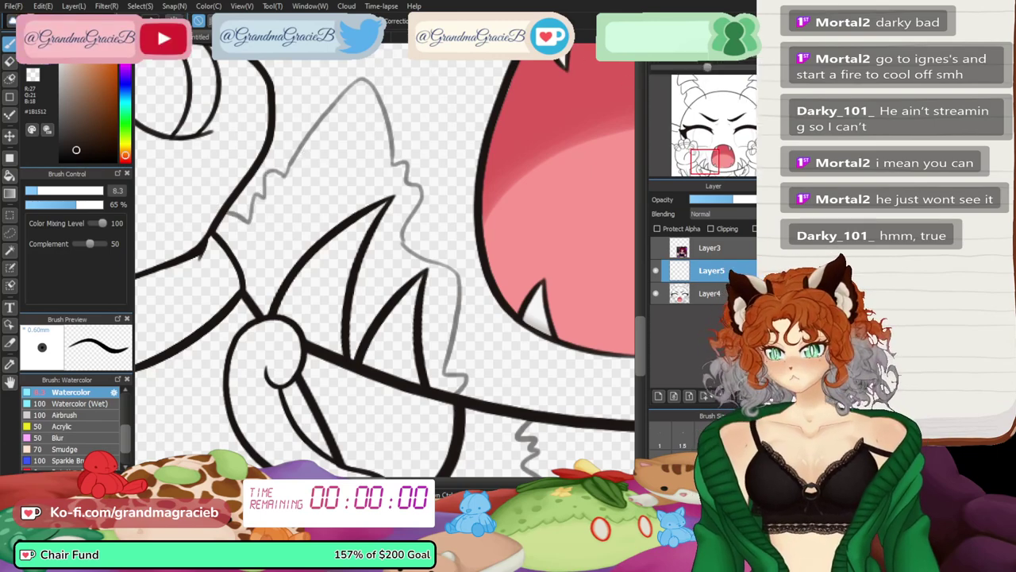
- Sketch a jagged patch outline beside the right-hand paw above the cheek spikes, and erase the part that crosses the paw
left_click_drag(702, 159, 740, 143)
left_click(656, 248)
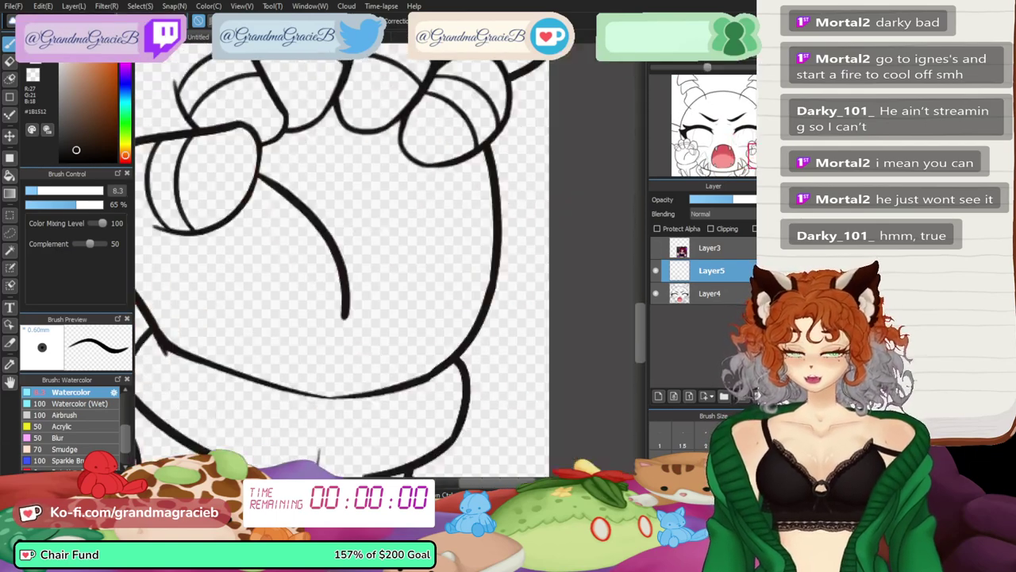
left_click_drag(494, 483, 453, 483)
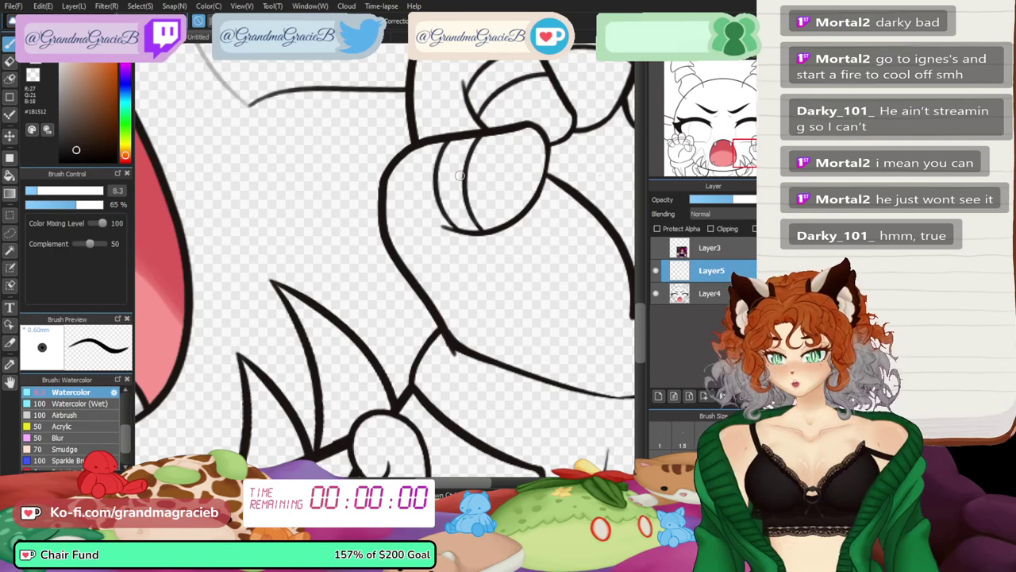
mouse_move(459, 175)
left_mouse_down()
mouse_move(348, 203)
mouse_move(385, 263)
mouse_move(362, 284)
left_mouse_up()
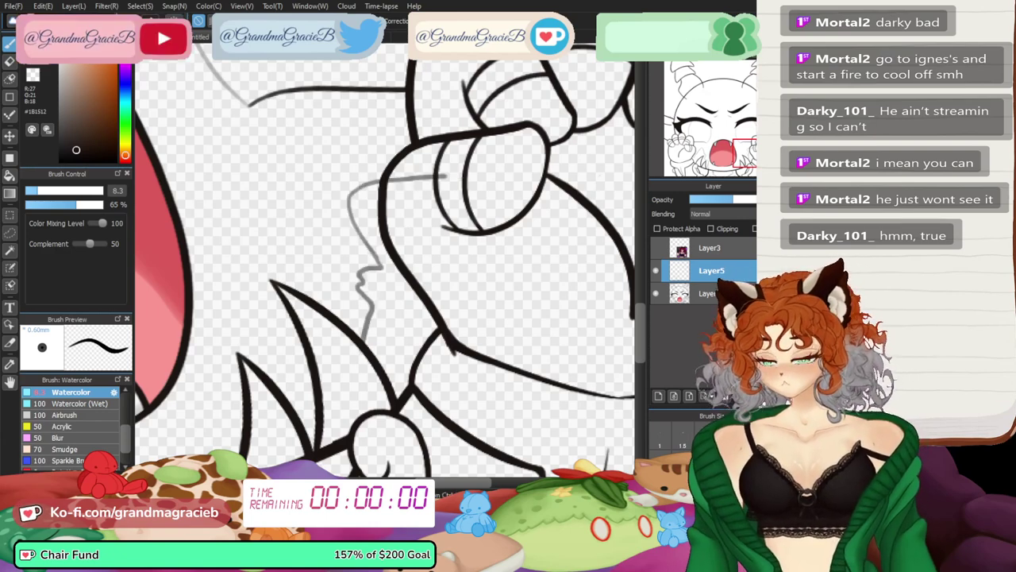
key("e")
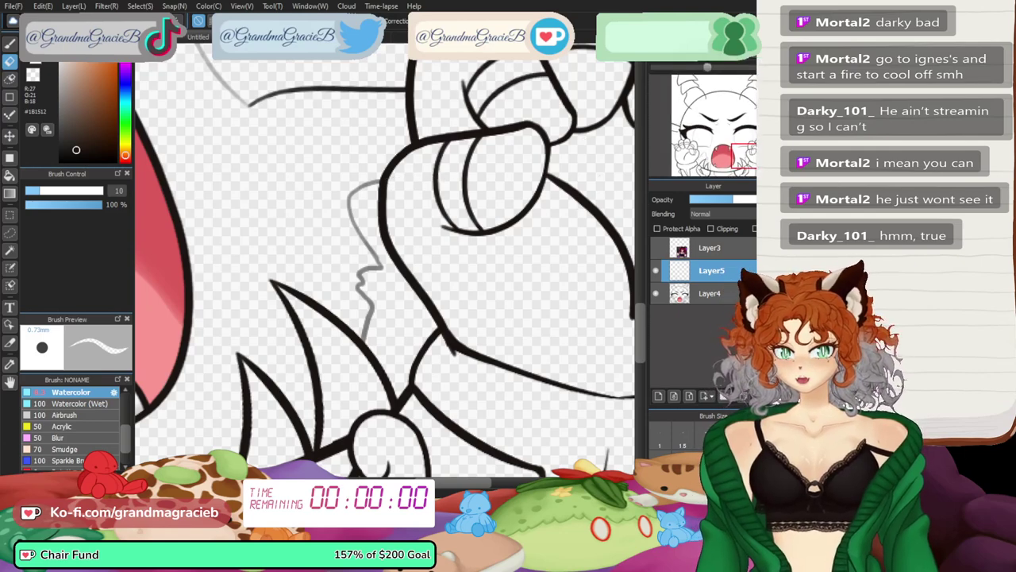
key("ctrl+0")
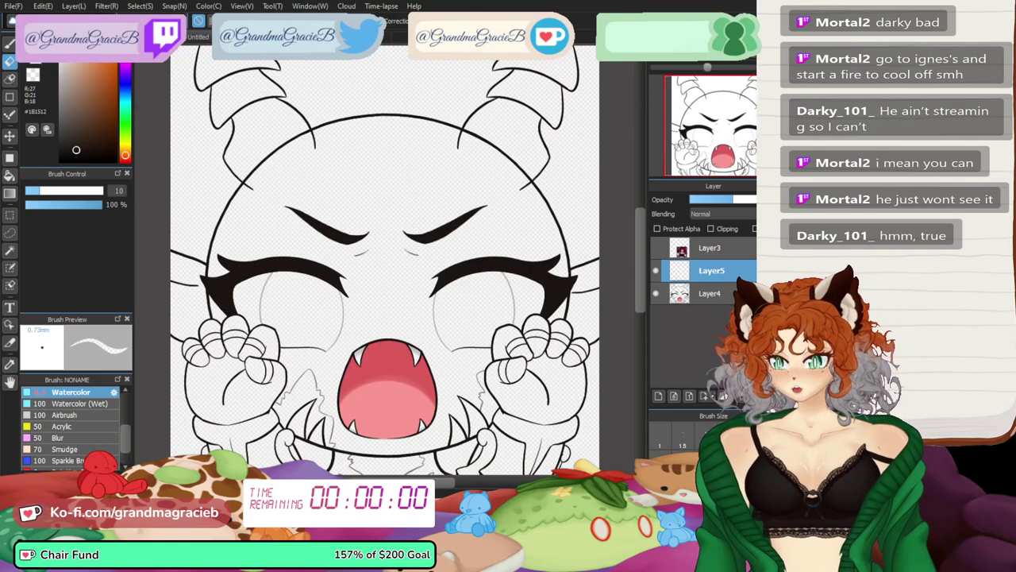
- Compare the cheek patches with the reference illustration, hide Layer3 again, and merge Layer5 down into Layer4
key("ctrl+plus")
mouse_move(385, 397)
left_mouse_down()
mouse_move(381, 107)
mouse_move(407, 101)
mouse_move(335, 97)
mouse_move(326, 120)
left_mouse_up()
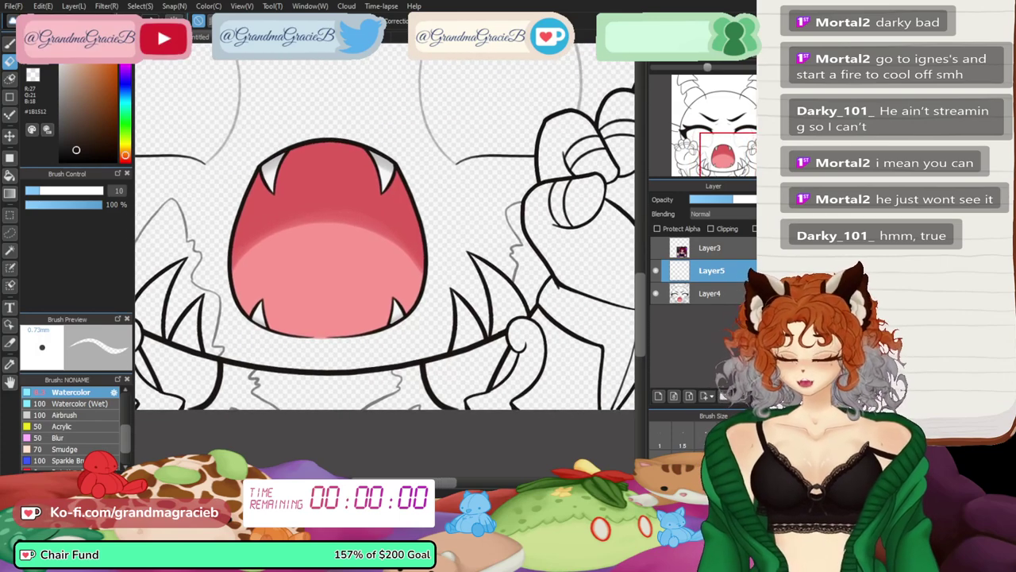
key("ctrl+0")
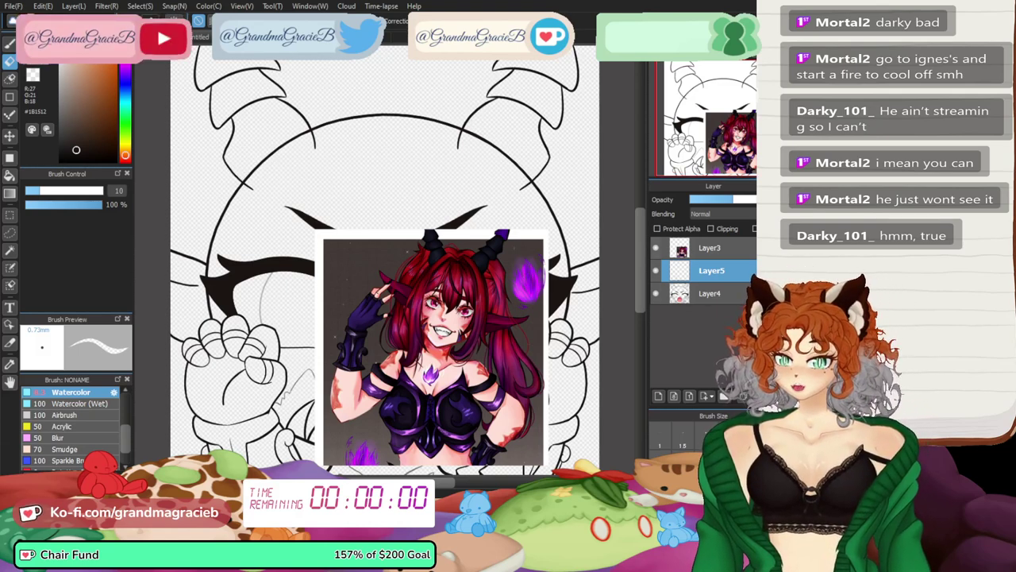
left_click(656, 248)
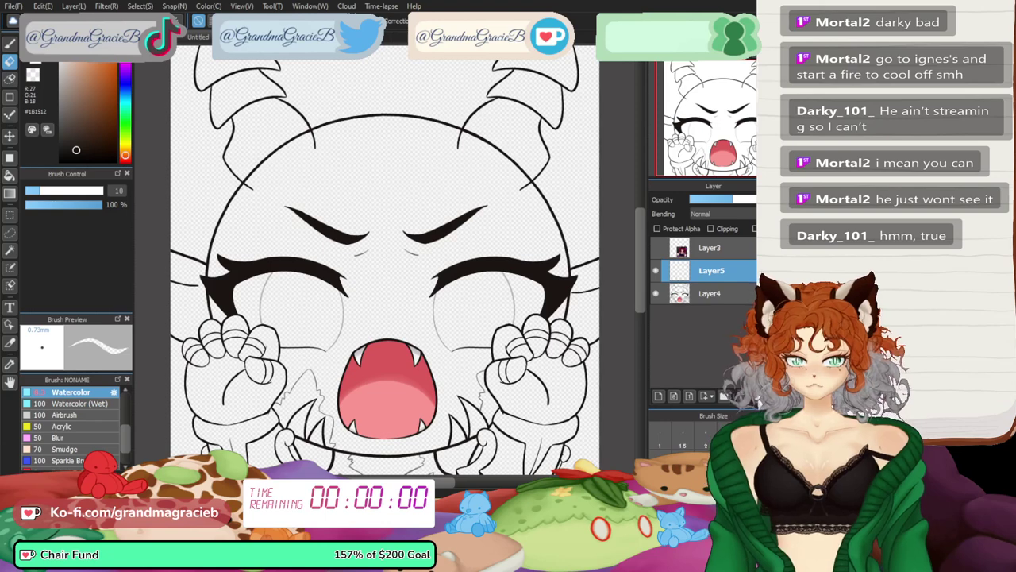
key("ctrl+e")
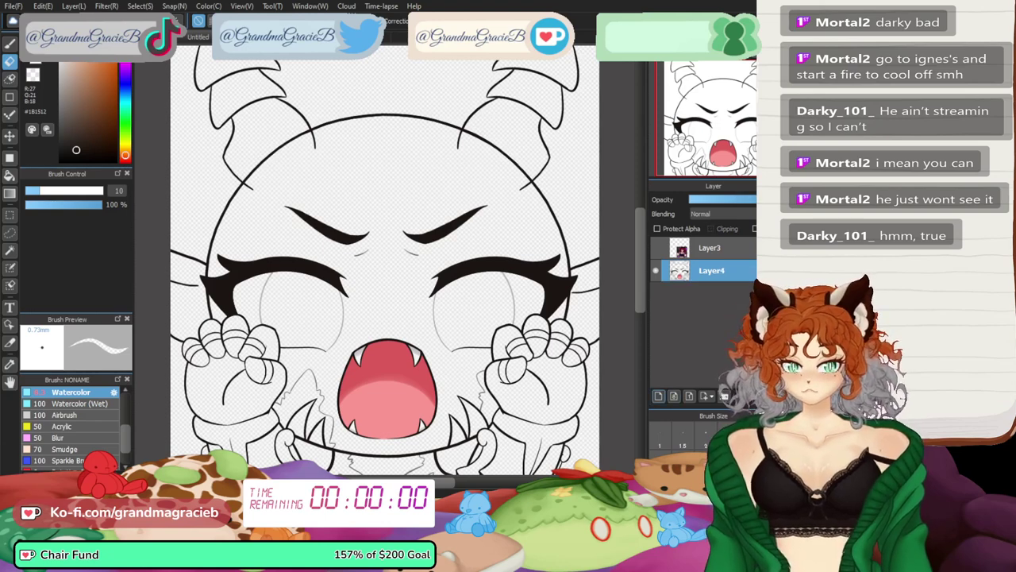
- Draw a long curved hair outline from the top of the head down to the right-hand paw on a new layer, and lower Layer4's opacity
key("ctrl+z")
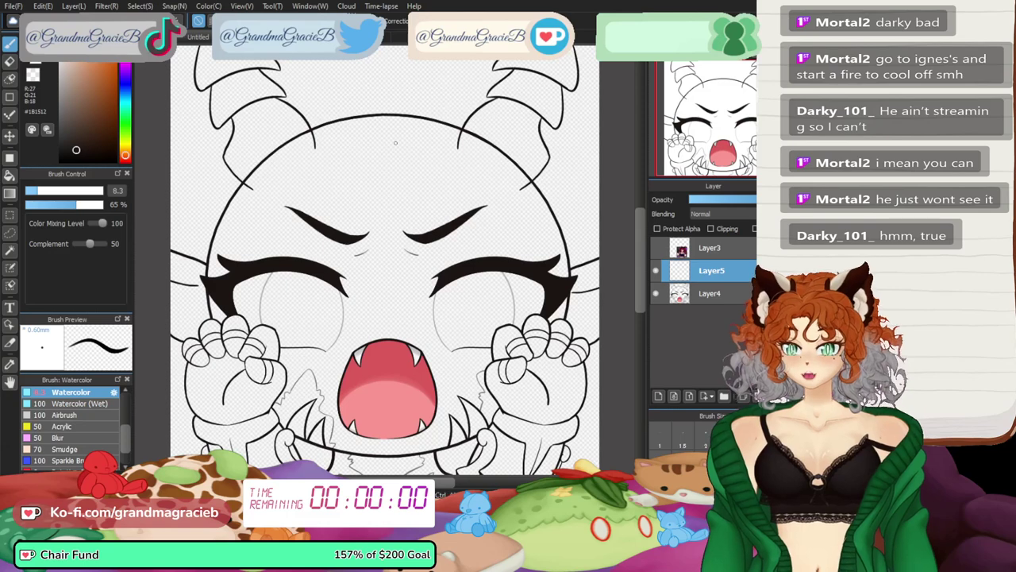
mouse_move(398, 141)
left_mouse_down()
mouse_move(546, 229)
mouse_move(535, 334)
left_mouse_up()
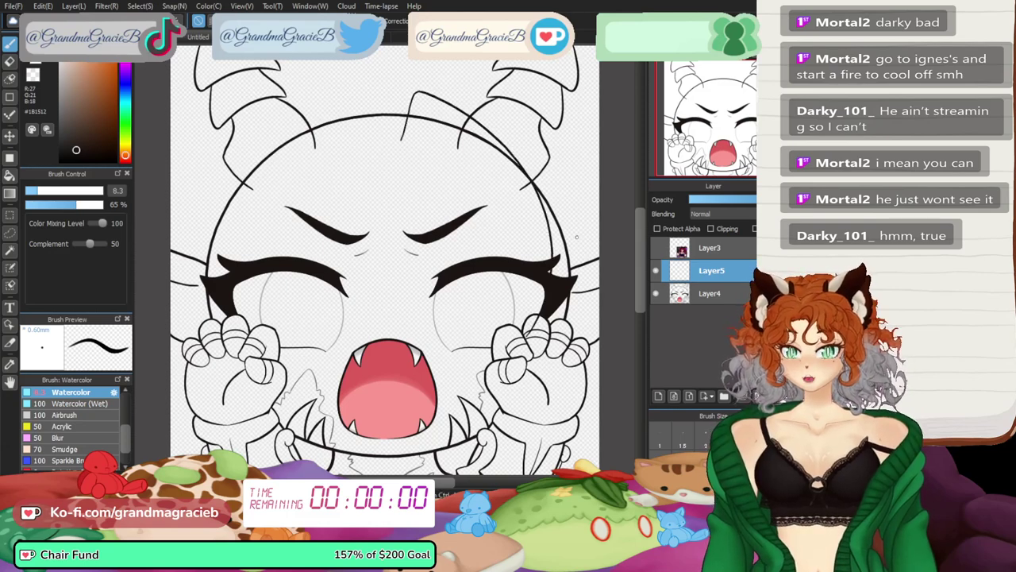
left_click(711, 293)
left_click(725, 200)
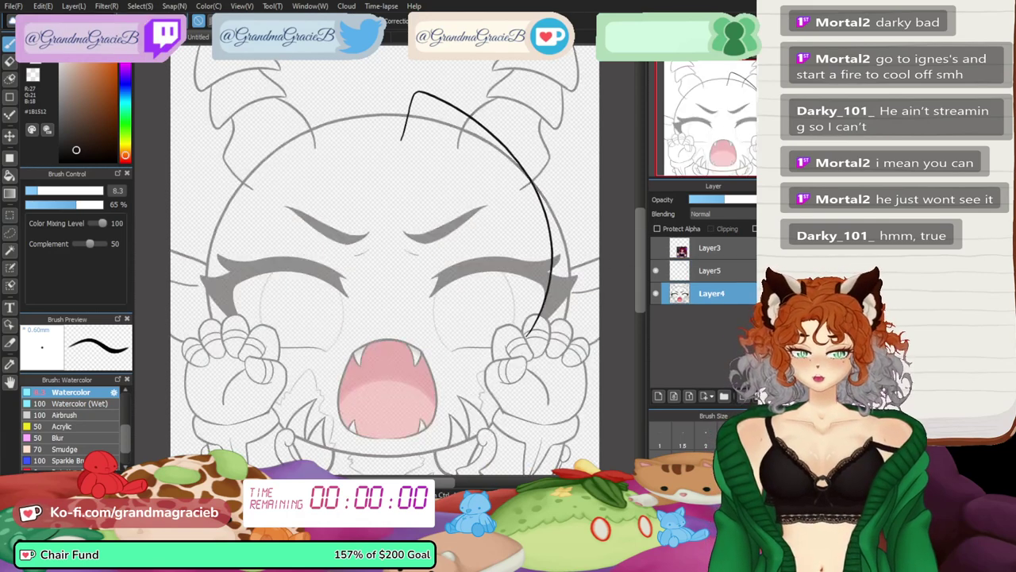
left_click(711, 270)
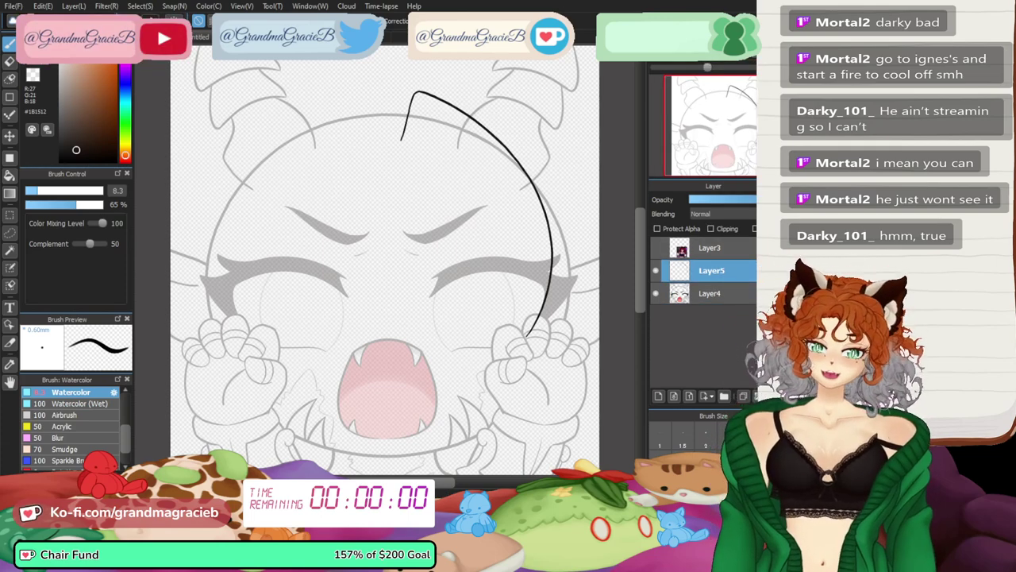
- Free-transform the hair stroke, pulling its outer side and lower corner outward and down so it clears the head outline
key("ctrl+t")
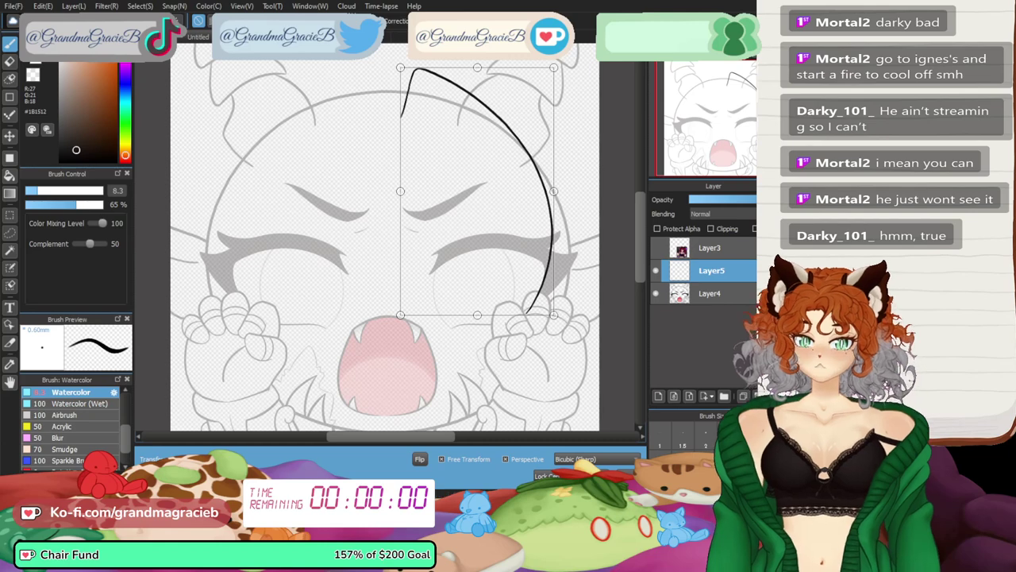
left_click_drag(553, 190, 581, 204)
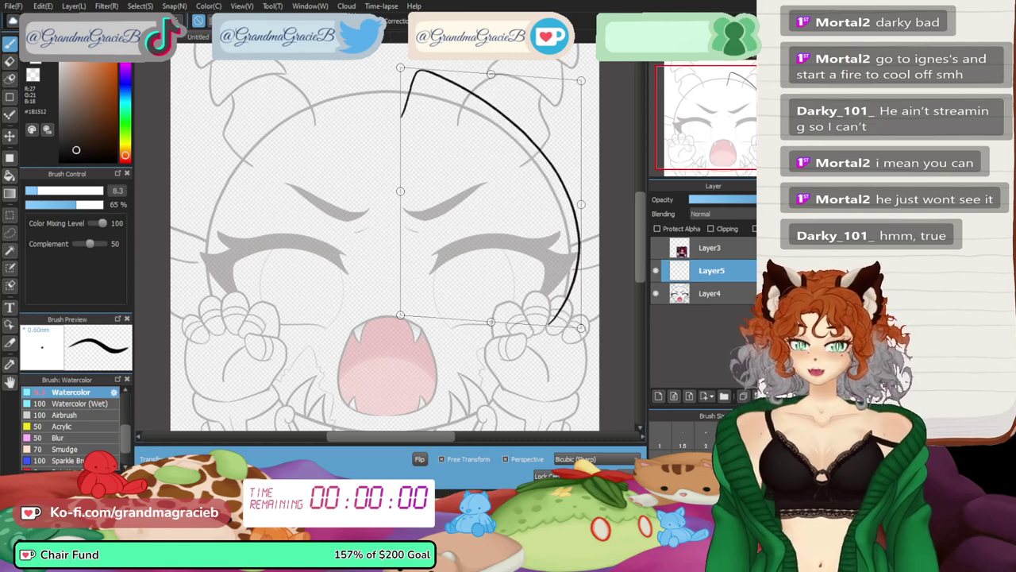
left_click_drag(581, 327, 595, 347)
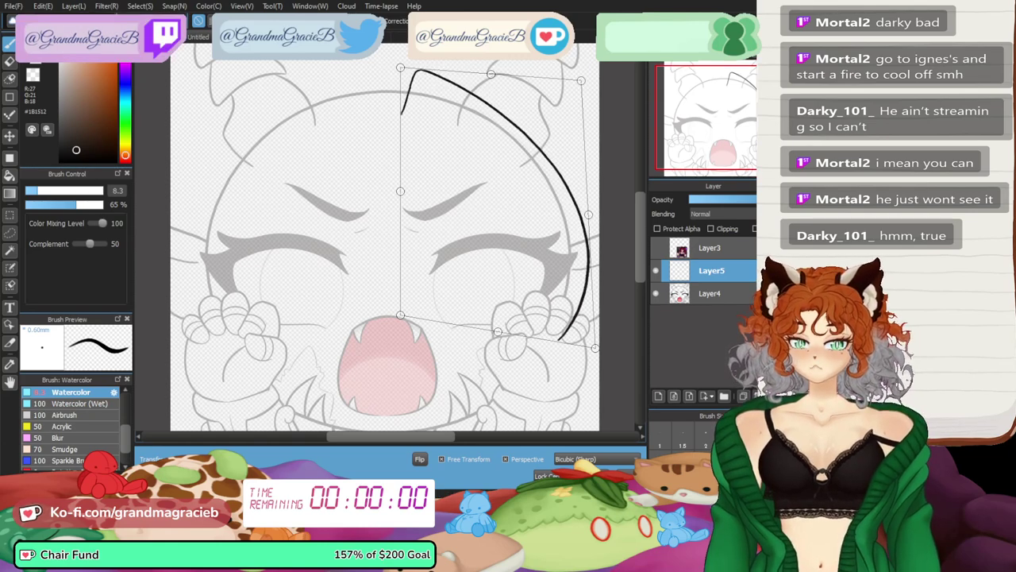
key("Return")
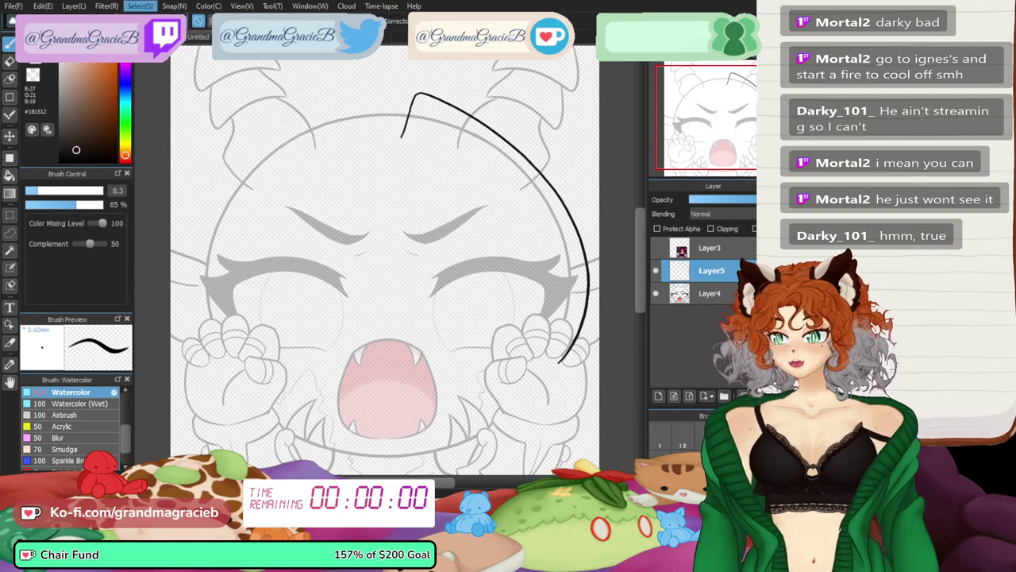
- Mesh-transform the hair stroke with a grid two cells wide and four high, pulling the bottom edge down and the upper tip outward
left_click(162, 151)
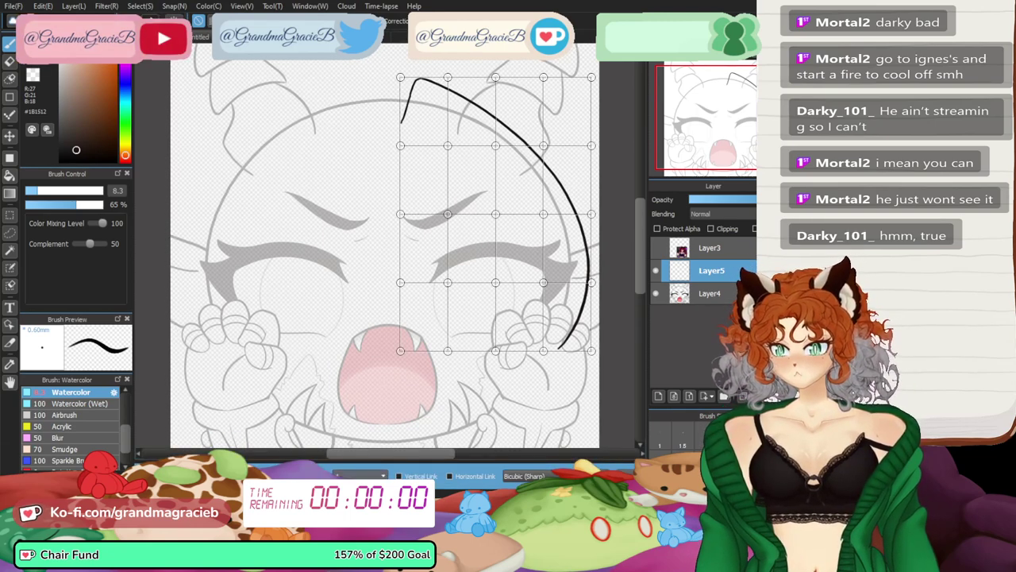
left_click(360, 477)
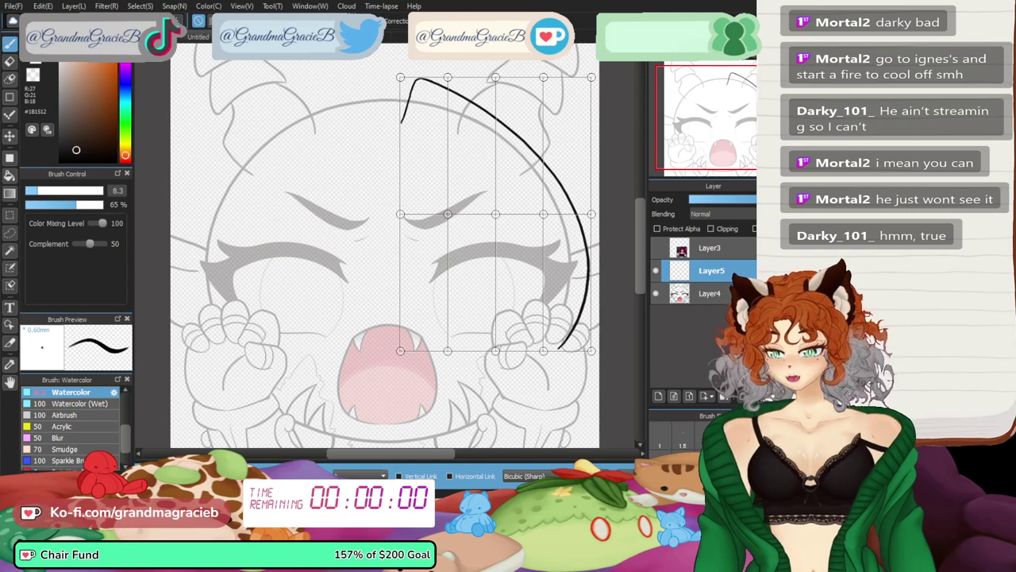
left_click(360, 476)
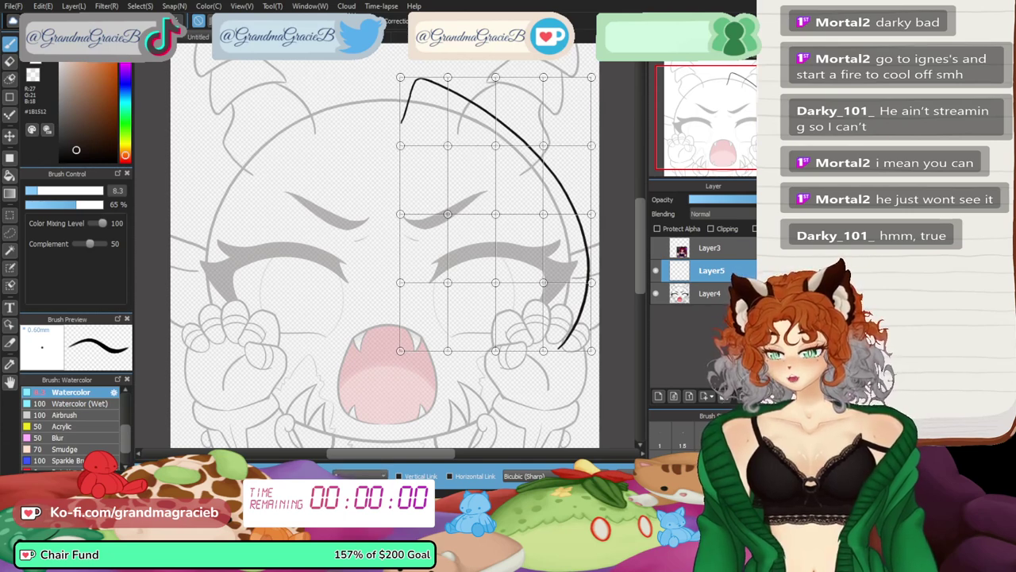
left_click(293, 476)
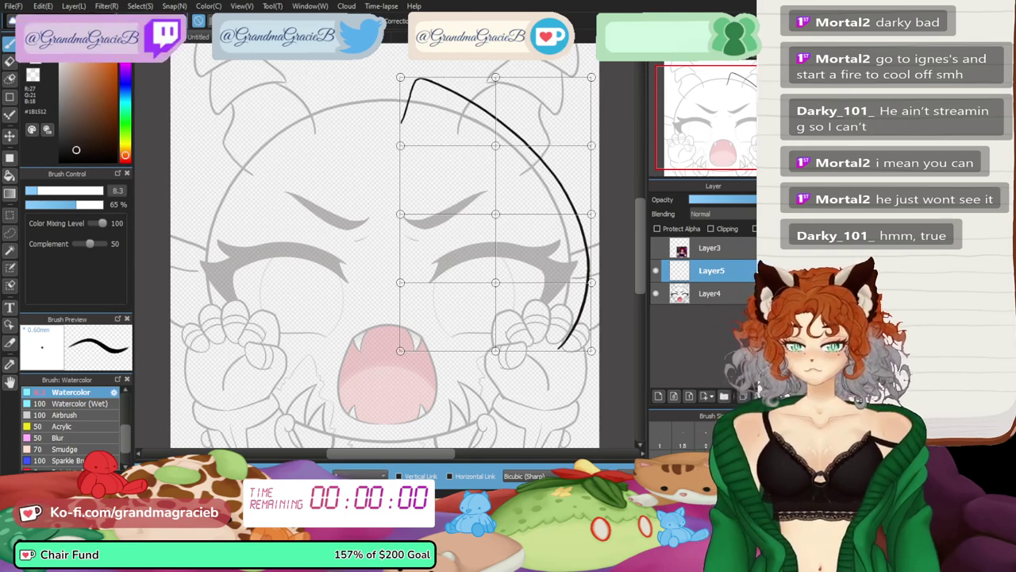
left_click_drag(496, 350, 505, 378)
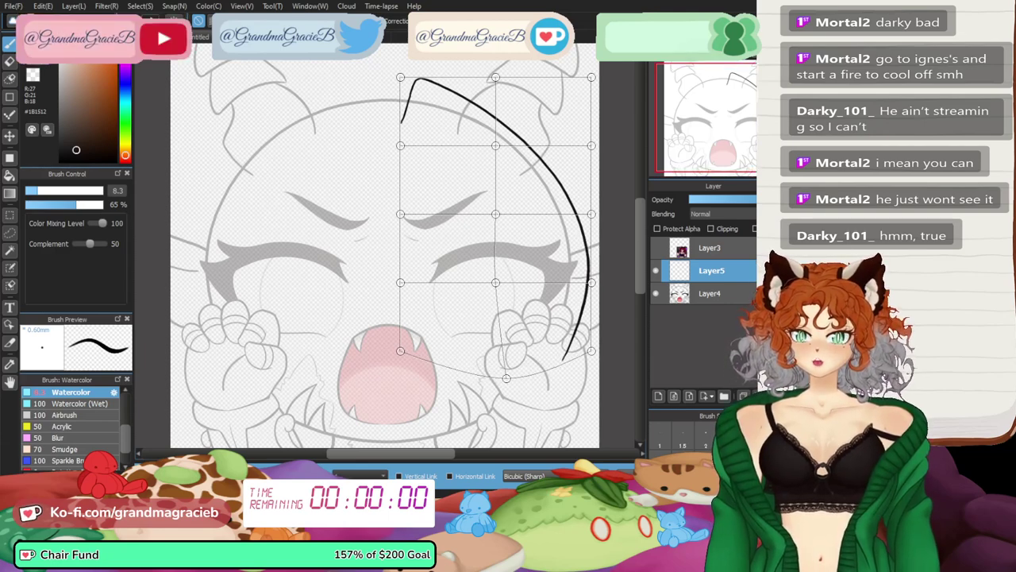
left_click_drag(400, 145, 388, 137)
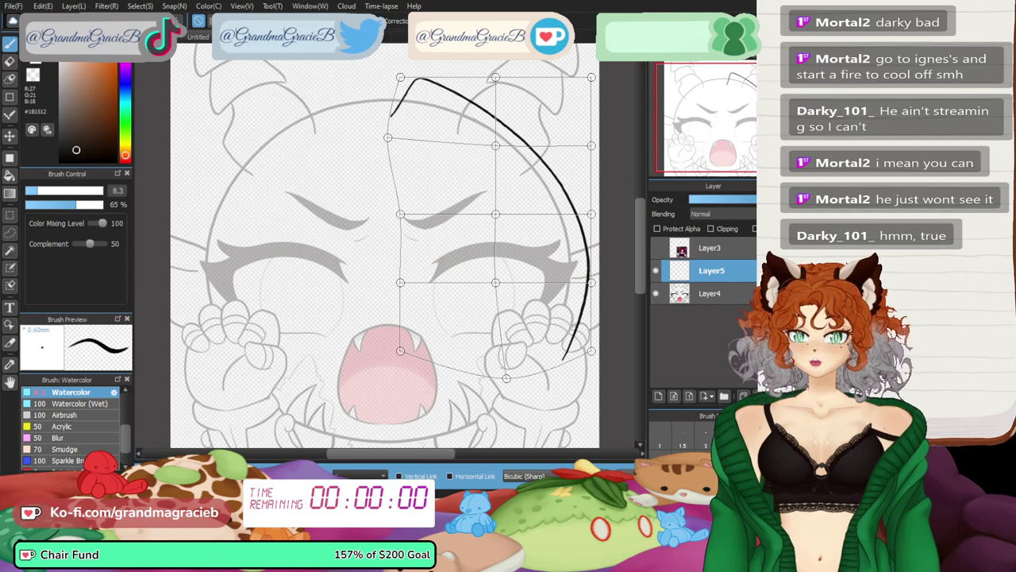
left_click_drag(400, 77, 405, 74)
key("Return")
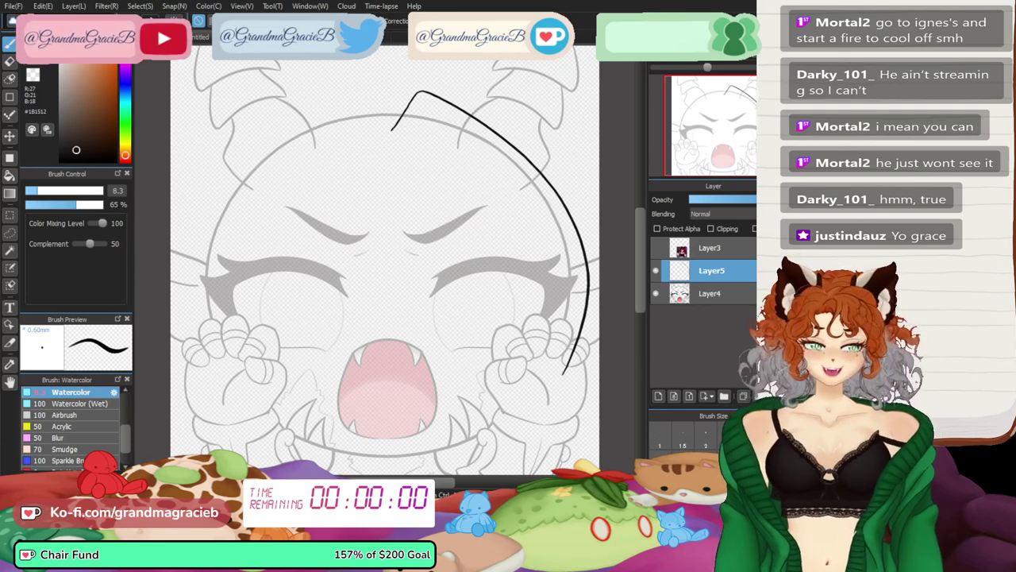
- Transform the hair stroke again, making it slightly taller, rotating it a little, and lowering its upper inner corner
key("ctrl+t")
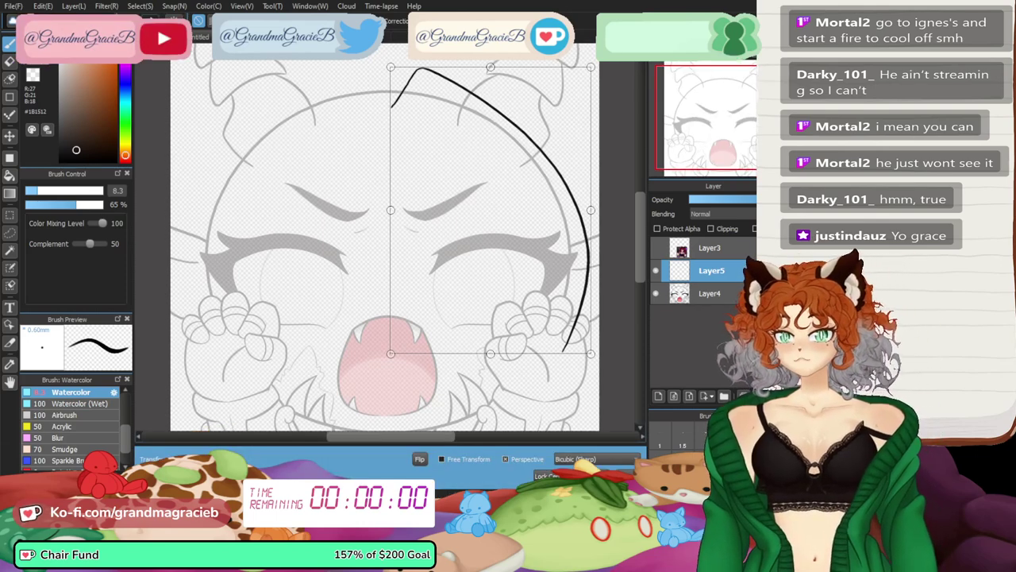
left_click_drag(491, 67, 491, 58)
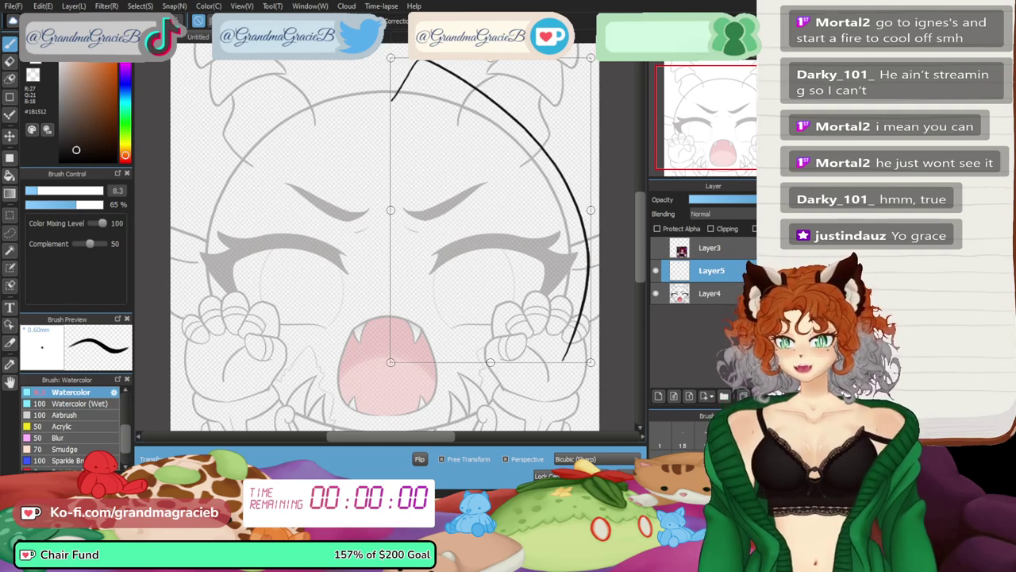
left_click_drag(615, 350, 614, 350)
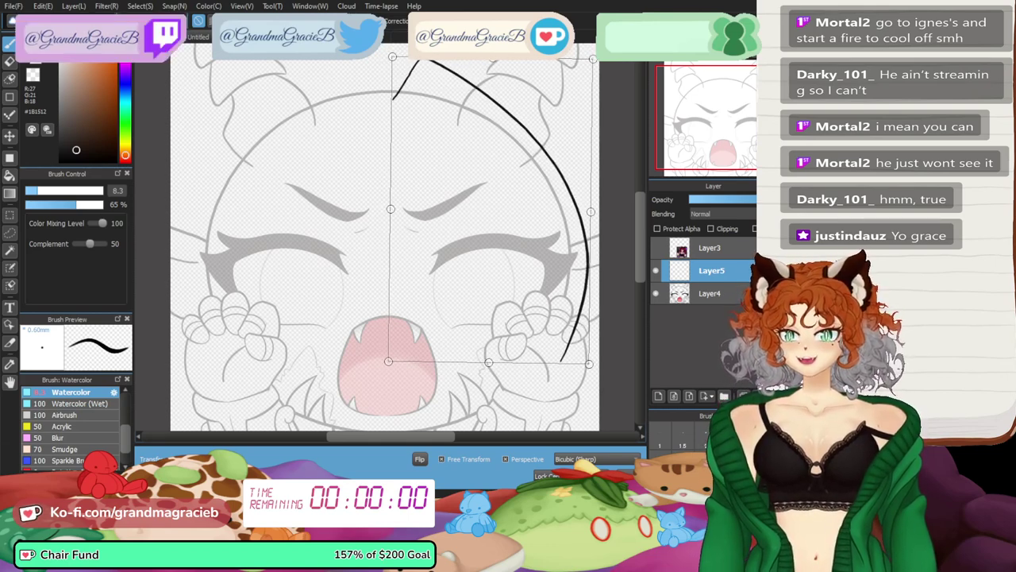
left_click_drag(393, 56, 388, 66)
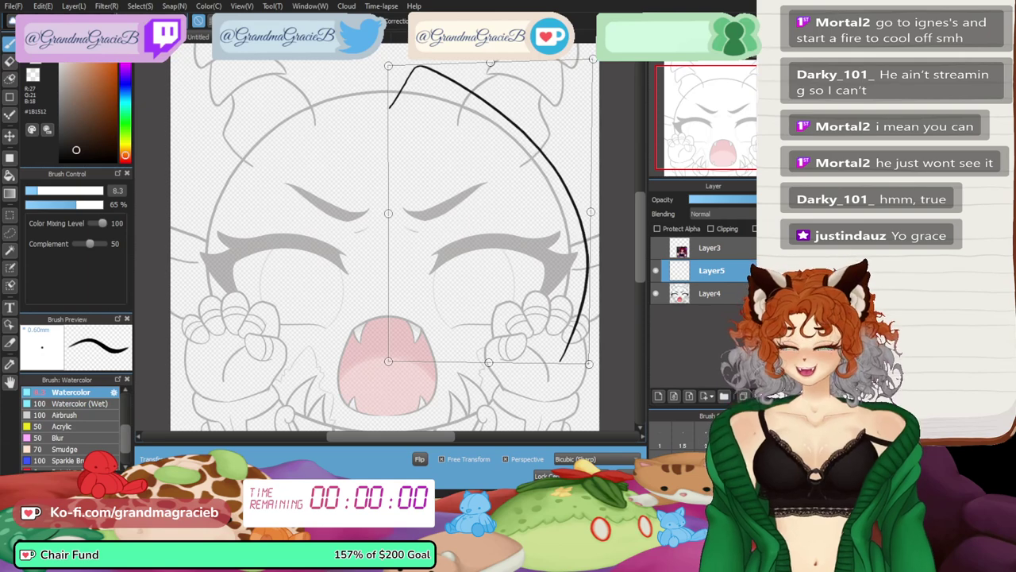
key("Return")
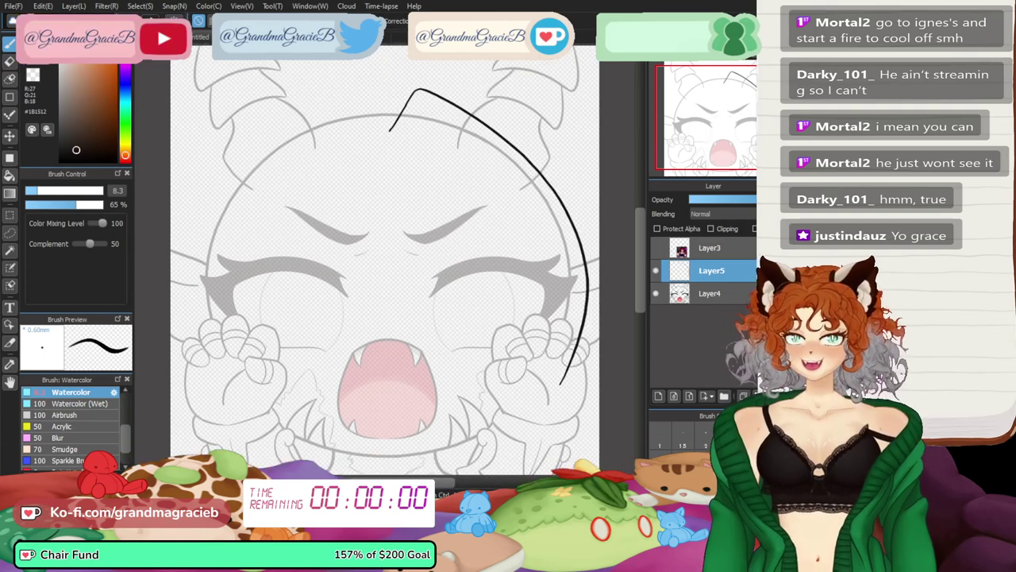
- Check the reference's hair on Layer3, add a new layer, and draw an inner hair curve from the forehead down across the right-hand paw
left_click(656, 248)
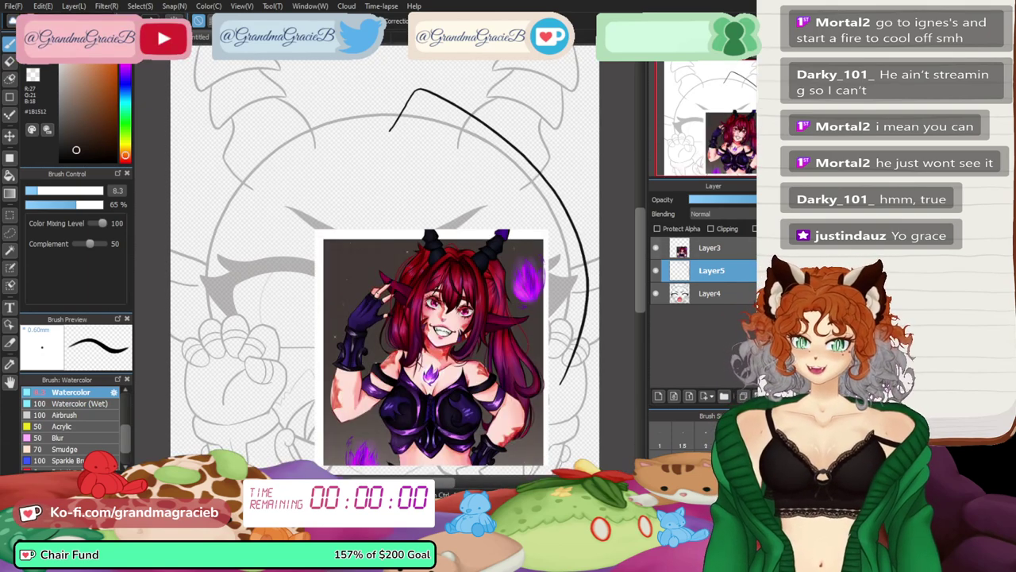
left_click(656, 248)
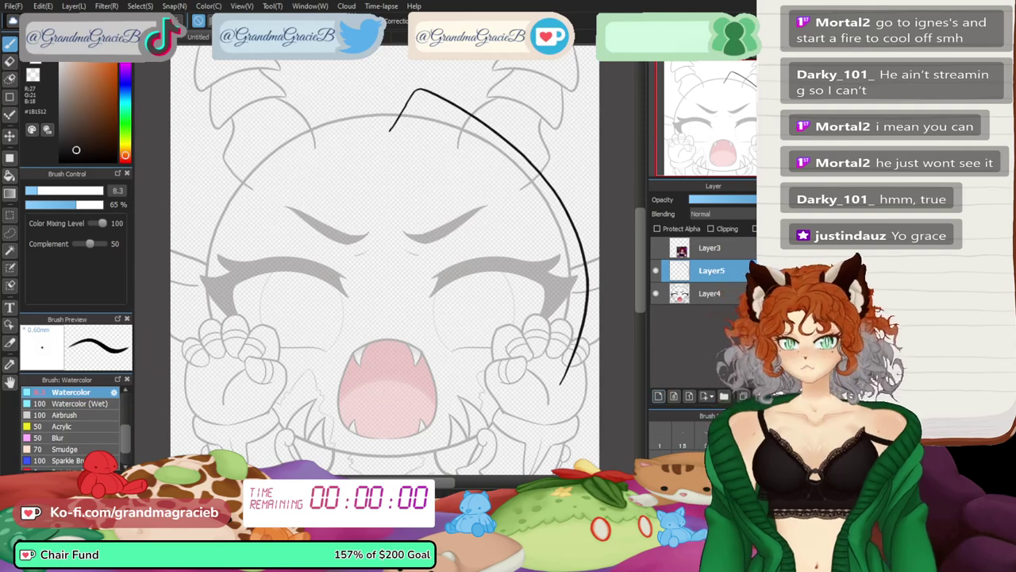
left_click(658, 395)
left_click_drag(512, 189, 486, 404)
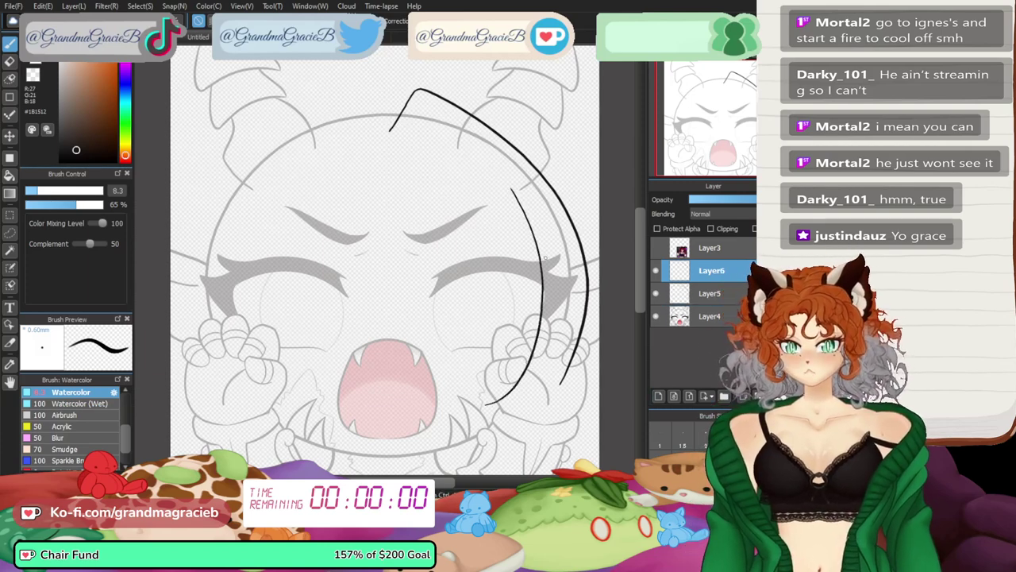
- Try a curved stroke beneath the lower end of the inner hair curve, by the right-hand wrist, to close its tip
key("ctrl+plus")
key("ctrl+plus")
key("ctrl+plus")
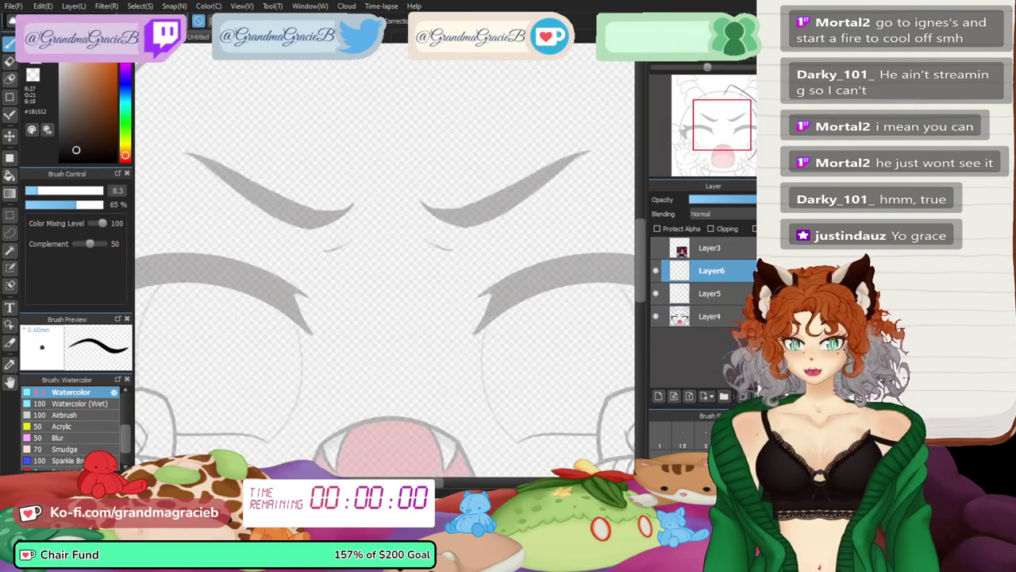
mouse_move(592, 448)
left_mouse_down()
mouse_move(398, 252)
mouse_move(291, 231)
mouse_move(178, 246)
left_mouse_up()
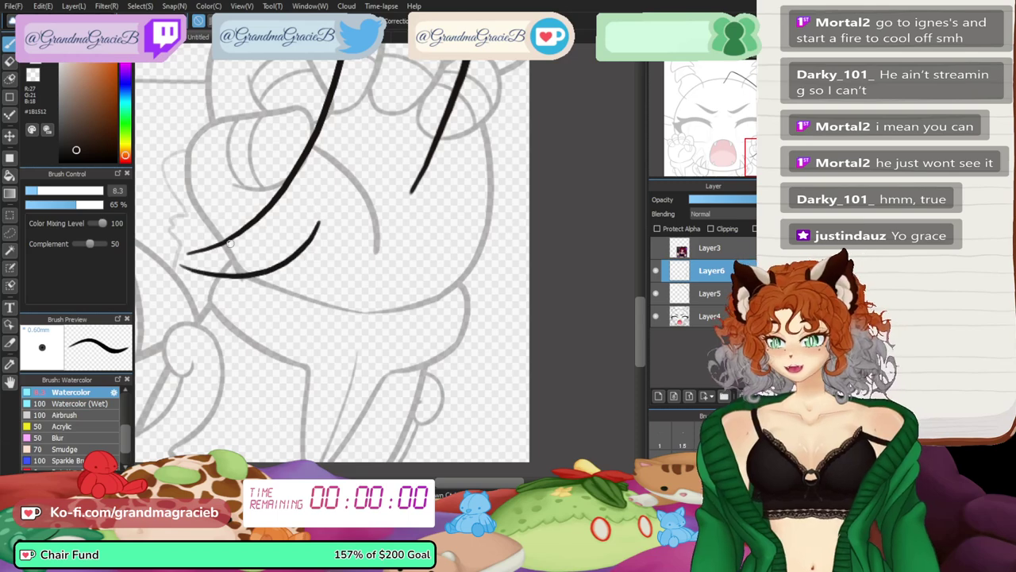
key("ctrl+z")
left_click_drag(280, 264, 182, 254)
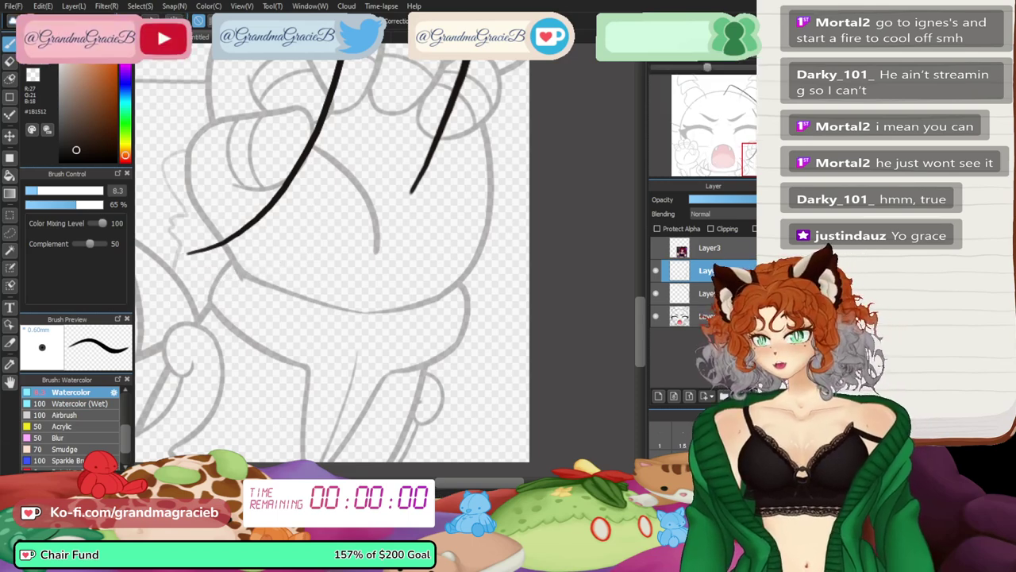
- Draw a short curved stroke from the lower end of the inner hair curve back across the wrist, forming a pointed tip
scroll(413, 88, "up", 5)
mouse_move(385, 260)
left_mouse_down()
mouse_move(398, 274)
mouse_move(548, 255)
left_mouse_up()
key("Down")
key("ctrl+z")
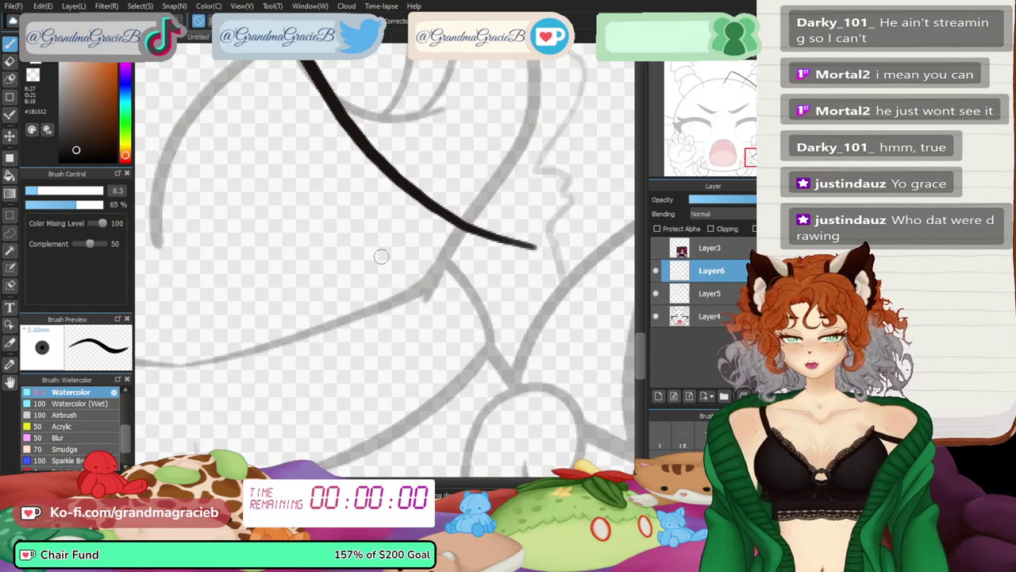
left_click_drag(370, 268, 535, 248)
key("h")
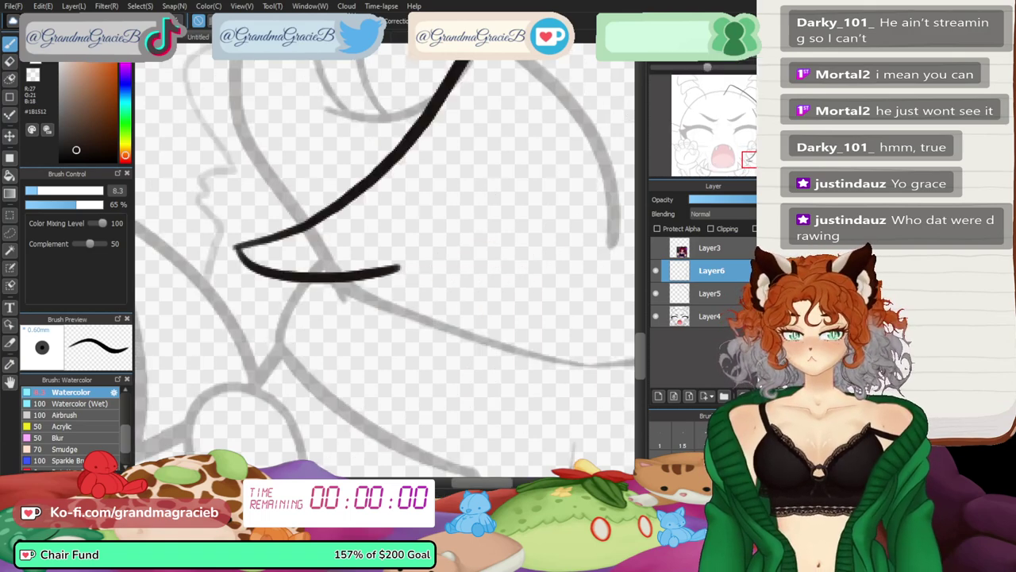
scroll(585, 117, "down", 4)
left_click_drag(485, 291, 586, 429)
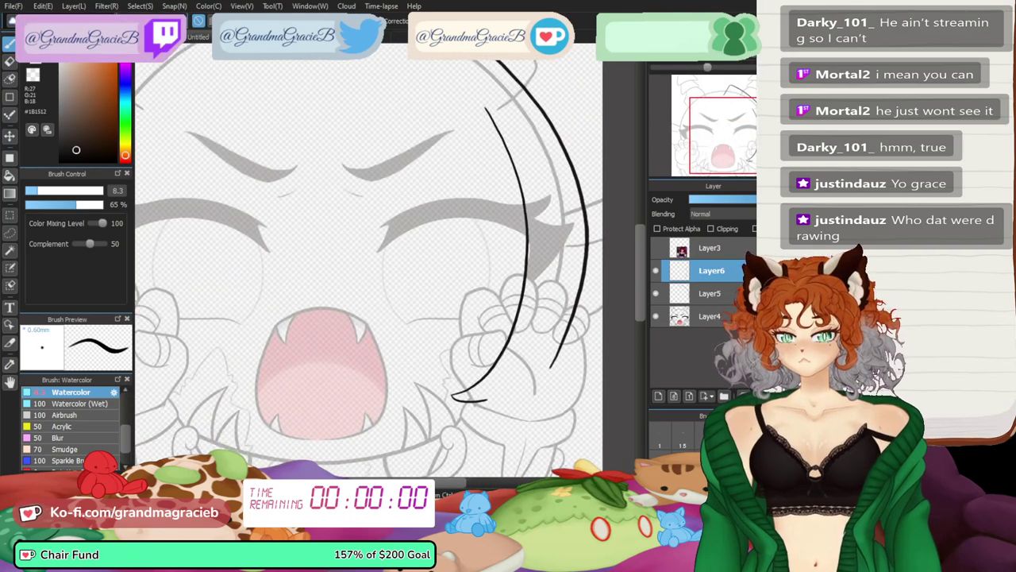
scroll(586, 430, "down", 1)
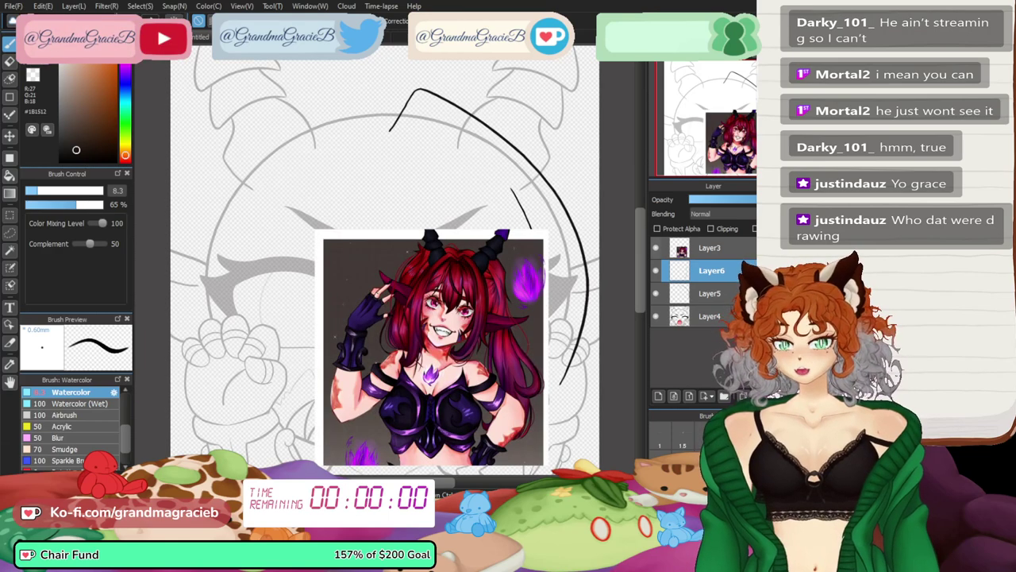
- Add a new layer above Layer6 for the next strands and check the hair in the reference on Layer3
left_click(656, 248)
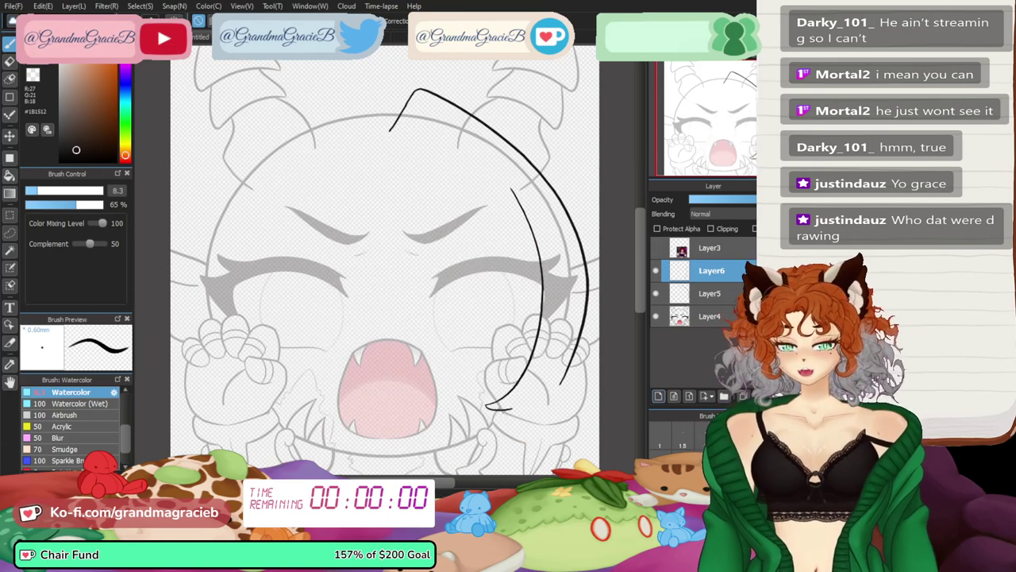
left_click(658, 396)
scroll(439, 285, "up", 3)
mouse_move(508, 254)
left_mouse_down()
mouse_move(211, 274)
mouse_move(216, 292)
left_mouse_up()
scroll(385, 260, "up", 2)
mouse_move(349, 239)
left_mouse_down()
mouse_move(267, 299)
mouse_move(327, 339)
mouse_move(340, 331)
left_mouse_up()
left_click(656, 248)
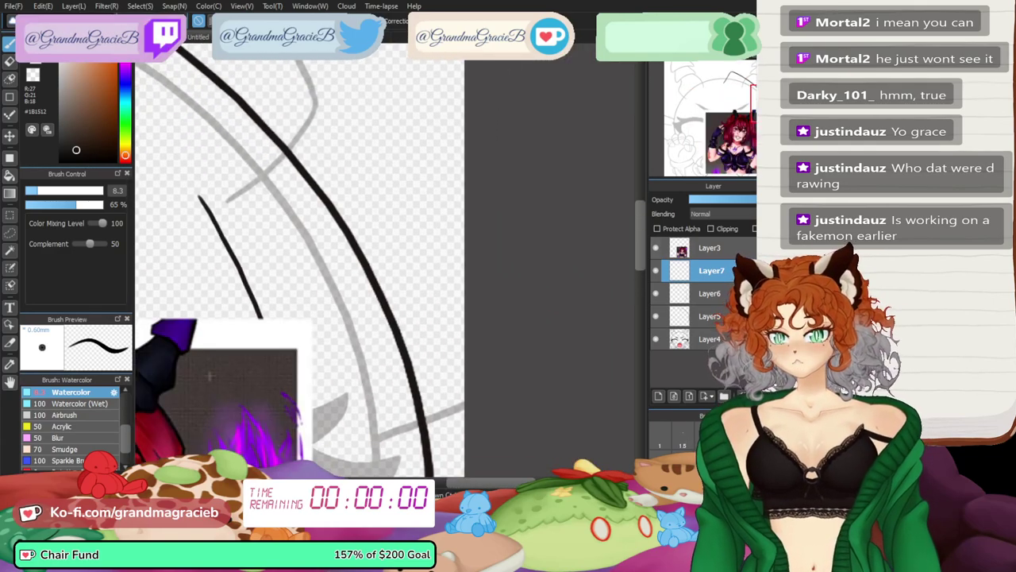
- Move the reference picture on Layer3 further left on the canvas, then reselect Layer7 and hide the reference
left_click(687, 52)
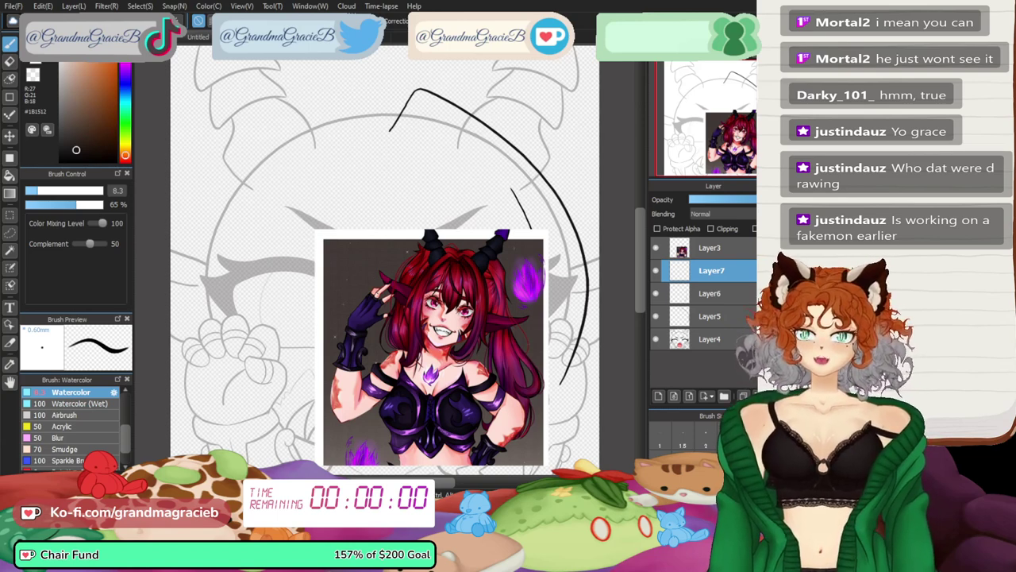
left_click(710, 248)
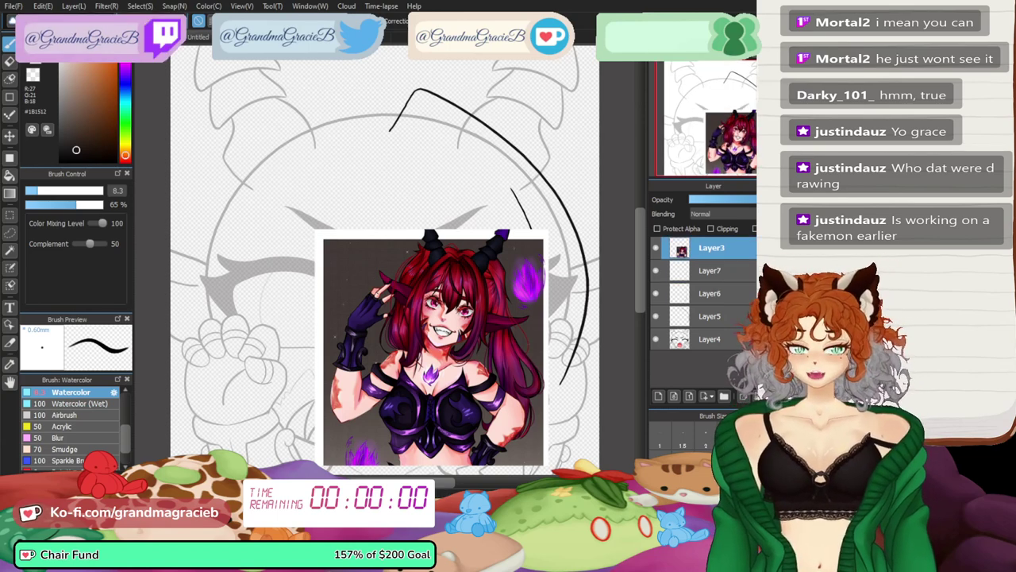
key("ctrl+t")
left_click_drag(432, 324, 393, 308)
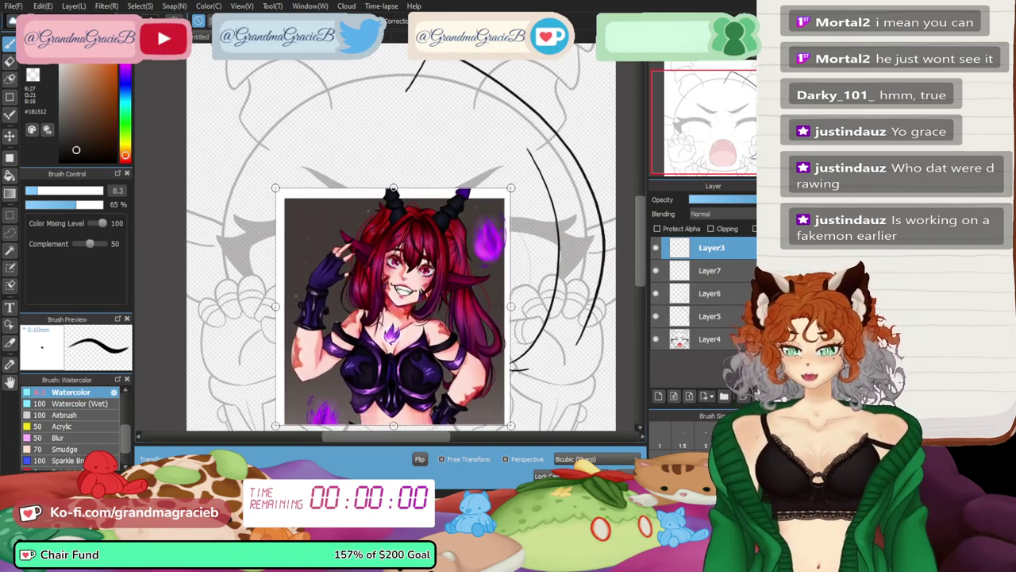
key("Return")
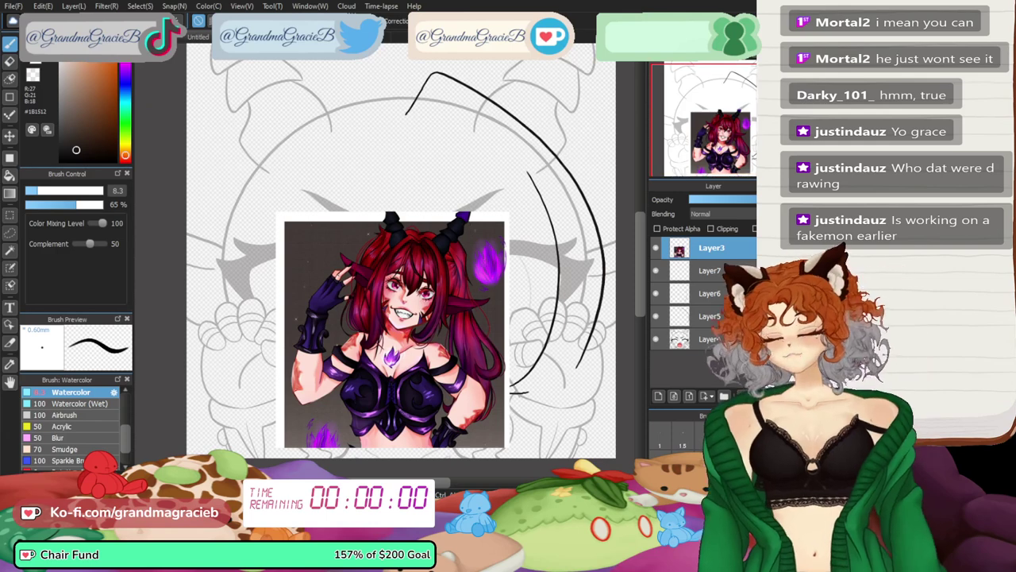
left_click(711, 271)
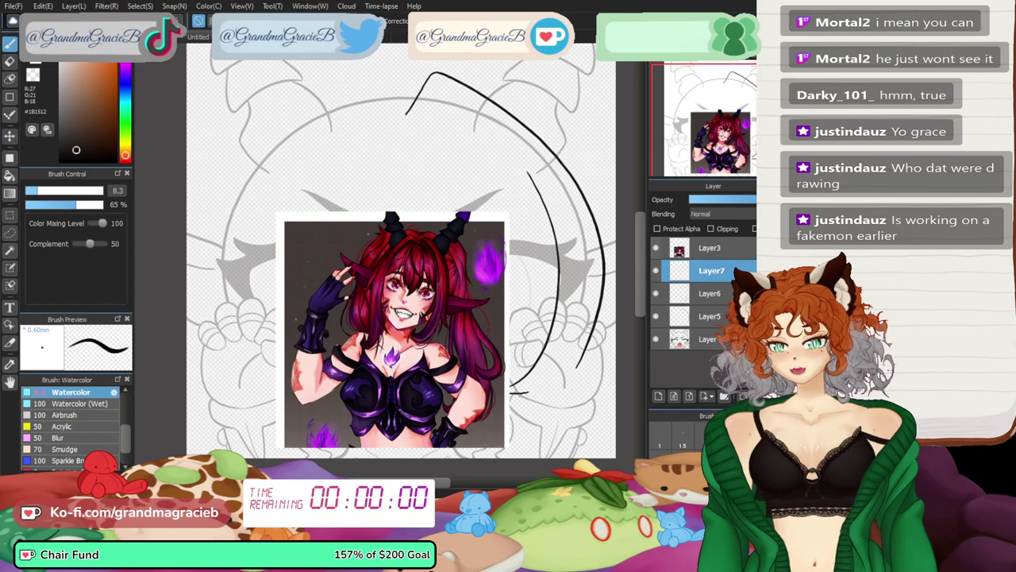
left_click(656, 247)
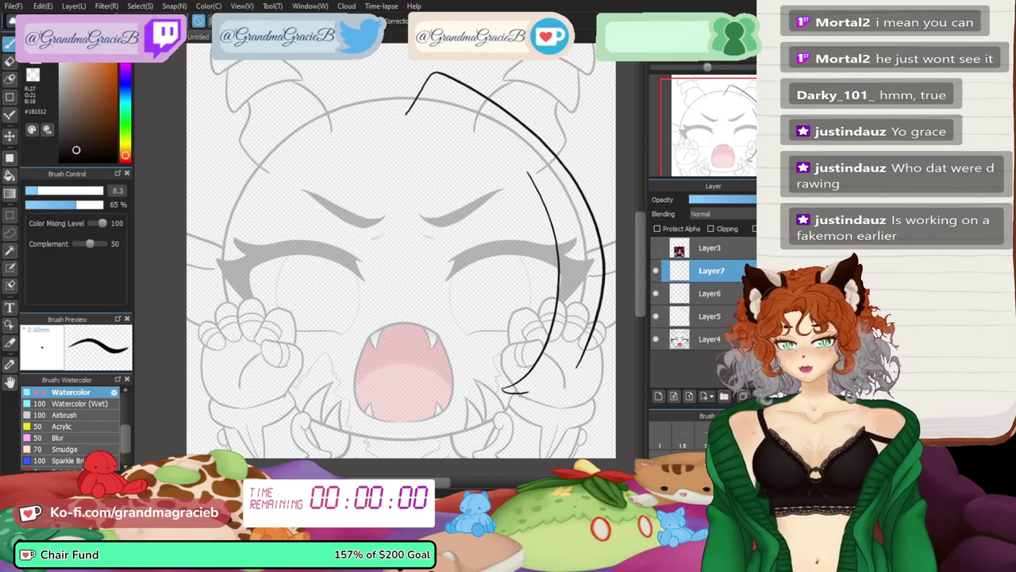
- Try a small pointed hair flick sticking out from the outer edge of the right-hand paw
key("ctrl+plus")
key("ctrl+plus")
key("ctrl+plus")
left_click_drag(782, 142, 764, 154)
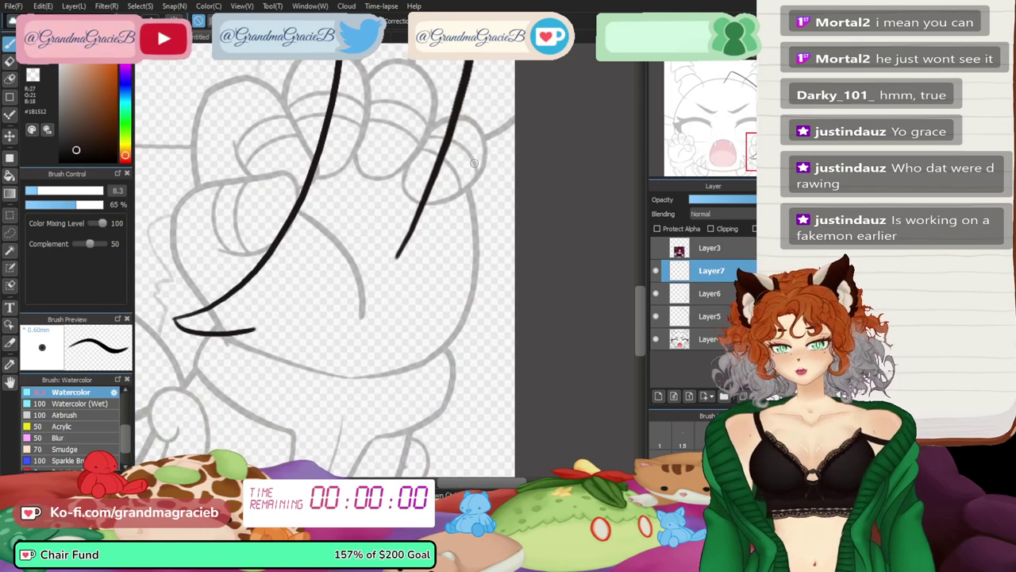
left_click_drag(470, 149, 509, 241)
key("ctrl+z")
key("ctrl+z")
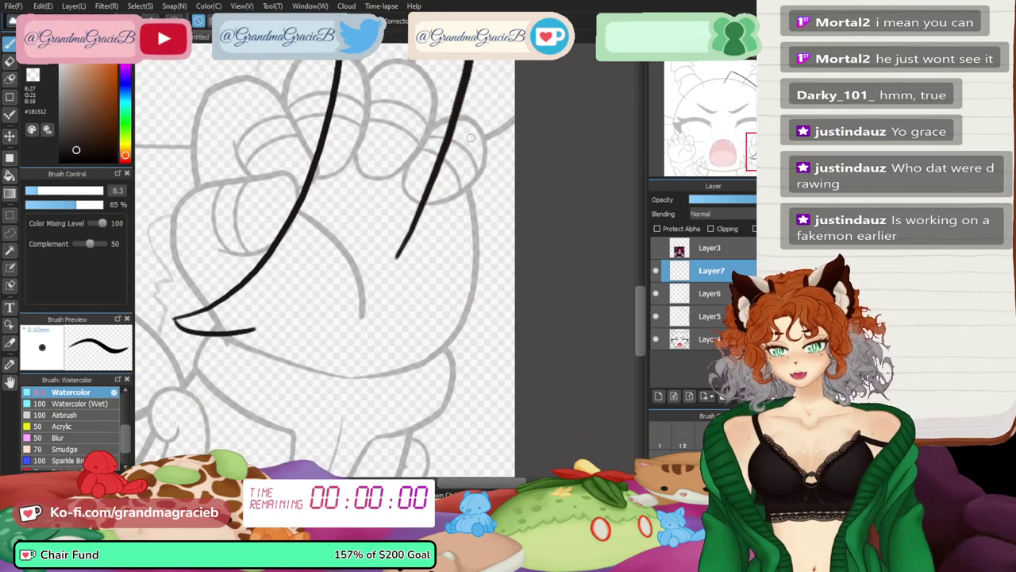
left_click_drag(471, 151, 514, 233)
left_click_drag(462, 208, 515, 232)
key("ctrl+z")
mouse_move(471, 164)
left_mouse_down()
mouse_move(502, 227)
mouse_move(465, 206)
left_mouse_up()
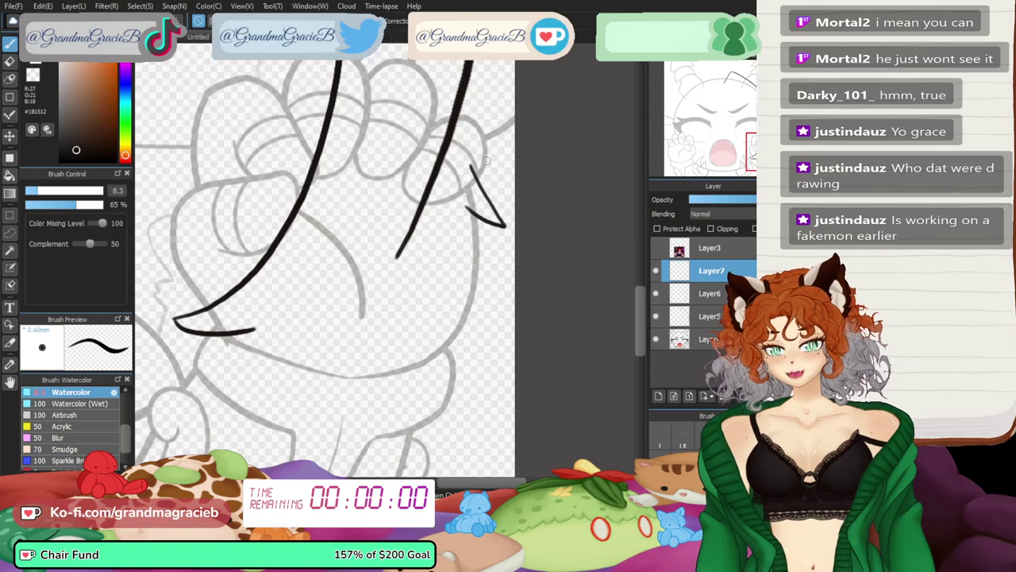
key("ctrl+z")
key("ctrl+0")
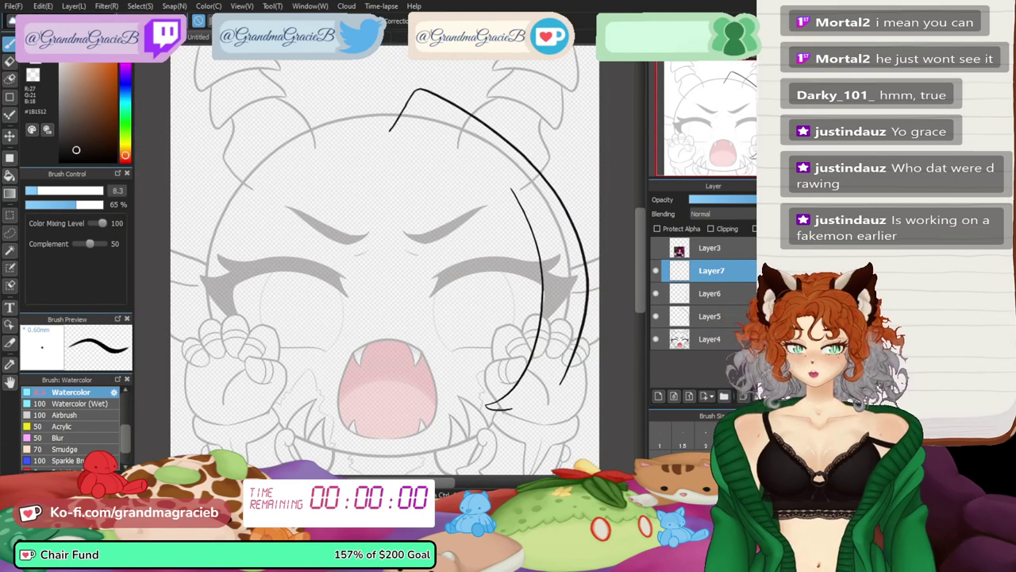
- Draw two curved strokes on Layer7 that meet in a pointed hair flick outside the lower edge of the right-hand paw
scroll(511, 379, "up", 3)
left_click_drag(512, 379, 310, 270)
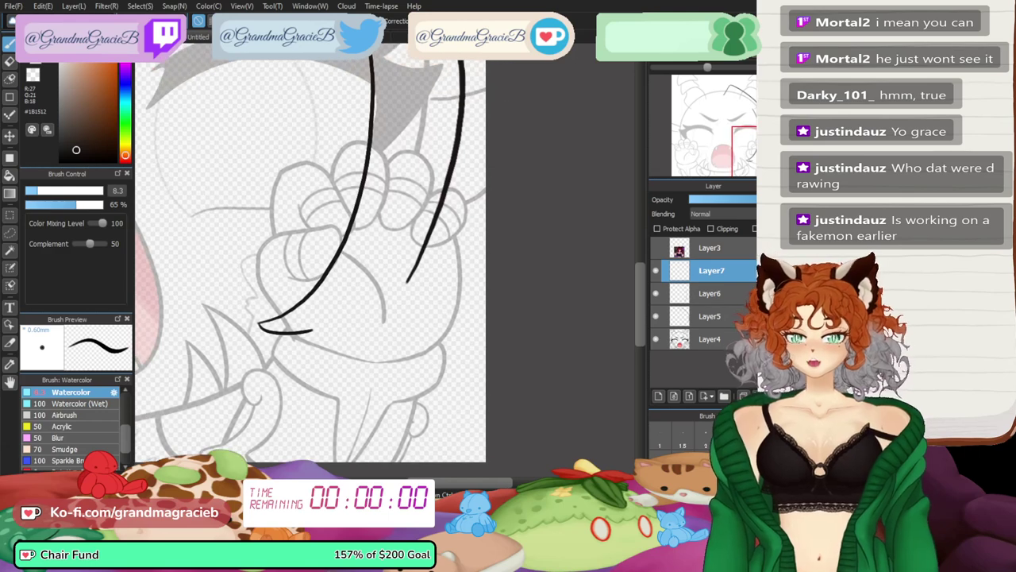
key("ctrl+plus")
left_click_drag(389, 317, 339, 196)
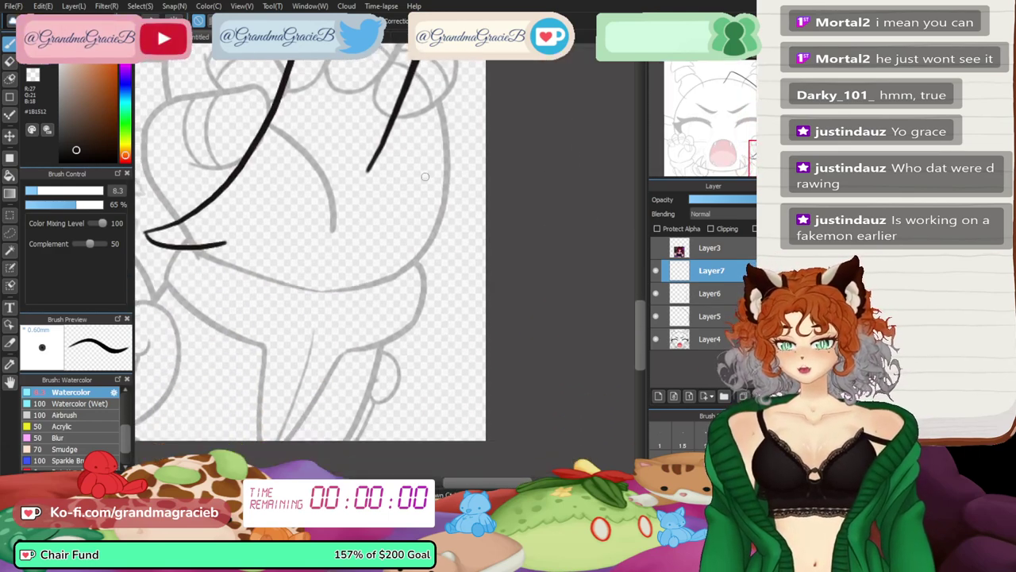
mouse_move(417, 158)
left_mouse_down()
mouse_move(459, 255)
mouse_move(421, 234)
left_mouse_up()
key("ctrl+z")
left_click_drag(419, 143, 478, 258)
left_click_drag(402, 211, 474, 258)
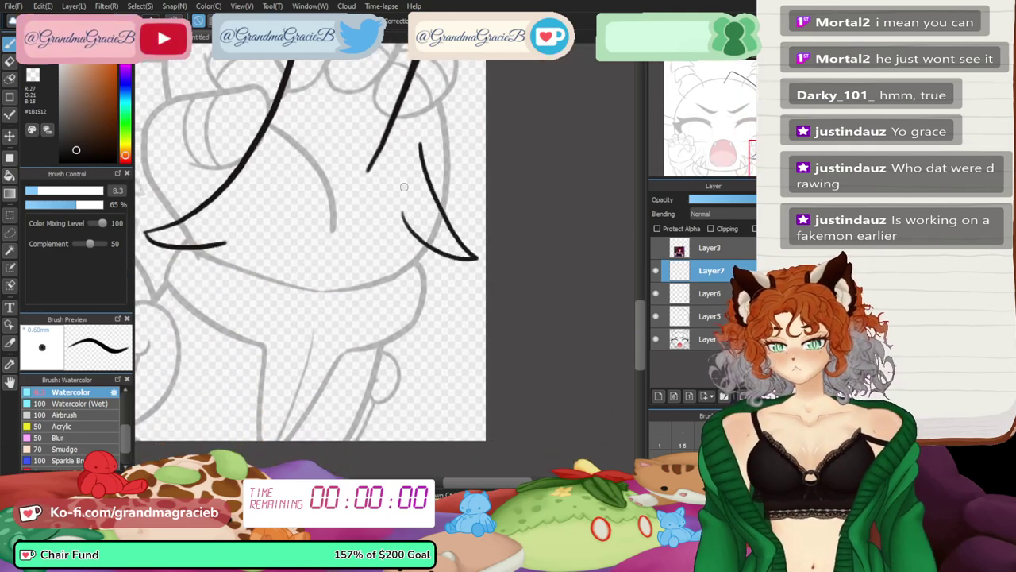
- Draw three long curved hair strands from the right-hand wrist down to the canvas's bottom edge
left_click_drag(386, 226, 475, 441)
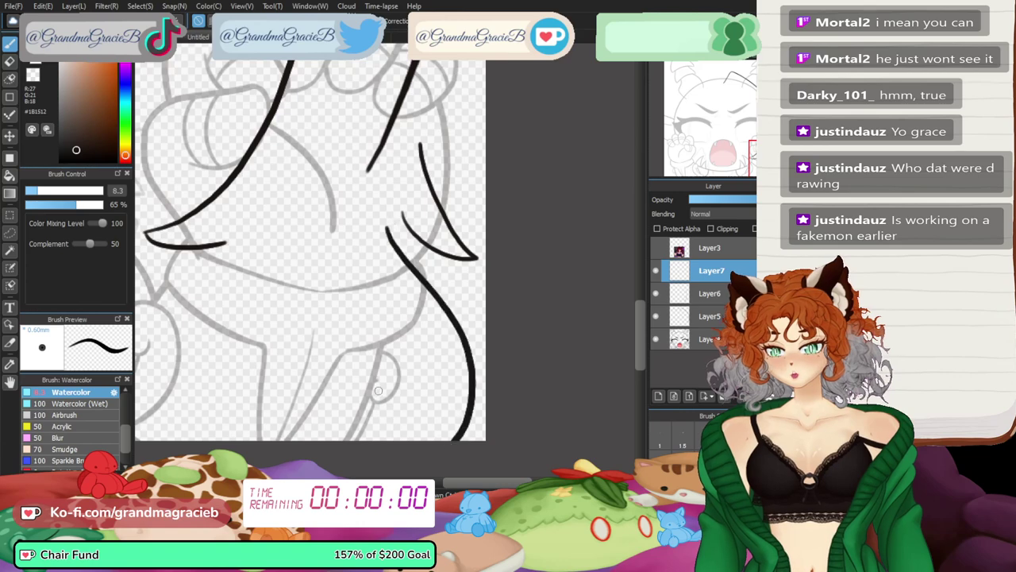
mouse_move(377, 308)
left_mouse_down()
mouse_move(440, 418)
mouse_move(441, 440)
left_mouse_up()
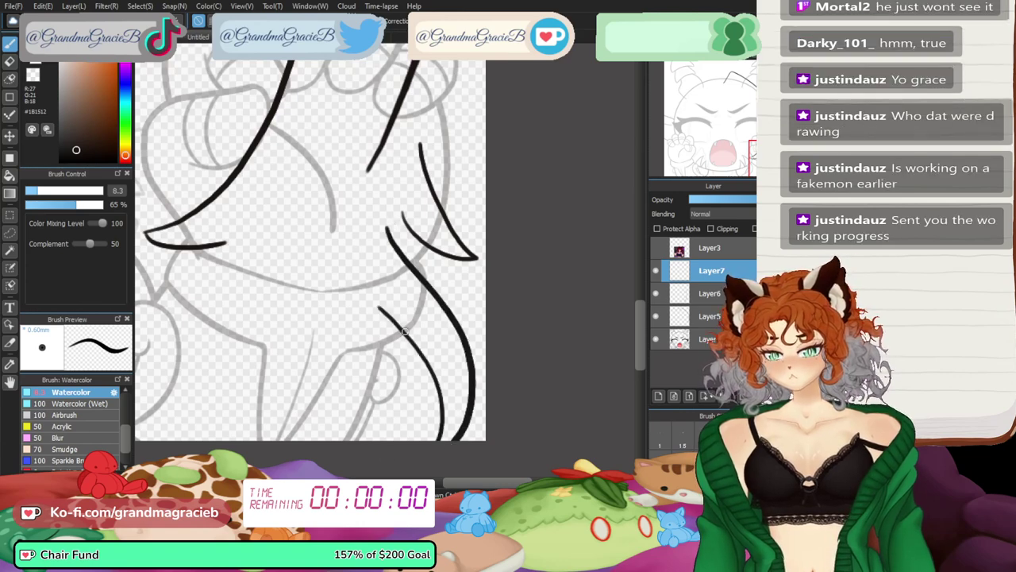
left_click_drag(402, 310, 397, 440)
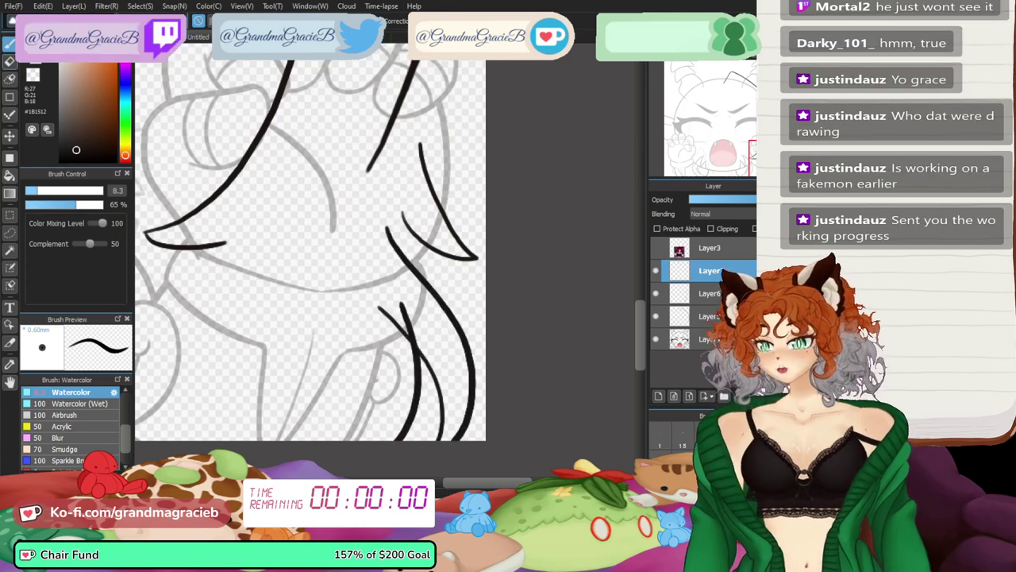
- Erase the upper ends of the two inner lower strands above where they emerge from the wrist
left_click(9, 61)
left_click_drag(702, 67, 707, 66)
left_click_drag(720, 129, 766, 165)
left_click_drag(421, 185, 418, 180)
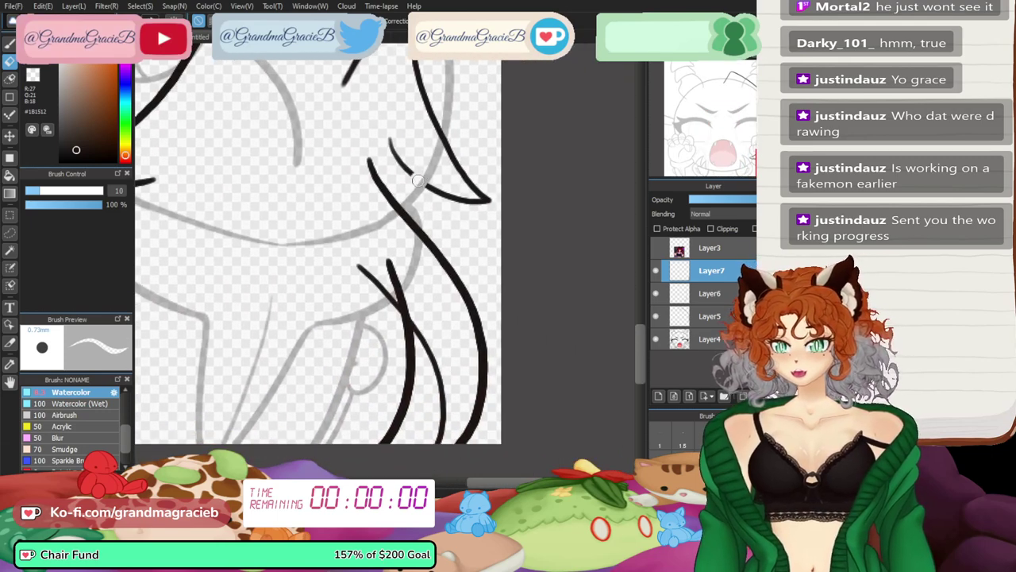
key("ctrl+z")
left_click(10, 80)
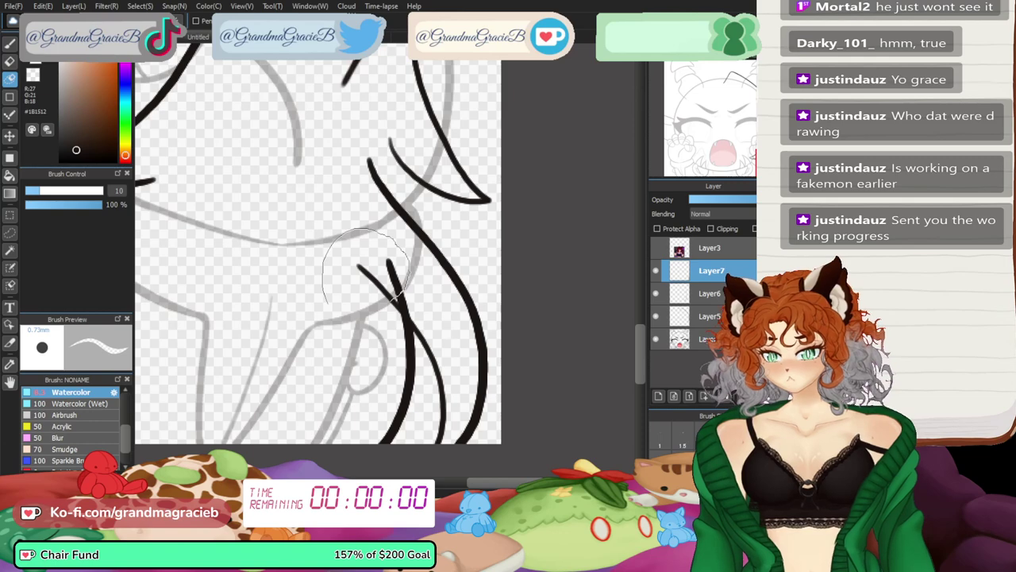
left_click_drag(366, 264, 390, 280)
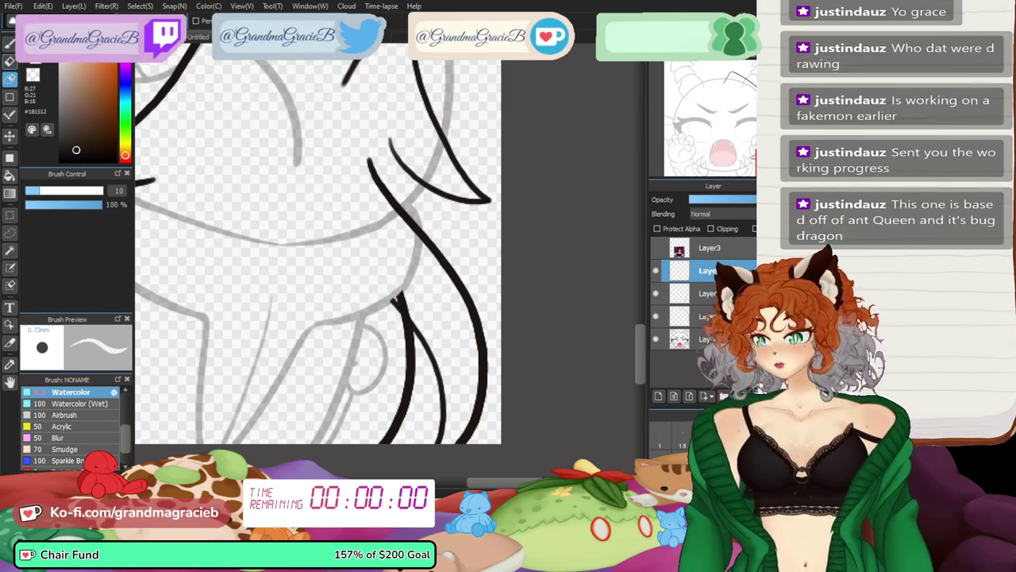
left_click(10, 62)
left_click_drag(395, 321, 388, 295)
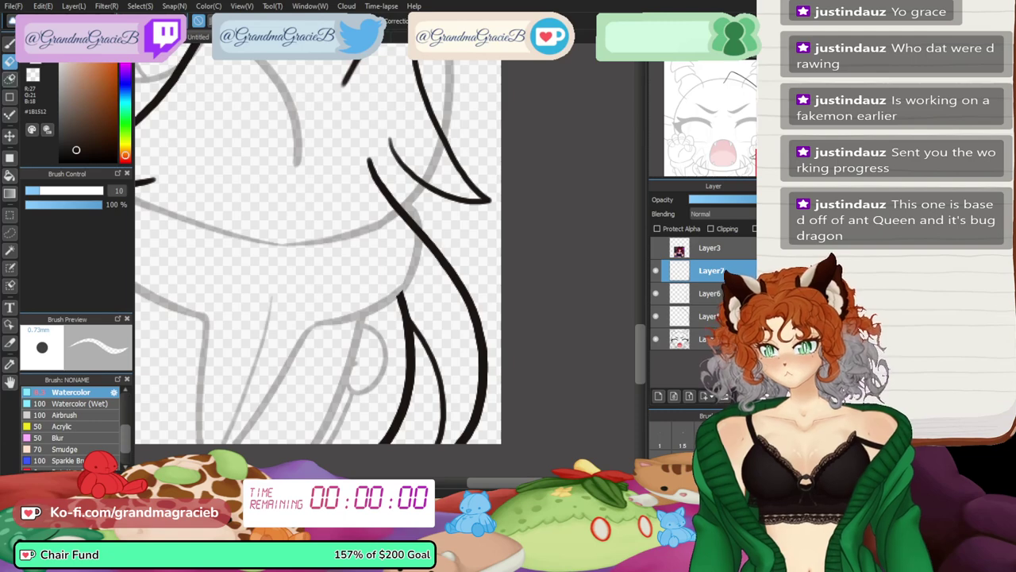
- Erase the parts of the hair flick and the outer long strand that overlap the right-hand paw and wrist
left_click(10, 78)
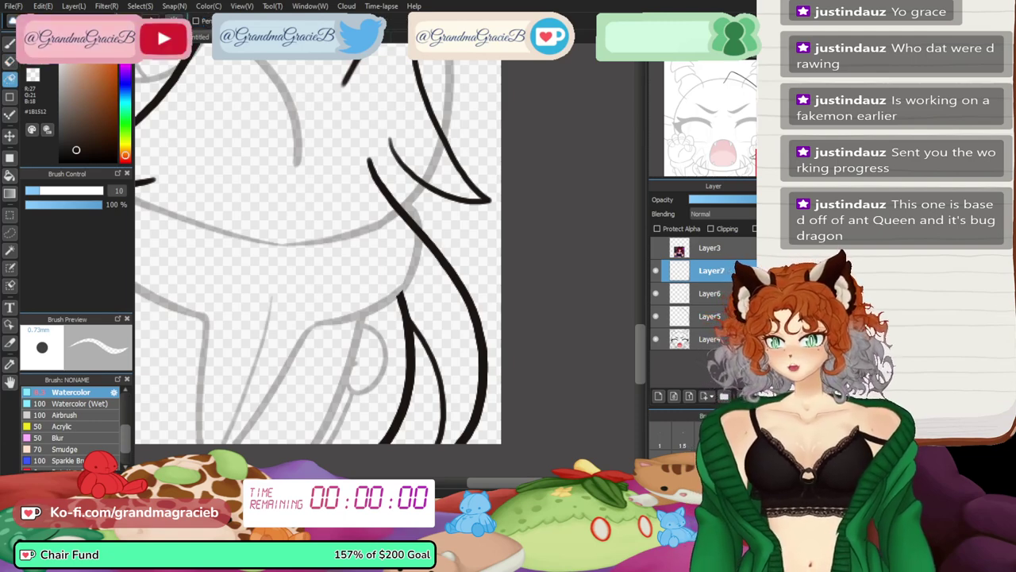
mouse_move(414, 218)
left_mouse_down()
mouse_move(411, 198)
mouse_move(443, 133)
left_mouse_up()
mouse_move(410, 258)
left_mouse_down()
mouse_move(407, 48)
mouse_move(421, 52)
left_mouse_up()
left_click(70, 393)
key("ctrl+minus")
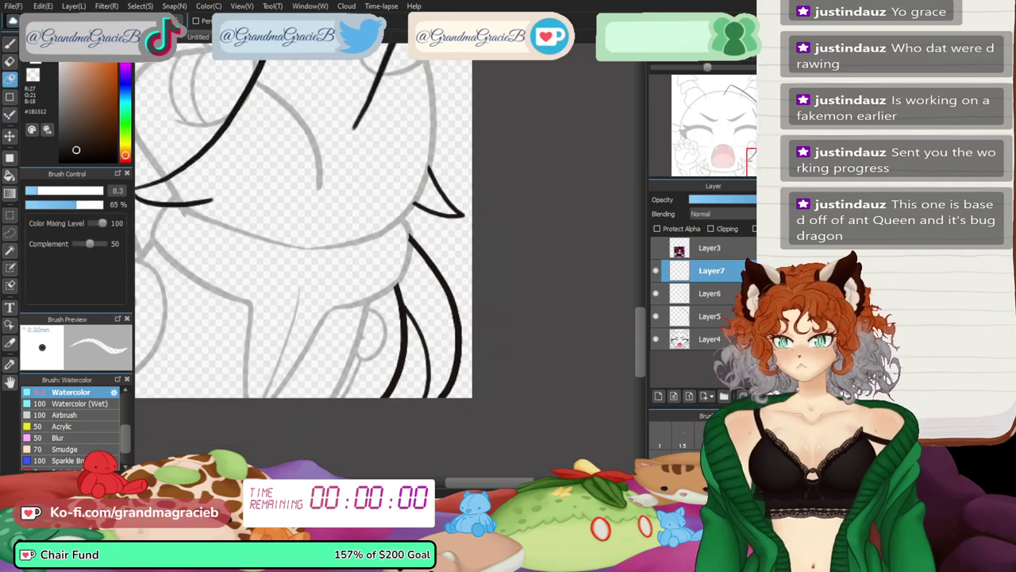
key("ctrl+0")
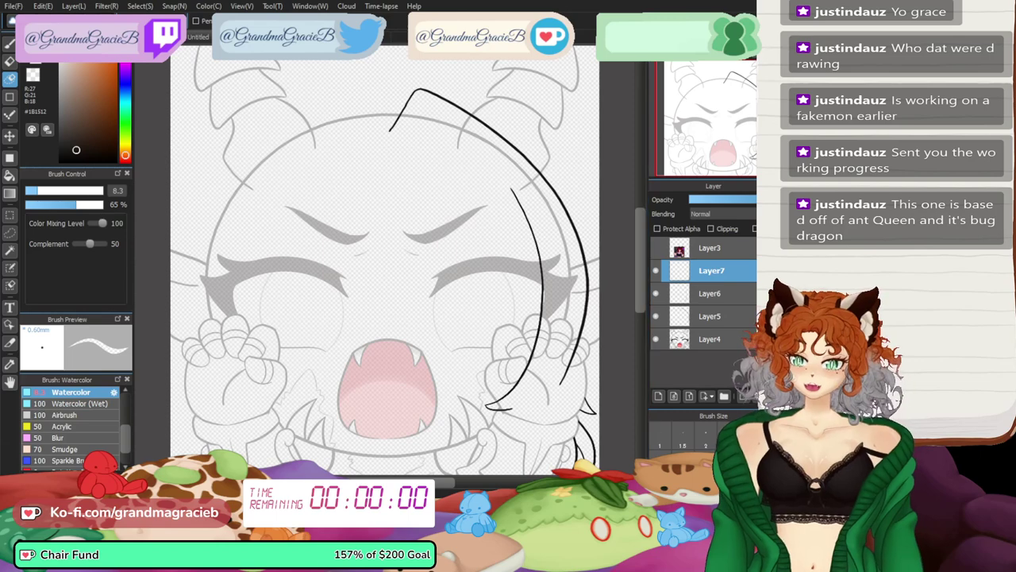
- Inspect the area below the mouth and compare it with the hair in the reference on Layer3
key("ctrl+plus")
key("ctrl+plus")
key("ctrl+plus")
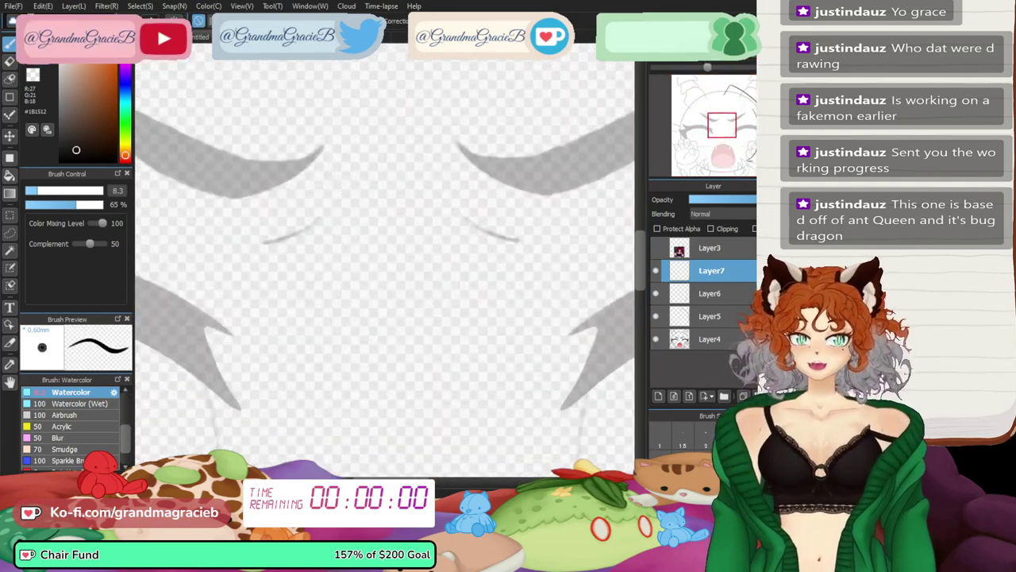
mouse_move(540, 444)
left_mouse_down()
mouse_move(350, 195)
mouse_move(374, 213)
mouse_move(418, 294)
left_mouse_up()
key("ctrl+z")
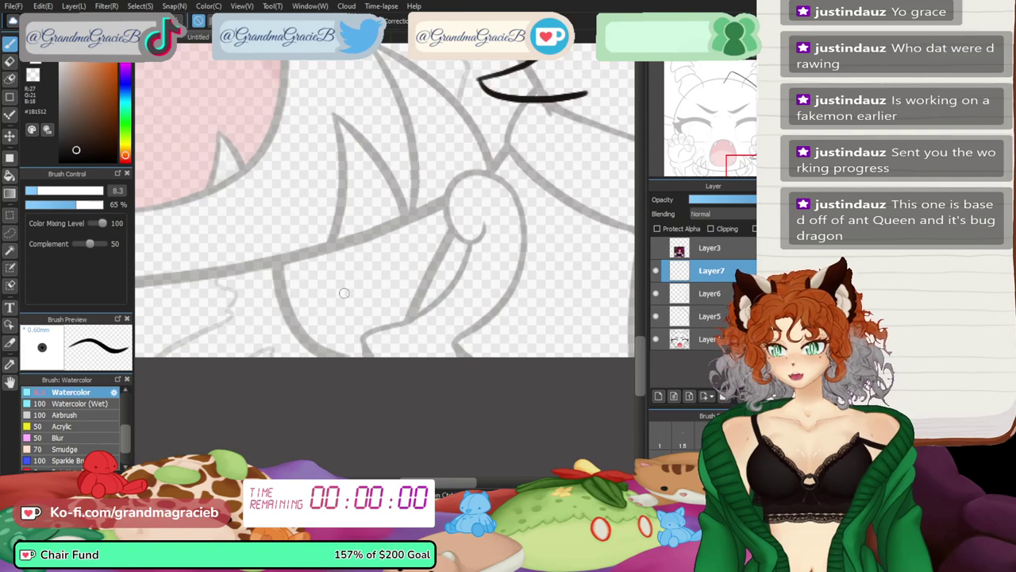
left_click(656, 247)
left_click_drag(721, 153, 730, 169)
left_click(655, 247)
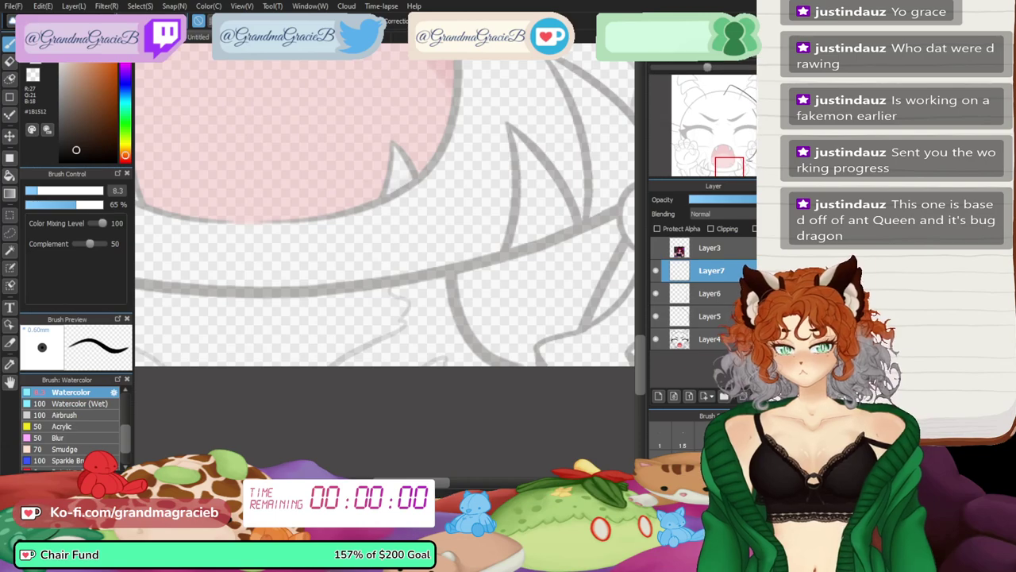
- Draw a short curved hair strand below the jaw on each side of the face, between the jawline claws and the neck line
scroll(450, 274, "down", 3)
scroll(499, 458, "up", 5)
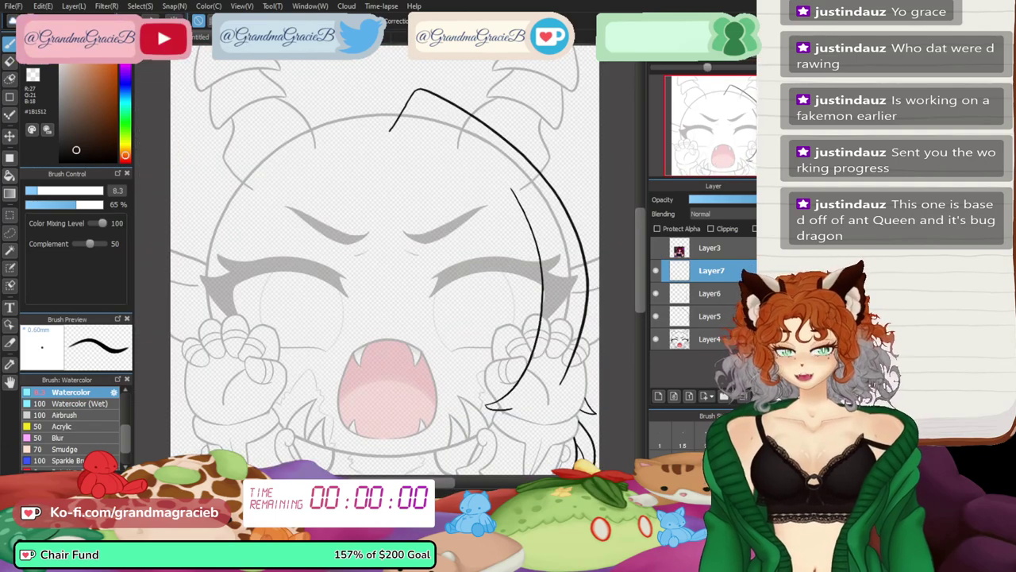
left_click_drag(499, 310, 484, 152)
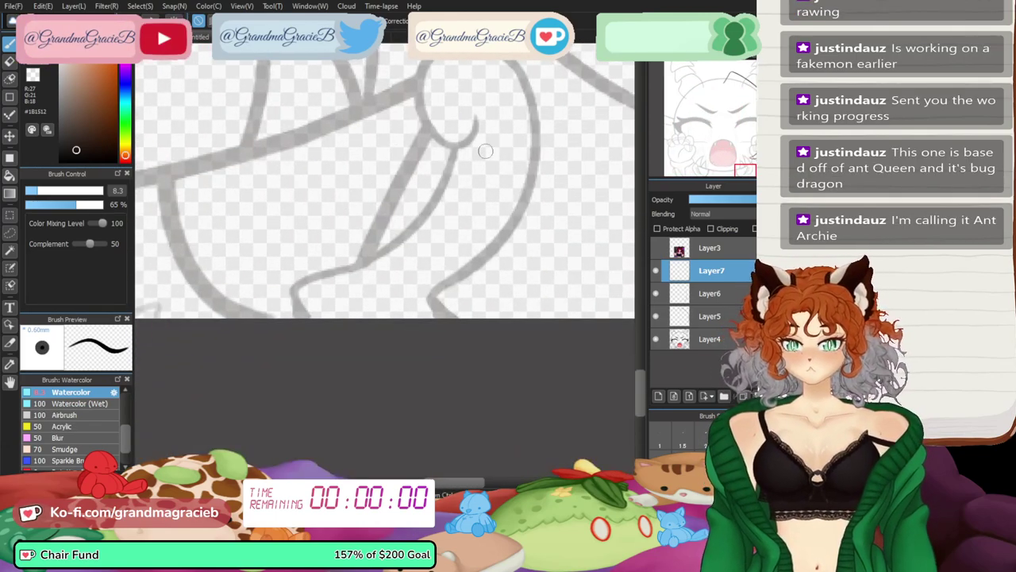
left_click_drag(391, 103, 399, 180)
left_click_drag(743, 167, 696, 169)
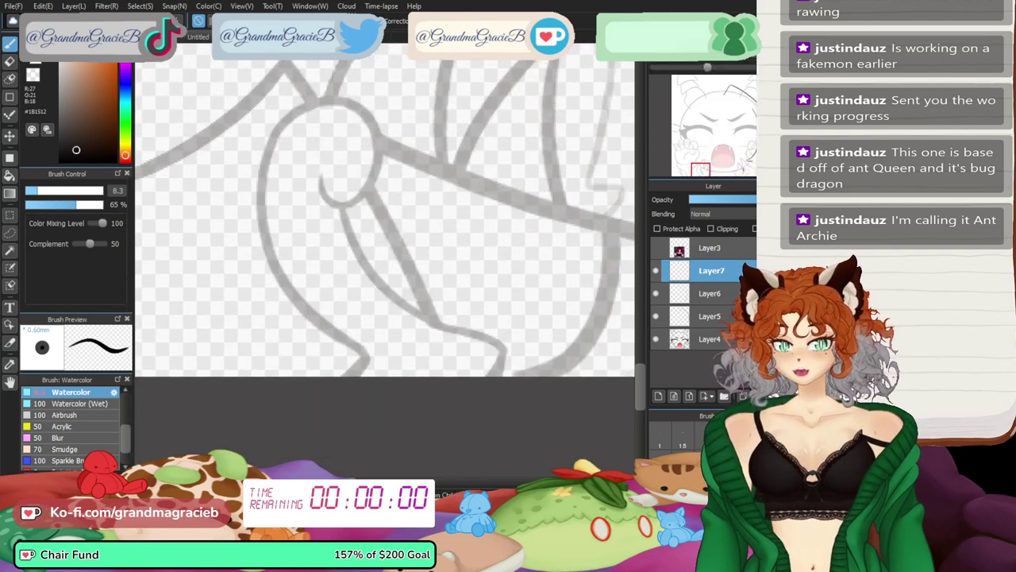
left_click_drag(393, 147, 401, 242)
left_click(689, 170)
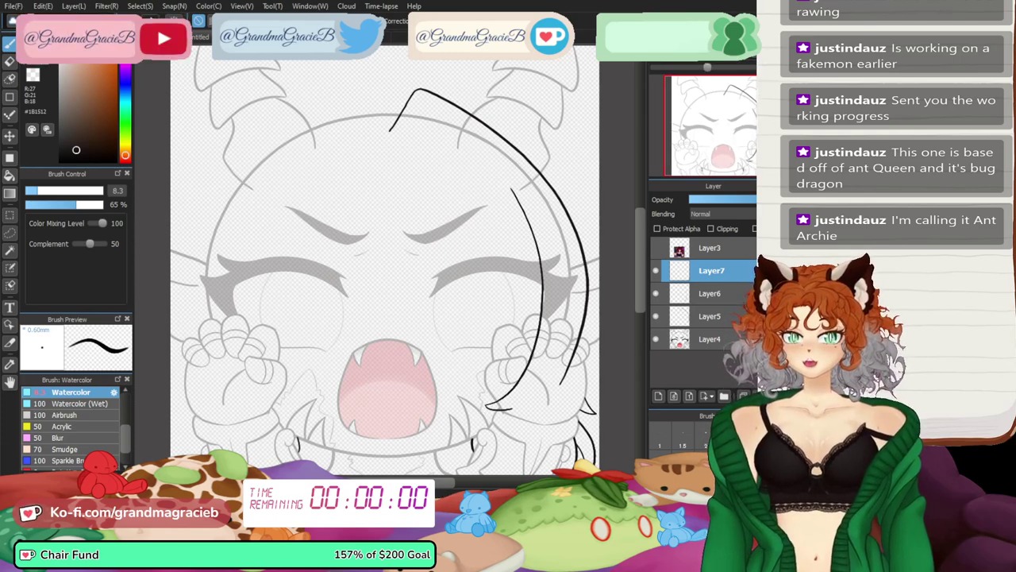
- Check the reference on Layer3, merge Layer6 into Layer5 as bangs, and rename Layer7 as backhair
left_click(656, 248)
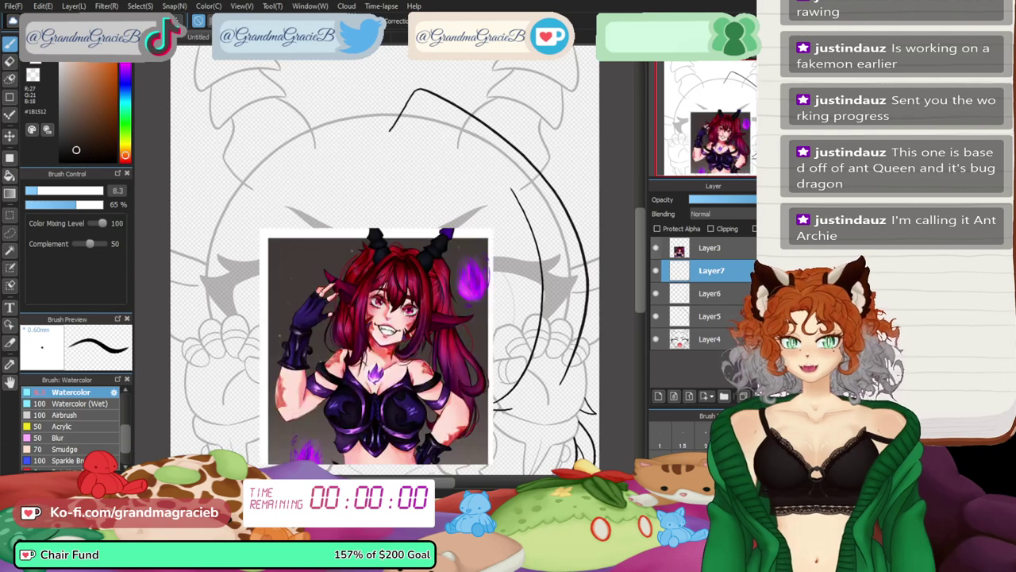
left_click(656, 248)
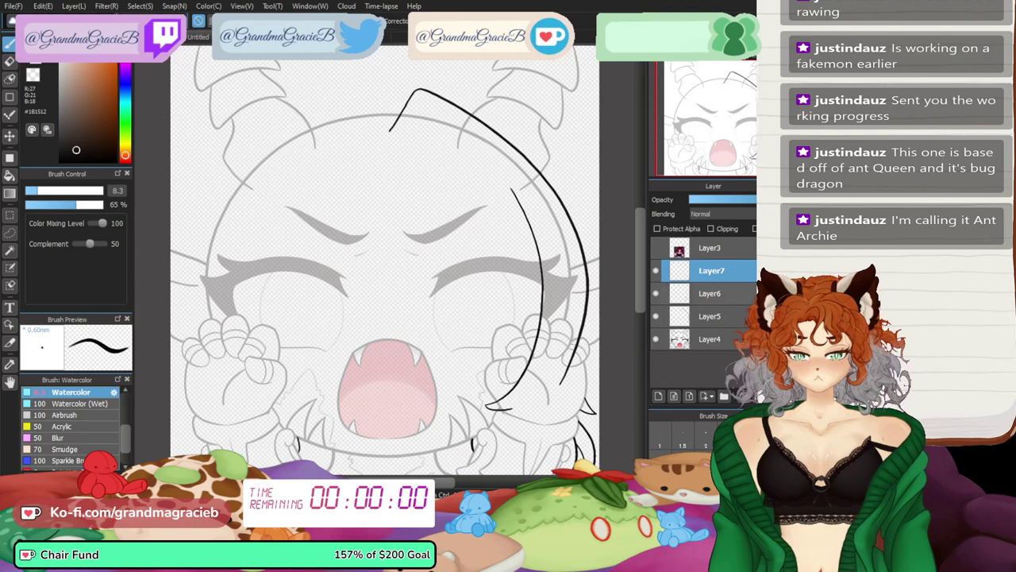
left_click(711, 292)
key("ctrl+e")
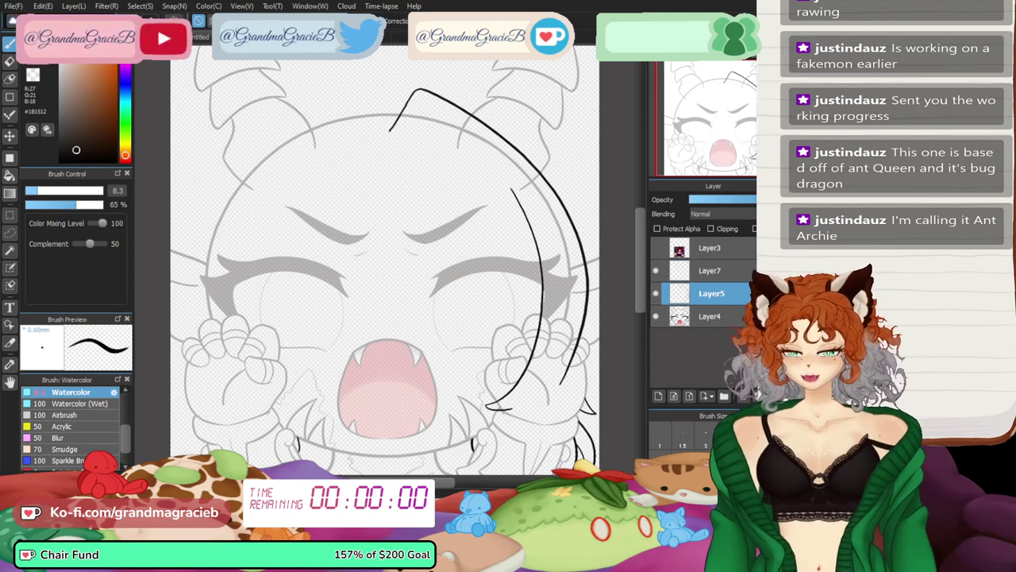
key("Return")
left_click(711, 271)
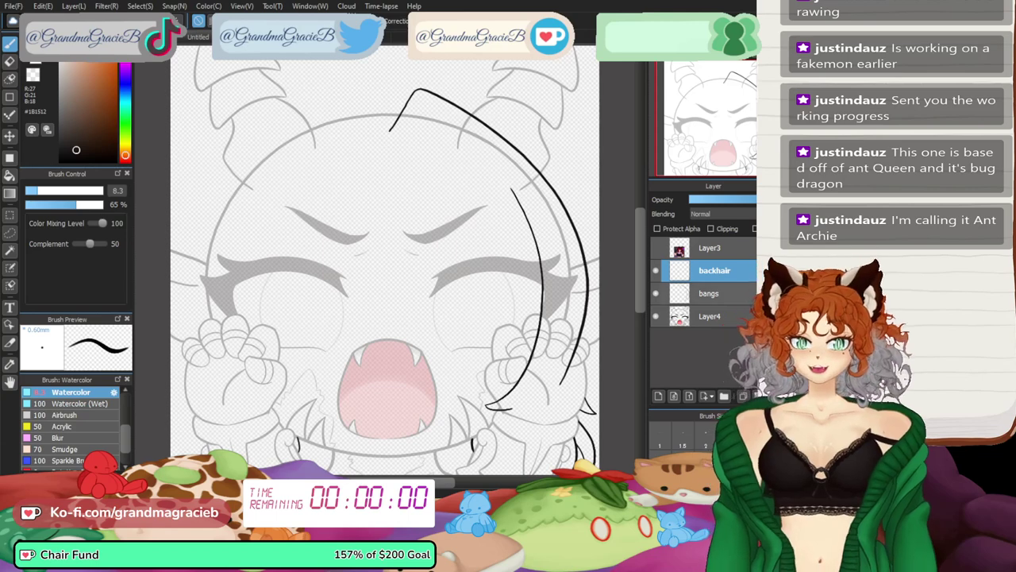
- Add a new layer above backhair and name it pigatial
left_click(657, 395)
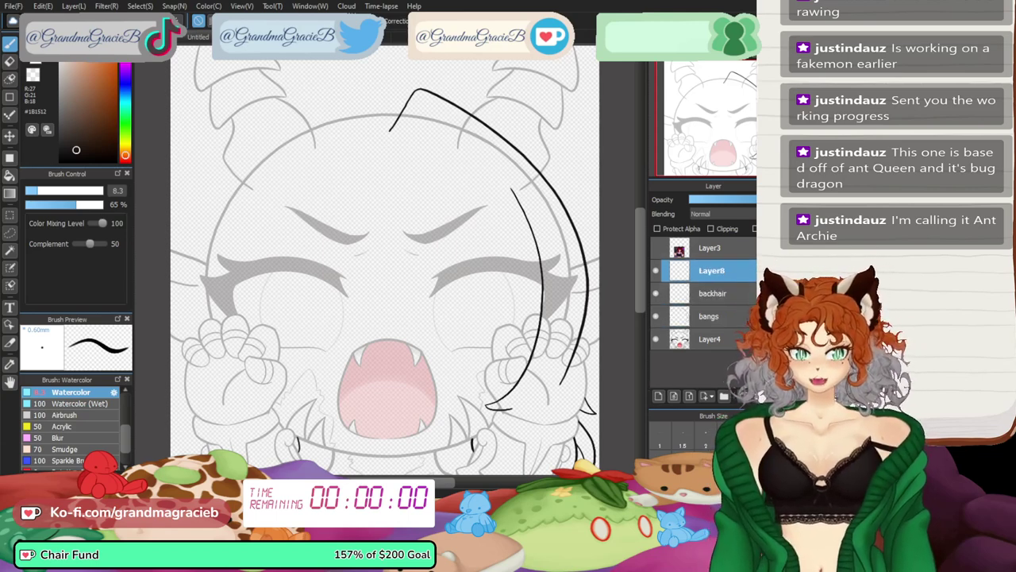
type("pigatial")
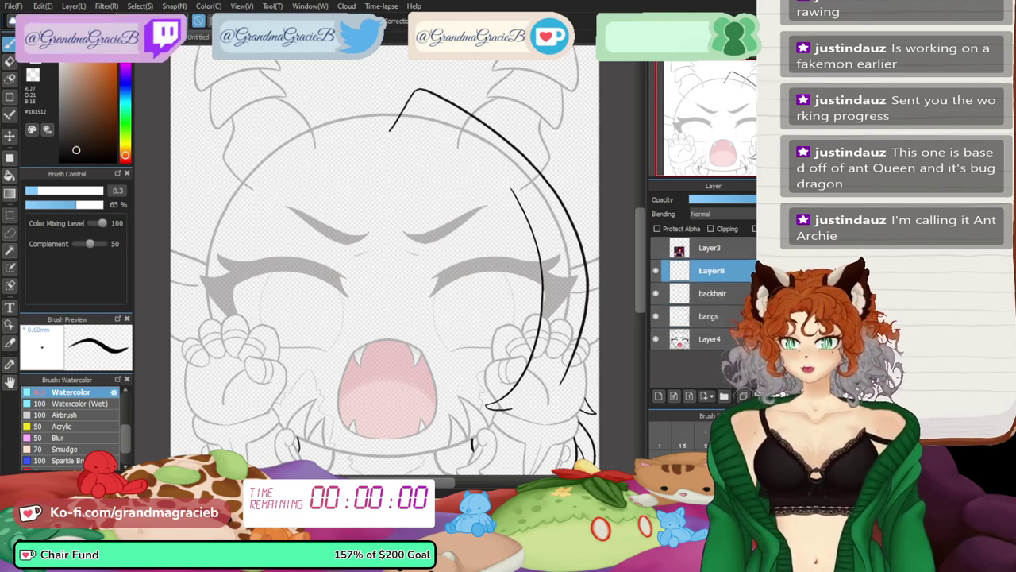
key("Return")
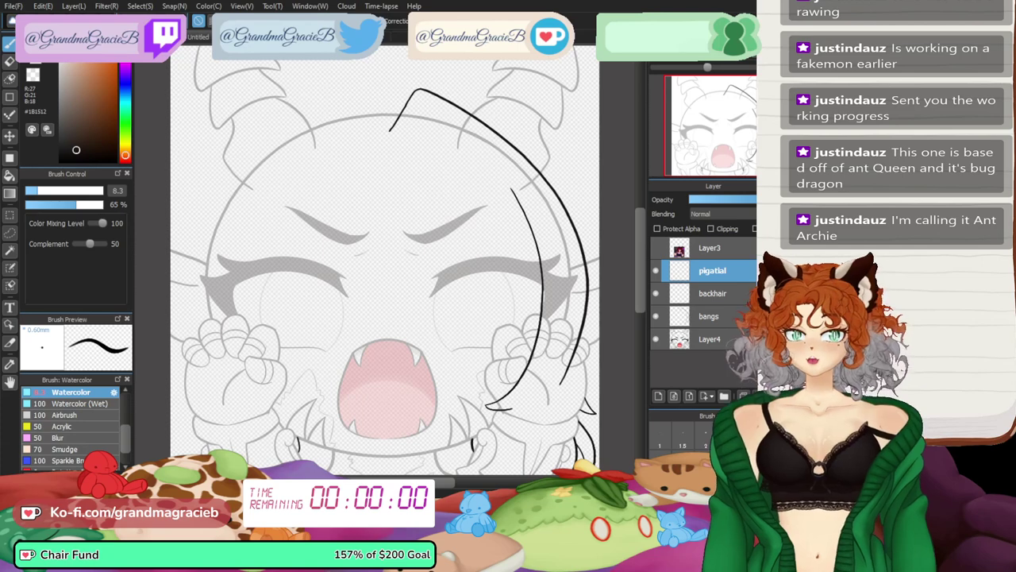
key("ctrl+plus")
mouse_move(508, 158)
left_mouse_down()
mouse_move(215, 343)
mouse_move(266, 391)
left_mouse_up()
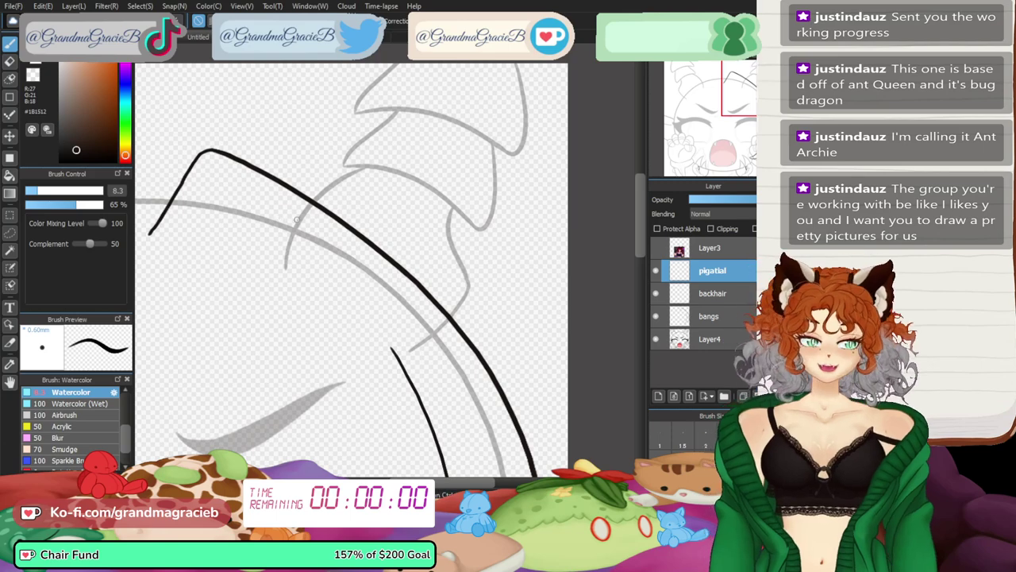
left_click_drag(261, 265, 523, 401)
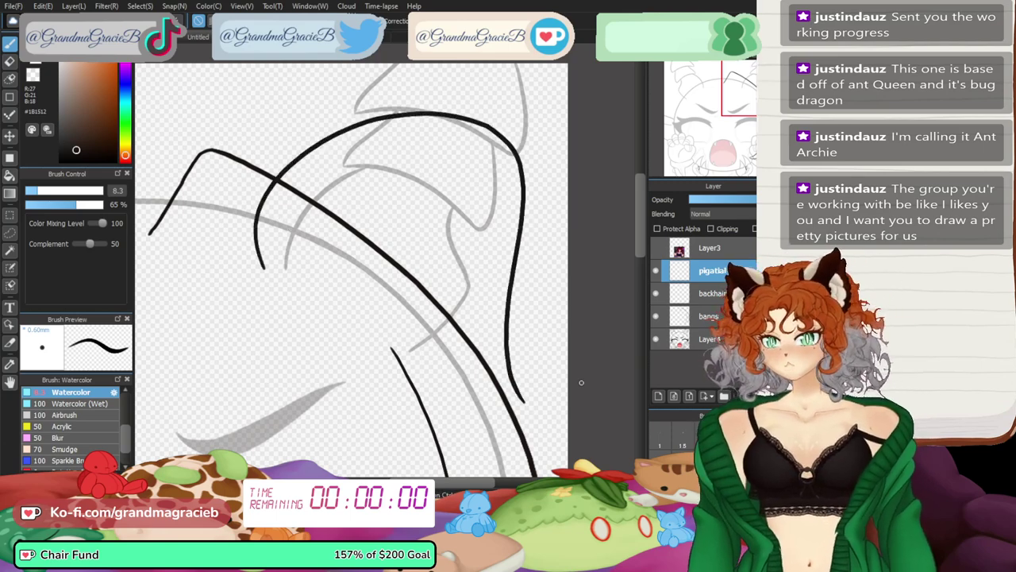
key("ctrl+0")
key("ctrl+z")
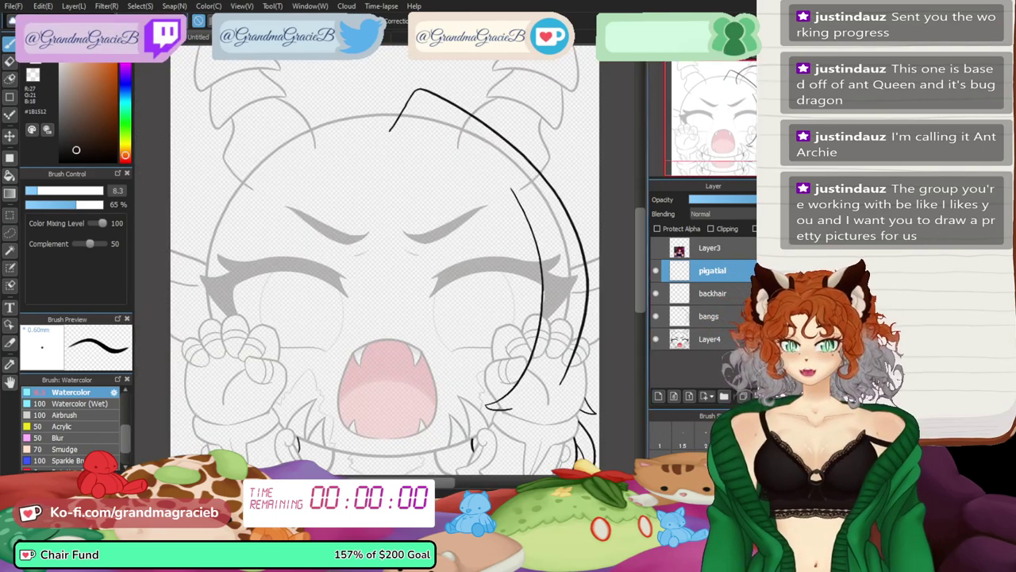
- Draw a rounded pigtail arc across the base of the right-hand horn and skew its outer side inward and down with Free Transform
left_click_drag(449, 134, 568, 213)
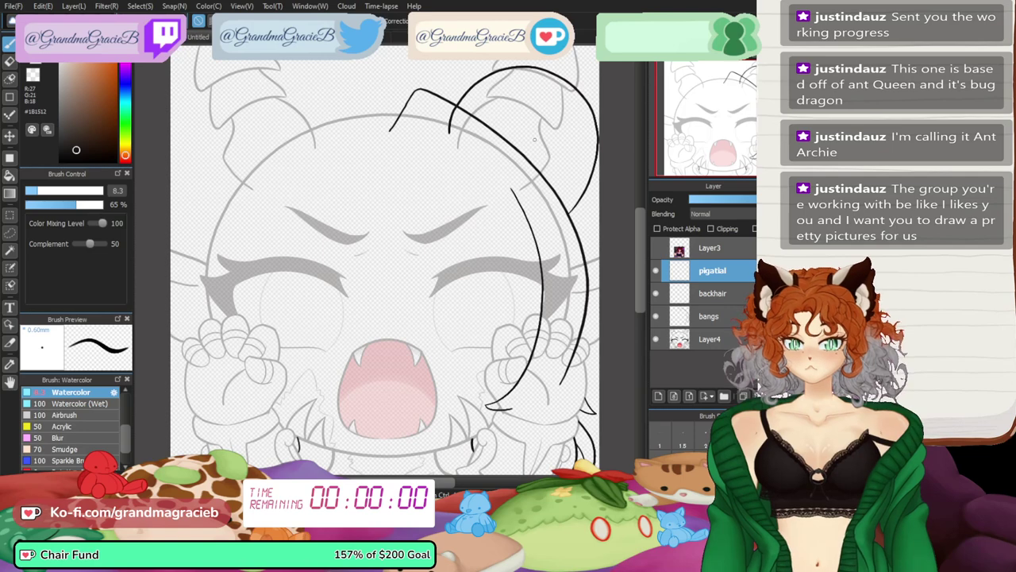
key("ctrl+t")
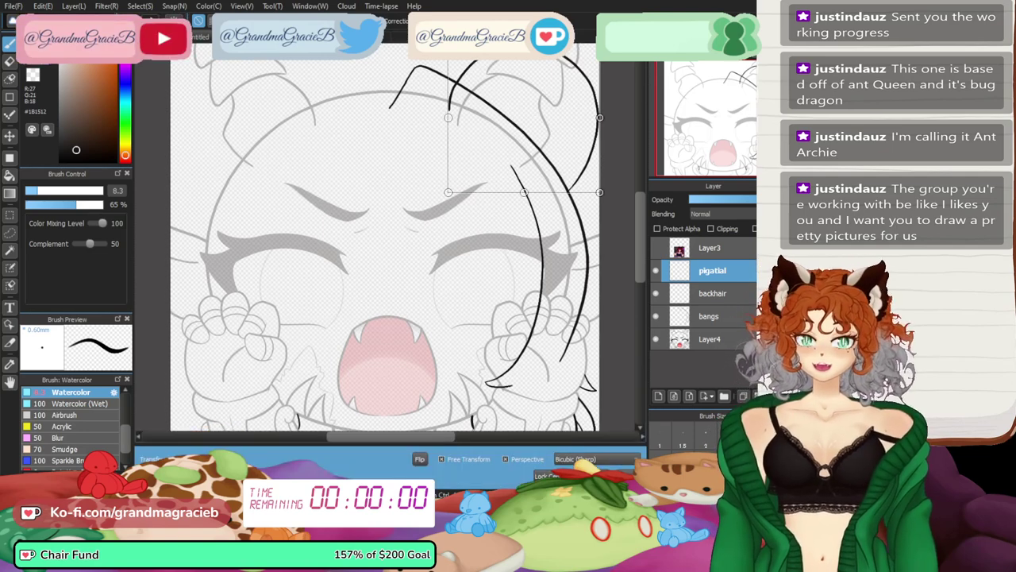
left_click_drag(534, 134, 424, 138)
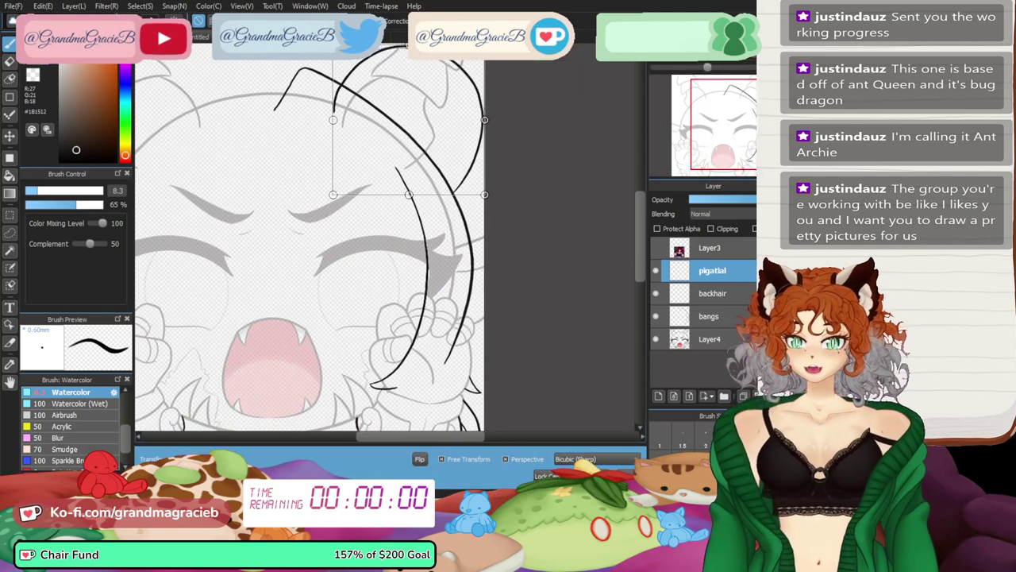
key("ctrl+0")
key("ctrl+minus")
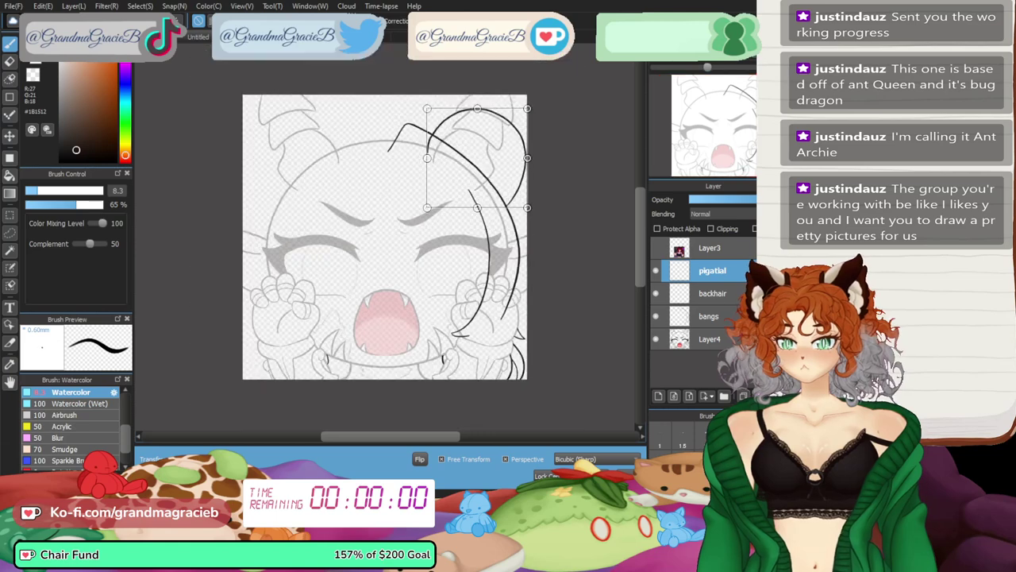
left_click_drag(469, 206, 390, 210)
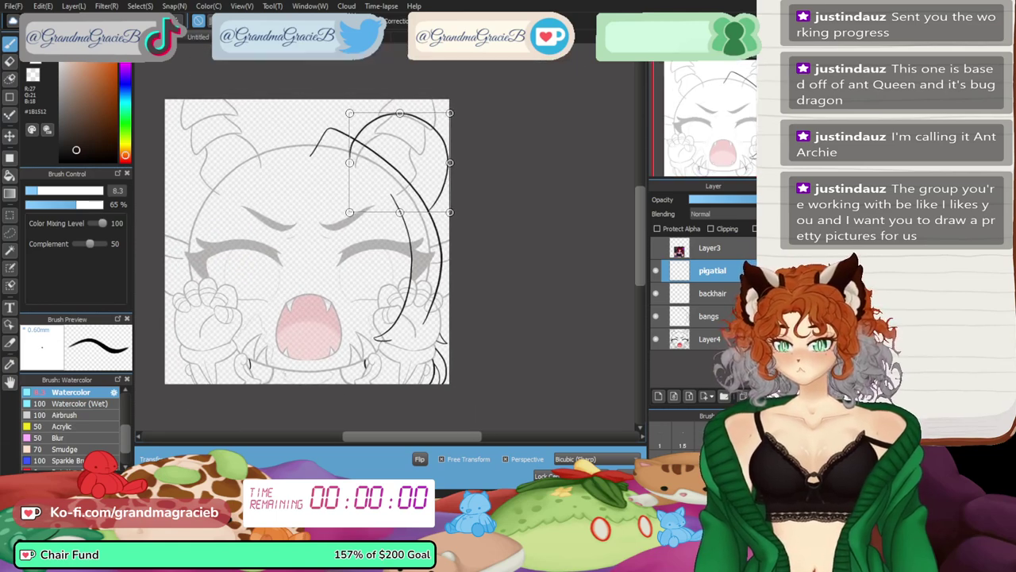
left_click_drag(450, 163, 435, 179)
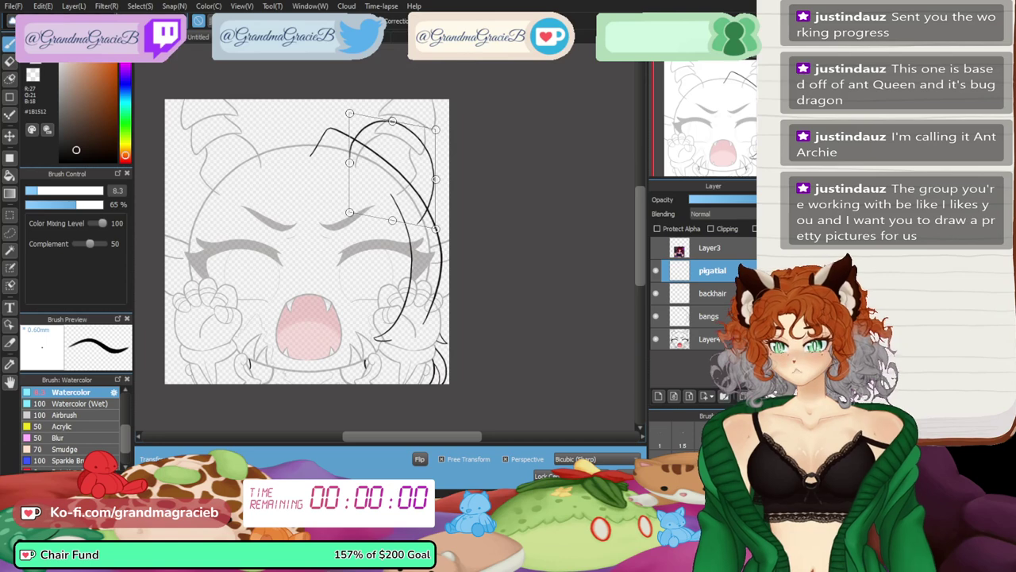
key("Return")
- Add a new layer directly above the pigatial layer
scroll(318, 262, "up", 3)
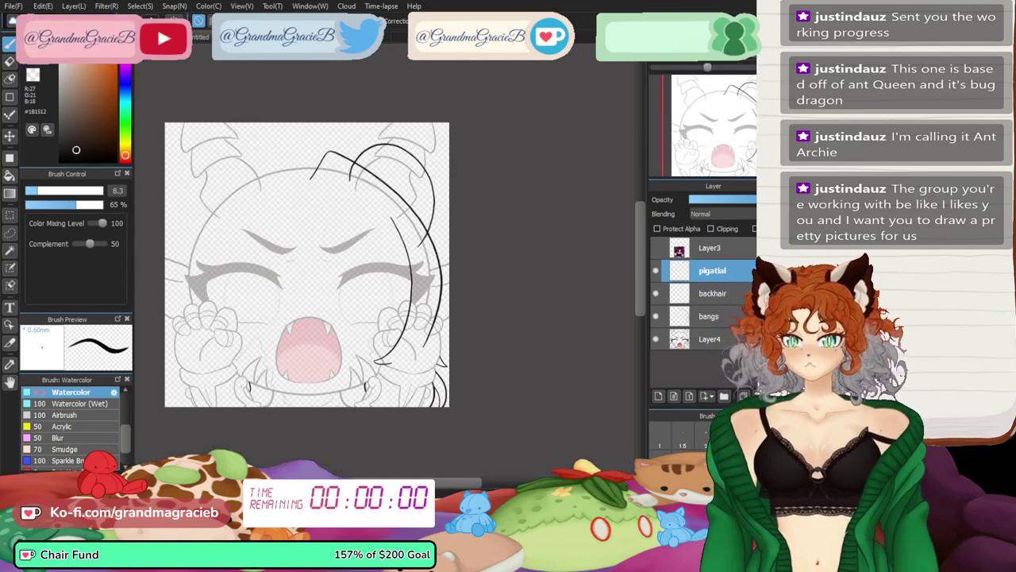
left_click_drag(334, 246, 294, 311)
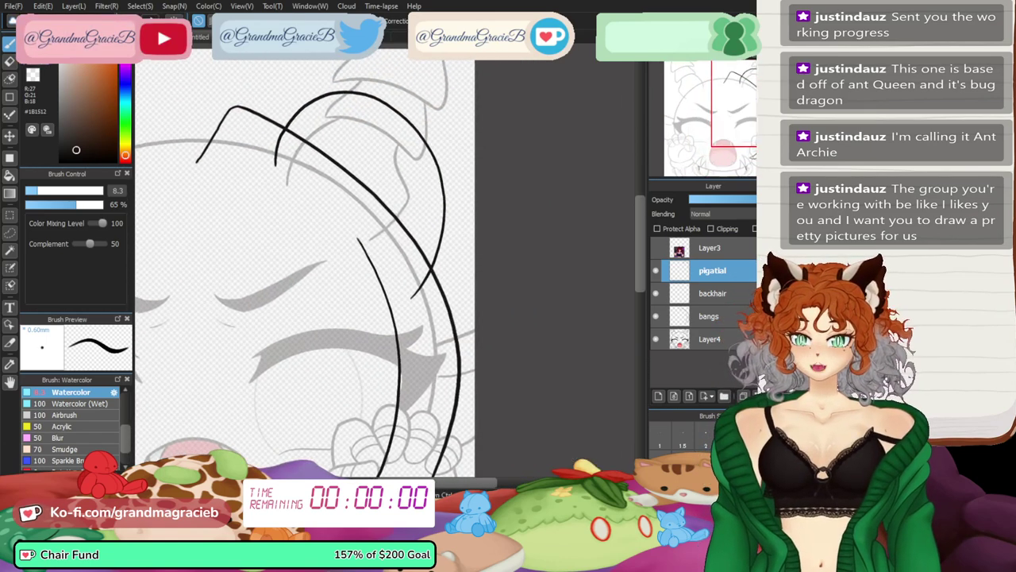
left_click(658, 396)
mouse_move(373, 258)
left_mouse_down()
mouse_move(382, 251)
mouse_move(380, 270)
left_mouse_up()
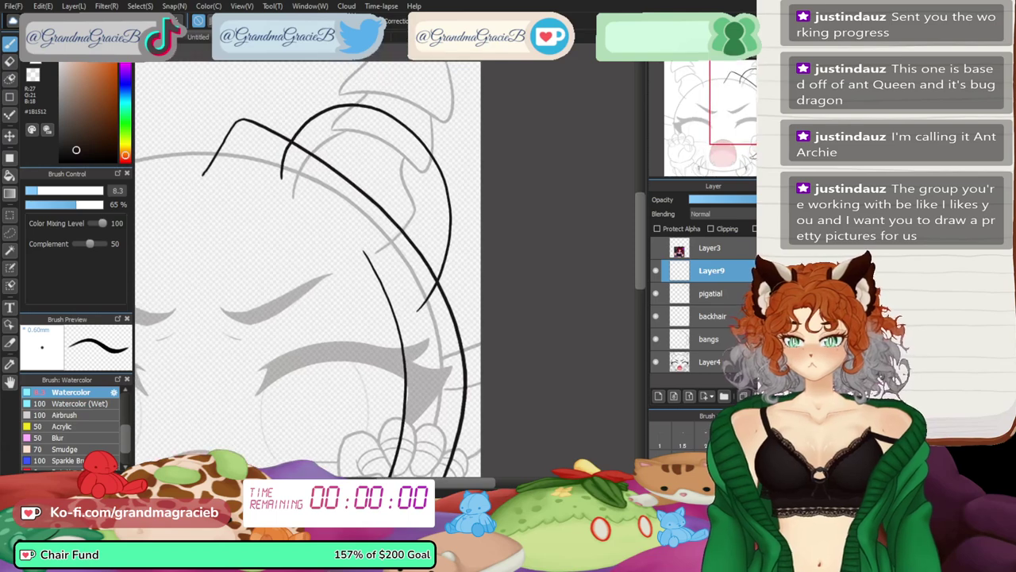
scroll(385, 258, "up", 1)
left_click_drag(471, 133, 485, 434)
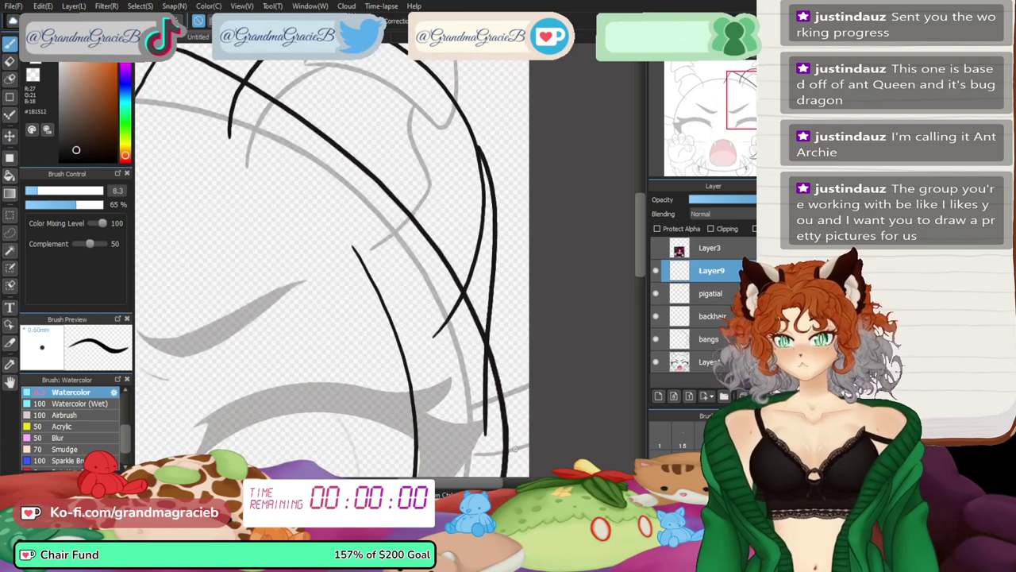
key("ctrl+t")
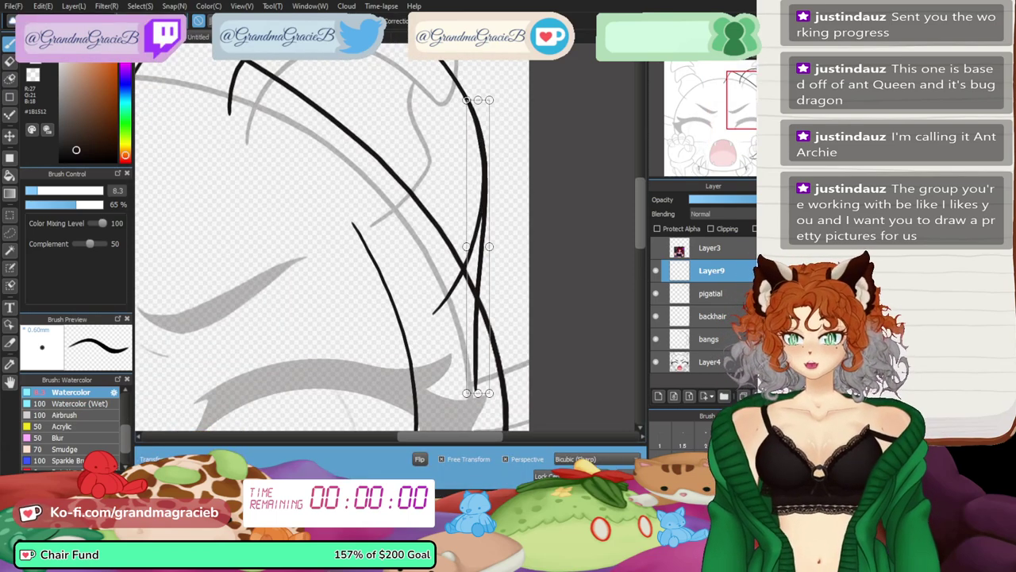
key("Return")
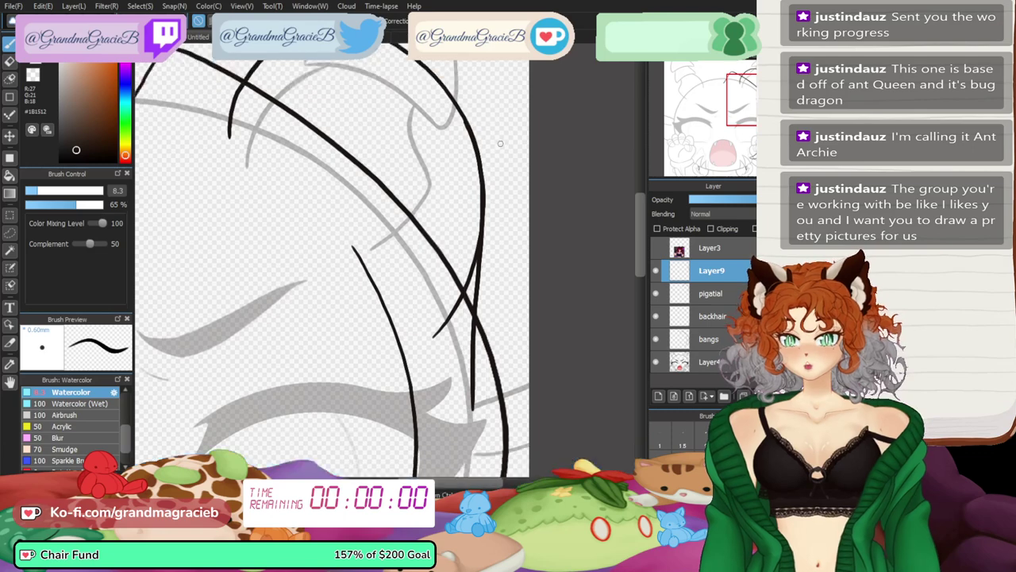
key("ctrl+t")
left_click_drag(501, 120, 506, 122)
key("Return")
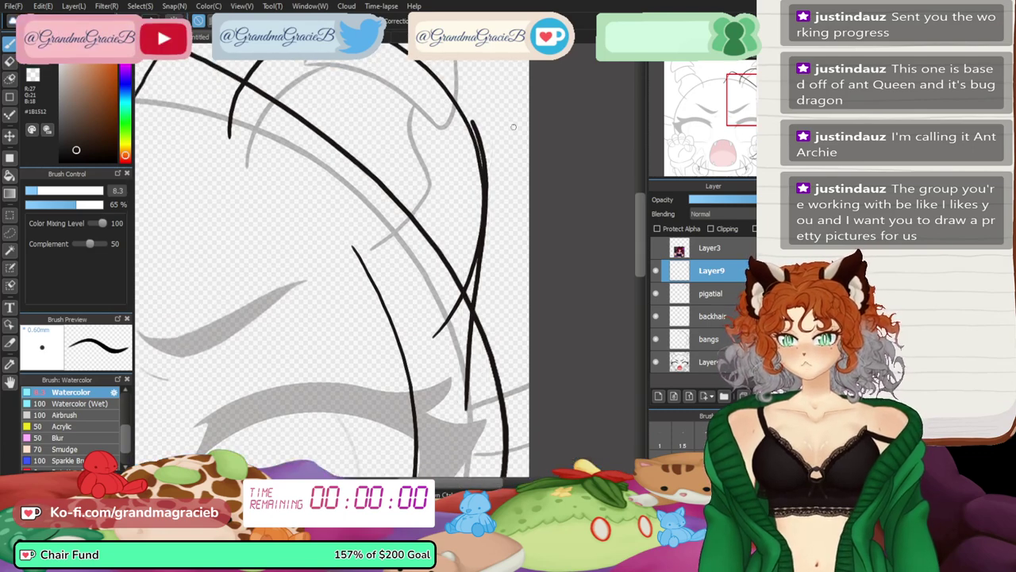
key("ctrl+z")
- Draw a long S-curved strand in the mirrored view, from the pigtail arc's outer edge down beside the eye, and flip the canvas view back
key("Down")
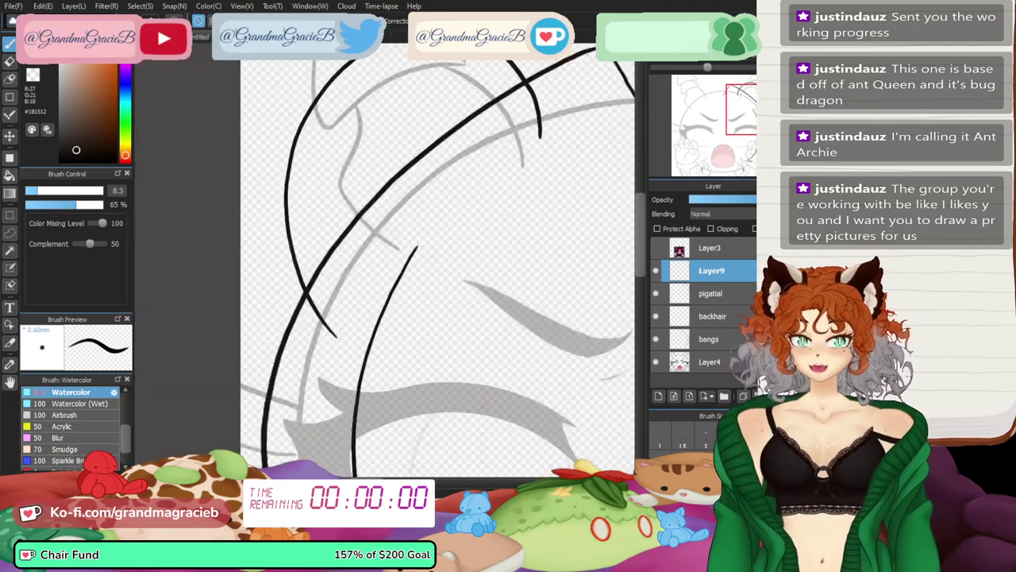
left_click_drag(306, 115, 274, 413)
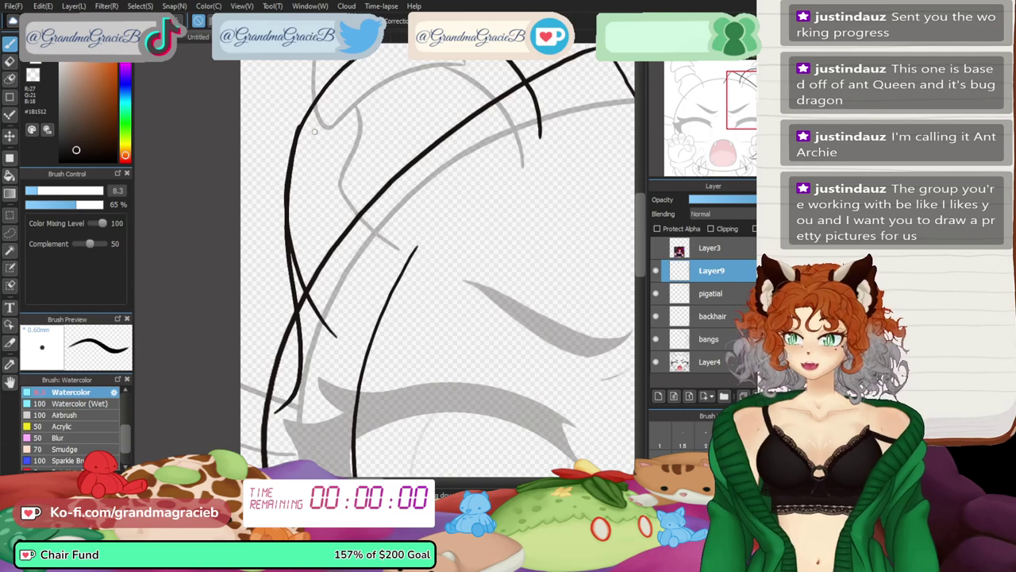
key("ctrl+z")
left_click_drag(314, 101, 267, 451)
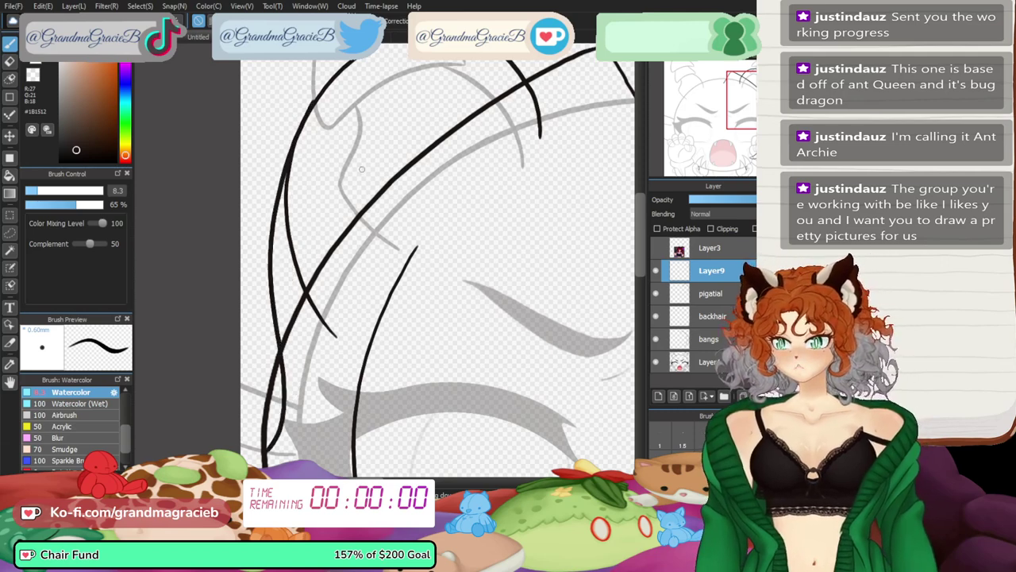
key("ctrl+t")
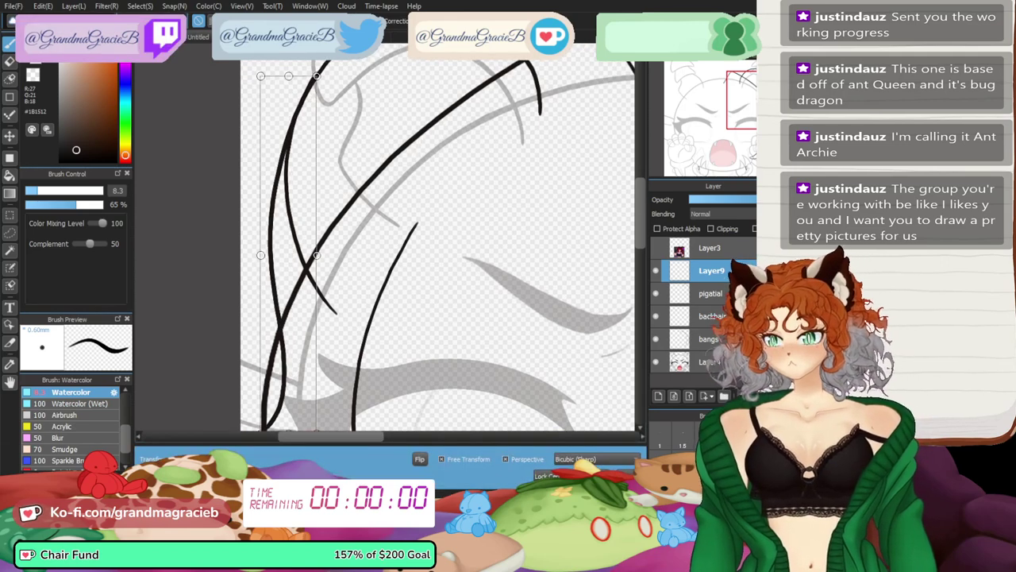
key("Return")
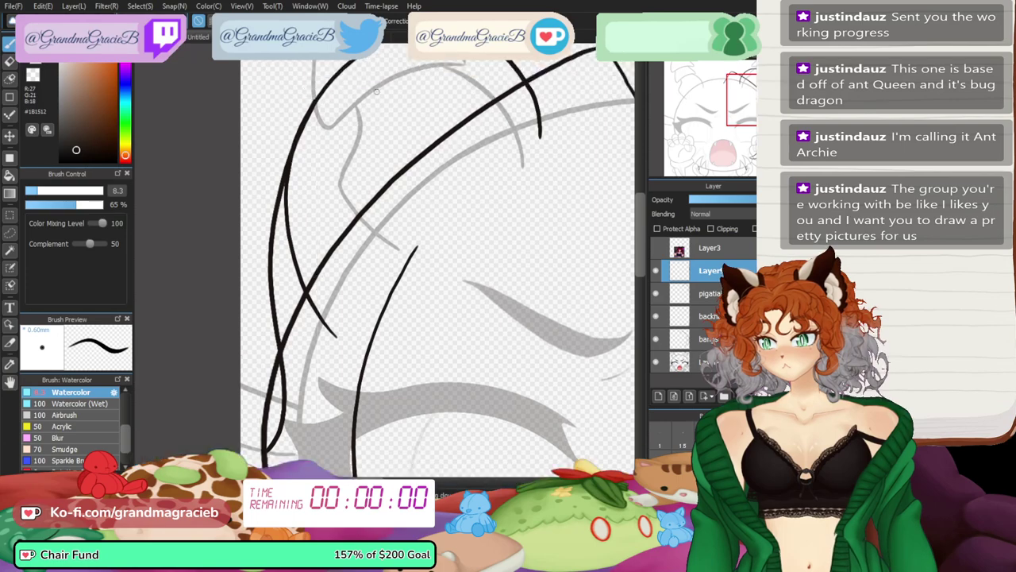
key("Down")
key("ctrl+minus")
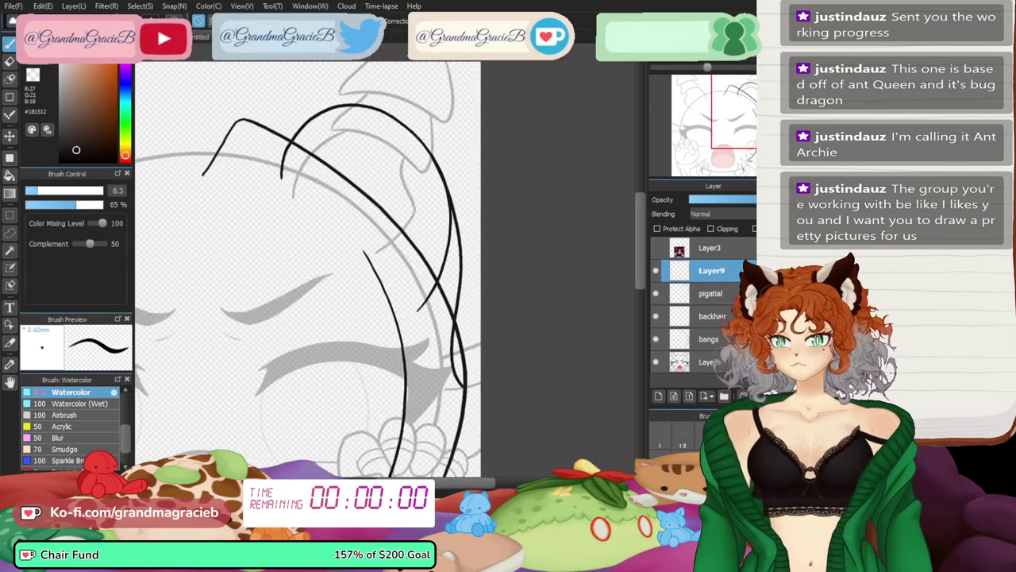
left_click_drag(639, 241, 639, 282)
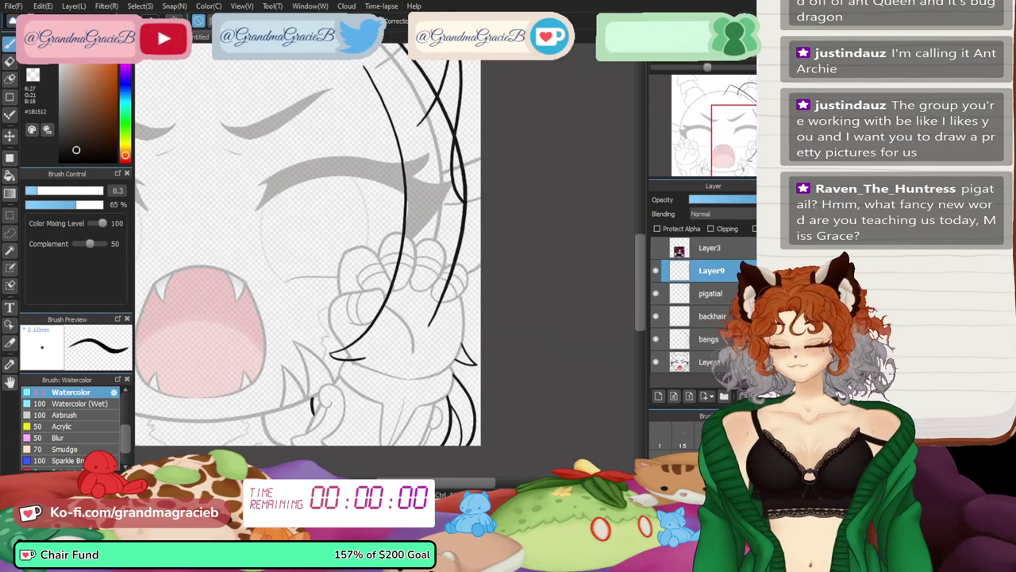
key("ctrl+0")
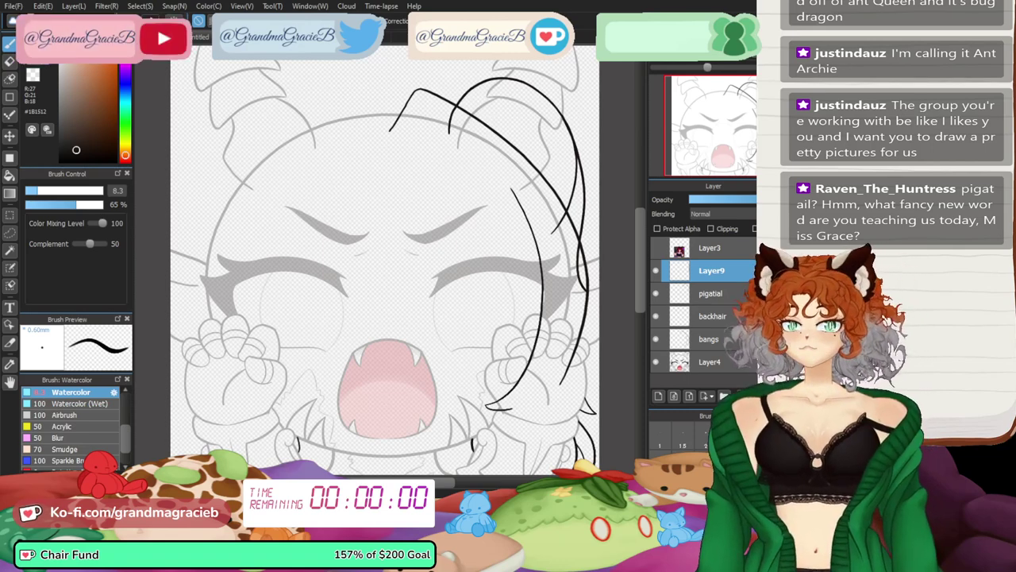
- Undo the strand strokes drawn from the pigtail arc's outer edge down beside the eye
key("ctrl+plus")
key("ctrl+plus")
left_click_drag(484, 278, 277, 250)
left_click_drag(429, 191, 329, 379)
key("ctrl+minus")
key("ctrl+z")
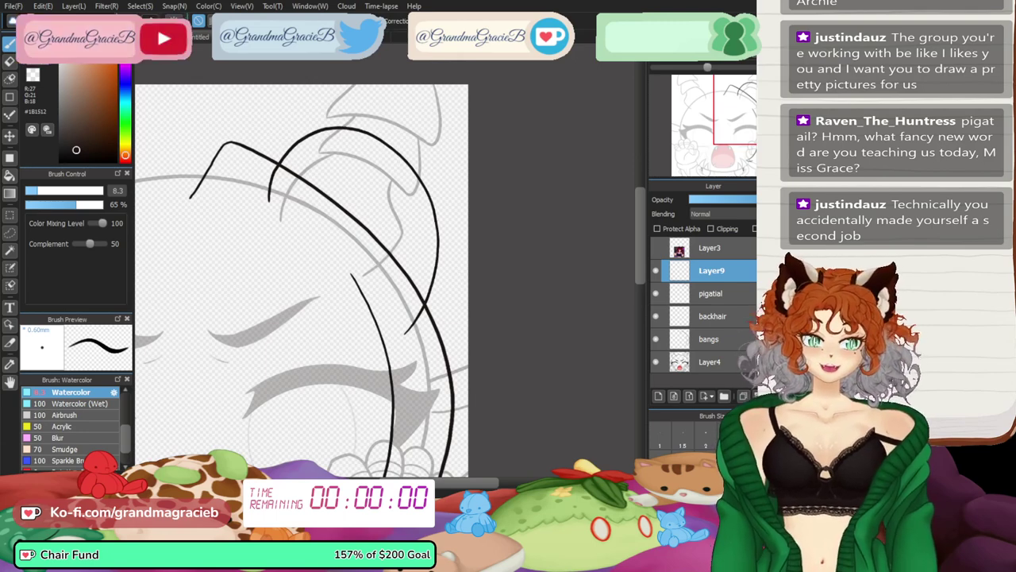
- Draw a curved strand in the mirrored, rotated view, continuing the pigtail arc's outer edge down across the back hair line
key("ctrl+plus")
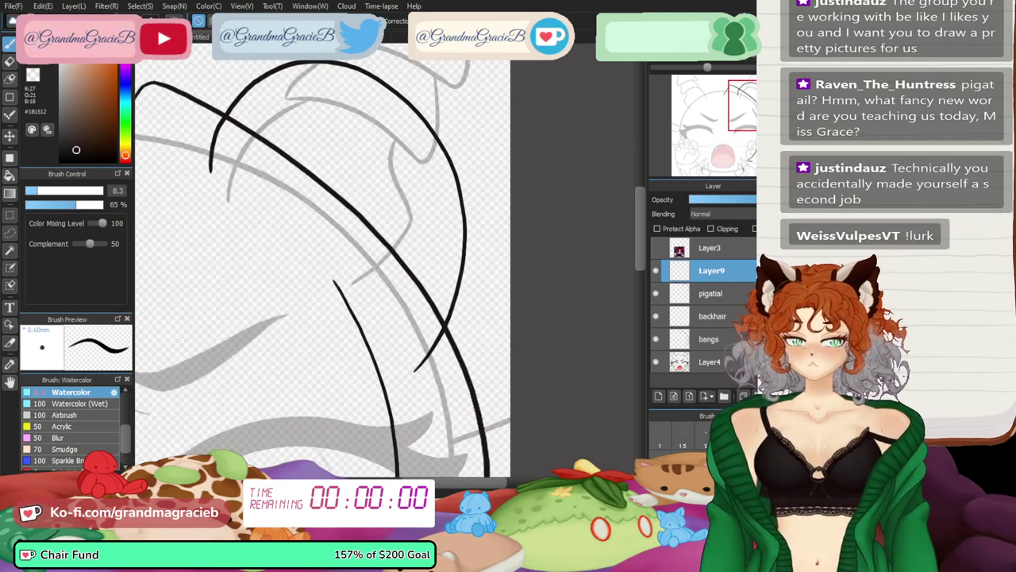
key("Down")
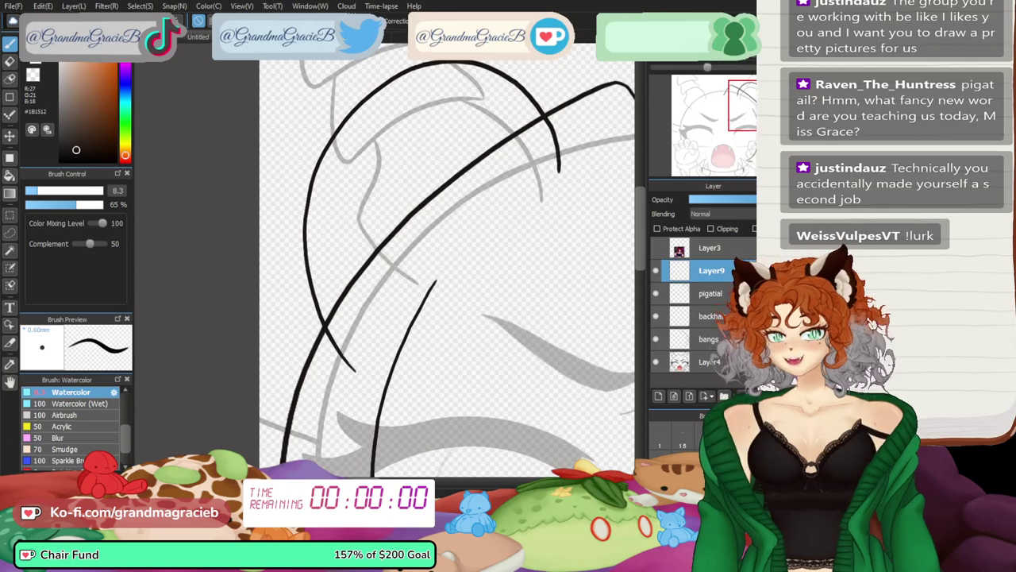
key("ctrl+plus")
left_click_drag(416, 118, 495, 198)
key("ctrl+minus")
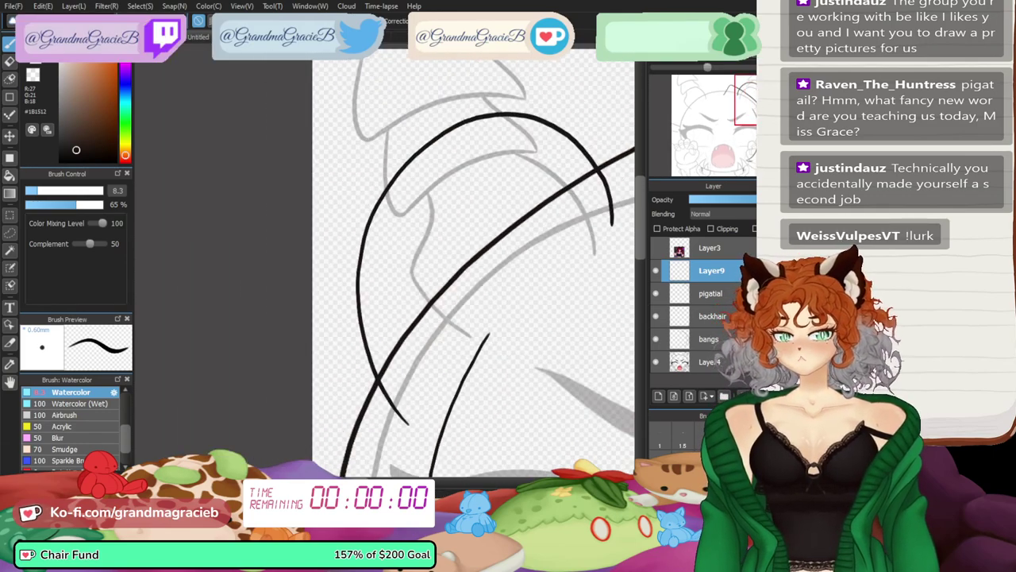
key("Left")
key("Left")
mouse_move(351, 227)
left_mouse_down()
mouse_move(367, 285)
mouse_move(476, 445)
left_mouse_up()
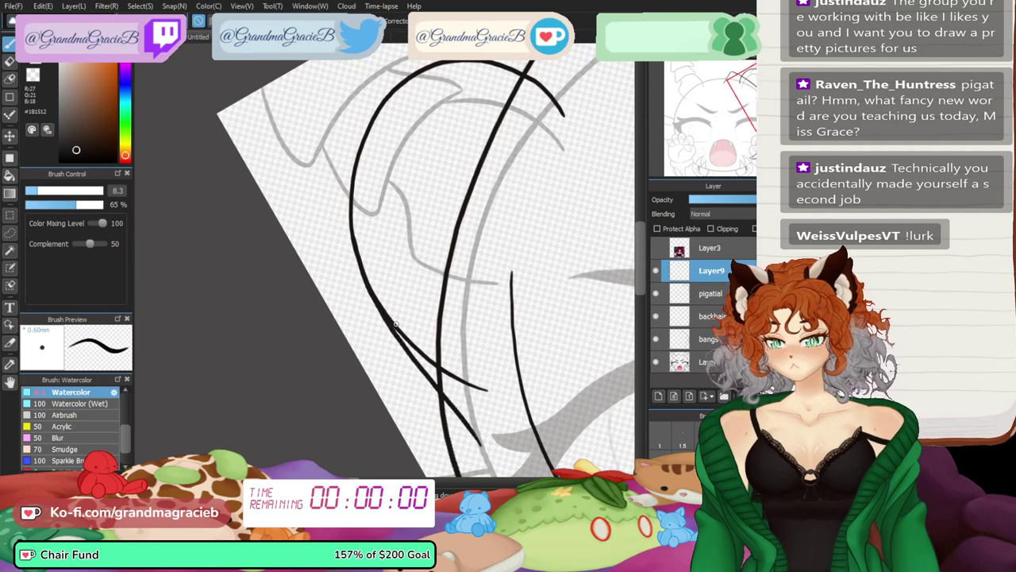
- Fine-tune the new strand's placement with Free Transform so it flows on from the pigtail arc's outer edge
key("ctrl+t")
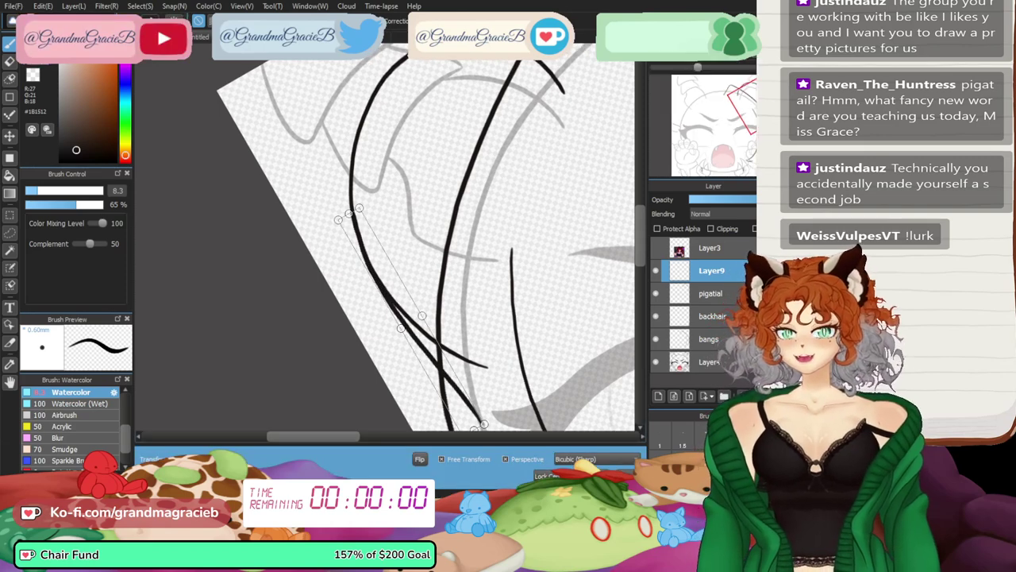
key("Up")
mouse_move(405, 199)
left_mouse_down()
mouse_move(406, 183)
mouse_move(403, 192)
left_mouse_up()
key("Return")
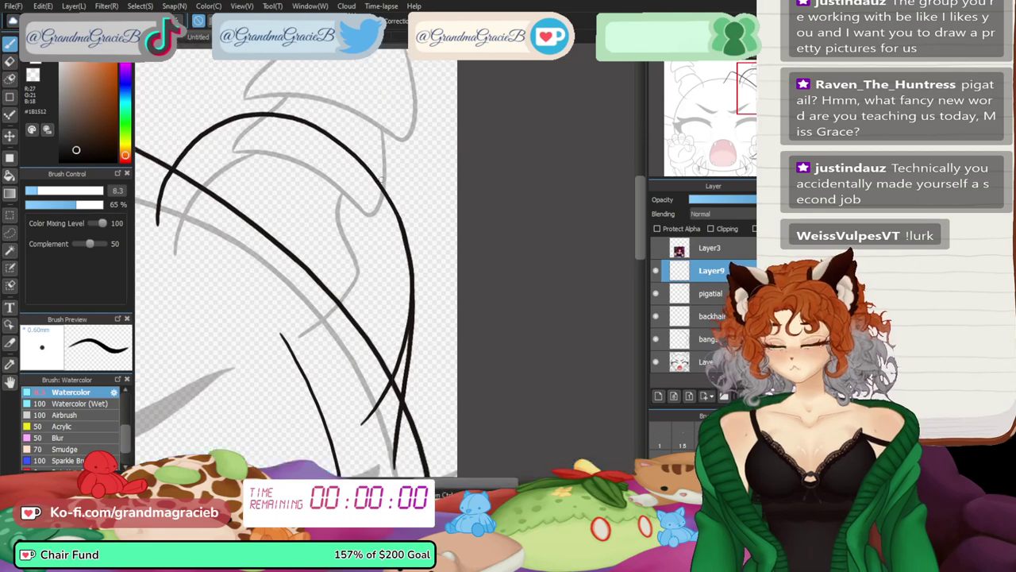
- Erase the pigtail arc's old inward-curving lower end on the pigatial layer, leaving the new outer strand intact
key("e")
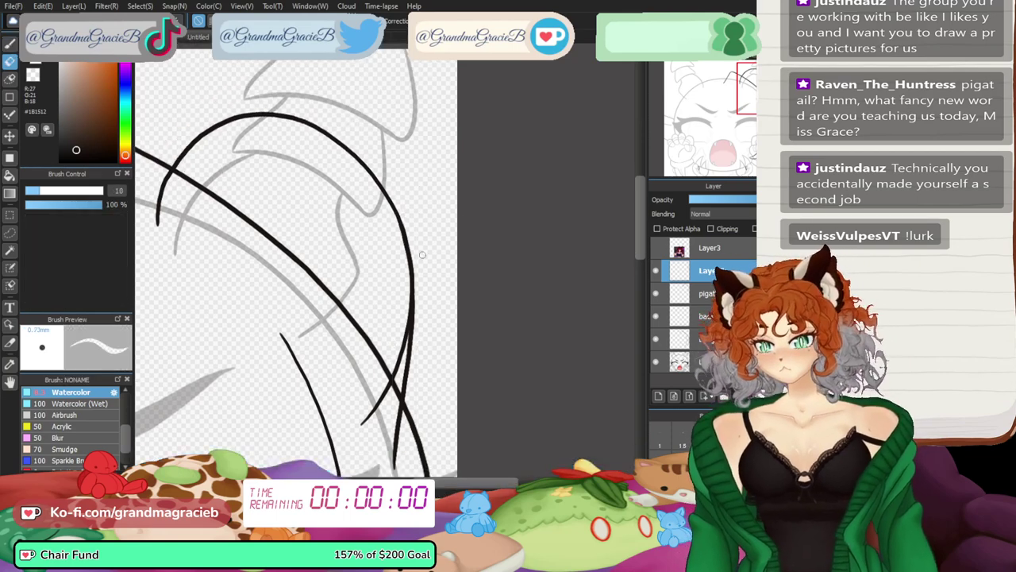
key("ctrl+plus")
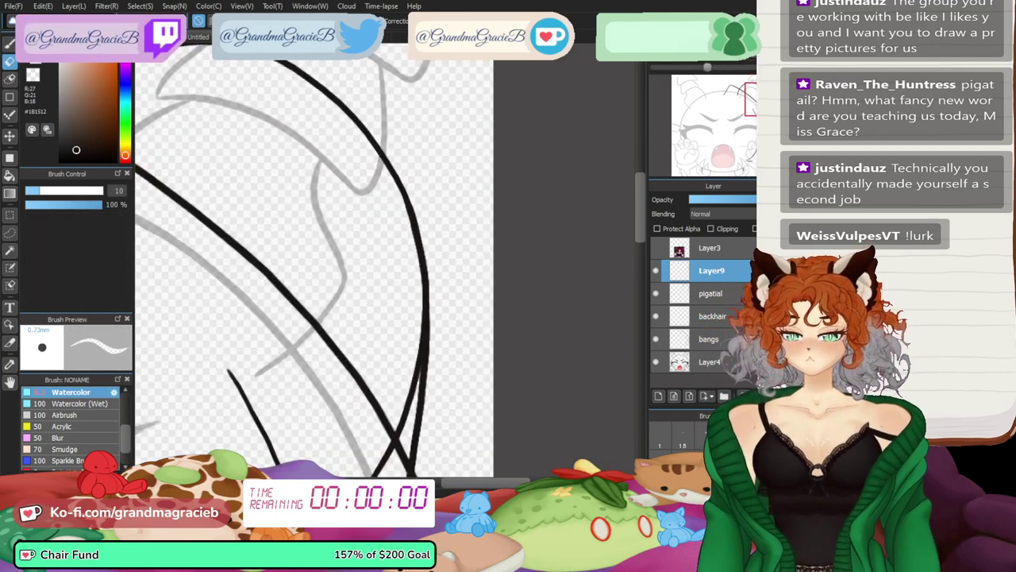
key("ctrl+plus")
key("Down")
left_click_drag(365, 185, 346, 255)
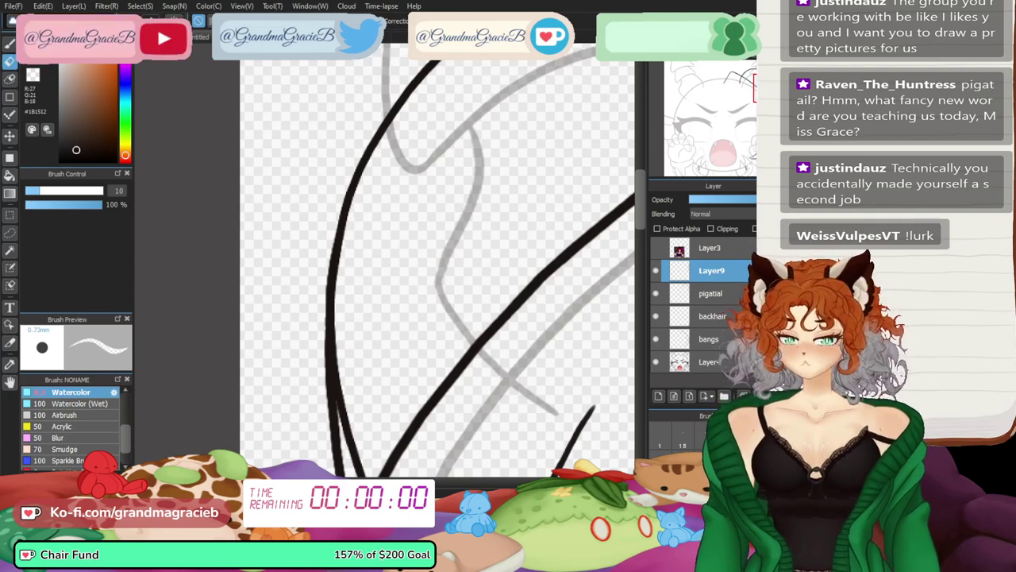
left_click_drag(640, 200, 641, 222)
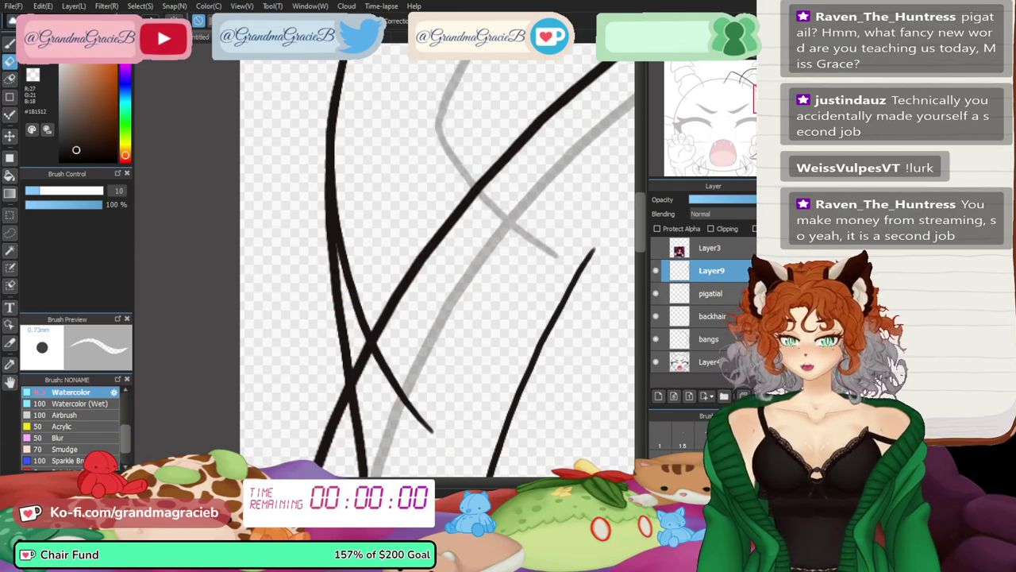
left_click(712, 293)
left_click_drag(343, 208, 345, 259)
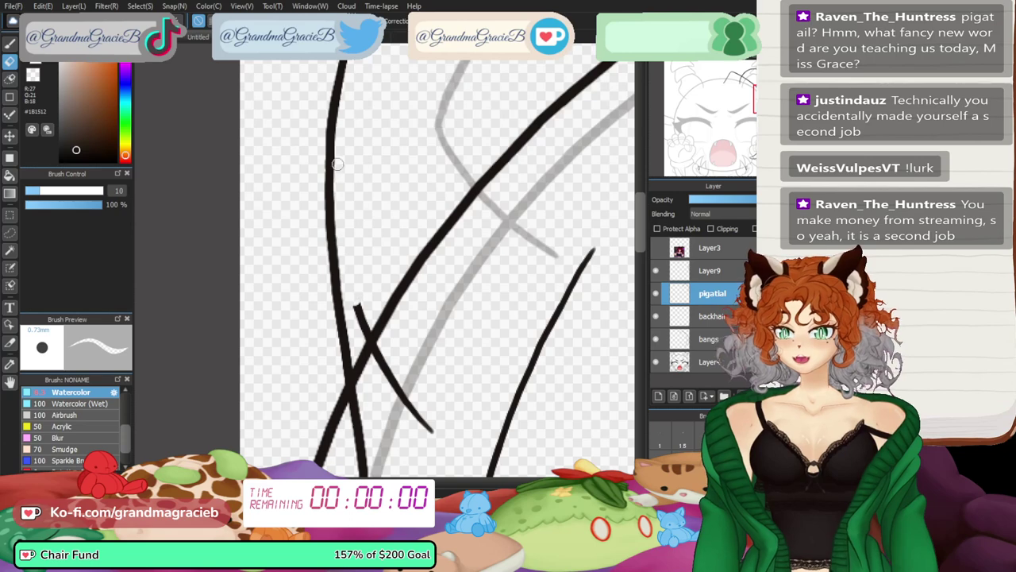
left_click_drag(358, 305, 429, 429)
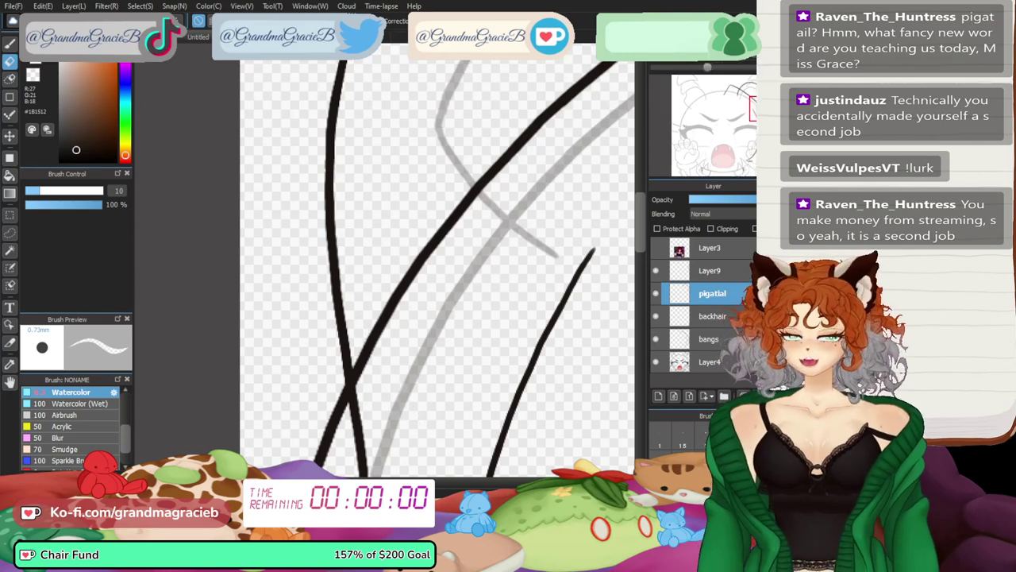
left_click(753, 52)
left_click(674, 52)
left_click(674, 53)
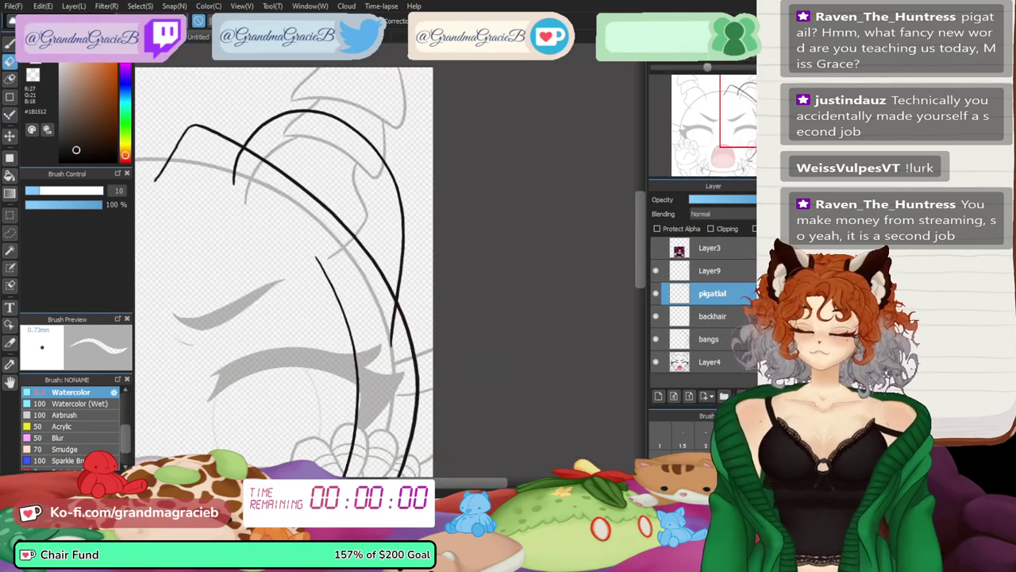
- On Layer9, draw two thin inner strands down the pigtail's outer side and one curved strand beside its inner base
left_click(709, 271)
left_click(772, 395)
key("ctrl+z")
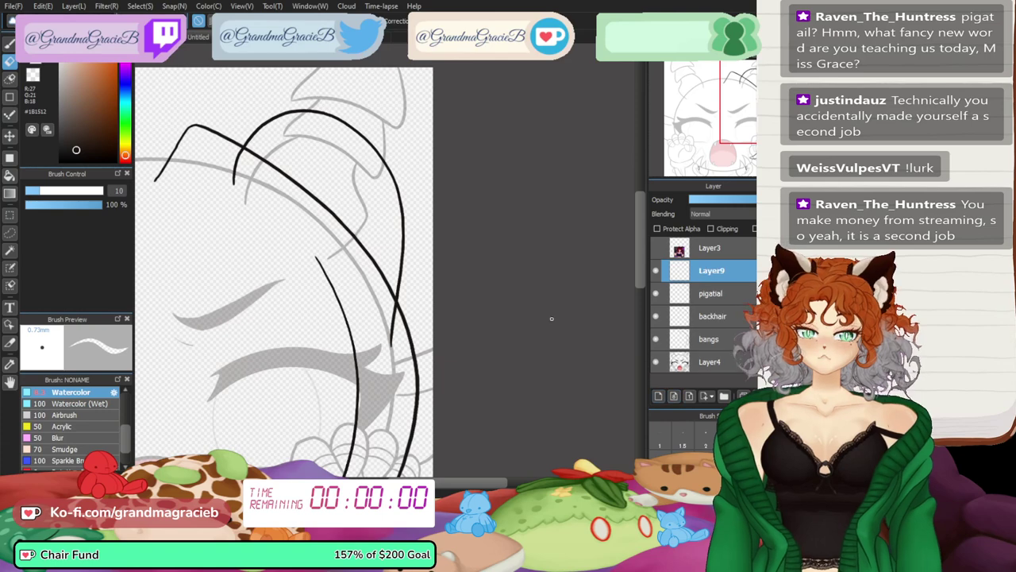
key("b")
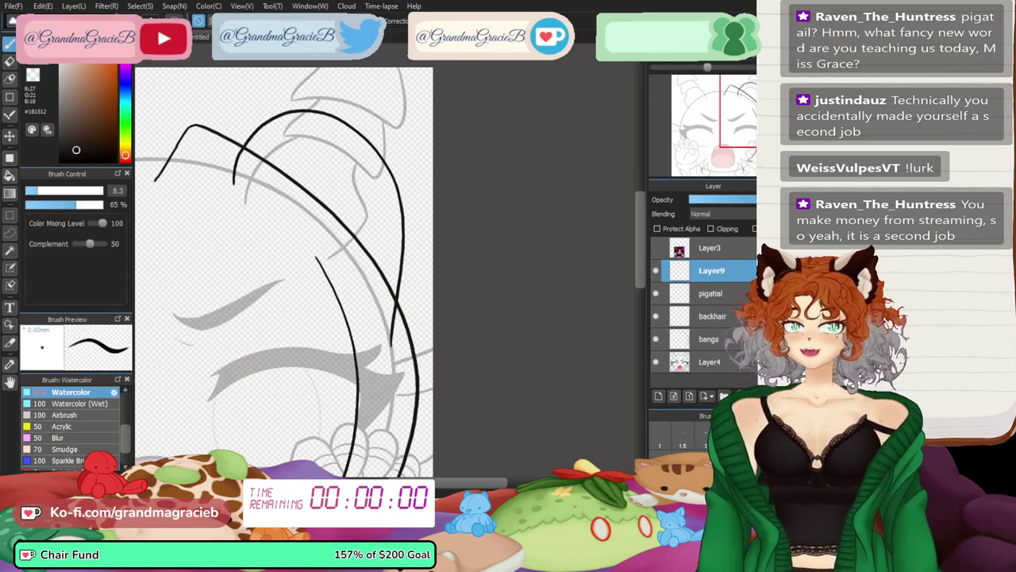
key("ctrl+plus")
left_click_drag(341, 254, 470, 300)
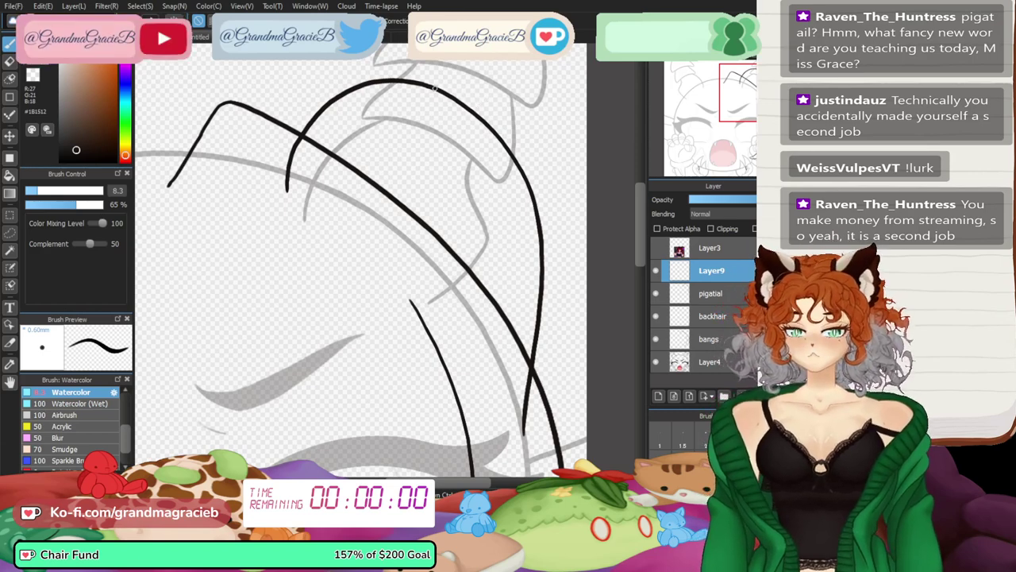
left_click_drag(441, 88, 473, 400)
key("ctrl+z")
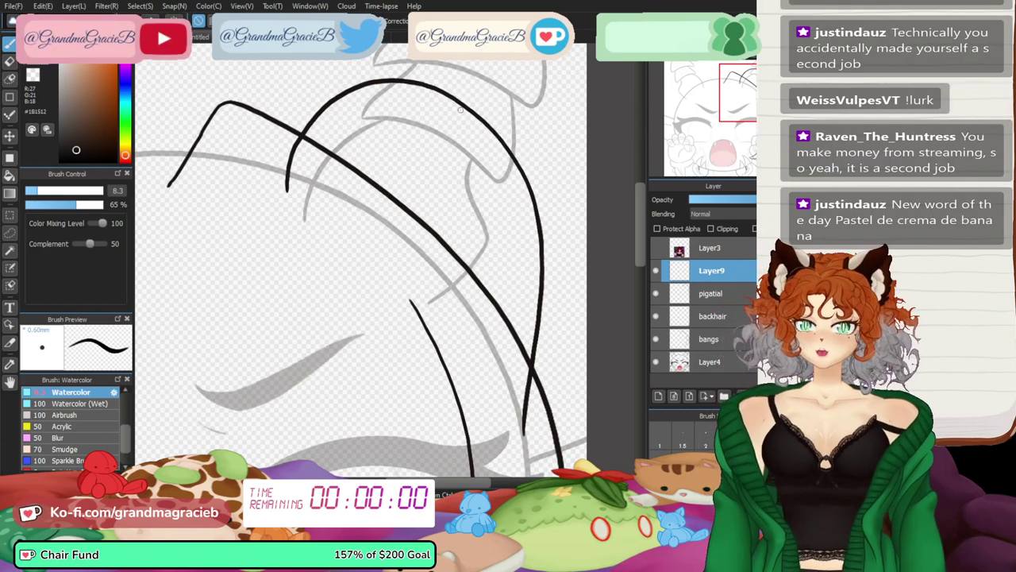
left_click_drag(466, 104, 479, 391)
left_click_drag(530, 188, 497, 351)
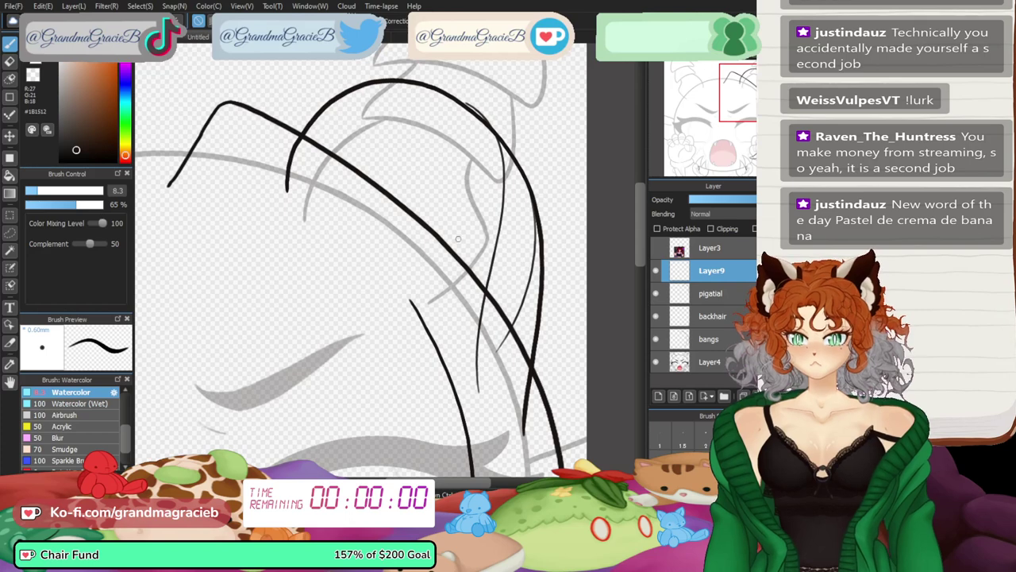
left_click_drag(322, 189, 400, 57)
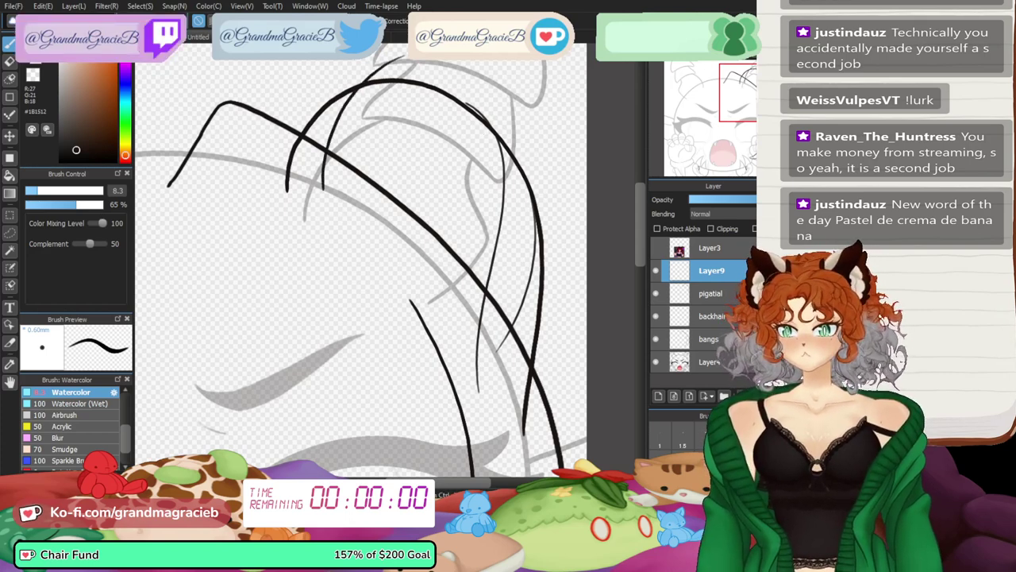
- Erase the pigtail line ends that overshoot the arc or cross inside the back hair line, merging Layer9 into the pigatial layer
key("e")
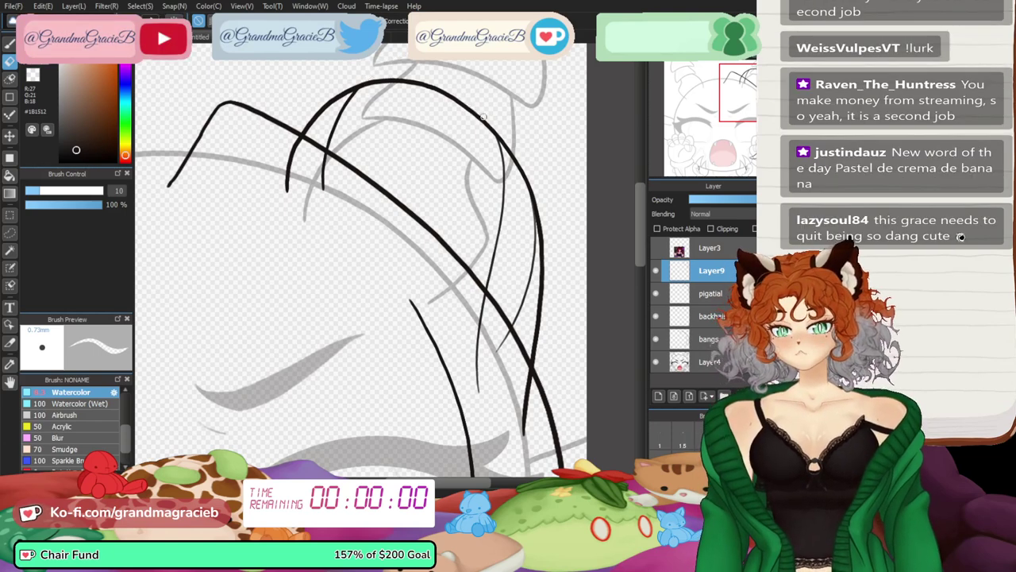
left_click_drag(486, 406, 480, 347)
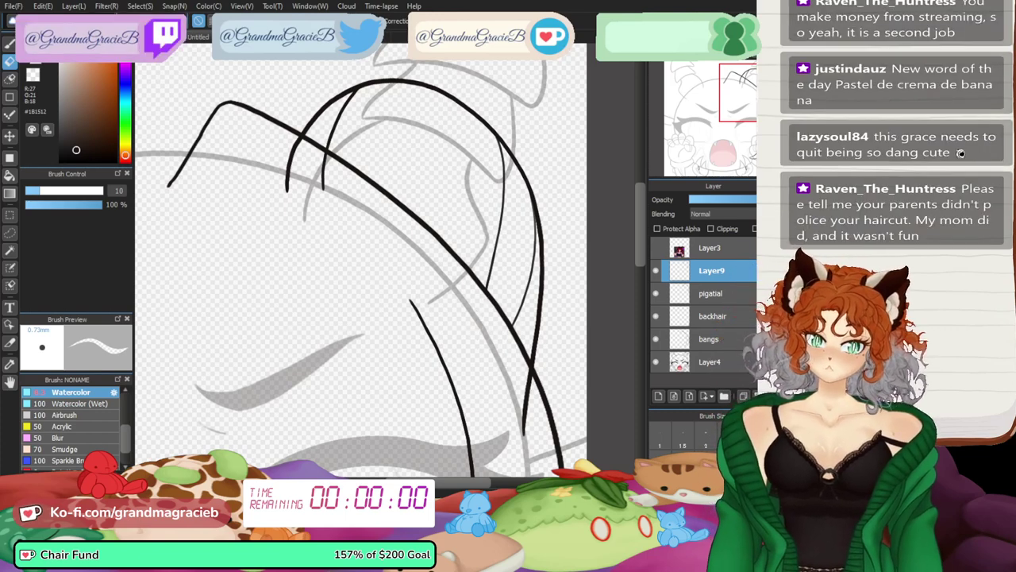
key("ctrl+e")
left_click_drag(530, 371, 524, 407)
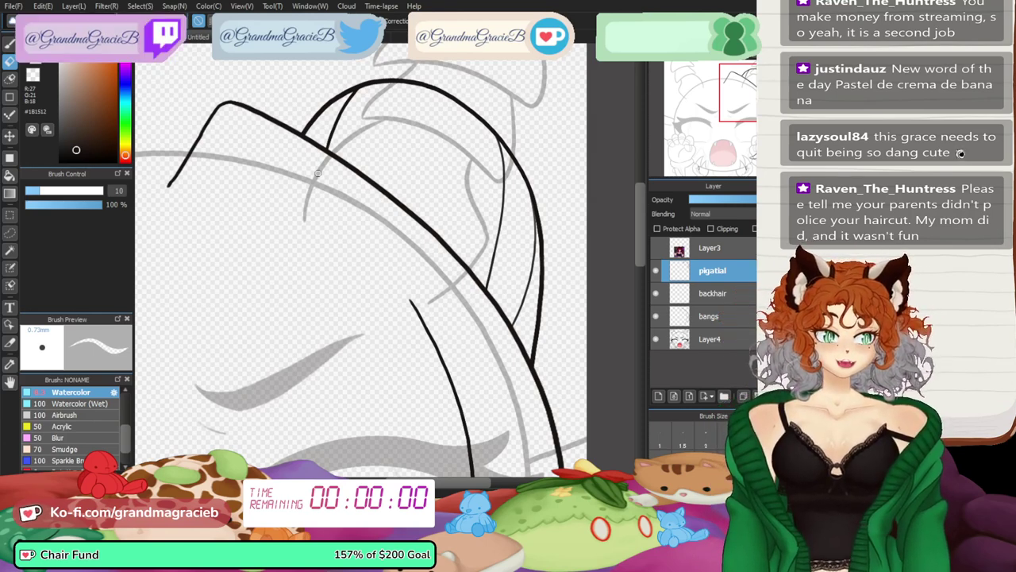
key("b")
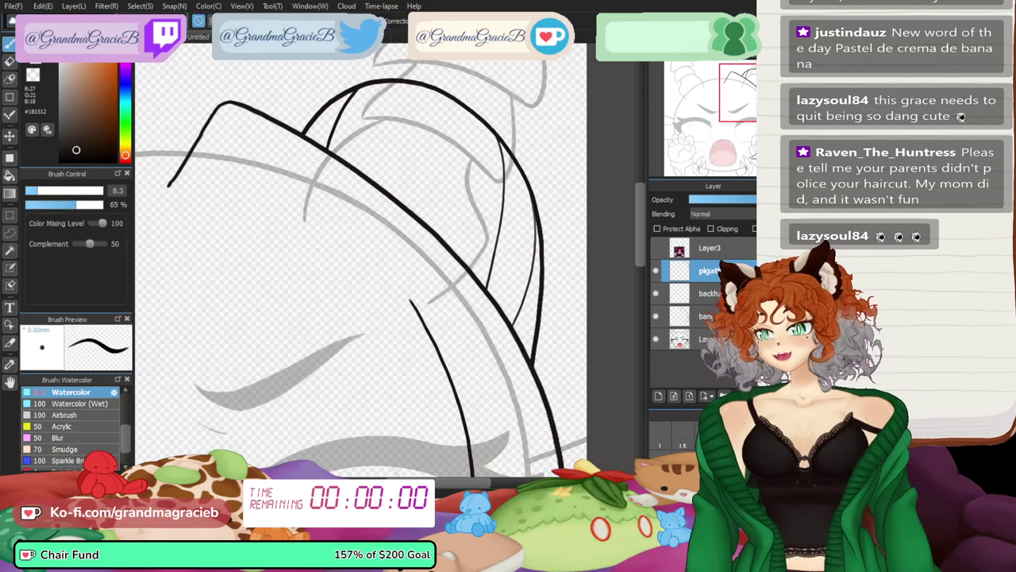
- Add a new layer directly above the backhair layer
scroll(383, 261, "down", 2)
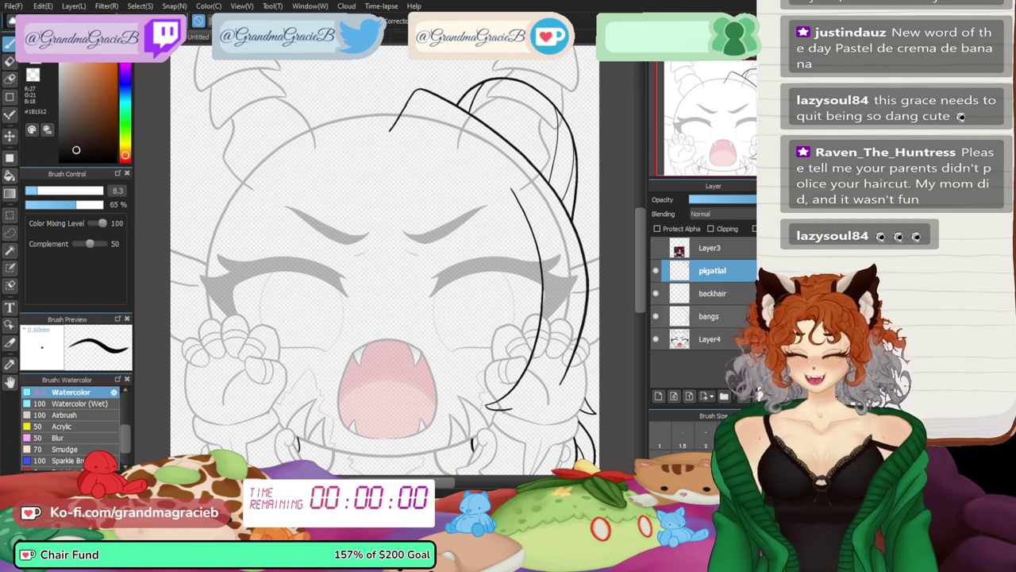
left_click(714, 294)
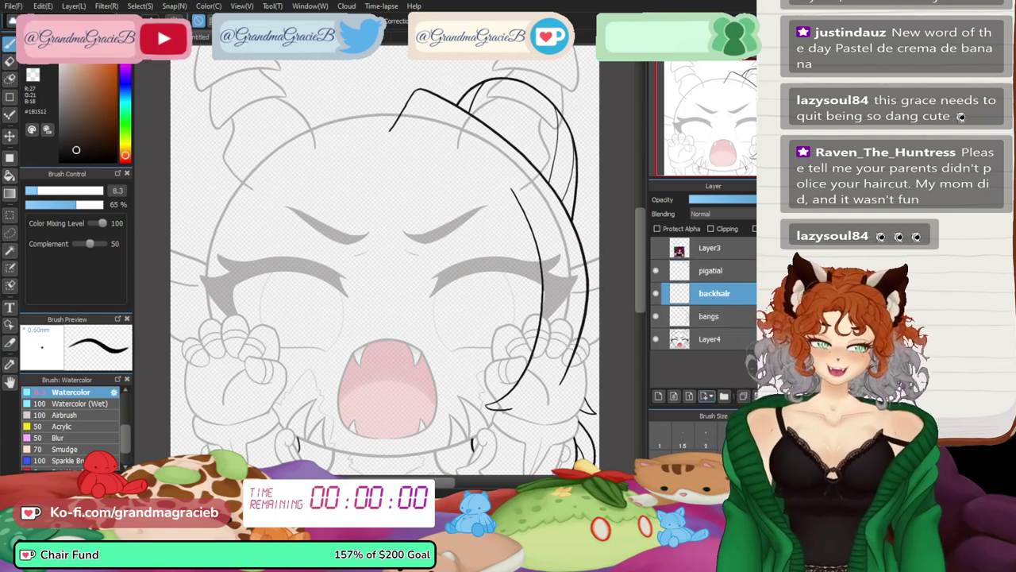
key("ctrl+shift+n")
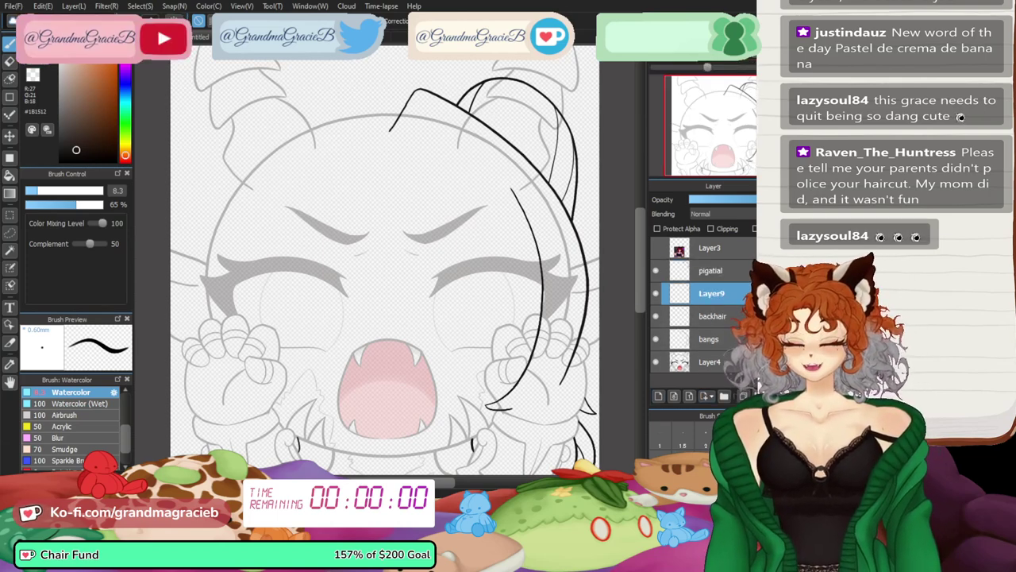
- Reorder the layers so backhair sits below bangs and the new layer lies directly above bangs, keeping the new layer active
key("ctrl+plus")
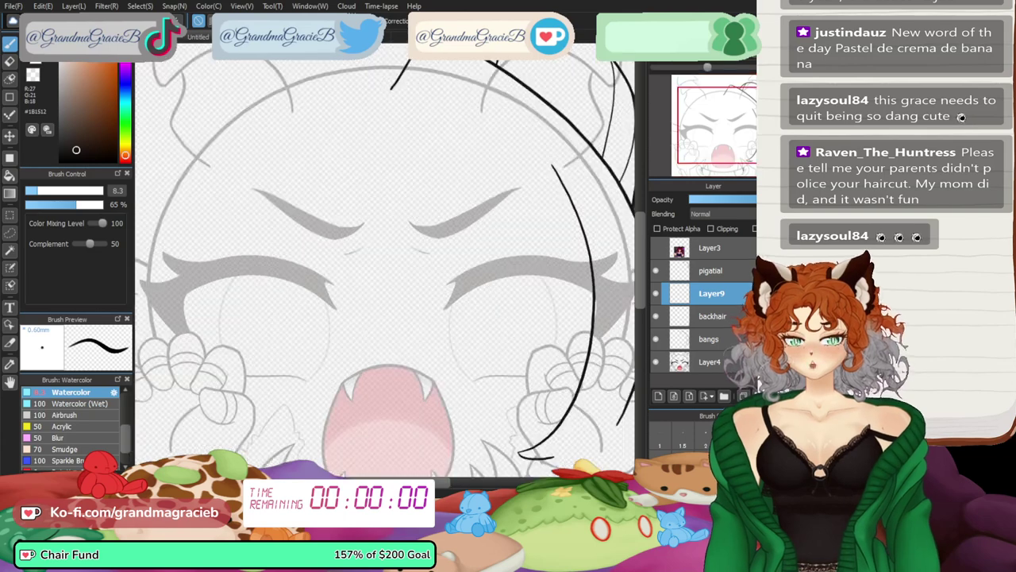
left_click_drag(476, 238, 295, 300)
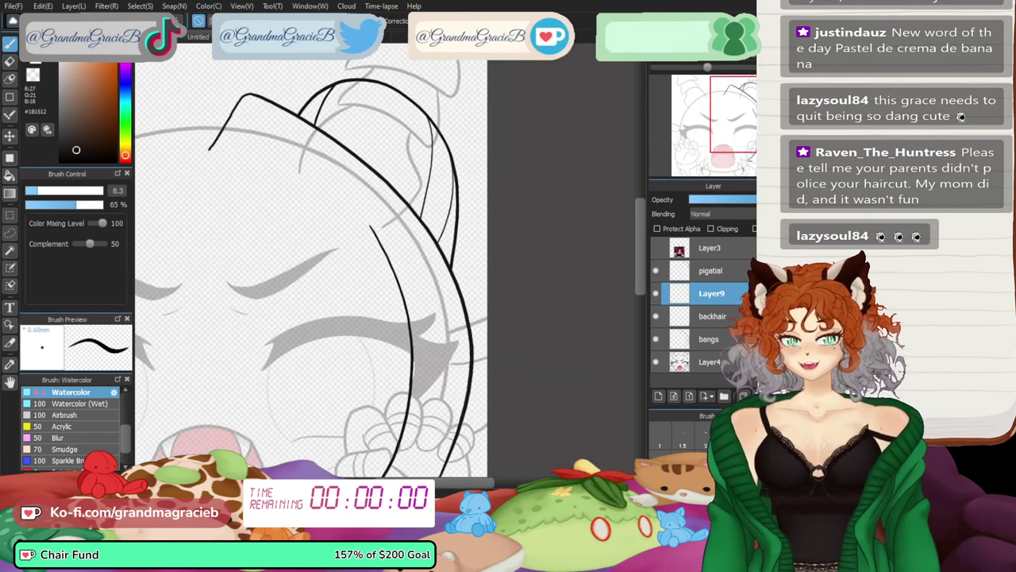
key("ctrl+plus")
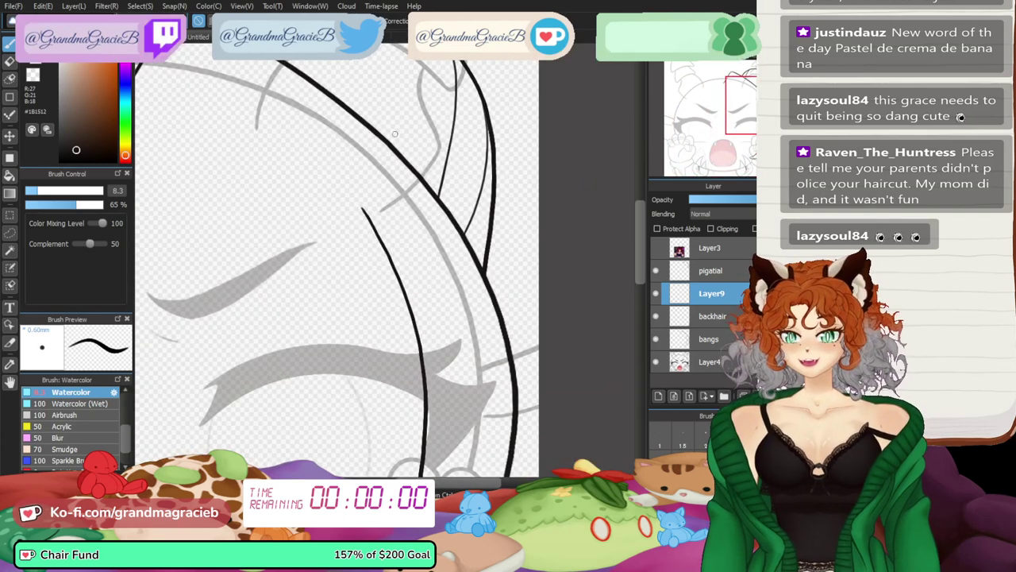
left_click_drag(711, 295, 711, 325)
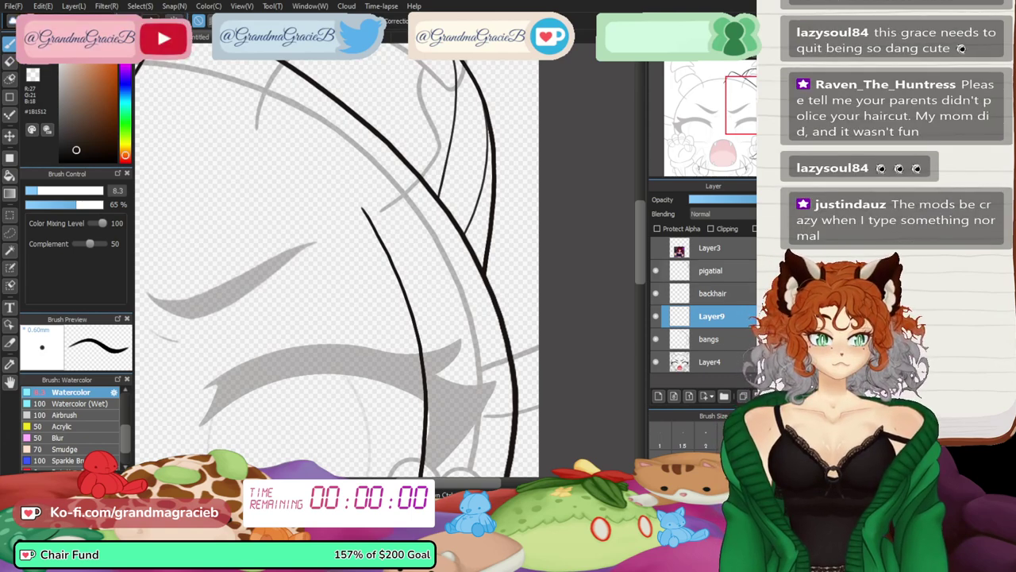
left_click_drag(711, 271, 711, 347)
left_click(711, 294)
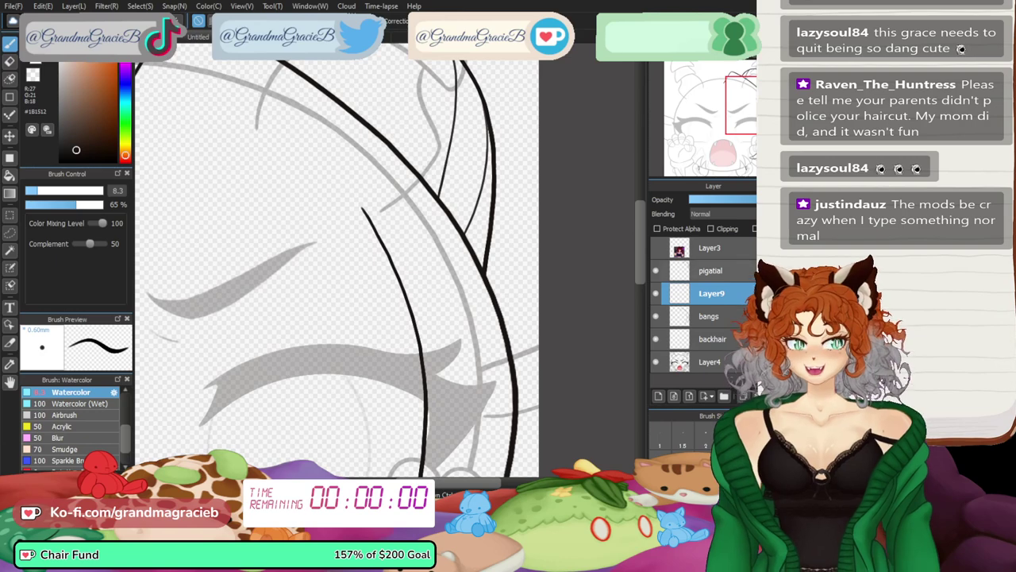
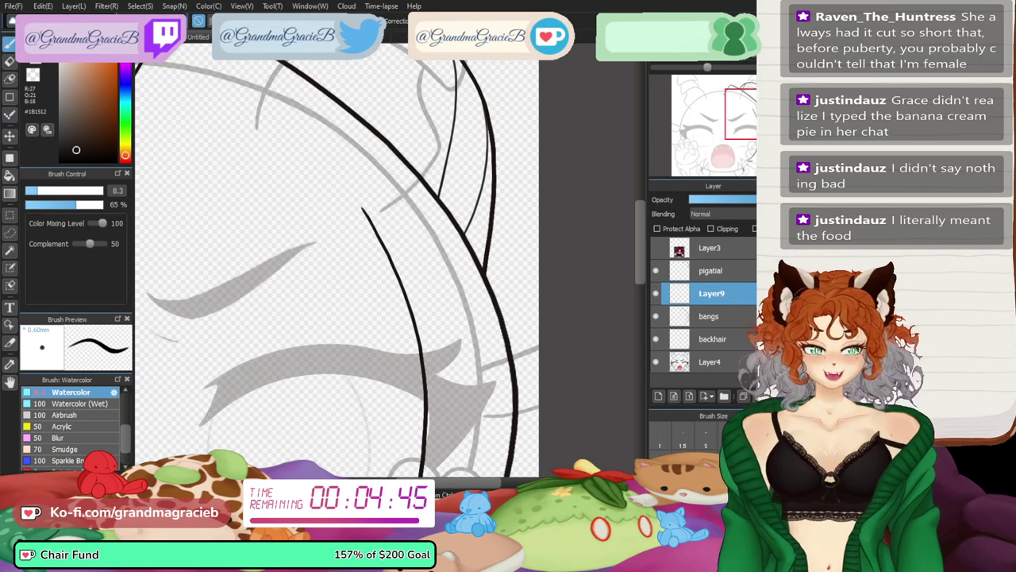
key("ctrl+plus")
mouse_move(421, 317)
left_mouse_down()
mouse_move(305, 237)
mouse_move(334, 216)
left_mouse_up()
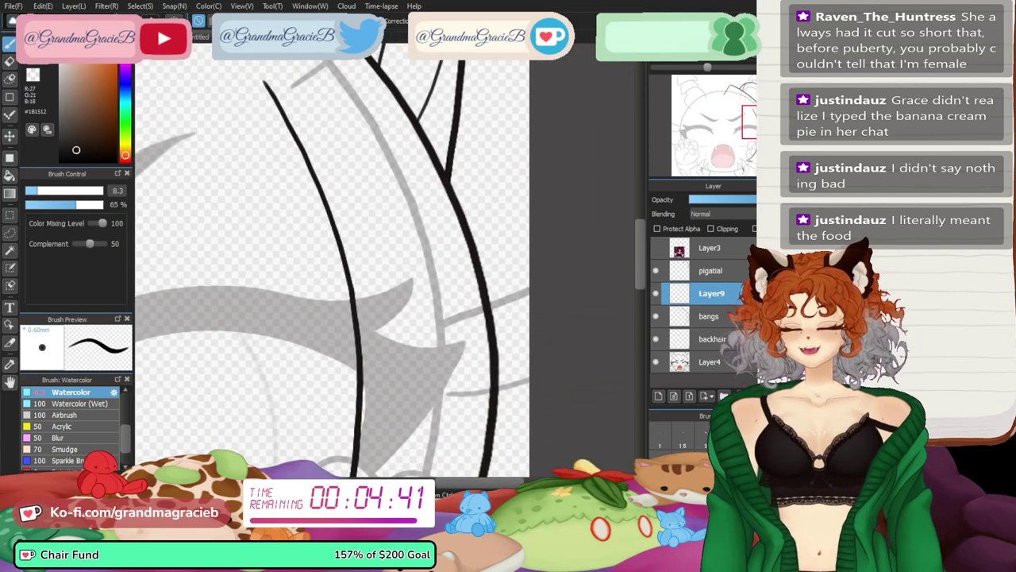
key("ctrl+plus")
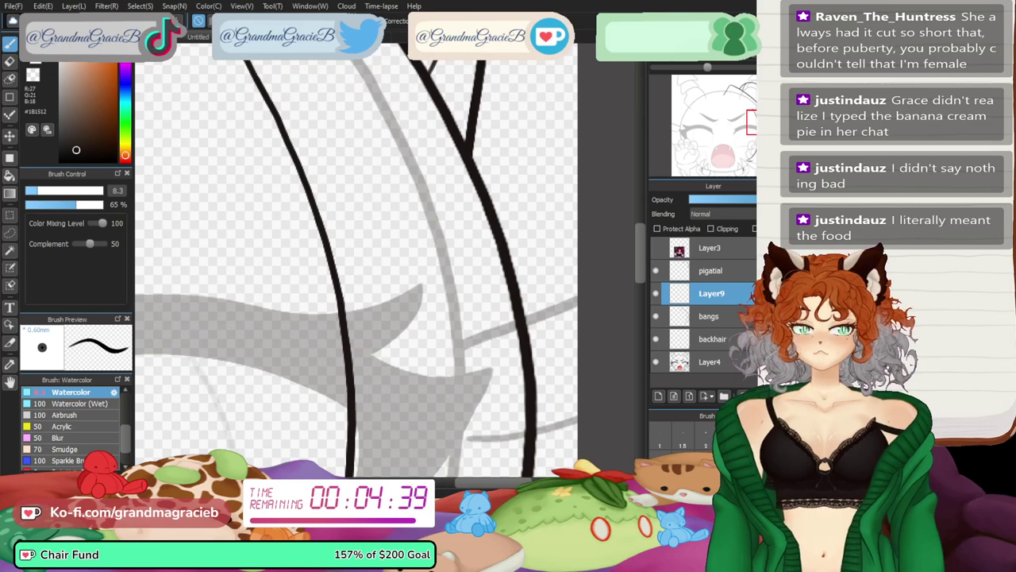
- On Layer9, draw a short pointed hair flick curving outward from the outer bangs line just below the pigtail base, then back to it
left_click_drag(470, 156, 577, 249)
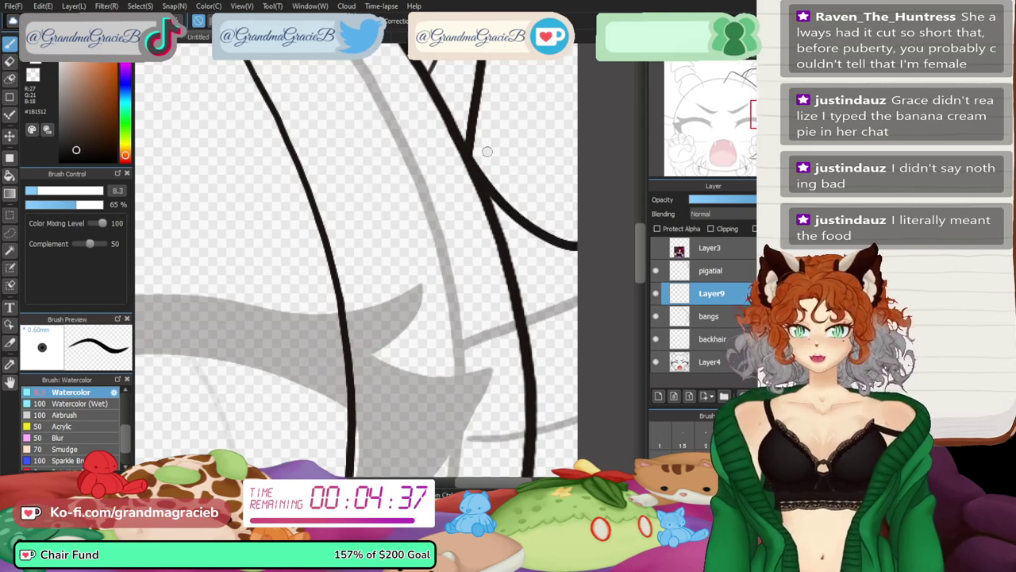
key("ctrl+z")
left_click_drag(471, 156, 562, 204)
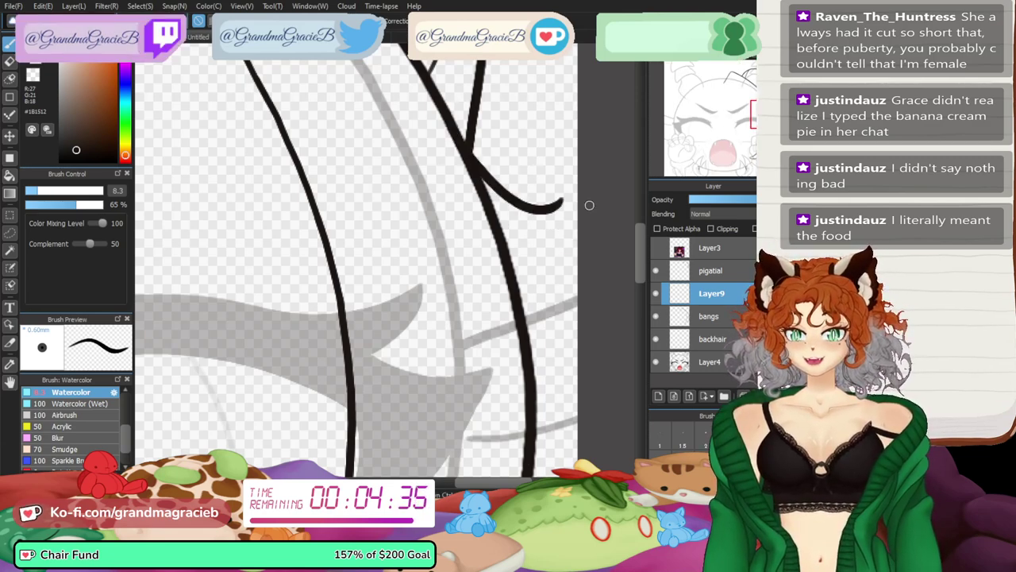
left_click_drag(562, 201, 519, 280)
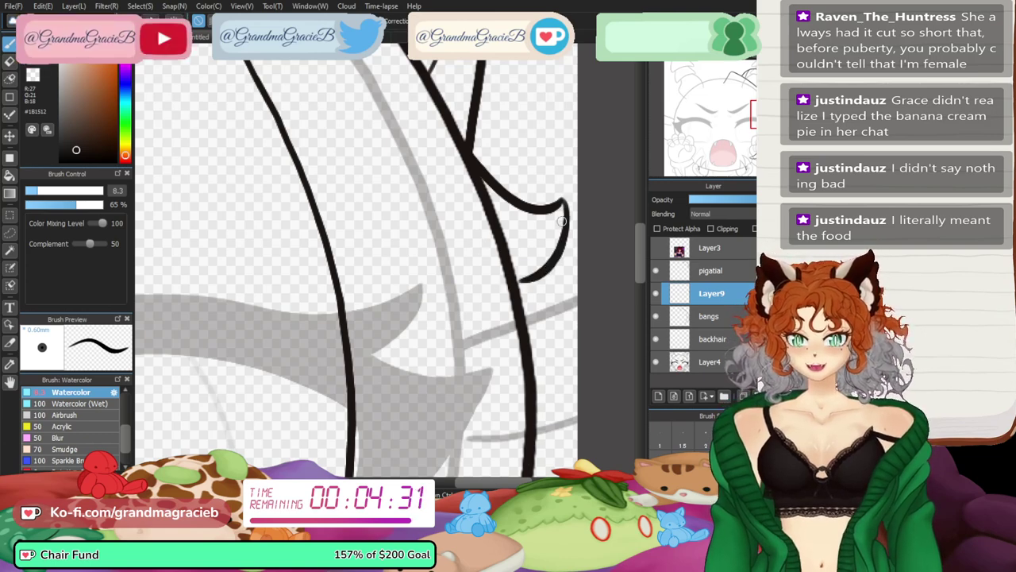
key("ctrl+plus")
key("h")
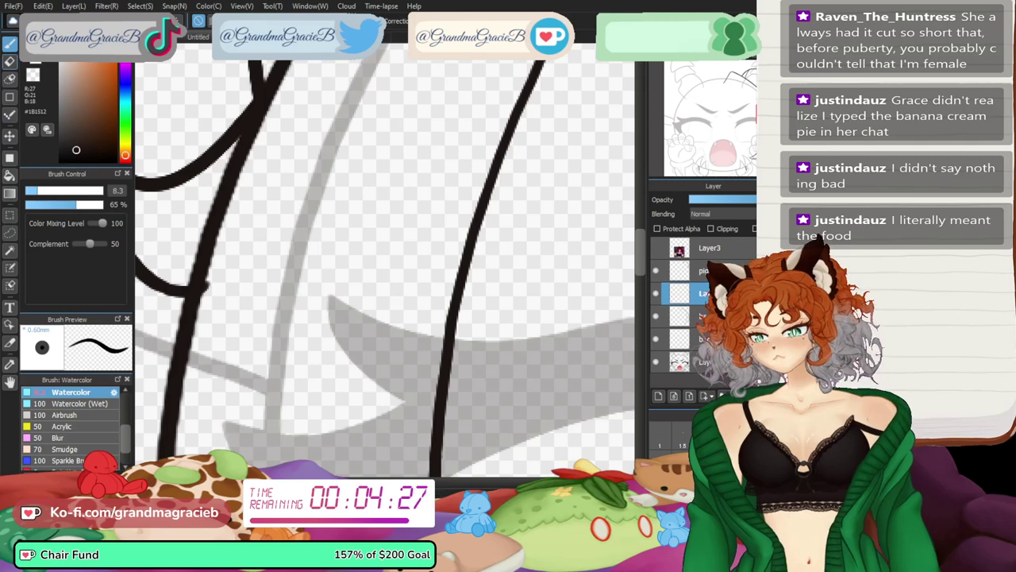
- On the bangs layer, erase the stretch of the outer bangs line enclosed between the two ends of the flick
key("e")
left_click(708, 316)
key("h")
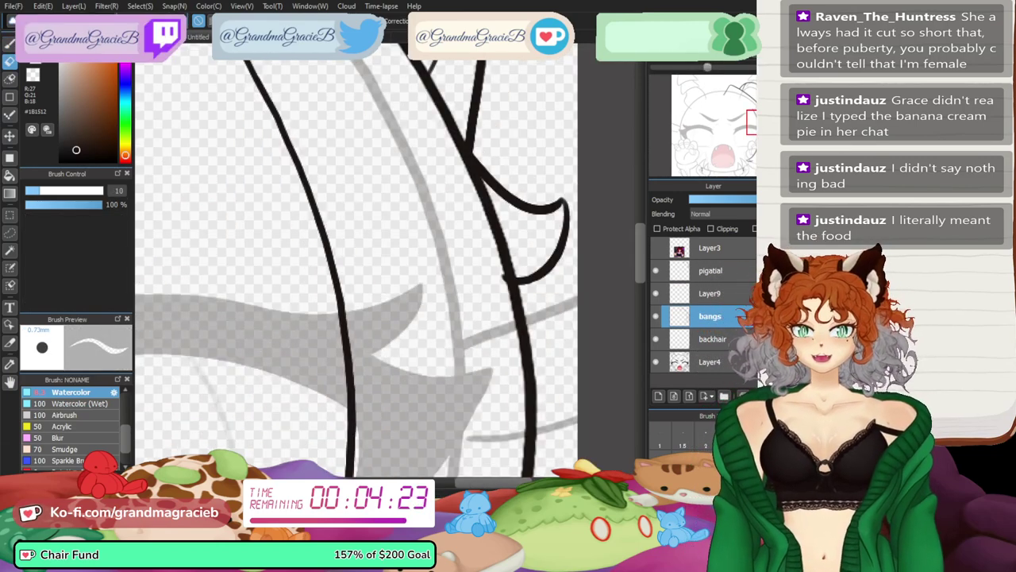
key("h")
key("ctrl+plus")
key("Left")
key("Left")
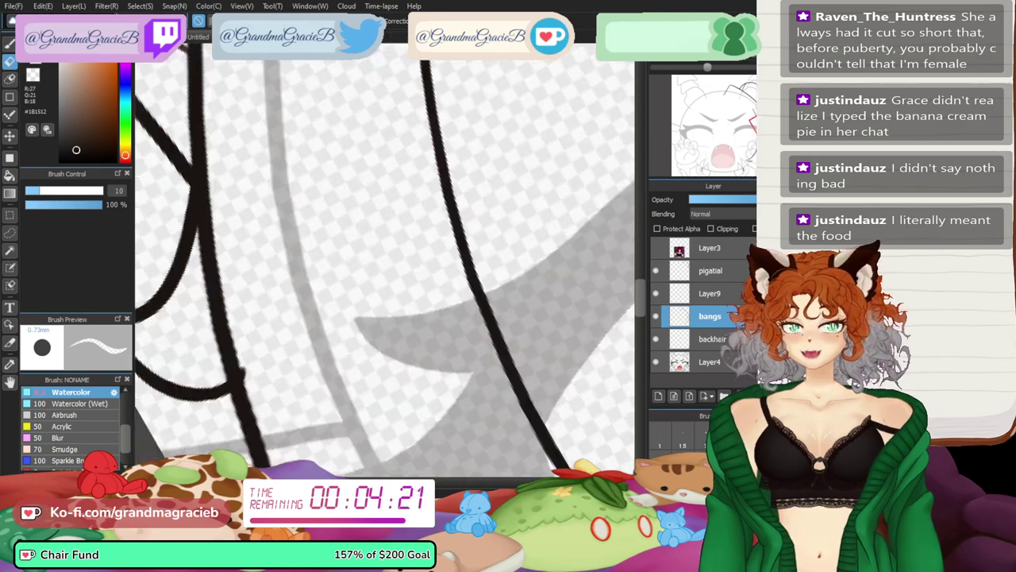
left_click_drag(321, 62, 634, 340)
left_click_drag(159, 376, 441, 373)
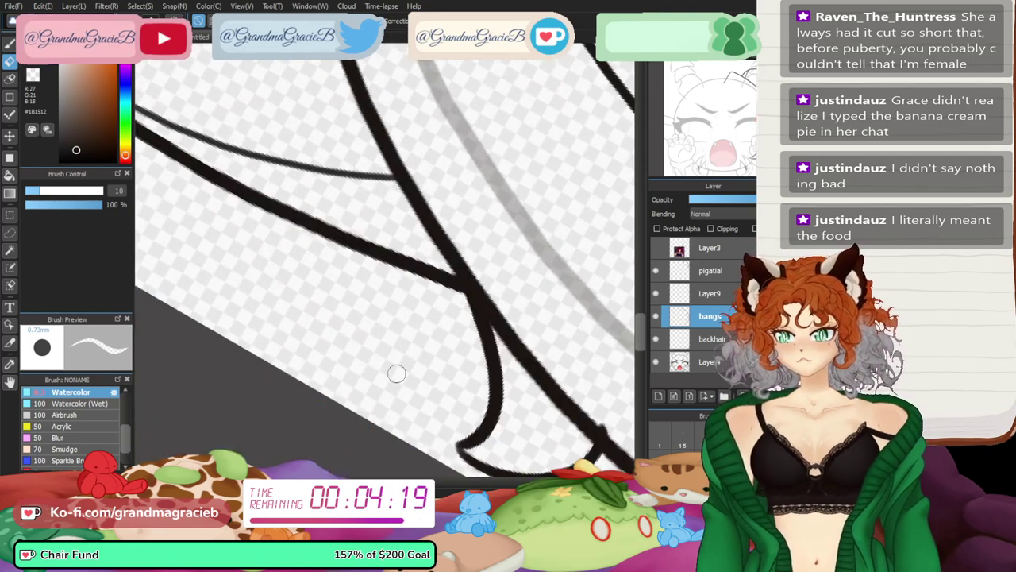
mouse_move(560, 384)
left_mouse_down()
mouse_move(559, 366)
mouse_move(574, 437)
left_mouse_up()
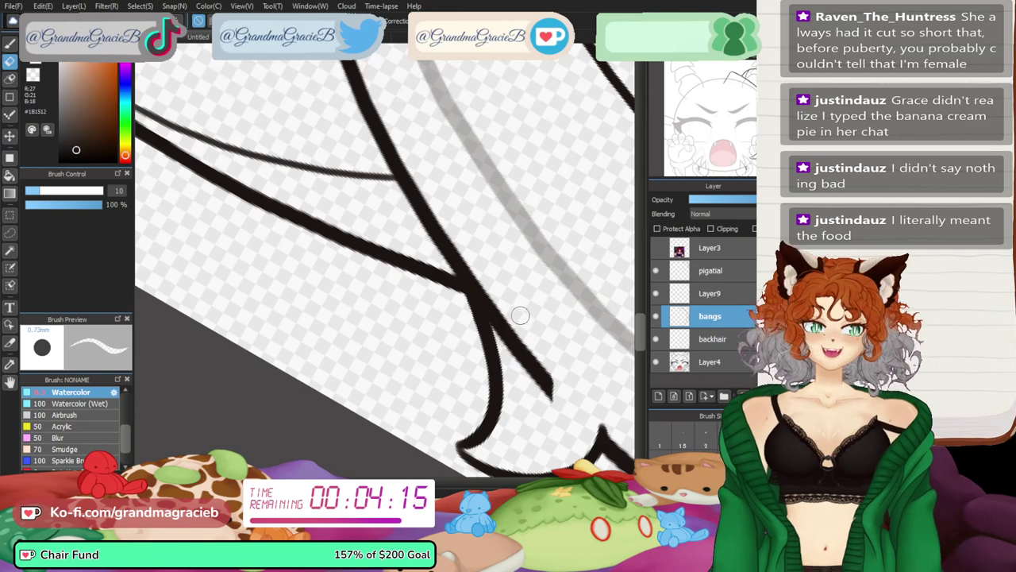
mouse_move(565, 385)
left_mouse_down()
mouse_move(521, 313)
mouse_move(545, 388)
left_mouse_up()
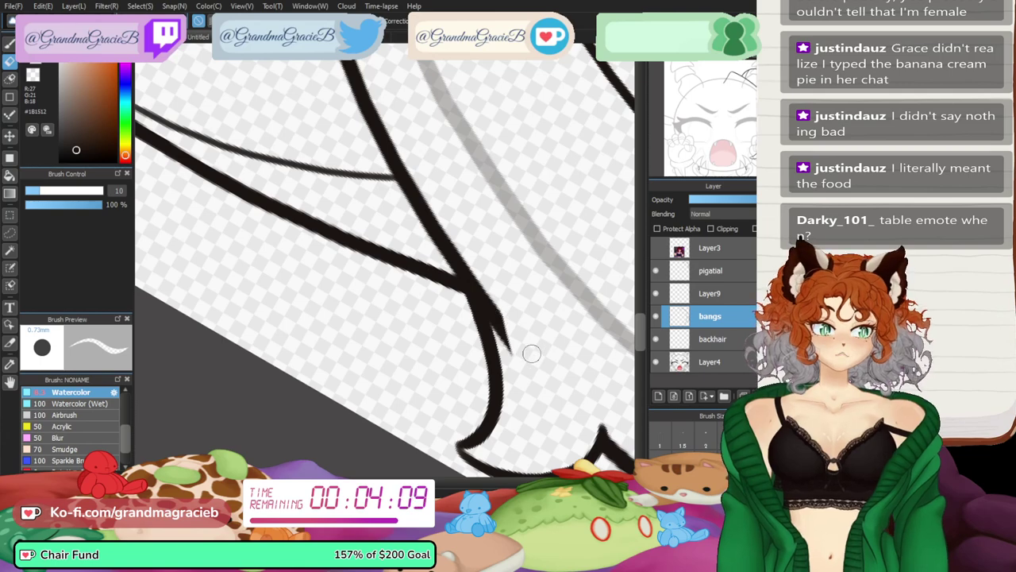
mouse_move(502, 291)
left_mouse_down()
mouse_move(511, 348)
mouse_move(503, 342)
left_mouse_up()
left_click_drag(485, 265, 493, 317)
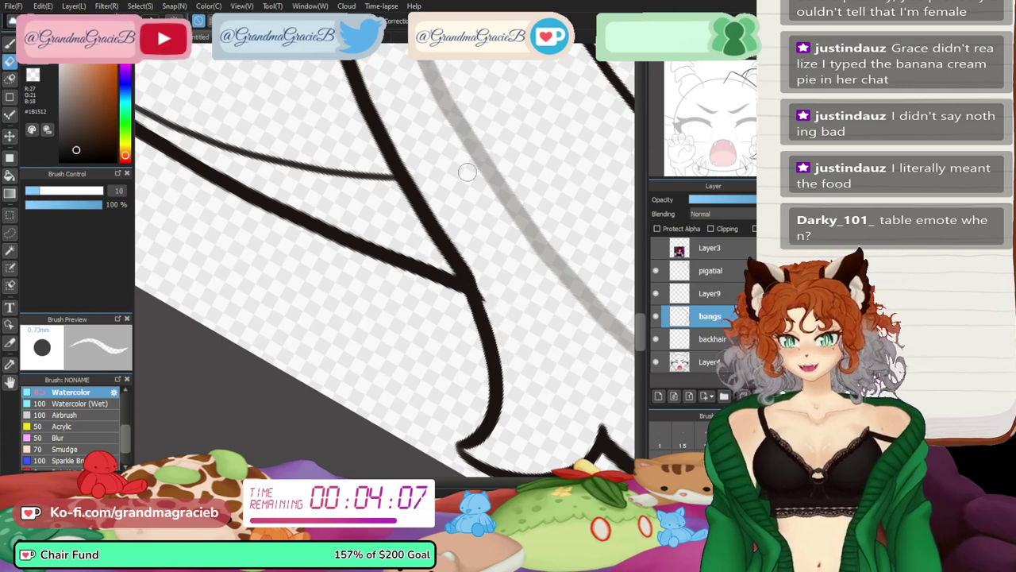
- On the bangs layer, thicken the outer bangs line where it runs into the upper edge of the flick
key("b")
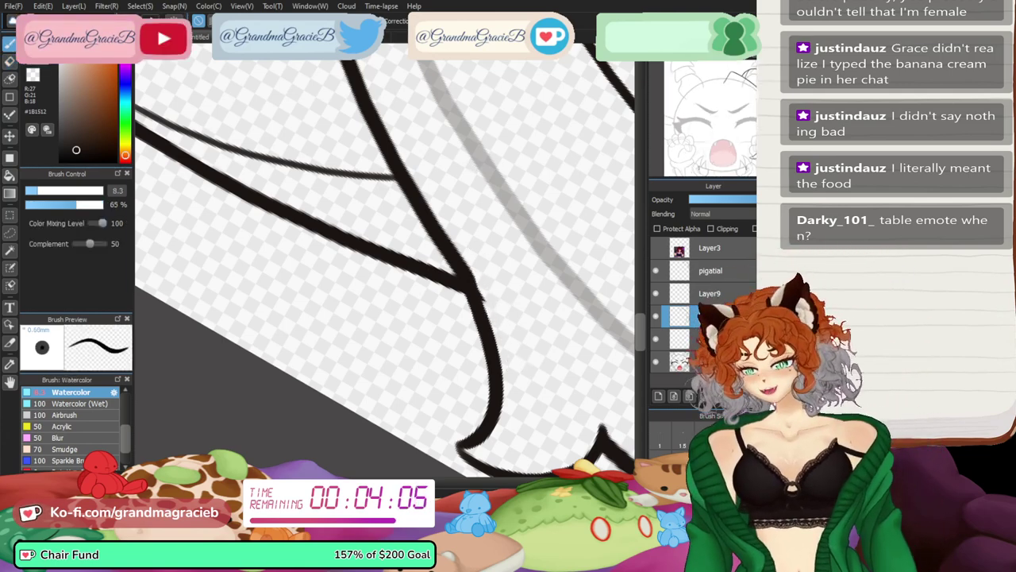
key("Down")
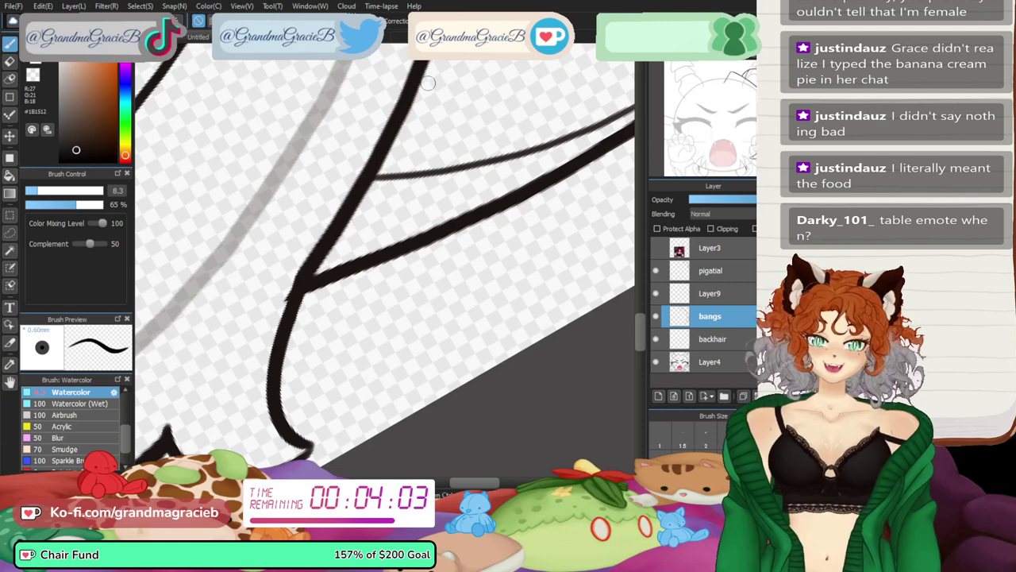
key("Up")
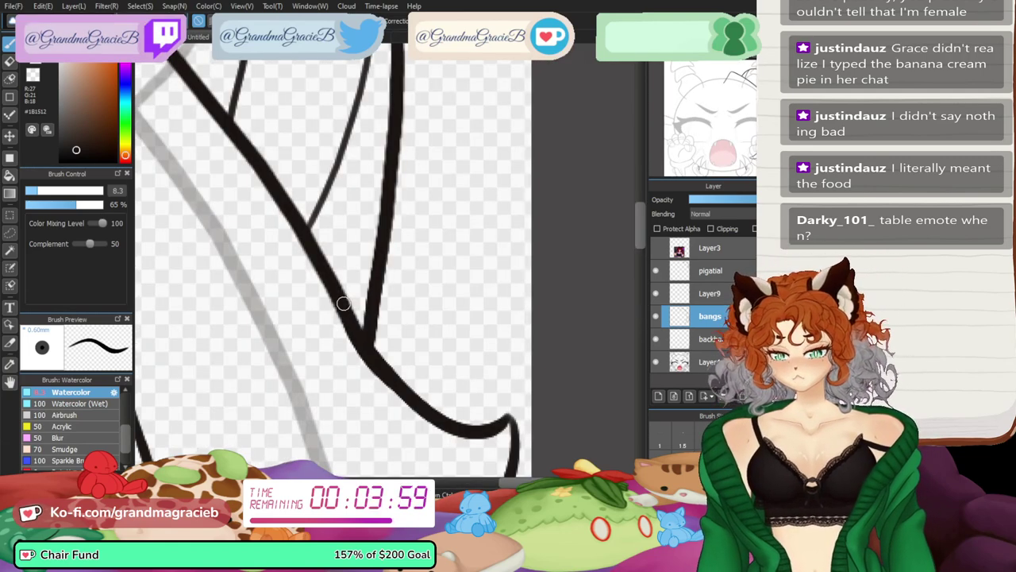
left_click_drag(356, 329, 433, 422)
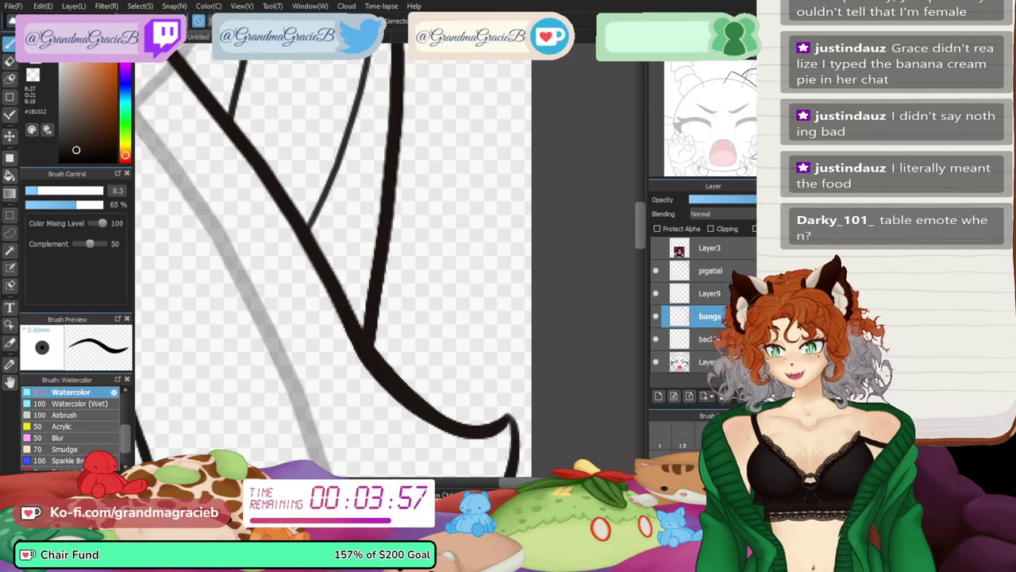
- Merge Layer9 into the bangs layer and clean up the line thickness where the bangs meet the flick
key("e")
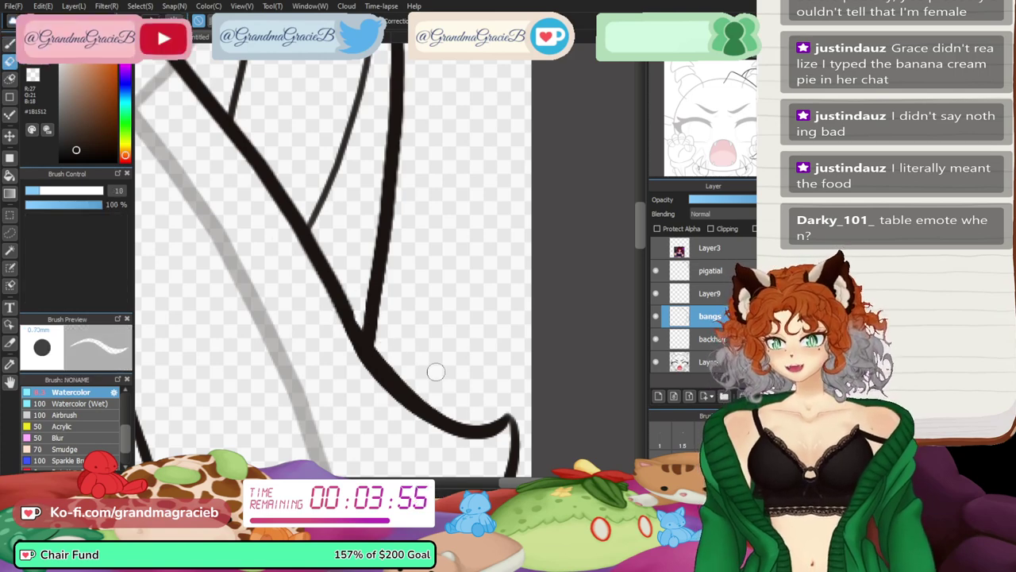
left_click(711, 293)
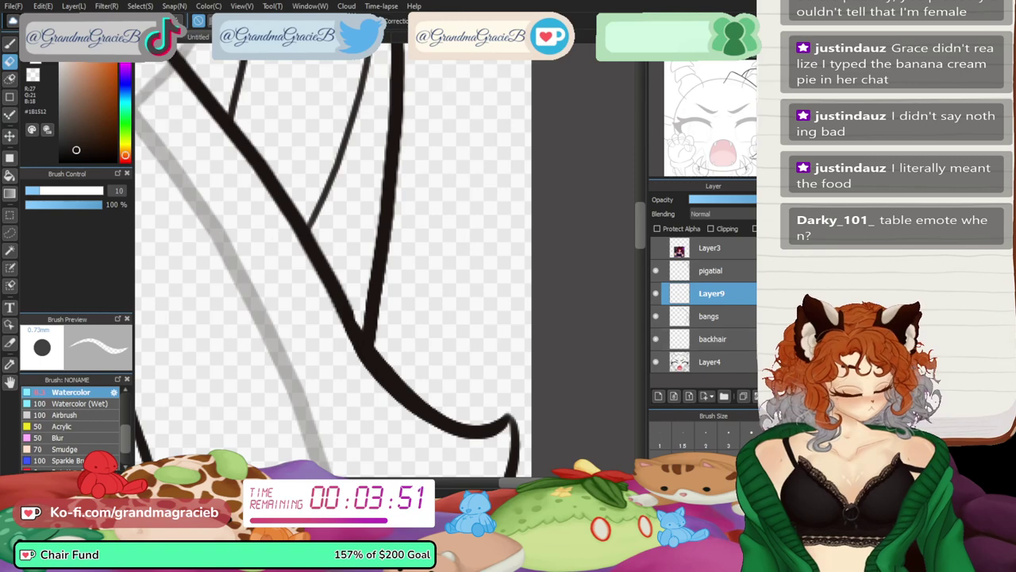
key("ctrl+e")
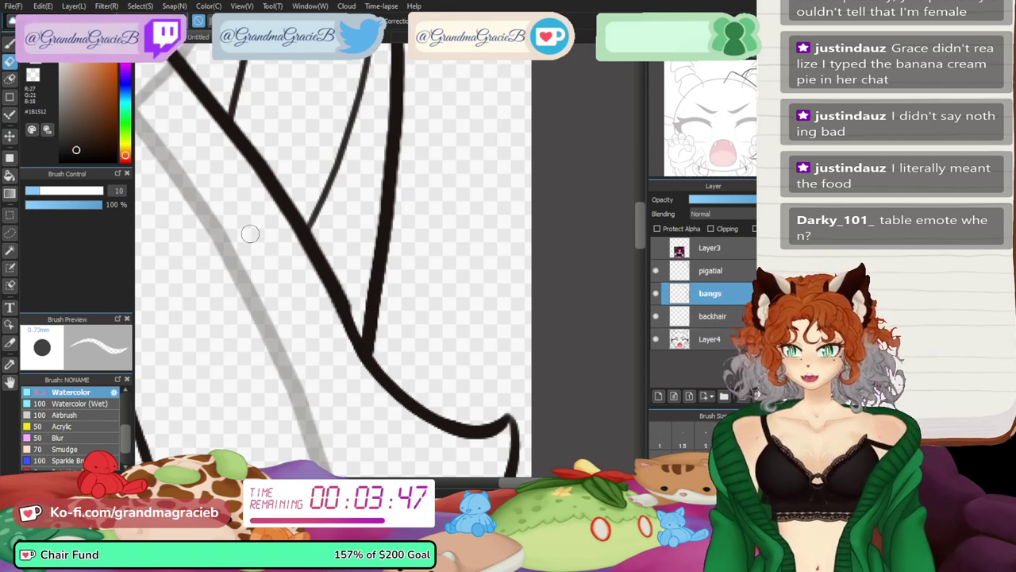
key("b")
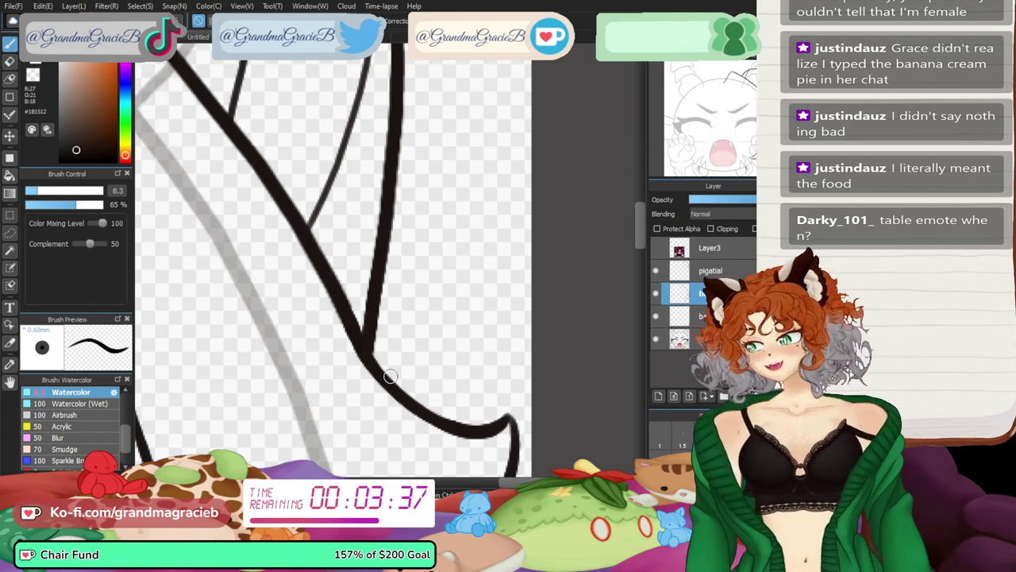
- Add a new layer directly above the bangs layer
key("ctrl+0")
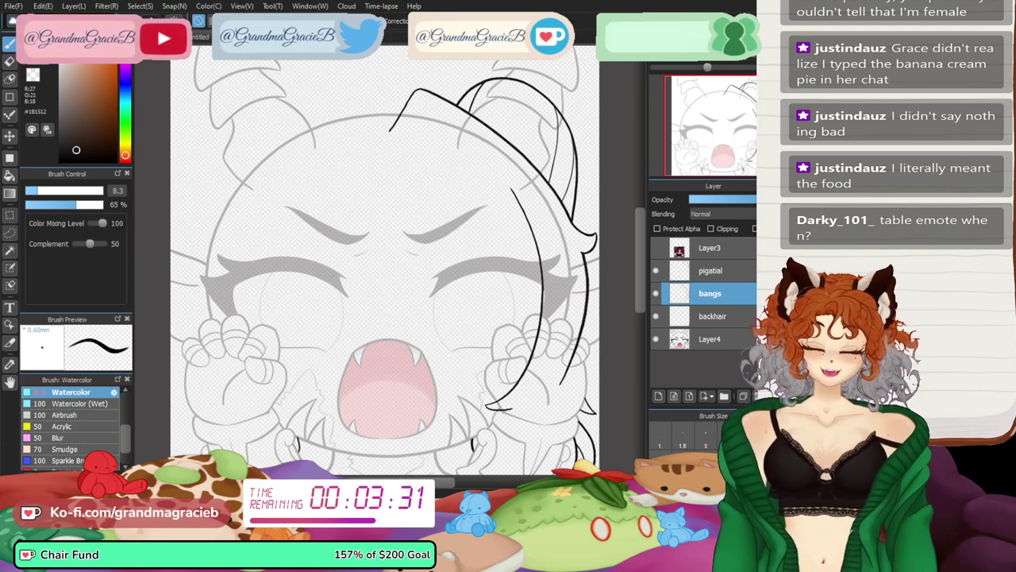
left_click(214, 22)
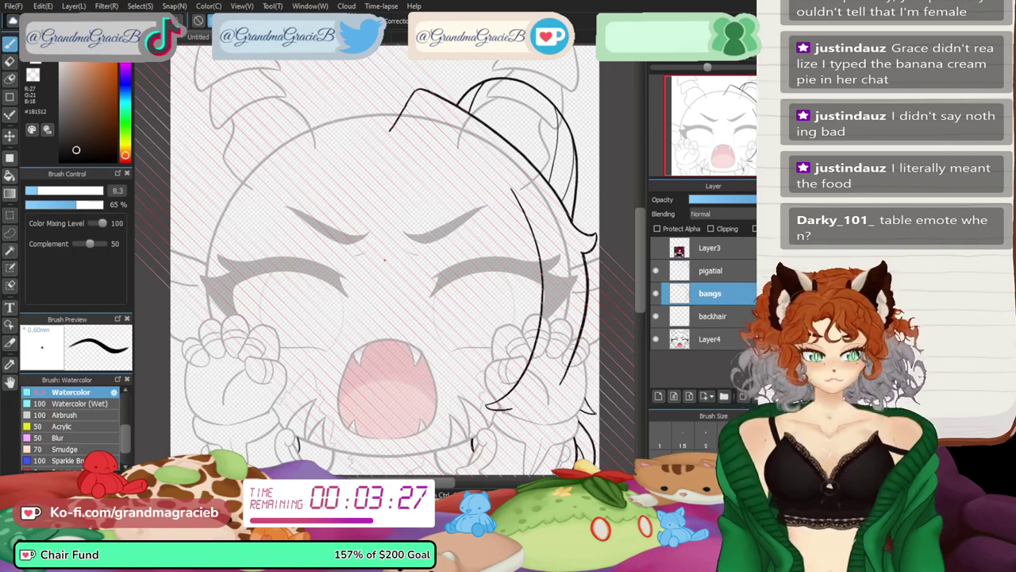
key("1")
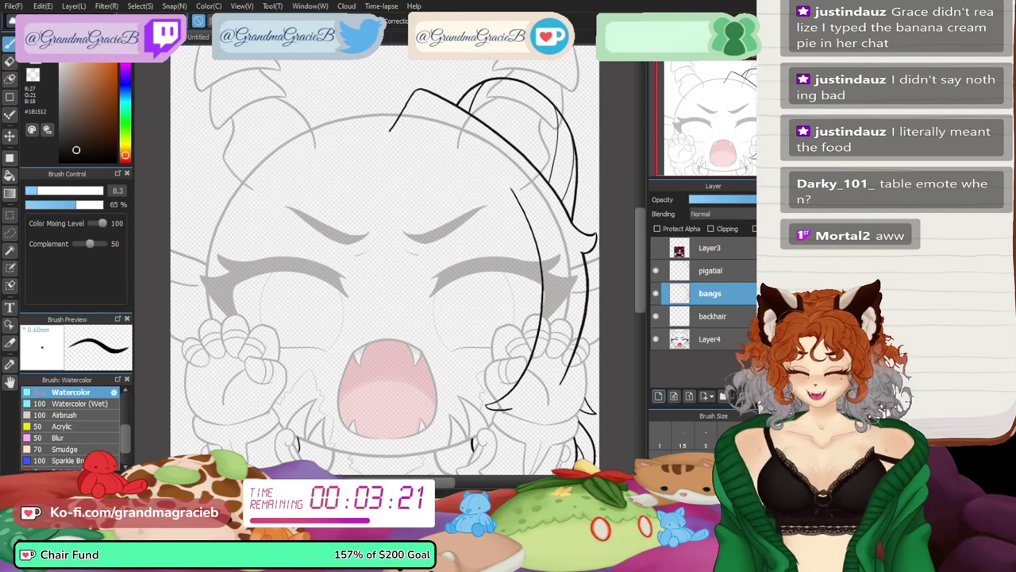
key("ctrl+shift+n")
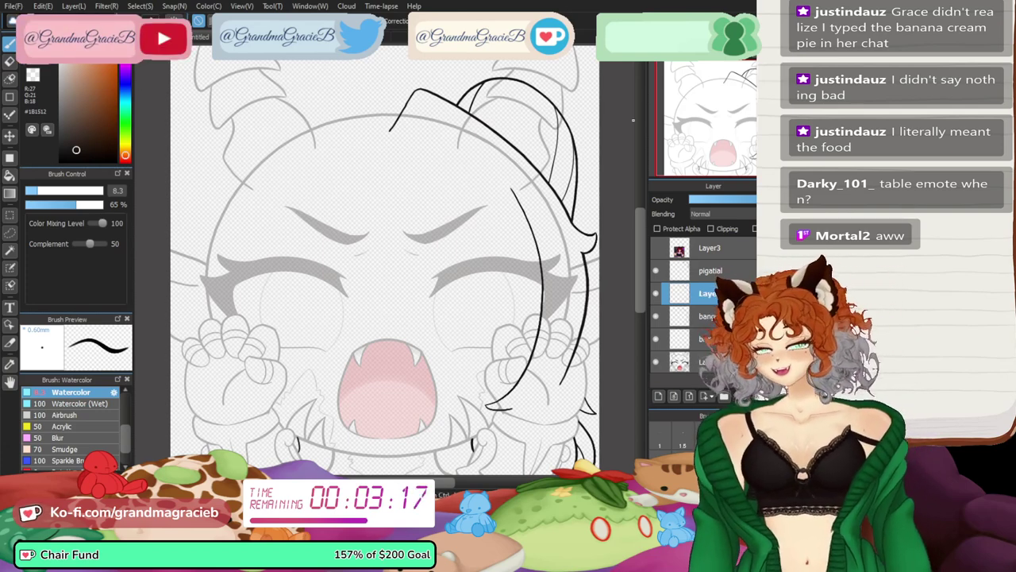
- Try to draw a long curved strand between the inner and outer side bangs lines on Layer9, and undo it
left_click_drag(696, 68, 707, 68)
scroll(386, 260, "down", 2)
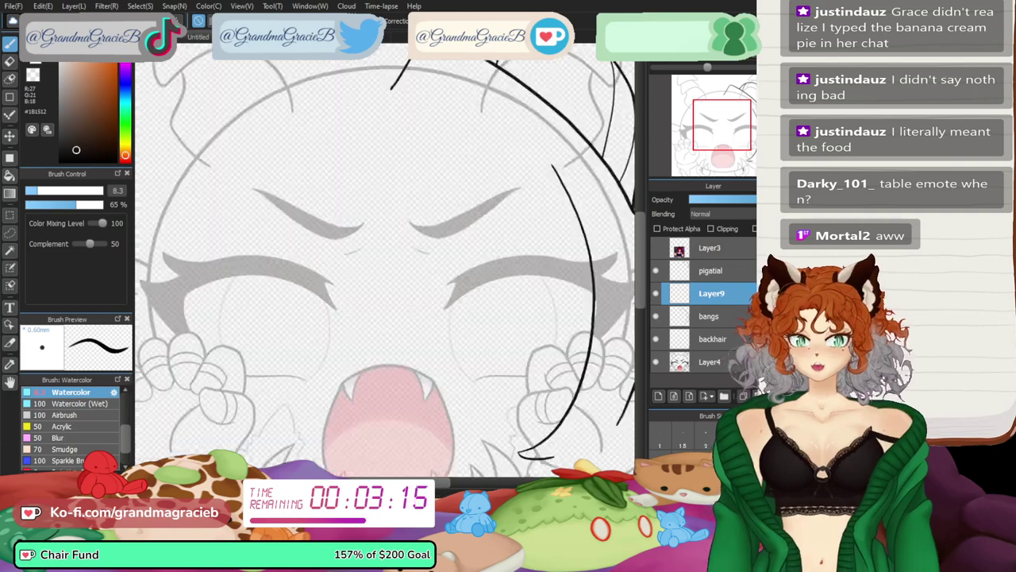
left_click_drag(445, 262, 348, 267)
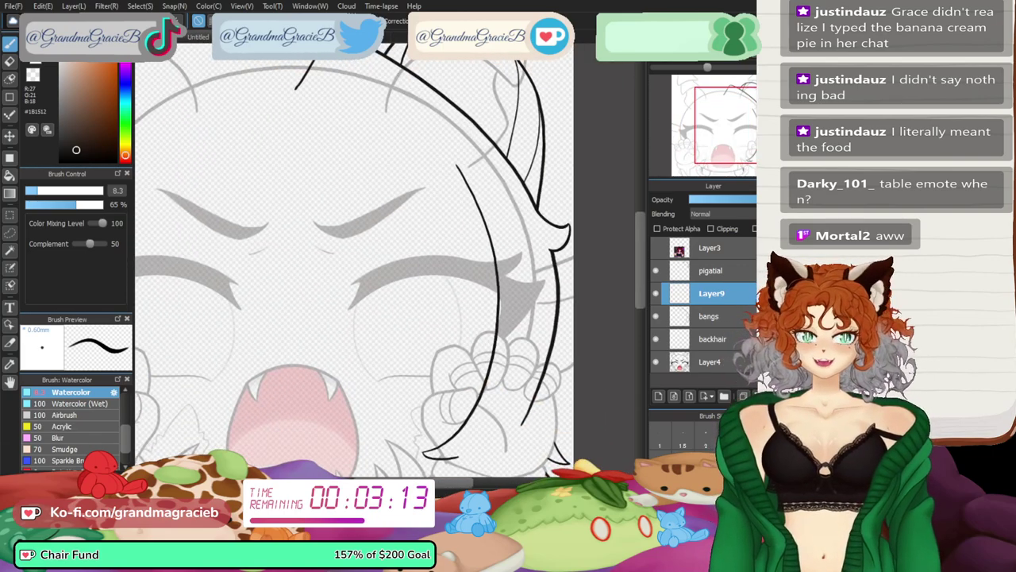
key("Down")
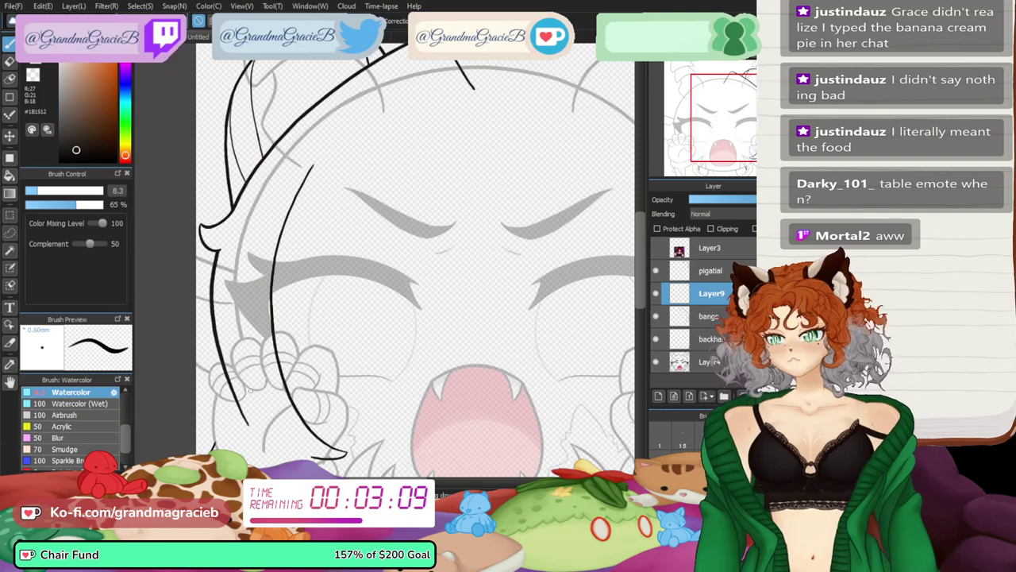
left_click_drag(250, 377, 319, 130)
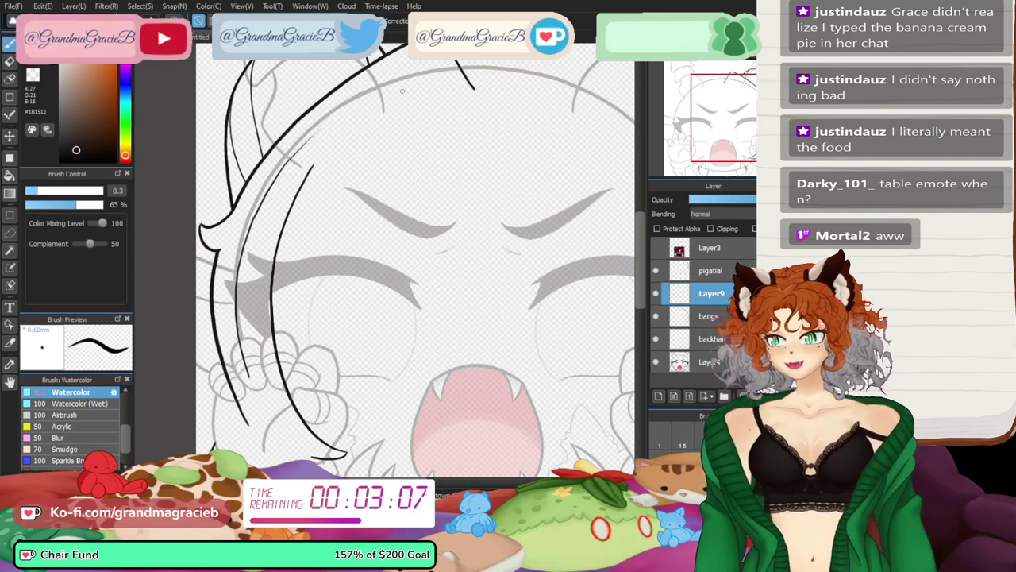
key("ctrl+z")
- Draw one long curved strand on Layer9 between the inner and outer side bangs lines, redoing the stroke until its curve fits
key("Left")
key("Left")
key("Left")
key("Left")
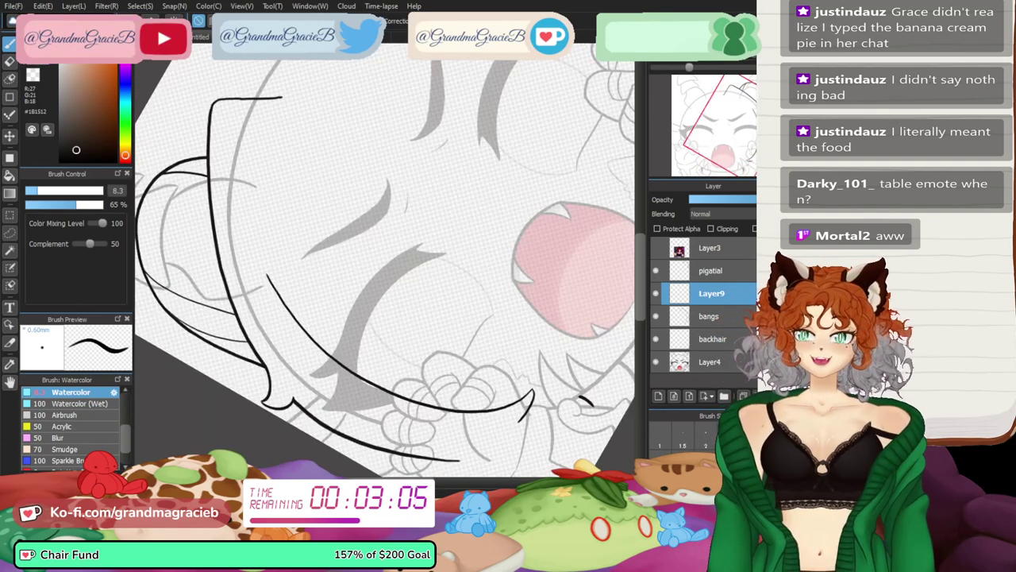
key("Down")
key("Right")
key("Right")
key("Right")
key("Right")
key("Right")
key("Right")
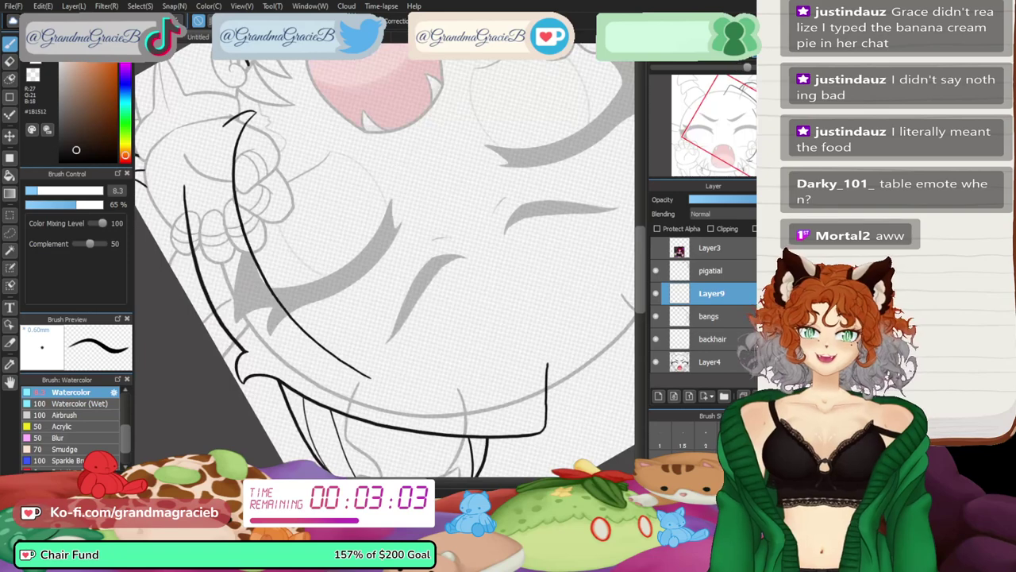
left_click_drag(210, 175, 336, 379)
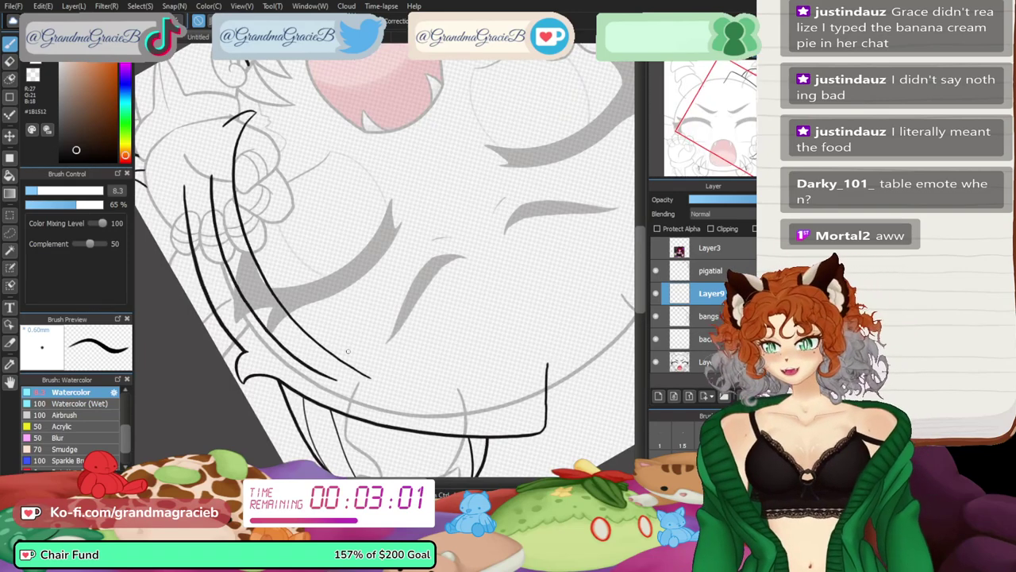
key("ctrl+z")
left_click_drag(201, 186, 315, 362)
key("ctrl+z")
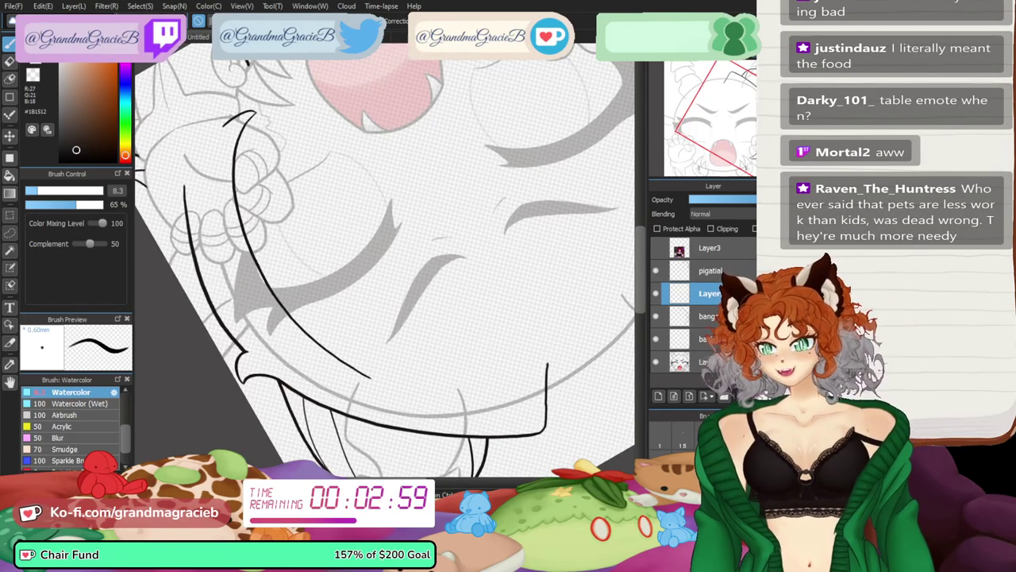
left_click_drag(208, 169, 328, 379)
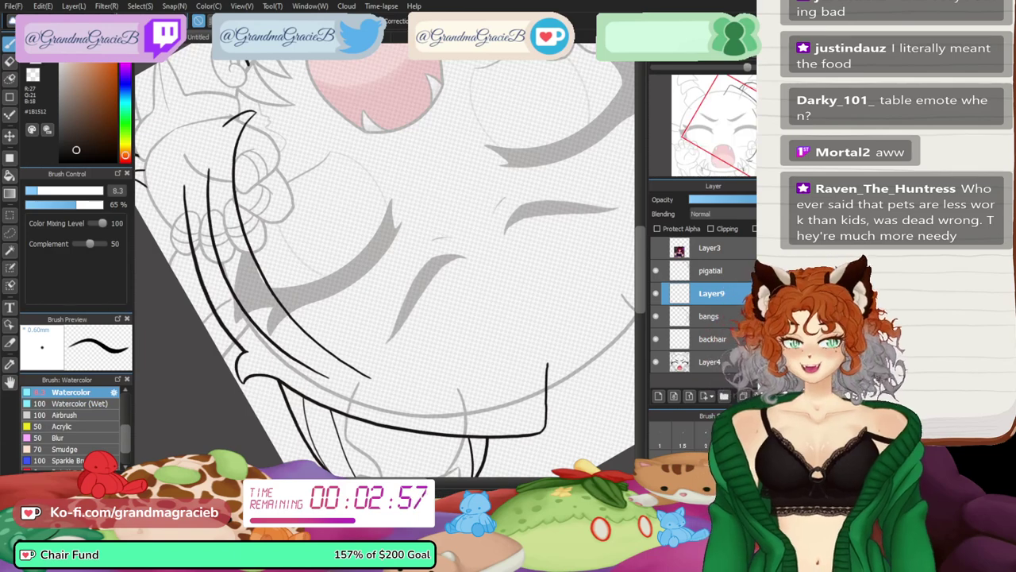
key("Up")
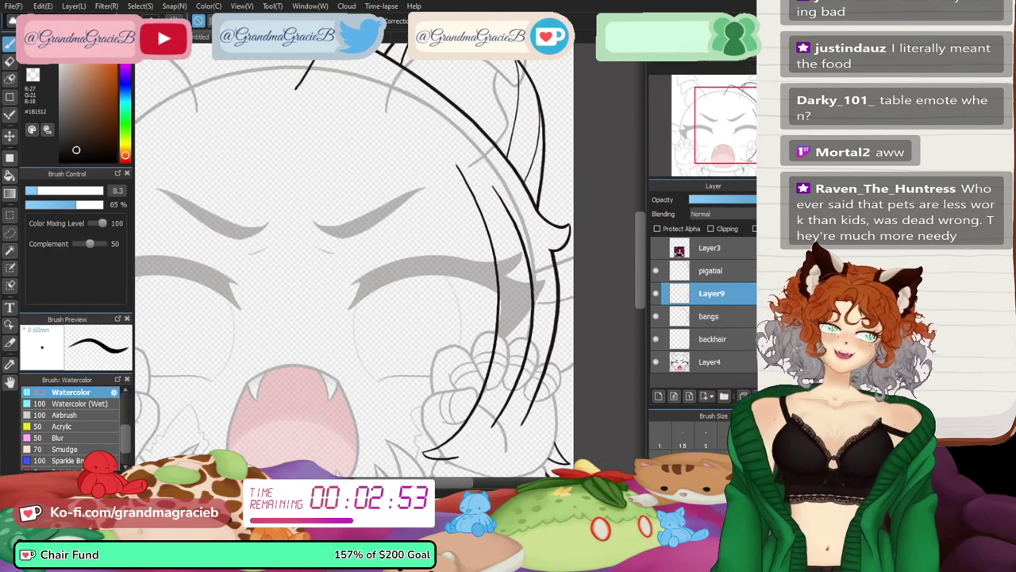
- Transform the Layer9 strand, raising and tilting its upper end inward and shifting its lower end outward between the side bangs lines
key("ctrl+t")
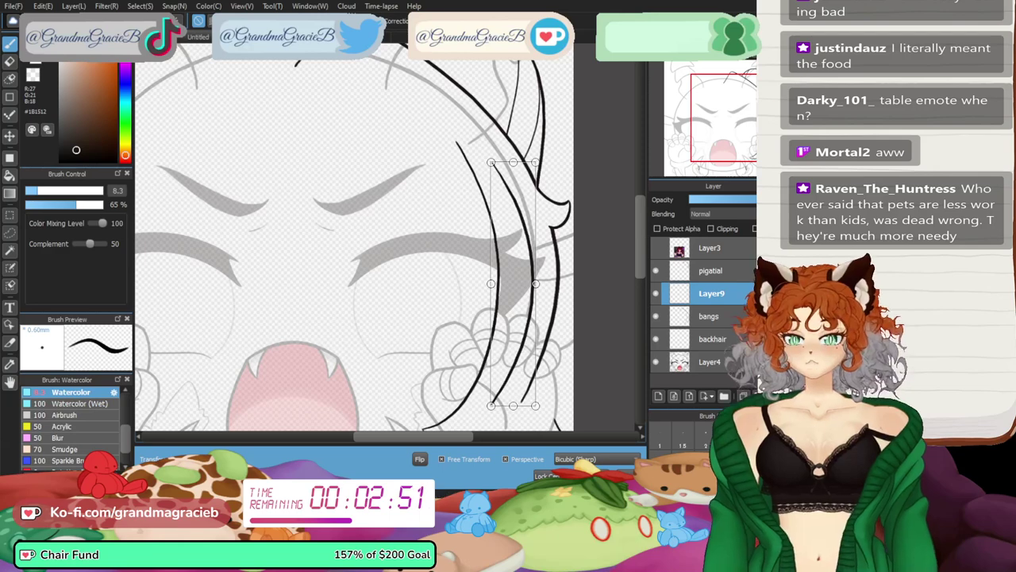
left_click_drag(513, 162, 510, 133)
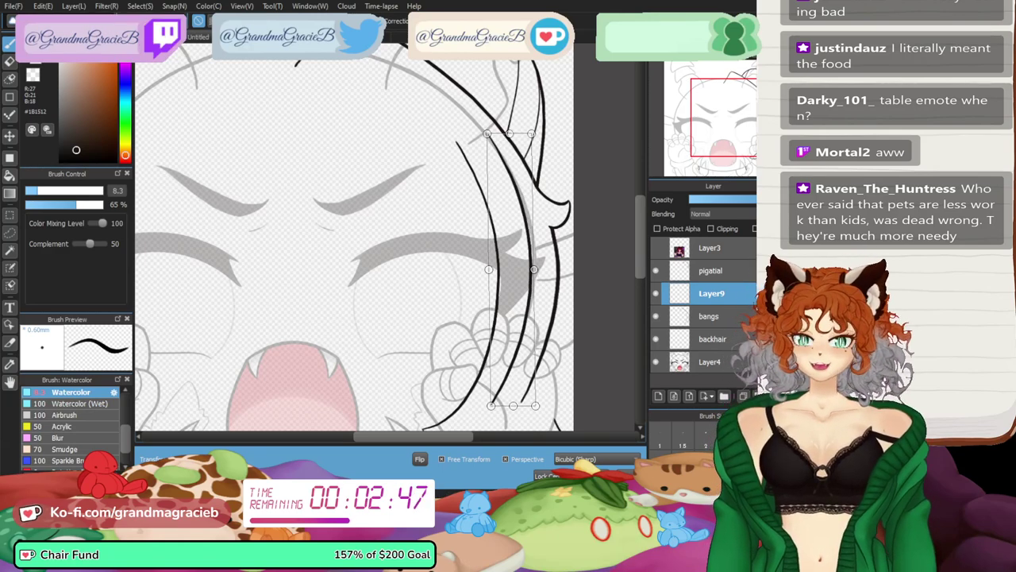
left_click_drag(548, 115, 549, 116)
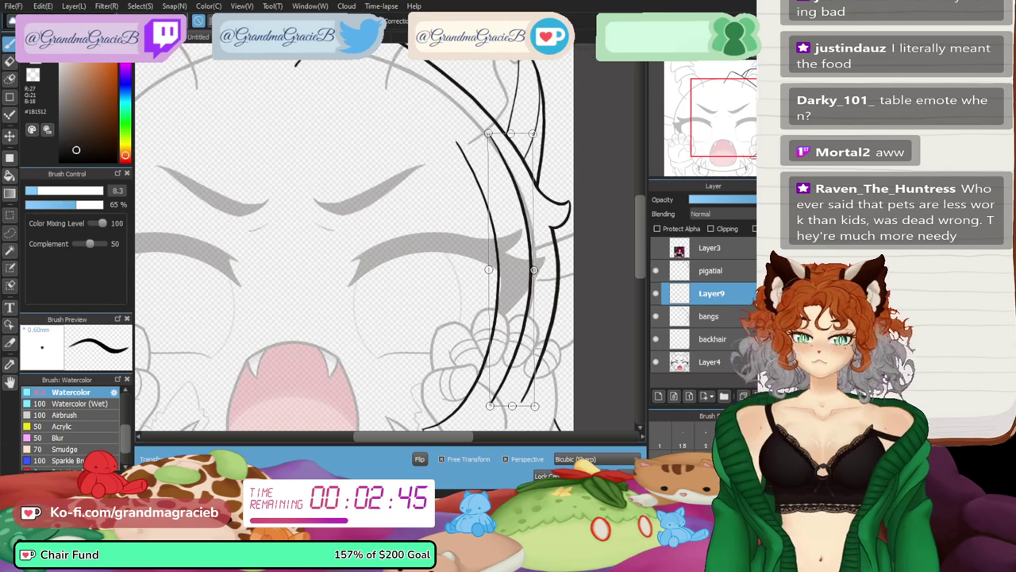
left_click_drag(512, 405, 529, 400)
left_click_drag(520, 267, 503, 254)
left_click_drag(568, 321, 571, 319)
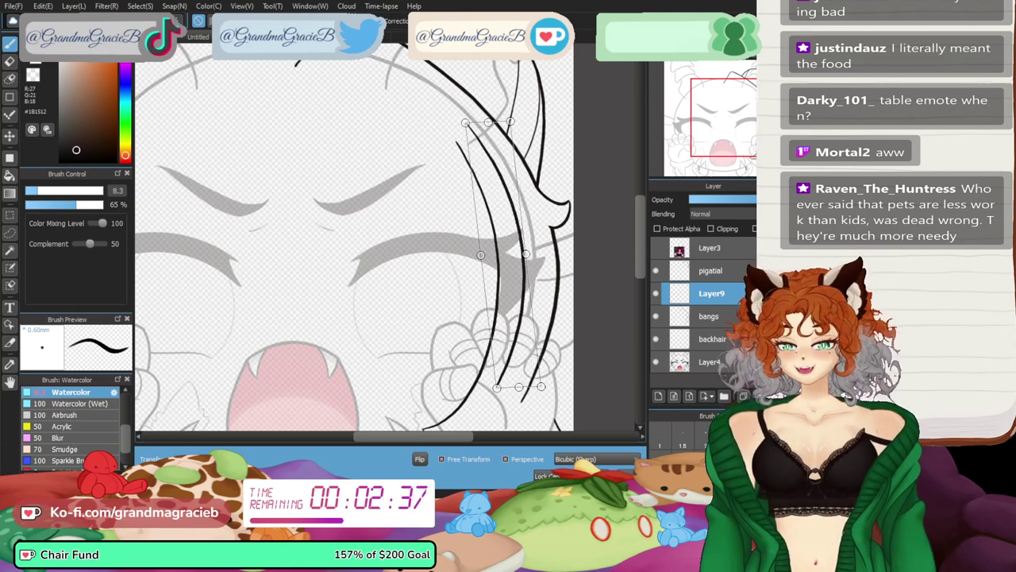
mouse_move(520, 387)
left_mouse_down()
mouse_move(516, 401)
mouse_move(518, 392)
left_mouse_up()
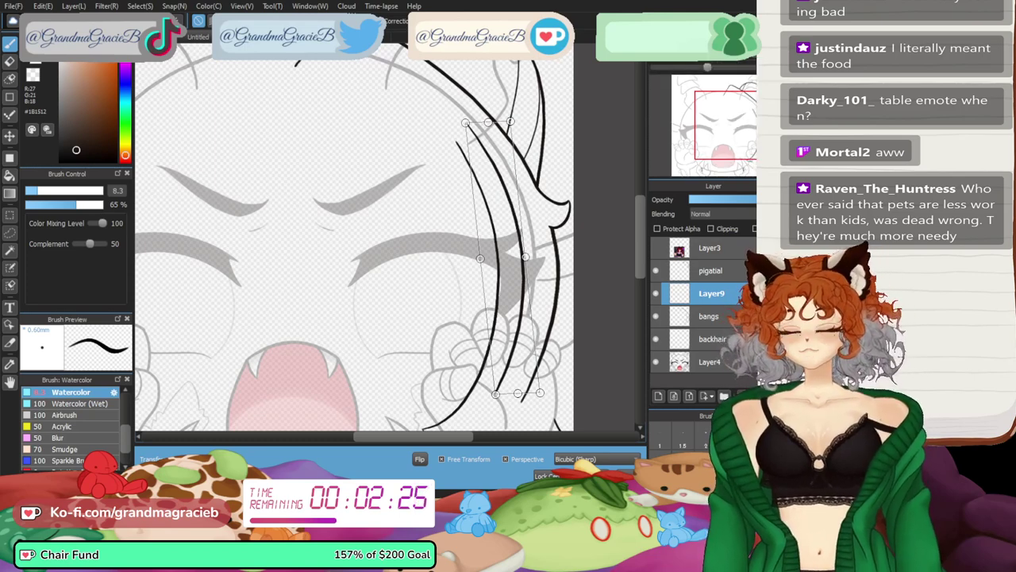
key("Return")
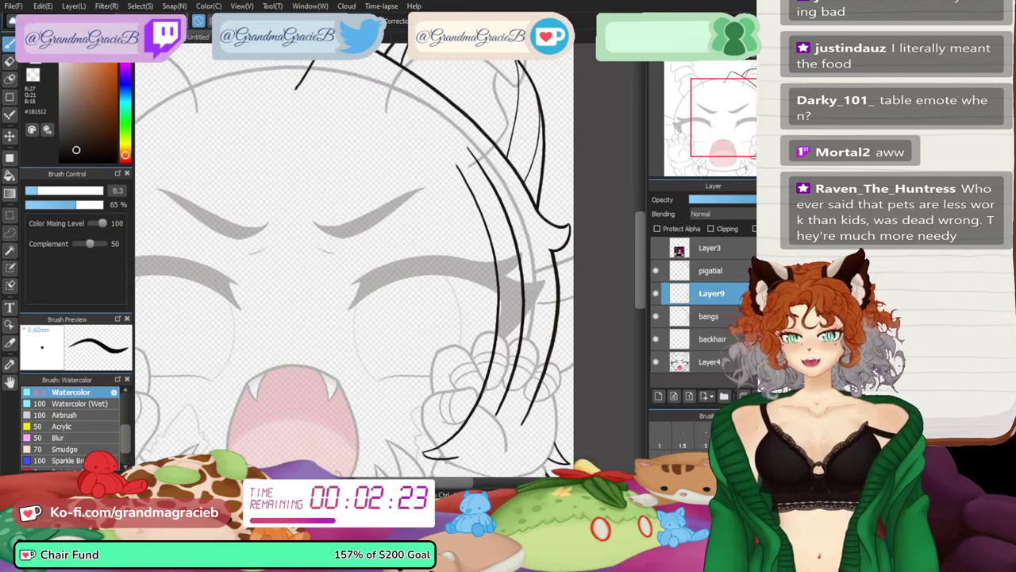
- Add a new layer directly above Layer9 and show the reference illustration on Layer3 for comparison
key("ctrl+minus")
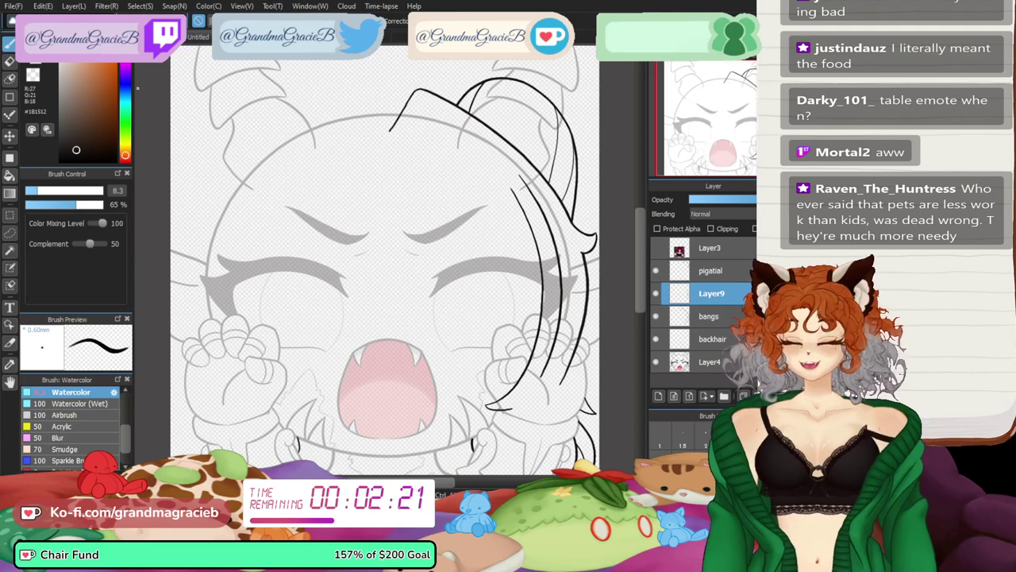
left_click(655, 247)
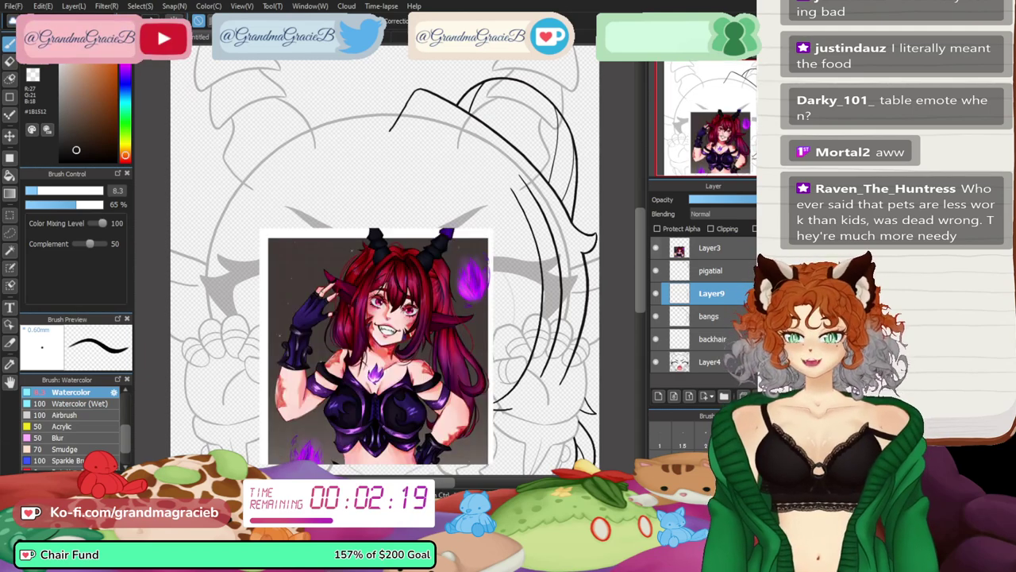
left_click(656, 248)
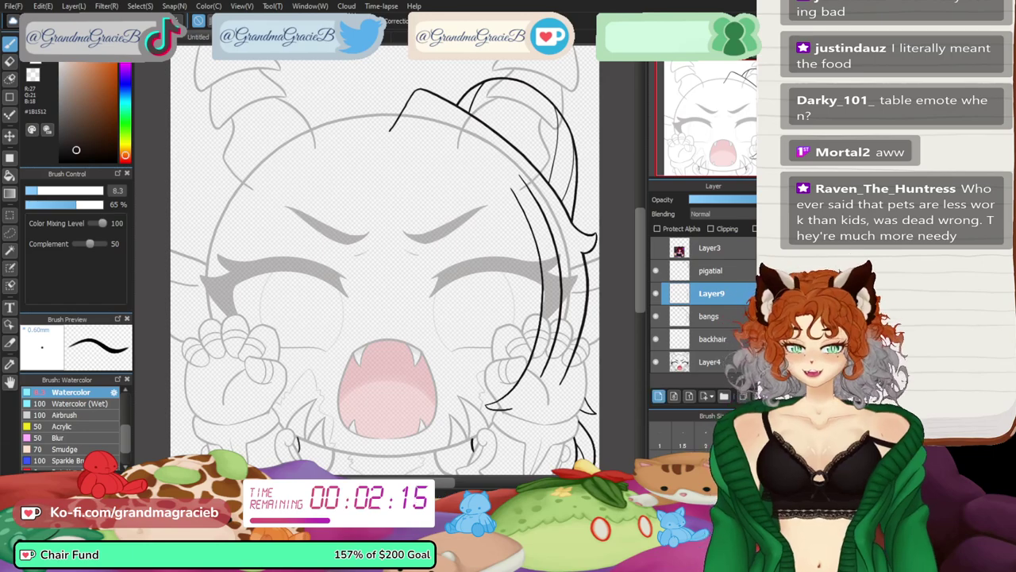
left_click(658, 396)
key("ctrl+plus")
key("ctrl+plus")
key("ctrl+plus")
key("ctrl+plus")
key("ctrl+plus")
key("ctrl+plus")
left_click_drag(492, 151, 281, 464)
scroll(397, 270, "down", 2)
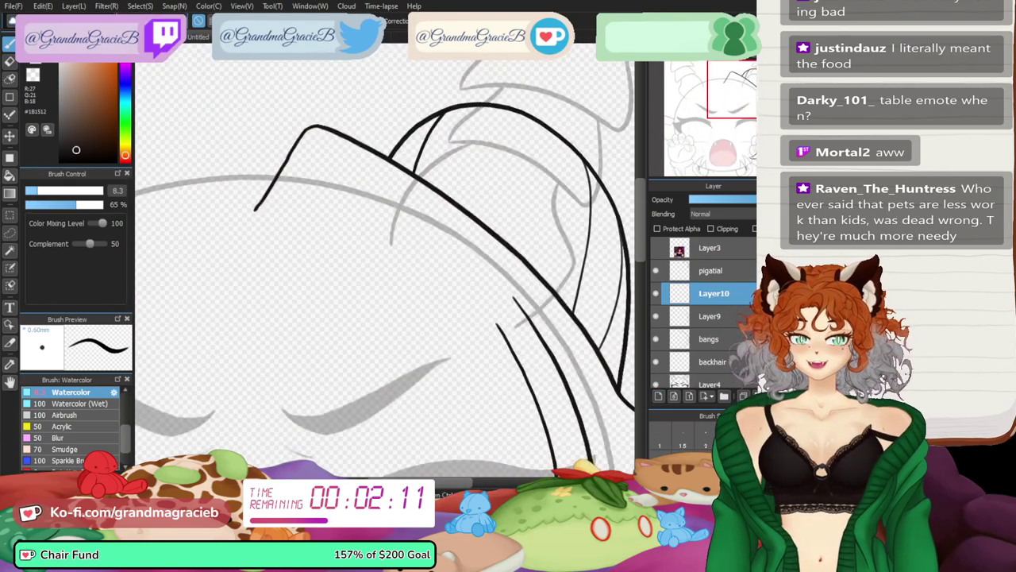
left_click(656, 247)
scroll(389, 262, "down", 4)
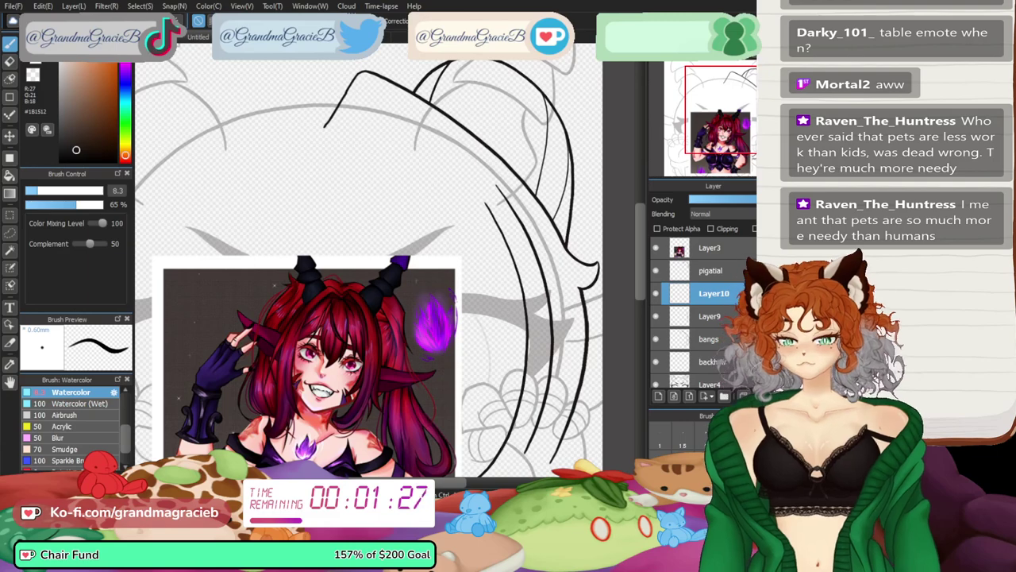
- Draw a short curved line on Layer10 just below the open front end of the bangs outline
key("ctrl+plus")
key("ctrl+plus")
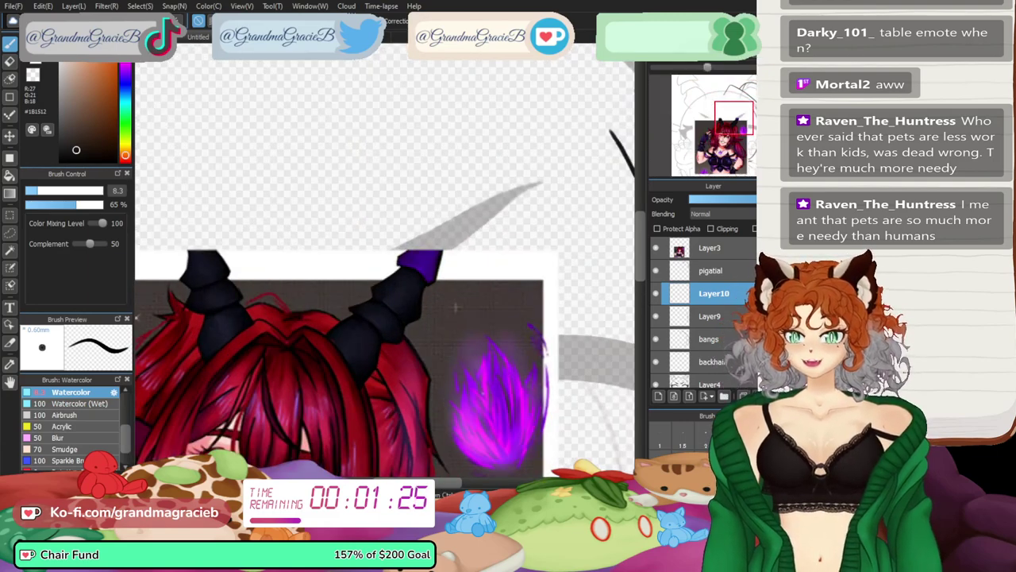
left_click_drag(413, 199, 325, 380)
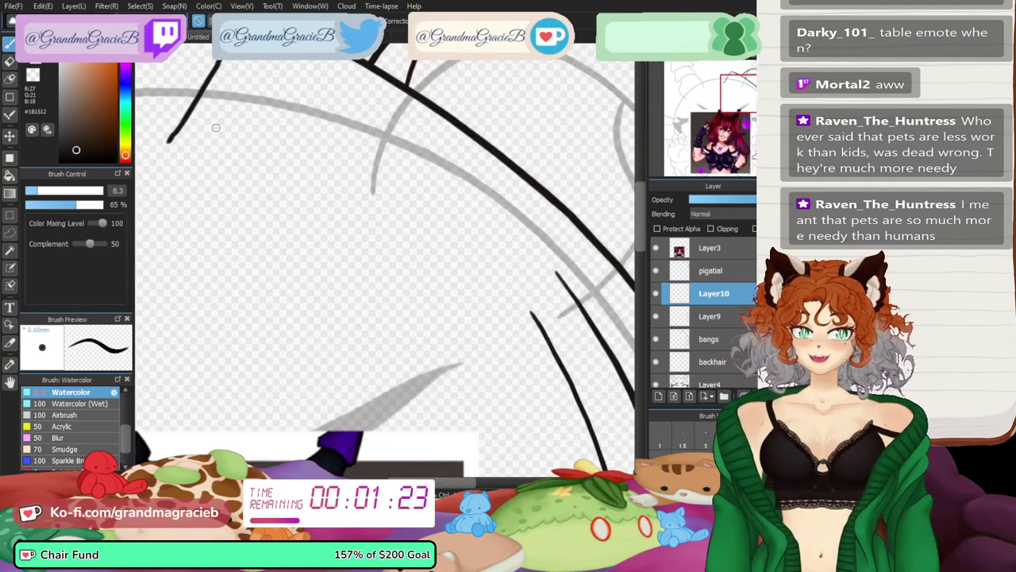
left_click_drag(204, 147, 254, 107)
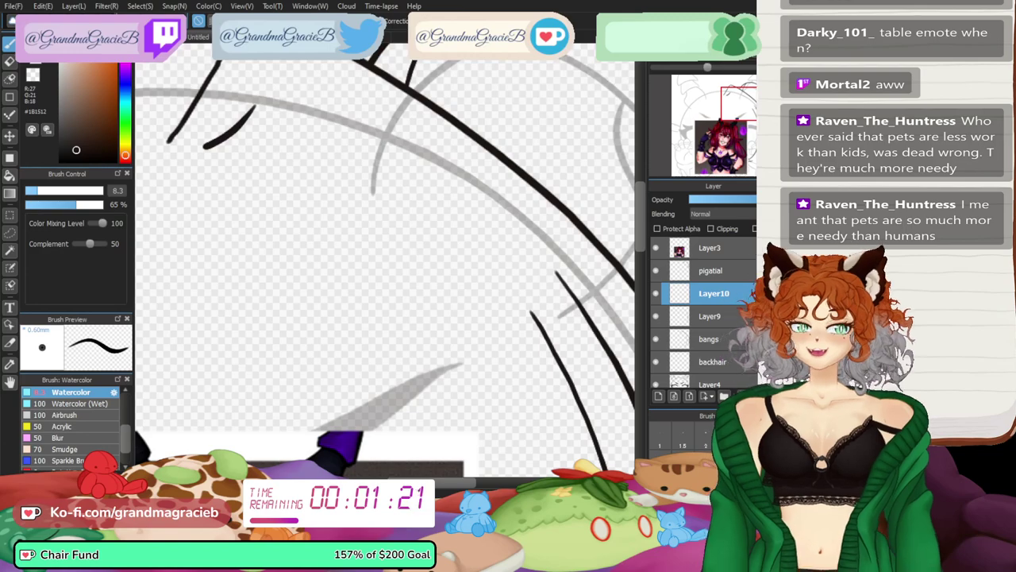
- Rotate the canvas for an easier stroke angle and add a new layer directly above Layer10
key("Left")
key("Left")
key("Left")
key("Left")
key("Left")
key("Left")
key("Left")
key("Left")
key("Left")
key("Left")
key("Left")
key("Left")
key("Left")
key("Left")
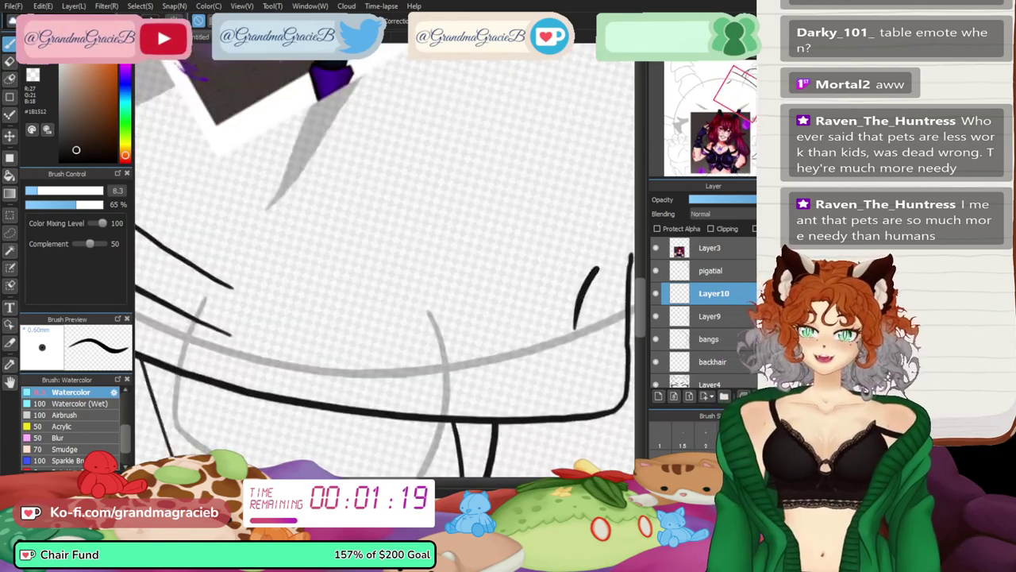
left_click(658, 396)
key("Up")
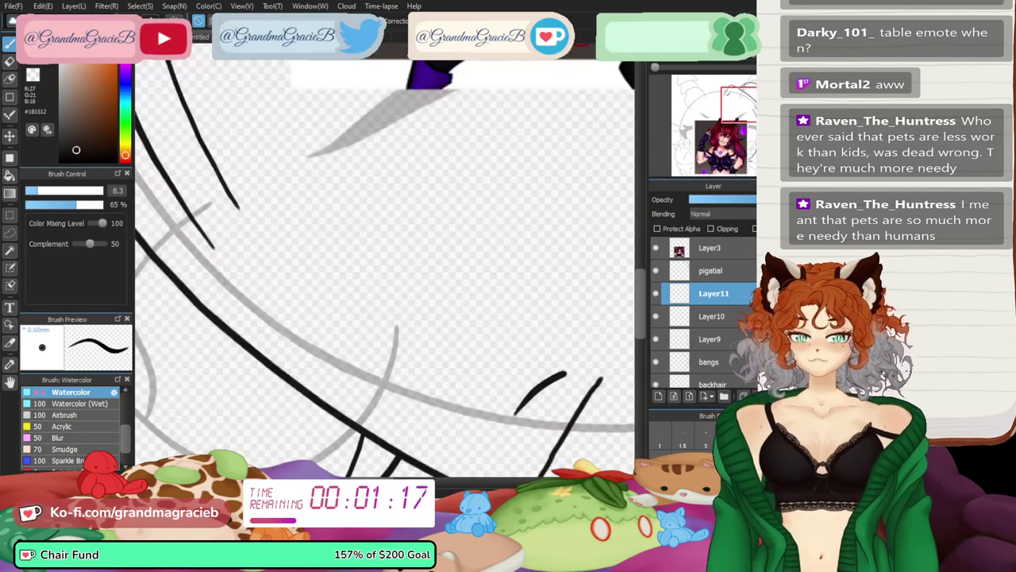
- Draw a long curved line on Layer11 from the inner side strand's upper end toward the parting, redoing it until it fits
key("ctrl+minus")
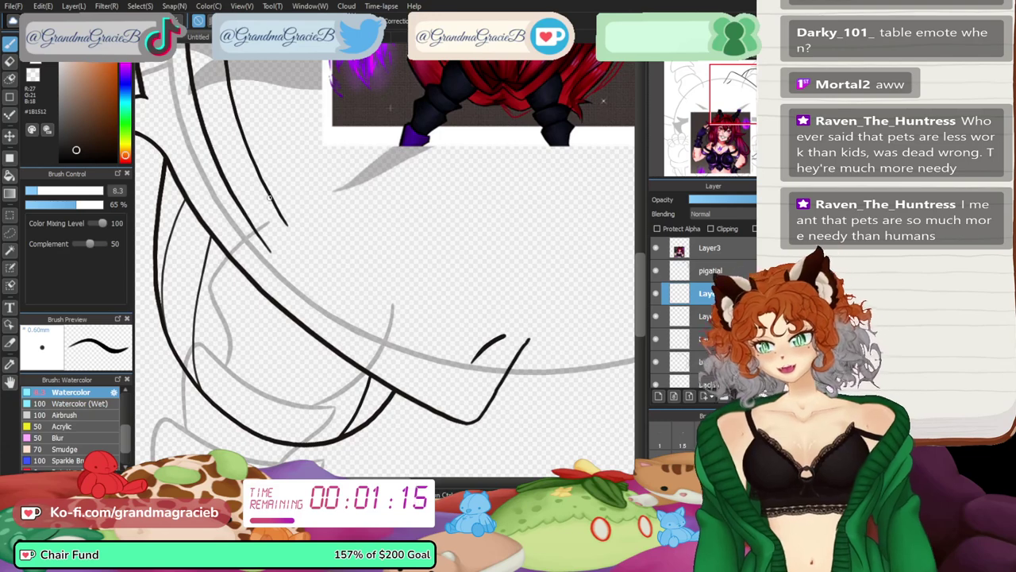
mouse_move(274, 201)
left_mouse_down()
mouse_move(307, 263)
mouse_move(452, 384)
mouse_move(377, 319)
mouse_move(486, 371)
mouse_move(292, 229)
mouse_move(464, 361)
left_mouse_up()
key("ctrl+z")
key("ctrl+z")
key("ctrl+z")
left_click_drag(285, 224, 465, 359)
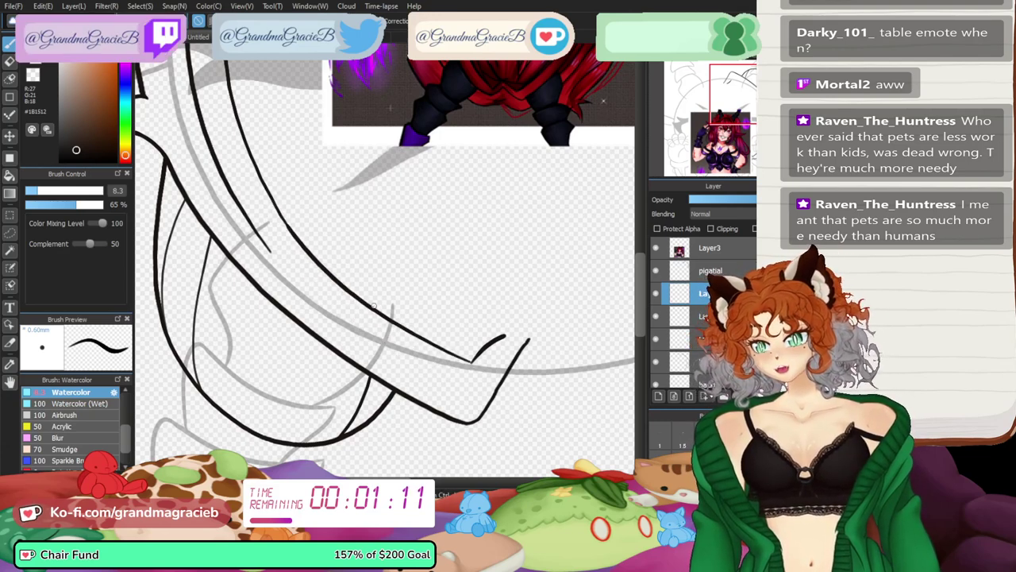
key("ctrl+z")
left_click_drag(278, 216, 451, 367)
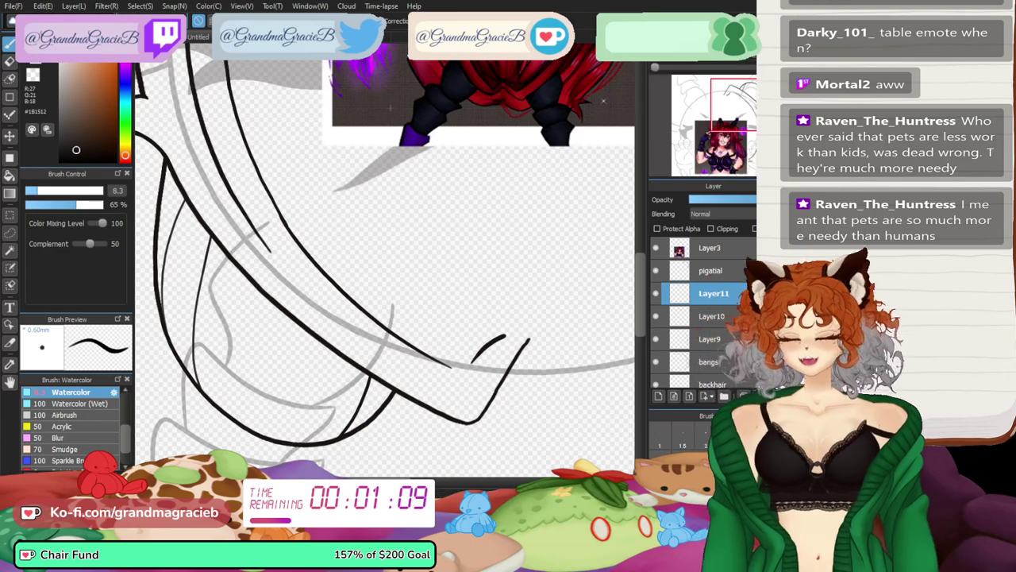
- Transform the new curve so its lower end joins the inner side strand, and merge Layer11 into Layer10
key("Up")
key("ctrl+t")
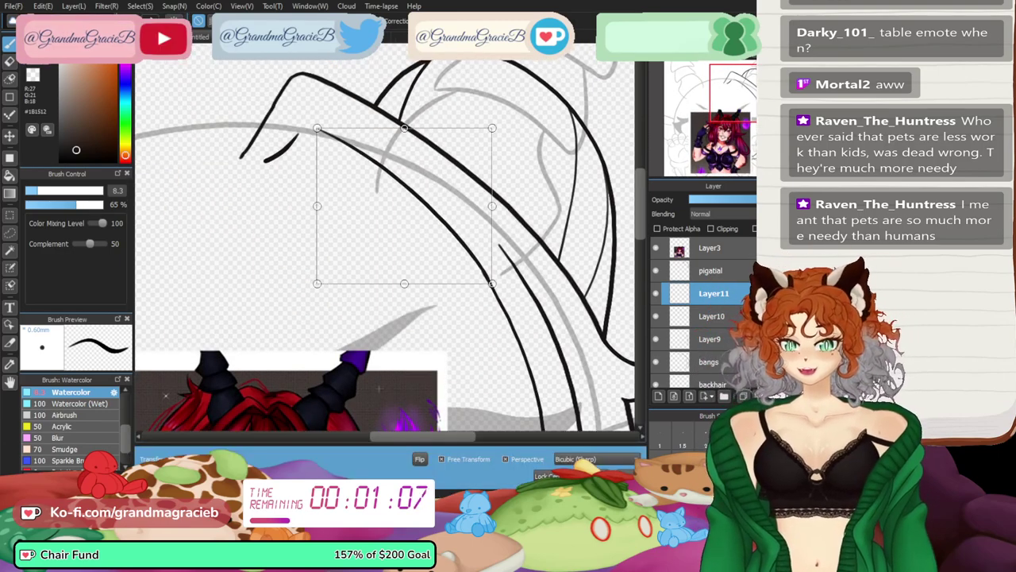
left_click_drag(492, 283, 493, 287)
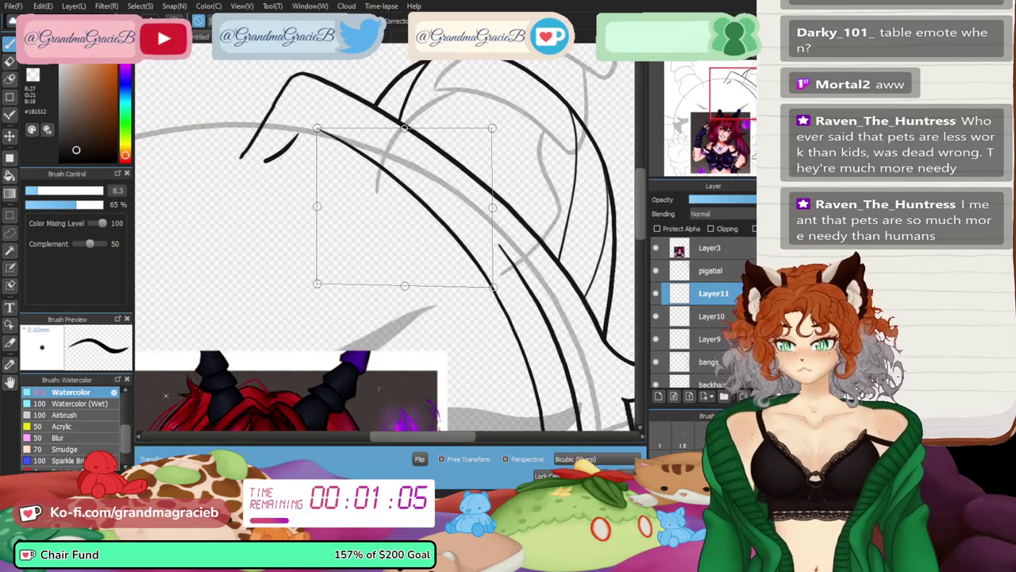
key("Return")
key("ctrl+e")
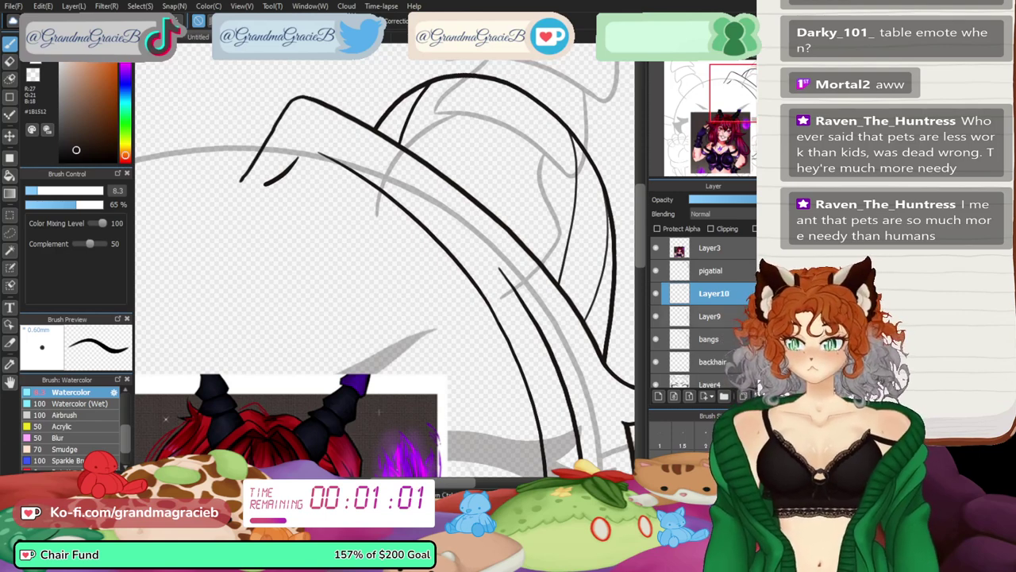
- Lasso the short curved line near the parting on Layer10, delete it, and clear the selection
left_click(656, 294)
left_click(655, 294)
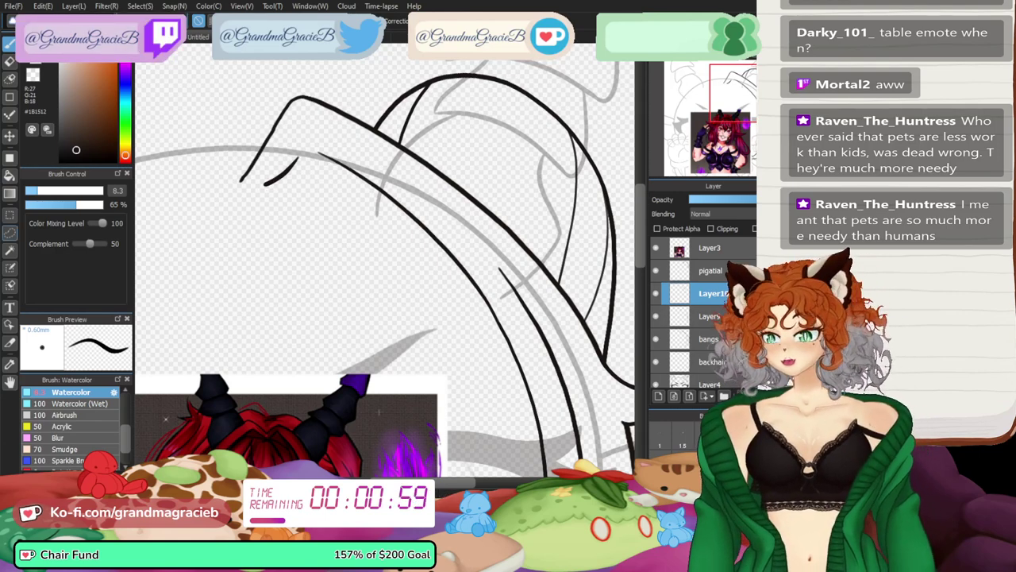
left_click(9, 233)
mouse_move(305, 146)
left_mouse_down()
mouse_move(316, 175)
mouse_move(304, 146)
left_mouse_up()
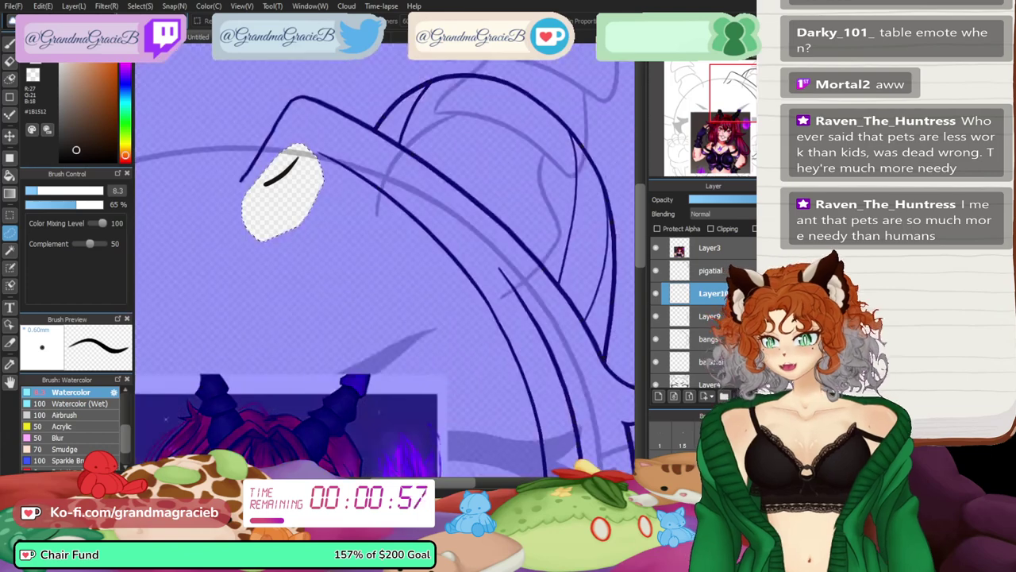
key("Delete")
key("ctrl+d")
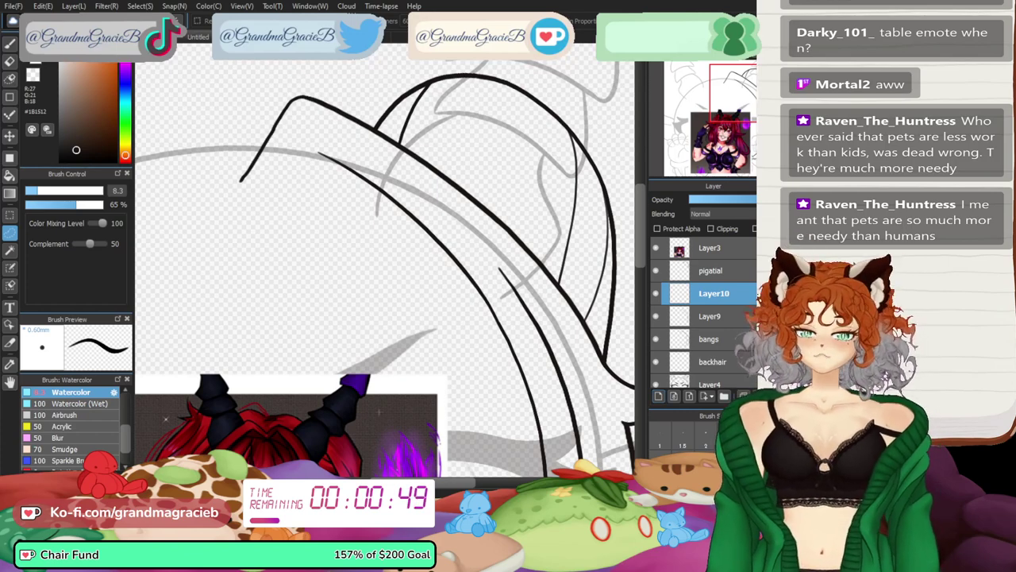
- Try to draw a short S-shaped line on Layer10 from the long strand's upper end down onto the forehead
key("b")
key("ctrl+plus")
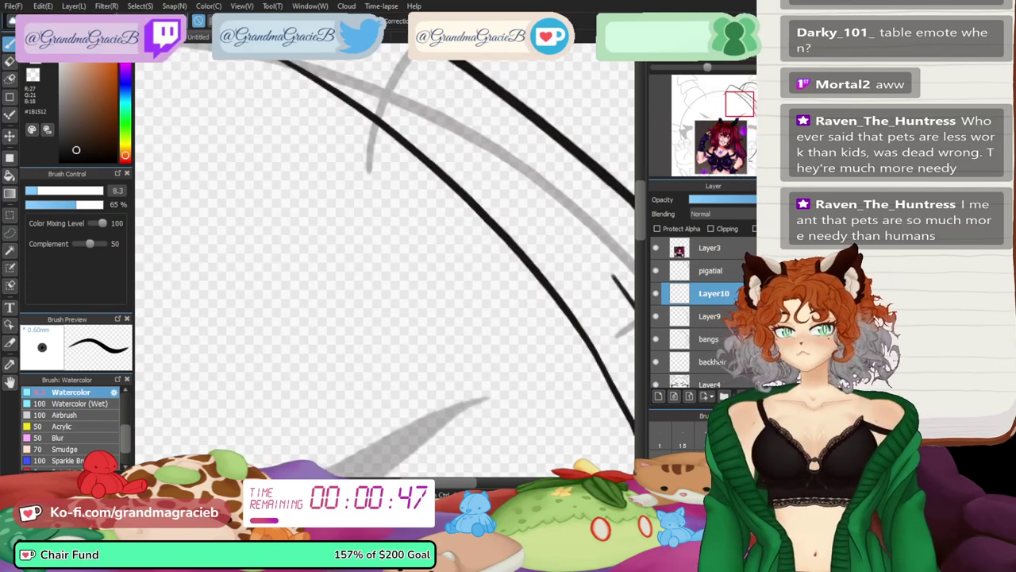
left_click_drag(254, 159, 429, 246)
left_click_drag(347, 201, 356, 308)
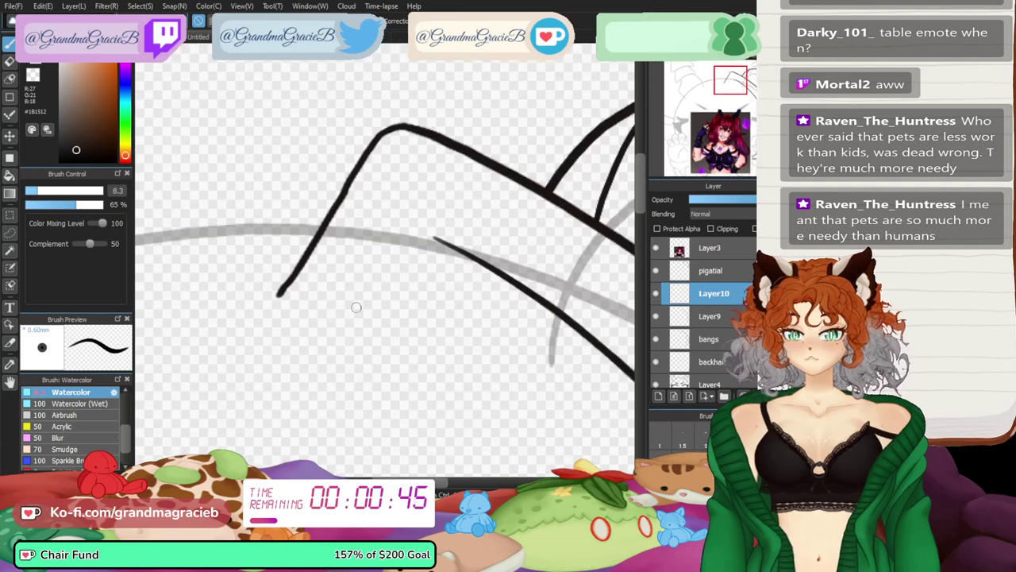
mouse_move(418, 237)
left_mouse_down()
mouse_move(343, 337)
mouse_move(420, 231)
left_mouse_up()
key("ctrl+z")
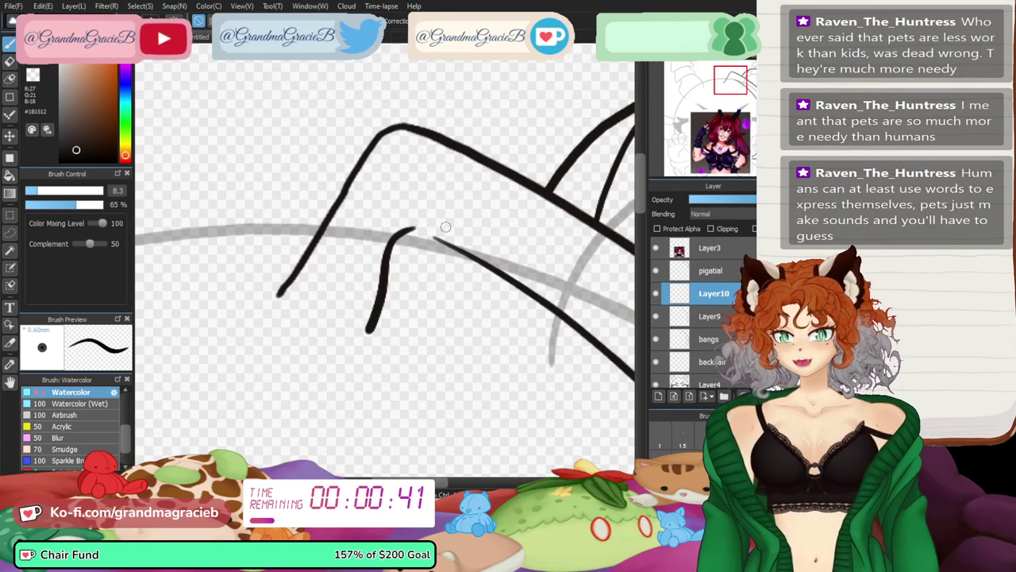
key("ctrl+z")
left_click_drag(354, 340, 420, 229)
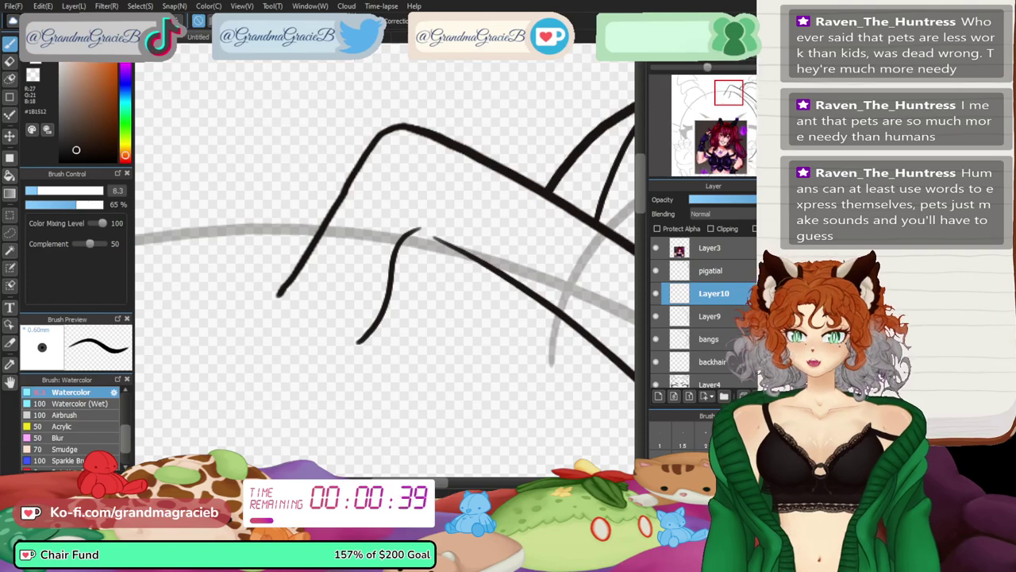
- Try transforming the short S-shaped line, and undo the line
left_click(689, 53)
key("ctrl+t")
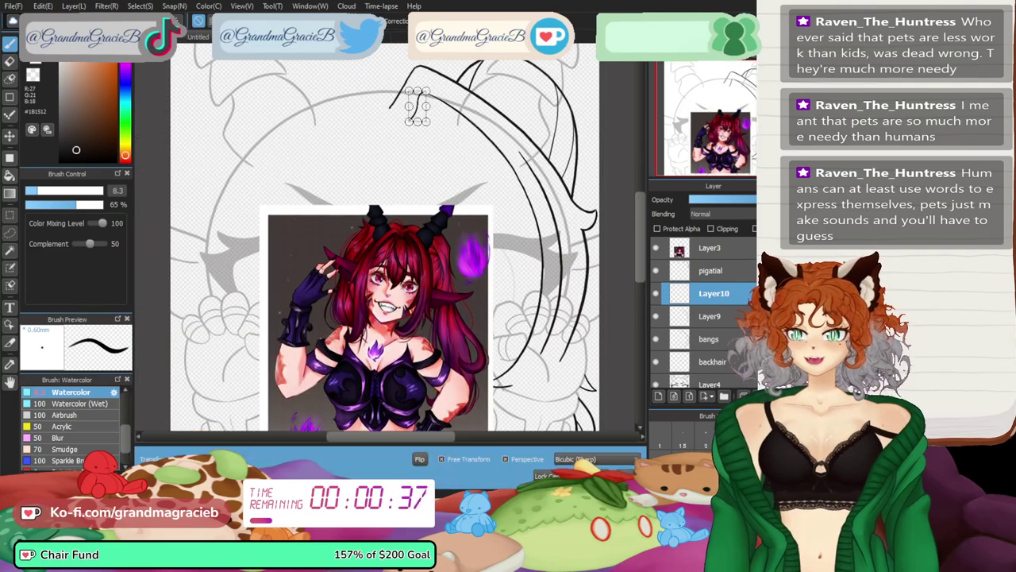
key("ctrl+plus")
key("ctrl+plus")
key("ctrl+plus")
key("ctrl+plus")
left_click_drag(734, 128, 728, 92)
key("Return")
key("ctrl+z")
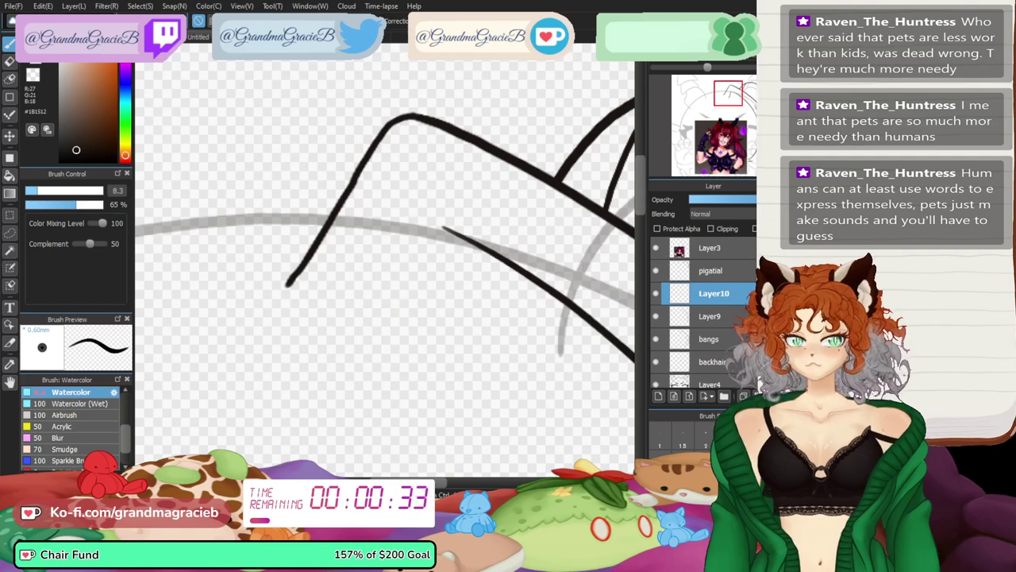
- Draw a short inward-curving line on Layer10 below the long strand's upper end, redoing the stroke once
scroll(381, 250, "up", 2)
mouse_move(452, 216)
left_mouse_down()
mouse_move(441, 240)
mouse_move(476, 413)
left_mouse_up()
key("ctrl+z")
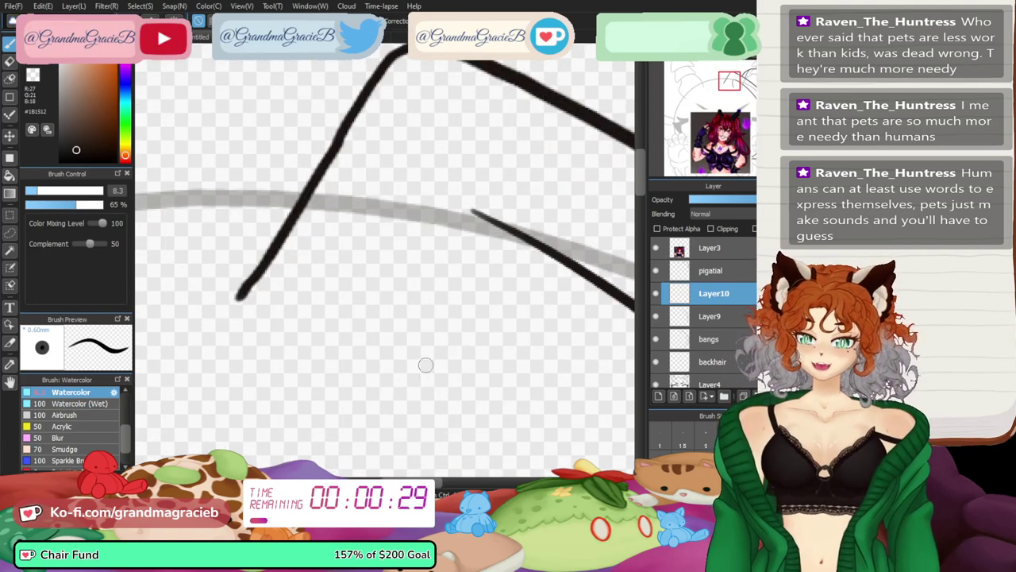
left_click_drag(435, 243, 434, 368)
- Lasso the short curved line, transform it up against the long strand's upper end with a slight stretch, and merge Layer10 into Layer9
left_click(10, 232)
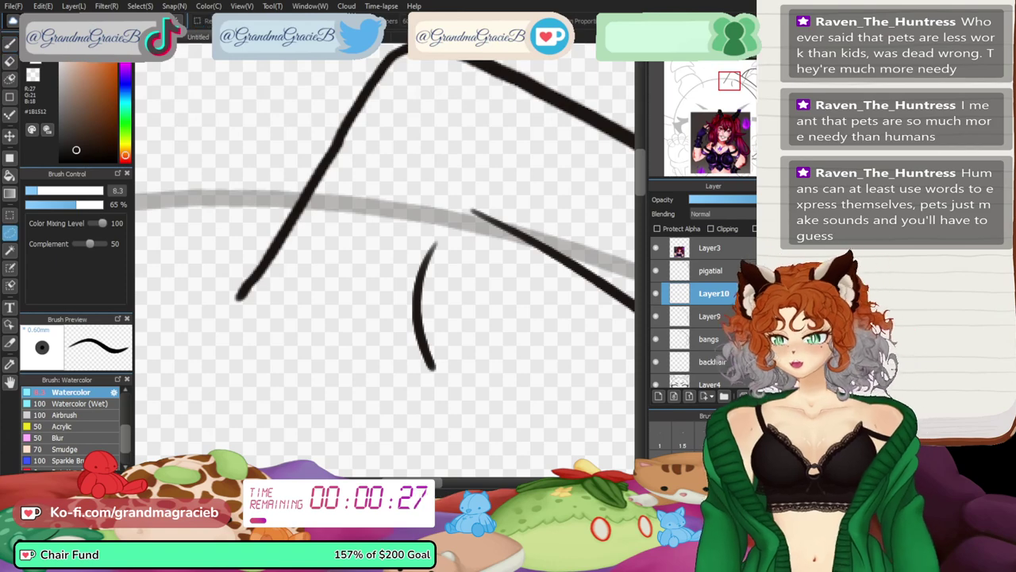
left_click_drag(467, 264, 422, 207)
key("ctrl+t")
left_click_drag(492, 162, 534, 195)
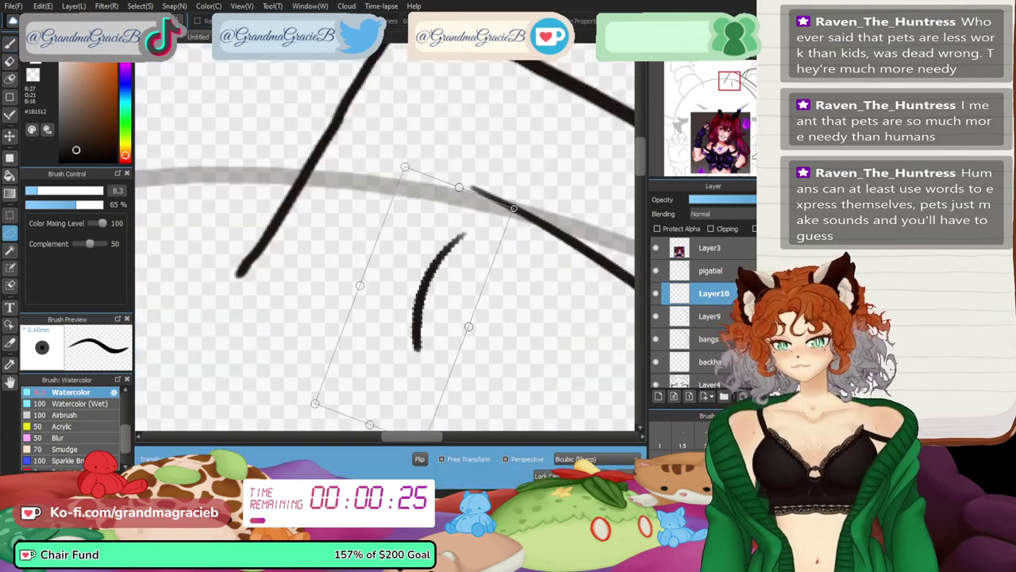
mouse_move(429, 297)
left_mouse_down()
mouse_move(438, 268)
mouse_move(425, 256)
left_mouse_up()
left_click_drag(520, 154, 479, 125)
left_click_drag(421, 239, 446, 245)
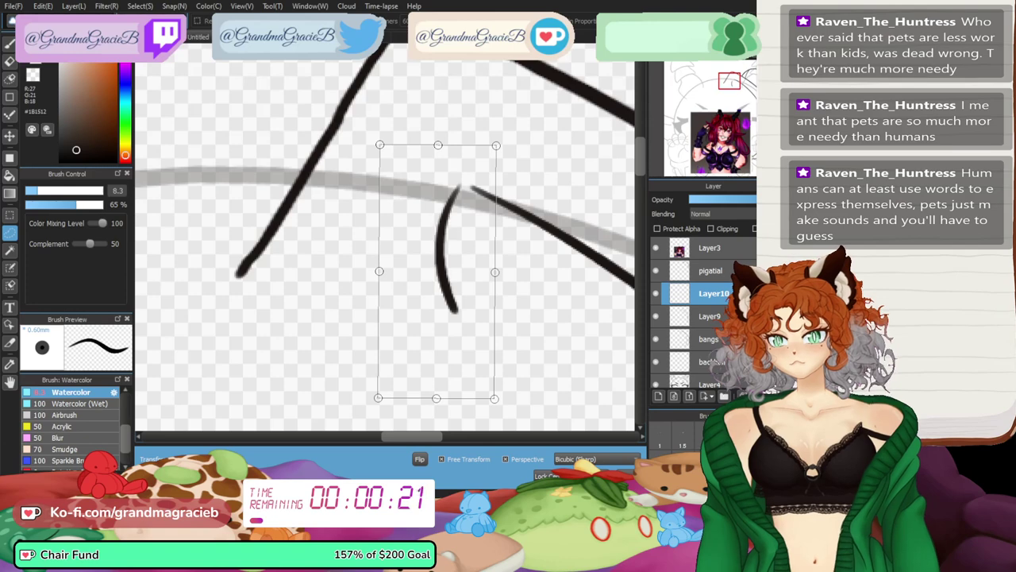
left_click_drag(436, 397, 427, 410)
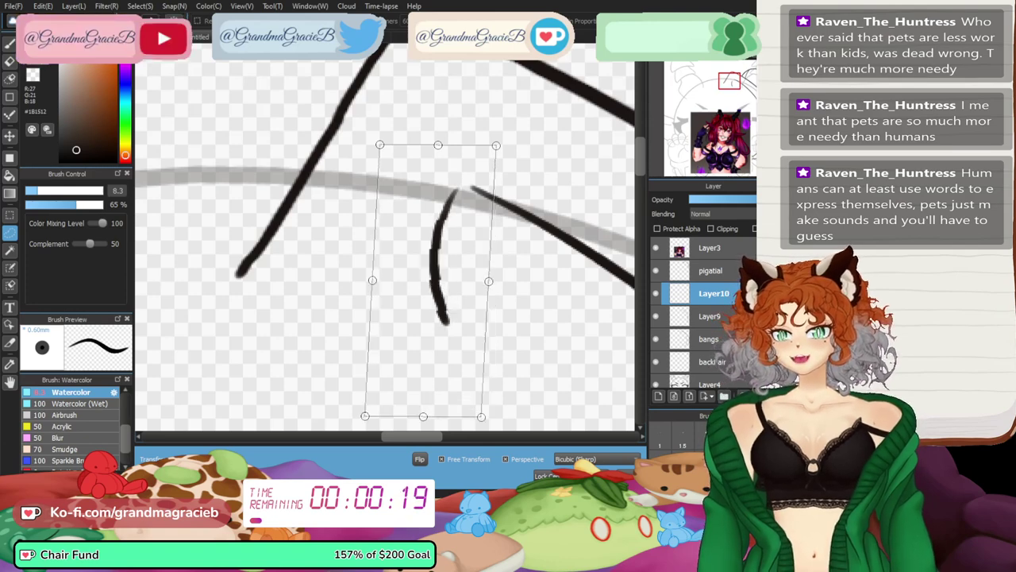
key("Return")
key("ctrl+0")
key("ctrl+d")
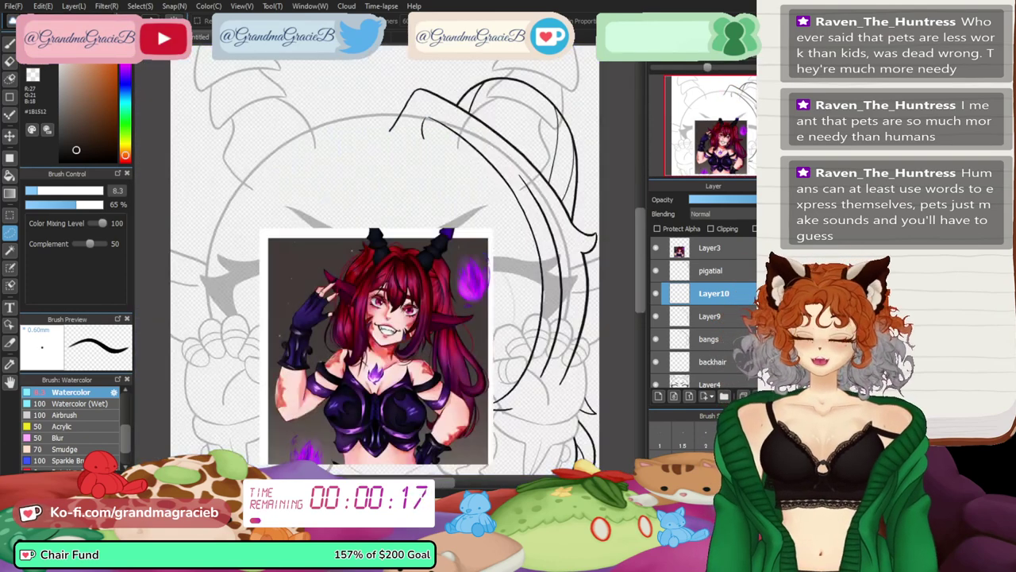
left_click(760, 395)
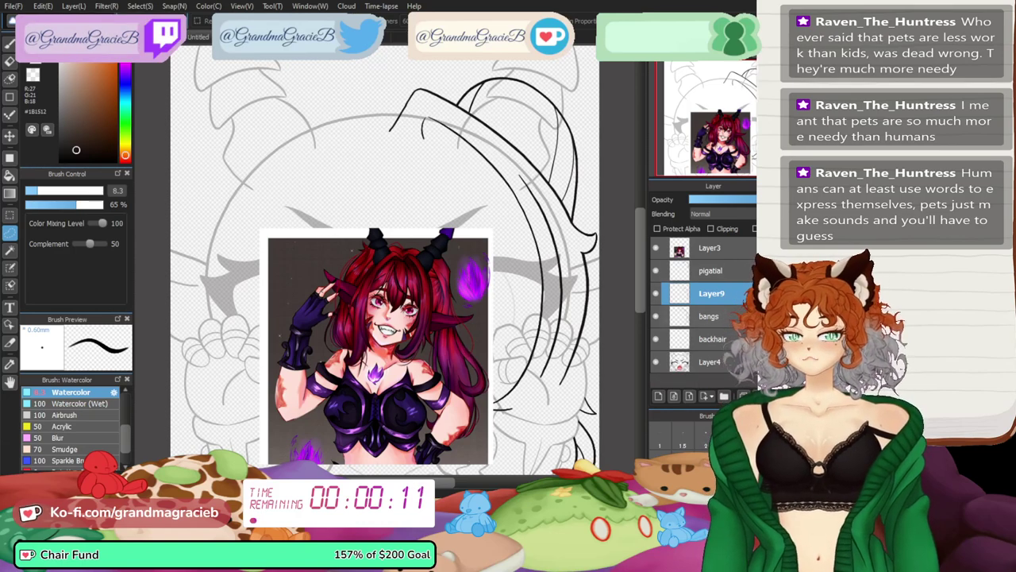
- On a new layer above Layer9, extend the middle bangs strand with a thin tapering line towards the parting, redoing the stroke twice
left_click(658, 396)
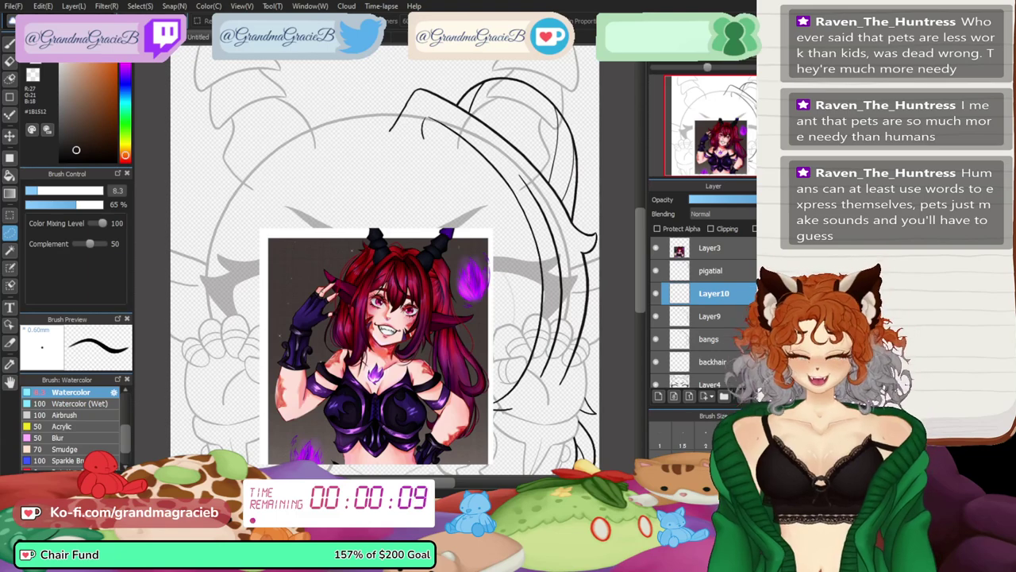
scroll(397, 254, "up", 5)
left_click_drag(508, 174, 196, 433)
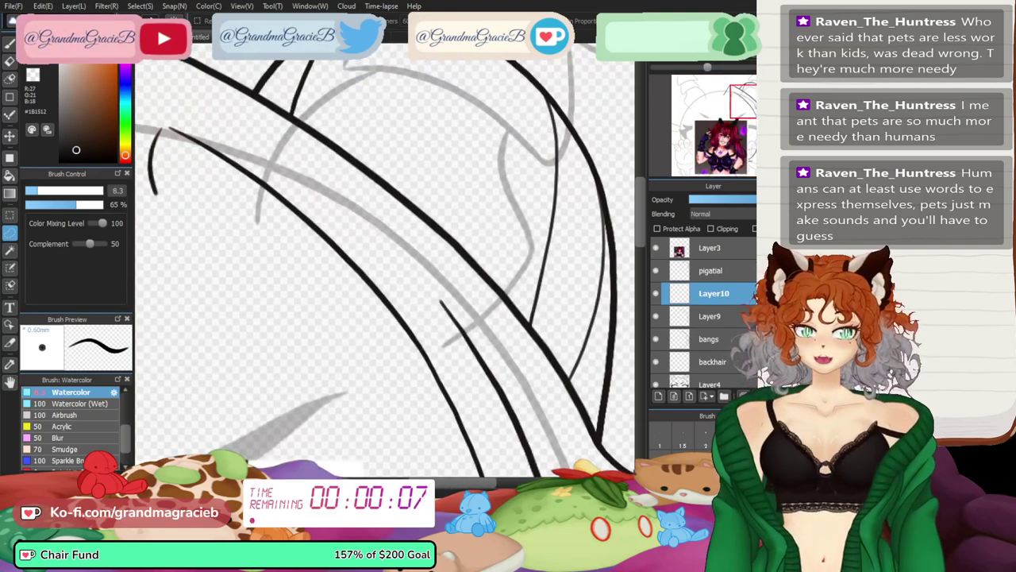
key("Left")
key("Left")
key("Left")
key("Left")
key("Left")
key("Left")
key("Left")
key("Left")
key("Left")
key("Left")
key("Left")
key("Left")
key("Left")
key("Left")
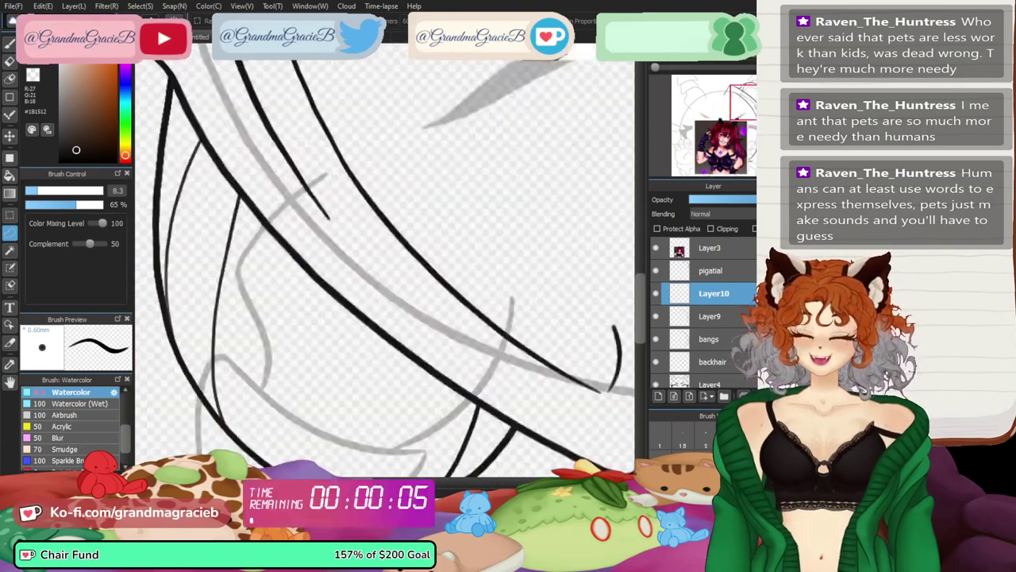
left_click(9, 43)
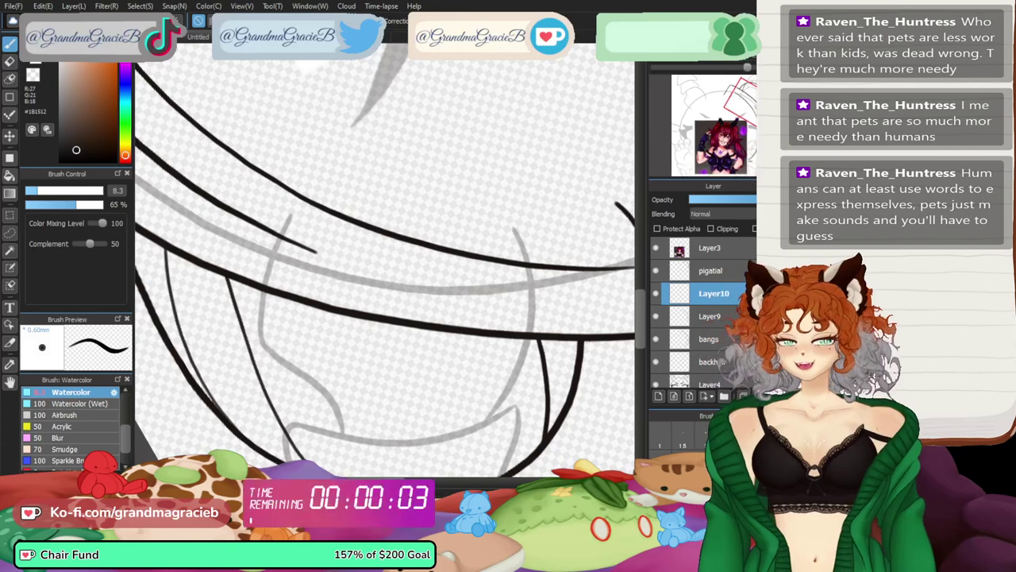
key("Up")
key("ctrl+minus")
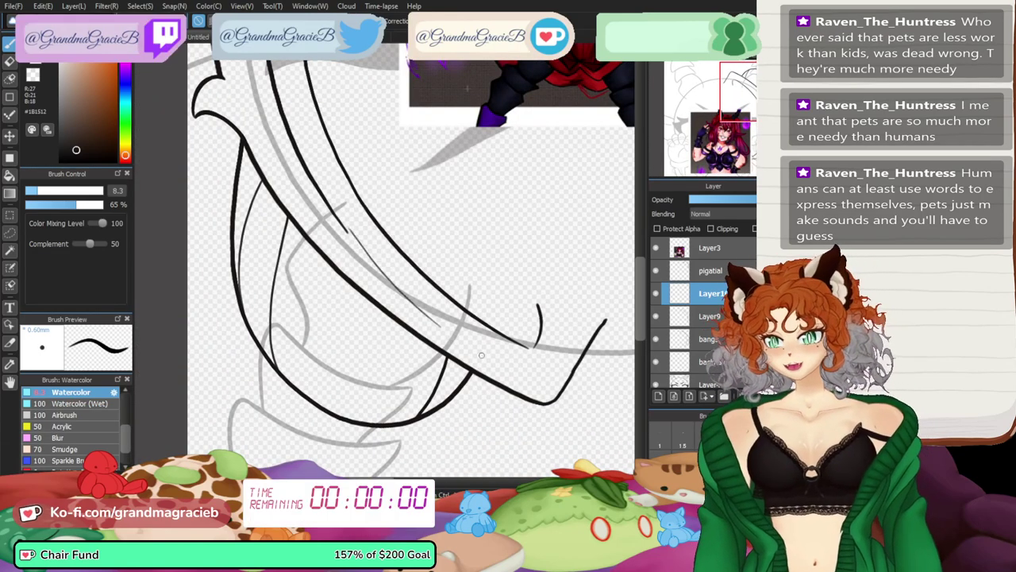
left_click_drag(341, 227, 536, 383)
key("ctrl+z")
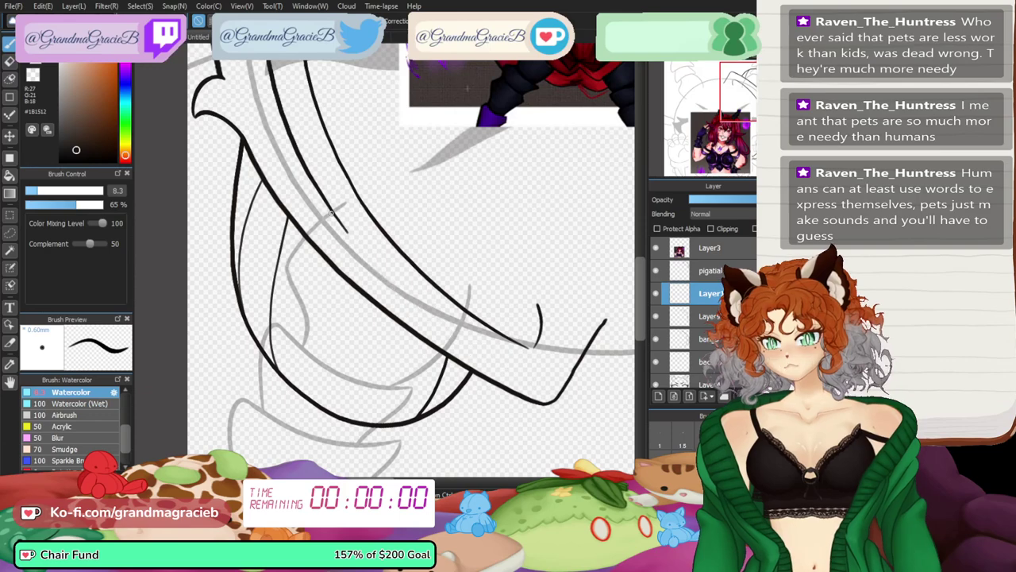
left_click_drag(346, 229, 456, 324)
key("ctrl+z")
left_click_drag(335, 218, 464, 336)
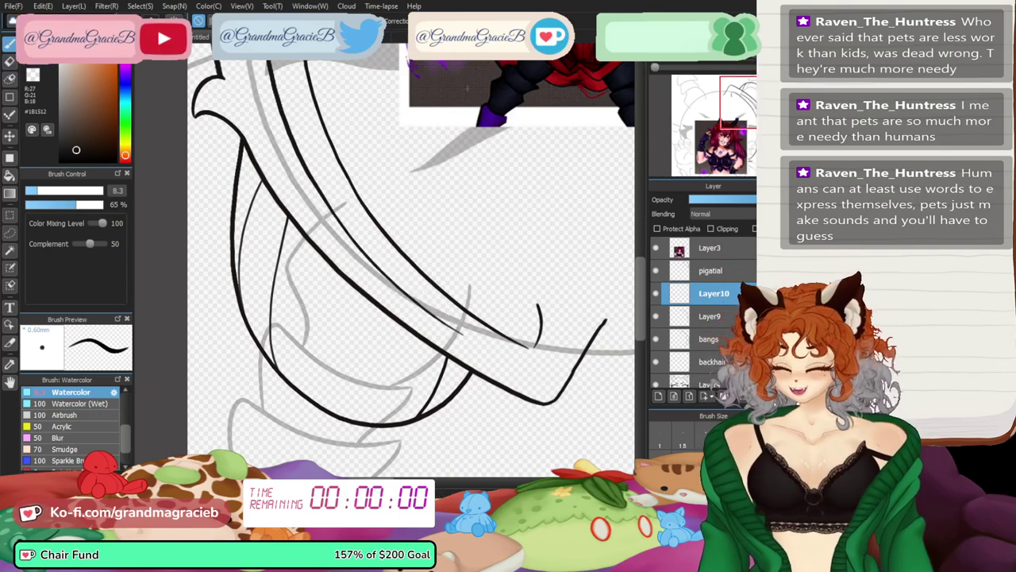
key("Up")
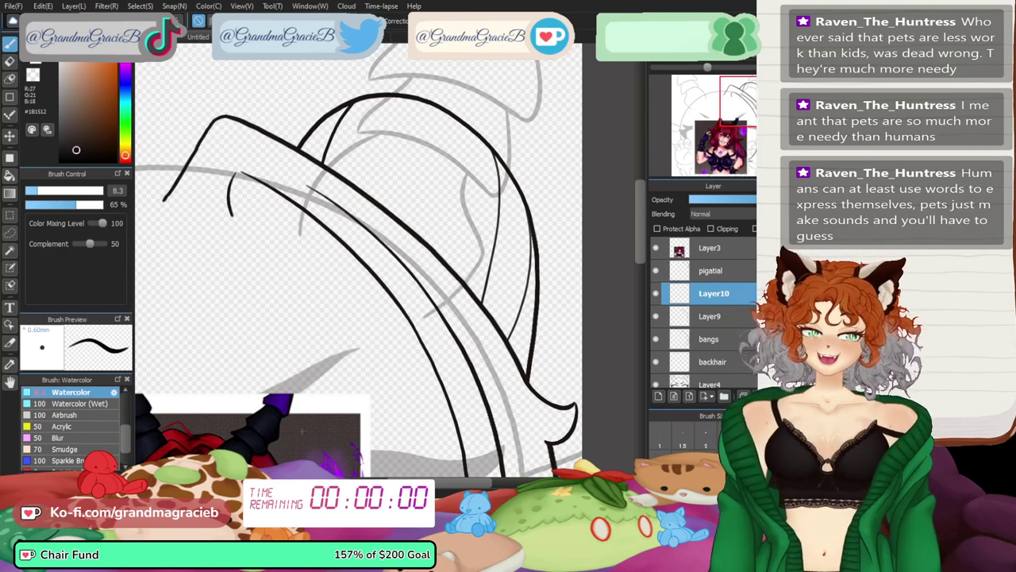
key("ctrl+0")
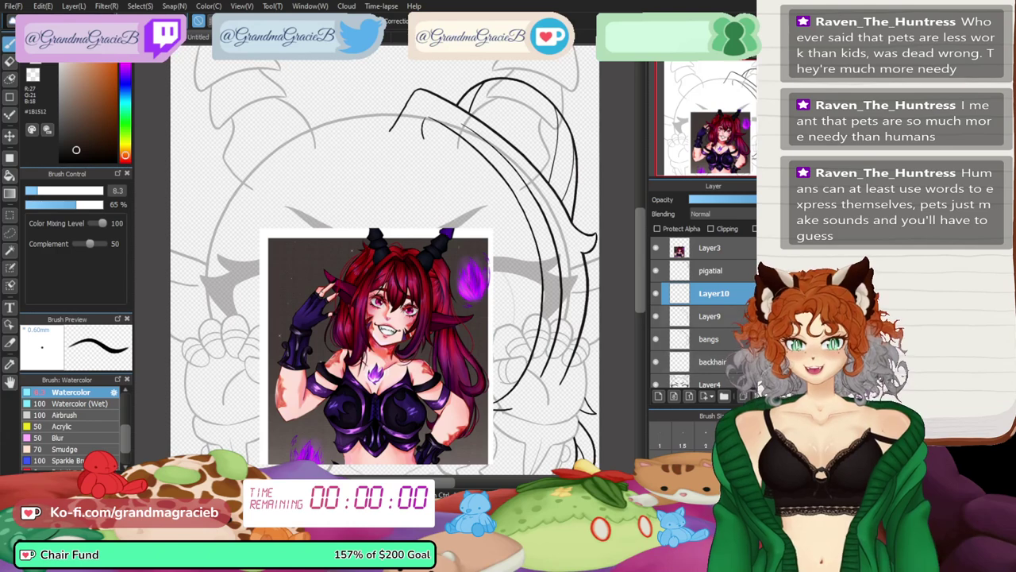
- Merge Layer10, Layer9 and pigatial down into the bangs layer, and hide the reference illustration on Layer3
key("ctrl+z")
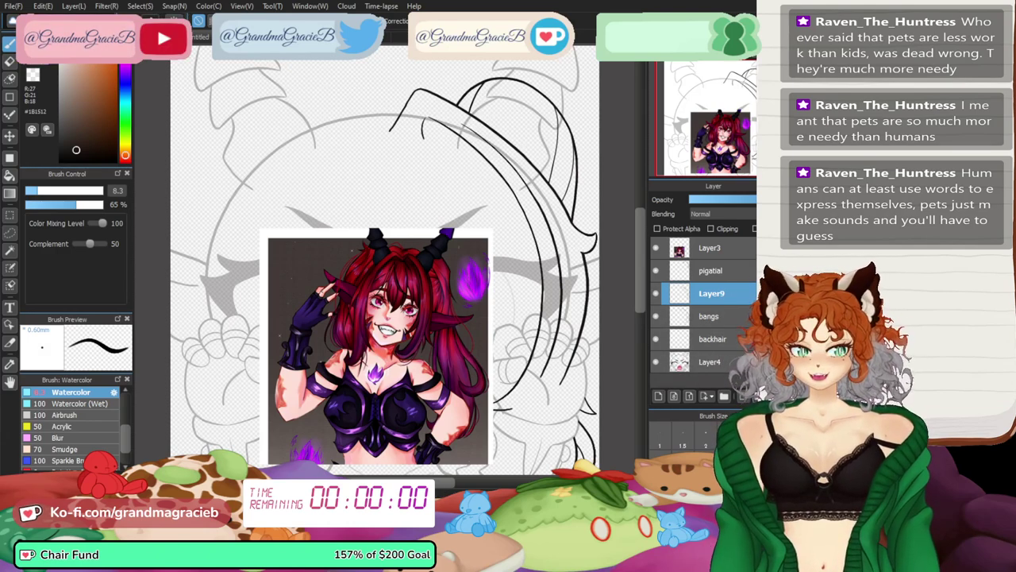
key("Delete")
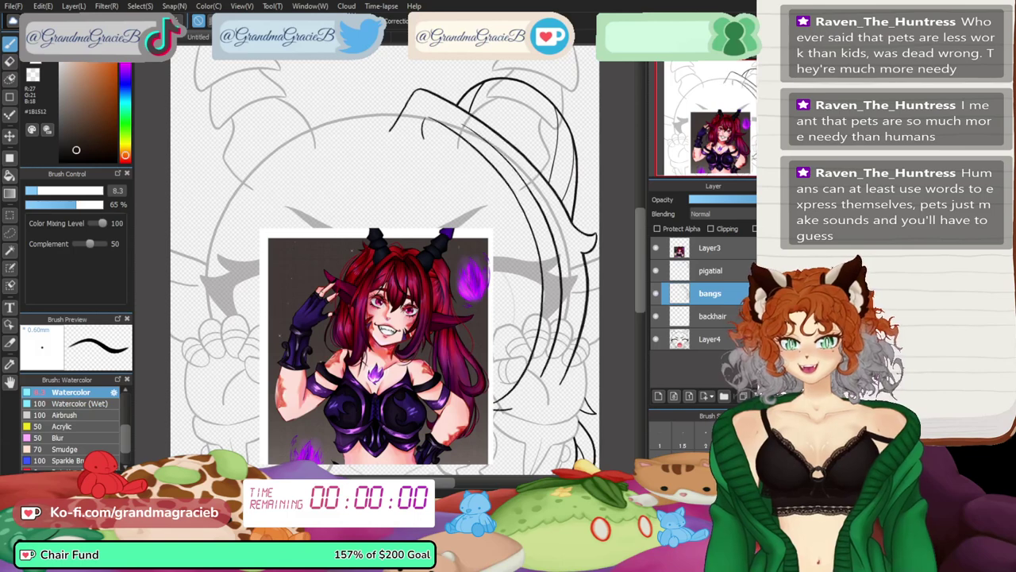
left_click(656, 248)
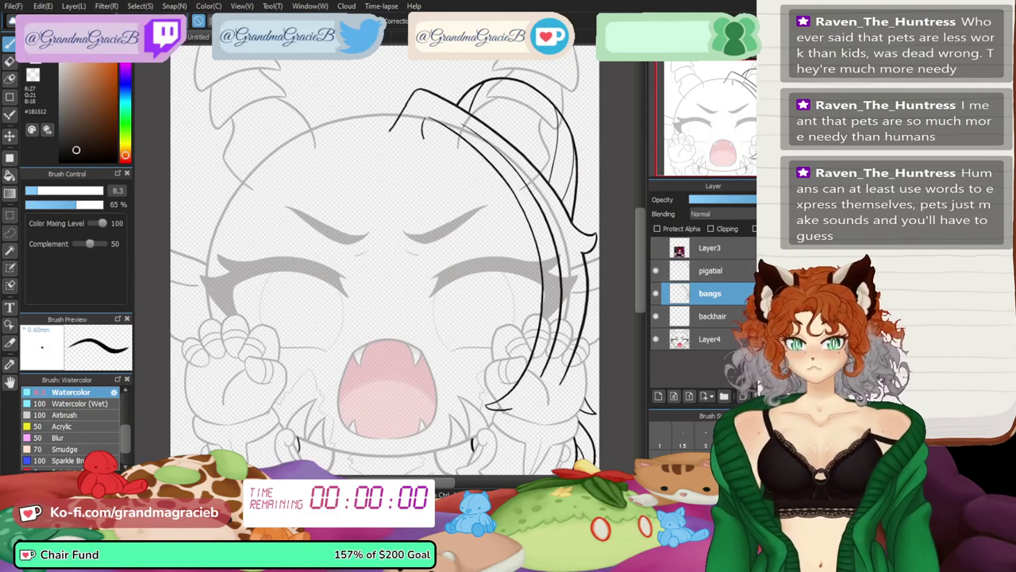
left_click(712, 271)
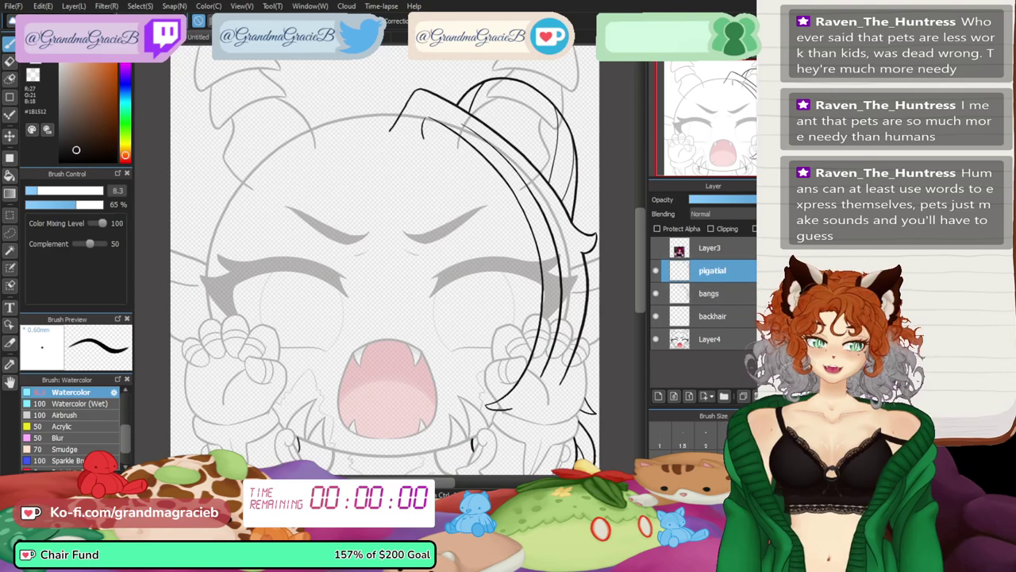
key("ctrl+e")
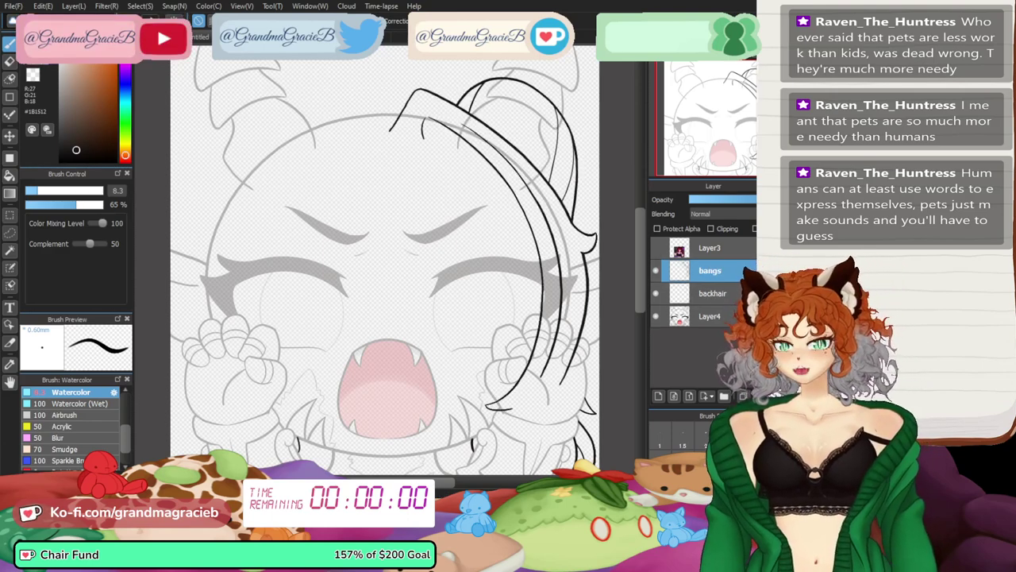
- Duplicate the bangs line art, flip the copy horizontally, and place it on the opposite side of the head, meeting at the parting
key("ctrl+c")
key("ctrl+v")
key("ctrl+t")
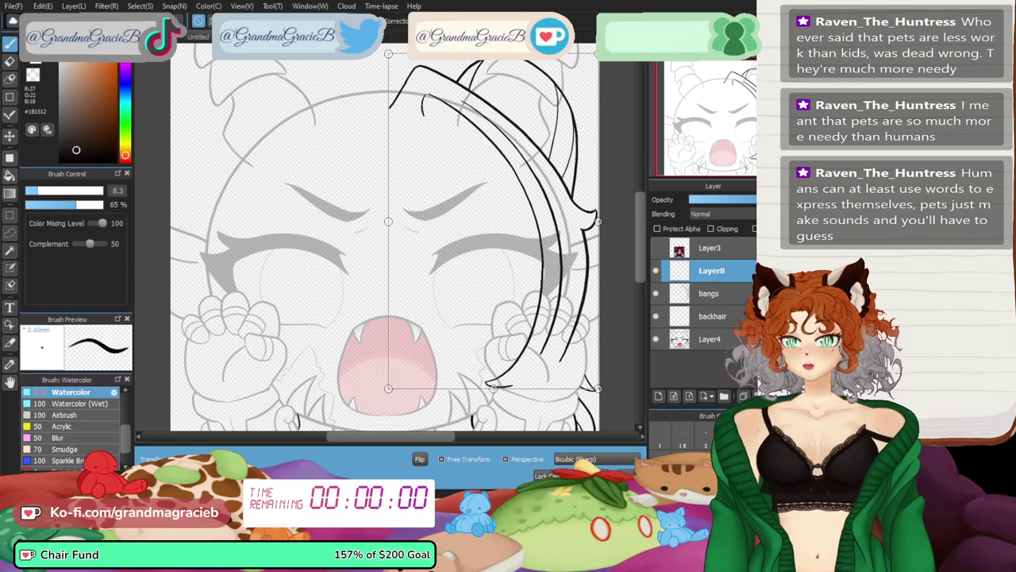
left_click(420, 459)
scroll(389, 238, "down", 1)
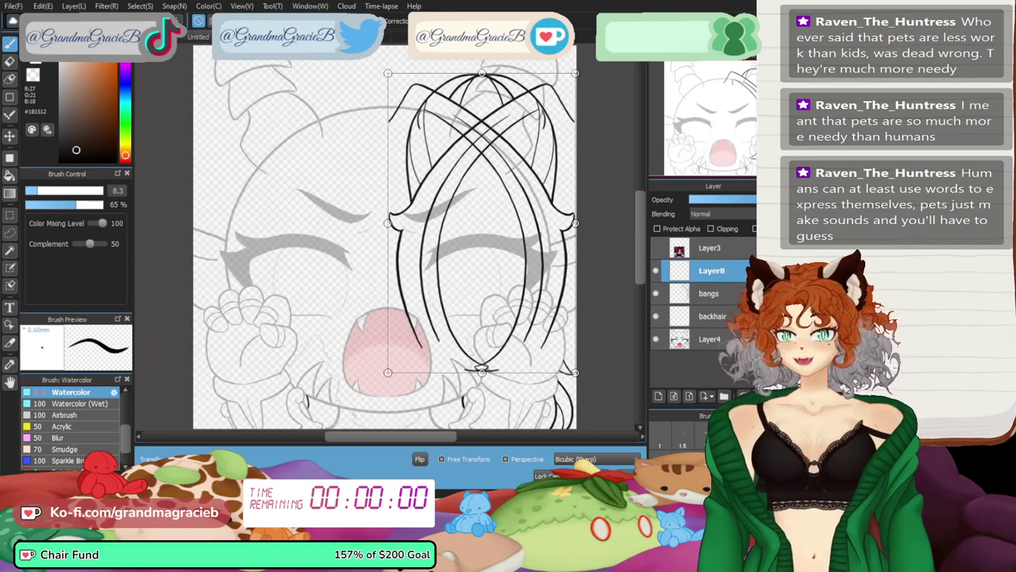
left_click_drag(482, 223, 295, 223)
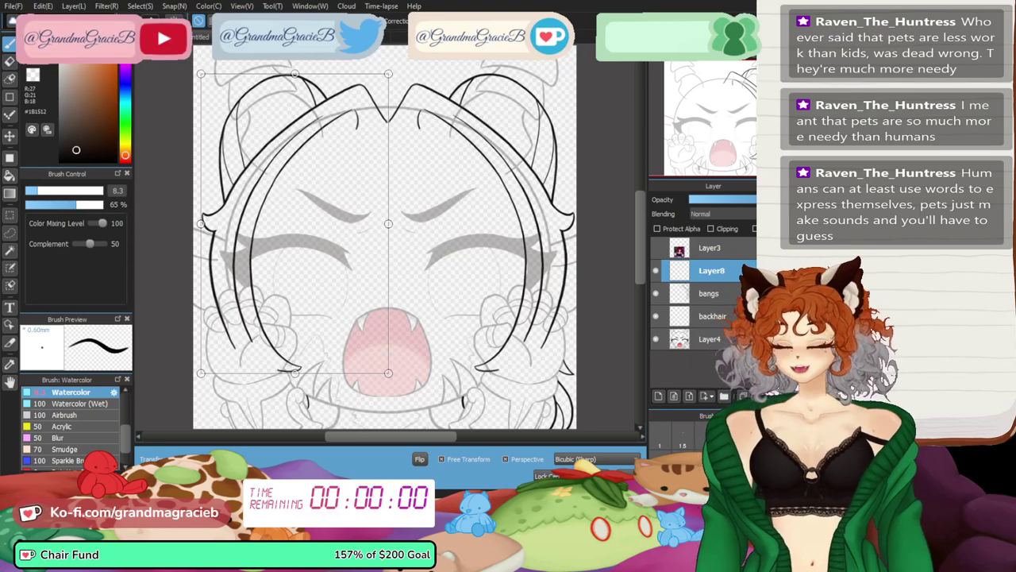
scroll(391, 237, "up", 2)
left_click_drag(390, 236, 354, 313)
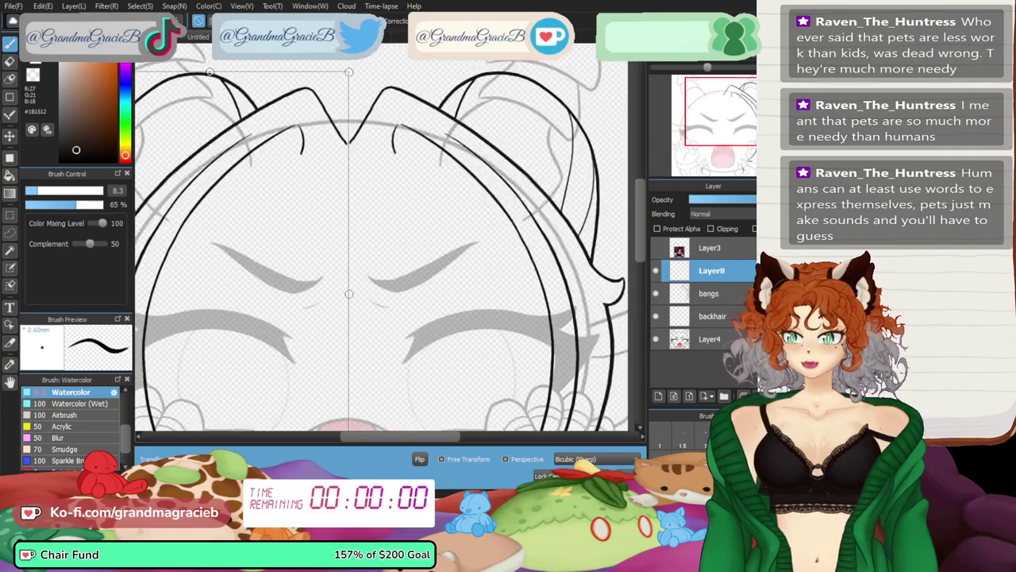
scroll(285, 63, "up", 1)
scroll(286, 64, "up", 1)
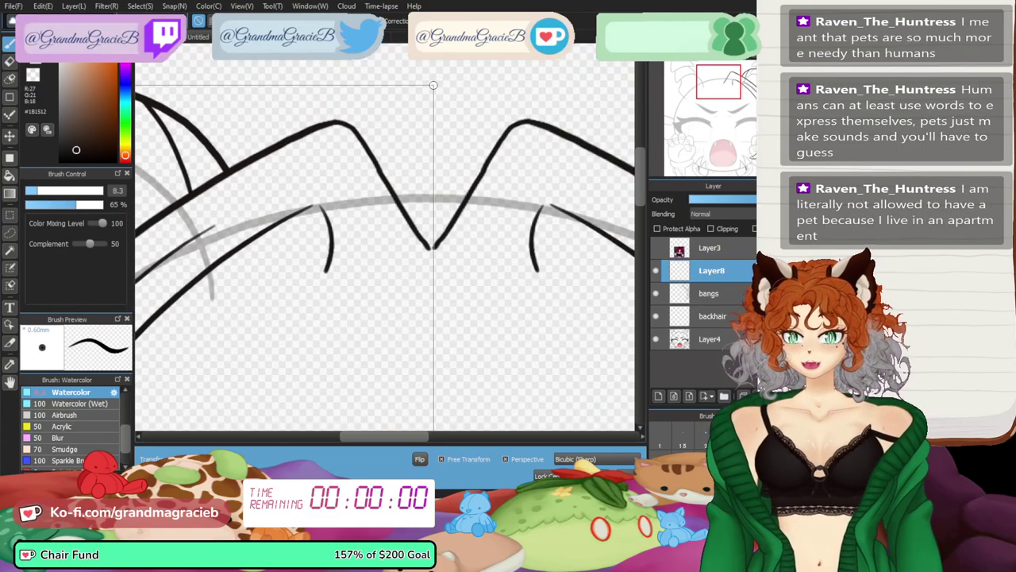
key("Return")
- Join the two mirrored outlines at the parting's V-shaped tip with short brush strokes on Layer8, and merge Layer8 into bangs
scroll(385, 255, "up", 1)
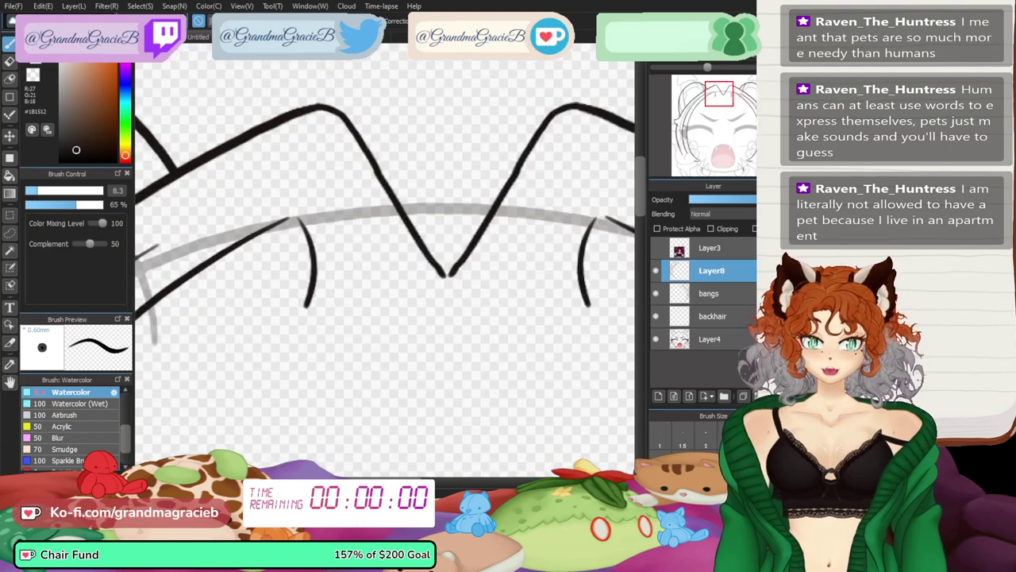
scroll(381, 266, "up", 1)
key("Right")
key("Right")
key("Right")
key("Right")
key("Right")
key("Right")
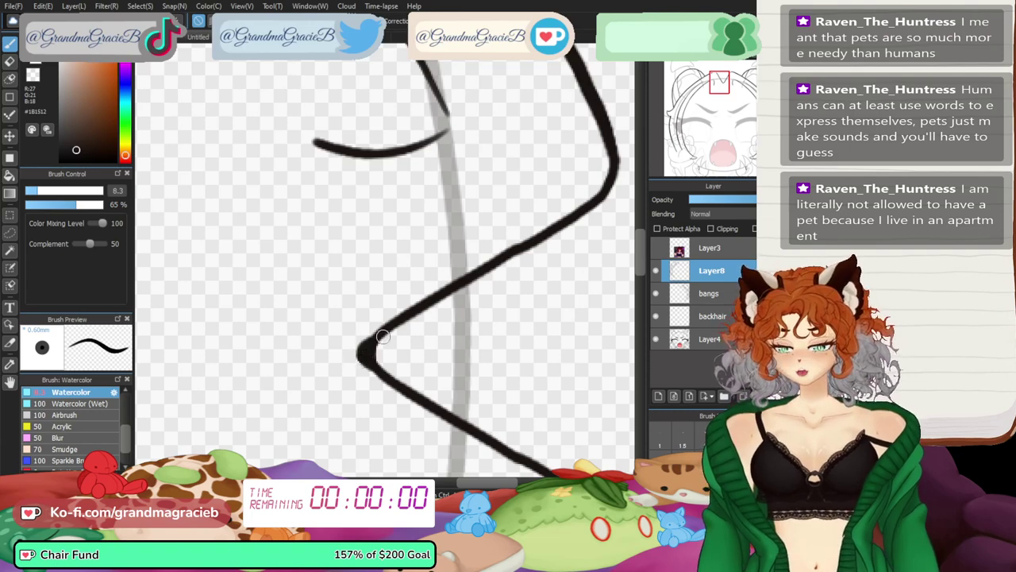
mouse_move(373, 360)
left_mouse_down()
mouse_move(383, 330)
mouse_move(397, 325)
left_mouse_up()
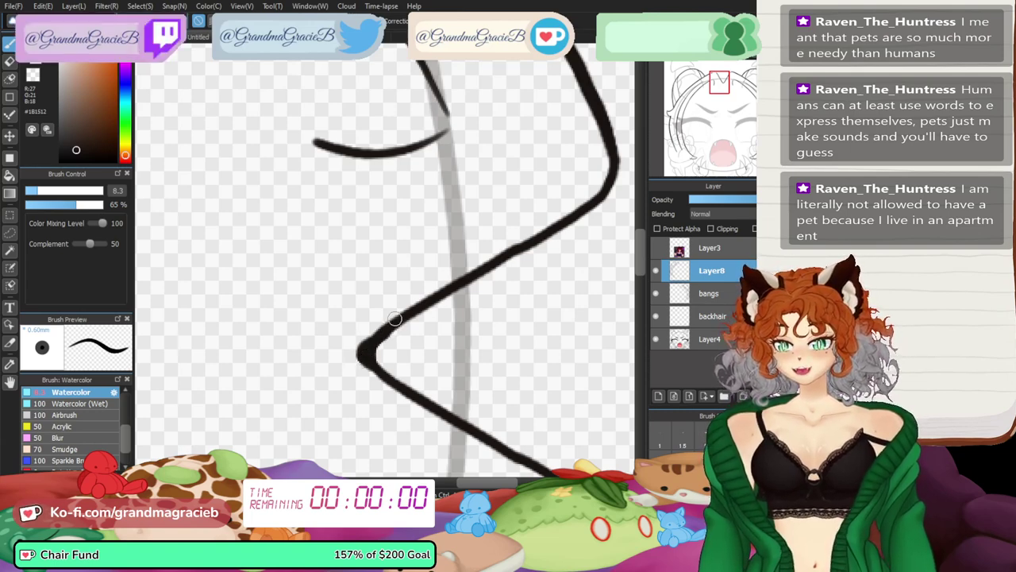
key("Up")
mouse_move(472, 282)
left_mouse_down()
mouse_move(438, 231)
mouse_move(474, 272)
left_mouse_up()
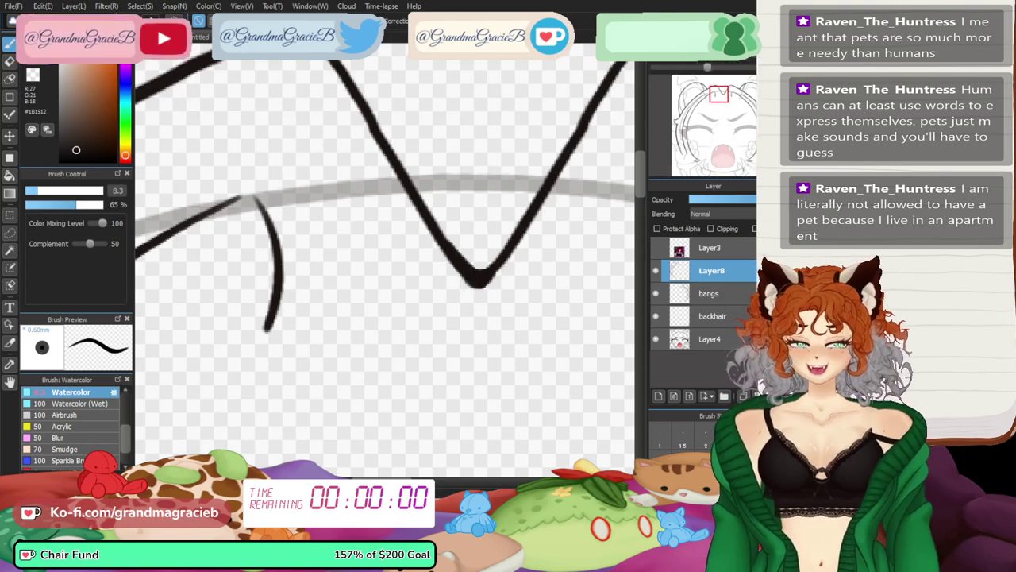
key("Down")
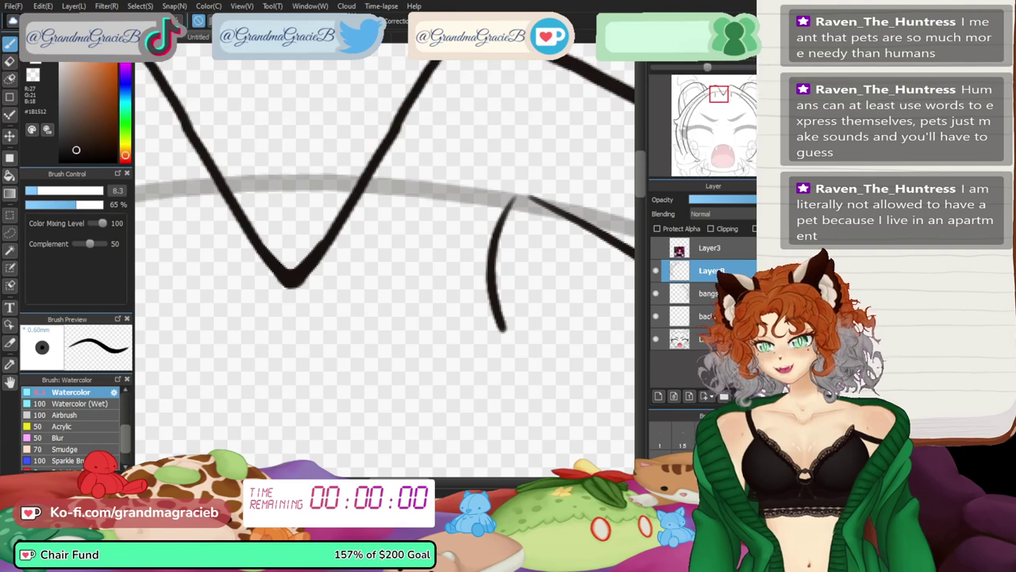
key("ctrl+Right")
key("ctrl+0")
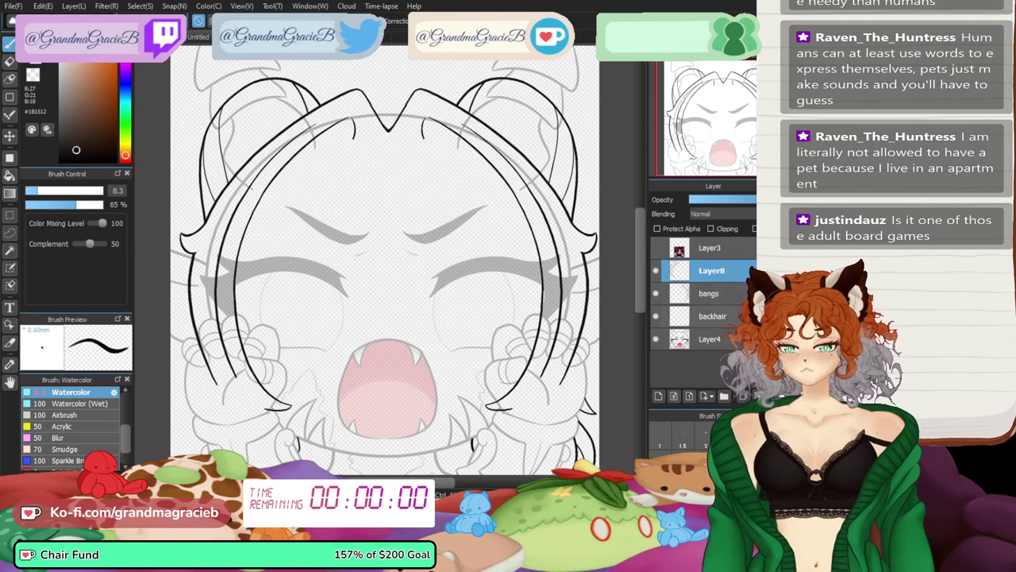
key("ctrl+e")
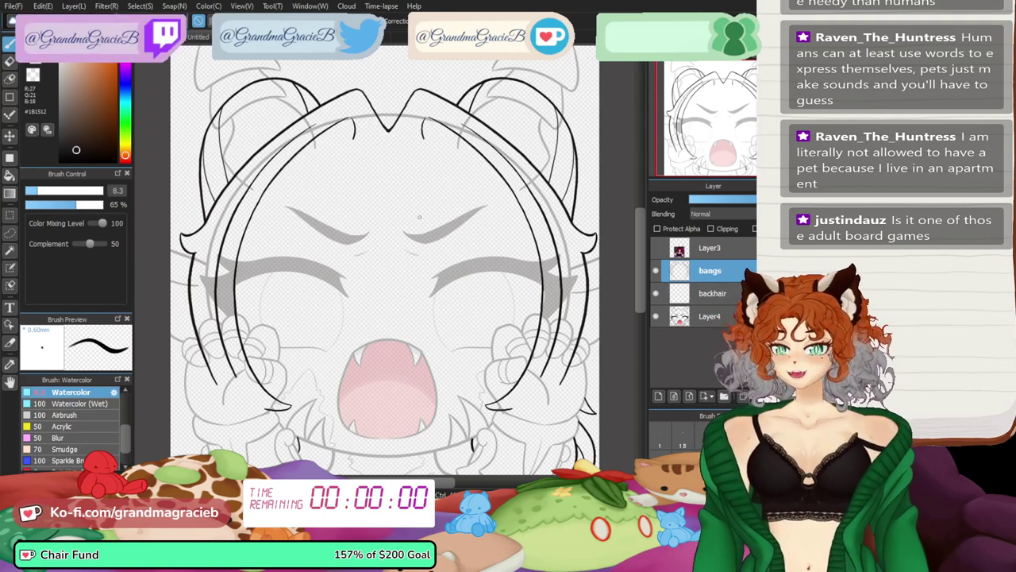
- On the backhair layer, draw a short curved stroke from the middle of the parting's V across its right-hand line
left_click(712, 293)
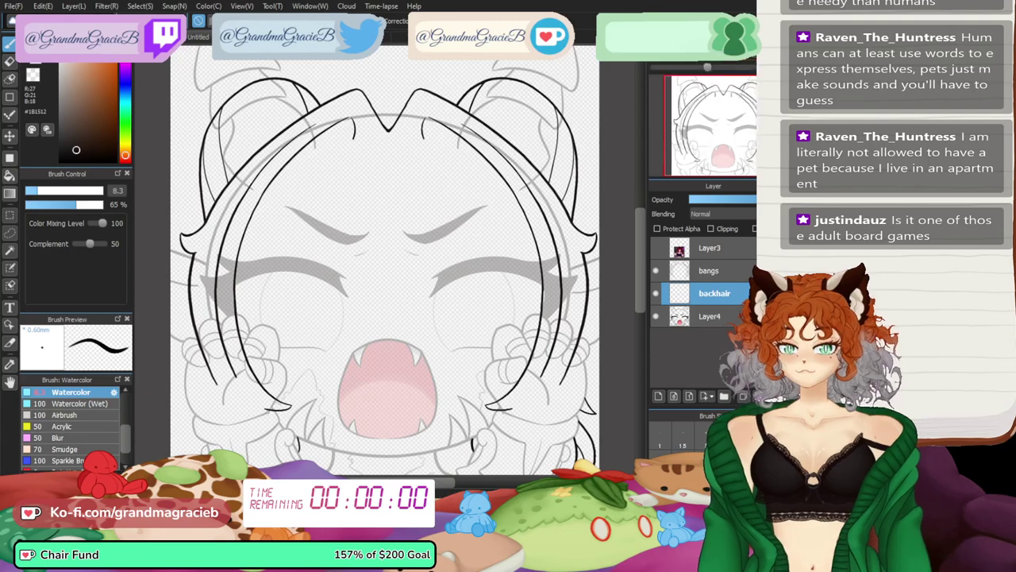
scroll(388, 248, "up", 5)
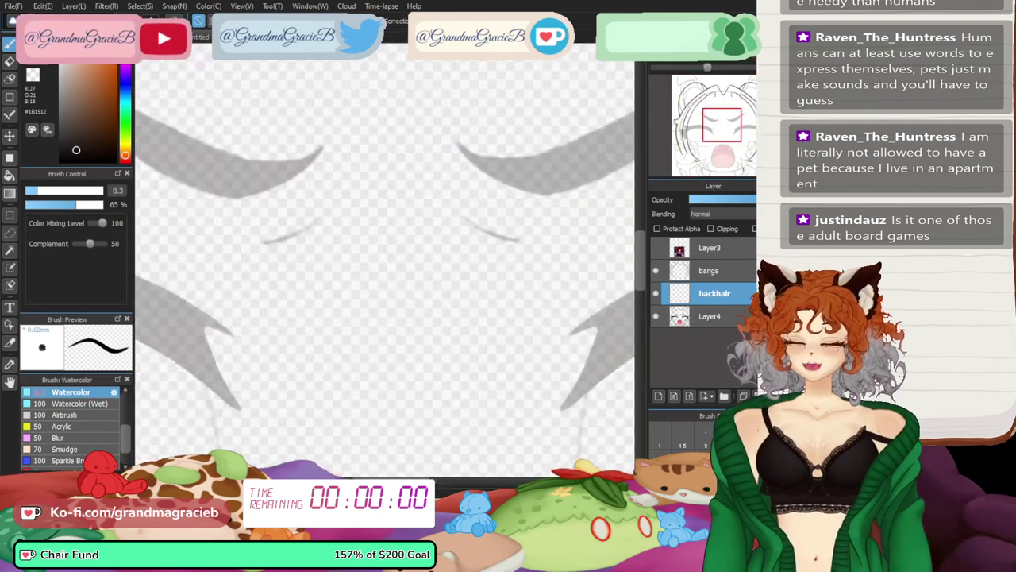
left_click_drag(401, 71, 391, 467)
key("Left")
key("Left")
key("Left")
key("Left")
key("Left")
key("Left")
key("Left")
key("Left")
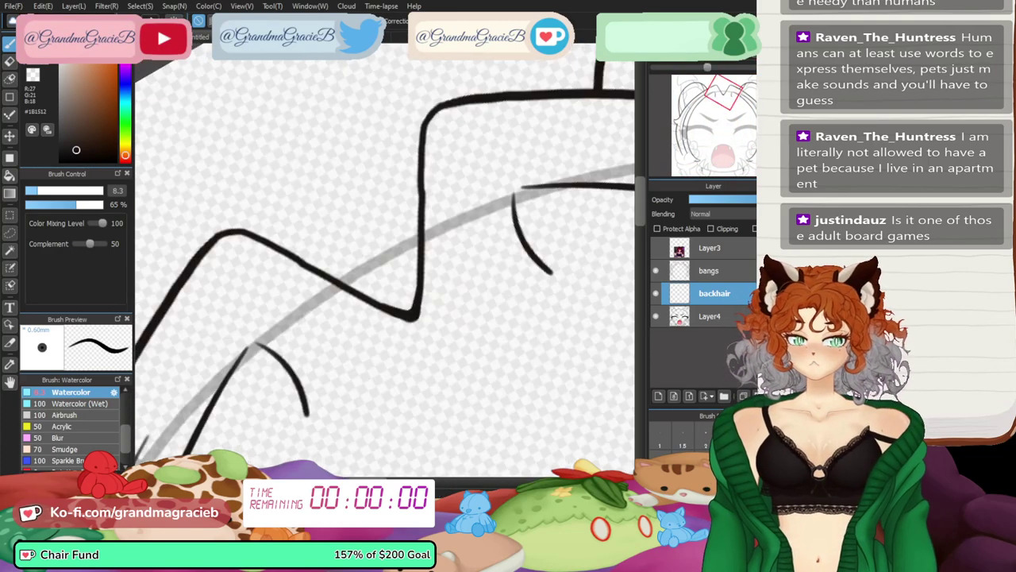
left_click_drag(252, 168, 359, 300)
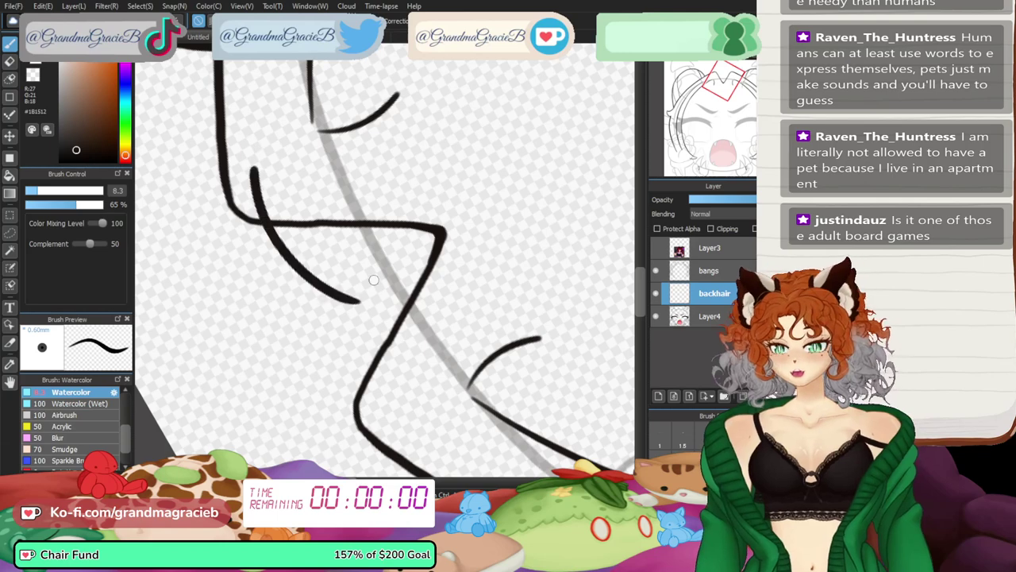
key("Up")
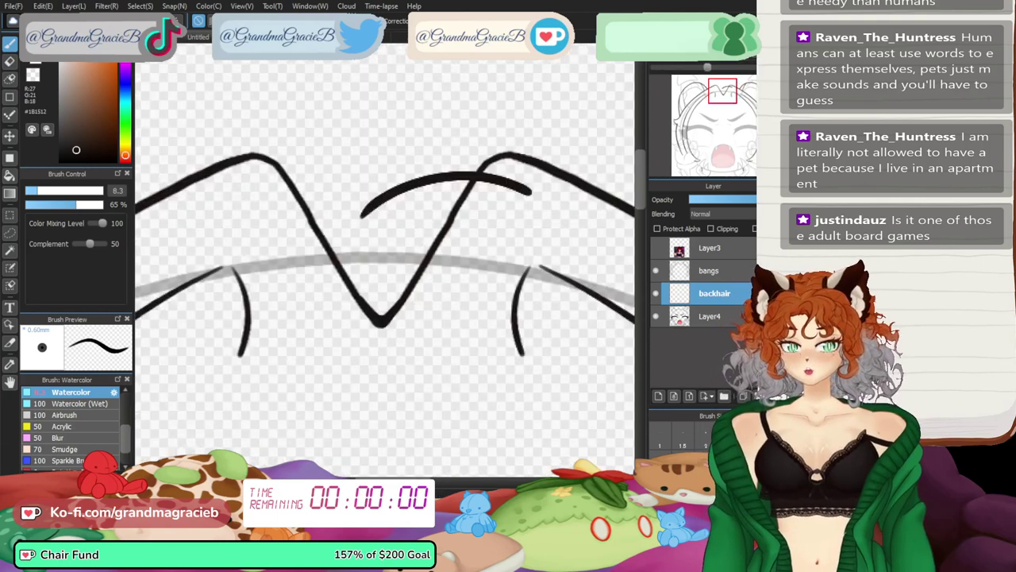
key("ctrl+v")
key("ctrl+t")
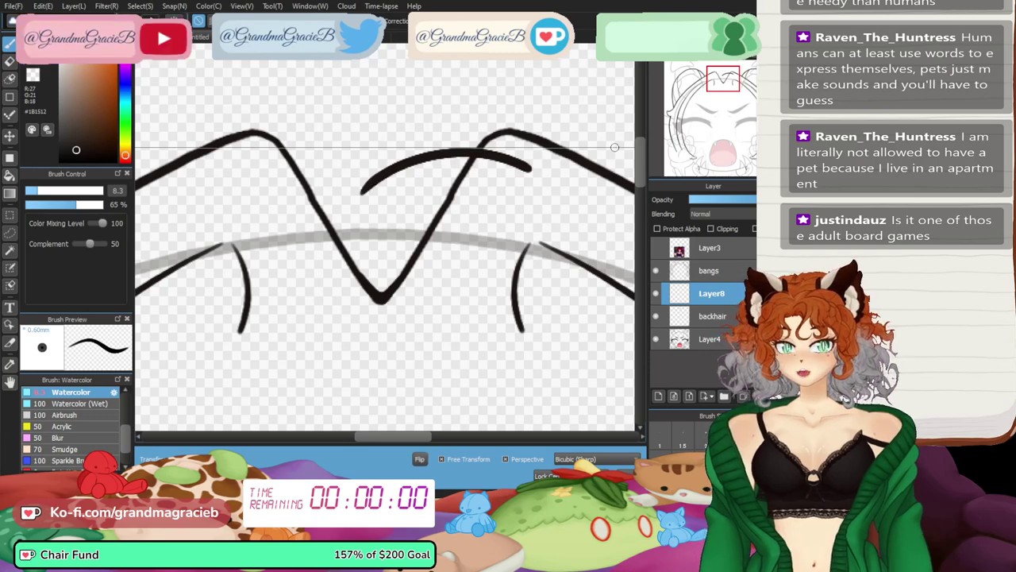
key("Escape")
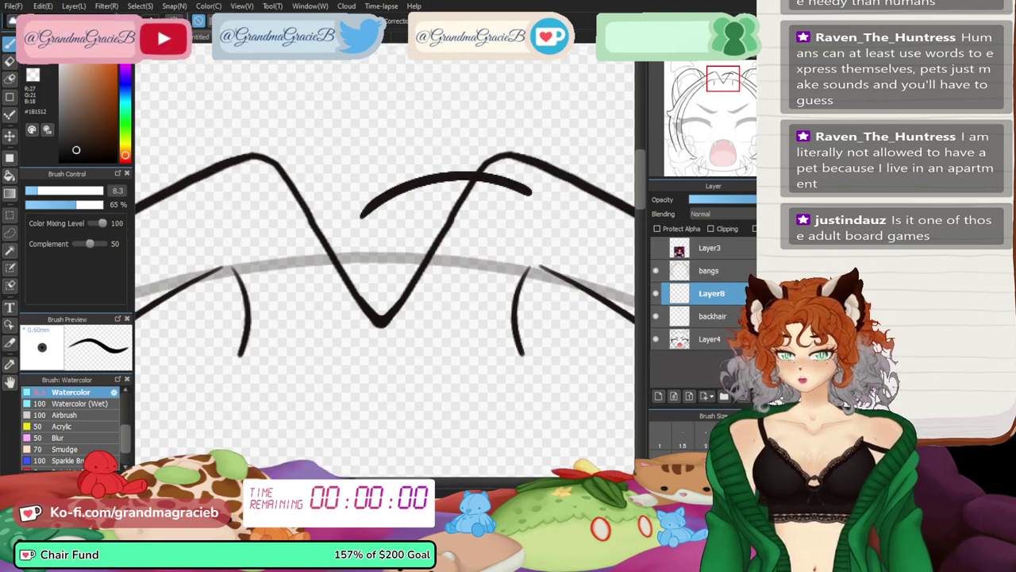
left_click(655, 293)
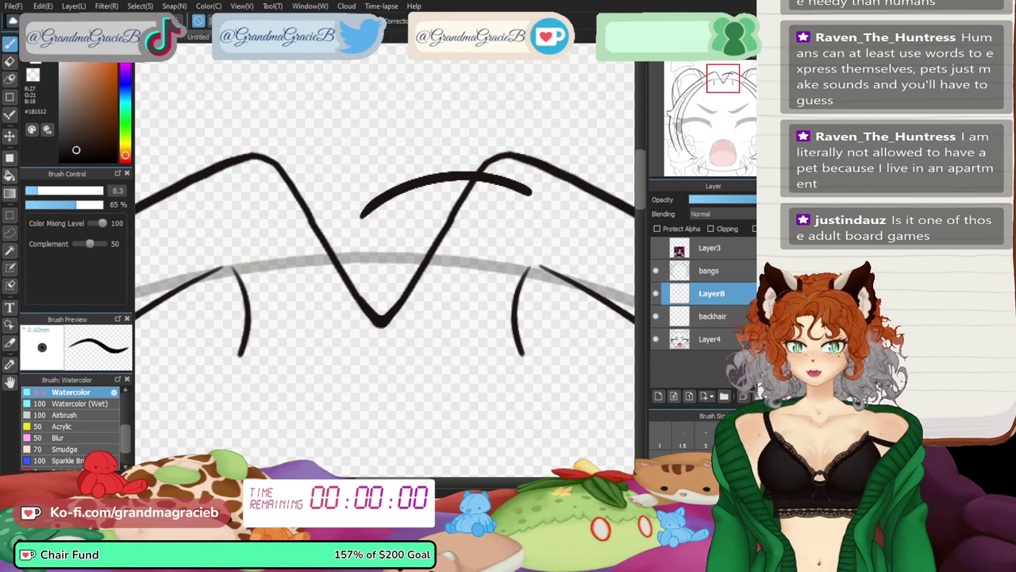
key("ctrl+e")
- Lasso the short arc at the parting and try placing a flipped copy taken from the bangs layer
left_click(10, 233)
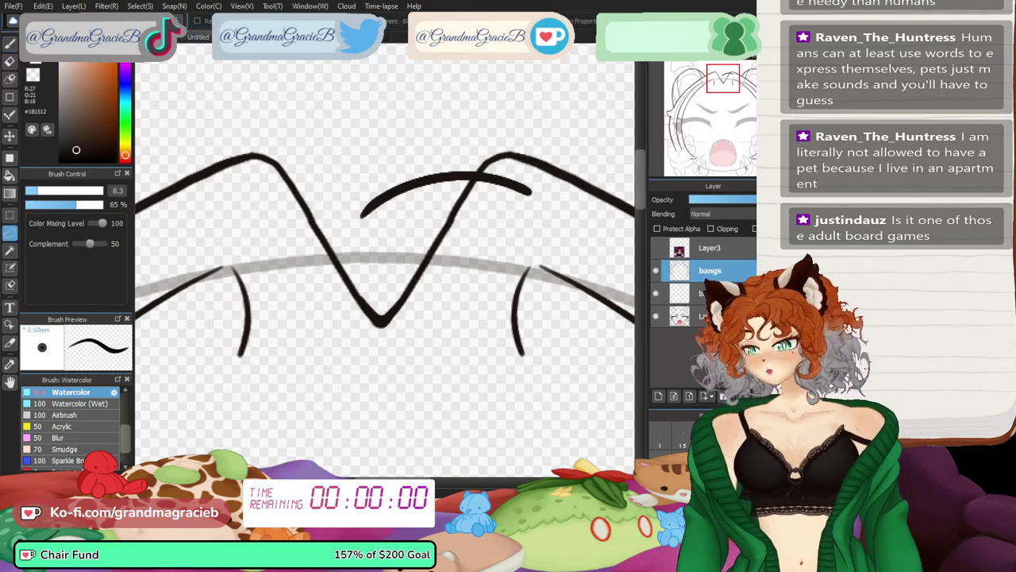
mouse_move(579, 228)
left_mouse_down()
mouse_move(314, 172)
mouse_move(502, 260)
left_mouse_up()
key("ctrl+c")
key("ctrl+v")
key("ctrl+t")
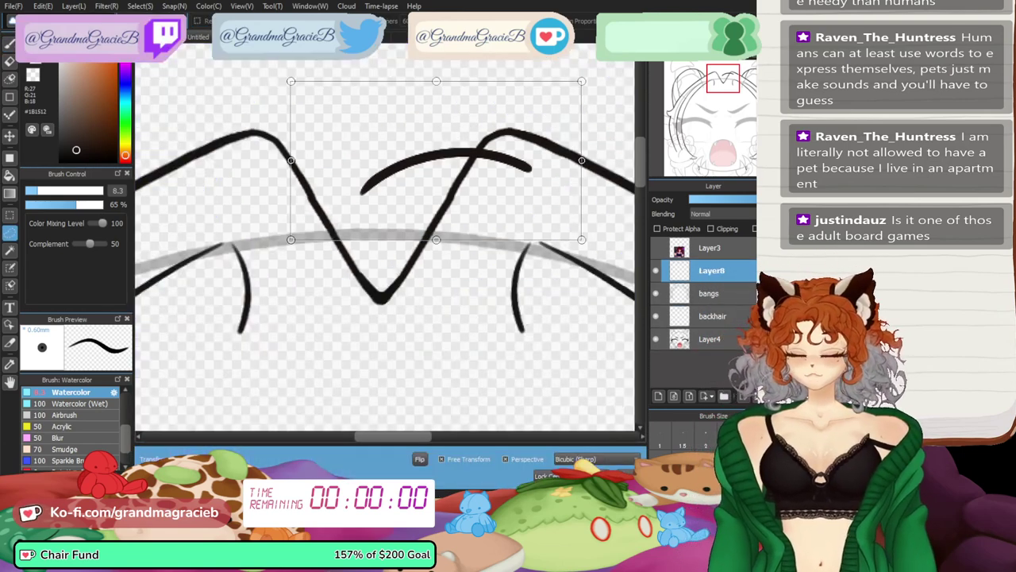
left_click(420, 459)
left_click_drag(437, 159, 326, 179)
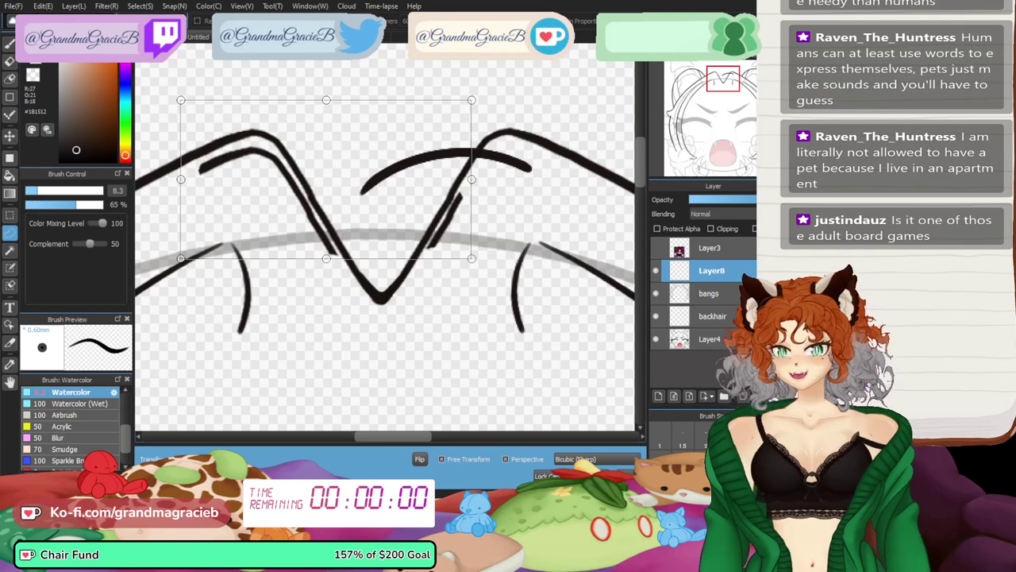
key("Escape")
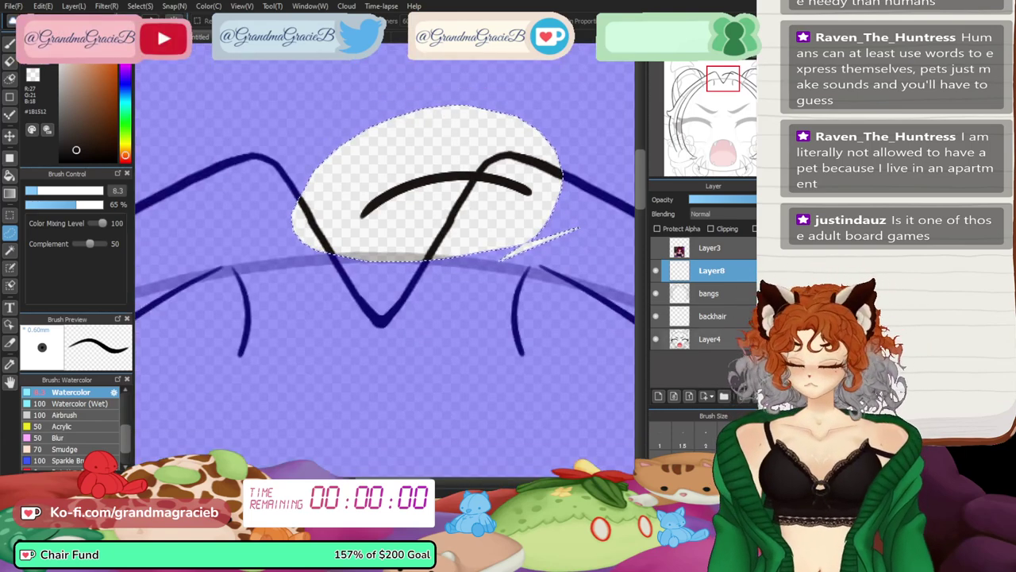
key("ctrl+z")
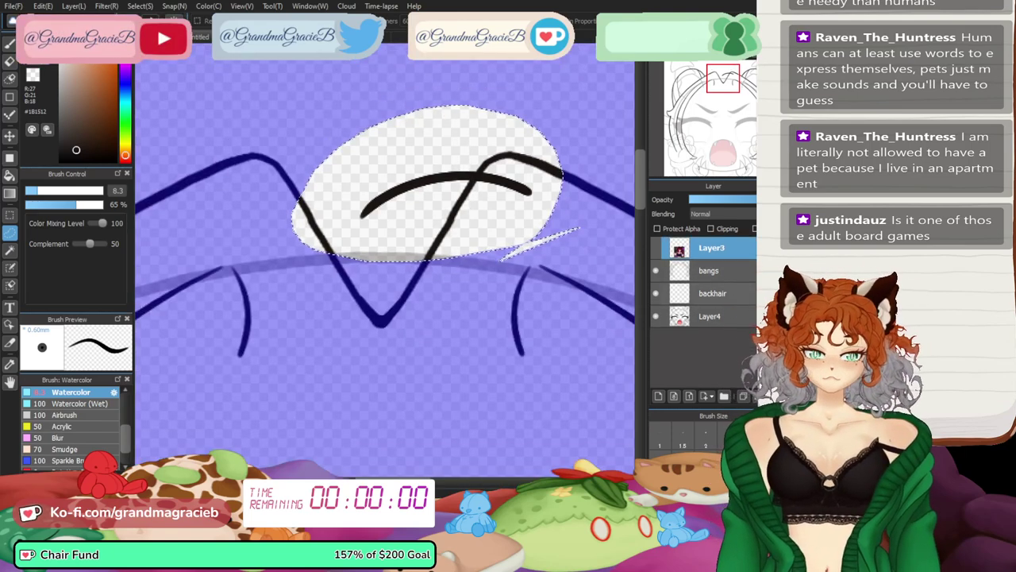
- Paste a copy of the parting arc, flip it horizontally, join it to the original's inner end, and merge Layer8 into backhair
key("ctrl+v")
key("ctrl+t")
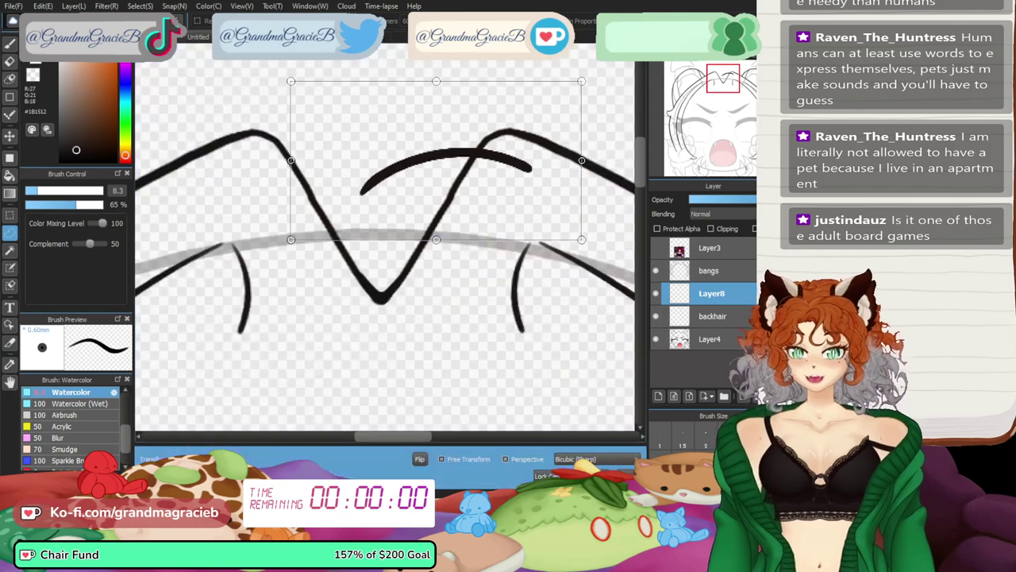
left_click(420, 459)
left_click_drag(435, 160, 288, 159)
key("Return")
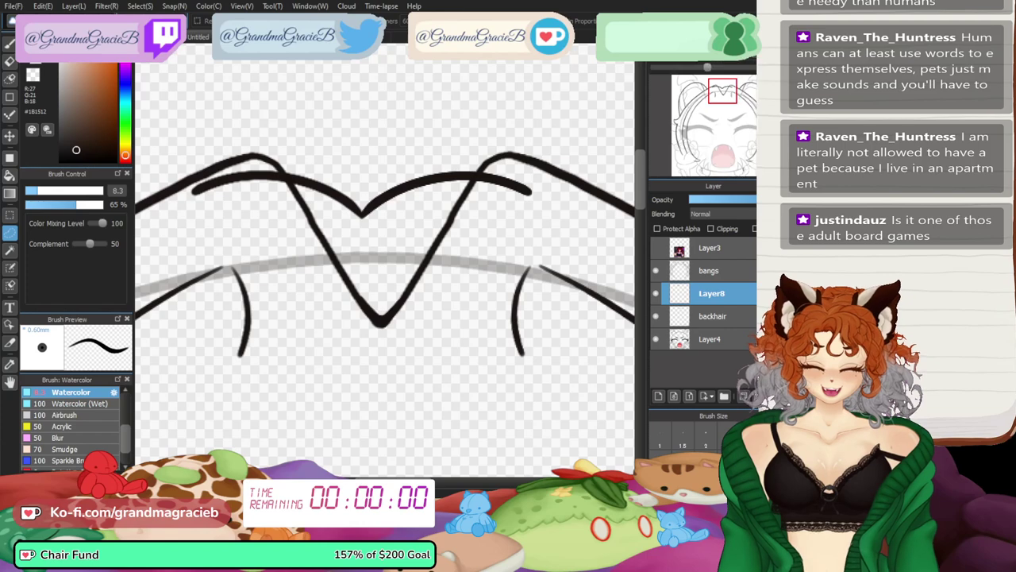
key("ctrl+0")
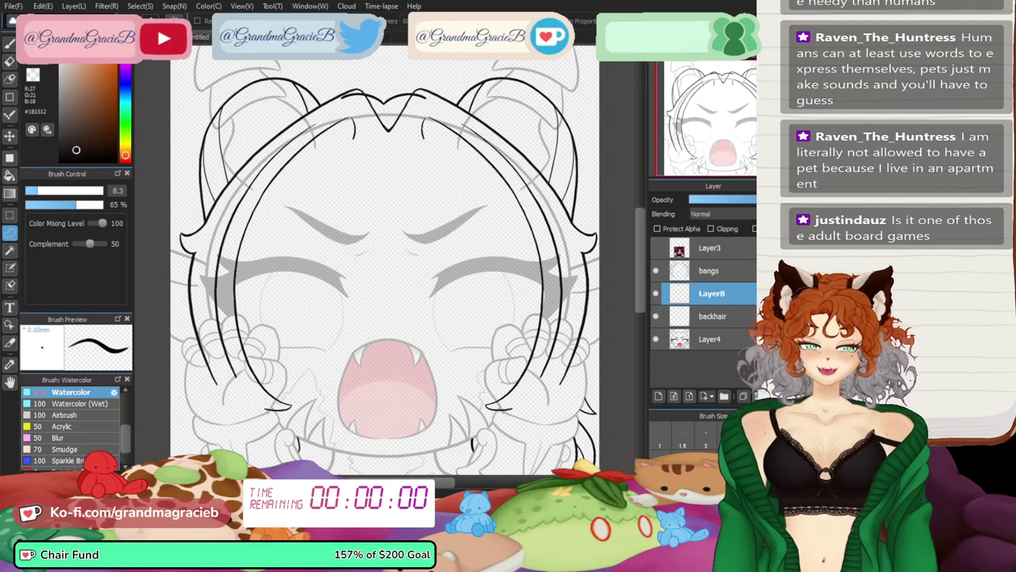
key("ctrl+e")
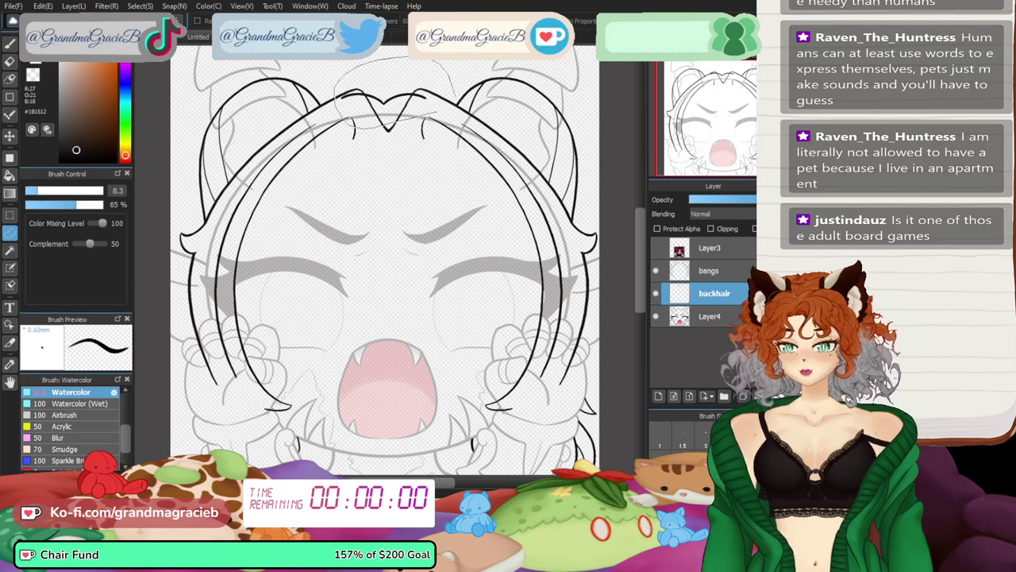
- Lasso the joined arcs on the backhair layer and nudge them slightly right to centre them within the parting's V
left_click_drag(455, 97, 457, 115)
key("ctrl+t")
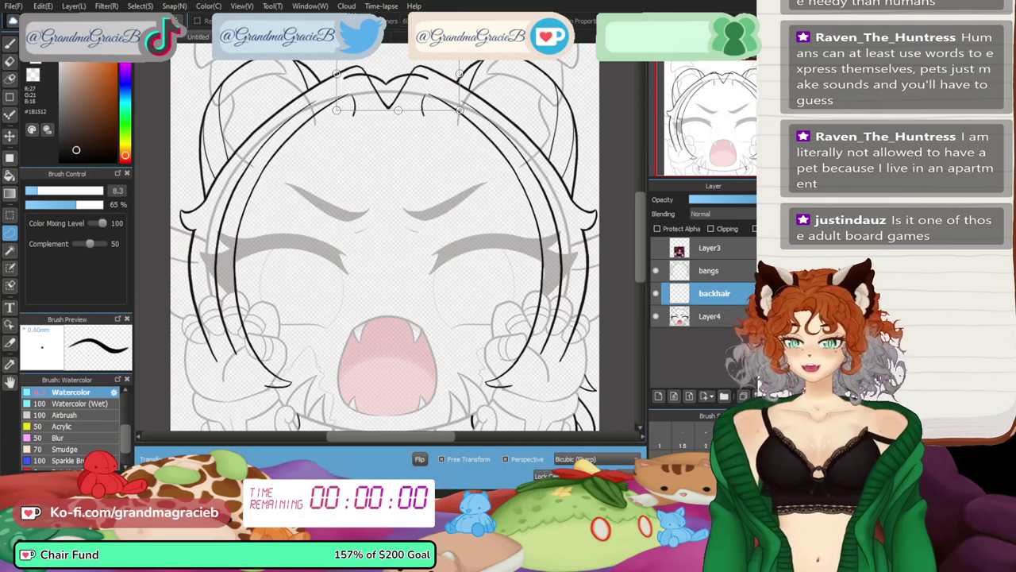
key("Return")
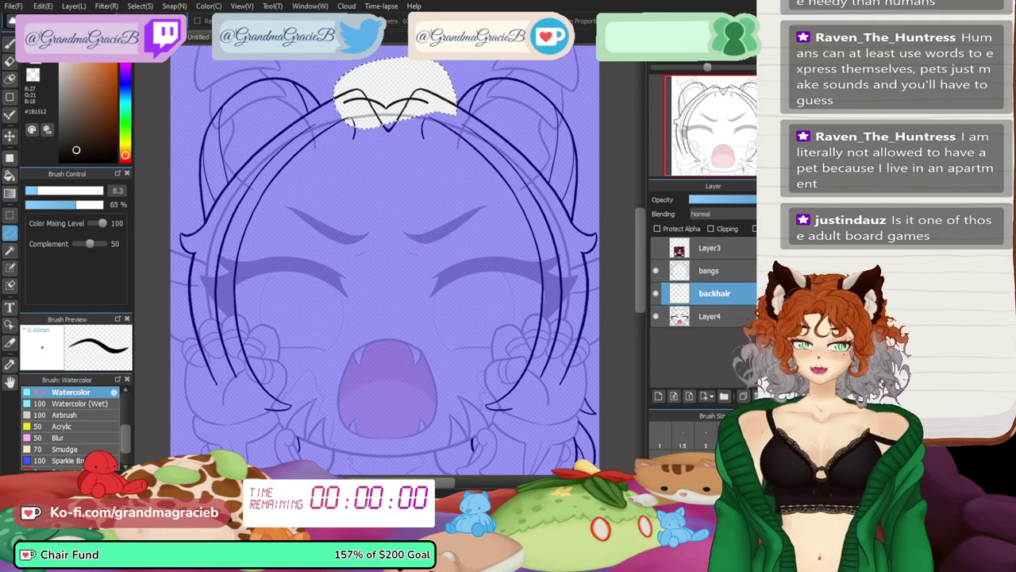
left_click_drag(707, 67, 727, 67)
left_click_drag(751, 109, 721, 88)
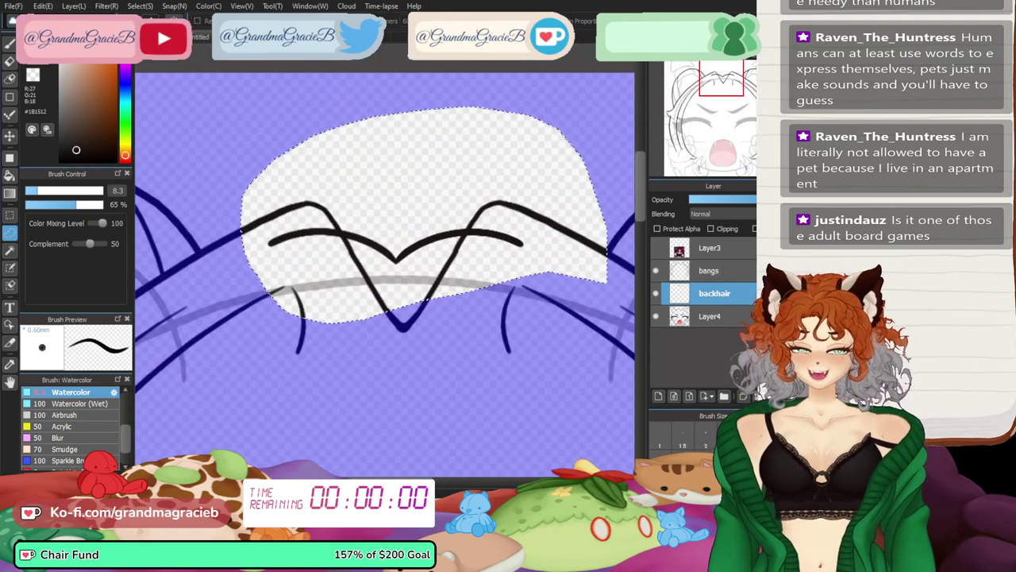
key("ctrl+t")
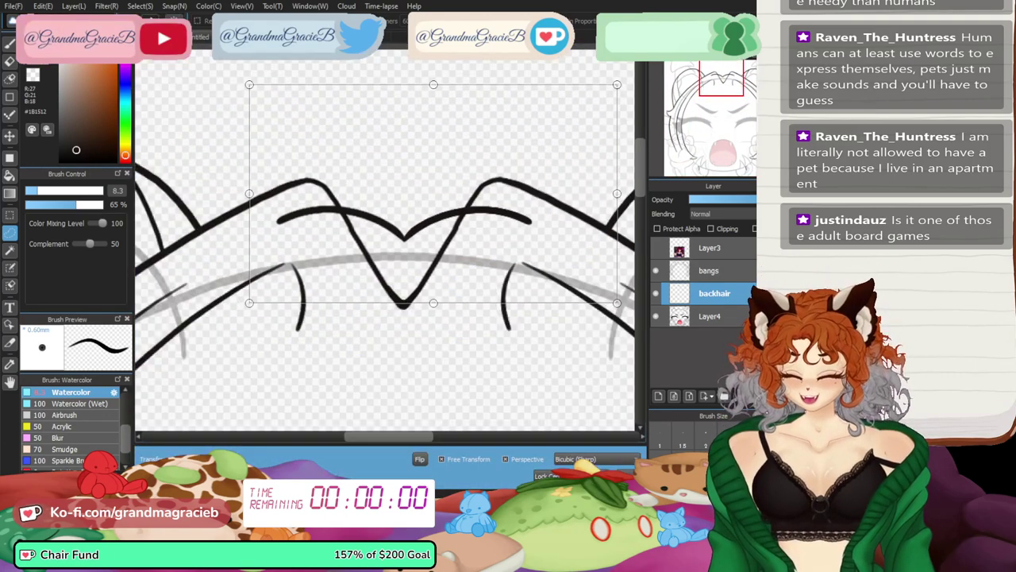
key("Return")
- Deselect and erase both outer ends of the arcs that extend beyond the parting's V
key("b")
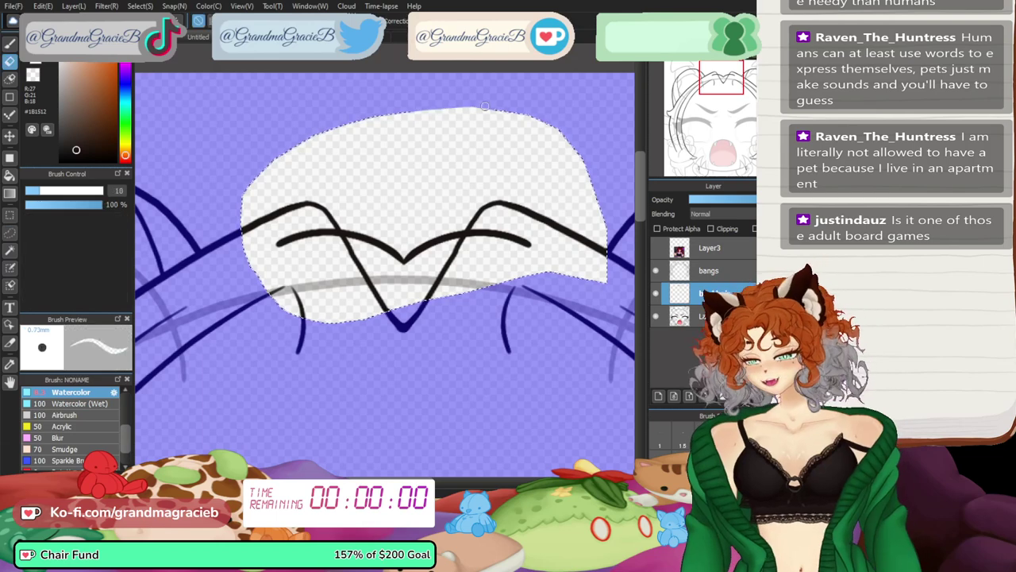
key("ctrl+d")
key("ctrl+plus")
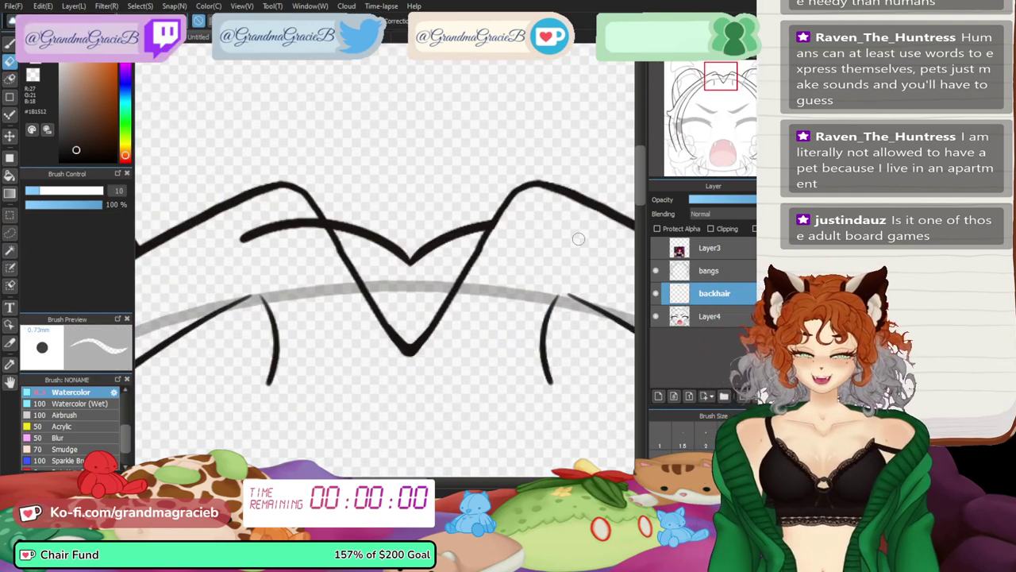
mouse_move(302, 232)
left_mouse_down()
mouse_move(307, 208)
mouse_move(309, 220)
mouse_move(255, 227)
left_mouse_up()
key("ctrl+0")
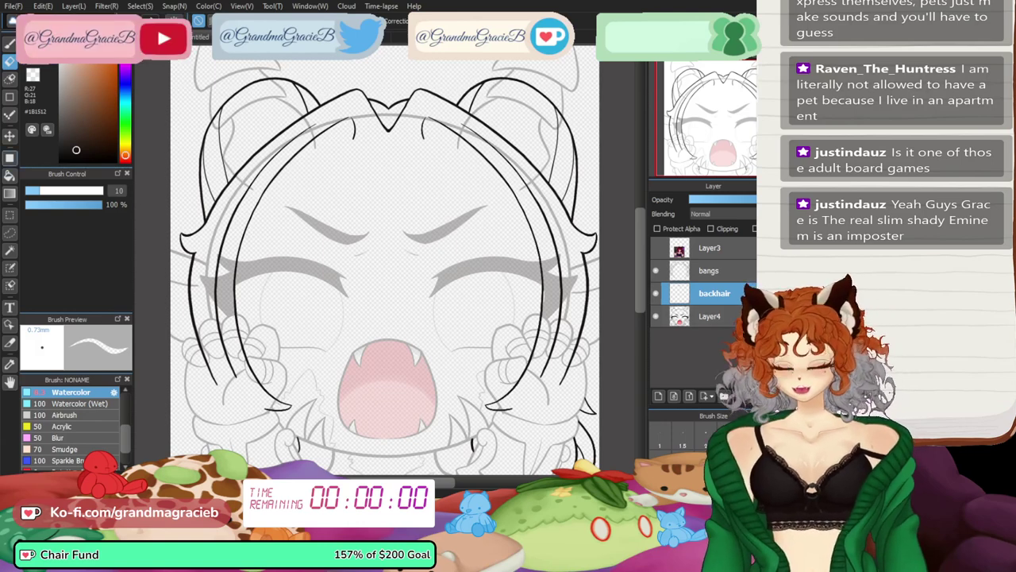
- Copy the back hair strands in the drawing's lower right corner, flip the copy horizontally, and place it in the opposite corner
left_click(10, 233)
left_click_drag(389, 317, 395, 253)
mouse_move(605, 311)
left_mouse_down()
mouse_move(522, 399)
mouse_move(622, 343)
left_mouse_up()
key("ctrl+c")
key("ctrl+v")
key("ctrl+t")
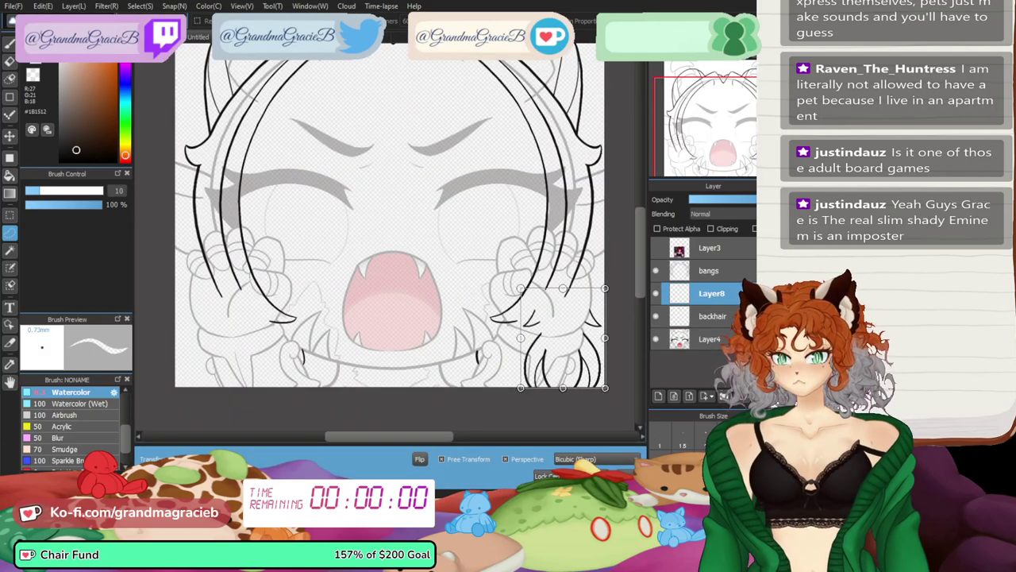
left_click_drag(562, 338, 219, 339)
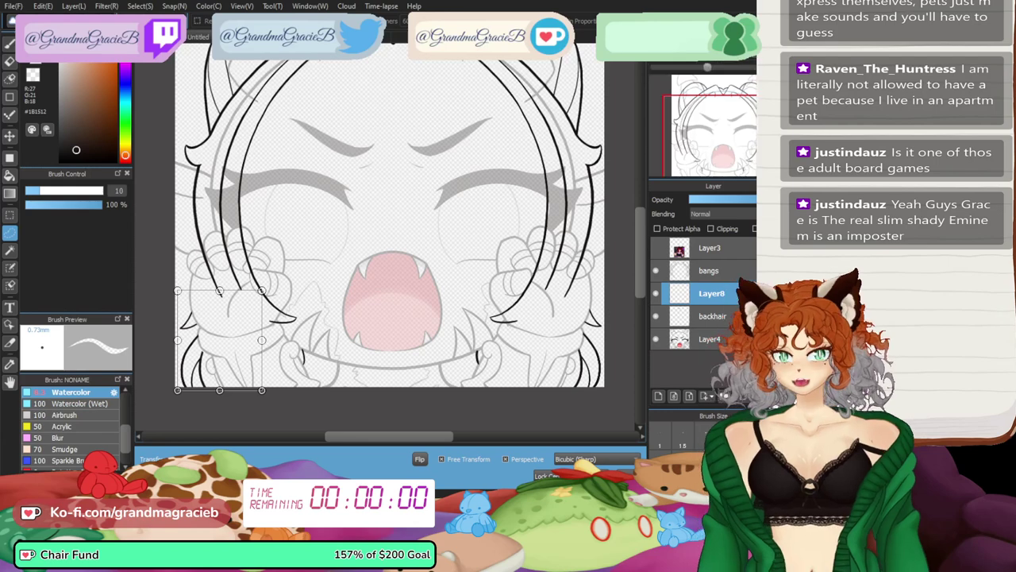
- Align the mirrored back hair strands with the paw and arm, stretch them slightly past the canvas's lower edge, and merge Layer8 into backhair
key("ctrl+plus")
key("ctrl+plus")
left_click_drag(689, 165, 679, 165)
left_click_drag(435, 212, 432, 203)
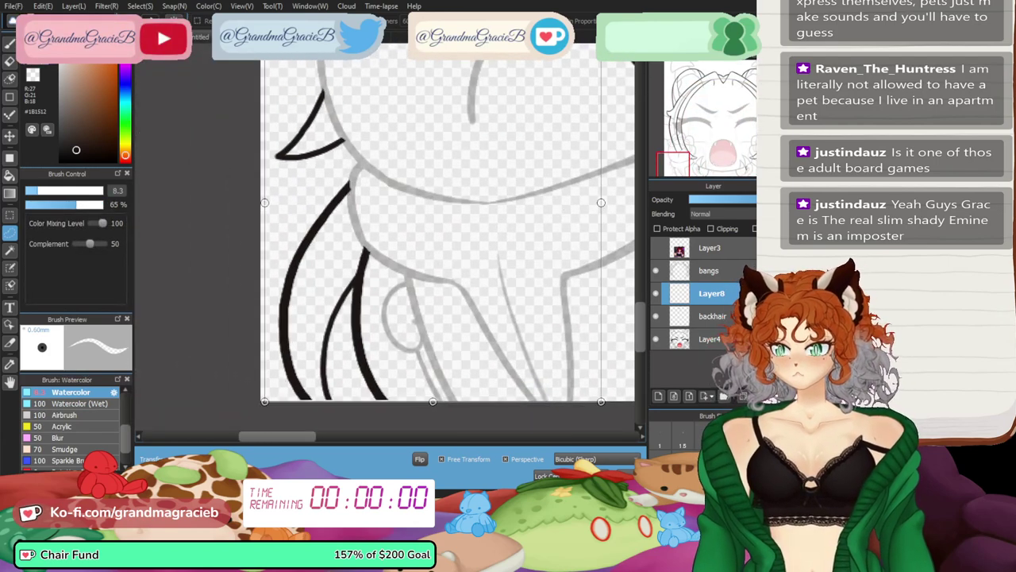
left_click_drag(433, 401, 433, 416)
left_click_drag(433, 210, 432, 201)
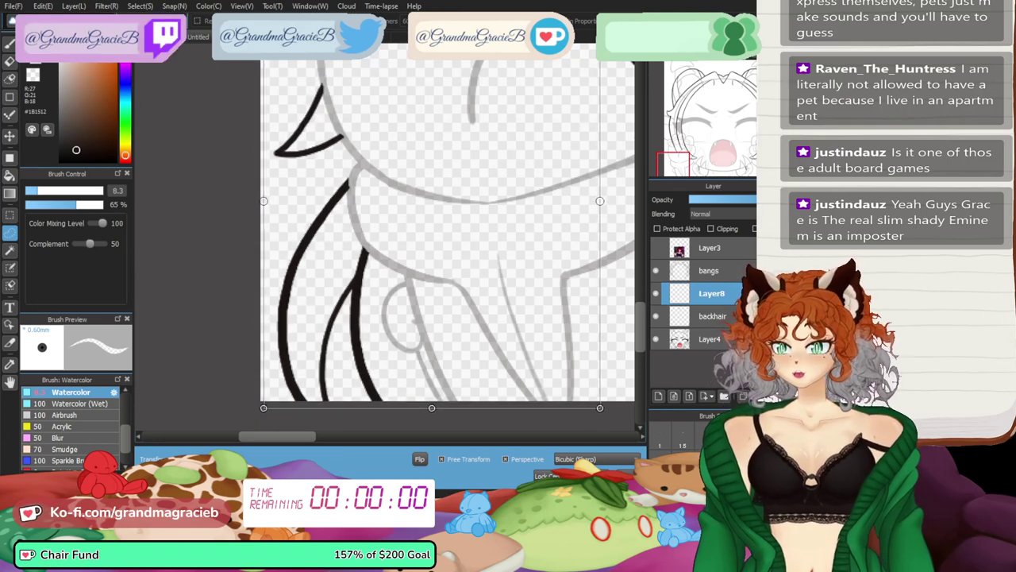
key("Return")
key("ctrl+0")
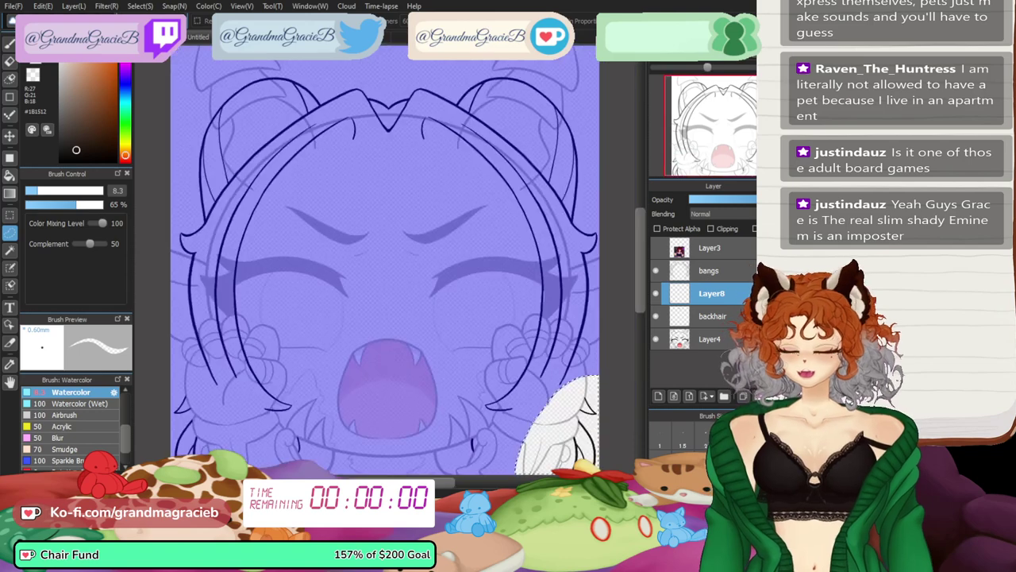
key("ctrl+d")
key("ctrl+e")
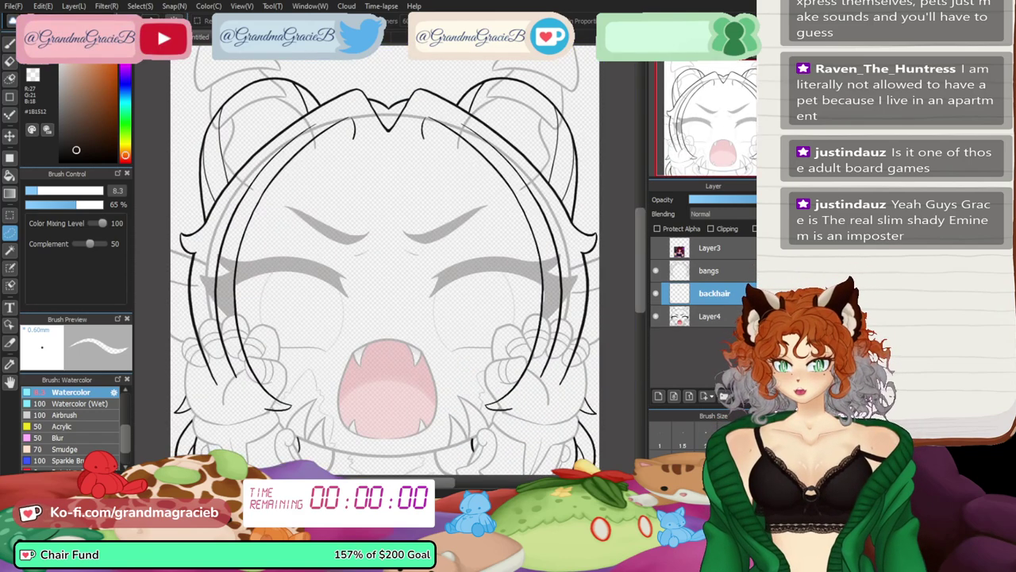
- On the bangs layer, lasso-erase the hair strands crossing the drawing's left paw, leaving only the tip that sticks out beside it
left_click(710, 270)
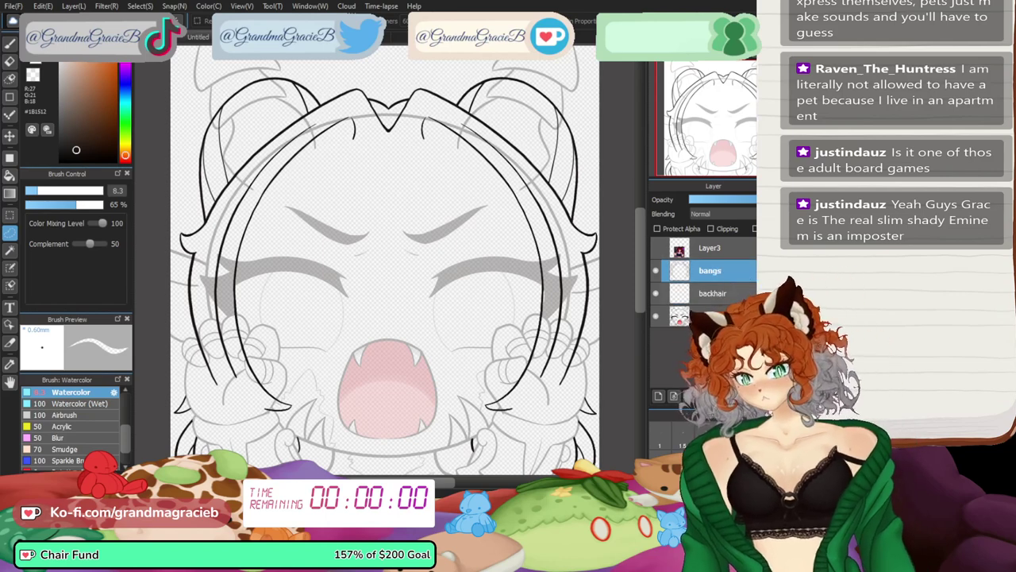
key("e")
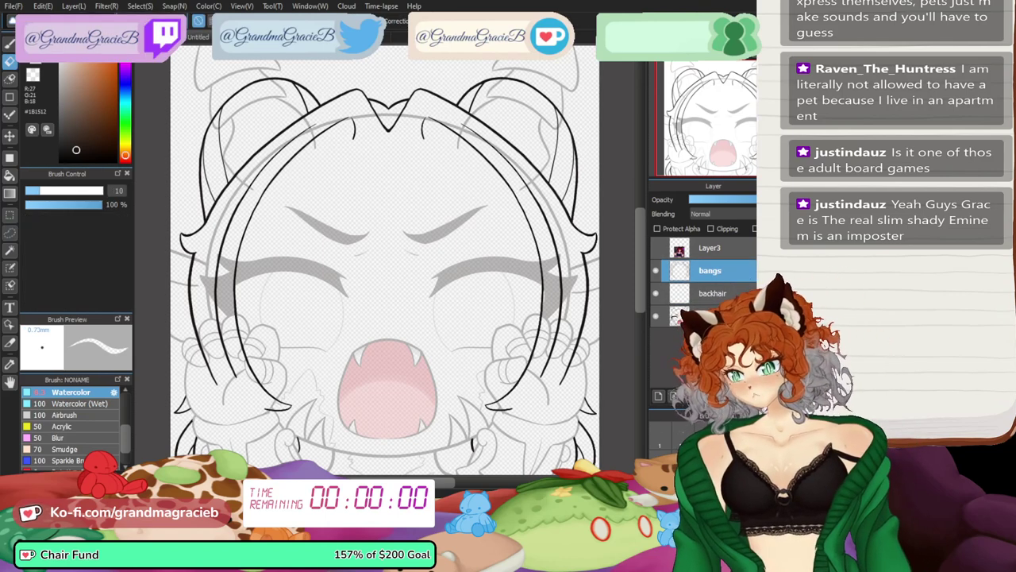
key("ctrl+plus")
key("ctrl+plus")
key("ctrl+plus")
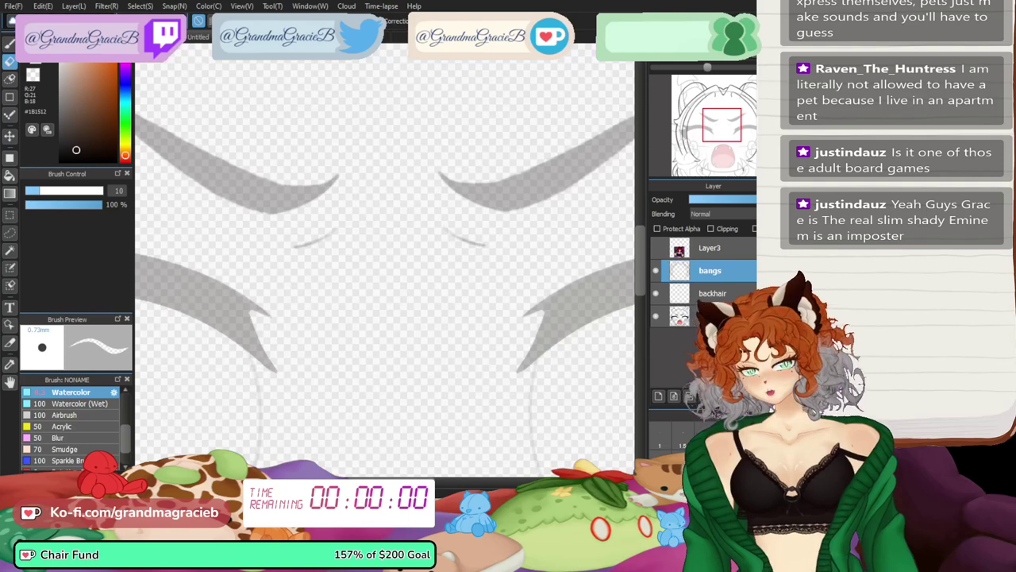
left_click_drag(721, 125, 684, 143)
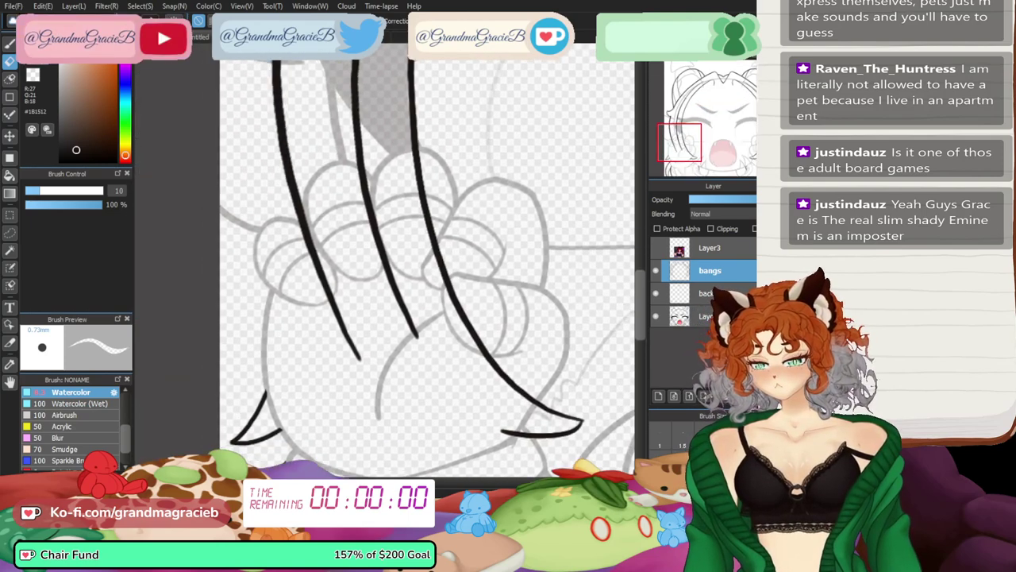
key("e")
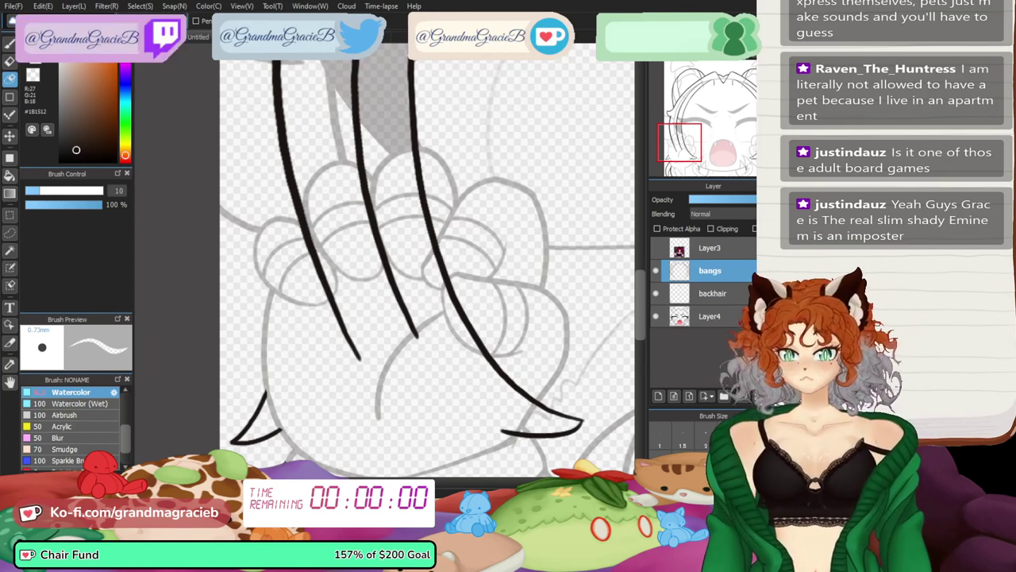
left_click_drag(530, 361, 538, 403)
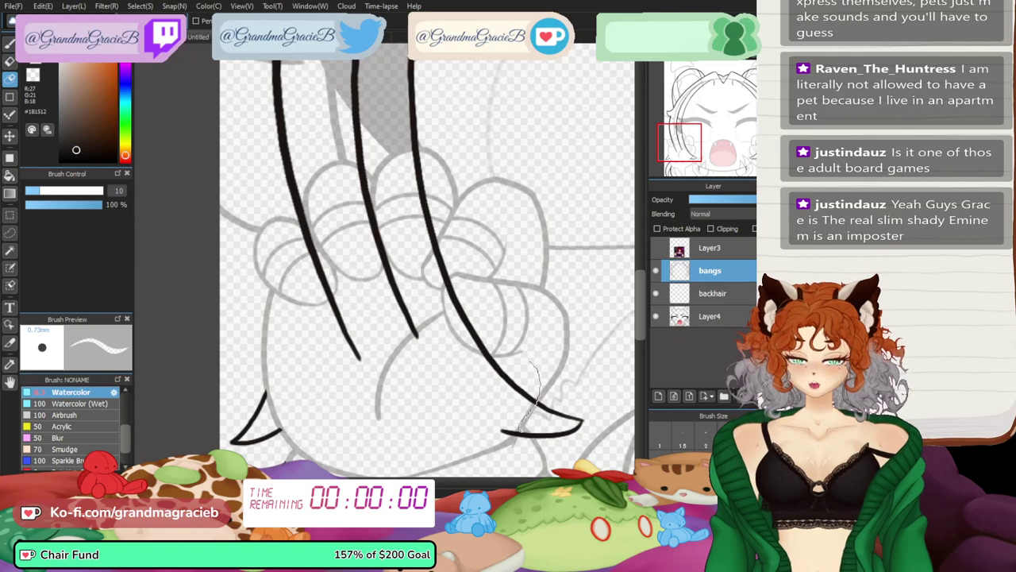
mouse_move(533, 443)
left_mouse_down()
mouse_move(512, 460)
mouse_move(411, 421)
left_mouse_up()
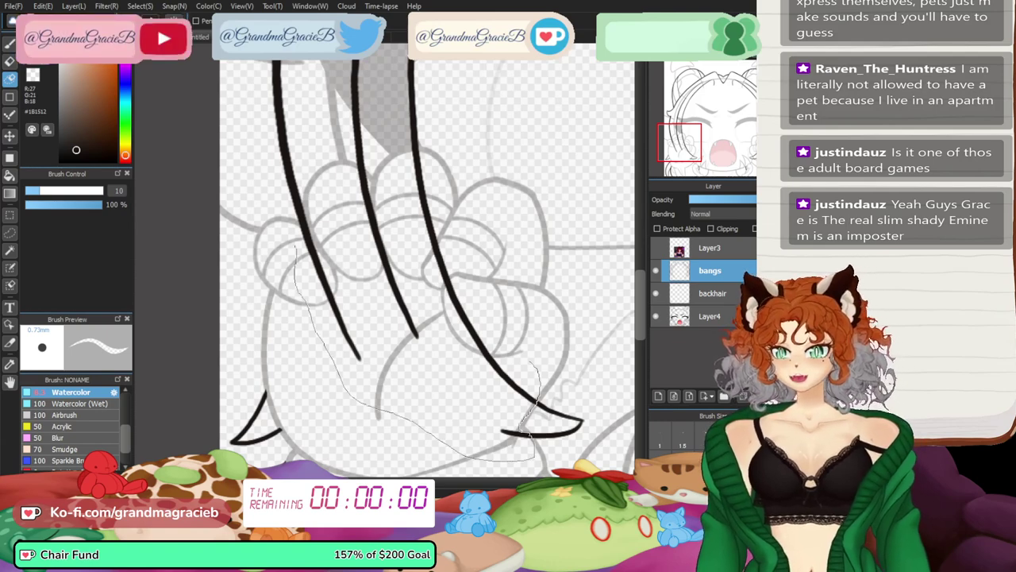
left_click_drag(337, 220, 300, 229)
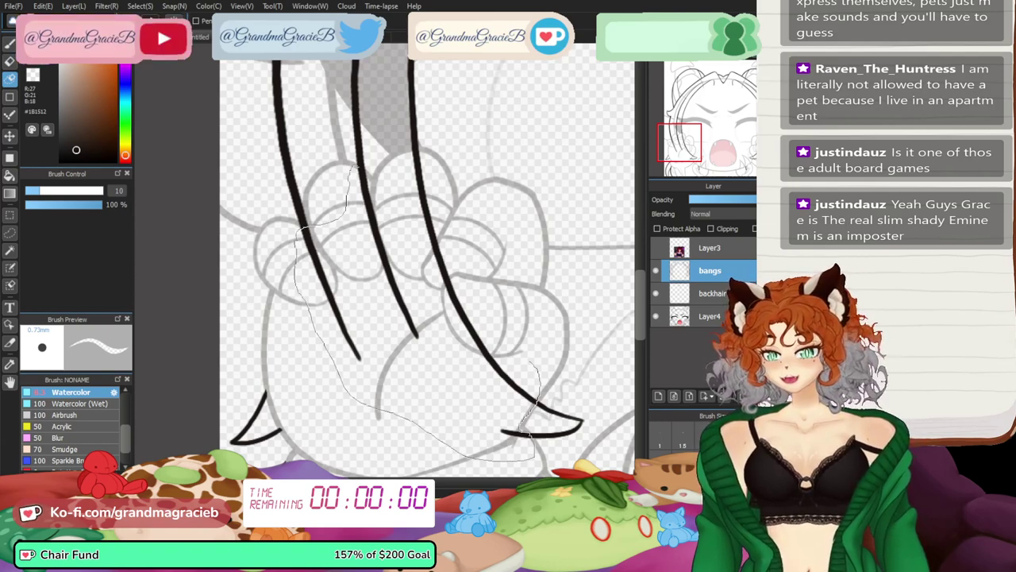
mouse_move(351, 167)
left_mouse_down()
mouse_move(380, 185)
mouse_move(399, 162)
left_mouse_up()
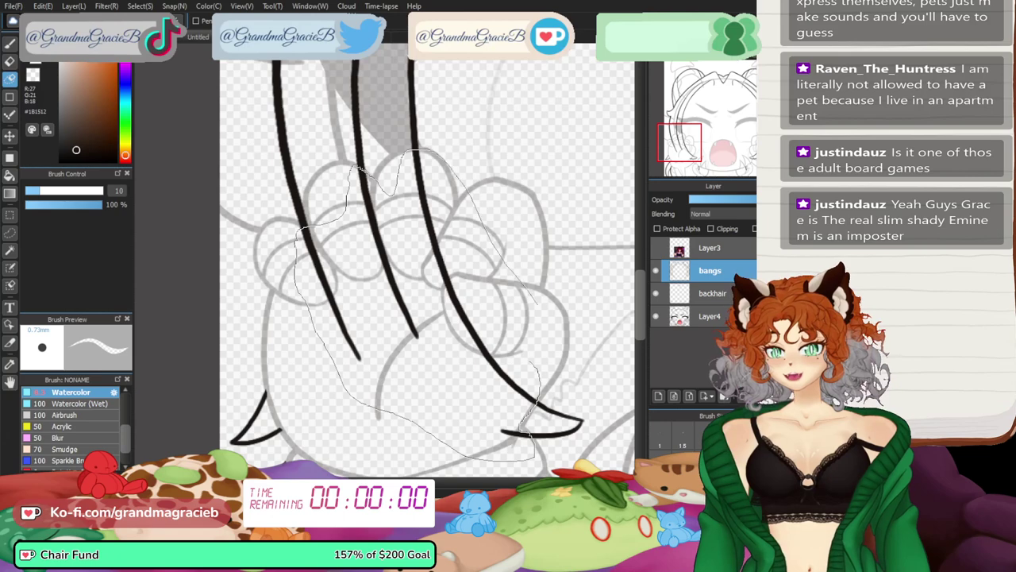
left_click_drag(538, 304, 546, 322)
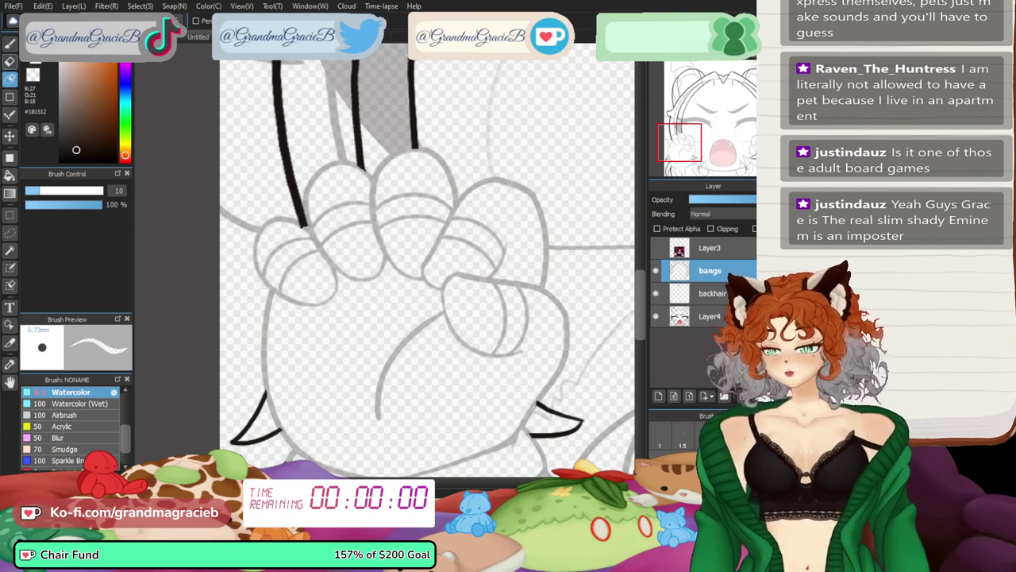
- Lasso-erase the bangs strands crossing the drawing's right paw, following the finger outlines and leaving the tips outside the paw
left_click(9, 62)
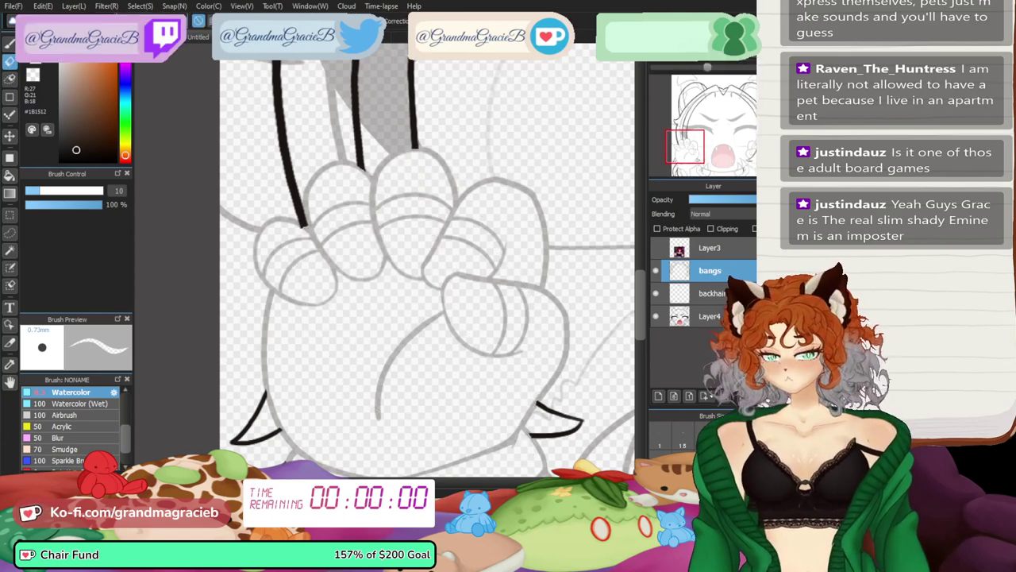
left_click(9, 45)
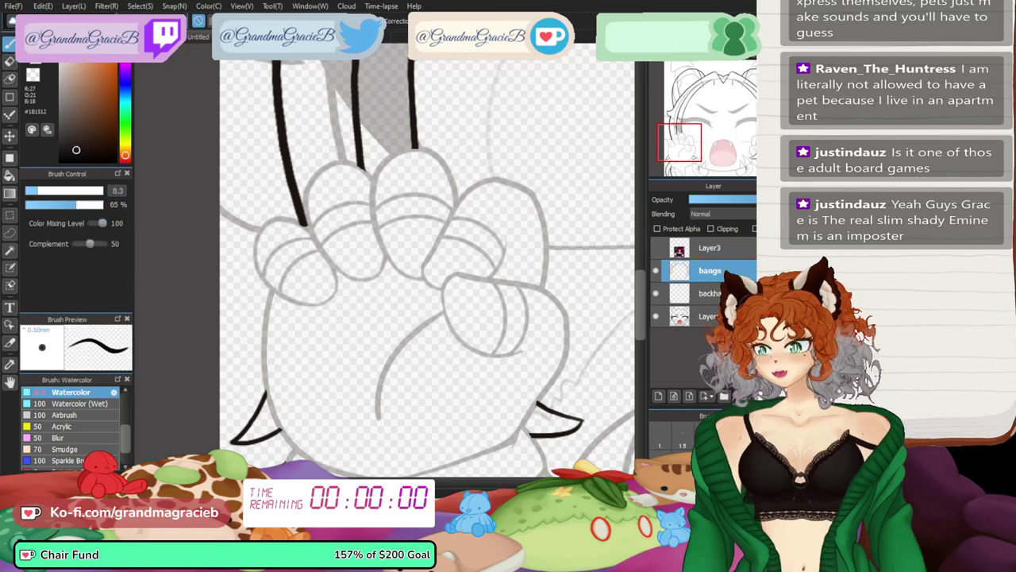
left_click(9, 79)
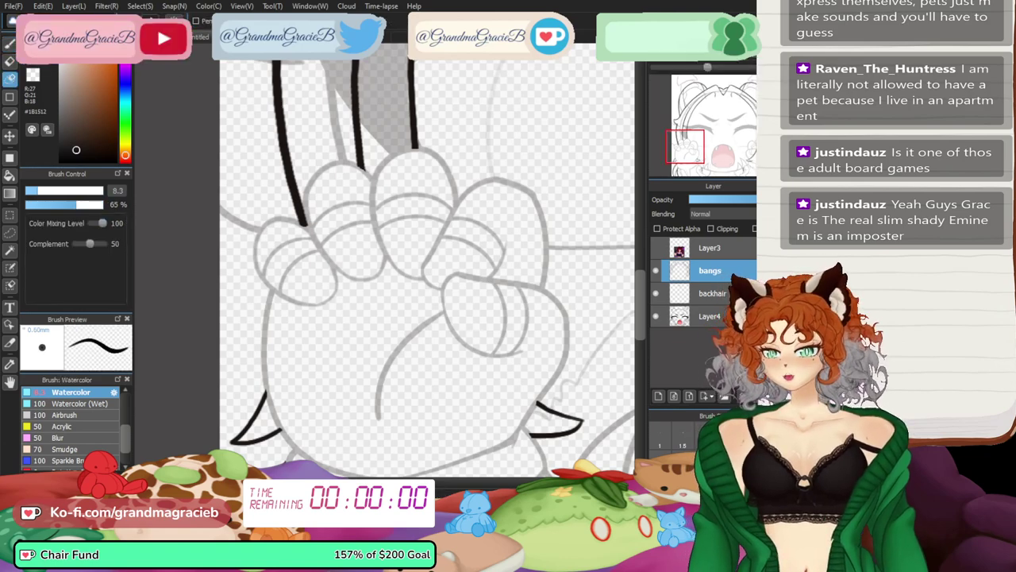
left_click_drag(748, 151, 759, 152)
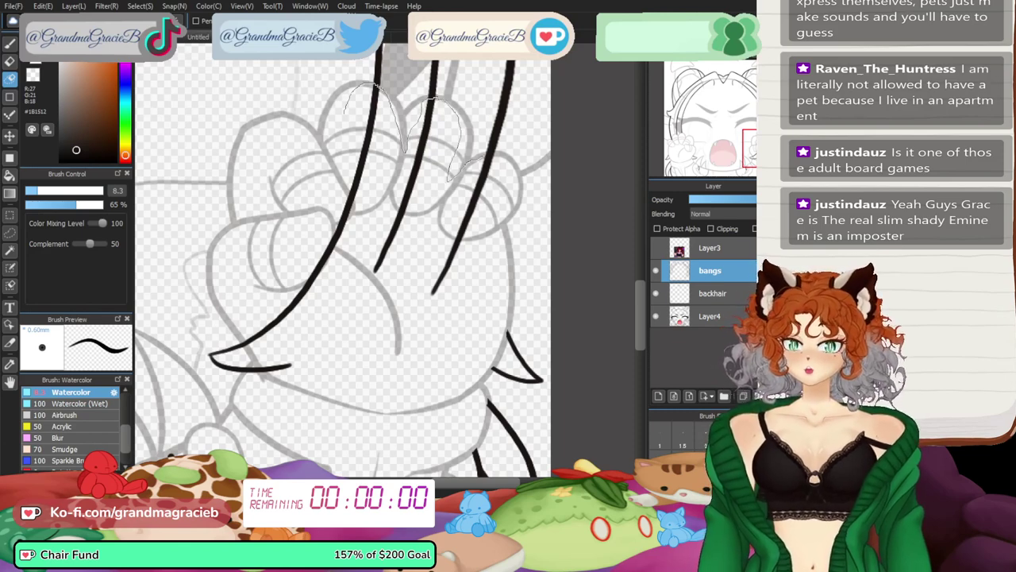
mouse_move(506, 214)
left_mouse_down()
mouse_move(452, 354)
mouse_move(350, 415)
mouse_move(270, 393)
left_mouse_up()
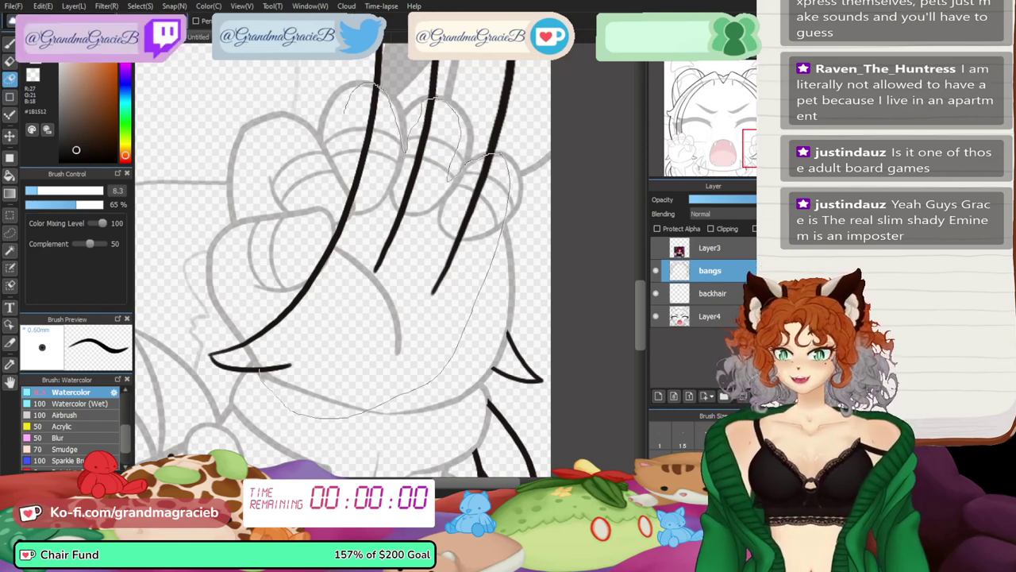
key("Delete")
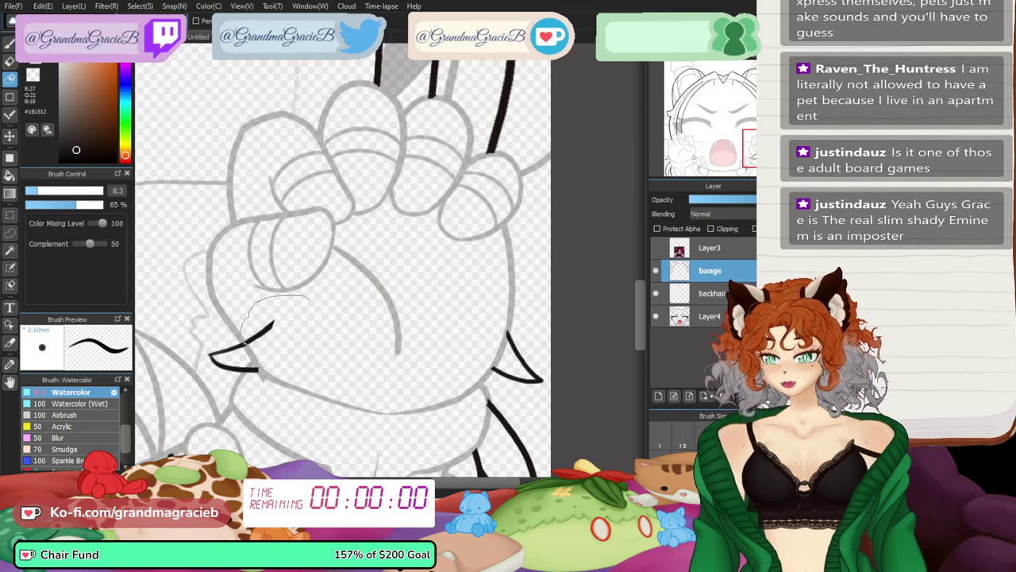
key("Delete")
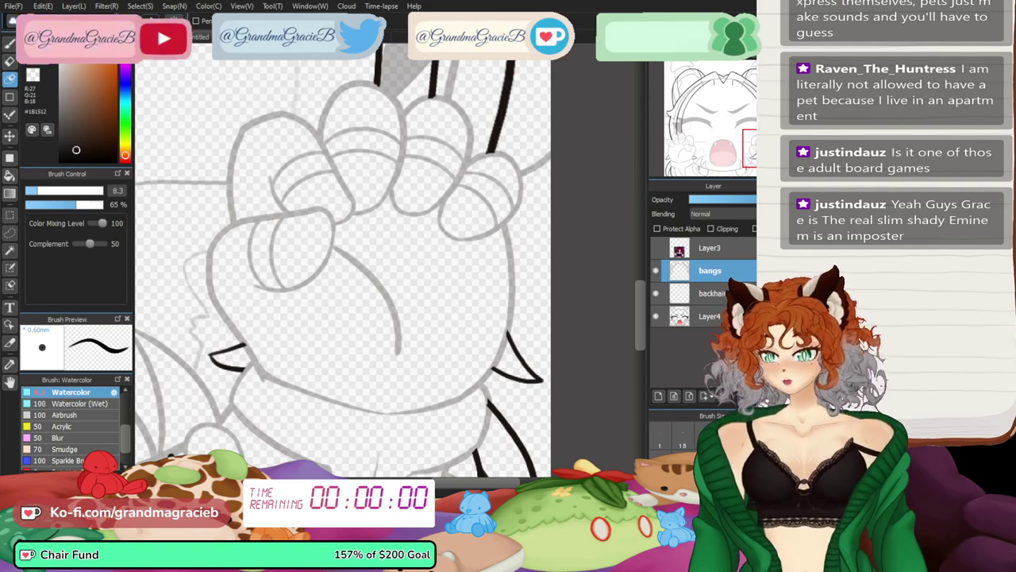
- Shorten the innermost bangs strand on each side of the face by erasing its lower end below the outer eyelash
scroll(342, 262, "up", 5)
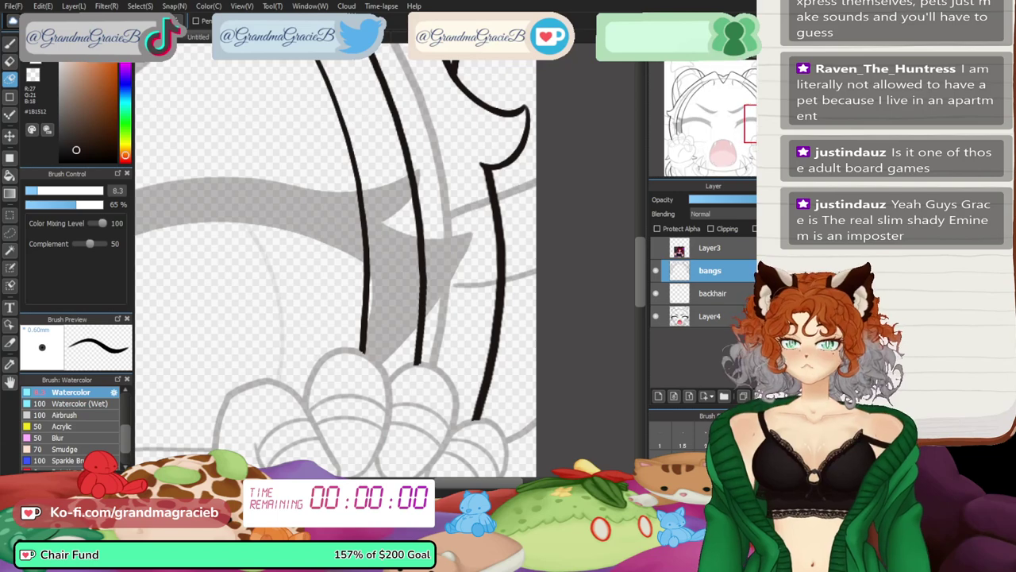
left_click_drag(379, 340, 326, 226)
left_click(691, 138)
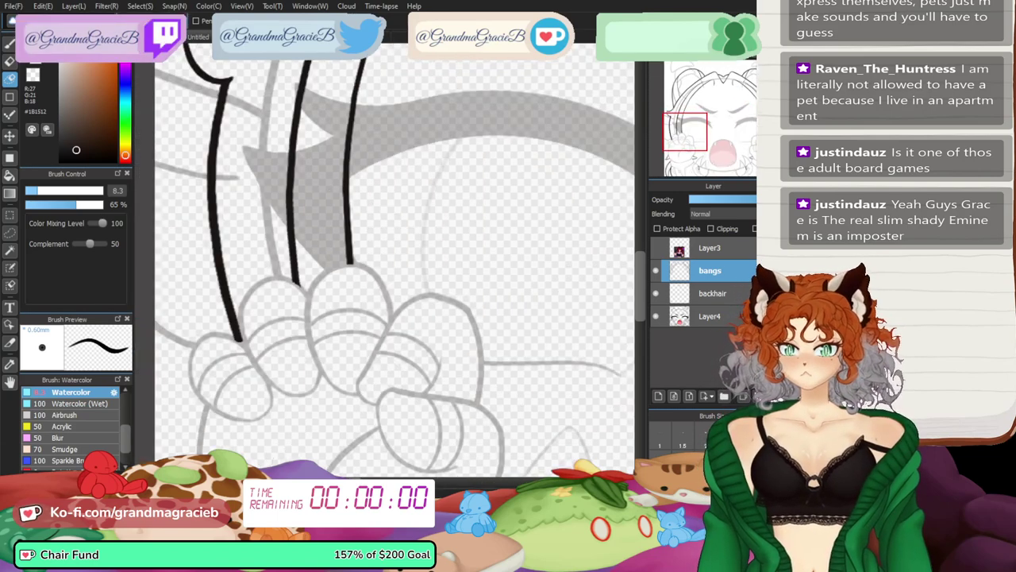
mouse_move(328, 268)
left_mouse_down()
mouse_move(388, 154)
mouse_move(339, 165)
left_mouse_up()
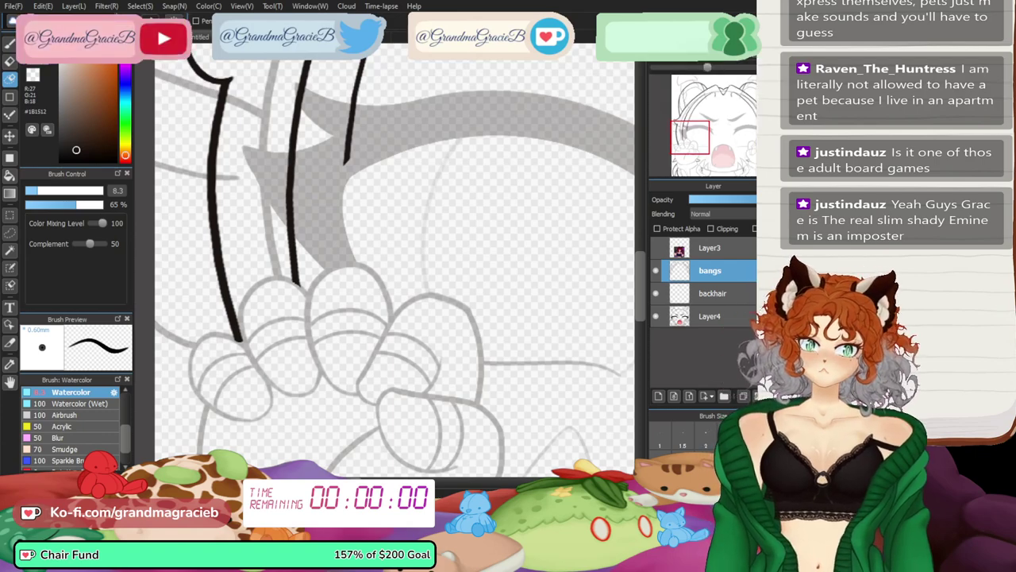
- Lasso-erase the pigtail lines on the bangs layer where they cross the left and right horns
left_click_drag(689, 137, 688, 98)
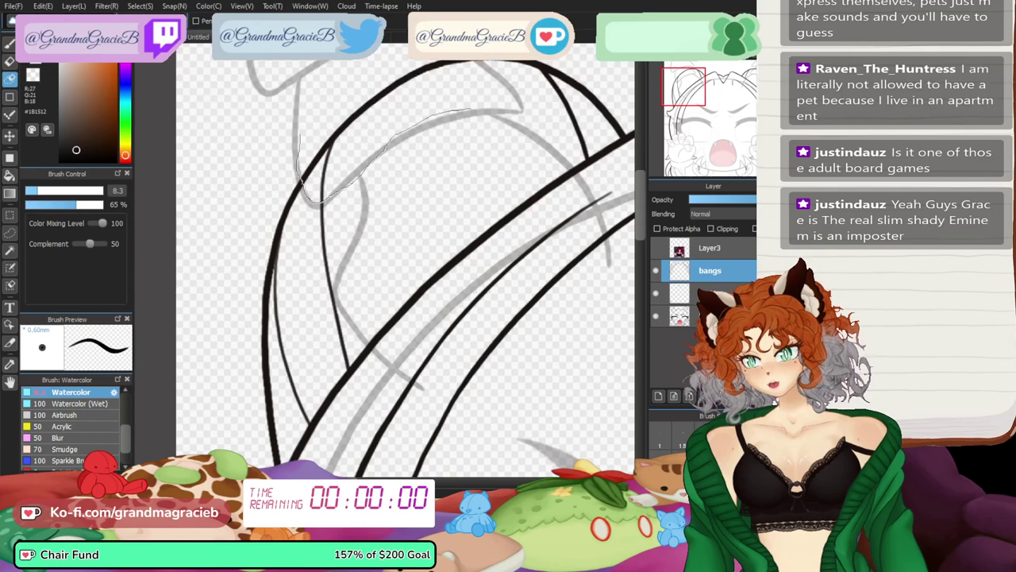
left_click_drag(299, 135, 401, 57)
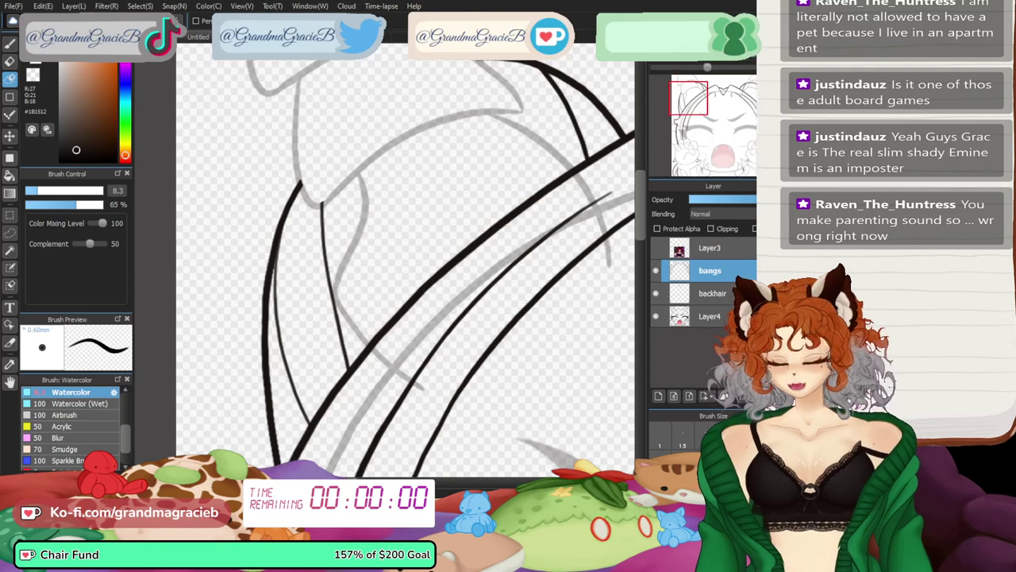
left_click(753, 93)
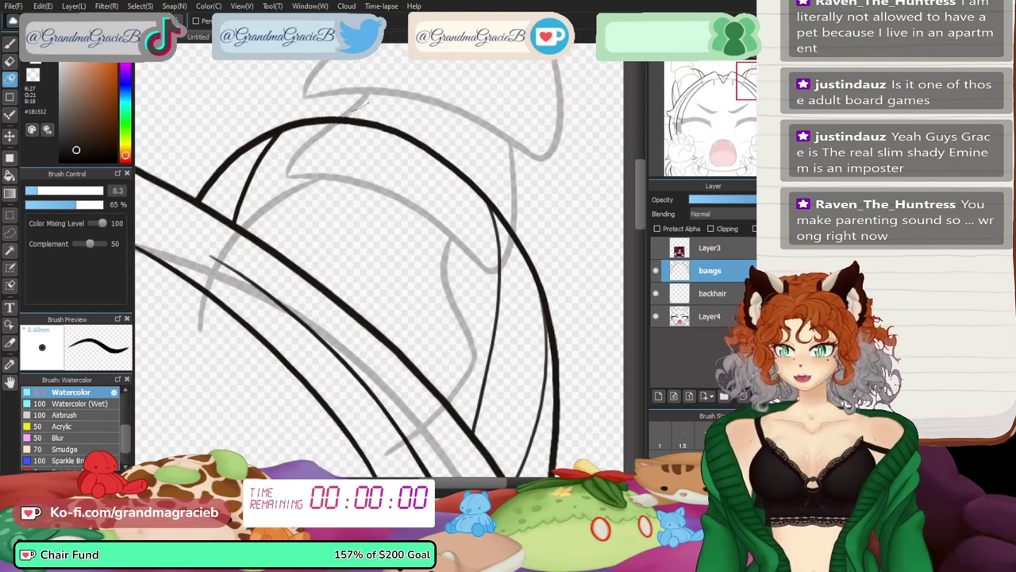
mouse_move(324, 137)
left_mouse_down()
mouse_move(341, 198)
mouse_move(417, 340)
mouse_move(449, 244)
mouse_move(471, 246)
mouse_move(499, 270)
left_mouse_up()
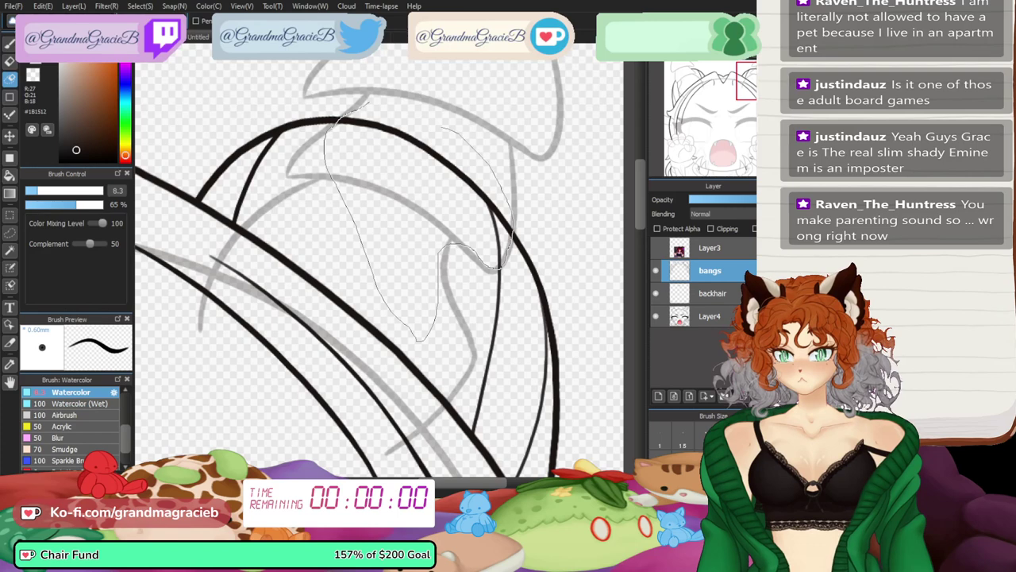
key("ctrl+z")
key("ctrl+z")
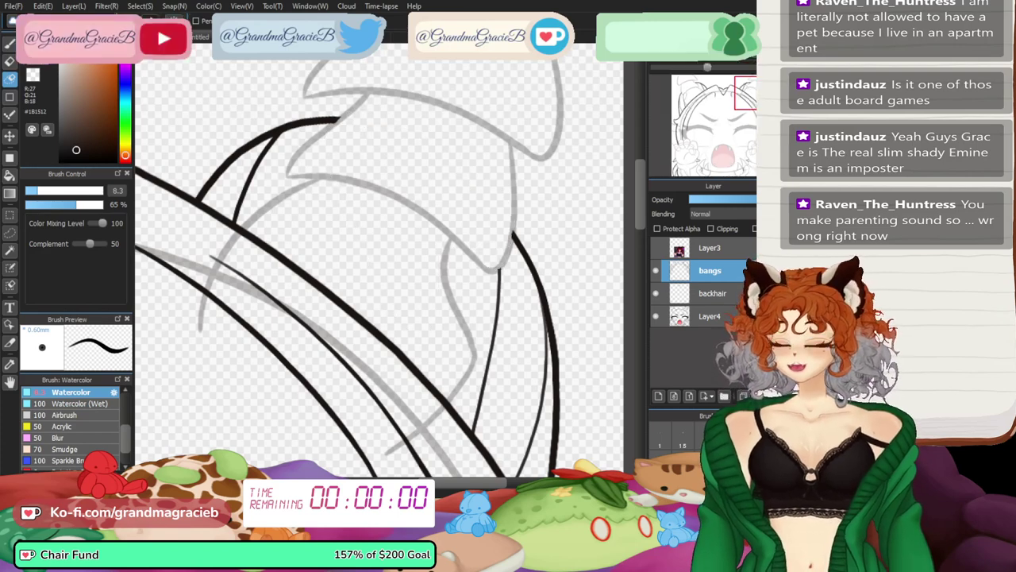
key("ctrl+0")
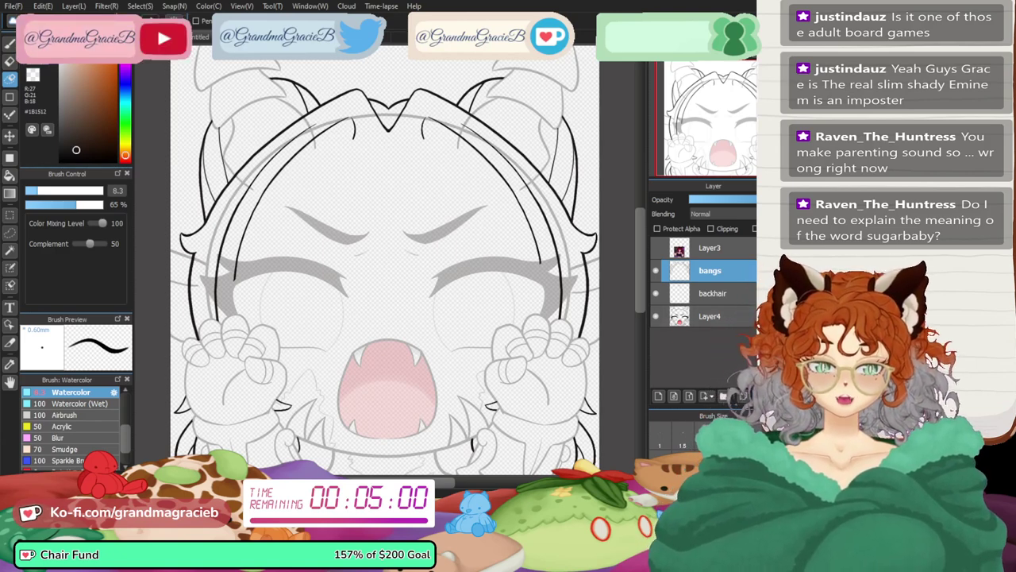
- Merge the backhair layer down into Layer4 and raise Layer4 to full opacity
left_click(713, 294)
key("ctrl+e")
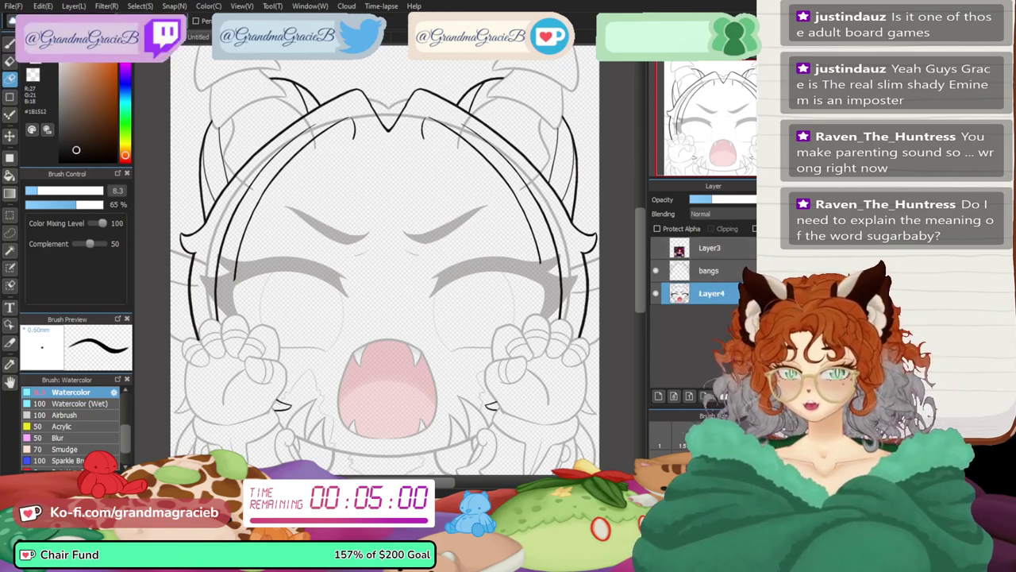
left_click_drag(713, 199, 767, 199)
- Fade the bangs layer to compare it with Layer4, restore its full opacity, and reduce Layer4 to about half opacity
left_click(710, 271)
left_click(723, 199)
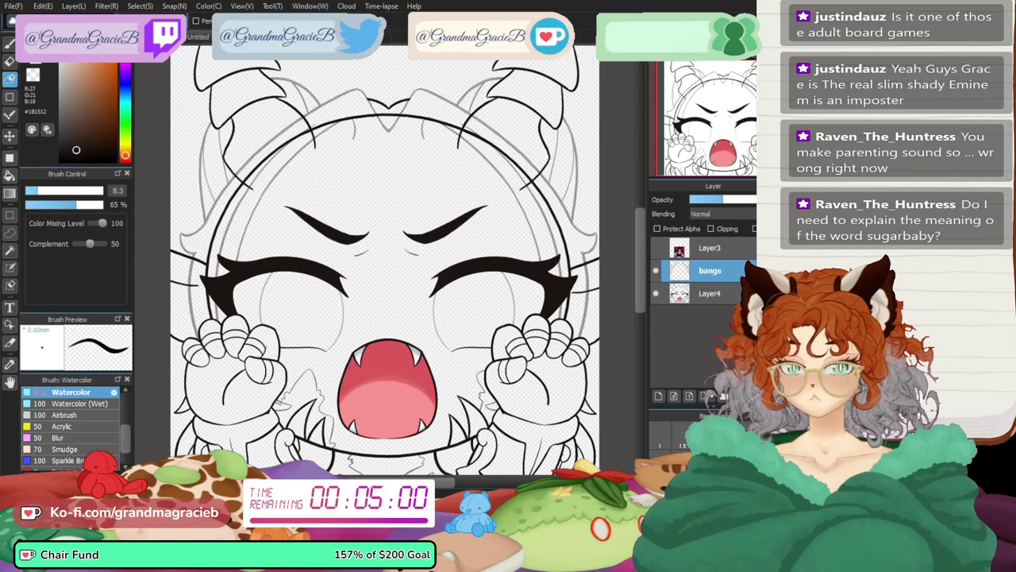
left_click_drag(722, 199, 767, 199)
left_click(710, 294)
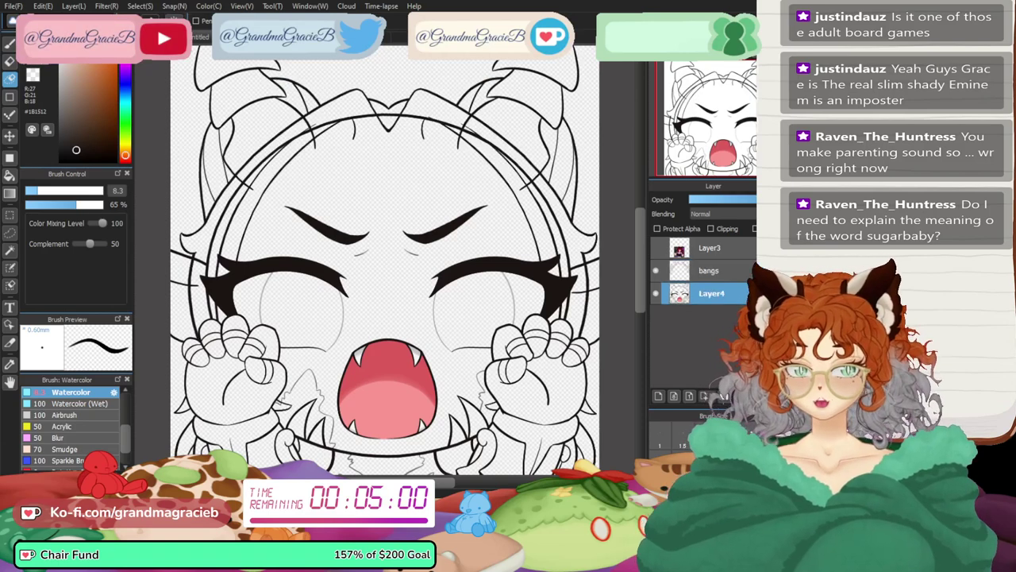
left_click(724, 200)
left_click(752, 199)
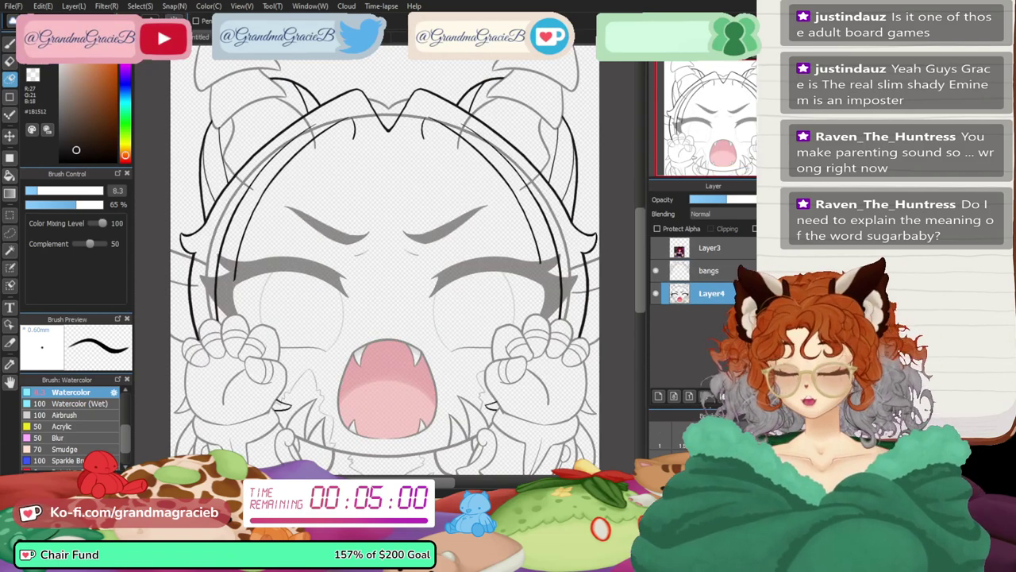
- On Layer4, erase the whisker end and face outline between the bangs strands, from the outer eyelash down to the left paw
key("e")
left_click_drag(686, 67, 708, 68)
left_click_drag(685, 133, 680, 136)
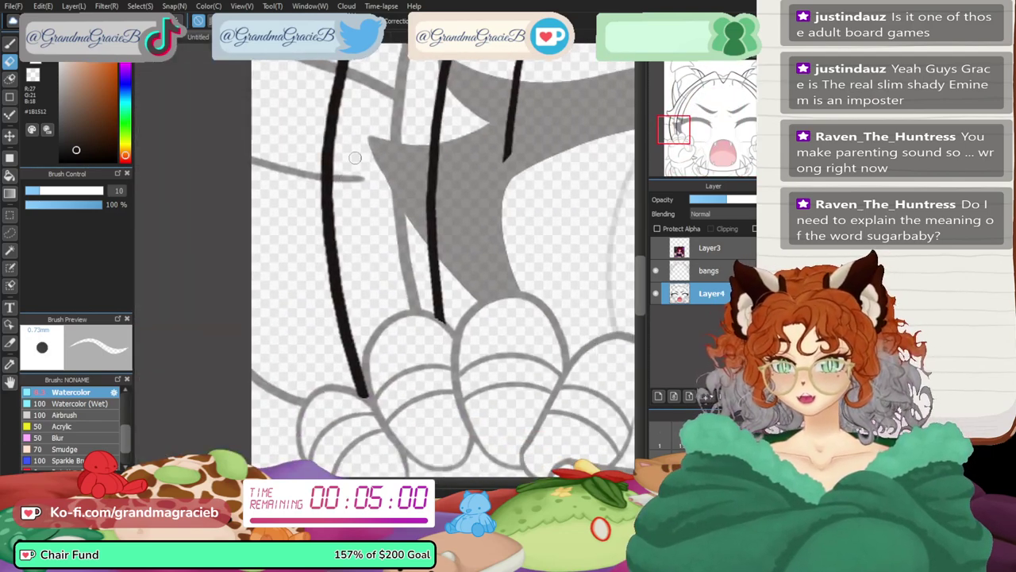
left_click_drag(343, 164, 339, 211)
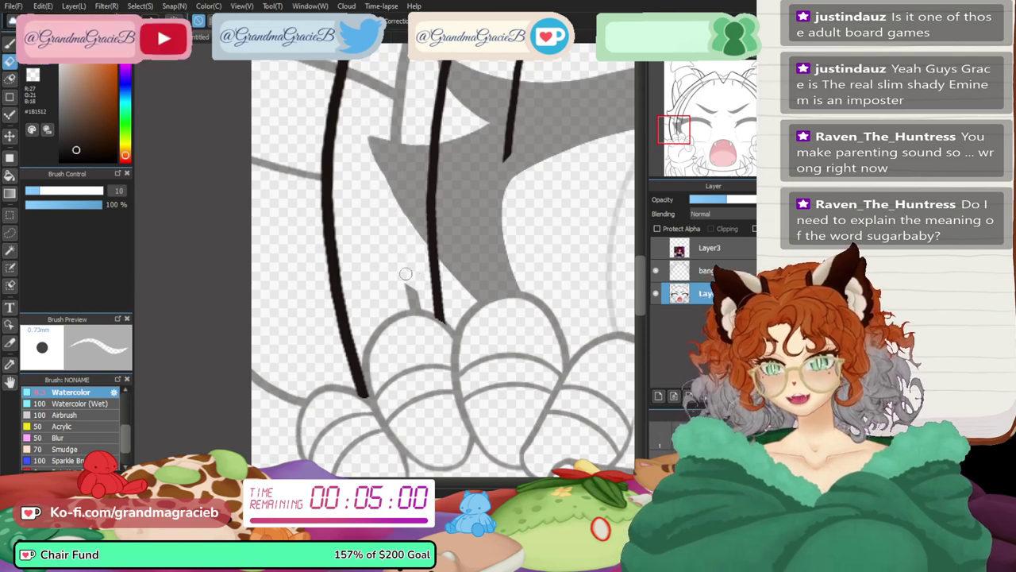
scroll(391, 282, "up", 2)
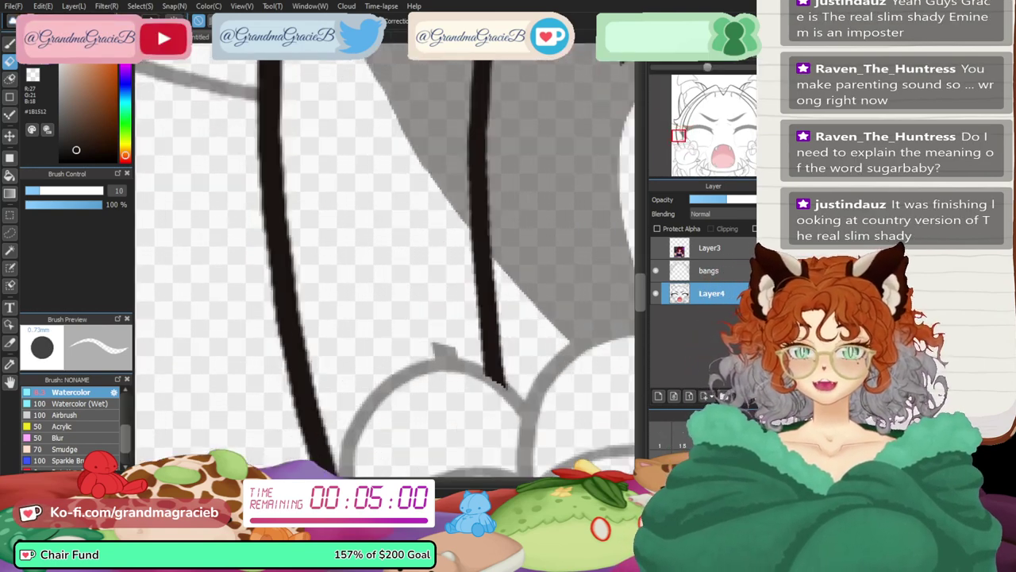
key("Left")
key("Left")
key("Left")
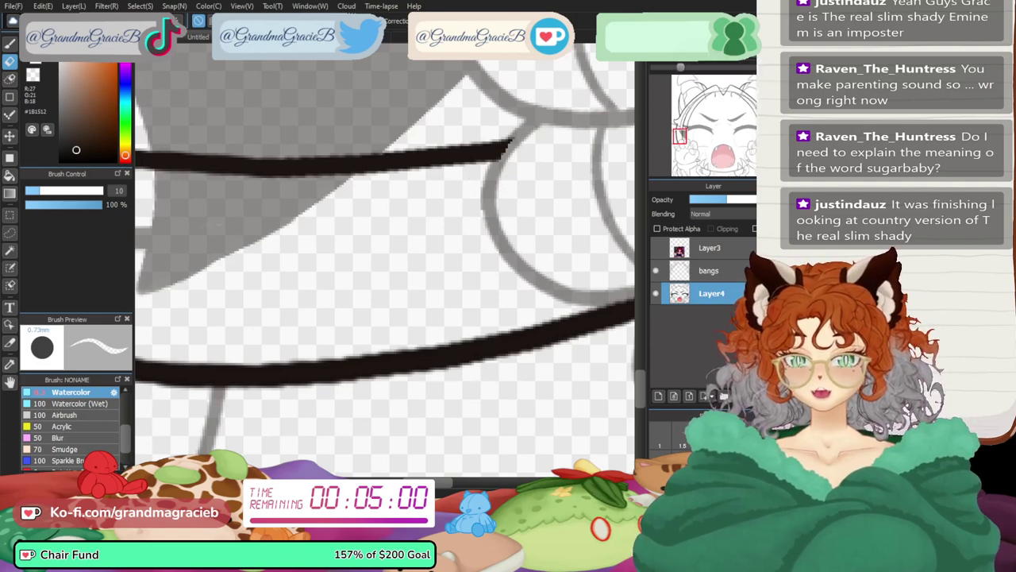
key("ctrl+Right")
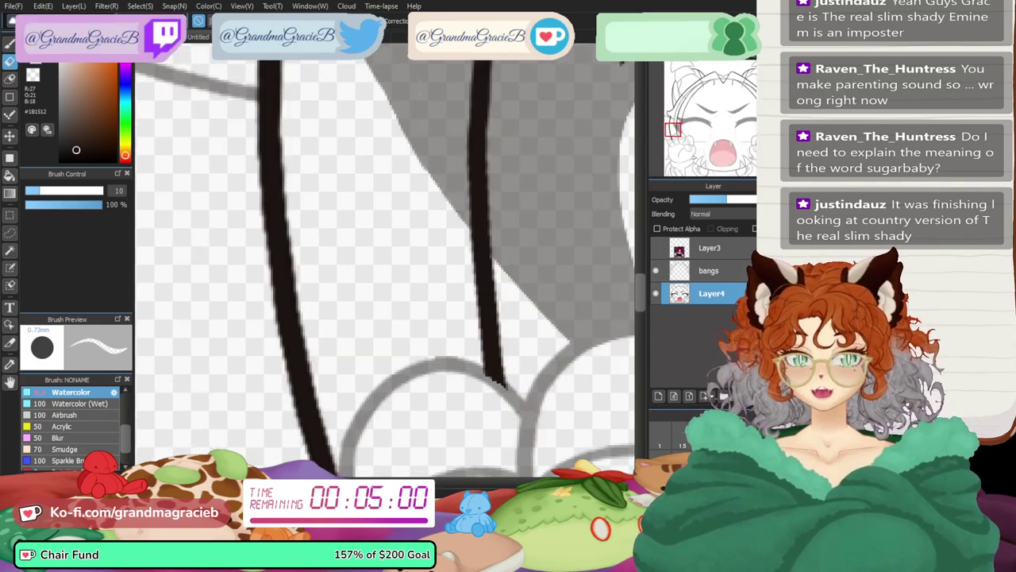
- On Layer4, erase the face outline between the left bangs strands, from the outer eyelash up toward the horn
left_click_drag(639, 293, 639, 264)
mouse_move(342, 188)
left_mouse_down()
mouse_move(331, 164)
mouse_move(340, 204)
mouse_move(405, 159)
mouse_move(419, 192)
mouse_move(374, 216)
left_mouse_up()
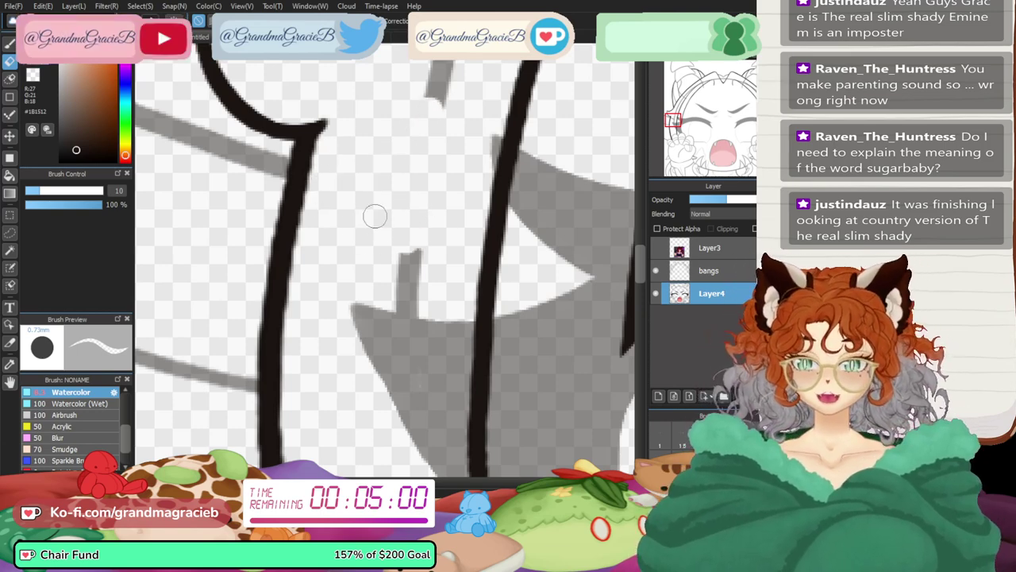
mouse_move(428, 297)
left_mouse_down()
mouse_move(395, 296)
mouse_move(432, 305)
mouse_move(371, 274)
mouse_move(401, 250)
left_mouse_up()
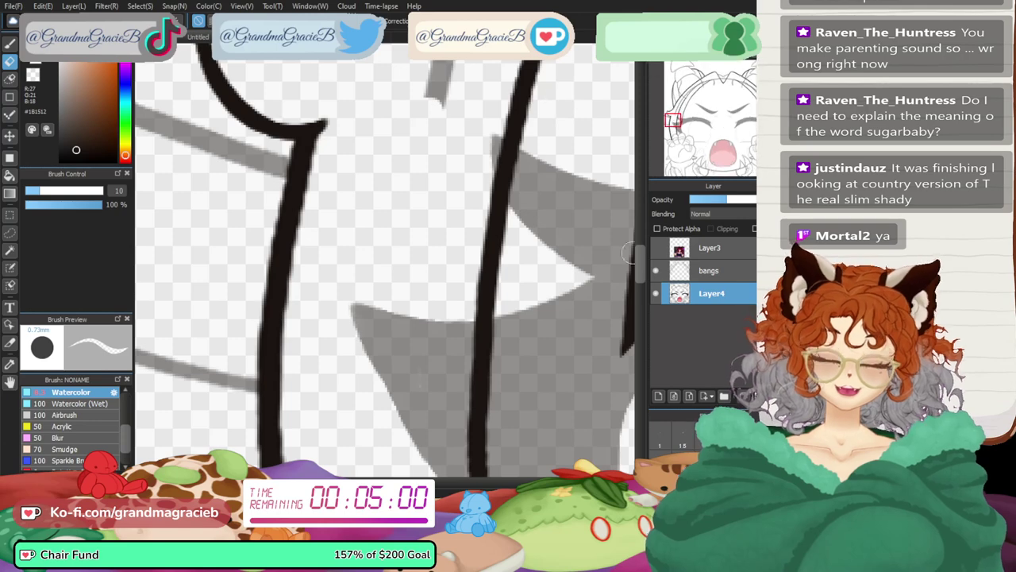
left_click_drag(640, 255, 640, 236)
left_click_drag(500, 123, 438, 341)
mouse_move(438, 342)
left_mouse_down()
mouse_move(501, 127)
mouse_move(497, 138)
mouse_move(536, 70)
left_mouse_up()
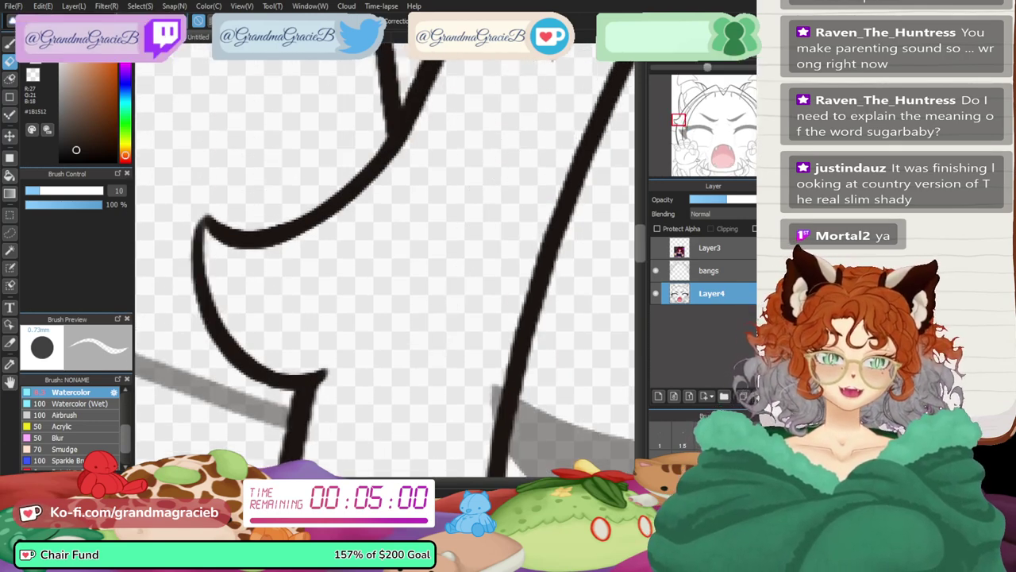
key("ctrl+minus")
key("ctrl+0")
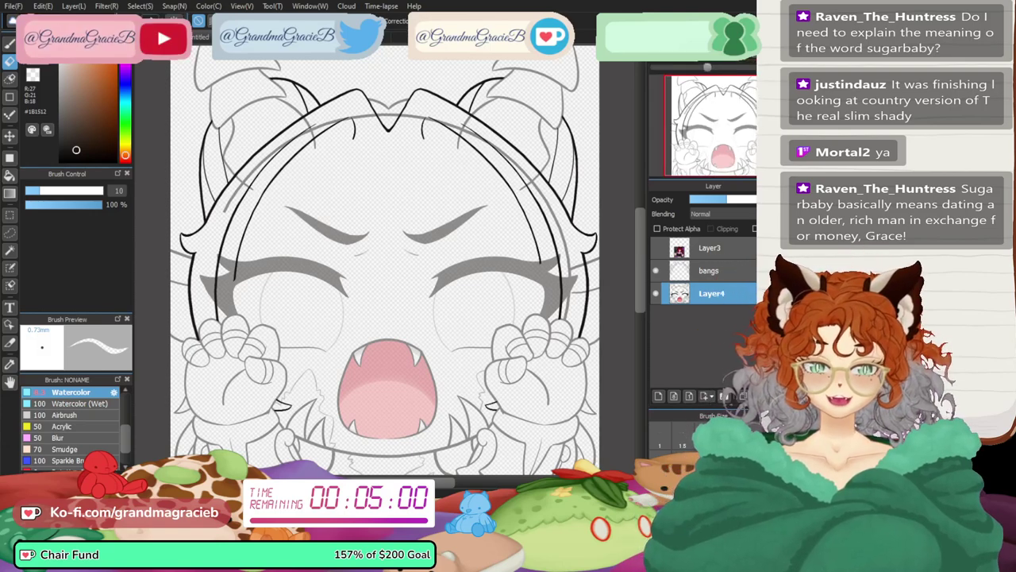
- On Layer4, erase the lower whisker end and the face outline between the right outer eyelash and the paw
scroll(349, 266, "up", 5)
left_click_drag(716, 135, 764, 131)
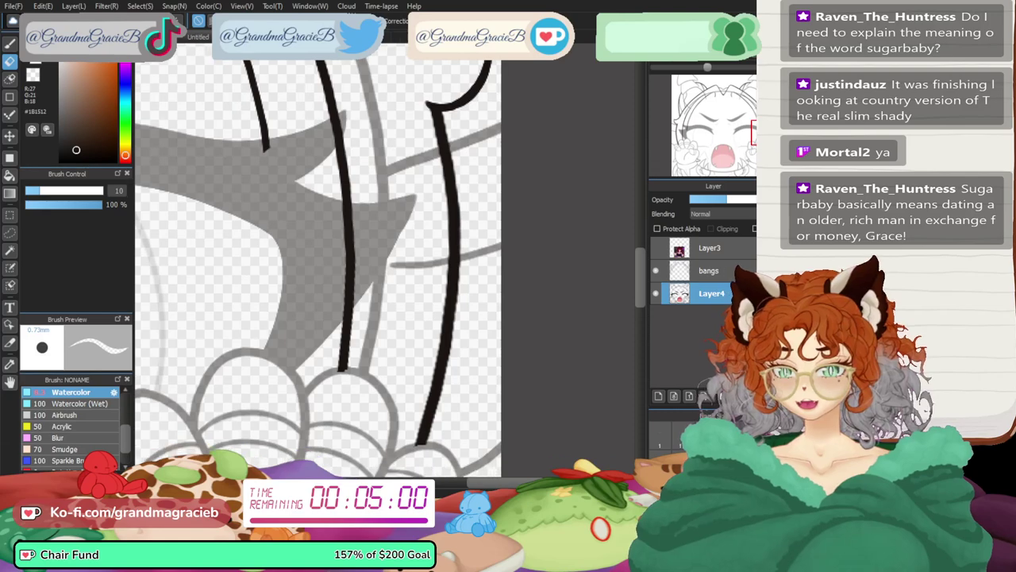
scroll(317, 262, "down", 2)
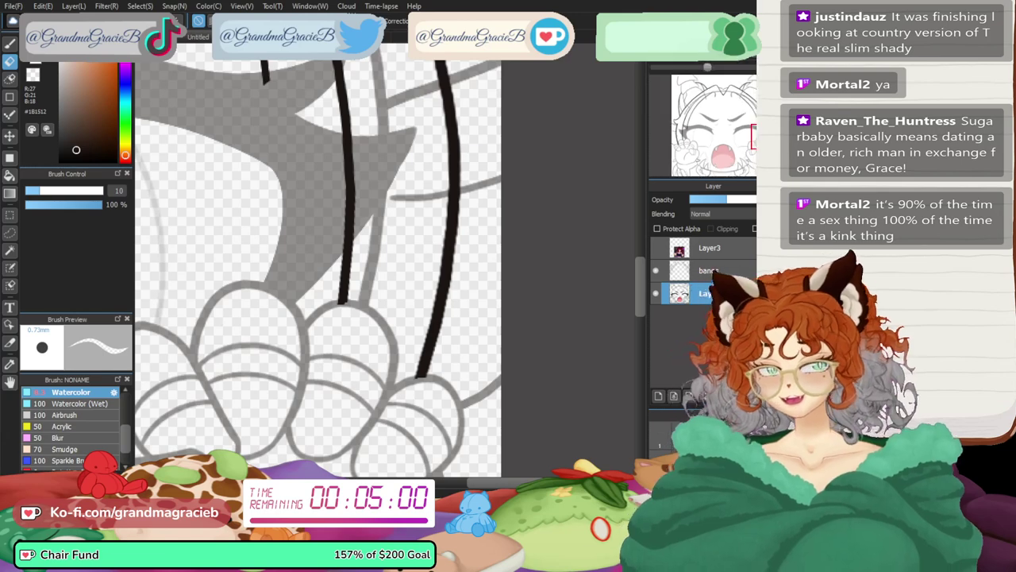
key("Down")
mouse_move(365, 202)
left_mouse_down()
mouse_move(409, 244)
mouse_move(386, 203)
left_mouse_up()
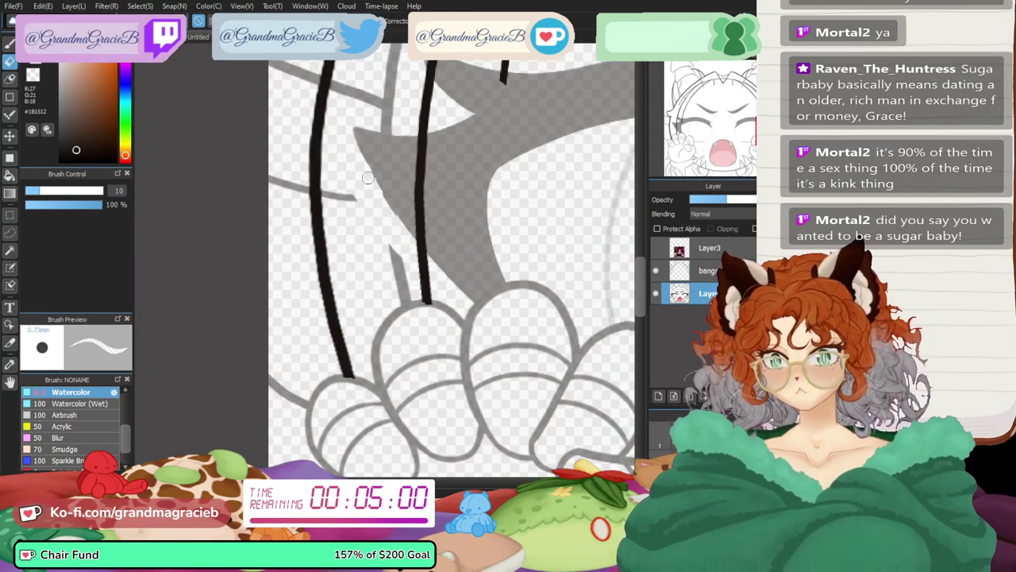
left_click_drag(354, 169, 318, 167)
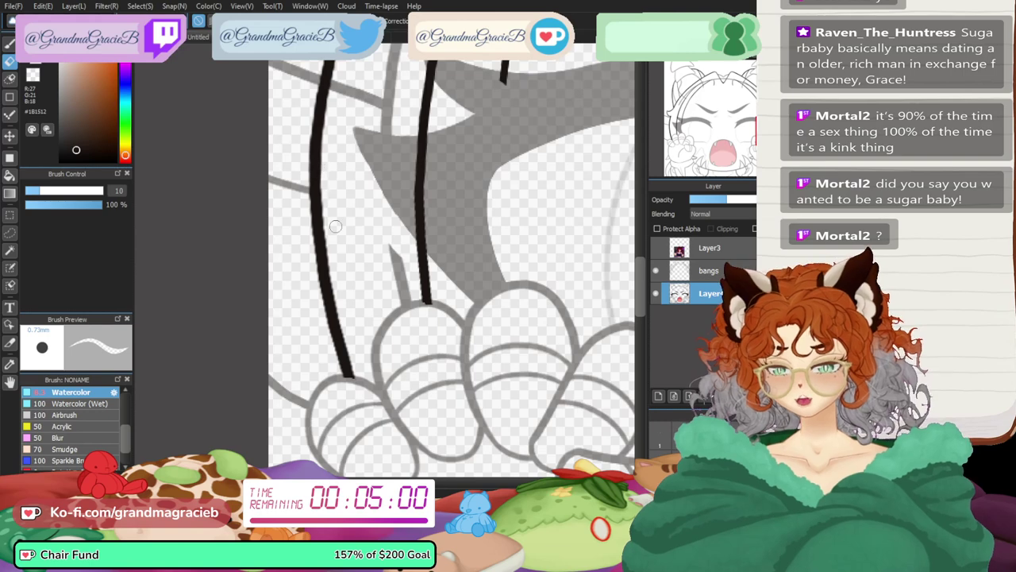
mouse_move(335, 226)
left_mouse_down()
mouse_move(401, 262)
mouse_move(401, 278)
left_mouse_up()
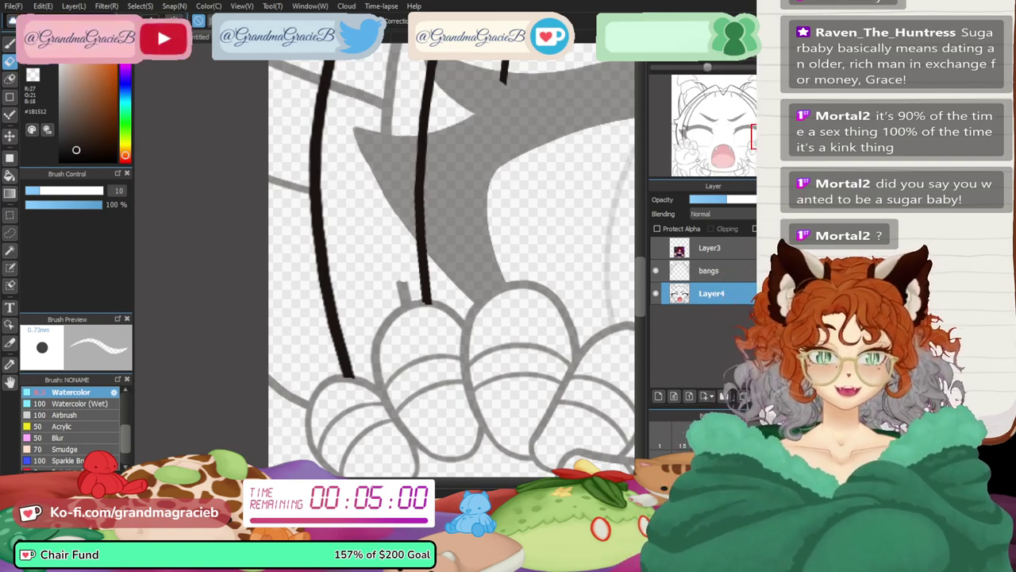
- Erase the leftover stub of face outline where it meets the right paw's finger, between the two hair strands
key("Left")
key("Left")
key("ctrl+plus")
key("ctrl+plus")
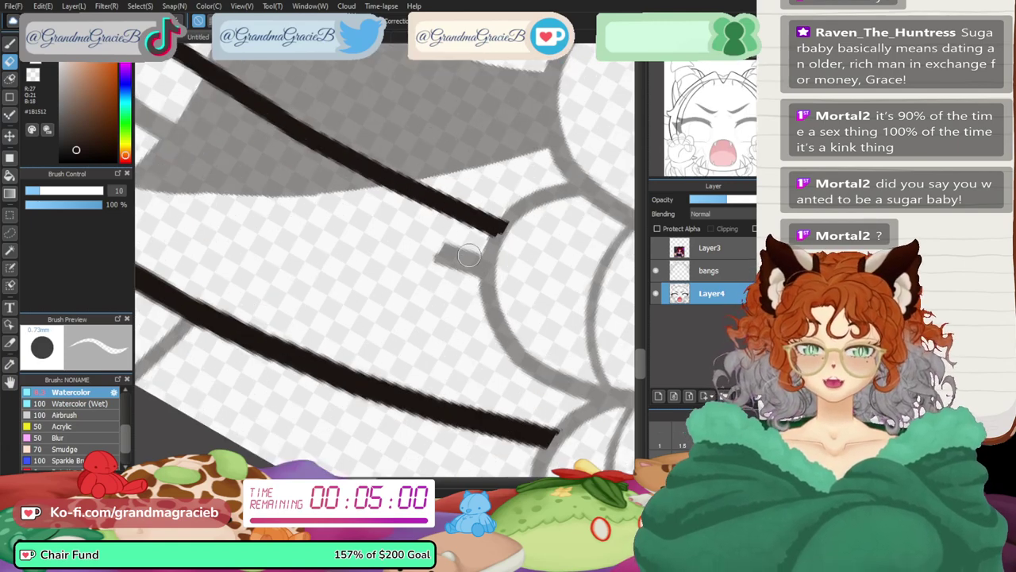
left_click_drag(467, 287, 448, 235)
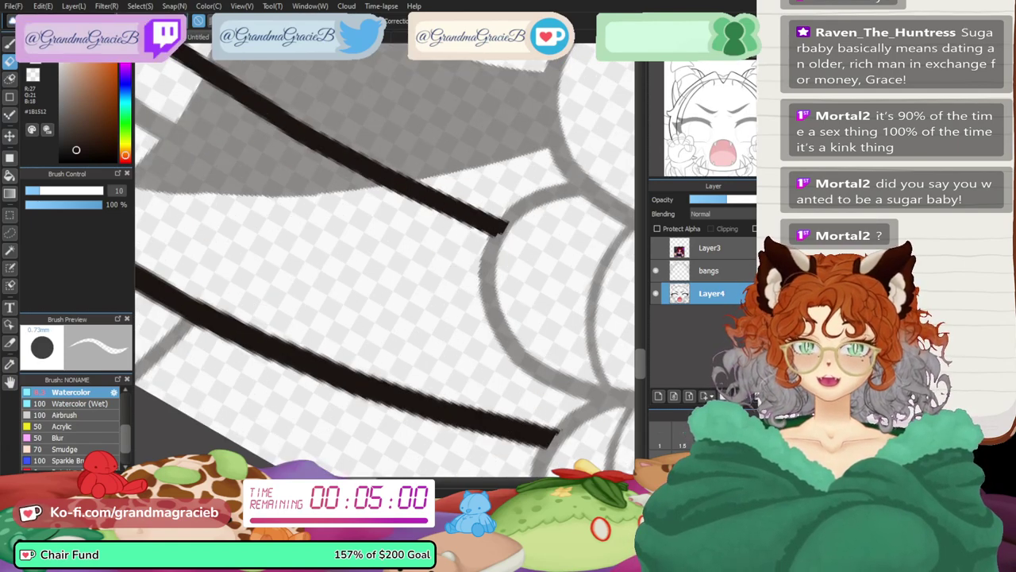
- Erase the face outline above the right outer eyelash and the upper whisker end between the bangs strands
key("Up")
left_click_drag(477, 135, 512, 439)
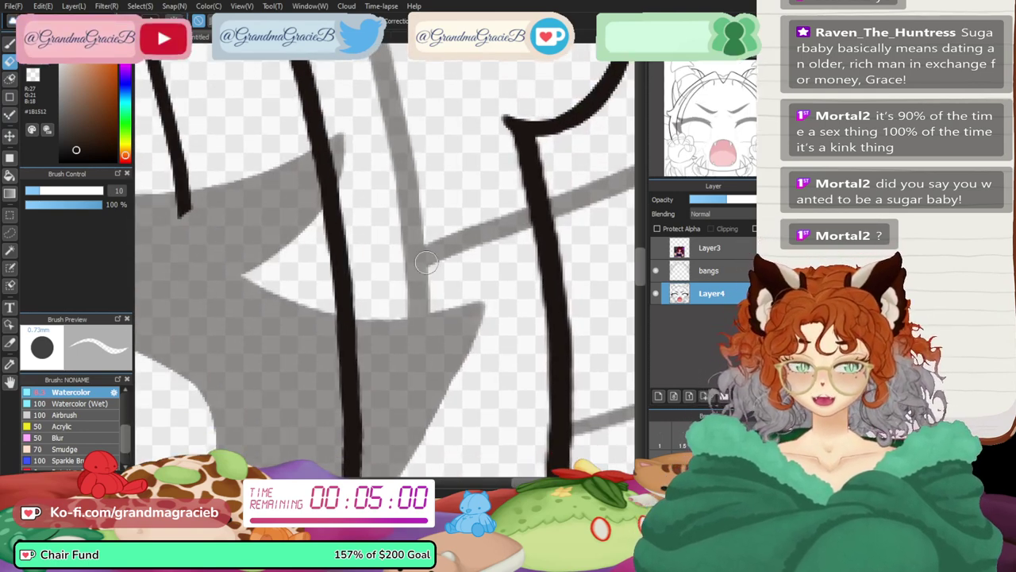
mouse_move(405, 310)
left_mouse_down()
mouse_move(433, 297)
mouse_move(412, 304)
mouse_move(438, 291)
mouse_move(446, 252)
mouse_move(473, 228)
mouse_move(508, 218)
mouse_move(542, 231)
mouse_move(405, 129)
mouse_move(407, 213)
mouse_move(378, 62)
left_mouse_up()
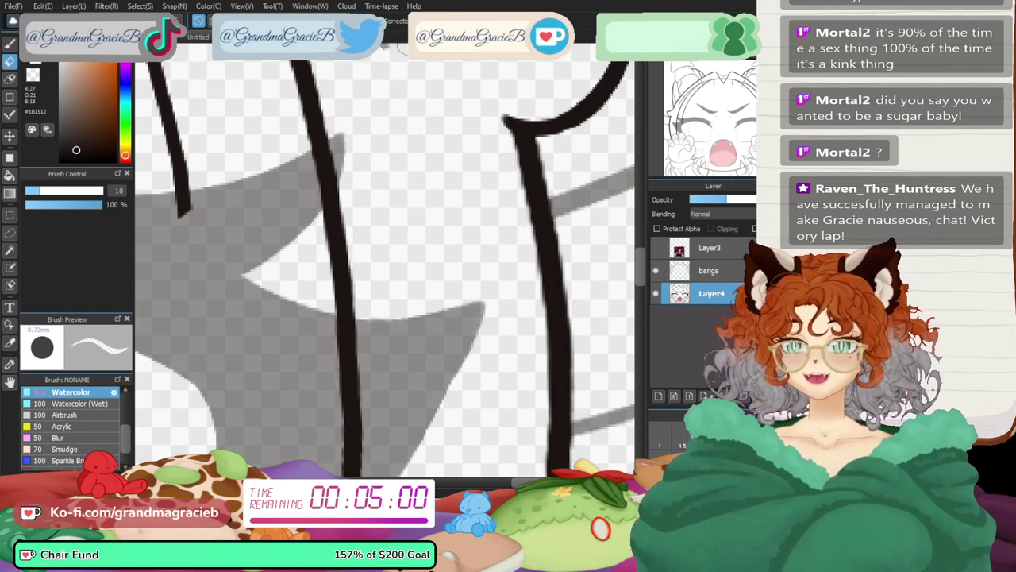
key("ctrl+0")
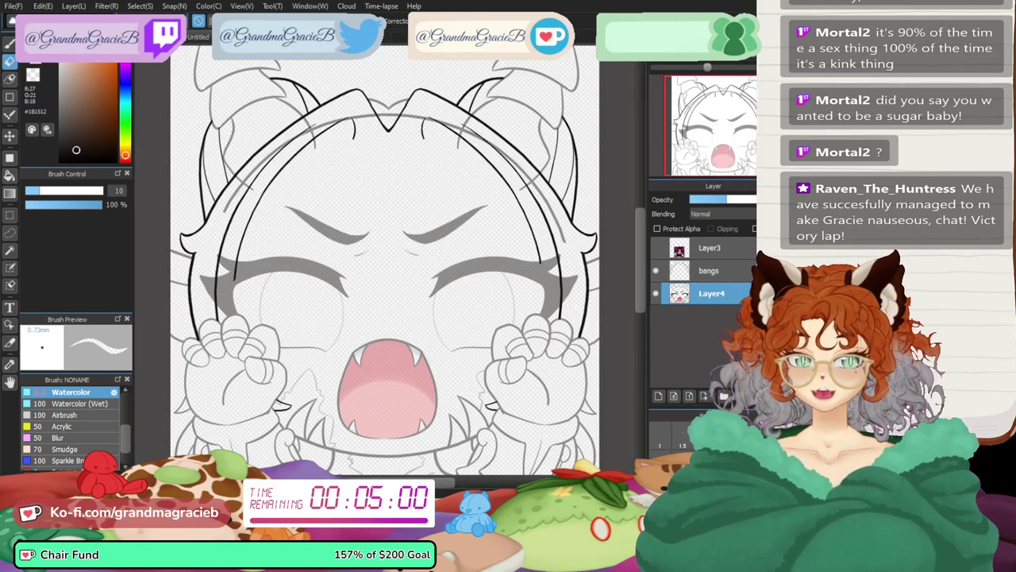
- Lasso-erase the remaining head outline and the horn base line on Layer4 where they cross the right bangs strands
left_click(10, 79)
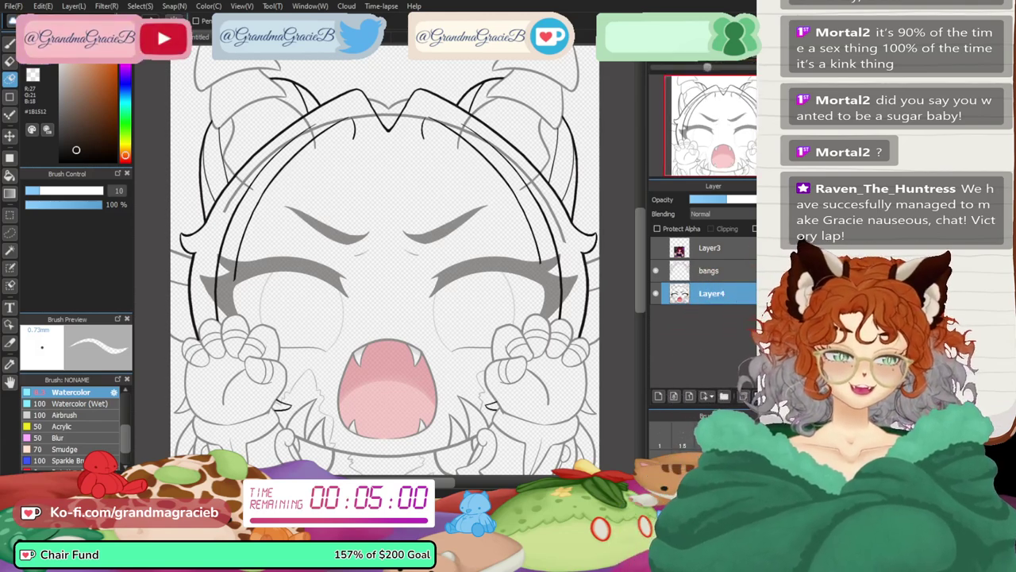
key("ctrl+plus")
key("ctrl+plus")
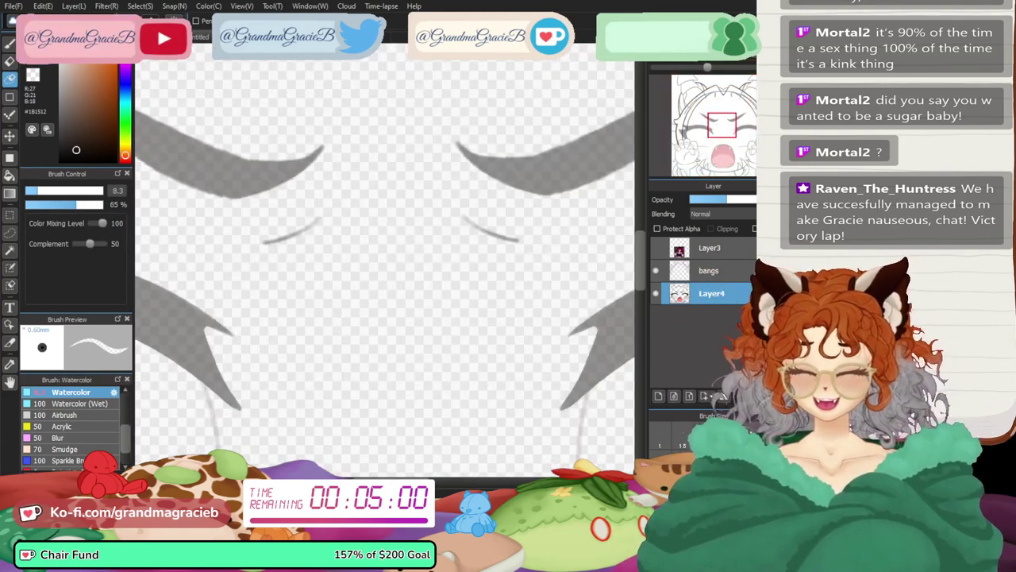
left_click(762, 114)
left_click_drag(762, 114, 762, 115)
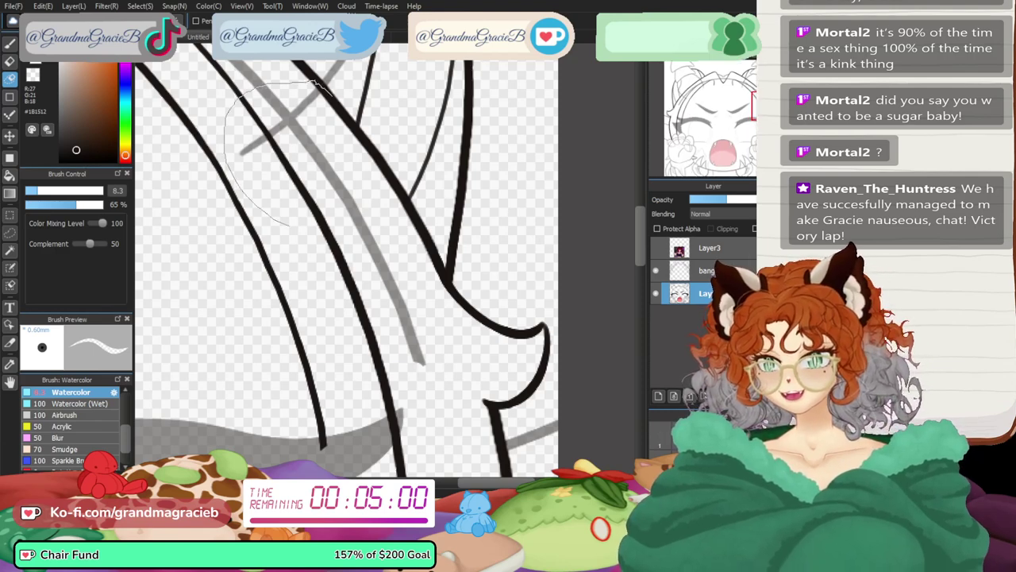
mouse_move(332, 97)
left_mouse_down()
mouse_move(457, 366)
mouse_move(311, 309)
mouse_move(288, 238)
left_mouse_up()
left_click_drag(767, 117, 730, 96)
left_click_drag(391, 263, 225, 241)
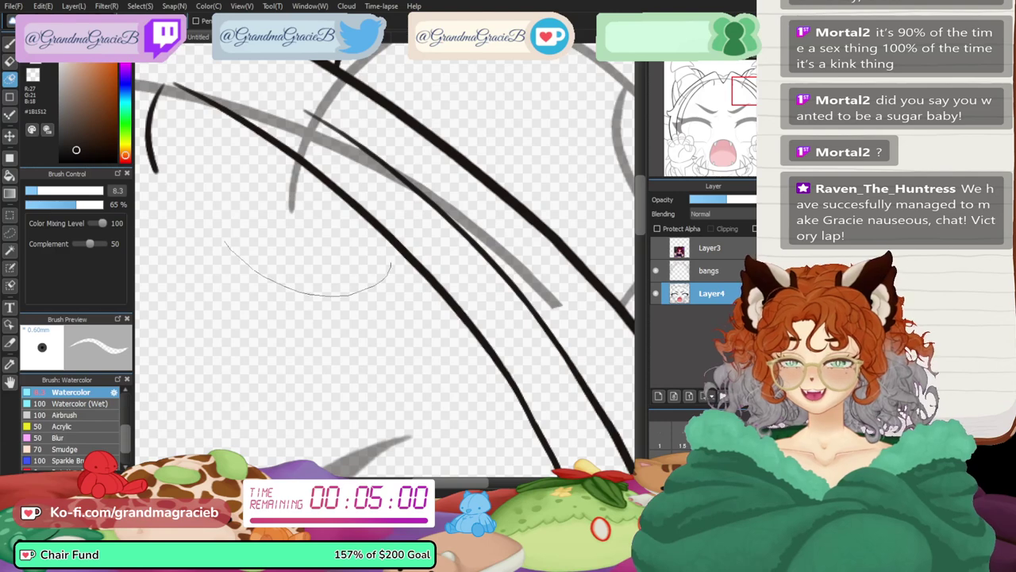
mouse_move(184, 81)
left_mouse_down()
mouse_move(255, 71)
mouse_move(308, 79)
left_mouse_up()
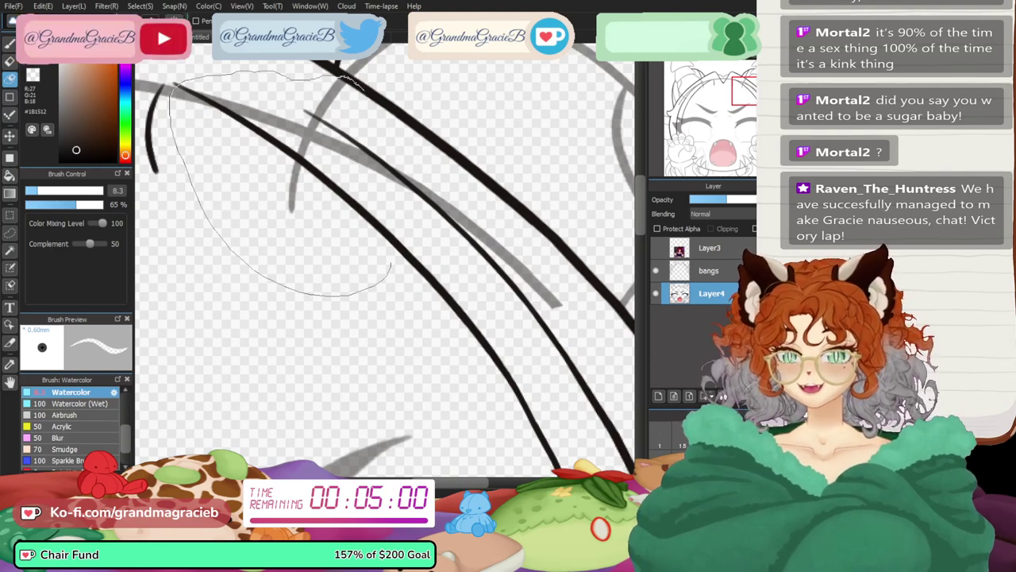
mouse_move(519, 212)
left_mouse_down()
mouse_move(567, 400)
mouse_move(556, 397)
left_mouse_up()
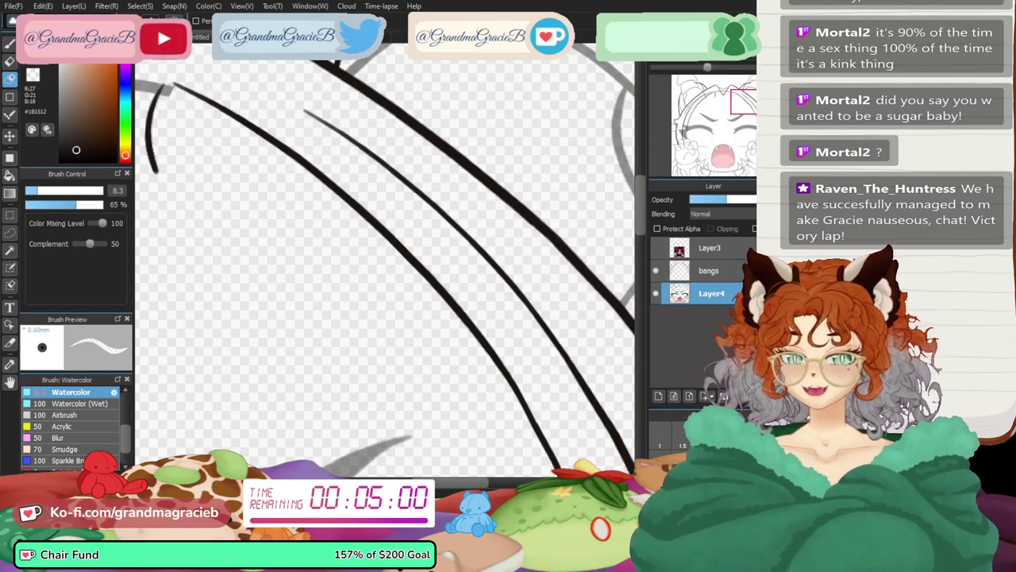
- Lasso-erase the faded Layer4 lines that run under the new bangs, around the center notch and along the strand edges
left_click_drag(746, 98, 720, 94)
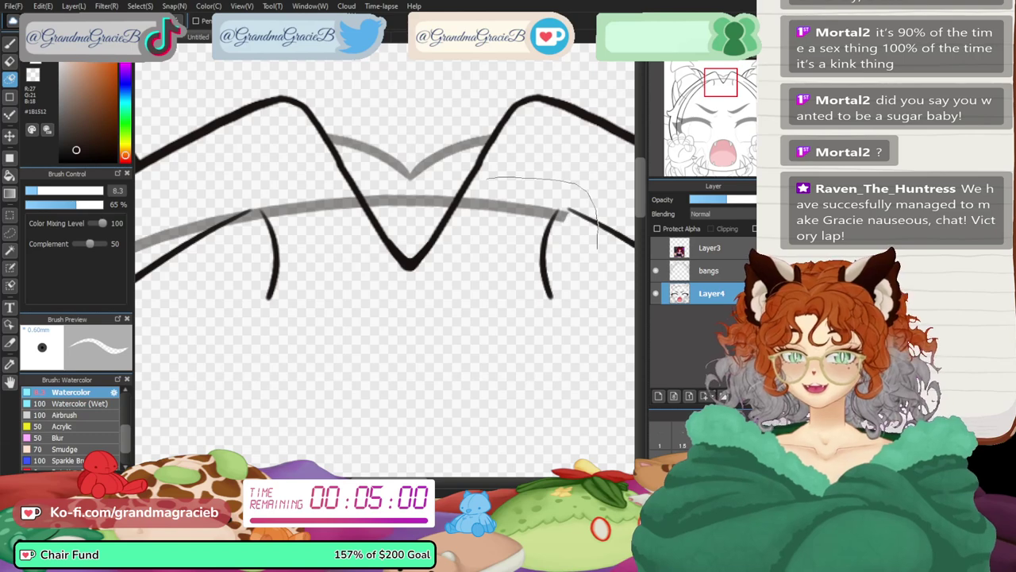
mouse_move(248, 193)
left_mouse_down()
mouse_move(498, 339)
mouse_move(597, 249)
left_mouse_up()
mouse_move(721, 94)
left_mouse_down()
mouse_move(692, 95)
mouse_move(703, 99)
left_mouse_up()
left_click_drag(495, 252, 501, 128)
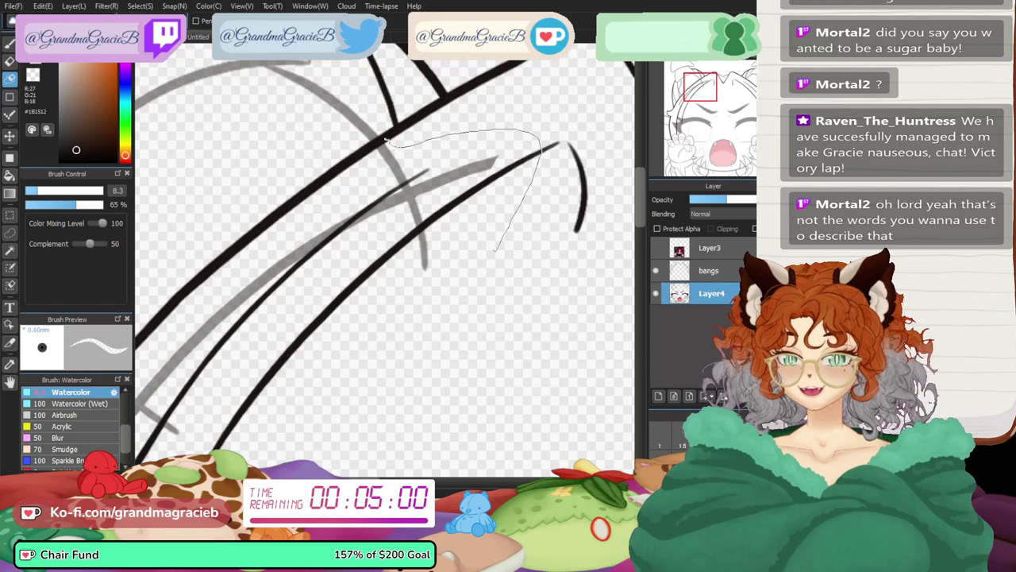
left_click_drag(386, 141, 326, 182)
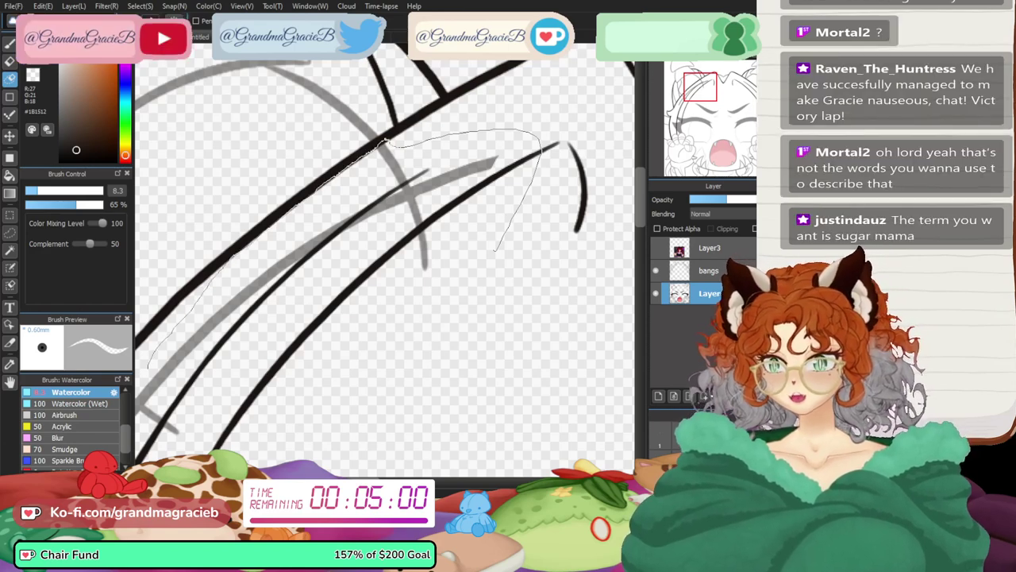
mouse_move(148, 368)
left_mouse_down()
mouse_move(504, 348)
mouse_move(500, 270)
left_mouse_up()
left_click_drag(703, 98, 688, 110)
left_click_drag(328, 224, 323, 244)
mouse_move(342, 188)
left_mouse_down()
mouse_move(478, 229)
mouse_move(260, 342)
mouse_move(264, 322)
left_mouse_up()
key("ctrl+0")
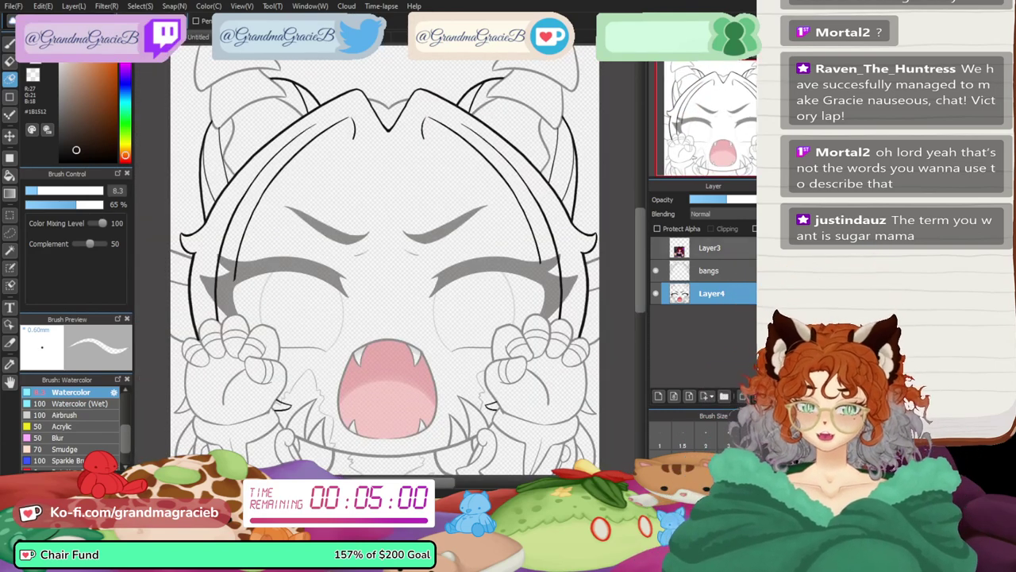
- Merge the bangs layer down into Layer4 and raise Layer4's opacity to full
left_click(709, 270)
key("ctrl+e")
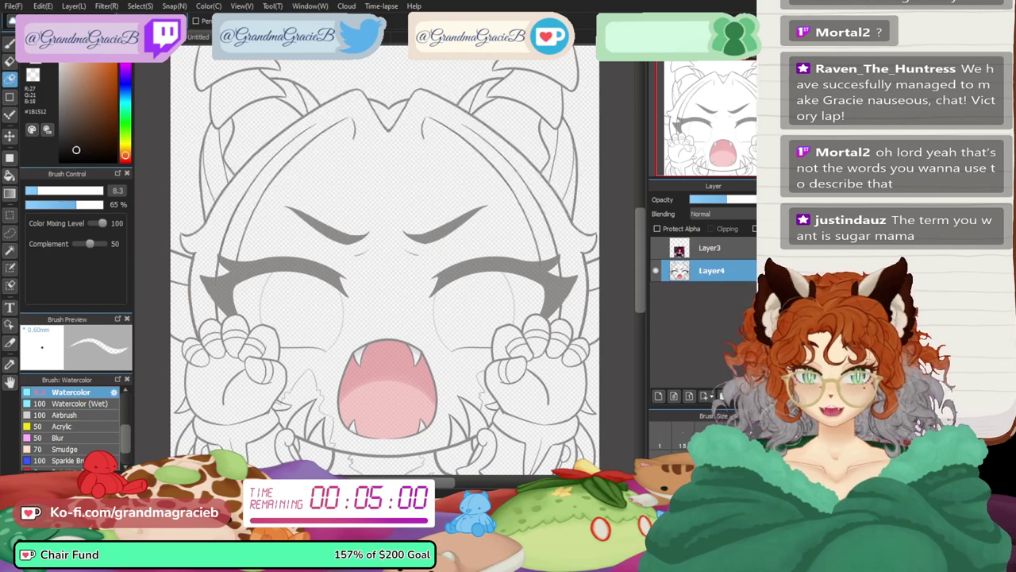
left_click(760, 199)
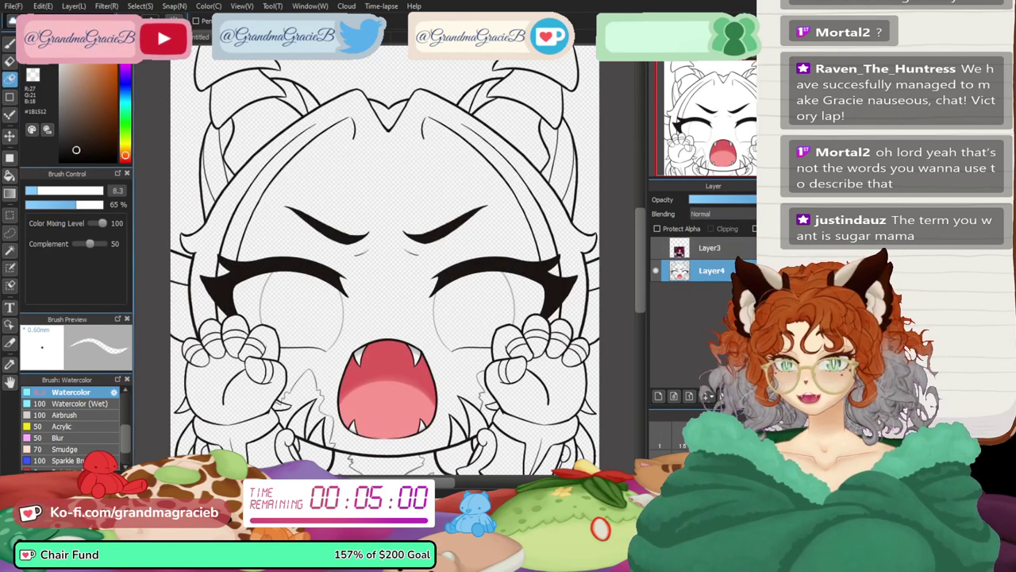
- Examine the reference character on Layer3 with the line art hidden, and restore the line-art-only view
key("p")
left_click(656, 248)
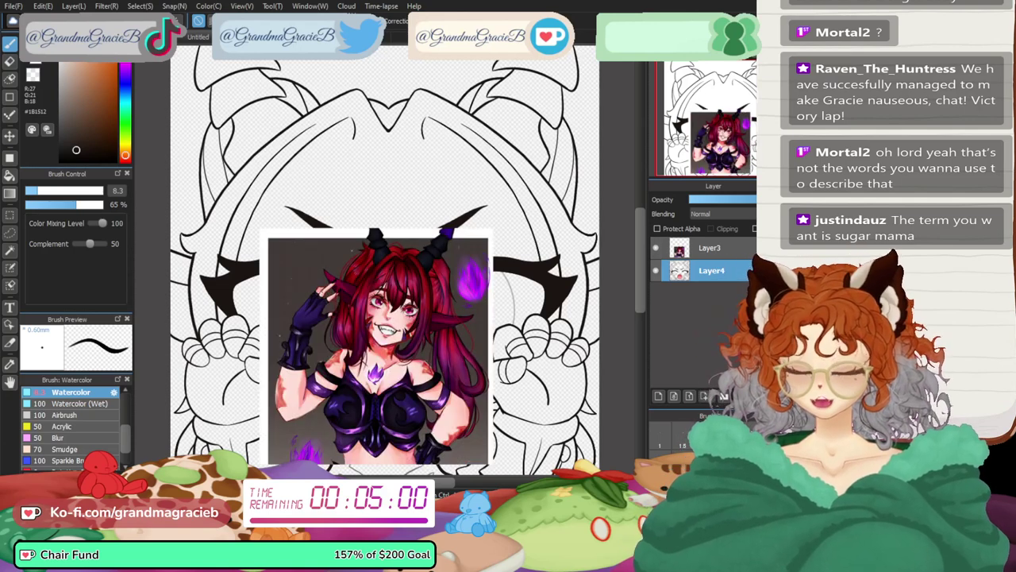
left_click(656, 270)
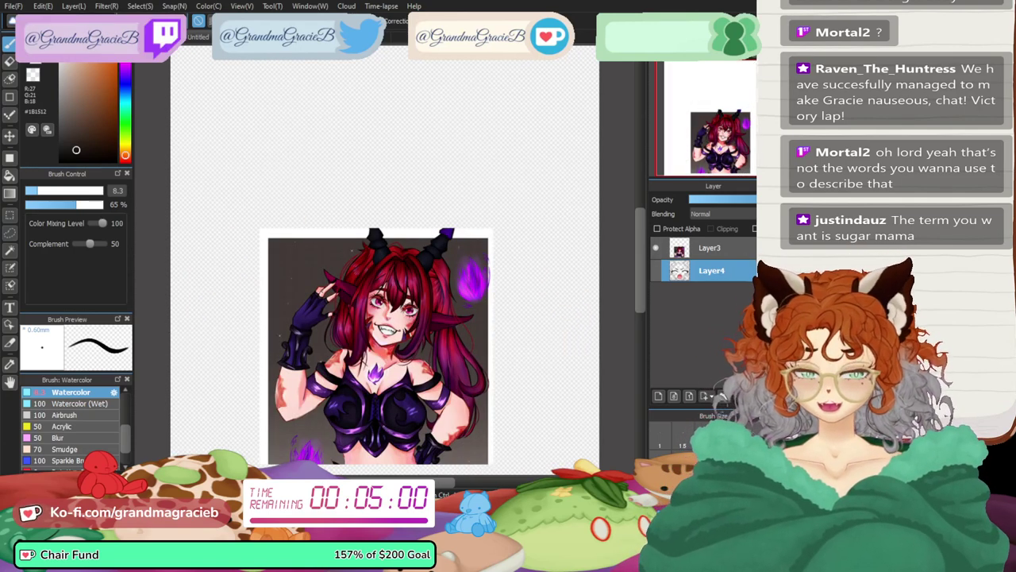
left_click(655, 271)
left_click(656, 248)
left_click(710, 247)
left_click(711, 270)
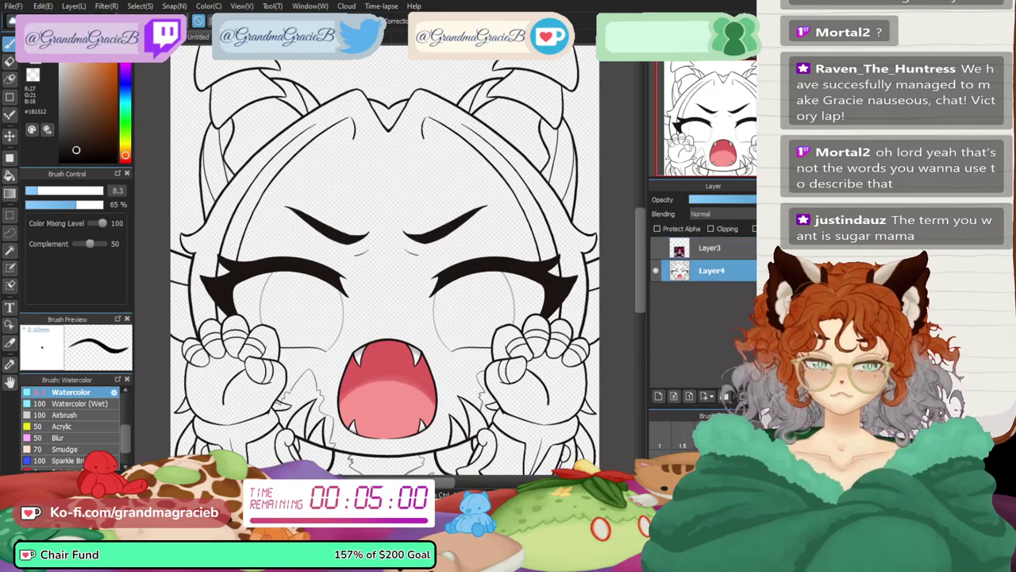
- Lower Layer4's opacity to about half and add a new layer above it
left_click(729, 199)
left_click(658, 396)
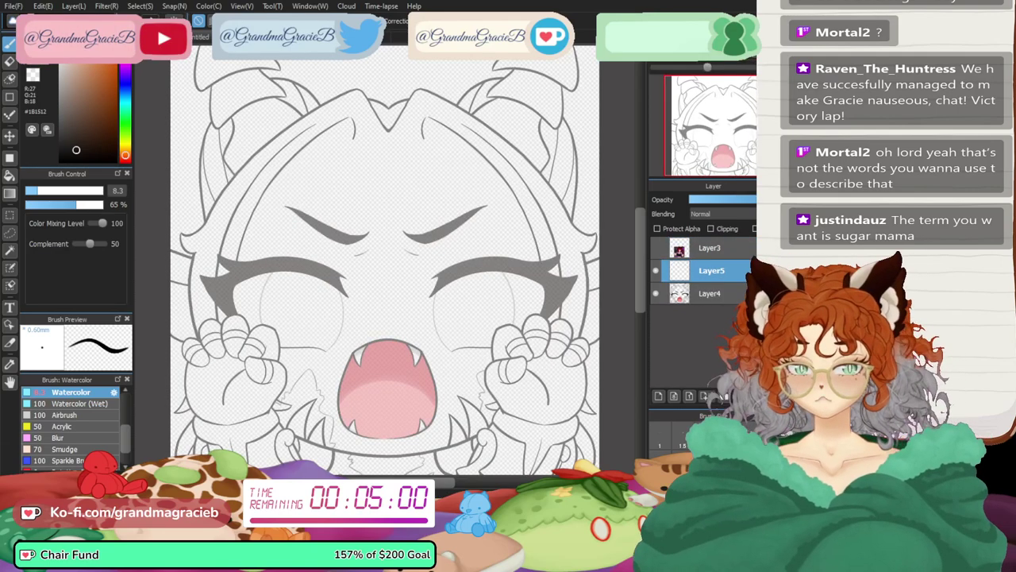
left_click_drag(702, 67, 712, 67)
mouse_move(721, 126)
left_mouse_down()
mouse_move(728, 131)
mouse_move(723, 117)
left_mouse_up()
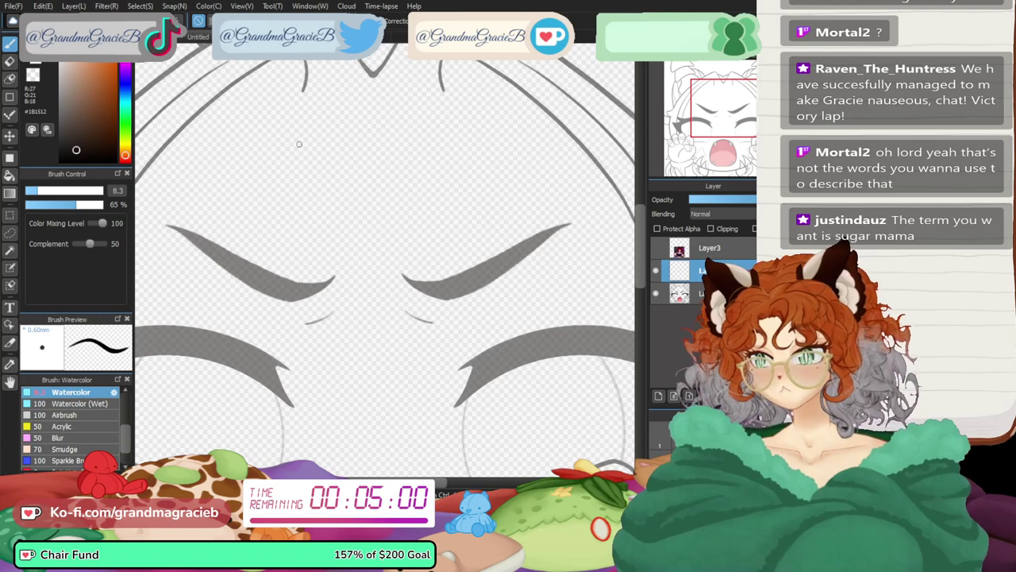
- Draw a long curved hair stroke on the new layer, sweeping from the upper forehead down to the outer end of one eyebrow
left_click_drag(301, 119, 520, 350)
key("ctrl+z")
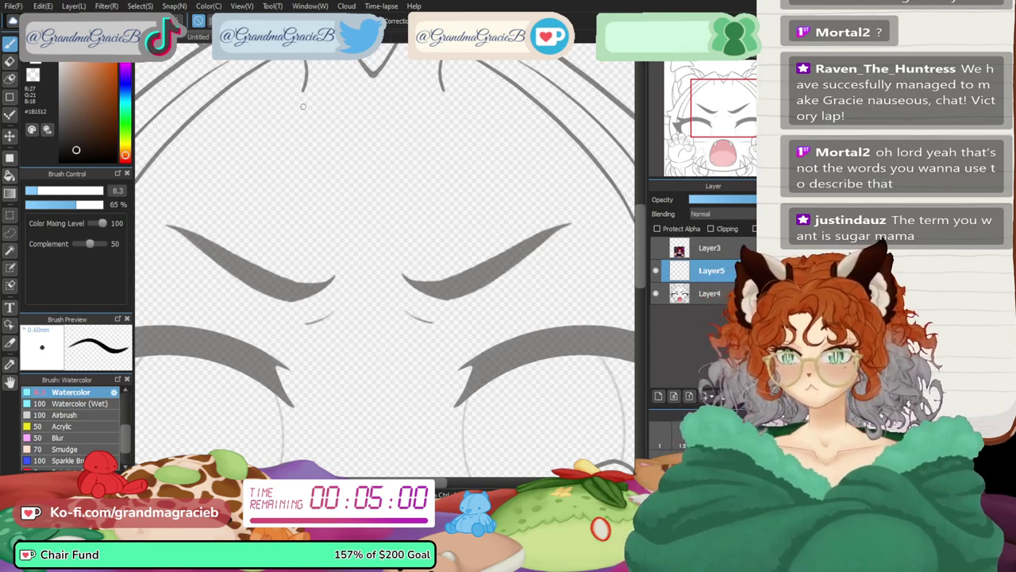
left_click_drag(301, 121, 549, 229)
- Duplicate the curved stroke and transform the copy into the strand's upper edge, rotated, offset and stretched toward the brow's outer end
key("ctrl+c")
key("ctrl+v")
key("ctrl+t")
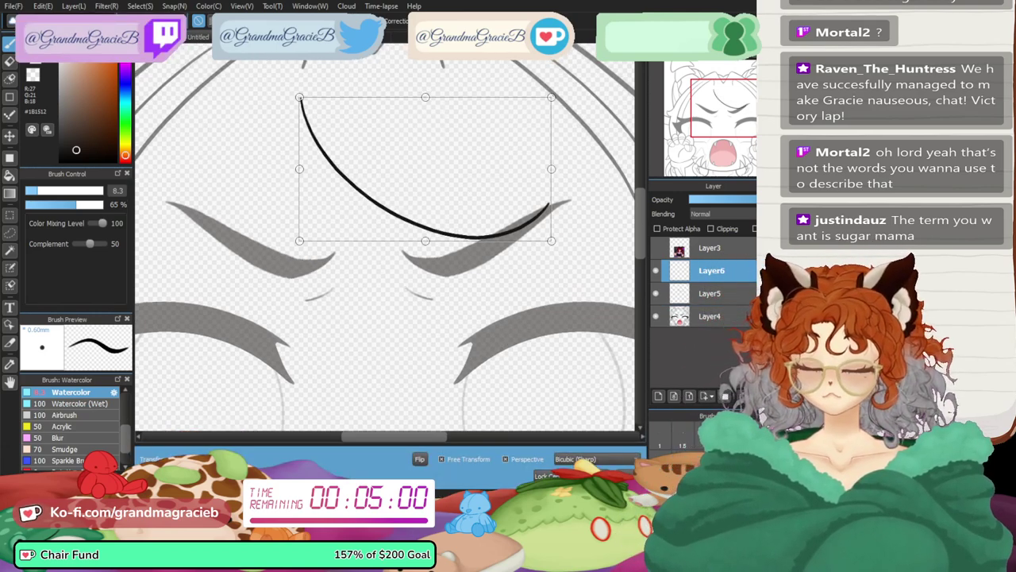
left_click_drag(425, 169, 426, 153)
left_click_drag(599, 153, 596, 187)
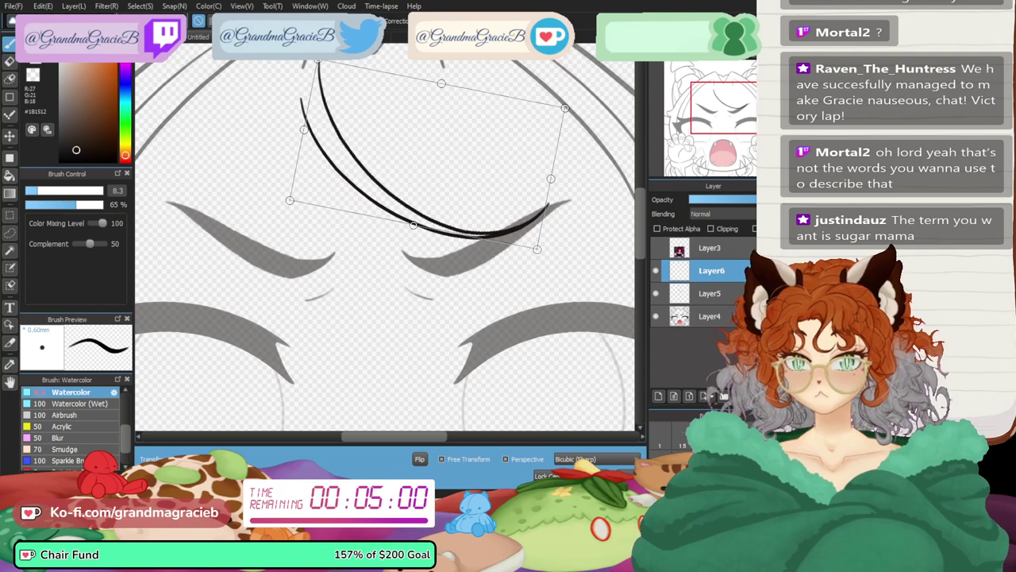
left_click_drag(426, 156, 434, 144)
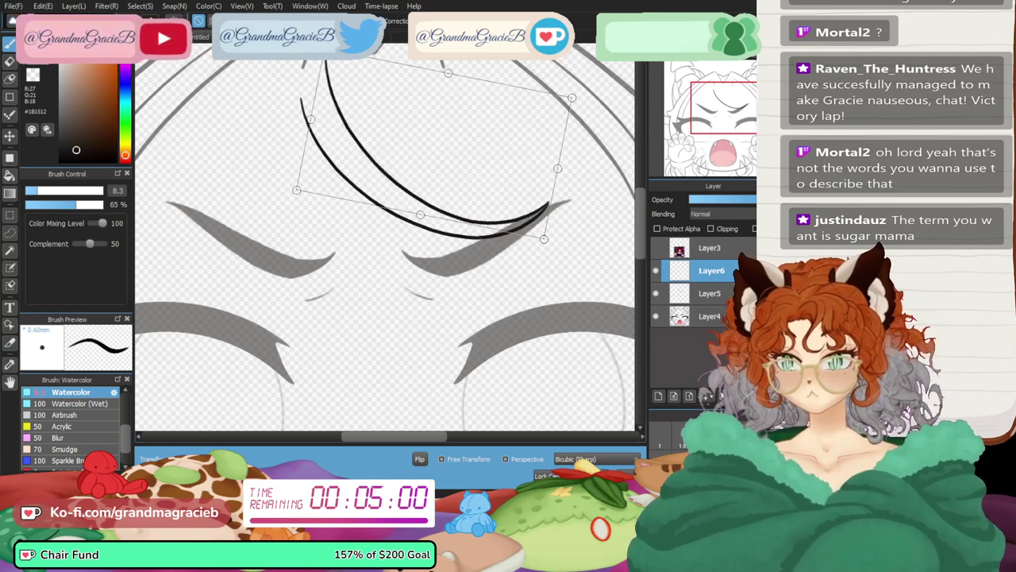
left_click_drag(325, 48, 332, 82)
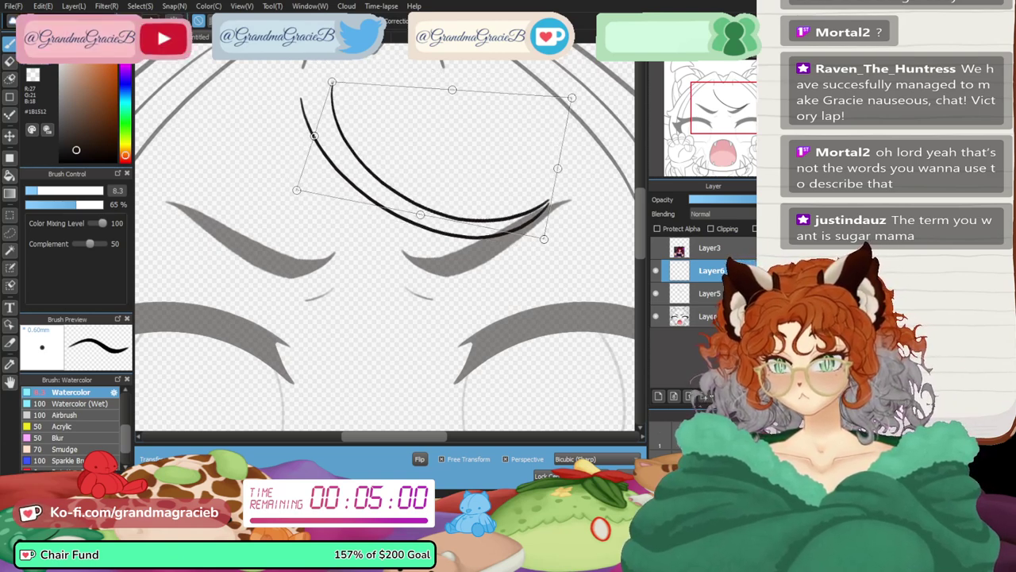
left_click_drag(558, 168, 581, 159)
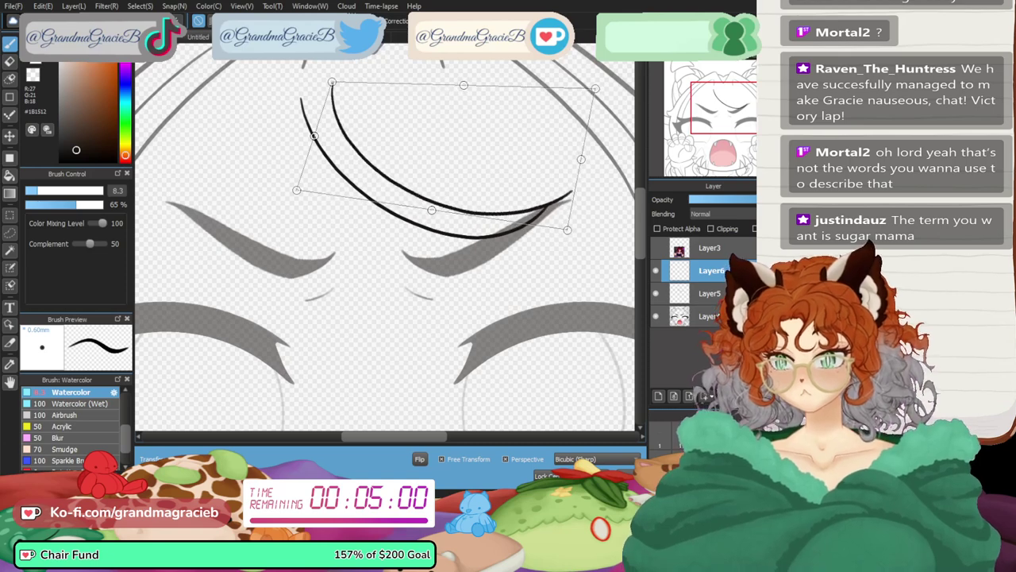
key("Return")
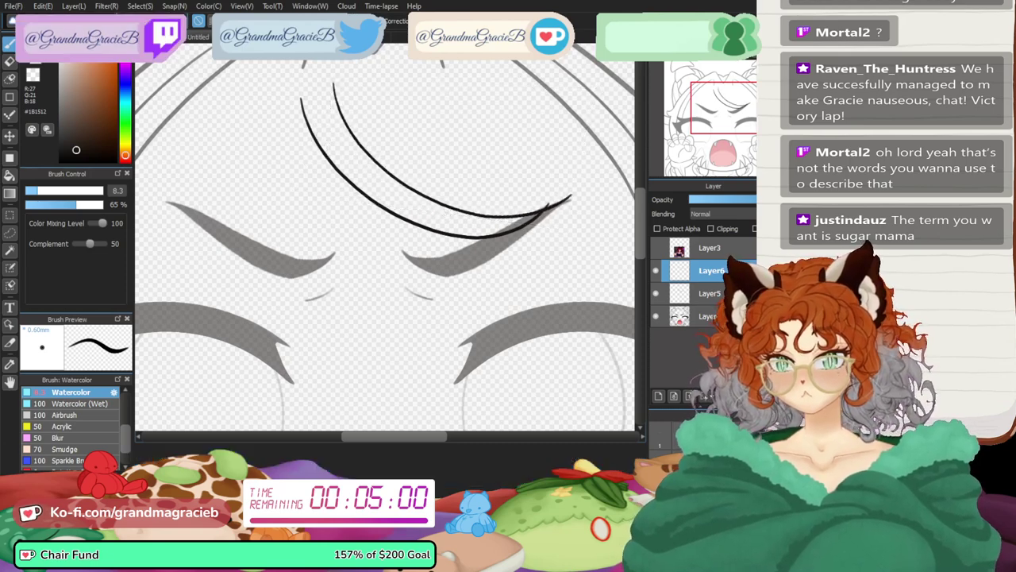
- Erase the end of the copied stroke that overshoots the strand's tip at the eyebrow, checking it in the mirrored view
key("e")
mouse_move(476, 238)
left_mouse_down()
mouse_move(282, 211)
mouse_move(381, 274)
left_mouse_up()
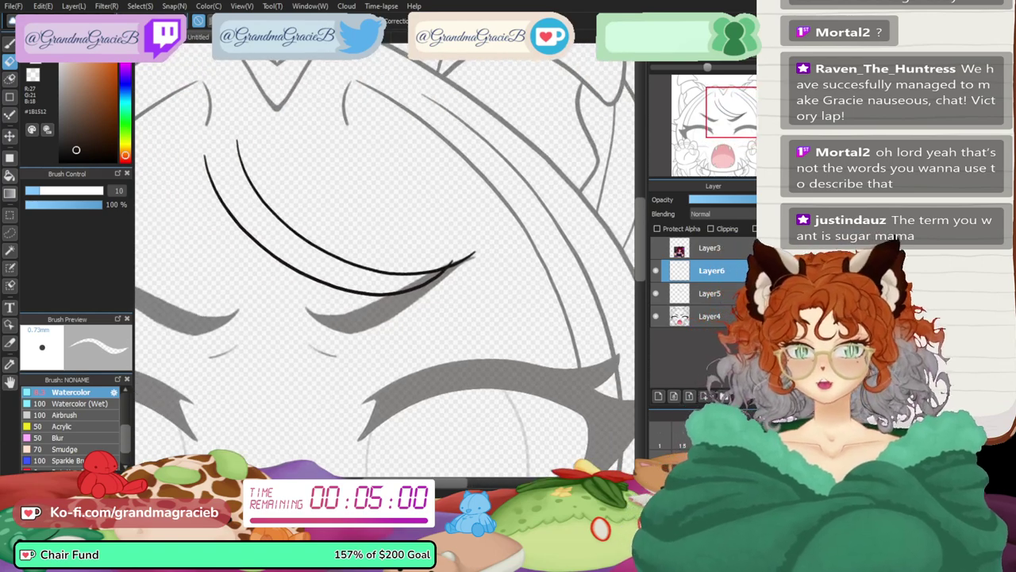
key("ctrl+plus")
key("ctrl+plus")
key("Down")
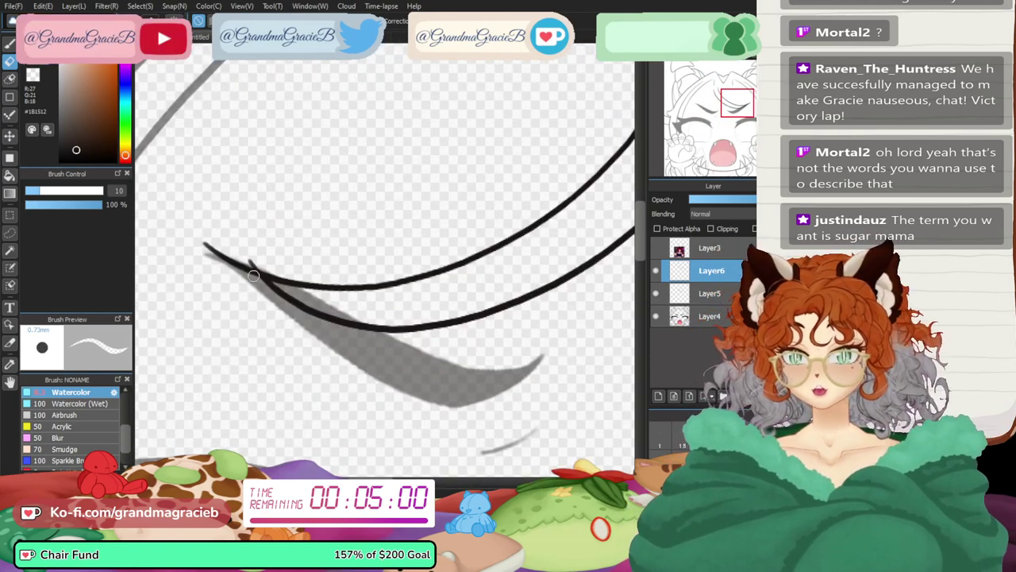
mouse_move(254, 270)
left_mouse_down()
mouse_move(266, 291)
mouse_move(255, 304)
mouse_move(186, 244)
left_mouse_up()
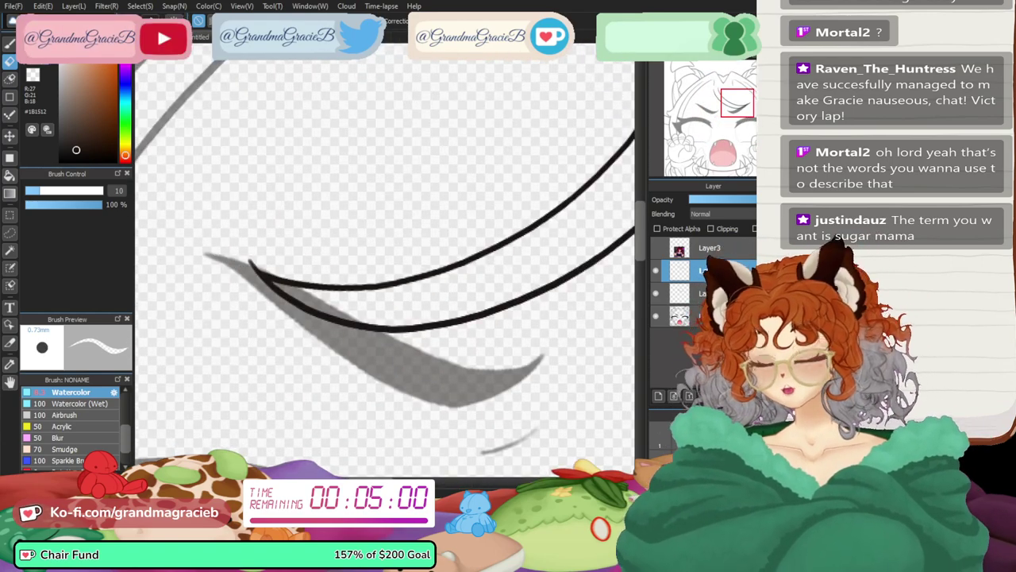
key("b")
scroll(198, 285, "up", 1)
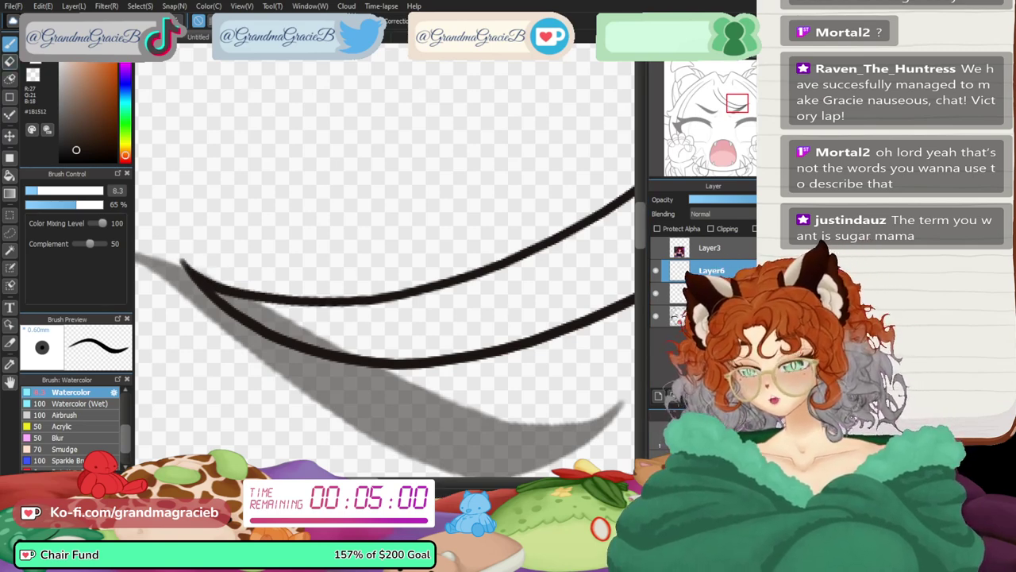
key("e")
key("b")
left_click(741, 53)
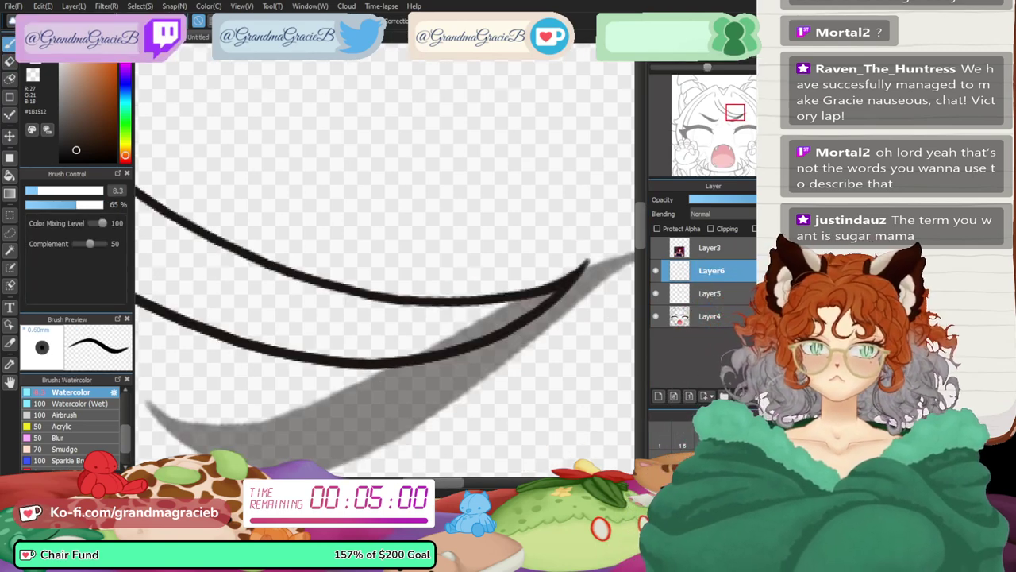
- Merge the copied stroke down into Layer5 and add a new layer directly above Layer4
scroll(385, 261, "down", 3)
mouse_move(385, 262)
left_mouse_down()
mouse_move(414, 272)
mouse_move(490, 261)
mouse_move(495, 252)
left_mouse_up()
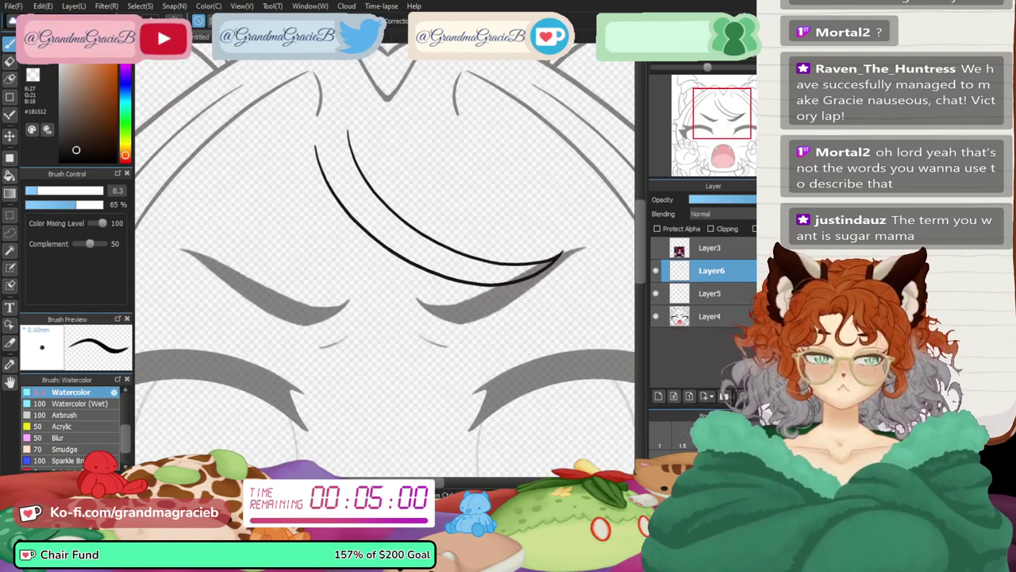
key("ctrl+e")
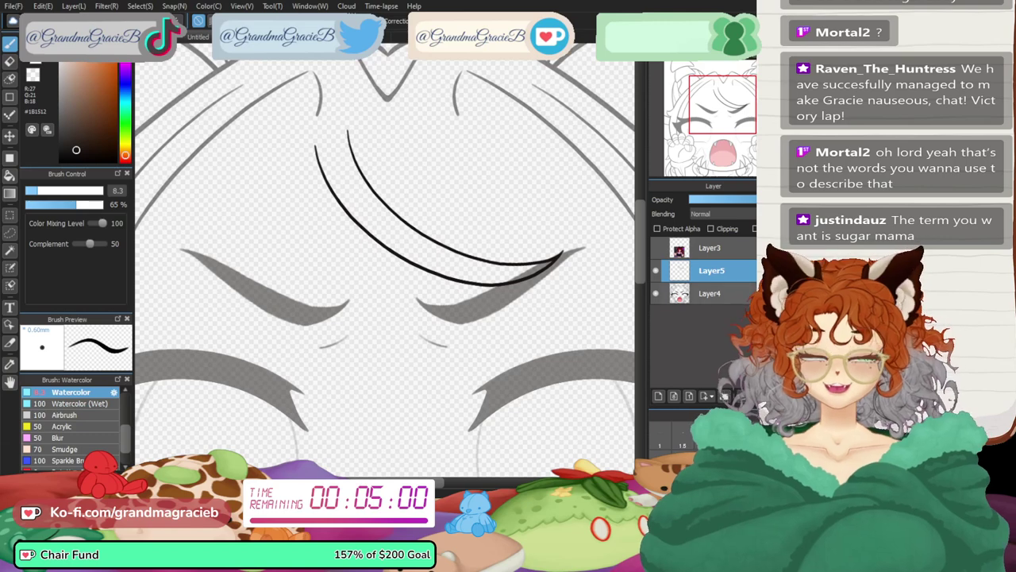
left_click(711, 294)
left_click(659, 396)
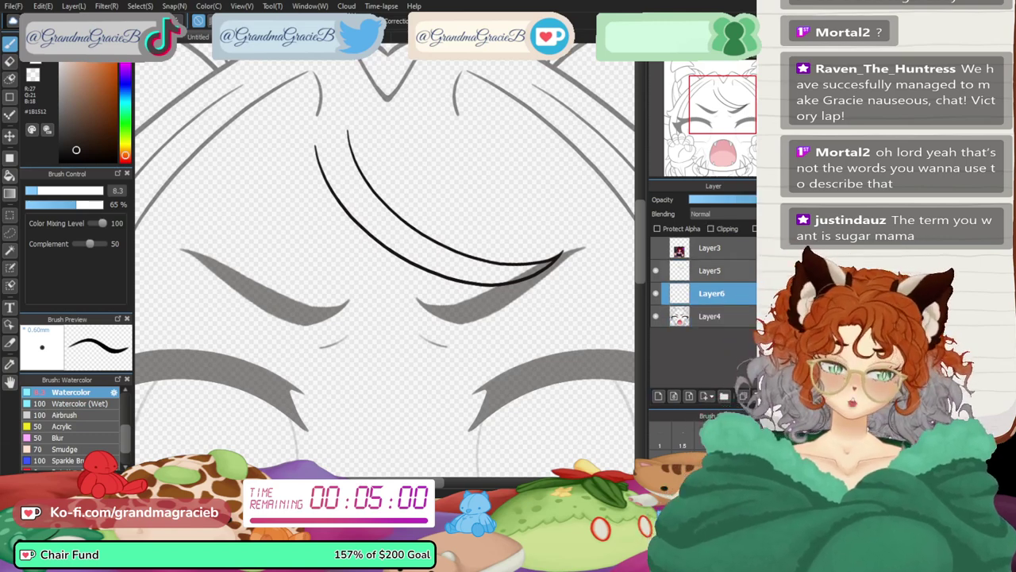
- Check the bangs on the Layer3 reference image against the line art and hide the reference again
key("ctrl+v")
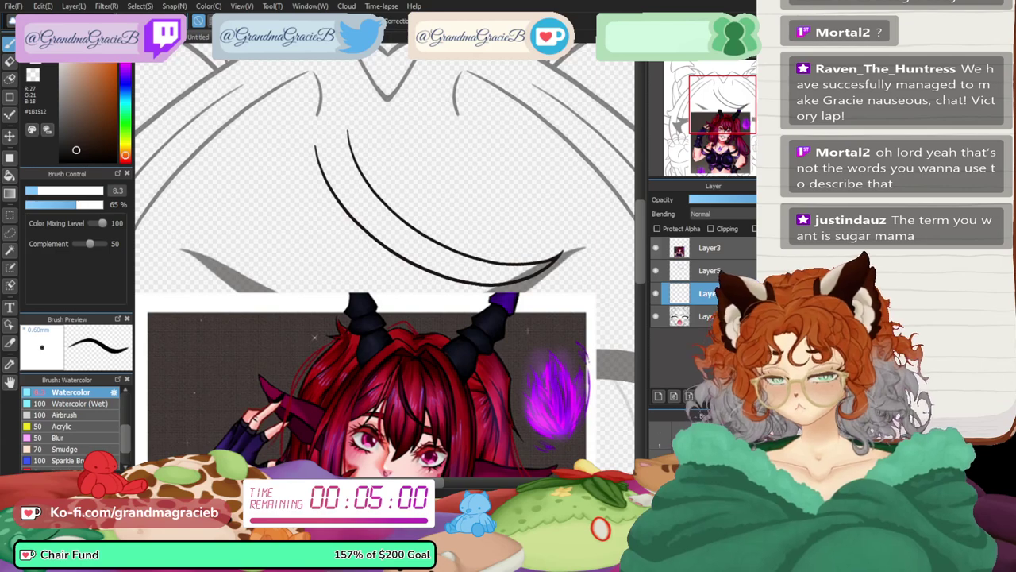
left_click(656, 248)
left_click_drag(389, 310, 375, 239)
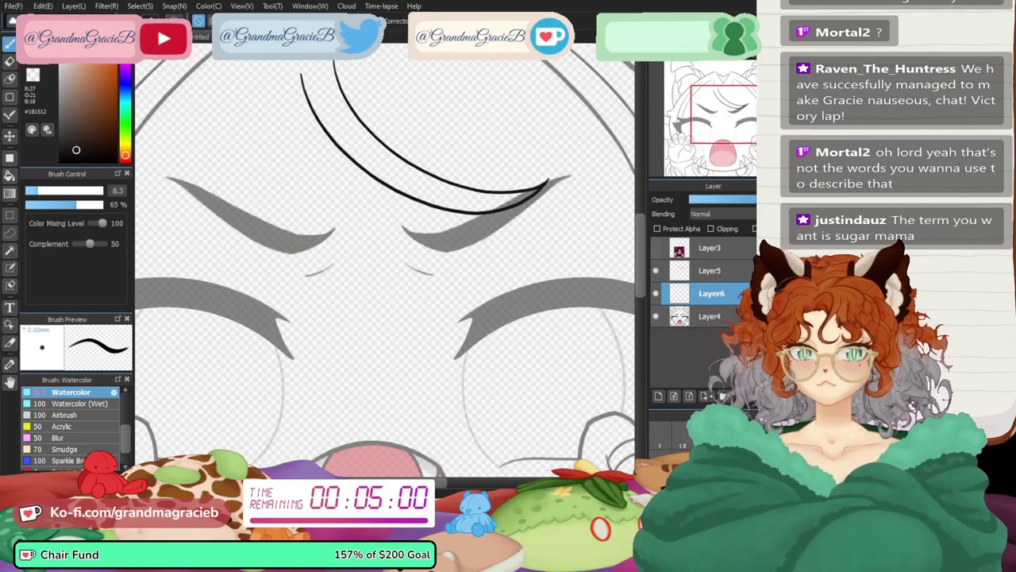
left_click(656, 248)
left_click(656, 247)
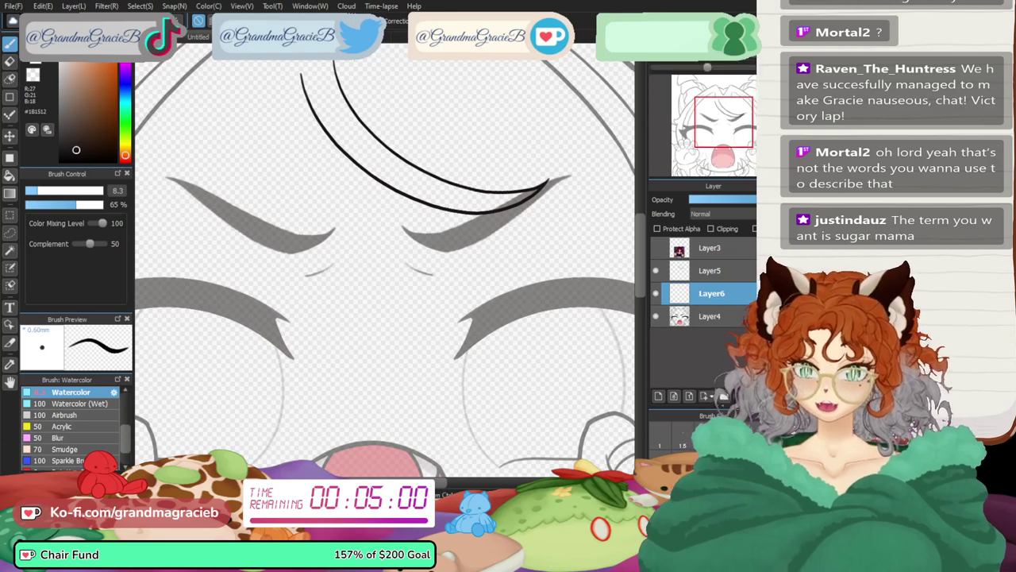
- Draw two converging edges of a short pointed strand beyond the eyebrow's outer end, with the second edge on its own new layer
left_click_drag(586, 195, 518, 219)
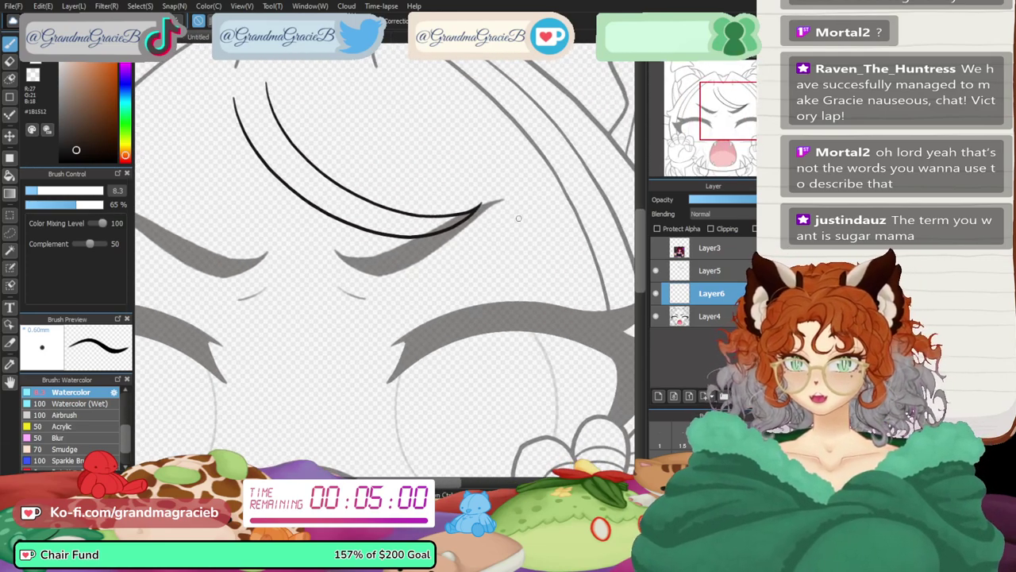
left_click_drag(478, 167, 541, 289)
left_click(658, 395)
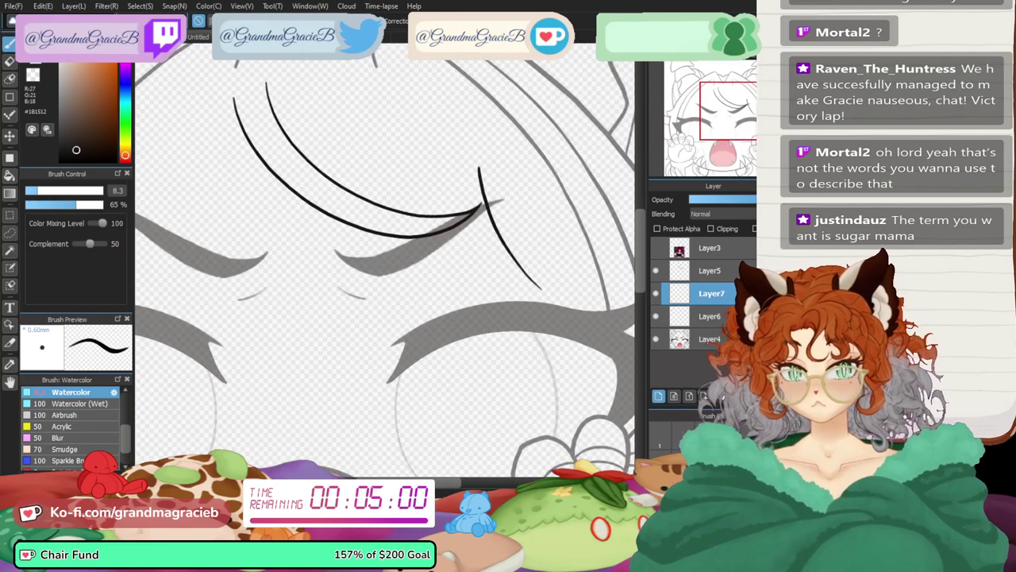
mouse_move(517, 192)
left_mouse_down()
mouse_move(557, 302)
mouse_move(386, 215)
mouse_move(435, 248)
left_mouse_up()
key("ctrl+z")
left_click_drag(400, 157, 426, 239)
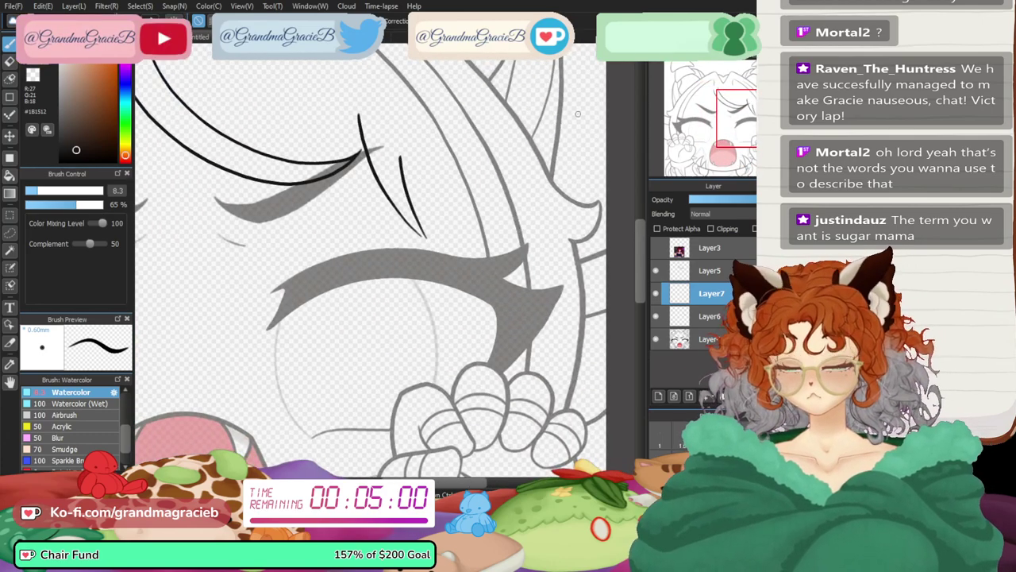
- Transform the second edge so its tip meets the first, merge it down into Layer6, and add a new layer above
key("ctrl+t")
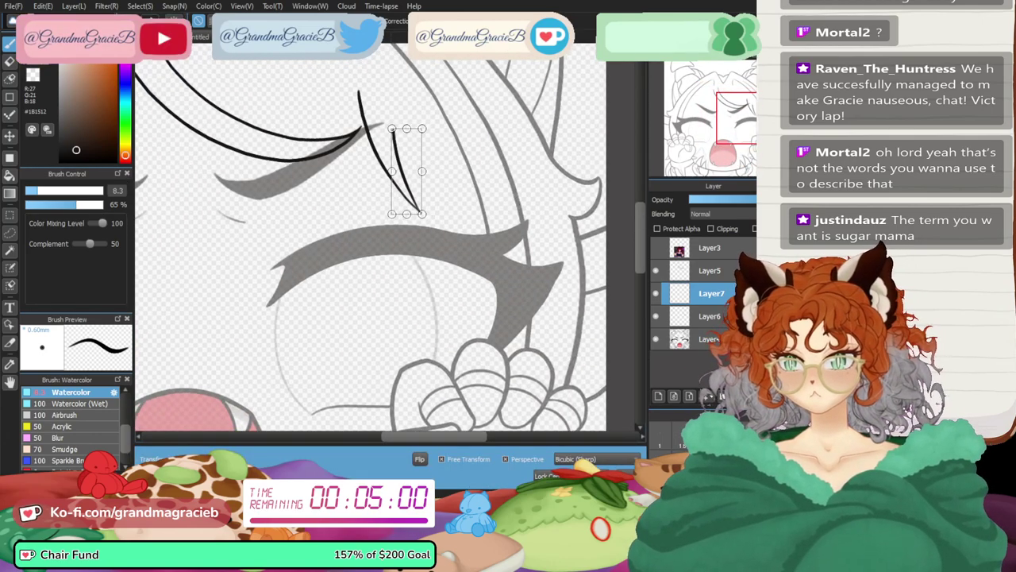
key("Return")
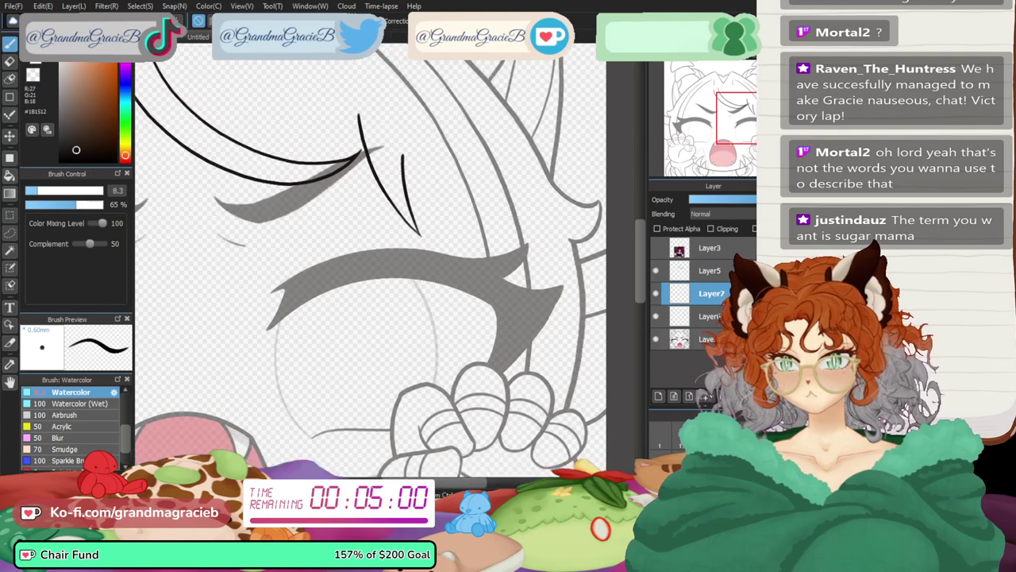
key("ctrl+e")
left_click(658, 395)
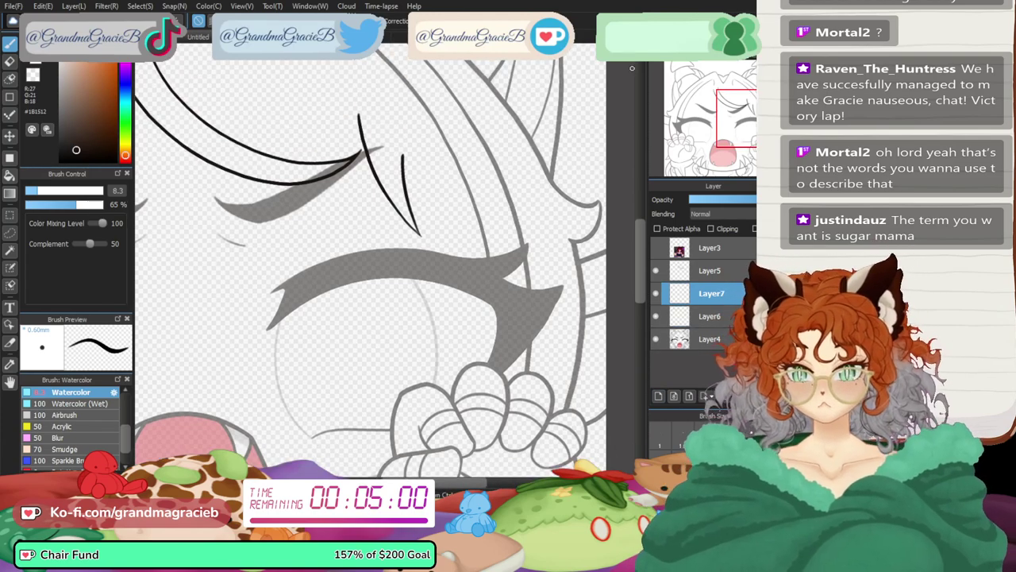
- Hide Layer6 and draw a long curve on Layer7 from above the right eyebrow's outer end to the eye's outer corner
left_click_drag(461, 270, 374, 270)
left_click_drag(345, 159, 409, 255)
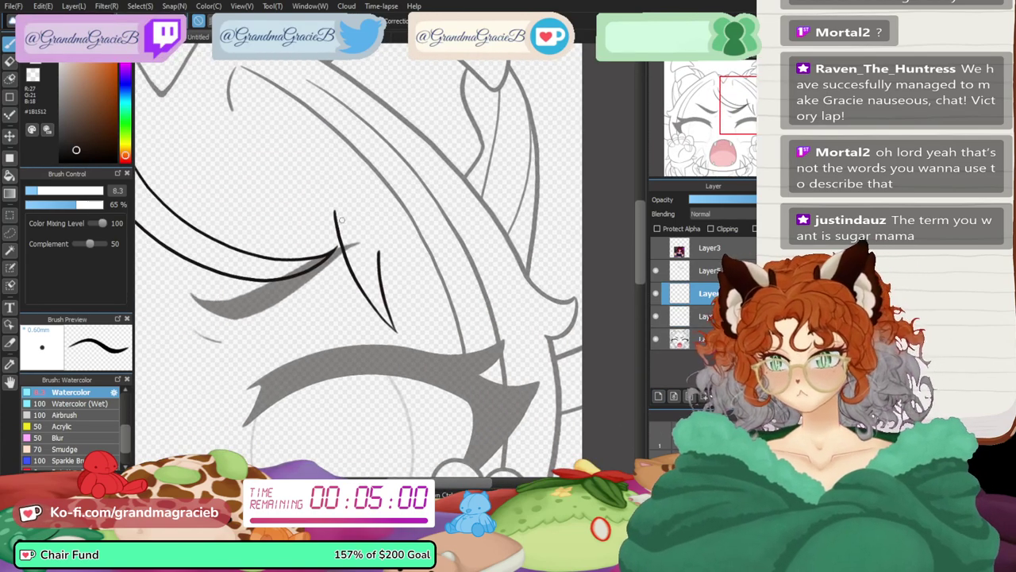
scroll(357, 262, "left", 4)
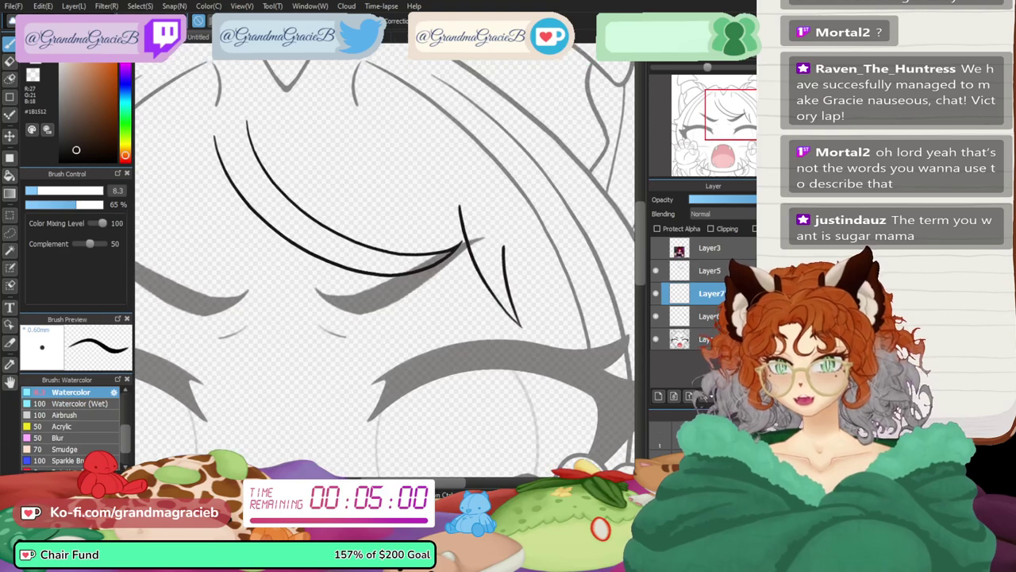
key("ctrl+minus")
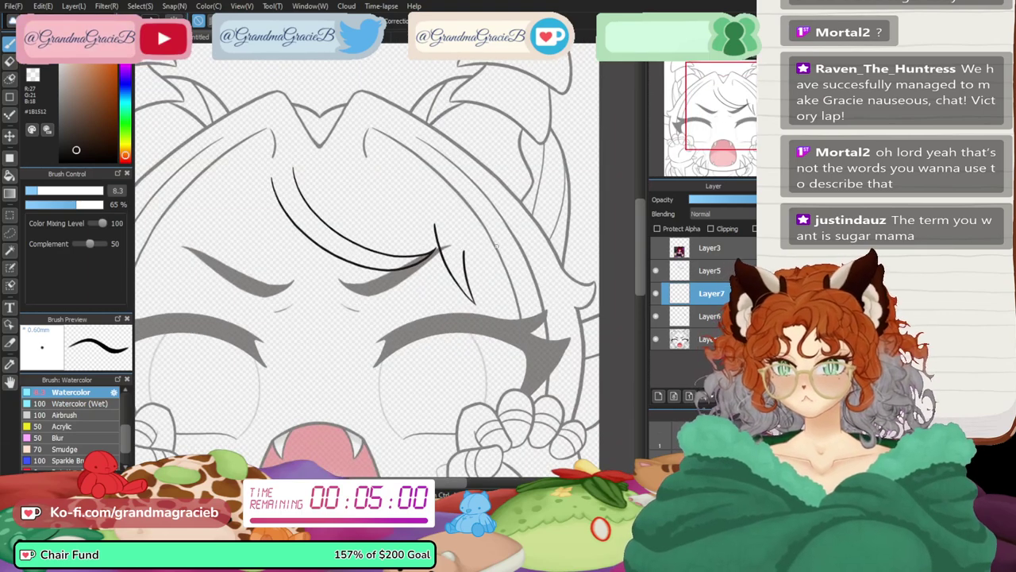
key("ctrl+z")
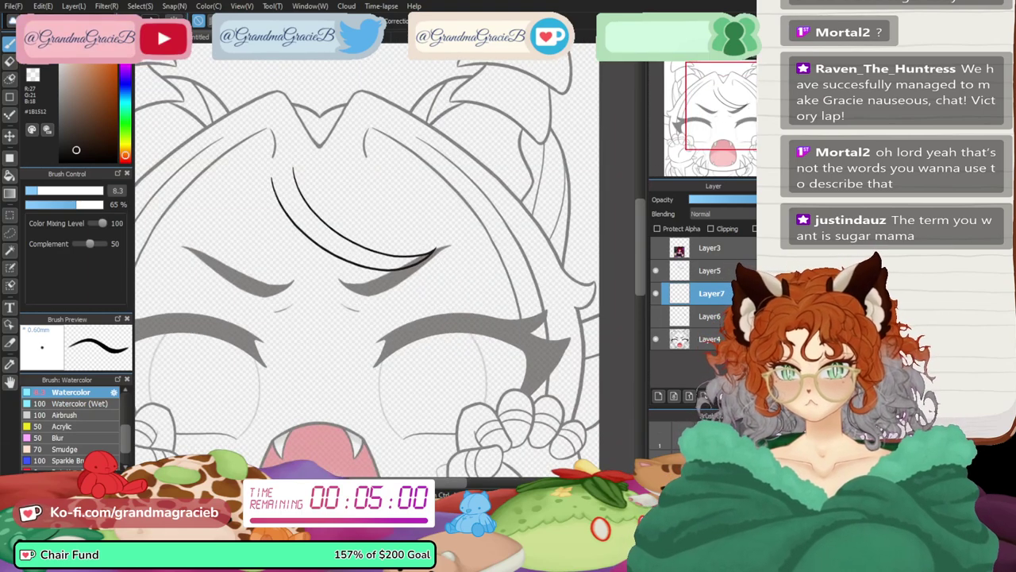
left_click_drag(411, 215, 536, 359)
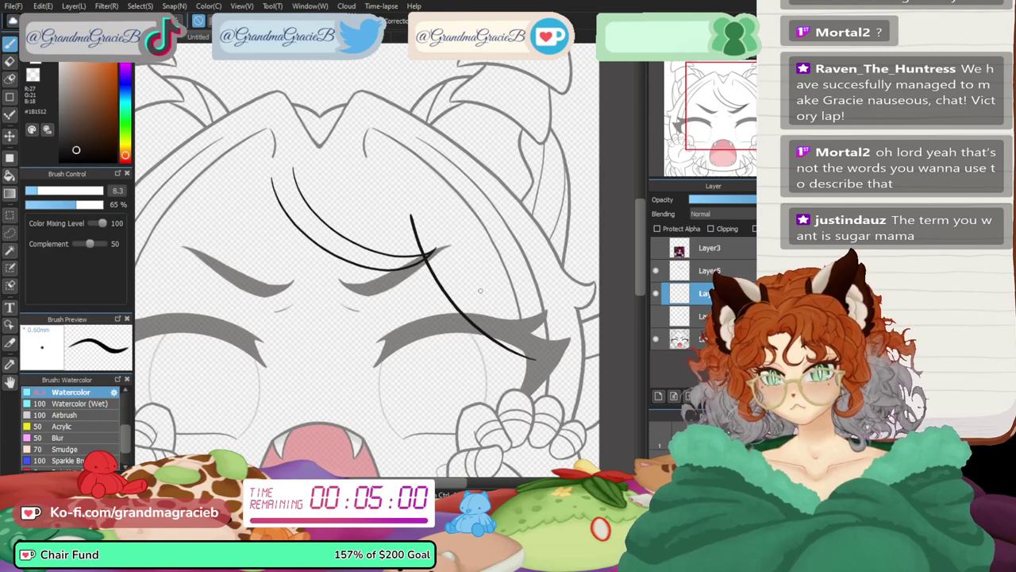
key("ctrl+t")
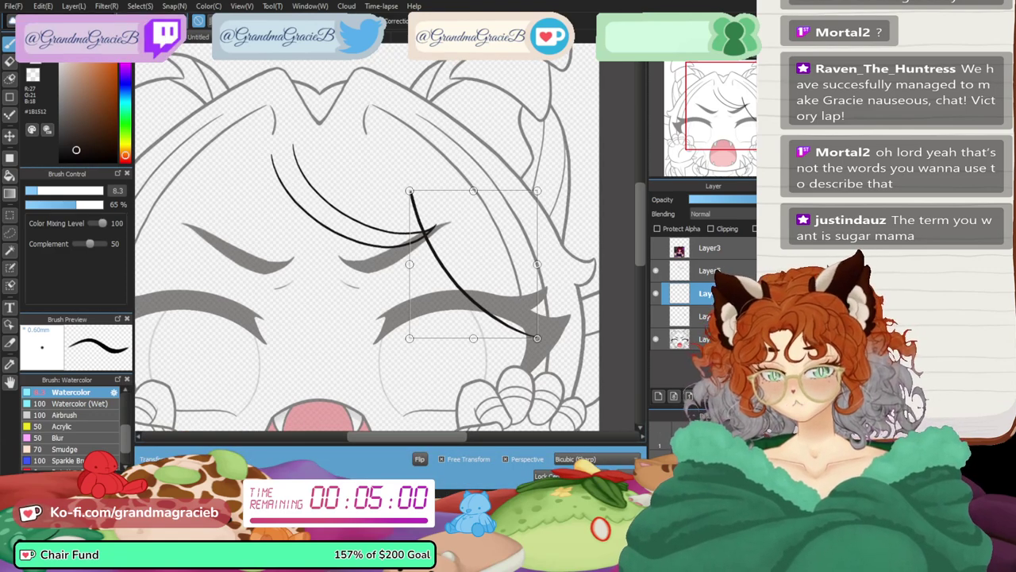
key("Return")
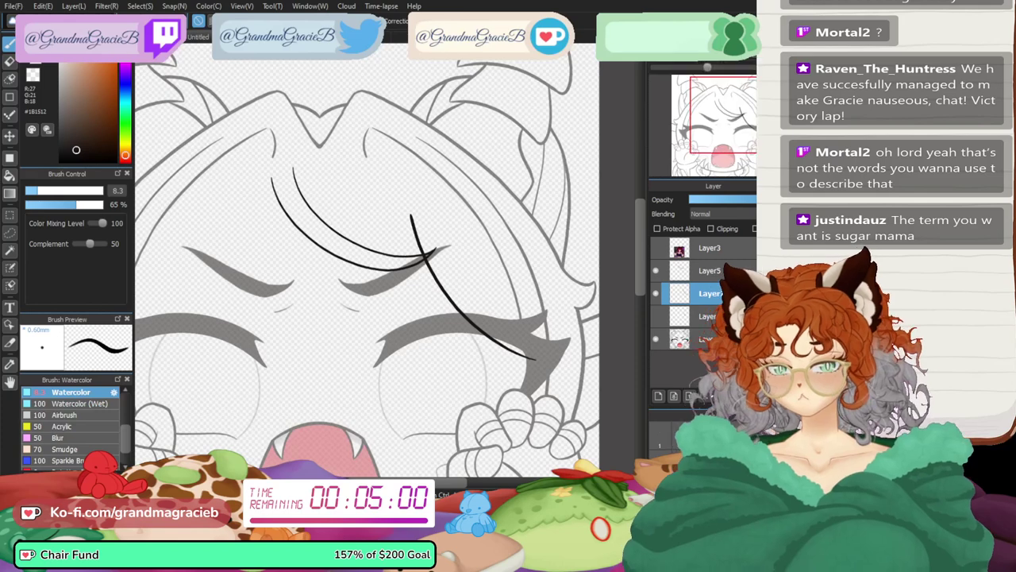
- Copy the long curve, flip it, place it over the opposite eyebrow and eye, and merge it down into Layer7
key("ctrl+0")
key("ctrl+c")
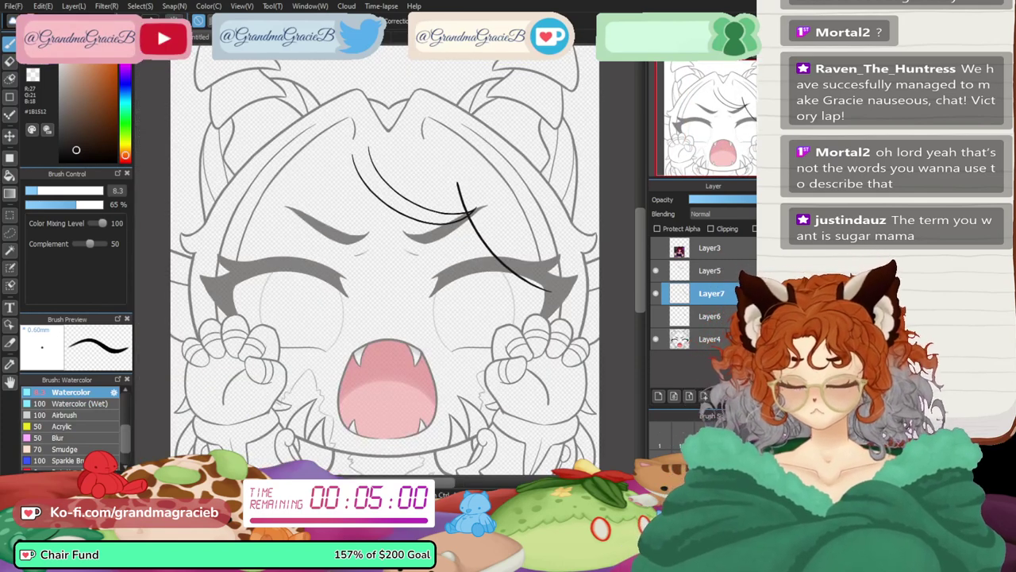
key("ctrl+v")
key("ctrl+t")
left_click(420, 459)
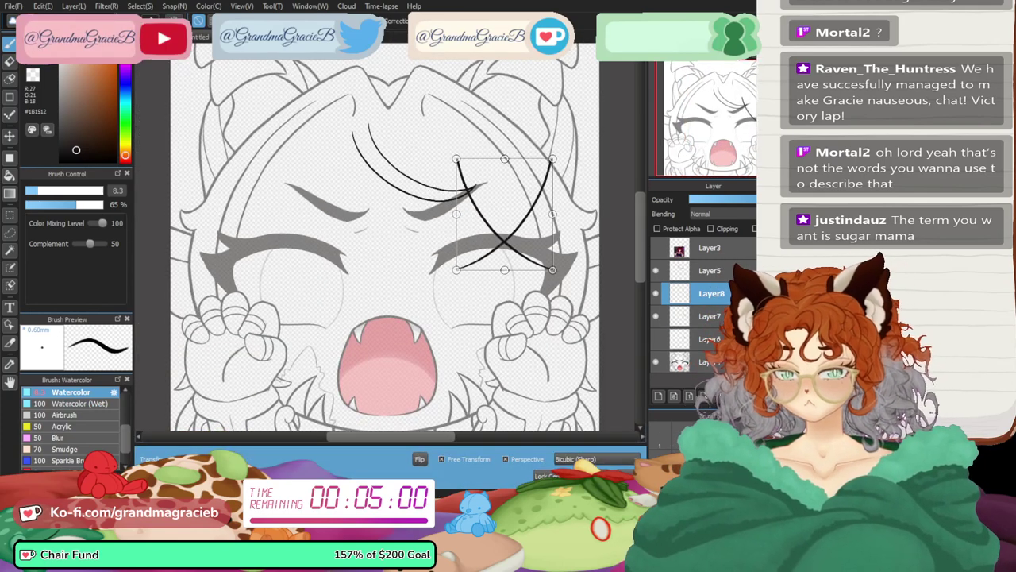
mouse_move(505, 222)
left_mouse_down()
mouse_move(279, 230)
mouse_move(267, 212)
left_mouse_up()
left_click_drag(337, 151, 342, 156)
key("Return")
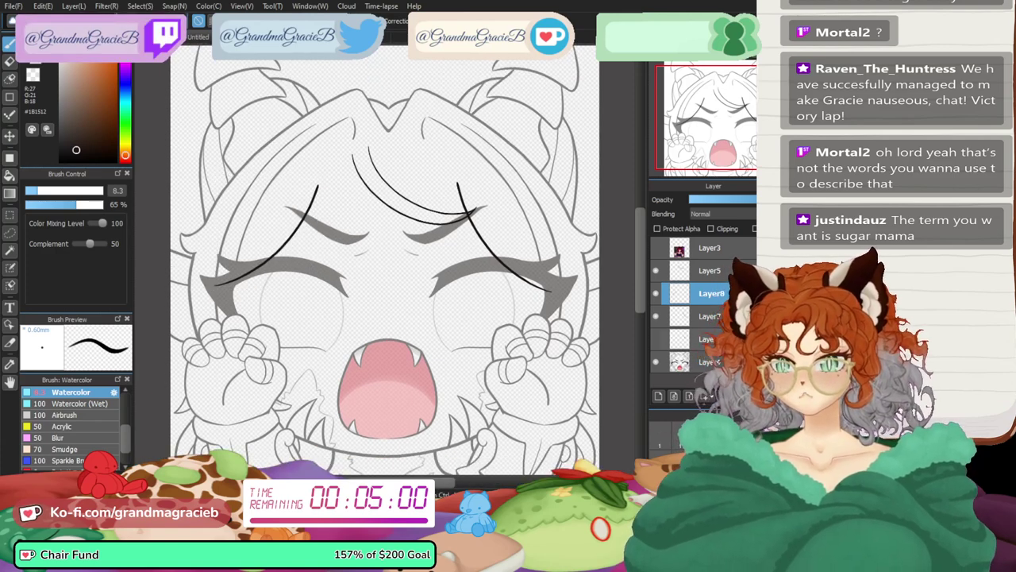
key("ctrl+e")
- Show Layer6 again and move its short pointed strand against the long curve over the right eyebrow
left_click(709, 316)
left_click(656, 316)
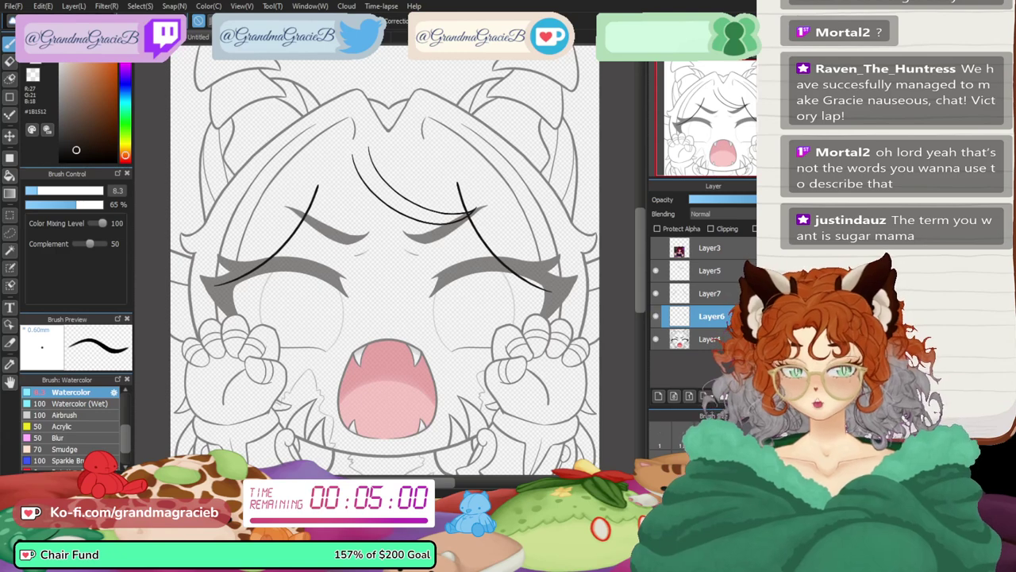
key("ctrl+t")
left_click_drag(494, 201, 471, 206)
key("Return")
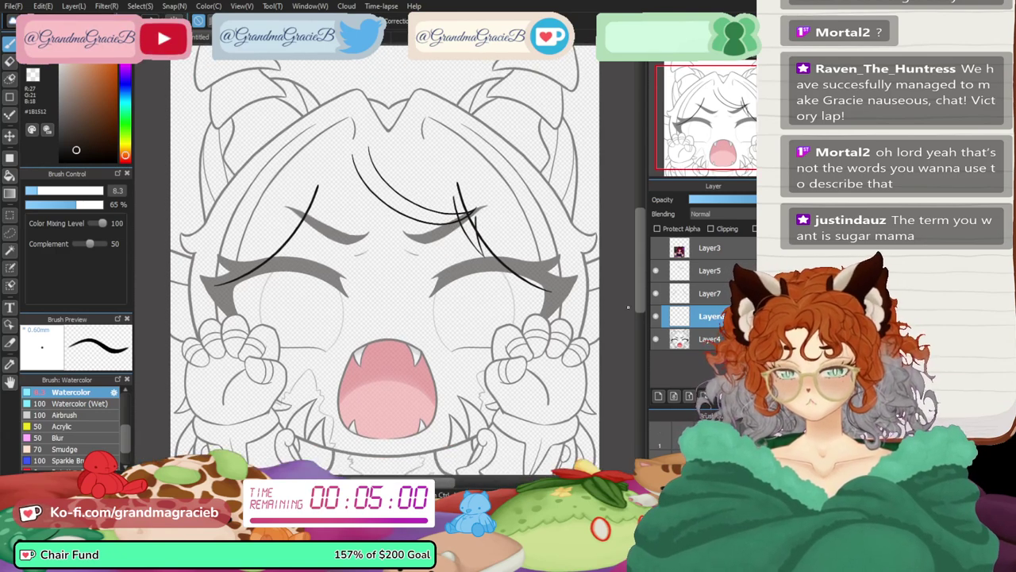
- Place a flipped copy of the short strand against the opposite long curve and merge it down into Layer6
key("ctrl+t")
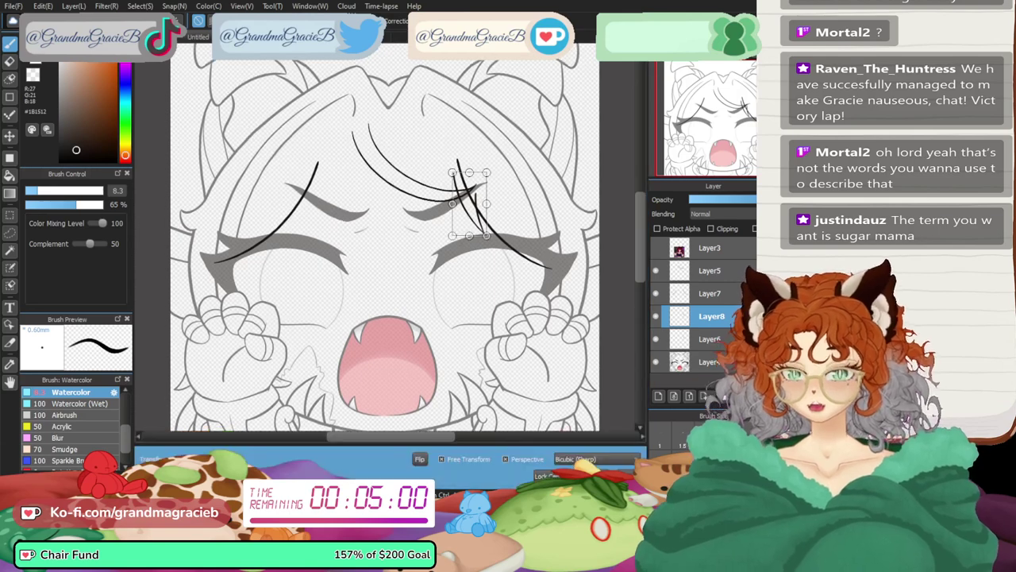
left_click(420, 459)
mouse_move(469, 204)
left_mouse_down()
mouse_move(346, 200)
mouse_move(317, 182)
left_mouse_up()
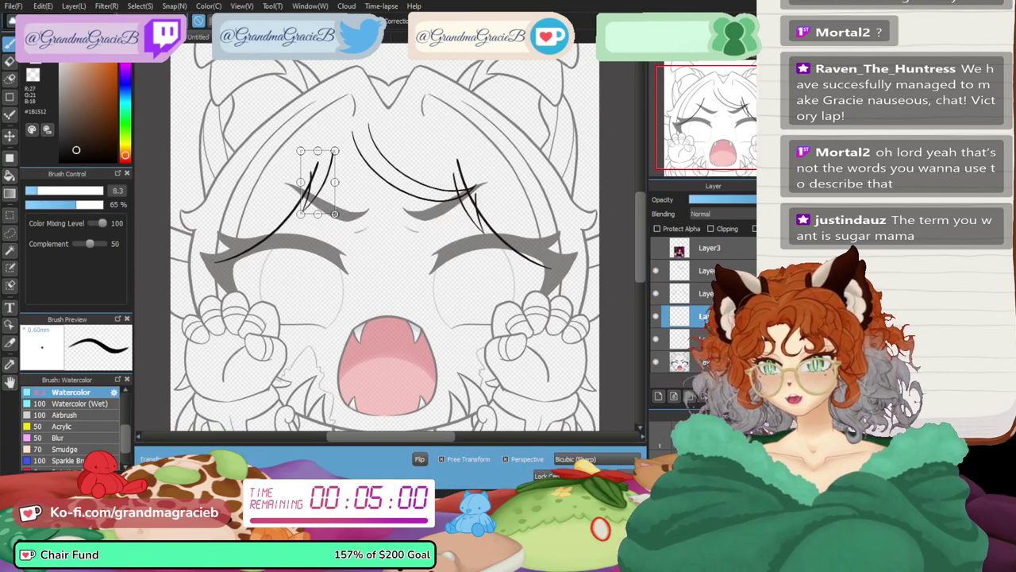
key("Return")
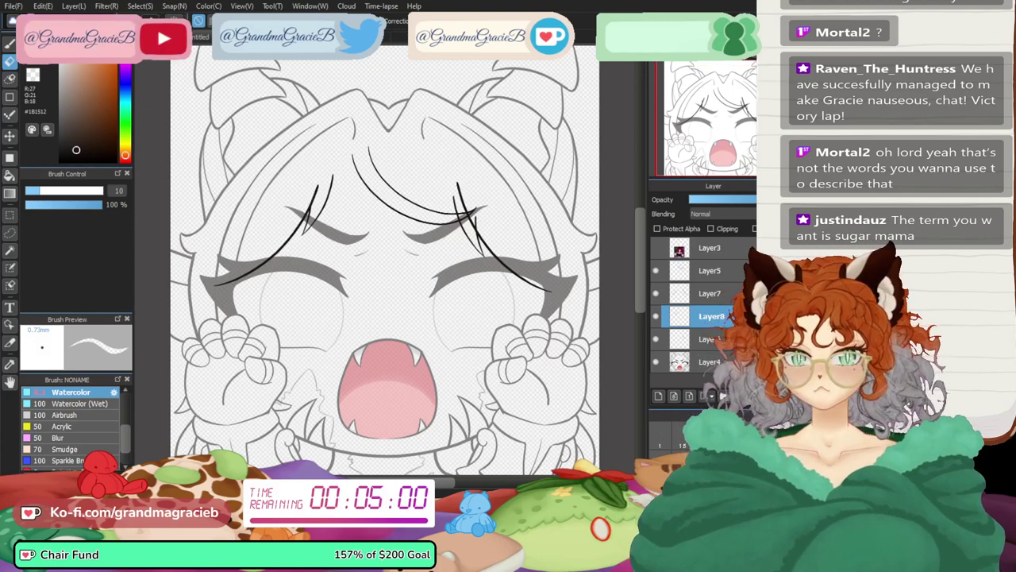
key("ctrl+e")
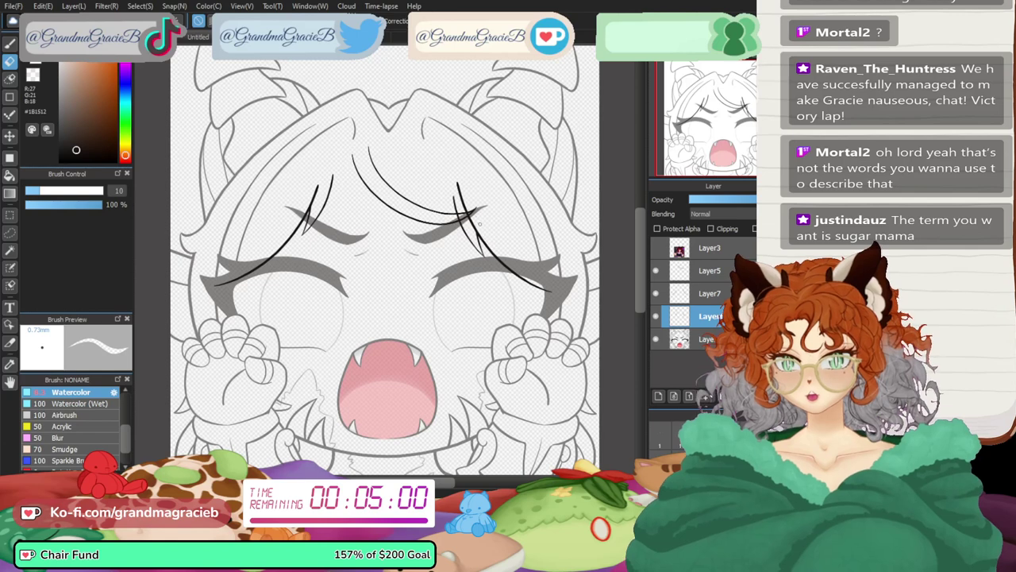
- Merge Layer7 down into Layer6 and add a new layer above it for brushwork
left_click(710, 294)
key("ctrl+e")
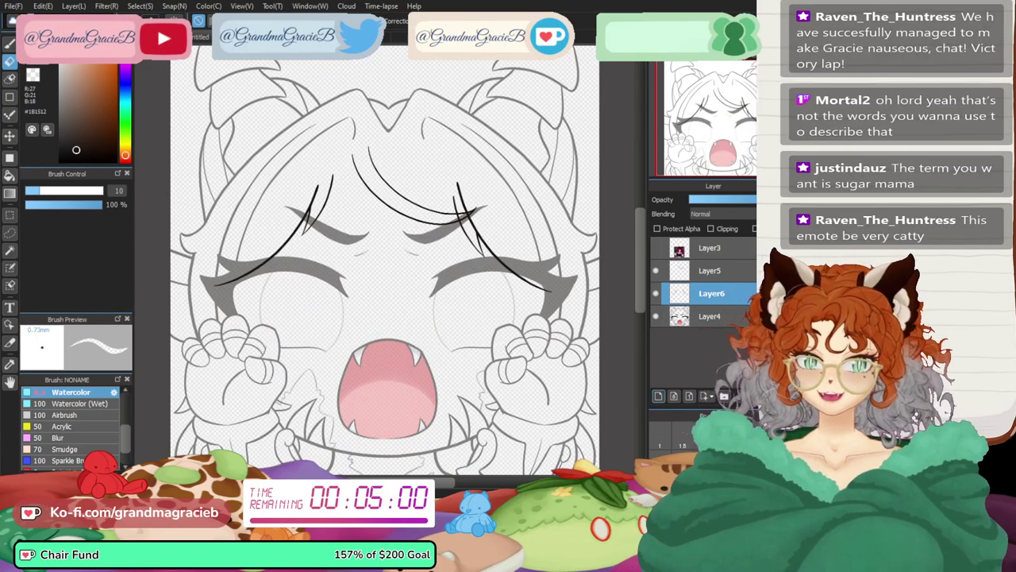
left_click(658, 396)
key("b")
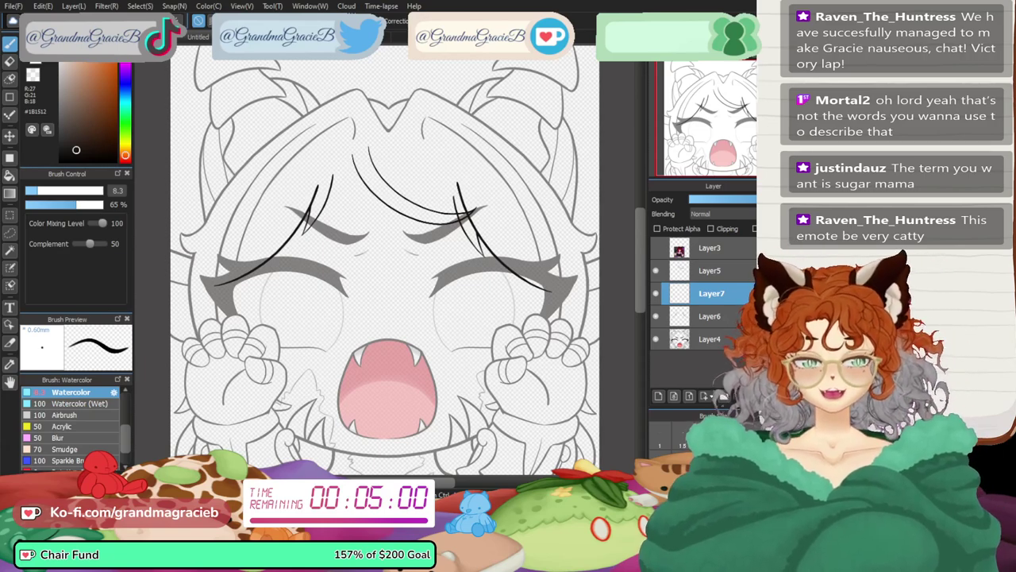
- Draw a long curve from the forehead across the left eyebrow to between the eyes, and a shorter curve over the right eyebrow
key("ctrl+plus")
key("ctrl+plus")
left_click_drag(385, 238, 366, 310)
key("ctrl+minus")
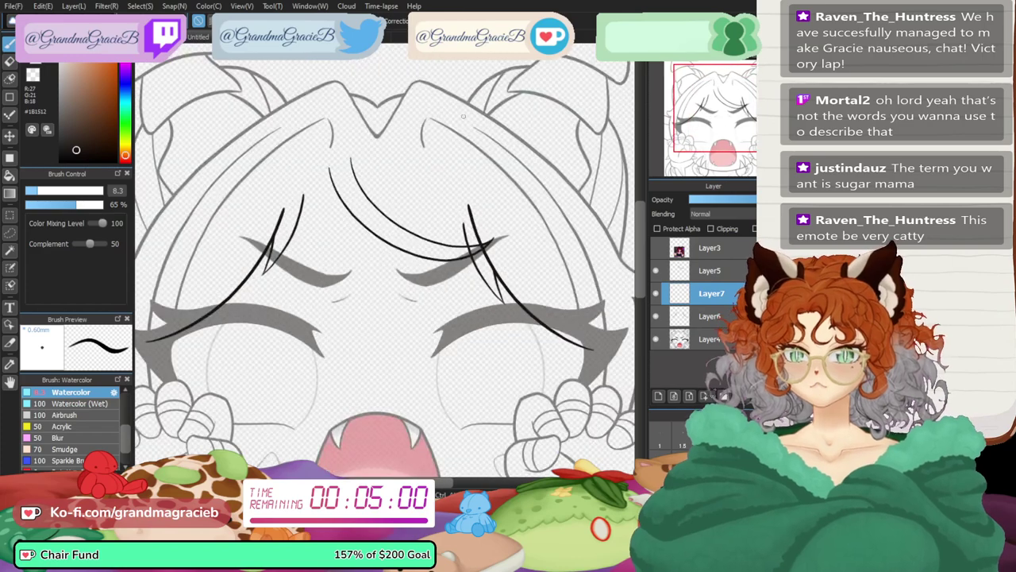
left_click_drag(307, 164, 419, 350)
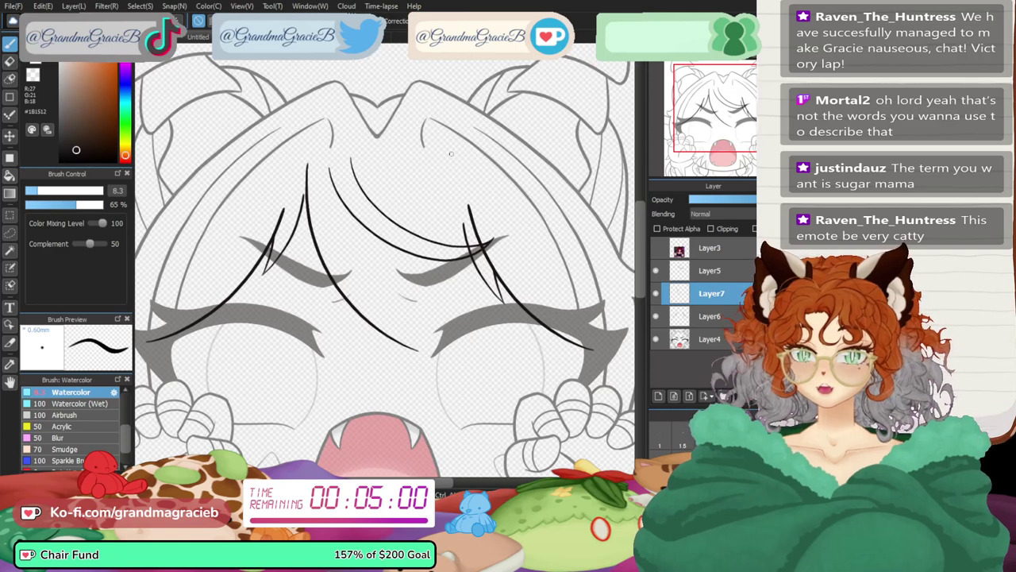
left_click_drag(457, 161, 445, 297)
- On two separate new layers, draw a thin stroke over the right eyebrow and a longer curve down to the eye's inner corner
key("ctrl+shift+n")
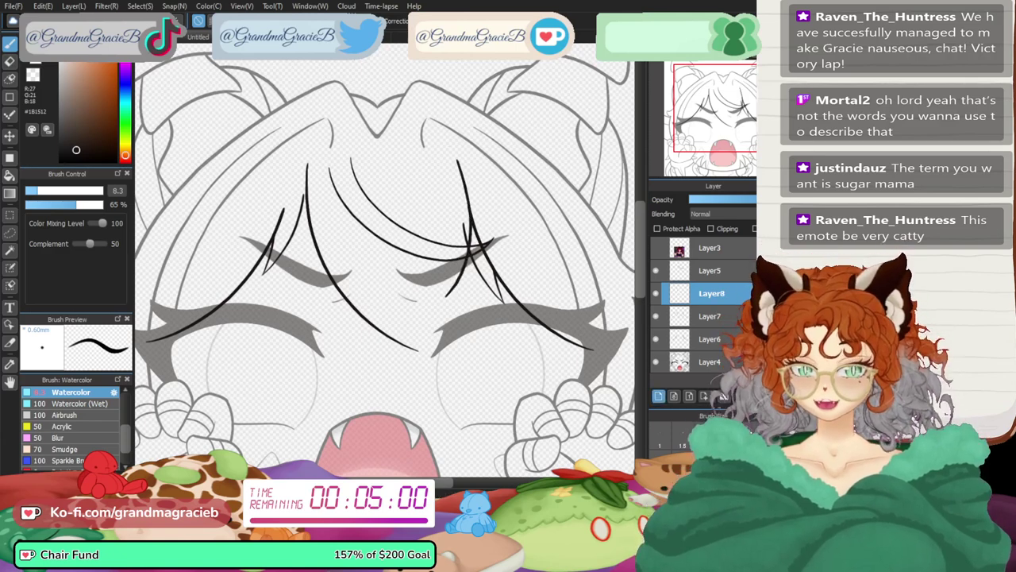
key("ctrl+plus")
left_click_drag(474, 149, 496, 295)
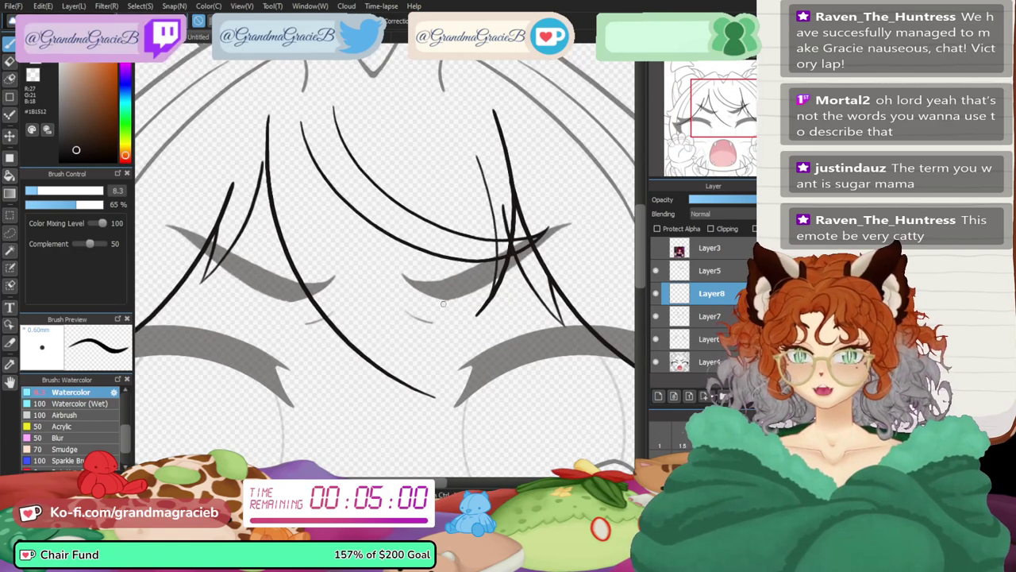
left_click(658, 395)
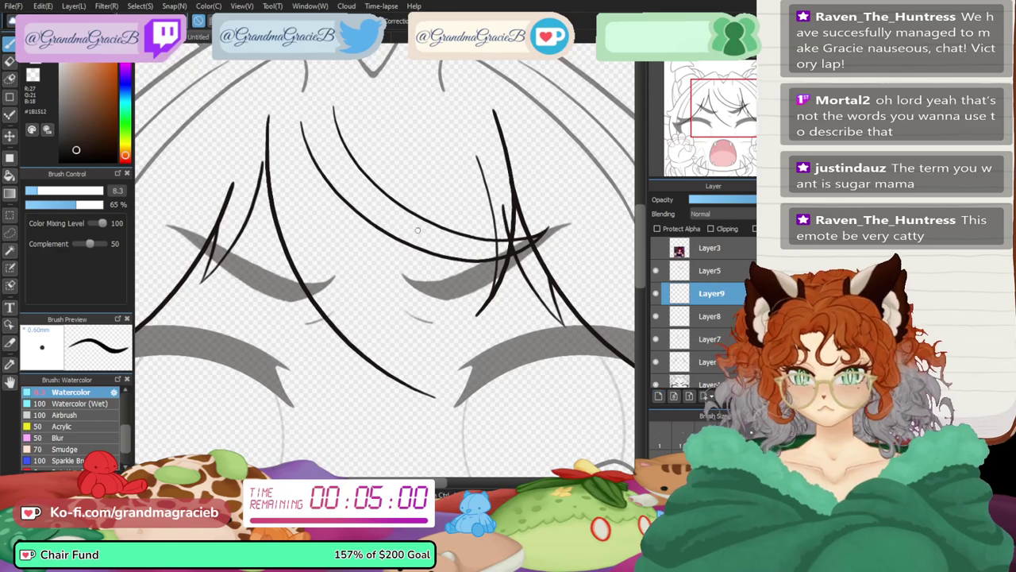
left_click_drag(476, 165, 464, 392)
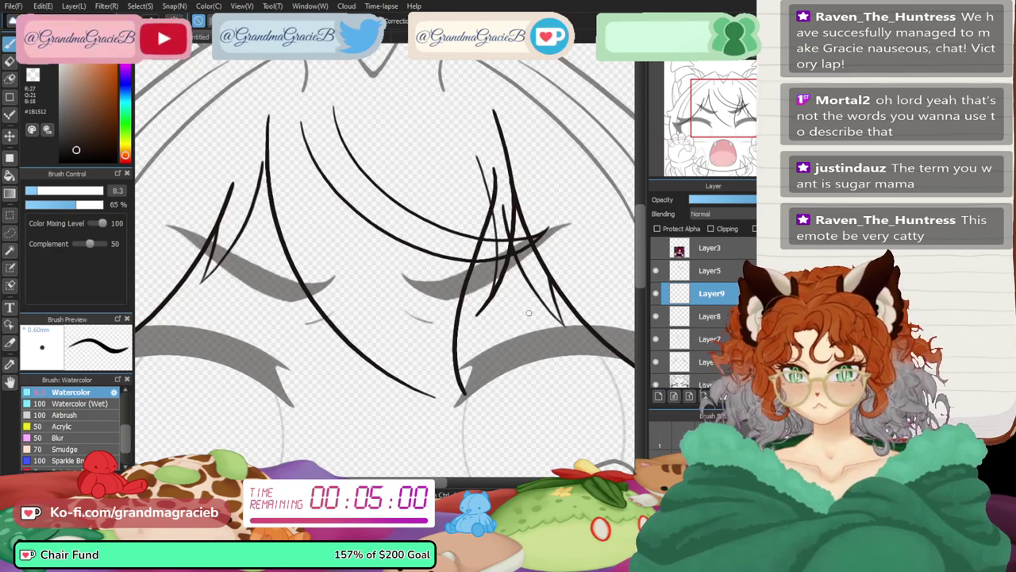
- On new Layer10, draw the second edge of the long central strand from the right eye's inner corner upward, redoing it until it fits
key("ctrl+plus")
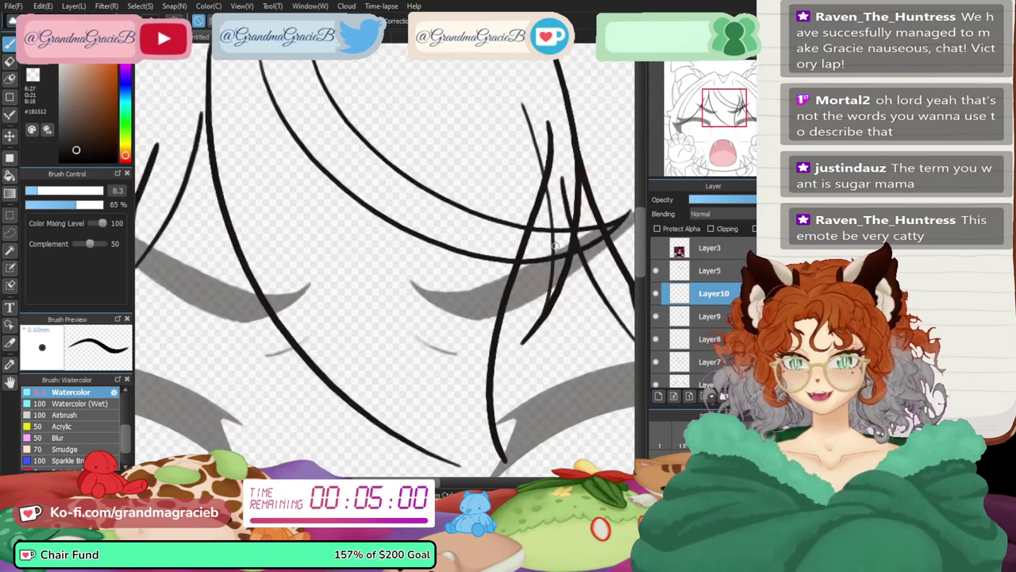
key("Down")
key("Right")
key("Right")
key("Right")
key("Right")
key("Right")
key("Right")
key("Right")
key("Right")
key("Right")
key("Right")
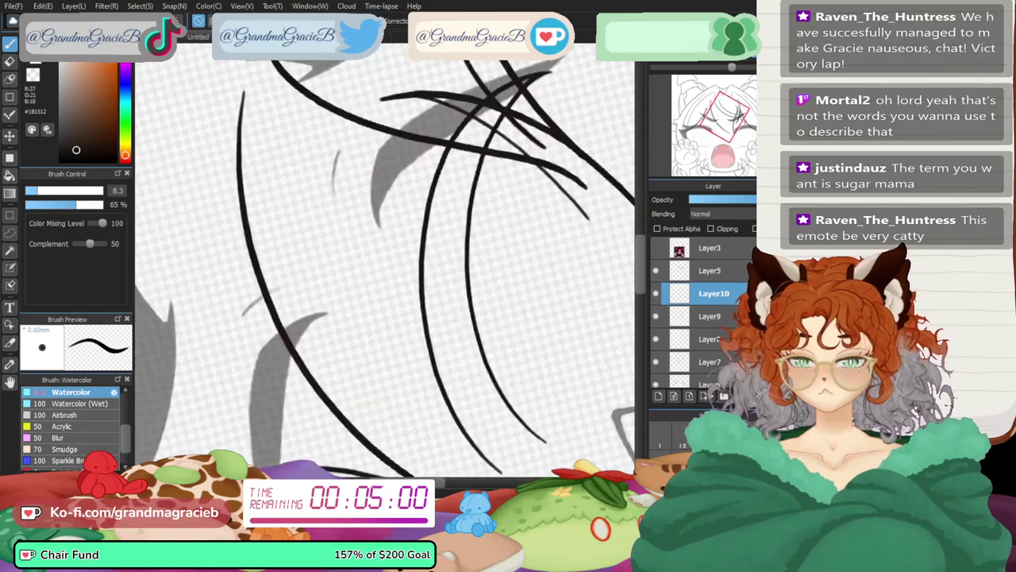
key("Left")
key("Left")
key("ctrl+minus")
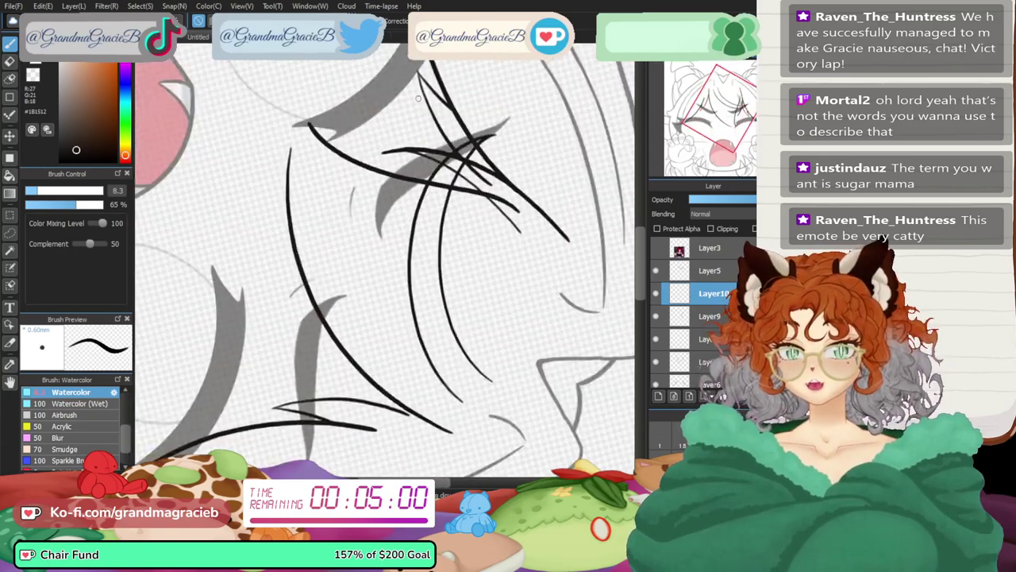
left_click_drag(309, 131, 388, 339)
key("ctrl+z")
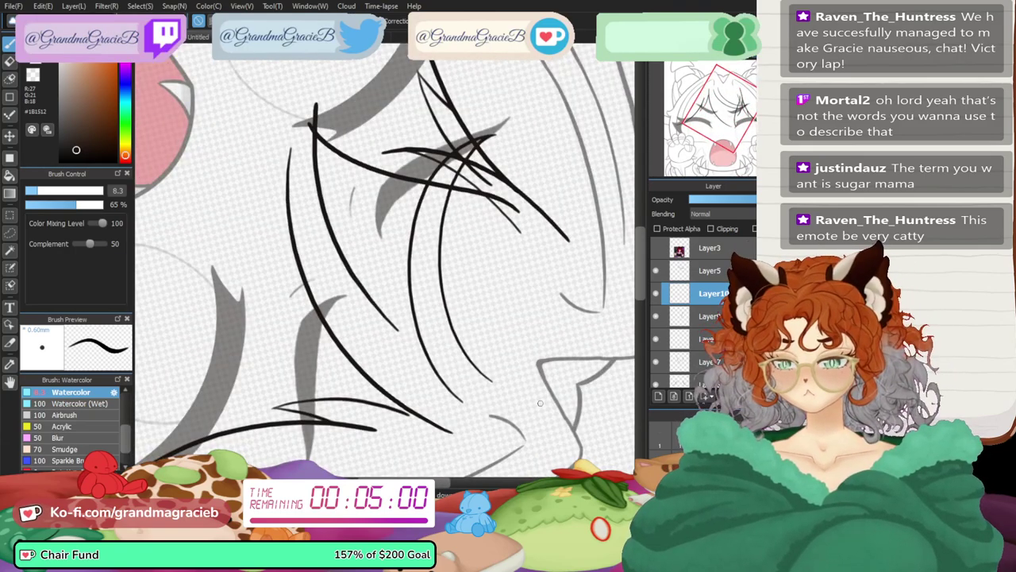
left_click_drag(315, 103, 397, 329)
key("ctrl+z")
left_click_drag(305, 108, 424, 349)
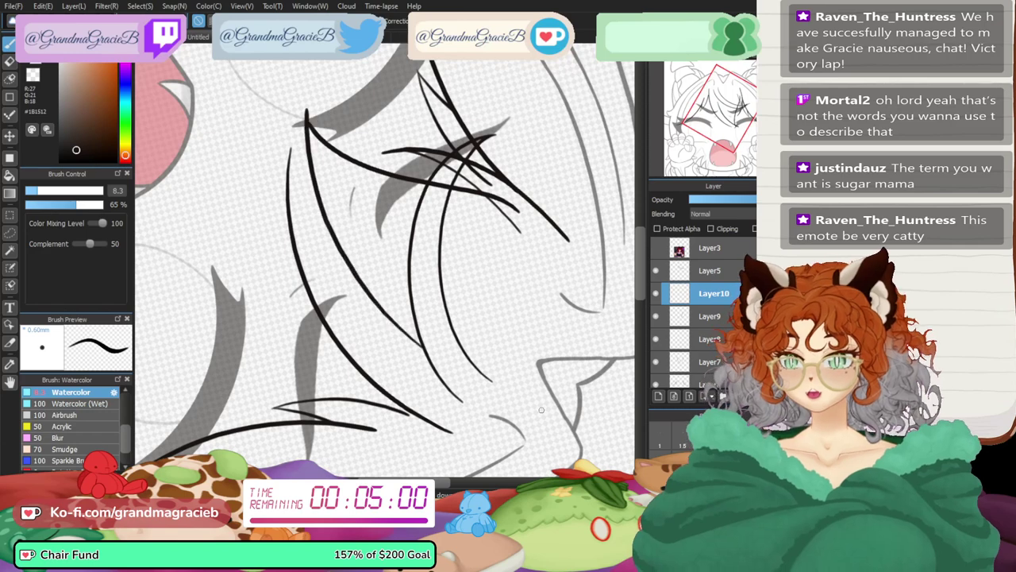
- Transform the second edge to follow the long central curve with its tip at the eye's inner corner, and add a new layer above
key("ctrl+t")
mouse_move(361, 174)
left_mouse_down()
mouse_move(361, 197)
mouse_move(364, 187)
left_mouse_up()
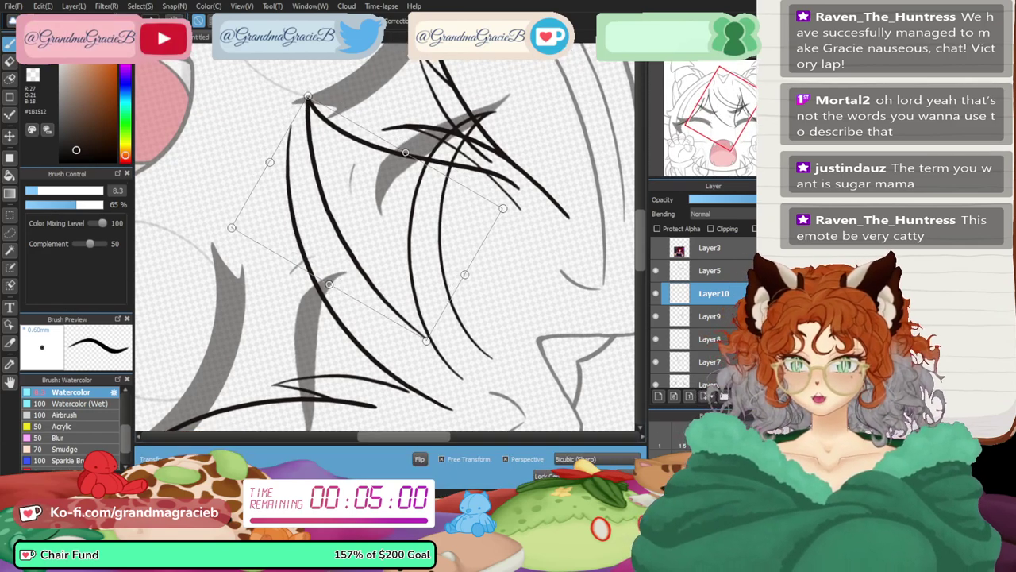
left_click_drag(427, 341, 397, 362)
key("Return")
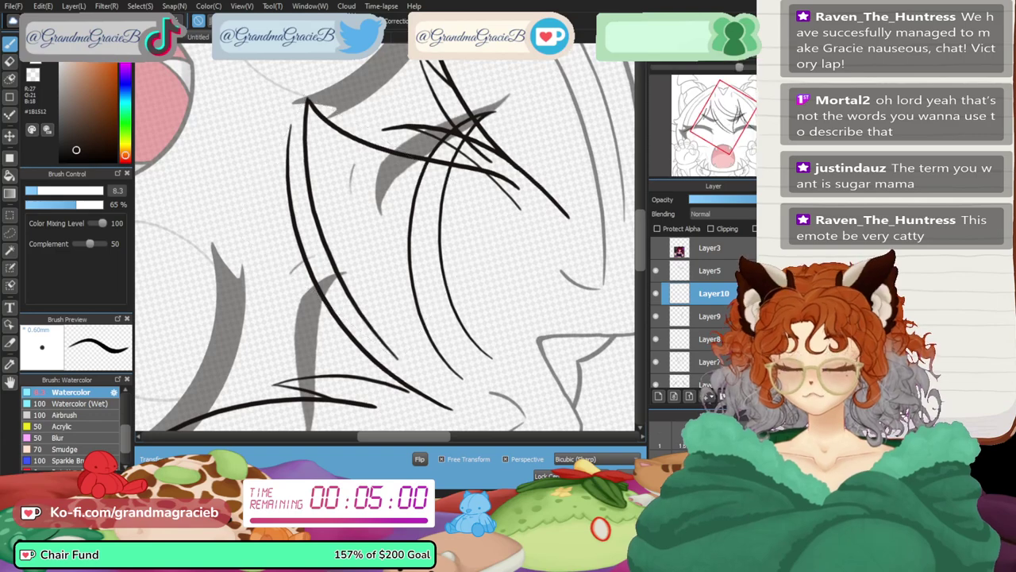
key("Up")
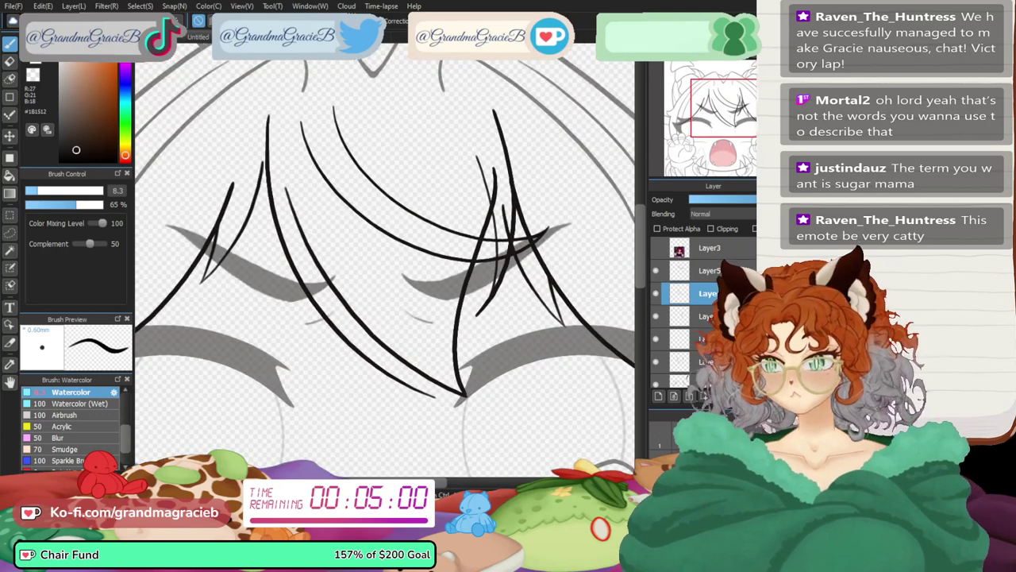
key("ctrl+t")
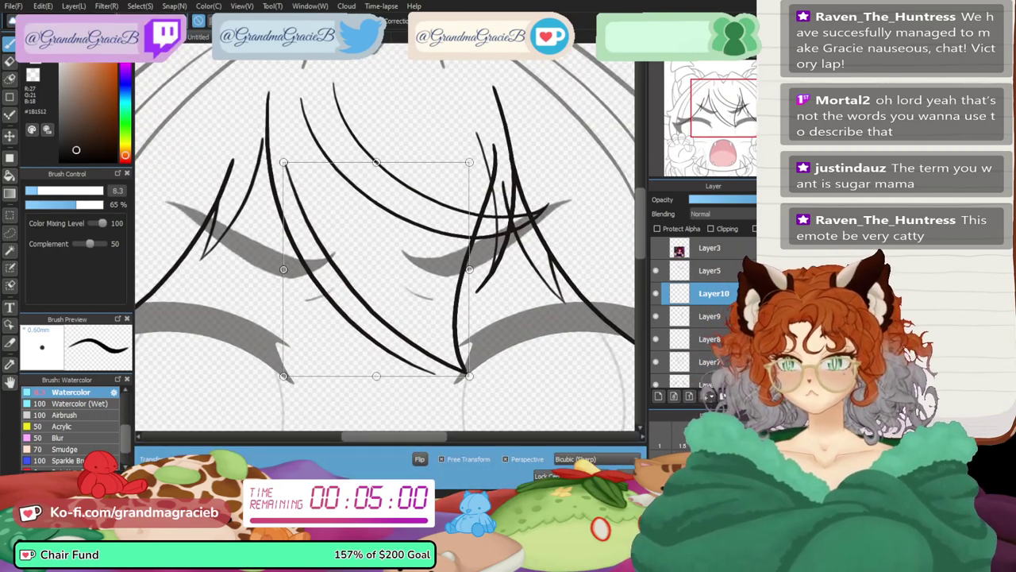
key("Return")
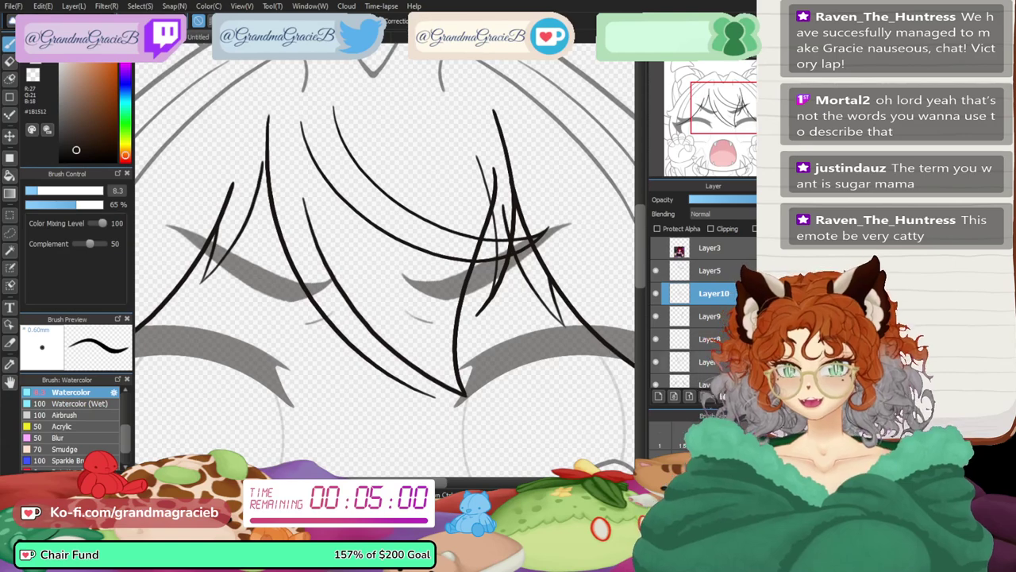
left_click(658, 396)
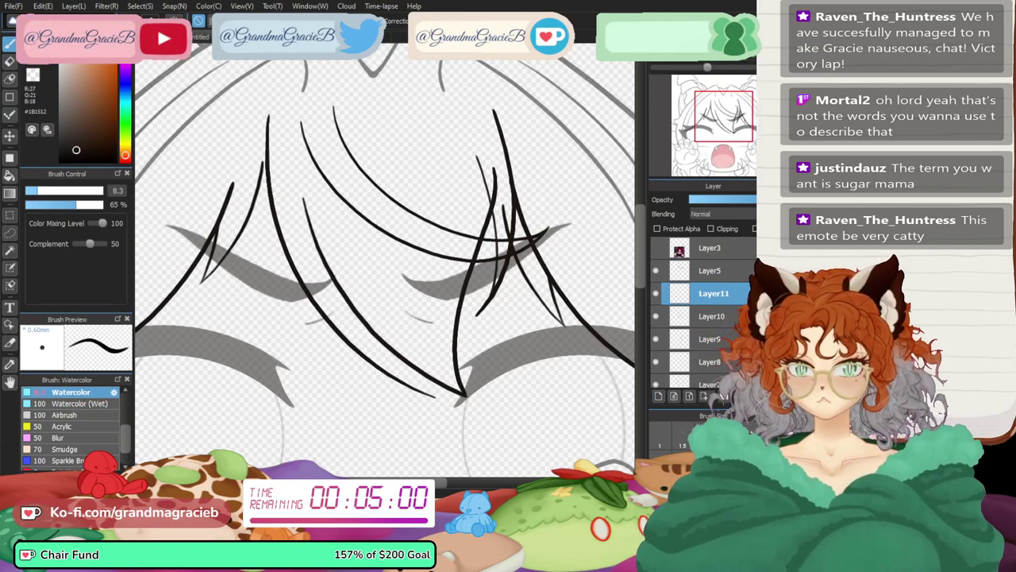
- Draw a curve beside the inner edge of the long central strand on Layer11 and transform it so its lower end meets the strand's other edge
key("ctrl+plus")
left_click_drag(249, 206, 277, 140)
left_click_drag(315, 102, 458, 370)
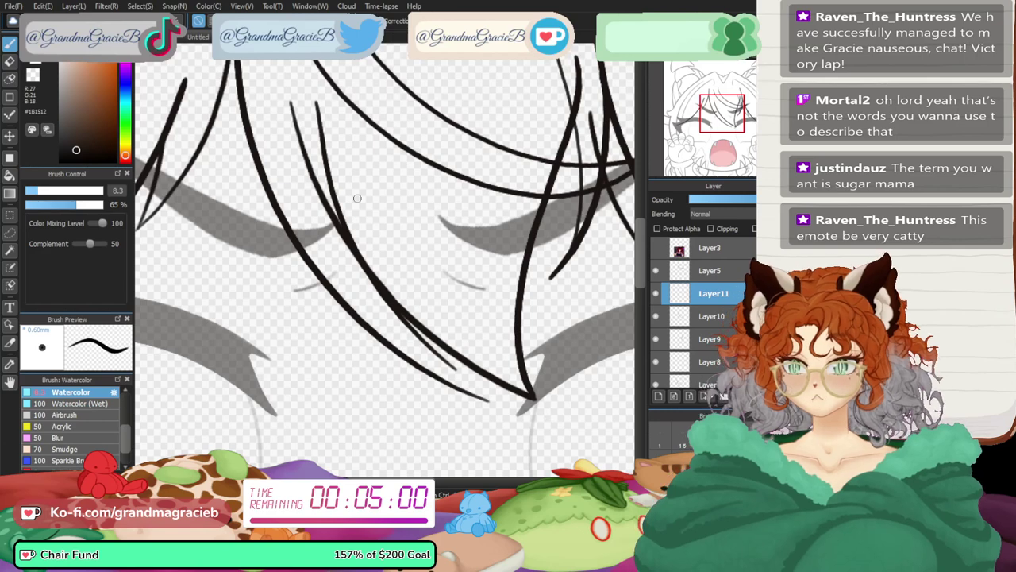
key("ctrl+t")
left_click_drag(370, 217, 400, 249)
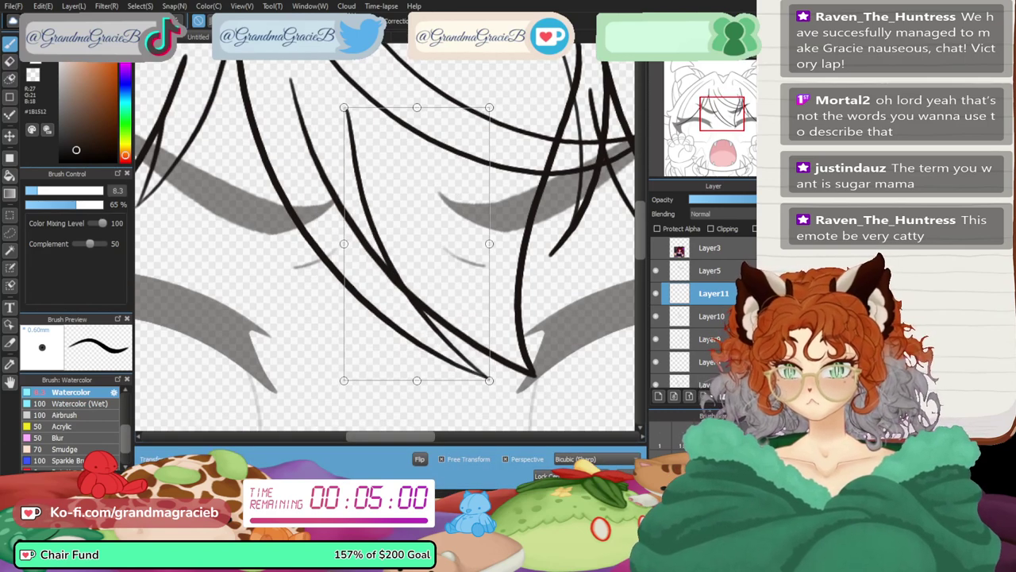
key("ctrl+minus")
left_click_drag(406, 151, 381, 158)
key("Return")
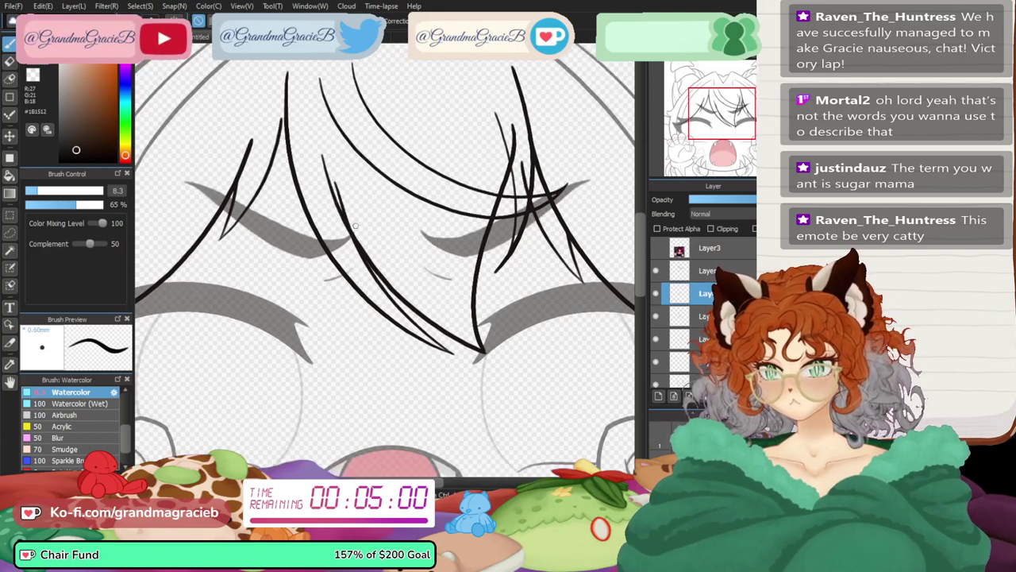
- Erase the upper part of the Layer11 curve where it runs beside the central strand's inner edge
scroll(369, 271, "up", 2)
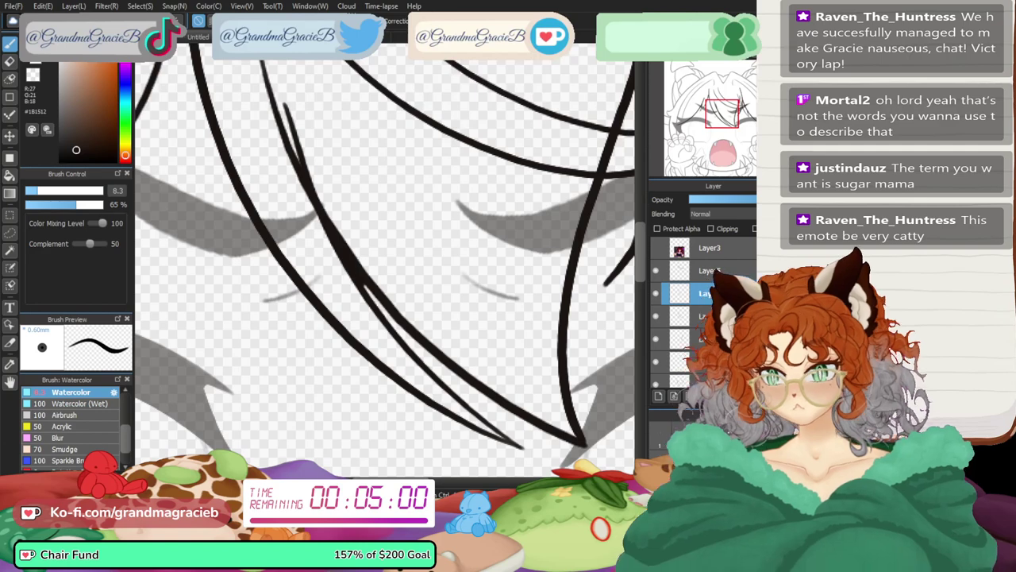
key("e")
left_click_drag(287, 108, 348, 226)
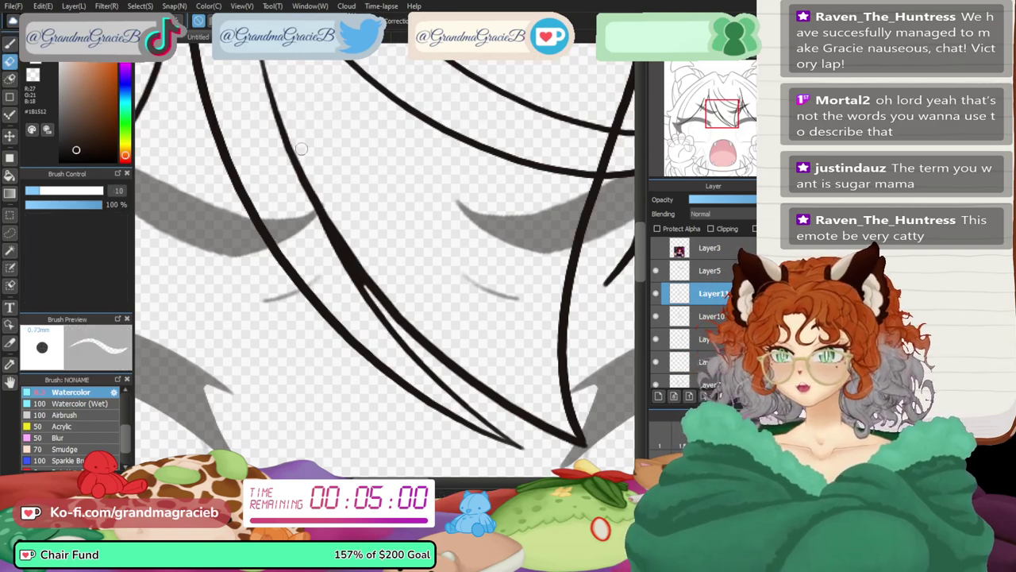
- Merge Layer11, Layer10 and Layer9 down into Layer8 and check the merged strokes by toggling their visibility
key("ctrl+0")
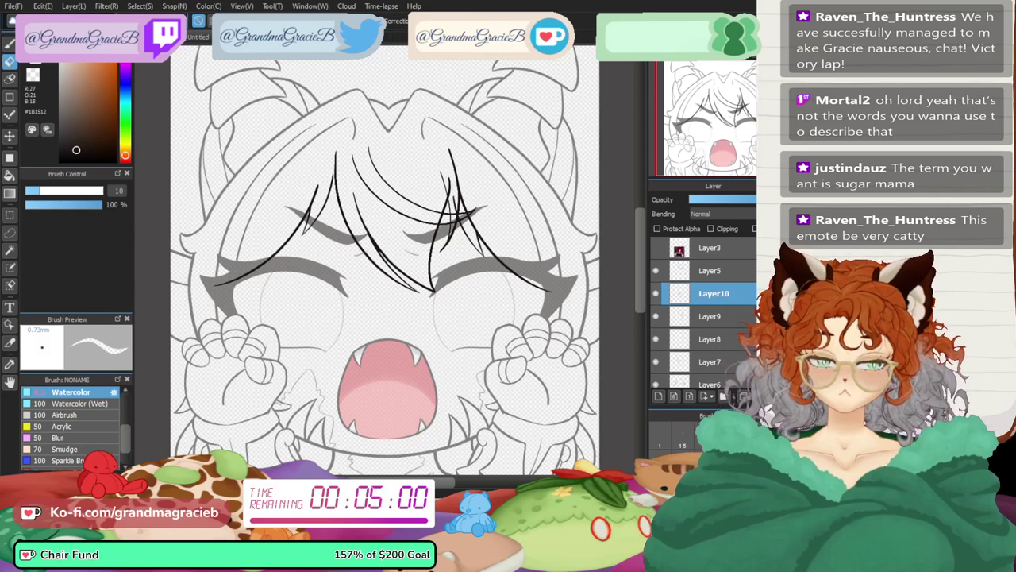
key("ctrl+e")
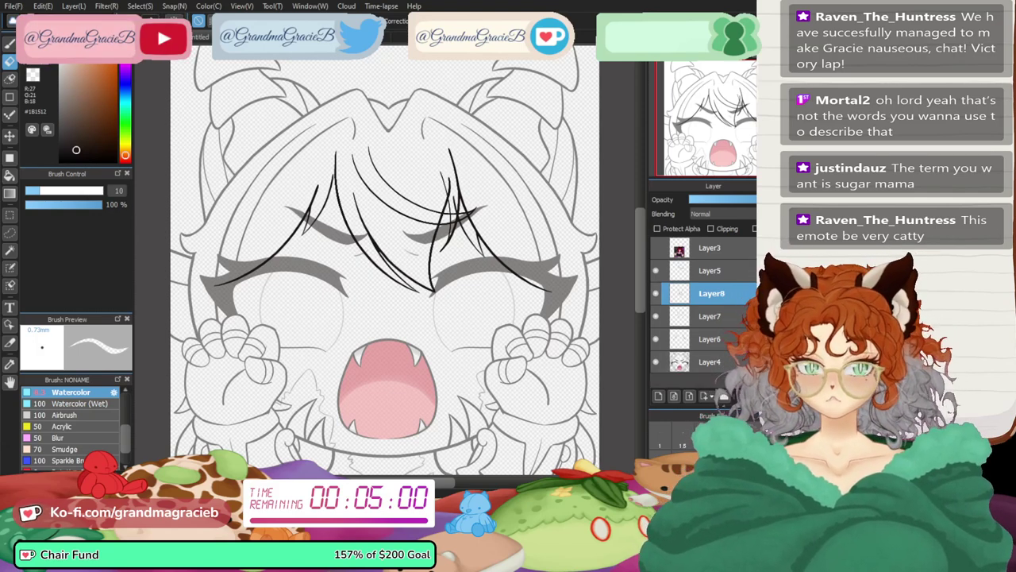
key("ctrl+e")
left_click(656, 294)
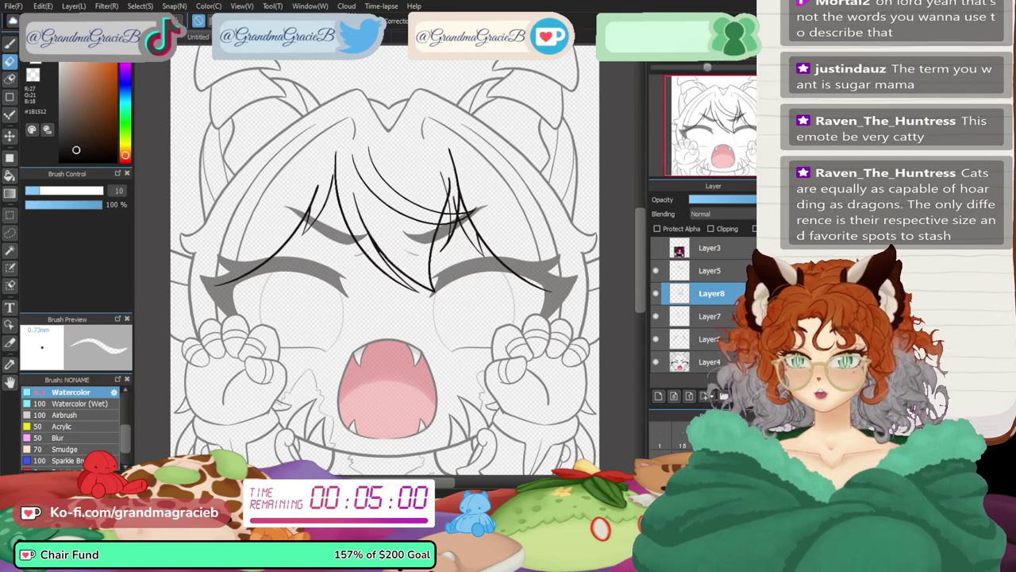
- Erase the excess upper ends of the short thick strand and the thin strand crossing it over the right eyebrow
scroll(384, 258, "up", 8)
mouse_move(572, 159)
left_mouse_down()
mouse_move(254, 254)
mouse_move(552, 388)
left_mouse_up()
key("Down")
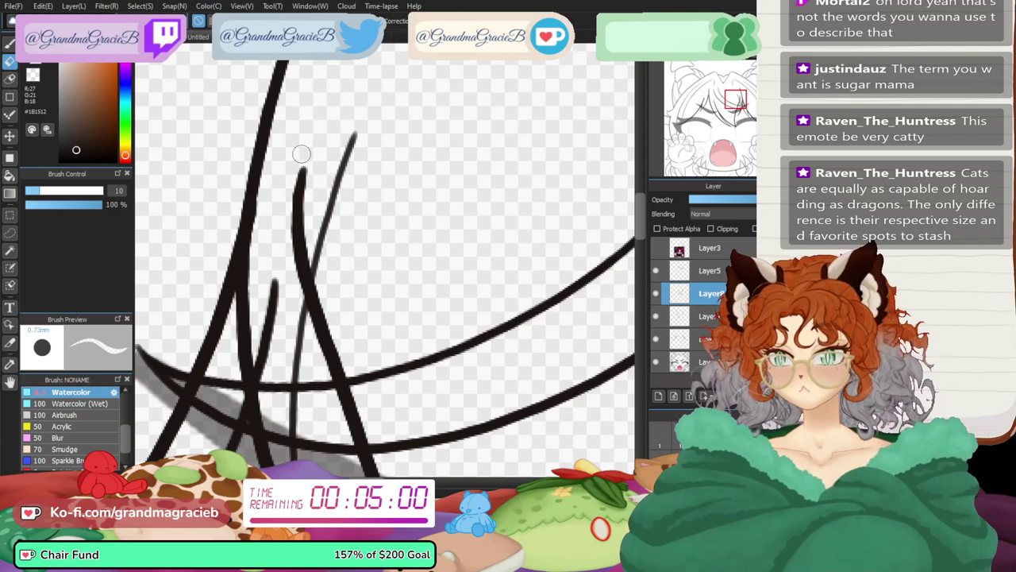
left_click_drag(302, 155, 288, 261)
left_click_drag(305, 168, 301, 200)
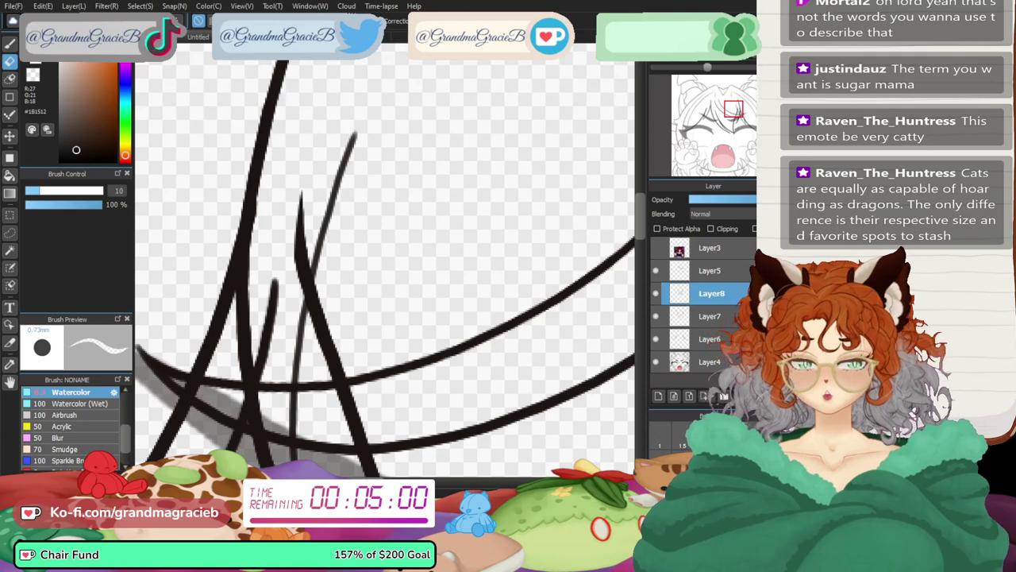
mouse_move(640, 215)
left_mouse_down()
mouse_move(640, 240)
mouse_move(639, 214)
left_mouse_up()
mouse_move(367, 133)
left_mouse_down()
mouse_move(331, 248)
mouse_move(320, 233)
mouse_move(340, 310)
left_mouse_up()
left_click_drag(307, 150, 331, 312)
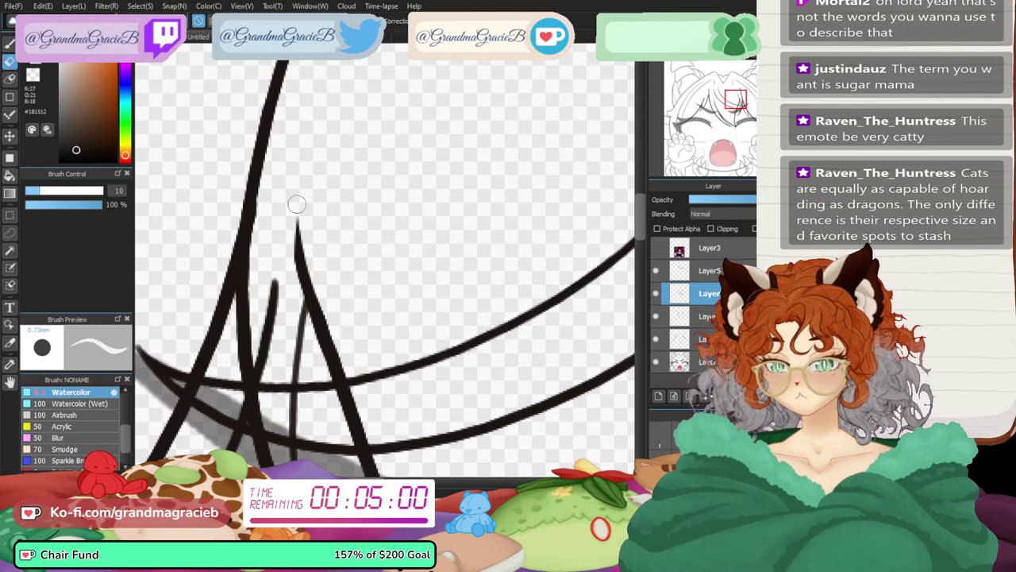
left_click_drag(291, 172, 294, 239)
- Redraw the thick strand's upper end with a tapered tip and join the thin strand's upper end to its side
key("b")
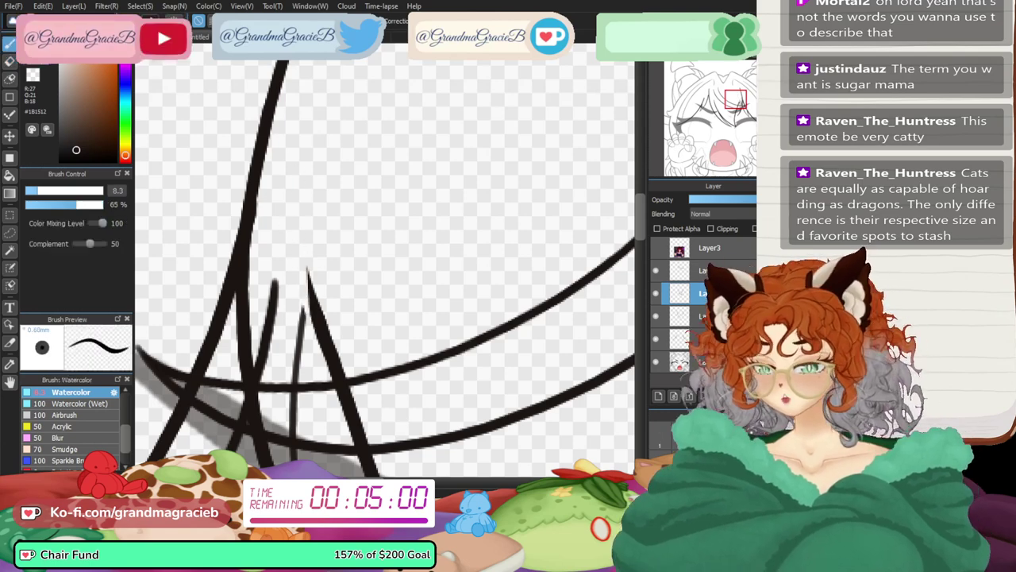
left_click_drag(330, 343, 295, 195)
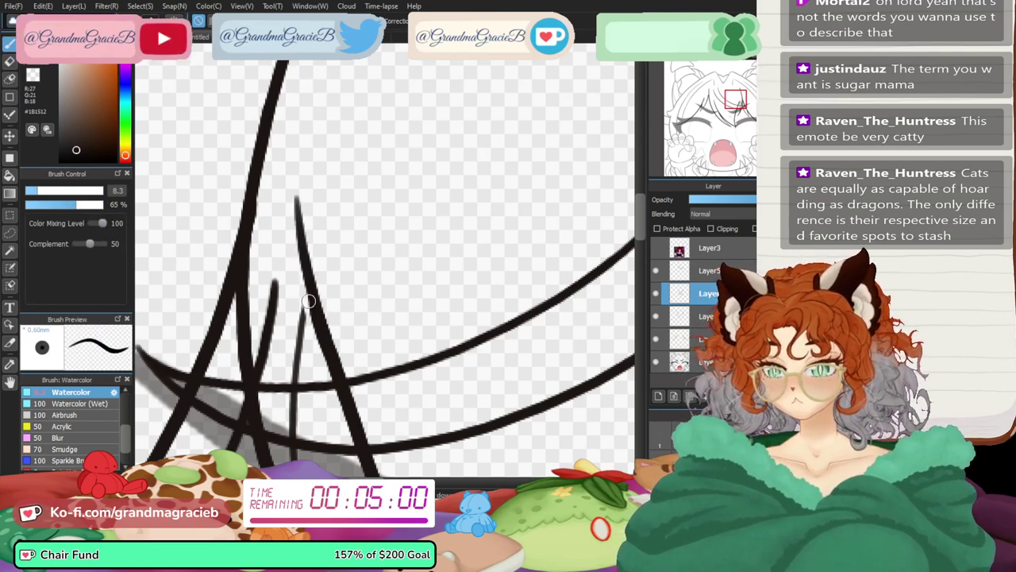
left_click_drag(306, 310, 310, 287)
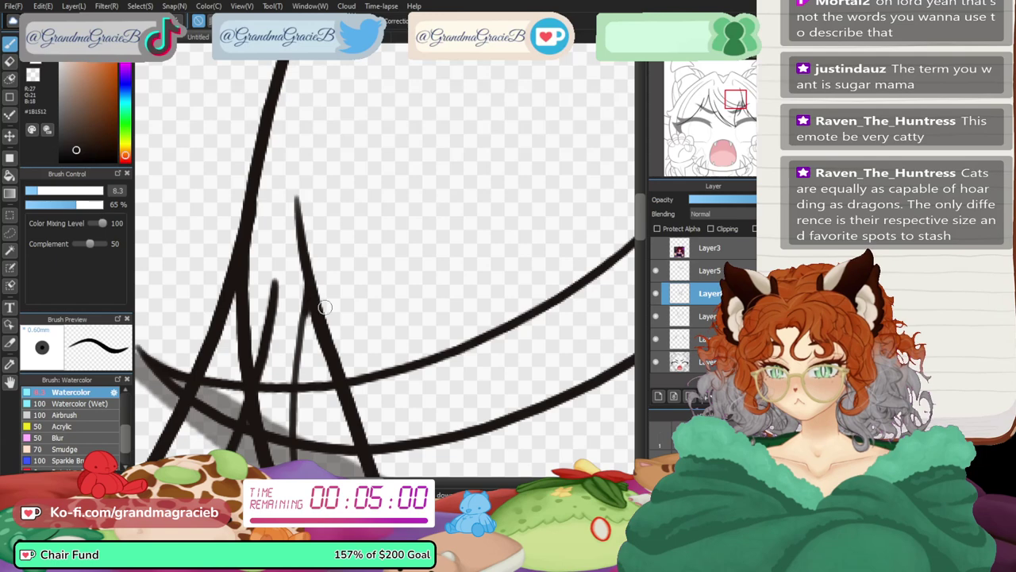
- Check which strands are on each layer by toggling visibility, and merge Layer8 down into Layer7
left_click(744, 51)
left_click(689, 51)
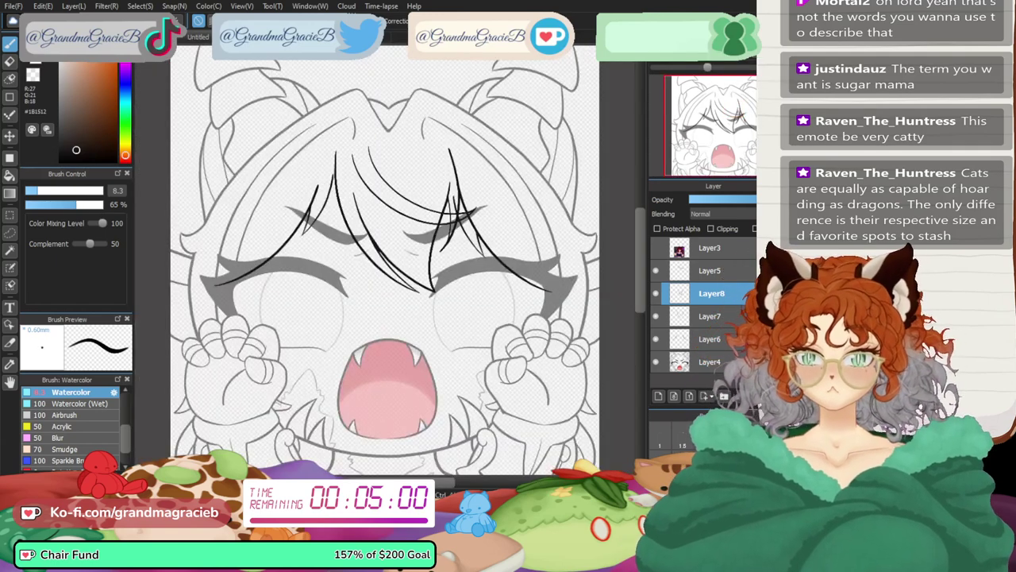
left_click(656, 294)
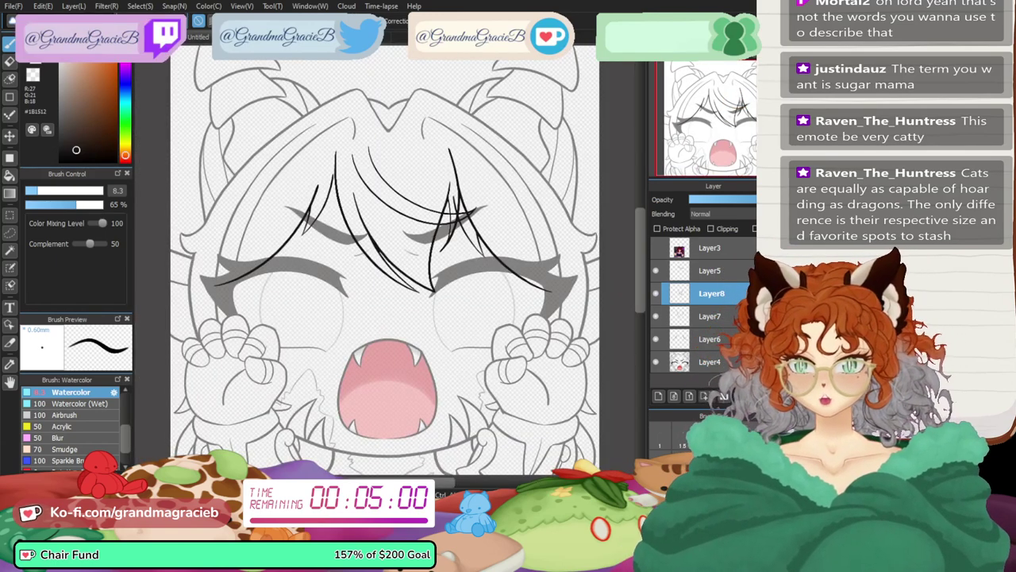
left_click(656, 316)
left_click(656, 316)
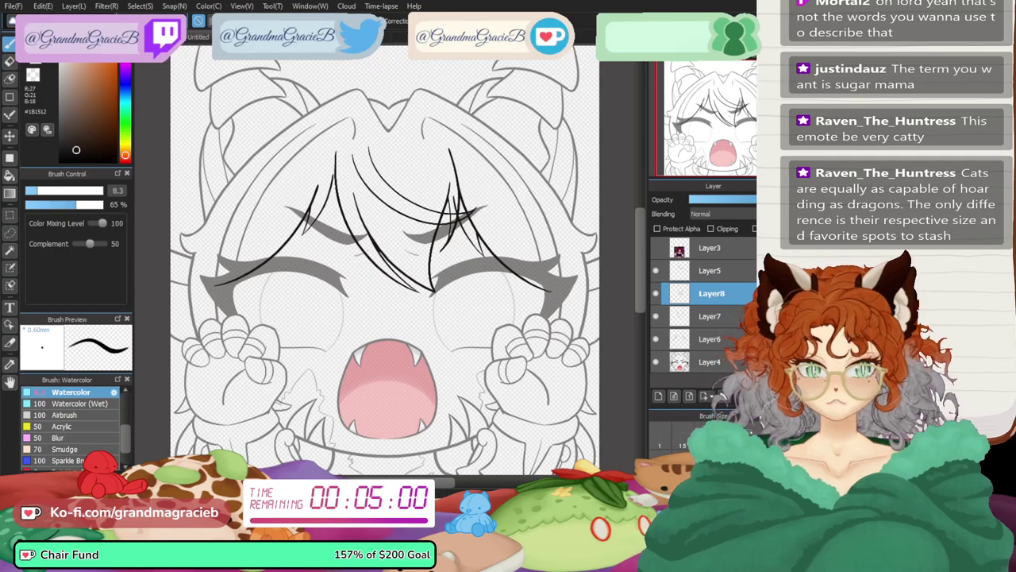
left_click(656, 294)
left_click(656, 294)
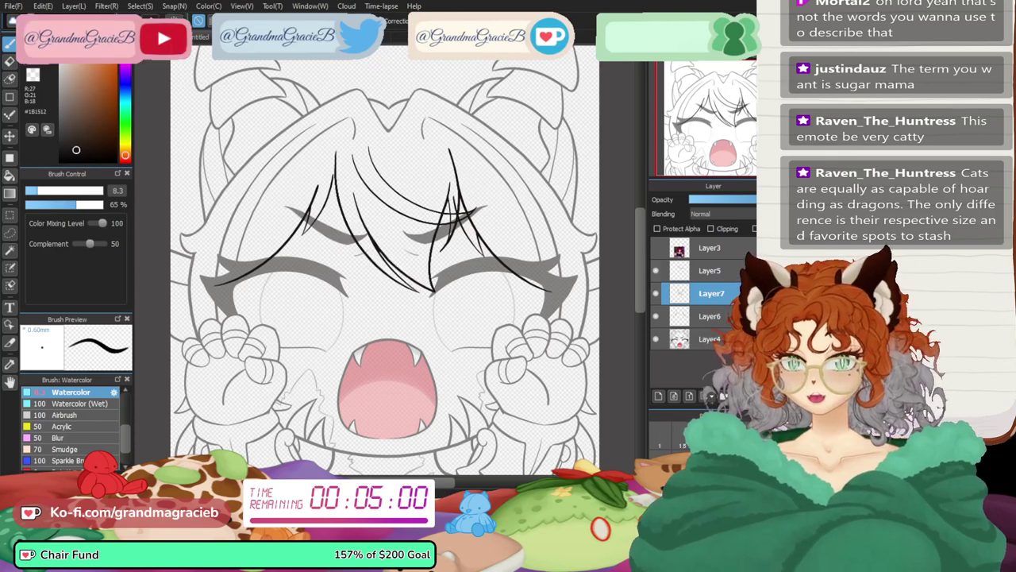
left_click(656, 248)
left_click(656, 247)
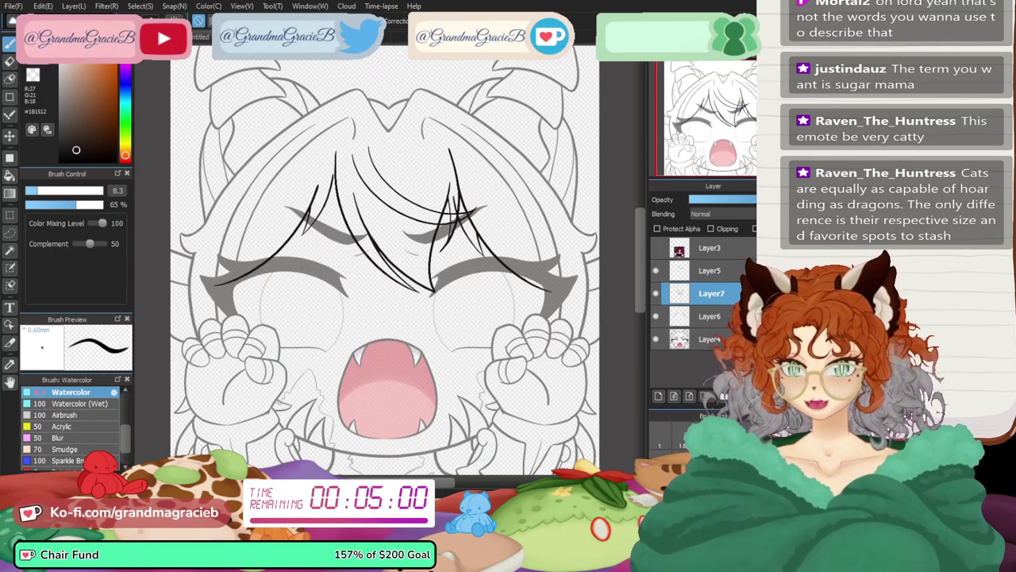
- Add a new layer and draw a long thin curve from the forehead down across the left eyebrow toward the left eye
left_click(658, 397)
scroll(722, 125, "up", 2)
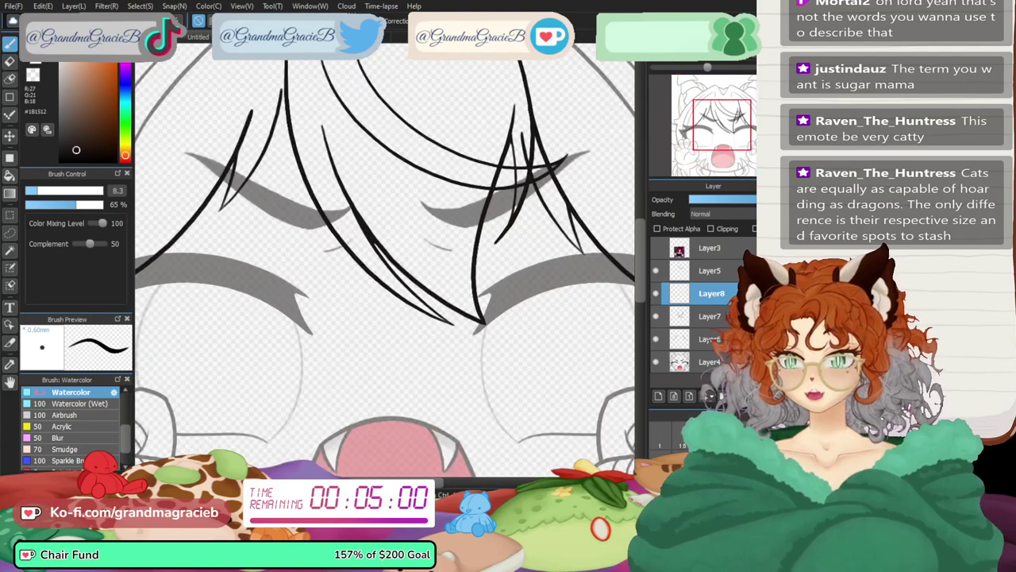
left_click_drag(721, 124, 712, 111)
mouse_move(408, 146)
left_mouse_down()
mouse_move(392, 274)
mouse_move(324, 376)
left_mouse_up()
- On another new layer, draw the strand's second edge across the left eyebrow in a mirrored view, redoing it once to start higher
left_click(658, 396)
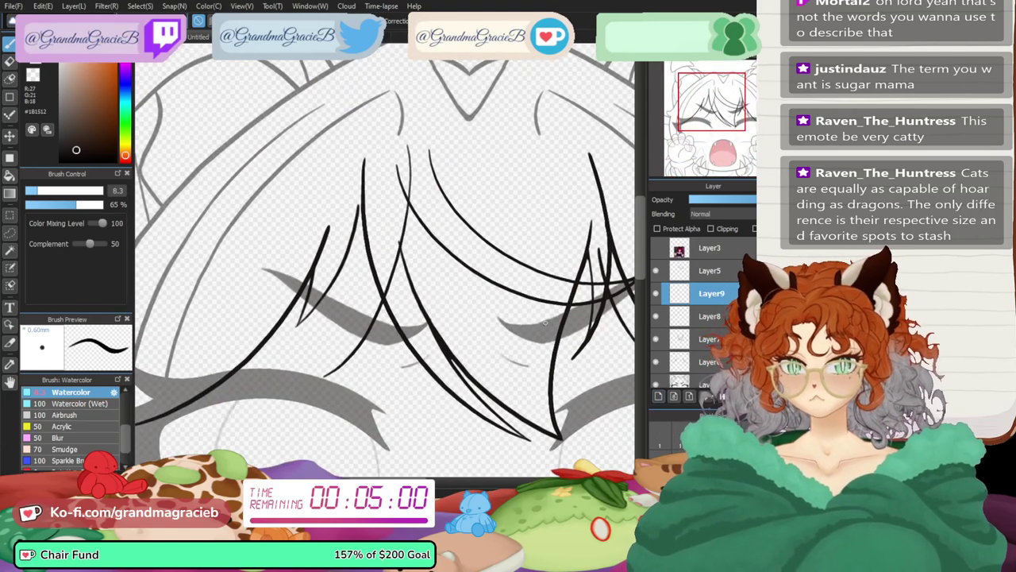
left_click(656, 168)
left_click_drag(390, 143, 449, 376)
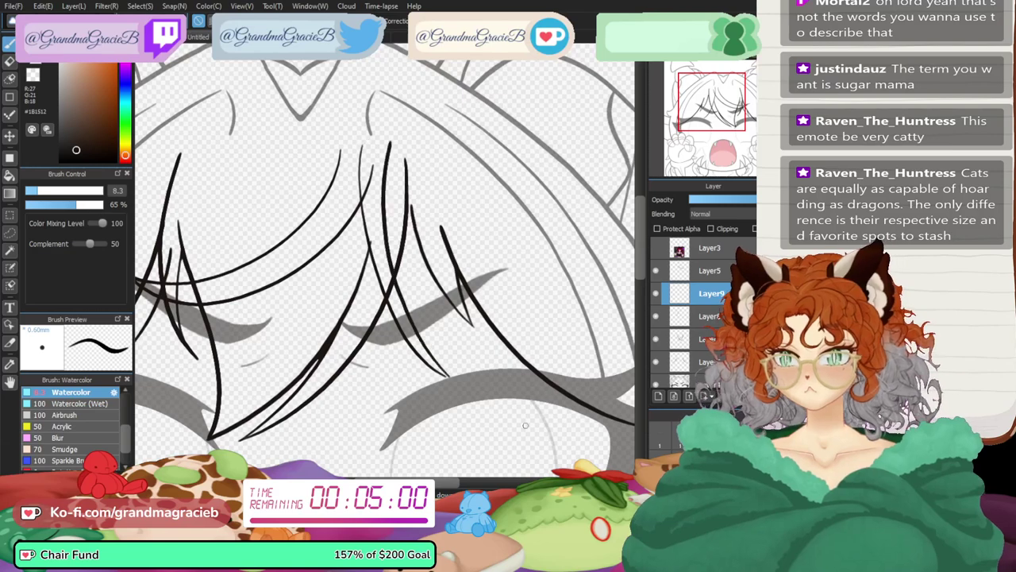
key("ctrl+z")
left_click_drag(395, 133, 448, 375)
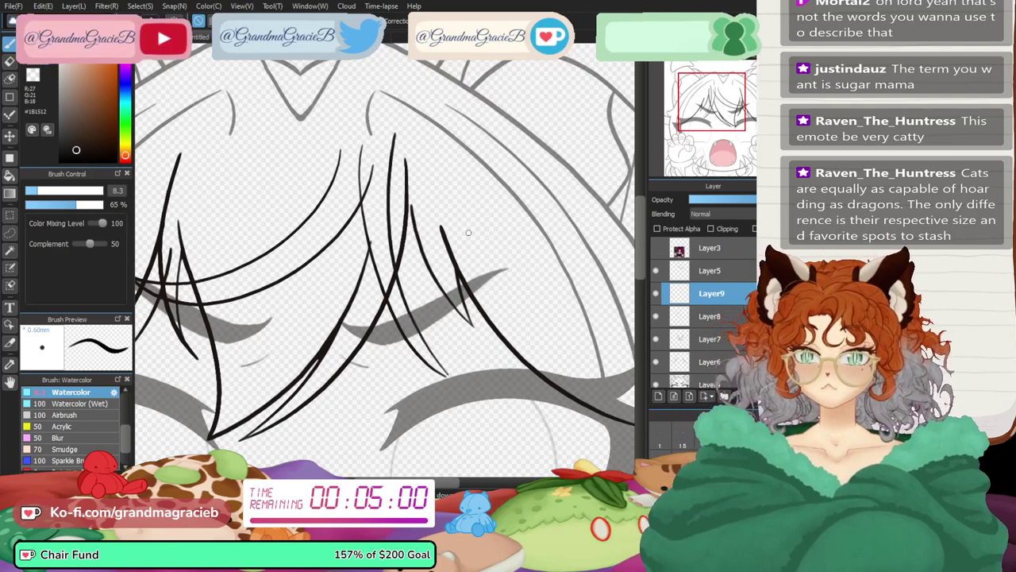
key("h")
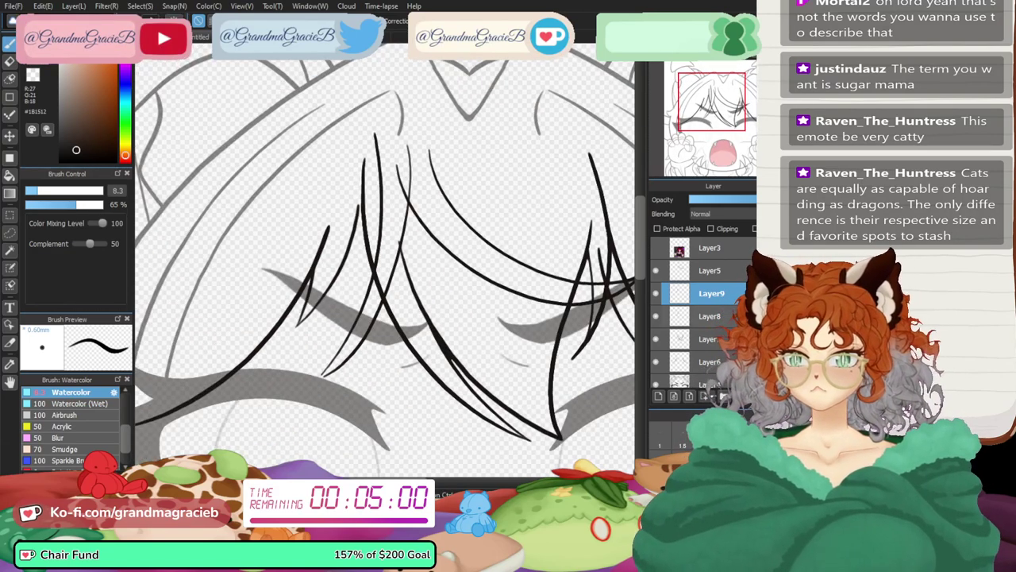
- Transform the Layer8 curve so its lower tip meets the second edge's tip above the left eye and its upper end sits nearer that edge
left_click(709, 315)
key("ctrl+t")
left_click_drag(437, 381, 454, 372)
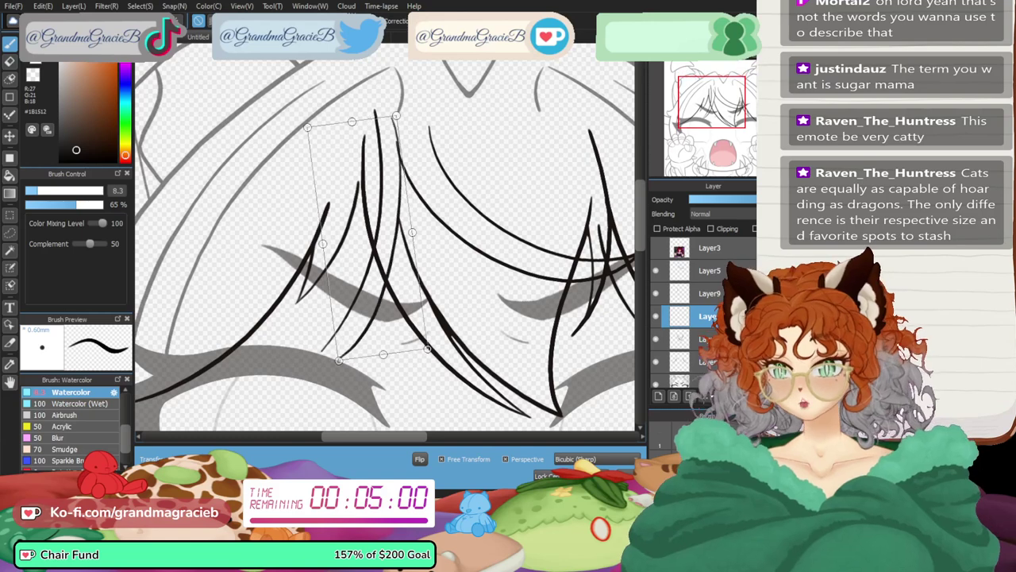
left_click_drag(339, 359, 320, 355)
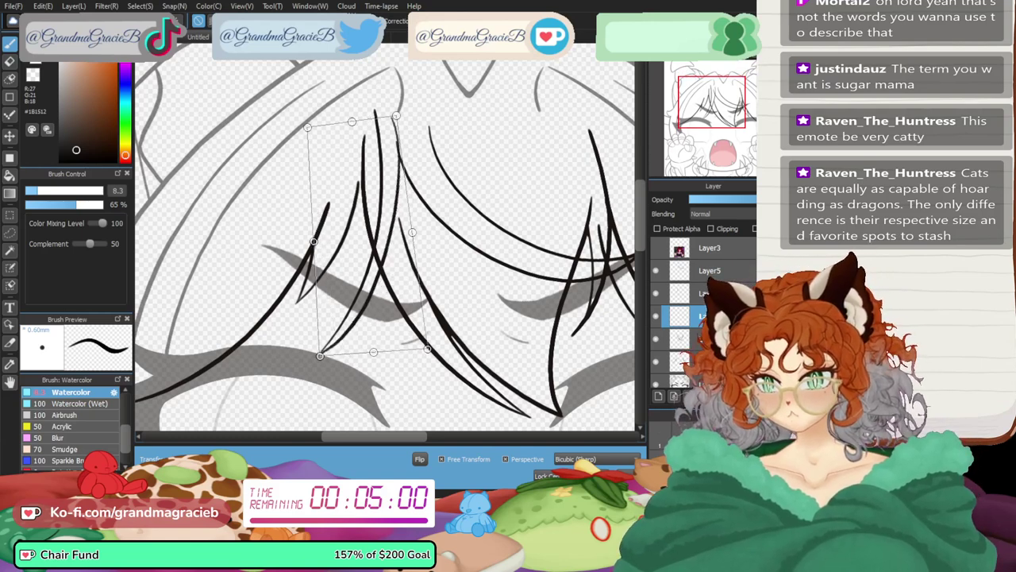
left_click_drag(396, 116, 396, 110)
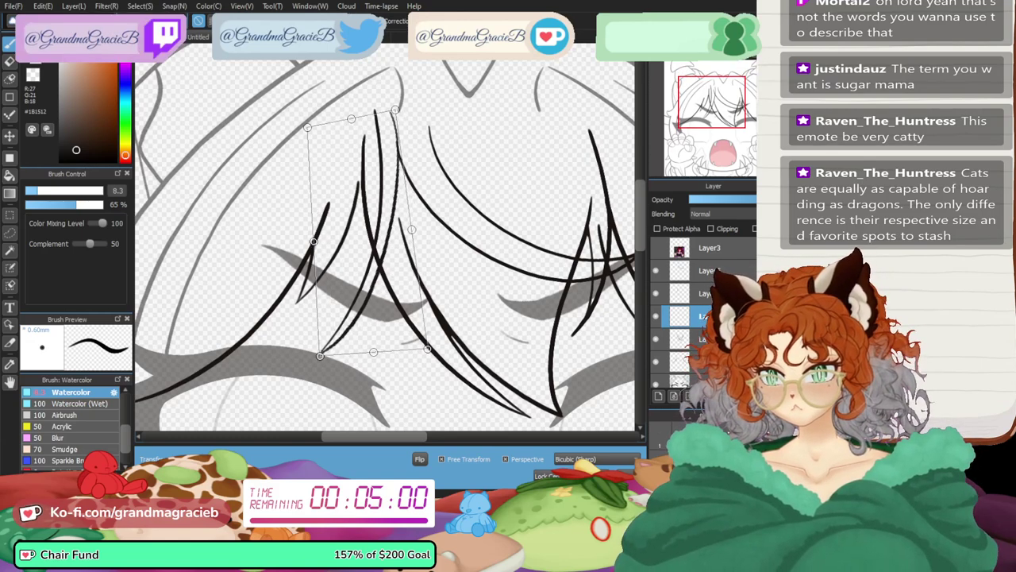
key("Return")
scroll(390, 266, "up", 1)
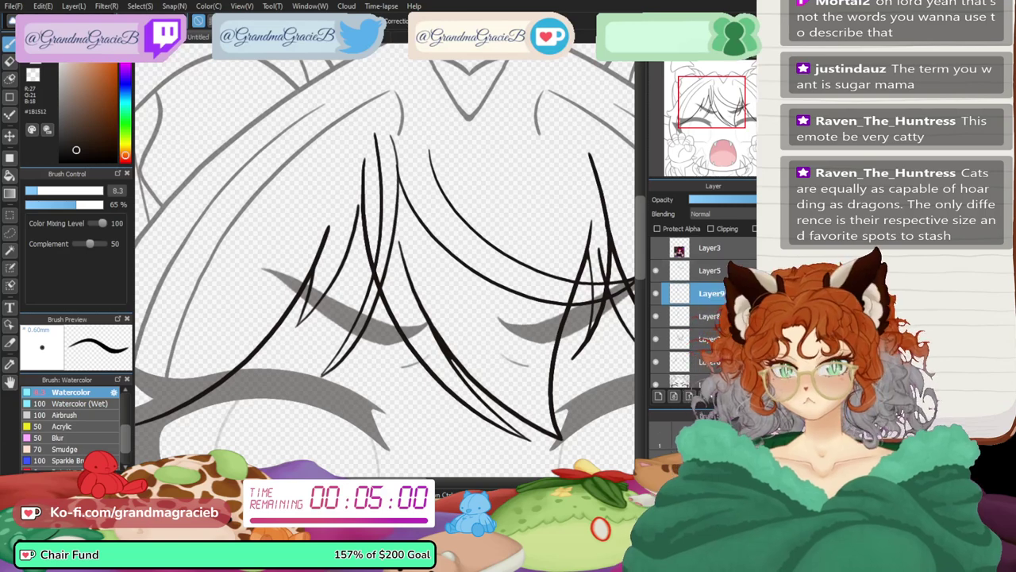
- Transform the Layer9 curve, pulling its upper end slightly down and outward
key("ctrl+t")
left_click_drag(383, 109, 378, 115)
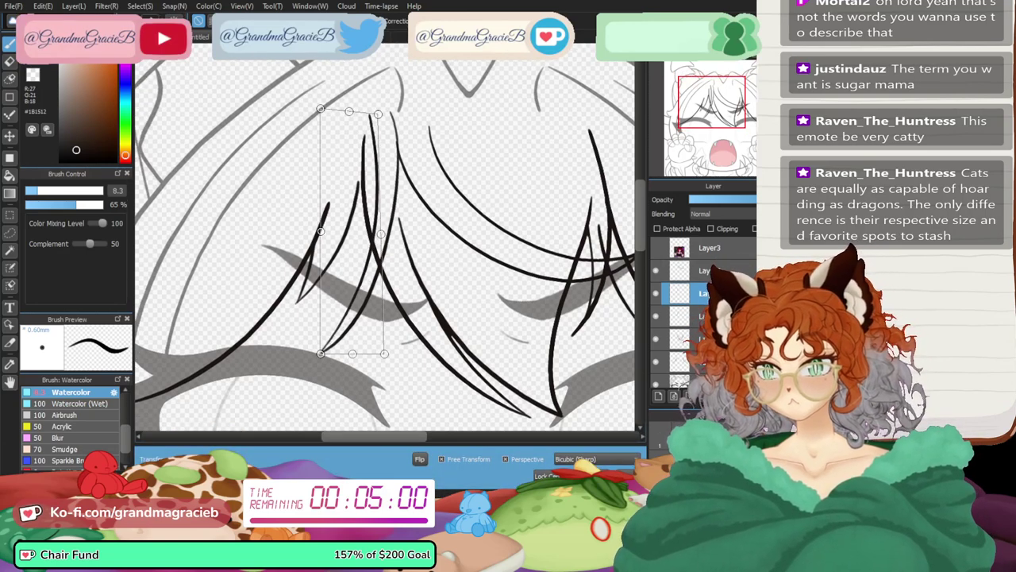
key("Return")
scroll(390, 266, "up", 1)
- Distort the Layer8 curve to straighten its lower bend and narrow the strand over the left eyebrow
left_click(707, 316)
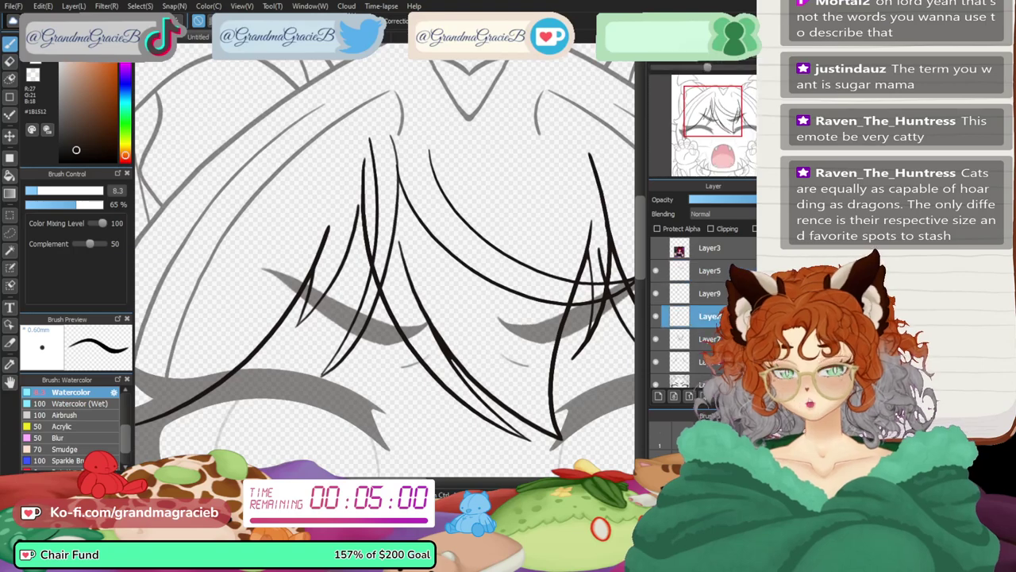
key("ctrl+plus")
scroll(390, 266, "down", 1)
key("ctrl+t")
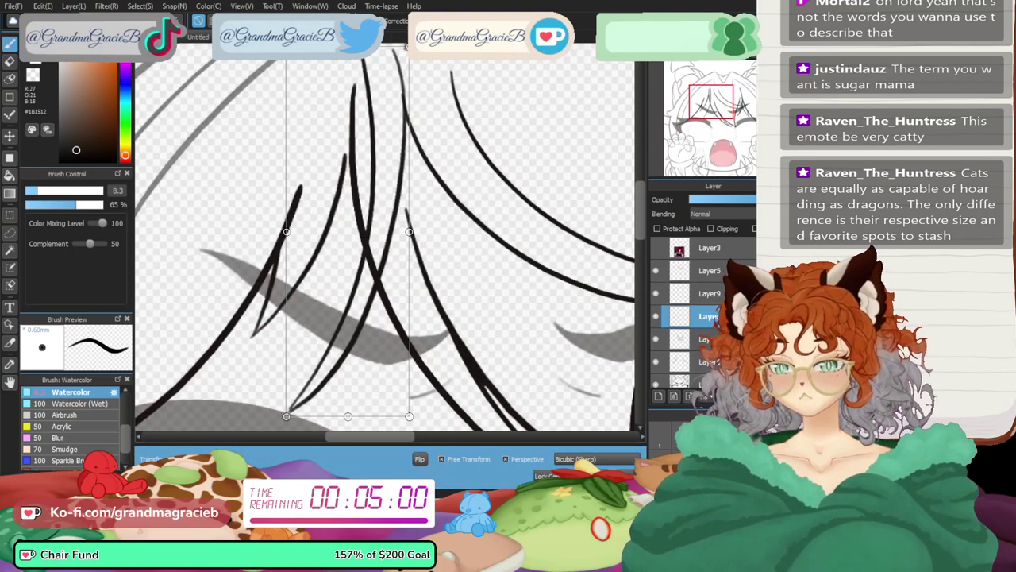
left_click_drag(409, 416, 378, 395)
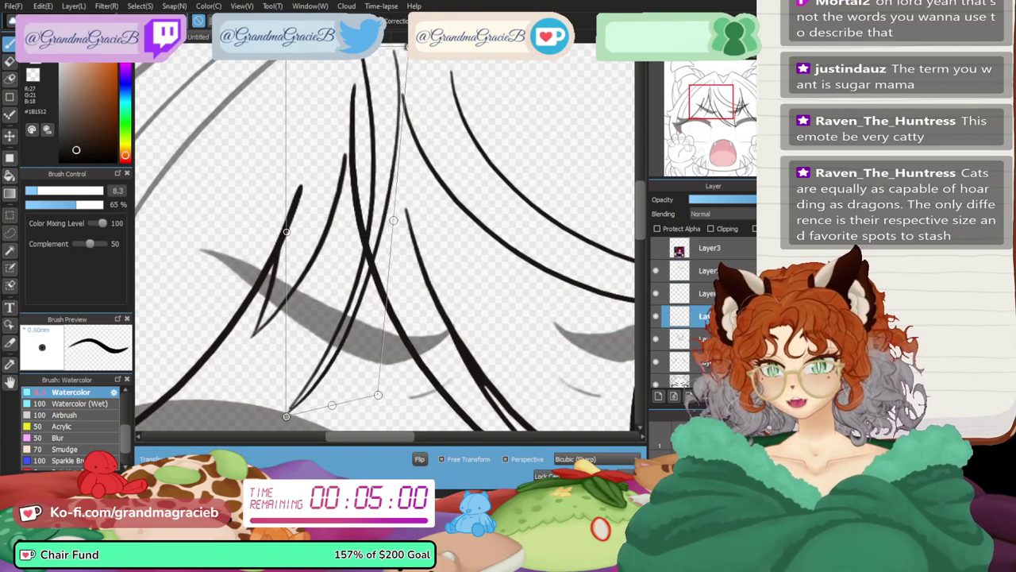
left_click_drag(408, 46, 414, 53)
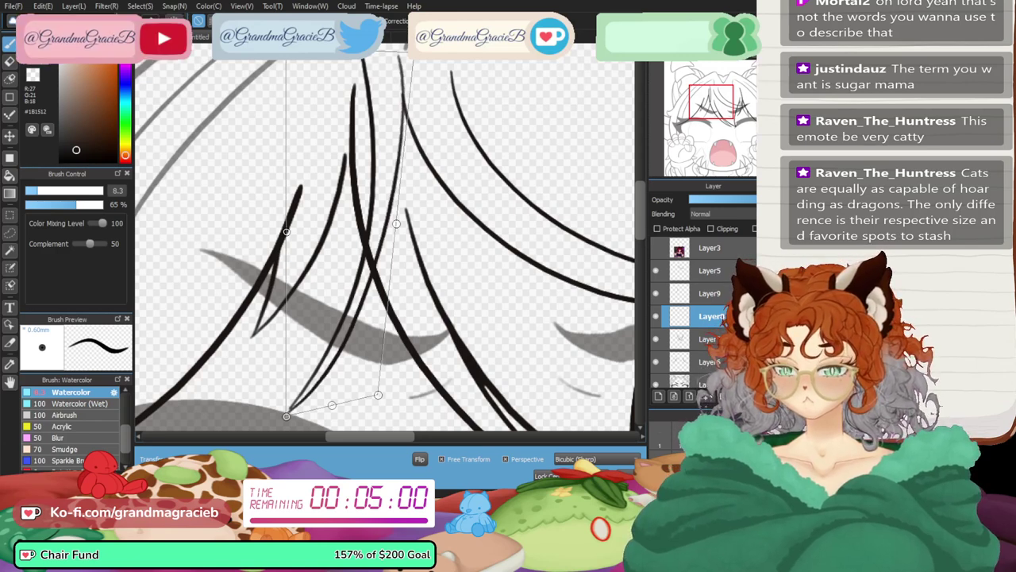
key("Return")
- Transform the Layer9 curve so its lower tip reaches slightly farther outward above the left eye
left_click(712, 293)
key("ctrl+t")
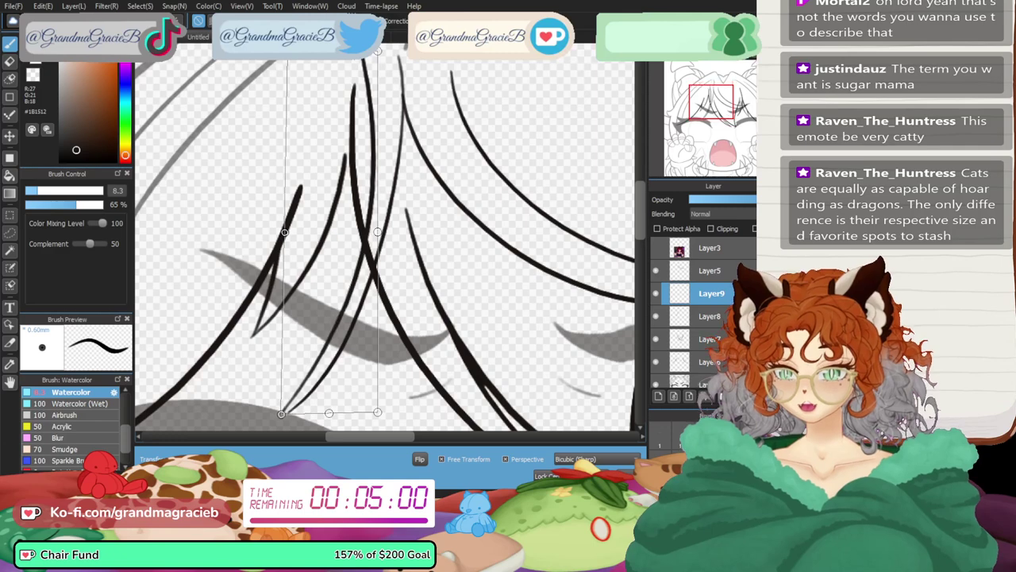
key("Return")
- Rotate the Layer8 curve clockwise and shift it slightly down so its lower tip meets the Layer9 curve's tip above the left eye
left_click(711, 317)
key("ctrl+t")
left_click_drag(444, 175, 450, 186)
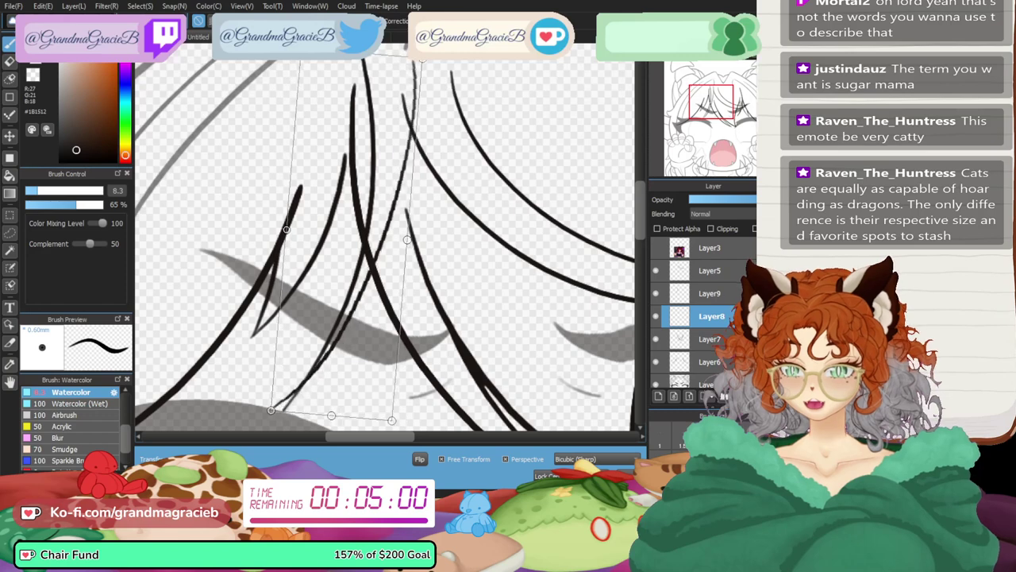
left_click_drag(357, 230, 350, 247)
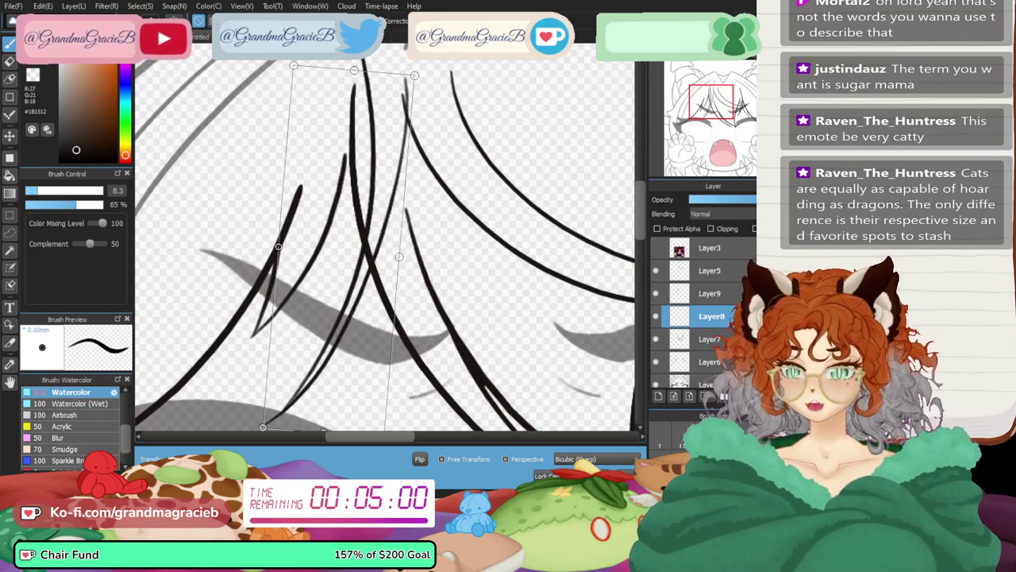
key("Return")
key("e")
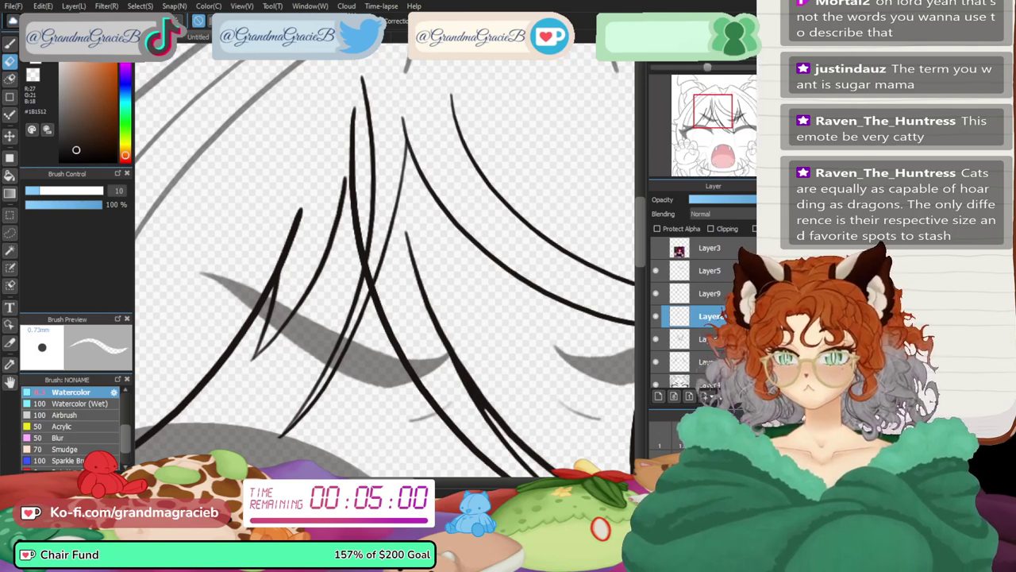
key("ctrl+0")
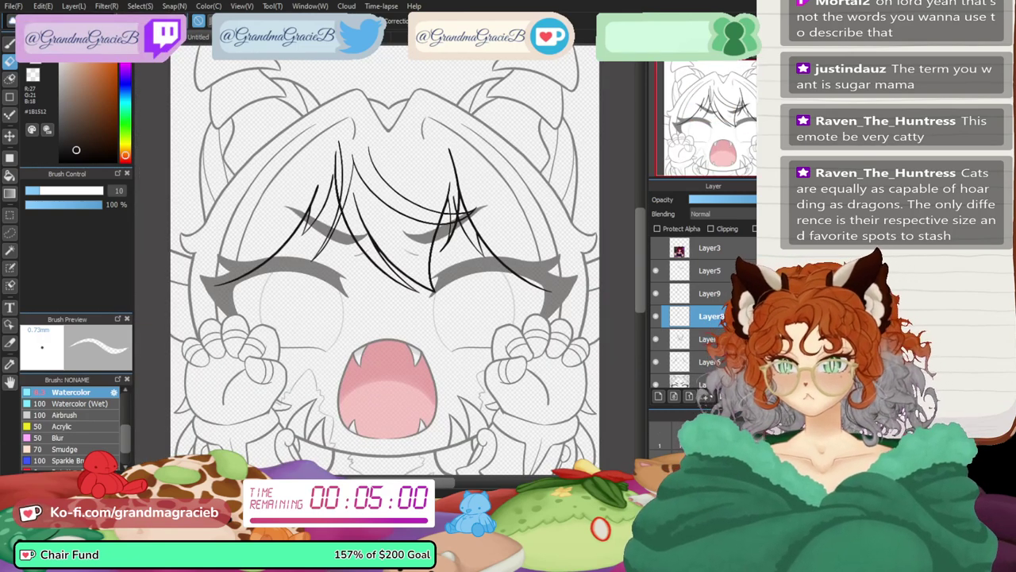
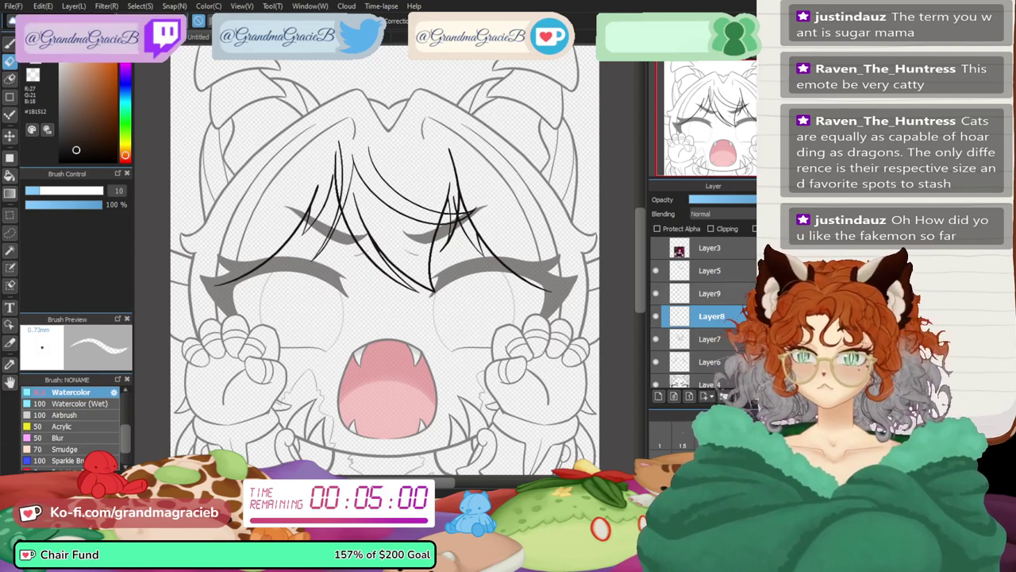
- Merge Layer9 into Layer8 so both edges of the strand over the left eyebrow share one layer
left_click_drag(698, 67, 708, 68)
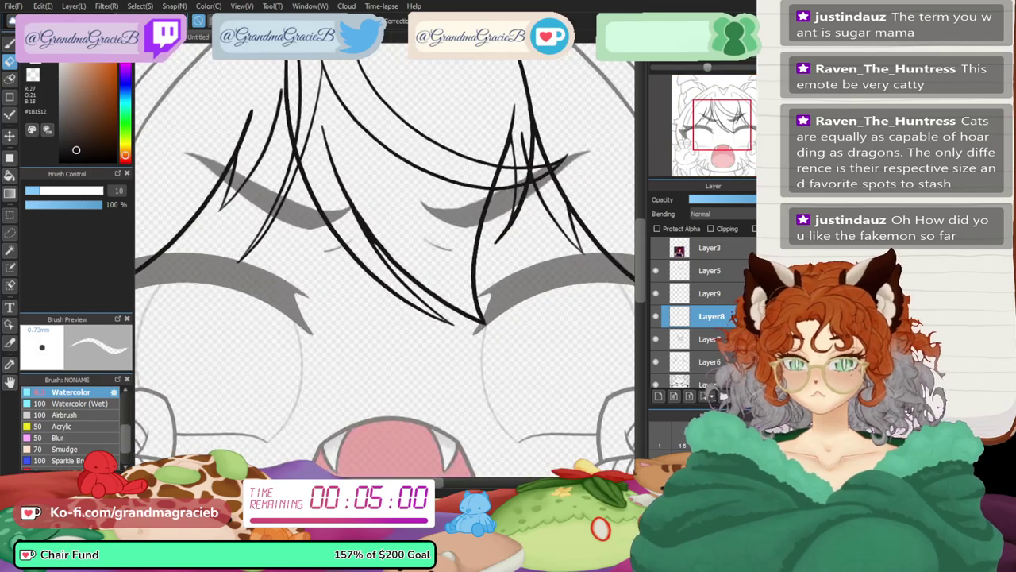
left_click_drag(722, 125, 710, 113)
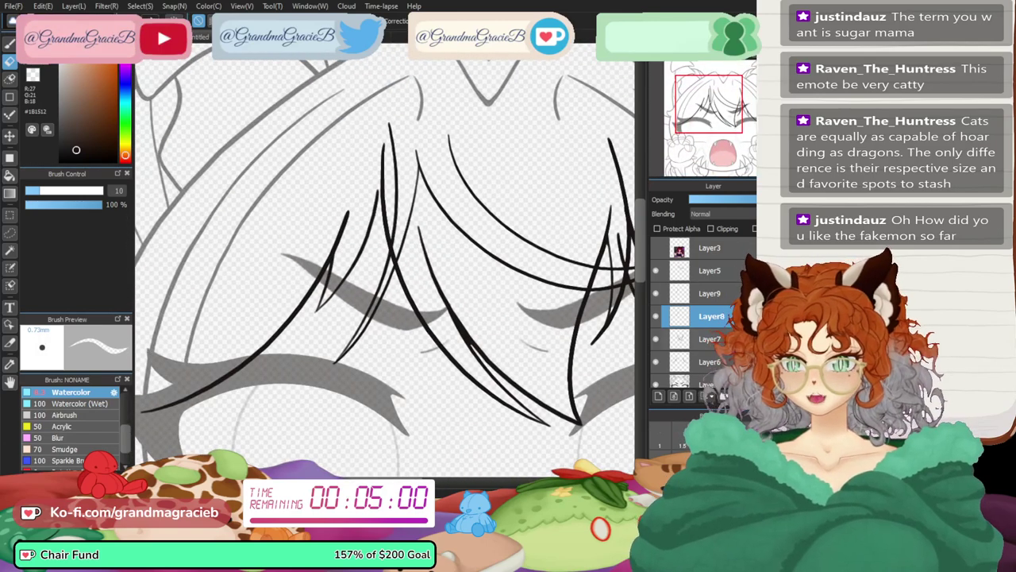
left_click(711, 293)
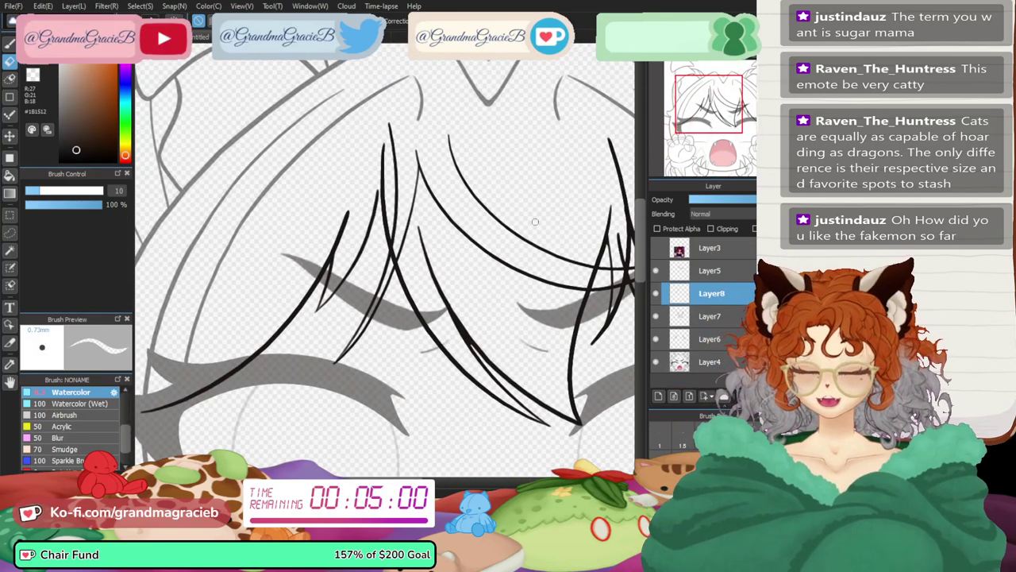
- Try to rotate the merged Layer8 strand clockwise and distort its lower tip inward above the left eye
key("ctrl+t")
left_click_drag(444, 87, 472, 106)
left_click_drag(377, 221, 368, 231)
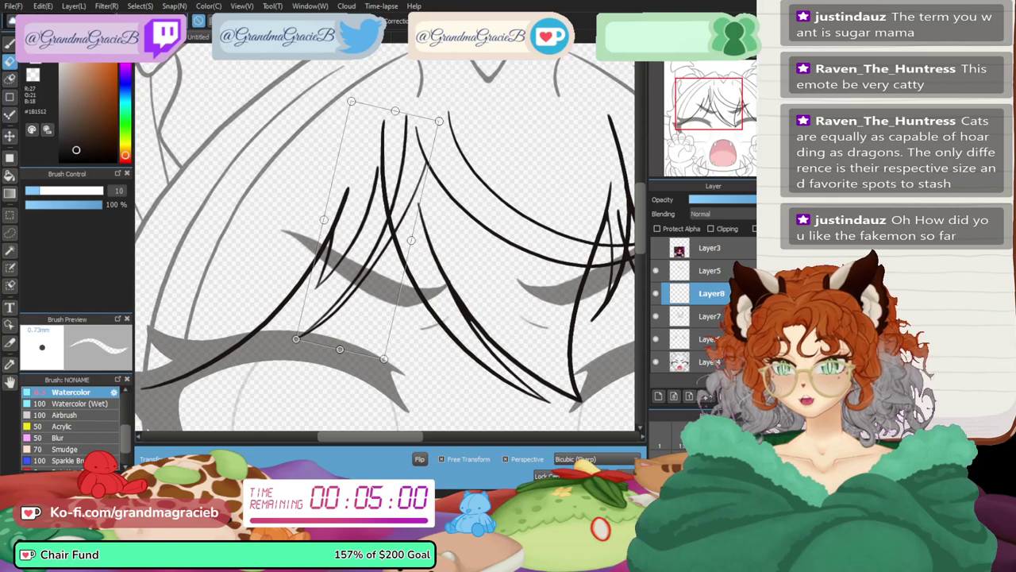
left_click_drag(296, 339, 312, 343)
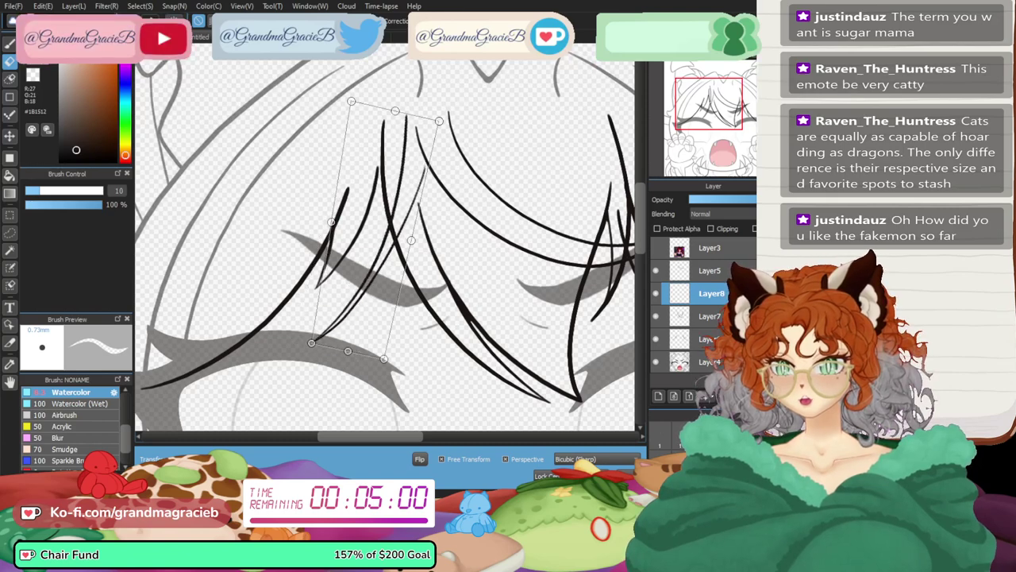
- Clear the strand from Layer8, mirror the canvas and redraw its edge as one long curve from the forehead across the brow
key("Return")
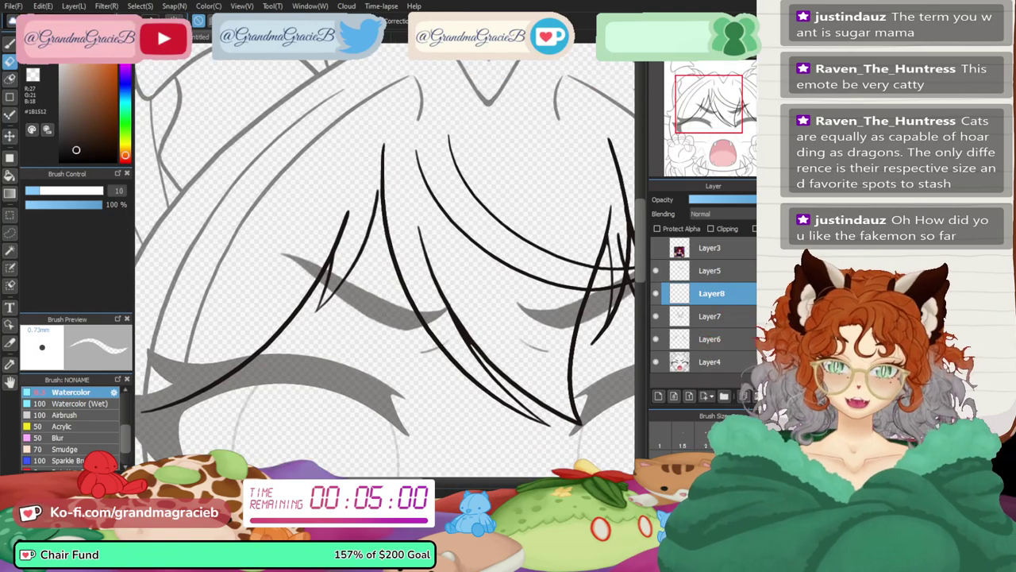
key("b")
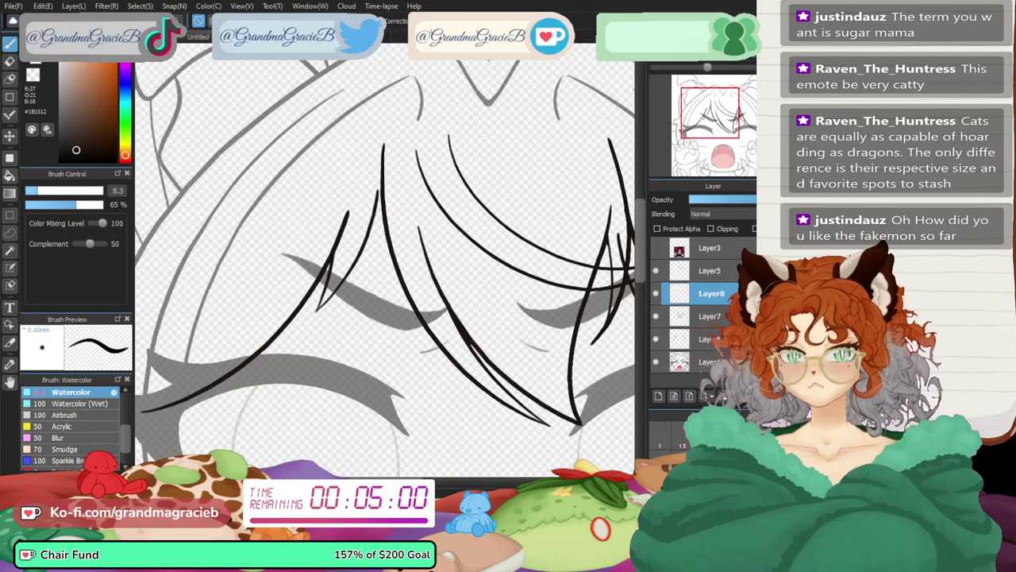
key("ctrl+plus")
key("ctrl+minus")
key("ctrl+minus")
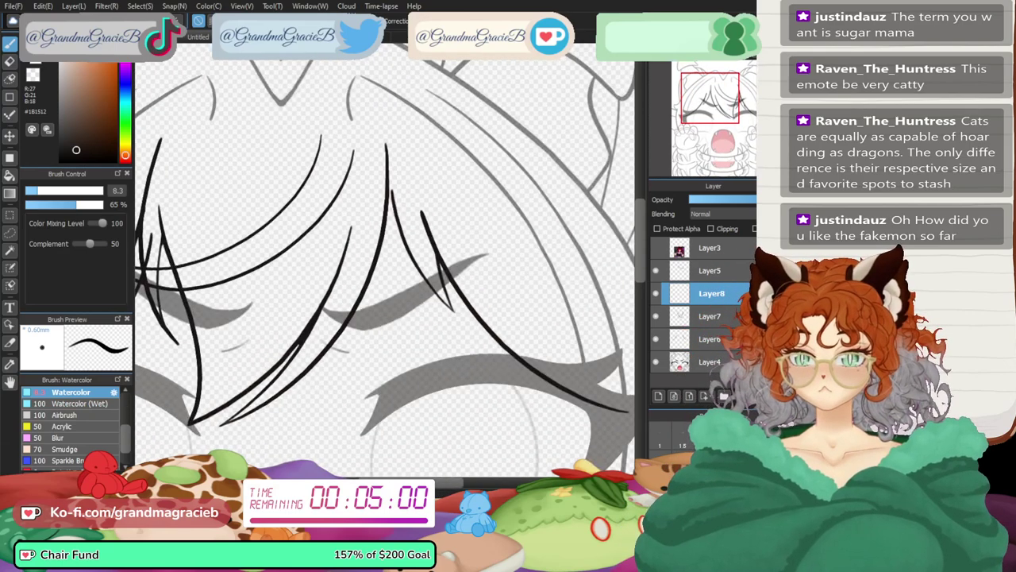
mouse_move(344, 129)
left_mouse_down()
mouse_move(350, 231)
mouse_move(496, 359)
left_mouse_up()
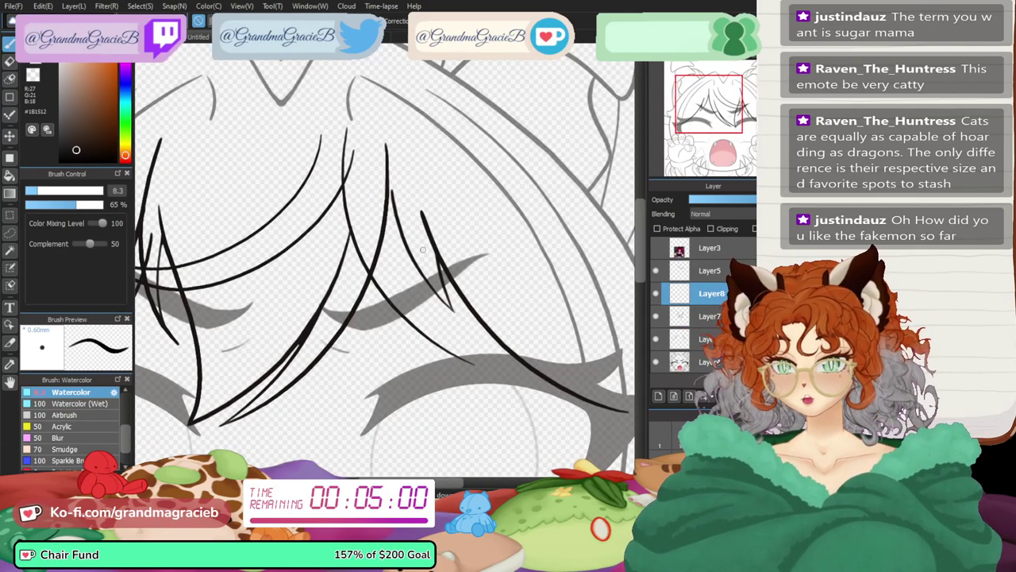
- Duplicate the new curve onto Layer9, then rotate it clockwise and move it outward so both lower tips meet above the eye
key("ctrl+c")
key("ctrl+v")
key("ctrl+t")
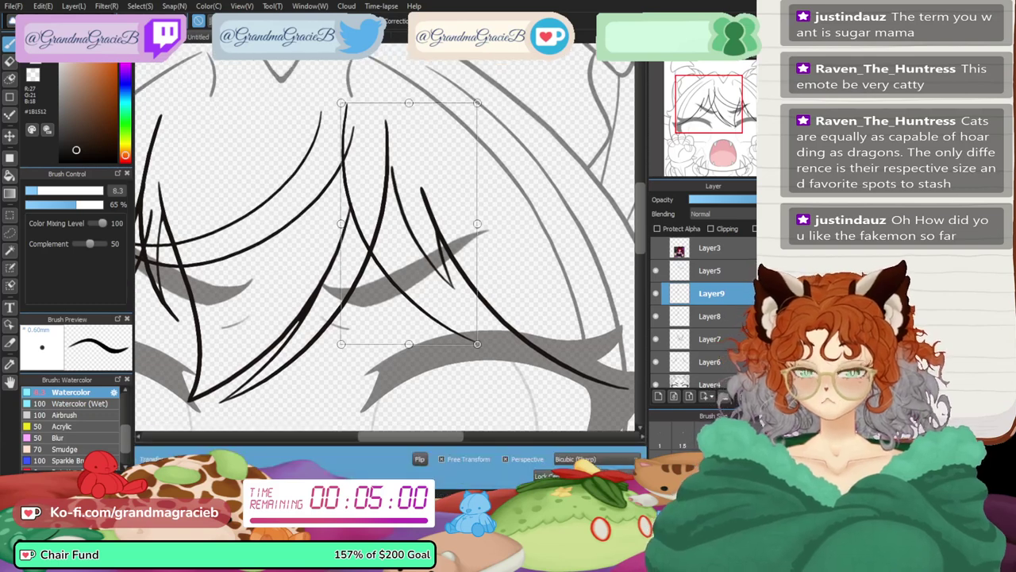
left_click_drag(508, 365, 482, 381)
left_click_drag(412, 230, 430, 222)
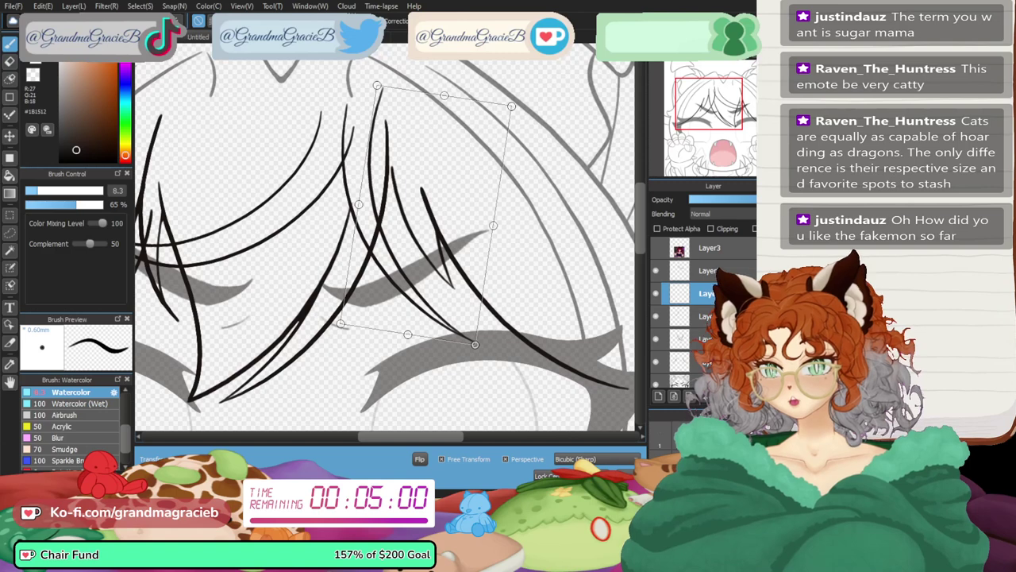
key("Return")
key("e")
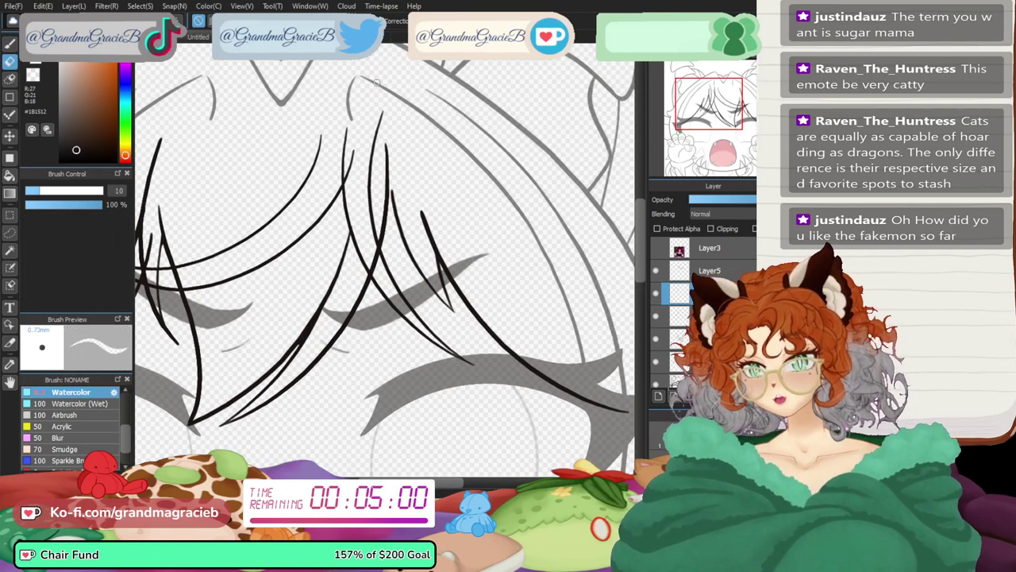
- Merge Layer9 into Layer8 and erase the overhanging upper ends of both strand curves
left_click_drag(368, 173, 381, 96)
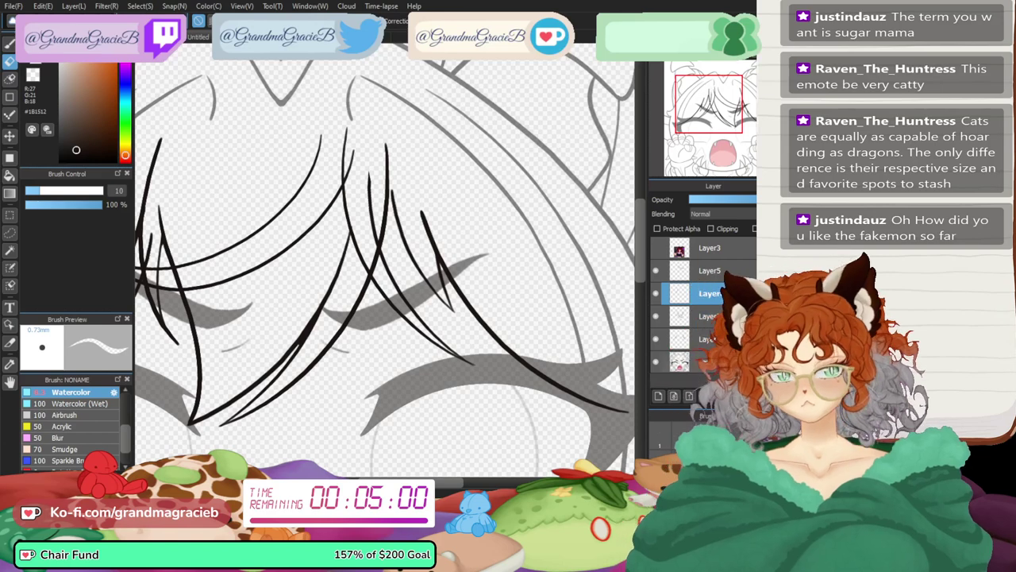
left_click_drag(342, 163, 347, 127)
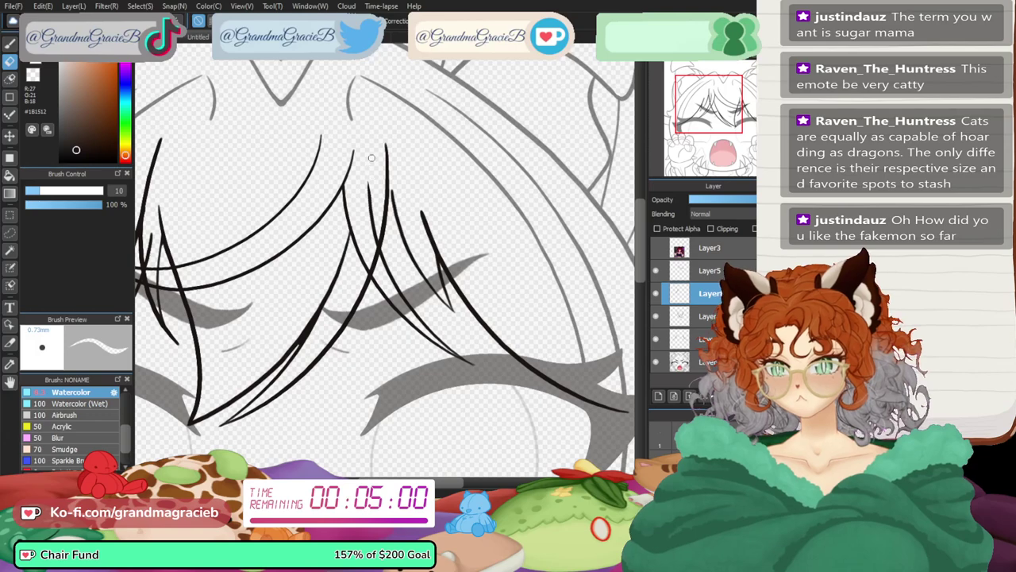
- Thicken the junction where the neighbouring short strand meets the long bang line above the brow
left_click(9, 44)
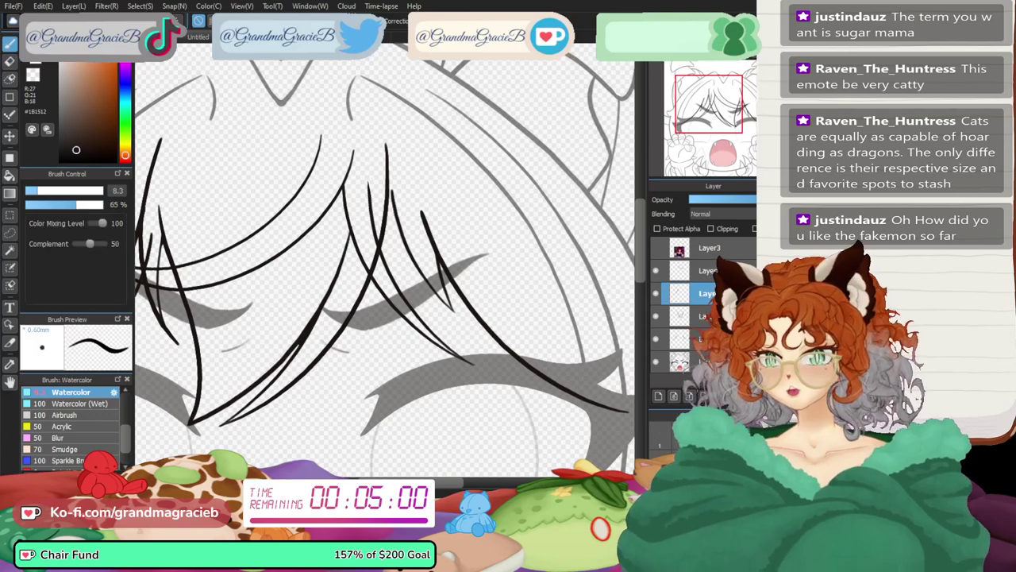
key("ctrl+plus")
key("ctrl+plus")
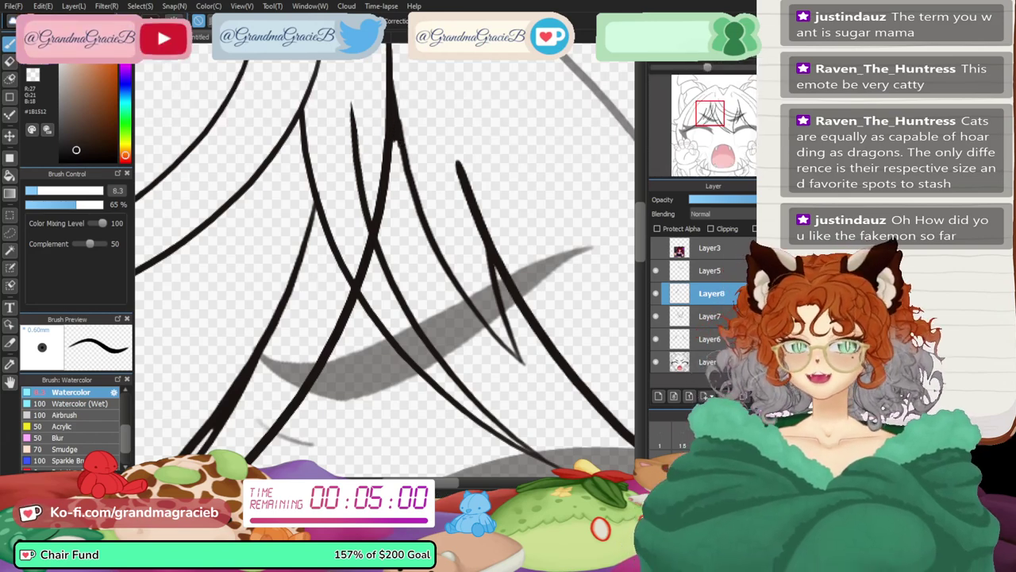
- Hide and show Layer8 and Layer7 in turn to compare the bang strands, and check them against the Layer3 reference illustration
key("Down")
key("ctrl+0")
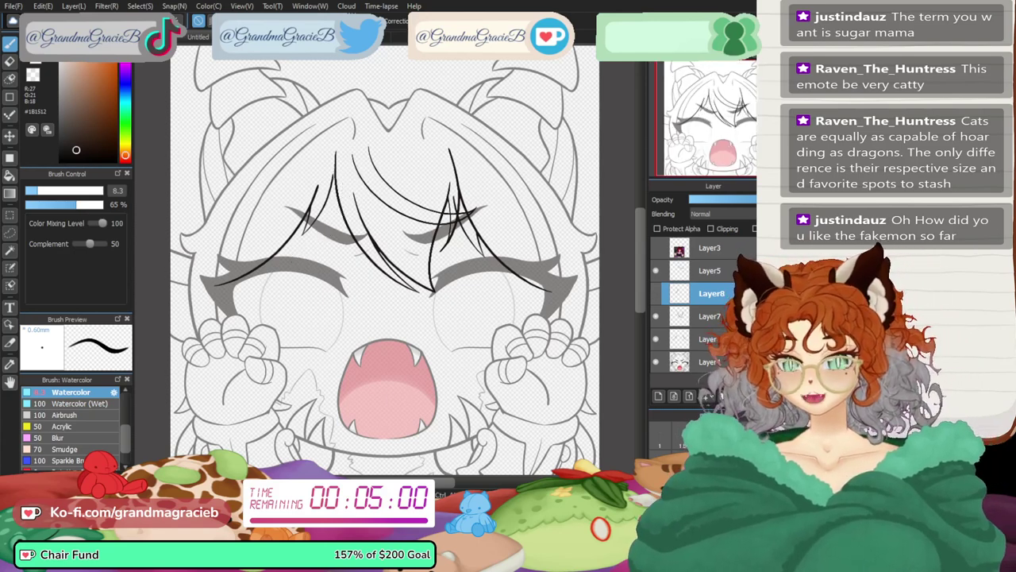
left_click(656, 316)
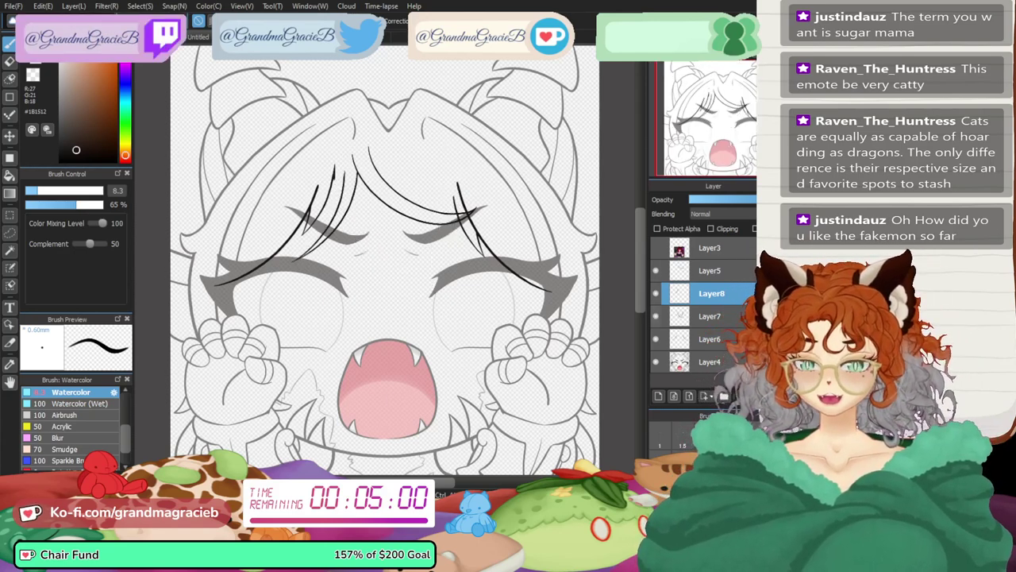
left_click(656, 316)
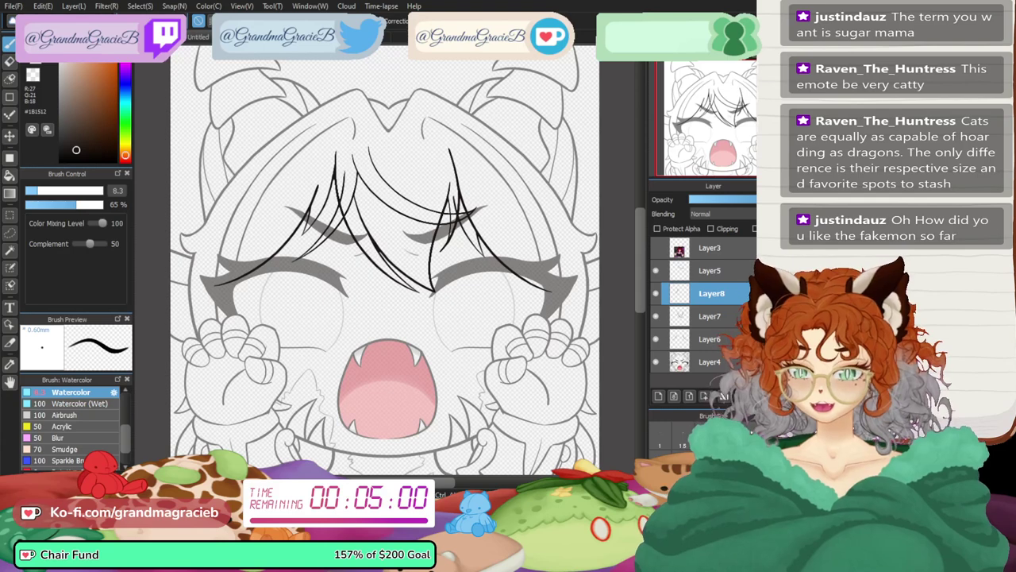
left_click(712, 271)
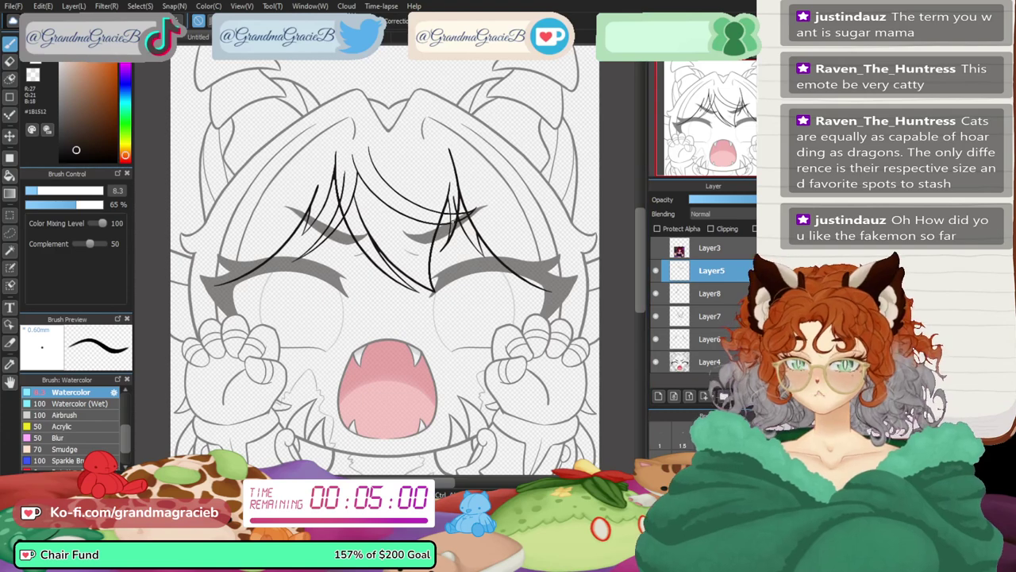
key("ctrl+t")
key("Return")
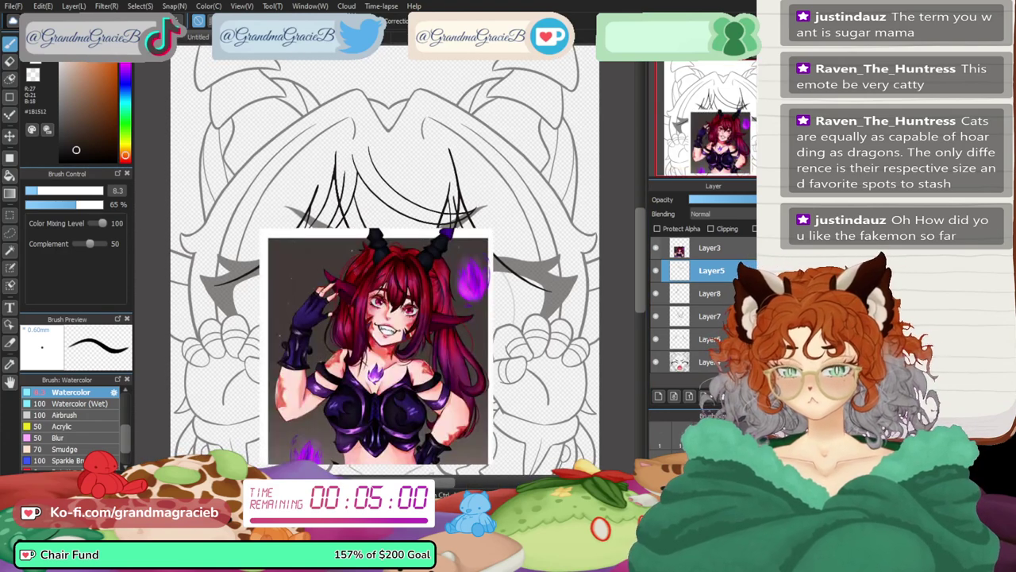
key("ctrl+t")
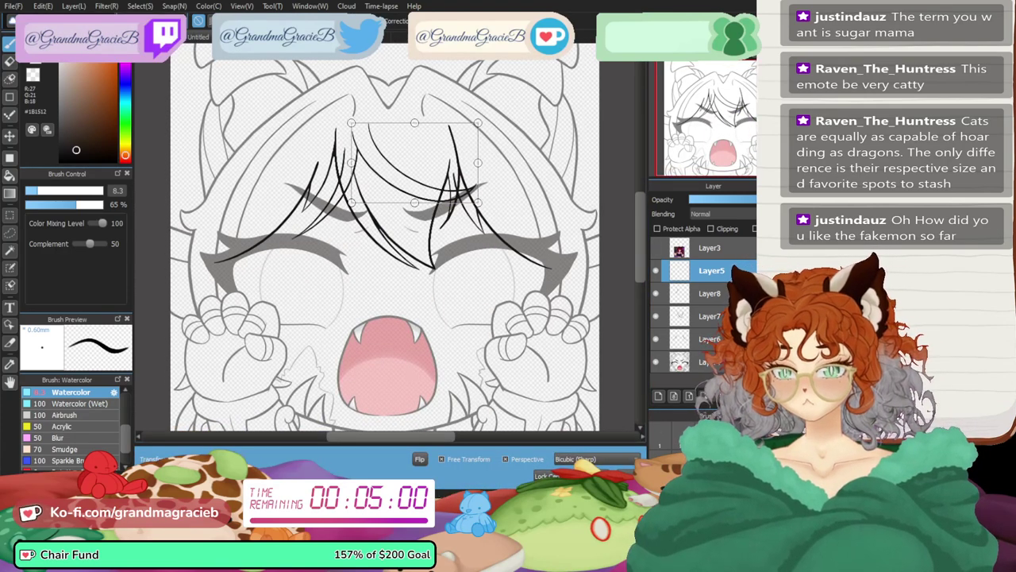
left_click_drag(508, 127, 512, 142)
left_click_drag(414, 164, 412, 170)
left_click_drag(481, 139, 453, 144)
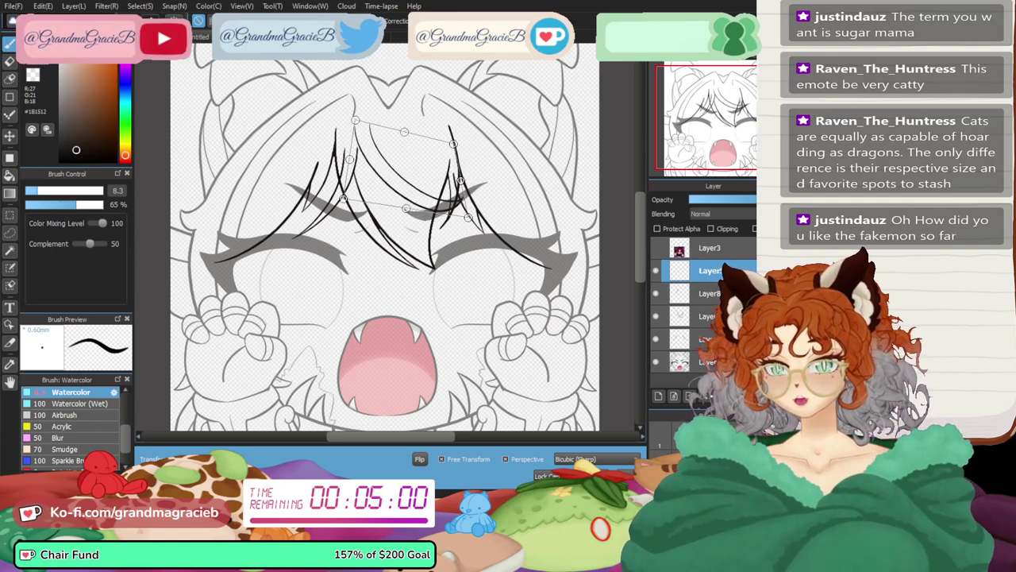
left_click_drag(406, 208, 411, 191)
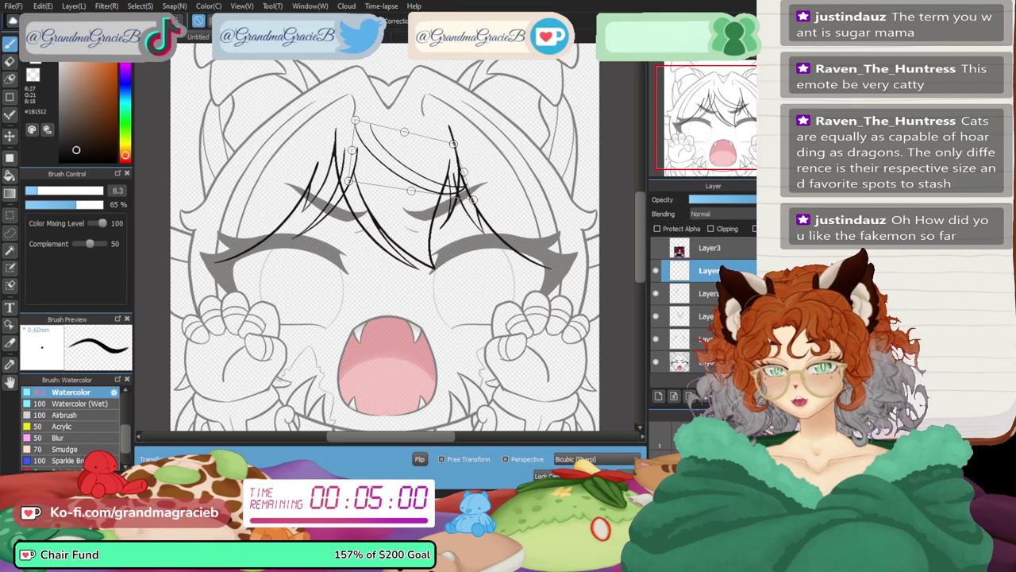
key("Escape")
- Scale down Layer5's two sweeping bang curves slightly, rotate them clockwise and move them toward the strands over the left brow
key("ctrl+t")
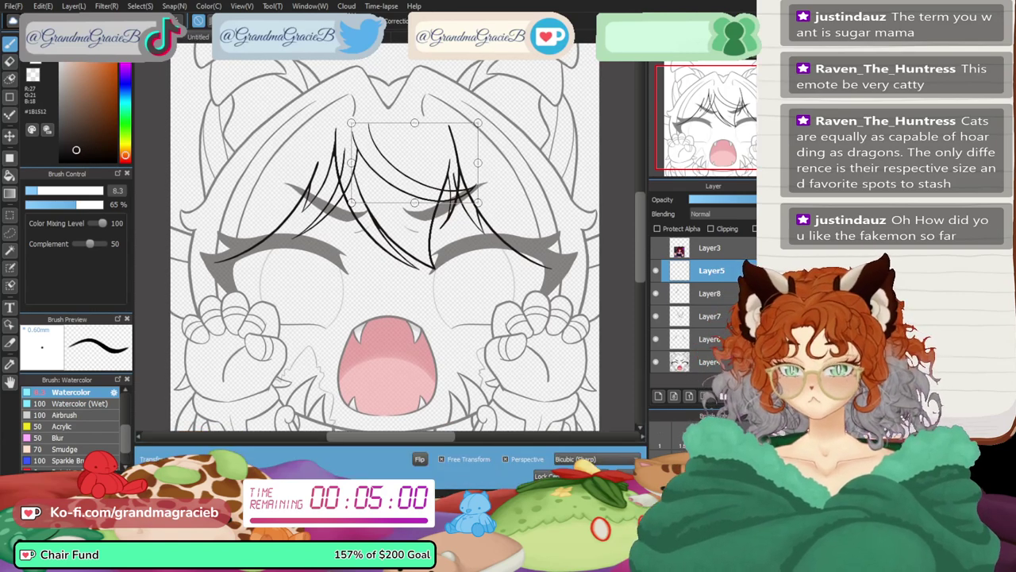
left_click_drag(478, 202, 468, 197)
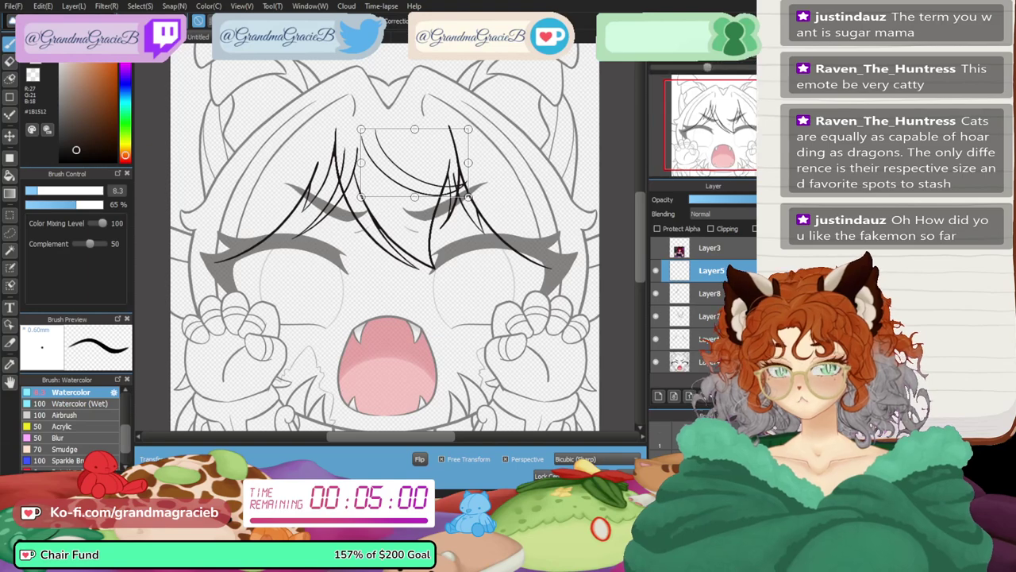
scroll(397, 230, "up", 3)
left_click_drag(397, 231, 384, 353)
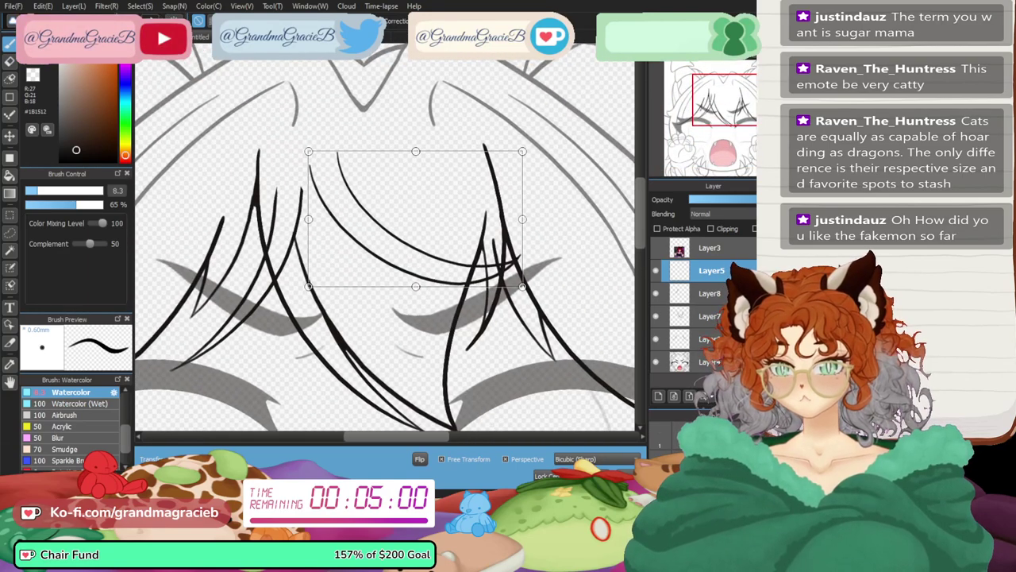
left_click_drag(548, 302, 534, 320)
left_click_drag(416, 221, 392, 222)
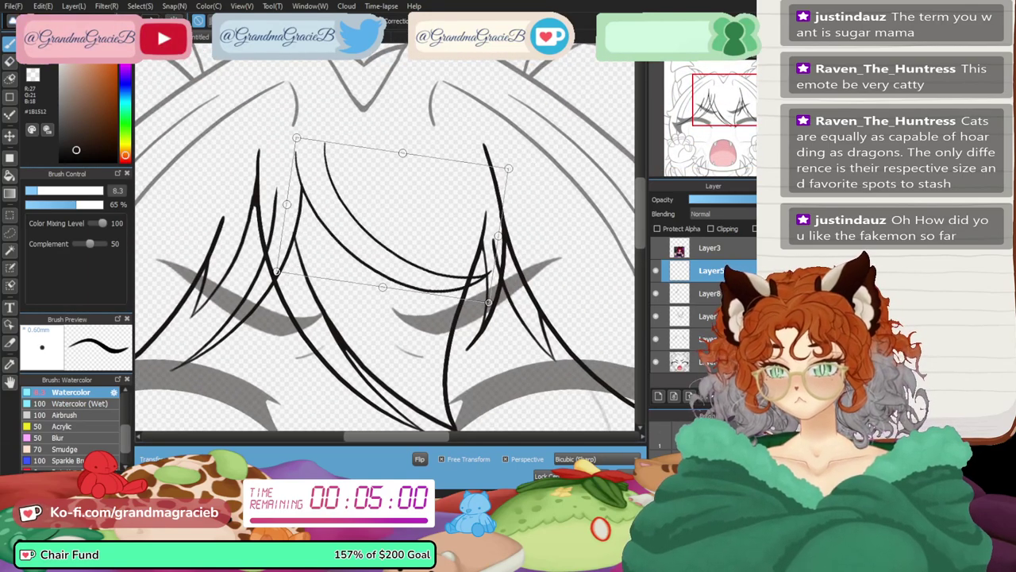
- Distort Layer5's two sweeping bang curves so their ends meet the strand over the right brow, and apply the transform
left_click_drag(498, 236, 493, 254)
left_click_drag(484, 322, 481, 309)
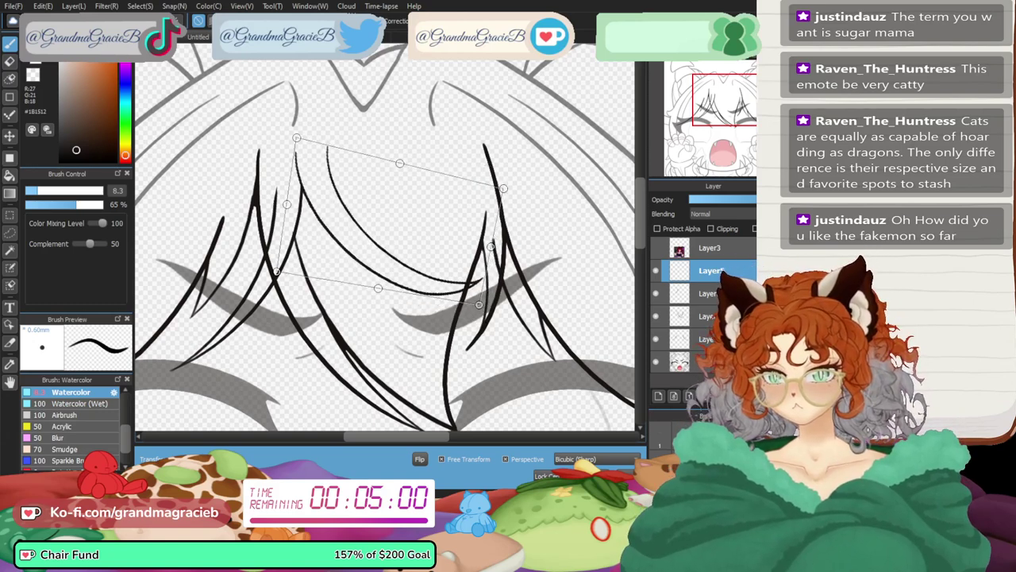
left_click_drag(399, 163, 385, 165)
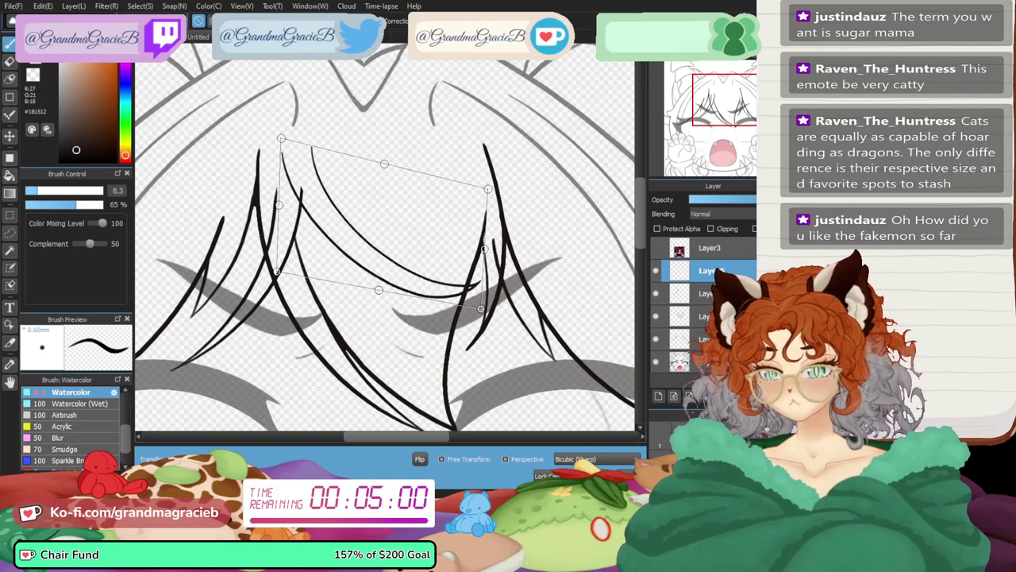
mouse_move(280, 205)
left_mouse_down()
mouse_move(300, 199)
mouse_move(287, 198)
left_mouse_up()
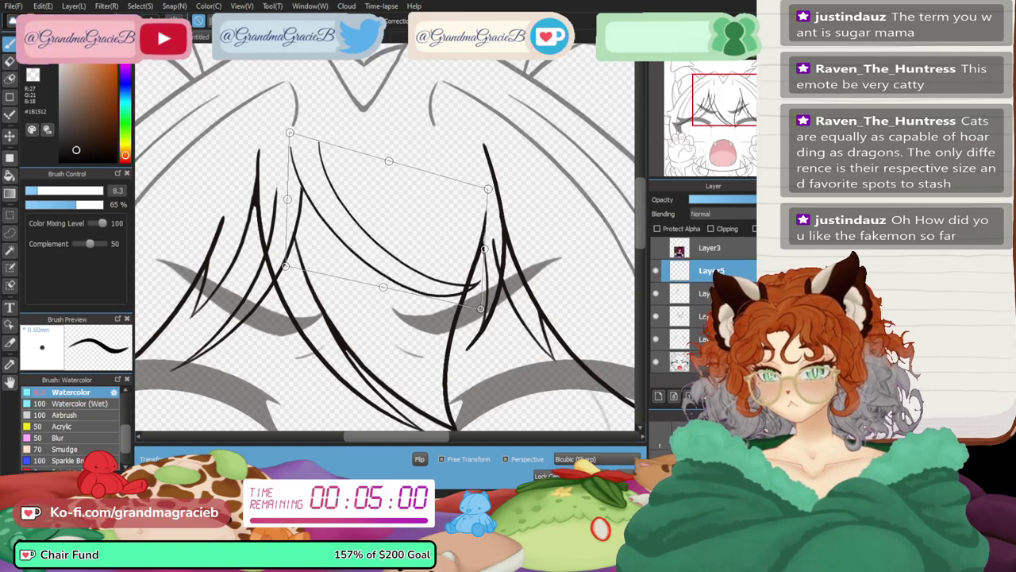
left_click_drag(484, 250, 476, 234)
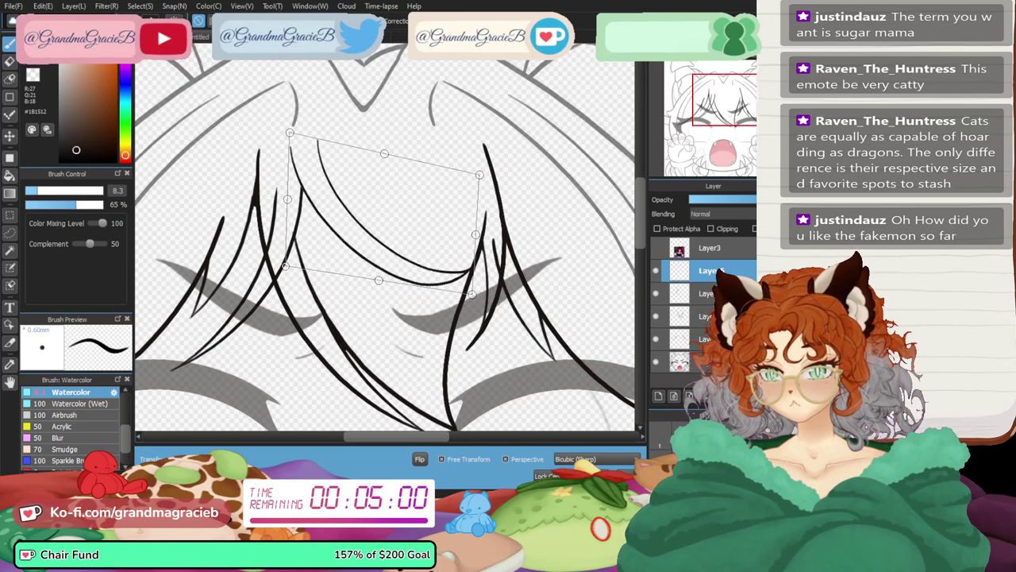
left_click_drag(382, 214, 383, 218)
key("Return")
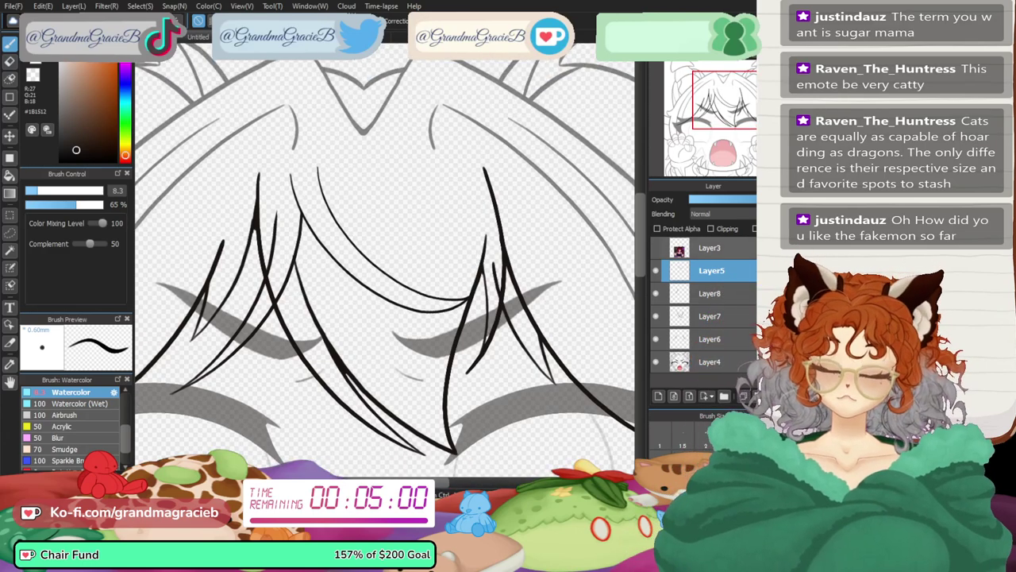
- Extend Layer5's two sweeping curves to the outer end of the right brow and merge the layer into Layer8
key("ctrl+0")
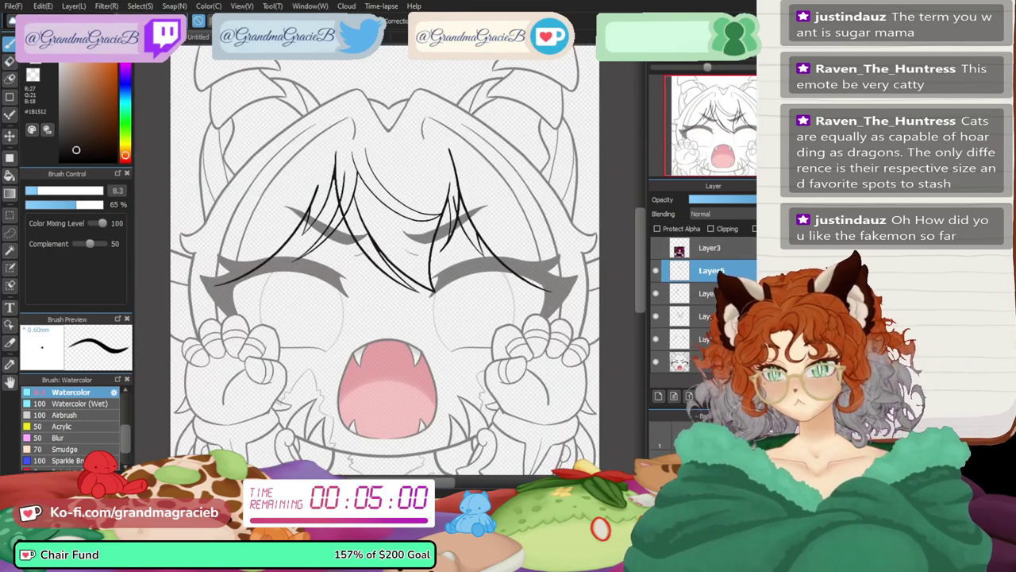
left_click_drag(368, 148, 477, 210)
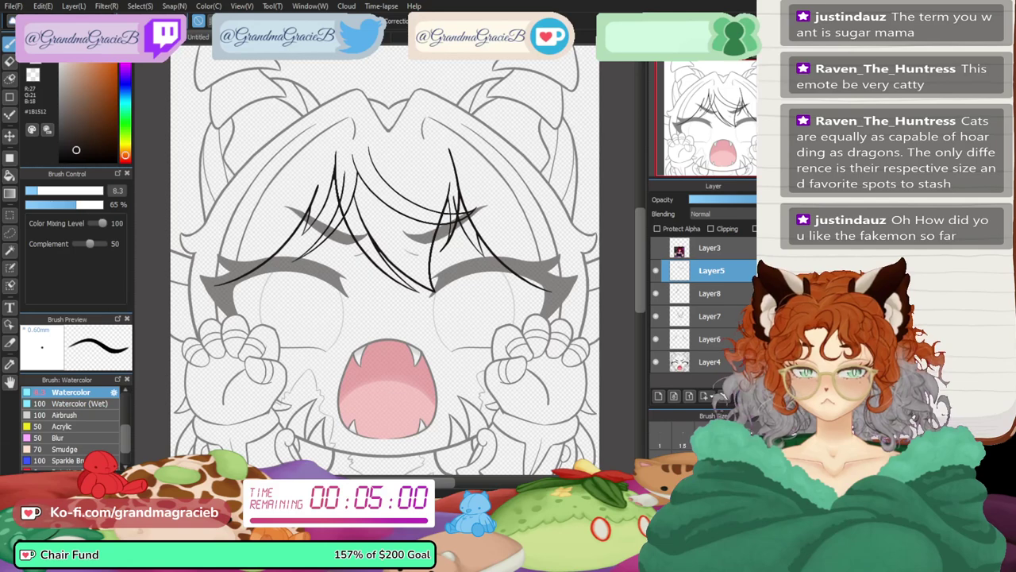
key("ctrl+e")
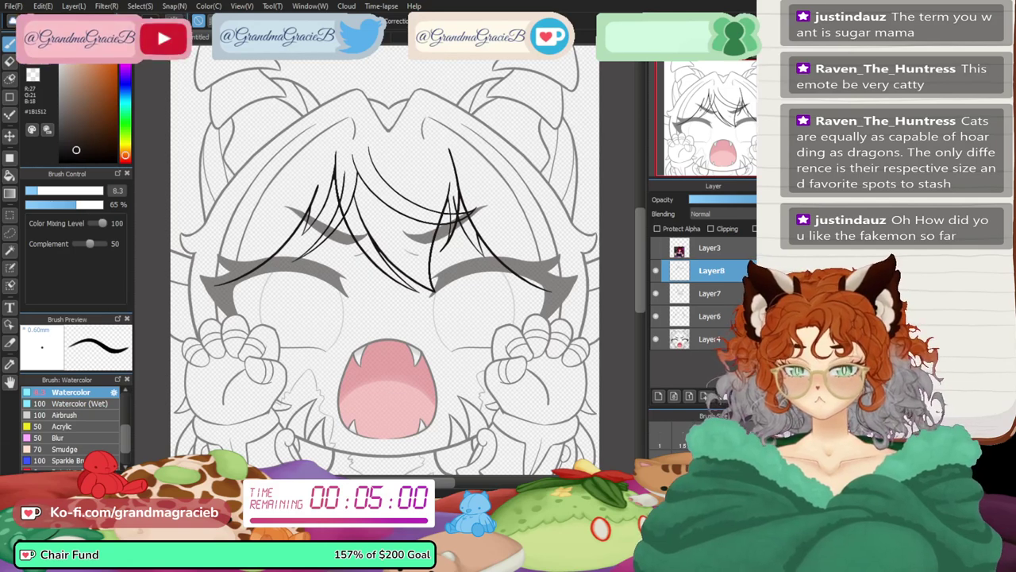
- Free-transform Layer7's long bang strands, spreading them slightly outward on both sides and raising their tip between the eyes
key("e")
left_click(706, 293)
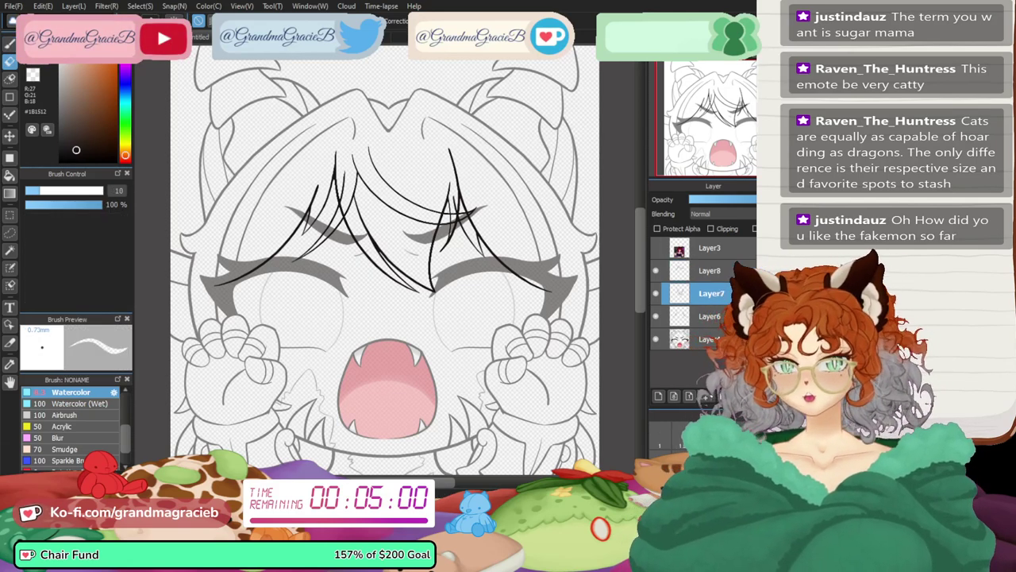
left_click(656, 294)
left_click(656, 294)
key("ctrl+t")
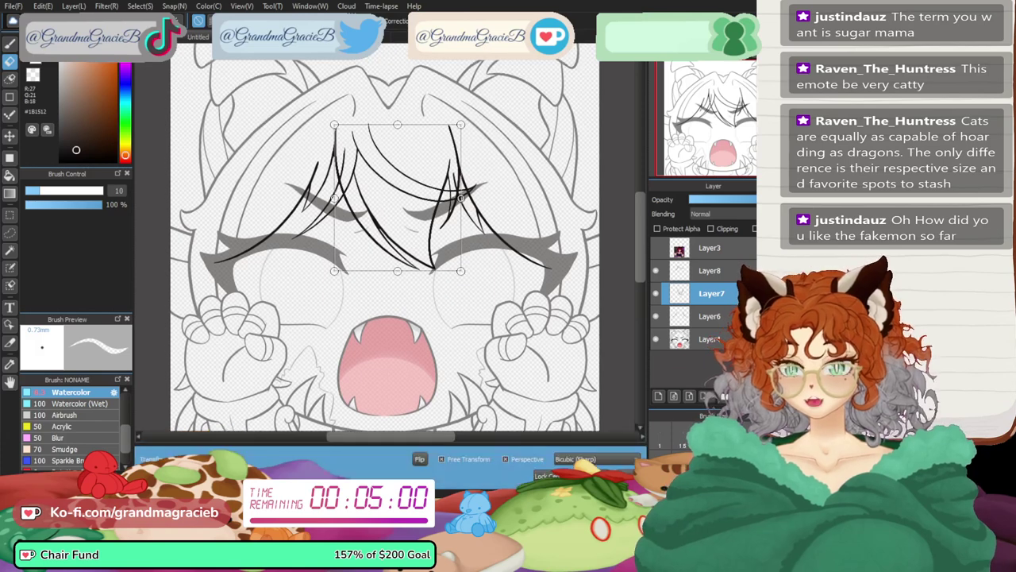
left_click_drag(324, 206, 327, 203)
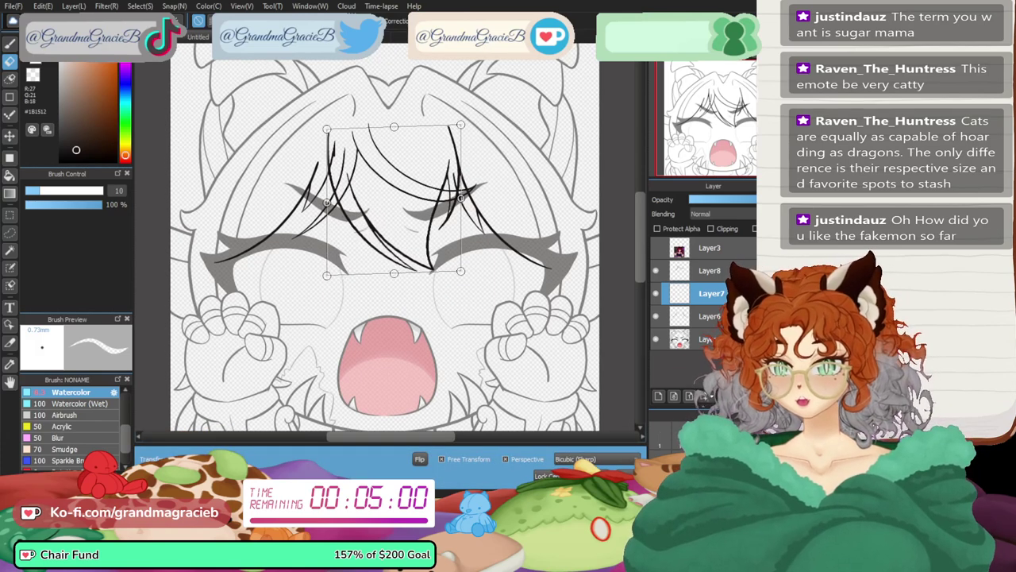
left_click_drag(460, 199, 468, 199)
left_click_drag(467, 274, 455, 265)
key("Return")
scroll(454, 249, "up", 4)
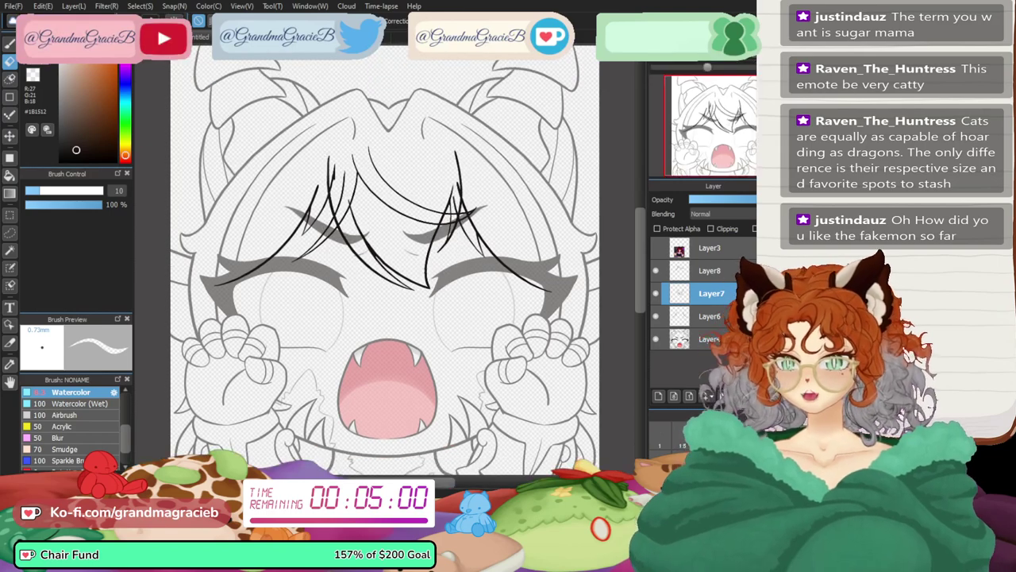
- Erase the leftover upper end of the short strand beside the long left bang line on Layer7
left_click_drag(453, 248, 419, 238)
left_click(711, 316)
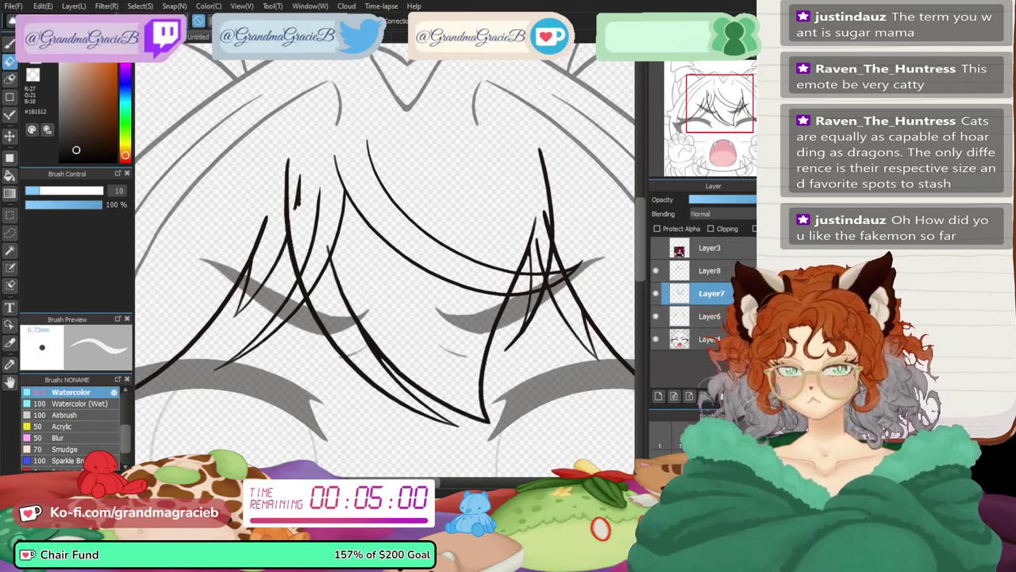
key("alt+bracketright")
key("alt+bracketright")
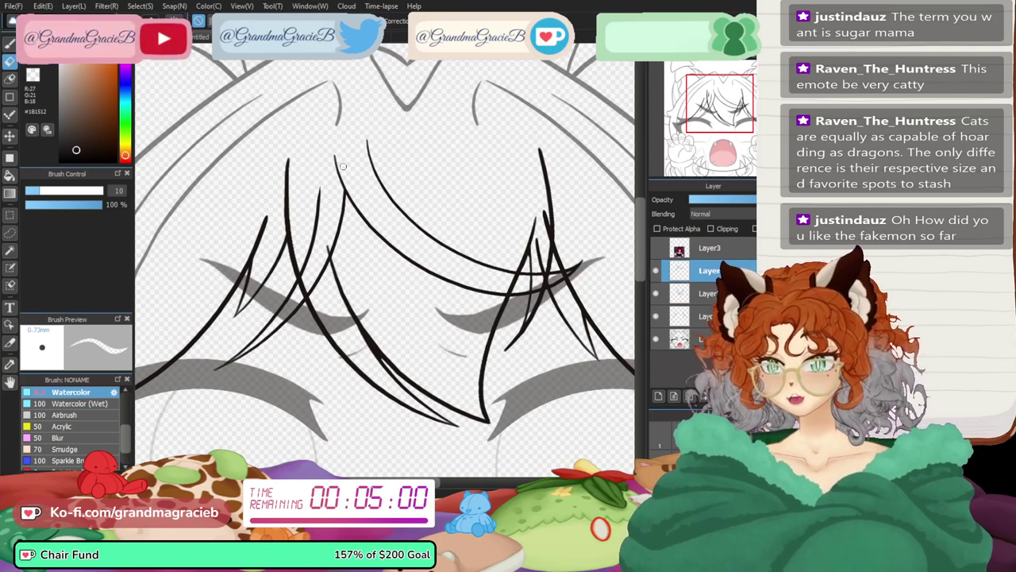
- Toggle the visibility of the bang layers to check which strands sit on Layer8, Layer7 and Layer6
left_click(656, 270)
left_click(656, 270)
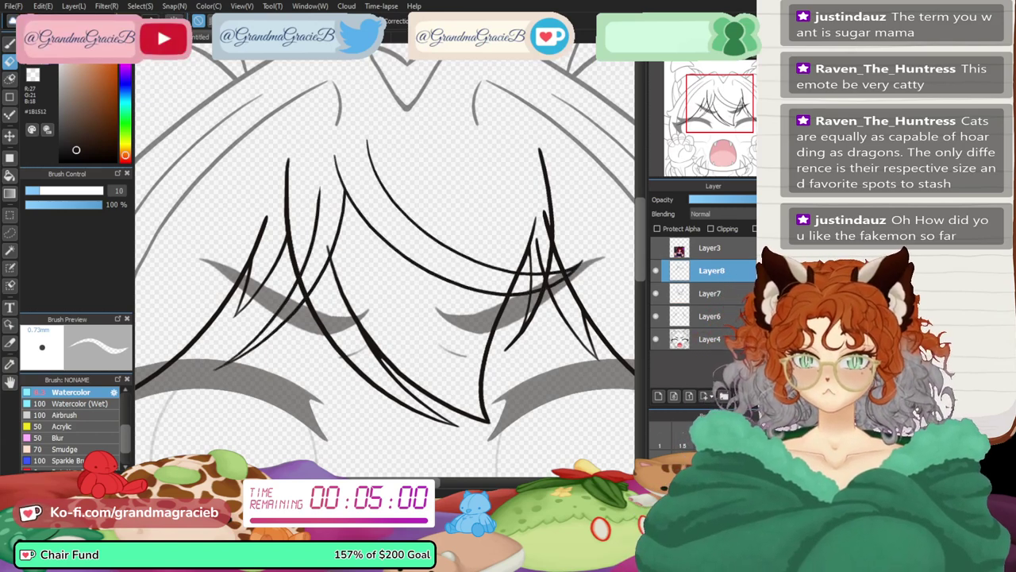
left_click(655, 316)
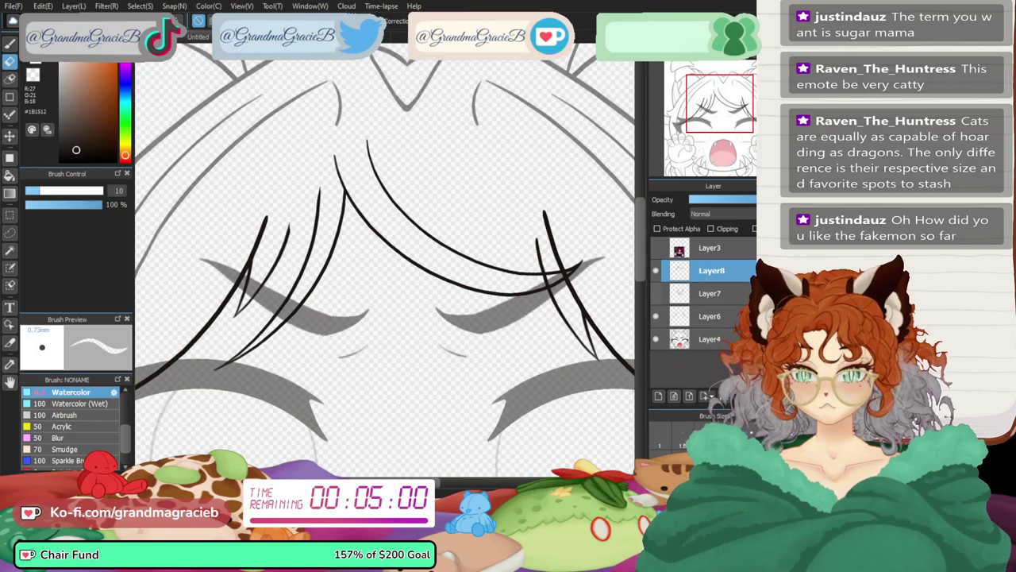
left_click(656, 316)
left_click(711, 316)
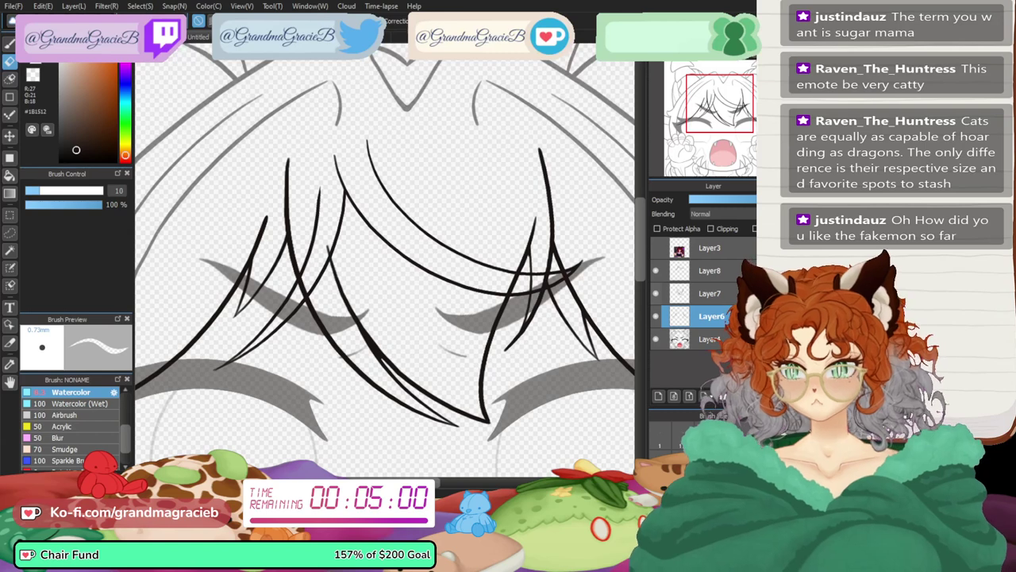
left_click(656, 316)
left_click(655, 316)
- Hide Layer8 and merge Layer7 into Layer6
left_click(655, 271)
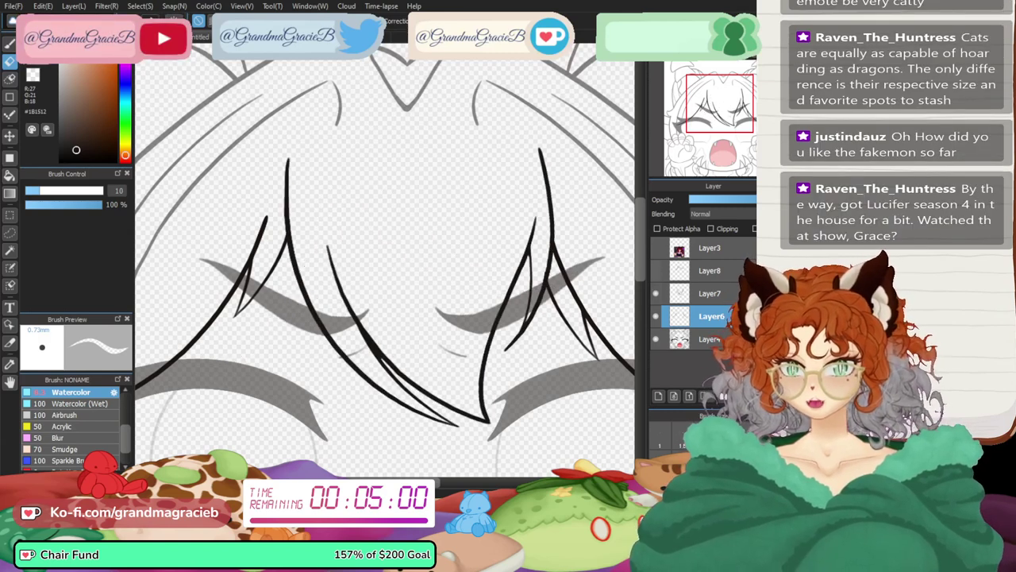
left_click(710, 293)
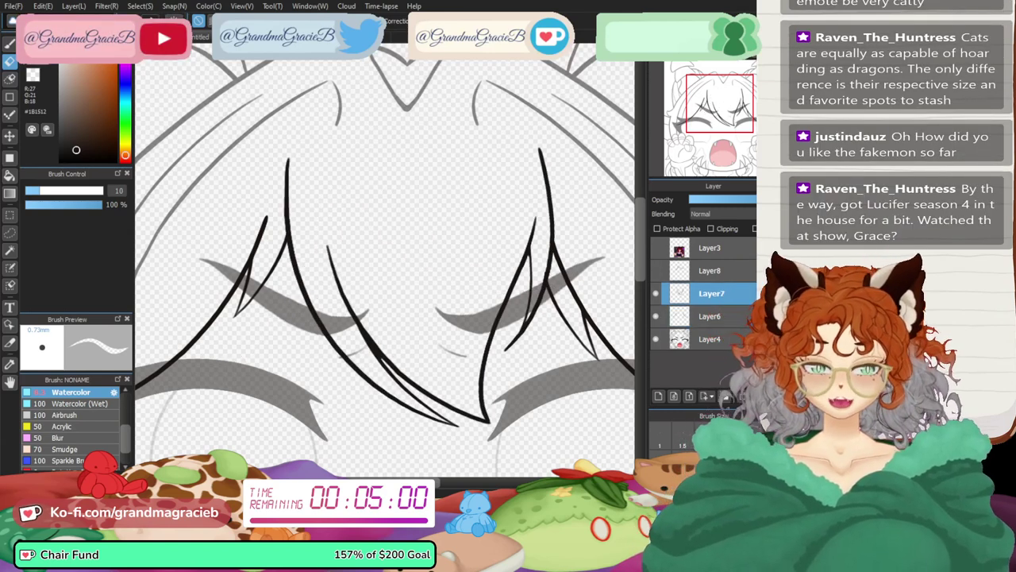
key("ctrl+e")
- Show Layer8 again and erase the Layer6 strand segments lying between the two sweeping curves over the right brow
left_click(711, 271)
key("ctrl+y")
key("ctrl+y")
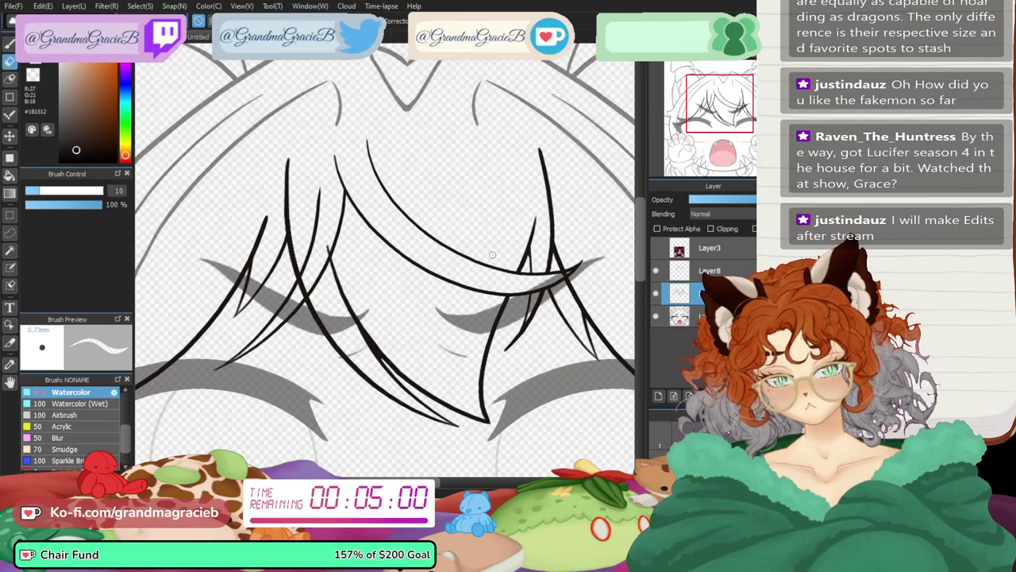
left_click_drag(696, 68, 707, 67)
left_click_drag(734, 112, 738, 112)
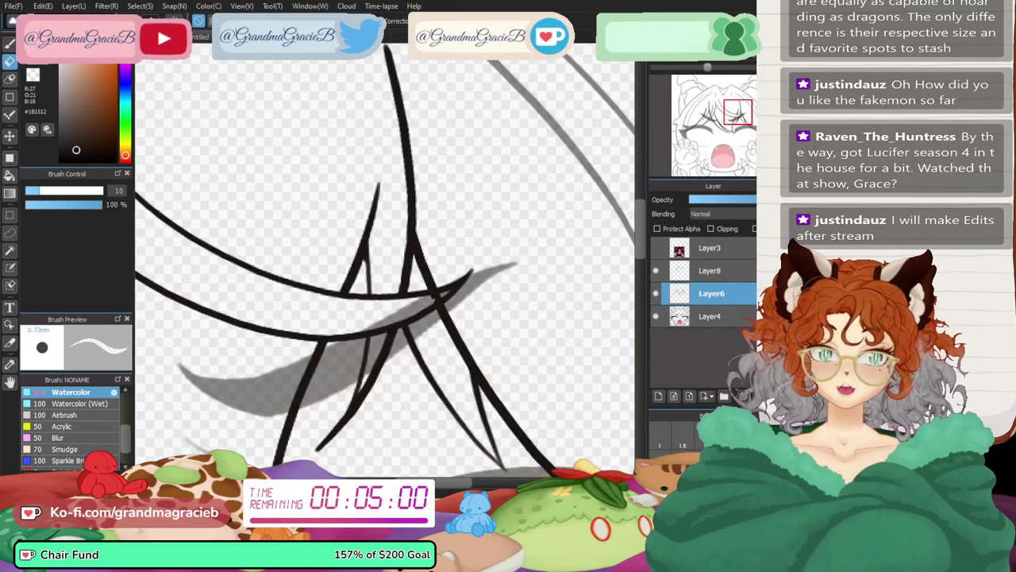
key("h")
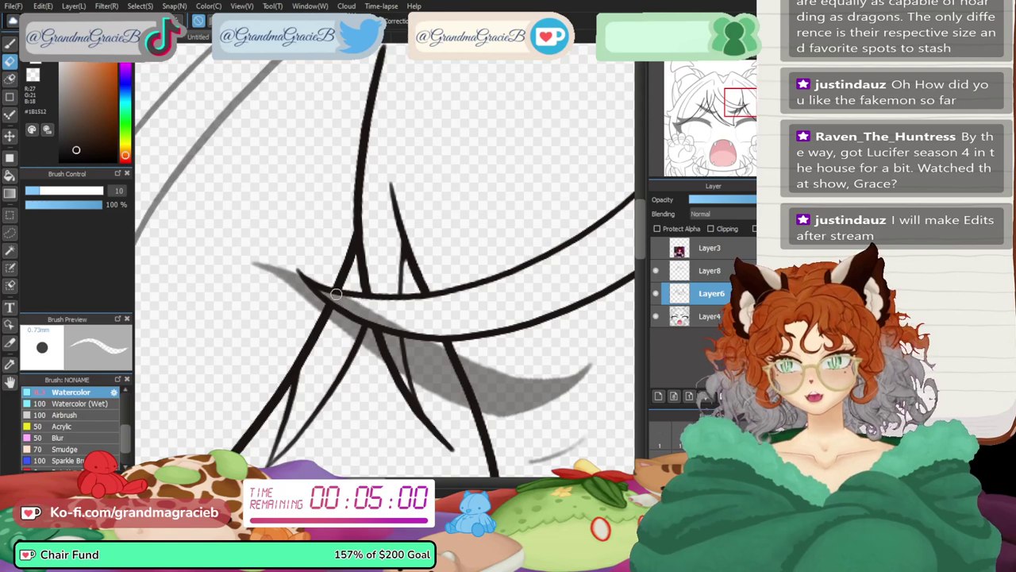
- Erase the Layer6 line segments that cross the overlapping strands above the left brow
left_click_drag(739, 112, 712, 113)
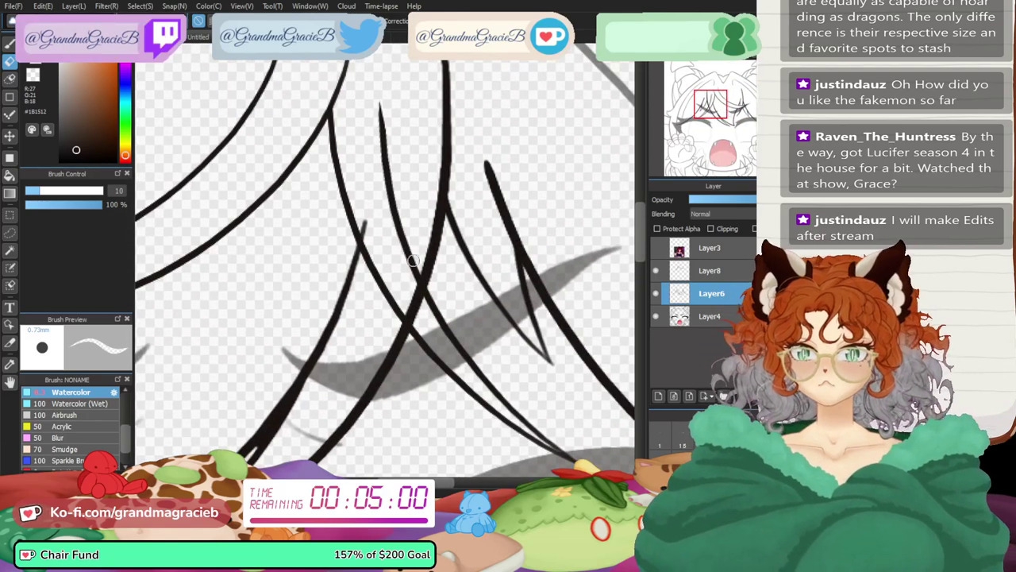
left_click_drag(360, 209, 413, 313)
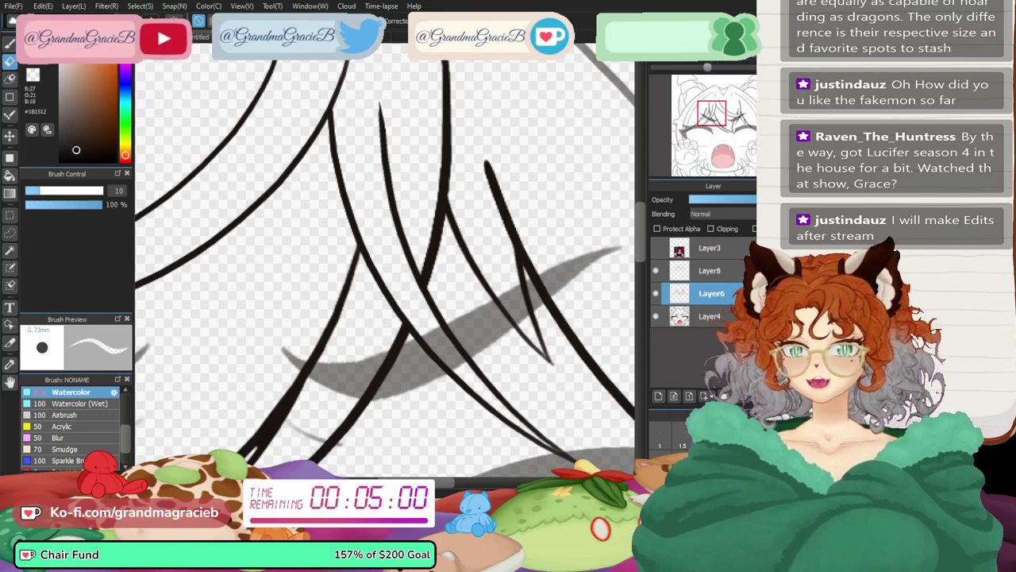
key("h")
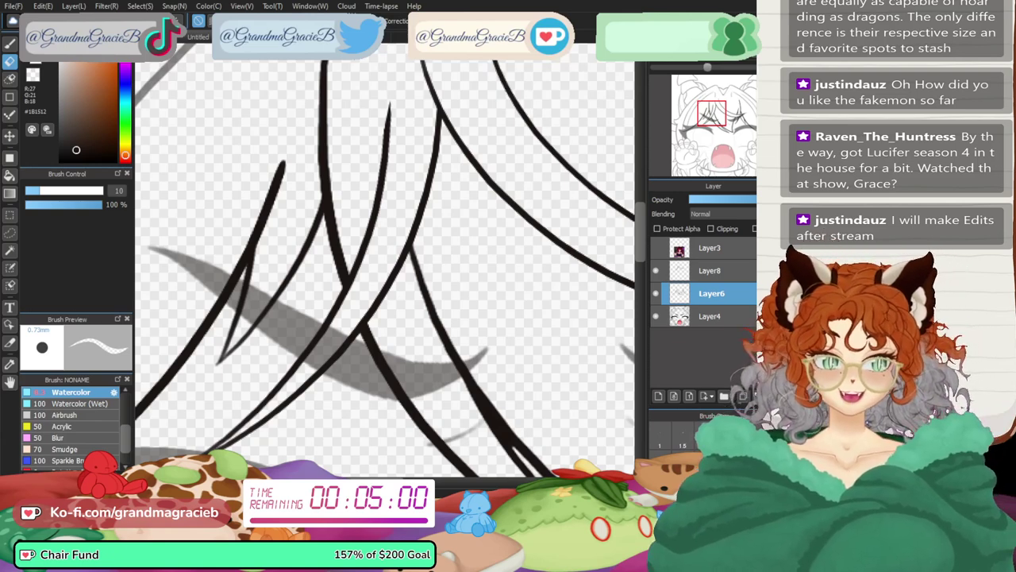
key("ctrl+0")
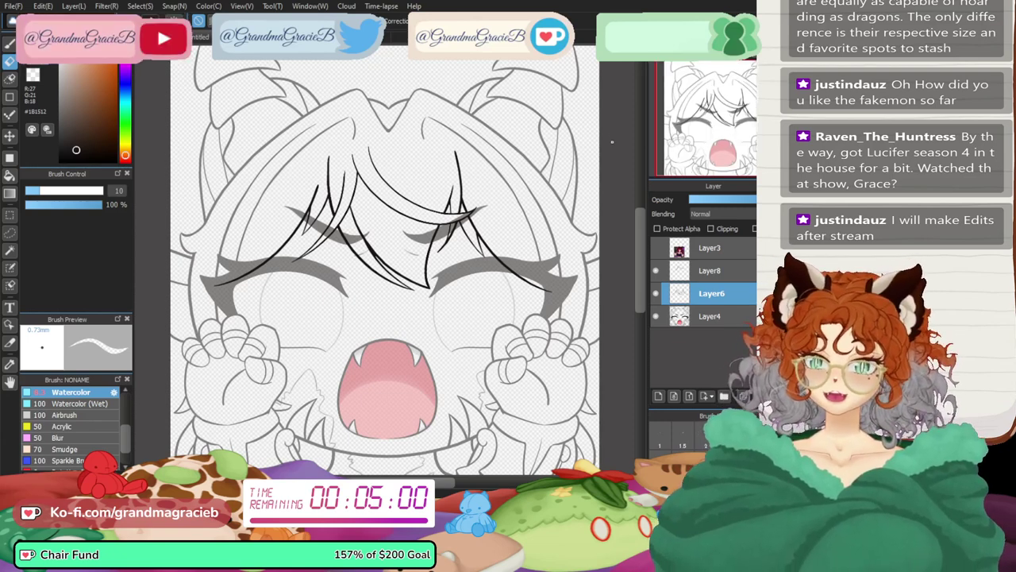
- Merge Layer8 into Layer6 and add a new empty layer above it
left_click(709, 271)
left_click(759, 397)
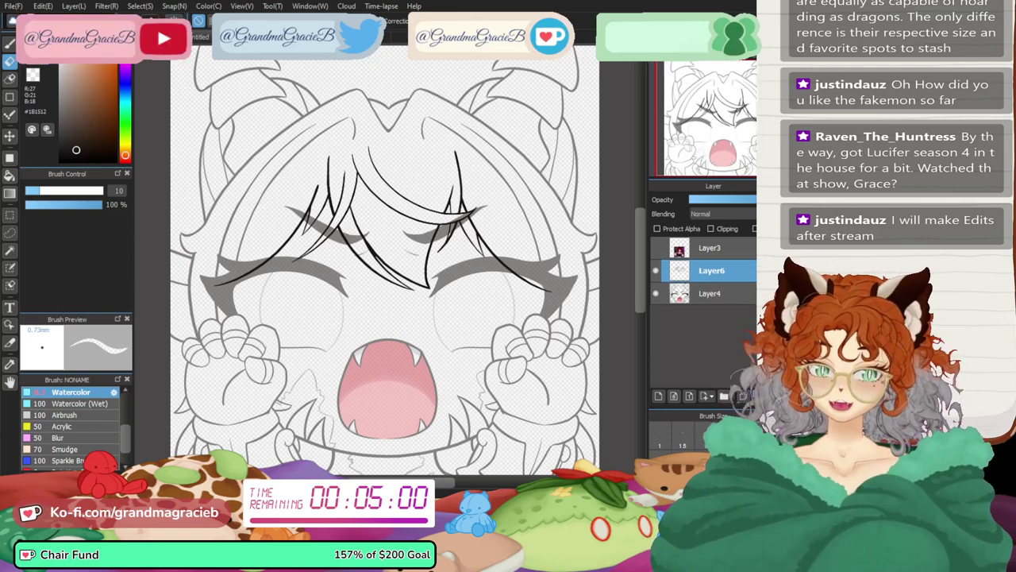
left_click(658, 396)
- Try to draw a long strand with the Watercolor brush outside the right bang line, from the forehead down to the lashes
key("b")
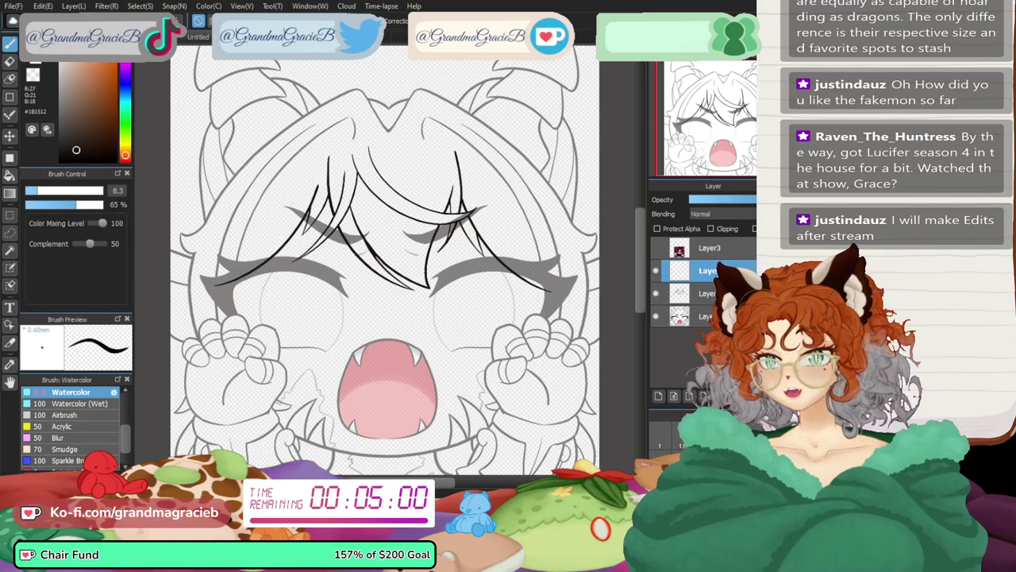
scroll(388, 286, "up", 3)
mouse_move(476, 222)
left_mouse_down()
mouse_move(504, 351)
mouse_move(166, 317)
mouse_move(267, 308)
left_mouse_up()
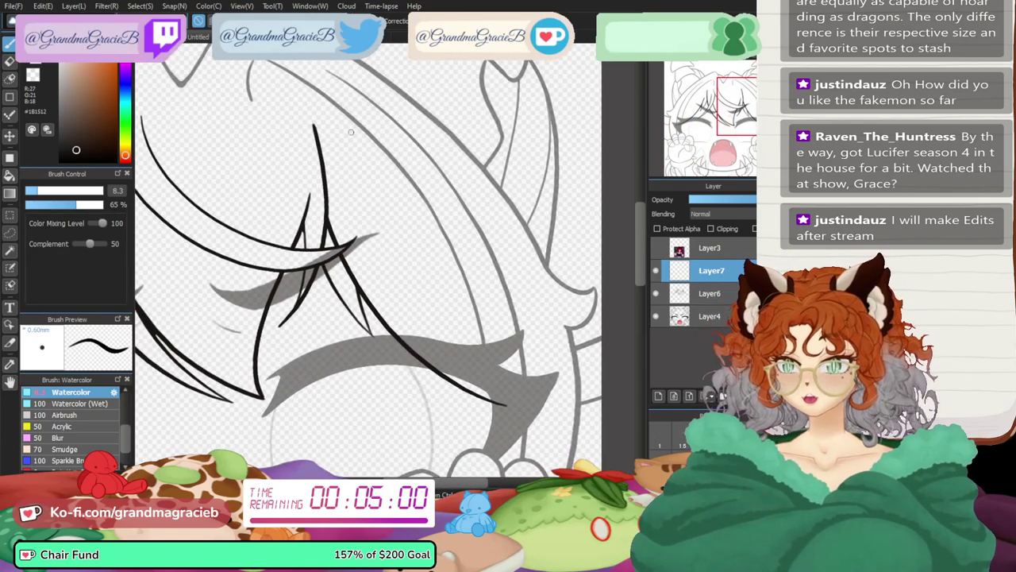
left_click_drag(348, 111, 496, 374)
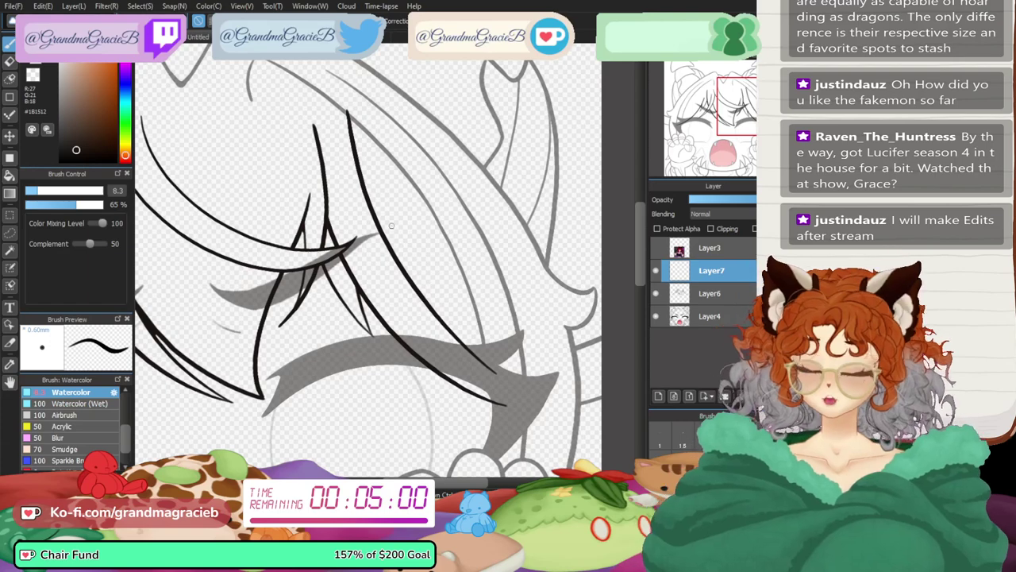
key("ctrl+z")
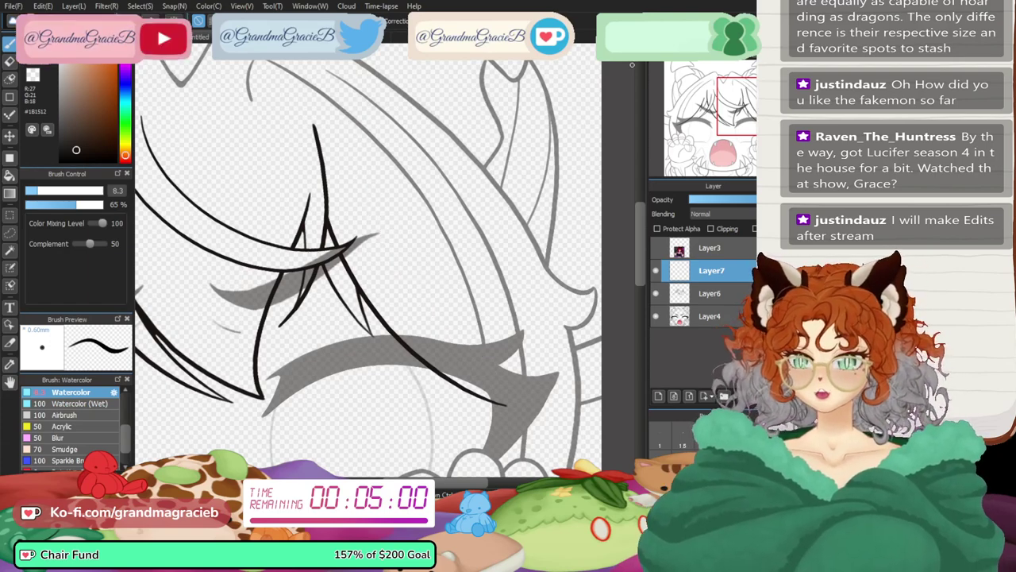
- Draw one long and one short thin tapering strand on Layer7 outside the right bang line, sweeping up from the lashes
key("Left")
key("Left")
key("Left")
key("Left")
key("Left")
key("Left")
key("Left")
key("Left")
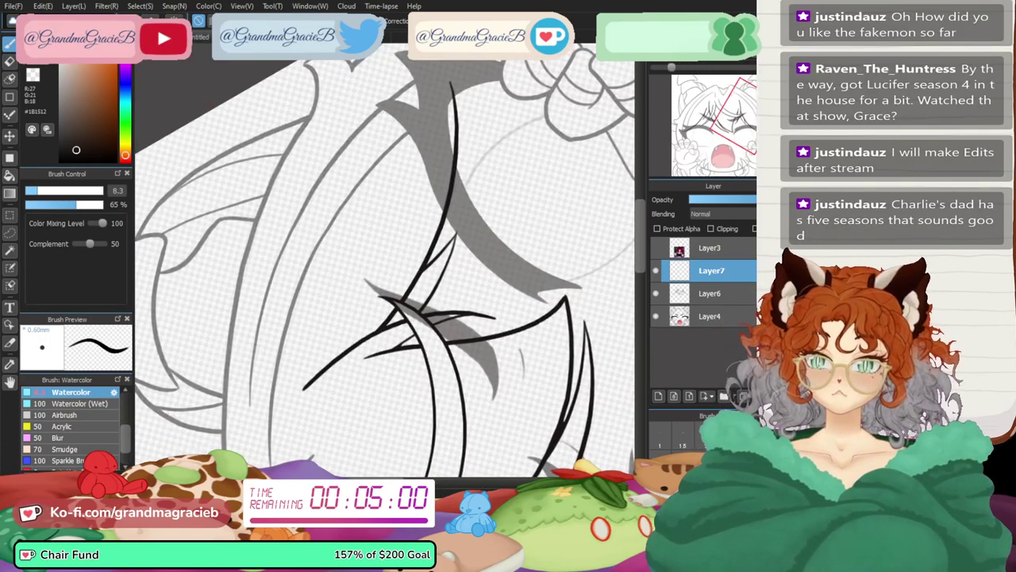
key("Left")
key("Left")
key("Left")
key("Left")
left_click_drag(292, 145, 425, 357)
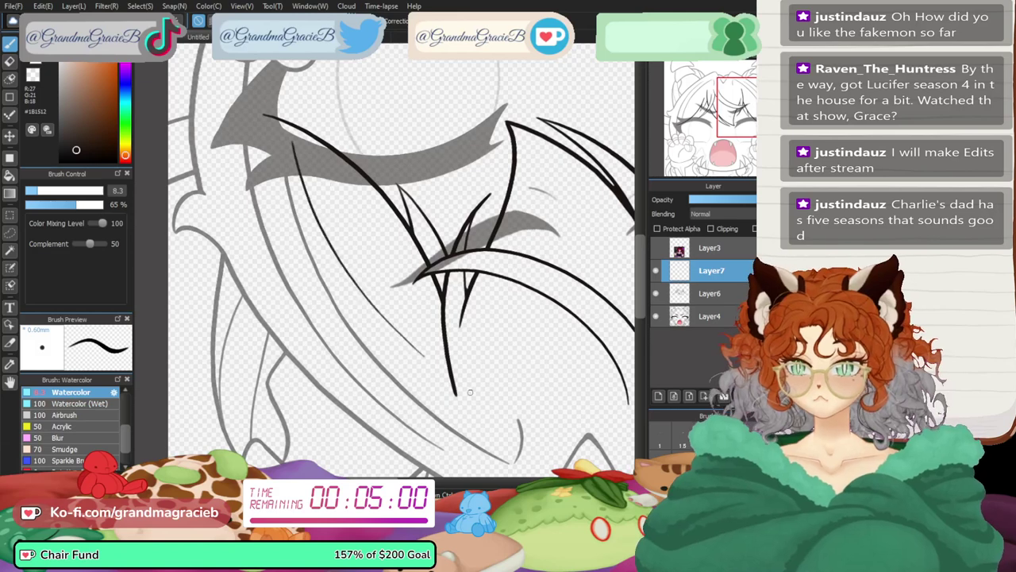
left_click_drag(316, 149, 376, 252)
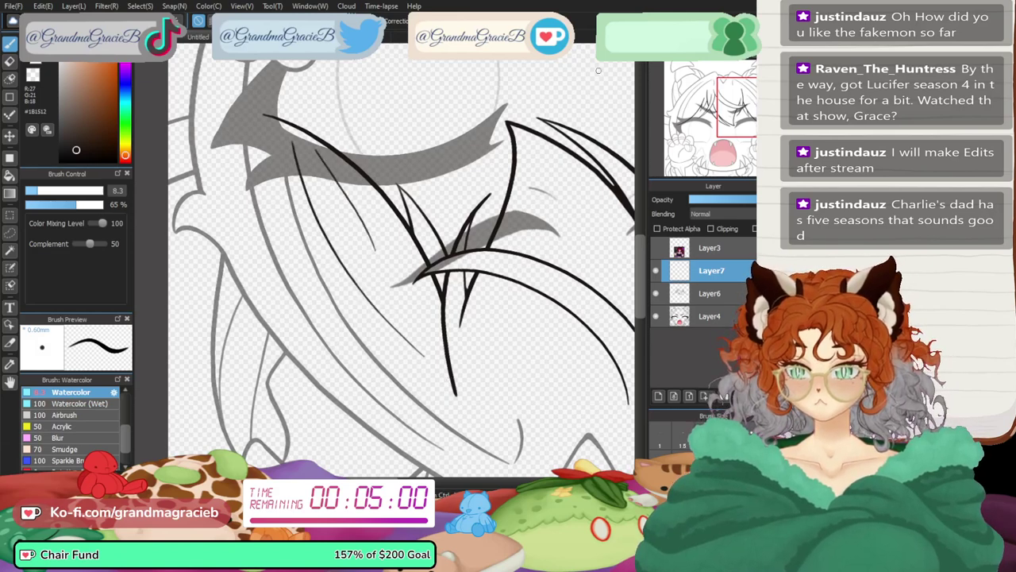
left_click(721, 53)
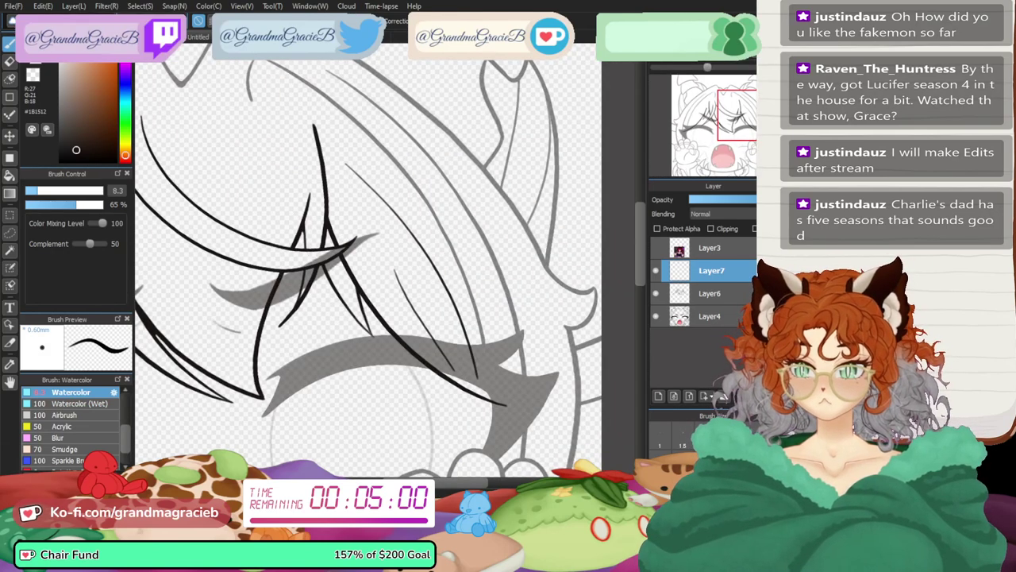
- Transform the two thin strands on Layer7, shifting them slightly up and tilting them closer to the right bang line
key("ctrl+t")
left_click_drag(412, 139, 416, 129)
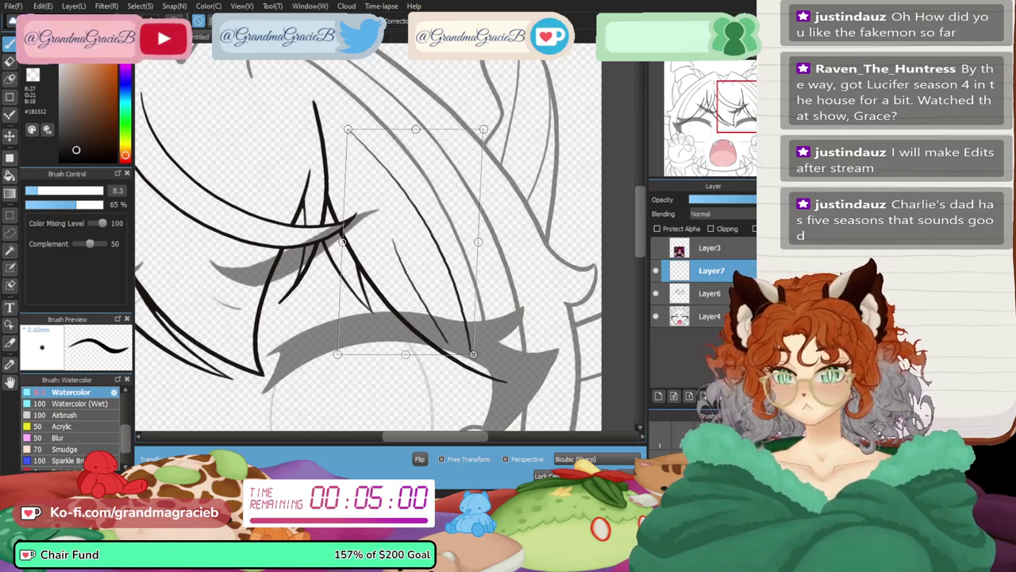
key("Return")
- Paste a copy of the two strands on a new layer, mirrored beside the left brow, tilted slightly and narrowed to fit the bangs
key("ctrl+v")
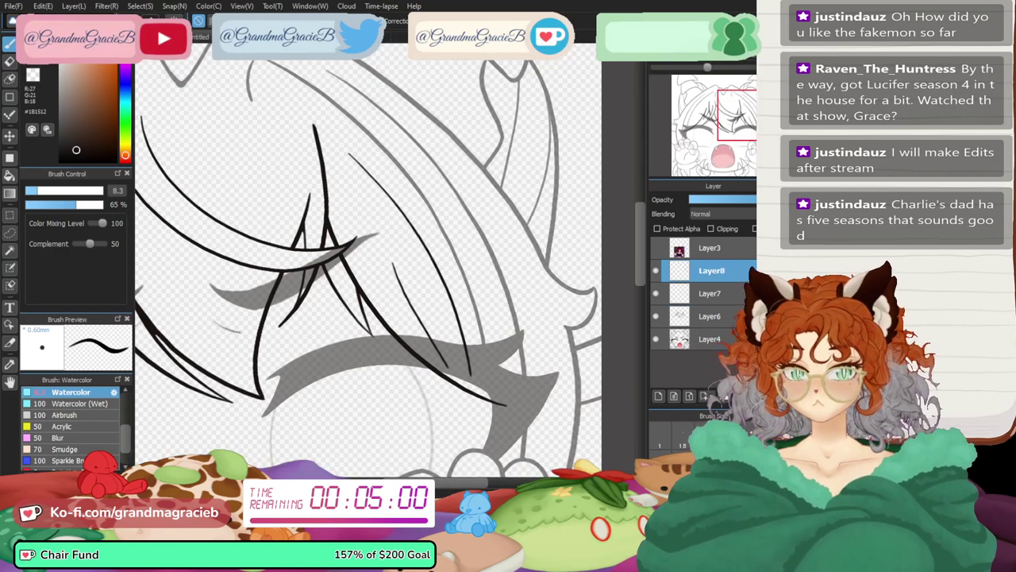
key("ctrl+0")
key("ctrl+t")
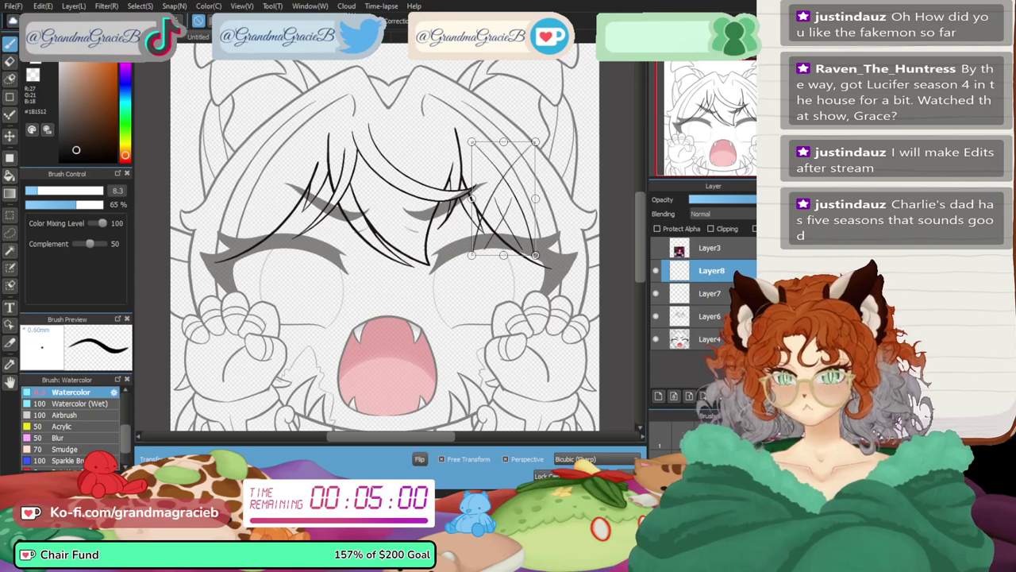
left_click_drag(472, 197, 305, 196)
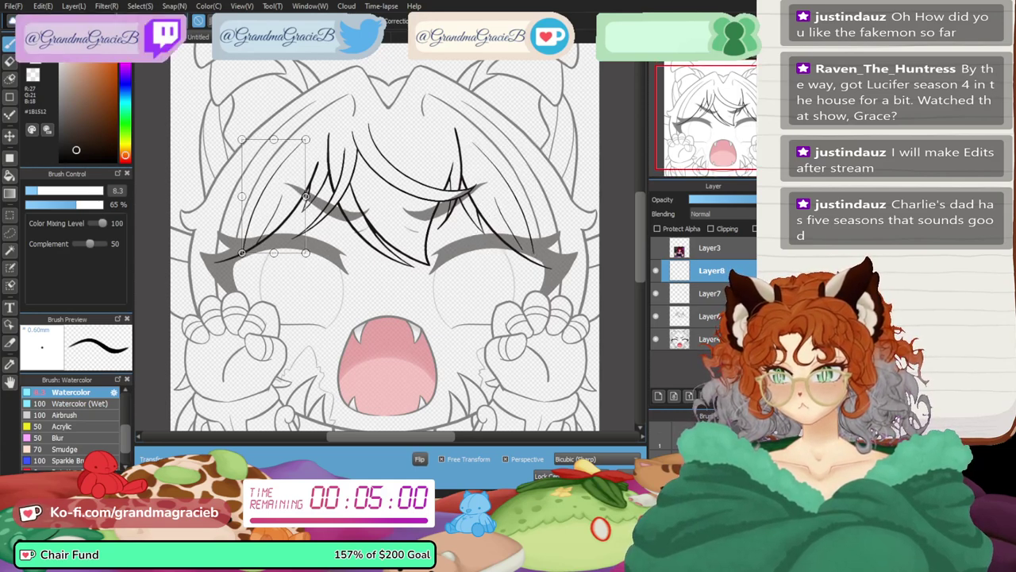
left_click_drag(305, 196, 305, 195)
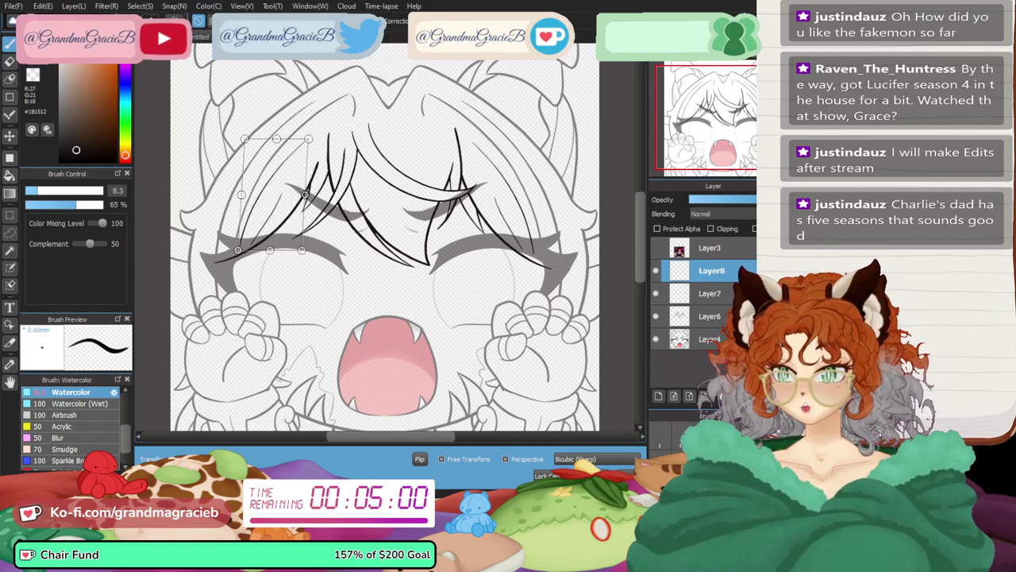
left_click_drag(241, 195, 252, 193)
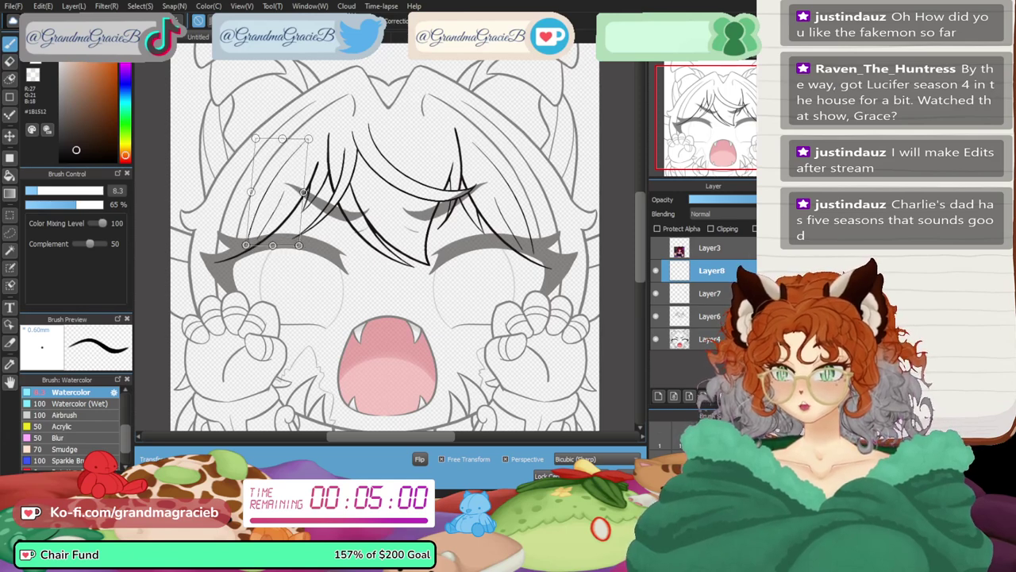
key("Return")
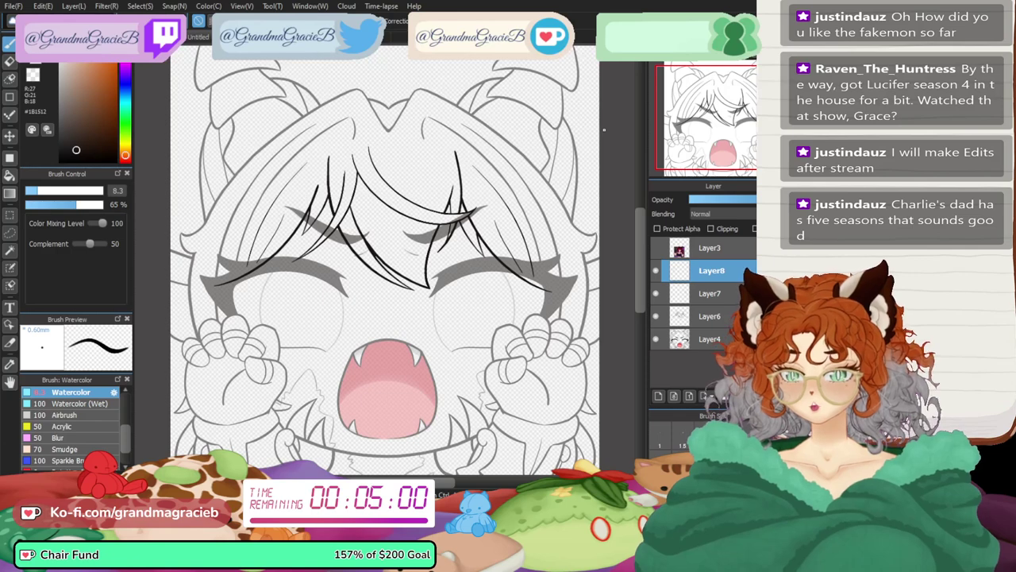
- Merge the mirrored strands on Layer8 down into Layer7
left_click(711, 294)
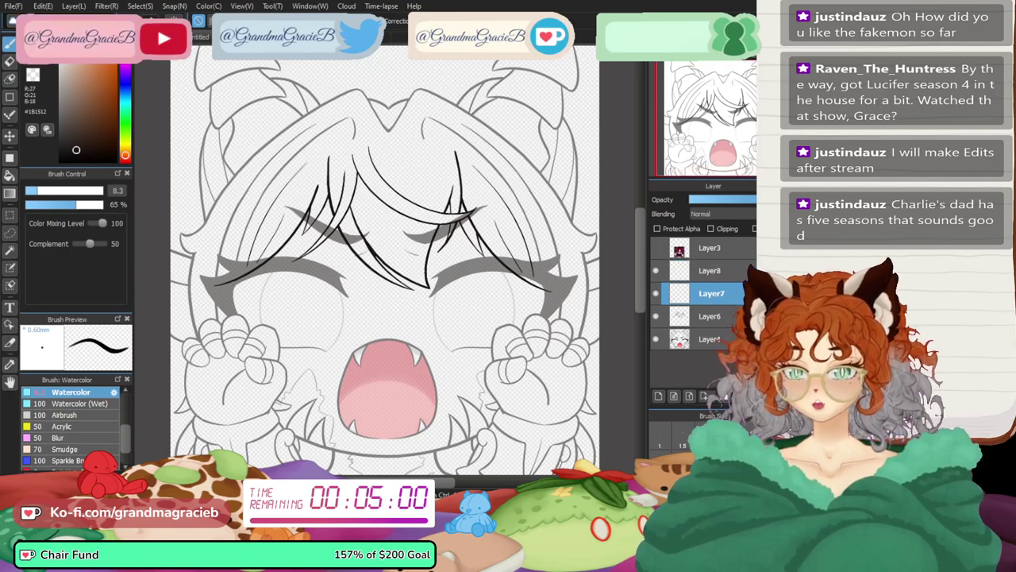
left_click(711, 271)
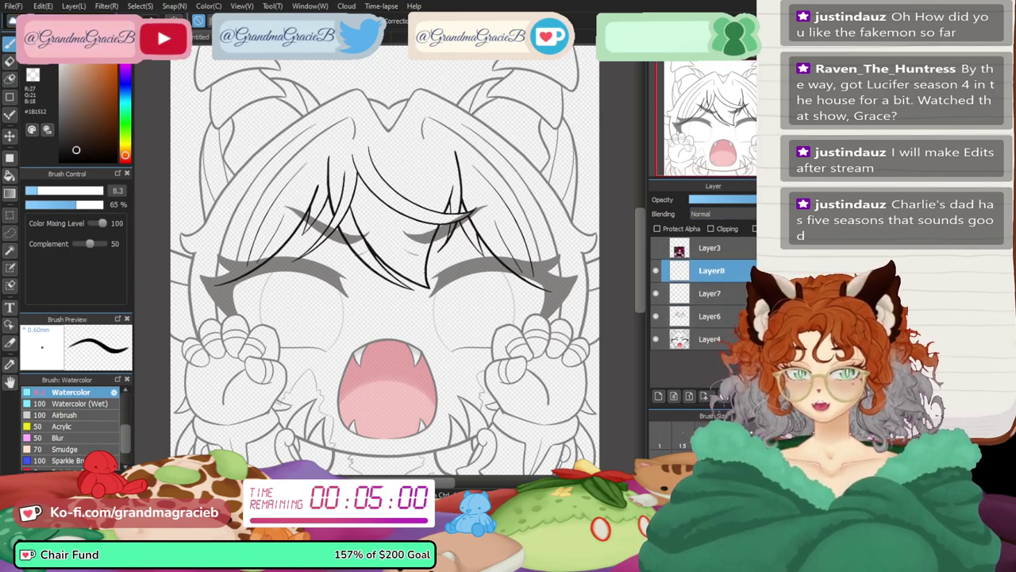
key("ctrl+e")
- Restore Layer4 to full opacity and make Layer7 the active layer again
left_click(711, 316)
left_click(769, 199)
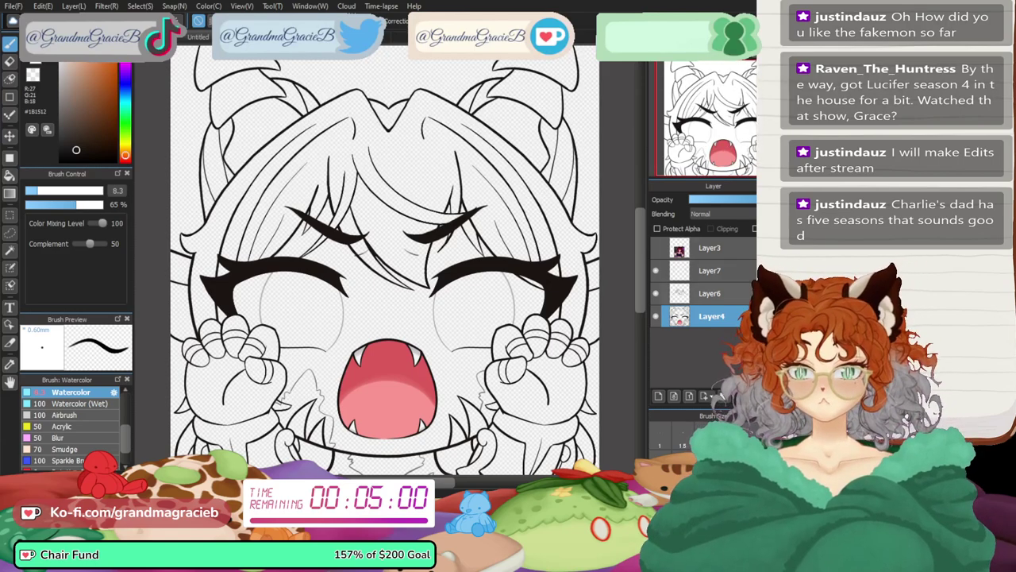
left_click(711, 294)
left_click(711, 271)
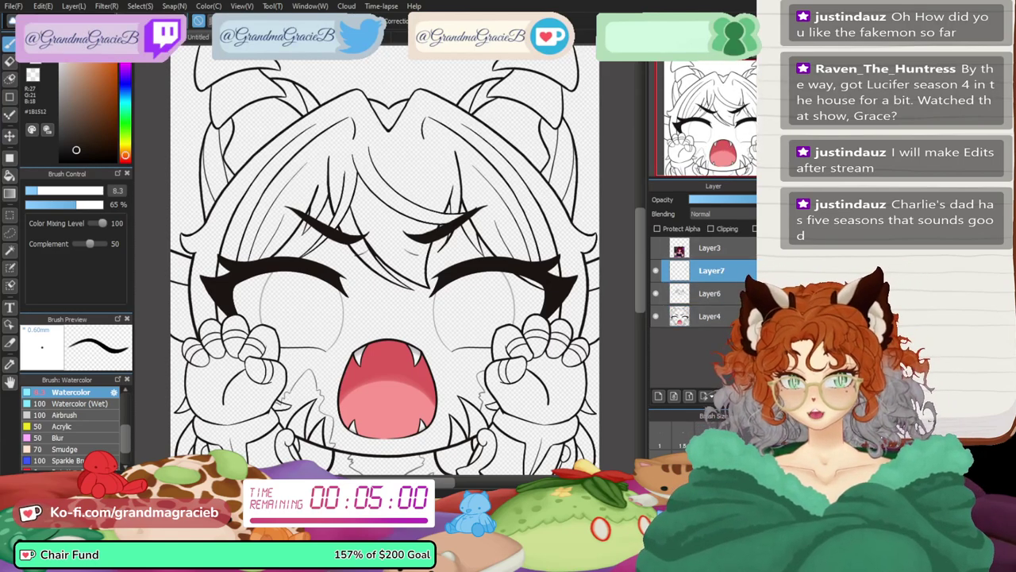
- Try to draw a short curved strand rising from the outer tip of the right brow
scroll(334, 230, "up", 4)
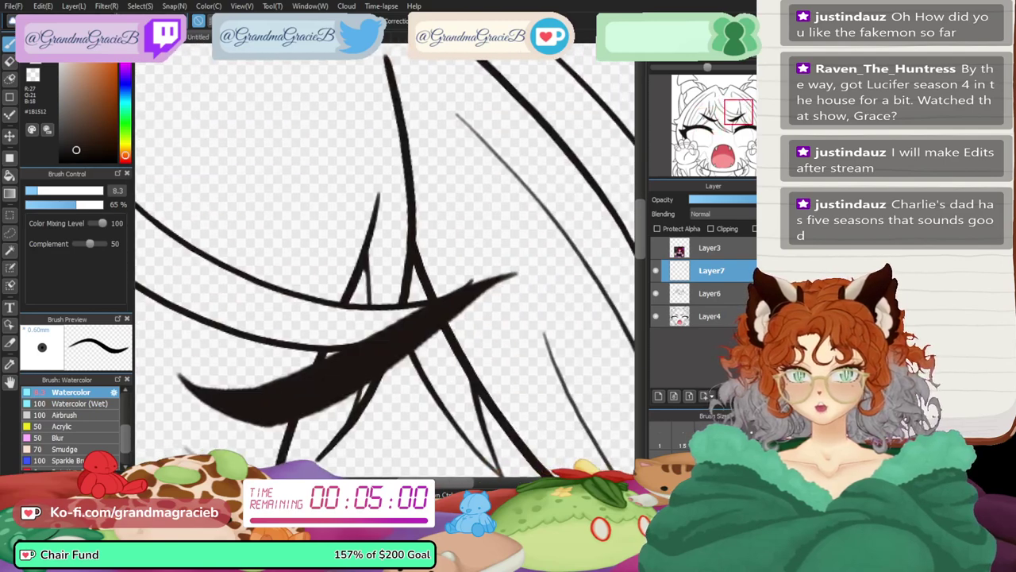
key("Right")
key("Right")
key("Right")
key("Right")
key("Right")
key("Right")
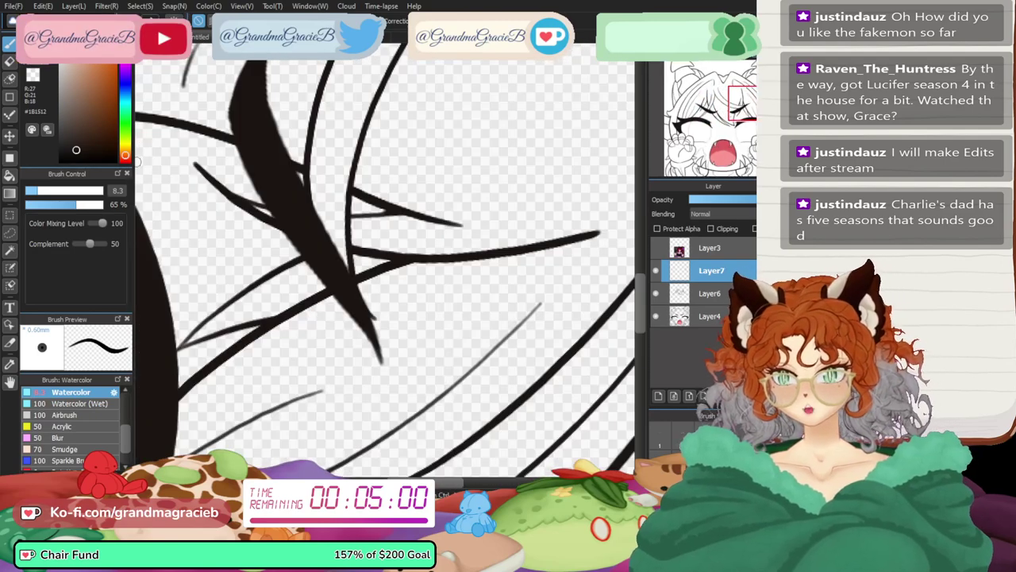
left_click_drag(355, 300, 449, 332)
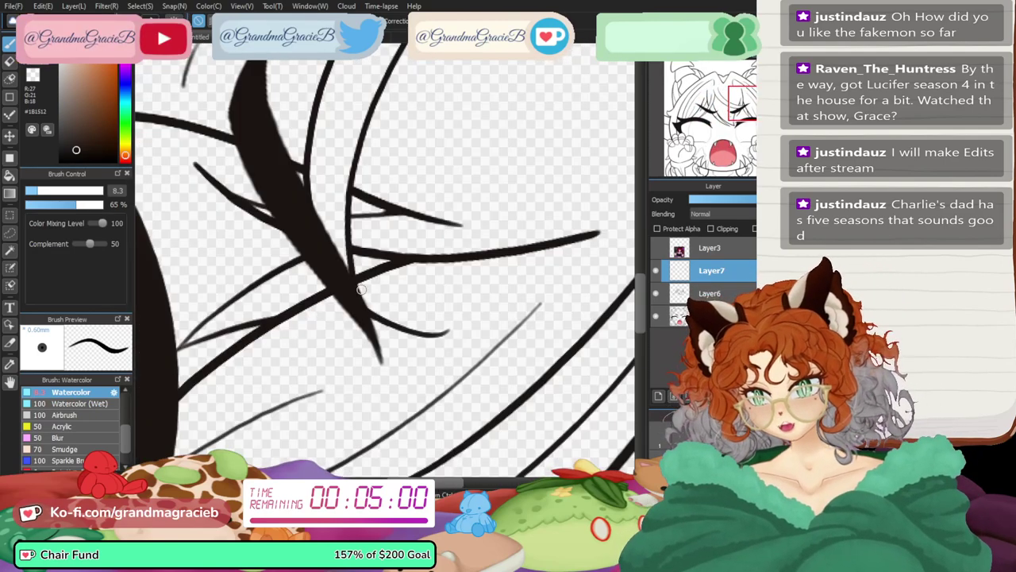
key("ctrl+z")
left_click_drag(358, 298, 429, 333)
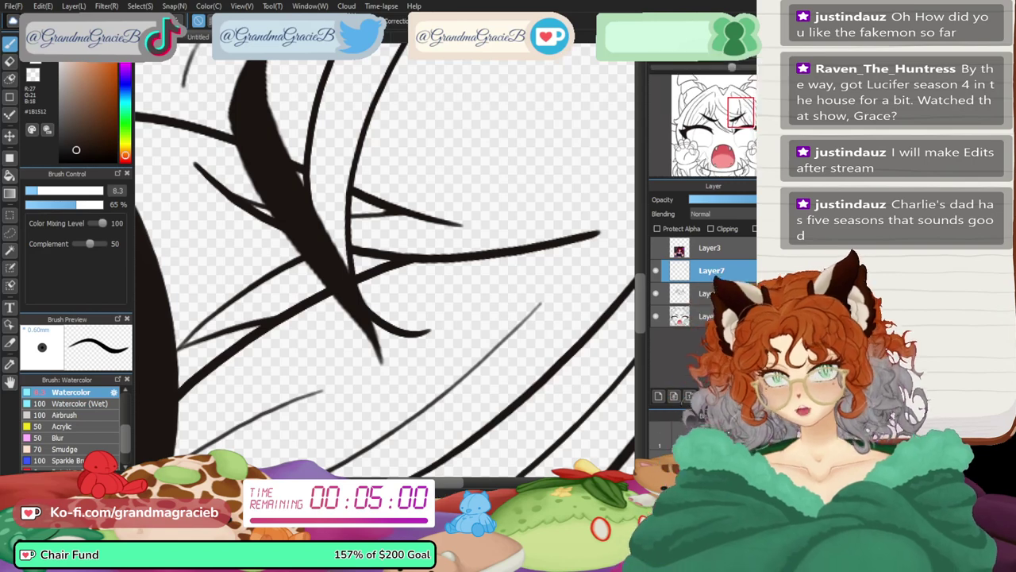
key("ctrl+z")
- Draw a short tapering strand on Layer7 that curves up from the outer tip of the right brow
scroll(475, 135, "up", 1)
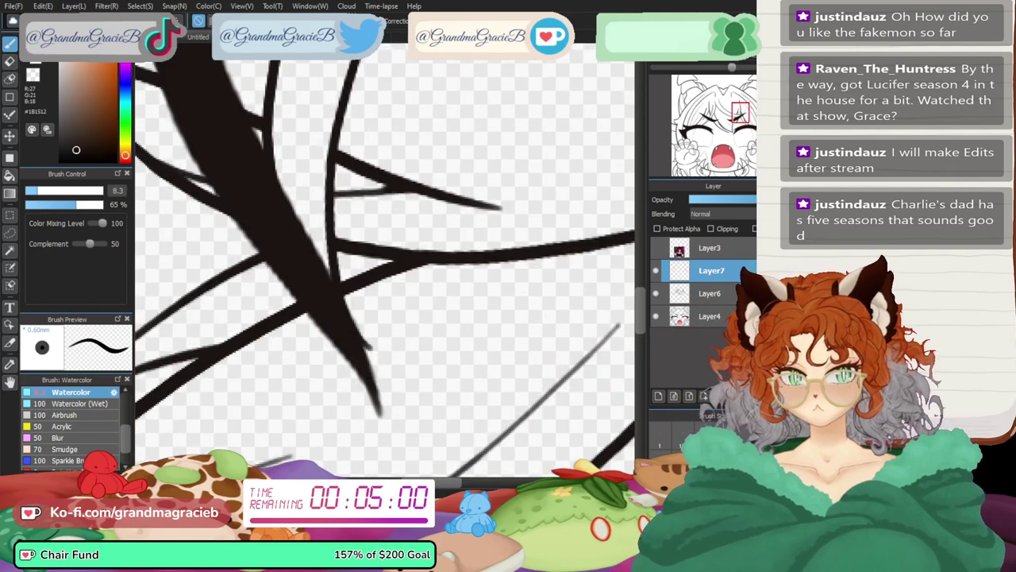
key("Right")
key("Right")
key("Right")
key("Right")
left_click_drag(319, 243, 350, 389)
key("ctrl+z")
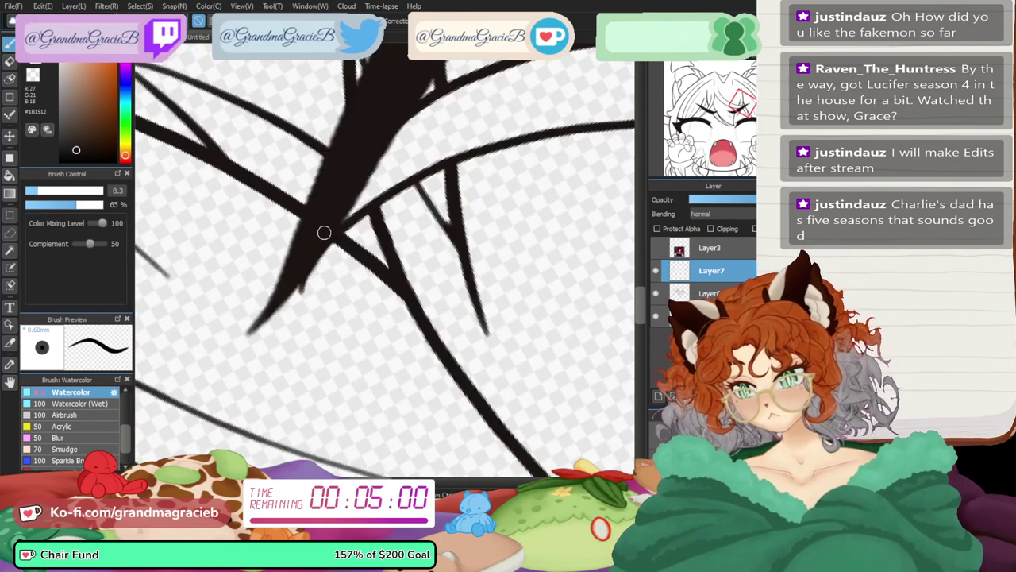
left_click_drag(322, 236, 346, 397)
key("Up")
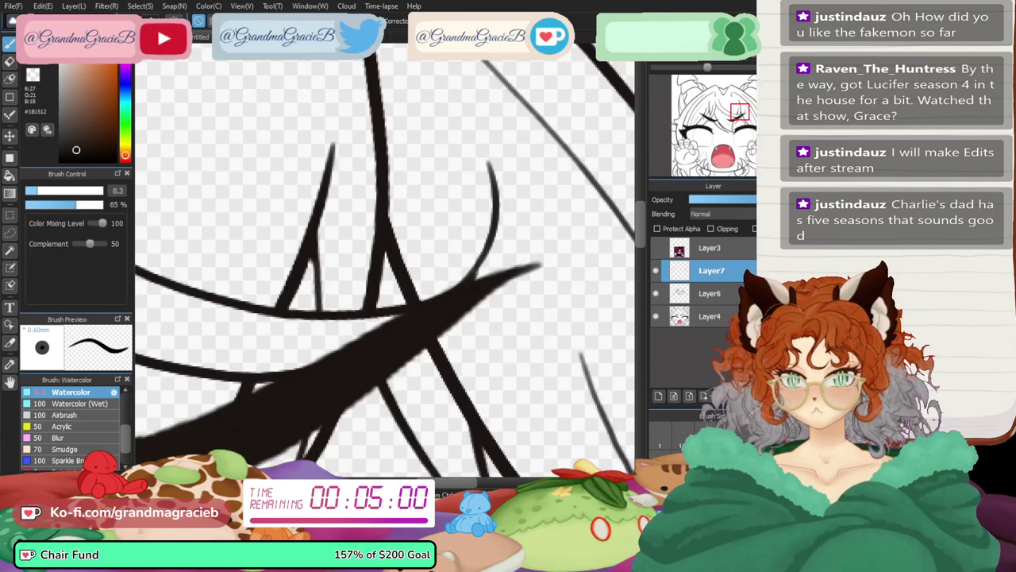
- Merge Layer7 into Layer6 and add a new empty layer above it
key("ctrl+0")
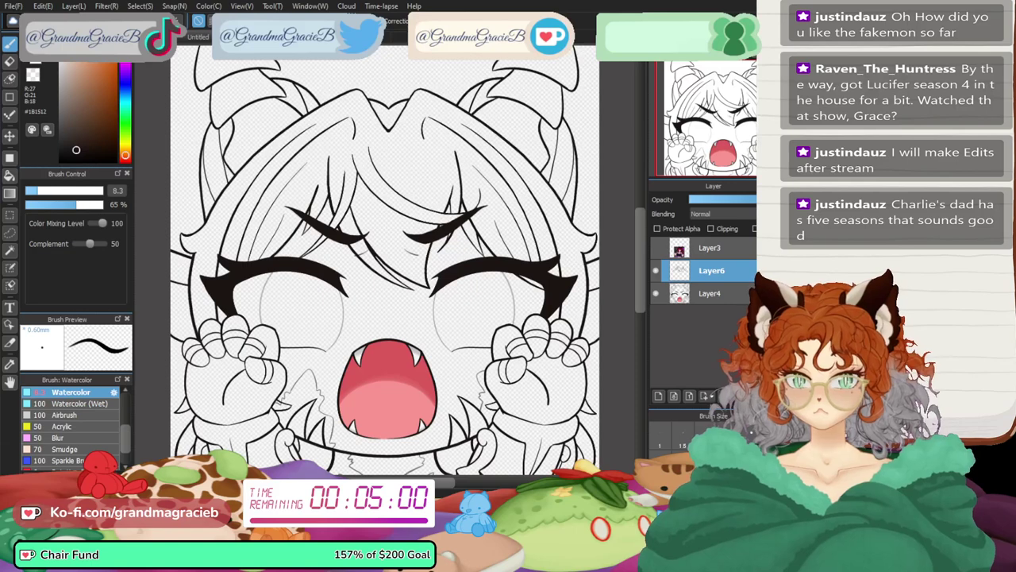
left_click(658, 396)
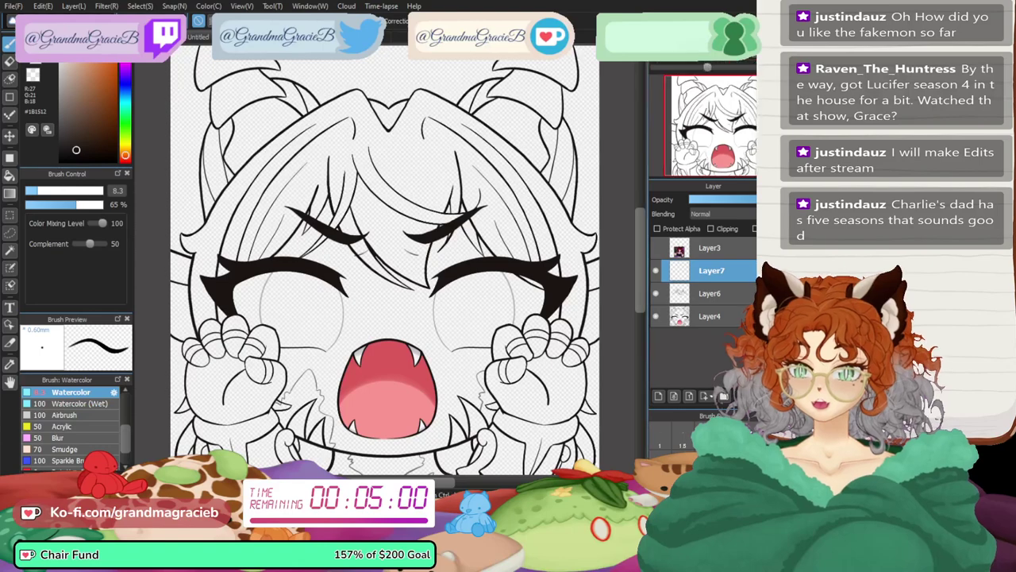
- Draw one long smooth arc across the forehead on the new layer, passing through the tip of the central V of the bangs
left_click_drag(385, 238, 400, 351)
scroll(397, 238, "up", 4)
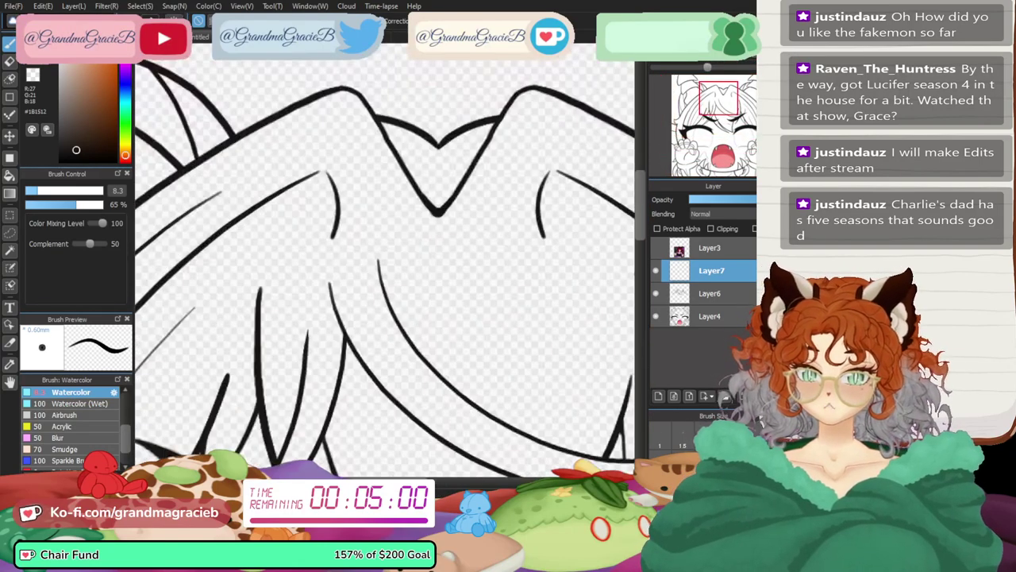
key("Left")
key("Left")
key("Left")
key("Left")
key("Left")
key("Left")
scroll(389, 262, "down", 3)
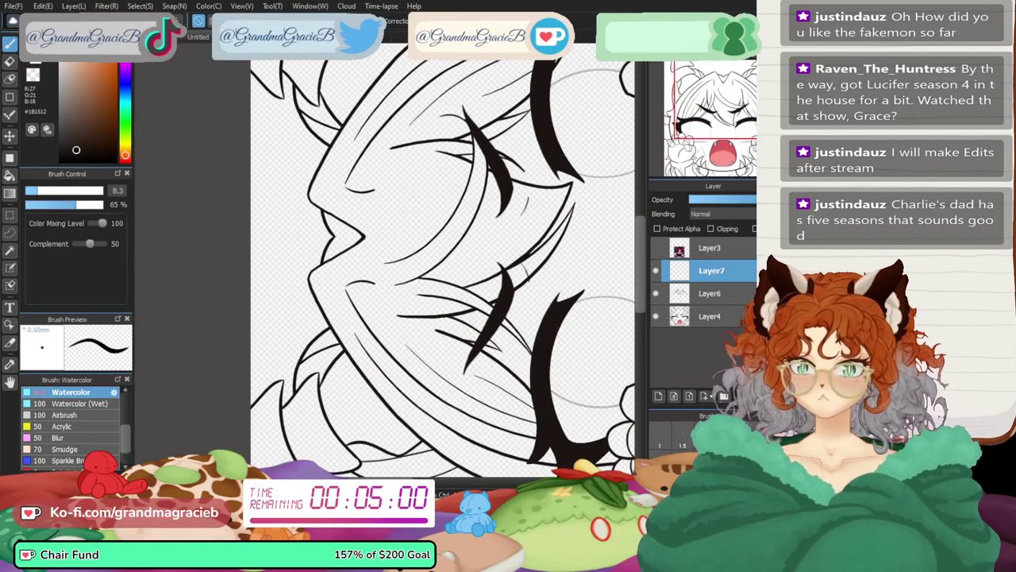
left_click_drag(392, 109, 420, 424)
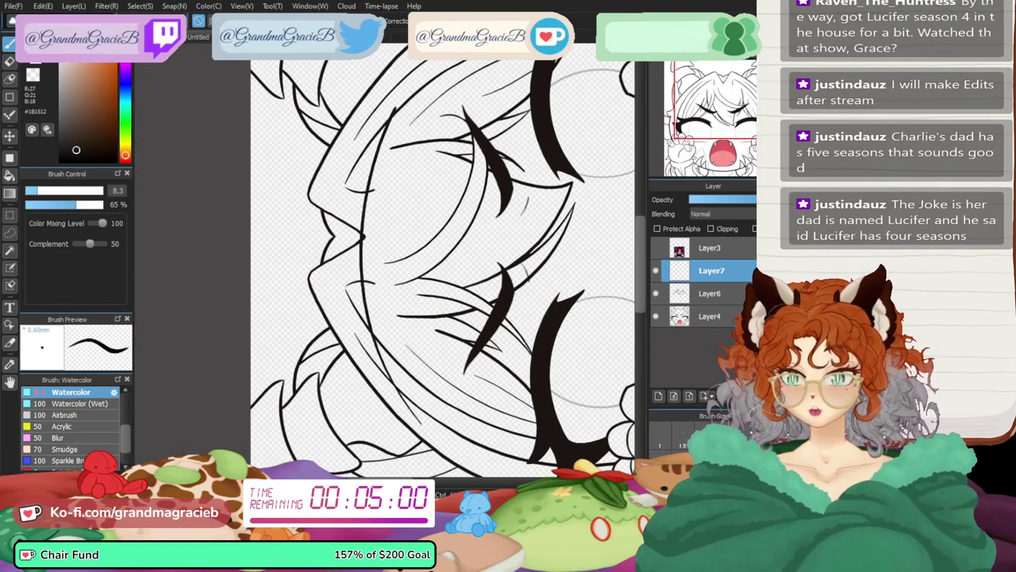
- Transform the forehead arc, moving and rotating it slightly so it sits evenly across the central V of the bangs
key("ctrl+t")
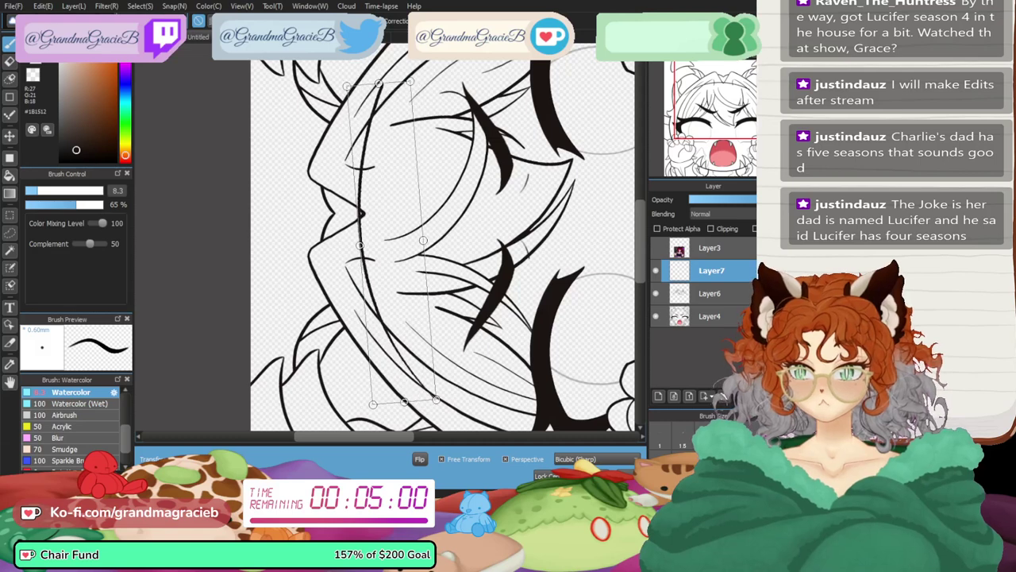
left_click_drag(393, 242, 397, 242)
key("Left")
key("Left")
key("Left")
key("Left")
key("Left")
key("Left")
key("Left")
key("Left")
key("Left")
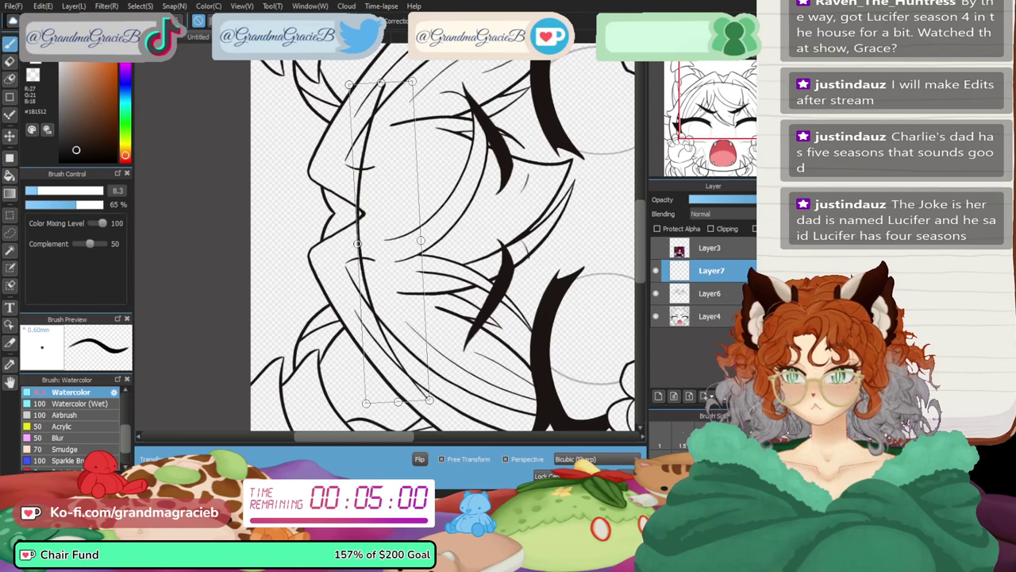
key("Return")
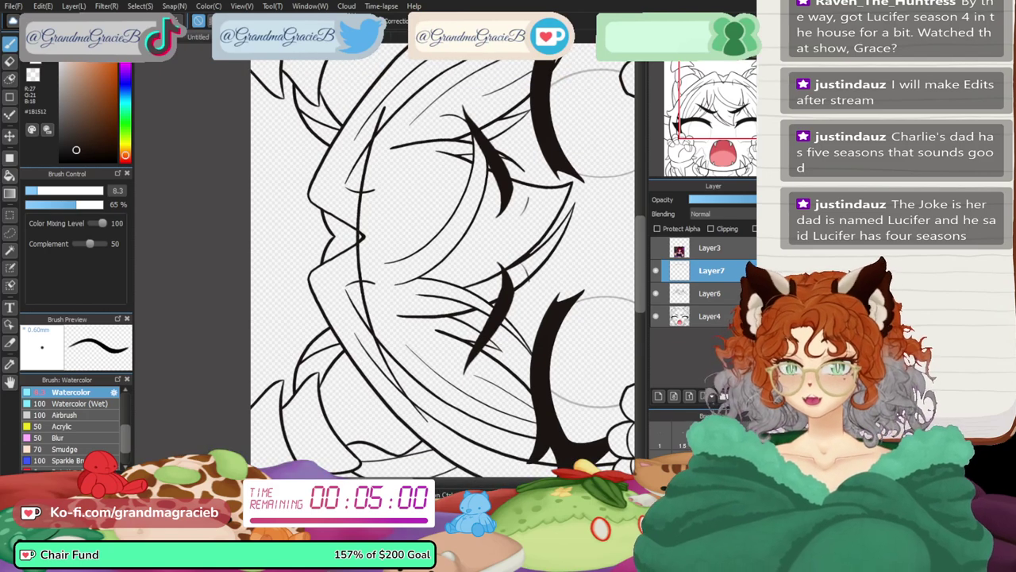
- Lower Layer7's opacity and erase the arc's right end beyond the inner hair line with the lasso eraser
left_click(9, 79)
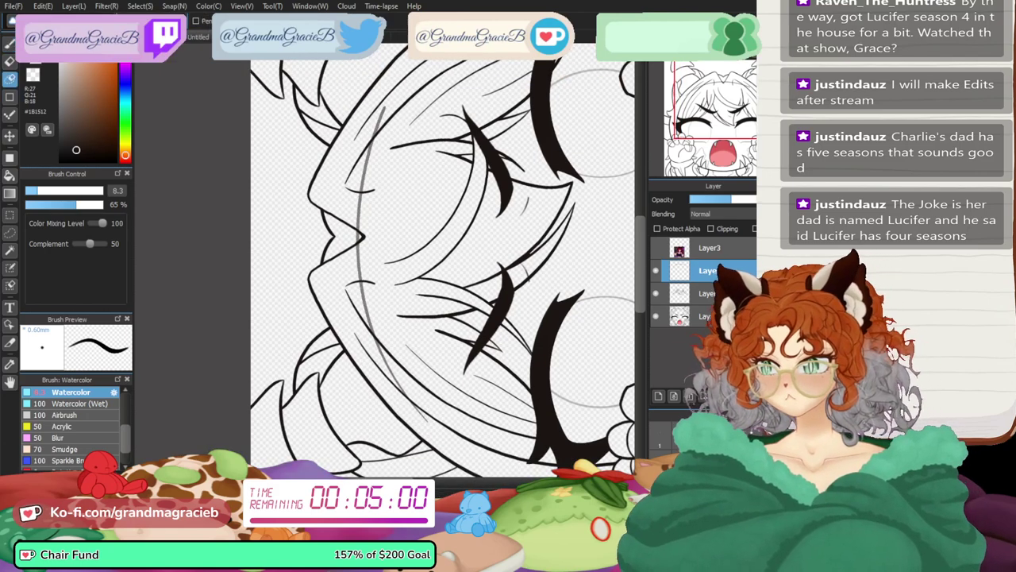
key("Up")
scroll(387, 260, "up", 4)
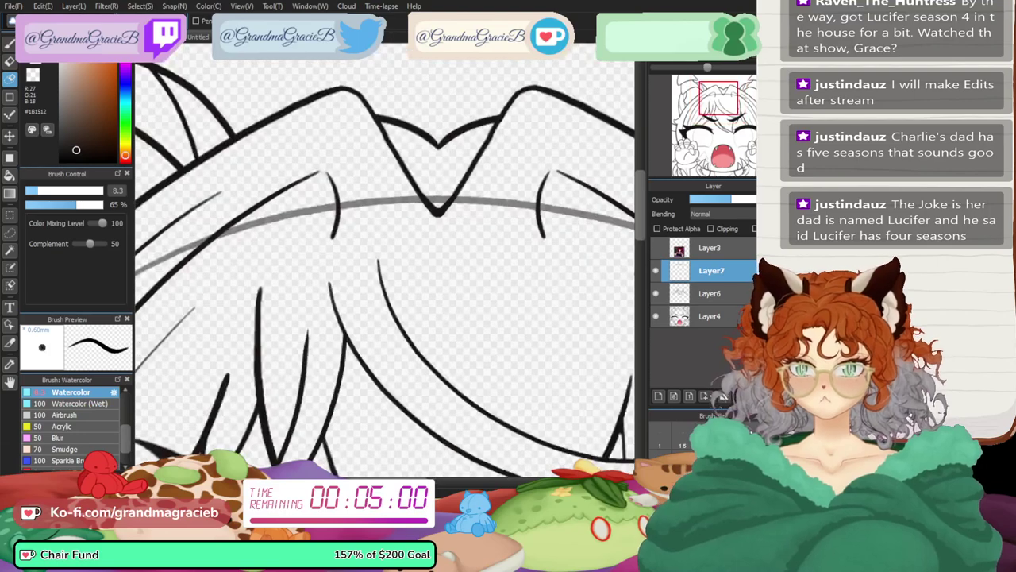
left_click_drag(485, 306, 285, 220)
left_click_drag(373, 238, 388, 289)
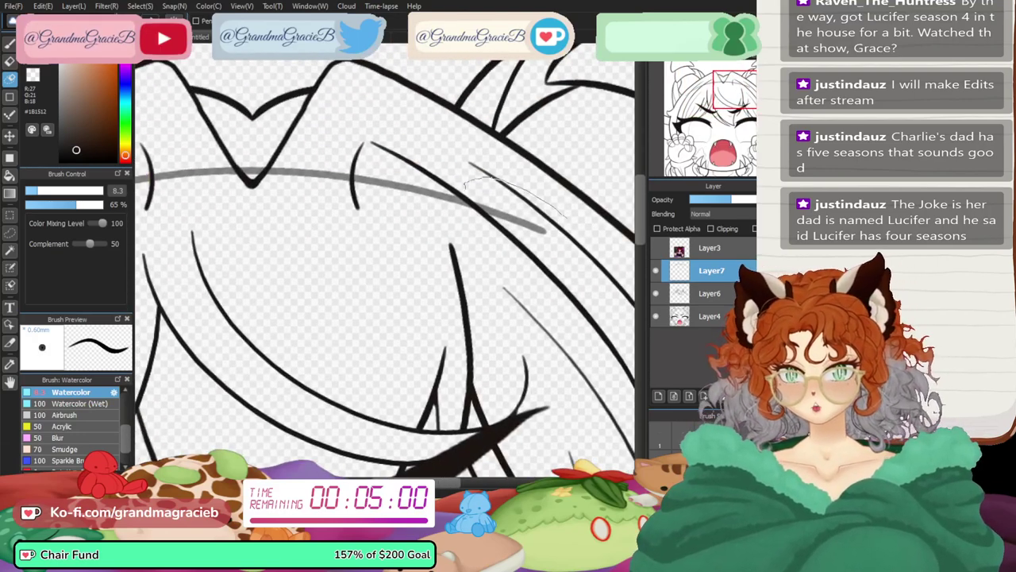
left_click_drag(476, 198, 547, 229)
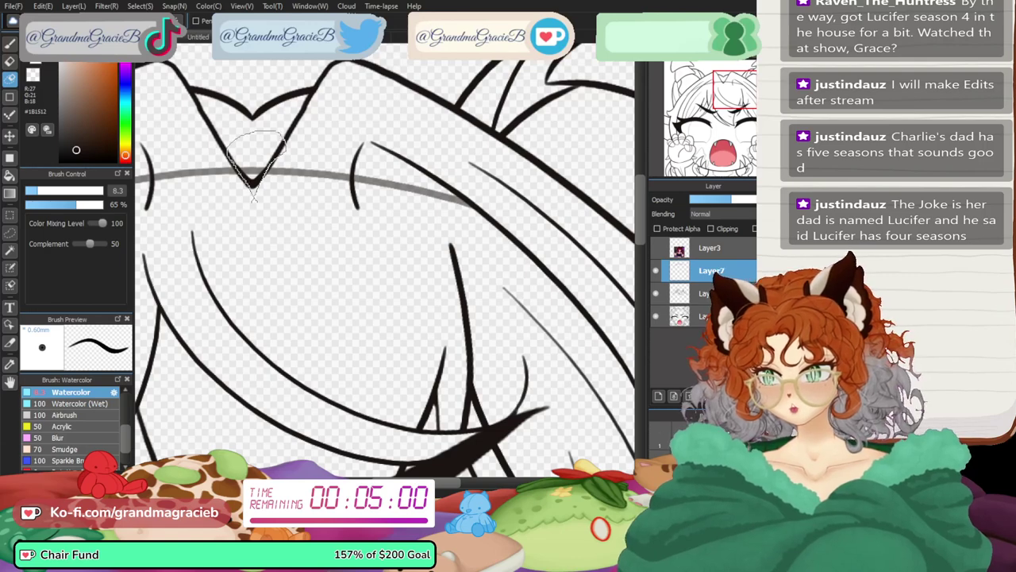
- Erase the arc segment inside the central V and the arc's left end beyond the inner hair line
left_click_drag(256, 201, 251, 197)
mouse_move(246, 278)
left_mouse_down()
mouse_move(565, 210)
mouse_move(584, 278)
left_mouse_up()
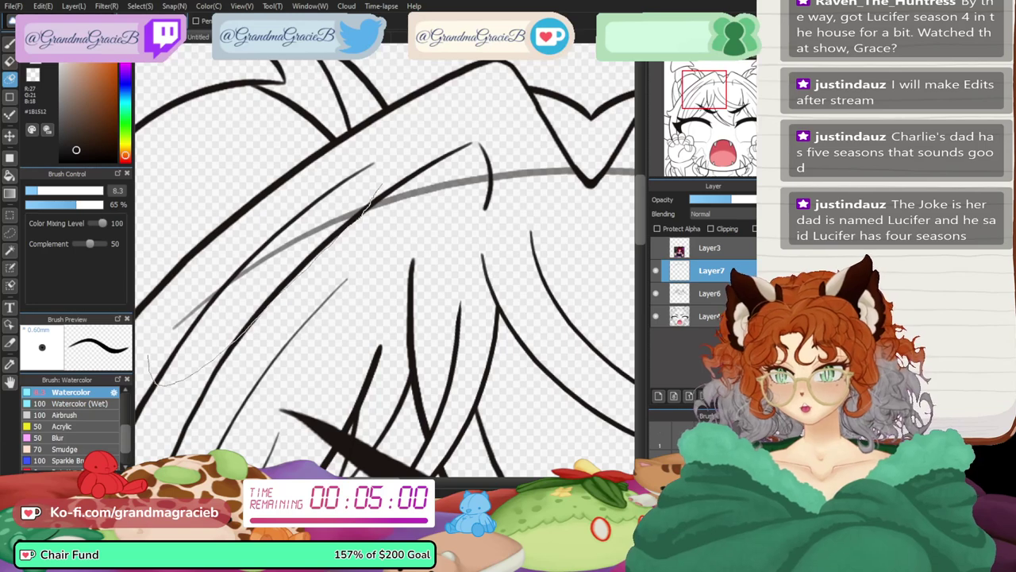
left_click_drag(148, 356, 366, 189)
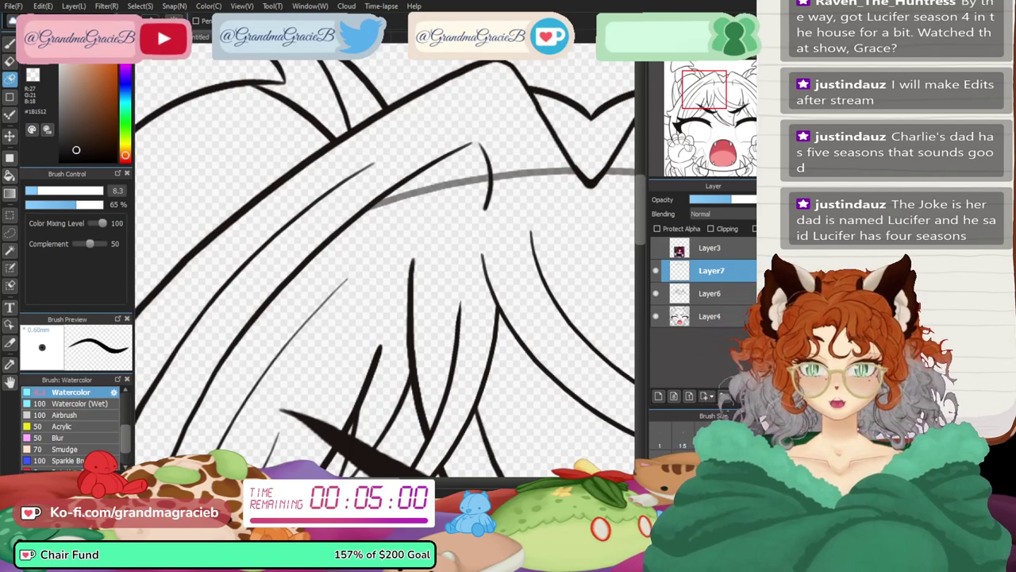
- Erase the part of the left short curved bang line that hangs below the arc on Layer4
left_click(711, 316)
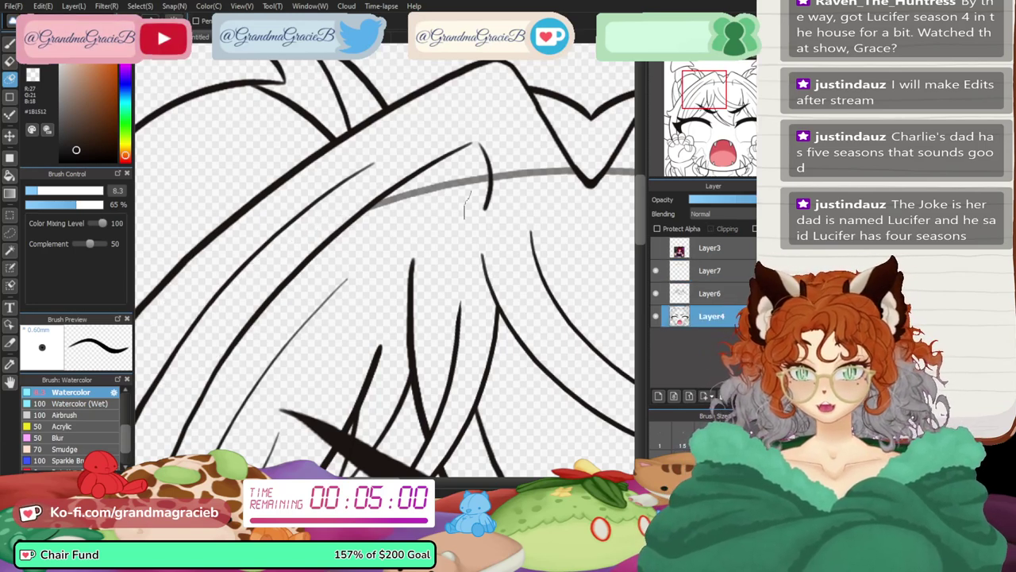
left_click_drag(464, 219, 502, 176)
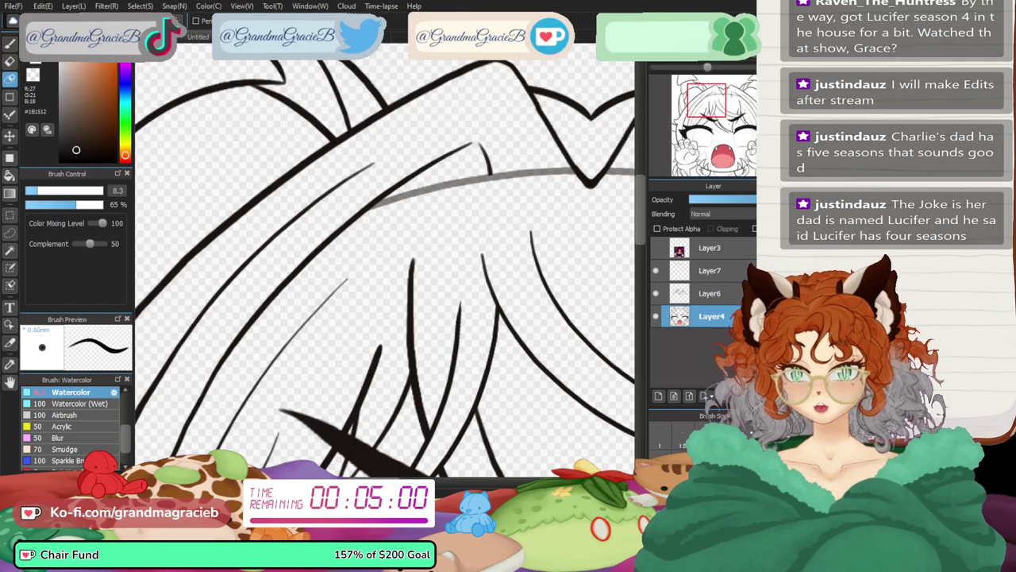
left_click(733, 97)
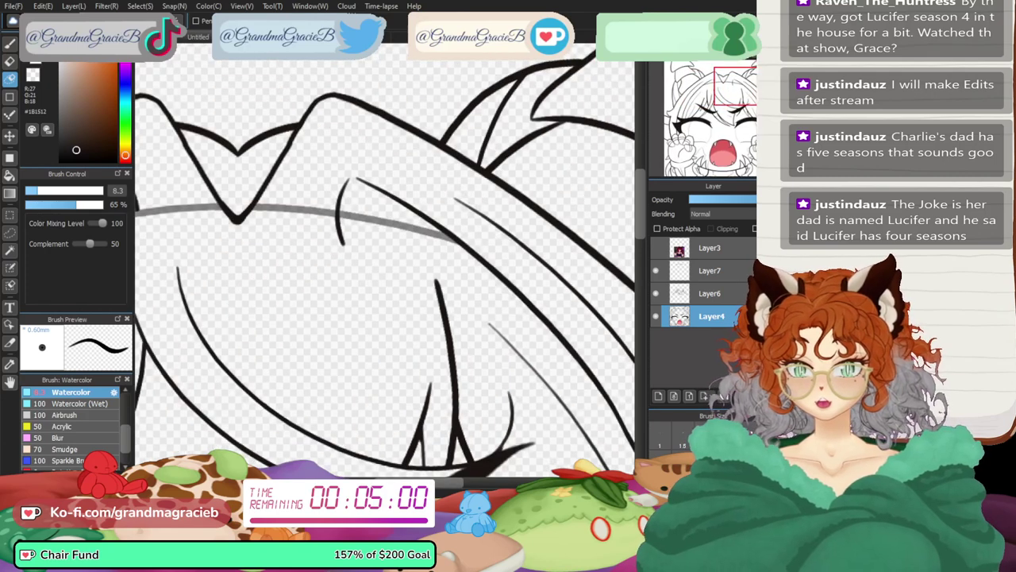
- Erase the part of the right short curved bang line hanging below the arc on Layer4, and restore Layer7's full opacity
left_click_drag(361, 273, 344, 218)
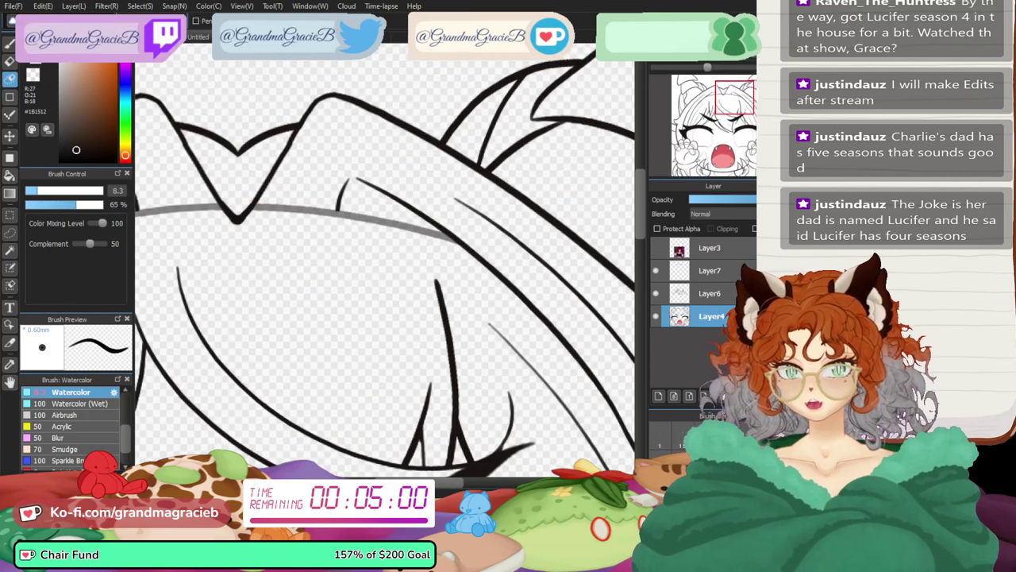
key("ctrl+0")
left_click(726, 271)
left_click(766, 199)
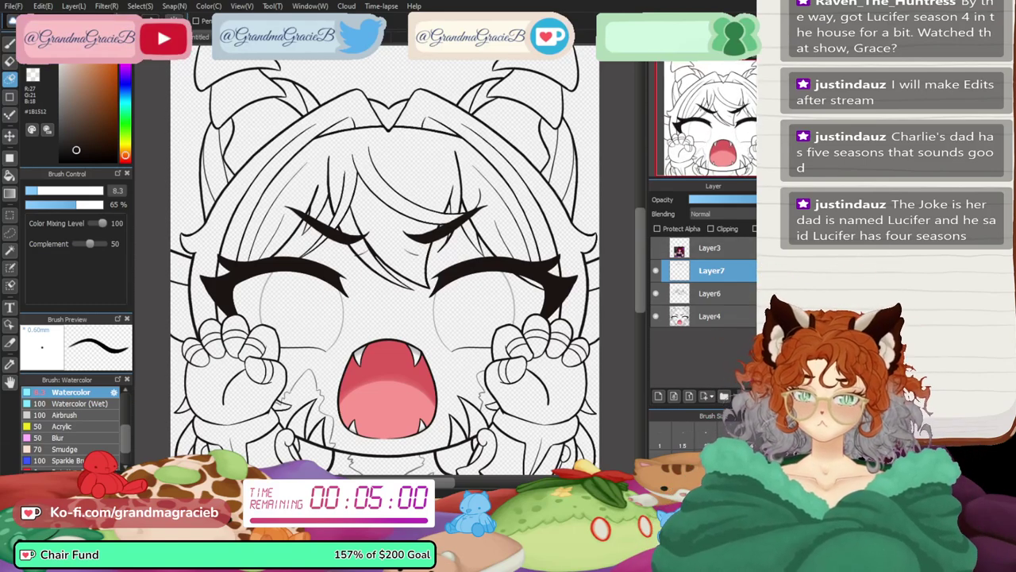
- On a new layer above Layer7, draw a thickening stroke where the central V's right side meets the forehead arc
scroll(407, 256, "up", 4)
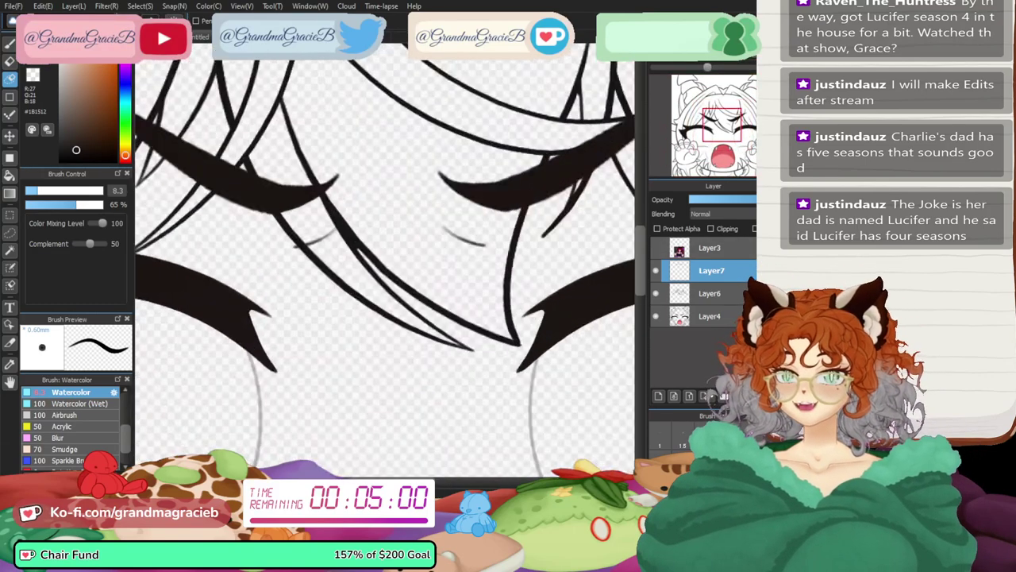
left_click_drag(389, 111, 406, 420)
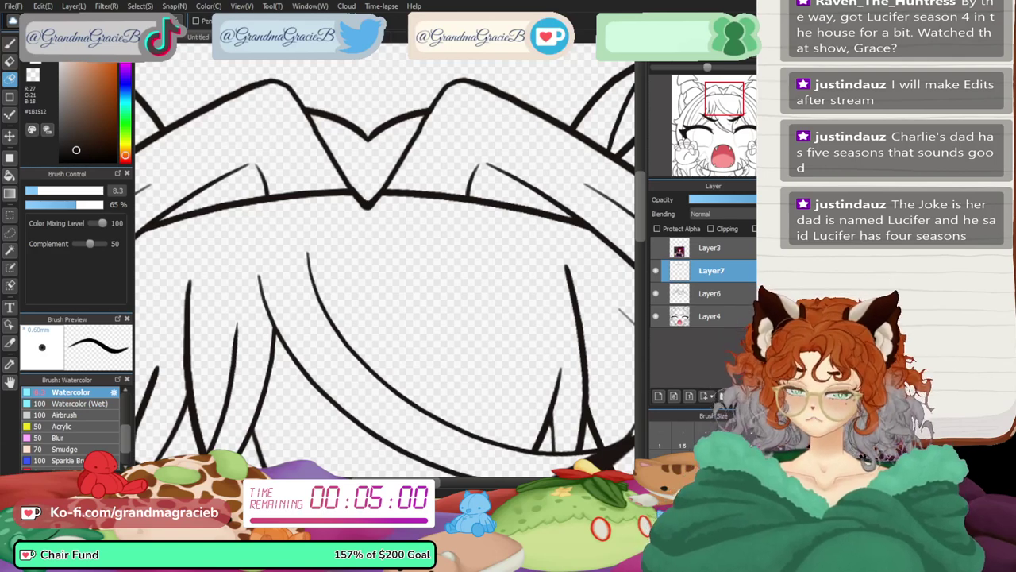
scroll(389, 262, "up", 2)
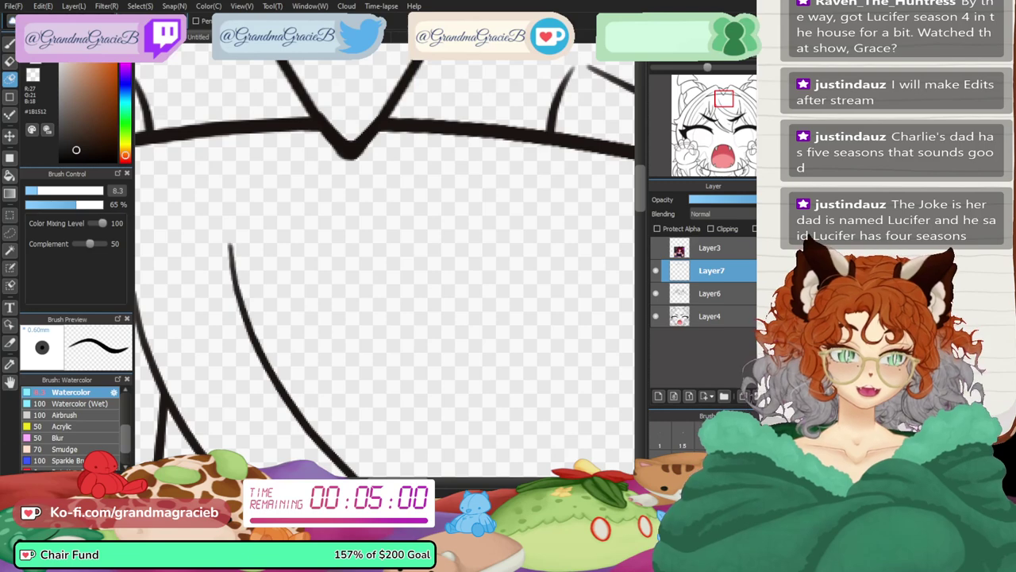
left_click_drag(389, 238, 389, 355)
key("b")
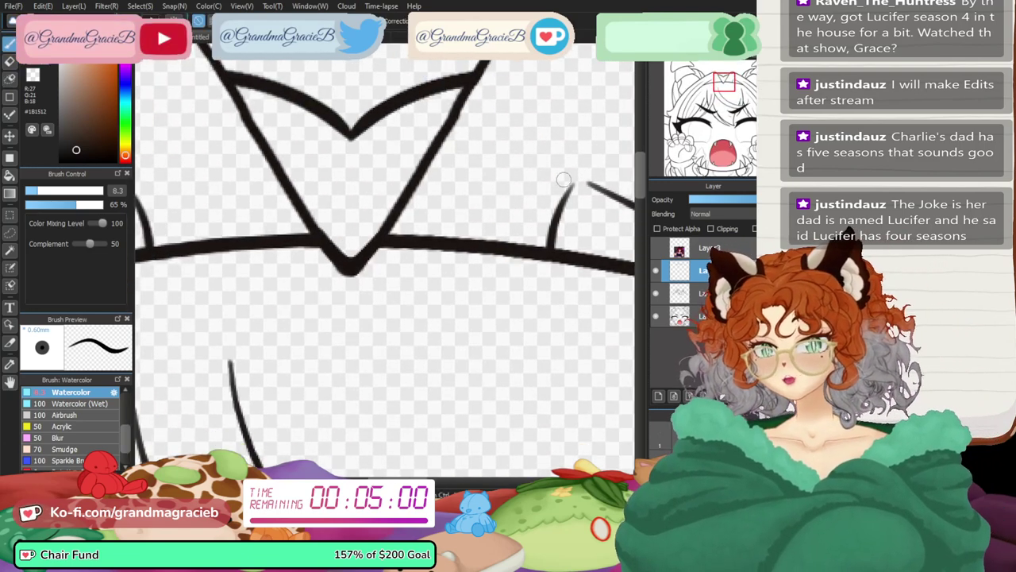
key("Left")
key("Left")
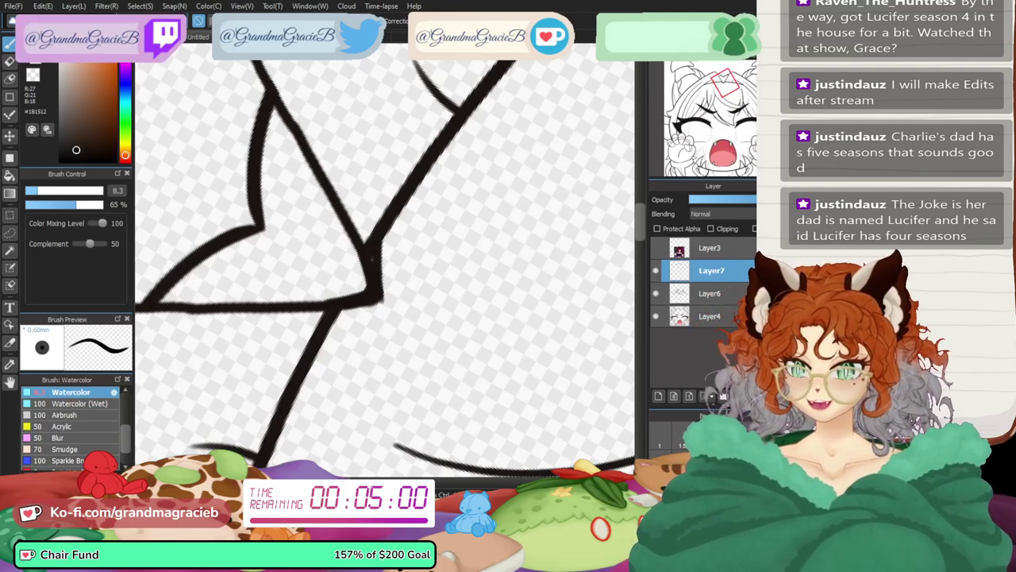
key("ctrl+shift+n")
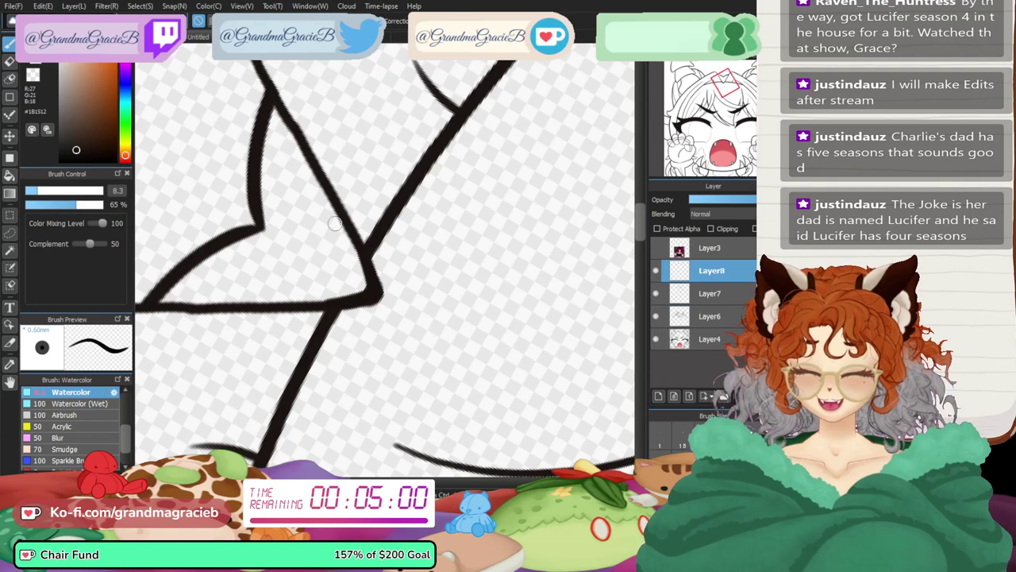
left_click_drag(385, 224, 390, 280)
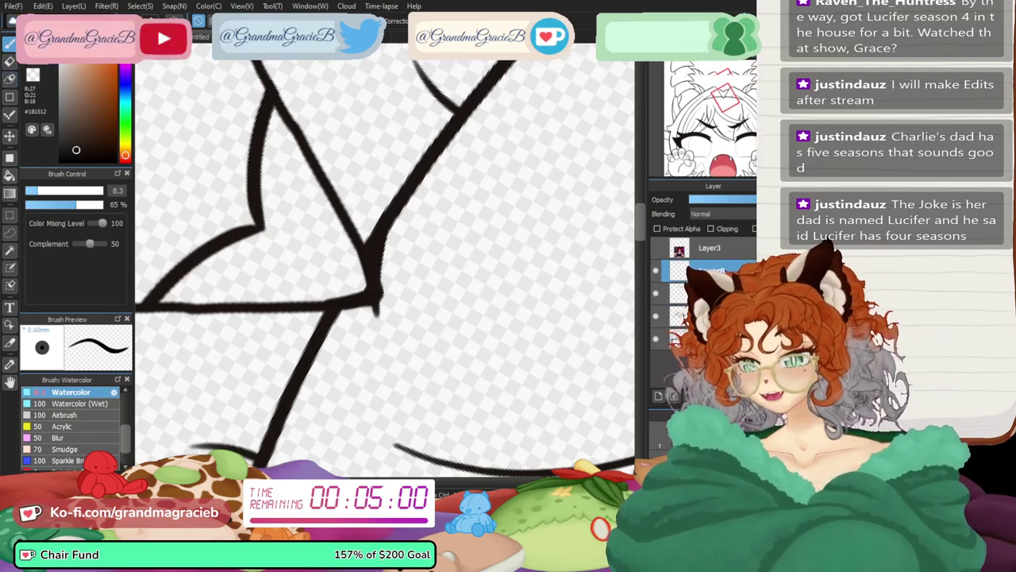
key("Up")
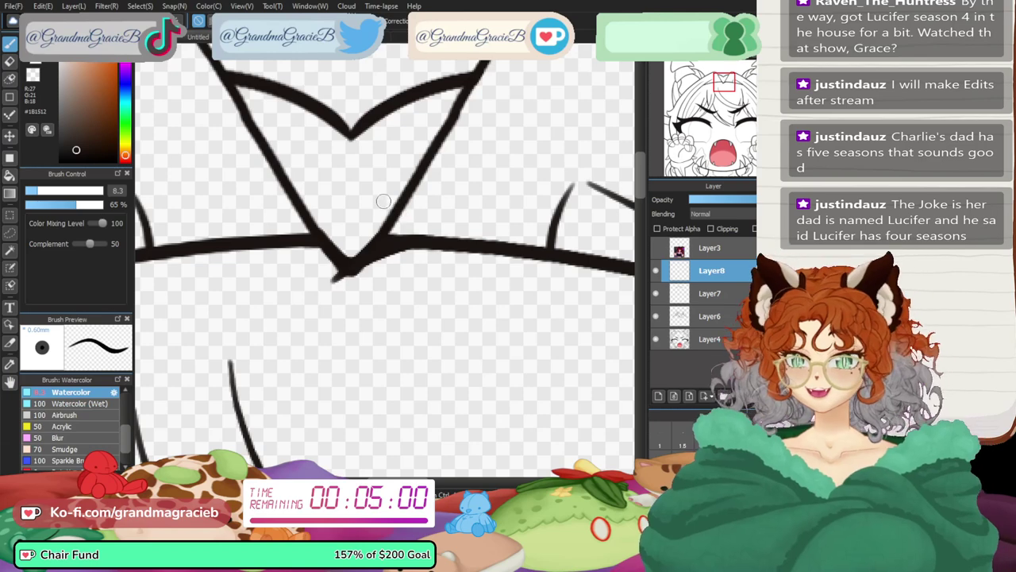
- Duplicate the thickening stroke, flip the copy horizontally and adjust it to fit the left side of the V's tip
key("ctrl+t")
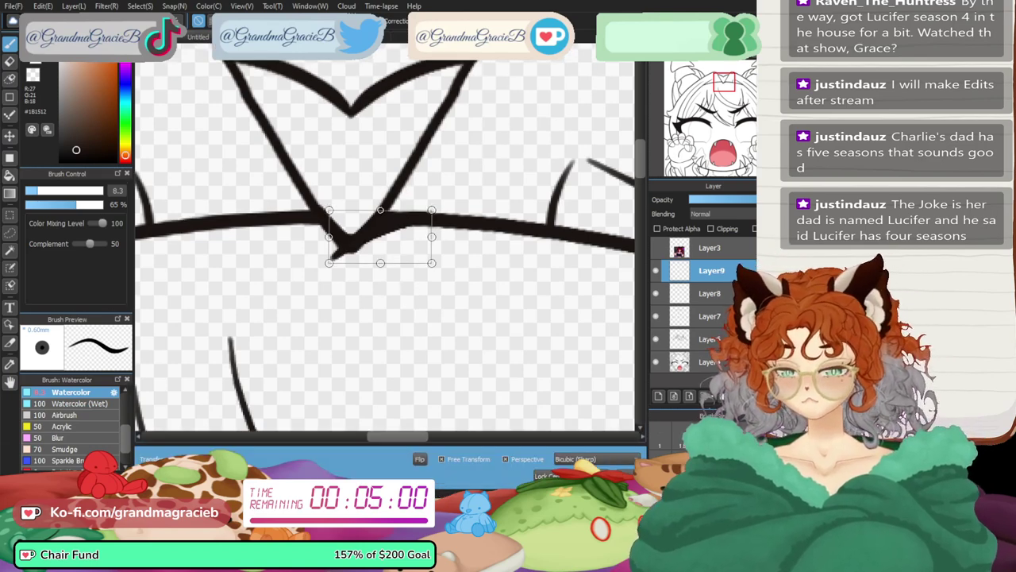
left_click(420, 458)
left_click_drag(381, 238, 331, 238)
key("Return")
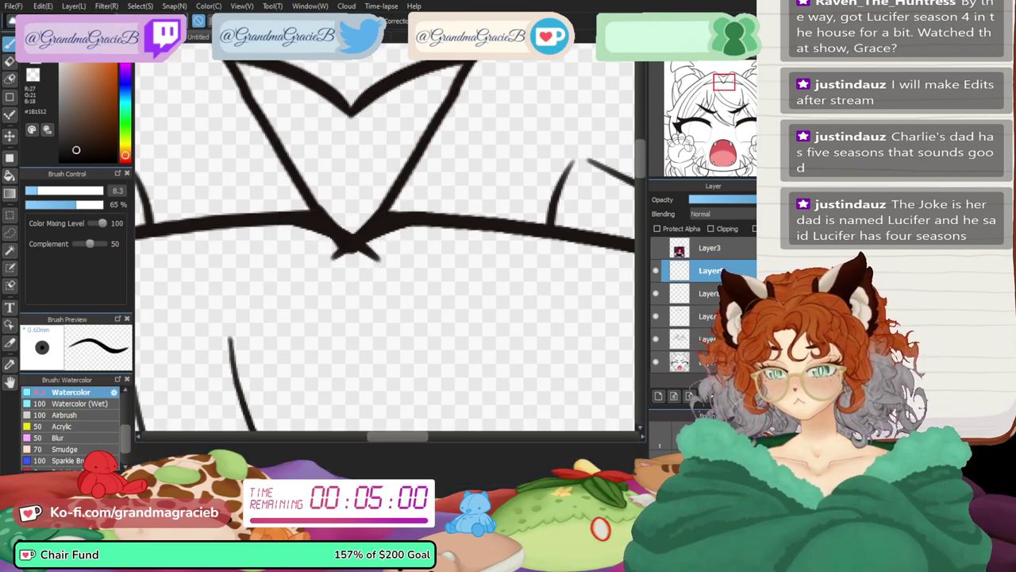
key("ctrl+t")
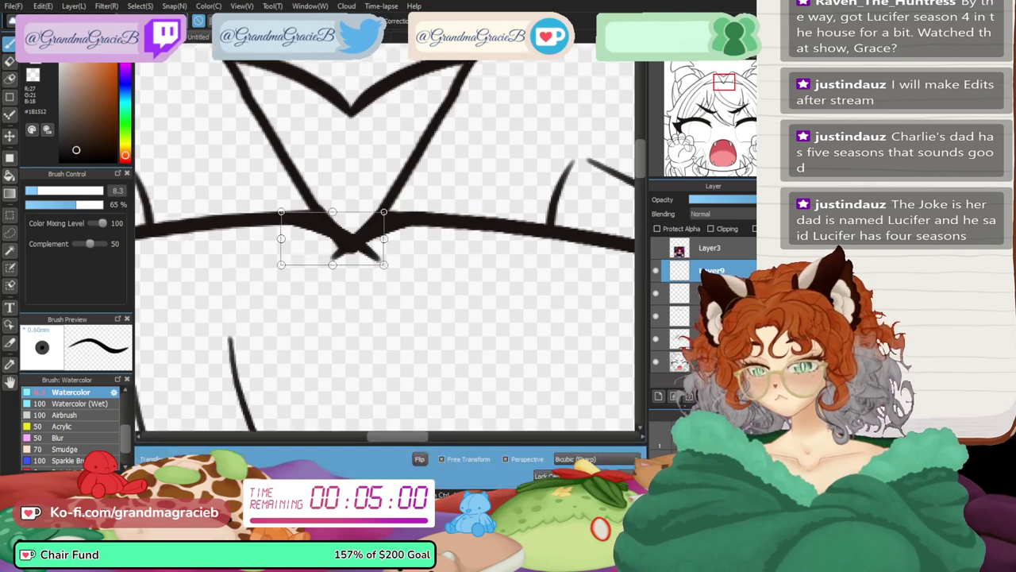
left_click_drag(384, 239, 379, 246)
key("Return")
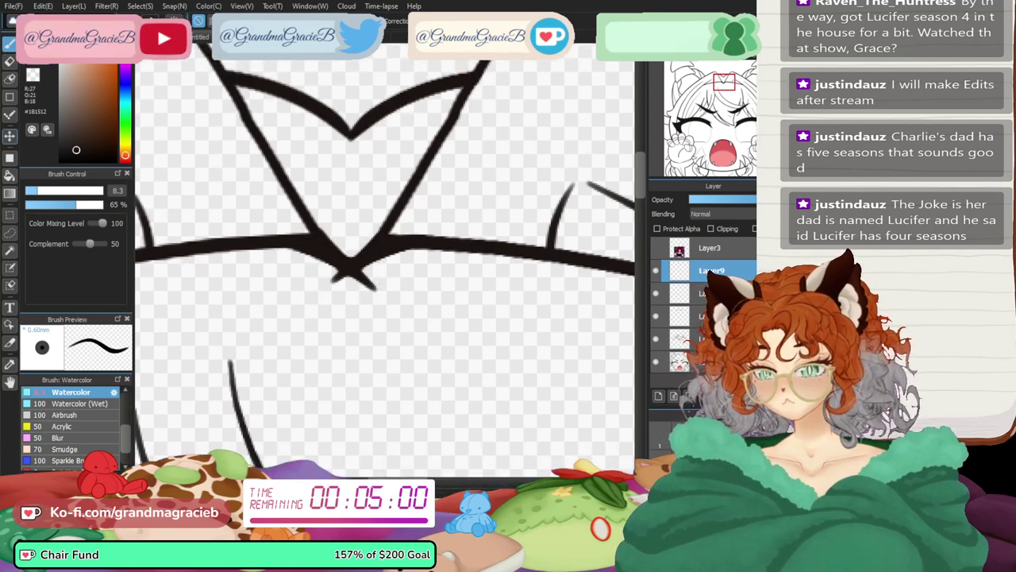
- Erase the stray stroke ends below the V's tip and merge all the line art layers into Layer4
key("e")
left_click_drag(345, 286, 369, 279)
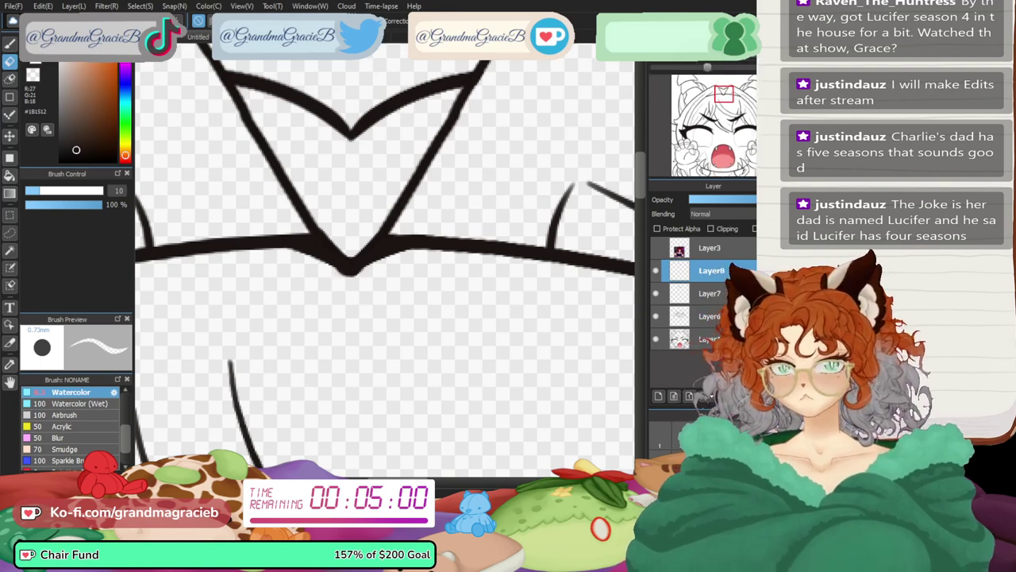
left_click(689, 53)
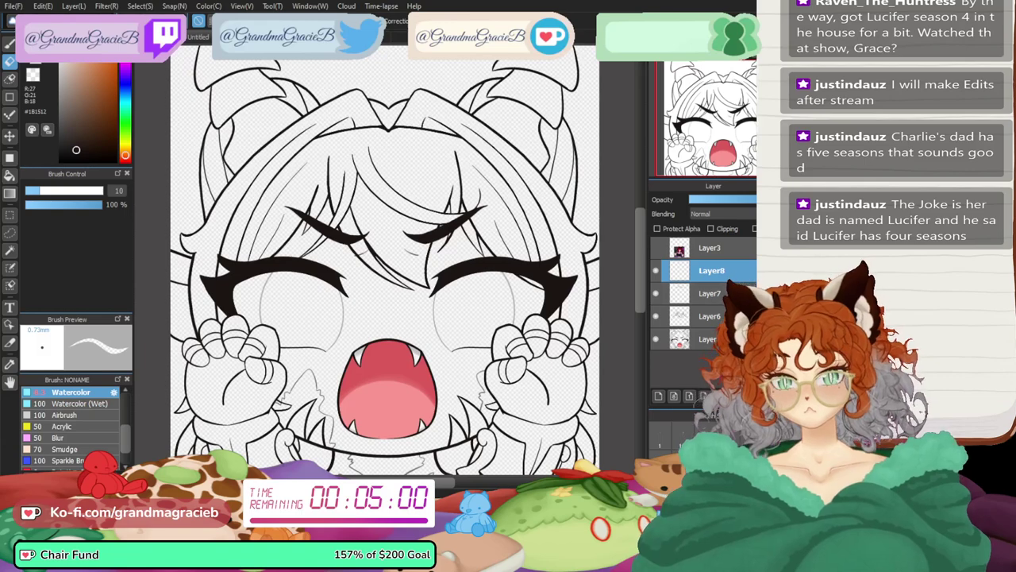
key("ctrl+e")
key("ctrl+e")
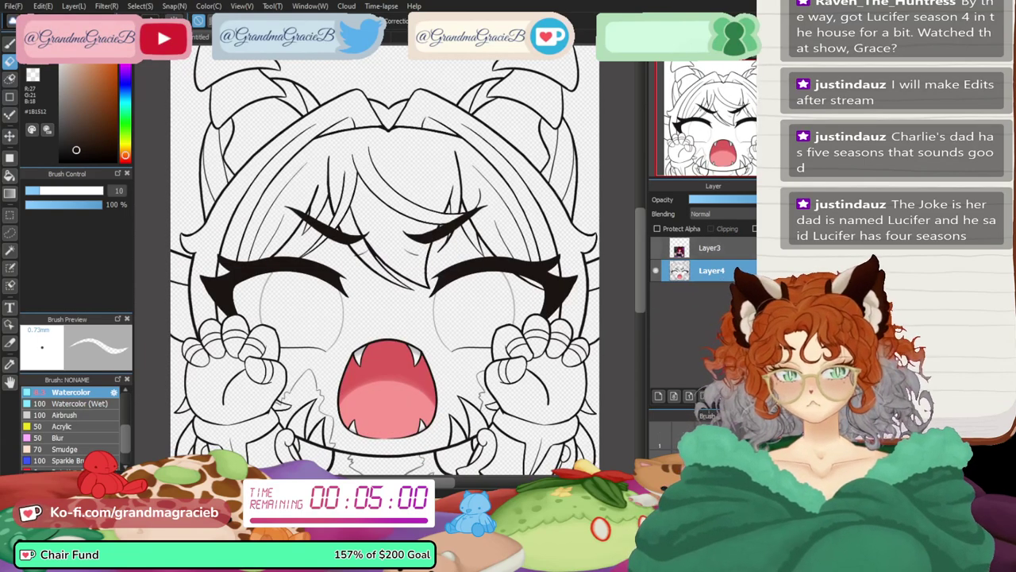
- Sample the light skin colour #FFDFD6 from the reference picture on Layer3, keeping the reference hidden outside of sampling
left_click(656, 247)
left_click(9, 365)
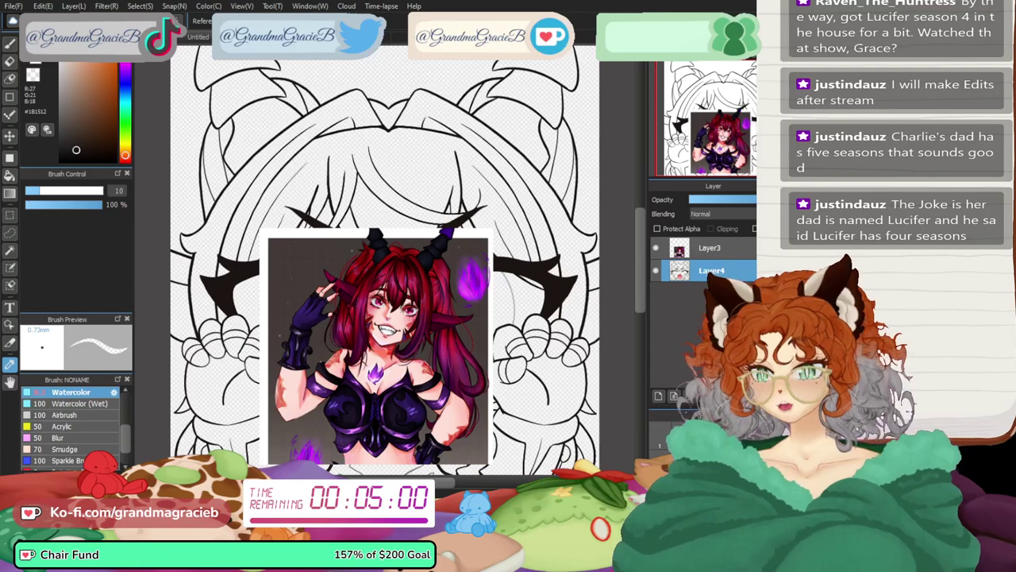
left_click(395, 370)
key("b")
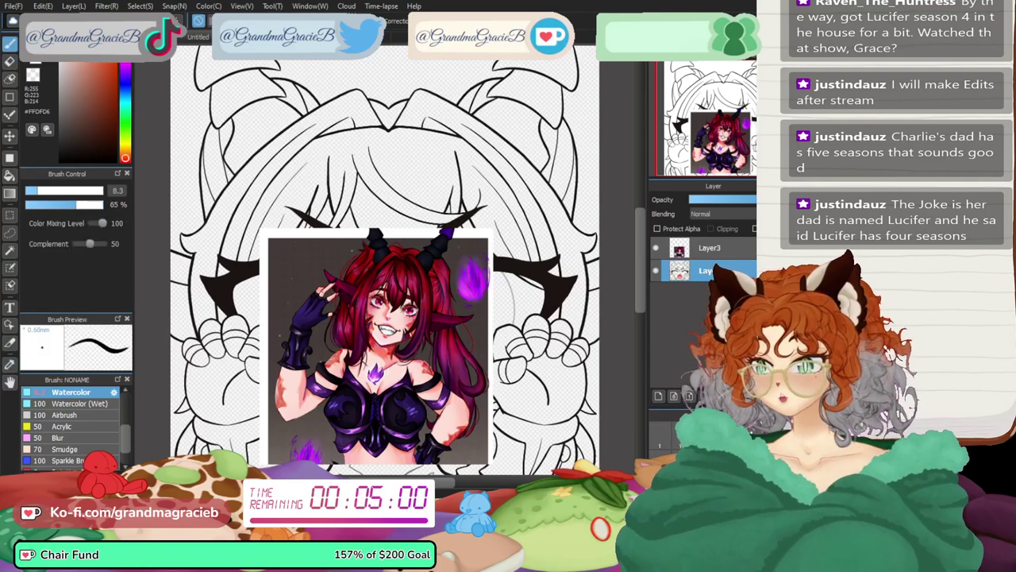
left_click(656, 247)
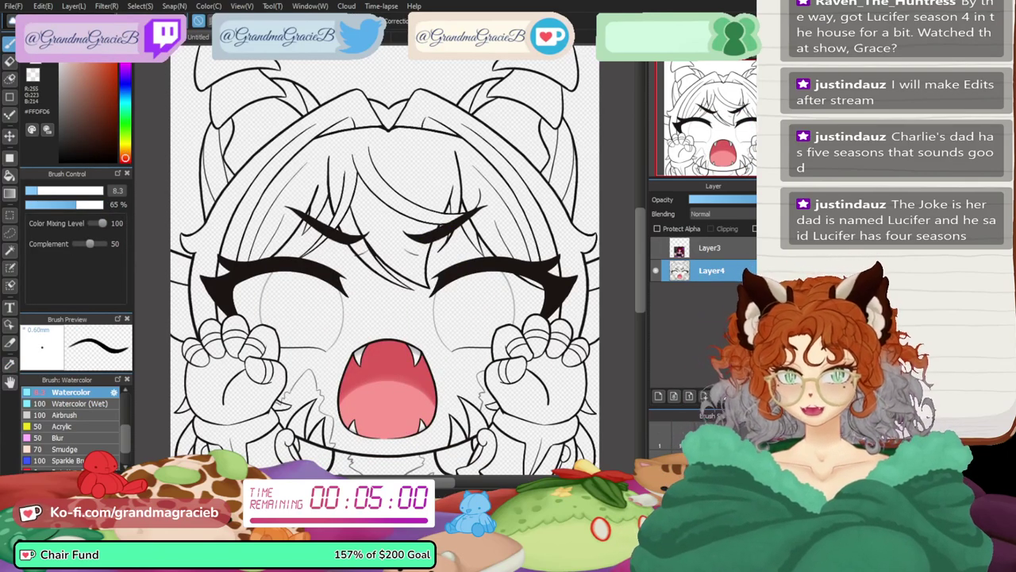
- Duplicate Layer4 and clear the lower copy to make an empty colouring layer beneath the line art
left_click(739, 396)
left_click(711, 293)
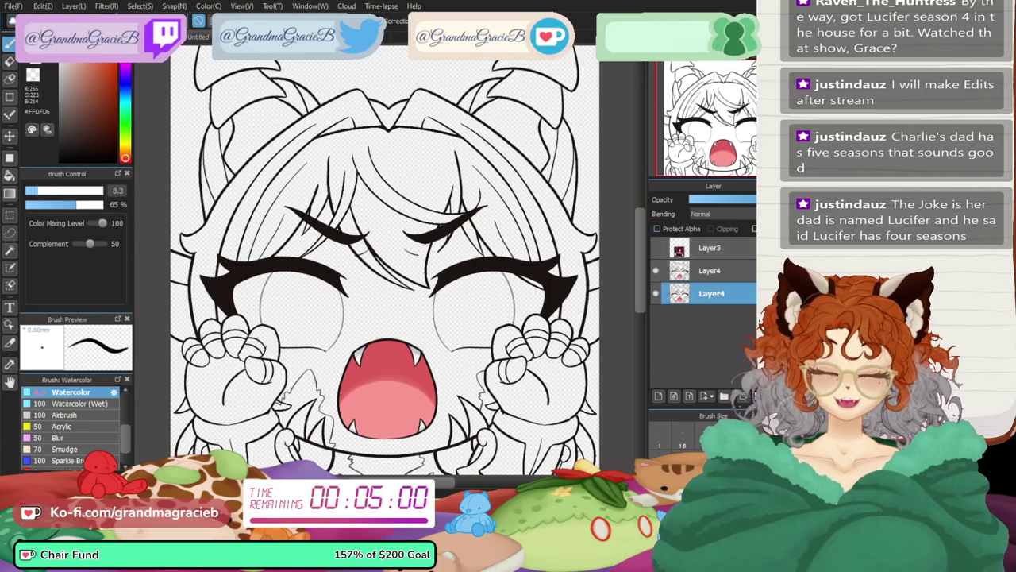
key("Delete")
key("e")
key("b")
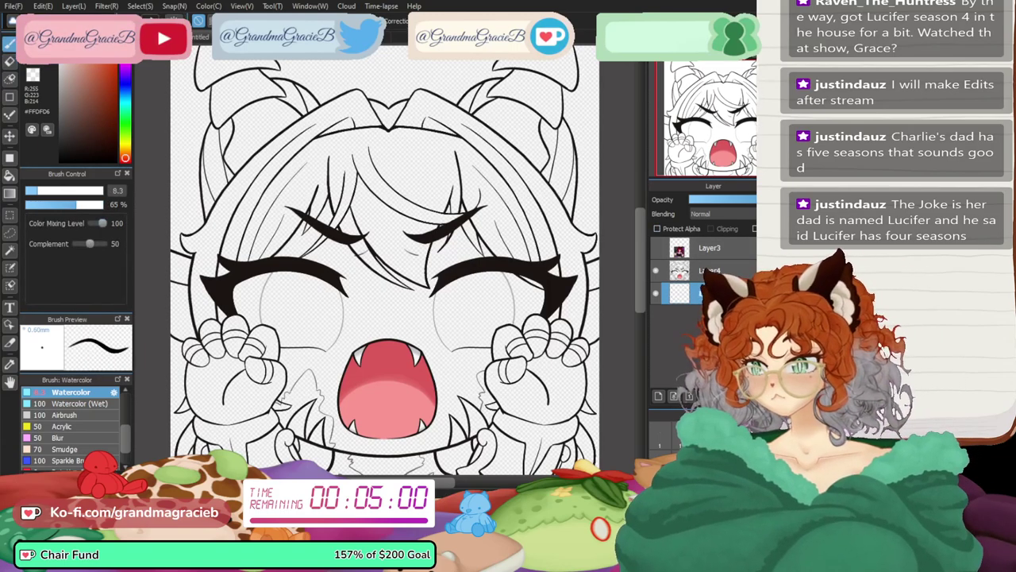
- Paint the two outermost fingertips of the left-hand paw in the skin colour with a size 20 Watercolor brush
left_click_drag(80, 191, 103, 191)
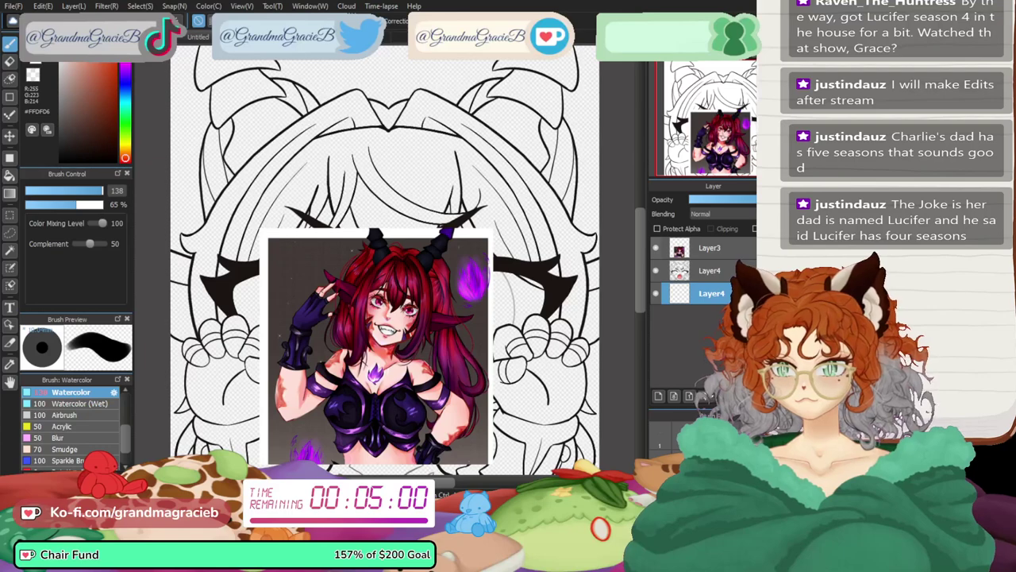
left_click(656, 247)
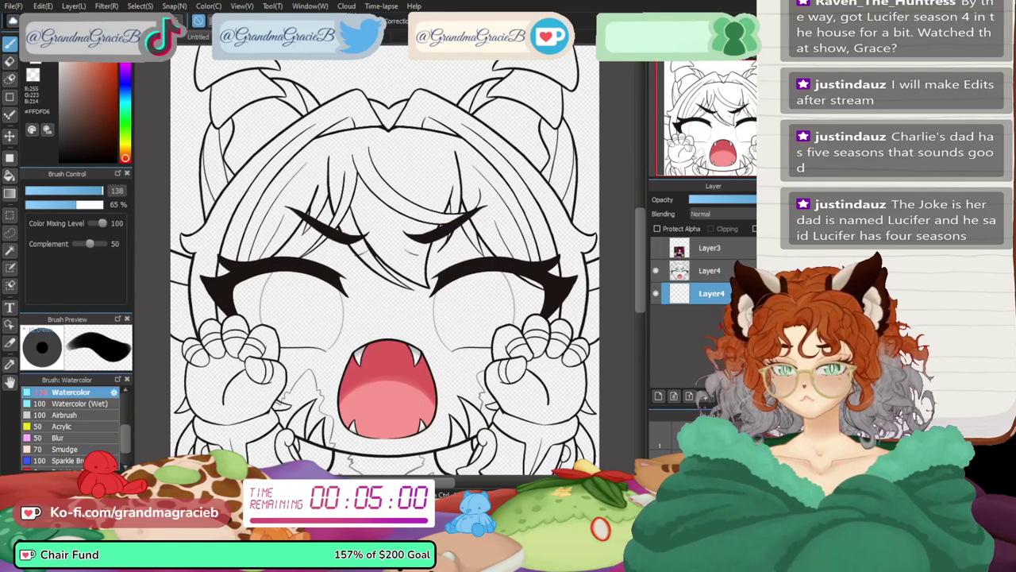
left_click_drag(718, 131, 684, 149)
key("ctrl+Up")
key("ctrl+Up")
key("ctrl+Up")
key("ctrl+Up")
key("ctrl+Up")
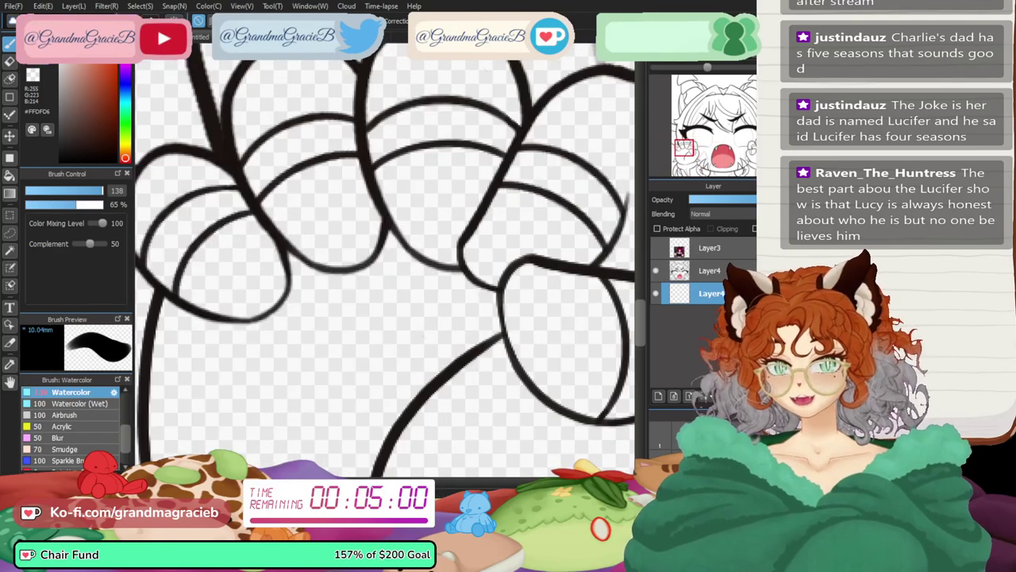
left_click(58, 190)
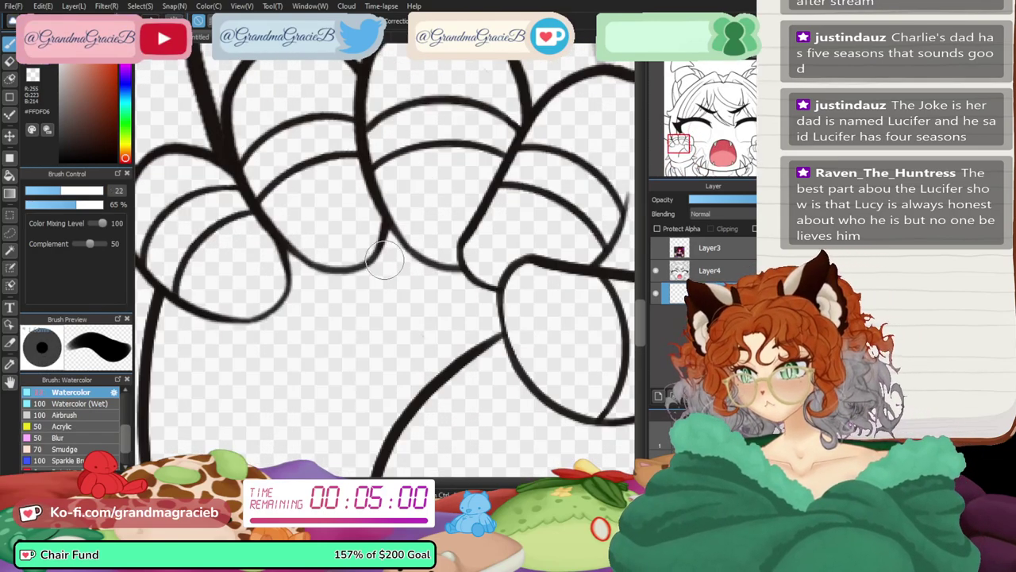
key("ctrl+Up")
left_click_drag(690, 148, 679, 149)
mouse_move(380, 207)
left_mouse_down()
mouse_move(358, 227)
mouse_move(379, 186)
mouse_move(336, 208)
mouse_move(349, 201)
mouse_move(308, 257)
mouse_move(334, 270)
mouse_move(367, 263)
mouse_move(367, 279)
mouse_move(392, 271)
mouse_move(405, 239)
mouse_move(404, 258)
mouse_move(390, 207)
mouse_move(411, 156)
mouse_move(465, 120)
mouse_move(439, 137)
mouse_move(521, 113)
mouse_move(530, 190)
mouse_move(497, 208)
mouse_move(517, 205)
mouse_move(450, 200)
mouse_move(425, 170)
mouse_move(456, 170)
mouse_move(479, 146)
left_mouse_up()
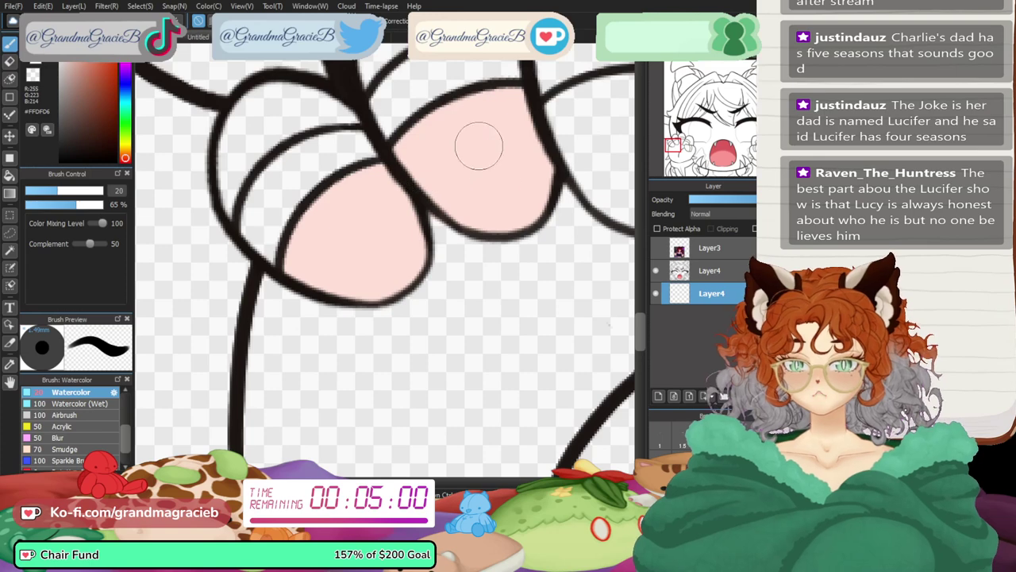
- Paint the third fingertip of the left-hand paw in the same skin colour, up to its outline
left_click_drag(681, 149, 690, 153)
mouse_move(349, 119)
left_mouse_down()
mouse_move(425, 250)
mouse_move(446, 349)
left_mouse_up()
mouse_move(329, 252)
left_mouse_down()
mouse_move(383, 303)
mouse_move(349, 273)
mouse_move(281, 270)
mouse_move(231, 187)
mouse_move(279, 170)
mouse_move(357, 180)
mouse_move(276, 222)
left_mouse_up()
left_click_drag(272, 176, 362, 177)
- Set the brush size to 13.2 and fill the fourth fingertip and the thumb tip of the left-hand paw
left_click(46, 191)
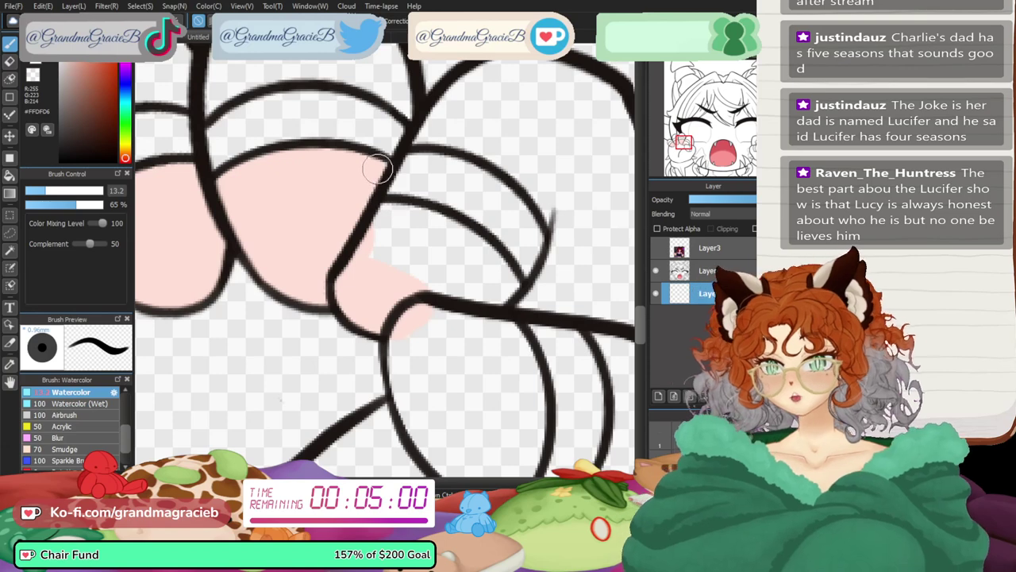
mouse_move(354, 238)
left_mouse_down()
mouse_move(406, 214)
mouse_move(458, 240)
mouse_move(439, 229)
mouse_move(504, 280)
mouse_move(458, 254)
mouse_move(463, 284)
mouse_move(428, 273)
mouse_move(456, 305)
mouse_move(403, 350)
mouse_move(438, 425)
mouse_move(477, 401)
mouse_move(510, 410)
mouse_move(520, 428)
mouse_move(490, 322)
left_mouse_up()
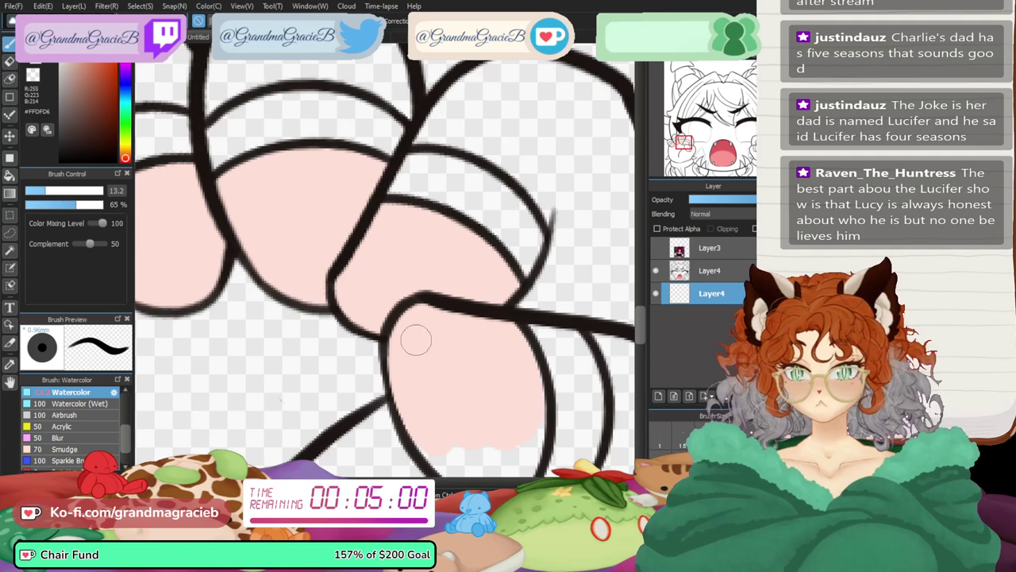
left_click_drag(524, 443, 374, 174)
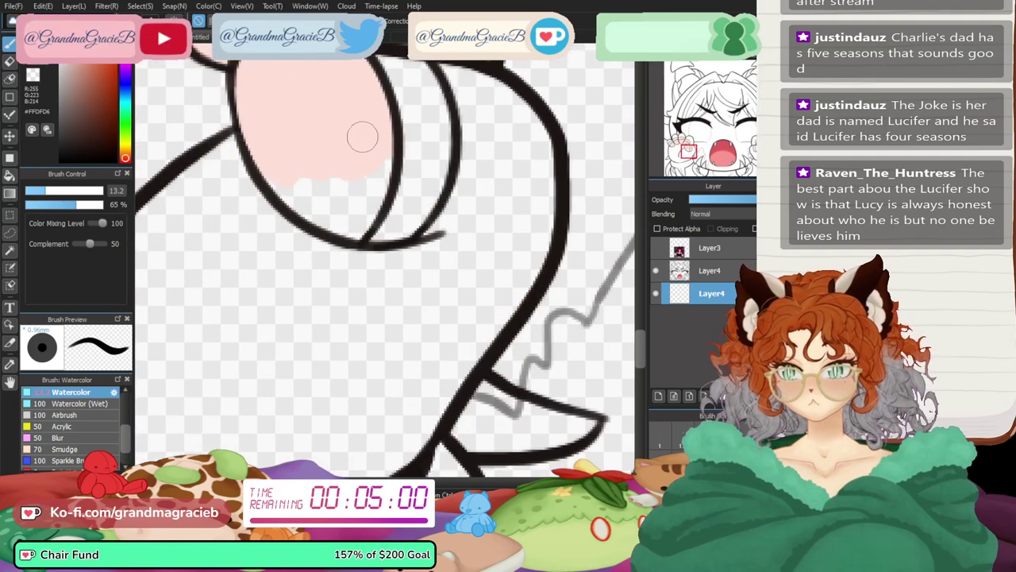
mouse_move(363, 136)
left_mouse_down()
mouse_move(379, 174)
mouse_move(352, 228)
mouse_move(307, 207)
mouse_move(259, 152)
mouse_move(347, 195)
left_mouse_up()
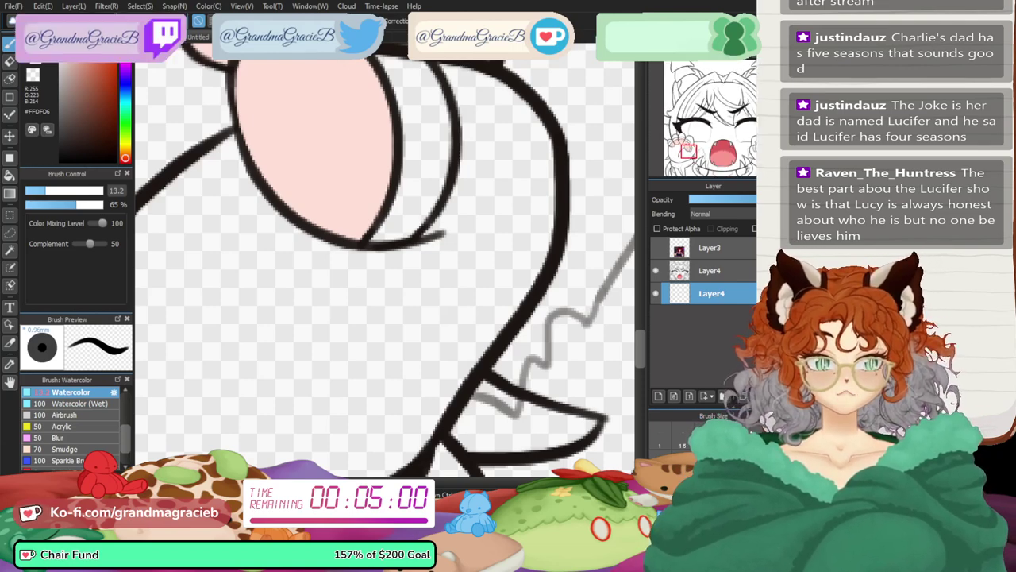
- Fill the thumb tip and the adjacent fingertip of the right-hand paw with the skin colour
left_click(755, 148)
mouse_move(320, 181)
left_mouse_down()
mouse_move(292, 215)
mouse_move(296, 185)
mouse_move(279, 289)
left_mouse_up()
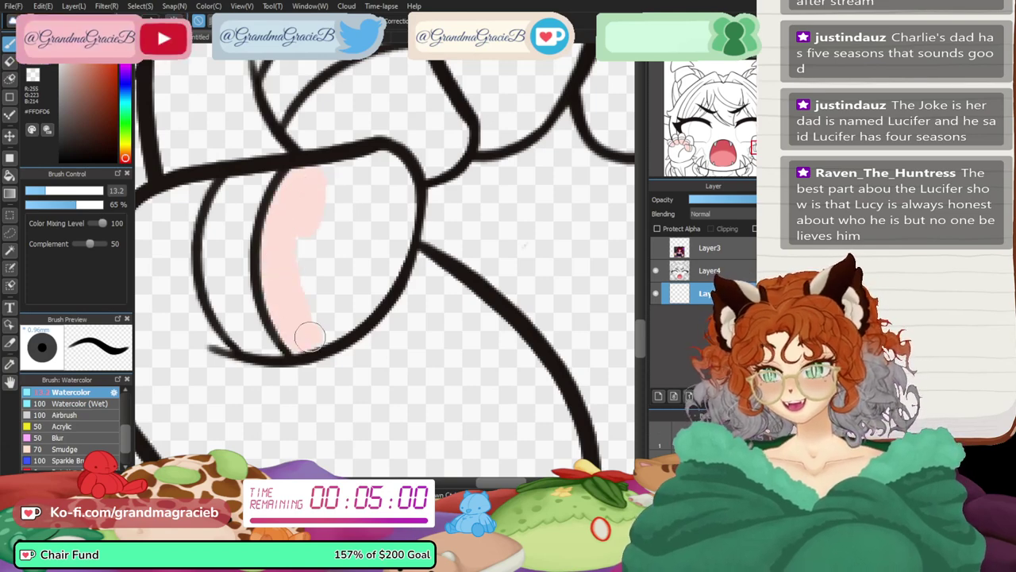
mouse_move(310, 338)
left_mouse_down()
mouse_move(351, 309)
mouse_move(388, 254)
mouse_move(358, 317)
mouse_move(398, 227)
mouse_move(395, 250)
mouse_move(400, 190)
mouse_move(404, 207)
mouse_move(461, 123)
mouse_move(472, 139)
mouse_move(524, 122)
mouse_move(562, 74)
mouse_move(464, 131)
mouse_move(416, 109)
mouse_move(308, 151)
mouse_move(303, 123)
mouse_move(337, 89)
mouse_move(389, 67)
mouse_move(427, 73)
mouse_move(349, 107)
left_mouse_up()
mouse_move(339, 157)
left_mouse_down()
mouse_move(343, 225)
mouse_move(320, 303)
mouse_move(359, 207)
mouse_move(382, 190)
mouse_move(353, 248)
left_mouse_up()
mouse_move(524, 245)
left_mouse_down()
mouse_move(367, 302)
mouse_move(255, 363)
mouse_move(276, 397)
left_mouse_up()
- Fill the remaining three fingertips of the right-hand paw with the skin colour
scroll(385, 262, "down", 2)
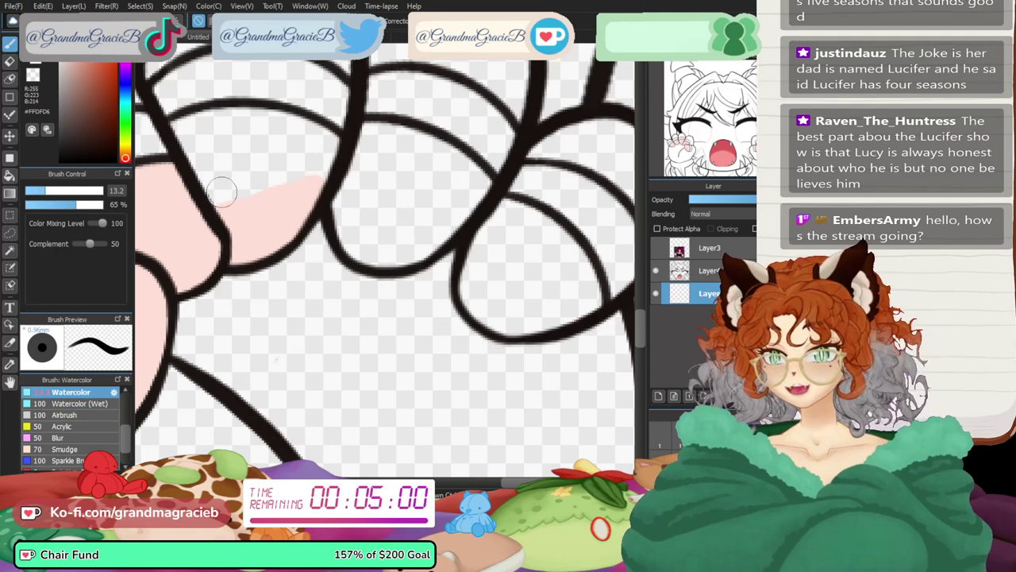
mouse_move(222, 192)
left_mouse_down()
mouse_move(182, 128)
mouse_move(267, 127)
mouse_move(227, 116)
mouse_move(339, 153)
mouse_move(321, 169)
mouse_move(271, 149)
mouse_move(261, 193)
mouse_move(227, 157)
mouse_move(410, 174)
mouse_move(363, 145)
mouse_move(380, 132)
mouse_move(480, 189)
mouse_move(470, 207)
mouse_move(414, 205)
mouse_move(396, 193)
mouse_move(429, 216)
mouse_move(428, 238)
mouse_move(404, 252)
mouse_move(357, 243)
left_mouse_up()
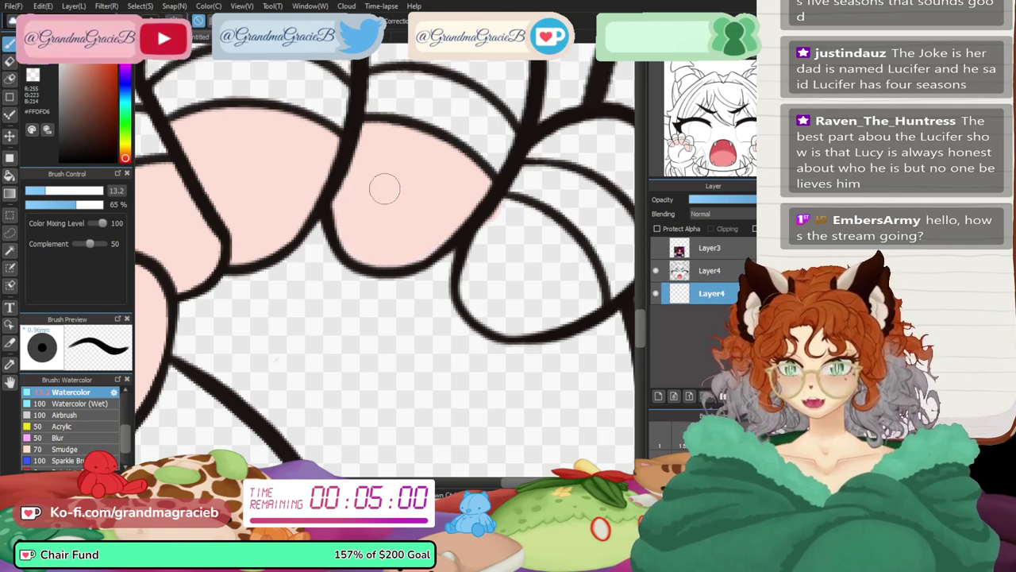
mouse_move(496, 216)
left_mouse_down()
mouse_move(483, 292)
mouse_move(476, 280)
mouse_move(493, 315)
mouse_move(584, 305)
mouse_move(572, 262)
mouse_move(500, 216)
mouse_move(553, 247)
mouse_move(511, 217)
mouse_move(575, 274)
mouse_move(529, 288)
left_mouse_up()
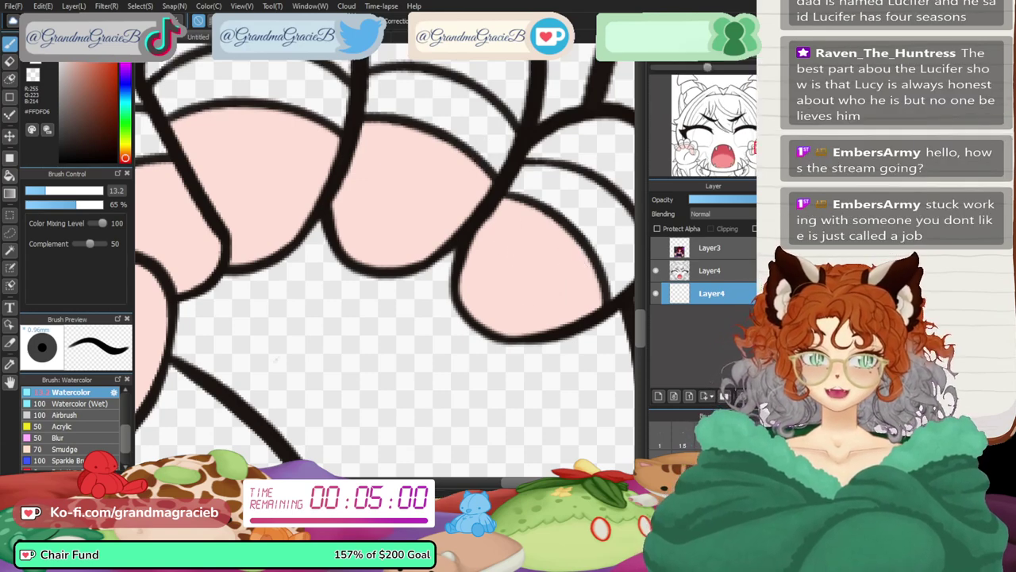
- Set the brush size to 37 and fill the neck, the chin below the mouth and the left jaw base with the skin colour
key("ctrl+0")
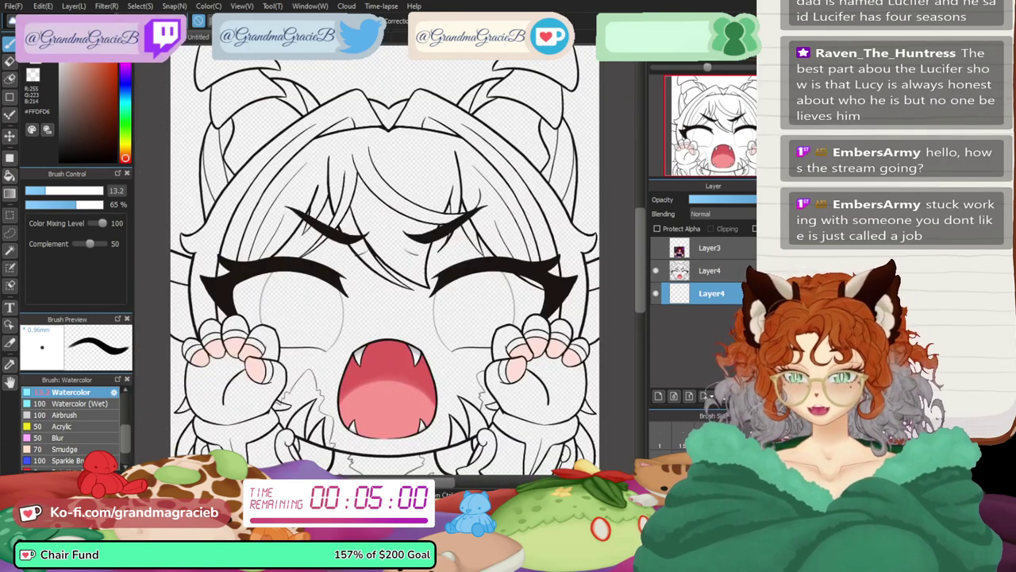
scroll(385, 254, "up", 5)
left_click_drag(397, 428, 349, 104)
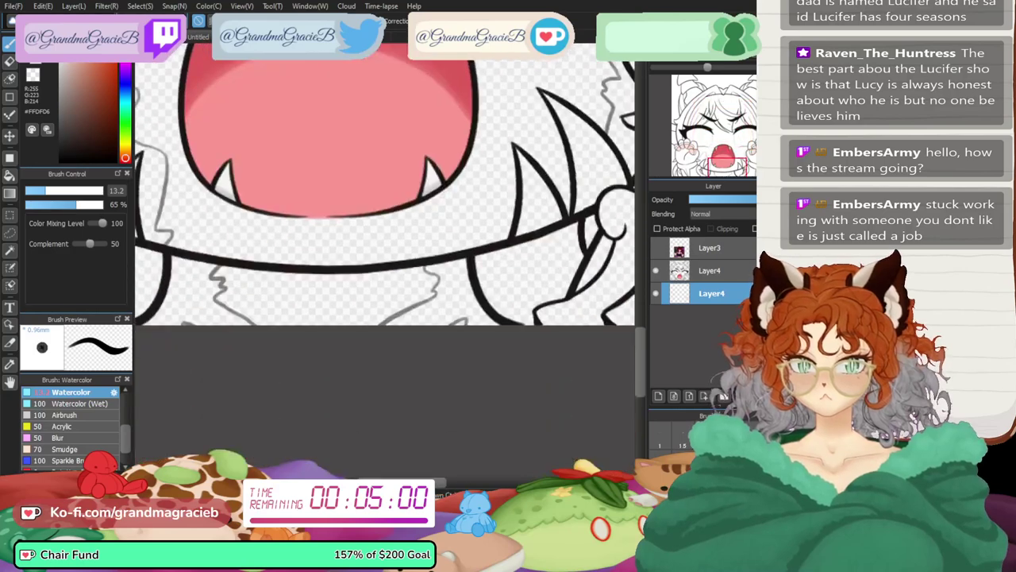
left_click_drag(180, 334, 302, 307)
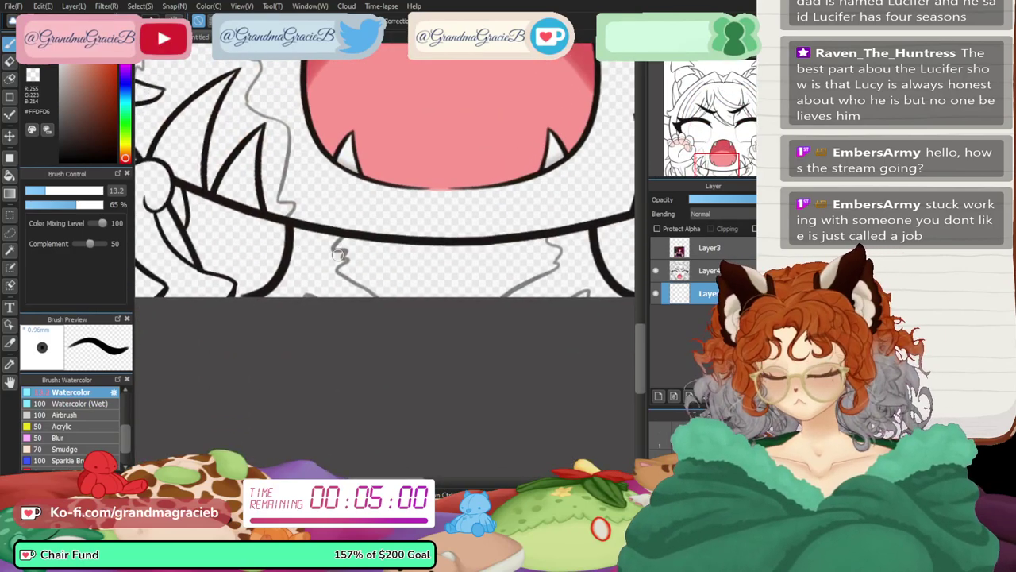
key("]")
key("]")
key("]")
key("]")
key("]")
key("]")
key("]")
key("]")
key("]")
key("]")
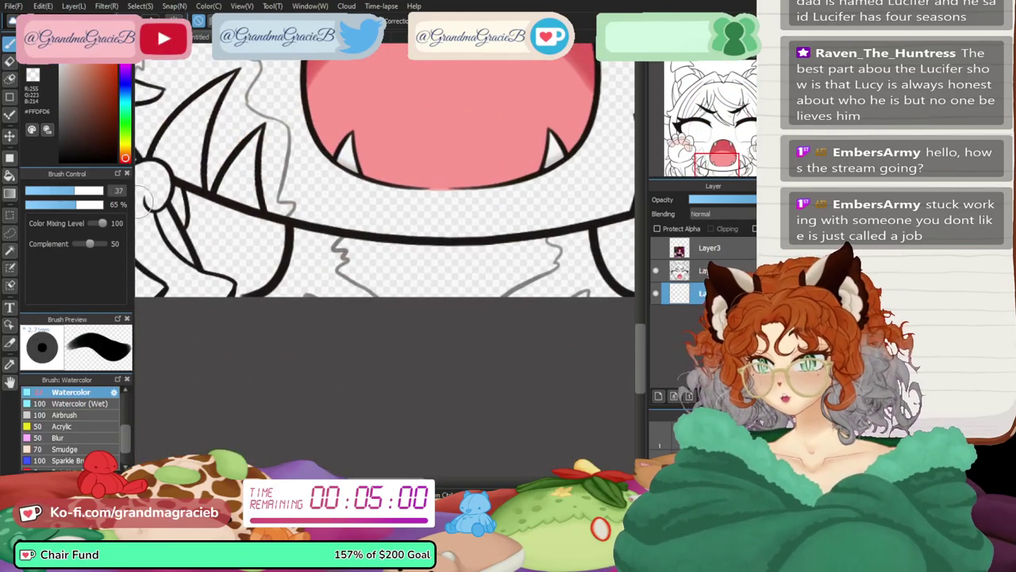
mouse_move(312, 220)
left_mouse_down()
mouse_move(319, 249)
mouse_move(311, 241)
mouse_move(265, 315)
mouse_move(354, 223)
mouse_move(401, 254)
mouse_move(445, 215)
mouse_move(501, 329)
mouse_move(515, 232)
mouse_move(569, 178)
left_mouse_up()
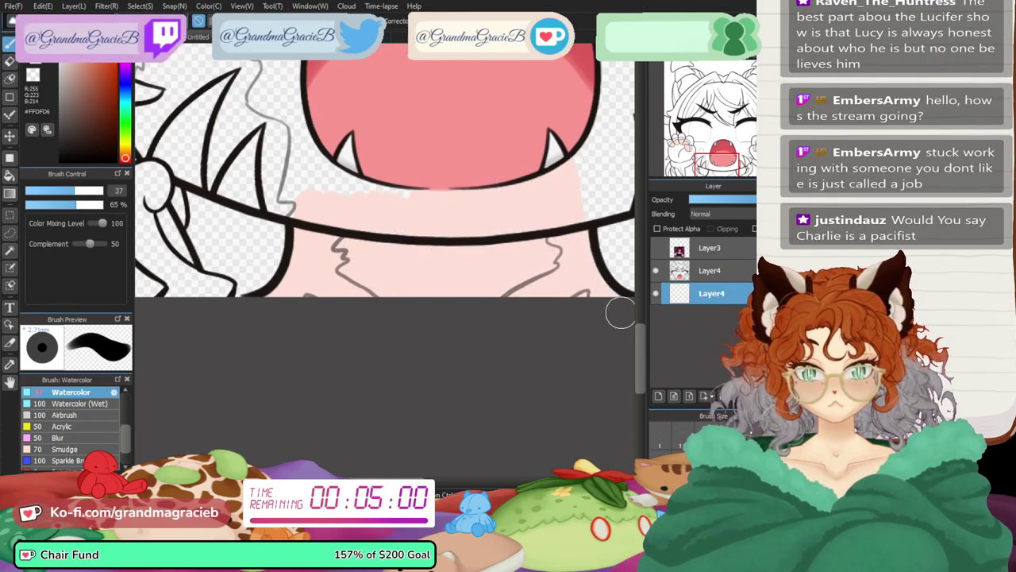
left_click_drag(718, 167, 703, 162)
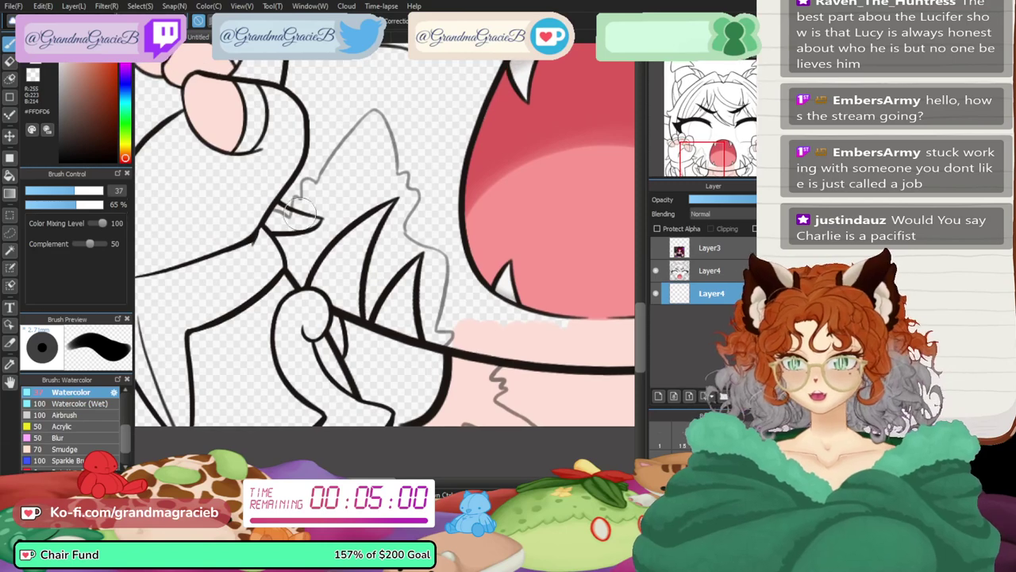
mouse_move(321, 254)
left_mouse_down()
mouse_move(441, 311)
mouse_move(421, 319)
left_mouse_up()
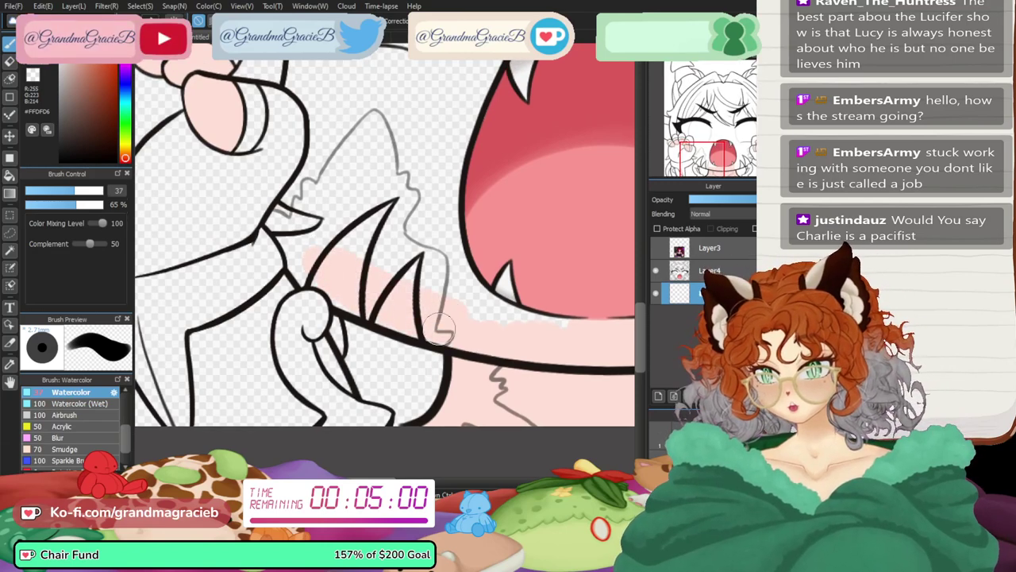
- Erase the stray grey line inside the small fur tuft beside the left paw on the line-art layer
left_click(10, 61)
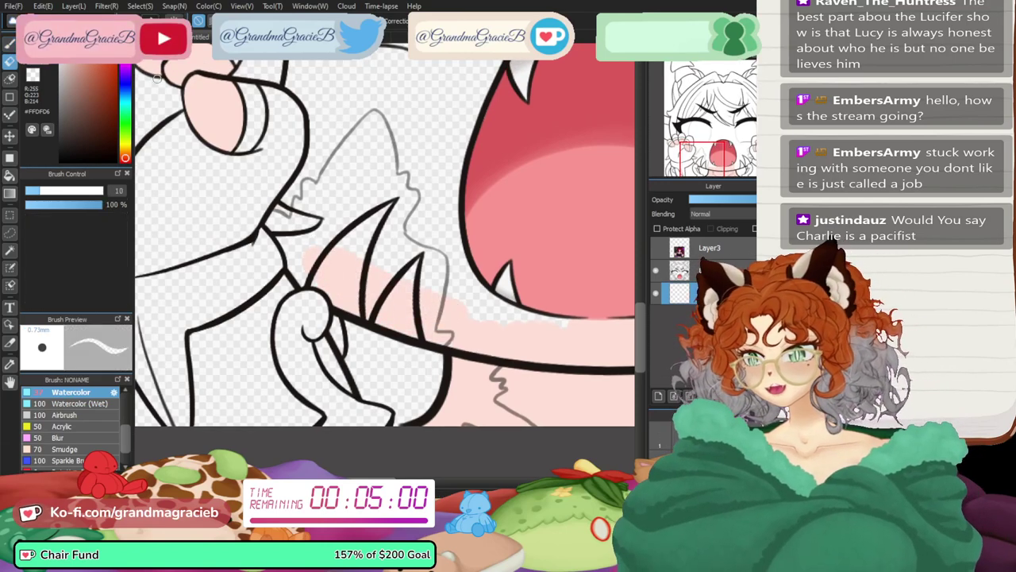
left_click(711, 271)
left_click_drag(697, 66, 707, 66)
left_click_drag(735, 135, 697, 160)
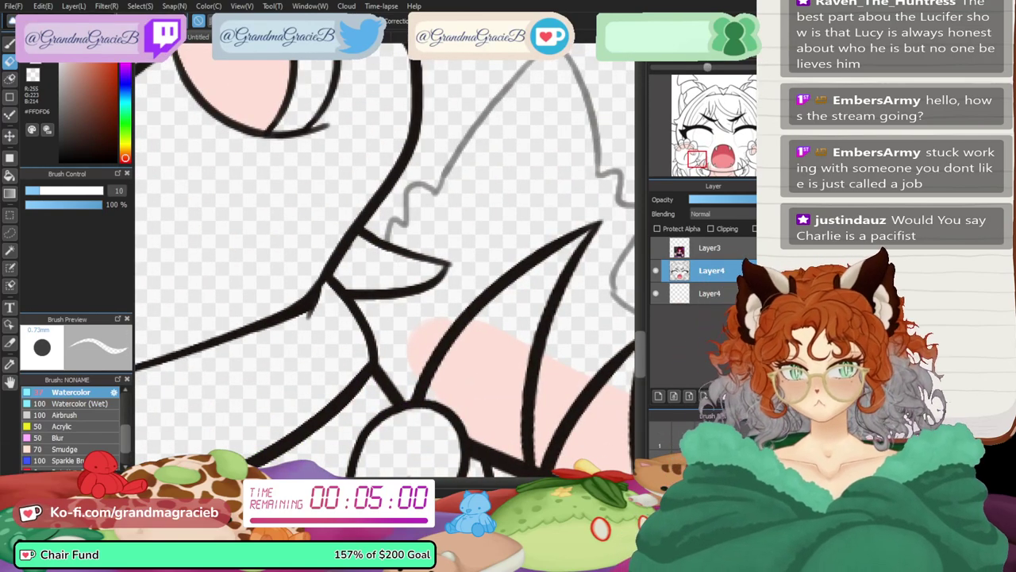
key("h")
left_click_drag(745, 161, 701, 161)
- Return to the skin-colour layer and paint the skin colour around the cheek fur tufts and jaw on both sides of the face
key("b")
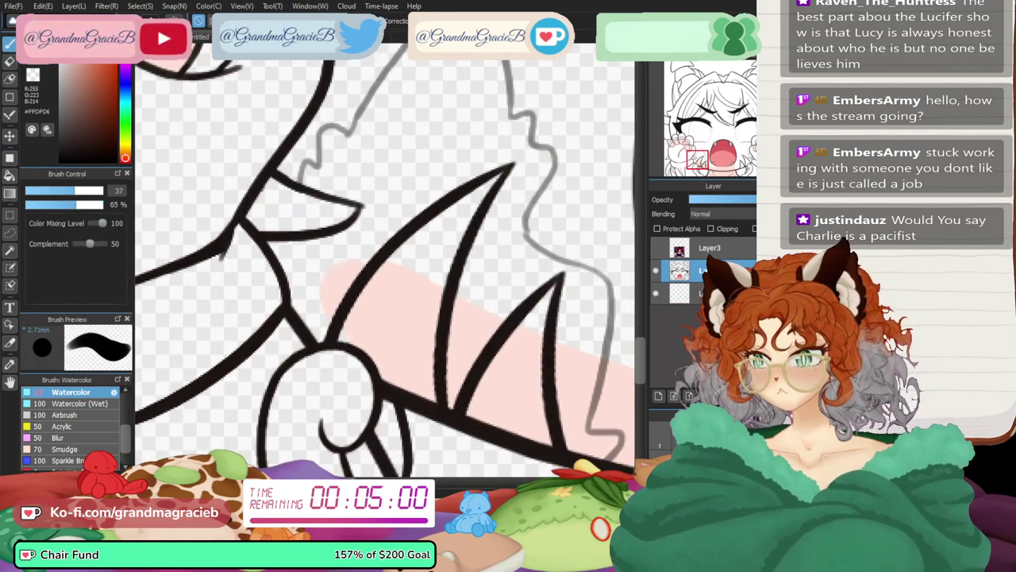
left_click_drag(339, 132, 310, 177)
key("ctrl+z")
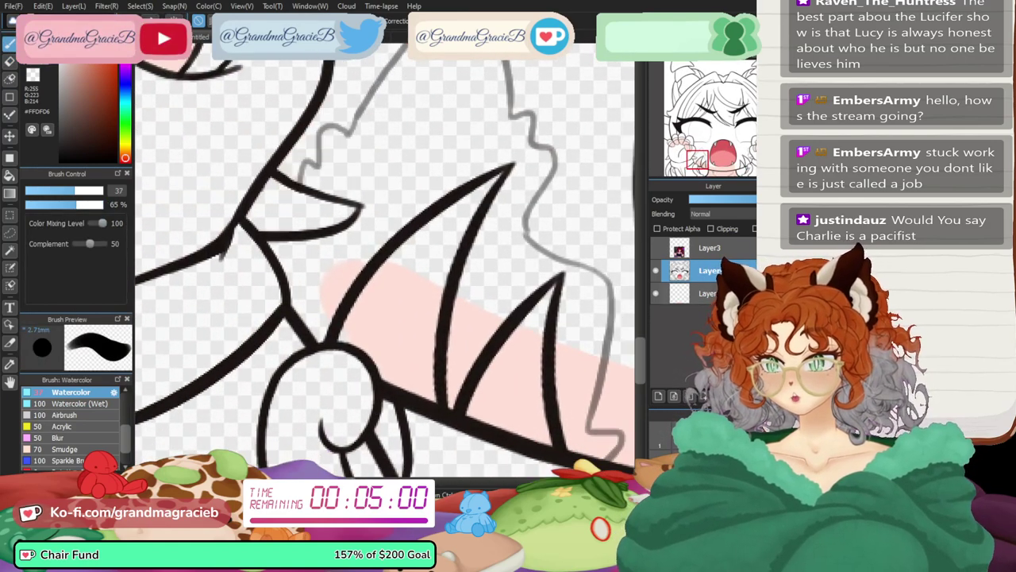
left_click(709, 294)
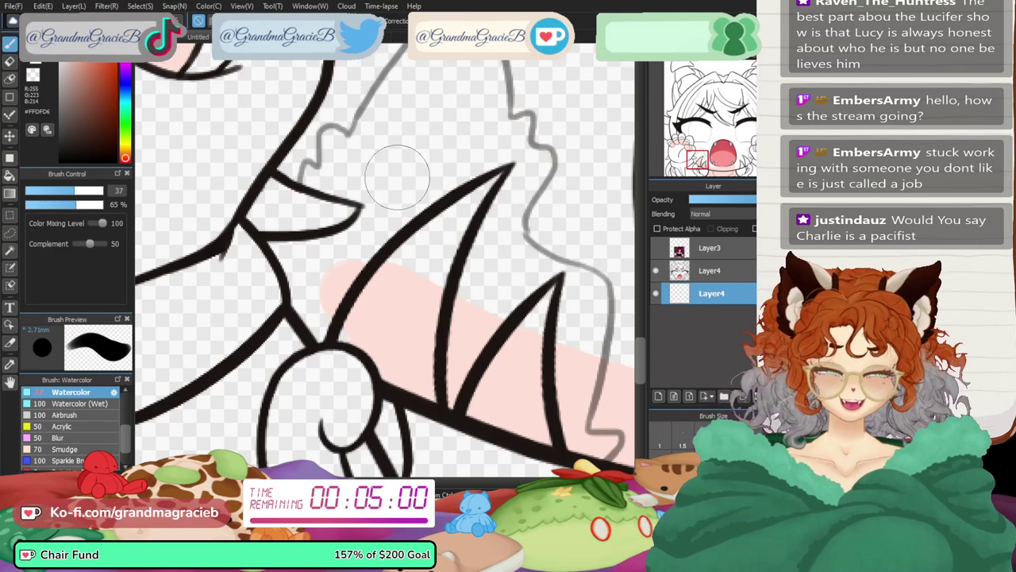
mouse_move(409, 170)
left_mouse_down()
mouse_move(381, 147)
mouse_move(326, 158)
mouse_move(332, 141)
mouse_move(353, 137)
mouse_move(327, 272)
mouse_move(301, 237)
mouse_move(332, 310)
mouse_move(346, 235)
mouse_move(442, 215)
mouse_move(548, 317)
mouse_move(587, 333)
mouse_move(603, 262)
left_mouse_up()
left_click_drag(698, 159, 740, 163)
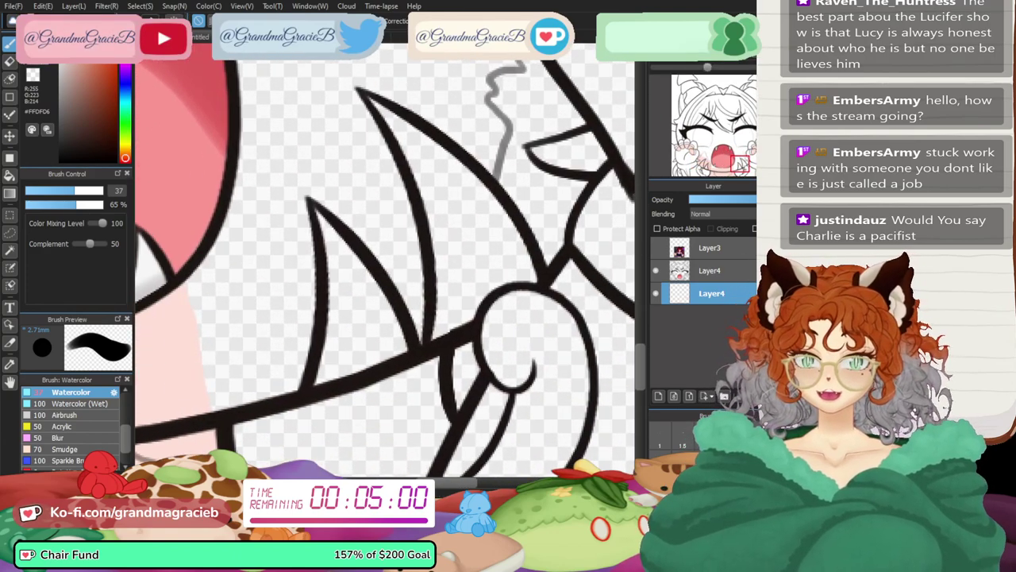
mouse_move(308, 232)
left_mouse_down()
mouse_move(348, 272)
mouse_move(327, 264)
mouse_move(352, 295)
mouse_move(456, 328)
mouse_move(368, 279)
mouse_move(384, 214)
mouse_move(489, 242)
mouse_move(334, 136)
mouse_move(301, 182)
mouse_move(295, 161)
mouse_move(272, 174)
mouse_move(295, 141)
mouse_move(327, 167)
mouse_move(289, 220)
mouse_move(286, 211)
mouse_move(294, 254)
left_mouse_up()
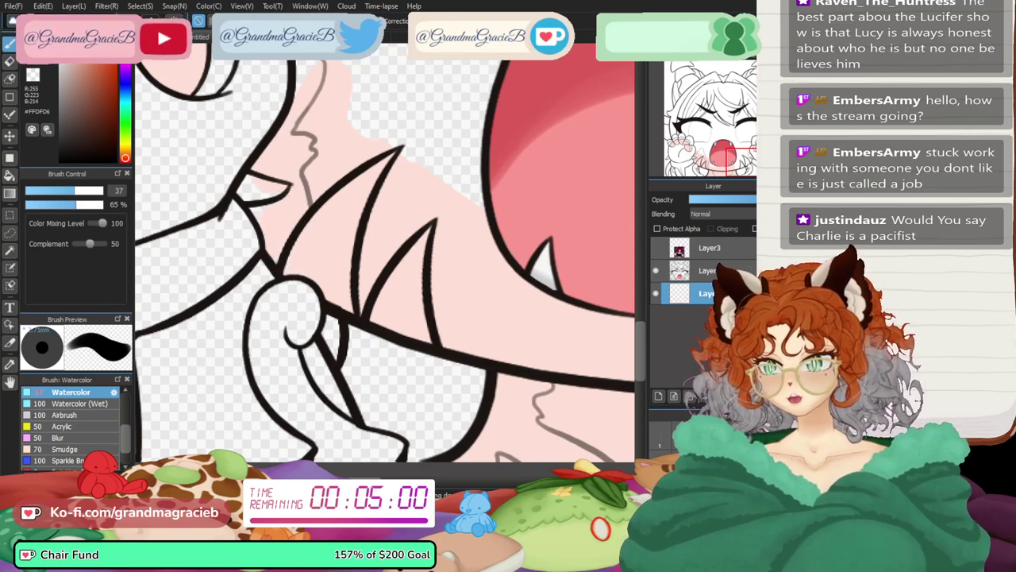
- Set the brush size to 19 and paint the skin colour up both outer cheeks along the paw outlines to just above the lower eye line
left_click(55, 190)
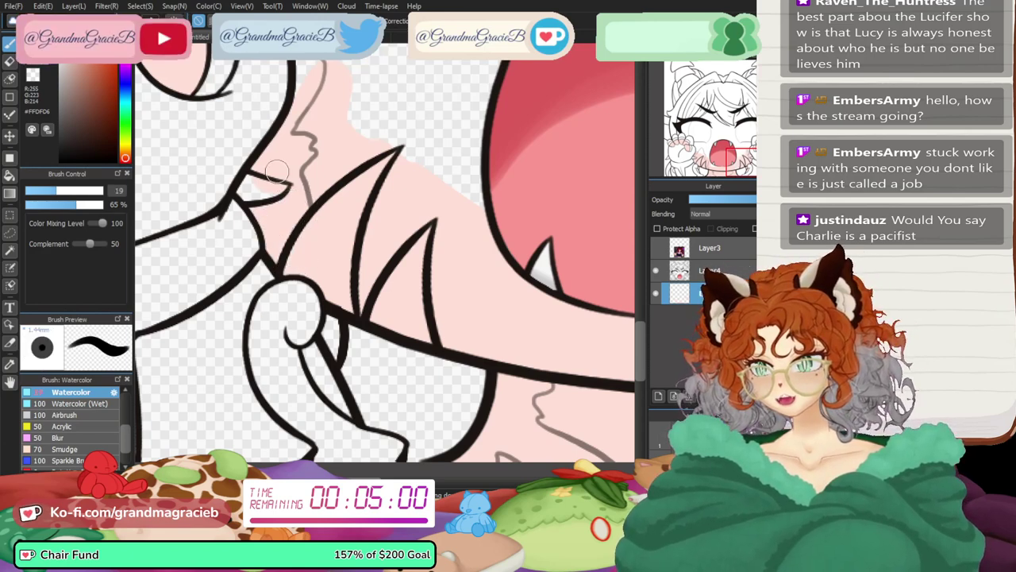
left_click(746, 52)
left_click(675, 52)
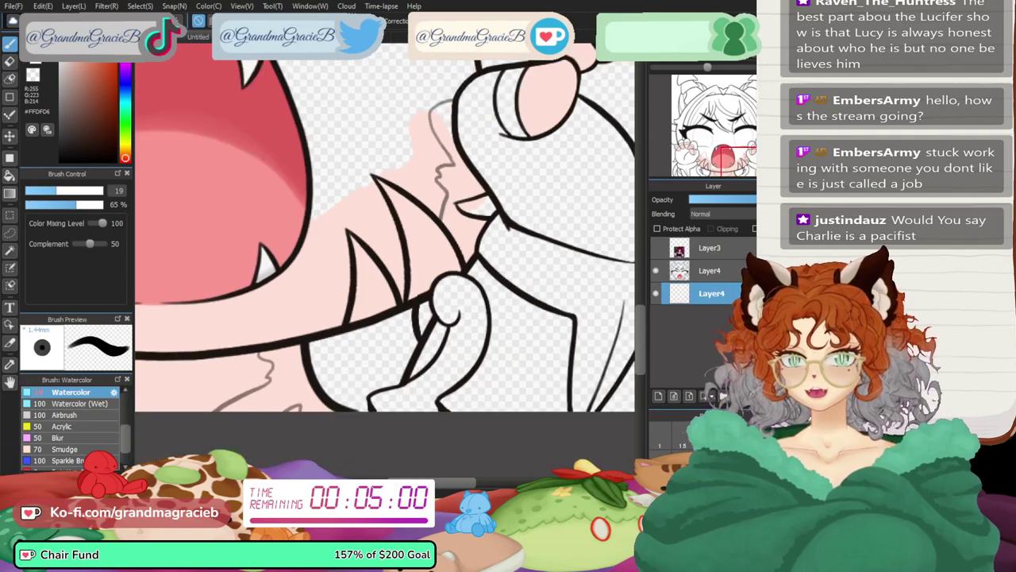
left_click(674, 53)
mouse_move(739, 165)
left_mouse_down()
mouse_move(758, 144)
mouse_move(739, 147)
mouse_move(739, 127)
mouse_move(729, 148)
left_mouse_up()
scroll(385, 261, "up", 2)
left_click_drag(385, 261, 183, 238)
mouse_move(453, 295)
left_mouse_down()
mouse_move(435, 327)
mouse_move(451, 249)
mouse_move(468, 230)
mouse_move(457, 171)
mouse_move(413, 302)
mouse_move(408, 263)
mouse_move(469, 91)
mouse_move(371, 324)
left_mouse_up()
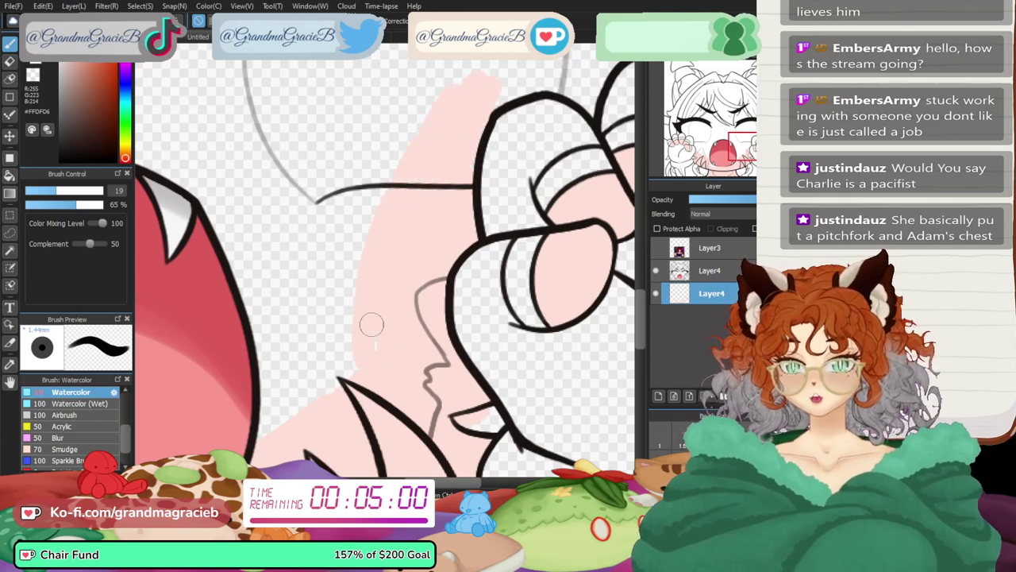
mouse_move(735, 141)
left_mouse_down()
mouse_move(725, 148)
mouse_move(747, 135)
mouse_move(738, 127)
mouse_move(731, 155)
mouse_move(701, 150)
left_mouse_up()
mouse_move(323, 192)
left_mouse_down()
mouse_move(319, 219)
mouse_move(349, 259)
mouse_move(355, 338)
mouse_move(370, 261)
mouse_move(357, 209)
mouse_move(360, 270)
left_mouse_up()
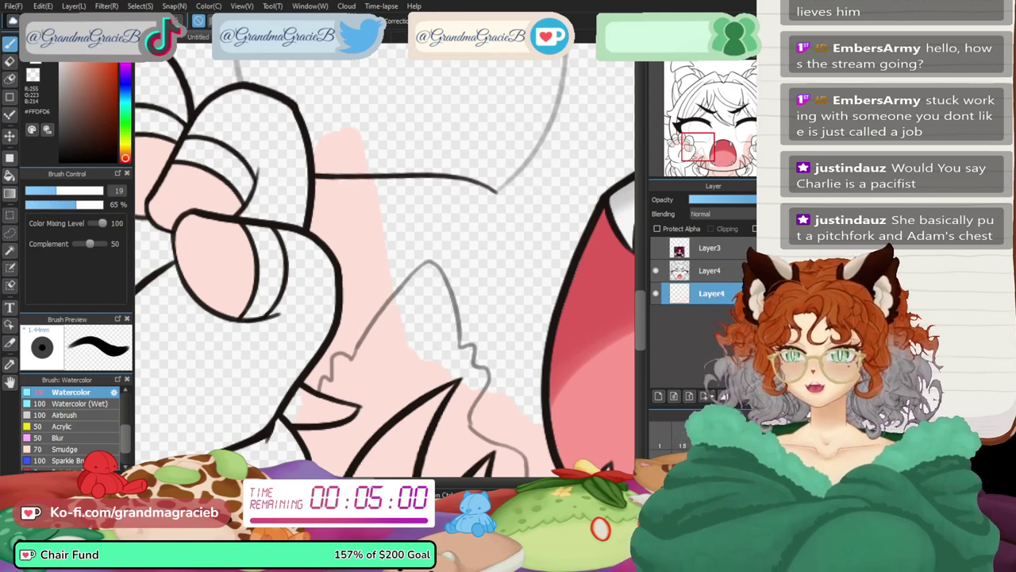
- Set the brush size to 118, fill the remaining face and forehead with the skin colour, and name the layer skin
key("ctrl+0")
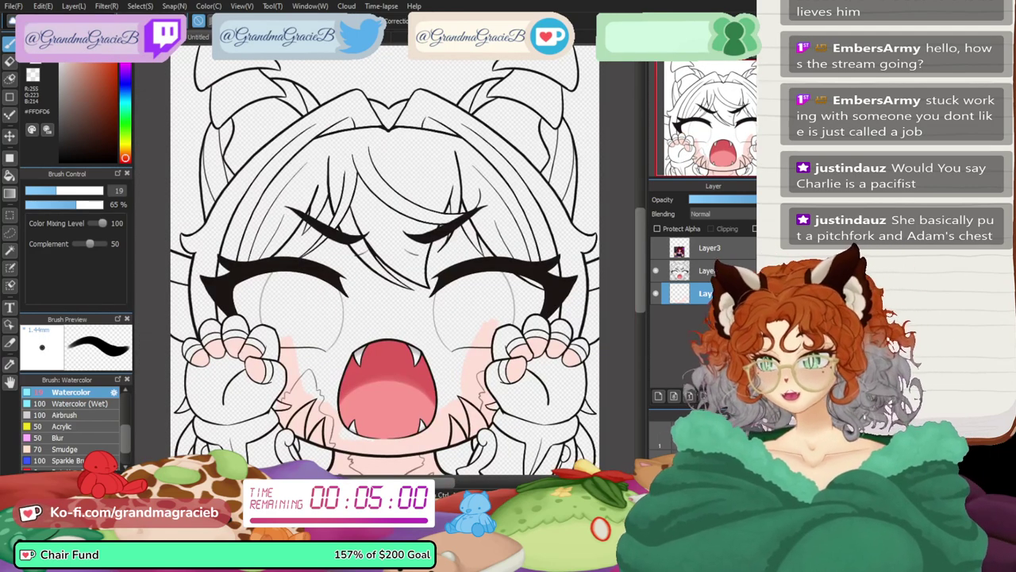
key("bracketright")
key("bracketright")
key("bracketright")
key("bracketright")
key("bracketright")
key("bracketright")
key("bracketright")
key("bracketright")
mouse_move(325, 258)
left_mouse_down()
mouse_move(293, 285)
mouse_move(292, 266)
mouse_move(321, 231)
mouse_move(351, 274)
mouse_move(382, 280)
mouse_move(407, 303)
mouse_move(430, 258)
mouse_move(449, 283)
mouse_move(442, 228)
mouse_move(456, 217)
mouse_move(476, 254)
left_mouse_up()
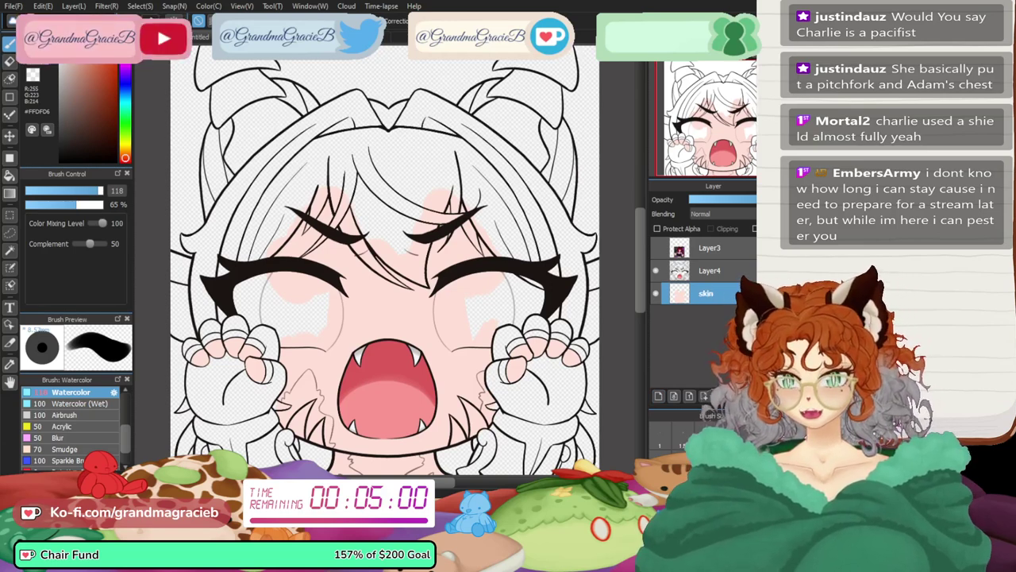
- Add a layer named ear above the skin layer and sample the dark maroon #550125 from the reference picture's hair
left_click(658, 396)
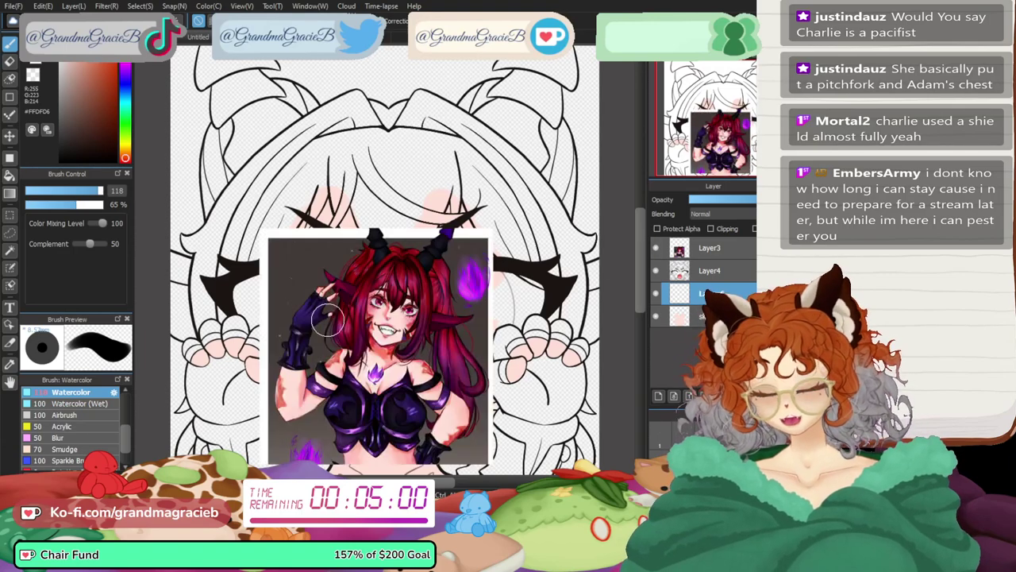
left_click(9, 364)
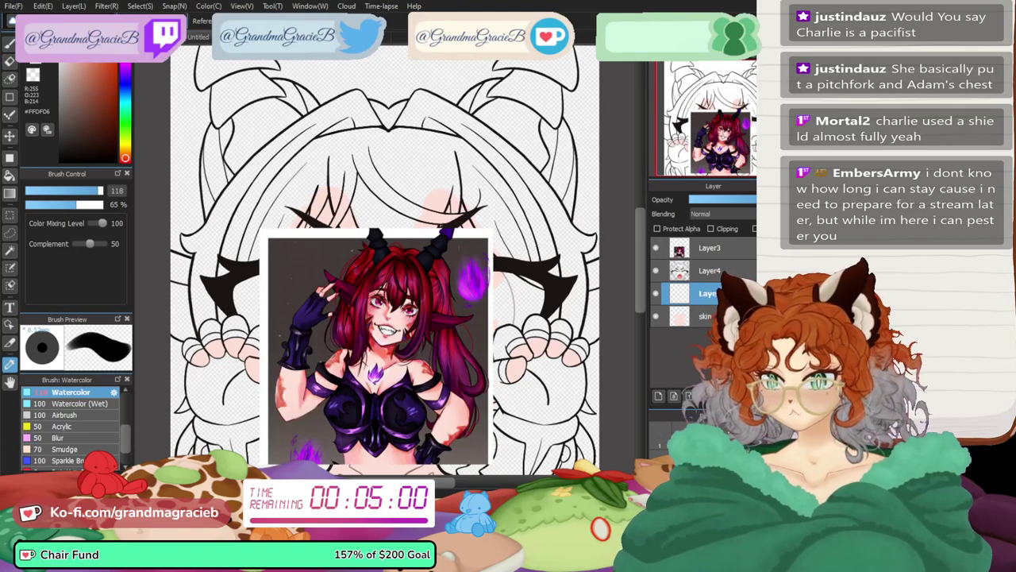
left_click(346, 311)
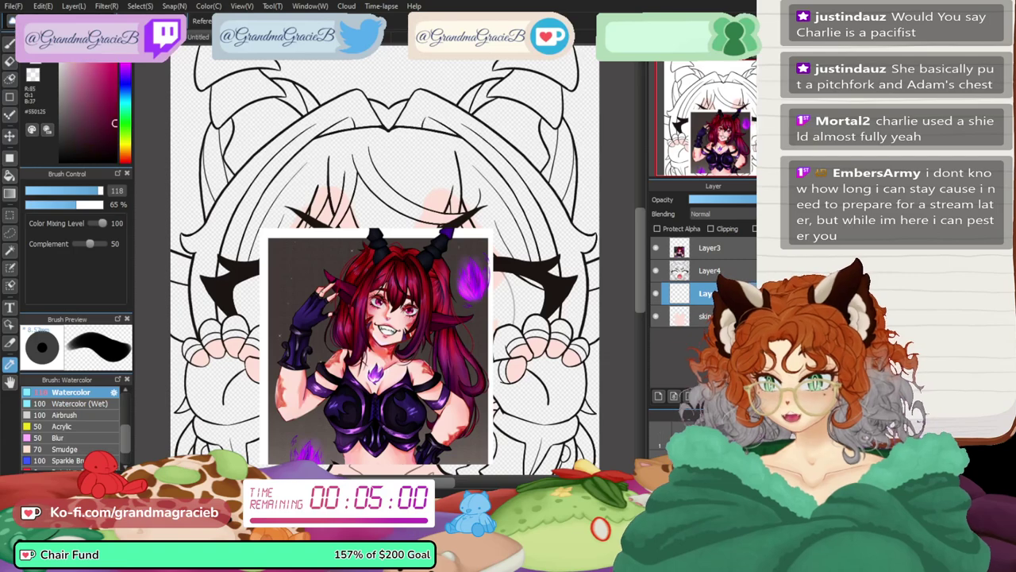
key("b")
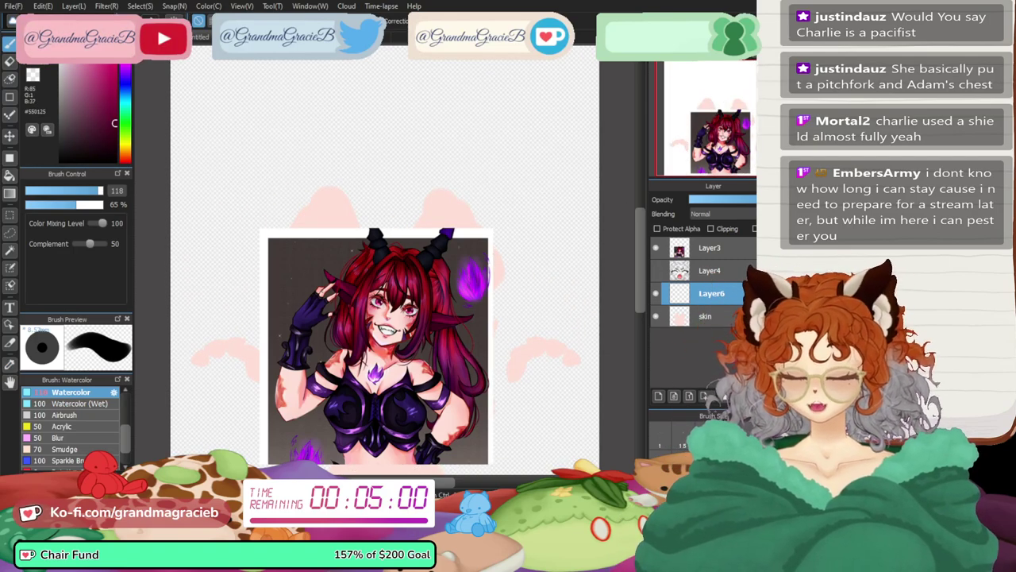
left_click(656, 248)
left_click(655, 271)
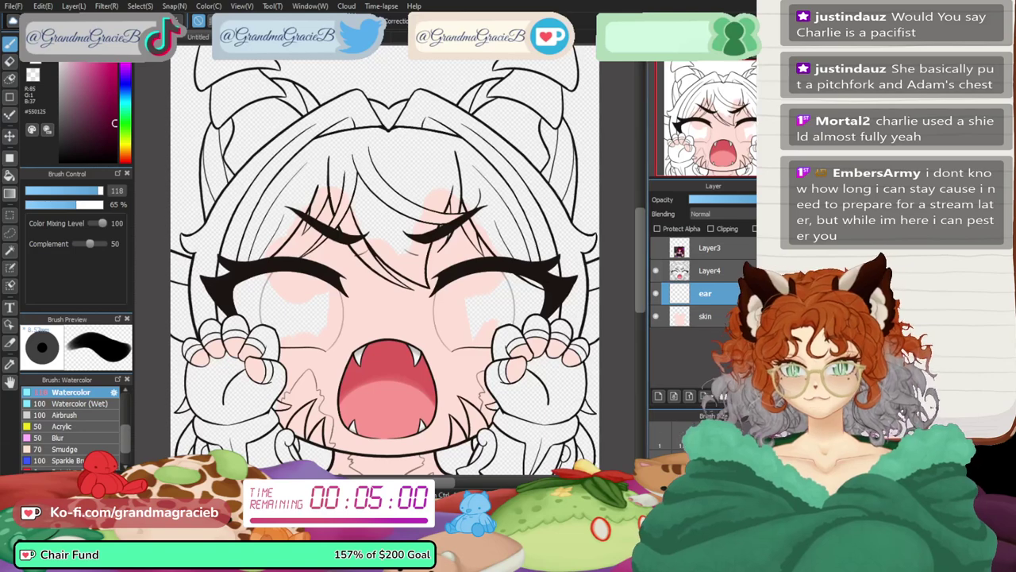
- Set the brush size to 20 and fill the sections of the left ear with dark maroon, up to the outlines
key("bracketleft")
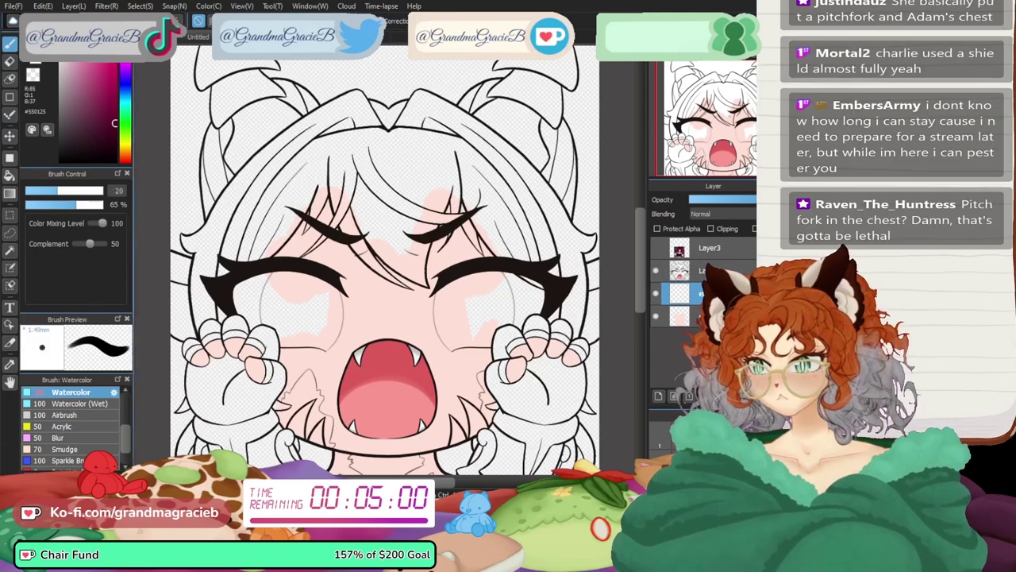
scroll(297, 310, "up", 4)
left_click_drag(708, 132, 676, 134)
mouse_move(340, 334)
left_mouse_down()
mouse_move(373, 370)
mouse_move(407, 364)
mouse_move(317, 288)
left_mouse_up()
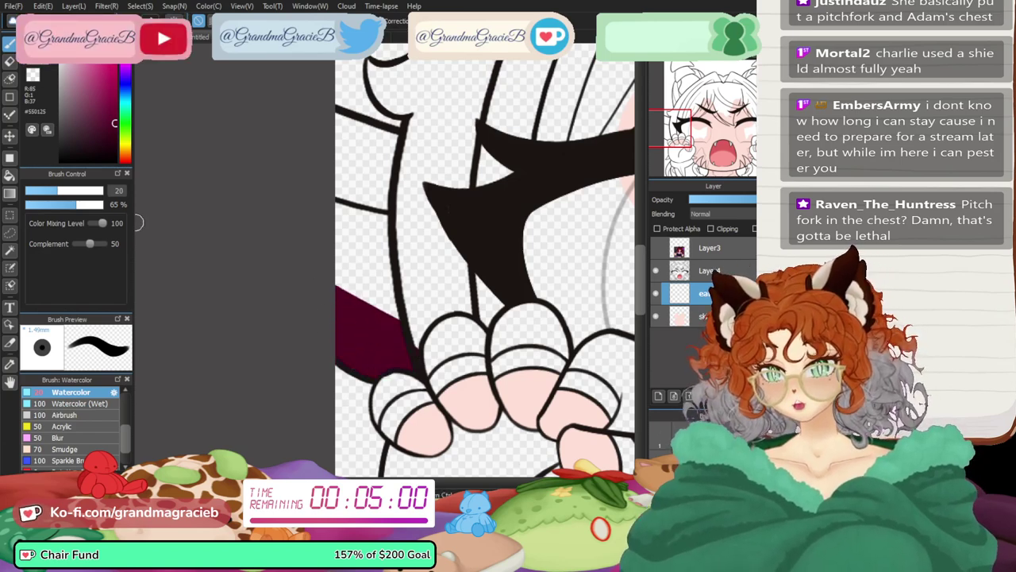
key("e")
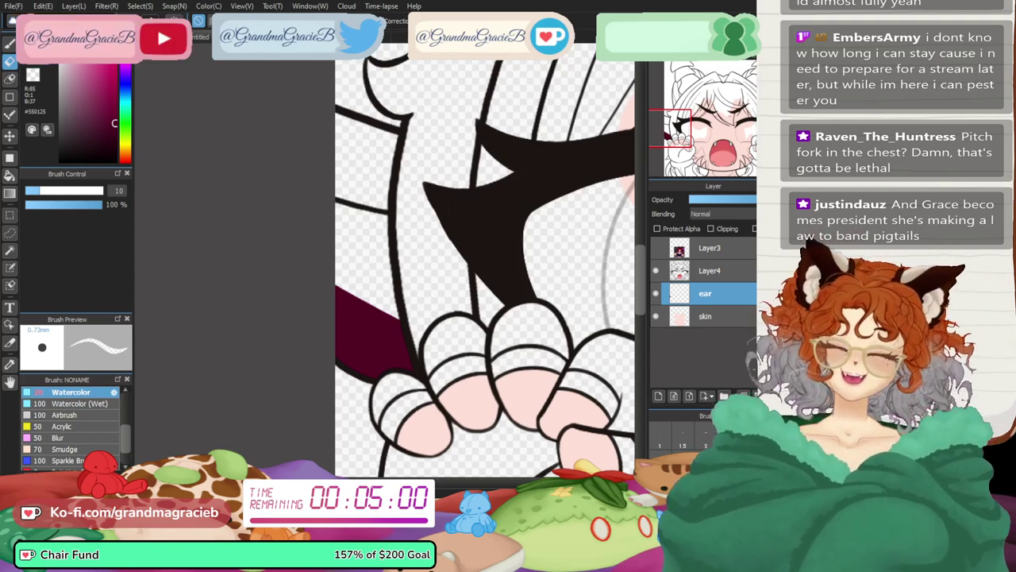
key("b")
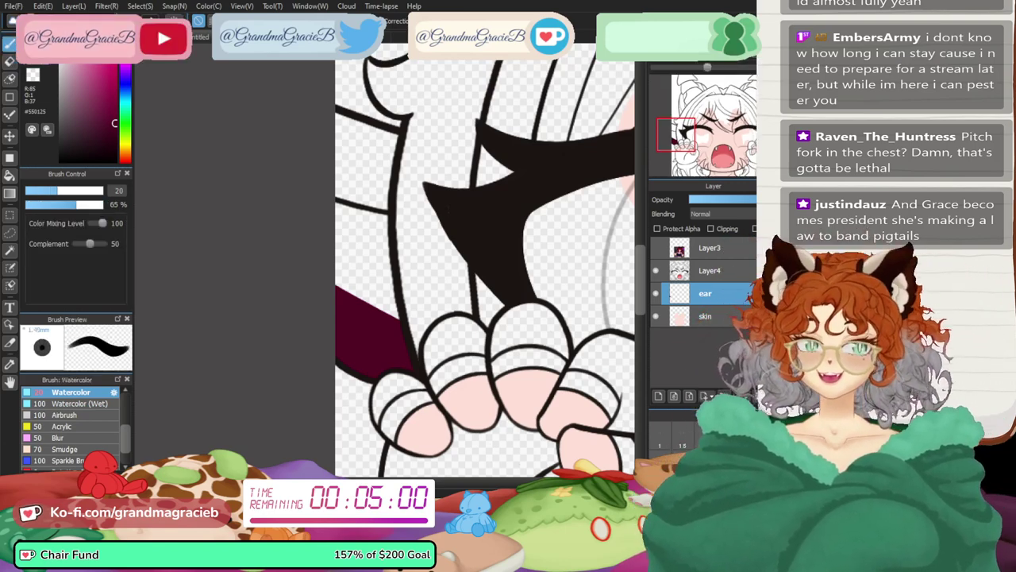
key("Down")
mouse_move(386, 141)
left_mouse_down()
mouse_move(409, 132)
mouse_move(385, 144)
mouse_move(387, 207)
mouse_move(396, 195)
mouse_move(439, 297)
mouse_move(444, 259)
mouse_move(418, 192)
mouse_move(408, 310)
mouse_move(402, 253)
mouse_move(386, 227)
mouse_move(376, 317)
left_mouse_up()
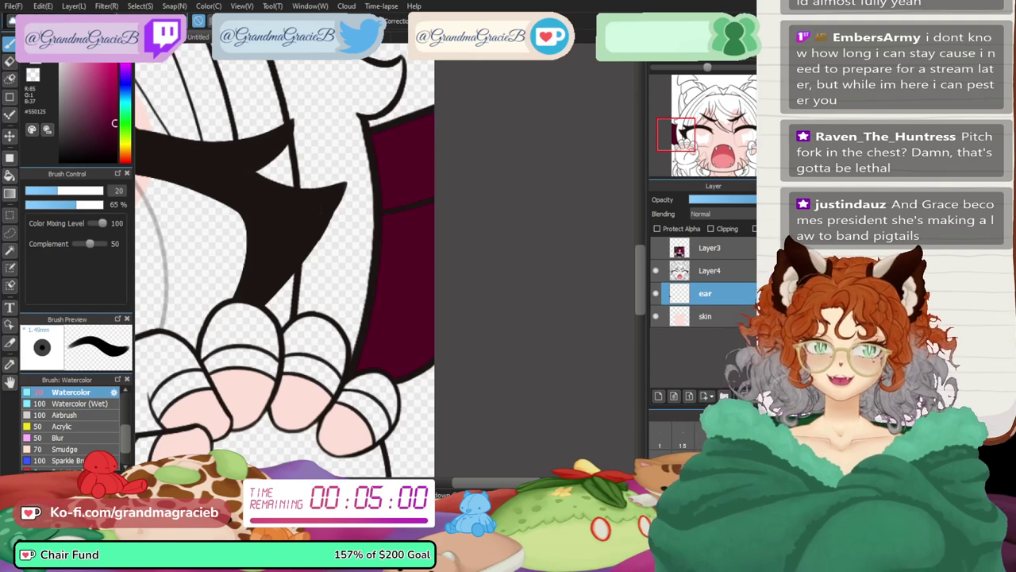
- Fill the sections of the opposite ear with the same dark maroon
mouse_move(765, 129)
left_mouse_down()
mouse_move(768, 150)
mouse_move(776, 135)
left_mouse_up()
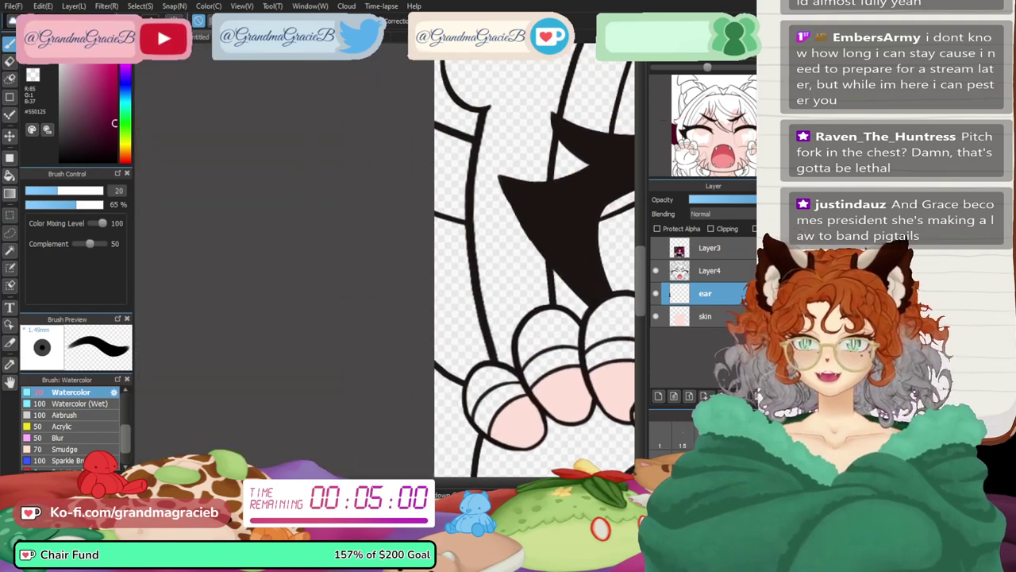
mouse_move(432, 158)
left_mouse_down()
mouse_move(464, 150)
mouse_move(441, 254)
mouse_move(429, 174)
mouse_move(445, 301)
mouse_move(465, 333)
mouse_move(466, 304)
mouse_move(482, 349)
mouse_move(453, 318)
mouse_move(435, 325)
mouse_move(469, 357)
left_mouse_up()
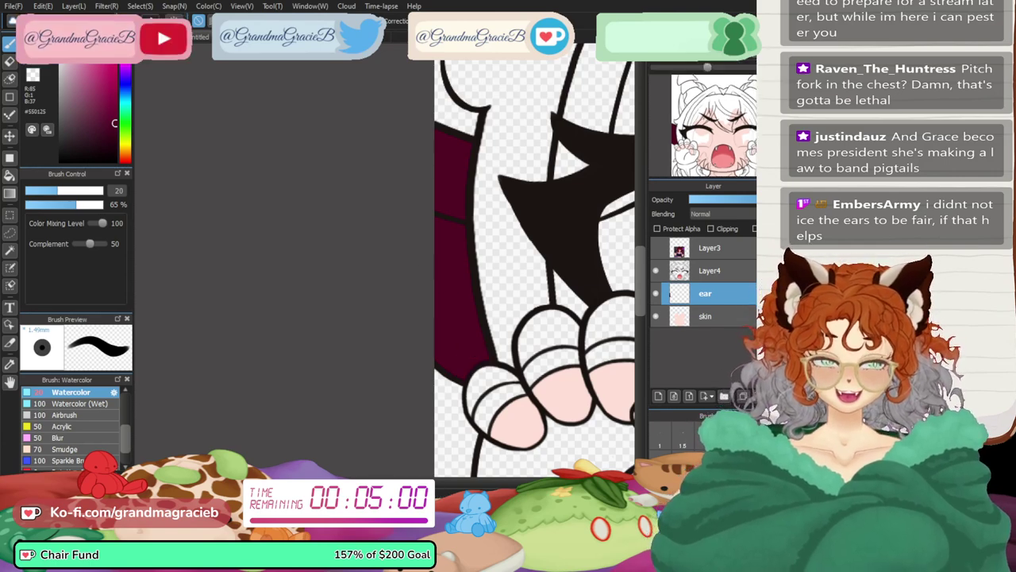
key("Down")
key("ctrl+0")
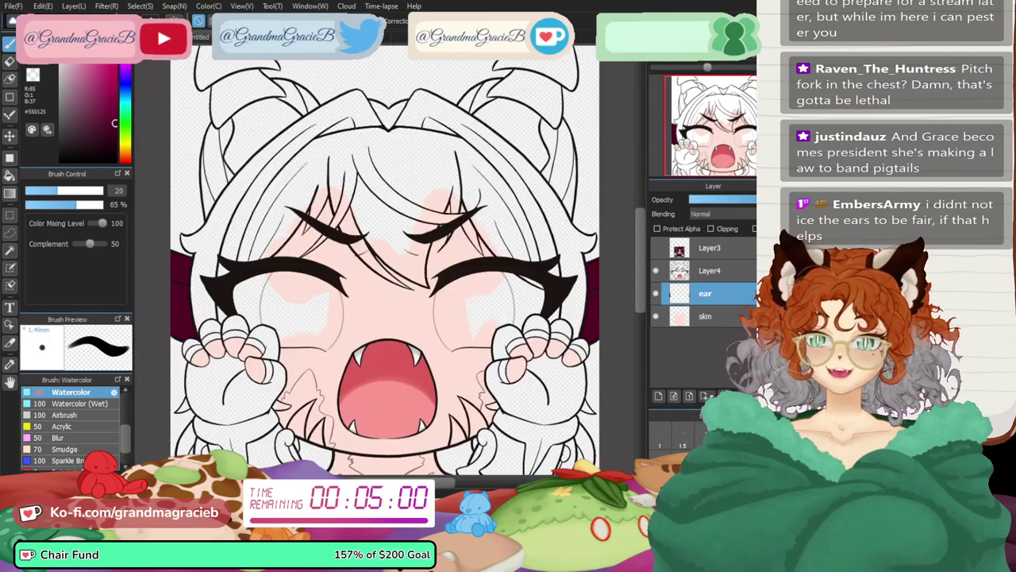
- Show the reference picture, sample the dark purple #3C2573 from the character's glove, and hide the reference again
left_click(656, 248)
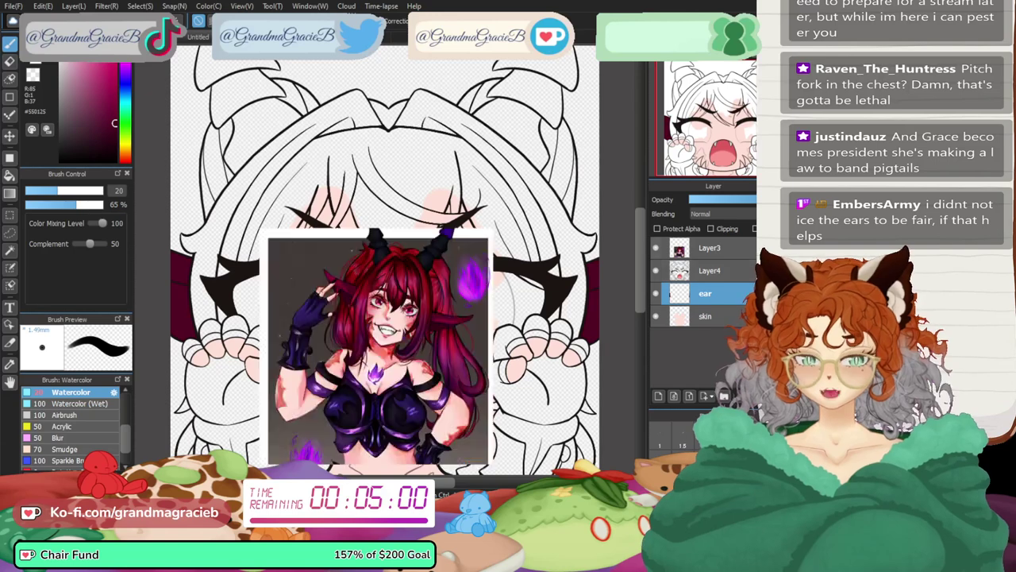
left_click(10, 365)
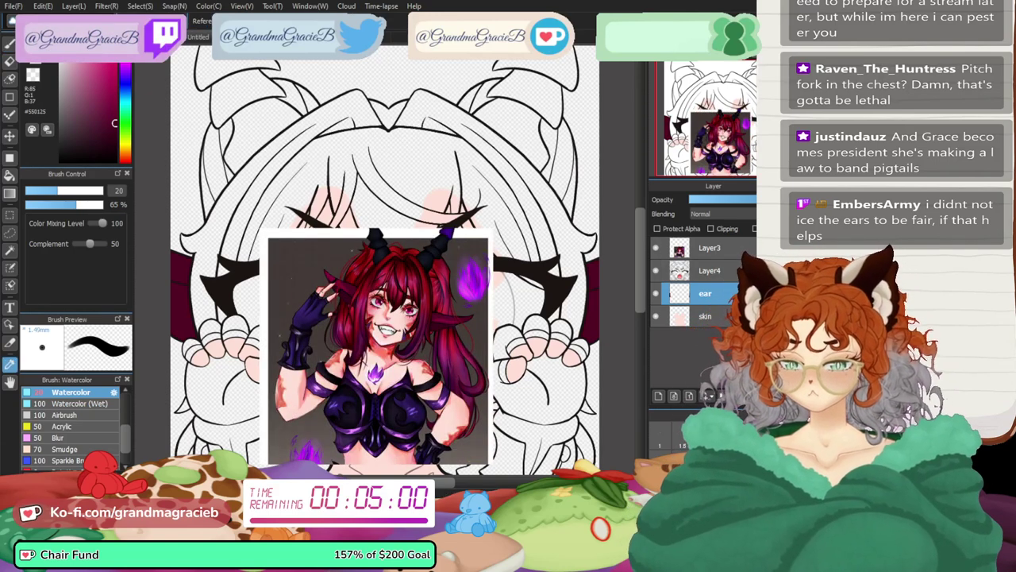
left_click(315, 318)
left_click(10, 44)
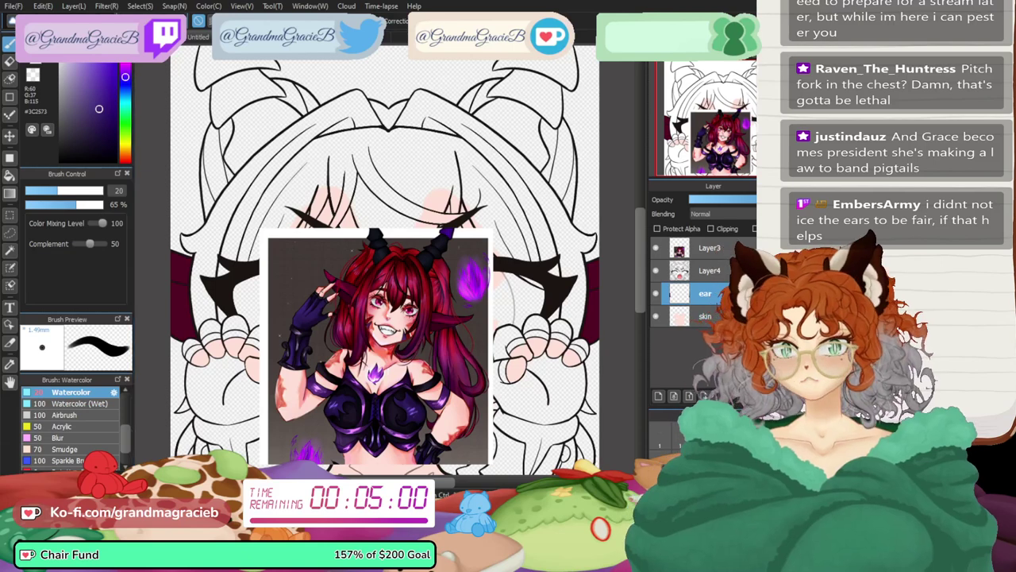
left_click(656, 248)
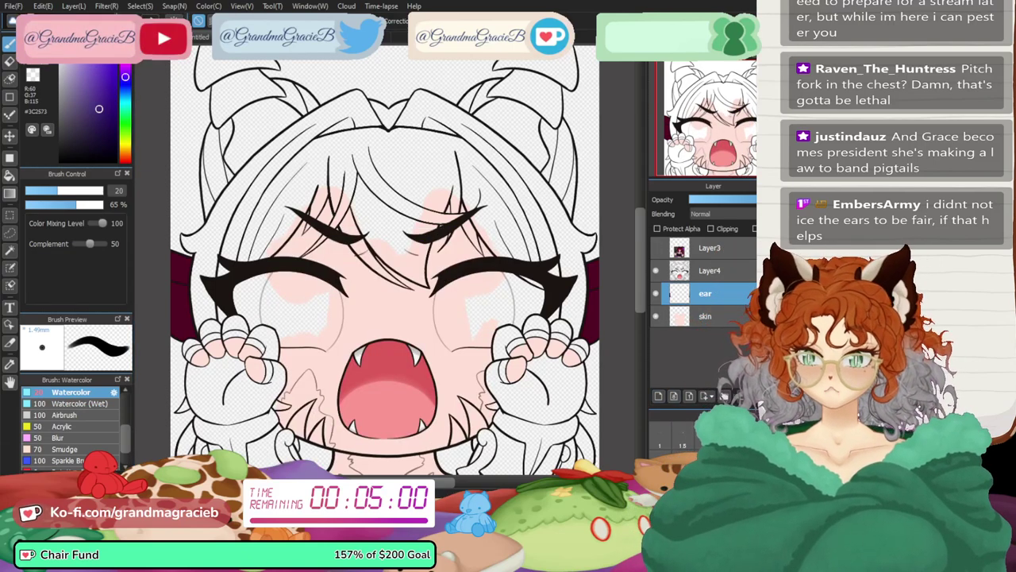
- Add two layers above the skin layer, named bracer fabric and bracer metal
left_click(703, 316)
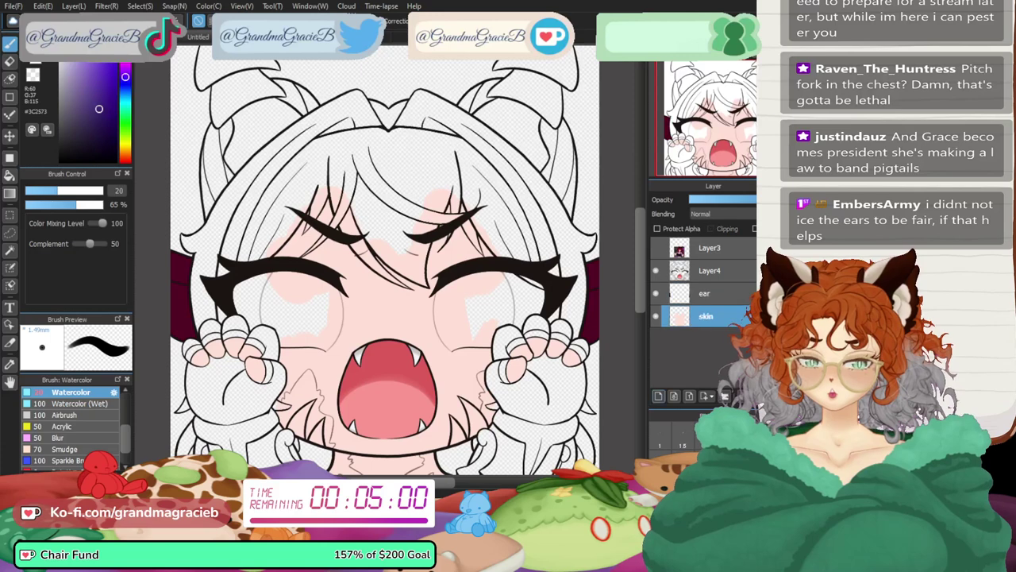
left_click(658, 395)
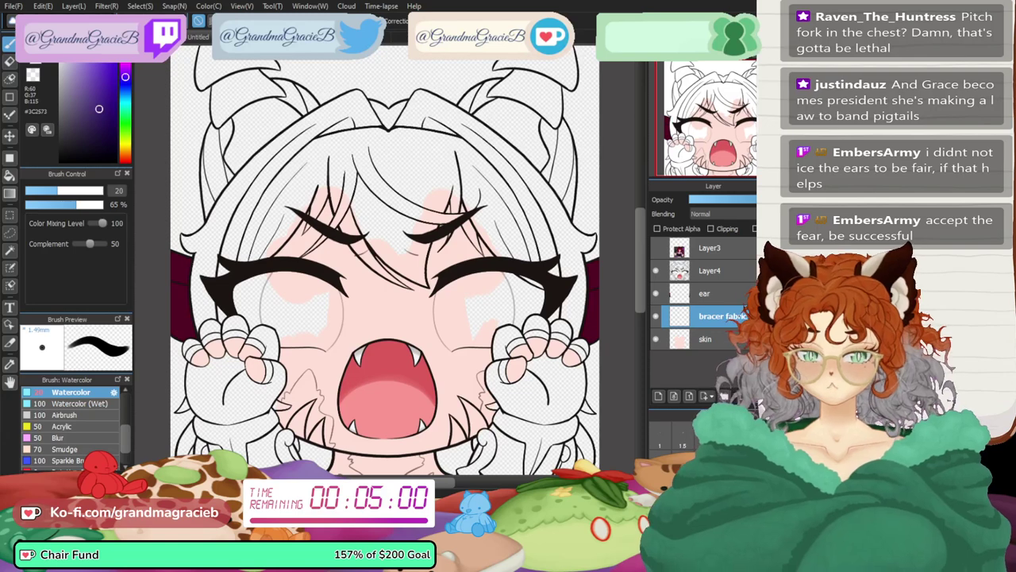
left_click(743, 395)
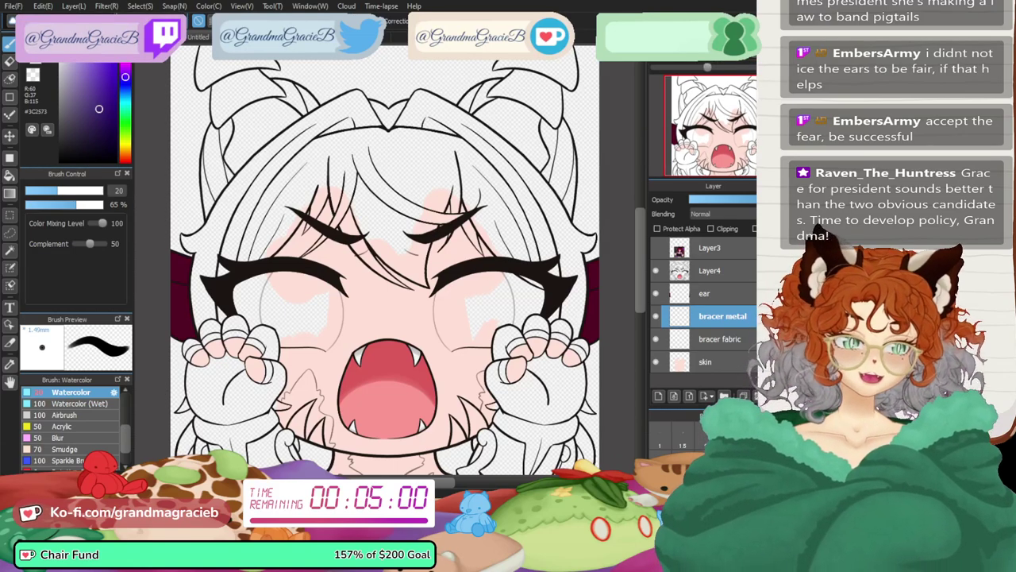
- On the bracer fabric layer, fill the two forearm sections below the left hand's cuff with dark purple
mouse_move(385, 262)
left_mouse_down()
mouse_move(354, 323)
mouse_move(413, 246)
mouse_move(485, 212)
mouse_move(510, 177)
left_mouse_up()
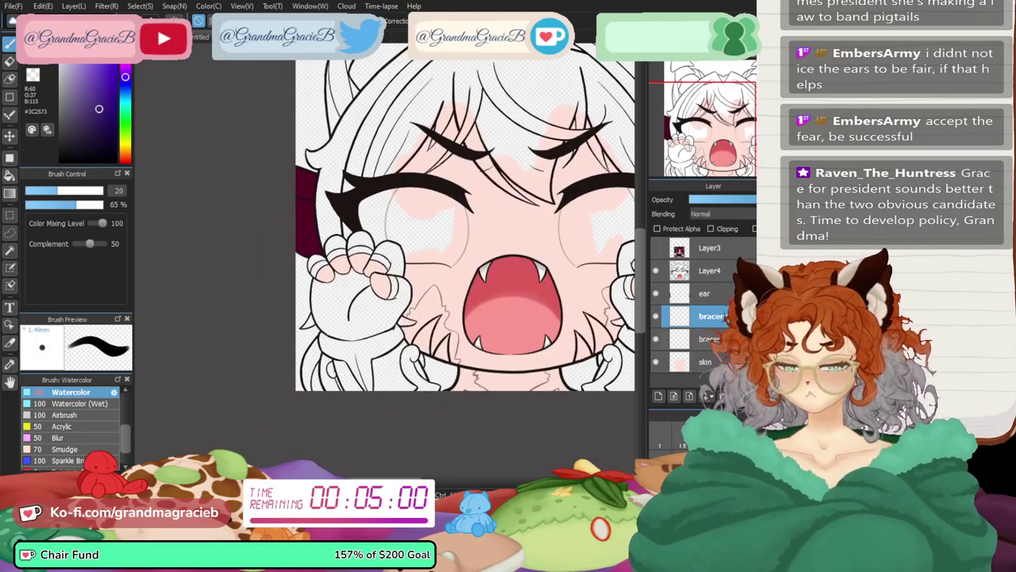
left_click(708, 338)
key("ctrl+plus")
key("ctrl+plus")
key("ctrl+plus")
left_click_drag(349, 349, 498, 214)
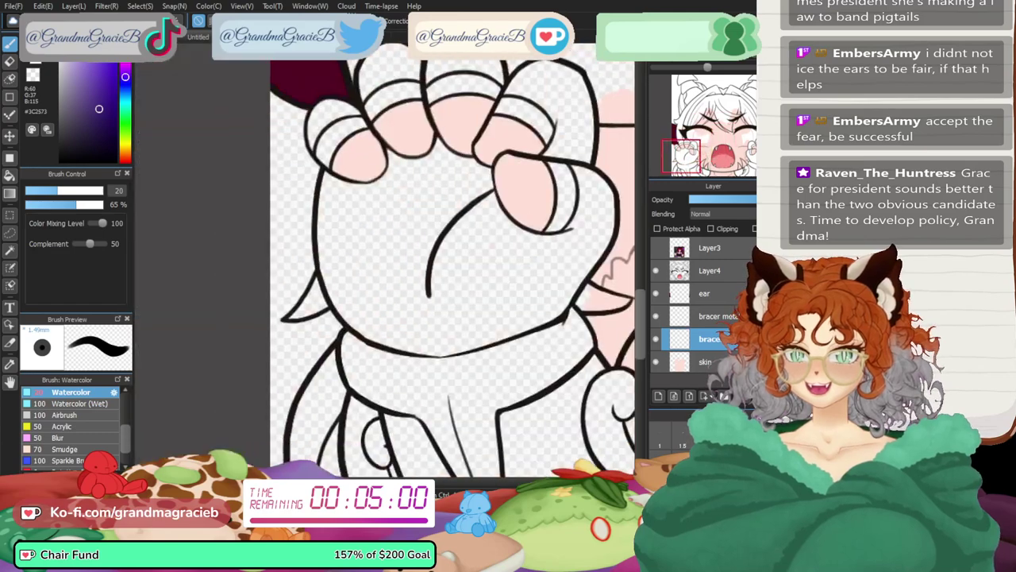
scroll(432, 141, "down", 4)
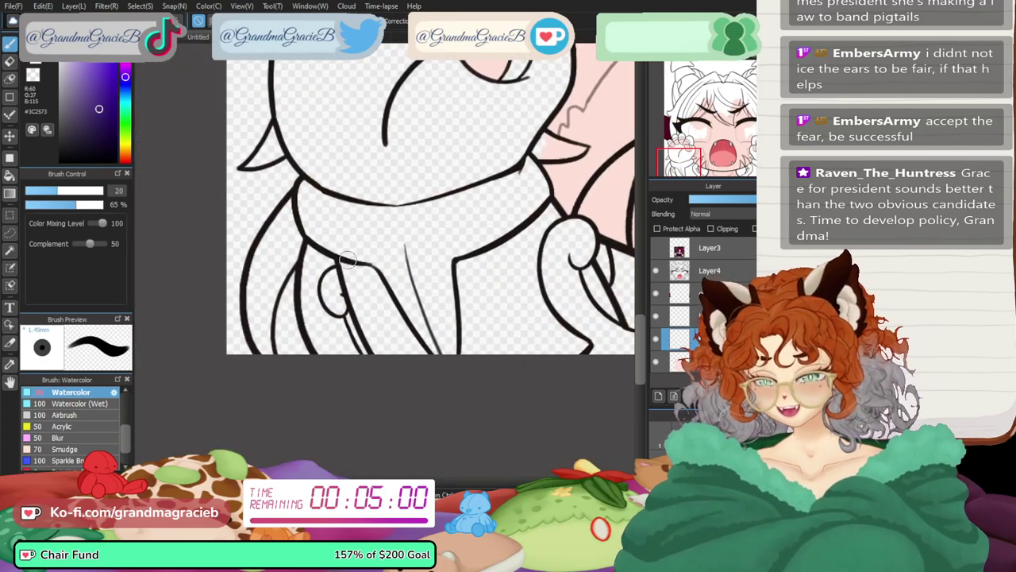
mouse_move(347, 260)
left_mouse_down()
mouse_move(395, 334)
mouse_move(428, 349)
mouse_move(378, 260)
mouse_move(399, 366)
mouse_move(374, 339)
mouse_move(354, 285)
mouse_move(365, 312)
mouse_move(371, 273)
left_mouse_up()
key("ctrl+z")
mouse_move(474, 253)
left_mouse_down()
mouse_move(466, 361)
mouse_move(485, 264)
mouse_move(509, 335)
mouse_move(551, 357)
left_mouse_up()
scroll(460, 207, "up", 3)
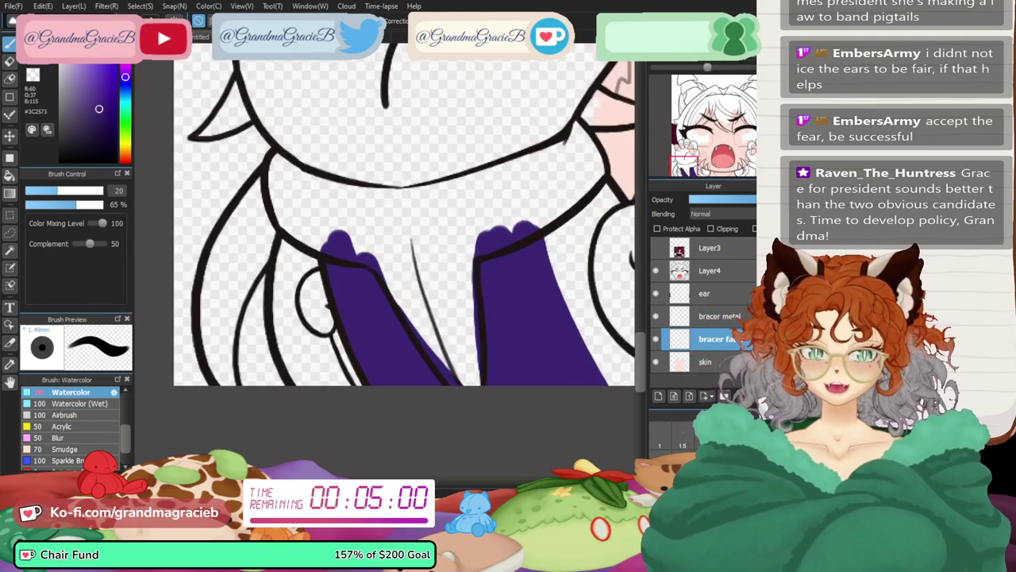
- Extend the dark purple to the forearm area beside and behind the curled lock next to the left arm
left_click_drag(508, 190, 254, 141)
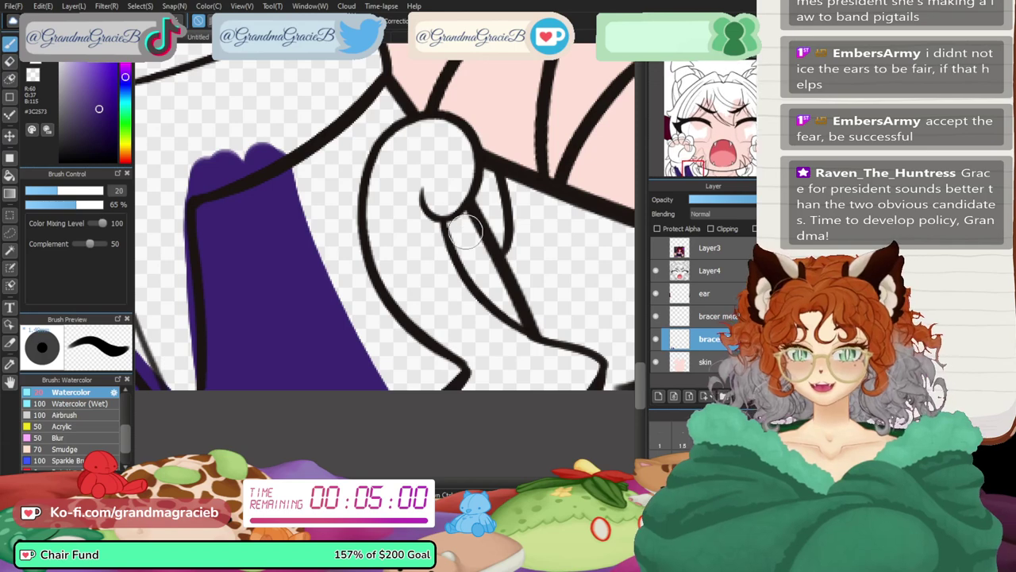
mouse_move(472, 258)
left_mouse_down()
mouse_move(457, 226)
mouse_move(505, 320)
mouse_move(502, 311)
left_mouse_up()
mouse_move(371, 131)
left_mouse_down()
mouse_move(376, 101)
mouse_move(353, 99)
mouse_move(367, 184)
mouse_move(329, 127)
mouse_move(314, 176)
mouse_move(337, 258)
mouse_move(405, 374)
mouse_move(435, 384)
mouse_move(420, 358)
left_mouse_up()
- Set the brush size to 15 and paint the left hand's thumb and adjoining palm edge dark purple
left_click_drag(707, 152, 689, 156)
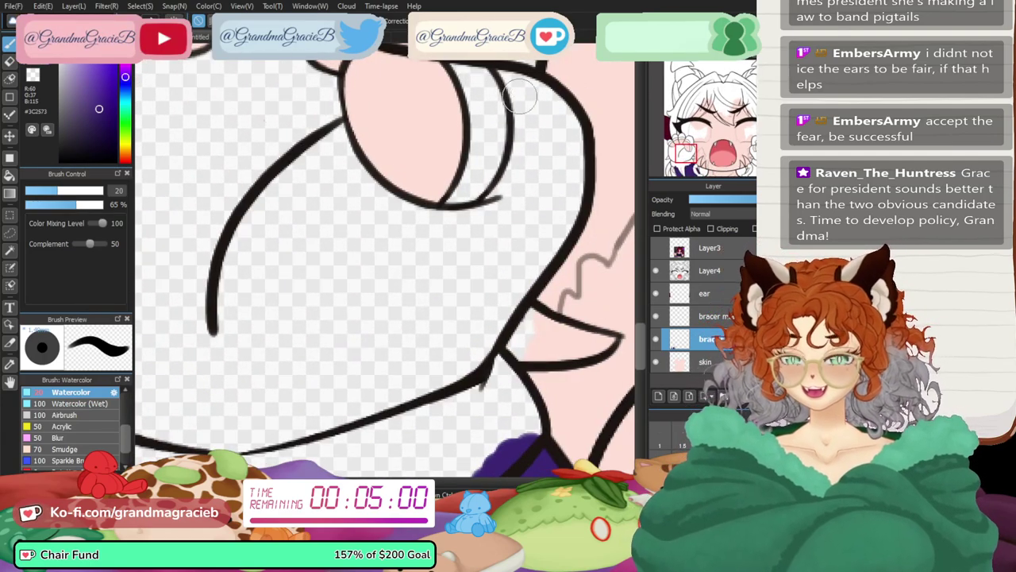
key("[")
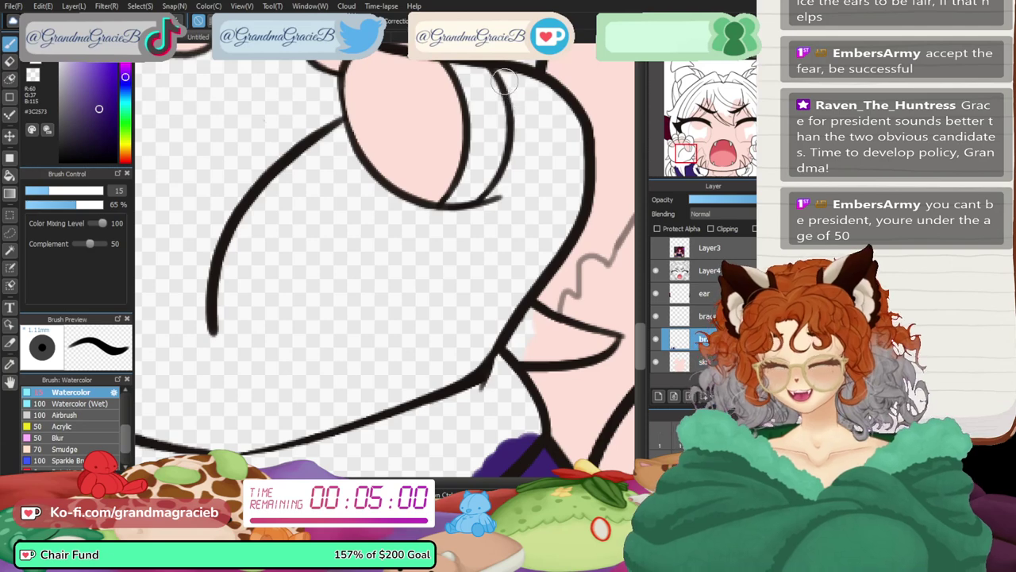
mouse_move(504, 81)
left_mouse_down()
mouse_move(552, 133)
mouse_move(554, 114)
mouse_move(574, 157)
mouse_move(569, 144)
mouse_move(566, 211)
mouse_move(550, 244)
left_mouse_up()
mouse_move(508, 78)
left_mouse_down()
mouse_move(518, 160)
mouse_move(476, 230)
mouse_move(515, 211)
mouse_move(529, 235)
left_mouse_up()
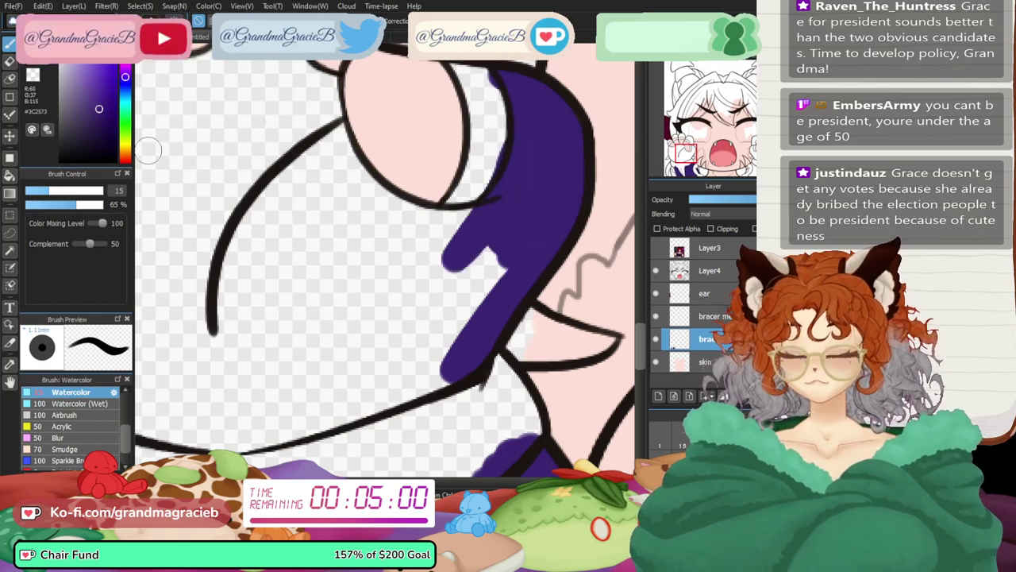
- Set the brush size to 24, move the bracer fabric layer below skin, and fill the left glove's fingers and thumb with dark purple
left_click(65, 191)
left_click_drag(429, 199, 472, 357)
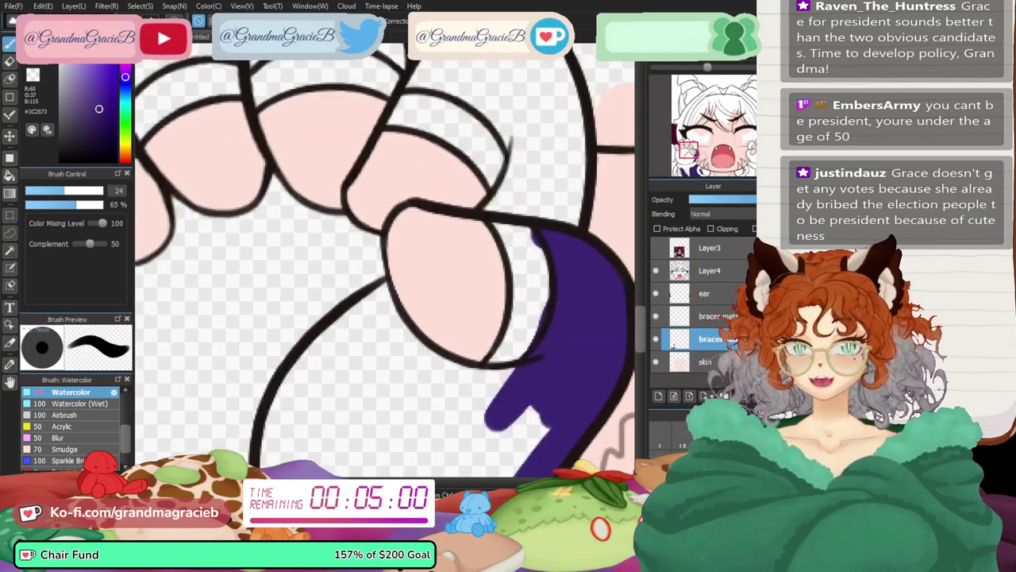
left_click_drag(444, 230, 359, 346)
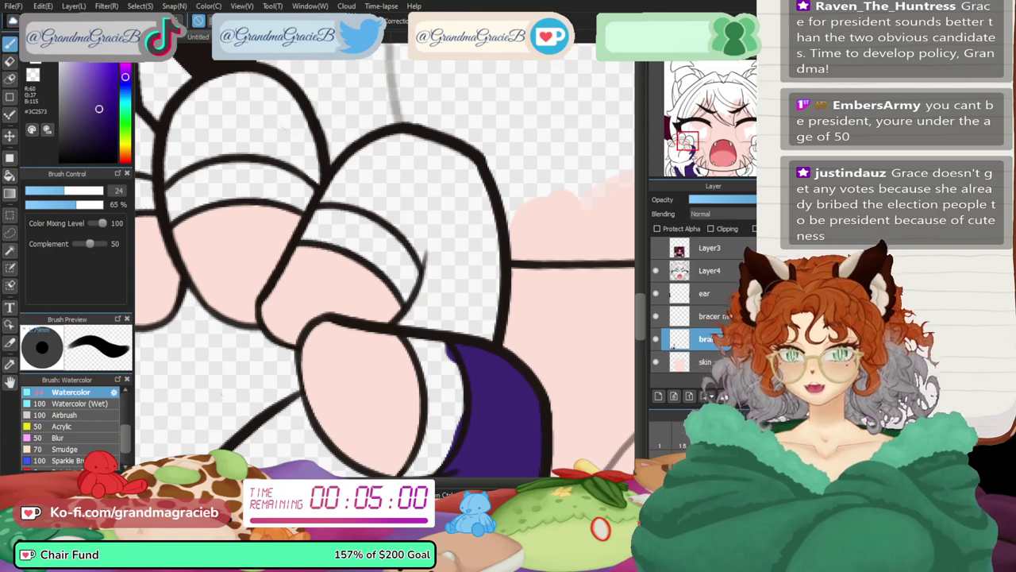
scroll(389, 258, "down", 1)
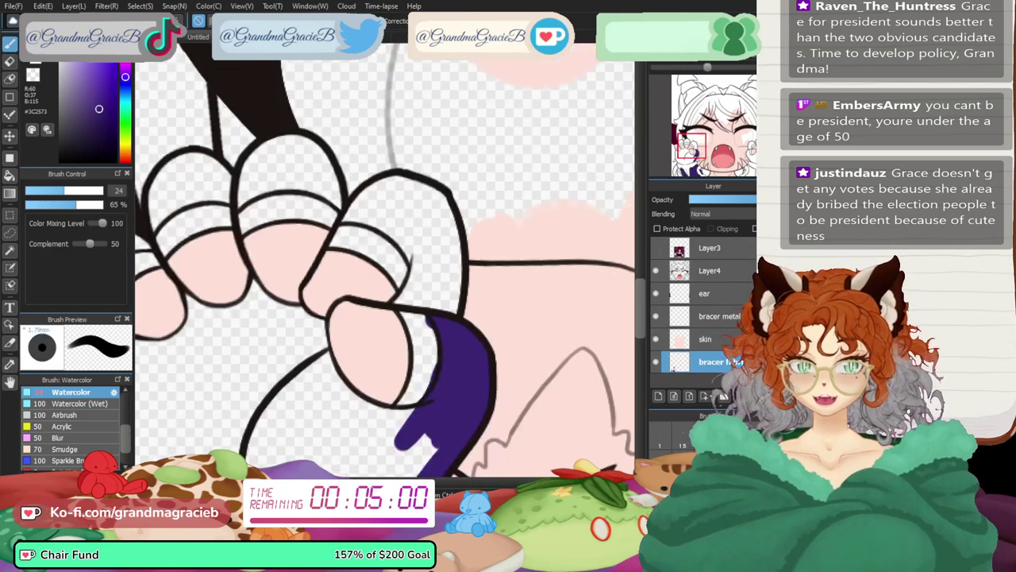
left_click_drag(341, 317, 437, 242)
mouse_move(262, 194)
left_mouse_down()
mouse_move(211, 172)
mouse_move(202, 226)
mouse_move(229, 189)
mouse_move(270, 165)
mouse_move(277, 108)
mouse_move(288, 99)
mouse_move(331, 119)
mouse_move(347, 150)
mouse_move(393, 81)
mouse_move(409, 79)
mouse_move(433, 131)
mouse_move(421, 87)
mouse_move(432, 161)
mouse_move(358, 127)
mouse_move(295, 151)
mouse_move(302, 193)
left_mouse_up()
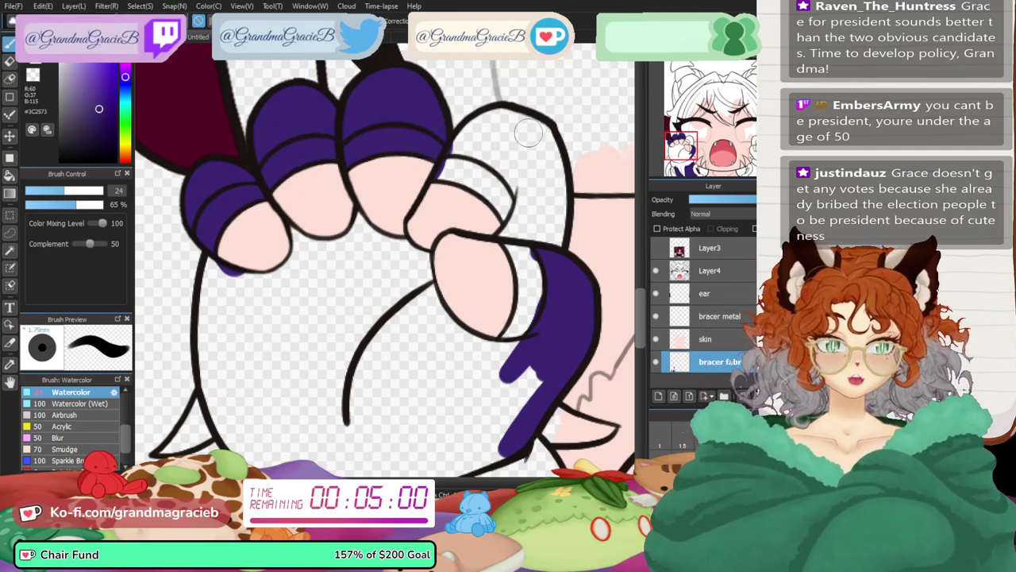
mouse_move(470, 145)
left_mouse_down()
mouse_move(452, 179)
mouse_move(467, 142)
left_mouse_up()
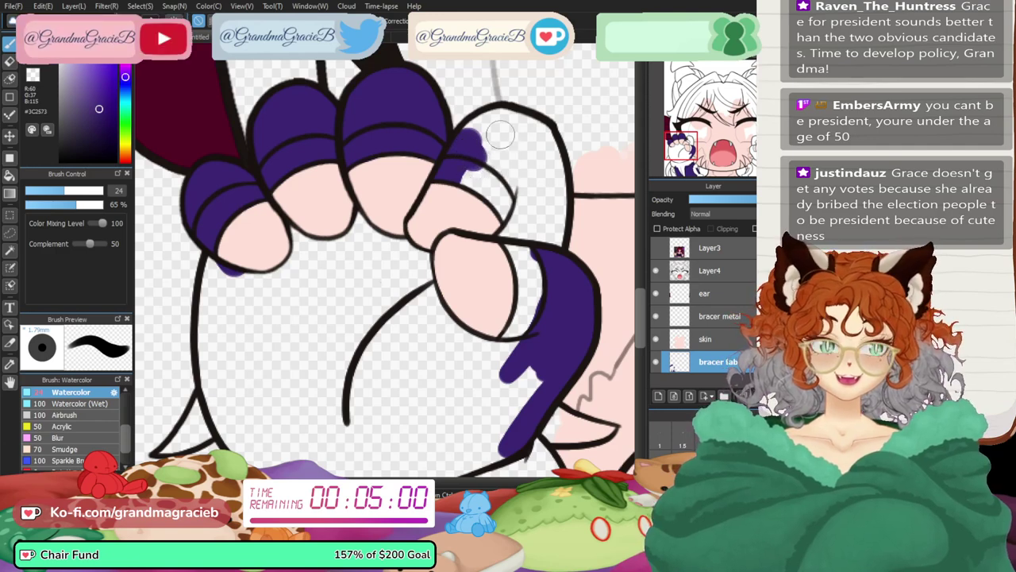
mouse_move(501, 135)
left_mouse_down()
mouse_move(482, 130)
mouse_move(519, 120)
mouse_move(555, 159)
mouse_move(551, 234)
mouse_move(533, 268)
mouse_move(474, 181)
mouse_move(527, 305)
mouse_move(480, 353)
left_mouse_up()
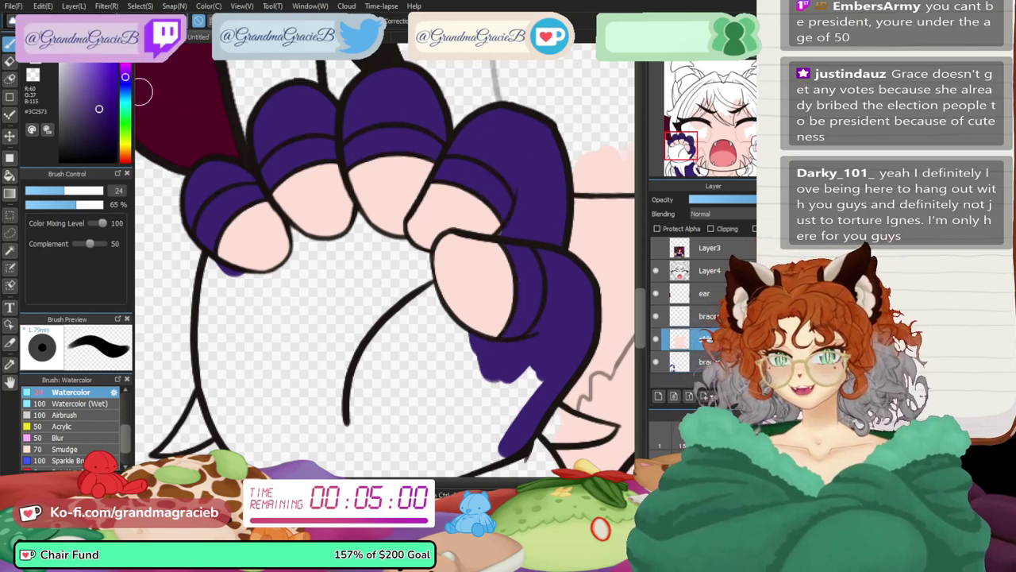
- On the bracer fabric layer, fill the upper and middle part of the left glove's palm with dark purple
key("e")
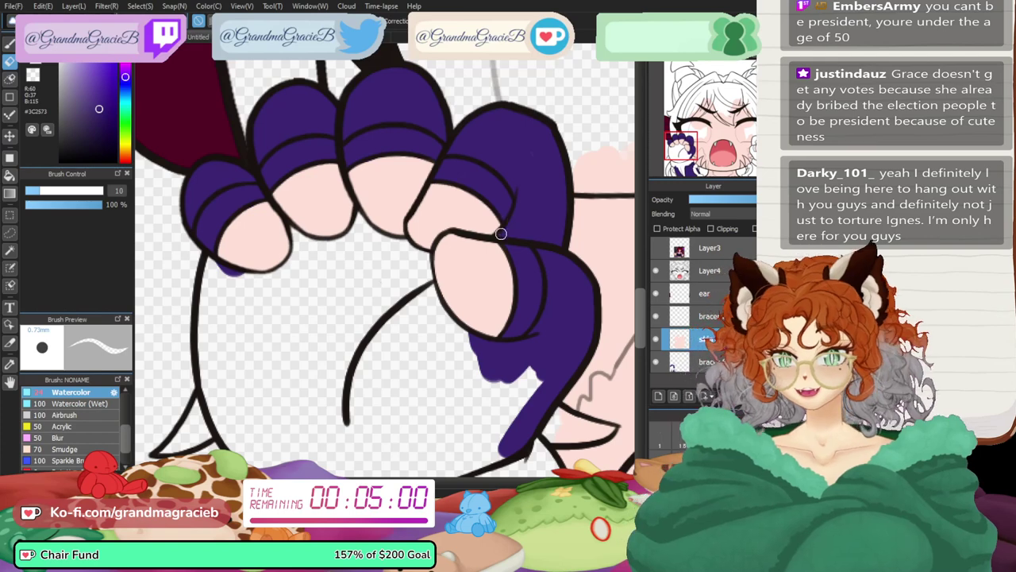
key("b")
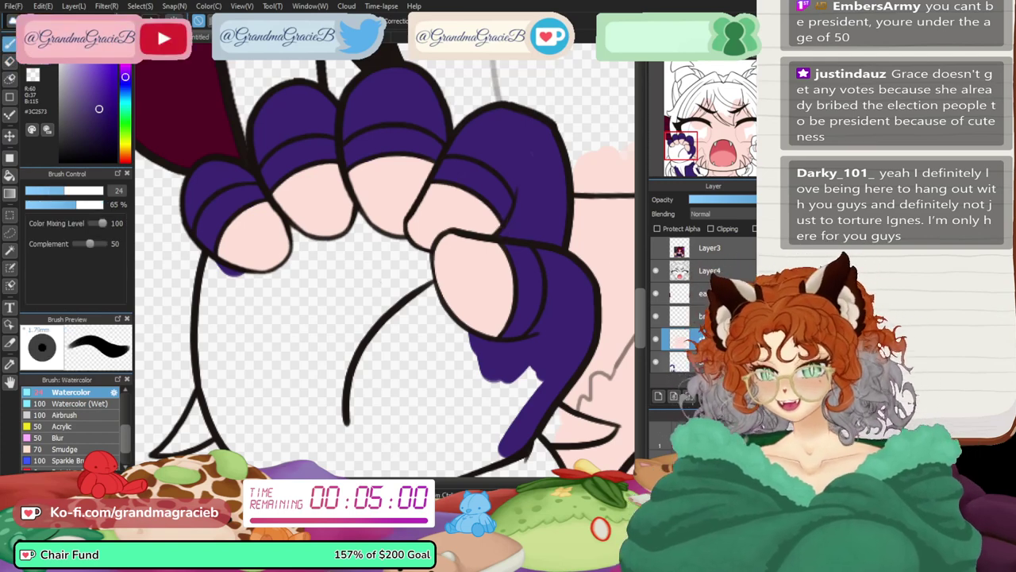
left_click(709, 362)
left_click_drag(412, 334, 471, 238)
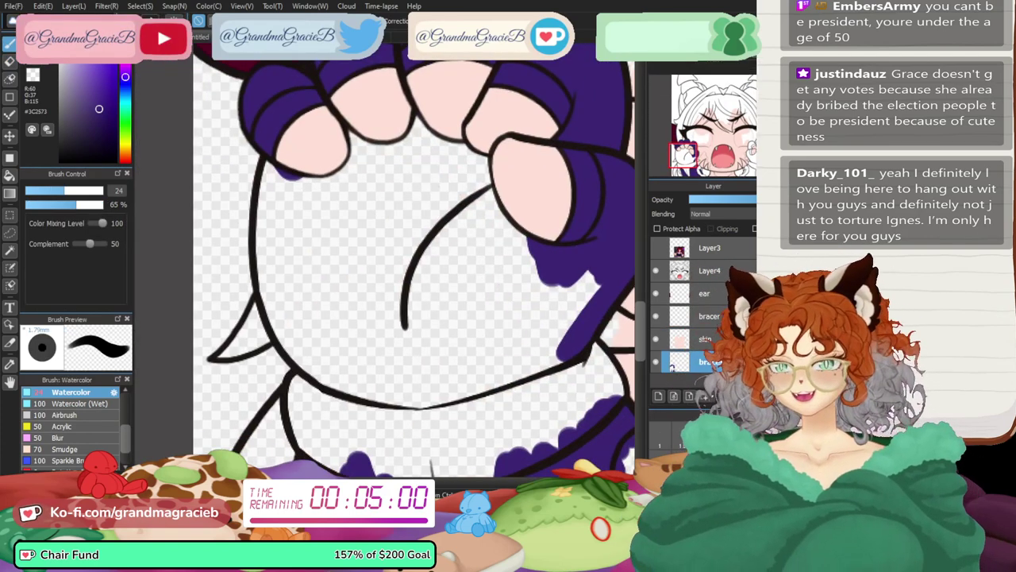
mouse_move(300, 189)
left_mouse_down()
mouse_move(274, 224)
mouse_move(274, 168)
mouse_move(267, 223)
mouse_move(276, 301)
mouse_move(295, 338)
mouse_move(331, 375)
left_mouse_up()
mouse_move(421, 135)
left_mouse_down()
mouse_move(362, 290)
mouse_move(422, 150)
mouse_move(297, 204)
mouse_move(391, 281)
mouse_move(431, 170)
mouse_move(487, 336)
mouse_move(526, 215)
mouse_move(585, 296)
left_mouse_up()
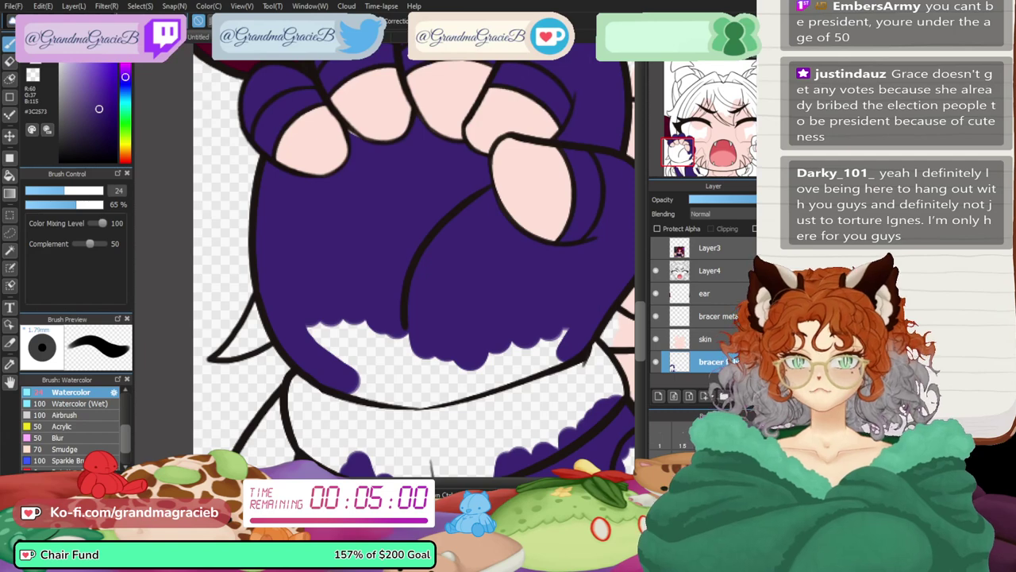
- Rotate the canvas and fill the remaining gap along the left glove's lower palm, up to the cuff outline
left_click(705, 339)
key("e")
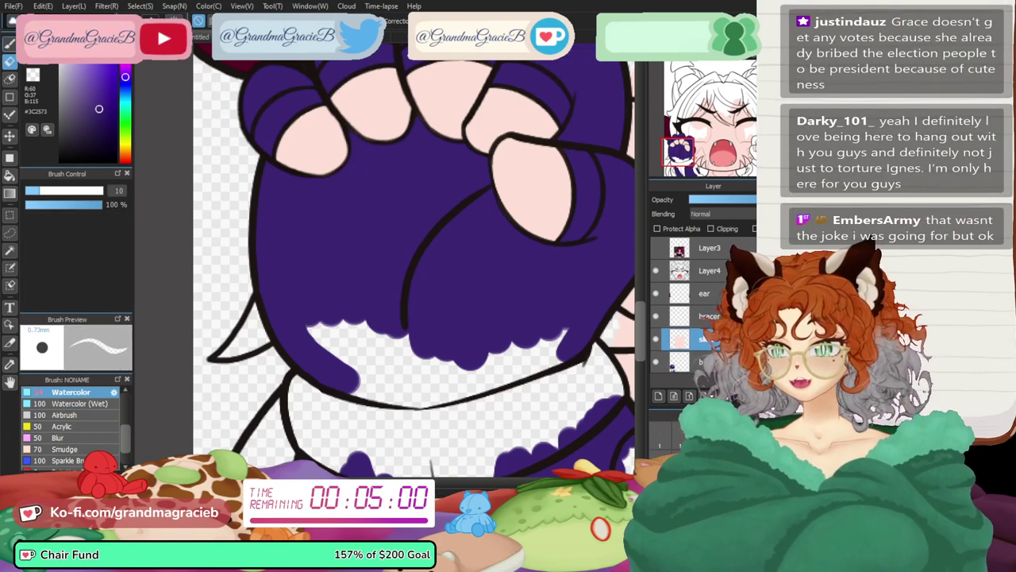
key("b")
left_click(735, 361)
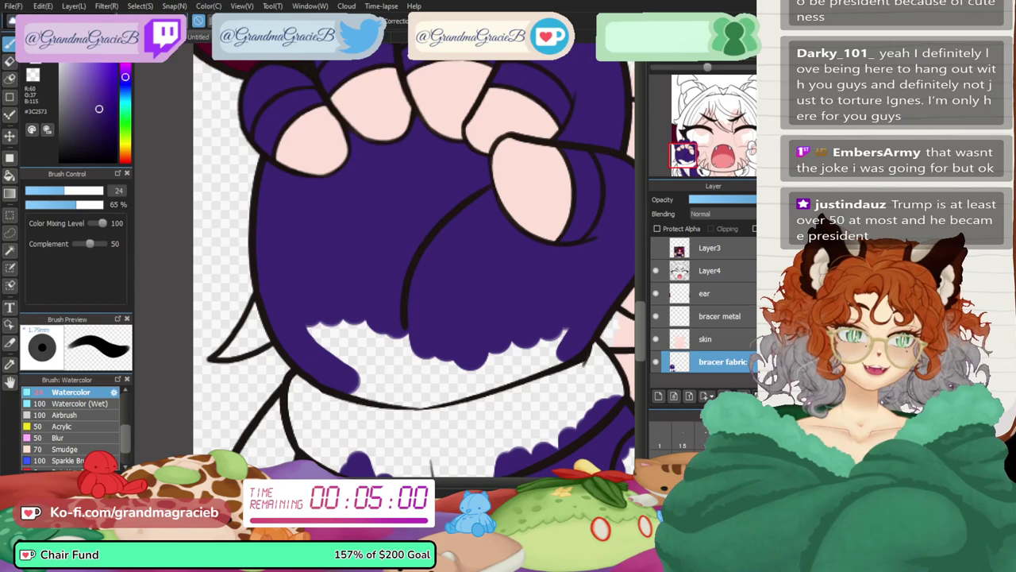
key("Right")
key("Right")
key("Right")
key("Right")
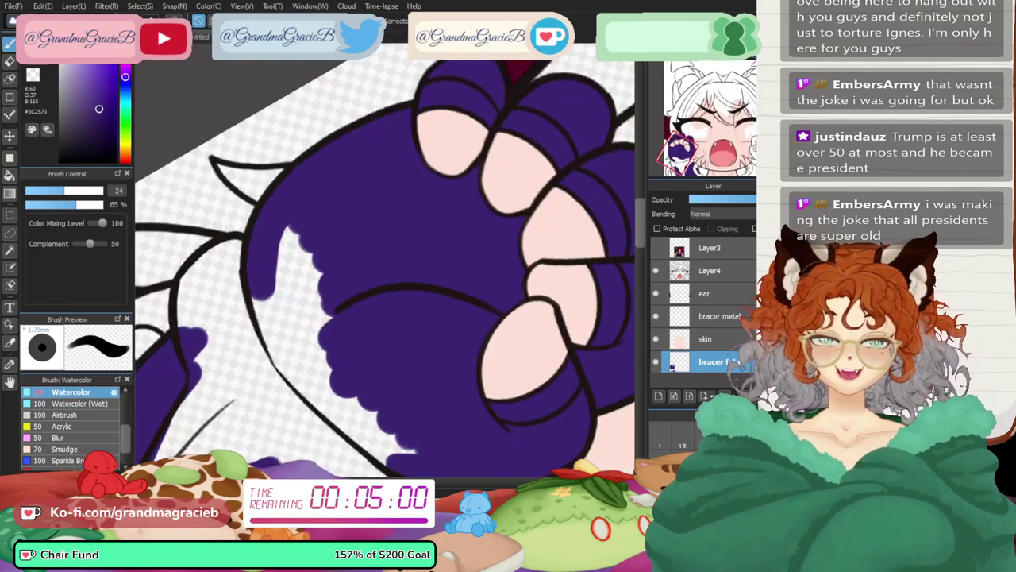
mouse_move(280, 289)
left_mouse_down()
mouse_move(282, 343)
mouse_move(258, 289)
mouse_move(297, 369)
mouse_move(289, 362)
mouse_move(389, 450)
mouse_move(315, 335)
mouse_move(327, 374)
mouse_move(311, 305)
mouse_move(323, 328)
left_mouse_up()
key("ctrl+z")
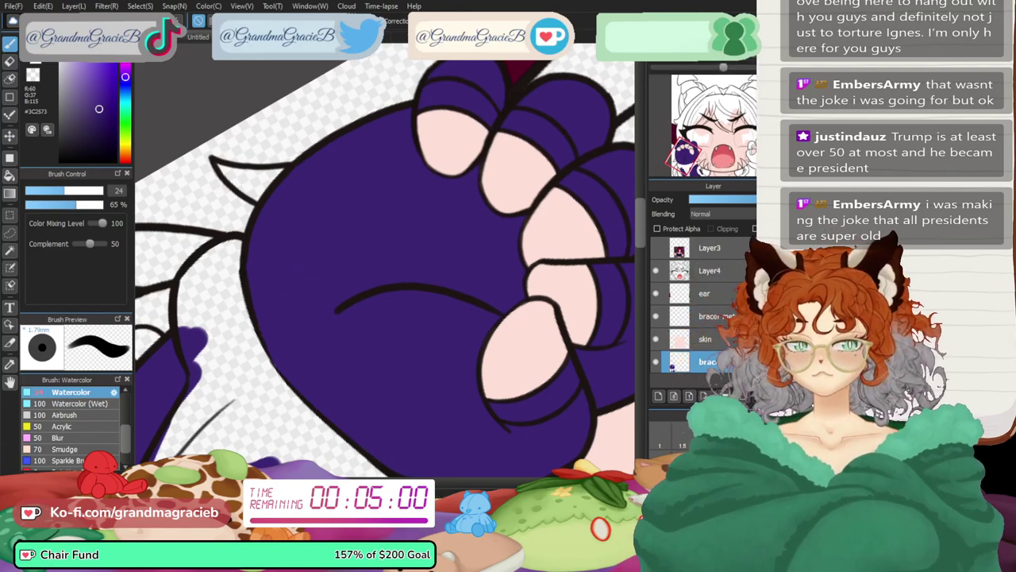
- On the bracer fabric layer, paint dark purple along the right glove's palm edges, from the thumb around to the little finger
key("ctrl+Up")
left_click(757, 156)
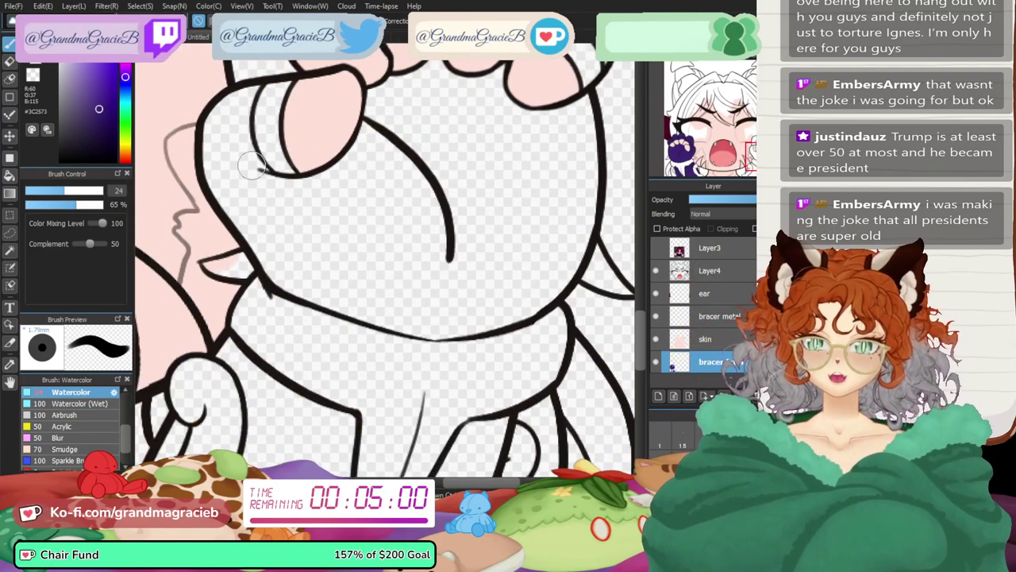
mouse_move(274, 270)
left_mouse_down()
mouse_move(243, 203)
mouse_move(267, 254)
mouse_move(322, 294)
mouse_move(446, 326)
mouse_move(517, 301)
left_mouse_up()
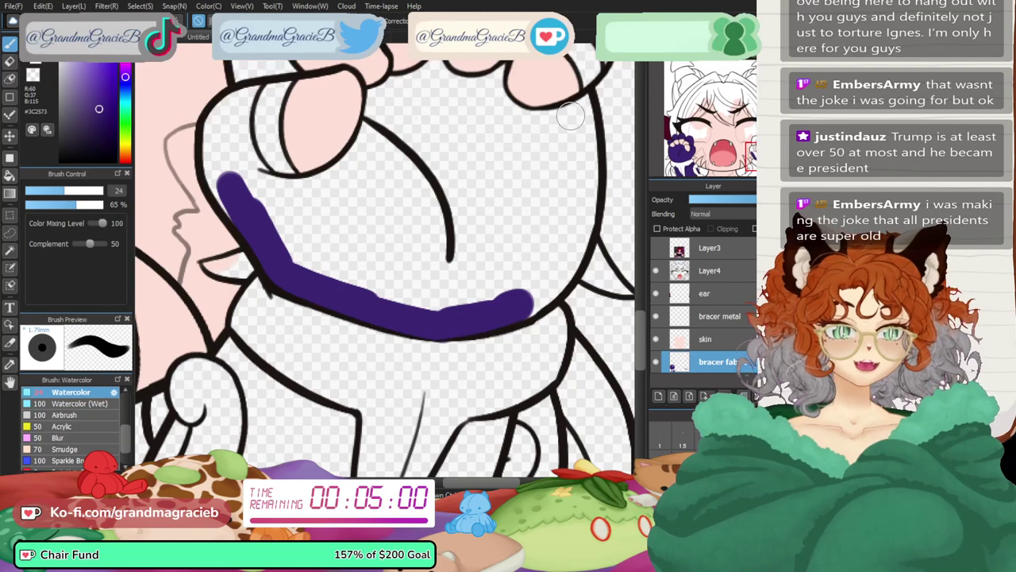
mouse_move(576, 100)
left_mouse_down()
mouse_move(587, 159)
mouse_move(574, 244)
mouse_move(544, 297)
mouse_move(516, 305)
mouse_move(565, 123)
left_mouse_up()
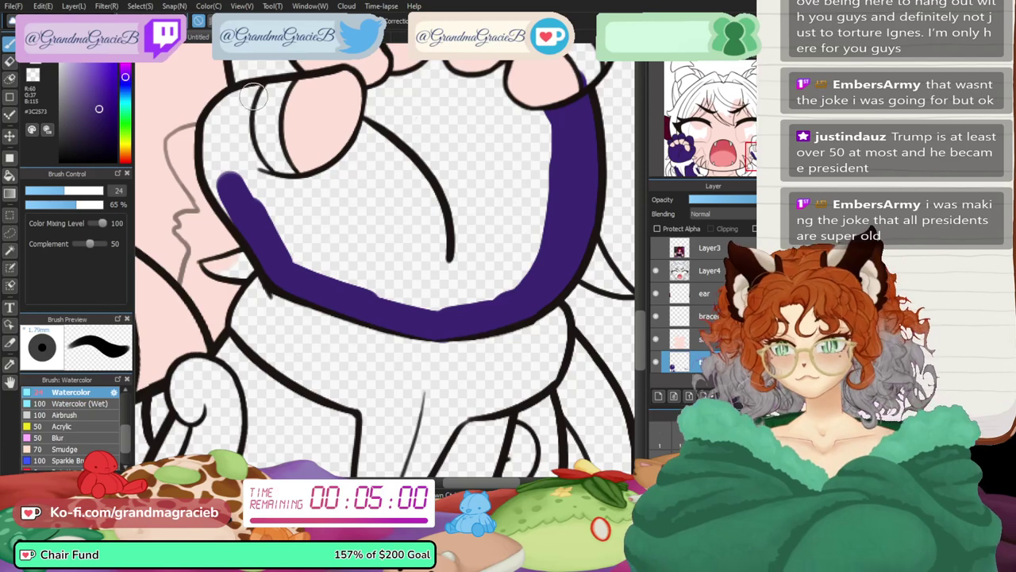
mouse_move(242, 91)
left_mouse_down()
mouse_move(220, 107)
mouse_move(208, 163)
mouse_move(223, 180)
left_mouse_up()
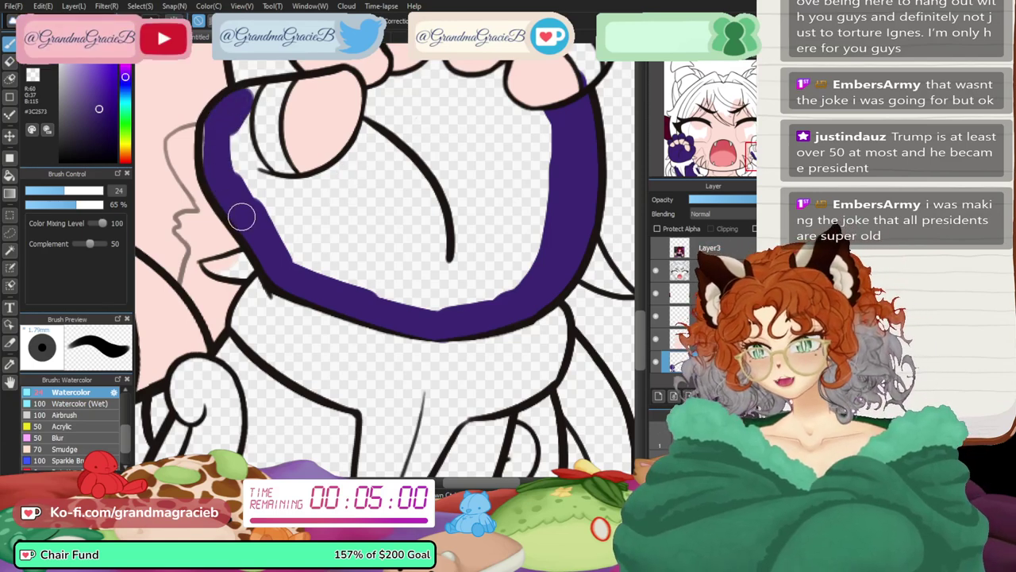
key("e")
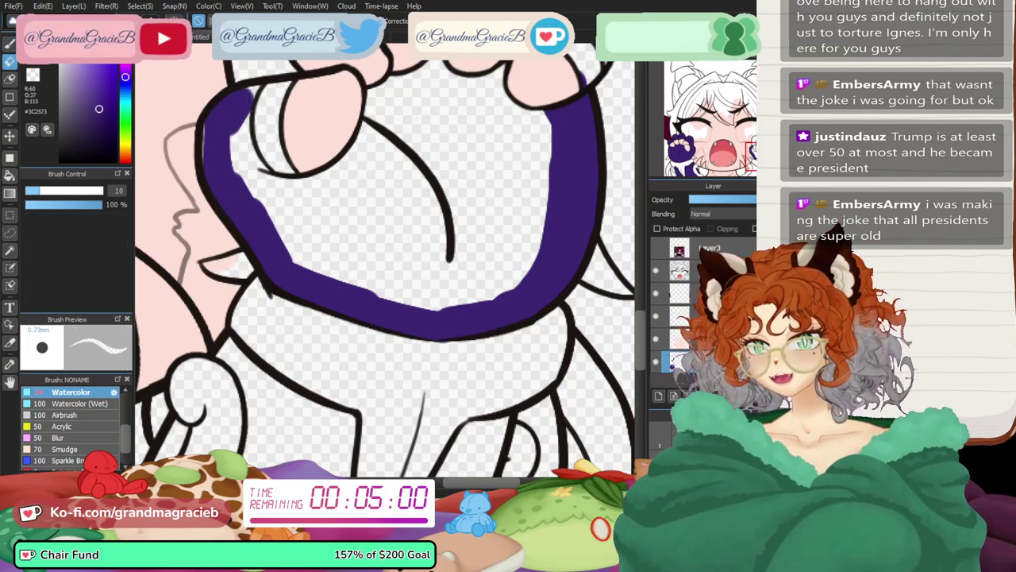
key("b")
- Fill the right glove's fingers, thumb and adjoining palm side with dark purple up to the bare fingertips
left_click_drag(640, 341, 640, 321)
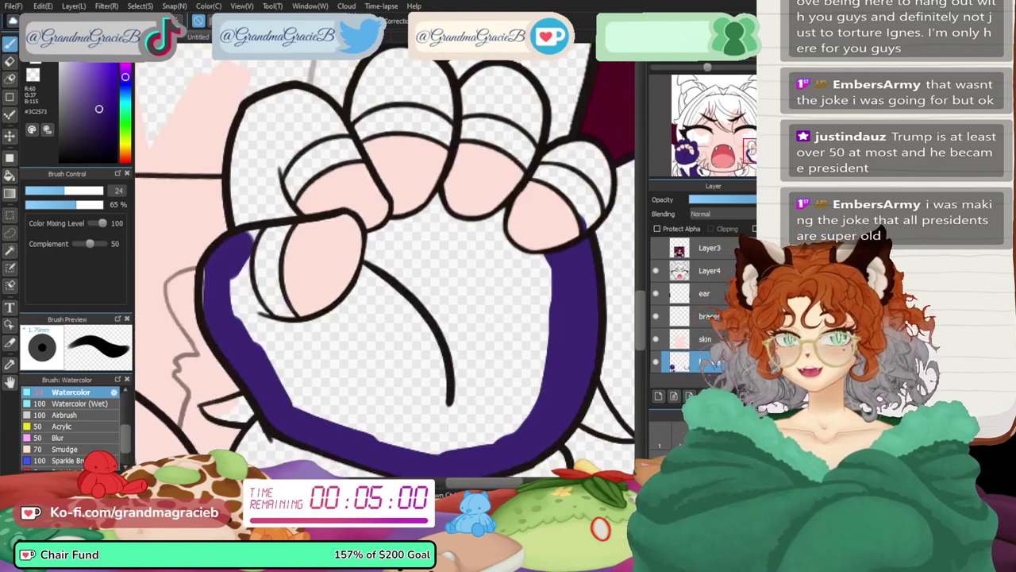
mouse_move(300, 199)
left_mouse_down()
mouse_move(282, 180)
mouse_move(225, 177)
mouse_move(237, 94)
mouse_move(291, 81)
mouse_move(334, 153)
mouse_move(343, 89)
mouse_move(421, 119)
mouse_move(397, 79)
mouse_move(371, 82)
left_mouse_up()
mouse_move(456, 159)
left_mouse_down()
mouse_move(447, 89)
mouse_move(461, 69)
mouse_move(454, 75)
mouse_move(483, 63)
mouse_move(470, 61)
mouse_move(500, 72)
mouse_move(512, 123)
left_mouse_up()
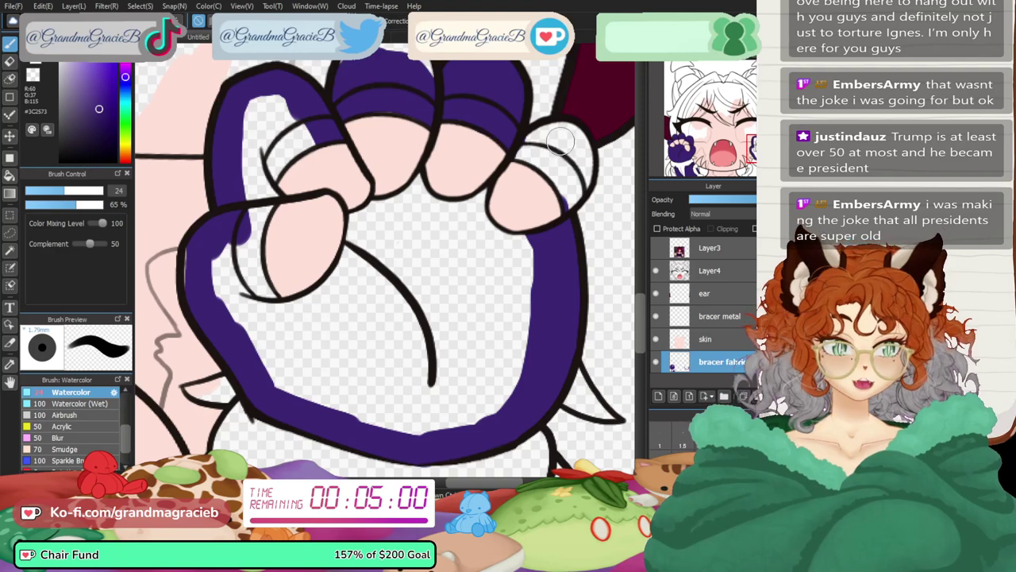
mouse_move(560, 168)
left_mouse_down()
mouse_move(524, 164)
mouse_move(526, 150)
mouse_move(564, 135)
mouse_move(578, 147)
mouse_move(577, 177)
mouse_move(559, 203)
mouse_move(544, 152)
left_mouse_up()
left_click_drag(758, 151, 758, 148)
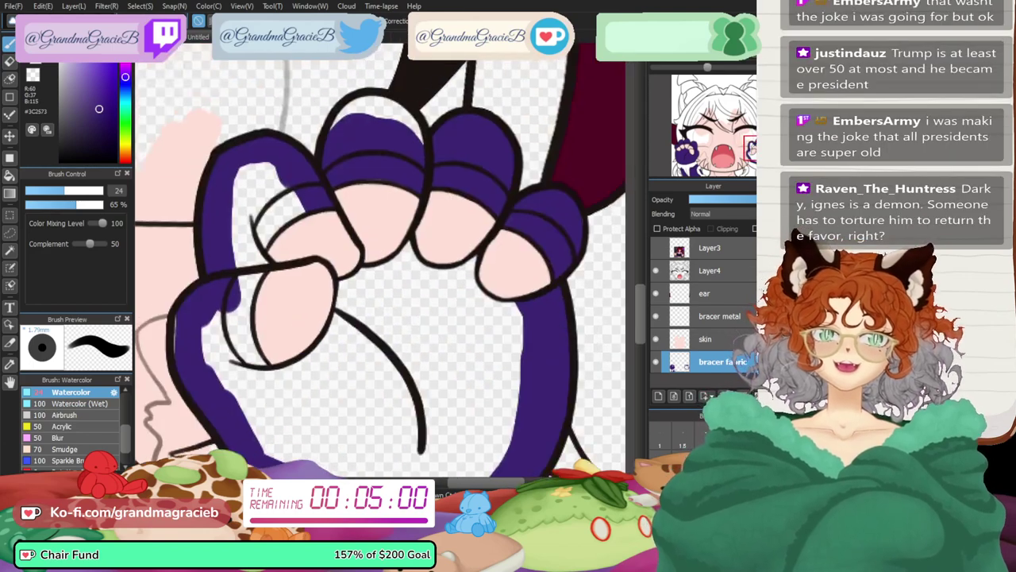
mouse_move(421, 151)
left_mouse_down()
mouse_move(368, 96)
mouse_move(332, 129)
left_mouse_up()
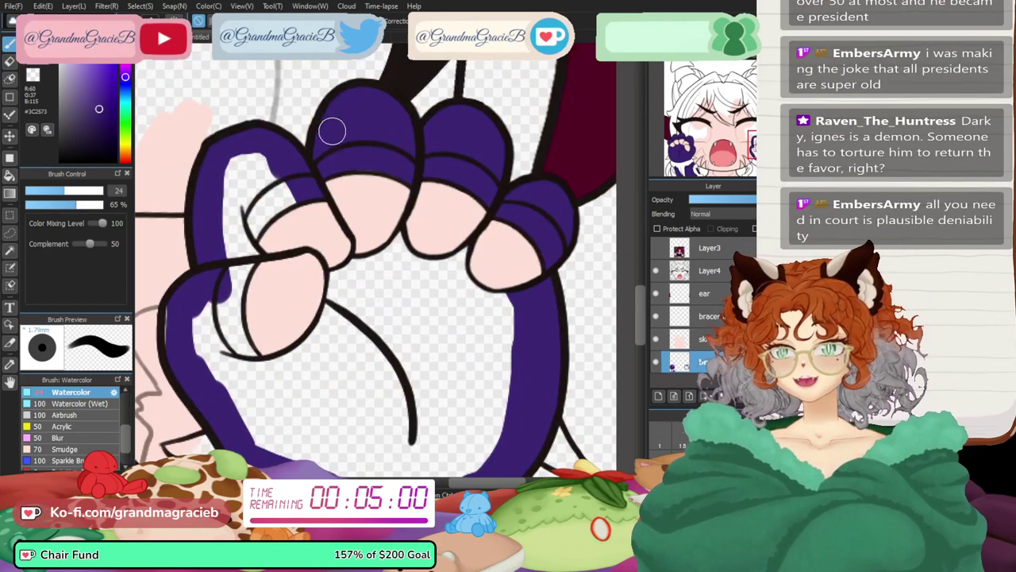
mouse_move(279, 201)
left_mouse_down()
mouse_move(257, 238)
mouse_move(240, 169)
mouse_move(247, 260)
left_mouse_up()
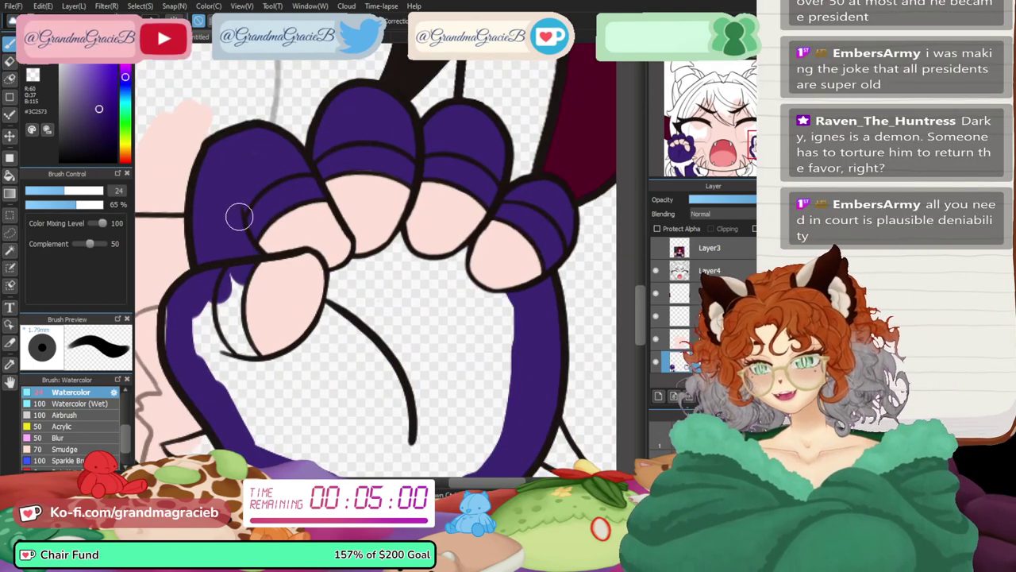
mouse_move(239, 216)
left_mouse_down()
mouse_move(238, 252)
mouse_move(216, 284)
mouse_move(227, 384)
mouse_move(198, 323)
mouse_move(274, 436)
left_mouse_up()
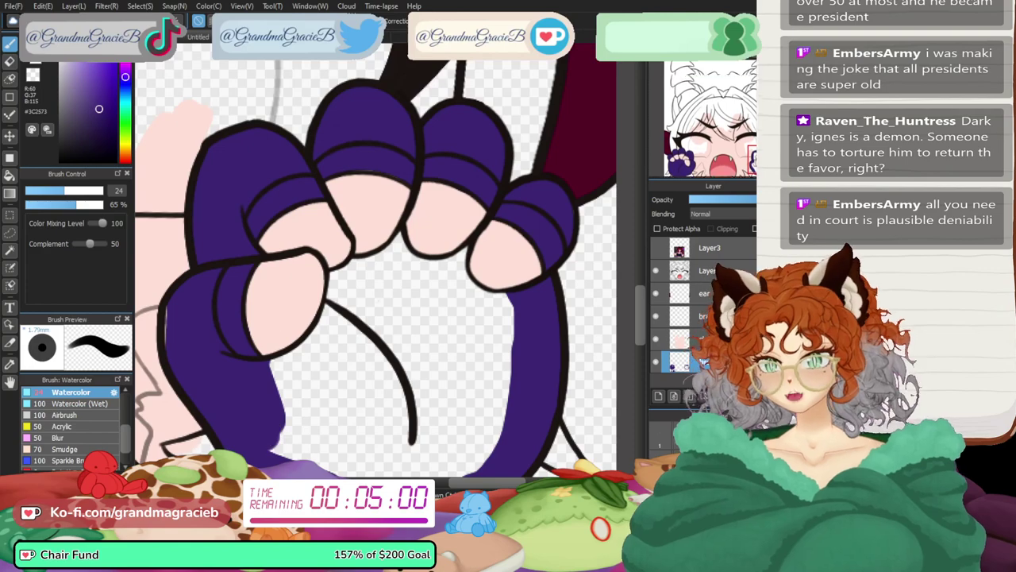
- Set the brush size to 129 and fill the remaining middle of the right glove's palm with dark purple
left_click_drag(737, 137, 757, 152)
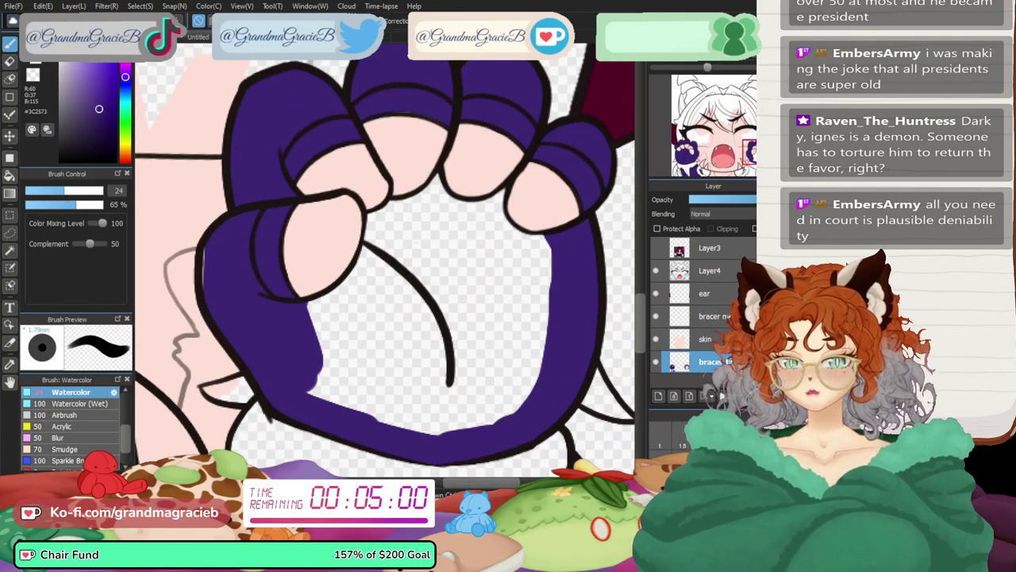
left_click(446, 263)
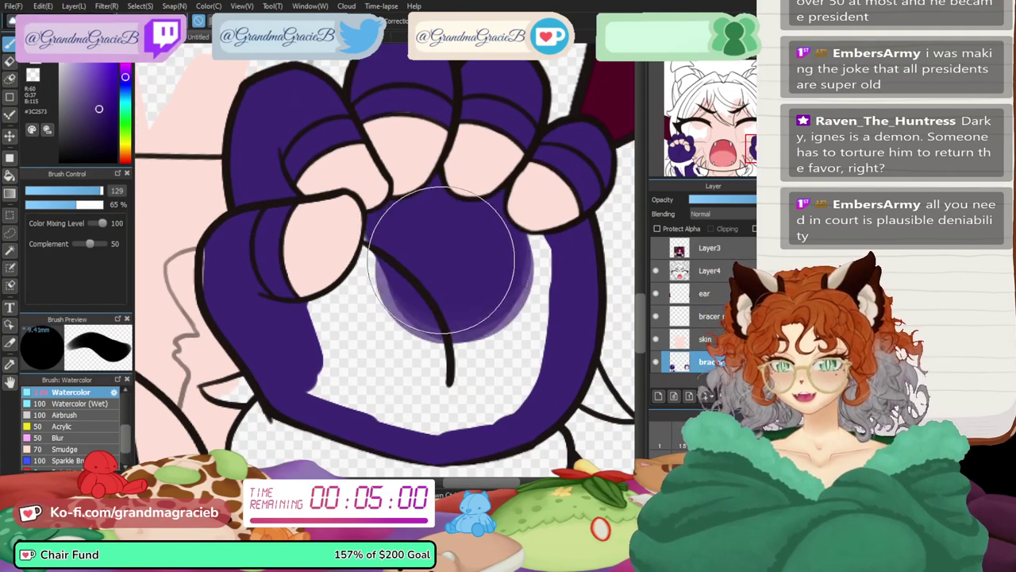
mouse_move(441, 262)
left_mouse_down()
mouse_move(493, 277)
mouse_move(490, 320)
mouse_move(459, 362)
mouse_move(442, 367)
mouse_move(412, 328)
mouse_move(381, 350)
left_mouse_up()
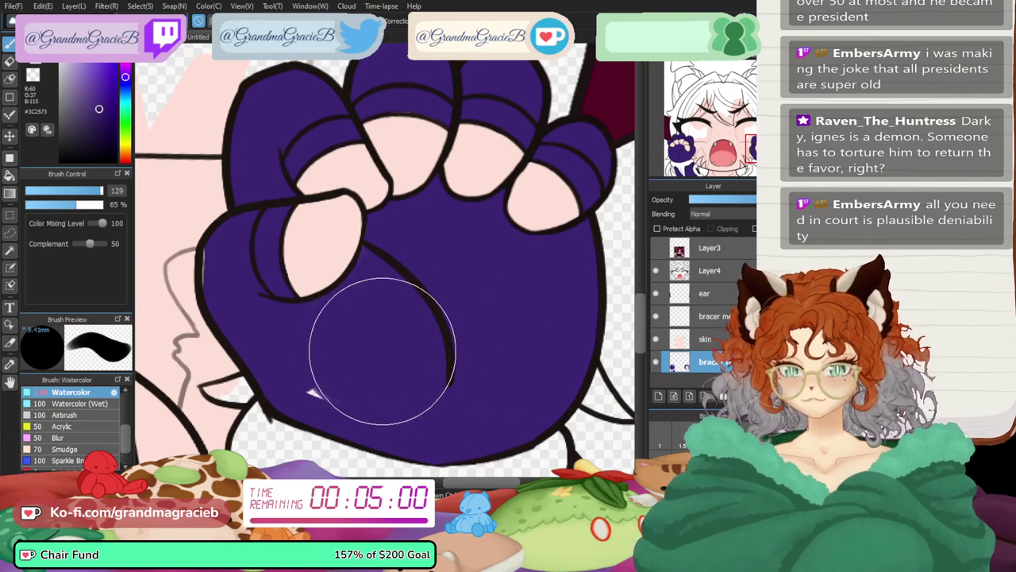
key("e")
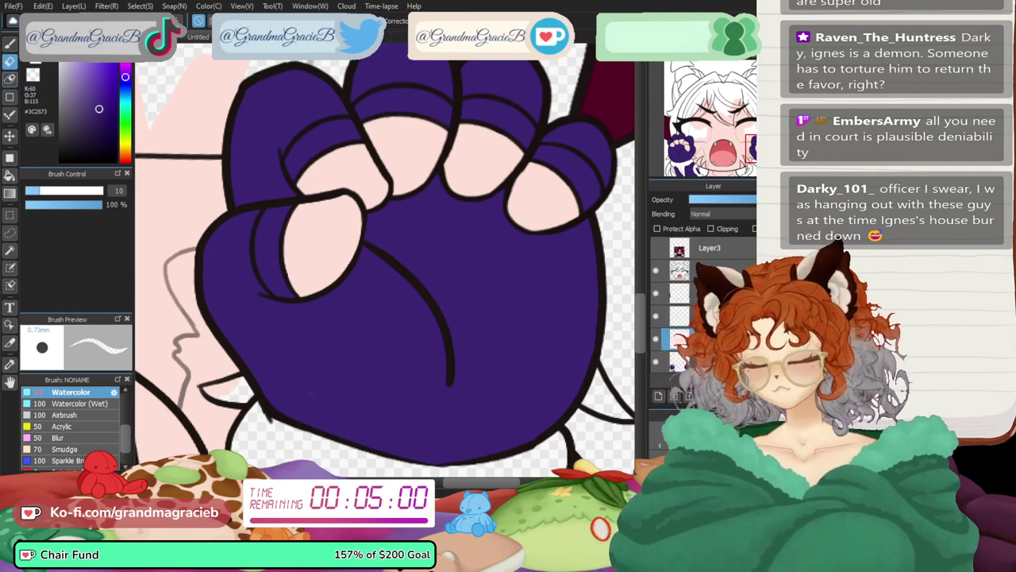
key("b")
- With brush size 21 on the bracer fabric layer, fill the right bracer's narrow outer fabric strip below the cuff with dark purple
scroll(385, 262, "down", 5)
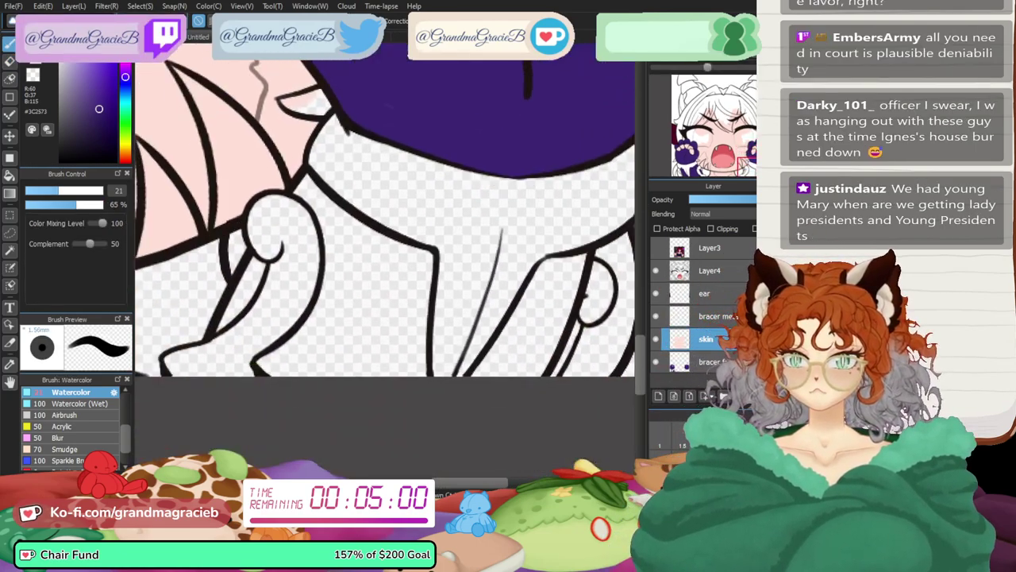
scroll(471, 230, "up", 5)
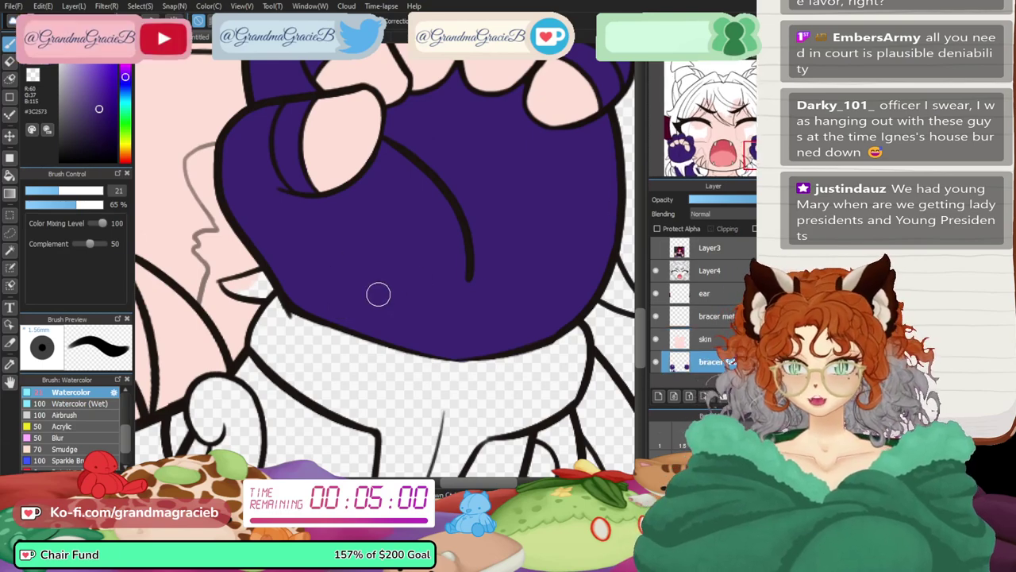
scroll(378, 294, "down", 5)
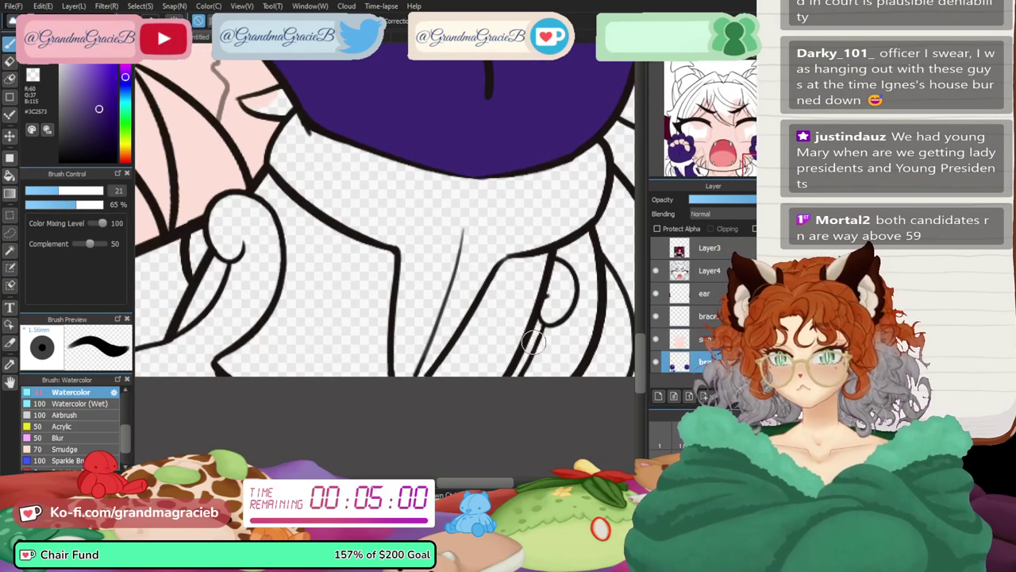
mouse_move(533, 341)
left_mouse_down()
mouse_move(480, 333)
mouse_move(444, 381)
mouse_move(476, 363)
mouse_move(495, 301)
left_mouse_up()
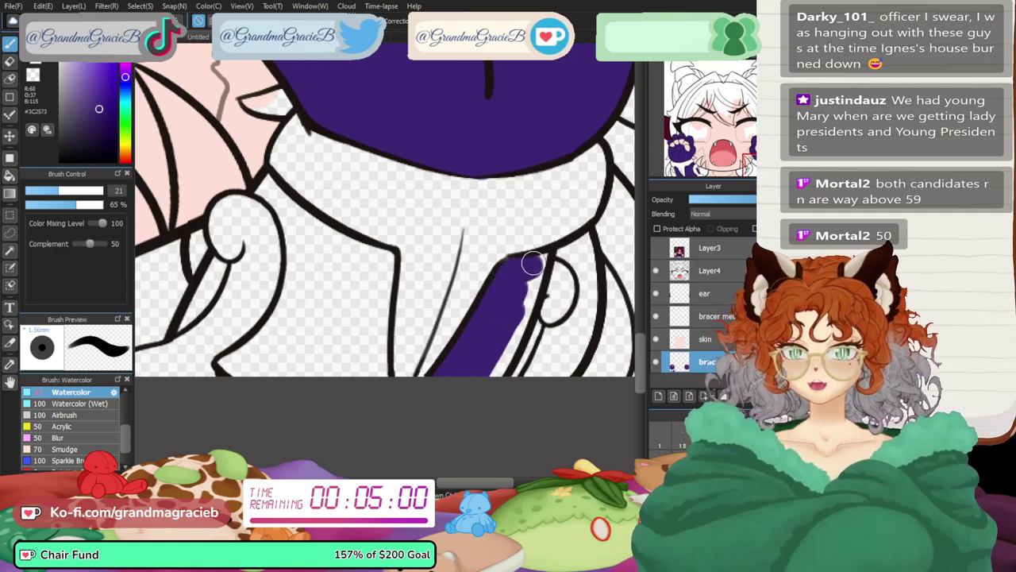
left_click_drag(541, 260, 485, 376)
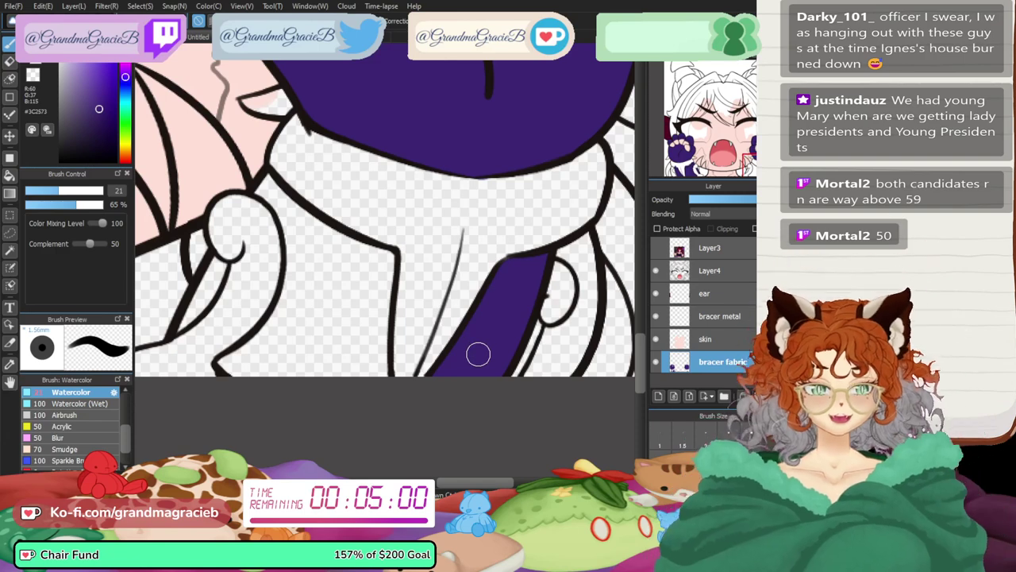
- Fill the right bracer's large fabric area and the sliver inside the curled ornament with dark purple, erasing the spill at the sliver
mouse_move(214, 266)
left_mouse_down()
mouse_move(222, 258)
mouse_move(185, 333)
left_mouse_up()
mouse_move(257, 388)
left_mouse_down()
mouse_move(234, 361)
mouse_move(262, 357)
mouse_move(286, 304)
left_mouse_up()
mouse_move(295, 229)
left_mouse_down()
mouse_move(265, 188)
mouse_move(315, 236)
mouse_move(313, 224)
mouse_move(354, 254)
mouse_move(379, 256)
mouse_move(381, 277)
mouse_move(383, 264)
left_mouse_up()
mouse_move(376, 299)
left_mouse_down()
mouse_move(359, 277)
mouse_move(323, 276)
mouse_move(323, 265)
mouse_move(305, 407)
mouse_move(269, 363)
left_mouse_up()
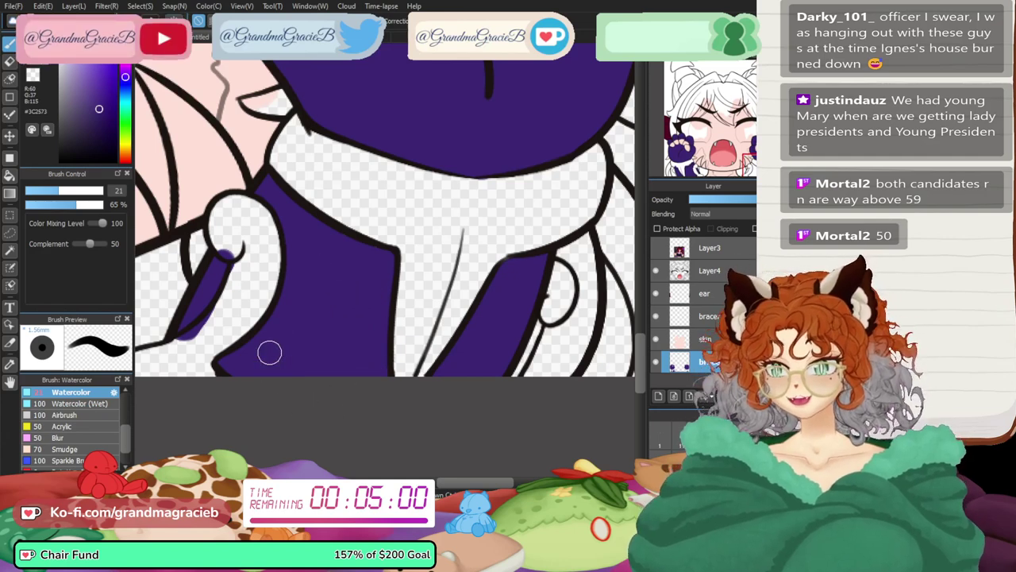
key("e")
mouse_move(235, 262)
left_mouse_down()
mouse_move(207, 336)
mouse_move(233, 303)
mouse_move(185, 357)
mouse_move(201, 333)
mouse_move(179, 344)
left_mouse_up()
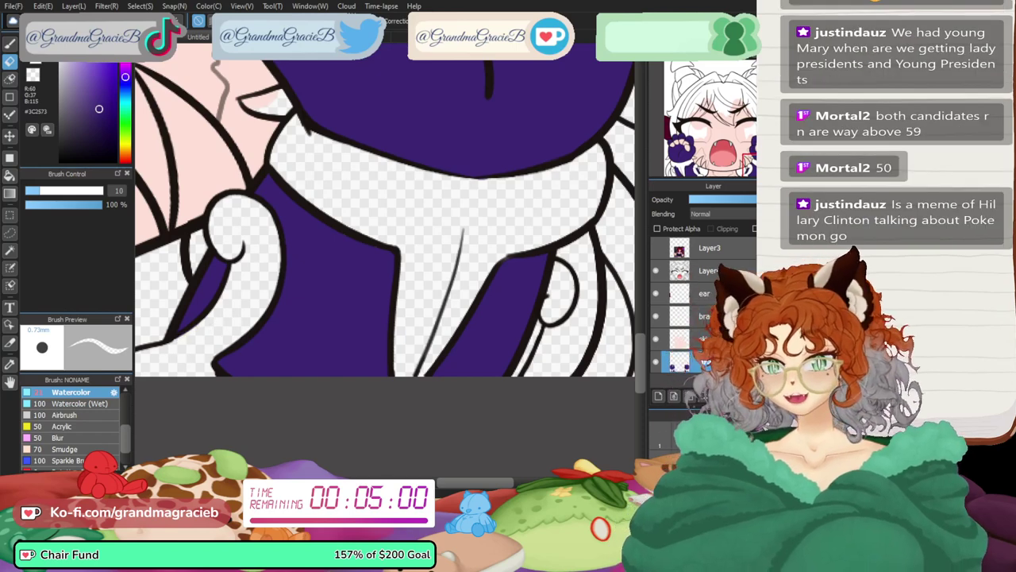
- Fill the left bracer's fabric areas below the cuff with dark purple
left_click(751, 154)
left_click_drag(751, 154, 689, 168)
mouse_move(488, 180)
left_mouse_down()
mouse_move(503, 167)
mouse_move(474, 203)
left_mouse_up()
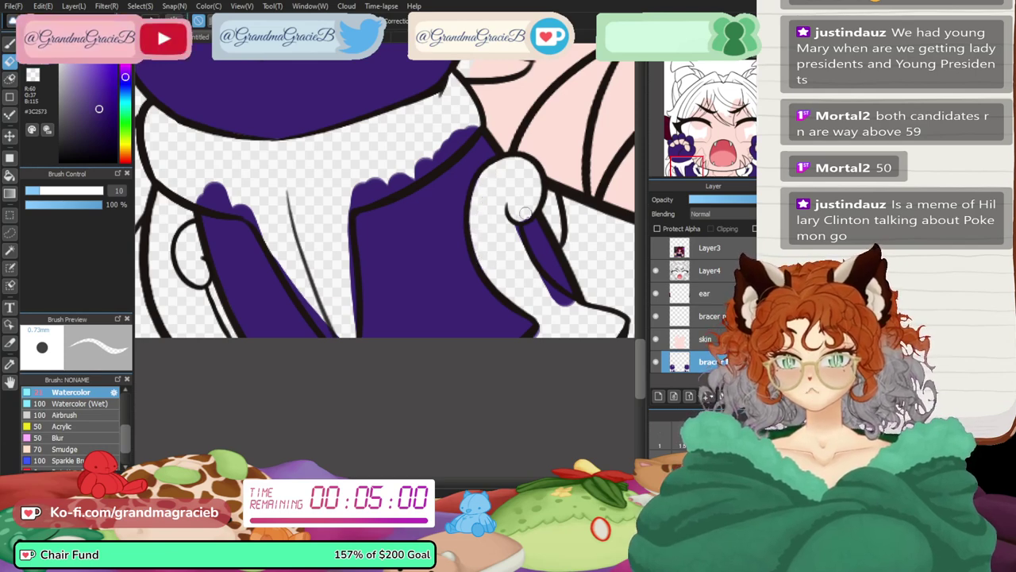
- Erase the purple spilling over the left bracer's cuff and around its curled ornament with the size 10 eraser
mouse_move(509, 226)
left_mouse_down()
mouse_move(515, 265)
mouse_move(575, 306)
mouse_move(548, 316)
left_mouse_up()
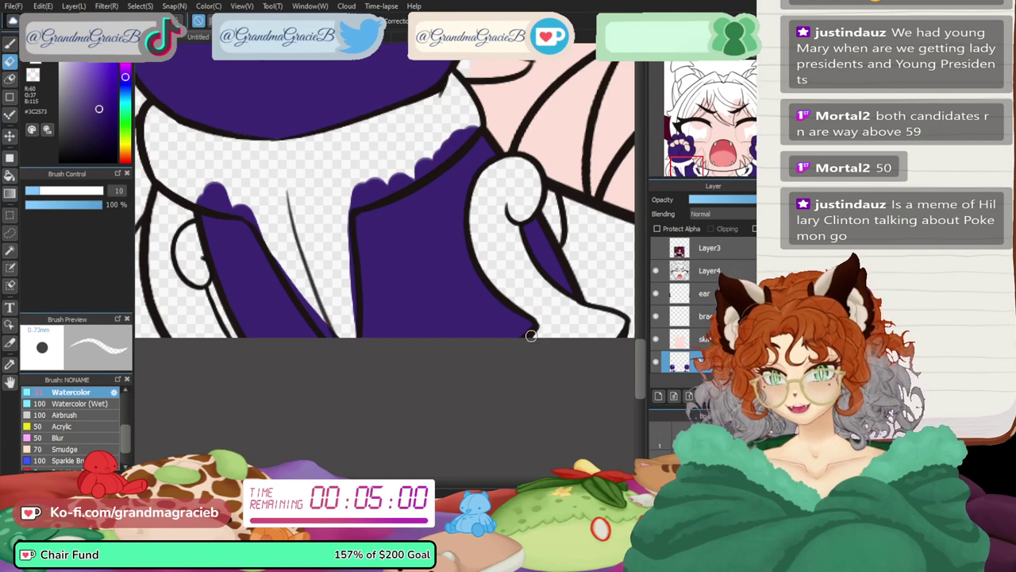
mouse_move(191, 177)
left_mouse_down()
mouse_move(267, 219)
mouse_move(206, 171)
mouse_move(266, 225)
mouse_move(344, 341)
mouse_move(284, 256)
left_mouse_up()
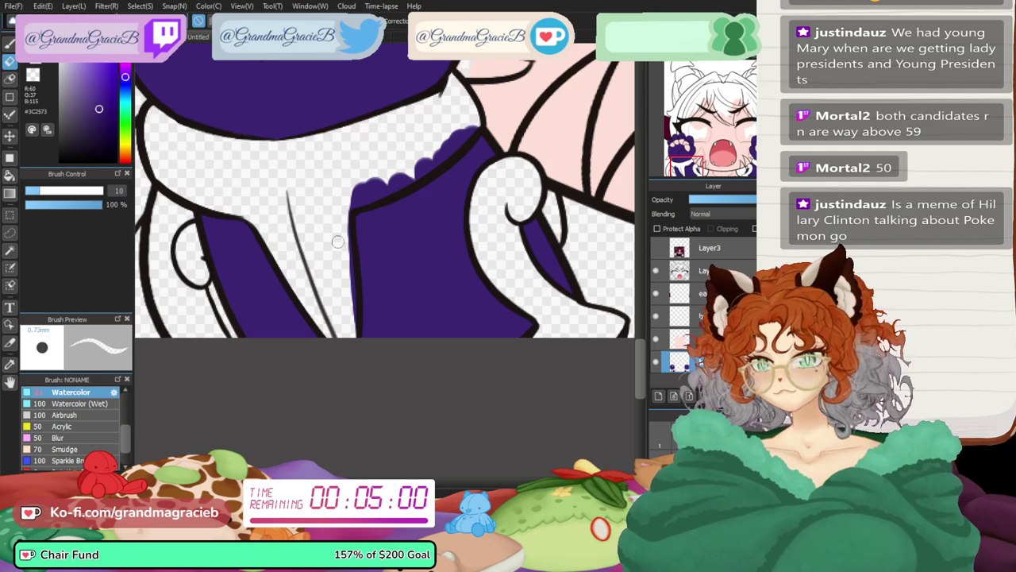
mouse_move(335, 211)
left_mouse_down()
mouse_move(347, 270)
mouse_move(347, 234)
left_mouse_up()
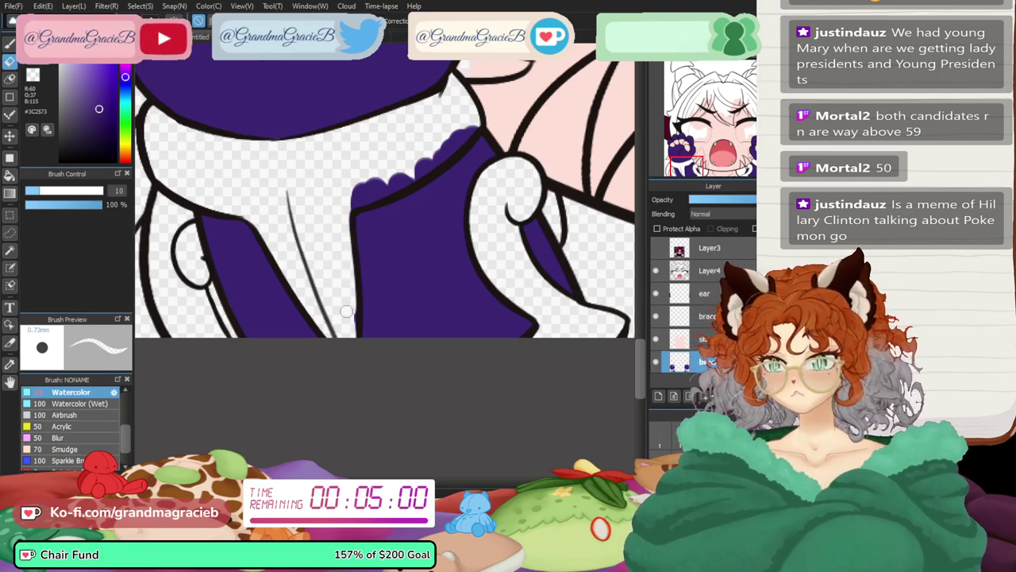
key("Down")
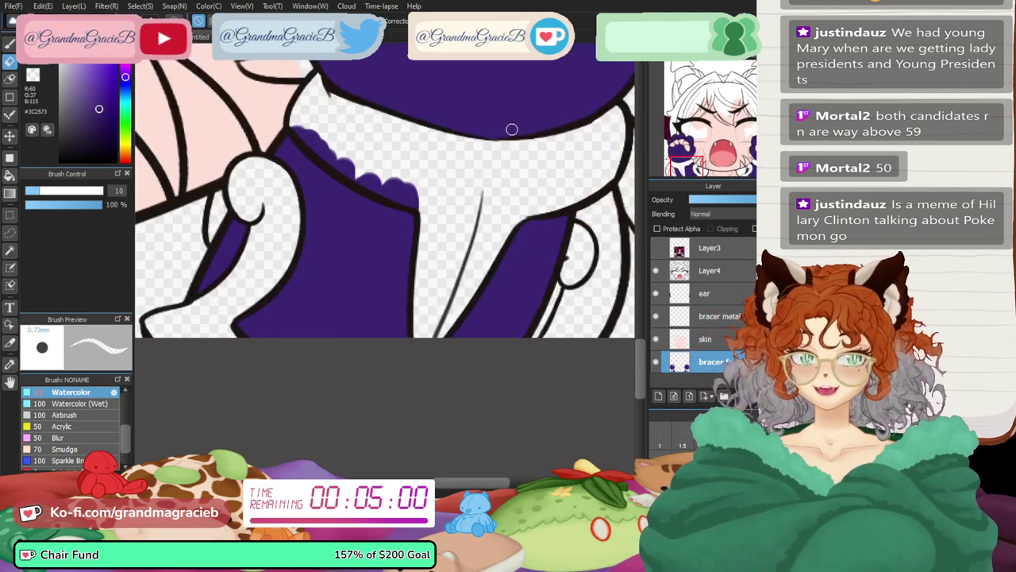
mouse_move(305, 126)
left_mouse_down()
mouse_move(337, 162)
mouse_move(297, 128)
mouse_move(338, 164)
mouse_move(429, 197)
left_mouse_up()
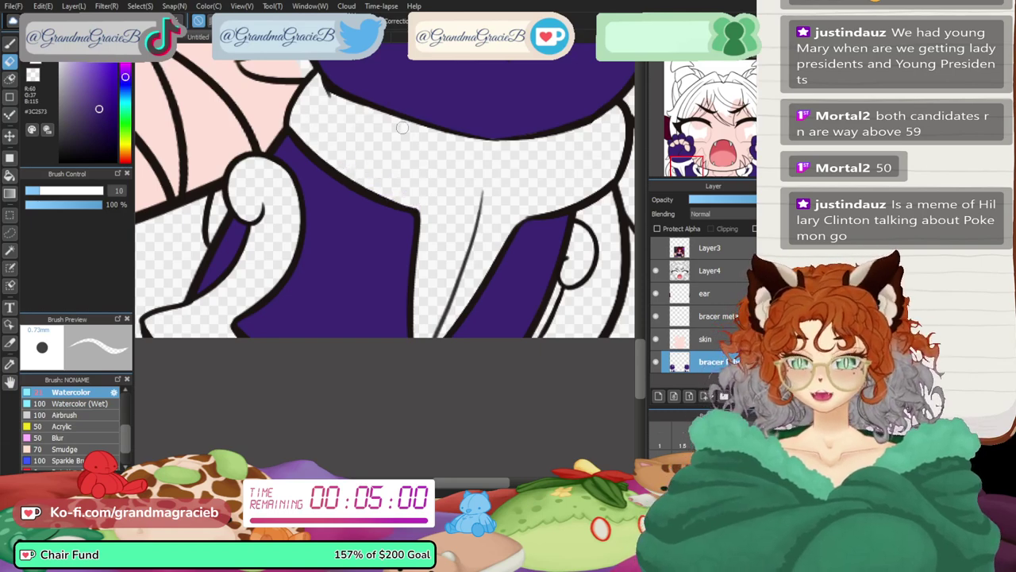
key("Down")
- Show the Layer3 reference picture, sample the bracer metal's dark greyish purple (#3E314F) from it, and hide the reference again
key("ctrl+0")
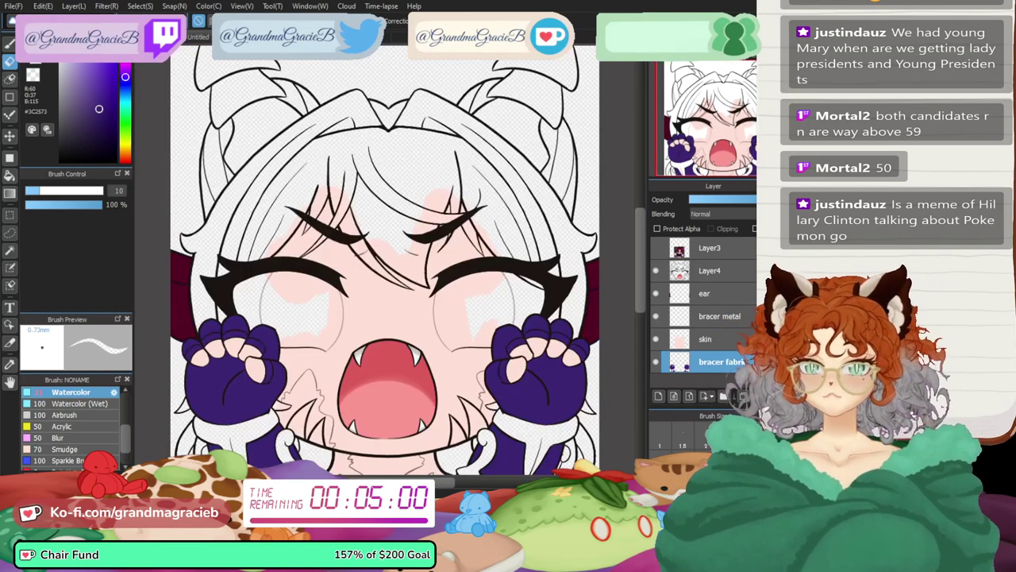
left_click(10, 364)
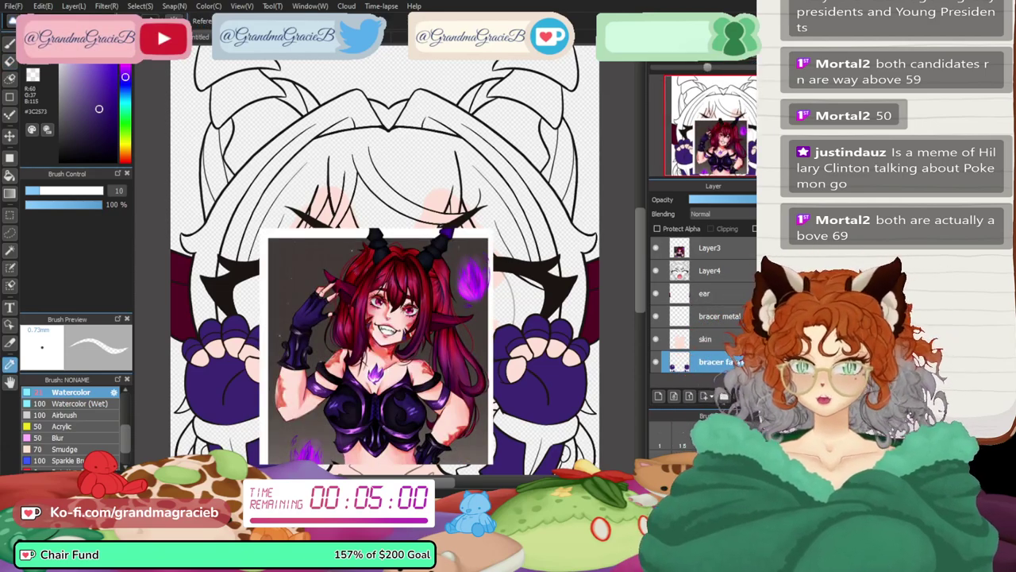
scroll(389, 260, "up", 5)
left_click_drag(231, 405, 571, 95)
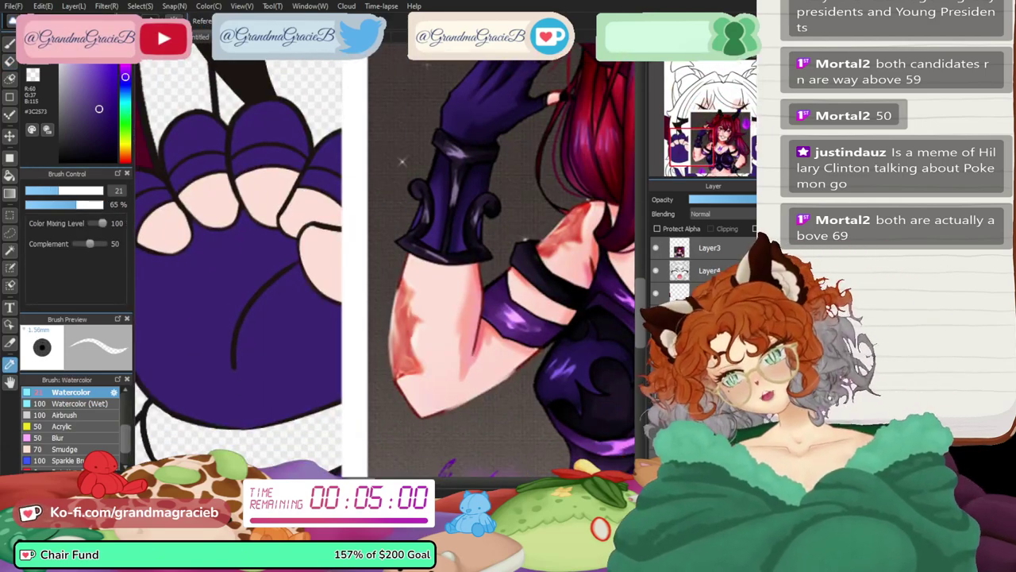
left_click(402, 161, "alt")
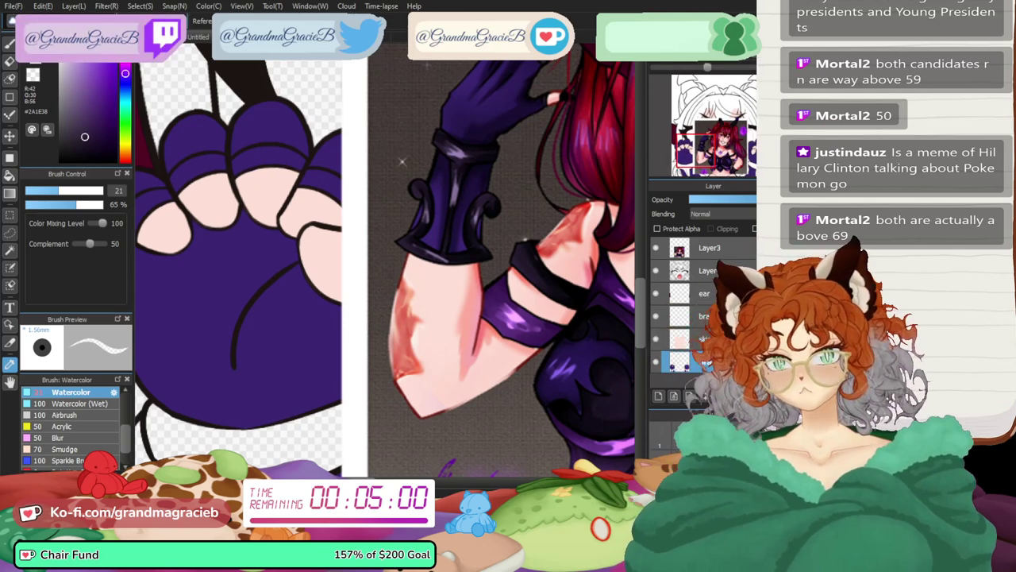
scroll(402, 161, "up", 4)
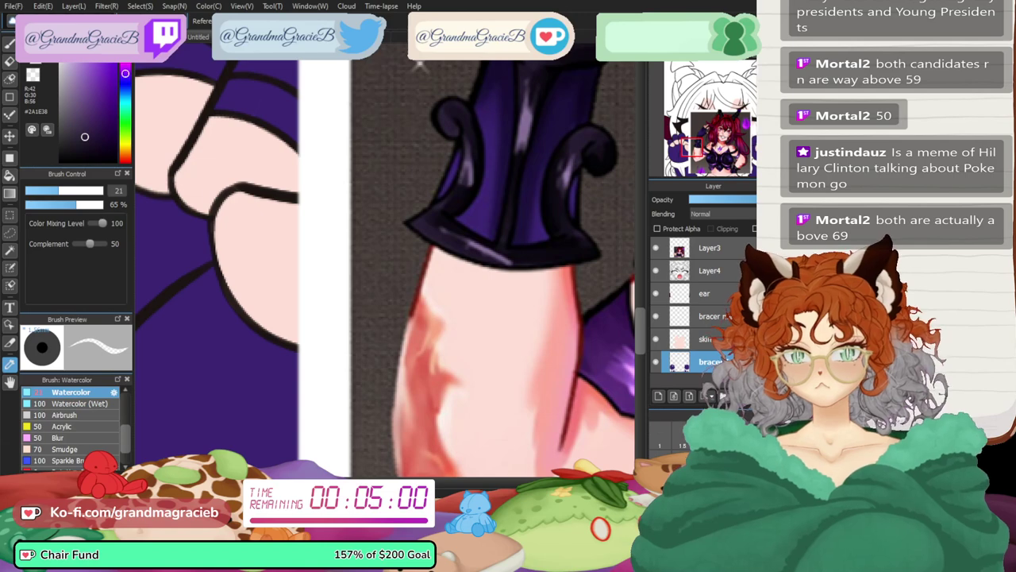
left_click_drag(420, 65, 421, 169)
left_click(420, 170, "alt")
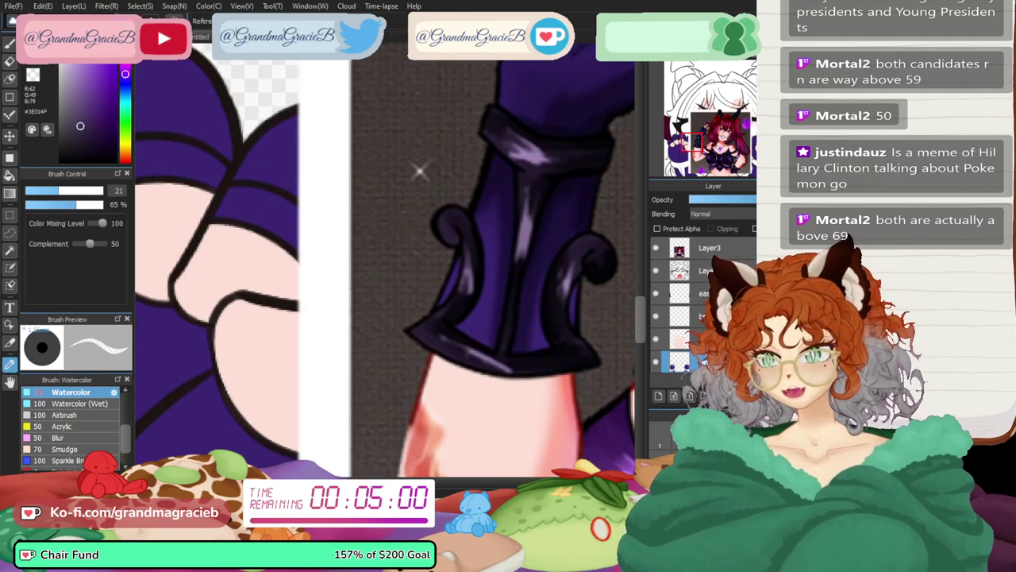
left_click(655, 248)
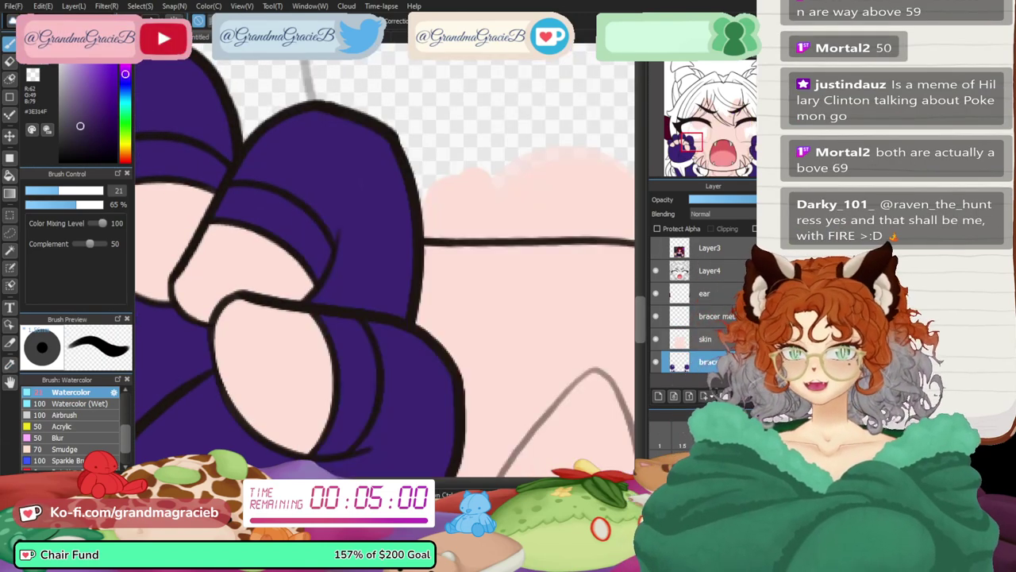
- Move the bracer metal layer directly below the bracer fabric layer in the layer order
key("ctrl+Tab")
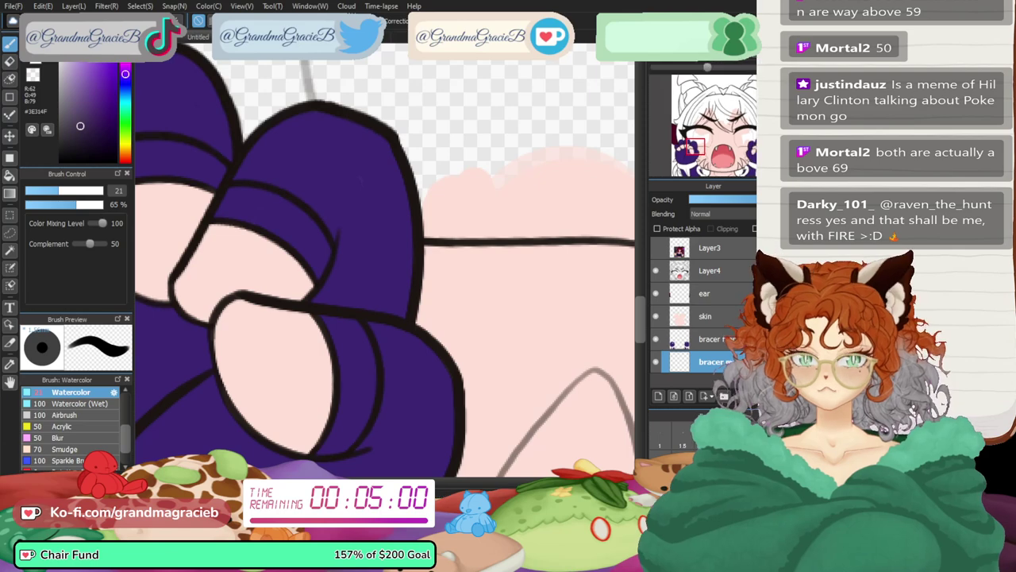
left_click_drag(309, 341, 432, 174)
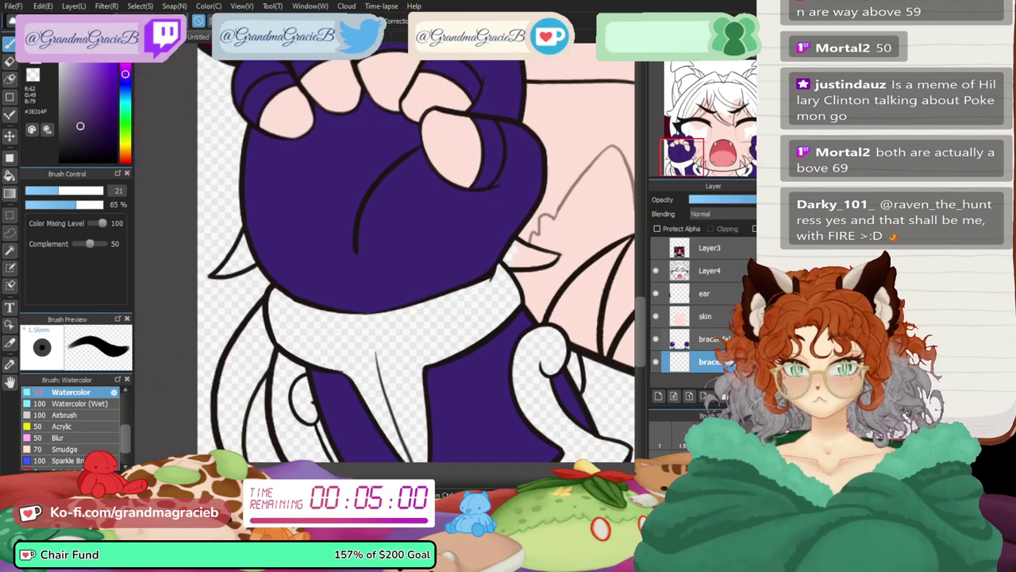
- Erase the purple on the bracer fabric layer inside the left hand's little finger band and the start of the ring finger band
left_click(708, 339)
key("Left")
key("Left")
key("Left")
key("Left")
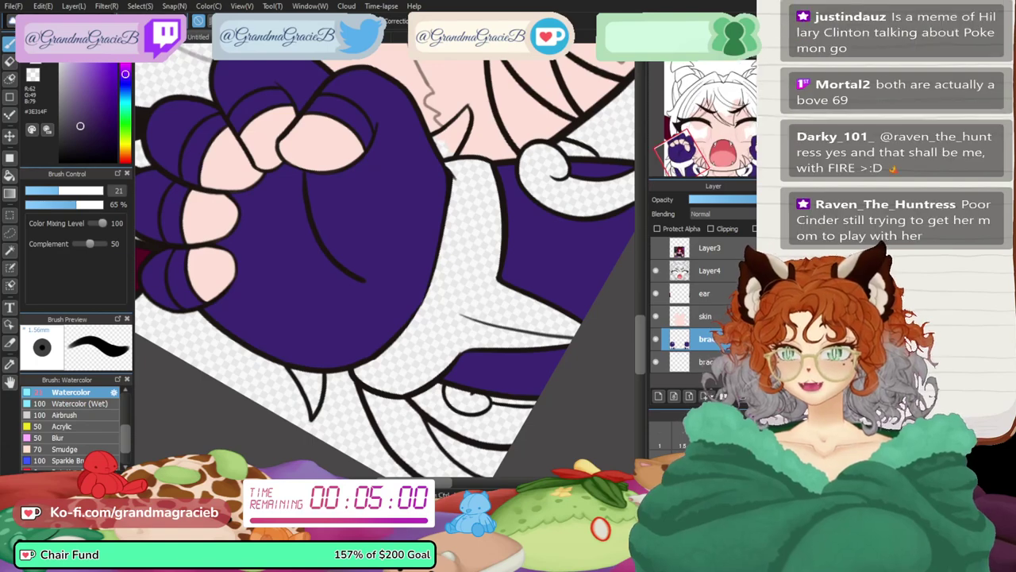
key("e")
key("Up")
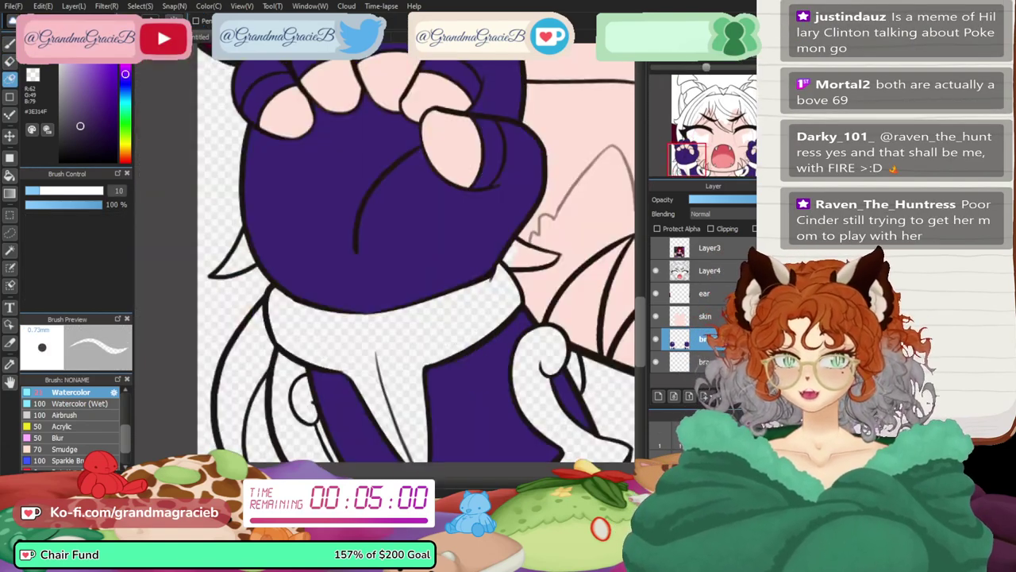
key("ctrl+plus")
key("ctrl+plus")
left_click_drag(334, 150, 476, 467)
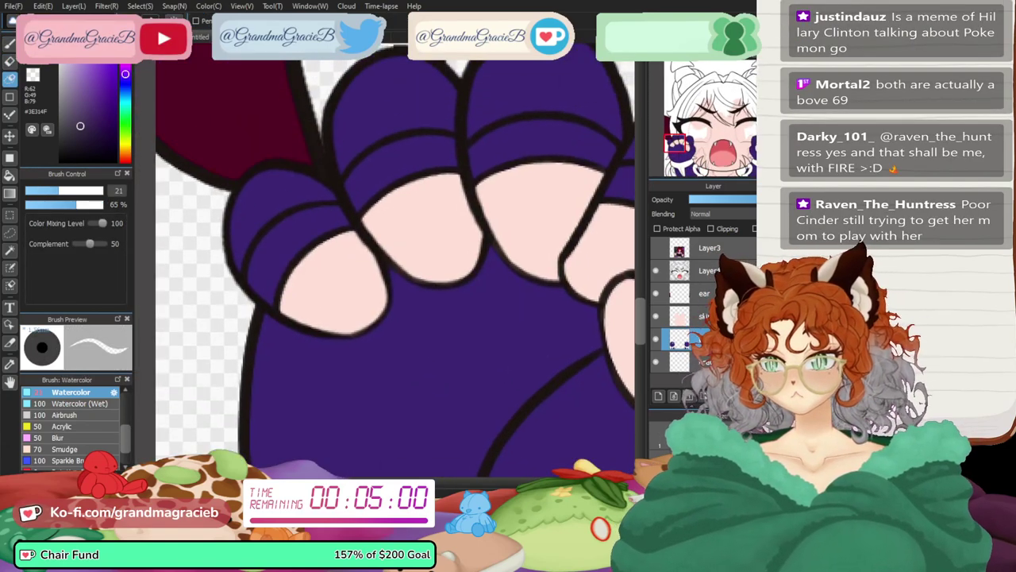
left_click_drag(289, 312, 308, 306)
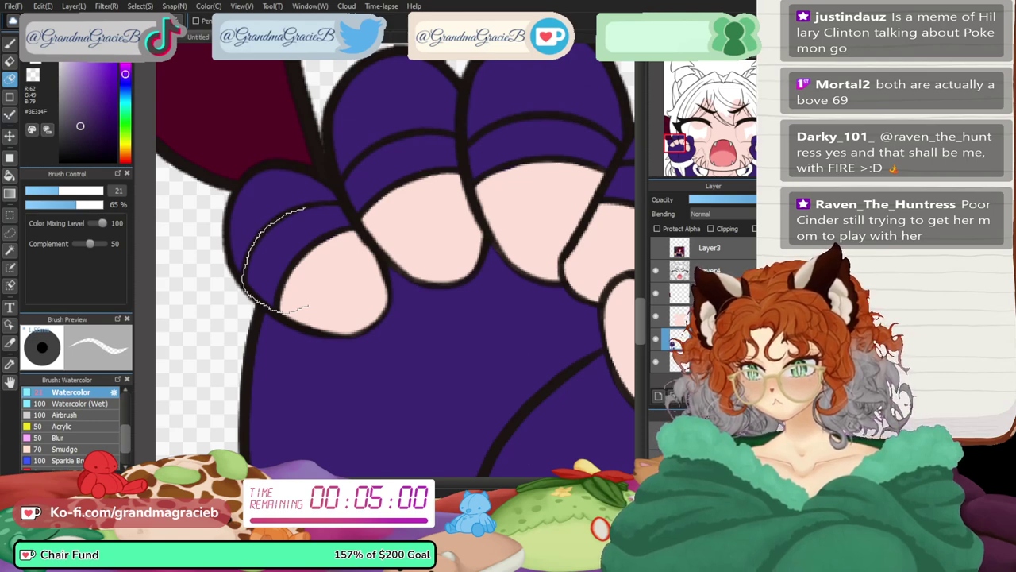
left_click_drag(331, 206, 348, 205)
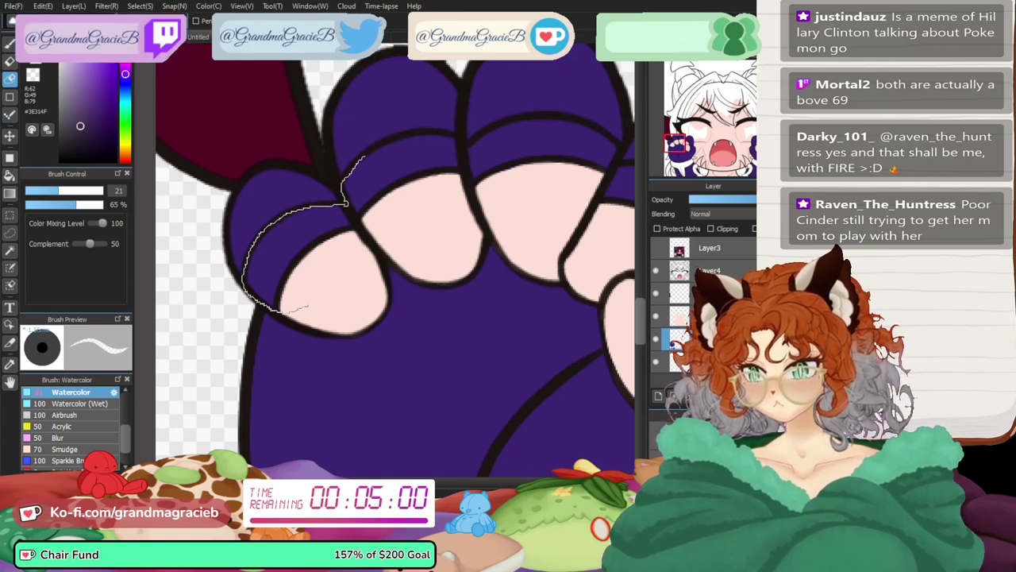
mouse_move(365, 157)
left_mouse_down()
mouse_move(425, 162)
mouse_move(385, 244)
mouse_move(308, 304)
left_mouse_up()
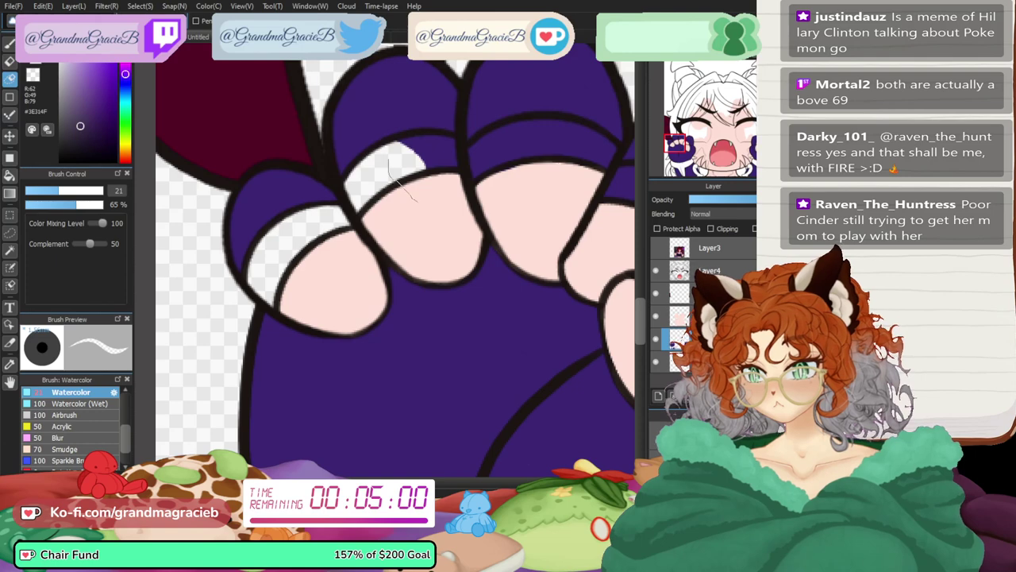
- Erase the purple from the rest of the left hand's ring finger band and the start of the middle finger band
mouse_move(407, 131)
left_mouse_down()
mouse_move(441, 128)
mouse_move(457, 181)
left_mouse_up()
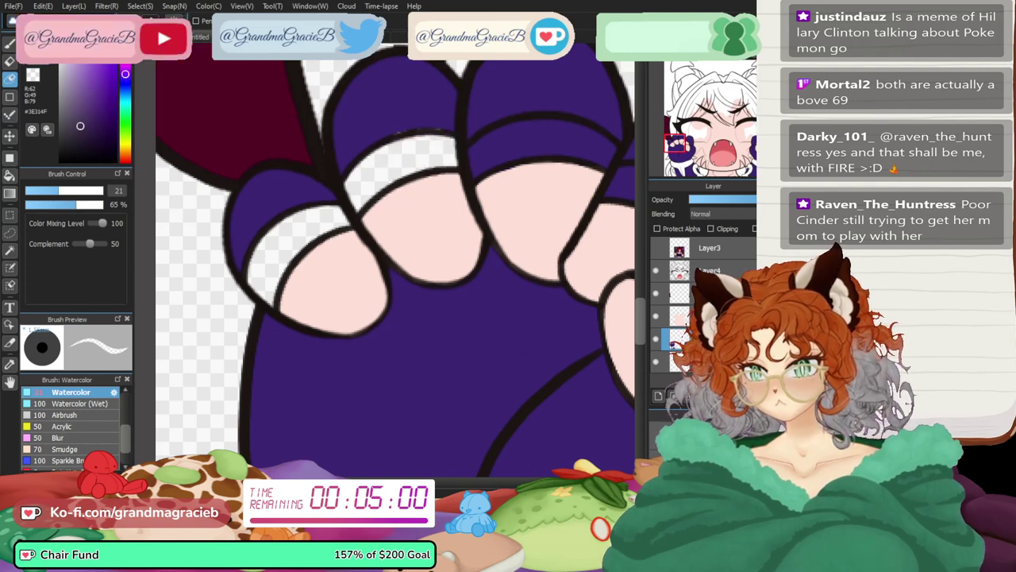
key("ctrl+z")
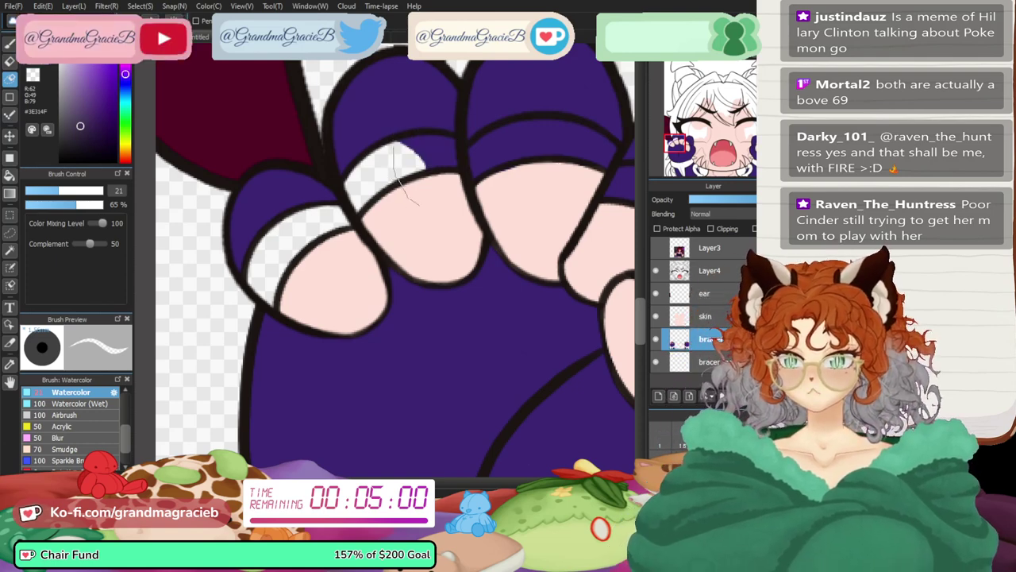
left_click_drag(395, 146, 450, 131)
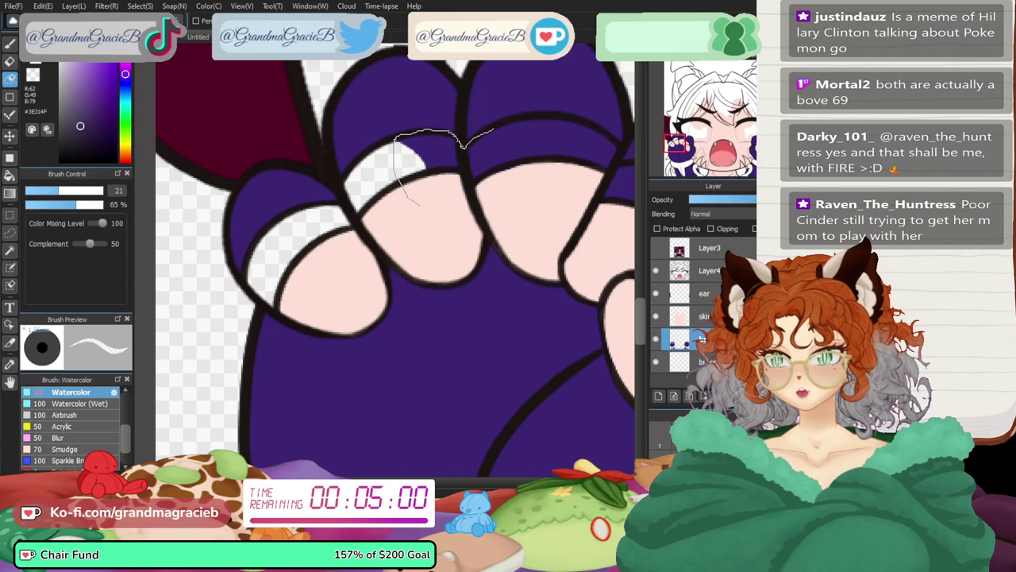
left_click_drag(538, 185, 493, 208)
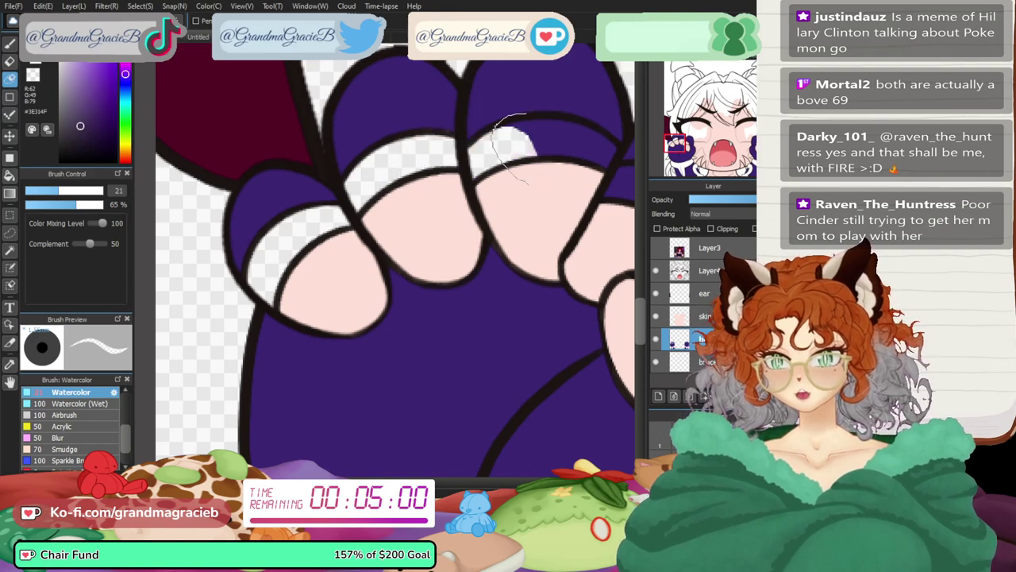
left_click_drag(565, 117, 611, 134)
mouse_move(600, 194)
left_mouse_down()
mouse_move(531, 174)
mouse_move(504, 133)
left_mouse_up()
key("ctrl+z")
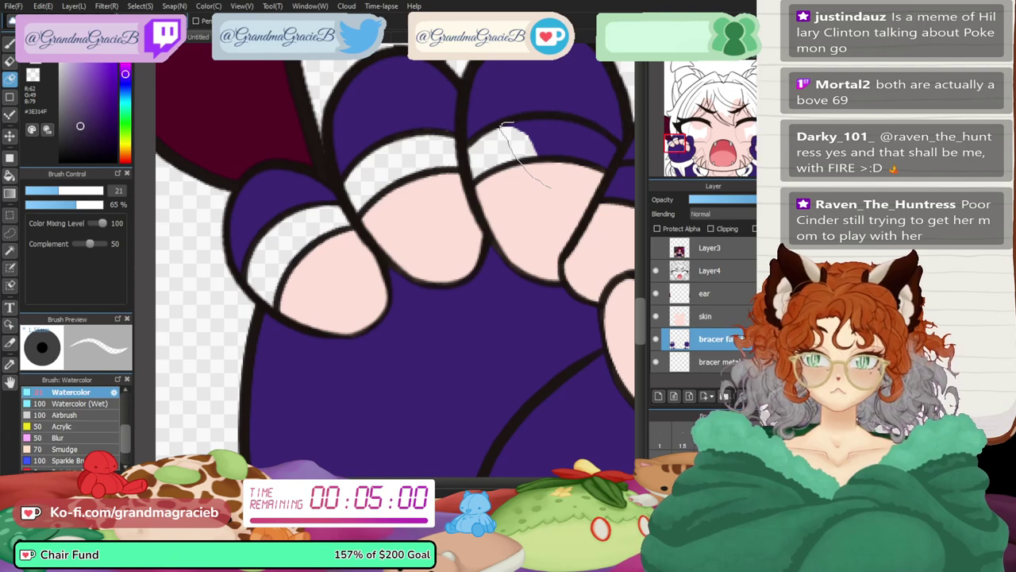
- Erase the purple from the rest of the left hand's middle finger band and from the index finger band
left_click_drag(557, 116, 595, 127)
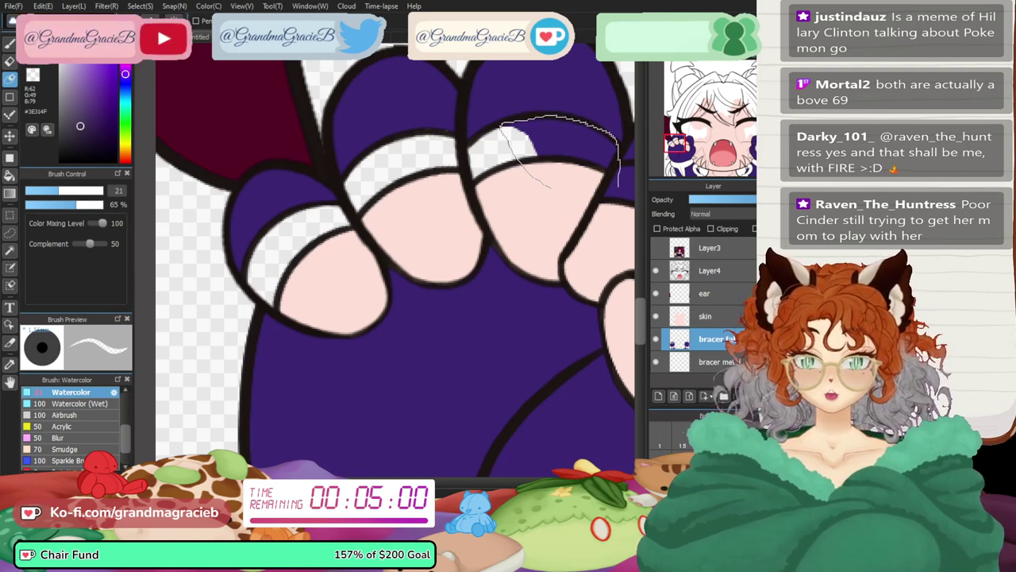
left_click_drag(618, 187, 588, 222)
left_click_drag(556, 317, 297, 290)
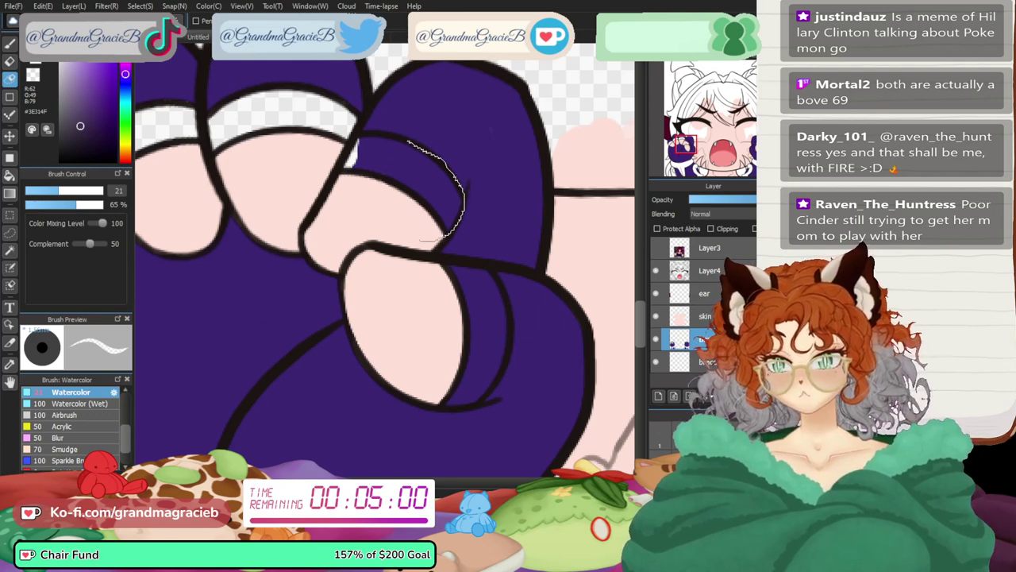
left_click_drag(421, 241, 346, 165)
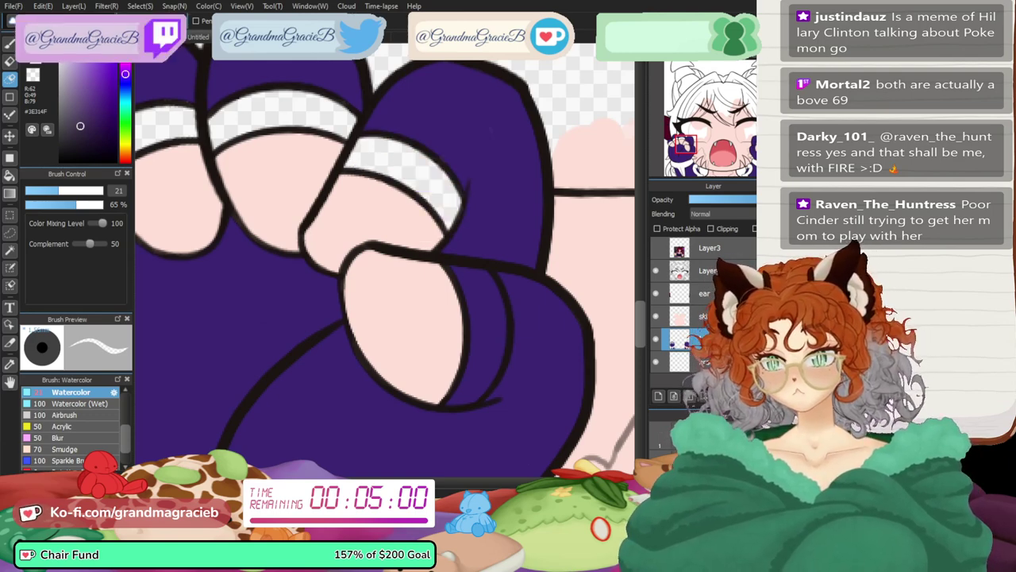
- Paint the left hand's index, middle and ring finger bands dark greyish purple (#3E314F) on the bracer metal layer
key("b")
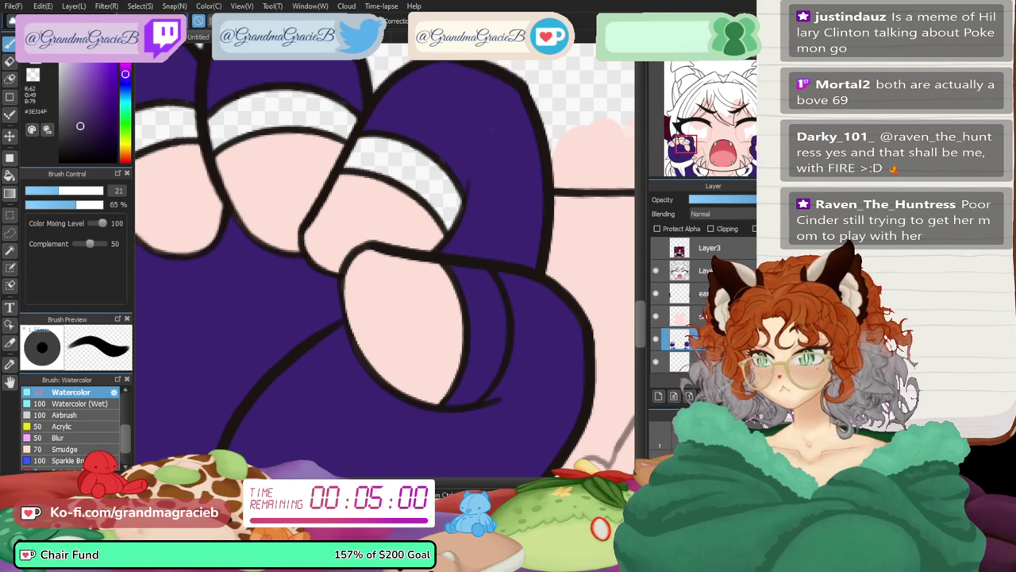
mouse_move(343, 131)
left_mouse_down()
mouse_move(418, 211)
mouse_move(448, 226)
left_mouse_up()
left_click_drag(353, 107, 322, 135)
mouse_move(315, 179)
left_mouse_down()
mouse_move(183, 179)
mouse_move(155, 190)
left_mouse_up()
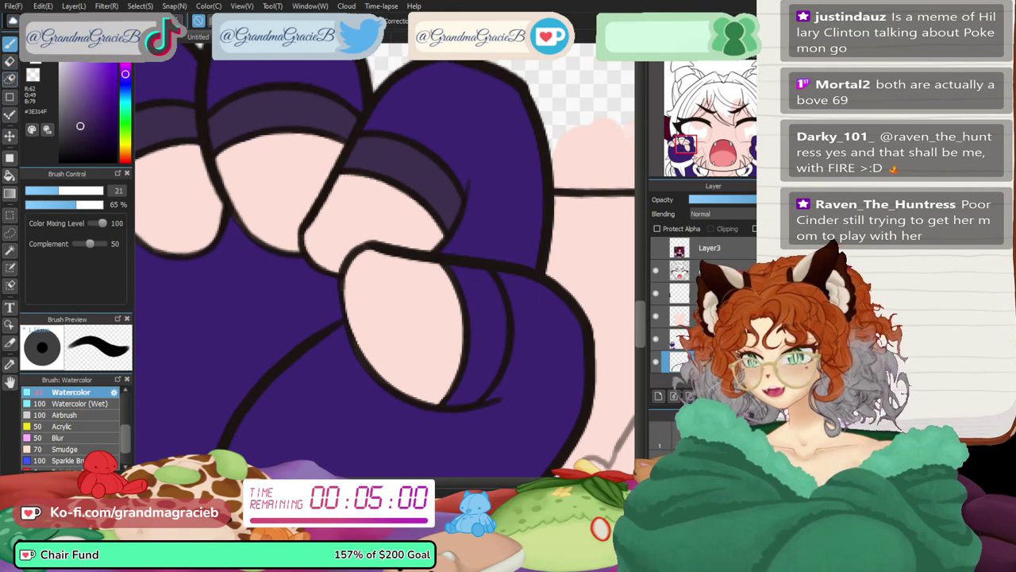
- On the bracer fabric layer, erase the purple fill from the thumb band of the left paw with a freehand lasso erase
left_click(9, 78)
left_click(707, 339)
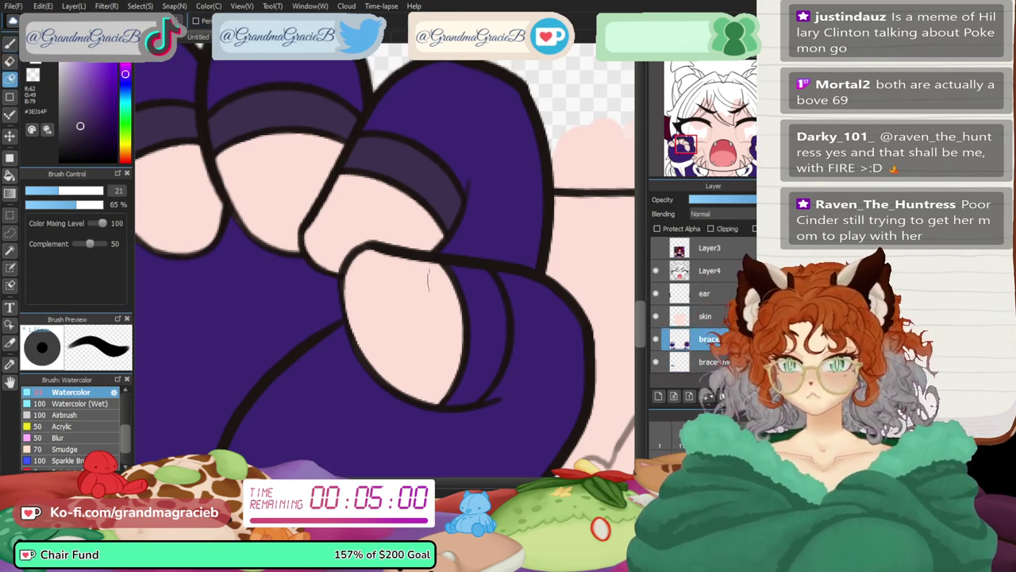
left_click_drag(457, 257, 488, 265)
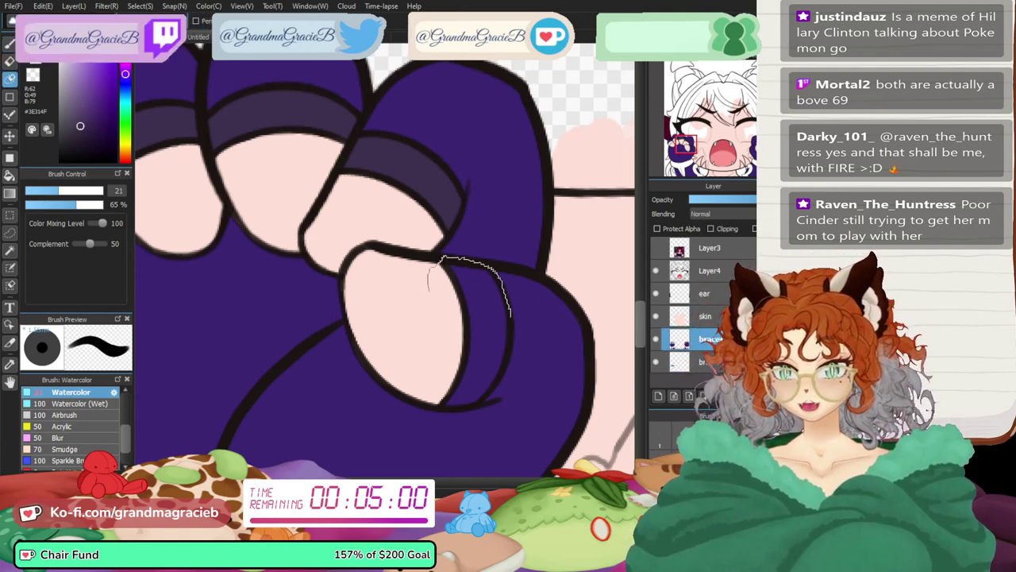
left_click_drag(510, 315, 506, 349)
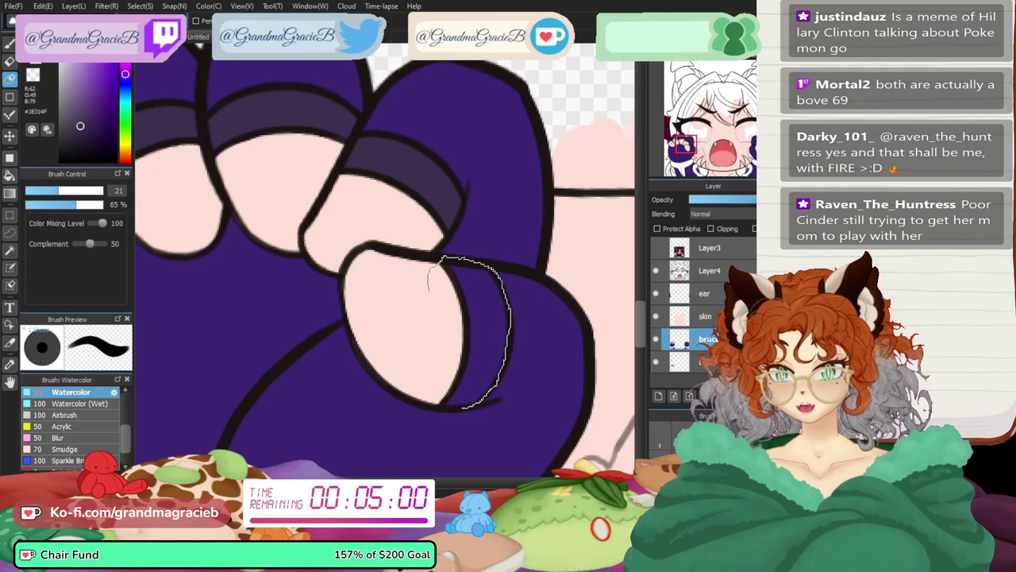
left_click_drag(417, 381, 421, 358)
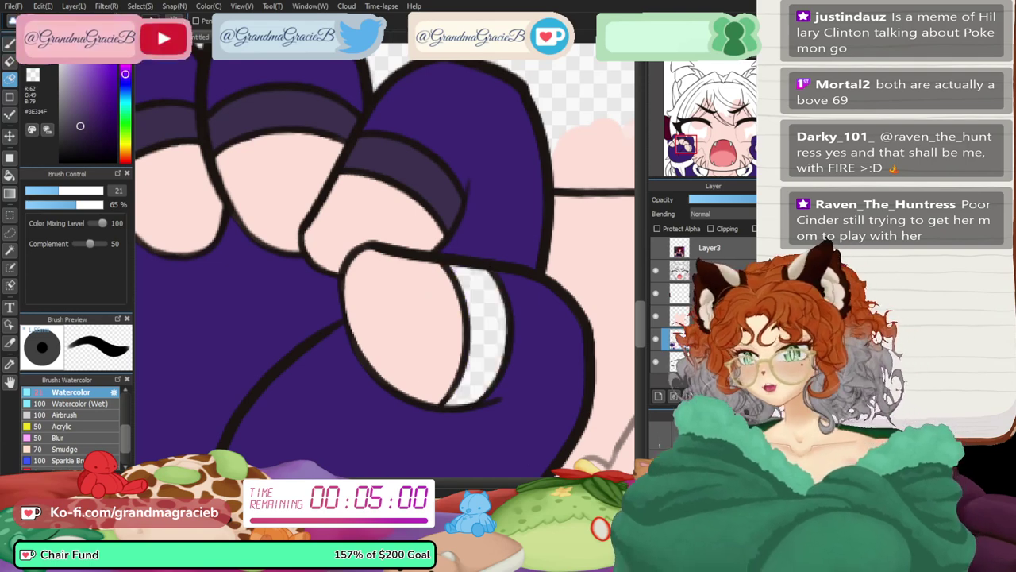
- Lasso-erase the purple fabric fill from the right paw's thumb band and the adjacent finger's band
left_click(751, 150)
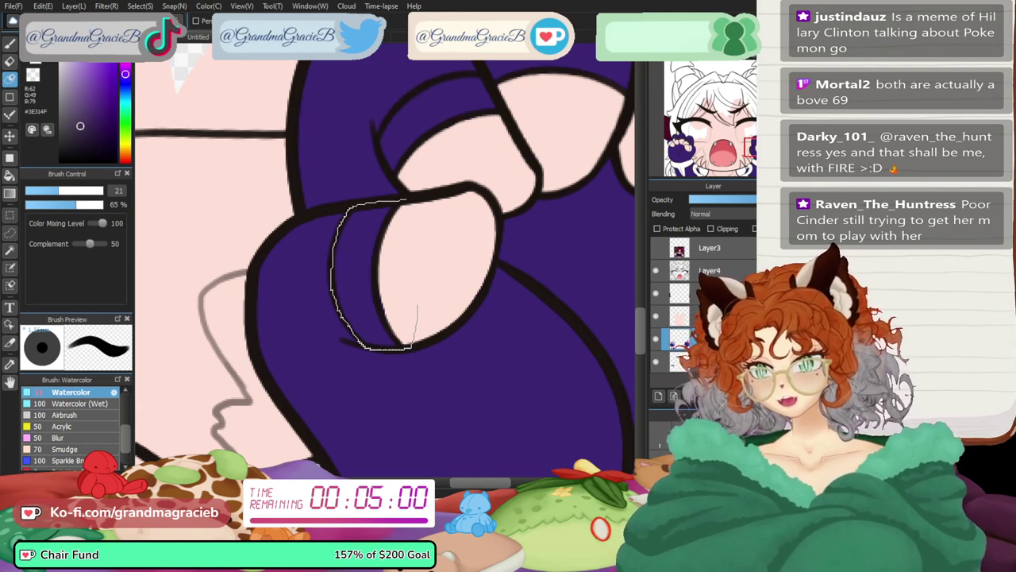
left_click_drag(392, 176, 380, 143)
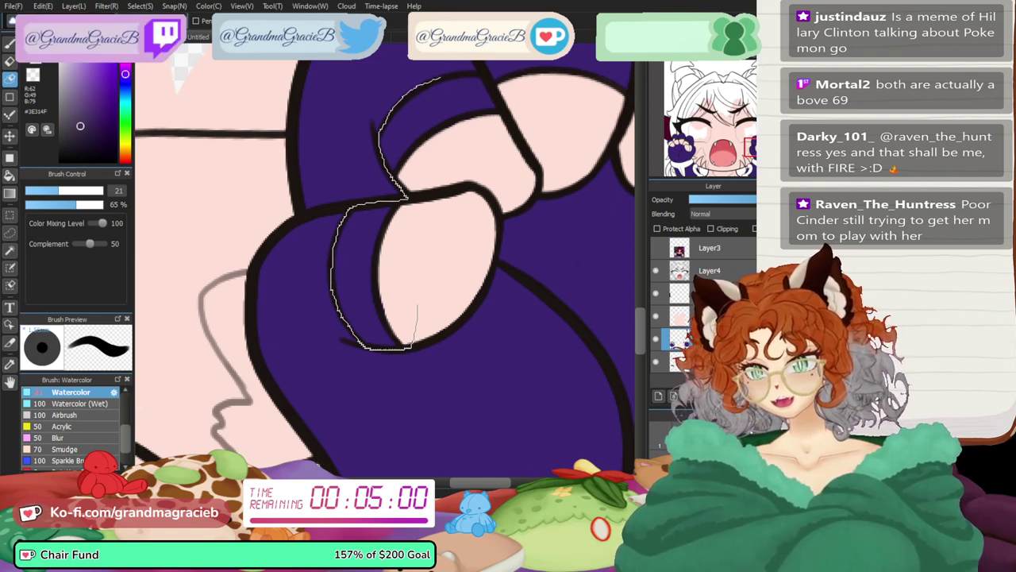
left_click_drag(441, 77, 477, 75)
left_click_drag(522, 109, 476, 230)
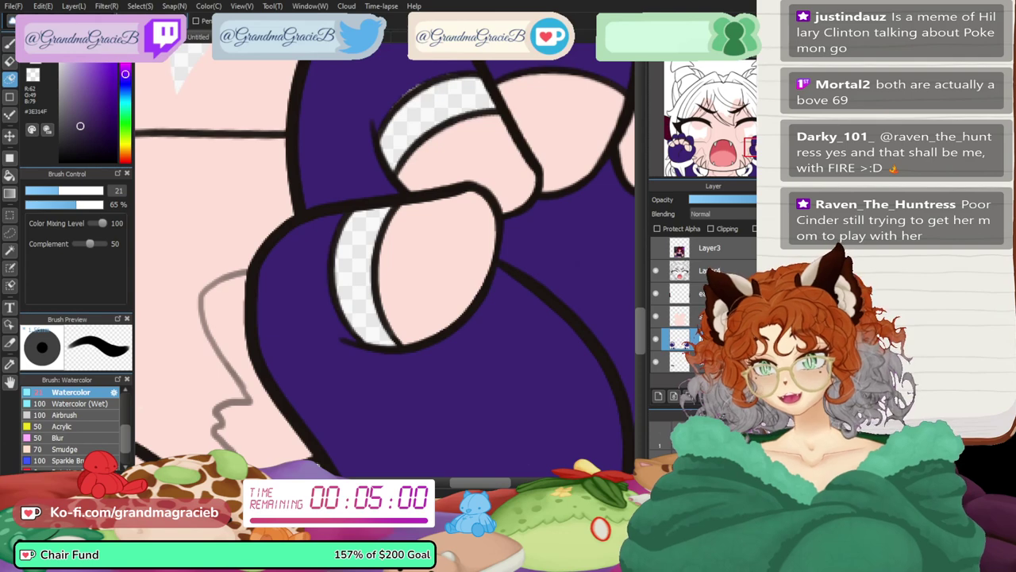
- Lasso-erase the purple fill from the bands of the right paw's three remaining fingers
left_click_drag(758, 151, 761, 145)
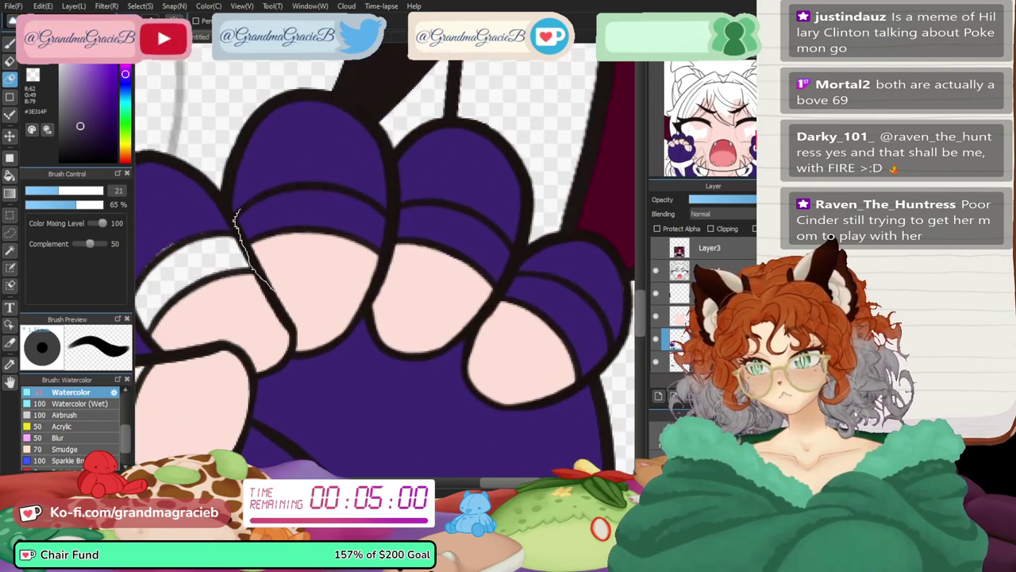
left_click_drag(236, 211, 302, 185)
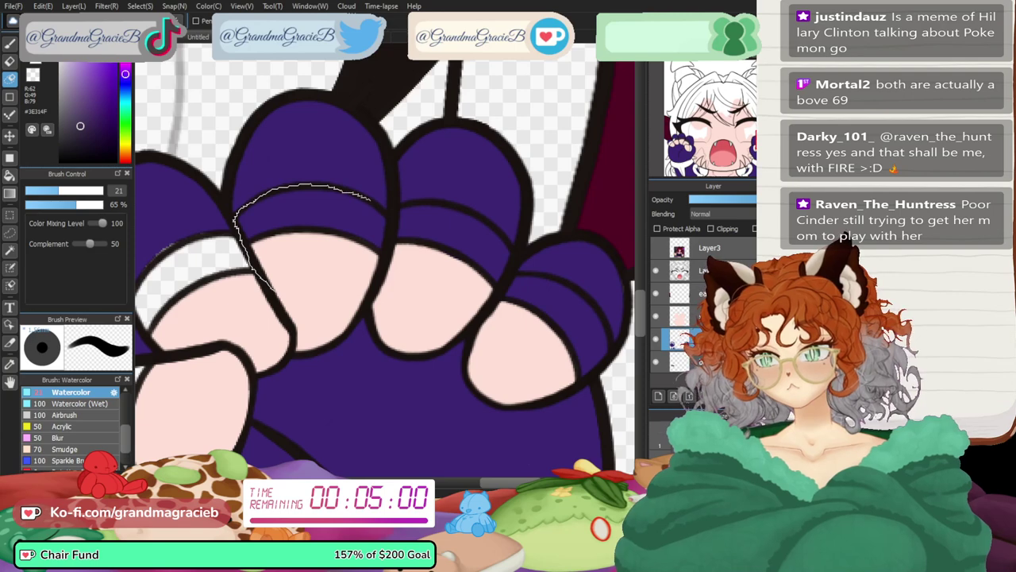
mouse_move(454, 206)
left_mouse_down()
mouse_move(362, 304)
mouse_move(287, 294)
left_mouse_up()
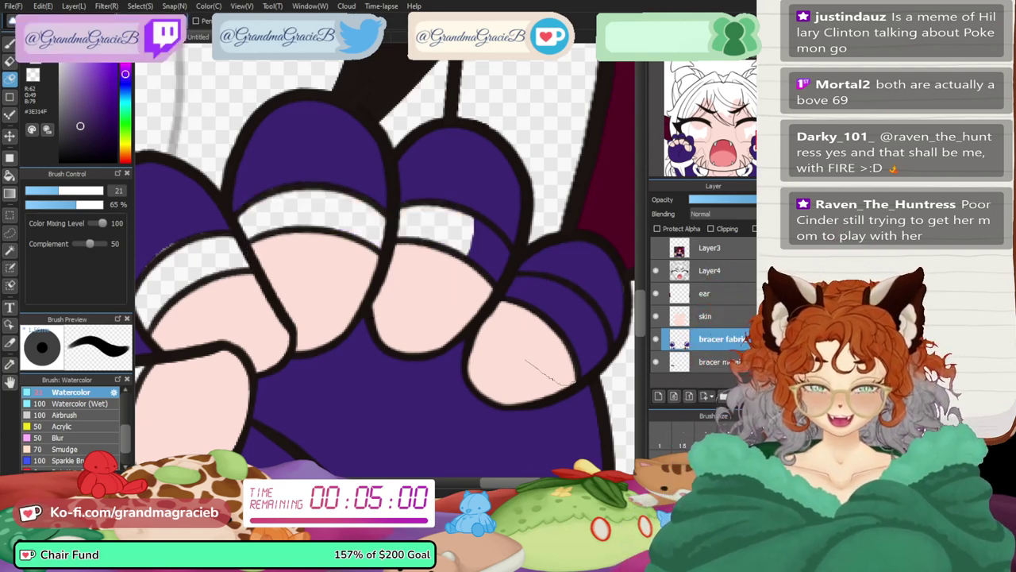
mouse_move(576, 383)
left_mouse_down()
mouse_move(597, 372)
mouse_move(613, 327)
left_mouse_up()
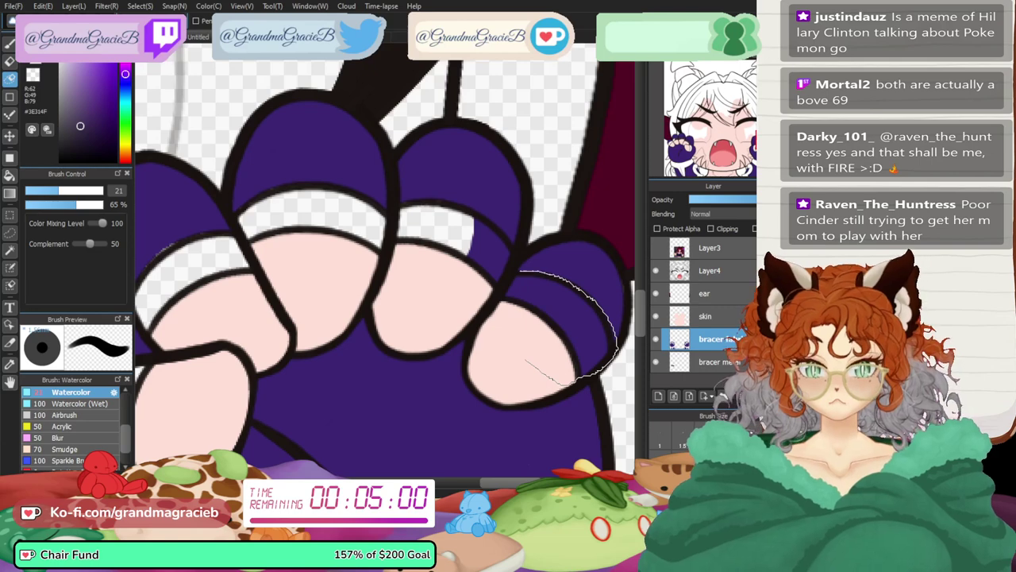
left_click_drag(515, 252, 478, 220)
left_click_drag(446, 323, 476, 346)
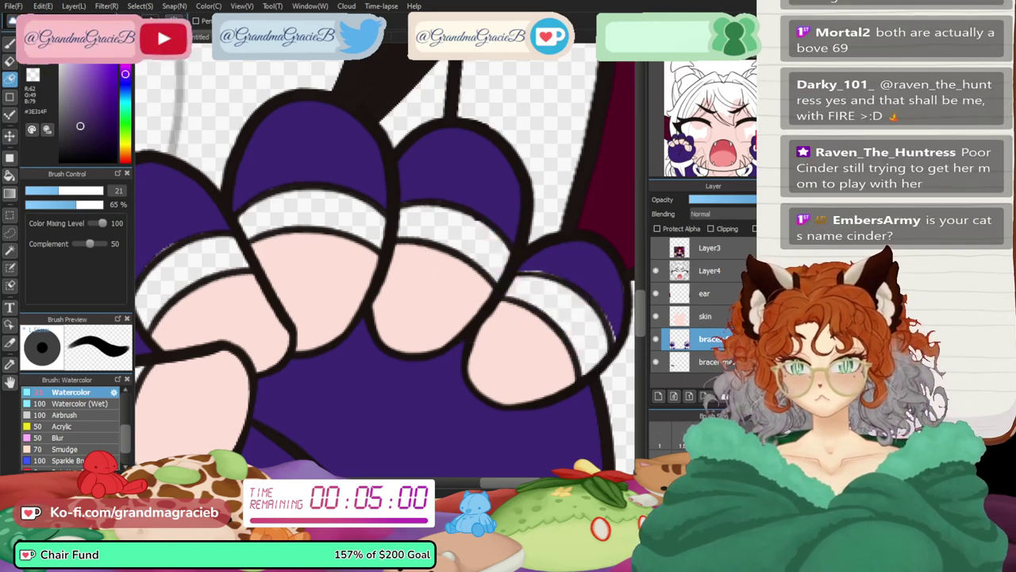
key("ctrl+z")
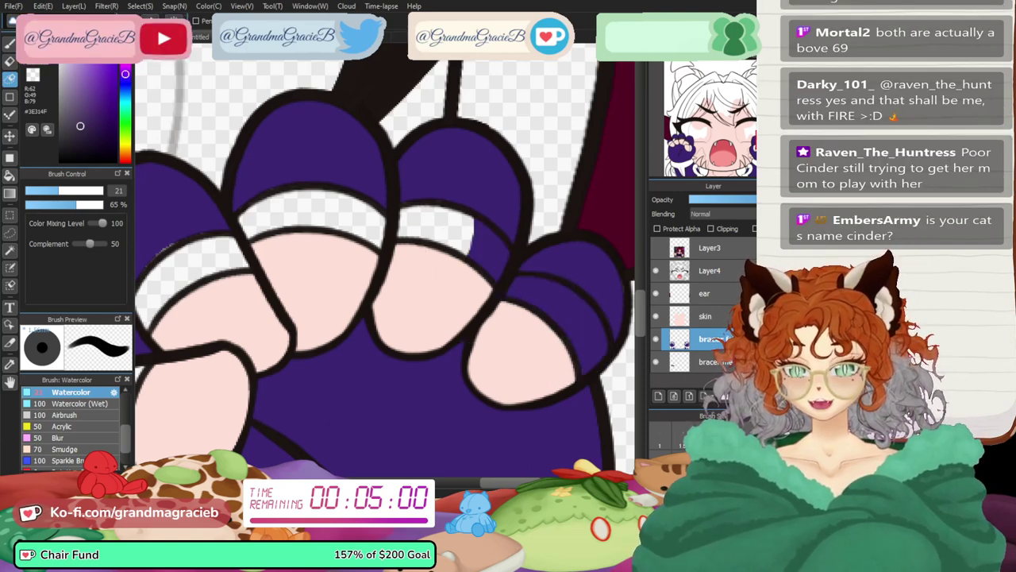
key("ctrl+y")
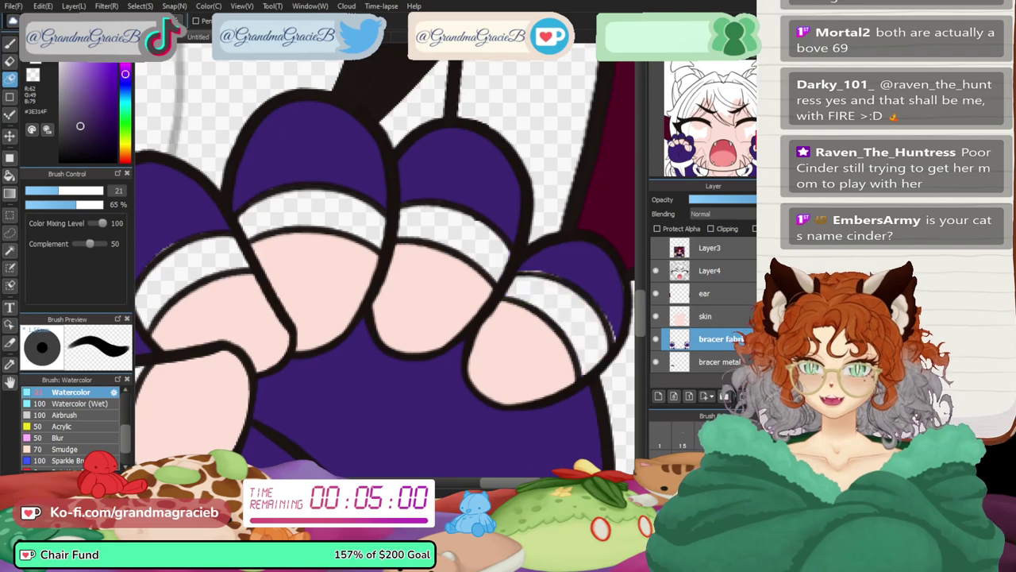
- Touch up the fabric edges around the right paw's finger bands with the sampled purple #3C2573 and erase the overspill
left_click(10, 44)
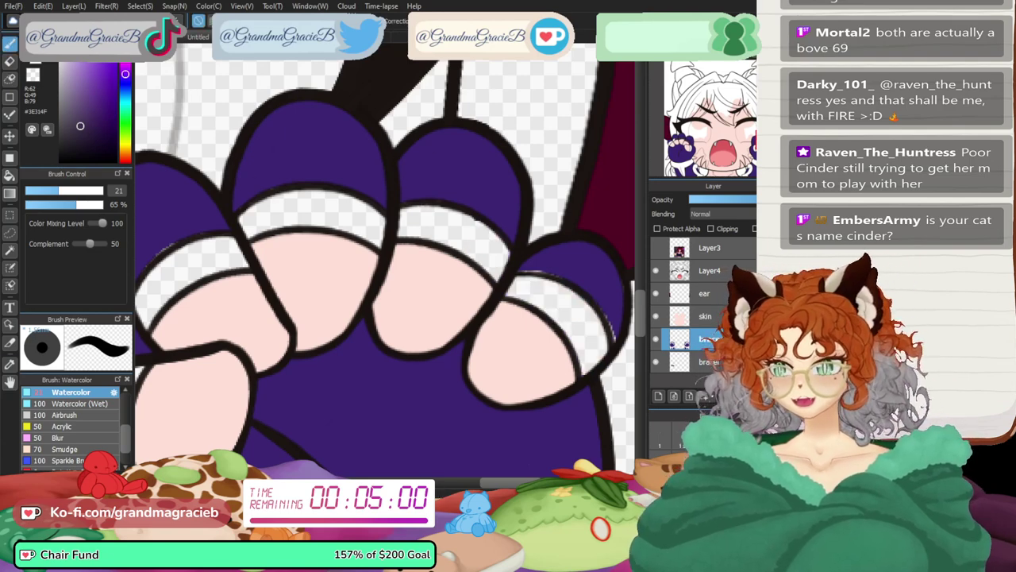
left_click(10, 364)
left_click(168, 203)
left_click(9, 44)
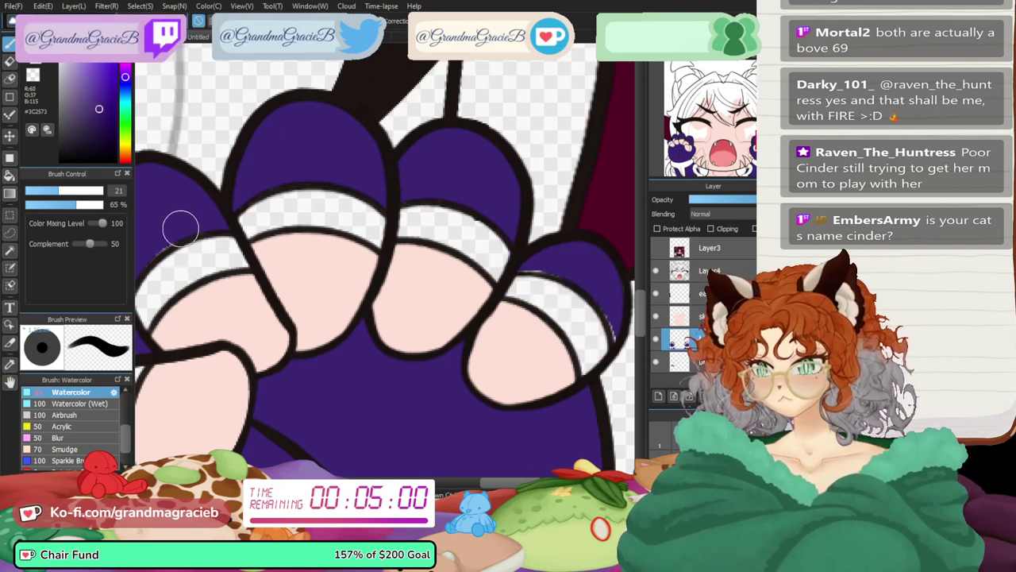
mouse_move(570, 264)
left_mouse_down()
mouse_move(589, 271)
mouse_move(533, 259)
mouse_move(597, 286)
left_mouse_up()
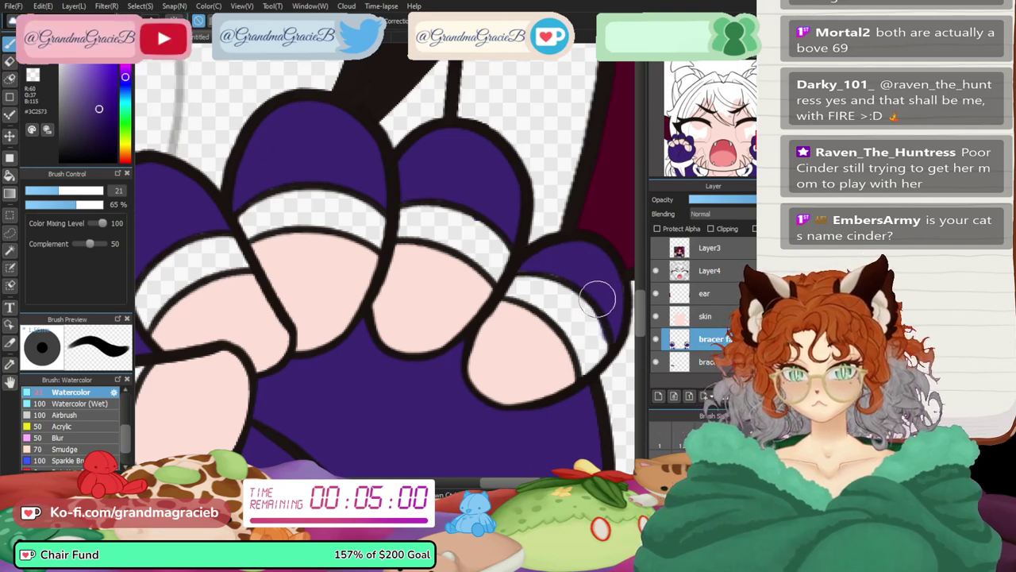
key("e")
left_click_drag(587, 311, 600, 341)
key("ctrl+0")
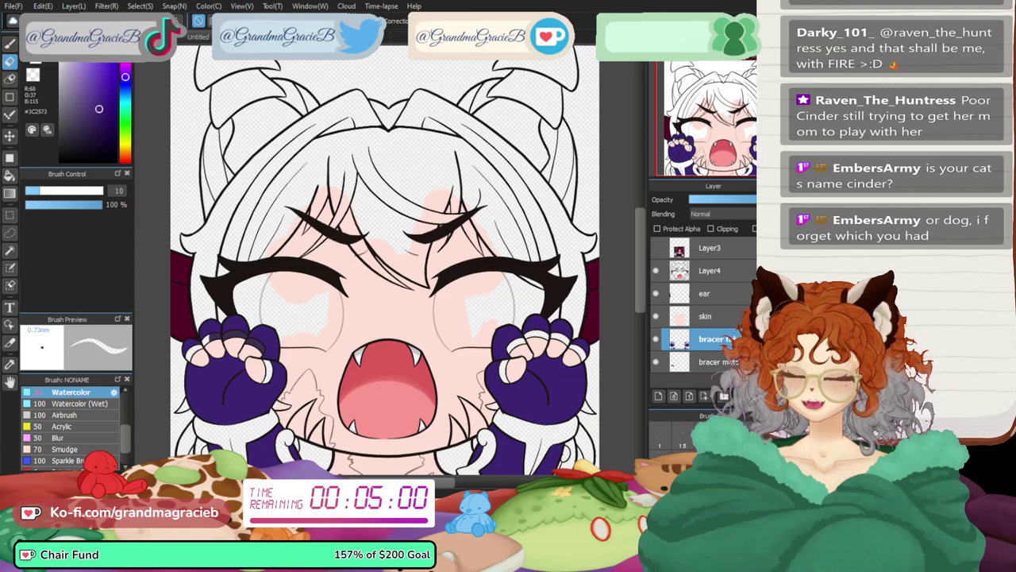
- Sample the dark band colour #3E314F and paint the left paw's thumb band with it on the bracer metal layer
key("b")
left_click(10, 364)
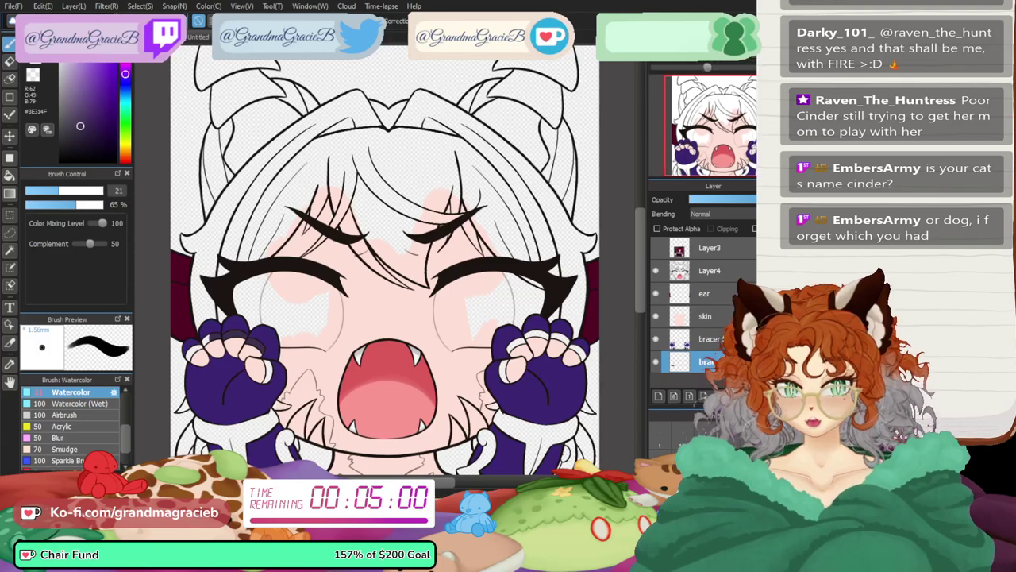
left_click_drag(692, 67, 707, 67)
left_click_drag(720, 129, 685, 156)
mouse_move(270, 182)
left_mouse_down()
mouse_move(299, 150)
mouse_move(286, 131)
mouse_move(298, 164)
mouse_move(285, 144)
mouse_move(326, 149)
mouse_move(334, 104)
left_mouse_up()
mouse_move(516, 165)
left_mouse_down()
mouse_move(503, 217)
mouse_move(532, 220)
left_mouse_up()
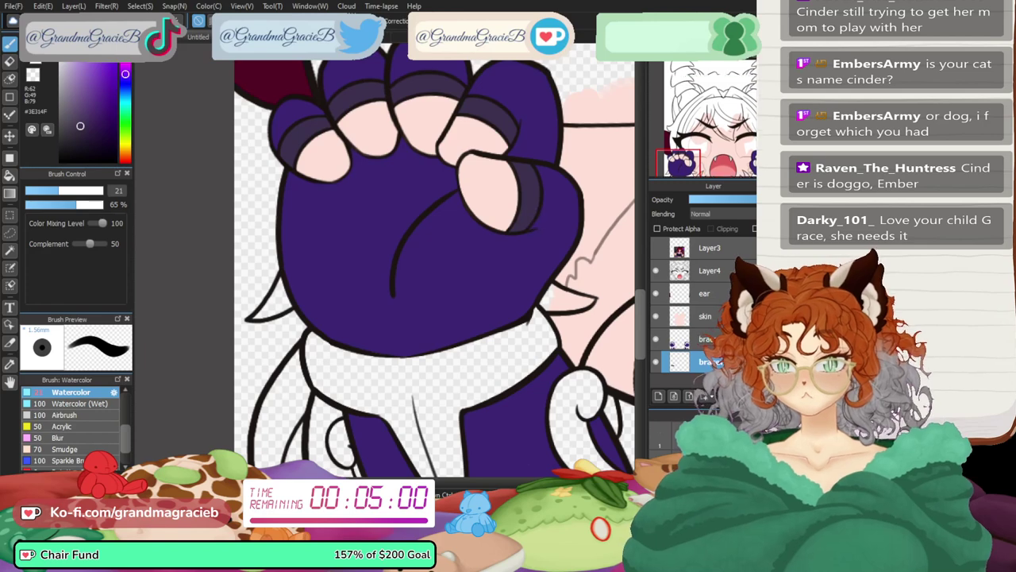
- Paint the finger and thumb bands of the right paw in #3E314F on the bracer metal layer
left_click(758, 149)
mouse_move(341, 201)
left_mouse_down()
mouse_move(332, 196)
mouse_move(384, 142)
mouse_move(413, 160)
mouse_move(445, 149)
left_mouse_up()
mouse_move(450, 184)
left_mouse_down()
mouse_move(476, 131)
mouse_move(554, 196)
mouse_move(544, 220)
left_mouse_up()
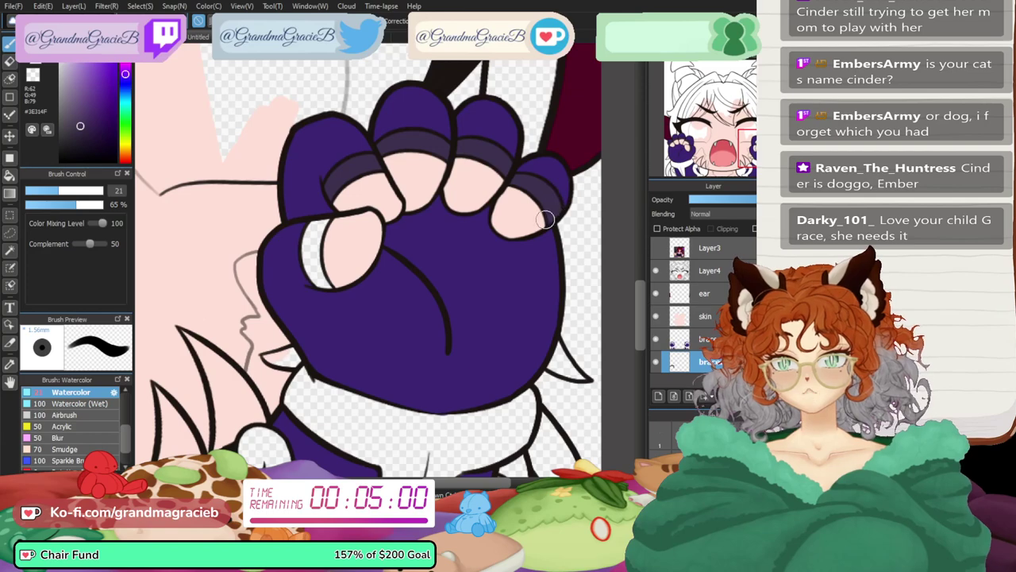
mouse_move(342, 233)
left_mouse_down()
mouse_move(332, 230)
mouse_move(316, 258)
left_mouse_up()
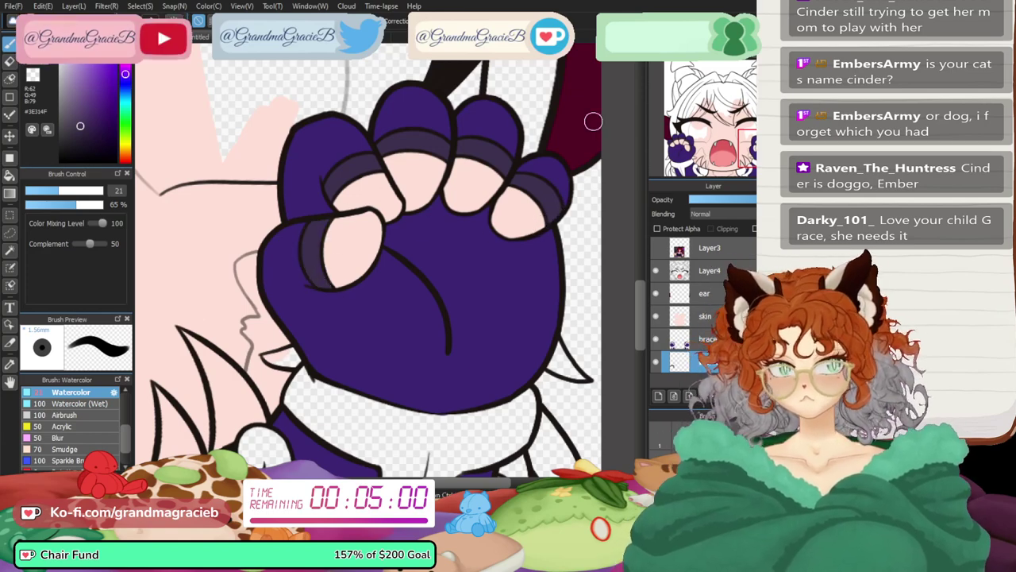
- Fill the right bracer's wrist cuff, central strip and curled side pieces with #3E314F, flipping the canvas view partway
left_click(751, 158)
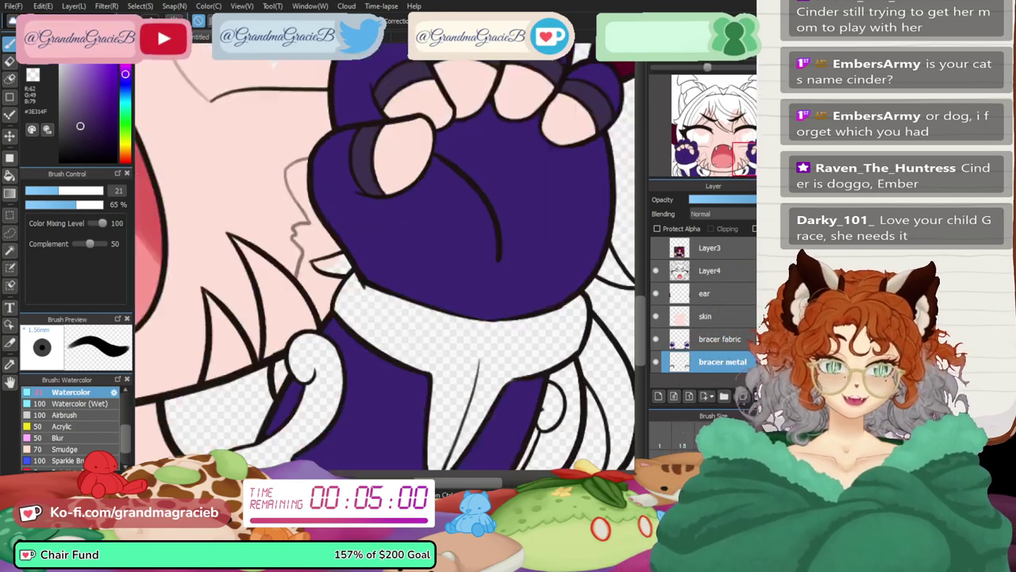
mouse_move(751, 159)
left_mouse_down()
mouse_move(732, 154)
mouse_move(752, 168)
left_mouse_up()
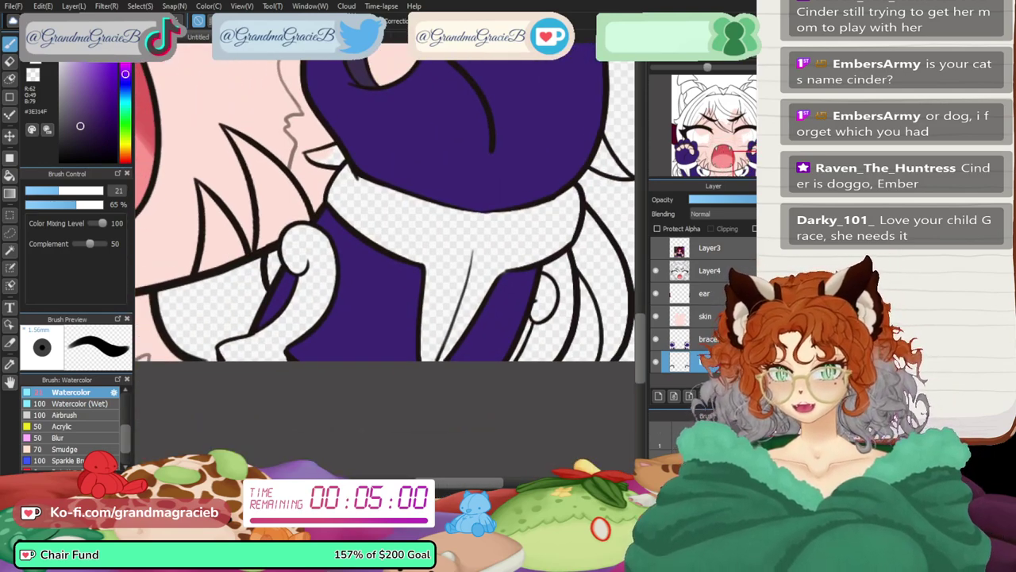
scroll(751, 168, "up", 1)
mouse_move(226, 366)
left_mouse_down()
mouse_move(211, 380)
mouse_move(172, 377)
mouse_move(181, 389)
mouse_move(247, 317)
left_mouse_up()
mouse_move(262, 379)
left_mouse_down()
mouse_move(303, 297)
mouse_move(291, 279)
mouse_move(278, 296)
mouse_move(296, 264)
mouse_move(288, 271)
mouse_move(282, 226)
mouse_move(260, 232)
mouse_move(289, 229)
mouse_move(384, 160)
mouse_move(320, 201)
mouse_move(331, 168)
mouse_move(384, 144)
mouse_move(379, 224)
mouse_move(332, 228)
mouse_move(368, 214)
mouse_move(387, 281)
mouse_move(410, 254)
mouse_move(427, 429)
mouse_move(483, 196)
mouse_move(434, 386)
mouse_move(484, 259)
mouse_move(472, 358)
mouse_move(530, 197)
mouse_move(554, 244)
mouse_move(563, 180)
left_mouse_up()
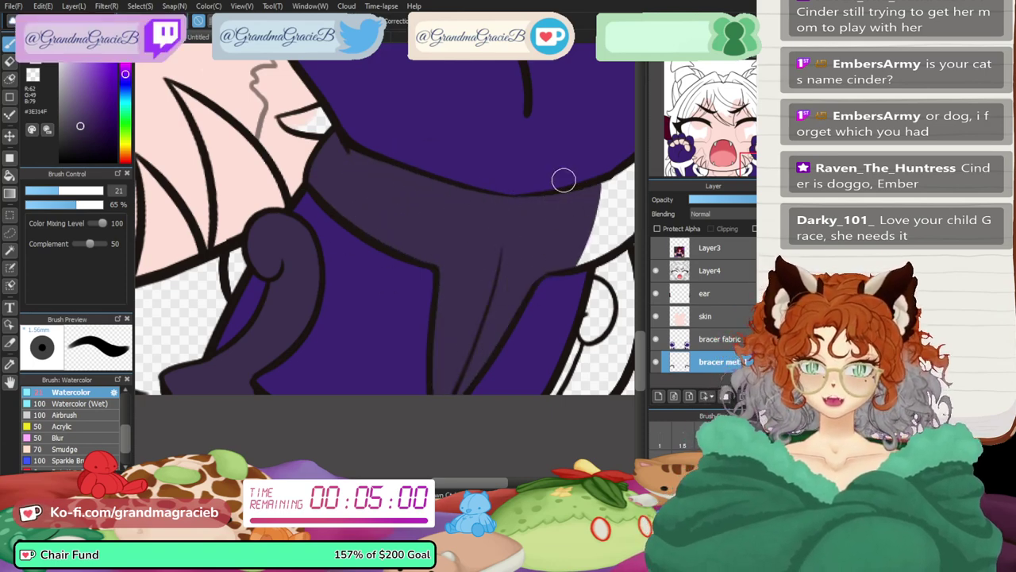
key("Down")
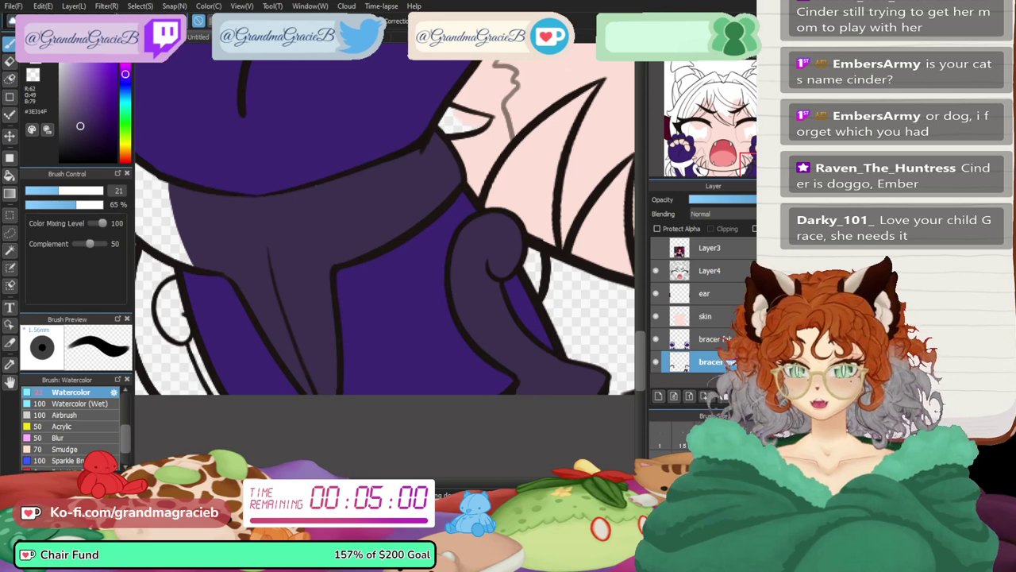
left_click_drag(230, 206, 327, 207)
mouse_move(245, 214)
left_mouse_down()
mouse_move(300, 262)
mouse_move(238, 224)
mouse_move(236, 168)
mouse_move(278, 218)
mouse_move(272, 190)
mouse_move(298, 263)
mouse_move(294, 301)
mouse_move(273, 292)
mouse_move(262, 310)
mouse_move(320, 385)
left_mouse_up()
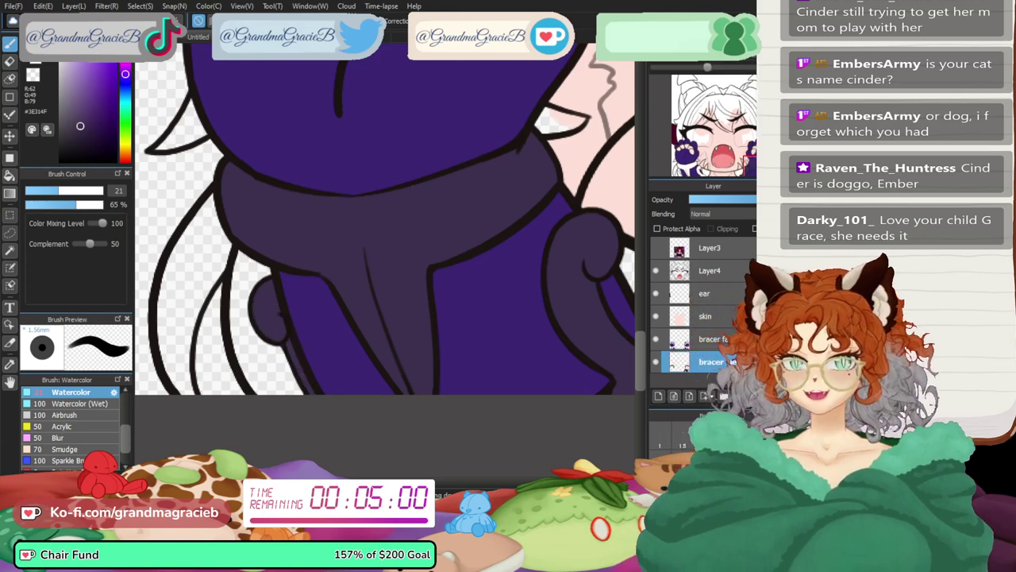
- Fill the left bracer's wrist cuff, central strip and curled side pieces with #3E314F, flipping the canvas view partway
left_click(686, 165)
mouse_move(534, 331)
left_mouse_down()
mouse_move(563, 342)
mouse_move(553, 358)
mouse_move(566, 345)
mouse_move(529, 369)
mouse_move(506, 423)
mouse_move(497, 227)
mouse_move(470, 223)
mouse_move(421, 309)
mouse_move(480, 247)
mouse_move(399, 427)
mouse_move(403, 219)
mouse_move(389, 213)
mouse_move(361, 309)
mouse_move(329, 181)
mouse_move(314, 165)
mouse_move(290, 217)
mouse_move(304, 167)
mouse_move(278, 220)
mouse_move(292, 277)
mouse_move(249, 310)
mouse_move(222, 282)
mouse_move(226, 294)
mouse_move(220, 270)
mouse_move(243, 252)
mouse_move(270, 287)
mouse_move(252, 271)
mouse_move(269, 311)
mouse_move(264, 378)
mouse_move(235, 380)
mouse_move(241, 342)
mouse_move(212, 351)
mouse_move(209, 423)
mouse_move(178, 424)
left_mouse_up()
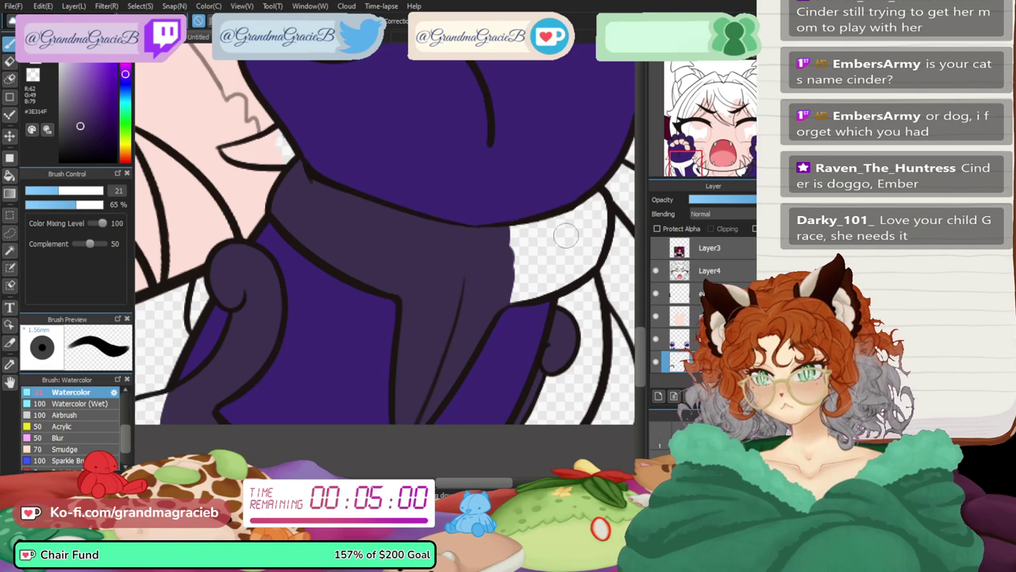
key("h")
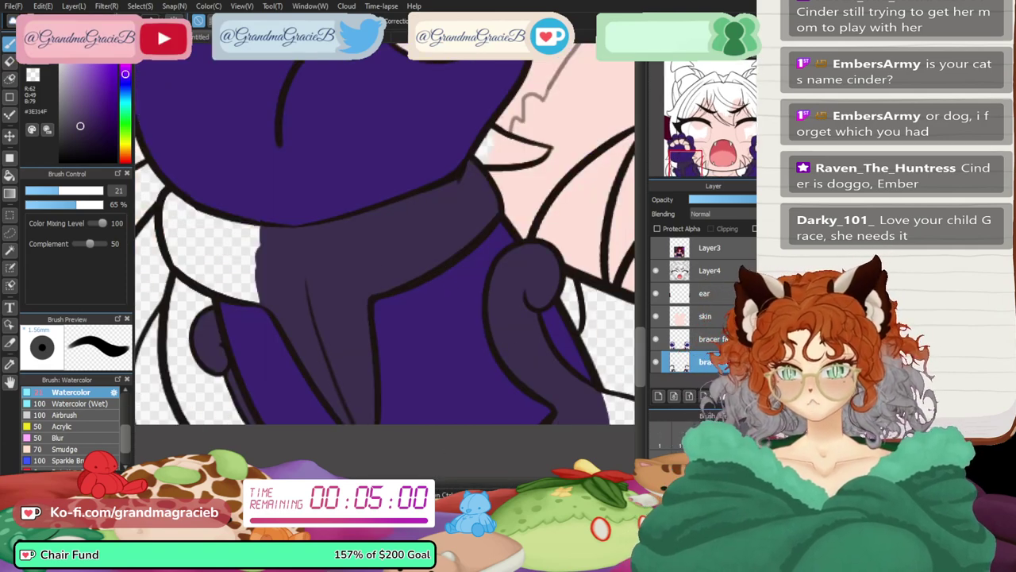
key("Left")
key("Left")
key("Left")
key("Right")
mouse_move(231, 209)
left_mouse_down()
mouse_move(228, 253)
mouse_move(270, 279)
mouse_move(252, 276)
mouse_move(234, 255)
mouse_move(246, 231)
mouse_move(292, 234)
mouse_move(324, 269)
left_mouse_up()
left_click_drag(389, 481, 410, 482)
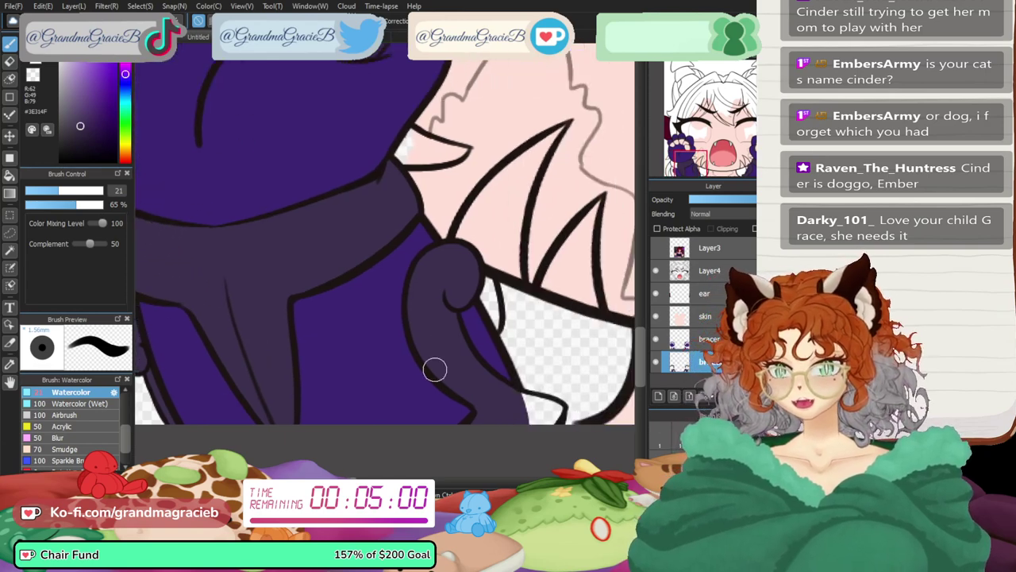
mouse_move(490, 405)
left_mouse_down()
mouse_move(526, 408)
mouse_move(507, 396)
mouse_move(552, 412)
mouse_move(509, 420)
left_mouse_up()
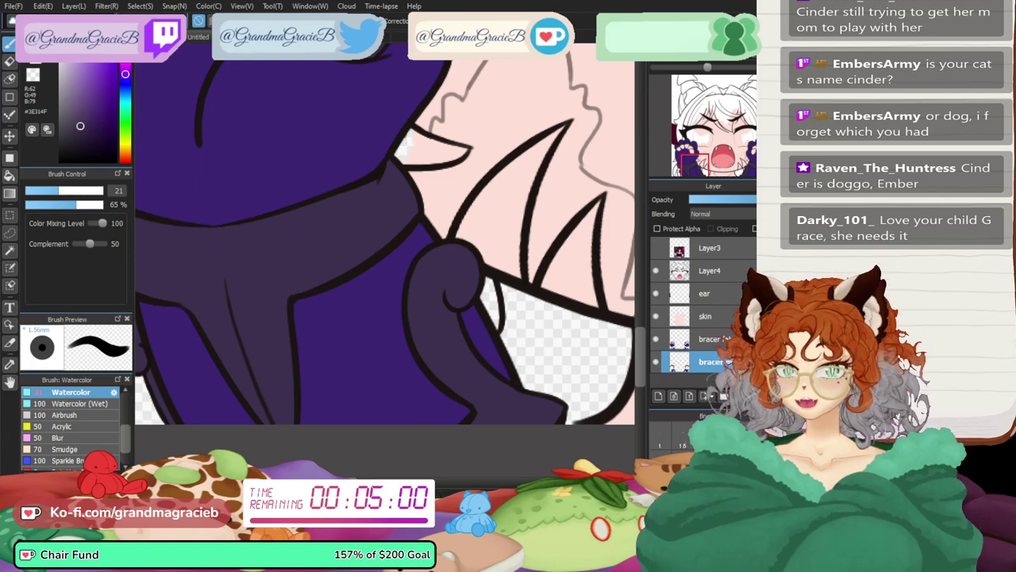
- Sample the burn colour #E5735E from the reference character's arm and add a burns layer above the skin layer for painting
key("ctrl+0")
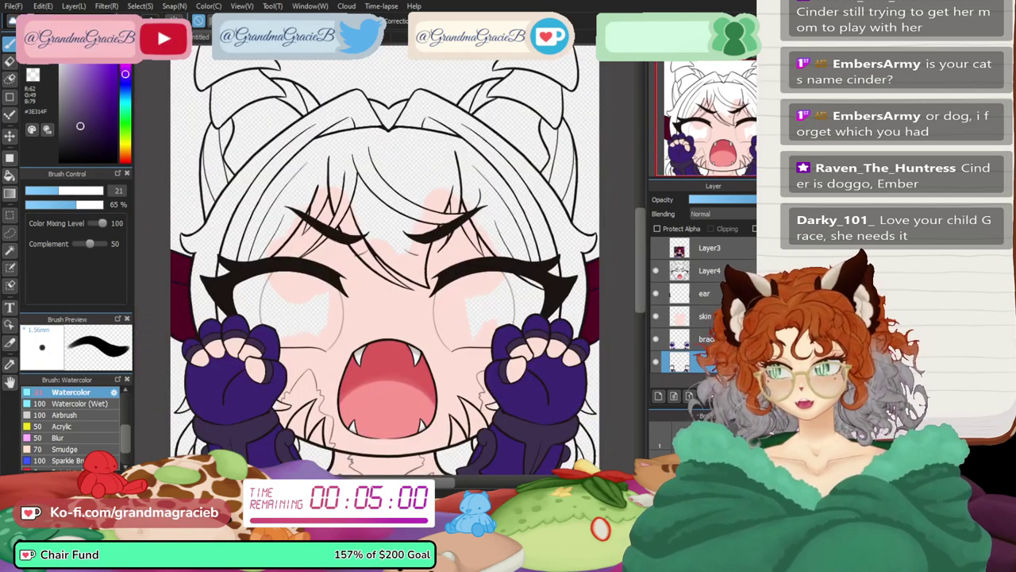
left_click(10, 365)
left_click(656, 248)
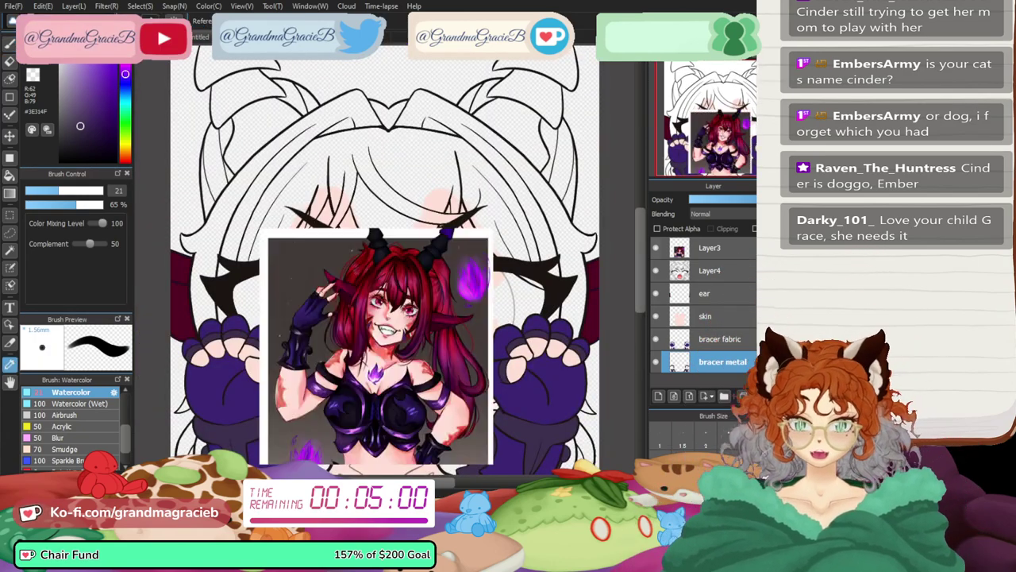
left_click_drag(699, 67, 720, 68)
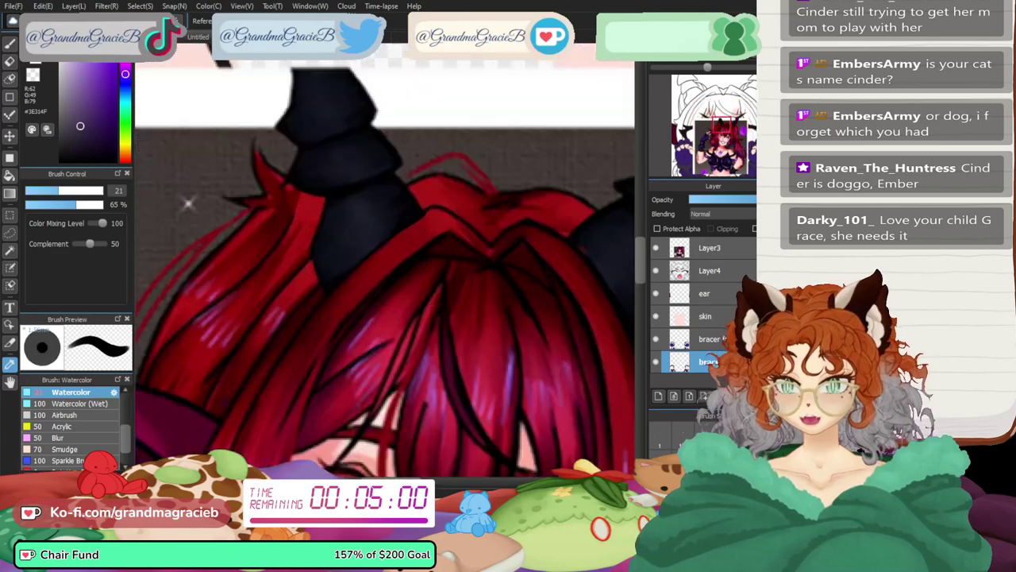
left_click_drag(710, 138, 706, 157)
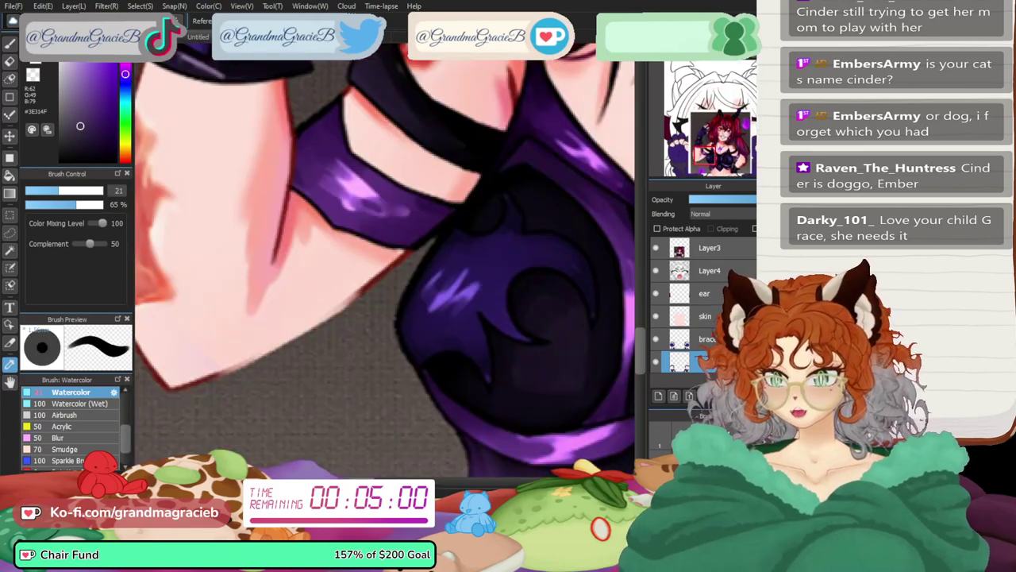
left_click(151, 274)
mouse_move(704, 154)
left_mouse_down()
mouse_move(704, 143)
mouse_move(699, 152)
left_mouse_up()
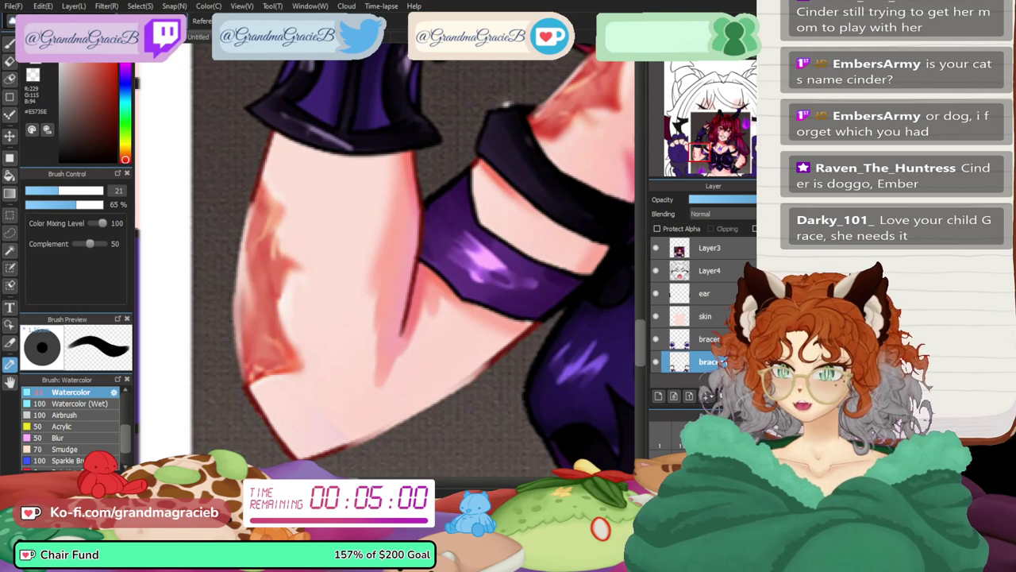
left_click(9, 44)
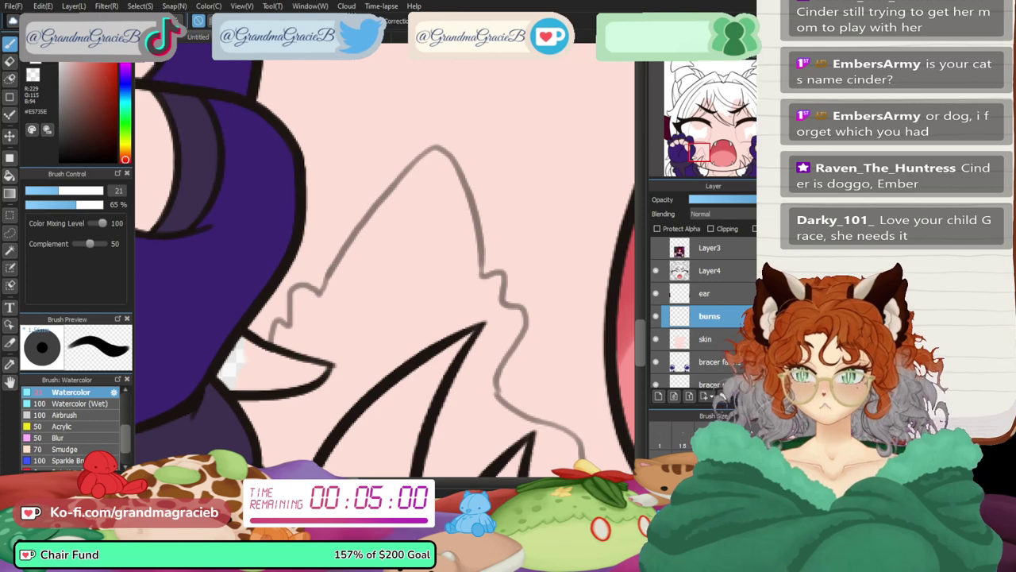
- Paint the burn patch on the left side of the neck in #E5735E, shrinking the brush to 12.1 for the jagged edge
scroll(318, 293, "down", 6)
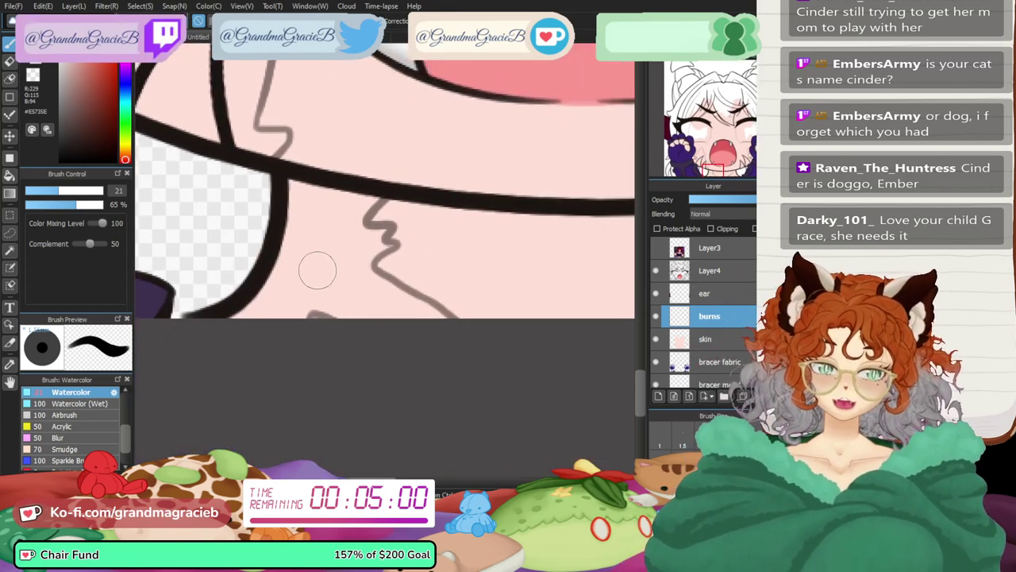
mouse_move(317, 268)
left_mouse_down()
mouse_move(346, 310)
mouse_move(380, 317)
mouse_move(347, 282)
mouse_move(371, 296)
mouse_move(353, 275)
mouse_move(437, 326)
mouse_move(332, 263)
mouse_move(298, 278)
mouse_move(318, 273)
mouse_move(277, 311)
mouse_move(231, 331)
mouse_move(309, 222)
mouse_move(298, 189)
mouse_move(364, 198)
left_mouse_up()
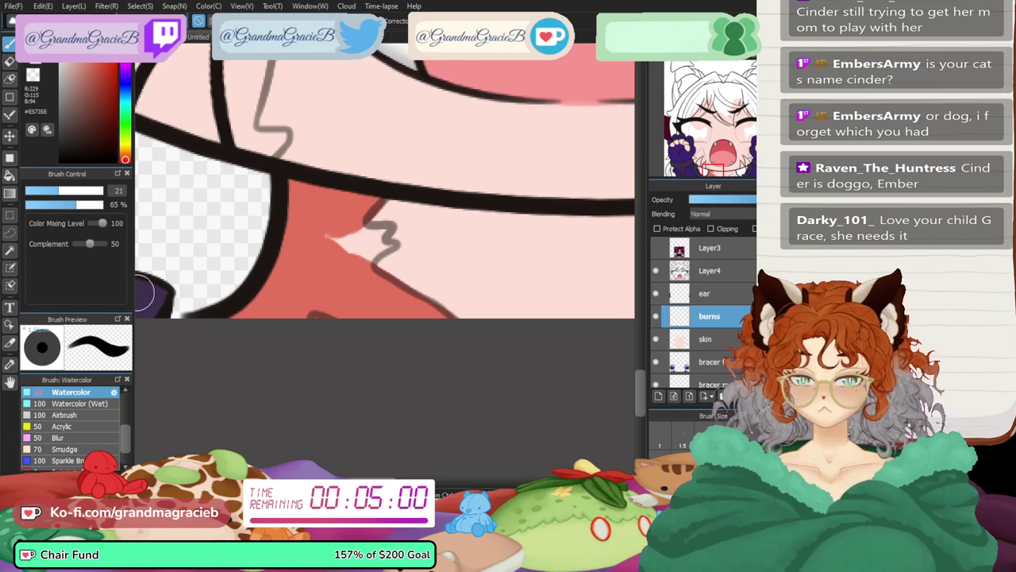
key("bracketleft")
key("bracketleft")
key("bracketleft")
mouse_move(327, 218)
left_mouse_down()
mouse_move(348, 244)
mouse_move(381, 229)
left_mouse_up()
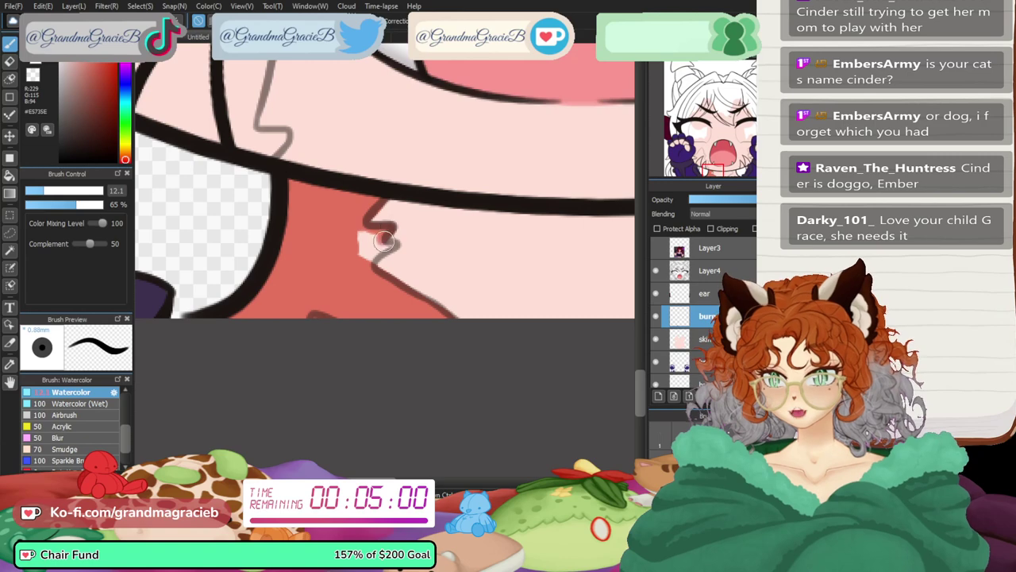
mouse_move(391, 244)
left_mouse_down()
mouse_move(367, 259)
mouse_move(377, 236)
mouse_move(326, 222)
left_mouse_up()
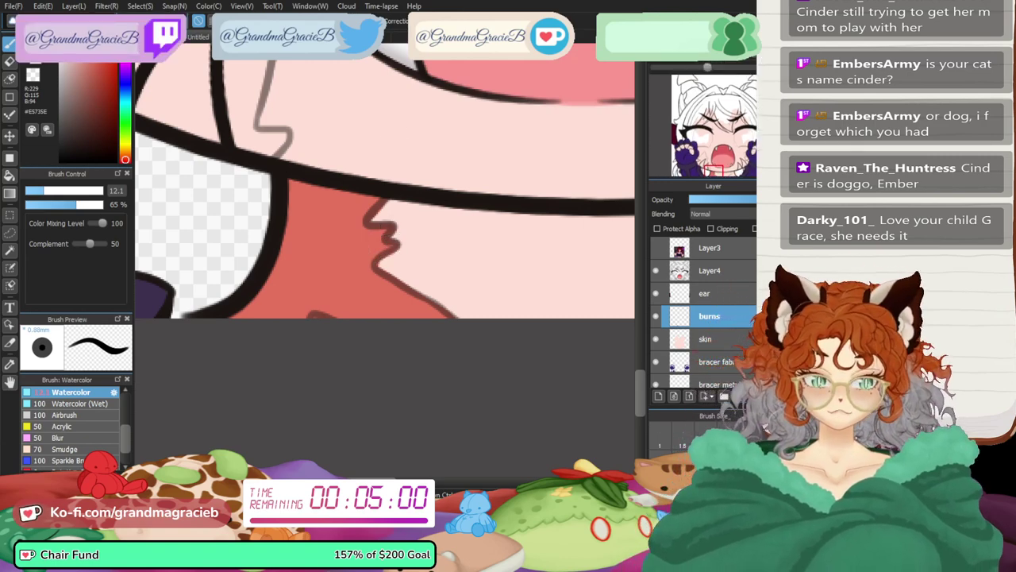
- Paint the left cheek burn's inner edge in #E5735E from the jawline up past the smaller hair spike, replacing two undone strokes
mouse_move(236, 126)
left_mouse_down()
mouse_move(410, 412)
mouse_move(439, 341)
mouse_move(456, 354)
left_mouse_up()
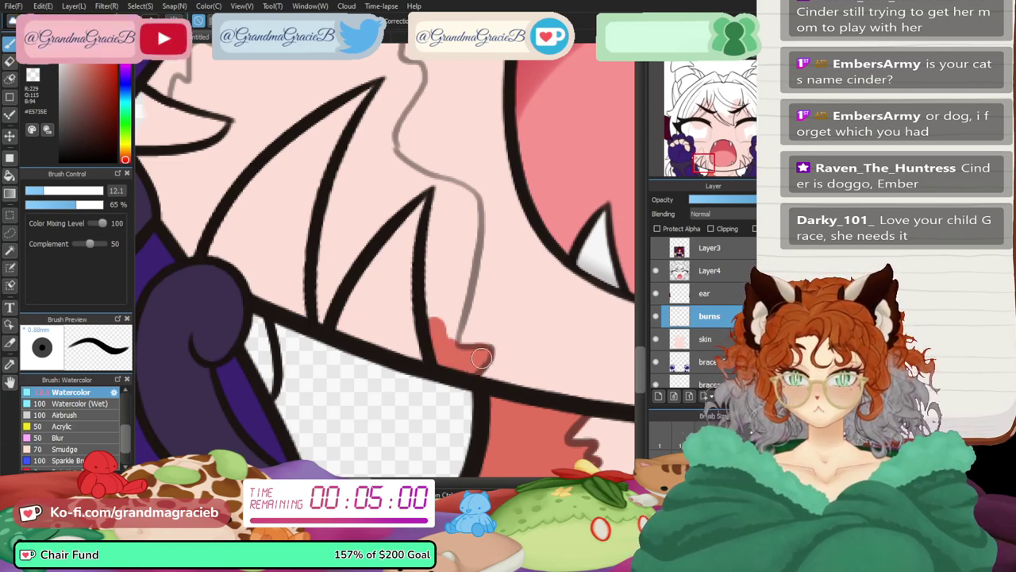
mouse_move(482, 358)
left_mouse_down()
mouse_move(451, 350)
mouse_move(467, 327)
mouse_move(480, 338)
mouse_move(446, 353)
mouse_move(436, 248)
mouse_move(449, 273)
left_mouse_up()
key("ctrl+z")
key("ctrl+z")
mouse_move(373, 115)
left_mouse_down()
mouse_move(410, 202)
mouse_move(365, 181)
mouse_move(424, 169)
mouse_move(396, 143)
mouse_move(459, 185)
mouse_move(376, 143)
mouse_move(442, 194)
mouse_move(404, 165)
mouse_move(469, 218)
left_mouse_up()
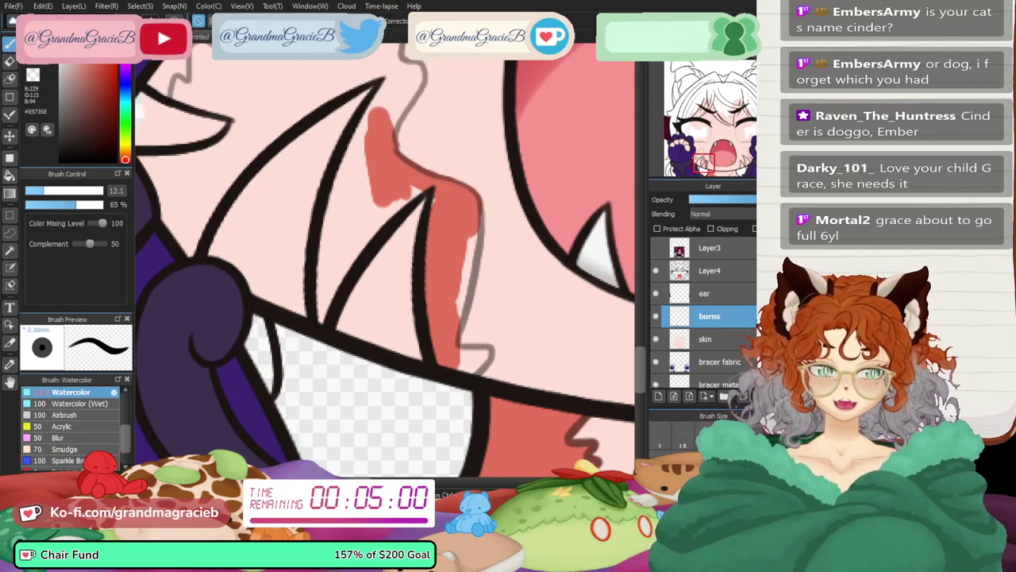
key("Down")
mouse_move(298, 216)
left_mouse_down()
mouse_move(296, 256)
mouse_move(300, 203)
mouse_move(327, 353)
mouse_move(316, 321)
mouse_move(289, 372)
mouse_move(282, 348)
mouse_move(299, 373)
mouse_move(284, 353)
mouse_move(313, 364)
mouse_move(321, 305)
left_mouse_up()
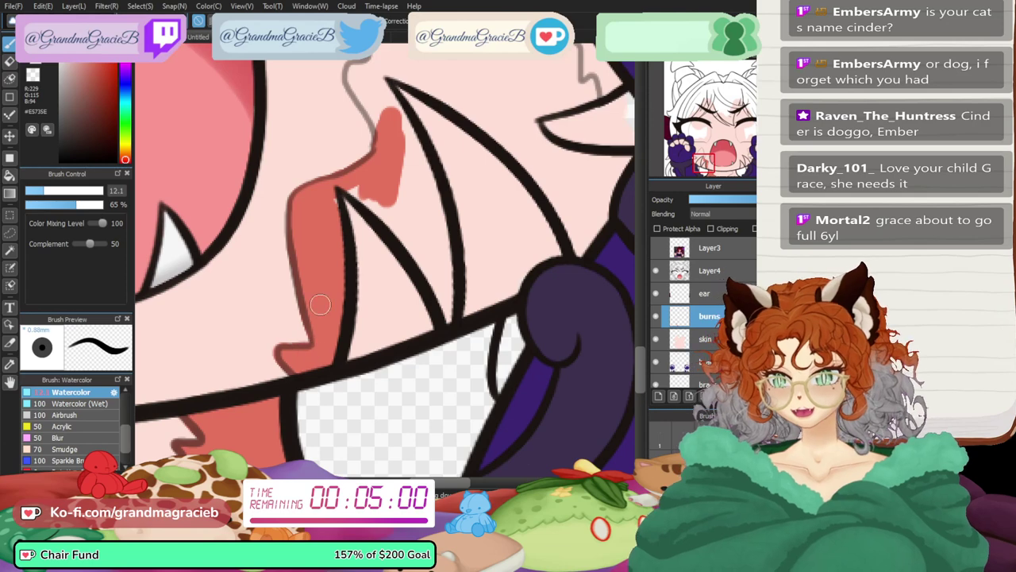
- Fill the left cheek's burn between the two hair spikes with #E5735E, redoing one stroke
left_click_drag(381, 194, 444, 274)
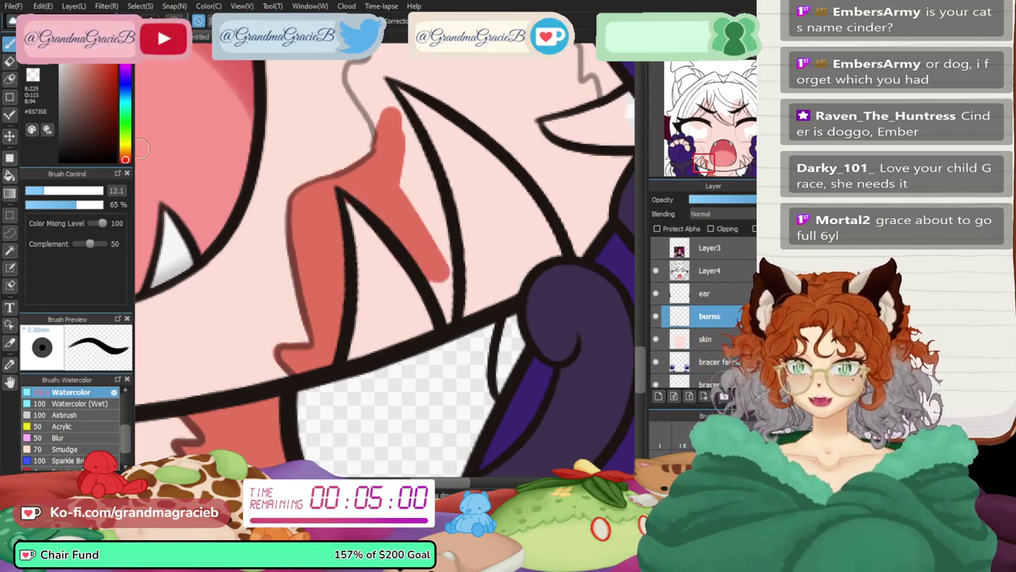
key("e")
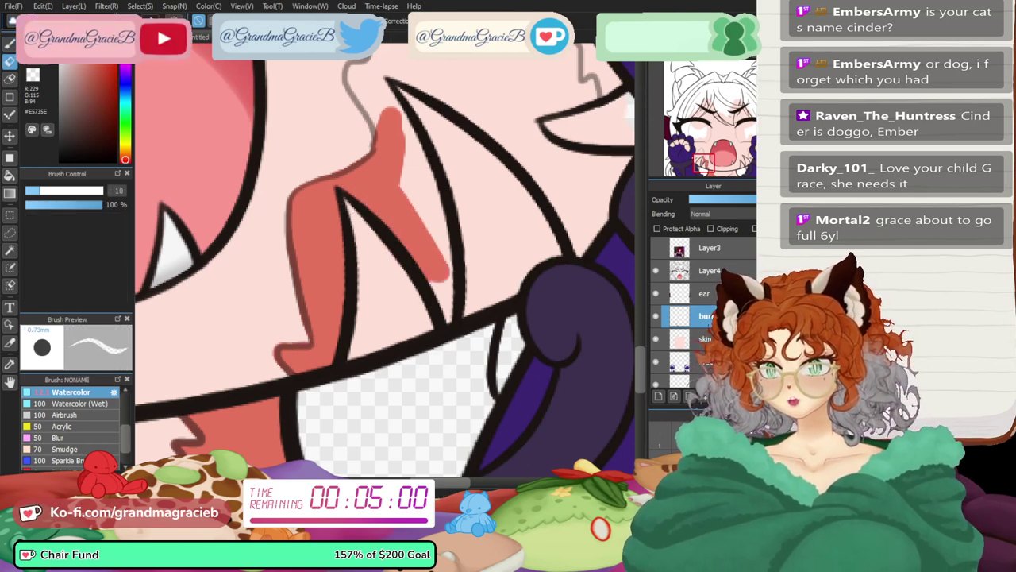
key("b")
mouse_move(397, 150)
left_mouse_down()
mouse_move(358, 87)
mouse_move(359, 70)
mouse_move(391, 101)
mouse_move(432, 194)
mouse_move(447, 266)
left_mouse_up()
key("ctrl+z")
left_click_drag(439, 229, 440, 267)
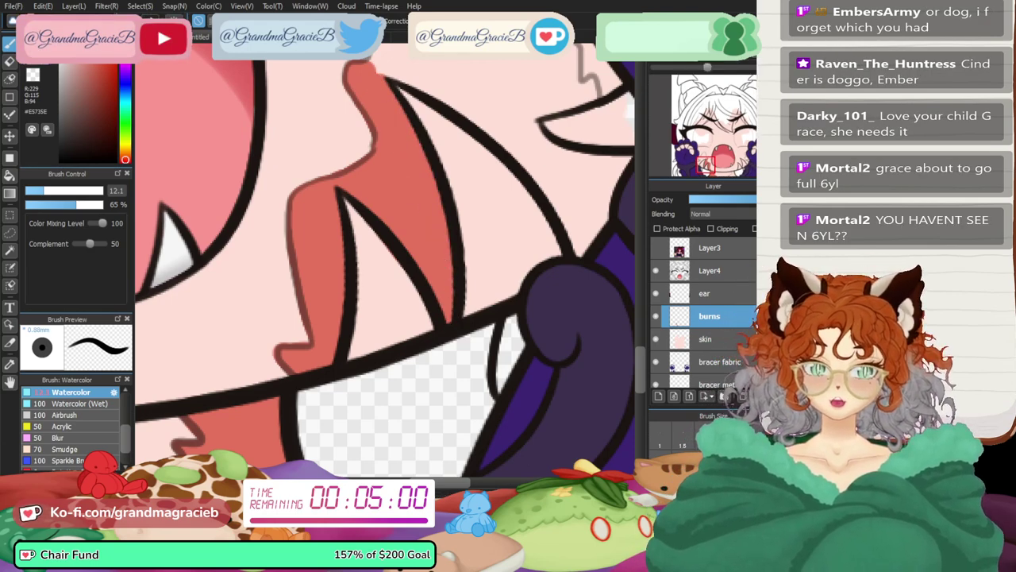
- Paint the left cheek burn around the small tuft beside the bracer and along both sides of its upper peak
key("Down")
key("h")
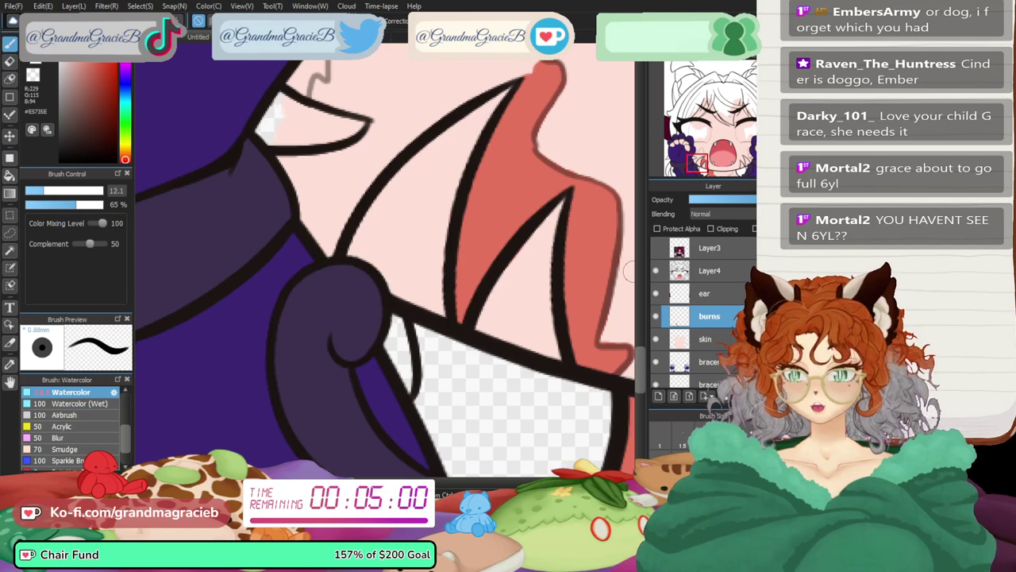
mouse_move(271, 273)
left_mouse_down()
mouse_move(292, 316)
mouse_move(258, 267)
mouse_move(294, 304)
mouse_move(289, 272)
mouse_move(284, 299)
mouse_move(298, 307)
mouse_move(387, 273)
mouse_move(383, 254)
mouse_move(328, 237)
left_mouse_up()
key("ctrl+z")
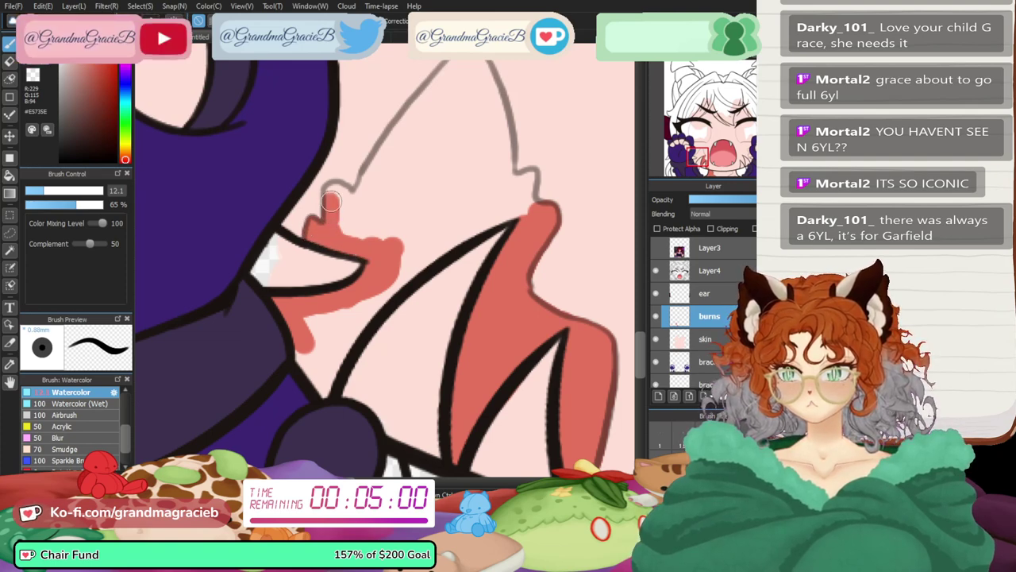
mouse_move(331, 202)
left_mouse_down()
mouse_move(363, 208)
mouse_move(388, 141)
mouse_move(429, 92)
mouse_move(453, 90)
left_mouse_up()
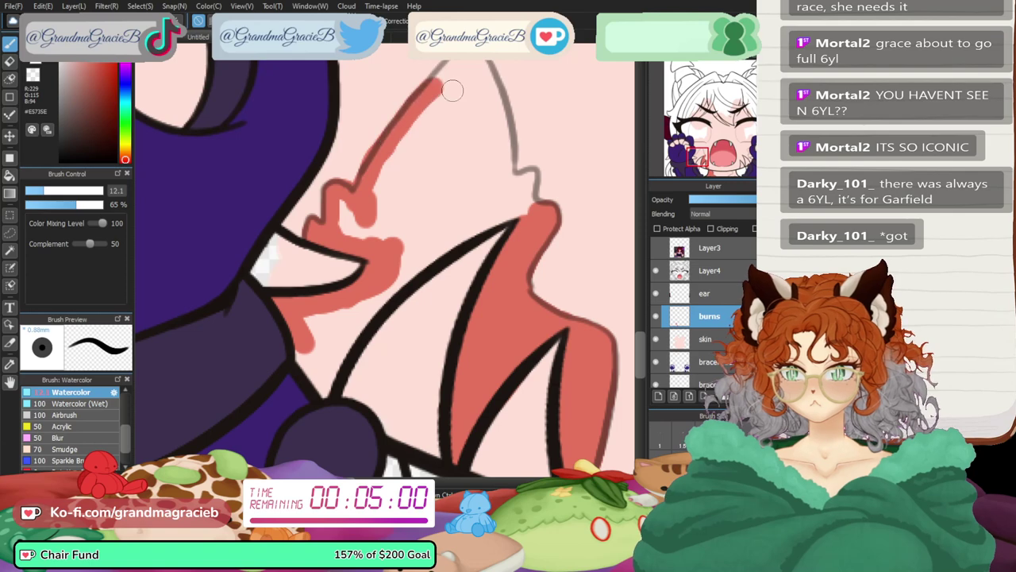
key("ctrl+z")
mouse_move(347, 204)
left_mouse_down()
mouse_move(435, 89)
mouse_move(408, 112)
mouse_move(414, 182)
left_mouse_up()
mouse_move(477, 79)
left_mouse_down()
mouse_move(504, 161)
mouse_move(485, 70)
mouse_move(500, 196)
left_mouse_up()
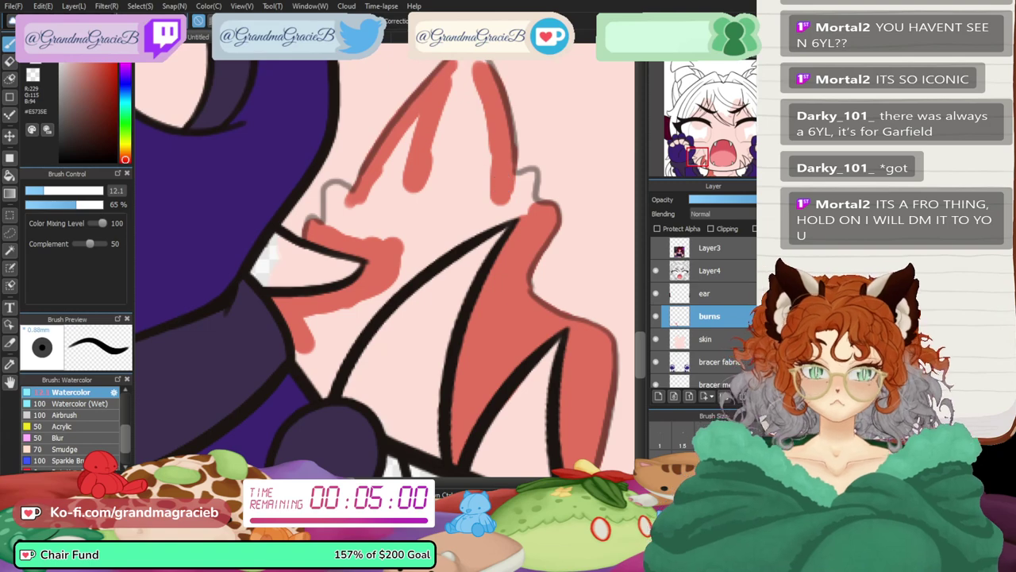
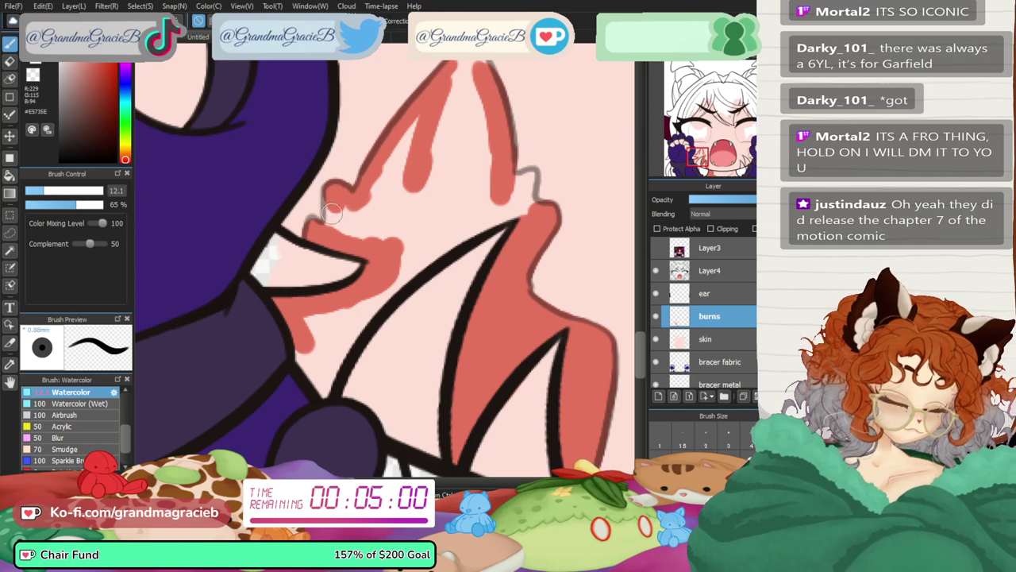
- Fill the remaining interior, jagged edges and tip of the left cheek's burn with #E5735E
left_click_drag(331, 197, 328, 223)
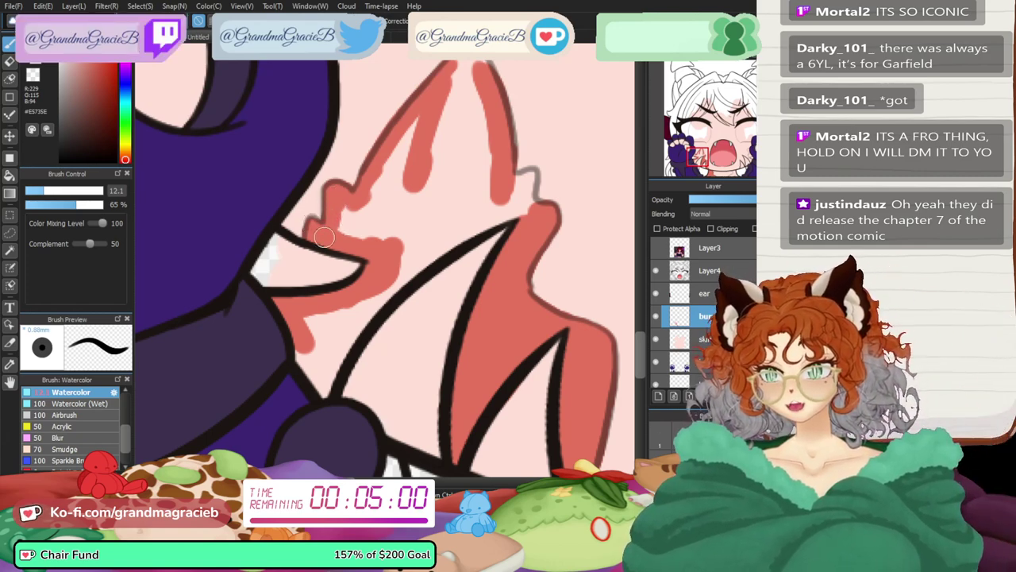
mouse_move(324, 236)
left_mouse_down()
mouse_move(404, 159)
mouse_move(457, 86)
mouse_move(454, 68)
mouse_move(431, 119)
mouse_move(468, 80)
left_mouse_up()
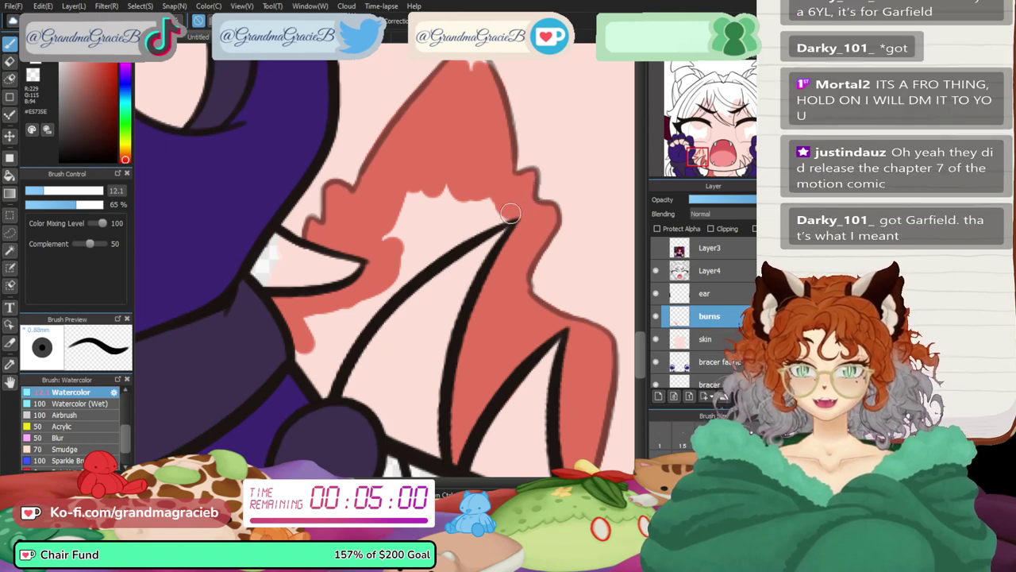
mouse_move(511, 213)
left_mouse_down()
mouse_move(393, 276)
mouse_move(492, 207)
mouse_move(401, 259)
mouse_move(393, 231)
mouse_move(450, 173)
mouse_move(382, 229)
mouse_move(405, 238)
mouse_move(324, 386)
mouse_move(303, 358)
mouse_move(322, 342)
left_mouse_up()
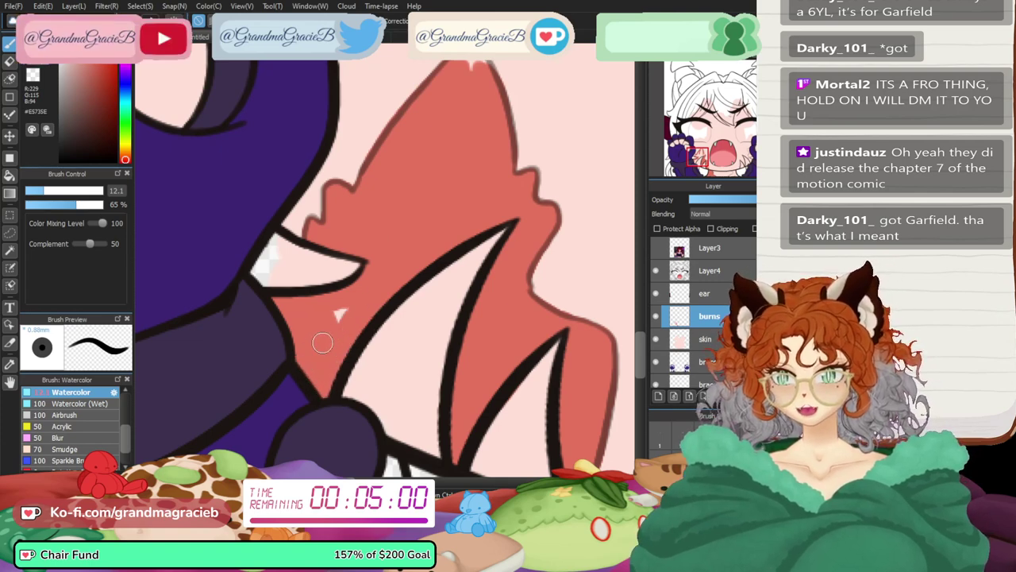
scroll(528, 207, "up", 3)
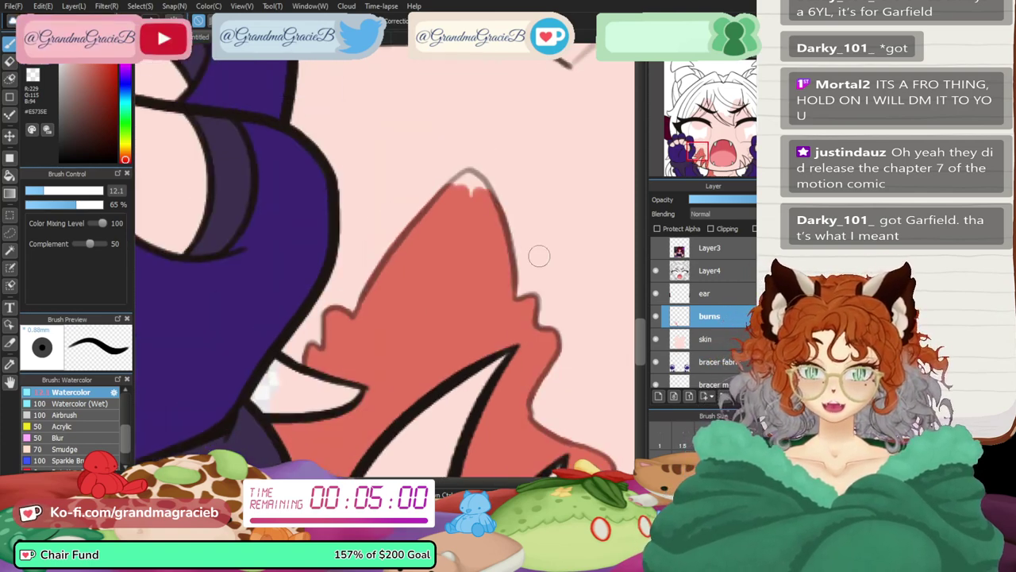
left_click_drag(459, 199, 454, 189)
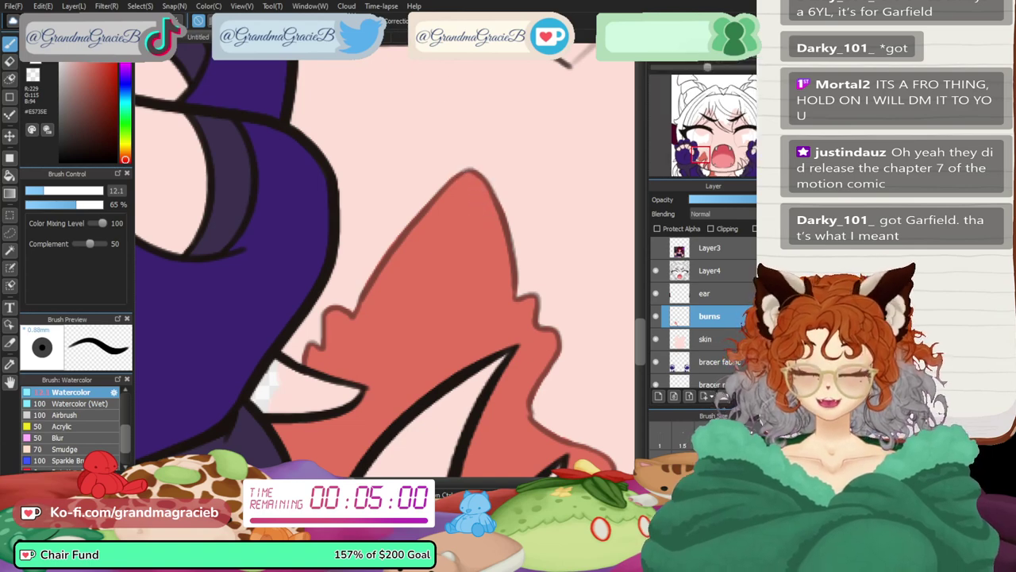
- Paint the burn patch on the right side of the neck in #E5735E up to its sketched edge, rotating the canvas partway
left_click_drag(735, 150, 734, 168)
left_click_drag(477, 171, 461, 144)
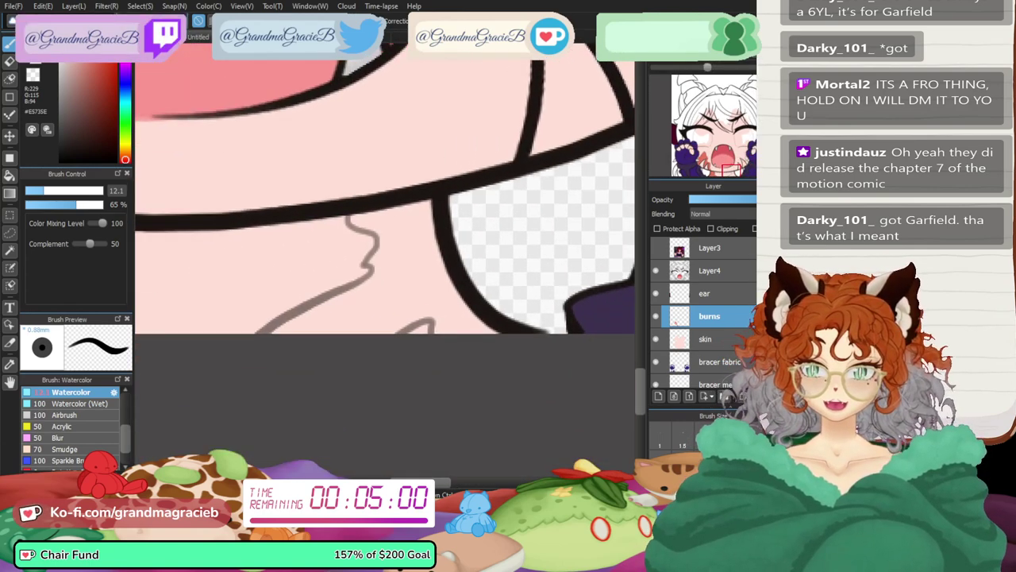
mouse_move(445, 313)
left_mouse_down()
mouse_move(442, 340)
mouse_move(432, 268)
mouse_move(466, 311)
mouse_move(430, 254)
mouse_move(421, 207)
mouse_move(380, 215)
mouse_move(387, 243)
mouse_move(377, 223)
mouse_move(381, 232)
mouse_move(355, 215)
mouse_move(386, 220)
mouse_move(393, 242)
mouse_move(377, 283)
mouse_move(418, 242)
left_mouse_up()
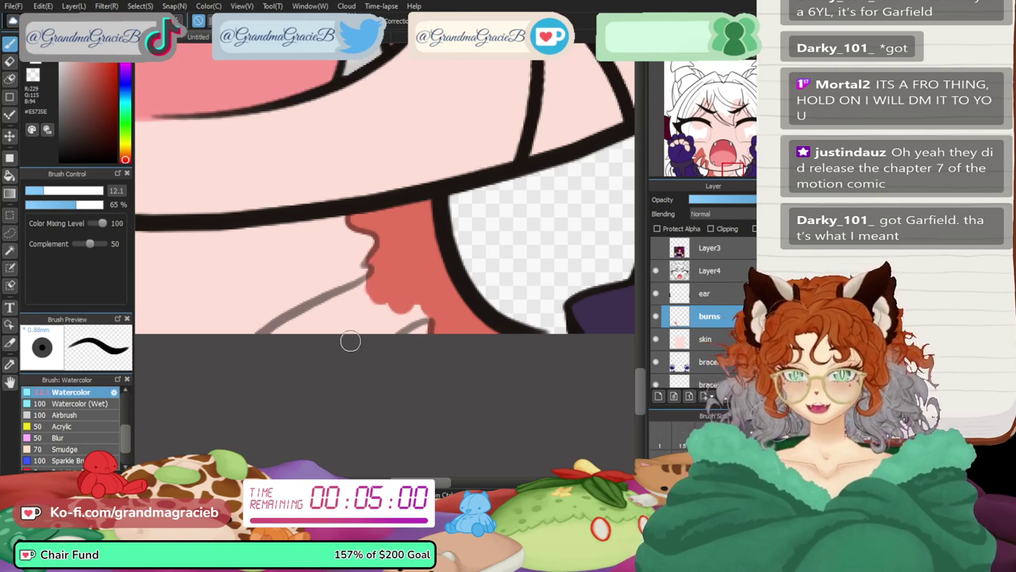
key("Left")
key("Left")
key("Left")
key("Left")
key("Left")
key("Left")
mouse_move(433, 226)
left_mouse_down()
mouse_move(449, 270)
mouse_move(465, 272)
mouse_move(439, 208)
mouse_move(433, 238)
mouse_move(468, 343)
mouse_move(451, 319)
mouse_move(438, 334)
mouse_move(461, 371)
left_mouse_up()
left_click_drag(442, 334, 455, 367)
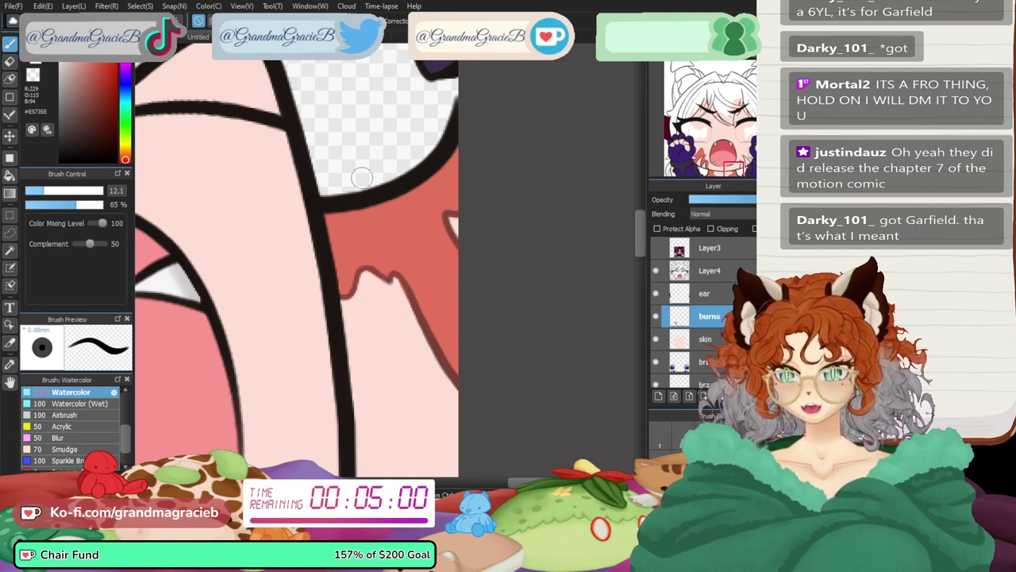
- Paint the right cheek's burn in #E5735E beside the glove, from the large hair spike up to the rounded upper end
left_click(718, 52)
left_click_drag(727, 169, 746, 161)
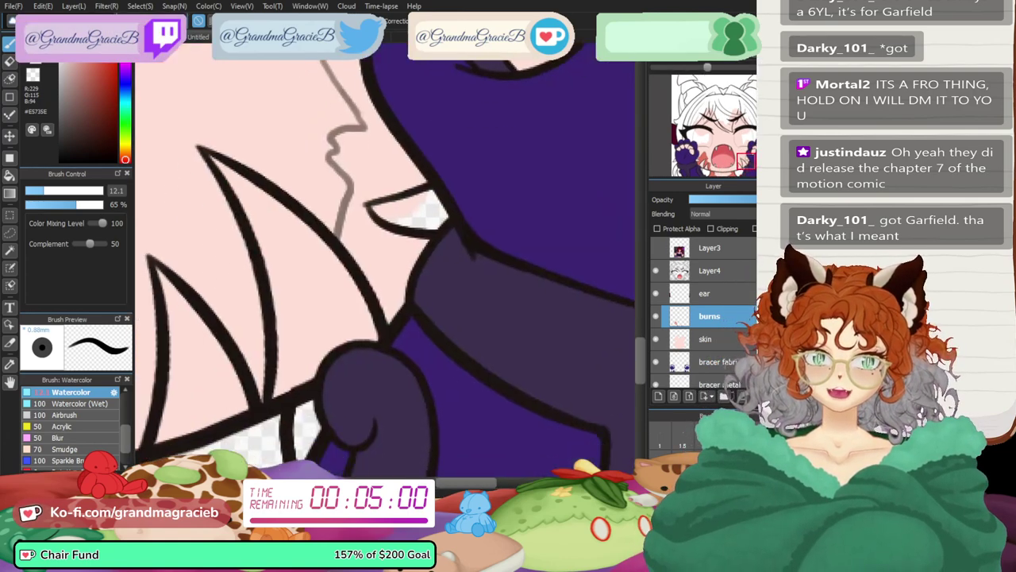
mouse_move(377, 197)
left_mouse_down()
mouse_move(449, 213)
mouse_move(422, 218)
mouse_move(421, 232)
mouse_move(470, 327)
mouse_move(494, 258)
mouse_move(464, 284)
mouse_move(441, 261)
left_mouse_up()
mouse_move(411, 172)
left_mouse_down()
mouse_move(405, 152)
mouse_move(429, 147)
mouse_move(410, 151)
mouse_move(446, 172)
mouse_move(444, 197)
left_mouse_up()
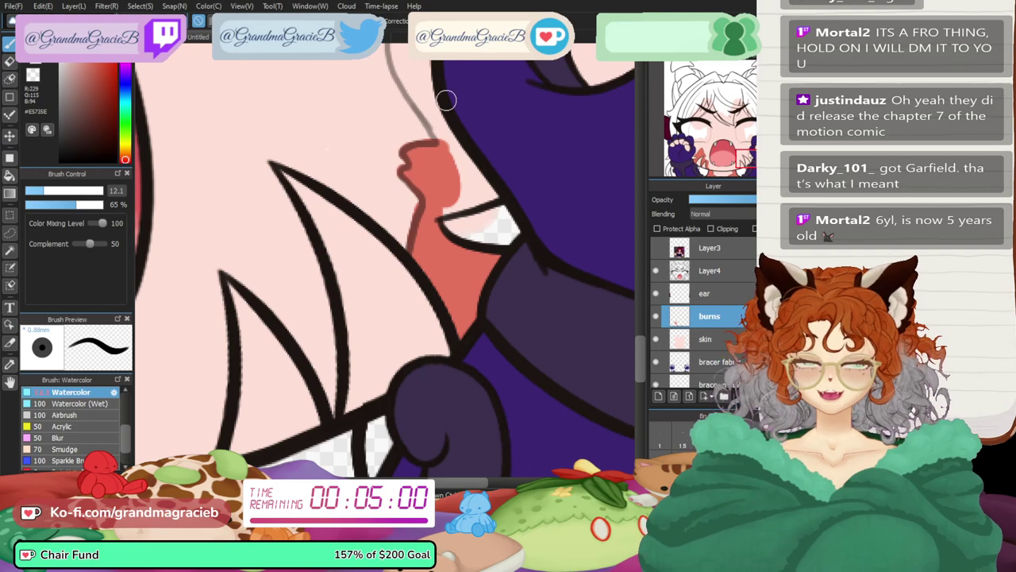
mouse_move(442, 209)
left_mouse_down()
mouse_move(490, 192)
mouse_move(454, 147)
mouse_move(469, 190)
left_mouse_up()
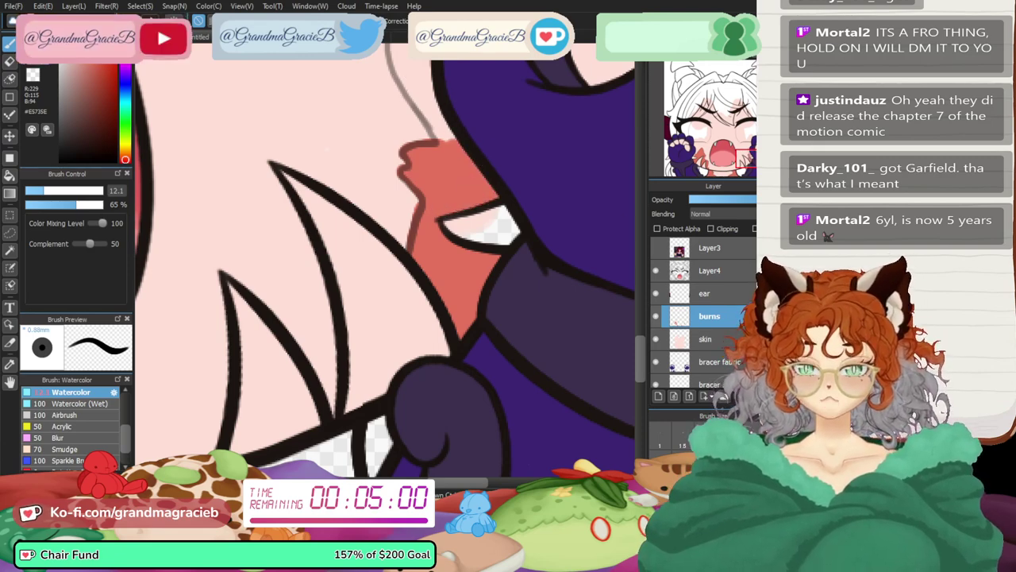
left_click_drag(640, 352, 640, 334)
mouse_move(418, 196)
left_mouse_down()
mouse_move(396, 196)
mouse_move(402, 228)
mouse_move(398, 213)
mouse_move(449, 297)
mouse_move(427, 201)
left_mouse_up()
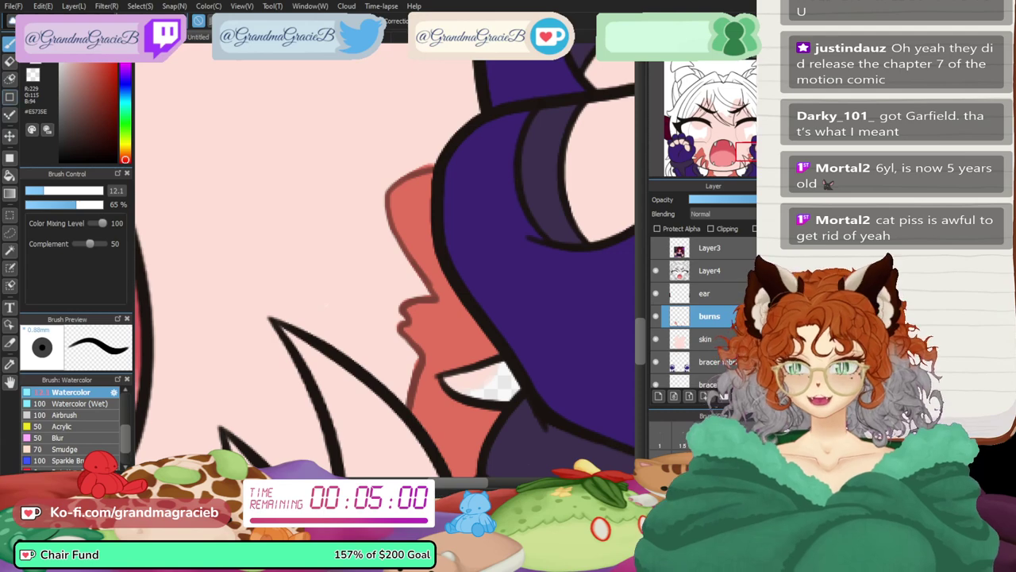
key("e")
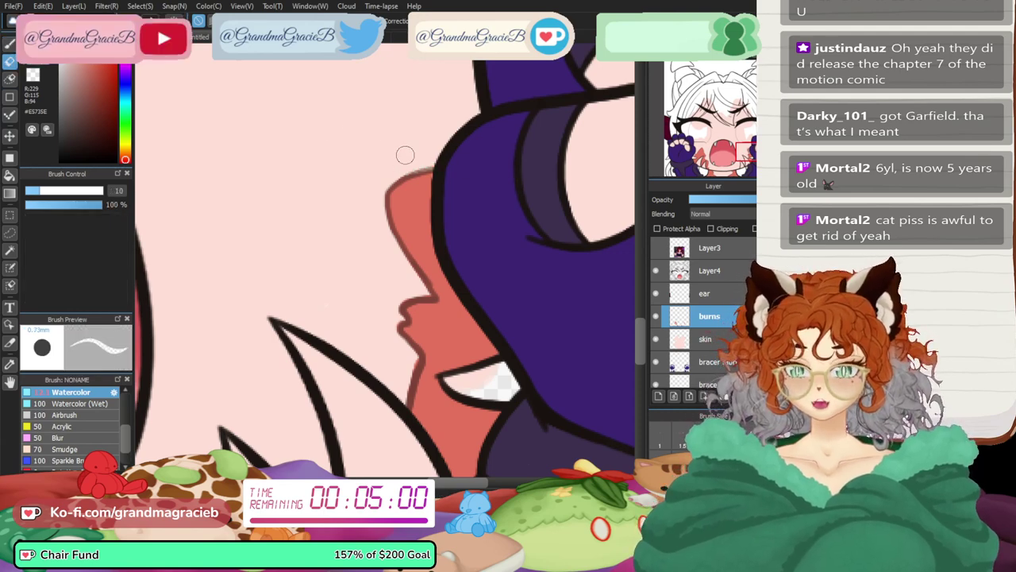
key("b")
key("Left")
key("Left")
key("Left")
key("Left")
key("Left")
key("Left")
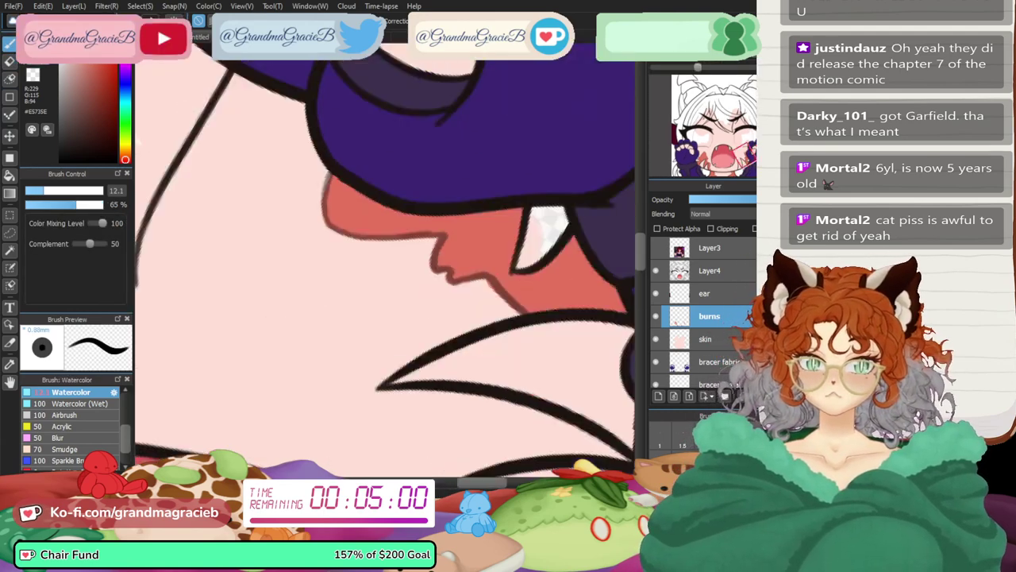
- Sample the eye-white colour #F6F6F6 with the reference artwork shown briefly over the drawing, and hide the reference again
left_click_drag(312, 240, 303, 210)
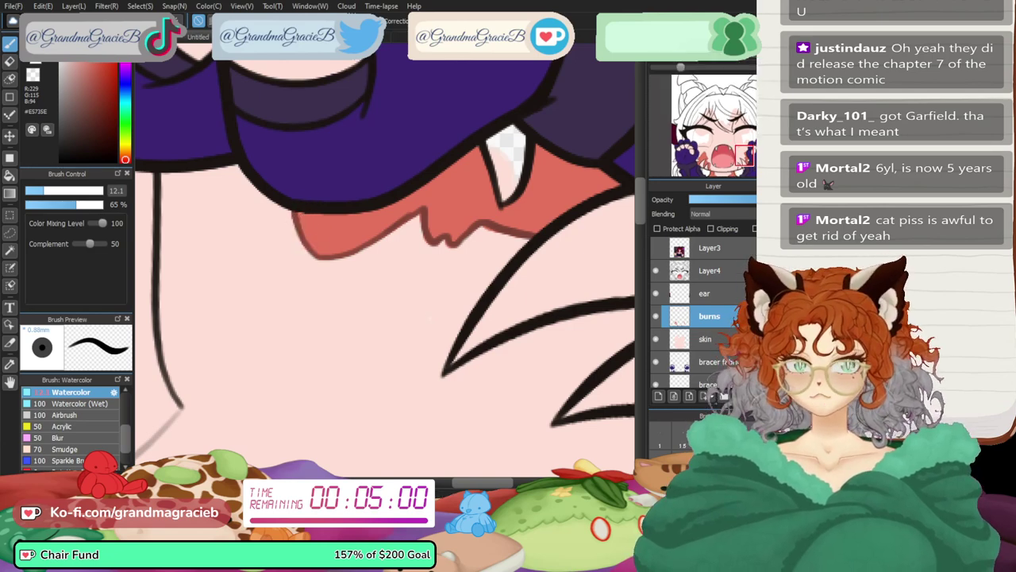
left_click(721, 53)
left_click(674, 52)
left_click(674, 53)
left_click(674, 53)
left_click(674, 52)
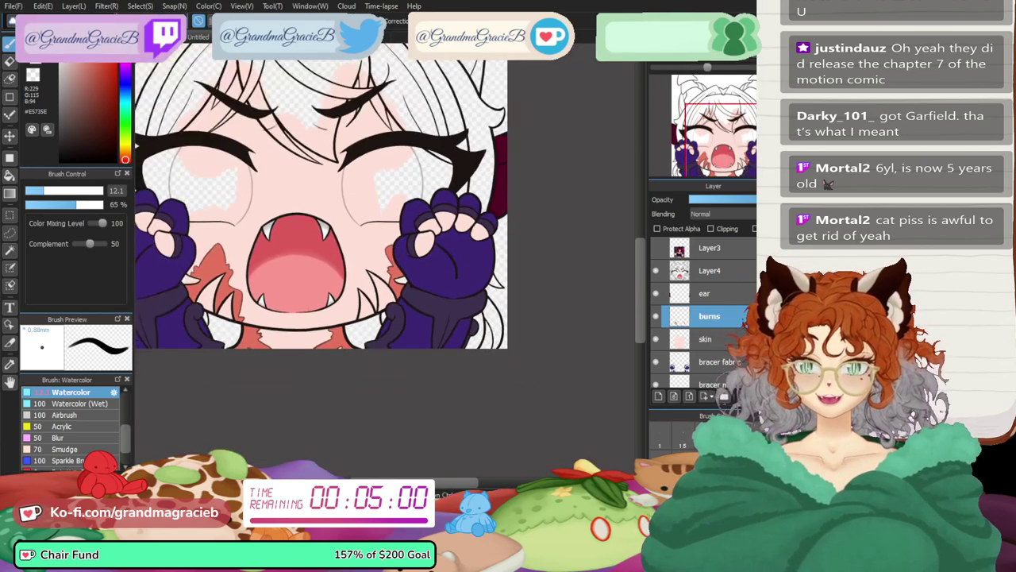
left_click_drag(741, 143, 717, 143)
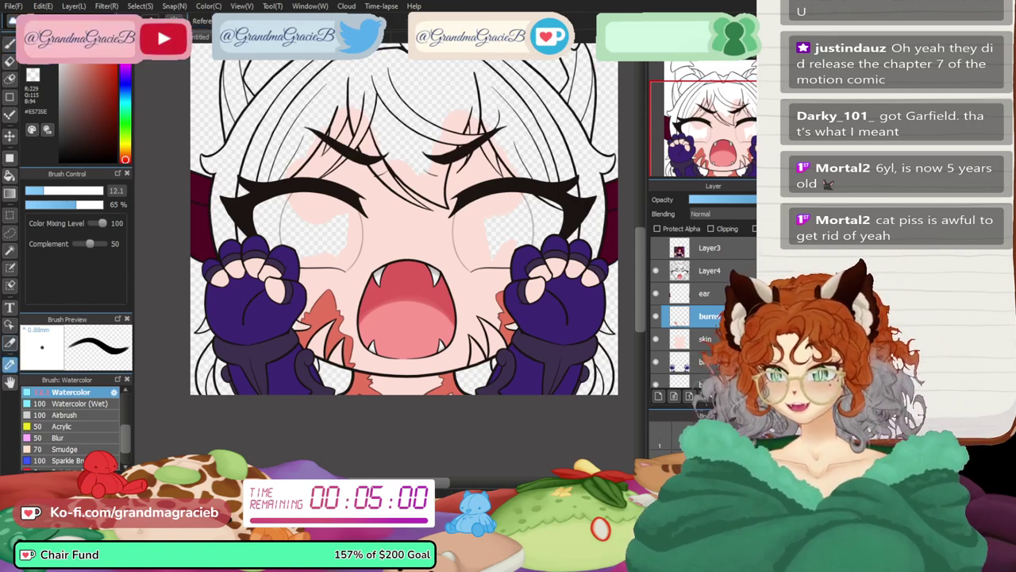
left_click(656, 248)
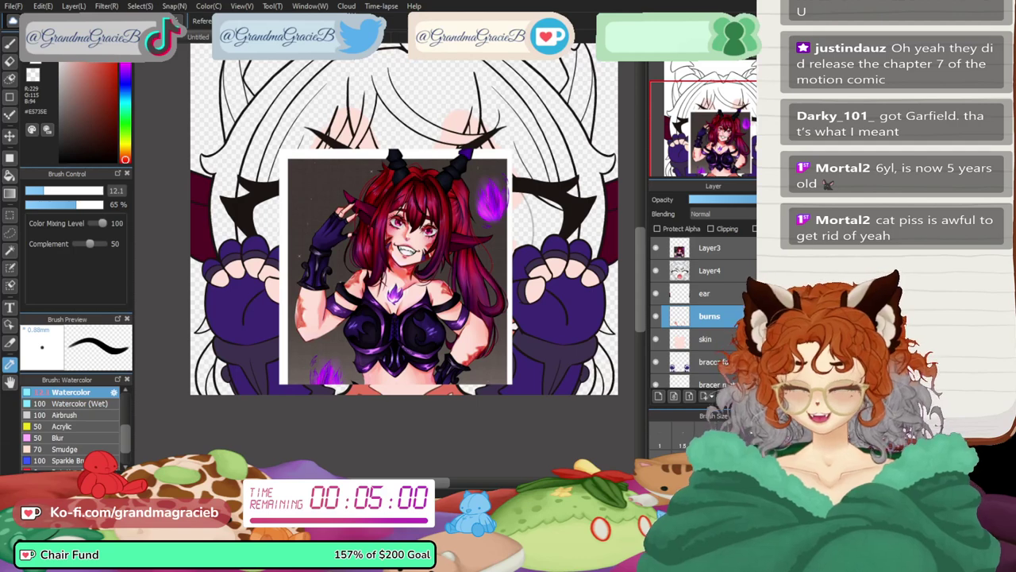
left_click(656, 248)
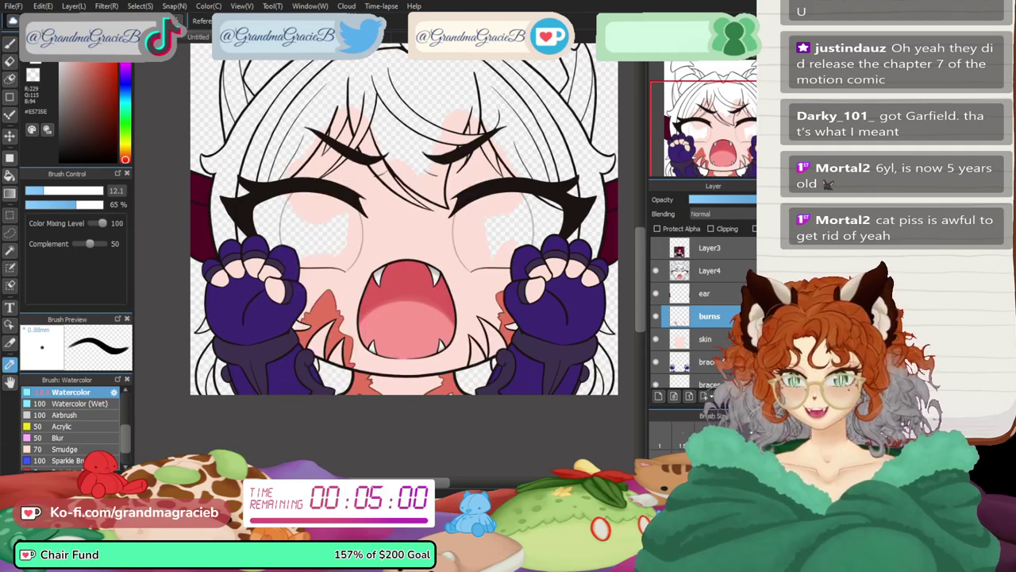
key("b")
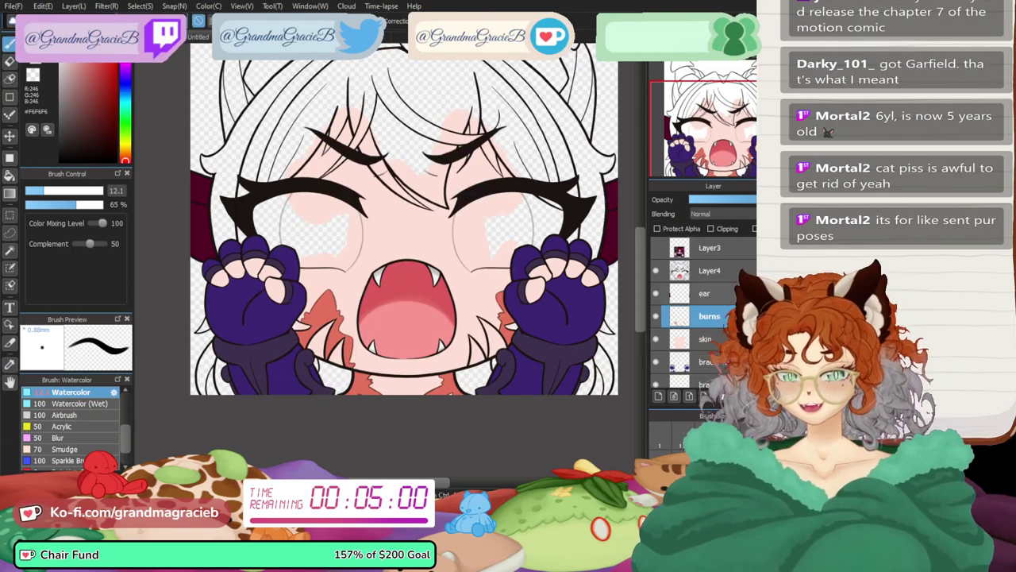
- Add a layer named "eye white" directly above the ear layer
left_click(705, 293)
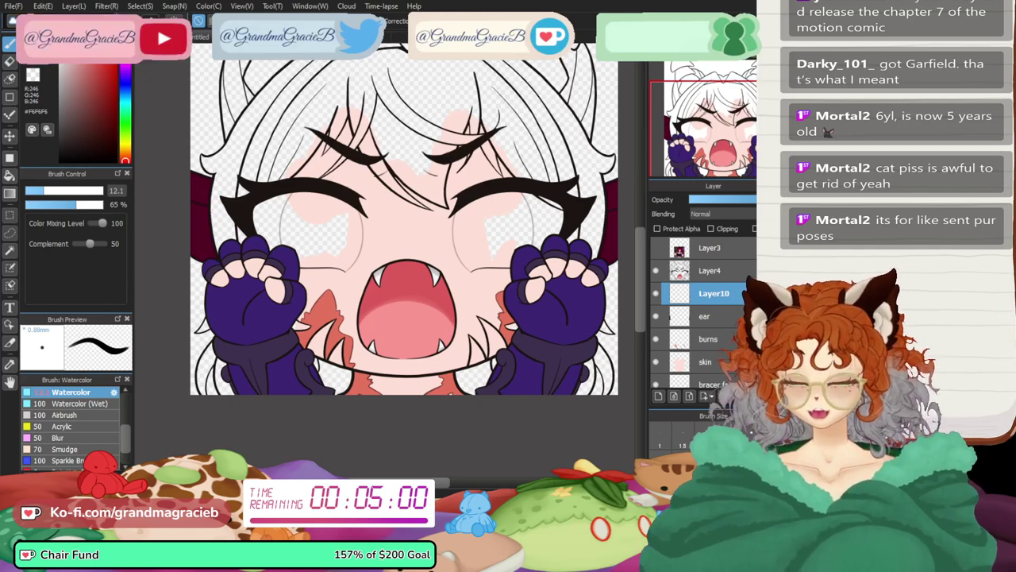
key("Return")
key("s")
scroll(385, 258, "up", 8)
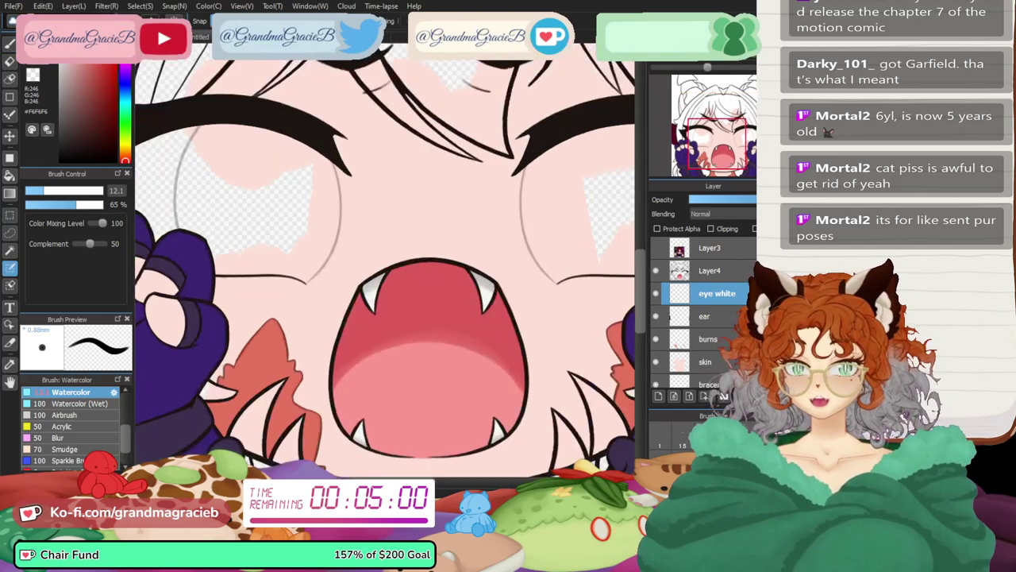
left_click_drag(150, 178, 627, 357)
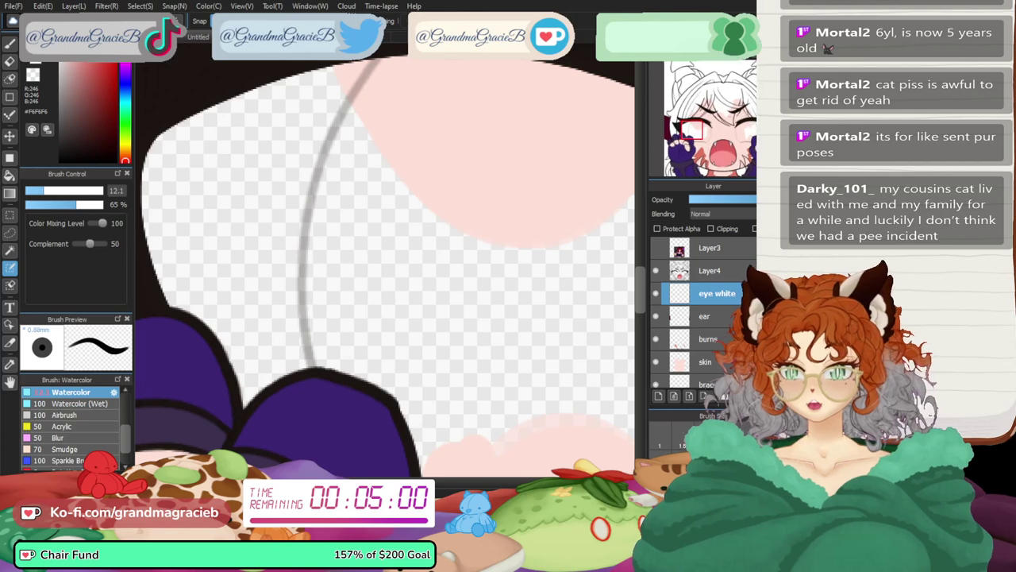
- Paint the outer white of the left eye in #F6F6F6 with the Watercolor brush at size 48
left_click(10, 44)
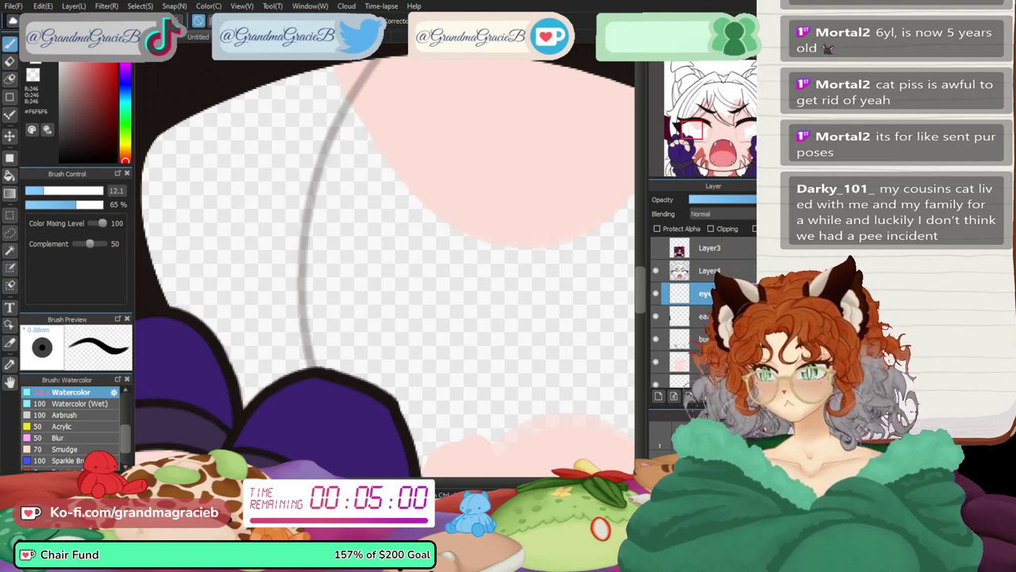
left_click_drag(77, 191, 83, 190)
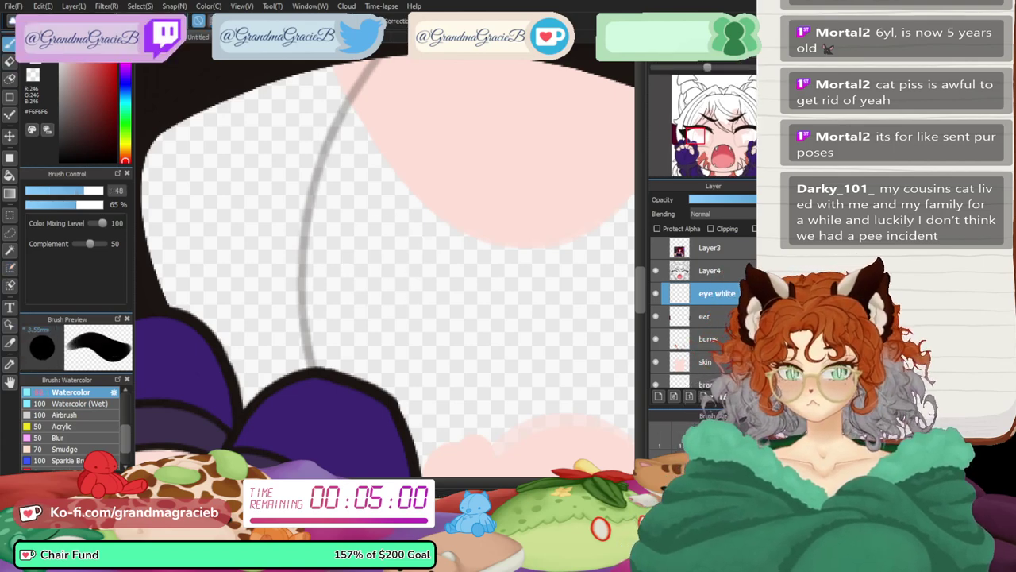
key("ctrl+minus")
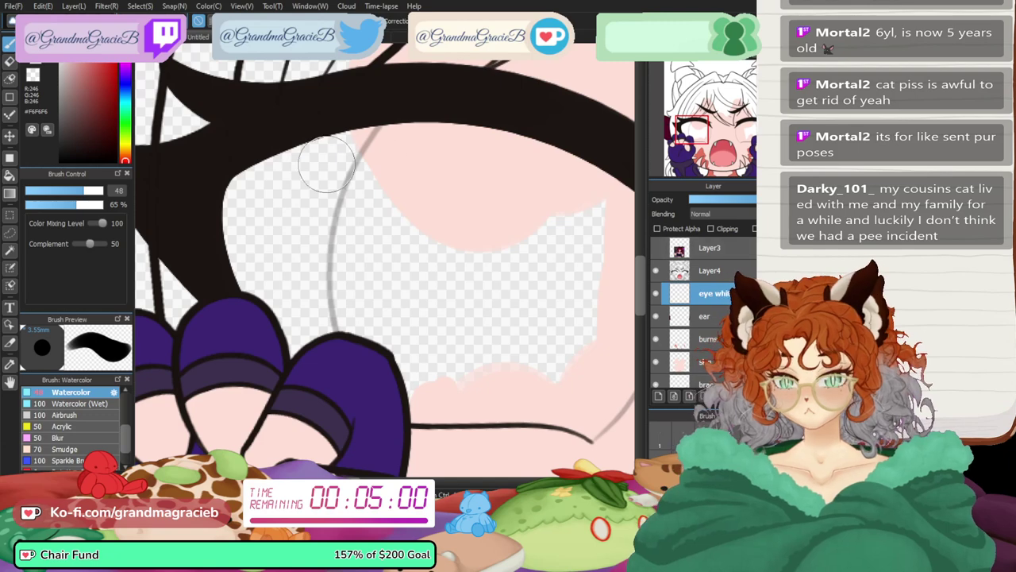
mouse_move(326, 163)
left_mouse_down()
mouse_move(371, 144)
mouse_move(314, 178)
mouse_move(294, 210)
mouse_move(312, 147)
mouse_move(270, 238)
mouse_move(247, 244)
mouse_move(269, 271)
mouse_move(290, 276)
mouse_move(317, 219)
left_mouse_up()
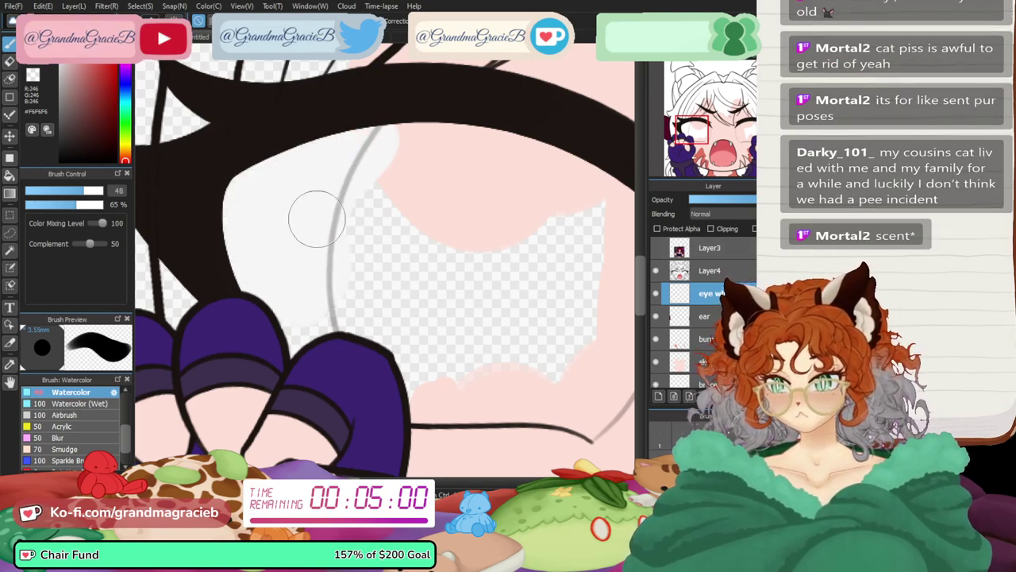
- Fill the left eye white down into the gap between the glove's fingers with the brush at size 14.6
left_click(47, 190)
left_click(707, 67)
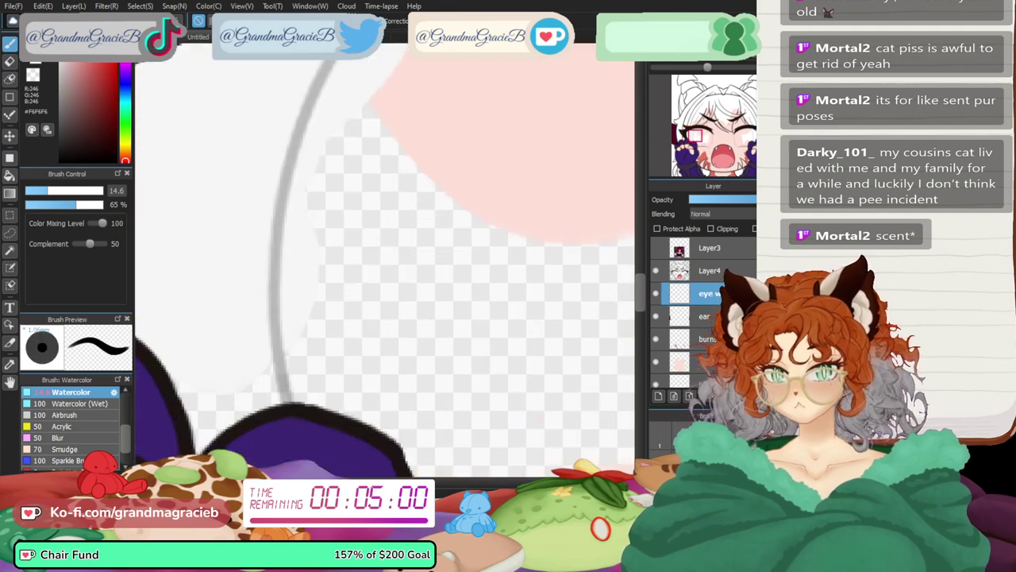
left_click_drag(694, 149, 690, 140)
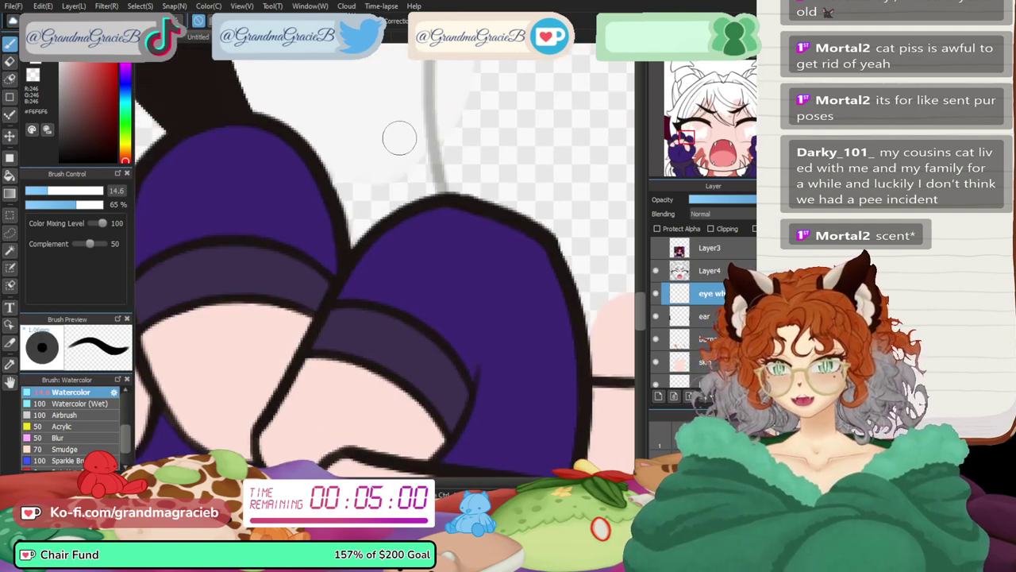
mouse_move(400, 138)
left_mouse_down()
mouse_move(439, 167)
mouse_move(428, 125)
mouse_move(447, 115)
mouse_move(462, 183)
mouse_move(353, 197)
mouse_move(357, 234)
left_mouse_up()
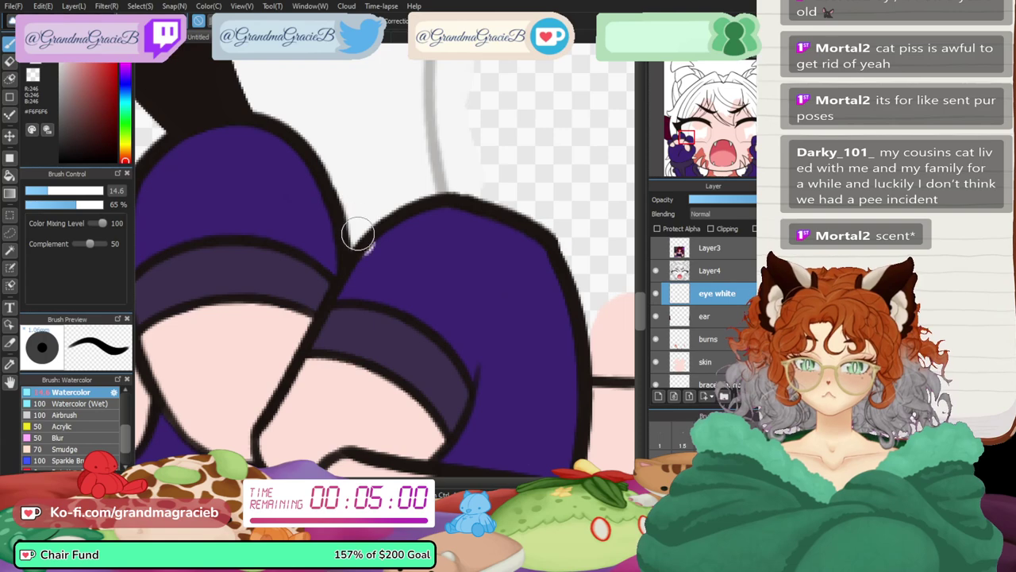
key("e")
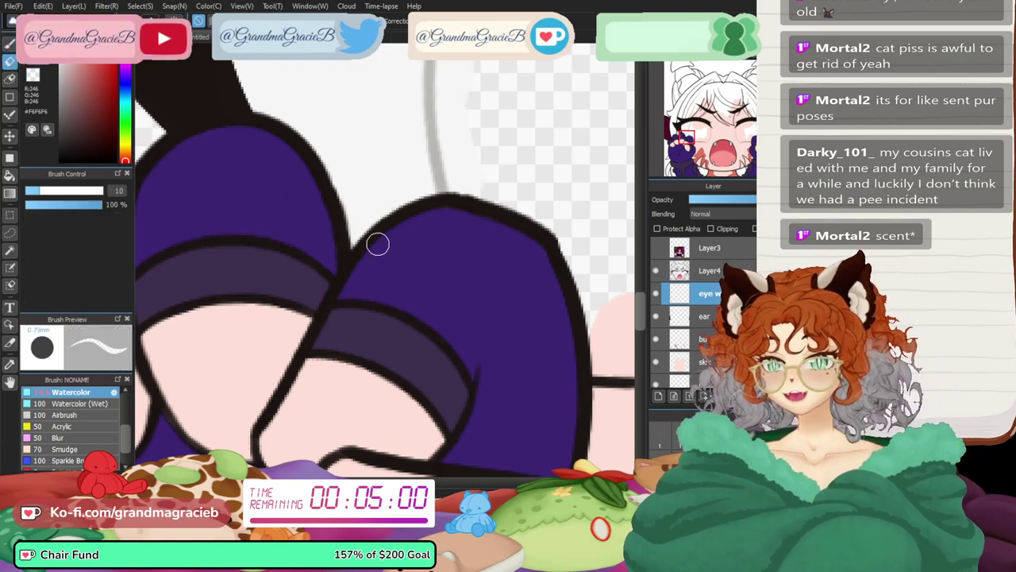
key("b")
- Paint the outer white of the right eye in #F6F6F6, from the fingertips up to the lashes, enlarging the brush to 40
left_click_drag(748, 132, 751, 123)
mouse_move(369, 272)
left_mouse_down()
mouse_move(362, 241)
mouse_move(340, 227)
mouse_move(319, 245)
mouse_move(352, 296)
mouse_move(380, 314)
mouse_move(381, 291)
mouse_move(398, 308)
mouse_move(413, 348)
mouse_move(427, 262)
mouse_move(435, 273)
mouse_move(415, 296)
mouse_move(383, 282)
mouse_move(382, 239)
mouse_move(342, 146)
mouse_move(311, 197)
mouse_move(327, 99)
mouse_move(357, 101)
mouse_move(374, 186)
mouse_move(442, 143)
mouse_move(440, 99)
mouse_move(468, 238)
mouse_move(542, 201)
mouse_move(566, 216)
mouse_move(466, 165)
mouse_move(525, 106)
mouse_move(507, 132)
mouse_move(561, 125)
left_mouse_up()
left_click(671, 51)
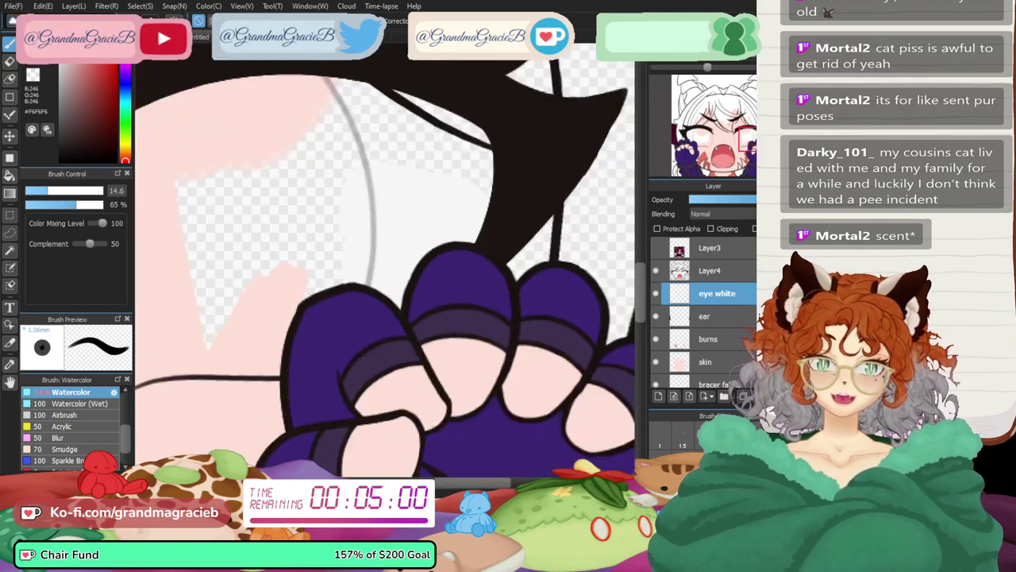
left_click(77, 191)
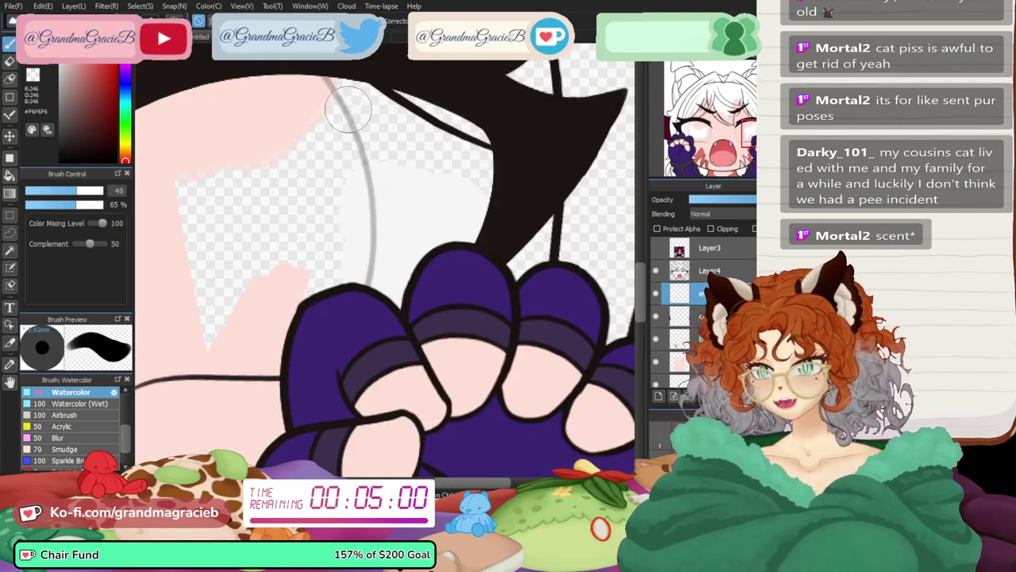
mouse_move(347, 108)
left_mouse_down()
mouse_move(383, 123)
mouse_move(345, 119)
mouse_move(333, 104)
mouse_move(394, 148)
mouse_move(366, 104)
mouse_move(433, 148)
left_mouse_up()
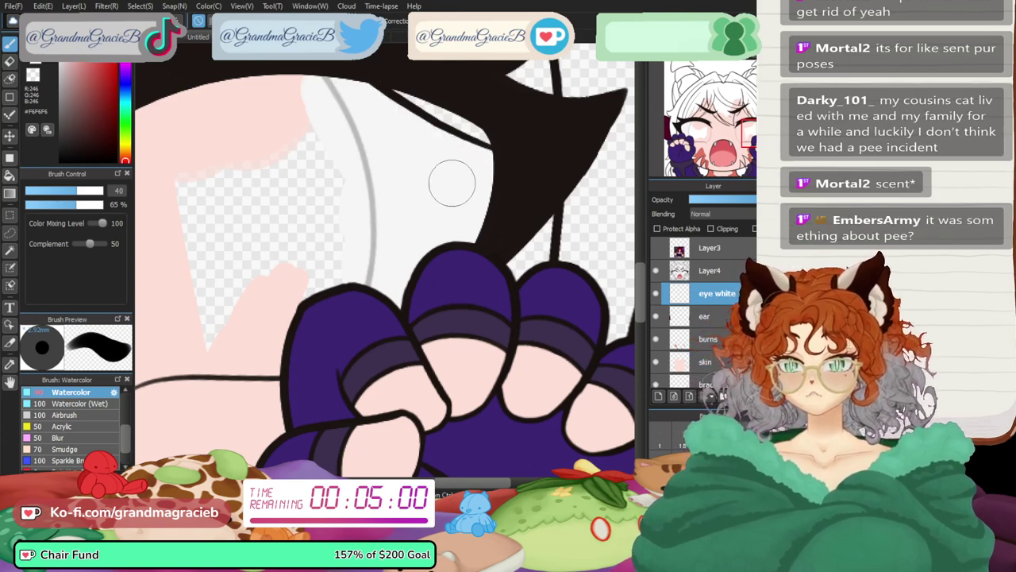
- Add a layer clipped to the eye white layer and pick the light grey #C6C4C5 as the shading colour
left_click(689, 53)
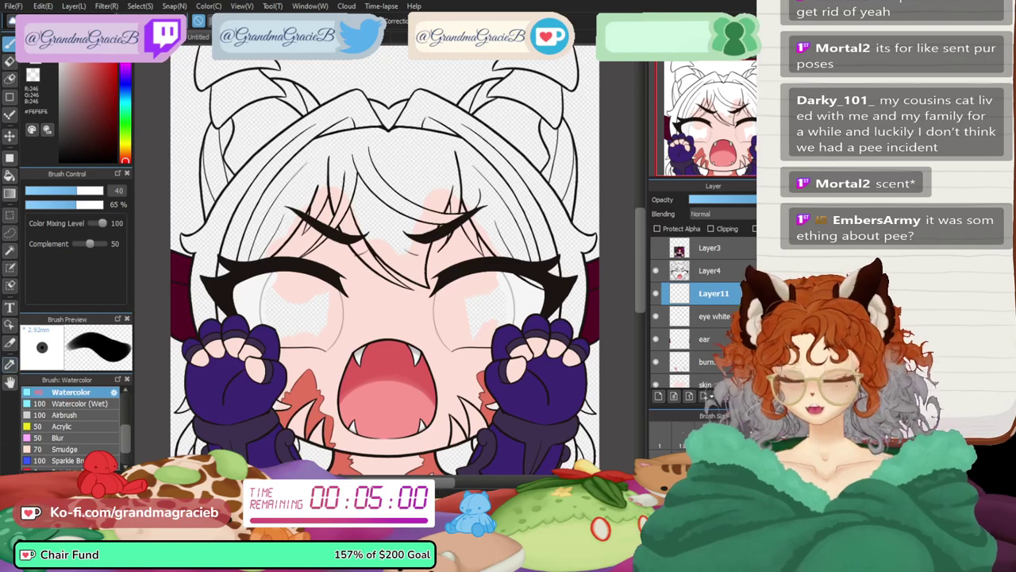
left_click(9, 364)
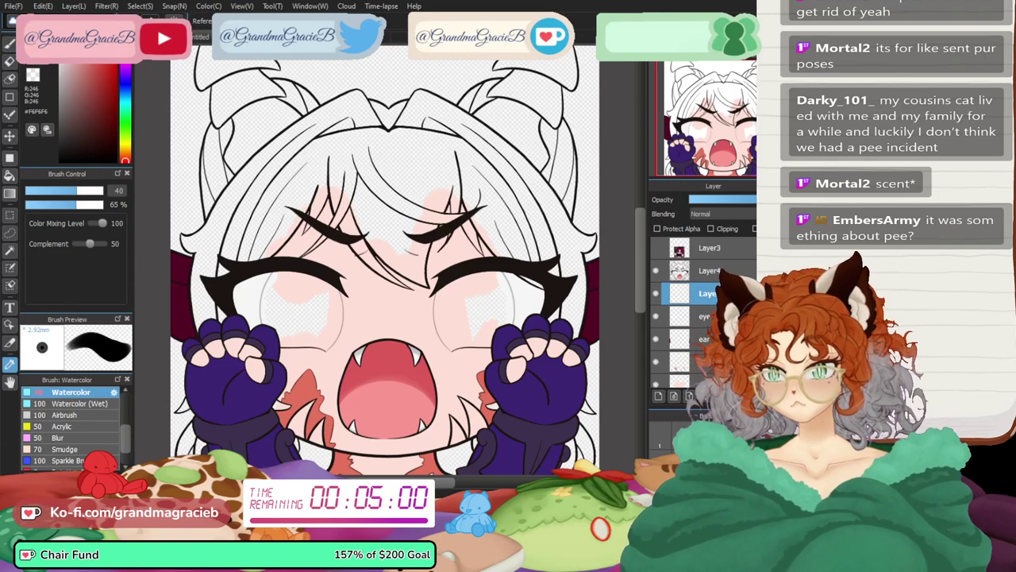
key("b")
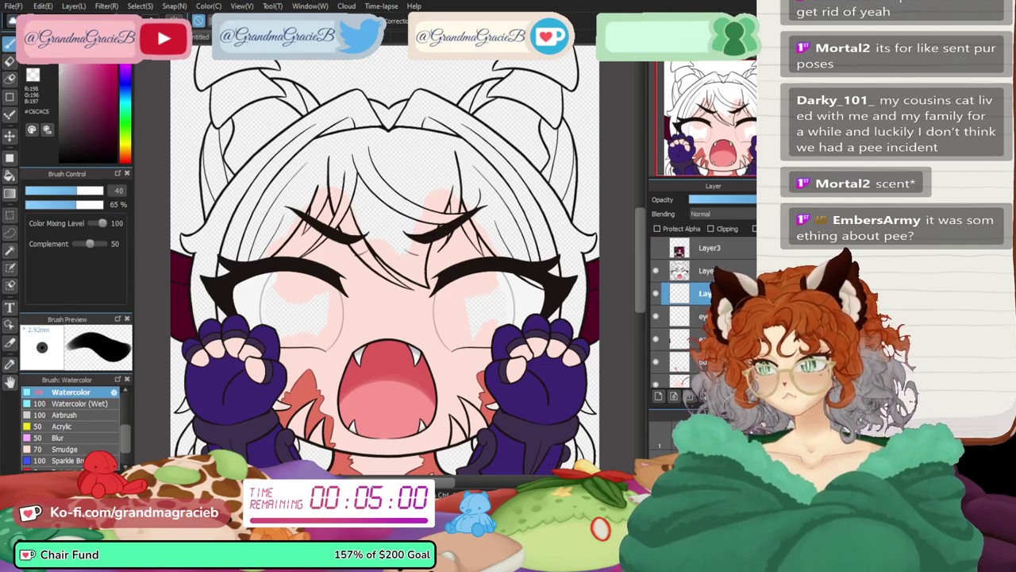
left_click(711, 229)
- Set the Watercolor brush to 5% opacity and size 103 for shading the eye whites
key("Left")
key("Left")
key("Left")
key("Left")
key("Left")
key("Left")
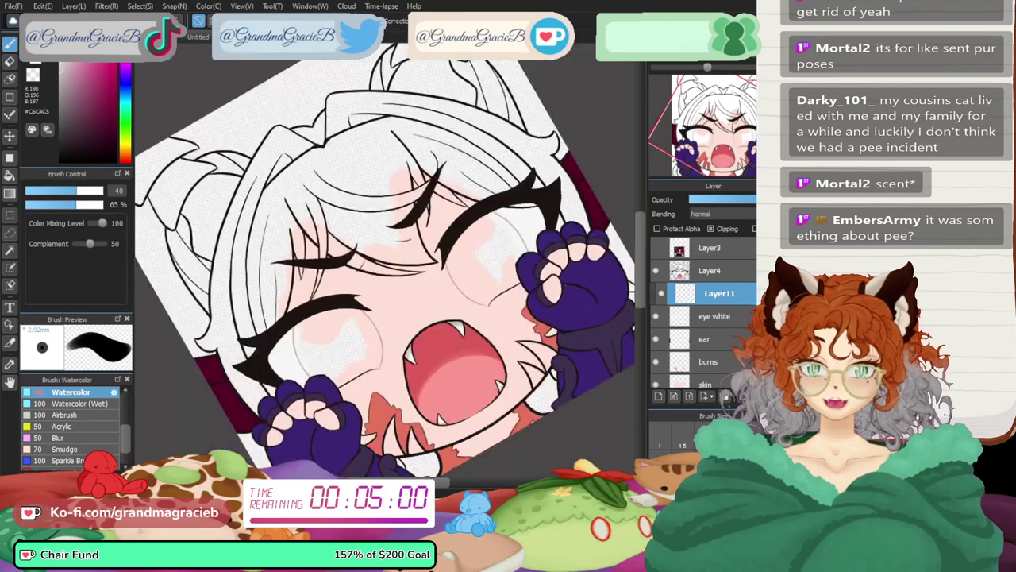
key("minus")
key("minus")
key("minus")
key("minus")
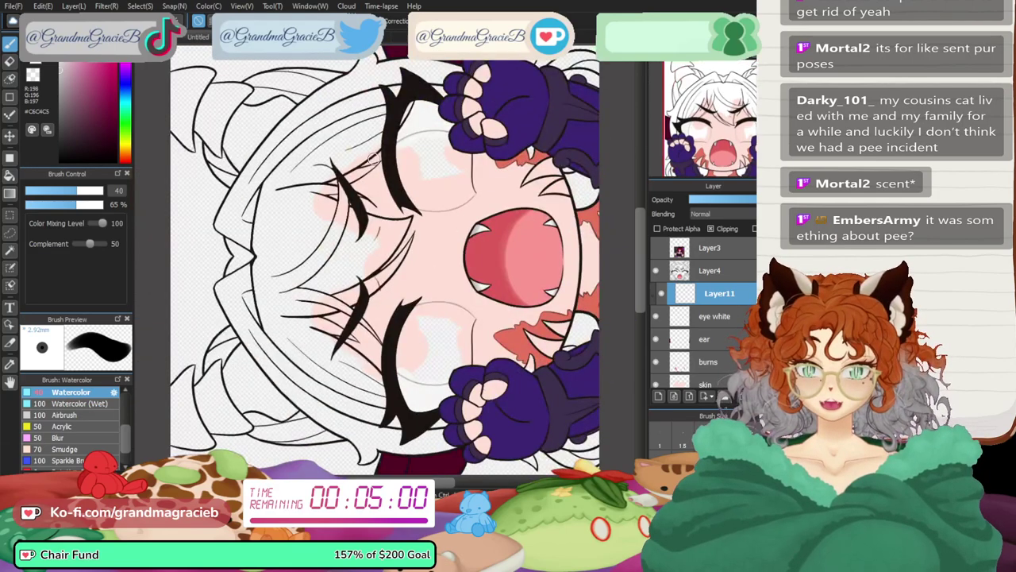
left_click_drag(76, 205, 30, 204)
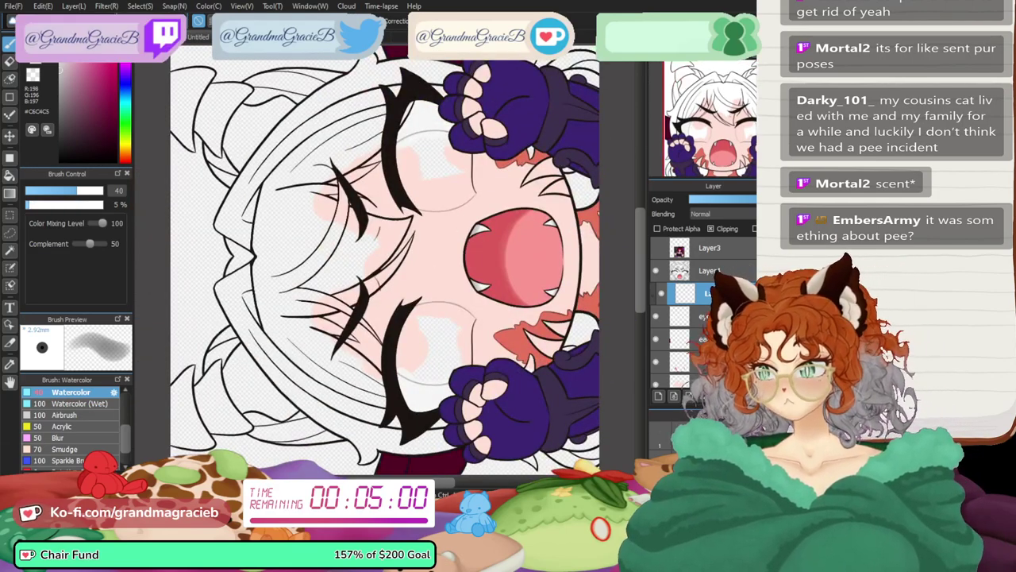
key("bracketright")
key("bracketright")
key("bracketright")
key("bracketright")
key("bracketright")
key("bracketright")
key("bracketright")
key("bracketright")
key("bracketright")
key("bracketright")
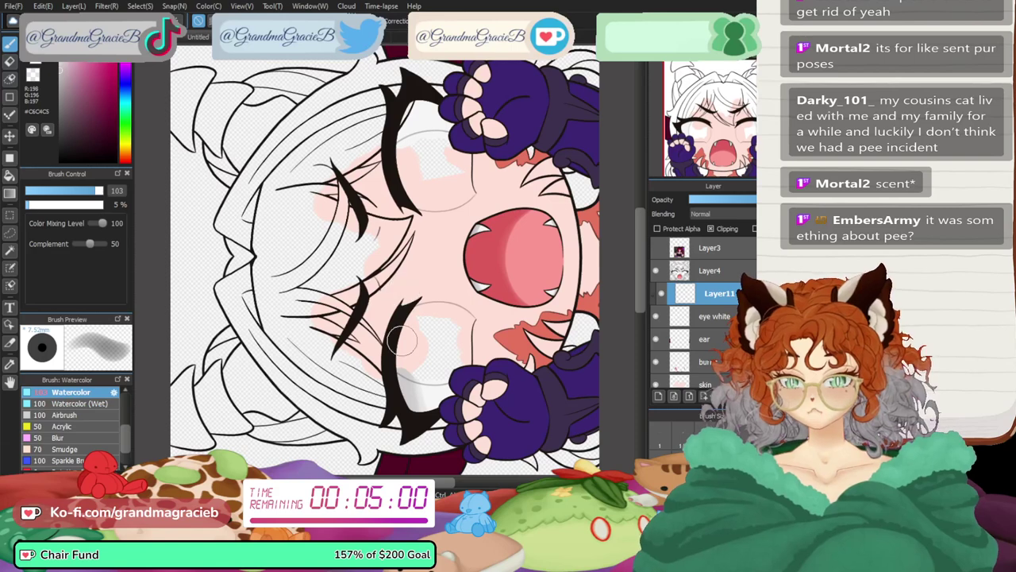
- Shade the outer whites of both eyes softly in grey along the lashes at 2% opacity, and merge the shading into the eye white layer
left_click_drag(30, 205, 27, 205)
left_click_drag(408, 431, 402, 348)
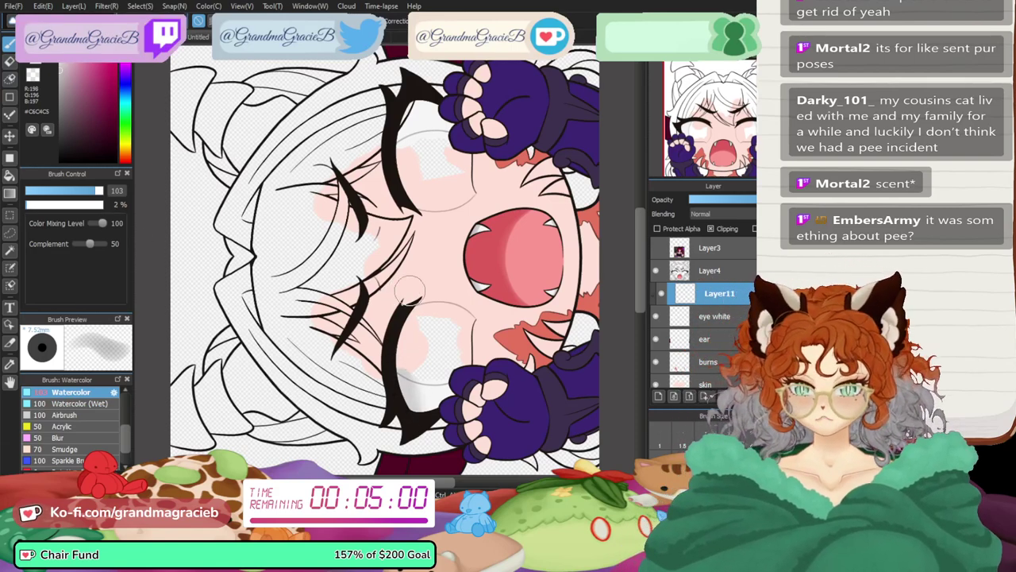
left_click_drag(418, 418, 405, 337)
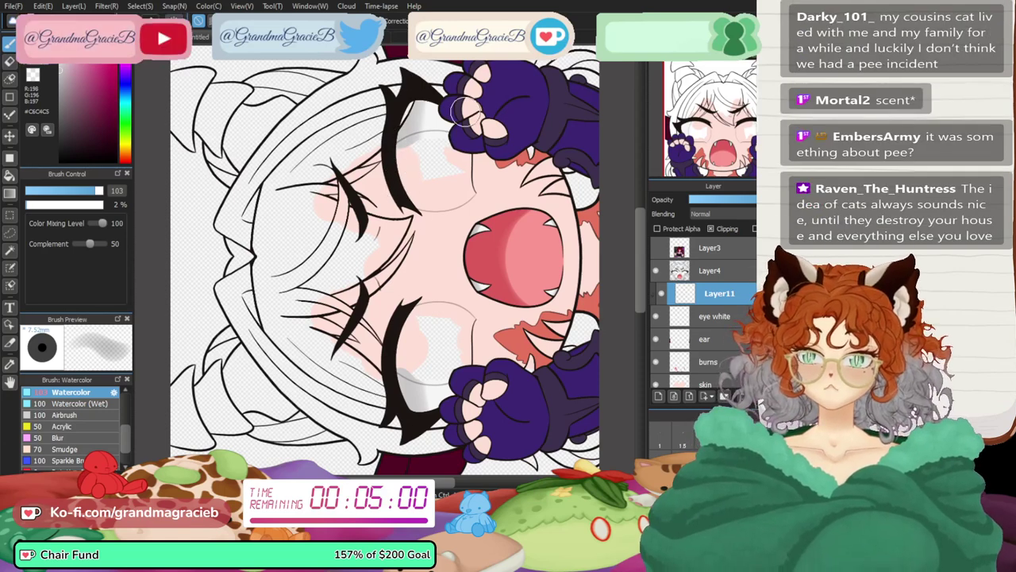
left_click(710, 53)
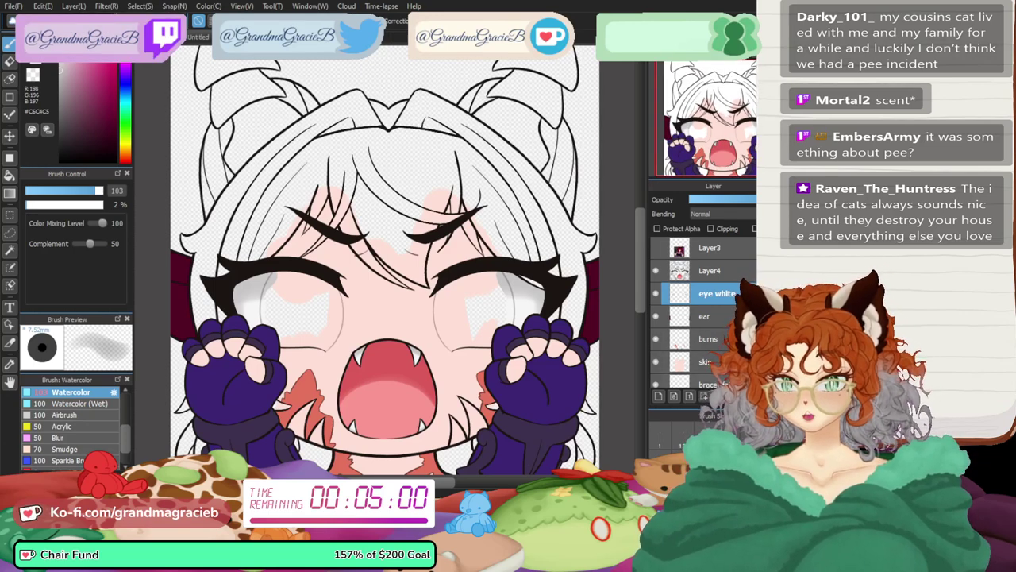
- Add a layer named "back hair" and place it beneath the bracer layers
scroll(706, 317, "down", 2)
left_click(714, 376)
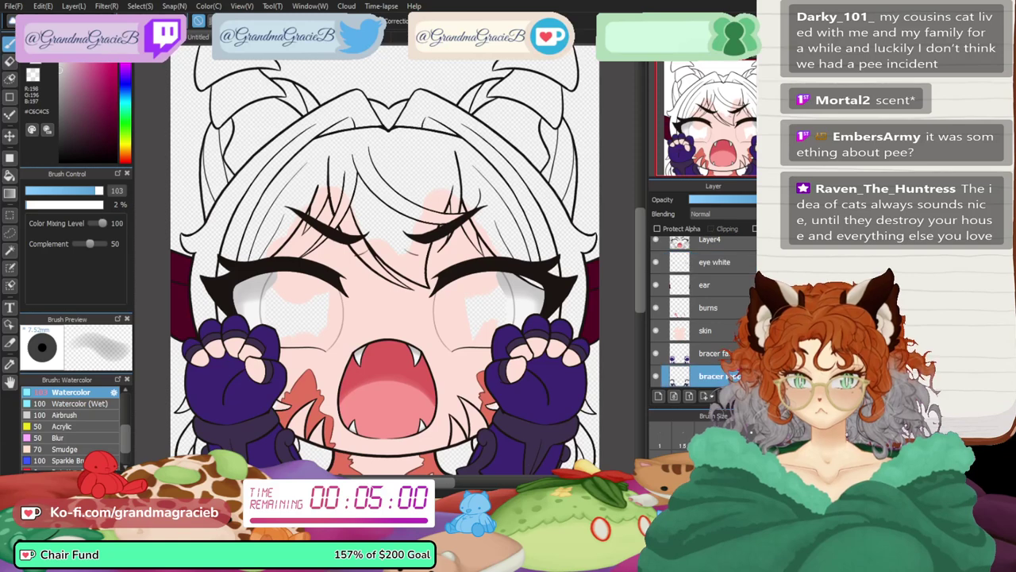
left_click(658, 395)
scroll(703, 341, "down", 1)
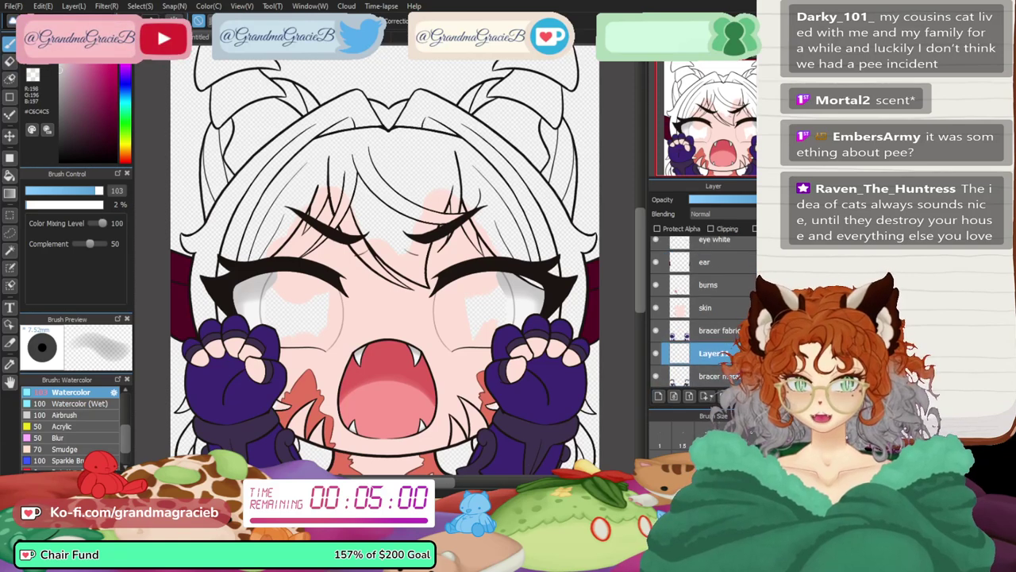
left_click_drag(703, 353, 702, 380)
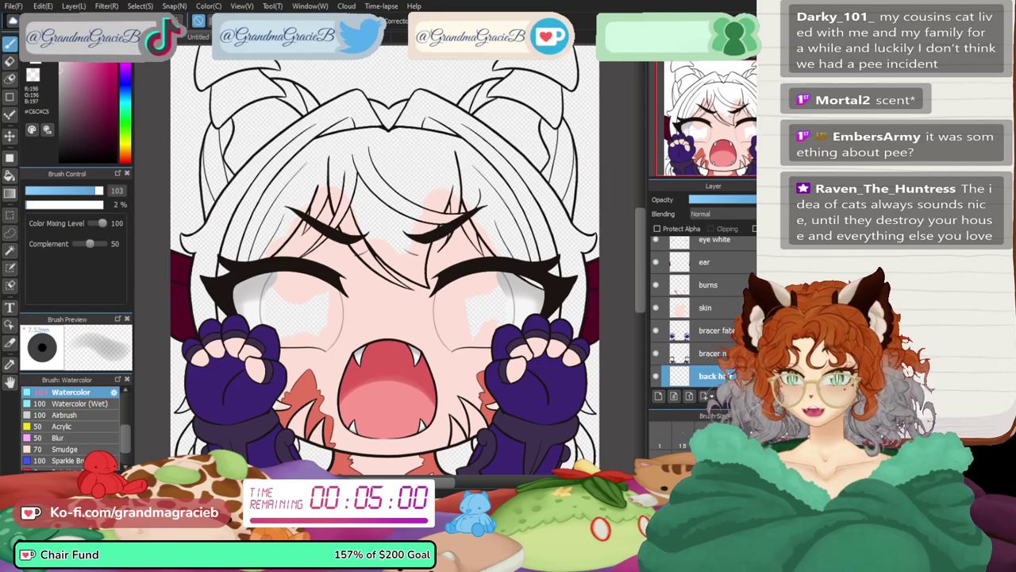
- Sample the crimson #A32646 from the character's hair in the reference artwork, and hide the reference layer
left_click(9, 364)
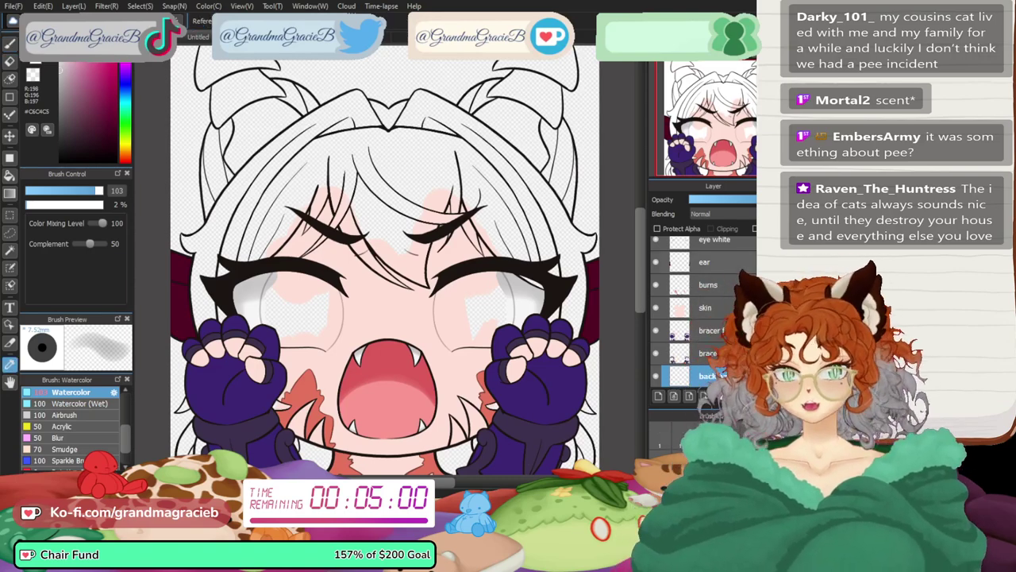
scroll(702, 318, "up", 2)
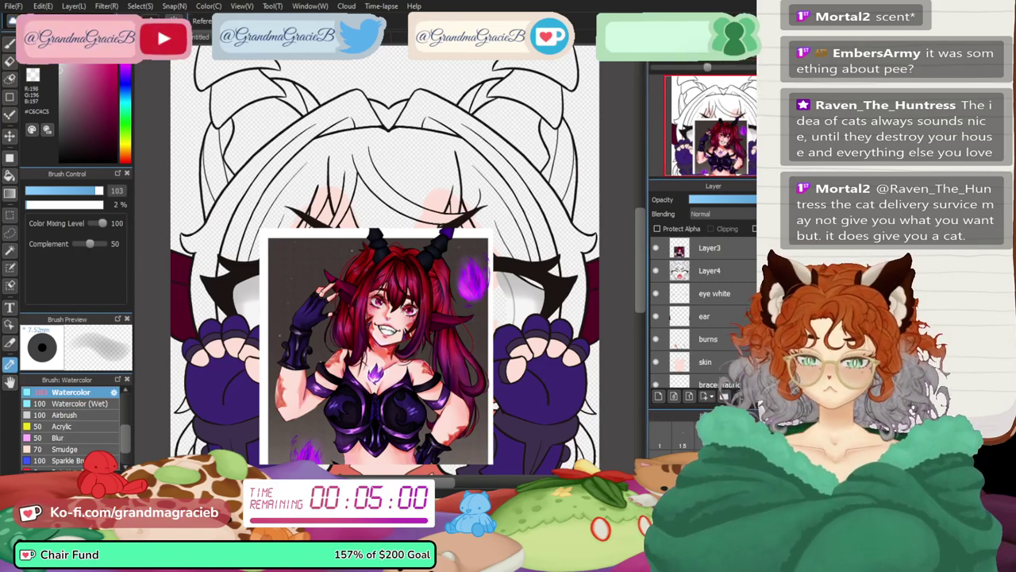
scroll(385, 261, "up", 6)
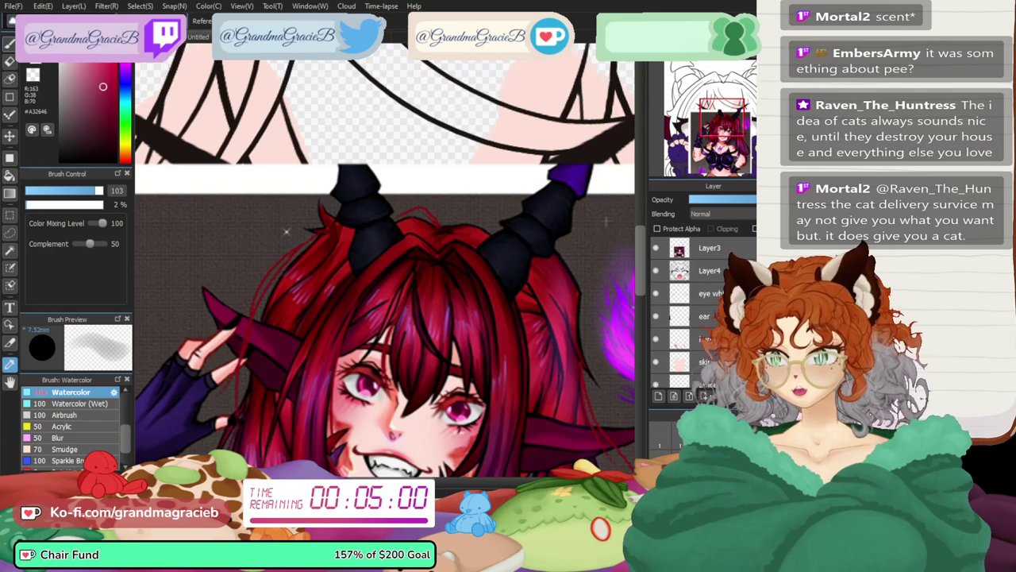
left_click(656, 248)
- Set the Watercolor brush to 43% opacity and size 13.2 for filling the back hair beside the bracers
left_click(718, 133)
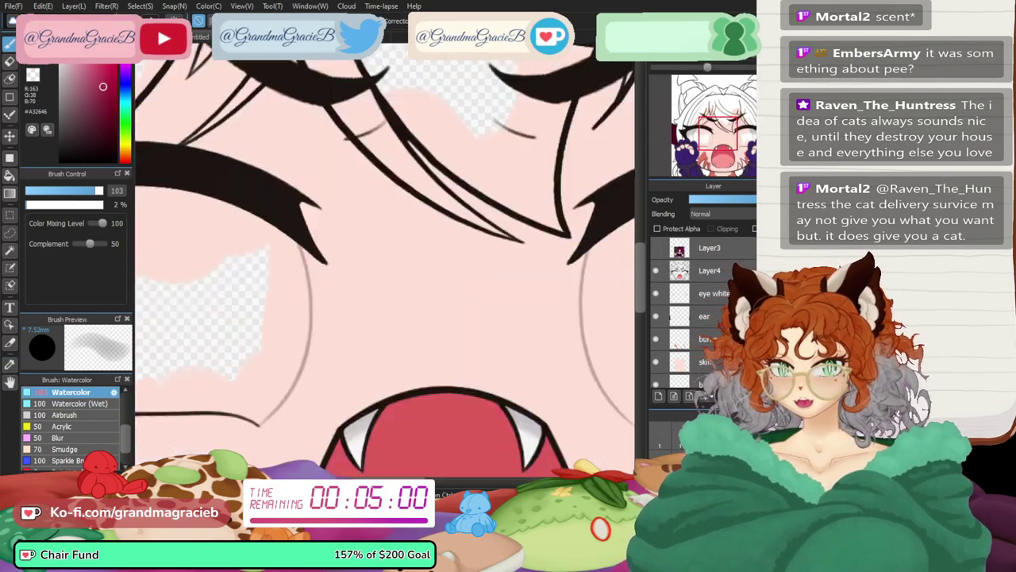
left_click_drag(717, 134, 681, 169)
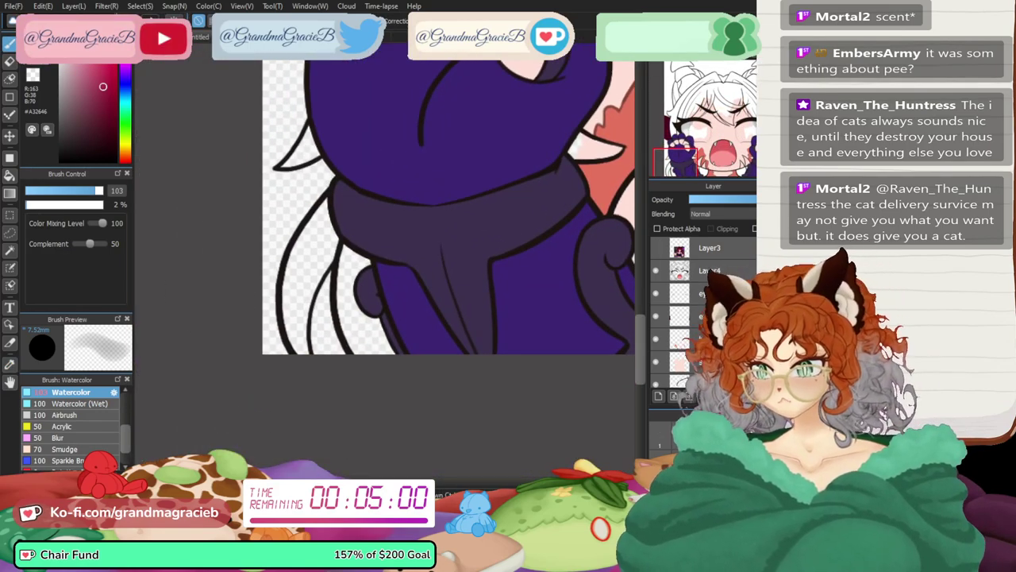
left_click(59, 204)
left_click(45, 191)
- Fill the back hair strands and the small tuft along the outer edge of the left bracer with crimson
left_click_drag(703, 68, 714, 68)
left_click_drag(693, 142, 671, 171)
mouse_move(424, 105)
left_mouse_down()
mouse_move(410, 173)
mouse_move(433, 234)
mouse_move(438, 118)
mouse_move(423, 246)
mouse_move(457, 315)
mouse_move(489, 340)
mouse_move(480, 165)
mouse_move(414, 150)
left_mouse_up()
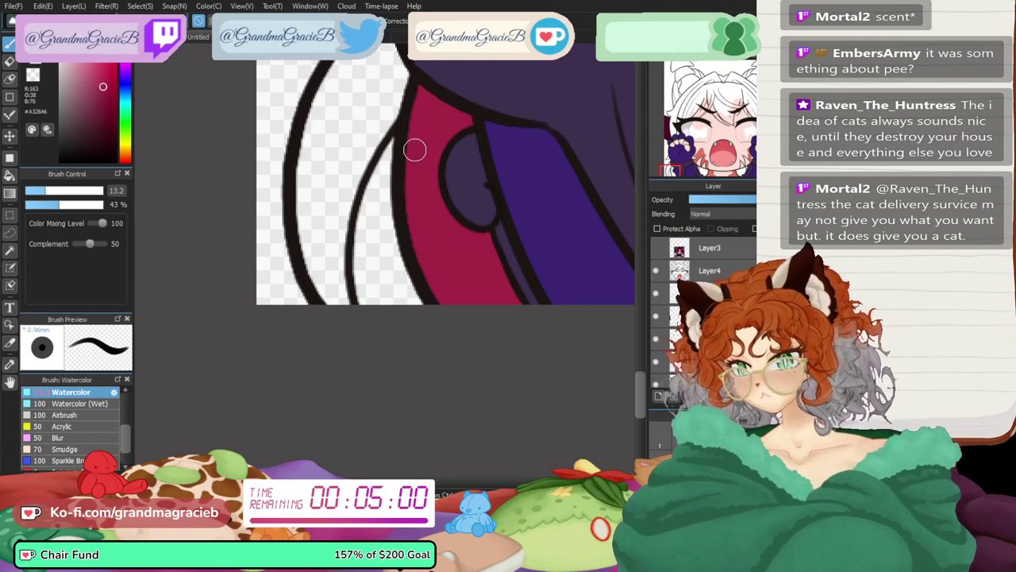
mouse_move(322, 97)
left_mouse_down()
mouse_move(322, 278)
mouse_move(338, 290)
mouse_move(335, 258)
mouse_move(377, 103)
mouse_move(342, 166)
mouse_move(399, 74)
mouse_move(338, 65)
left_mouse_up()
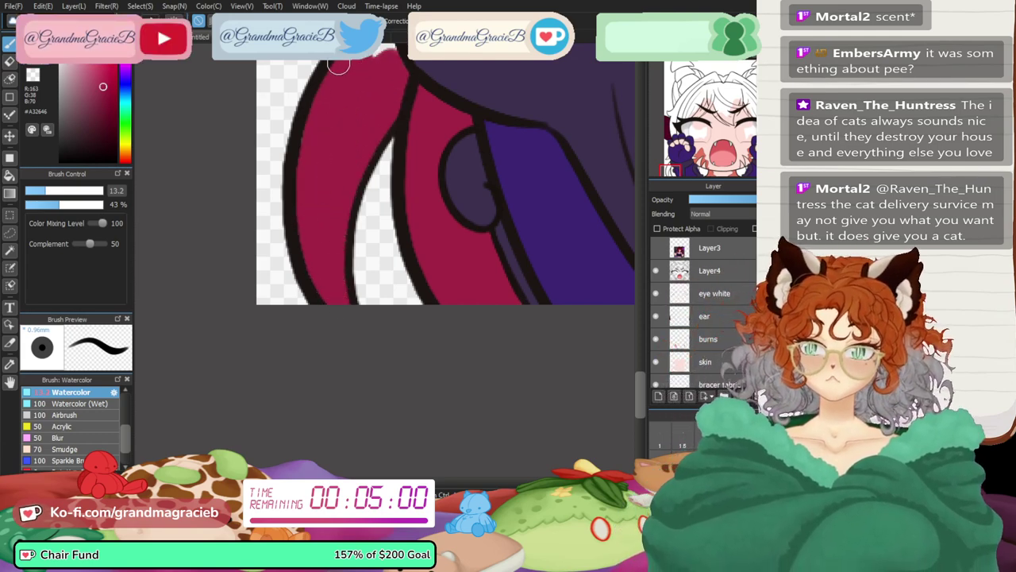
scroll(560, 150, "up", 3)
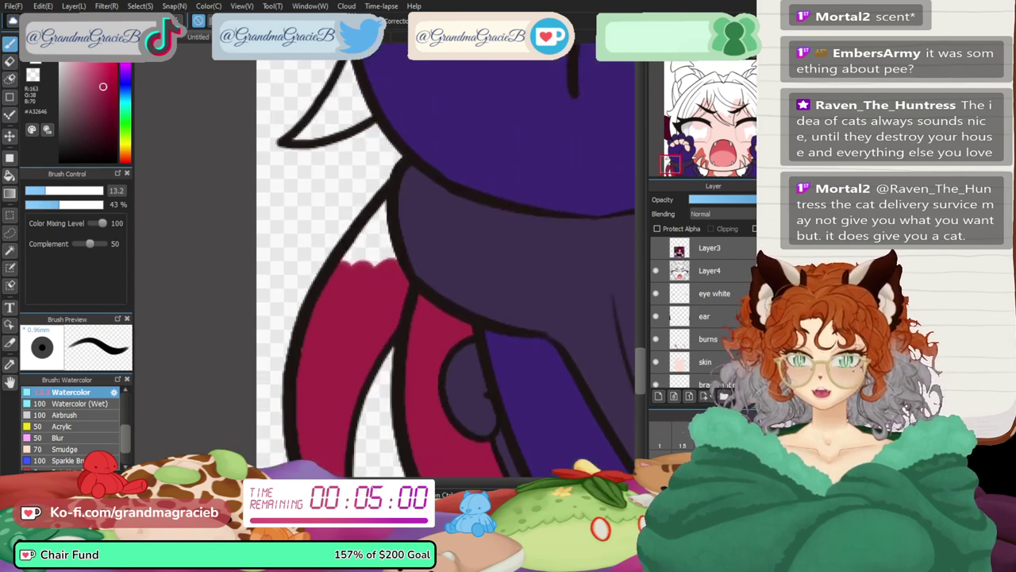
mouse_move(357, 69)
left_mouse_down()
mouse_move(307, 144)
mouse_move(312, 105)
mouse_move(371, 103)
mouse_move(331, 114)
mouse_move(335, 124)
mouse_move(366, 124)
mouse_move(311, 142)
left_mouse_up()
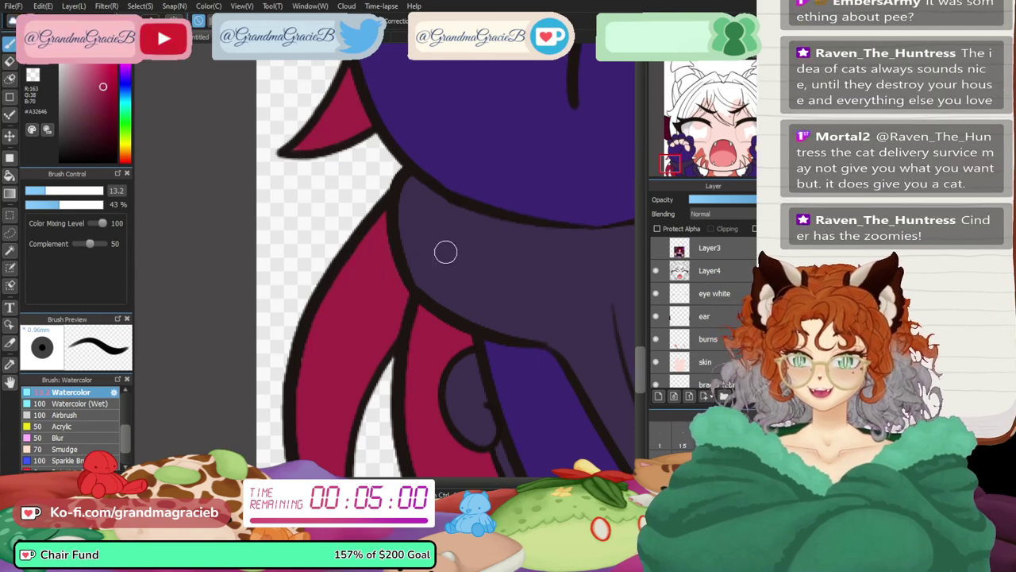
- Paint the hair sliver by the neck and the tuft inside the left bracer crimson, erasing the skin colour that covers the tuft
left_click(705, 168)
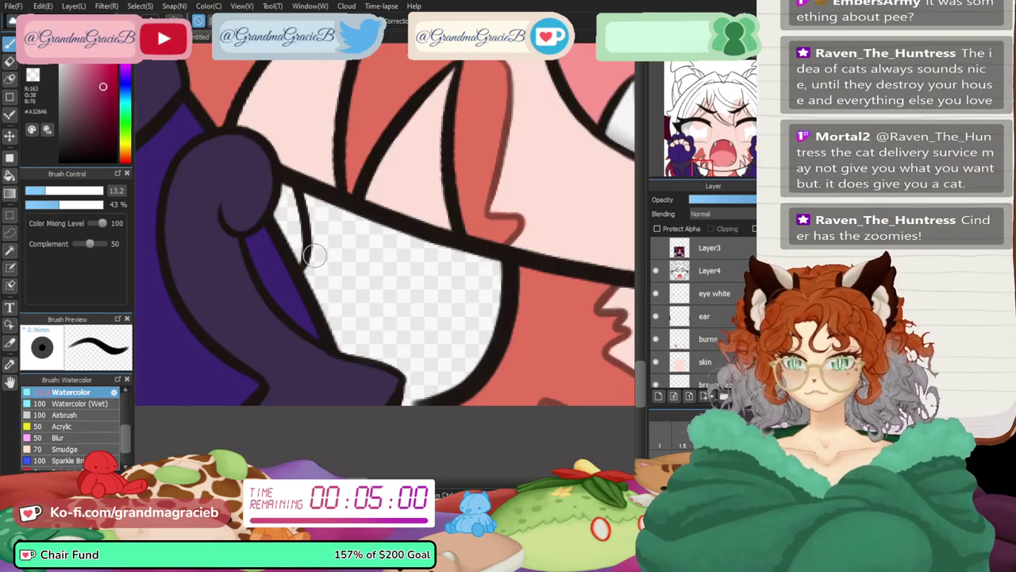
left_click_drag(284, 196, 283, 223)
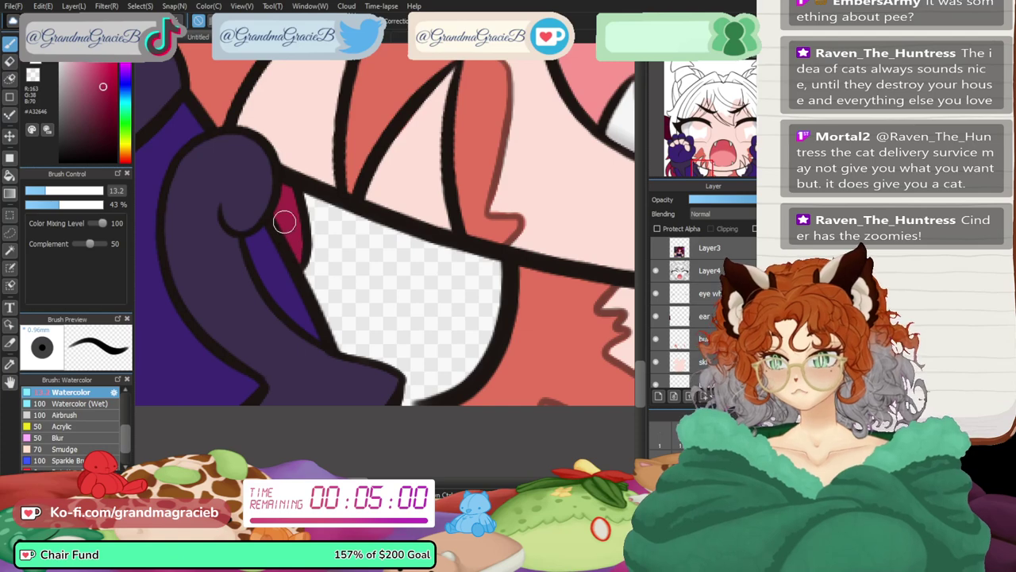
left_click_drag(723, 165, 695, 160)
mouse_move(368, 233)
left_mouse_down()
mouse_move(407, 253)
mouse_move(398, 212)
left_mouse_up()
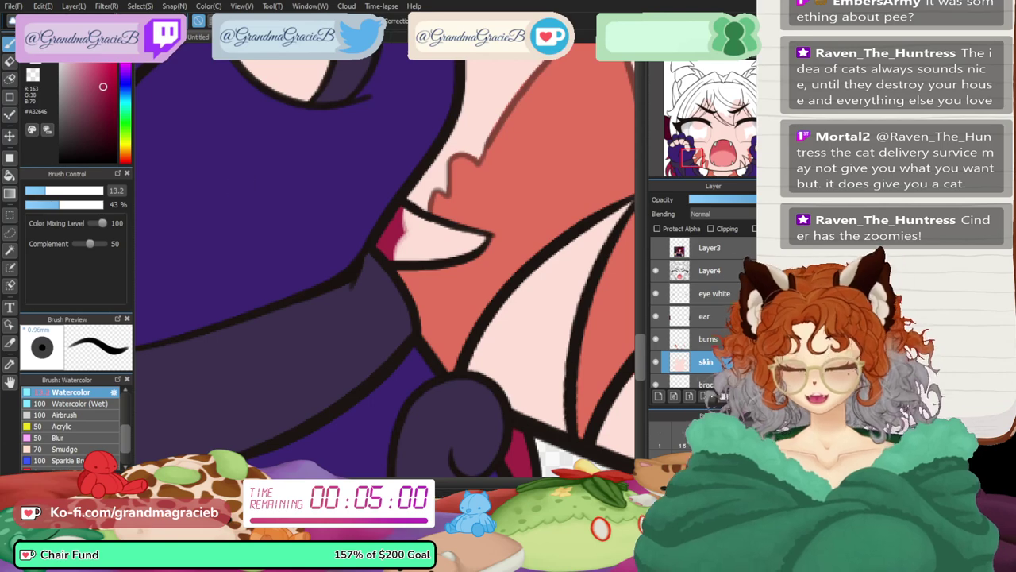
key("e")
mouse_move(434, 244)
left_mouse_down()
mouse_move(401, 253)
mouse_move(442, 252)
mouse_move(397, 223)
mouse_move(421, 226)
mouse_move(408, 215)
mouse_move(482, 239)
mouse_move(458, 251)
left_mouse_up()
- Fill the hair tuft inside the right bracer with crimson on the back hair layer, clearing the skin layer's colour from it
left_click(748, 149)
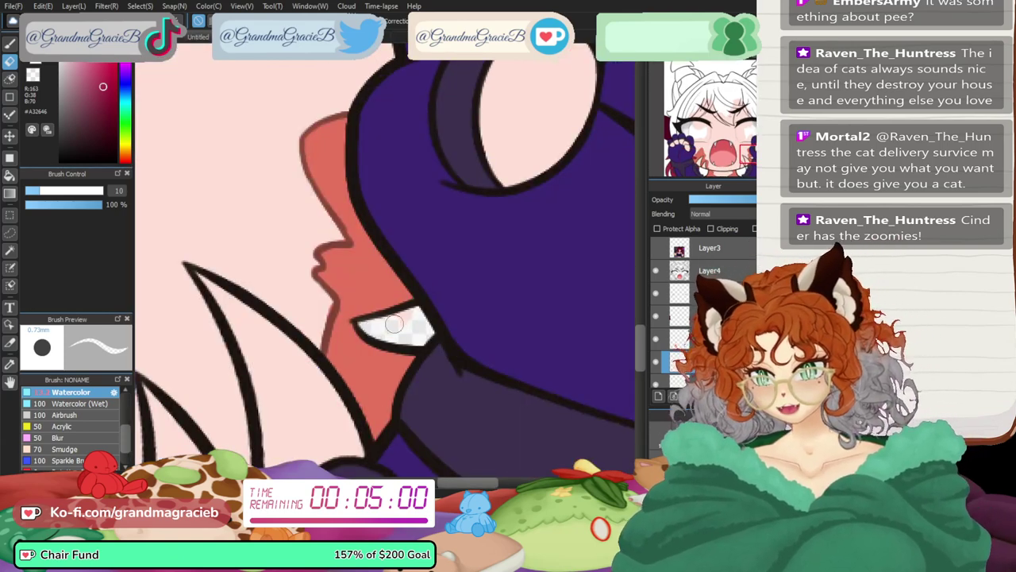
key("b")
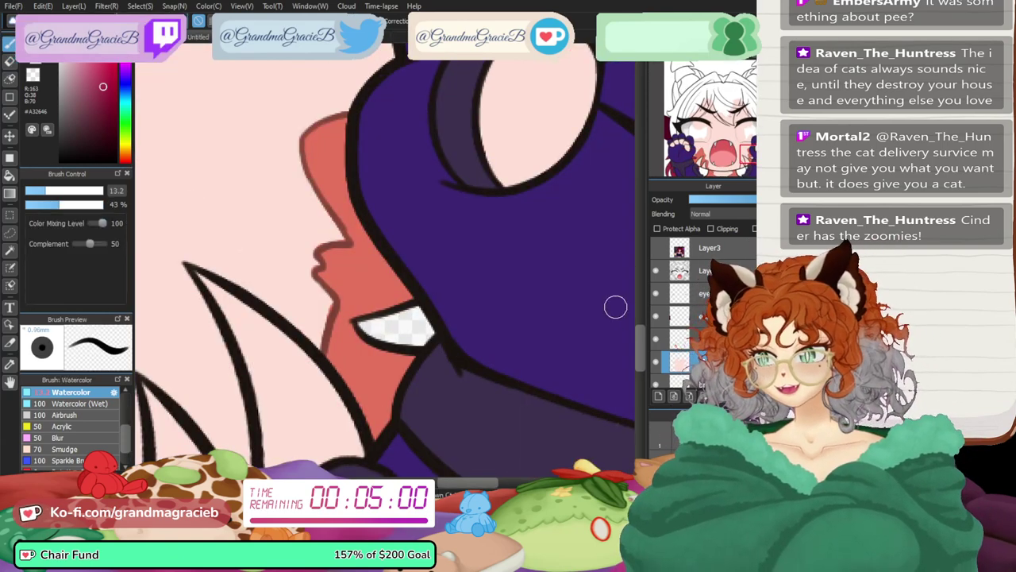
scroll(704, 318, "down", 2)
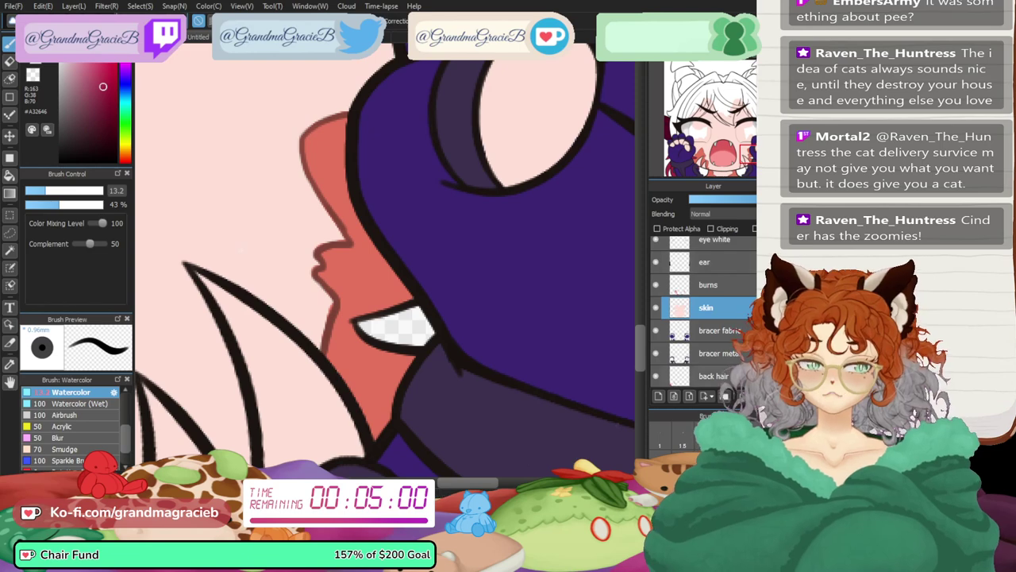
mouse_move(444, 296)
left_mouse_down()
mouse_move(413, 303)
mouse_move(400, 370)
mouse_move(369, 284)
left_mouse_up()
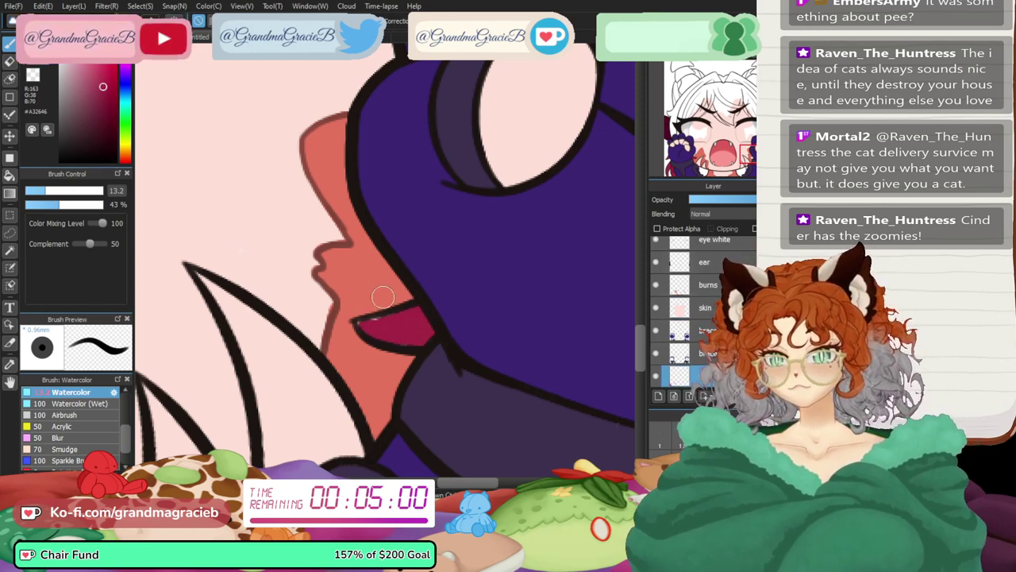
key("e")
left_click(685, 307)
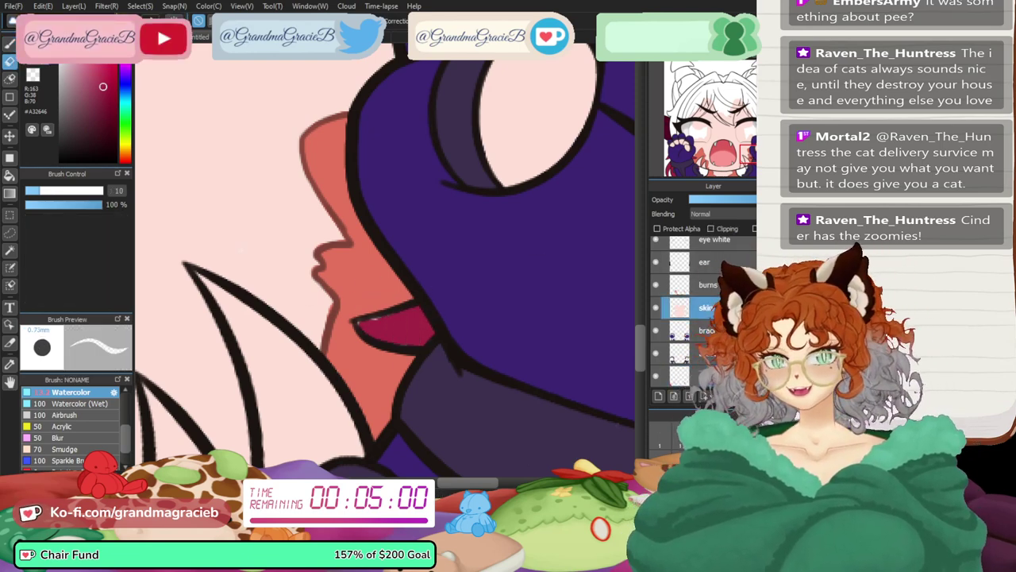
left_click_drag(361, 324, 408, 318)
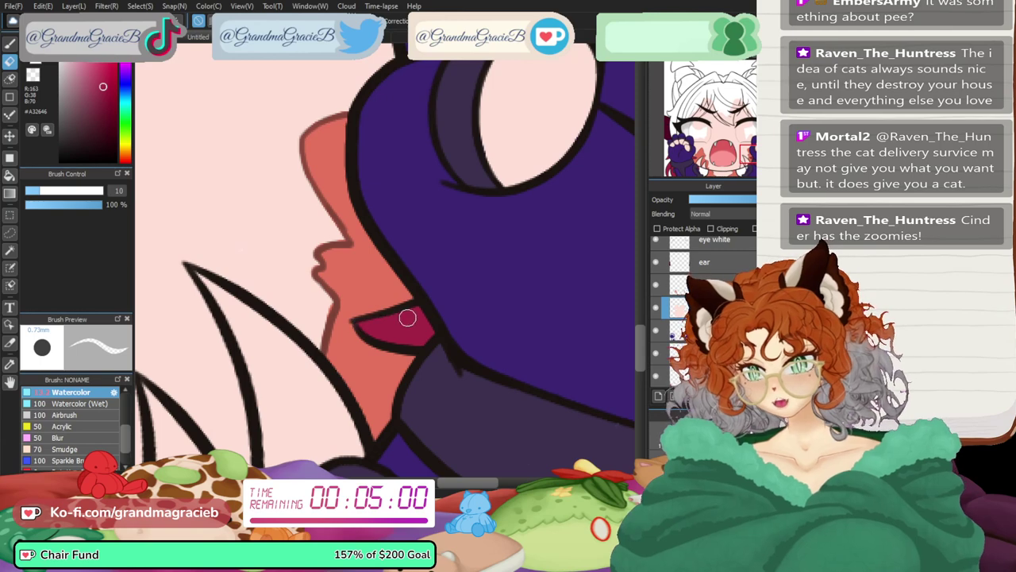
- Paint the hair sliver between the neck and the right bracer crimson on the back hair layer
key("b")
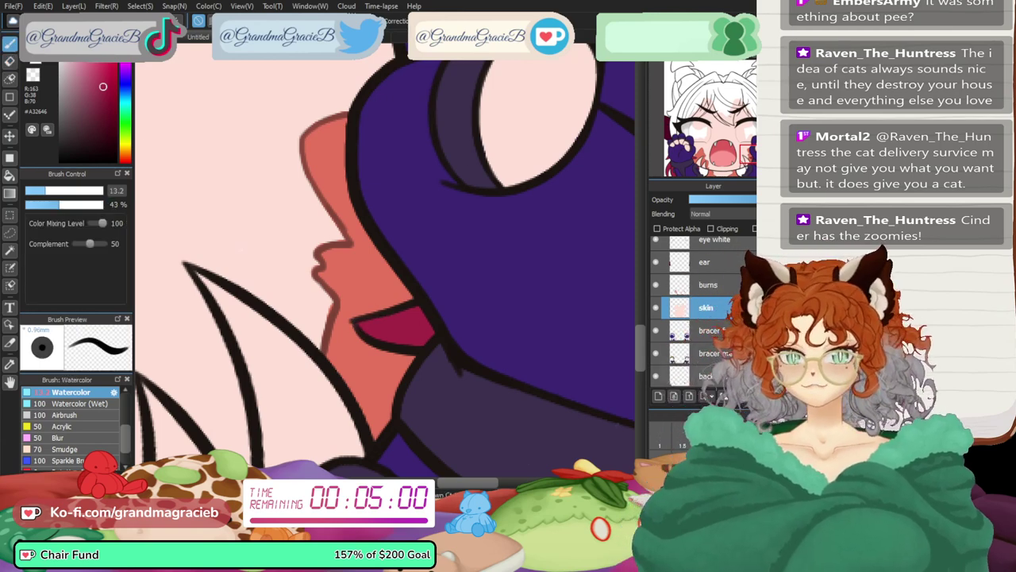
left_click(716, 376)
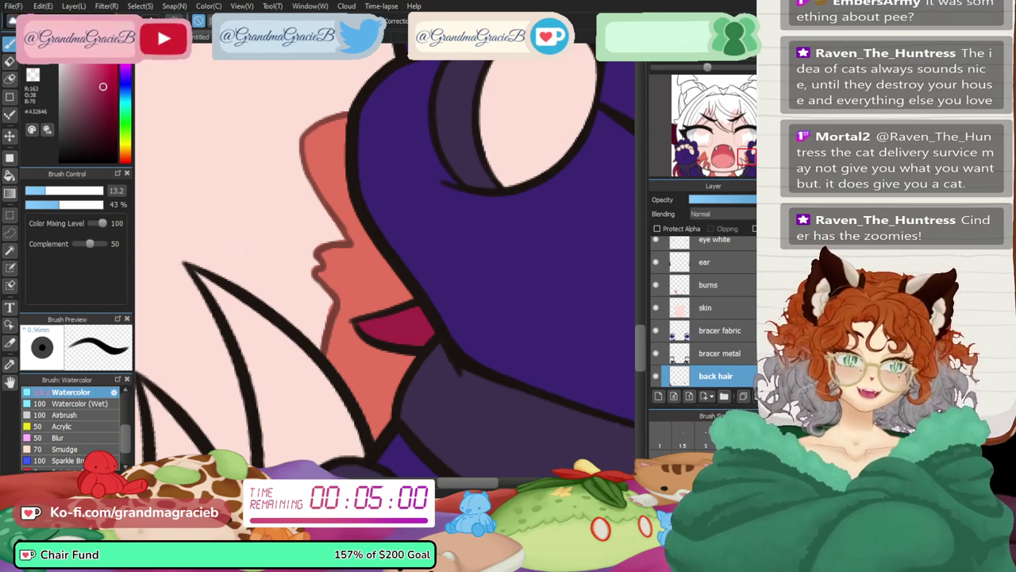
left_click_drag(746, 152, 741, 166)
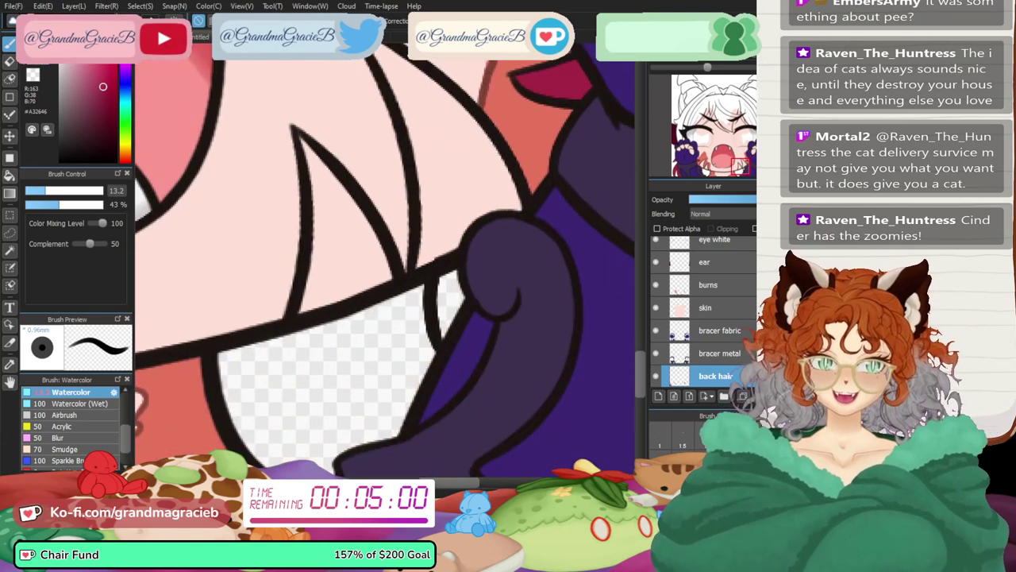
left_click_drag(446, 276, 453, 324)
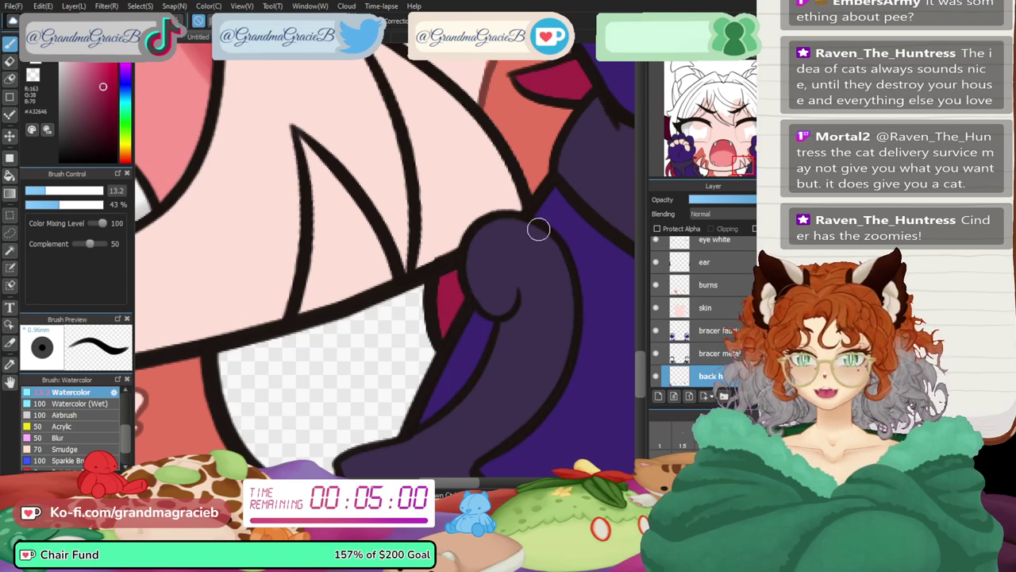
- Fill the back hair strands beside the lower right bracer with crimson, mirroring the view for the outer strand
left_click_drag(777, 152, 769, 169)
mouse_move(445, 214)
left_mouse_down()
mouse_move(443, 273)
mouse_move(477, 185)
mouse_move(495, 268)
mouse_move(457, 381)
mouse_move(466, 385)
mouse_move(479, 320)
mouse_move(405, 424)
mouse_move(410, 375)
left_mouse_up()
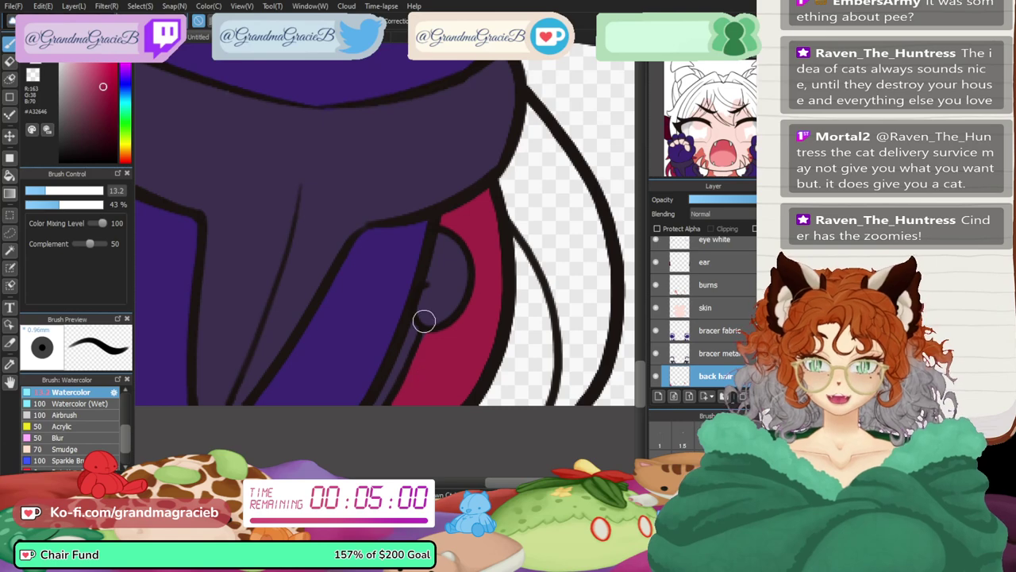
key("h")
mouse_move(241, 118)
left_mouse_down()
mouse_move(205, 174)
mouse_move(167, 270)
mouse_move(170, 241)
mouse_move(192, 250)
mouse_move(262, 158)
mouse_move(255, 207)
mouse_move(273, 176)
mouse_move(260, 178)
mouse_move(219, 255)
mouse_move(189, 348)
mouse_move(166, 282)
mouse_move(200, 394)
left_mouse_up()
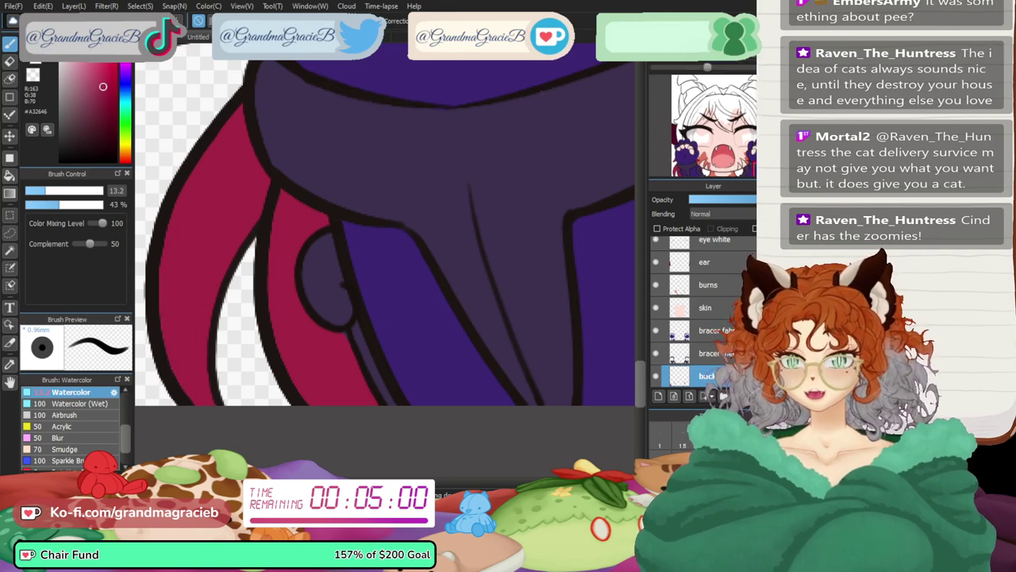
- Fill the pointed hair tuft on the outer edge of the right bracer with crimson, out to its tip
left_click_drag(339, 95, 470, 398)
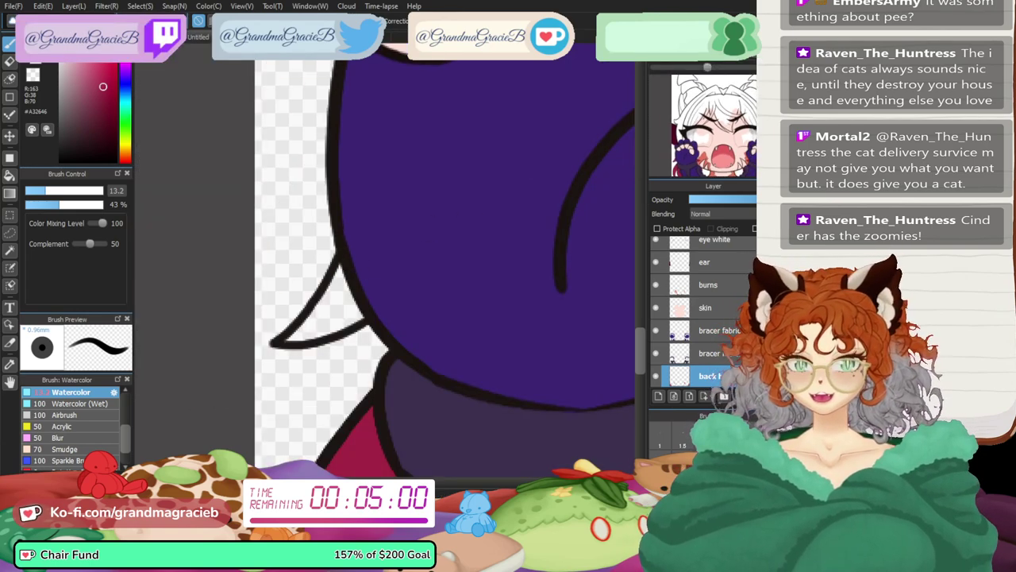
scroll(429, 254, "left", 5)
mouse_move(416, 281)
left_mouse_down()
mouse_move(402, 306)
mouse_move(452, 324)
mouse_move(421, 266)
left_mouse_up()
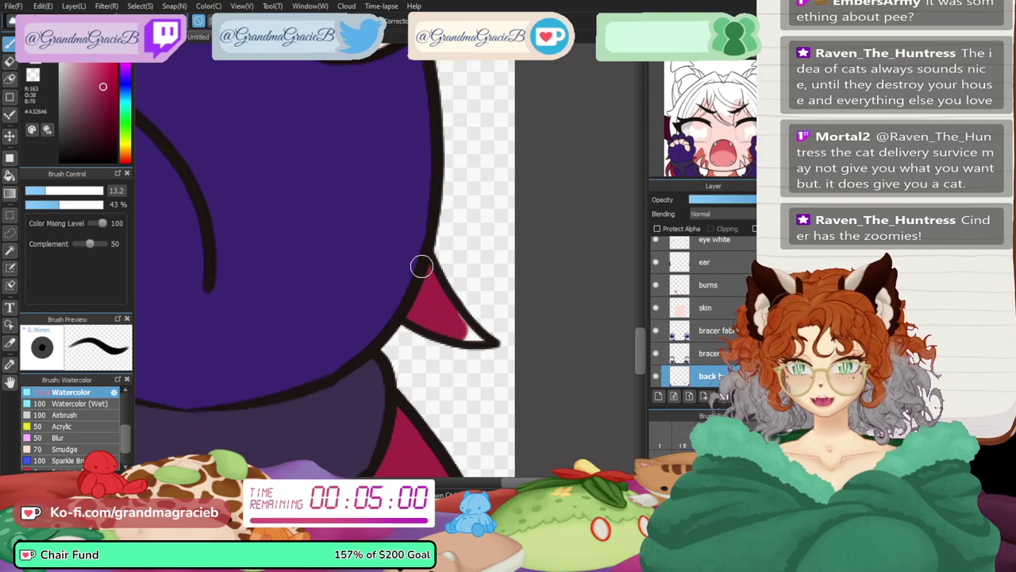
left_click_drag(451, 323, 469, 337)
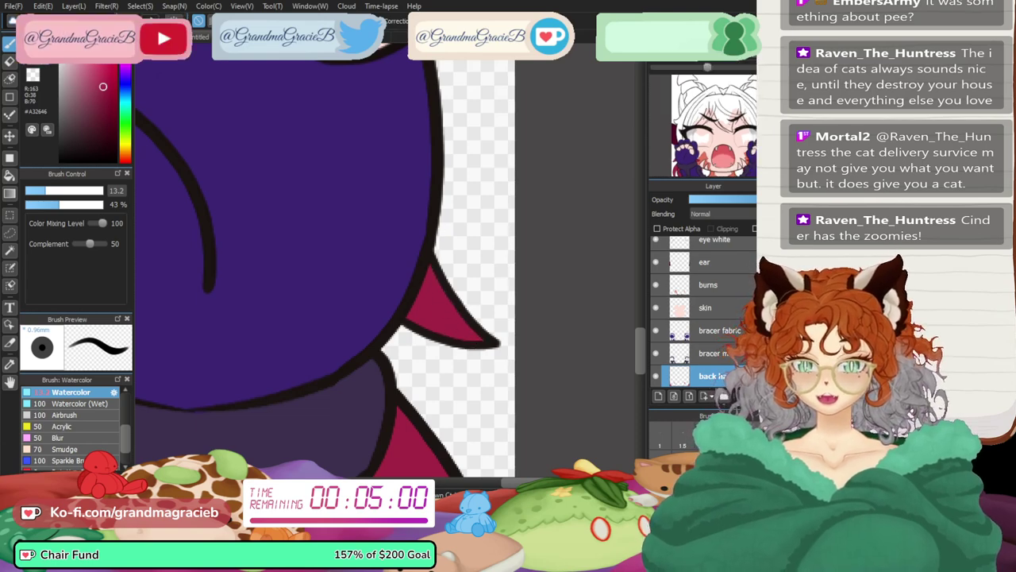
- Fill the V-shaped gap at the hair parting on top of the head with crimson
key("ctrl+0")
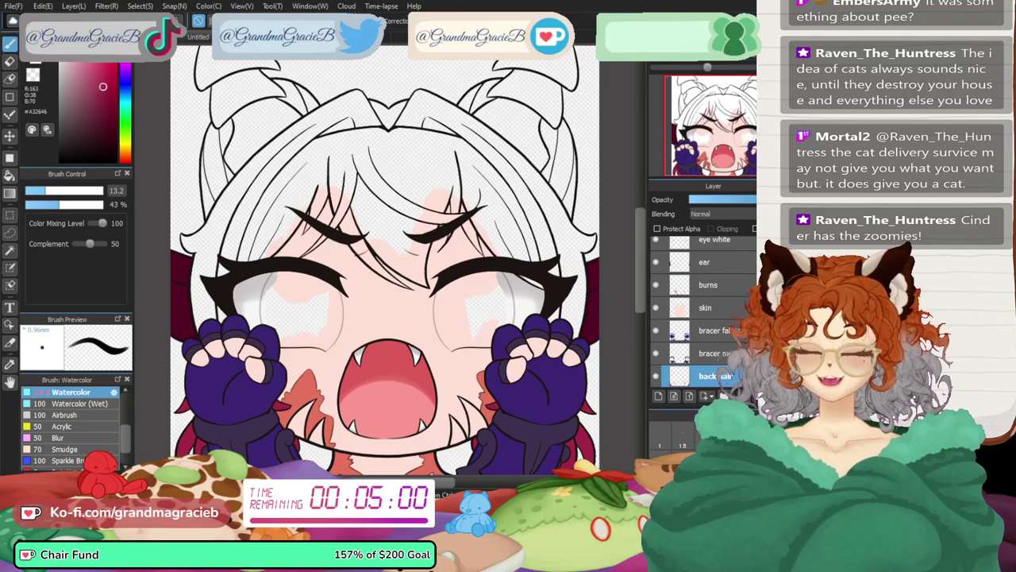
left_click_drag(385, 238, 402, 376)
key("ctrl+plus")
key("ctrl+plus")
key("ctrl+plus")
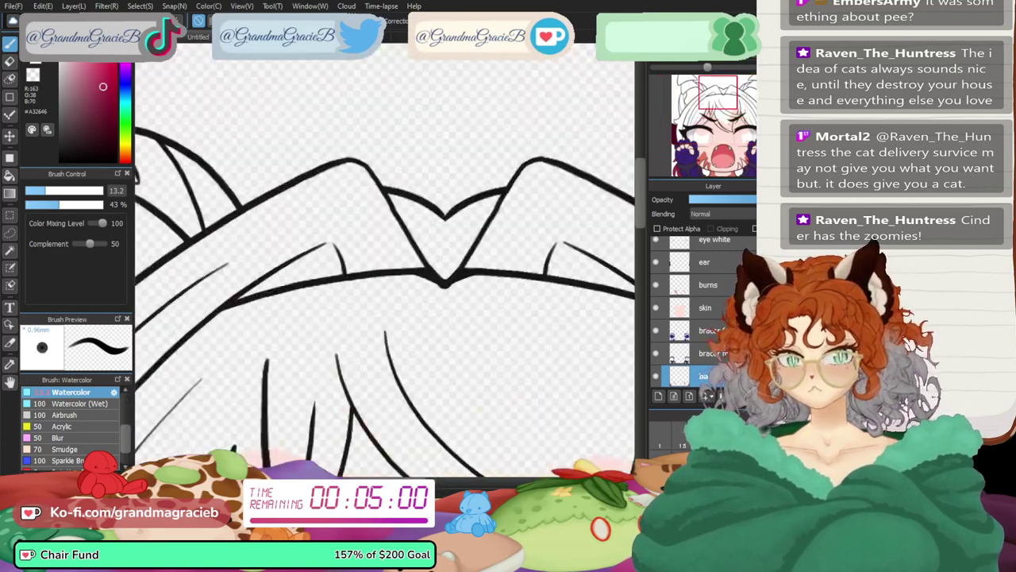
scroll(379, 258, "up", 1)
key("Left")
key("Left")
key("Left")
key("Left")
key("Left")
key("Left")
key("Left")
key("Left")
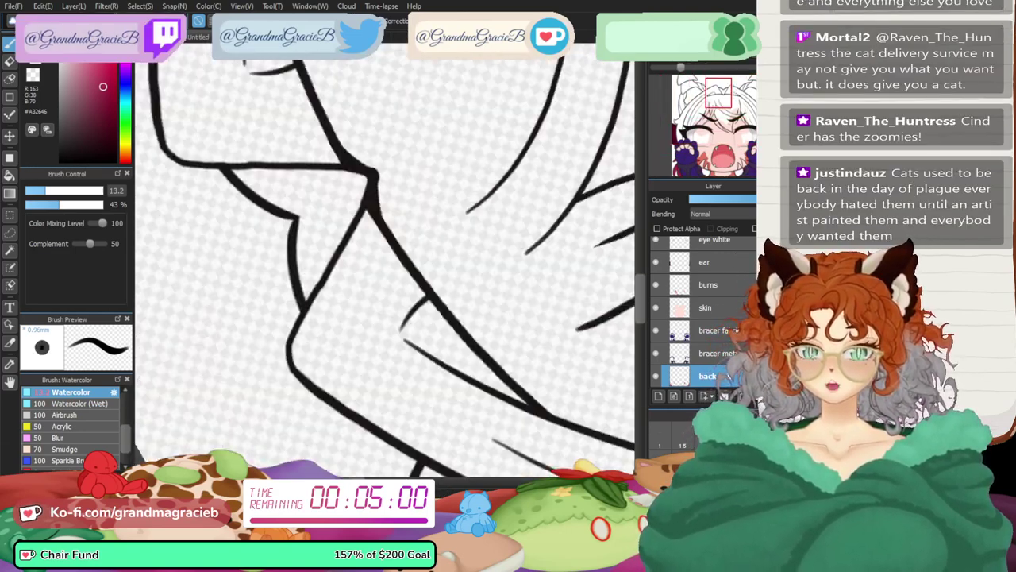
mouse_move(243, 174)
left_mouse_down()
mouse_move(295, 208)
mouse_move(236, 172)
mouse_move(366, 178)
mouse_move(348, 215)
left_mouse_up()
mouse_move(280, 175)
left_mouse_down()
mouse_move(310, 216)
mouse_move(305, 206)
mouse_move(306, 293)
mouse_move(310, 249)
mouse_move(350, 215)
mouse_move(307, 293)
mouse_move(342, 206)
mouse_move(319, 243)
left_mouse_up()
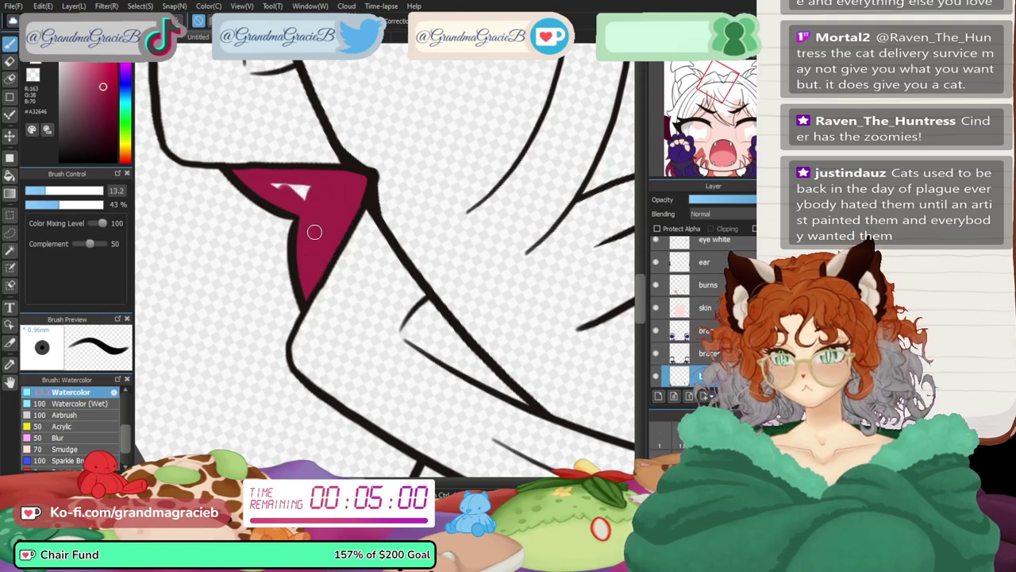
left_click_drag(280, 179, 317, 184)
- Fill the back hair sections at the base of the right ponytail with crimson
left_click(707, 68)
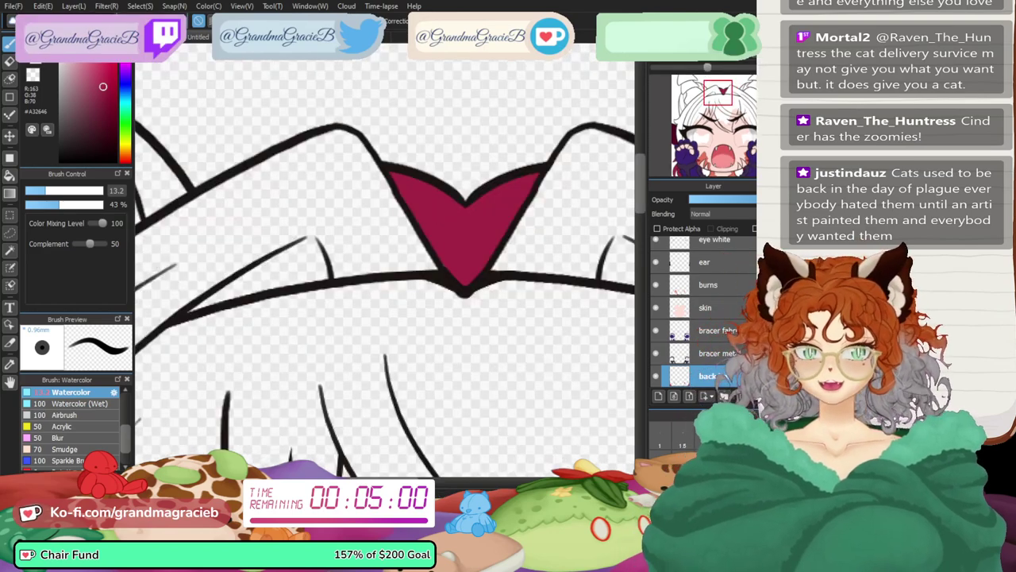
left_click(746, 106)
left_click_drag(747, 105, 745, 87)
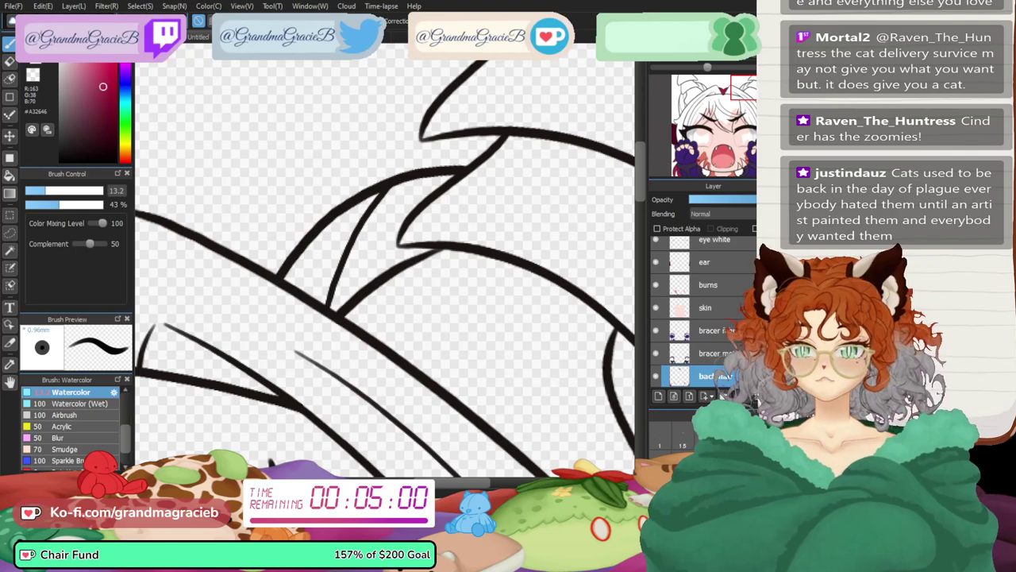
key("Left")
key("Left")
key("Left")
key("Left")
key("Left")
key("Left")
mouse_move(307, 205)
left_mouse_down()
mouse_move(335, 253)
mouse_move(303, 195)
mouse_move(342, 295)
mouse_move(362, 312)
mouse_move(389, 301)
mouse_move(386, 281)
mouse_move(351, 249)
mouse_move(380, 255)
left_mouse_up()
mouse_move(377, 219)
left_mouse_down()
mouse_move(396, 281)
mouse_move(423, 303)
mouse_move(405, 352)
mouse_move(388, 347)
mouse_move(380, 307)
mouse_move(407, 321)
mouse_move(397, 283)
left_mouse_up()
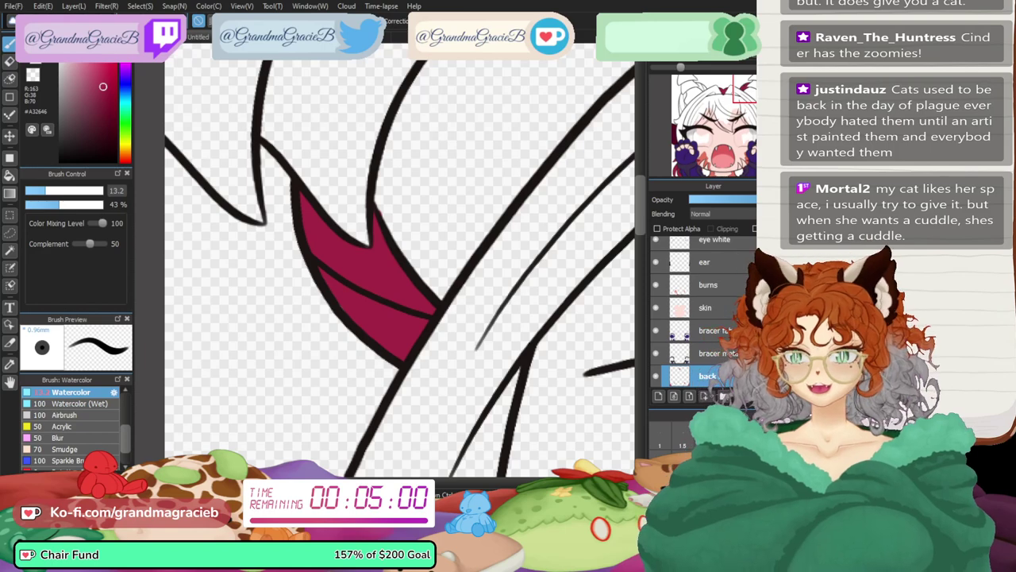
- Fill the small back hair sections on the inner side of the left horn with crimson, up to the outlines and tips
left_click(705, 87)
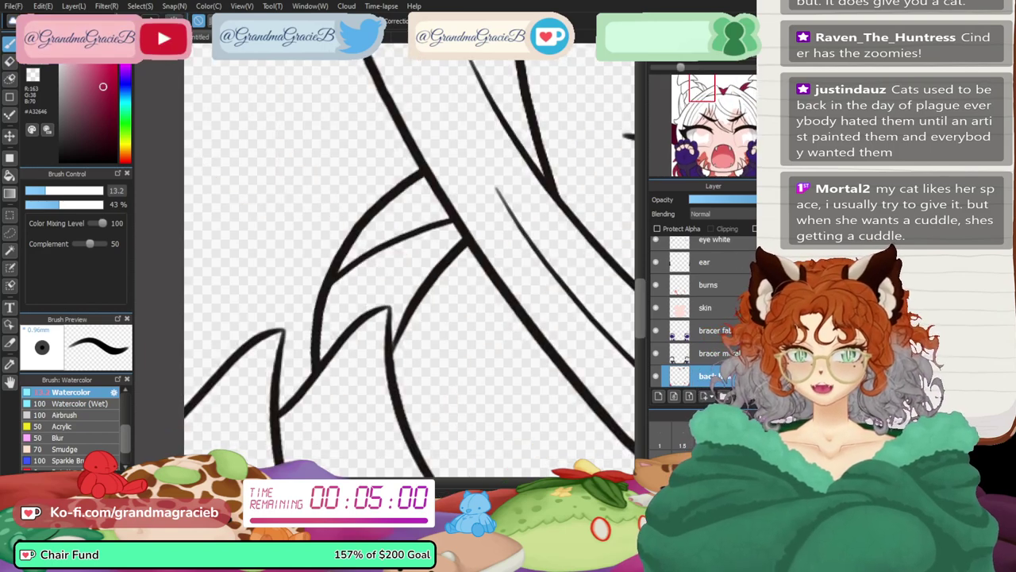
key("Left")
key("Left")
key("Left")
key("Left")
mouse_move(351, 208)
left_mouse_down()
mouse_move(392, 325)
mouse_move(344, 226)
mouse_move(351, 259)
mouse_move(337, 195)
mouse_move(407, 187)
mouse_move(419, 261)
mouse_move(395, 217)
mouse_move(368, 197)
mouse_move(363, 233)
left_mouse_up()
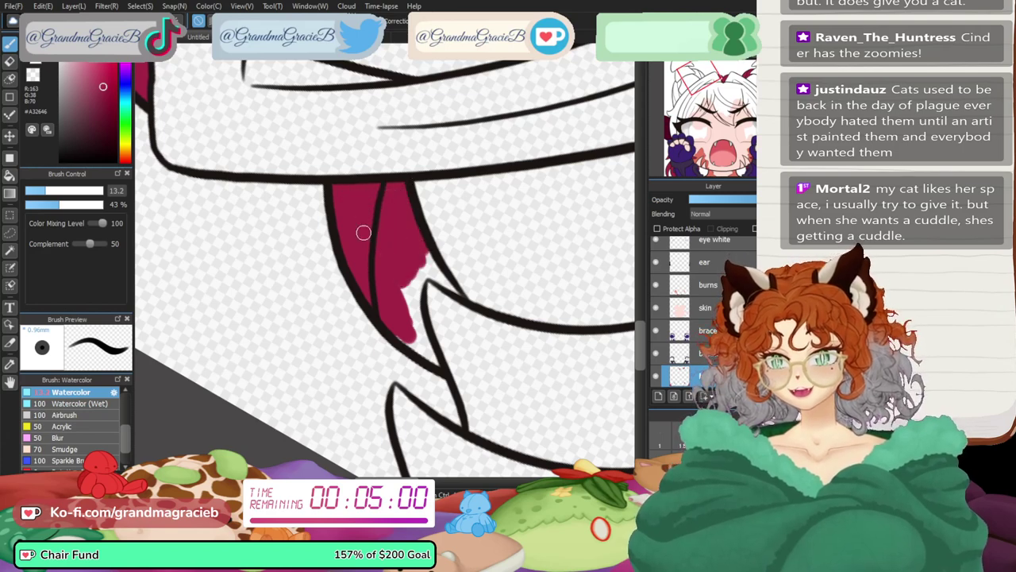
mouse_move(404, 290)
left_mouse_down()
mouse_move(414, 343)
mouse_move(401, 335)
mouse_move(433, 360)
mouse_move(419, 309)
left_mouse_up()
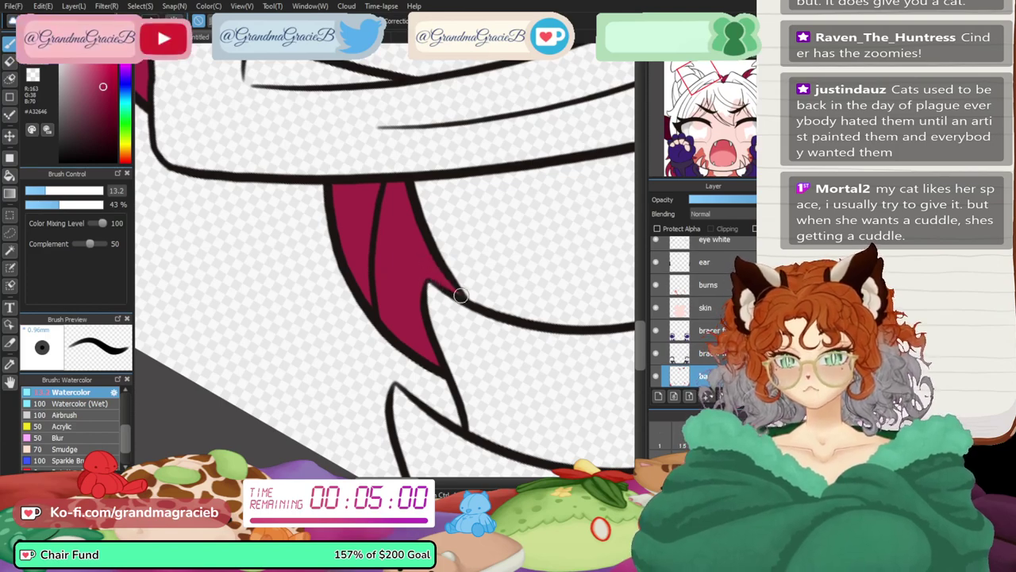
- Fill the back hair strands on the outer side of the left horn with crimson, down to the point where they meet the front hair
key("Up")
scroll(385, 258, "down", 3)
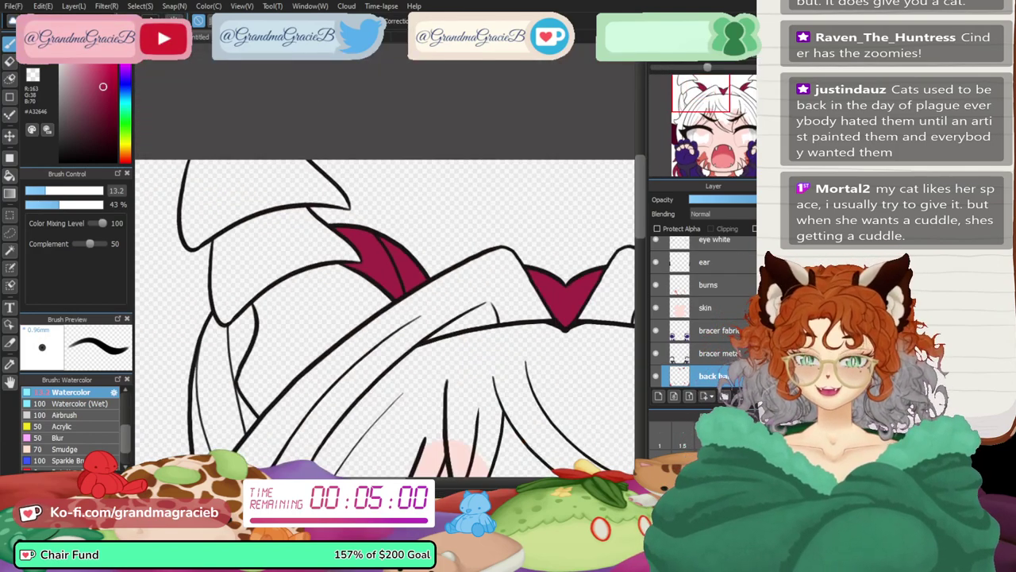
left_click_drag(492, 318, 298, 210)
left_click_drag(231, 298, 600, 250)
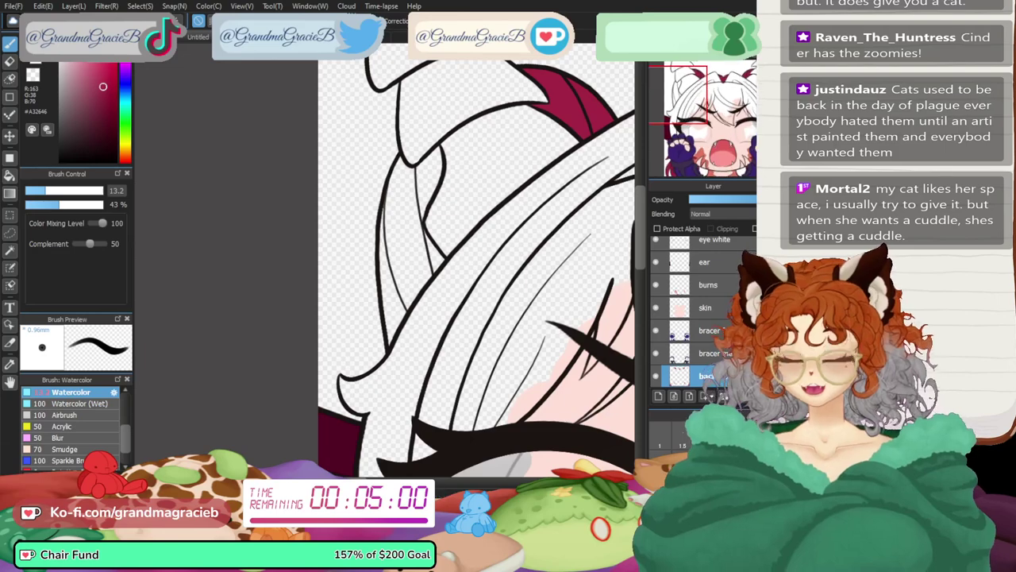
scroll(469, 262, "up", 2)
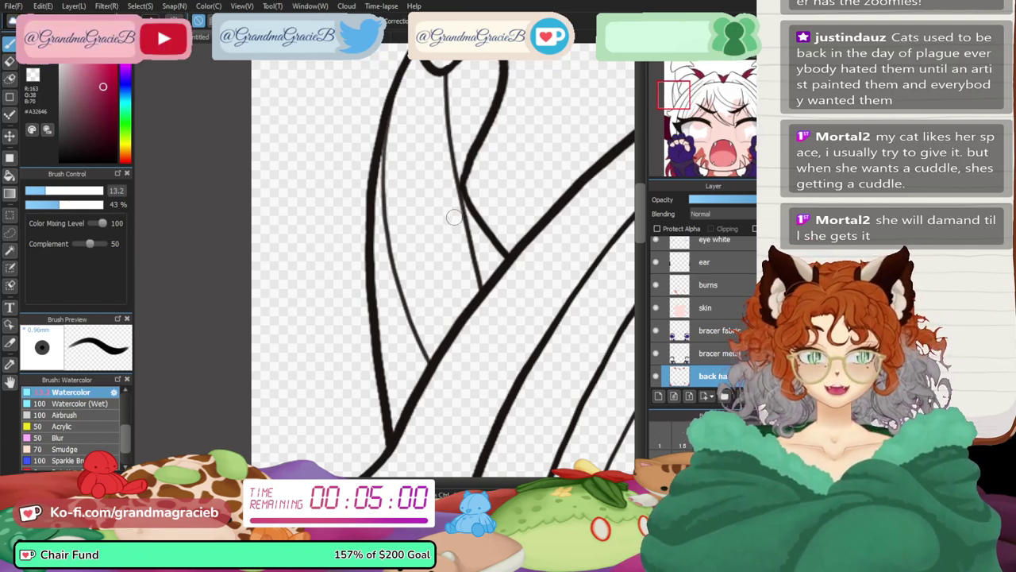
mouse_move(426, 149)
left_mouse_down()
mouse_move(456, 240)
mouse_move(477, 230)
mouse_move(469, 301)
mouse_move(455, 288)
mouse_move(409, 369)
left_mouse_up()
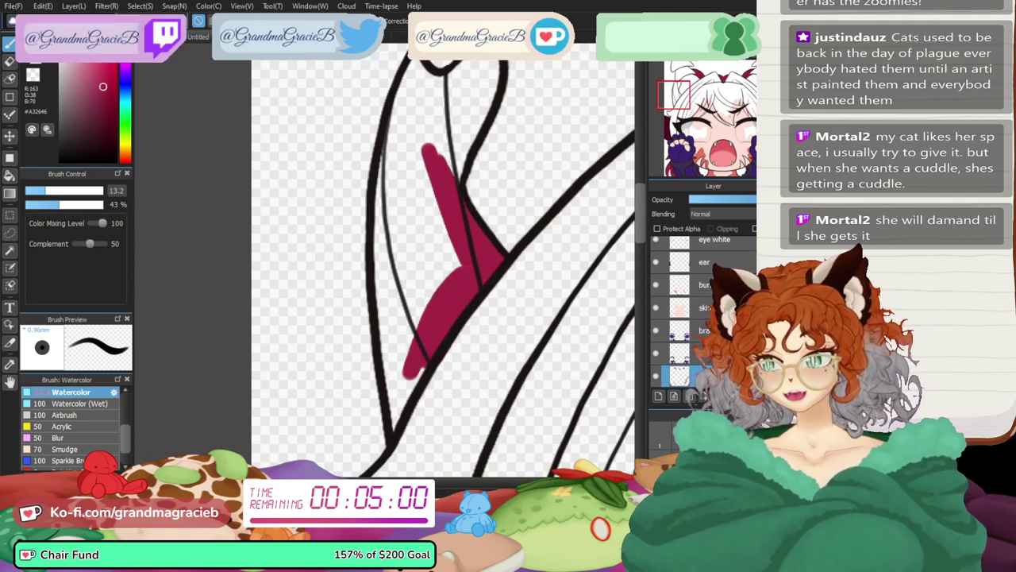
key("e")
key("Left")
key("Left")
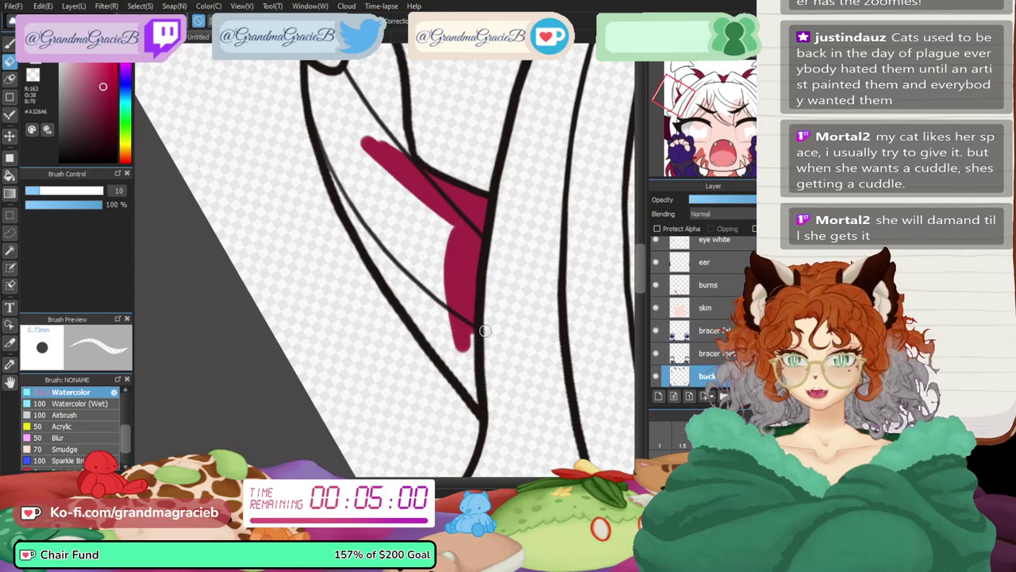
key("Left")
key("Left")
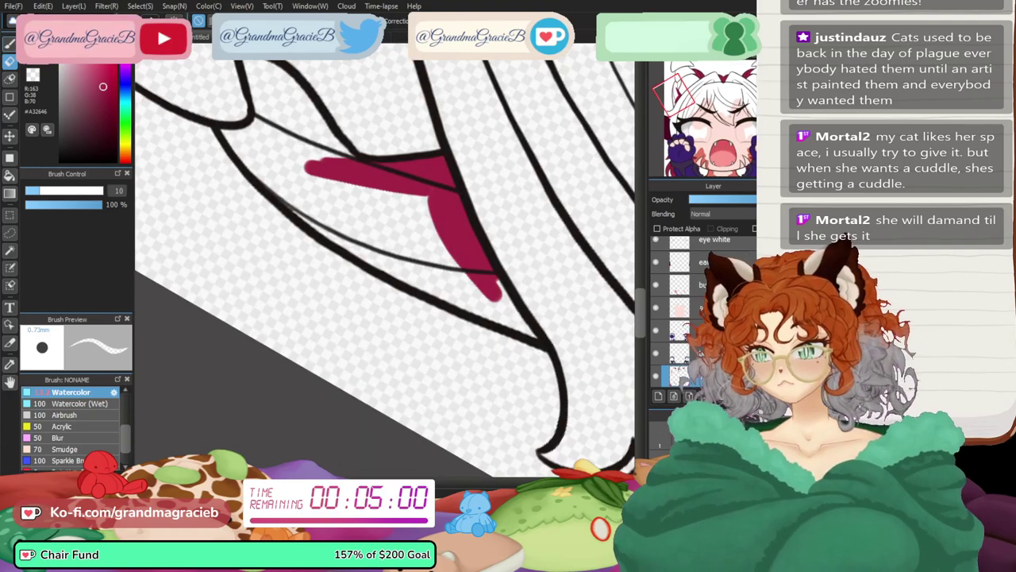
key("b")
mouse_move(261, 80)
left_mouse_down()
mouse_move(256, 89)
mouse_move(250, 68)
mouse_move(297, 102)
mouse_move(360, 173)
mouse_move(263, 104)
mouse_move(264, 137)
mouse_move(233, 137)
mouse_move(286, 182)
mouse_move(299, 182)
mouse_move(335, 234)
mouse_move(408, 280)
left_mouse_up()
mouse_move(288, 195)
left_mouse_down()
mouse_move(435, 275)
mouse_move(462, 273)
mouse_move(394, 221)
mouse_move(373, 181)
mouse_move(440, 205)
left_mouse_up()
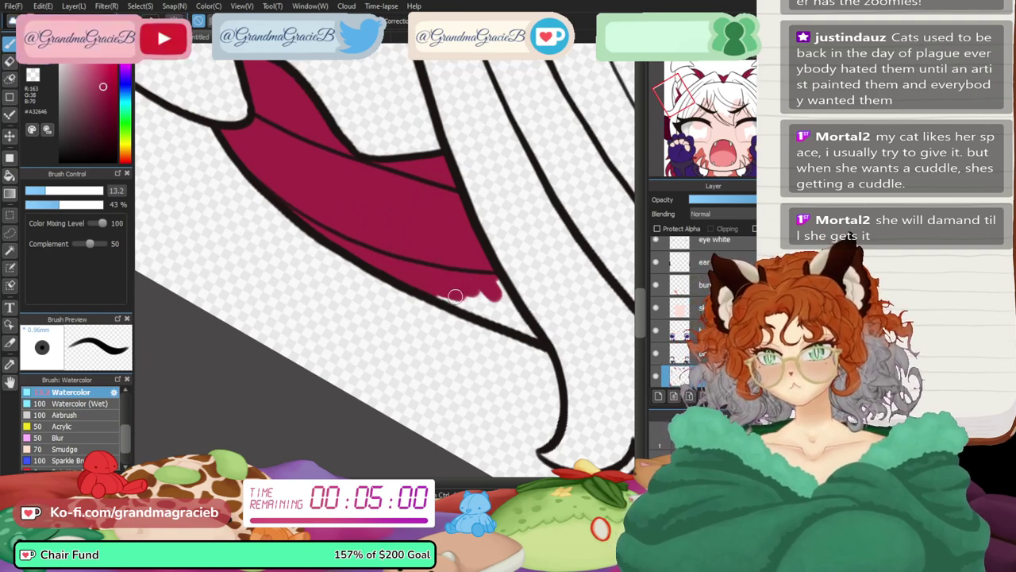
mouse_move(455, 296)
left_mouse_down()
mouse_move(517, 326)
mouse_move(489, 284)
left_mouse_up()
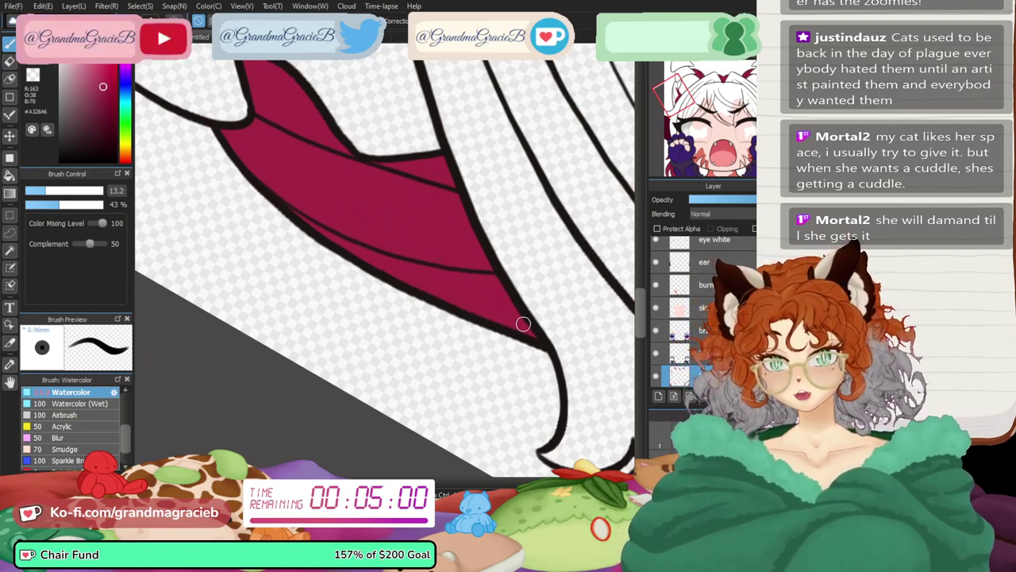
- Fill the back hair strands on the outer side of the right horn with crimson, working in a mirrored view
left_click(745, 98)
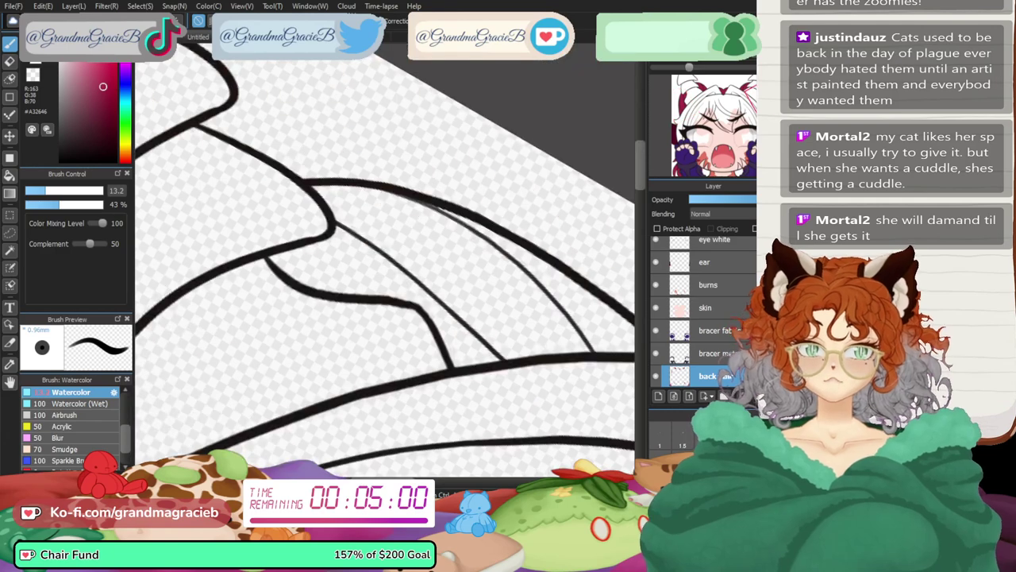
key("Down")
key("Left")
key("Left")
key("Left")
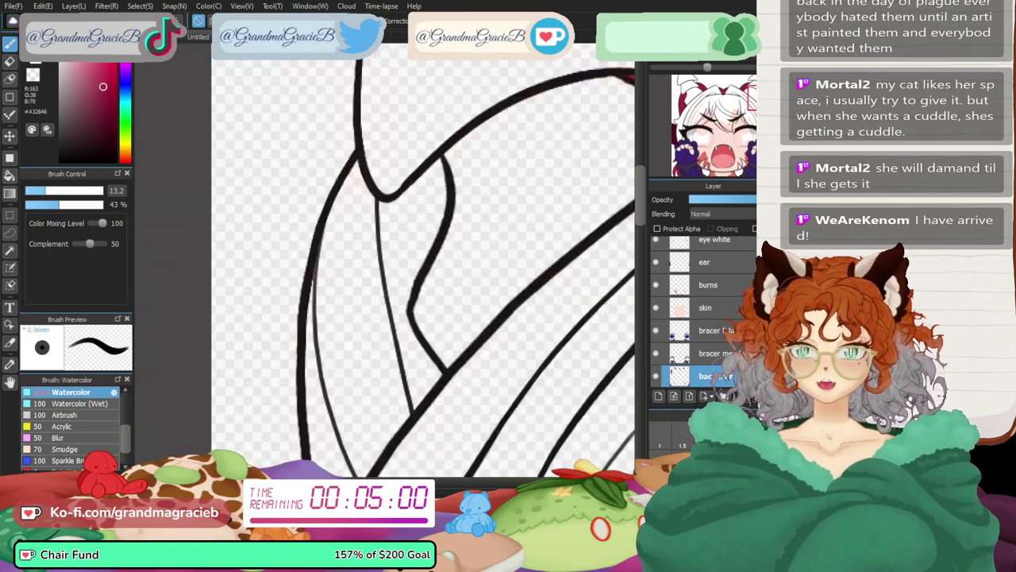
mouse_move(375, 193)
left_mouse_down()
mouse_move(380, 168)
mouse_move(403, 203)
mouse_move(409, 269)
mouse_move(398, 275)
mouse_move(376, 195)
mouse_move(357, 215)
left_mouse_up()
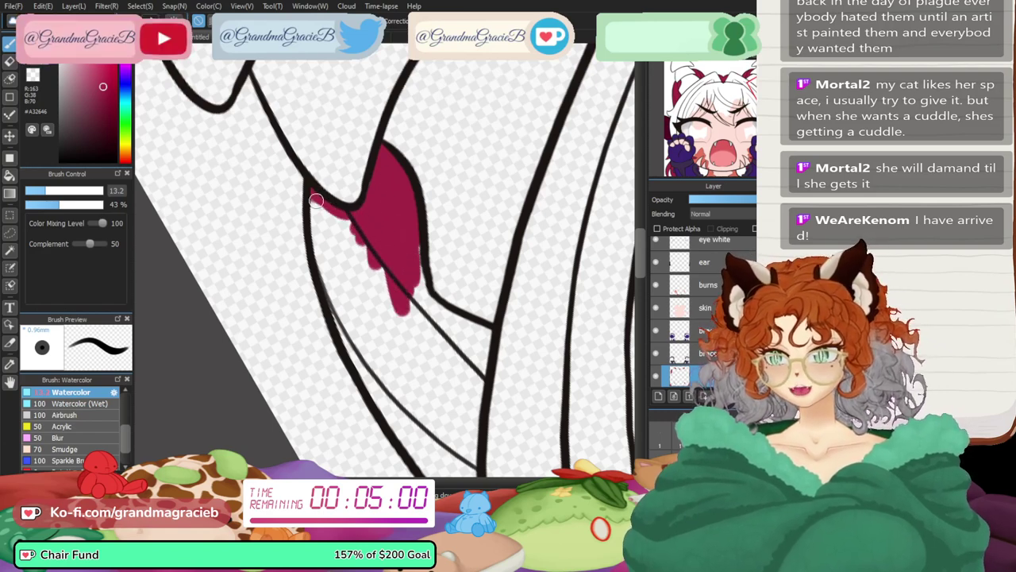
mouse_move(316, 200)
left_mouse_down()
mouse_move(327, 282)
mouse_move(349, 338)
mouse_move(369, 230)
mouse_move(377, 262)
mouse_move(408, 265)
mouse_move(396, 227)
mouse_move(429, 368)
mouse_move(412, 339)
left_mouse_up()
scroll(397, 262, "down", 3)
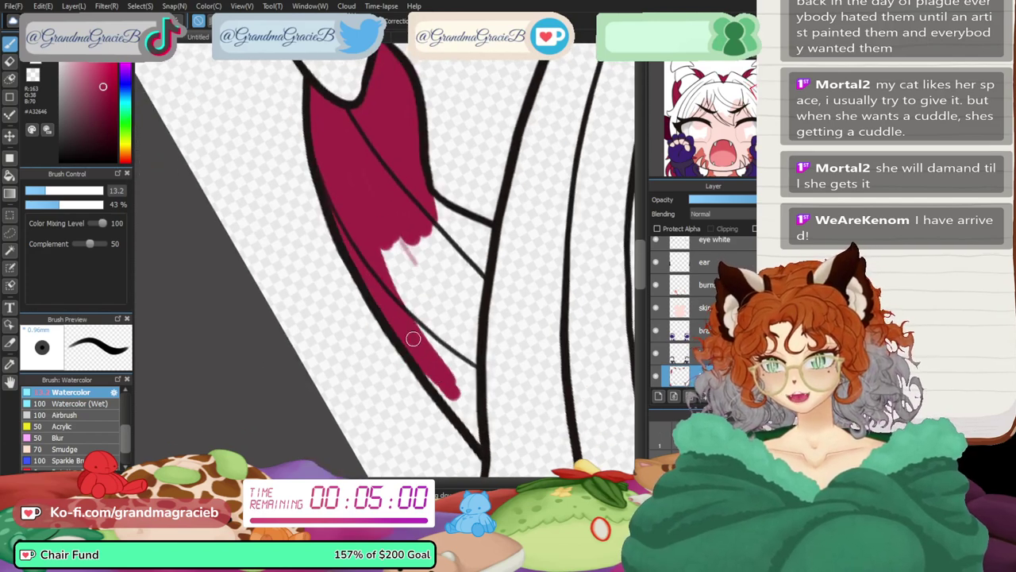
mouse_move(449, 395)
left_mouse_down()
mouse_move(425, 330)
mouse_move(451, 377)
mouse_move(431, 308)
mouse_move(453, 306)
mouse_move(452, 326)
mouse_move(416, 209)
mouse_move(440, 225)
mouse_move(430, 203)
left_mouse_up()
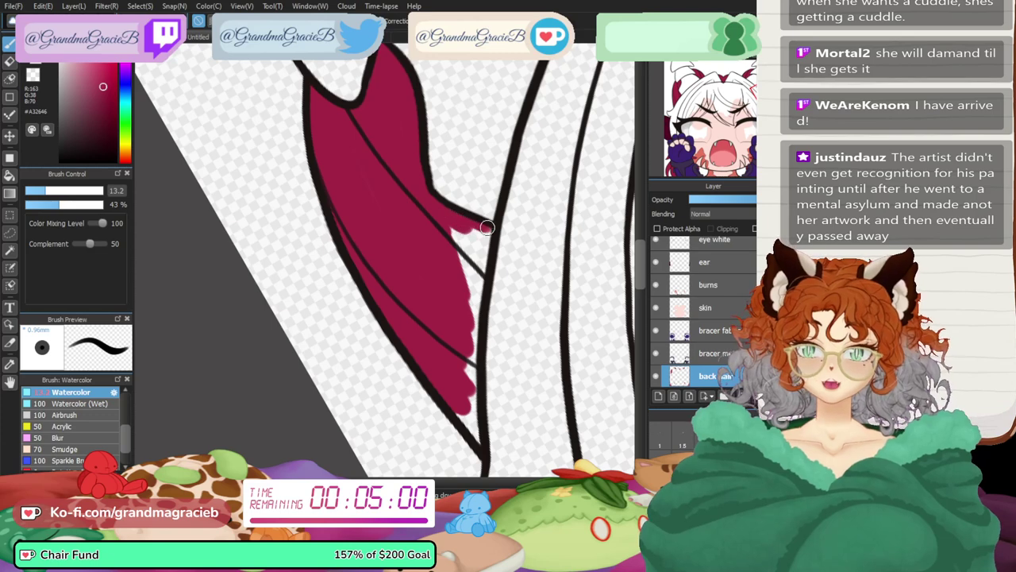
mouse_move(487, 228)
left_mouse_down()
mouse_move(472, 337)
mouse_move(479, 254)
mouse_move(468, 225)
mouse_move(474, 404)
left_mouse_up()
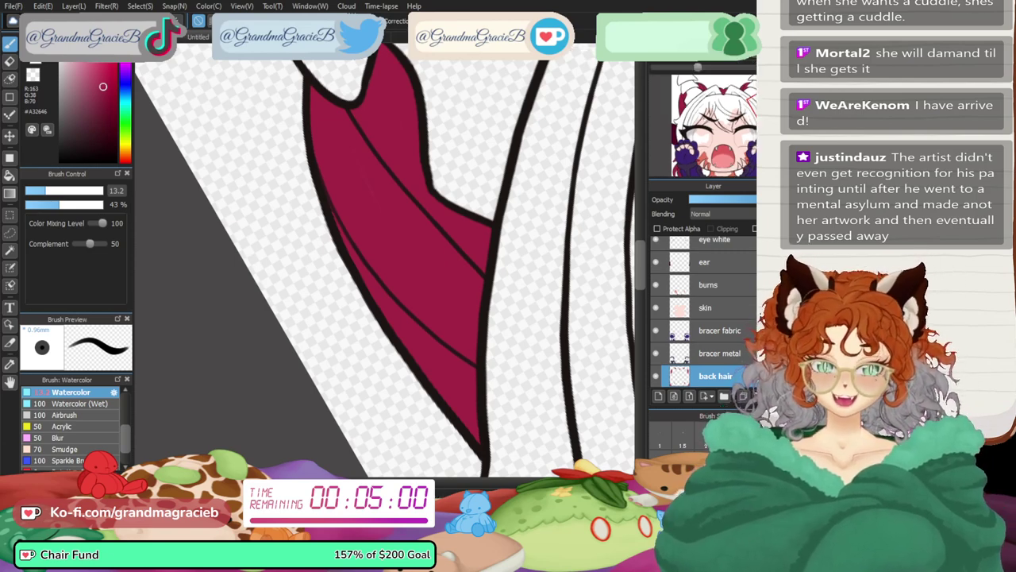
- Show the reference artwork on Layer3, sample the dark navy #151723 from its horn, and hide the reference again
key("Up")
key("ctrl+0")
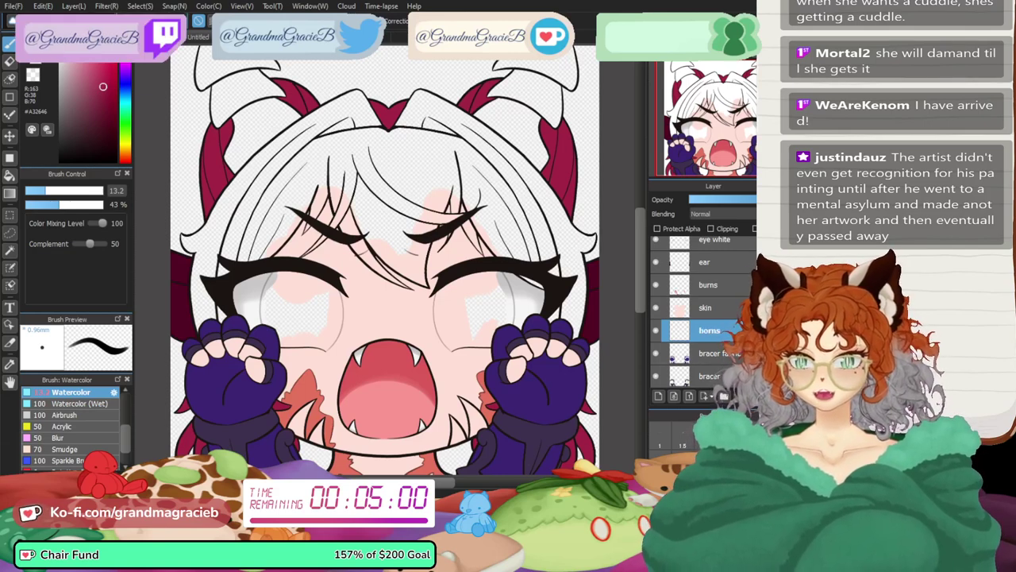
scroll(690, 309, "up", 2)
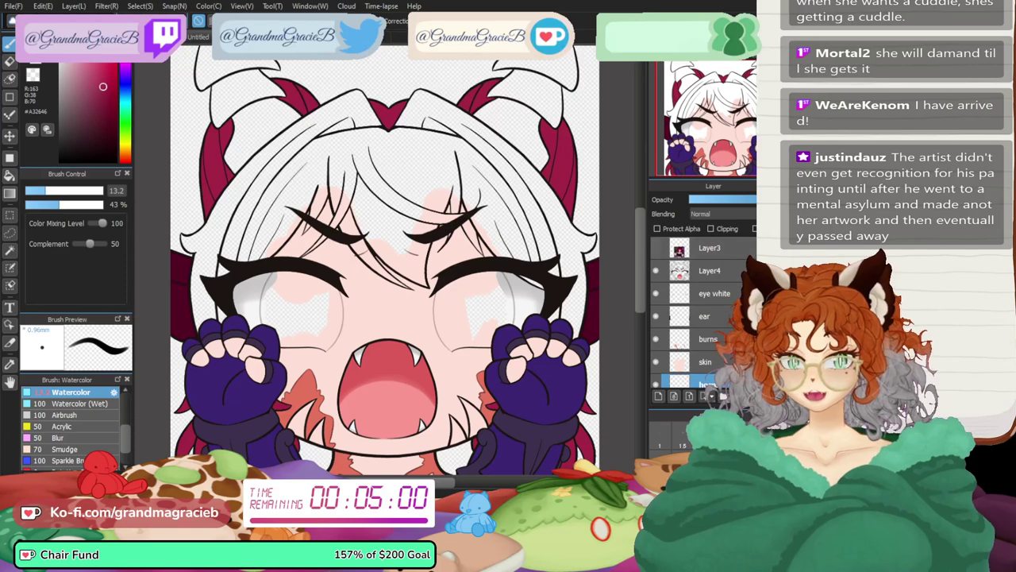
left_click(655, 248)
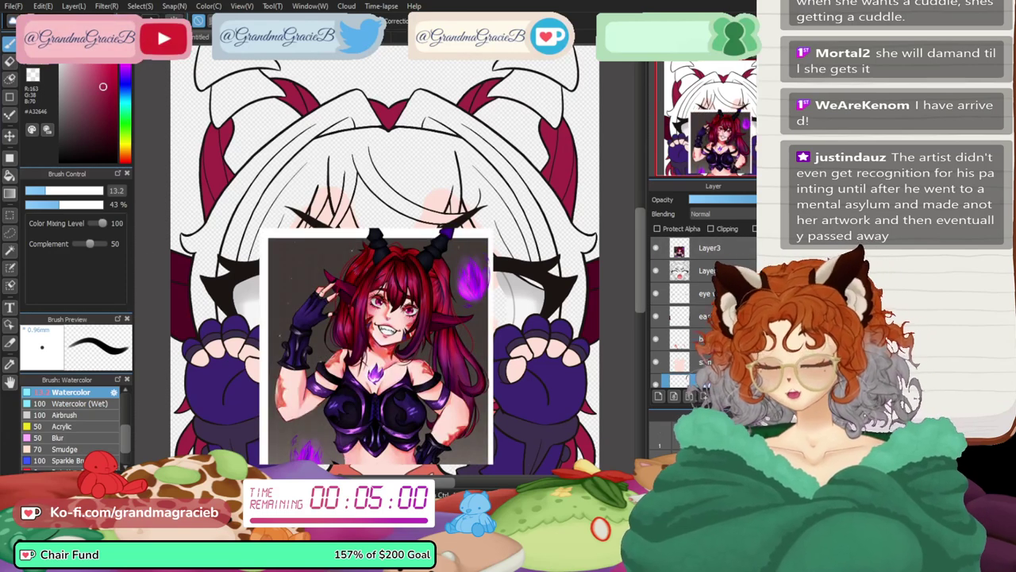
key("i")
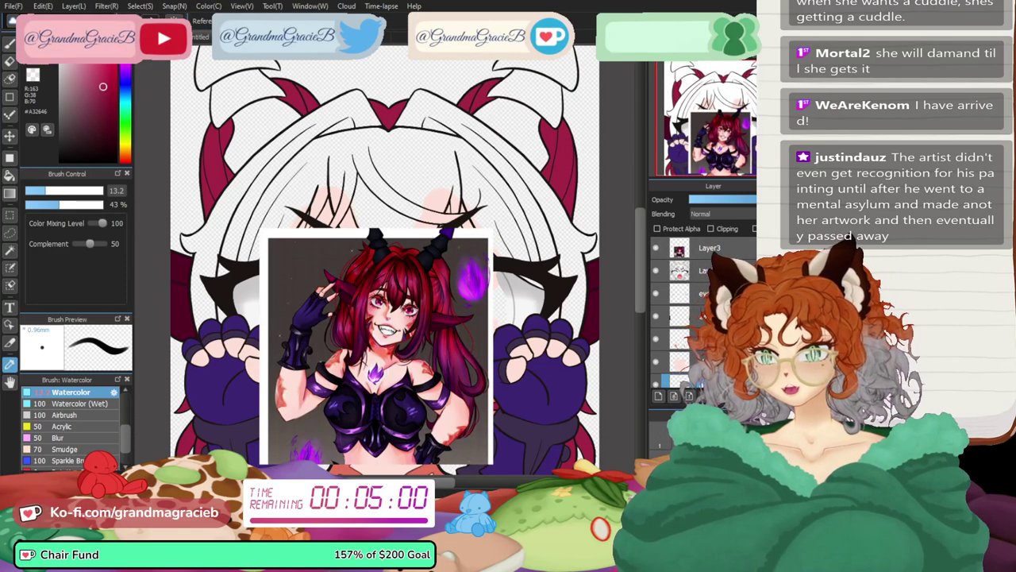
left_click_drag(690, 68, 707, 67)
left_click(366, 215)
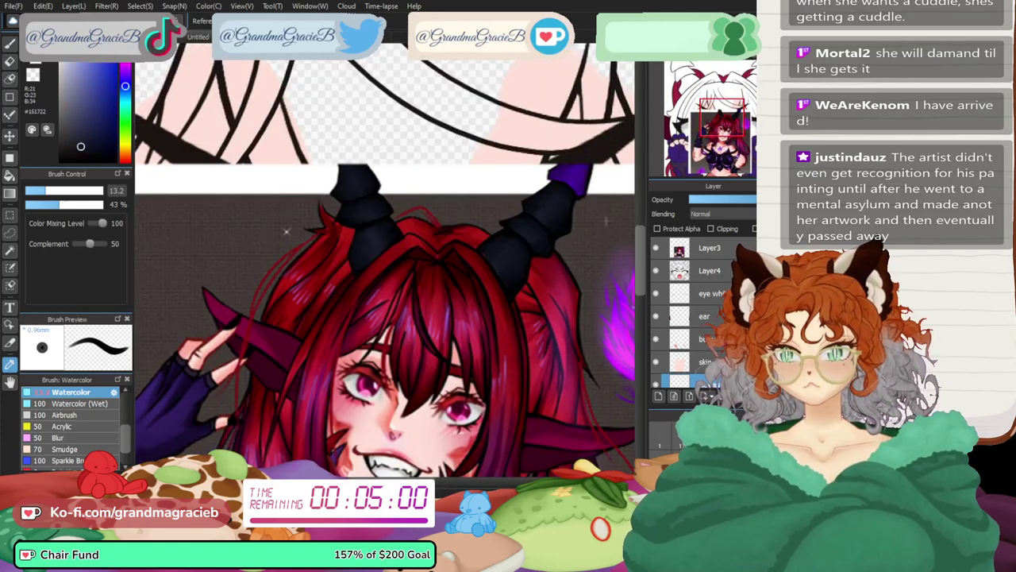
key("b")
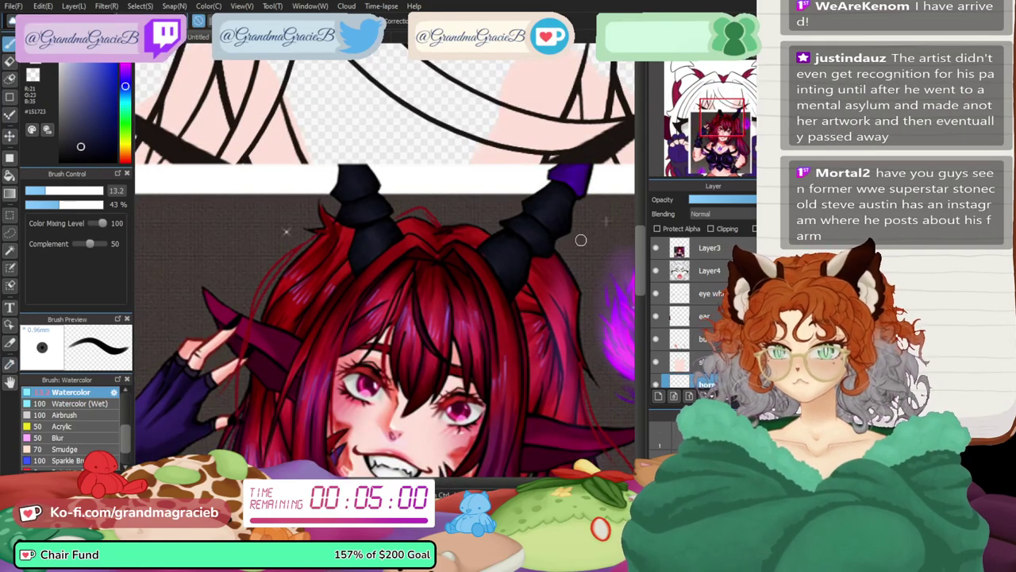
left_click(655, 248)
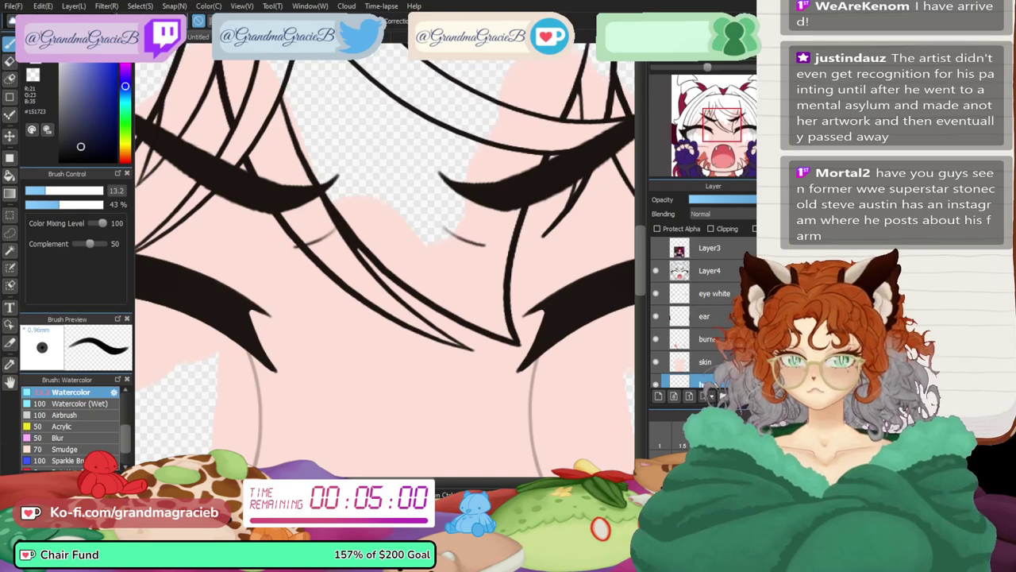
left_click_drag(721, 127, 753, 90)
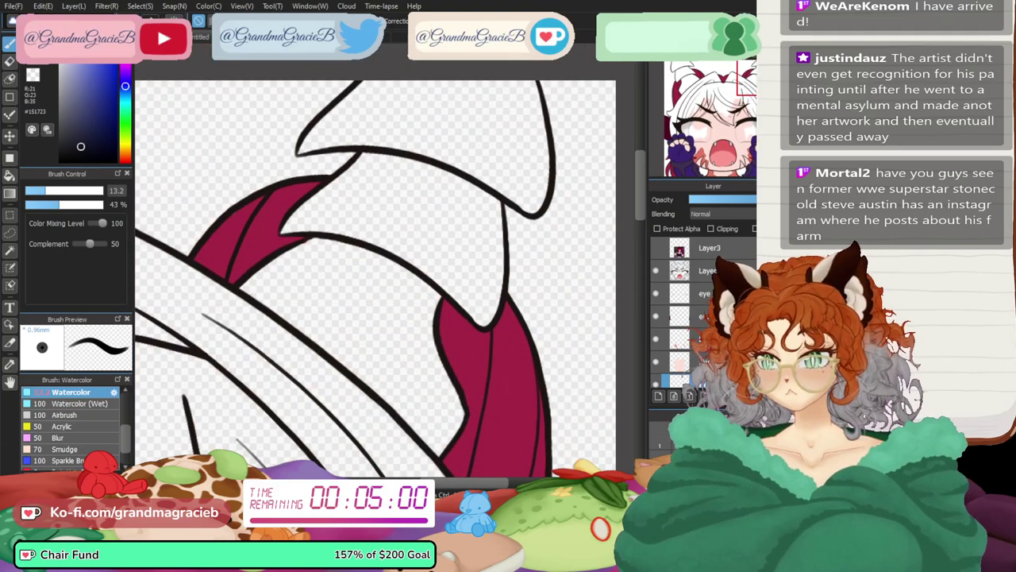
left_click(79, 190)
mouse_move(238, 271)
left_mouse_down()
mouse_move(273, 293)
mouse_move(320, 290)
left_mouse_up()
key("ctrl+z")
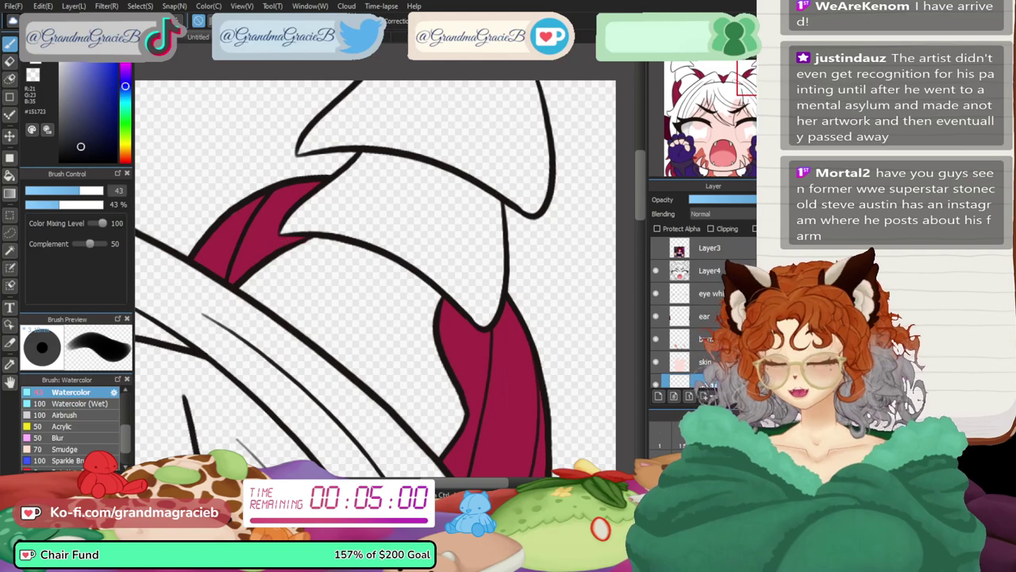
- Set the brush size to 15 and block in the first dark navy strokes across the right horn's upper segments
left_click(48, 191)
key("Left")
key("Left")
key("Left")
key("Left")
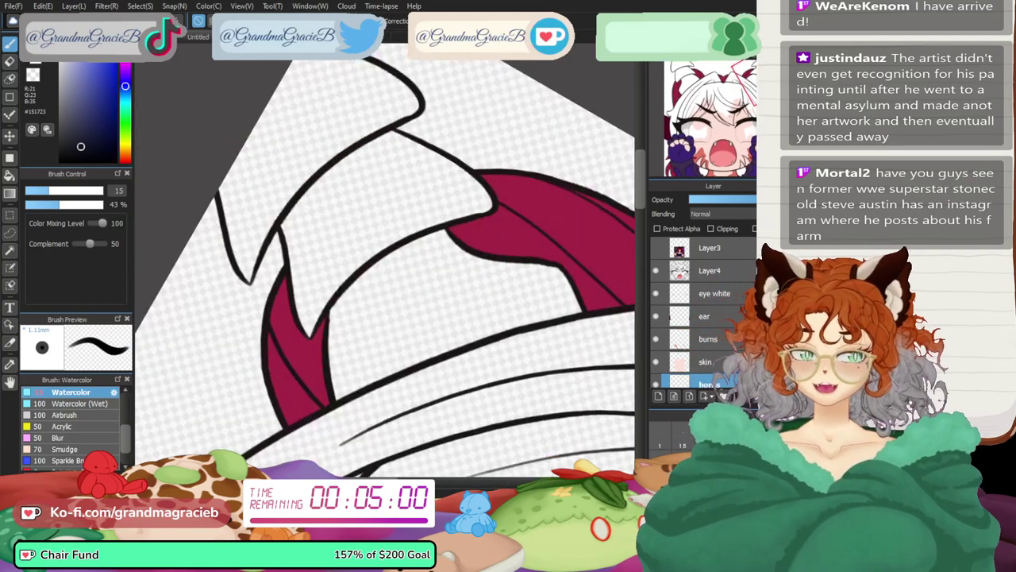
mouse_move(233, 181)
left_mouse_down()
mouse_move(234, 228)
mouse_move(241, 193)
mouse_move(298, 223)
mouse_move(291, 226)
mouse_move(306, 253)
left_mouse_up()
key("Up")
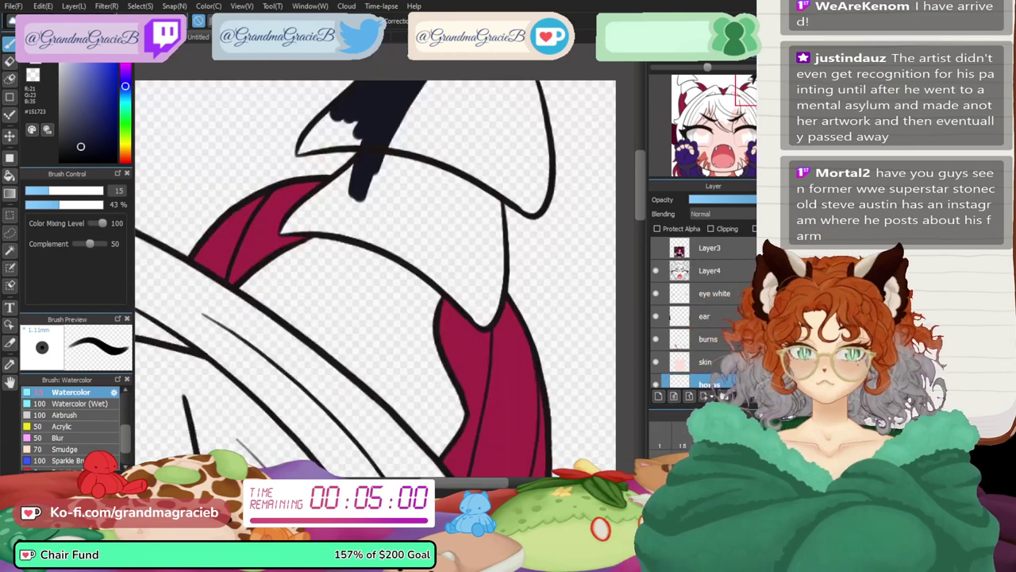
- Fill the inner tip of the right horn's upper segment with navy #282B3B, out to the outline
key("ctrl+0")
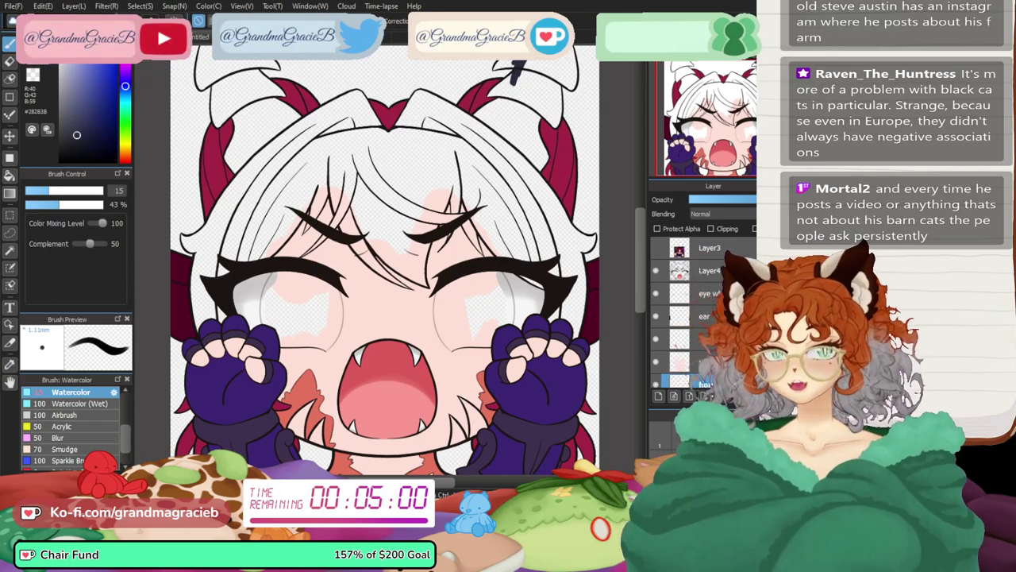
left_click_drag(688, 67, 748, 80)
left_click(750, 88)
mouse_move(496, 218)
left_mouse_down()
mouse_move(477, 255)
mouse_move(380, 261)
mouse_move(433, 252)
mouse_move(391, 253)
mouse_move(413, 211)
mouse_move(449, 190)
mouse_move(483, 196)
mouse_move(498, 217)
mouse_move(446, 225)
left_mouse_up()
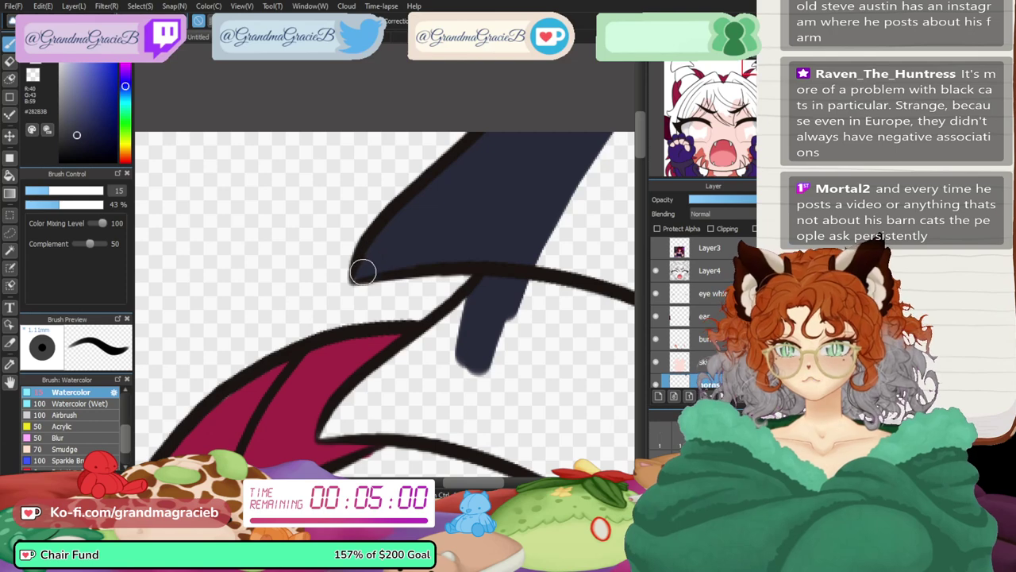
- Fill the pointed inner part of the right horn's middle segment with navy and extend the colour into the base segment
key("Left")
key("Left")
key("Left")
key("Left")
key("Left")
key("Left")
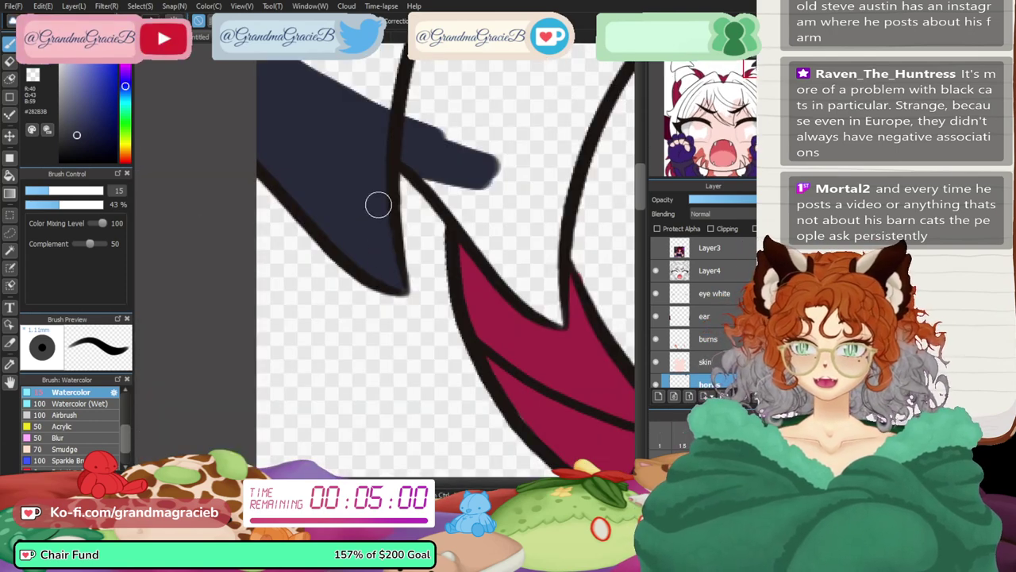
mouse_move(448, 160)
left_mouse_down()
mouse_move(497, 251)
mouse_move(478, 237)
mouse_move(513, 265)
mouse_move(490, 141)
mouse_move(539, 251)
mouse_move(572, 154)
mouse_move(555, 190)
mouse_move(566, 189)
mouse_move(622, 280)
mouse_move(532, 264)
mouse_move(543, 237)
mouse_move(551, 289)
mouse_move(520, 285)
left_mouse_up()
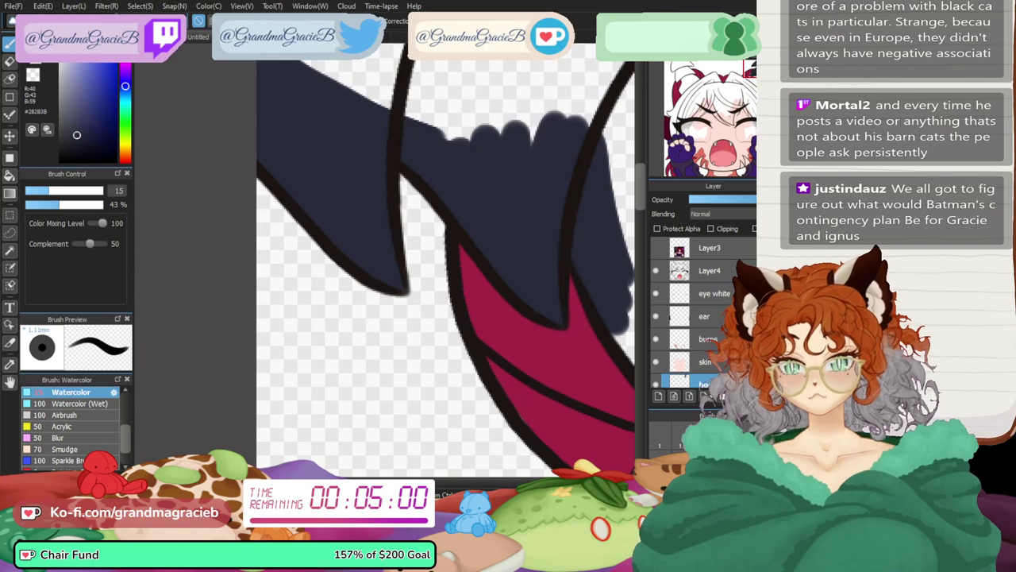
- Extend the navy fill through the right horn's base segment along the edge of the front hair
left_click_drag(262, 482, 289, 482)
mouse_move(426, 302)
left_mouse_down()
mouse_move(466, 315)
mouse_move(473, 283)
mouse_move(490, 401)
mouse_move(524, 341)
mouse_move(536, 289)
mouse_move(596, 192)
mouse_move(569, 216)
mouse_move(518, 323)
mouse_move(479, 303)
mouse_move(564, 162)
mouse_move(507, 176)
mouse_move(446, 250)
mouse_move(446, 99)
left_mouse_up()
mouse_move(481, 184)
left_mouse_down()
mouse_move(595, 154)
mouse_move(593, 236)
mouse_move(546, 105)
mouse_move(592, 99)
left_mouse_up()
key("Right")
key("Right")
key("Right")
key("Right")
key("Right")
key("Right")
left_click_drag(580, 436, 294, 185)
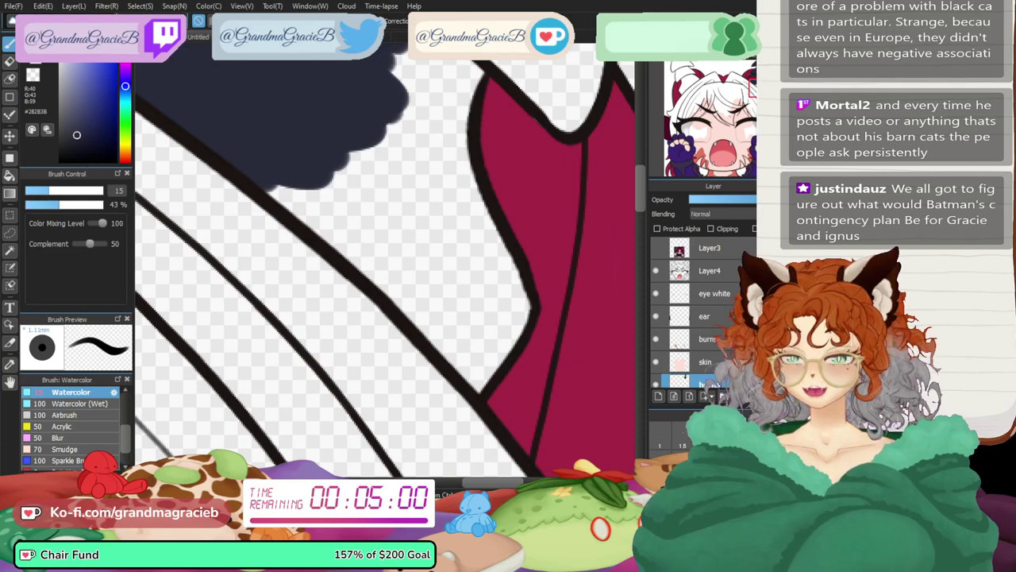
- Set the brush size to 35 and fill the right horn's base segment with navy down toward the front hair
key("bracketright")
key("bracketright")
key("bracketright")
key("bracketright")
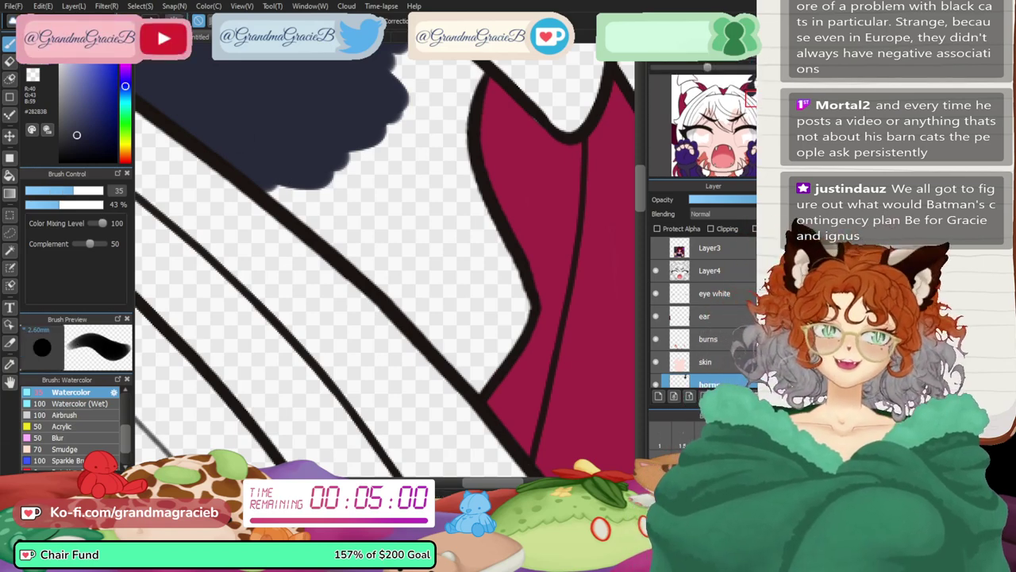
key("Down")
mouse_move(325, 103)
left_mouse_down()
mouse_move(315, 71)
mouse_move(379, 117)
mouse_move(349, 164)
mouse_move(326, 128)
mouse_move(329, 166)
mouse_move(268, 300)
mouse_move(285, 340)
mouse_move(499, 153)
mouse_move(447, 172)
mouse_move(432, 149)
mouse_move(324, 255)
left_mouse_up()
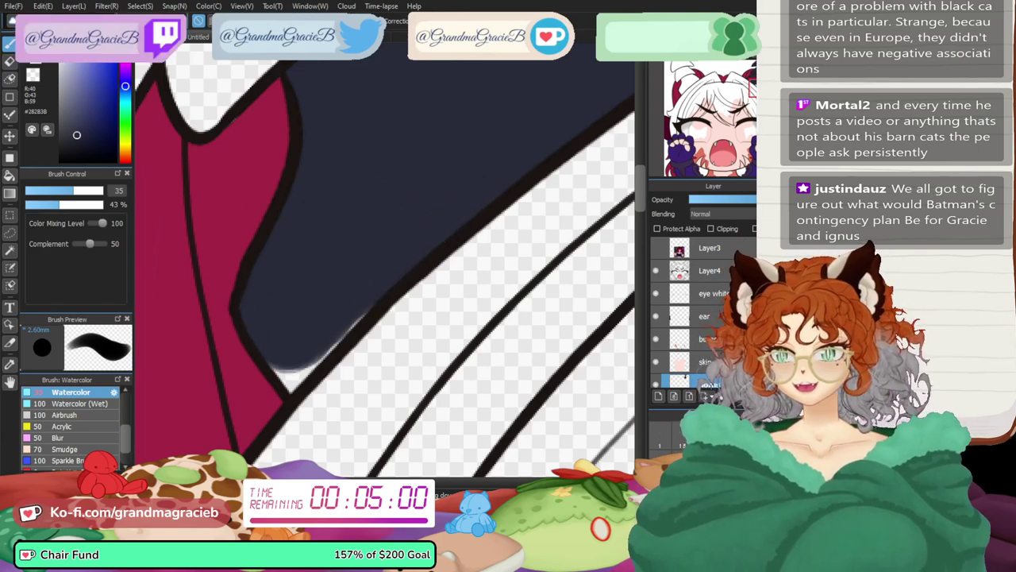
- Set the brush size to 17, fill the base segment's leftover corner and cover the outer part of the right horn's middle segment with navy
key("bracketleft")
key("bracketleft")
key("bracketleft")
key("bracketleft")
mouse_move(290, 344)
left_mouse_down()
mouse_move(292, 384)
mouse_move(378, 279)
left_mouse_up()
left_click_drag(357, 119, 531, 321)
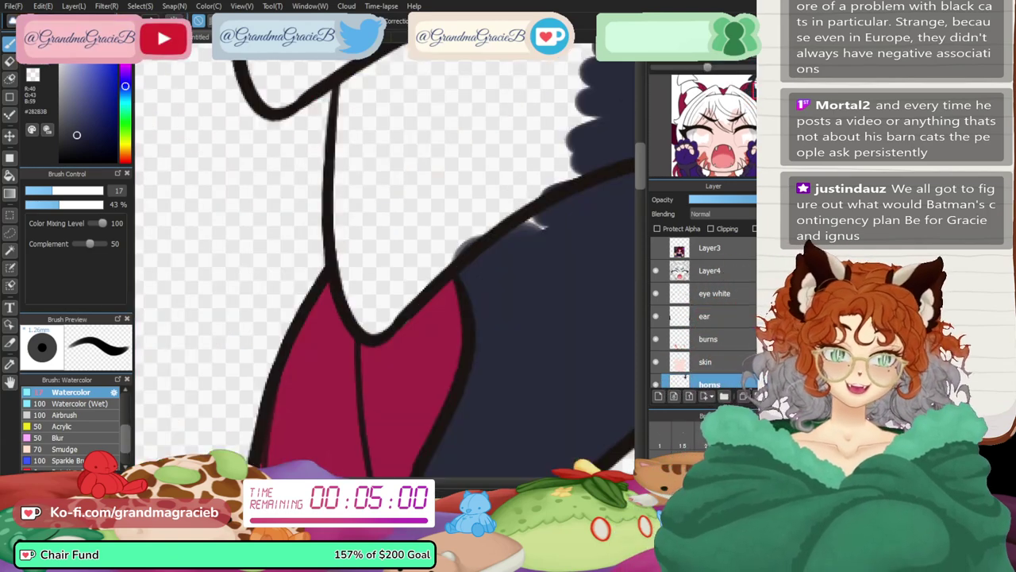
mouse_move(505, 233)
left_mouse_down()
mouse_move(524, 214)
mouse_move(510, 149)
mouse_move(584, 163)
mouse_move(552, 203)
mouse_move(621, 123)
mouse_move(535, 150)
left_mouse_up()
mouse_move(367, 73)
left_mouse_down()
mouse_move(356, 186)
mouse_move(350, 154)
mouse_move(349, 177)
mouse_move(370, 319)
mouse_move(445, 252)
mouse_move(390, 290)
mouse_move(381, 168)
mouse_move(450, 155)
mouse_move(471, 163)
left_mouse_up()
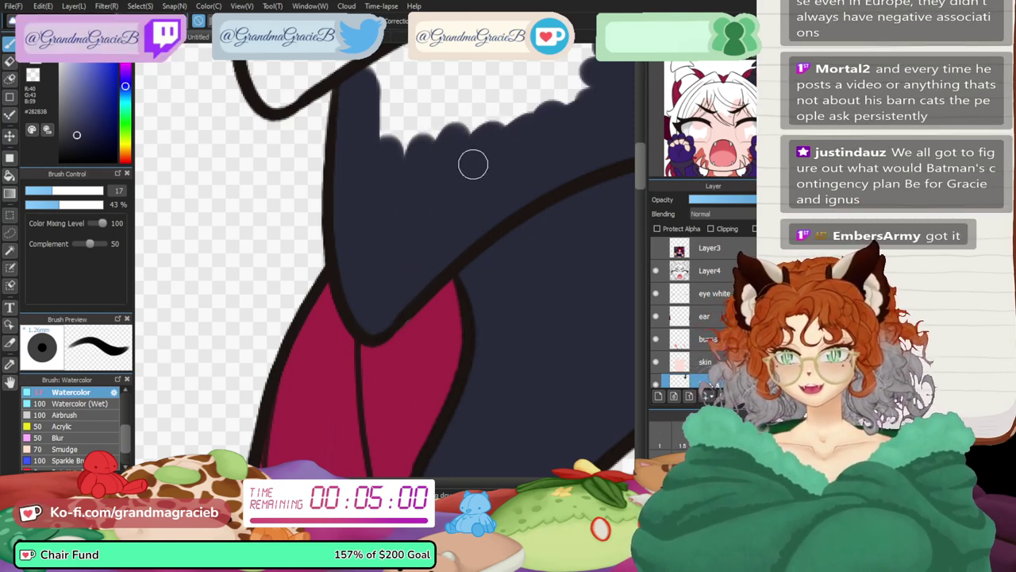
- Fill the outer tip of the right horn's upper segment with navy and carry the colour up along its outer edge
left_click_drag(681, 90, 674, 81)
scroll(481, 282, "down", 5)
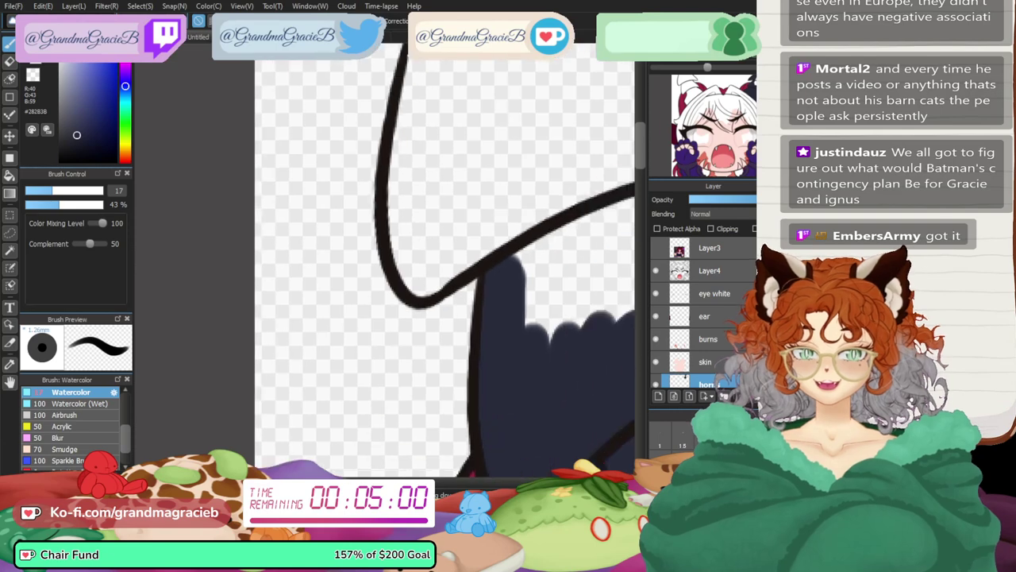
mouse_move(470, 198)
left_mouse_down()
mouse_move(501, 277)
mouse_move(462, 265)
mouse_move(416, 281)
mouse_move(409, 208)
mouse_move(400, 252)
left_mouse_up()
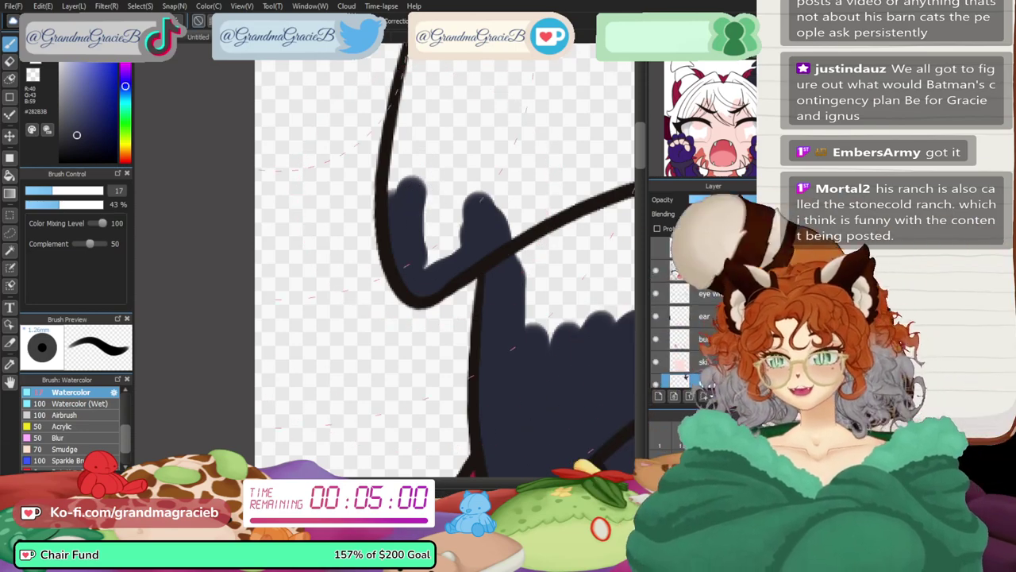
mouse_move(438, 56)
left_mouse_down()
mouse_move(400, 192)
mouse_move(429, 131)
mouse_move(436, 259)
mouse_move(449, 223)
mouse_move(464, 250)
mouse_move(453, 95)
mouse_move(468, 143)
mouse_move(491, 90)
mouse_move(519, 277)
mouse_move(542, 336)
mouse_move(533, 212)
mouse_move(547, 190)
left_mouse_up()
- Set the brush size to 54 and fill the remaining gaps in the centre of the right horn's upper and middle segments
key("Down")
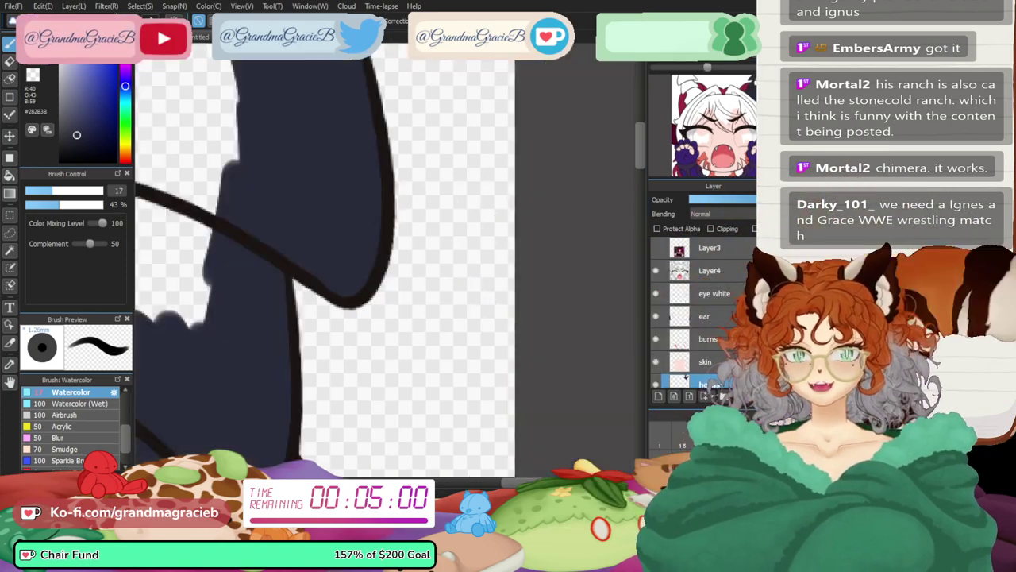
key("ctrl+minus")
key("ctrl+minus")
left_click_drag(368, 174, 519, 195)
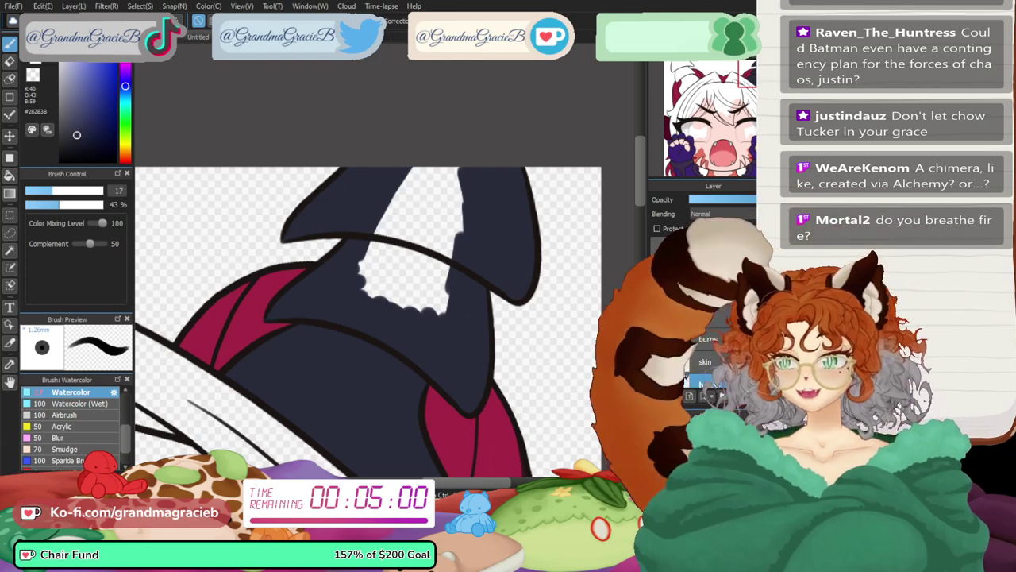
left_click(85, 190)
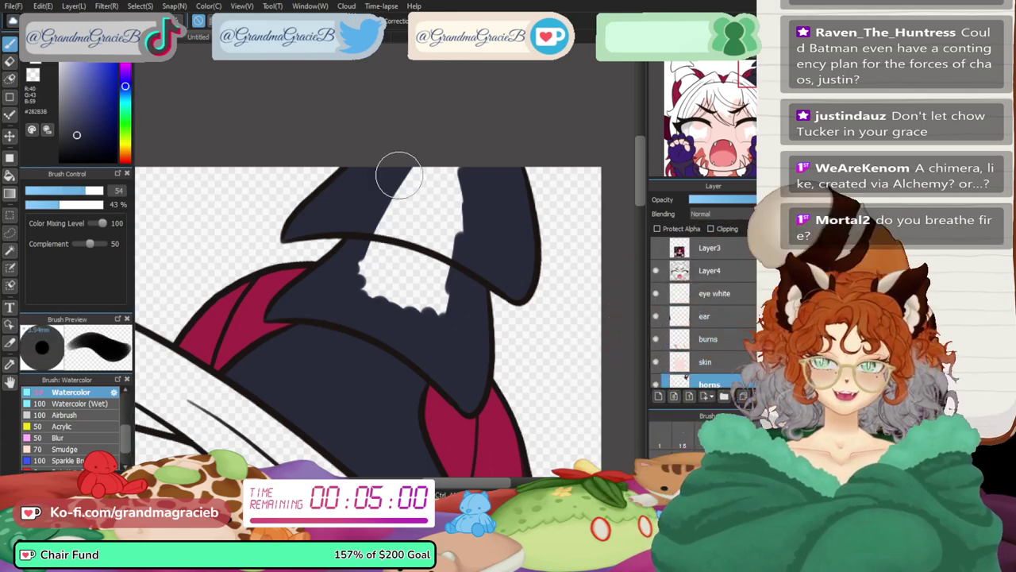
left_click_drag(399, 175, 382, 257)
left_click_drag(429, 146, 403, 284)
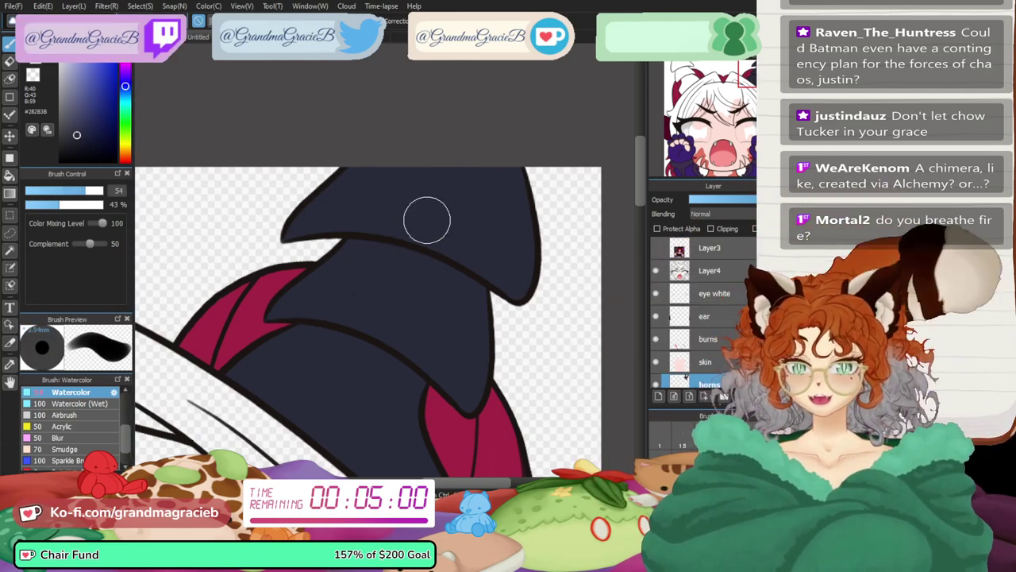
- Set the brush to size 36 and 75% opacity, then fill the left horn's upper segment and the top of its middle segment with navy
left_click_drag(744, 81, 687, 90)
left_click_drag(316, 70, 295, 89)
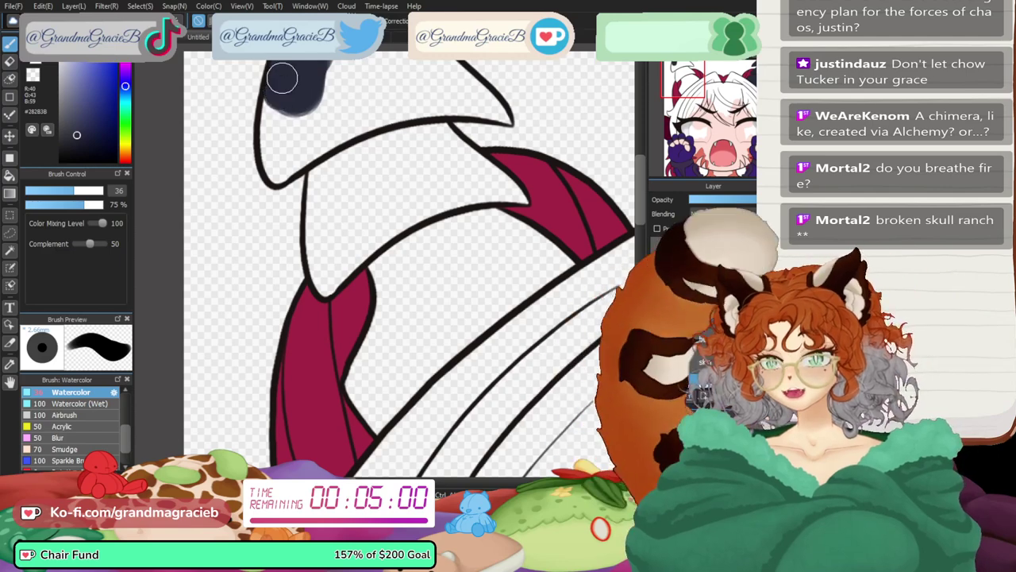
mouse_move(274, 131)
left_mouse_down()
mouse_move(286, 162)
mouse_move(313, 146)
mouse_move(299, 108)
mouse_move(303, 132)
mouse_move(321, 69)
mouse_move(354, 173)
mouse_move(380, 181)
mouse_move(393, 48)
mouse_move(424, 146)
mouse_move(403, 74)
mouse_move(416, 109)
mouse_move(425, 75)
mouse_move(439, 83)
mouse_move(437, 64)
mouse_move(466, 90)
mouse_move(424, 108)
mouse_move(449, 146)
left_mouse_up()
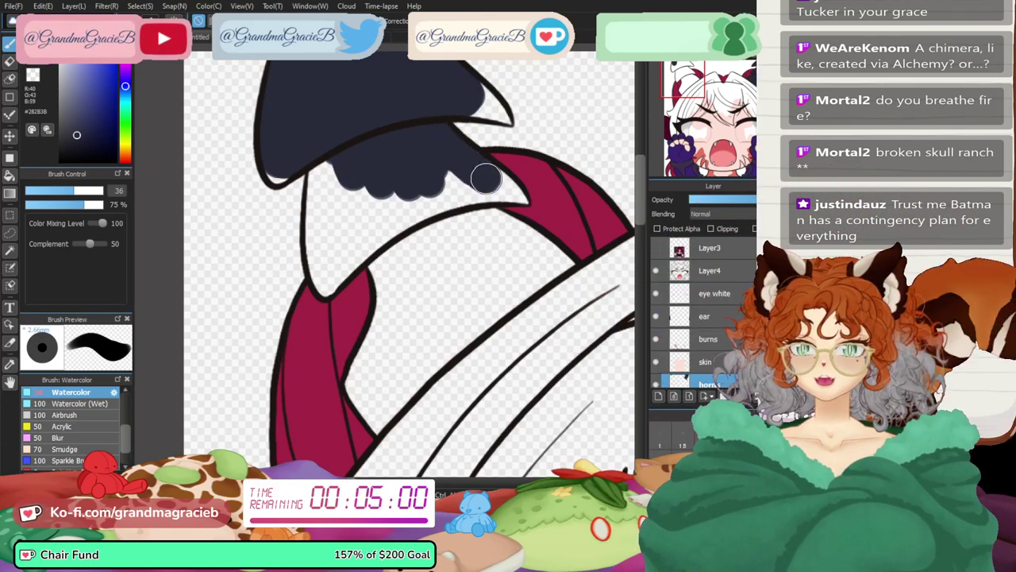
- Fill the rest of the left horn's middle segment and its base segment with navy
mouse_move(486, 178)
left_mouse_down()
mouse_move(429, 166)
mouse_move(469, 202)
mouse_move(441, 157)
mouse_move(469, 204)
mouse_move(454, 183)
mouse_move(540, 251)
mouse_move(485, 226)
mouse_move(485, 249)
mouse_move(382, 166)
mouse_move(428, 277)
mouse_move(367, 212)
mouse_move(391, 273)
left_mouse_up()
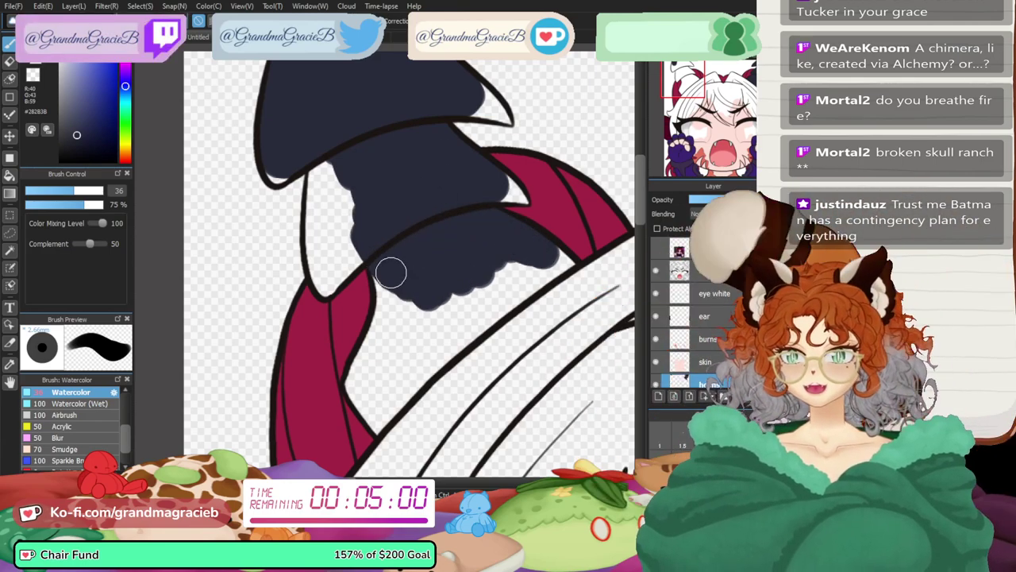
mouse_move(394, 315)
left_mouse_down()
mouse_move(386, 274)
mouse_move(387, 311)
mouse_move(361, 385)
mouse_move(387, 405)
mouse_move(441, 347)
mouse_move(401, 374)
mouse_move(443, 292)
mouse_move(389, 368)
mouse_move(436, 339)
mouse_move(432, 350)
mouse_move(446, 340)
mouse_move(441, 347)
mouse_move(505, 298)
left_mouse_up()
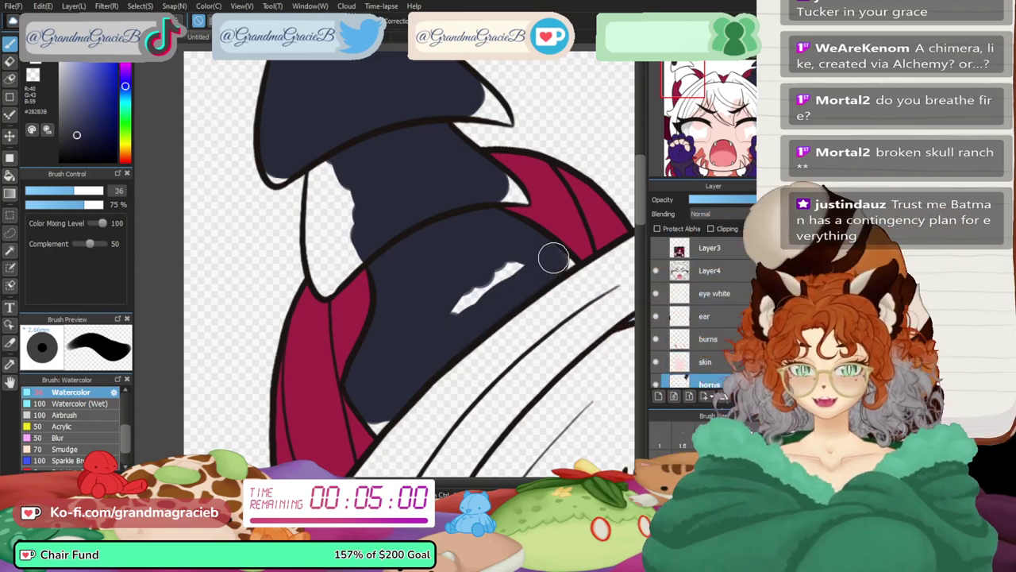
mouse_move(553, 257)
left_mouse_down()
mouse_move(450, 307)
mouse_move(457, 268)
mouse_move(351, 196)
mouse_move(368, 223)
mouse_move(323, 263)
left_mouse_up()
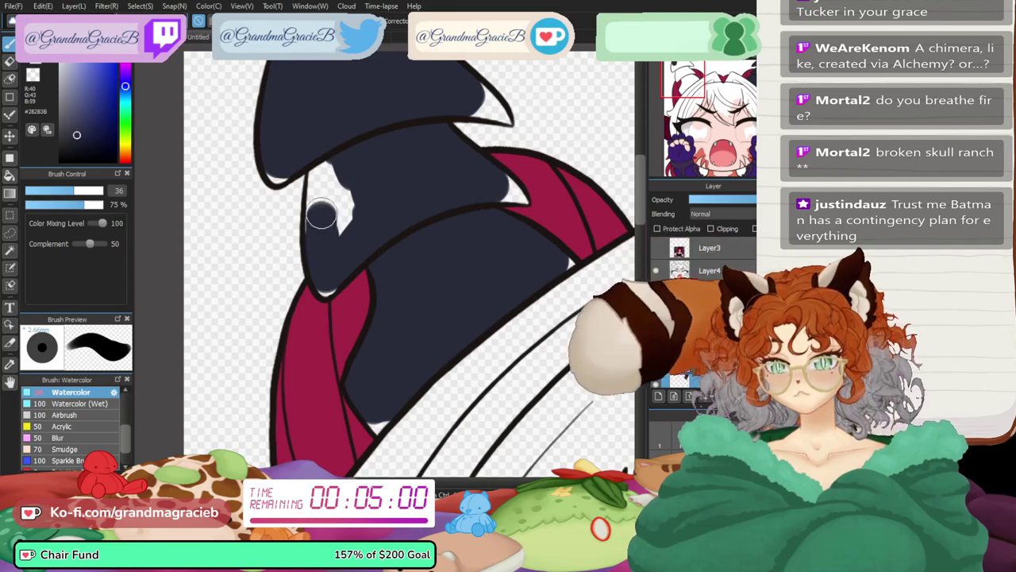
mouse_move(321, 213)
left_mouse_down()
mouse_move(322, 199)
mouse_move(326, 222)
mouse_move(325, 169)
mouse_move(321, 225)
mouse_move(325, 168)
mouse_move(360, 206)
mouse_move(337, 194)
left_mouse_up()
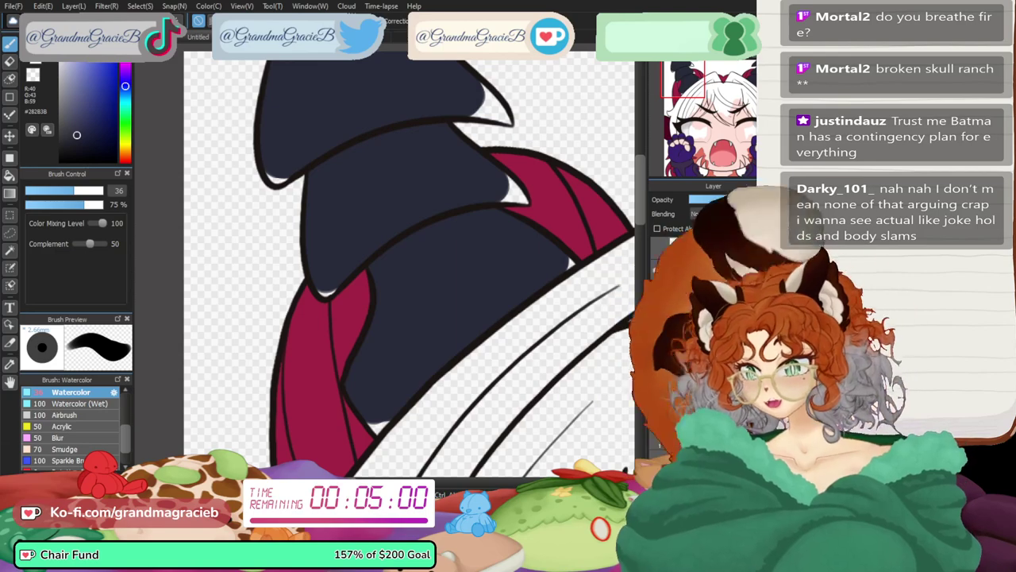
- Set the brush size to 14.6 and fill the small unpainted spots along the left horn's outer outline
left_click(47, 190)
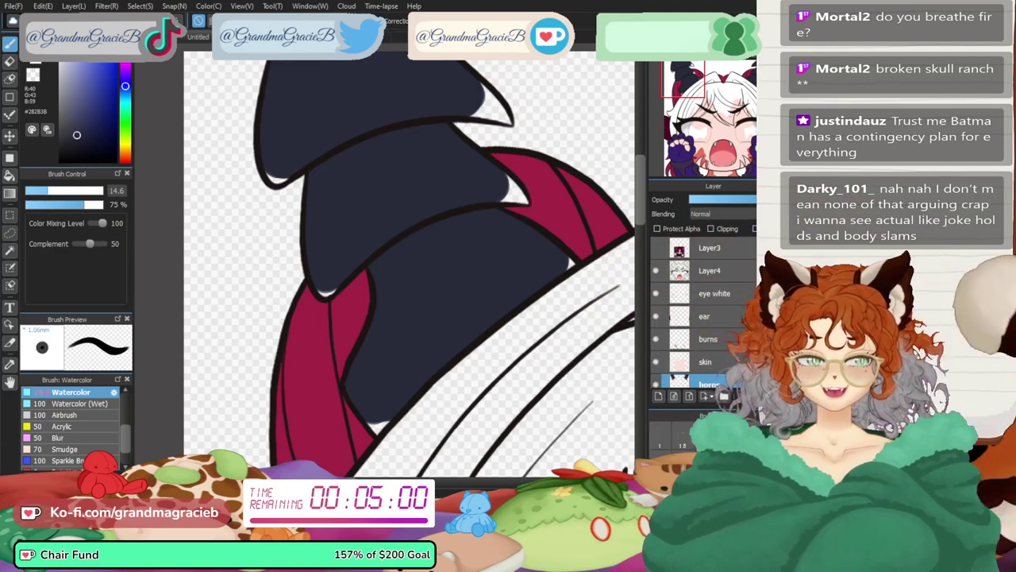
key("ctrl+plus")
key("ctrl+plus")
key("ctrl+plus")
left_click_drag(238, 159, 576, 382)
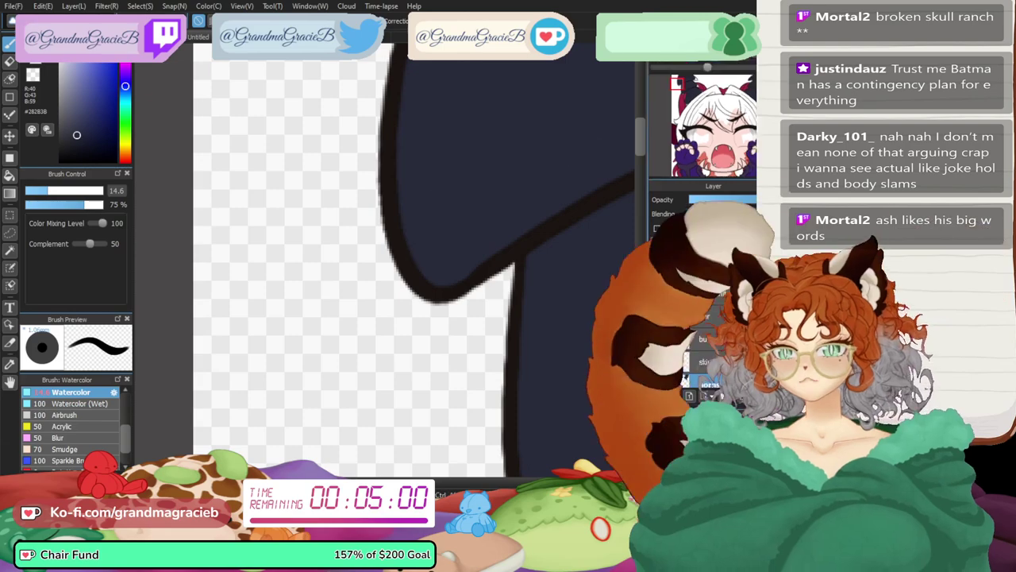
scroll(540, 179, "down", 2)
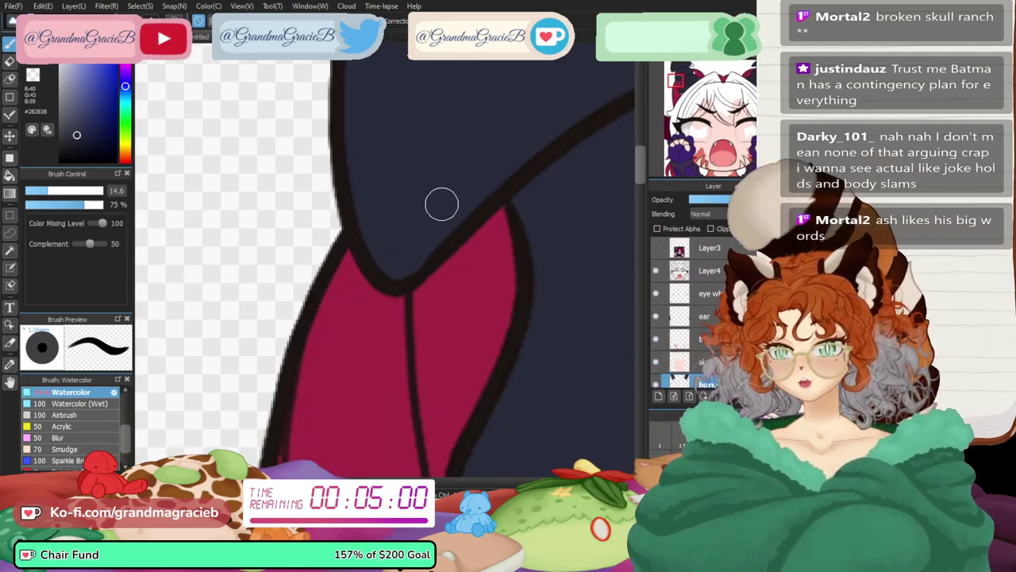
- Fill the pointed inner tip of the left horn's upper segment with navy
left_click(693, 67)
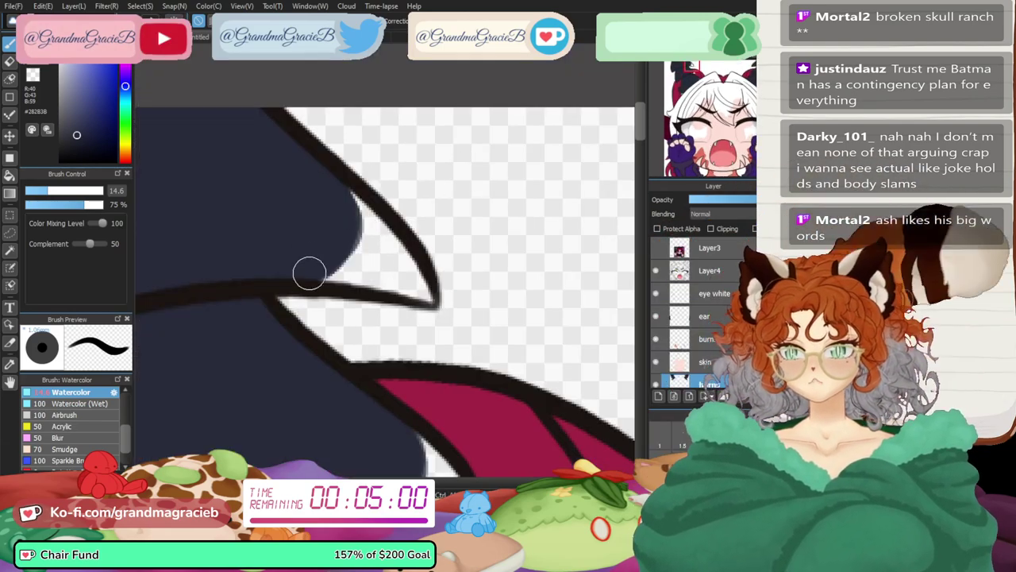
mouse_move(308, 273)
left_mouse_down()
mouse_move(407, 280)
mouse_move(354, 209)
left_mouse_up()
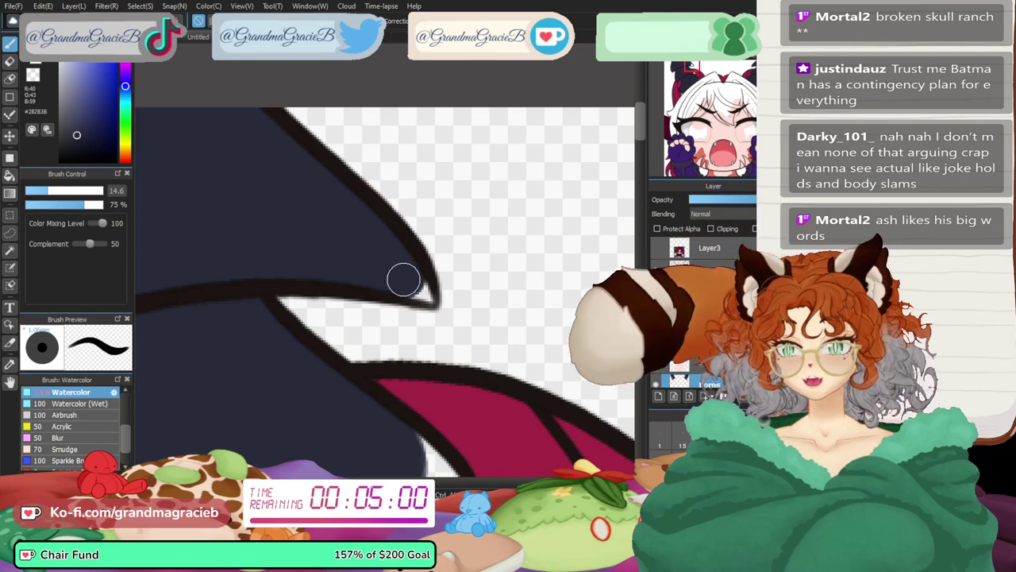
left_click_drag(418, 285, 429, 298)
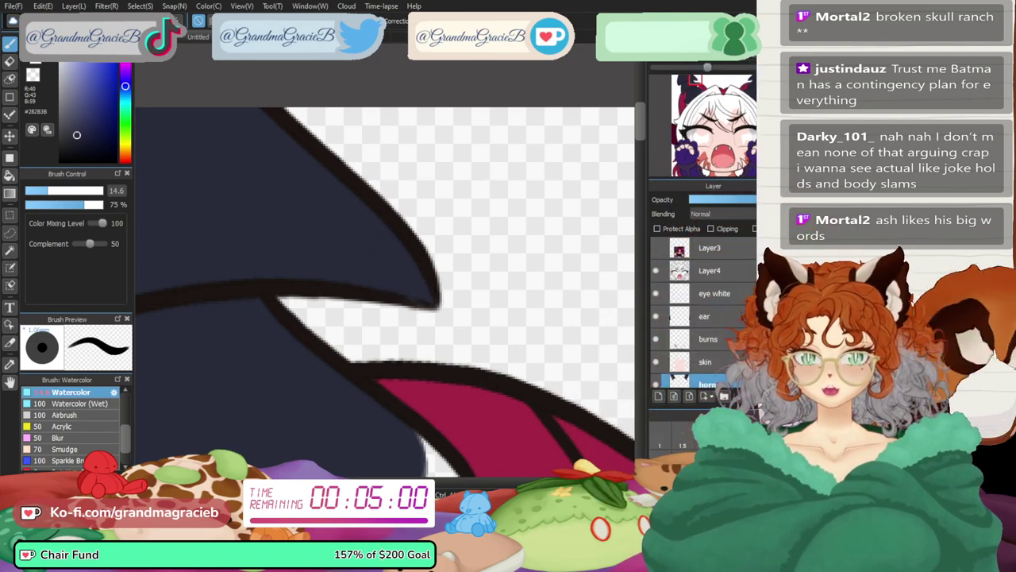
- Fill the inner tip of the left horn's middle segment and both unpainted corners of the base segment with navy
left_click(697, 86)
left_click_drag(281, 243, 388, 256)
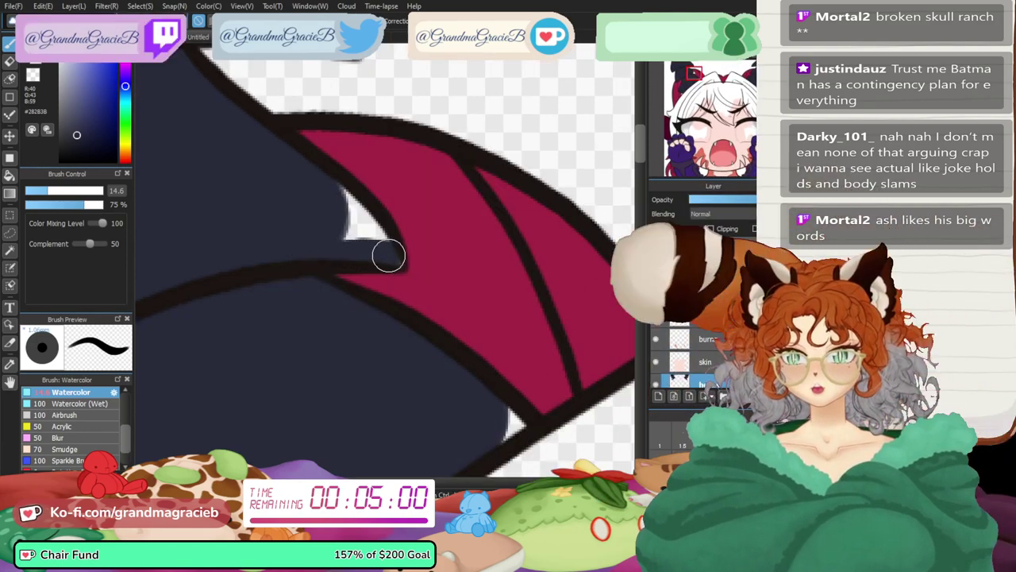
mouse_move(504, 408)
left_mouse_down()
mouse_move(503, 427)
mouse_move(514, 426)
left_mouse_up()
left_click(684, 101)
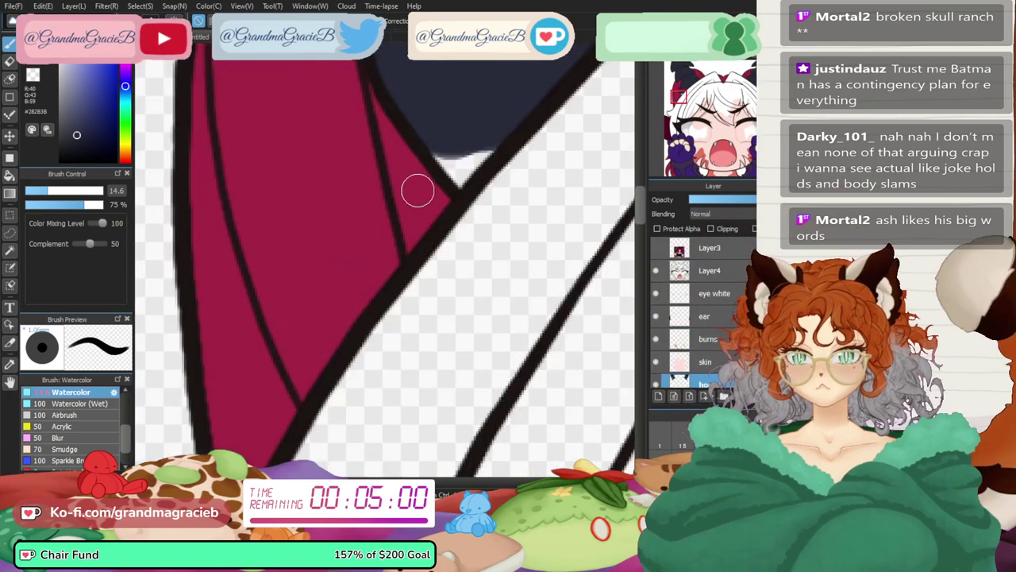
mouse_move(448, 140)
left_mouse_down()
mouse_move(453, 163)
mouse_move(478, 163)
left_mouse_up()
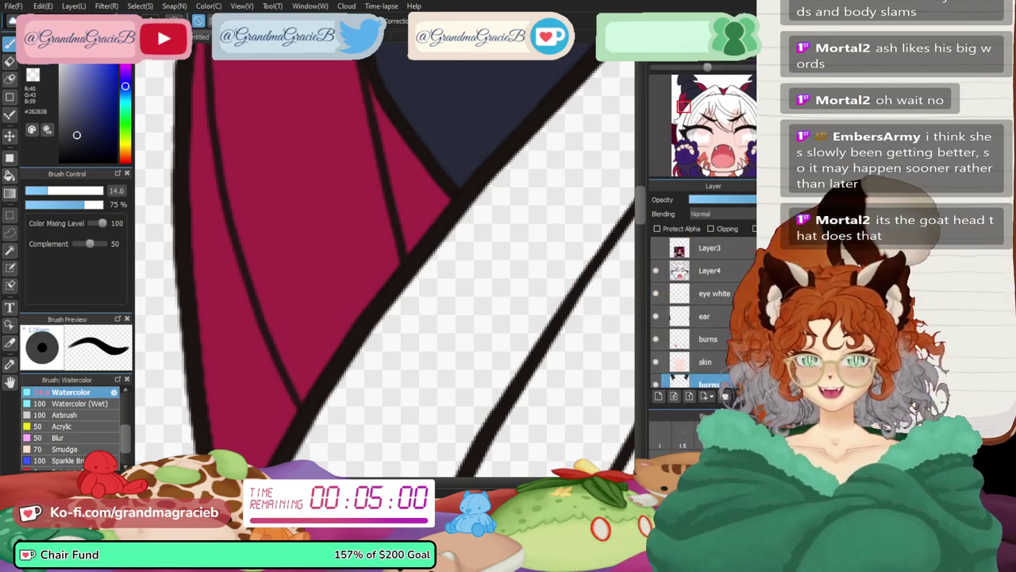
- Add a new layer between the skin and horns layers and name it "front hair"
key("ctrl+0")
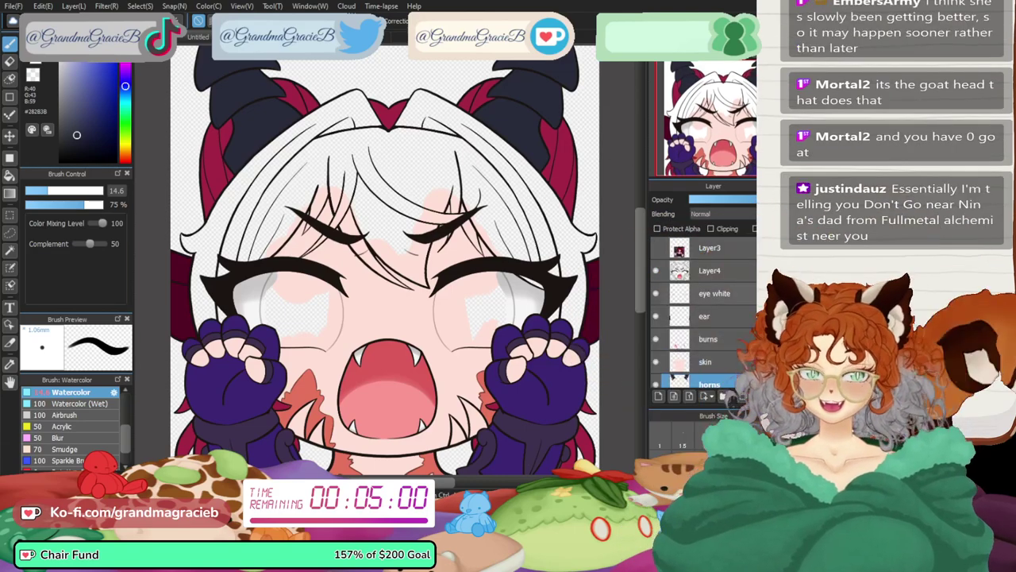
left_click(706, 316)
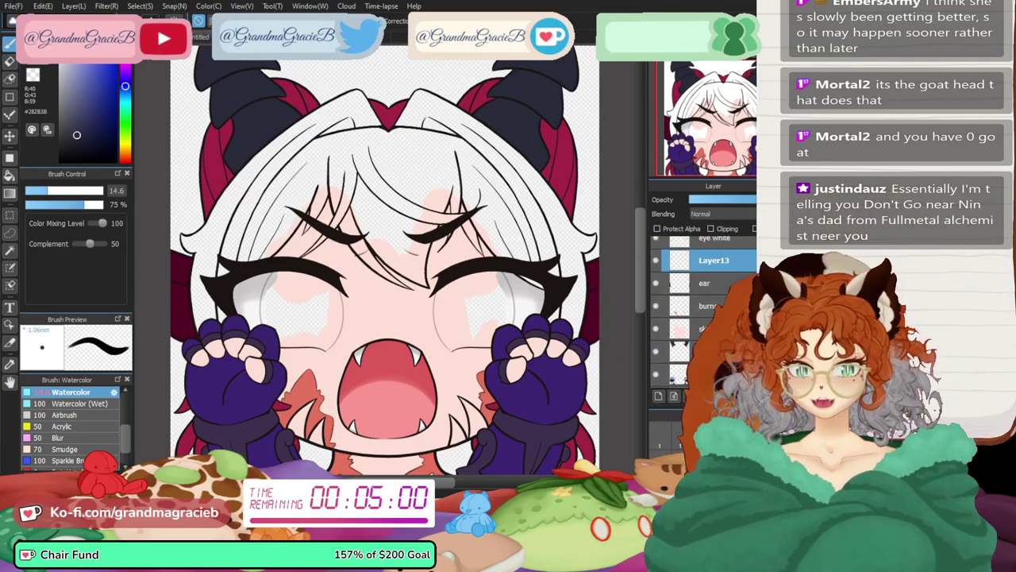
left_click_drag(714, 261, 713, 338)
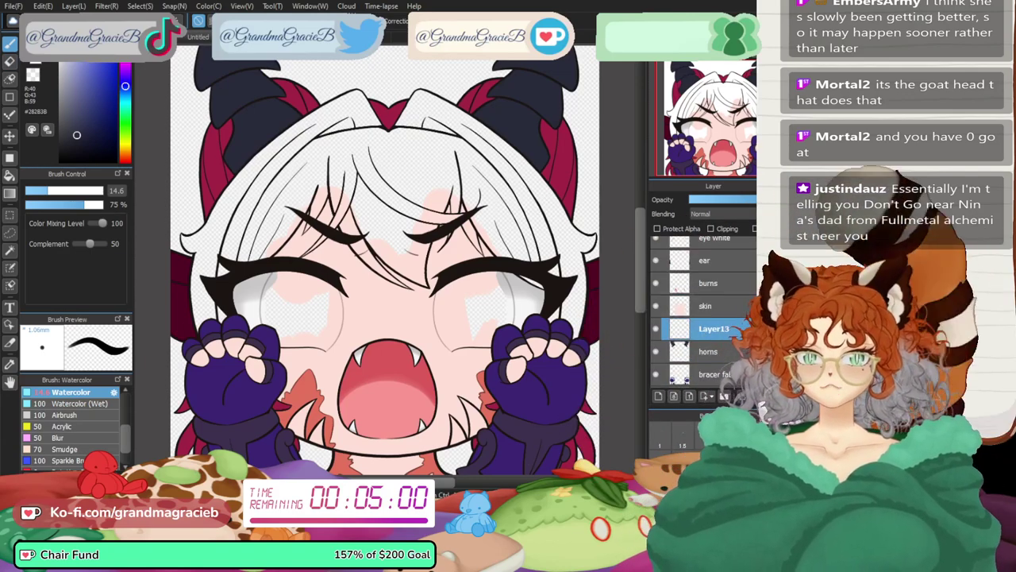
double_click(713, 329)
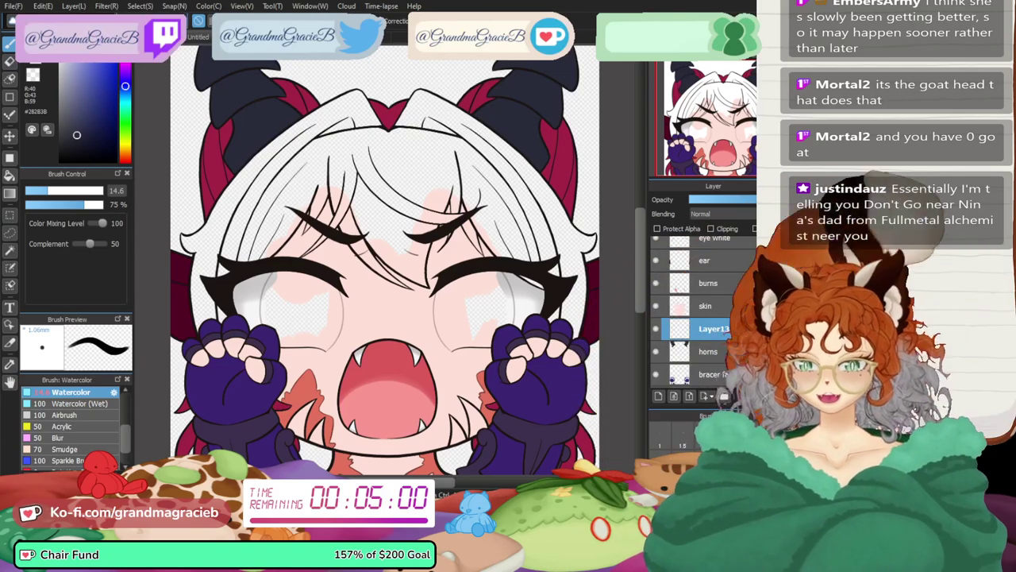
type("front hair")
key("Return")
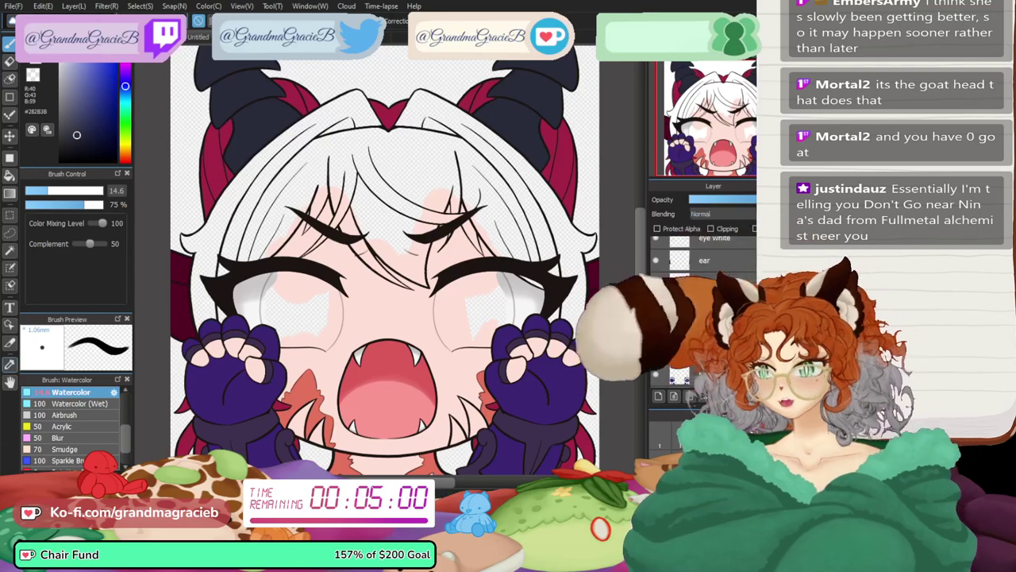
- Sample the back hair's crimson #A32646, set the brush size to 200 and block in the front hair with broad strokes
left_click(305, 103)
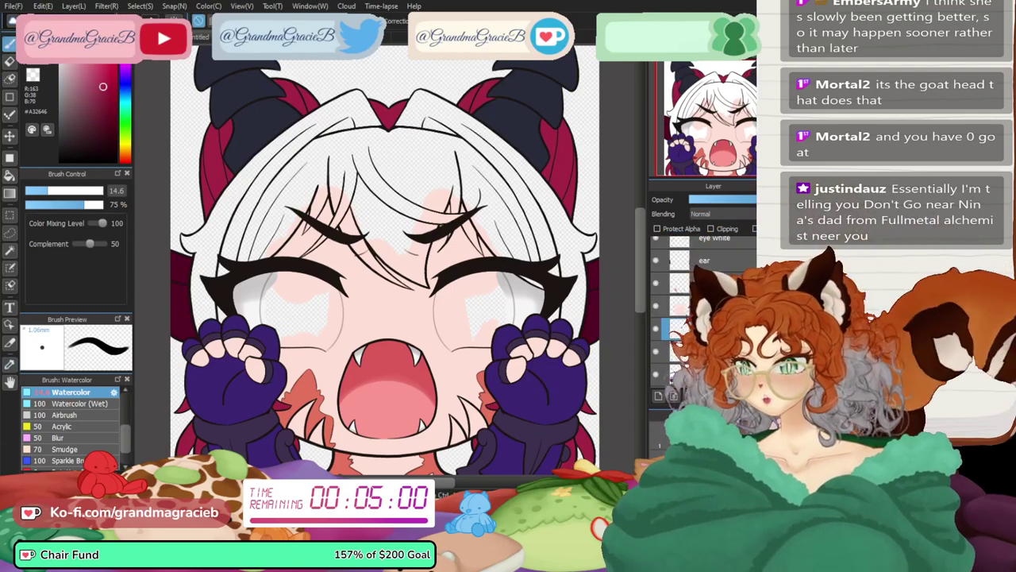
key("b")
left_click_drag(78, 191, 104, 191)
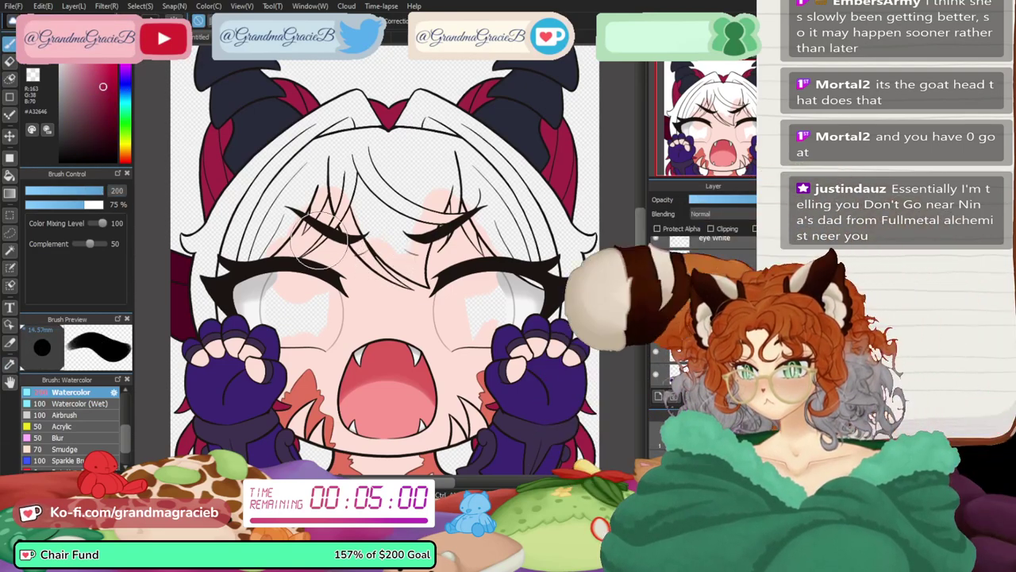
mouse_move(319, 239)
left_mouse_down()
mouse_move(365, 175)
mouse_move(428, 287)
mouse_move(450, 197)
mouse_move(508, 273)
mouse_move(508, 233)
mouse_move(531, 254)
mouse_move(542, 299)
mouse_move(553, 259)
mouse_move(557, 277)
mouse_move(525, 212)
mouse_move(503, 199)
mouse_move(518, 199)
mouse_move(440, 139)
mouse_move(418, 159)
left_mouse_up()
mouse_move(357, 162)
left_mouse_down()
mouse_move(311, 155)
mouse_move(266, 191)
mouse_move(224, 294)
left_mouse_up()
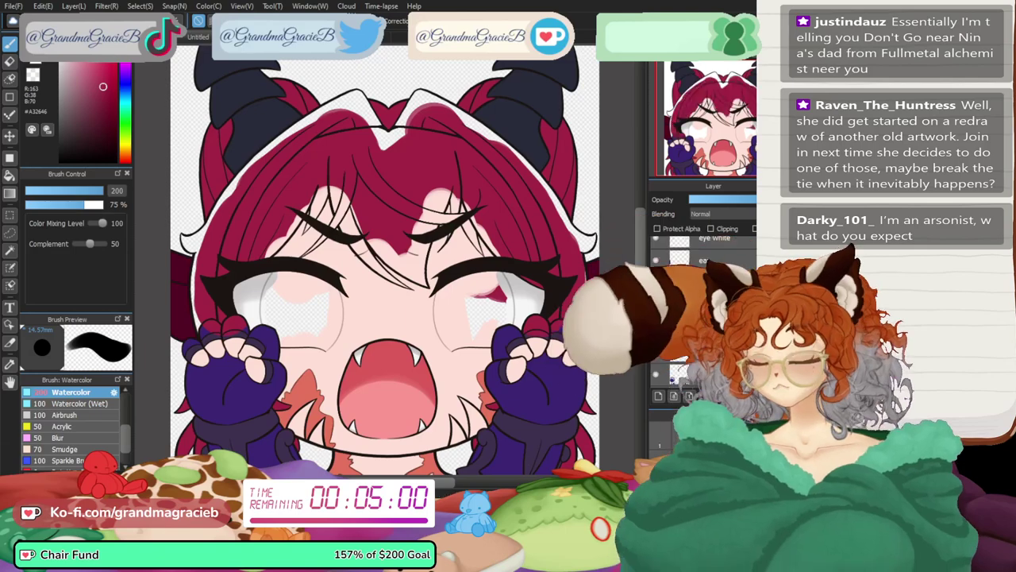
- Set the brush size to 13.5 and fill the gap in the front hair strand above the left fist with crimson
left_click(46, 191)
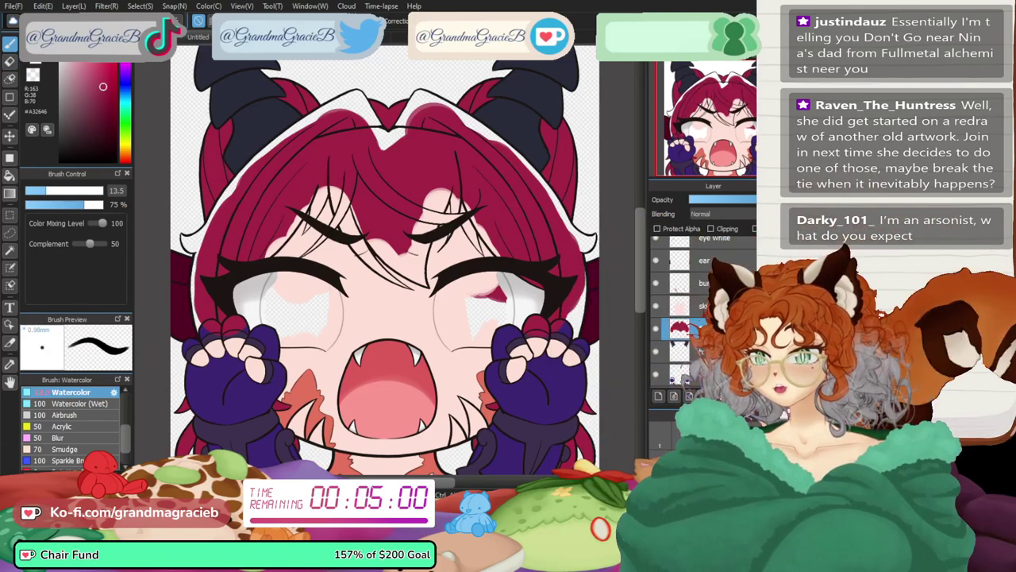
key("ctrl+plus")
key("ctrl+plus")
key("ctrl+plus")
left_click_drag(198, 381, 595, 236)
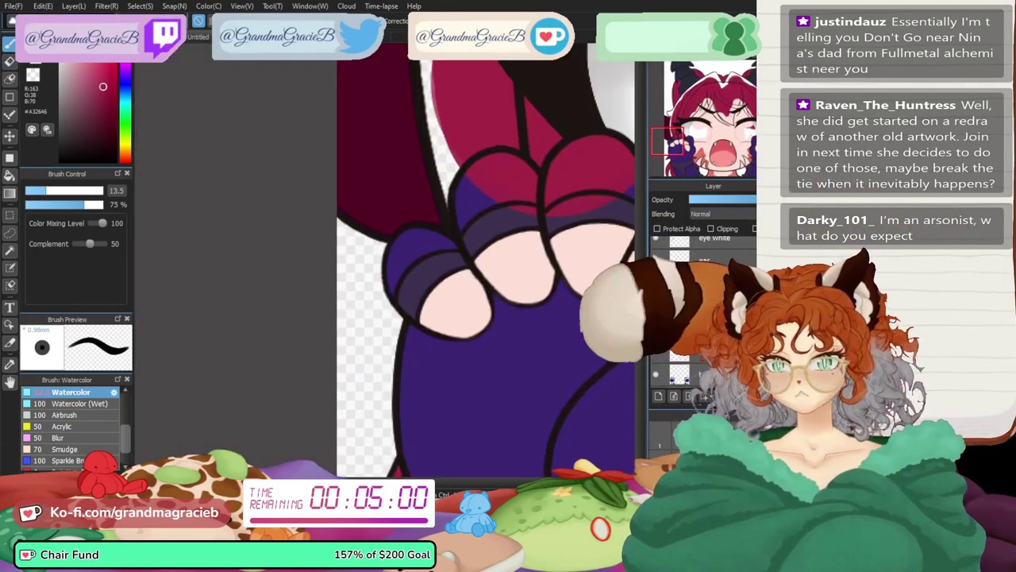
mouse_move(444, 194)
left_mouse_down()
mouse_move(454, 171)
mouse_move(446, 181)
mouse_move(432, 109)
left_mouse_up()
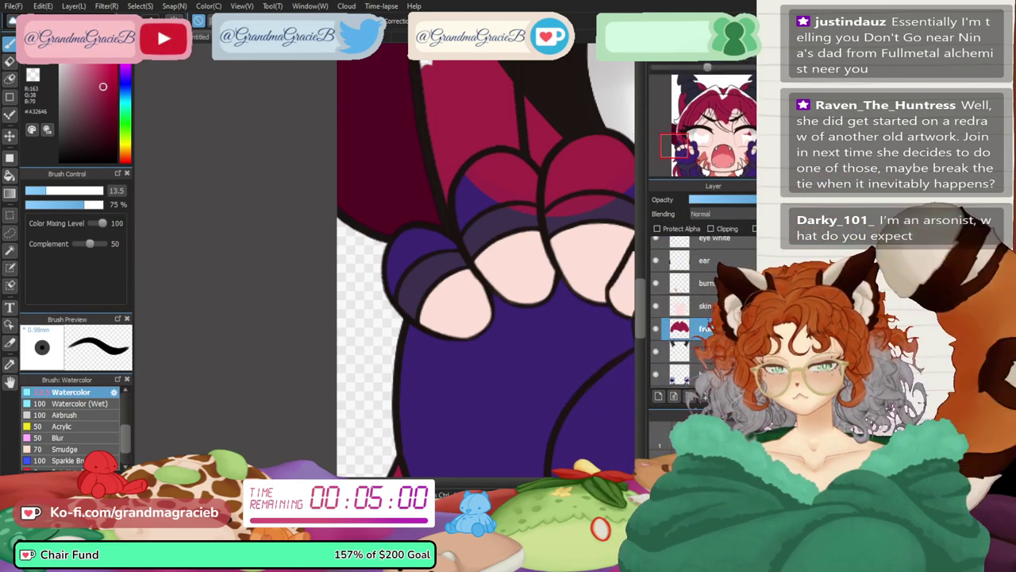
- Erase the stray crimson covering the left fist's fingers, enlarging the eraser to 28 for the wider areas
left_click_drag(508, 230, 307, 297)
key("e")
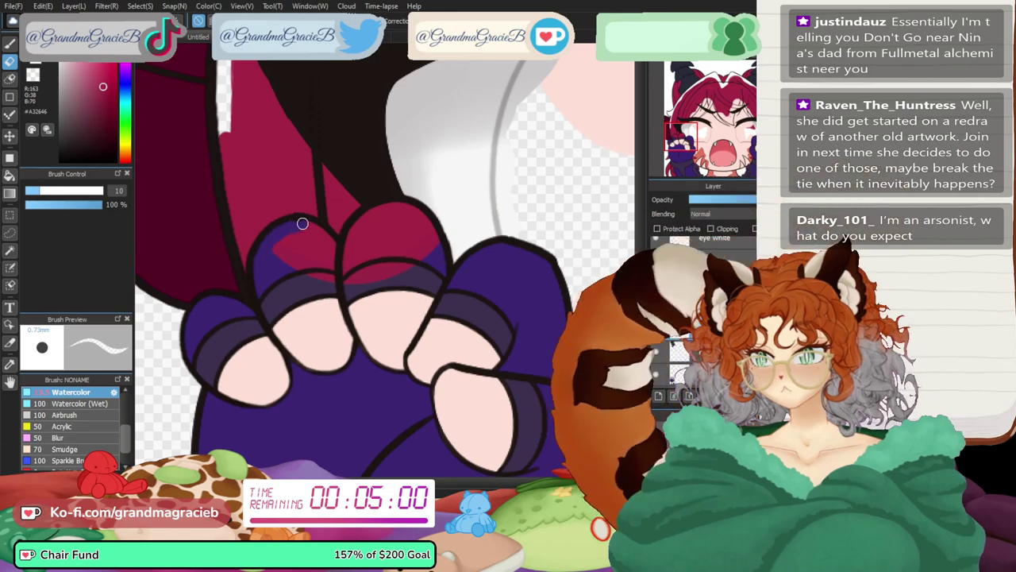
mouse_move(302, 223)
left_mouse_down()
mouse_move(343, 251)
mouse_move(385, 205)
left_mouse_up()
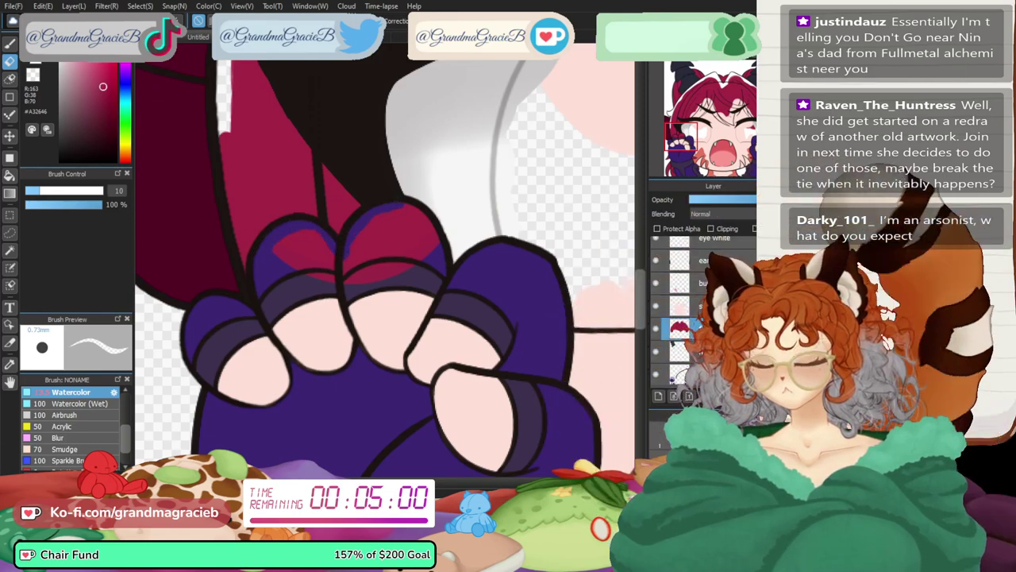
left_click_drag(278, 244, 289, 252)
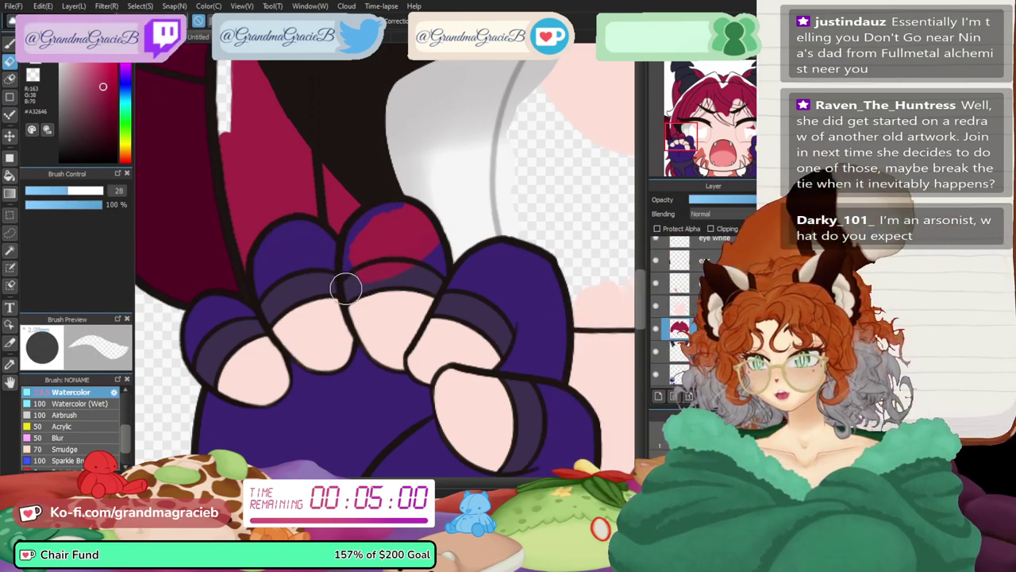
mouse_move(346, 289)
left_mouse_down()
mouse_move(400, 218)
mouse_move(382, 225)
mouse_move(427, 279)
left_mouse_up()
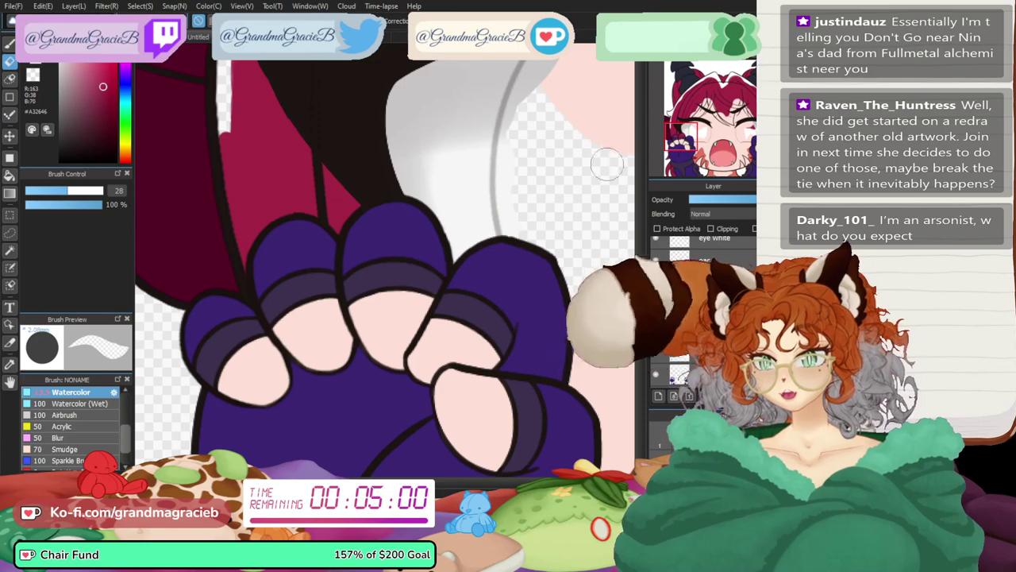
- Erase the stray crimson covering the two raised fingers of the right fist
left_click(767, 137)
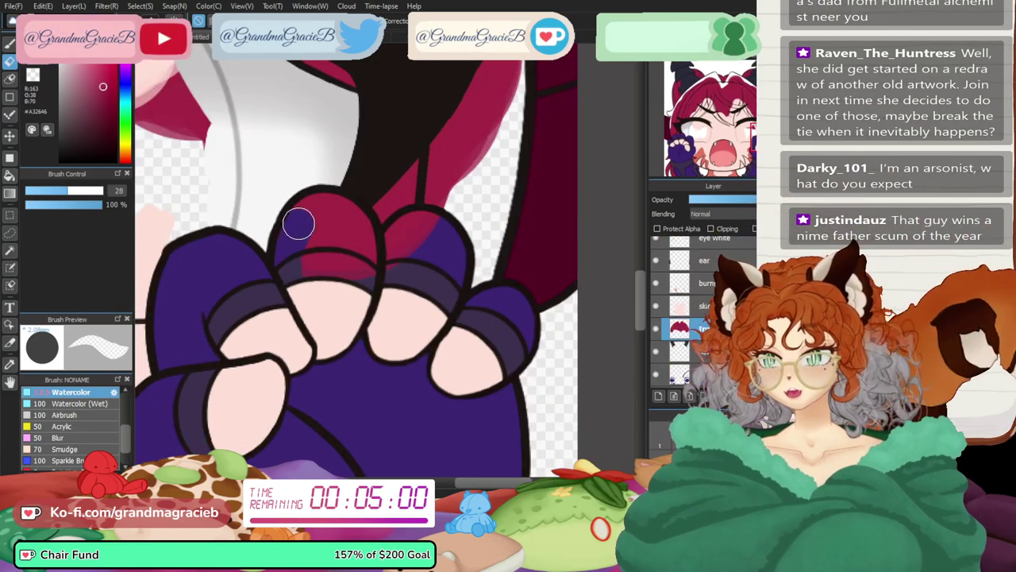
mouse_move(350, 213)
left_mouse_down()
mouse_move(373, 258)
mouse_move(350, 236)
mouse_move(339, 254)
mouse_move(298, 272)
left_mouse_up()
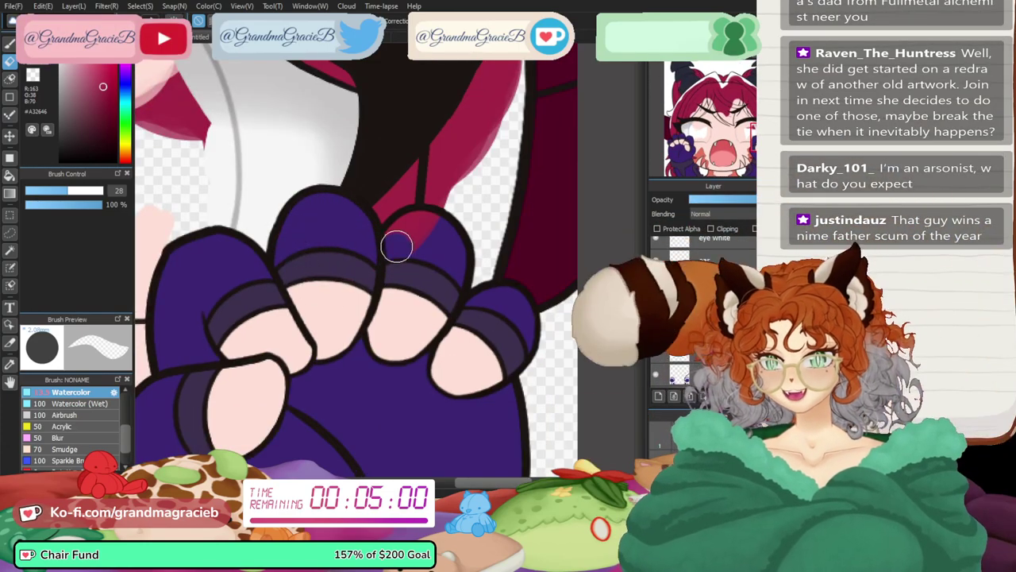
mouse_move(397, 247)
left_mouse_down()
mouse_move(431, 230)
mouse_move(416, 233)
left_mouse_up()
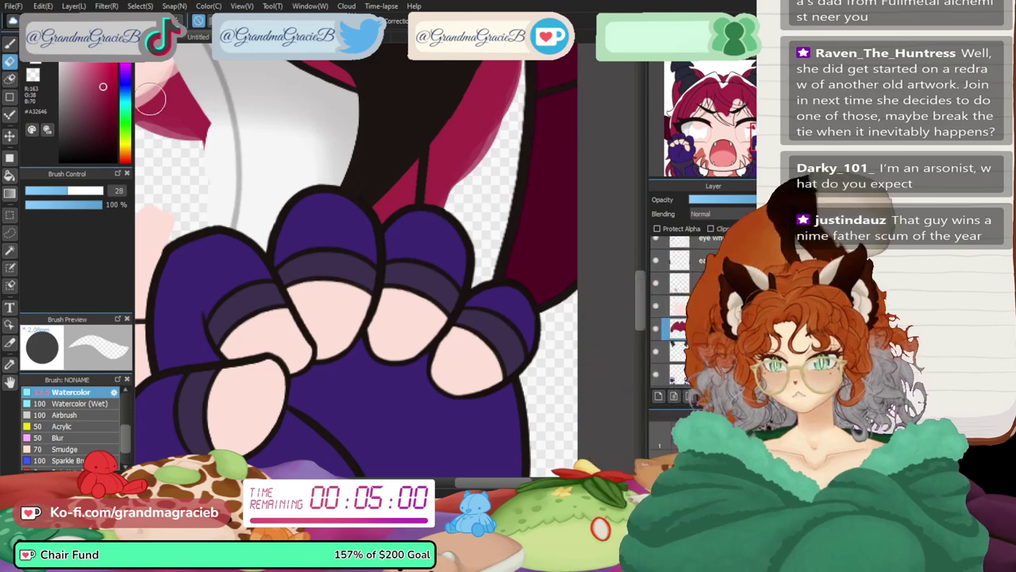
- Fill the lower part of the front hair strand above the right fist with crimson using the 13.5 brush
key("b")
mouse_move(449, 200)
left_mouse_down()
mouse_move(475, 232)
mouse_move(463, 199)
left_mouse_up()
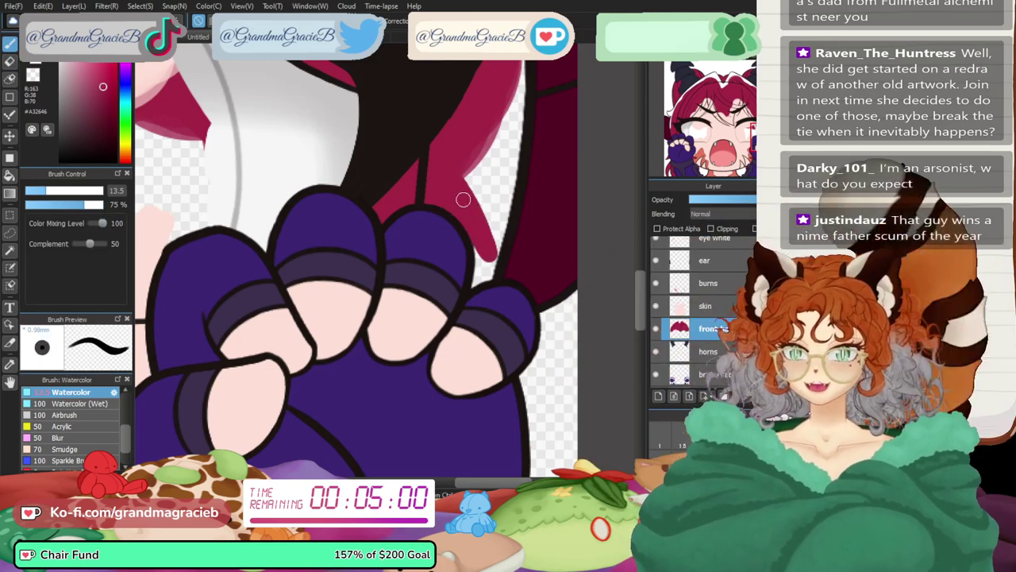
left_click_drag(491, 162, 494, 214)
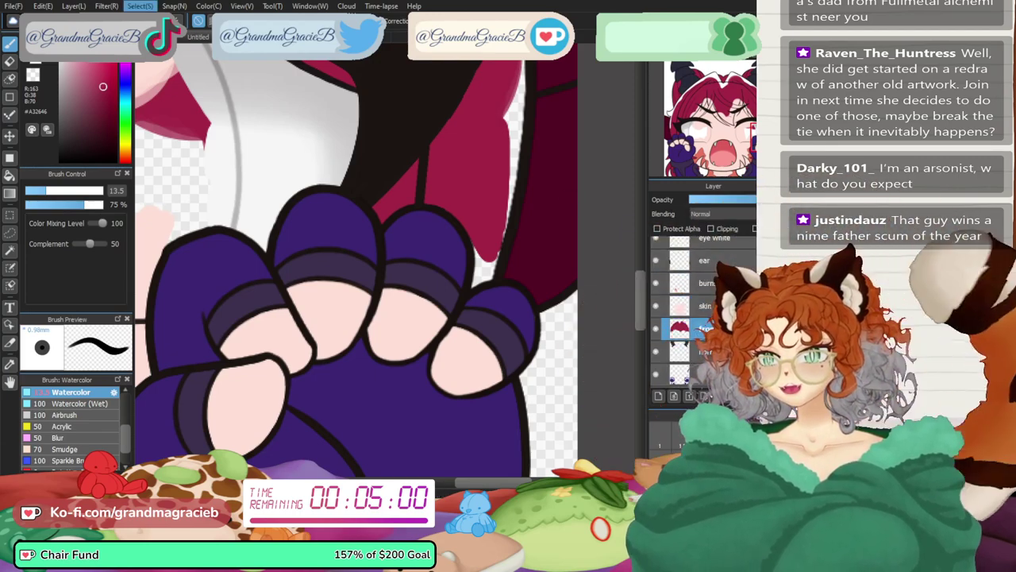
key("ctrl+t")
key("ctrl+0")
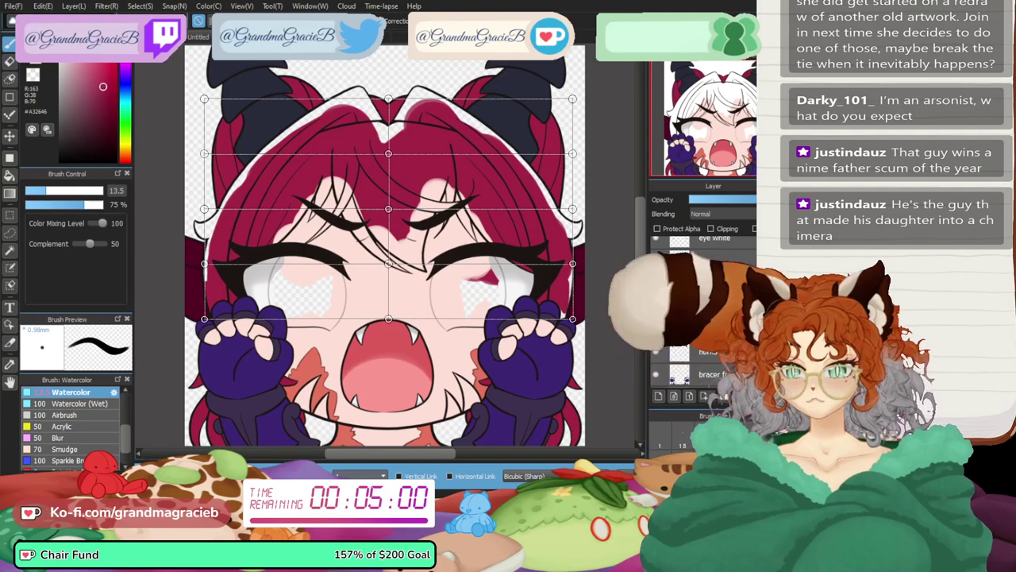
scroll(361, 475, "down", 3)
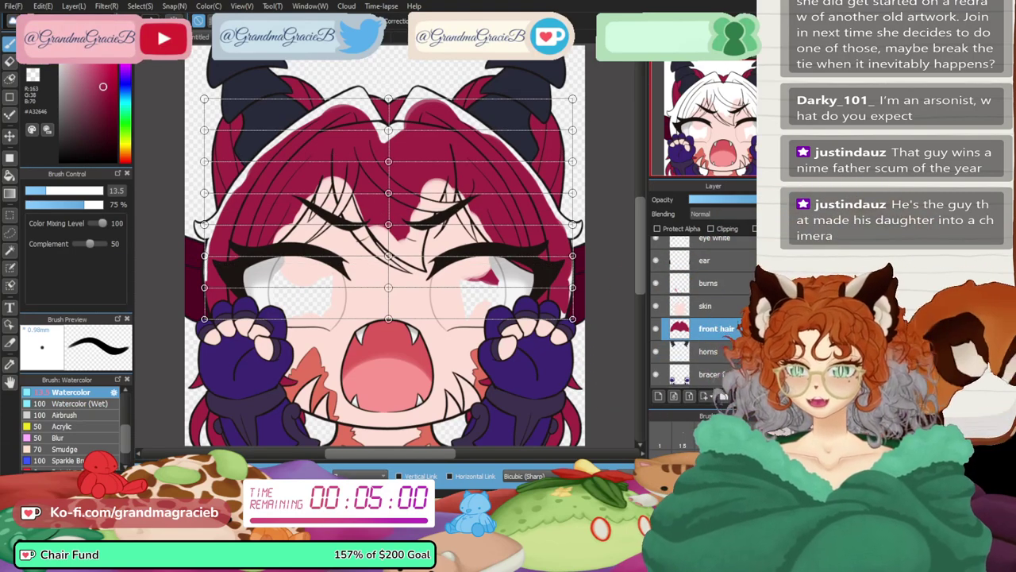
key("Return")
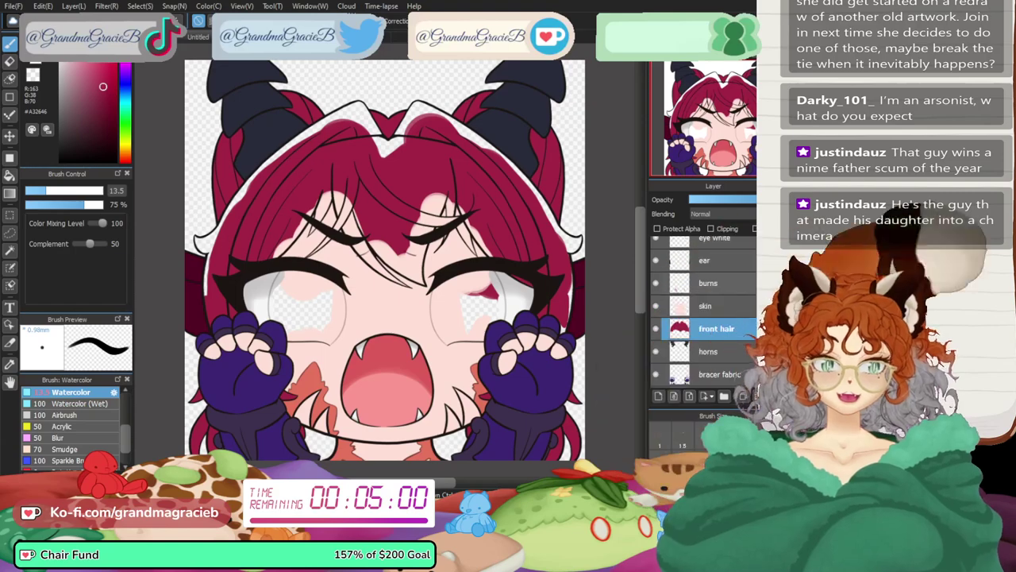
- Mirror the canvas view and fill the unpainted outer edge of the front hair beside the right eye with crimson
scroll(385, 261, "up", 8)
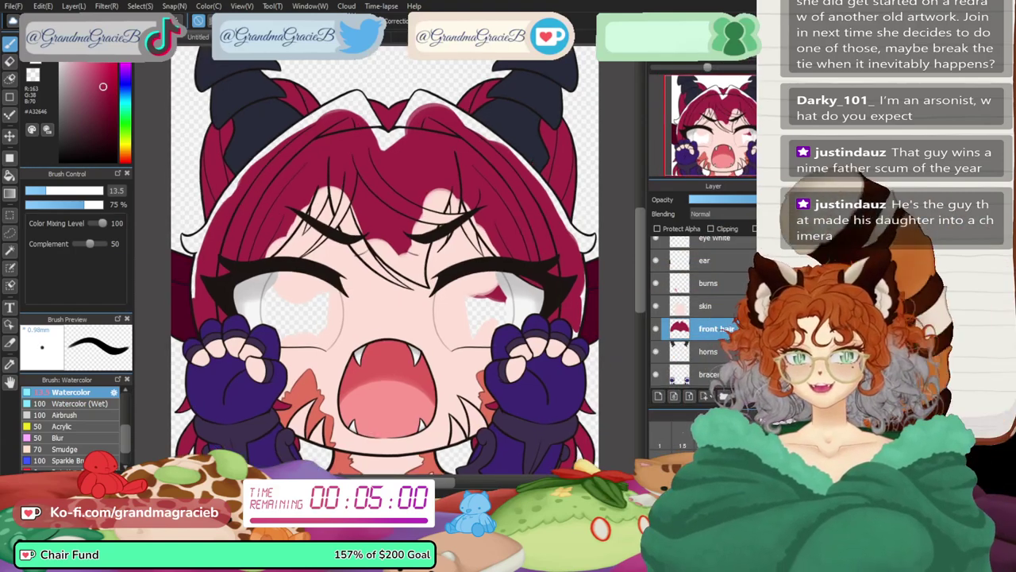
left_click_drag(603, 318, 143, 185)
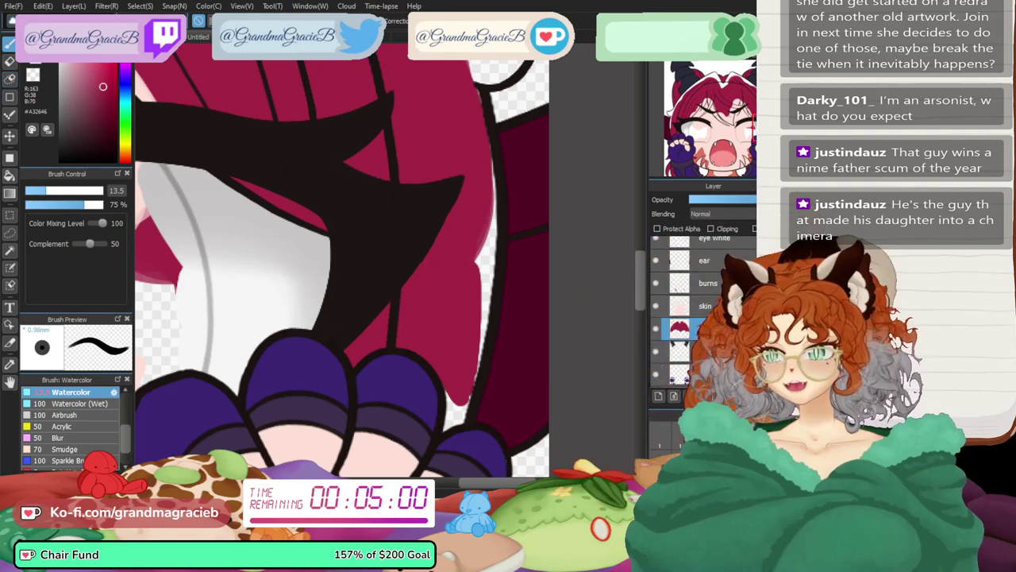
key("Down")
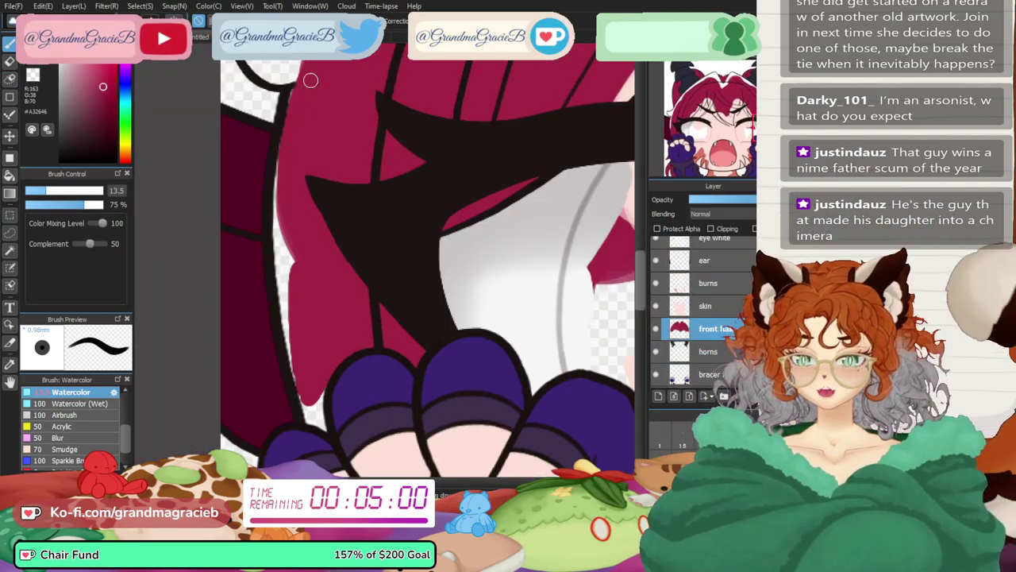
mouse_move(282, 250)
left_mouse_down()
mouse_move(290, 294)
mouse_move(286, 163)
mouse_move(258, 255)
mouse_move(277, 275)
mouse_move(286, 320)
left_mouse_up()
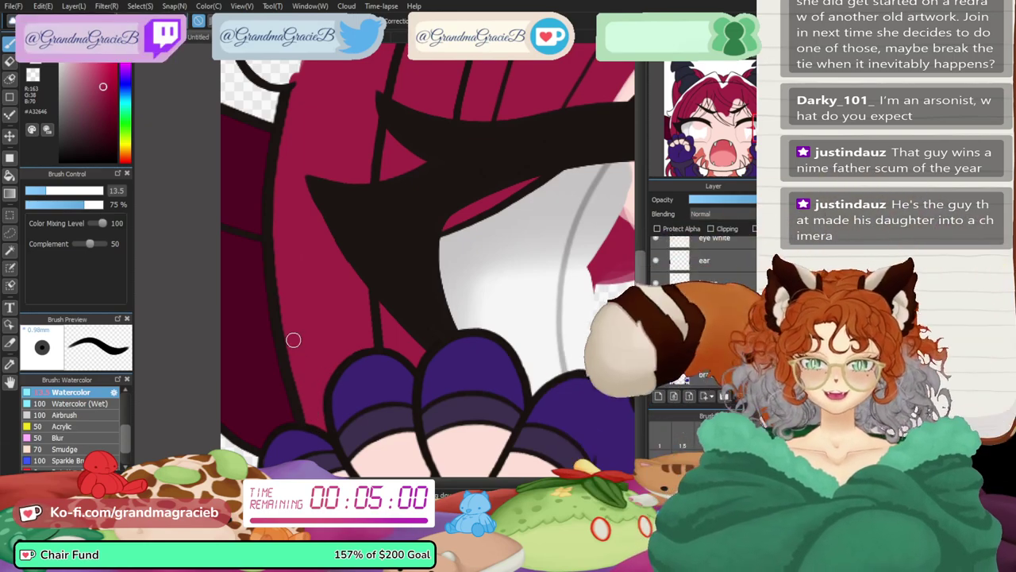
- Fill the flicked-out hair tip on the character's right-hand image side and the edge just above it with crimson
left_click_drag(422, 161, 528, 371)
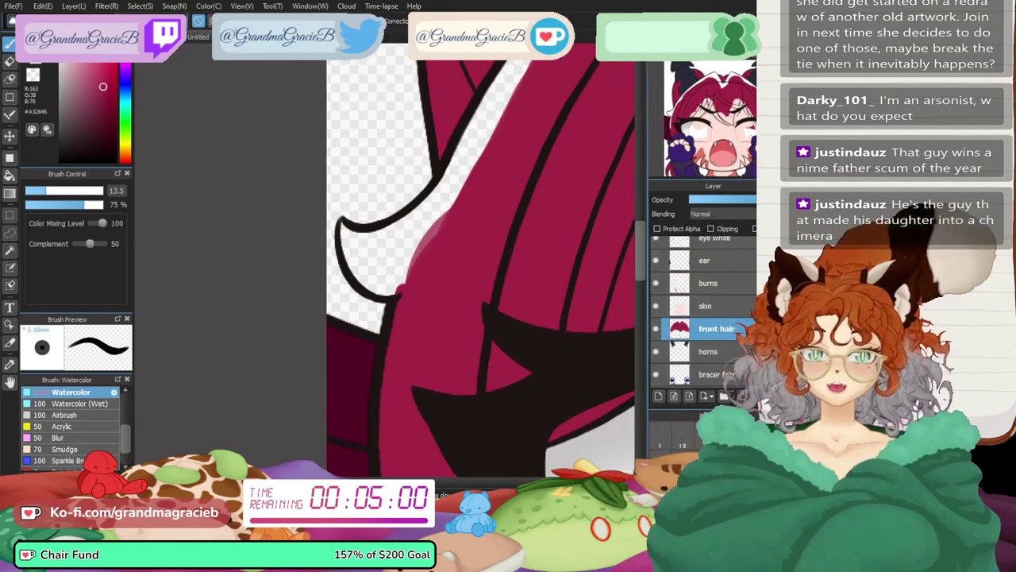
left_click_drag(368, 253, 345, 231)
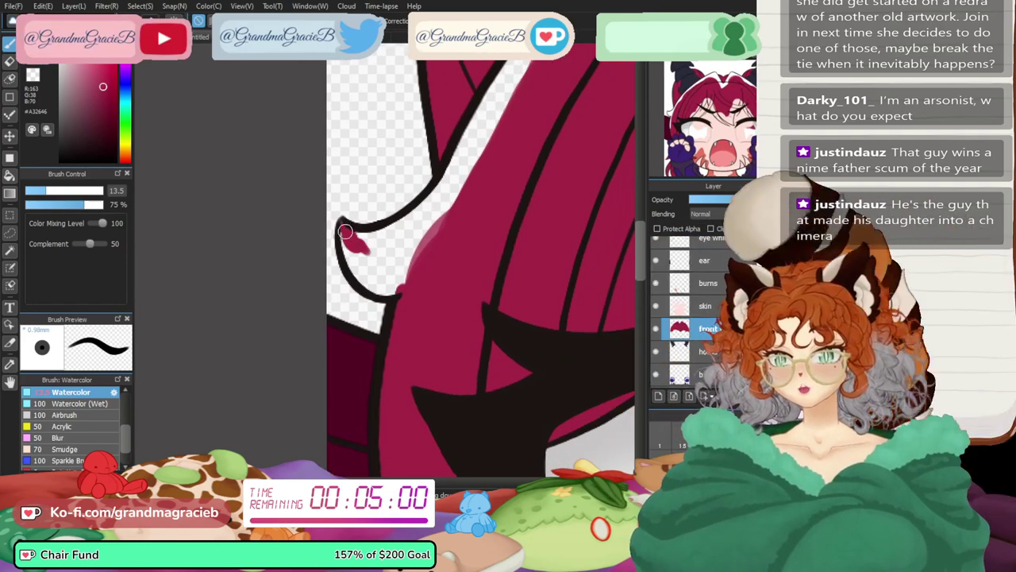
mouse_move(365, 280)
left_mouse_down()
mouse_move(394, 291)
mouse_move(357, 238)
mouse_move(402, 224)
mouse_move(469, 163)
mouse_move(428, 208)
mouse_move(470, 144)
left_mouse_up()
left_click_drag(407, 266, 439, 208)
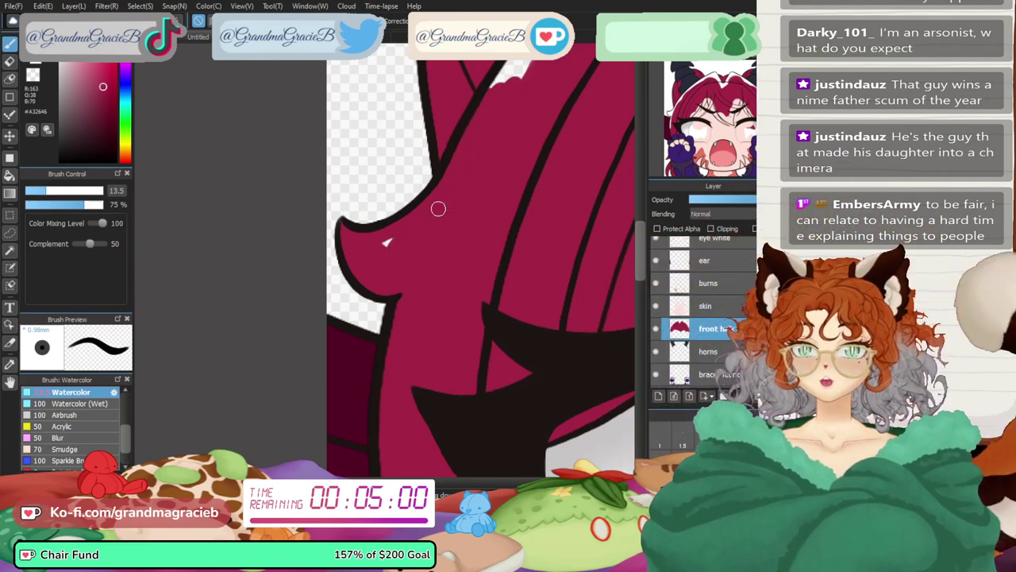
- Fill the gap along the front hair's outer edge beside the right horn with crimson
left_click_drag(476, 159, 282, 372)
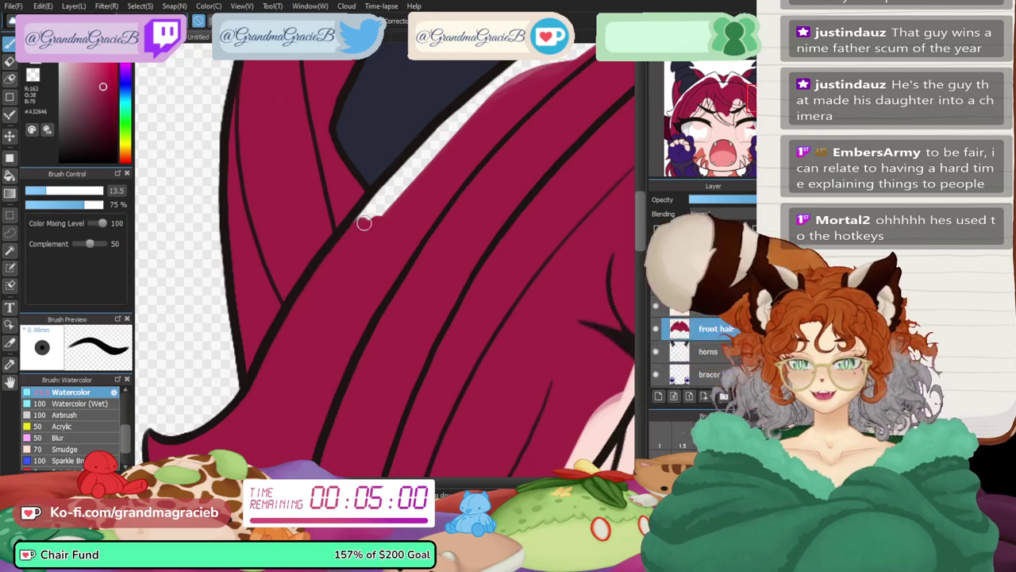
left_click_drag(374, 206, 435, 147)
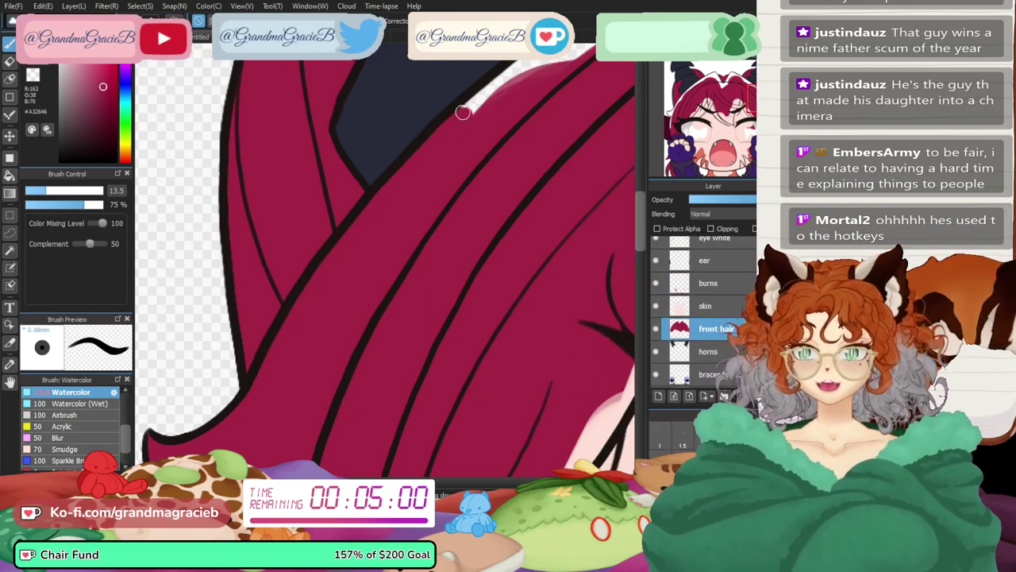
mouse_move(471, 106)
left_mouse_down()
mouse_move(538, 77)
mouse_move(590, 72)
mouse_move(312, 242)
left_mouse_up()
mouse_move(470, 76)
left_mouse_down()
mouse_move(272, 188)
mouse_move(439, 127)
left_mouse_up()
- Fill the raised peak of the front hair just right of the central parting with crimson up to the line art
left_click_drag(732, 135, 738, 90)
key("ctrl+plus")
left_click_drag(385, 106, 337, 143)
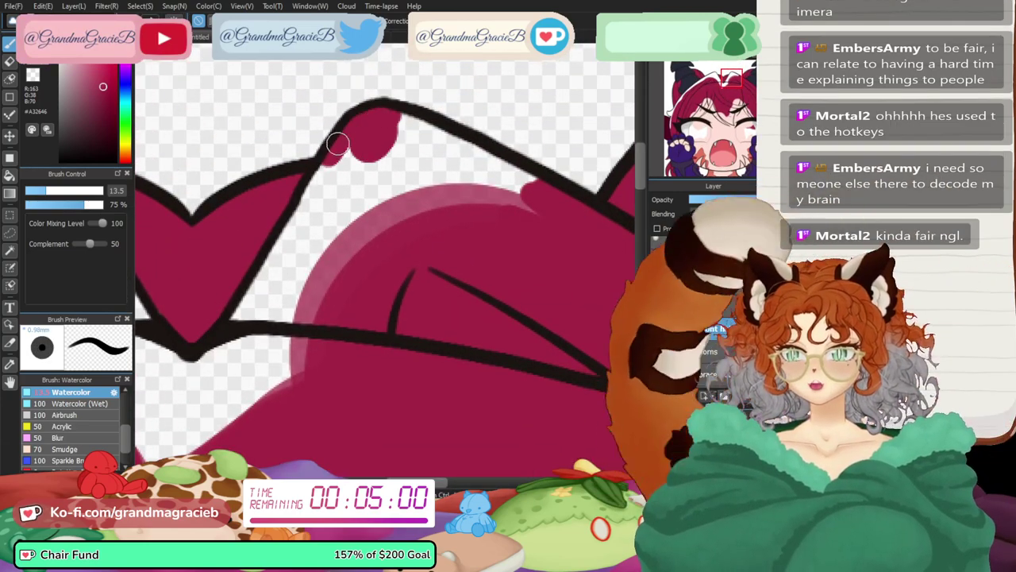
key("ctrl+z")
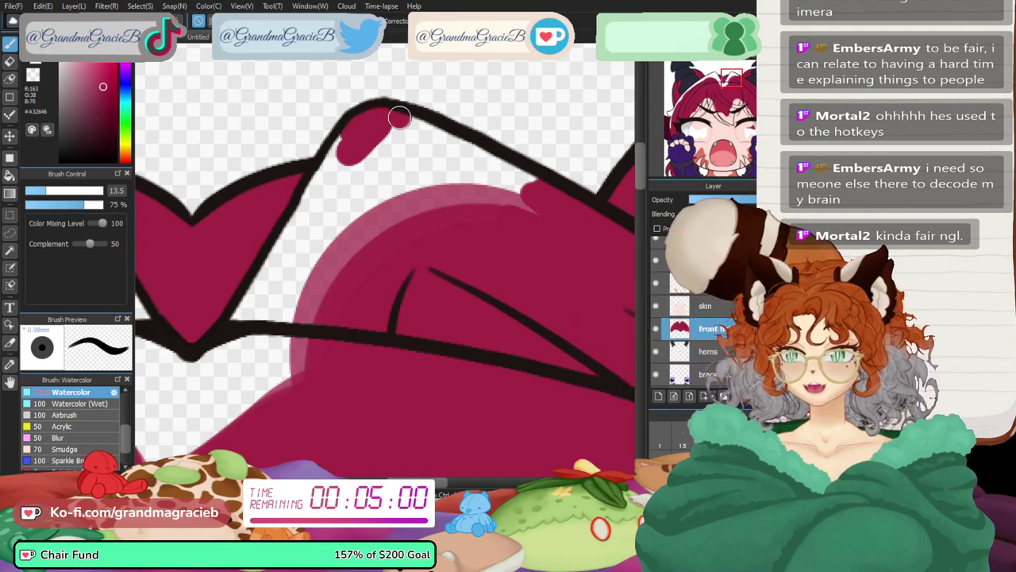
mouse_move(399, 118)
left_mouse_down()
mouse_move(328, 184)
mouse_move(335, 155)
mouse_move(265, 279)
left_mouse_up()
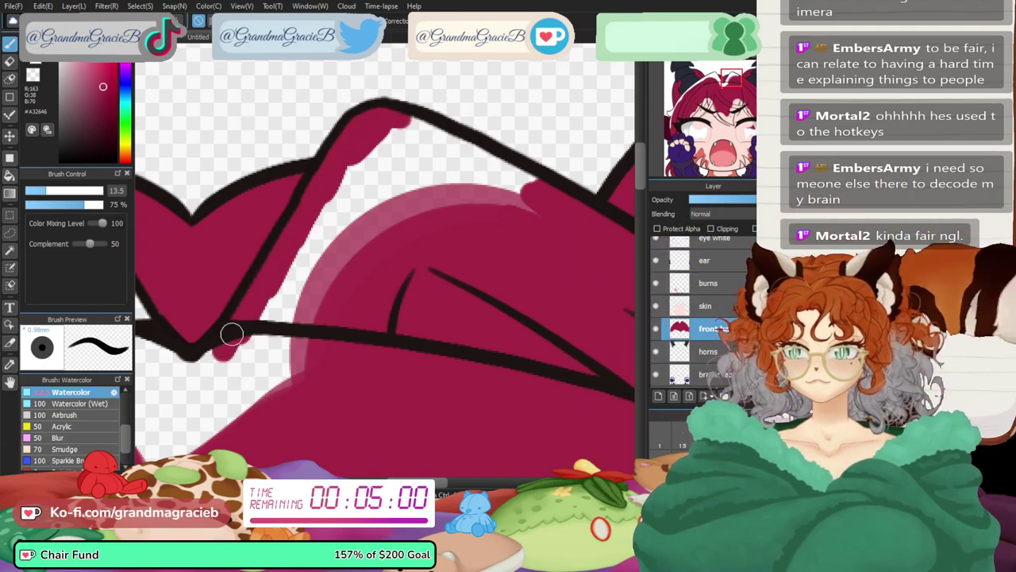
left_click_drag(350, 169, 251, 401)
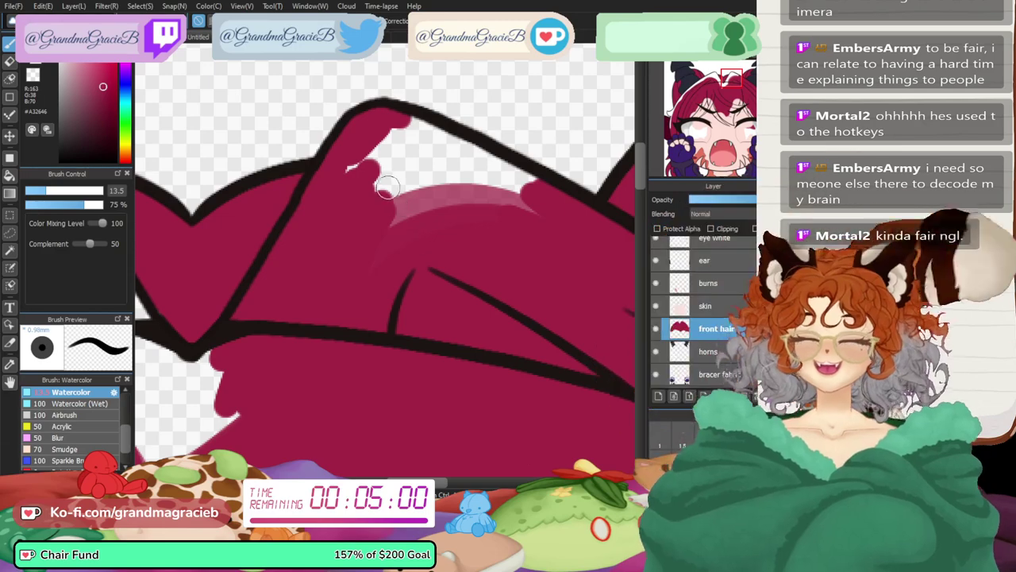
mouse_move(401, 211)
left_mouse_down()
mouse_move(377, 208)
mouse_move(372, 156)
left_mouse_up()
left_click_drag(438, 153, 409, 119)
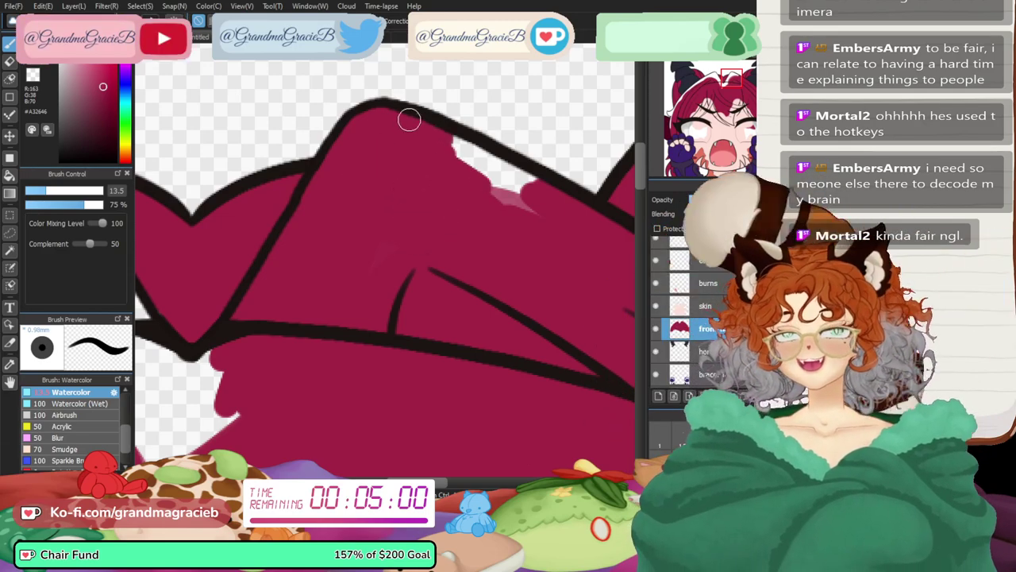
left_click_drag(490, 189, 532, 216)
- Fill the hair around the central parting and the raised peak just left of it with crimson
left_click_drag(726, 101, 718, 91)
mouse_move(389, 281)
left_mouse_down()
mouse_move(402, 328)
mouse_move(468, 433)
mouse_move(499, 452)
mouse_move(413, 273)
mouse_move(530, 369)
mouse_move(497, 335)
mouse_move(539, 339)
left_mouse_up()
mouse_move(473, 304)
left_mouse_down()
mouse_move(367, 202)
mouse_move(405, 213)
left_mouse_up()
mouse_move(373, 150)
left_mouse_down()
mouse_move(351, 184)
mouse_move(298, 210)
left_mouse_up()
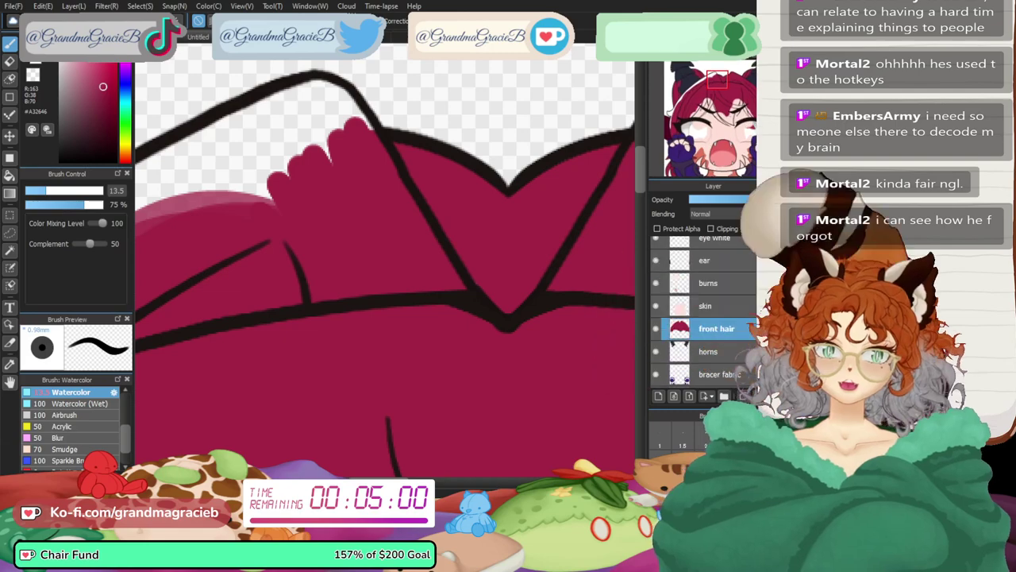
mouse_move(326, 123)
left_mouse_down()
mouse_move(307, 90)
mouse_move(341, 103)
mouse_move(325, 114)
mouse_move(299, 97)
mouse_move(271, 110)
mouse_move(285, 95)
mouse_move(163, 163)
left_mouse_up()
mouse_move(282, 119)
left_mouse_down()
mouse_move(181, 212)
mouse_move(304, 151)
left_mouse_up()
- Rotate the canvas view and fill the upper outer edge of the front hair beside the left horn with crimson
left_click_drag(389, 472, 797, 471)
key("Left")
key("Left")
key("Left")
key("Left")
key("Left")
key("Left")
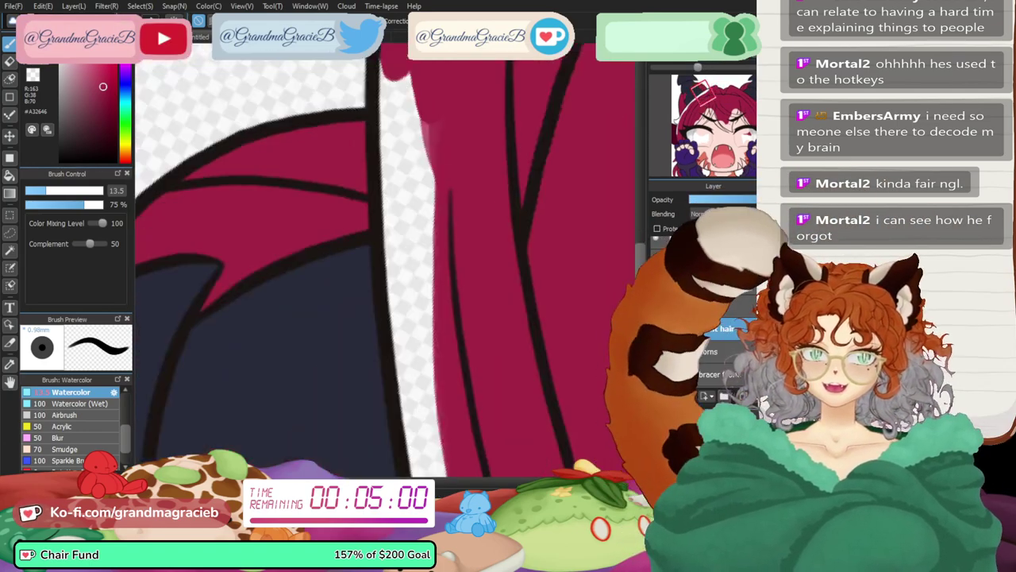
mouse_move(347, 177)
left_mouse_down()
mouse_move(277, 69)
mouse_move(393, 240)
left_mouse_up()
mouse_move(309, 90)
left_mouse_down()
mouse_move(351, 182)
mouse_move(421, 281)
mouse_move(337, 117)
mouse_move(372, 117)
mouse_move(426, 261)
mouse_move(423, 283)
mouse_move(514, 414)
mouse_move(520, 383)
left_mouse_up()
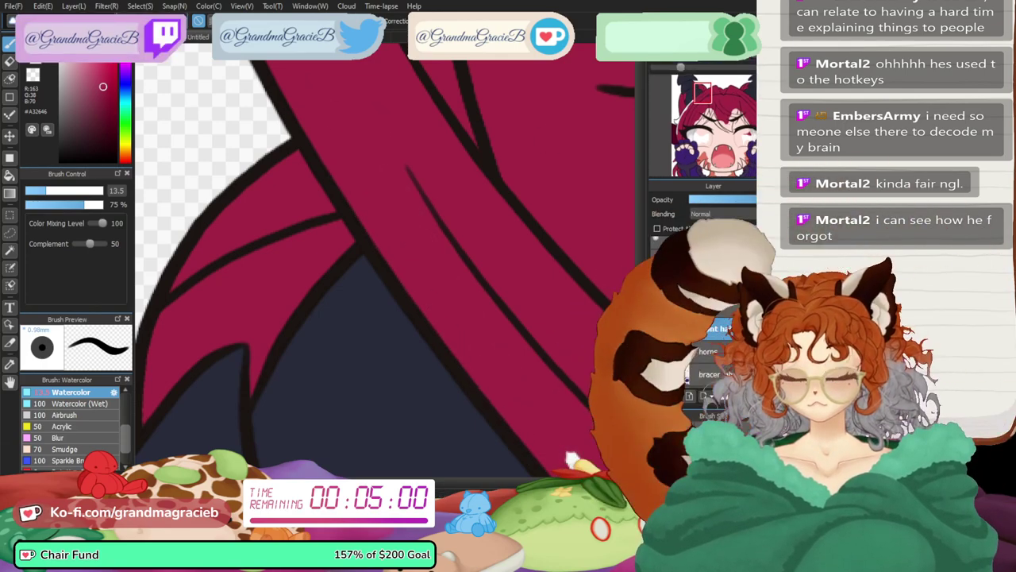
- Fill the remaining outer edge of the left front hair from the horn's base past the flicked-out tip with crimson
scroll(516, 300, "down", 3)
mouse_move(515, 300)
left_mouse_down()
mouse_move(230, 159)
mouse_move(244, 125)
left_mouse_up()
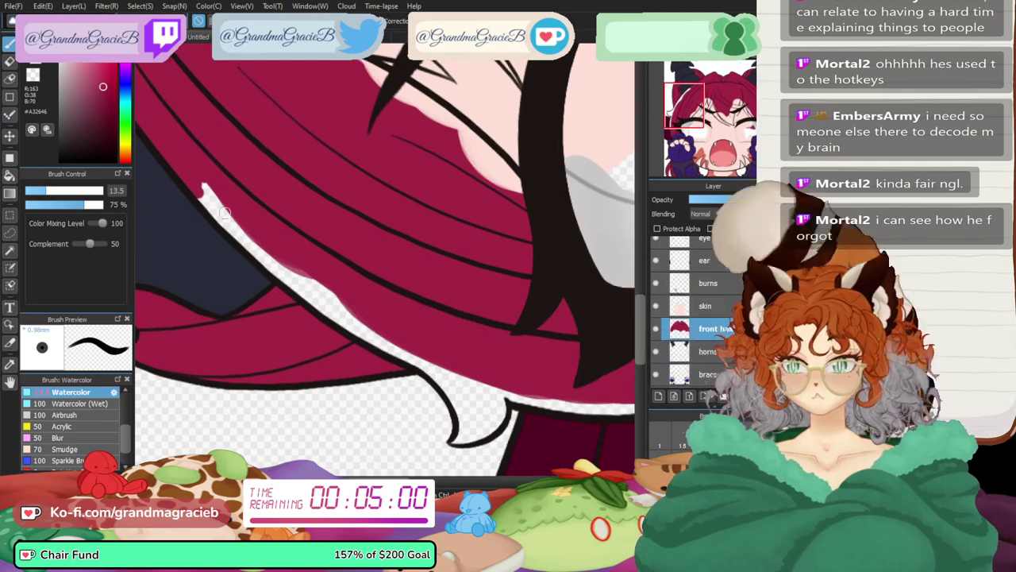
mouse_move(205, 189)
left_mouse_down()
mouse_move(298, 277)
mouse_move(202, 199)
mouse_move(357, 327)
mouse_move(339, 319)
mouse_move(272, 256)
mouse_move(419, 364)
left_mouse_up()
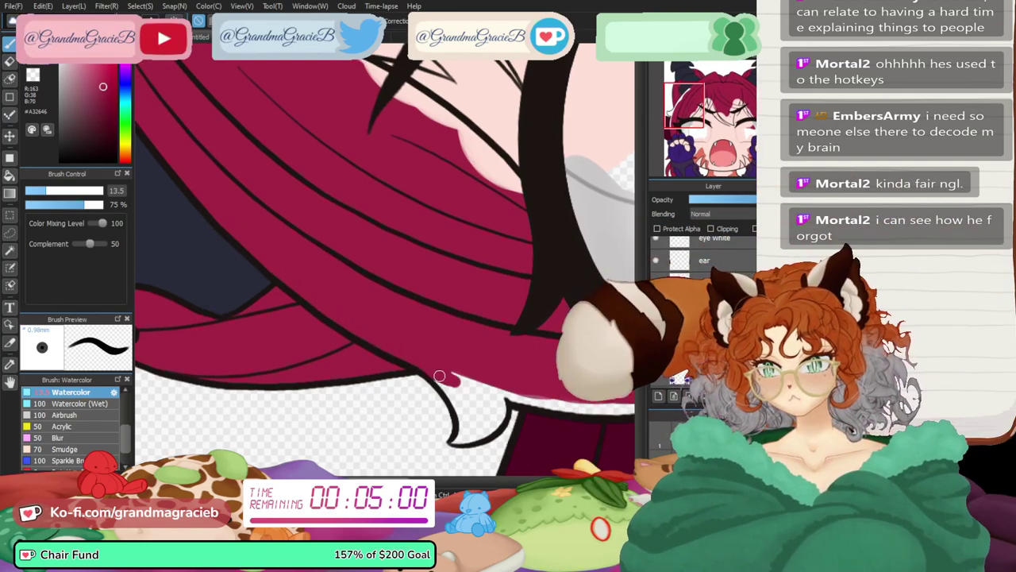
left_click_drag(492, 390, 626, 408)
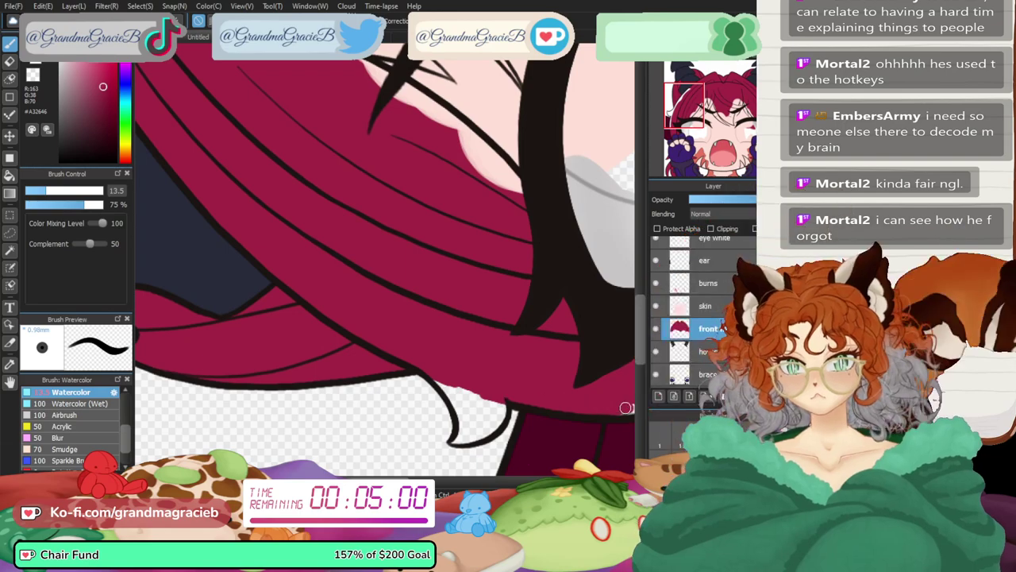
- Fill the flicked-out tip of the left front hair and the gap along the outer edge below it with crimson
left_click(705, 54)
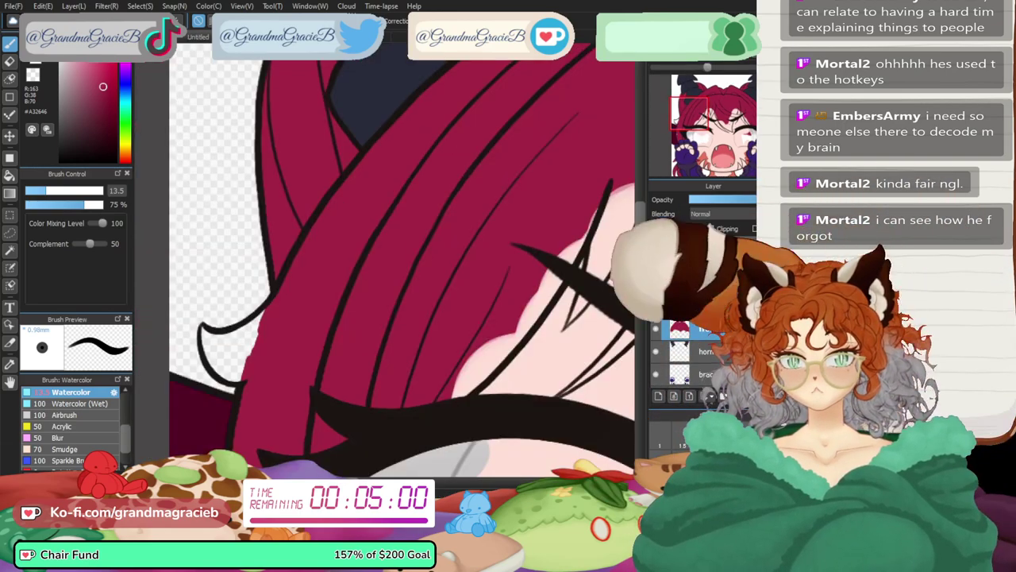
scroll(694, 108, "up", 2)
left_click_drag(694, 108, 676, 123)
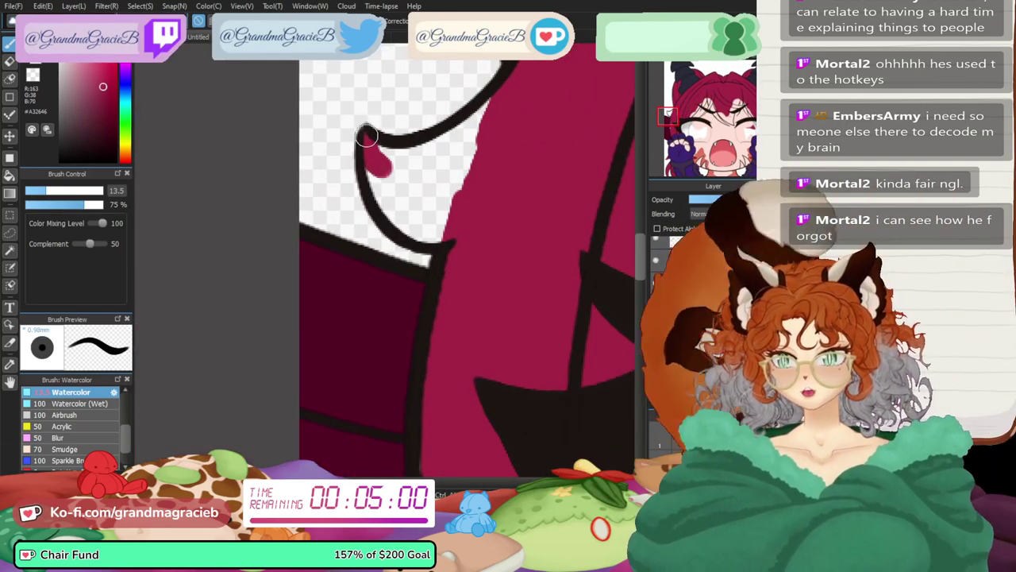
mouse_move(366, 137)
left_mouse_down()
mouse_move(399, 185)
mouse_move(378, 182)
mouse_move(411, 225)
mouse_move(383, 198)
mouse_move(436, 235)
mouse_move(386, 166)
mouse_move(481, 114)
left_mouse_up()
mouse_move(454, 161)
left_mouse_down()
mouse_move(451, 216)
mouse_move(430, 181)
mouse_move(420, 205)
mouse_move(401, 167)
left_mouse_up()
key("ctrl+minus")
key("ctrl+minus")
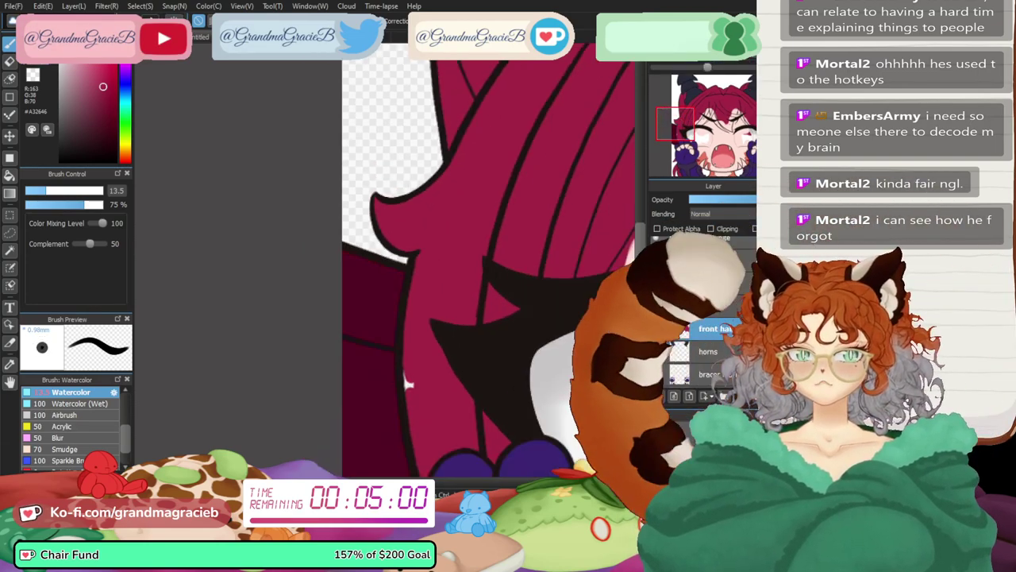
left_click_drag(404, 371, 374, 164)
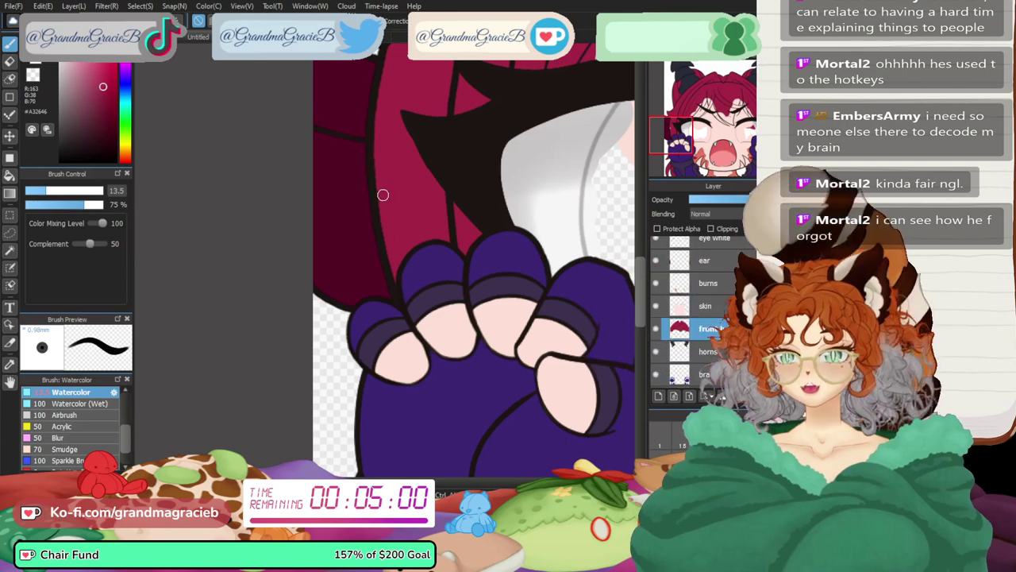
key("ctrl+0")
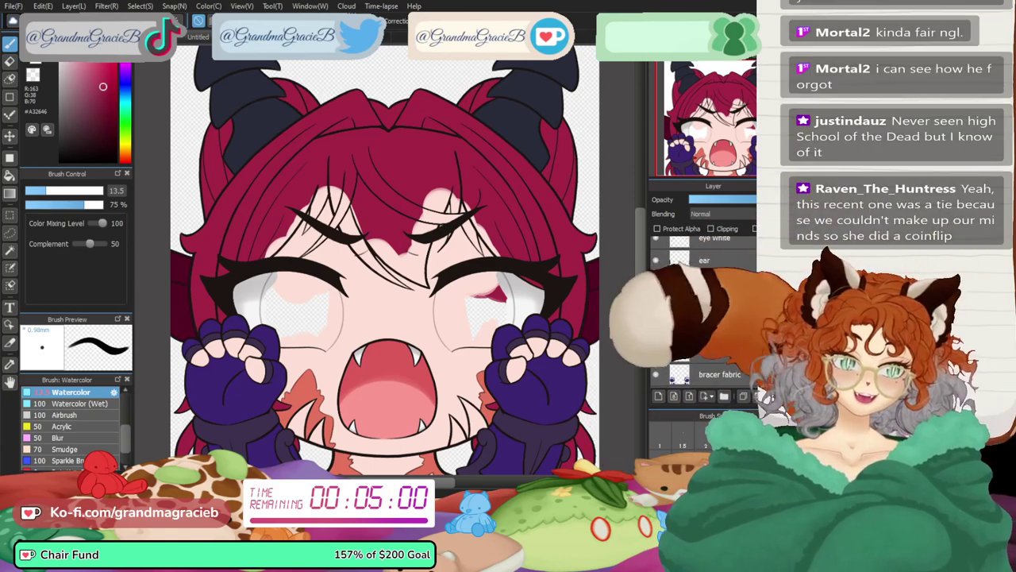
- On the skin layer, erase the skin covering the pointed hair strands around the right eyebrow, reducing the eraser size to 16
key("e")
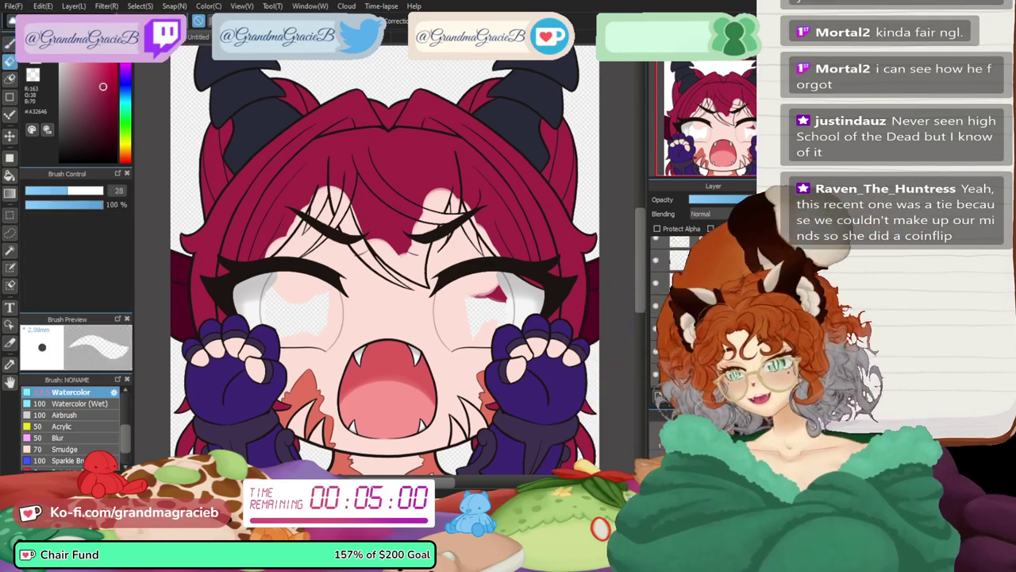
scroll(389, 262, "up", 5)
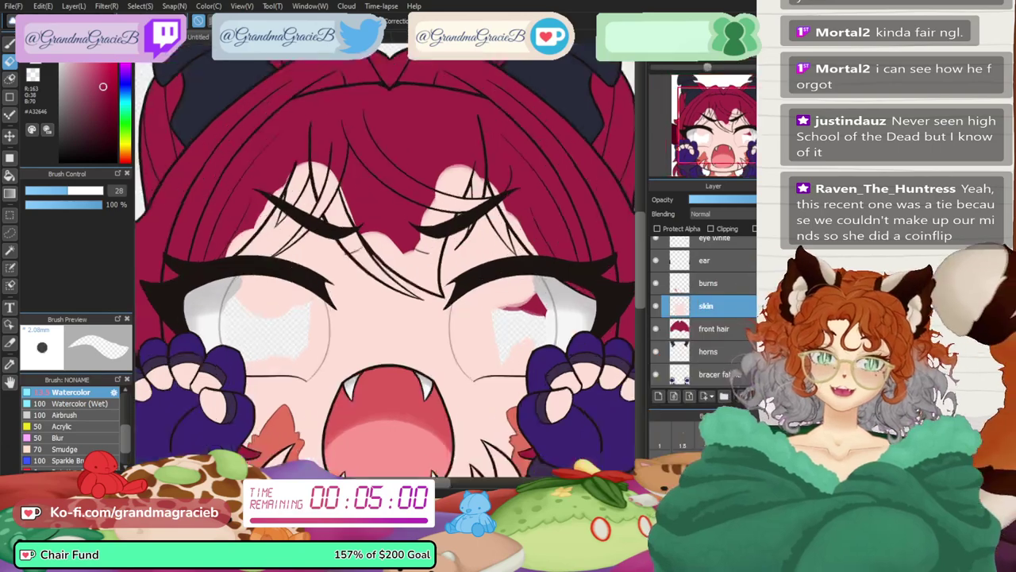
left_click_drag(593, 257, 391, 170)
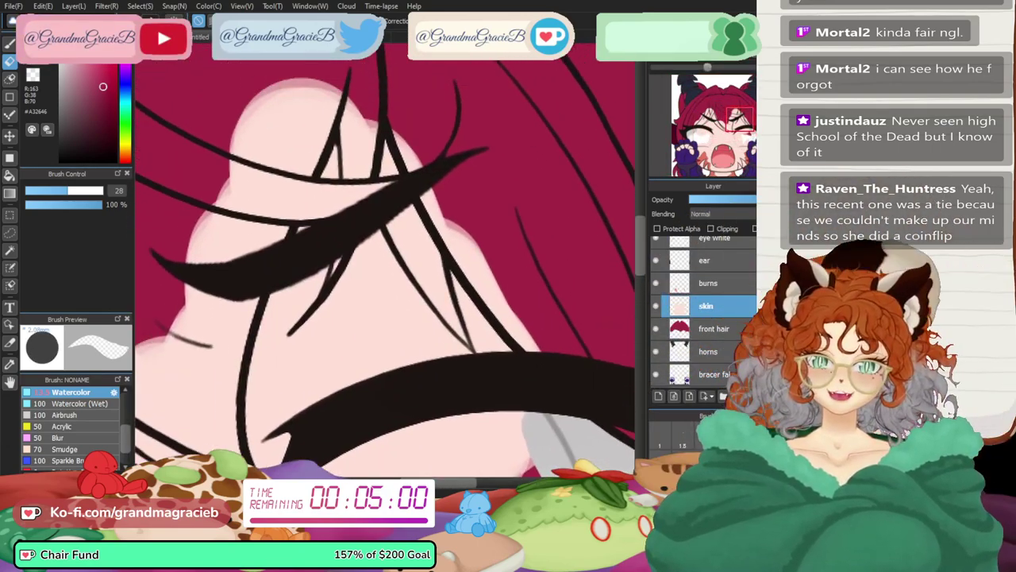
left_click_drag(371, 109, 422, 262)
left_click_drag(416, 158, 527, 329)
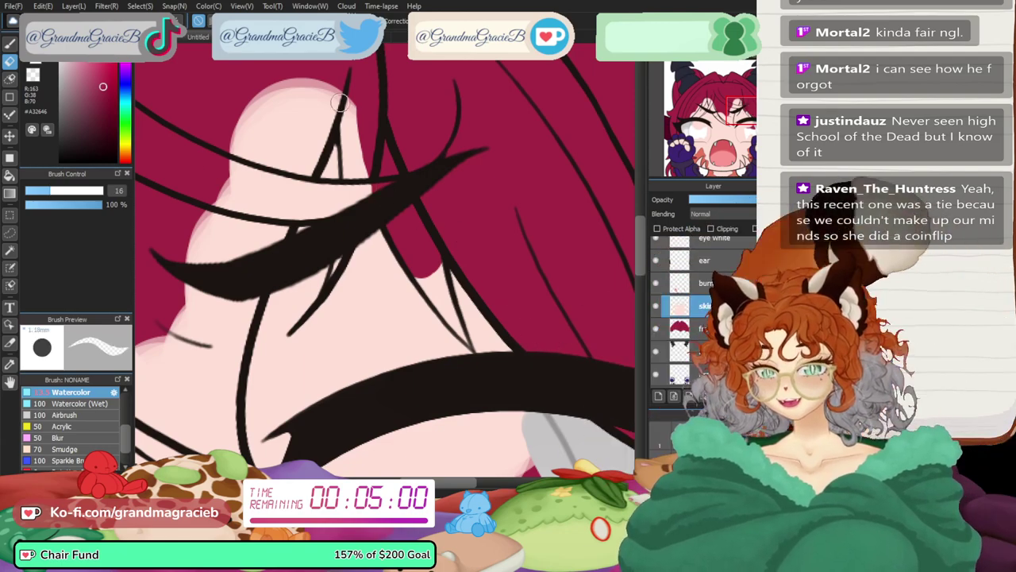
mouse_move(339, 101)
left_mouse_down()
mouse_move(347, 97)
mouse_move(350, 207)
left_mouse_up()
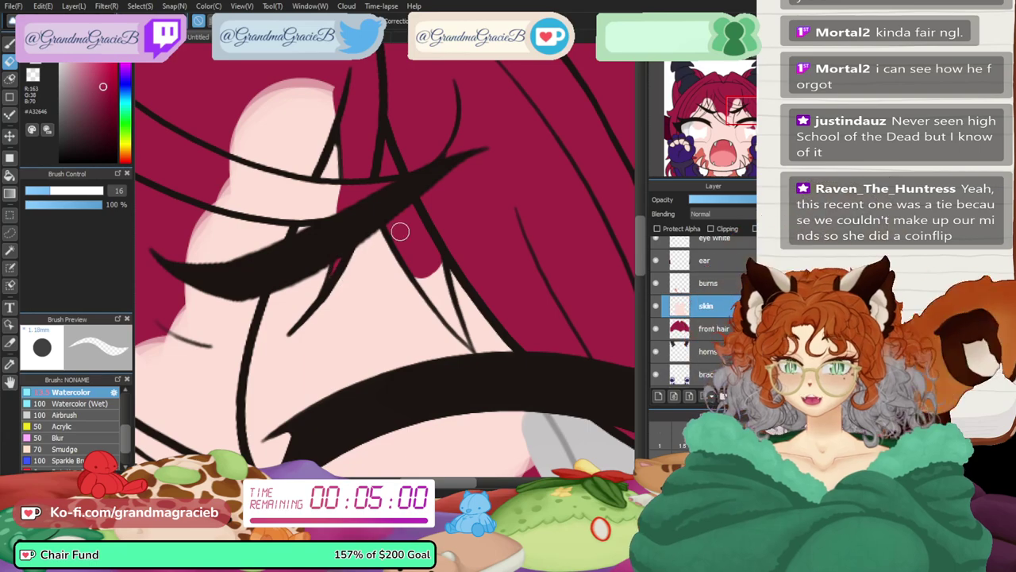
left_click_drag(422, 278, 448, 316)
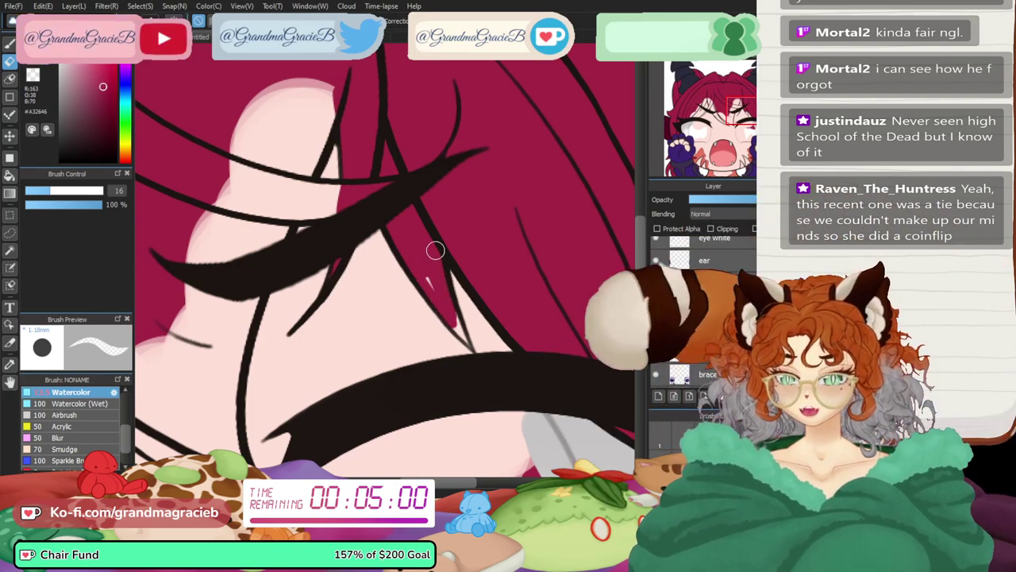
key("ctrl+plus")
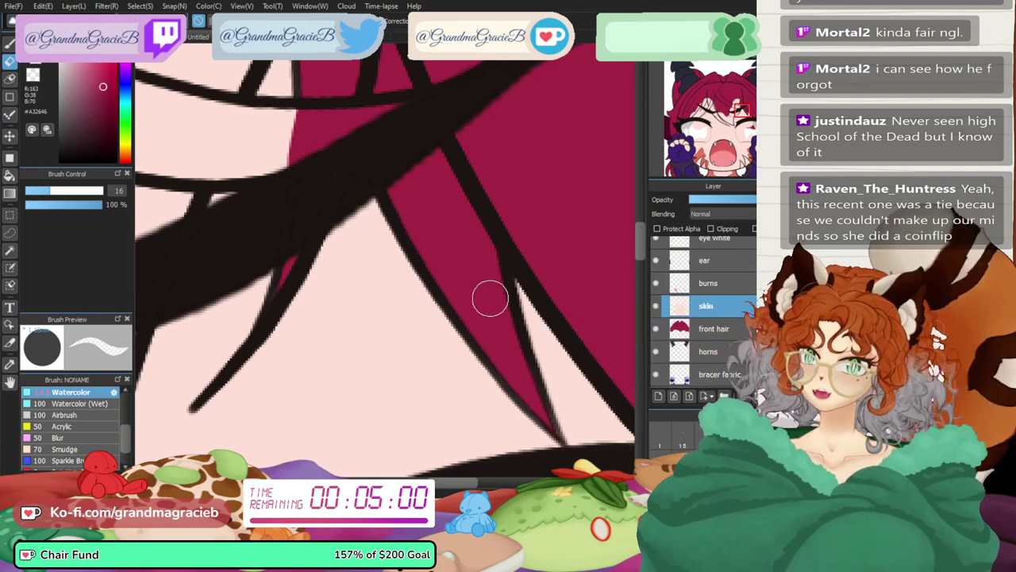
- Erase the rounded patch of skin overlapping the hair strands just above the right eyebrow
left_click_drag(687, 150, 737, 112)
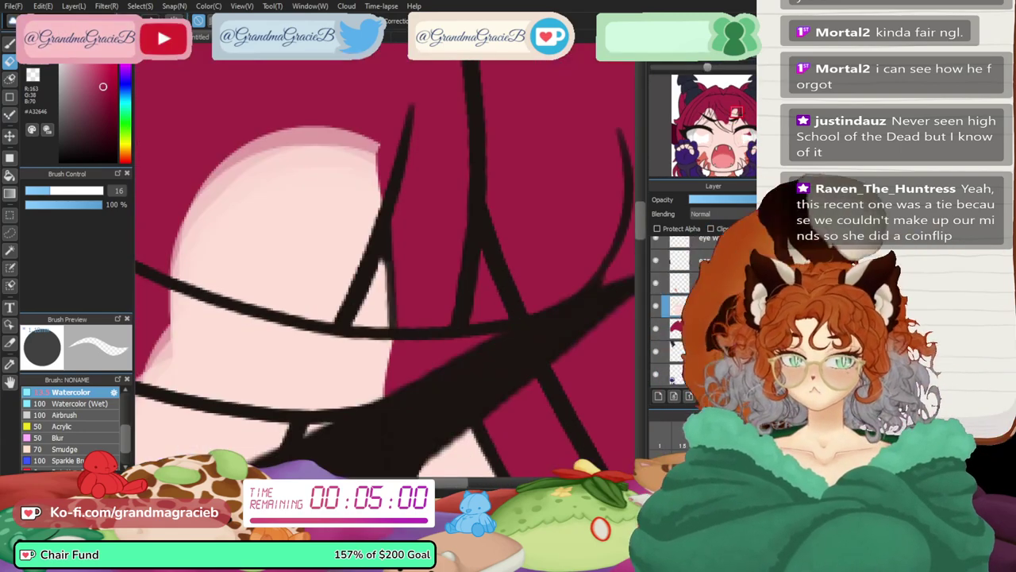
left_click_drag(283, 371, 365, 373)
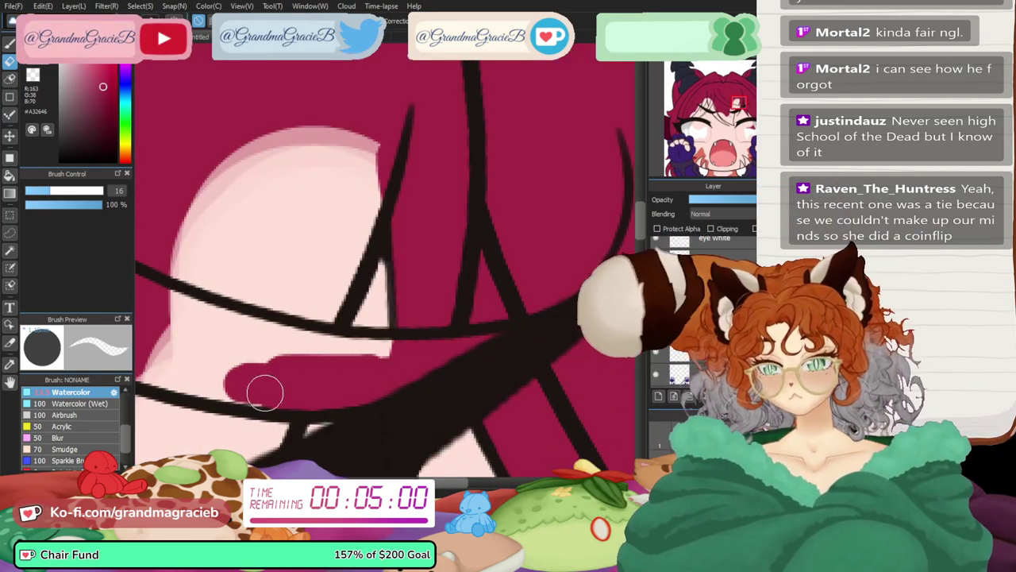
mouse_move(264, 391)
left_mouse_down()
mouse_move(305, 397)
mouse_move(262, 363)
mouse_move(281, 350)
mouse_move(382, 358)
mouse_move(259, 338)
mouse_move(324, 312)
mouse_move(376, 170)
mouse_move(367, 175)
mouse_move(325, 129)
mouse_move(251, 350)
mouse_move(224, 306)
mouse_move(186, 199)
mouse_move(302, 132)
left_mouse_up()
- Erase the skin inside the large central bang between the eyebrows, following its line art toward the pointed tip
left_click_drag(716, 67, 707, 67)
left_click_drag(735, 112, 729, 114)
mouse_move(264, 338)
left_mouse_down()
mouse_move(272, 198)
mouse_move(302, 183)
mouse_move(322, 192)
left_mouse_up()
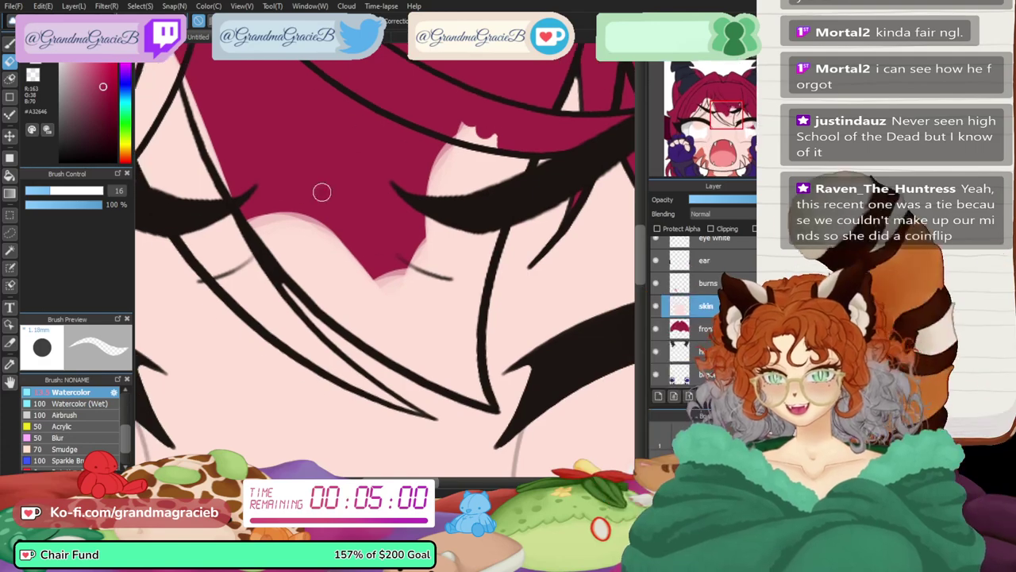
left_click_drag(329, 292, 302, 278)
mouse_move(387, 347)
left_mouse_down()
mouse_move(277, 214)
mouse_move(303, 202)
left_mouse_up()
mouse_move(474, 145)
left_mouse_down()
mouse_move(486, 190)
mouse_move(436, 296)
mouse_move(453, 128)
left_mouse_up()
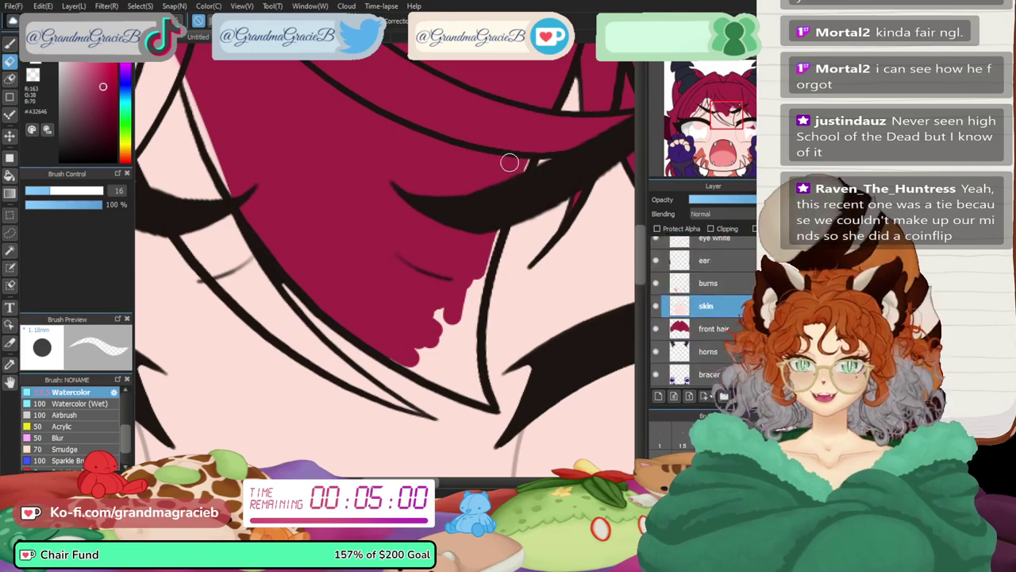
mouse_move(495, 234)
left_mouse_down()
mouse_move(470, 252)
mouse_move(488, 235)
mouse_move(466, 334)
mouse_move(413, 159)
mouse_move(432, 363)
mouse_move(417, 369)
left_mouse_up()
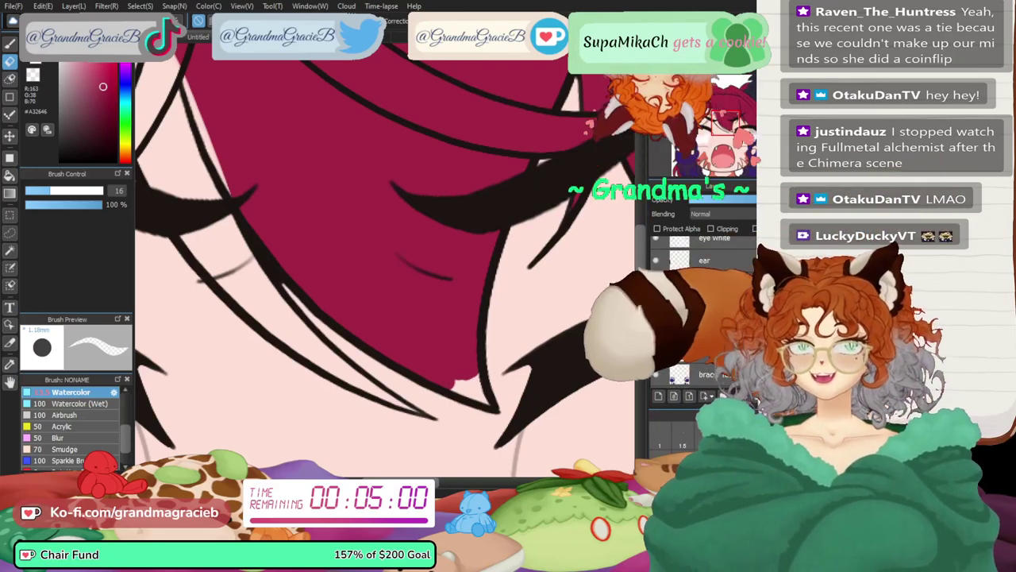
key("ctrl+0")
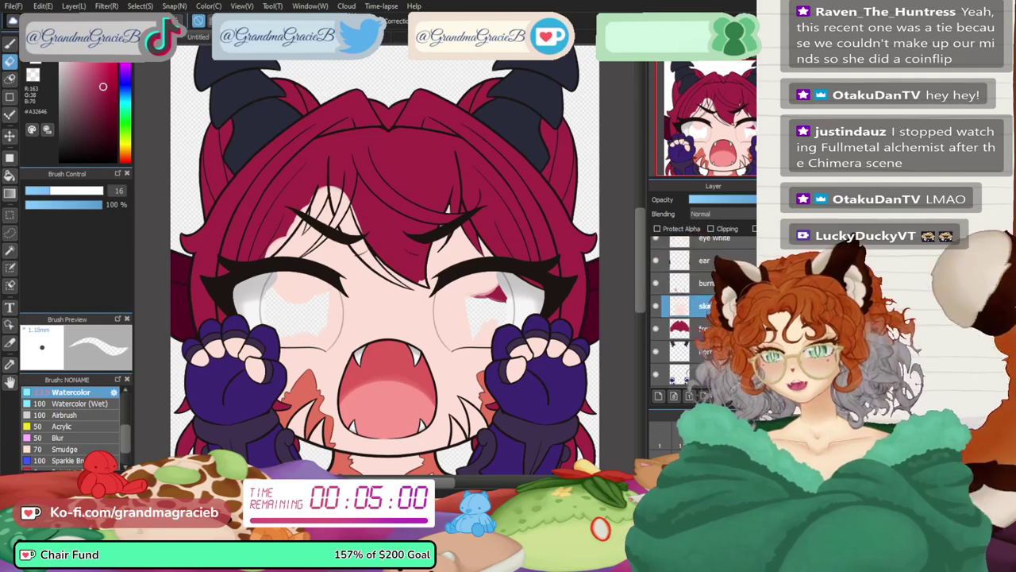
- Look through the other open drawings, briefly raising the pose ref layer's opacity, and return to the chibi character
key("ctrl+Tab")
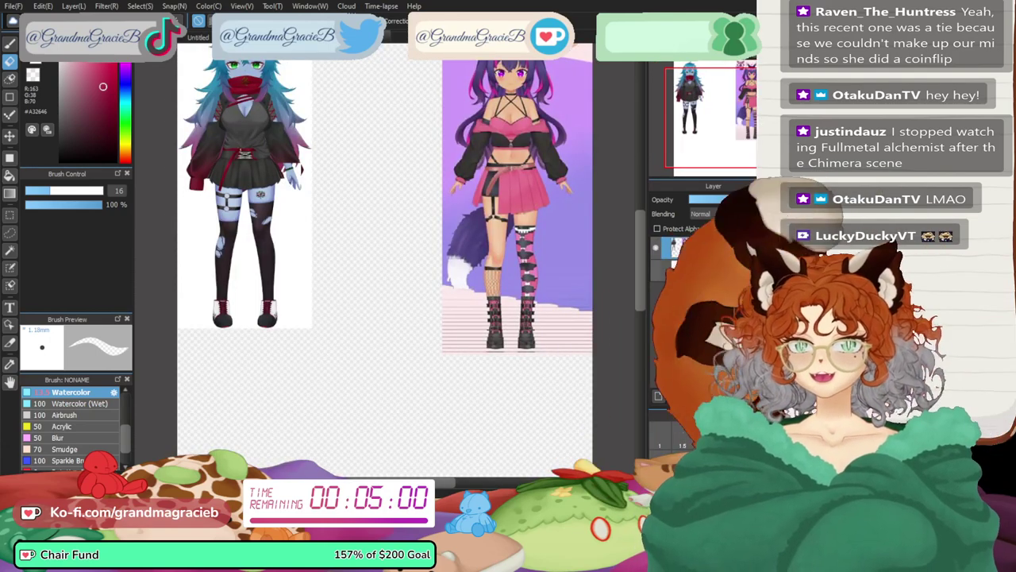
key("ctrl+Tab")
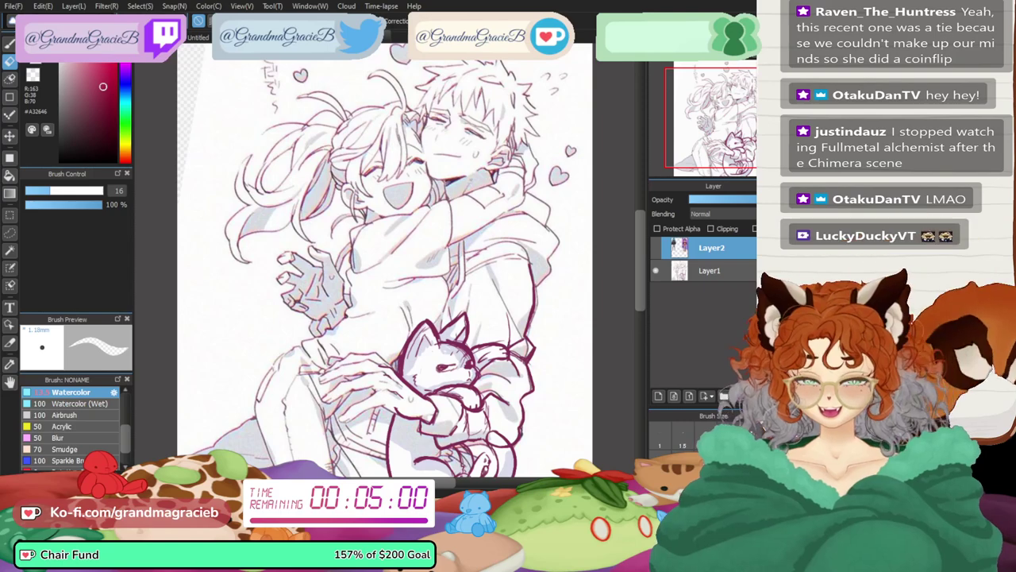
key("ctrl+Tab")
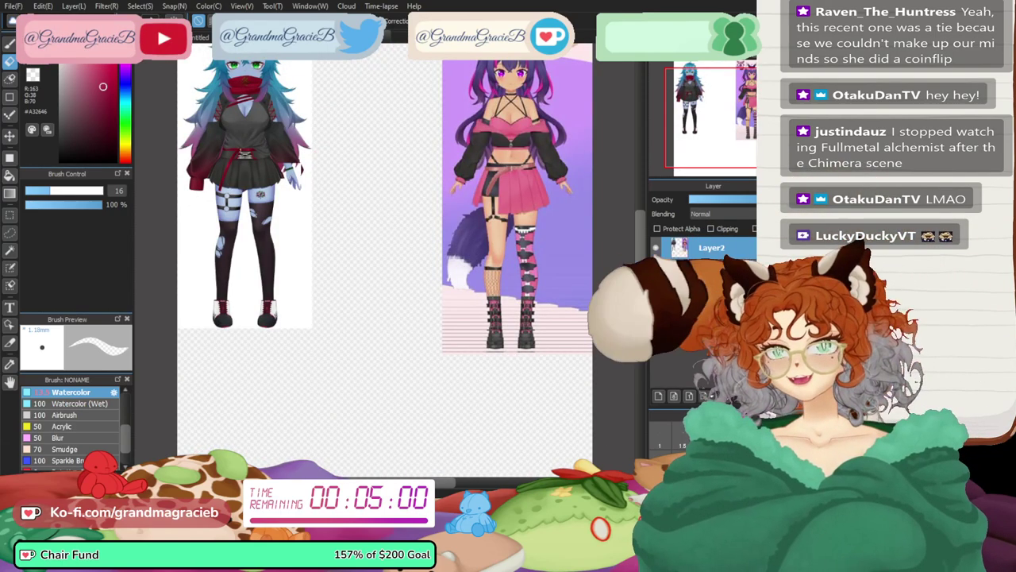
key("ctrl+Tab")
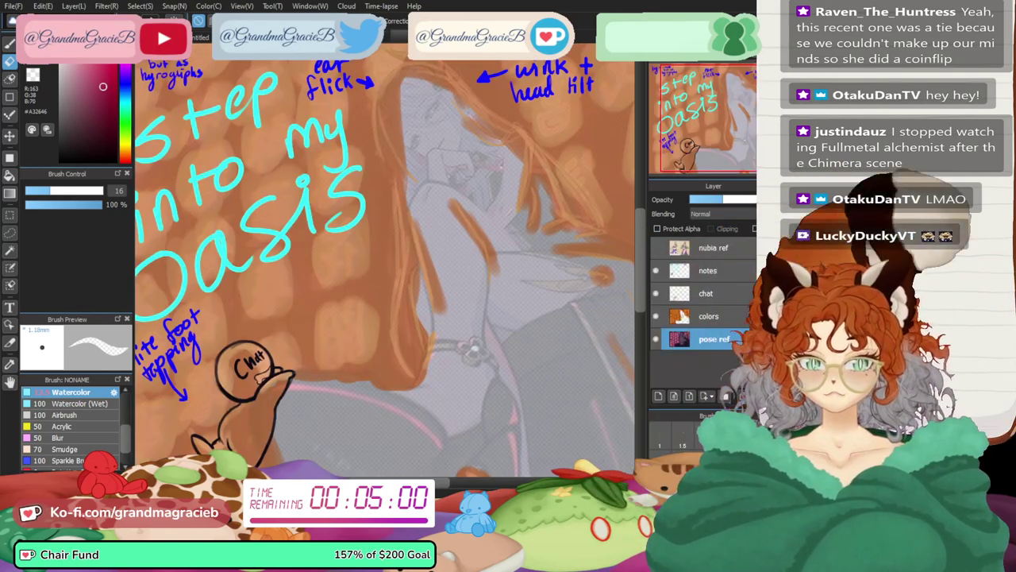
left_click(754, 199)
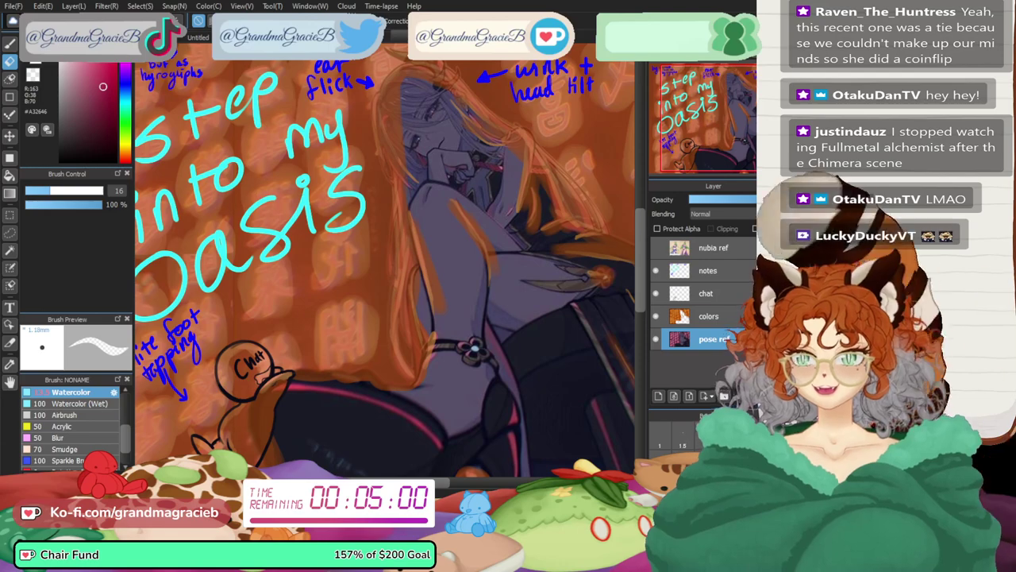
left_click(724, 200)
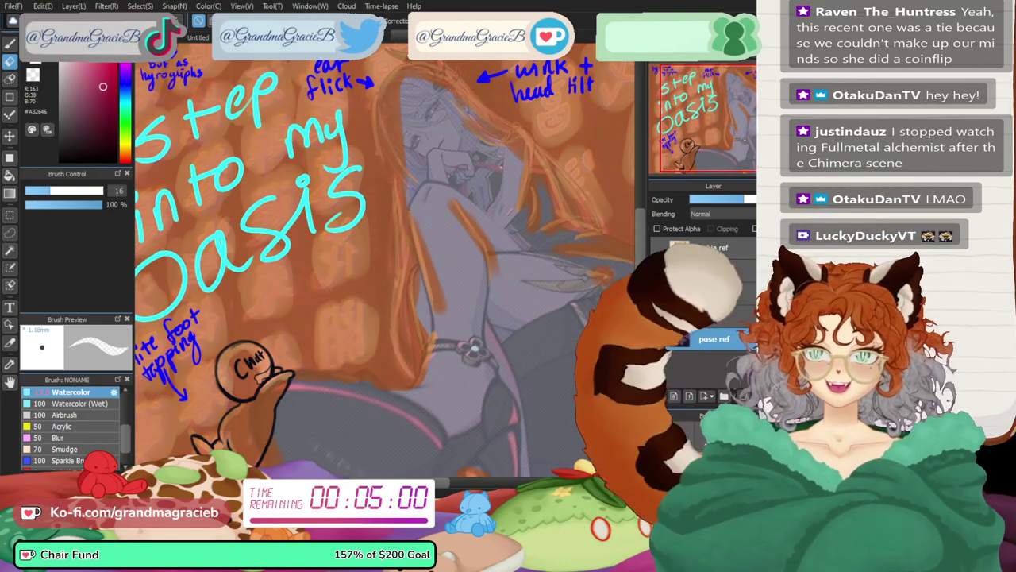
key("ctrl+Tab")
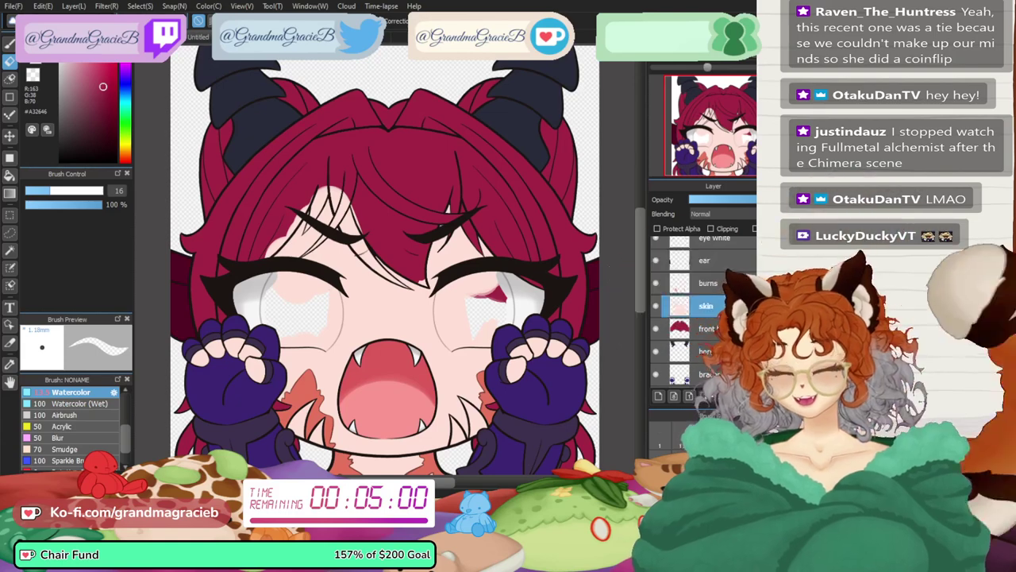
- Erase the remaining skin from the central bang's tip and from the thin curved strand beside it up to the left eyebrow
key("ctrl+plus")
key("ctrl+plus")
scroll(457, 243, "up", 5)
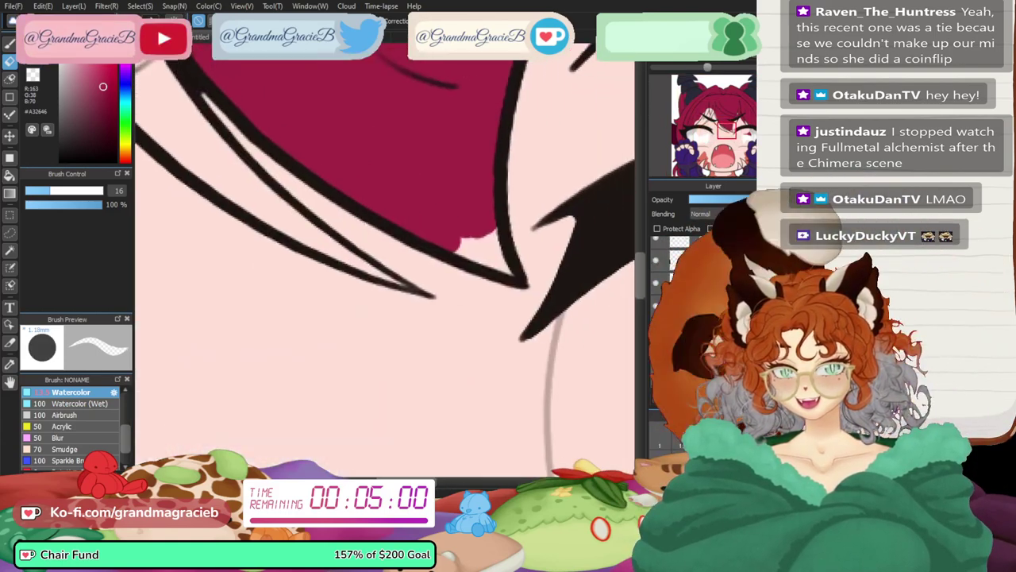
left_click_drag(458, 243, 480, 247)
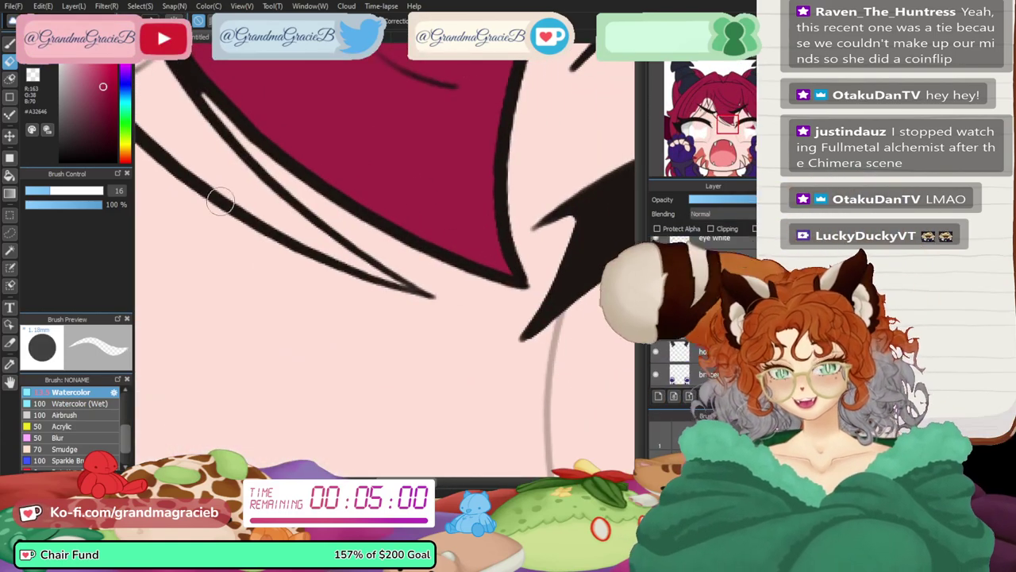
mouse_move(224, 203)
left_mouse_down()
mouse_move(332, 252)
mouse_move(267, 195)
mouse_move(406, 287)
mouse_move(337, 259)
mouse_move(238, 196)
mouse_move(254, 196)
mouse_move(165, 76)
mouse_move(200, 153)
mouse_move(166, 138)
left_mouse_up()
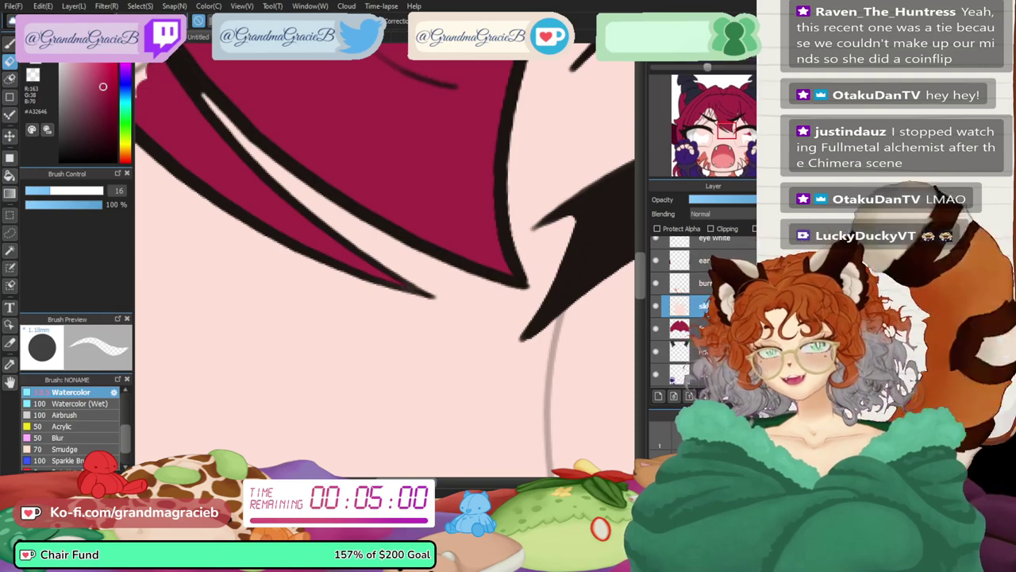
left_click_drag(167, 90, 499, 264)
mouse_move(329, 79)
left_mouse_down()
mouse_move(361, 151)
mouse_move(366, 114)
mouse_move(381, 129)
mouse_move(427, 241)
mouse_move(394, 201)
mouse_move(479, 274)
mouse_move(483, 255)
mouse_move(434, 145)
mouse_move(436, 79)
mouse_move(441, 157)
mouse_move(463, 157)
mouse_move(389, 72)
left_mouse_up()
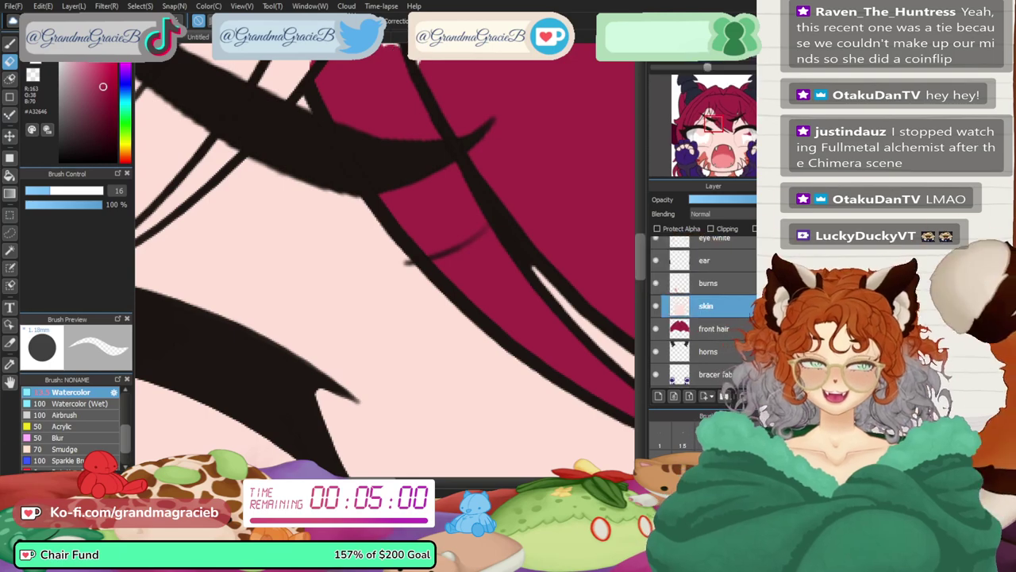
- Erase the skin overlapping the hair on the inner side of the strands above the left eyebrow
left_click_drag(717, 68, 707, 68)
left_click_drag(714, 124, 703, 117)
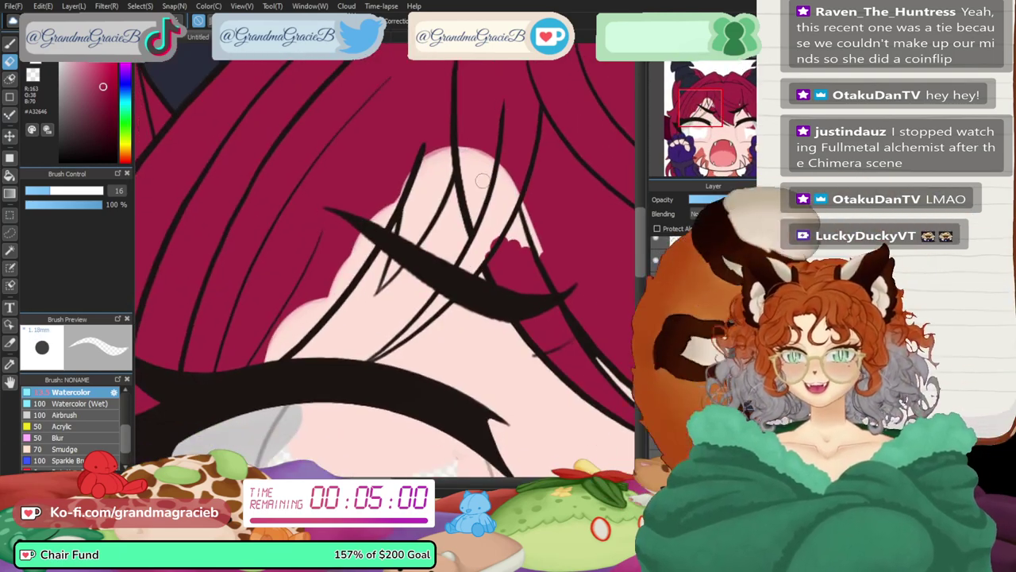
mouse_move(477, 154)
left_mouse_down()
mouse_move(484, 204)
mouse_move(462, 140)
mouse_move(478, 222)
mouse_move(529, 225)
left_mouse_up()
- Flip the canvas view and erase the skin overlapping the hair's outer edge from the left eyebrow down to the eyelashes
key("Down")
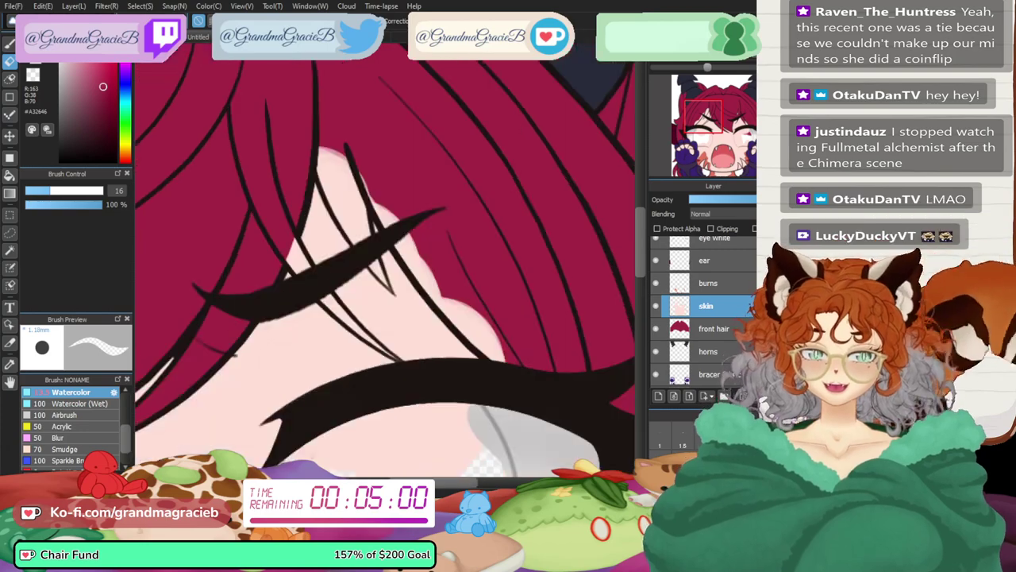
key("ctrl+plus")
mouse_move(413, 234)
left_mouse_down()
mouse_move(354, 125)
mouse_move(449, 299)
mouse_move(445, 286)
mouse_move(529, 385)
left_mouse_up()
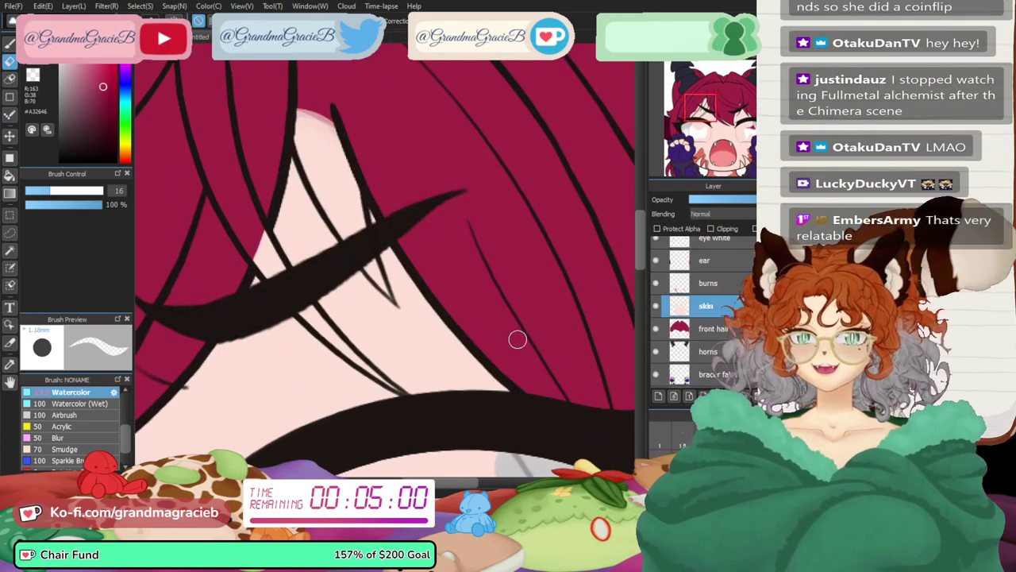
- Erase the skin from the thin curved hair strand that crosses the left eyebrow, down to its tip at the eyelashes
key("ctrl+plus")
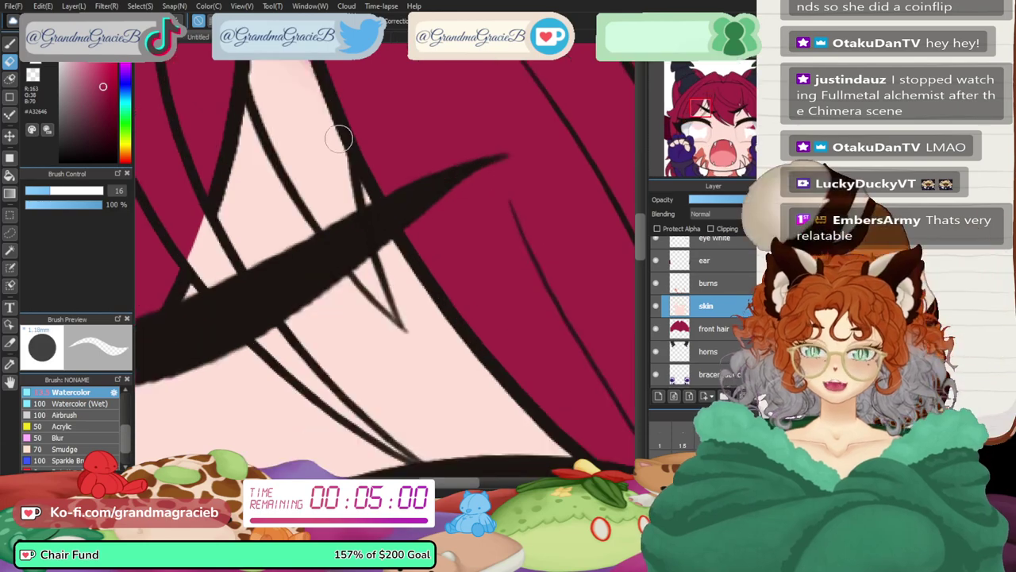
left_click_drag(180, 215, 268, 328)
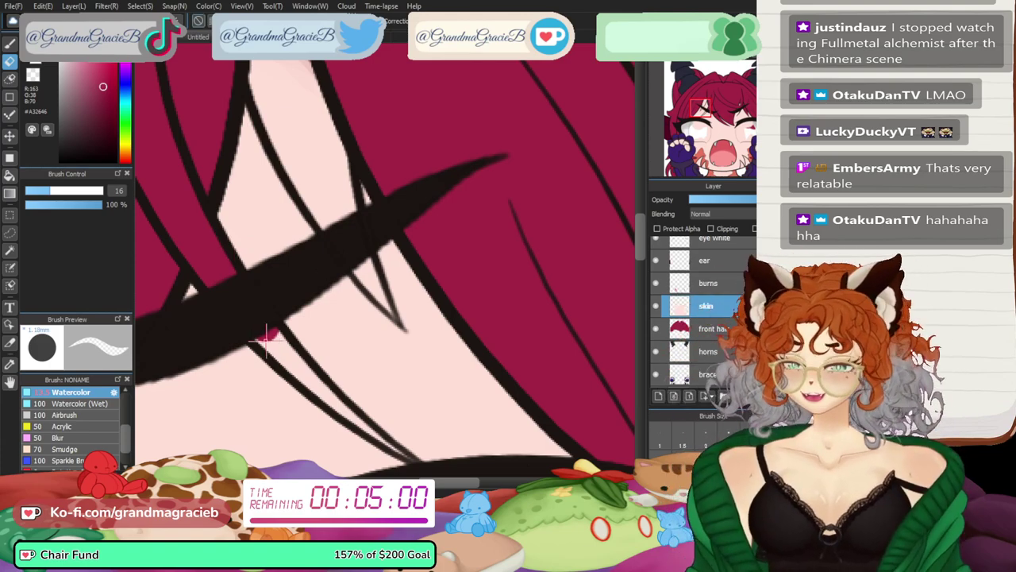
left_click_drag(253, 332, 292, 364)
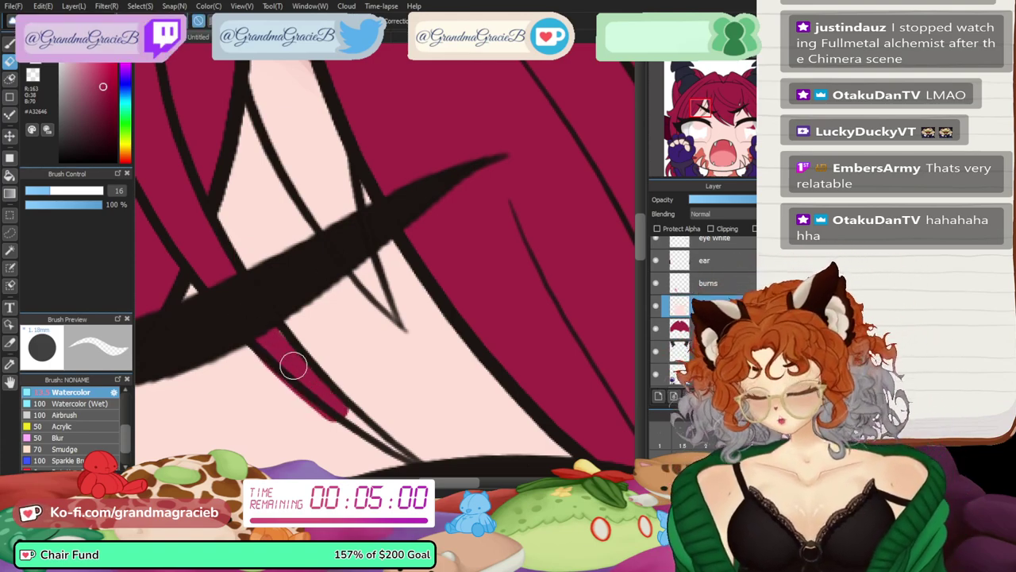
key("ctrl+z")
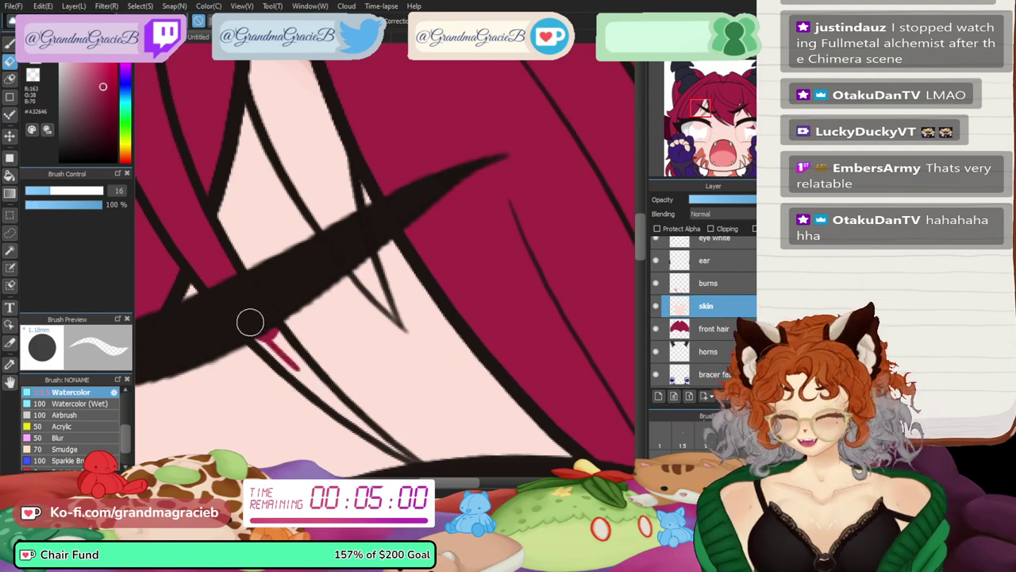
mouse_move(265, 341)
left_mouse_down()
mouse_move(352, 418)
mouse_move(311, 389)
mouse_move(380, 438)
left_mouse_up()
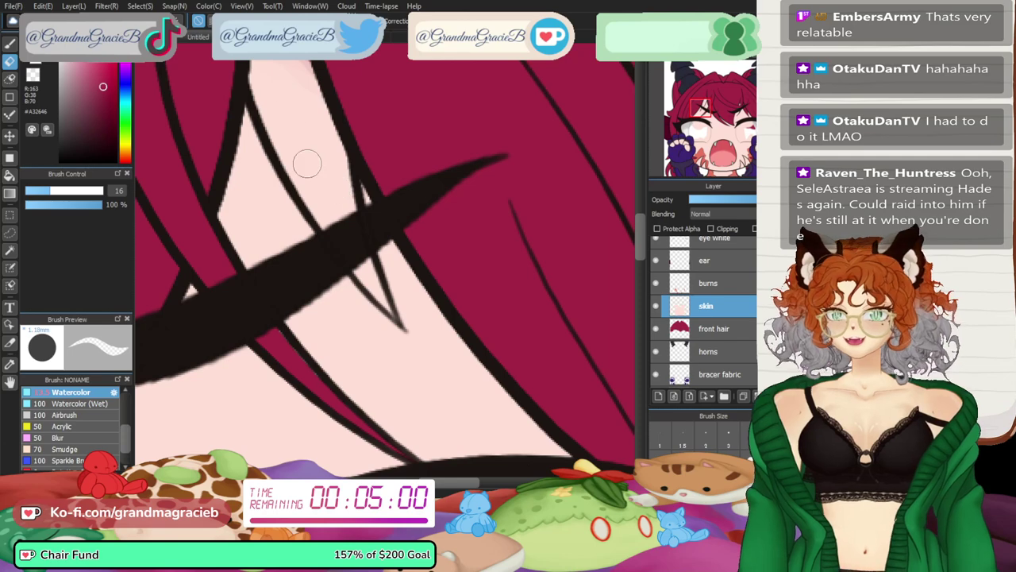
- Erase the skin inside the neighbouring pointed strand, from its root above the left eyebrow to its tip just below it
left_click_drag(307, 164, 277, 115)
left_click_drag(336, 228, 339, 212)
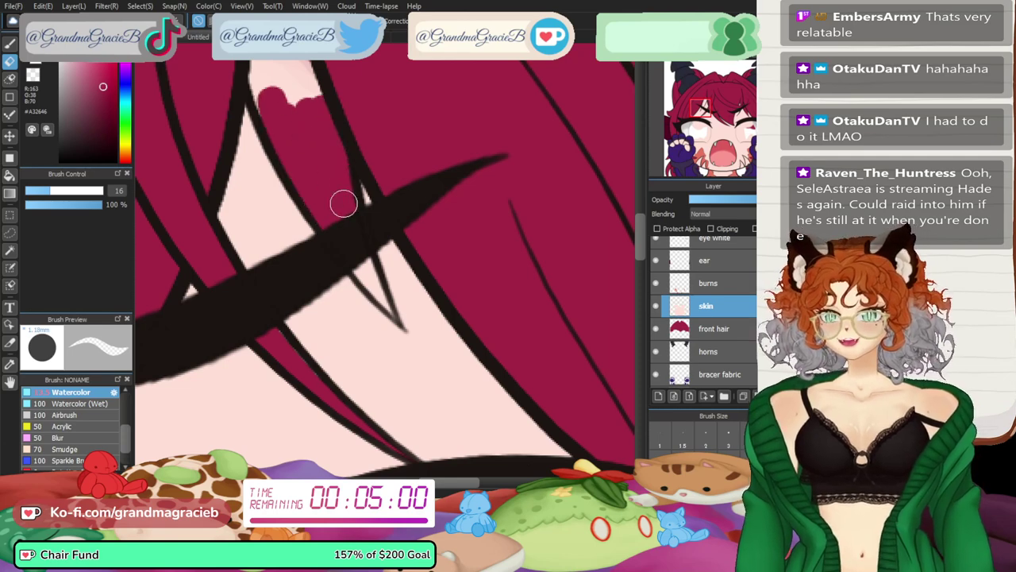
left_click_drag(287, 123, 254, 56)
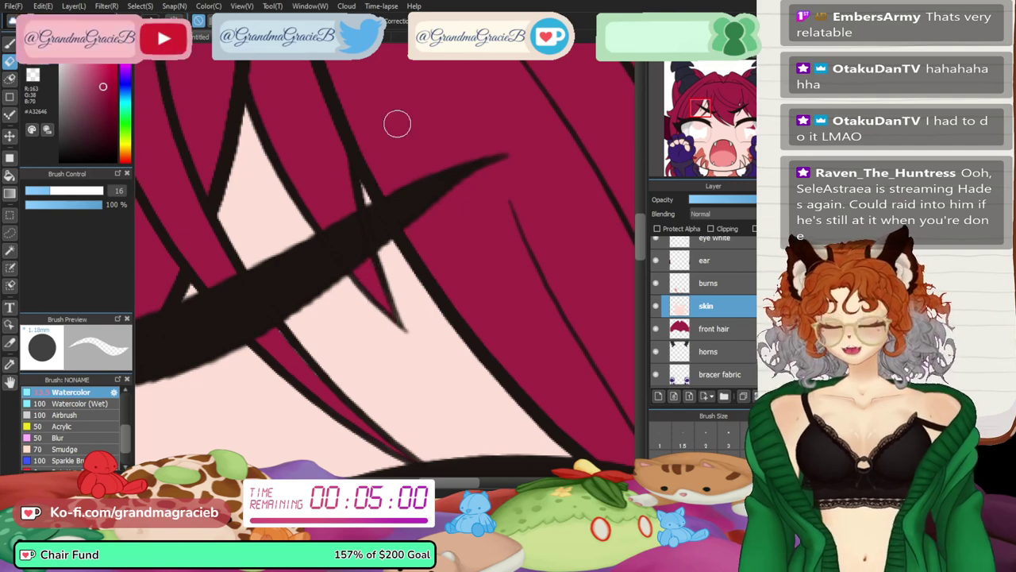
- Select the iris layer and sample the pink #F84295 from the Layer3 reference, showing that layer only for the sampling
left_click_drag(718, 67, 707, 67)
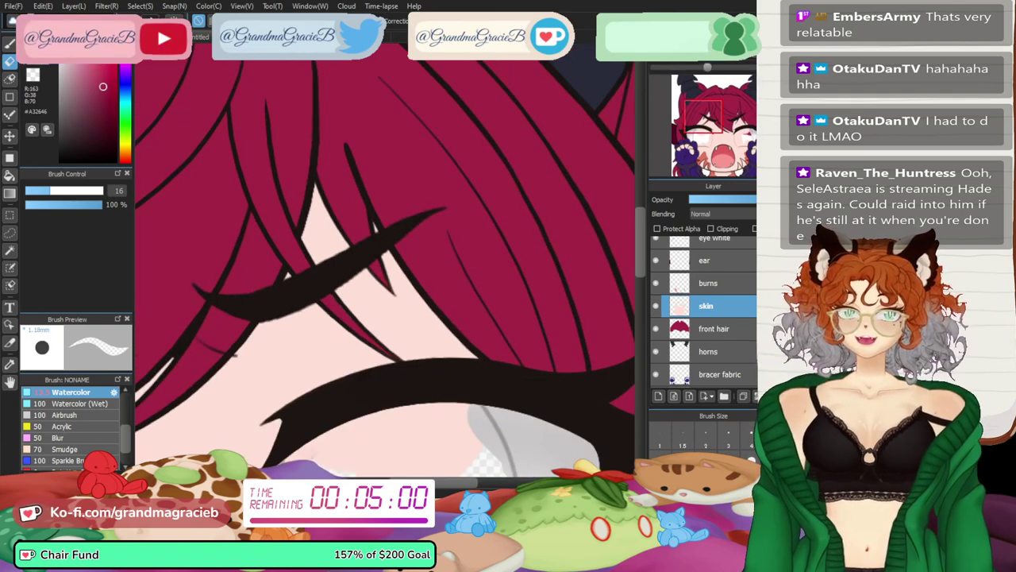
scroll(385, 262, "down", 2)
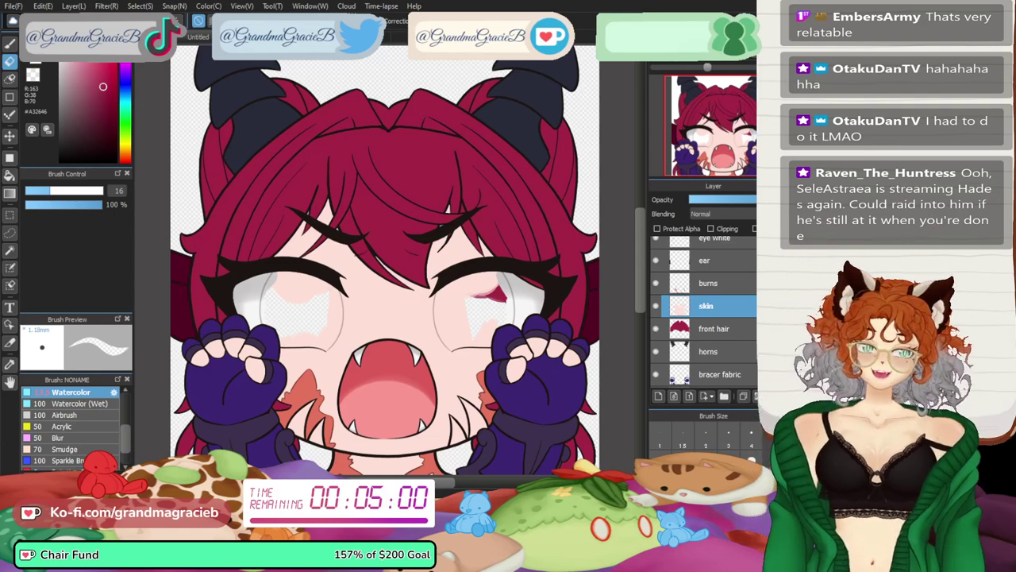
left_click(717, 240)
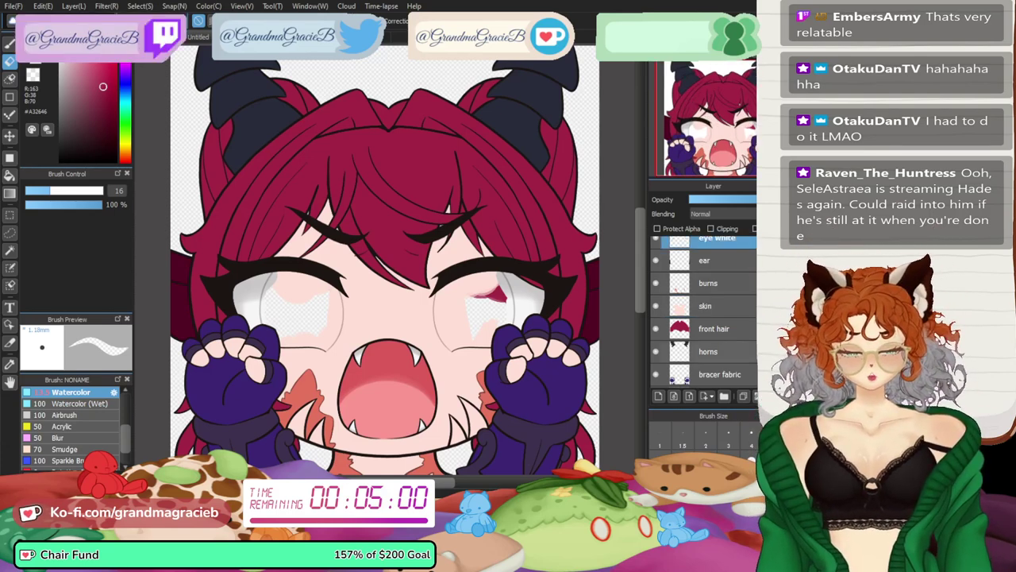
scroll(702, 310, "up", 2)
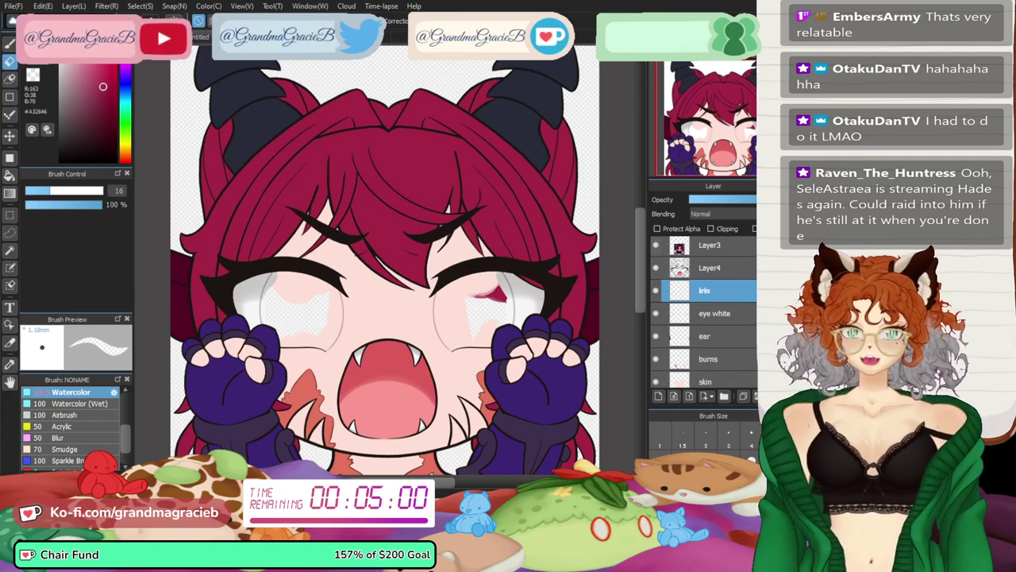
left_click(656, 245)
scroll(365, 274, "up", 6)
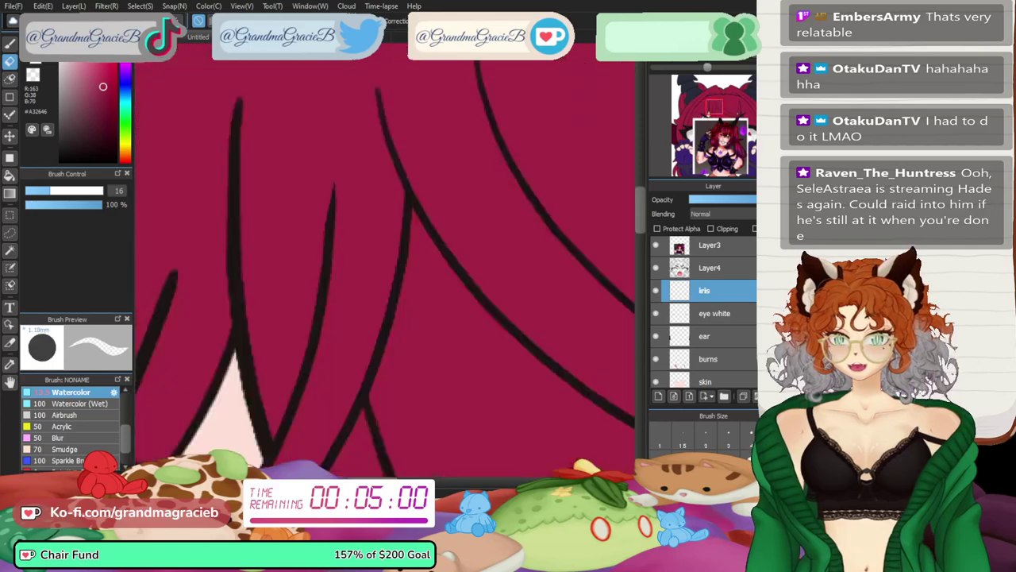
left_click_drag(721, 132, 722, 137)
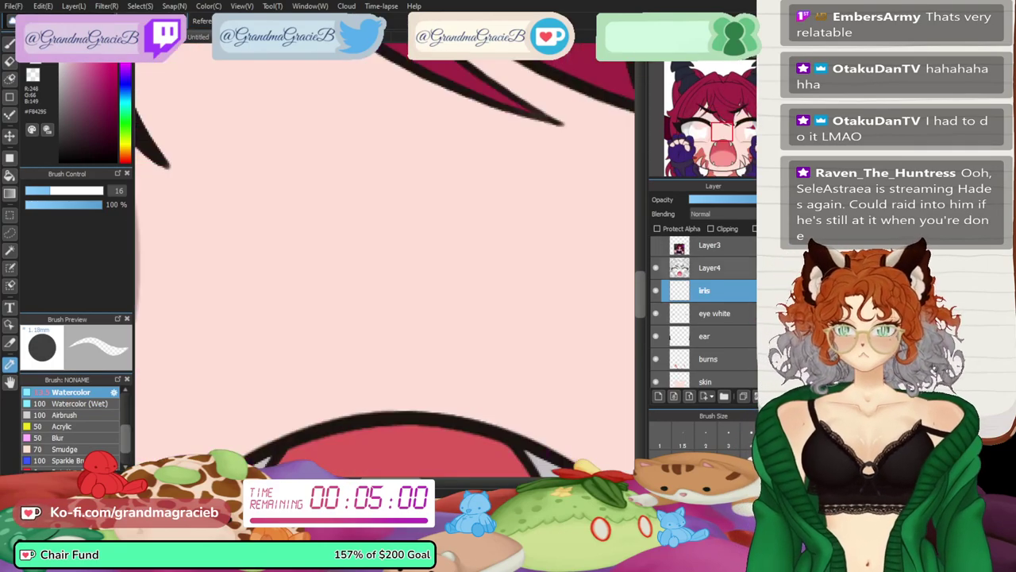
- Paint pink on the left eye's iris beside the gloved finger and along the lower lid line with the Watercolor brush
left_click_drag(710, 131, 698, 139)
key("b")
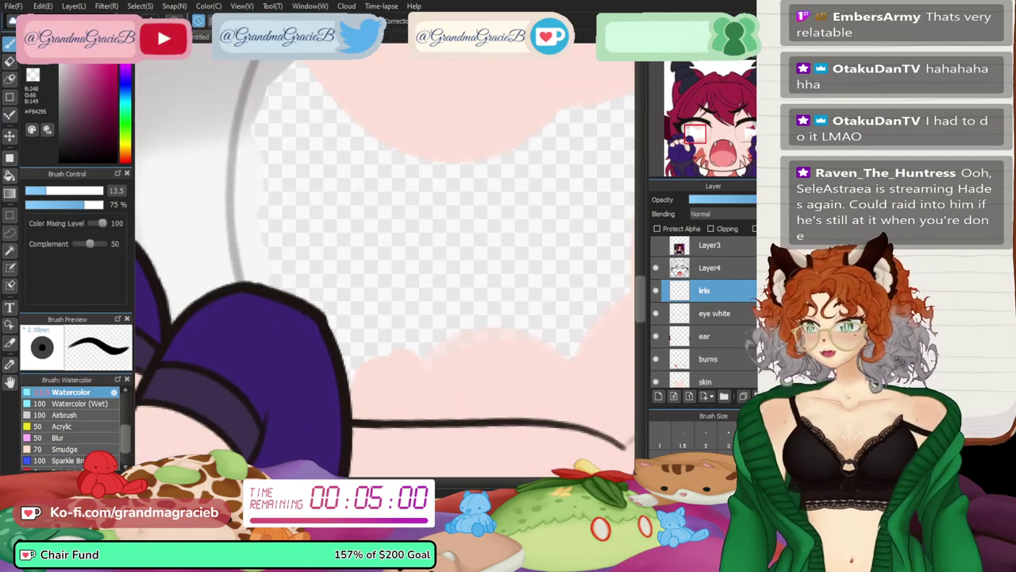
left_click_drag(353, 310, 337, 305)
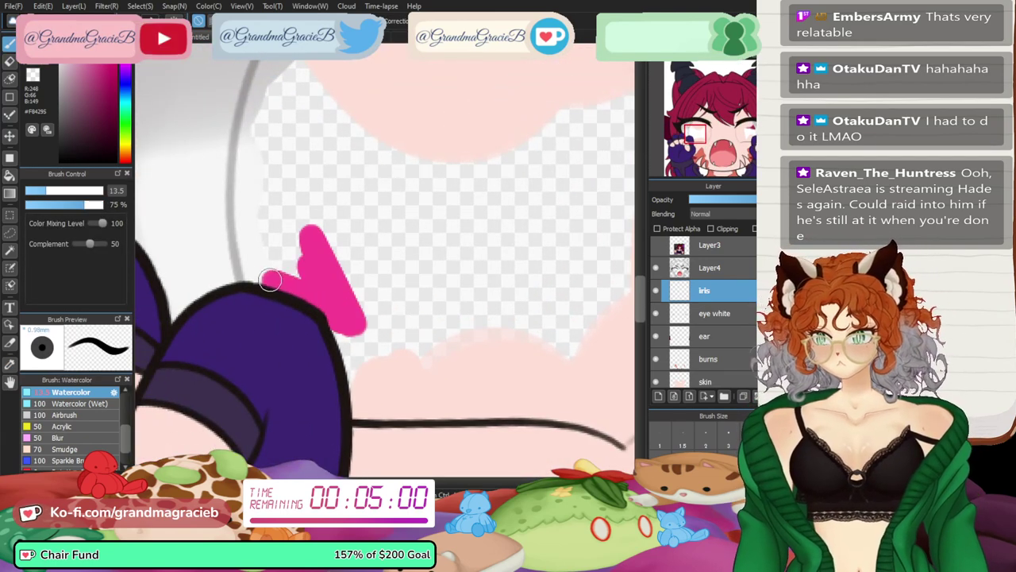
mouse_move(270, 279)
left_mouse_down()
mouse_move(265, 195)
mouse_move(281, 181)
mouse_move(310, 269)
mouse_move(328, 226)
mouse_move(302, 153)
left_mouse_up()
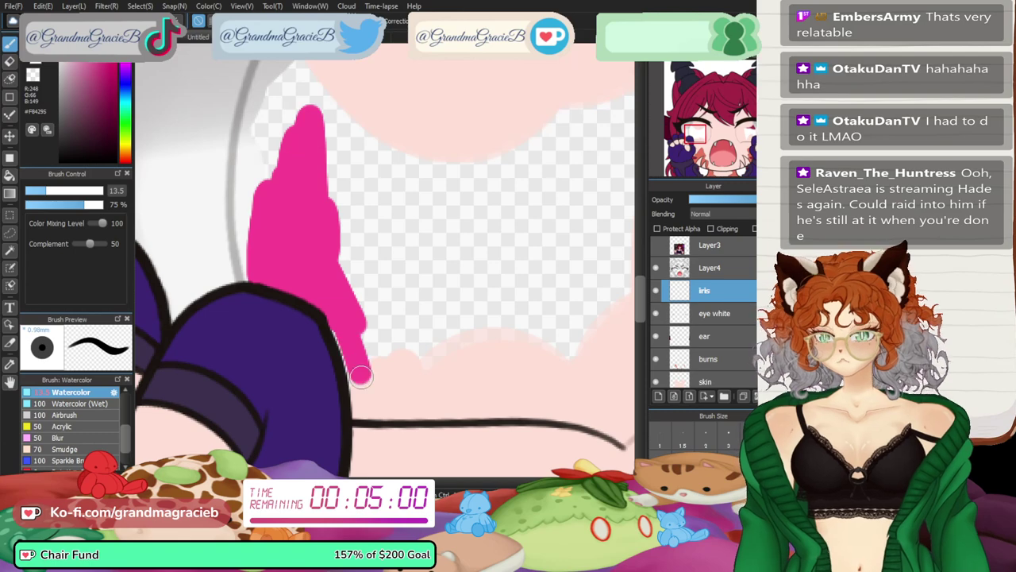
left_click_drag(356, 315, 341, 302)
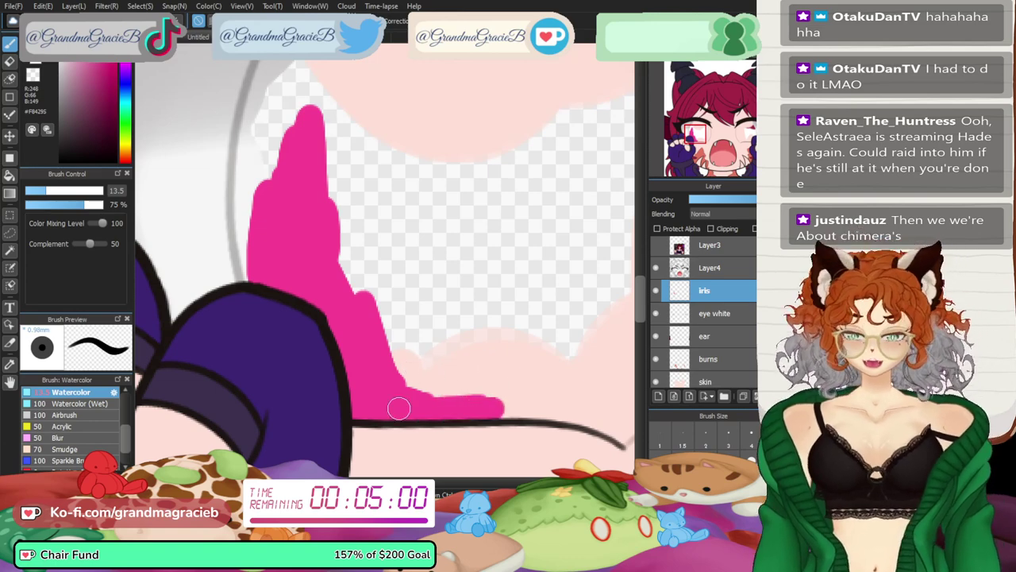
mouse_move(413, 406)
left_mouse_down()
mouse_move(499, 370)
mouse_move(463, 336)
mouse_move(571, 318)
left_mouse_up()
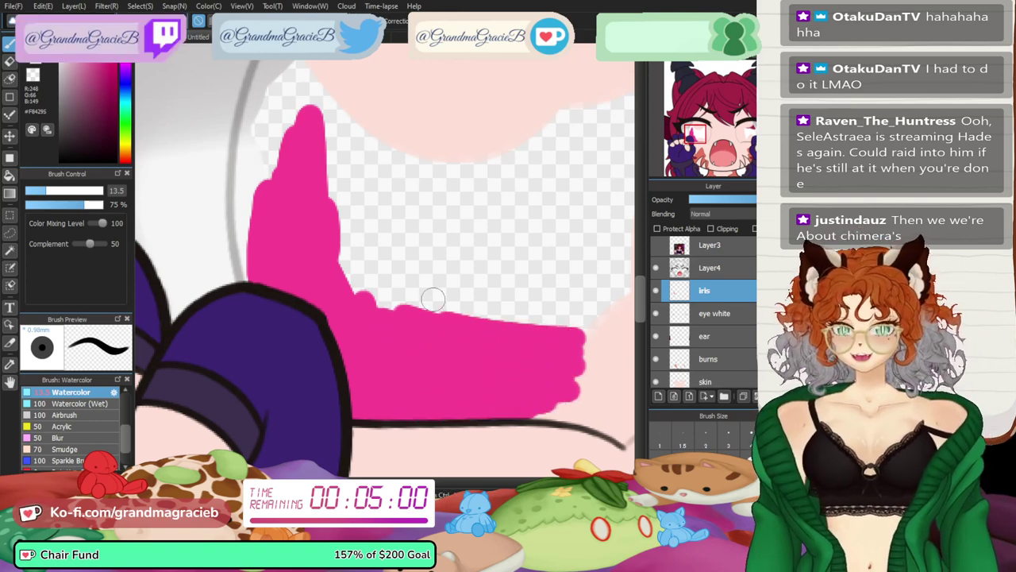
- Rotate the canvas and paint a pink band along the left iris's inner curved outline, starting at the eyelashes
key("Down")
left_click_drag(475, 481, 452, 482)
key("Left")
key("Left")
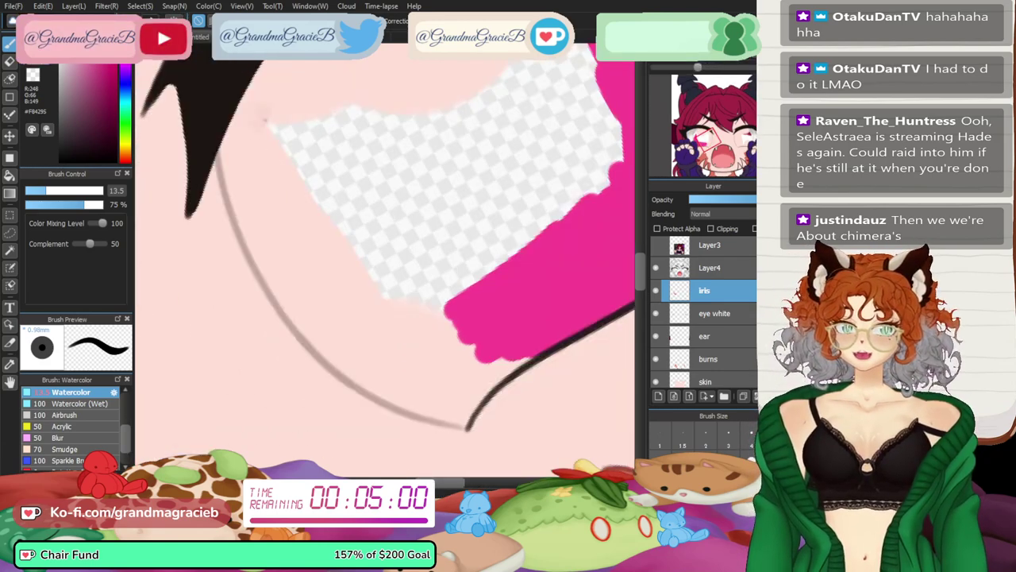
left_click_drag(313, 316, 189, 224)
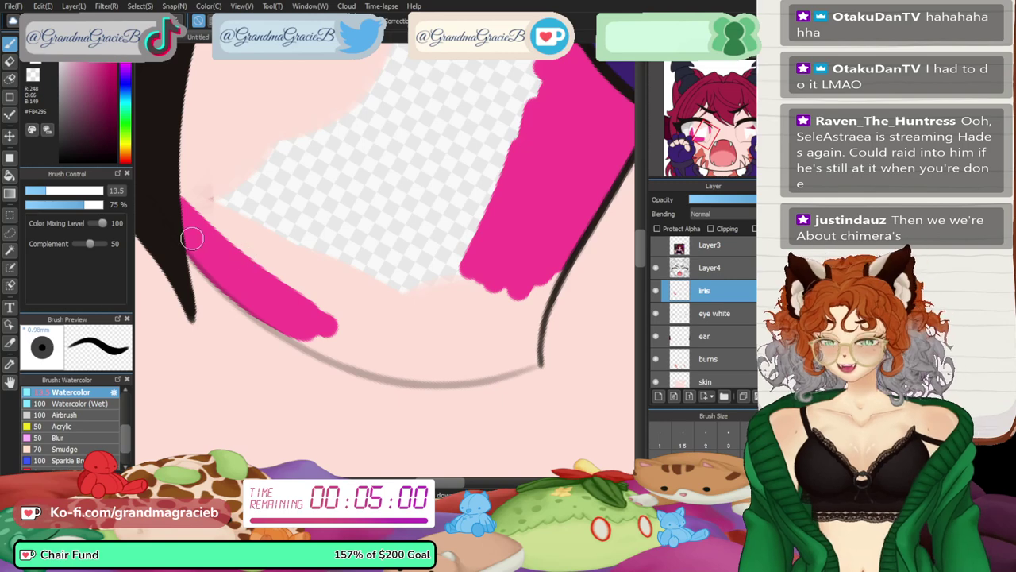
left_click_drag(309, 332, 197, 249)
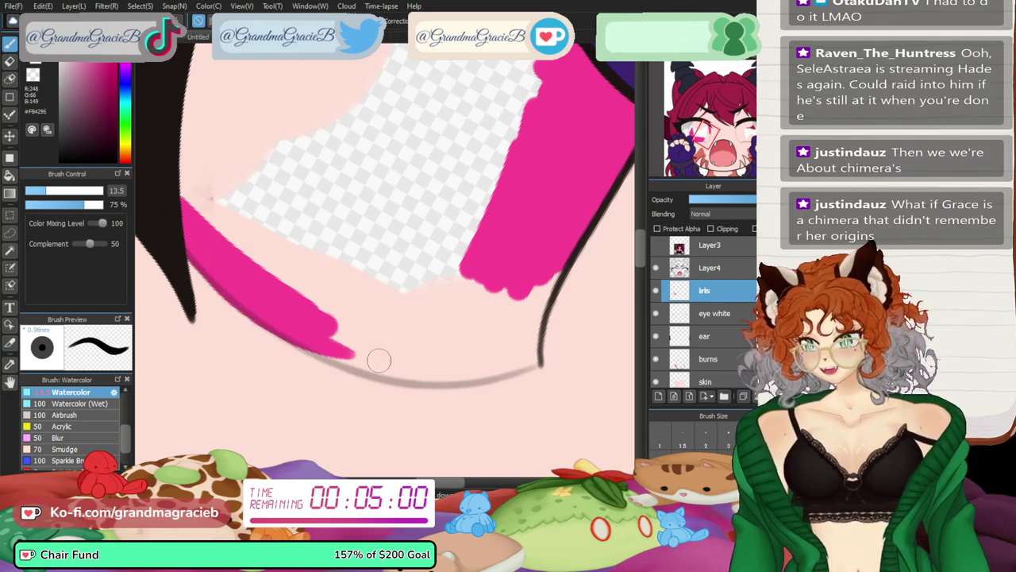
left_click_drag(411, 361, 312, 337)
left_click_drag(406, 352, 477, 348)
- Join the two pink areas of the left iris and fill its lower inner corner, reducing the brush size to 8.7
key("Left")
key("Left")
key("Down")
key("Up")
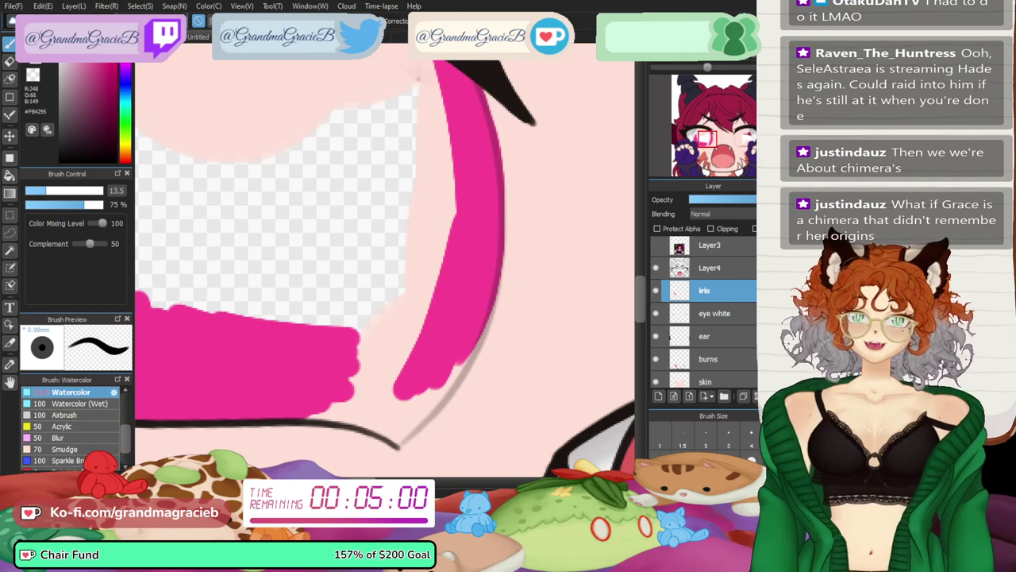
key("Down")
key("ctrl+plus")
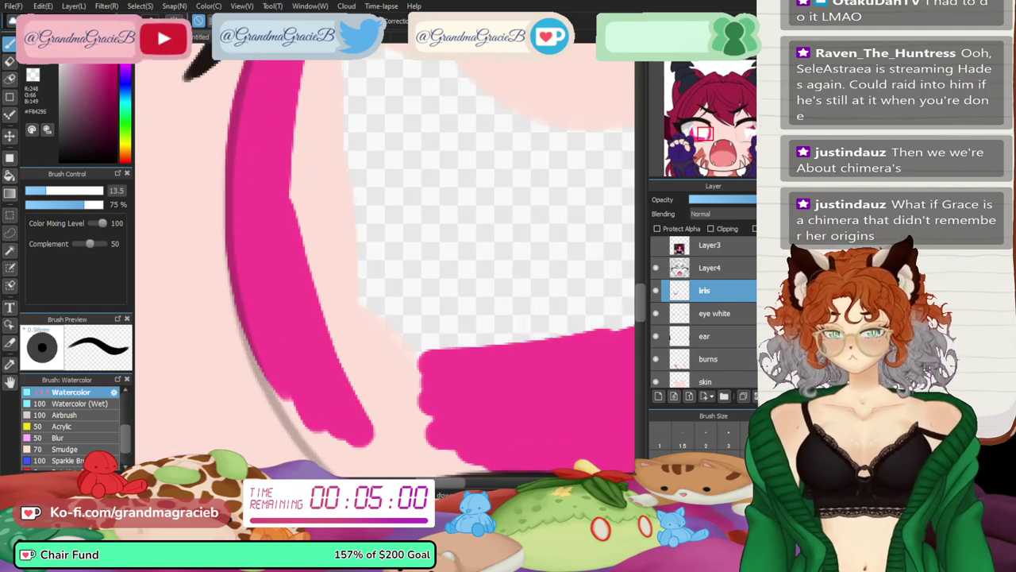
scroll(428, 270, "down", 3)
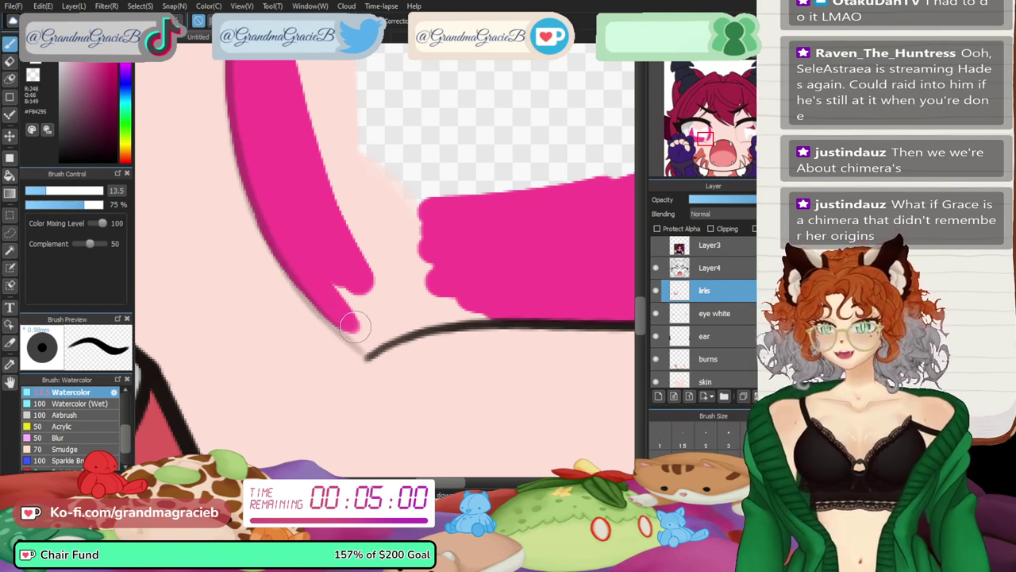
mouse_move(308, 283)
left_mouse_down()
mouse_move(370, 338)
mouse_move(380, 321)
mouse_move(338, 232)
mouse_move(366, 217)
mouse_move(425, 225)
mouse_move(421, 155)
left_mouse_up()
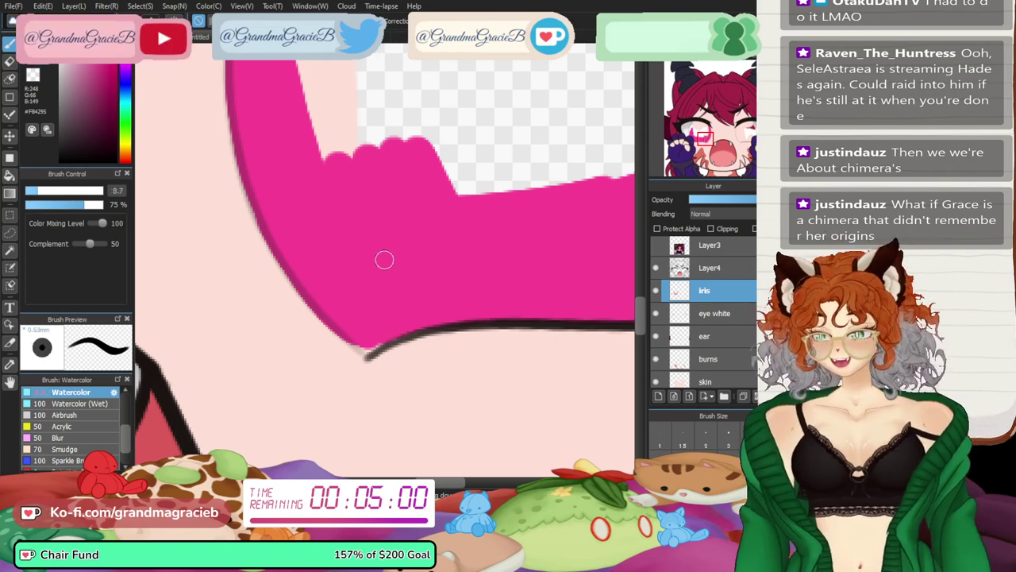
key("ctrl+plus")
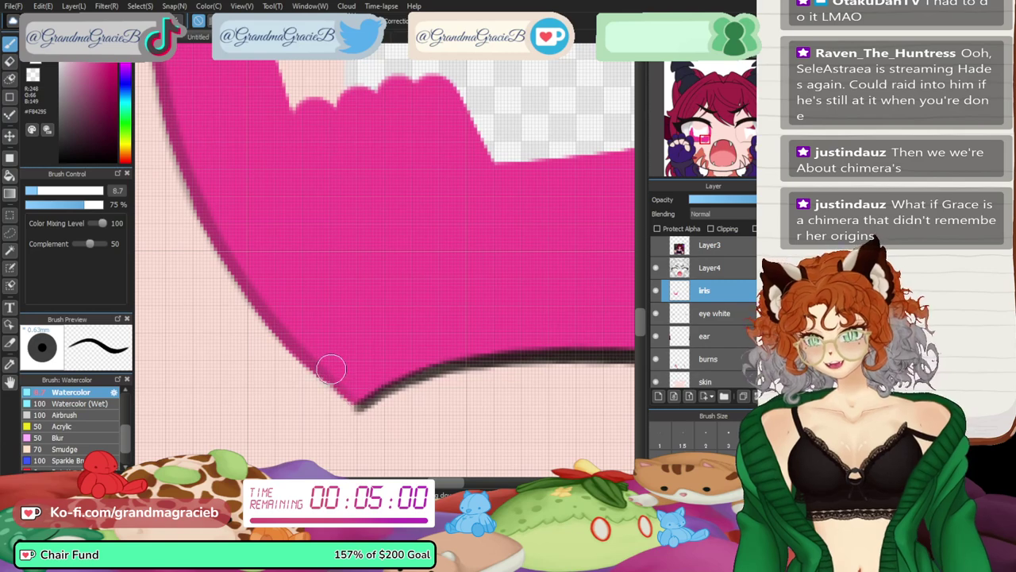
- Trace the left iris's outer outline in pink over the eye white, from the upper eyelashes towards the gloved finger
key("ctrl+minus")
key("ctrl+minus")
key("ctrl+minus")
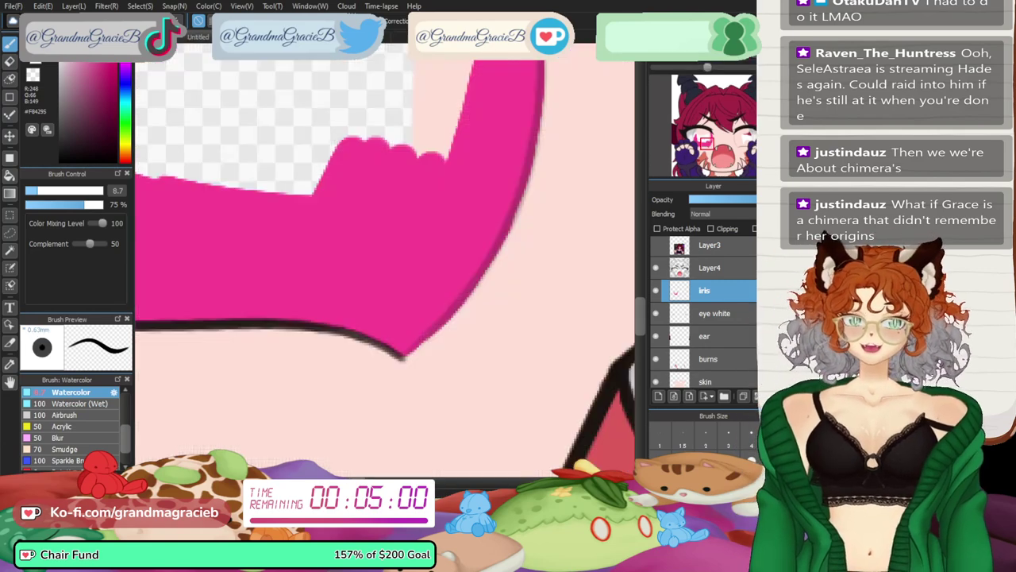
left_click_drag(744, 119, 697, 136)
key("Left")
key("Left")
key("Left")
key("Left")
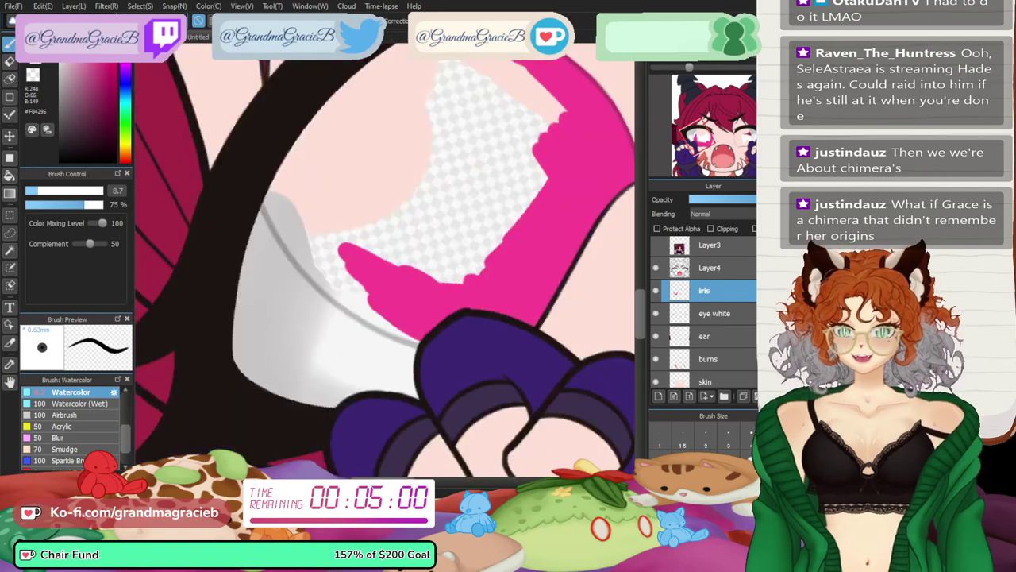
key("Up")
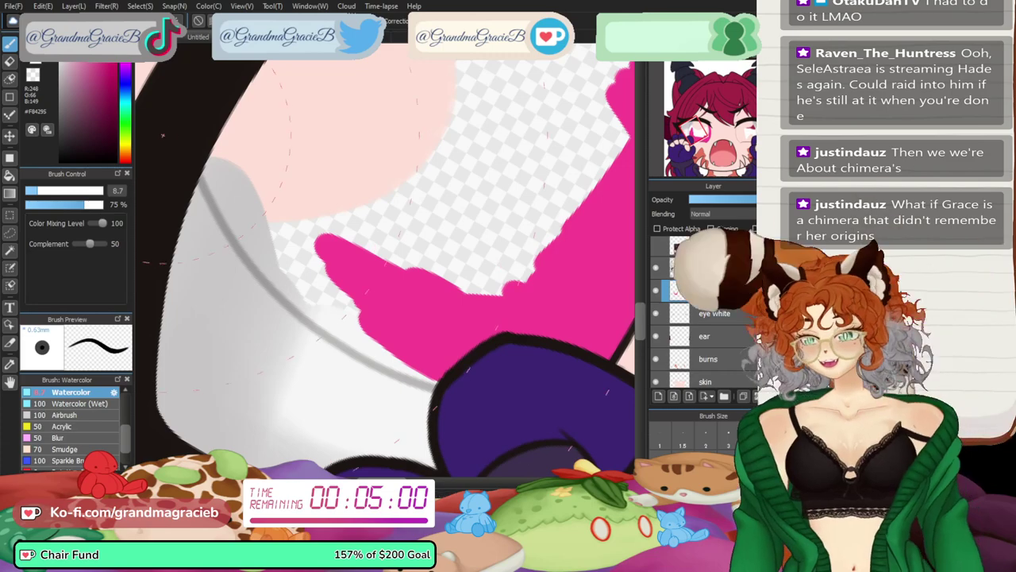
left_click_drag(203, 164, 306, 305)
left_click_drag(247, 239, 352, 339)
left_click_drag(291, 308, 352, 341)
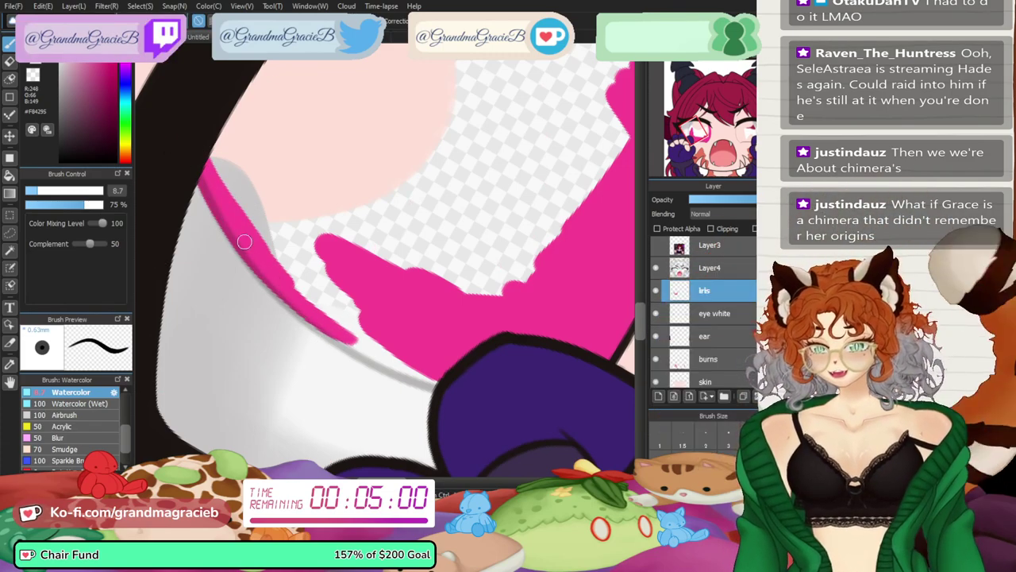
left_click_drag(263, 266, 410, 371)
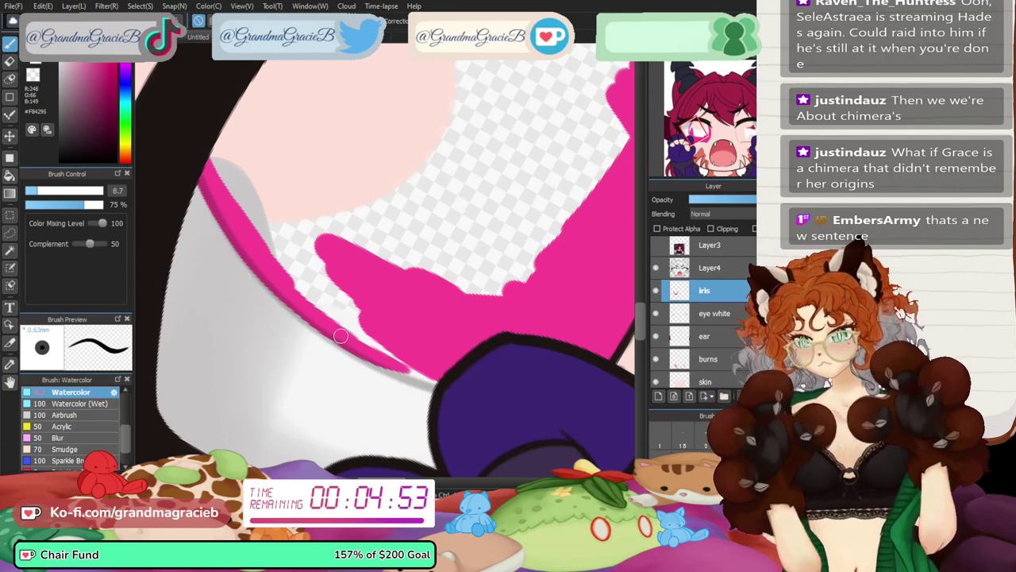
- Fill the gap between the outer iris outline and the existing pink, widening the band up to the upper eyelashes
mouse_move(381, 368)
left_mouse_down()
mouse_move(284, 294)
mouse_move(309, 319)
mouse_move(433, 386)
mouse_move(381, 366)
mouse_move(439, 383)
mouse_move(315, 297)
left_mouse_up()
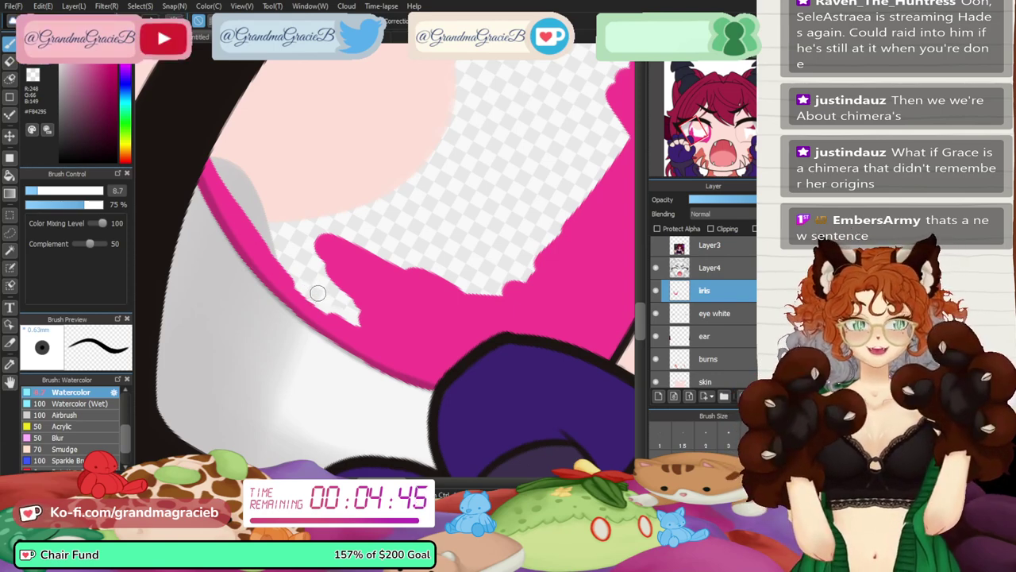
left_click_drag(337, 300, 307, 298)
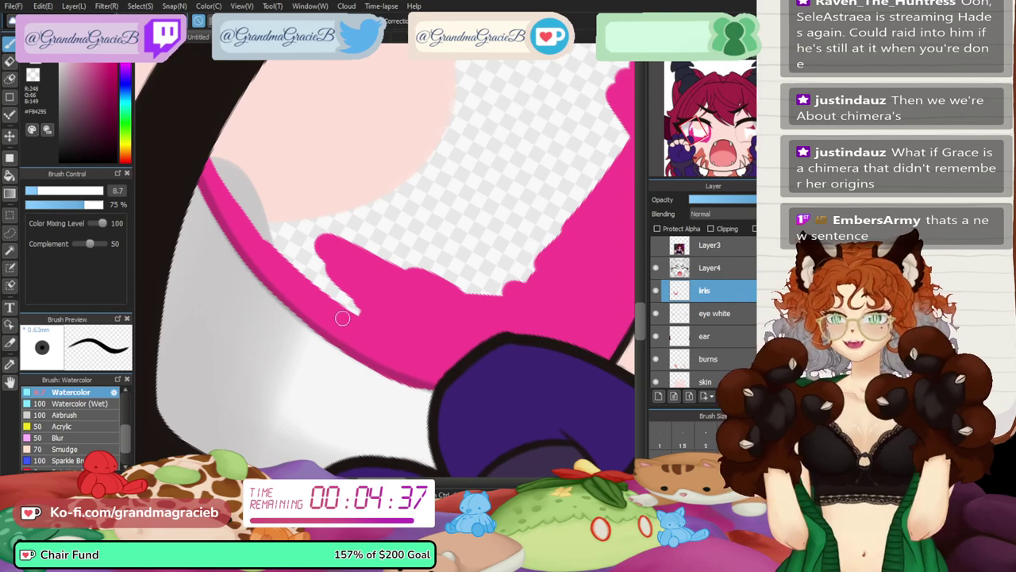
mouse_move(269, 260)
left_mouse_down()
mouse_move(238, 187)
mouse_move(259, 197)
mouse_move(238, 119)
mouse_move(357, 254)
left_mouse_up()
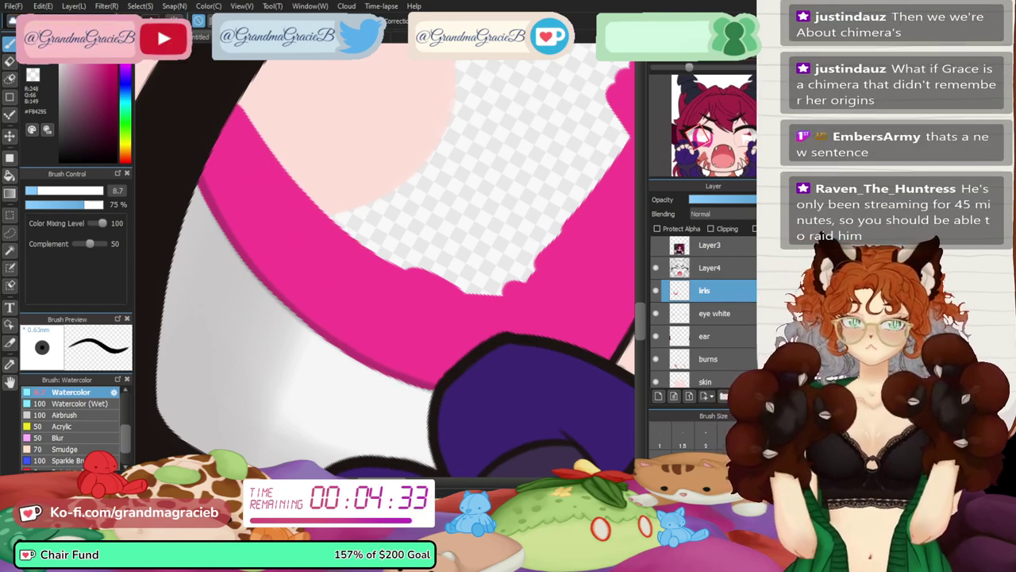
key("Up")
scroll(365, 254, "down", 3)
left_click_drag(508, 262, 409, 192)
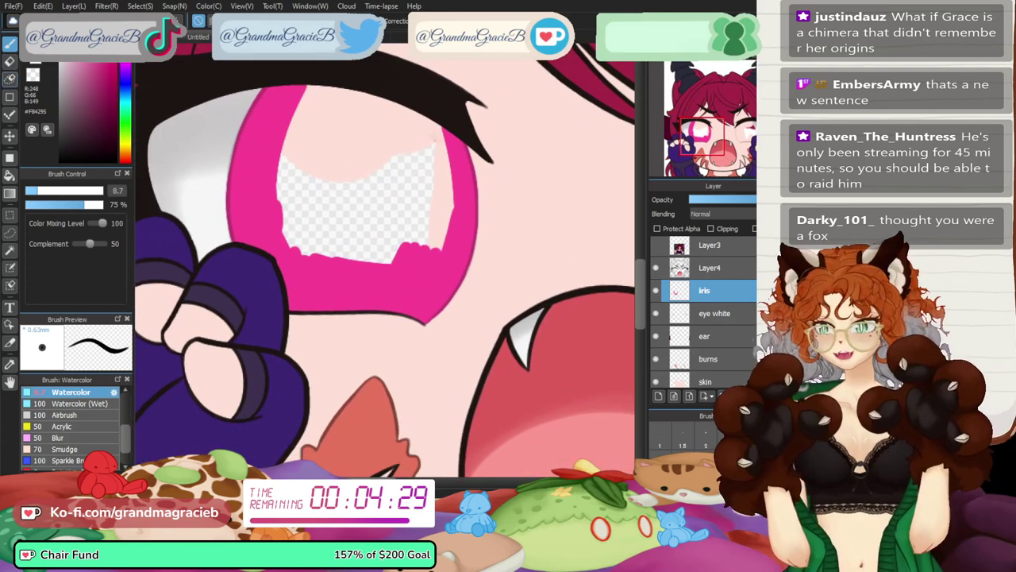
- Fill the remaining interior of the left iris with pink at brush size 27
left_click(66, 191)
mouse_move(319, 96)
left_mouse_down()
mouse_move(284, 132)
mouse_move(289, 207)
mouse_move(310, 247)
mouse_move(334, 208)
mouse_move(317, 94)
mouse_move(337, 96)
mouse_move(361, 214)
mouse_move(389, 208)
mouse_move(384, 98)
mouse_move(432, 192)
mouse_move(444, 177)
mouse_move(450, 195)
mouse_move(426, 200)
mouse_move(410, 237)
mouse_move(400, 202)
mouse_move(389, 210)
mouse_move(384, 254)
mouse_move(363, 199)
mouse_move(369, 234)
mouse_move(348, 227)
mouse_move(318, 246)
left_mouse_up()
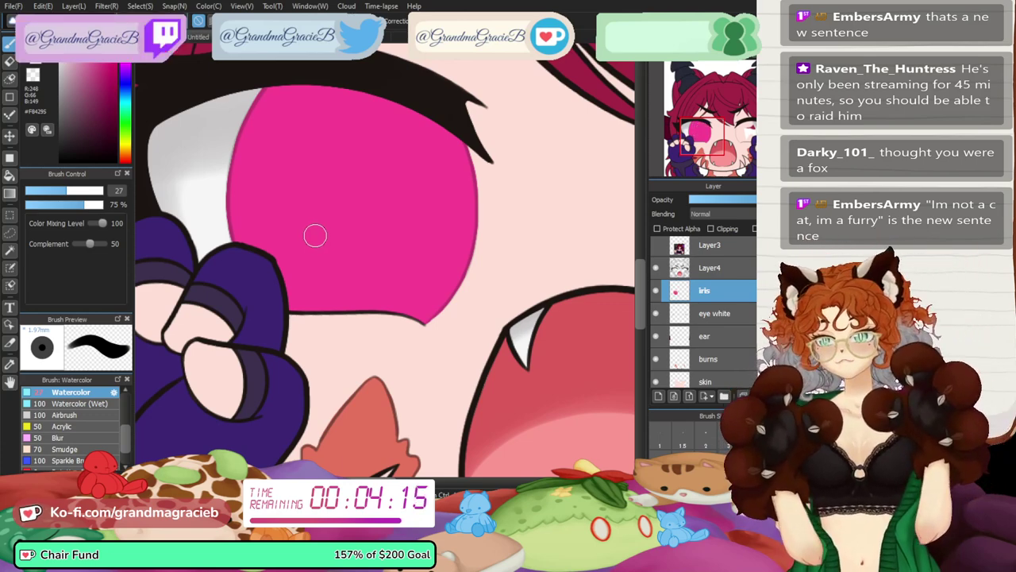
key("ctrl+0")
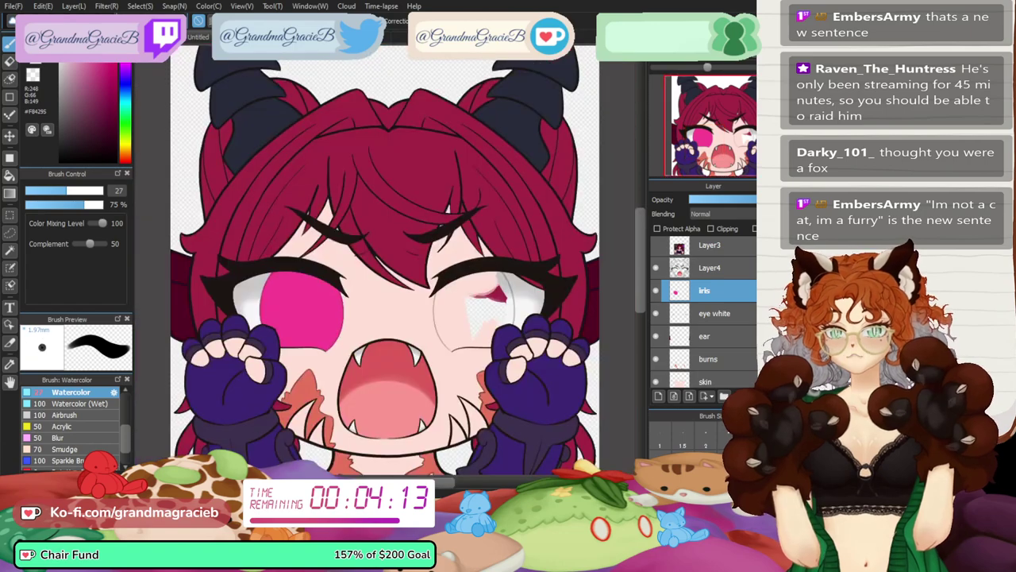
- Copy the pink left iris onto its own layer, flip the copy, and move it over the right eye
key("ctrl+plus")
key("ctrl+plus")
mouse_move(385, 341)
left_mouse_down()
mouse_move(337, 260)
mouse_move(389, 262)
left_mouse_up()
key("ctrl+minus")
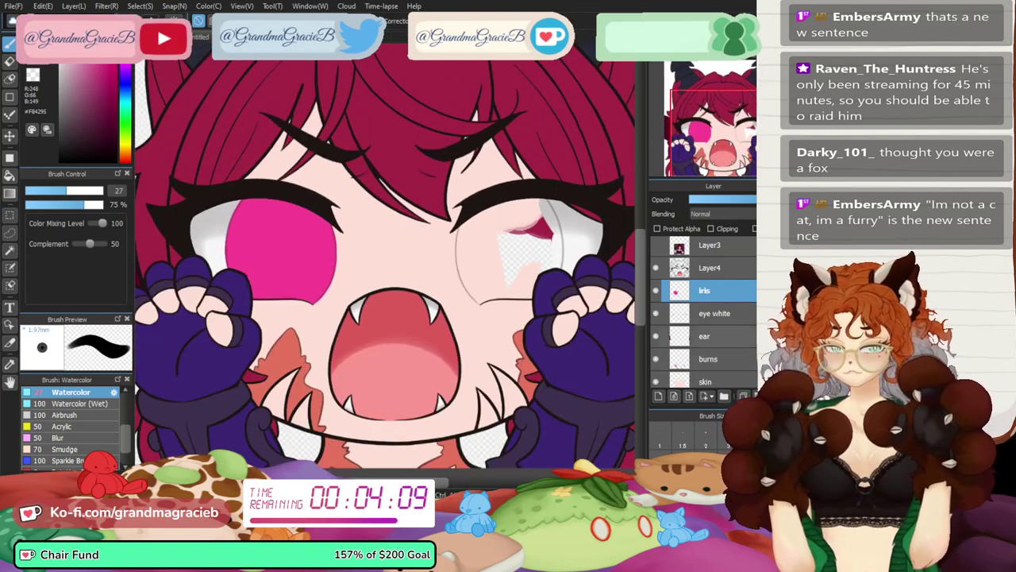
key("ctrl+c")
key("ctrl+v")
key("ctrl+t")
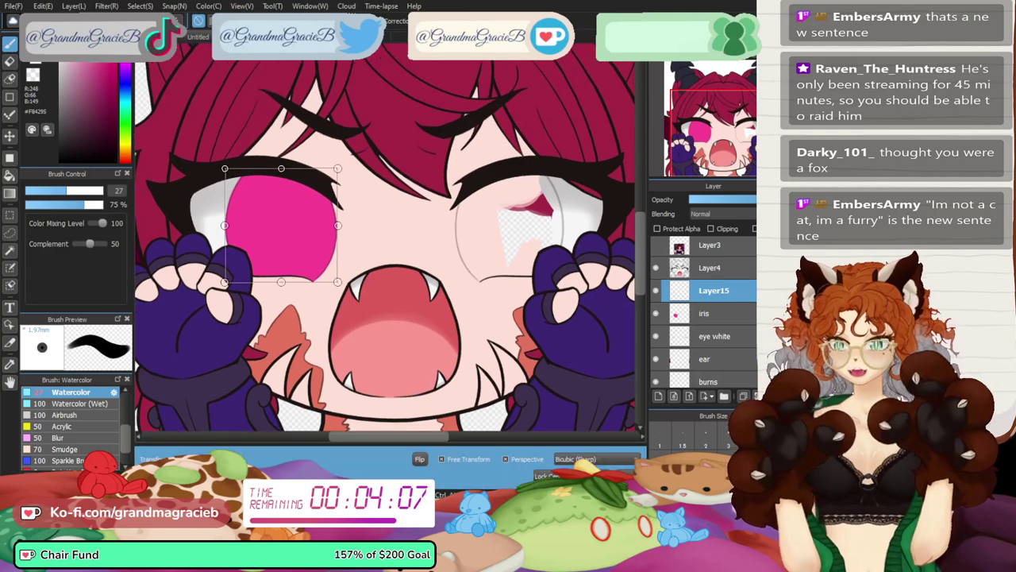
left_click(420, 459)
left_click_drag(281, 225, 512, 226)
- Nudge the flipped iris copy slightly right and down to line it up with the right eye's inner outline
key("ctrl+plus")
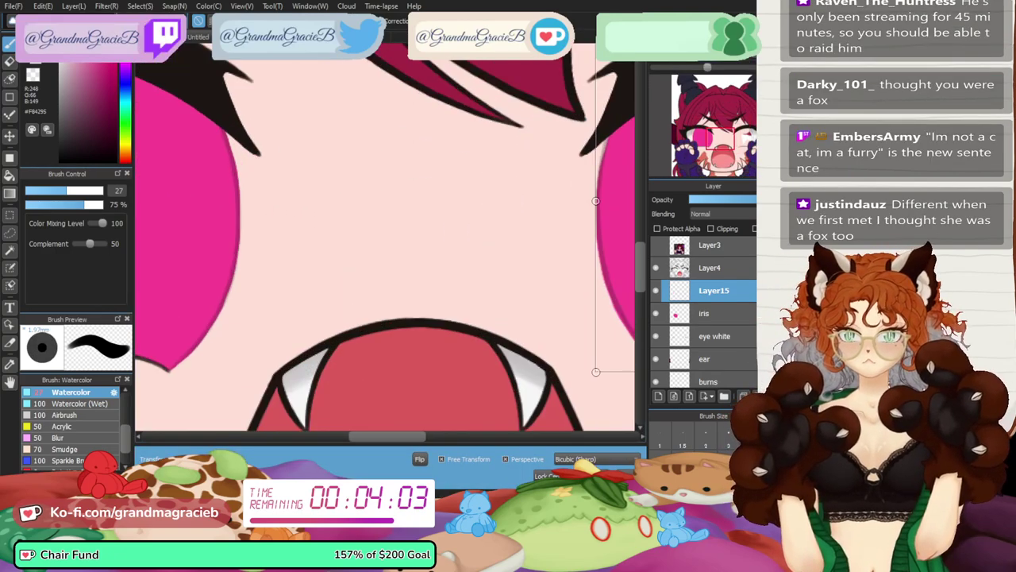
key("ctrl+plus")
left_click_drag(419, 201, 410, 239)
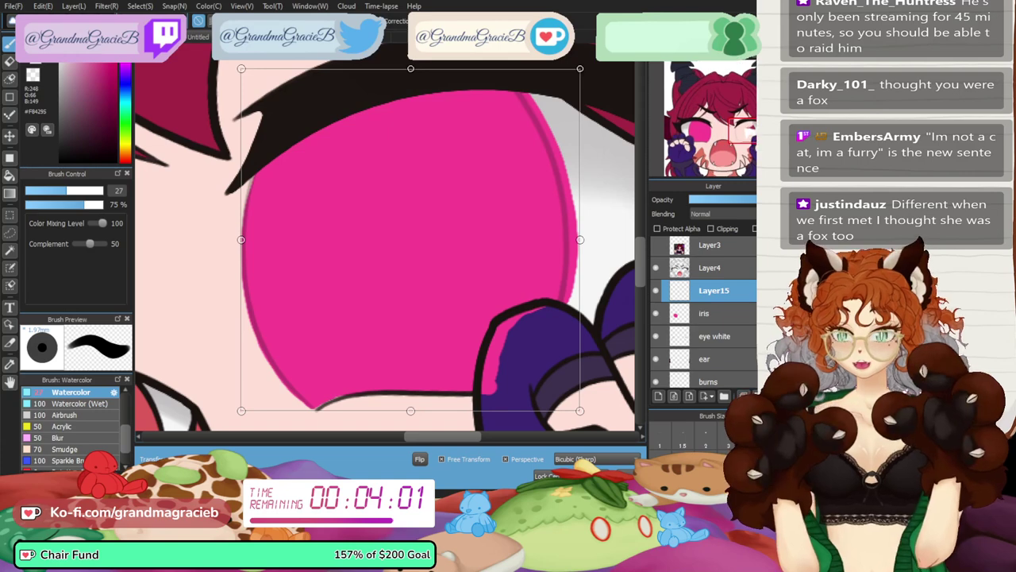
key("Right")
key("Right")
key("Right")
key("Down")
key("Down")
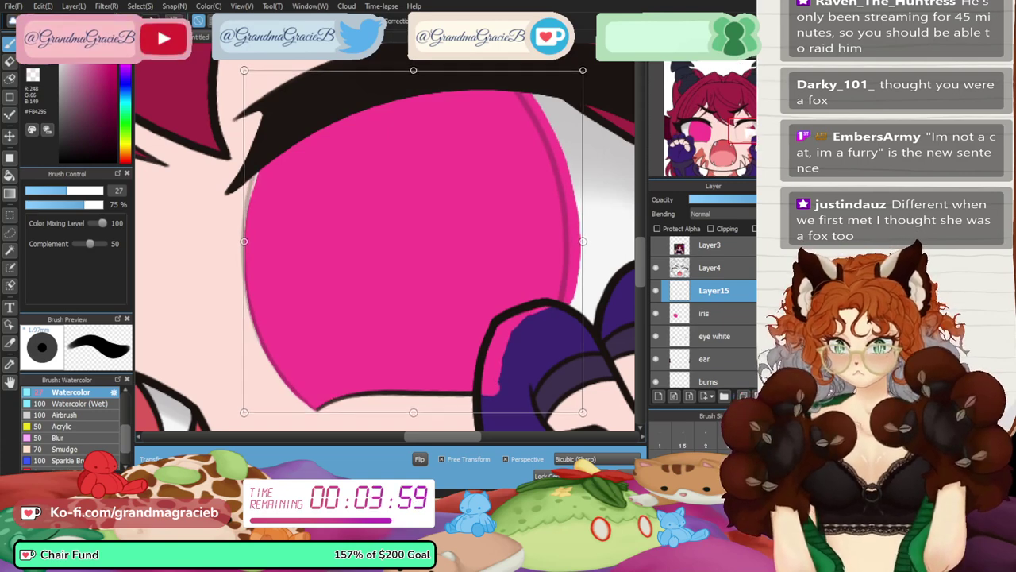
- Skew the top of the iris copy slightly towards the nose and narrow its outer side to fit the outline, applying the transform
left_click_drag(414, 71, 406, 66)
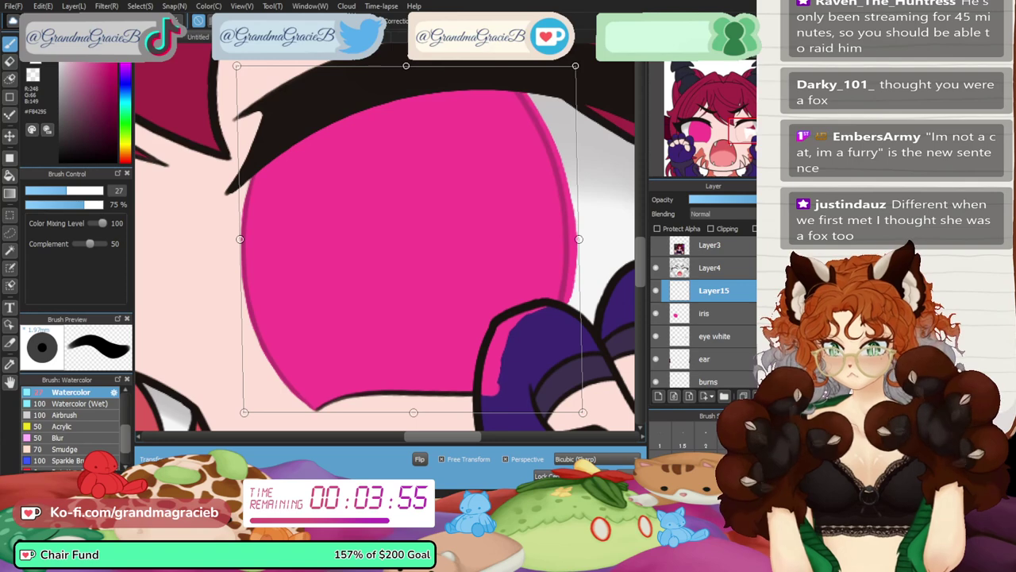
left_click_drag(578, 239, 572, 239)
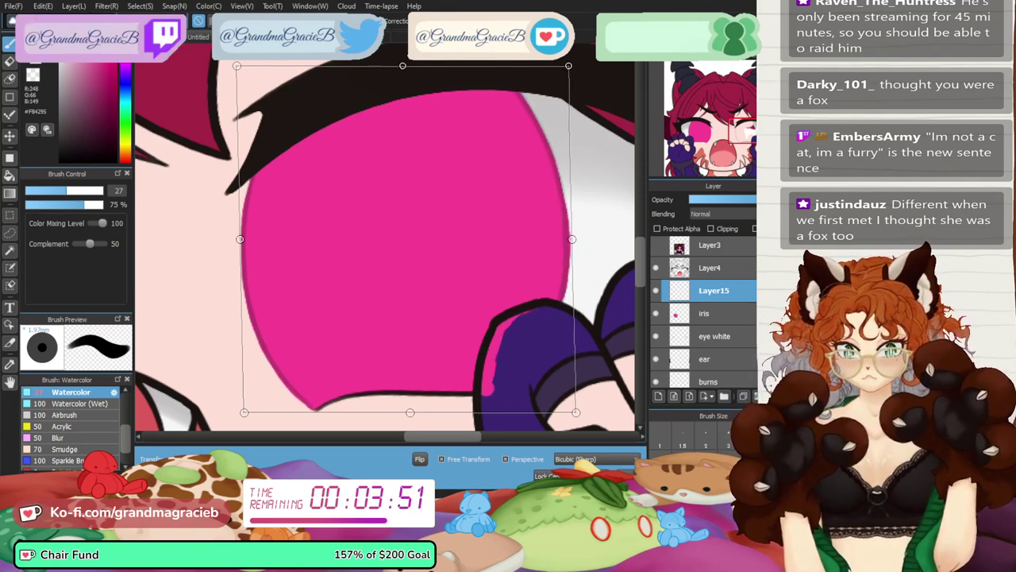
key("Return")
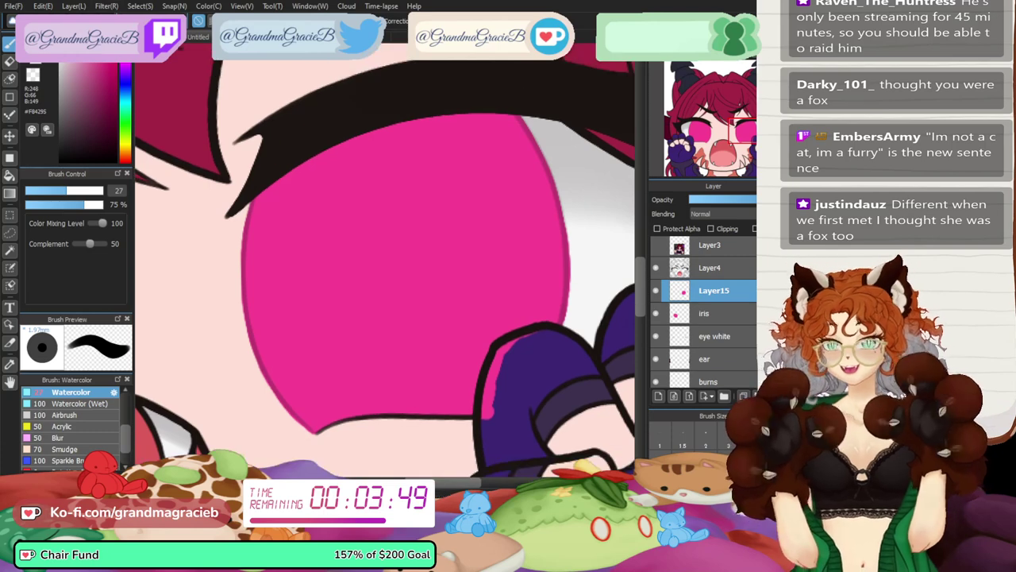
- Erase the pink overlapping the gloved finger from the right iris copy and merge the copy into the iris layer
key("e")
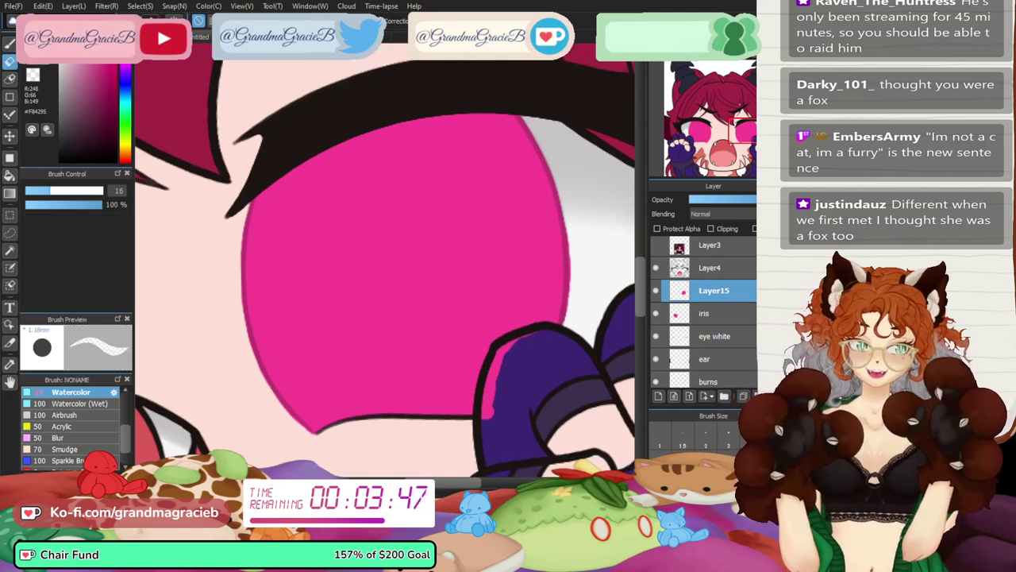
mouse_move(547, 339)
left_mouse_down()
mouse_move(504, 352)
mouse_move(487, 422)
mouse_move(496, 389)
left_mouse_up()
scroll(566, 273, "down", 4)
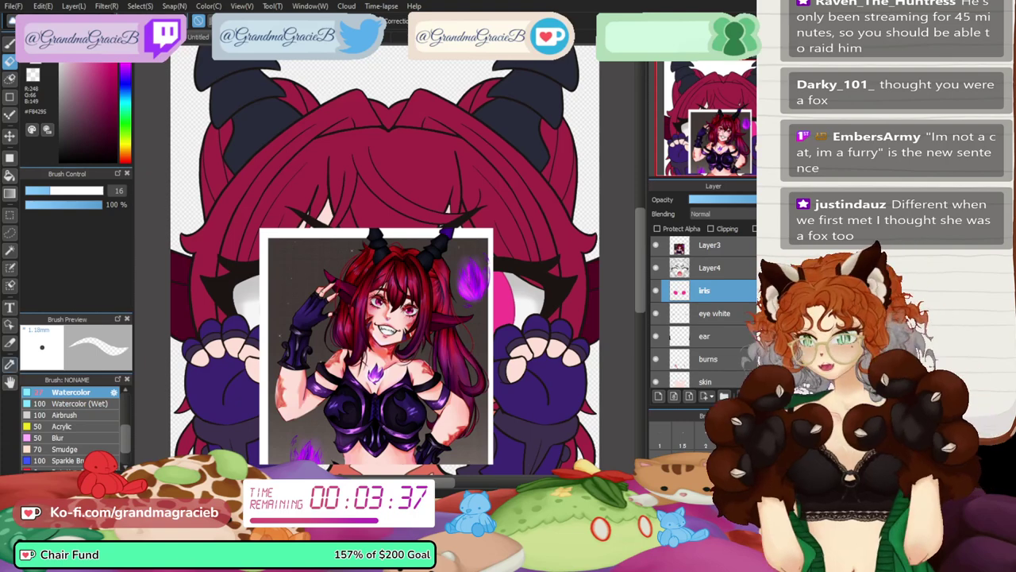
- Sample the dark red #A91622 from the reference drawing, return to the Watercolor brush, and hide the reference layer
key("i")
key("ctrl+plus")
key("ctrl+plus")
key("ctrl+plus")
key("ctrl+plus")
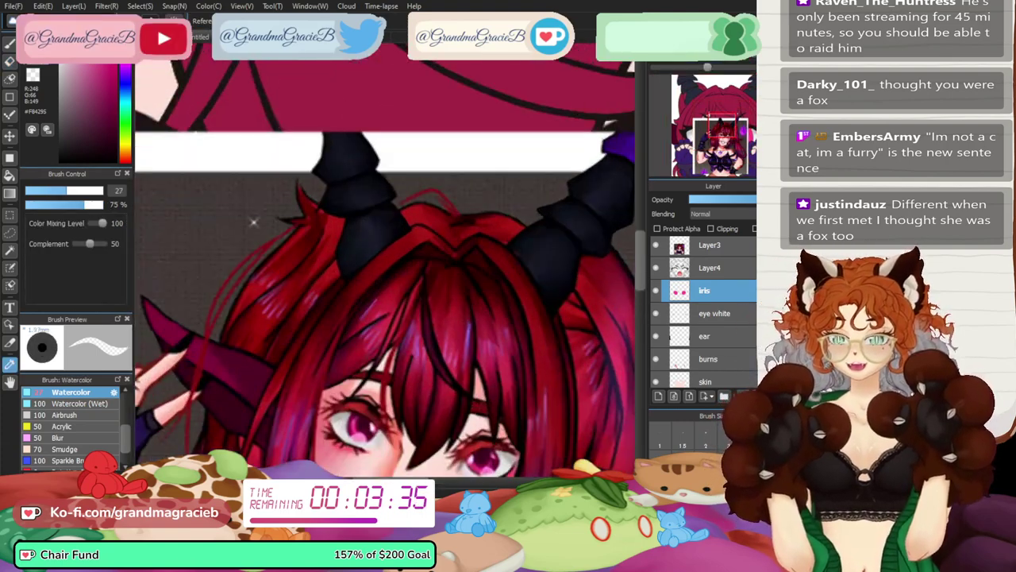
left_click_drag(397, 397, 379, 90)
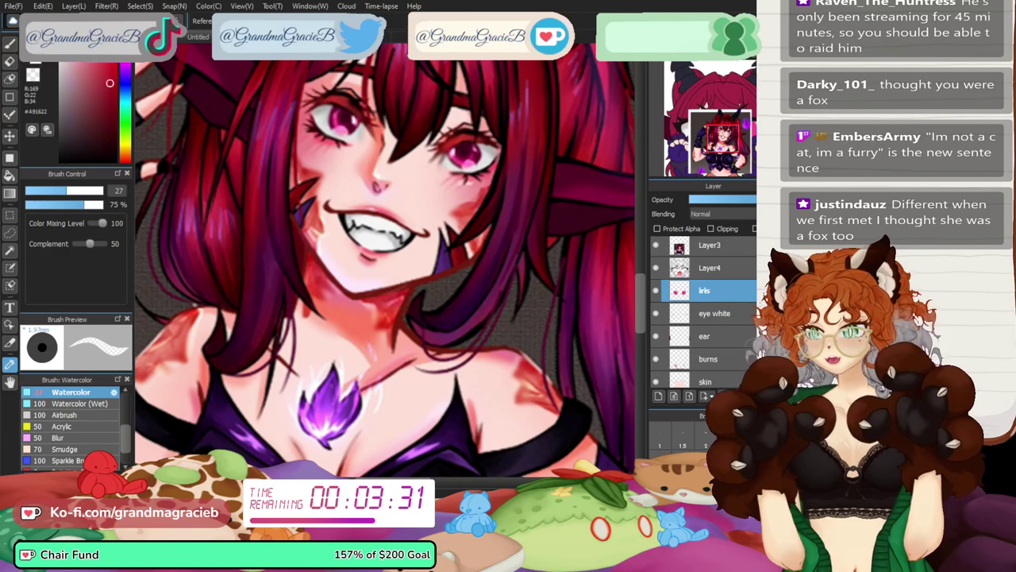
key("b")
left_click(656, 245)
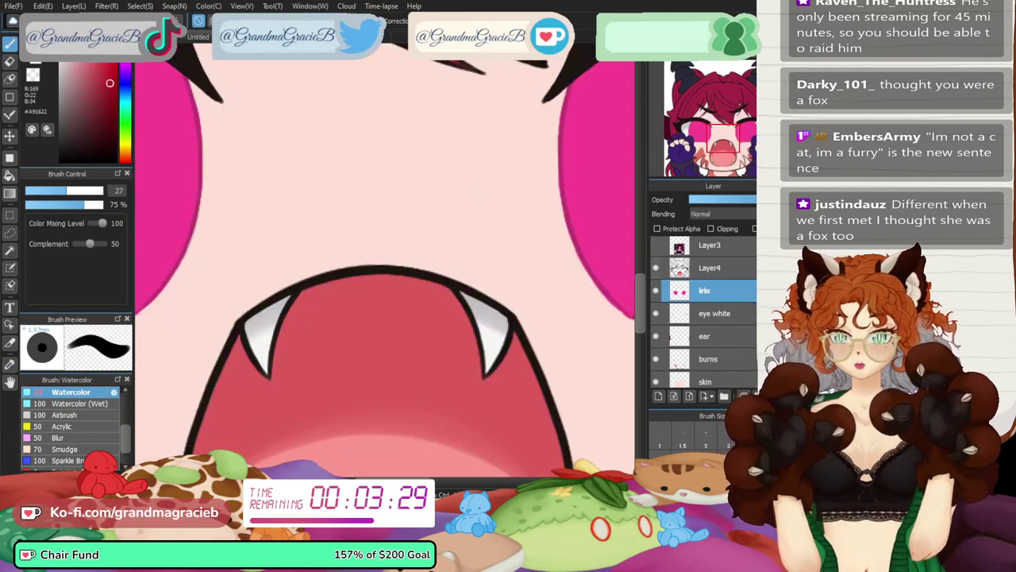
- Check the cheek markings against the reference and add a new layer named markings directly above the ear layer
left_click_drag(556, 222, 316, 339)
mouse_move(735, 136)
left_mouse_down()
mouse_move(701, 173)
mouse_move(701, 163)
left_mouse_up()
left_click(656, 245)
left_click(656, 245)
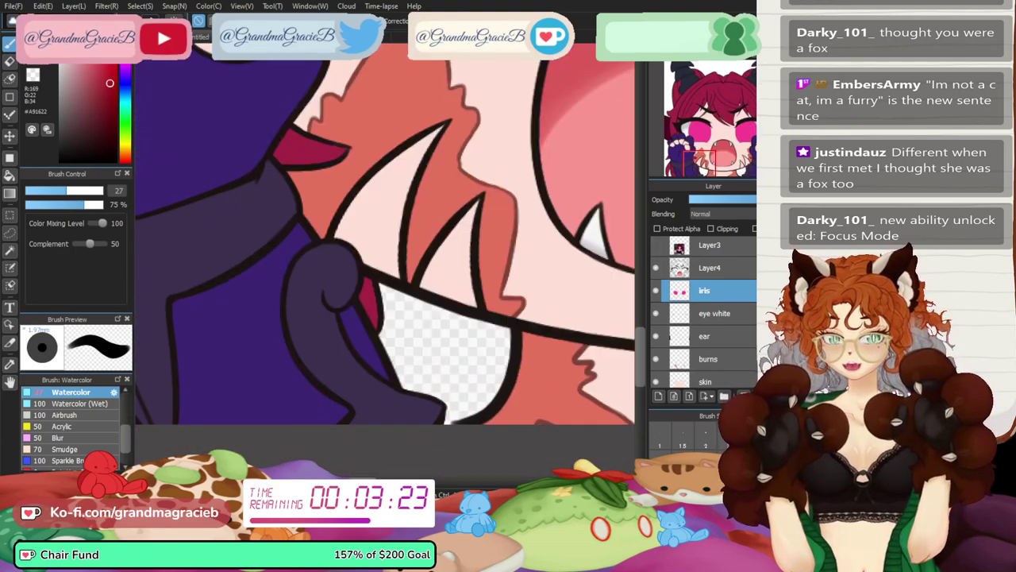
left_click(708, 358)
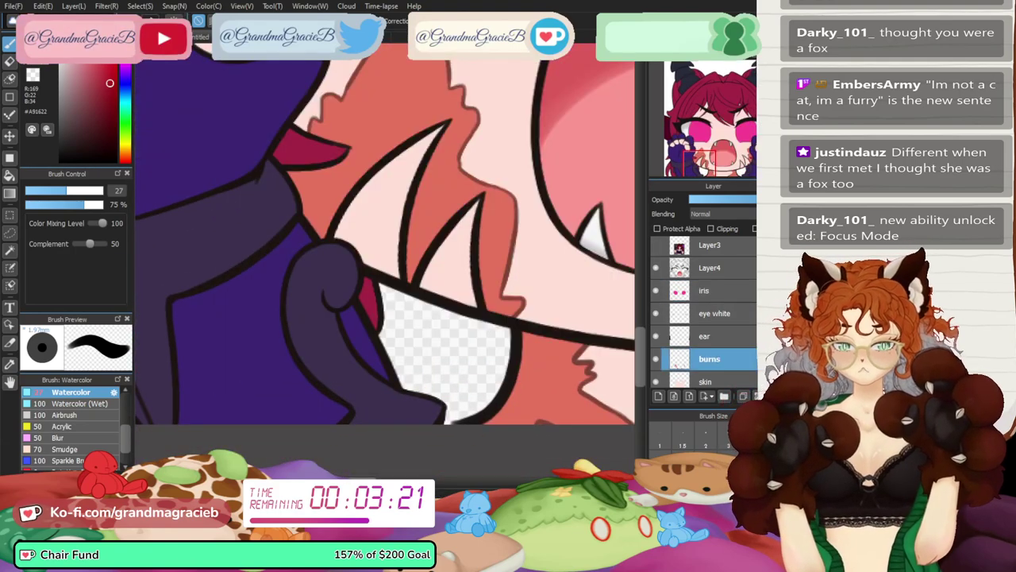
left_click(704, 336)
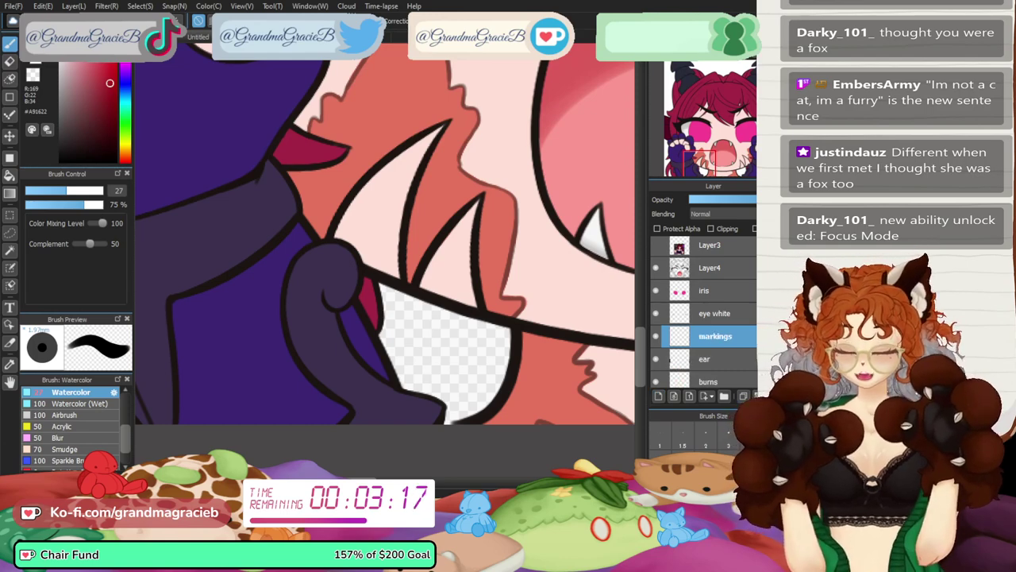
- Fill the larger pointed marking on the left cheek with dark red at brush size 12.1
left_click(44, 191)
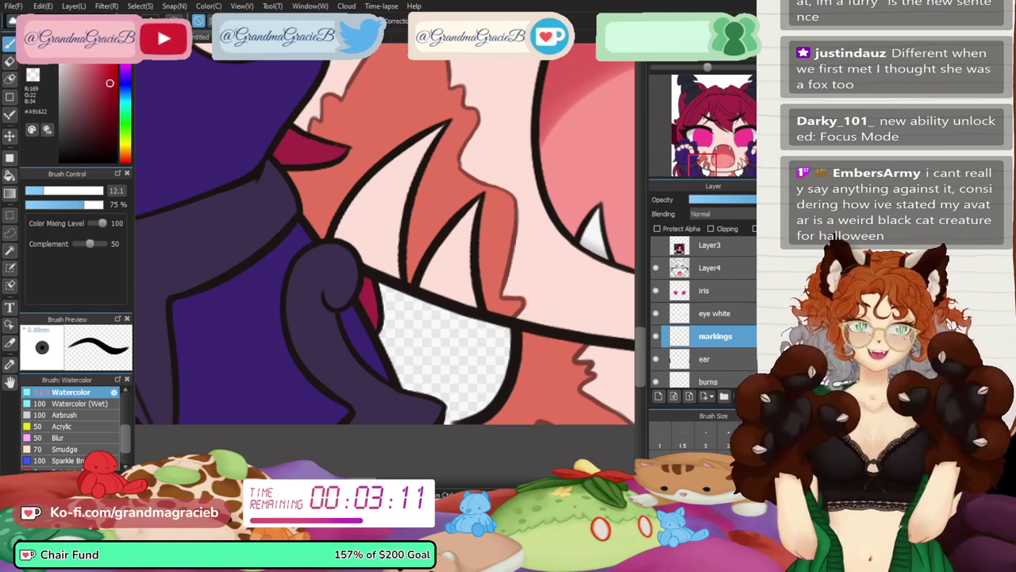
key("Left")
key("Left")
key("Left")
key("Left")
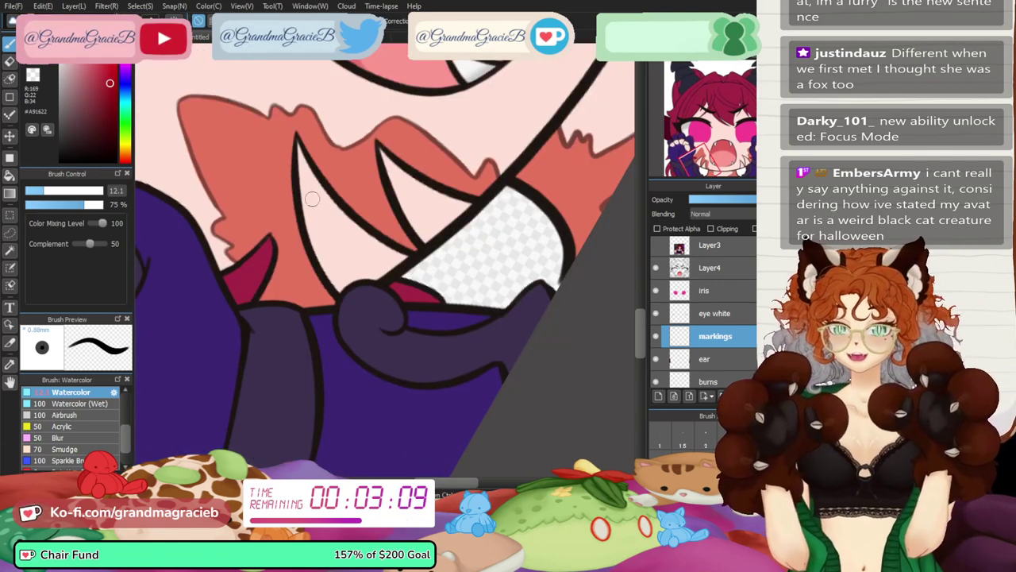
mouse_move(304, 183)
left_mouse_down()
mouse_move(316, 231)
mouse_move(306, 194)
mouse_move(311, 222)
mouse_move(348, 265)
mouse_move(325, 199)
left_mouse_up()
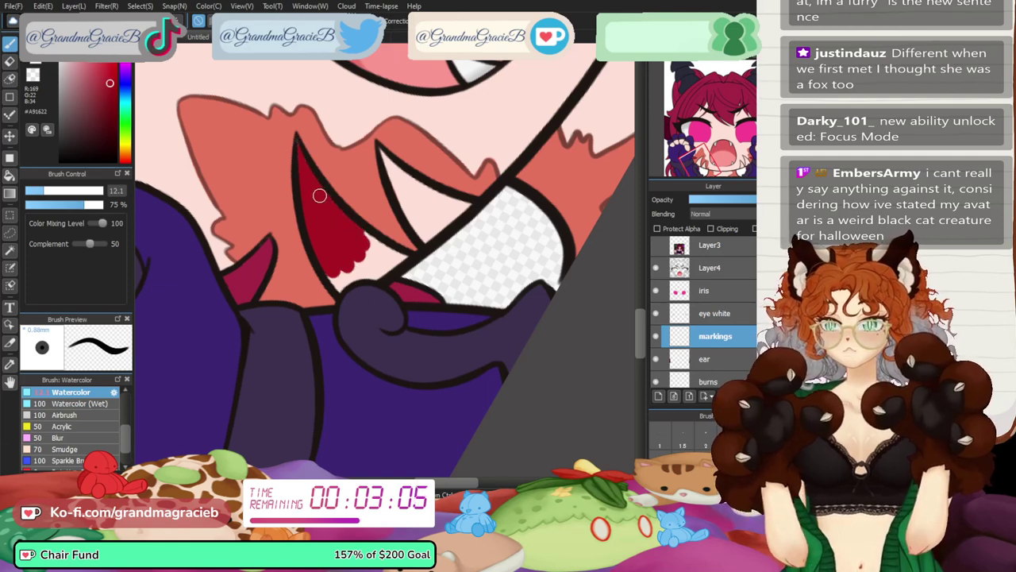
key("Up")
mouse_move(319, 287)
left_mouse_down()
mouse_move(369, 285)
mouse_move(326, 277)
mouse_move(345, 249)
mouse_move(366, 268)
mouse_move(392, 264)
mouse_move(358, 230)
mouse_move(411, 261)
left_mouse_up()
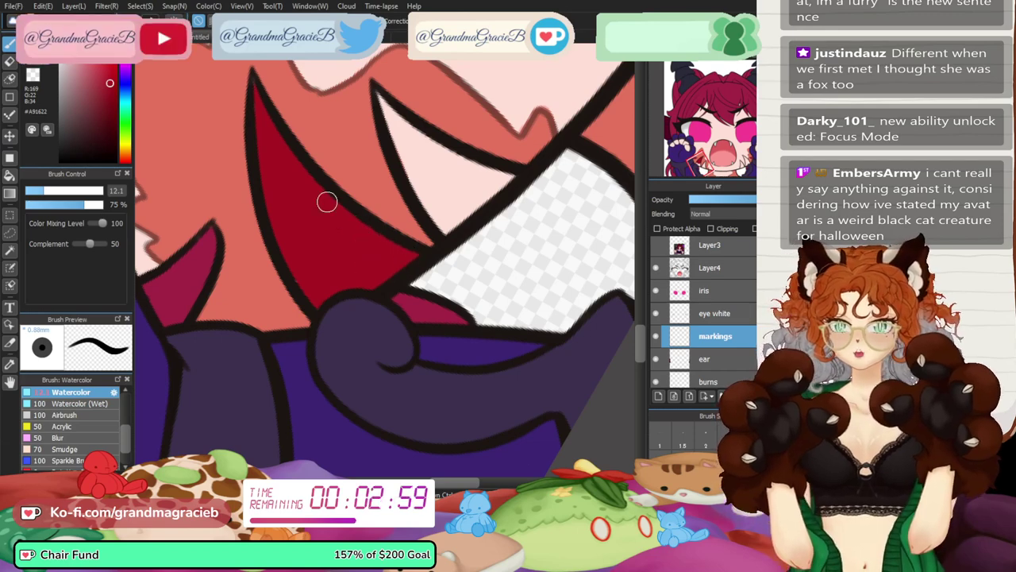
- Fill the matching larger pointed marking on the right cheek with the same dark red
left_click(743, 158)
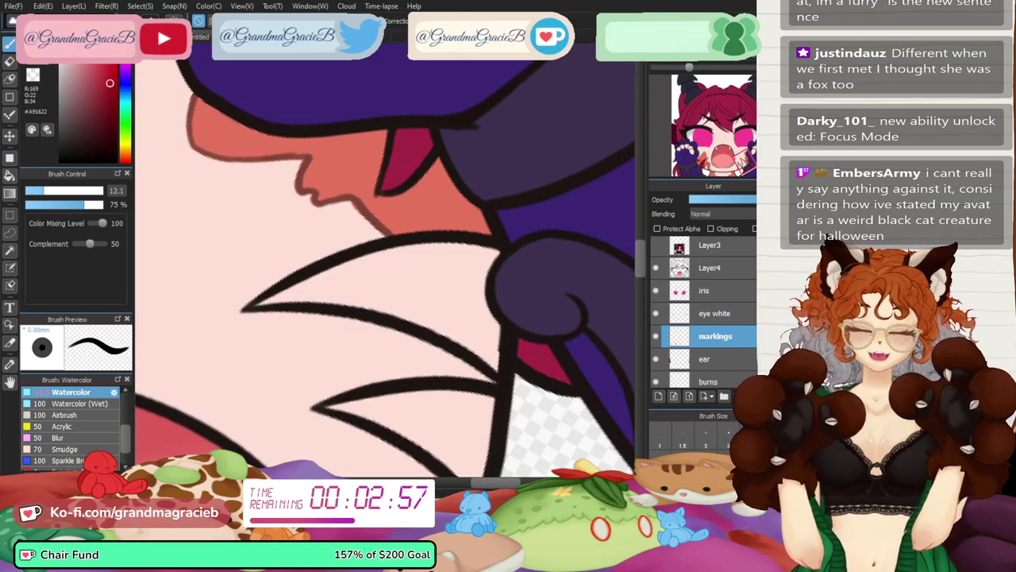
mouse_move(465, 150)
left_mouse_down()
mouse_move(440, 177)
mouse_move(465, 151)
mouse_move(469, 168)
mouse_move(432, 262)
mouse_move(440, 162)
mouse_move(388, 157)
mouse_move(374, 202)
mouse_move(399, 291)
mouse_move(394, 172)
mouse_move(411, 259)
mouse_move(399, 173)
mouse_move(416, 276)
mouse_move(392, 277)
mouse_move(408, 287)
mouse_move(418, 332)
mouse_move(410, 266)
left_mouse_up()
key("Up")
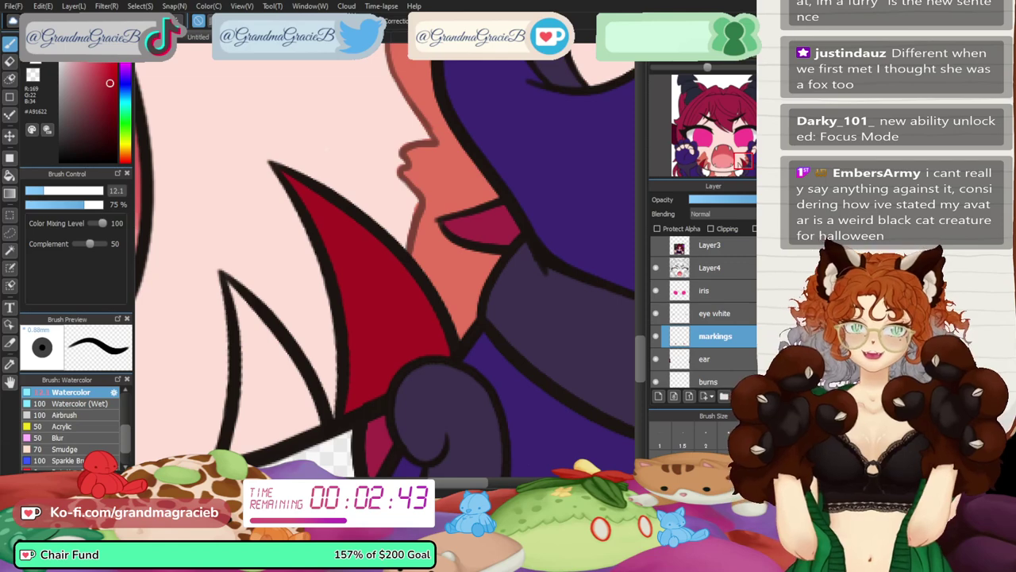
- Sample the purple #5E2F7B from the reference drawing and add a second markings layer, with the brush size at 17
key("ctrl+0")
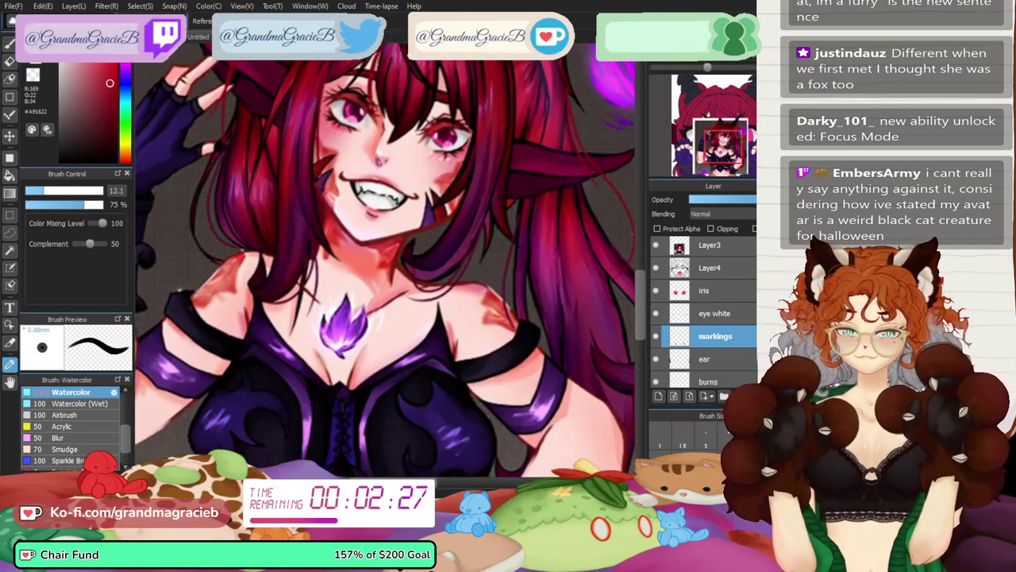
left_click_drag(343, 326, 386, 305)
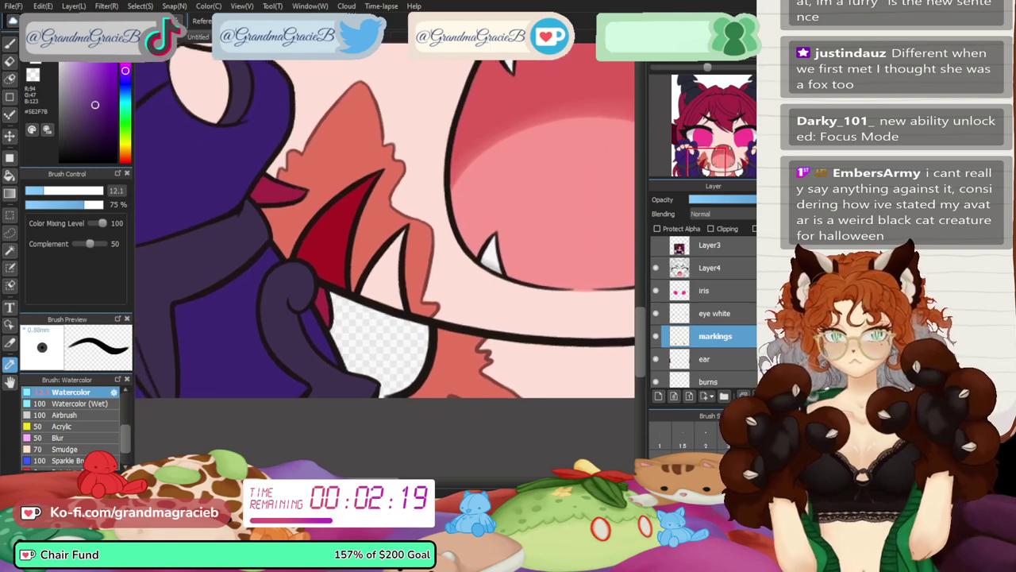
key("bracketright")
key("bracketright")
key("bracketright")
key("bracketright")
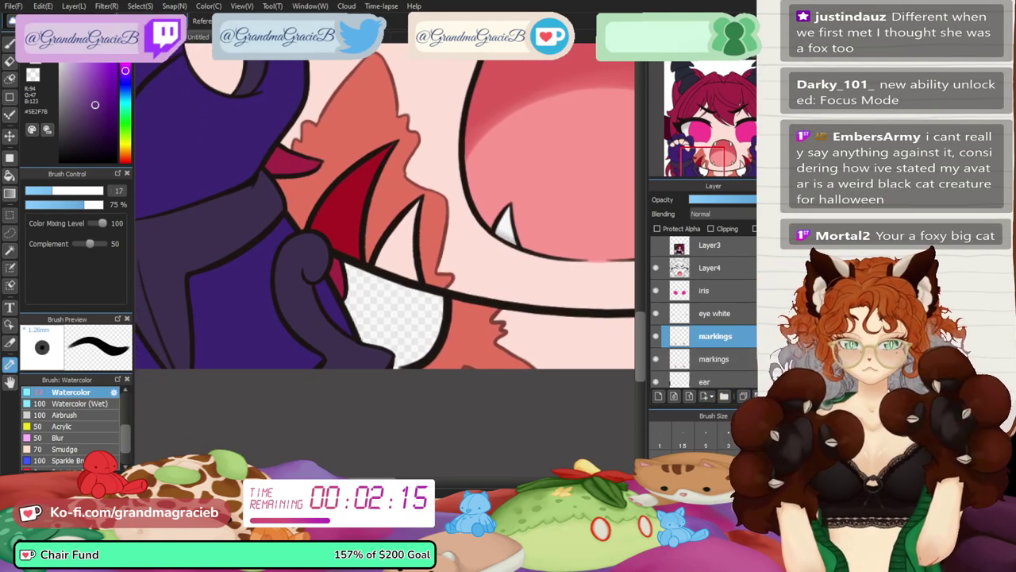
- Fill the smaller pointed marking on both cheeks with purple on the upper markings layer
scroll(385, 262, "up", 4)
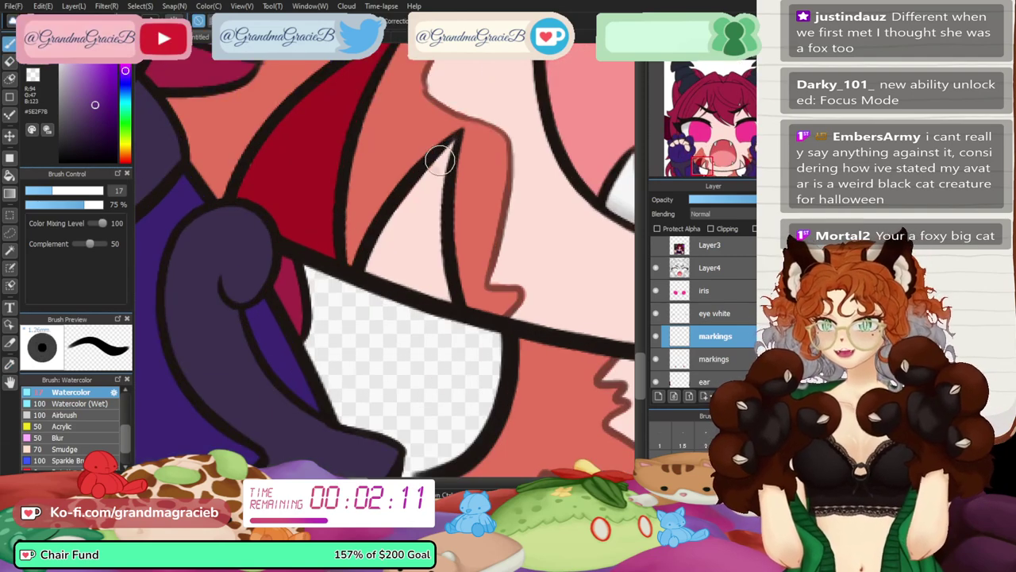
mouse_move(441, 158)
left_mouse_down()
mouse_move(432, 253)
mouse_move(428, 179)
mouse_move(380, 263)
mouse_move(399, 242)
mouse_move(418, 283)
left_mouse_up()
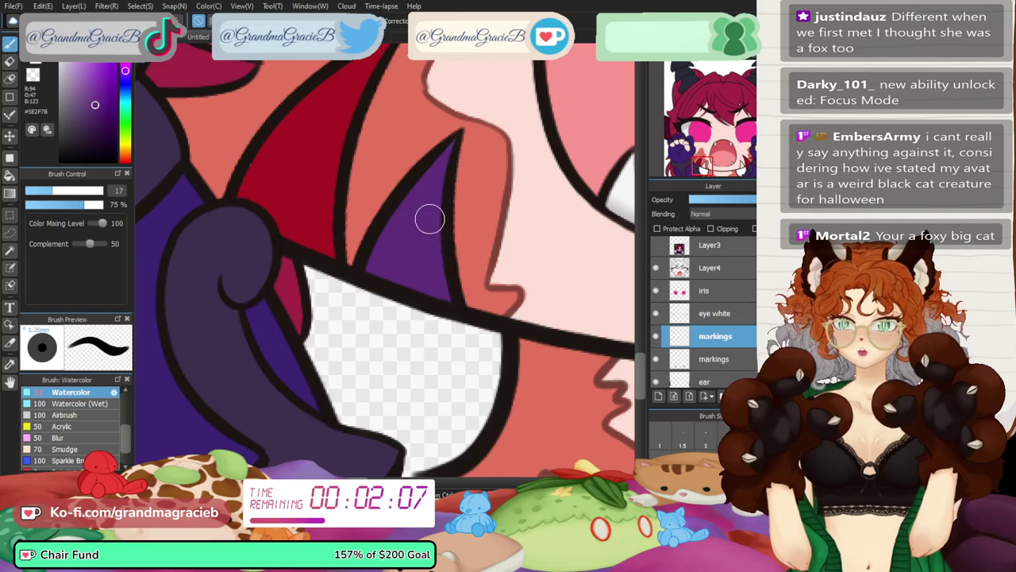
left_click(739, 165)
mouse_move(481, 212)
left_mouse_down()
mouse_move(444, 262)
mouse_move(462, 265)
mouse_move(408, 295)
mouse_move(410, 208)
mouse_move(438, 273)
mouse_move(419, 189)
mouse_move(397, 152)
left_mouse_up()
key("h")
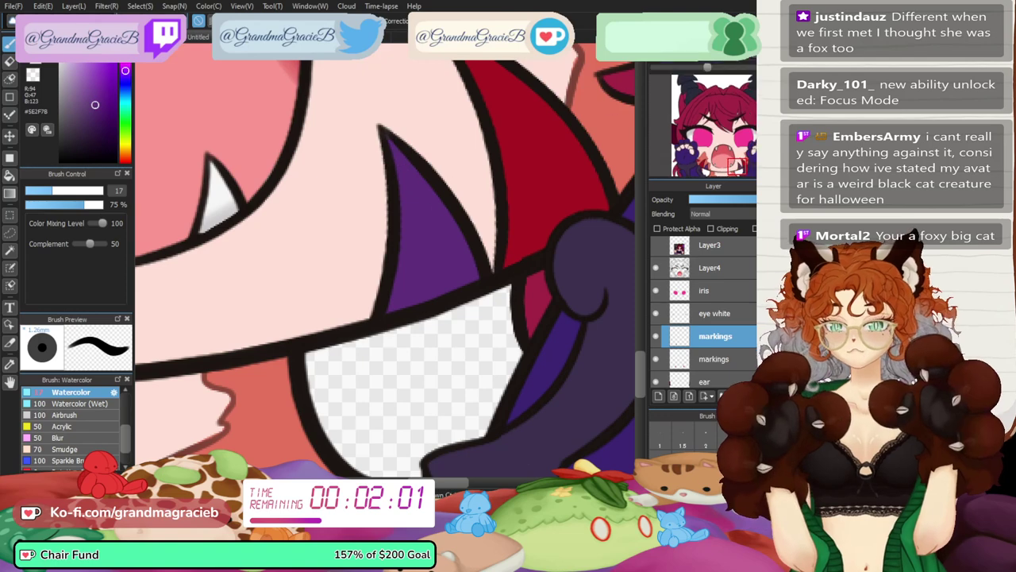
key("ctrl+0")
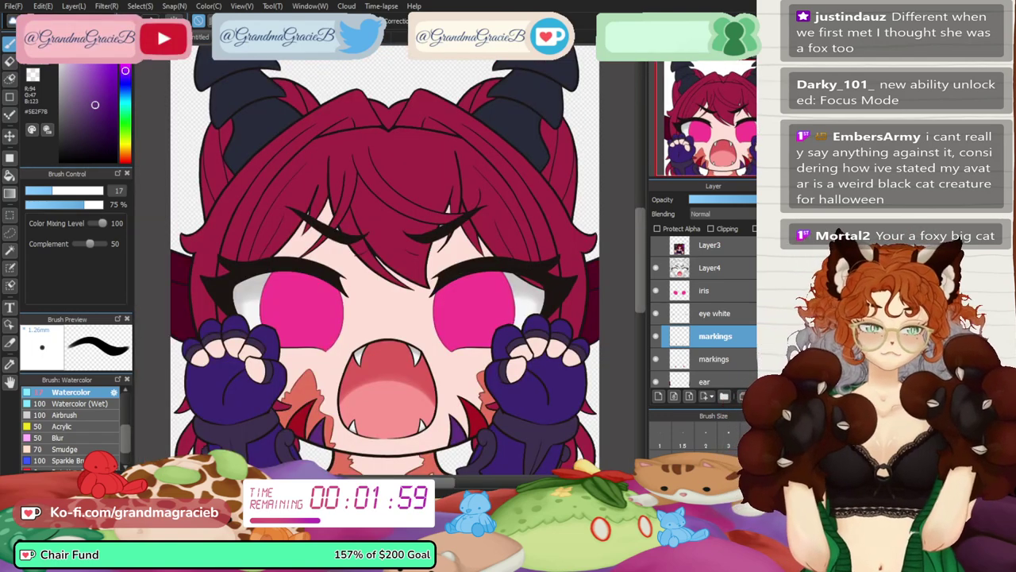
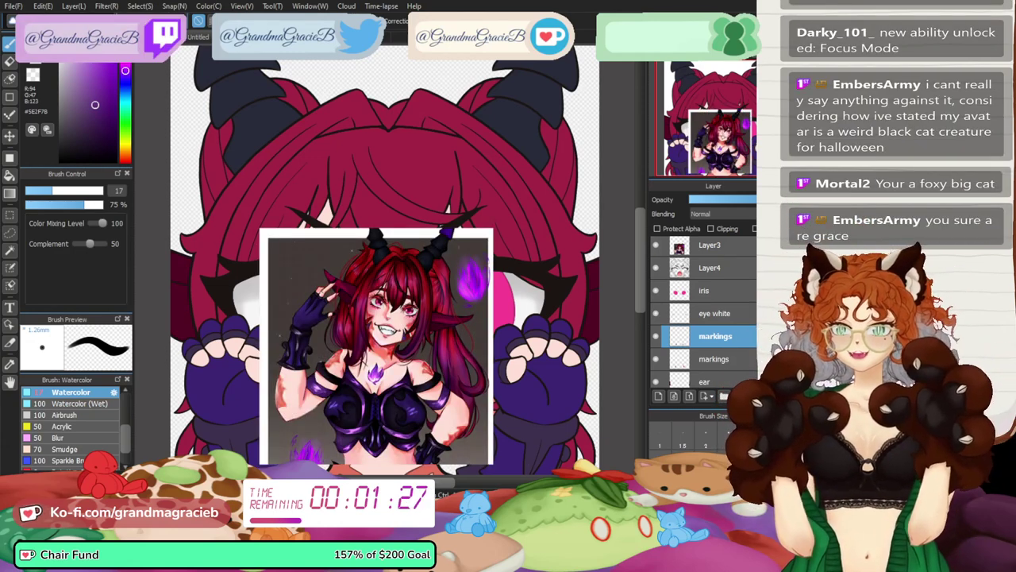
- Sample the near-black #1B1512 from the eyelashes, then hide the reference and add a new layer above the line art on Layer4
left_click(226, 278, "alt")
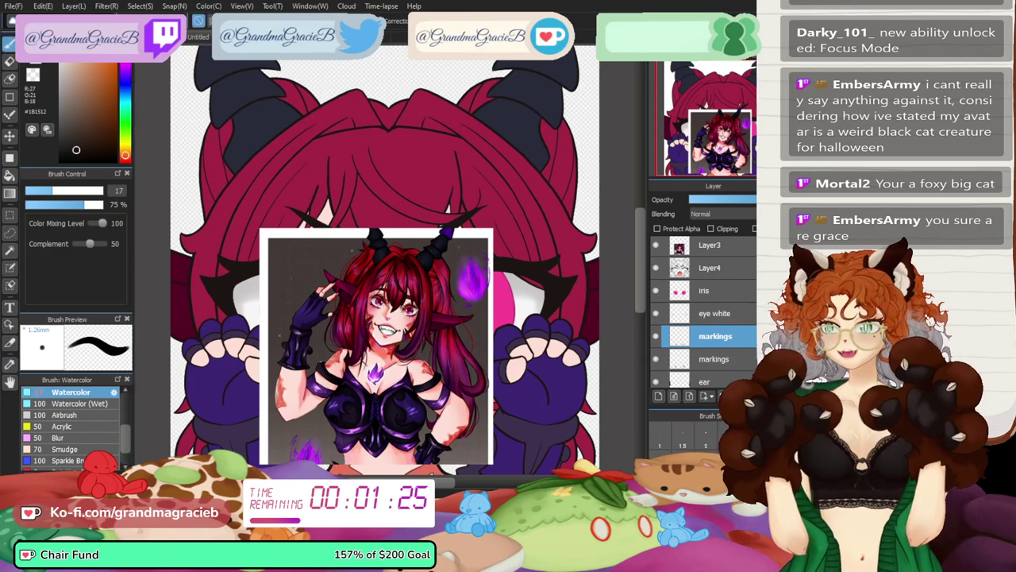
left_click(655, 245)
left_click(709, 269)
left_click(658, 396)
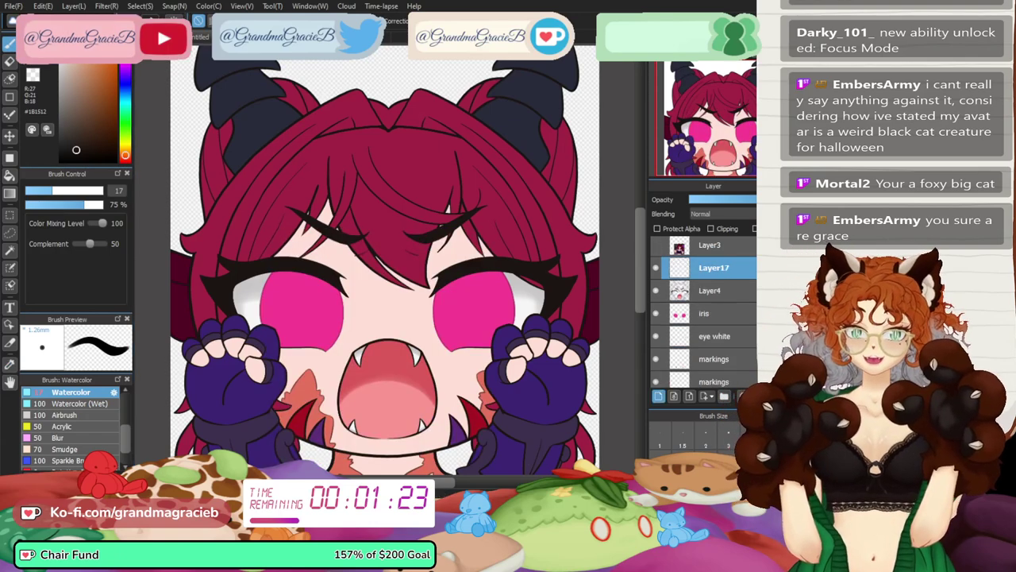
- Paint a solid near-black claw over the index fingertip of the character's raised hand beside the right cheek, using brush size 11.1
scroll(389, 260, "up", 5)
left_click_drag(595, 460, 143, 70)
left_click_drag(348, 179, 338, 160)
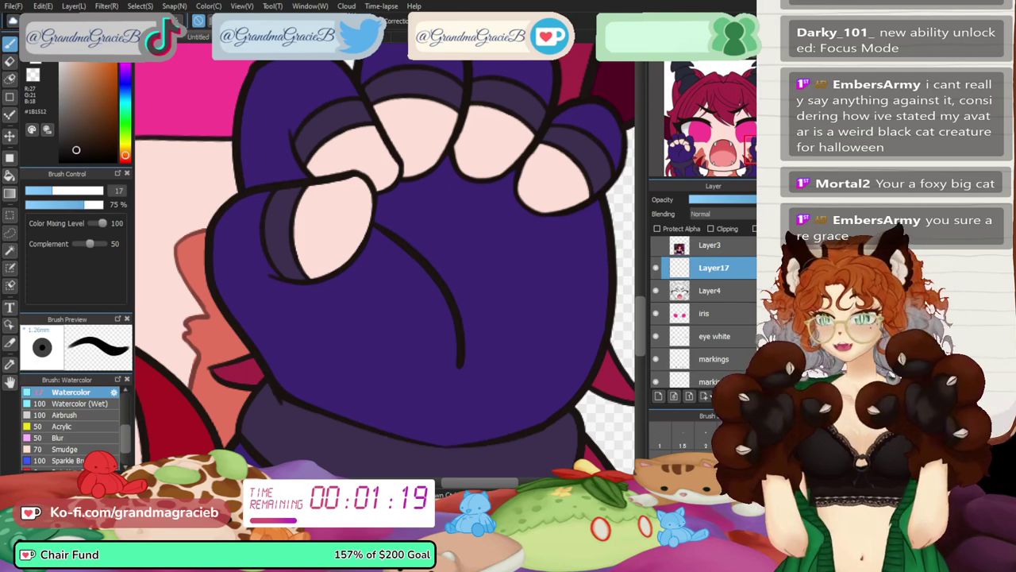
key("bracketleft")
key("bracketleft")
key("bracketright")
key("bracketright")
key("bracketleft")
key("bracketleft")
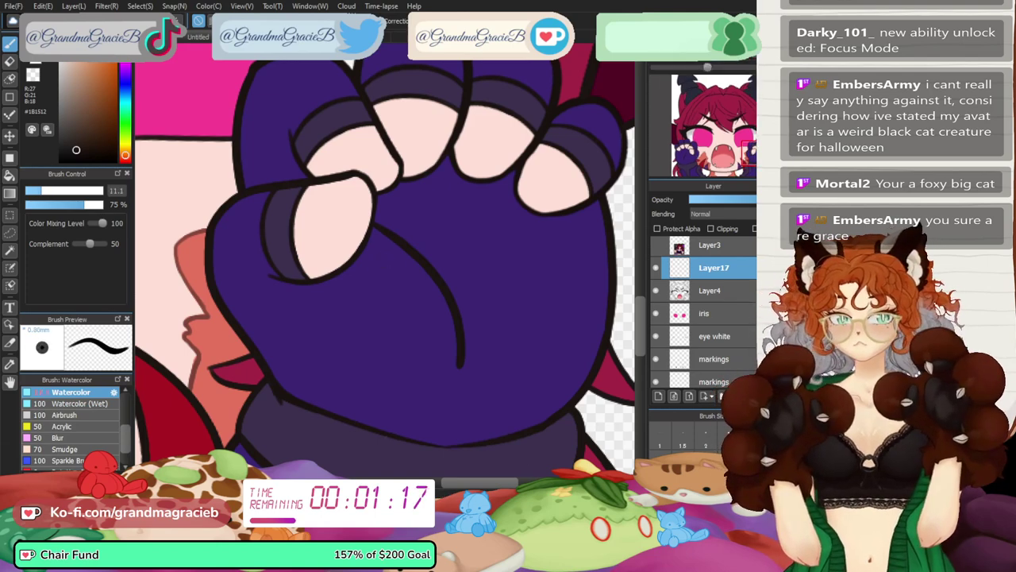
scroll(385, 260, "up", 1)
left_click_drag(349, 373, 333, 428)
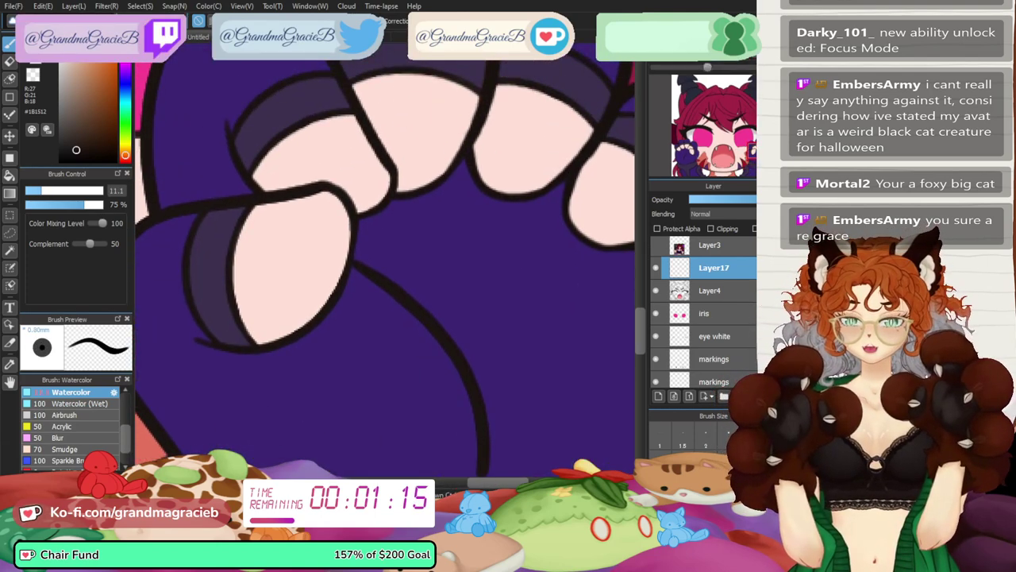
left_click_drag(353, 111, 425, 227)
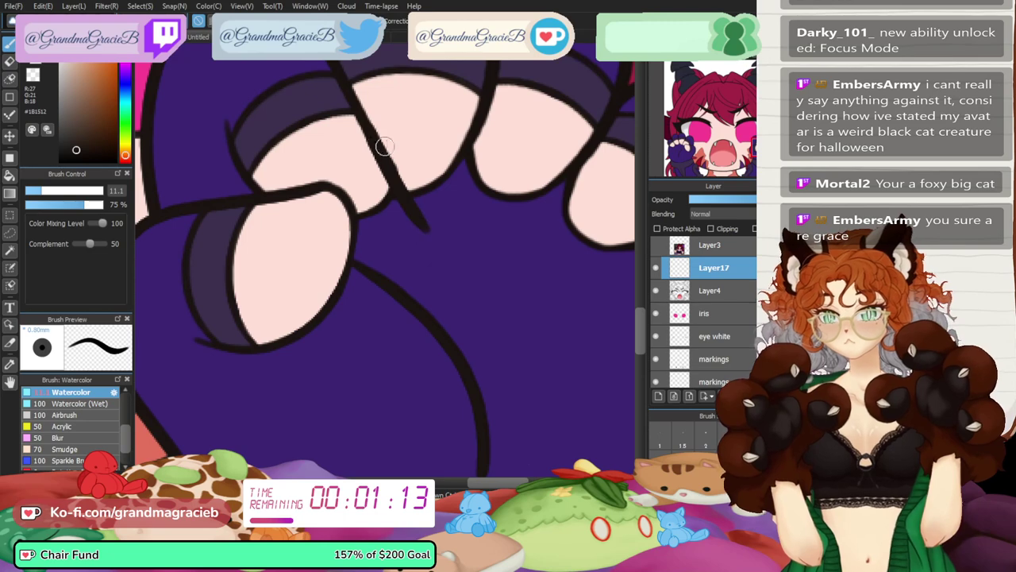
key("ctrl+z")
left_click_drag(348, 98, 427, 224)
mouse_move(382, 154)
left_mouse_down()
mouse_move(414, 205)
mouse_move(406, 224)
mouse_move(327, 181)
left_mouse_up()
mouse_move(374, 152)
left_mouse_down()
mouse_move(324, 162)
mouse_move(328, 152)
mouse_move(301, 180)
mouse_move(362, 191)
mouse_move(315, 166)
mouse_move(317, 180)
mouse_move(329, 155)
mouse_move(360, 156)
mouse_move(399, 208)
left_mouse_up()
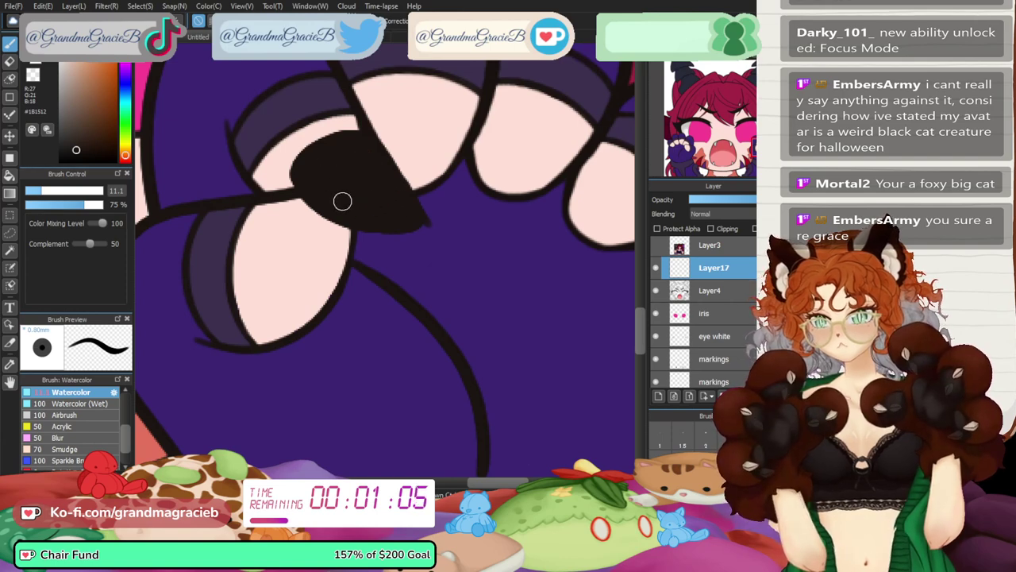
- Round off the pointed tip of the index claw with the eraser at size 16
key("e")
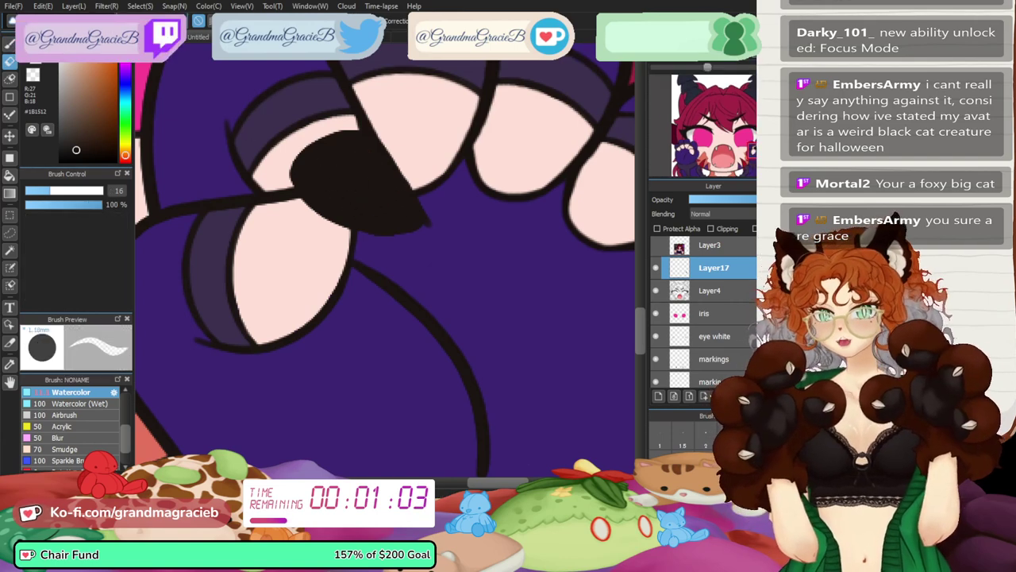
key("Right")
key("Right")
key("Right")
key("Right")
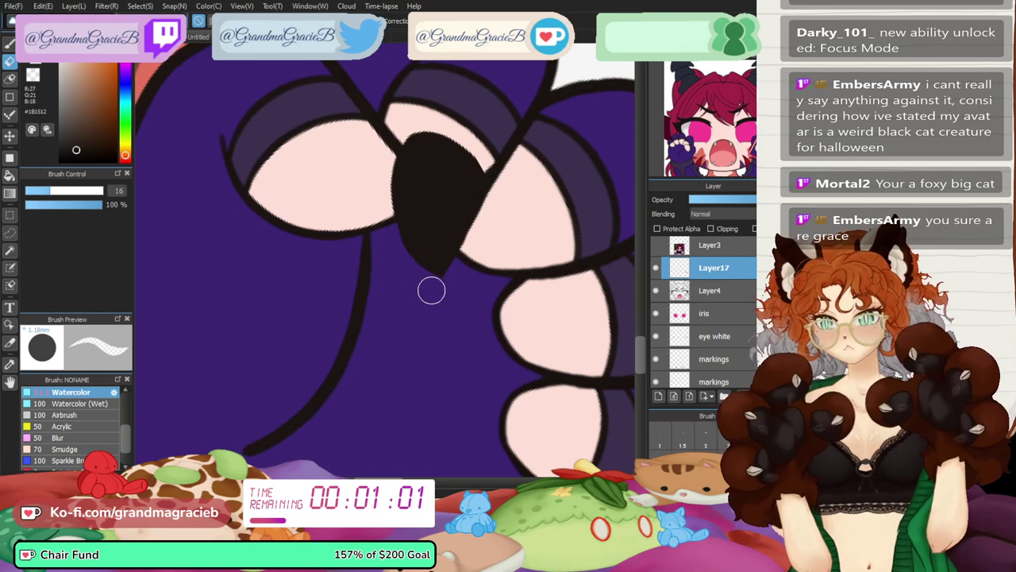
key("Up")
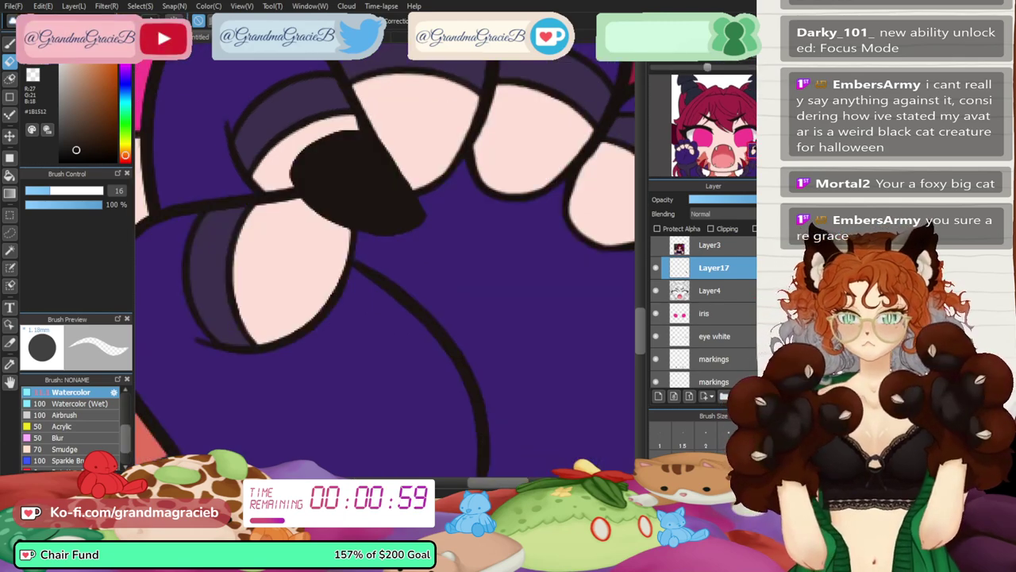
- Paste a copy of the claw on a new layer, then flip, rotate and move it onto the little finger
key("ctrl+v")
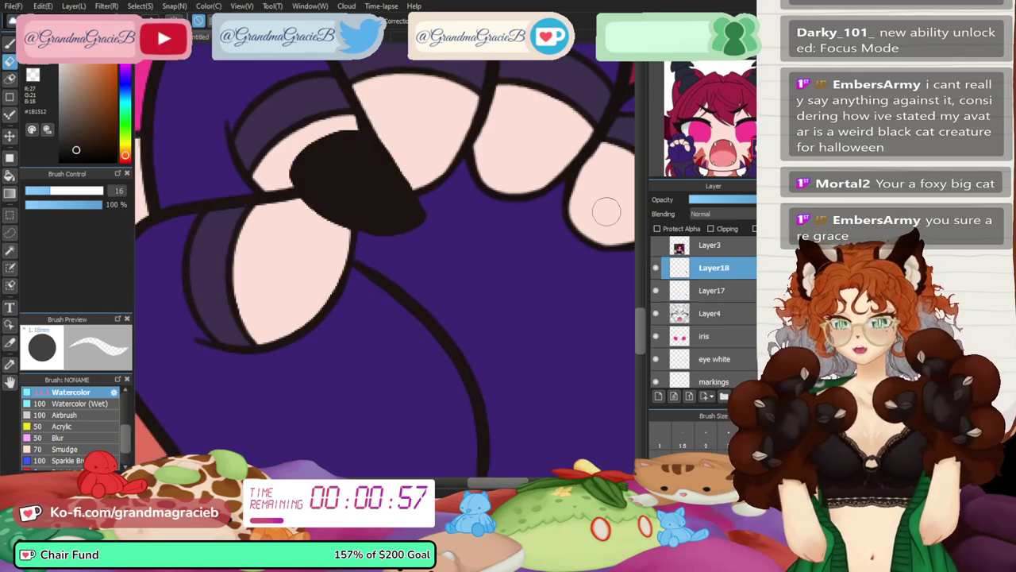
key("ctrl+t")
left_click_drag(508, 166, 460, 265)
left_click_drag(359, 155, 508, 175)
left_click_drag(602, 261, 567, 290)
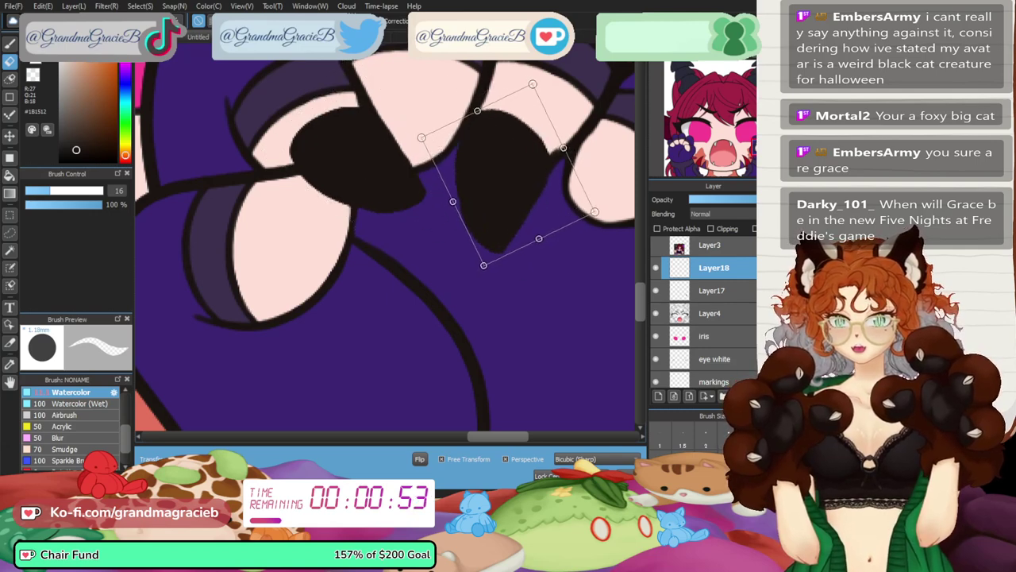
left_click(420, 459)
left_click_drag(731, 144, 761, 150)
left_click_drag(500, 298, 569, 192)
left_click_drag(460, 195, 545, 210)
left_click_drag(571, 294, 558, 298)
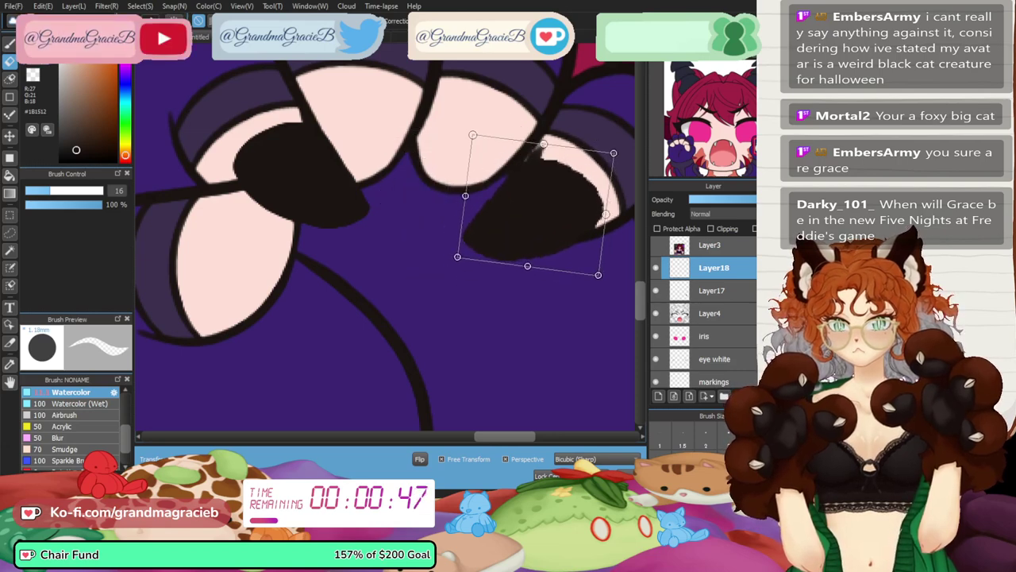
left_click_drag(548, 210, 543, 235)
key("Return")
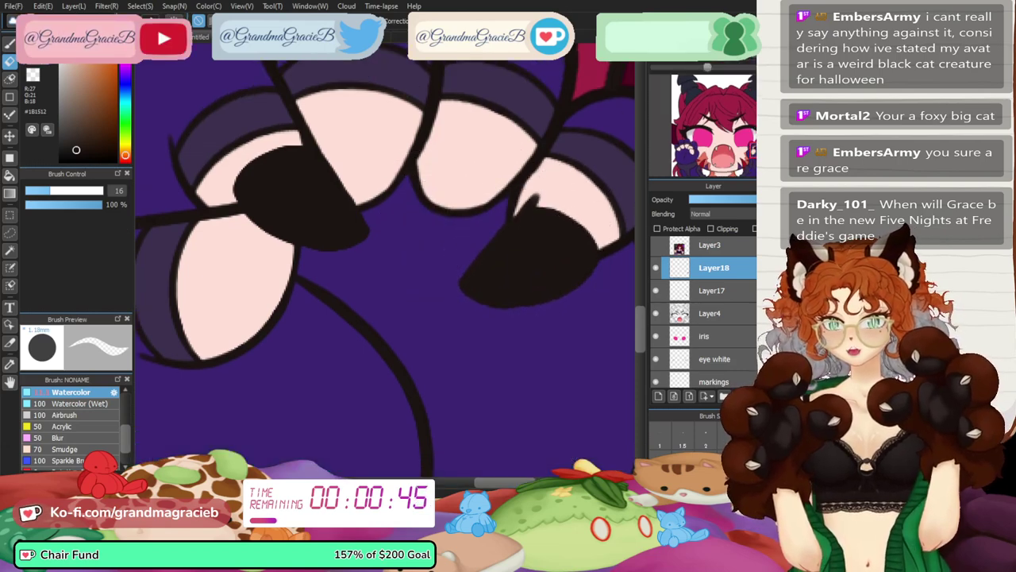
- Erase the stray sliver sticking out of the upper edge of the little finger's claw
key("Left")
key("Left")
key("Left")
key("Left")
left_click_drag(407, 78, 402, 126)
mouse_move(688, 52)
key("Right")
key("Right")
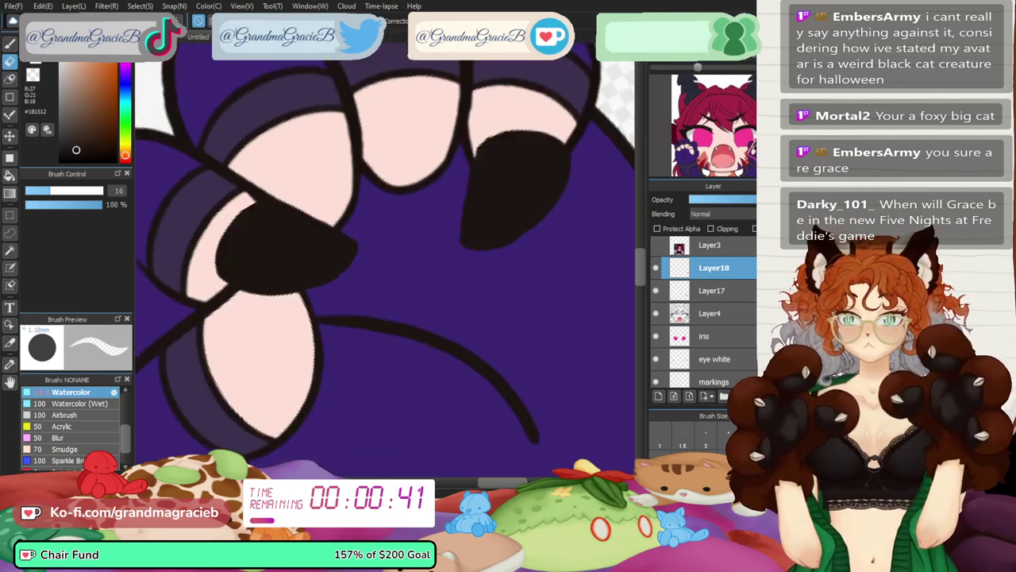
key("Right")
key("Right")
key("Down")
key("Down")
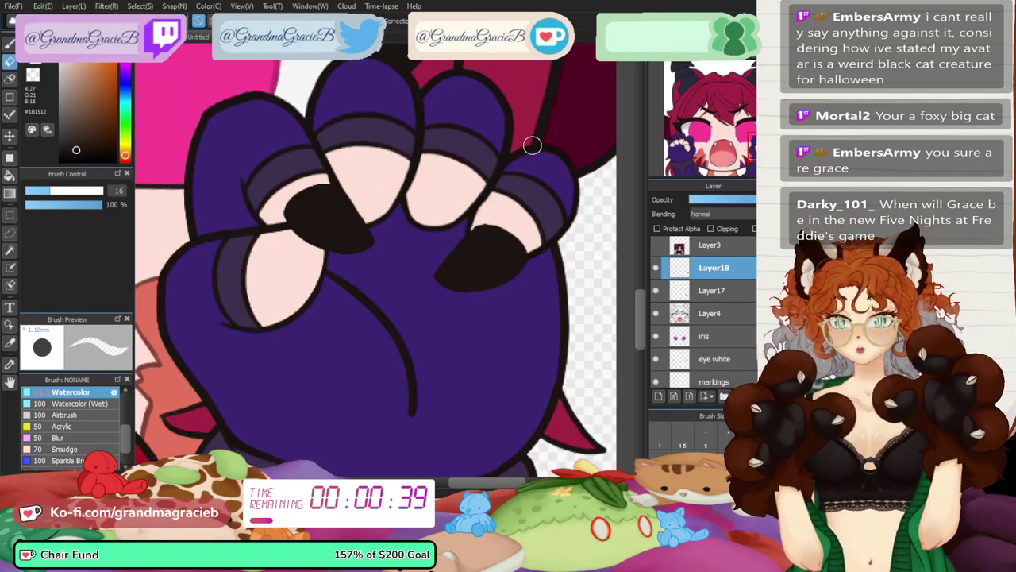
- Reshape the little finger's claw to be slightly shorter, tilt it and shift it up onto the fingertip
key("ctrl+t")
left_click_drag(483, 237, 482, 227)
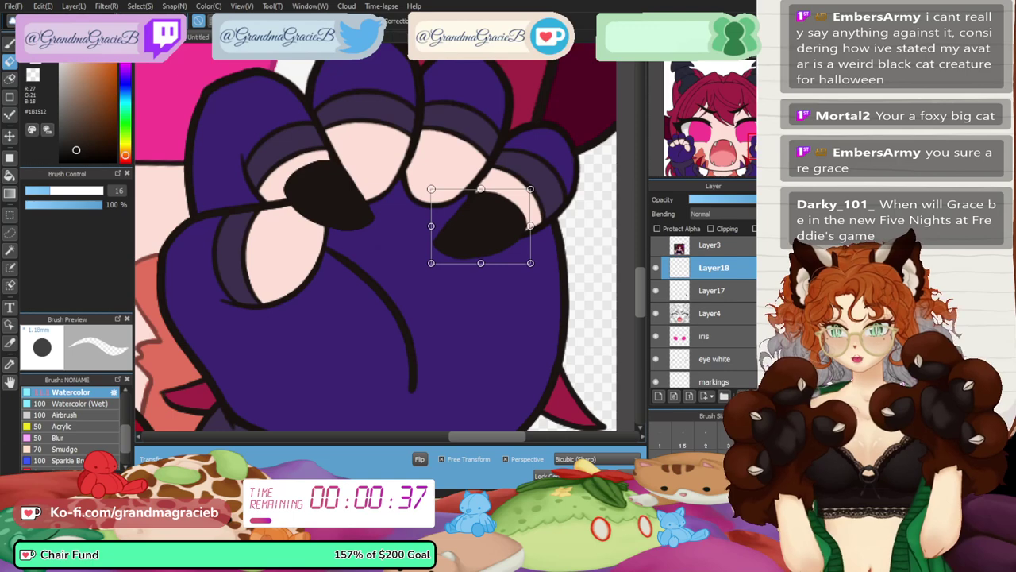
left_click_drag(431, 263, 448, 255)
left_click_drag(485, 226, 488, 219)
left_click_drag(556, 199, 558, 208)
key("Return")
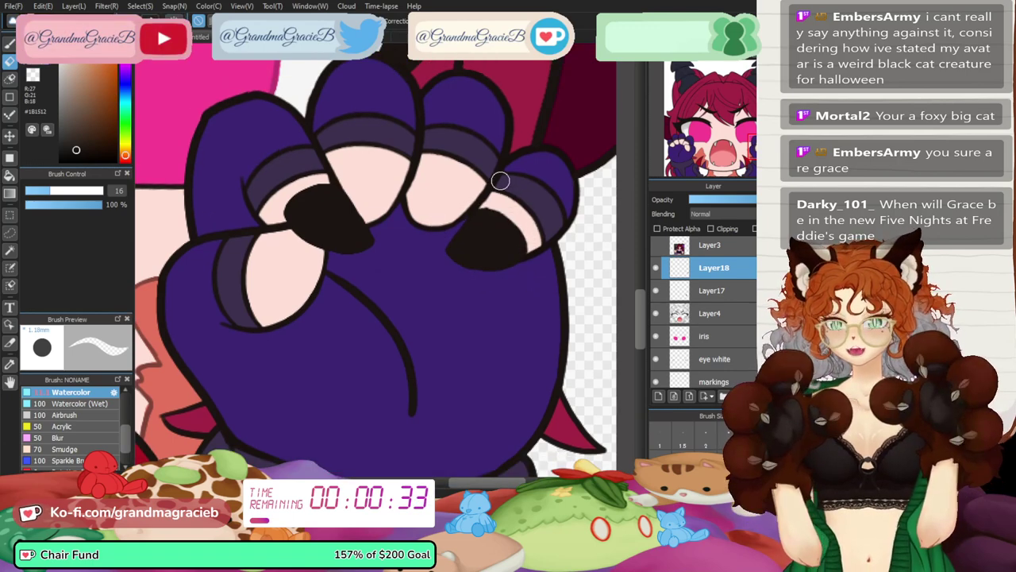
- Copy the little finger's claw to a new layer, then rotate, reshape and position it on the ring finger
key("ctrl+shift+n")
key("ctrl+t")
left_click_drag(560, 184, 554, 173)
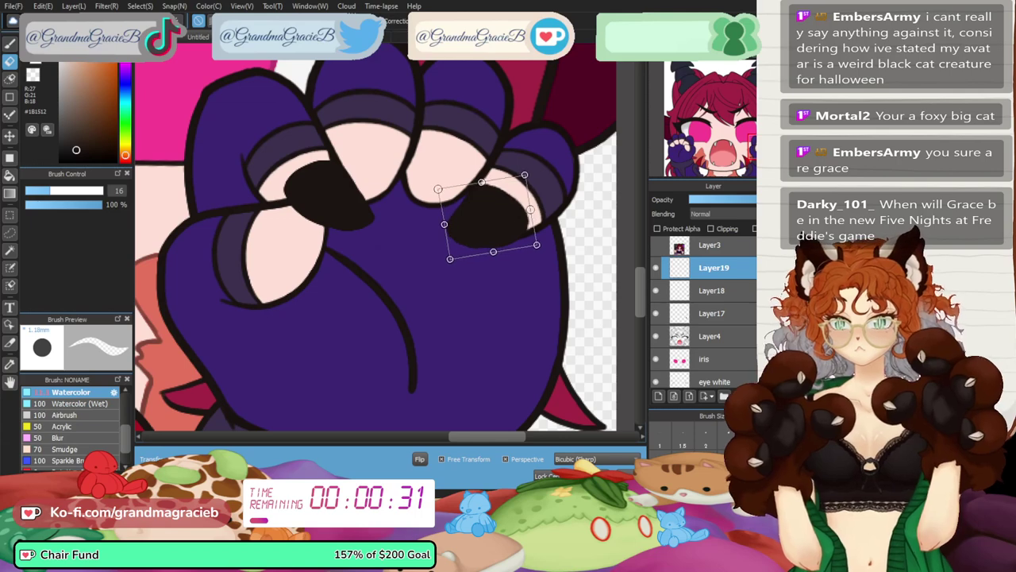
left_click_drag(487, 218, 434, 186)
left_click_drag(516, 178, 510, 156)
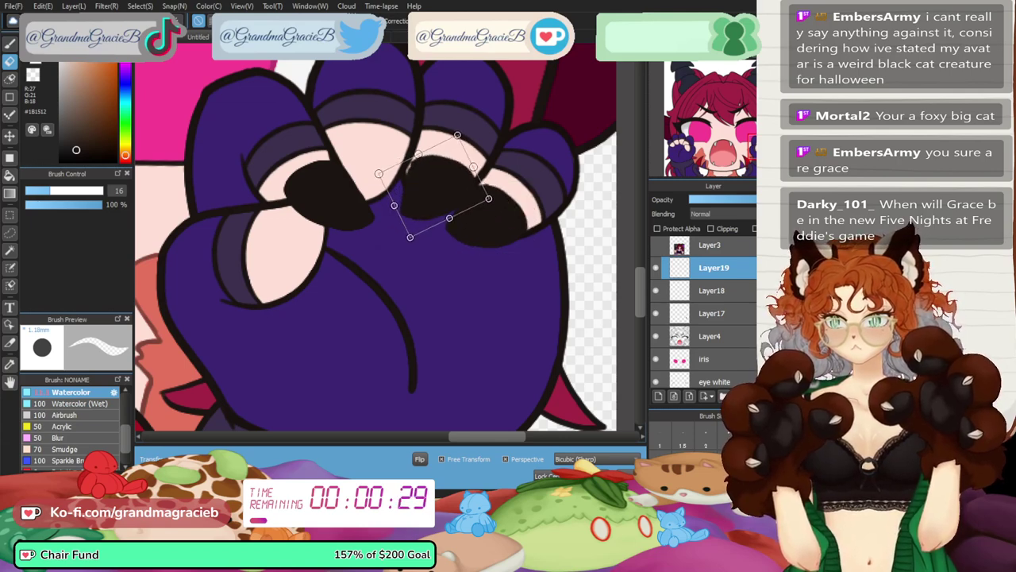
left_click_drag(411, 237, 421, 240)
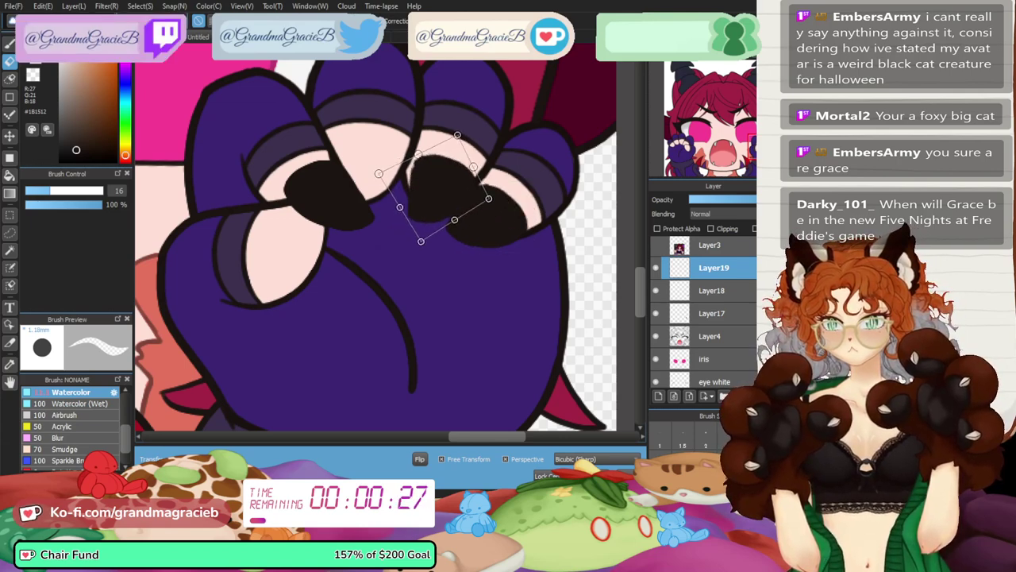
left_click_drag(441, 189, 443, 186)
key("Return")
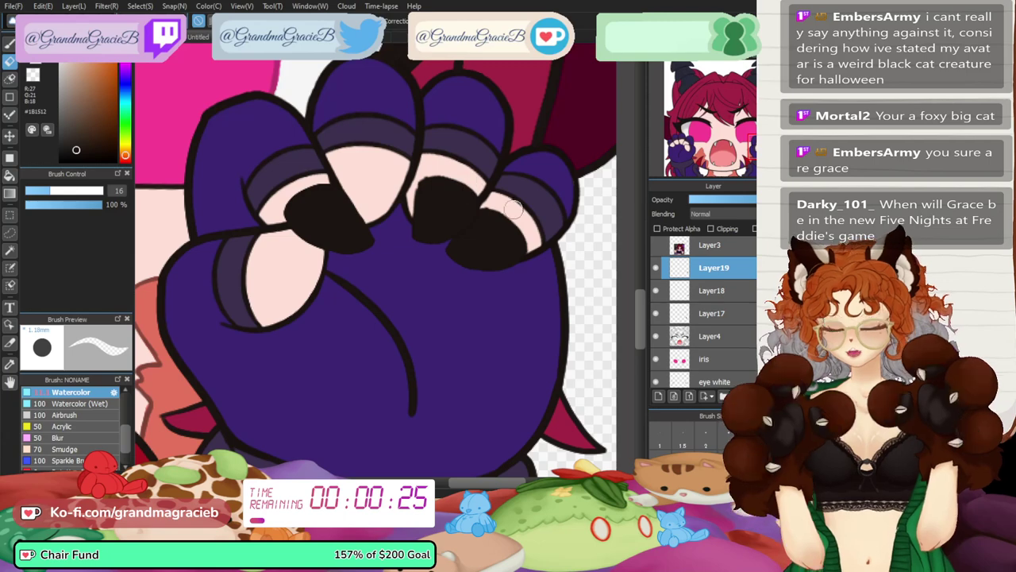
- Paste another claw copy on a new layer and move it toward the middle finger
key("ctrl+v")
left_click_drag(515, 208, 433, 172)
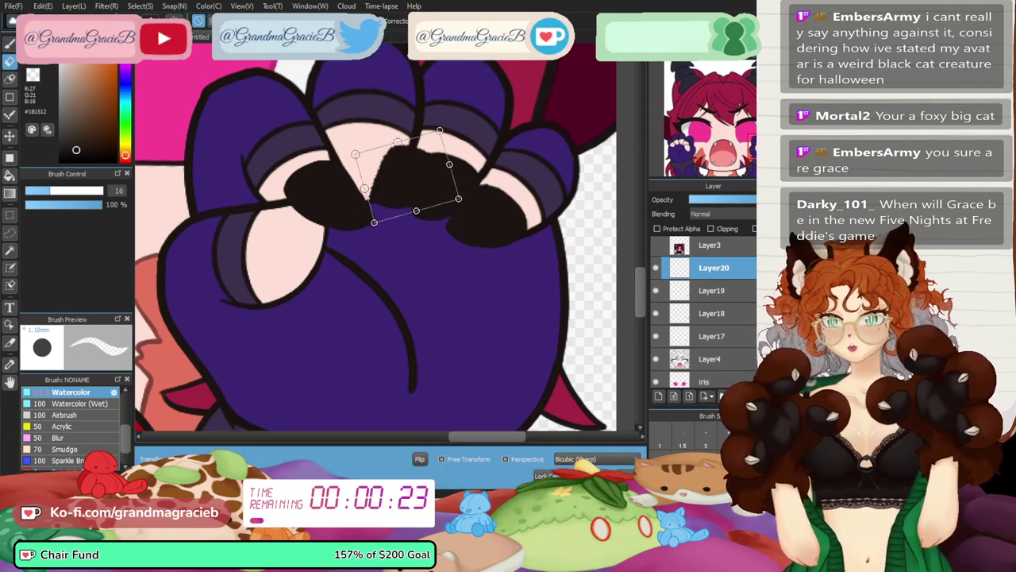
- Rotate the black nail on Layer20, move it onto the middle finger of the gloved hand and nudge it into place
left_click_drag(477, 207, 482, 181)
left_click_drag(408, 178, 367, 175)
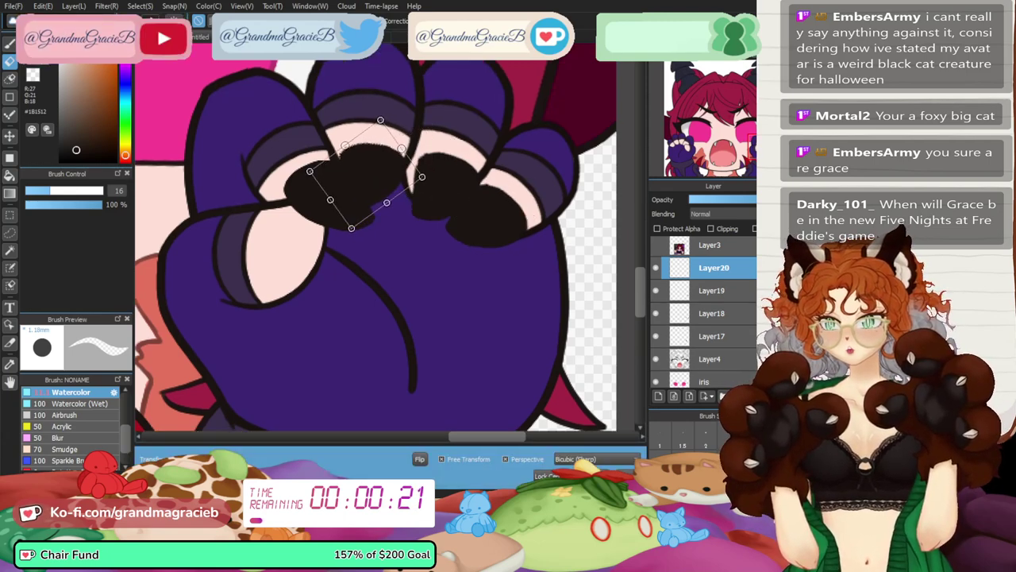
key("Return")
key("ctrl+t")
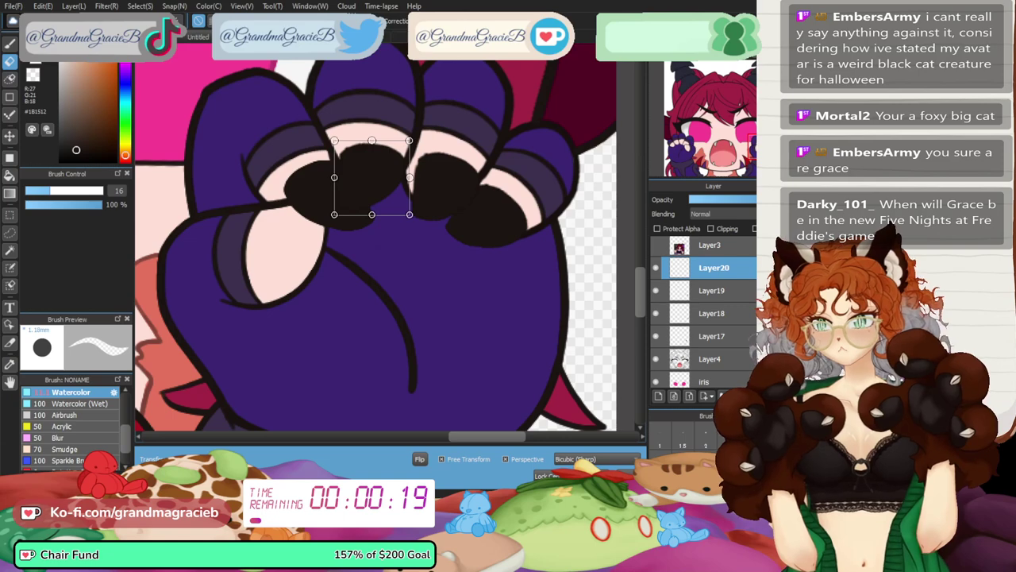
left_click_drag(372, 140, 364, 141)
key("Return")
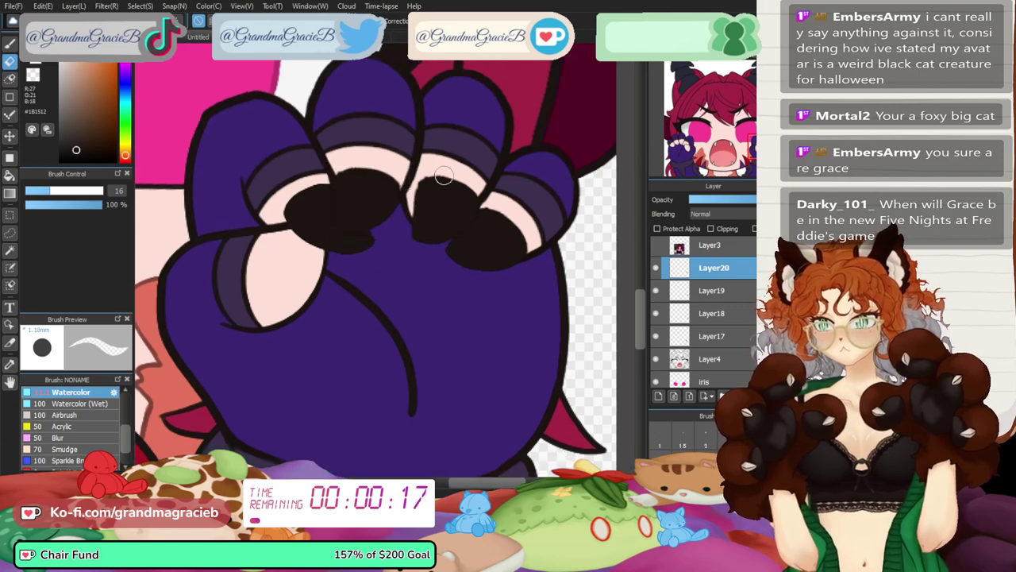
- Paint black with the Watercolor brush to round out the ring and middle finger nails
key("b")
key("ctrl+Up")
key("ctrl+Up")
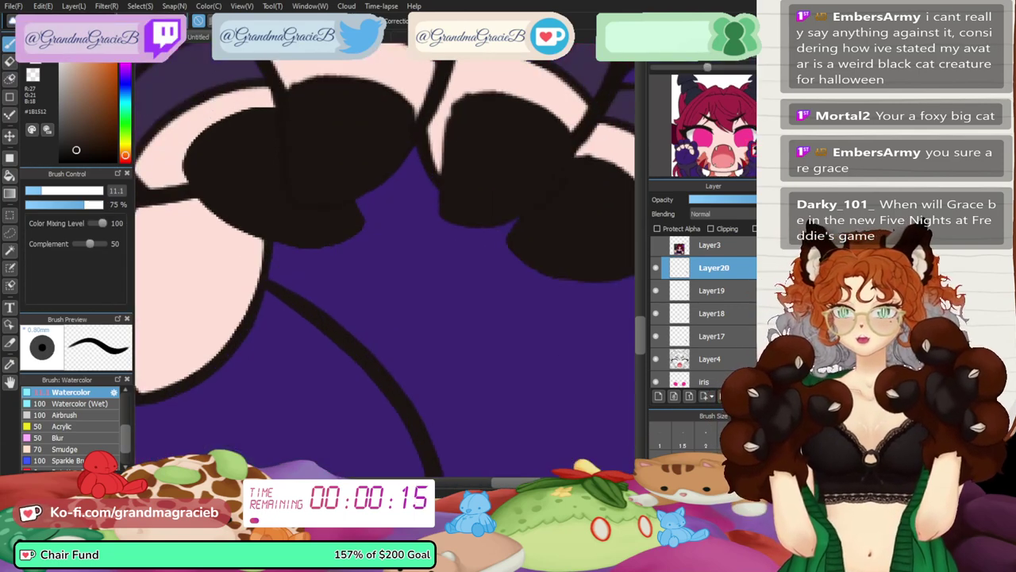
mouse_move(463, 114)
left_mouse_down()
mouse_move(488, 105)
mouse_move(467, 100)
mouse_move(447, 121)
mouse_move(448, 100)
mouse_move(435, 189)
mouse_move(436, 160)
mouse_move(445, 184)
mouse_move(432, 116)
mouse_move(432, 200)
mouse_move(503, 189)
mouse_move(463, 194)
mouse_move(450, 184)
mouse_move(446, 222)
mouse_move(492, 216)
mouse_move(536, 163)
left_mouse_up()
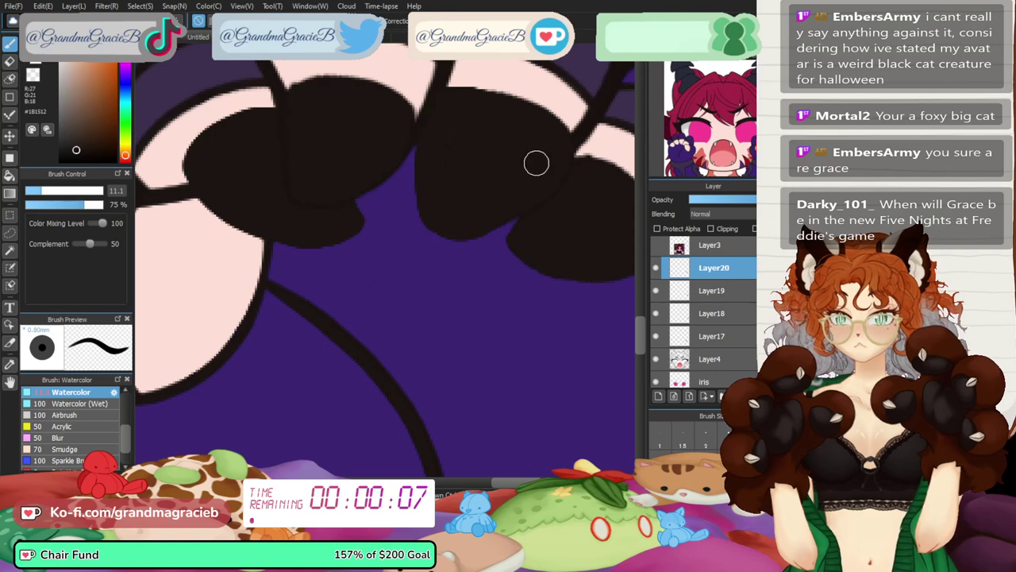
mouse_move(306, 103)
left_mouse_down()
mouse_move(313, 86)
mouse_move(360, 109)
left_mouse_up()
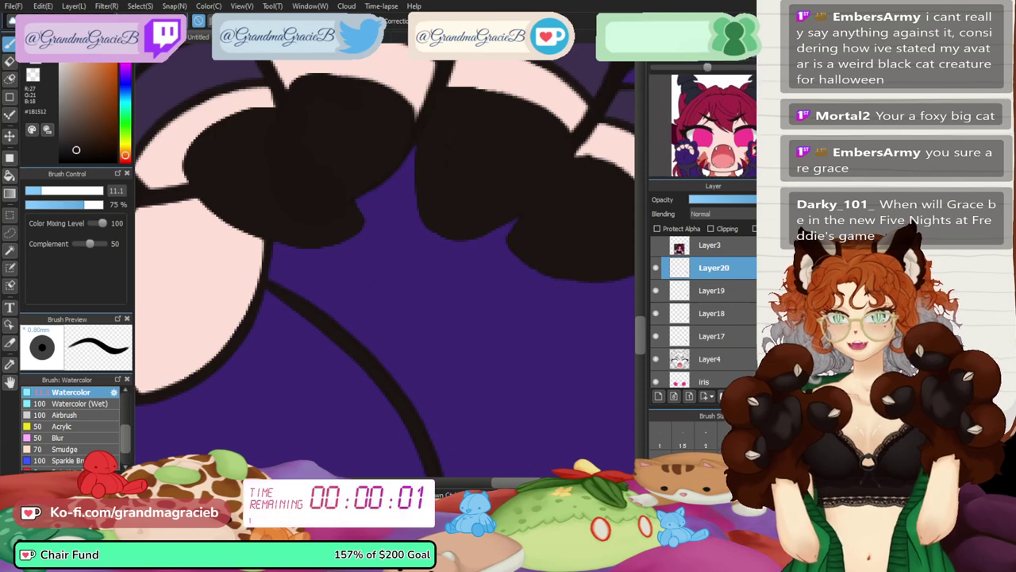
key("ctrl+minus")
key("ctrl+minus")
key("ctrl+minus")
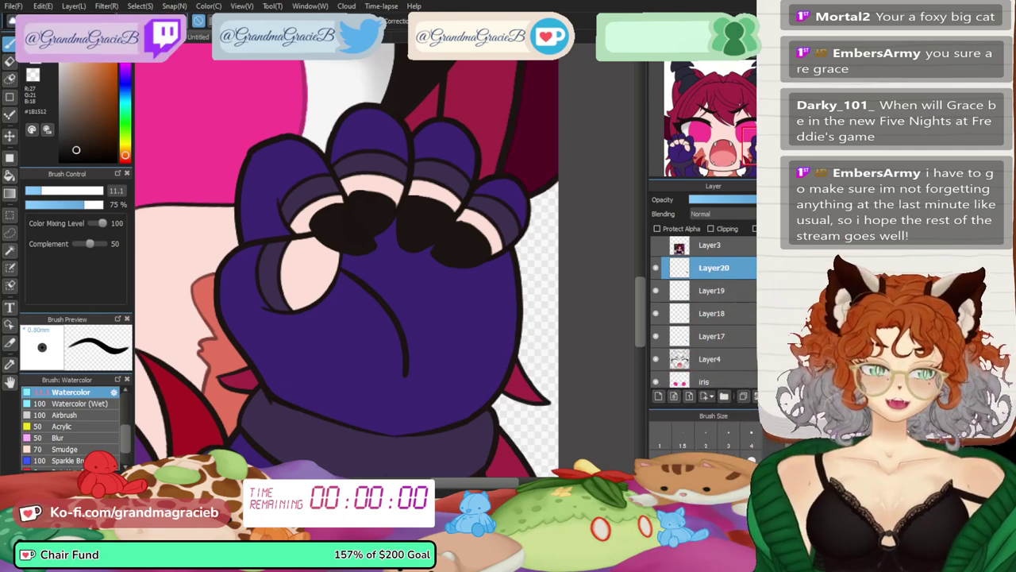
- Check which nail Layer19 holds and slightly distort that ring finger nail with a free transform
key("ctrl+plus")
key("ctrl+plus")
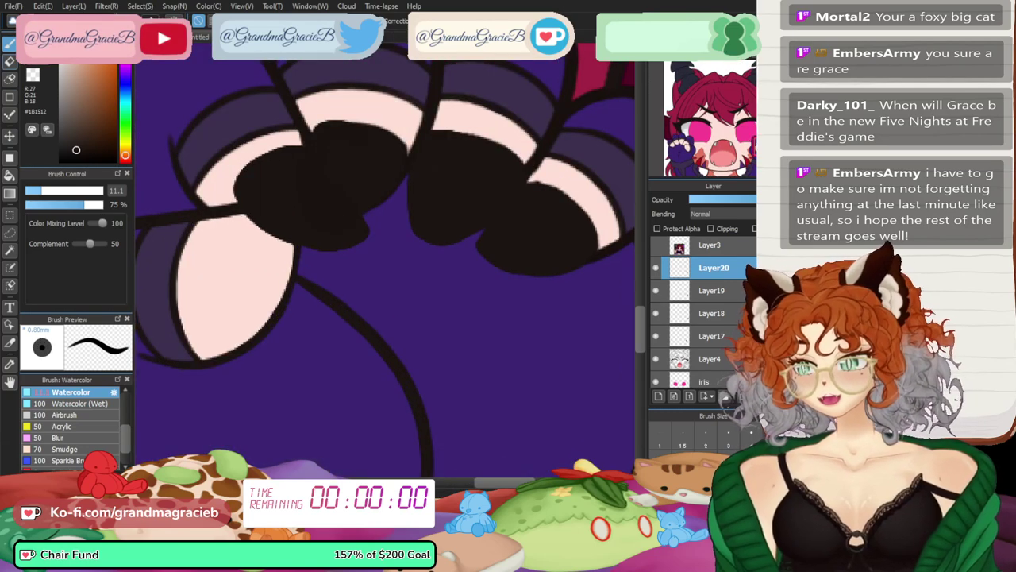
left_click(655, 291)
left_click(655, 291)
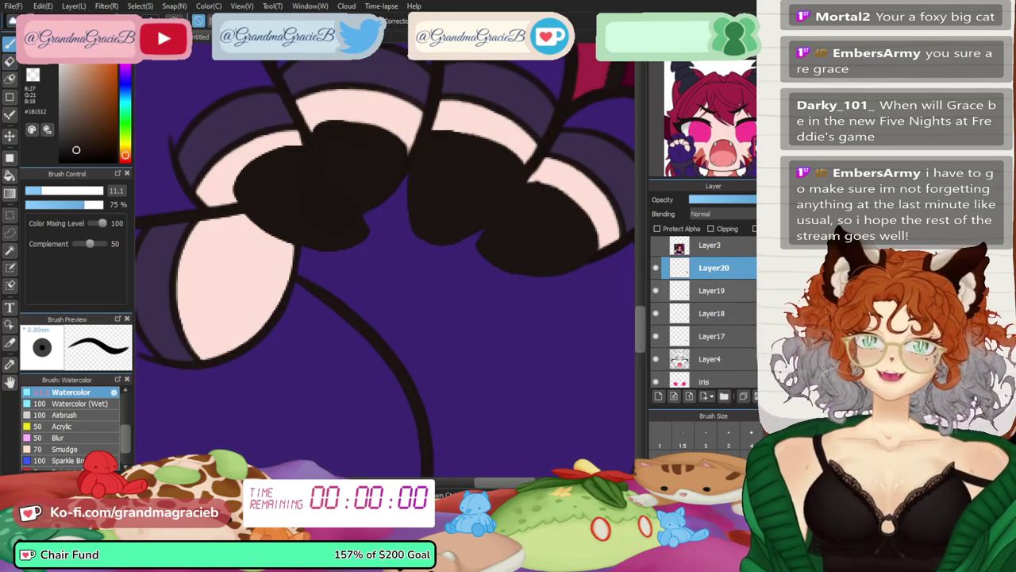
left_click(714, 291)
key("ctrl+t")
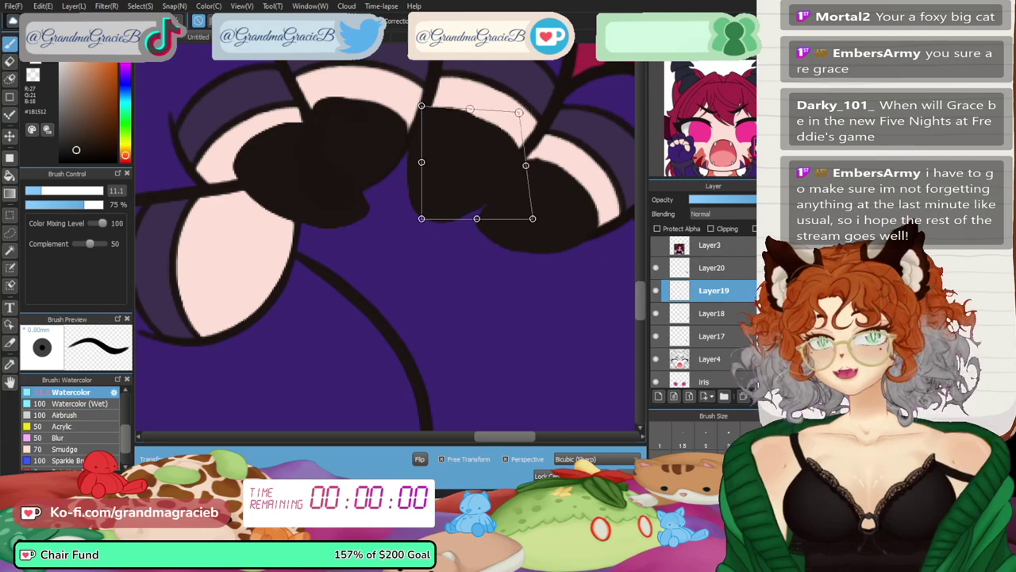
key("Return")
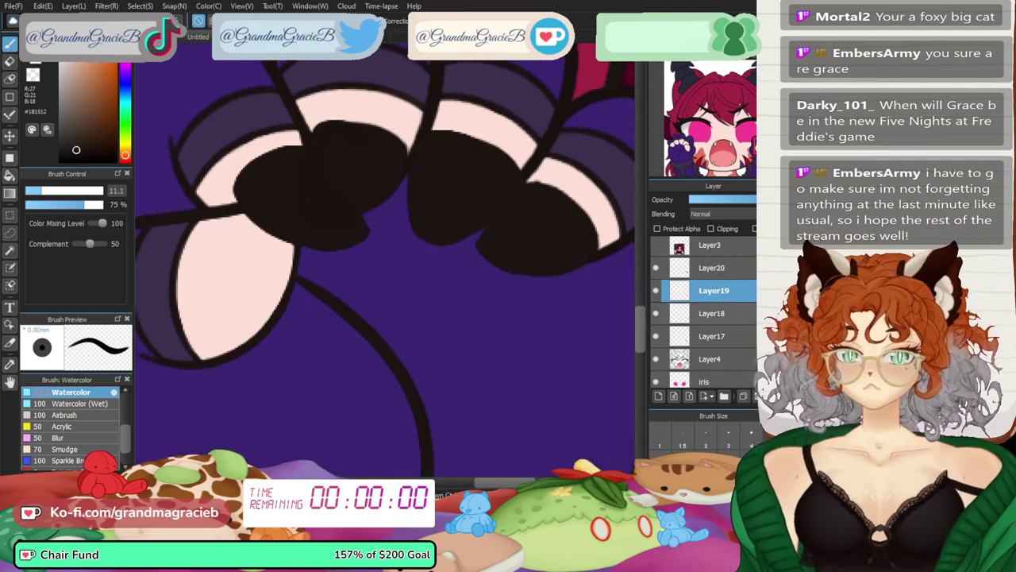
- Shift the pinky nail on Layer18 slightly inward and distort its outer lower corner towards the finger
left_click(714, 313)
key("ctrl+t")
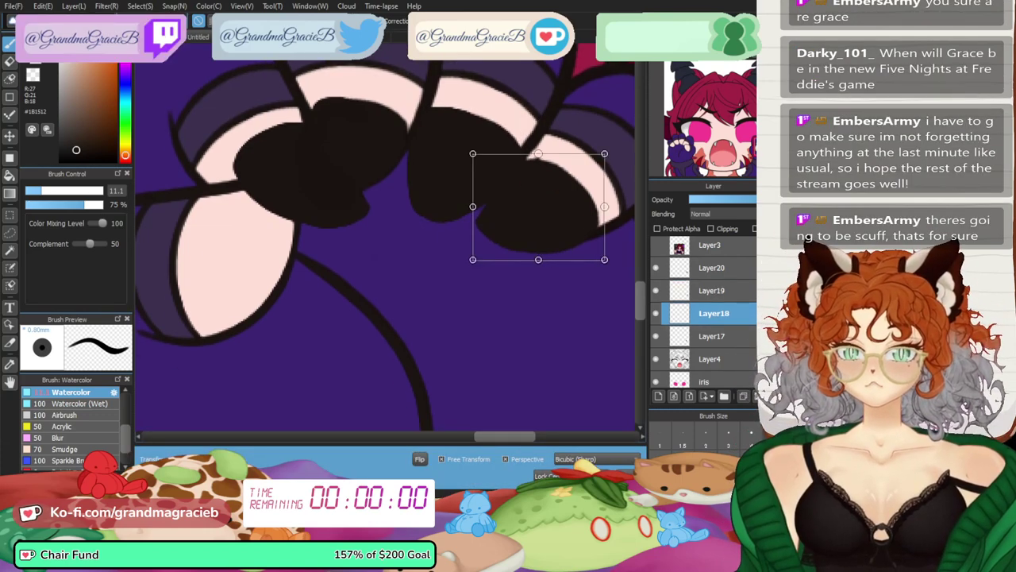
left_click_drag(538, 153, 530, 153)
key("Return")
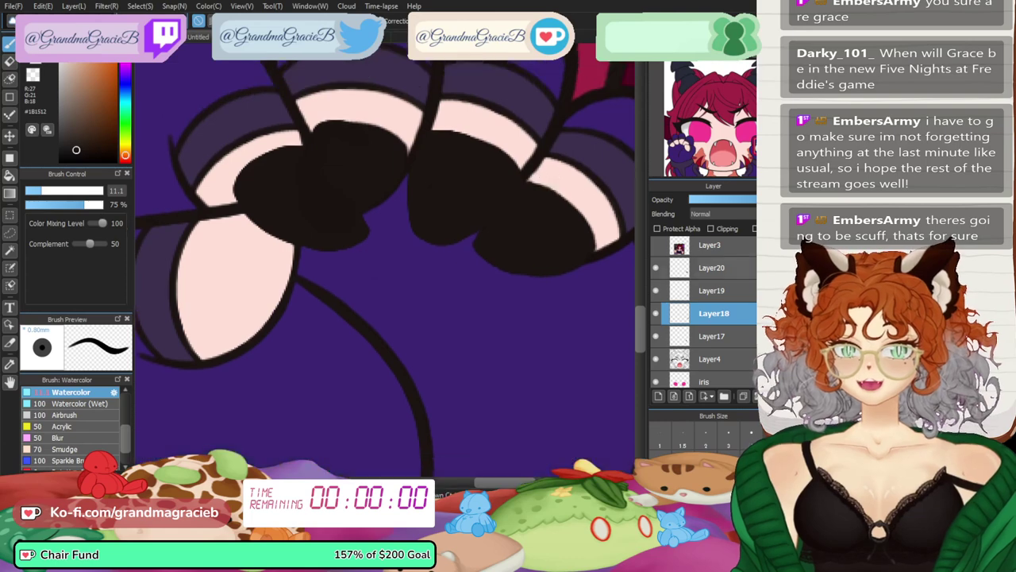
key("ctrl+t")
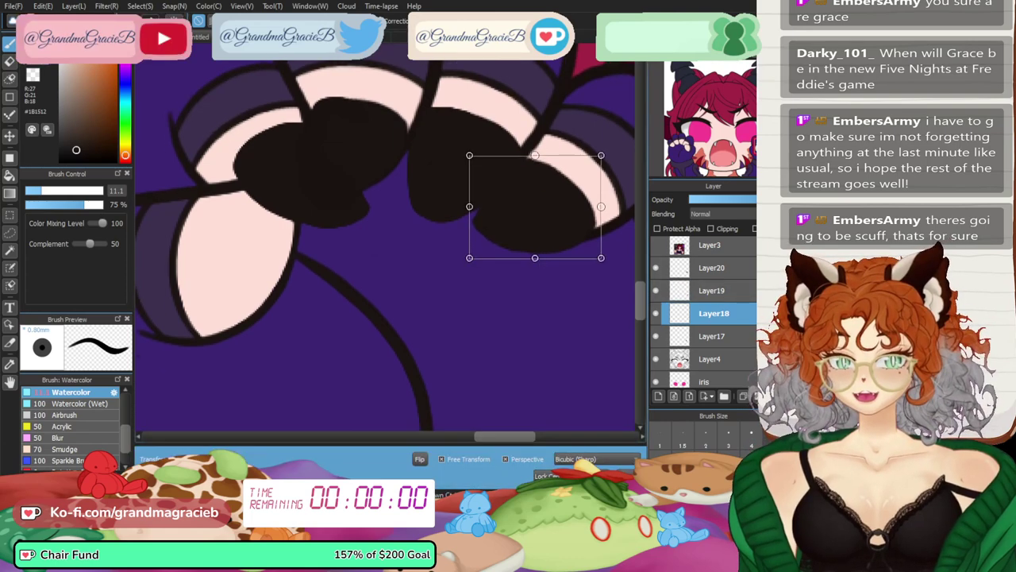
left_click_drag(601, 258, 588, 244)
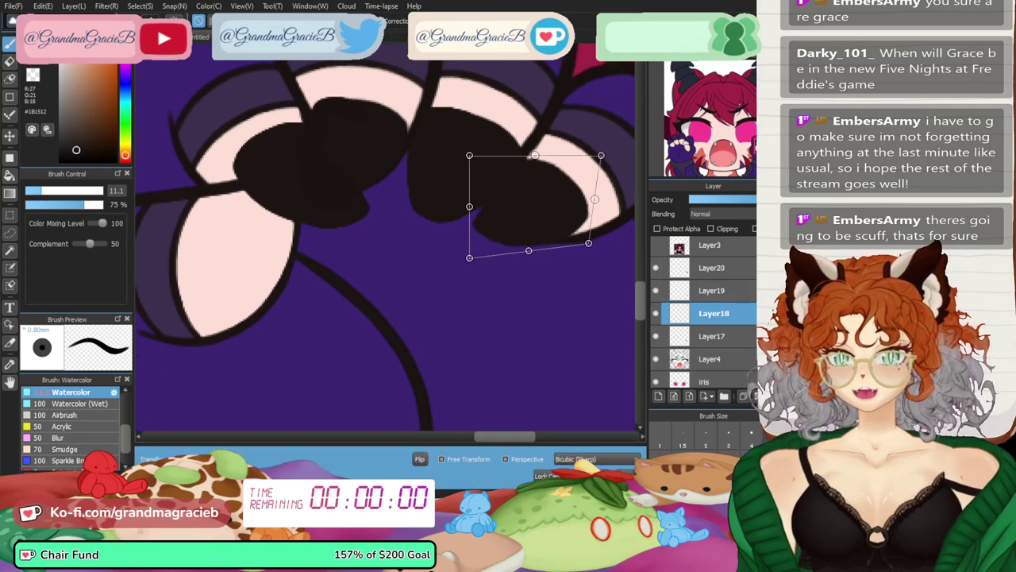
key("Return")
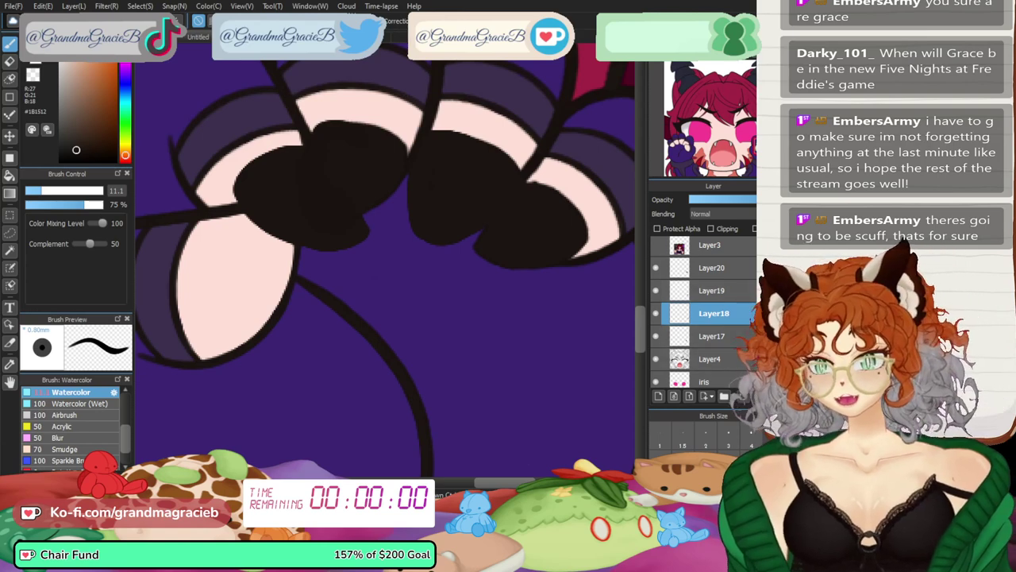
- Paste a copy of Layer17's index finger nail, then rotate and position it over the thumb tip
left_click(713, 335)
left_click(656, 335)
left_click(656, 336)
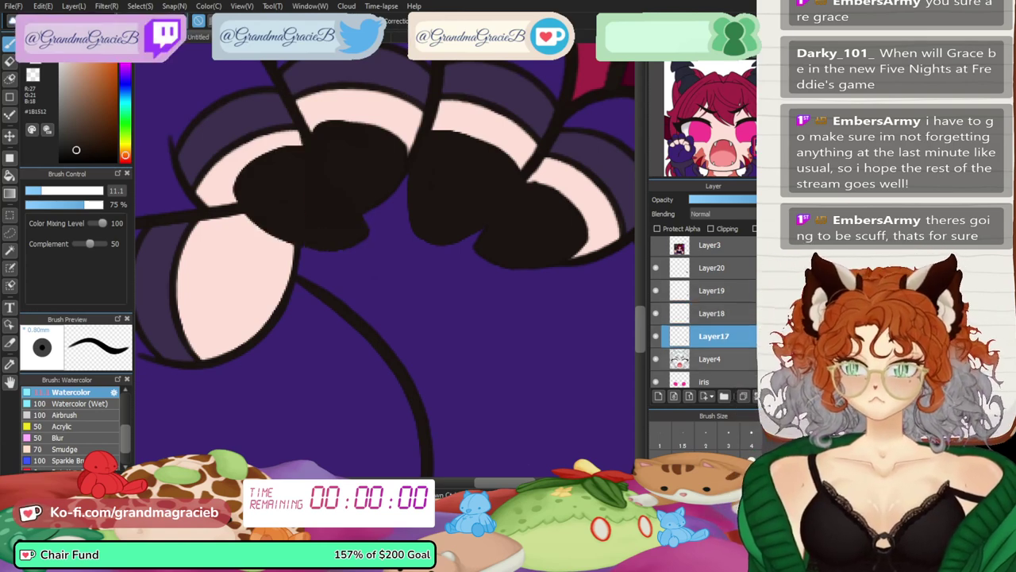
key("ctrl+v")
key("ctrl+t")
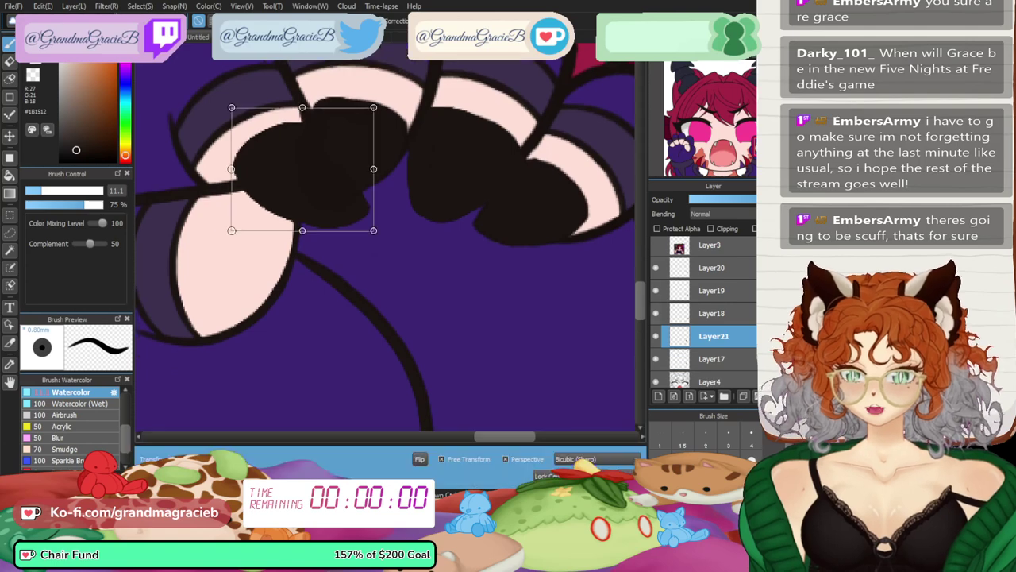
left_click_drag(396, 246, 416, 120)
left_click_drag(313, 179, 266, 235)
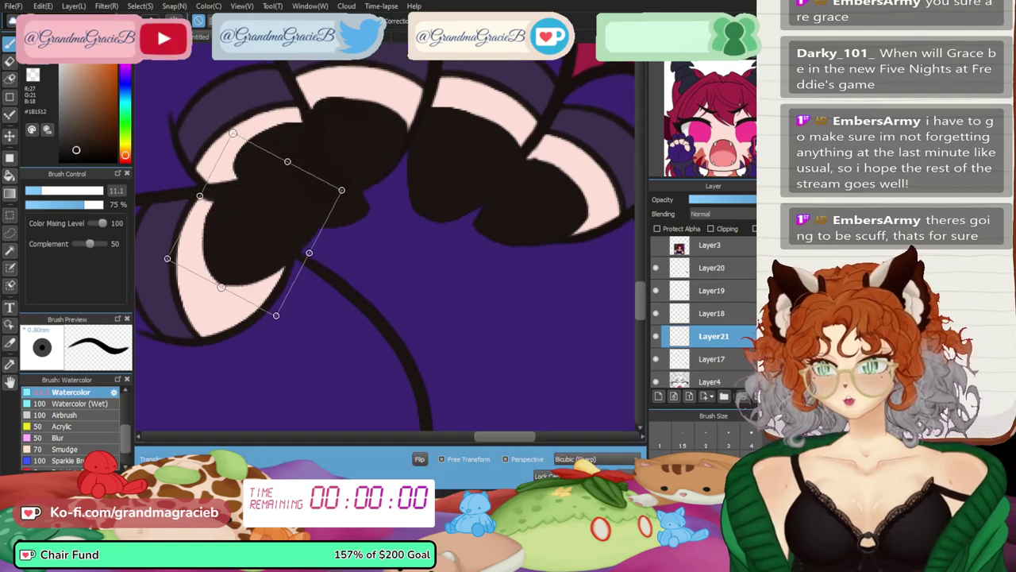
left_click_drag(381, 238, 382, 219)
left_click_drag(262, 226, 308, 254)
key("Return")
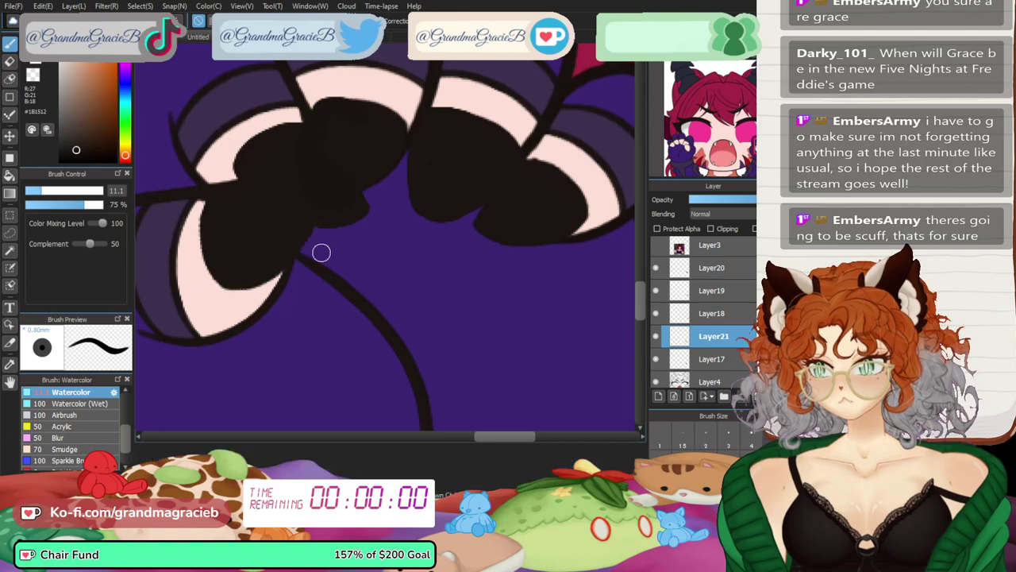
- Merge the separate nail layers down into Layer17 and make the merged layer visible
key("ctrl+0")
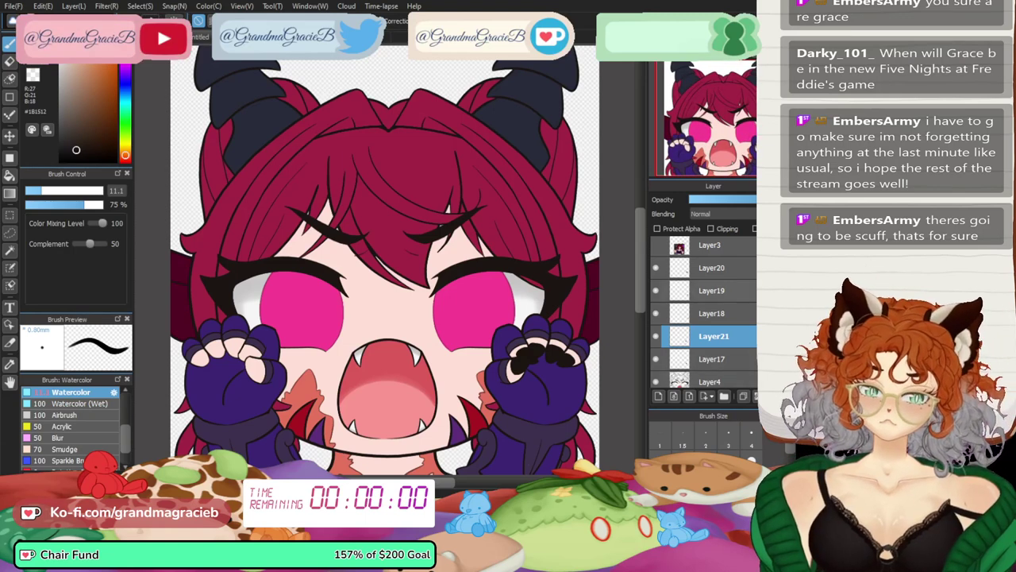
left_click(714, 268)
left_click(758, 397)
left_click(758, 396)
left_click(757, 396)
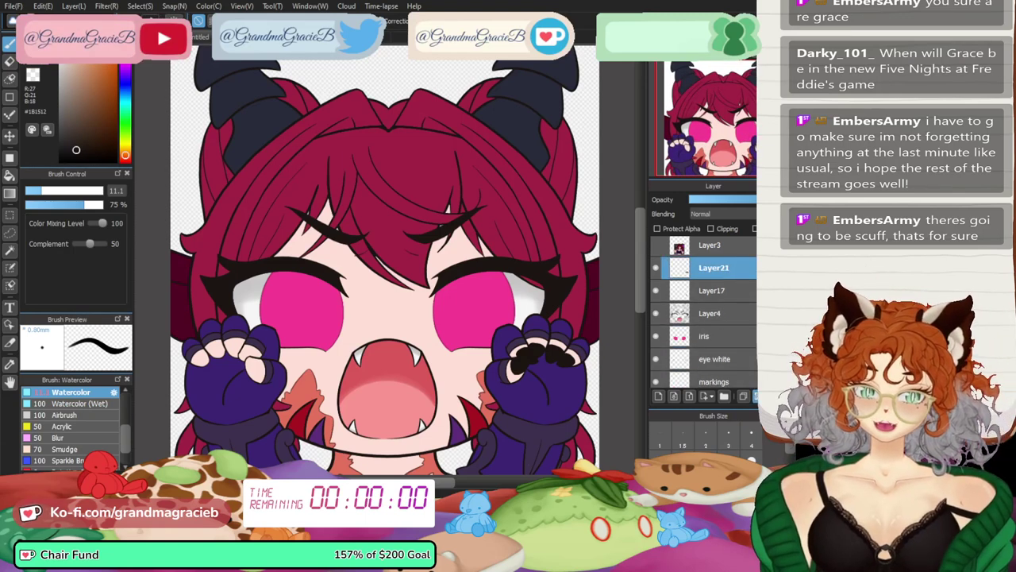
key("ctrl+z")
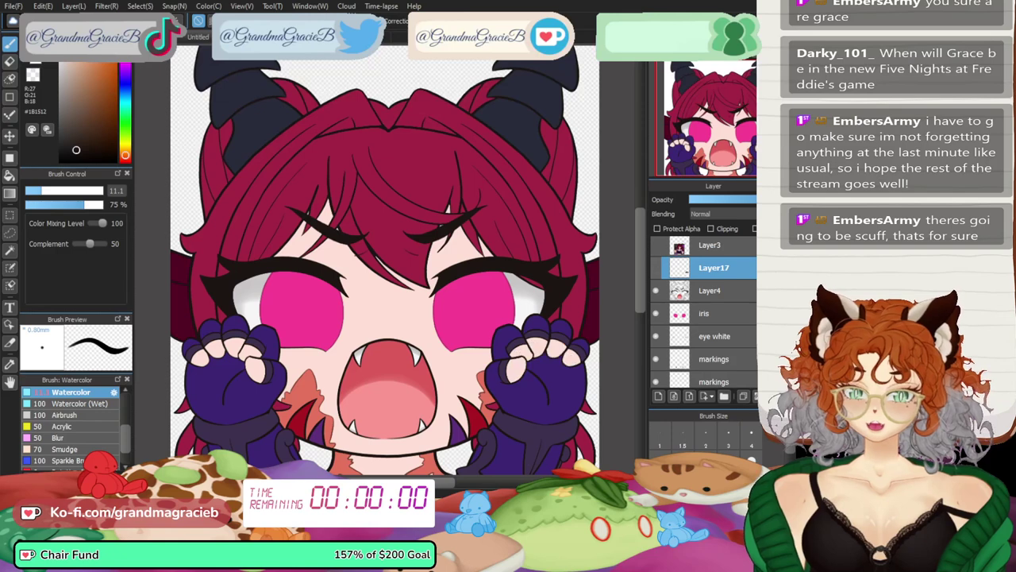
left_click(656, 267)
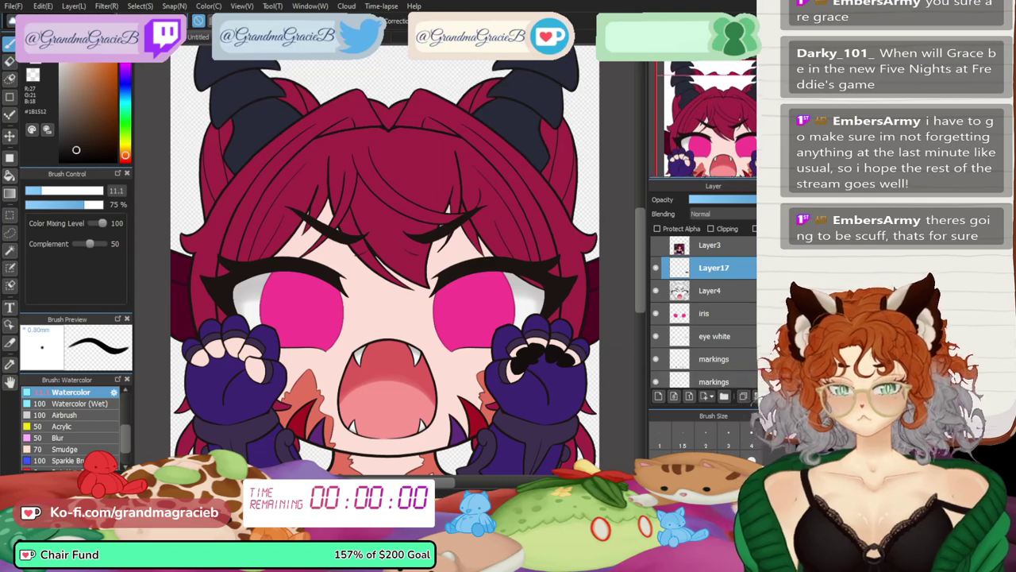
- Trim the upper edges of the ring and pinky nails on Layer17 with the Eraser at size 5.2
scroll(384, 258, "up", 5)
left_click_drag(385, 270, 376, 250)
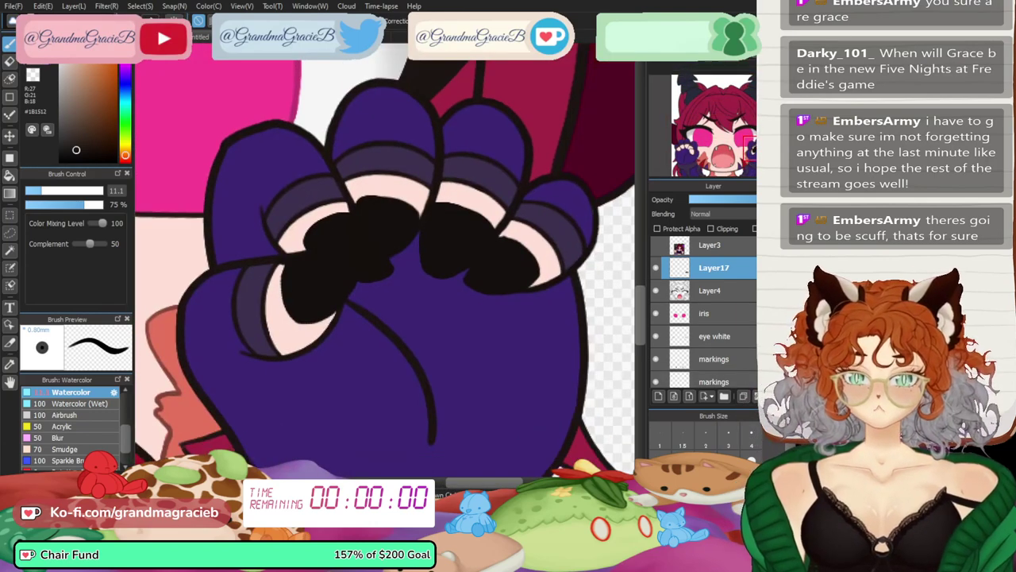
left_click(10, 61)
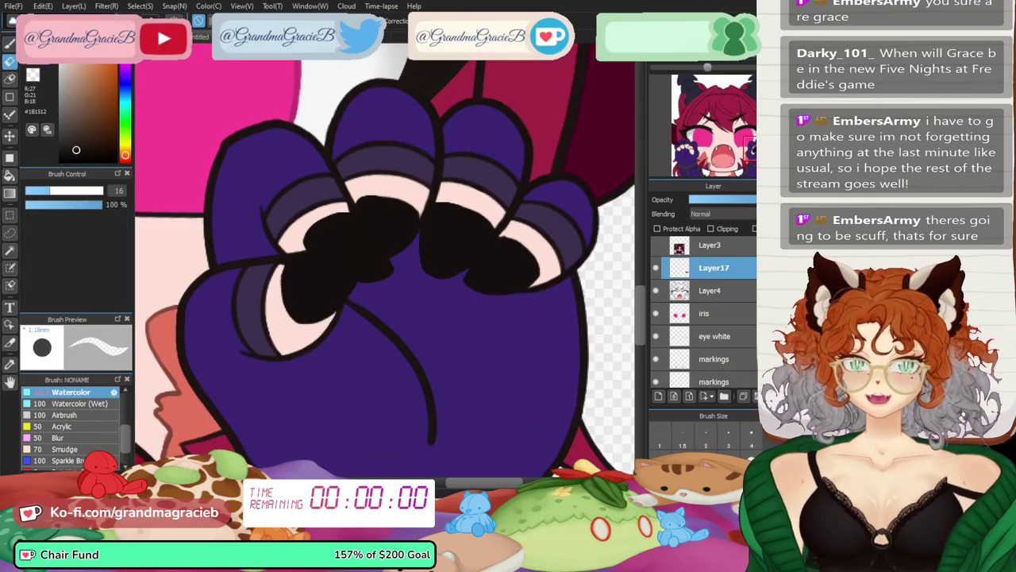
scroll(386, 261, "up", 2)
mouse_move(548, 238)
left_mouse_down()
mouse_move(548, 162)
mouse_move(449, 211)
mouse_move(413, 200)
left_mouse_up()
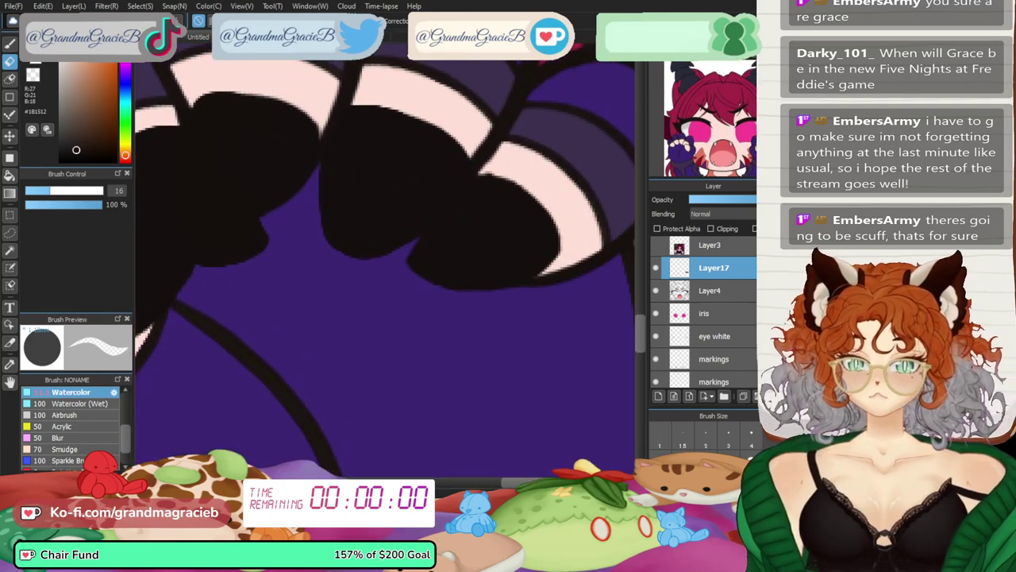
left_click(32, 190)
left_click_drag(508, 169, 481, 174)
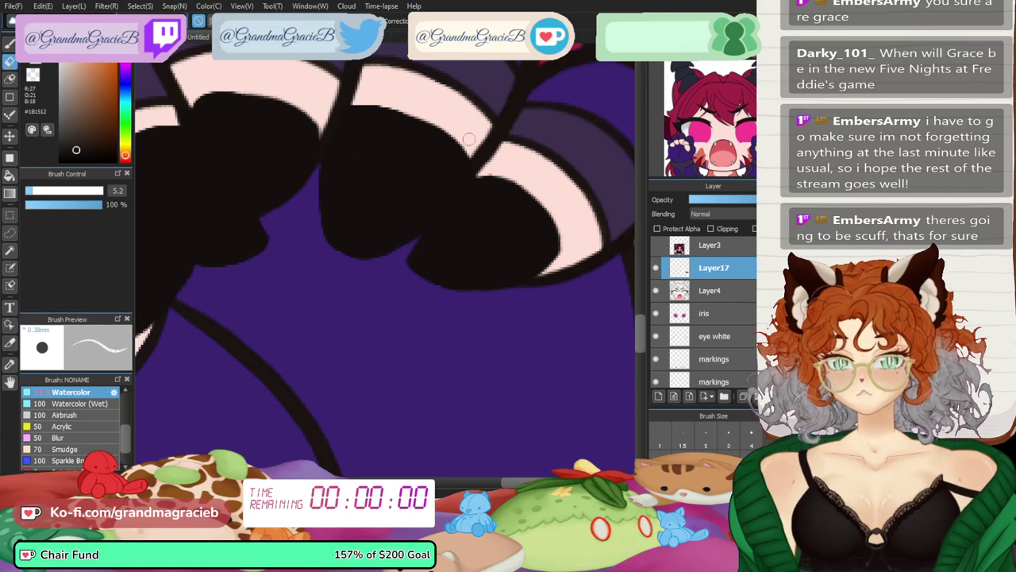
left_click_drag(468, 145, 471, 160)
left_click_drag(368, 100, 335, 118)
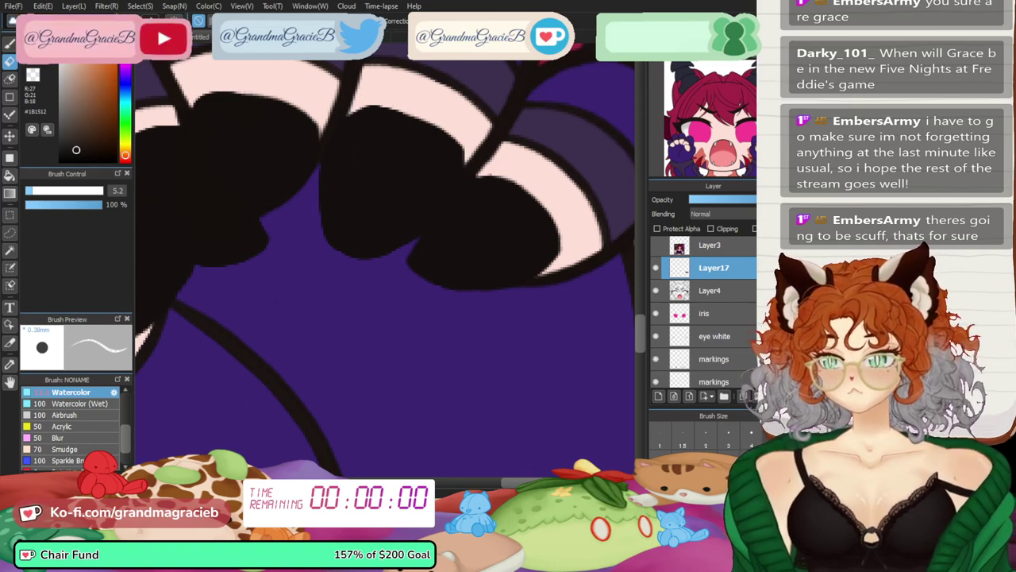
- Erase along the outer edge of the middle finger nail to smooth its curve
key("Left")
key("Left")
key("Left")
key("Left")
key("Left")
key("Left")
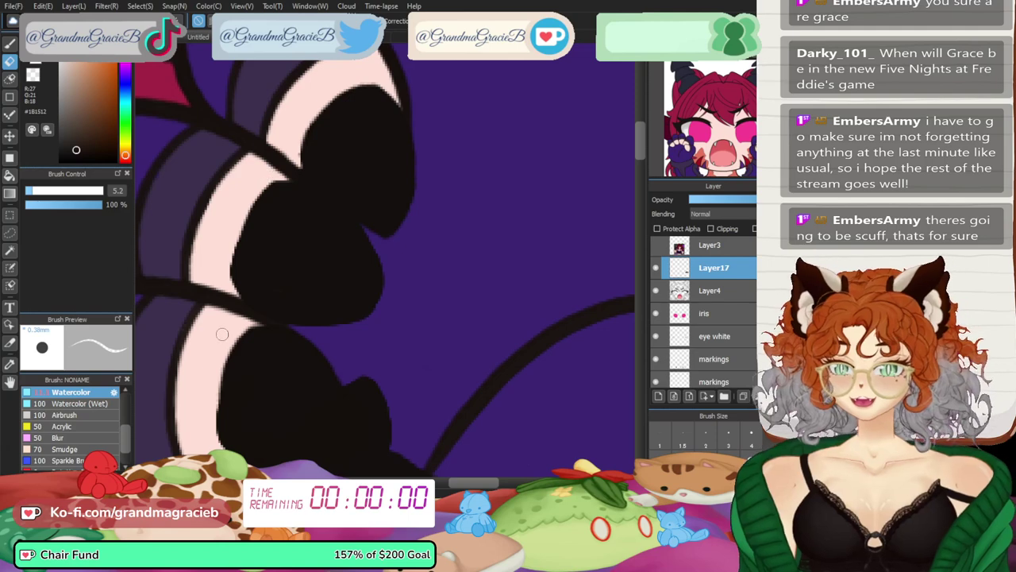
mouse_move(208, 405)
left_mouse_down()
mouse_move(251, 456)
mouse_move(215, 419)
left_mouse_up()
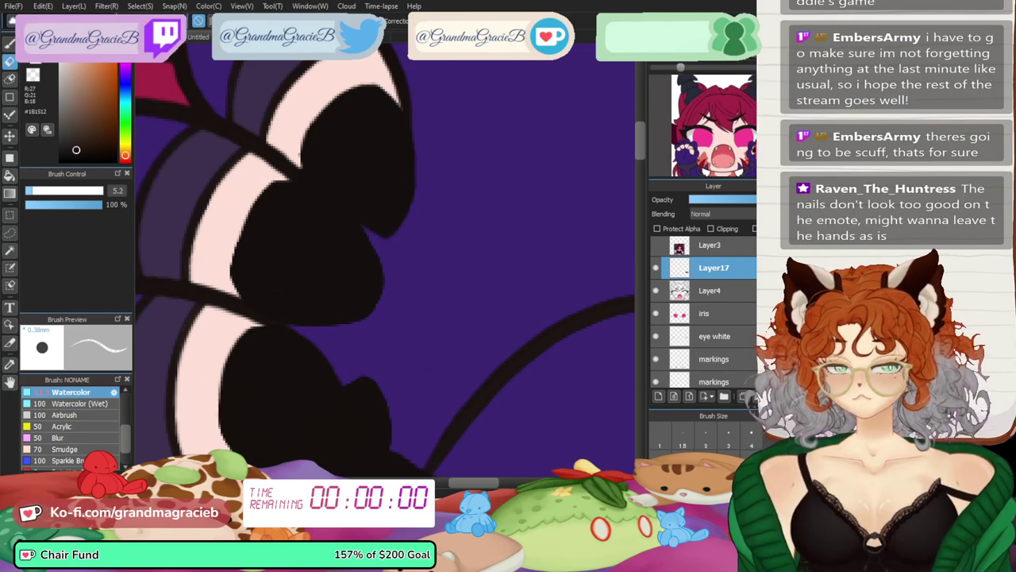
key("Up")
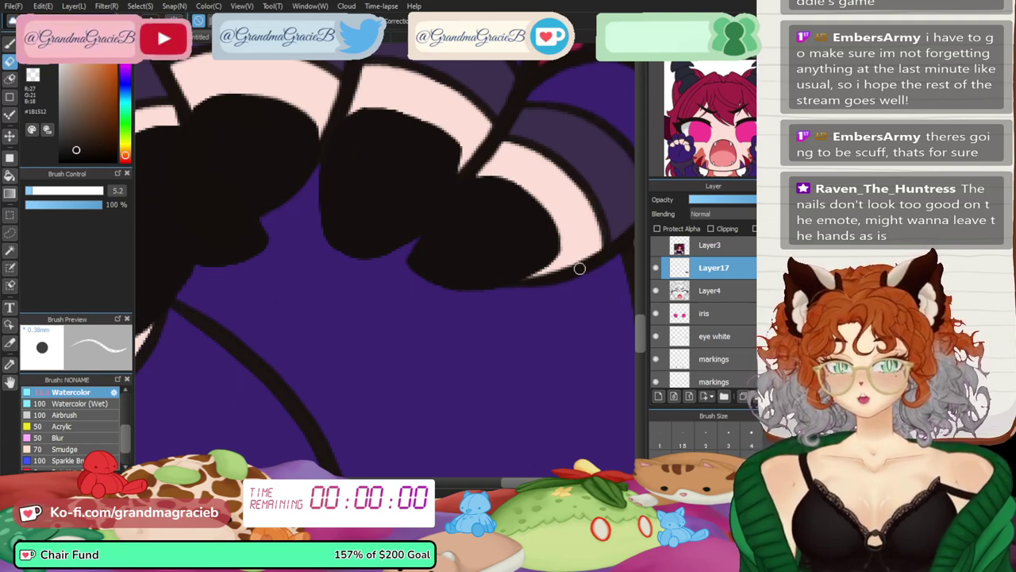
- Examine the index finger and thumb nails up close, then the nails against the whole drawing
left_click_drag(521, 482, 492, 482)
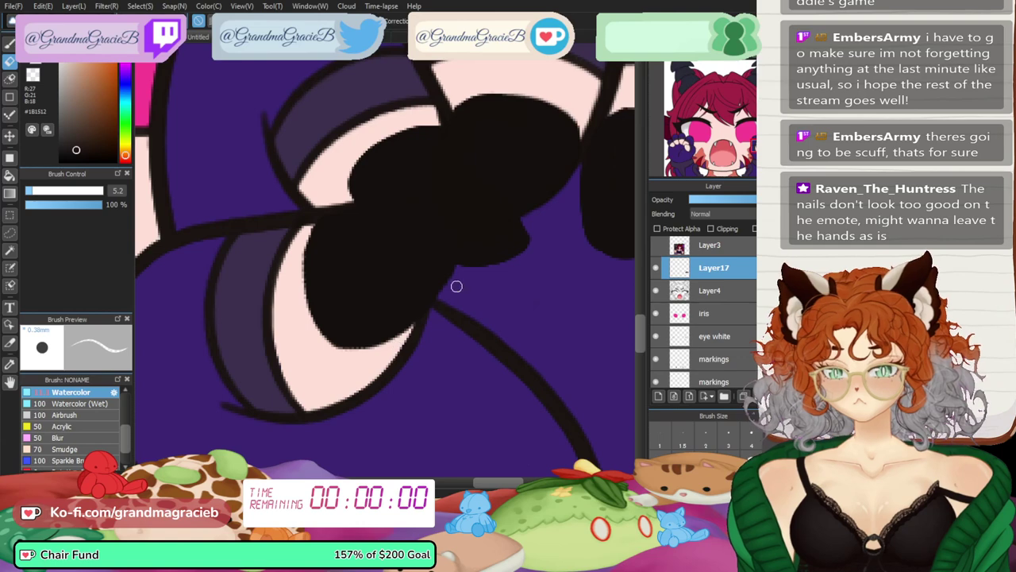
key("Right")
key("Right")
key("Right")
key("Right")
key("Right")
key("Right")
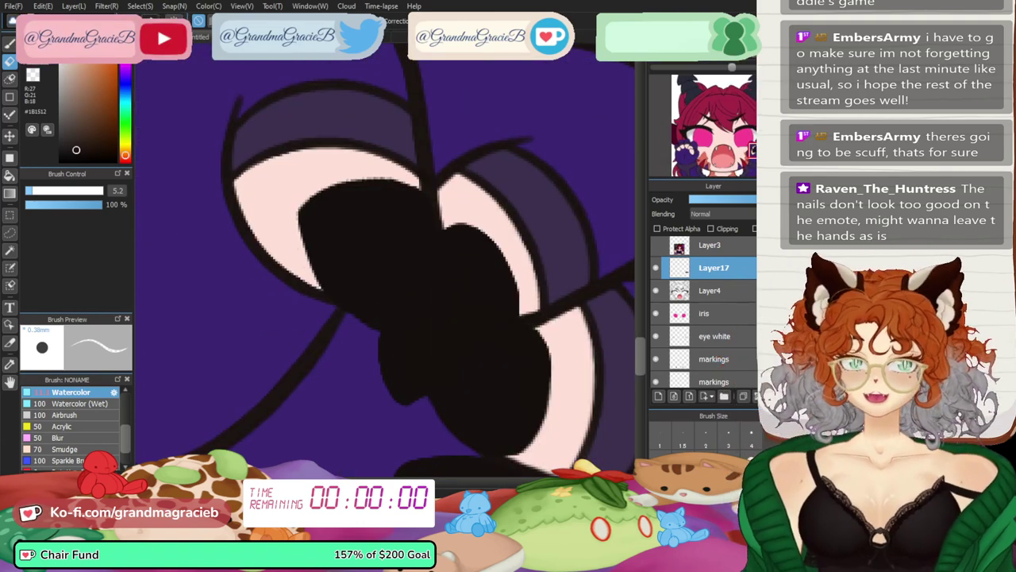
key("Up")
key("ctrl+0")
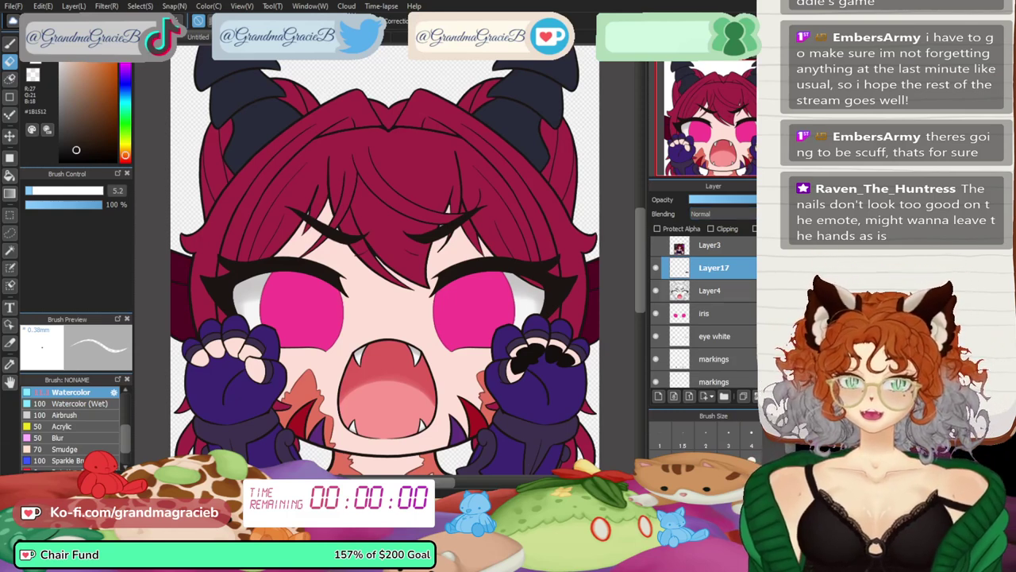
- Duplicate the claw nails from Layer17, mirror the copy, and fit it over the other gloved hand's fingertips with a slight rotation
key("ctrl+v")
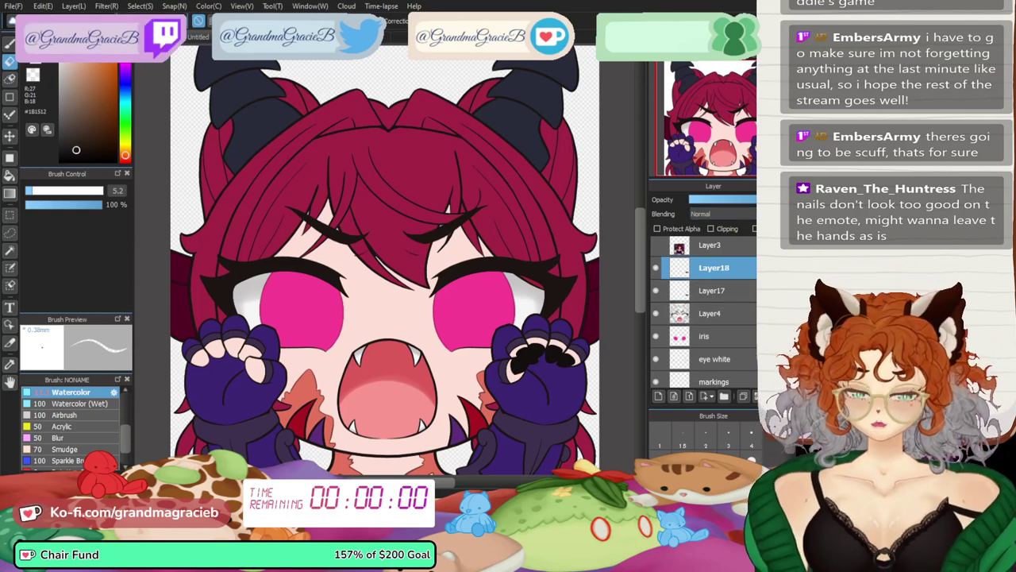
key("ctrl+t")
left_click_drag(542, 335, 224, 335)
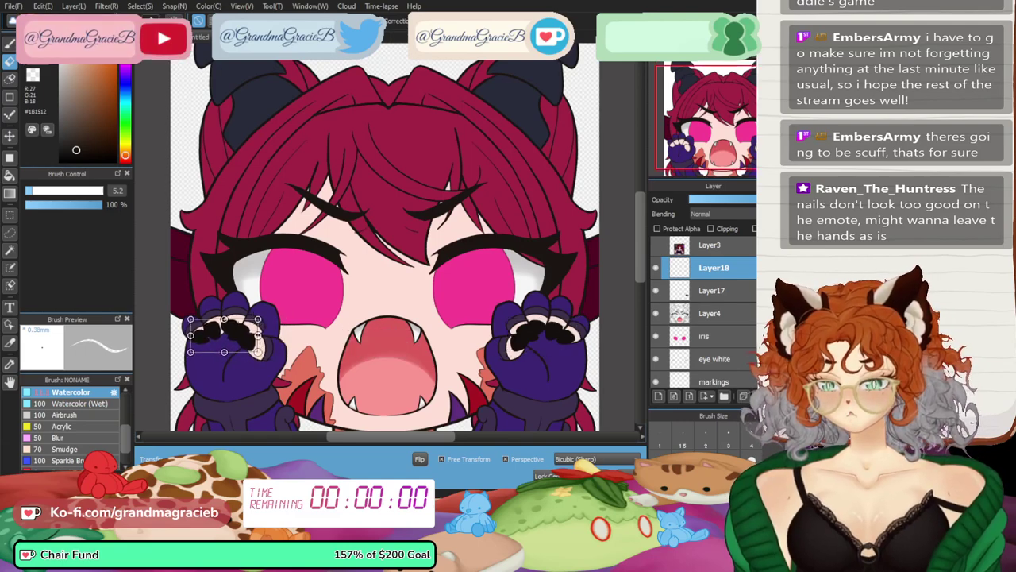
left_click_drag(707, 67, 726, 67)
left_click_drag(700, 149, 687, 149)
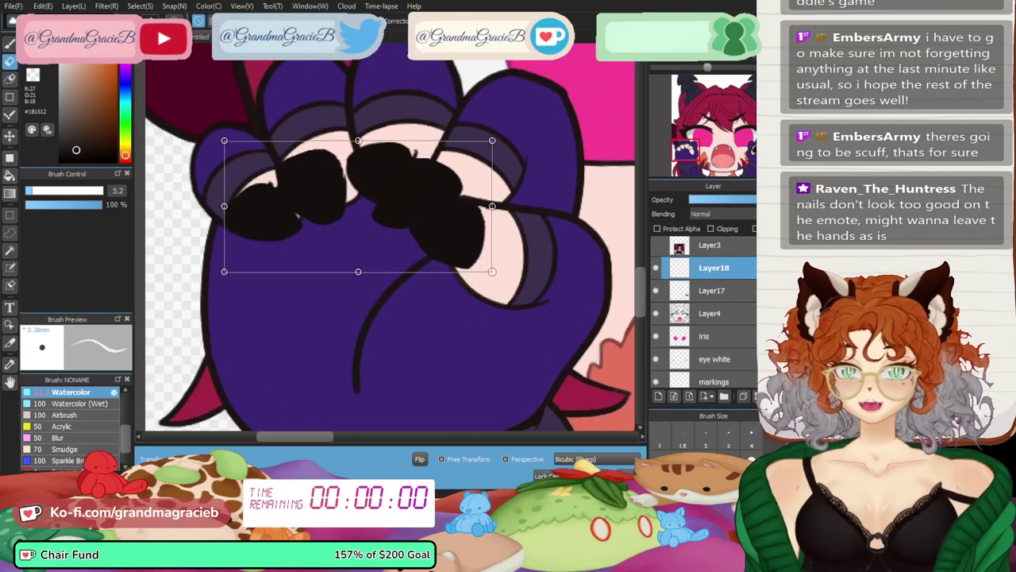
left_click_drag(357, 206, 379, 204)
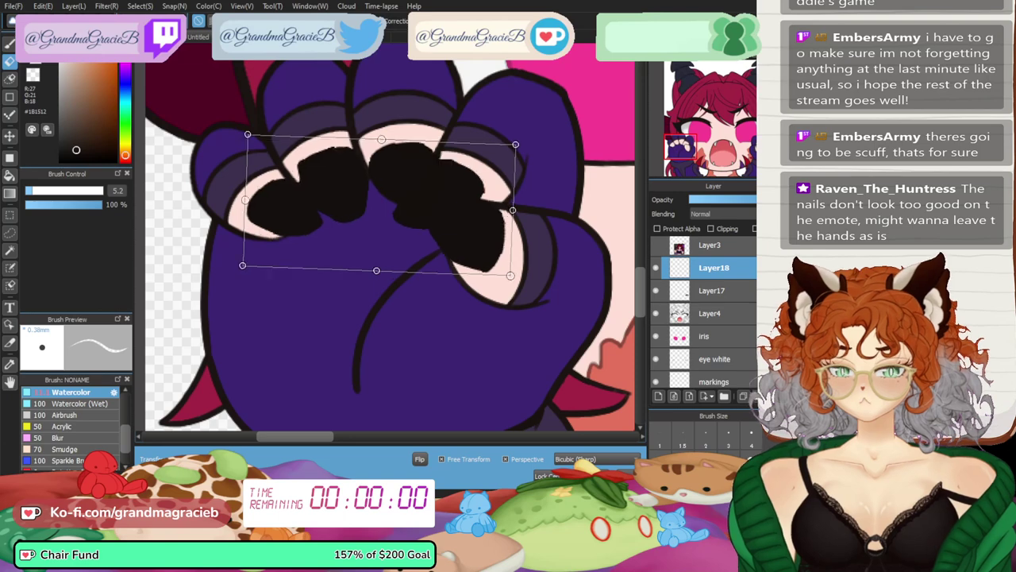
key("Return")
scroll(524, 167, "up", 1)
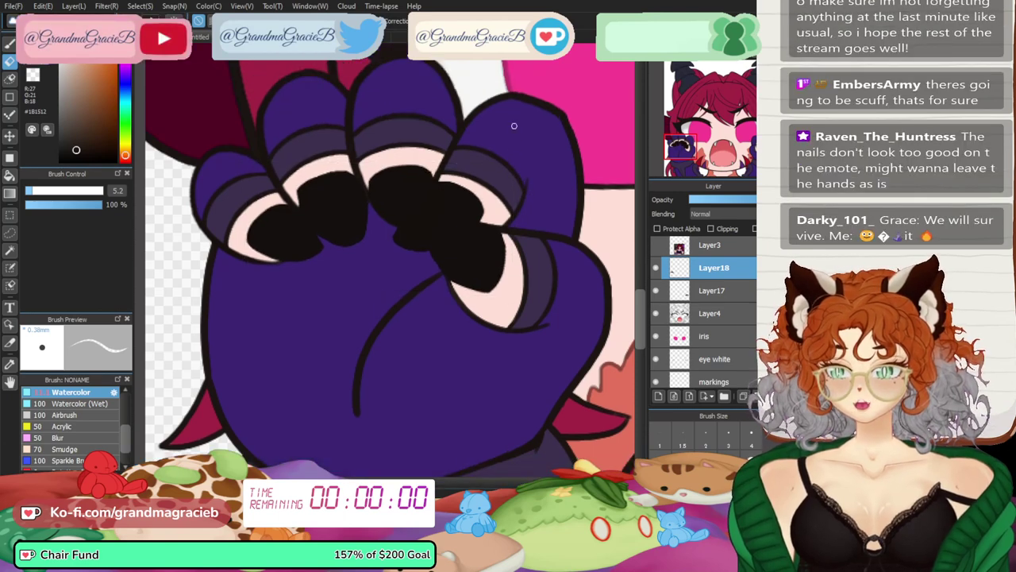
- Touch up the outer edge of the copied ring finger nail with the Watercolor brush at size 11.1
left_click(10, 45)
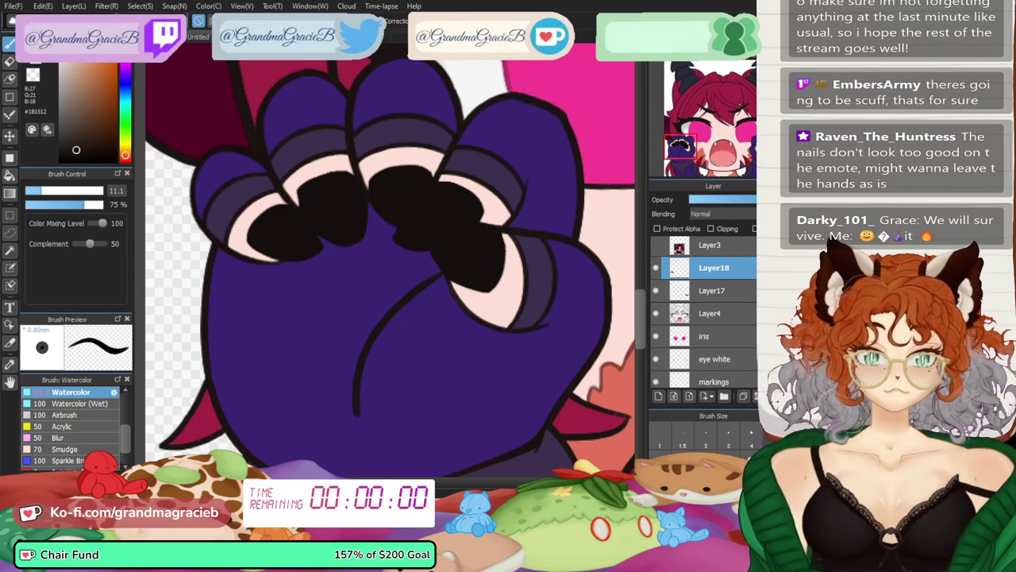
key("ctrl+plus")
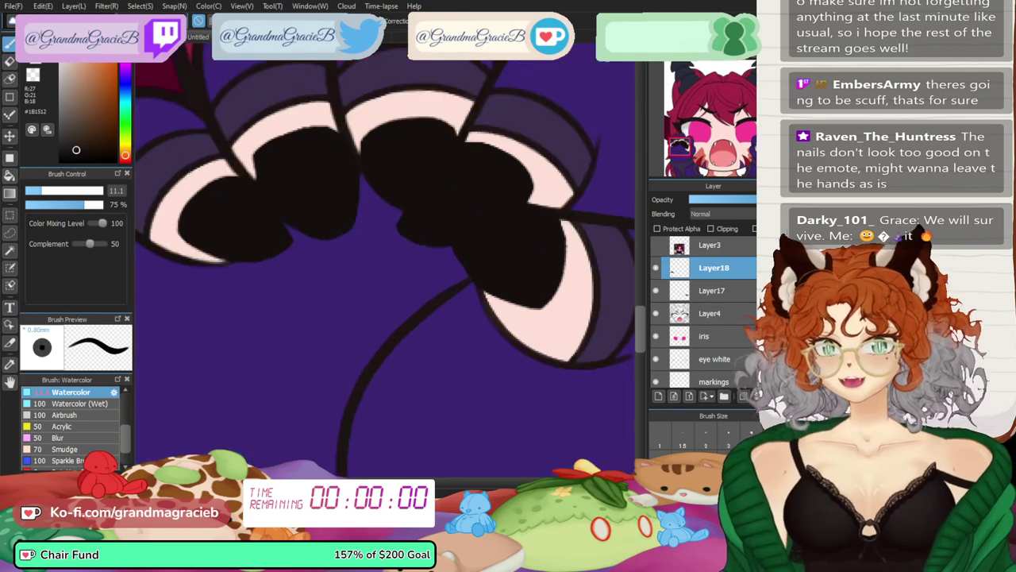
left_click_drag(262, 171, 264, 155)
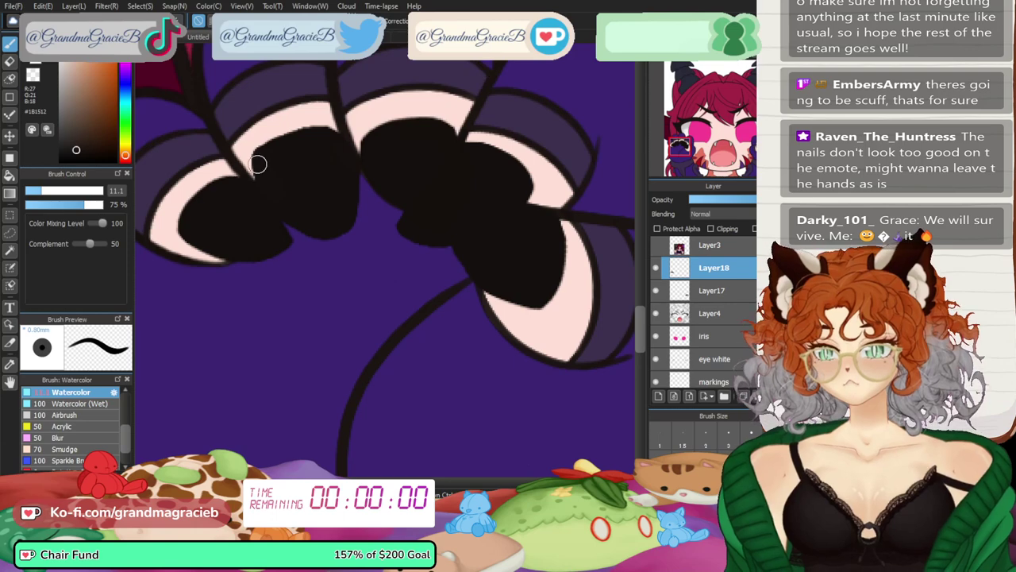
key("e")
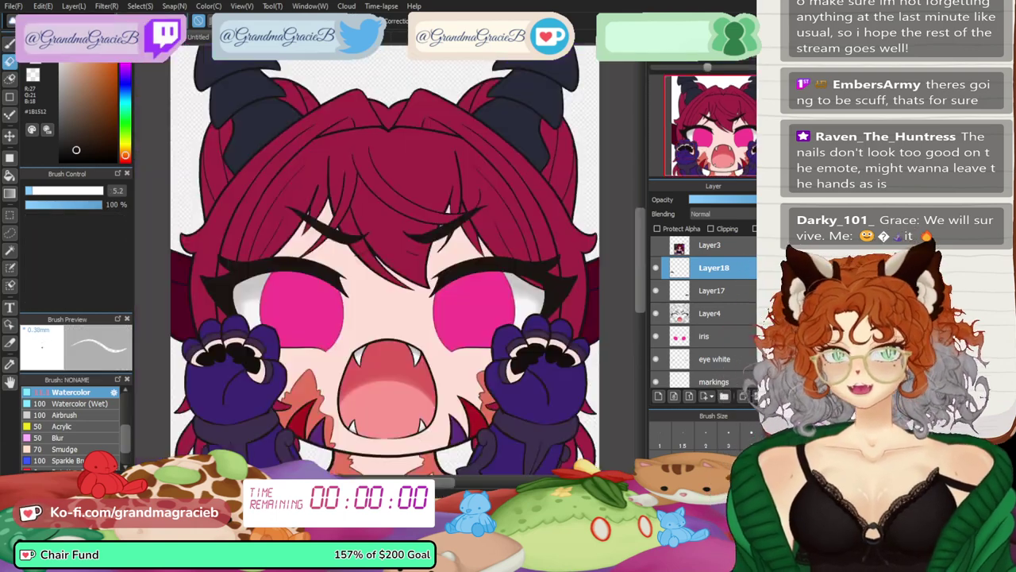
- Merge both nail layers, Layer18 and Layer17, down into Layer4
key("ctrl+0")
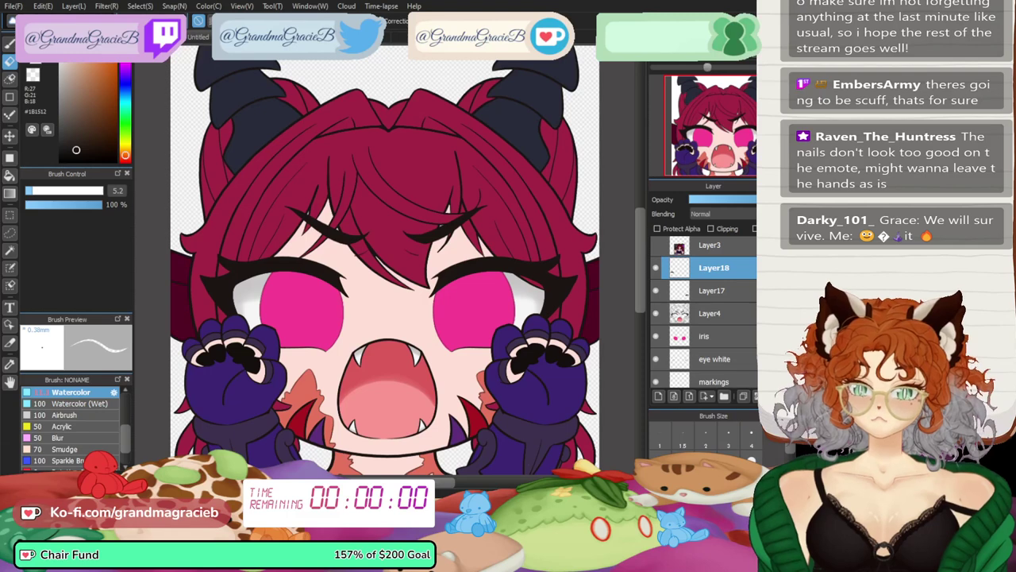
left_click(758, 396)
left_click(758, 396)
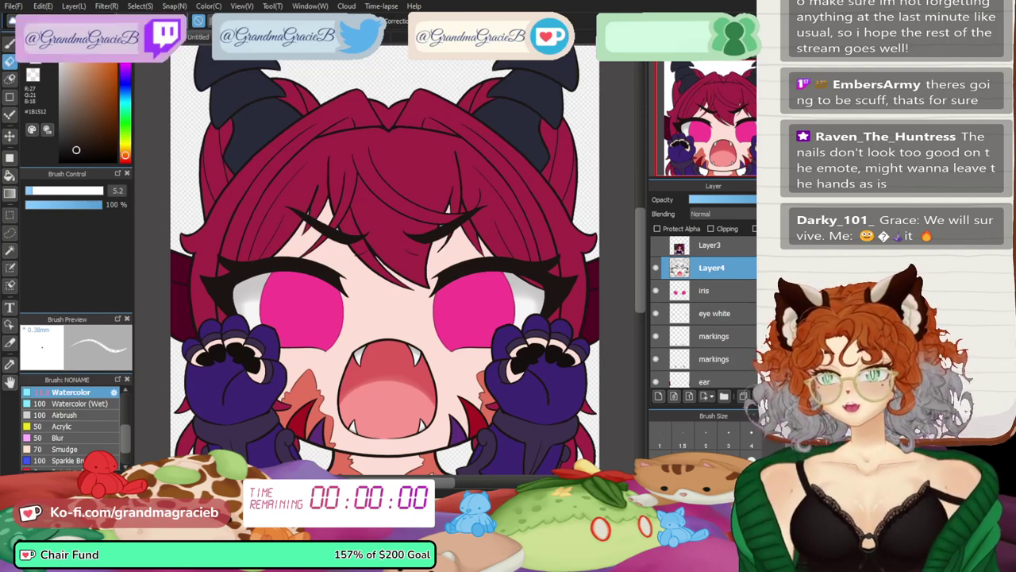
- Switch to the "step into my Oasis" sketch document and show its nubia ref layer
key("ctrl+Tab")
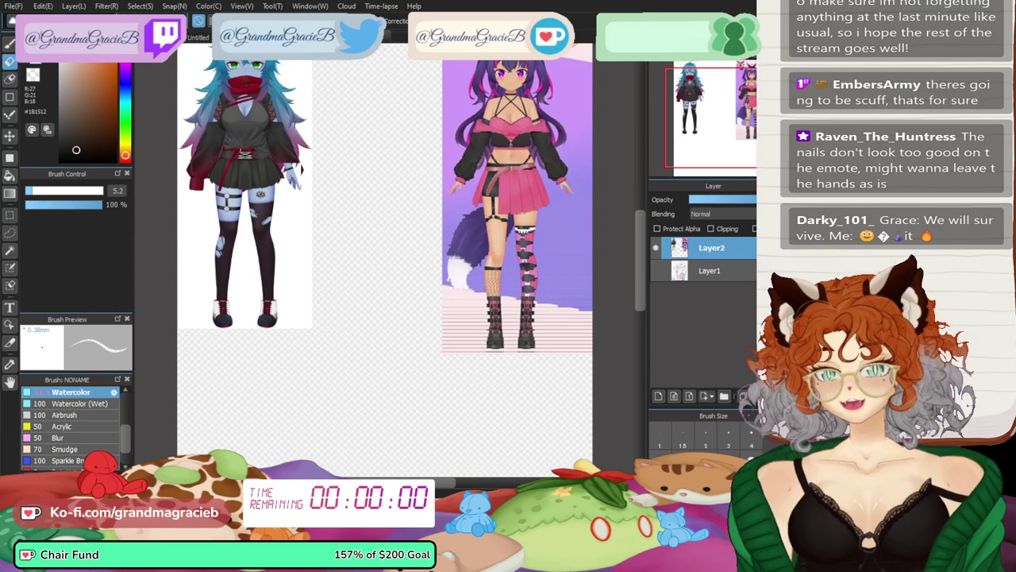
left_click(318, 37)
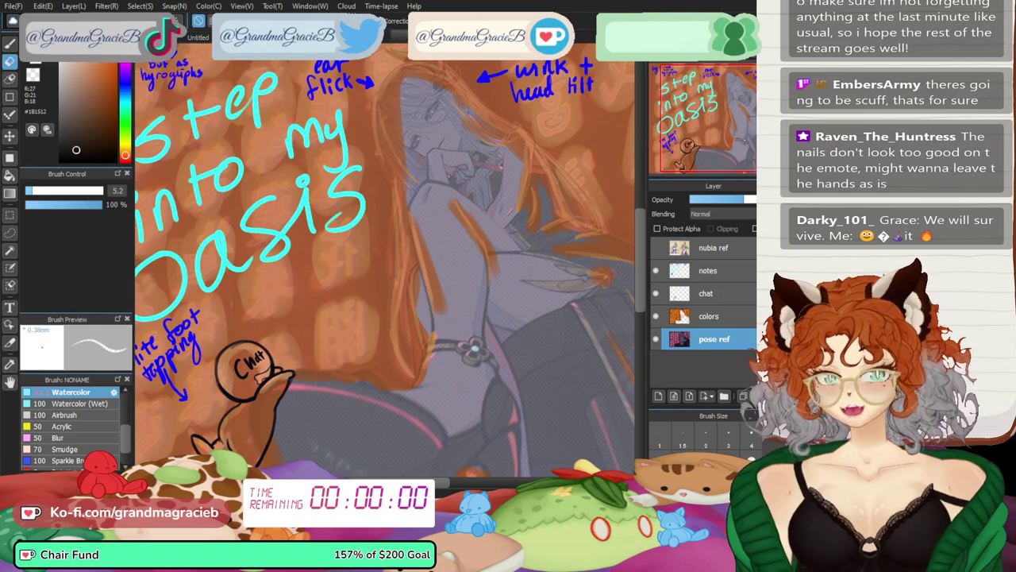
left_click(656, 247)
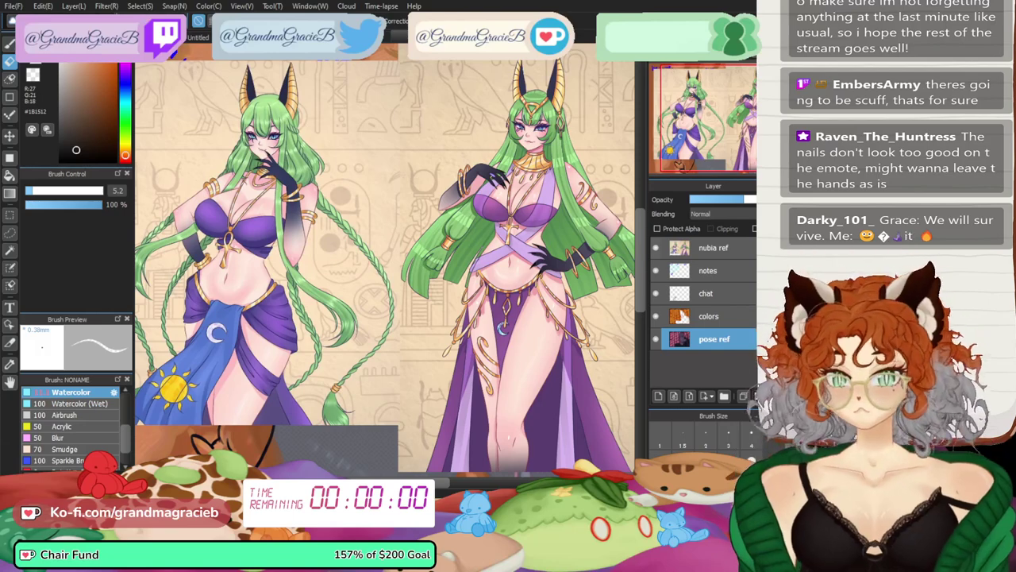
left_click(656, 248)
left_click(655, 248)
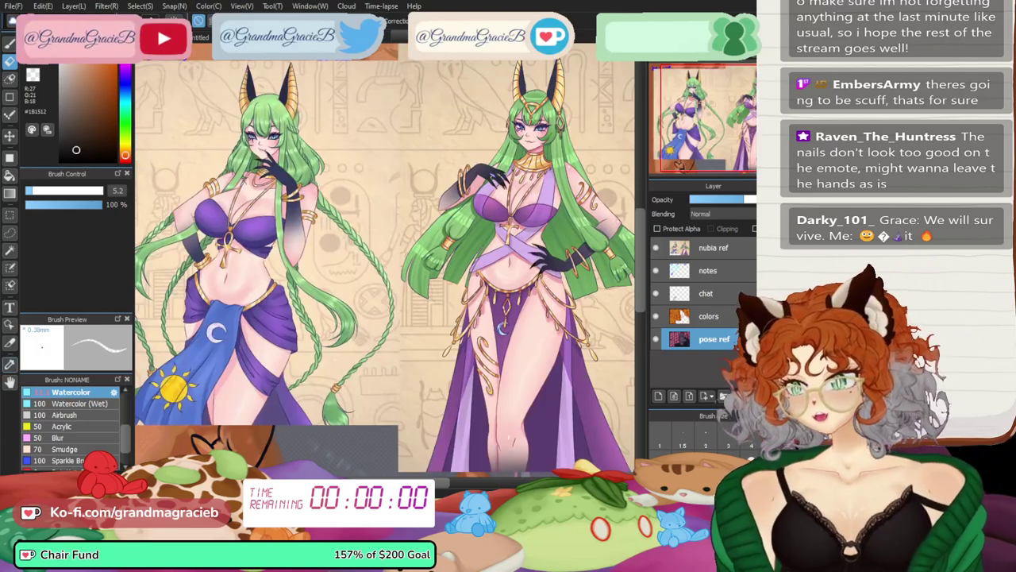
- Sample the dark navy #0A0E1D from the reference character for the Watercolor brush, then hide the nubia ref layer
key("i")
left_click(253, 86)
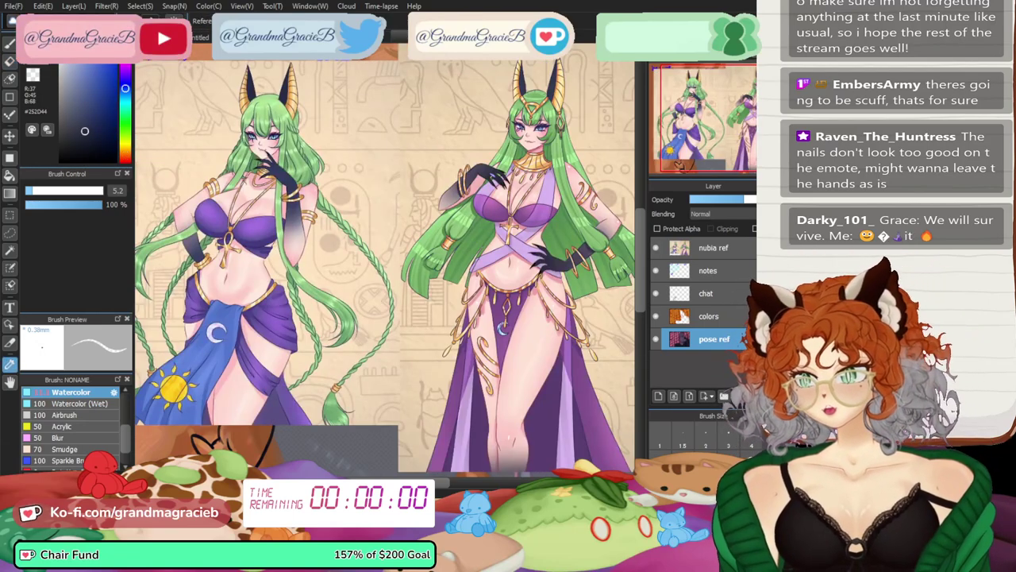
left_click(9, 45)
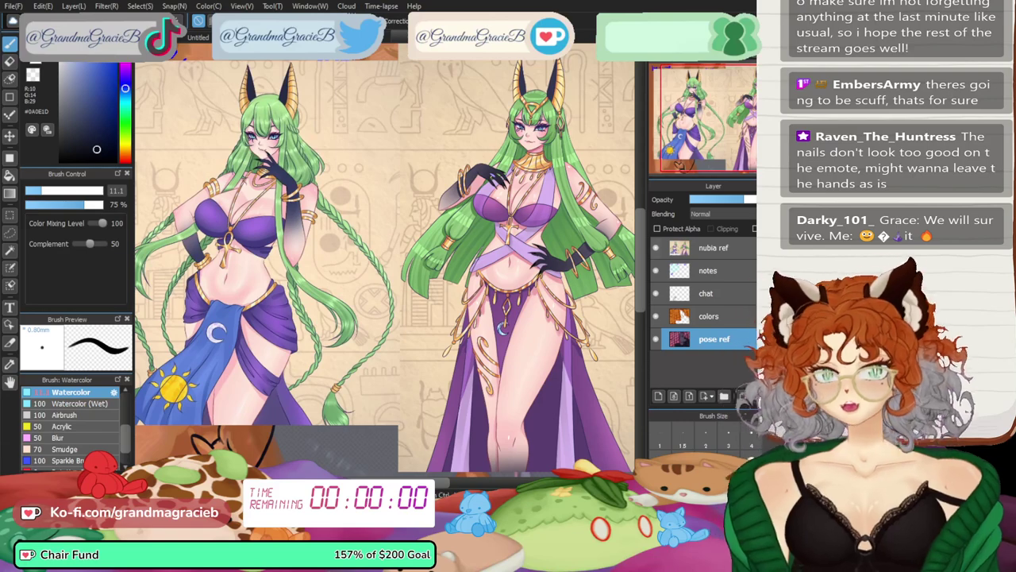
left_click(656, 248)
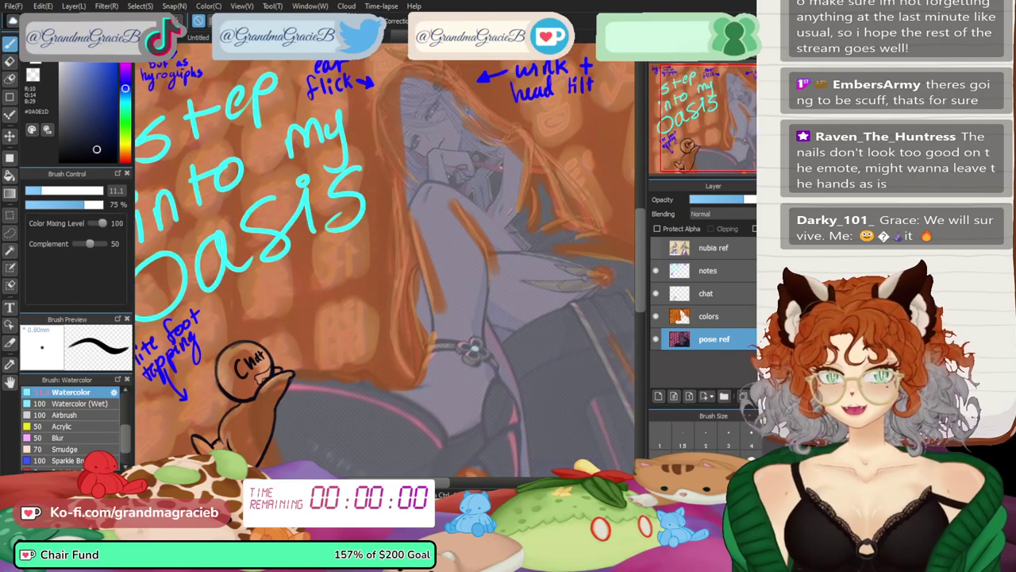
left_click(656, 248)
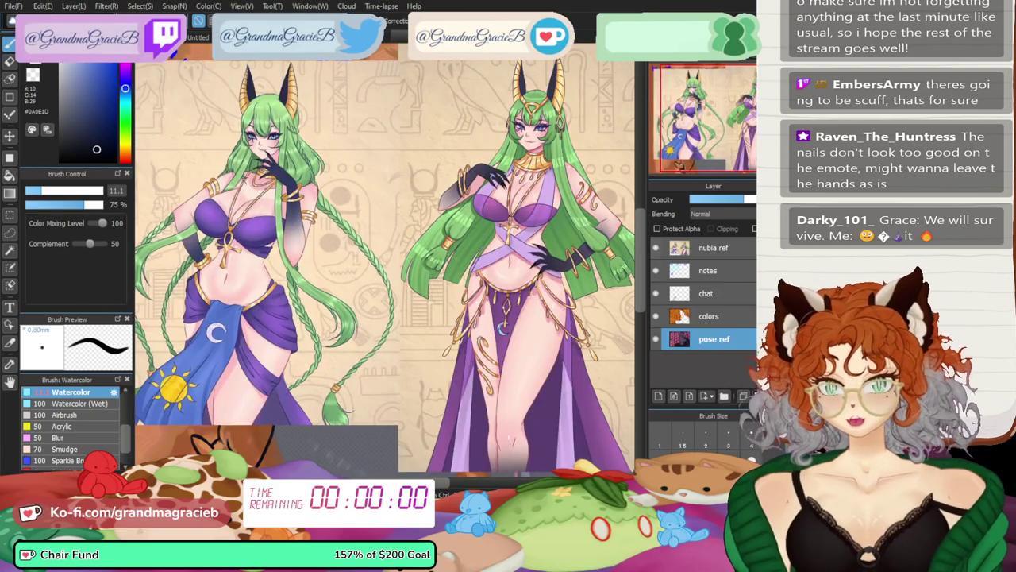
left_click(655, 248)
- Lower the opacity of the chat sketch layer, duplicate the layer, and clear the copy's contents
left_click(707, 294)
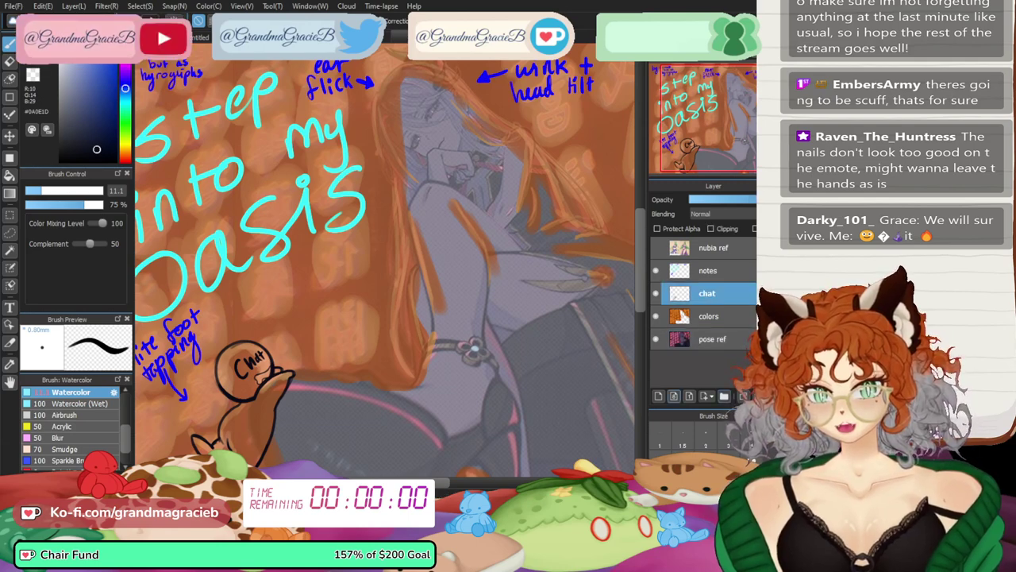
left_click(713, 200)
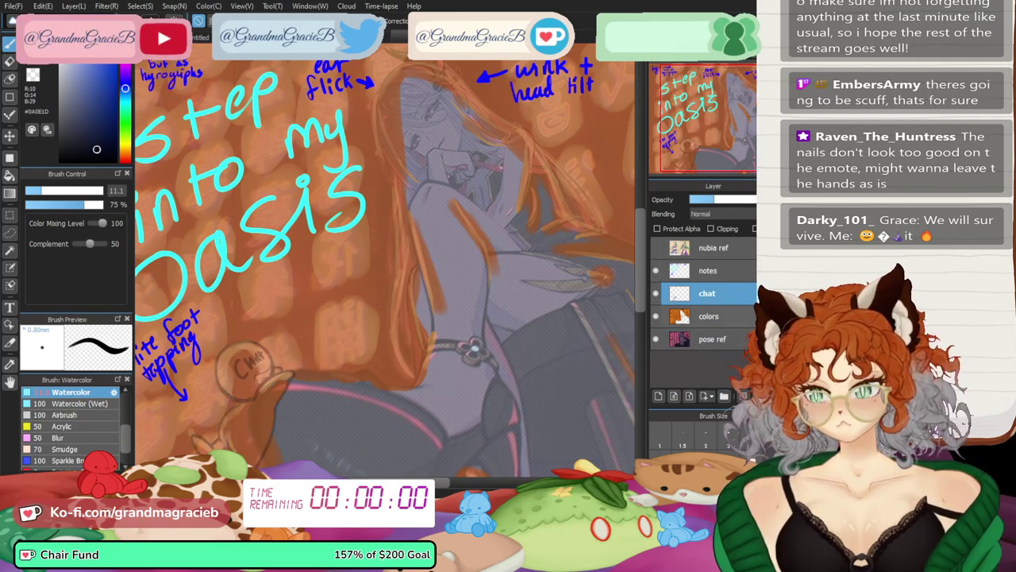
left_click(744, 396)
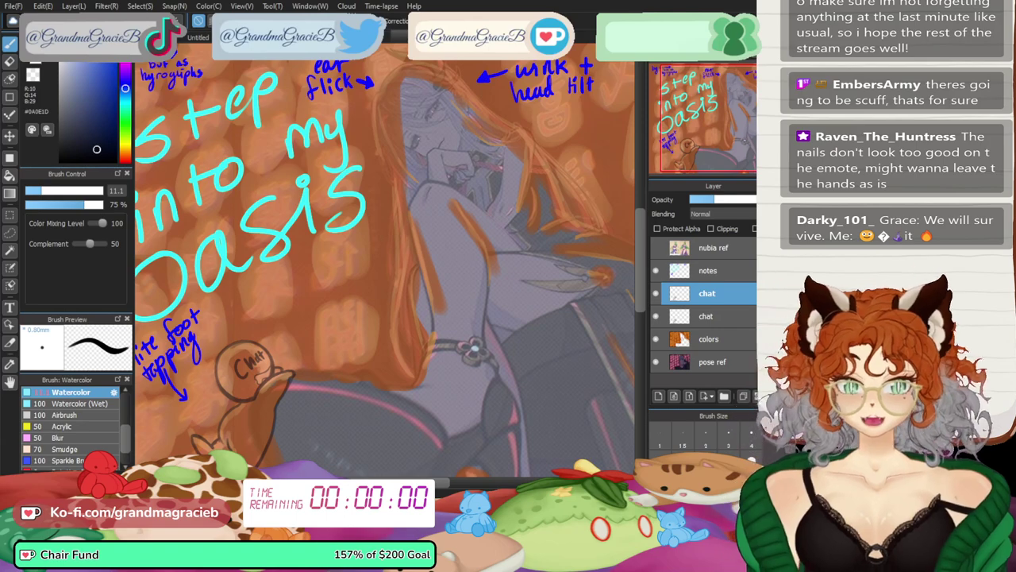
key("Delete")
- Set the cleared chat layer to full opacity and ink the chat figure's long outer body curve with the Watercolor brush at size 8.3
left_click(707, 68)
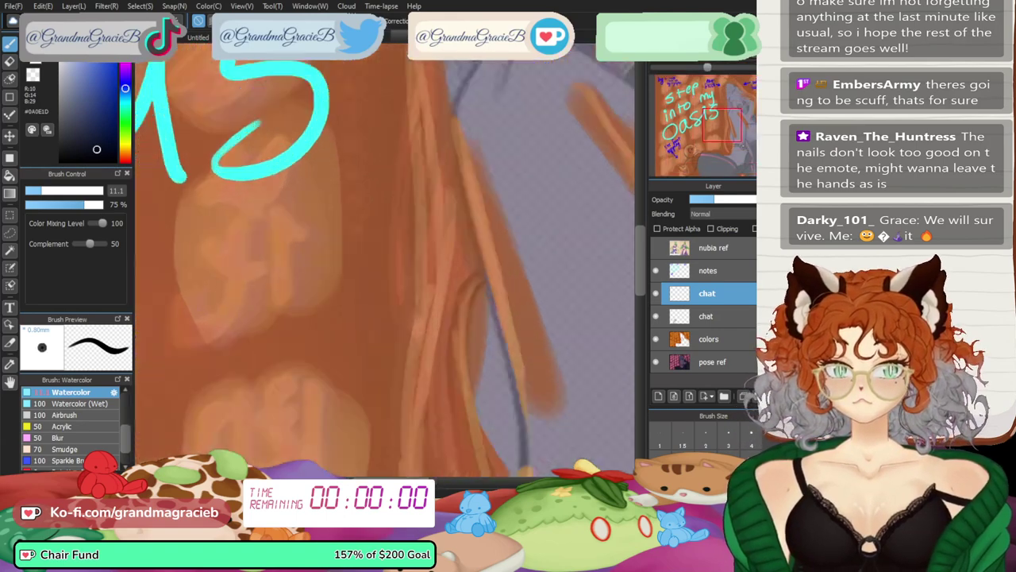
left_click_drag(717, 128, 690, 164)
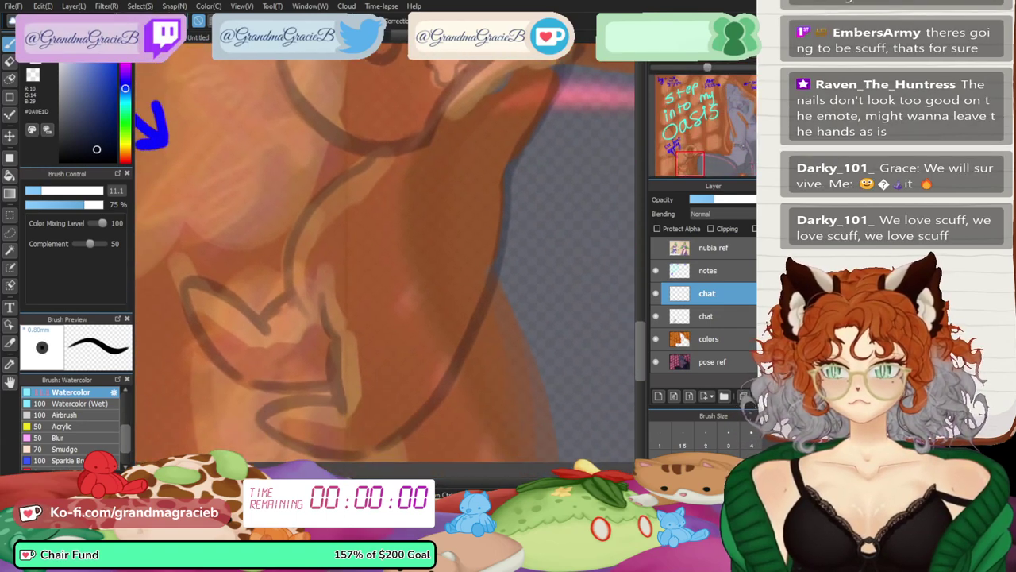
key("bracketleft")
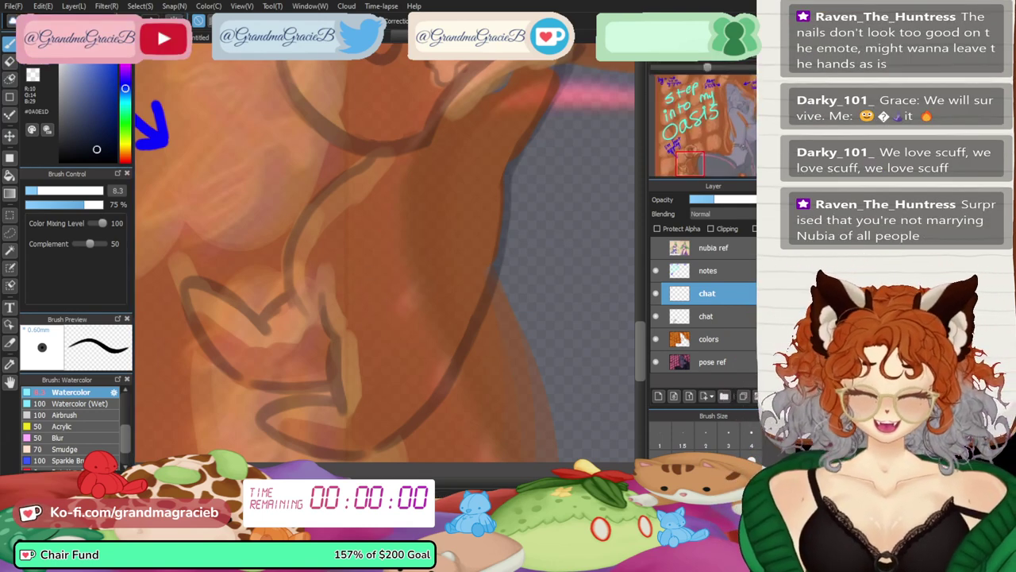
key("ctrl+plus")
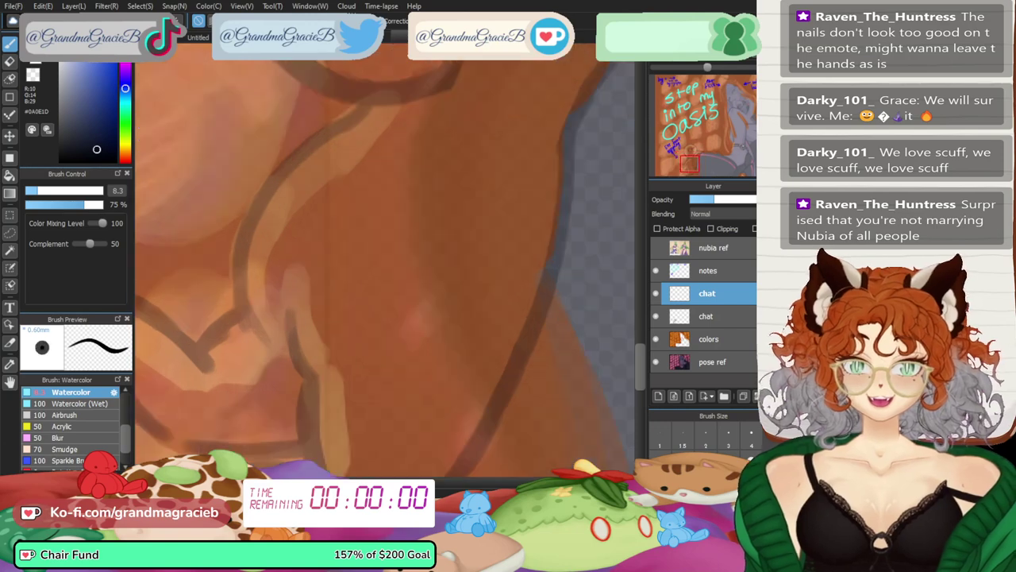
mouse_move(389, 262)
left_mouse_down()
mouse_move(413, 381)
mouse_move(347, 219)
left_mouse_up()
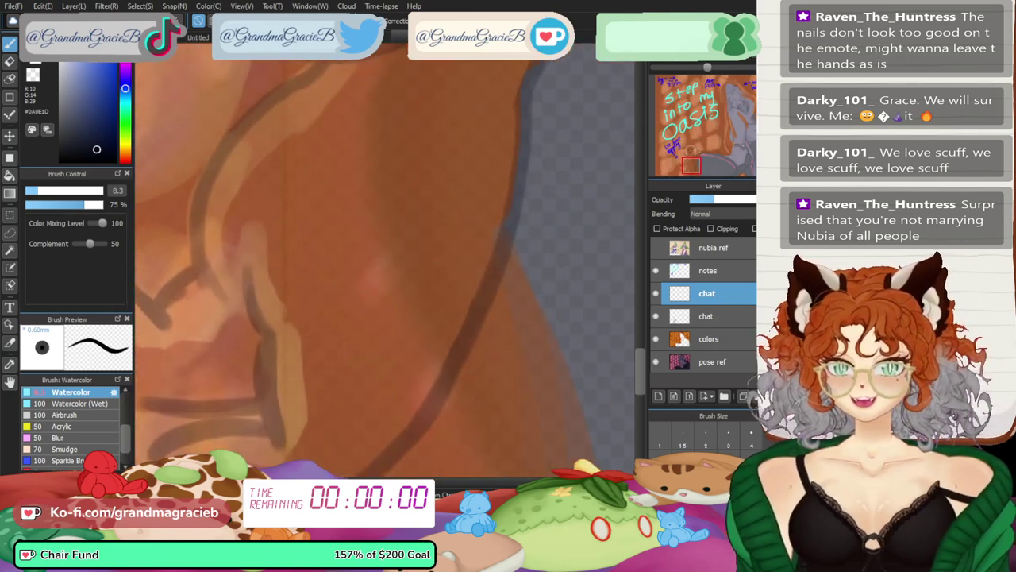
key("ctrl+minus")
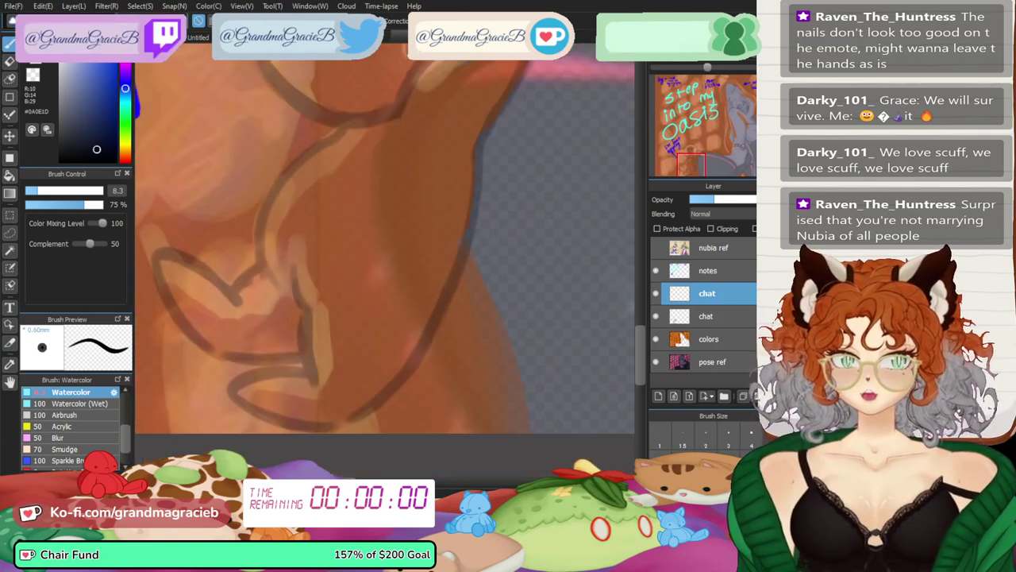
key("Down")
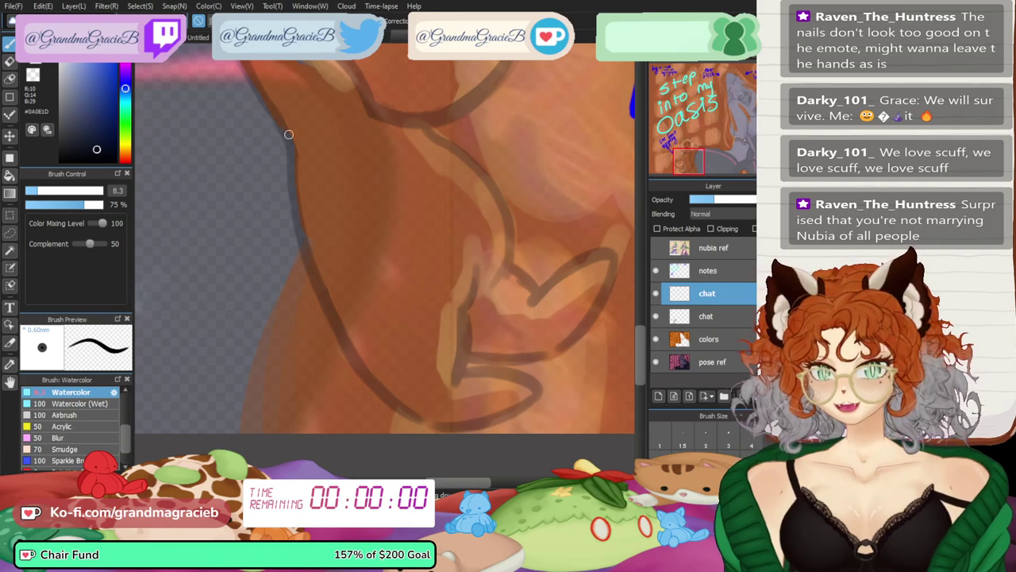
mouse_move(282, 123)
left_mouse_down()
mouse_move(293, 207)
mouse_move(413, 406)
left_mouse_up()
key("ctrl+z")
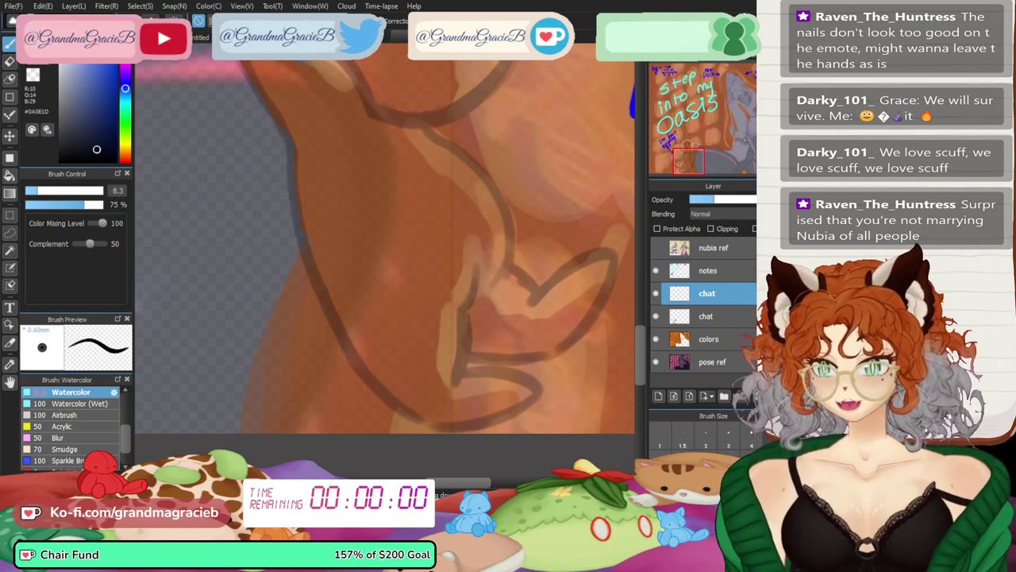
mouse_move(291, 127)
left_mouse_down()
mouse_move(304, 255)
mouse_move(381, 384)
left_mouse_up()
key("ctrl+t")
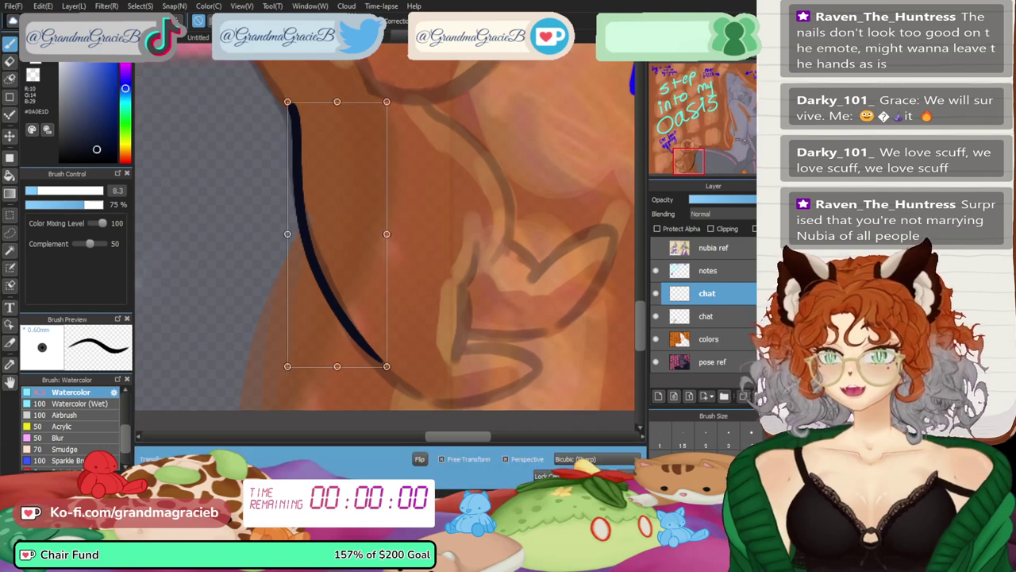
left_click_drag(381, 363, 401, 390)
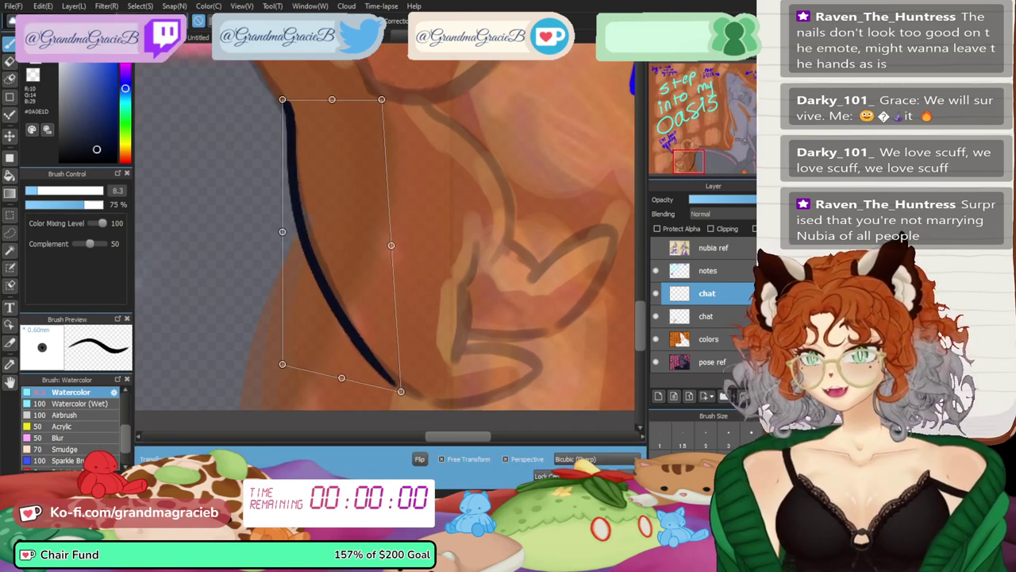
left_click_drag(282, 99, 286, 110)
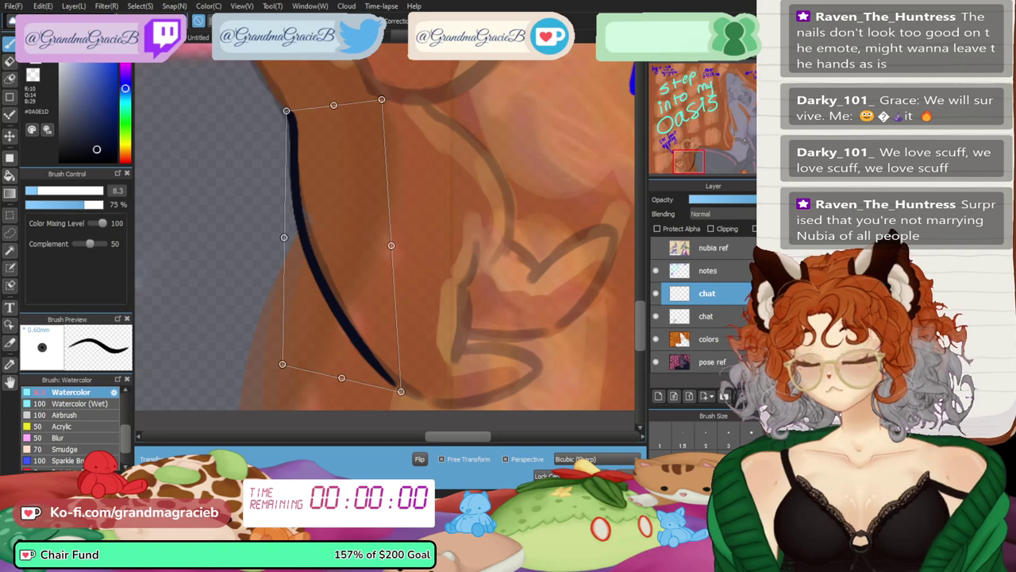
key("Return")
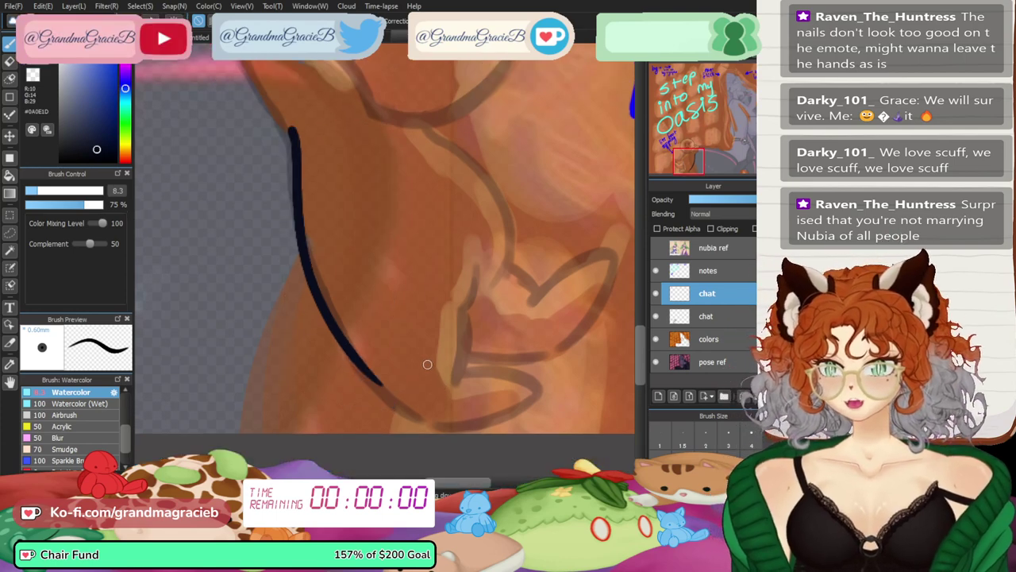
- Free-transform the inked body curve by its corners, shifting its ends slightly to follow the faded sketch outline
key("ctrl+t")
left_click_drag(279, 91, 272, 94)
mouse_move(393, 364)
left_mouse_down()
mouse_move(383, 371)
mouse_move(389, 364)
left_mouse_up()
key("Return")
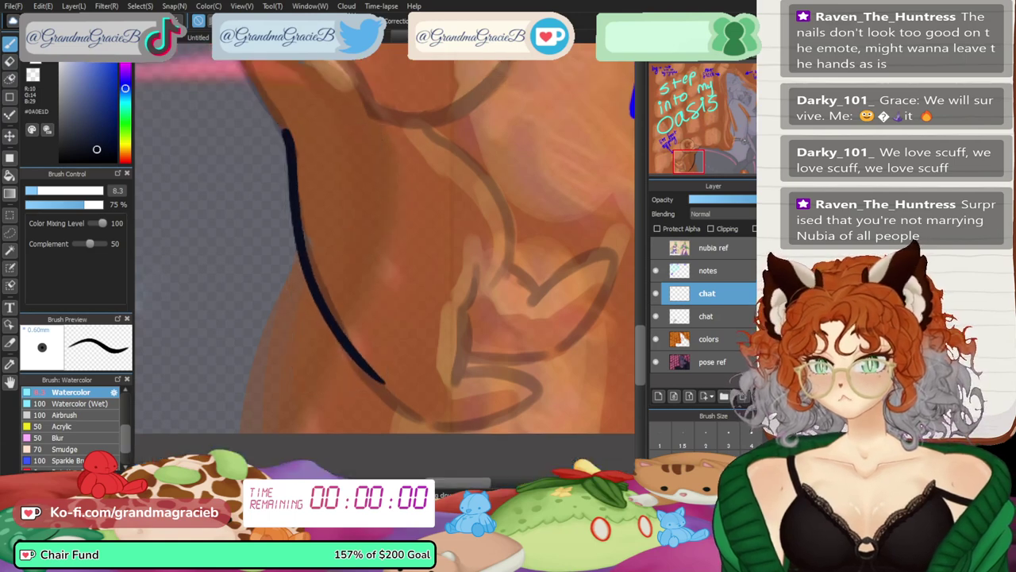
- Extend the inked body curve further down along the faded sketch outline with the Watercolor brush
key("ctrl+plus")
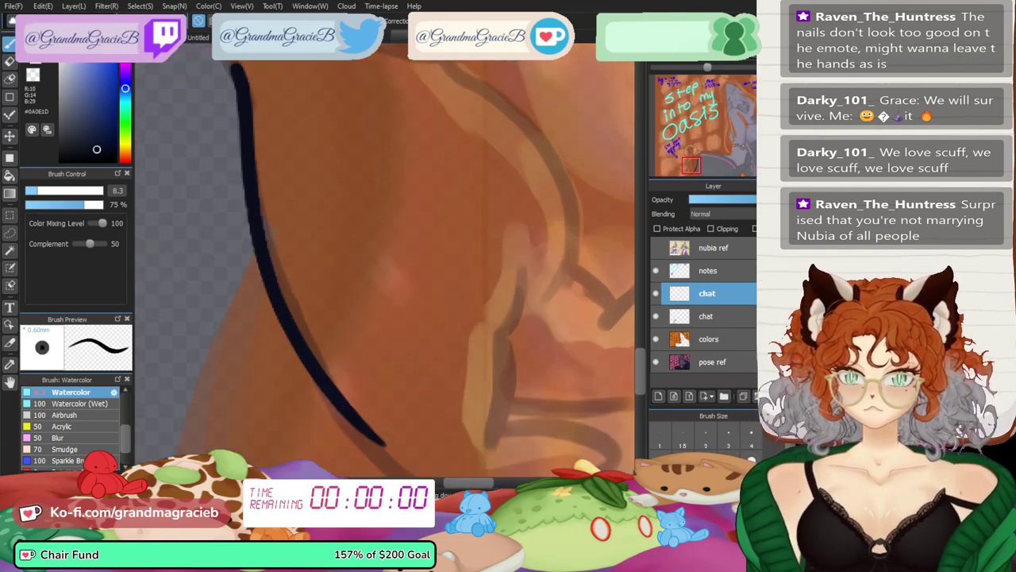
scroll(385, 262, "down", 2)
scroll(349, 254, "up", 1)
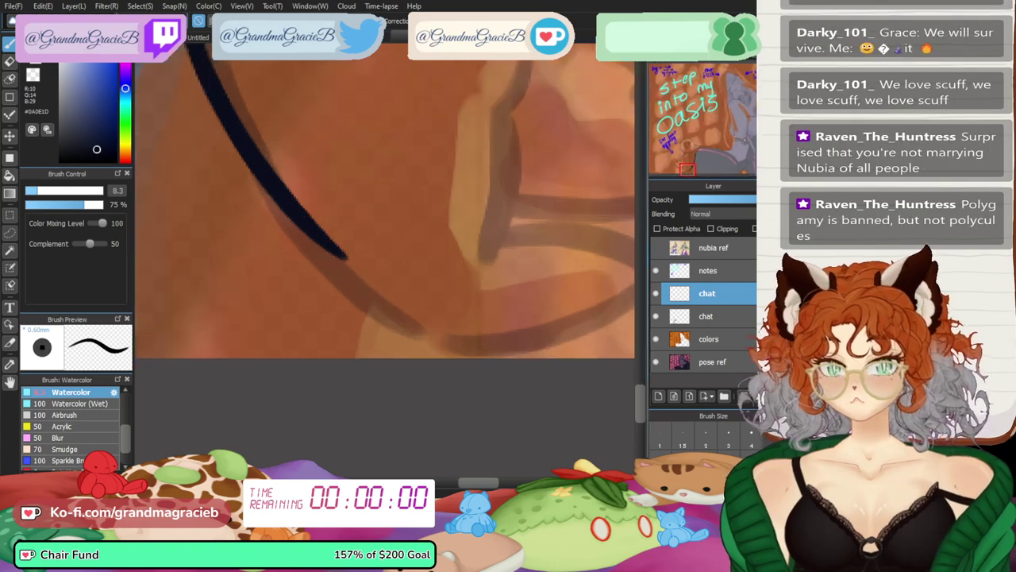
left_click_drag(266, 170, 445, 319)
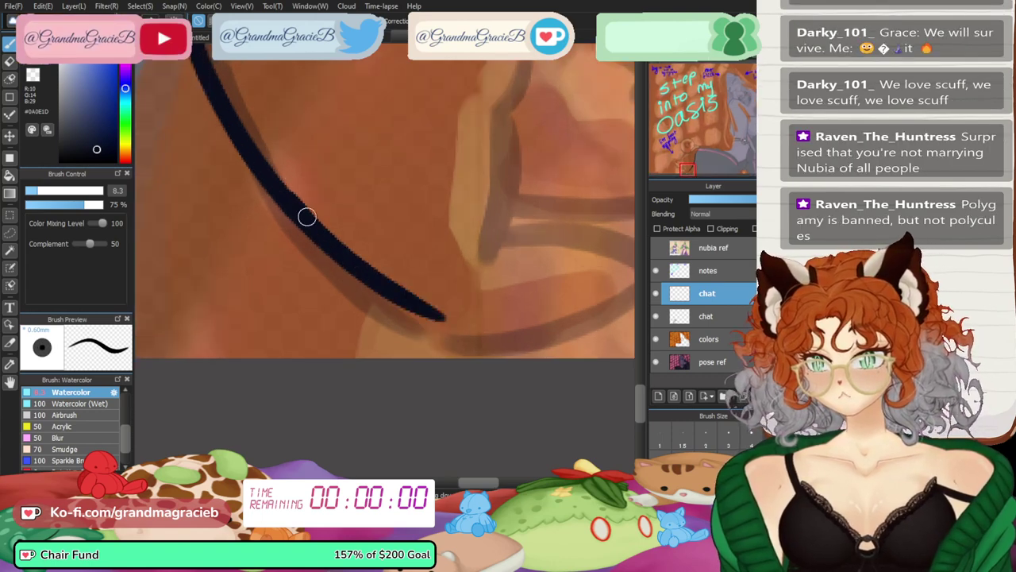
key("ctrl+z")
left_click_drag(275, 182, 445, 319)
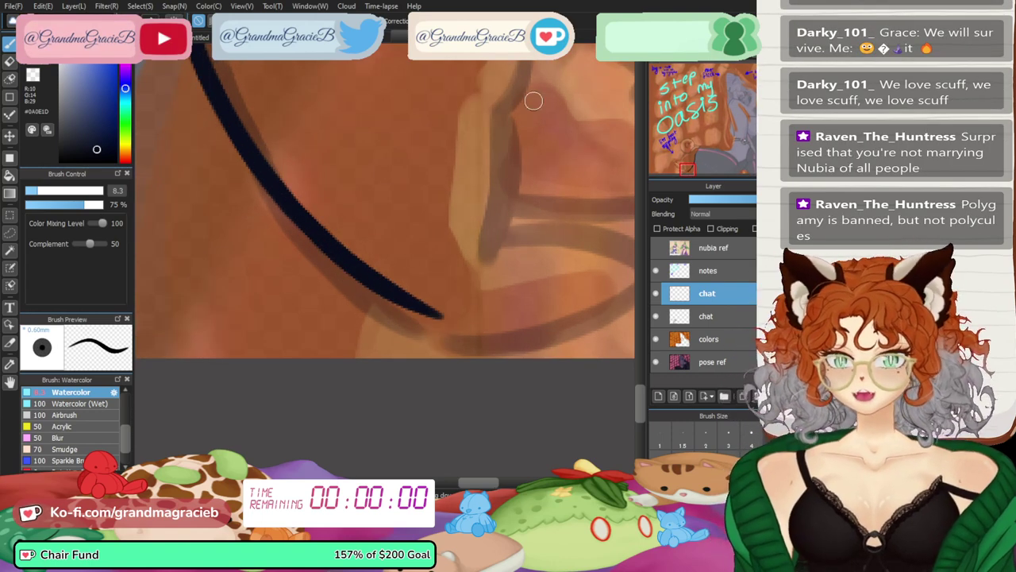
- Ink the notched contour inside the body curve as two joined strokes, a short upper hook and a longer lower stroke
scroll(533, 98, "up", 1)
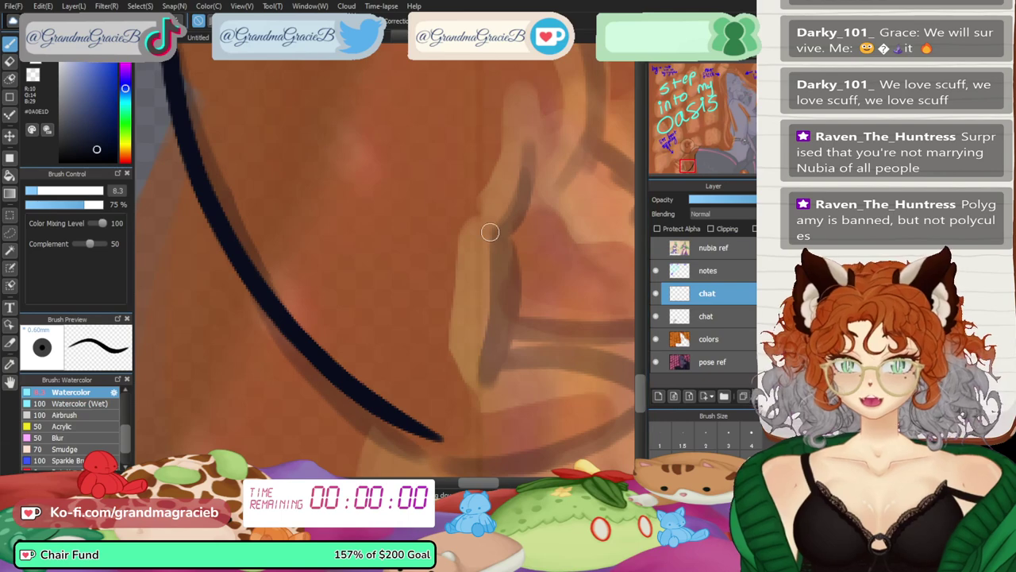
left_click_drag(473, 227, 541, 189)
key("ctrl+z")
key("Down")
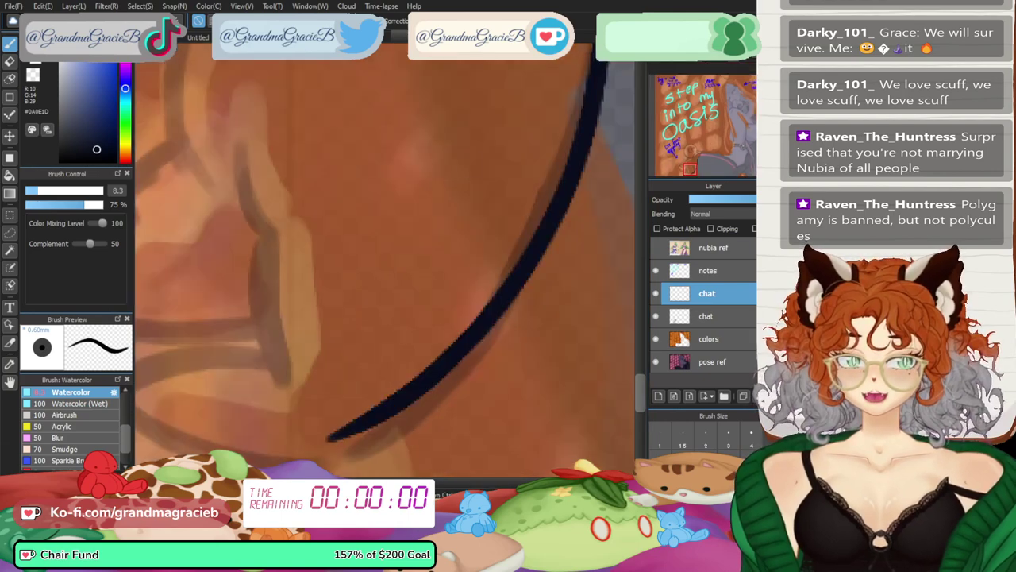
left_click_drag(299, 233, 237, 151)
key("ctrl+z")
left_click_drag(300, 246, 237, 148)
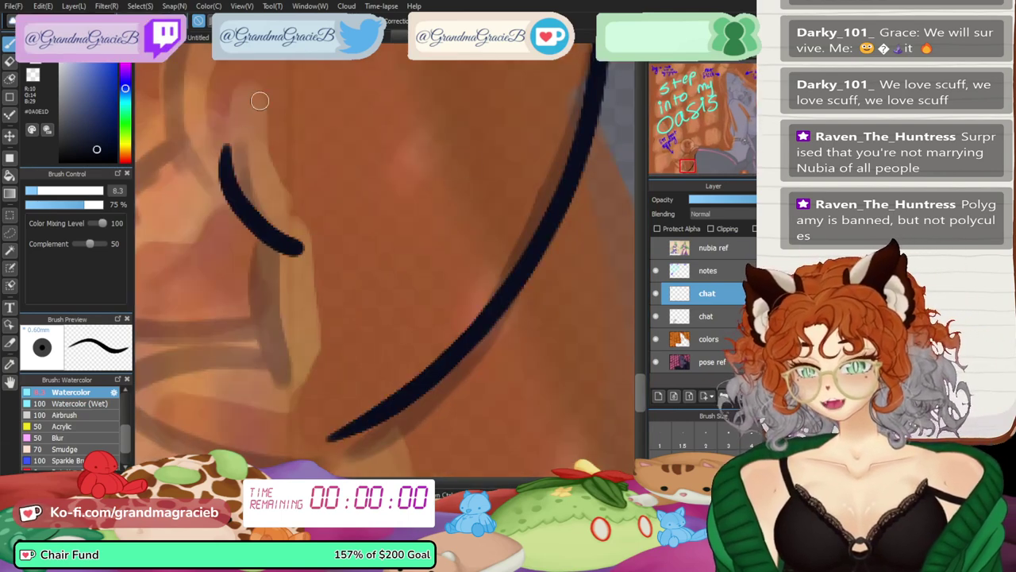
key("ctrl+z")
left_click_drag(294, 245, 237, 147)
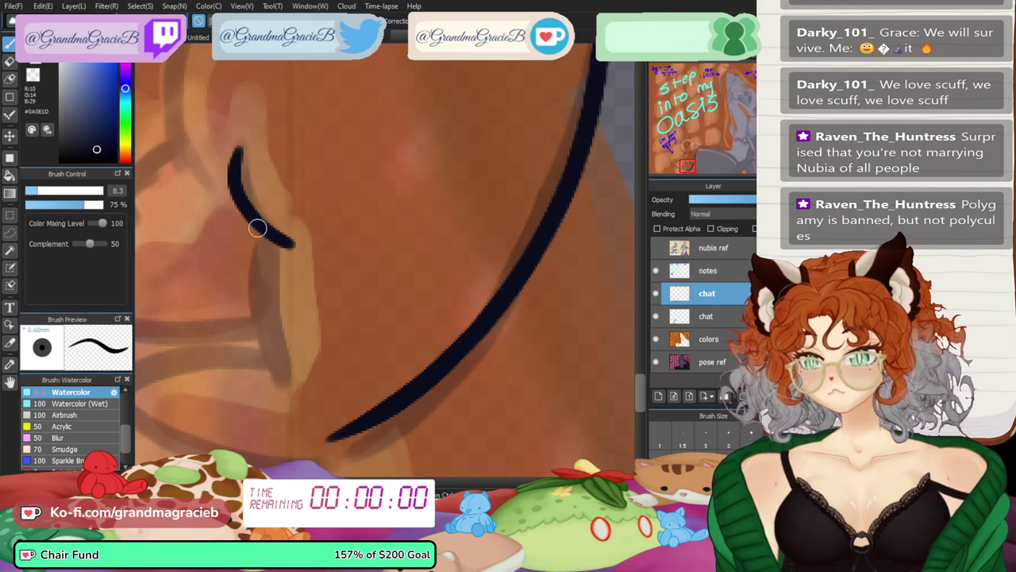
mouse_move(273, 236)
left_mouse_down()
mouse_move(285, 385)
mouse_move(296, 400)
left_mouse_up()
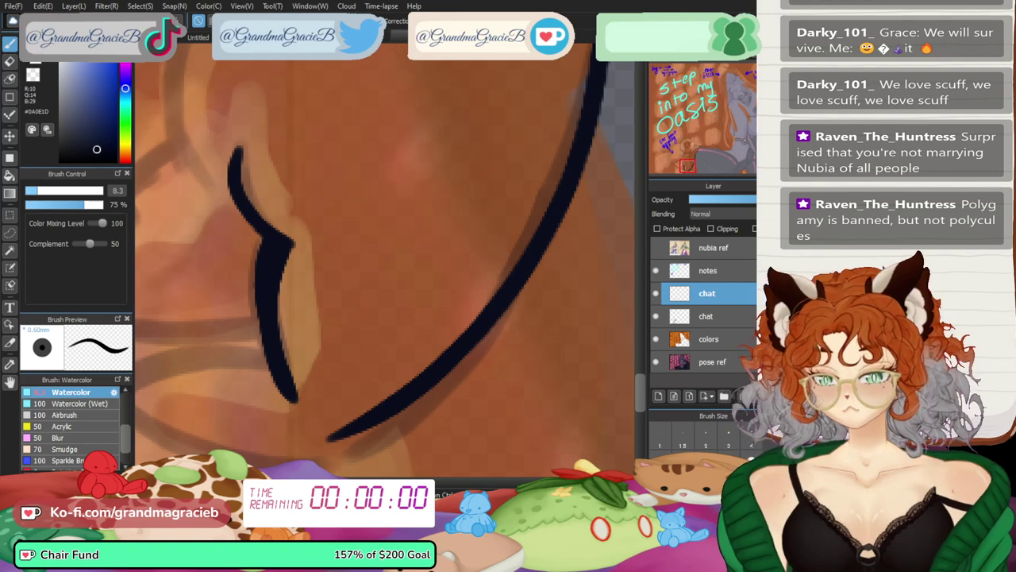
- Continue the body curve from its lower end around the bottom of the sketched pointed shape
mouse_move(310, 482)
left_mouse_down()
mouse_move(289, 482)
mouse_move(299, 482)
left_mouse_up()
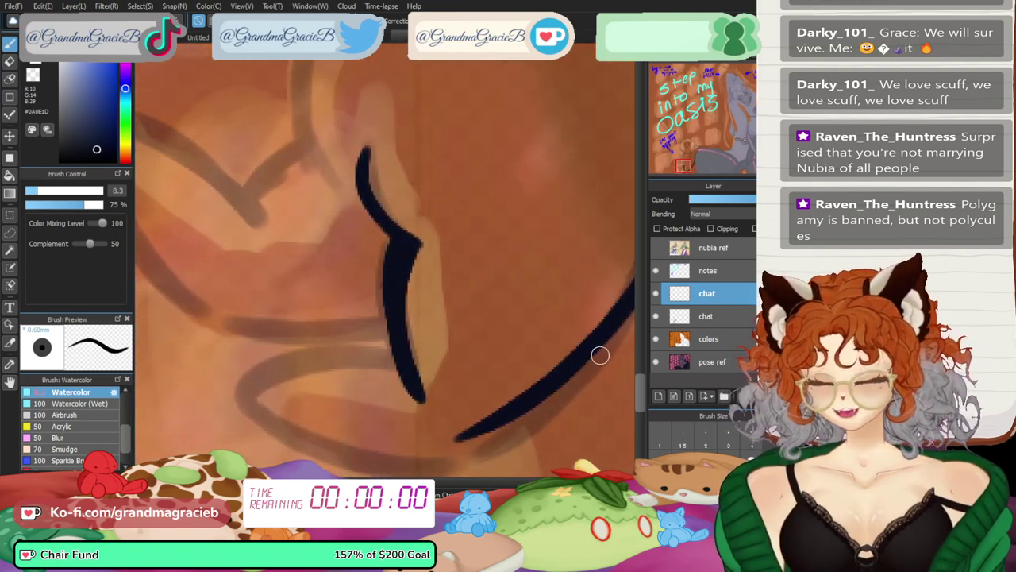
key("Down")
key("Right")
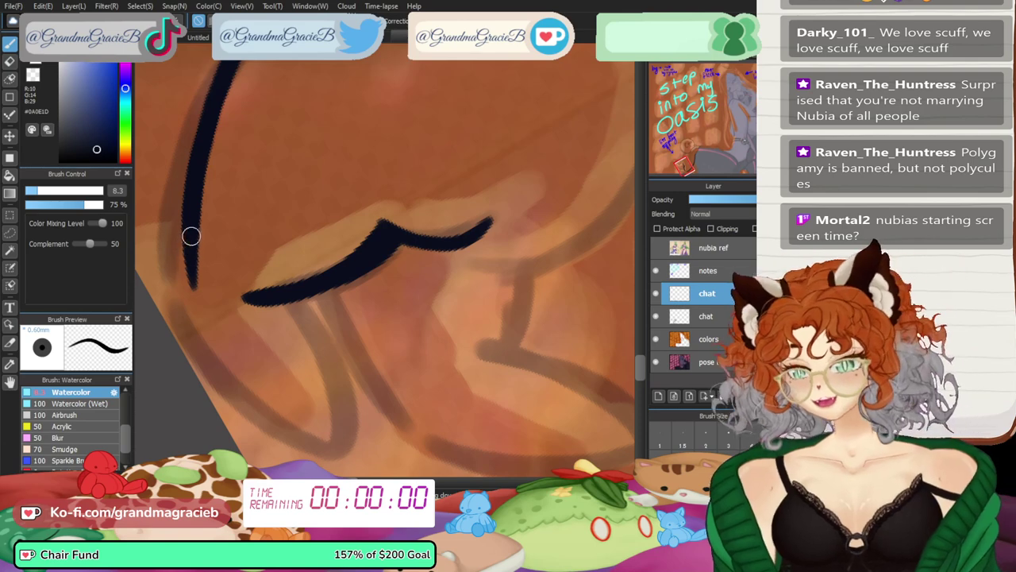
left_click_drag(190, 236, 242, 369)
key("ctrl+z")
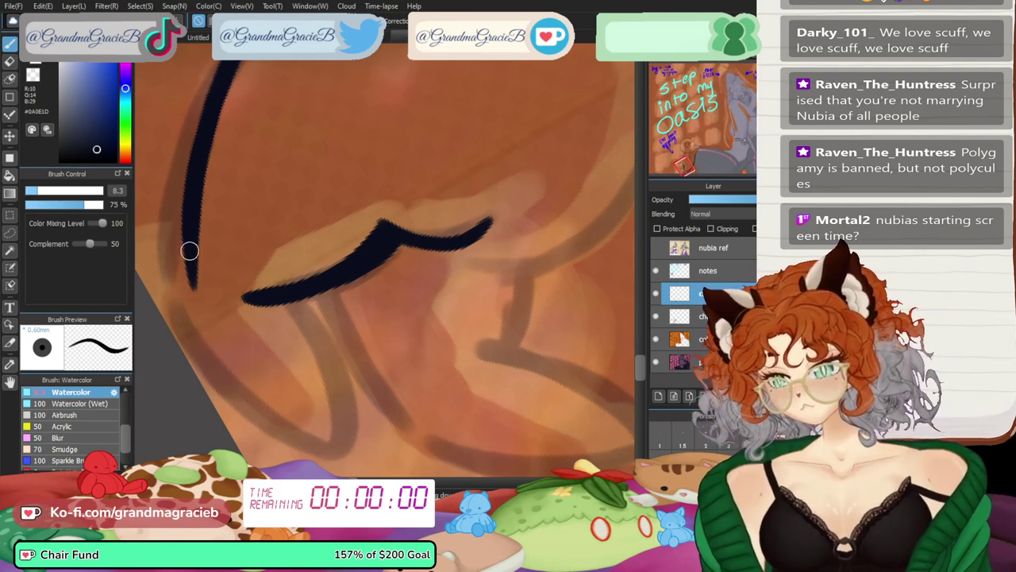
left_click_drag(187, 267, 318, 451)
key("ctrl+z")
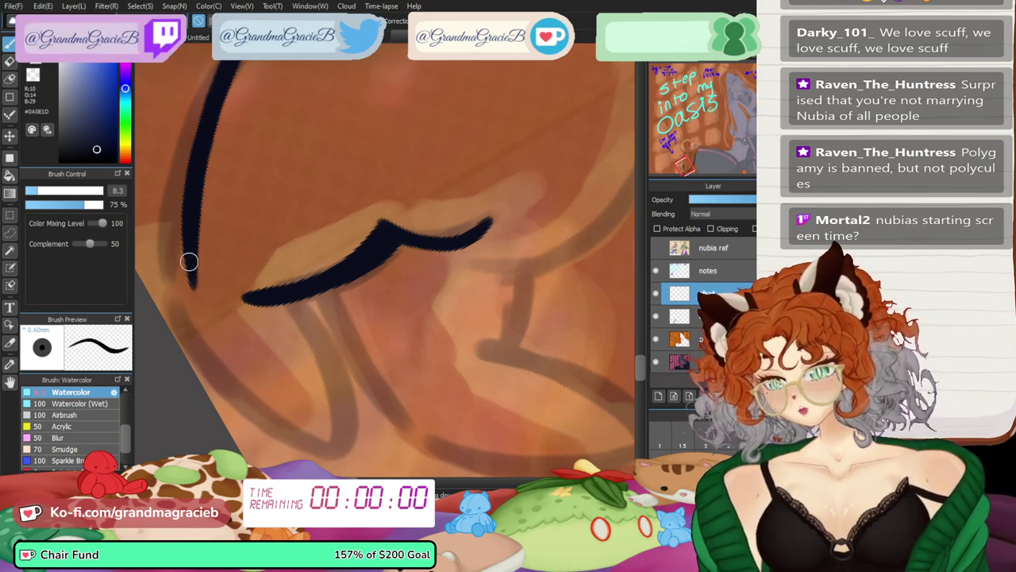
left_click_drag(190, 270, 325, 432)
- Lengthen the end of the bottom curve to the shape's pointed tip and thicken the line there
left_click_drag(266, 400, 346, 450)
key("ctrl+z")
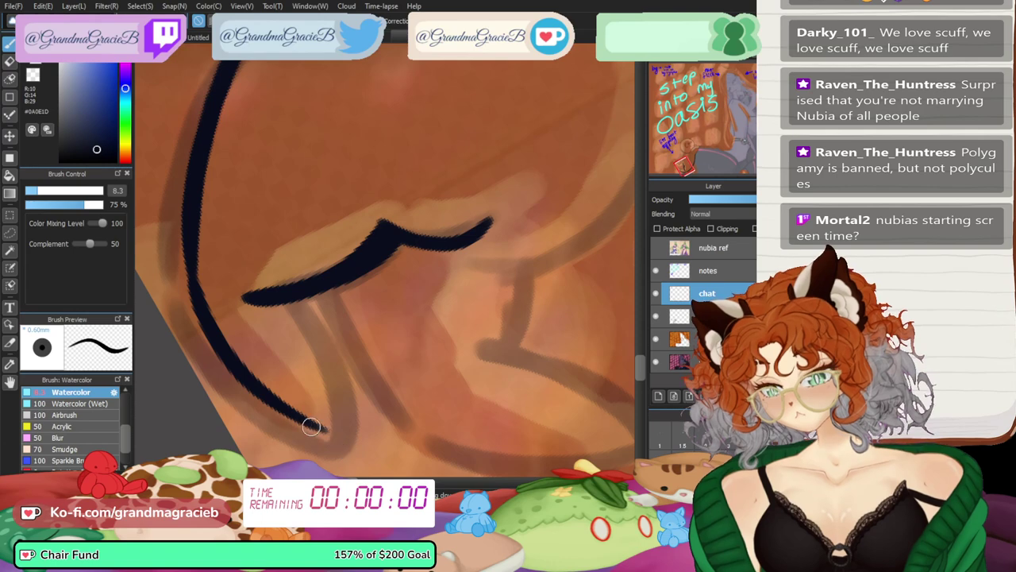
left_click_drag(285, 412, 344, 442)
key("ctrl+z")
left_click_drag(274, 406, 349, 434)
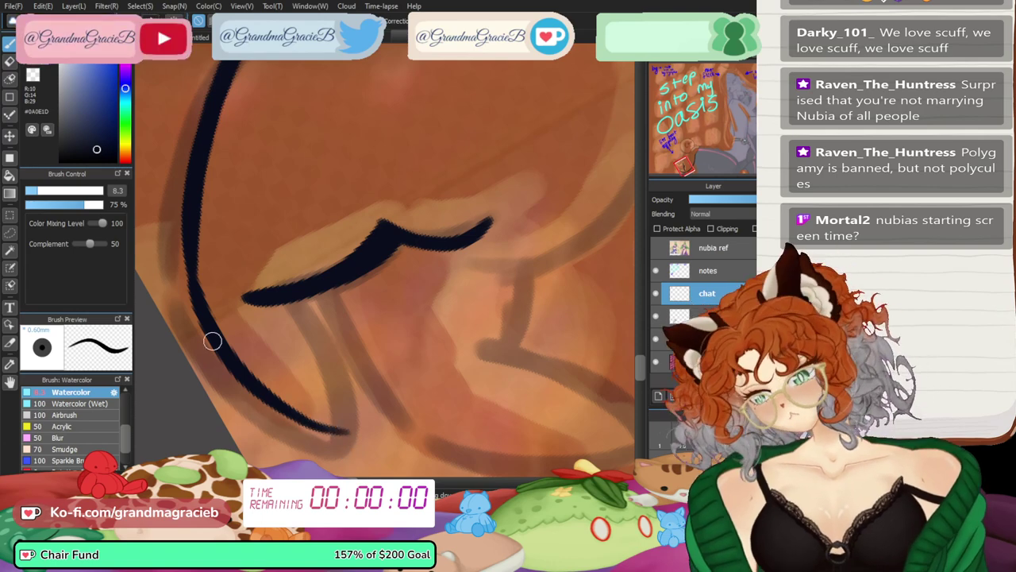
key("Up")
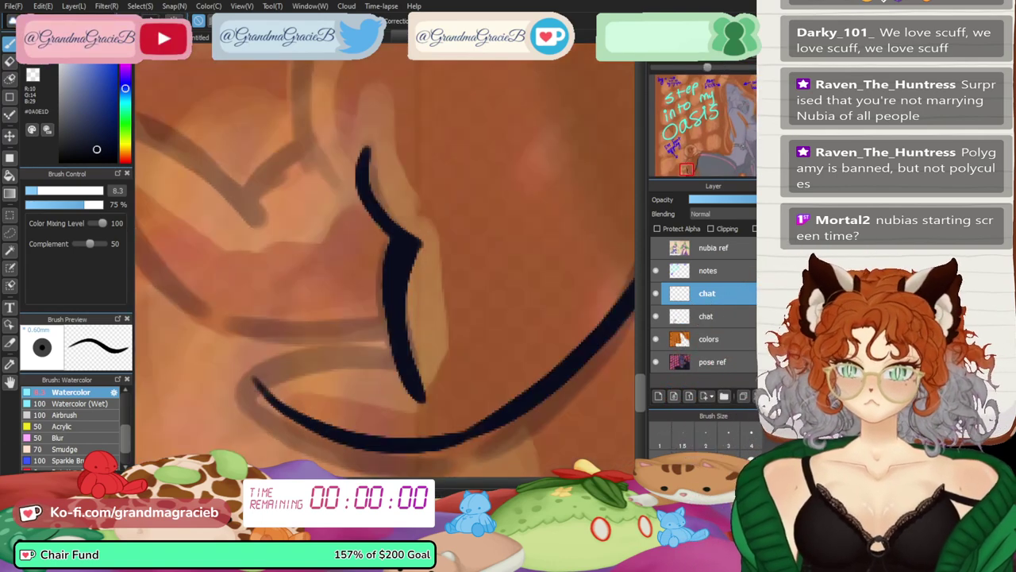
mouse_move(254, 379)
left_mouse_down()
mouse_move(367, 447)
mouse_move(257, 384)
left_mouse_up()
key("ctrl+z")
left_click_drag(310, 423, 260, 381)
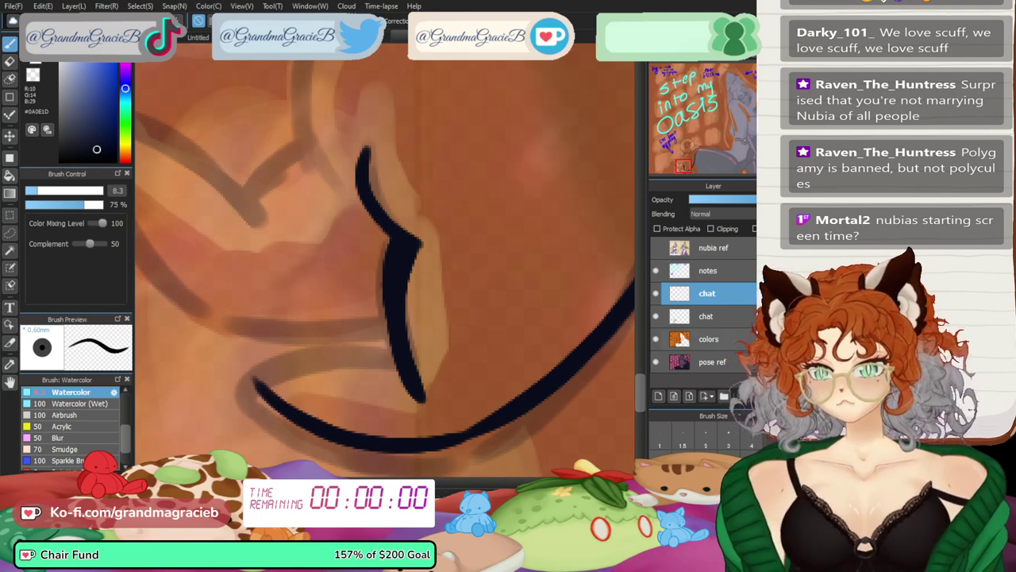
- Lasso the inked notched contour, cut and paste it onto its own layer, and hide that layer
key("m")
mouse_move(454, 173)
left_mouse_down()
mouse_move(300, 192)
mouse_move(373, 405)
mouse_move(487, 222)
left_mouse_up()
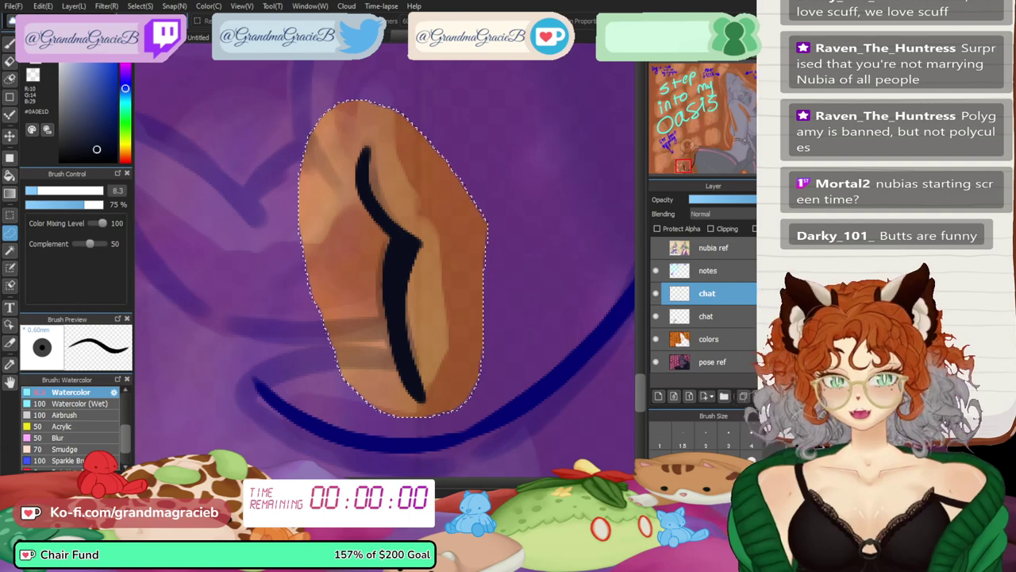
key("ctrl+x")
key("ctrl+v")
key("ctrl+d")
left_click(656, 293)
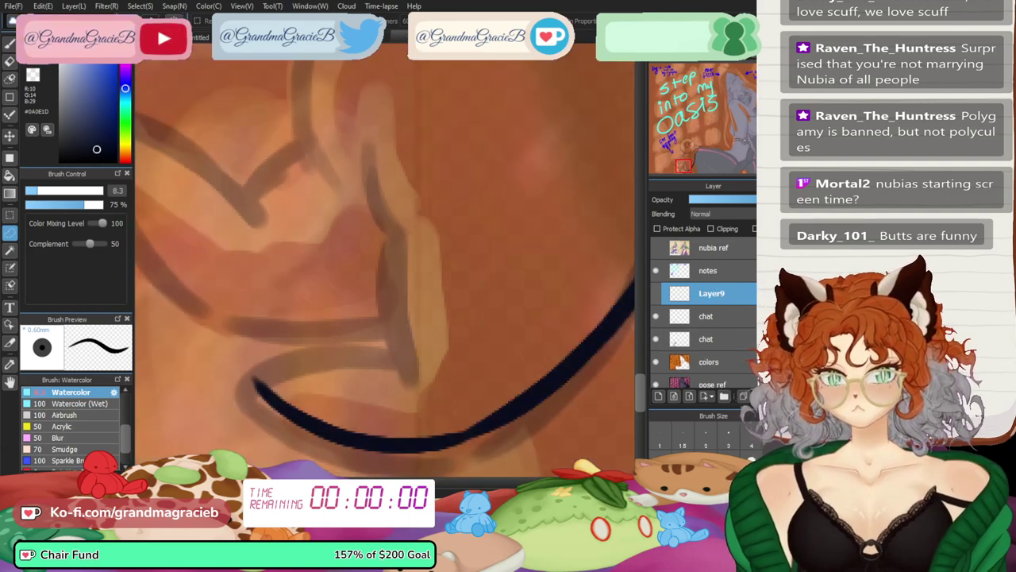
- Try to ink the upper edge of the pointed shape directly on the chat lineart layer
left_click(708, 316)
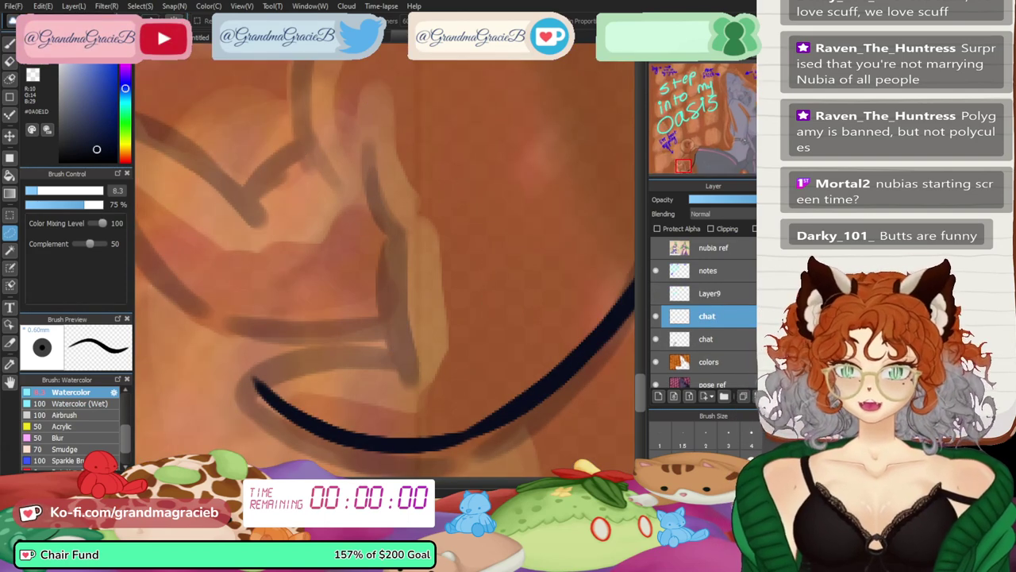
key("b")
key("Left")
key("Left")
key("Left")
key("Left")
key("Left")
key("Left")
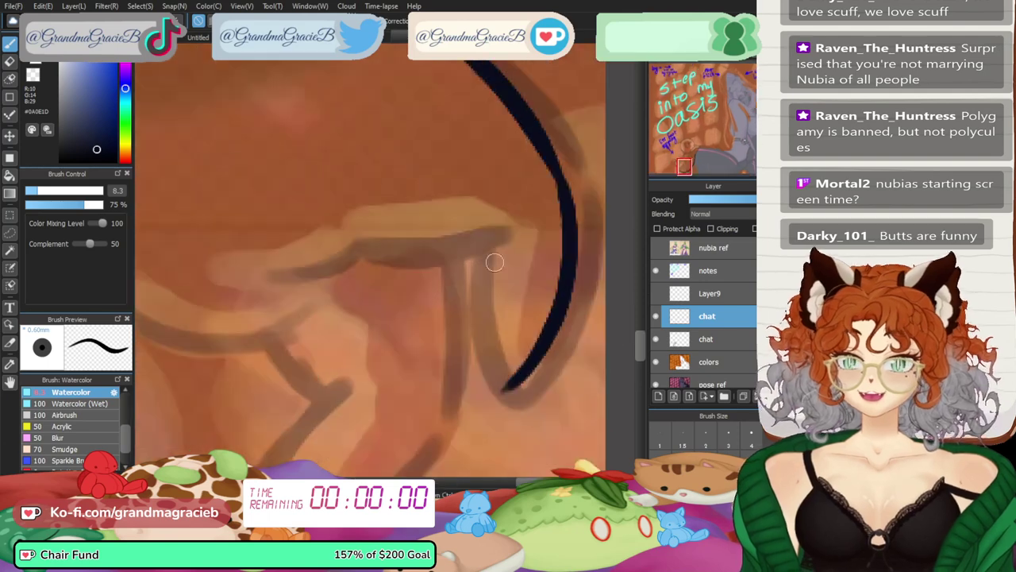
left_click_drag(464, 238, 507, 370)
key("ctrl+z")
mouse_move(450, 239)
left_mouse_down()
mouse_move(449, 304)
mouse_move(504, 366)
left_mouse_up()
key("ctrl+z")
left_click_drag(451, 246, 515, 372)
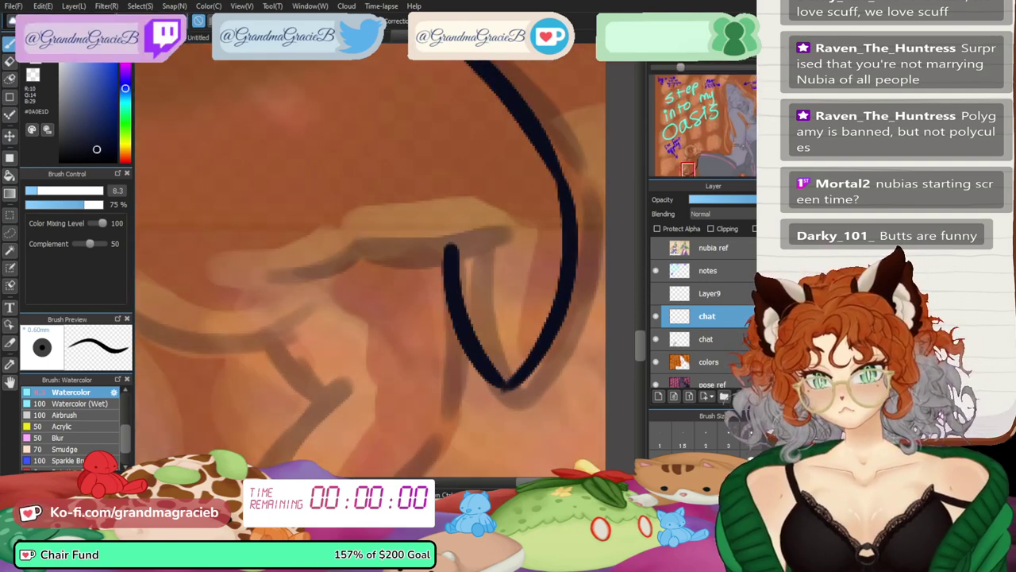
key("Up")
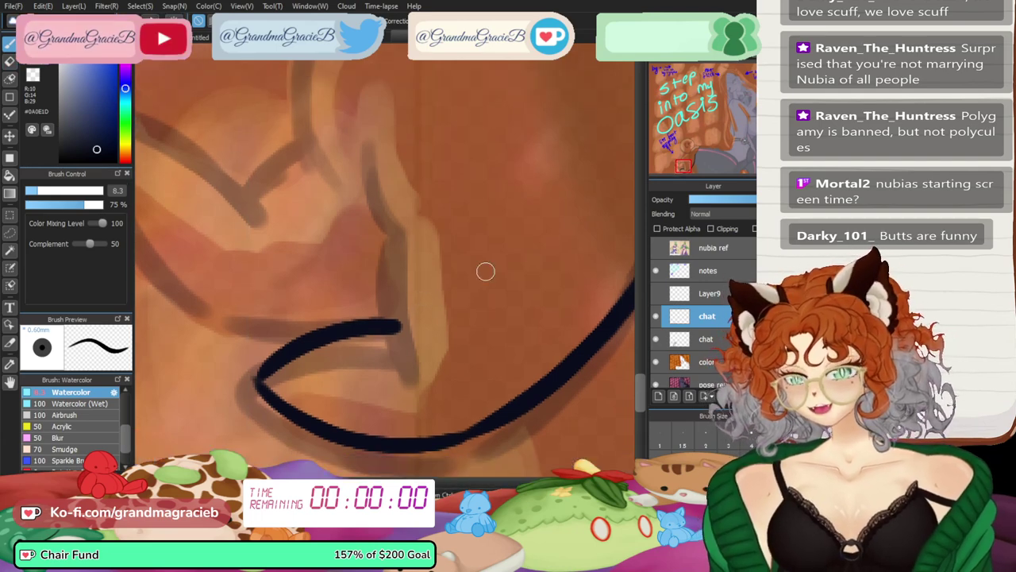
key("ctrl+z")
- Add a new layer above the chat lineart and ink the upper edge of the pointed shape on it
left_click(659, 396)
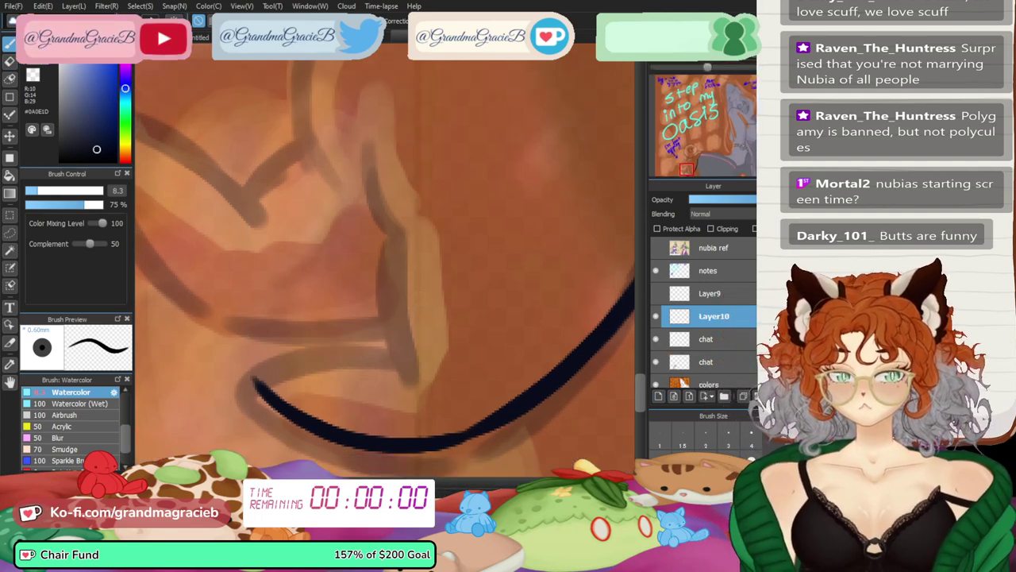
key("Left")
key("Left")
key("Left")
key("Left")
key("Left")
key("Left")
left_click_drag(480, 216, 503, 386)
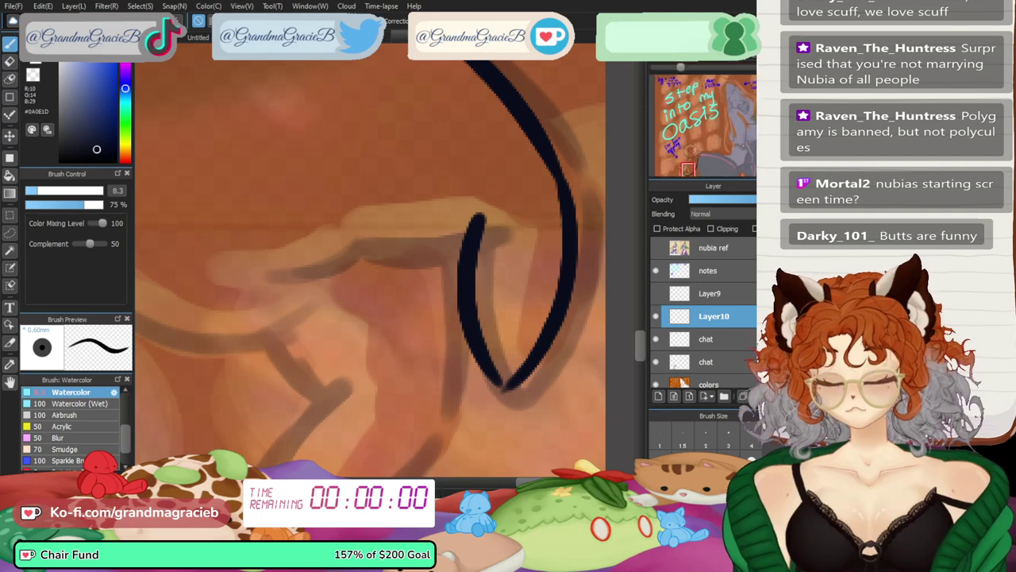
- Free-transform the upper-edge stroke so its end meets the tip of the bottom curve
key("Up")
key("ctrl+t")
left_click_drag(468, 287, 460, 269)
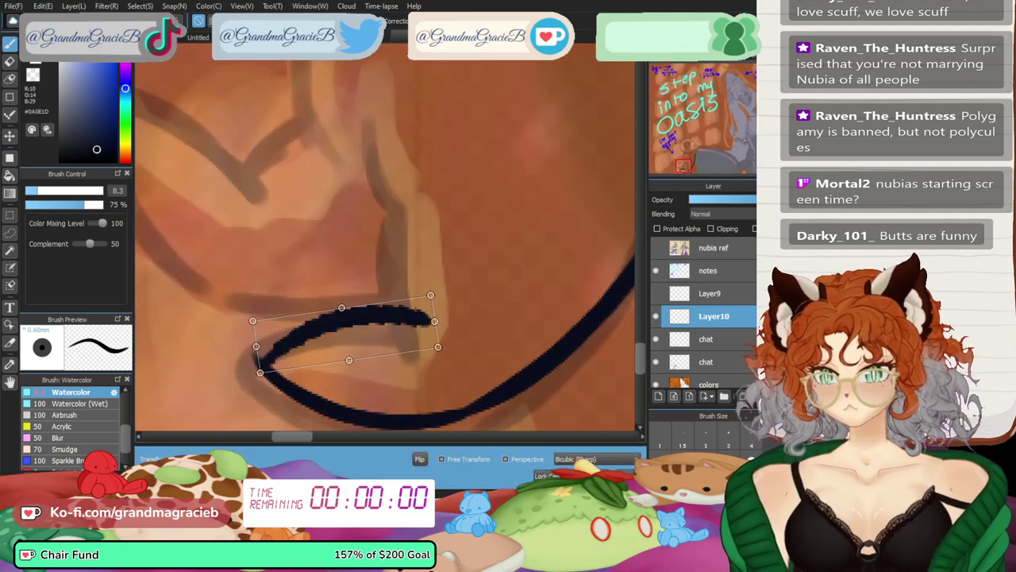
left_click_drag(275, 361, 256, 353)
key("Return")
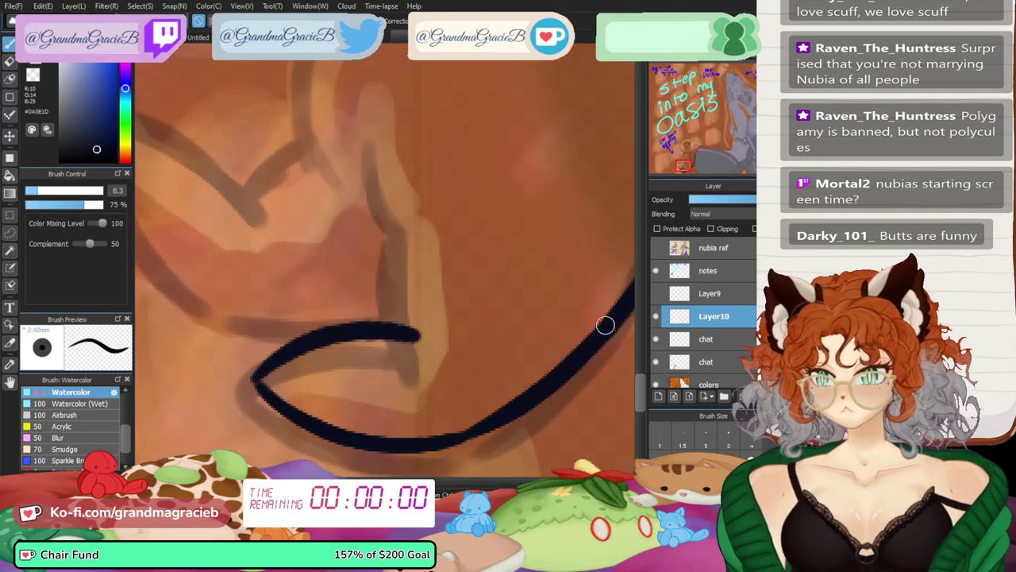
- Show the pasted notched contour's layer and free-transform it, shortening it and slanting its lower end outward from the pointed shape
left_click(655, 293)
left_click(707, 292)
key("ctrl+t")
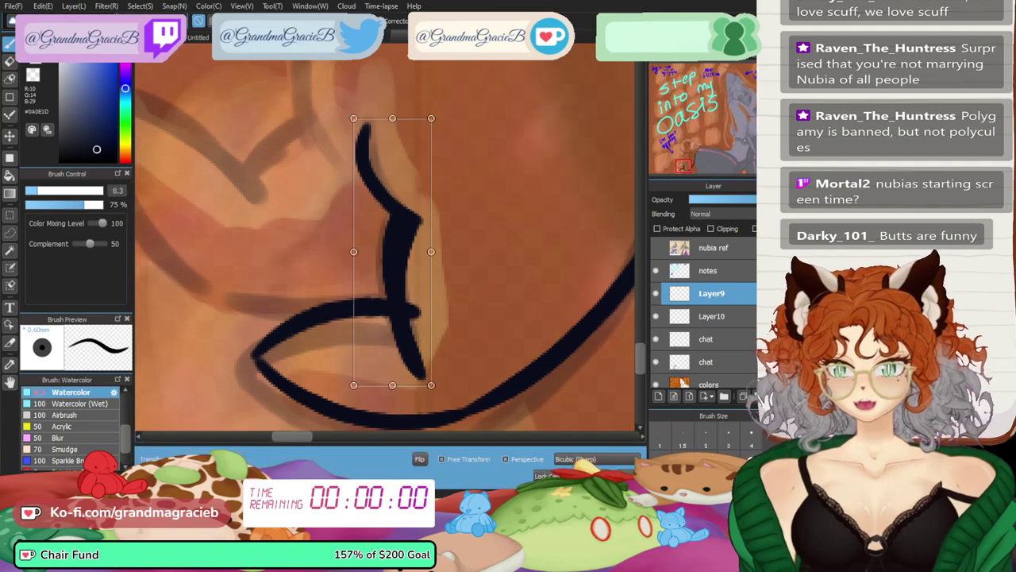
left_click_drag(392, 385, 406, 367)
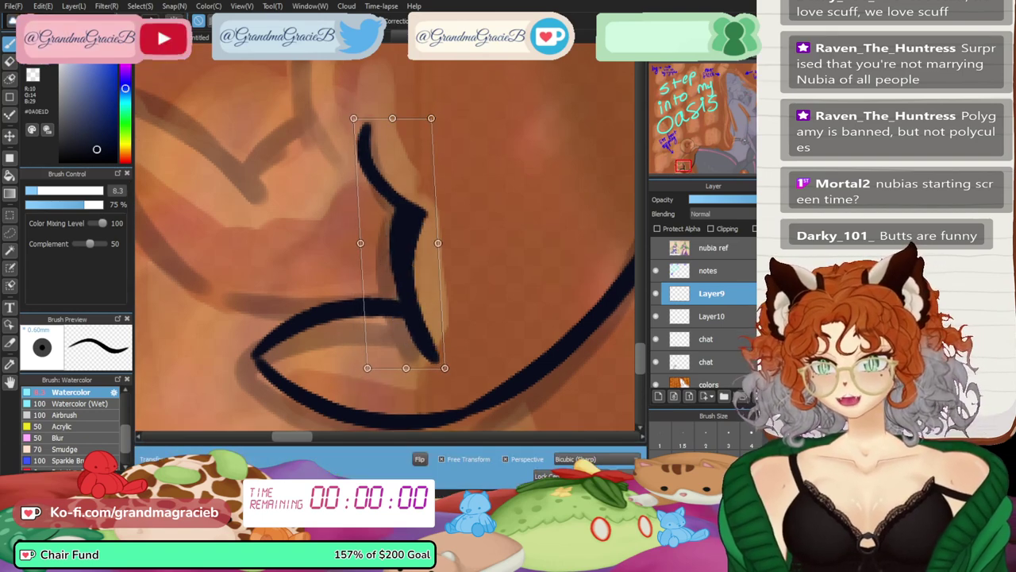
key("Return")
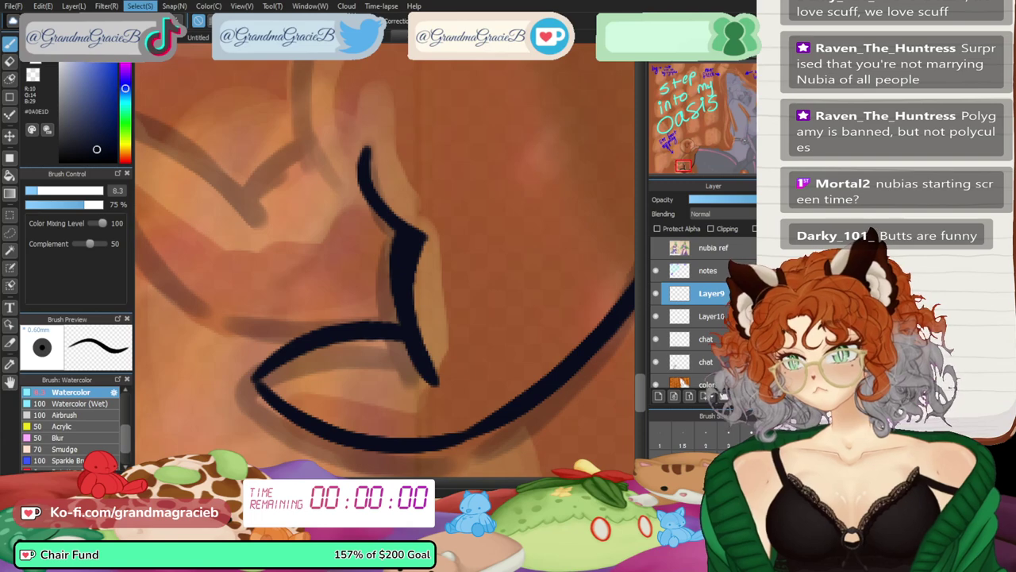
- Mesh-transform the notched contour with a mesh 2 cells wide and 4 high, narrowing its upper end into a fine taper
left_click(163, 131)
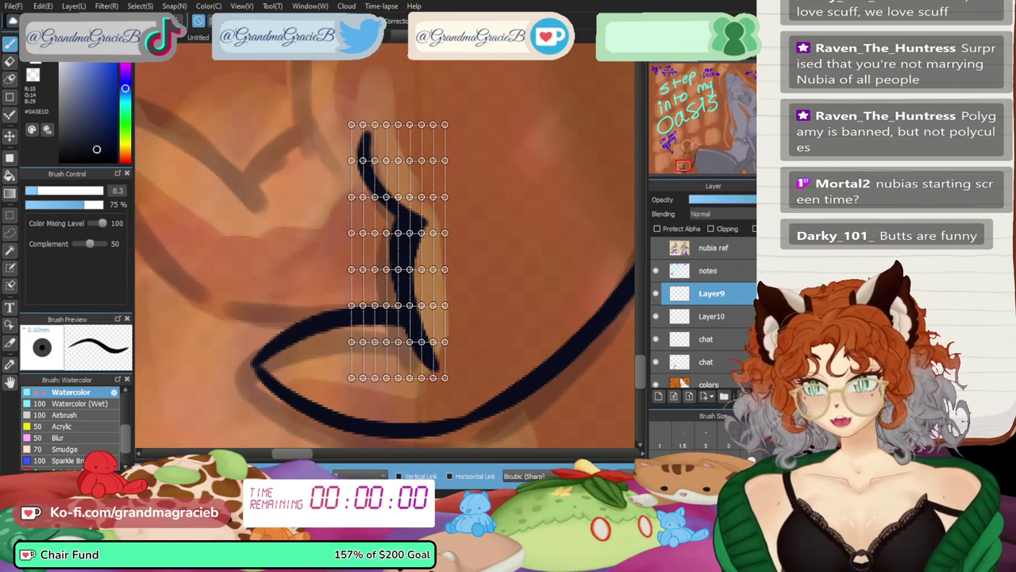
left_click(266, 475)
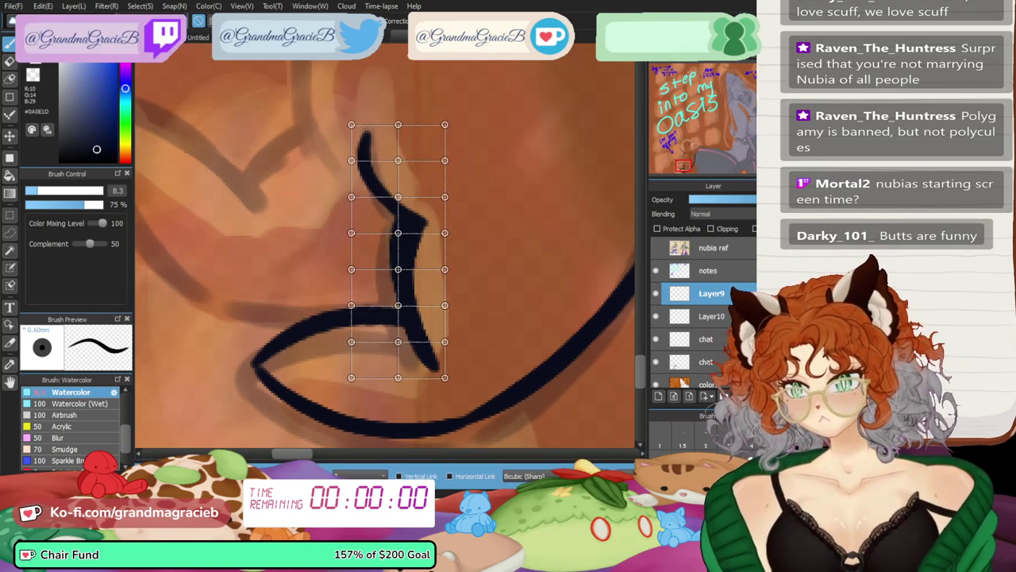
left_click(359, 474)
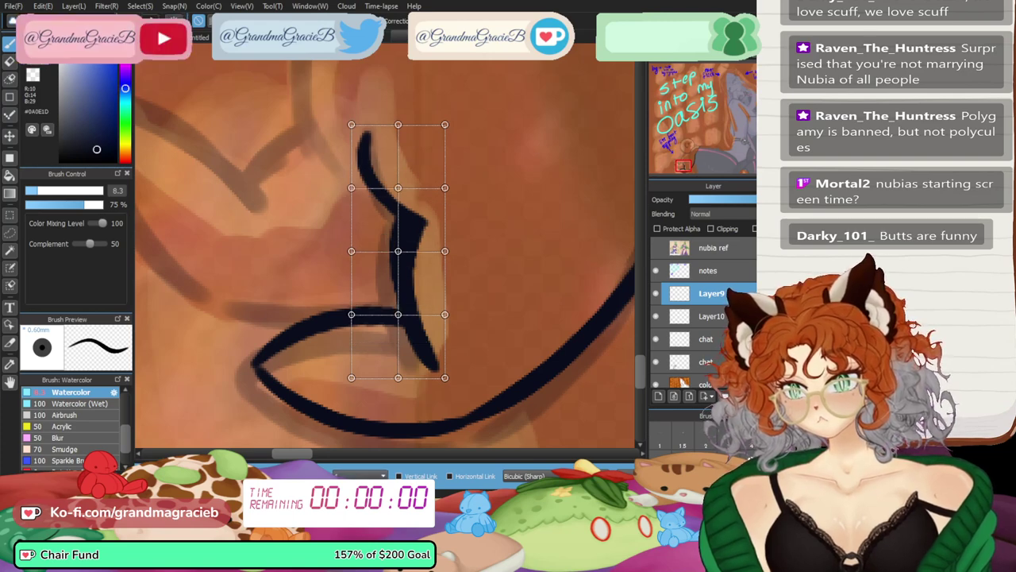
left_click_drag(399, 125, 379, 122)
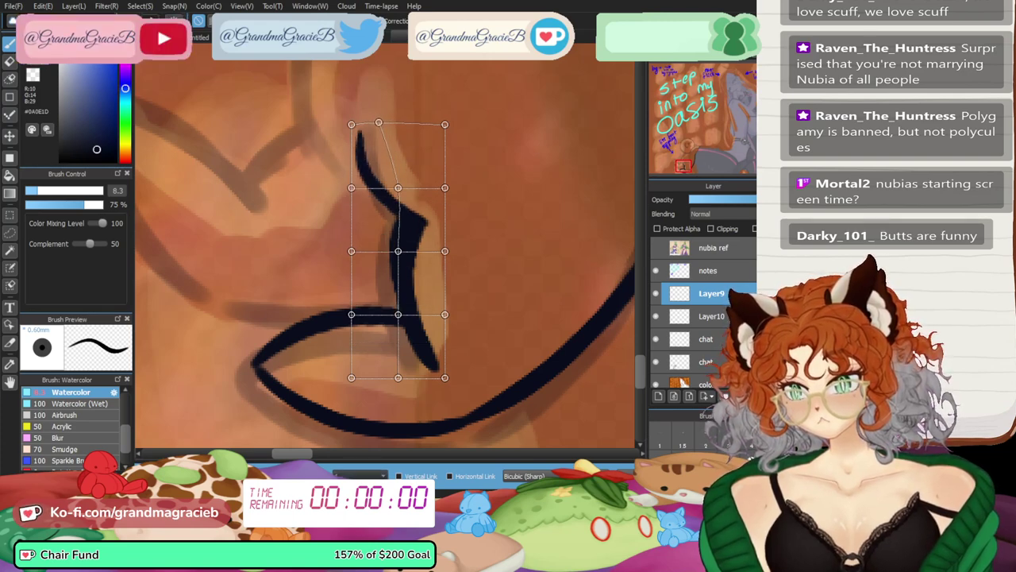
left_click_drag(398, 187, 396, 194)
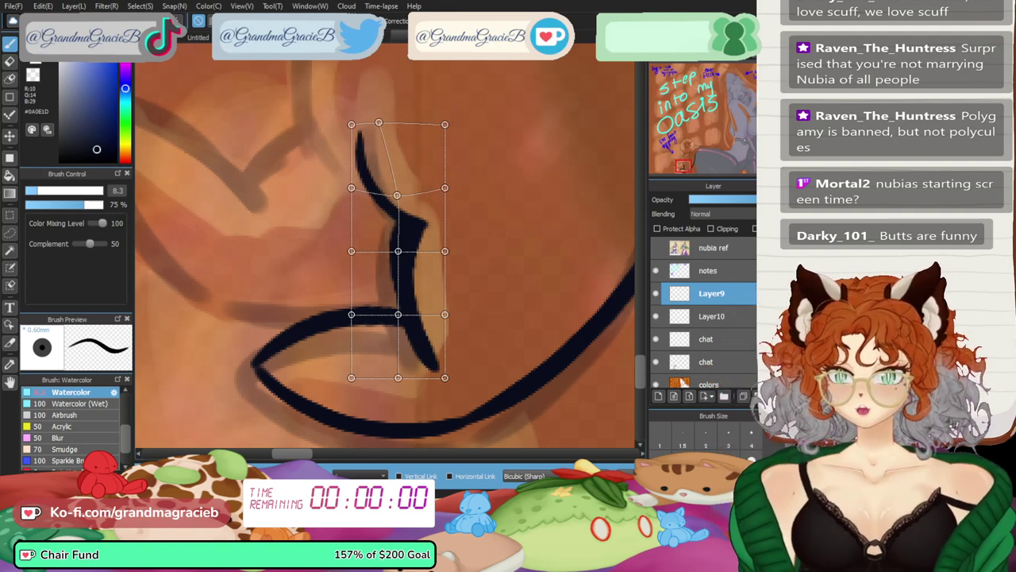
left_click_drag(444, 187, 445, 176)
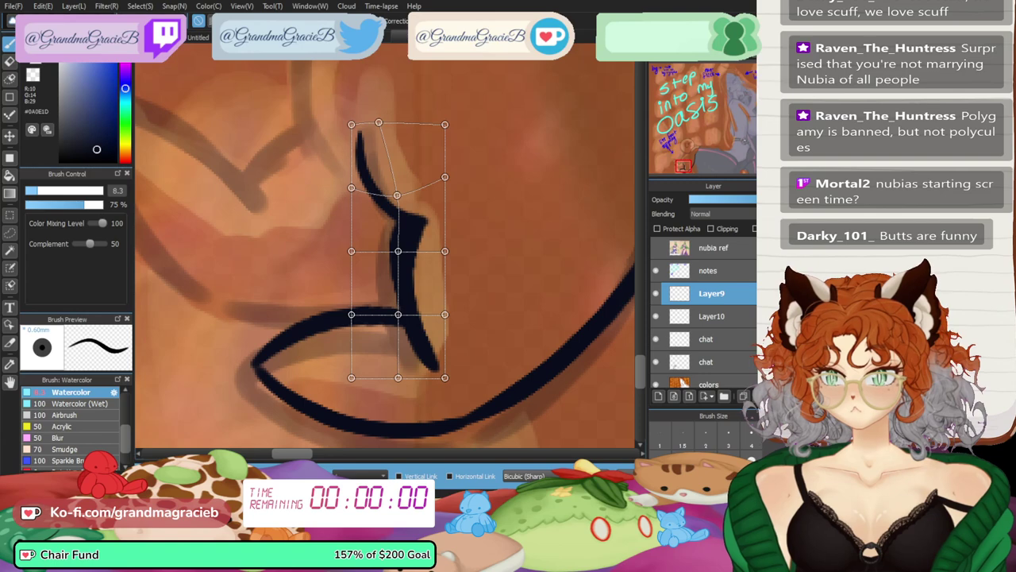
left_click_drag(352, 125, 362, 124)
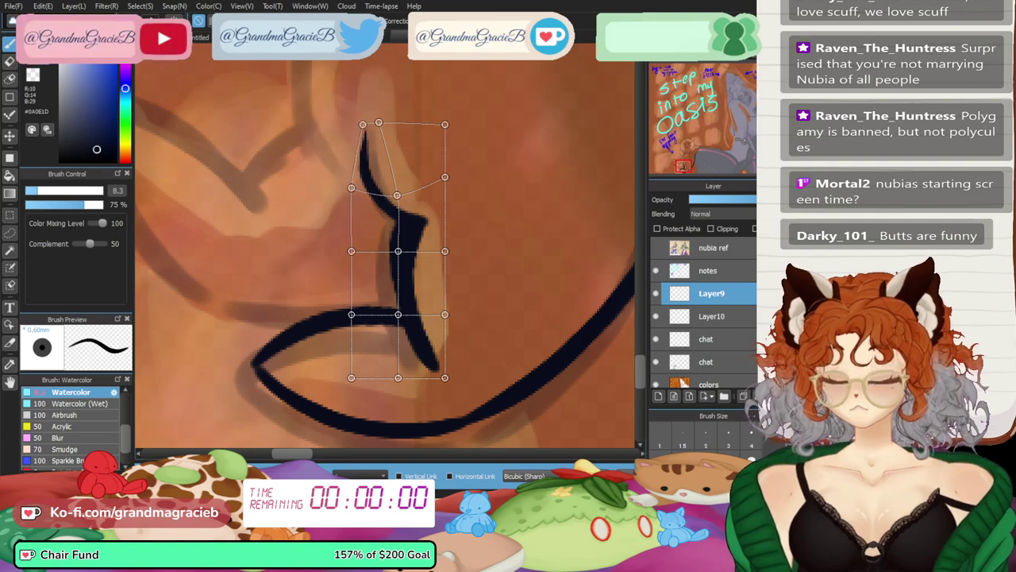
key("Return")
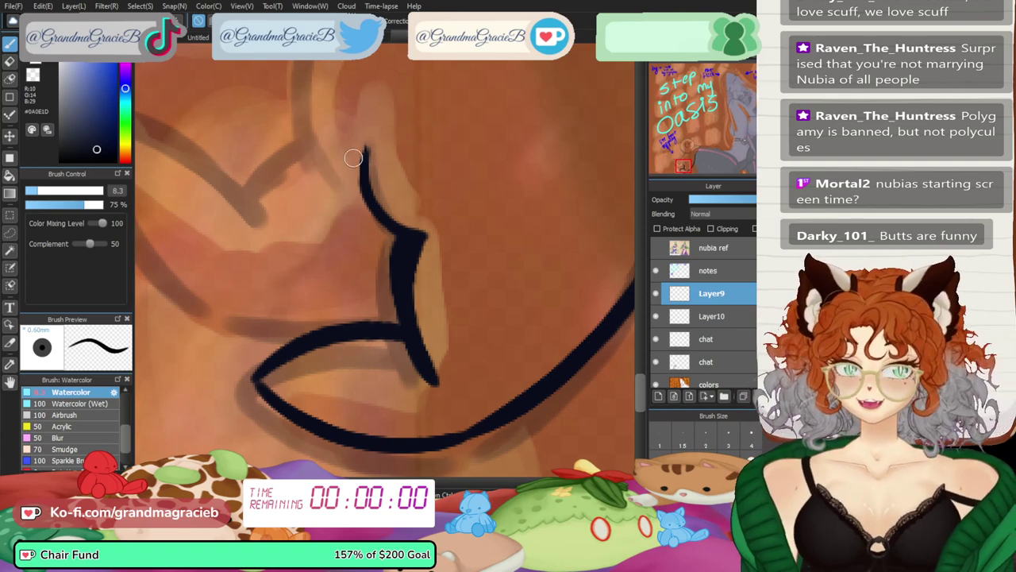
- Merge the notched contour and upper-edge stroke layers down into the chat lineart layer
key("e")
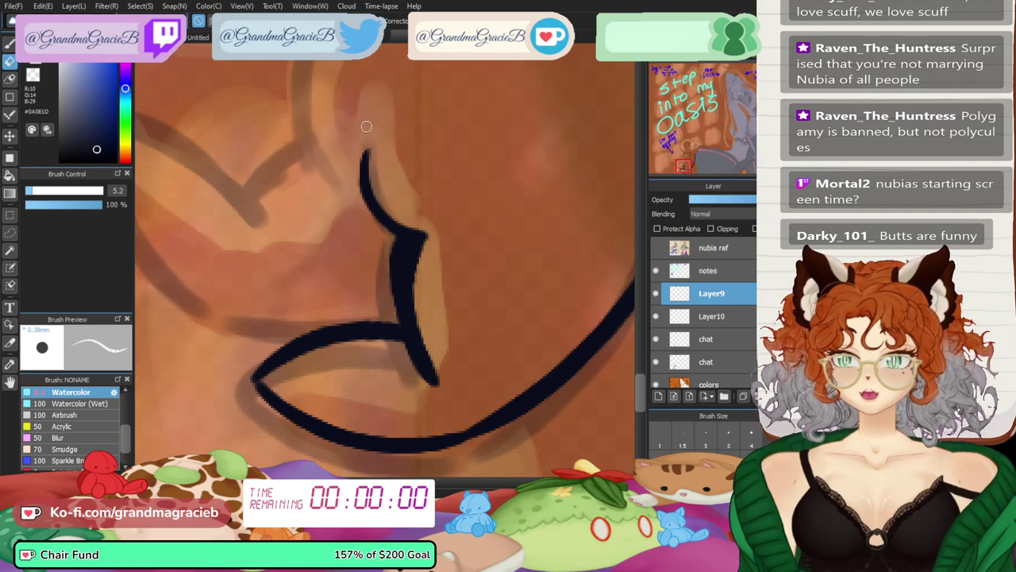
key("b")
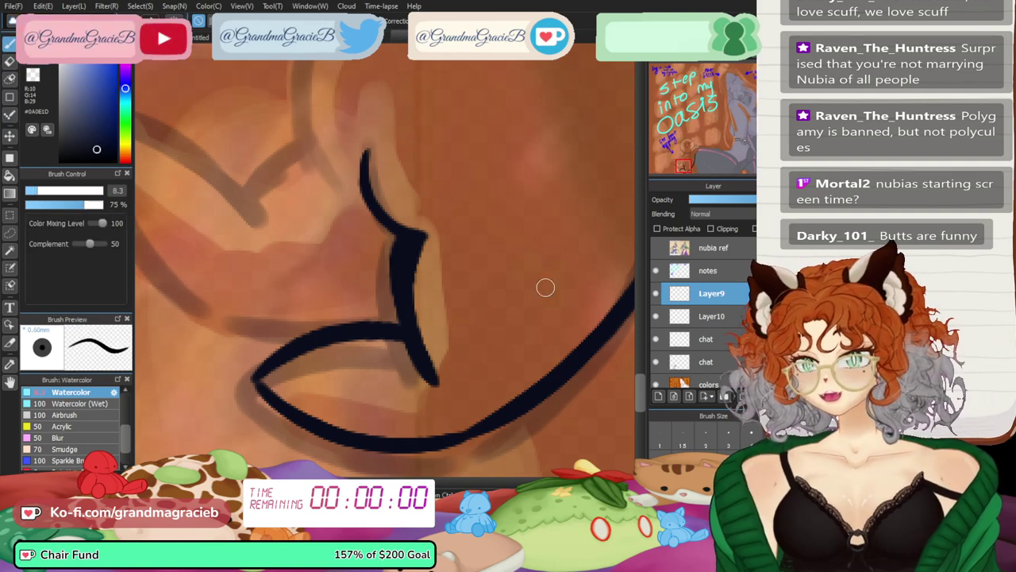
key("ctrl+e")
key("ctrl+e")
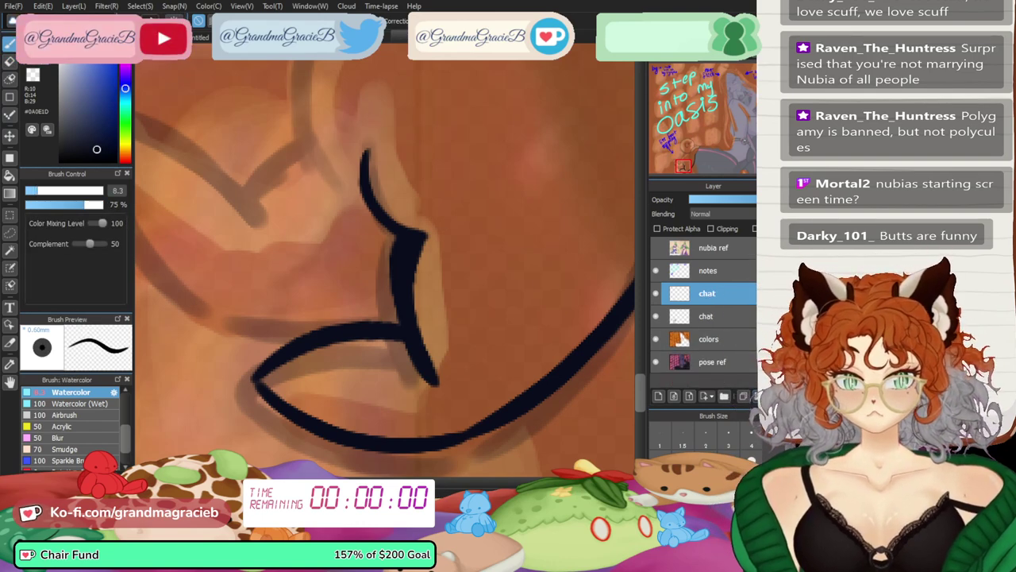
left_click(656, 294)
left_click(656, 293)
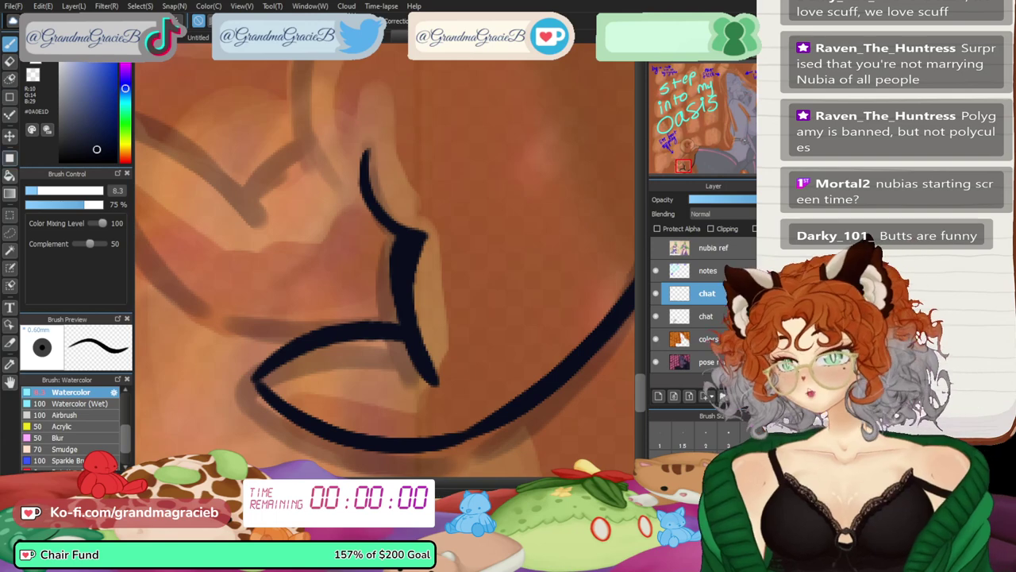
- Lasso the pointed shape together with its notched contour and paste a copy of them on a new layer
left_click(9, 233)
key("ctrl+minus")
key("ctrl+minus")
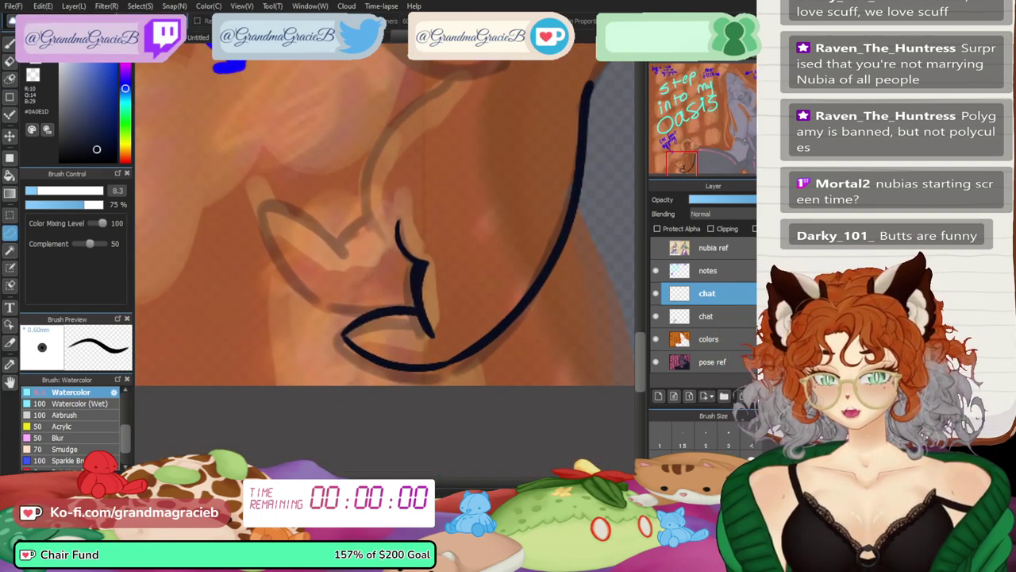
mouse_move(469, 221)
left_mouse_down()
mouse_move(410, 193)
mouse_move(506, 395)
mouse_move(468, 220)
left_mouse_up()
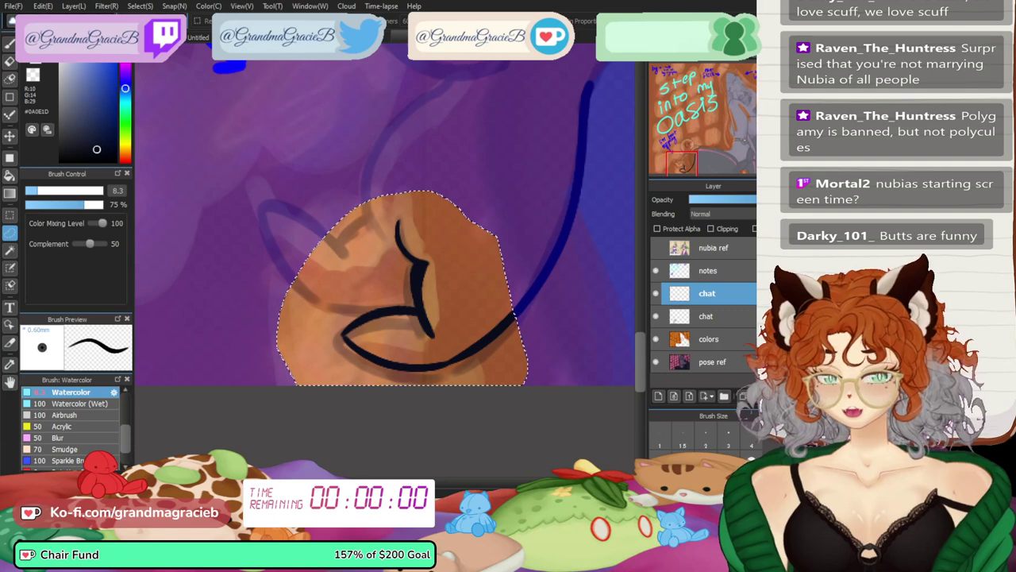
key("ctrl+c")
key("ctrl+v")
- Rotate the pasted copy clockwise and move it onto the matching sketched shape above the original
key("ctrl+t")
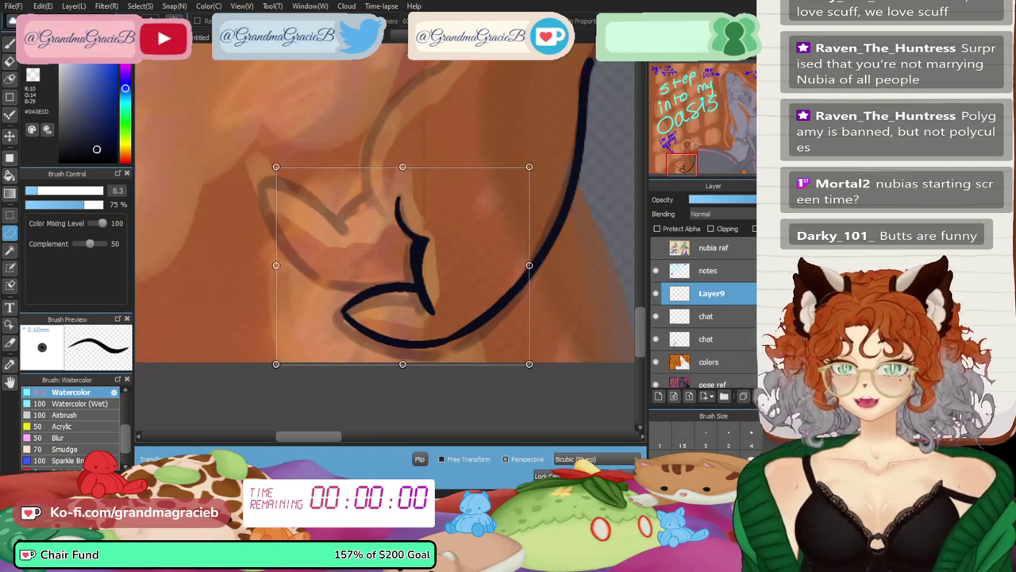
left_click_drag(547, 159, 569, 197)
left_click_drag(412, 266, 335, 198)
left_click_drag(501, 117, 516, 171)
left_click_drag(338, 195, 348, 192)
left_click_drag(517, 171, 518, 204)
left_click_drag(342, 195, 353, 183)
left_click_drag(519, 192, 520, 181)
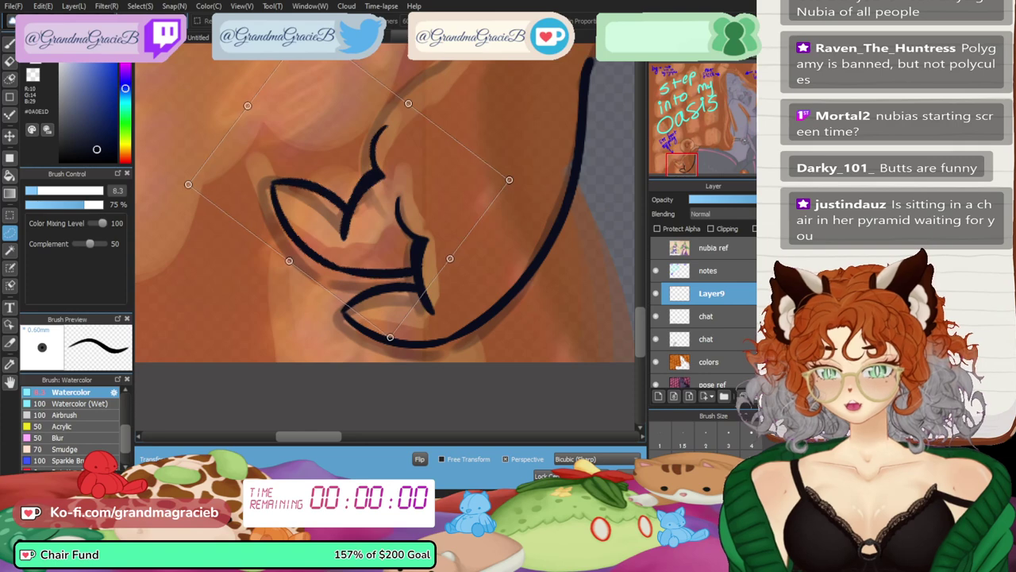
left_click_drag(353, 184, 344, 207)
- Free-transform the copy's corners to fit the sketched pointed shape, and clear the selection
left_click_drag(319, 160, 318, 153)
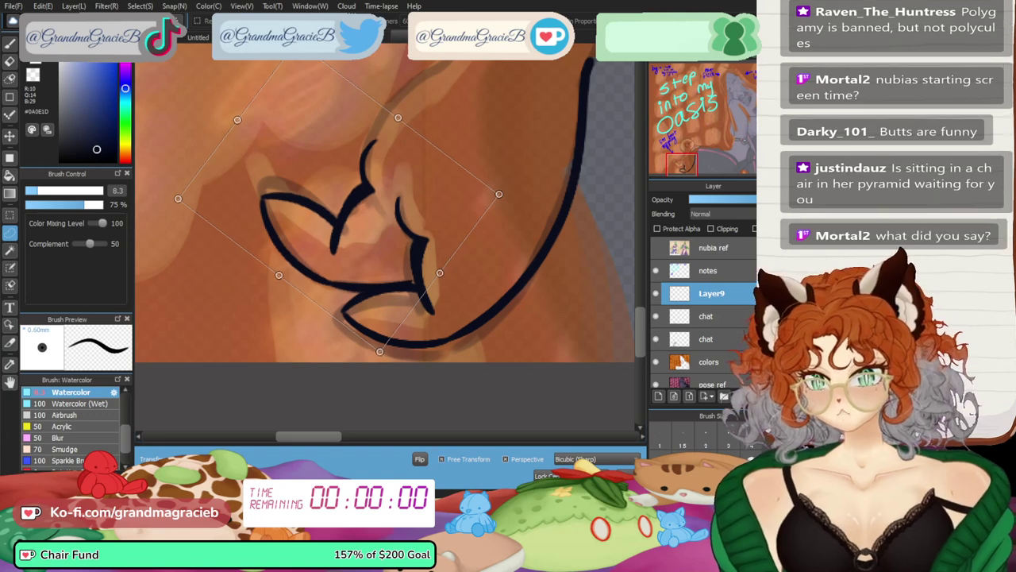
left_click_drag(440, 273, 438, 277)
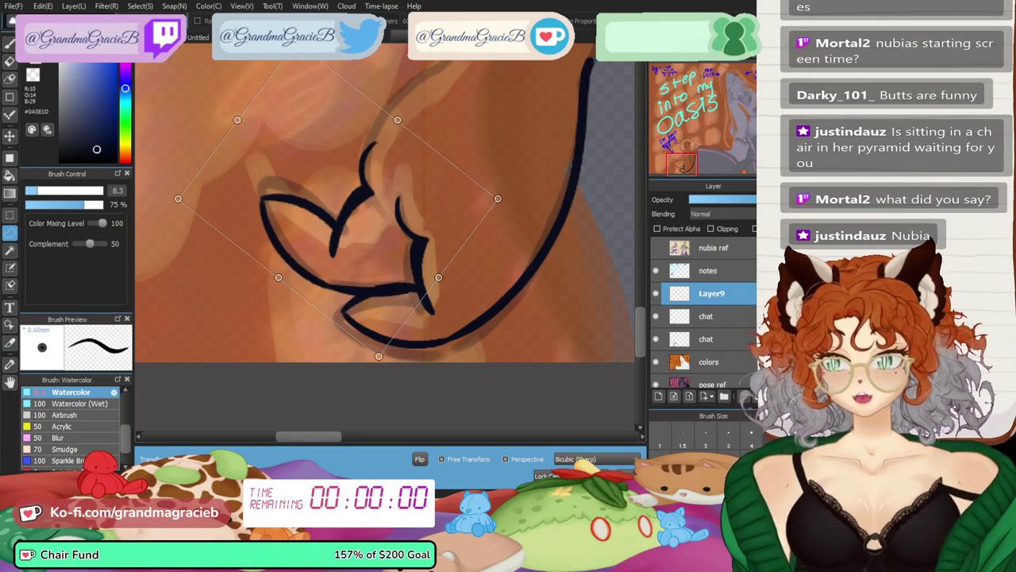
left_click_drag(178, 199, 183, 188)
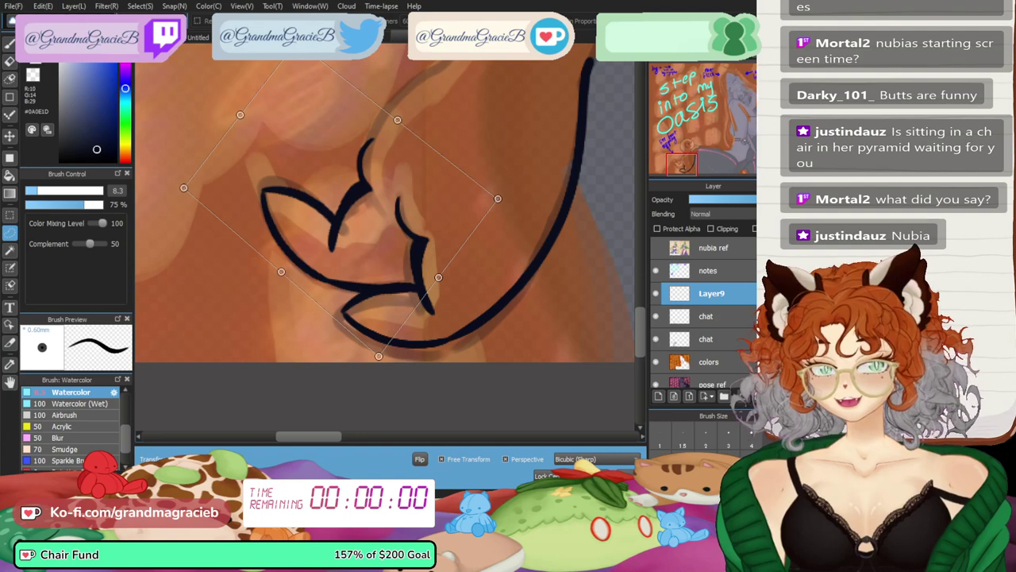
left_click_drag(241, 115, 246, 116)
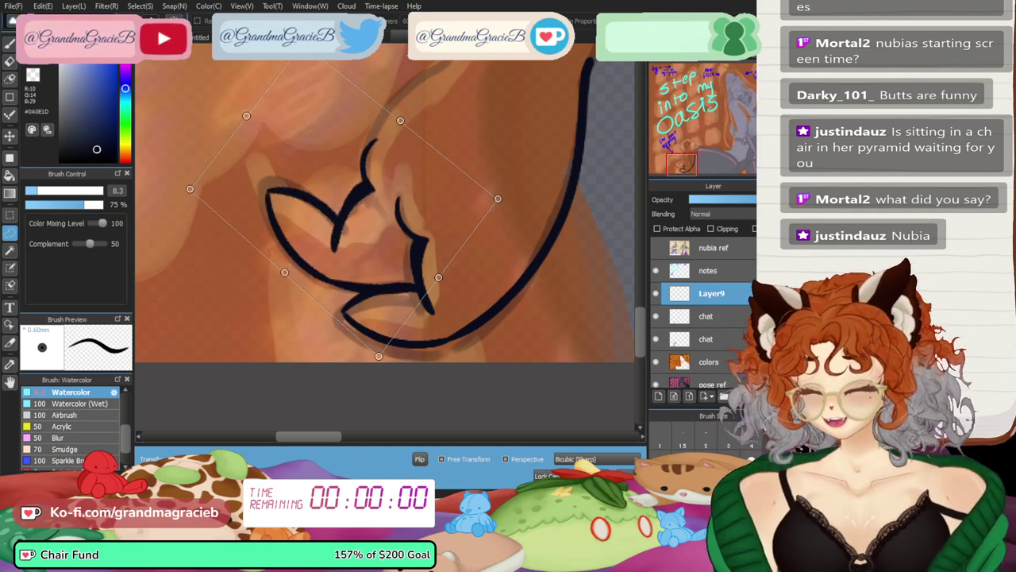
key("Return")
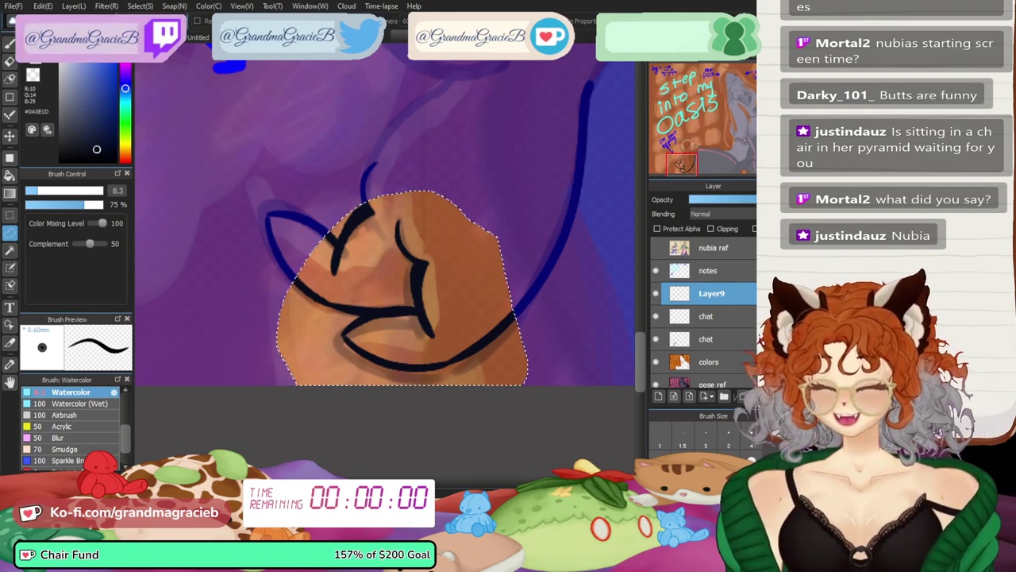
key("ctrl+d")
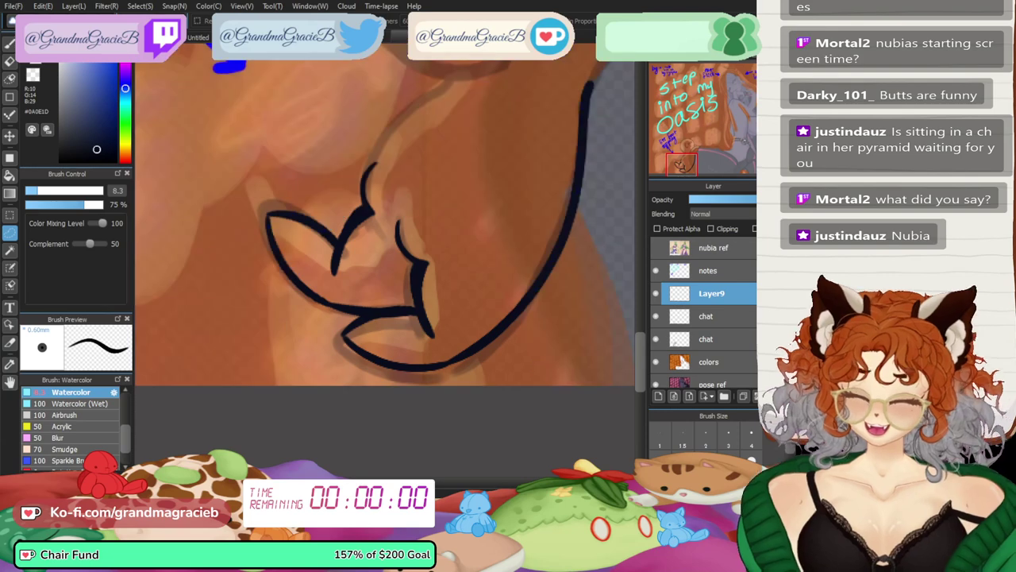
- Redraw the short inner tail of the copied contour so it curves back toward the lower notched contour
left_click(708, 68)
key("Down")
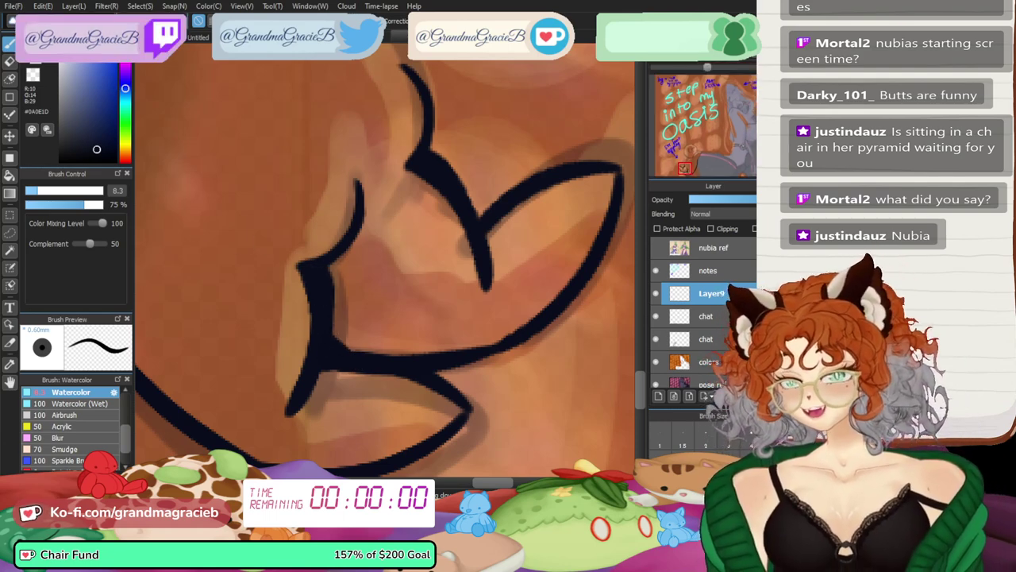
key("h")
left_click_drag(443, 304, 453, 356)
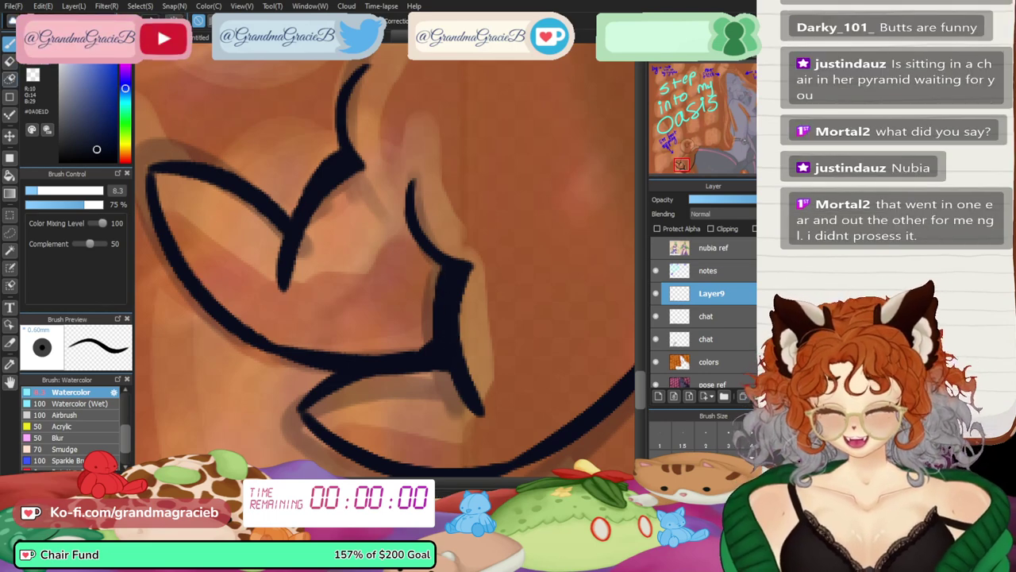
mouse_move(300, 231)
left_mouse_down()
mouse_move(317, 270)
mouse_move(283, 288)
mouse_move(289, 261)
mouse_move(279, 256)
left_mouse_up()
- Erase the upper end of the copied contour down to a short, sharp point
key("e")
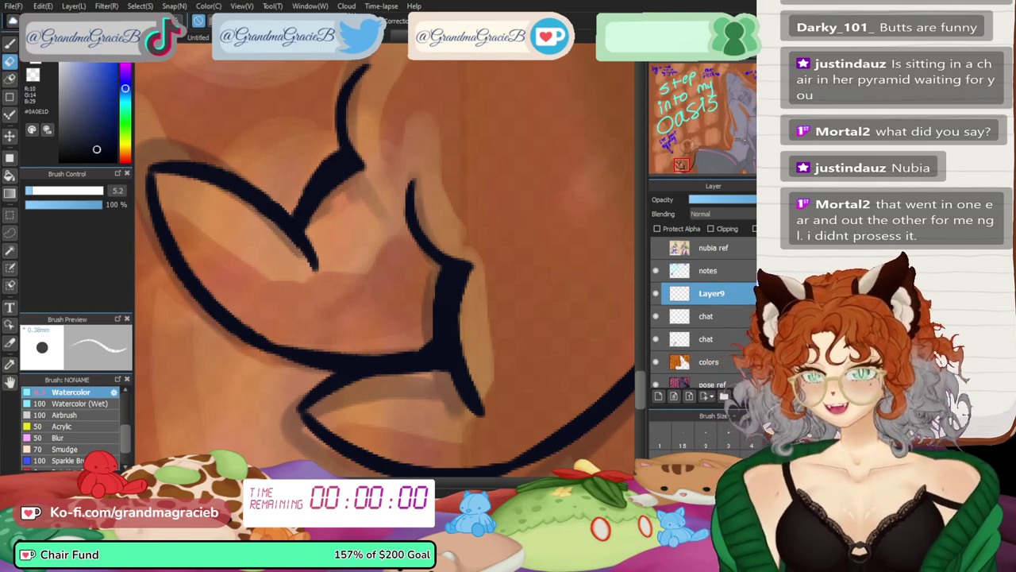
left_click_drag(362, 70, 354, 114)
left_click_drag(362, 75, 361, 93)
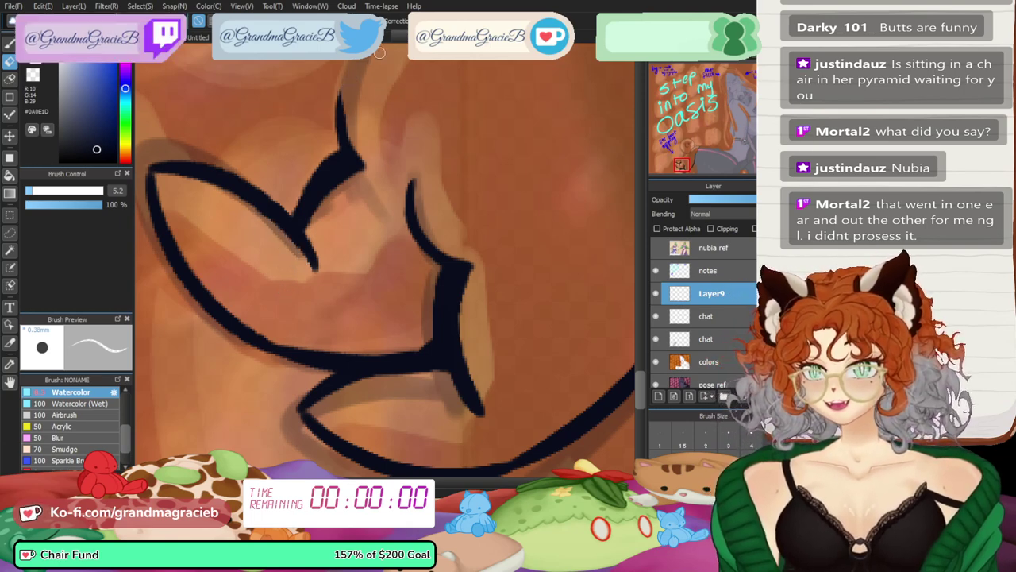
left_click(382, 38)
key("ctrl+Tab")
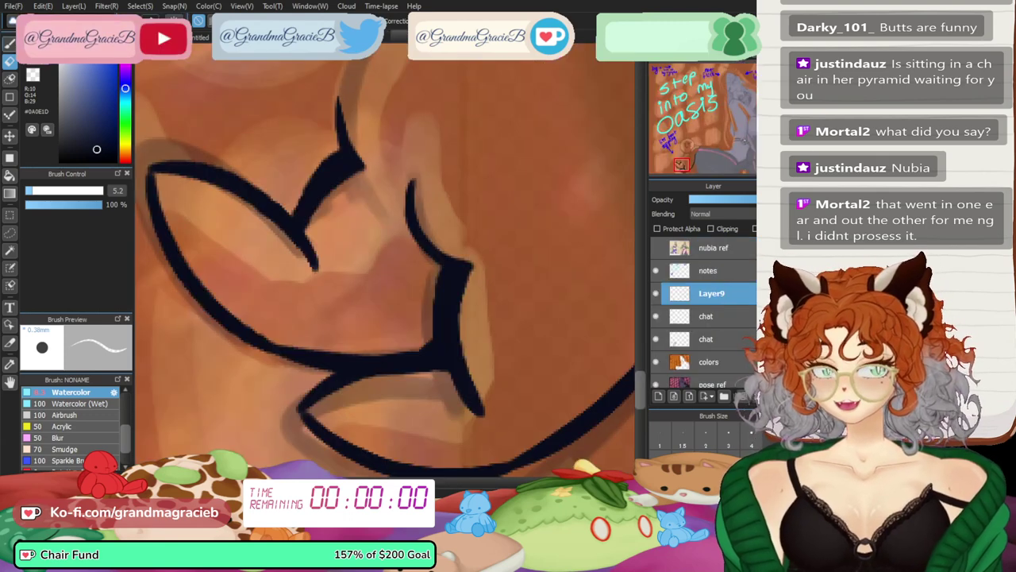
- Ink the long S-shaped curve on a separate layer, from the rounded sketch line down to the copied contour's notch
key("b")
mouse_move(476, 159)
left_mouse_down()
mouse_move(183, 381)
mouse_move(494, 330)
mouse_move(419, 370)
left_mouse_up()
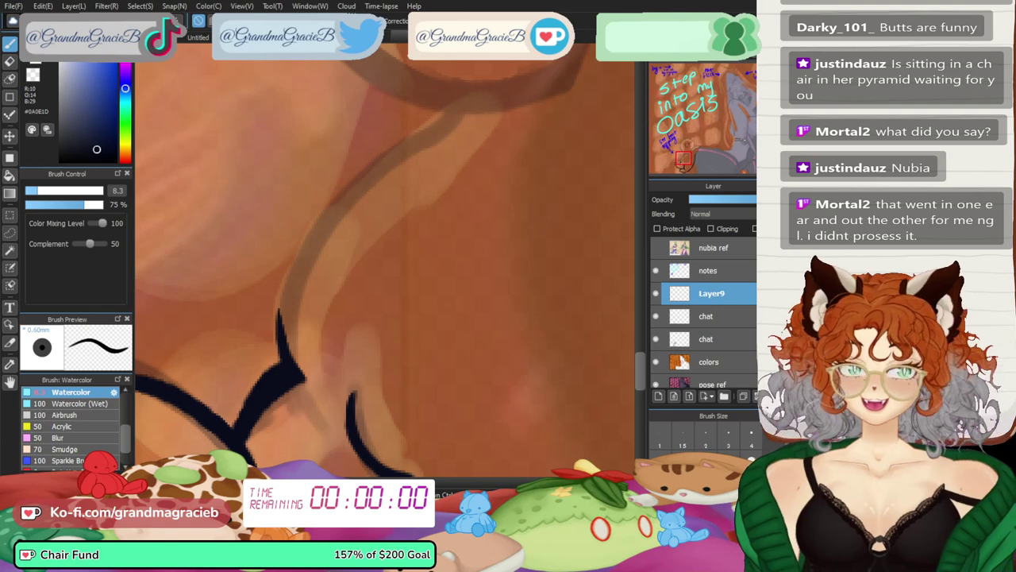
left_click(746, 395)
key("ctrl+z")
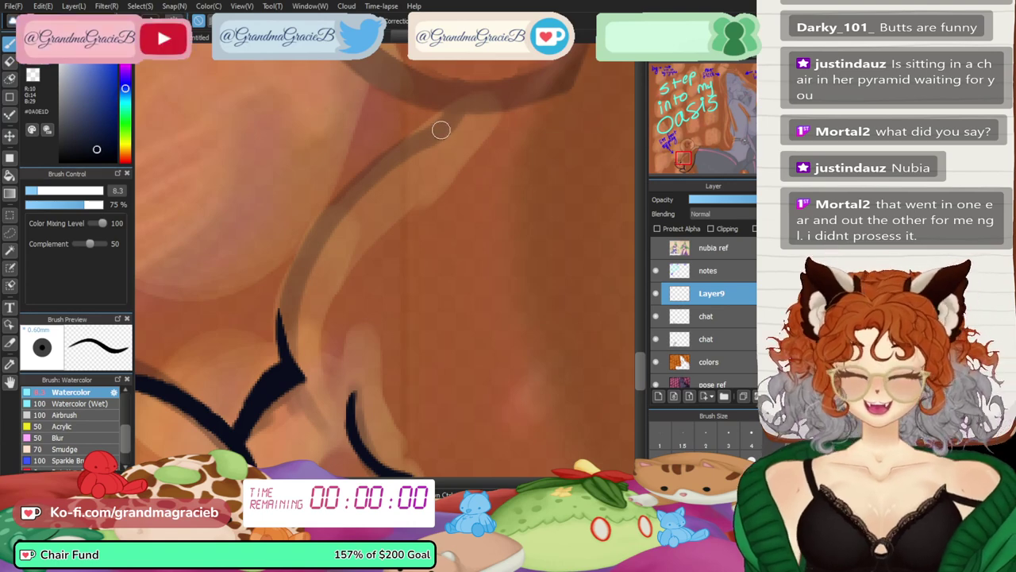
left_click_drag(489, 84, 292, 301)
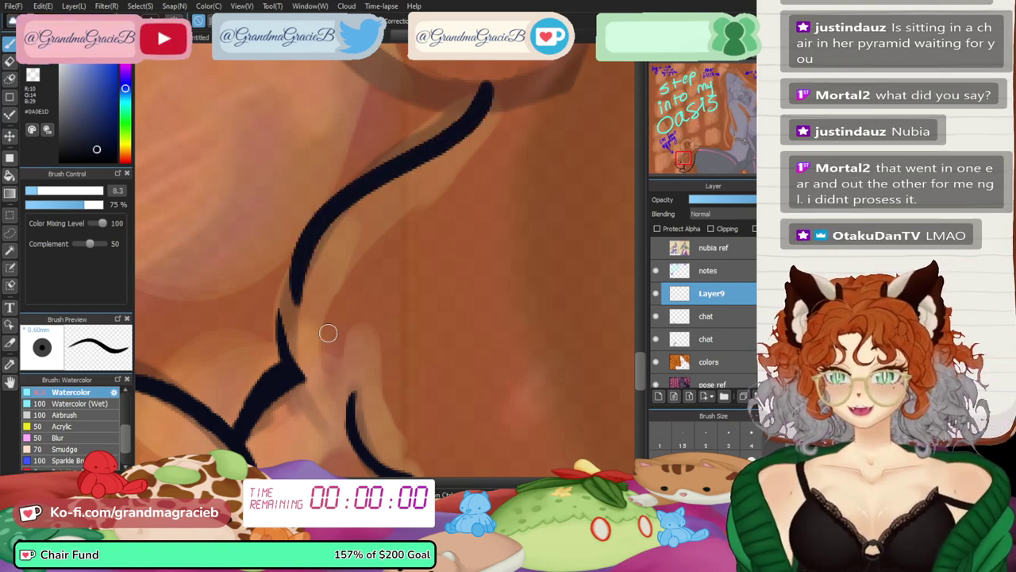
key("ctrl+z")
left_click_drag(483, 84, 280, 355)
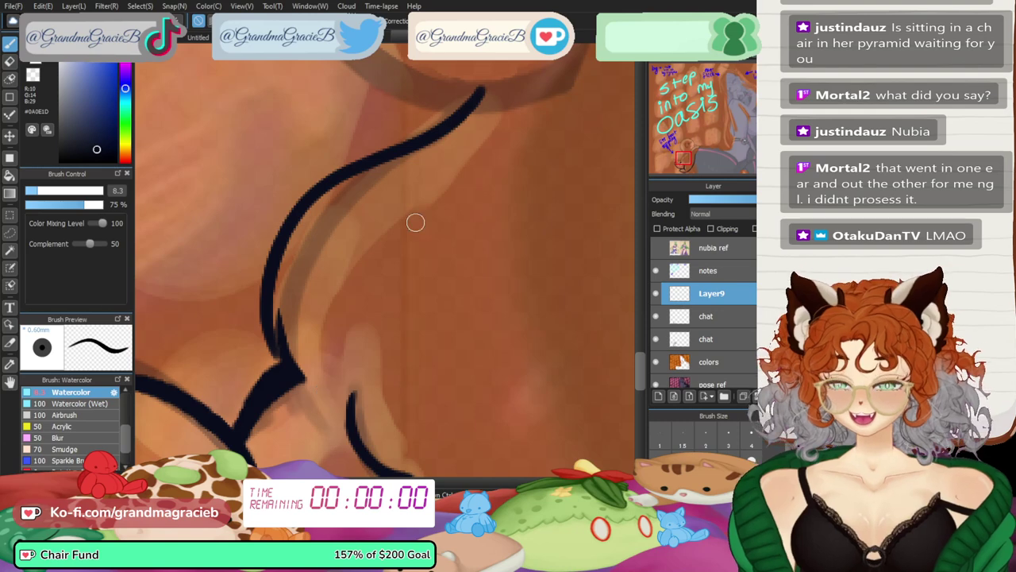
- Free-transform the long curve to pull its upper end slightly inward, and merge its layer into the chat lineart
key("ctrl+t")
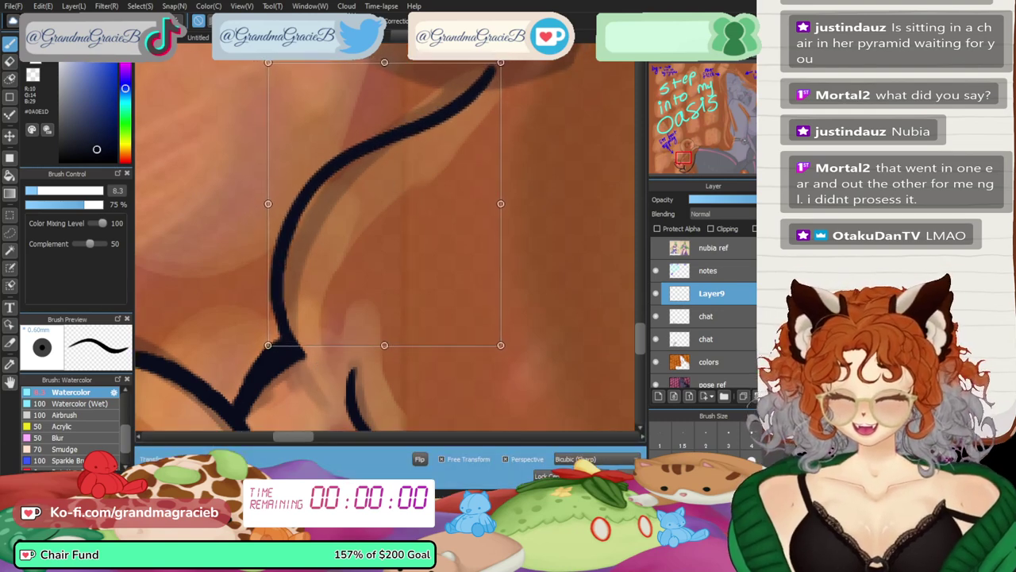
left_click_drag(501, 63, 494, 65)
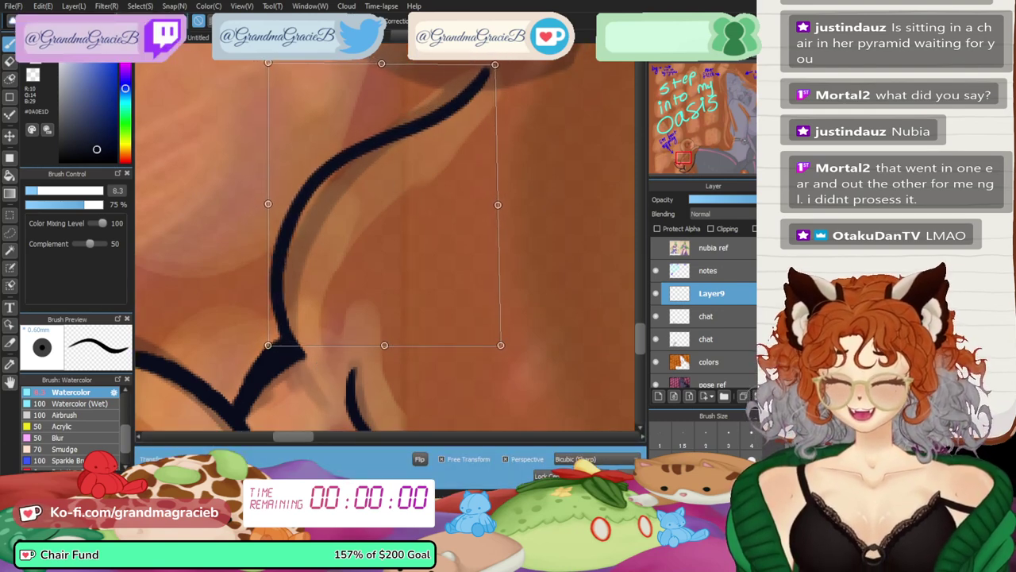
key("Return")
key("ctrl+minus")
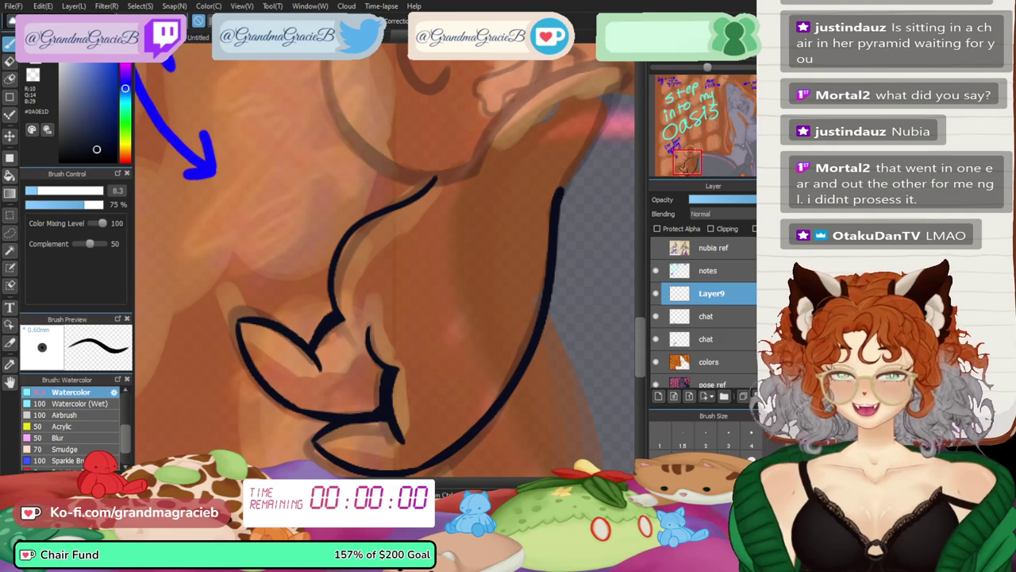
key("ctrl+e")
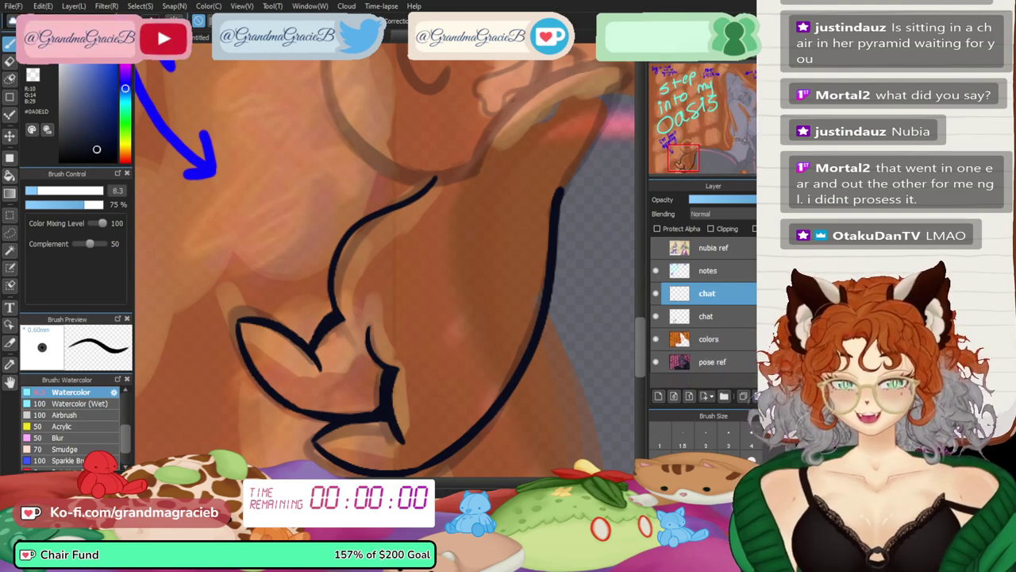
- Erase the short inner tail curve that rises from the notched corner of the lower contour
key("ctrl+plus")
key("ctrl+plus")
left_click_drag(500, 387, 481, 136)
left_click_drag(639, 388, 638, 379)
key("e")
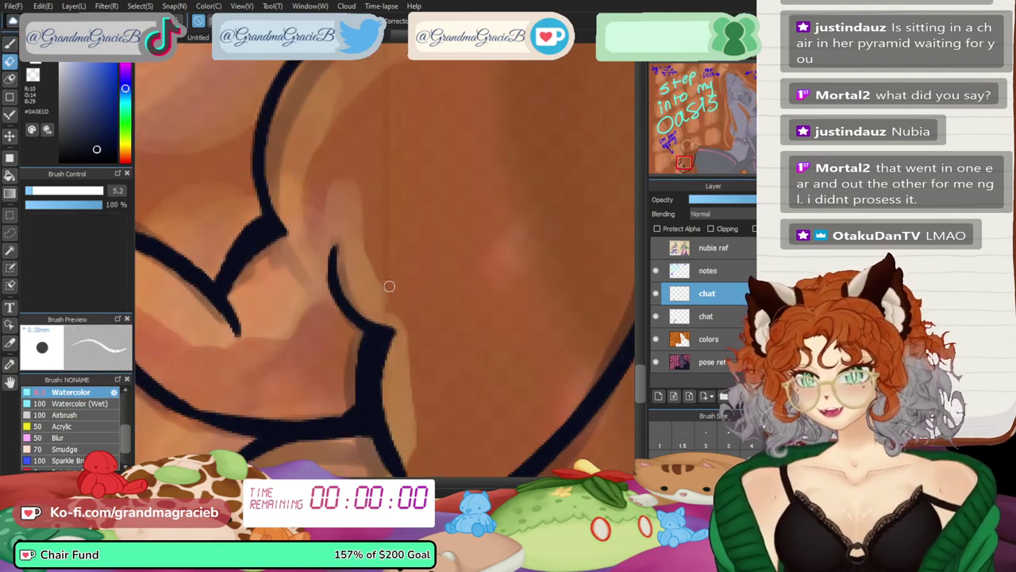
mouse_move(389, 286)
left_mouse_down()
mouse_move(356, 335)
mouse_move(379, 283)
mouse_move(335, 300)
mouse_move(341, 230)
mouse_move(329, 254)
left_mouse_up()
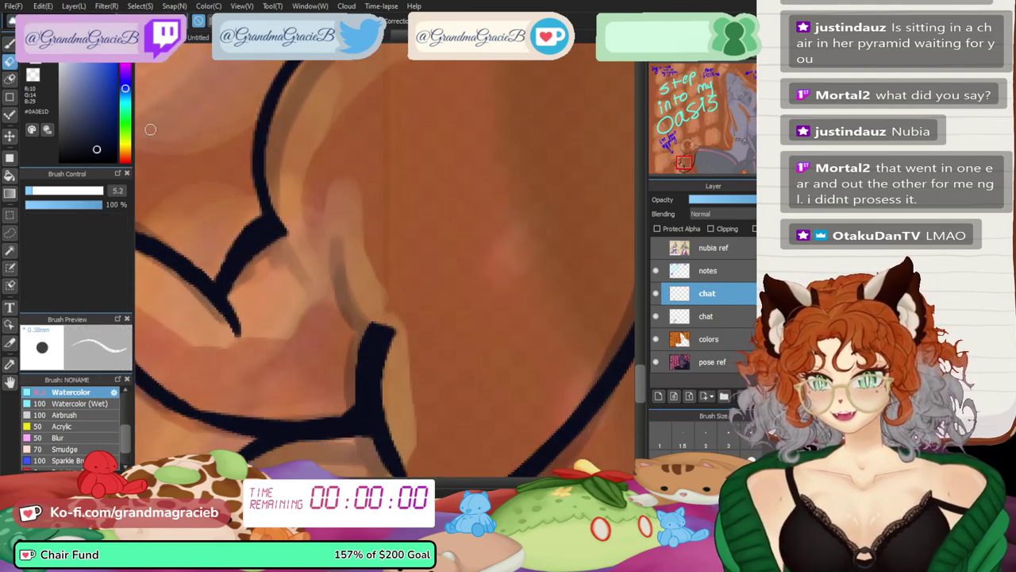
- Redraw the inner tail curve on a new layer, sweeping from just past the notched corner up along the sketch line
key("b")
left_click(658, 395)
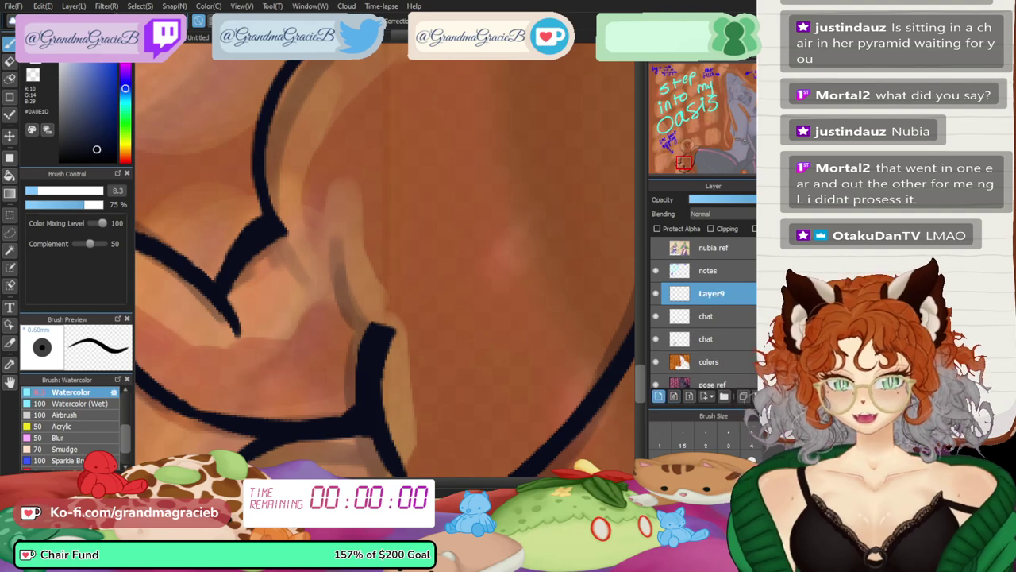
left_click_drag(406, 335, 327, 212)
key("ctrl+z")
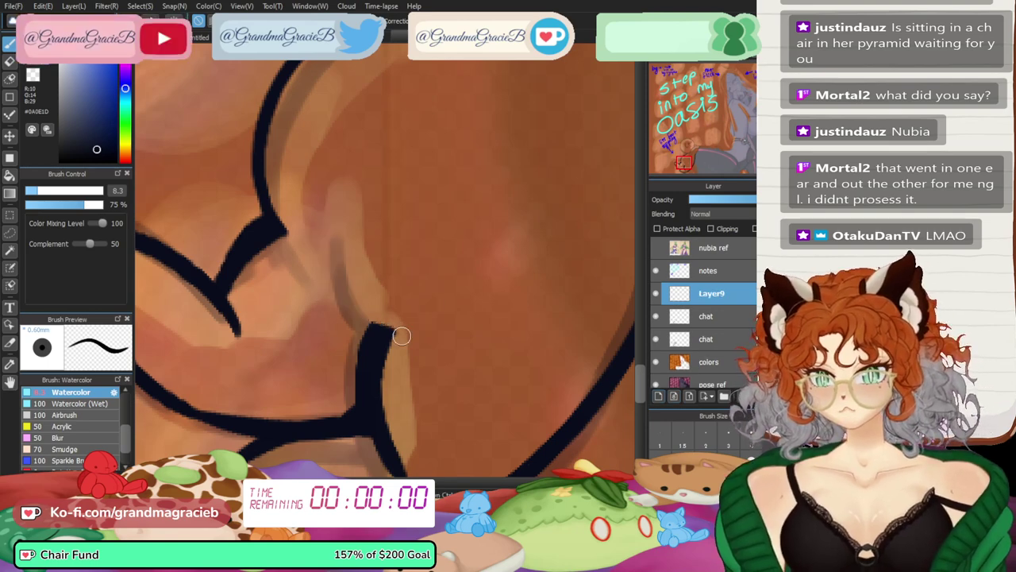
left_click_drag(420, 341, 343, 216)
scroll(452, 229, "down", 5)
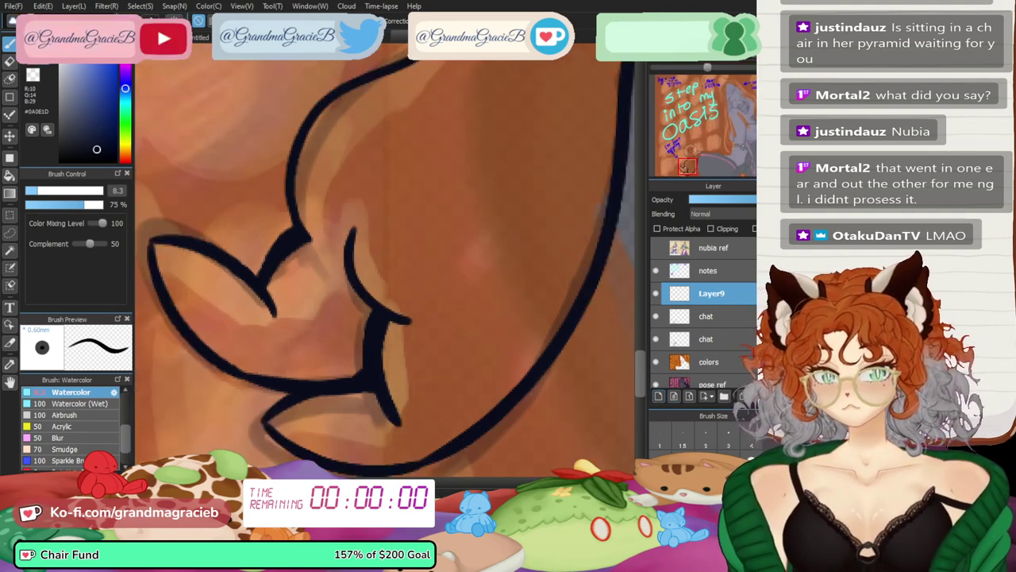
- Free-transform the redrawn tail curve, pulling its lower end inward to meet the notched corner and stretching its top slightly upward
key("ctrl+t")
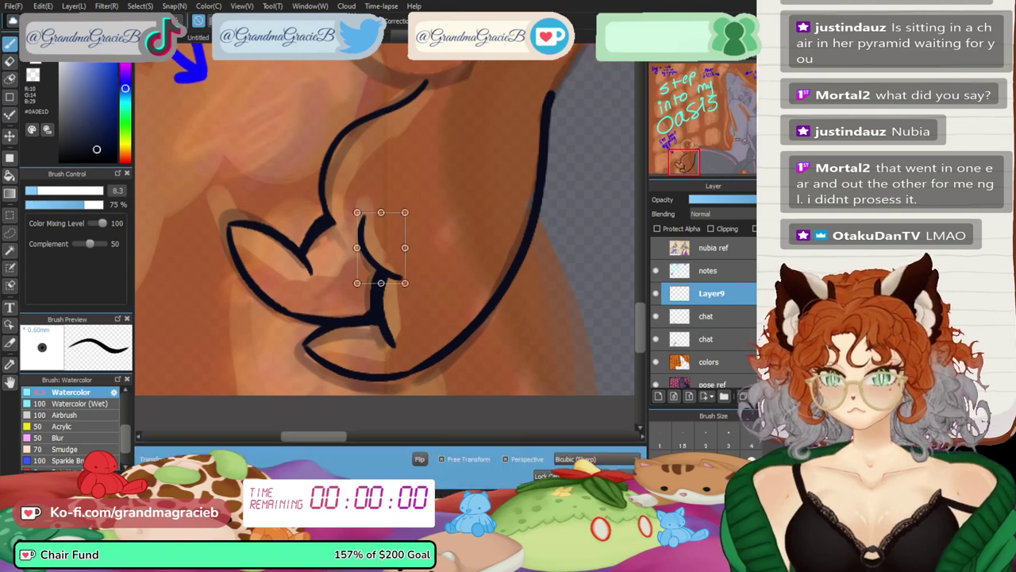
left_click_drag(404, 284, 376, 248)
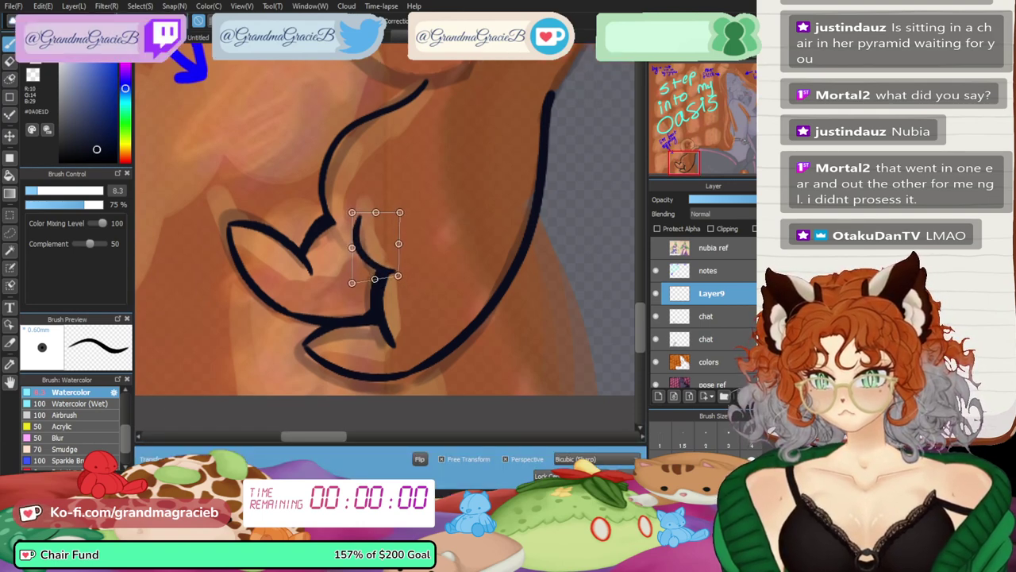
left_click_drag(375, 212, 372, 208)
key("Return")
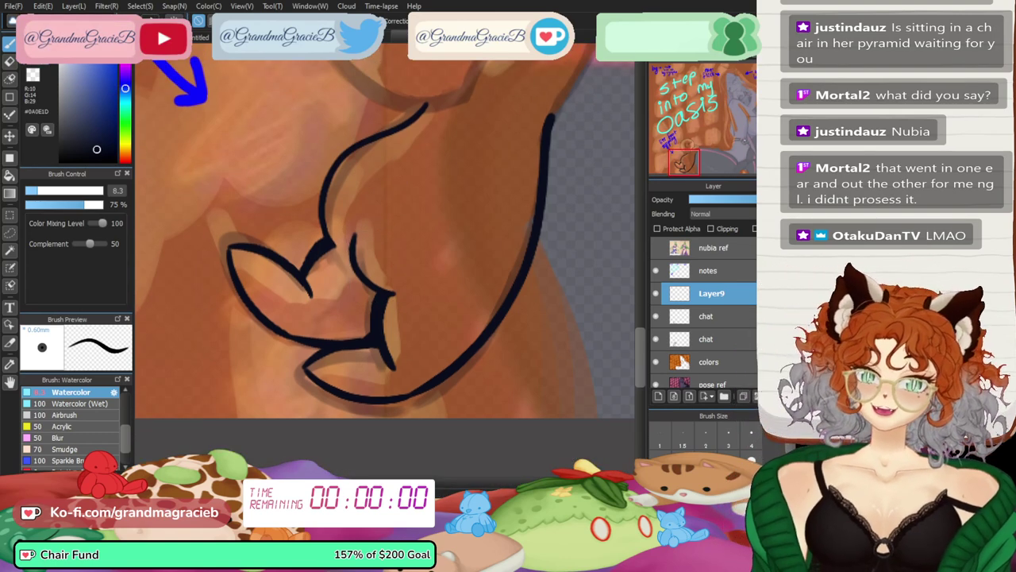
- Ink a short curved stroke around the rounded tip of the pale band beside the Chat head
left_click(686, 55)
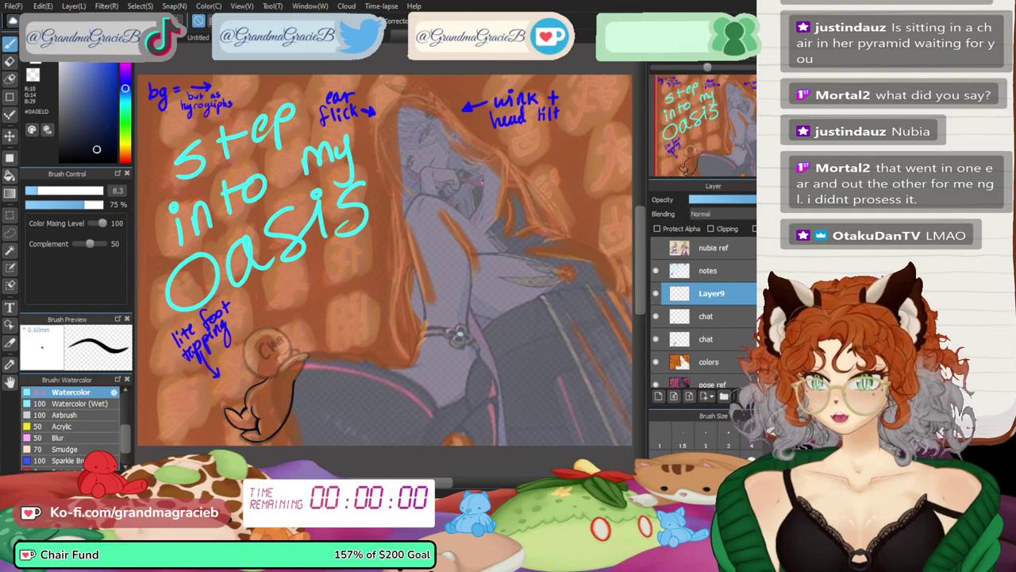
left_click_drag(707, 68, 727, 68)
left_click_drag(715, 135, 694, 157)
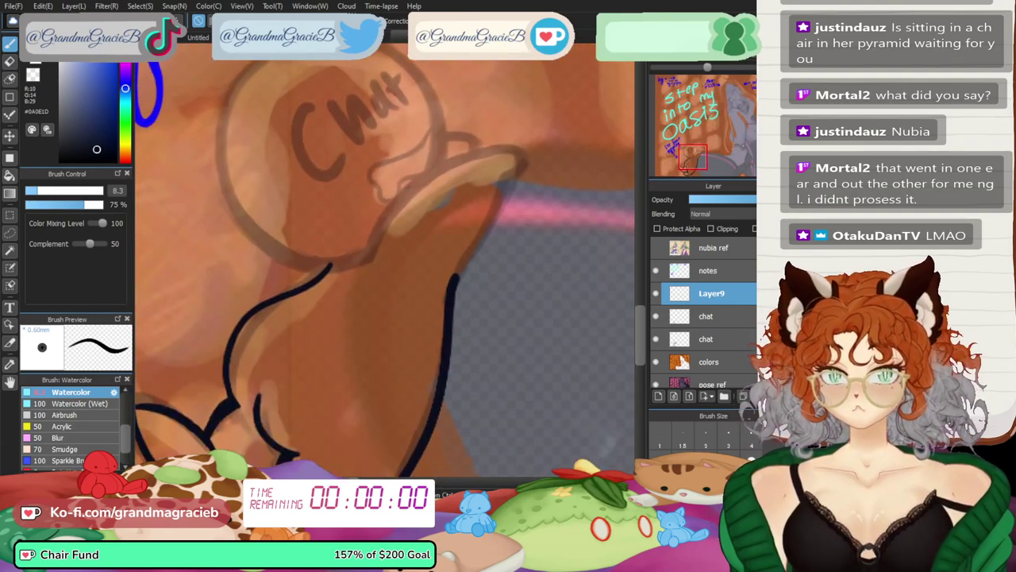
key("ctrl+e")
key("ctrl+z")
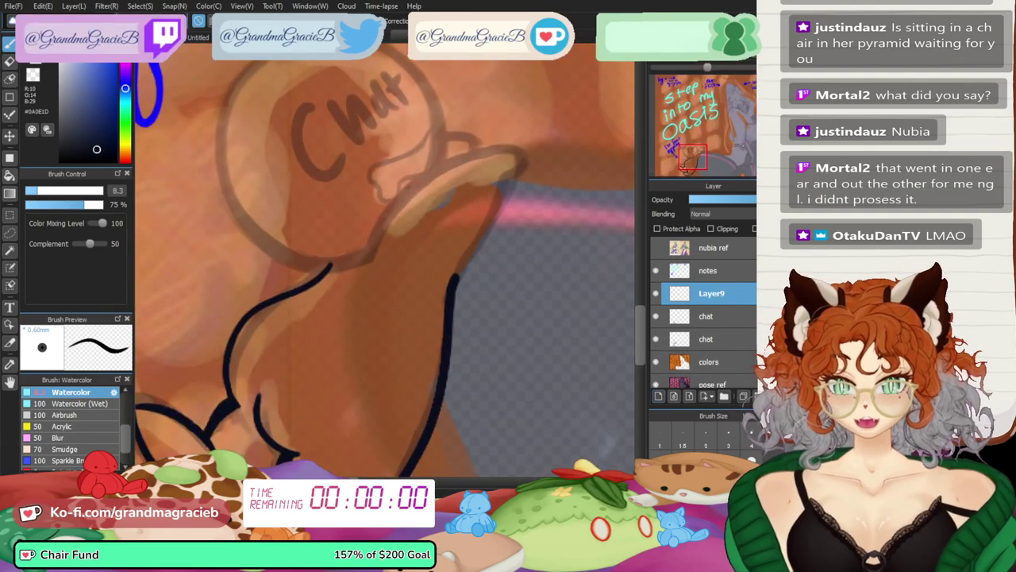
key("ctrl+plus")
left_click_drag(455, 277, 384, 289)
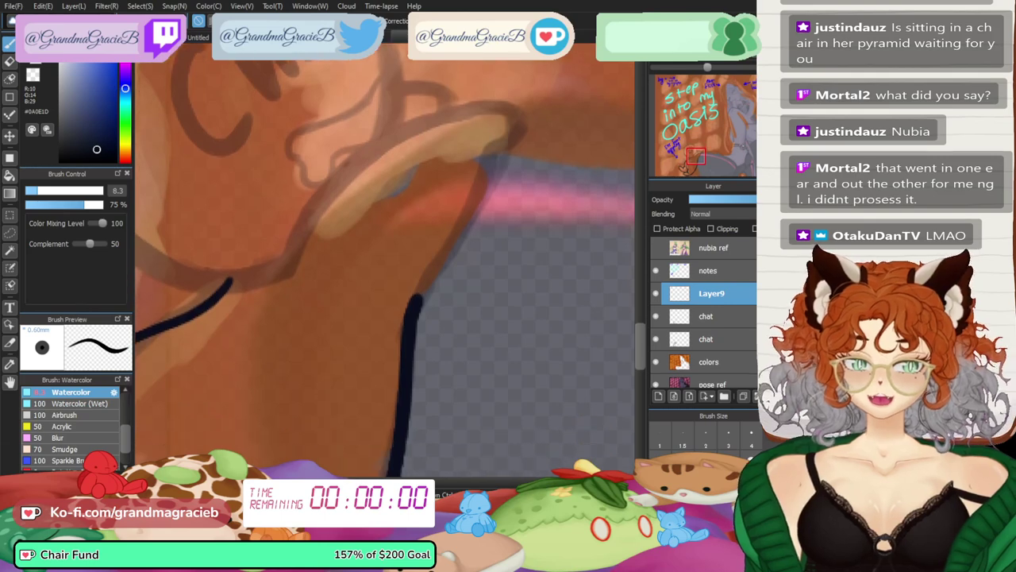
key("Down")
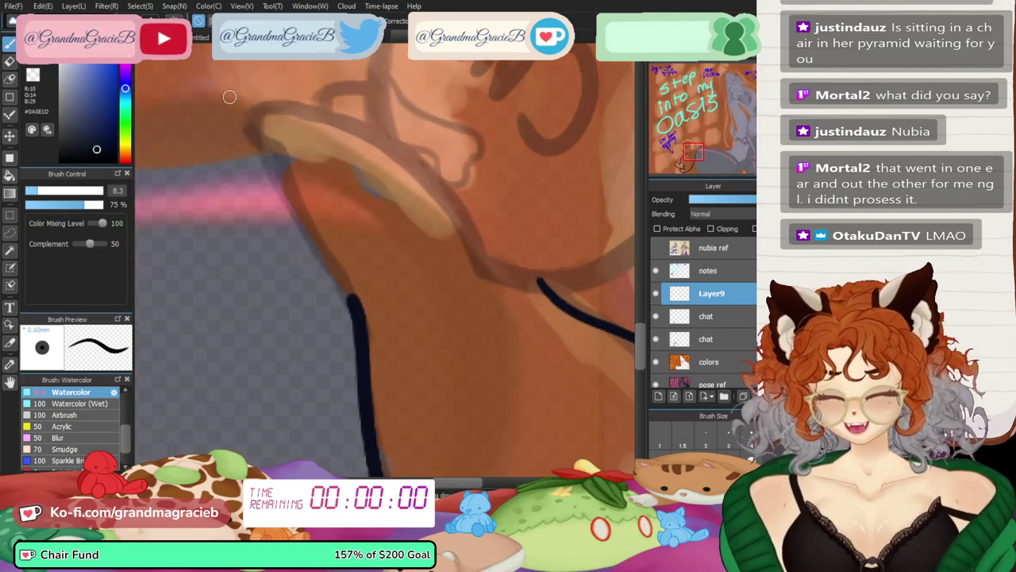
left_click_drag(245, 105, 273, 154)
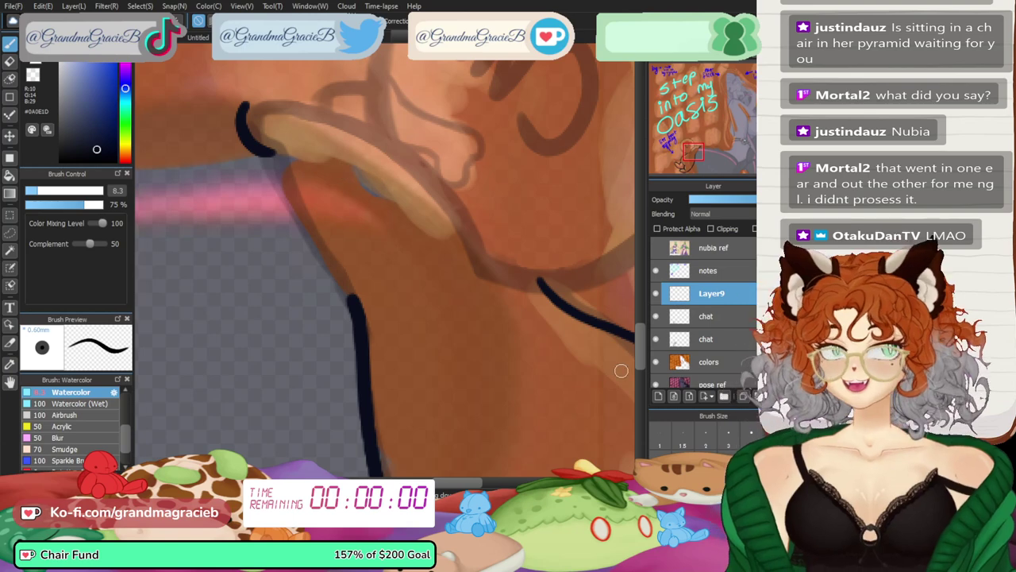
- Ink the body's outer edge on a new layer, from the rounded tip stroke down to the top of the long side contour
left_click(658, 395)
key("ctrl+plus")
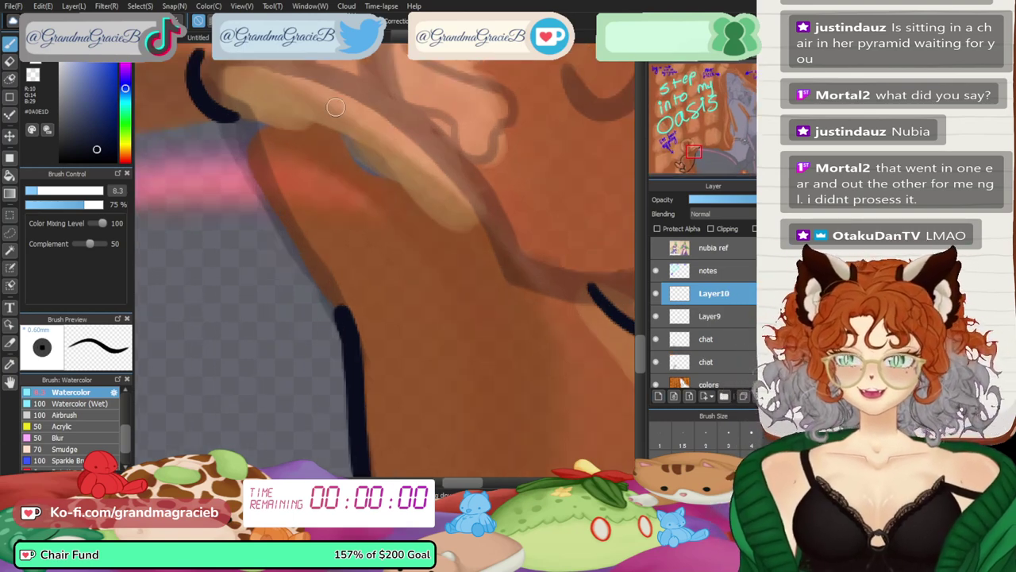
left_click_drag(229, 117, 344, 323)
key("ctrl+z")
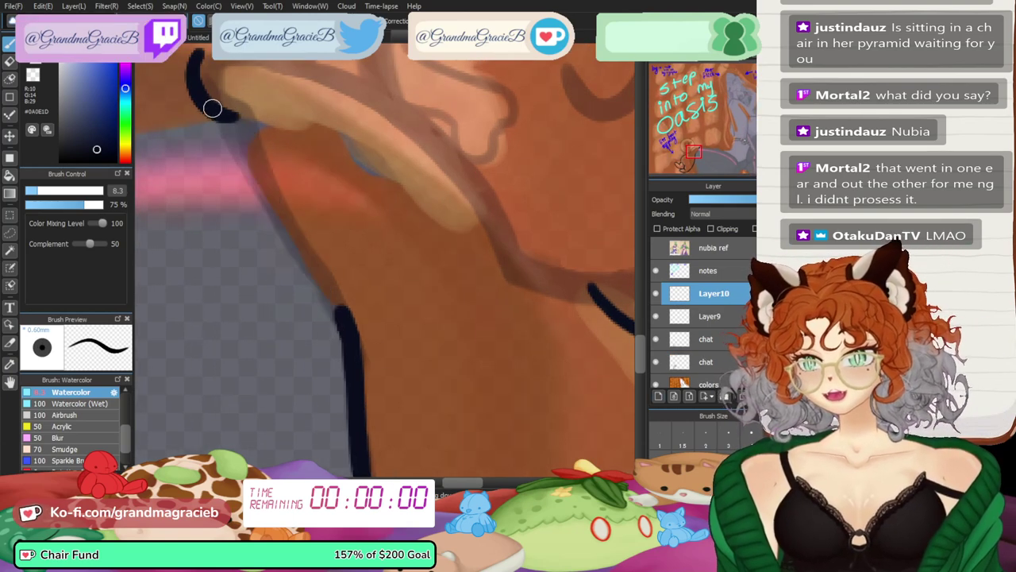
left_click_drag(243, 130, 369, 347)
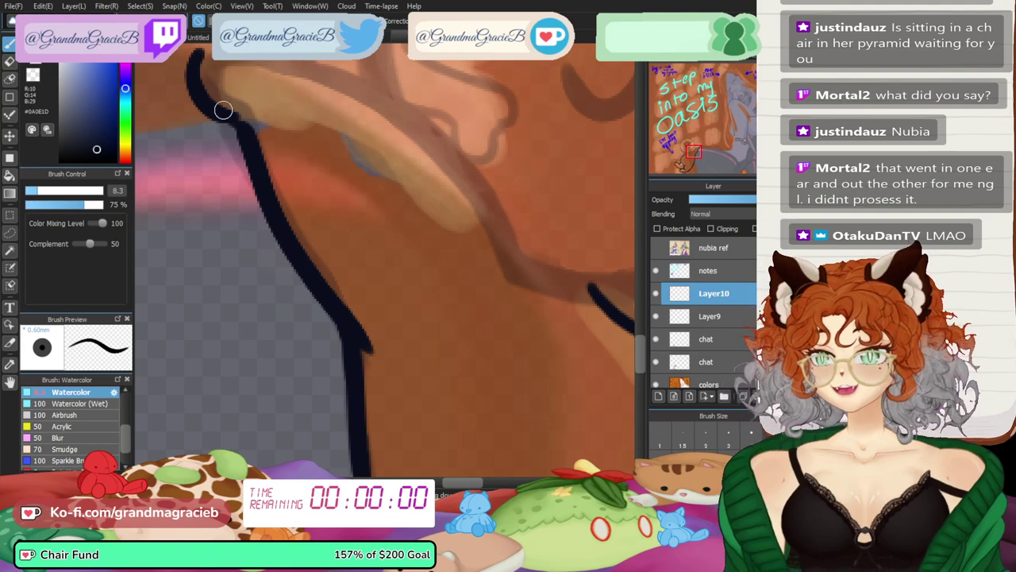
- Shift the new outer edge slightly outward, erase its overhanging lower end, and merge it into the layer below
key("ctrl+t")
left_click_drag(296, 209, 290, 203)
key("Return")
key("e")
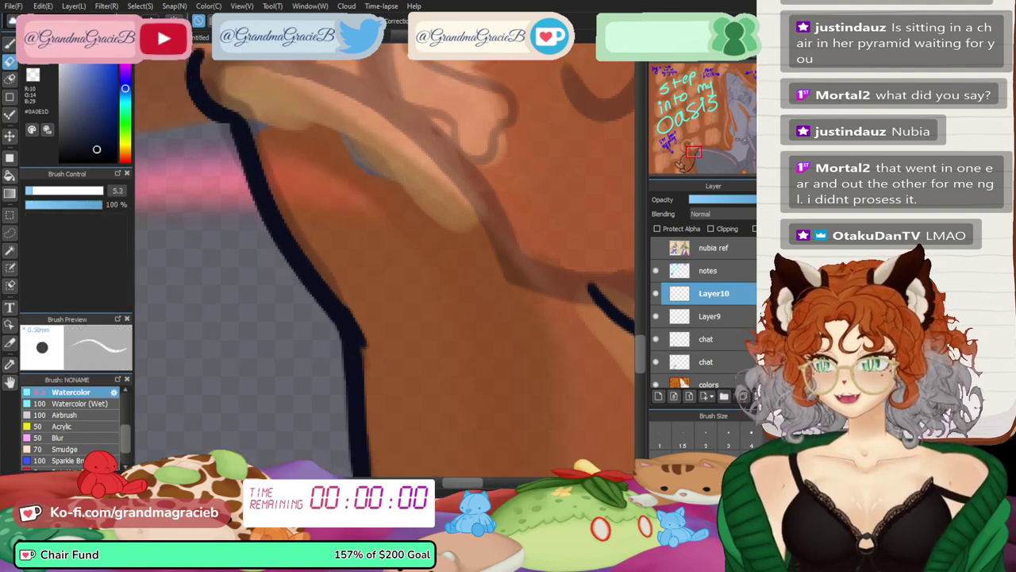
key("b")
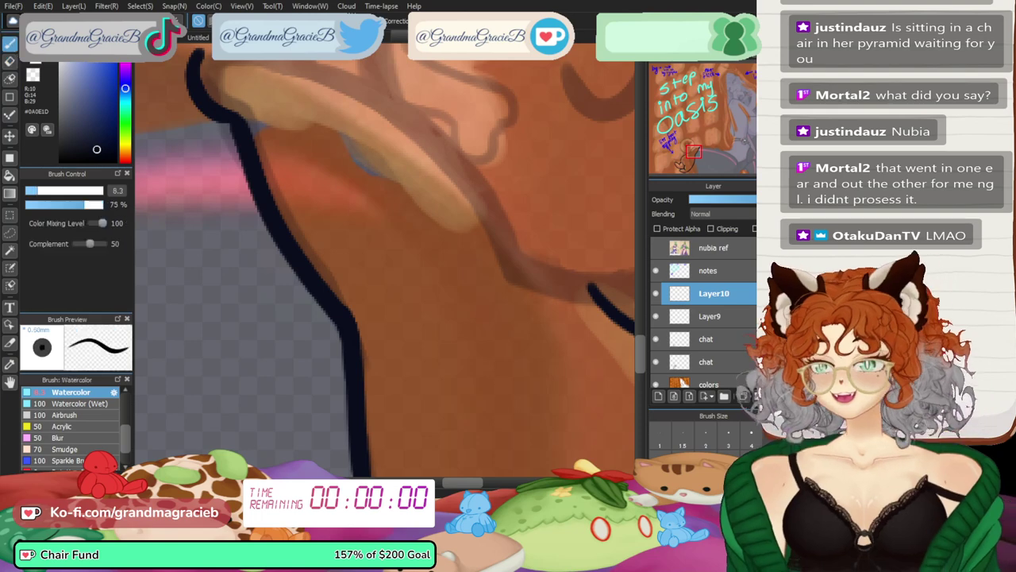
key("h")
key("ctrl+e")
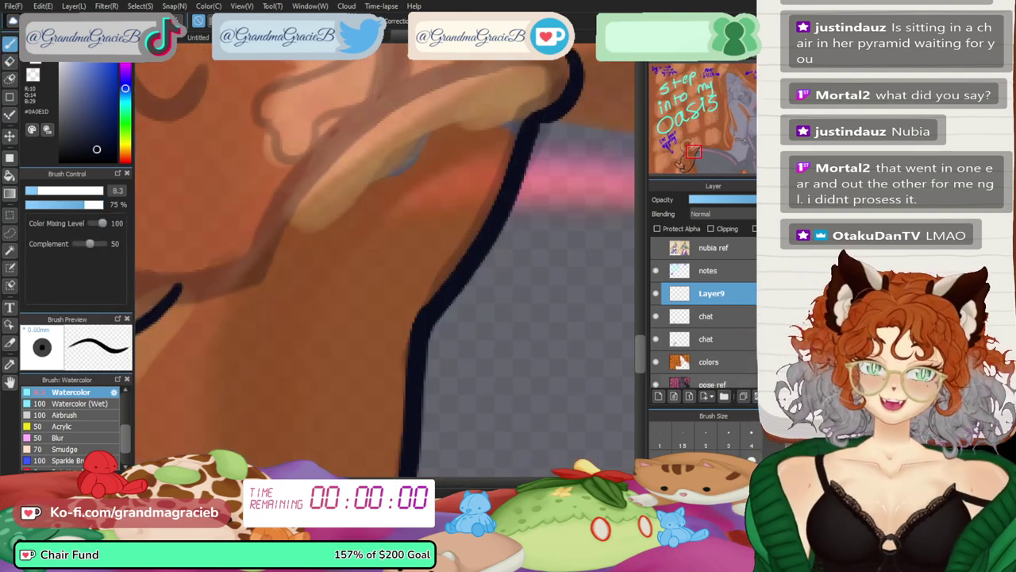
key("ctrl+z")
key("ctrl+y")
- Ink the pale band's upper edge on a new layer as one long arc from the rounded tip toward the base of the head
key("Left")
key("Left")
key("Left")
key("Left")
key("Left")
key("Left")
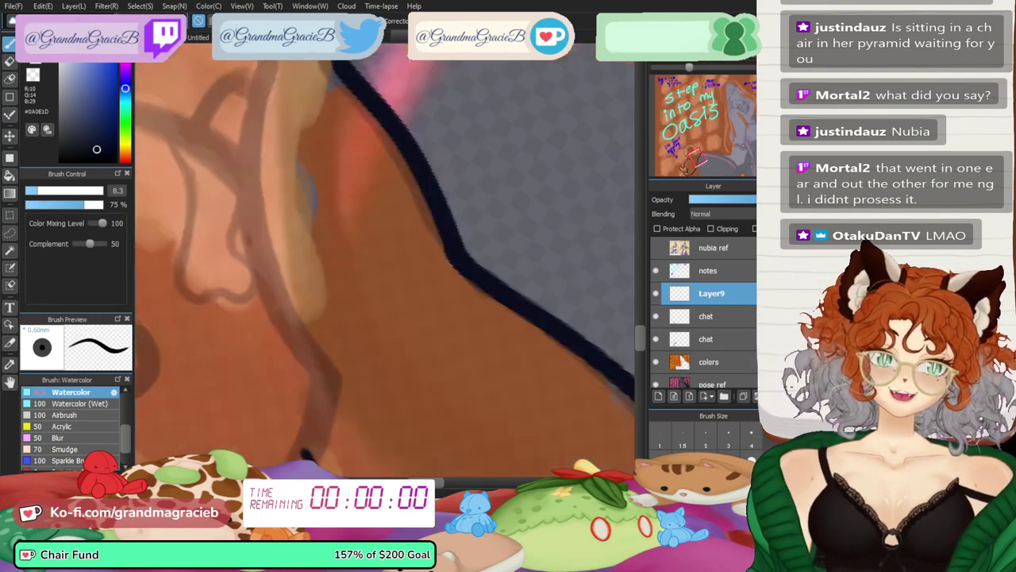
key("ctrl+minus")
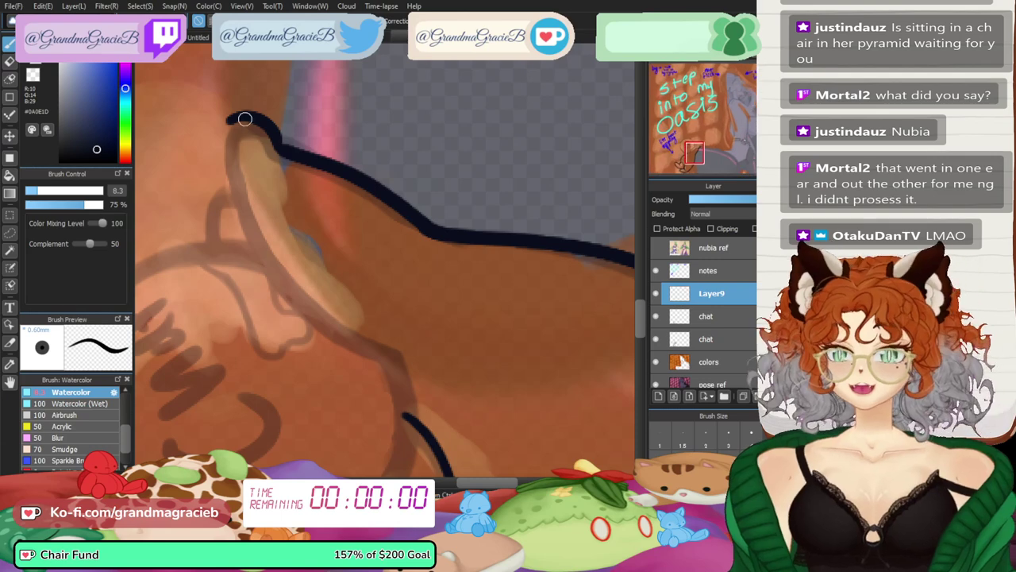
left_click_drag(228, 120, 393, 370)
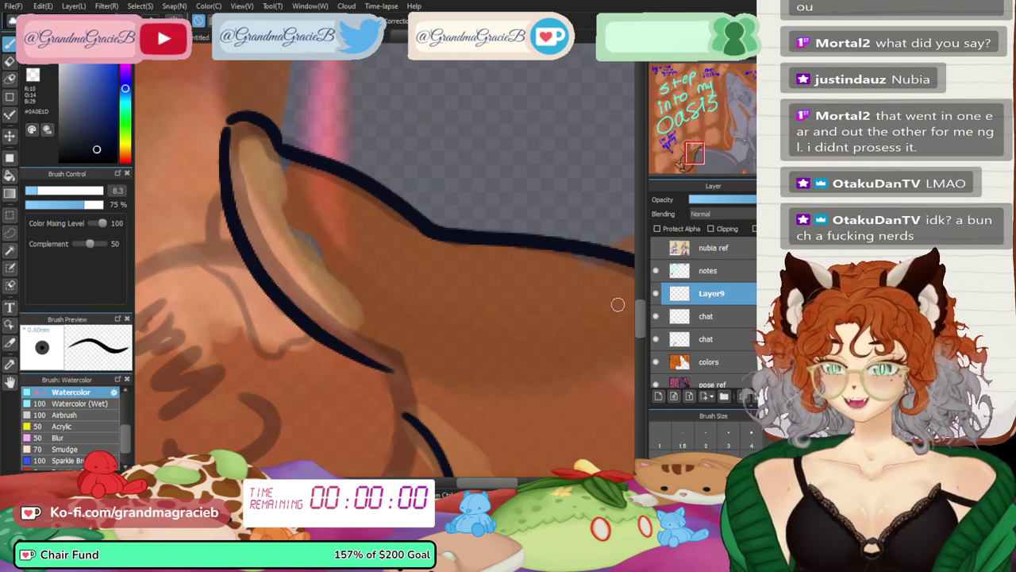
key("ctrl+z")
key("ctrl+shift+n")
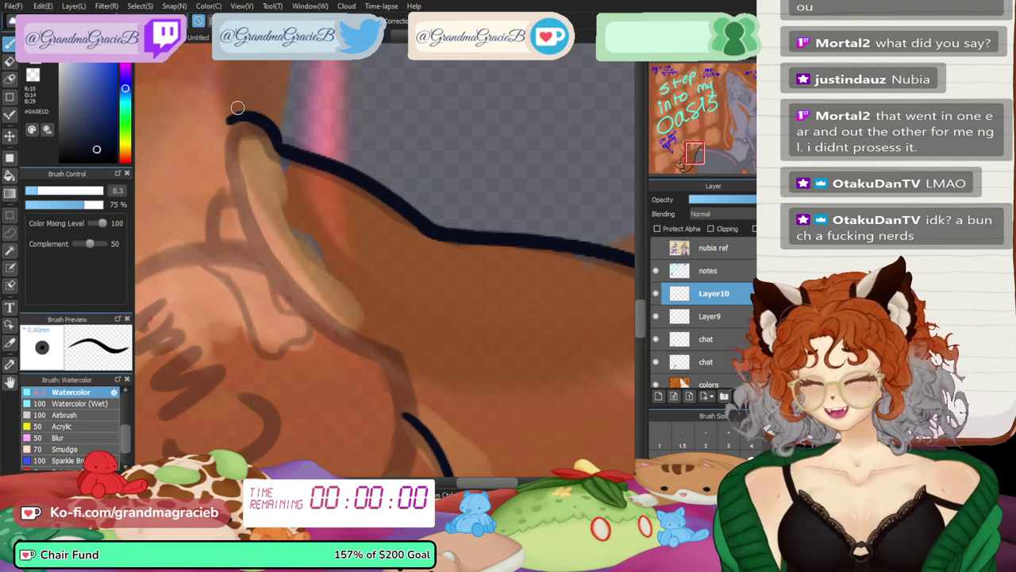
left_click_drag(238, 108, 373, 365)
key("ctrl+z")
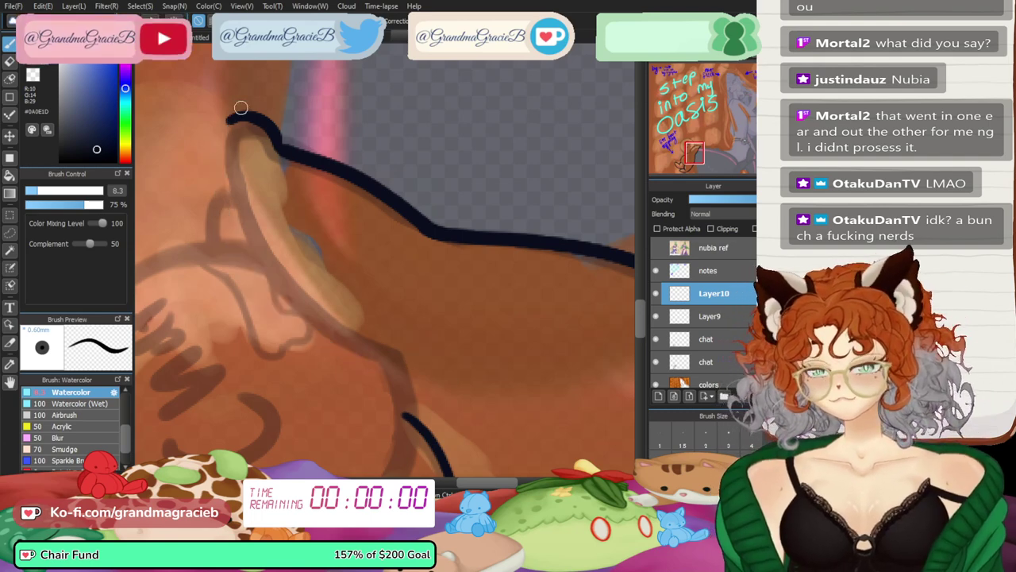
left_click_drag(238, 106, 394, 375)
key("Down")
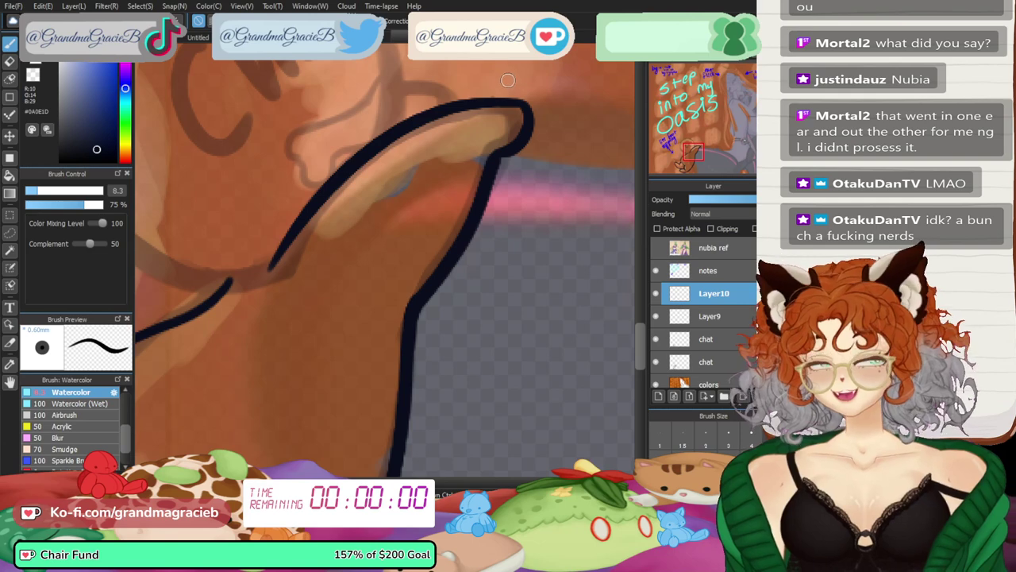
- Free-transform the long arc to narrow it slightly at the tip and pull its tapered lower end down and inward
key("ctrl+t")
left_click_drag(529, 162, 522, 158)
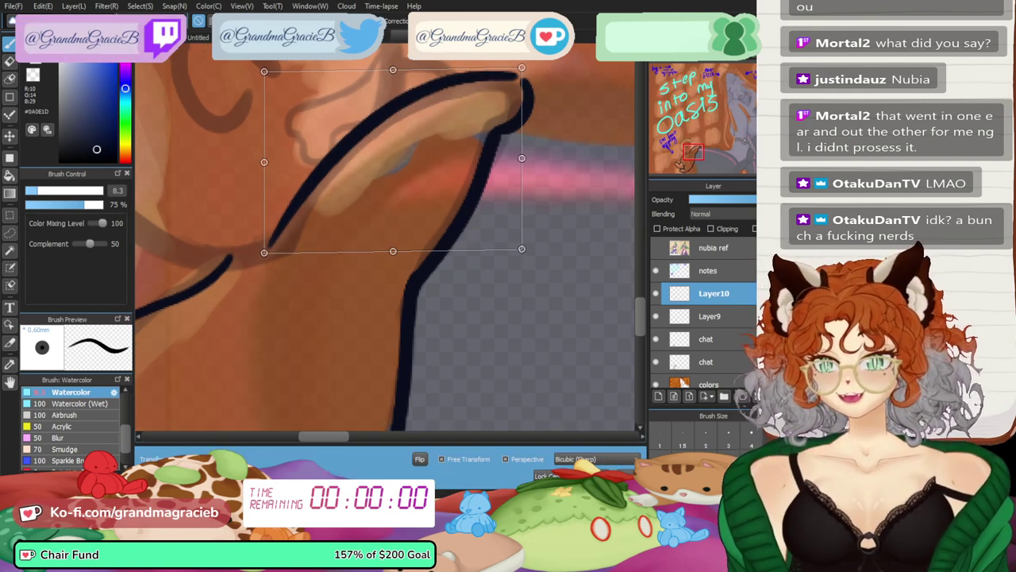
left_click_drag(264, 253, 272, 264)
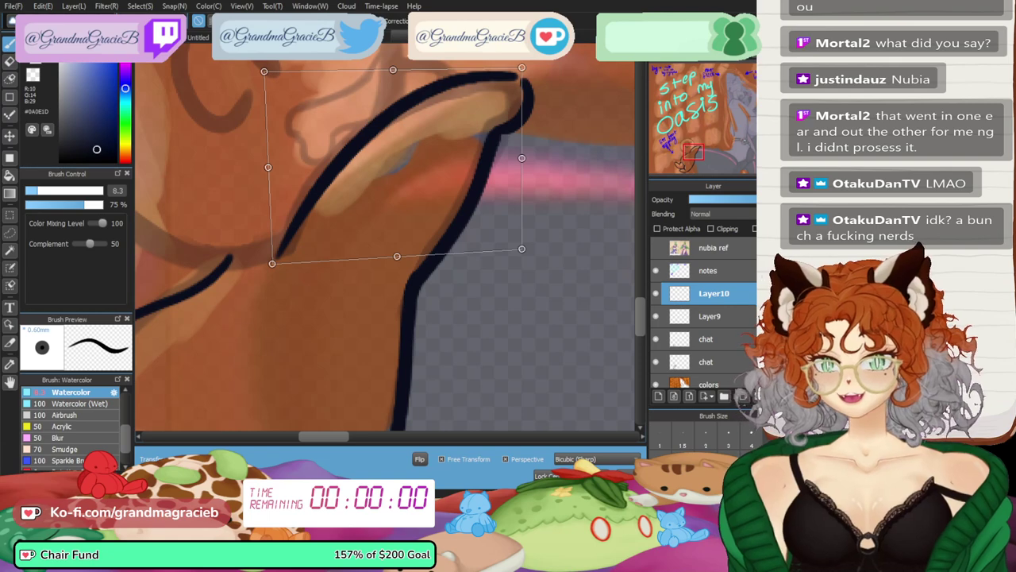
key("Return")
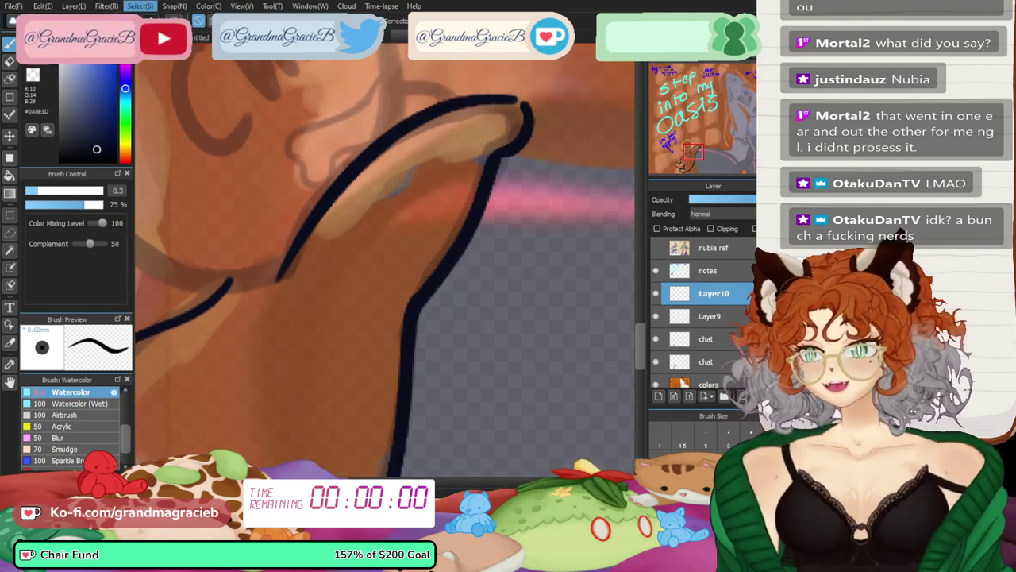
- Mesh-transform the pale band's upper arc to bow its middle outward and adjust the position of its tapered lower end
key("ctrl+t")
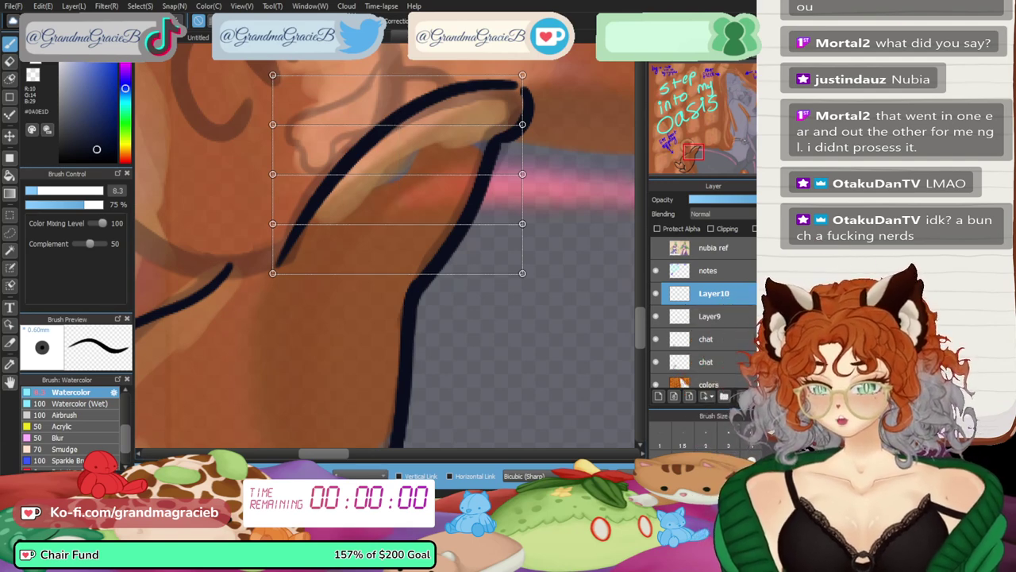
left_click(361, 475)
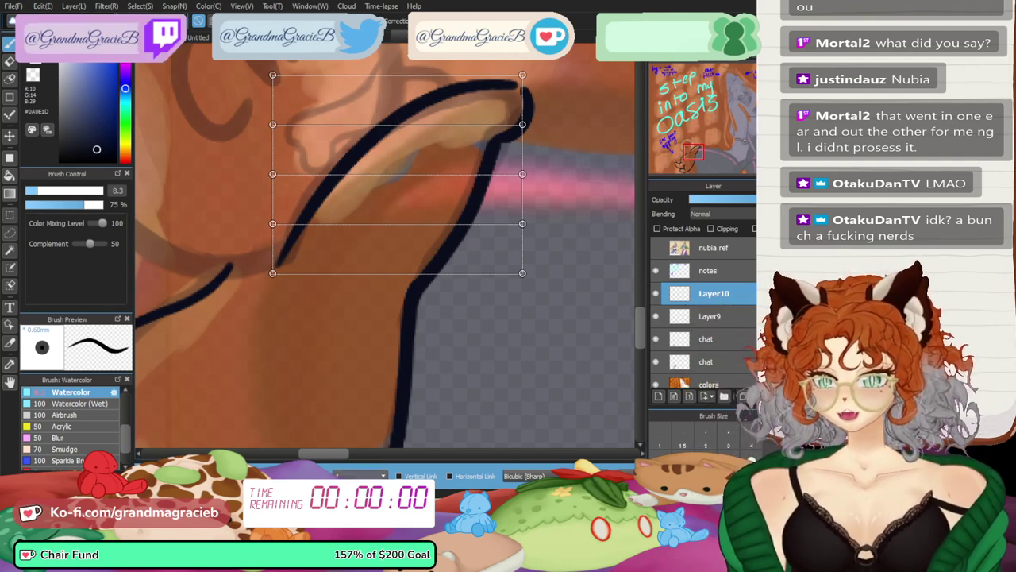
left_click(360, 458)
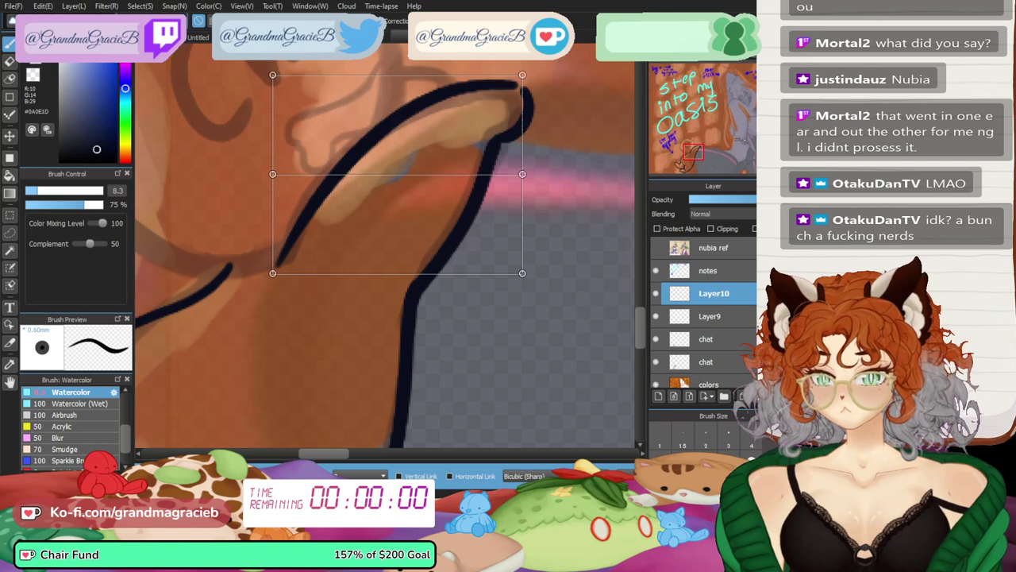
left_click(274, 475)
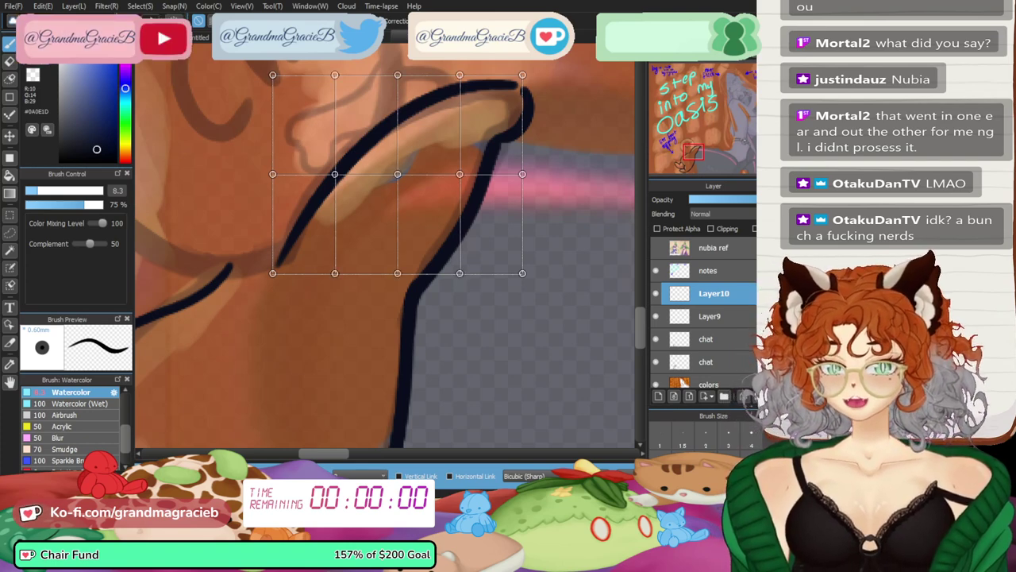
left_click_drag(460, 174, 324, 172)
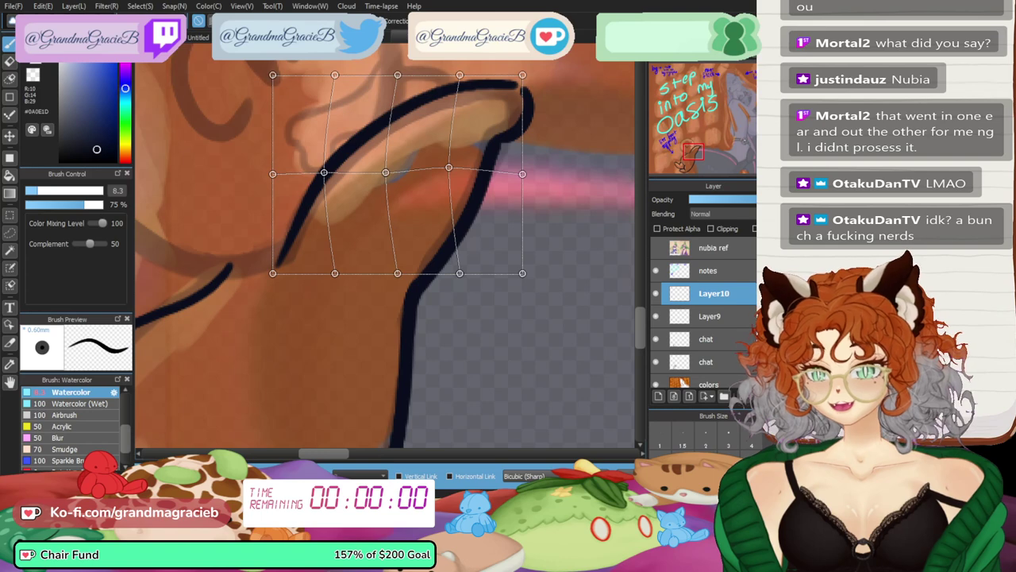
left_click_drag(272, 273, 278, 273)
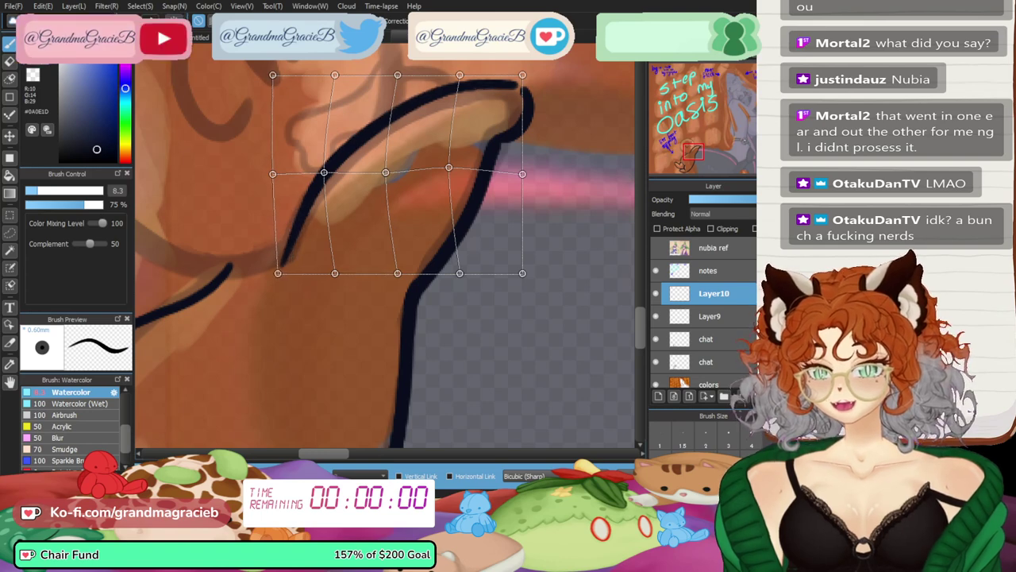
key("Return")
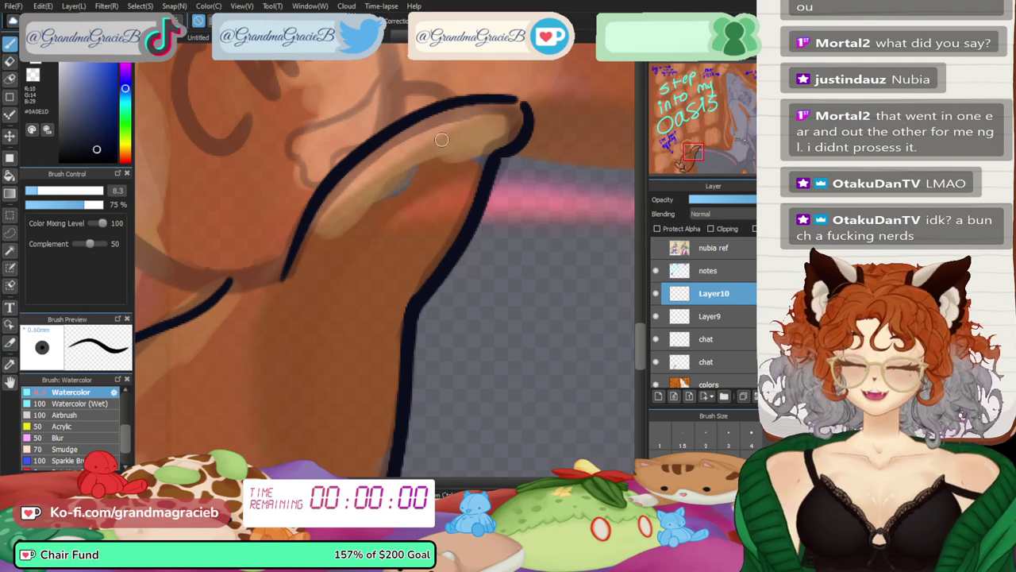
left_click(141, 6)
left_click(164, 144)
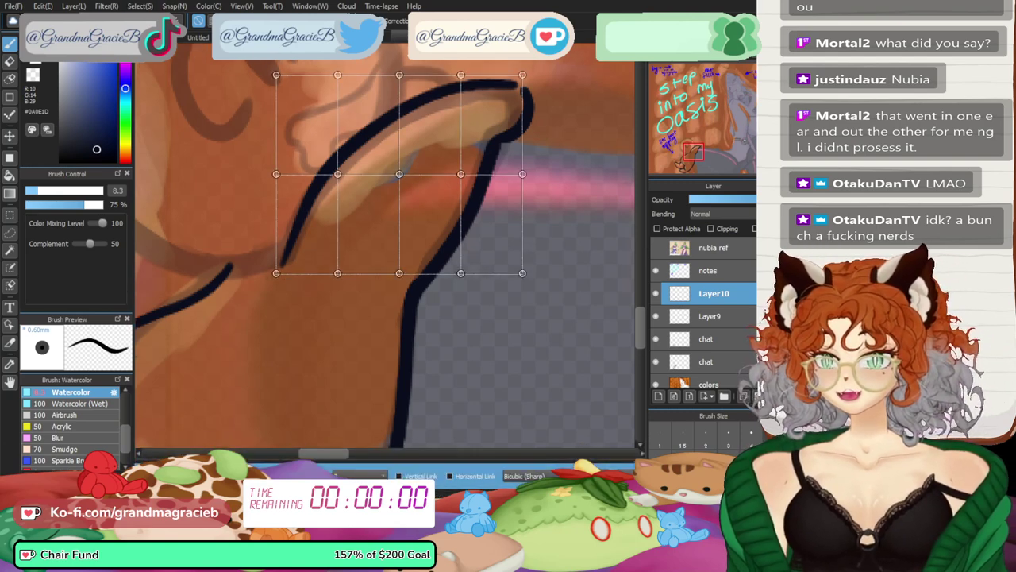
left_click_drag(276, 273, 273, 276)
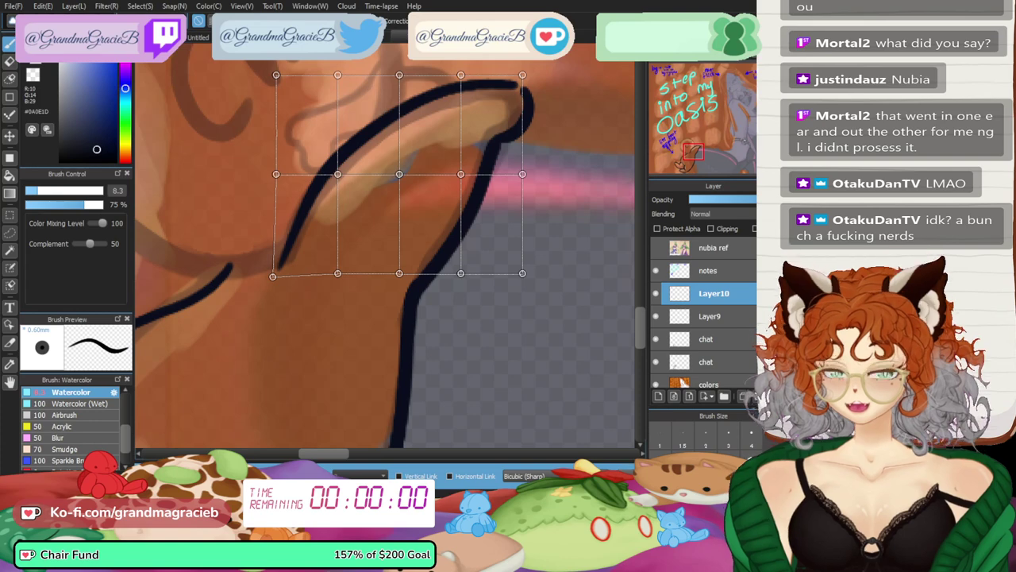
key("Return")
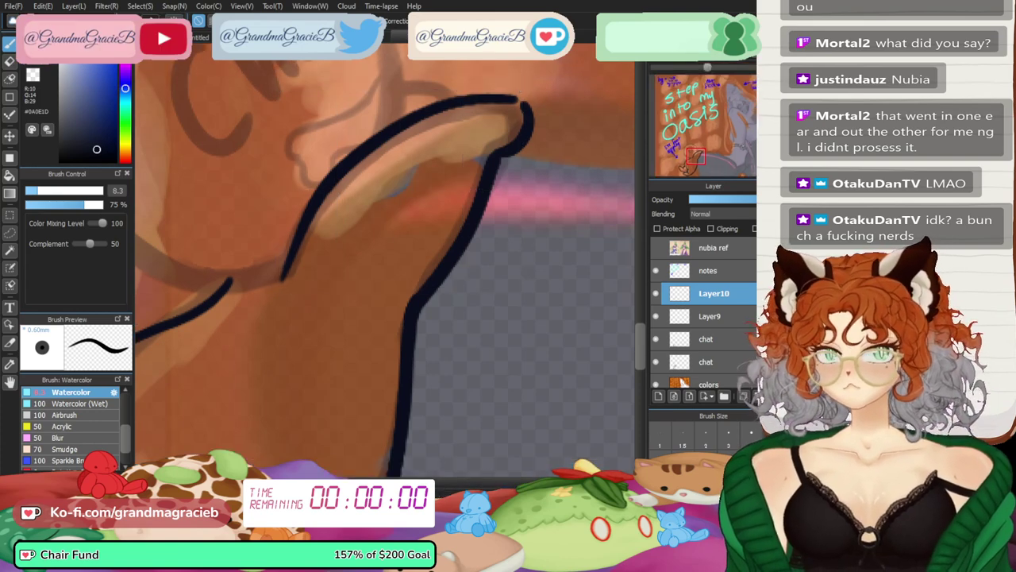
- Ink over the gap between the long arc and the rounded tip, and merge the arc into the layer below
scroll(385, 259, "up", 1)
left_click_drag(691, 147, 700, 154)
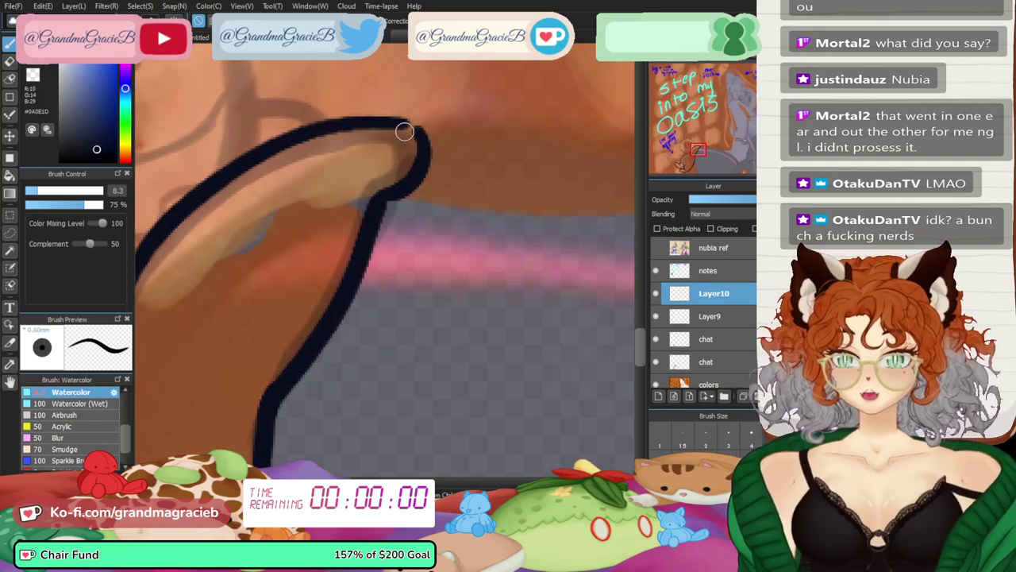
left_click_drag(397, 120, 418, 132)
scroll(385, 260, "down", 2)
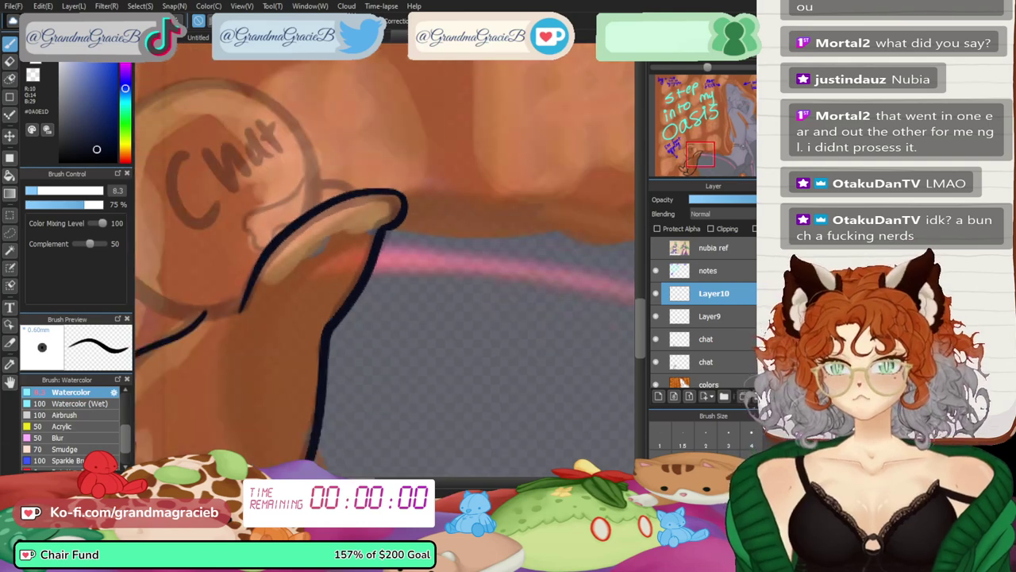
left_click_drag(713, 136, 695, 154)
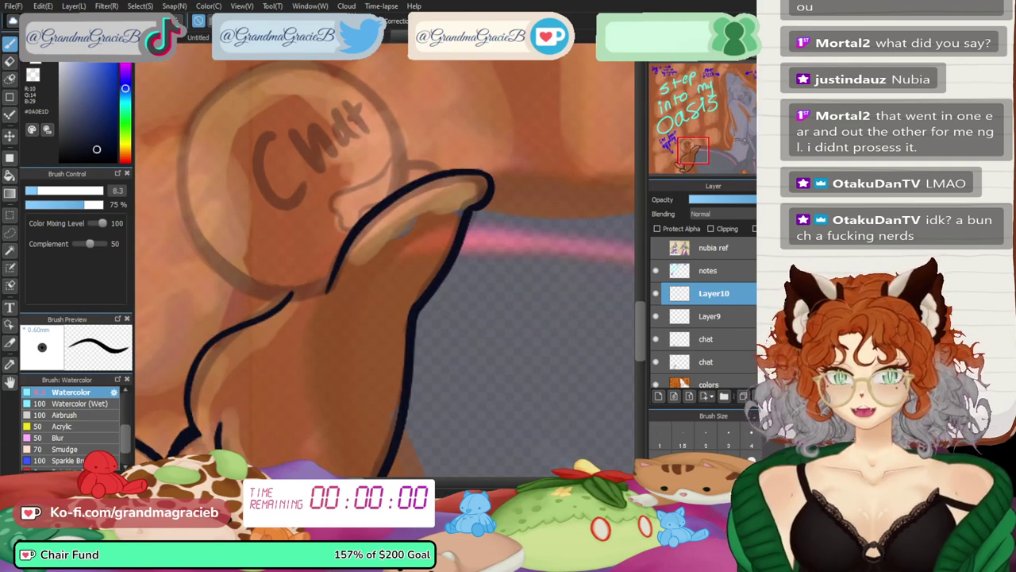
key("ctrl+e")
- Copy the lassoed rounded tip lineart to a new layer, then rotate it slightly and move it behind the arc toward the head circle
left_click(9, 232)
mouse_move(421, 139)
left_mouse_down()
mouse_move(508, 167)
mouse_move(414, 142)
left_mouse_up()
key("ctrl+c")
key("ctrl+v")
key("ctrl+t")
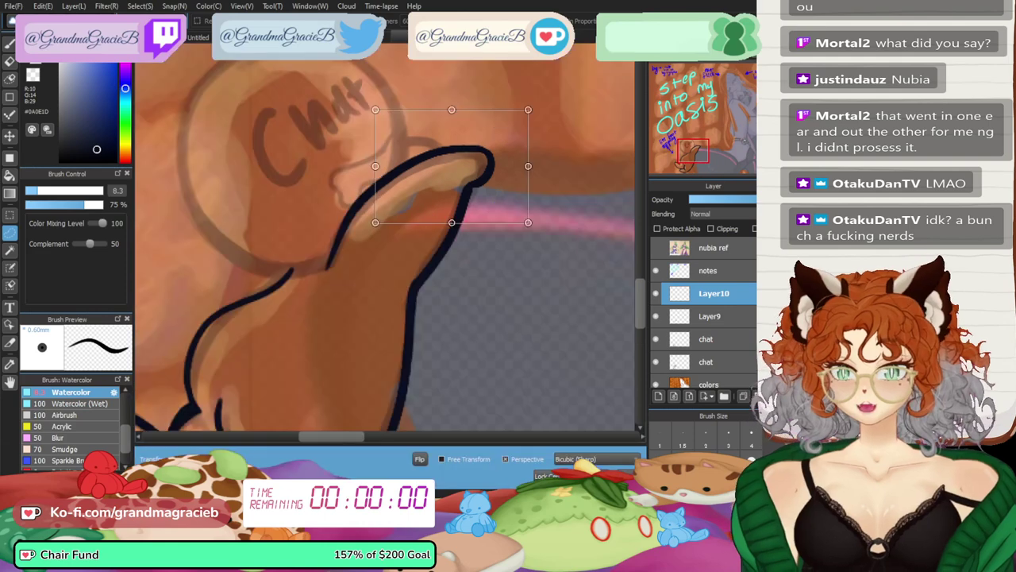
left_click_drag(444, 175, 386, 160)
left_click_drag(500, 143, 500, 161)
left_click_drag(405, 163, 414, 163)
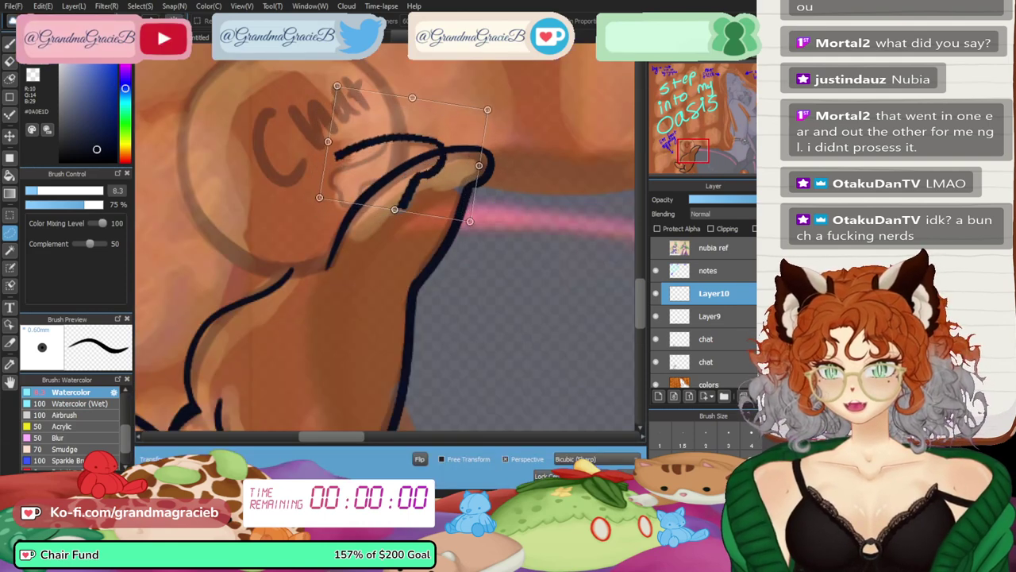
key("Return")
- Erase the copied tip down to a short curve between the arc and the head circle, then merge both working layers into the chat layer
key("b")
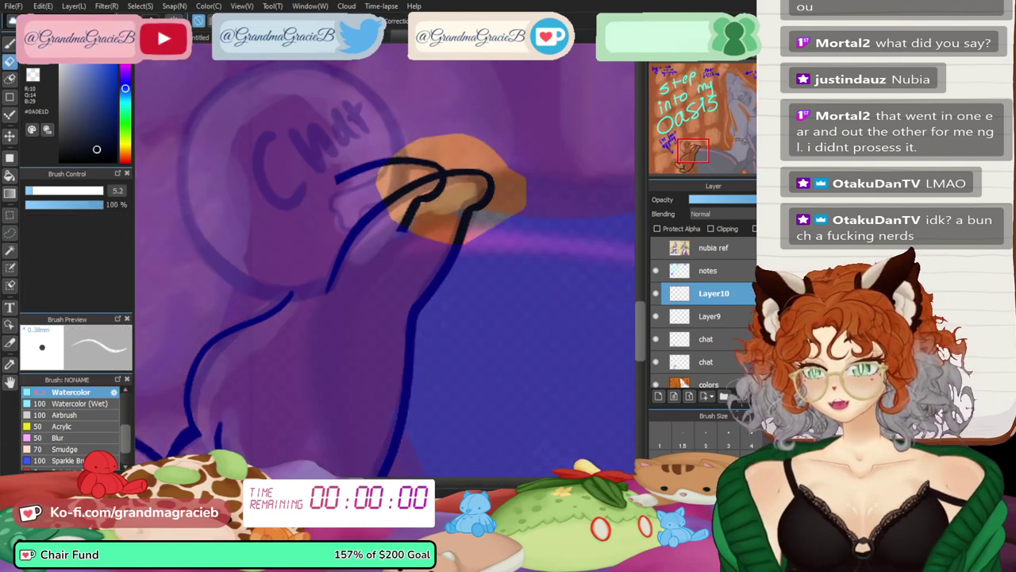
left_click_drag(389, 162, 407, 158)
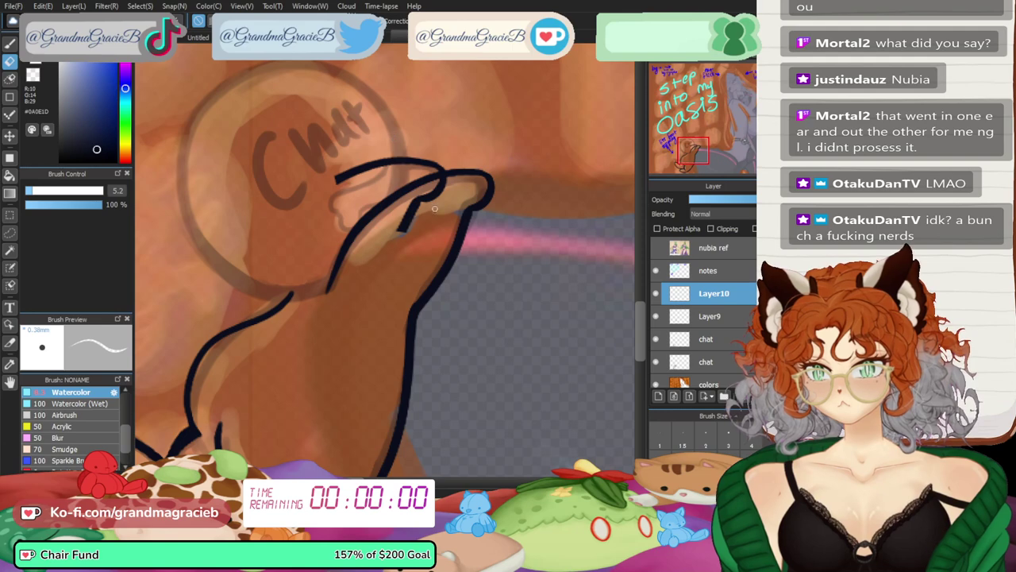
left_click_drag(402, 212, 442, 194)
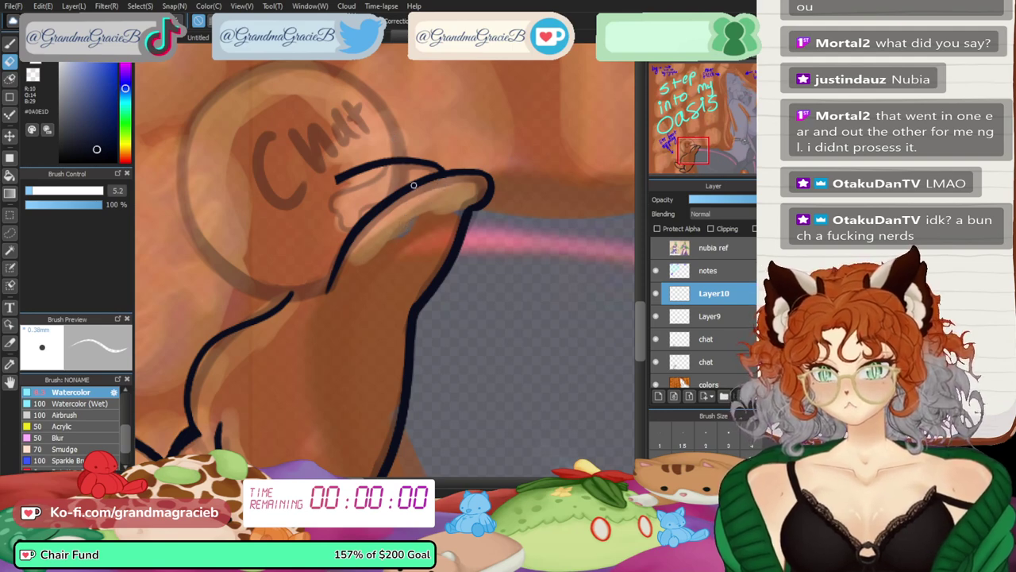
key("ctrl+z")
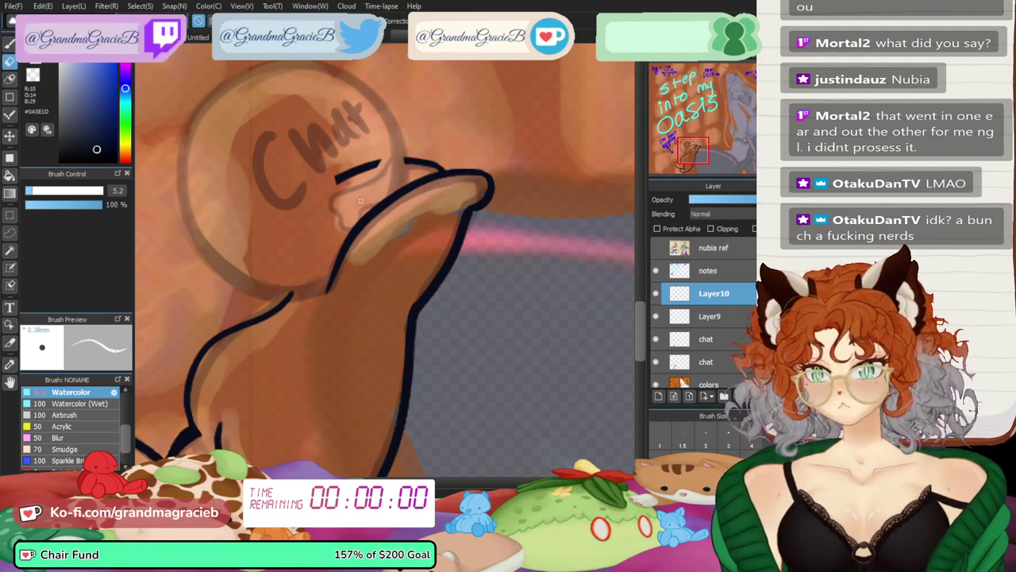
mouse_move(361, 201)
left_mouse_down()
mouse_move(379, 138)
mouse_move(315, 203)
left_mouse_up()
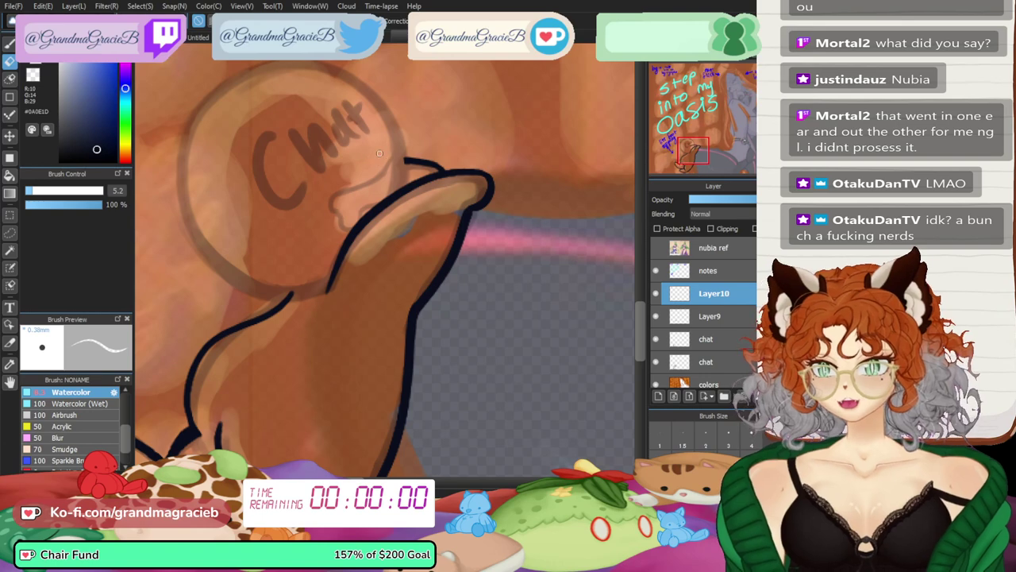
key("ctrl+e")
key("ctrl+e")
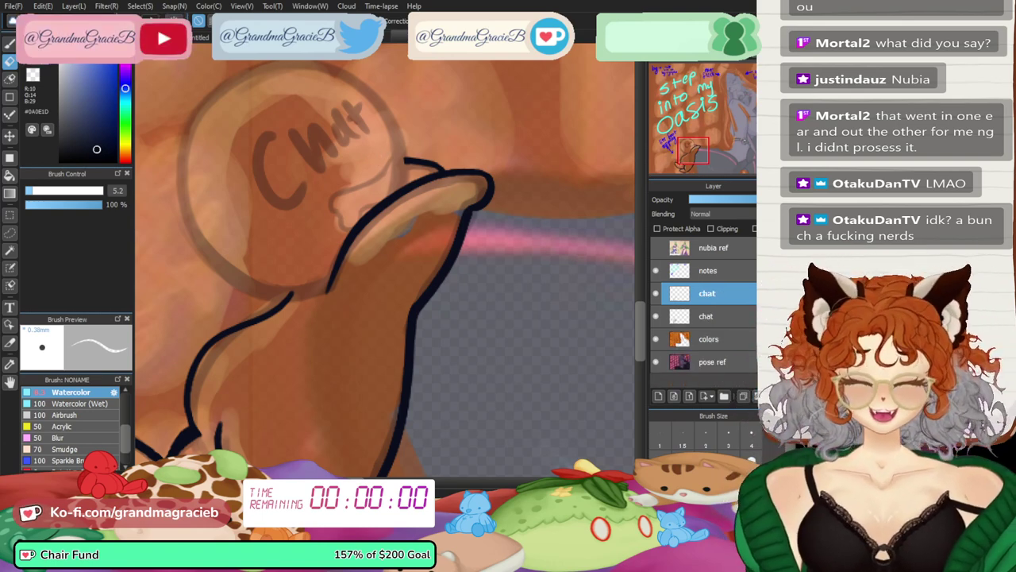
- Ink the left and lower outline of the head circle on a new layer as one long curve reaching the arc's lower end
key("b")
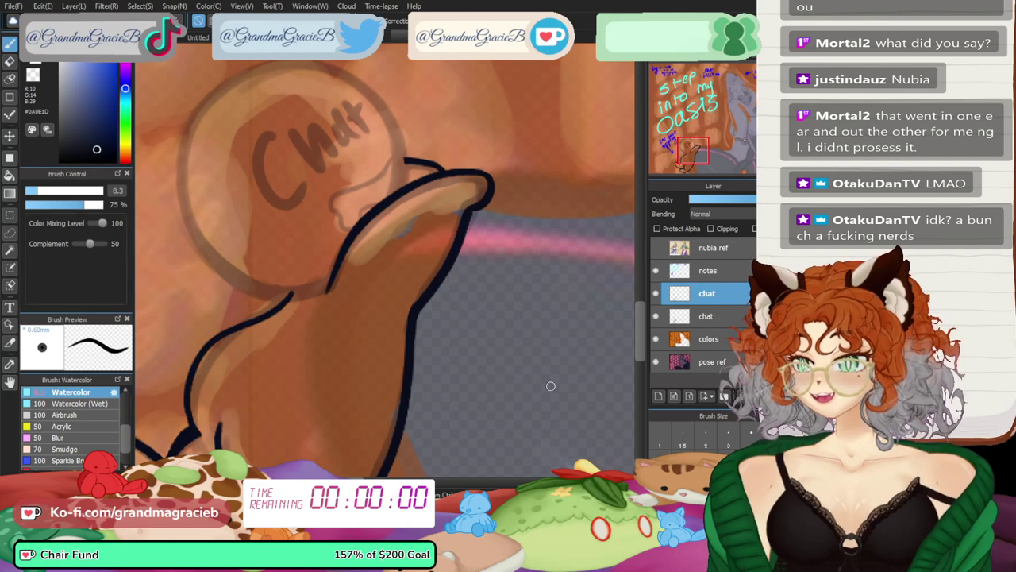
left_click(658, 396)
key("ctrl+plus")
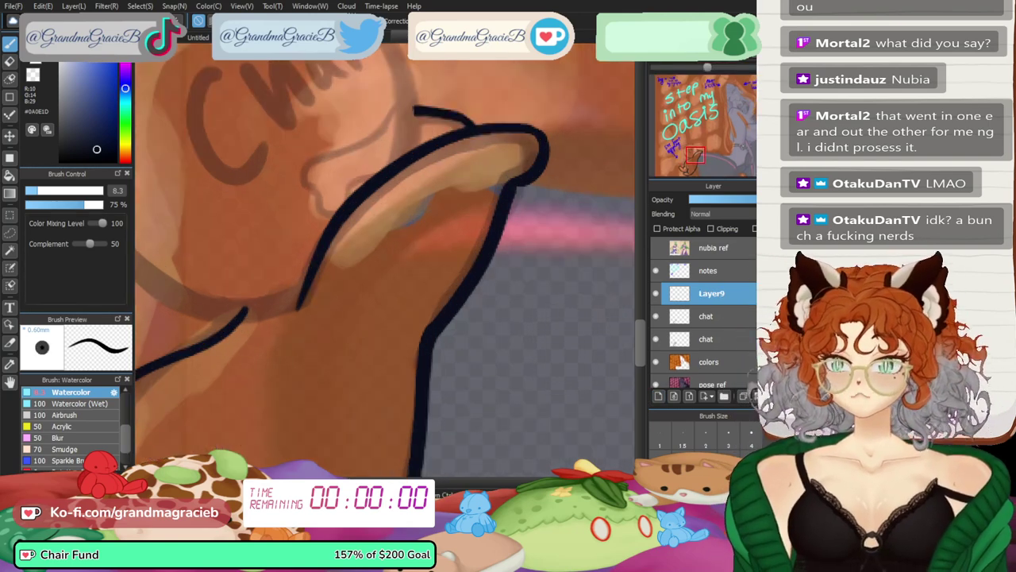
left_click_drag(357, 215, 488, 342)
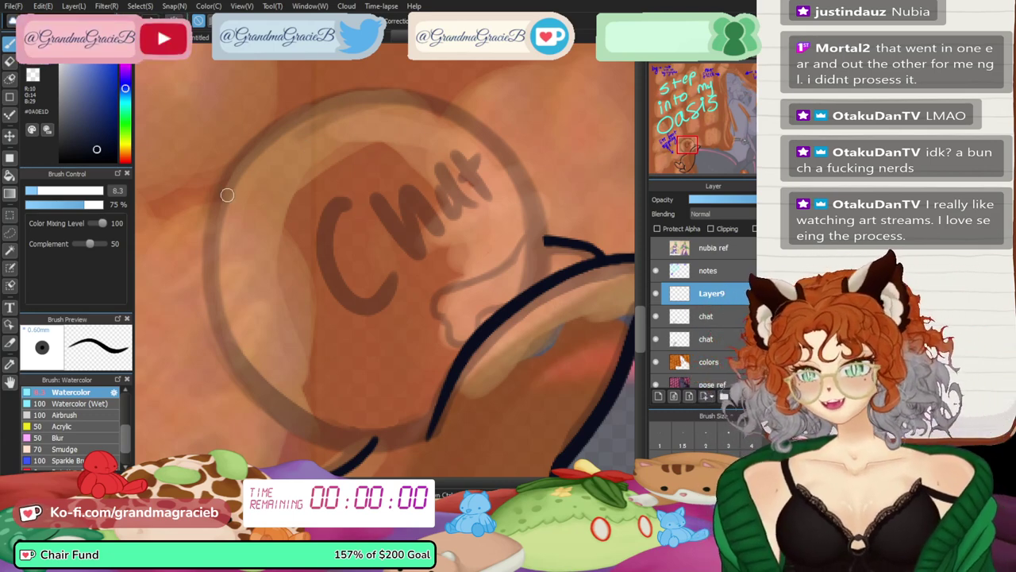
key("Right")
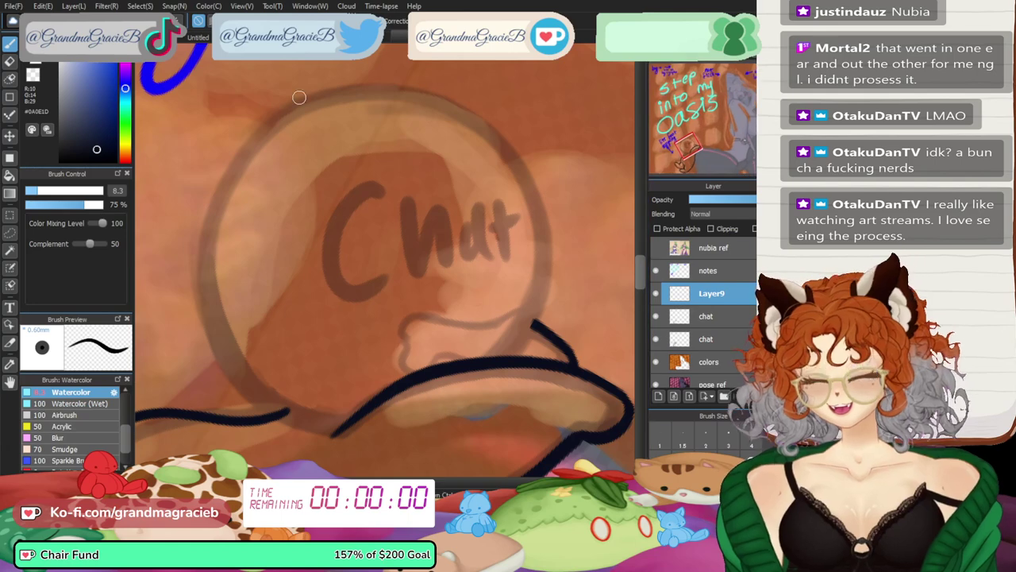
mouse_move(303, 85)
left_mouse_down()
mouse_move(197, 273)
mouse_move(279, 386)
left_mouse_up()
key("ctrl+z")
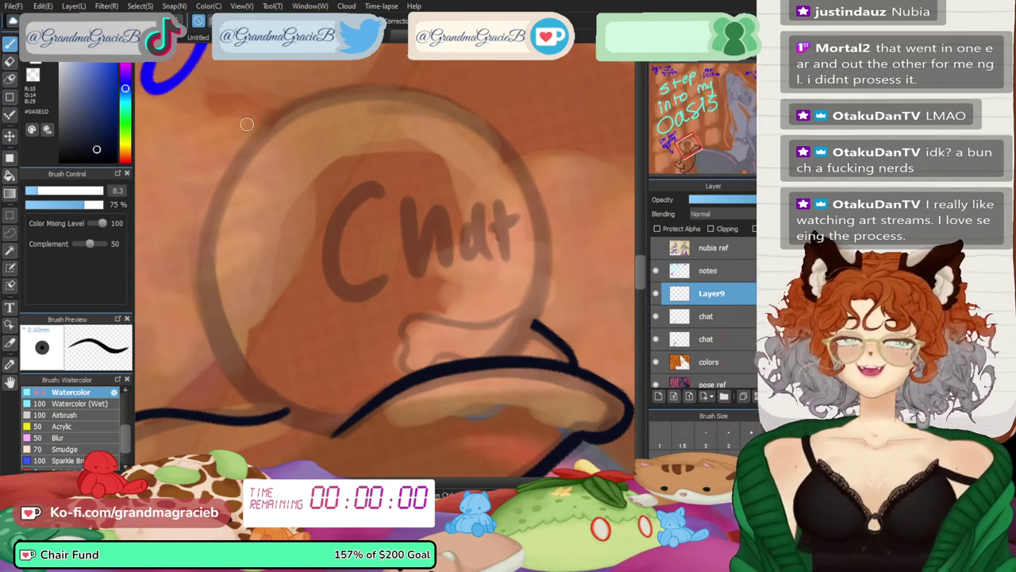
mouse_move(299, 88)
left_mouse_down()
mouse_move(231, 145)
mouse_move(330, 429)
left_mouse_up()
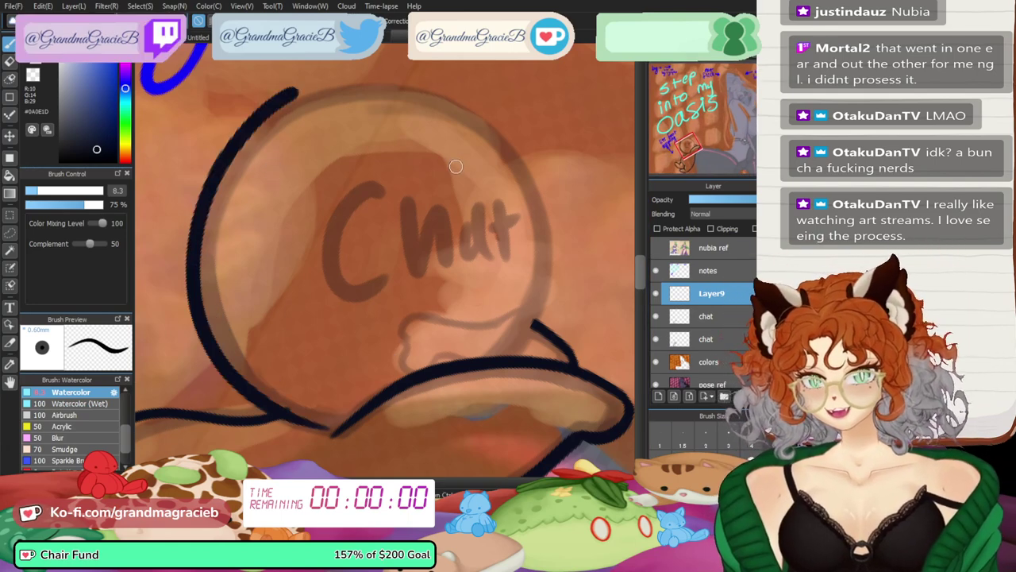
key("Left")
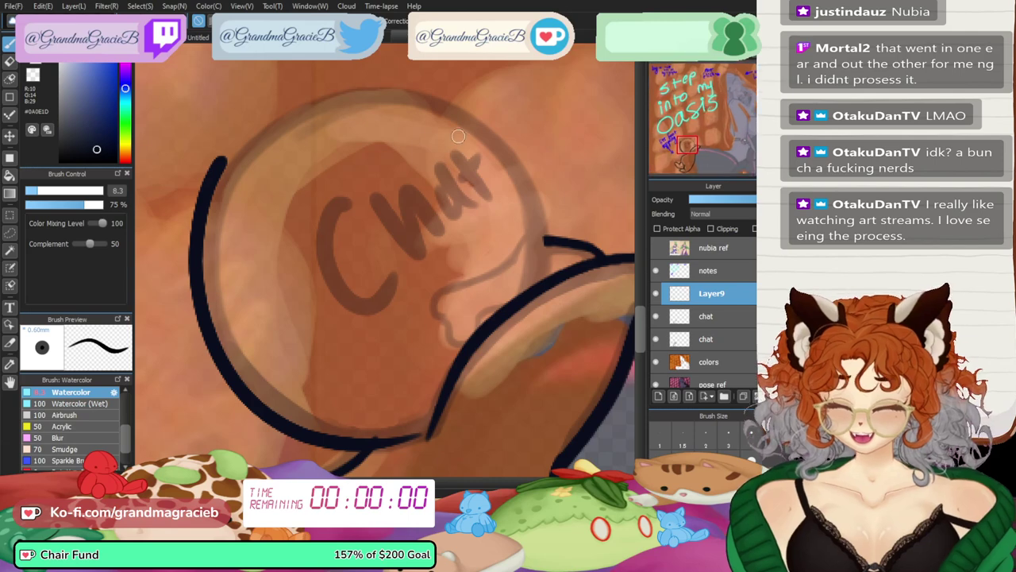
- Free-transform the head curve to shorten it slightly and shift it down so it overlaps the neck line and meets the arc's end
key("ctrl+t")
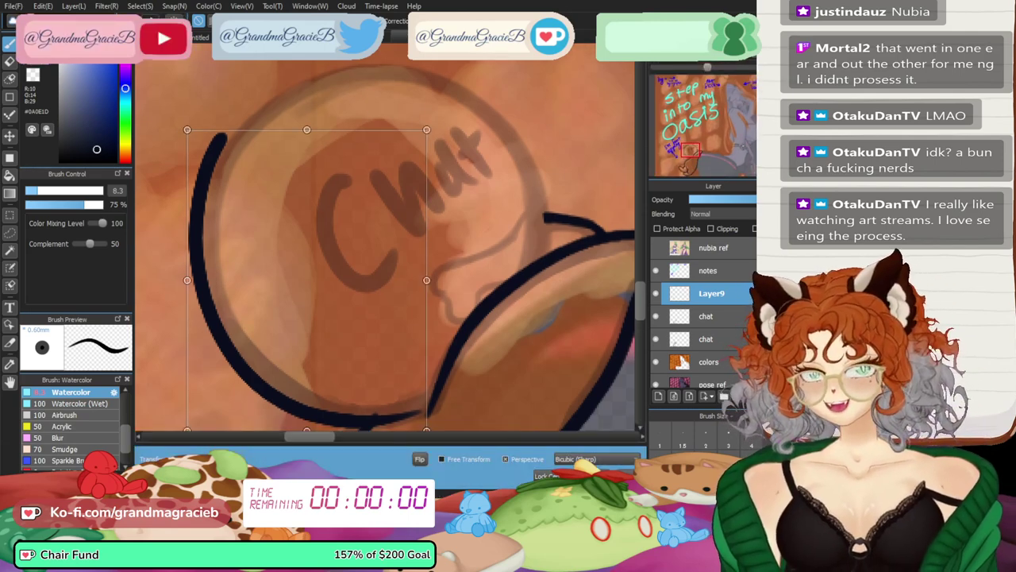
key("ctrl+minus")
left_click_drag(333, 366, 334, 361)
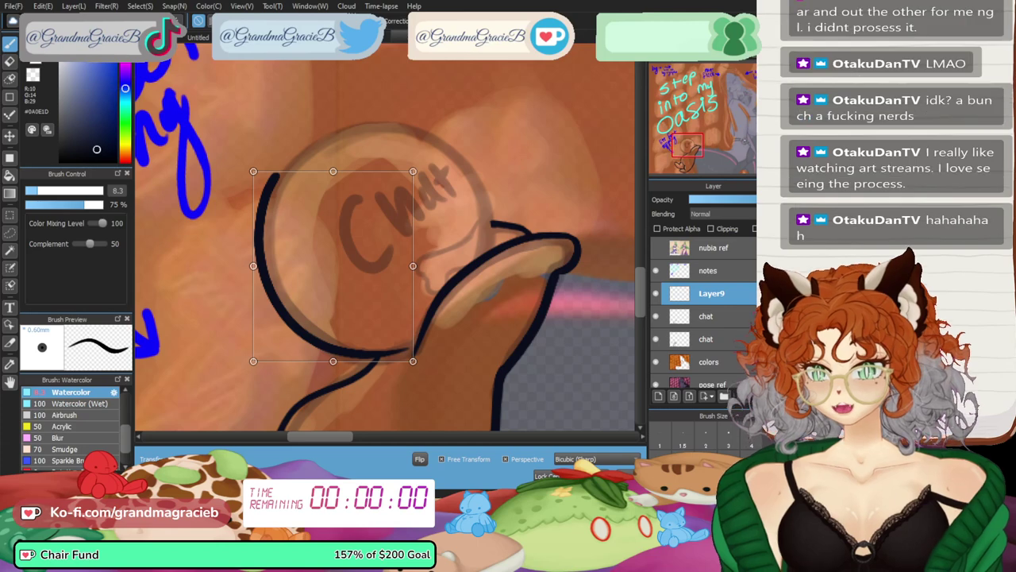
left_click_drag(334, 171, 331, 177)
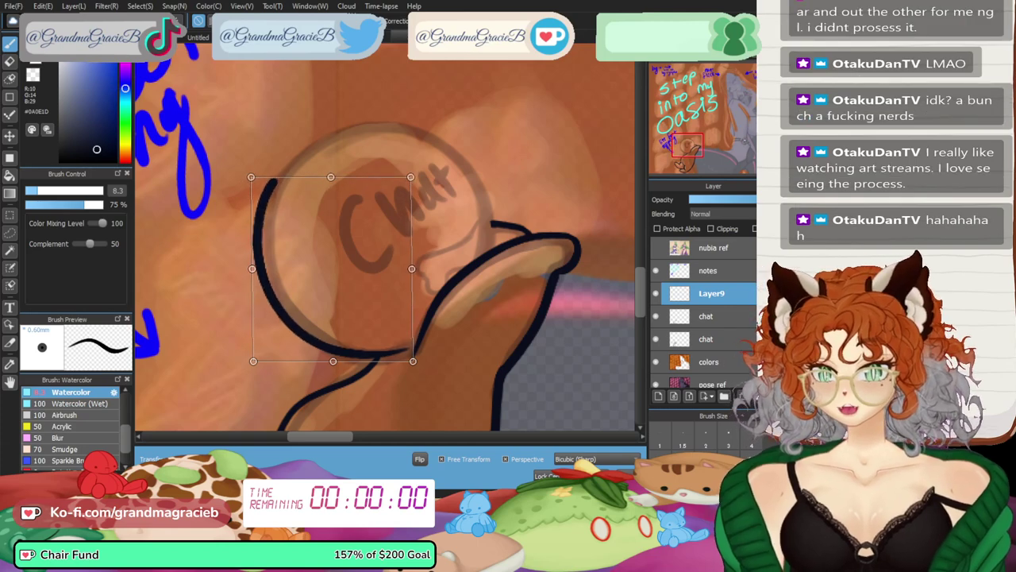
left_click_drag(332, 269, 335, 277)
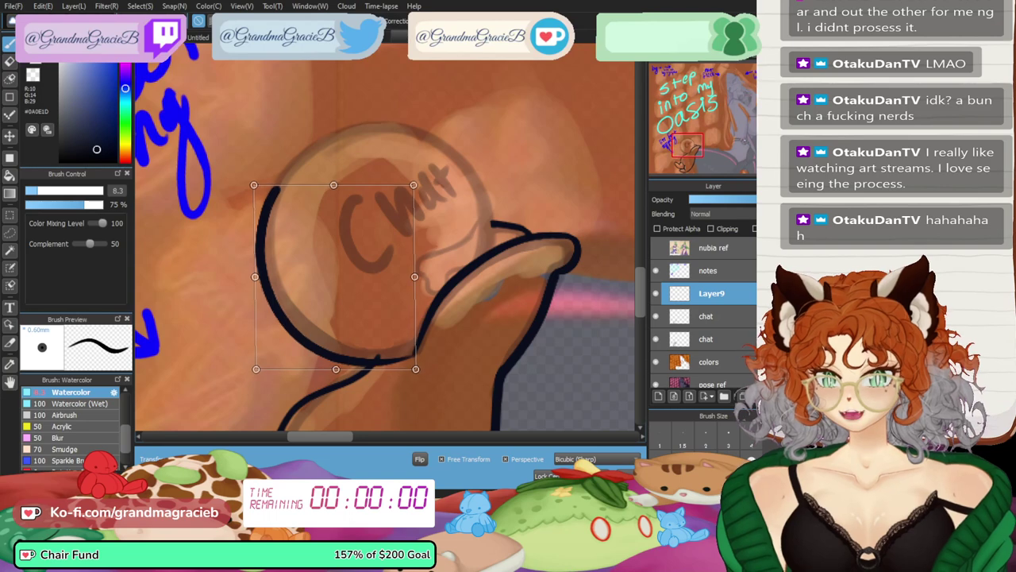
key("Return")
- Ink the top outline of the head circle on a new layer as one long curve starting at the left curve's upper end
key("ctrl+shift+n")
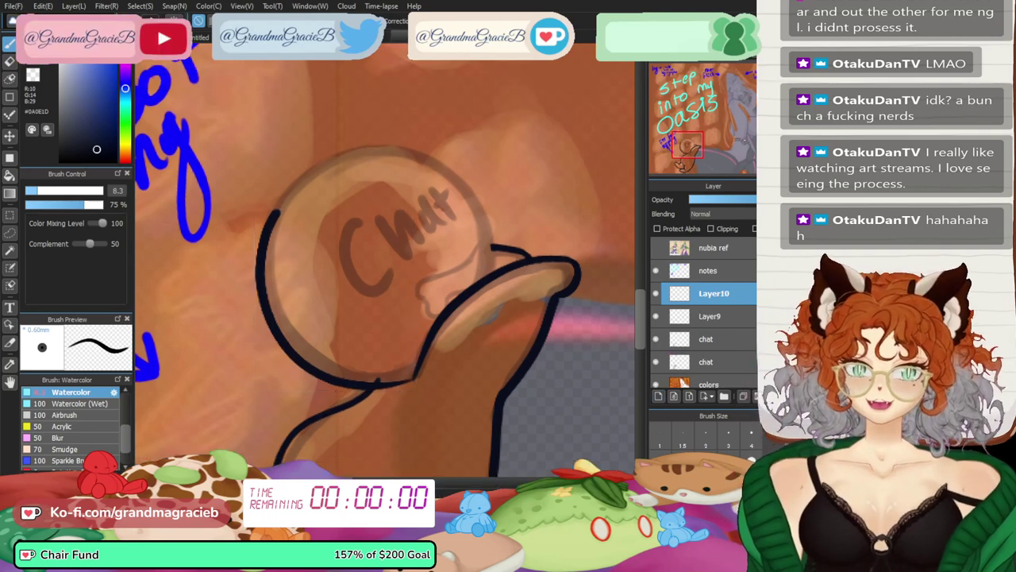
left_click_drag(358, 199, 397, 275)
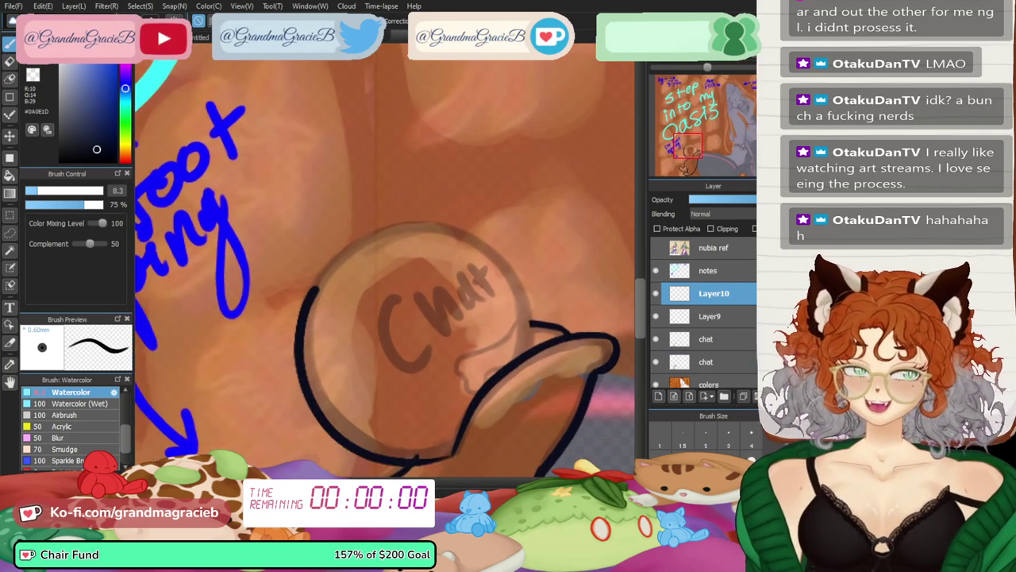
key("Up")
key("Left")
key("Left")
key("Left")
key("Left")
key("Left")
key("Left")
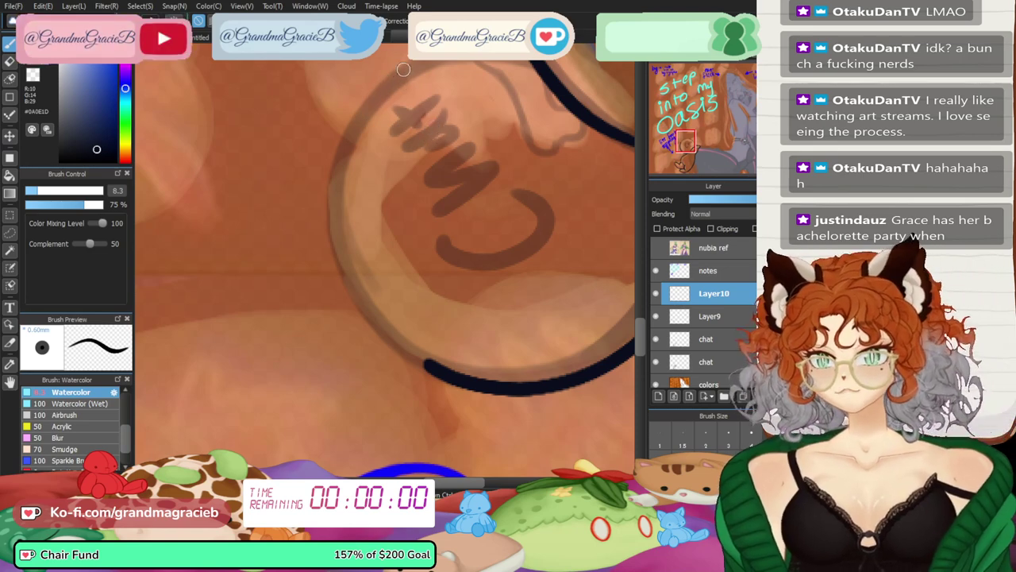
left_click_drag(390, 75, 433, 375)
mouse_move(680, 67)
left_click_drag(677, 67, 707, 68)
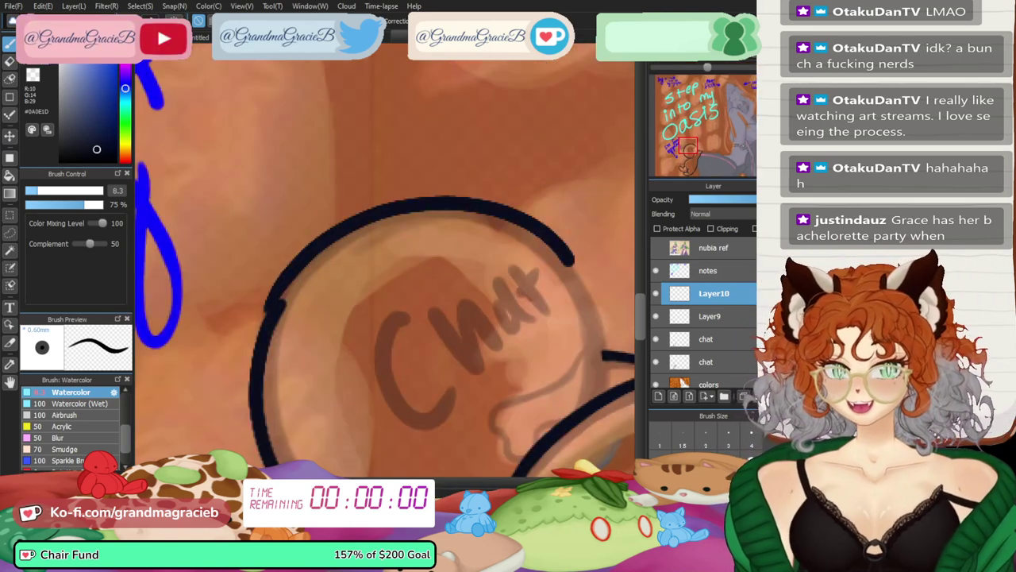
- Free-transform the top head curve so it joins smoothly with the left curve, then merge it into the head layer
key("ctrl+t")
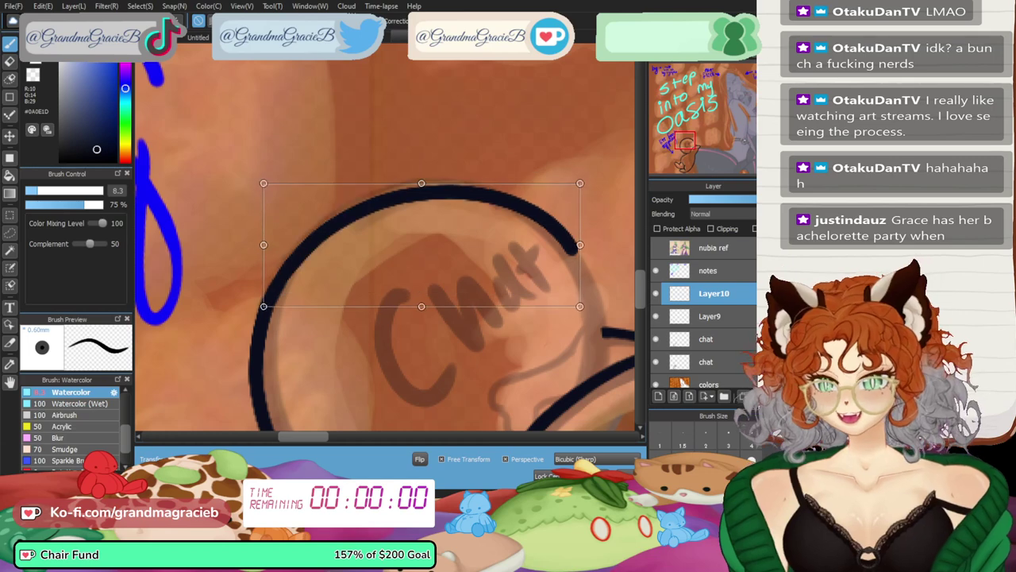
mouse_move(706, 65)
left_click_drag(716, 56, 708, 56)
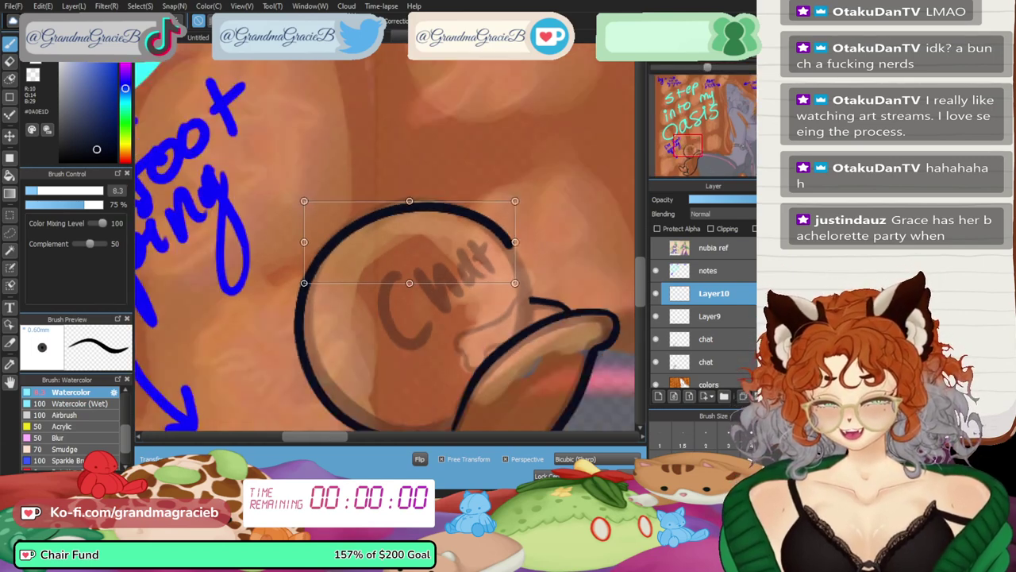
left_click_drag(695, 151, 690, 151)
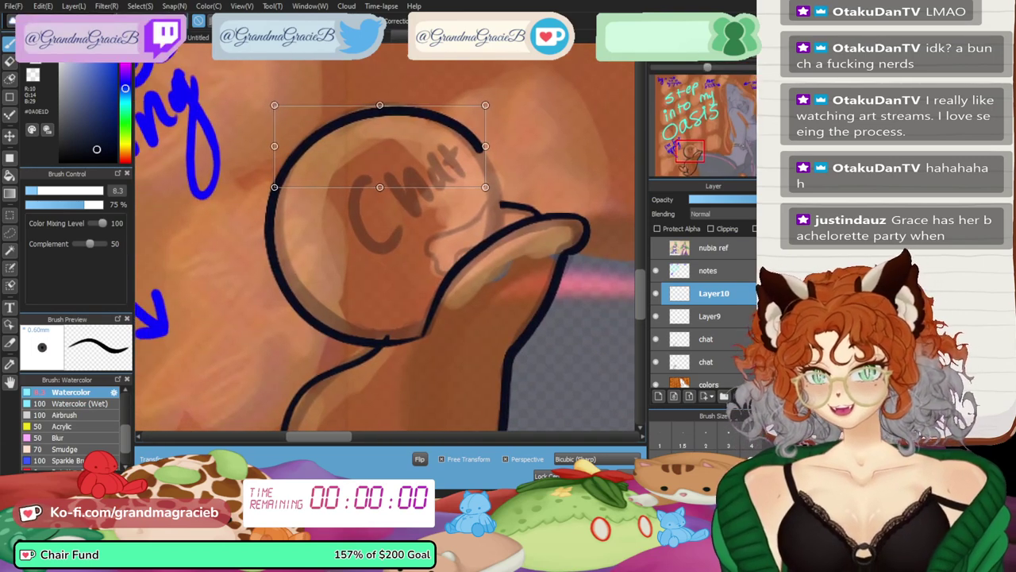
left_click_drag(708, 56, 713, 56)
left_click_drag(641, 303, 640, 300)
left_click_drag(536, 140, 521, 133)
mouse_move(219, 201)
left_mouse_down()
mouse_move(222, 209)
mouse_move(220, 201)
left_mouse_up()
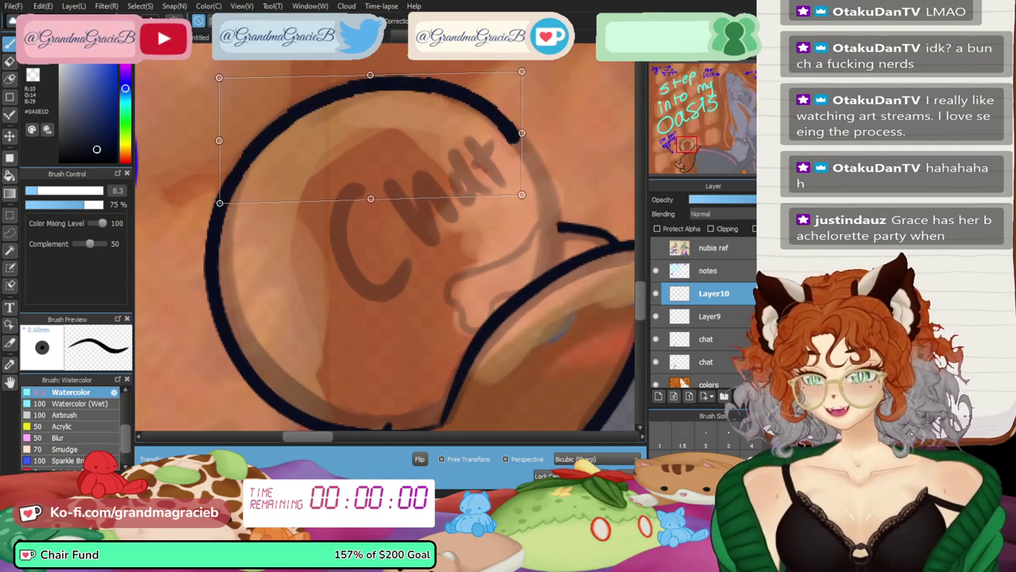
key("Return")
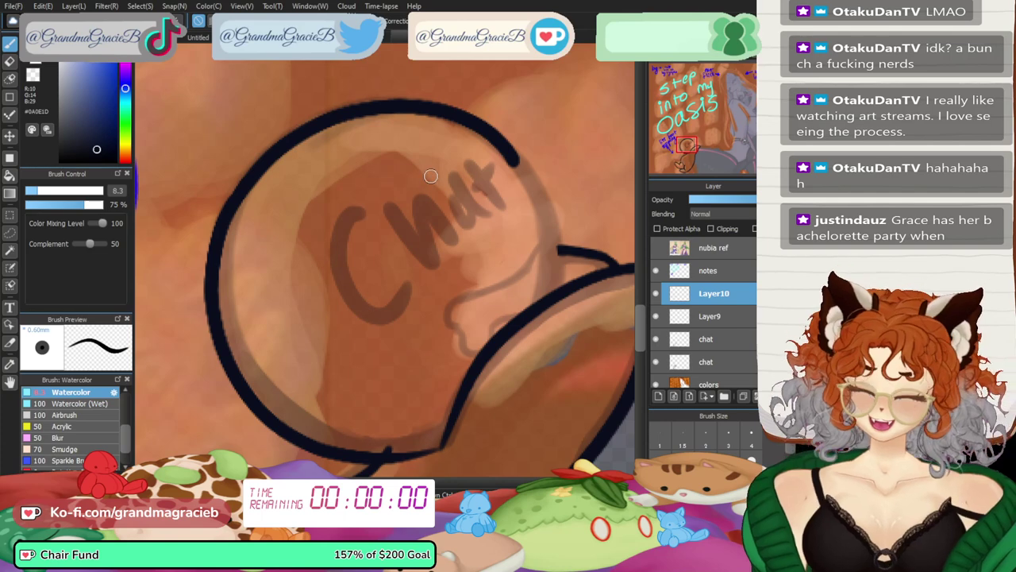
key("ctrl+e")
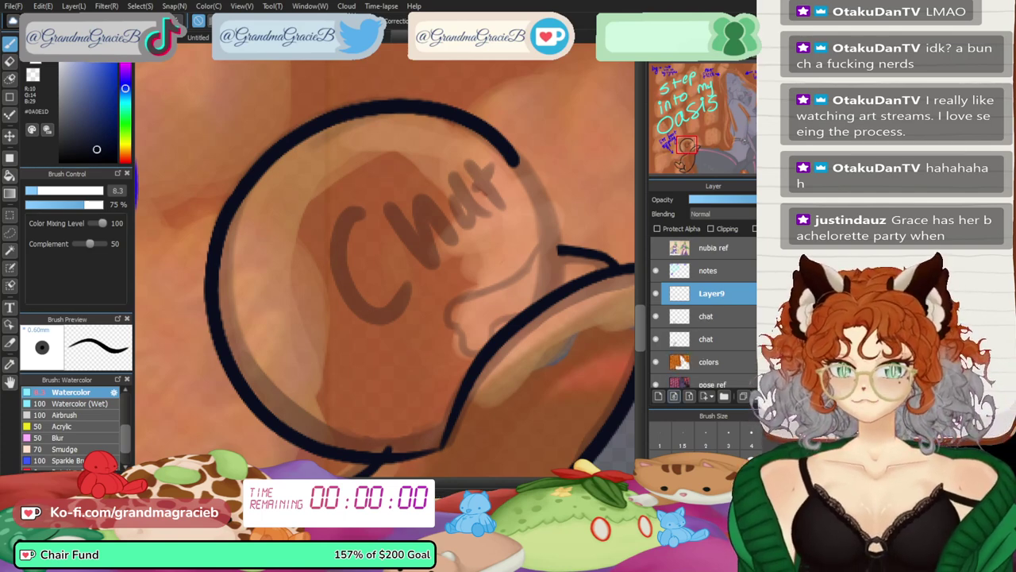
- Ink a rounded bulge on a new layer from the top curve's open end to the raised arc, then merge it into the head layer
left_click(658, 396)
left_click_drag(692, 151, 690, 150)
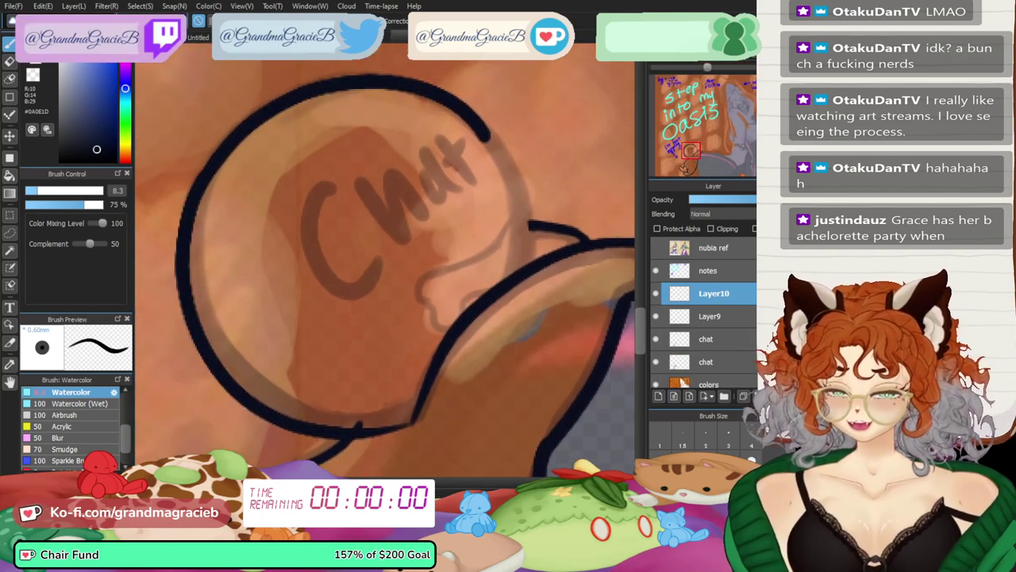
key("h")
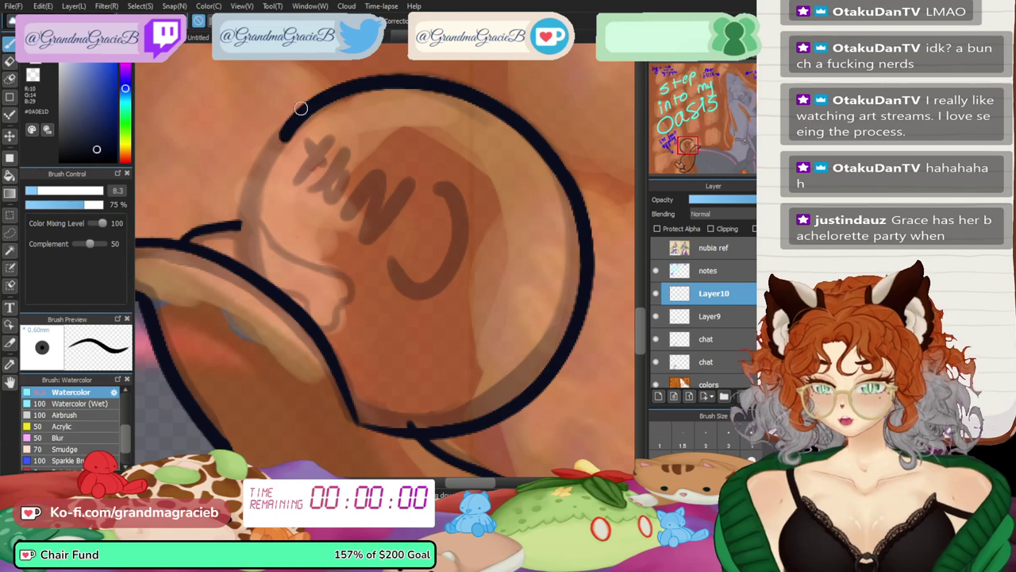
left_click_drag(286, 131, 268, 271)
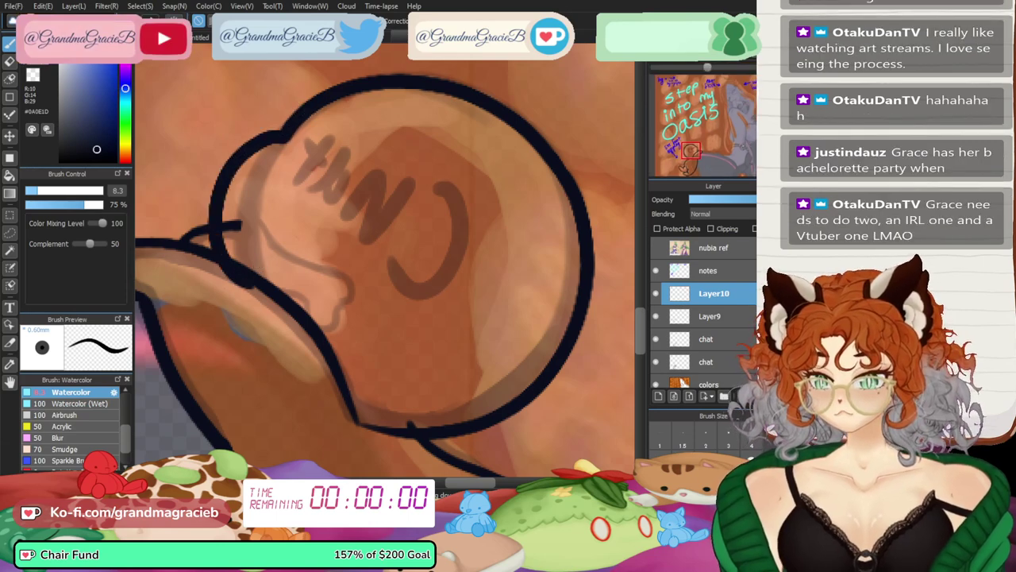
left_click(747, 53)
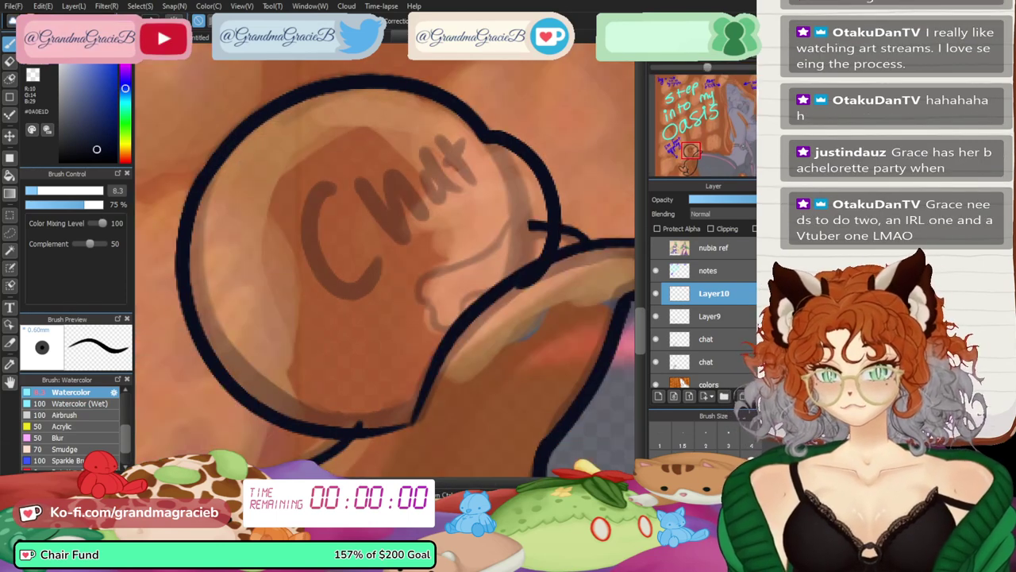
key("e")
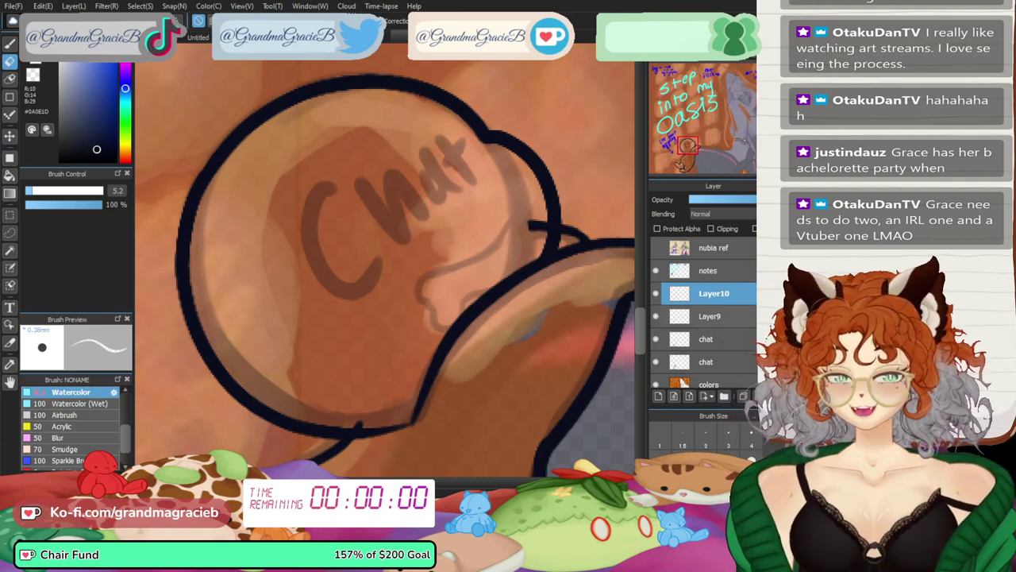
left_click(711, 316)
left_click(714, 294)
key("ctrl+e")
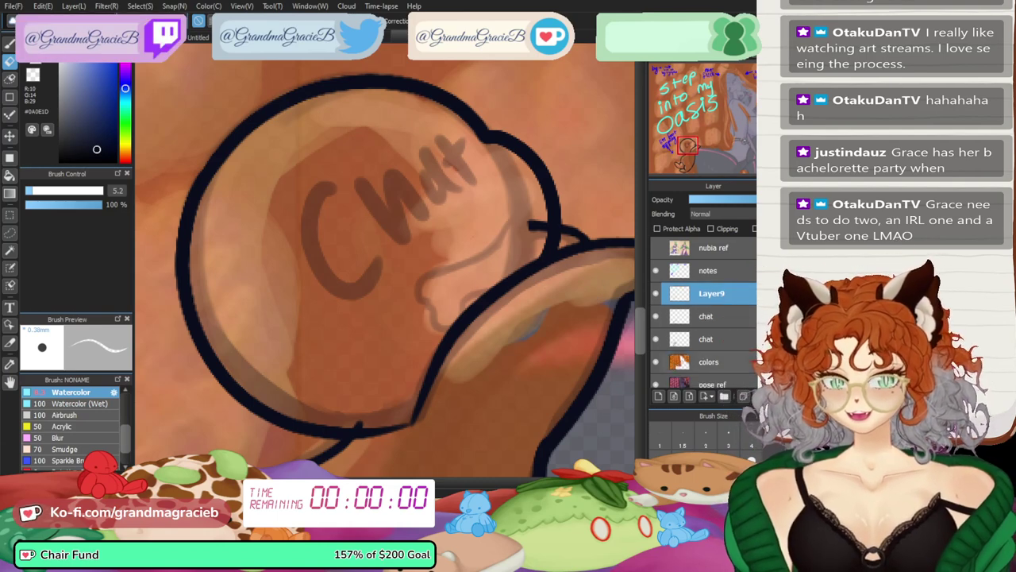
- Erase the short curve between the head bulge and the arc from the chat layer
left_click(707, 315)
left_click_drag(532, 221, 542, 217)
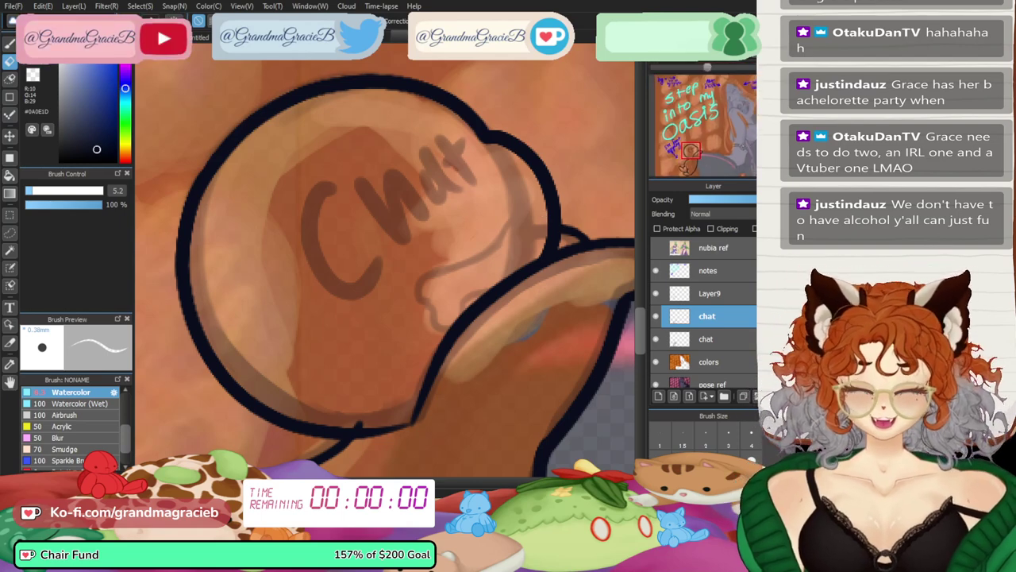
left_click_drag(576, 193, 404, 180)
key("Left")
key("Left")
key("Left")
key("Left")
key("Left")
key("Left")
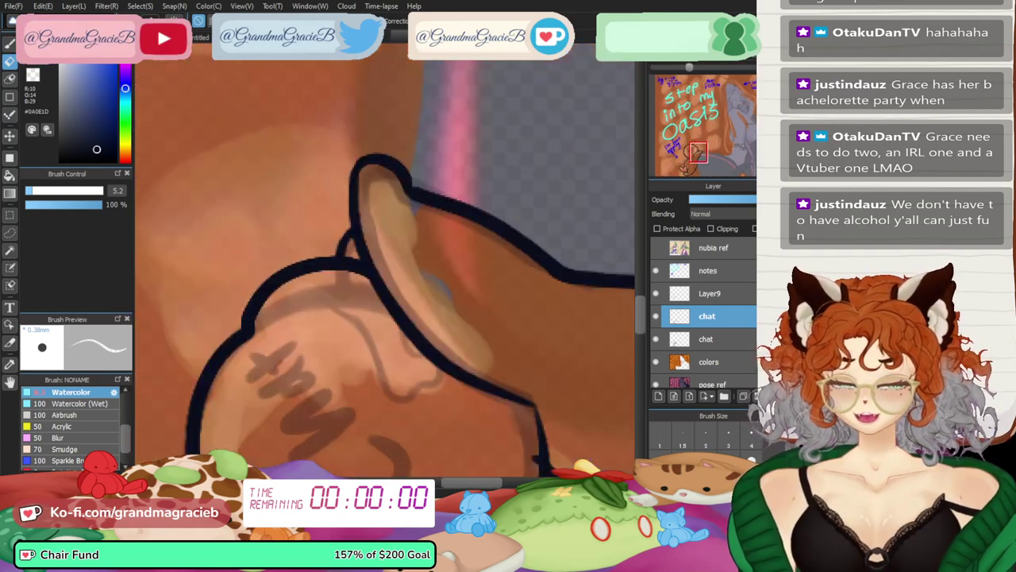
left_click_drag(340, 258, 334, 212)
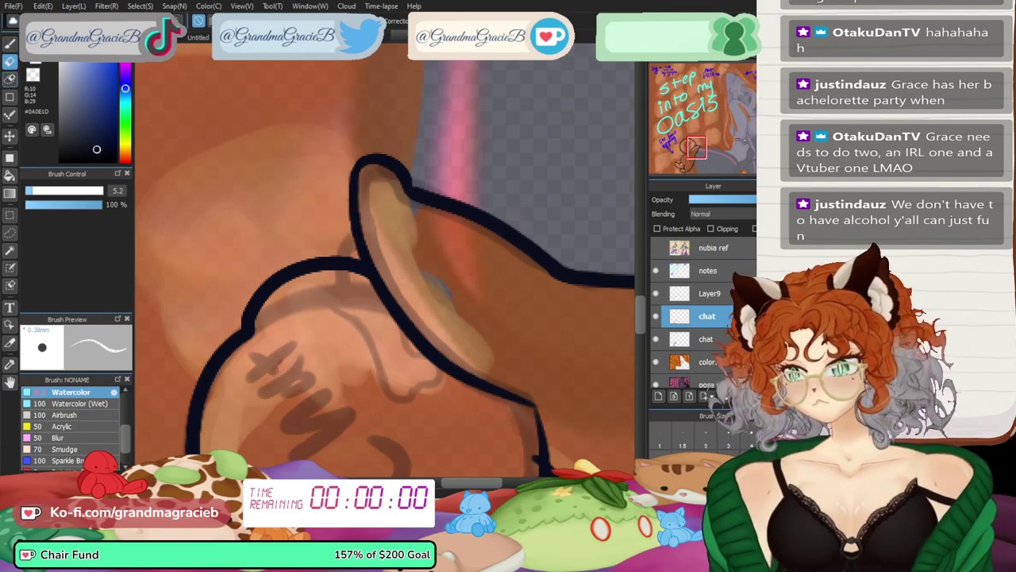
- Copy the lassoed rounded tip lineart to a new layer, then rotate it and move it behind the arc toward the head bulge
left_click(9, 44)
left_click(706, 67)
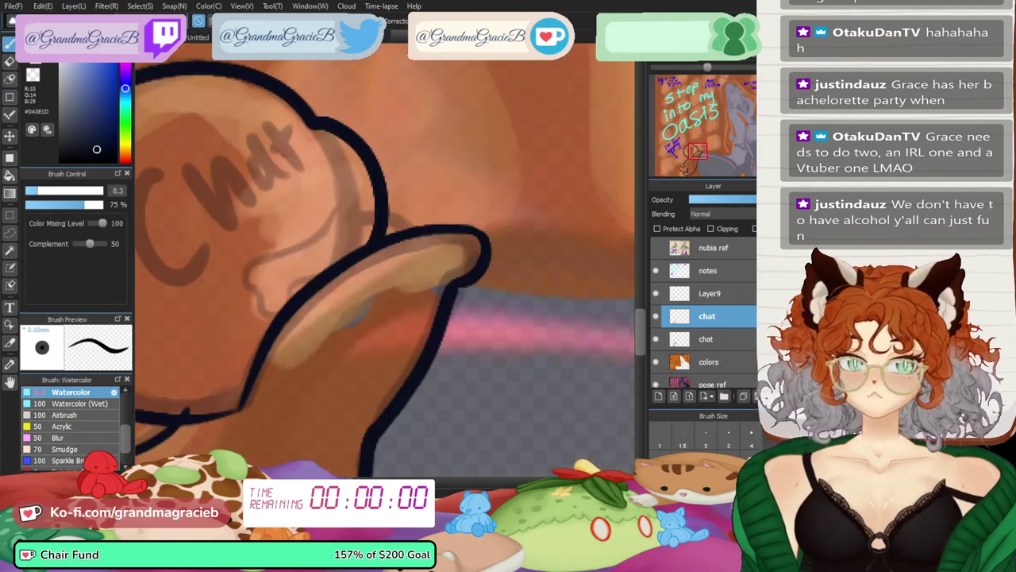
key("ctrl+minus")
left_click(10, 233)
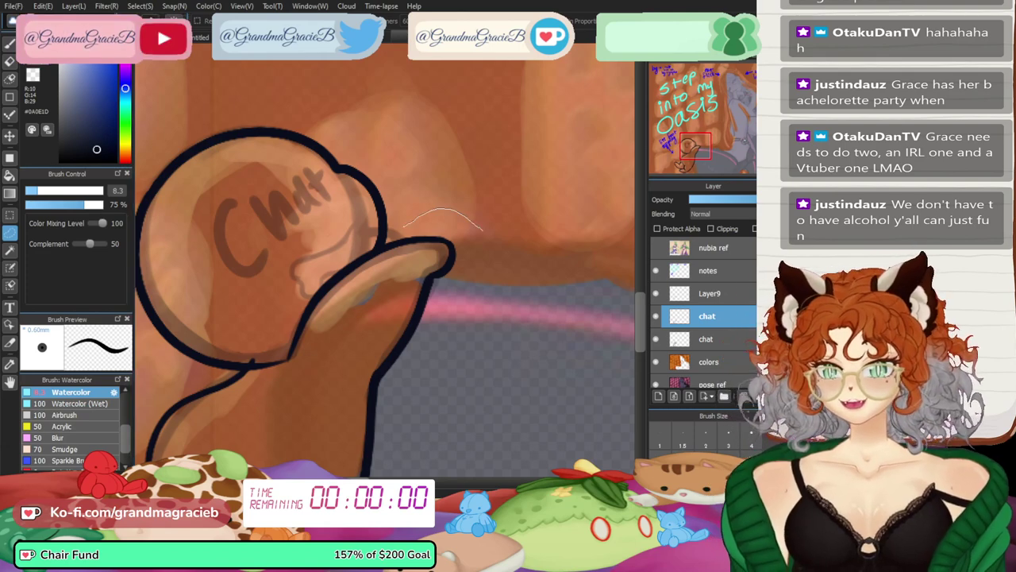
mouse_move(413, 323)
left_mouse_down()
mouse_move(484, 236)
mouse_move(392, 229)
mouse_move(401, 227)
left_mouse_up()
key("ctrl+c")
key("ctrl+v")
key("ctrl+t")
left_click_drag(508, 207, 508, 246)
left_click_drag(401, 227, 396, 232)
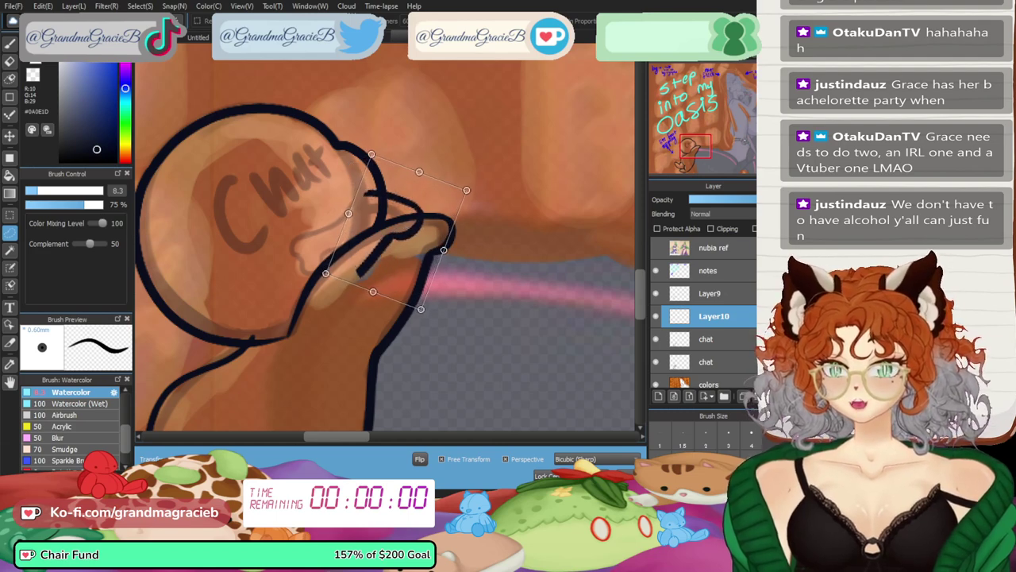
- Distort the copied tip by pulling three of its transform corners slightly inward, and apply the transformation
left_click_drag(466, 190, 461, 182)
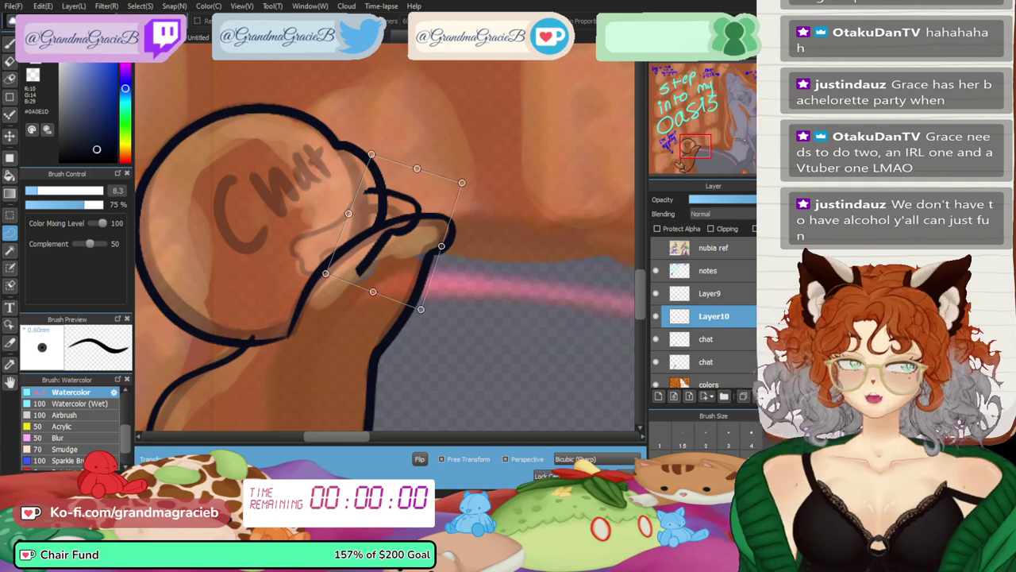
left_click_drag(421, 309, 423, 295)
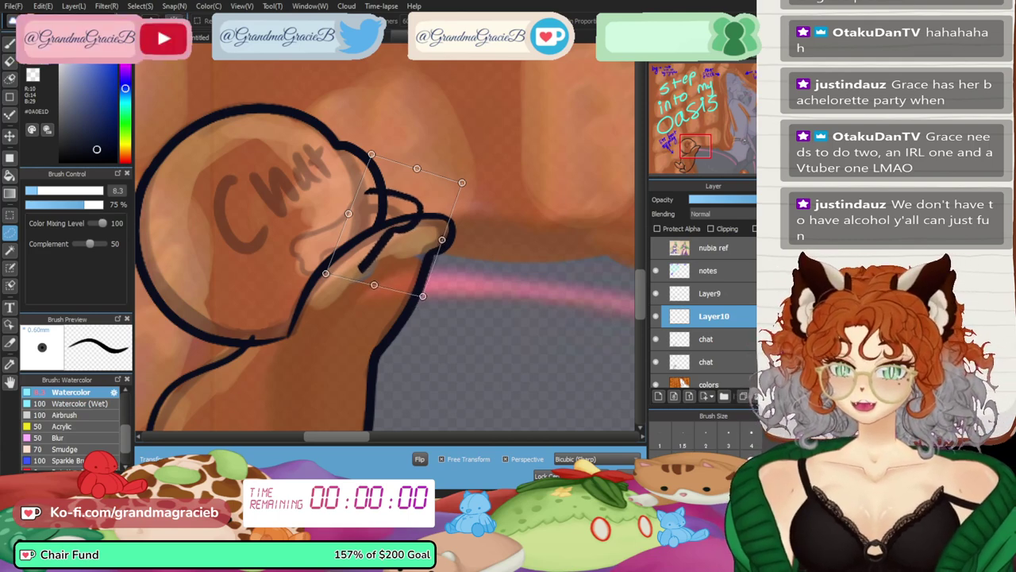
left_click_drag(325, 273, 346, 262)
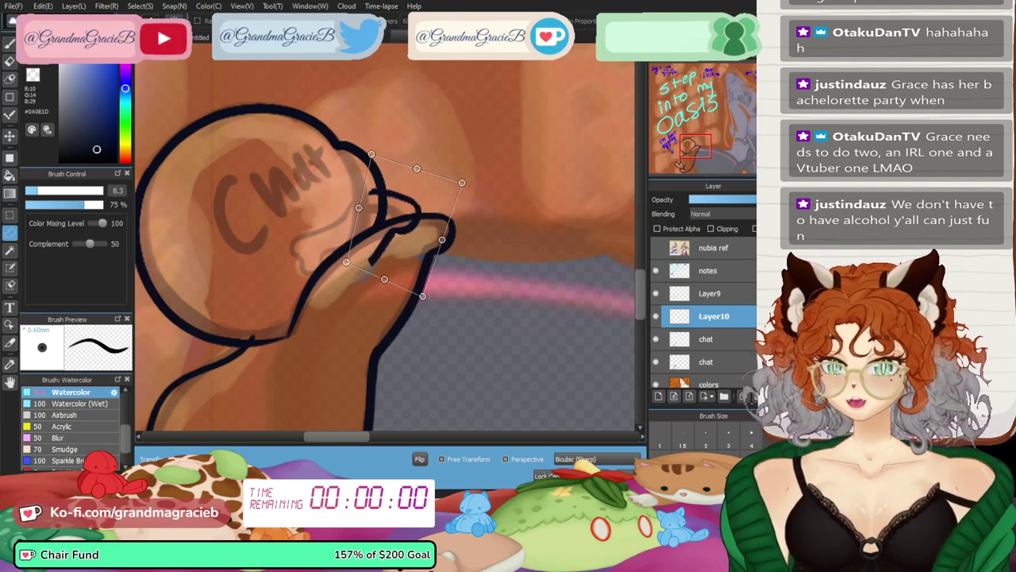
key("Return")
- Deselect the tip area and erase the copied tip down to a short curve between the head bulge and the arc
key("e")
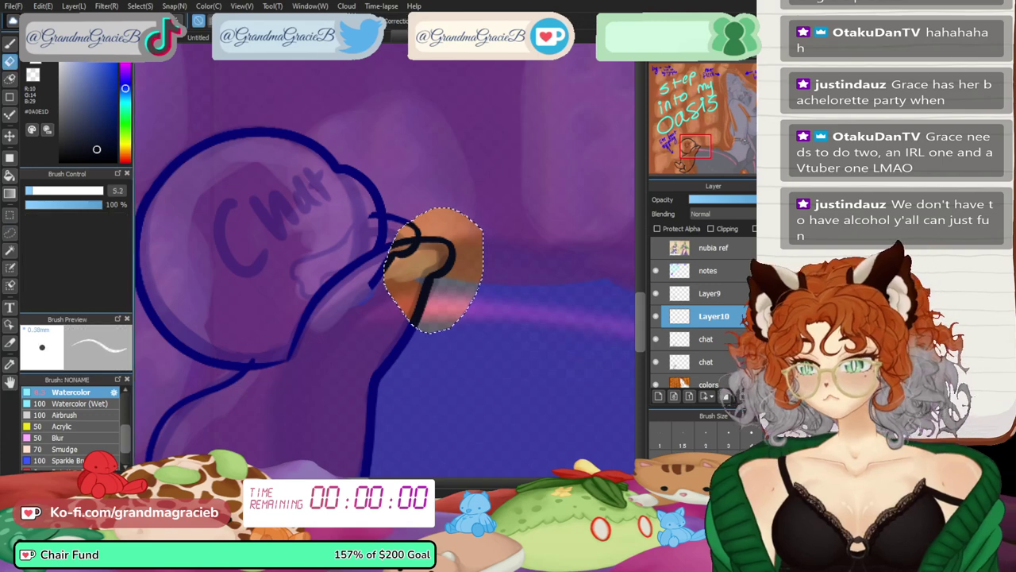
key("ctrl+d")
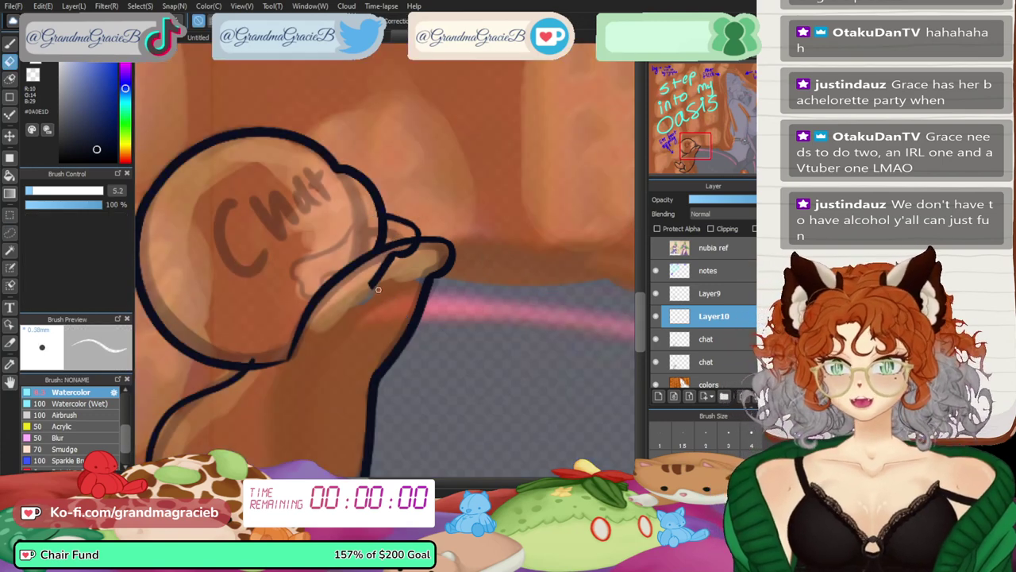
mouse_move(375, 277)
left_mouse_down()
mouse_move(360, 294)
mouse_move(394, 253)
left_mouse_up()
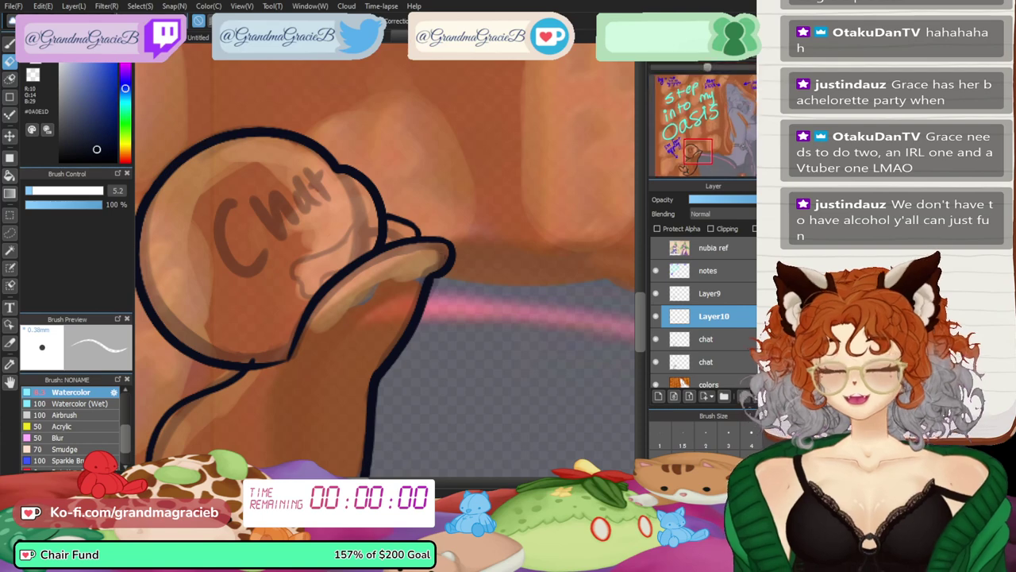
mouse_move(381, 270)
left_mouse_down()
mouse_move(421, 242)
mouse_move(476, 269)
mouse_move(487, 212)
left_mouse_up()
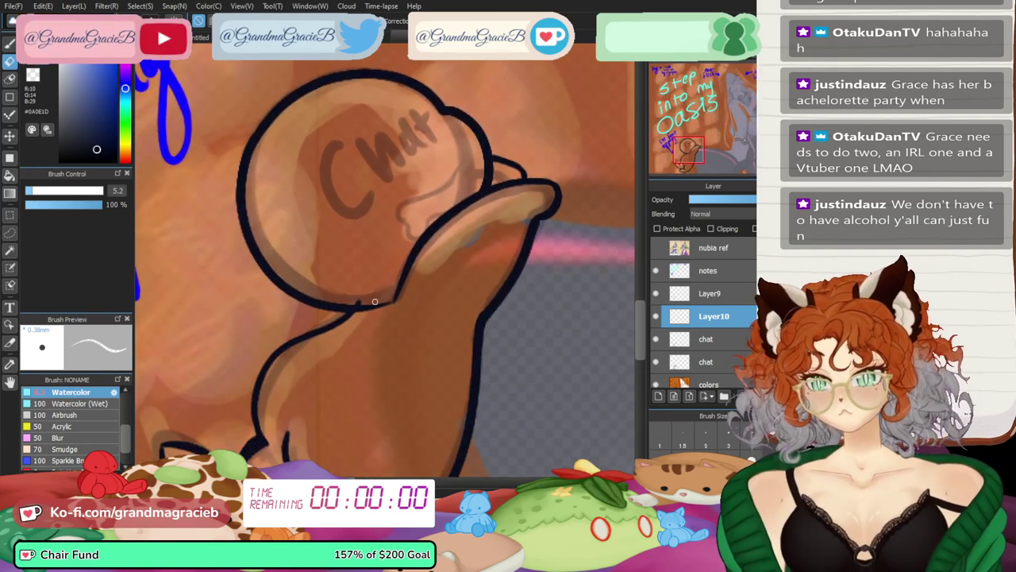
- Merge the head layer into the short curve's layer, then erase the neck line's end inside the head on the chat layer
left_click(710, 294)
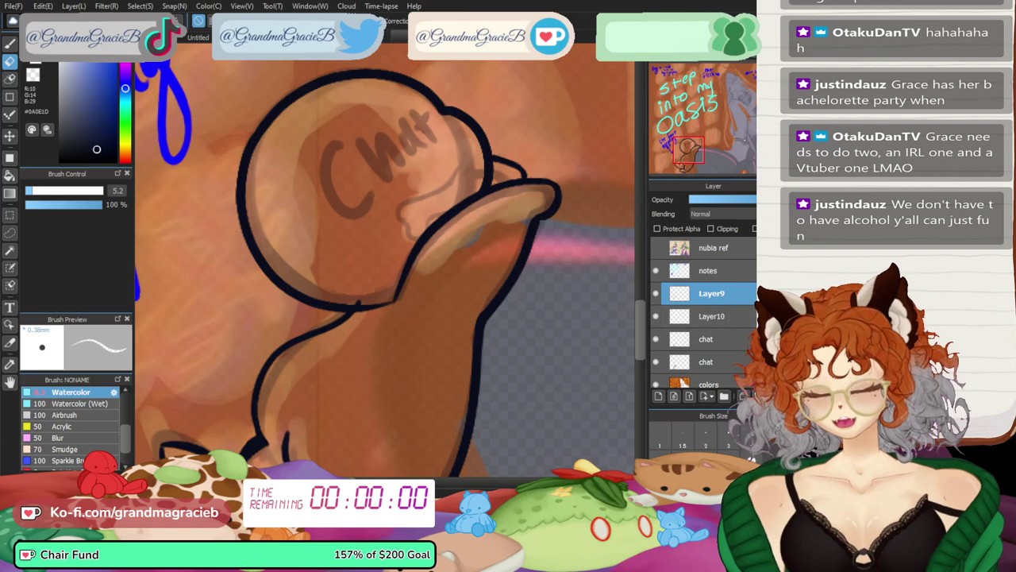
key("ctrl+e")
left_click(707, 316)
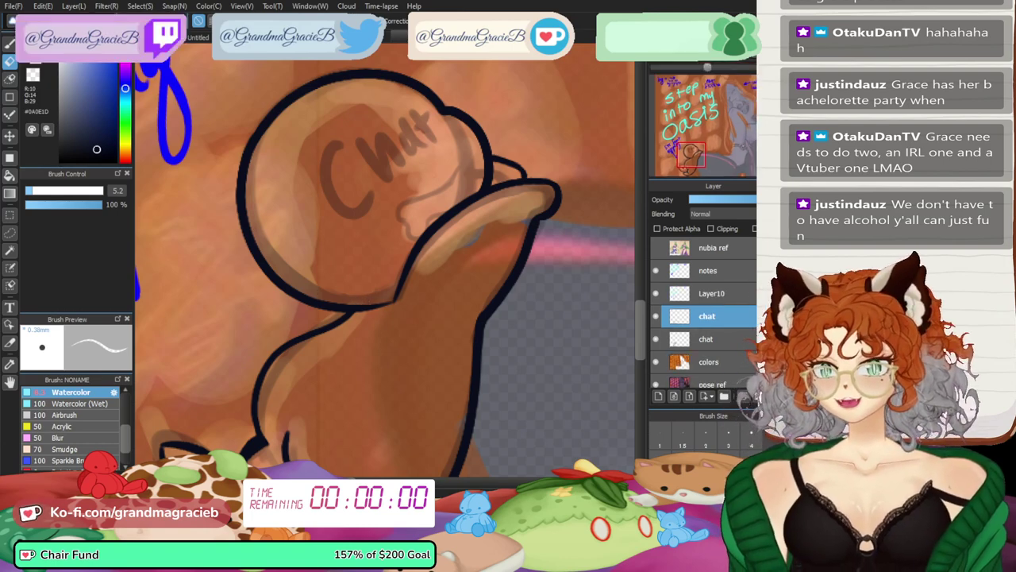
- Merge the combined head and short curve layer down into the chat lineart layer
left_click_drag(717, 68, 707, 68)
left_click_drag(693, 154, 685, 158)
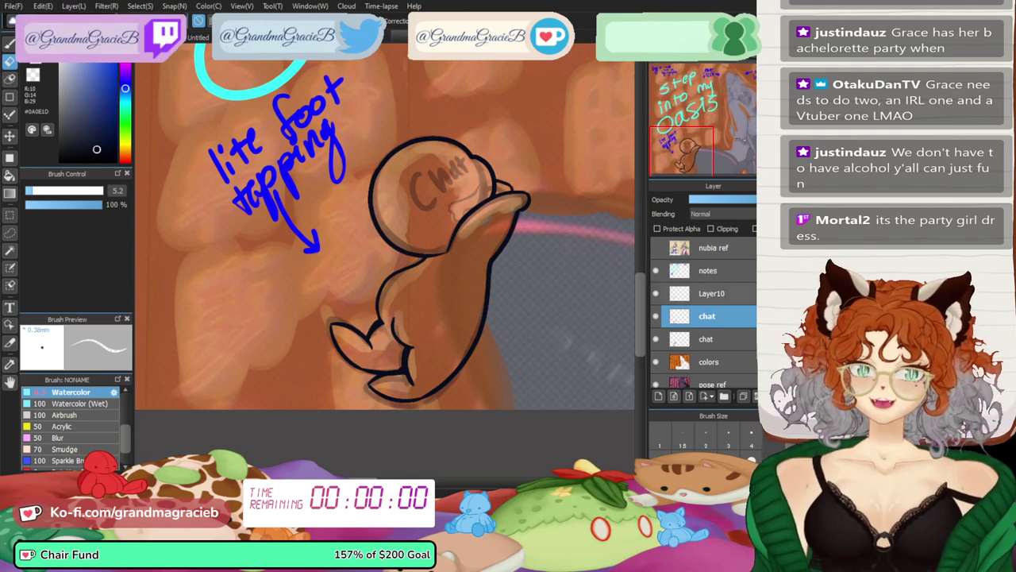
left_click(711, 294)
left_click(758, 397)
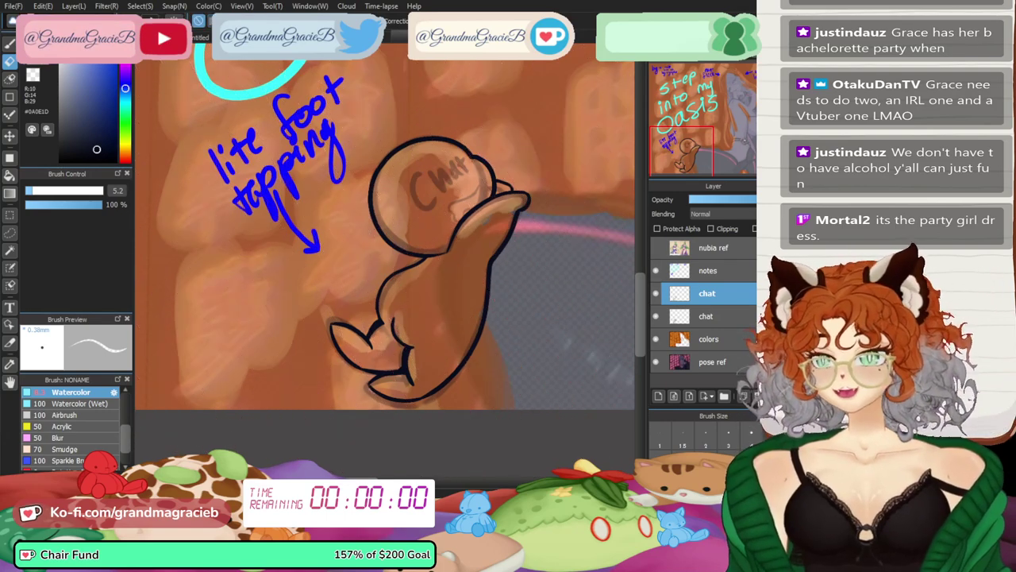
- Add a new empty layer above the chat lineart for inking the wavy shape inside the head
key("b")
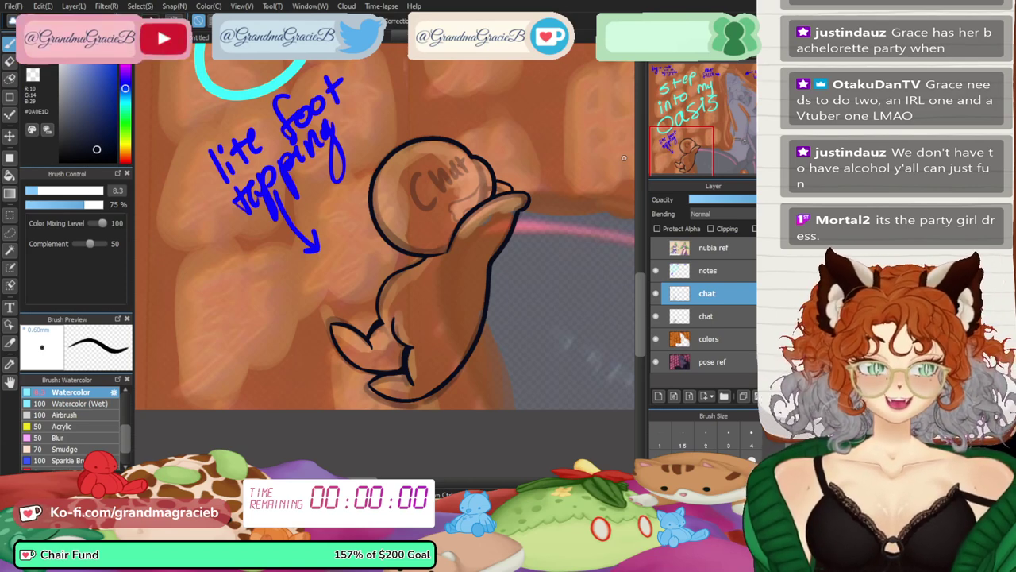
key("ctrl+plus")
key("ctrl+plus")
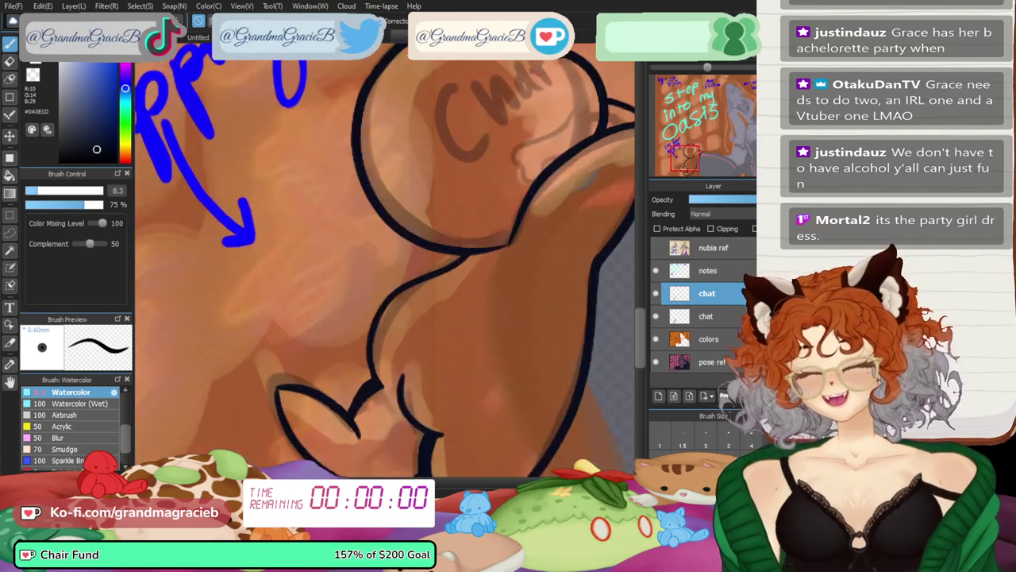
left_click_drag(477, 239, 352, 307)
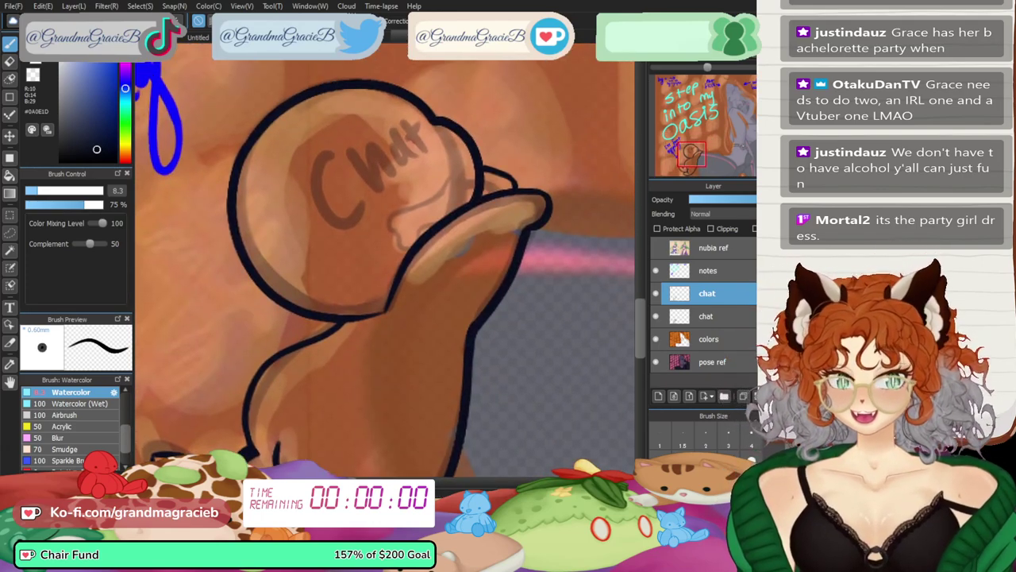
key("ctrl+plus")
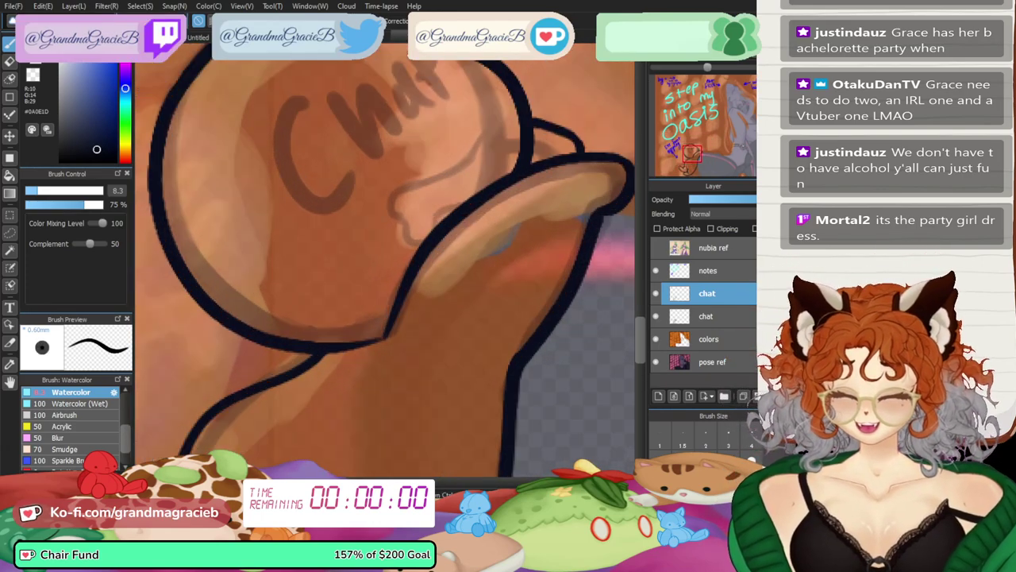
left_click_drag(396, 199, 411, 243)
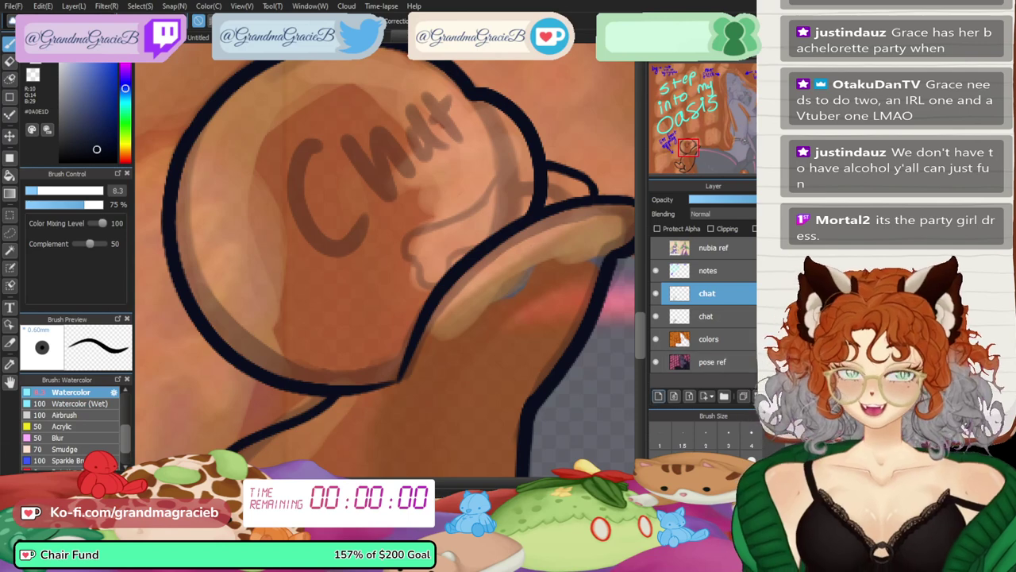
key("ctrl+shift+n")
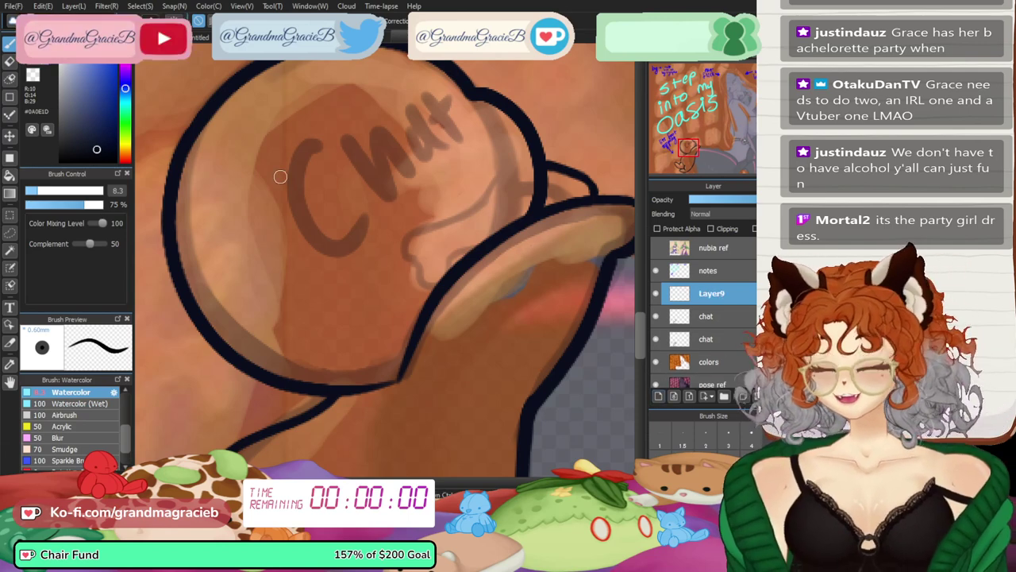
- Ink the wavy shape's upper edge with a 4.5 Watercolor brush, from the head bulge to a hooked end below the "Chat" lettering
scroll(389, 282, "up", 1)
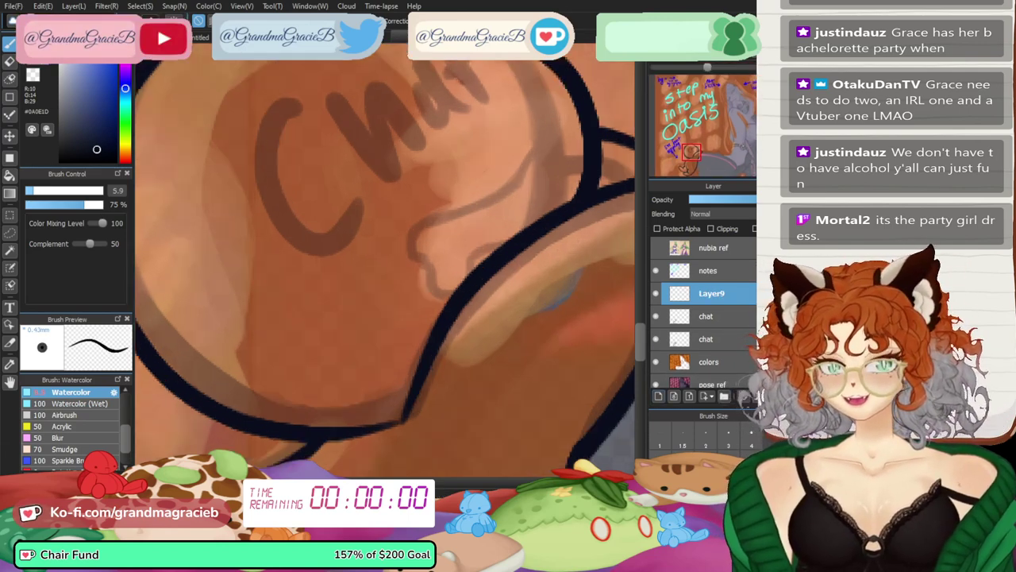
left_click_drag(547, 301, 508, 358)
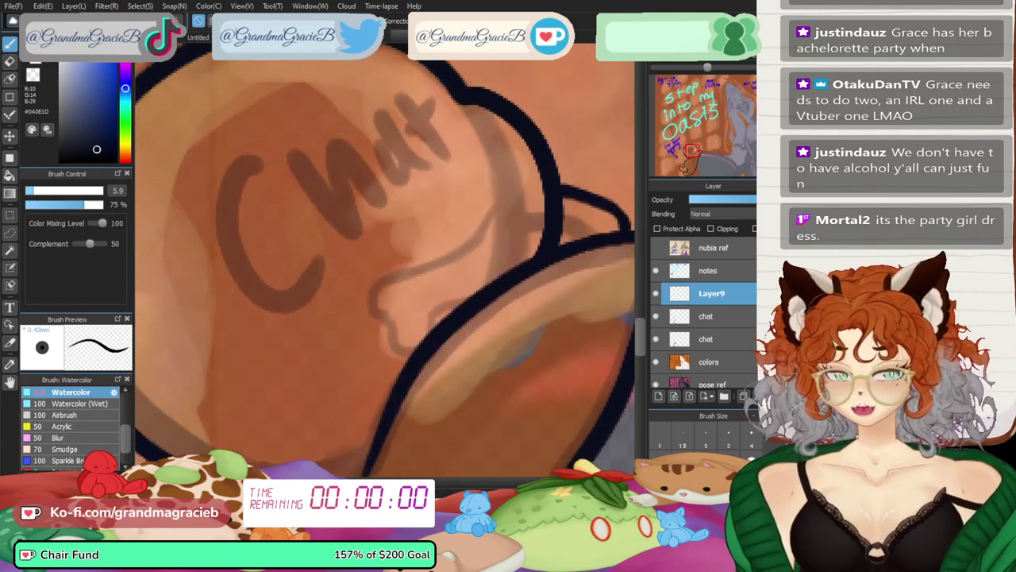
key("Right")
key("Left")
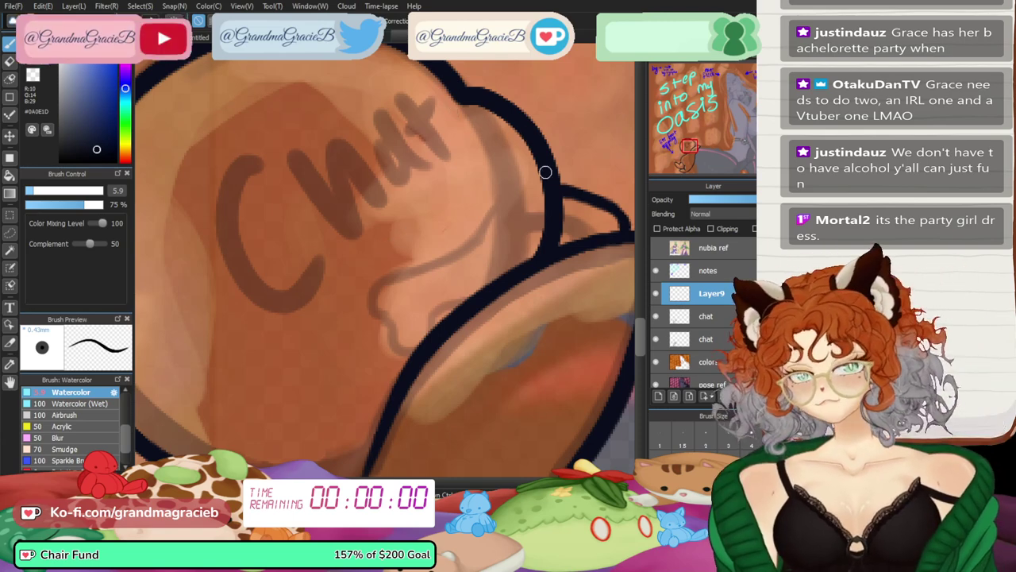
mouse_move(539, 177)
left_mouse_down()
mouse_move(444, 238)
mouse_move(391, 240)
left_mouse_up()
key("ctrl+z")
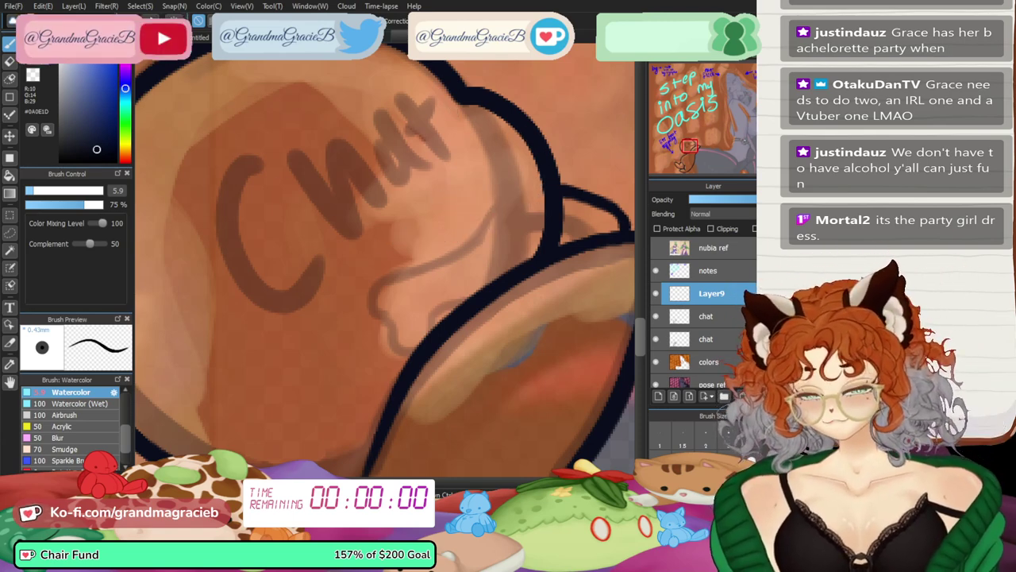
left_click(31, 191)
left_click_drag(541, 178, 397, 230)
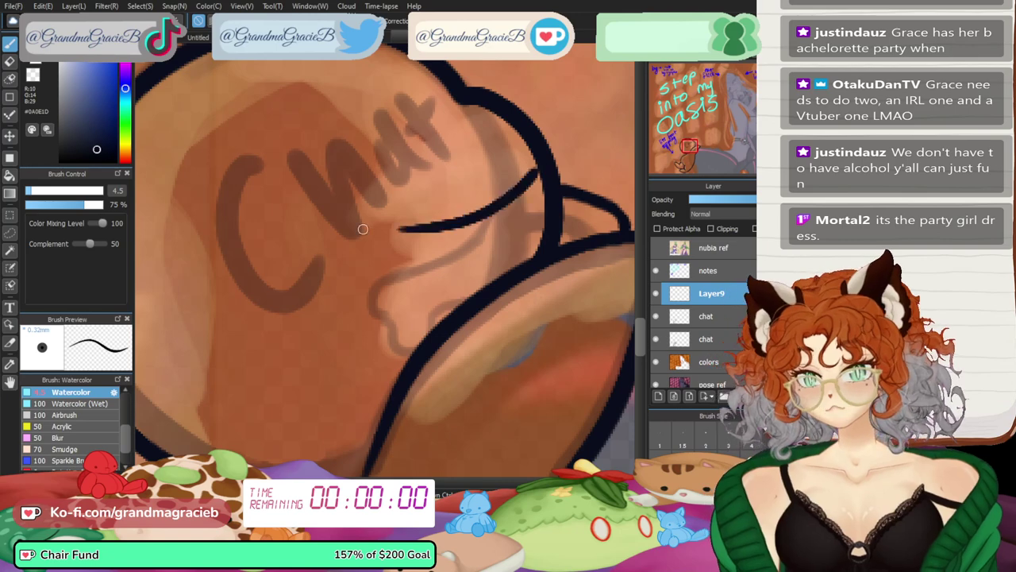
key("ctrl+z")
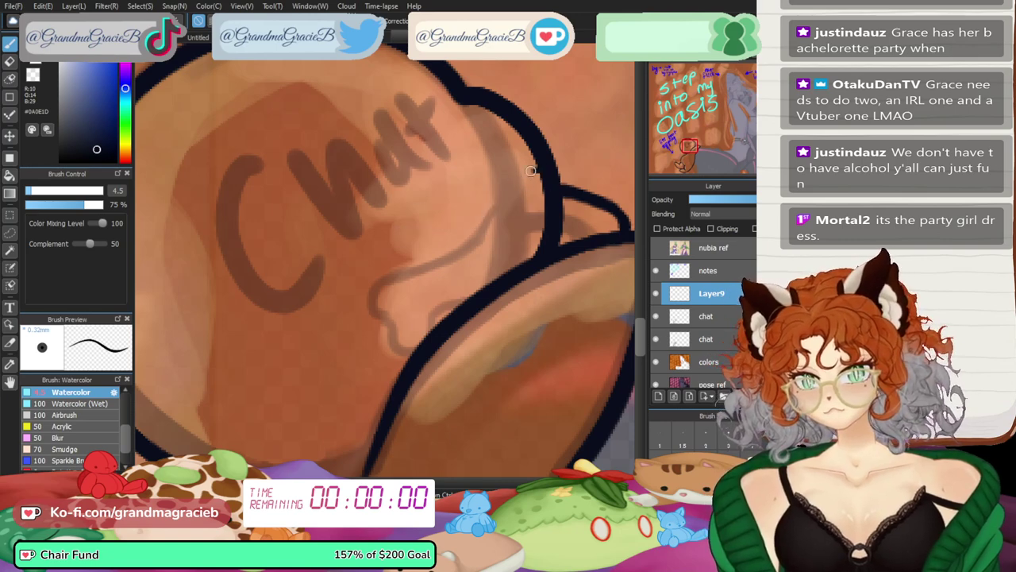
mouse_move(530, 171)
left_mouse_down()
mouse_move(344, 276)
mouse_move(386, 314)
mouse_move(363, 326)
left_mouse_up()
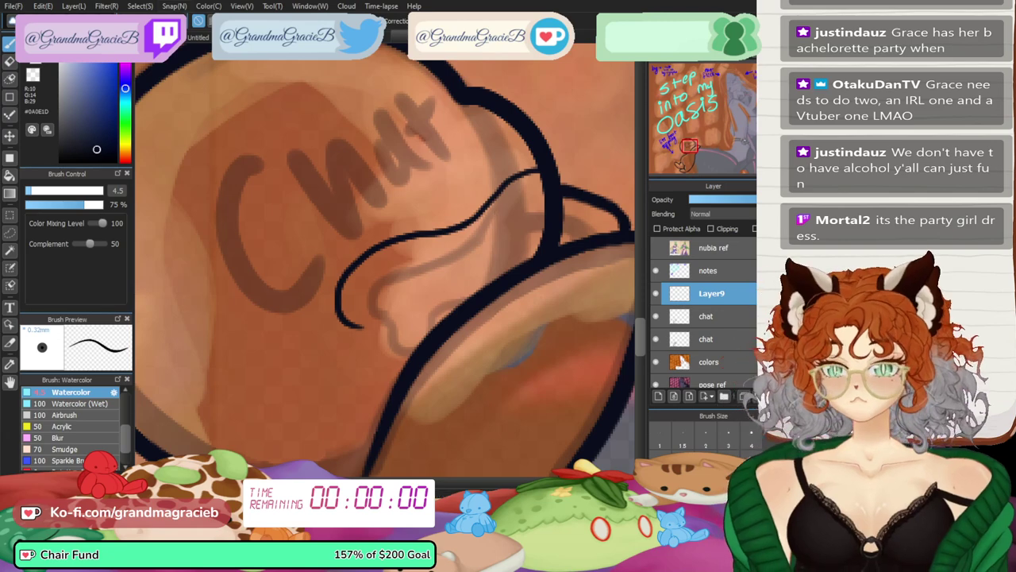
- Mesh-transform the wavy curve by pulling its middle row of points outward and slightly up, and apply the transformation
left_click(140, 7)
left_click(168, 135)
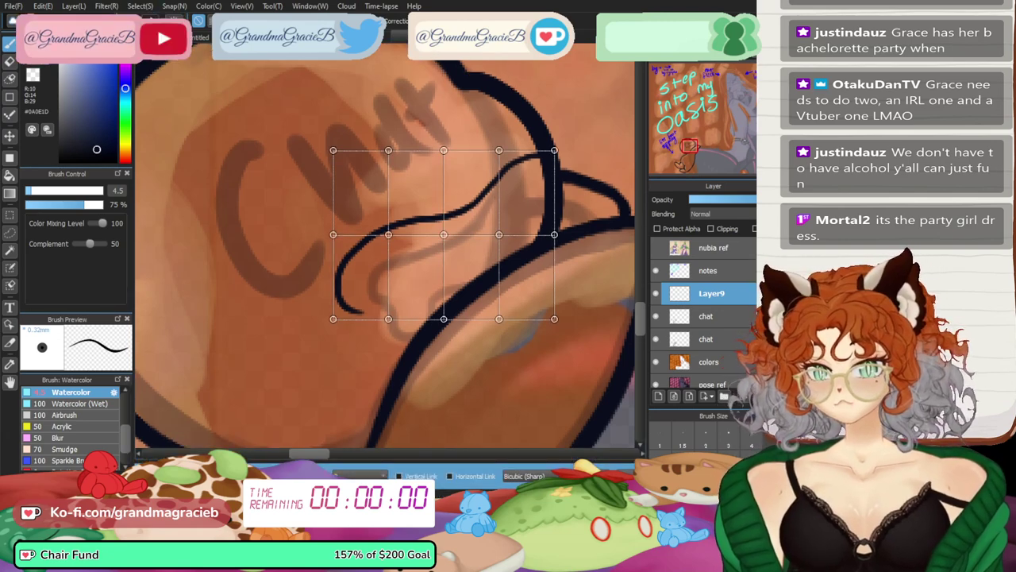
left_click_drag(499, 234, 524, 229)
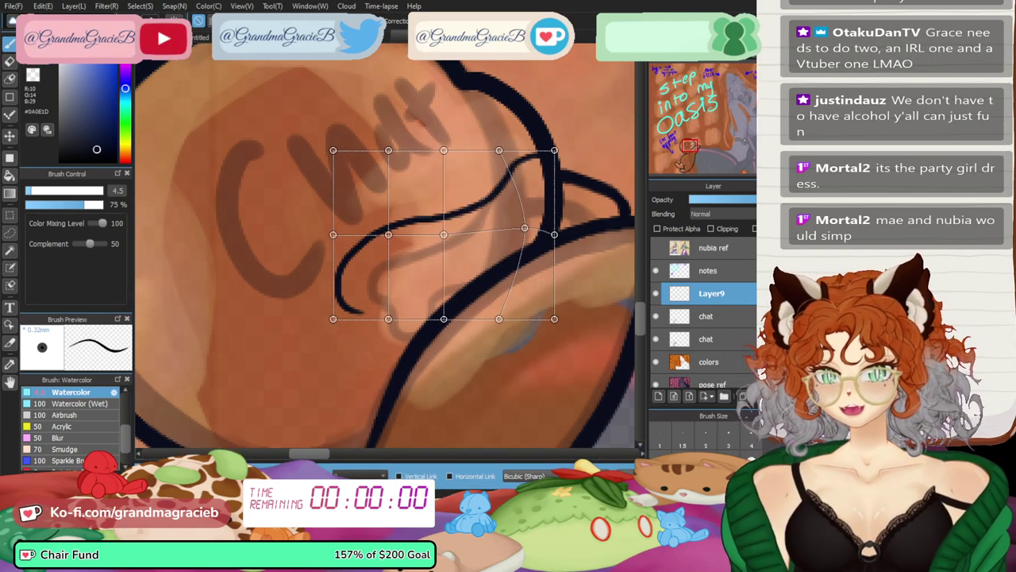
left_click_drag(444, 234, 456, 230)
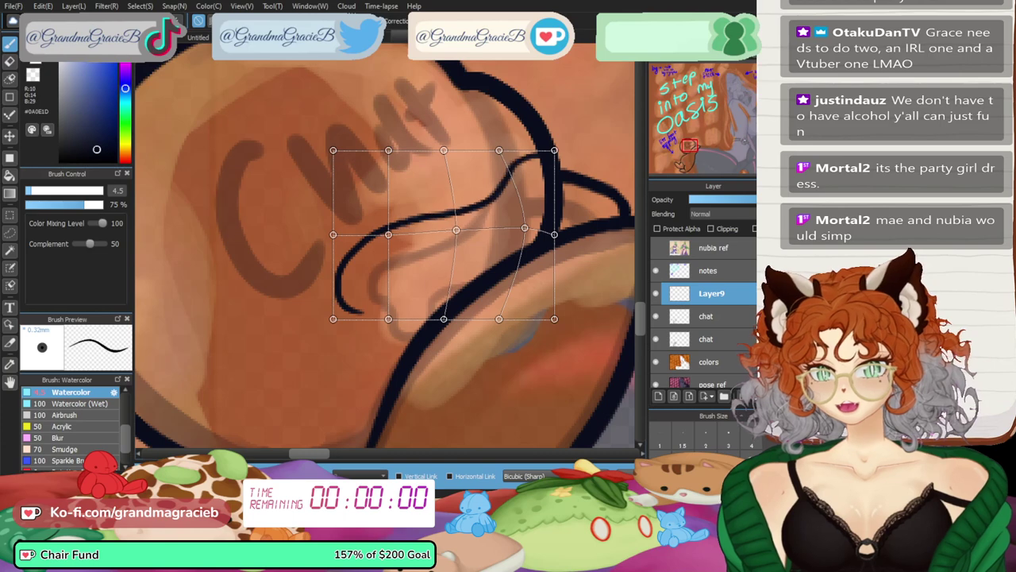
mouse_move(388, 234)
left_mouse_down()
mouse_move(385, 226)
mouse_move(319, 230)
left_mouse_up()
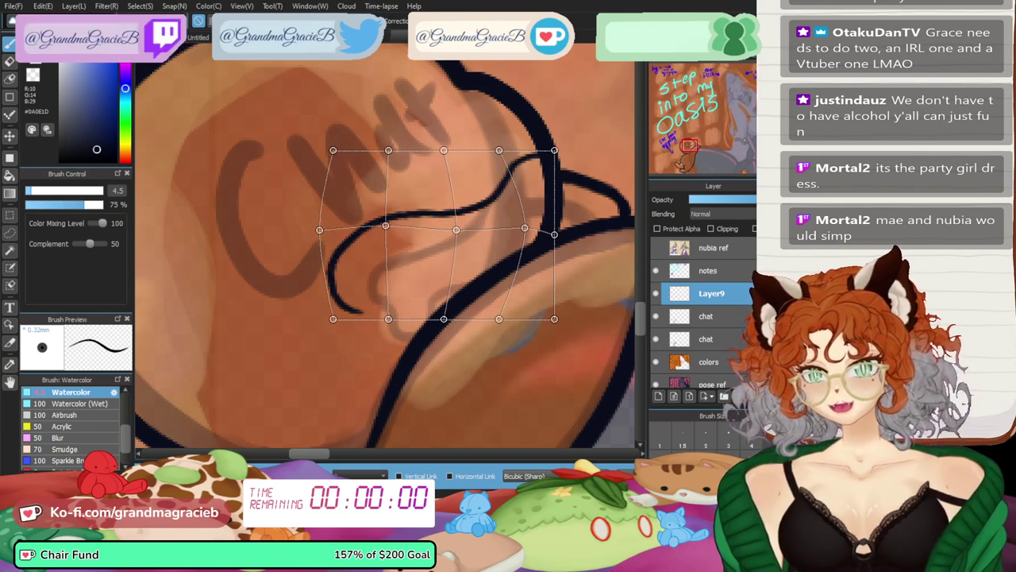
key("Return")
- On a new layer, extend the curve's hooked end with a small notch and a rounded lobe that meets the arm line
key("ctrl+shift+n")
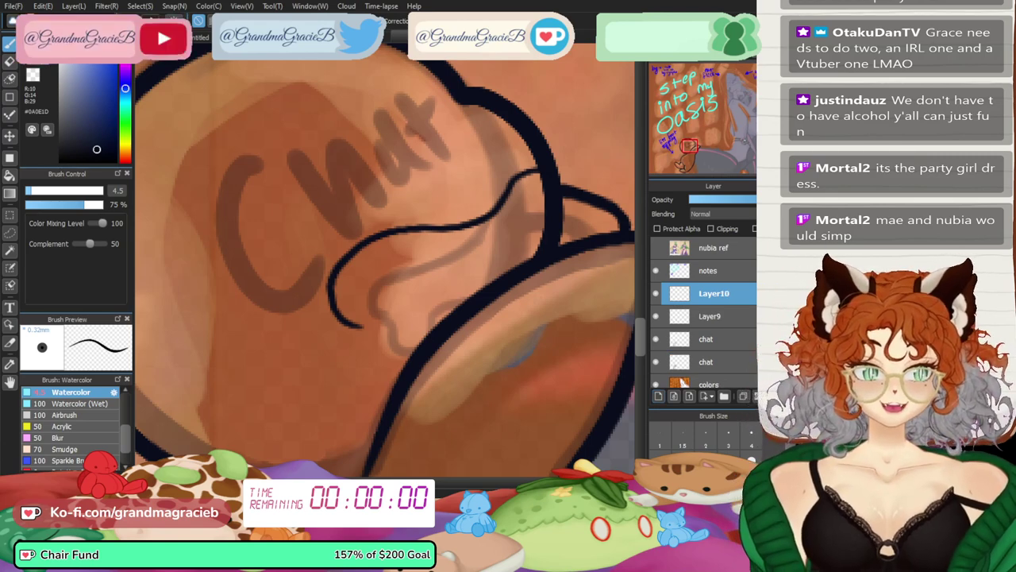
scroll(335, 343, "up", 1)
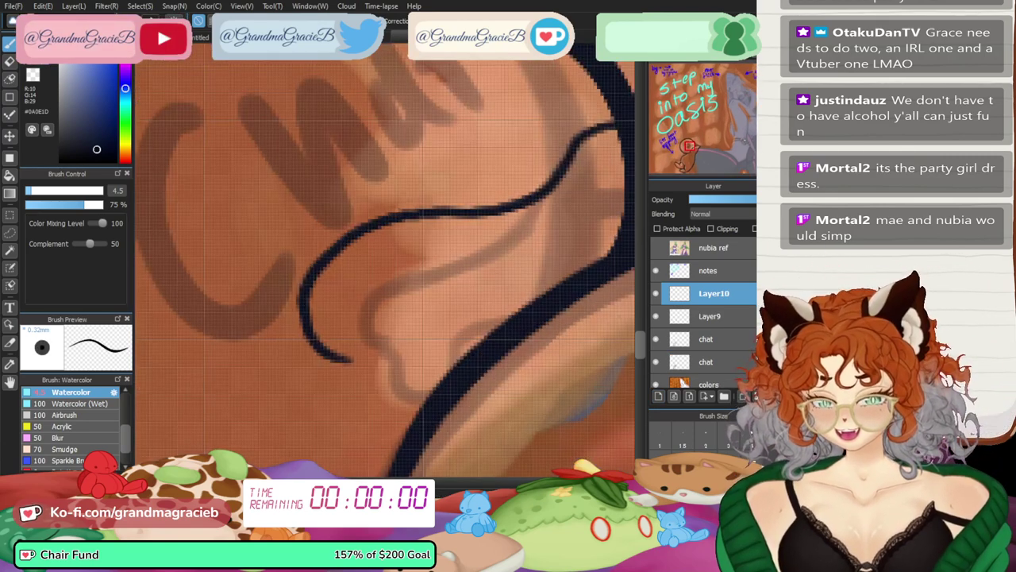
left_click_drag(320, 354, 365, 368)
left_click_drag(363, 367, 441, 366)
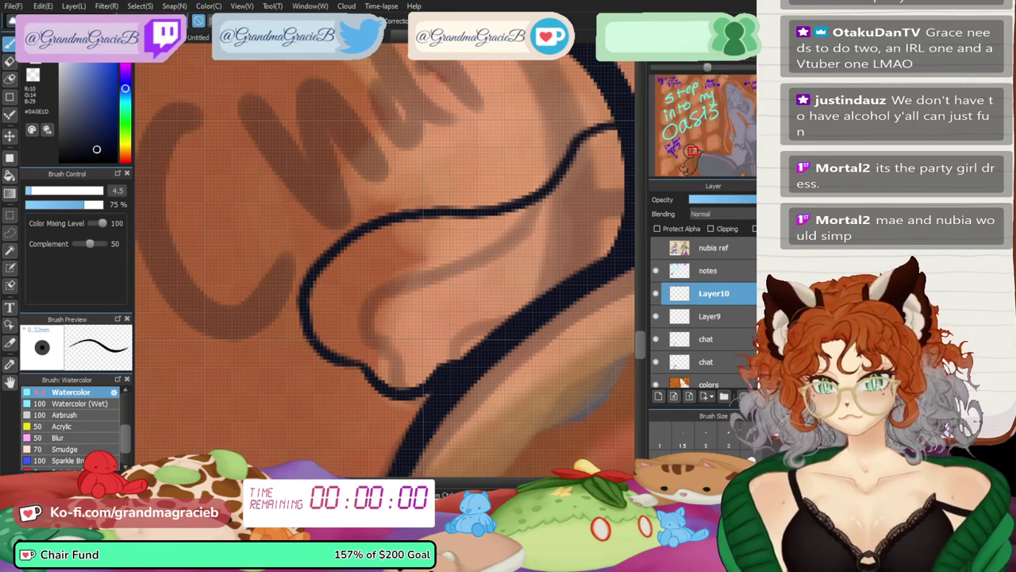
key("ctrl+minus")
key("ctrl+minus")
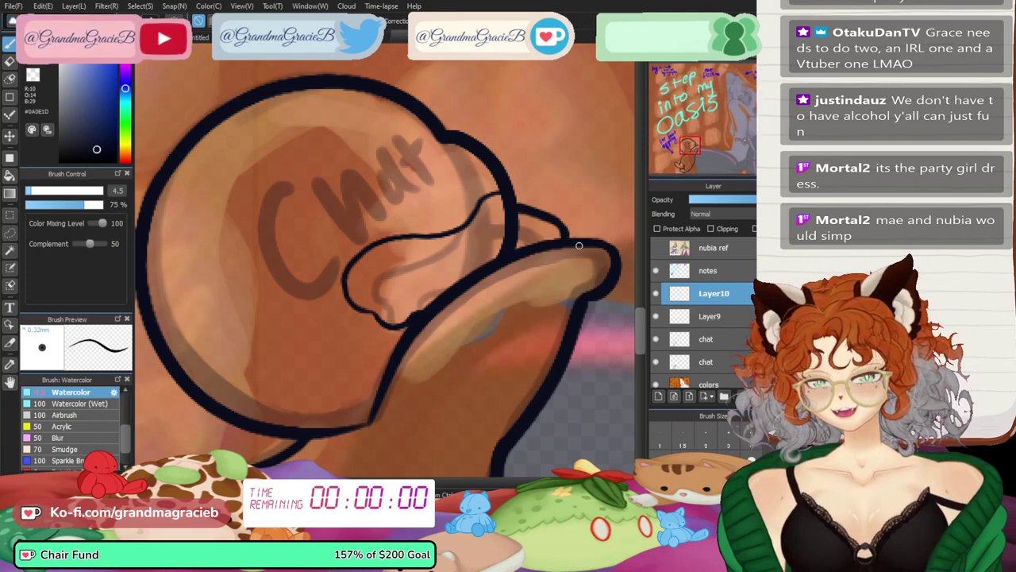
- On another new layer, redraw the wavy shape's rounded end slightly further in, joining its upper edge to the lower lobe
scroll(406, 228, "up", 2)
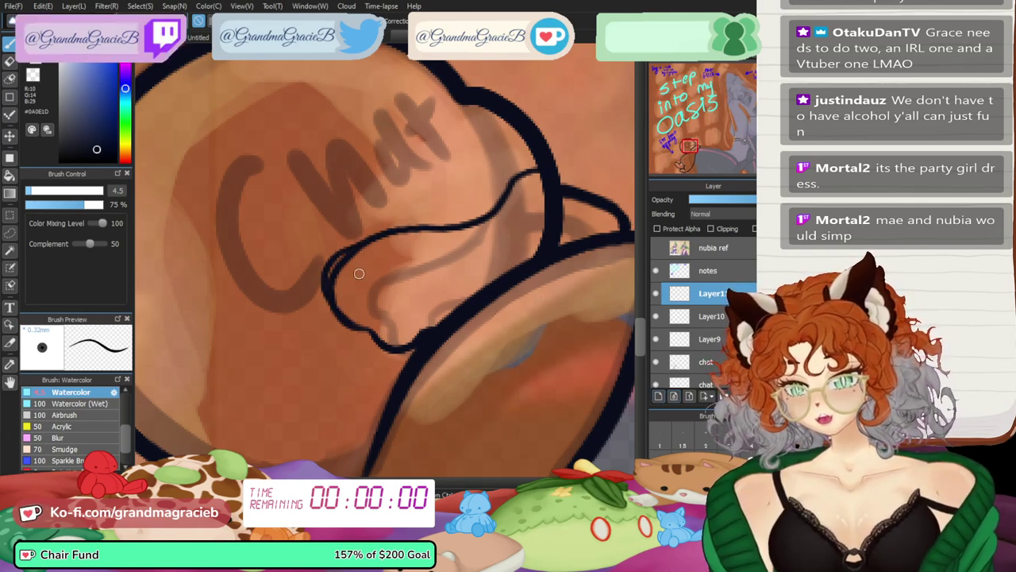
left_click_drag(342, 260, 360, 311)
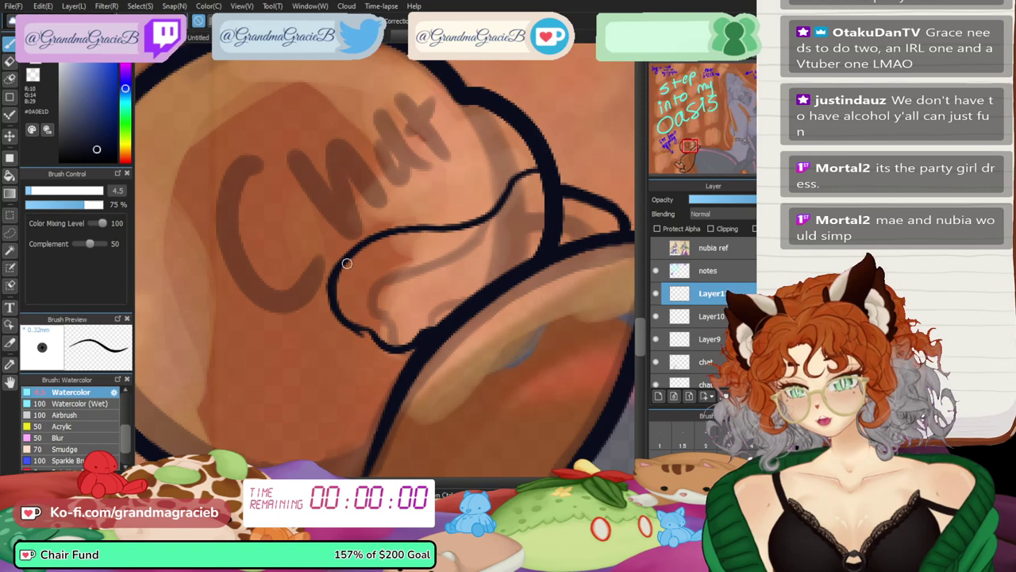
left_click_drag(345, 255, 375, 326)
left_click_drag(337, 275, 370, 328)
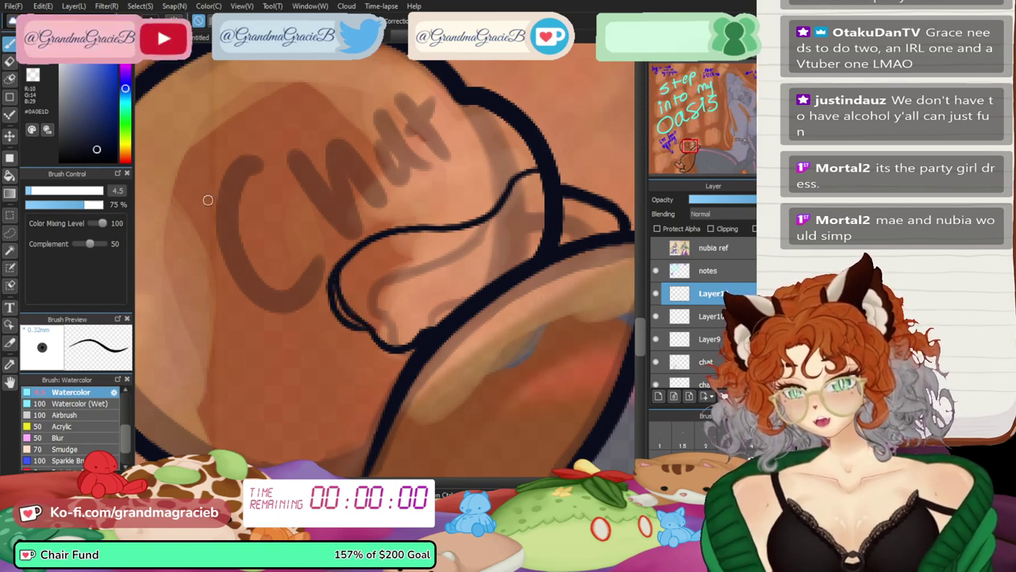
left_click_drag(344, 258, 347, 309)
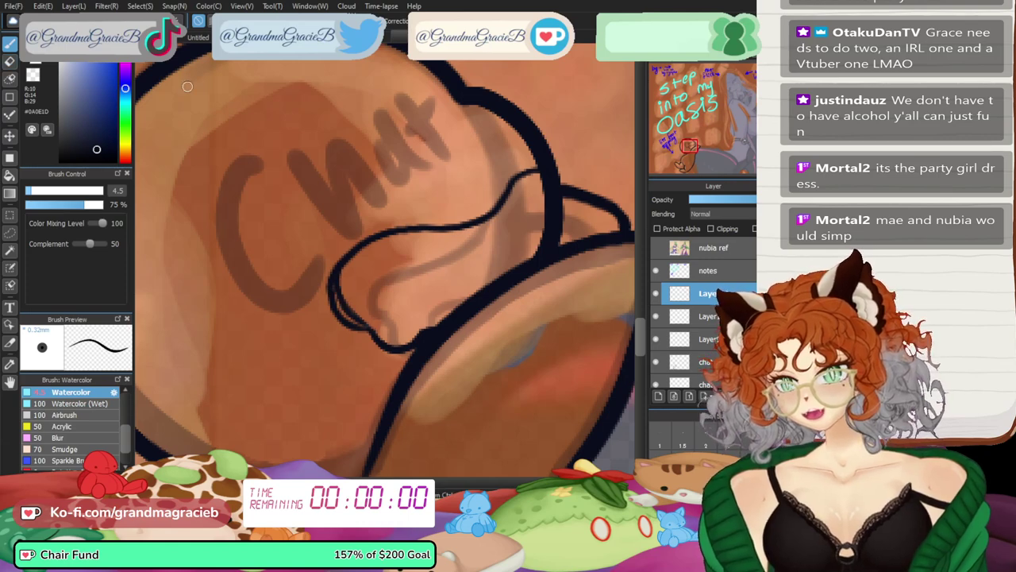
key("ctrl+z")
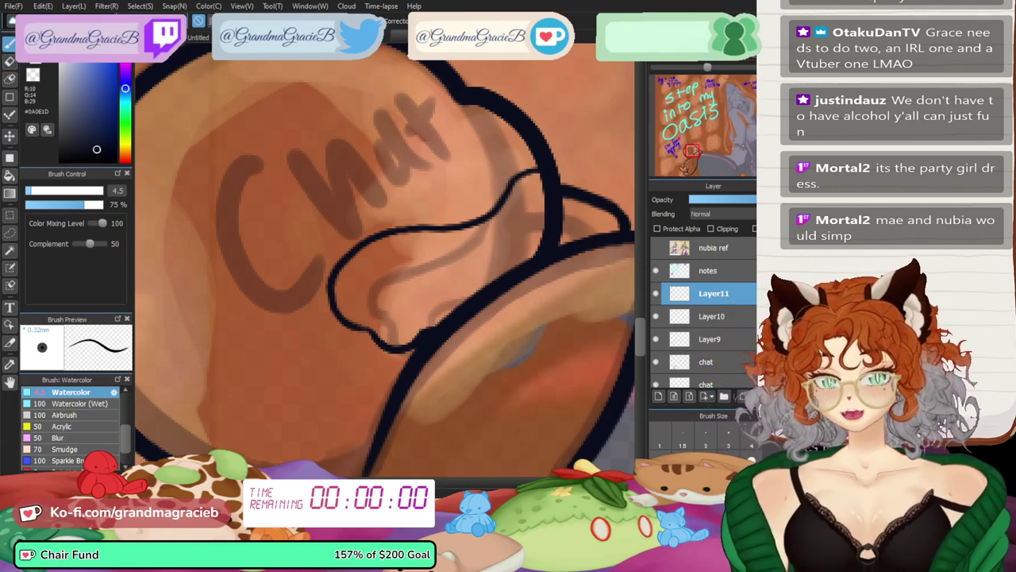
key("Right")
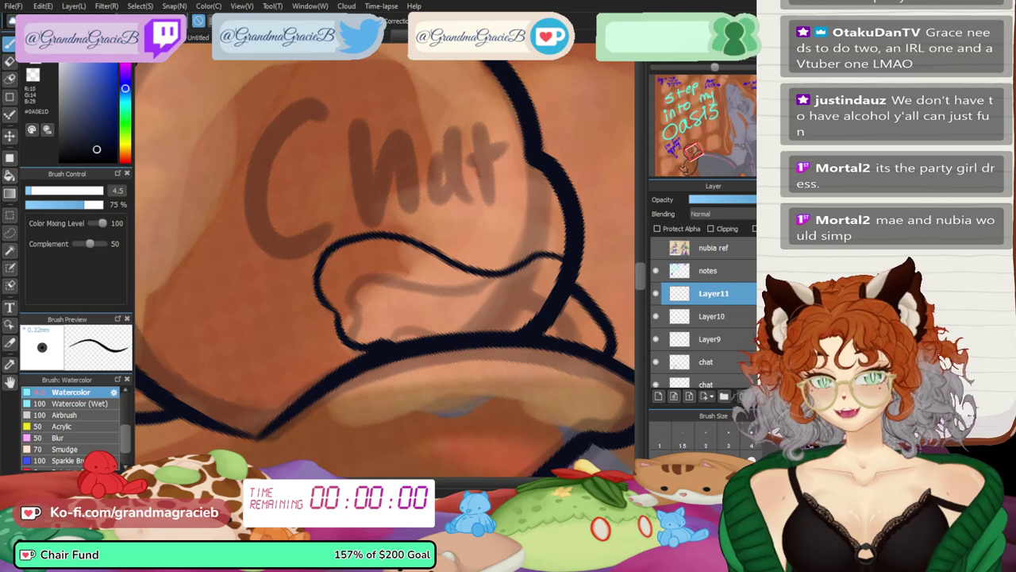
key("Up")
mouse_move(343, 269)
left_mouse_down()
mouse_move(361, 321)
mouse_move(375, 331)
left_mouse_up()
left_click_drag(344, 266, 342, 289)
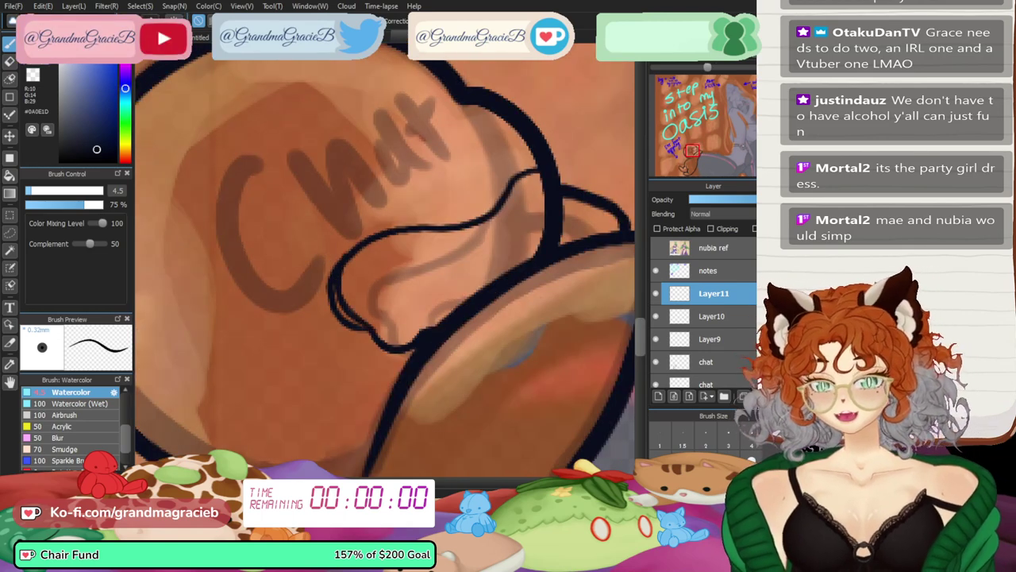
- Merge the lobe and redrawn end layers into the wavy curve's layer, and erase the old outer line at the rounded end
key("e")
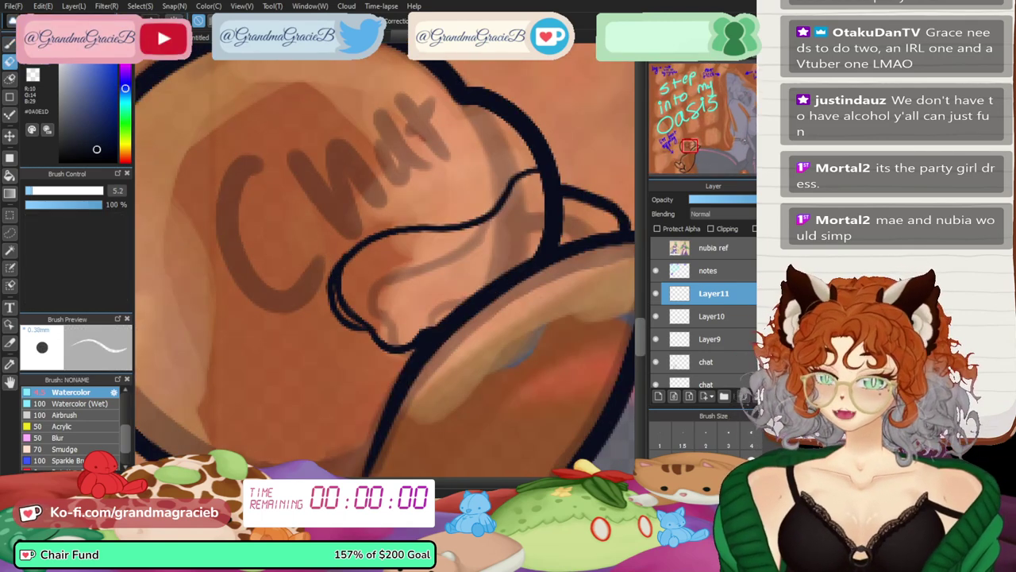
key("ctrl+e")
key("ctrl+e")
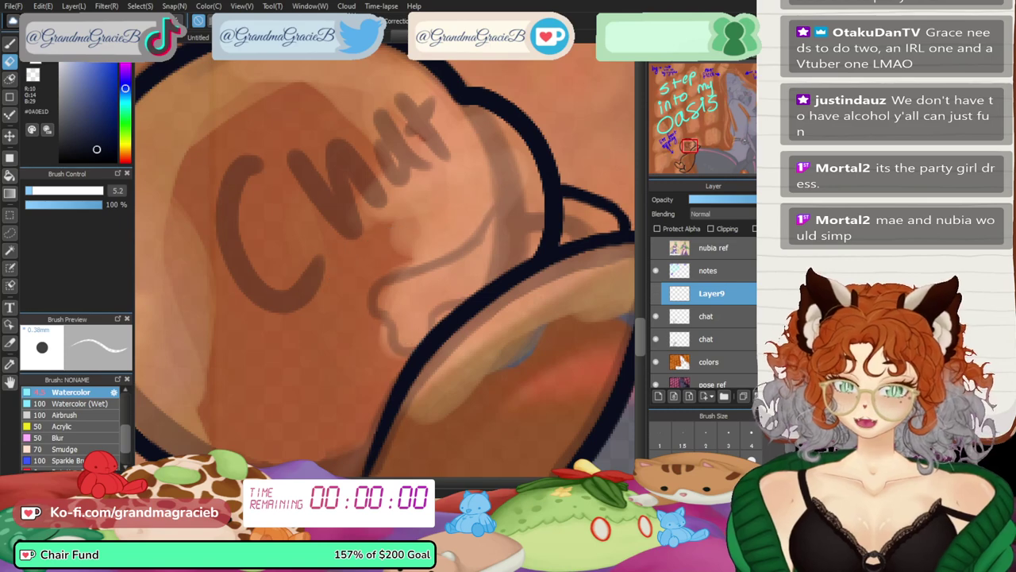
mouse_move(325, 273)
left_mouse_down()
mouse_move(334, 270)
mouse_move(324, 314)
mouse_move(337, 324)
mouse_move(329, 280)
mouse_move(356, 337)
left_mouse_up()
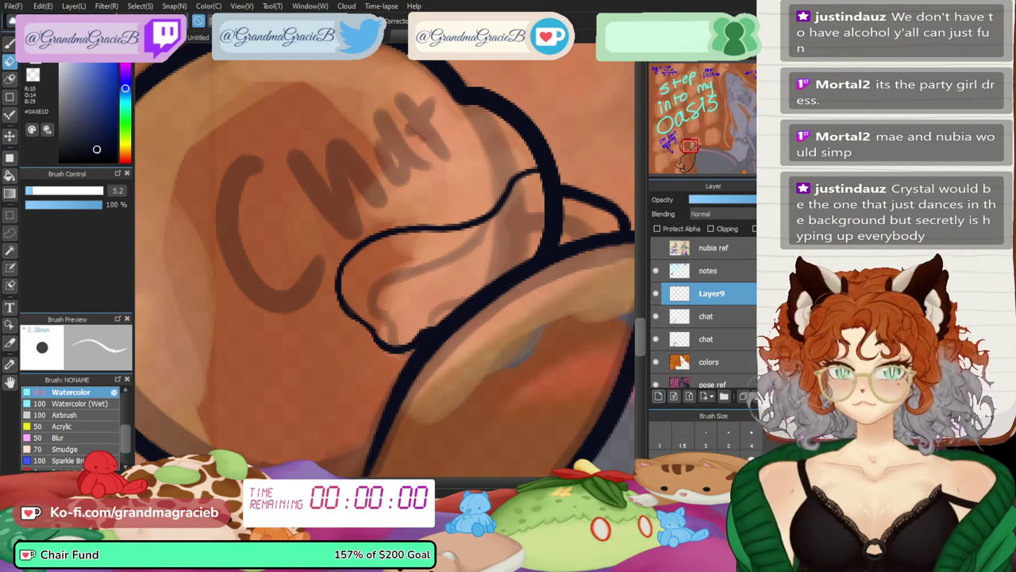
- On a new layer, retrace the wavy shape's rounded end and the upper edge where it meets the head bulge
left_click(658, 397)
key("b")
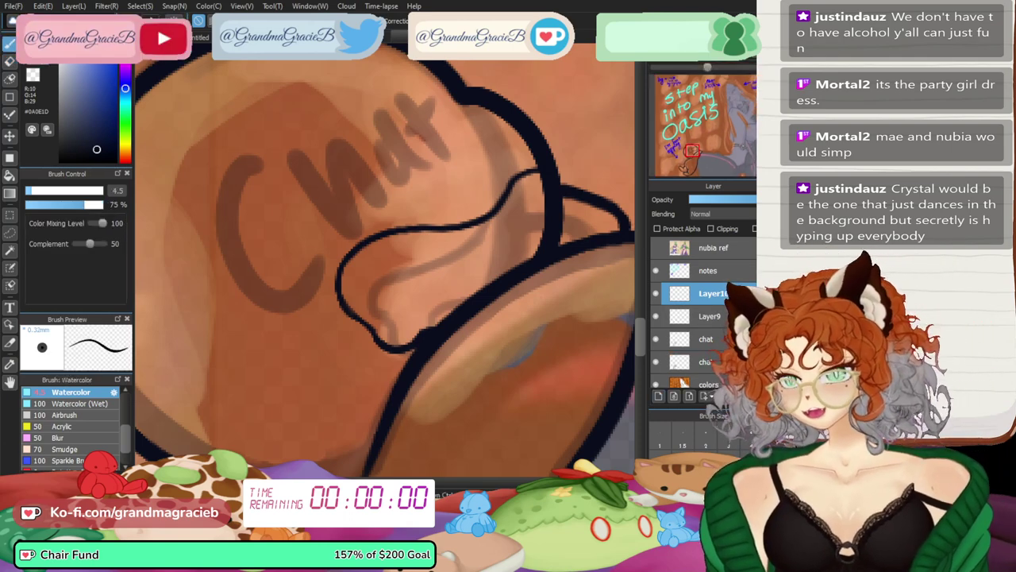
scroll(338, 241, "up", 2)
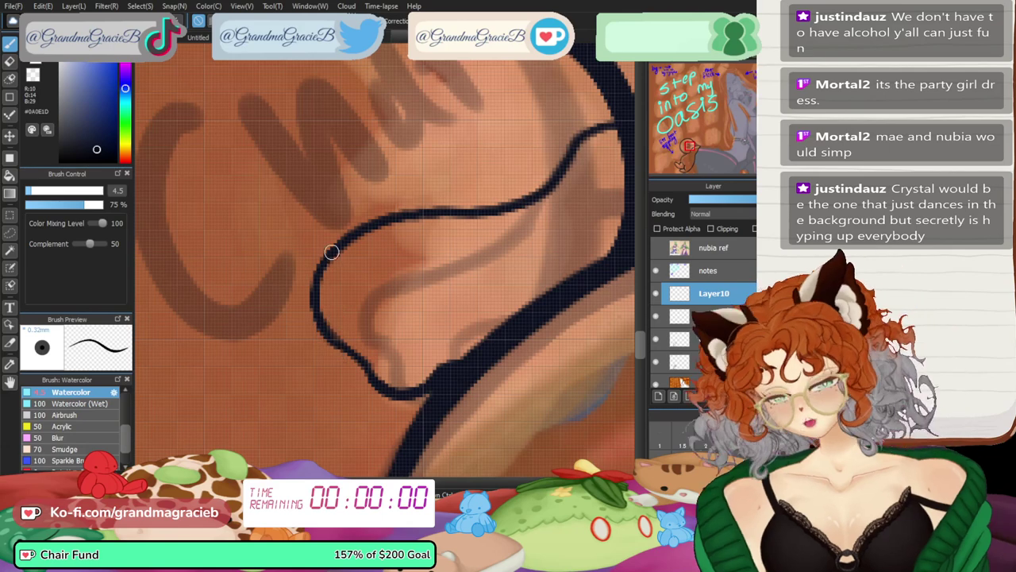
mouse_move(331, 252)
left_mouse_down()
mouse_move(357, 342)
mouse_move(348, 350)
mouse_move(374, 367)
left_mouse_up()
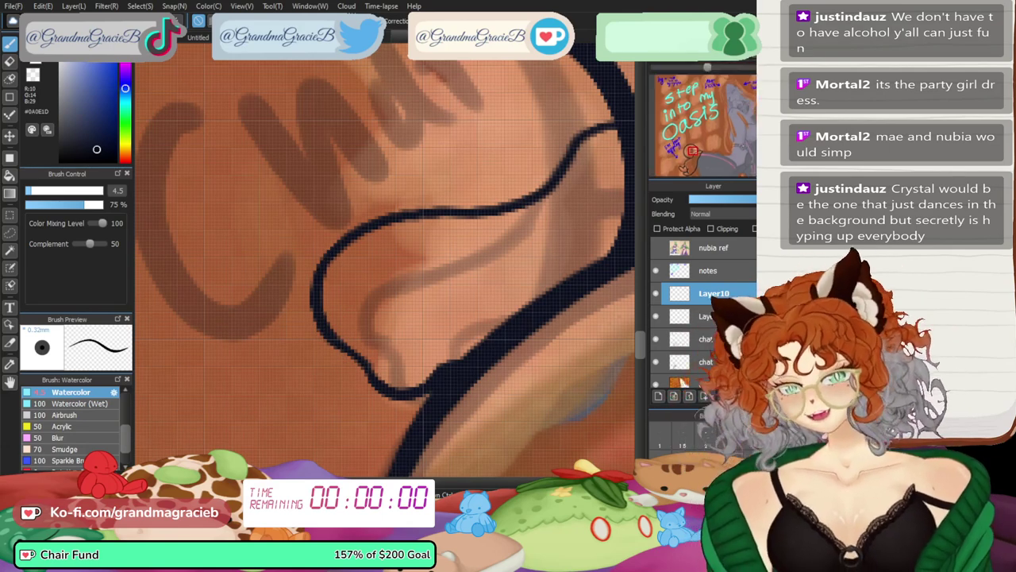
left_click_drag(532, 197, 624, 126)
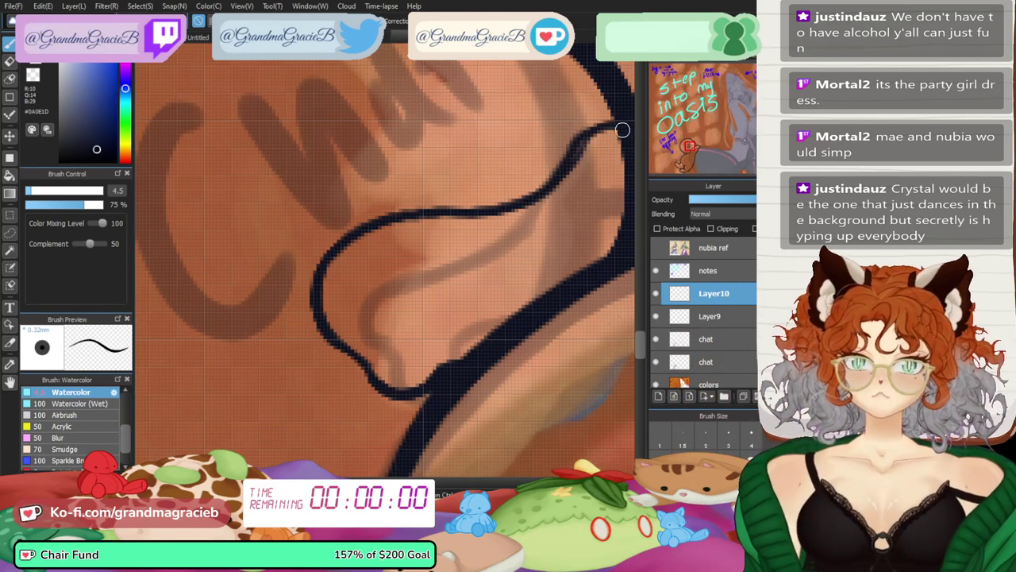
- Merge the retraced end's layer into the wavy shape's layer, and thin its upper edge near the head bulge with the eraser
left_click(9, 61)
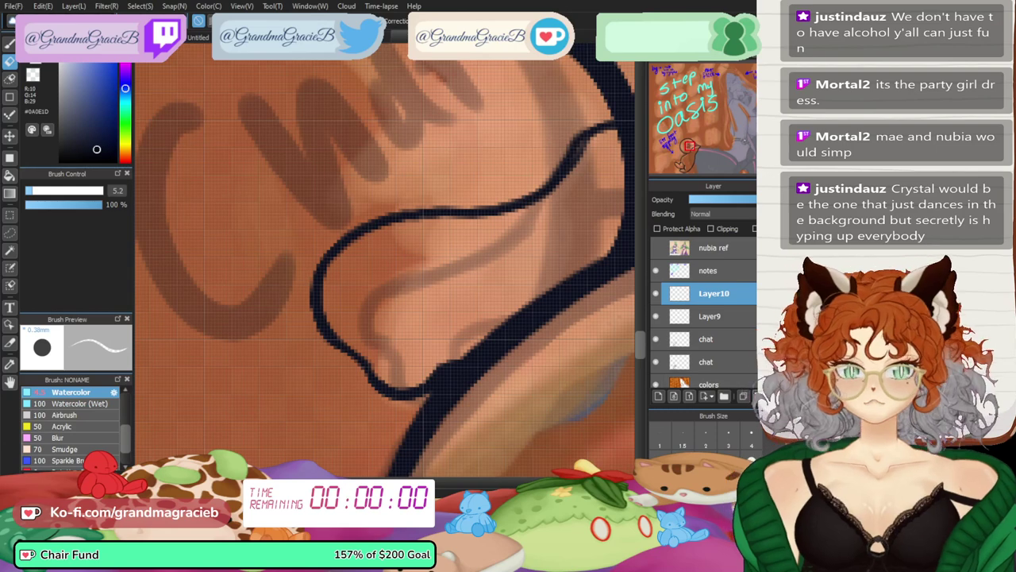
key("ctrl+e")
left_click_drag(588, 109, 558, 159)
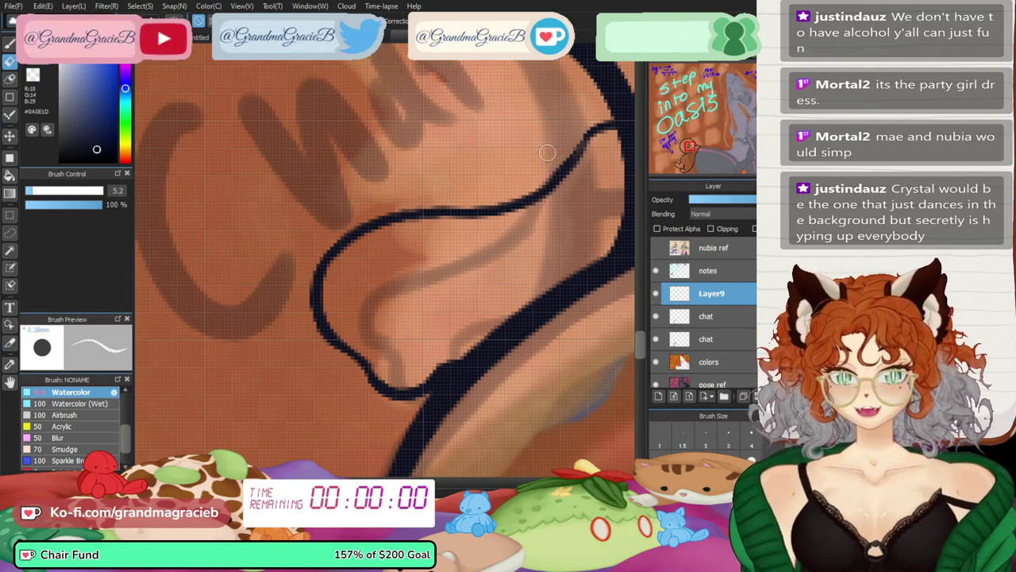
- Try to redraw the wavy shape's upper edge where it meets the head bulge, and undo the strokes
left_click(9, 44)
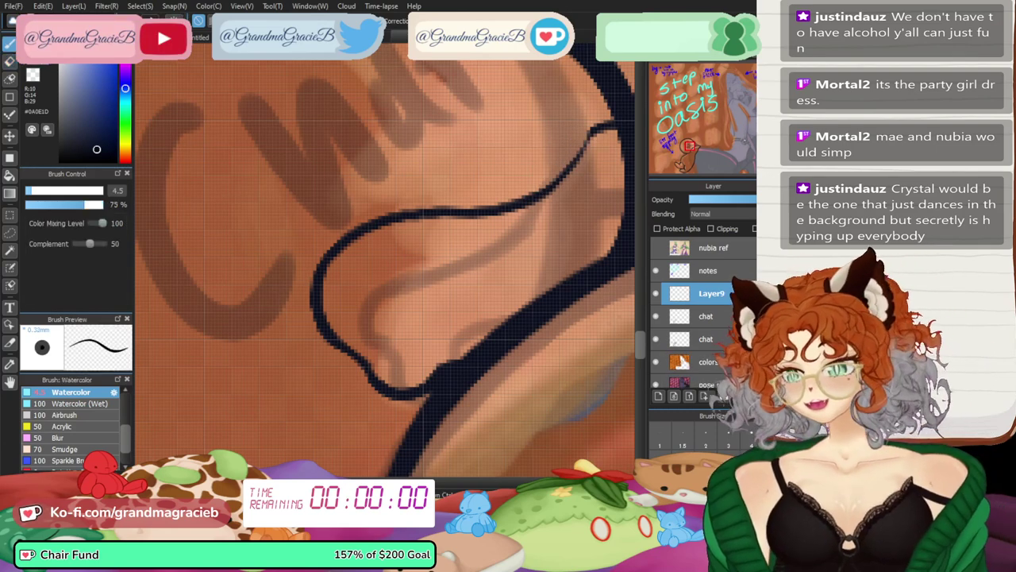
left_click_drag(629, 122, 574, 165)
key("ctrl+z")
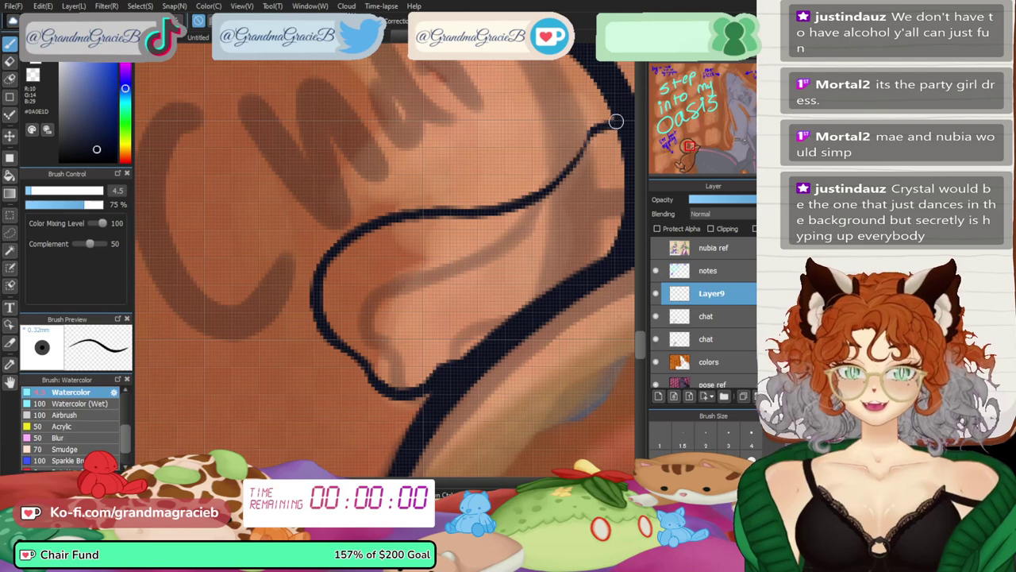
left_click_drag(616, 121, 548, 182)
key("ctrl+z")
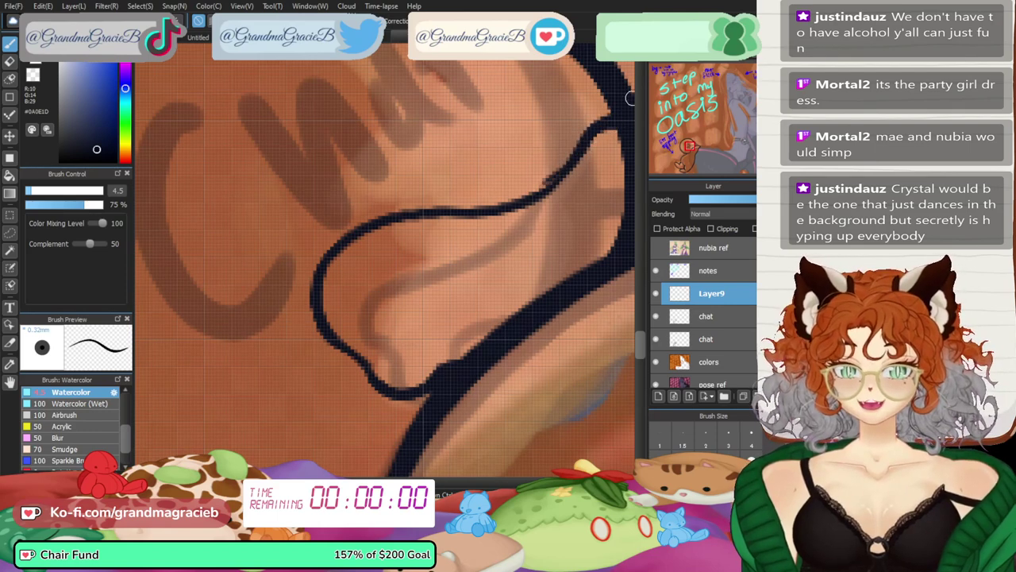
key("ctrl+z")
- Merge the wavy shape's layer into the chat lineart layer below it
key("ctrl+minus")
key("ctrl+minus")
key("ctrl+minus")
key("ctrl+minus")
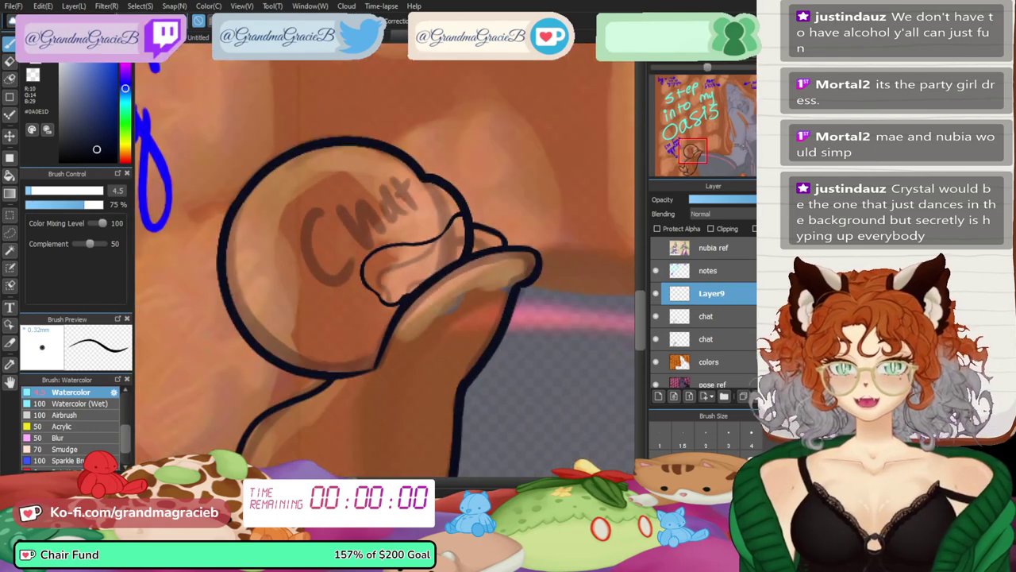
key("ctrl+minus")
key("ctrl+minus")
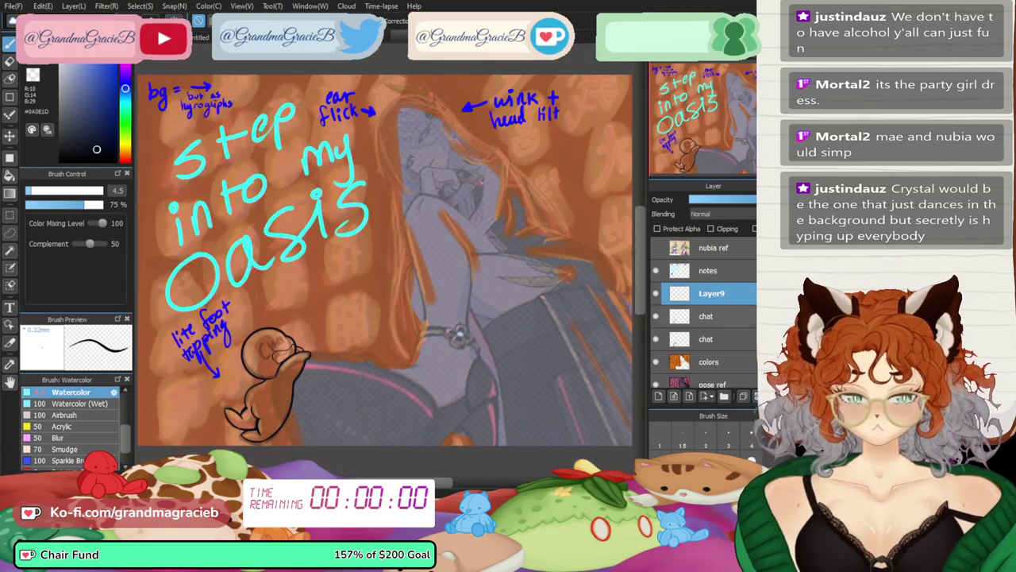
key("ctrl+plus")
key("ctrl+plus")
key("ctrl+plus")
key("ctrl+plus")
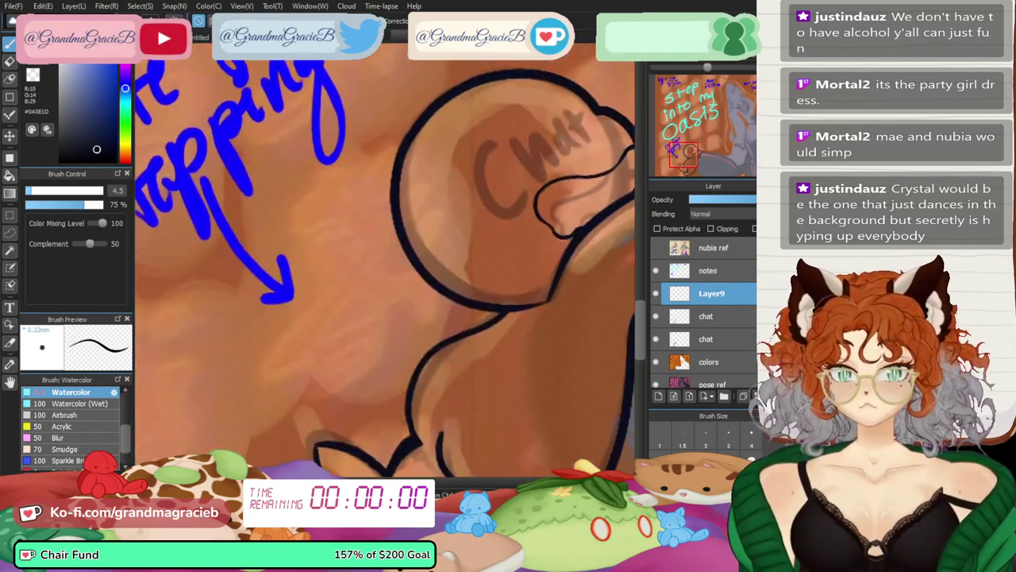
left_click_drag(460, 246, 316, 266)
key("ctrl+e")
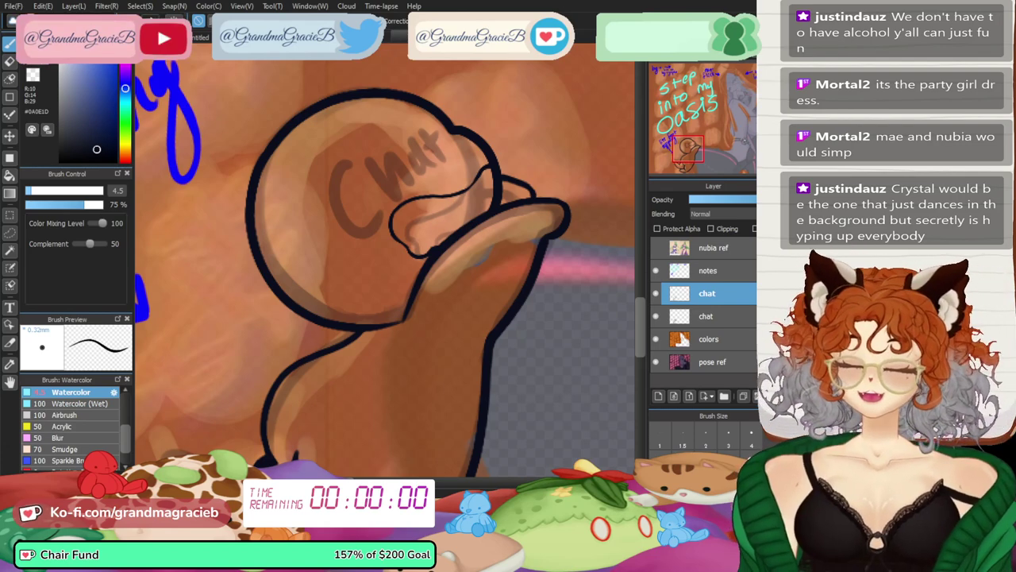
- On a new layer, draw three short slanted dashes over the end of the sketched "Chat" lettering nearest the head bulge
left_click(658, 395)
scroll(388, 258, "up", 3)
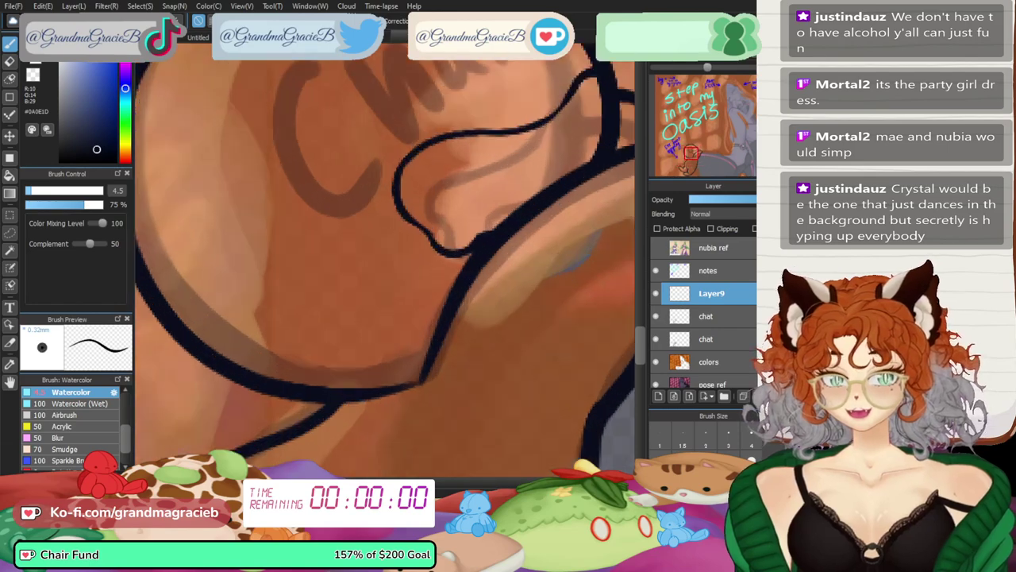
left_click_drag(257, 64, 239, 140)
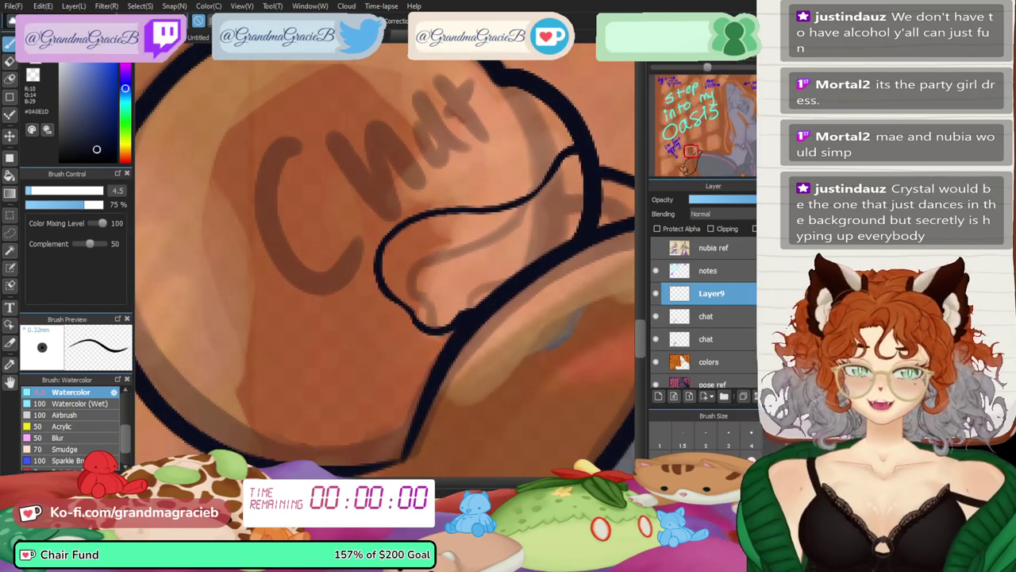
key("ctrl+minus")
left_click_drag(385, 230, 385, 262)
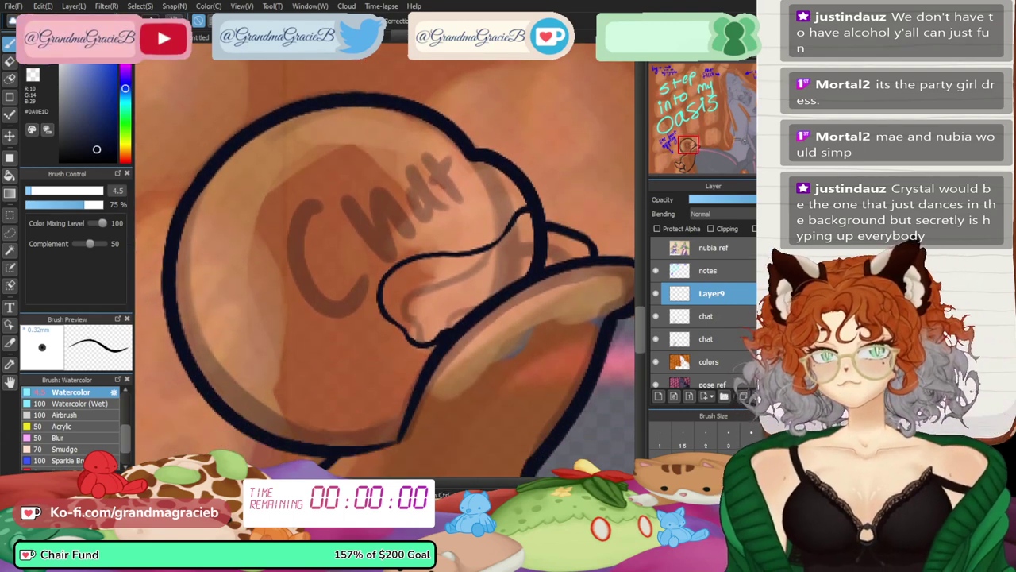
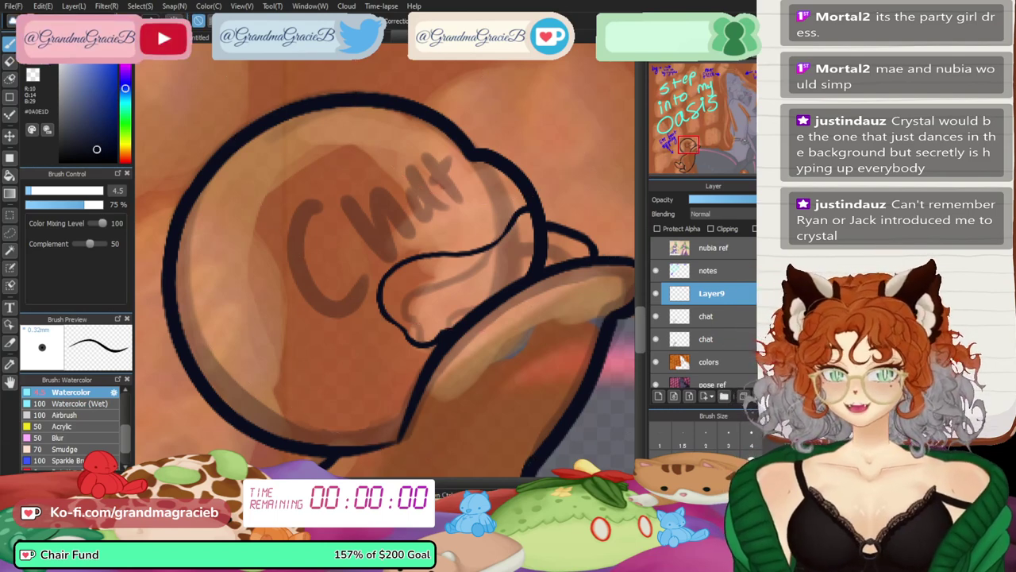
left_click(656, 294)
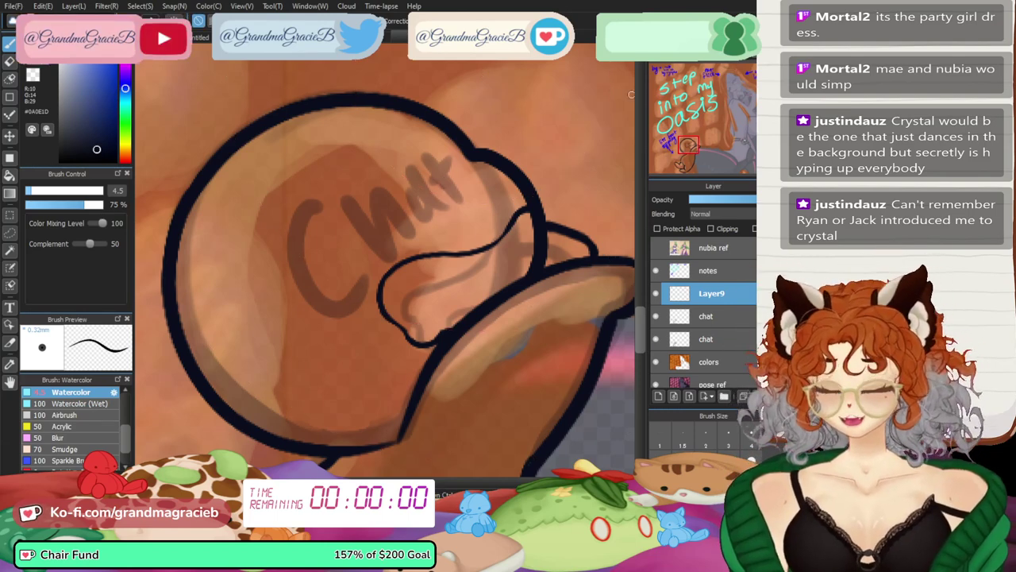
key("ctrl+plus")
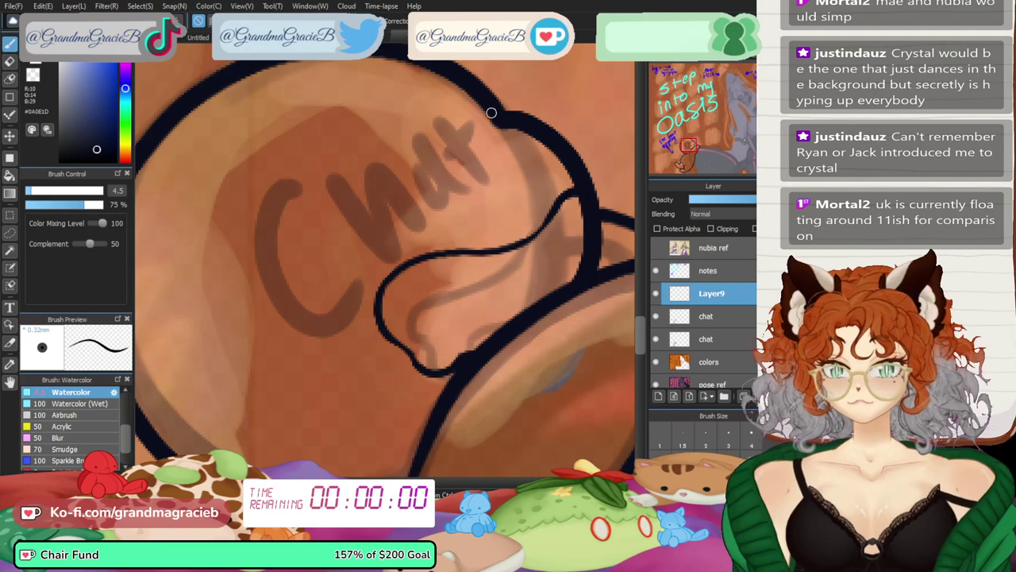
left_click_drag(492, 112, 461, 195)
key("ctrl+z")
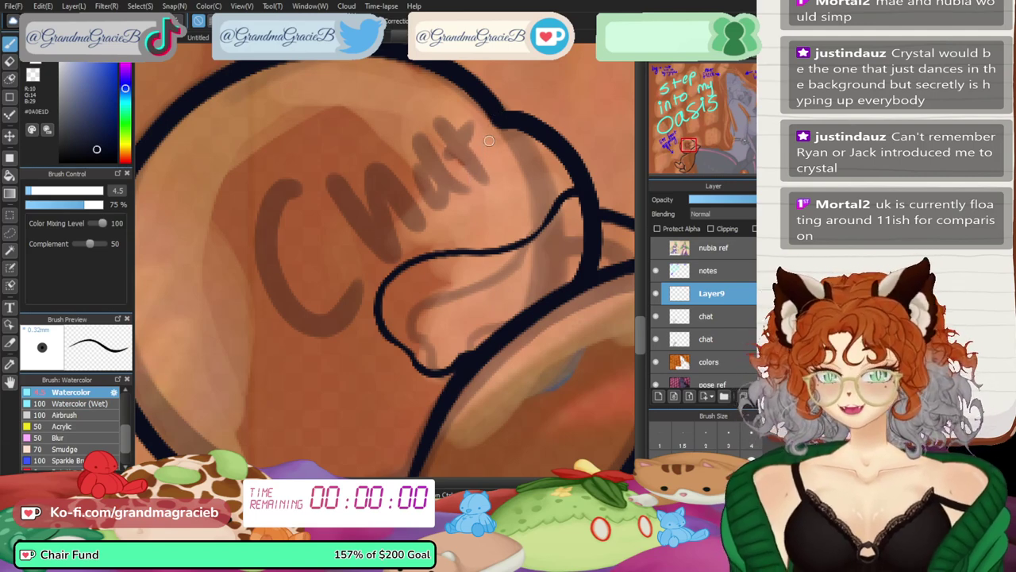
mouse_move(485, 133)
left_mouse_down()
mouse_move(481, 164)
mouse_move(423, 226)
left_mouse_up()
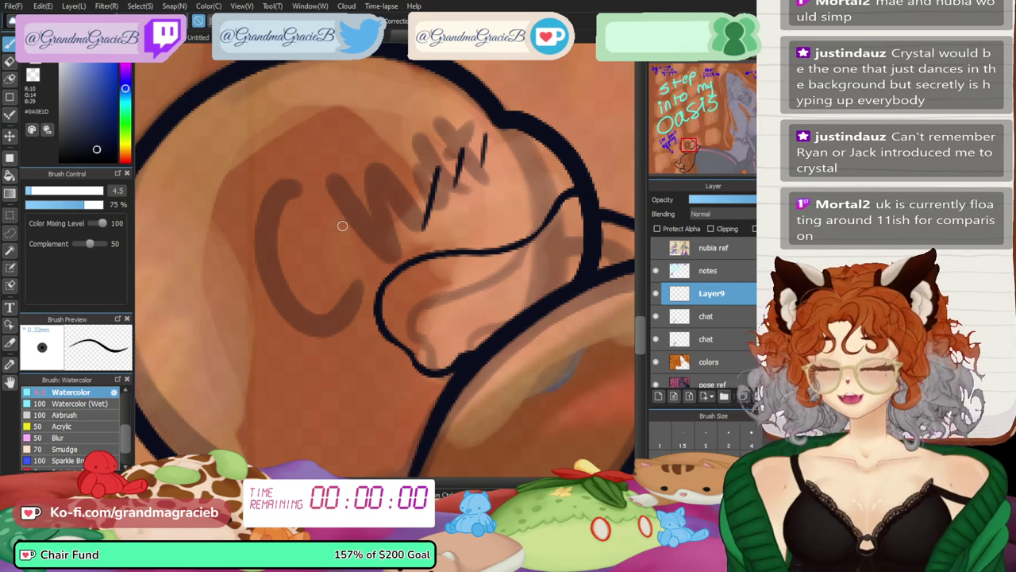
- Extend the row of dashes toward the head's centre with three longer strokes, the innermost one crossing the sketched letter C
left_click_drag(299, 287, 306, 307)
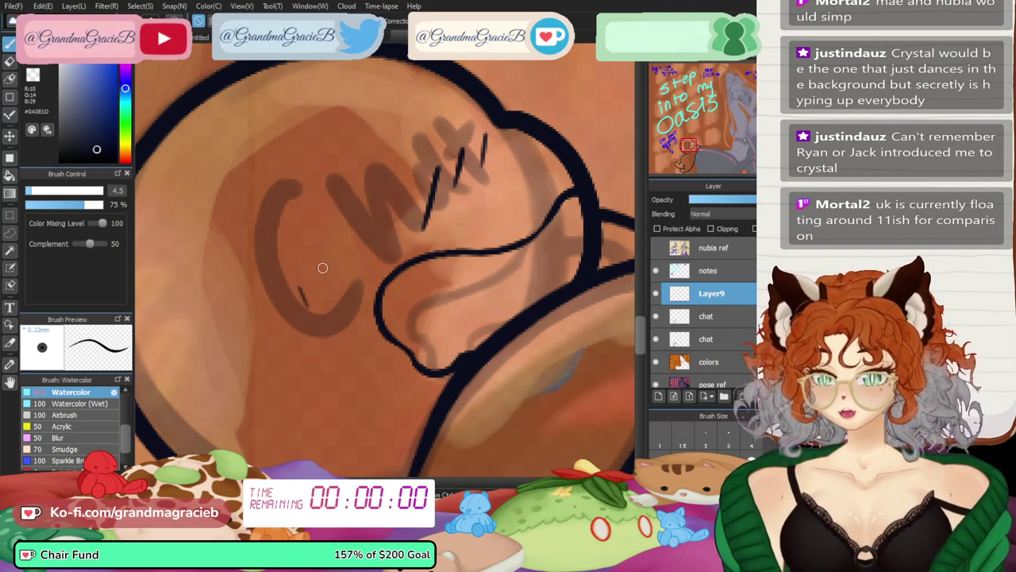
key("ctrl+z")
left_click_drag(401, 196, 382, 268)
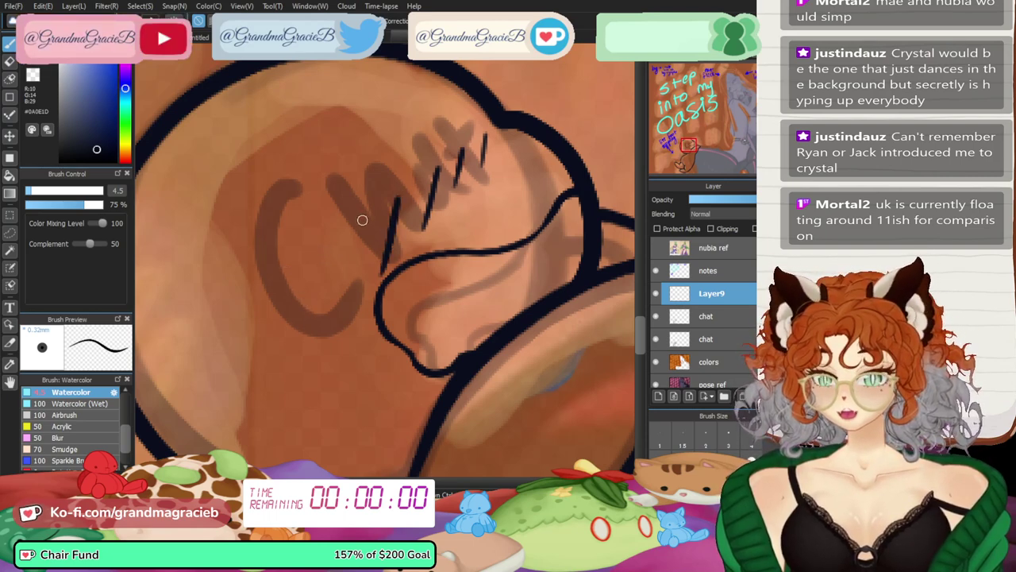
left_click_drag(367, 215, 358, 300)
left_click_drag(320, 251, 332, 334)
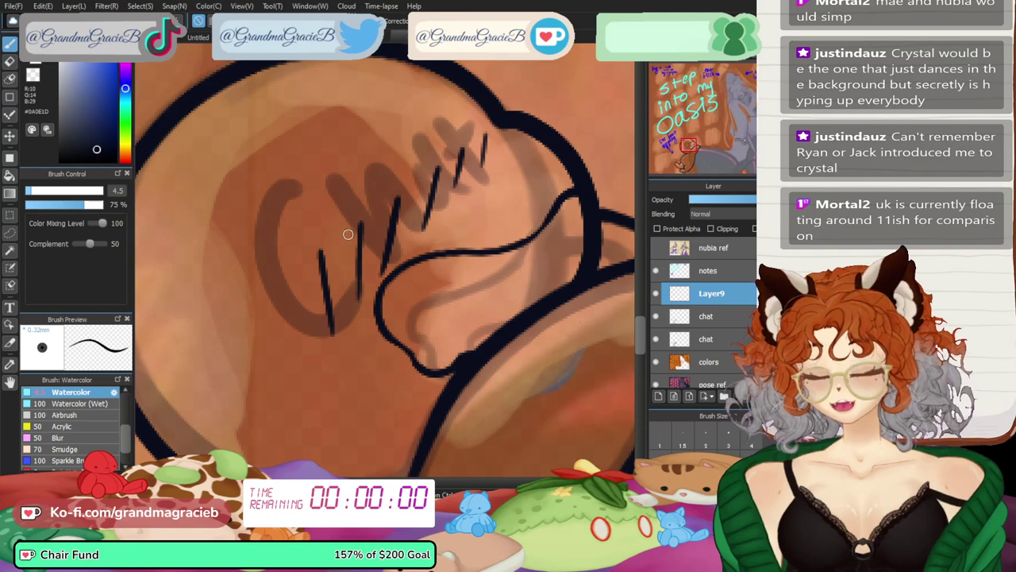
key("ctrl+z")
key("ctrl+z")
key("ctrl+y")
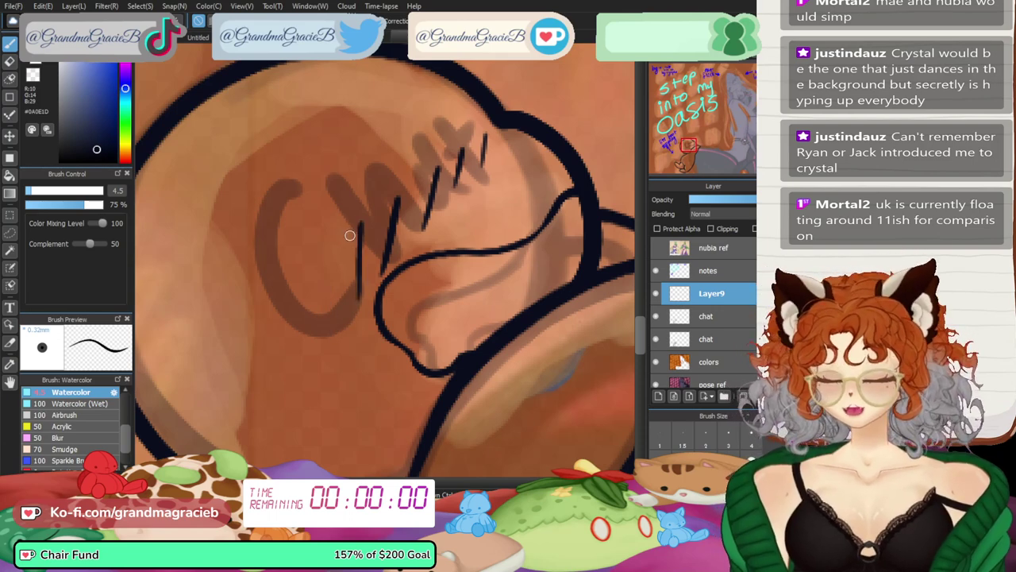
key("ctrl+y")
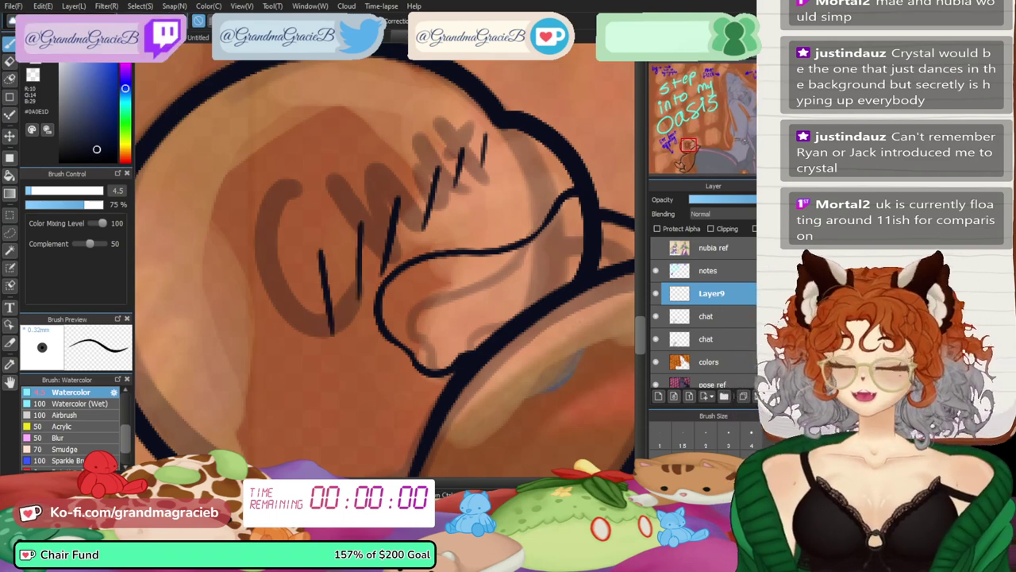
- Lasso the innermost dash and rotate it slightly clockwise so it stands closer to vertical
left_click(9, 232)
mouse_move(330, 233)
left_mouse_down()
mouse_move(335, 391)
mouse_move(339, 234)
left_mouse_up()
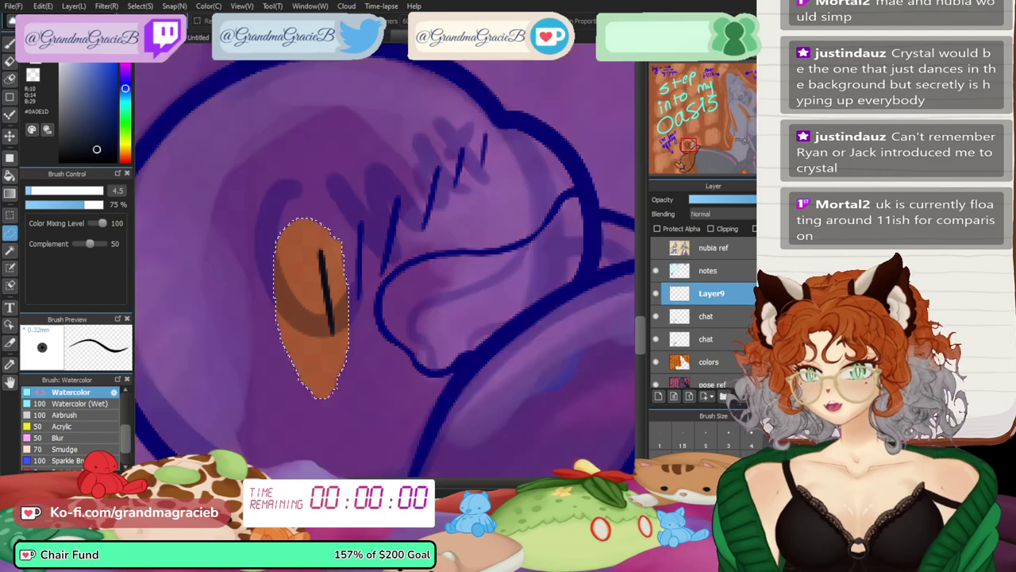
key("ctrl+t")
left_click_drag(381, 198, 387, 202)
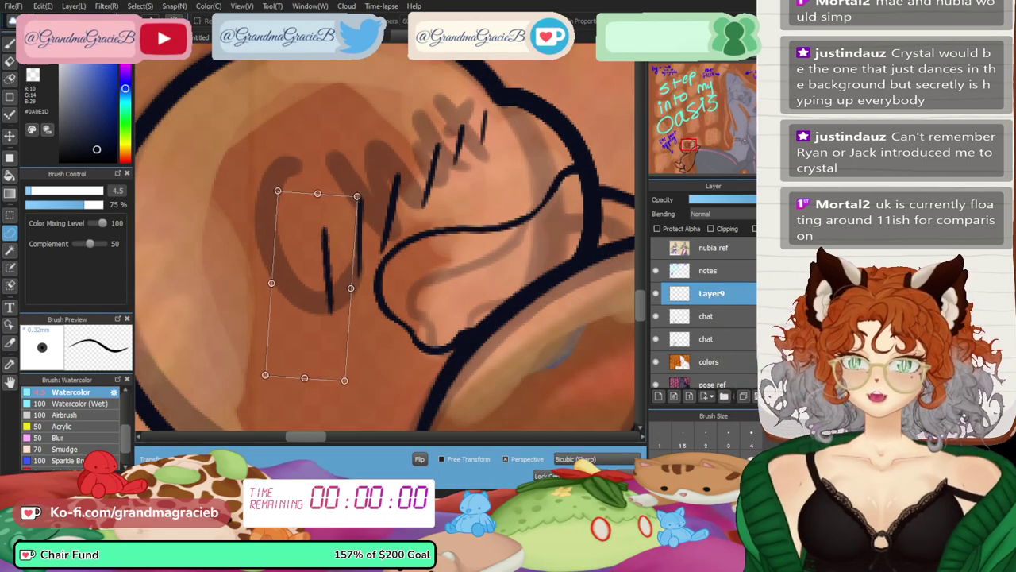
key("Return")
key("ctrl+d")
- Examine the row of dashes on the chat figure's head, both within the whole drawing and close up
key("ctrl+0")
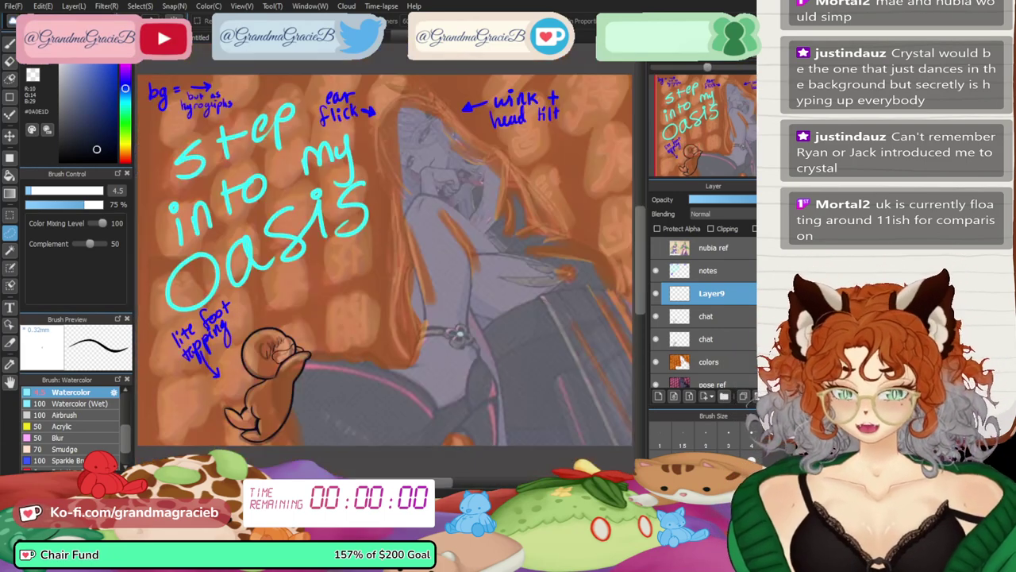
key("ctrl+plus")
key("ctrl+plus")
key("ctrl+plus")
key("ctrl+plus")
key("ctrl+plus")
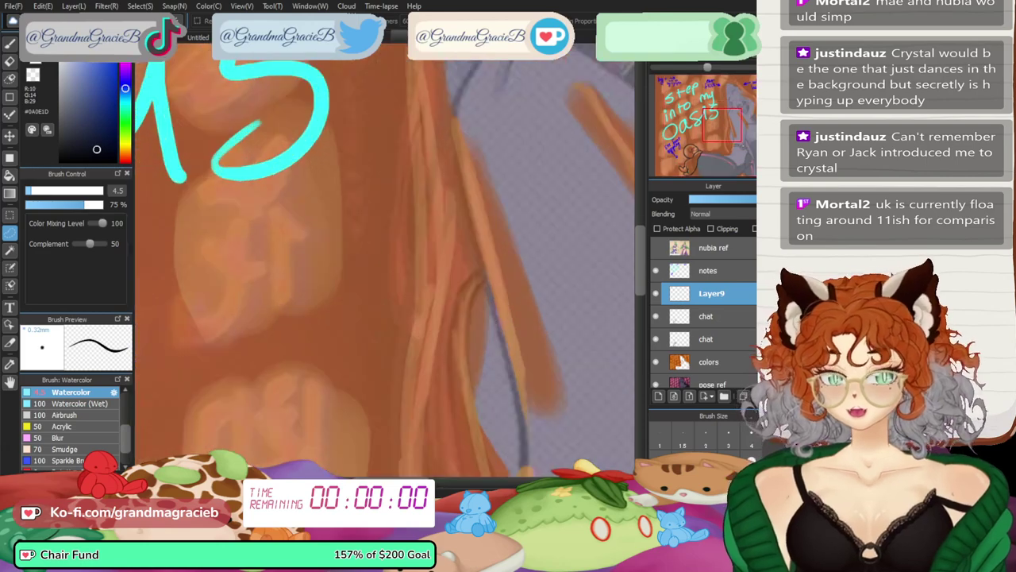
left_click_drag(167, 441, 587, 64)
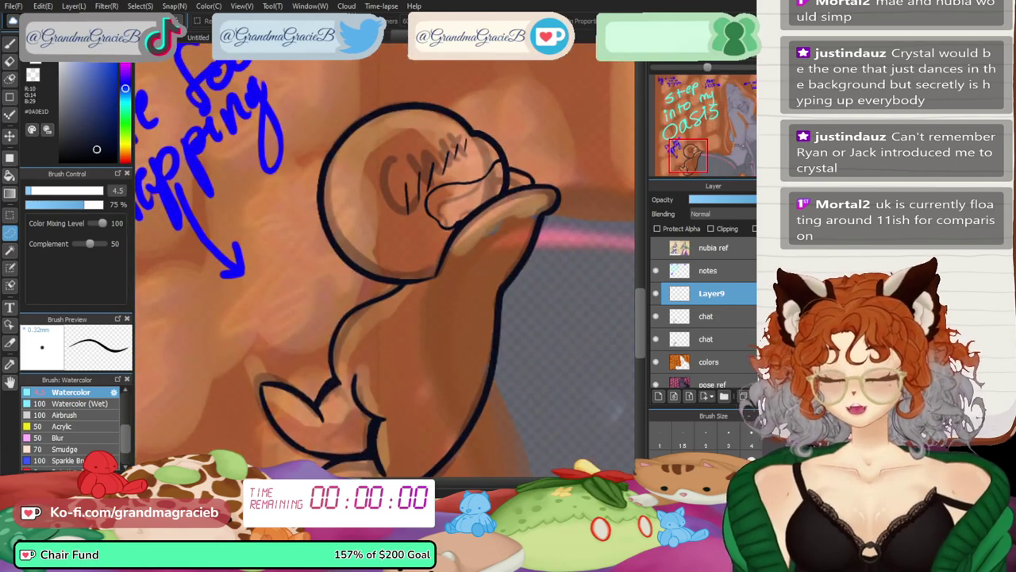
key("ctrl+minus")
key("ctrl+plus")
key("ctrl+plus")
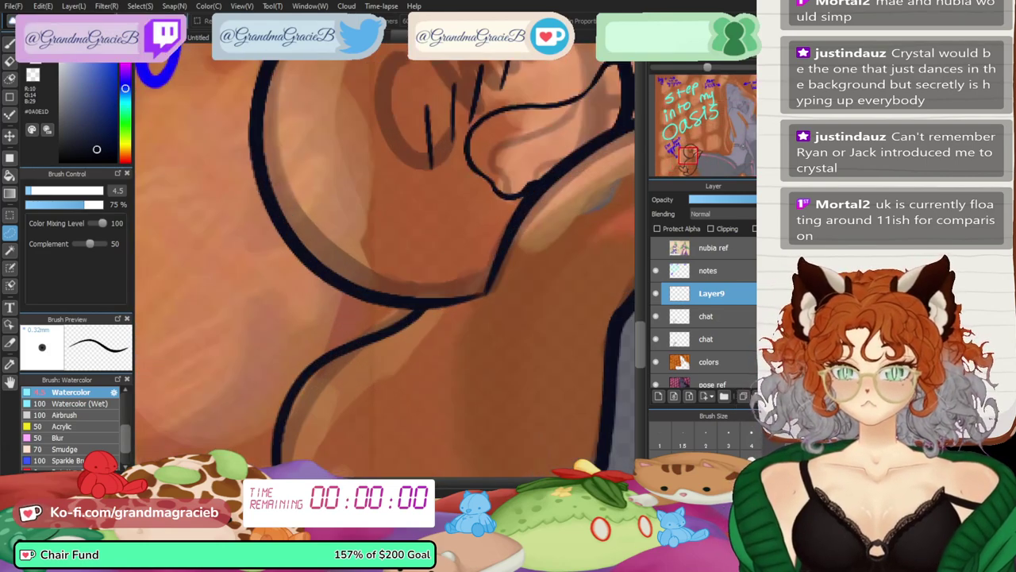
left_click_drag(445, 191, 387, 337)
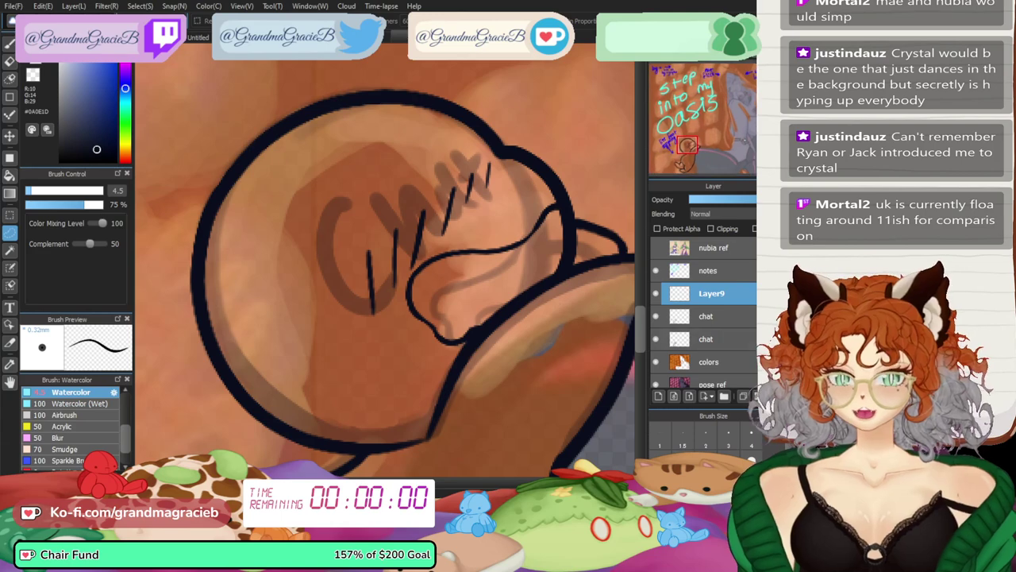
- Hide the chat sketch and first dash layers, and draw a new row of thin, nearly vertical dashes across the head on a new layer
left_click(655, 339)
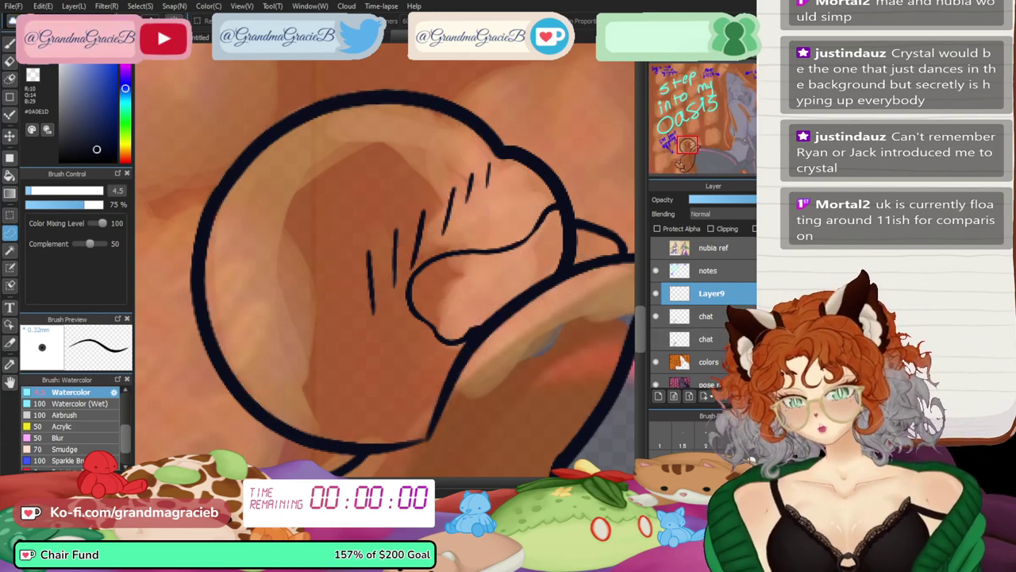
left_click(656, 293)
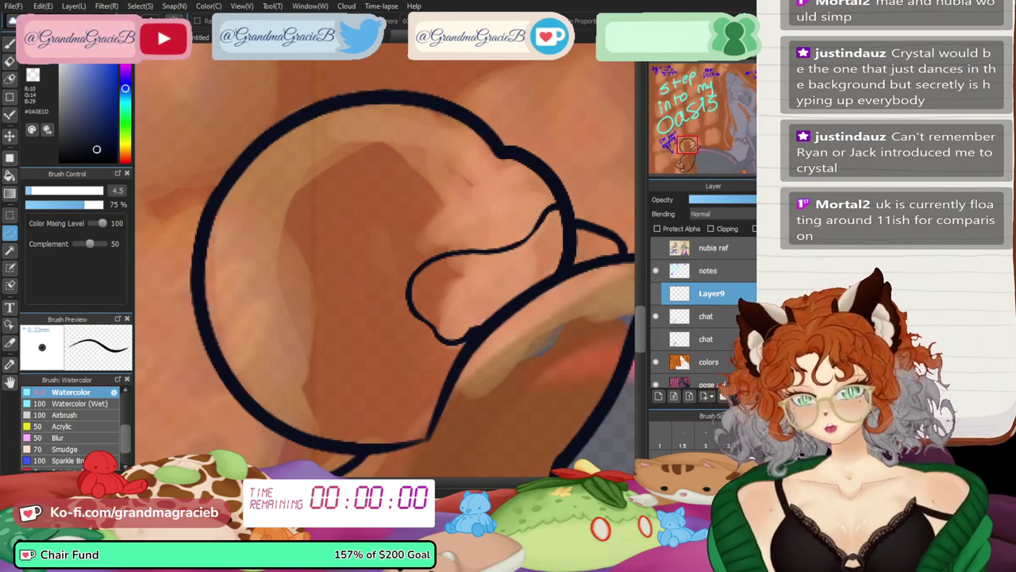
key("b")
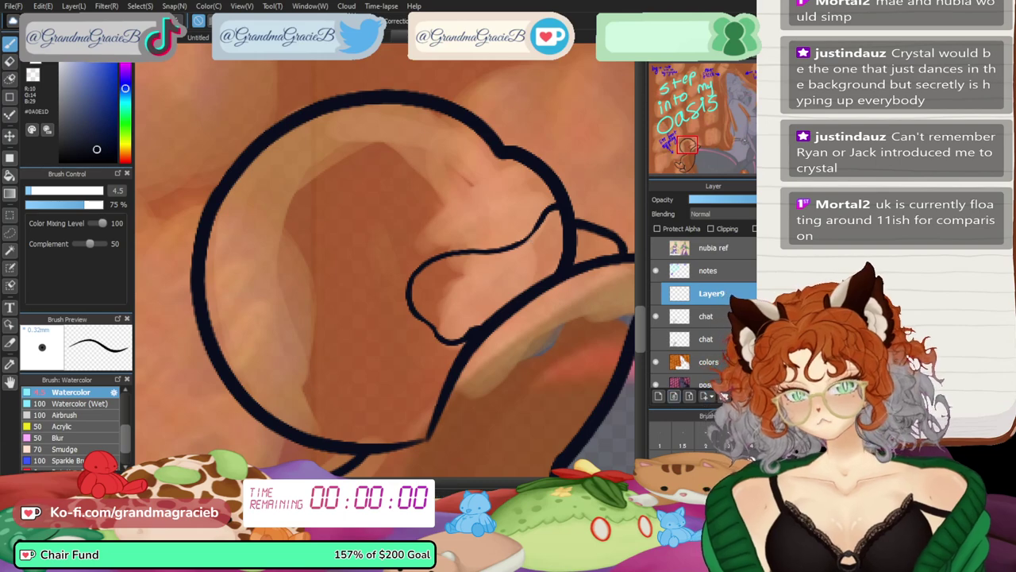
left_click(658, 394)
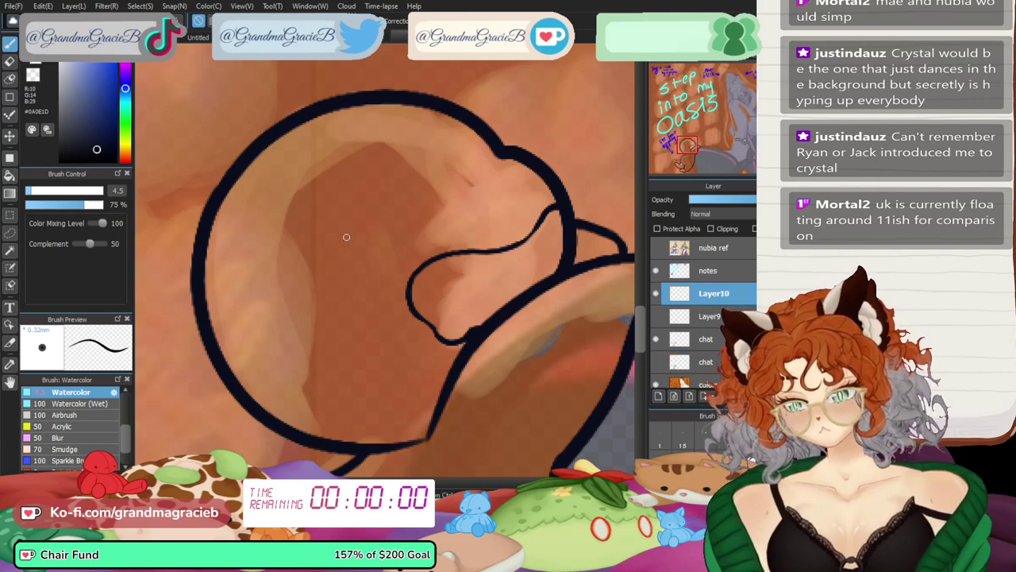
left_click_drag(343, 243, 334, 322)
left_click_drag(376, 228, 366, 300)
left_click_drag(411, 211, 404, 266)
left_click_drag(452, 182, 450, 230)
left_click_drag(475, 167, 473, 187)
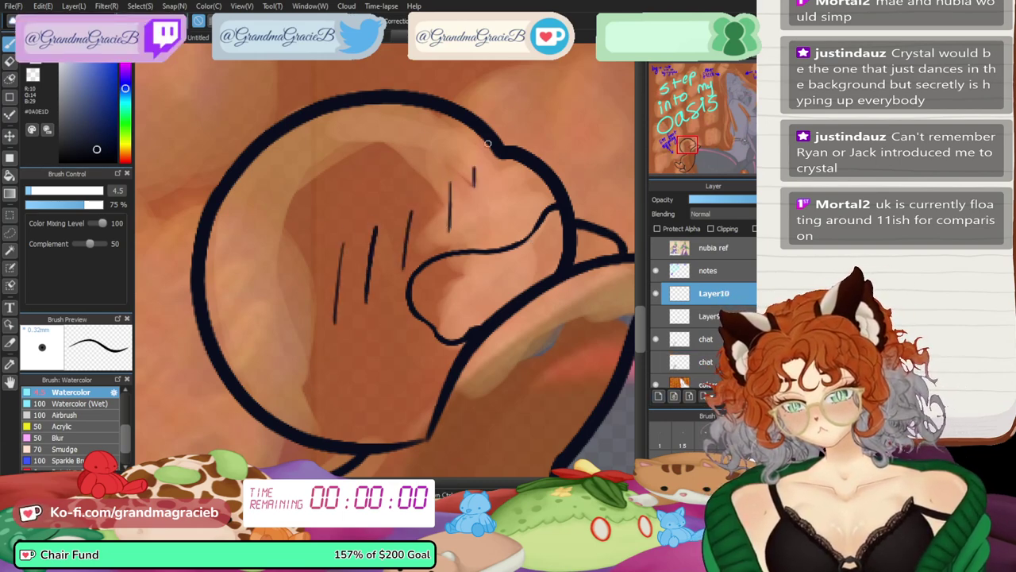
left_click_drag(493, 149, 498, 171)
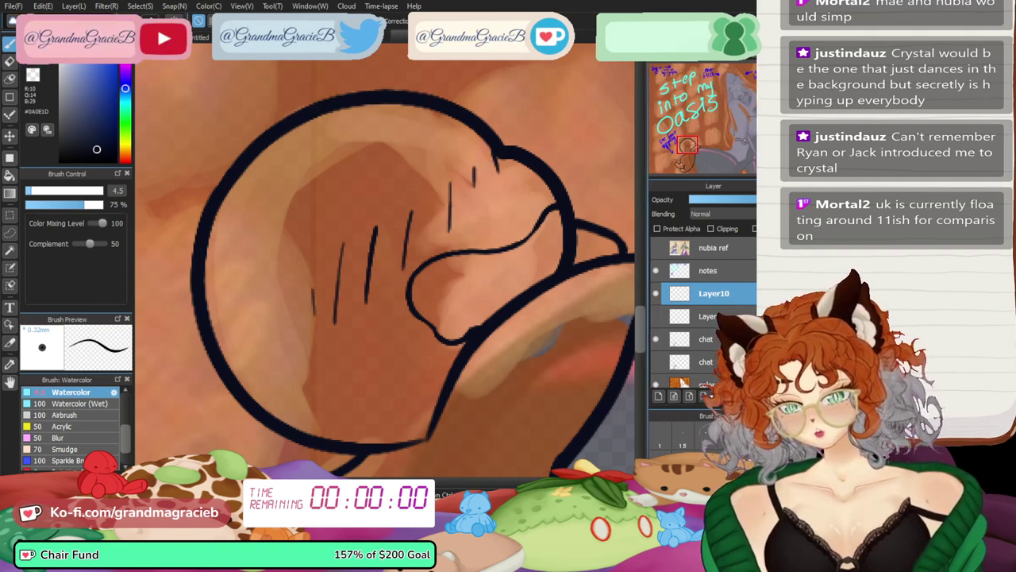
- Thicken the long dash near the head's bump and lengthen the short dash beside it with strokes drawn over them
key("ctrl+plus")
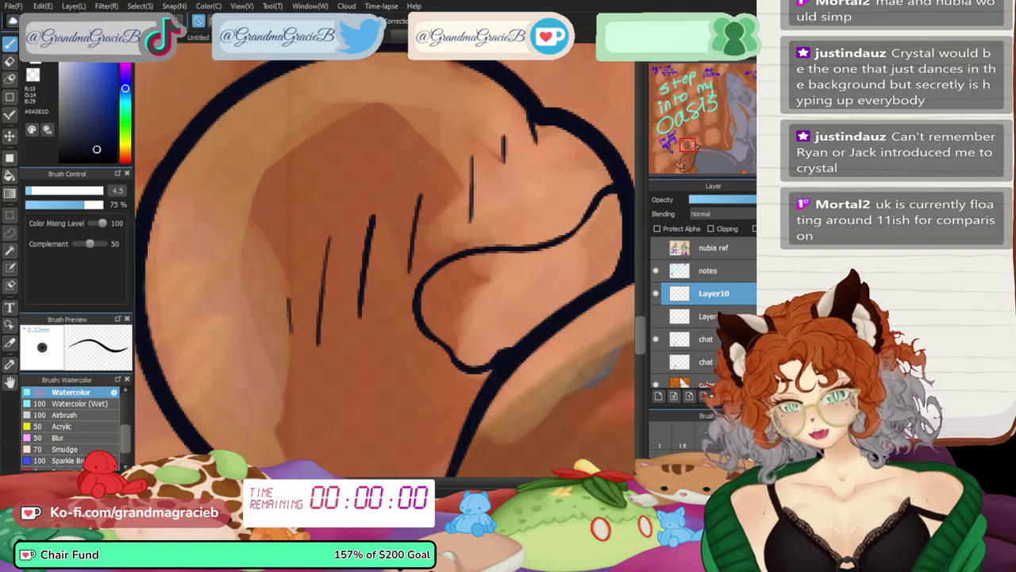
left_click_drag(472, 157, 471, 217)
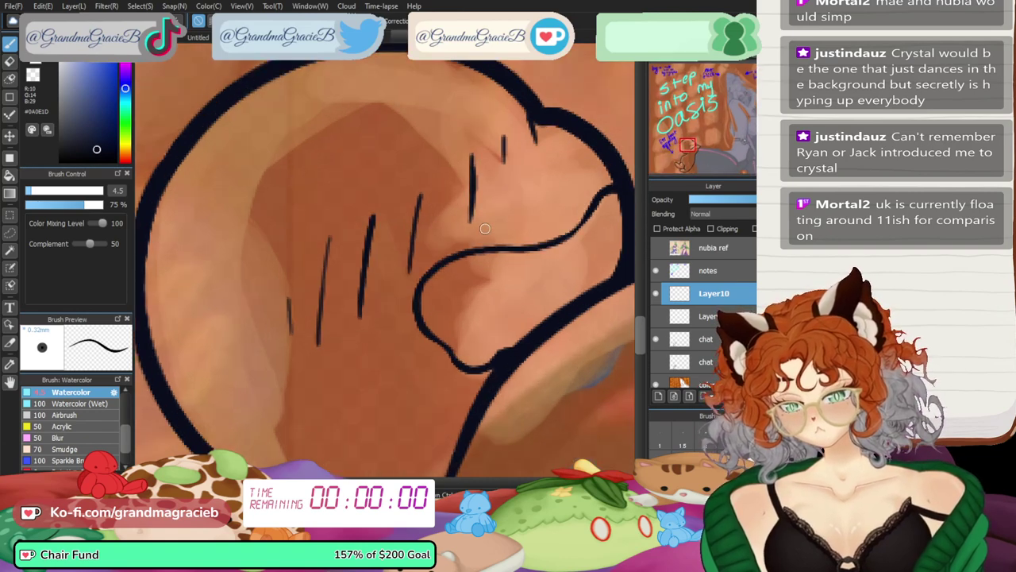
key("ctrl+minus")
key("ctrl+minus")
key("ctrl+minus")
key("ctrl+minus")
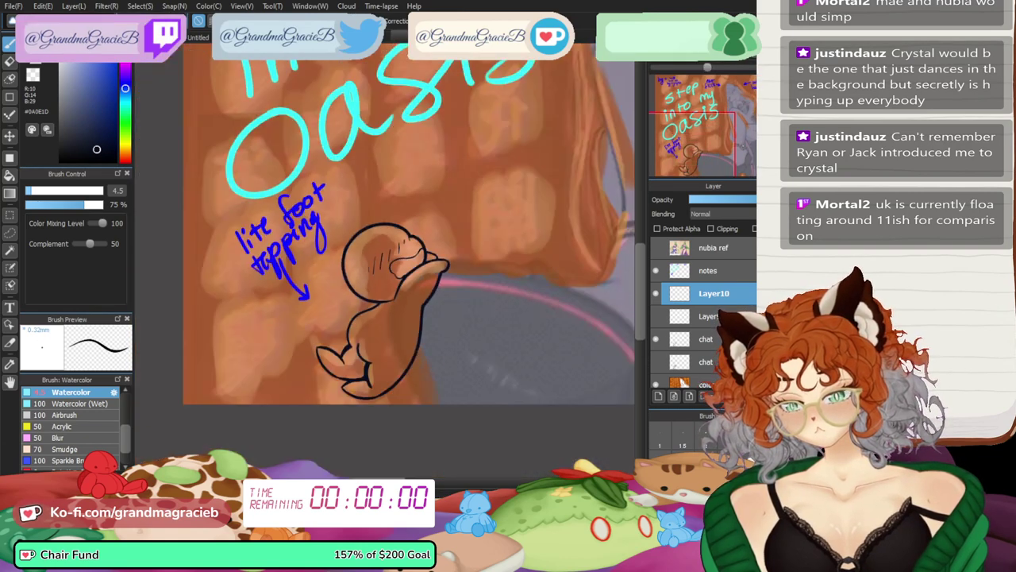
key("ctrl+plus")
key("ctrl+plus")
key("ctrl+plus")
key("ctrl+plus")
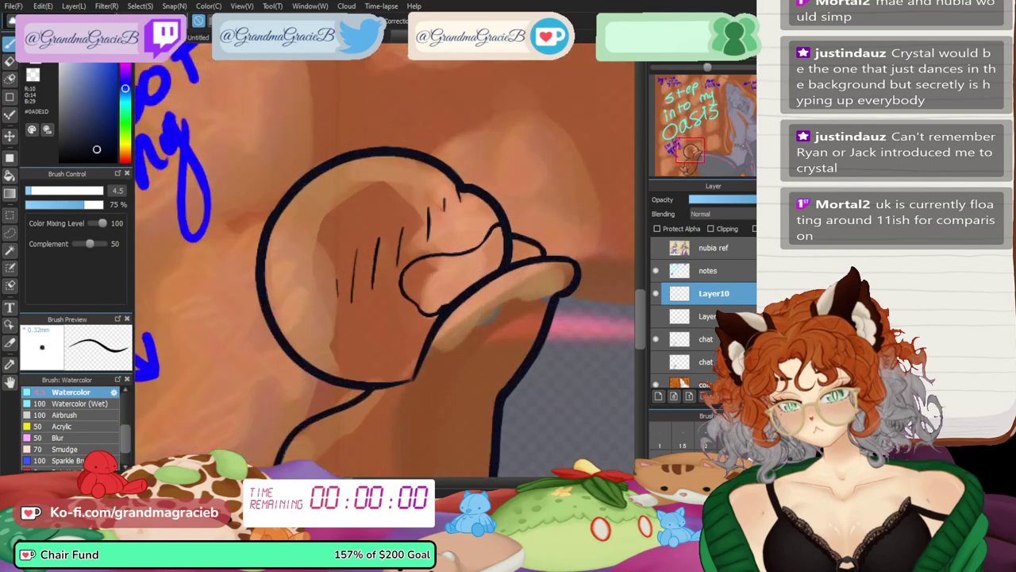
left_click_drag(474, 169, 473, 205)
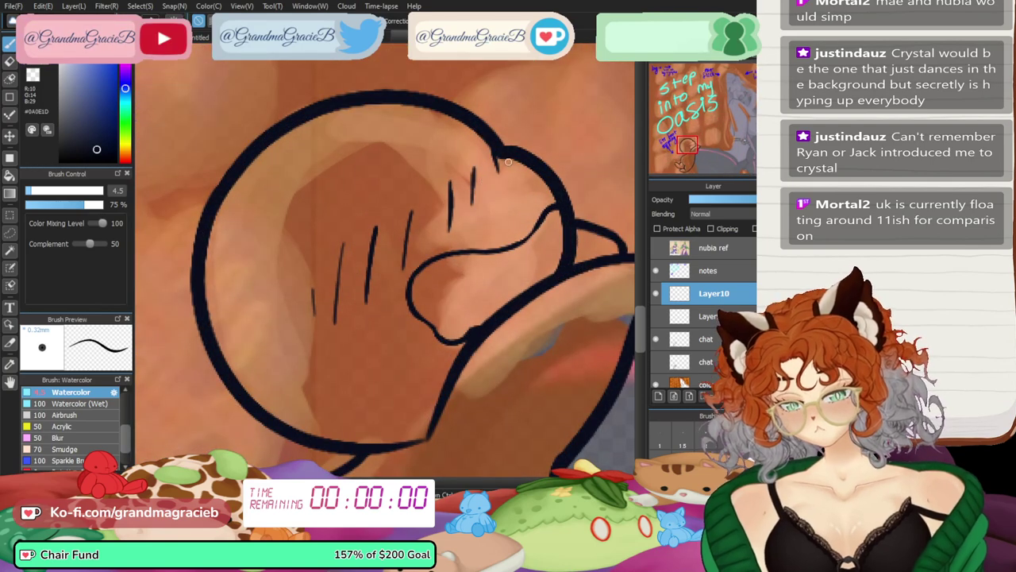
key("ctrl+z")
left_click_drag(474, 167, 474, 205)
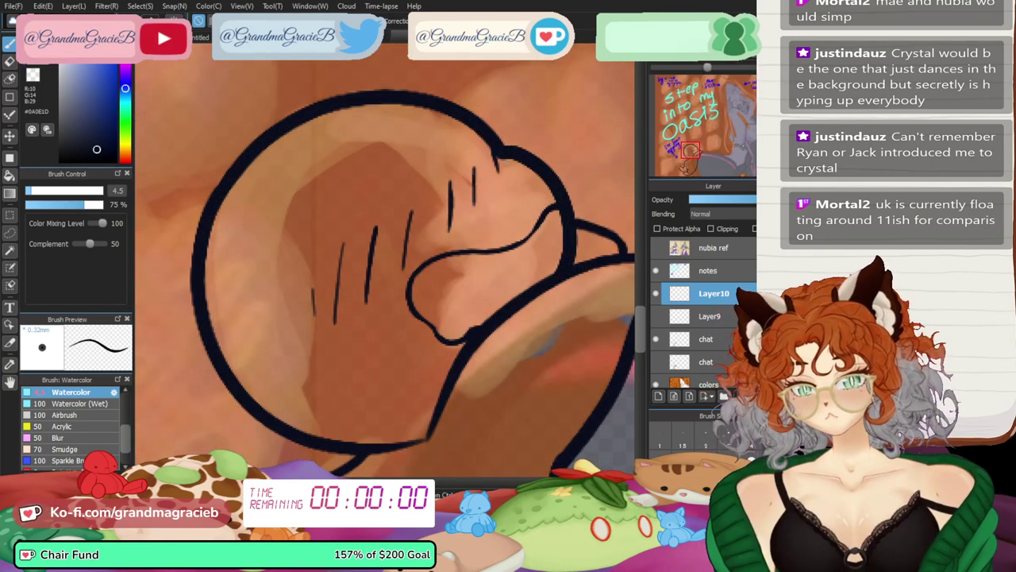
- Delete both dash layers from the chat figure's head, leaving the finished outline and wavy shape in place
key("ctrl+0")
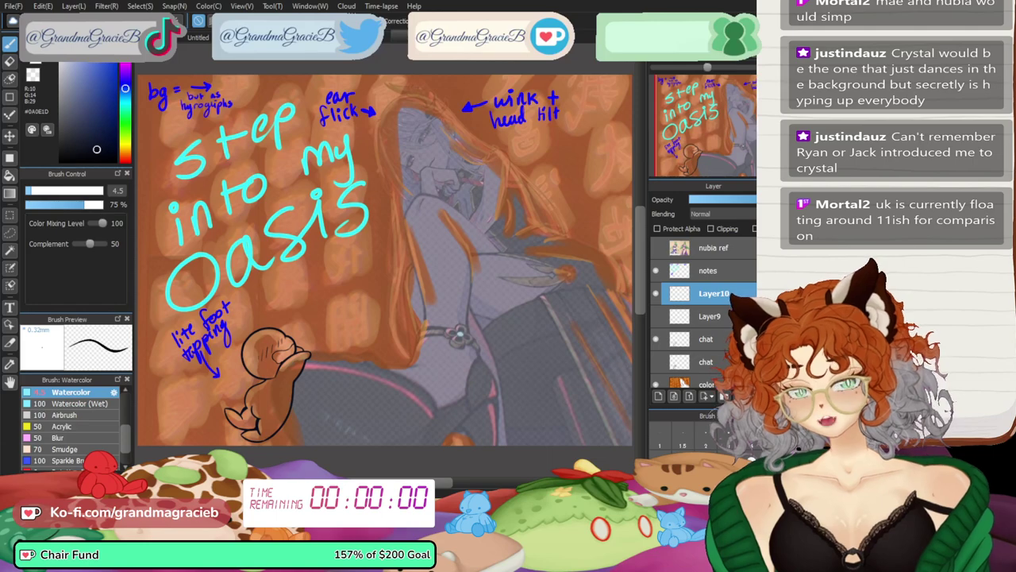
key("ctrl+plus")
key("ctrl+plus")
key("ctrl+plus")
mouse_move(262, 373)
left_mouse_down()
mouse_move(472, 251)
mouse_move(528, 140)
left_mouse_up()
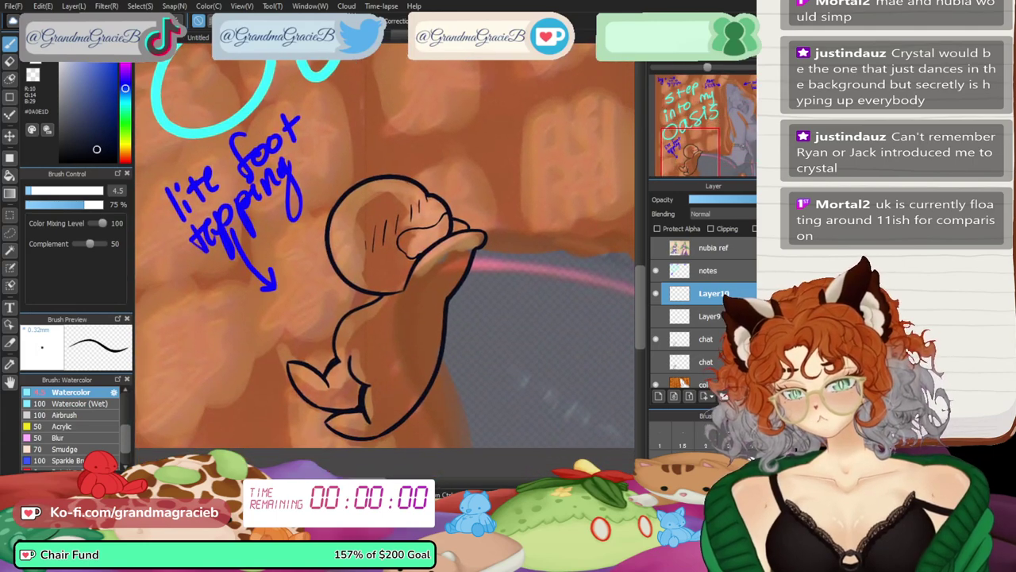
key("ctrl+plus")
key("ctrl+plus")
key("ctrl+plus")
key("ctrl+plus")
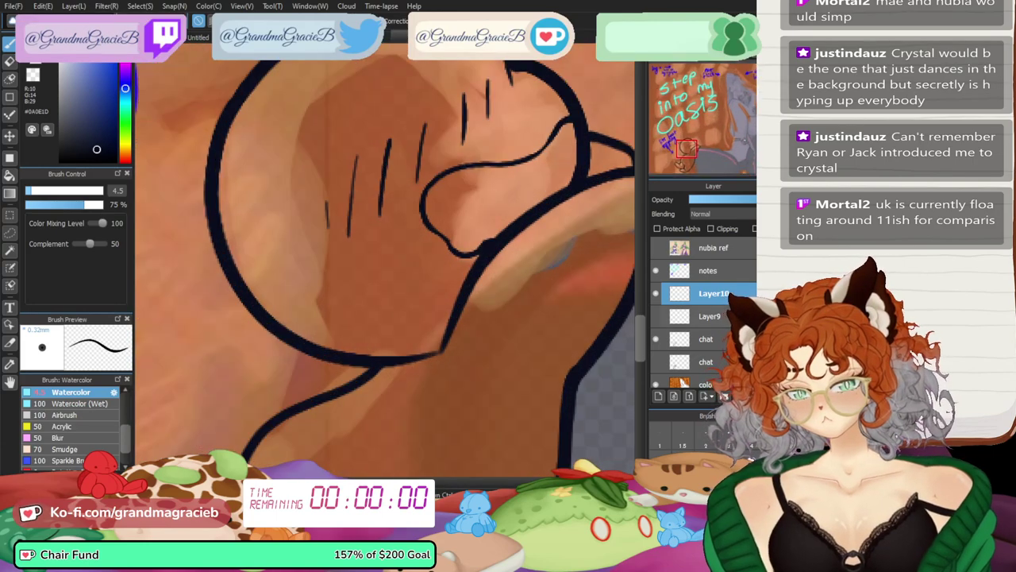
left_click(774, 396)
left_click(711, 294)
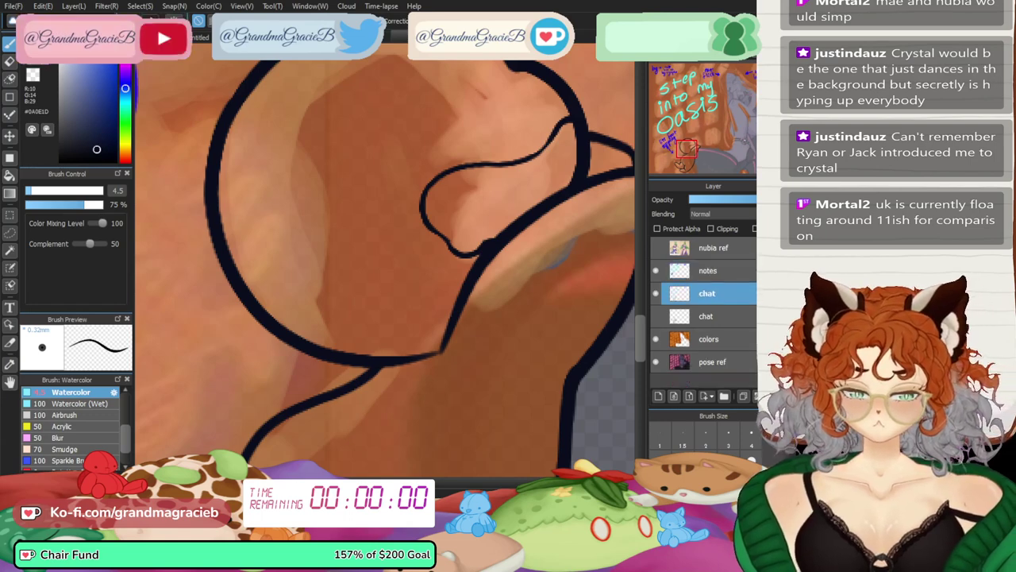
- Draw a row of six short, slightly slanted dashes beside the wavy shape in the middle of the head on a new layer
left_click_drag(720, 170, 689, 145)
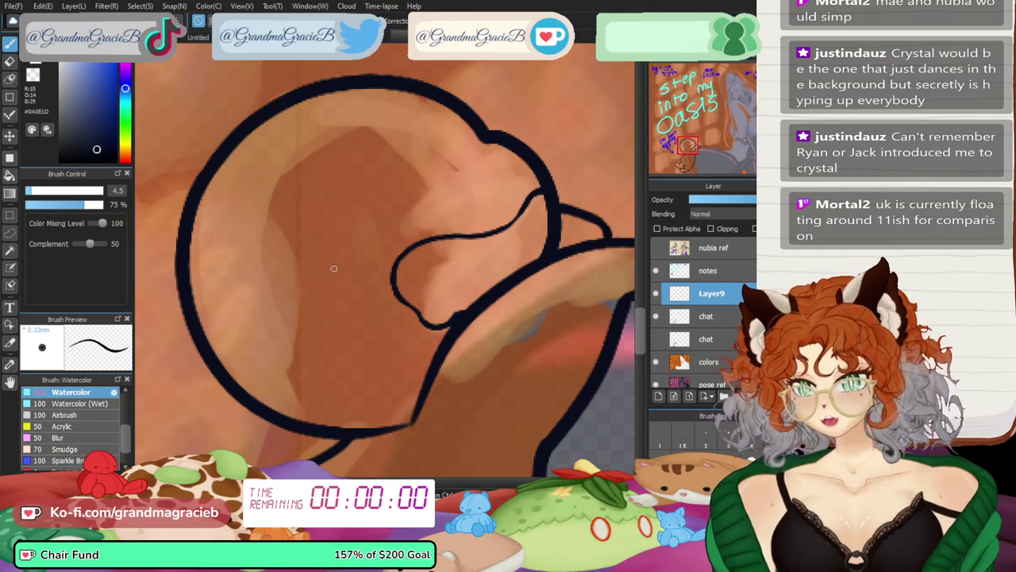
left_click_drag(357, 230, 348, 302)
left_click_drag(378, 210, 370, 267)
mouse_move(392, 205)
left_mouse_down()
mouse_move(390, 250)
mouse_move(329, 288)
mouse_move(315, 273)
left_mouse_up()
key("ctrl+z")
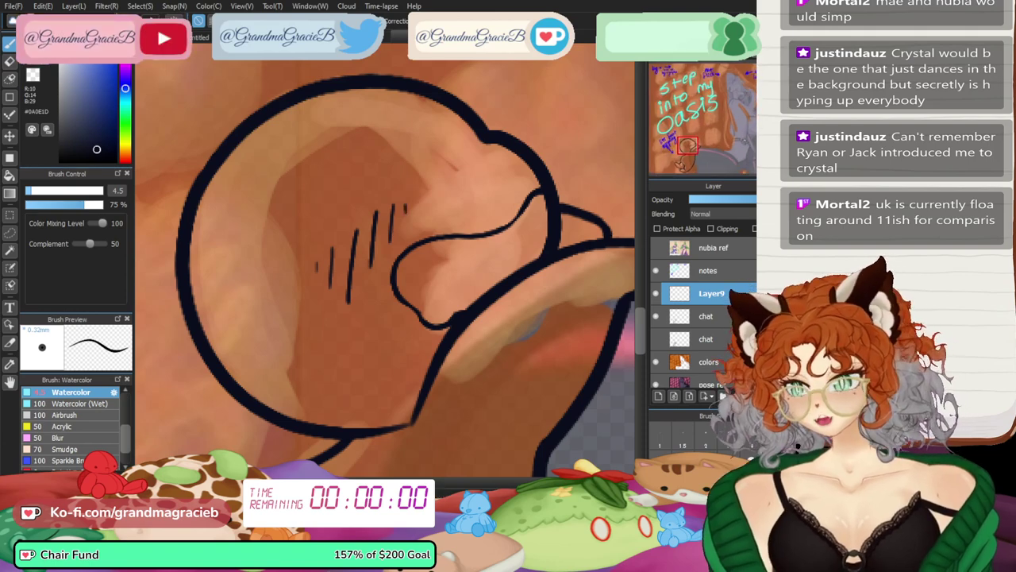
- Lasso the row of dashes and rotate it slightly counterclockwise so the strokes stand nearly upright
key("l")
key("ctrl+t")
left_click_drag(438, 199, 432, 185)
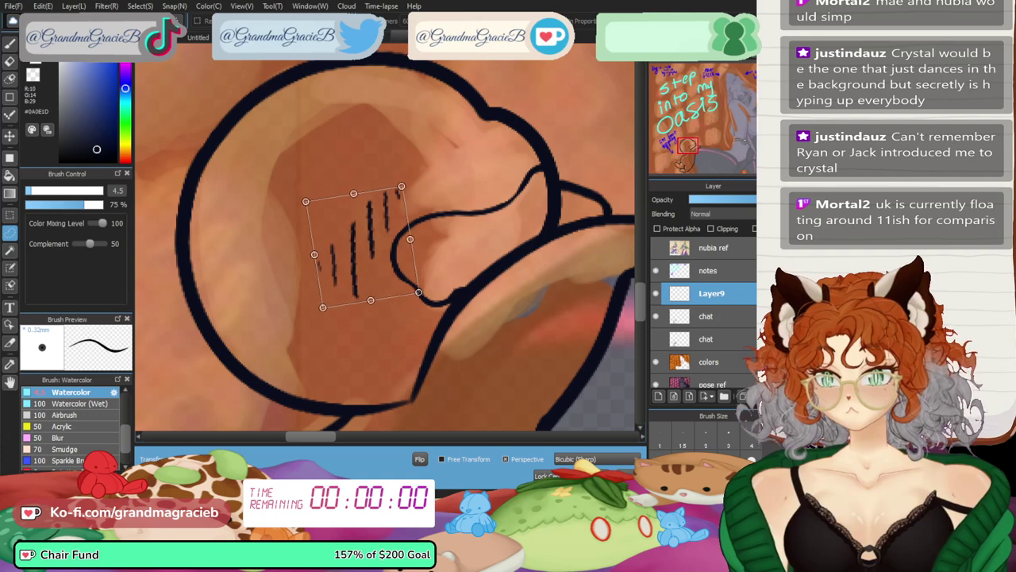
key("Return")
- Paste a copy of the dashes and move it over the bump on the head's upper-right outline
key("ctrl+v")
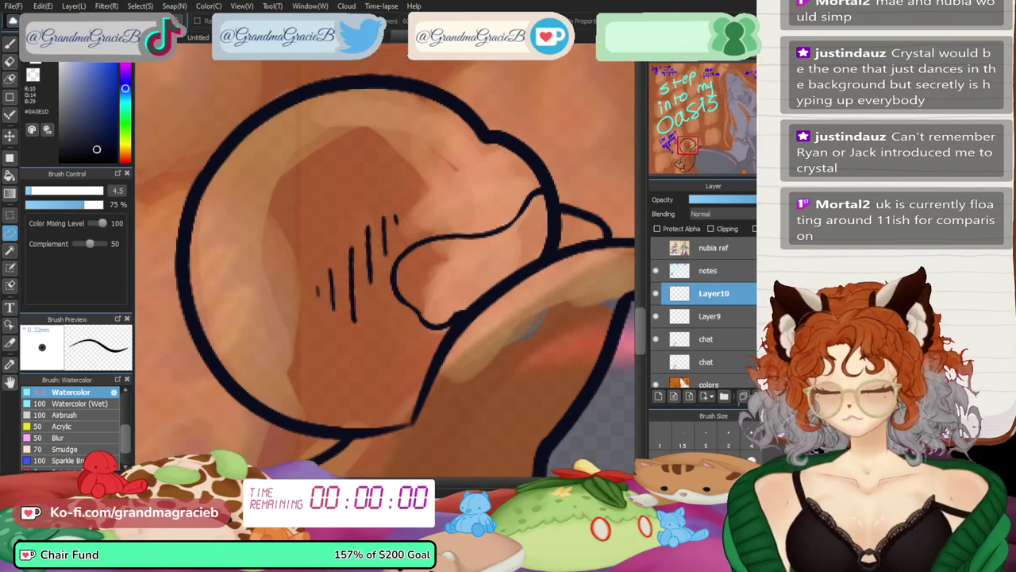
key("ctrl+t")
left_click_drag(369, 238, 523, 109)
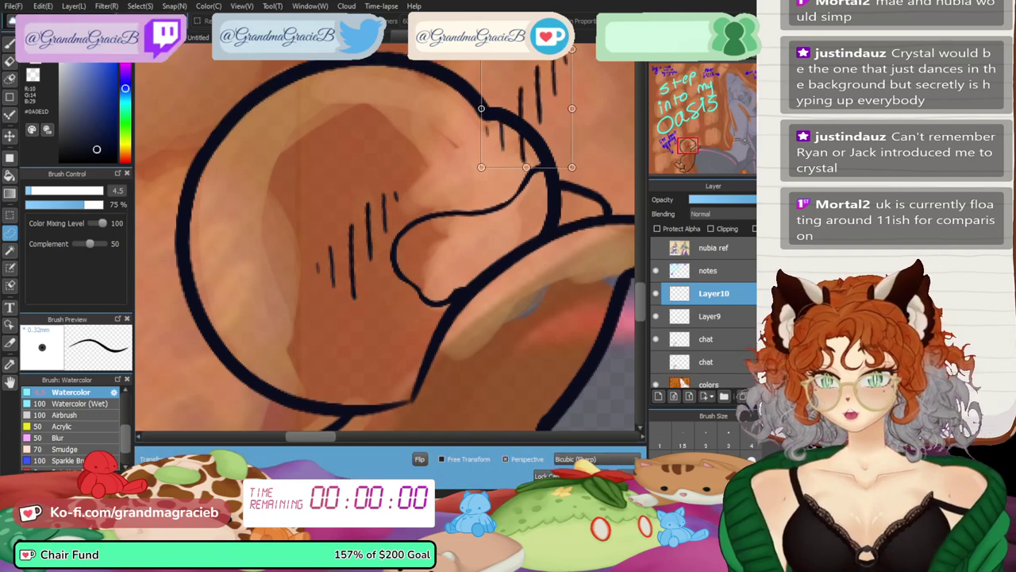
key("Return")
- Erase the copied dashes except the two just inside the head's bump, and merge both dash layers into the chat lineart layer
key("e")
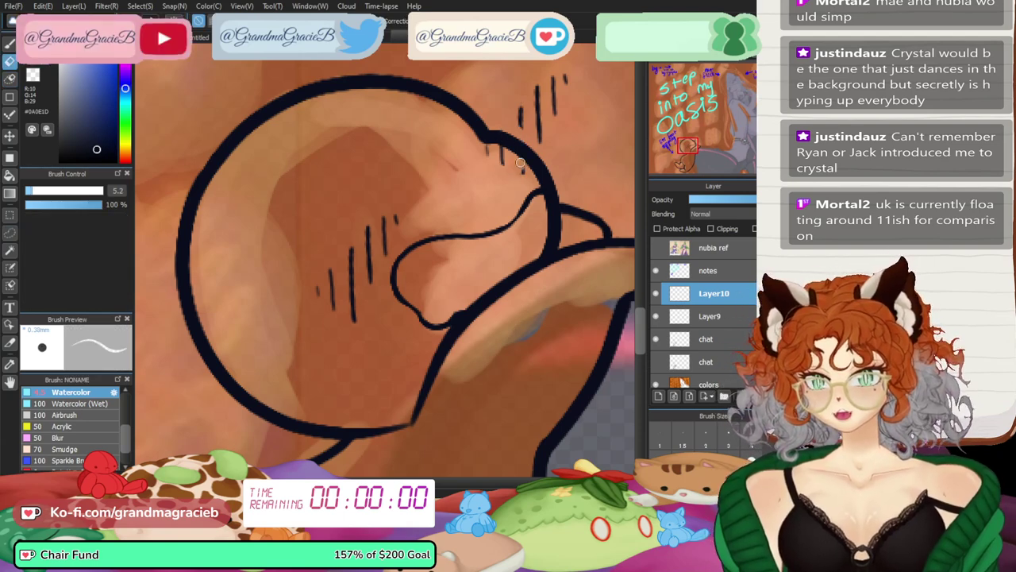
mouse_move(519, 163)
left_mouse_down()
mouse_move(521, 109)
mouse_move(531, 135)
mouse_move(534, 88)
mouse_move(551, 72)
mouse_move(571, 107)
mouse_move(540, 62)
left_mouse_up()
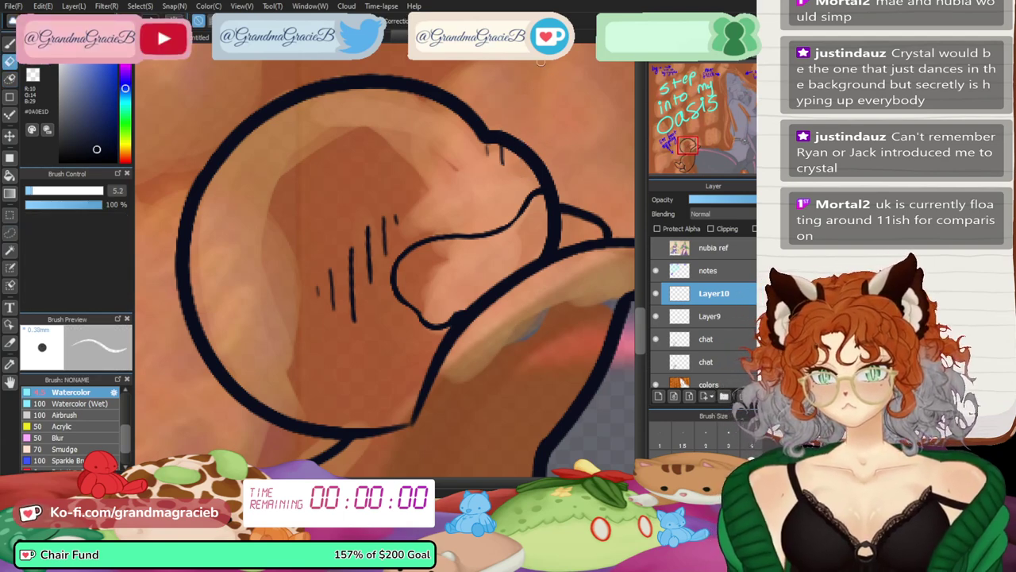
key("ctrl+0")
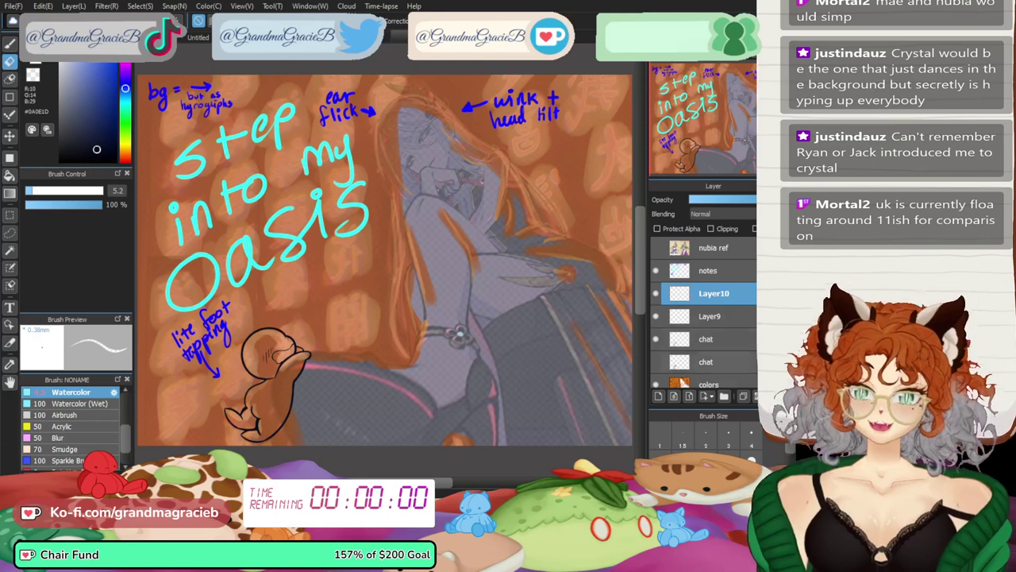
key("ctrl+e")
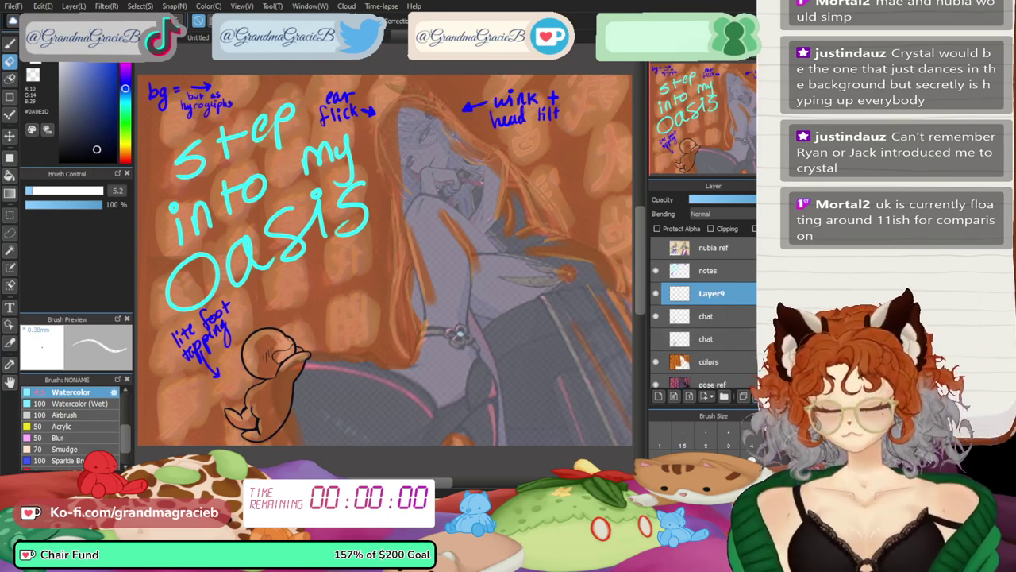
key("ctrl+e")
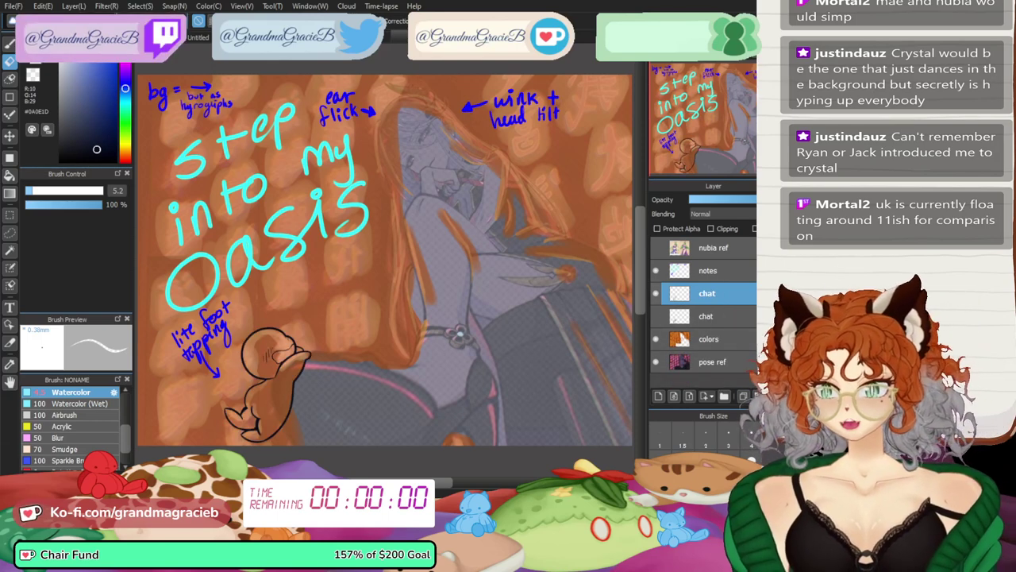
- Create a "toe tip" layer above the hidden chat sketch with a short thin guide line, and add another empty layer above it
key("b")
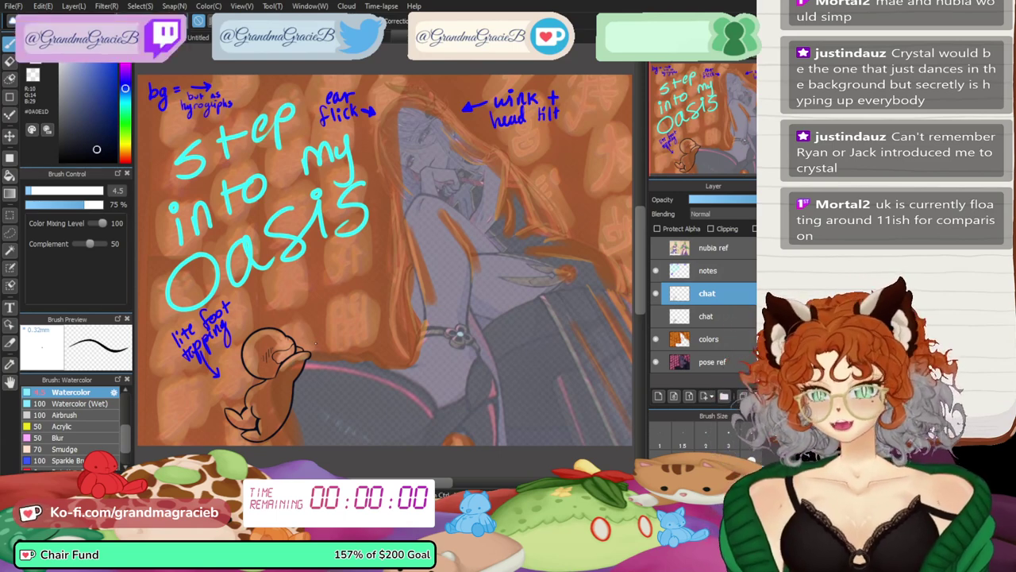
key("ctrl+plus")
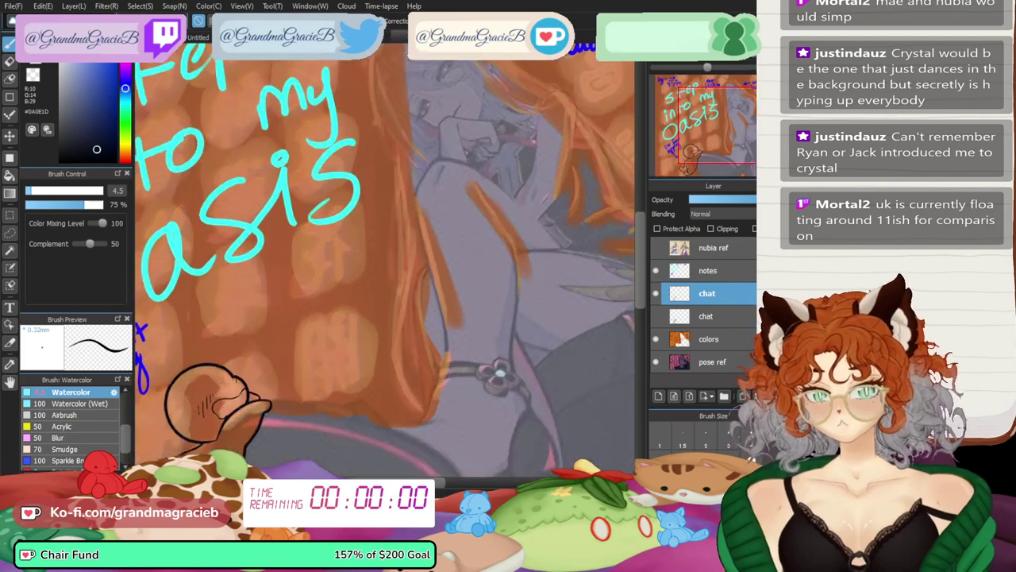
left_click_drag(728, 121, 715, 166)
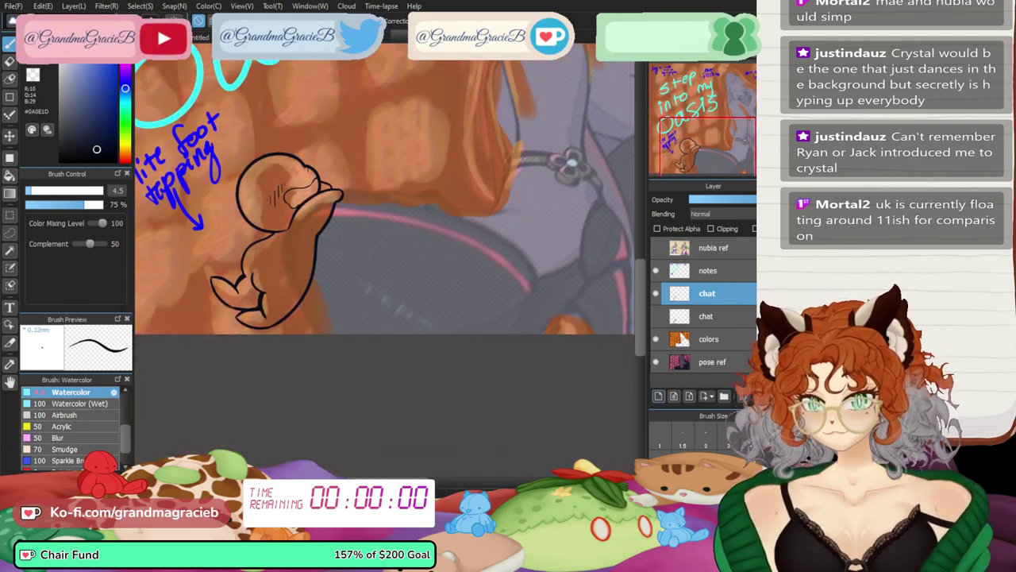
left_click(706, 316)
left_click(658, 396)
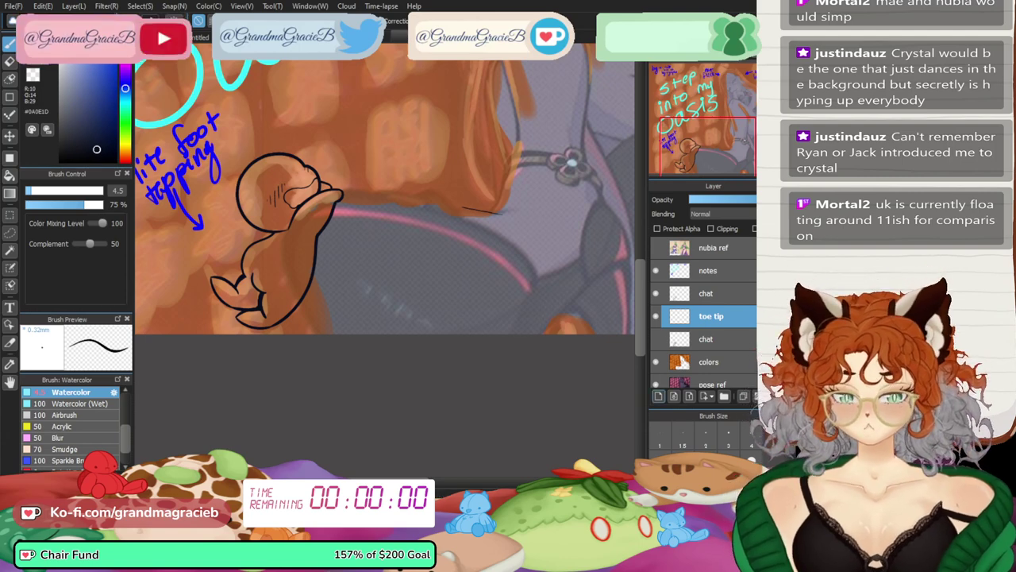
left_click(659, 397)
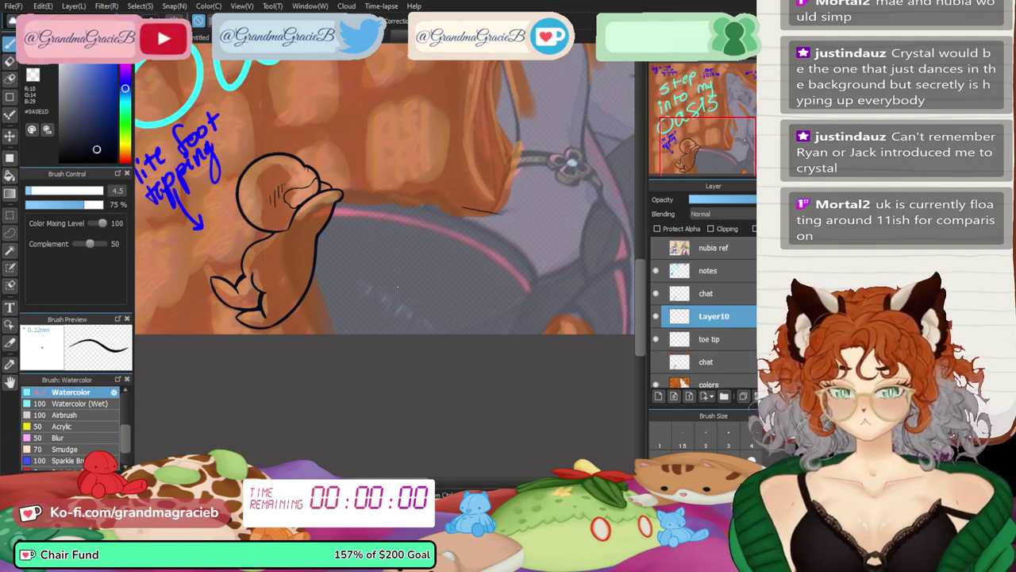
- Enlarge the Watercolor brush to 10.4 and draw a curved stroke from the chat figure's lower body to the canvas's lower edge
key("ctrl+Up")
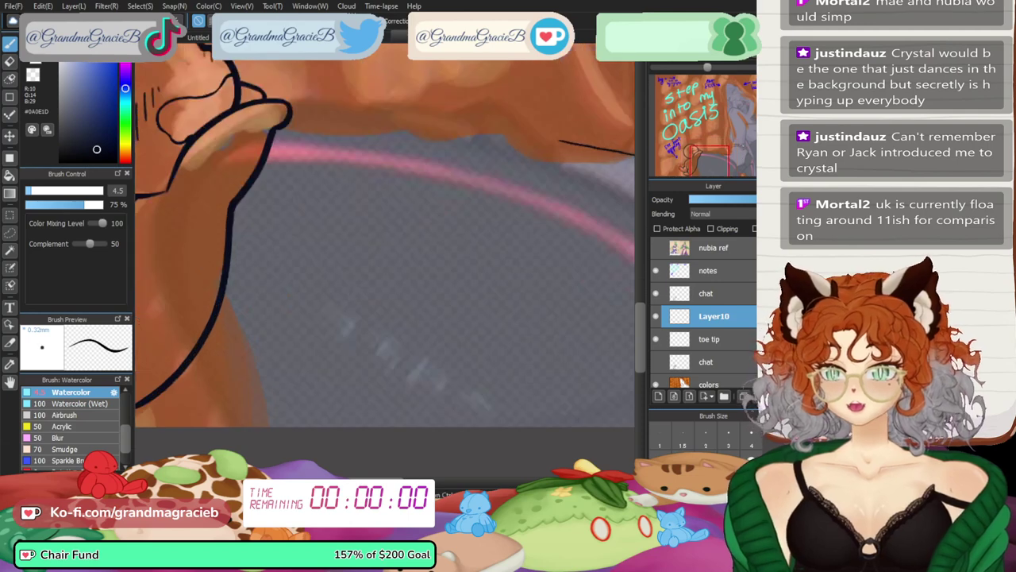
left_click_drag(192, 303, 310, 293)
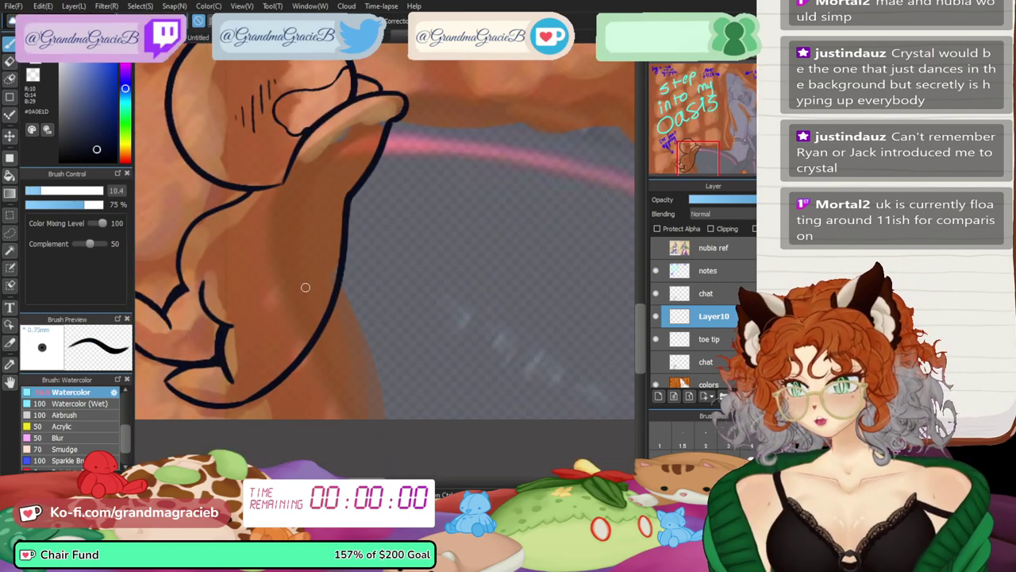
left_click_drag(304, 214, 411, 469)
key("ctrl+z")
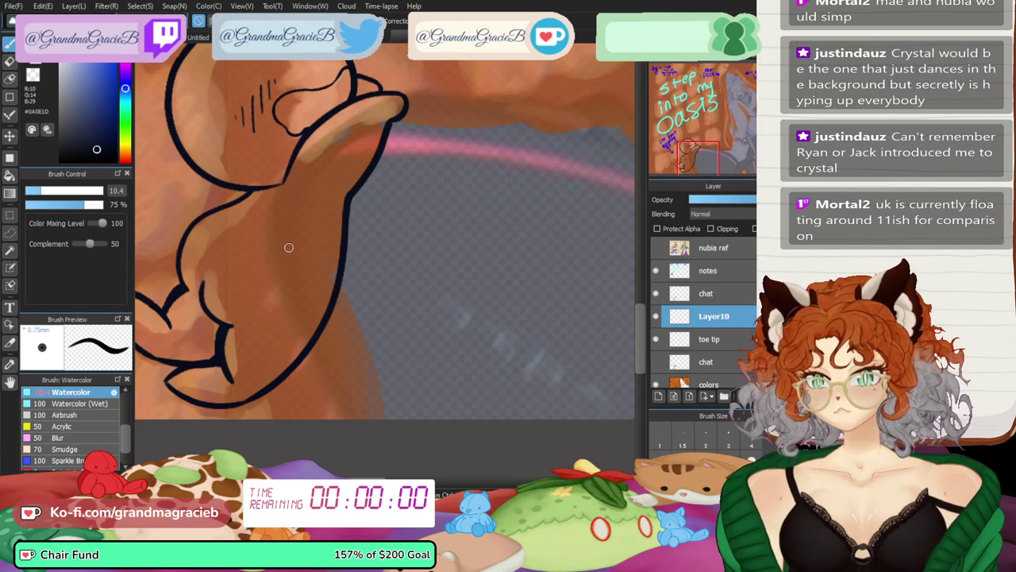
- Draw one long smooth curve along the large grey shape's upper edge on another new layer, starting at the chat figure's mouth
left_click_drag(723, 162, 716, 159)
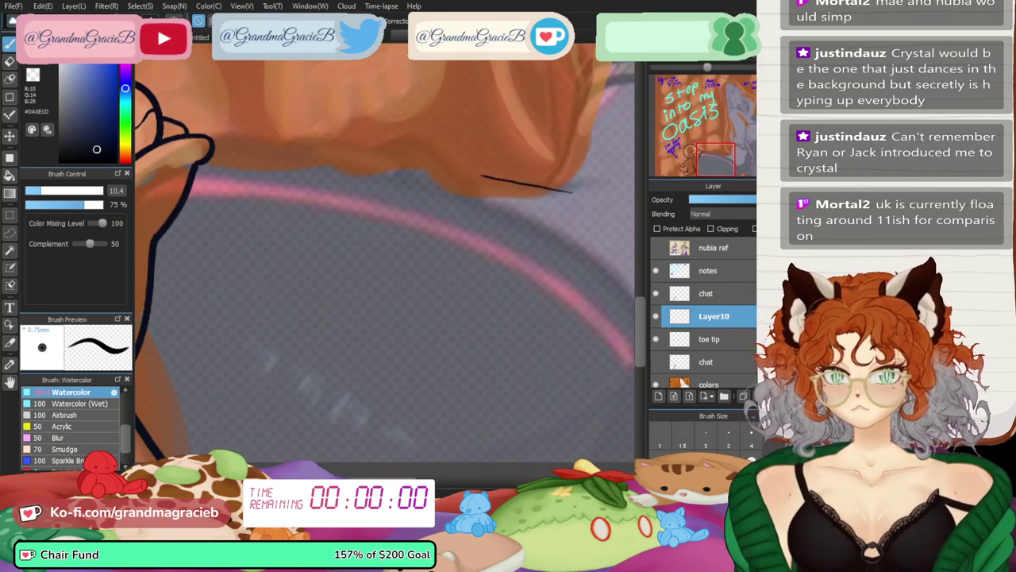
key("Down")
key("ctrl+minus")
key("ctrl+minus")
key("Left")
key("Left")
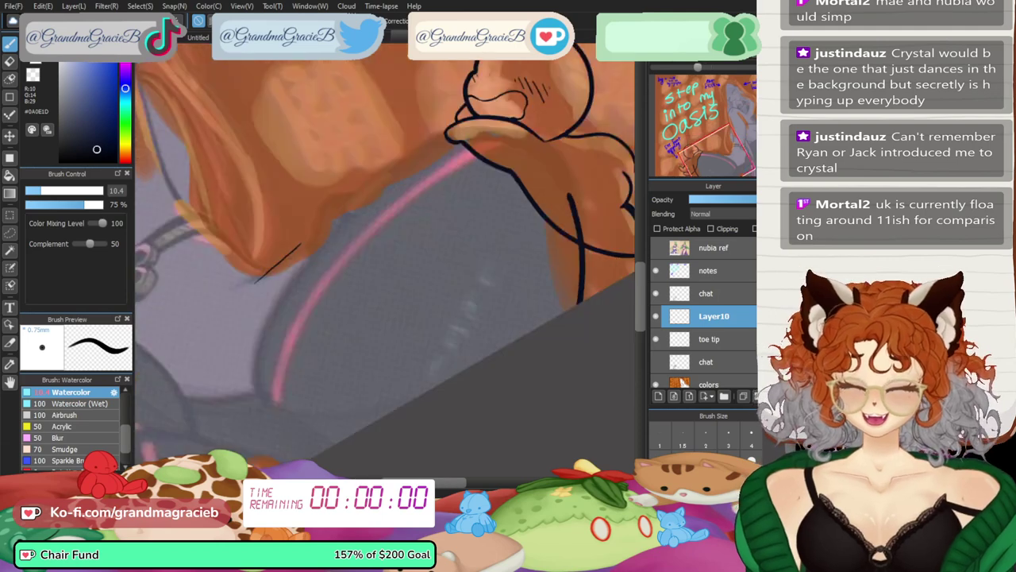
key("Left")
key("Left")
key("Left")
key("Left")
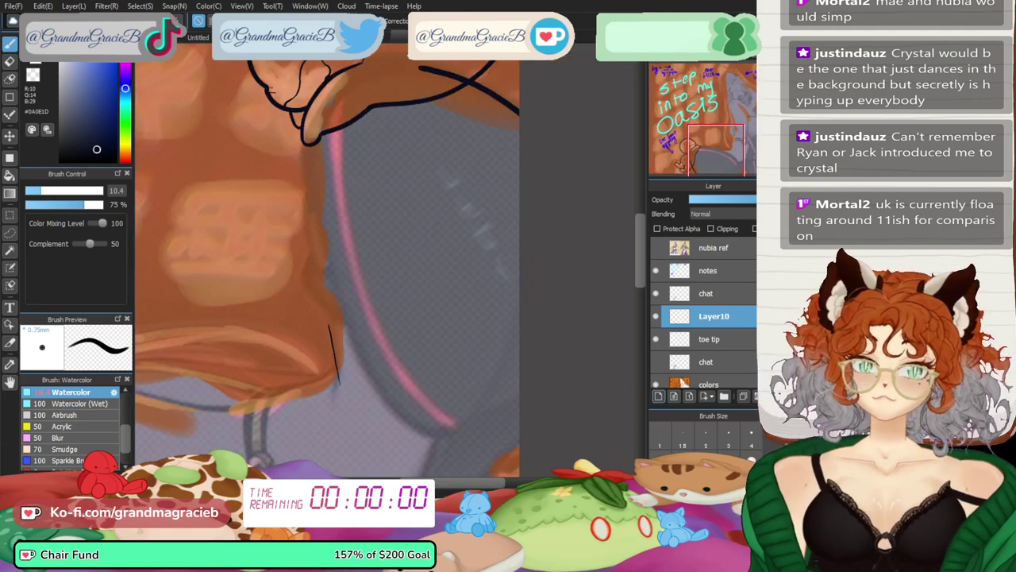
left_click(658, 395)
mouse_move(320, 100)
left_mouse_down()
mouse_move(366, 378)
mouse_move(406, 416)
left_mouse_up()
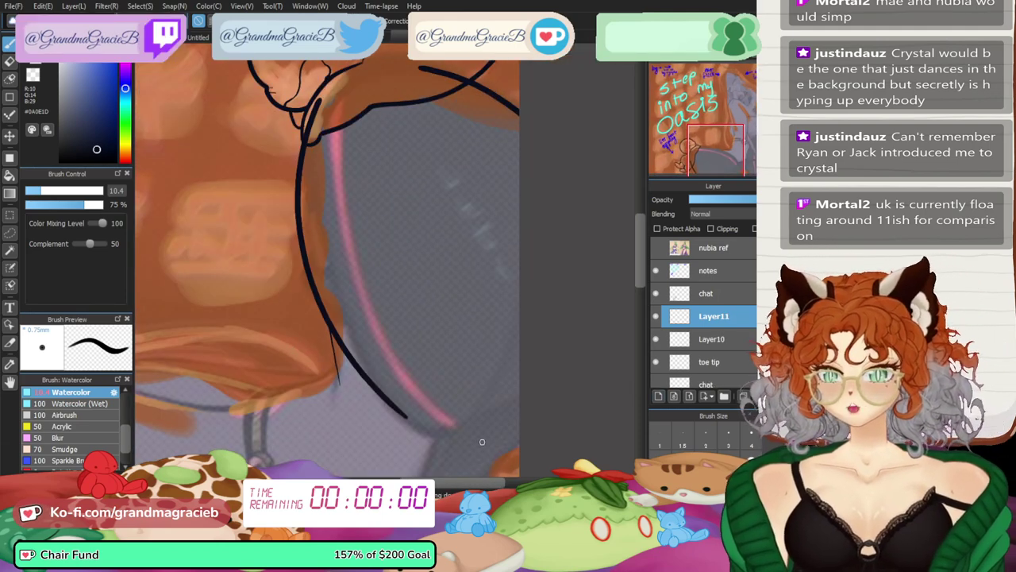
key("ctrl+z")
left_click_drag(326, 99, 437, 423)
key("ctrl+z")
mouse_move(332, 87)
left_mouse_down()
mouse_move(348, 350)
mouse_move(425, 426)
left_mouse_up()
key("Up")
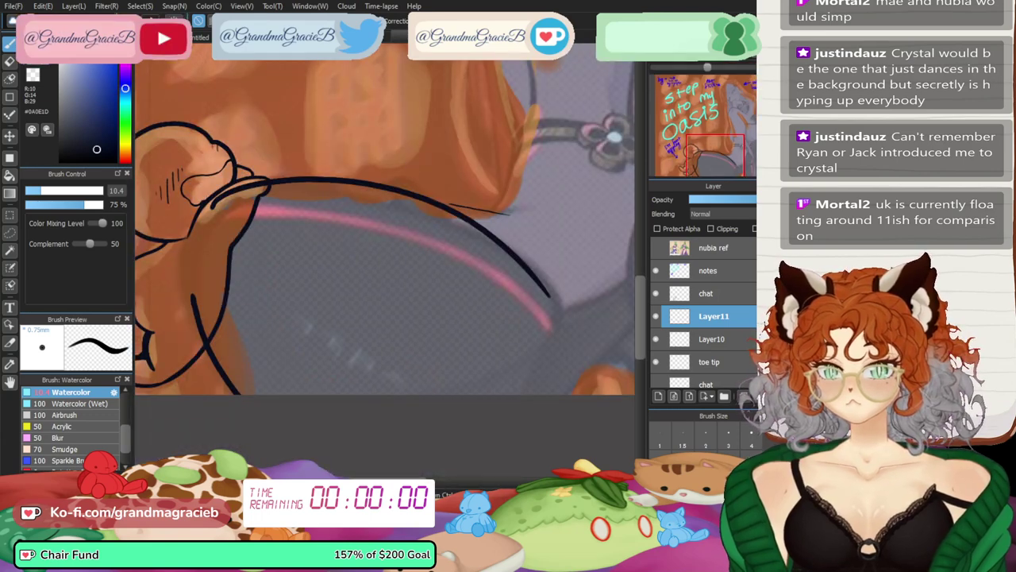
- Try to reshape the long curve along the grey shape with a mesh transform, bulging its upper edge and shifting its far end outward
key("ctrl+t")
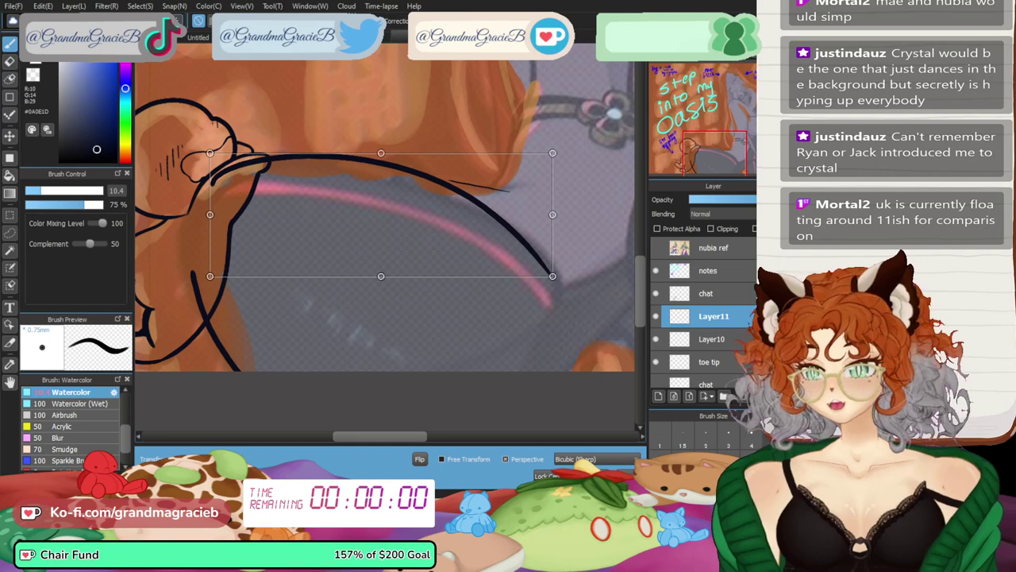
key("Escape")
left_click(140, 7)
left_click(171, 135)
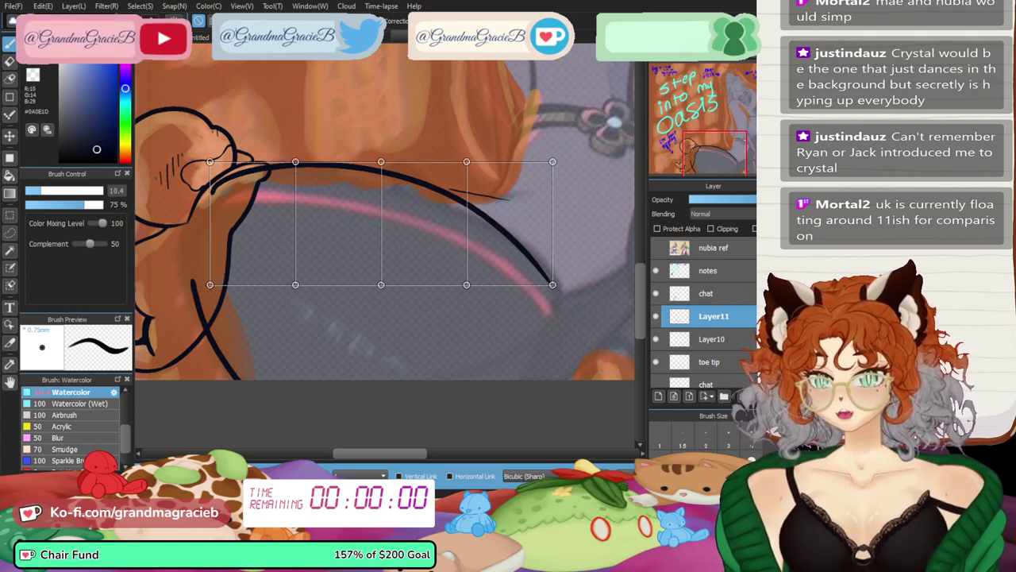
left_click_drag(381, 162, 386, 162)
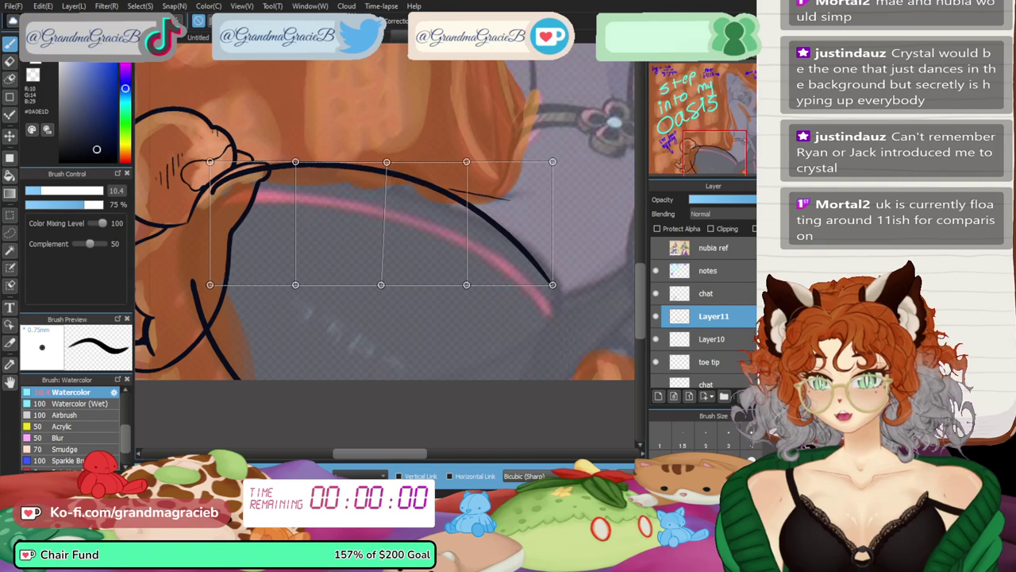
left_click_drag(466, 162, 474, 167)
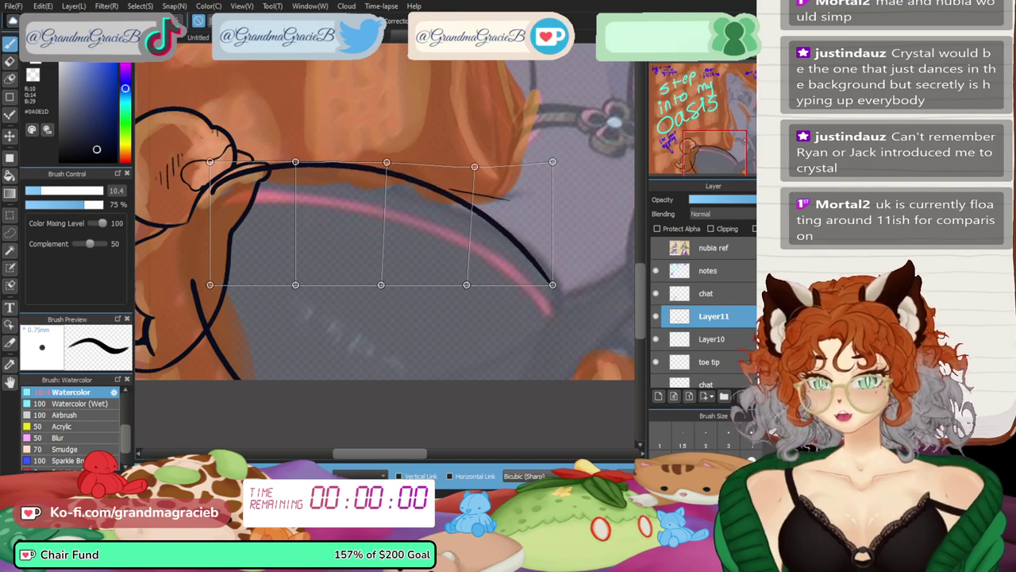
left_click_drag(552, 284, 559, 279)
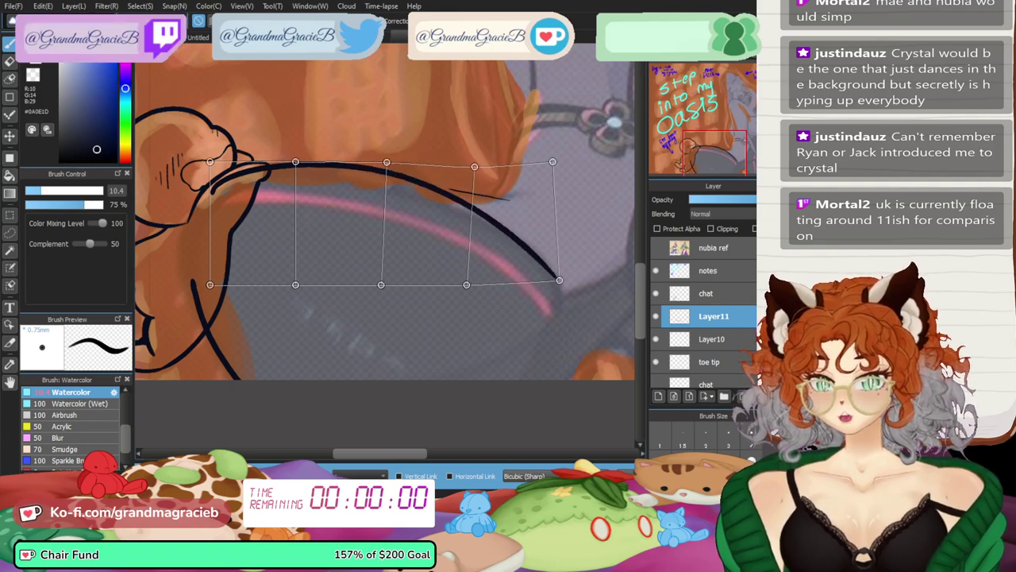
key("Return")
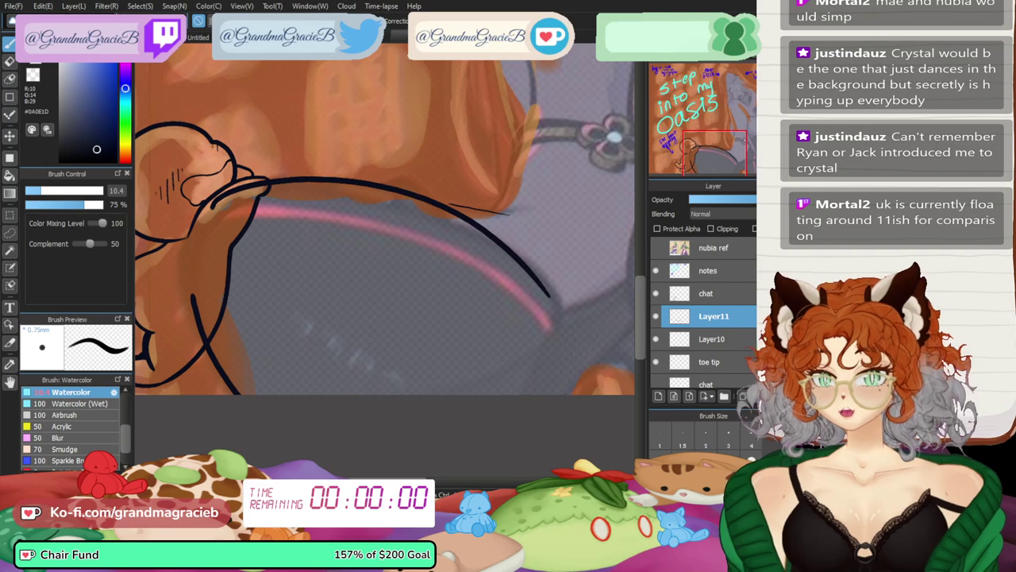
- Free-transform the long curve, pulling its upper far corner inward, its lower far end outward and the mouth-side edge slightly outward
key("ctrl+t")
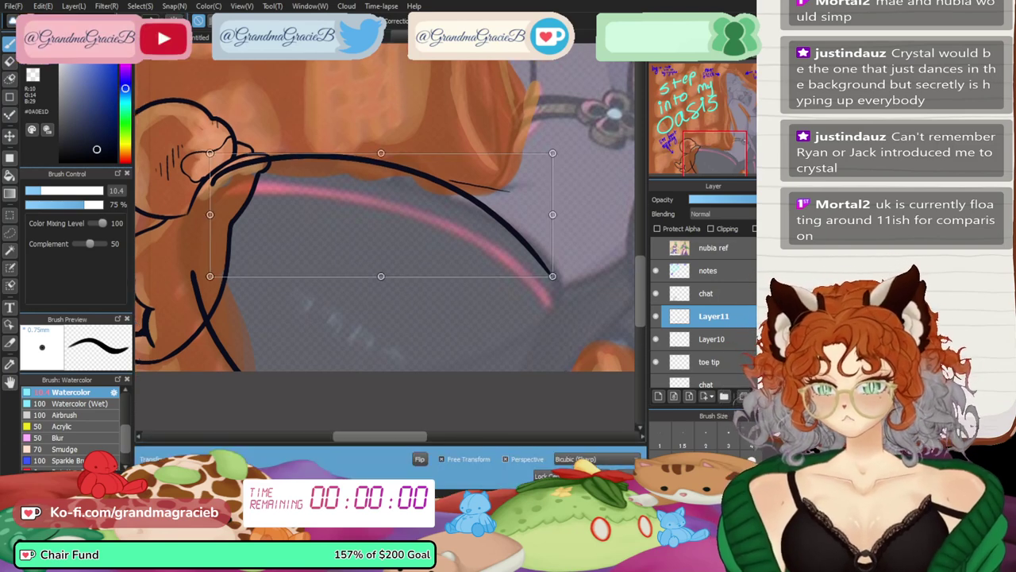
left_click_drag(552, 152, 533, 147)
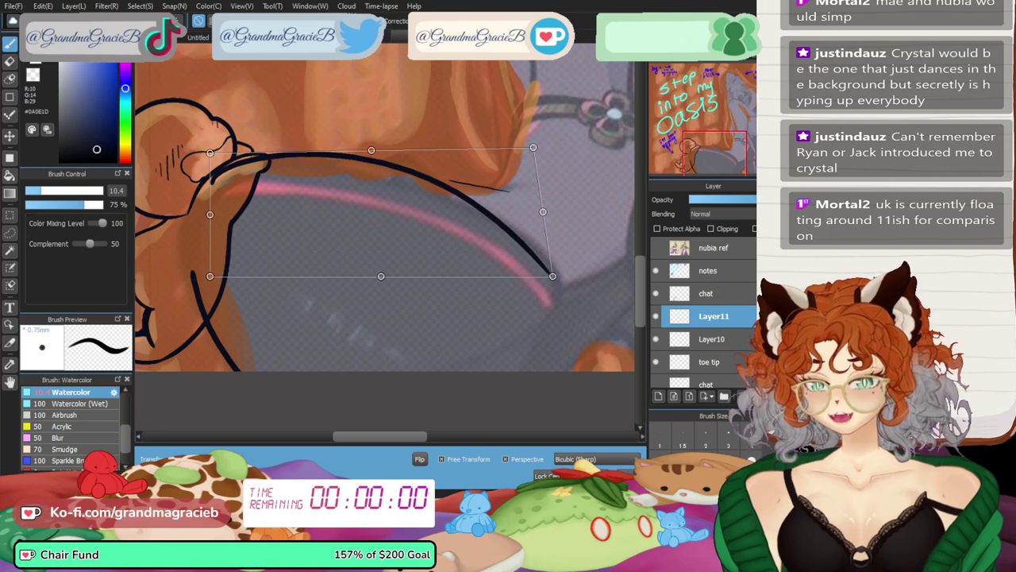
left_click_drag(552, 276, 560, 269)
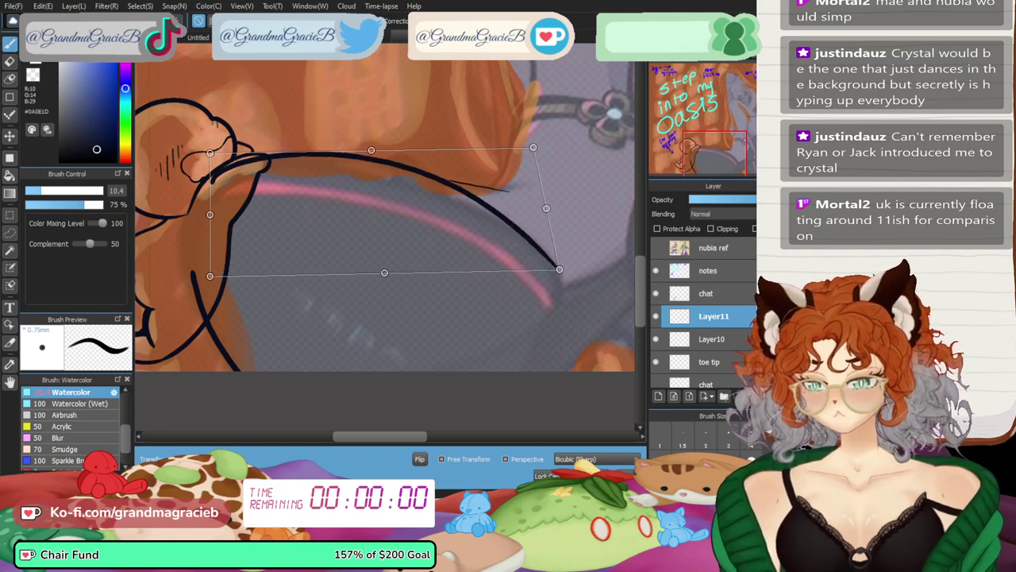
left_click_drag(209, 215, 205, 215)
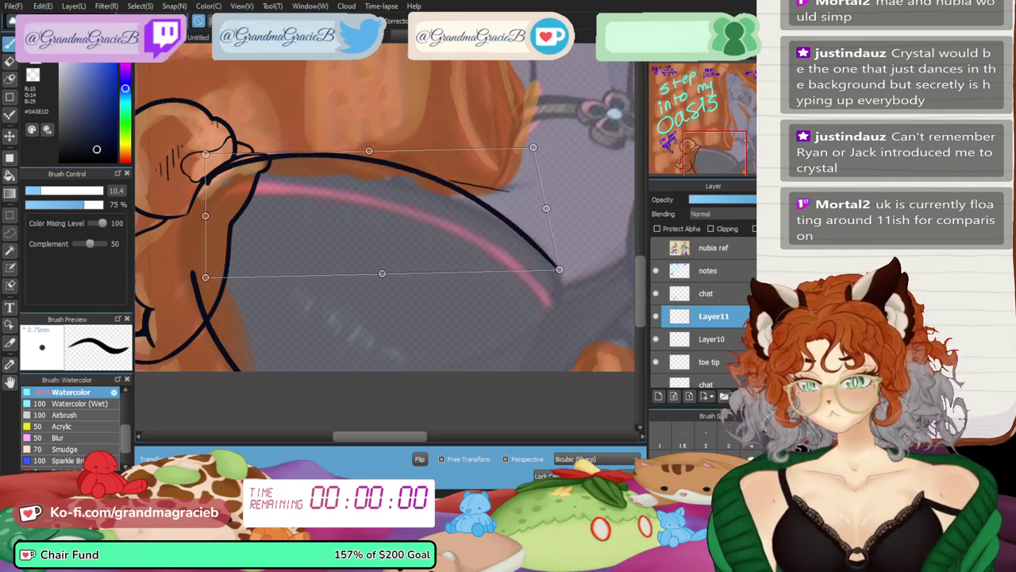
key("Return")
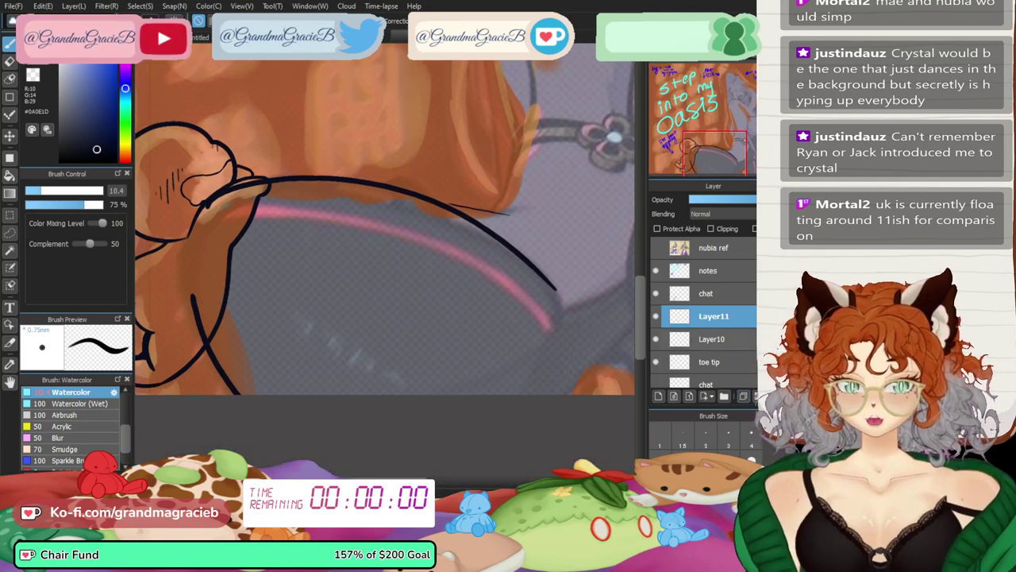
key("ctrl+z")
key("ctrl+y")
- On a new layer, draw a short curved stroke that bends the far end of the long curve down around the grey shape's corner
left_click_drag(444, 238, 331, 246)
key("ctrl+plus")
key("ctrl+plus")
key("Down")
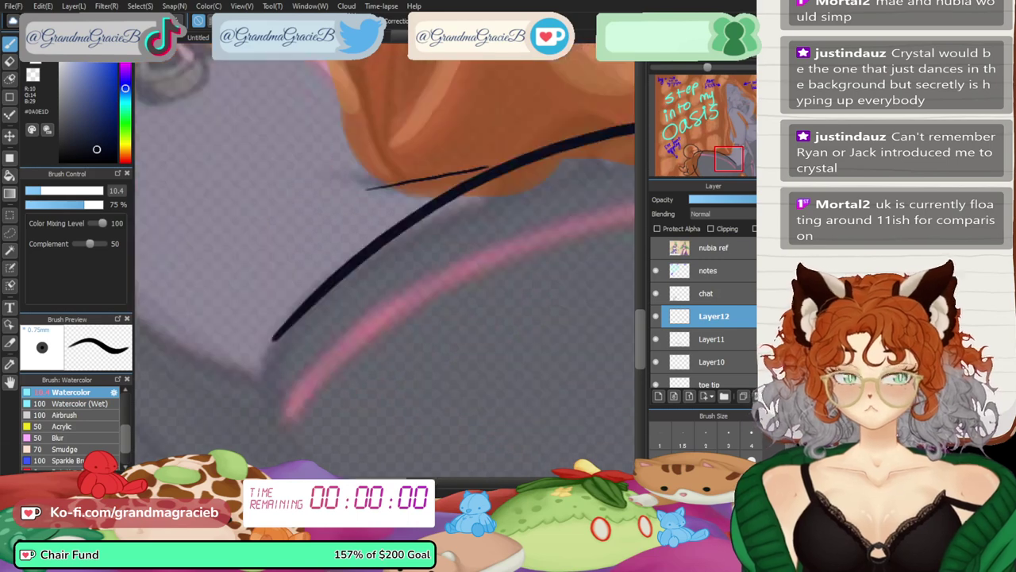
key("Left")
key("Left")
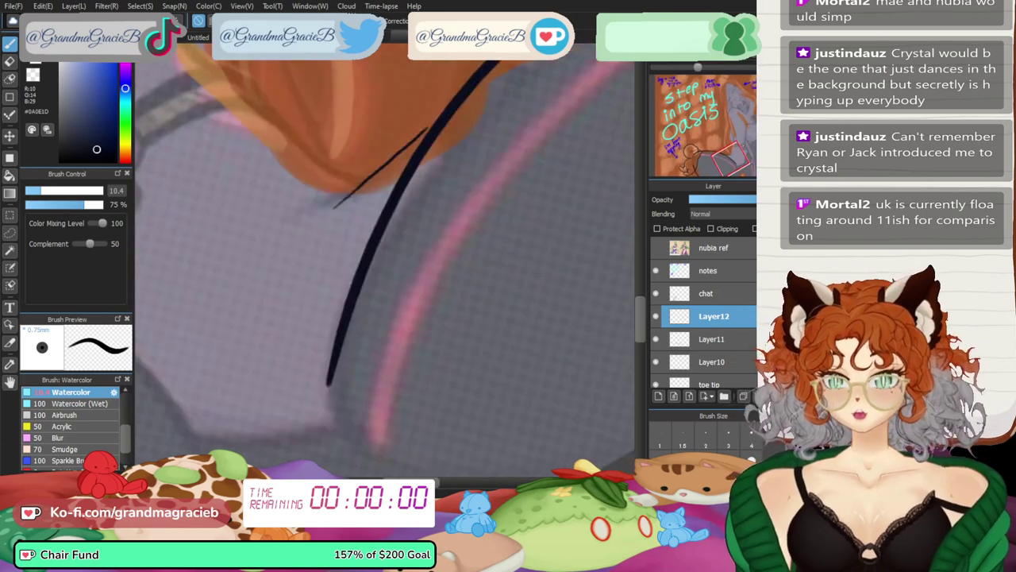
left_click_drag(338, 351, 347, 435)
key("ctrl+z")
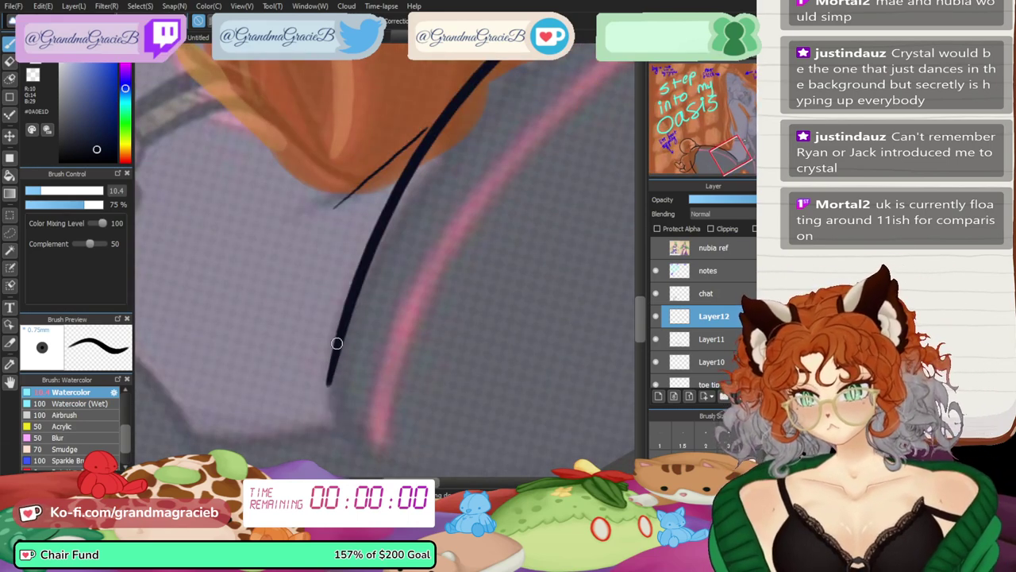
left_click_drag(338, 342, 339, 420)
key("ctrl+z")
left_click_drag(338, 346, 348, 430)
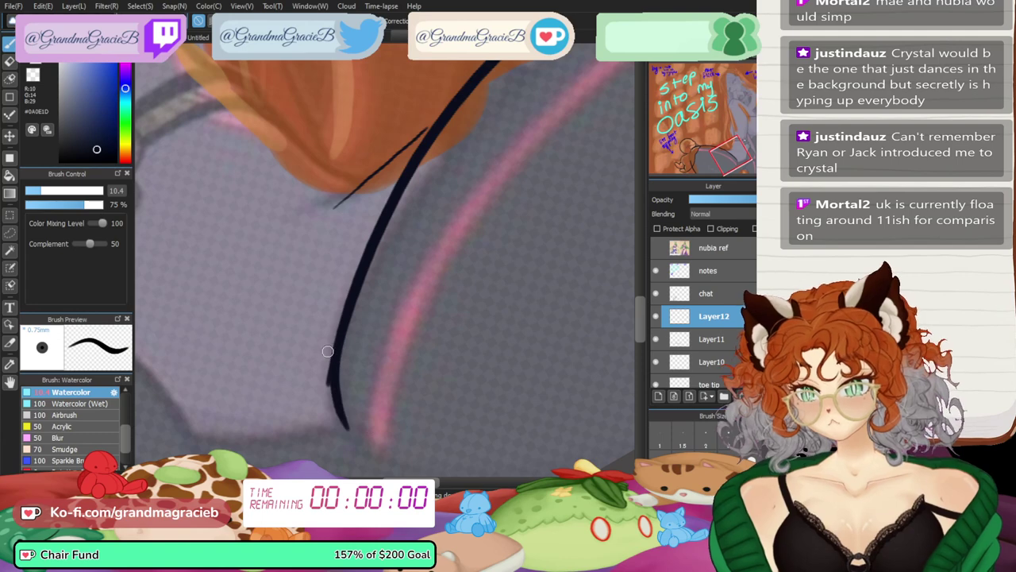
- Erase the long curve's tip on Layer11 where it sticks out beside the new end stroke
key("e")
left_click(712, 339)
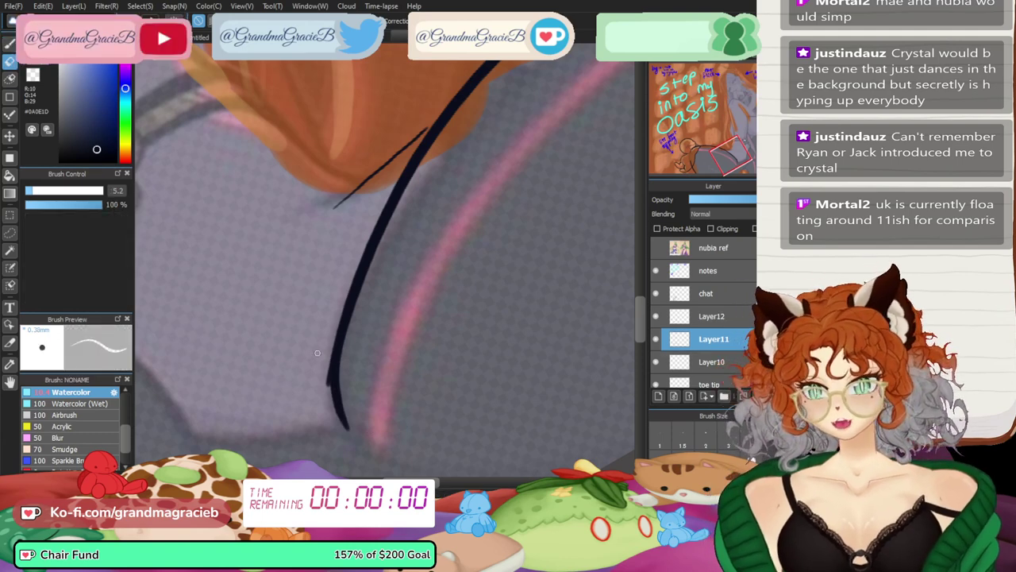
key("b")
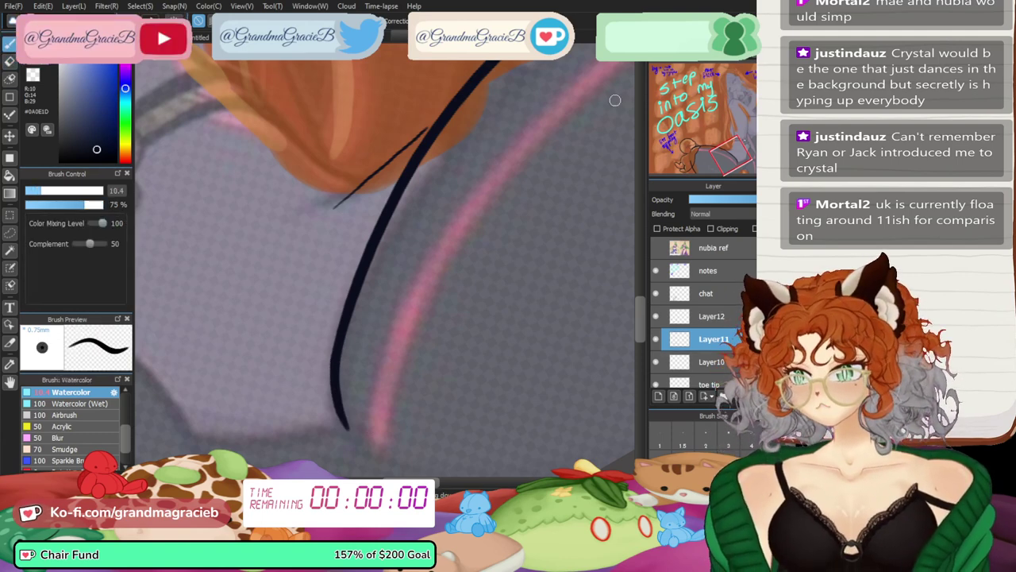
- Free-transform the end stroke on Layer12, shifting its lower edge slightly outward and stretching its upper edge back along the long curve
key("Up")
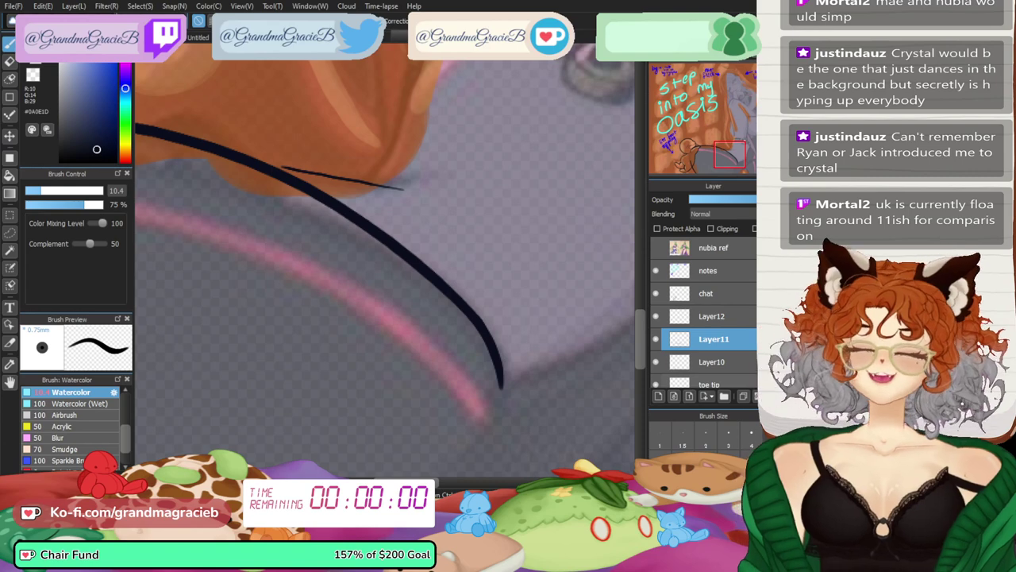
key("ctrl+Down")
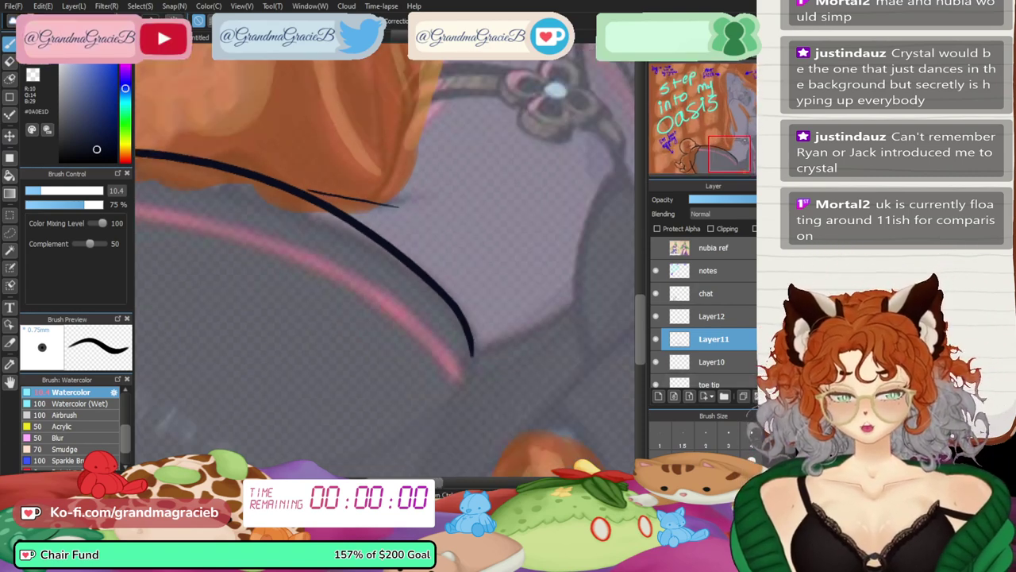
left_click(712, 316)
key("ctrl+t")
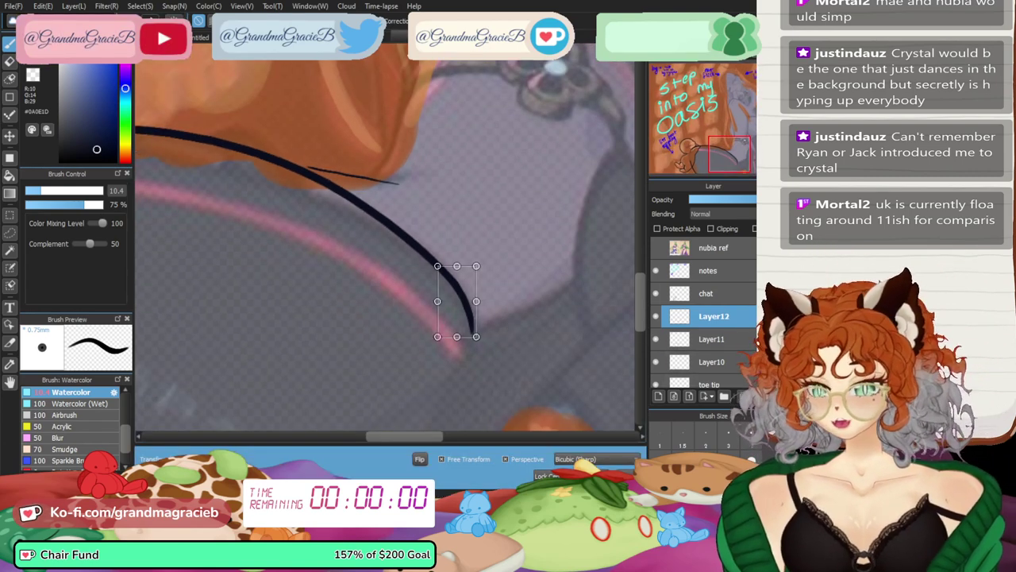
left_click_drag(457, 336, 461, 334)
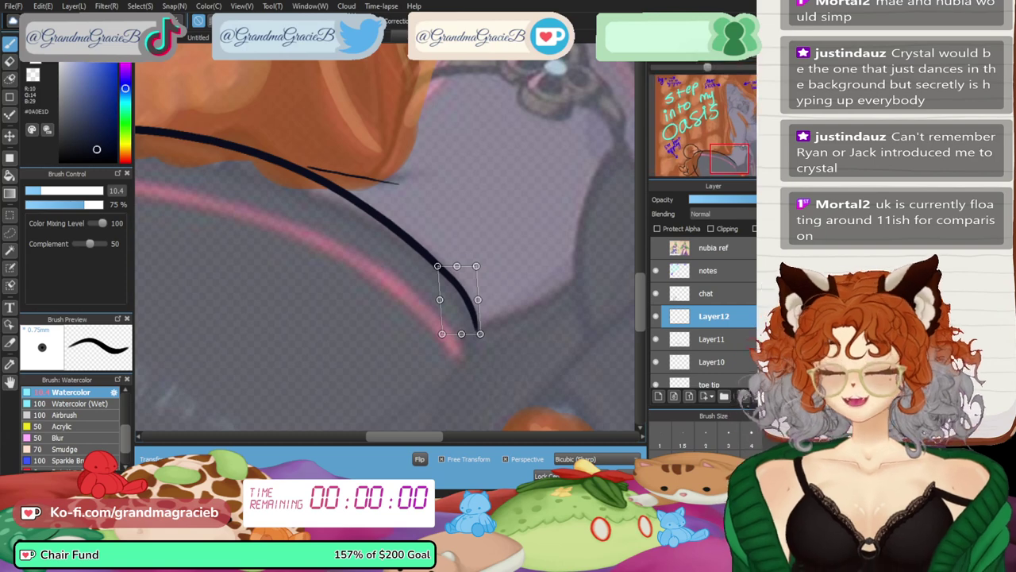
scroll(457, 323, "up", 4)
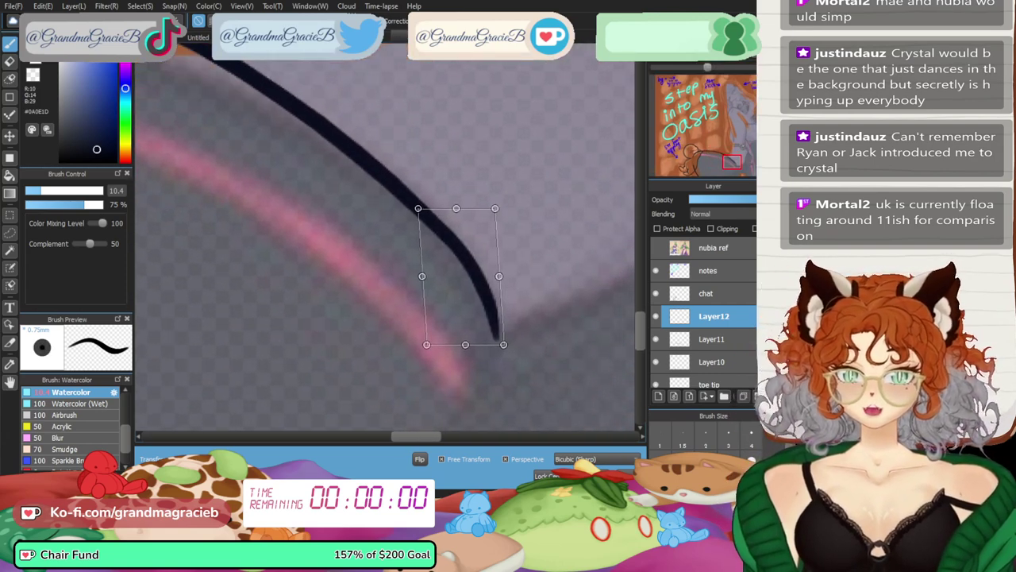
key("Return")
key("ctrl+t")
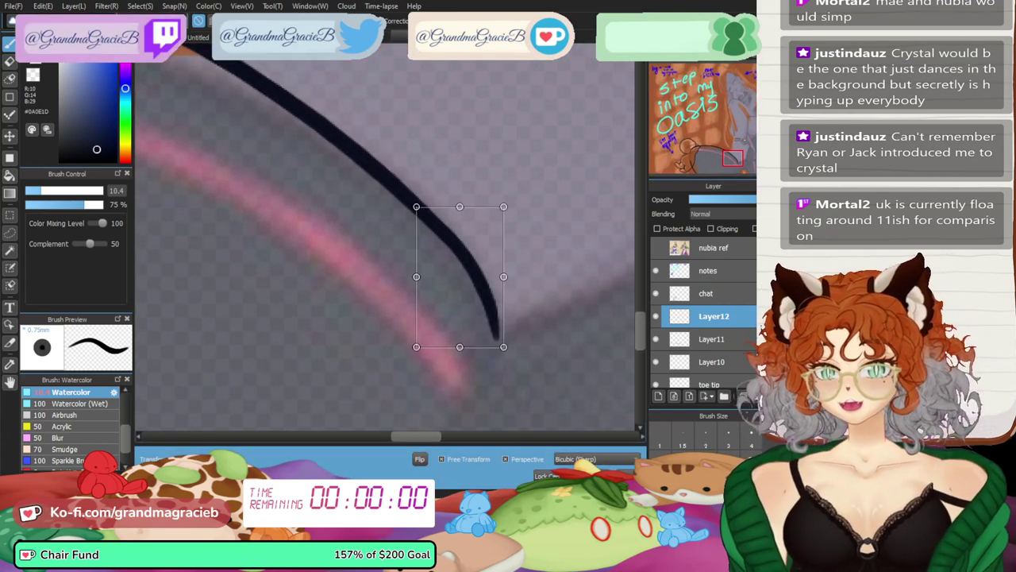
left_click_drag(460, 206, 448, 196)
key("Return")
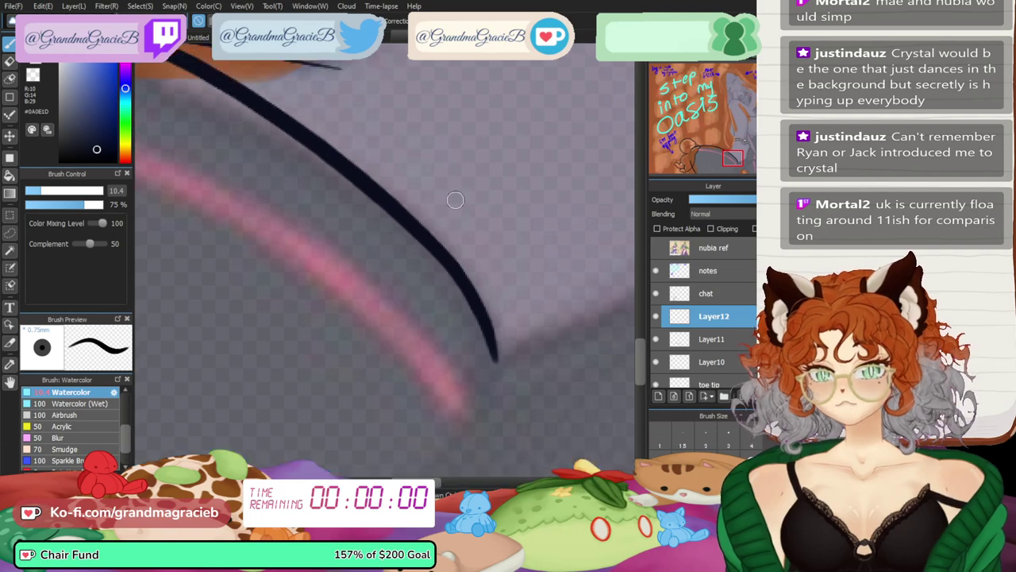
key("ctrl+minus")
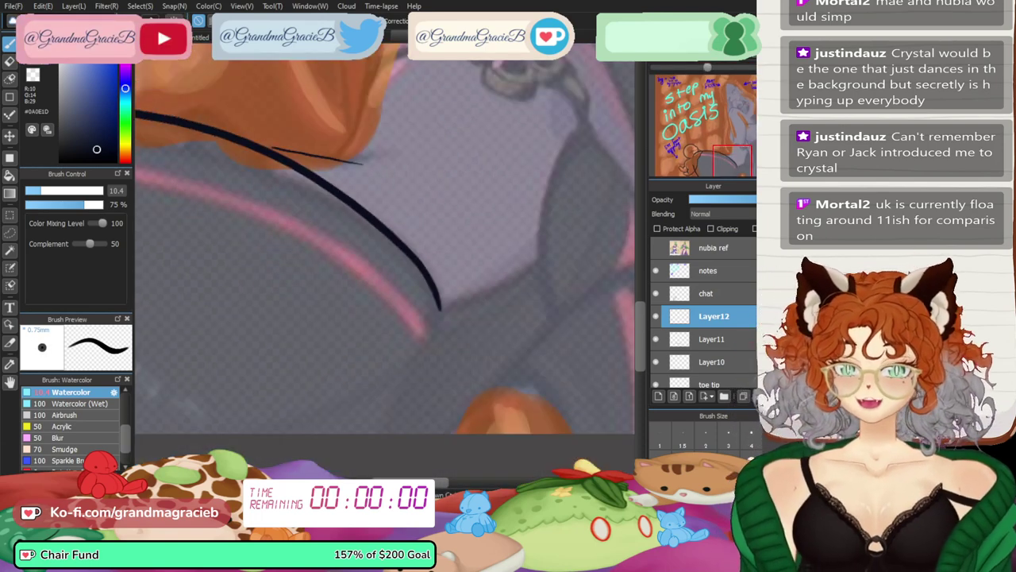
- Duplicate the curved black outline above the grey shape and place the copy below it along the pink stripe
mouse_move(317, 238)
left_mouse_down()
mouse_move(543, 274)
mouse_move(467, 242)
left_mouse_up()
key("ctrl+minus")
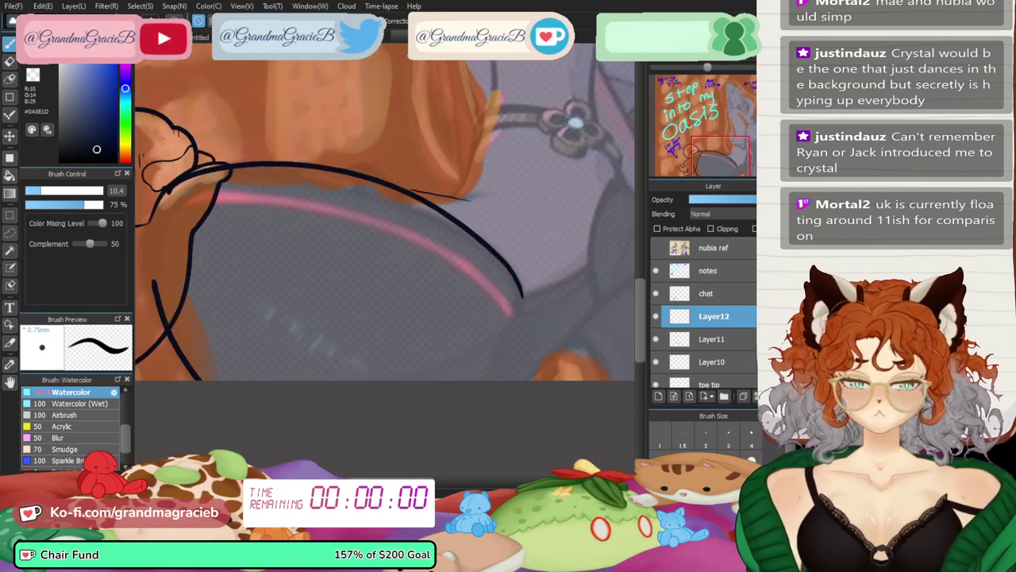
mouse_move(381, 222)
left_mouse_down()
mouse_move(397, 275)
mouse_move(424, 232)
left_mouse_up()
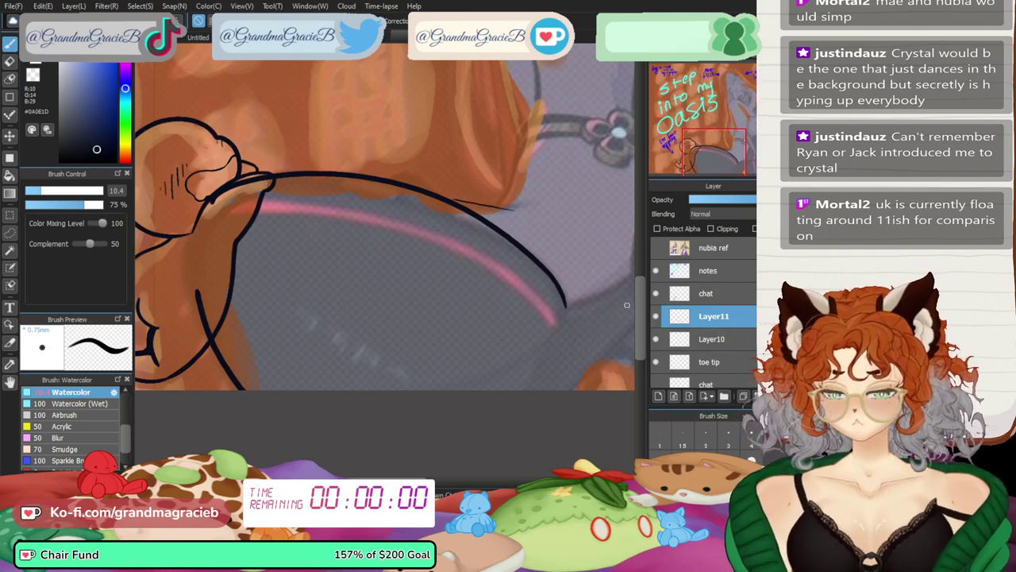
key("ctrl+c")
key("ctrl+v")
key("ctrl+t")
mouse_move(528, 250)
left_mouse_down()
mouse_move(527, 287)
mouse_move(517, 284)
left_mouse_up()
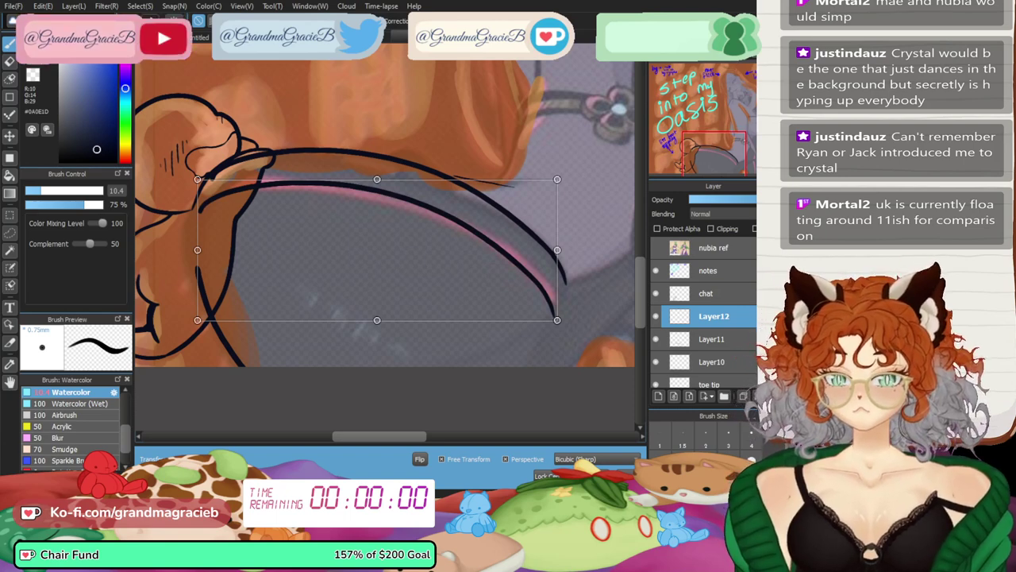
key("Return")
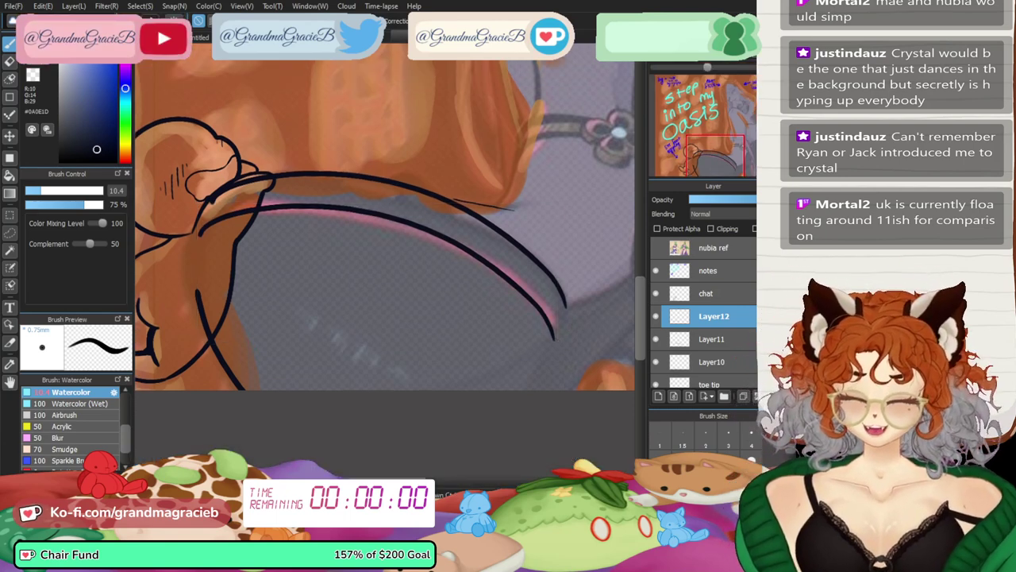
- Extend the lower end of the copied curve with a brush stroke that bends inward to the canvas's bottom edge
left_click_drag(541, 309, 387, 261)
key("ctrl+plus")
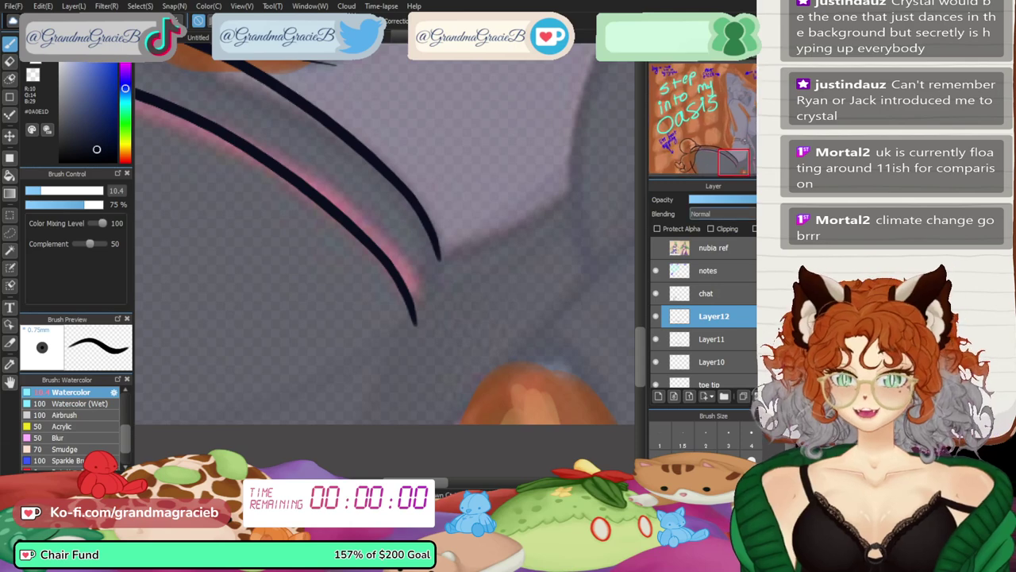
key("Down")
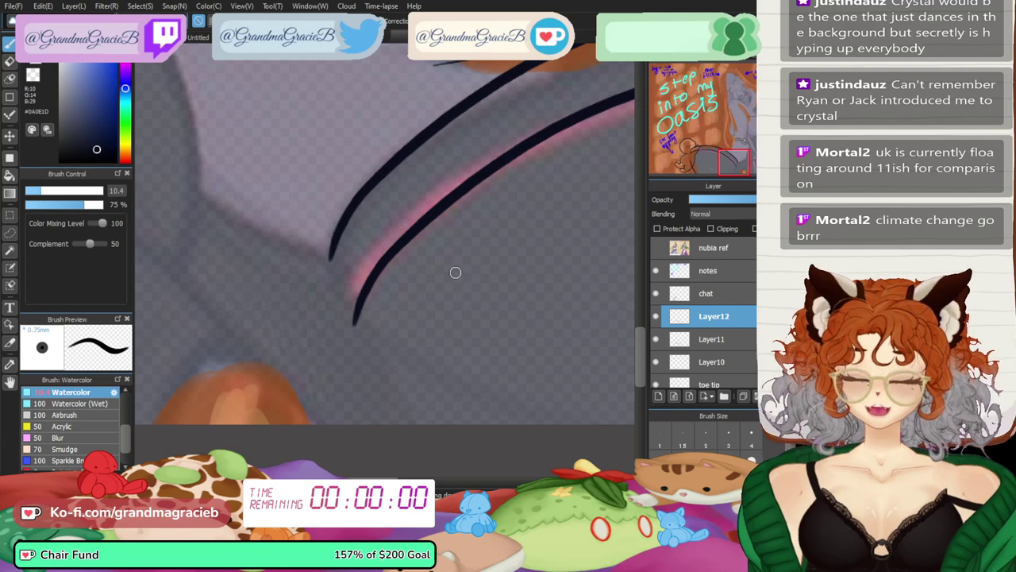
left_click_drag(361, 295, 381, 425)
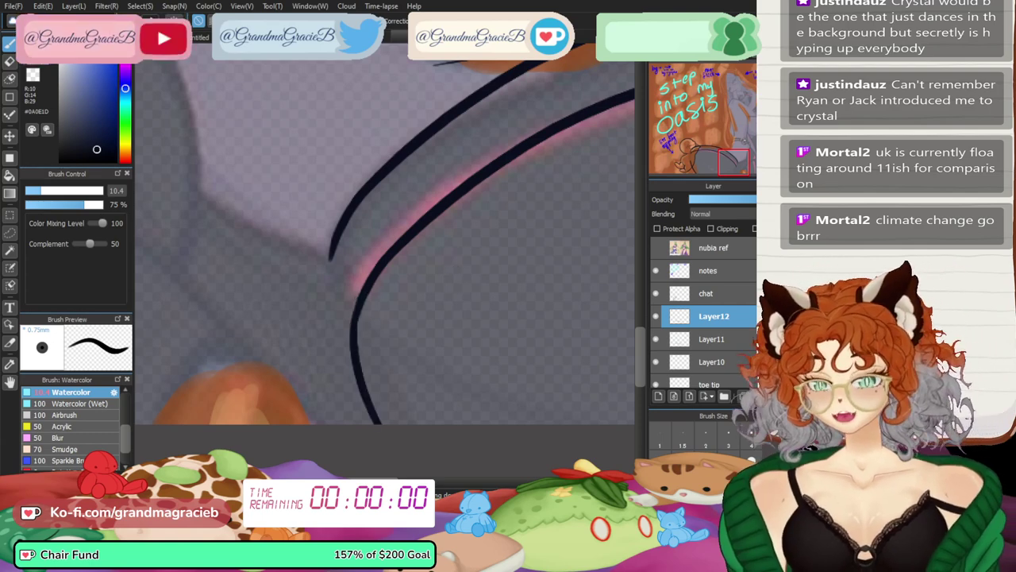
key("ctrl+z")
mouse_move(363, 292)
left_mouse_down()
mouse_move(356, 334)
mouse_move(412, 425)
left_mouse_up()
key("ctrl+z")
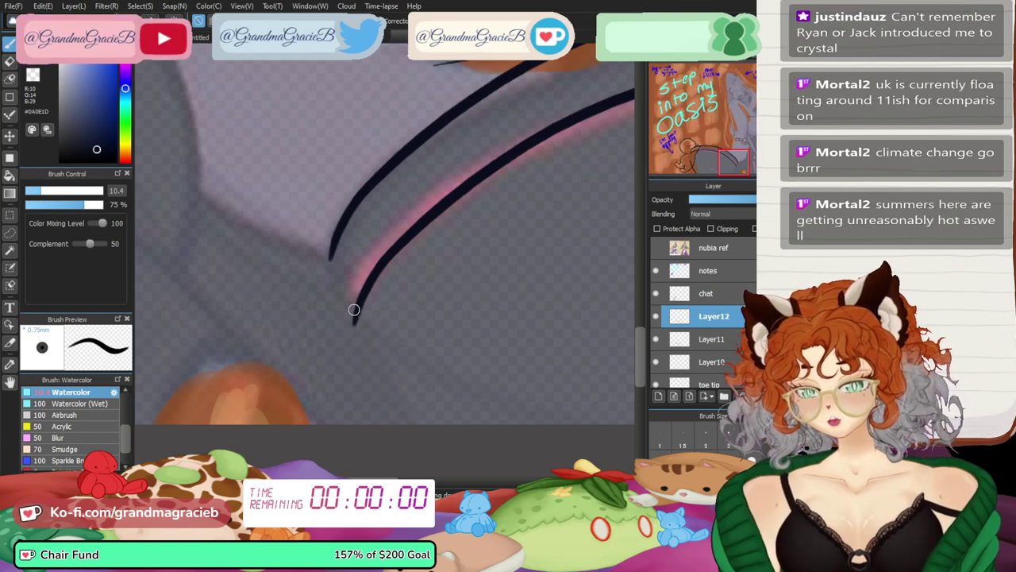
left_click_drag(353, 311, 403, 452)
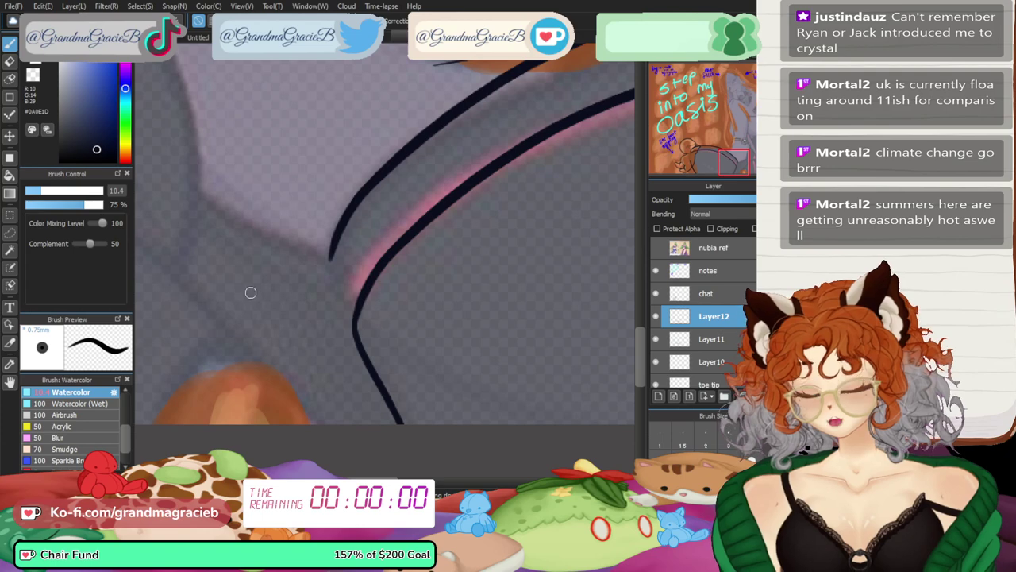
- Lasso the new line segment below the bend and skew its lower end inward with a free transform
key("ctrl+t")
key("Escape")
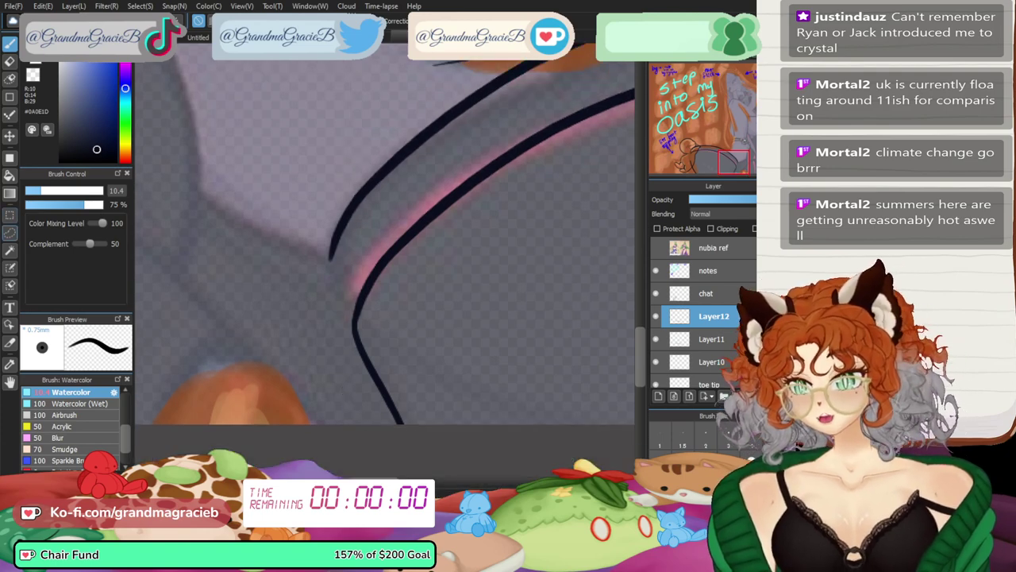
left_click(9, 232)
mouse_move(419, 281)
left_mouse_down()
mouse_move(311, 353)
mouse_move(448, 444)
left_mouse_up()
key("ctrl+t")
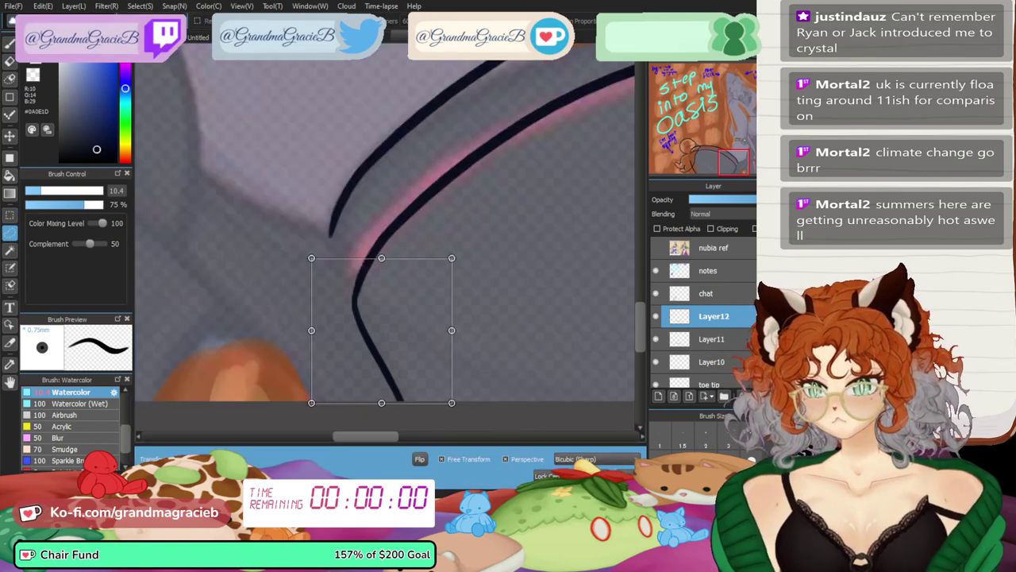
left_click_drag(381, 402, 395, 404)
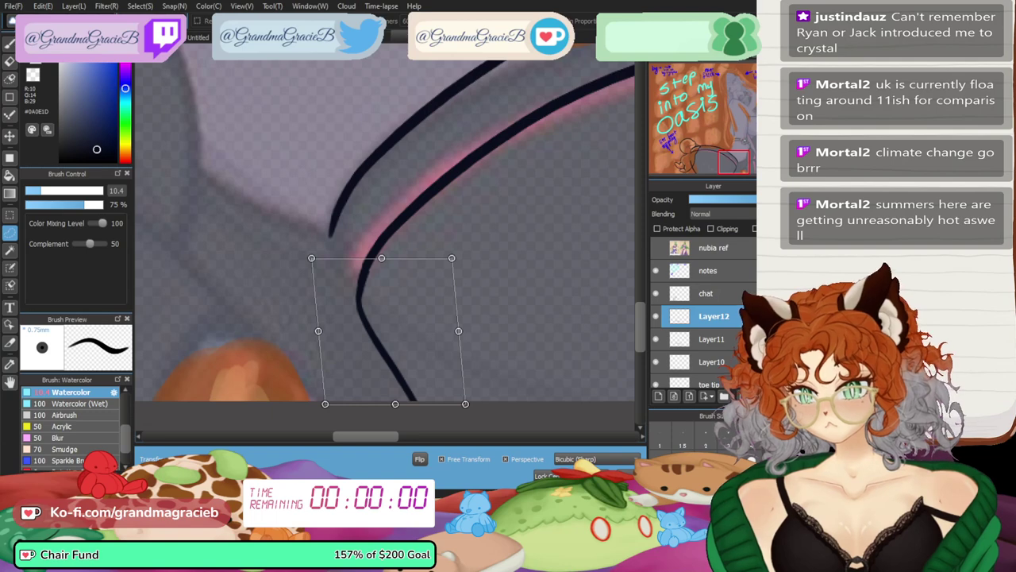
left_click_drag(382, 258, 382, 255)
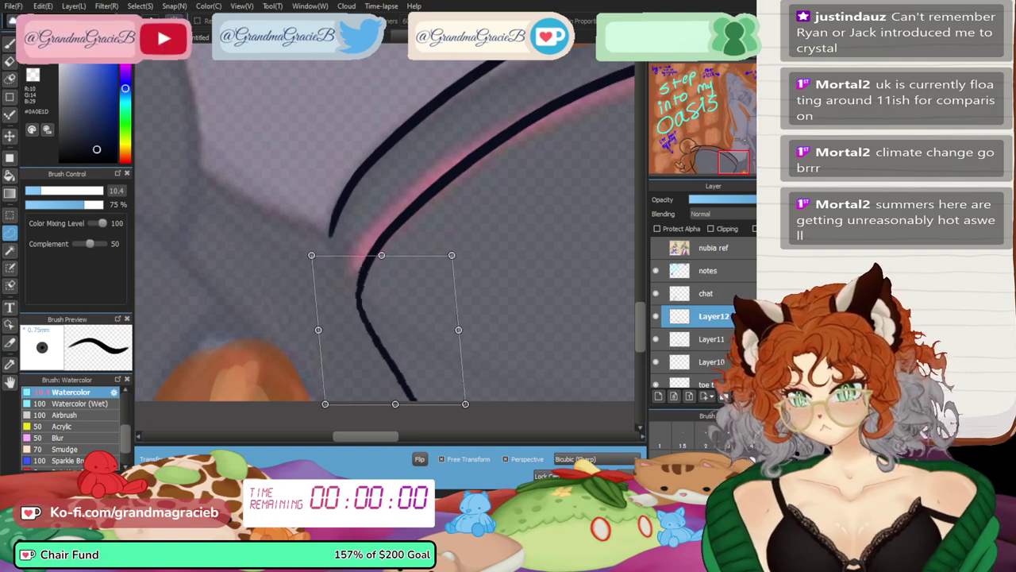
key("Return")
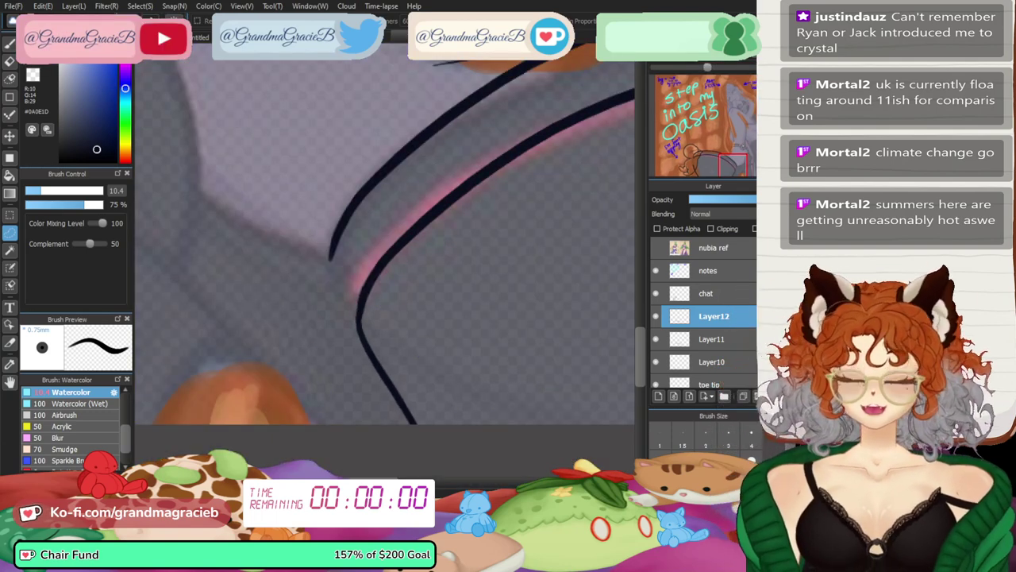
- Raise the opacity of the pose ref layer, make Layer12 active again and compare the drawing with its linework hidden
key("Down")
key("ctrl+minus")
key("ctrl+minus")
left_click_drag(385, 254, 431, 319)
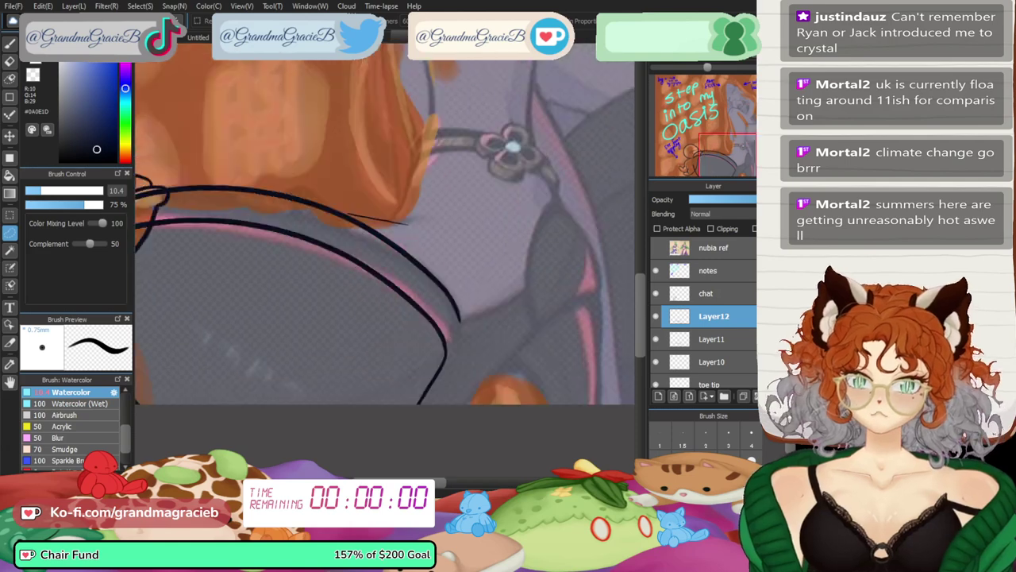
scroll(385, 234, "down", 3)
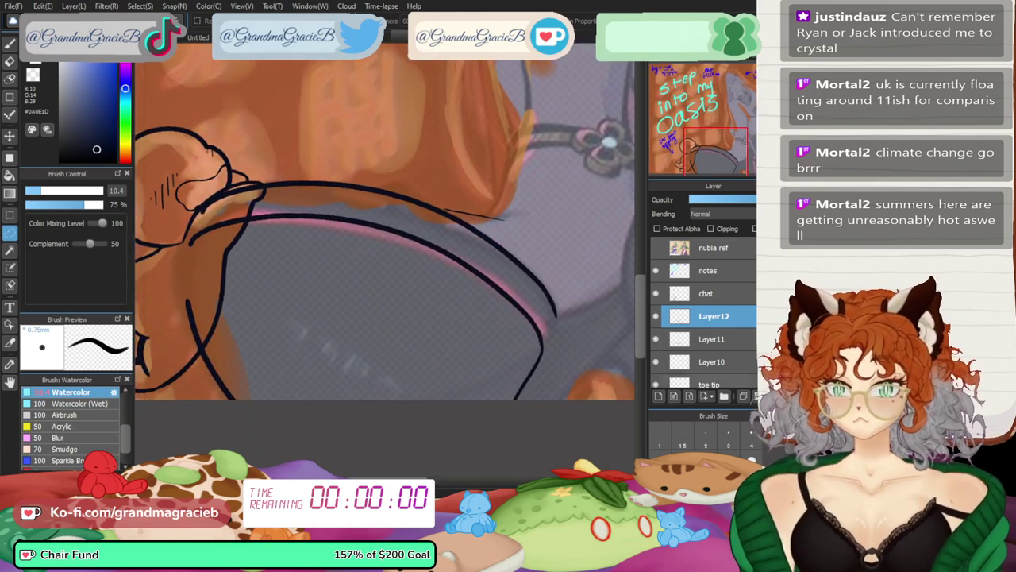
scroll(703, 317, "down", 3)
left_click(712, 376)
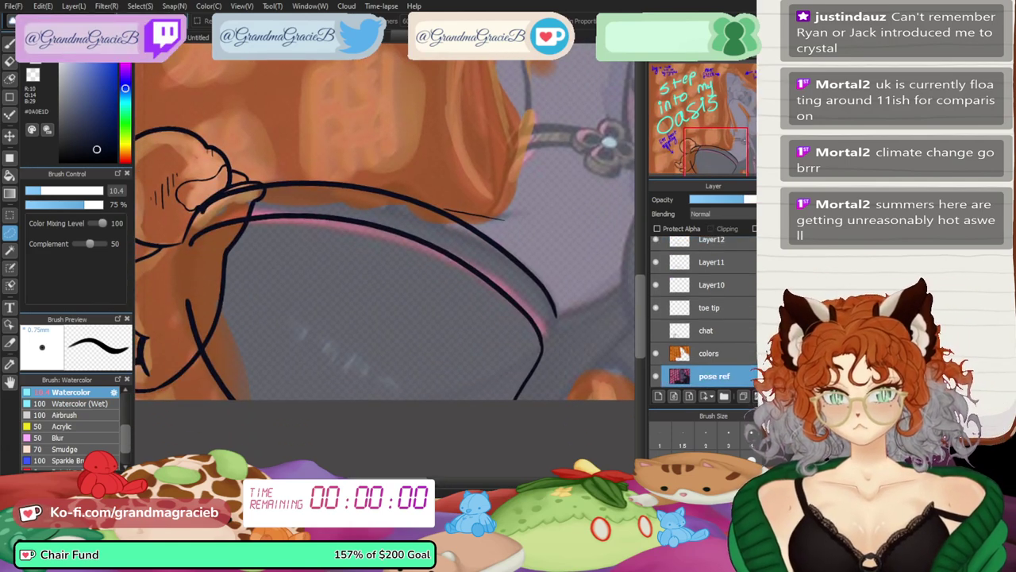
mouse_move(744, 200)
left_mouse_down()
mouse_move(770, 199)
mouse_move(731, 199)
mouse_move(753, 199)
left_mouse_up()
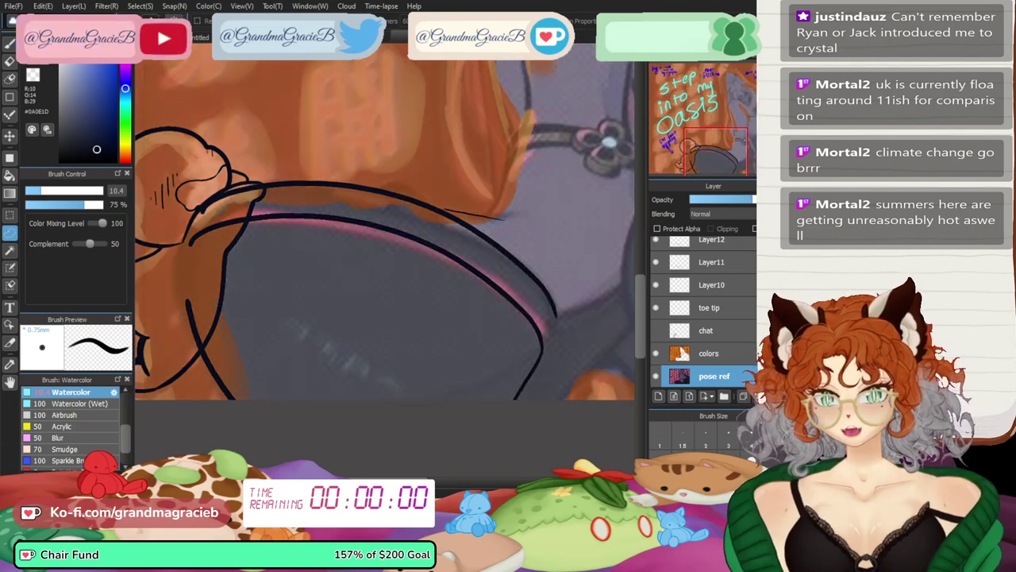
left_click(713, 285)
scroll(713, 285, "up", 2)
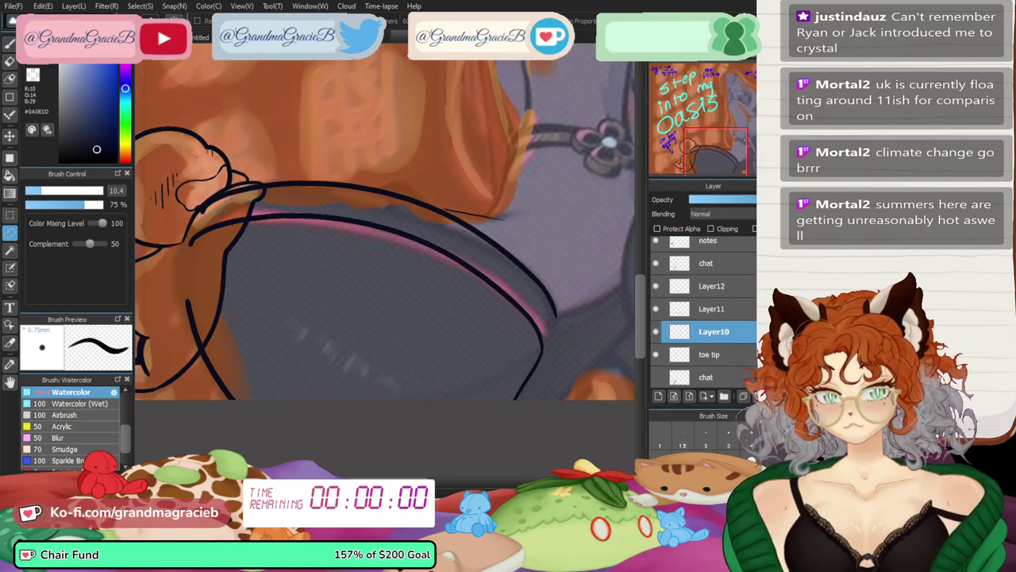
left_click(713, 285)
left_click(656, 286)
left_click(656, 286)
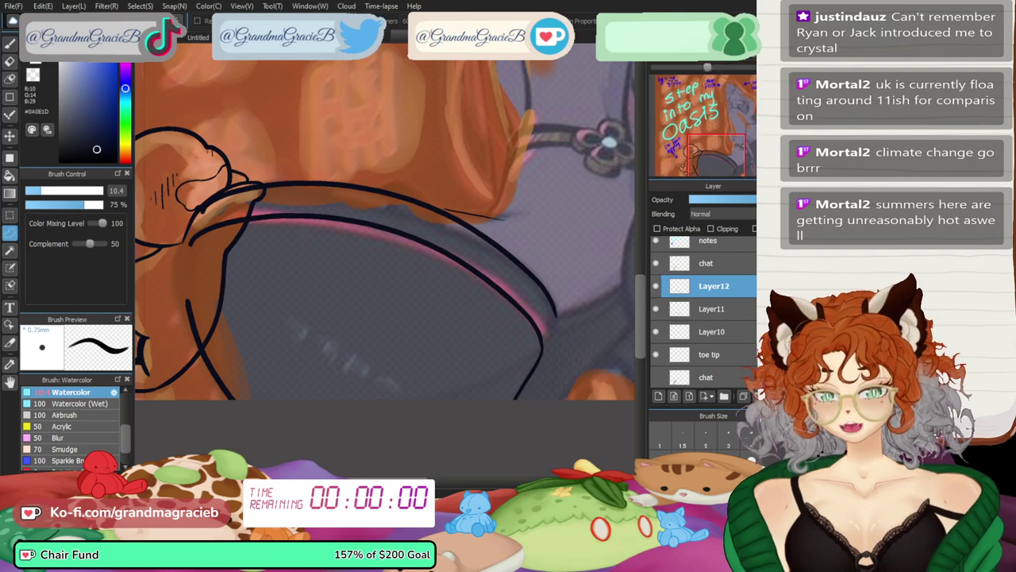
- Lasso the segment below the bend again, slant its lower end further inward, and clear the selection
left_click_drag(708, 68, 719, 67)
left_click_drag(721, 162, 729, 170)
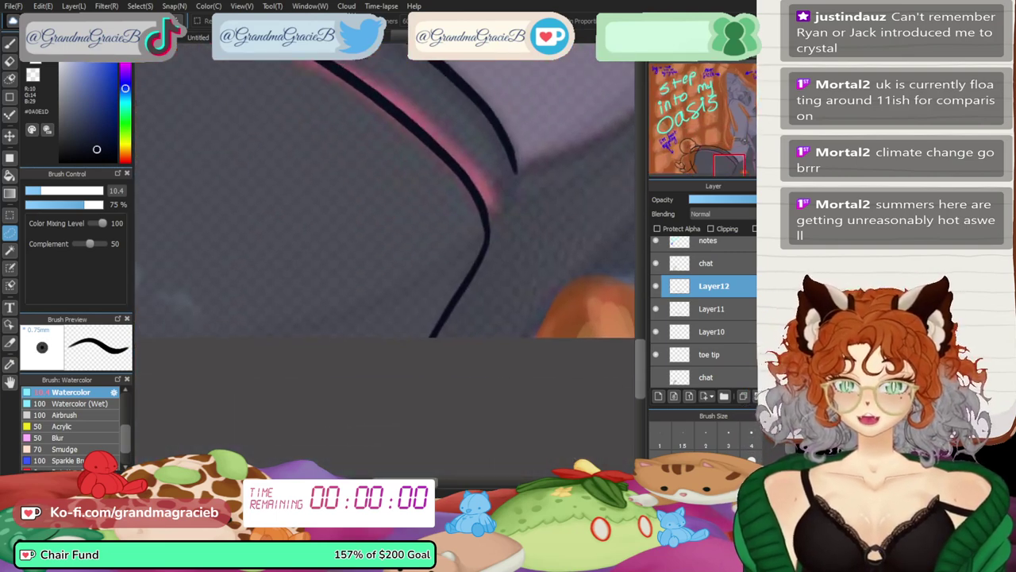
left_click_drag(483, 223, 520, 295)
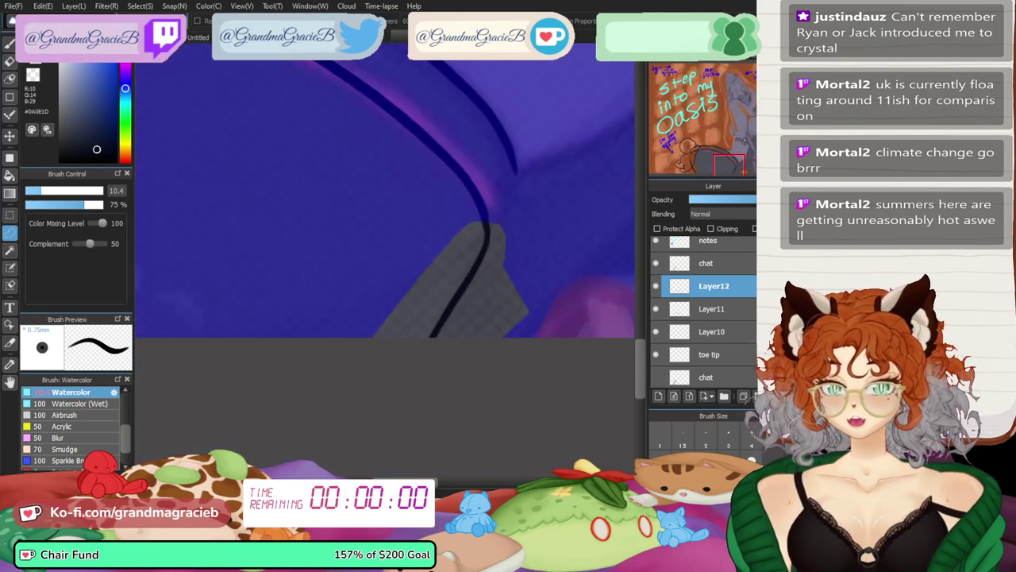
key("ctrl+t")
left_click_drag(451, 316, 427, 317)
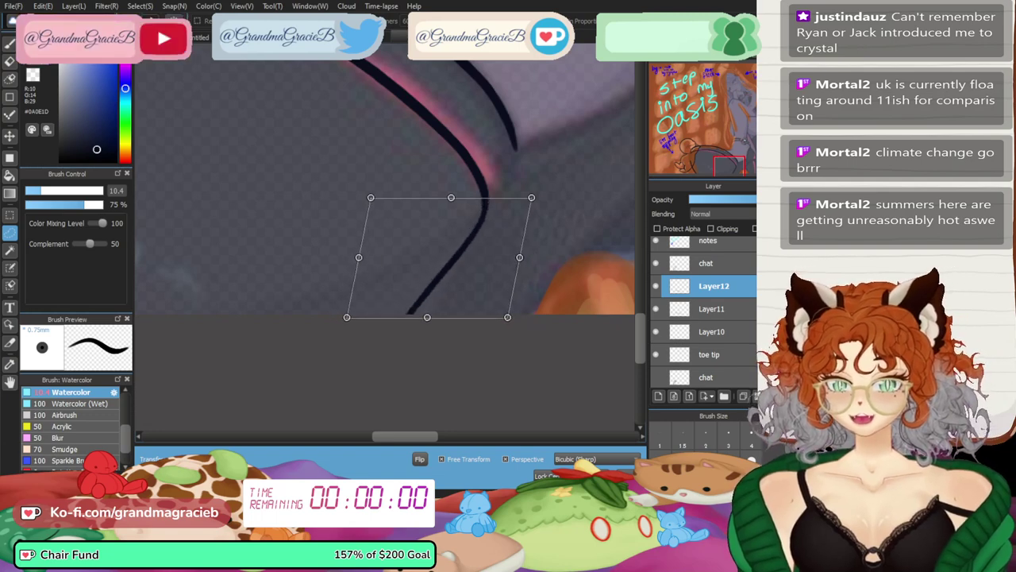
left_click_drag(451, 197, 451, 196)
key("Return")
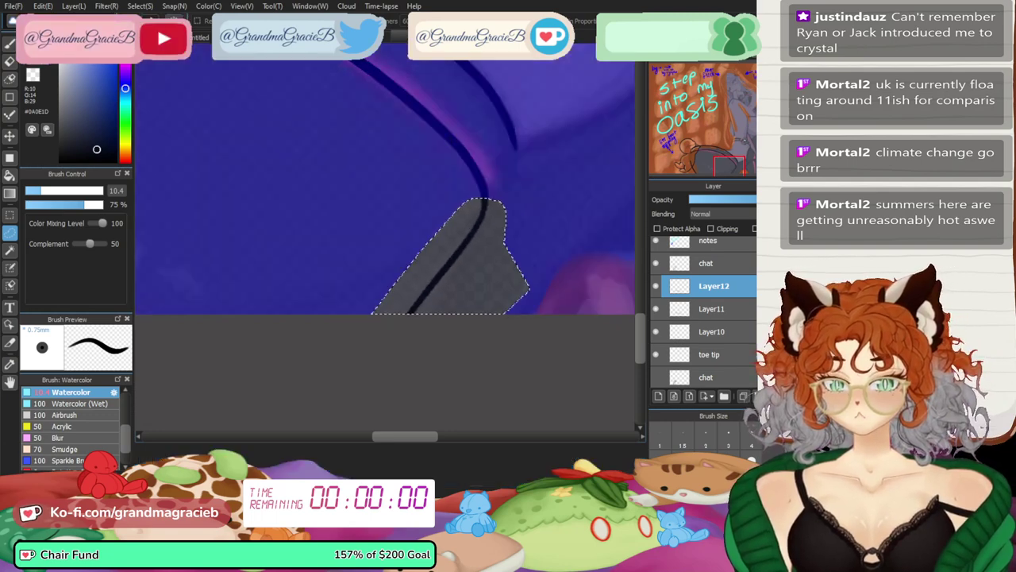
key("ctrl+d")
- Smooth and thicken the line at the bend with a short Watercolor brush stroke
key("ctrl+plus")
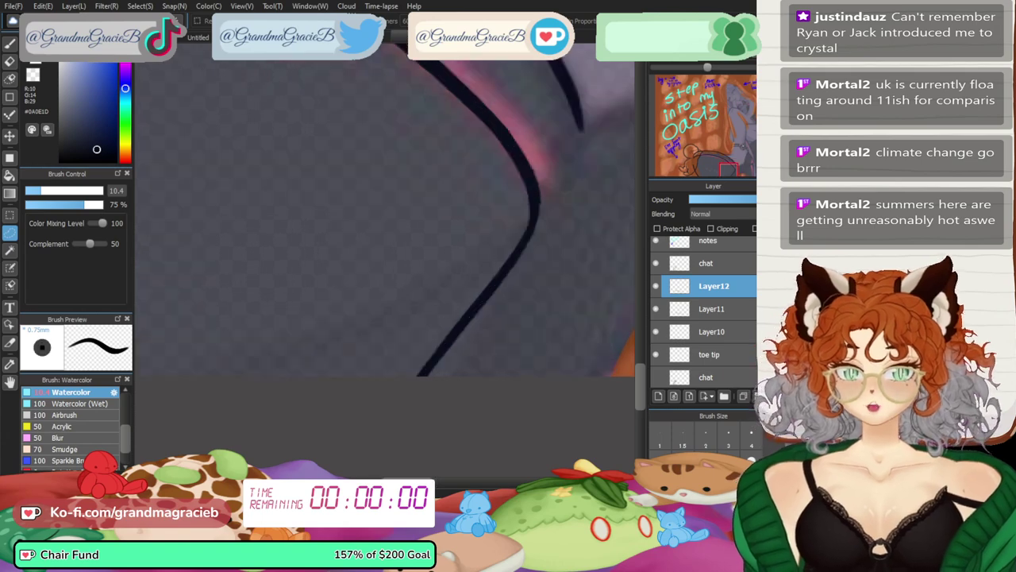
left_click(10, 43)
left_click(746, 168)
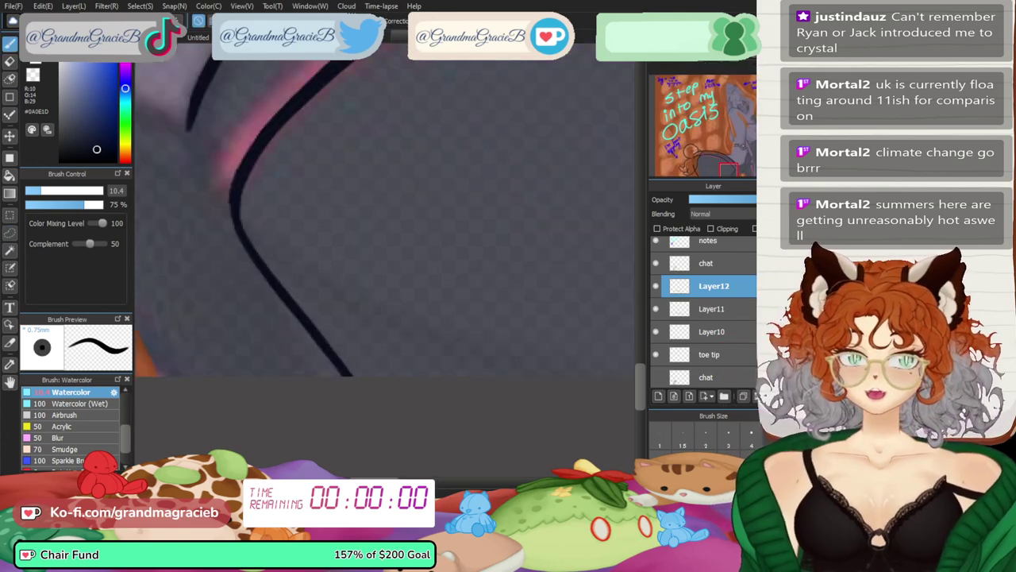
left_click_drag(238, 187, 238, 219)
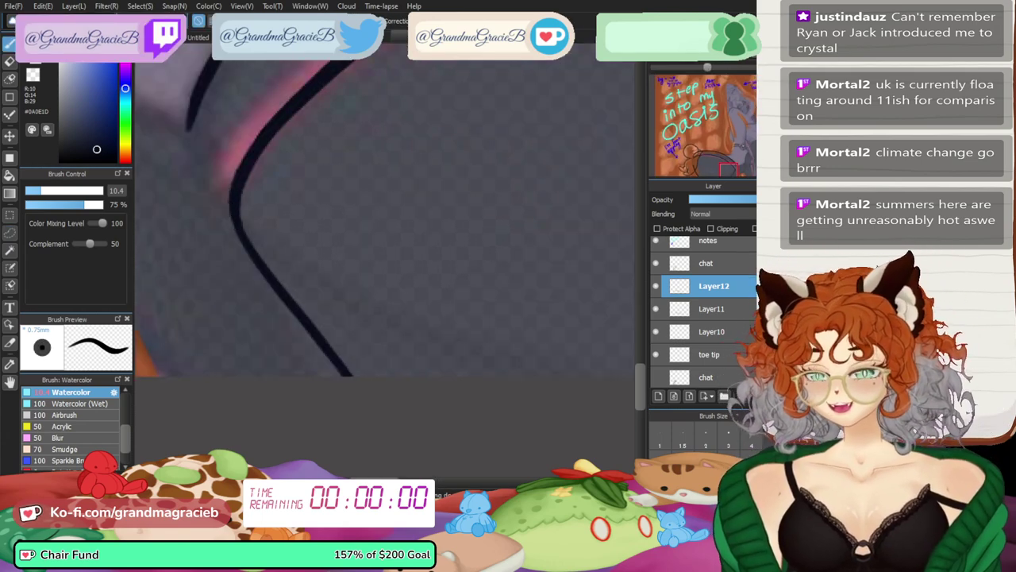
- Merge Layer12 down into Layer11 and the combined linework into Layer10
left_click(747, 54)
key("ctrl+minus")
key("ctrl+minus")
key("ctrl+minus")
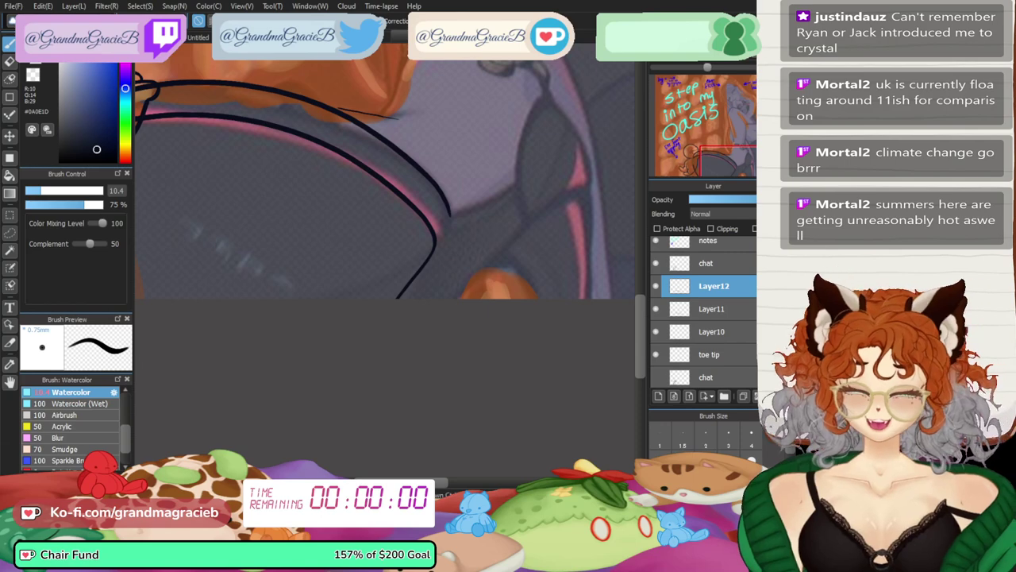
left_click_drag(381, 198, 501, 279)
key("ctrl+e")
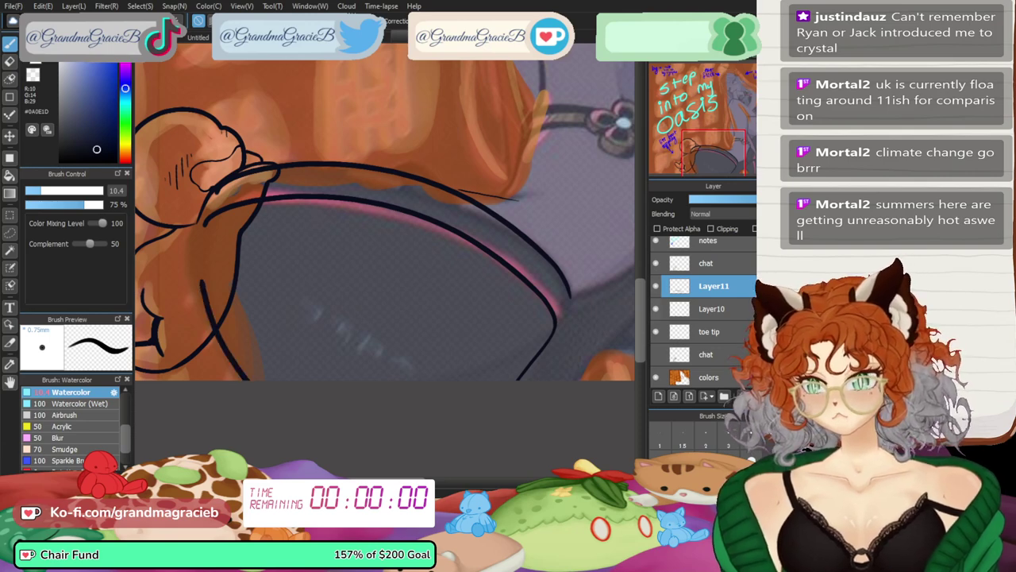
key("ctrl+e")
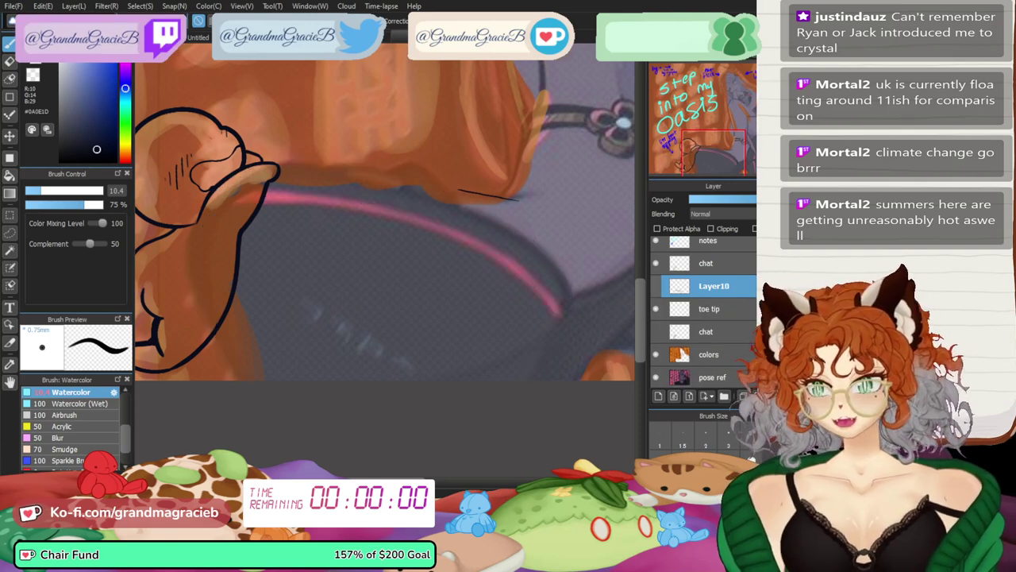
- Sketch a long arc on the toe tip layer from the thin line to the canvas's bottom edge and fade that layer
left_click_drag(444, 222, 248, 208)
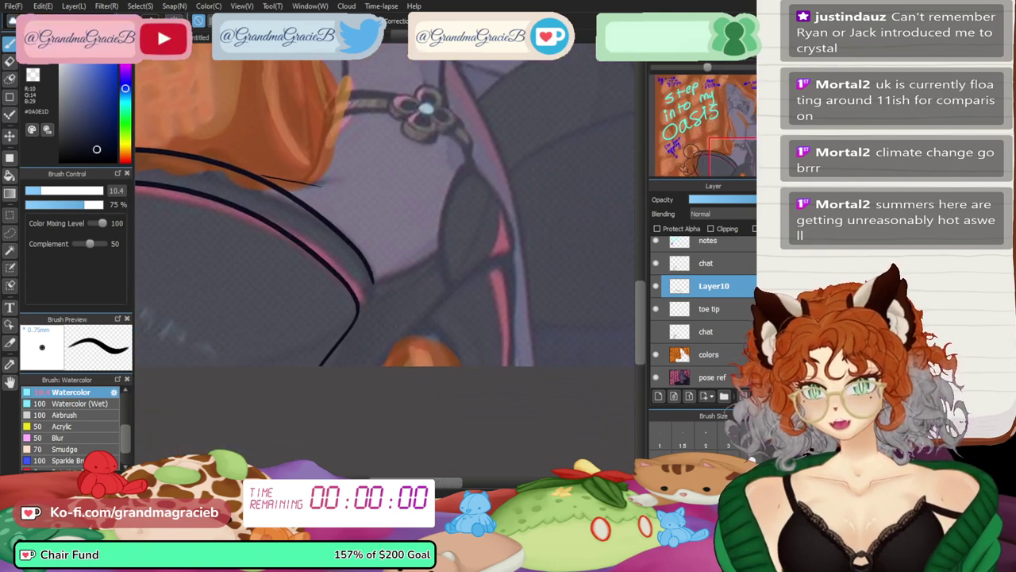
key("ctrl+plus")
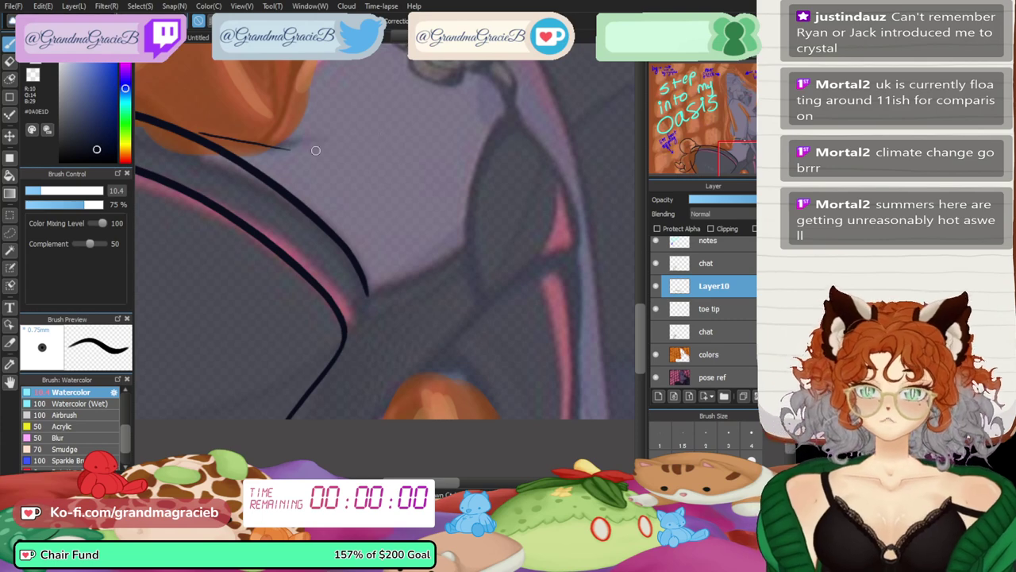
left_click(710, 309)
mouse_move(297, 143)
left_mouse_down()
mouse_move(340, 140)
mouse_move(475, 119)
mouse_move(595, 272)
mouse_move(594, 300)
mouse_move(546, 411)
left_mouse_up()
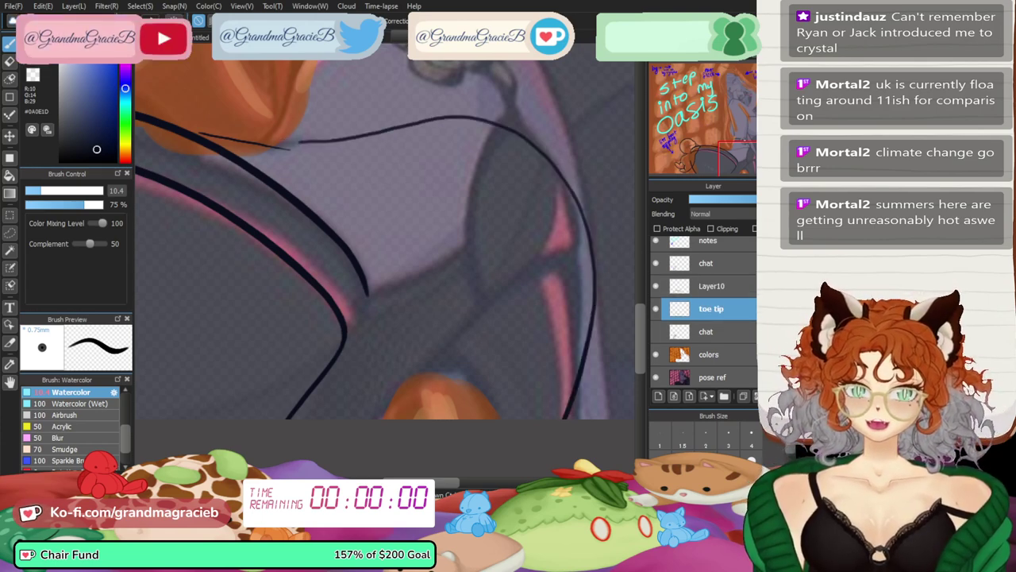
key("ctrl+z")
- Add a new layer directly above Layer10 for the next linework
key("ctrl+Up")
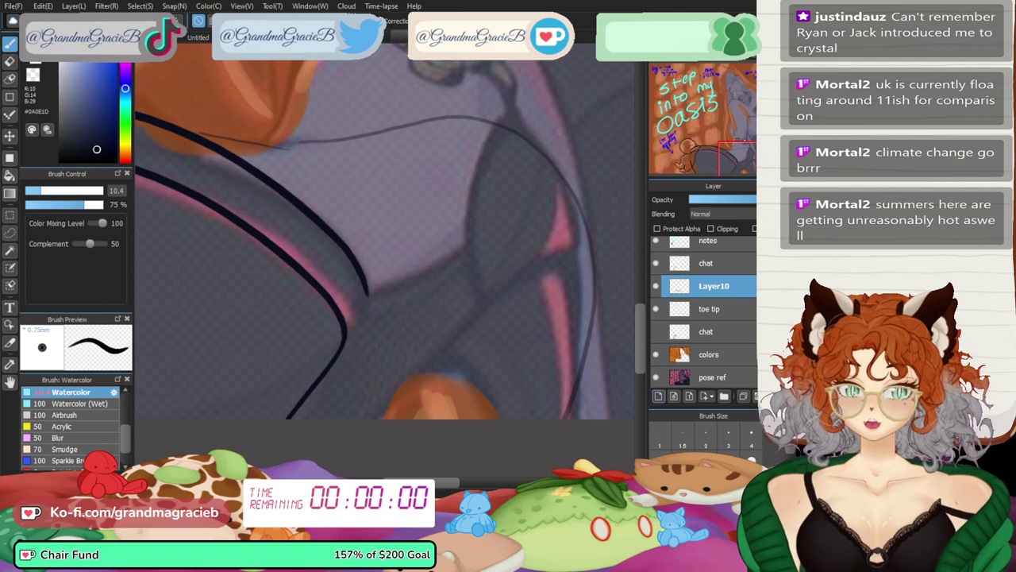
key("ctrl+shift+n")
key("ctrl+plus")
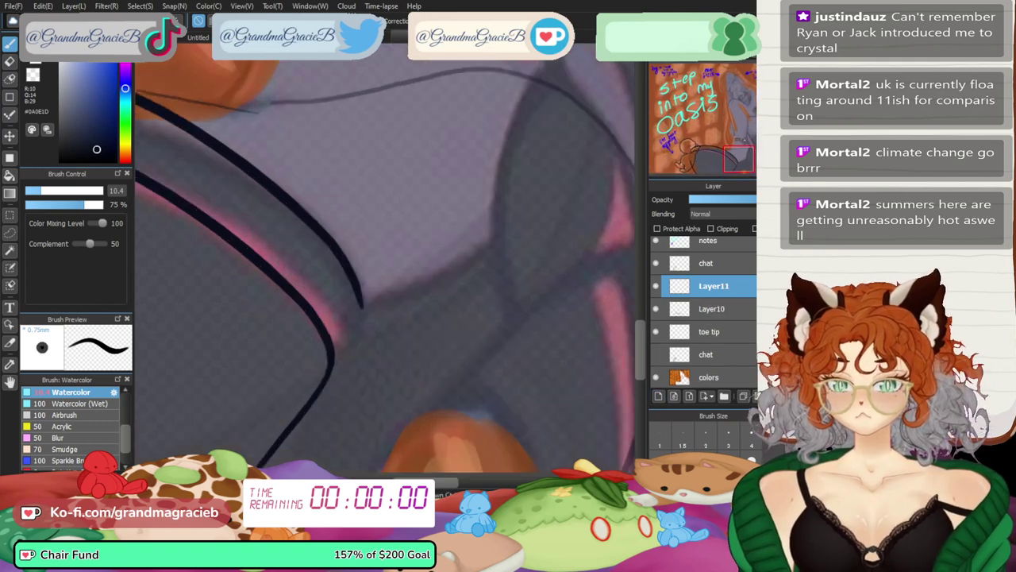
left_click_drag(363, 306, 468, 252)
key("ctrl+z")
left_click_drag(364, 307, 487, 240)
key("ctrl+z")
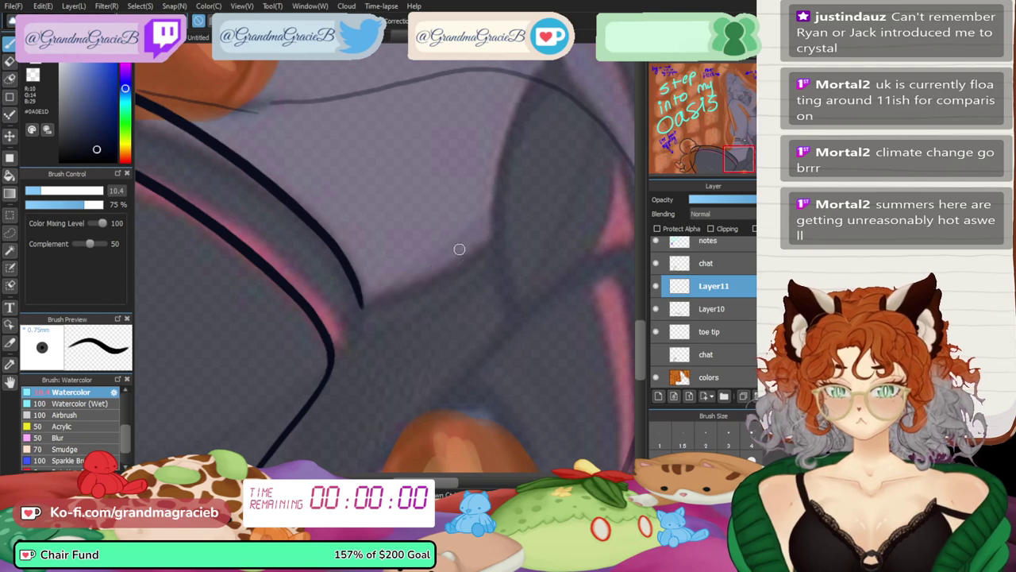
left_click_drag(569, 58, 373, 295)
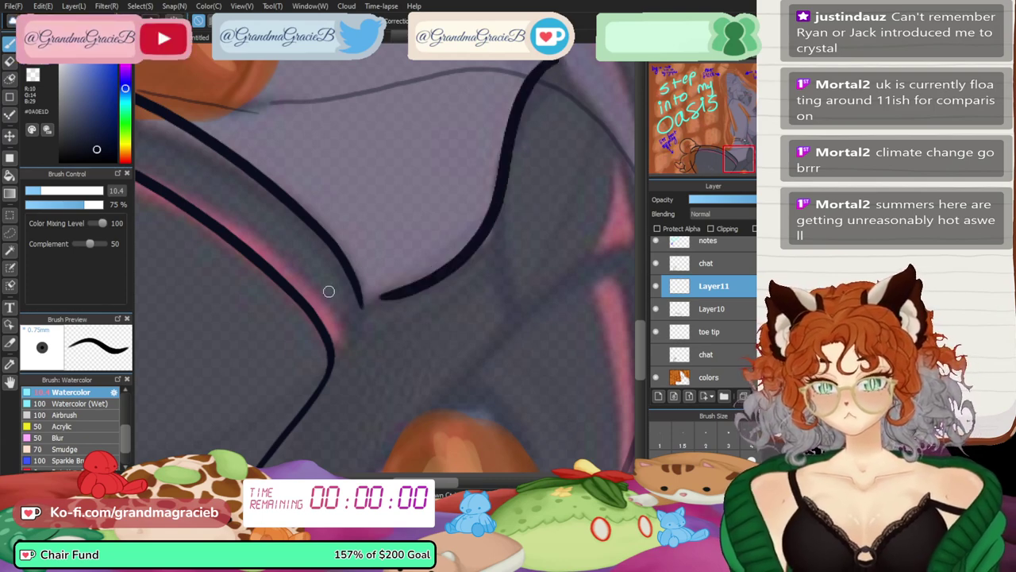
key("ctrl+z")
- Ink the edge between the purple area and the grey form down to the bend, and nudge the stroke into place with Transform
mouse_move(557, 60)
left_mouse_down()
mouse_move(492, 251)
mouse_move(397, 298)
left_mouse_up()
key("ctrl+z")
left_click_drag(496, 233, 388, 310)
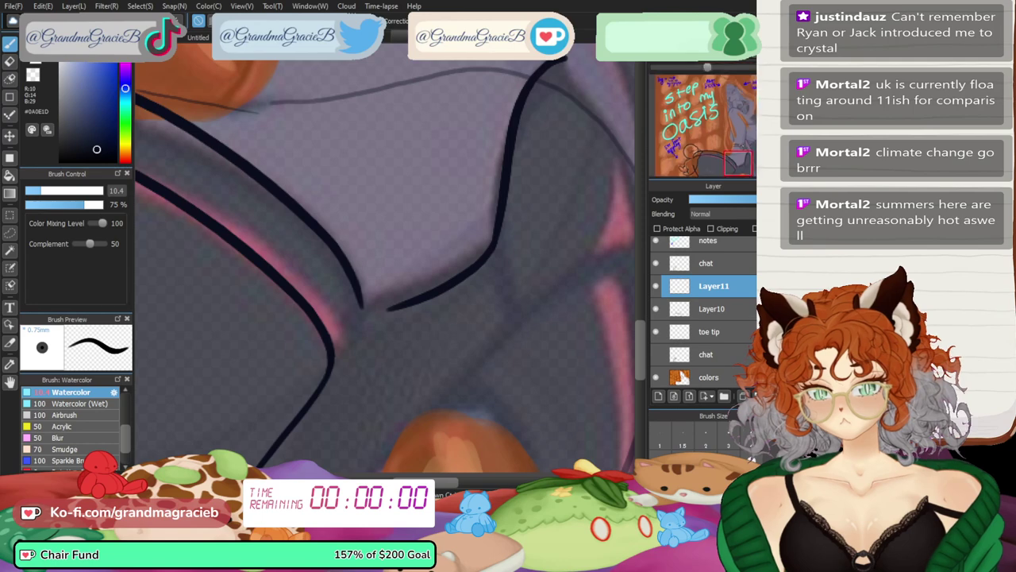
key("h")
key("ctrl+z")
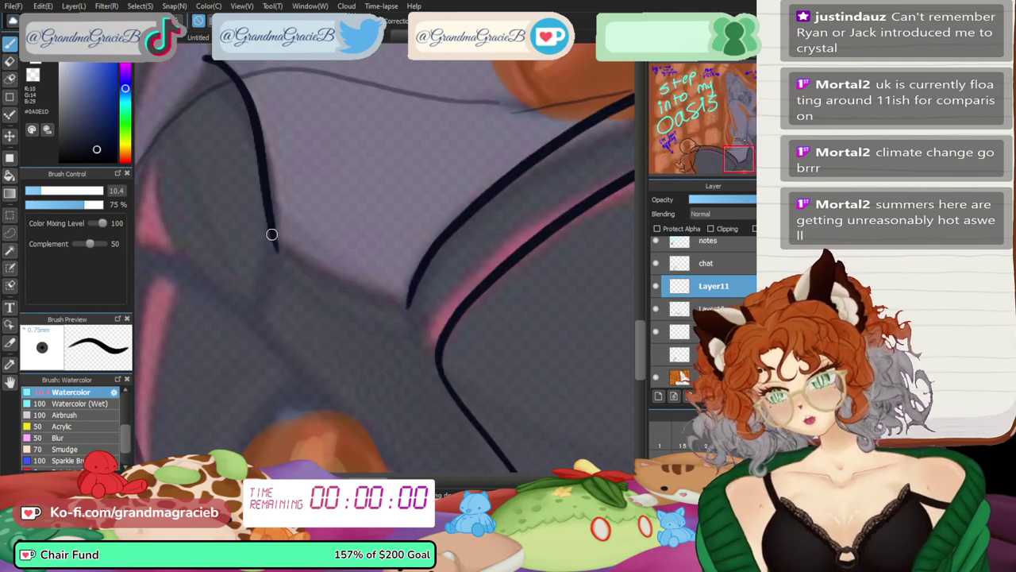
left_click_drag(274, 232, 429, 356)
key("ctrl+z")
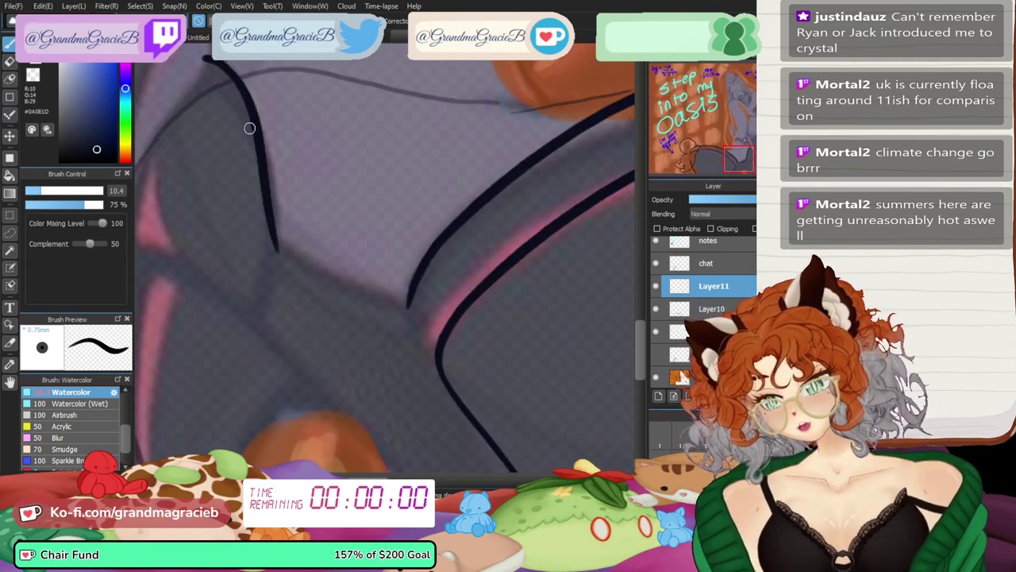
key("ctrl+t")
left_click_drag(242, 155, 247, 142)
key("Return")
- Merge the inked edge down into Layer10 and add a new layer directly above it
key("Right")
key("Right")
key("Right")
key("Right")
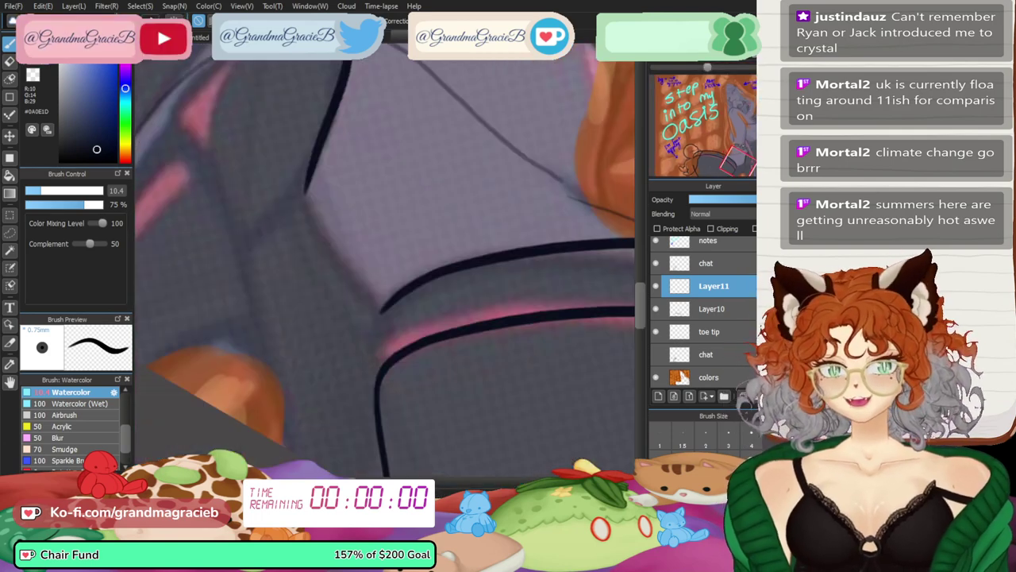
key("Up")
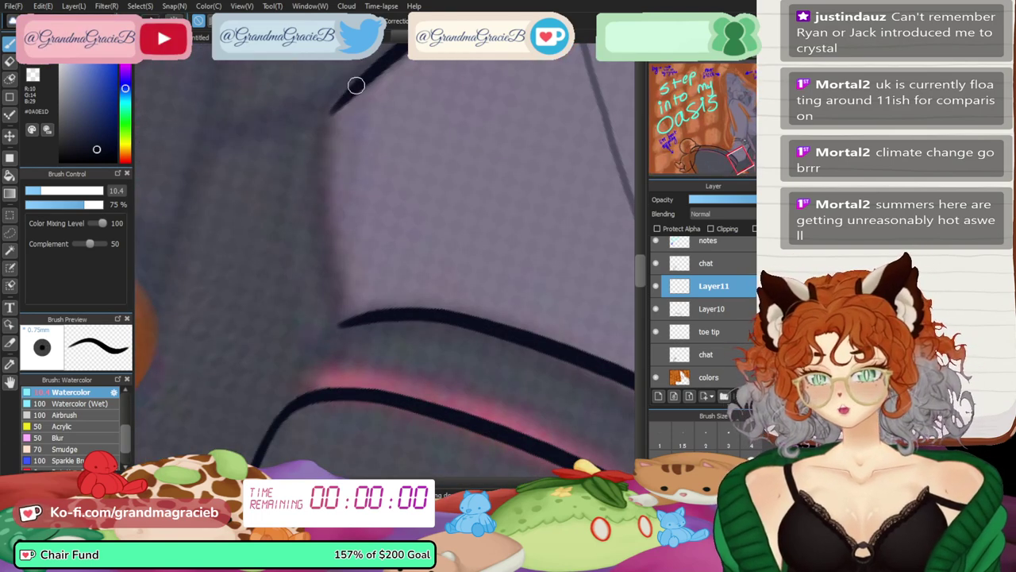
left_click_drag(343, 96, 340, 317)
key("ctrl+z")
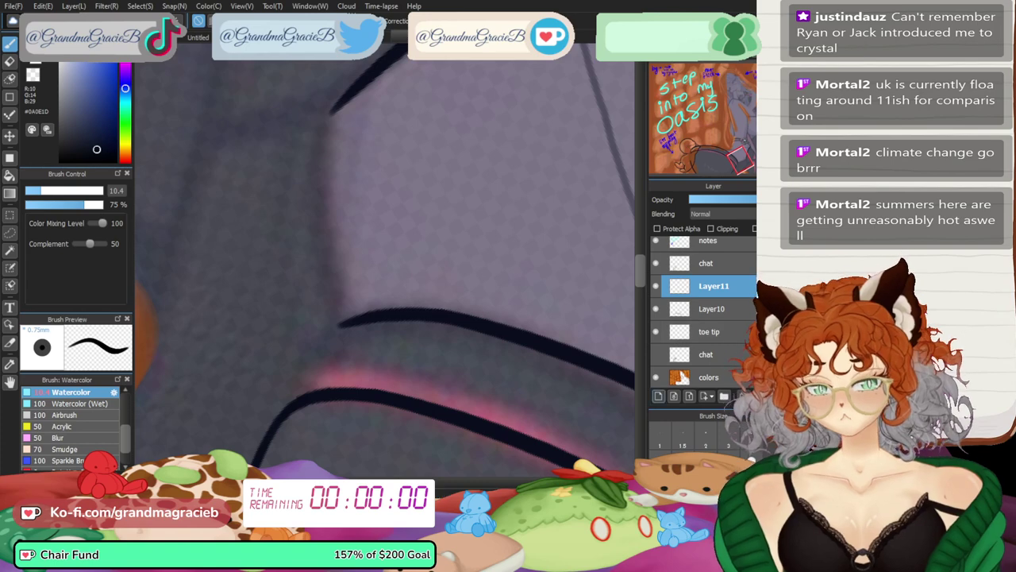
key("ctrl+z")
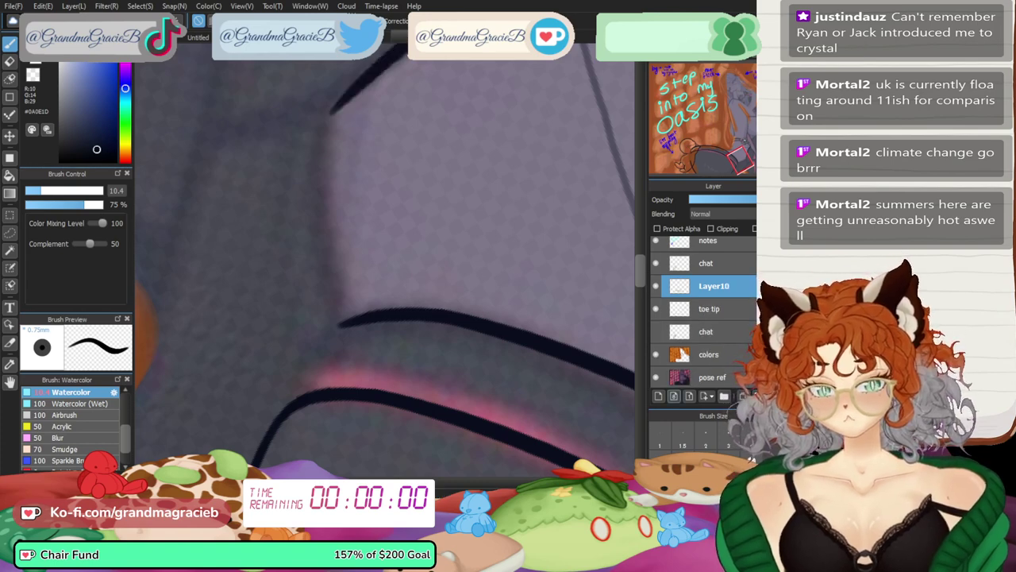
left_click(658, 395)
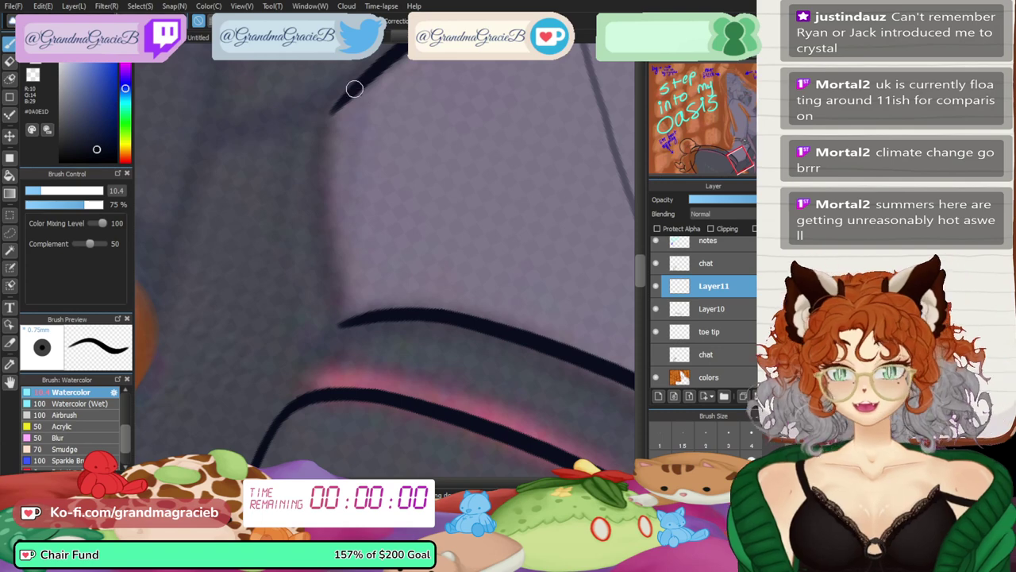
- Ink the edge from the bend towards the tip of the upper dark curve and adjust the stroke's position with Transform
mouse_move(354, 88)
left_mouse_down()
mouse_move(329, 154)
mouse_move(316, 324)
left_mouse_up()
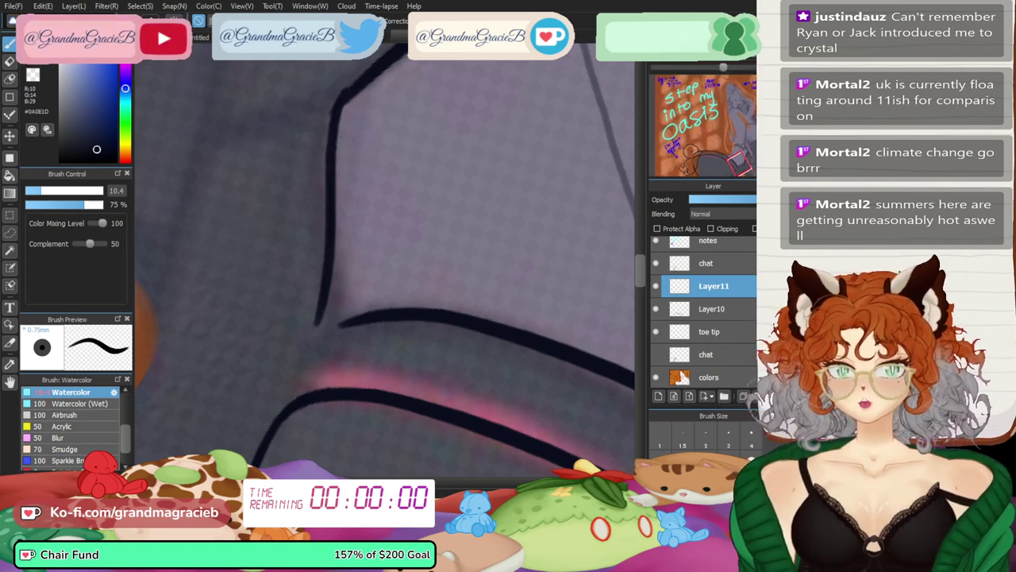
key("Up")
key("ctrl+t")
left_click_drag(458, 257, 450, 268)
left_click_drag(350, 345, 347, 344)
key("Return")
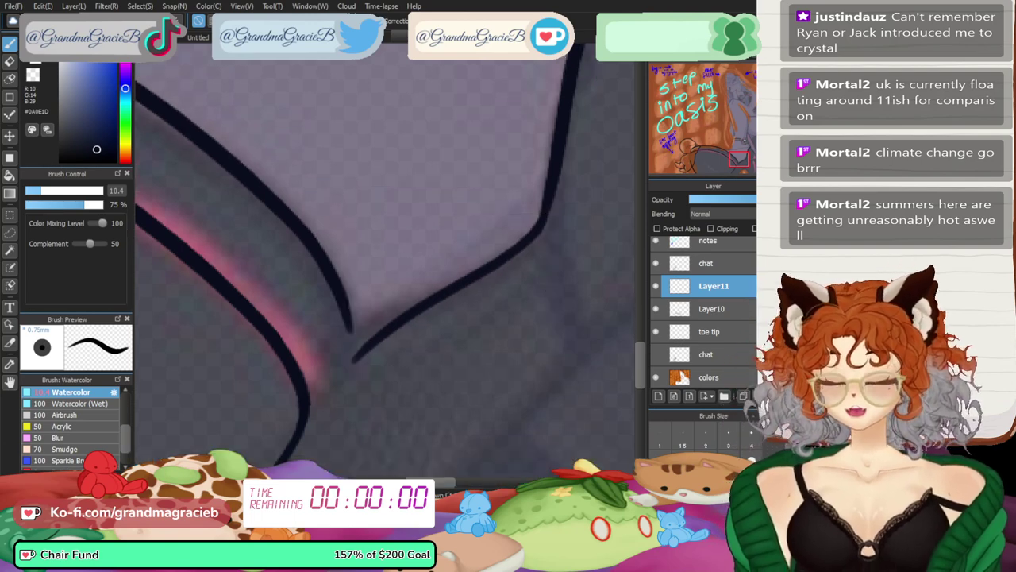
- Merge the lower edge line into Layer10 and add a fresh layer above it for the corner
key("h")
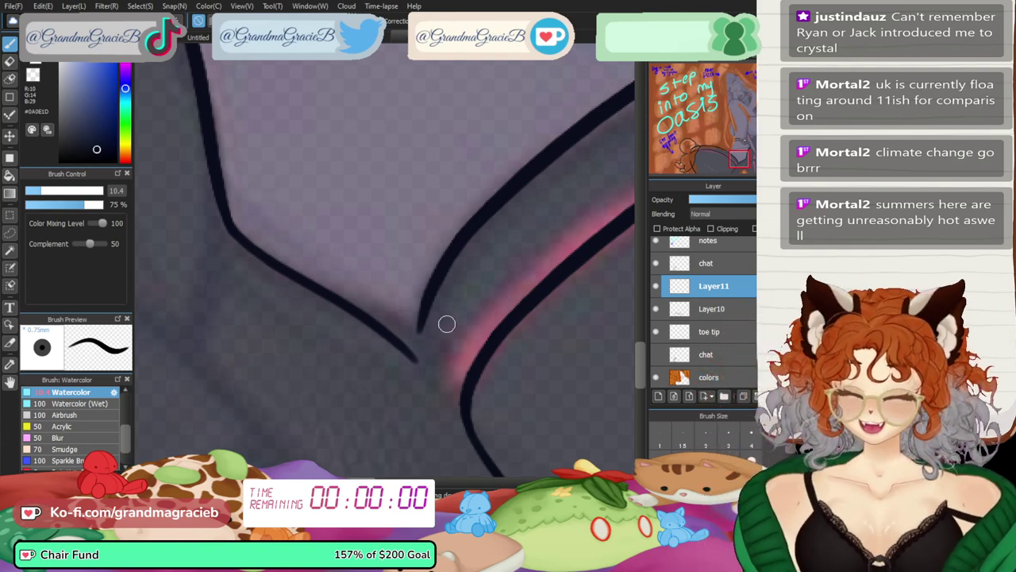
key("ctrl+z")
key("ctrl+y")
left_click(759, 396)
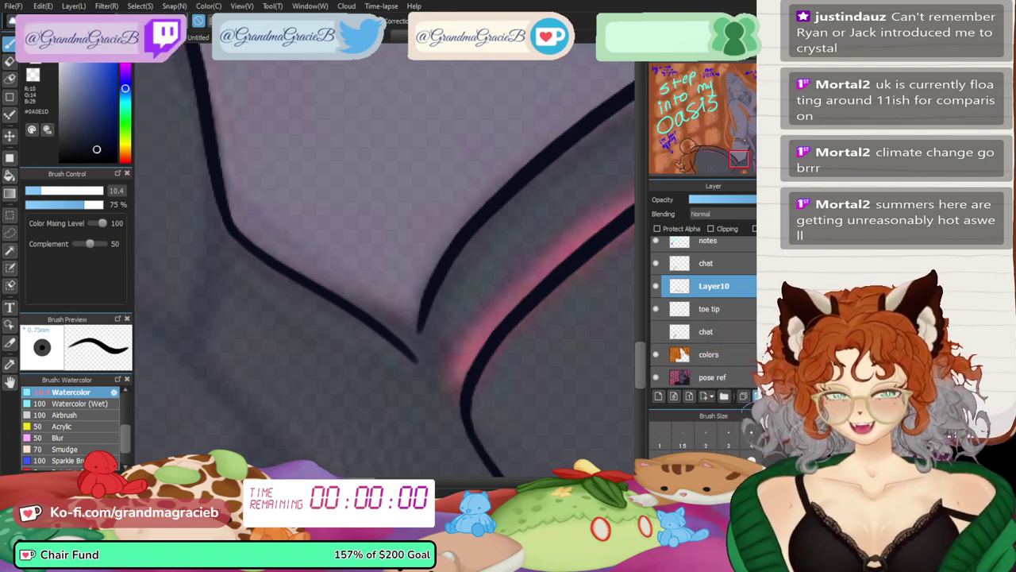
key("ctrl+z")
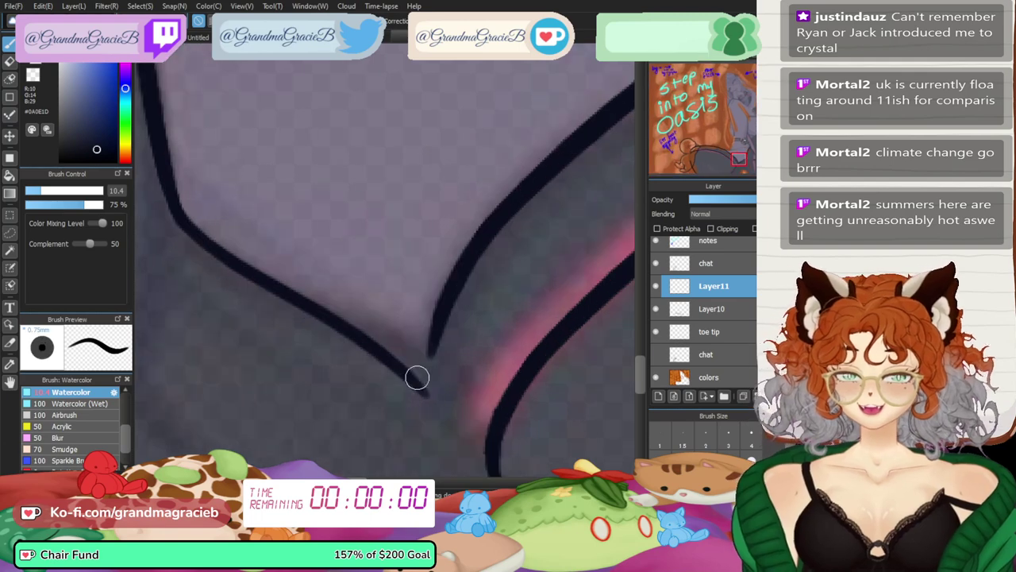
- Join the two lines at the pointed corner with a short stroke and merge it into Layer10
left_click_drag(448, 292, 426, 392)
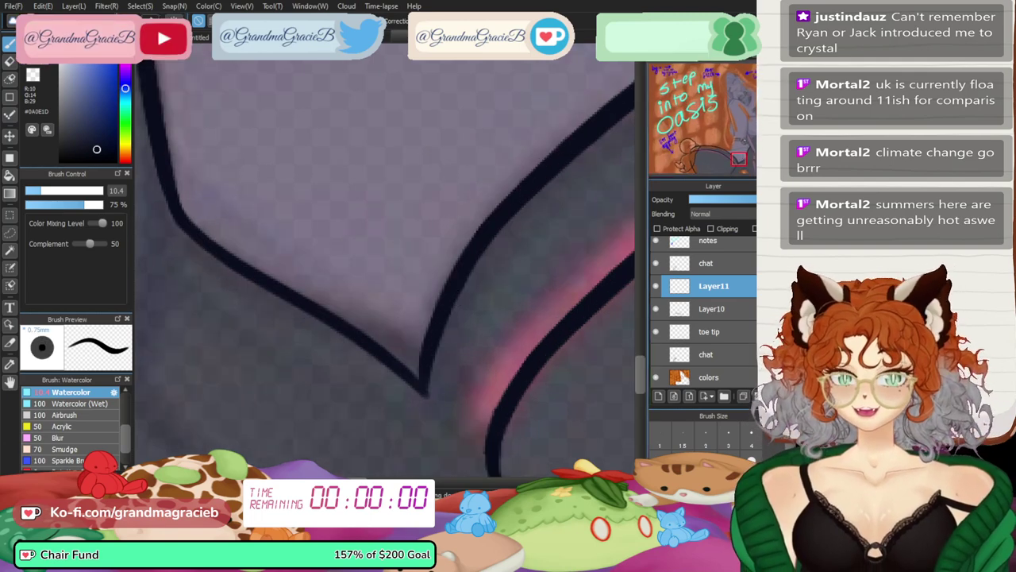
key("ctrl+e")
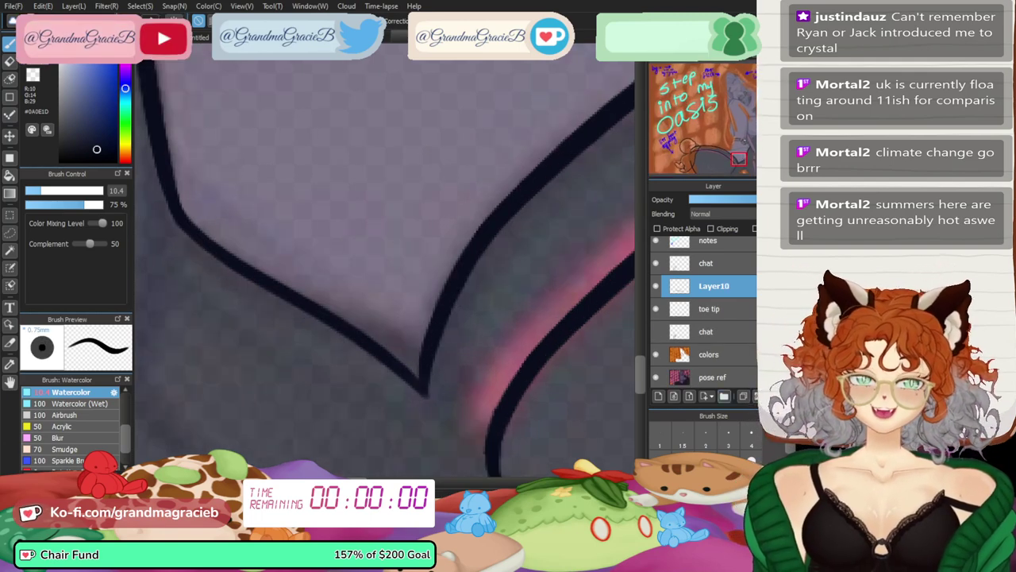
- Ink the outer curve beside the upper pink highlight on a new layer above Layer10, and shift the stroke outward with Transform
key("ctrl+z")
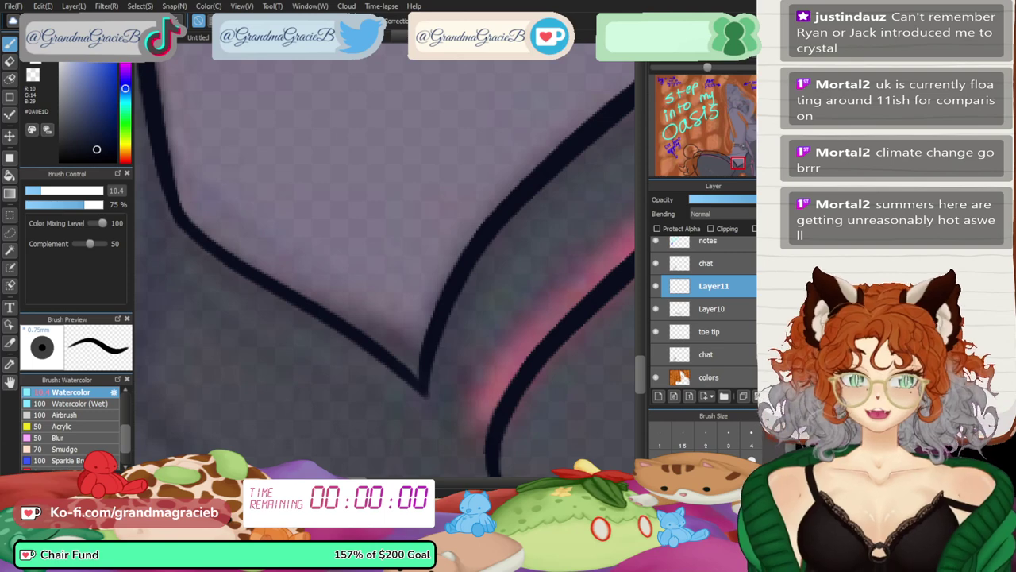
key("h")
key("ctrl+minus")
key("ctrl+minus")
key("ctrl+minus")
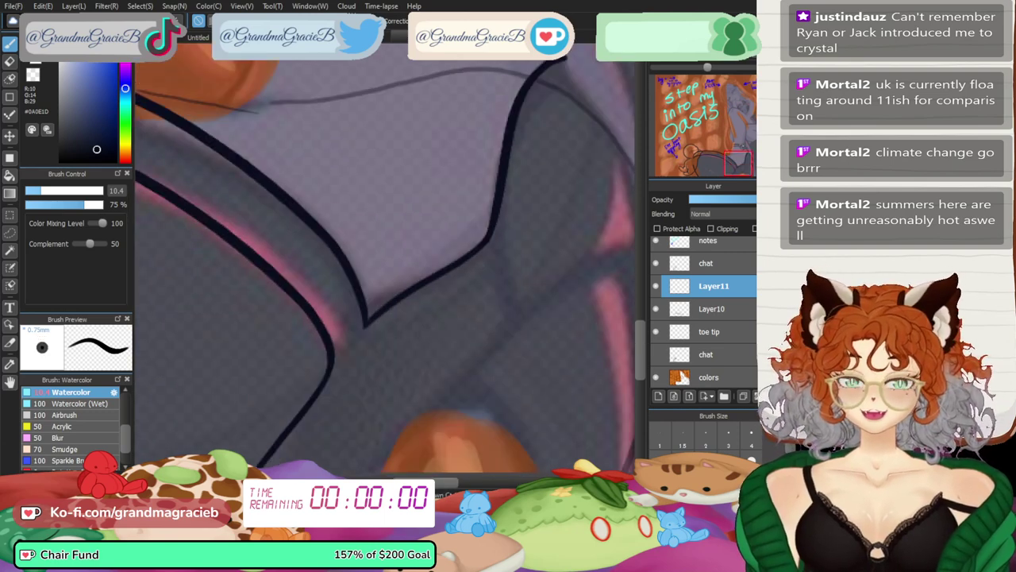
left_click_drag(445, 261, 321, 302)
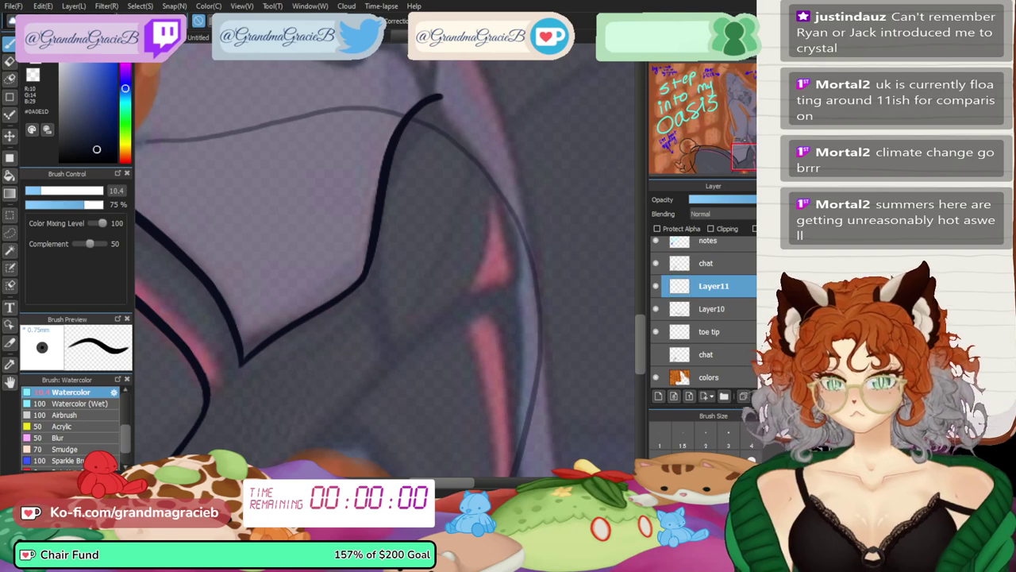
key("Down")
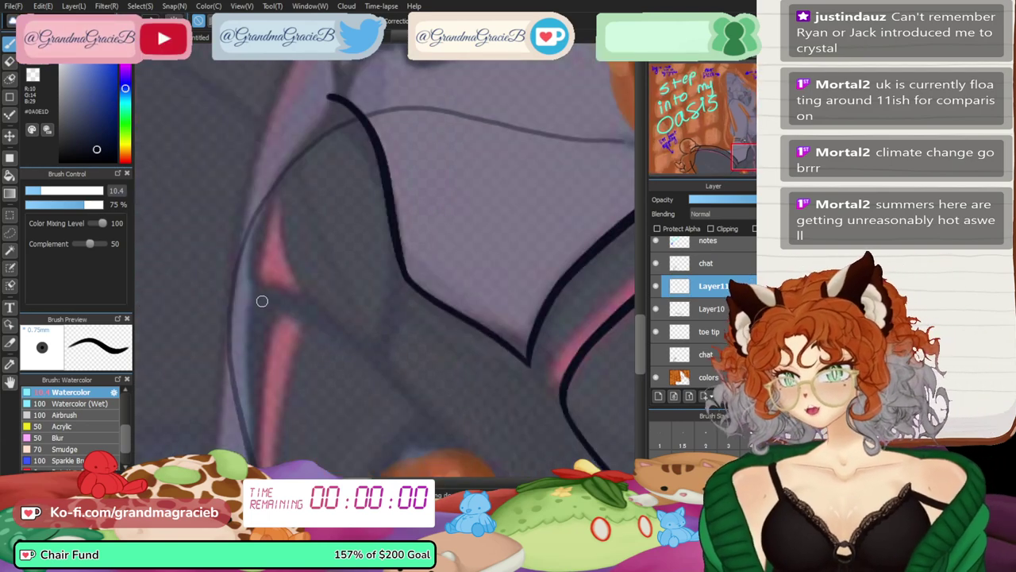
mouse_move(259, 303)
left_mouse_down()
mouse_move(247, 277)
mouse_move(317, 133)
left_mouse_up()
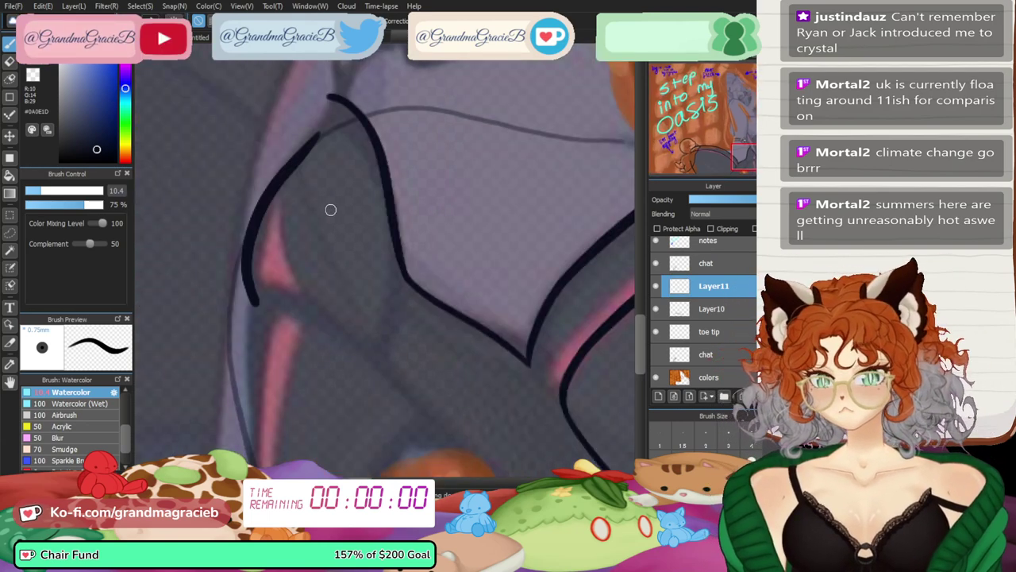
key("ctrl+t")
mouse_move(329, 208)
left_mouse_down()
mouse_move(326, 222)
mouse_move(293, 180)
mouse_move(287, 206)
left_mouse_up()
key("Return")
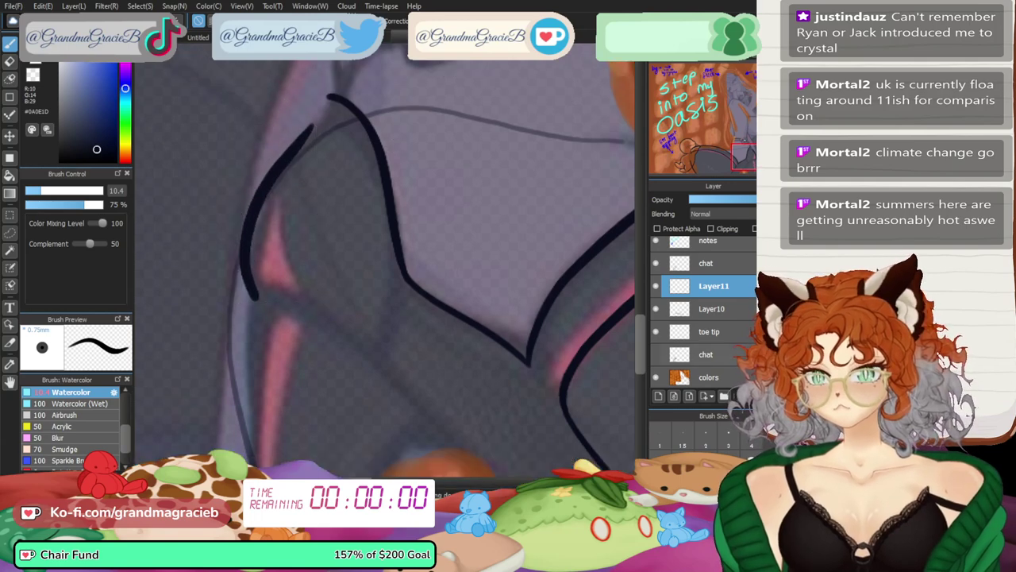
- Add Layer12 and ink a short curved stroke on it joining the tops of the inner and outer edge lines
left_click(658, 396)
left_click_drag(381, 199, 448, 340)
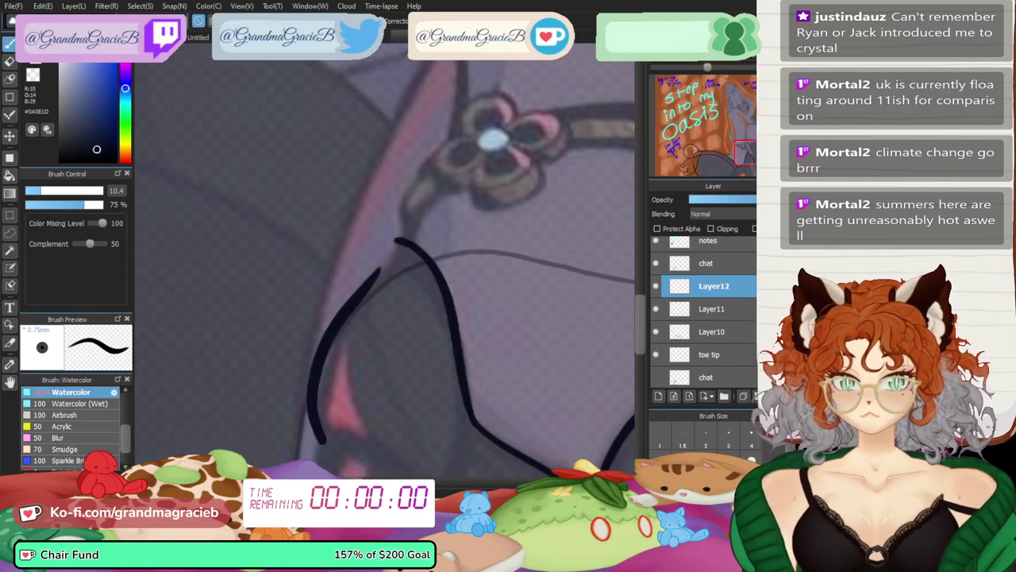
scroll(384, 257, "up", 2)
key("Right")
key("Up")
key("Down")
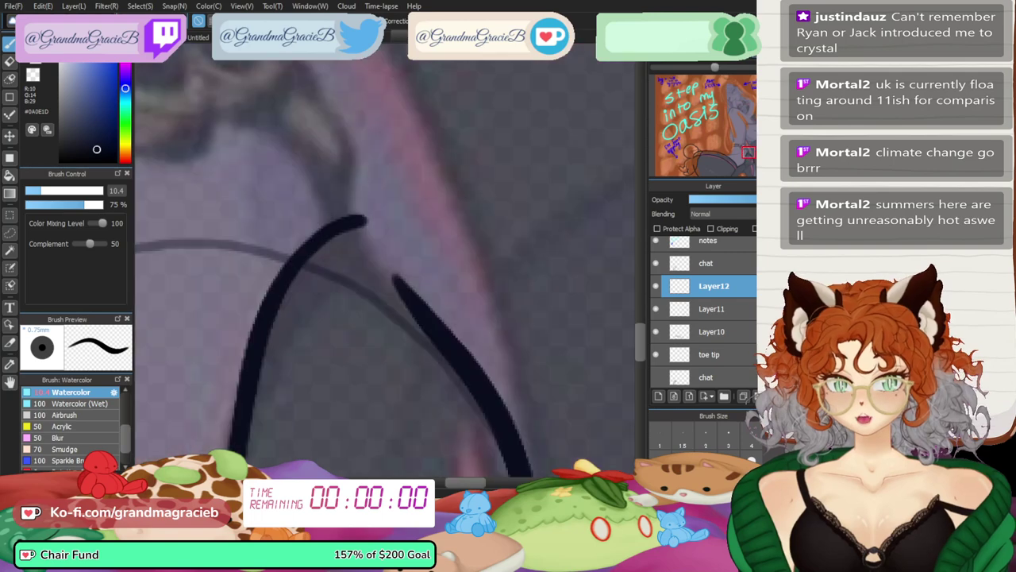
mouse_move(346, 223)
left_mouse_down()
mouse_move(373, 230)
mouse_move(419, 295)
left_mouse_up()
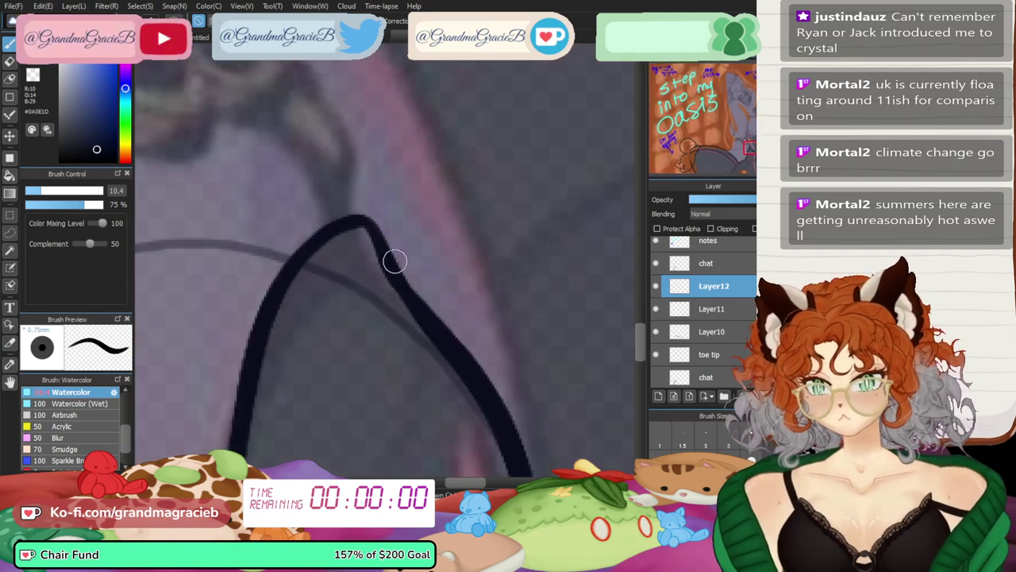
key("ctrl+z")
left_click_drag(347, 222, 403, 284)
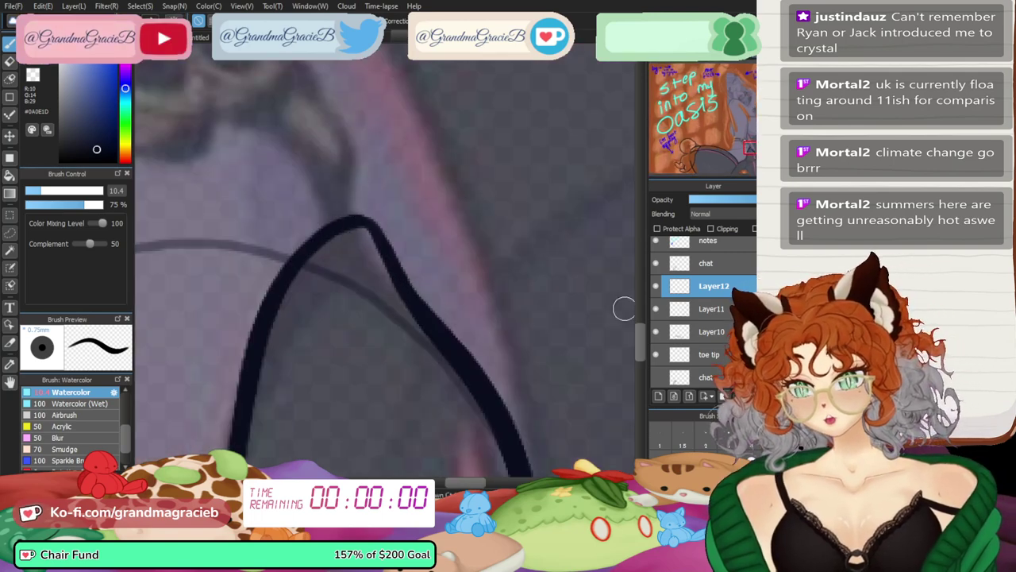
- Merge Layer12 and Layer11 down into Layer10 and add a new layer above it
key("ctrl+e")
key("ctrl+e")
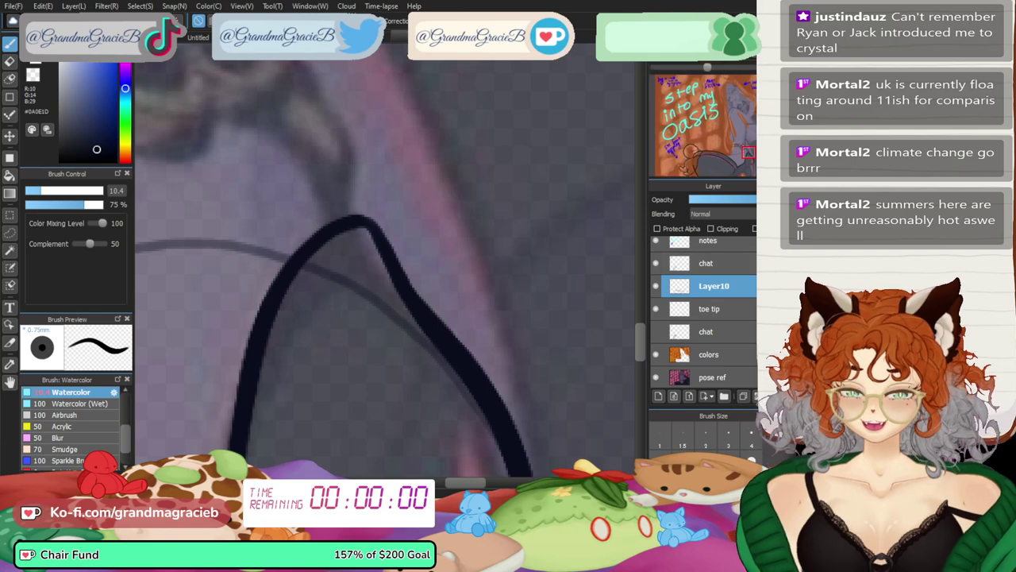
mouse_move(381, 456)
left_mouse_down()
mouse_move(374, 130)
mouse_move(458, 52)
left_mouse_up()
key("ctrl+minus")
key("ctrl+minus")
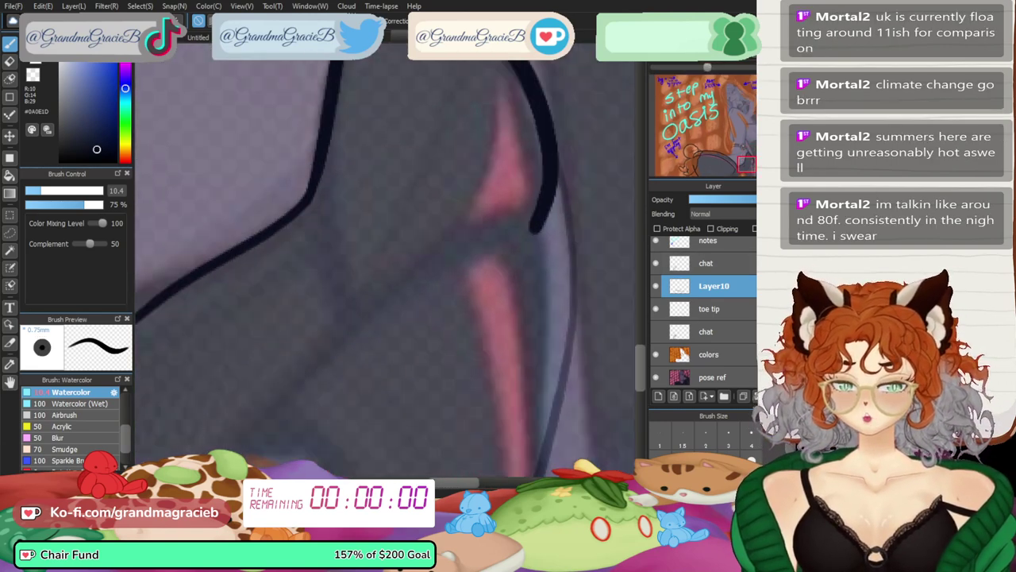
left_click_drag(318, 222, 379, 175)
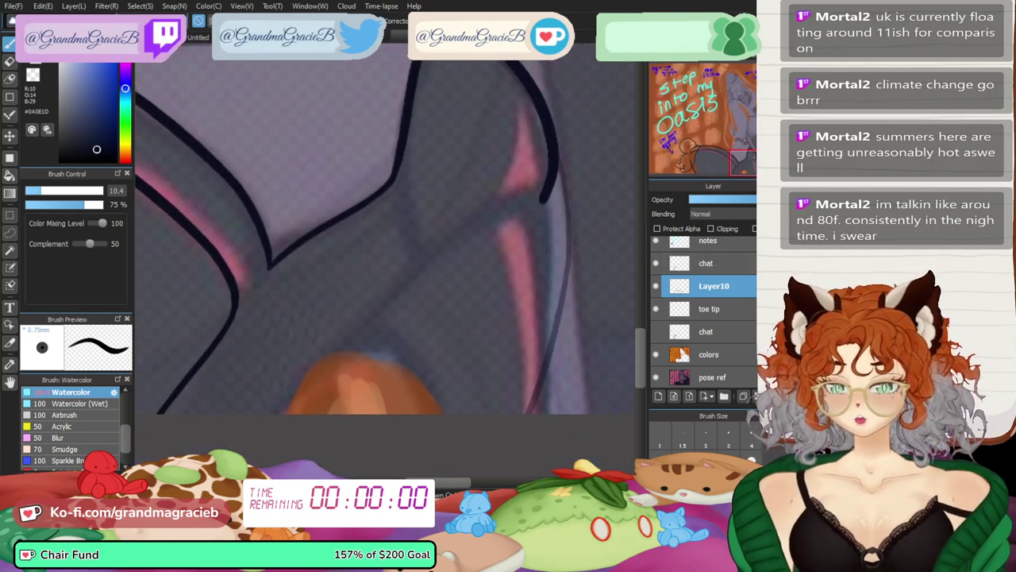
left_click(658, 396)
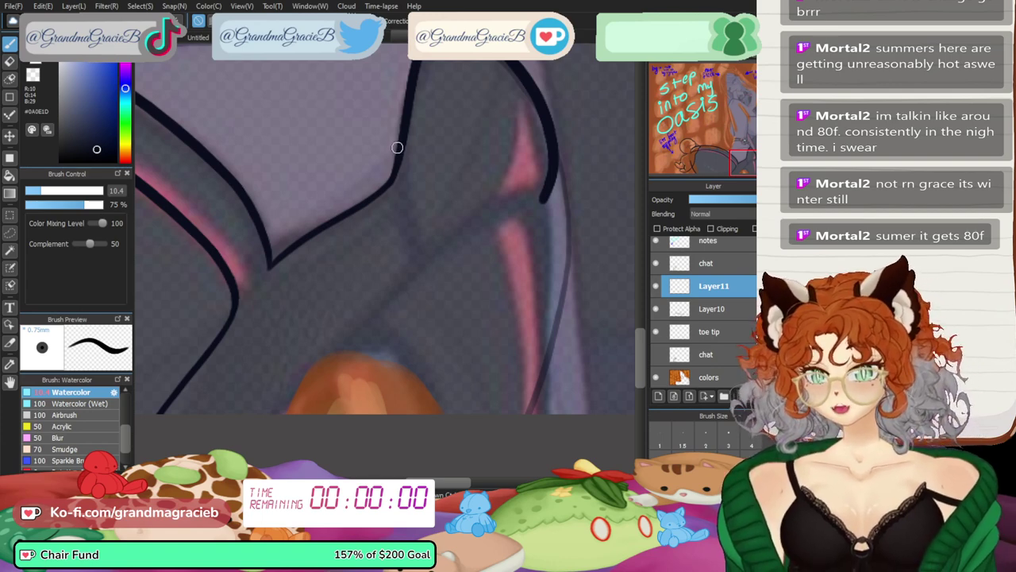
left_click_drag(395, 171, 403, 248)
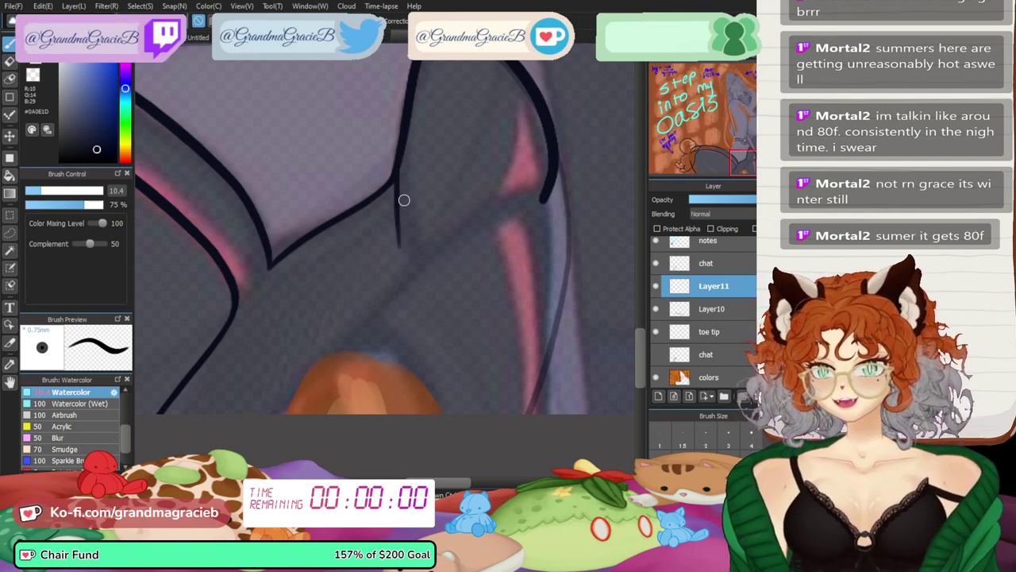
key("ctrl+z")
left_click_drag(395, 176, 407, 260)
key("ctrl+z")
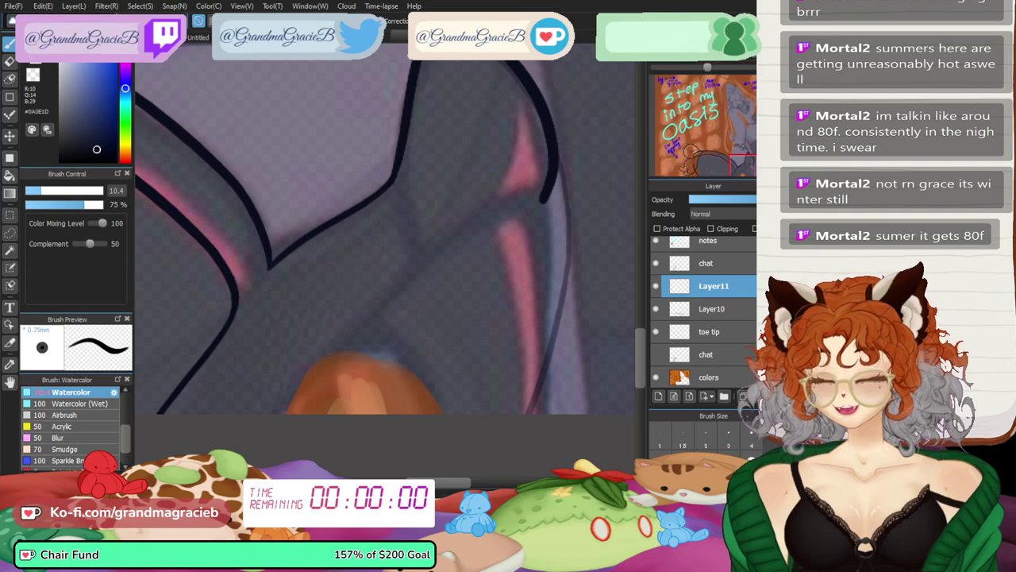
- Ink a thin curved fold line from the bend in the edge down into the grey form on Layer11
key("ctrl+plus")
left_click_drag(395, 143, 424, 305)
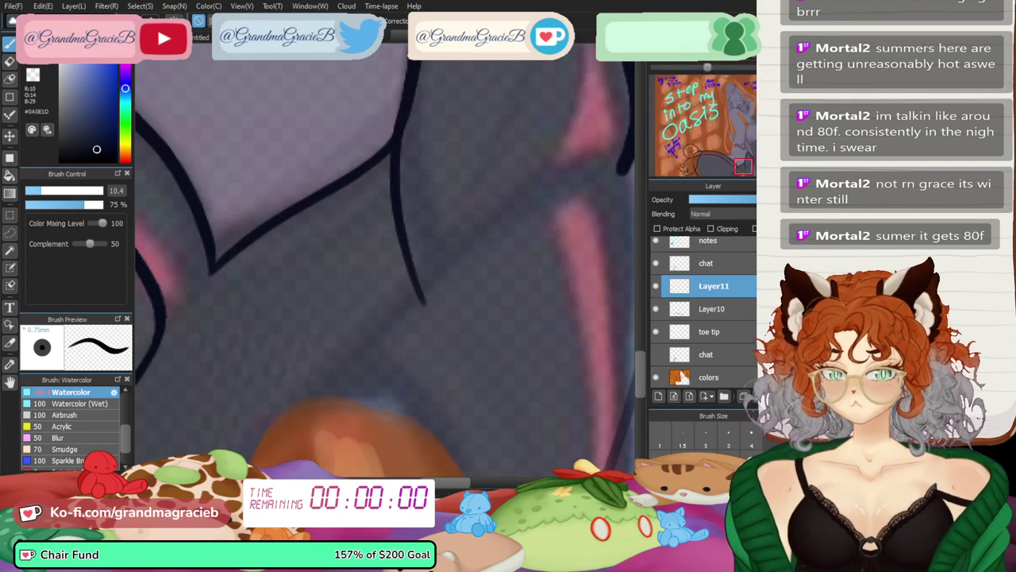
key("ctrl+minus")
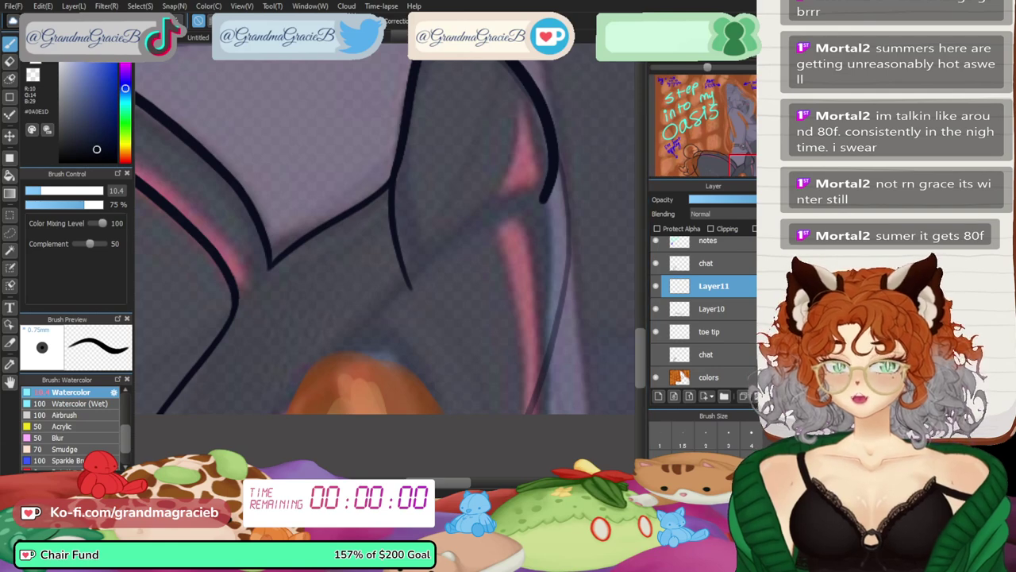
- Thicken the junction where the thin fold line meets the edge, then merge Layer11 into Layer10 and add a new layer above
key("ctrl+plus")
key("ctrl+plus")
key("Left")
key("Left")
key("Left")
key("Left")
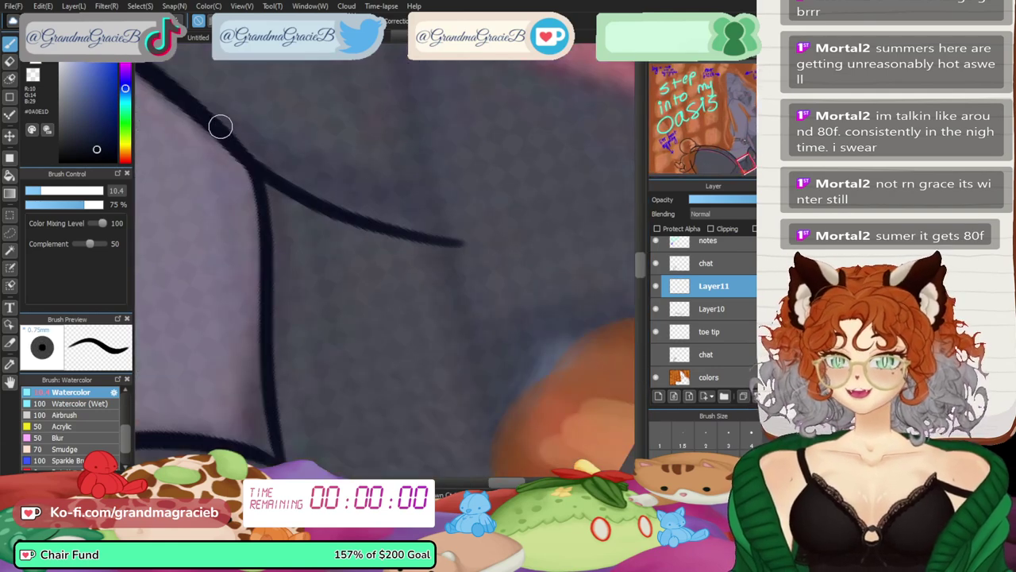
left_click_drag(242, 149, 311, 191)
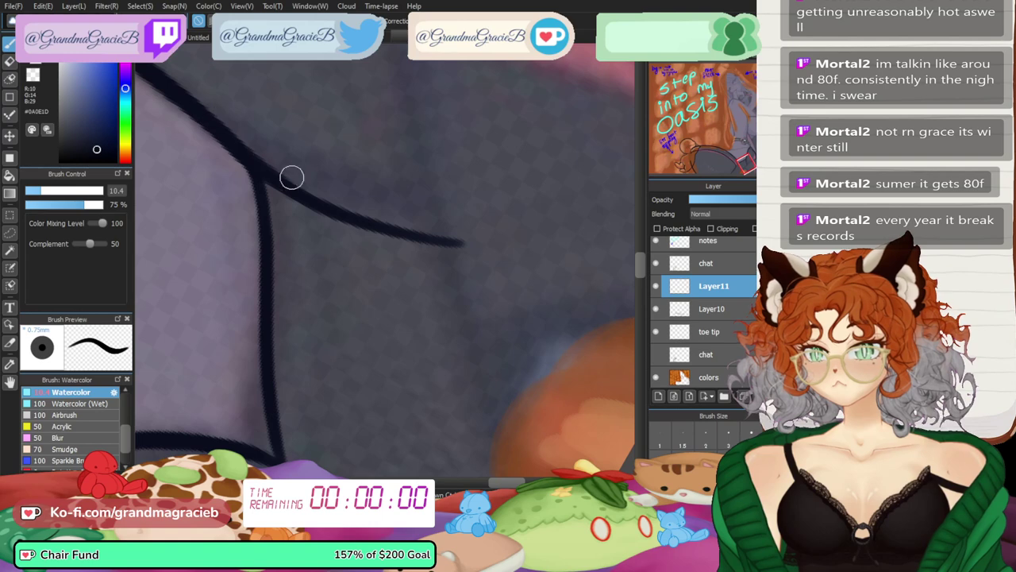
key("Right")
key("Right")
key("Right")
key("Right")
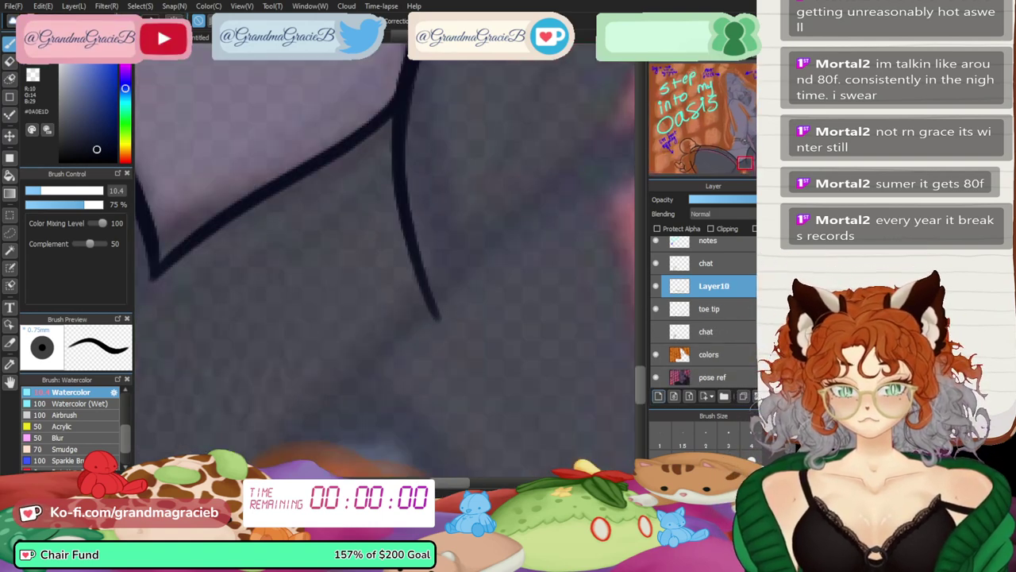
key("Down")
key("Down")
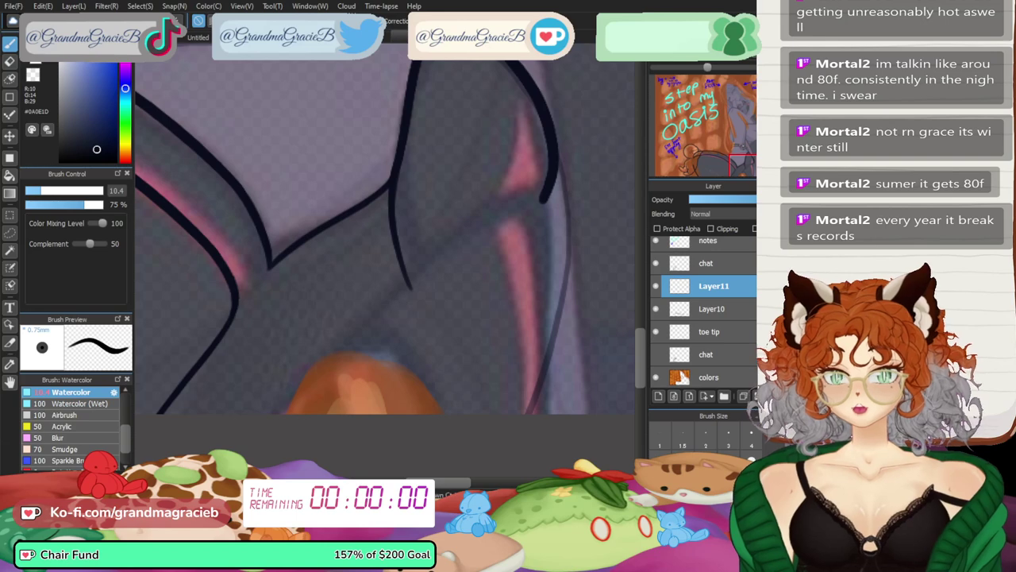
key("h")
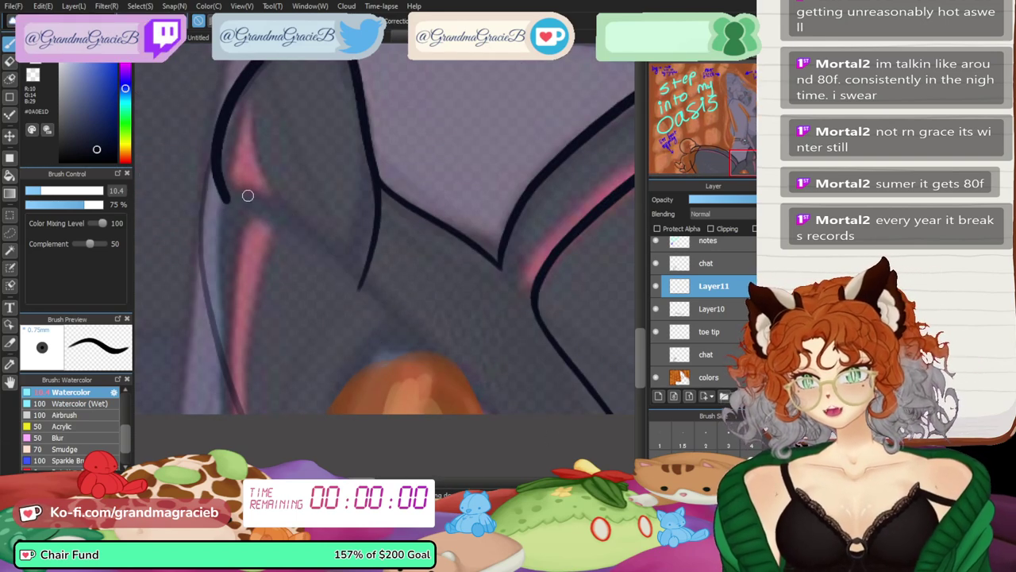
left_click_drag(224, 189, 498, 413)
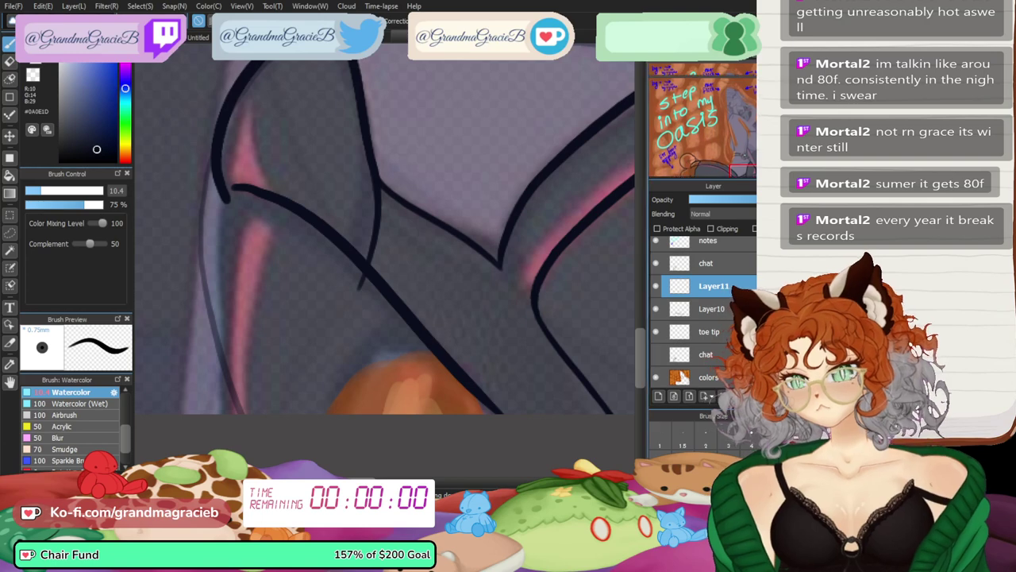
key("h")
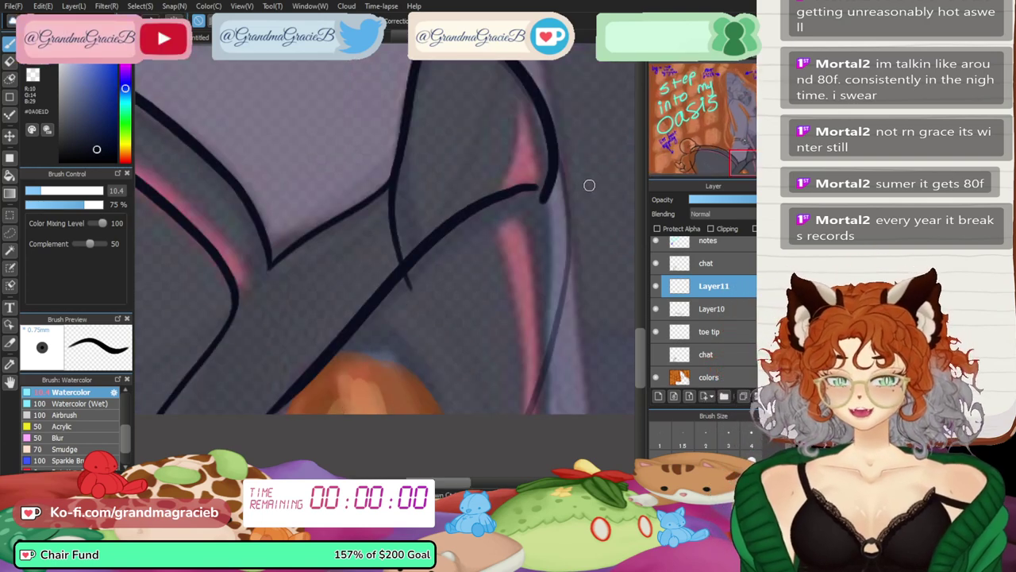
key("ctrl+z")
mouse_move(545, 194)
left_mouse_down()
mouse_move(487, 201)
mouse_move(209, 431)
left_mouse_up()
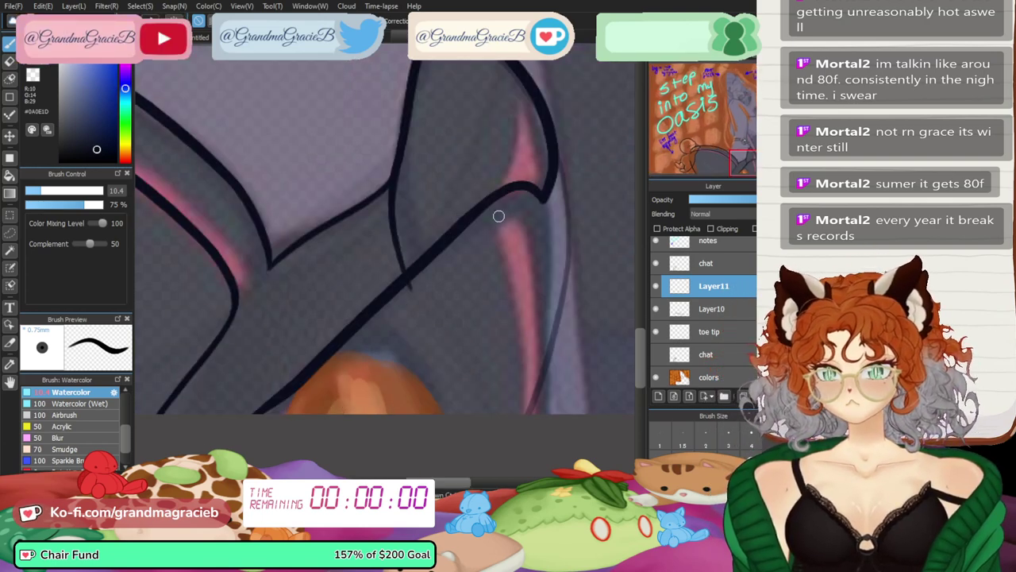
key("ctrl+z")
mouse_move(547, 192)
left_mouse_down()
mouse_move(484, 201)
mouse_move(342, 344)
left_mouse_up()
key("ctrl+z")
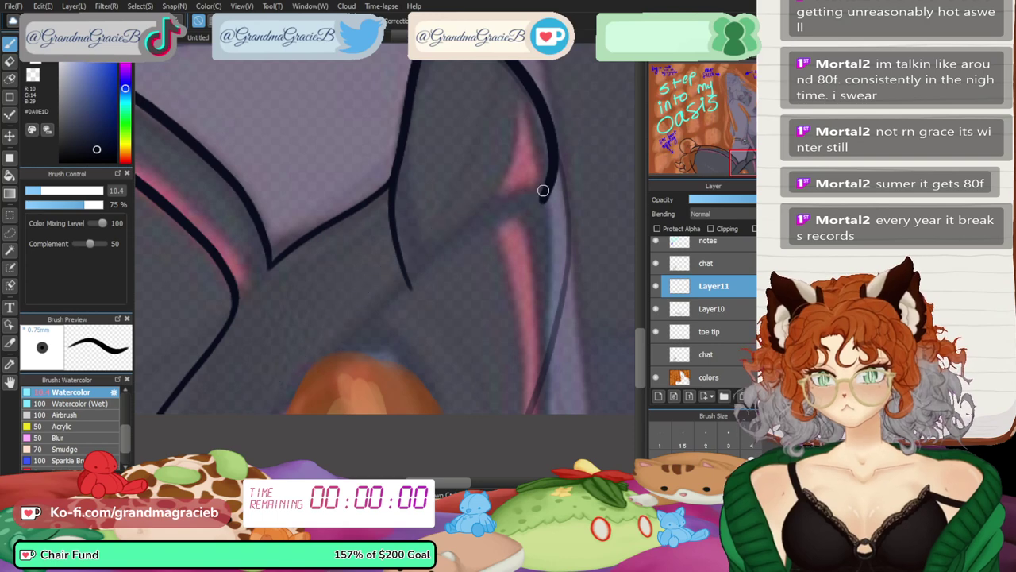
left_click_drag(540, 201, 278, 425)
key("ctrl+z")
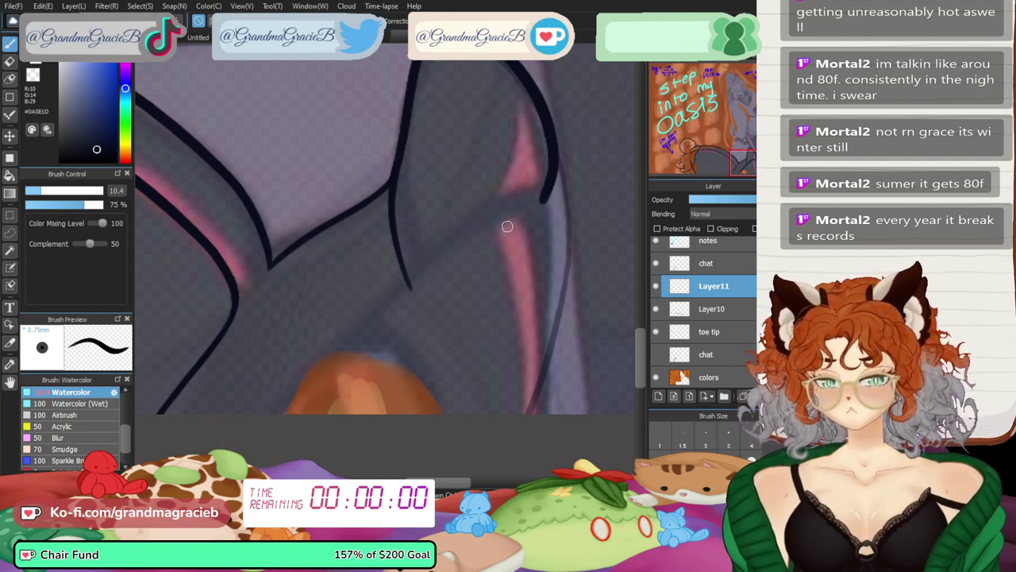
- Ink a straight diagonal stroke on Layer11 from the fold line's tip down past the orange shape, and shift it slightly with Transform
left_click_drag(416, 248, 280, 411)
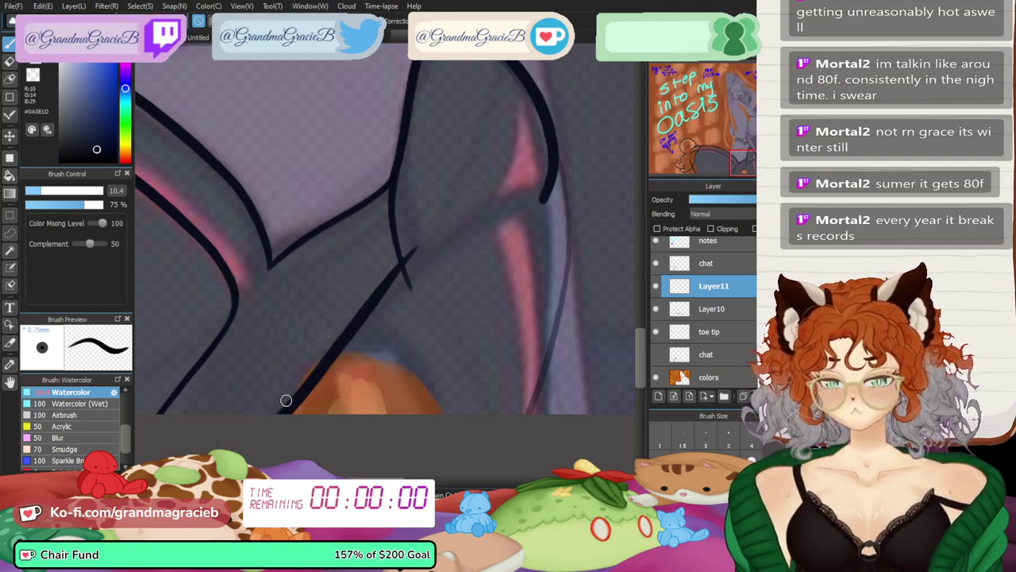
key("ctrl+t")
left_click_drag(501, 222, 506, 232)
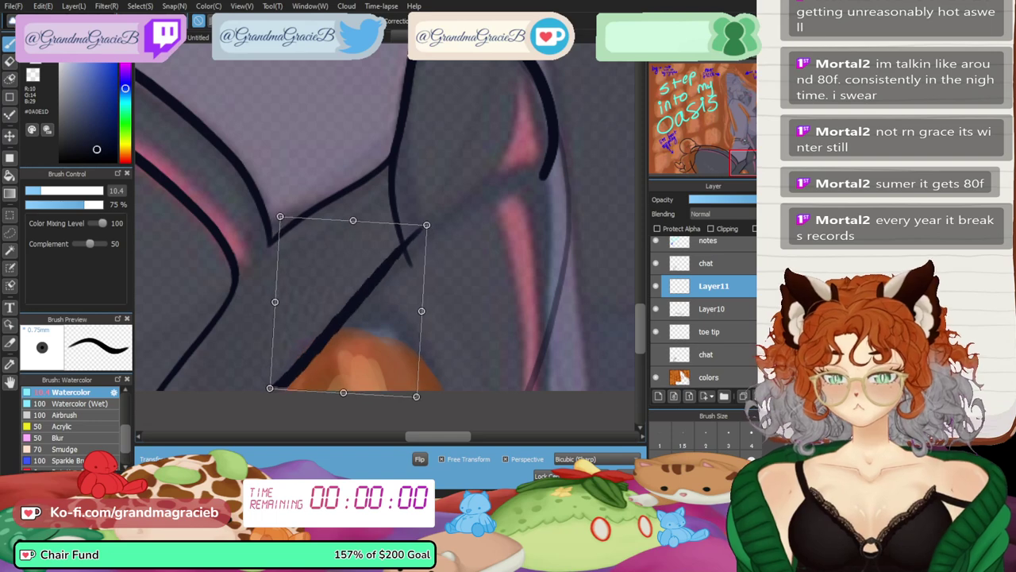
left_click_drag(357, 310, 348, 322)
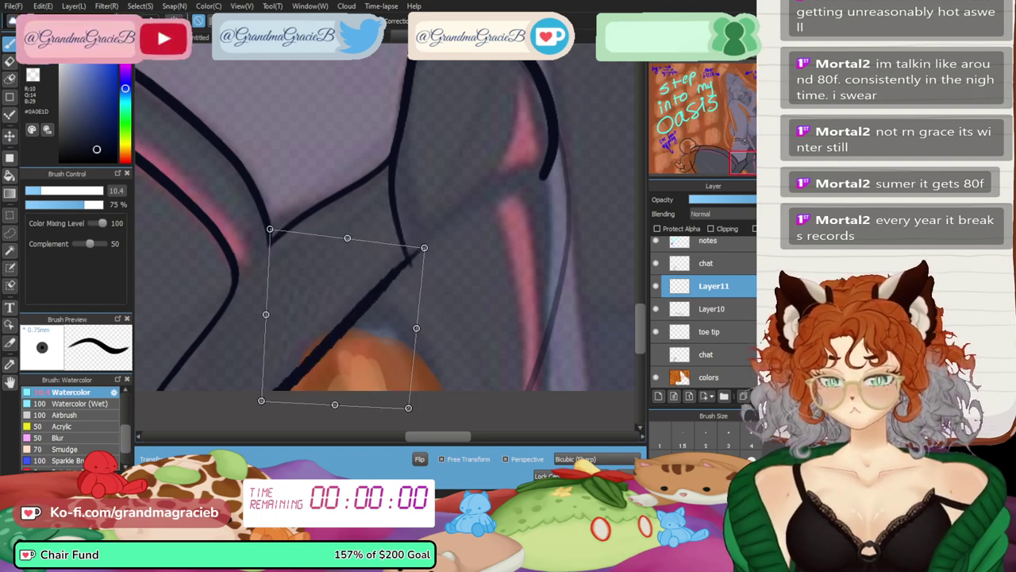
key("Return")
- Add Layer12 and ink a curved stroke on it from the diagonal line's upper end to the tip of the outer curve
left_click(658, 396)
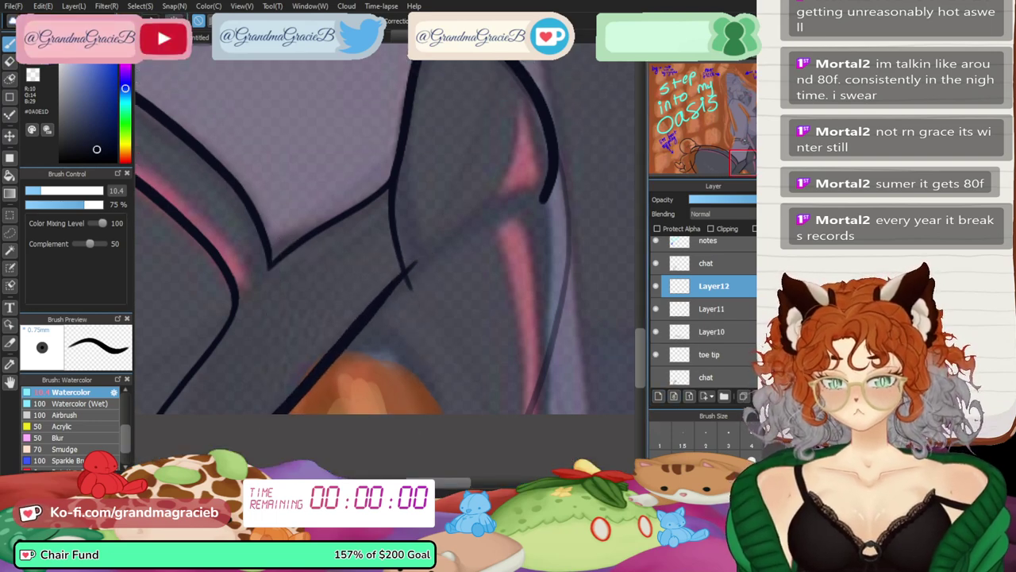
left_click_drag(699, 67, 707, 68)
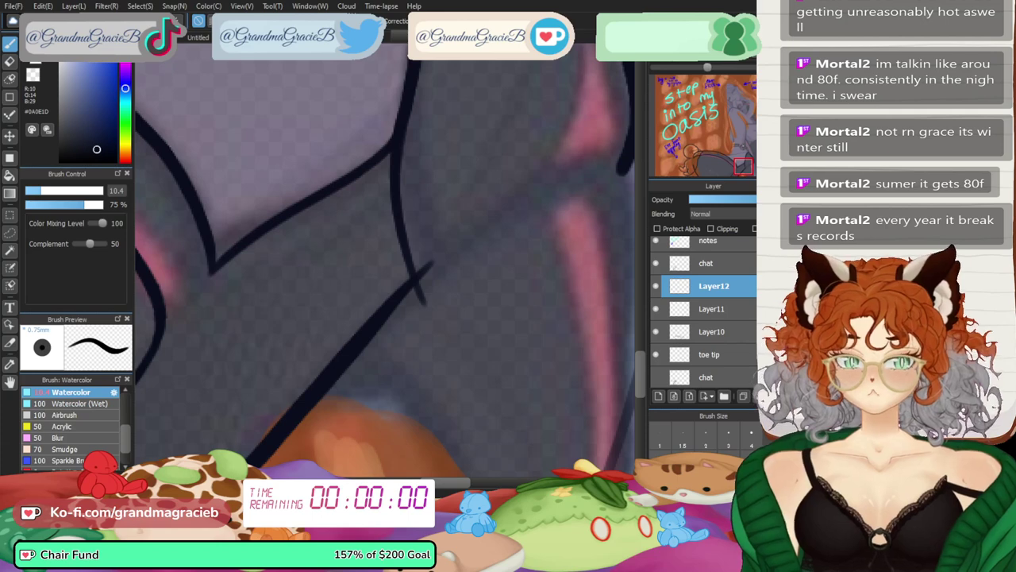
key("Down")
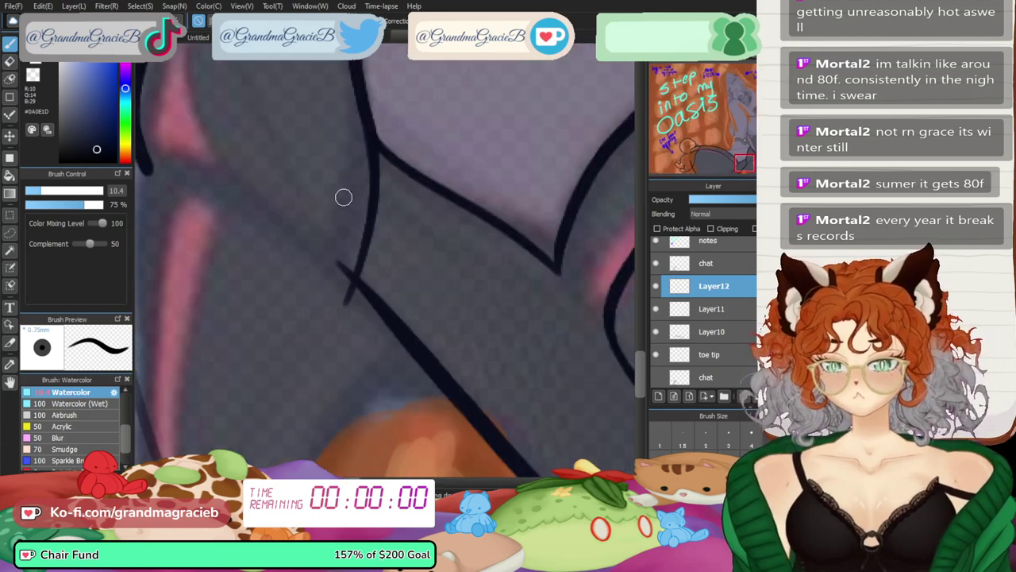
key("Left")
key("Left")
key("Left")
key("Left")
key("Left")
key("Left")
key("Left")
key("Left")
key("Left")
key("Left")
key("Left")
key("Left")
key("Left")
key("Left")
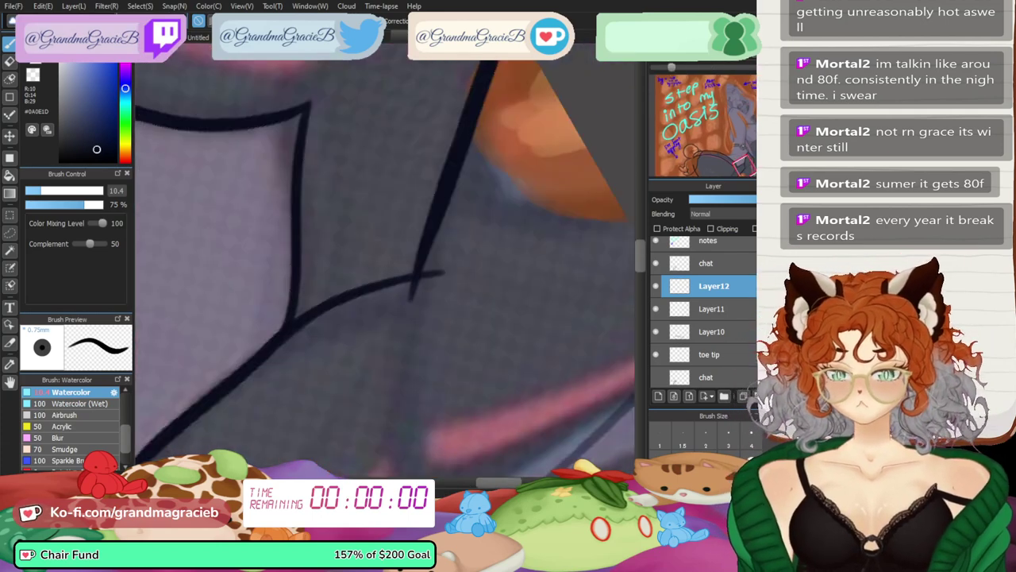
mouse_move(640, 165)
left_mouse_down()
mouse_move(639, 181)
mouse_move(639, 158)
left_mouse_up()
key("Right")
key("Right")
left_click_drag(615, 428, 438, 449)
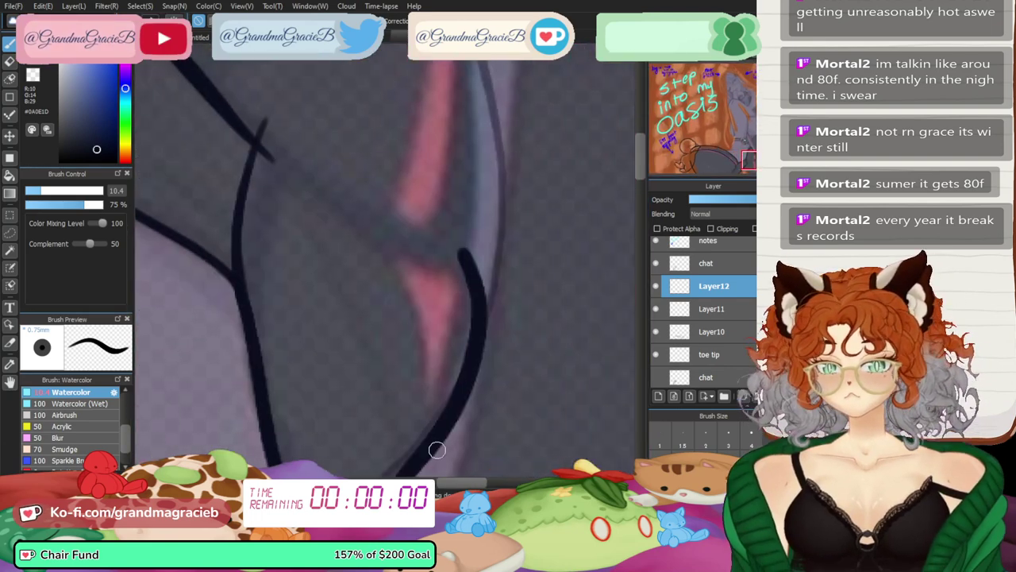
left_click_drag(234, 118, 466, 283)
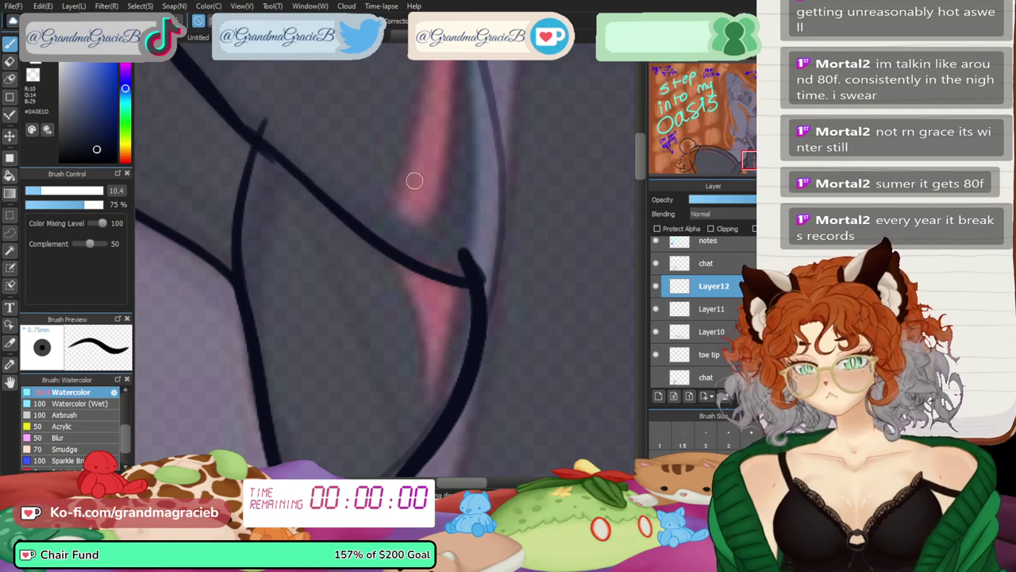
key("ctrl+z")
left_click_drag(252, 139, 457, 250)
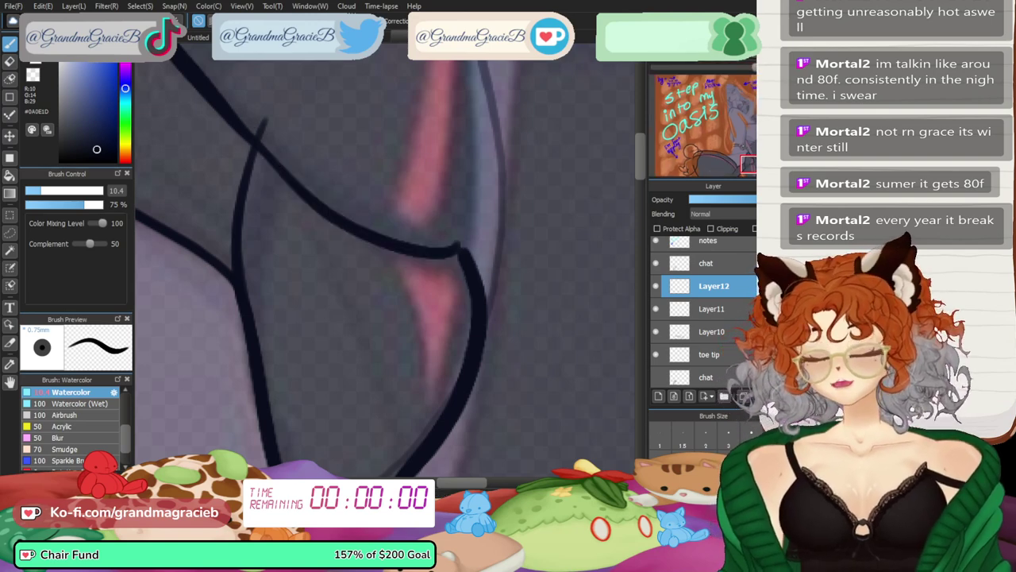
left_click(707, 55)
left_click_drag(413, 238, 500, 156)
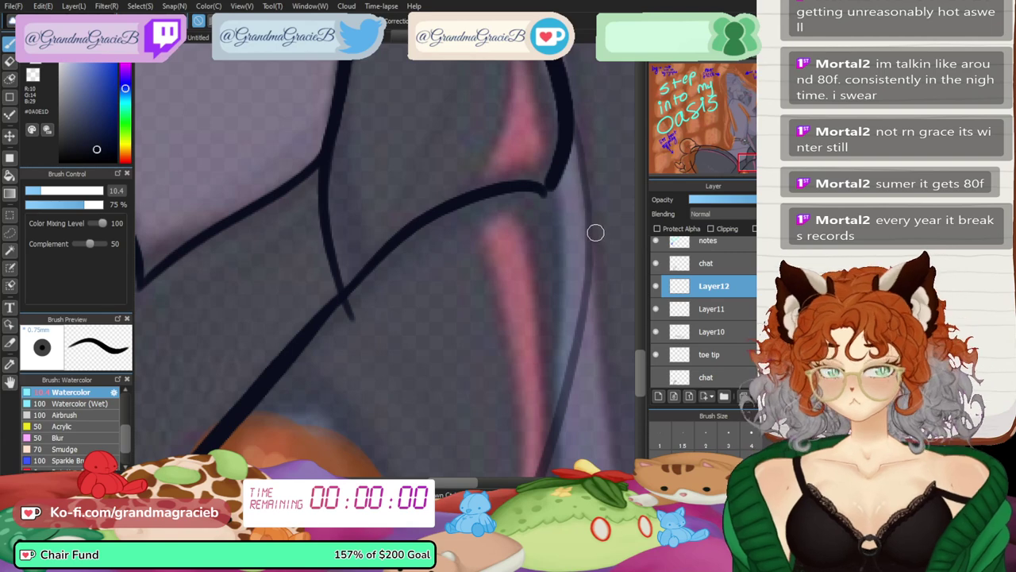
- Reshape the Layer12 curve with Free Transform so its ends meet the diagonal line and the outer curve's tip
key("ctrl+t")
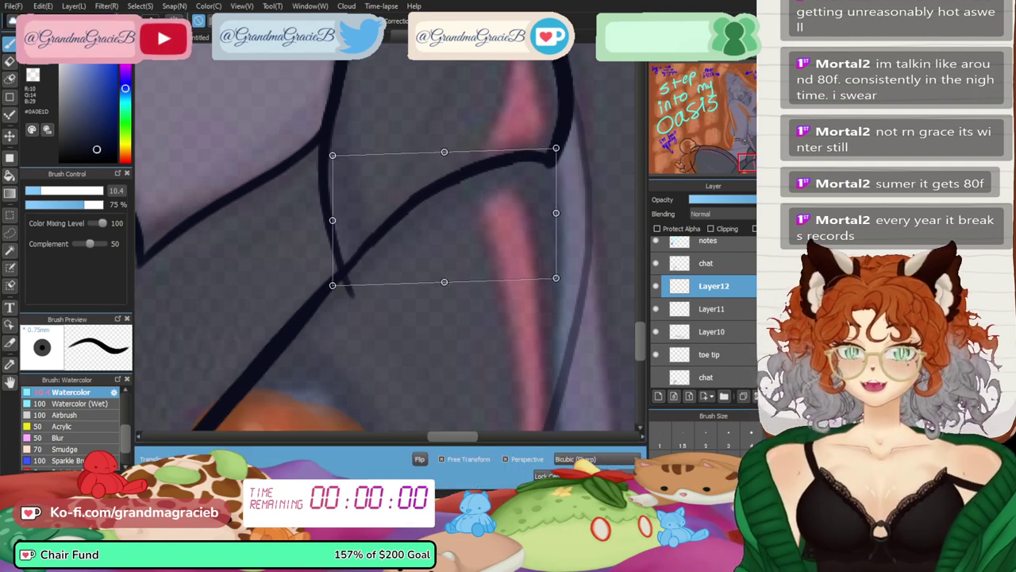
left_click_drag(332, 155, 377, 146)
left_click_drag(333, 285, 321, 295)
mouse_move(557, 148)
left_mouse_down()
mouse_move(546, 158)
mouse_move(579, 142)
mouse_move(587, 160)
left_mouse_up()
key("Return")
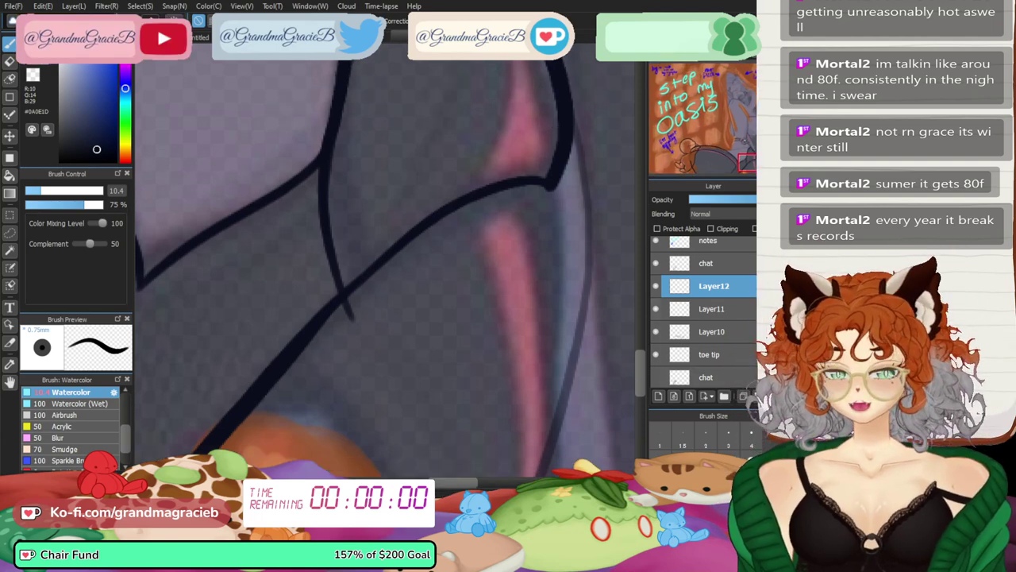
- Erase the fold line's tip on Layer10 where it overshoots the diagonal line
left_click(656, 332)
left_click(656, 332)
left_click(709, 331)
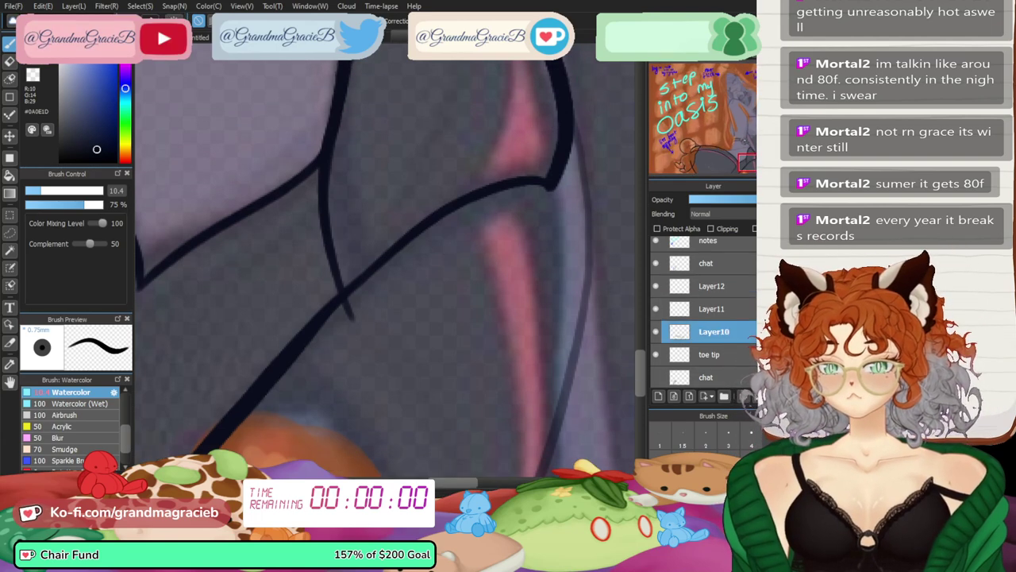
left_click(9, 62)
left_click_drag(349, 314, 345, 302)
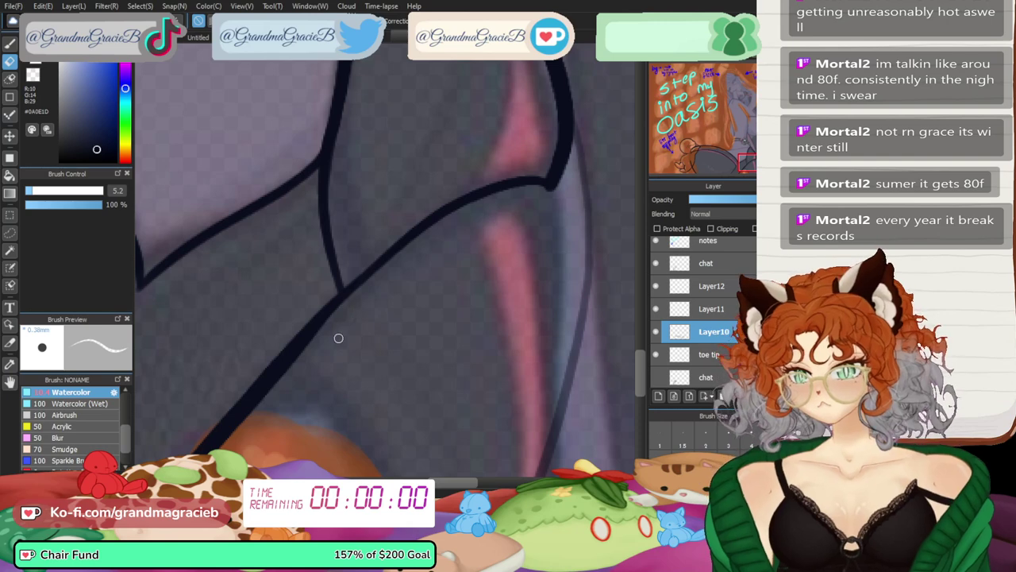
- Merge Layer12 and Layer11 down into Layer10
left_click(712, 286)
key("ctrl+e")
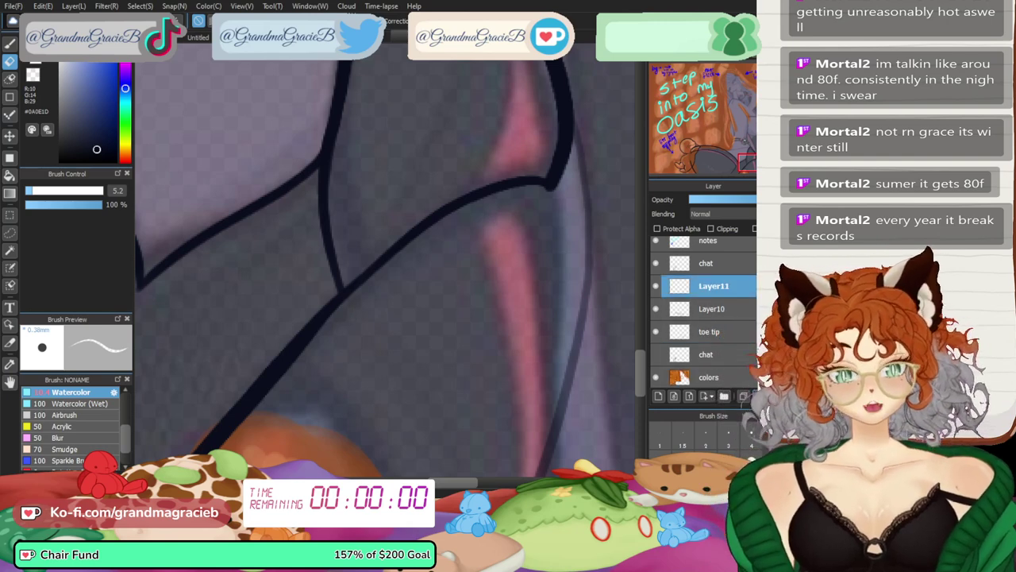
key("ctrl+e")
left_click(656, 285)
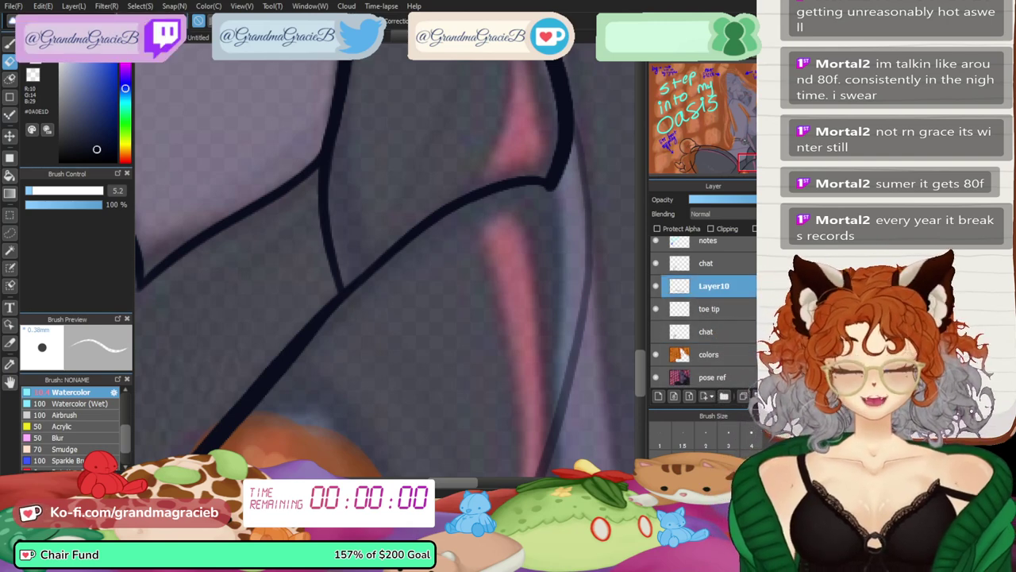
- Add a new layer and brush the outer edge line from the curve's corner down beside the lower pink highlight to the canvas edge
key("b")
left_click_drag(444, 246, 375, 145)
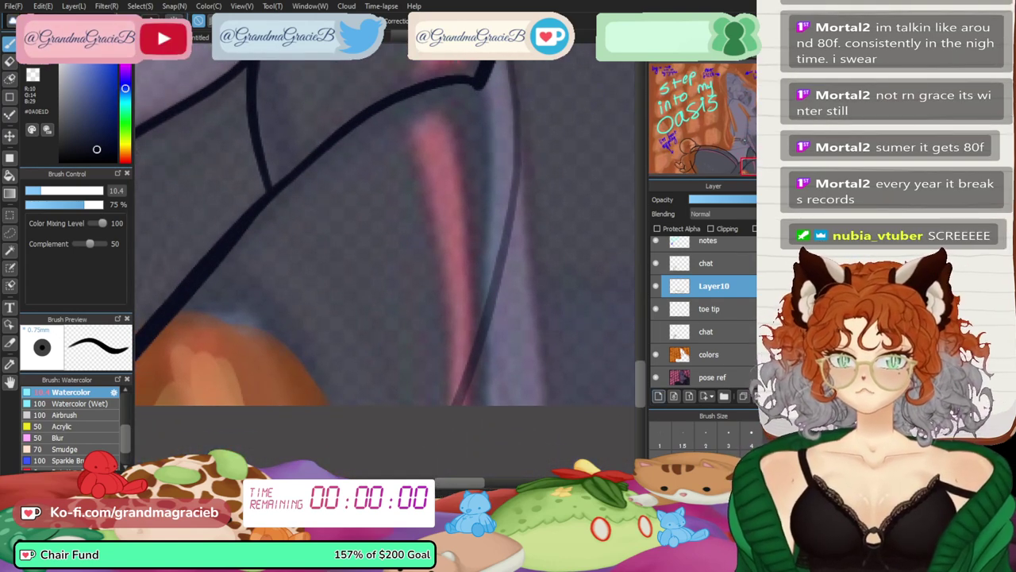
left_click(658, 396)
left_click_drag(479, 86, 472, 406)
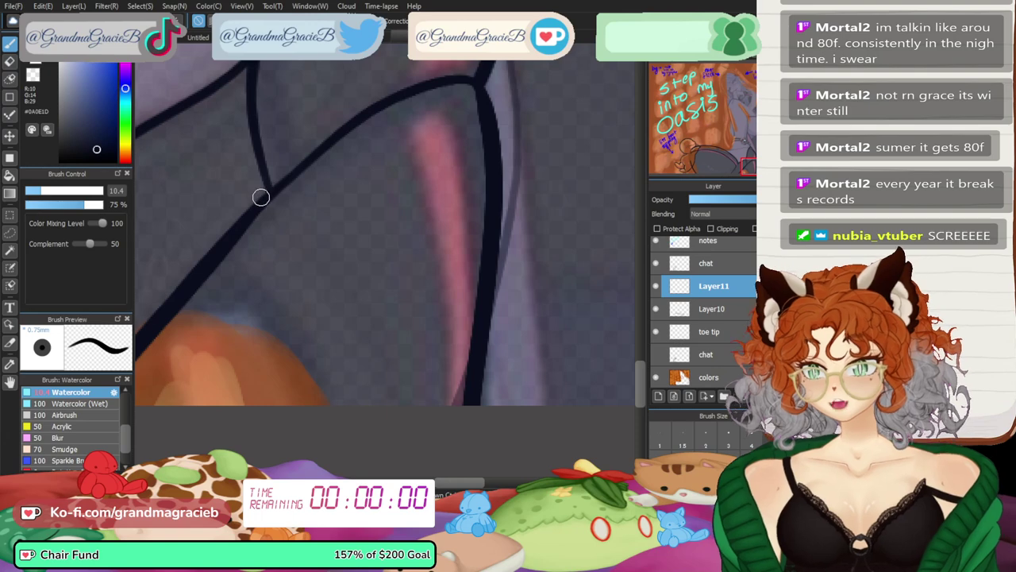
- Ink a curved line on Layer11 from the diagonal line around the orange shape to the canvas edge, and round off its junction
left_click_drag(226, 246, 359, 403)
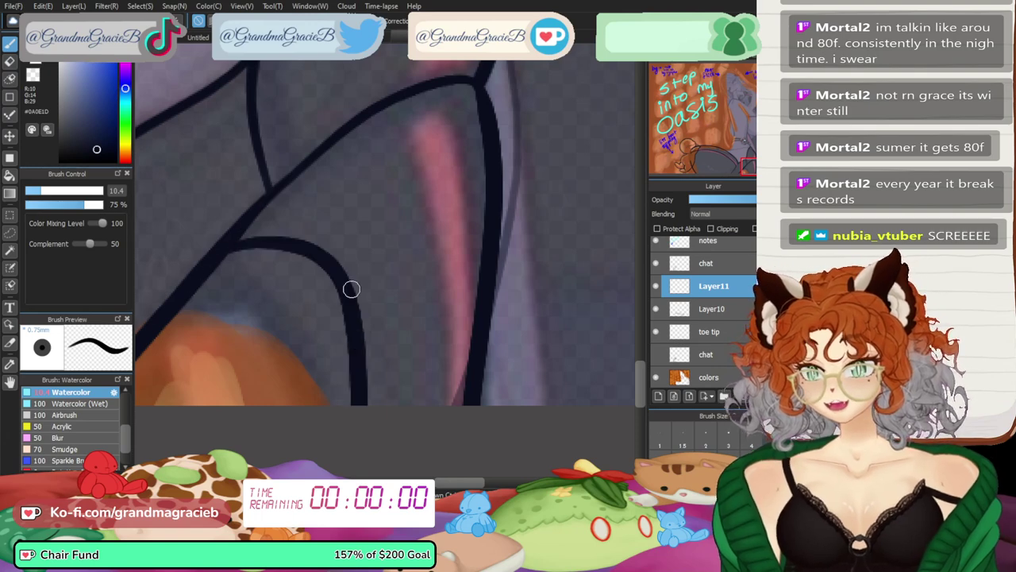
key("ctrl+z")
left_click_drag(237, 235, 377, 405)
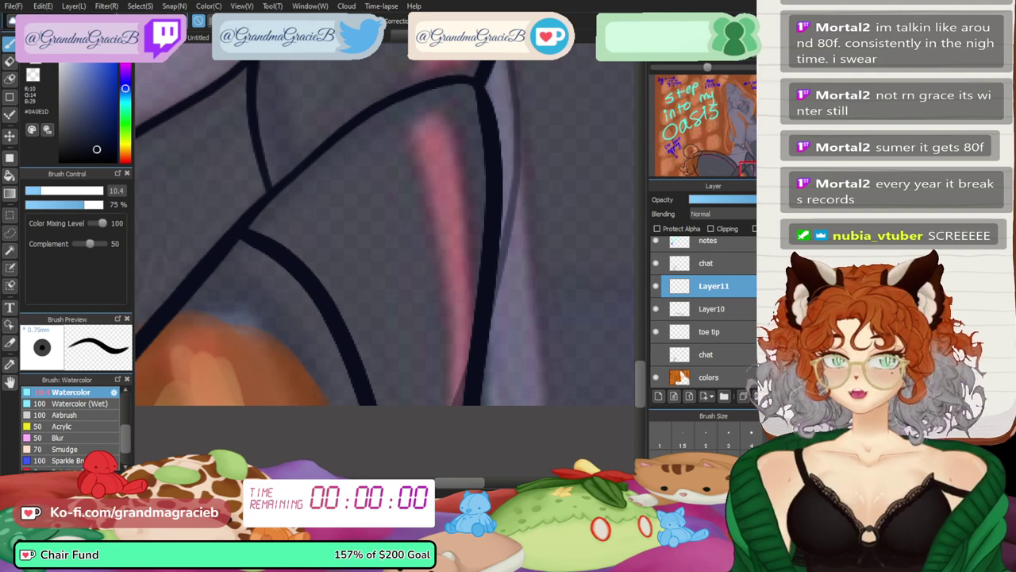
key("Down")
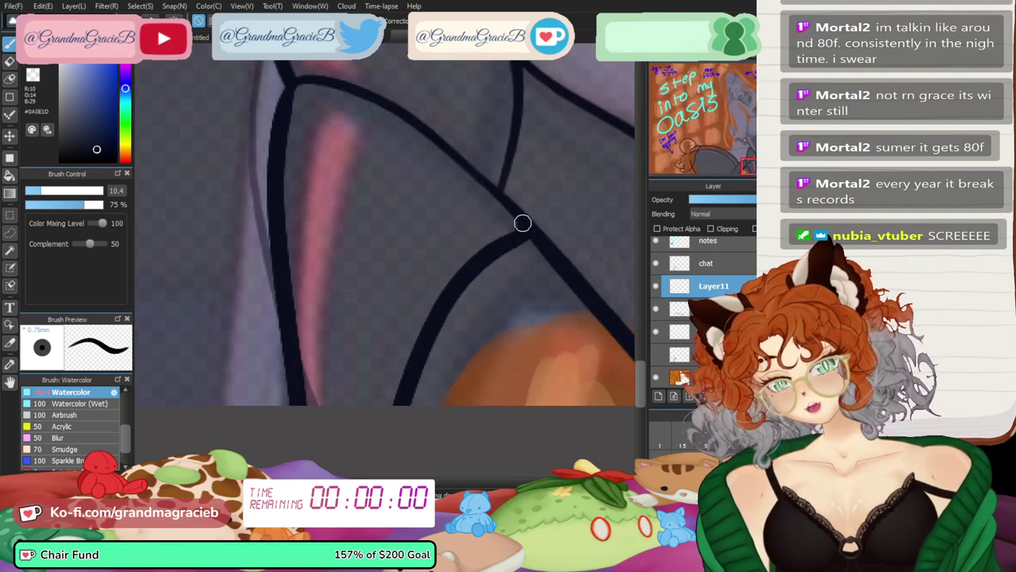
key("Down")
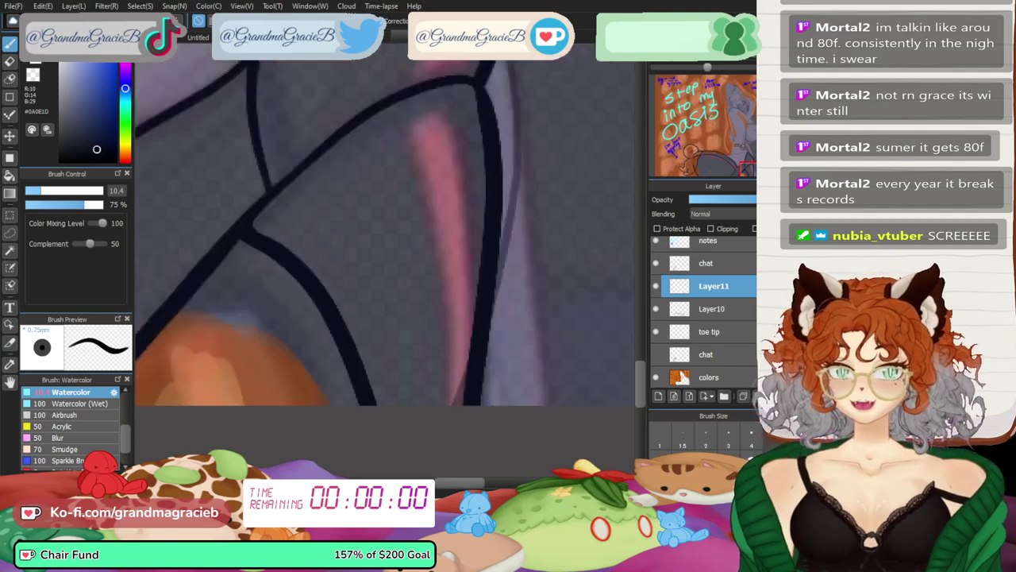
key("ctrl+minus")
key("ctrl+minus")
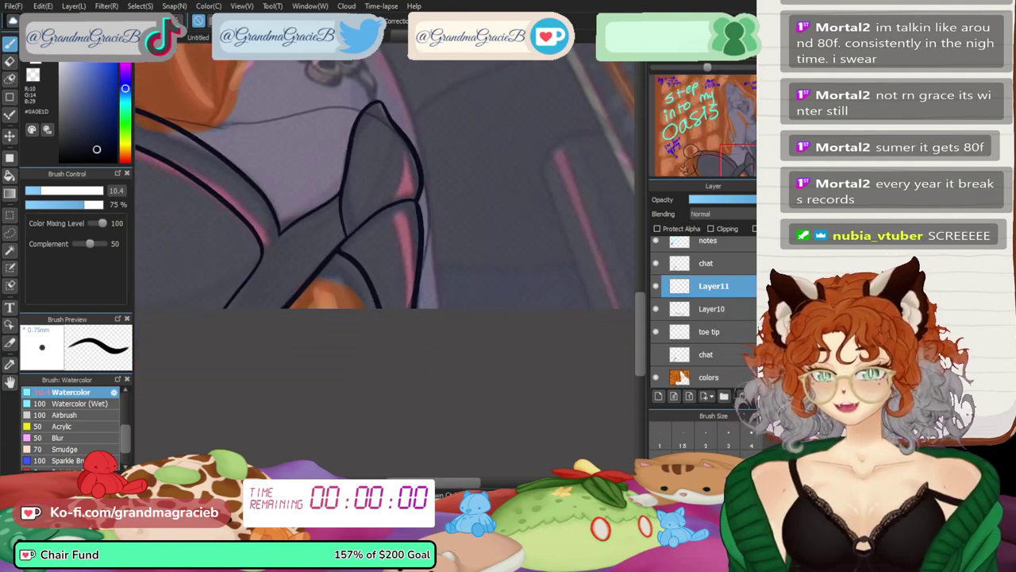
left_click_drag(294, 199, 486, 290)
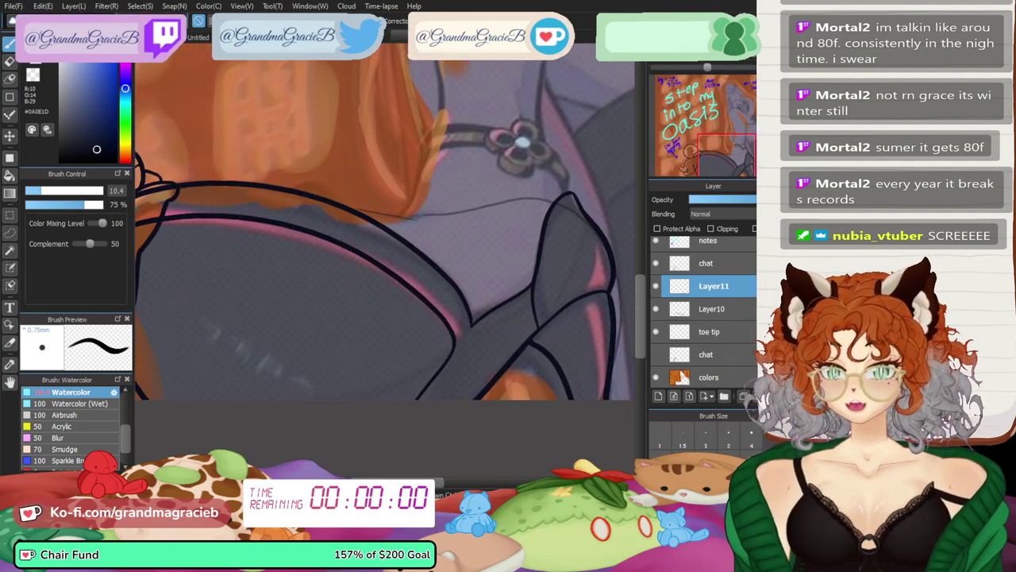
- Merge Layer11 down into Layer10
scroll(384, 221, "down", 1)
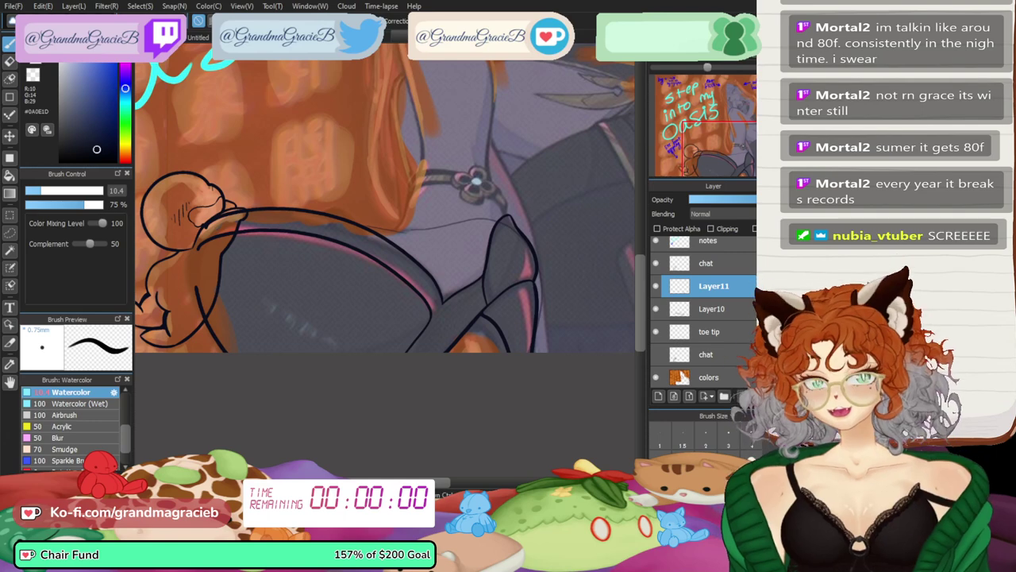
key("ctrl+minus")
left_click_drag(357, 207, 407, 257)
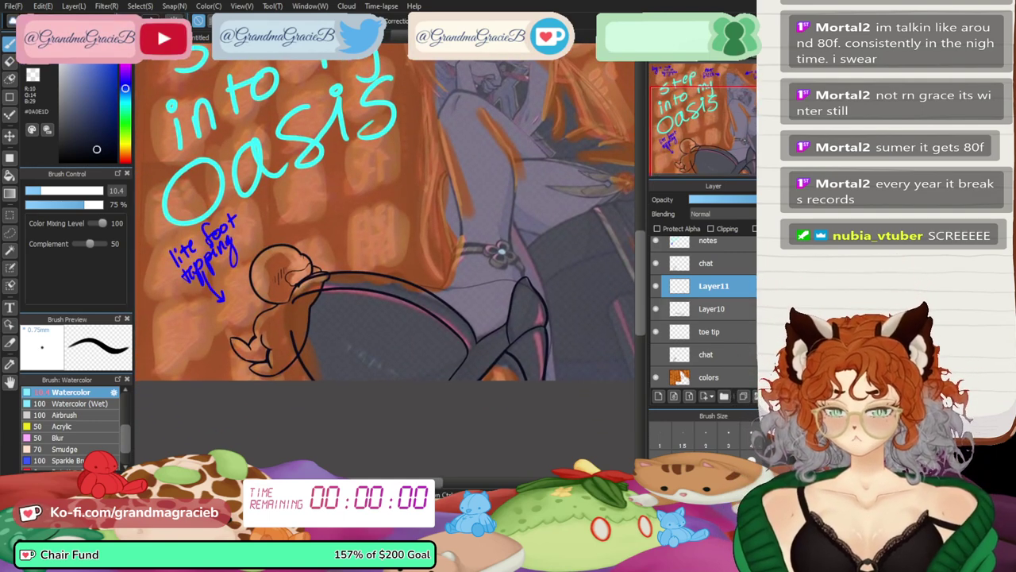
left_click(759, 396)
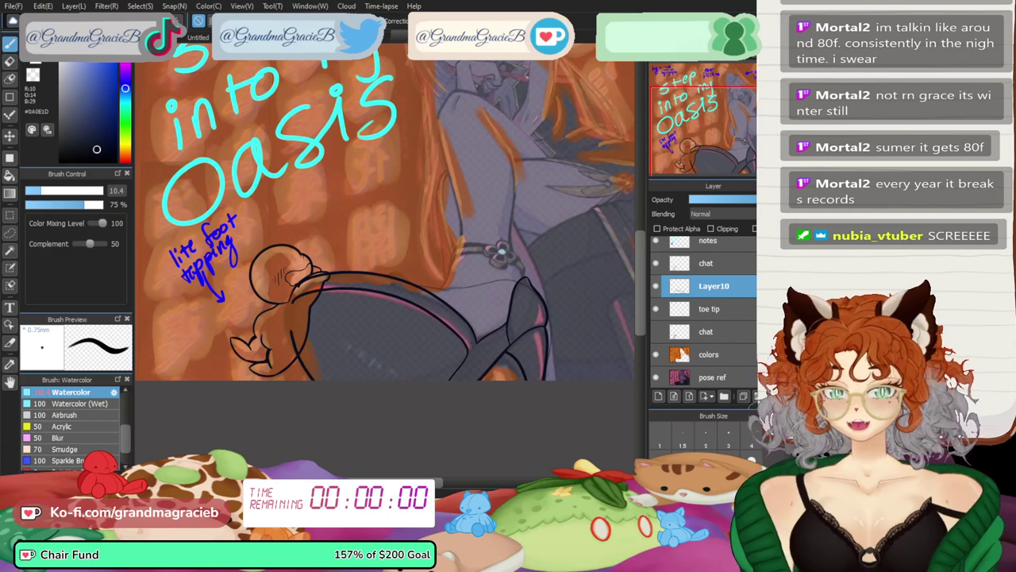
- Add a new layer above the toe tip layer and move Layer10 directly beneath it
left_click(656, 286)
left_click(711, 309)
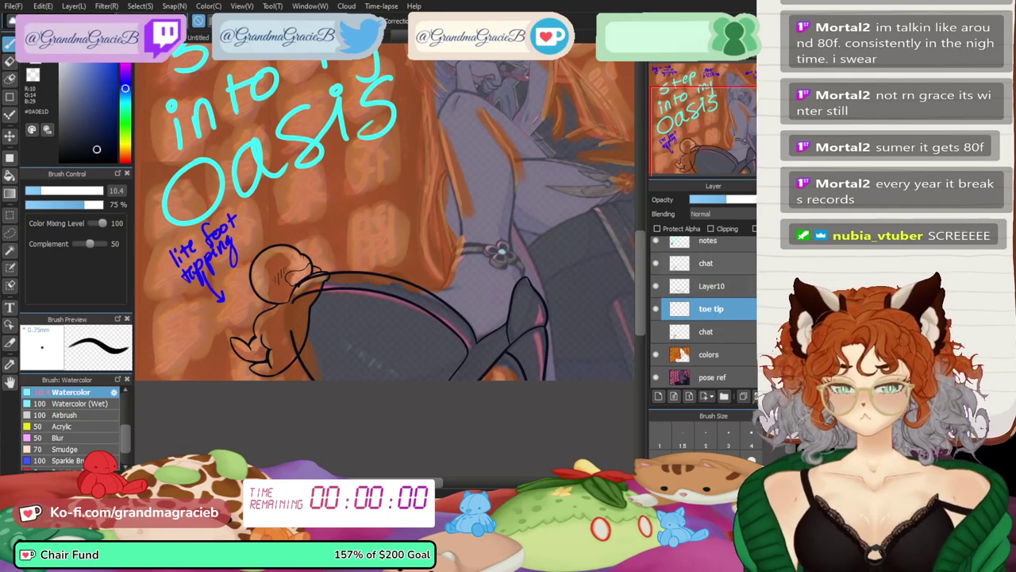
left_click(658, 395)
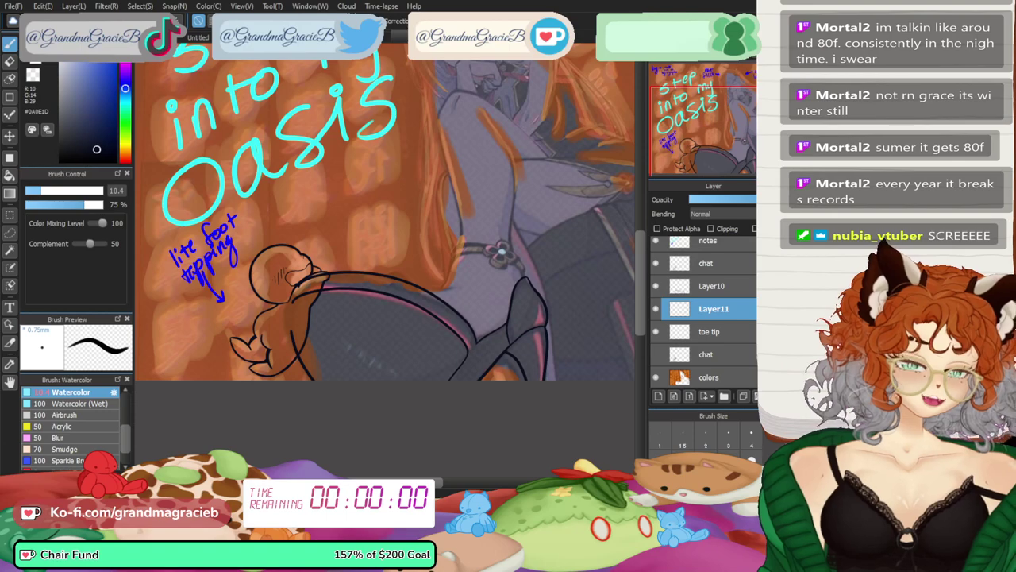
left_click_drag(689, 68, 707, 68)
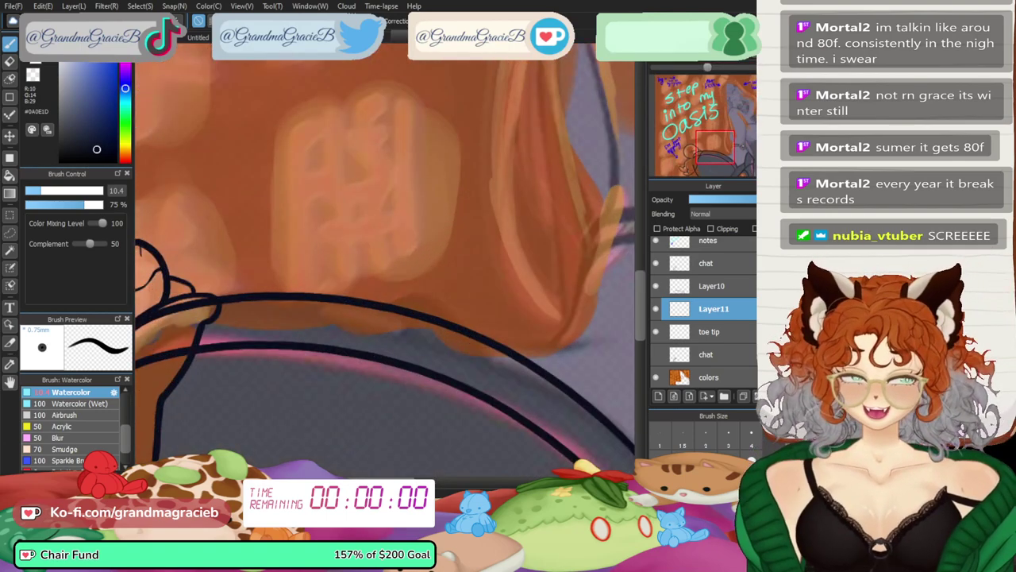
left_click_drag(716, 148, 730, 155)
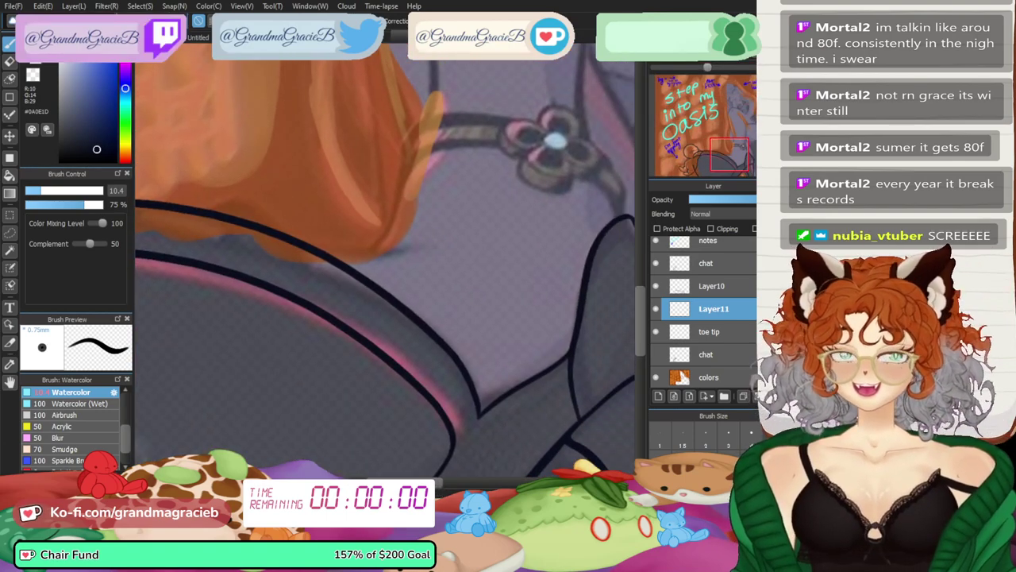
scroll(382, 258, "up", 2)
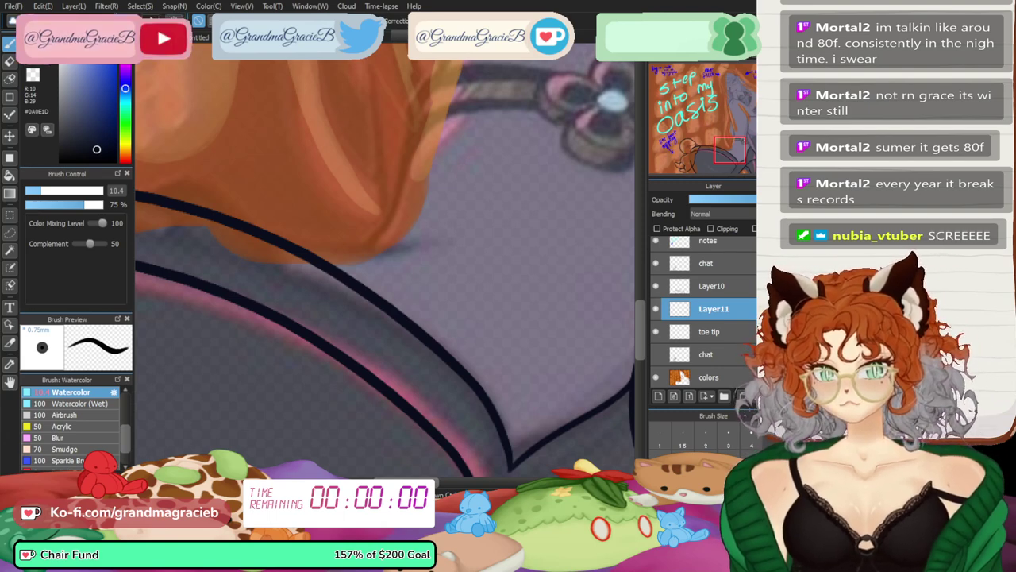
left_click_drag(712, 286, 712, 316)
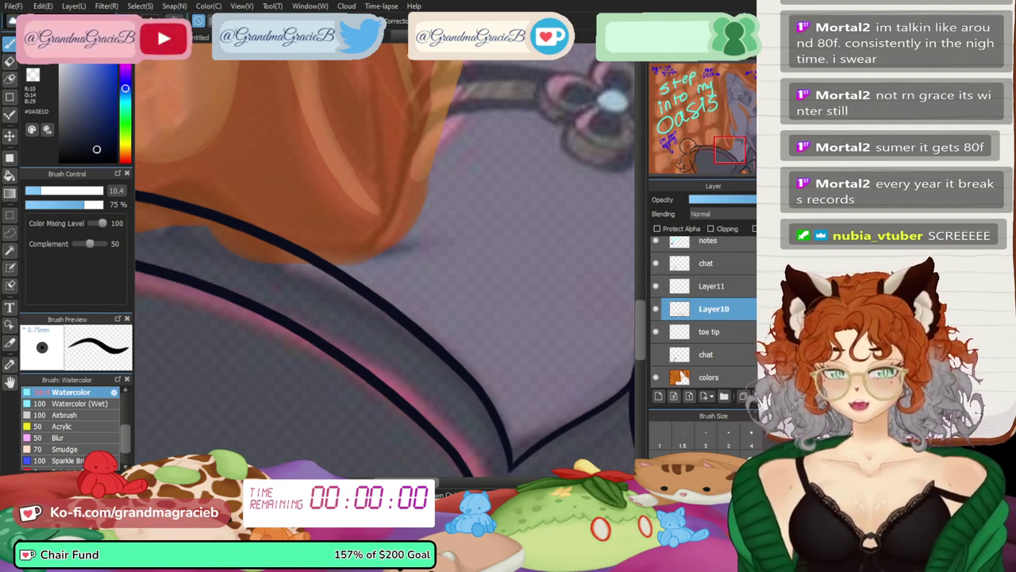
left_click(655, 286)
left_click(655, 285)
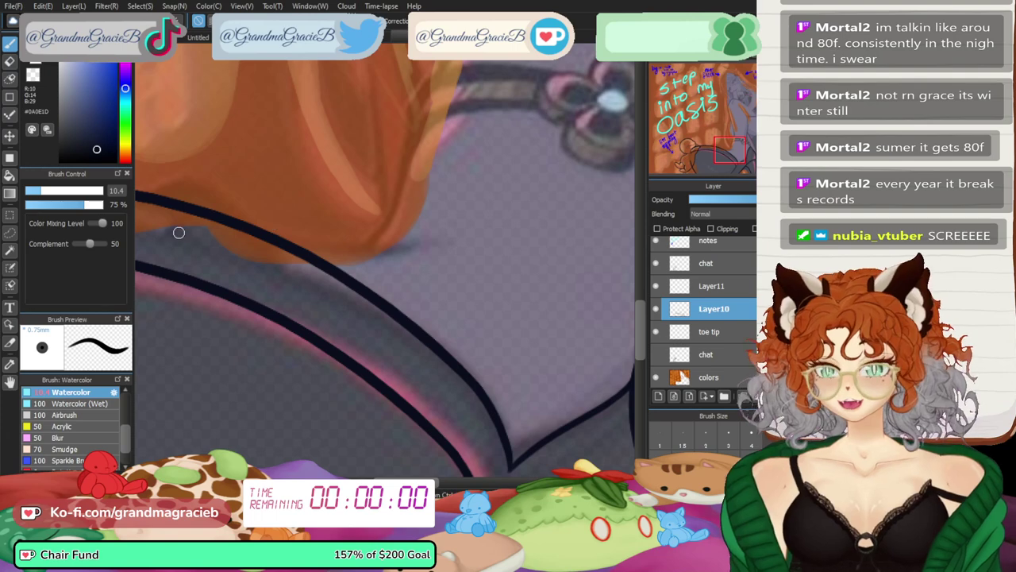
left_click_drag(190, 223, 502, 205)
key("ctrl+z")
key("ctrl+y")
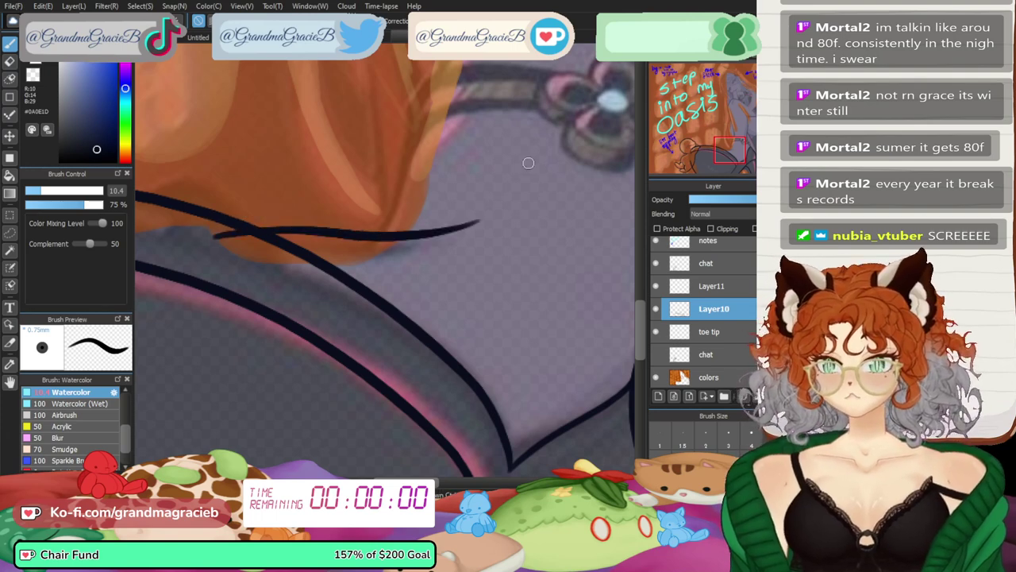
key("ctrl+z")
- Check the sketch with the colors layer hidden, then brush a short curved line along the orange shape's lower tip on Layer10, crossing the upper curve
left_click(656, 377)
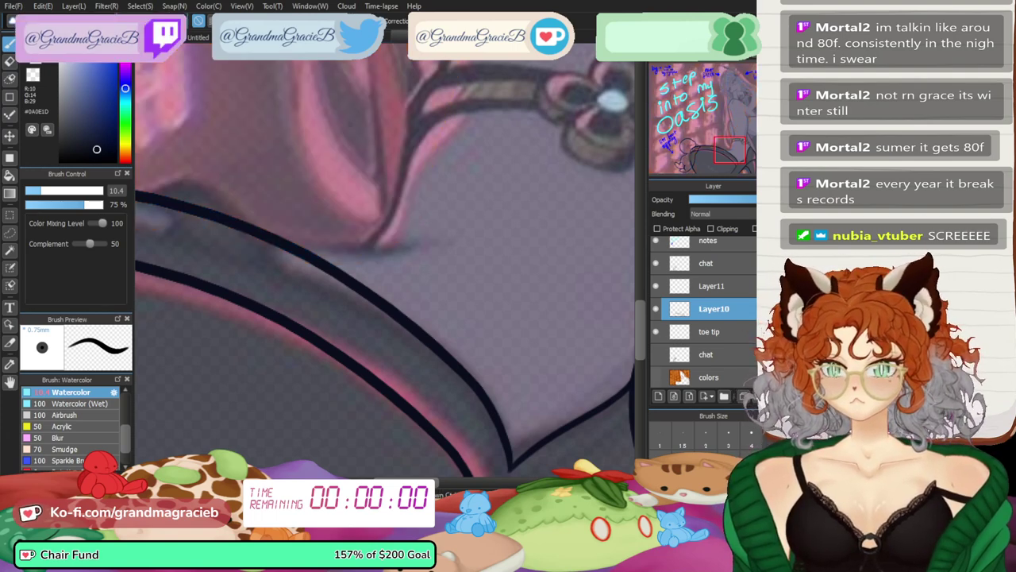
left_click(655, 377)
left_click_drag(238, 233, 451, 229)
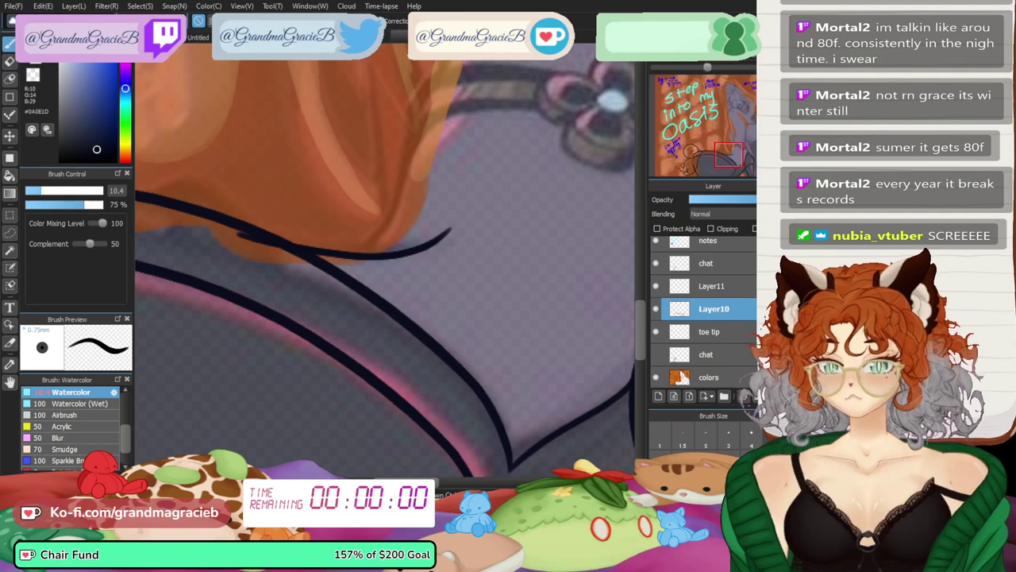
key("ctrl+t")
key("Escape")
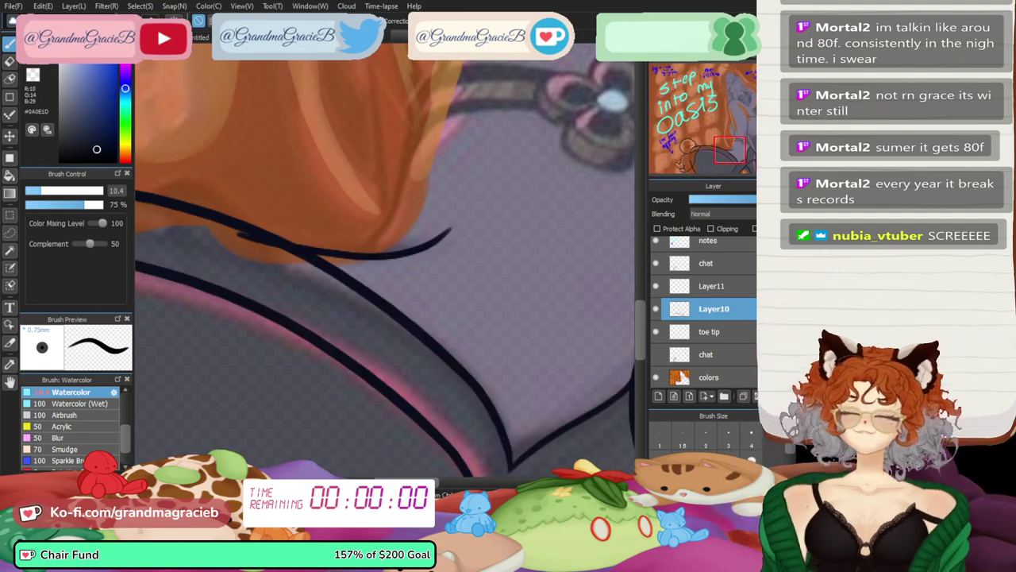
- Lasso the short curved stroke at the orange shape's tip and copy it onto its own layer
key("m")
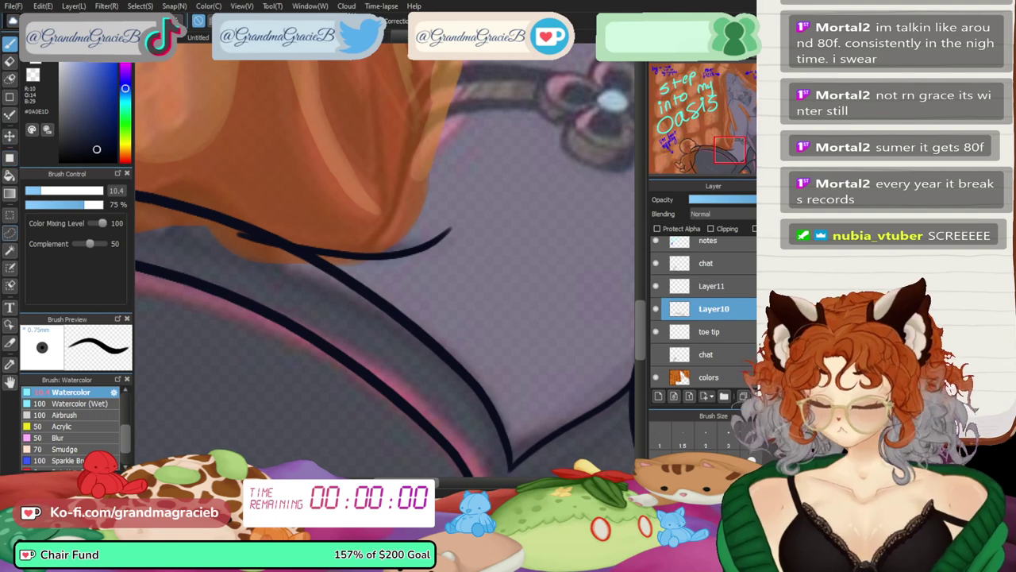
left_click(10, 232)
left_click_drag(335, 200, 499, 221)
mouse_move(284, 231)
left_mouse_down()
mouse_move(241, 228)
mouse_move(471, 201)
left_mouse_up()
mouse_move(282, 205)
left_mouse_down()
mouse_move(325, 275)
mouse_move(505, 226)
left_mouse_up()
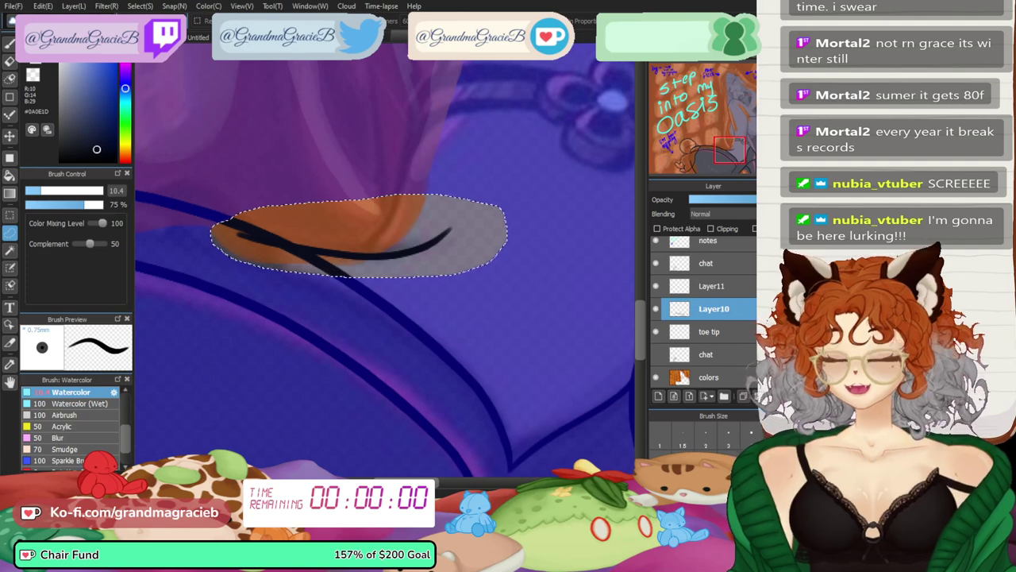
key("ctrl+c")
key("ctrl+v")
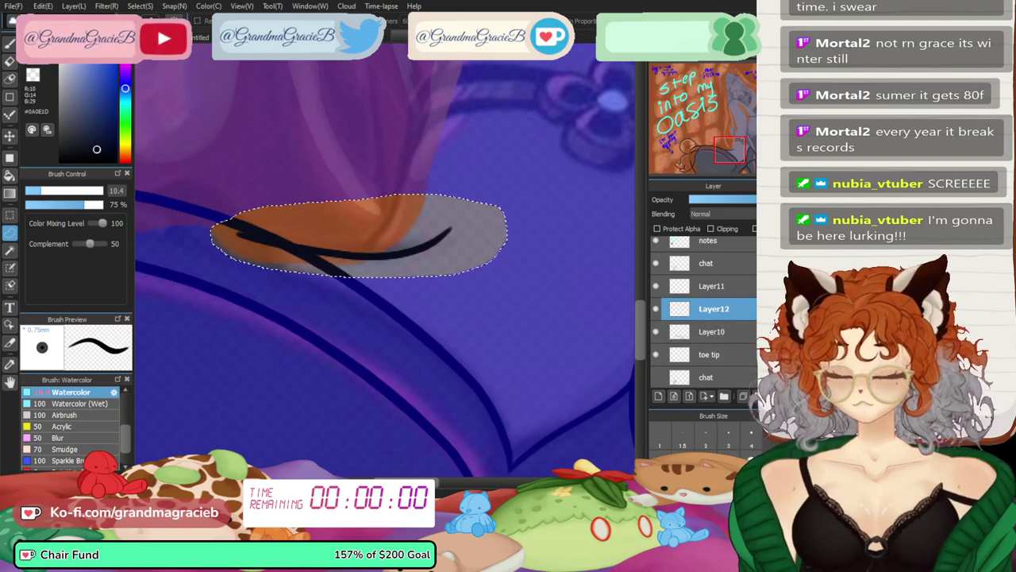
key("ctrl+d")
- Delete the unused Layer11 and make Layer12 the active layer
left_click(713, 286)
left_click(773, 396)
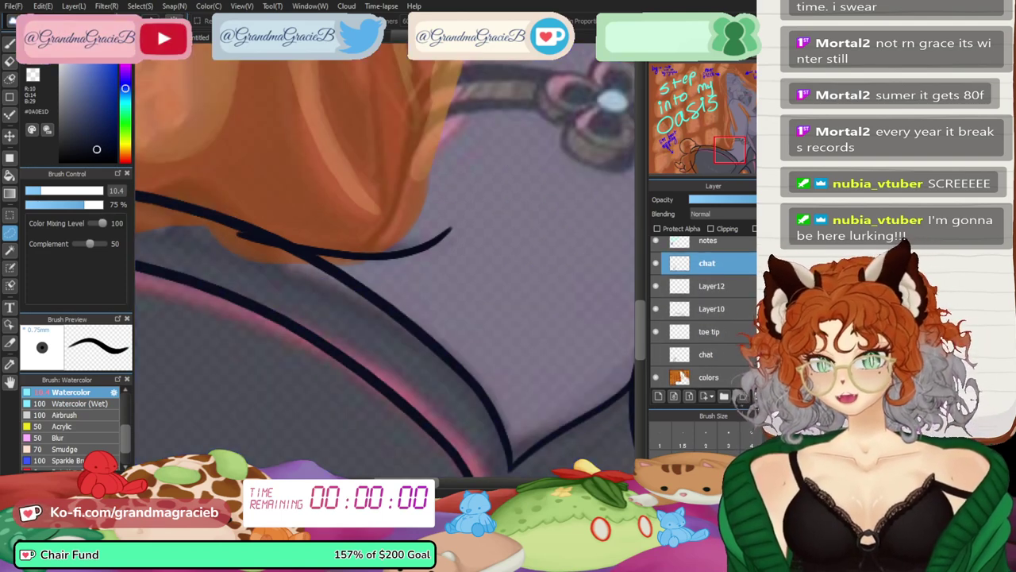
left_click(713, 285)
- Hide Layer12 and erase the original short curved stroke from Layer10, keeping the long upper curve intact
key("e")
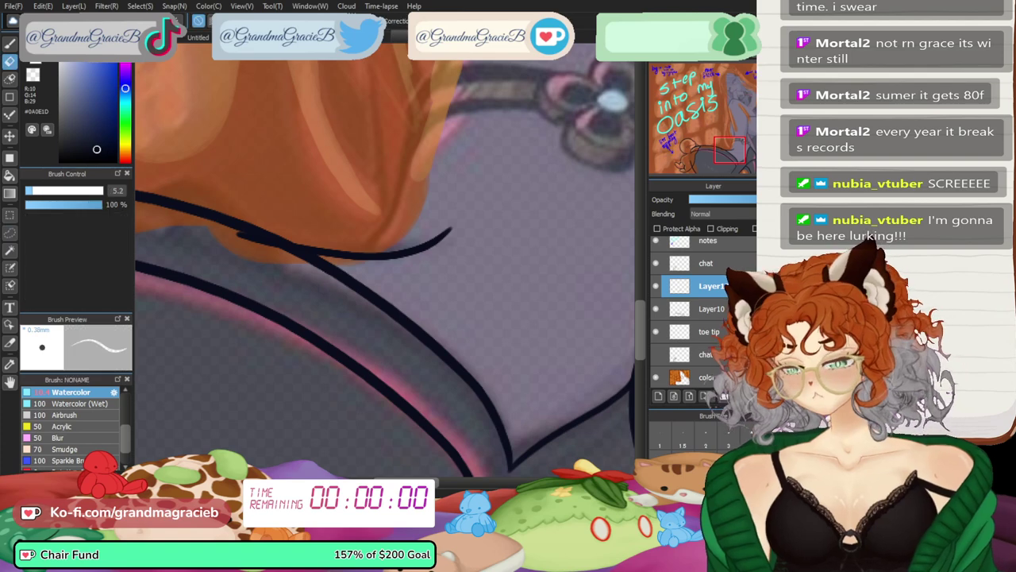
left_click(742, 54)
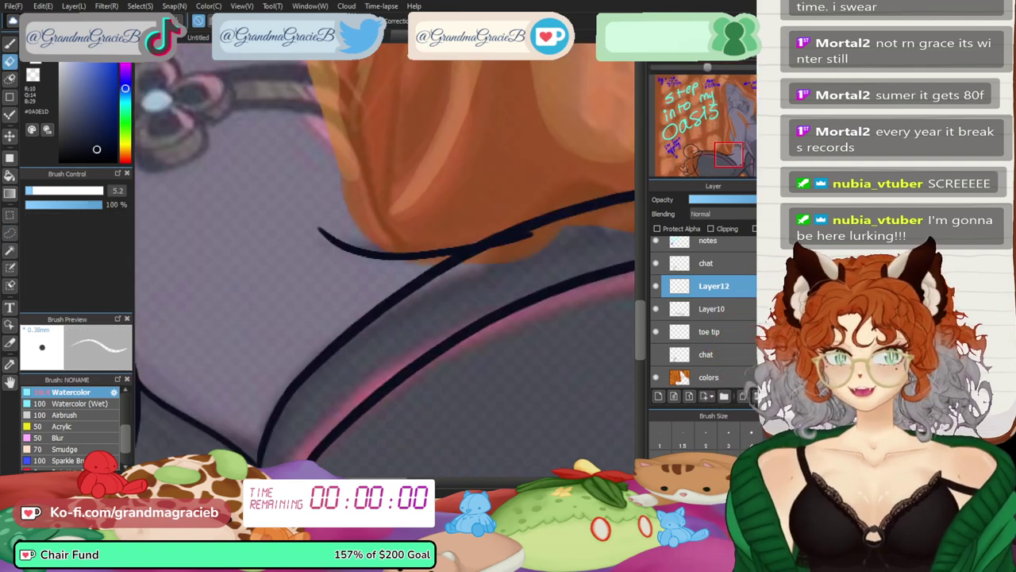
key("Up")
key("Left")
key("Left")
key("Left")
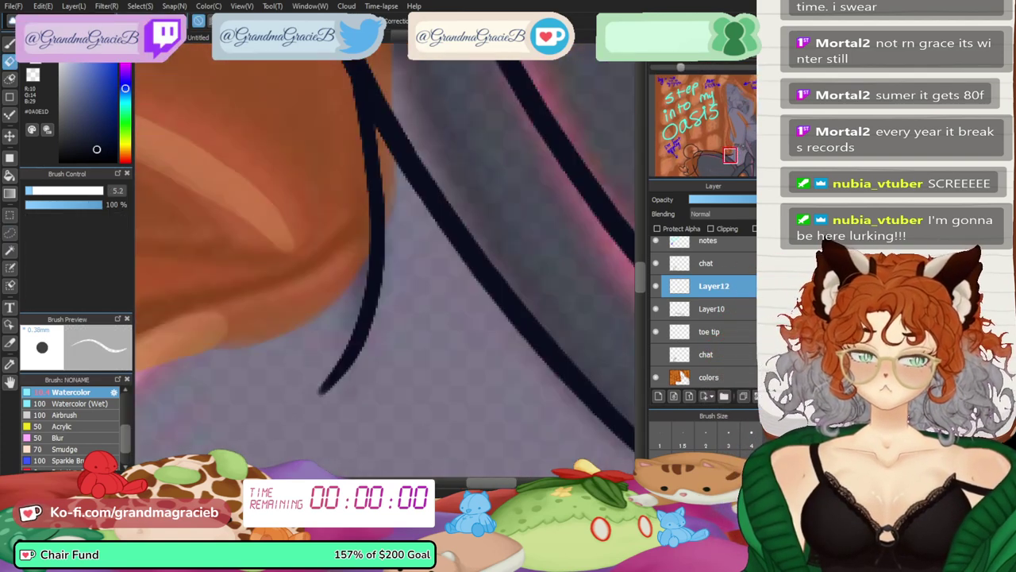
scroll(385, 261, "up", 3)
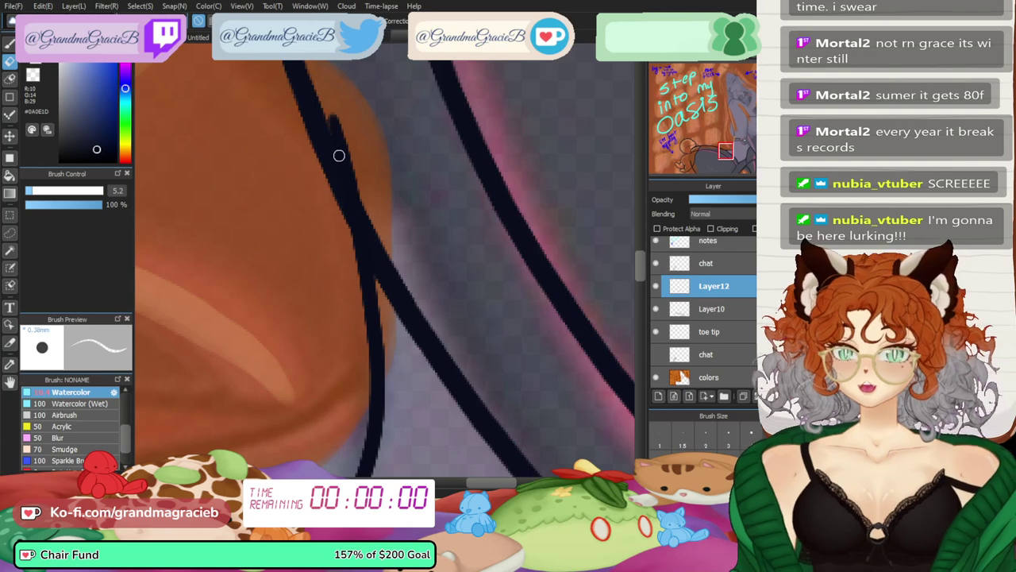
left_click(724, 308)
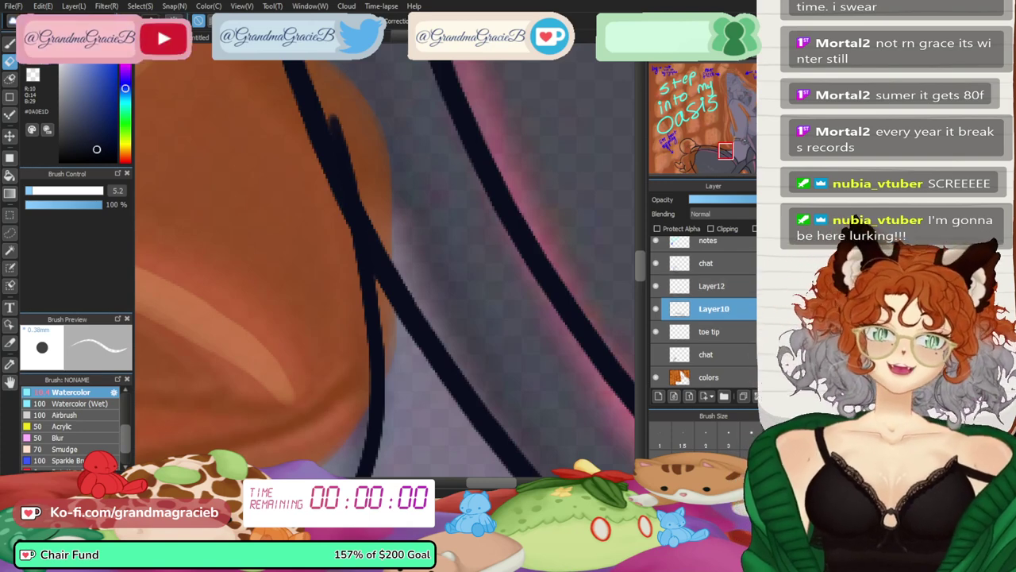
left_click_drag(333, 106, 359, 191)
key("ctrl+z")
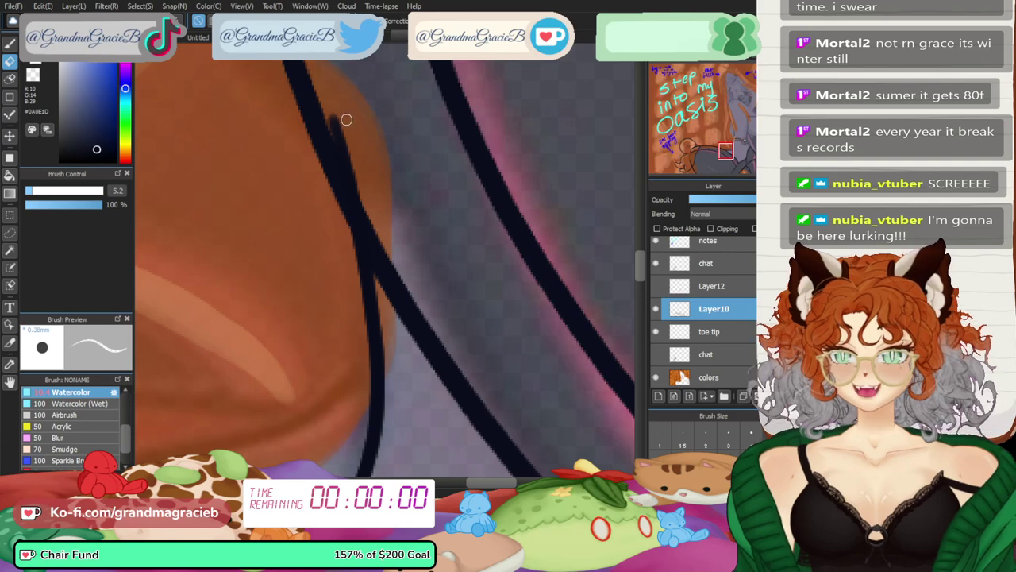
mouse_move(346, 119)
left_mouse_down()
mouse_move(345, 135)
mouse_move(329, 95)
mouse_move(378, 215)
mouse_move(375, 326)
left_mouse_up()
mouse_move(351, 236)
left_mouse_down()
mouse_move(371, 286)
mouse_move(380, 412)
left_mouse_up()
left_click_drag(369, 373, 387, 440)
key("Down")
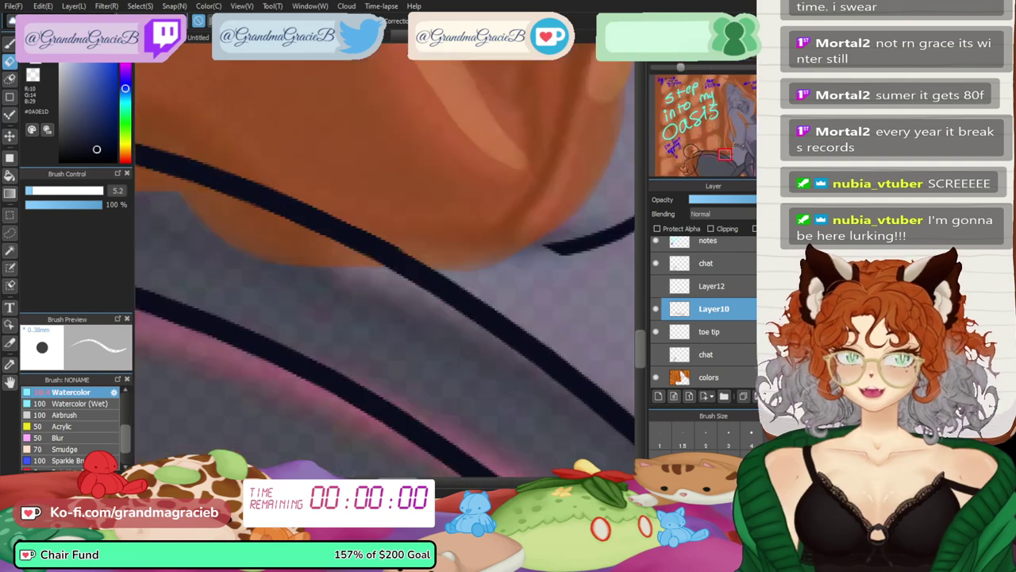
key("Down")
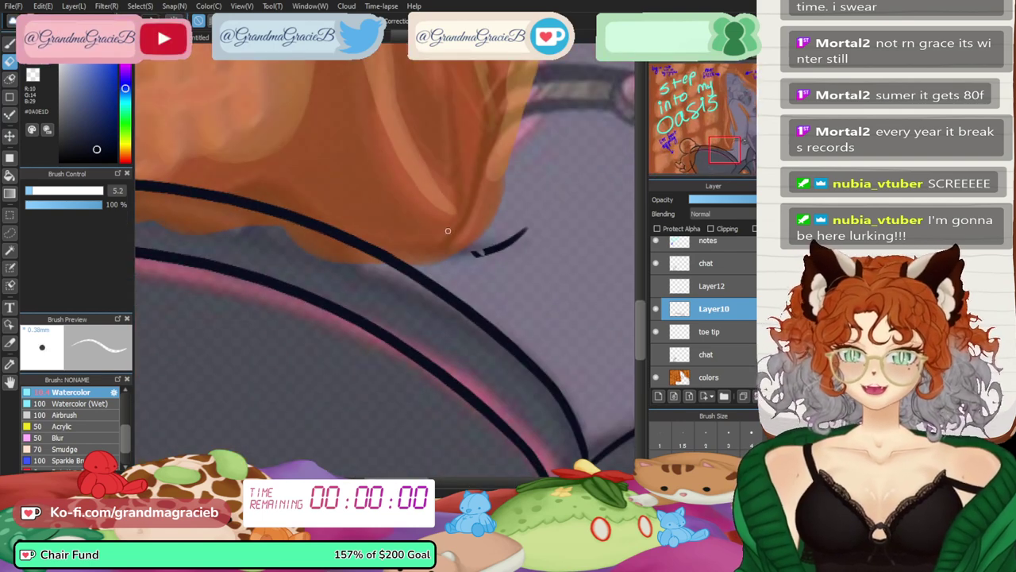
left_click_drag(497, 248, 520, 223)
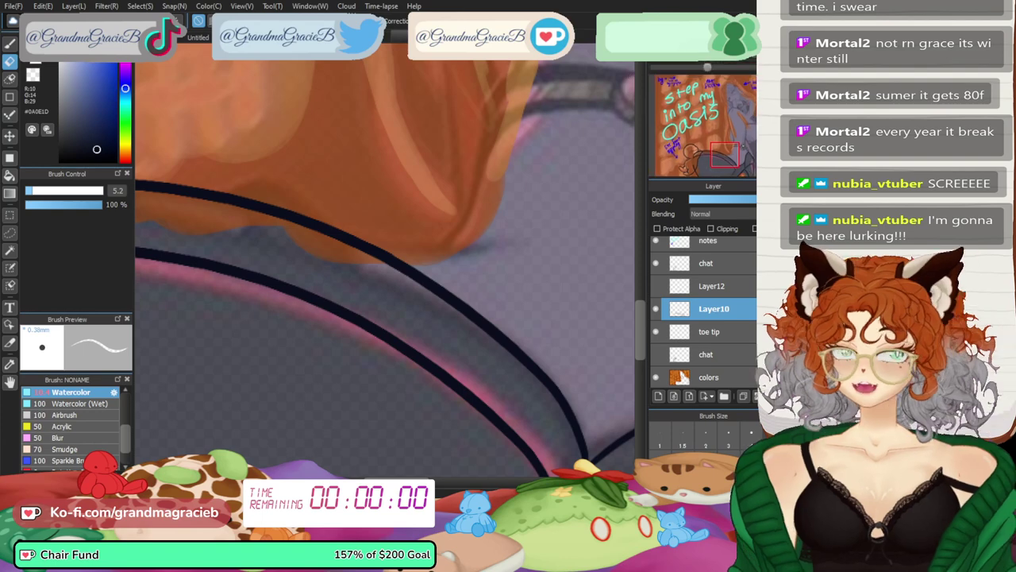
- Show Layer12 again and transform its short stroke, shifting and slightly rotating it to meet the upper curve under the orange shape
left_click(712, 286)
left_click_drag(315, 235, 525, 229)
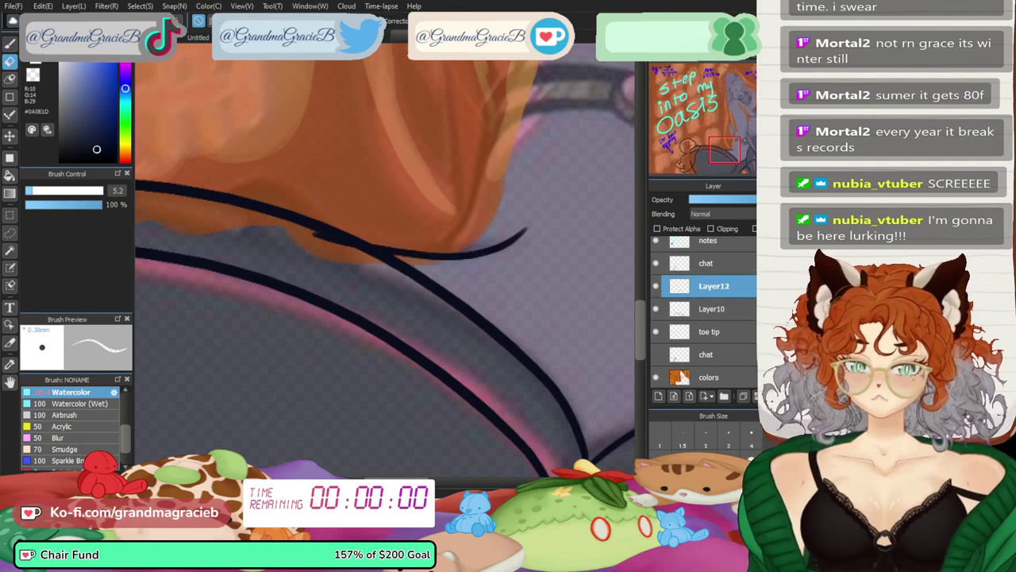
key("ctrl+t")
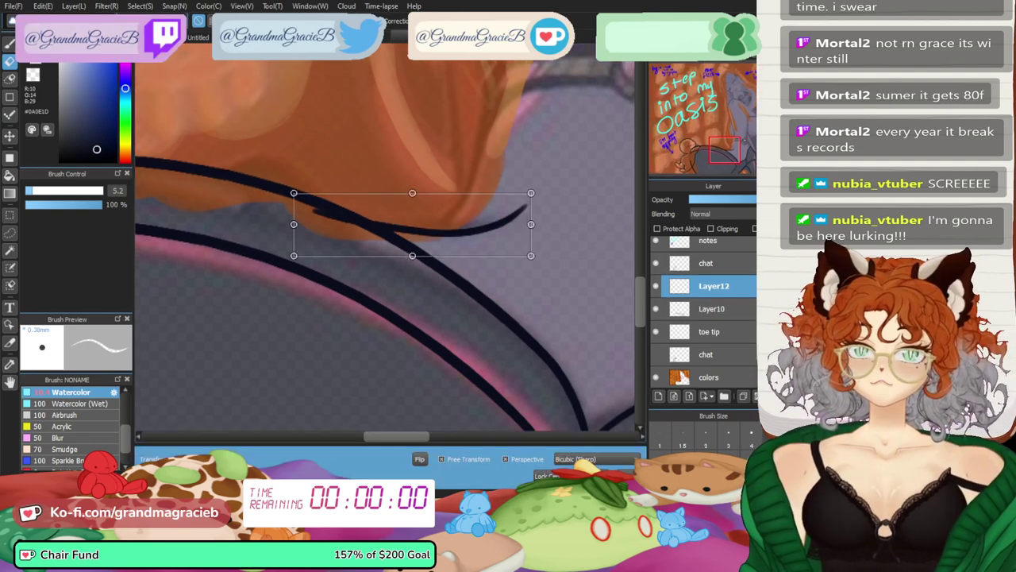
left_click_drag(461, 222, 440, 220)
left_click_drag(540, 230, 540, 237)
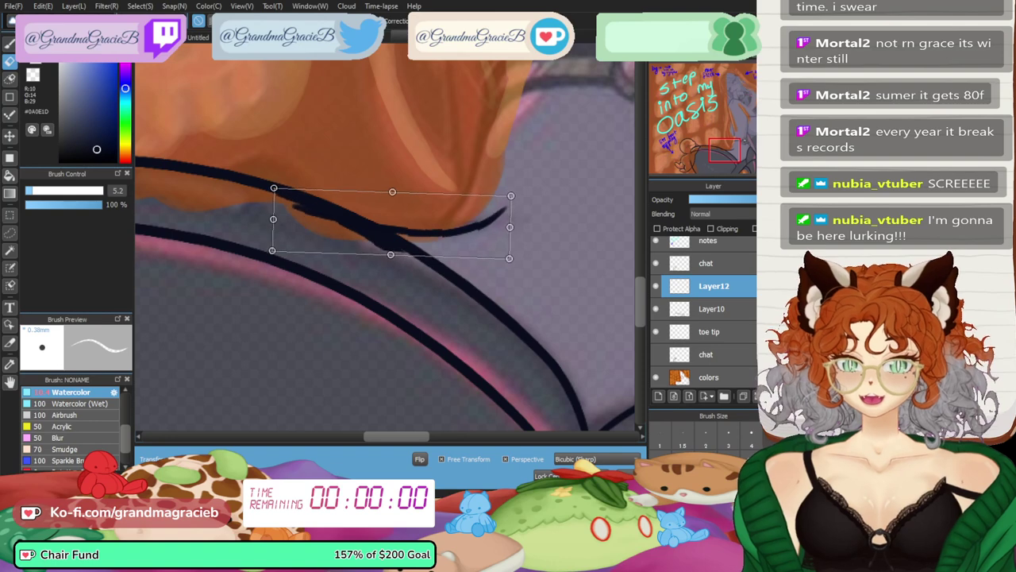
left_click_drag(445, 224, 438, 219)
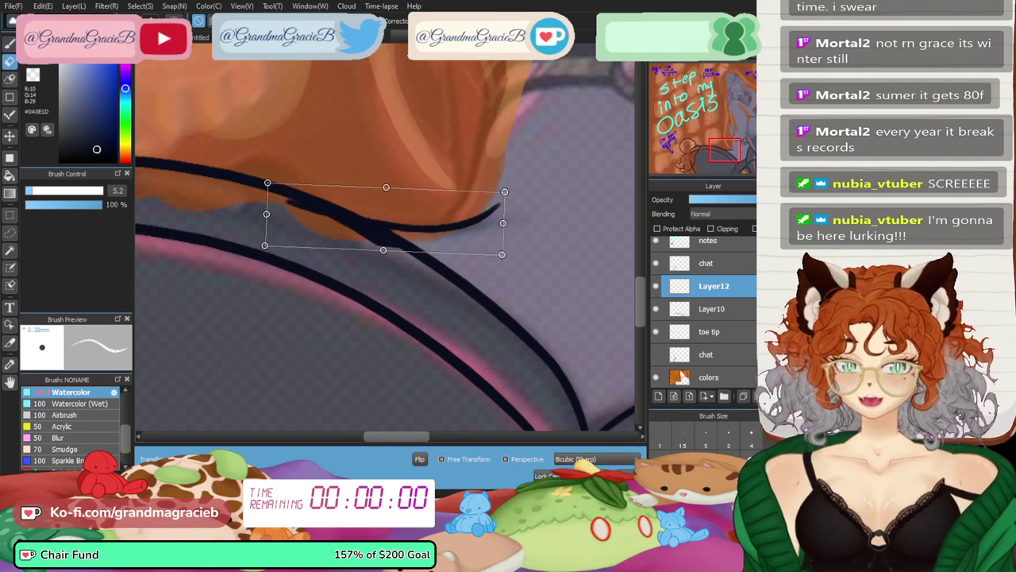
left_click_drag(502, 223, 509, 227)
key("Return")
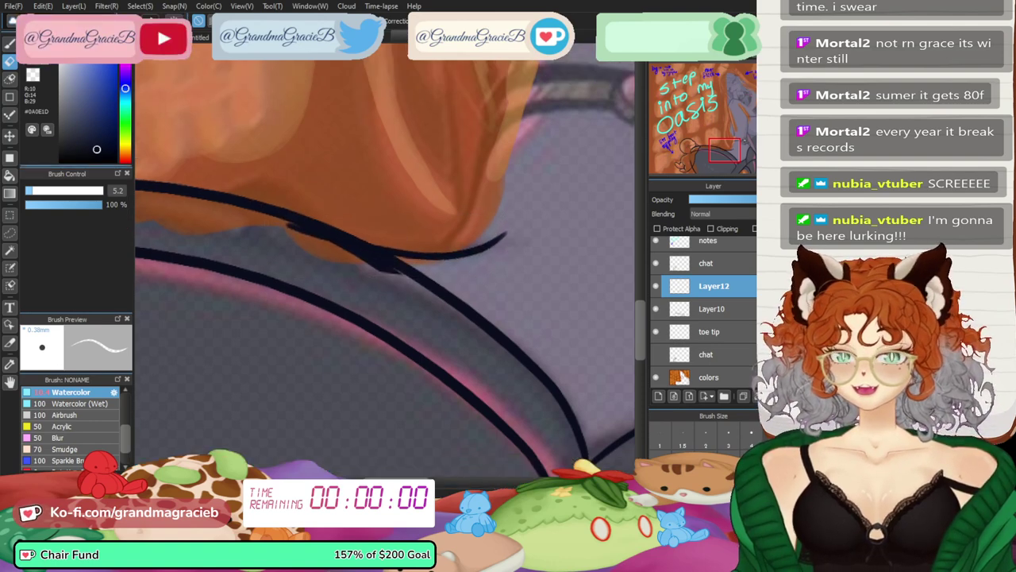
- Erase the part of Layer12's stroke that overshoots the upper curve
mouse_move(252, 208)
left_mouse_down()
mouse_move(332, 225)
mouse_move(394, 259)
mouse_move(439, 301)
left_mouse_up()
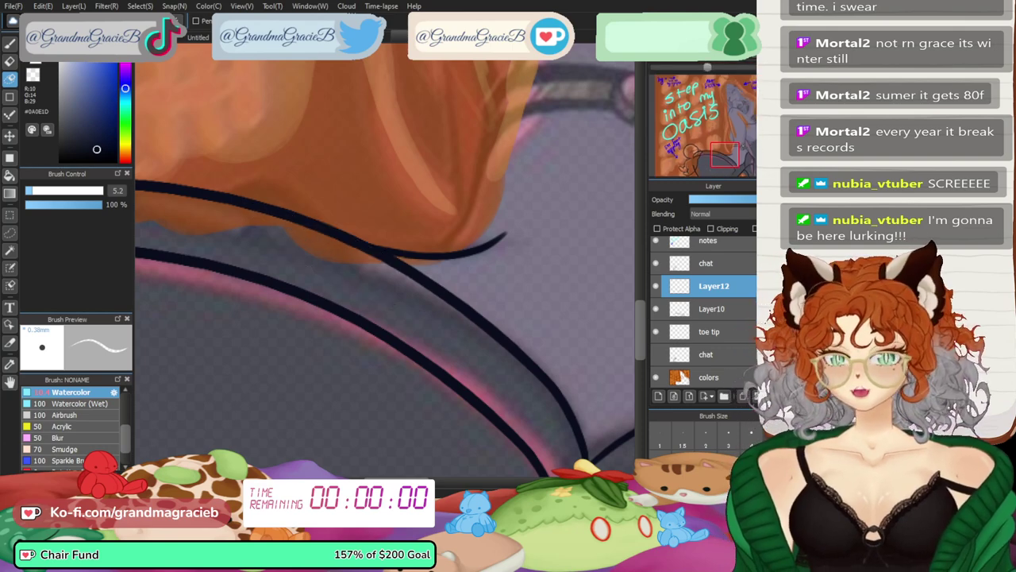
key("ctrl+minus")
key("ctrl+0")
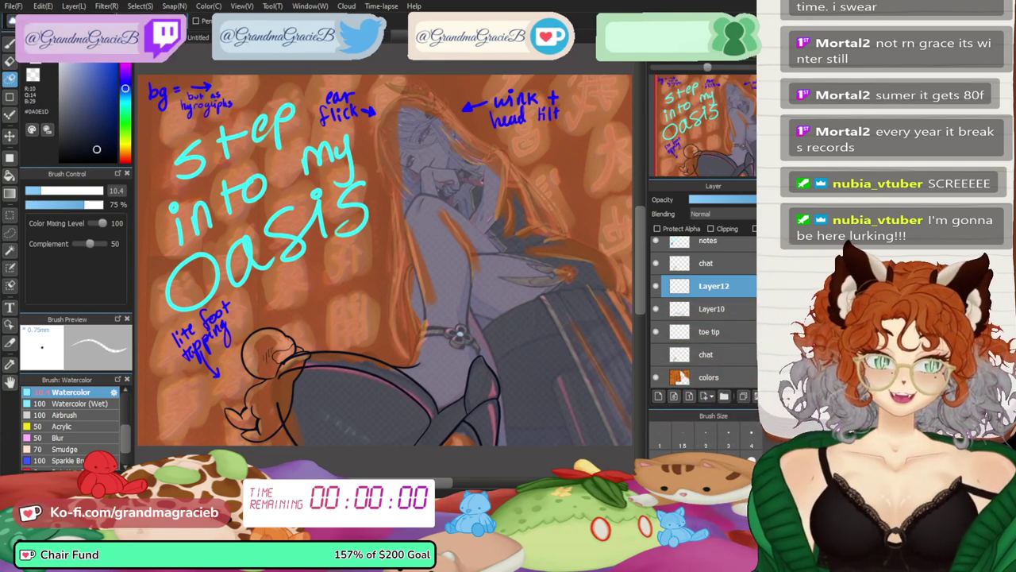
scroll(384, 260, "up", 8)
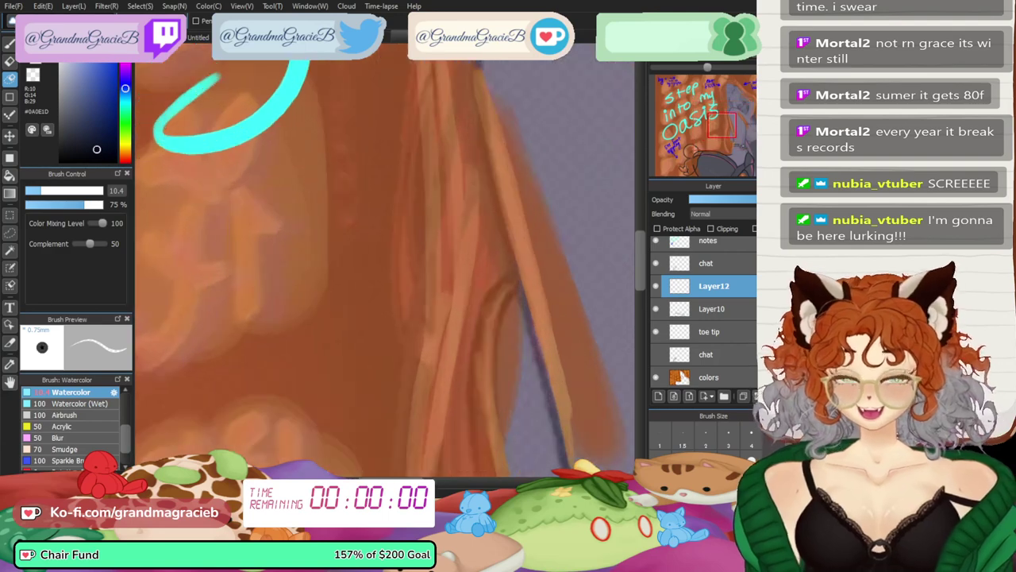
- Lasso the lower end of the dark curved outline beside the pink edge near the canvas's bottom edge
left_click_drag(722, 127, 730, 173)
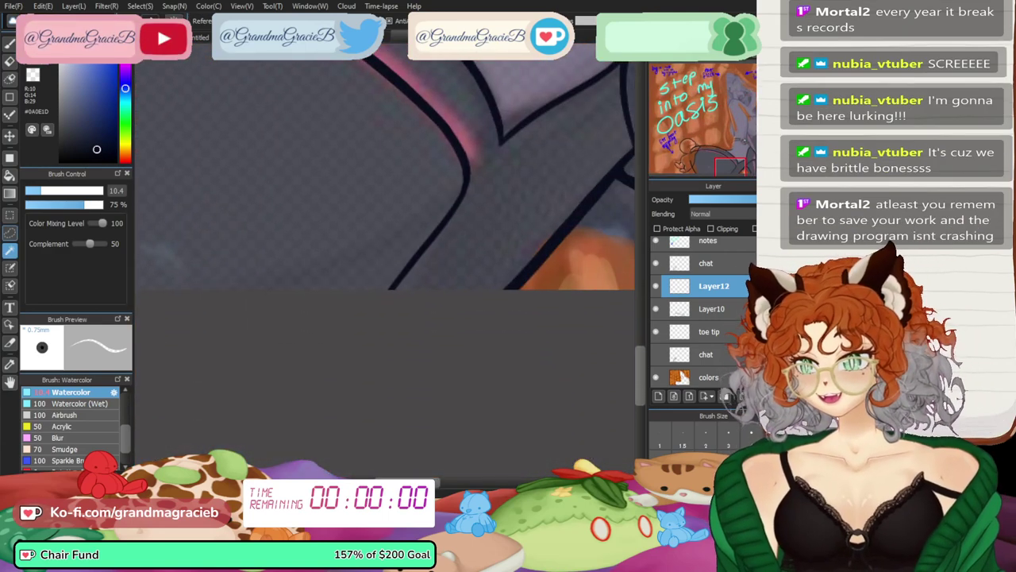
left_click(10, 233)
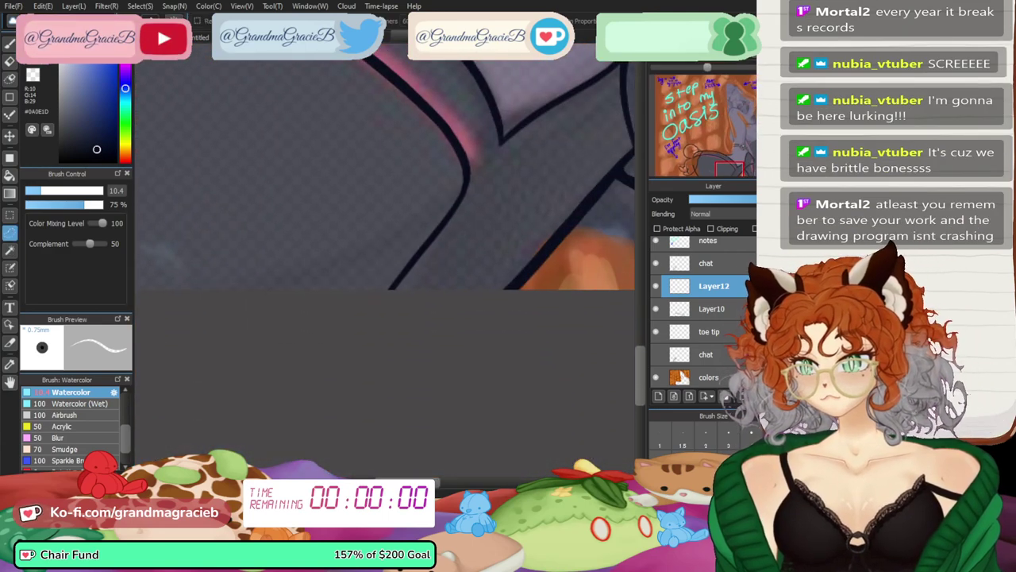
left_click_drag(702, 67, 707, 67)
mouse_move(550, 113)
left_mouse_down()
mouse_move(383, 188)
mouse_move(475, 150)
left_mouse_up()
key("ctrl+t")
left_click_drag(428, 283, 412, 290)
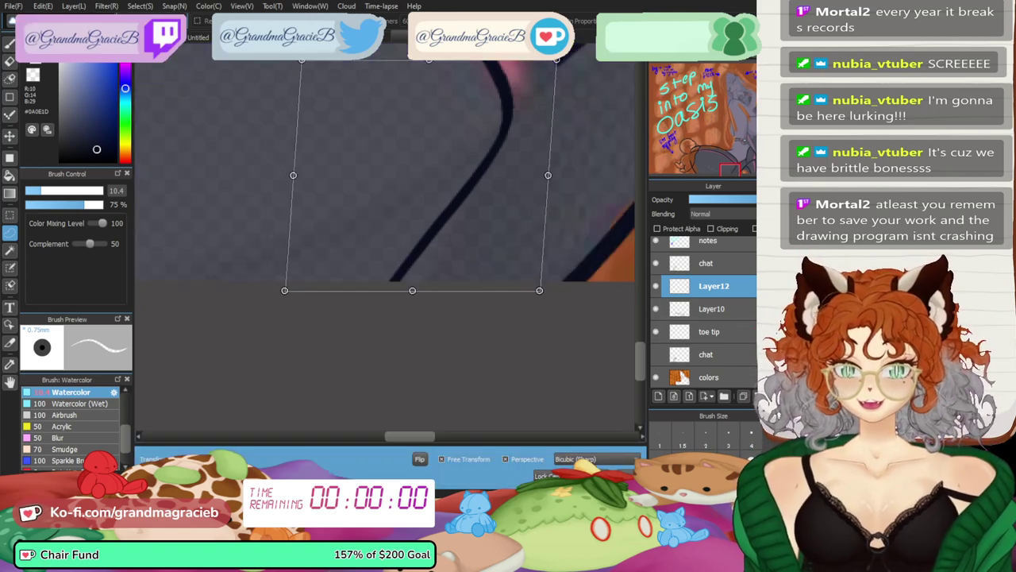
key("Return")
- Transform the lassoed stroke on Layer10, skewing its lower end outward to a flatter slant, and clear the selection
left_click(712, 309)
key("ctrl+t")
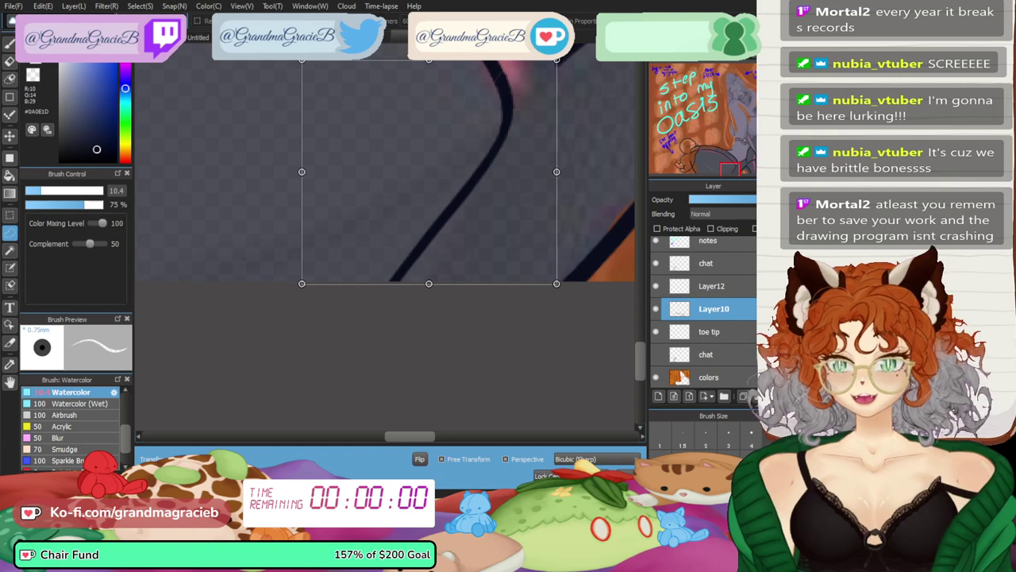
left_click_drag(429, 283, 374, 278)
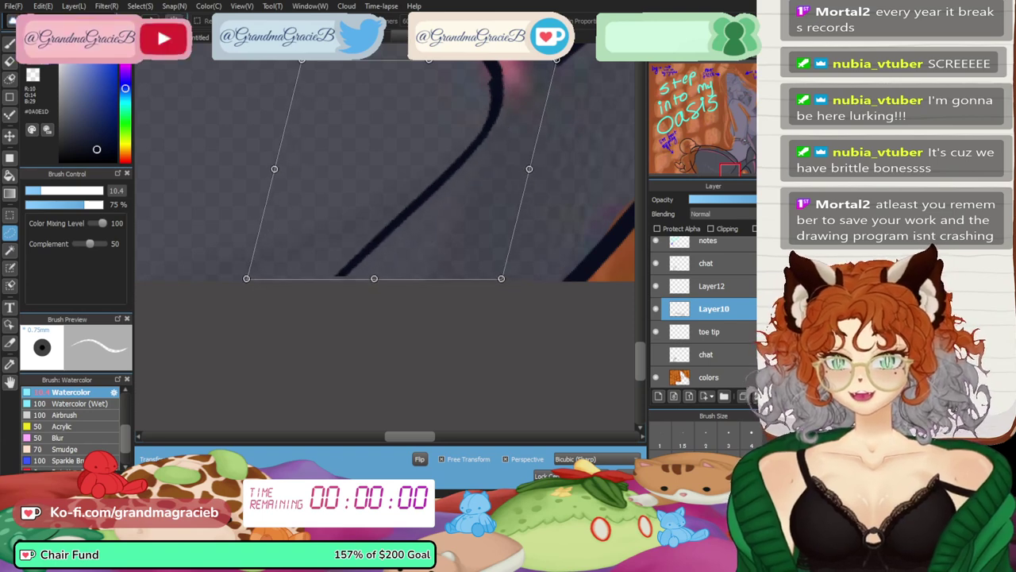
left_click_drag(428, 59, 433, 51)
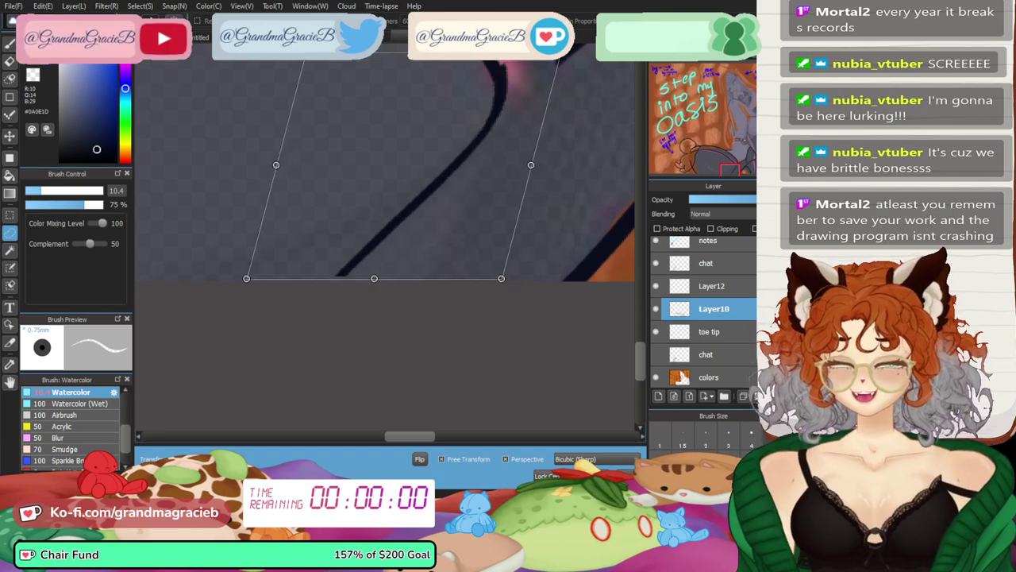
key("Return")
key("e")
key("ctrl+d")
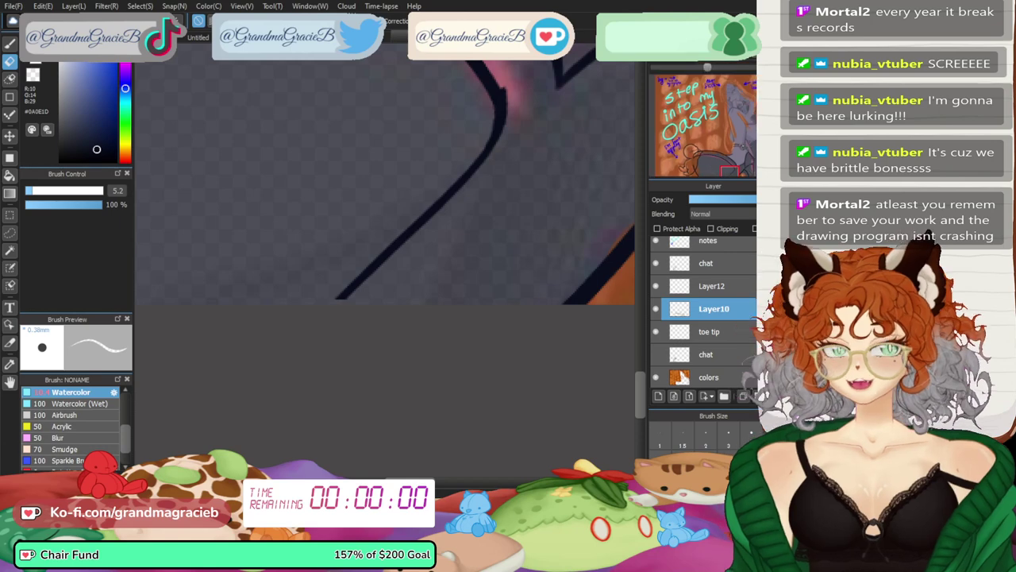
- Erase the rough bump on Layer10 where the skewed stroke joins the upper curve beside the pink edge
key("Down")
key("ctrl+plus")
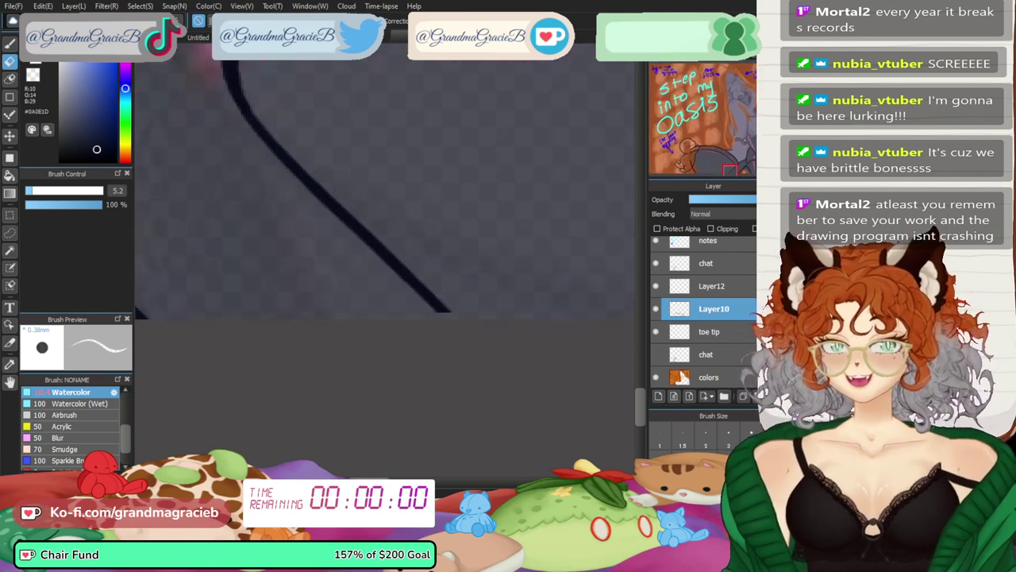
left_click_drag(262, 119, 262, 298)
left_click_drag(234, 198, 222, 246)
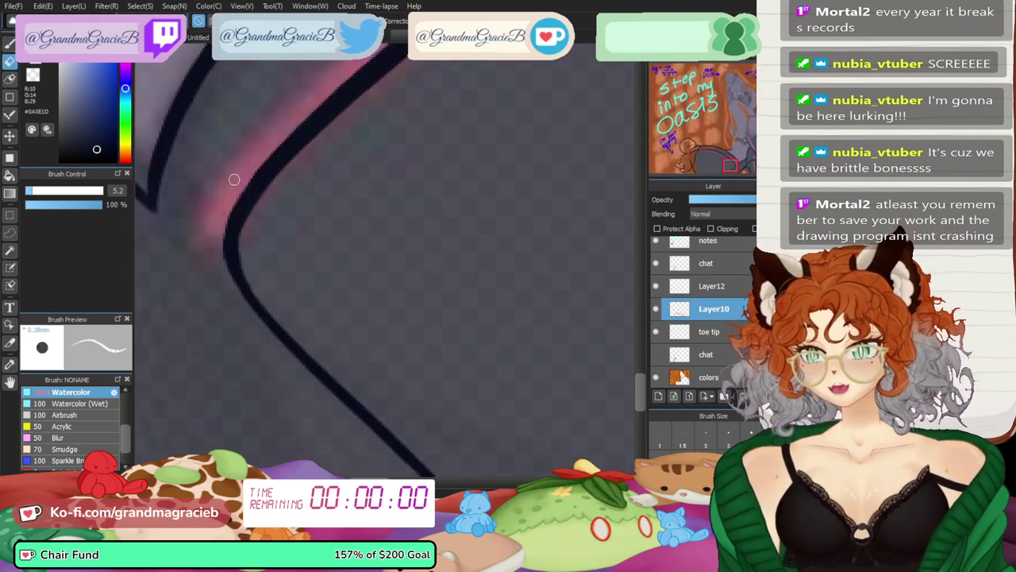
key("Down")
key("ctrl+0")
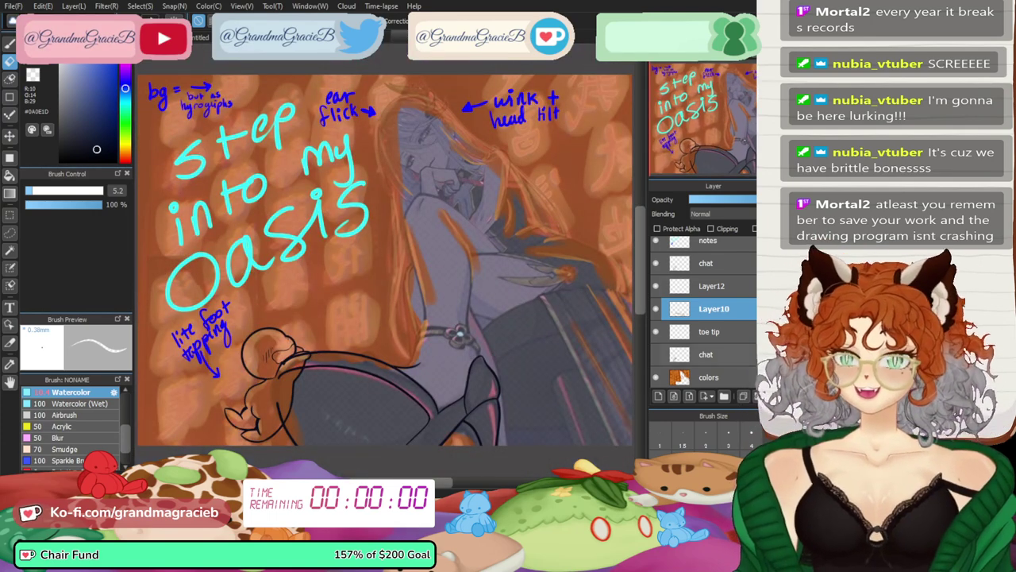
- Merge Layer12 down into Layer10 and make the toe tip layer active
left_click(712, 286)
left_click(759, 397)
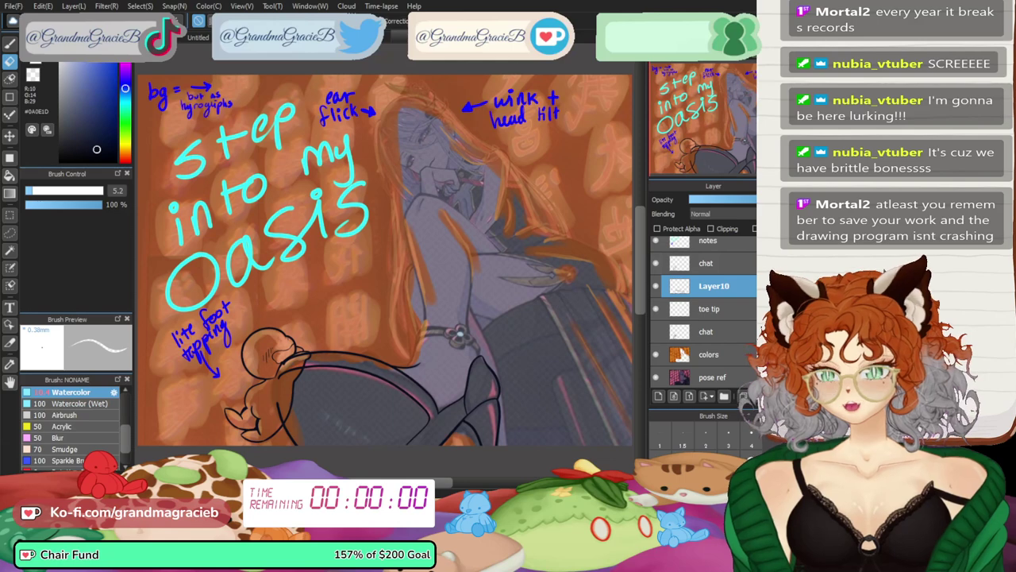
left_click(711, 309)
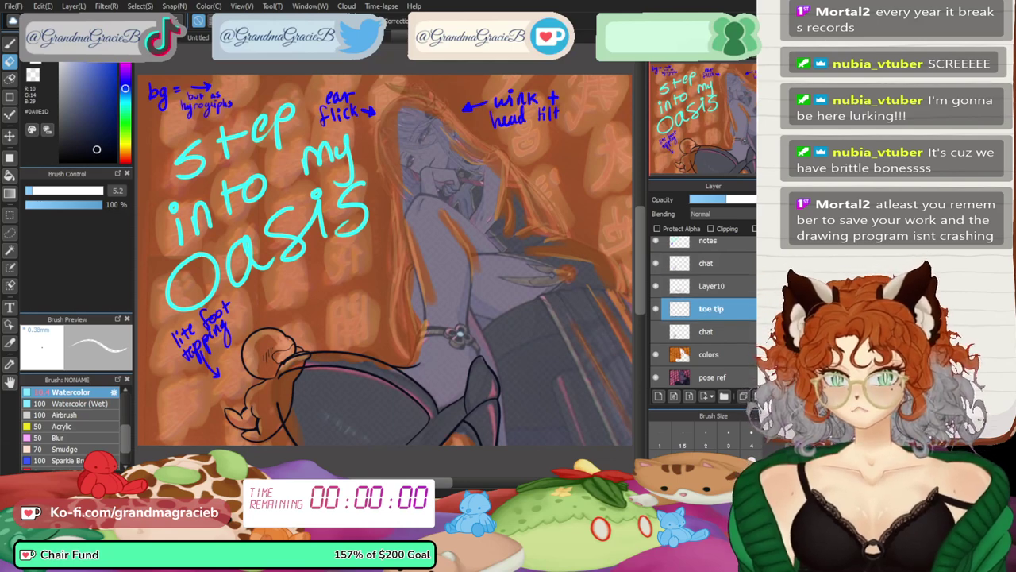
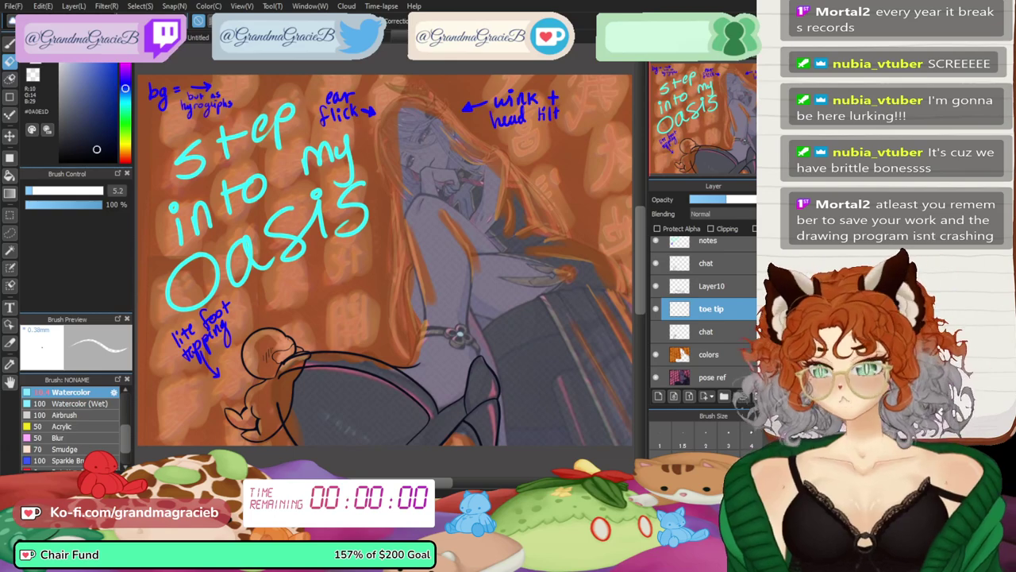
left_click(500, 37)
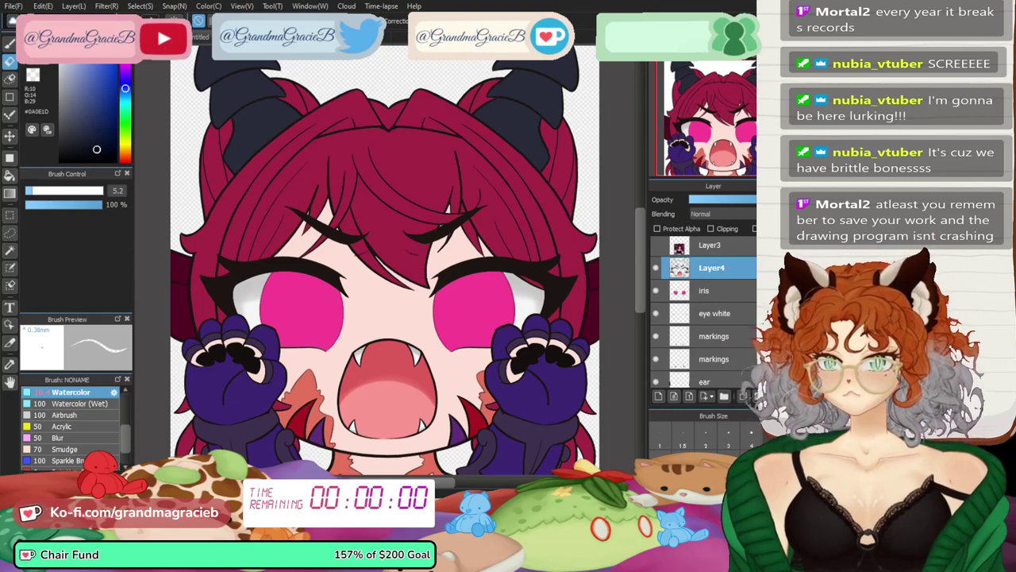
key("ctrl+Tab")
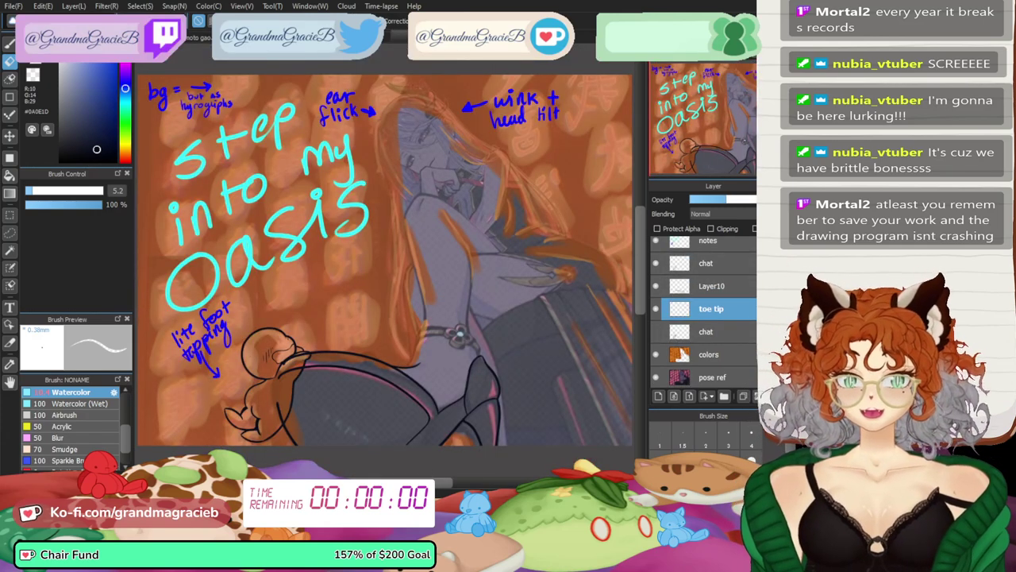
- Create a layer folder above the nubia ref layer and name it toetap
scroll(702, 309, "up", 1)
scroll(702, 310, "up", 1)
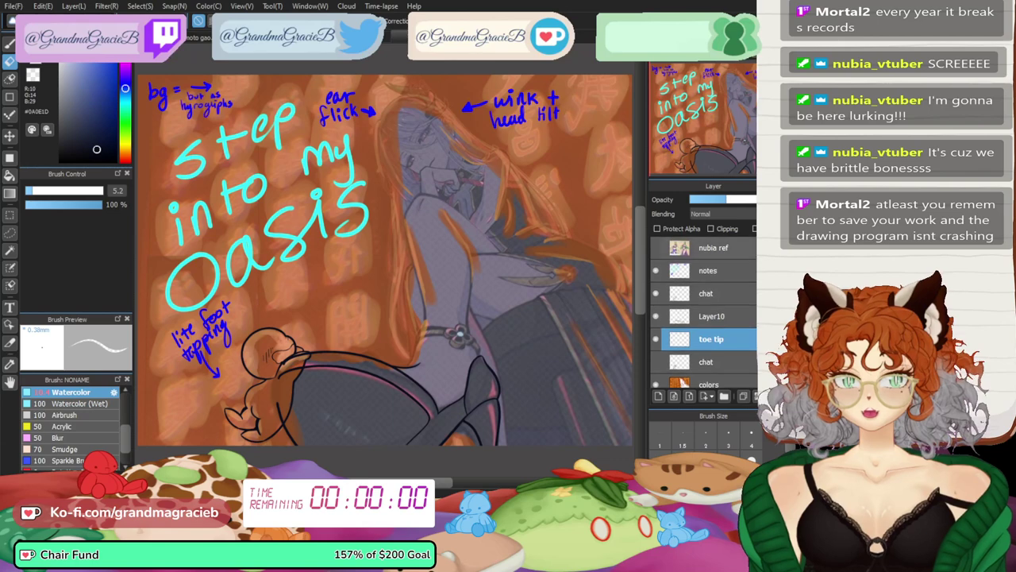
left_click(713, 246)
left_click(724, 396)
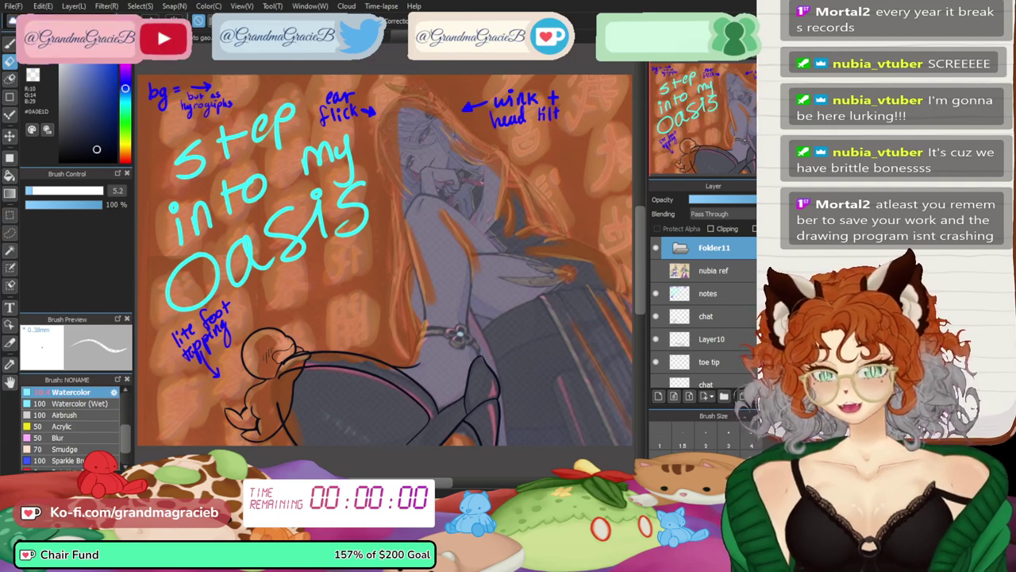
type("toetap1")
key("Return")
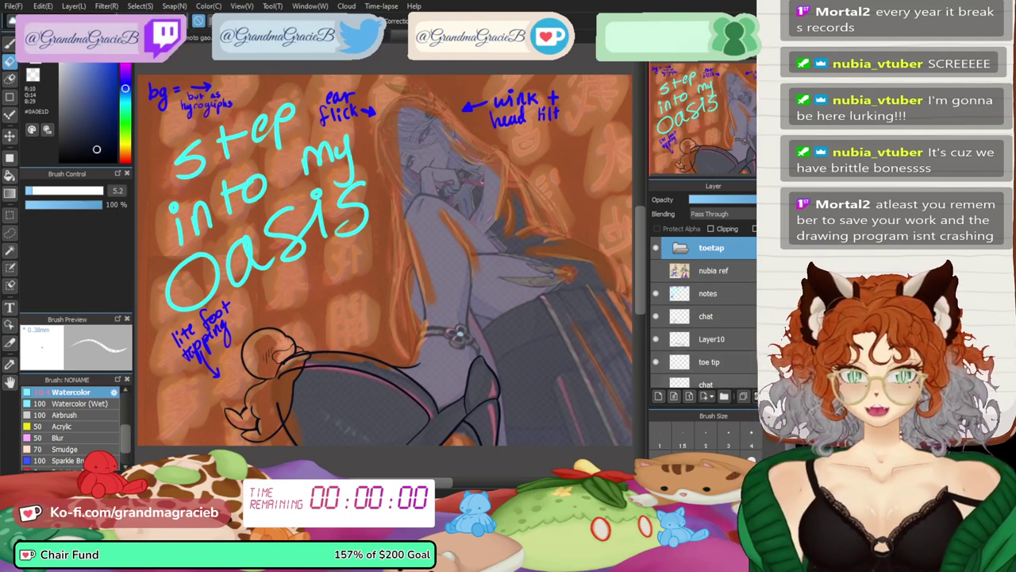
- Move the toe tip layer and the hidden chat layer below it into the toetap folder, and show that chat layer
left_click(707, 383)
left_click(710, 362, "shift")
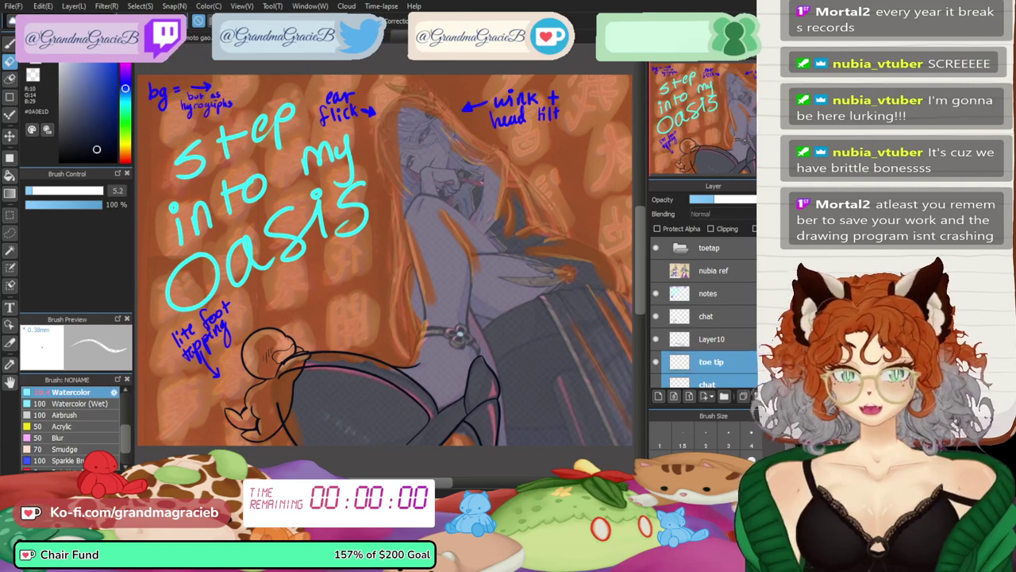
left_click_drag(711, 362, 709, 249)
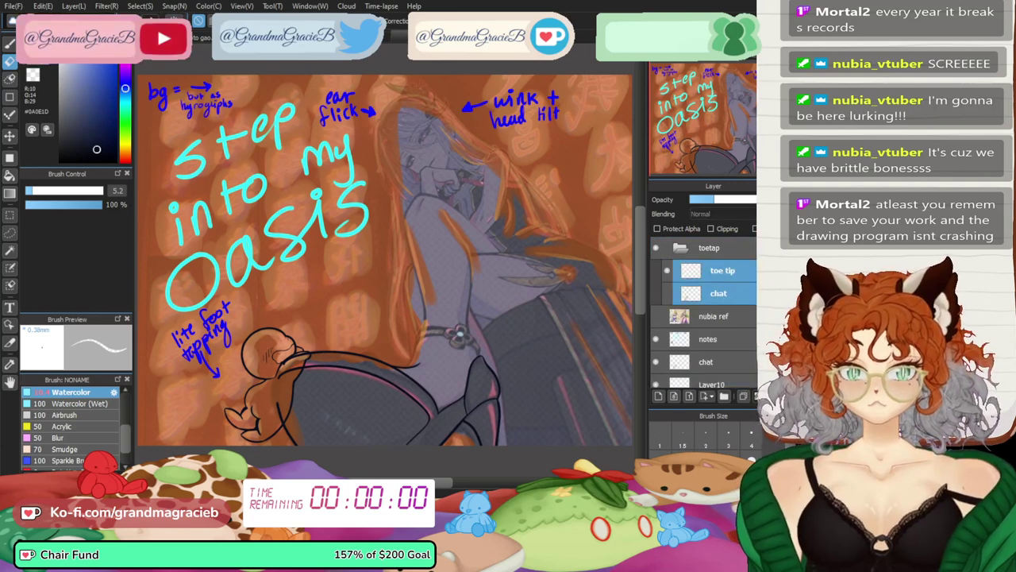
left_click(667, 293)
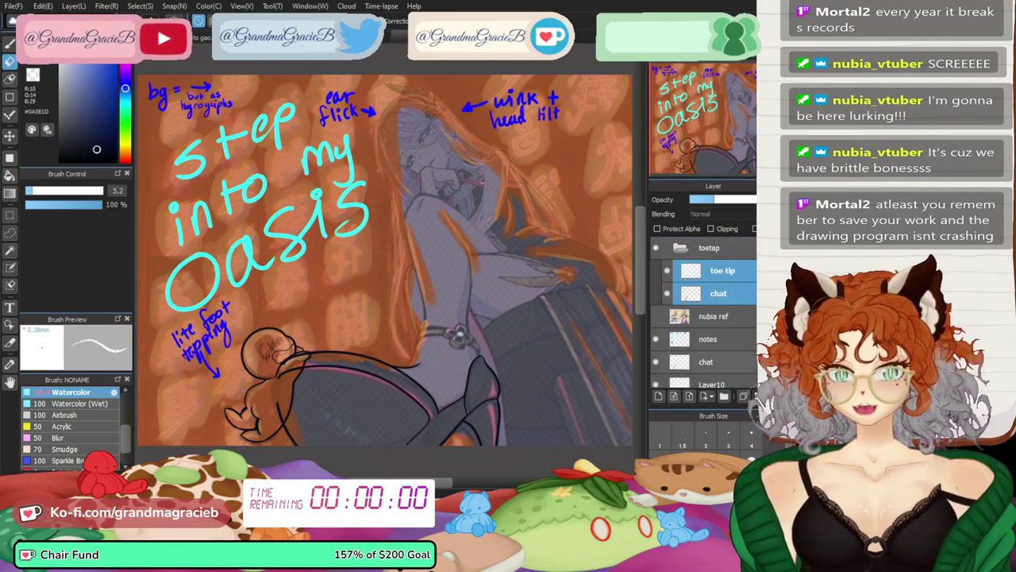
- Move the chat layer outside the toetap folder below Layer10, and check Layer10's content by toggling its visibility
left_click_drag(707, 362, 708, 386)
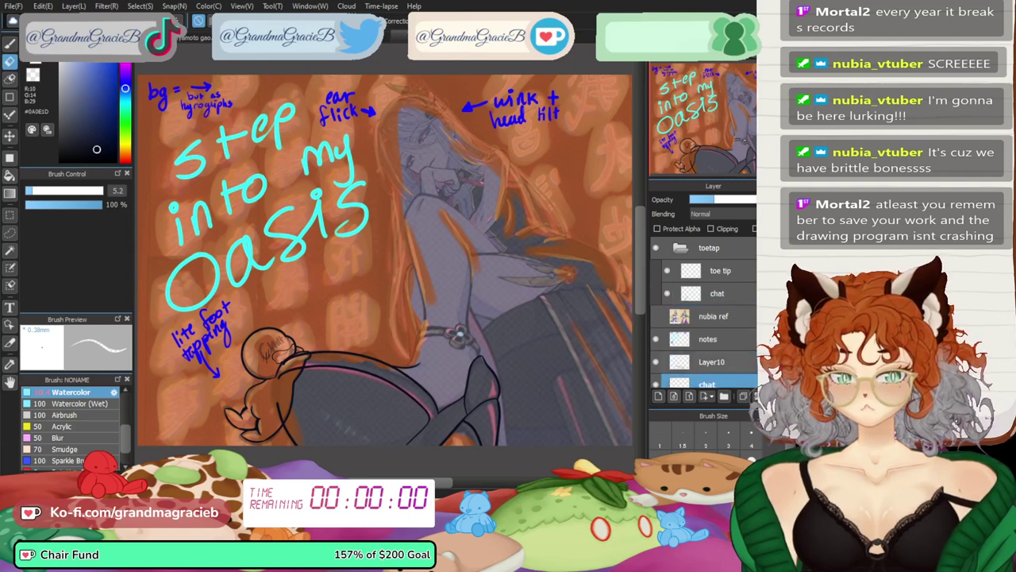
left_click(712, 362)
left_click(655, 362)
left_click(655, 362)
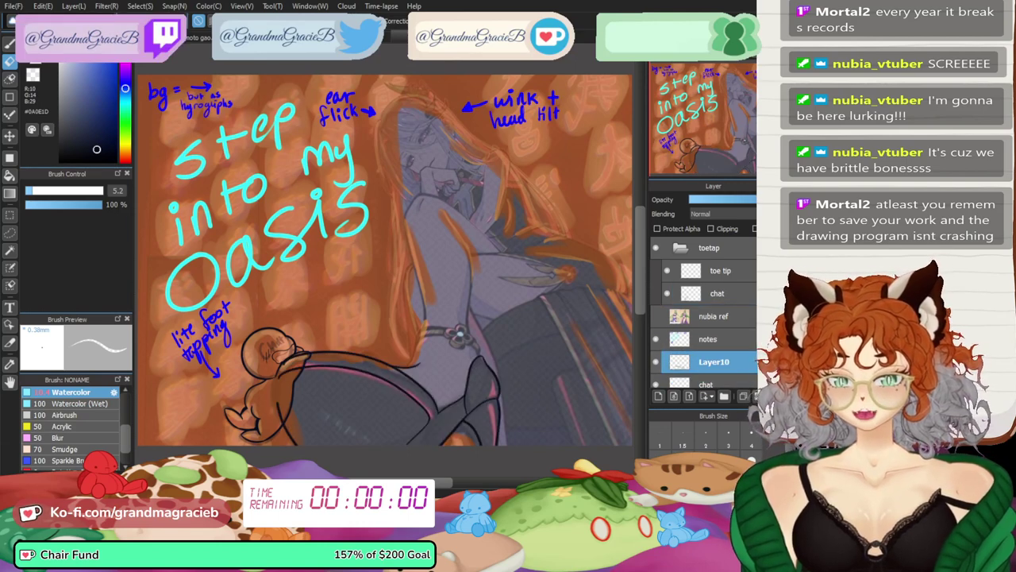
- Move Layer10 to the top of the toetap folder and merge it down into the toe tip layer
left_click_drag(712, 362, 715, 302)
left_click(715, 272)
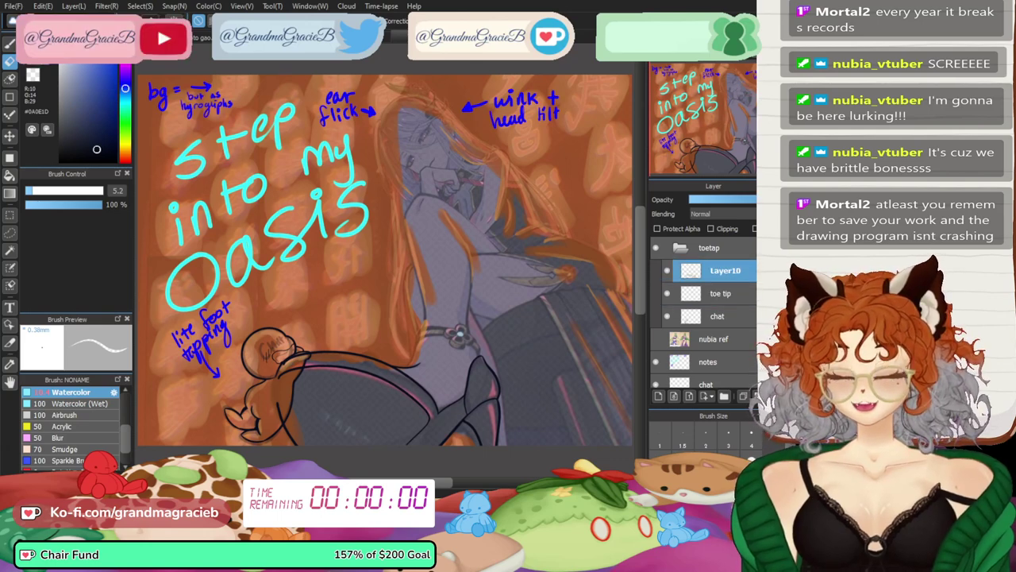
key("ctrl+e")
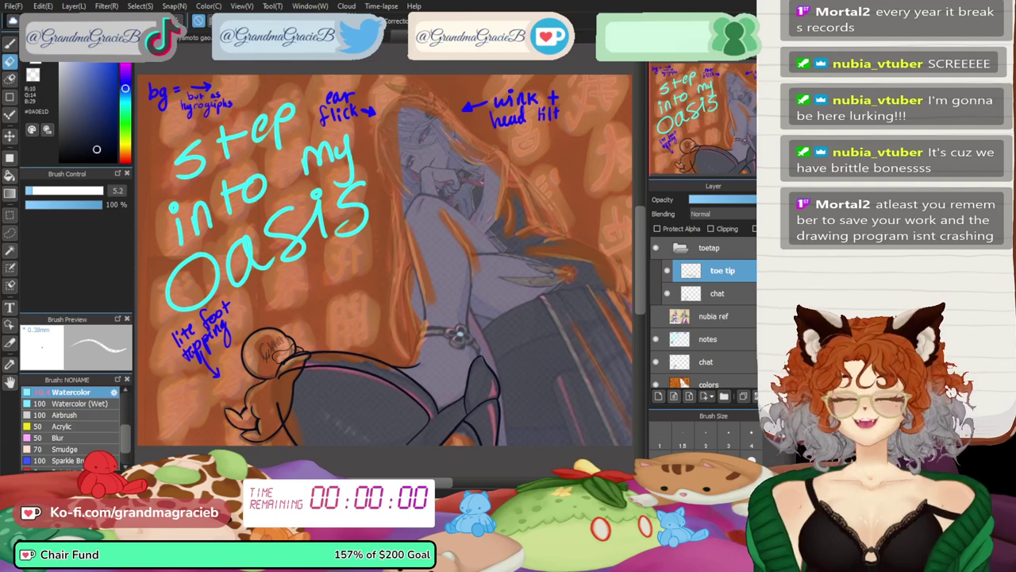
- Hide the notes layer so the handwritten text no longer covers the artwork
left_click_drag(397, 317, 422, 286)
left_click(656, 339)
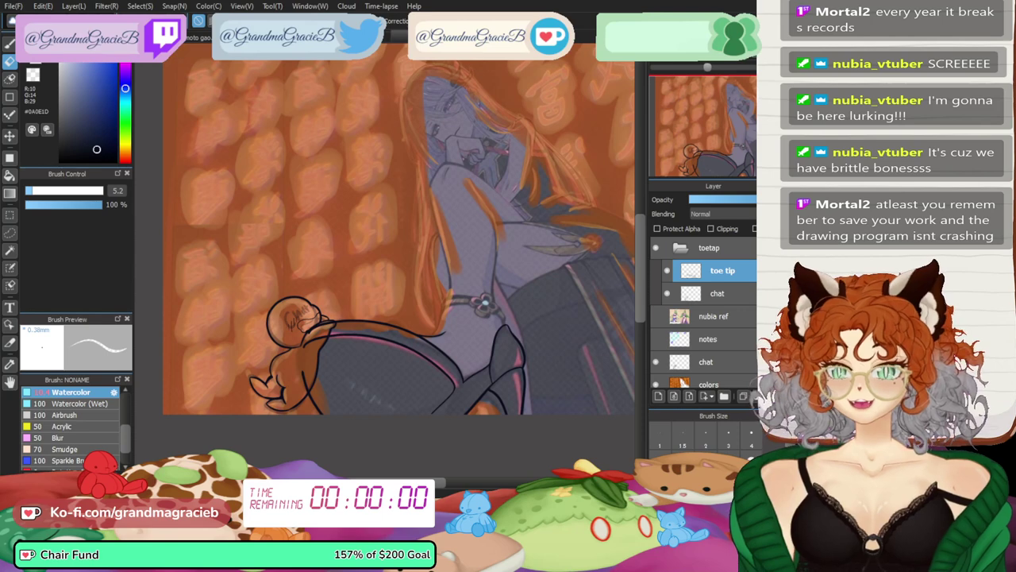
key("ctrl+0")
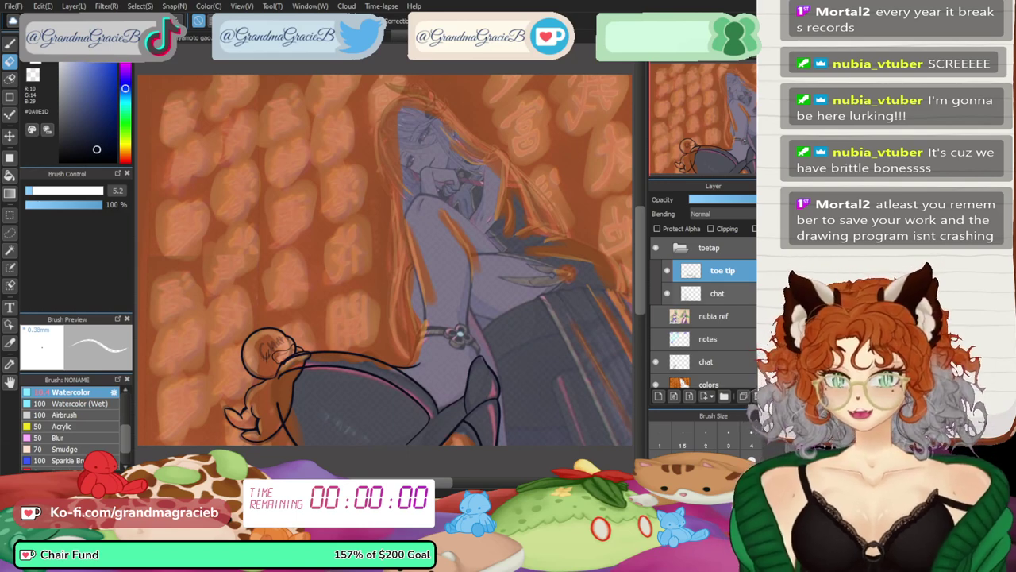
- Duplicate the toe tip layer, hide the original and rename the copy toetap1
left_click(743, 397)
left_click(667, 294)
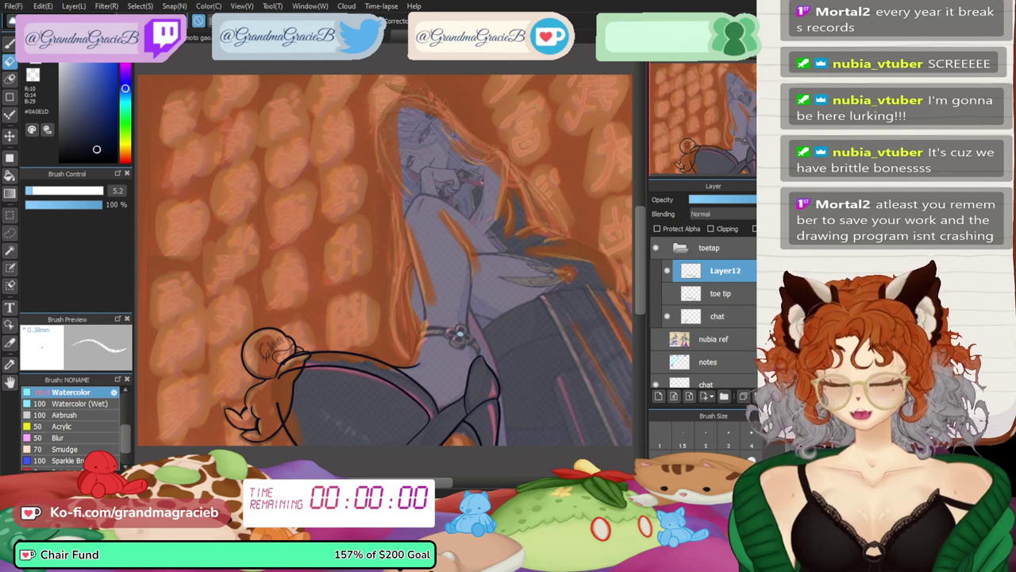
key("Return")
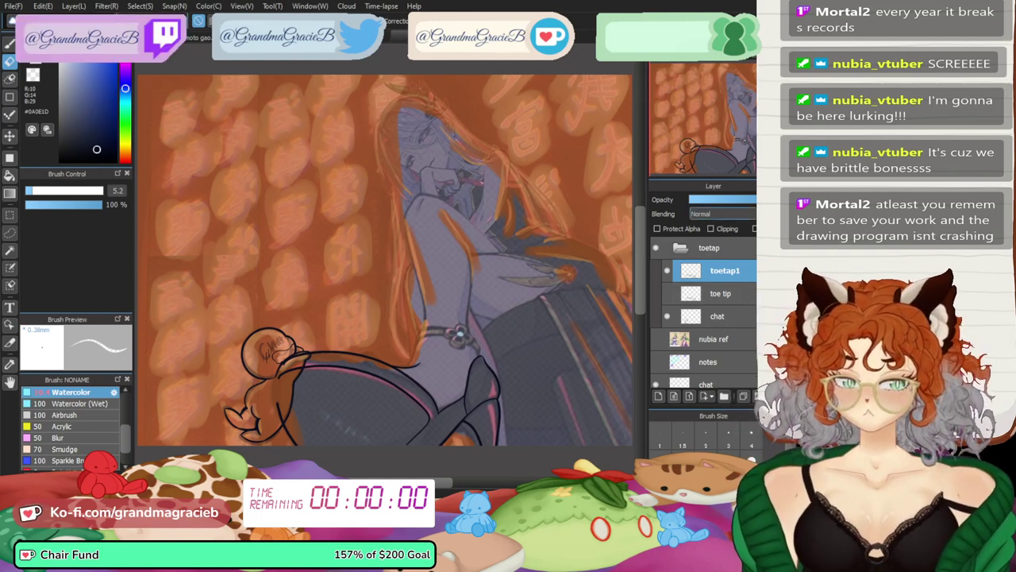
- Duplicate the toetap1 layer and rename the copy toetap2
left_click(743, 396)
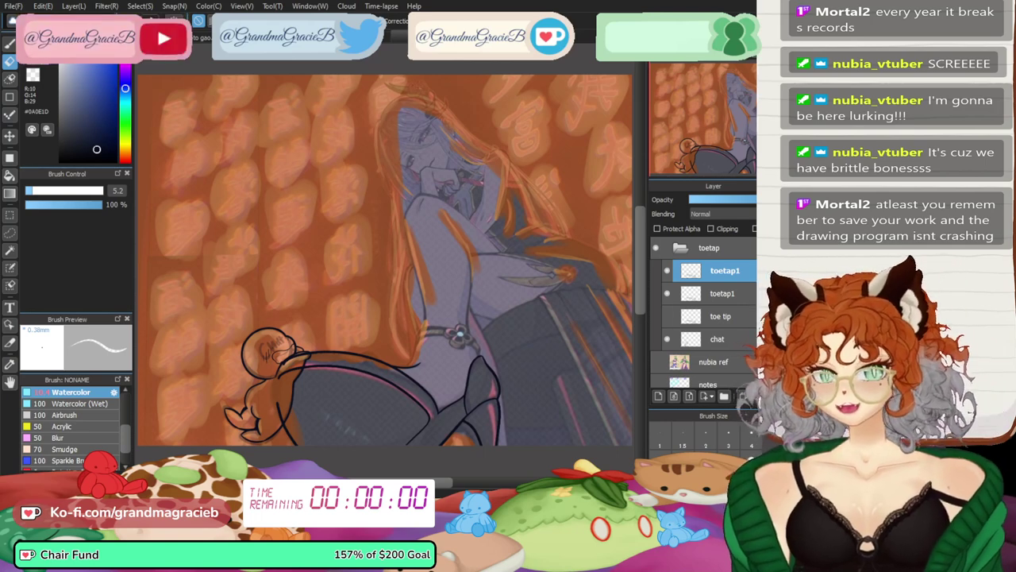
key("BackSpace")
type("2")
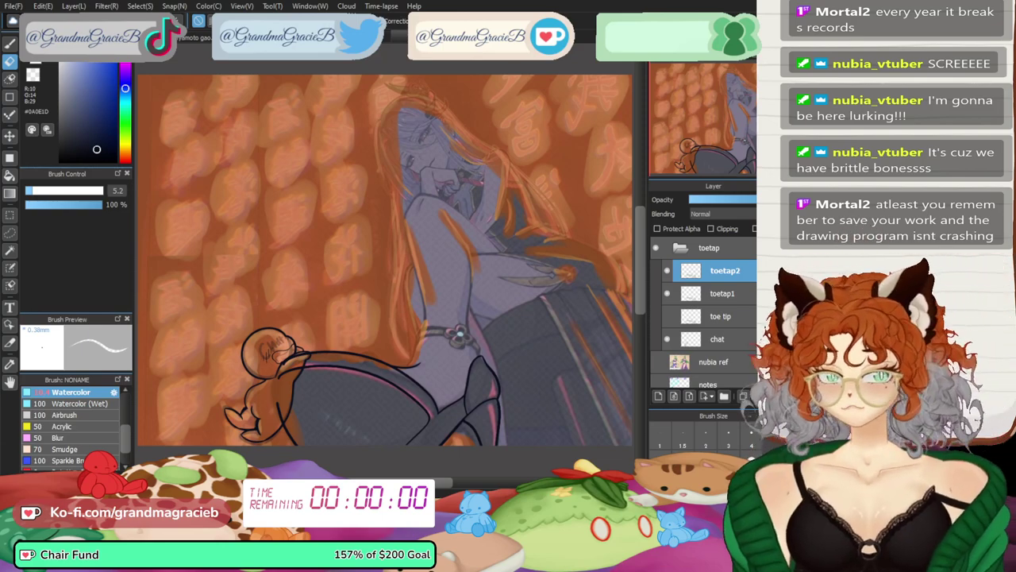
- Duplicate toetap2 as a layer named toetap8 with toetap2 hidden, and make toetap1 the active layer
key("ctrl+plus")
key("ctrl+plus")
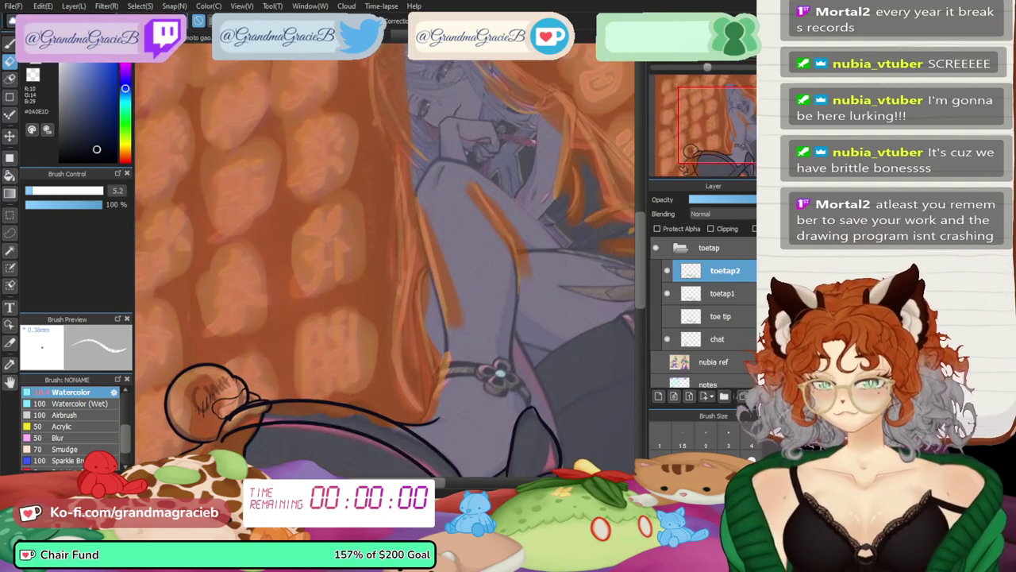
left_click_drag(381, 318, 431, 178)
scroll(385, 246, "down", 4)
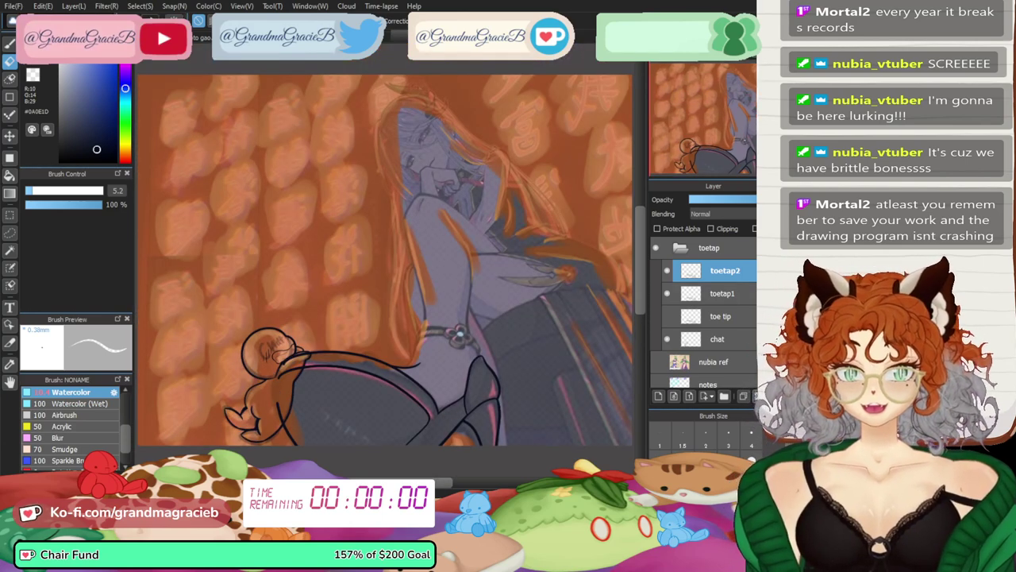
key("ctrl+j")
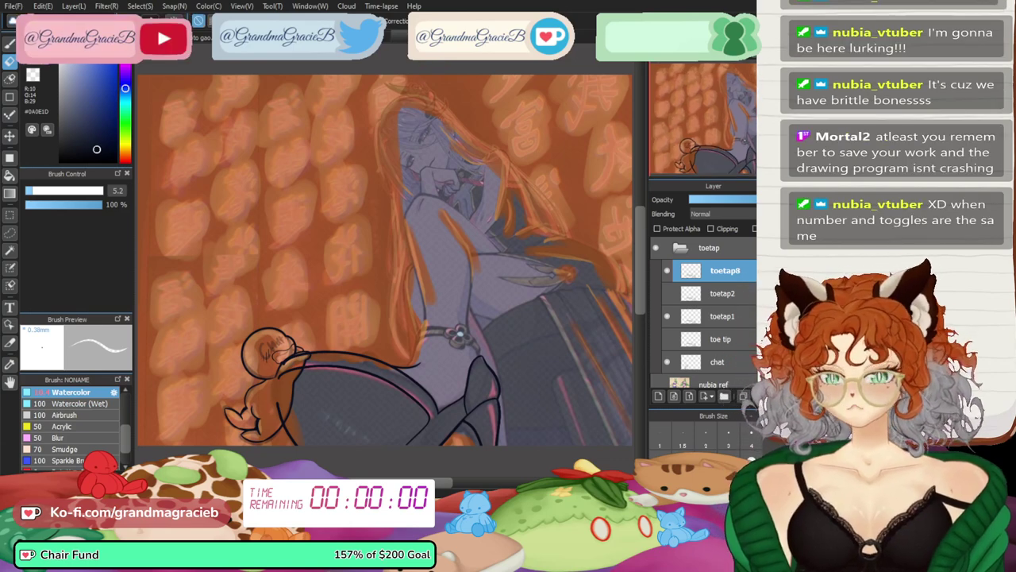
left_click(723, 316)
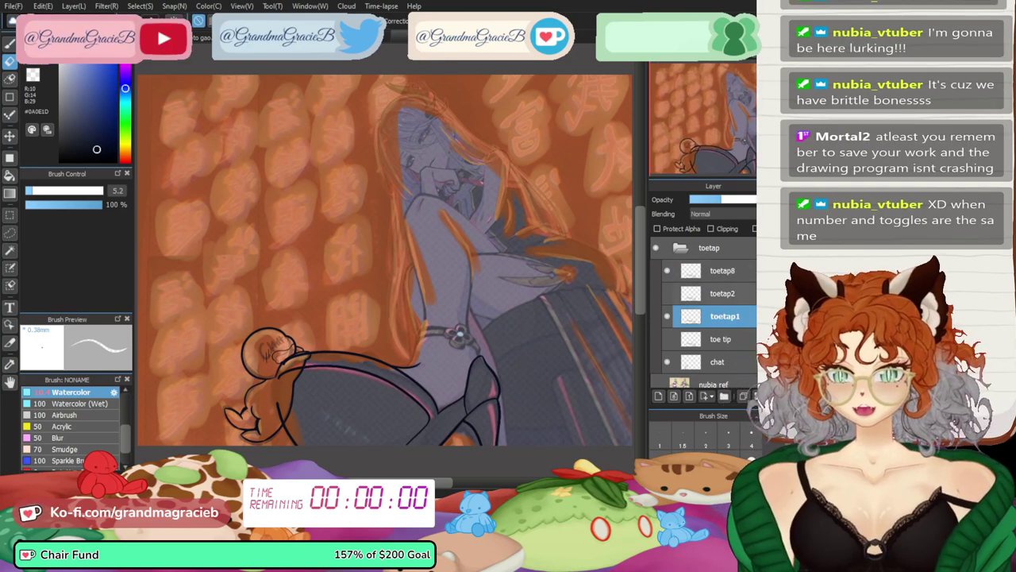
- Rotate the toetap8 leg line art slightly clockwise and shift it so its toe end is raised above the sketch
left_click(724, 271)
key("ctrl+t")
left_click_drag(389, 238, 445, 174)
scroll(386, 236, "up", 1)
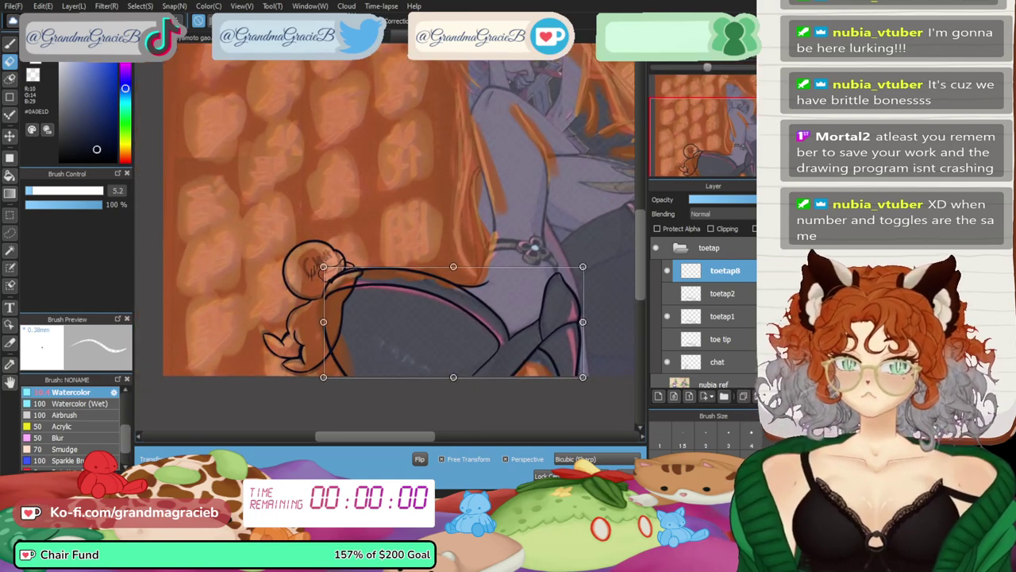
left_click_drag(616, 322, 613, 342)
left_click_drag(453, 321, 451, 313)
left_click_drag(599, 277, 602, 293)
left_click_drag(451, 309, 446, 305)
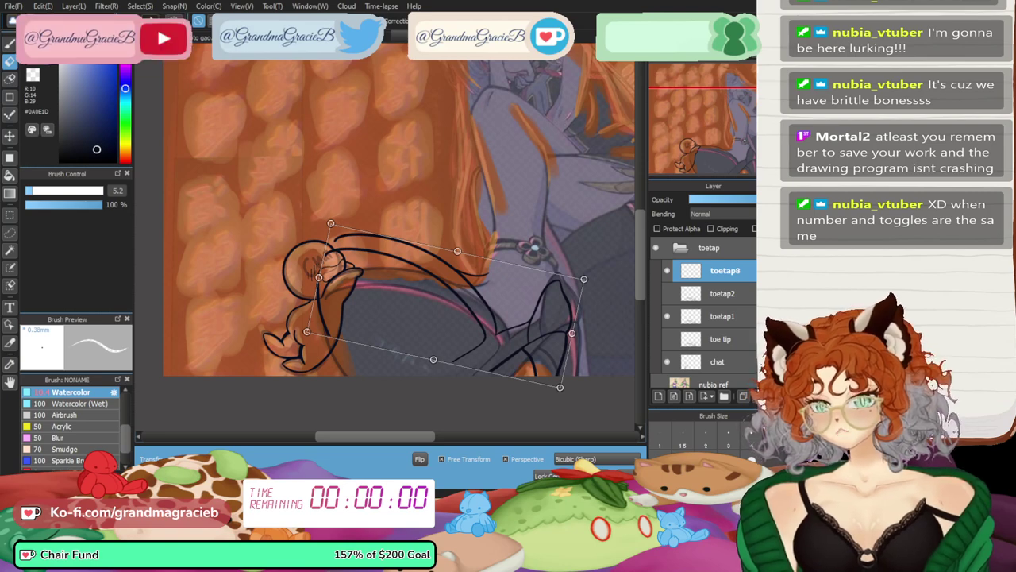
mouse_move(615, 342)
left_mouse_down()
mouse_move(611, 356)
mouse_move(618, 293)
mouse_move(615, 338)
left_mouse_up()
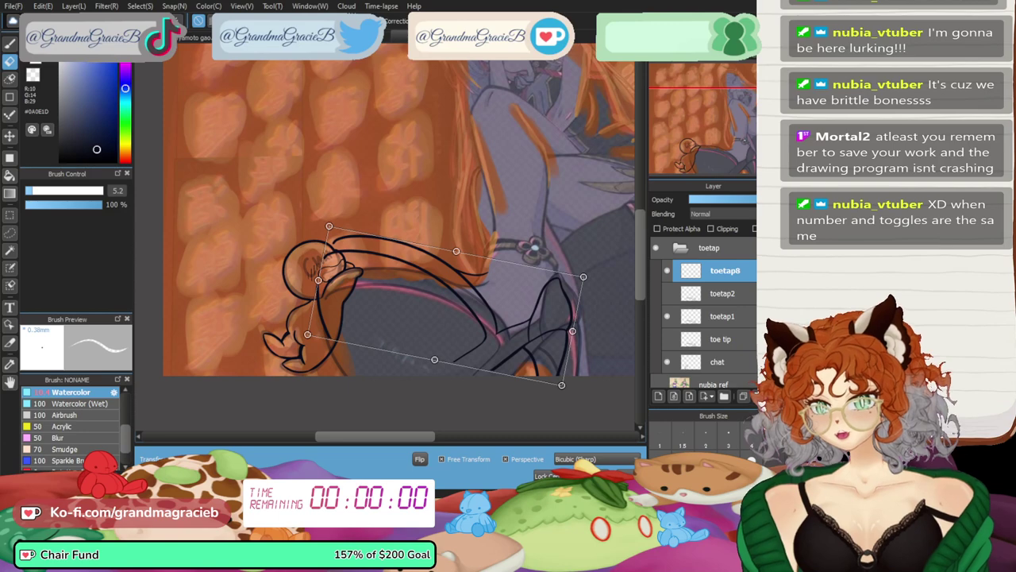
left_click_drag(445, 306, 454, 304)
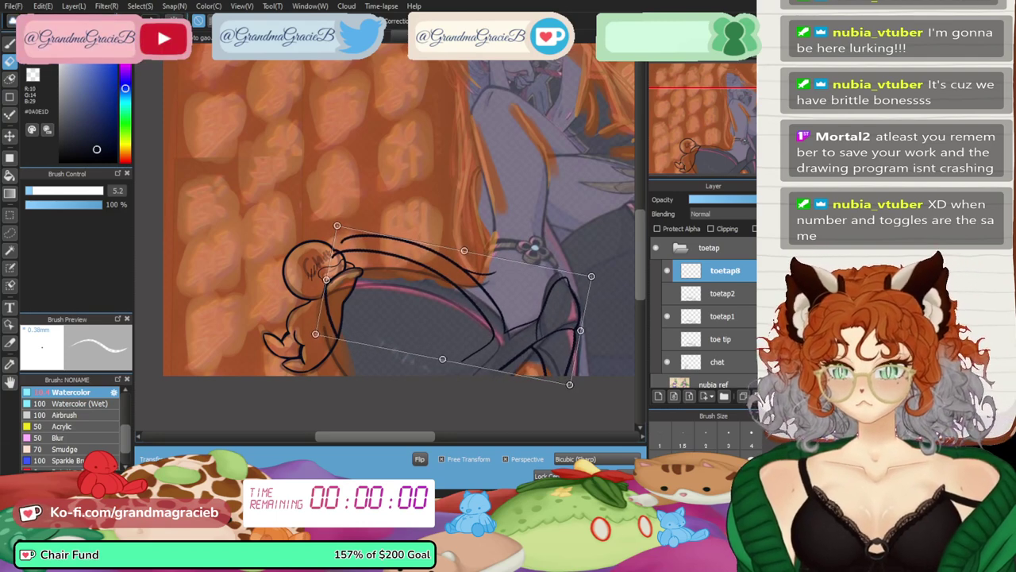
key("Return")
- Hide the chat layer and, on a new layer, brush the cut-off front foot outline down to the canvas's lower edge
left_click(667, 362)
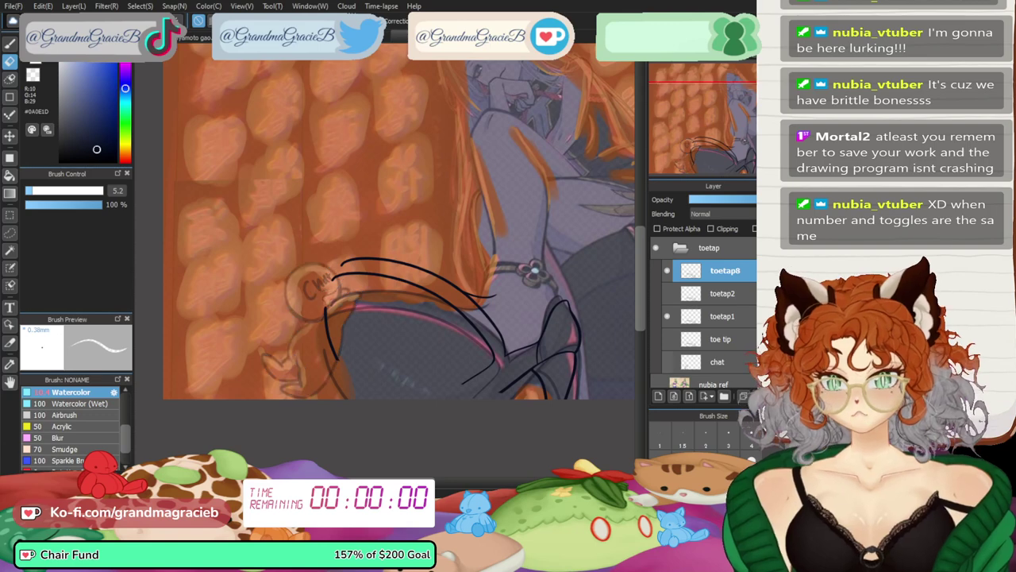
scroll(385, 258, "up", 3)
left_click_drag(349, 389, 429, 94)
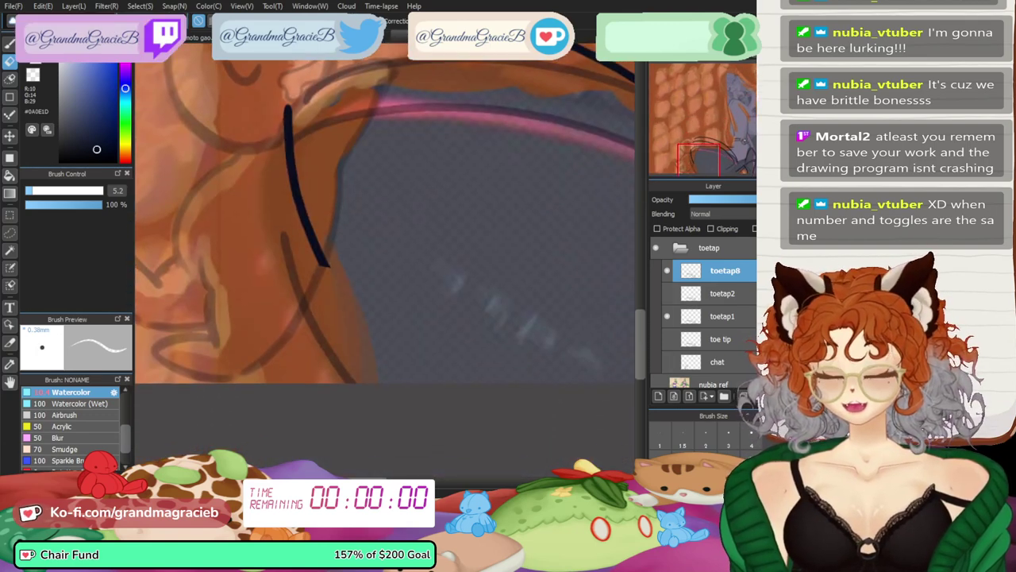
left_click(657, 395)
key("b")
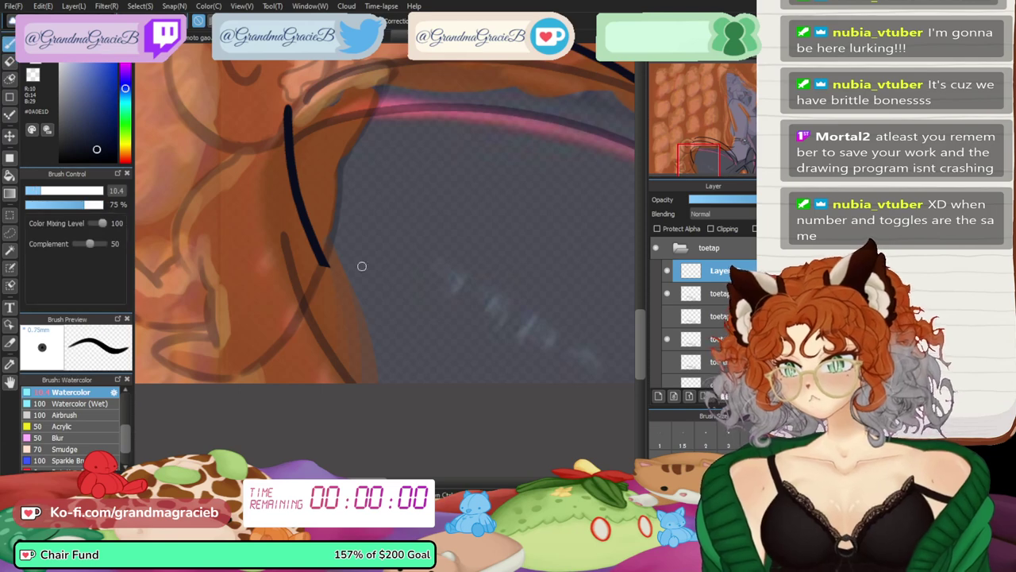
left_click_drag(311, 234, 403, 383)
key("ctrl+z")
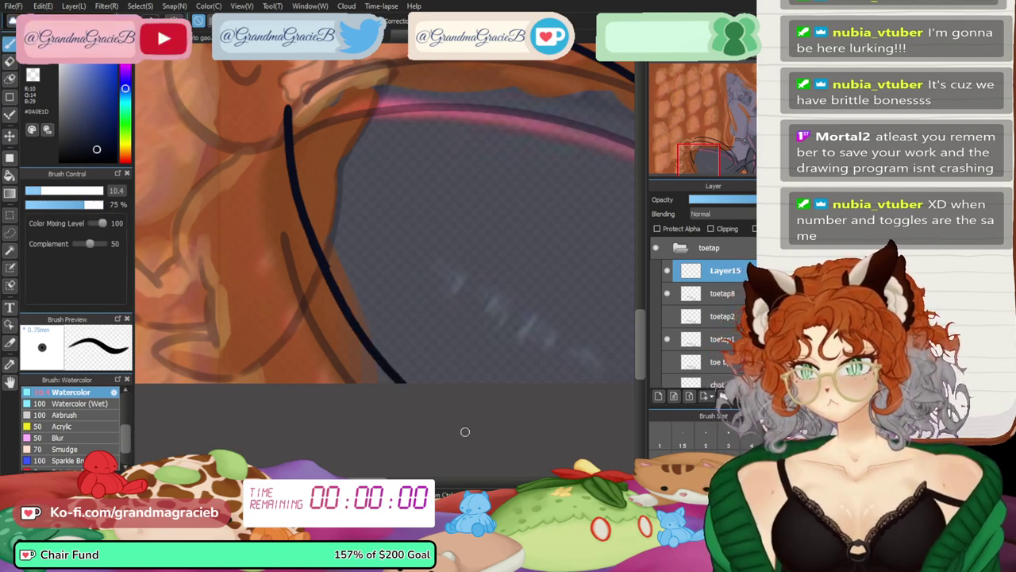
left_click_drag(309, 246, 408, 384)
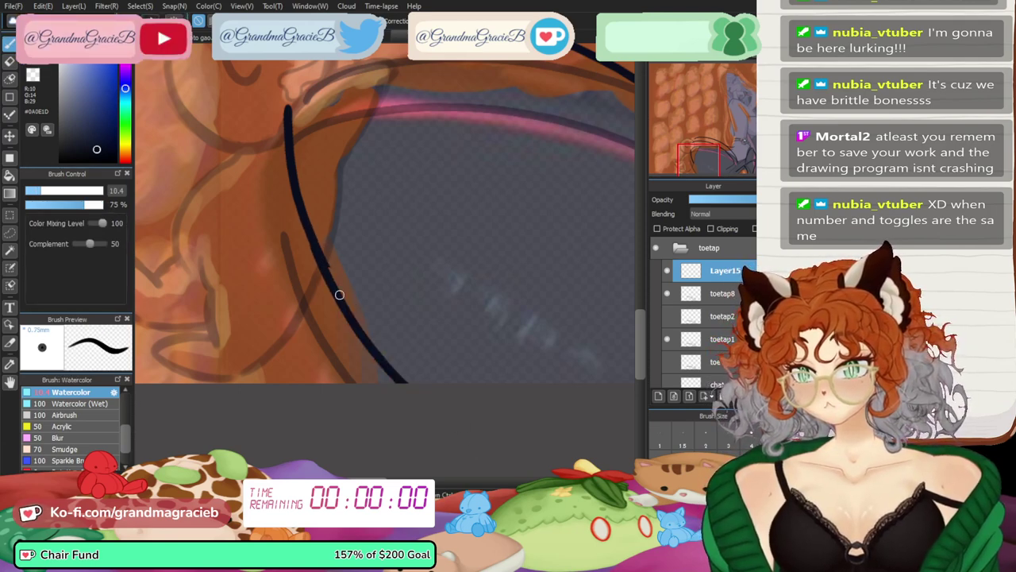
key("ctrl+z")
left_click_drag(306, 237, 421, 384)
- Move the new outline stroke slightly down so it joins the end of the existing front line smoothly
key("ctrl+t")
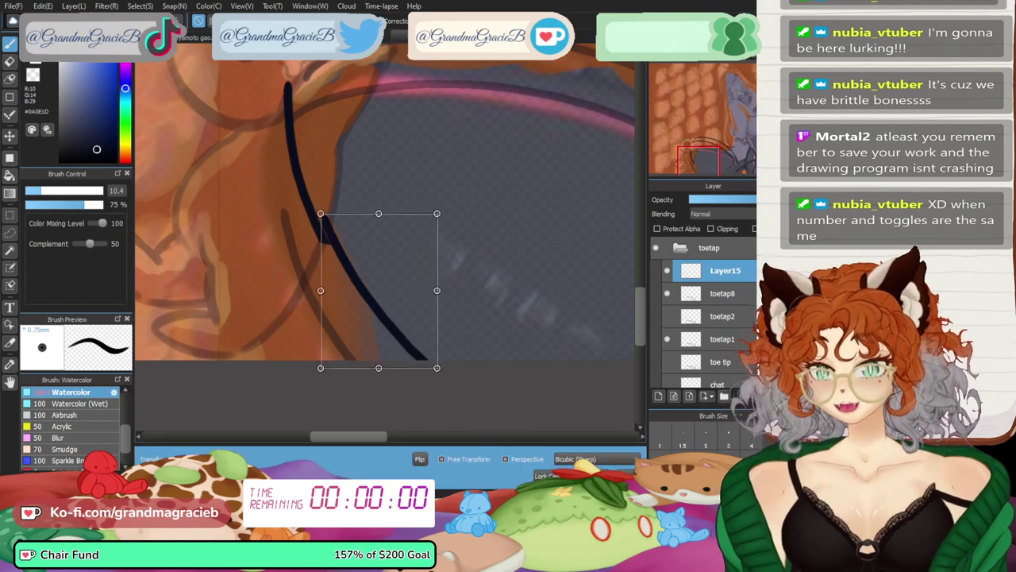
left_click_drag(366, 286, 370, 292)
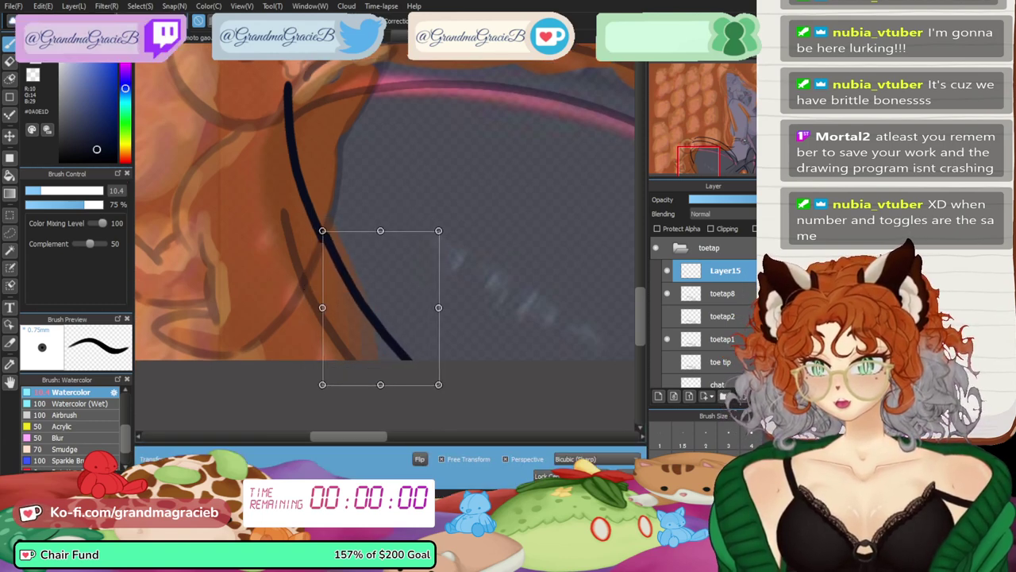
key("Return")
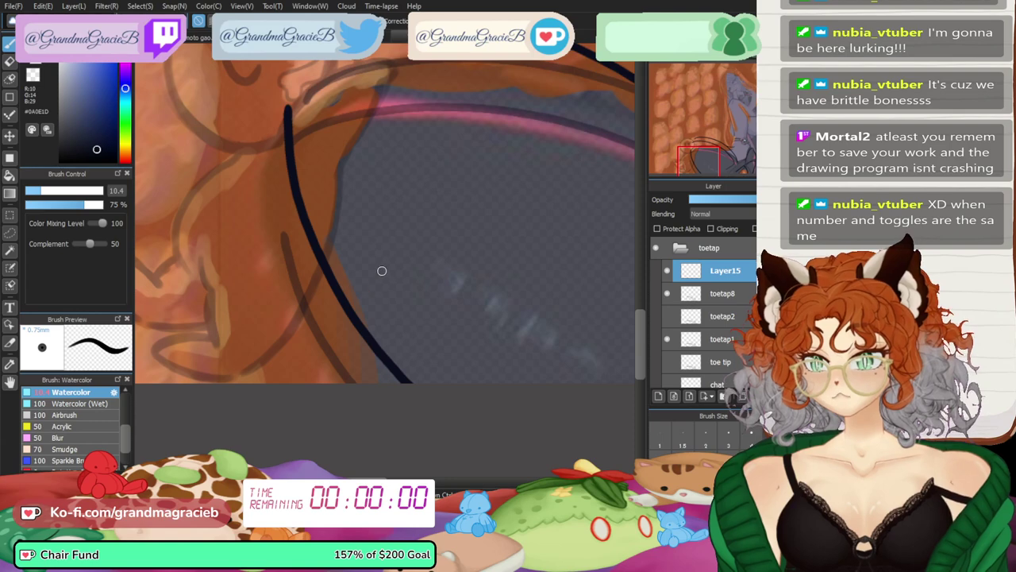
- Brush an extension of the inner line behind the large foot shape down to the canvas's lower edge
key("ctrl+0")
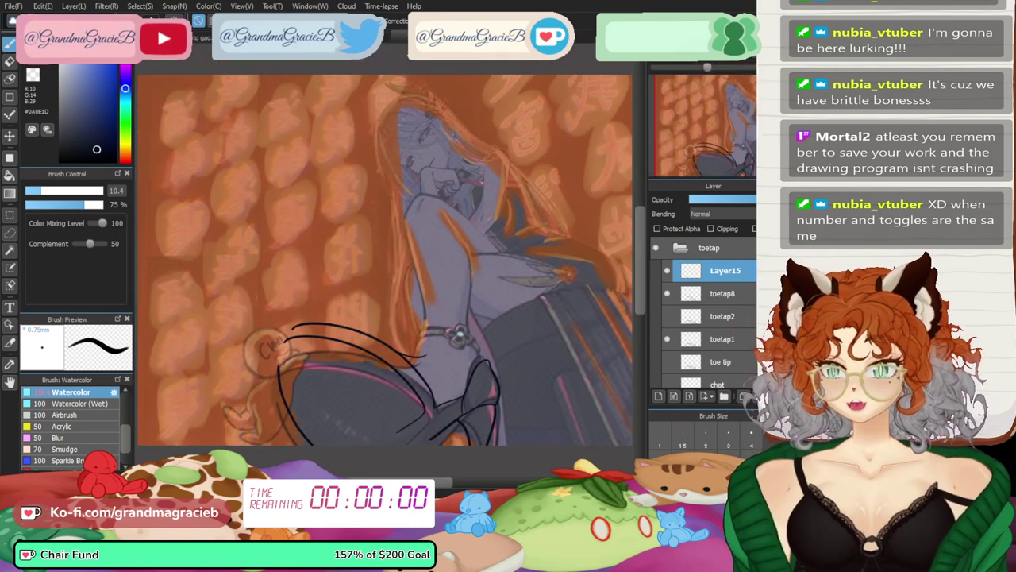
scroll(393, 270, "up", 5)
left_click_drag(318, 444, 335, 177)
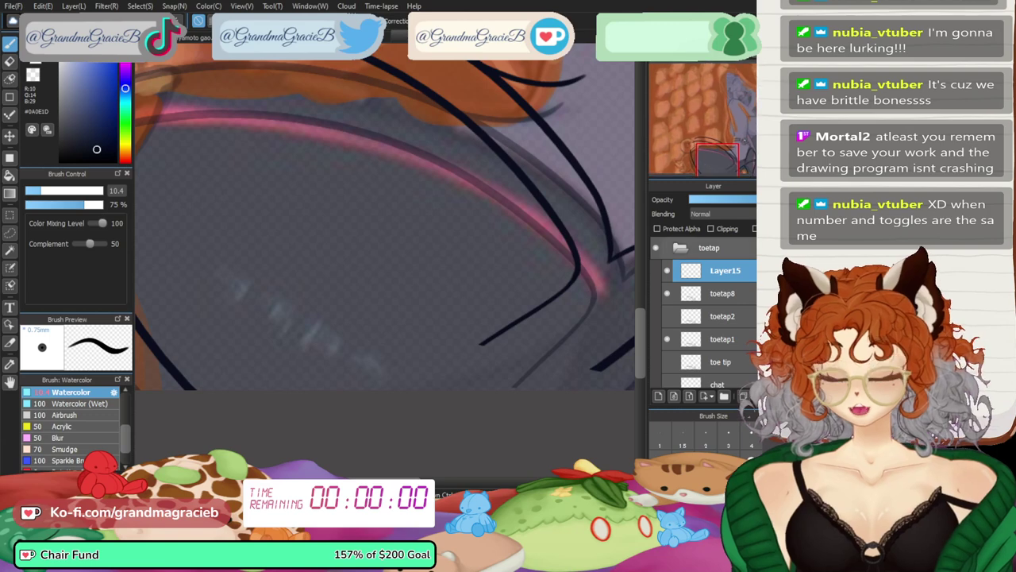
key("ctrl+z")
key("ctrl+y")
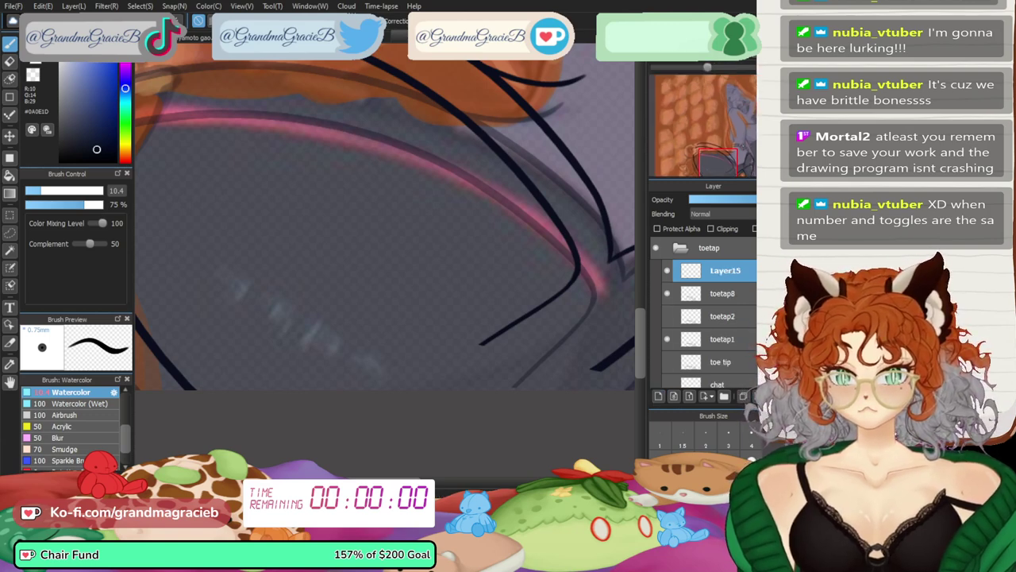
left_click_drag(397, 230, 361, 252)
key("Down")
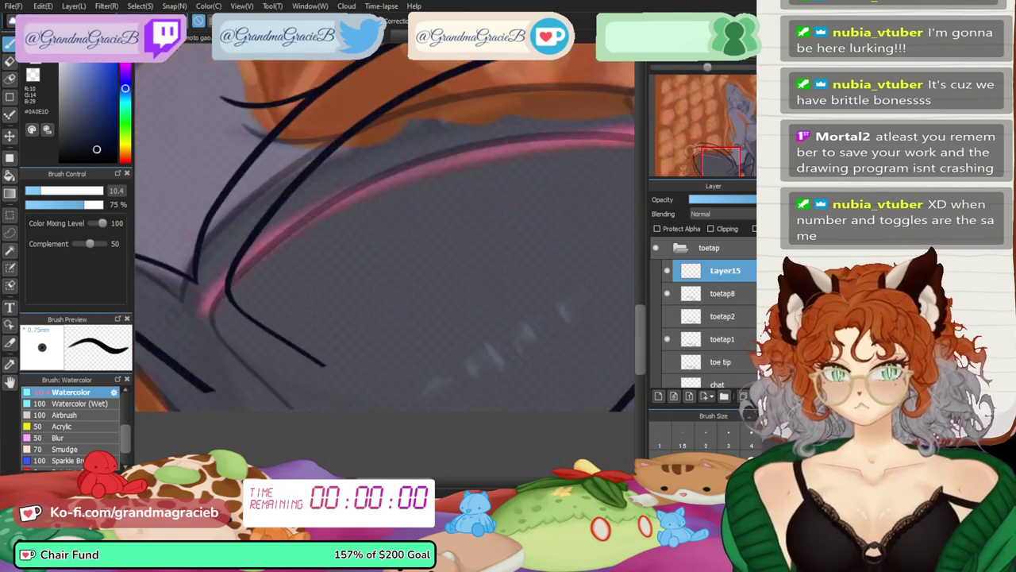
key("ctrl+plus")
left_click_drag(296, 391, 433, 462)
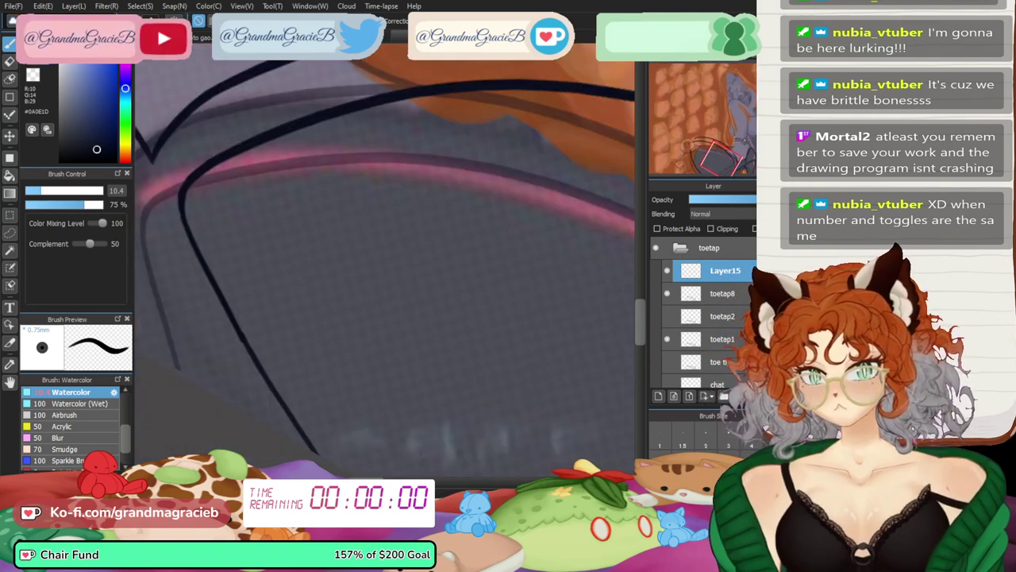
left_click_drag(639, 319, 640, 327)
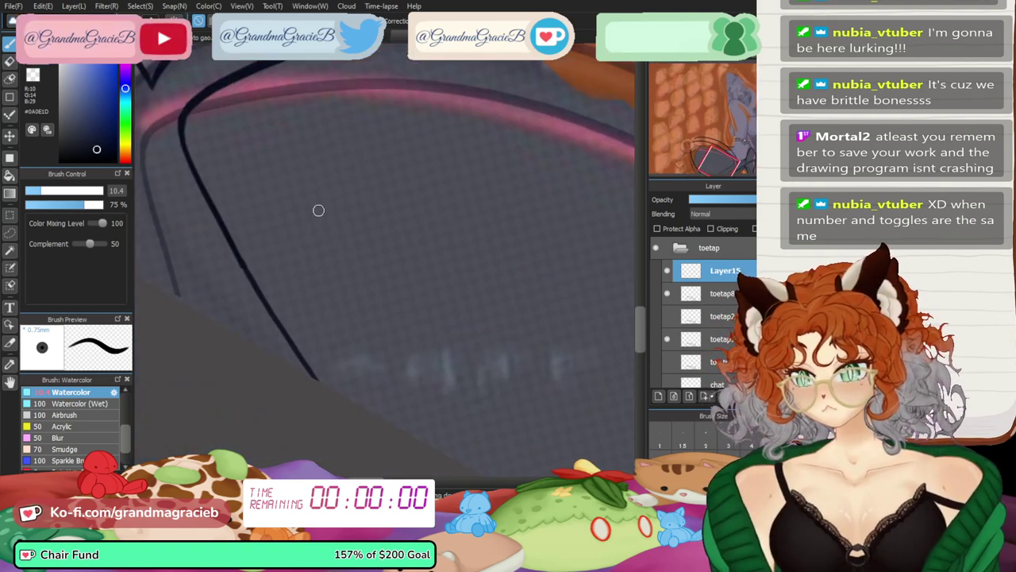
- Transform the upper end of the inner line's extension so it aligns with the existing line
key("ctrl+t")
key("ctrl+plus")
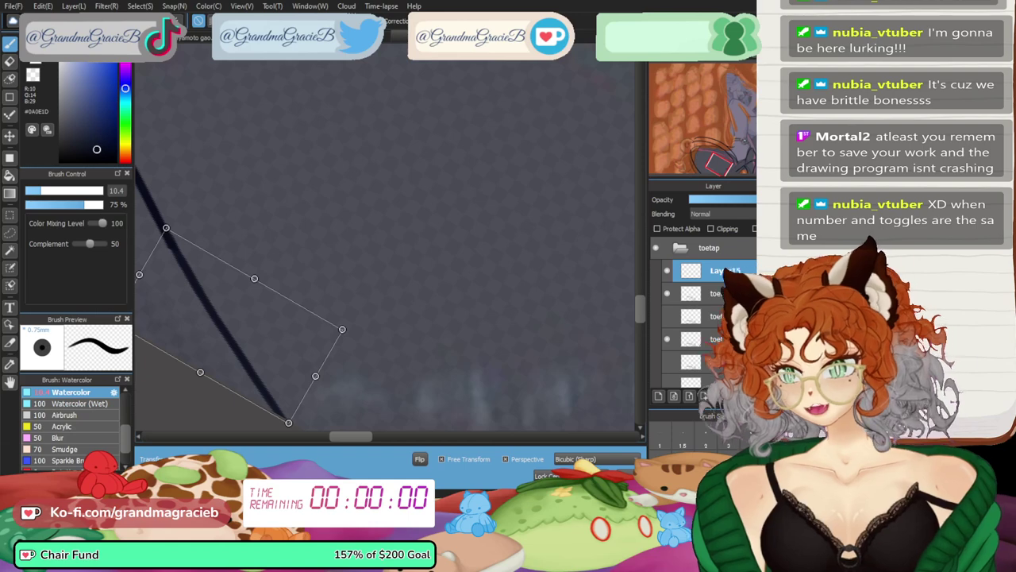
mouse_move(166, 228)
left_mouse_down()
mouse_move(166, 243)
mouse_move(165, 229)
left_mouse_up()
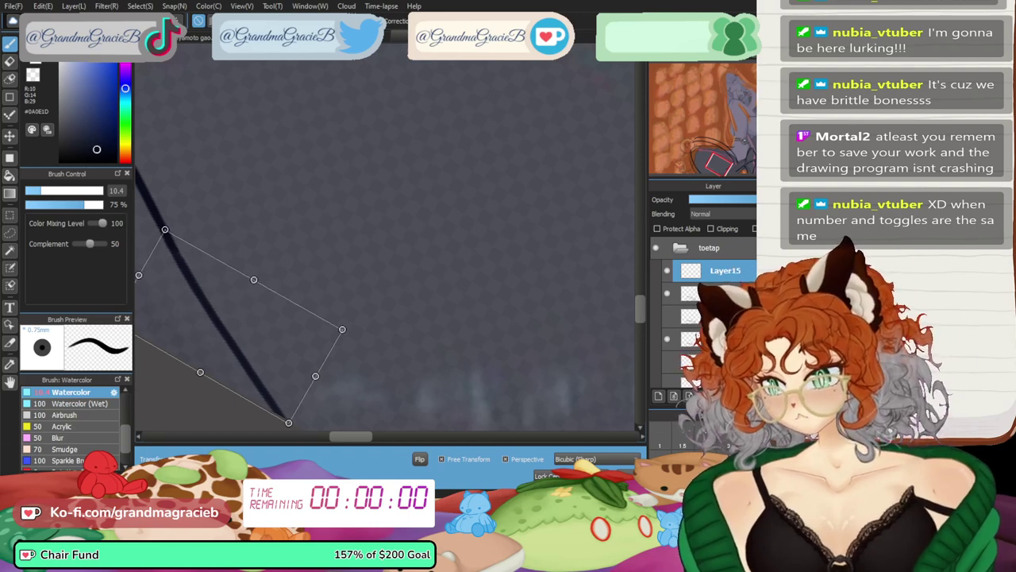
key("Return")
key("Up")
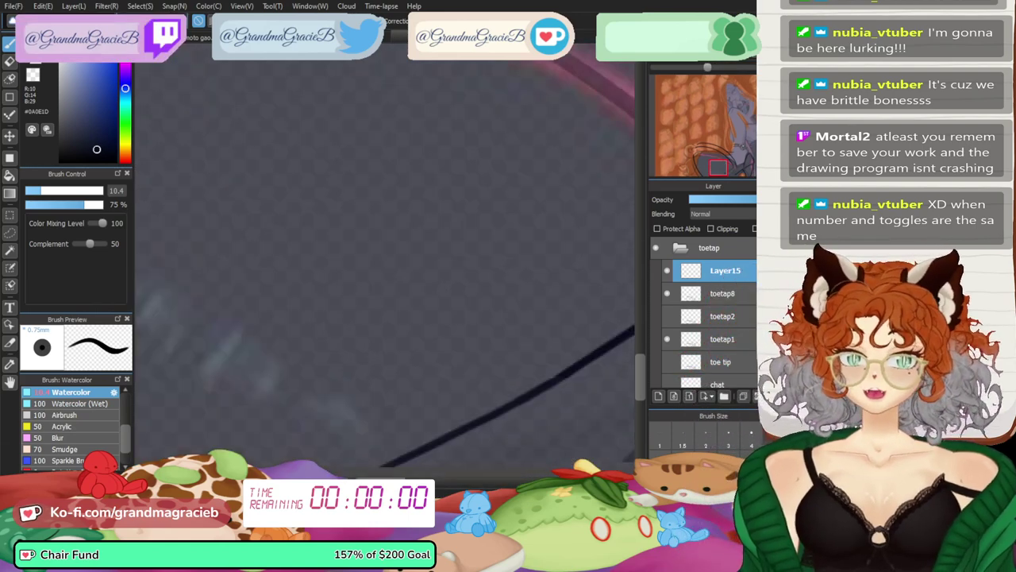
- Extend the thick crossing leg line to the canvas's lower edge and merge the added strokes into toetap8
key("ctrl+minus")
key("ctrl+minus")
key("ctrl+minus")
mouse_move(389, 214)
left_mouse_down()
mouse_move(406, 339)
mouse_move(422, 334)
left_mouse_up()
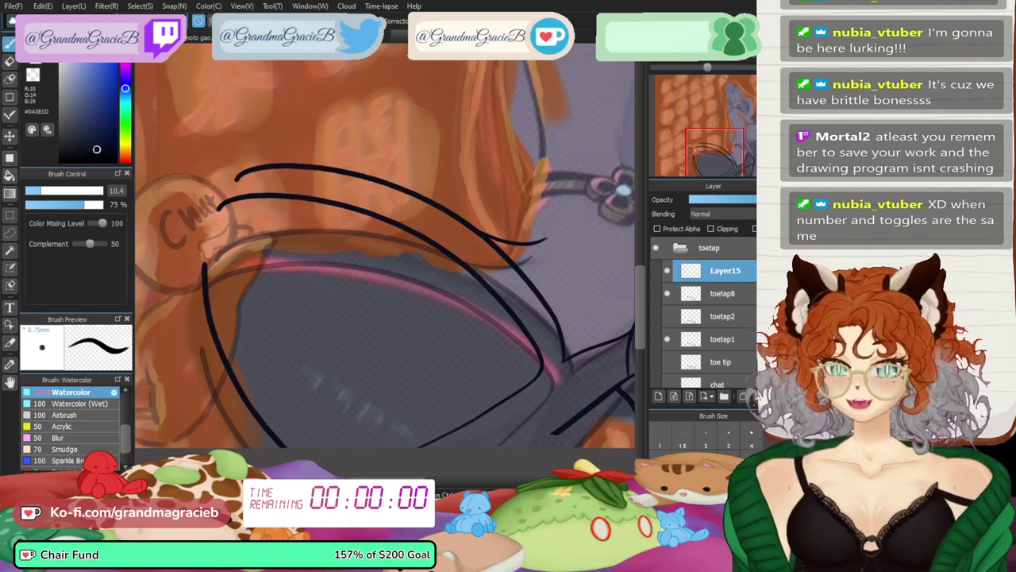
scroll(389, 246, "down", 1)
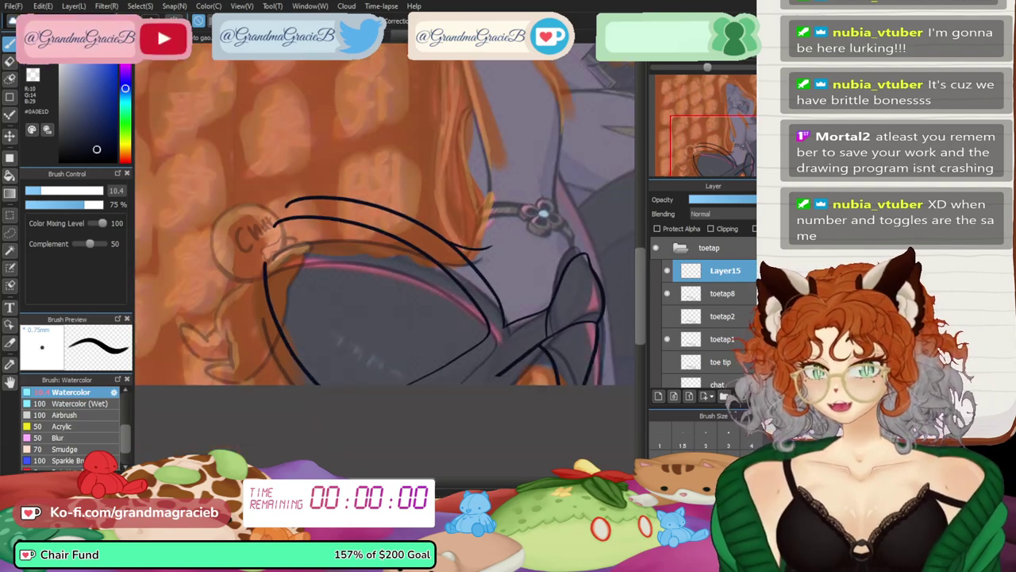
scroll(389, 246, "up", 3)
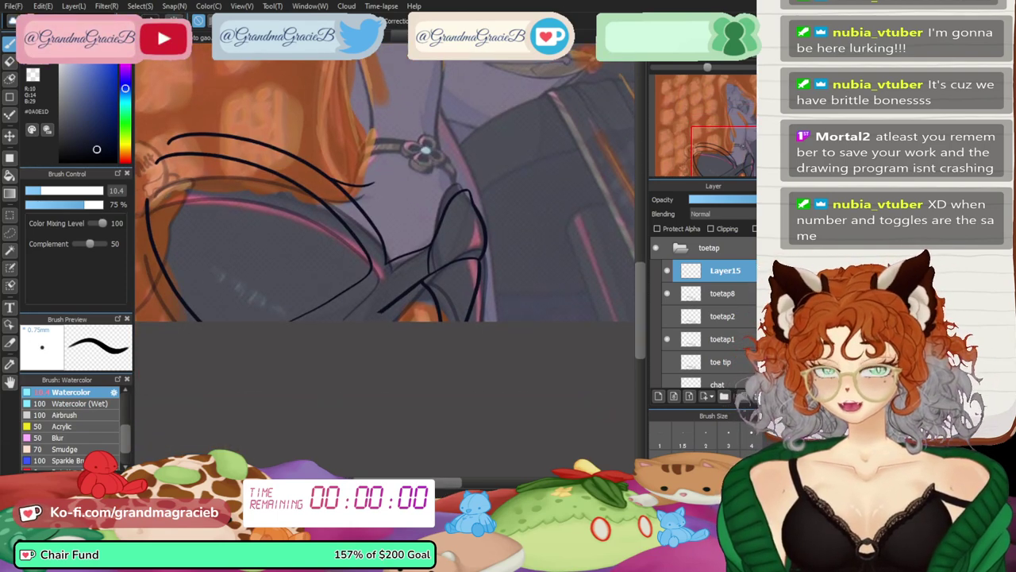
scroll(389, 246, "up", 2)
key("Down")
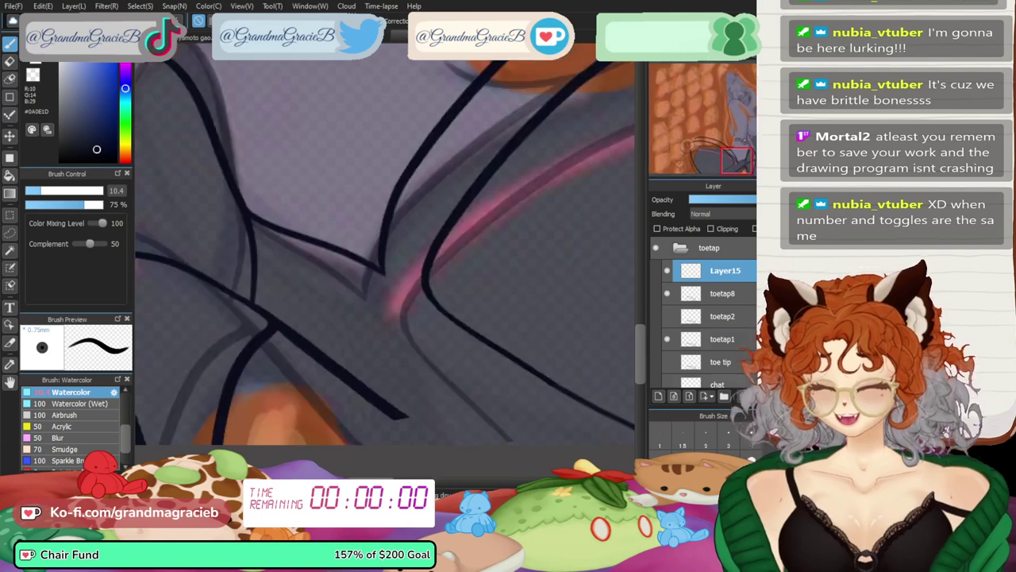
key("ctrl+e")
key("ctrl+z")
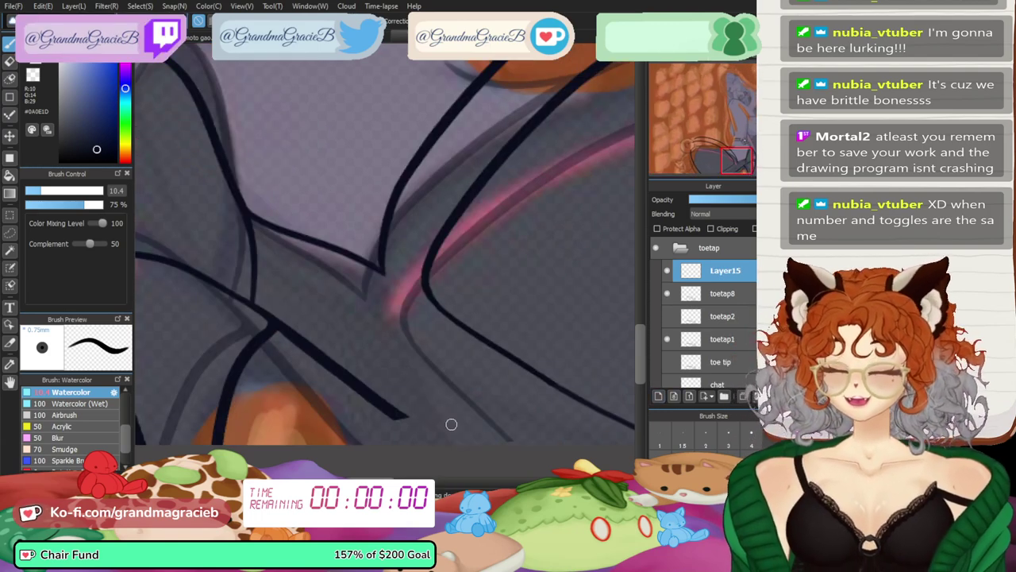
left_click_drag(368, 393, 473, 463)
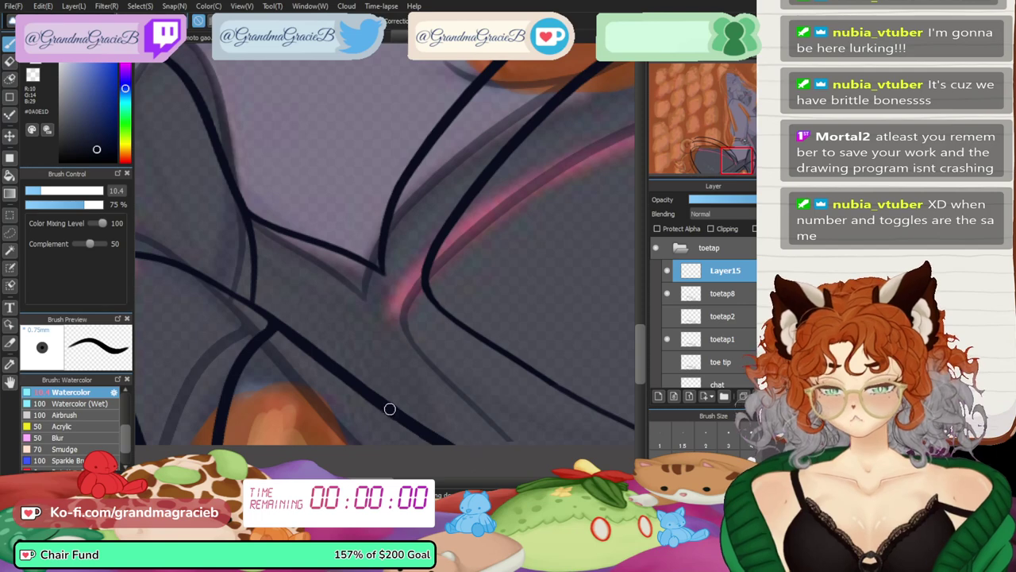
scroll(437, 224, "down", 5)
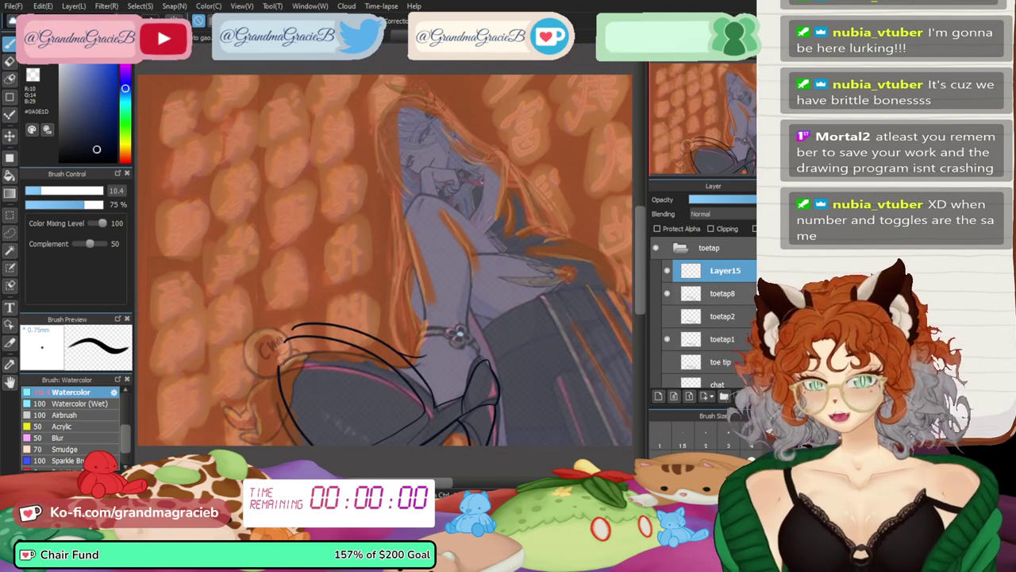
key("ctrl+e")
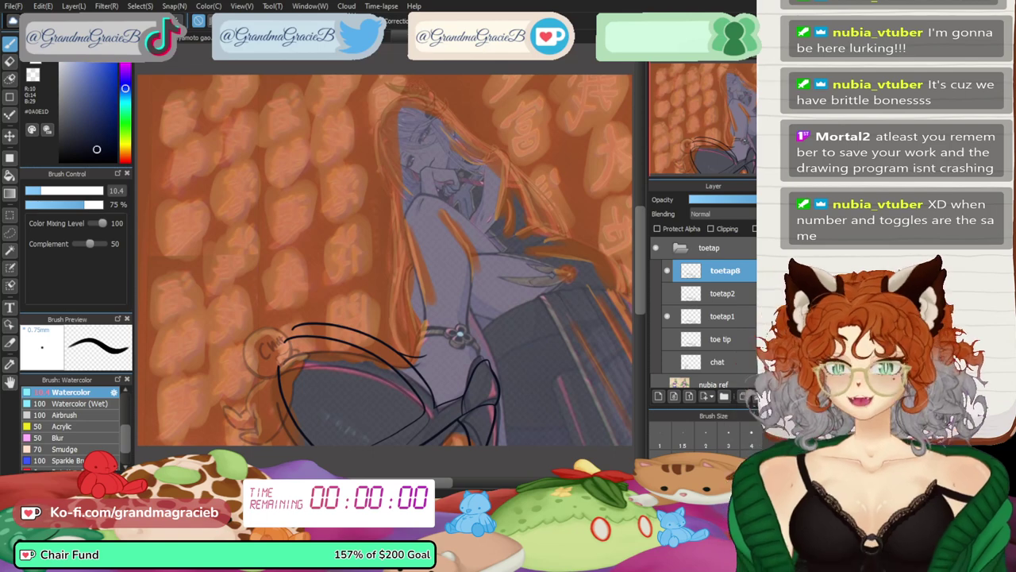
- Copy the chat layer's artwork onto a new layer above toetap8 in the toetap folder
left_click(717, 362)
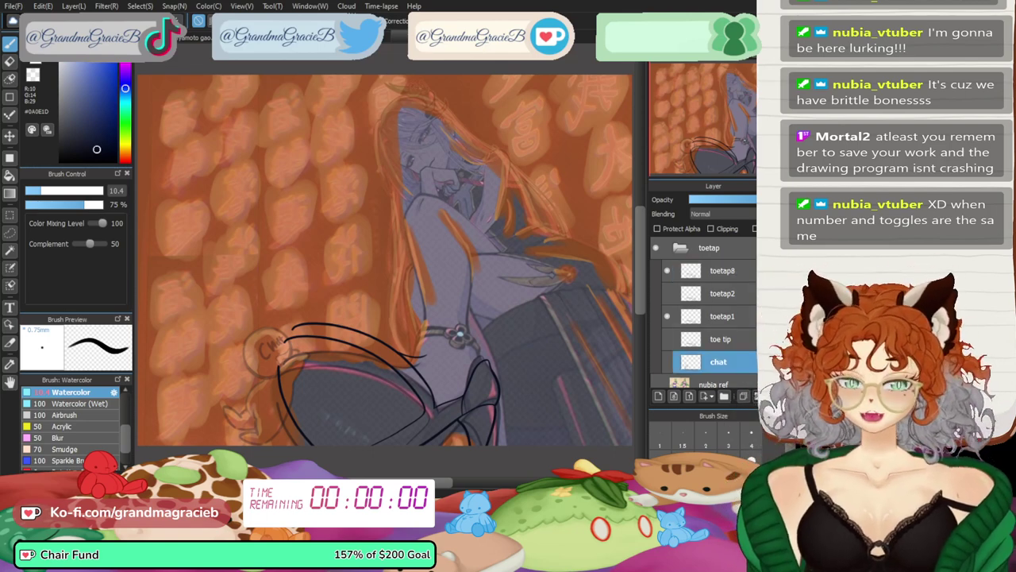
key("ctrl+z")
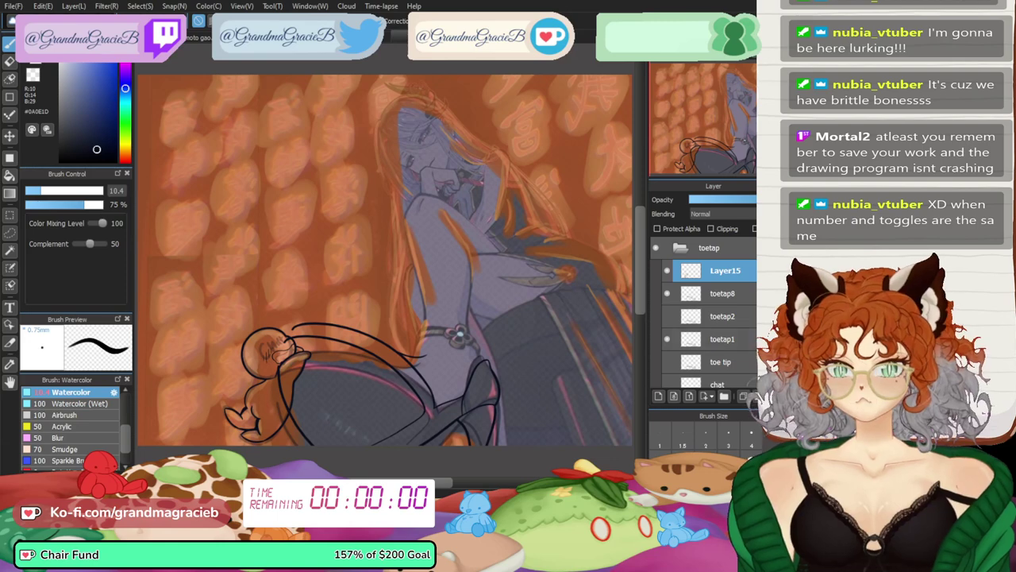
scroll(702, 317, "down", 5)
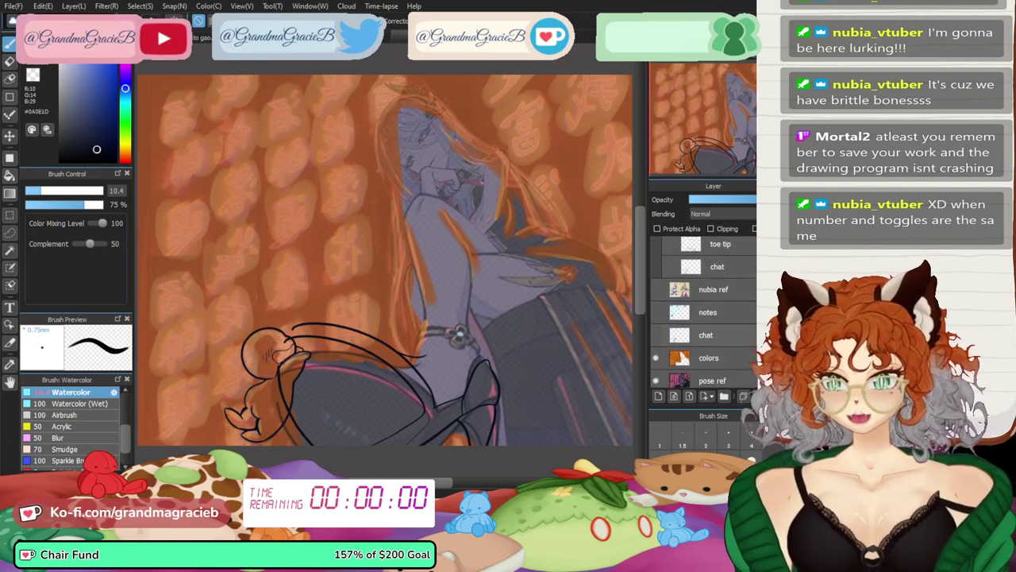
scroll(703, 318, "up", 5)
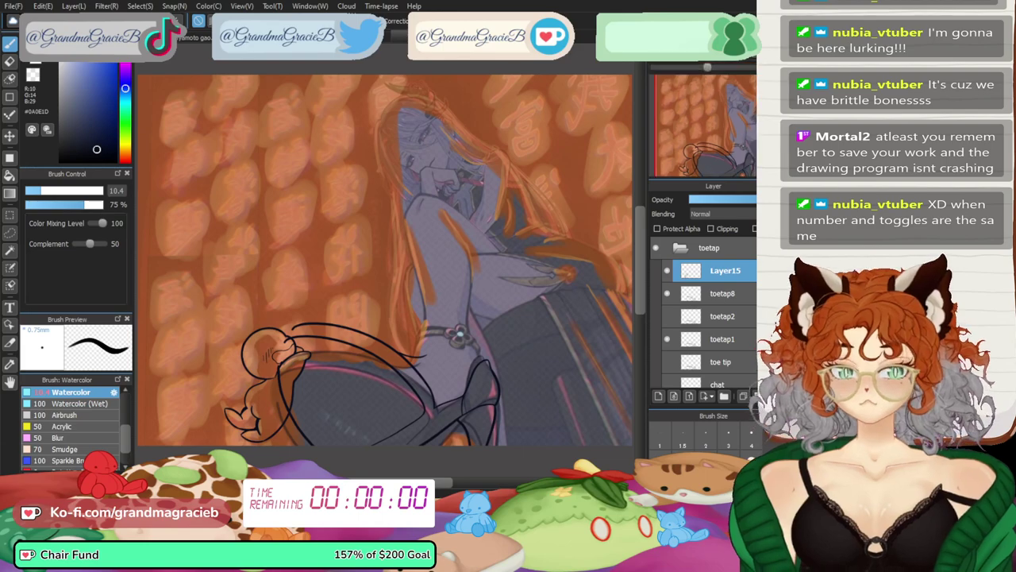
- Raise the copied chat figure on Layer15 so it clings to the end of the raised toetap8 foot
key("ctrl+plus")
key("ctrl+plus")
left_click_drag(301, 397, 425, 225)
key("ctrl+t")
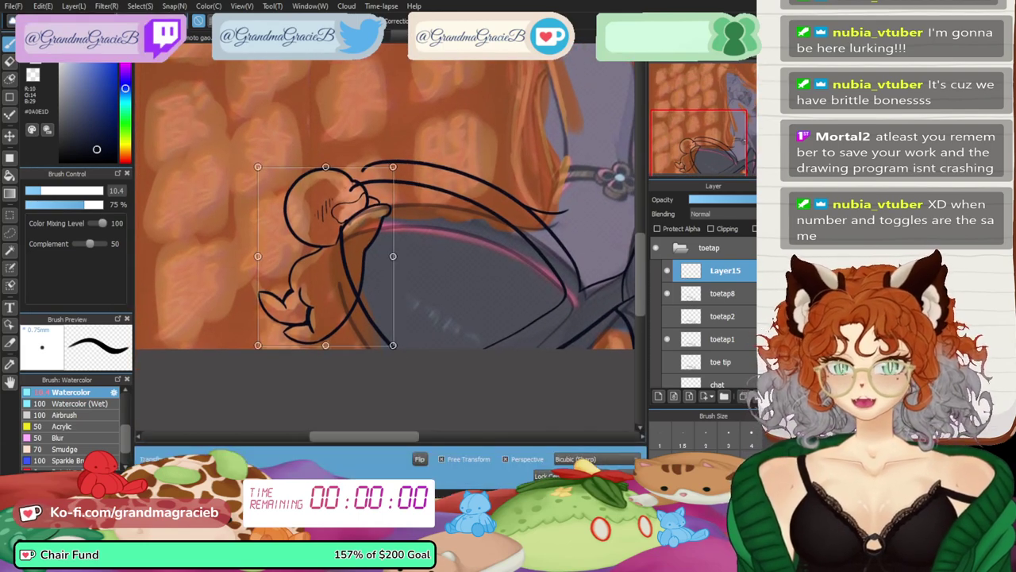
left_click_drag(326, 256, 325, 216)
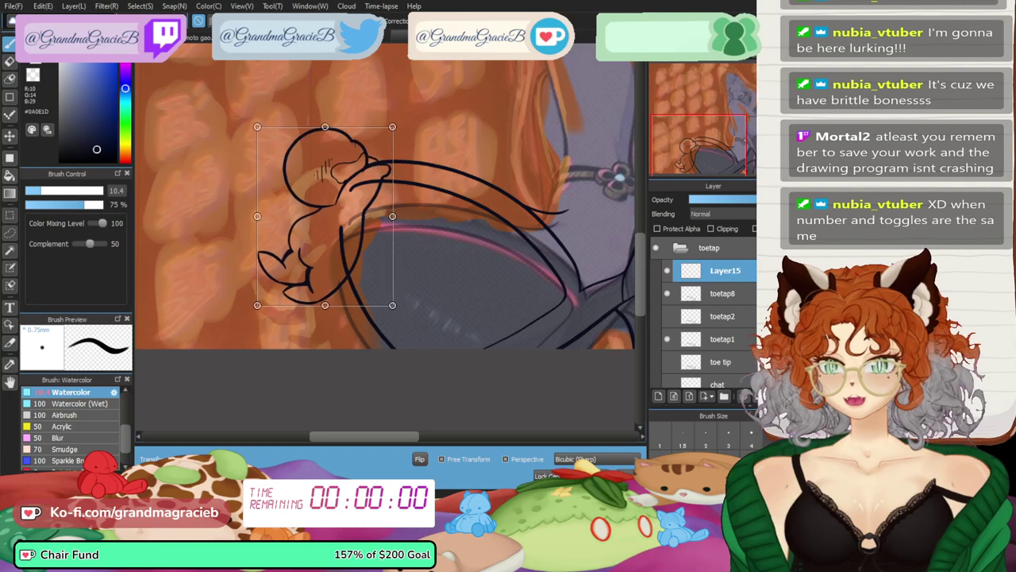
left_click_drag(421, 119, 429, 130)
key("Return")
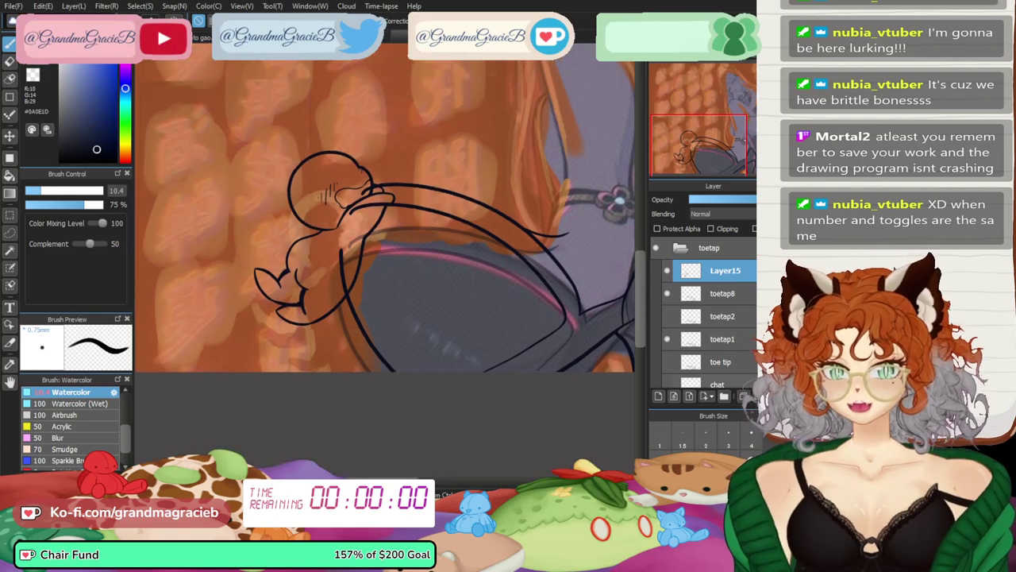
- Show the chat layer, place it directly above toetap1, and hide Layer15 and toetap8
left_click(719, 383)
left_click(666, 384)
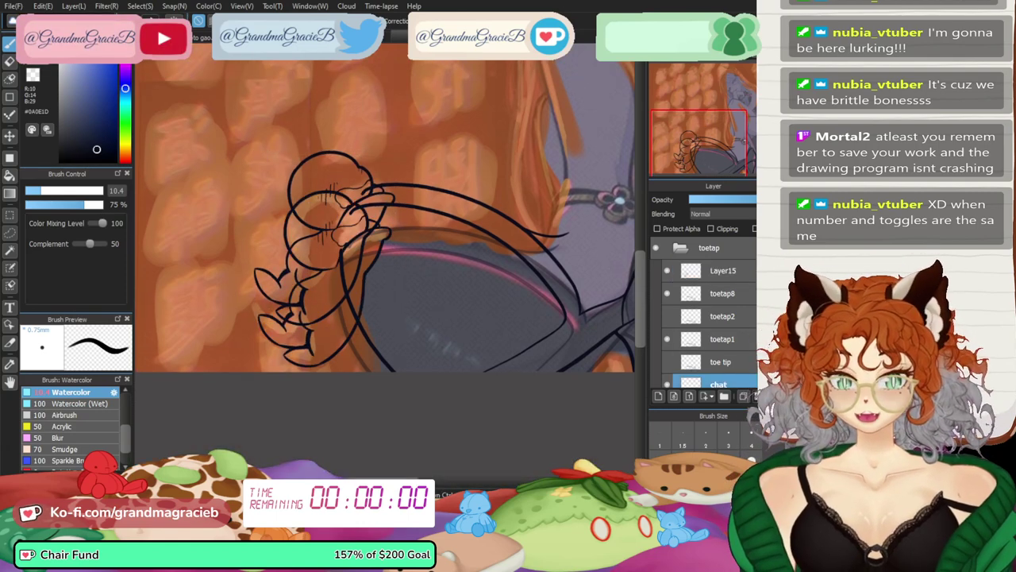
left_click_drag(718, 384, 719, 334)
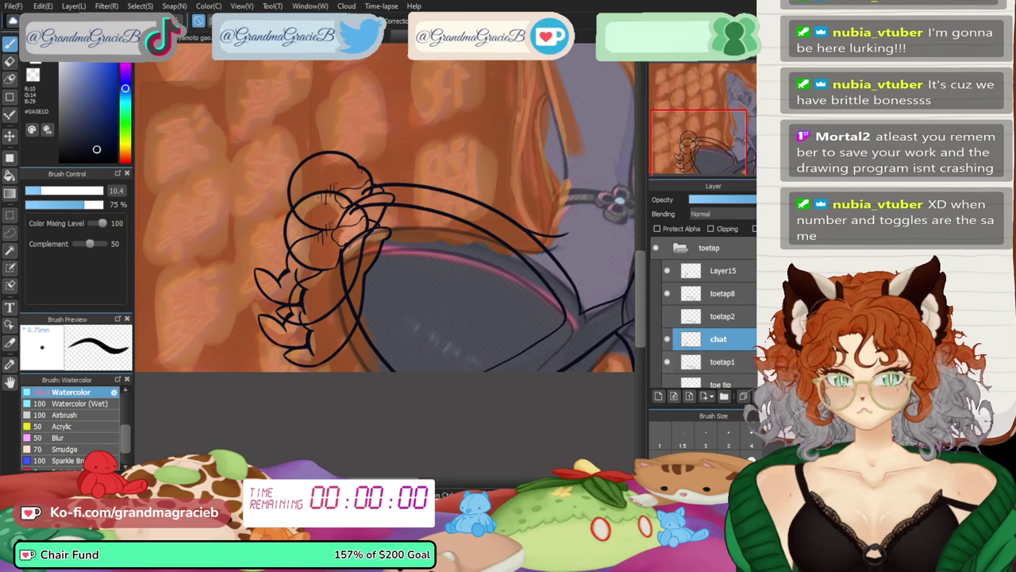
left_click(666, 270)
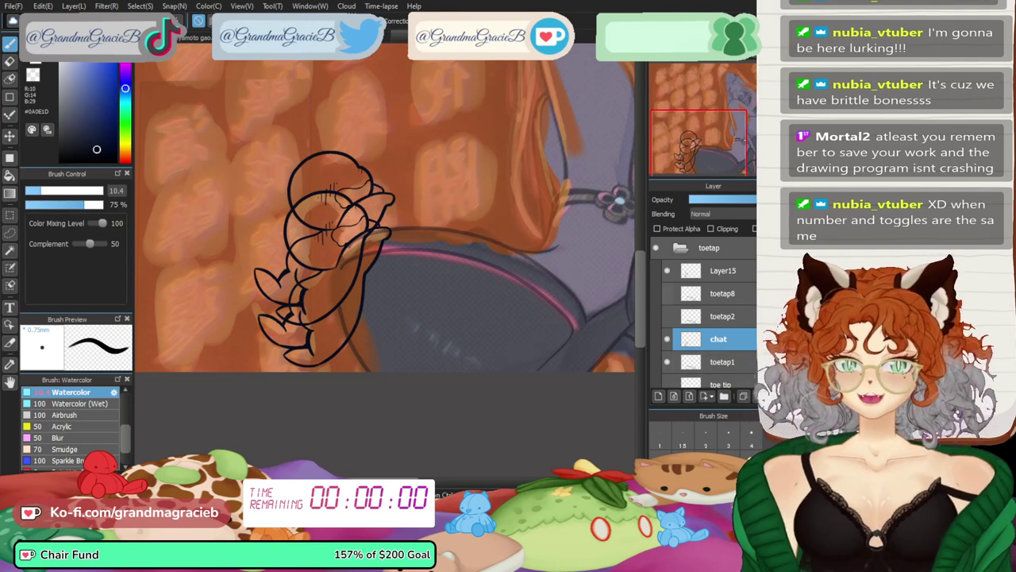
left_click(666, 293)
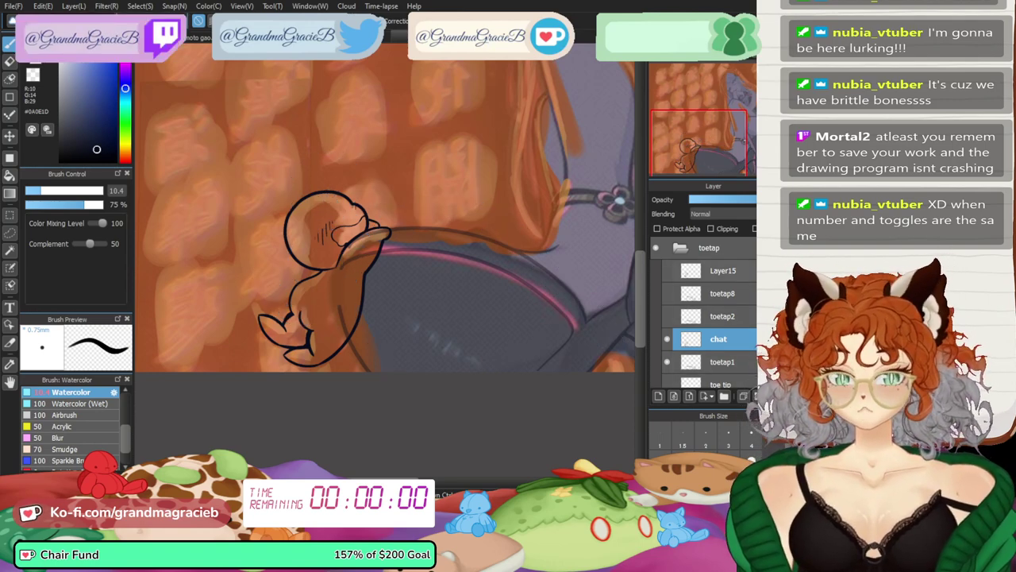
- Erase the toetap1 foot lines that overlap the chat figure and merge the chat layer down into toetap1
left_click(724, 362)
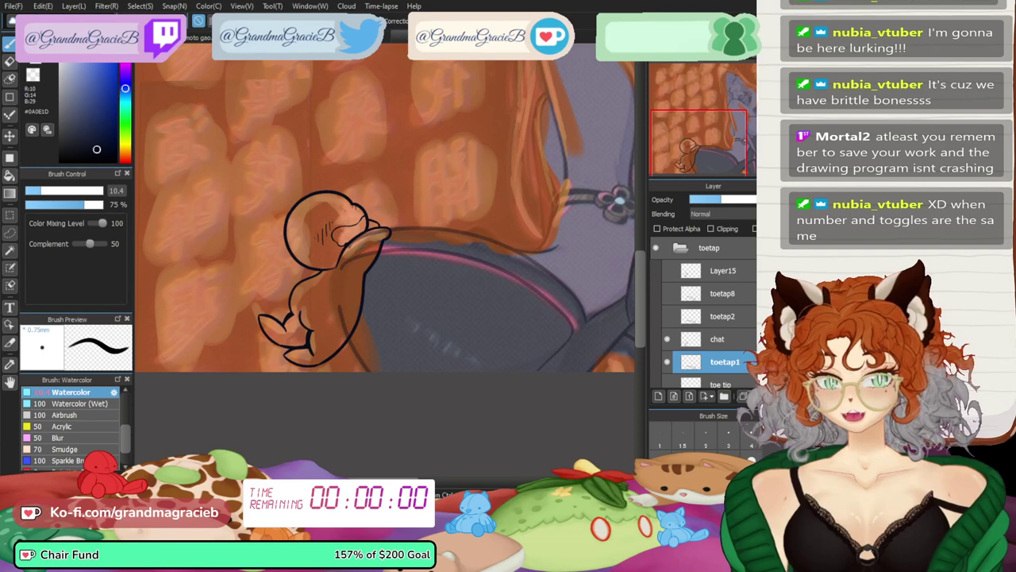
key("ctrl+plus")
key("ctrl+plus")
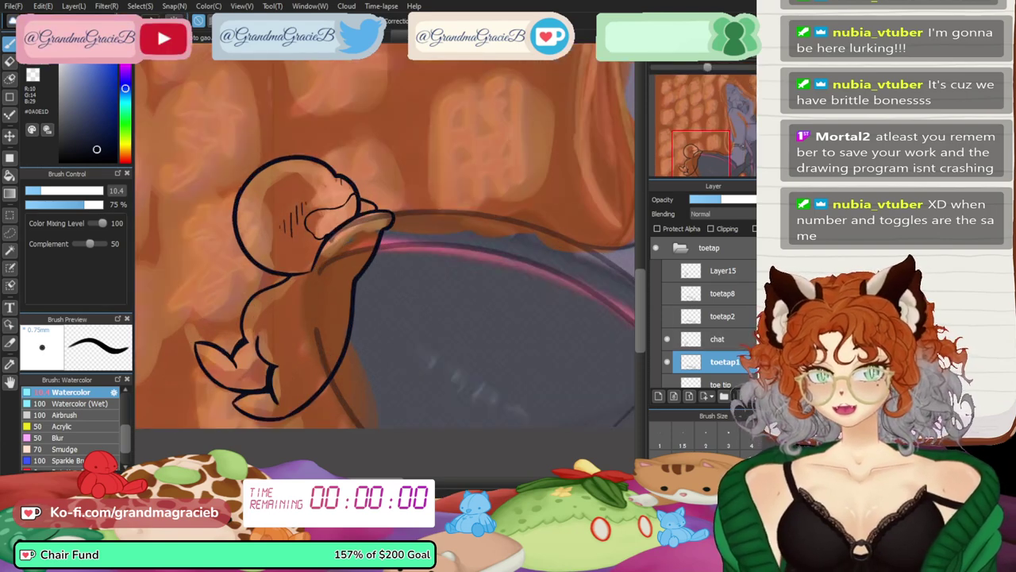
key("e")
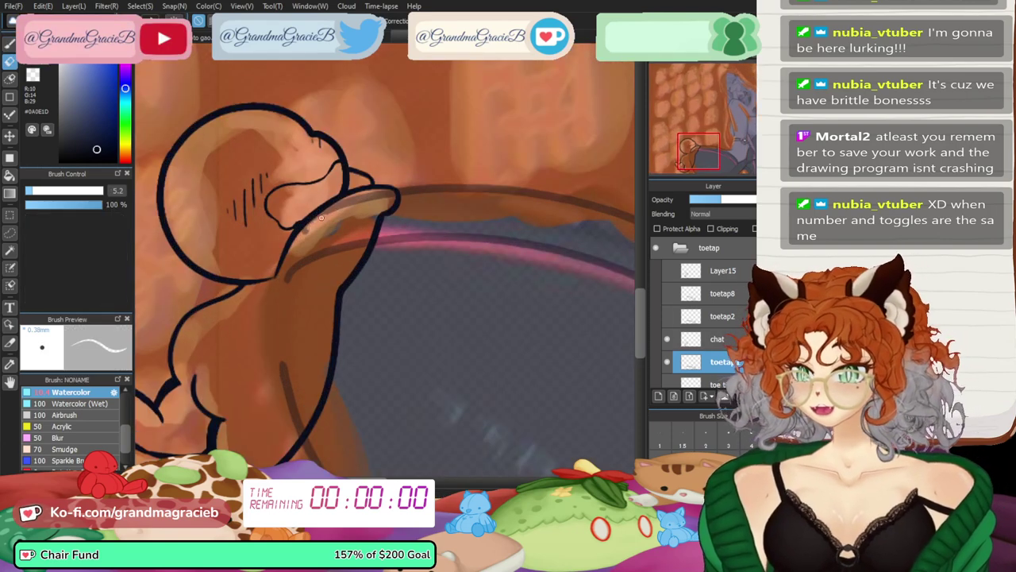
left_click(9, 80)
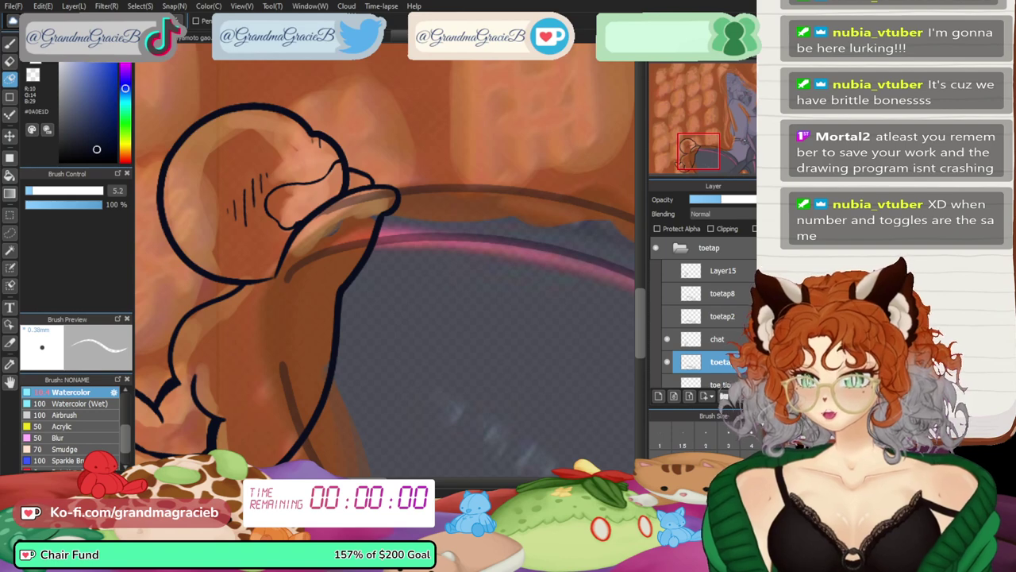
left_click_drag(318, 374, 273, 357)
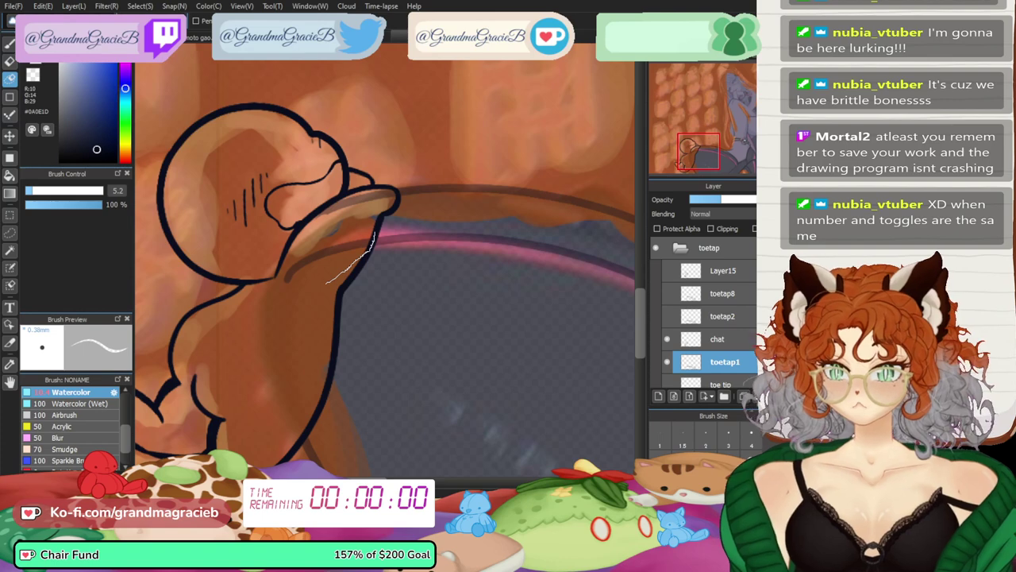
left_click_drag(387, 213, 397, 198)
key("ctrl+0")
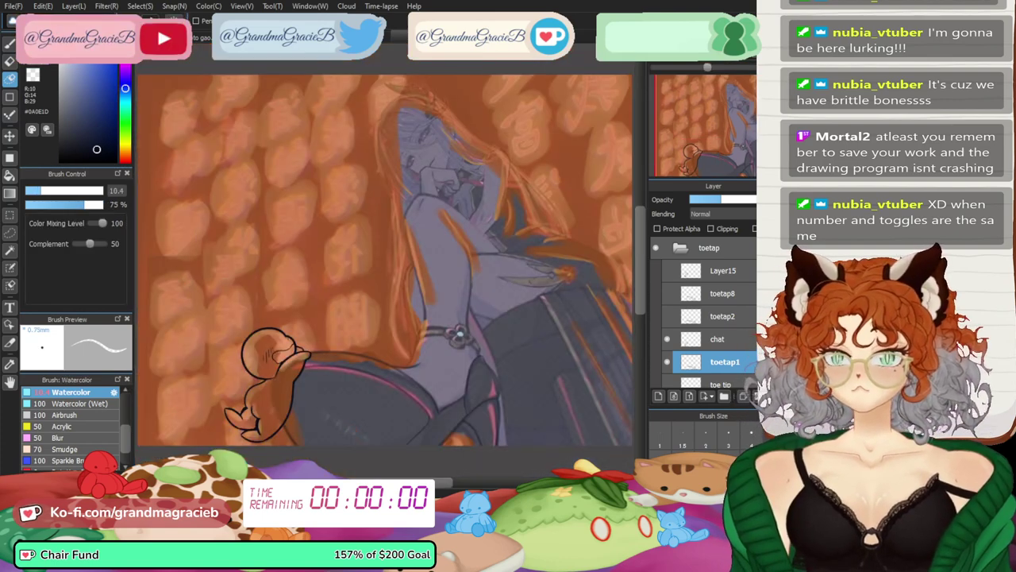
left_click(717, 339)
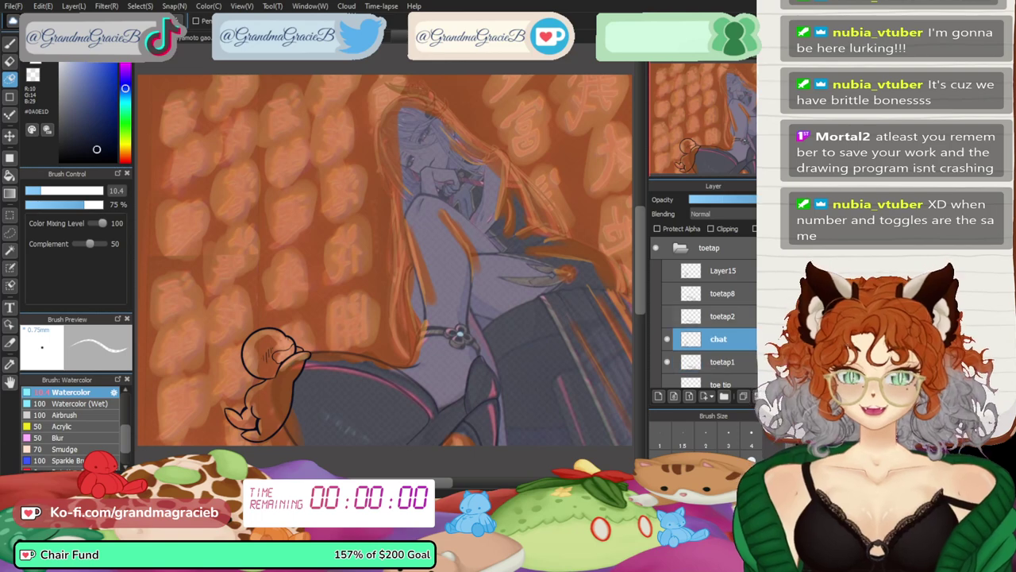
key("ctrl+e")
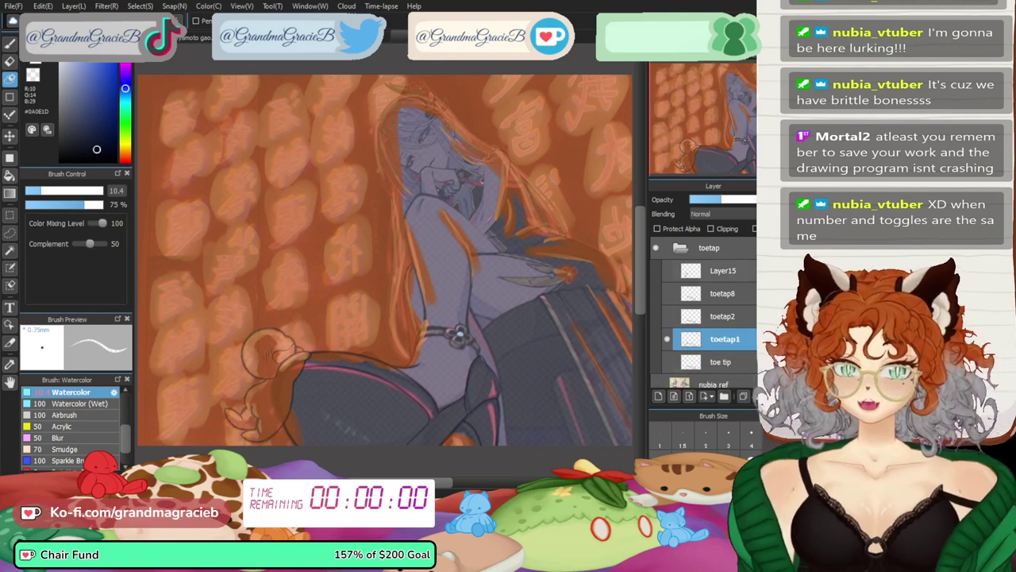
- Show Layer15 and toetap8, then move and slightly rotate the Layer15 figure clockwise to fit the raised foot
left_click(667, 270)
left_click(667, 293)
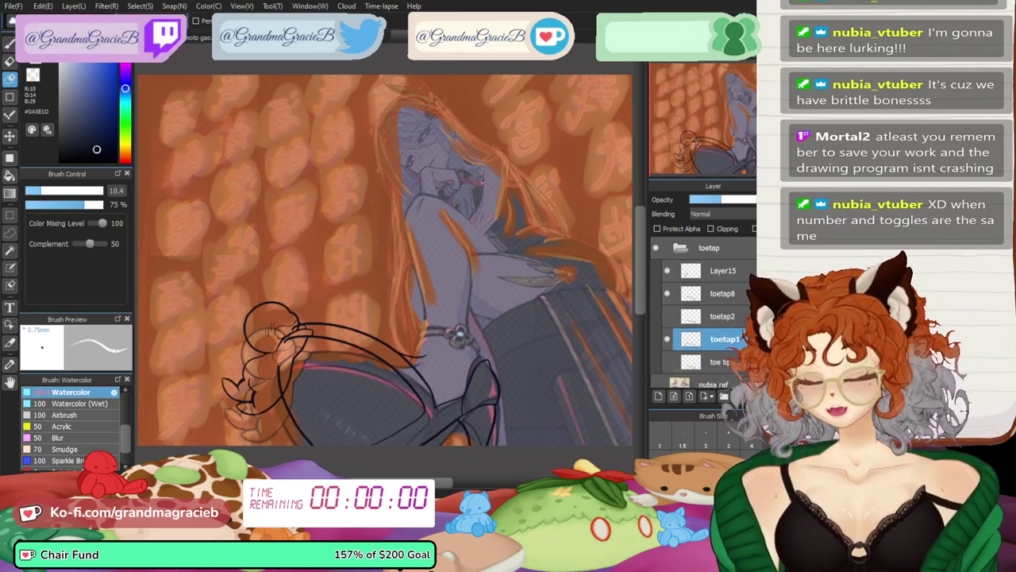
left_click(723, 271)
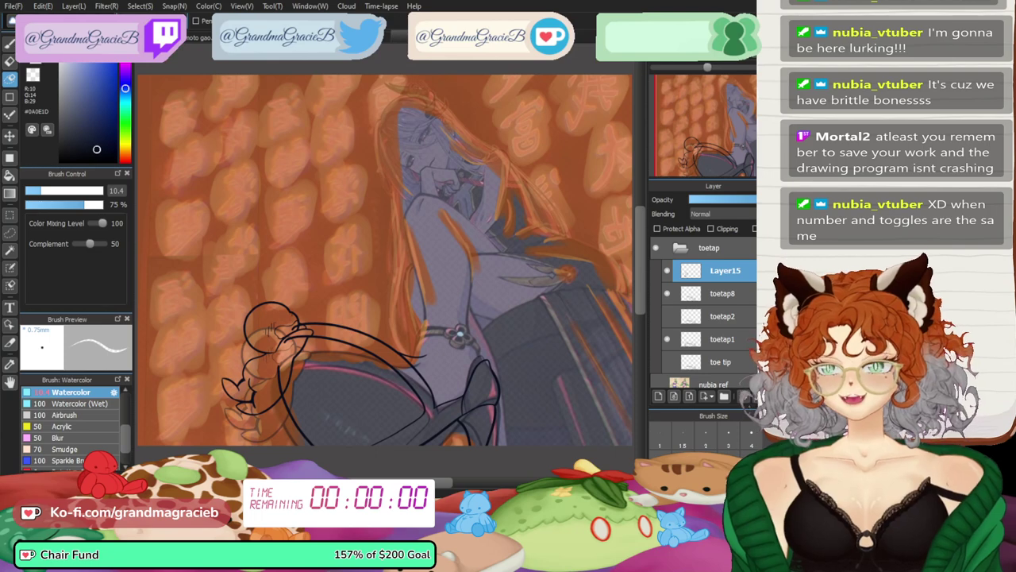
key("ctrl+t")
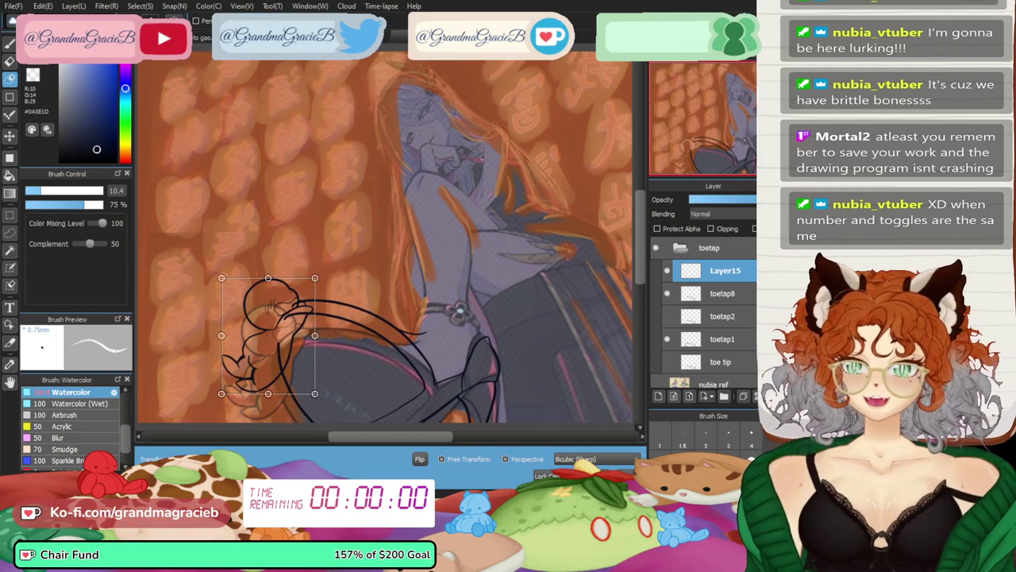
left_click_drag(269, 336, 268, 329)
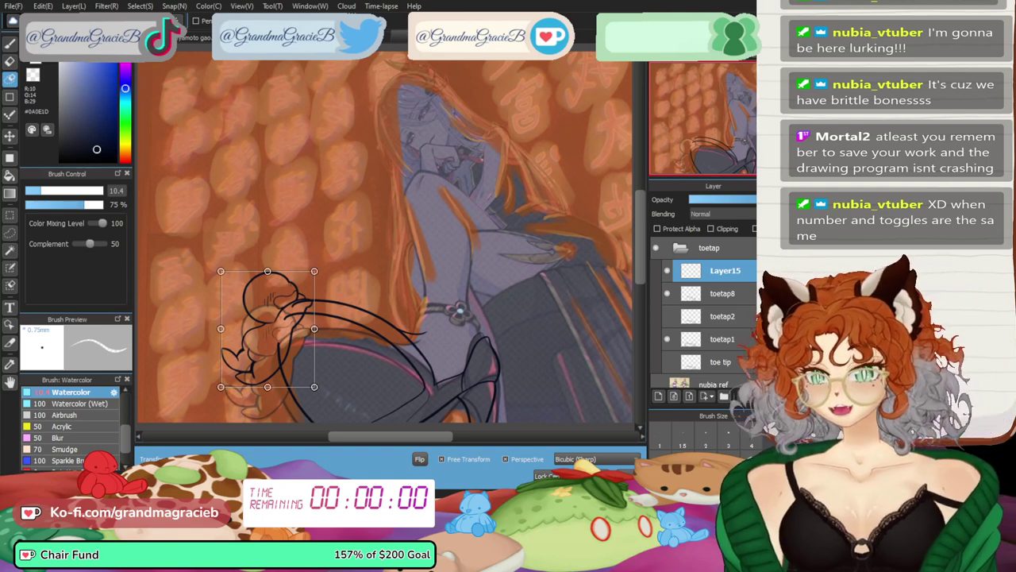
left_click_drag(327, 262, 324, 259)
left_click_drag(267, 328, 266, 362)
left_click_drag(324, 259, 348, 277)
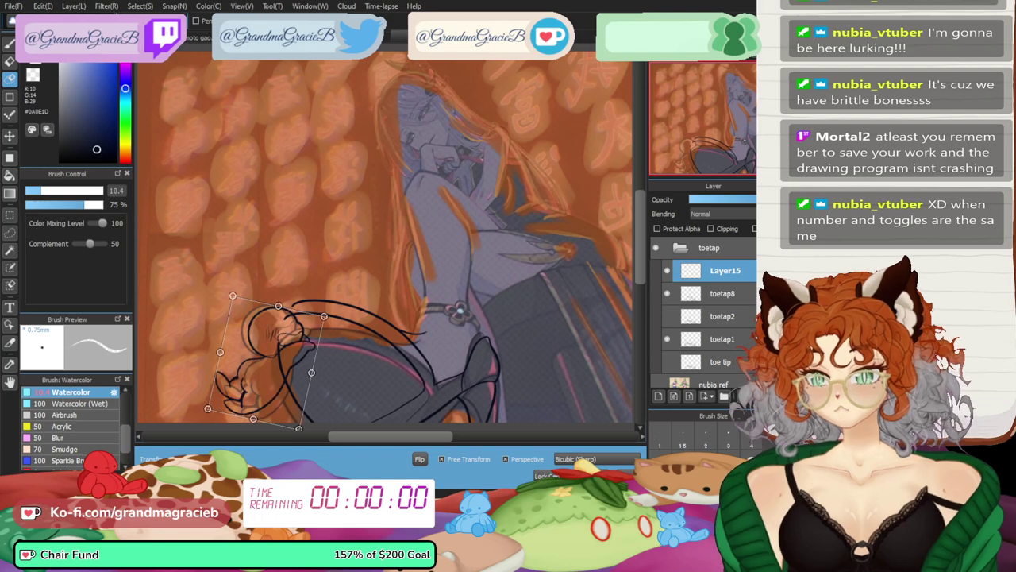
left_click_drag(266, 362, 263, 311)
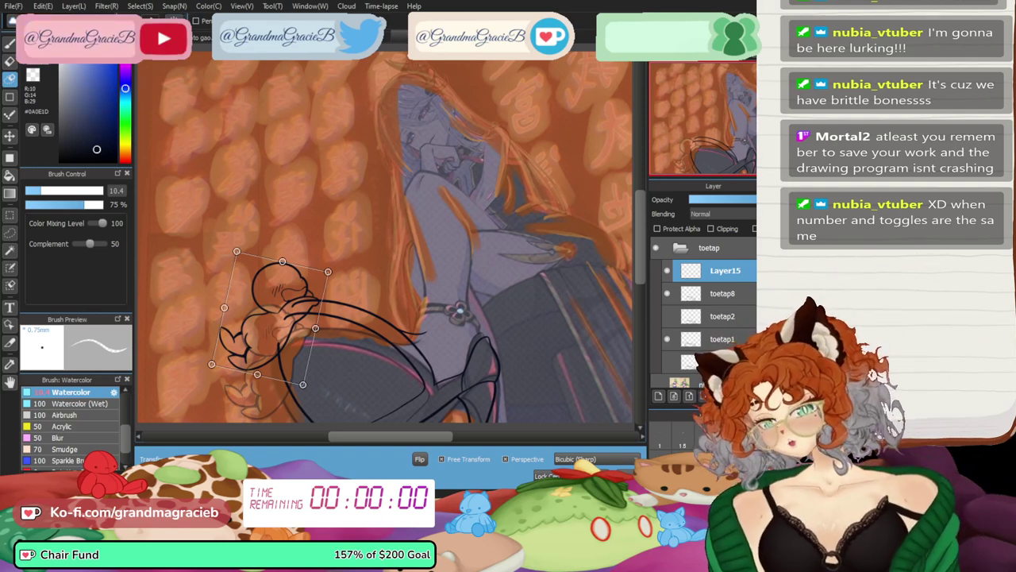
mouse_move(340, 266)
left_mouse_down()
mouse_move(324, 249)
mouse_move(337, 263)
left_mouse_up()
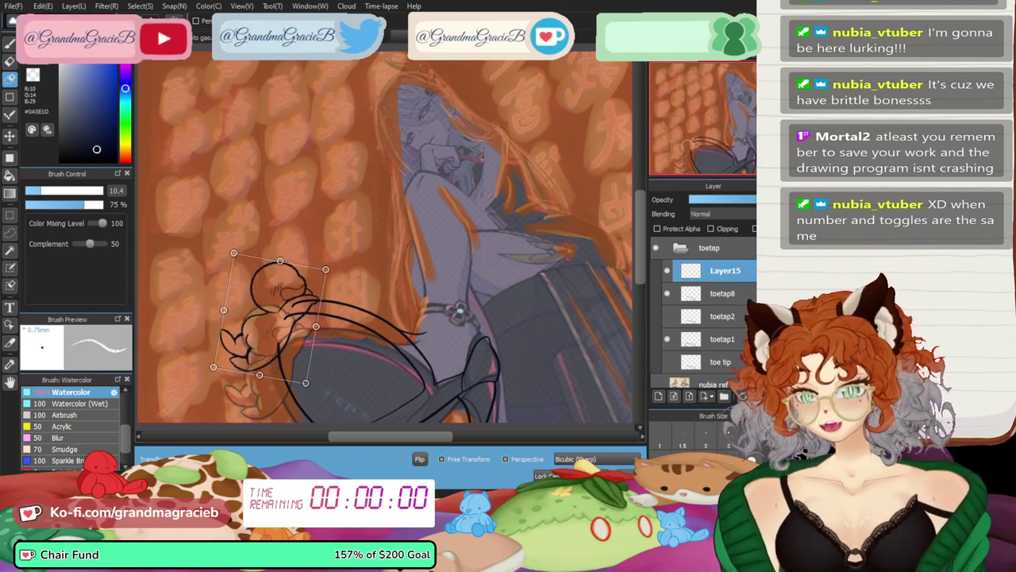
left_click_drag(270, 318, 262, 359)
left_click_drag(340, 271, 347, 278)
left_click_drag(265, 358, 263, 329)
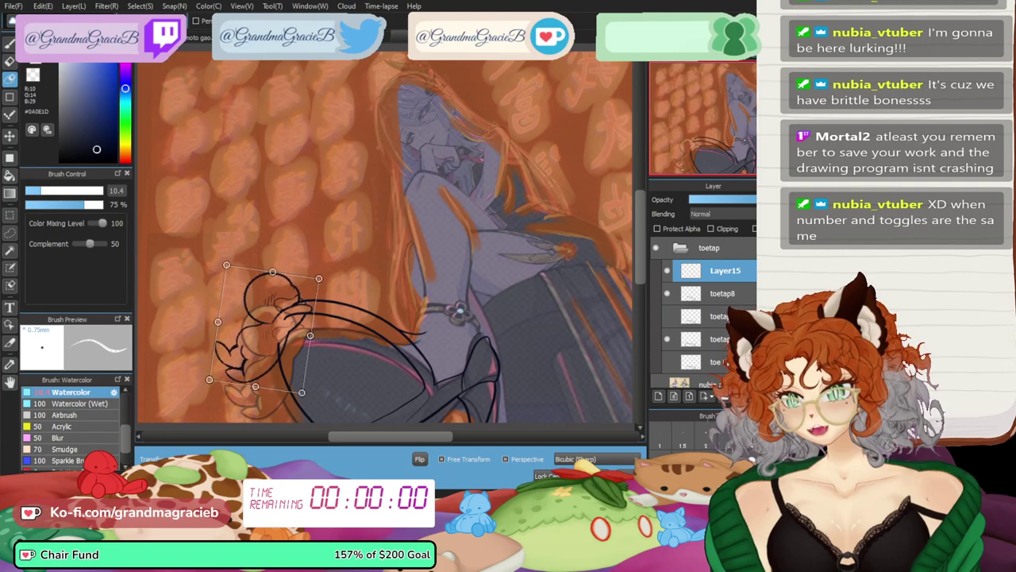
key("Return")
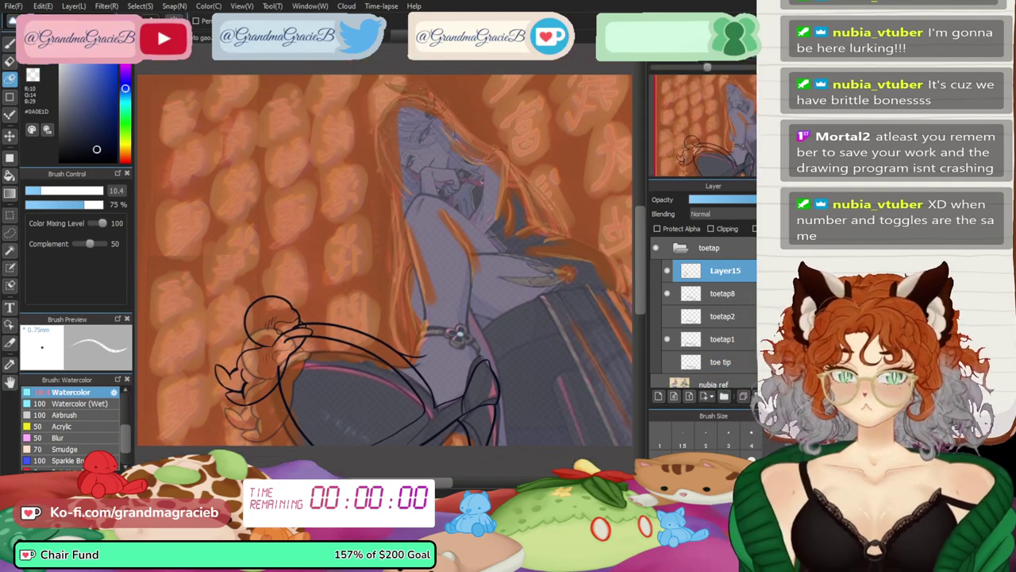
- Erase the toetap8 foot lines that run through the figure's arm and body
scroll(385, 263, "up", 5)
left_click_drag(198, 357, 579, 195)
scroll(385, 262, "up", 2)
left_click_drag(556, 270, 312, 246)
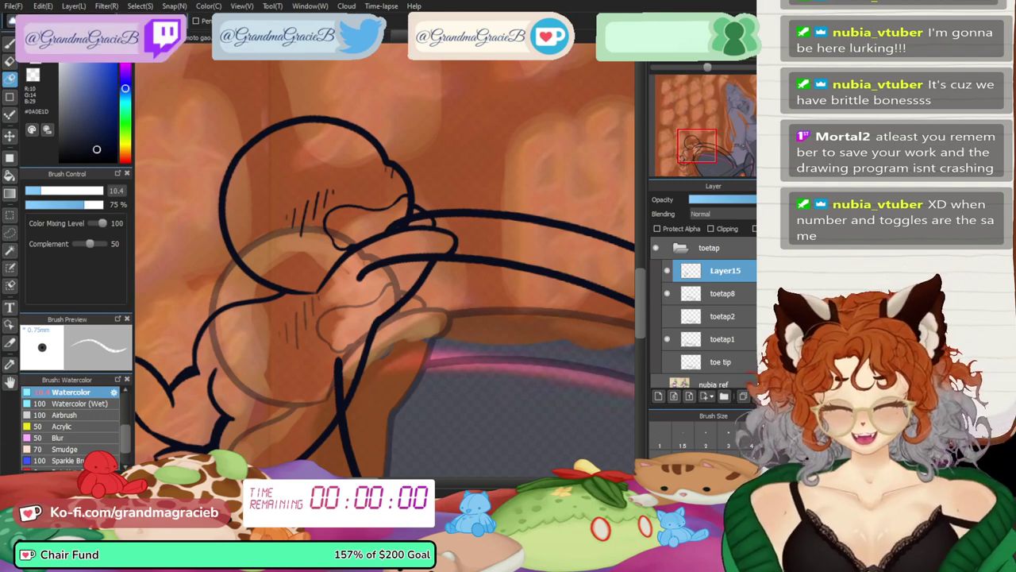
key("ctrl+plus")
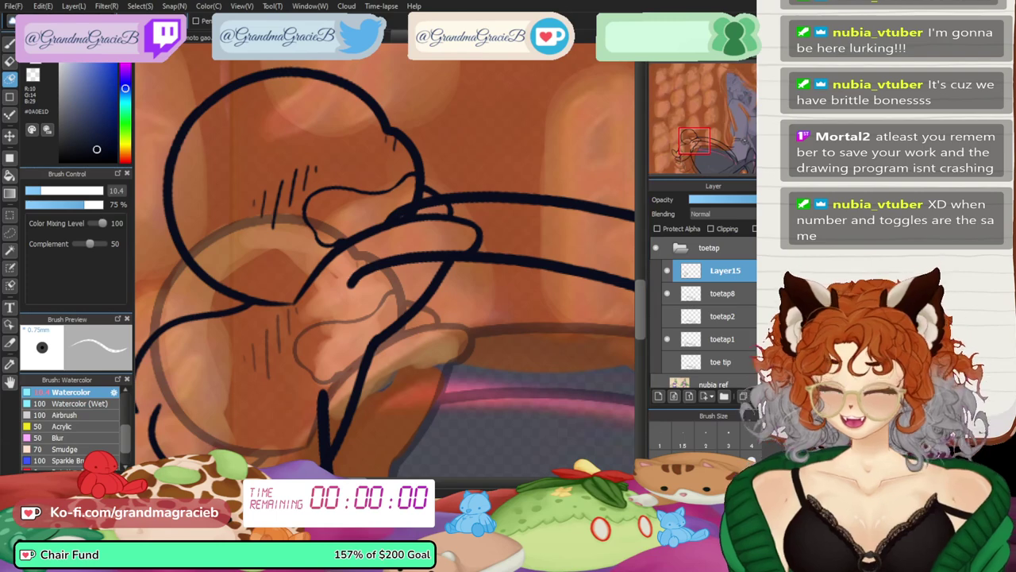
scroll(385, 260, "down", 5)
scroll(385, 260, "up", 2)
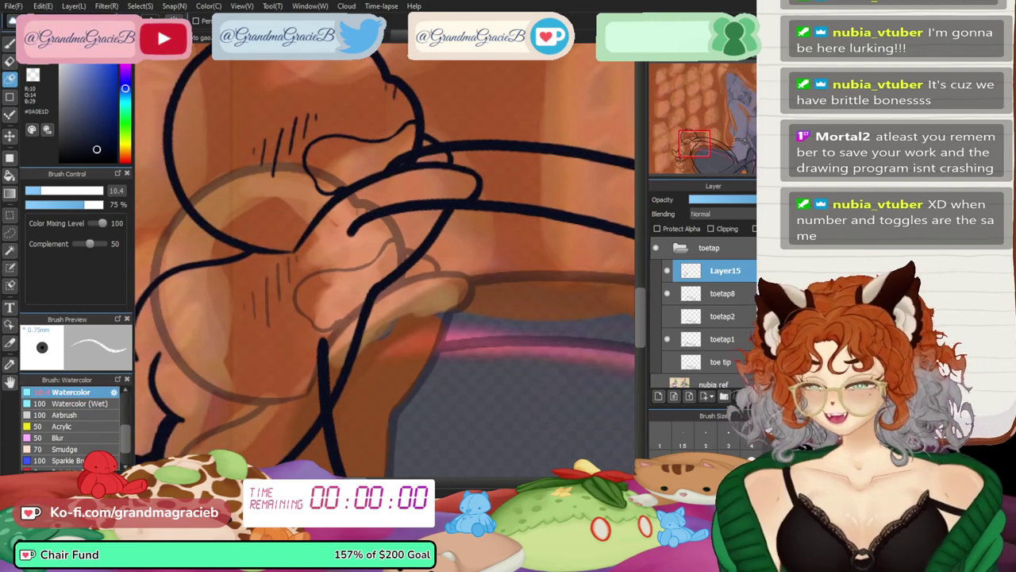
mouse_move(286, 303)
left_mouse_down()
mouse_move(277, 383)
mouse_move(292, 416)
left_mouse_up()
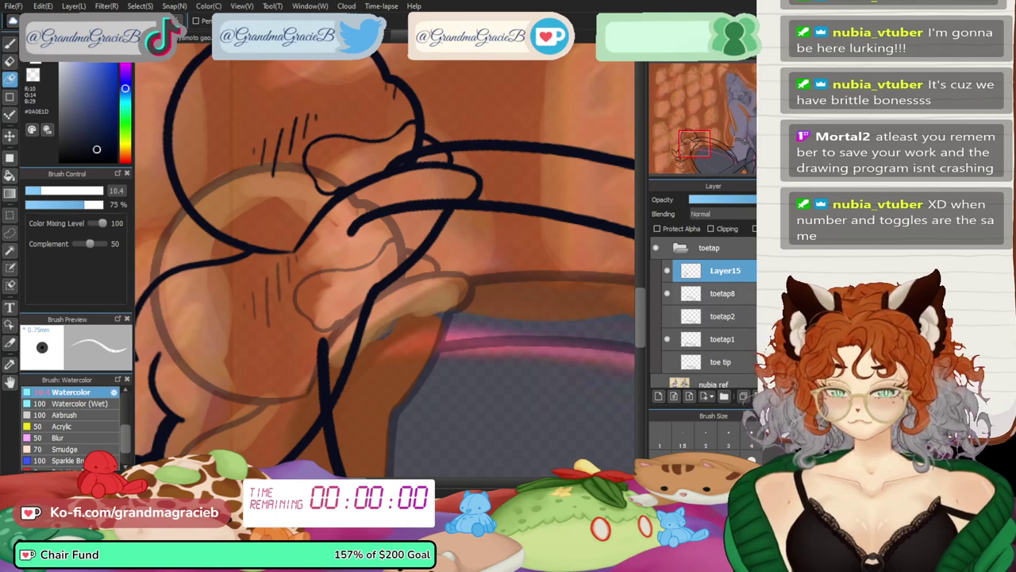
left_click(723, 294)
mouse_move(329, 410)
left_mouse_down()
mouse_move(346, 366)
mouse_move(268, 316)
left_mouse_up()
left_click_drag(434, 223, 397, 247)
mouse_move(449, 210)
left_mouse_down()
mouse_move(452, 162)
mouse_move(439, 150)
mouse_move(366, 213)
left_mouse_up()
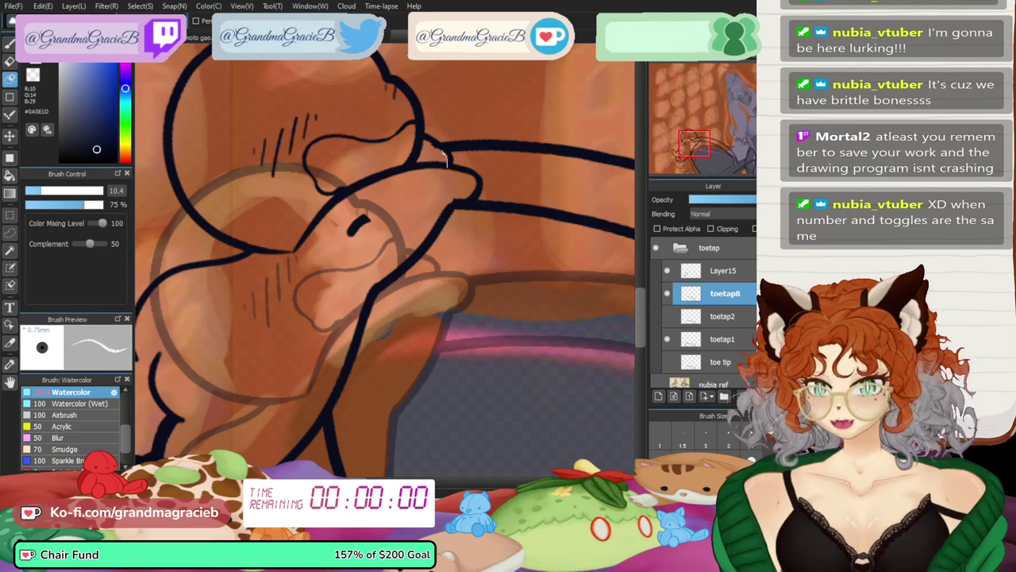
mouse_move(361, 166)
left_mouse_down()
mouse_move(354, 239)
mouse_move(379, 231)
left_mouse_up()
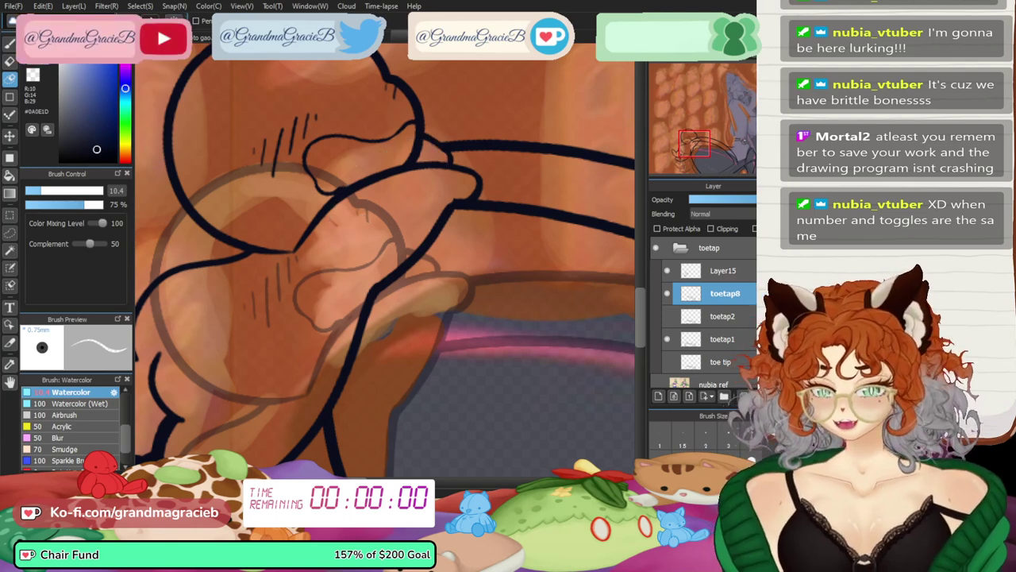
key("e")
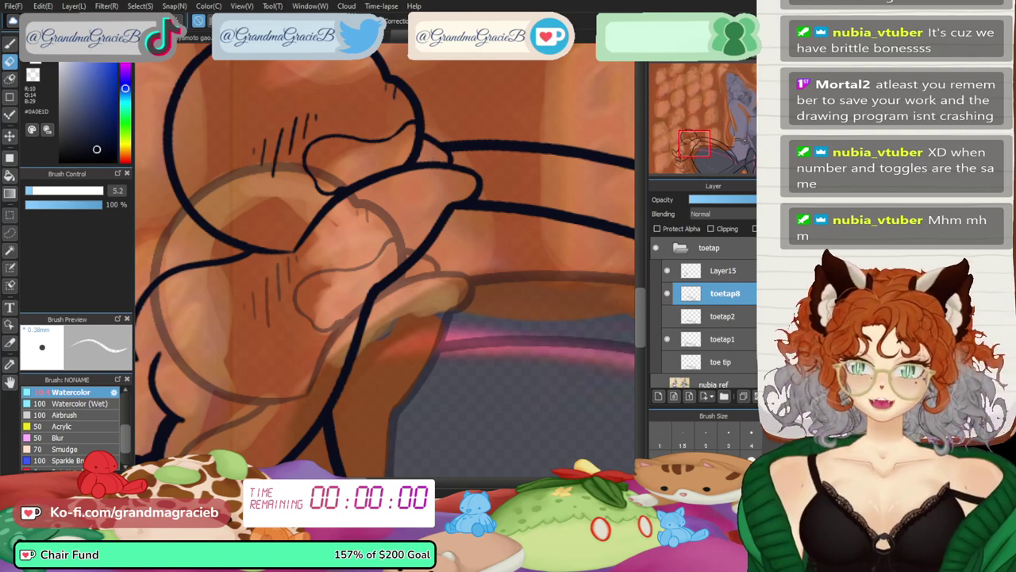
- Merge the Layer15 figure down into toetap8
key("ctrl+0")
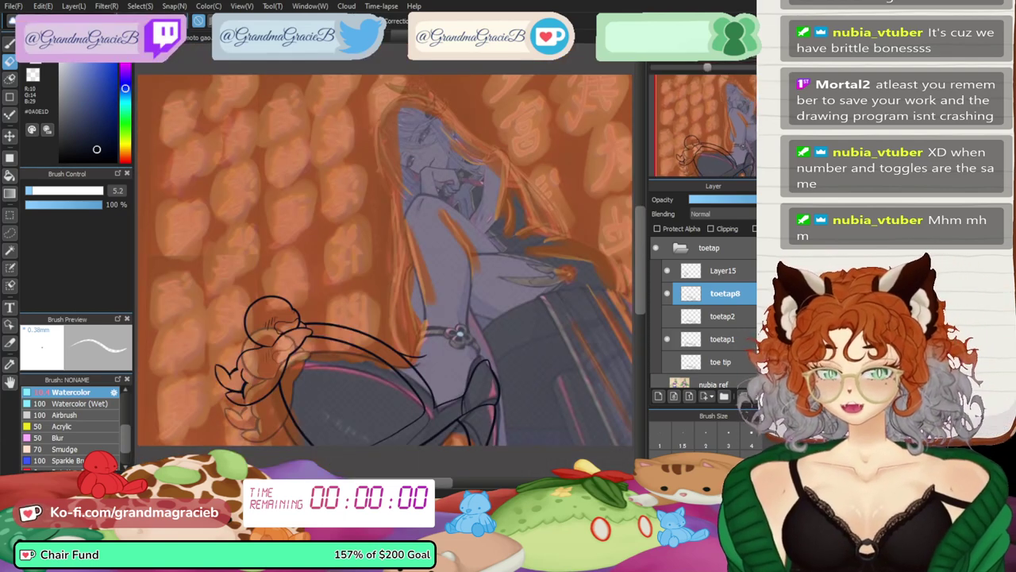
left_click(723, 271)
key("ctrl+e")
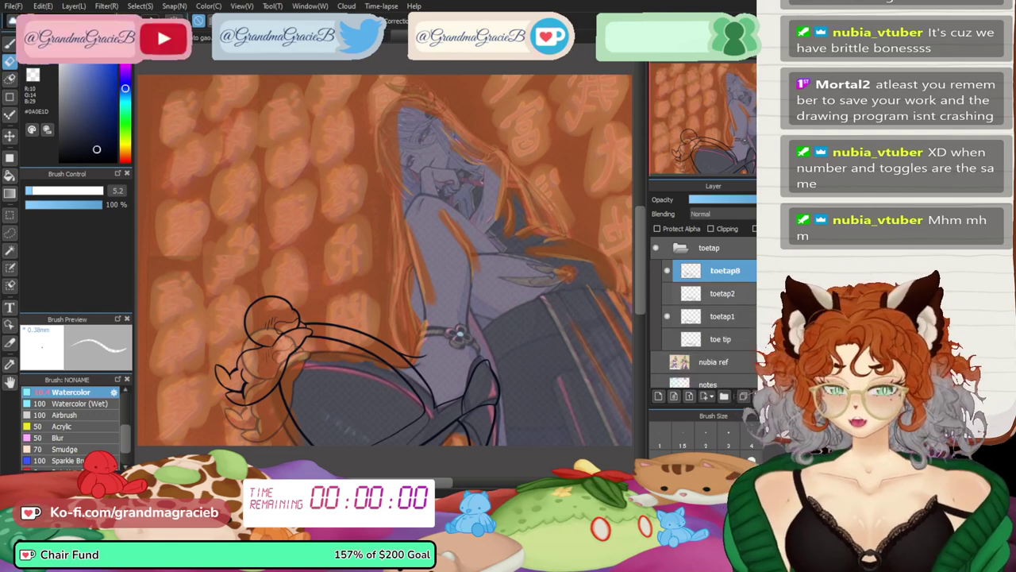
- Show toetap2 and paste a copy of the chat figure as a new layer above toetap8
left_click(666, 293)
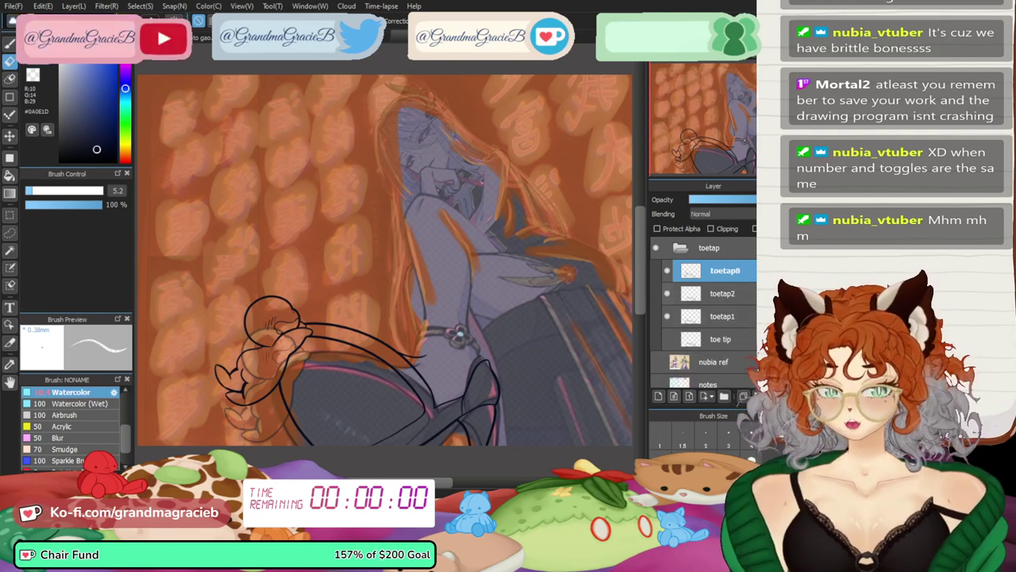
left_click(723, 293)
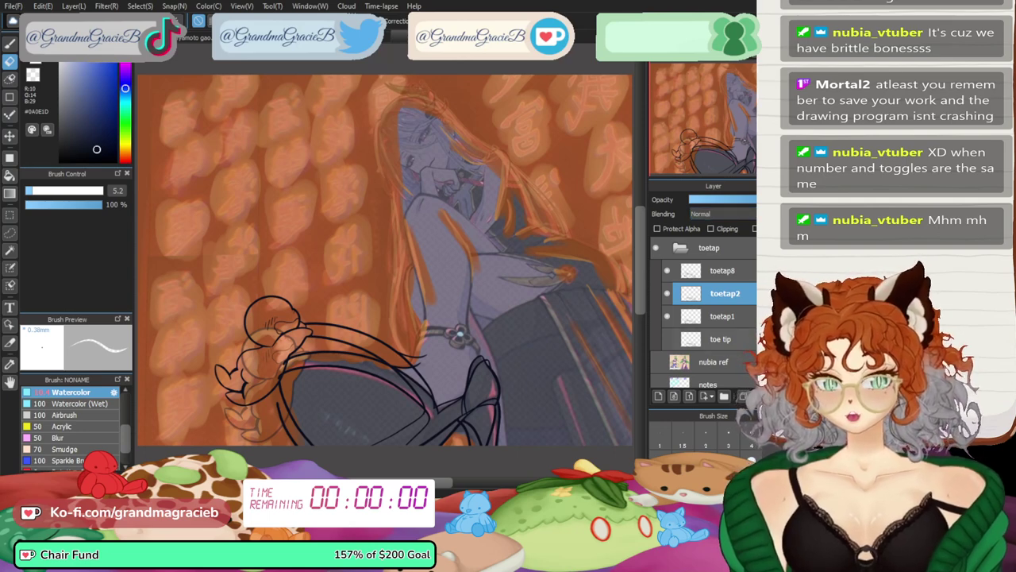
scroll(702, 317, "down", 3)
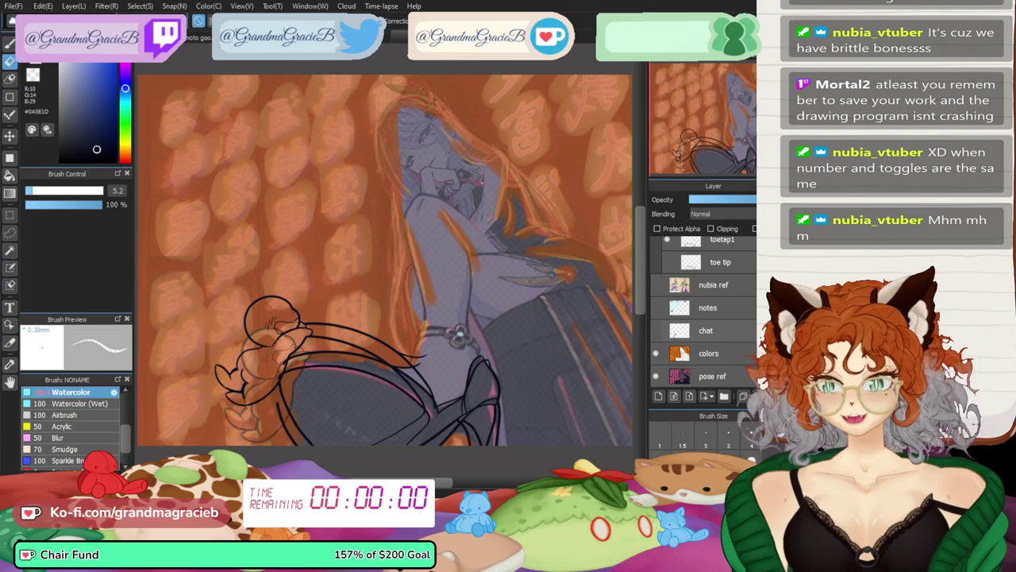
scroll(702, 318, "up", 3)
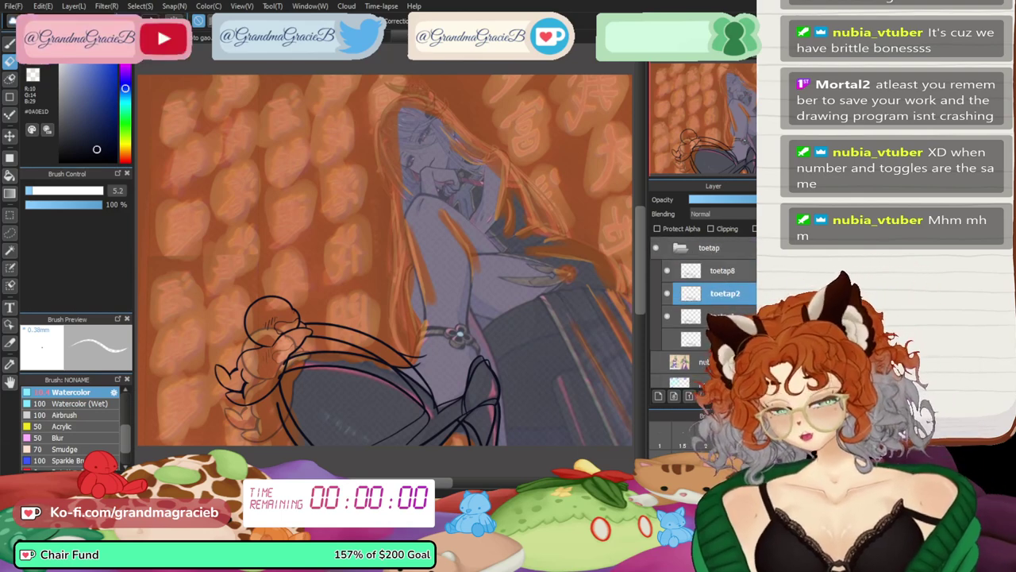
left_click(722, 271)
left_click(658, 396)
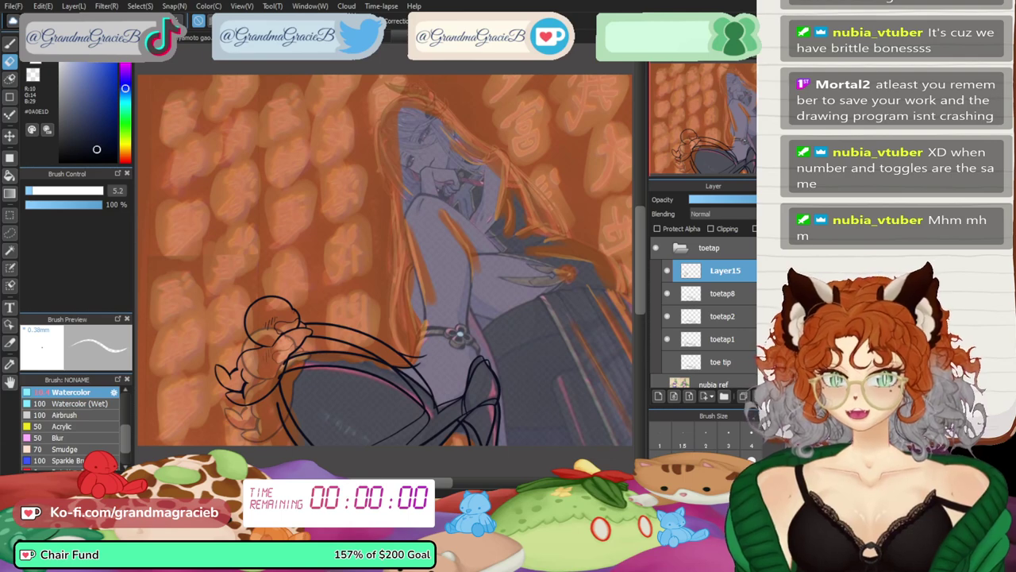
- Paste the chat figure into a new layer above toe tip and merge Layer15 down into toetap8
left_click(722, 362)
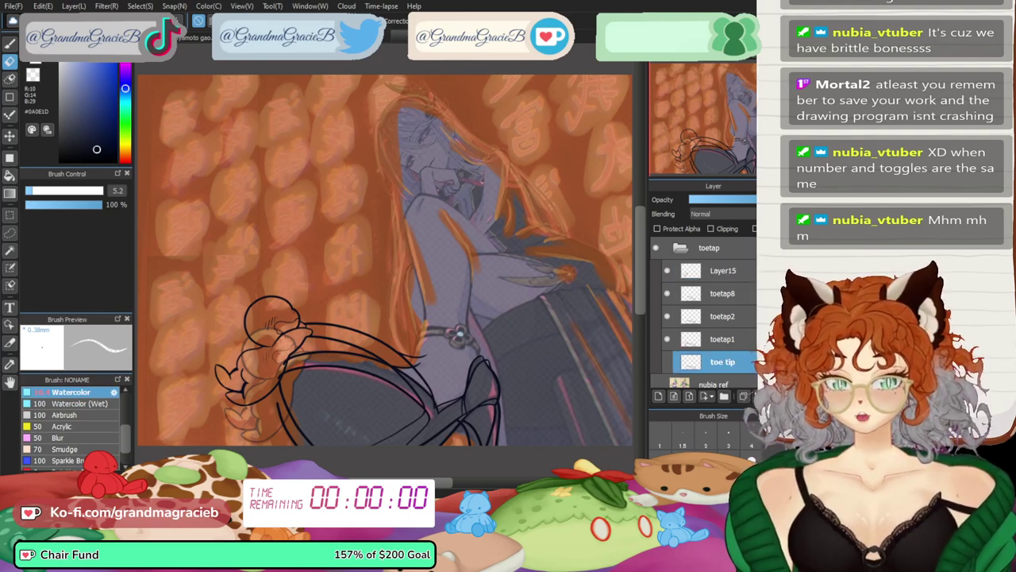
left_click(658, 396)
left_click(723, 271)
key("ctrl+e")
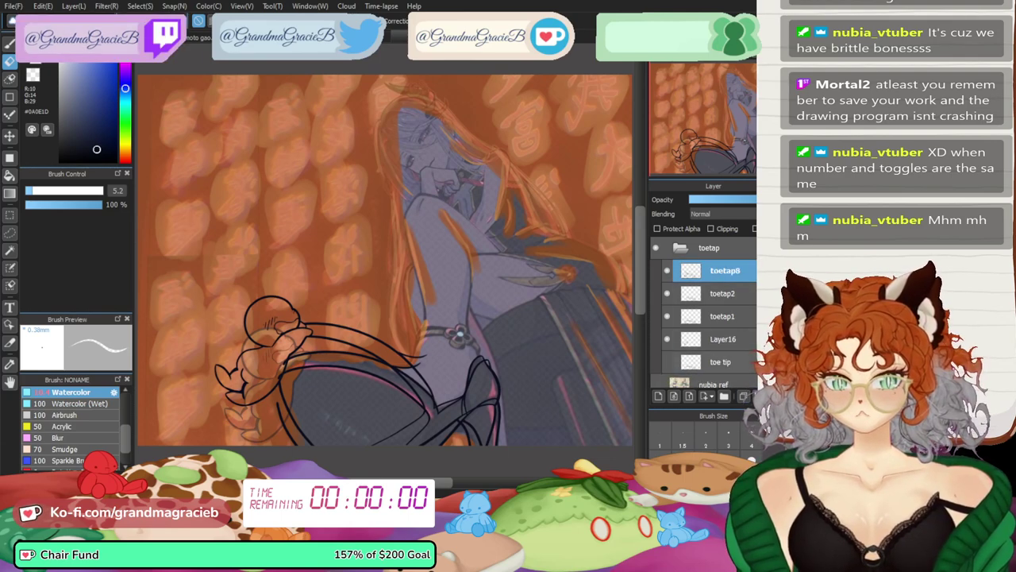
- Hide toetap8 and toetap2, and rename Layer16 to "chat og"
left_click(667, 270)
left_click(667, 293)
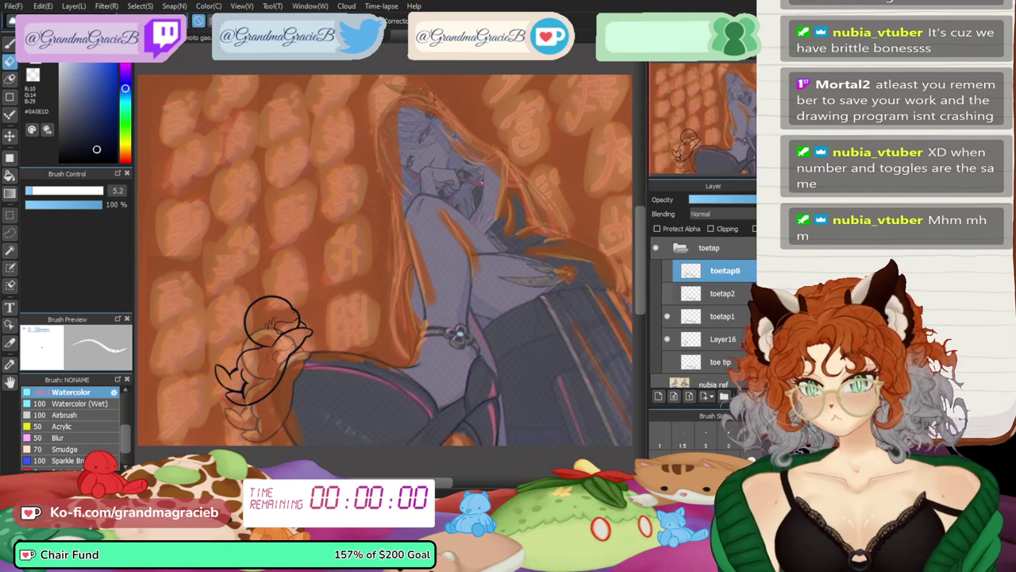
left_click(722, 339)
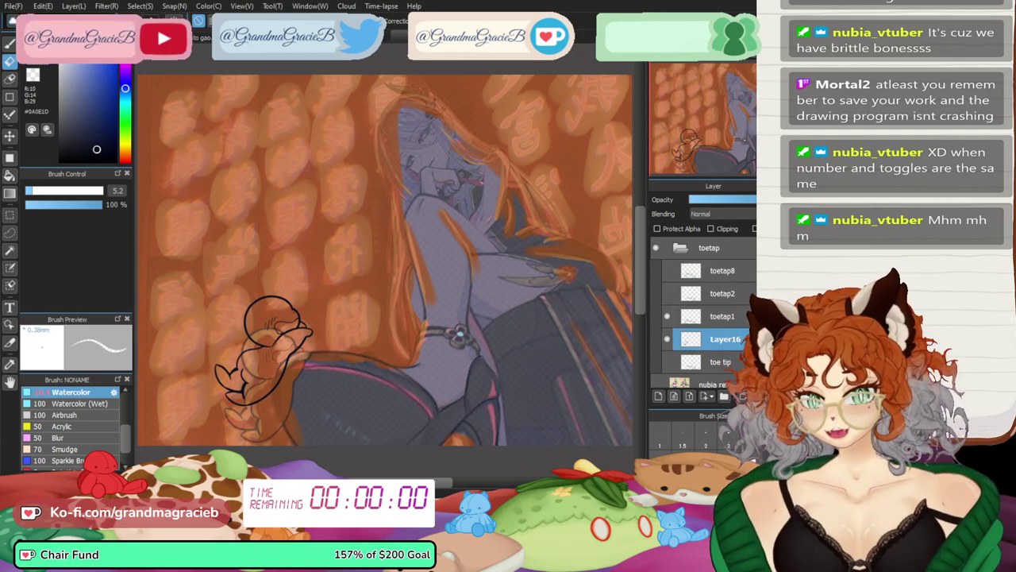
type("chat og")
key("Return")
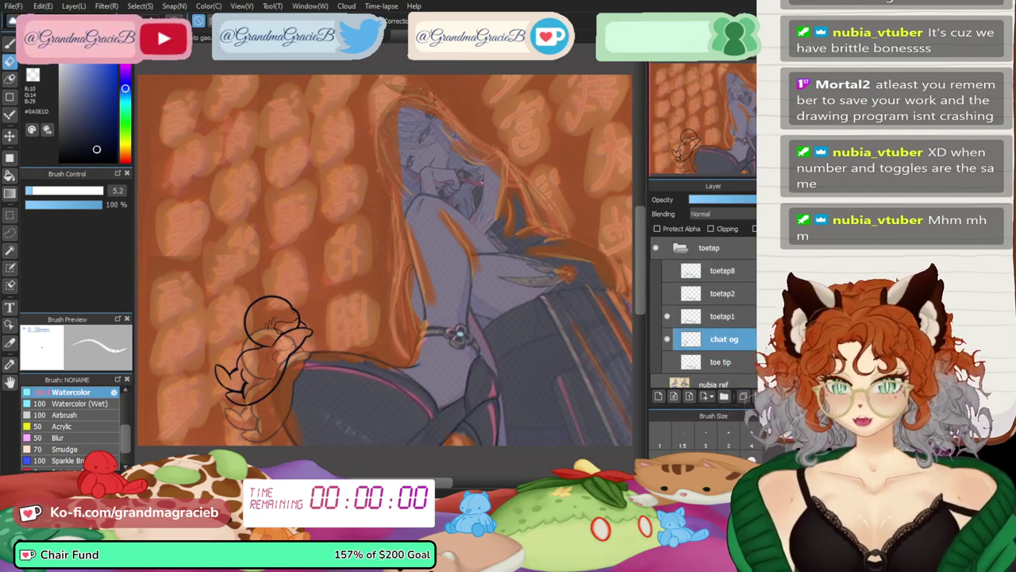
- Move and rotate the chat og figure counterclockwise to match the lower figure in toetap1, then hide the layer
left_click_drag(703, 68, 714, 68)
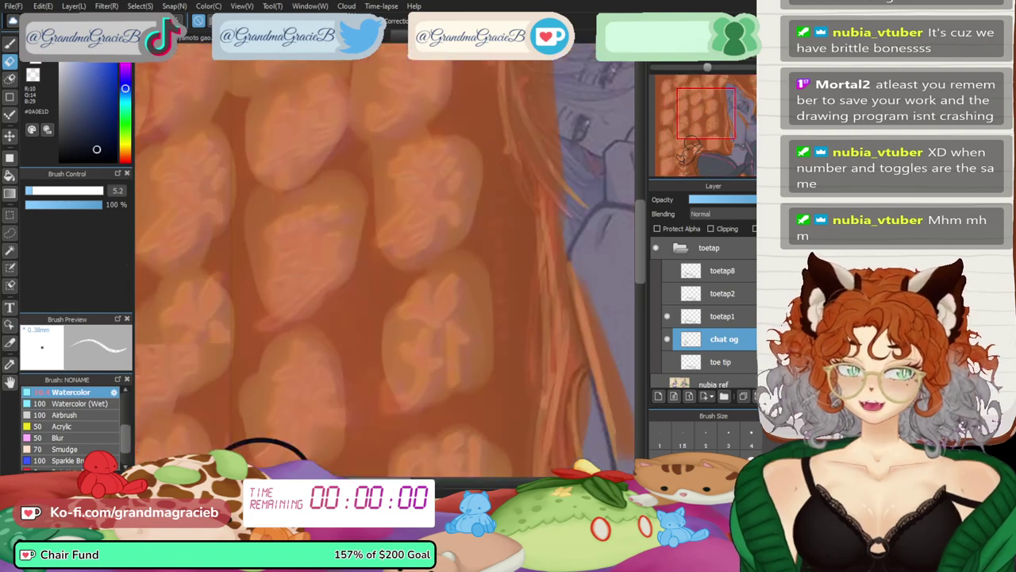
left_click_drag(706, 112, 687, 153)
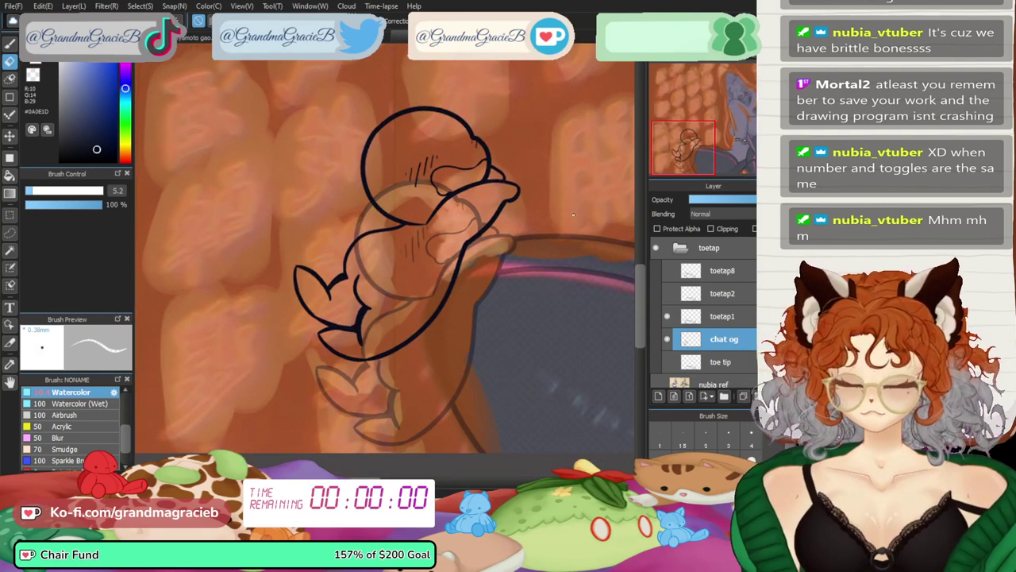
key("ctrl+t")
left_click_drag(556, 151, 515, 123)
mouse_move(428, 293)
left_mouse_down()
mouse_move(417, 277)
mouse_move(420, 288)
left_mouse_up()
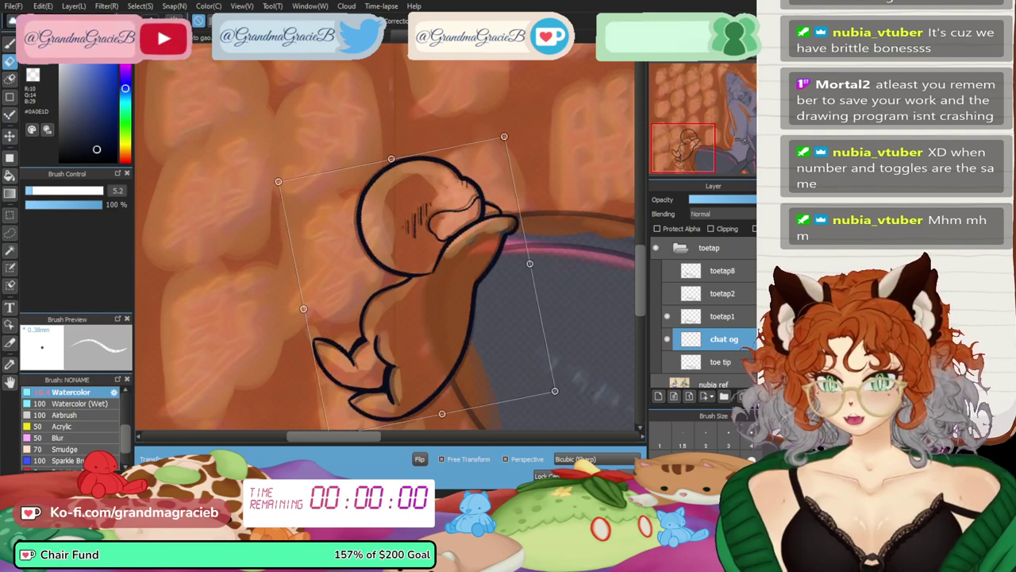
key("Return")
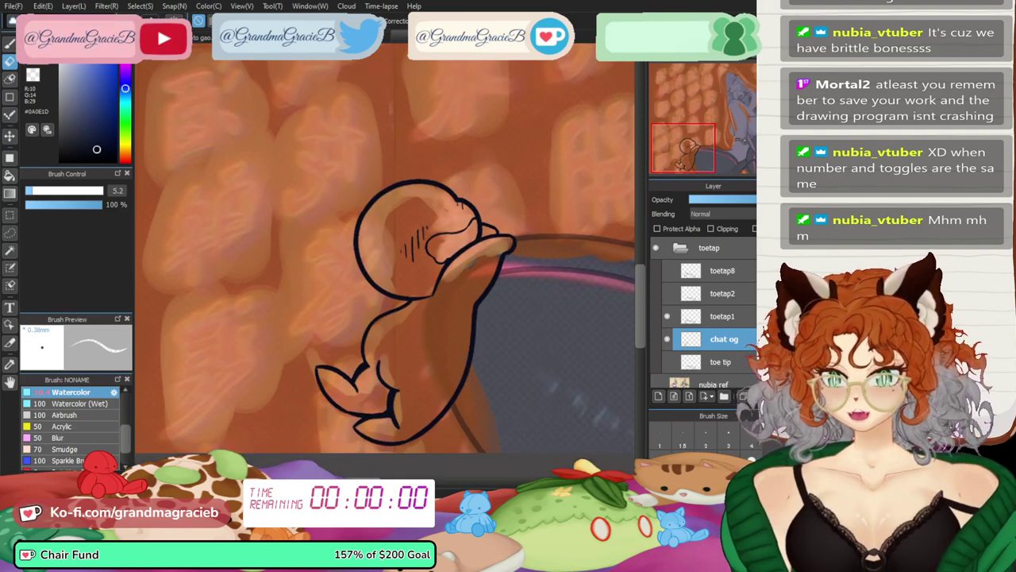
left_click(667, 339)
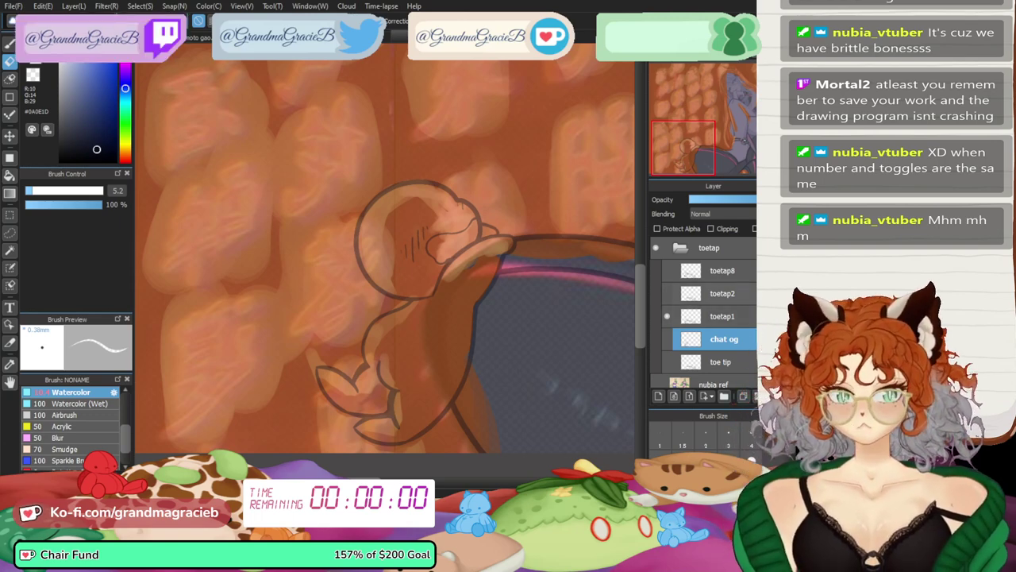
- Paste the chat figure into a new layer above toetap2 and show the toetap8 and toetap2 layers
left_click(722, 294)
key("ctrl+v")
left_click(667, 271)
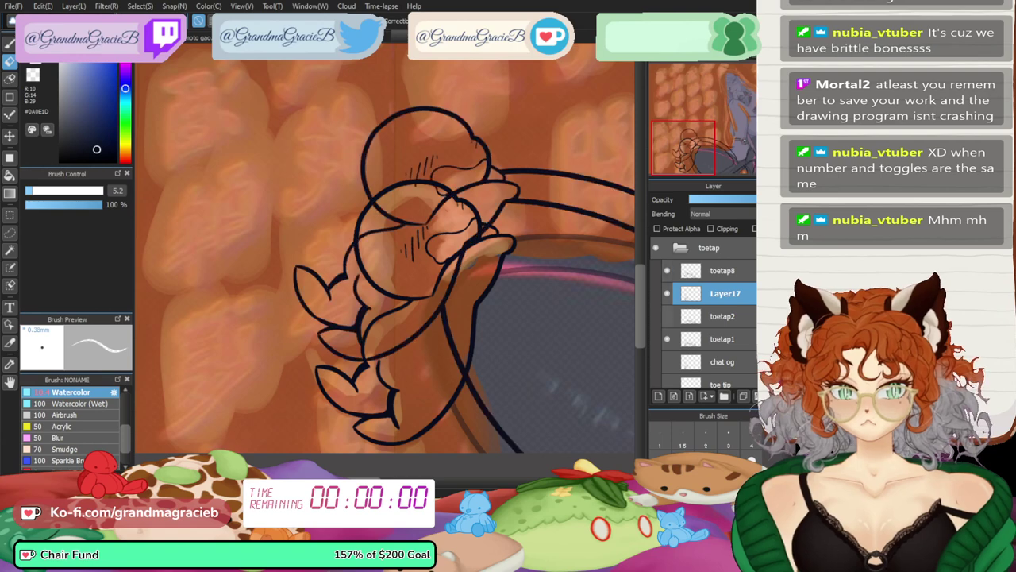
left_click(667, 316)
left_click(723, 316)
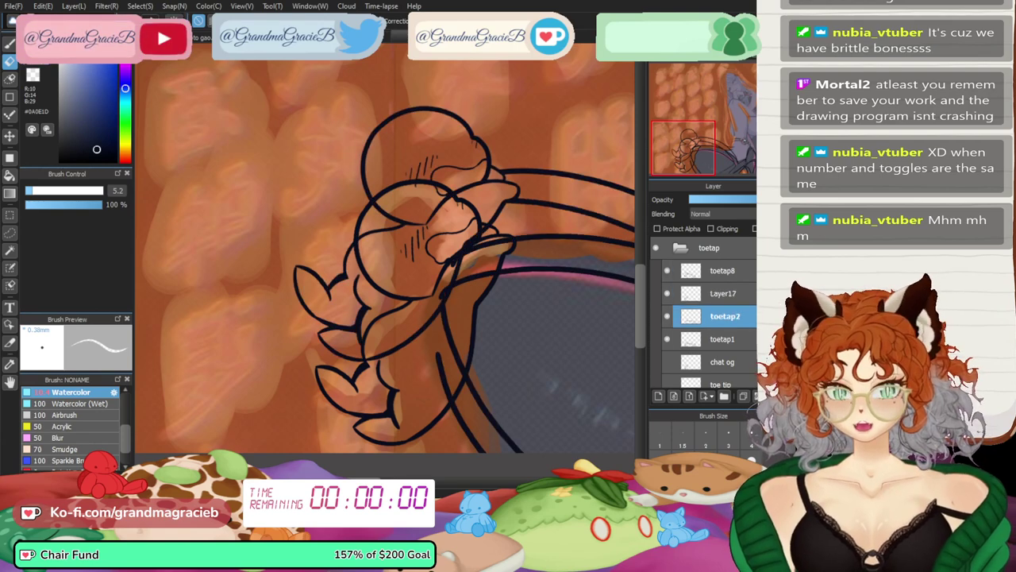
- Lower the opacity of the toetap2 foot lines and the Layer17 chat figure
left_click(722, 339)
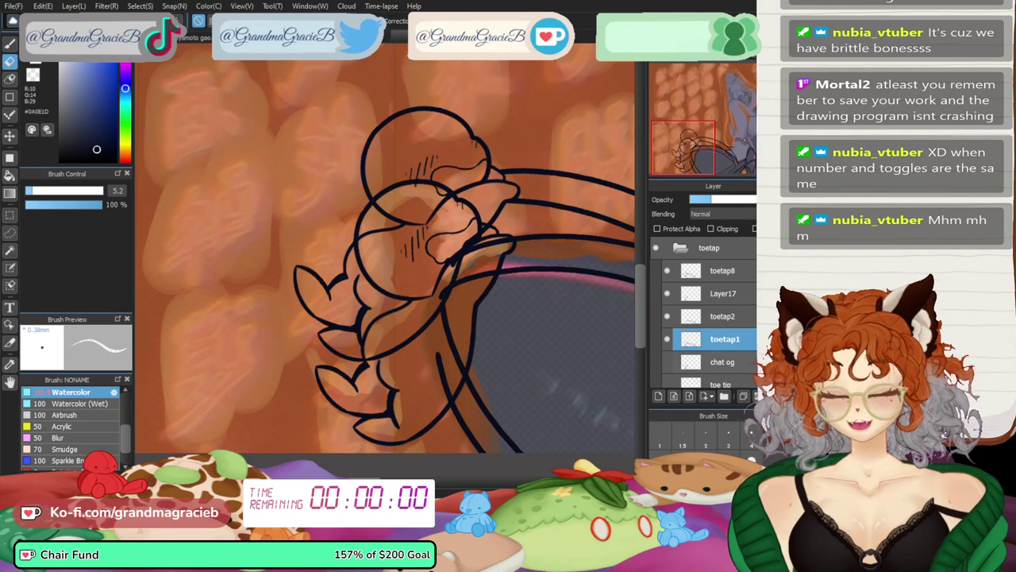
left_click(722, 316)
left_click(738, 199)
left_click(724, 293)
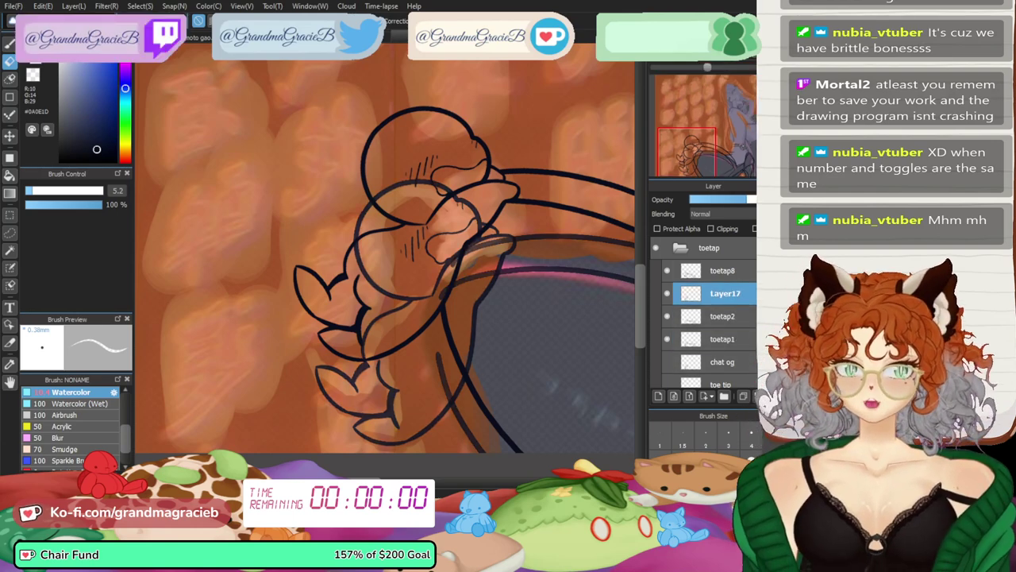
key("ctrl+minus")
left_click_drag(445, 238, 386, 228)
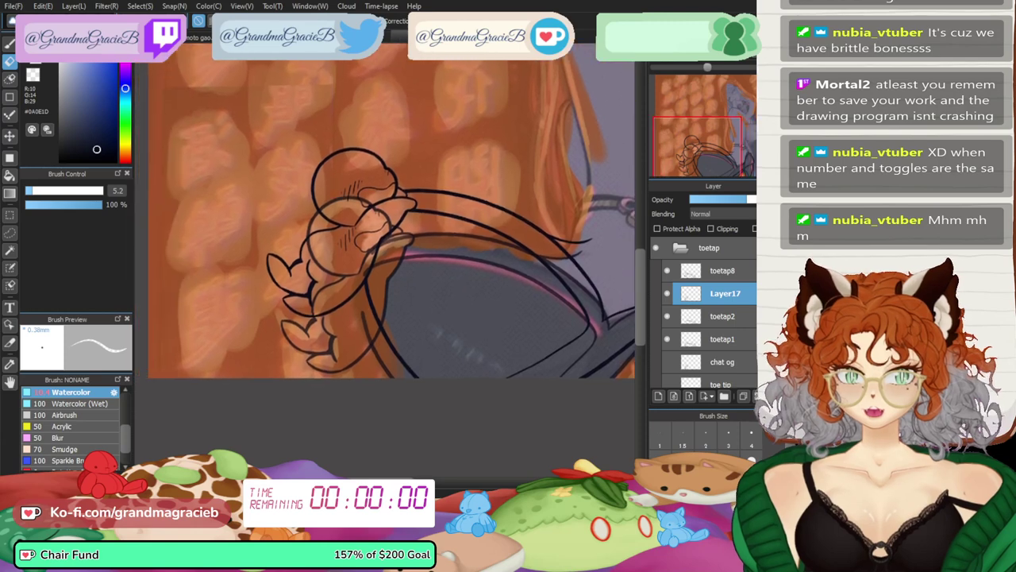
left_click(667, 271)
left_click(666, 270)
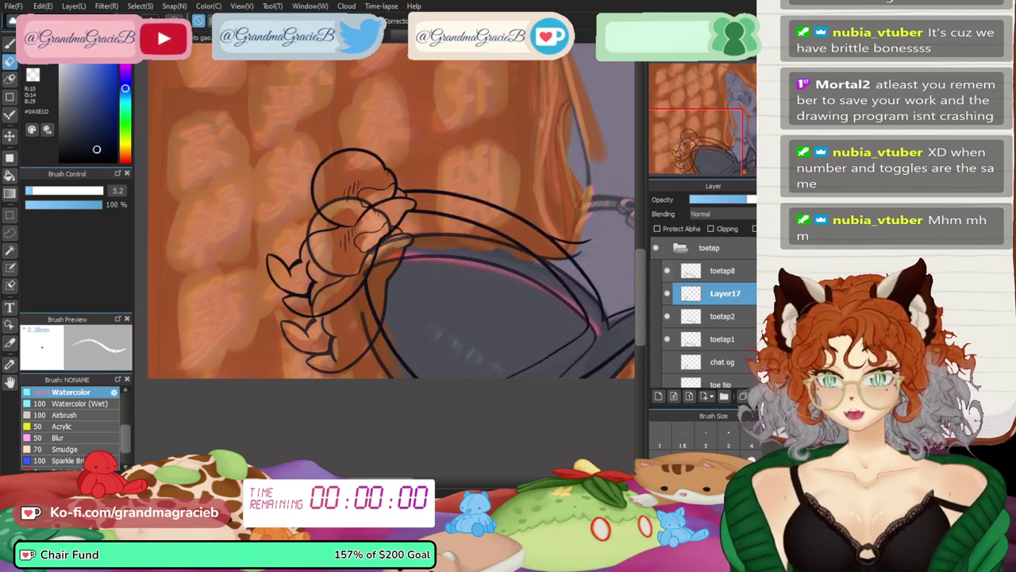
left_click(724, 316)
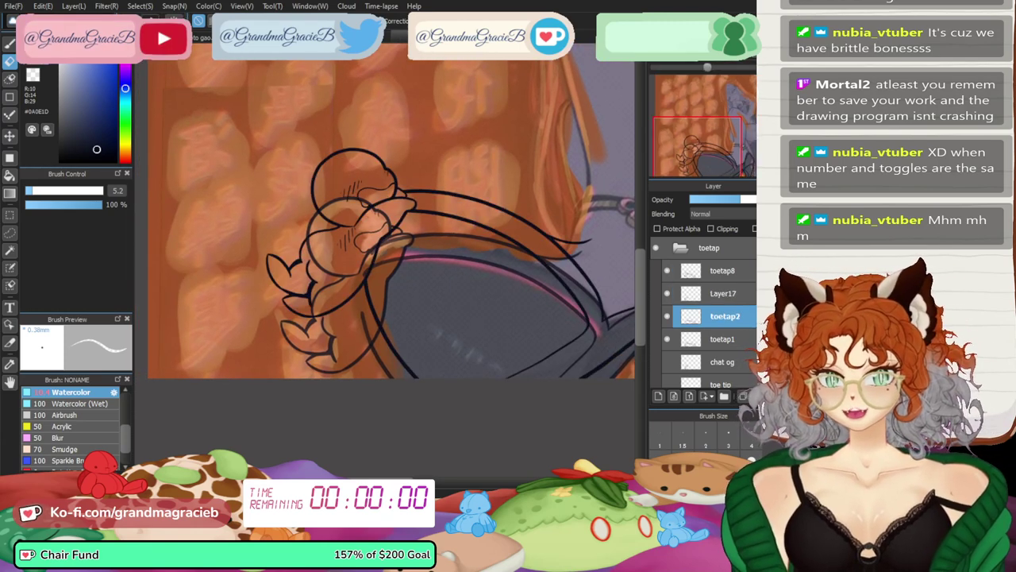
key("ctrl+plus")
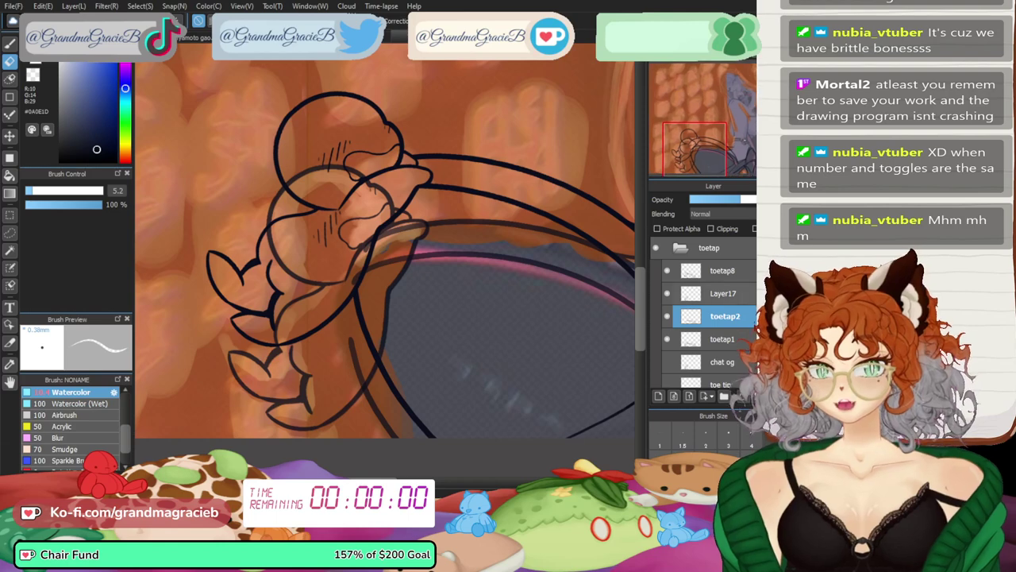
left_click(724, 294)
key("ctrl+t")
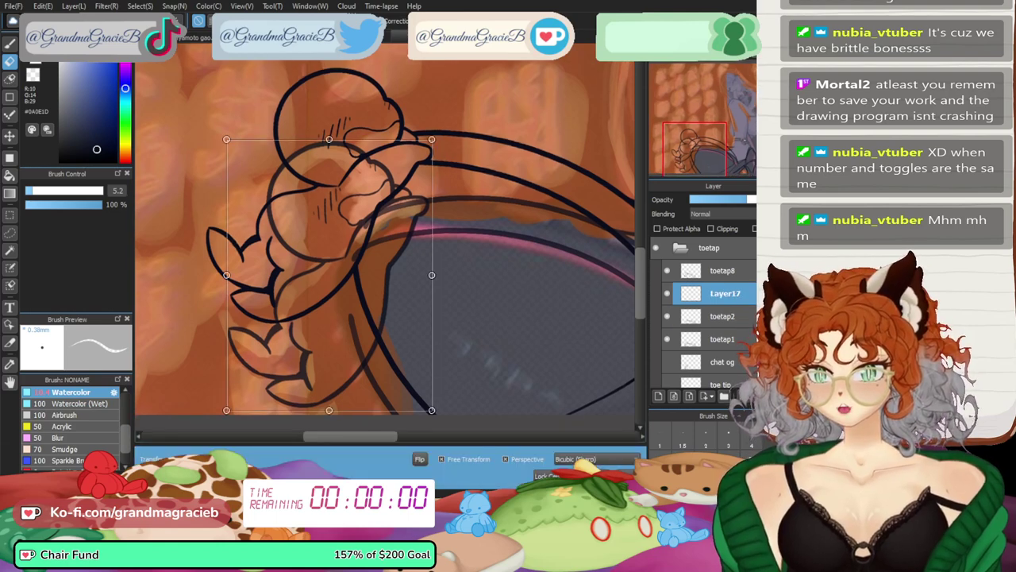
key("Escape")
- Hide Layer17, then rotate the toetap2 foot lines slightly clockwise and move them up a little
left_click(667, 294)
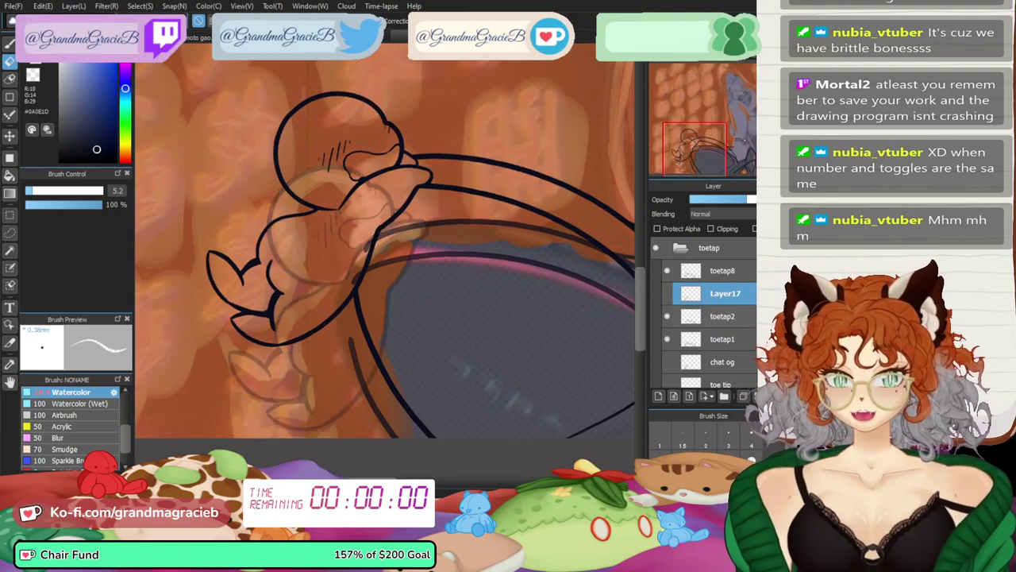
left_click(724, 316)
key("ctrl+t")
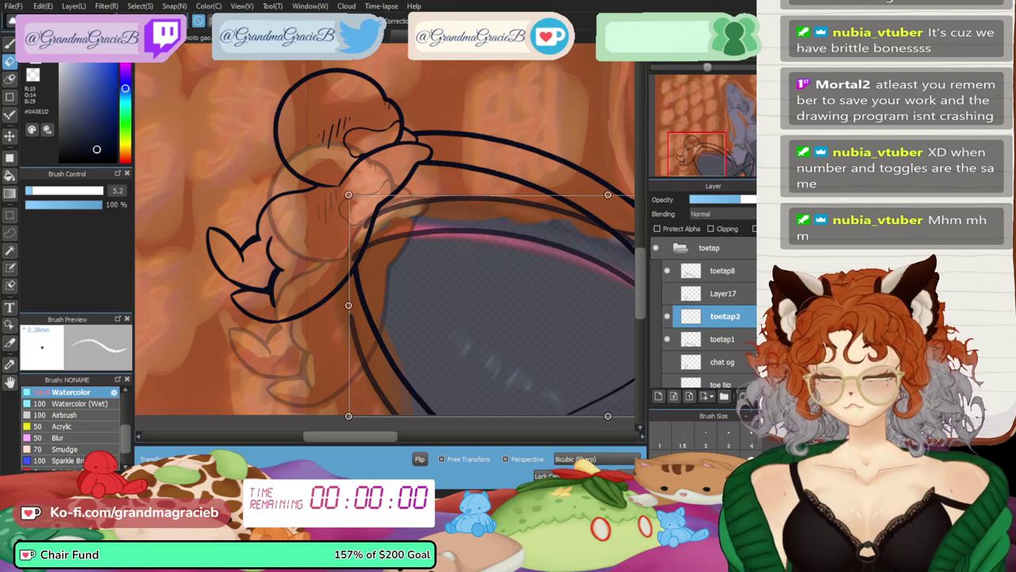
key("ctrl+minus")
left_click_drag(444, 230, 329, 256, "space")
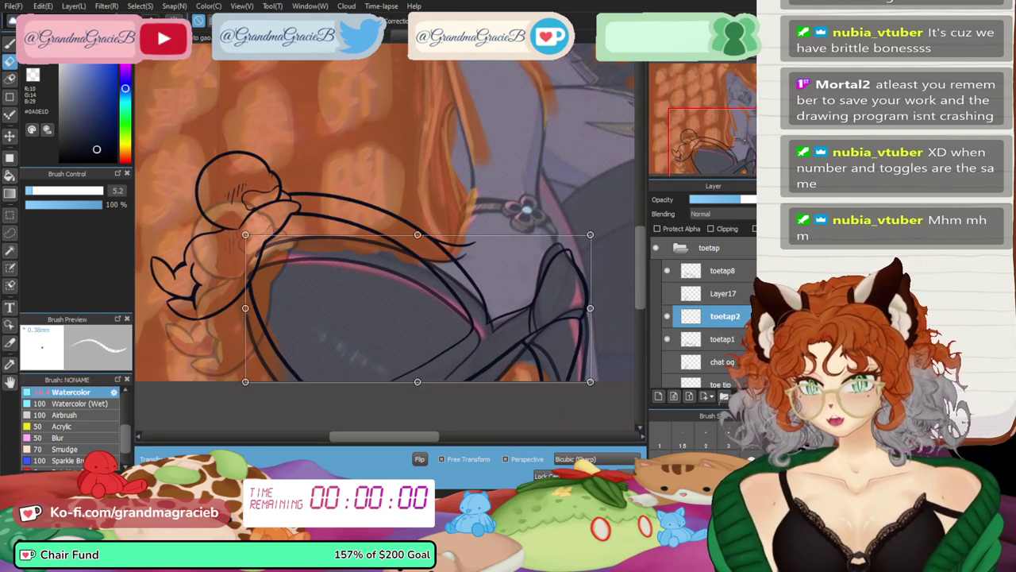
left_click_drag(615, 222, 619, 231)
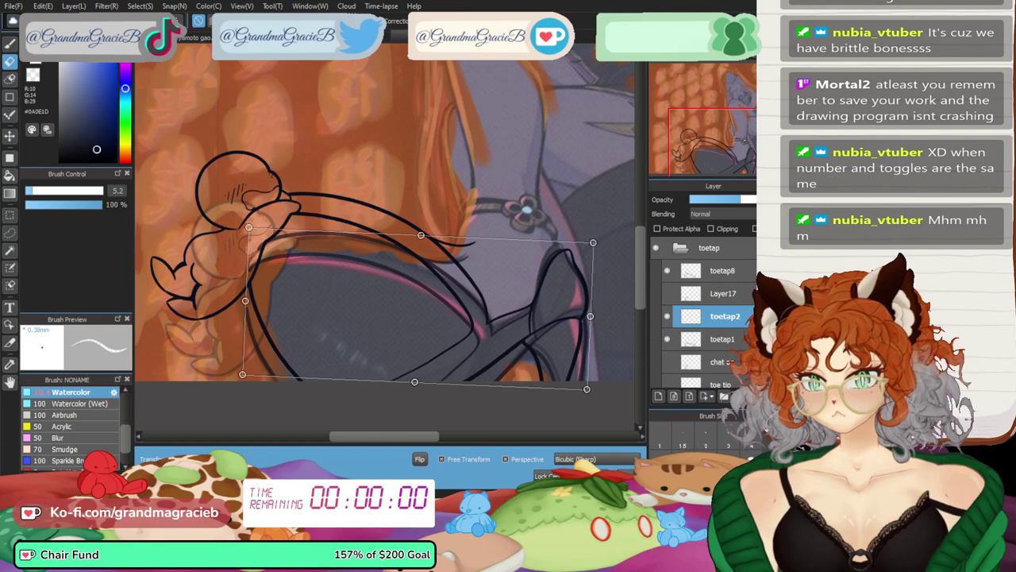
left_click_drag(418, 308, 417, 303)
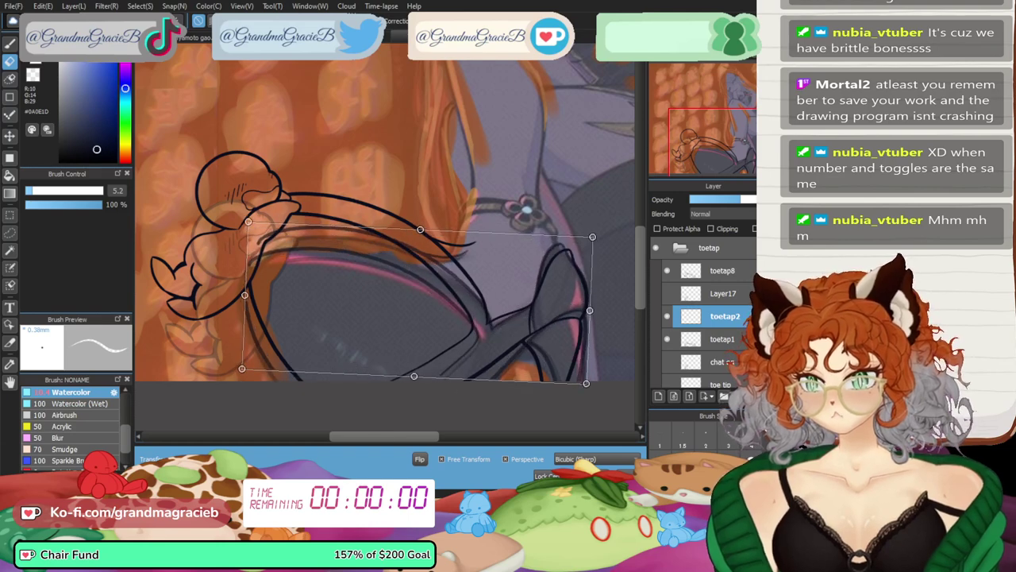
key("Return")
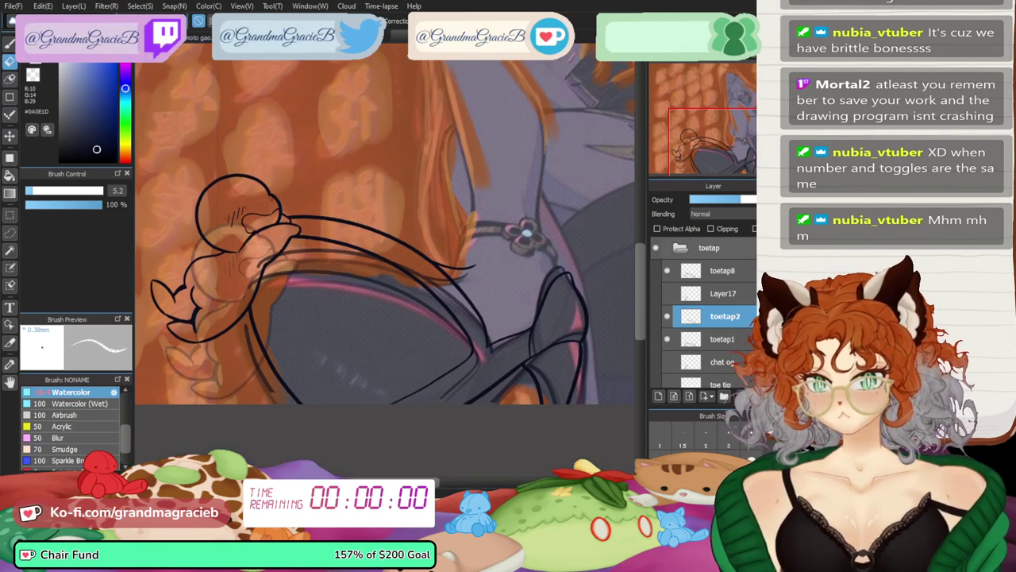
- Paste a copy of the toetap2 foot lines as a separate layer and name the shifted foot layer toetap3
key("ctrl+v")
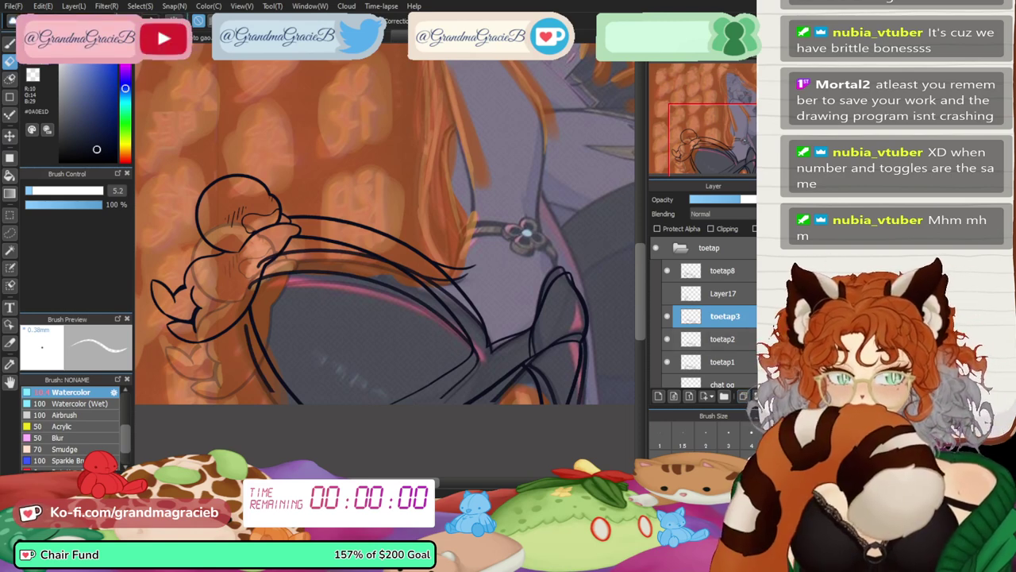
key("BackSpace")
type("3")
key("Return")
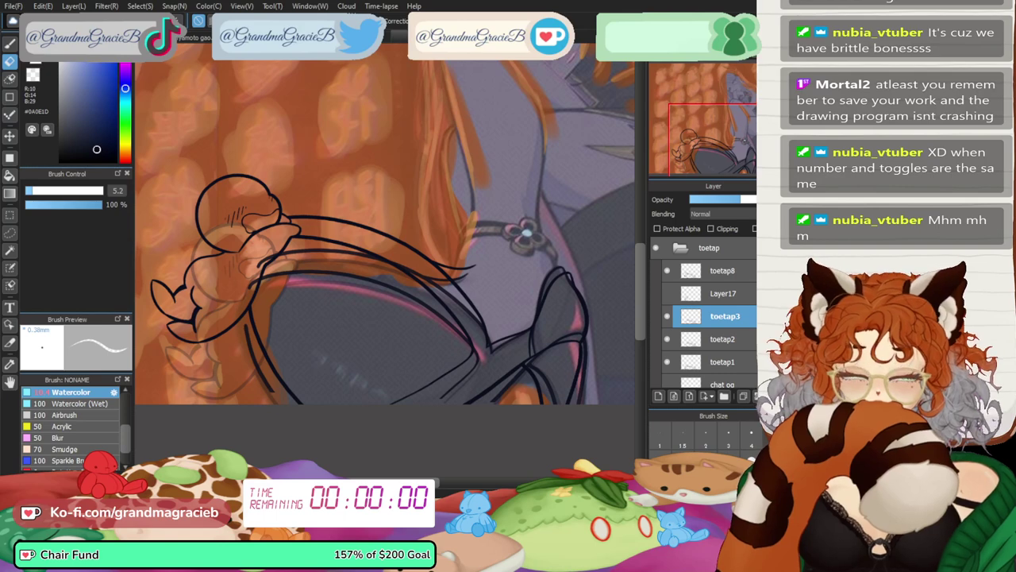
key("3")
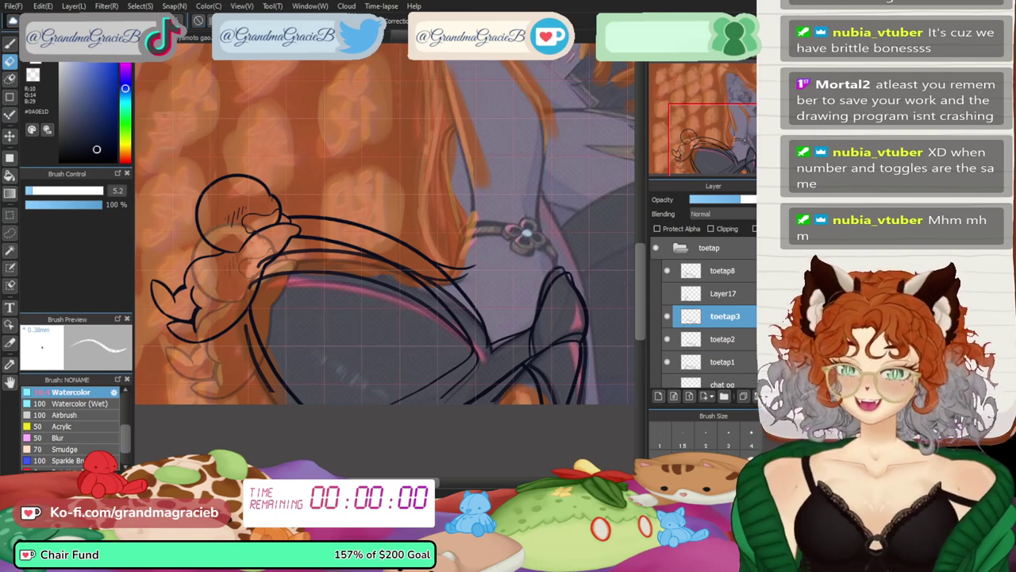
key("1")
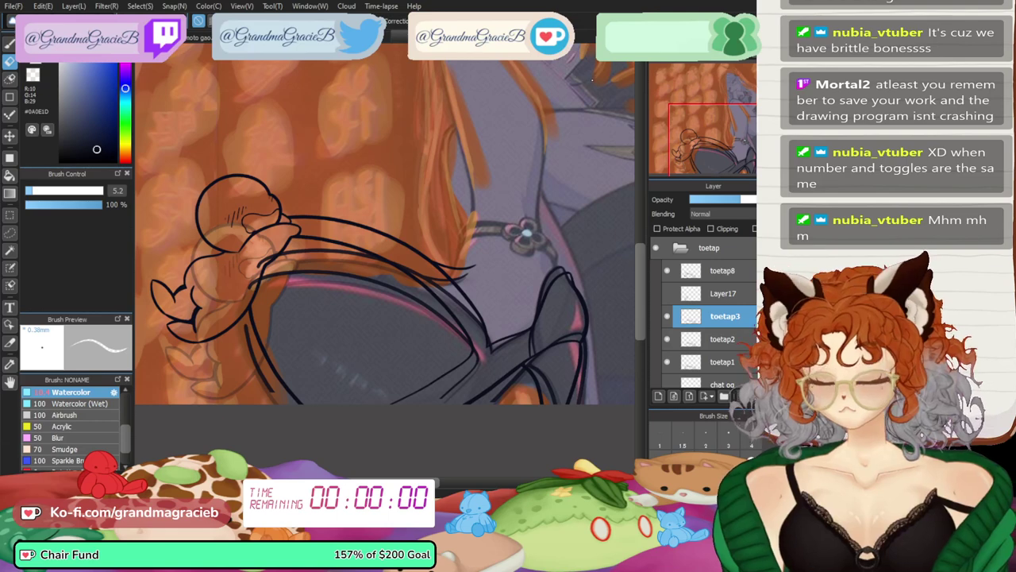
- Rotate the toetap3 foot lines slightly clockwise and move them up a little
key("ctrl+t")
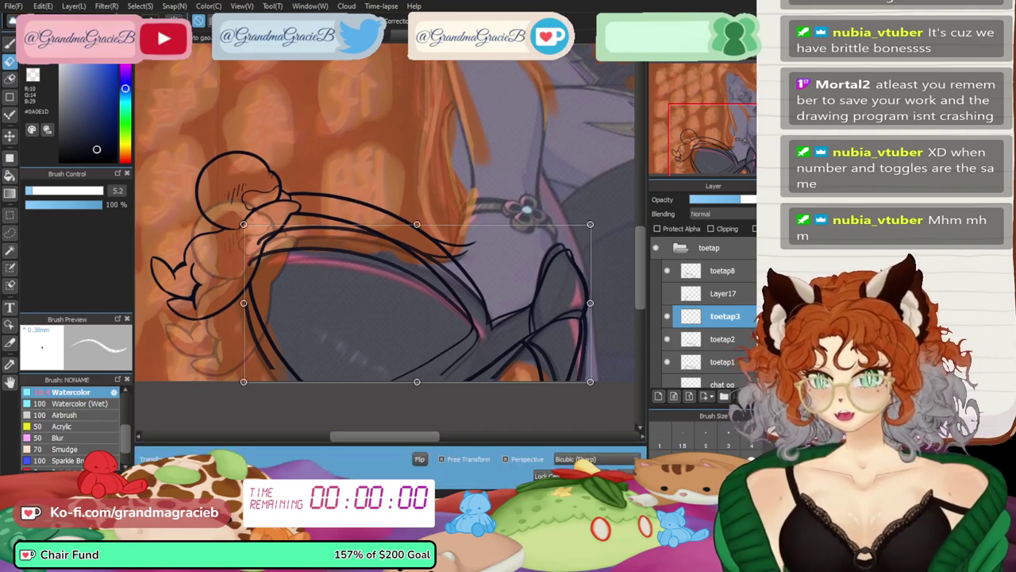
left_click_drag(611, 374, 607, 384)
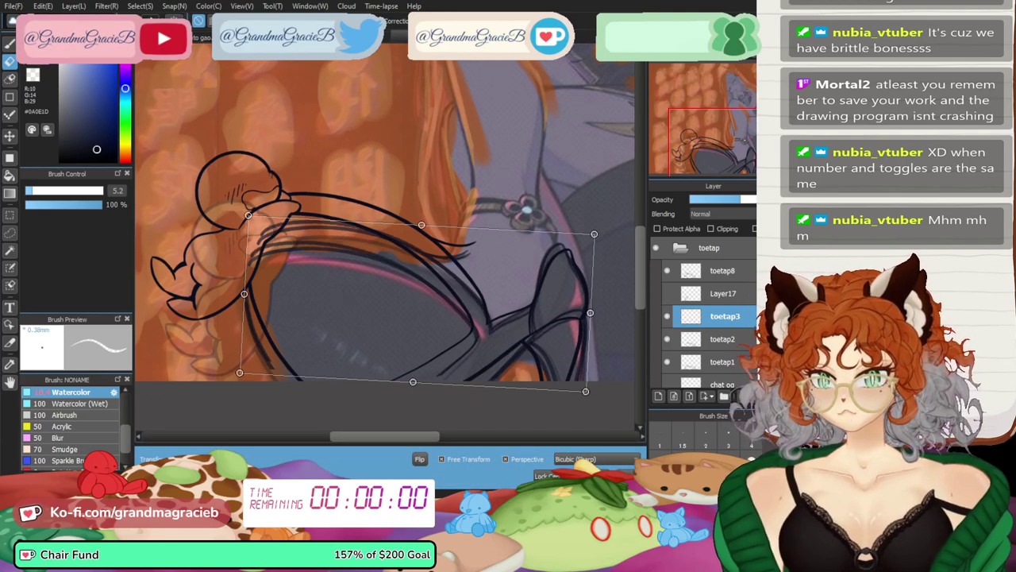
left_click_drag(417, 303, 416, 298)
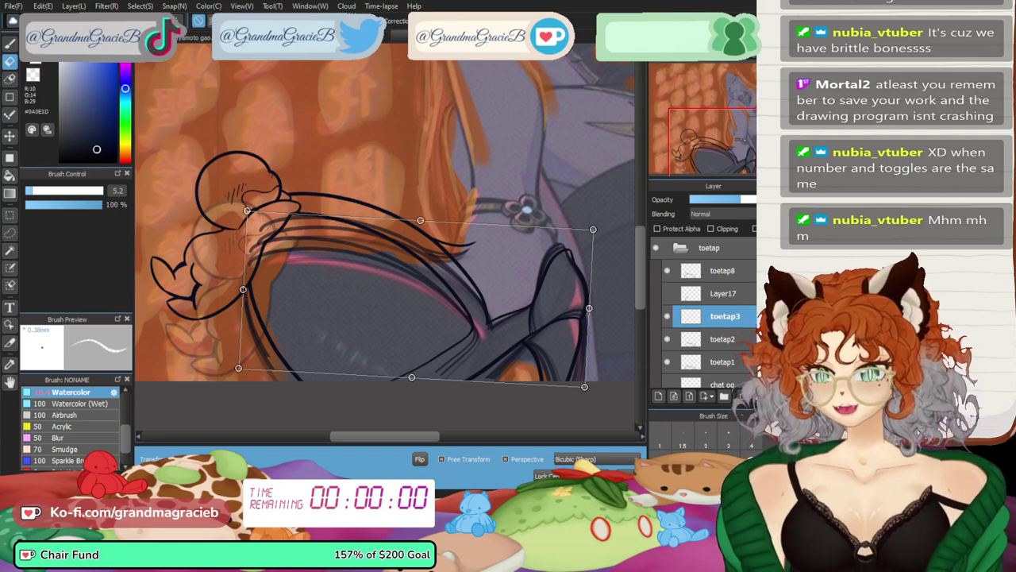
key("Return")
- Duplicate toetap3 as a layer named toetap4, and tilt its foot lines slightly clockwise and upward
key("ctrl+j")
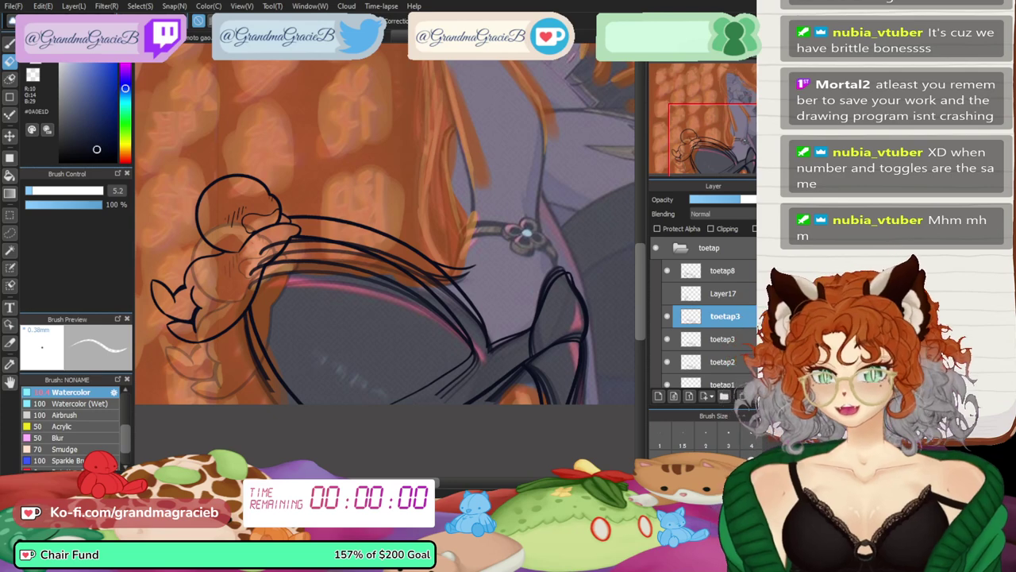
key("Return")
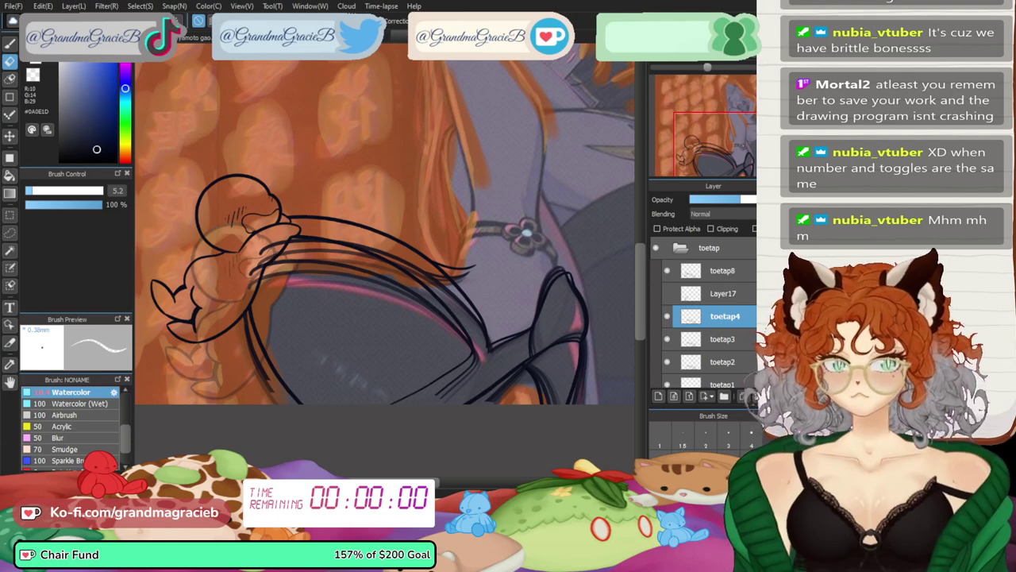
scroll(388, 242, "up", 2)
left_click_drag(387, 243, 317, 155)
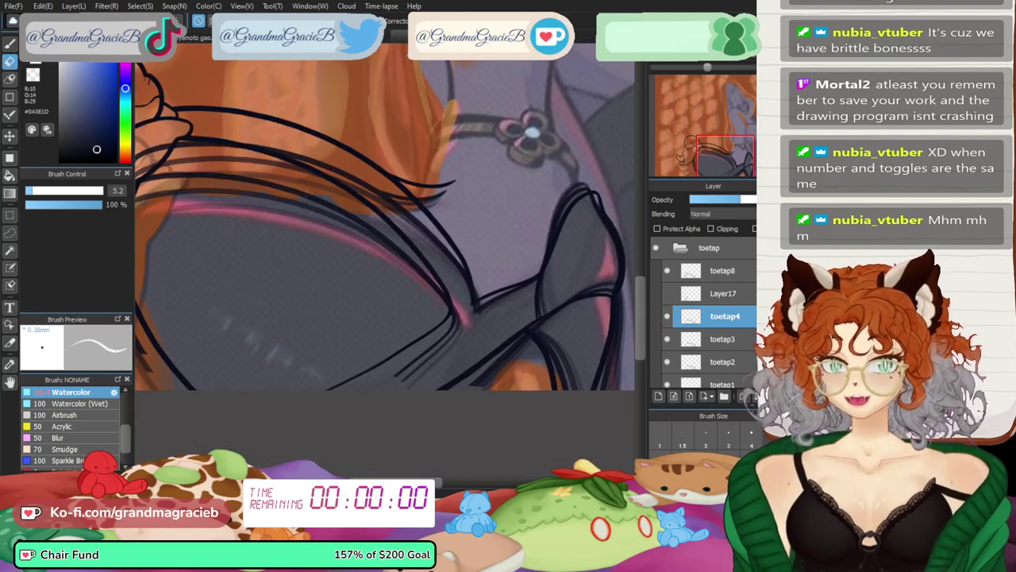
scroll(385, 258, "down", 1)
key("ctrl+t")
left_click_drag(572, 146, 576, 156)
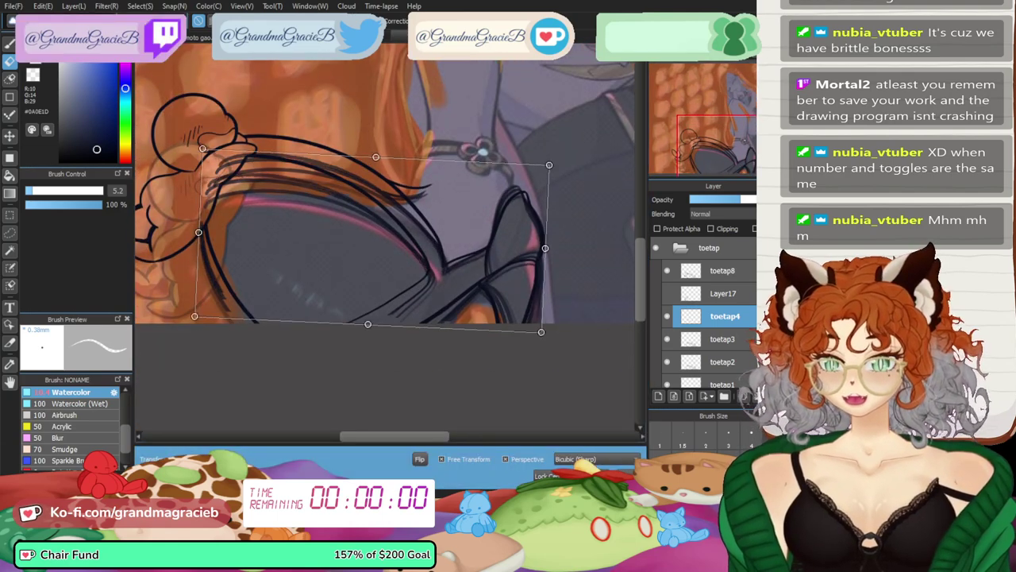
left_click_drag(373, 239, 374, 235)
left_click_drag(576, 155, 575, 152)
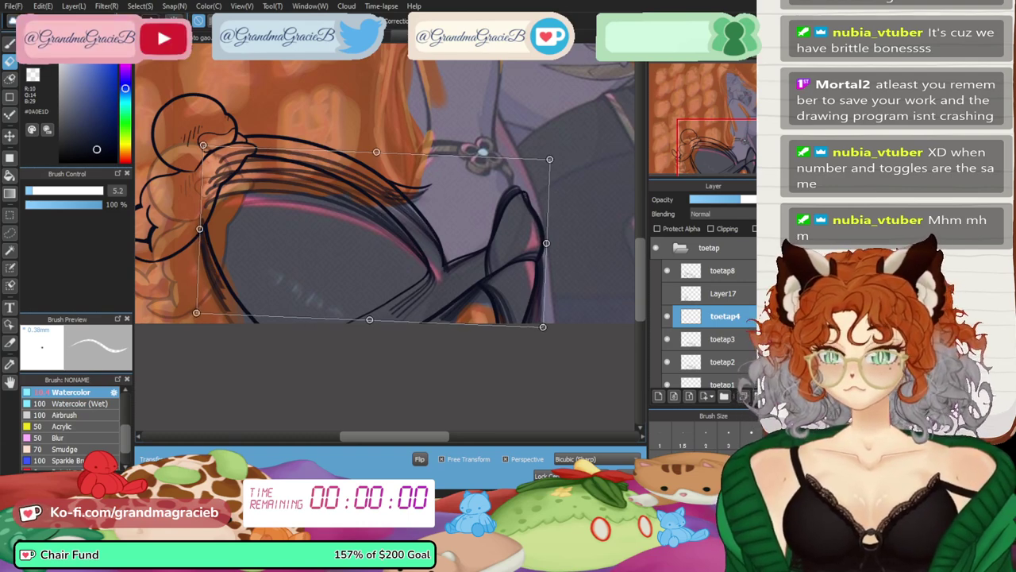
key("Return")
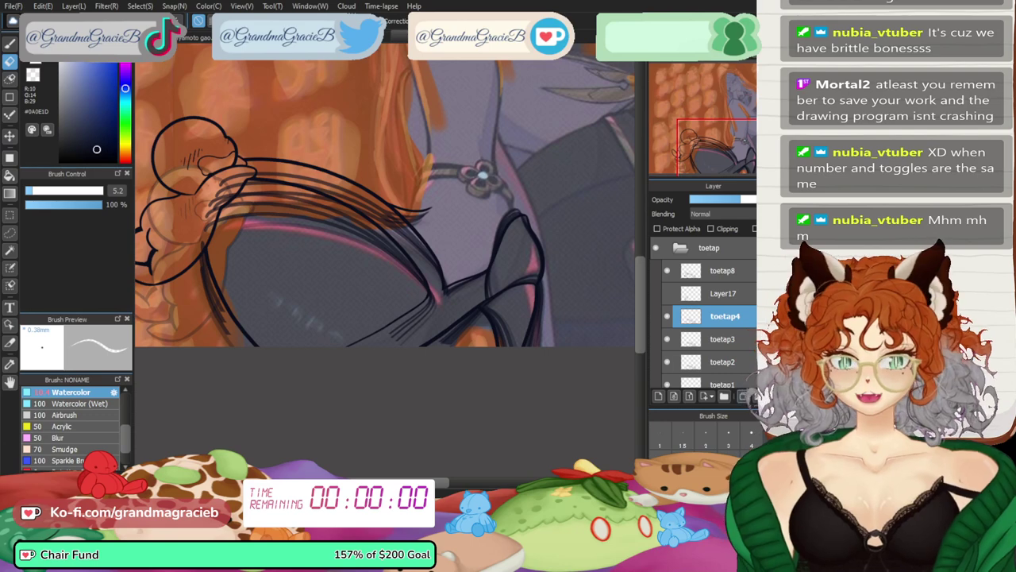
- Duplicate the toetap4 foot lines and name the copy toetap5
left_click(743, 396)
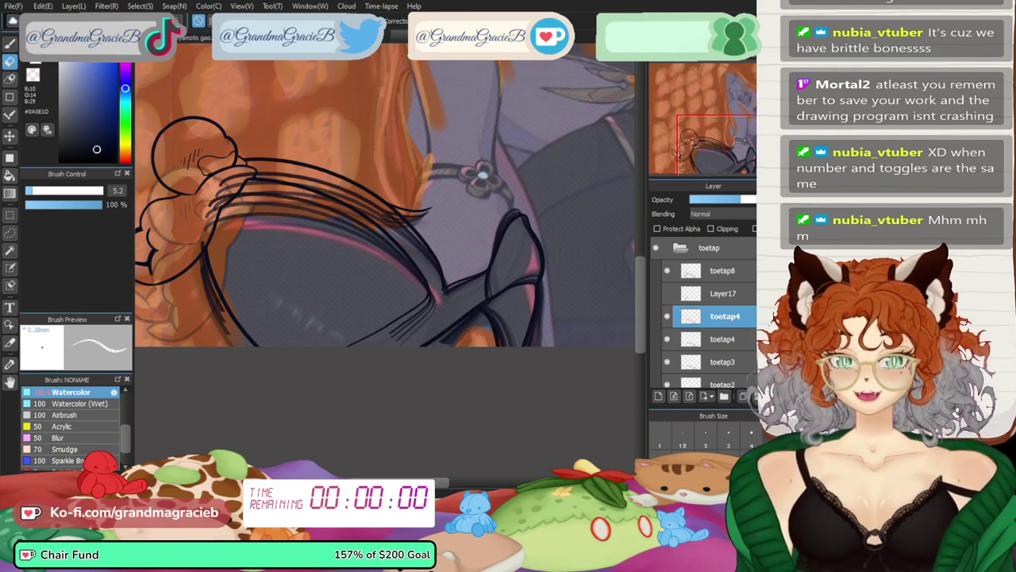
key("BackSpace")
type("5")
key("Return")
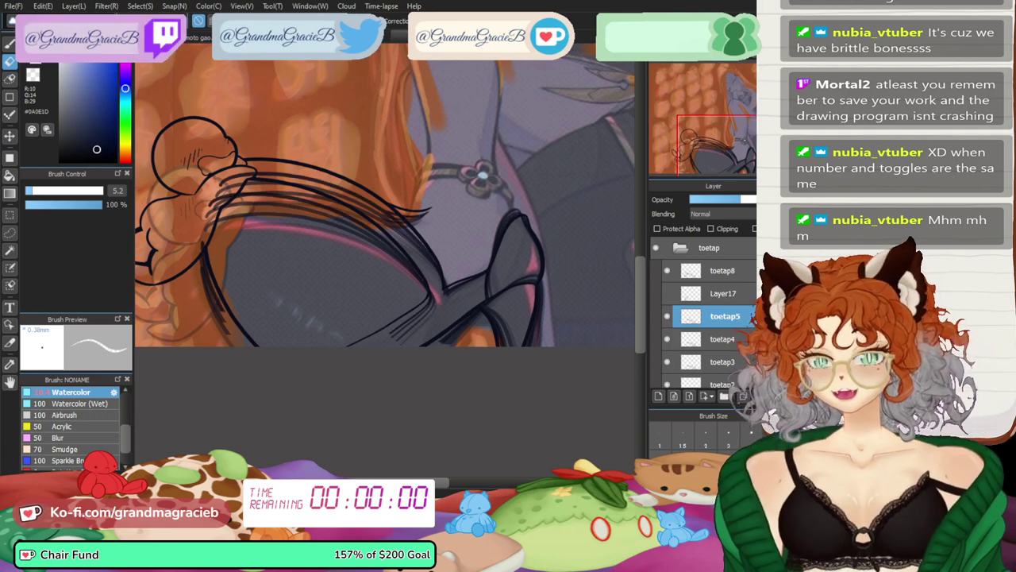
key("5")
key("1")
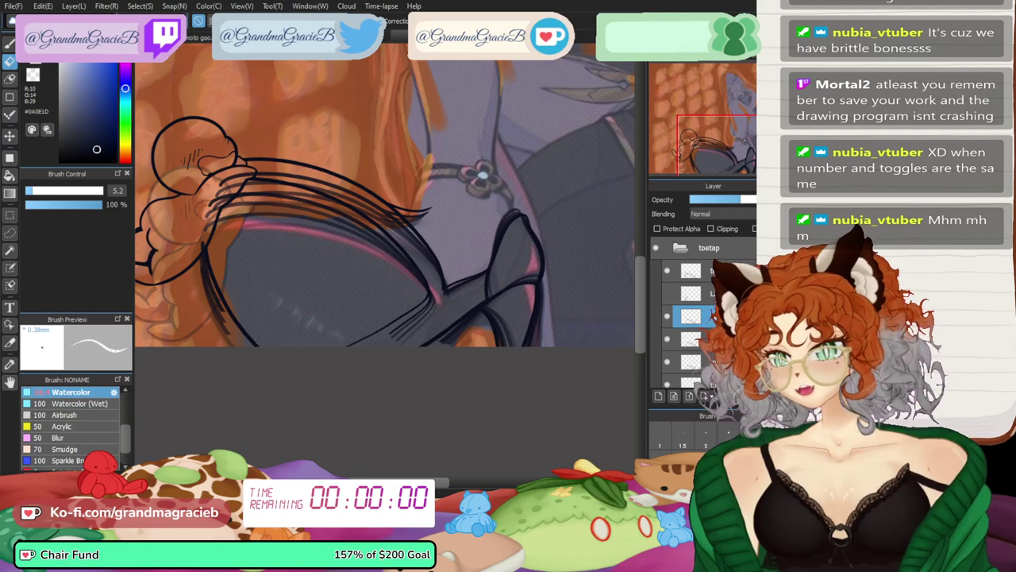
- Rotate the toetap5 foot lines slightly clockwise and shift them up a little
key("ctrl+t")
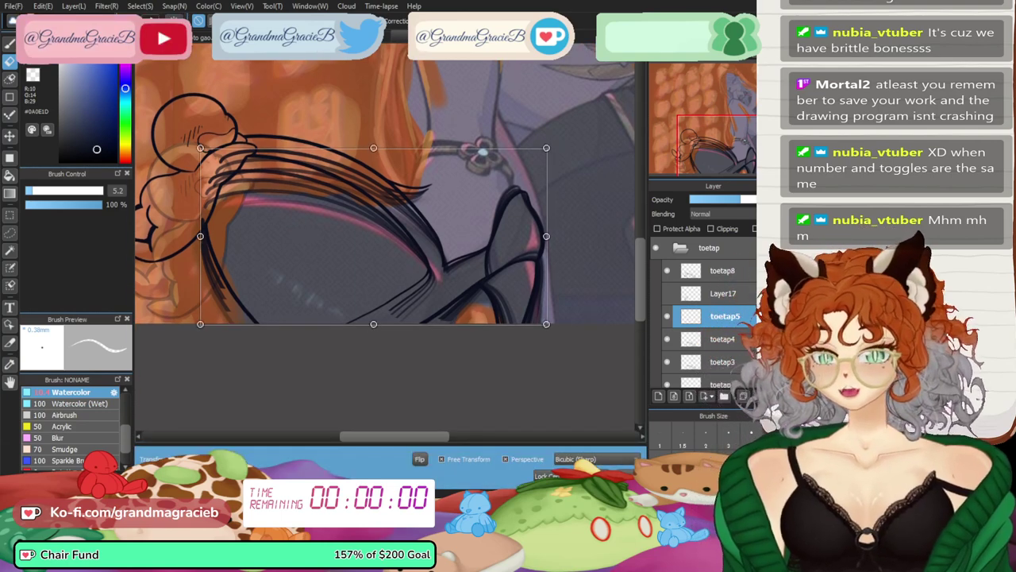
left_click_drag(373, 237, 374, 231)
key("Left")
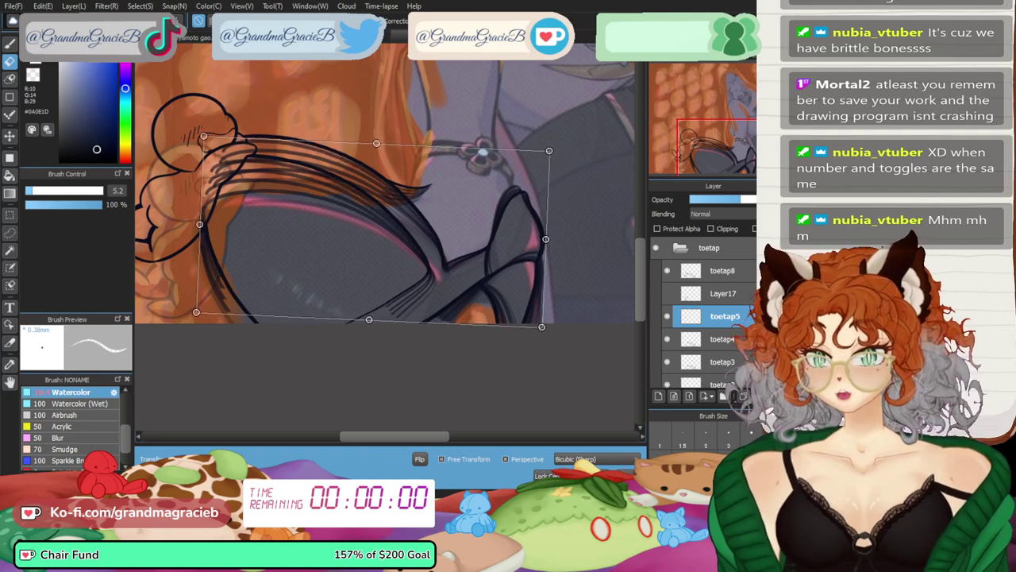
key("Return")
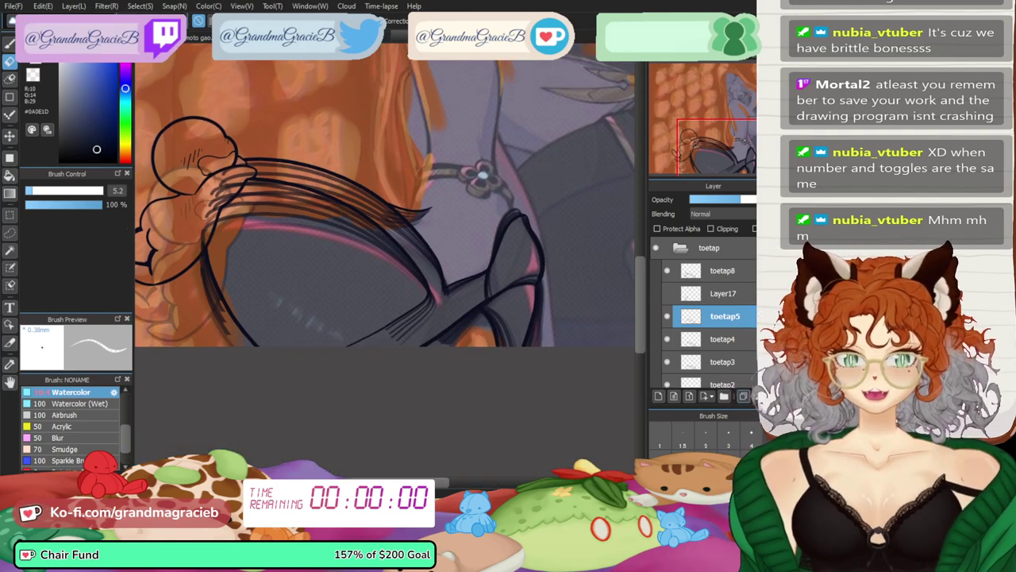
- Duplicate the toetap5 foot lines for further frames and name the copies toetap6 and toetap7
key("ctrl+j")
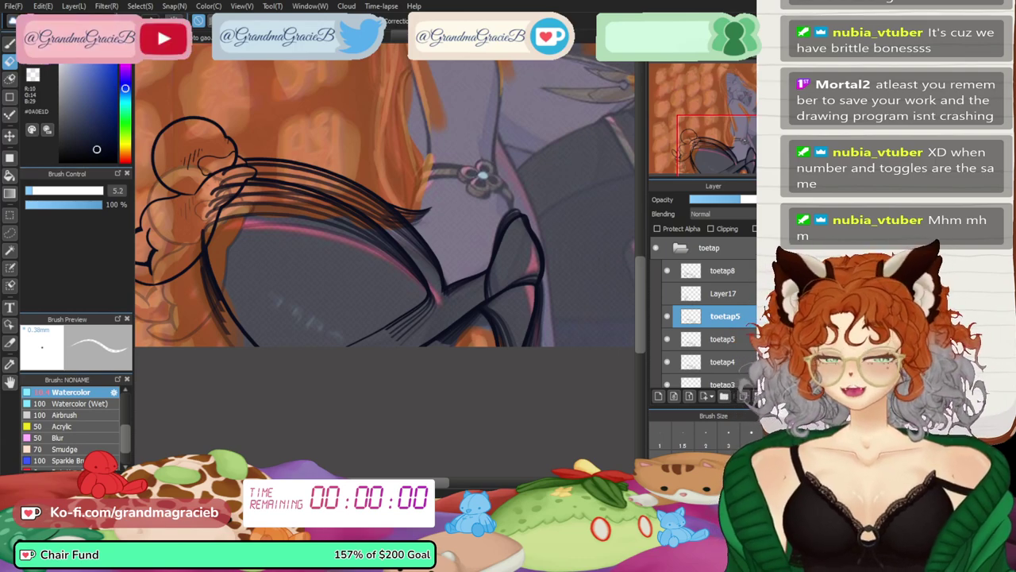
double_click(724, 315)
key("BackSpace")
type("6")
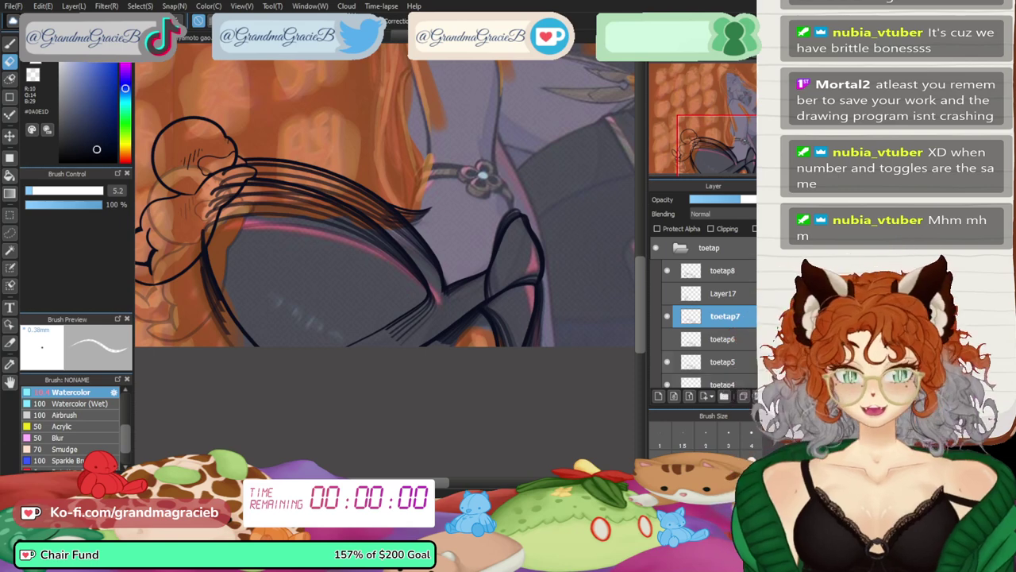
- Hide the toetap4, toetap3 and toetap2 layers
key("ctrl+z")
scroll(706, 317, "down", 3)
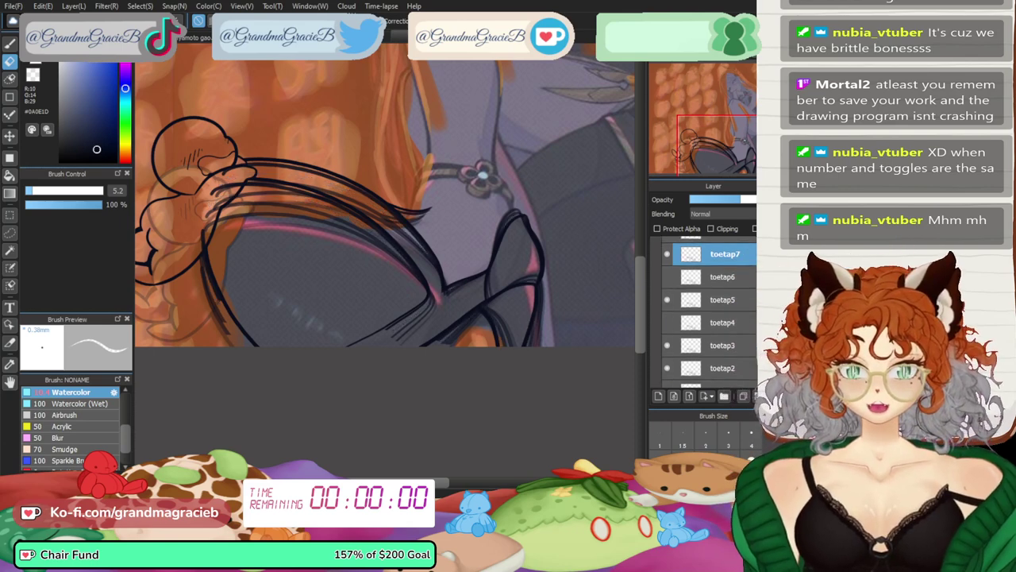
key("ctrl+z")
key("ctrl+z")
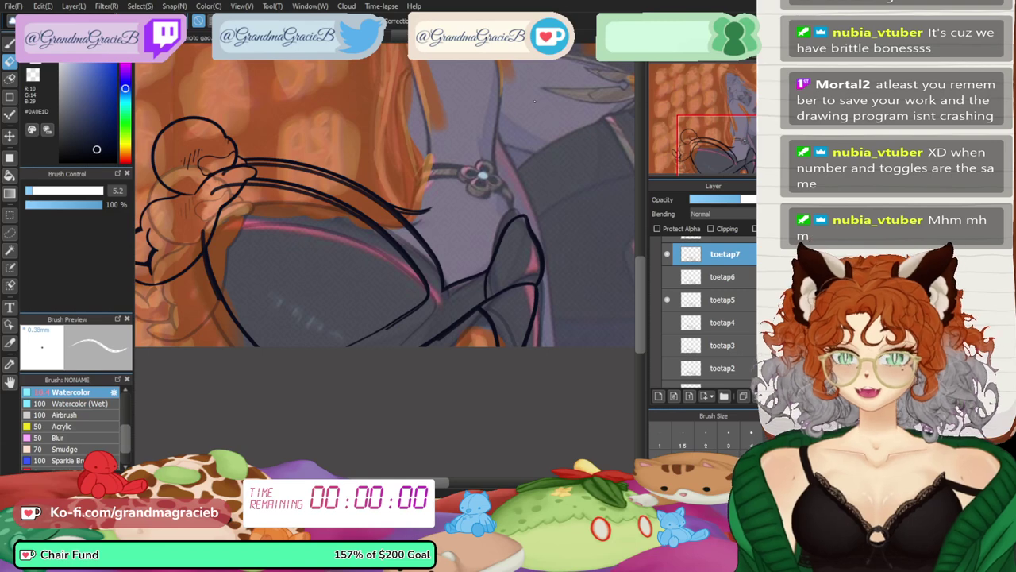
key("ctrl+t")
key("ctrl+plus")
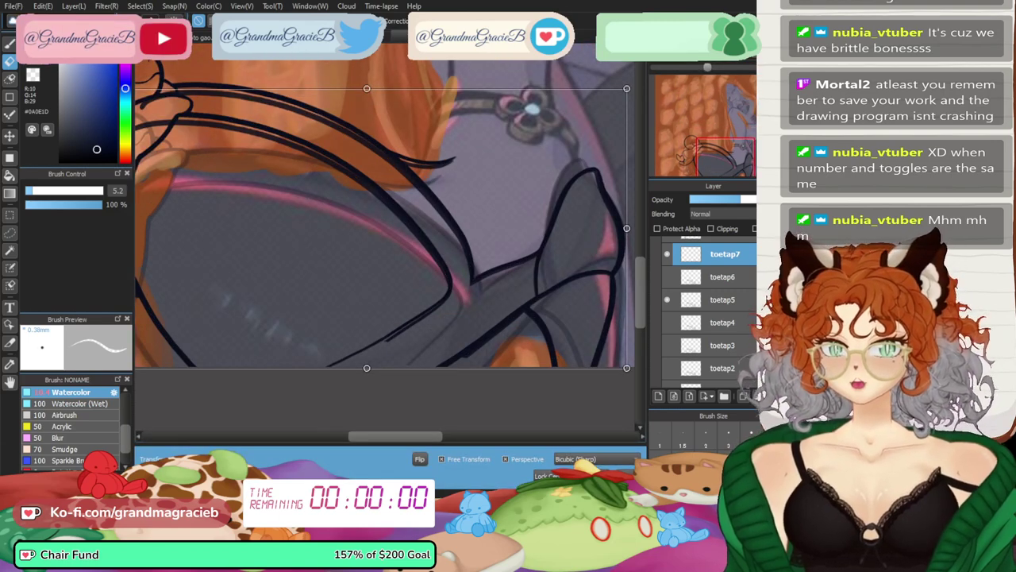
key("ctrl+minus")
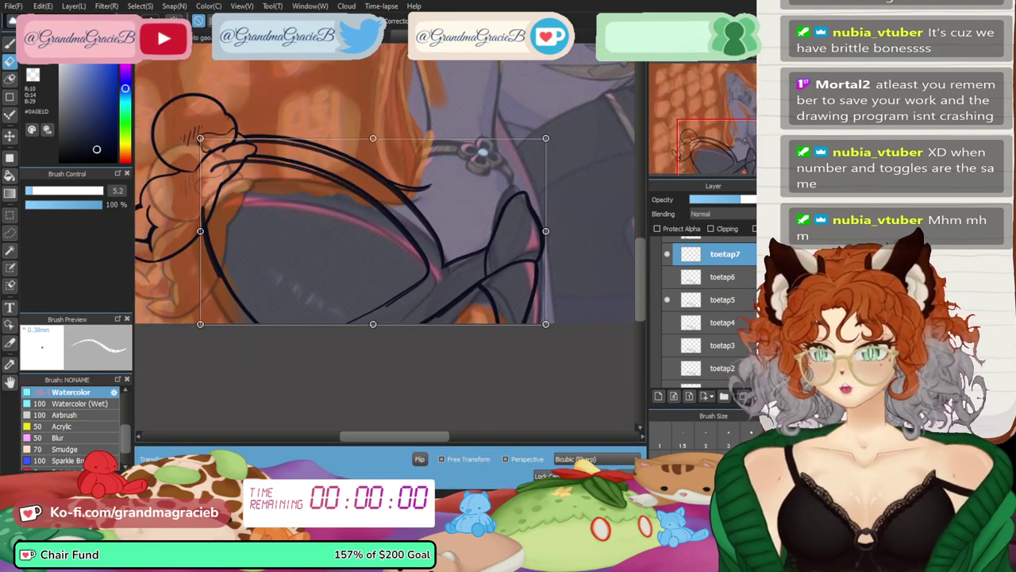
left_click_drag(200, 138, 208, 137)
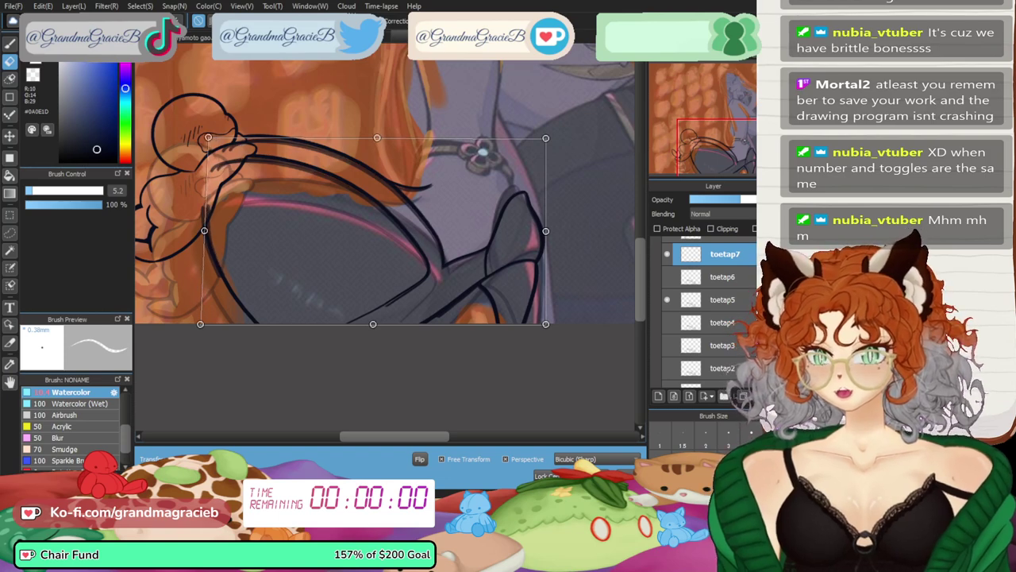
key("Return")
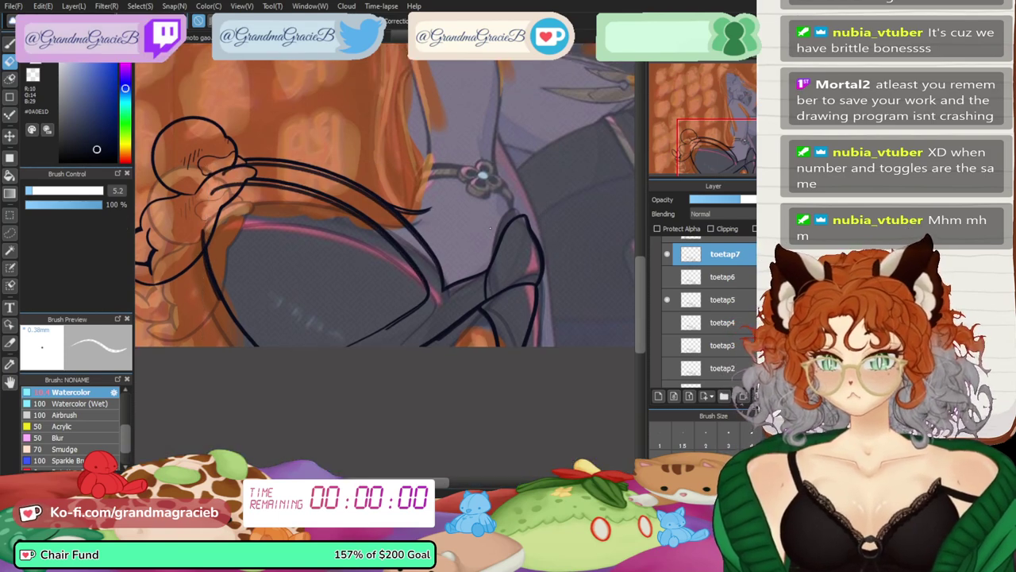
- Replace toetap7 with a duplicate of toetap8 named toetap7, placed between Layer17 and toetap6
key("ctrl+e")
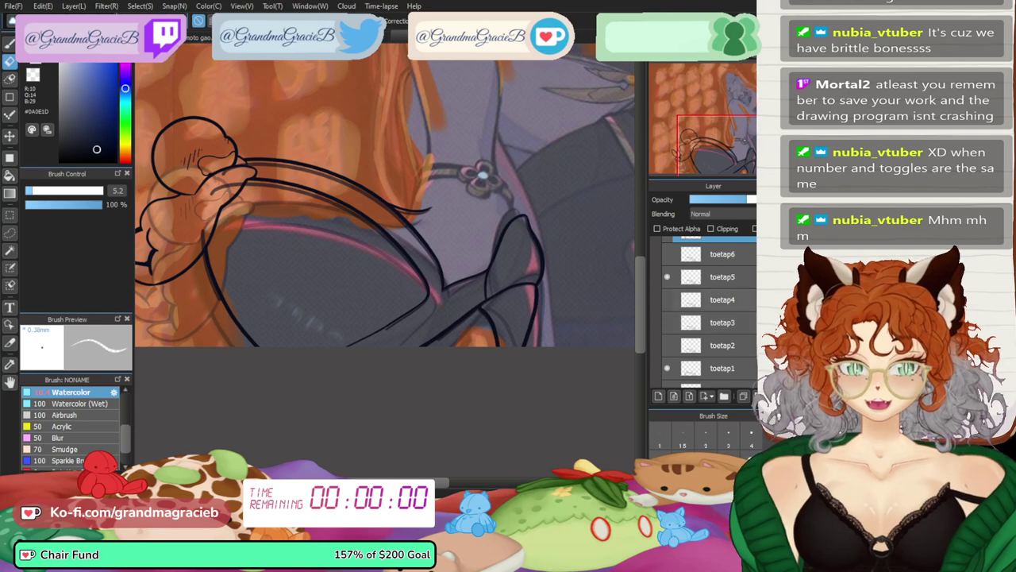
scroll(706, 310, "up", 2)
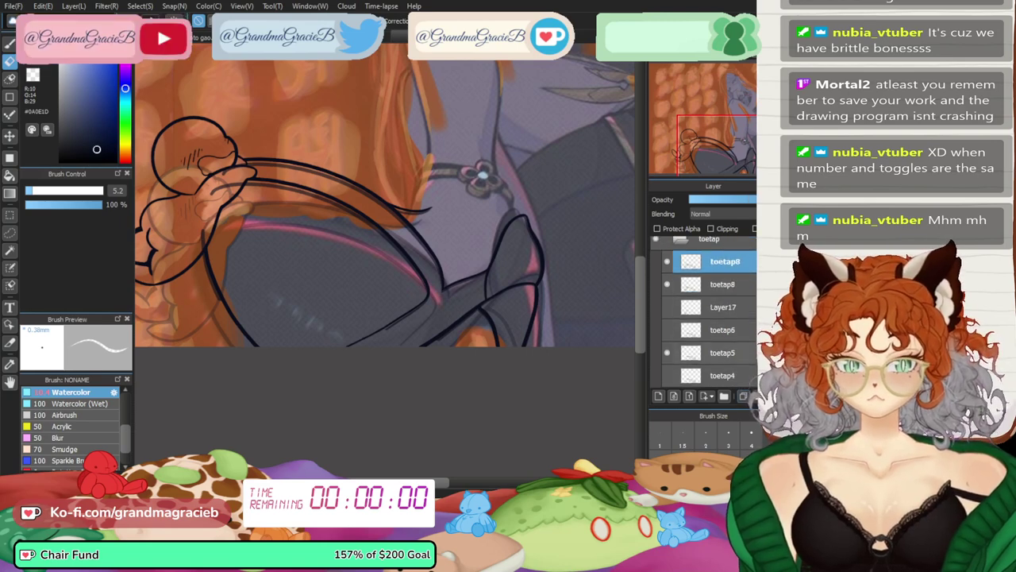
left_click_drag(719, 284, 719, 311)
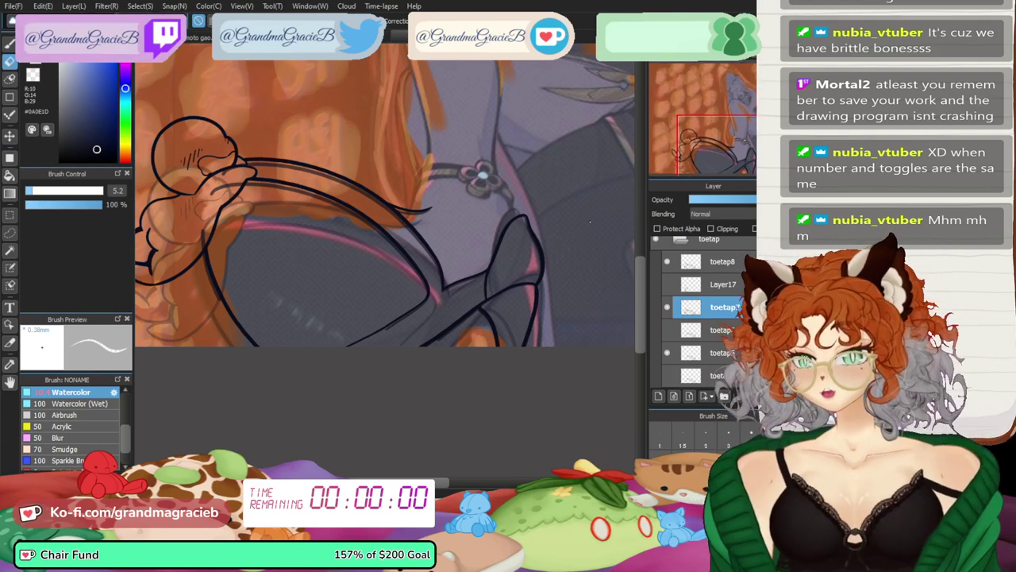
- Transform the new toetap7 foot lines, shifting them slightly left and down
key("ctrl+t")
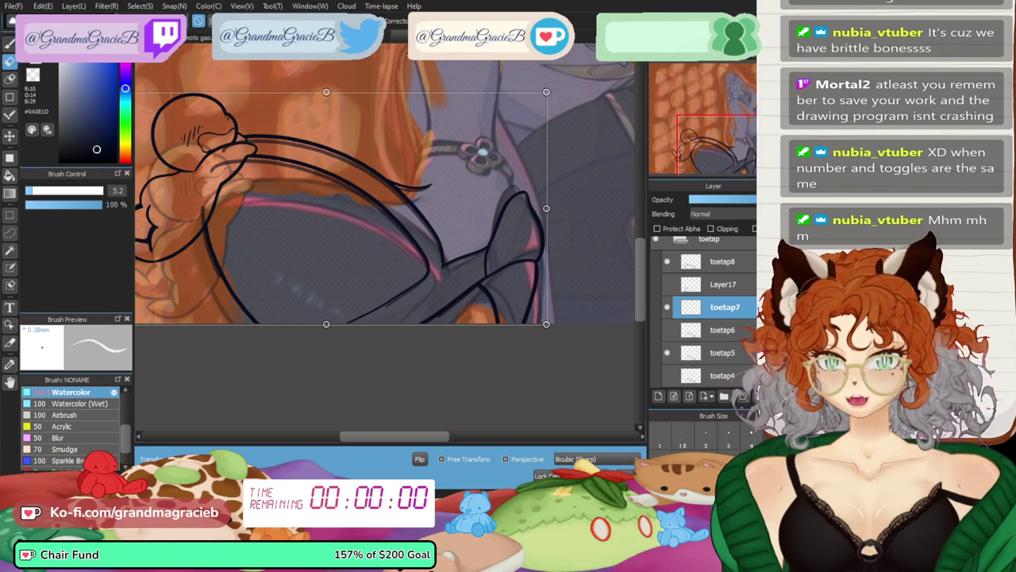
key("ctrl+plus")
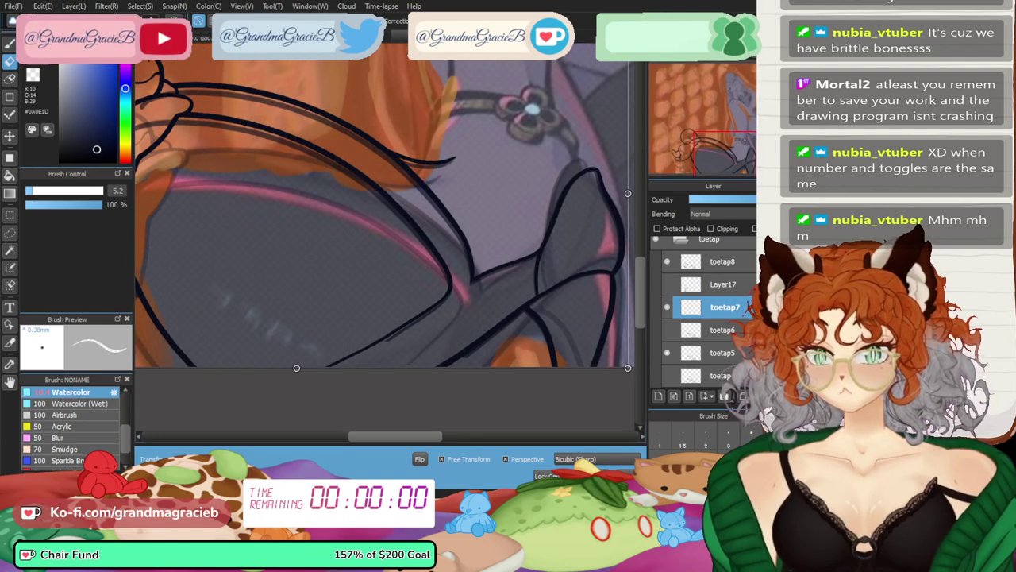
mouse_move(628, 368)
left_mouse_down()
mouse_move(622, 357)
mouse_move(628, 365)
left_mouse_up()
key("Left")
key("Left")
key("Down")
key("Down")
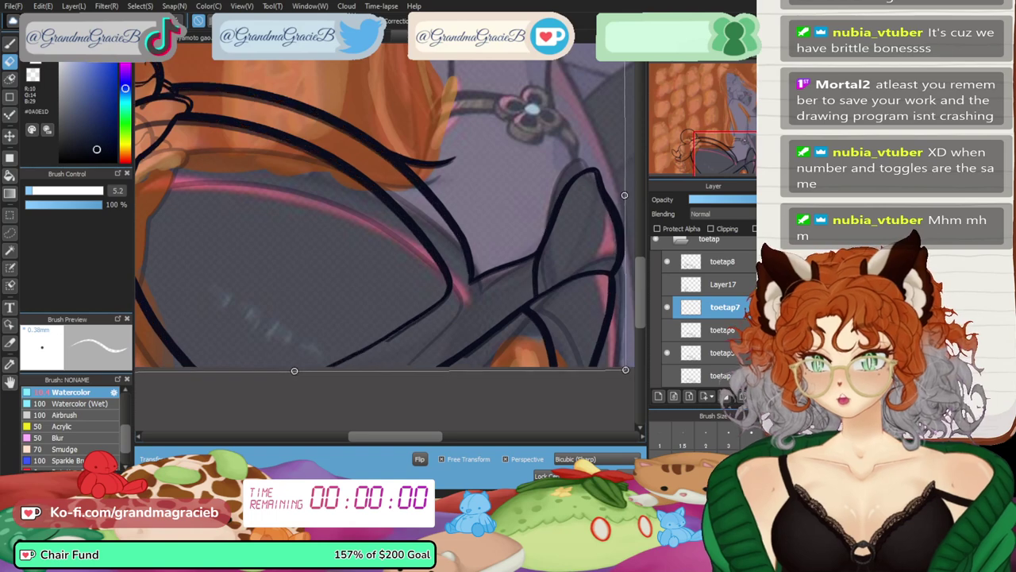
key("Return")
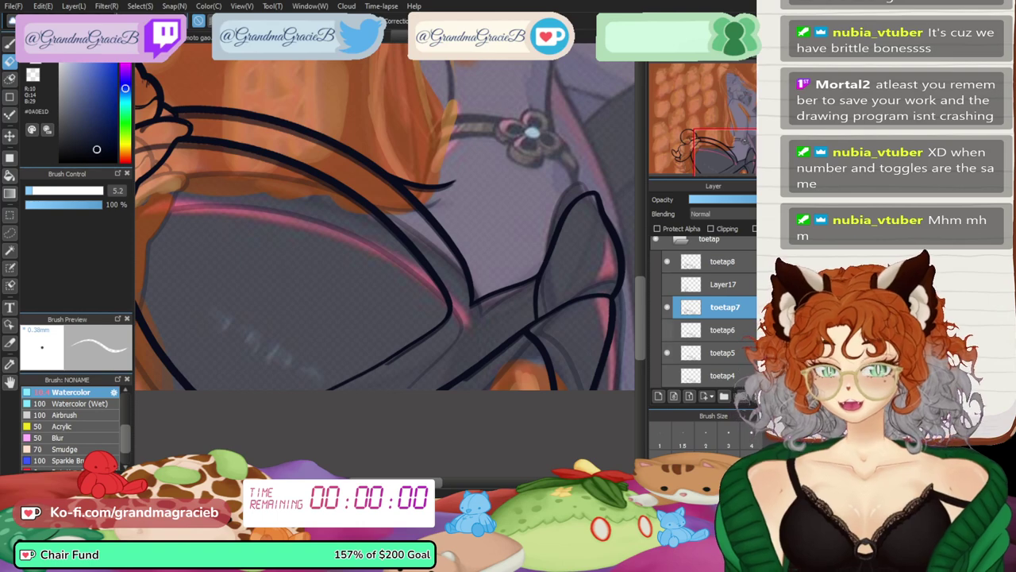
- Toggle toetap6 and toetap7 to compare the poses, and leave the toetap5 to toetap8 layers hidden
left_click(666, 329)
left_click(667, 307)
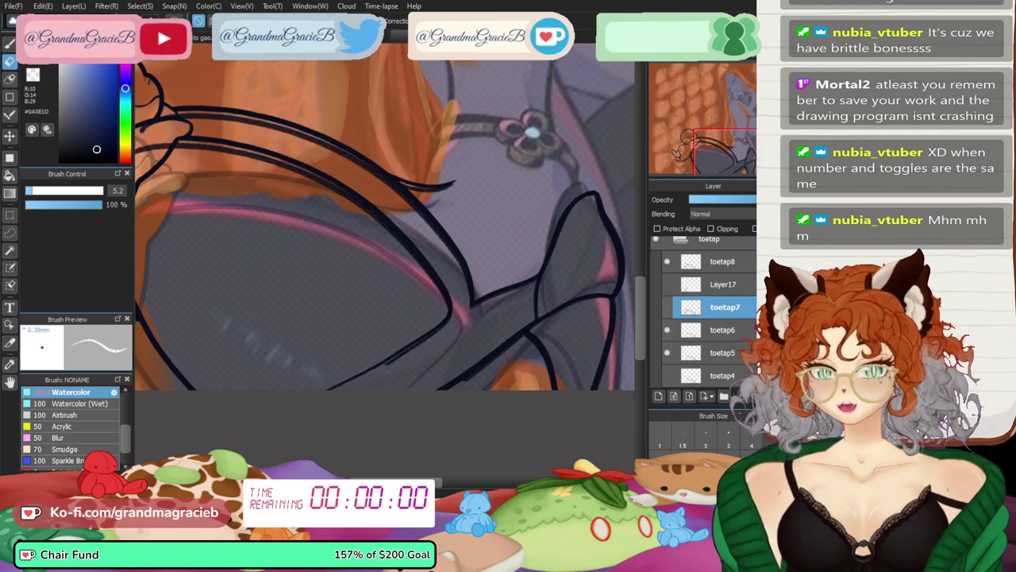
left_click(667, 306)
left_click(667, 261)
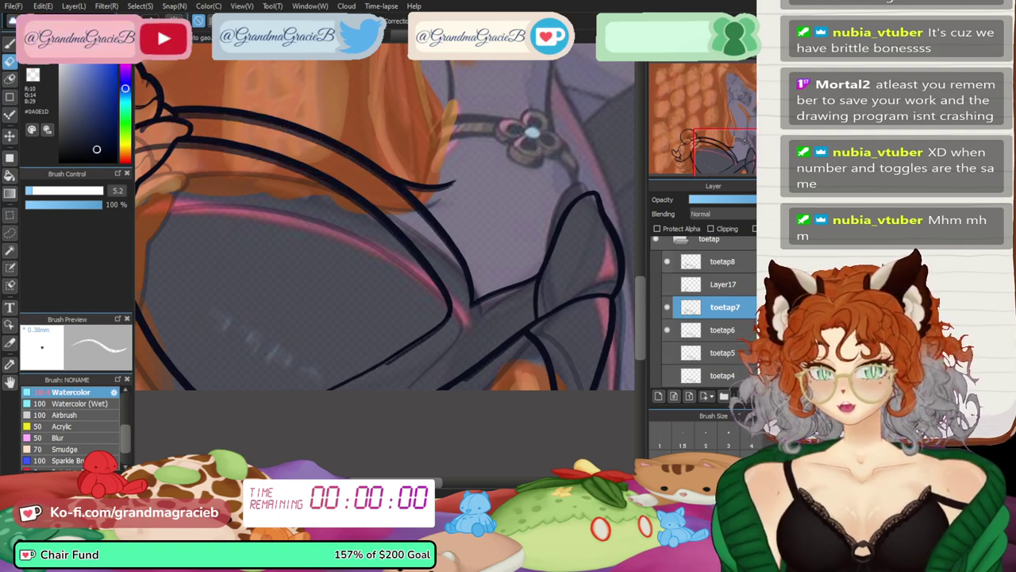
left_click(666, 352)
left_click(666, 308)
left_click(667, 329)
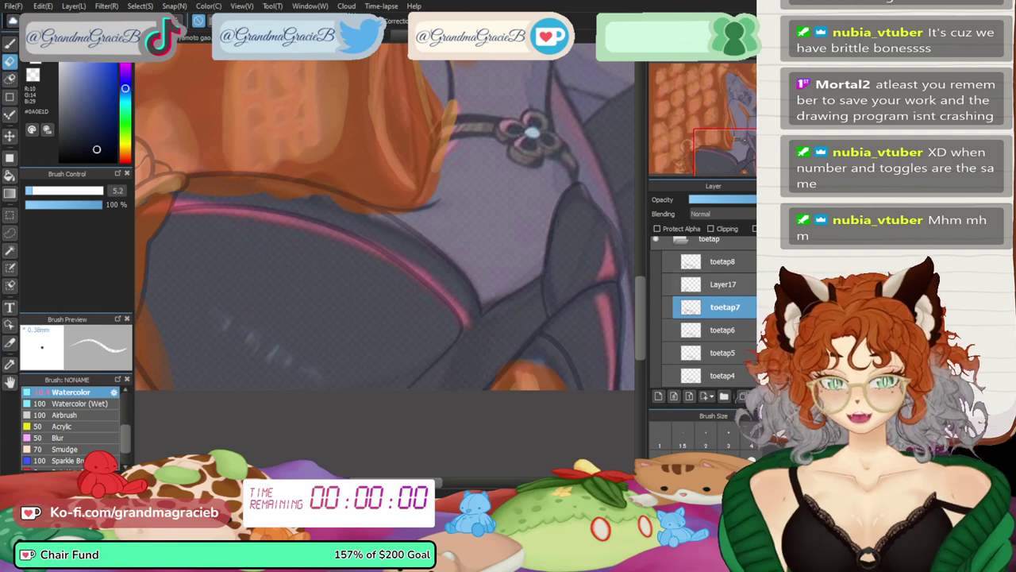
- Move the toetap8 layer below Layer17, directly above toetap7
left_click_drag(721, 261, 722, 294)
scroll(706, 317, "down", 4)
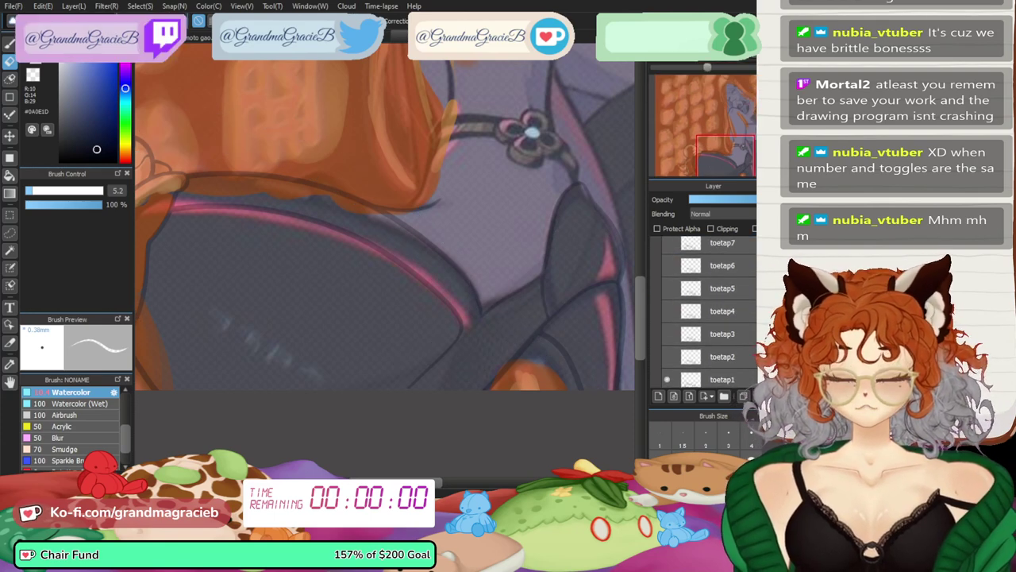
key("ctrl+minus")
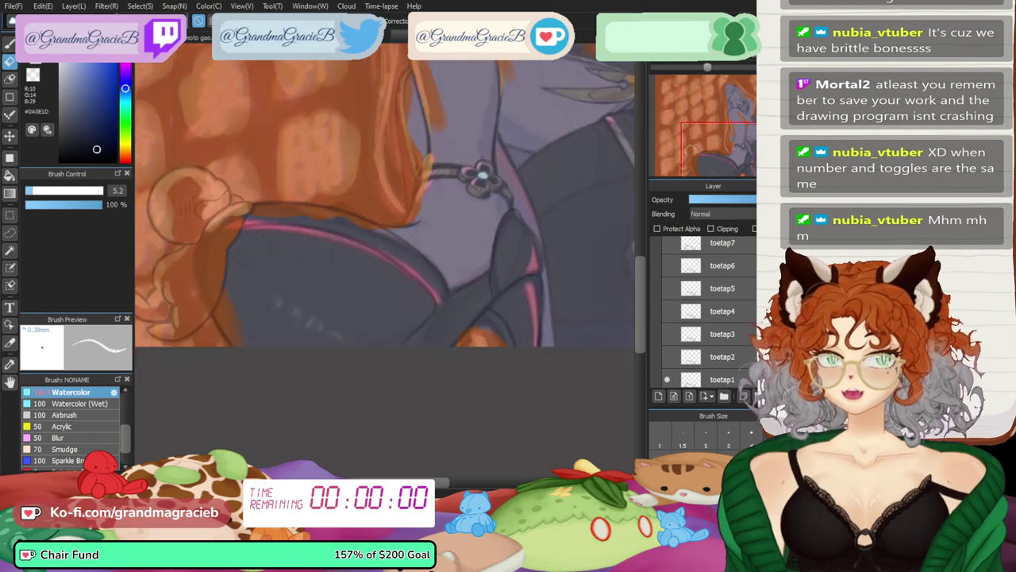
- Show toetap2 over toetap1, then rotate the toetap2 foot lines slightly counterclockwise and shift them slightly down
left_click(667, 357)
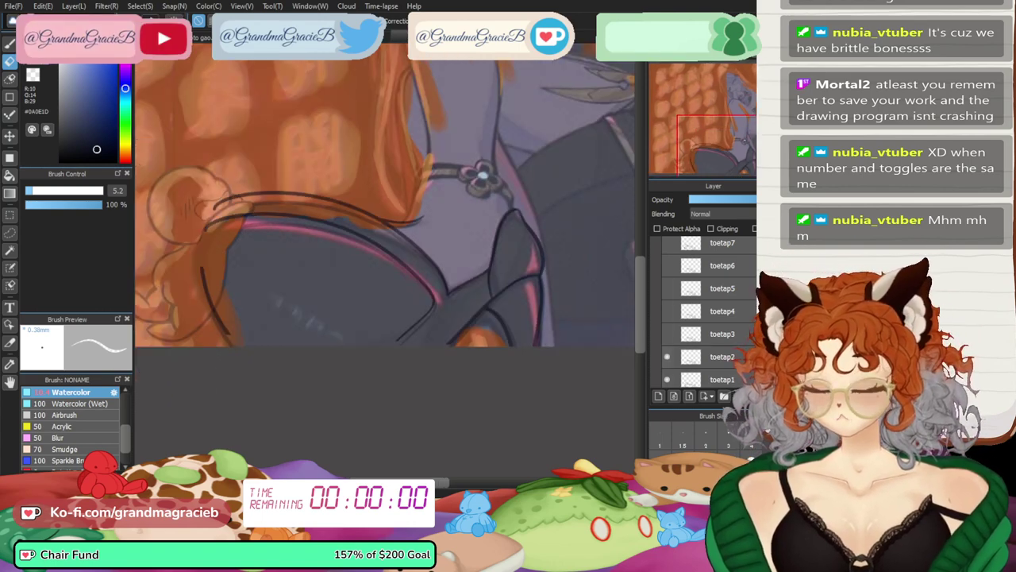
left_click(722, 356)
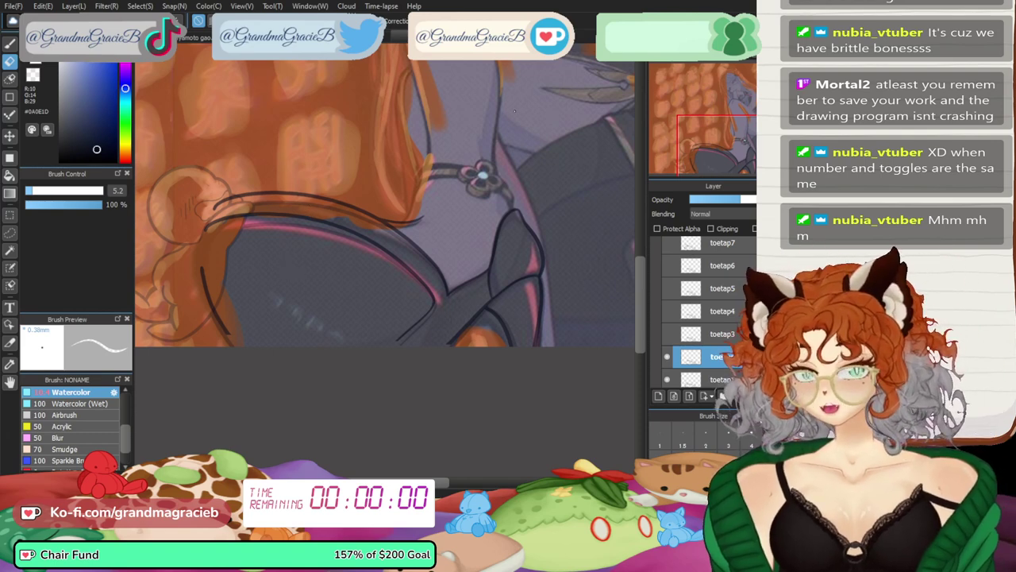
key("ctrl+t")
left_click_drag(584, 238, 584, 233)
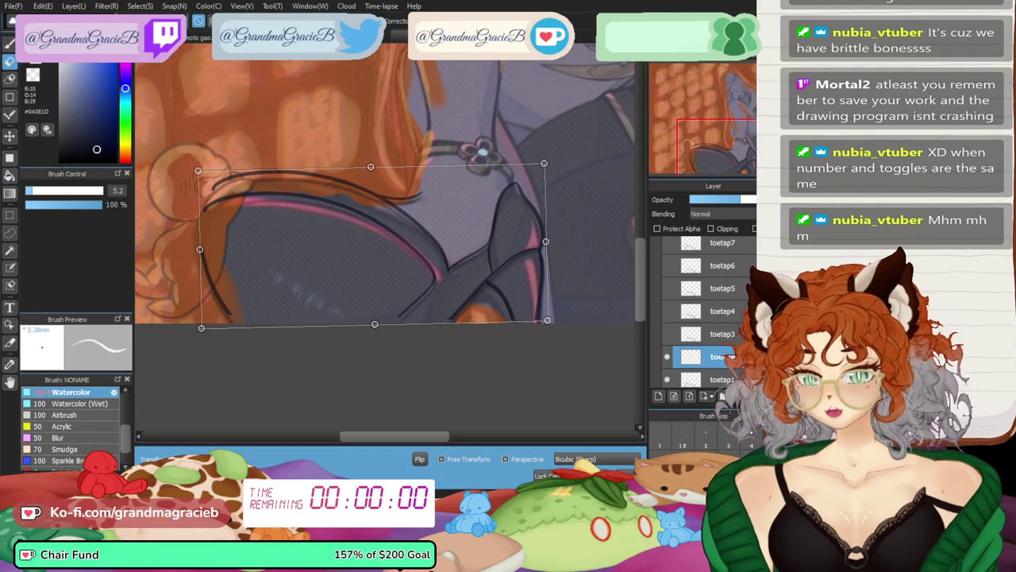
left_click_drag(373, 246, 372, 248)
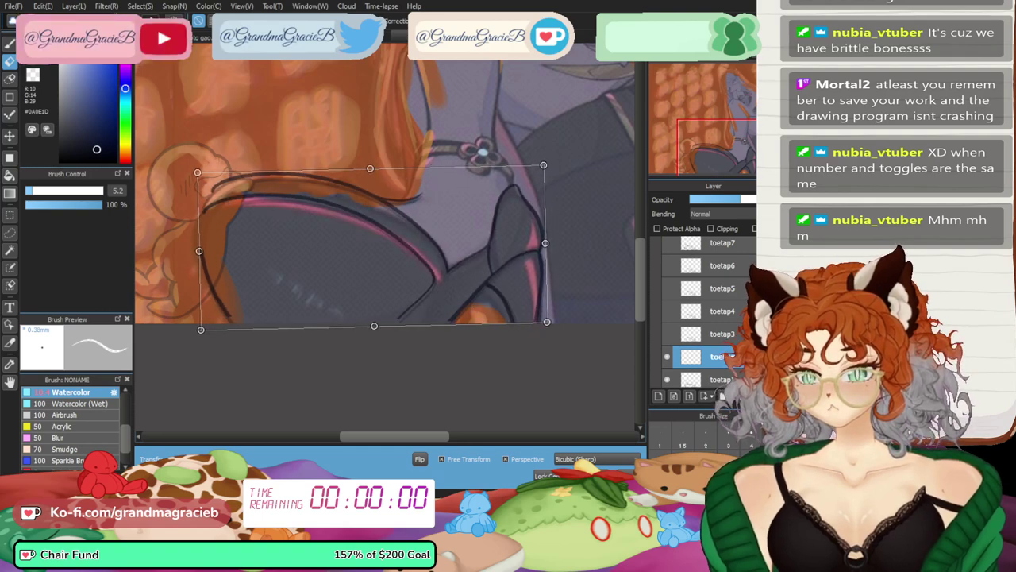
key("Return")
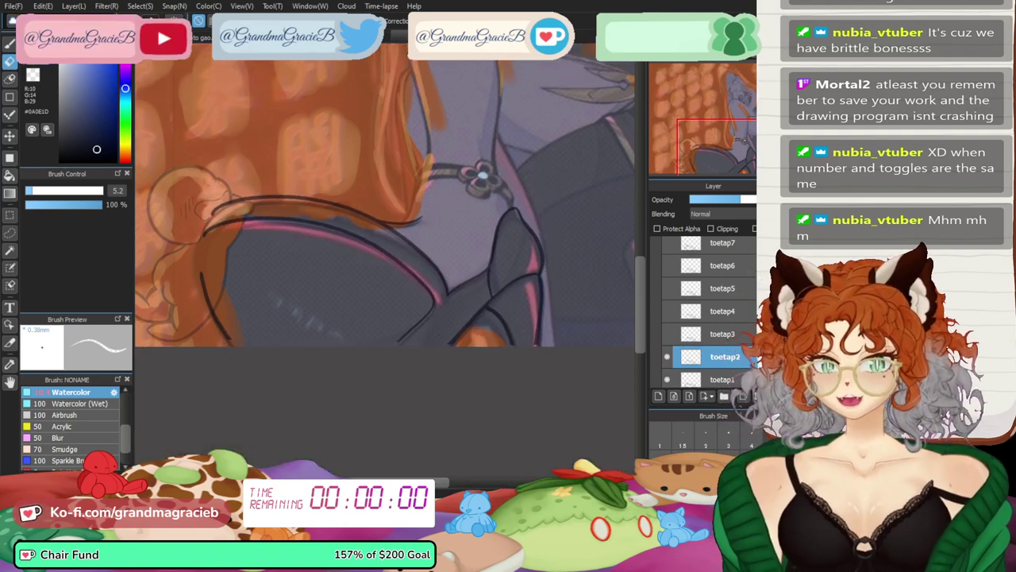
- Show toetap3 over toetap2 with toetap1 hidden, and rotate the toetap3 foot lines slightly counterclockwise and shift them down toward toetap2
left_click(667, 334)
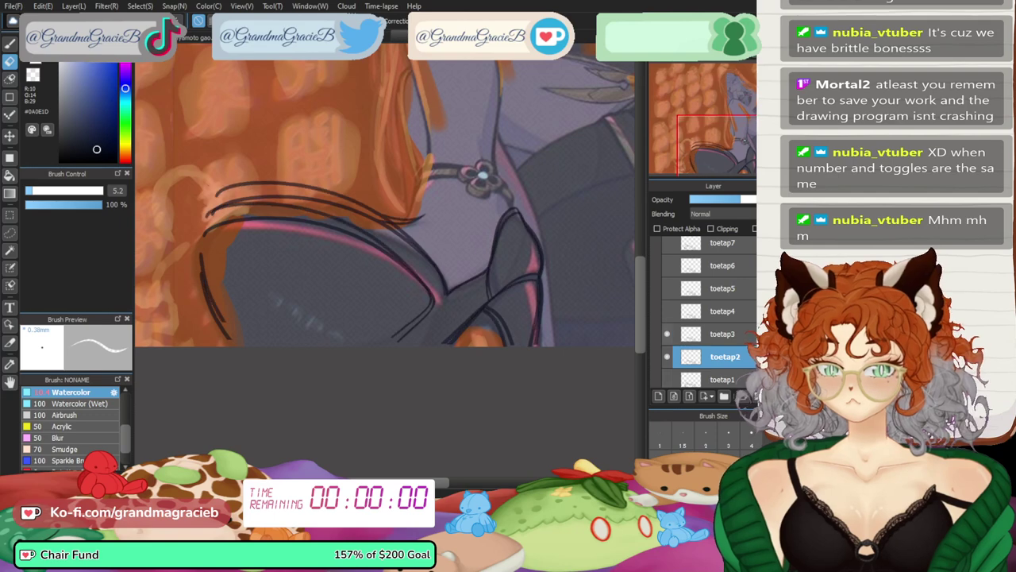
left_click(722, 334)
key("ctrl+t")
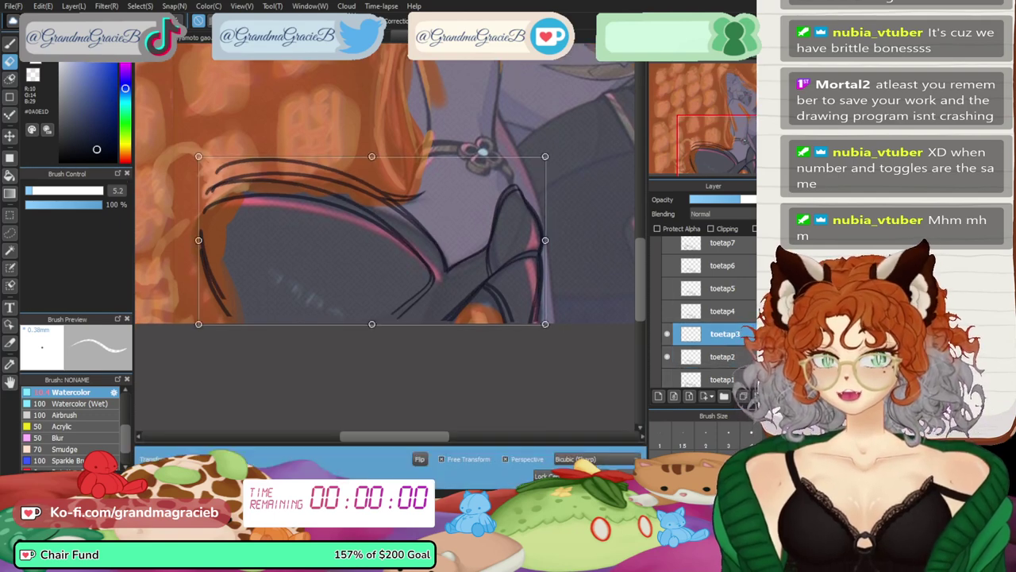
left_click_drag(584, 262, 583, 259)
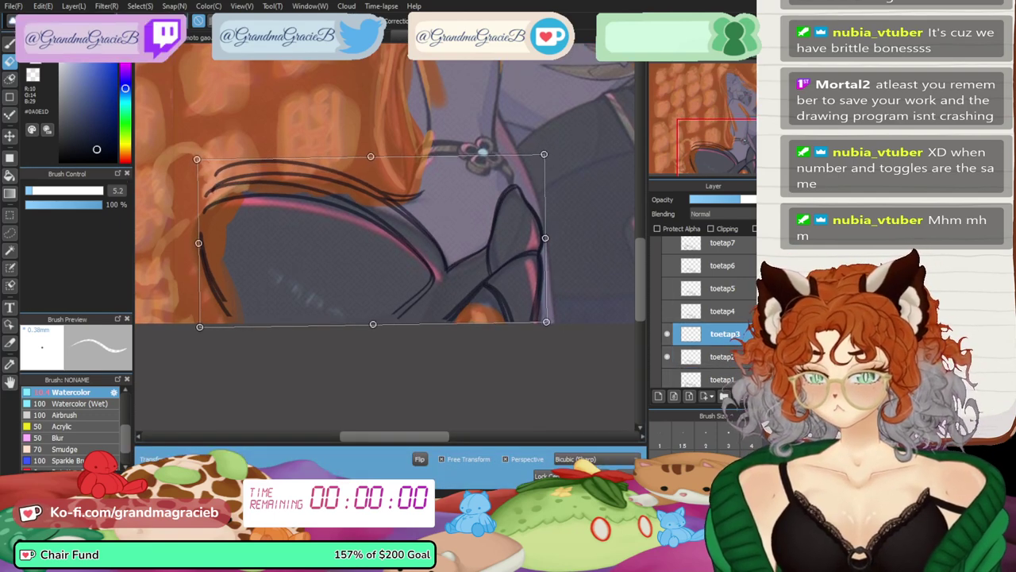
mouse_move(373, 240)
left_mouse_down()
mouse_move(372, 251)
mouse_move(371, 242)
left_mouse_up()
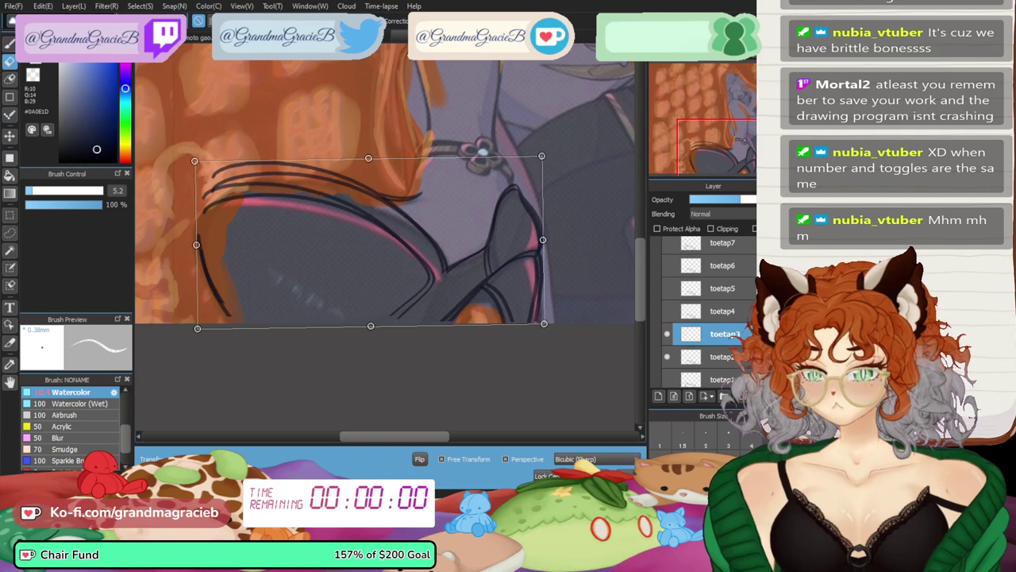
key("ctrl+minus")
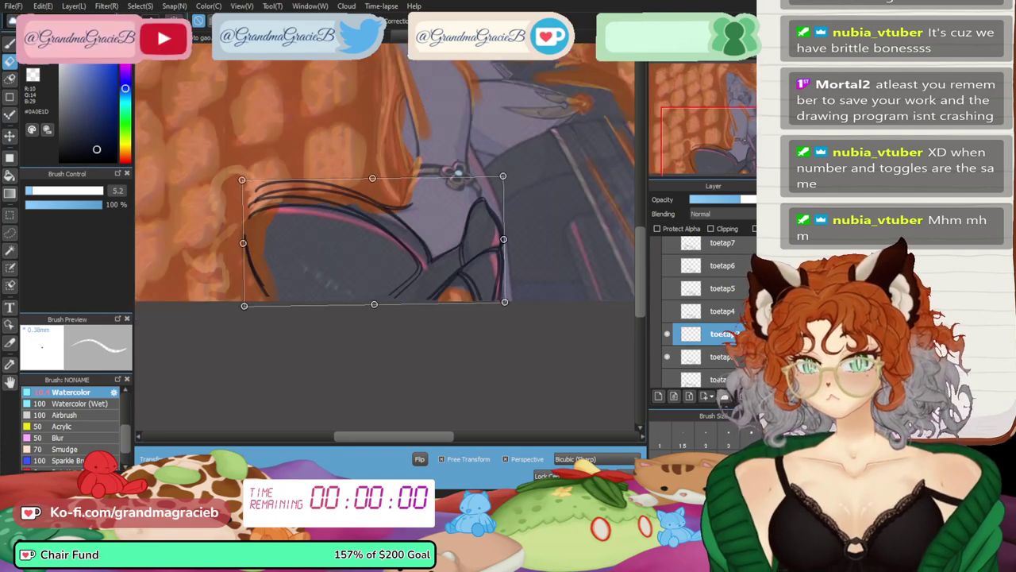
key("ctrl+plus")
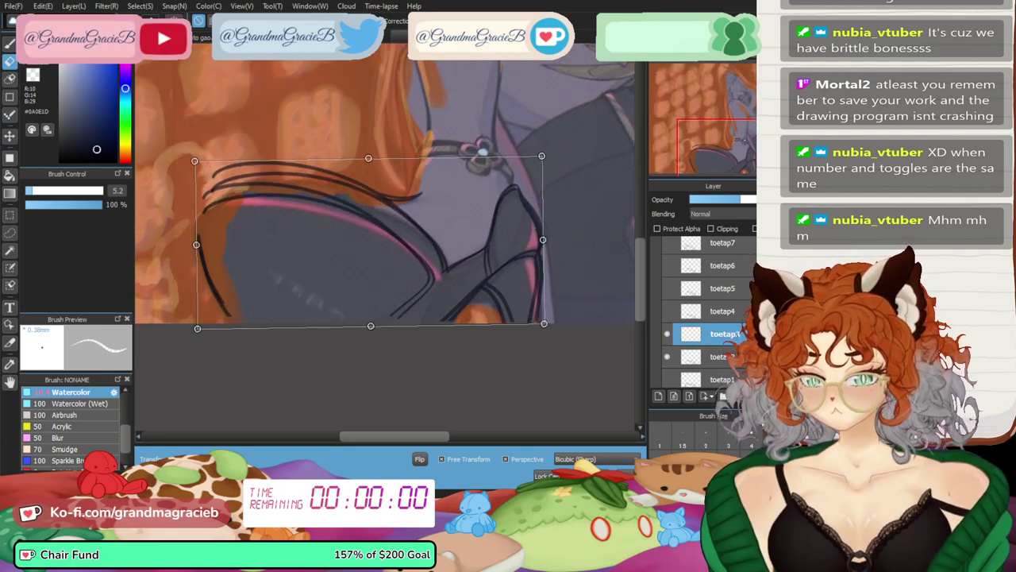
left_click_drag(579, 242, 580, 236)
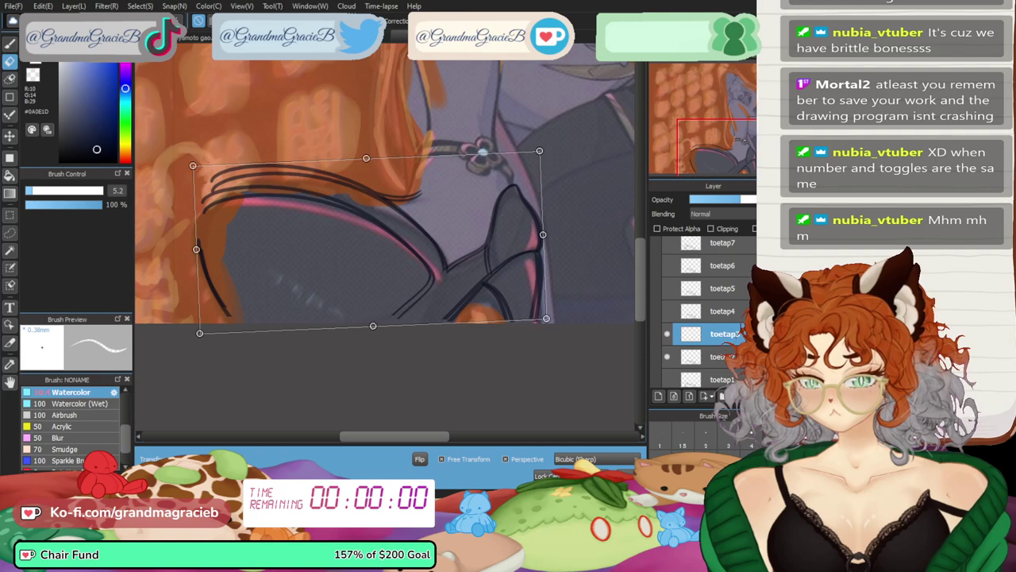
mouse_move(370, 242)
left_mouse_down()
mouse_move(371, 253)
mouse_move(372, 242)
left_mouse_up()
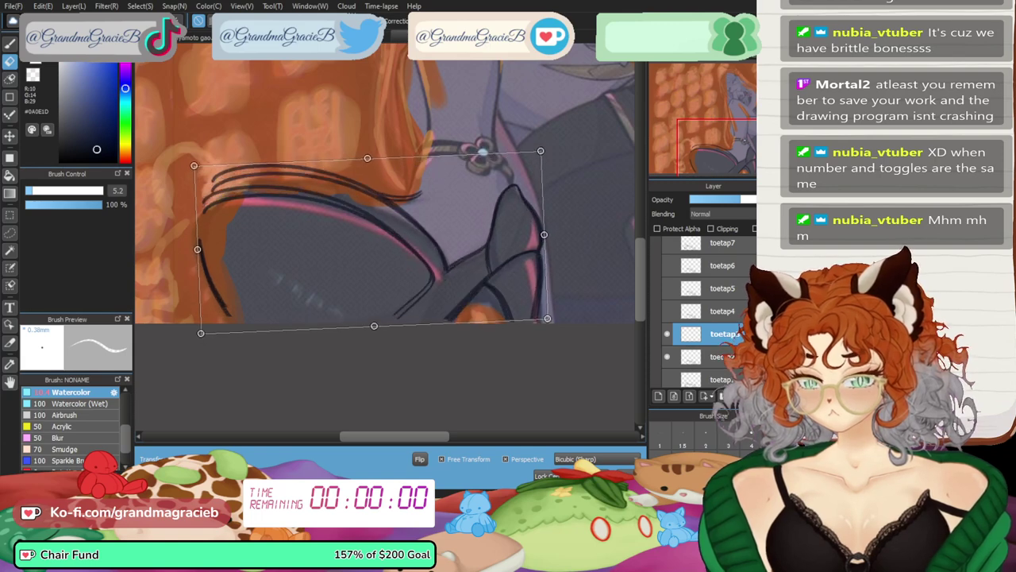
key("ctrl+plus")
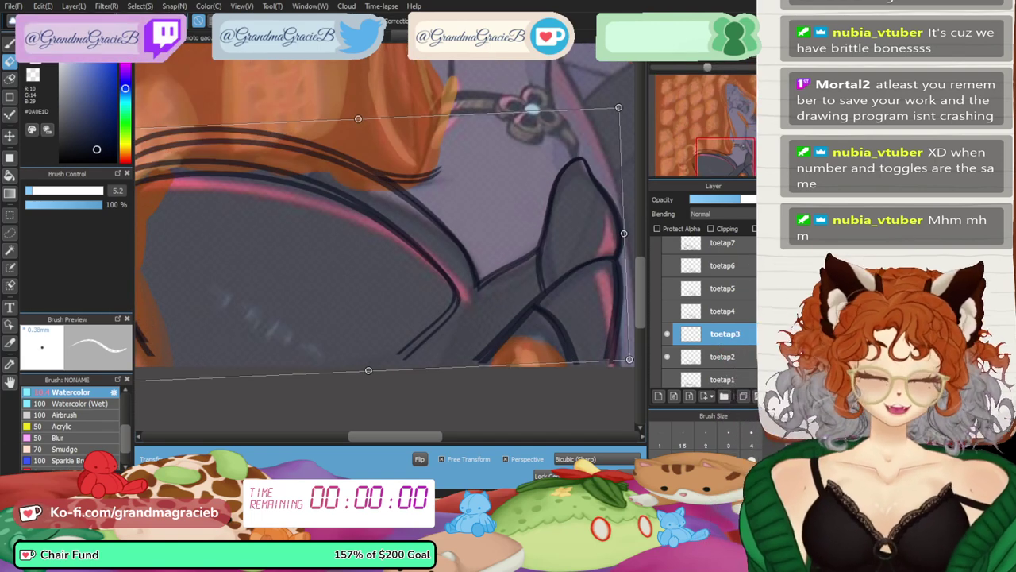
left_click_drag(381, 242, 382, 246)
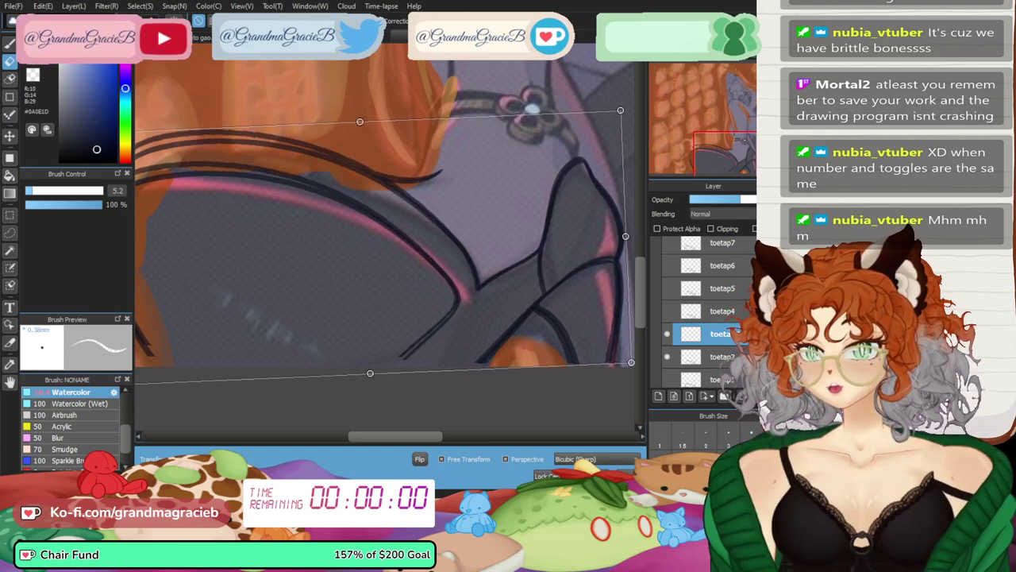
key("ctrl+minus")
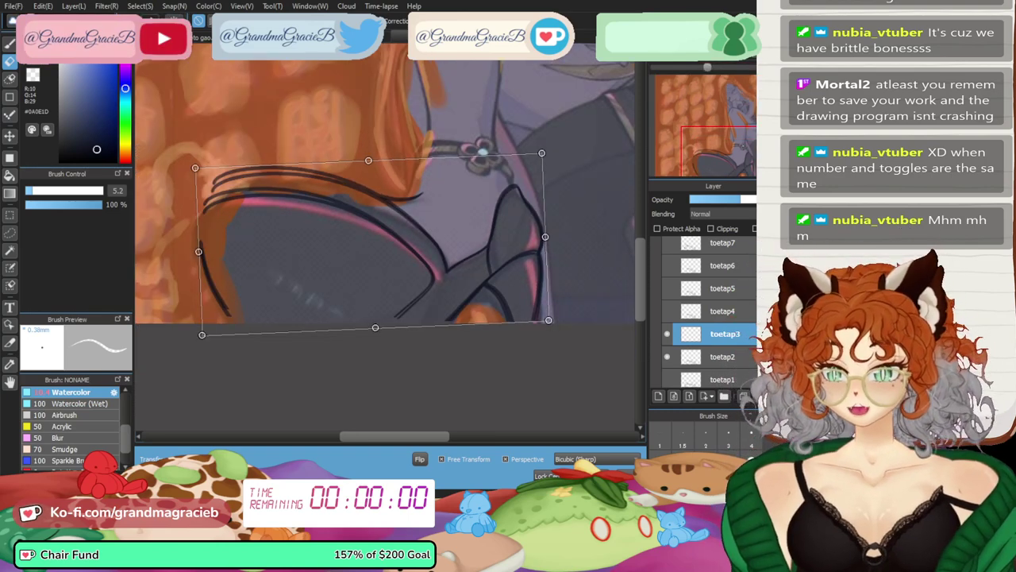
key("Return")
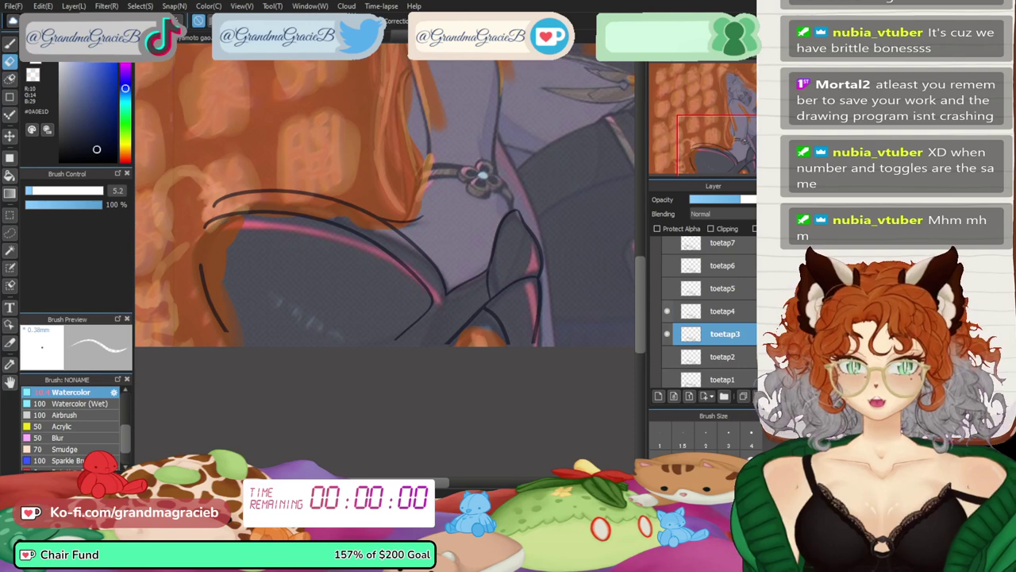
- Transform the toetap4 foot lines against toetap3, rotating them slightly counterclockwise and moving them slightly down
left_click(721, 311)
key("ctrl+t")
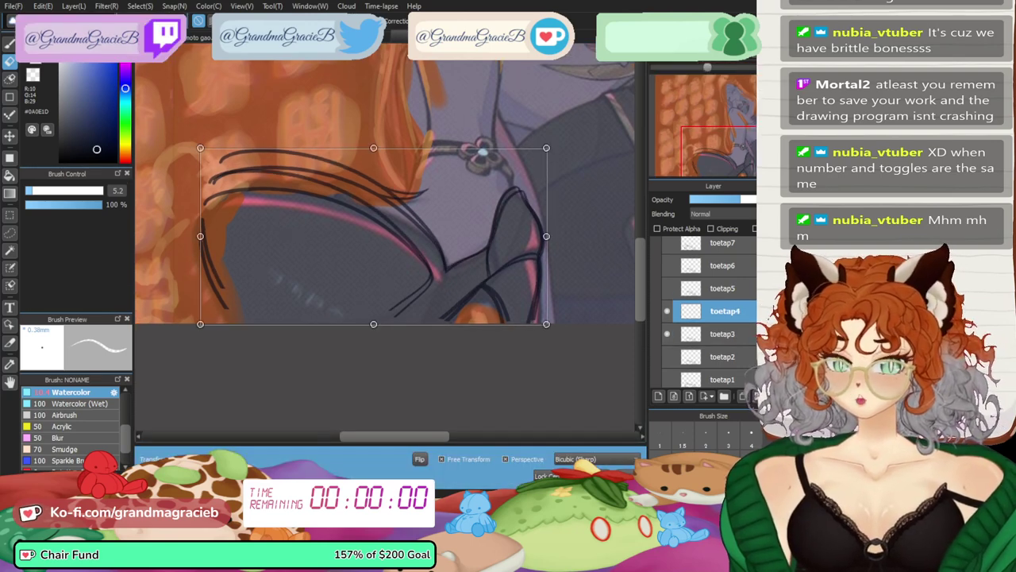
scroll(385, 237, "up", 2)
scroll(389, 238, "down", 2)
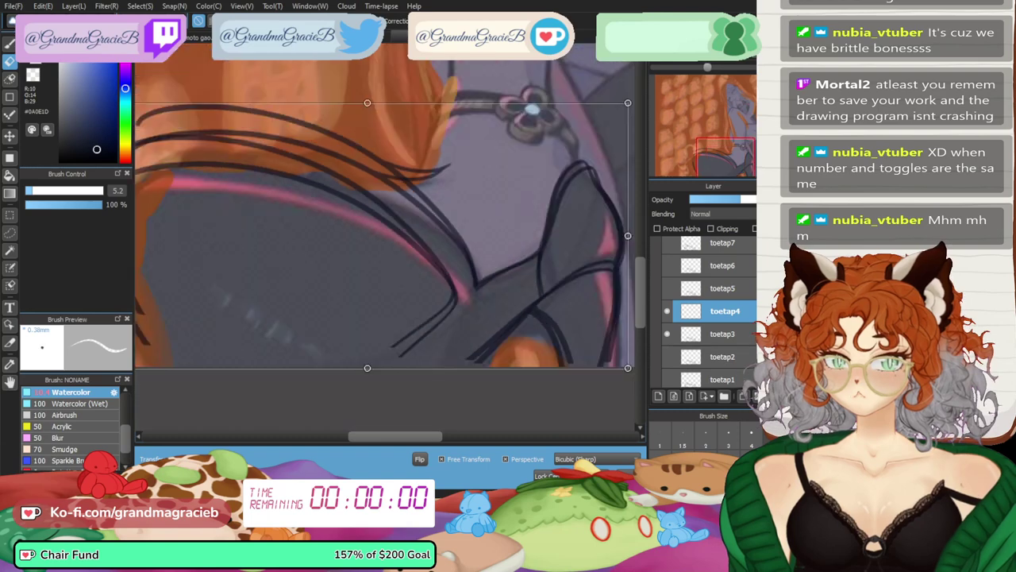
scroll(381, 239, "down", 1)
scroll(381, 238, "up", 2)
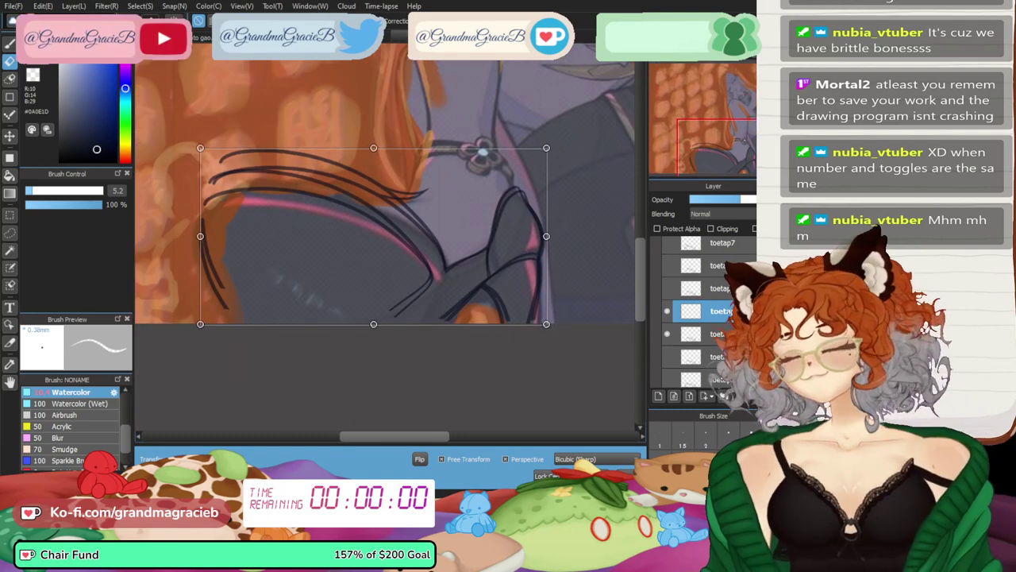
scroll(381, 238, "down", 2)
scroll(481, 153, "up", 2)
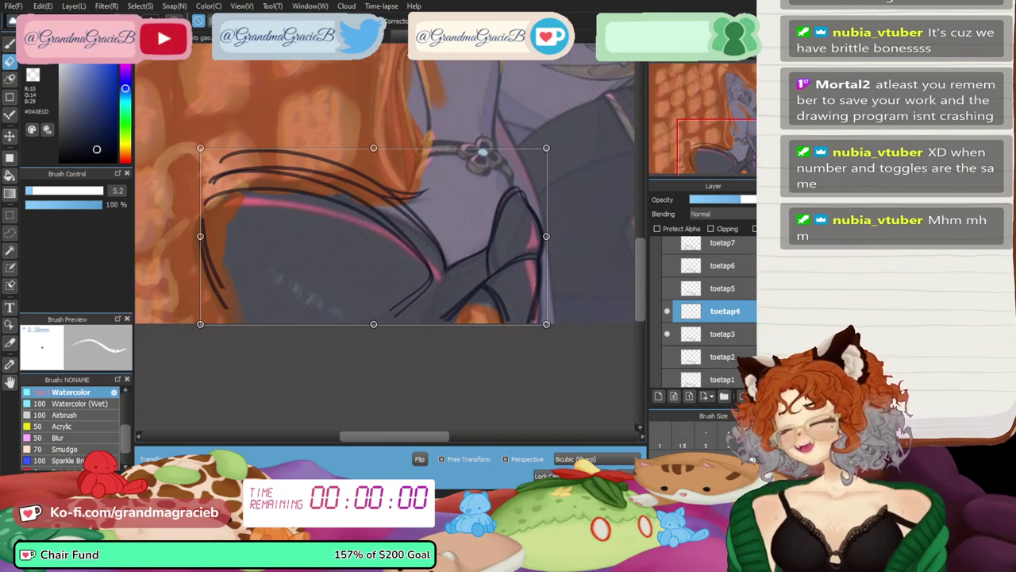
scroll(481, 152, "down", 2)
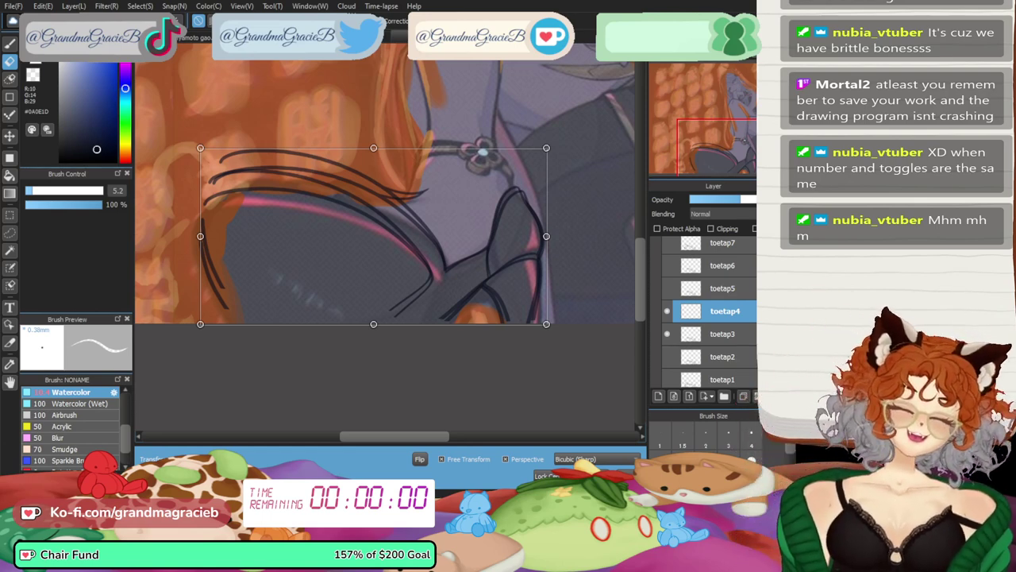
scroll(482, 151, "up", 2)
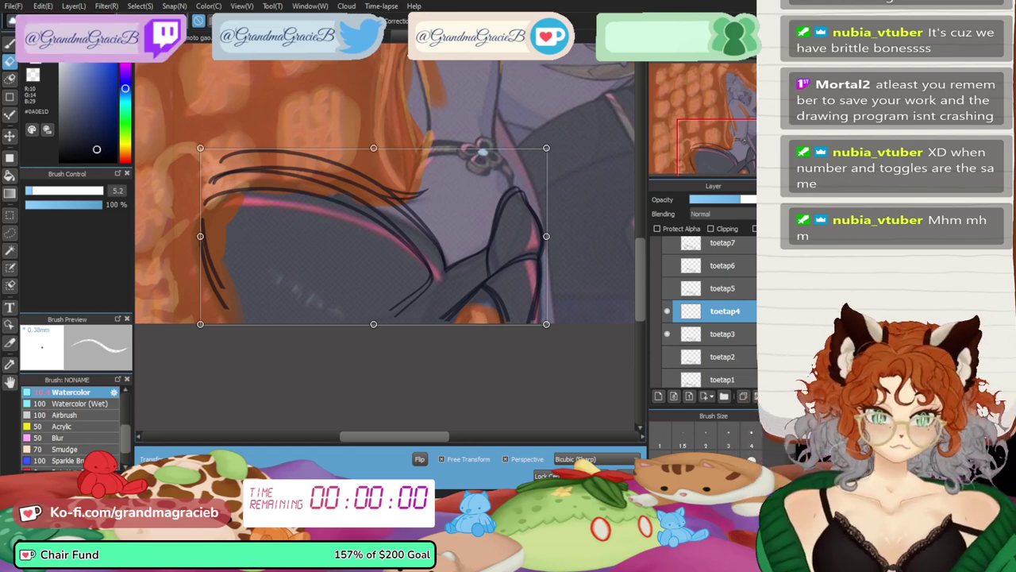
scroll(482, 151, "down", 2)
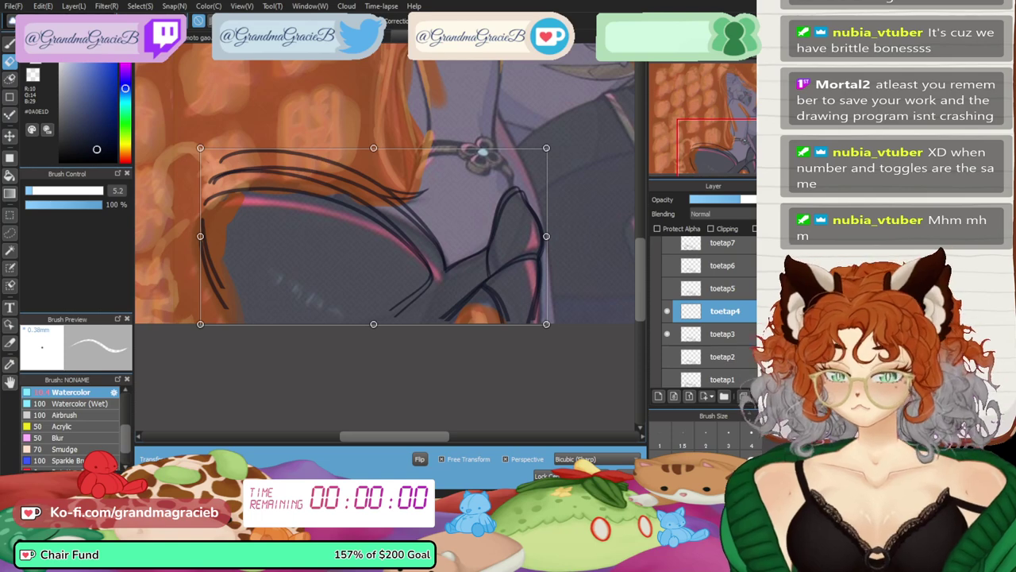
left_click_drag(564, 137, 561, 132)
scroll(482, 150, "up", 2)
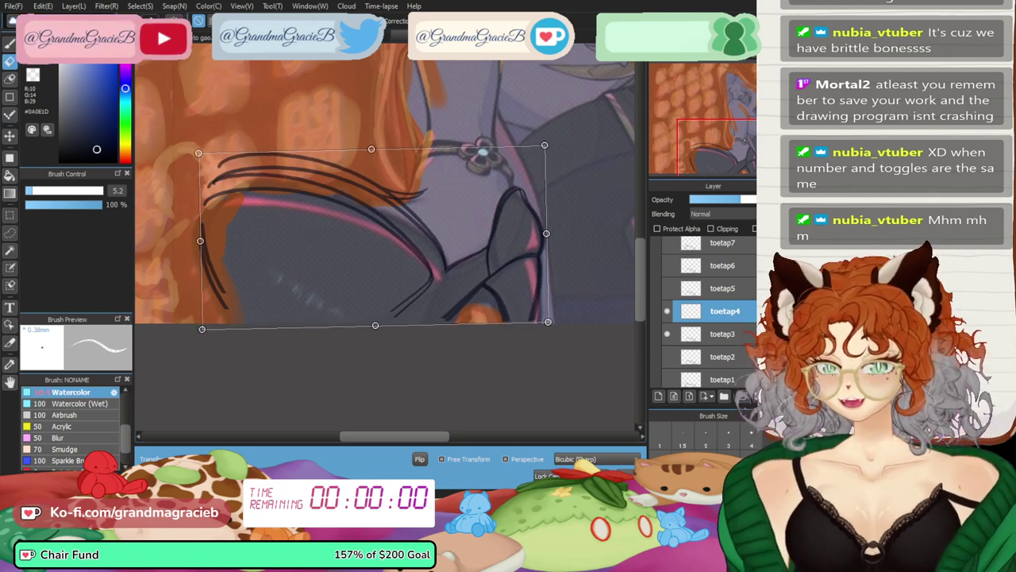
scroll(482, 150, "down", 2)
scroll(482, 150, "up", 2)
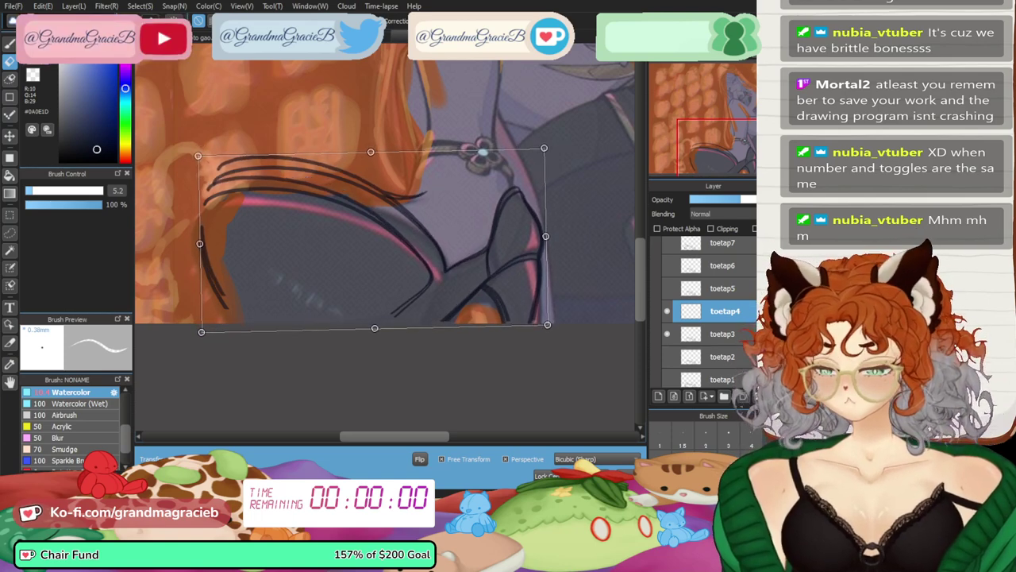
scroll(482, 150, "down", 2)
key("Down")
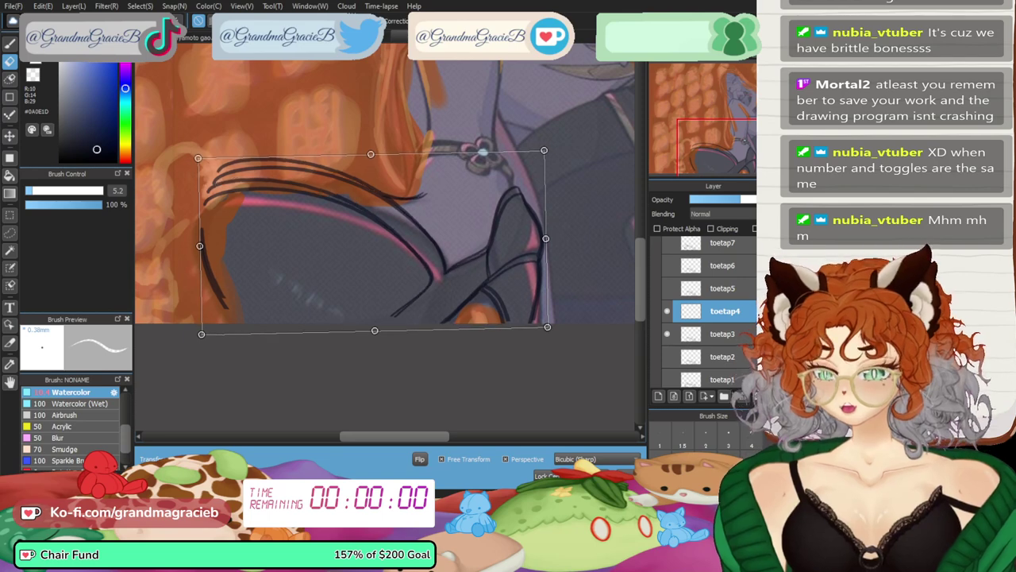
left_click_drag(481, 151, 481, 149)
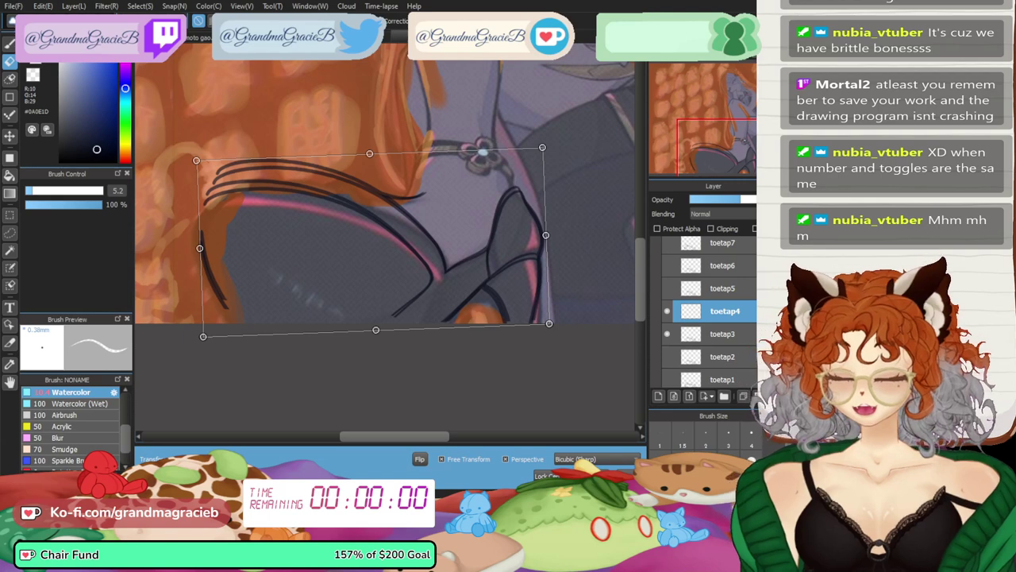
key("Return")
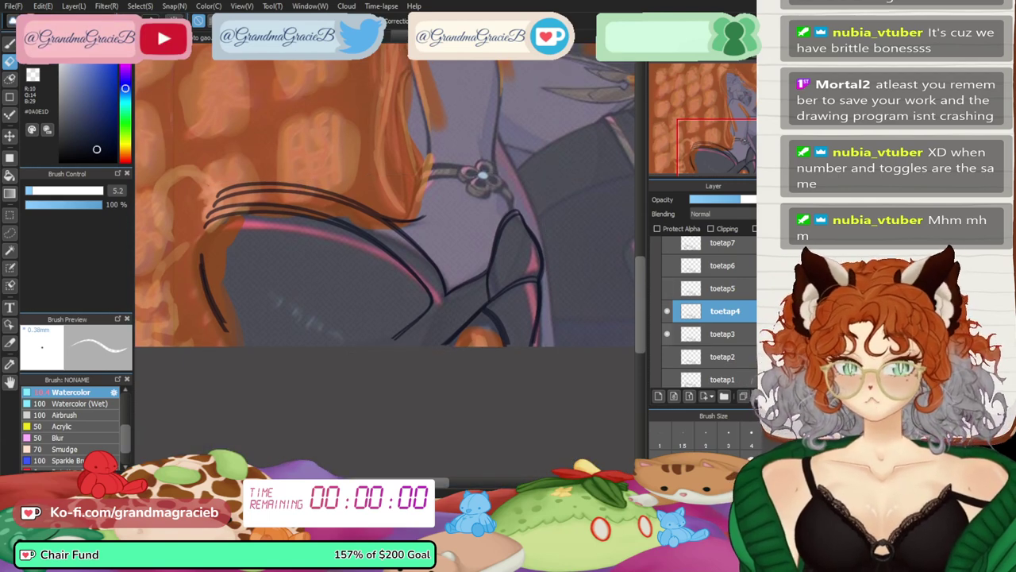
- Show toetap5 over toetap4 with toetap3 hidden, and rotate the toetap5 foot lines slightly counterclockwise and shift them slightly down
left_click(667, 333)
left_click(667, 288)
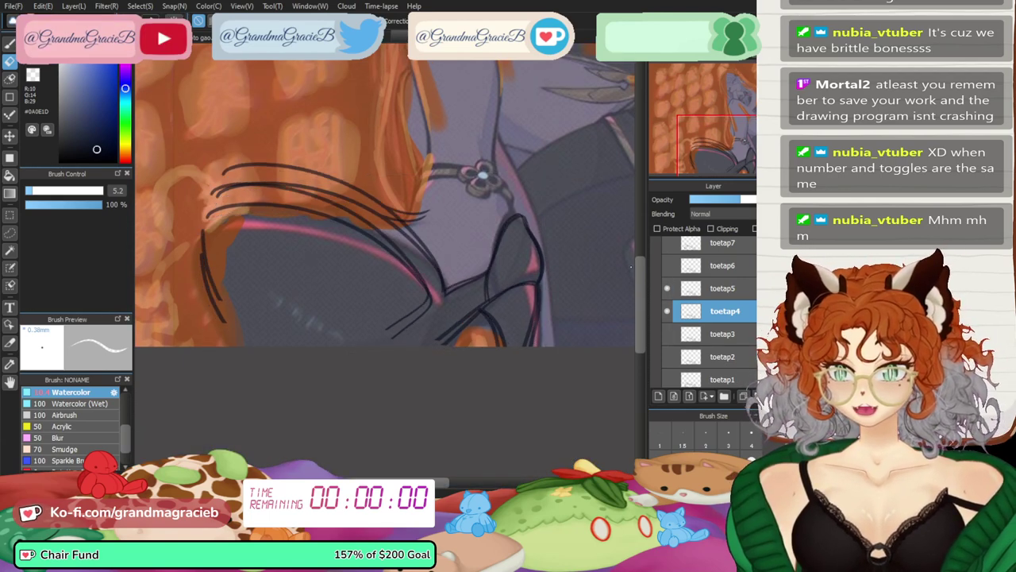
left_click(721, 288)
key("ctrl+t")
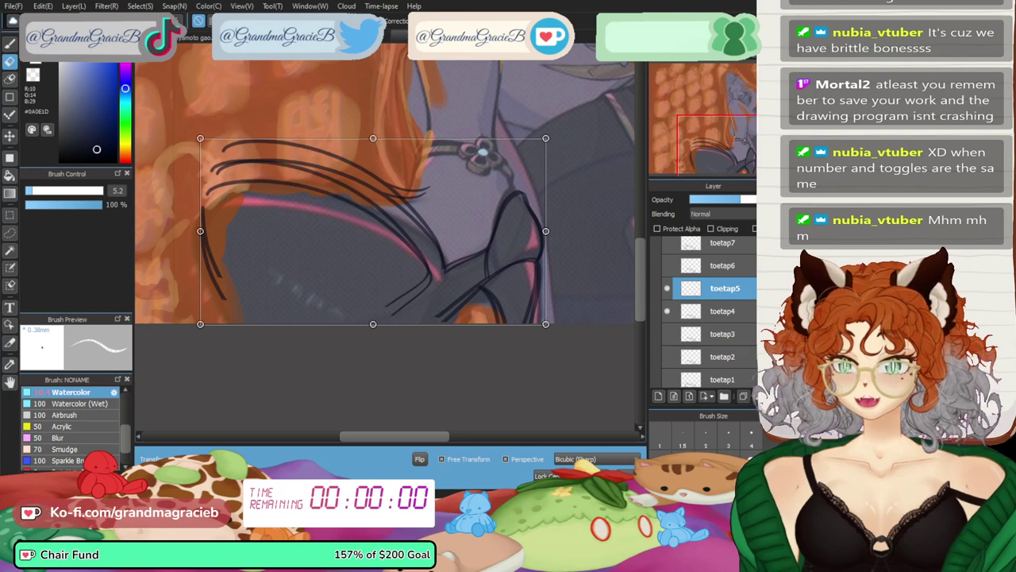
left_click_drag(586, 335, 589, 329)
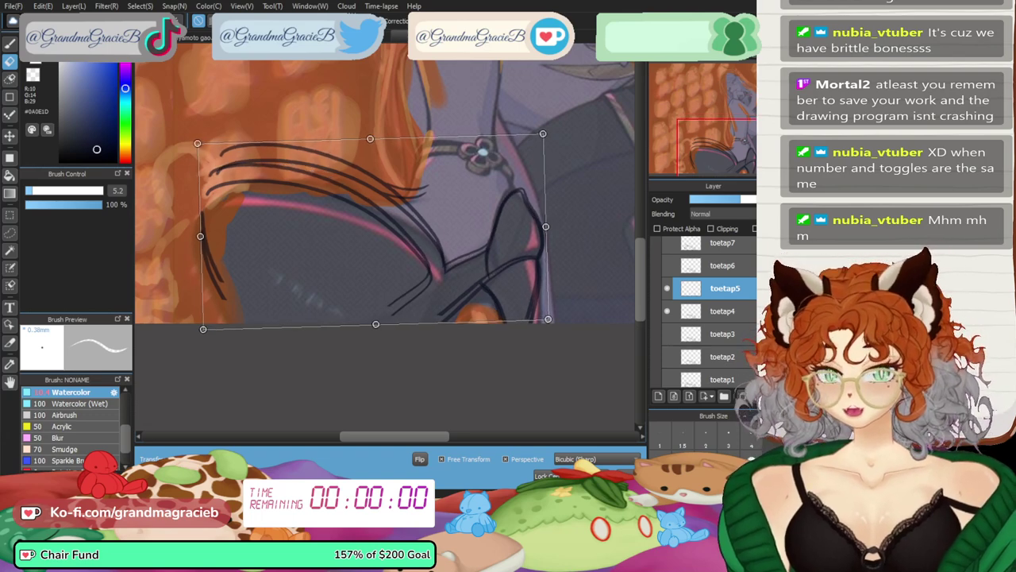
left_click_drag(373, 239, 372, 243)
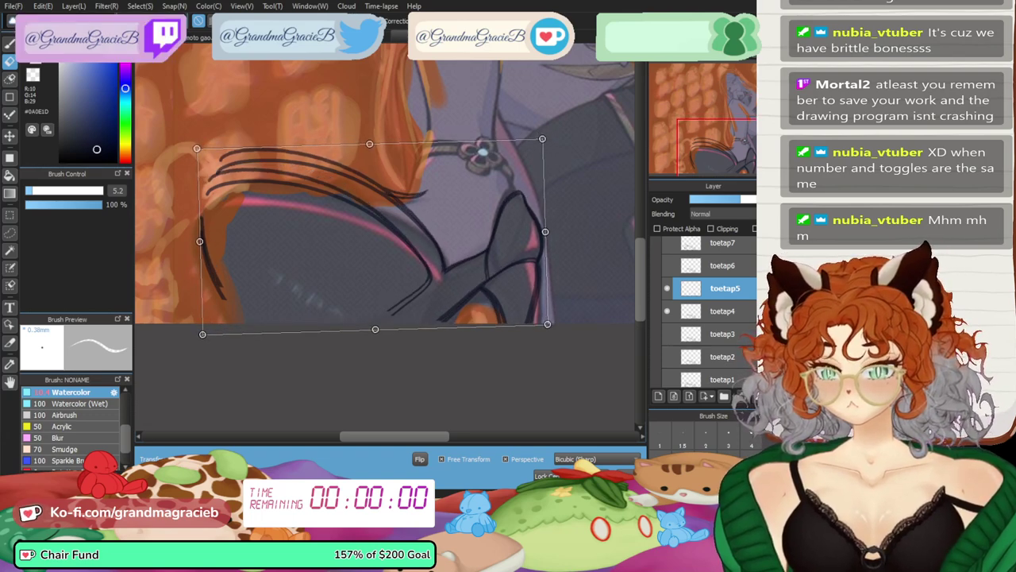
left_click_drag(588, 330, 589, 328)
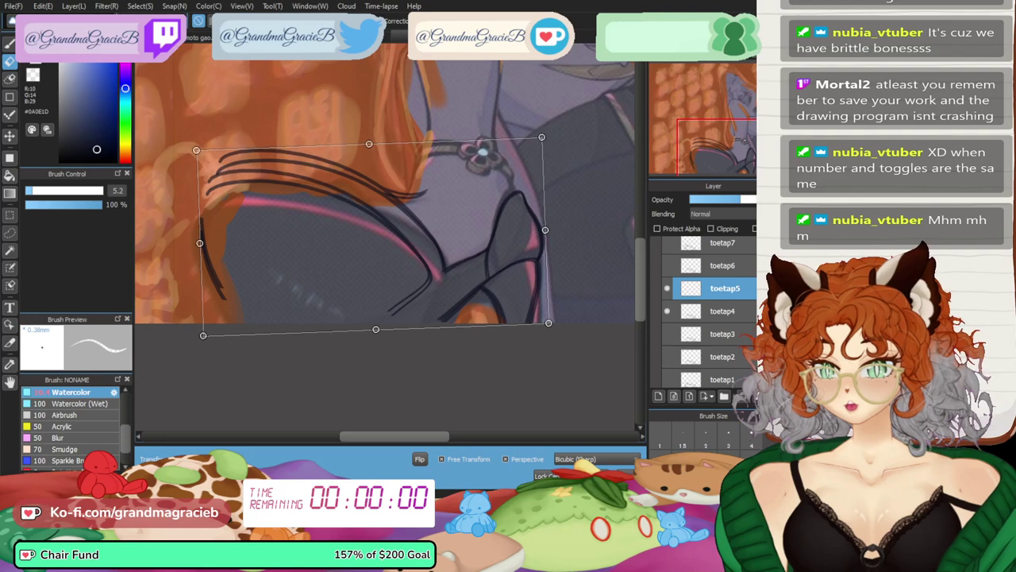
left_click_drag(372, 243, 373, 244)
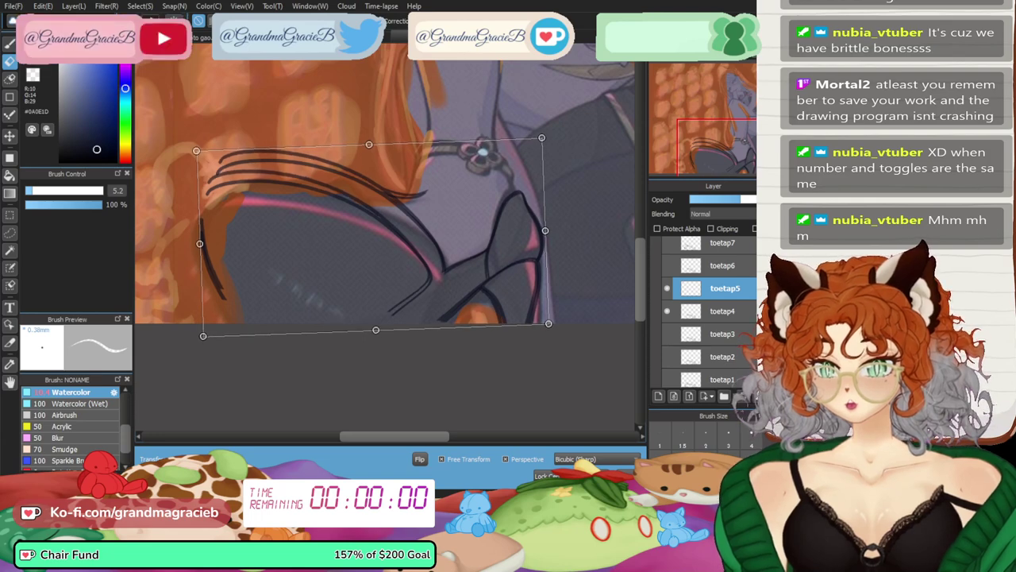
key("Down")
key("Down")
key("Down")
key("Return")
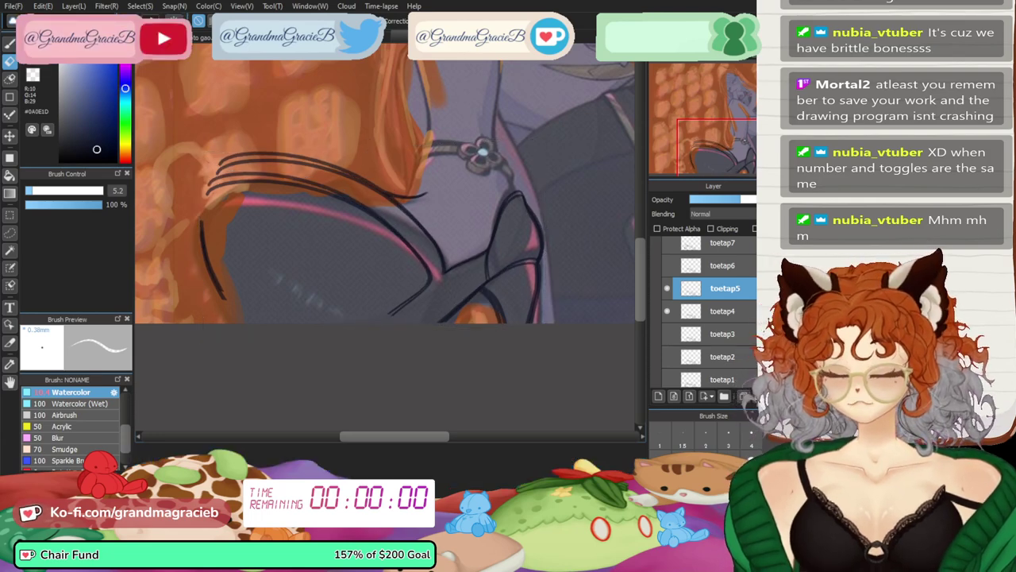
- Show toetap6 over toetap5 with toetap4 hidden, and nudge the toetap6 foot lines slightly down without rotating them
left_click(667, 266)
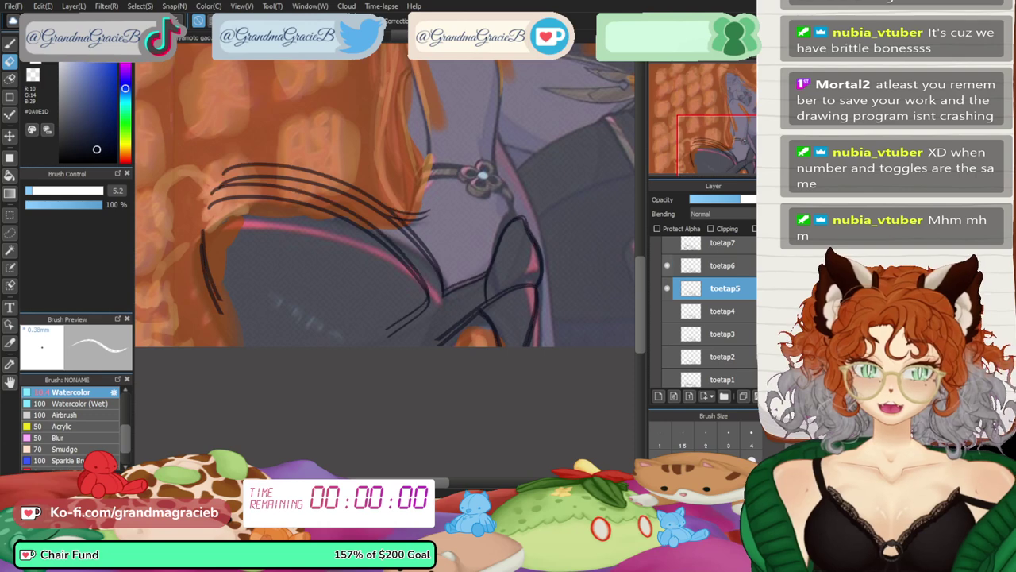
left_click(725, 266)
key("ctrl+t")
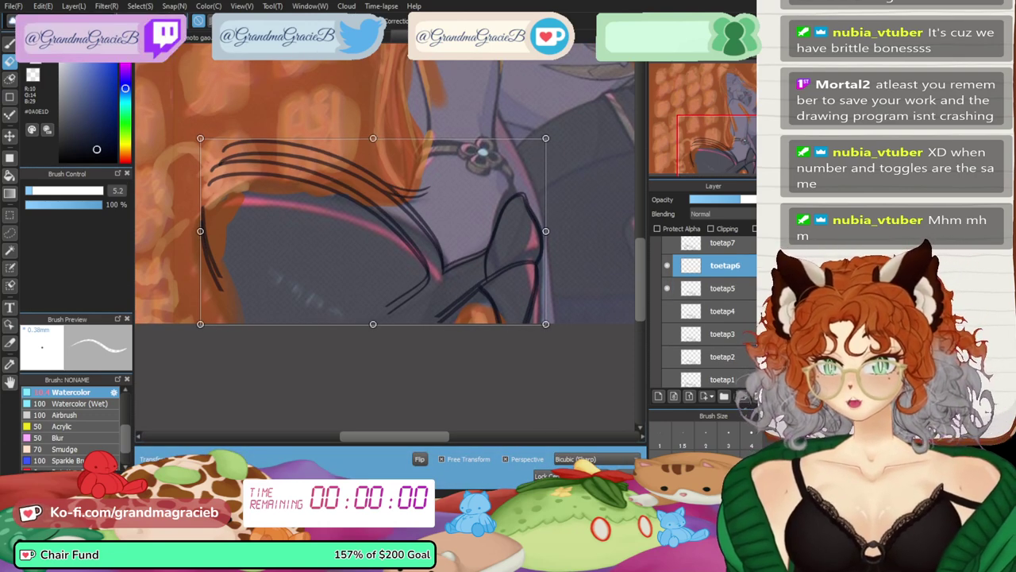
key("Down")
key("Down")
key("Down")
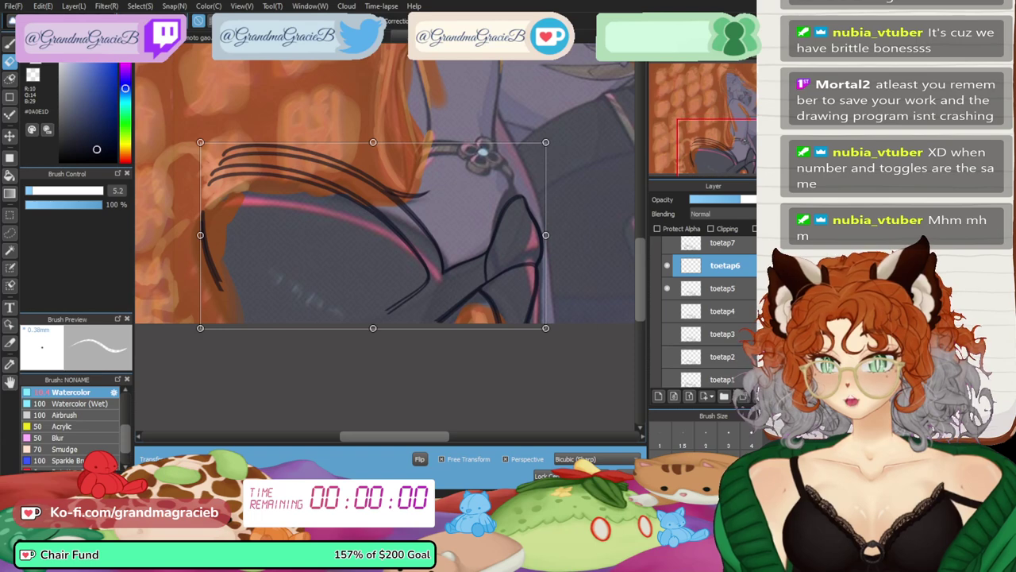
key("Return")
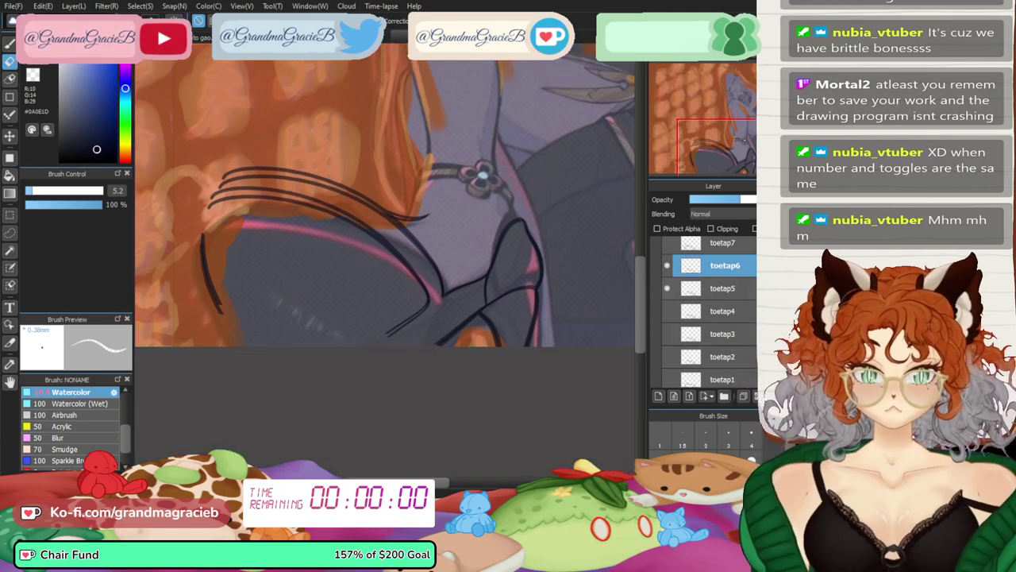
- Show toetap7 over toetap6 with toetap5 hidden, and nudge the toetap7 foot lines slightly down and rotate them slightly clockwise
left_click(666, 289)
left_click(667, 243)
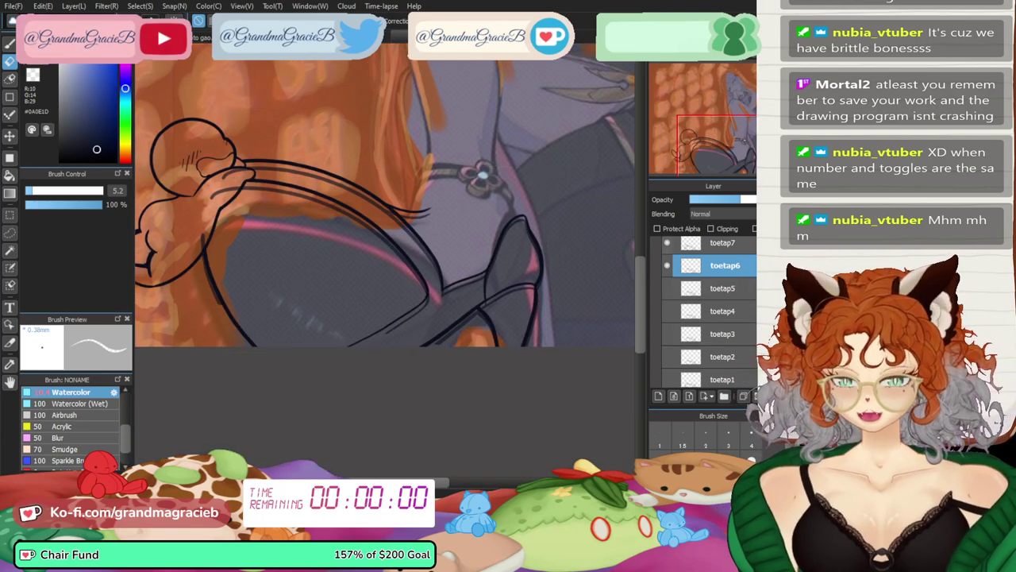
scroll(702, 309, "up", 3)
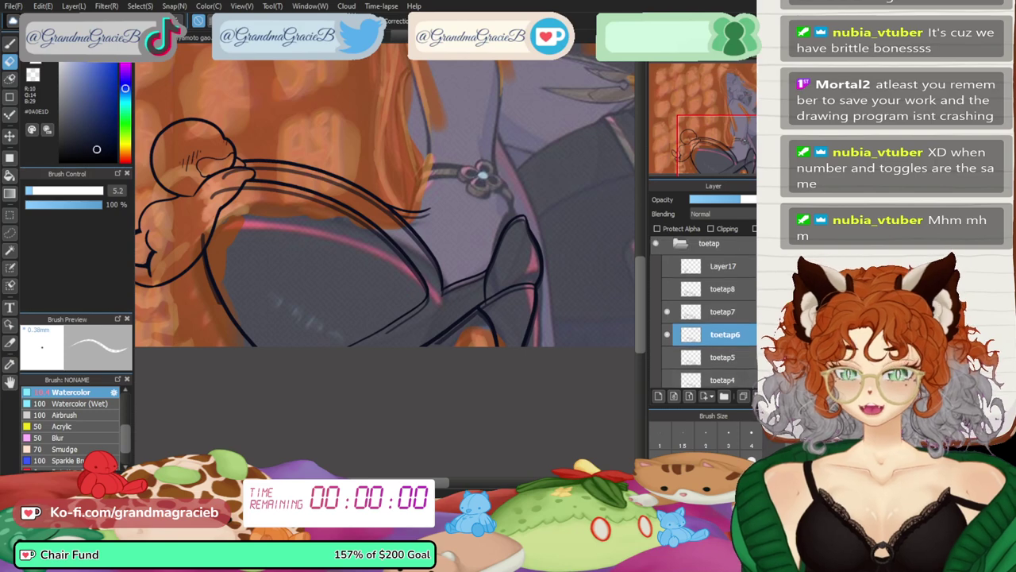
left_click(724, 312)
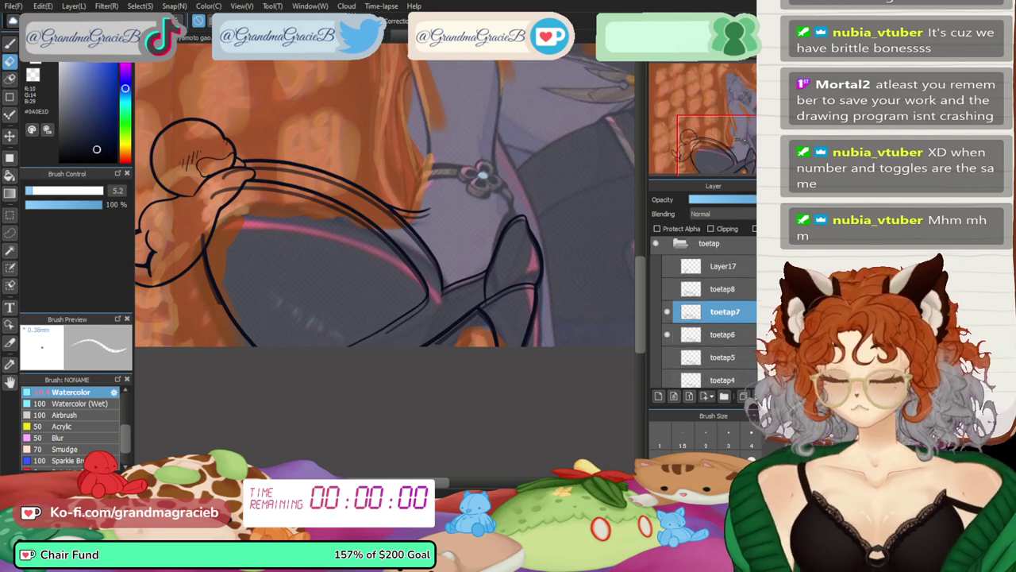
key("ctrl+t")
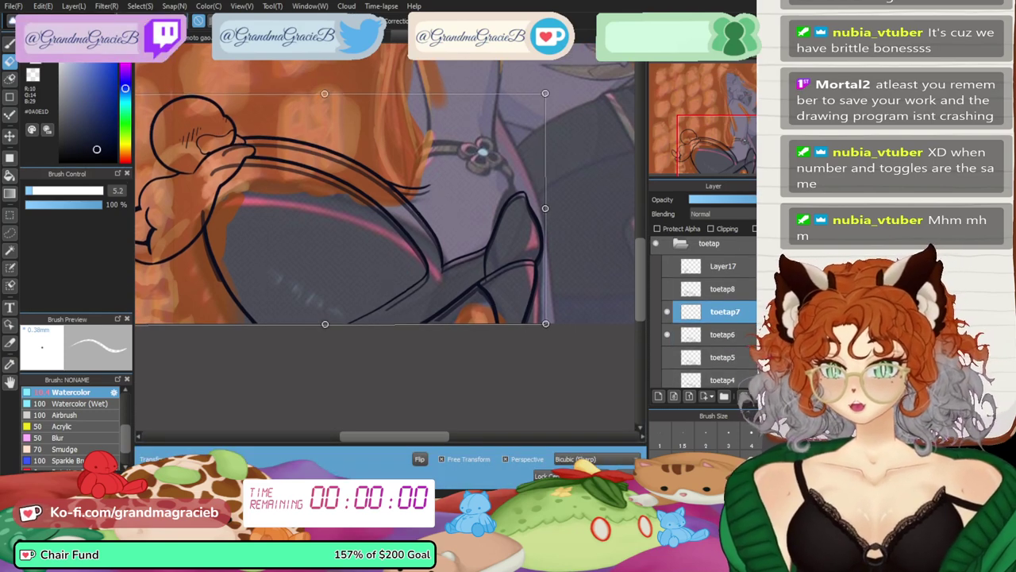
key("Down")
key("Down")
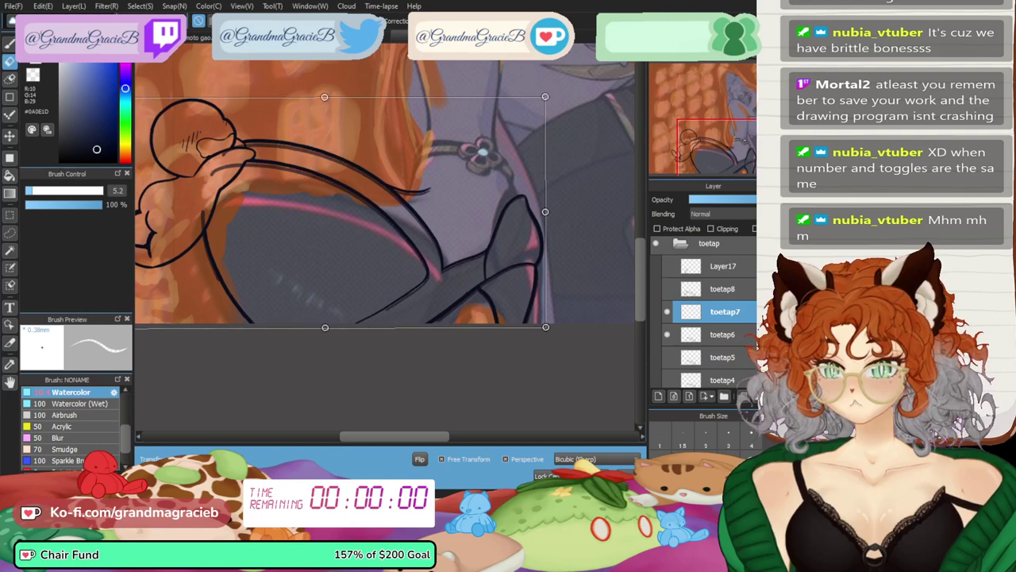
left_click_drag(587, 212, 588, 220)
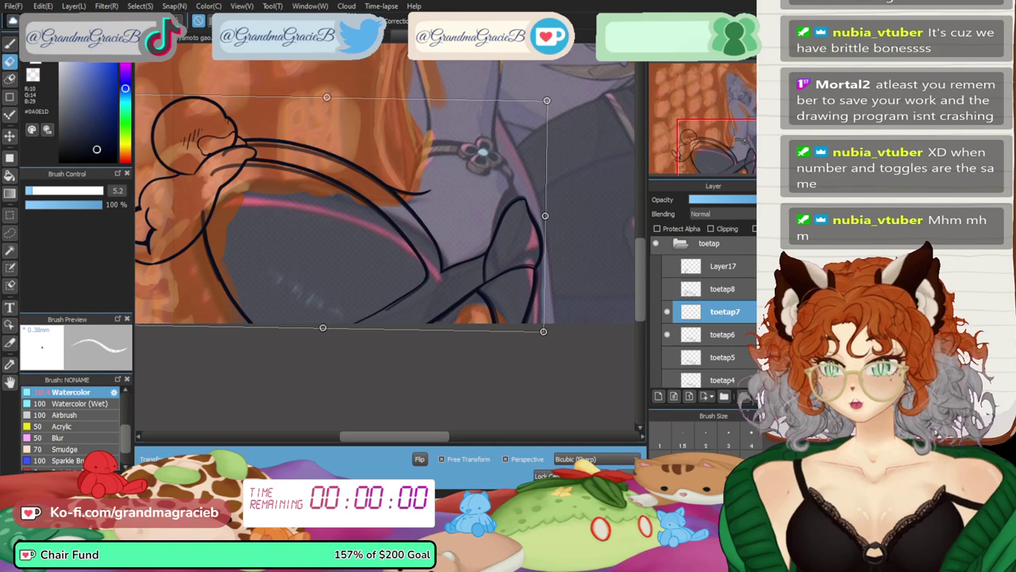
- Nudge the foot outline on toetap7 slightly upward and apply the transform
key("Up")
key("Up")
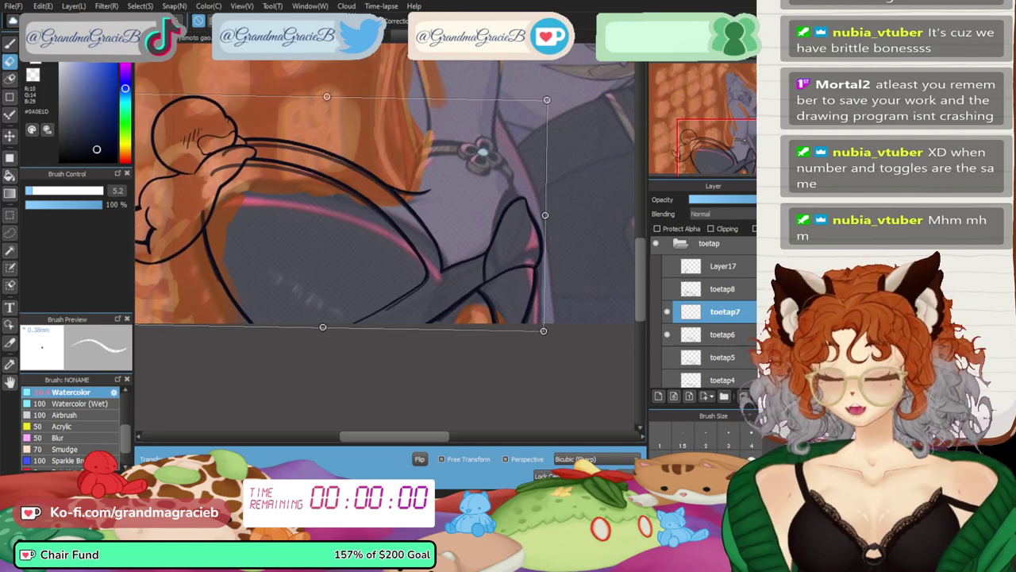
key("Return")
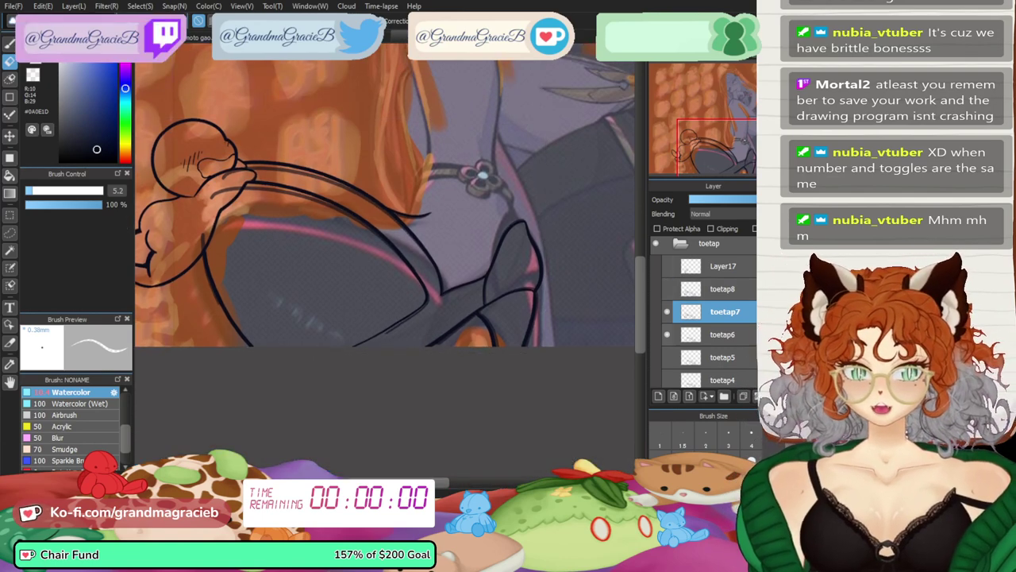
- Hide toetap6 and compare toetap7's foot lines with Layer17 by toggling the visibility of the neighbouring layers
left_click(667, 334)
left_click(667, 266)
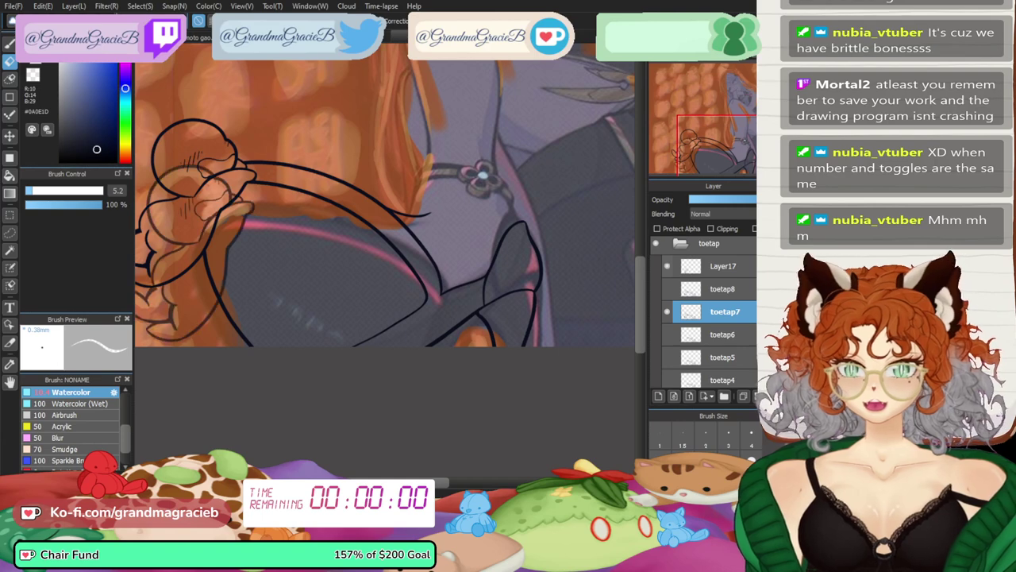
left_click(667, 266)
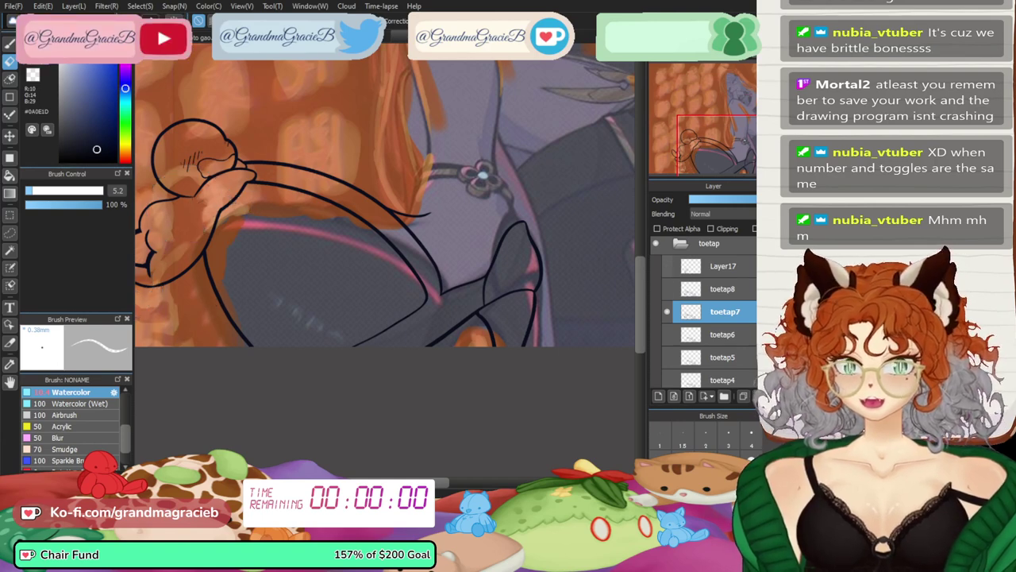
left_click(667, 266)
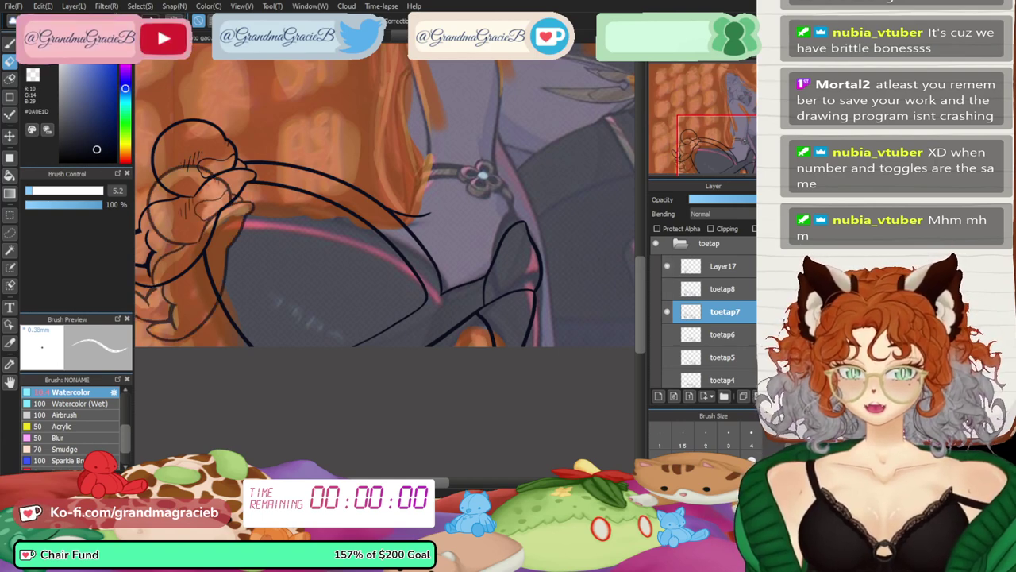
left_click(666, 334)
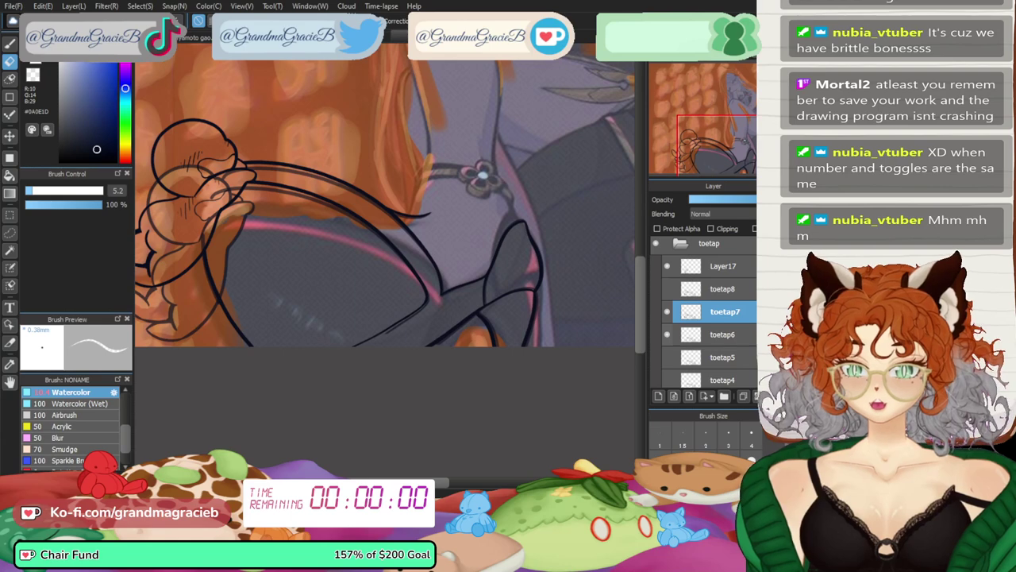
left_click(667, 334)
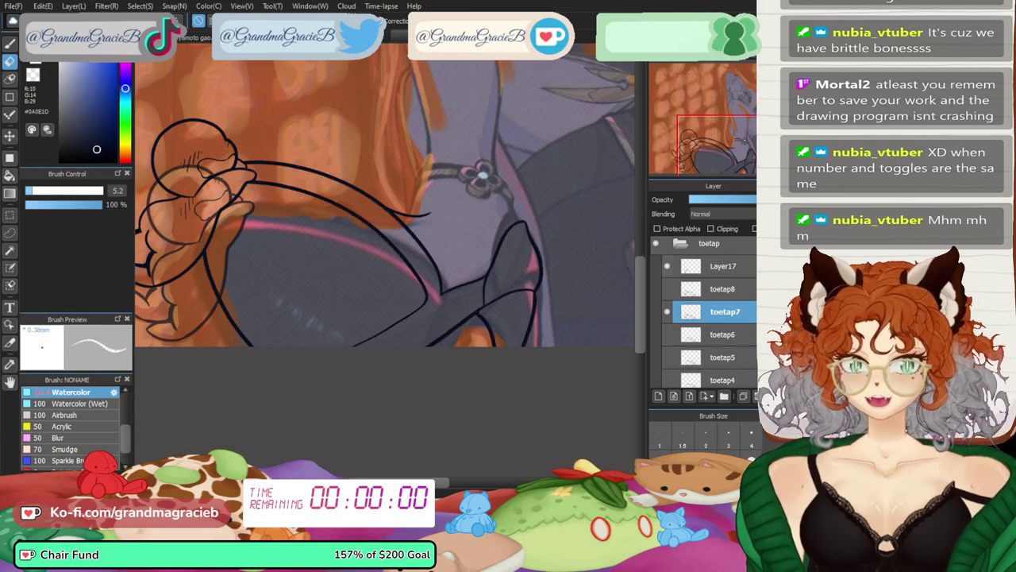
- Show toetap8, hide Layer17, and make toetap8 the active layer
left_click(667, 289)
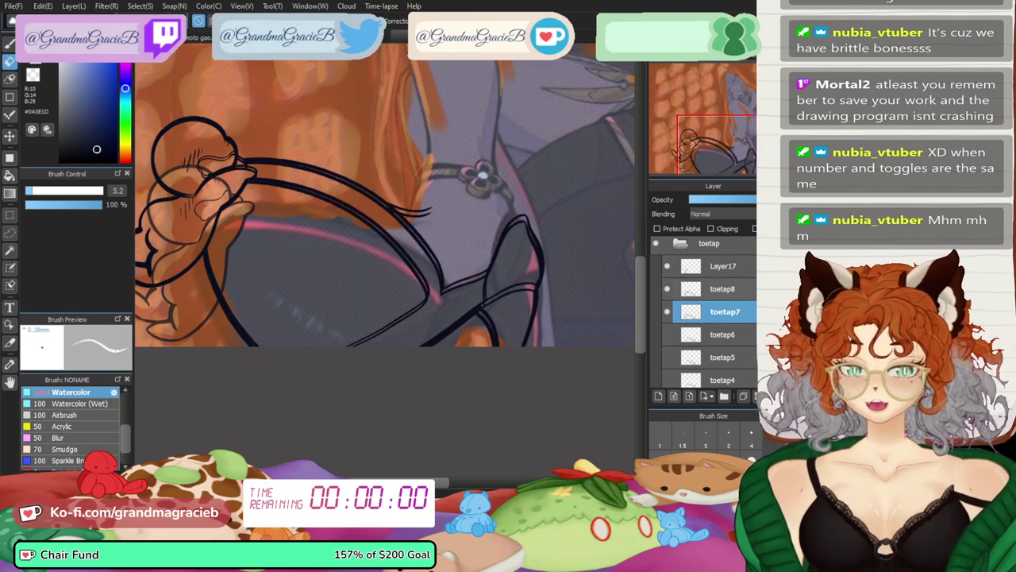
left_click(723, 289)
left_click(666, 266)
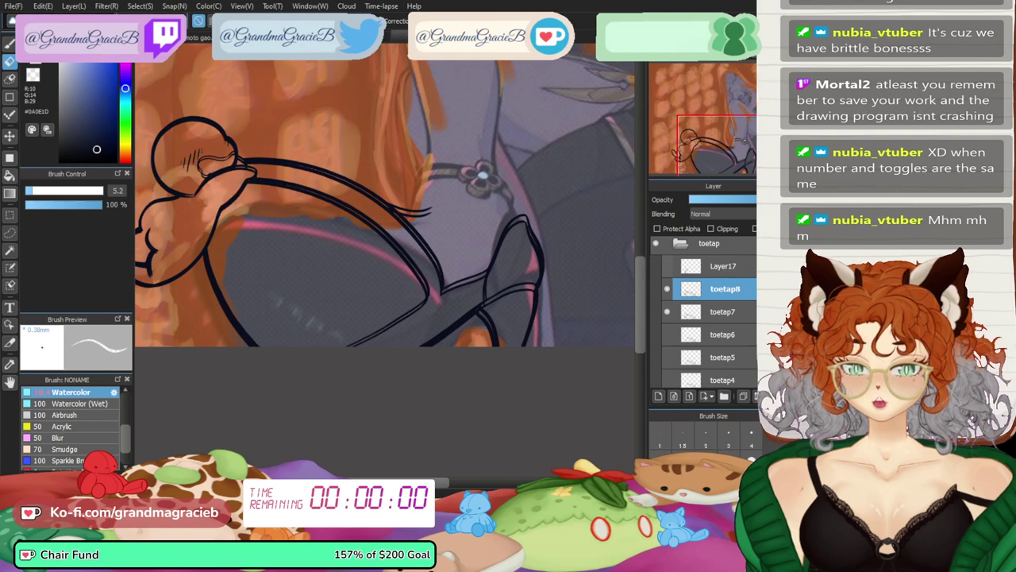
left_click(724, 312)
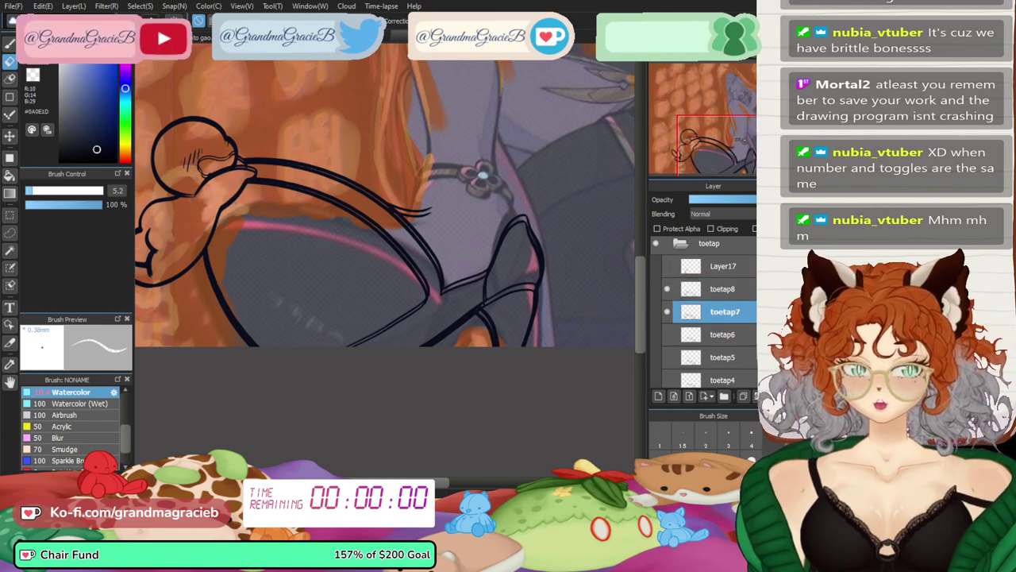
left_click(724, 289)
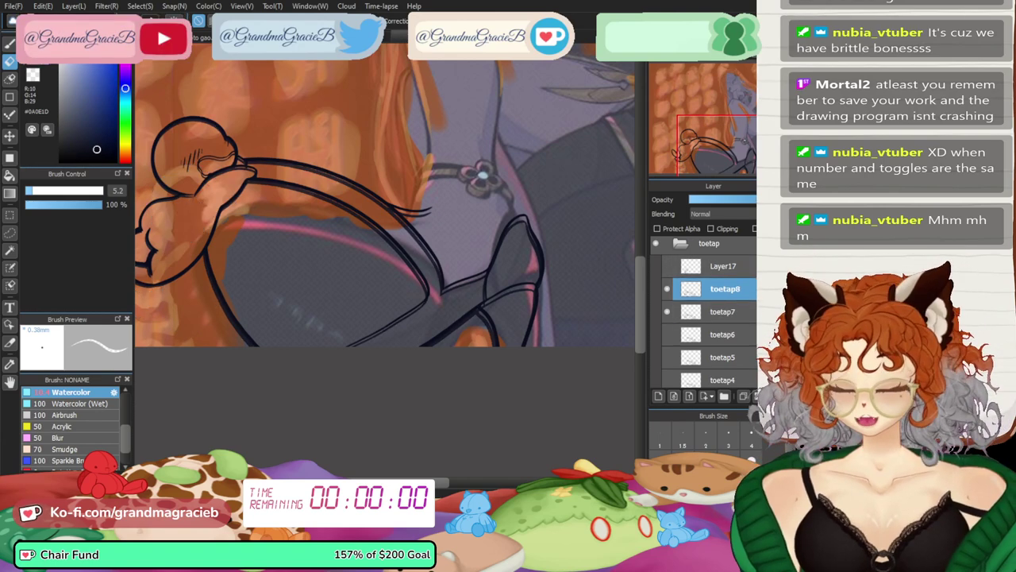
- Try rotating the toetap8 foot lines slightly clockwise with a small shift, and compare them with toetap6
key("ctrl+t")
left_click_drag(573, 341, 565, 356)
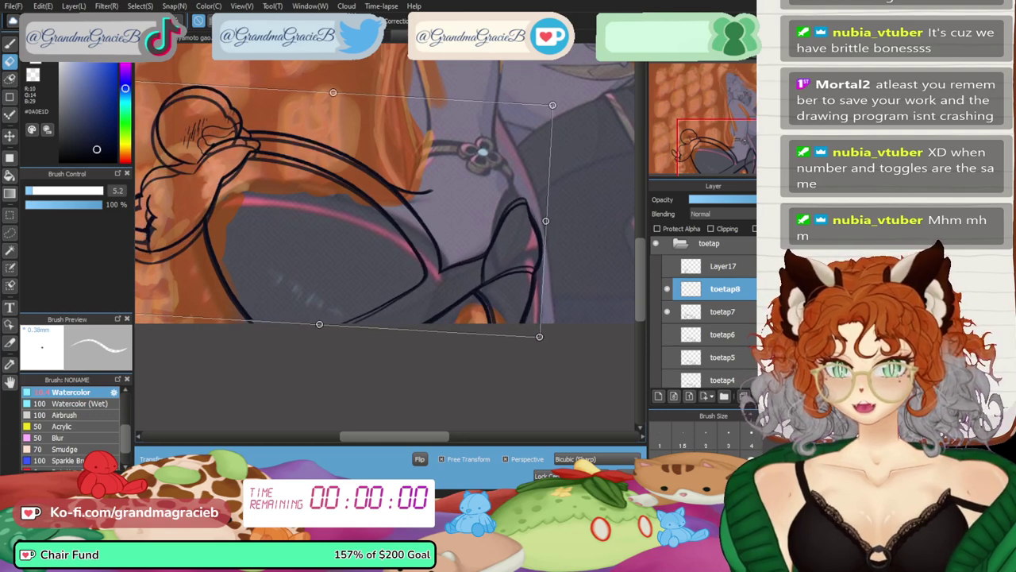
left_click_drag(327, 208, 328, 206)
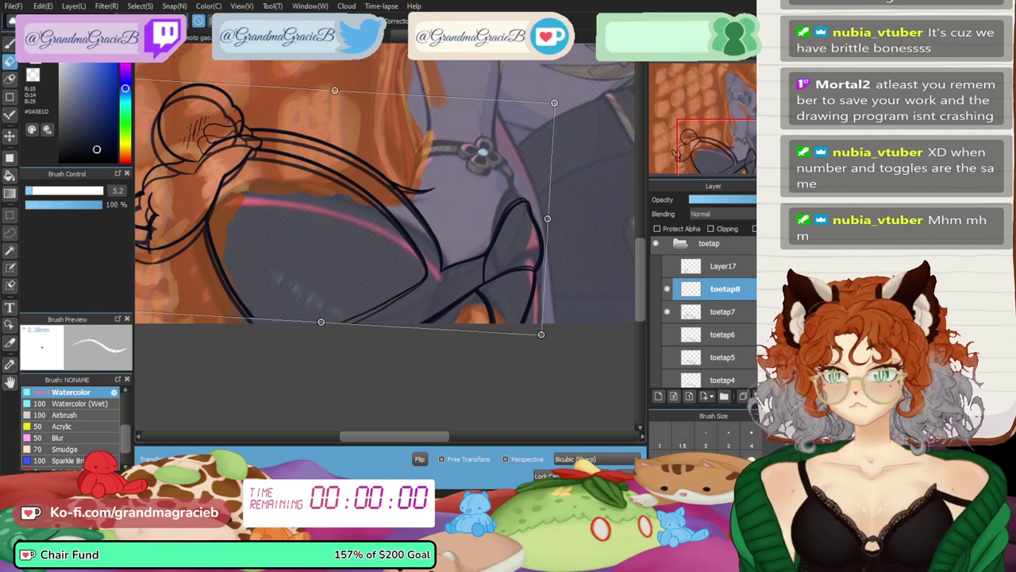
key("Return")
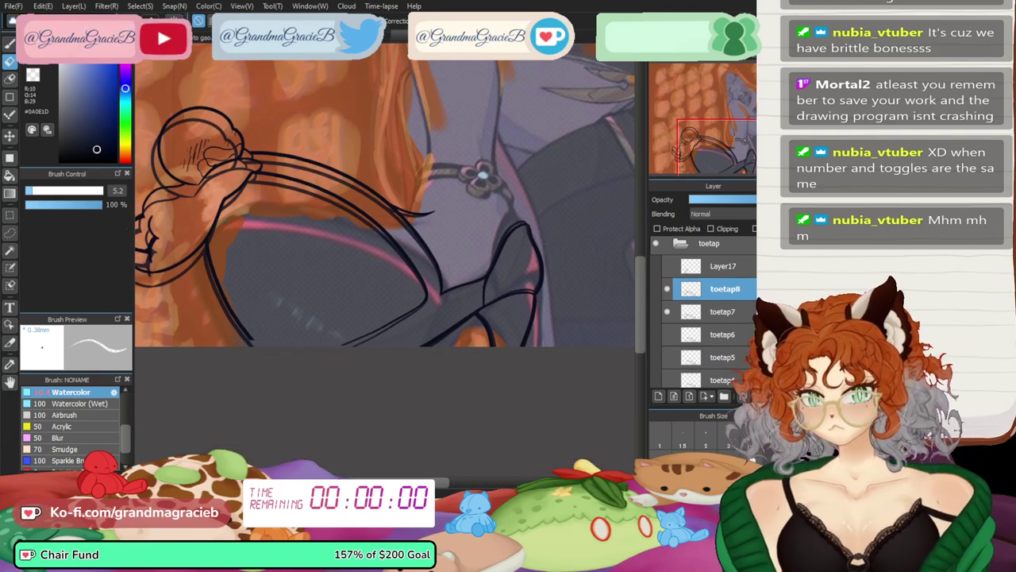
left_click(667, 334)
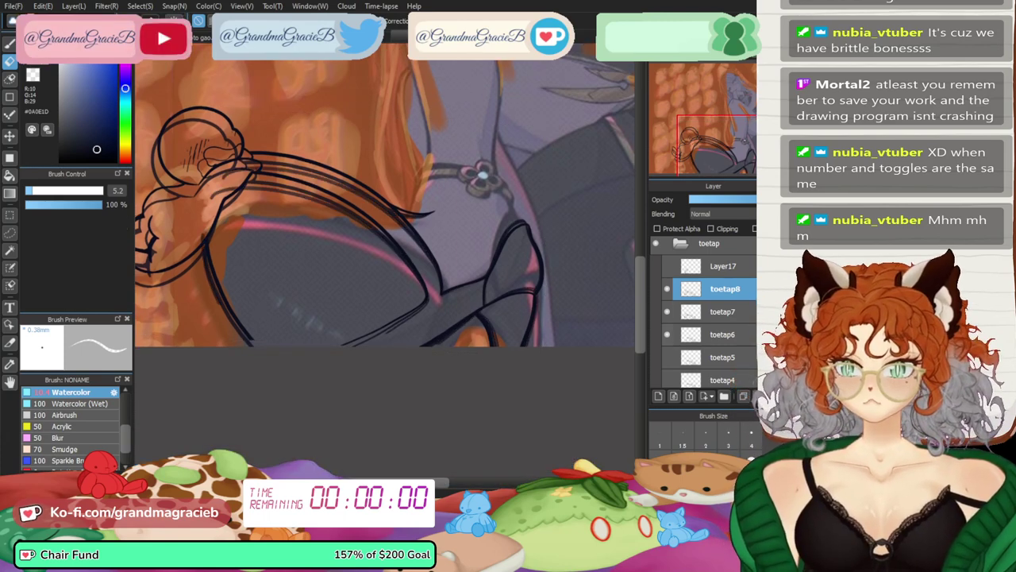
left_click(667, 334)
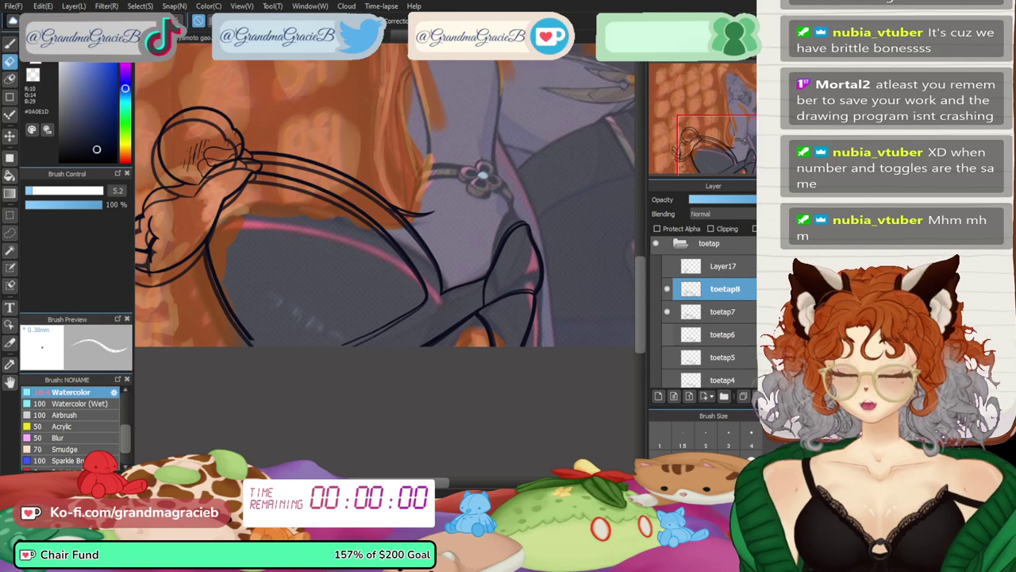
key("ctrl+z")
- Rotate the toetap8 foot and leg lines slightly clockwise relative to toetap7 and apply the transform
key("ctrl+t")
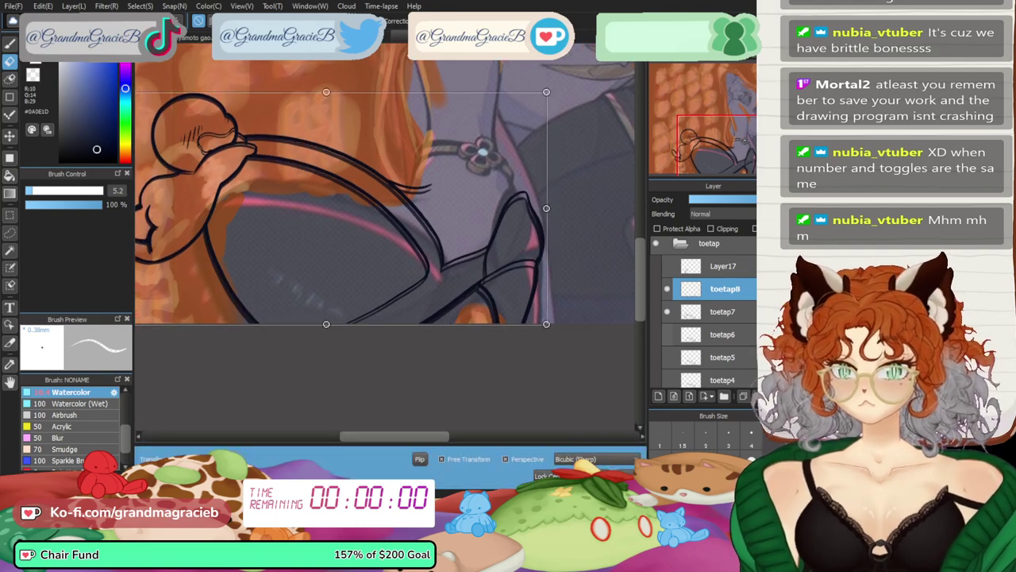
left_click_drag(568, 346, 560, 361)
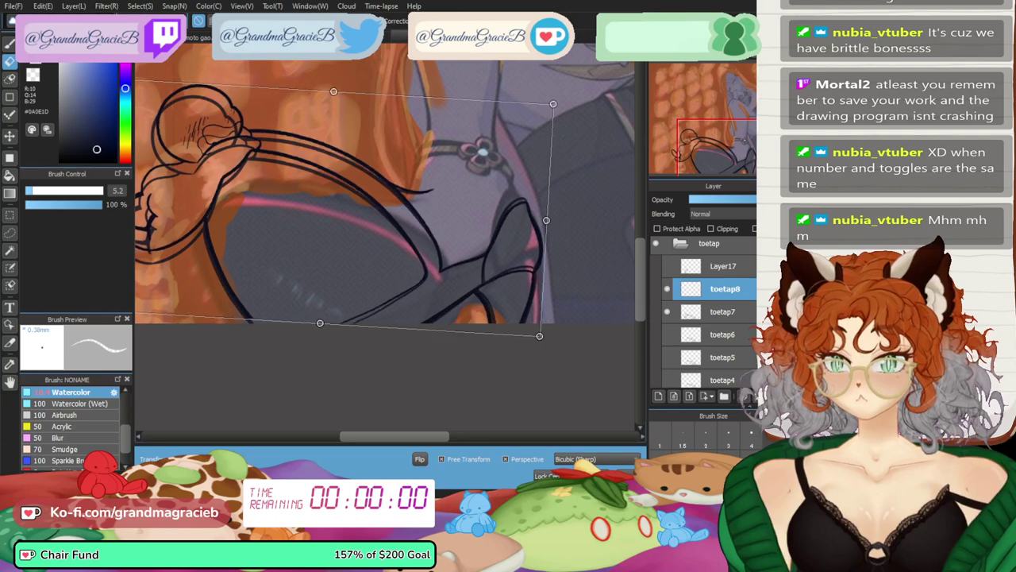
key("Return")
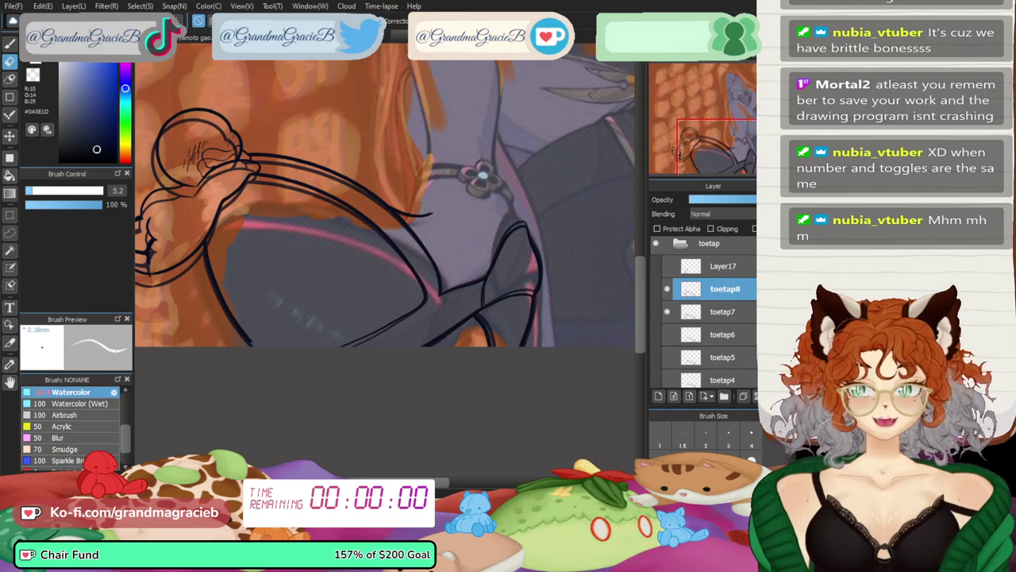
- Hide toetap7 and extend toetap8's open lower leg line to the bottom edge of the canvas with the Watercolor brush
left_click(666, 266)
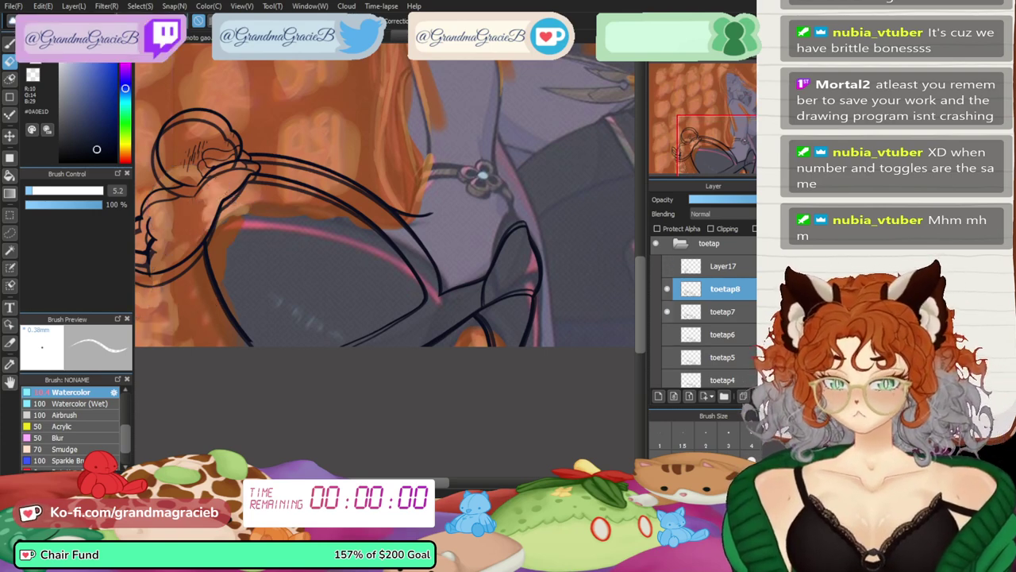
left_click(666, 311)
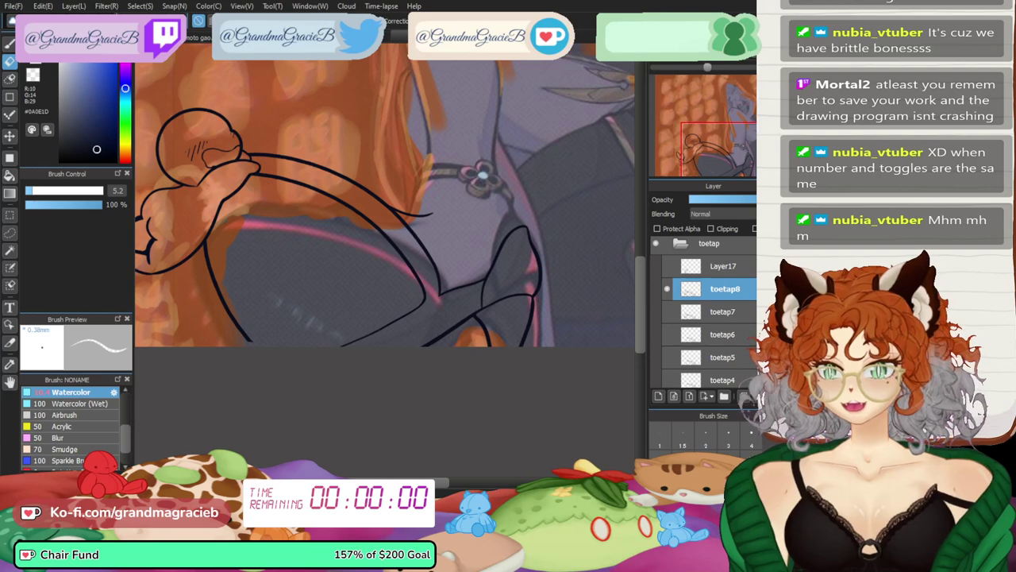
left_click_drag(381, 238, 466, 242)
scroll(385, 260, "up", 3)
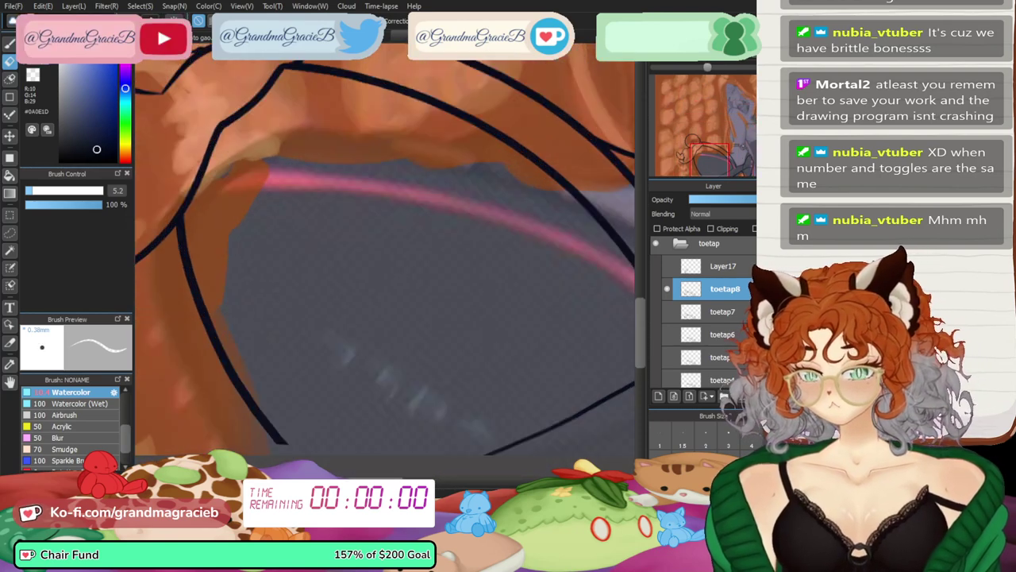
left_click_drag(385, 260, 471, 137)
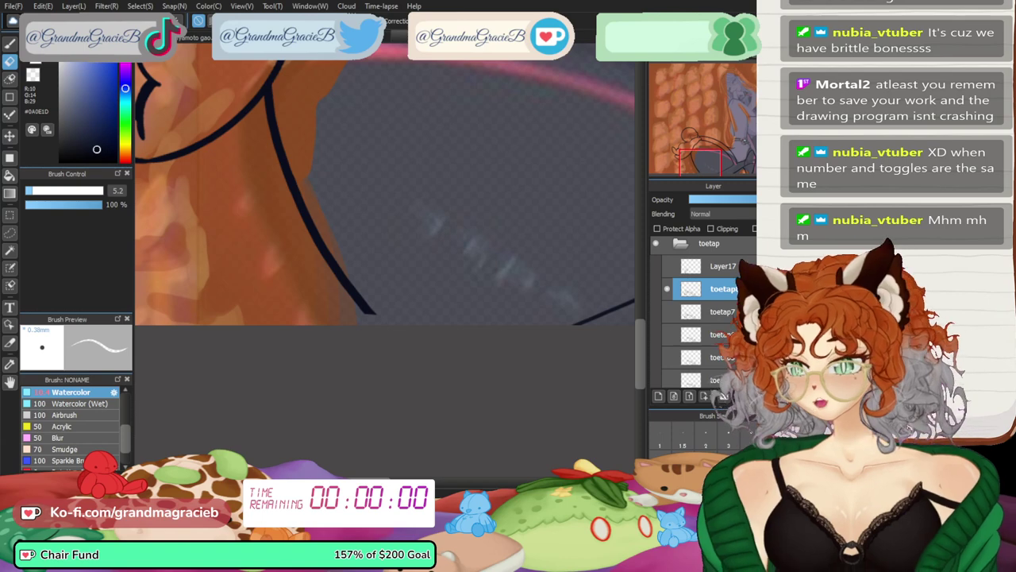
key("b")
mouse_move(385, 327)
left_mouse_down()
mouse_move(351, 293)
mouse_move(357, 300)
left_mouse_up()
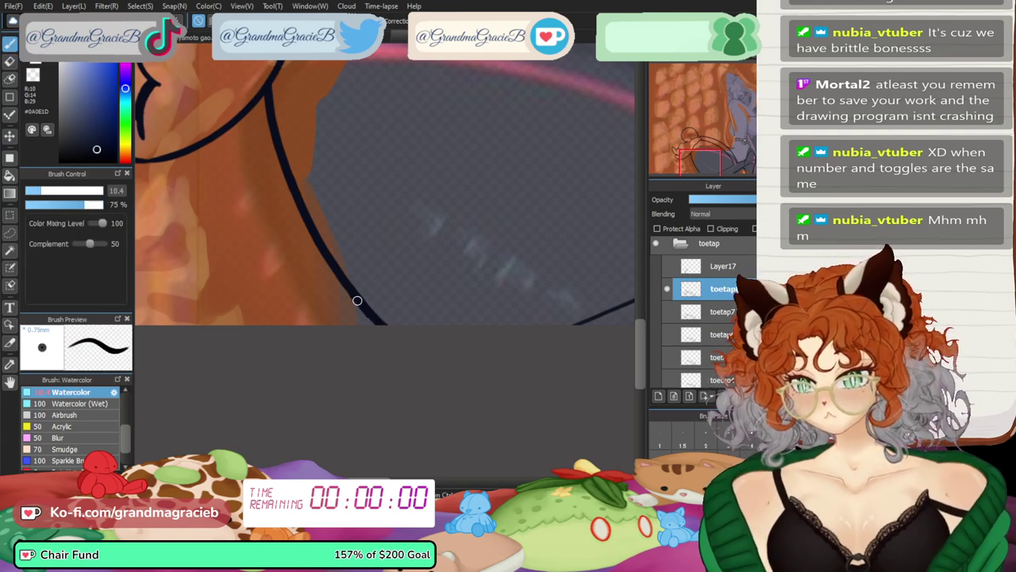
- Show Layer17 and transform its foot lines upward with a slight clockwise rotation so they overlap toetap8's foot
key("ctrl+0")
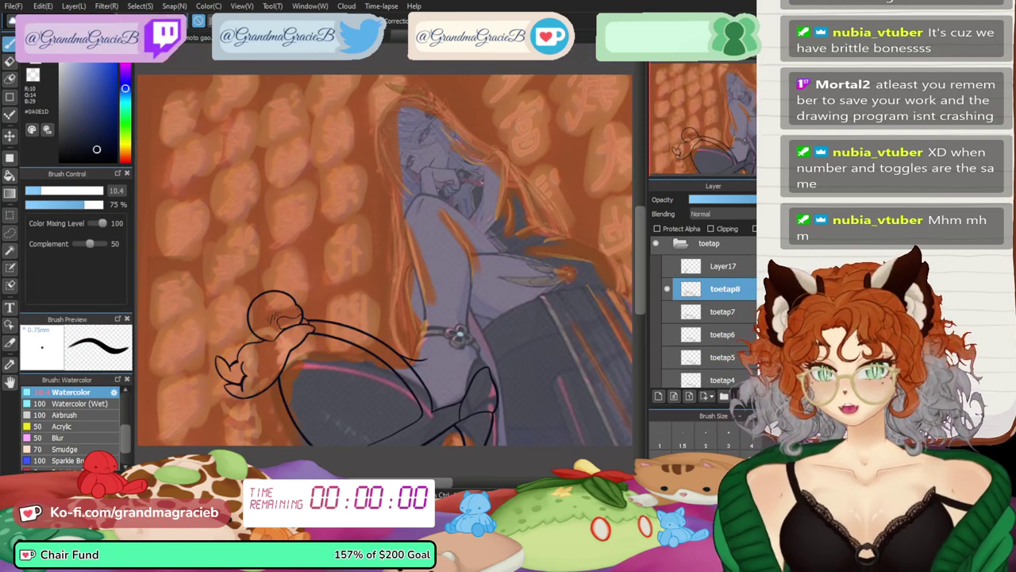
left_click(667, 265)
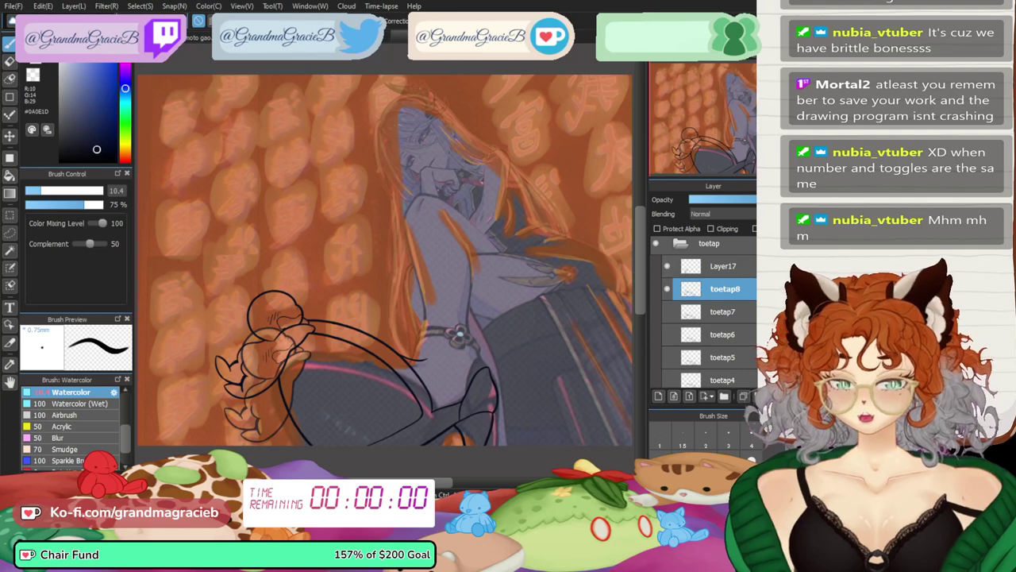
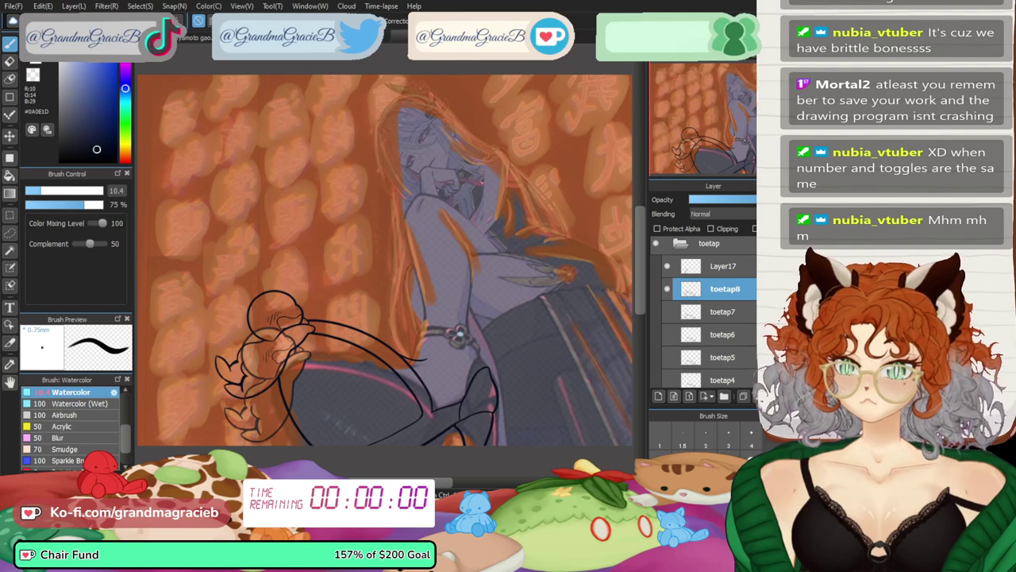
left_click(723, 266)
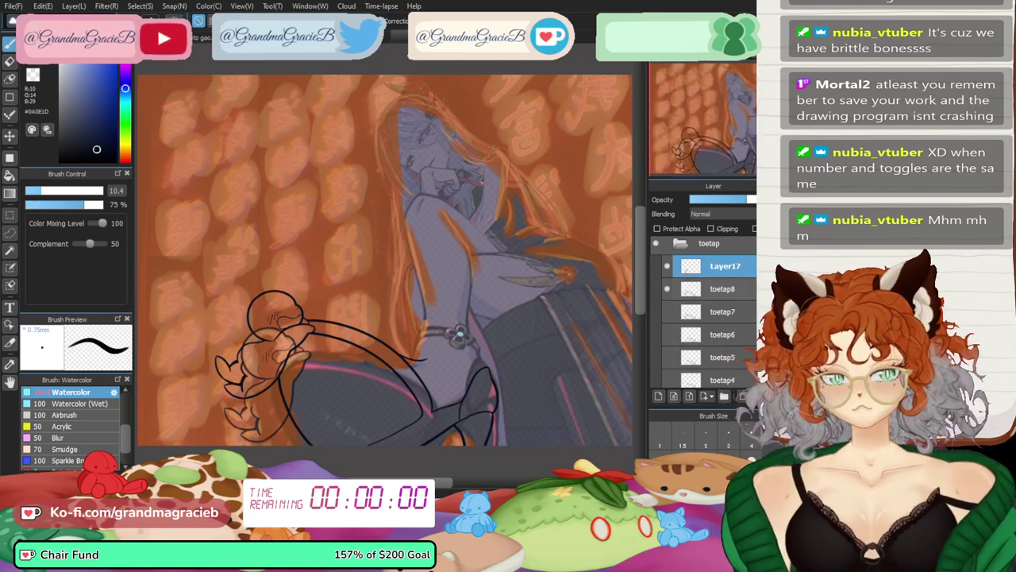
scroll(702, 310, "down", 5)
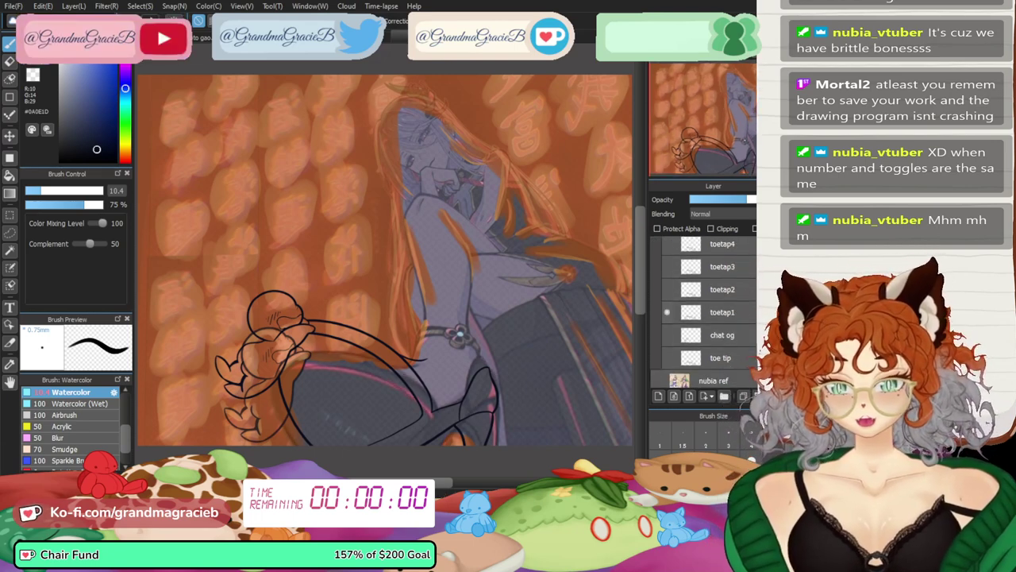
scroll(702, 309, "up", 5)
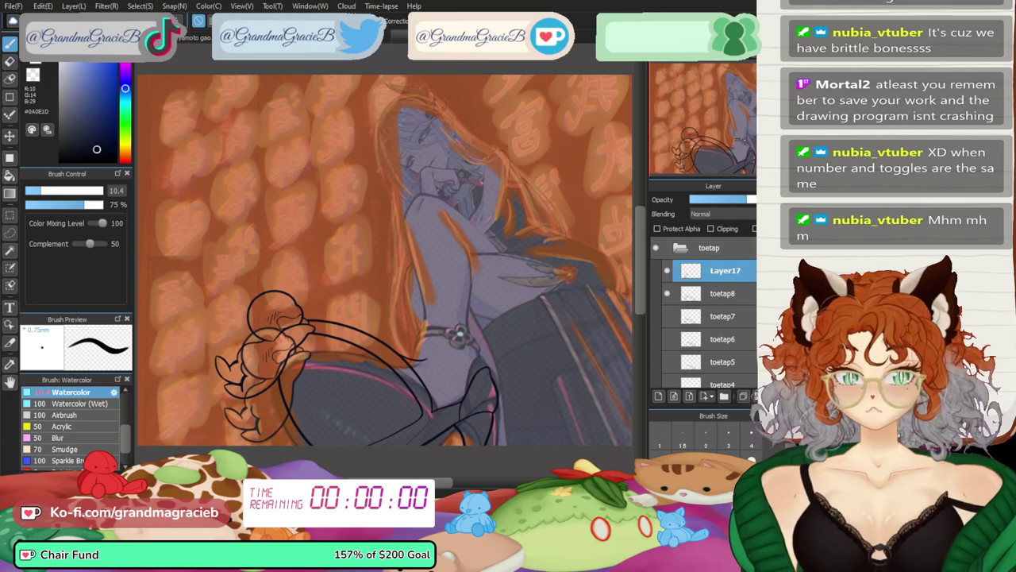
scroll(375, 264, "up", 2)
left_click_drag(376, 264, 529, 101)
key("ctrl+t")
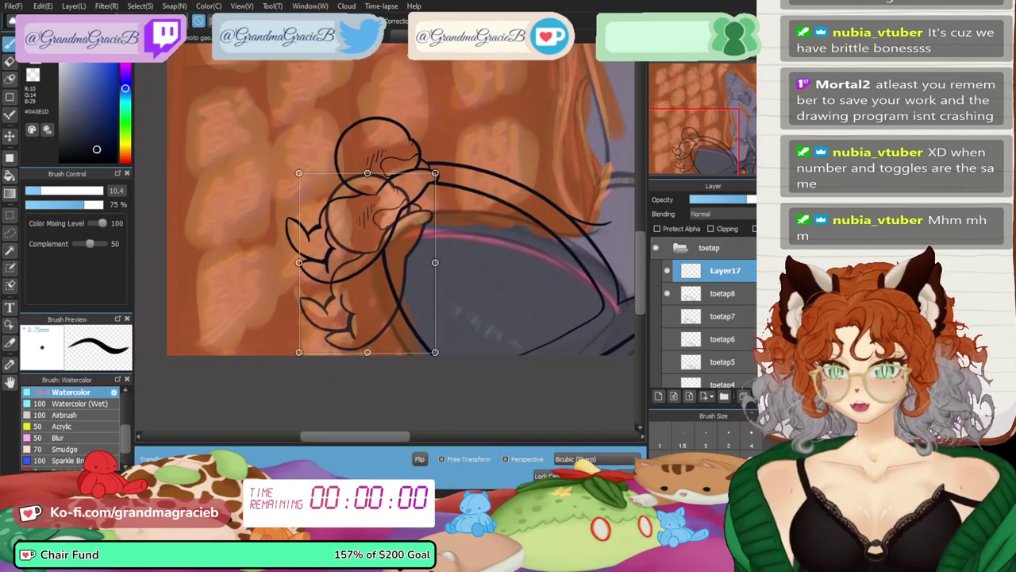
mouse_move(368, 263)
left_mouse_down()
mouse_move(371, 217)
mouse_move(368, 225)
left_mouse_up()
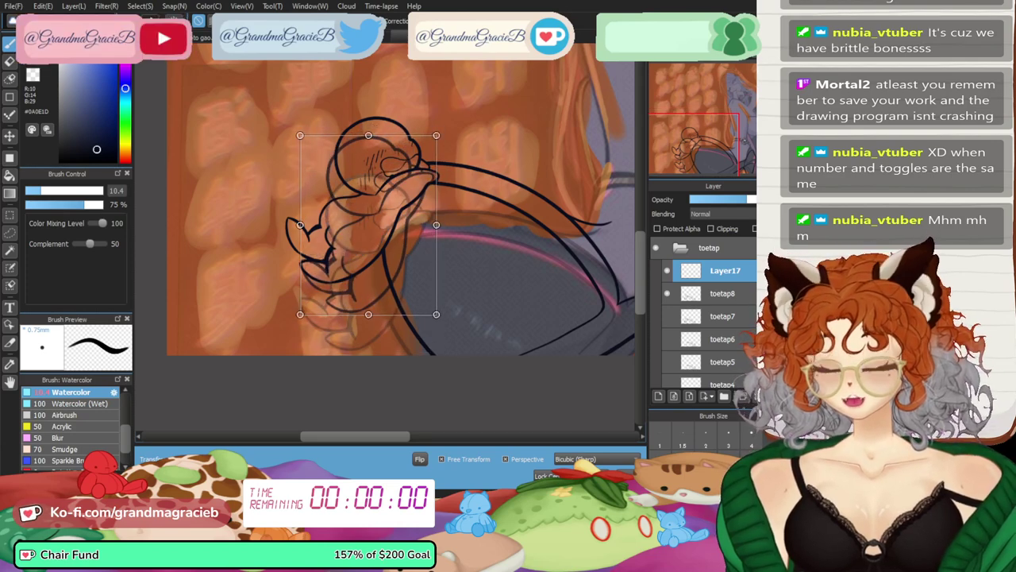
left_click_drag(460, 127, 475, 143)
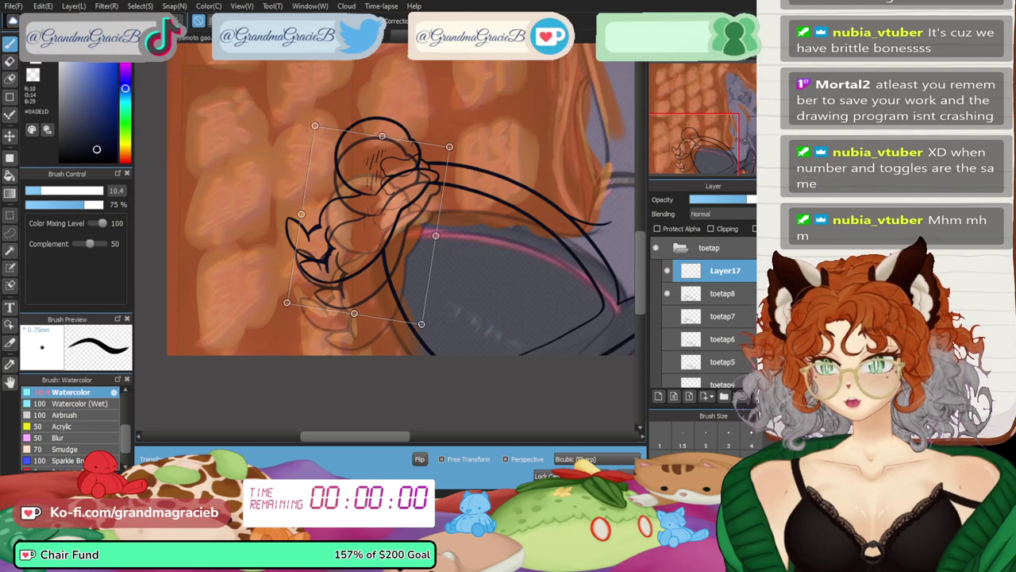
left_click_drag(369, 224, 366, 215)
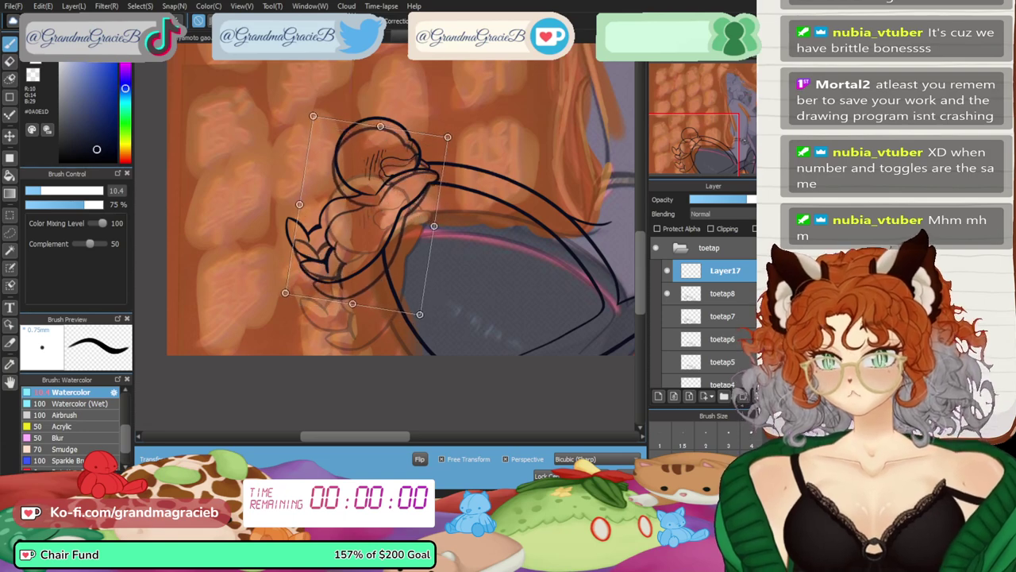
key("Return")
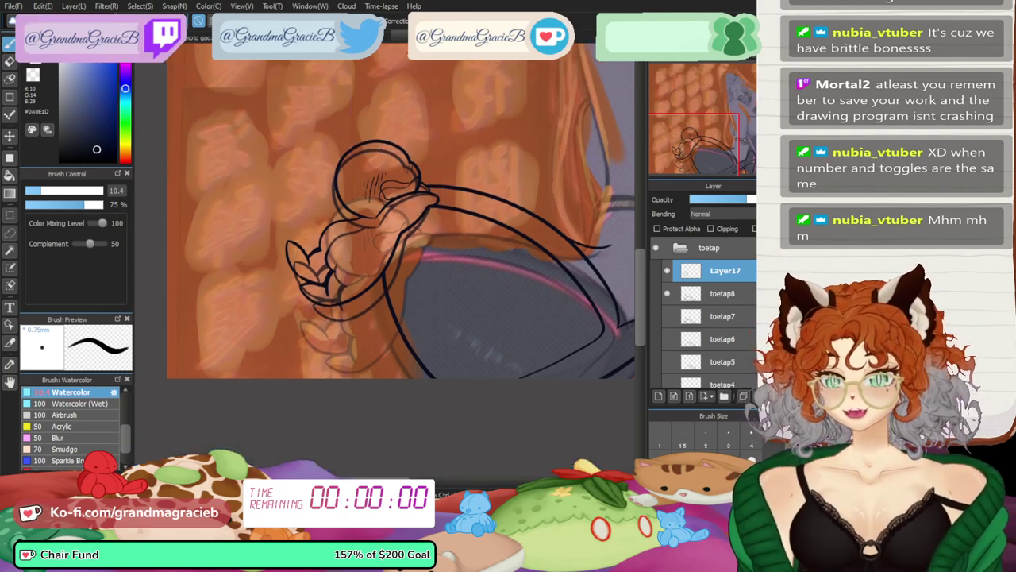
- Lower toetap8's layer opacity to dim its lines and restore Layer17's foot lines to full opacity
left_click(723, 294)
left_click(716, 199)
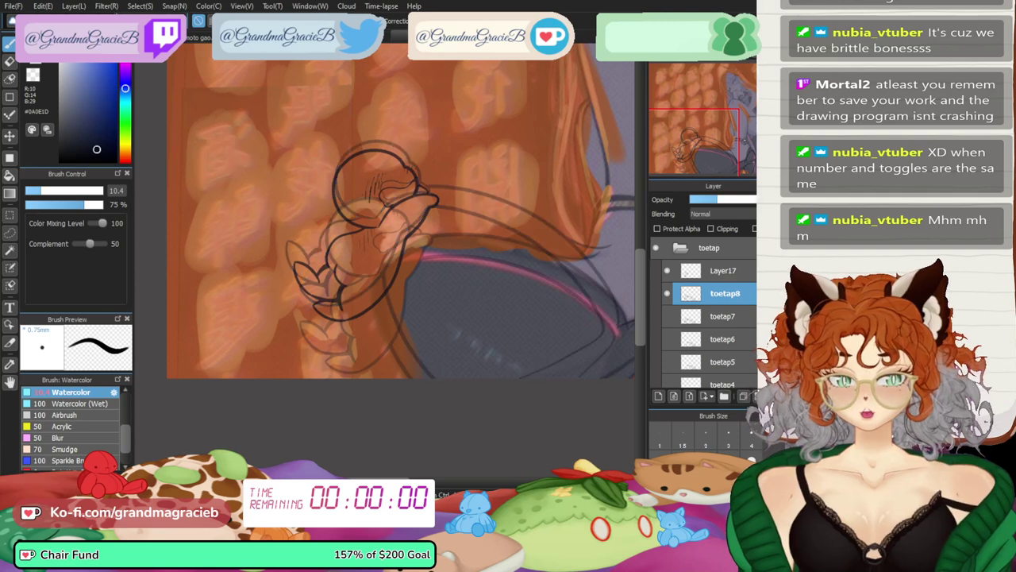
left_click(724, 271)
left_click_drag(746, 199, 757, 199)
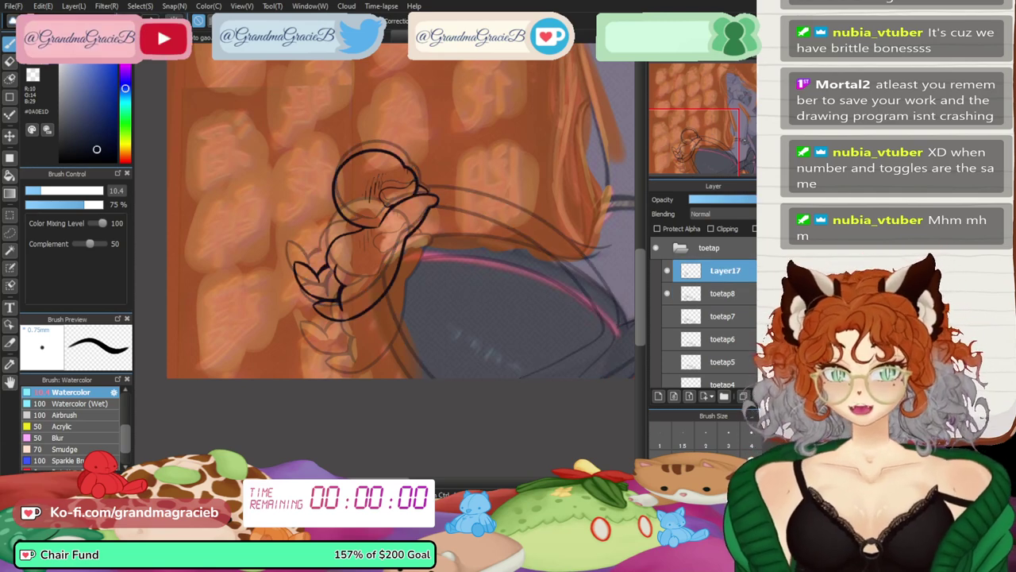
key("ctrl+plus")
key("ctrl+plus")
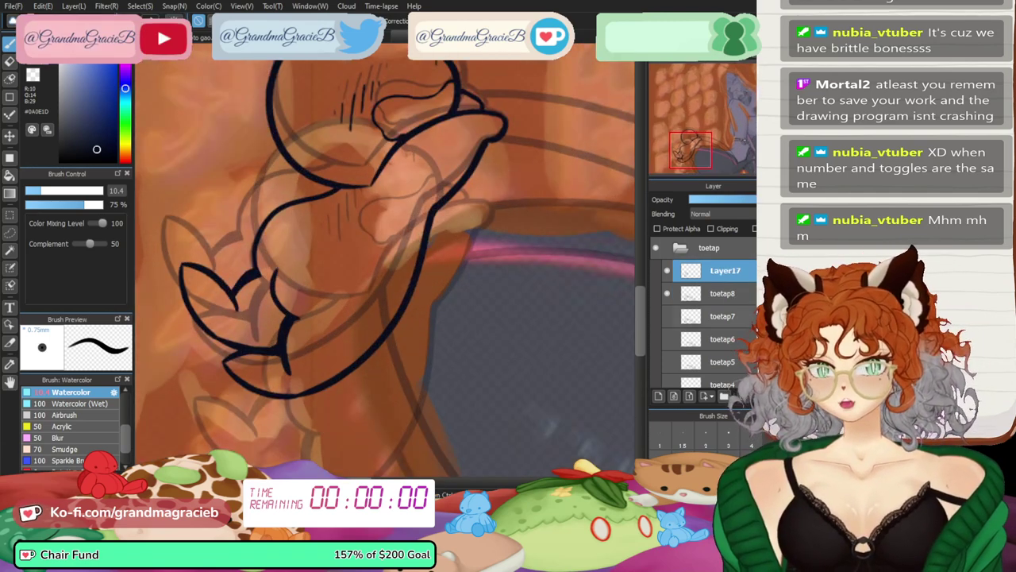
- Erase toetap8's old foot and toe lines that overlap Layer17's repositioned foot, outlining the areas with the lasso eraser
left_click(721, 294)
left_click(10, 61)
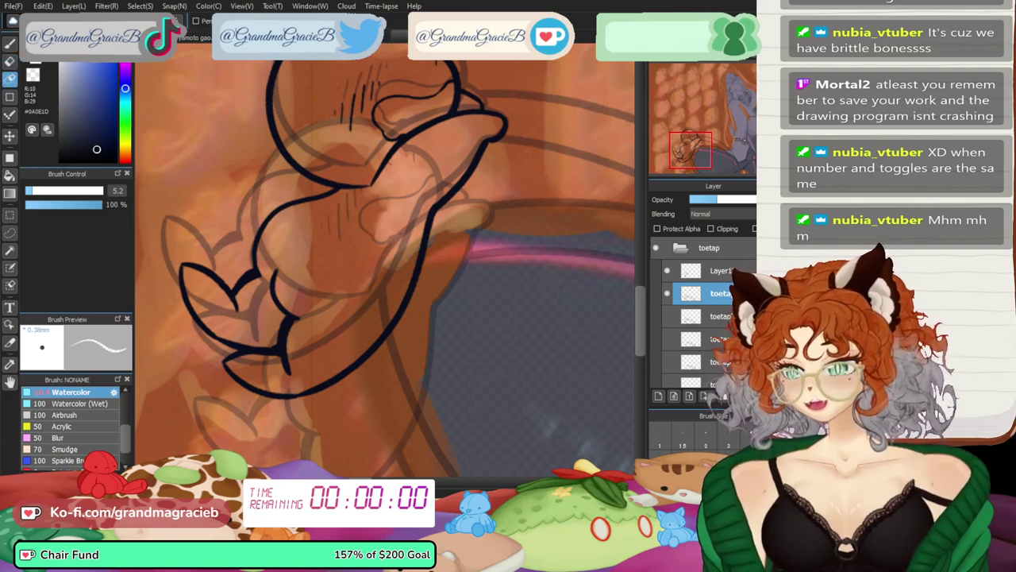
key("b")
key("bracketleft")
key("bracketleft")
key("bracketleft")
key("bracketleft")
key("bracketleft")
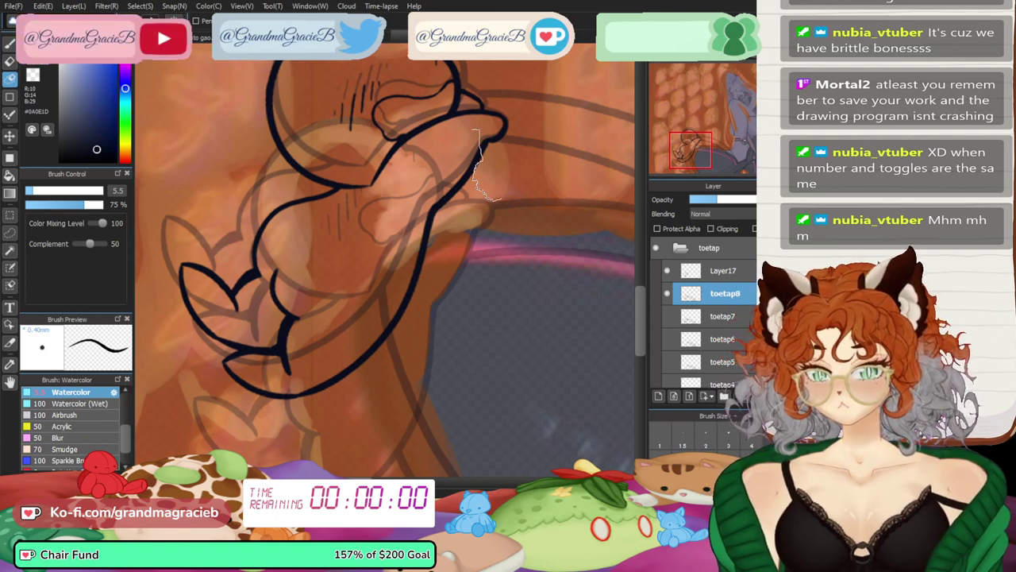
left_click_drag(509, 202, 510, 261)
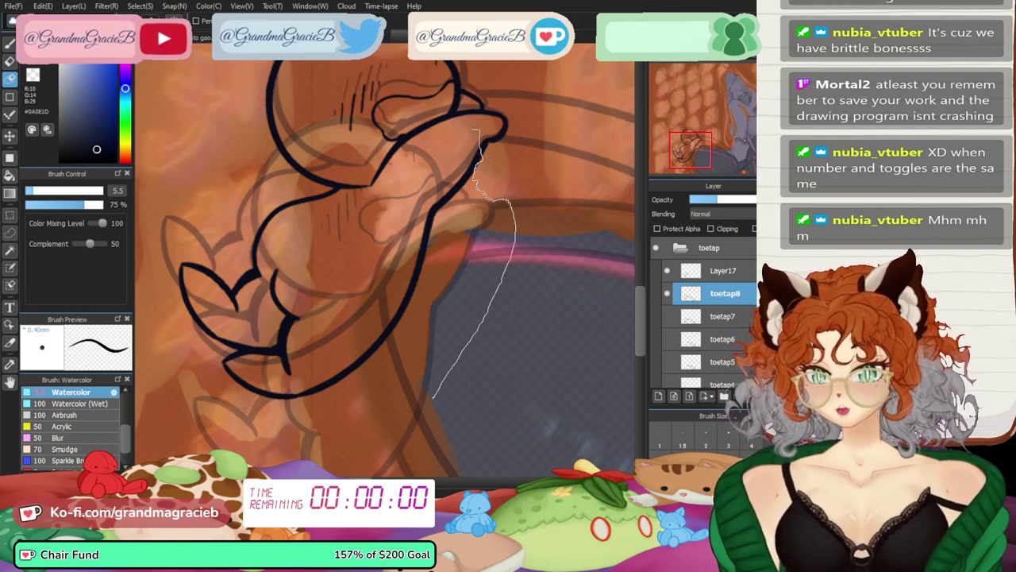
left_click_drag(434, 396, 432, 398)
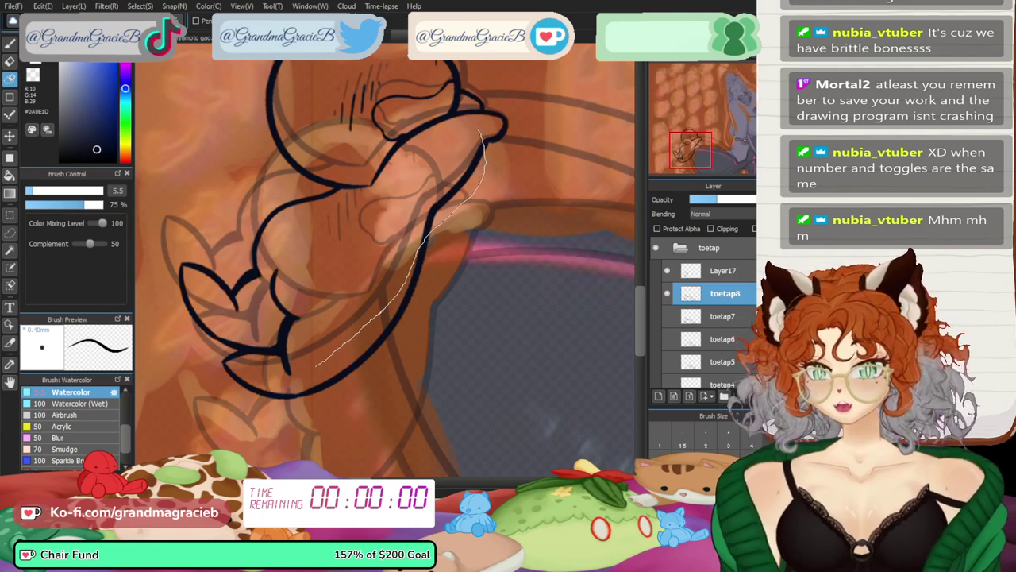
mouse_move(316, 366)
left_mouse_down()
mouse_move(135, 296)
mouse_move(261, 90)
mouse_move(364, 80)
mouse_move(435, 118)
left_mouse_up()
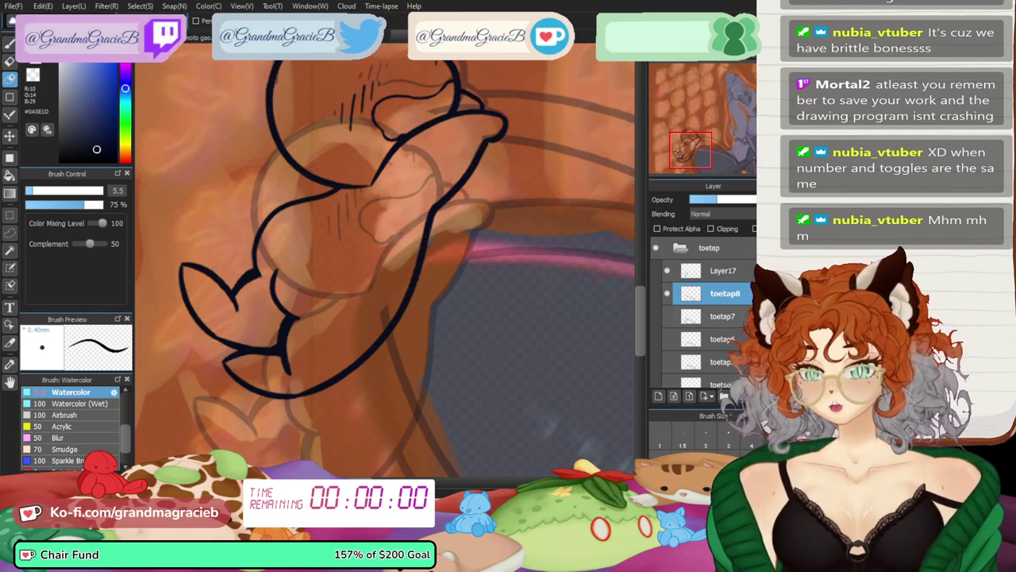
- Hide toetap1, then erase toetap8's leg line end inside the foot and its leftover heel outline above Layer17's heel
scroll(705, 325, "down", 3)
left_click(666, 381)
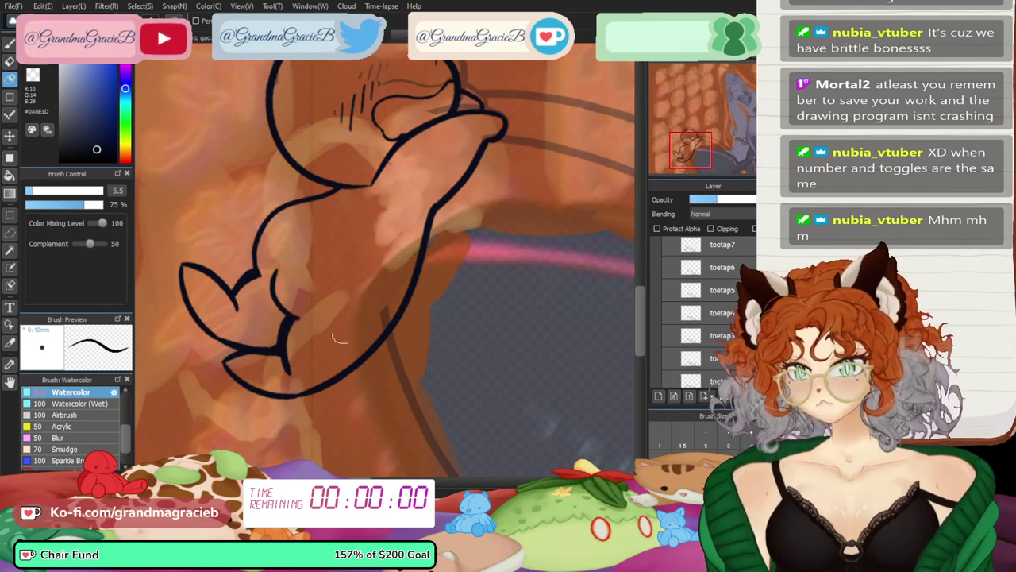
left_click_drag(379, 335, 404, 278)
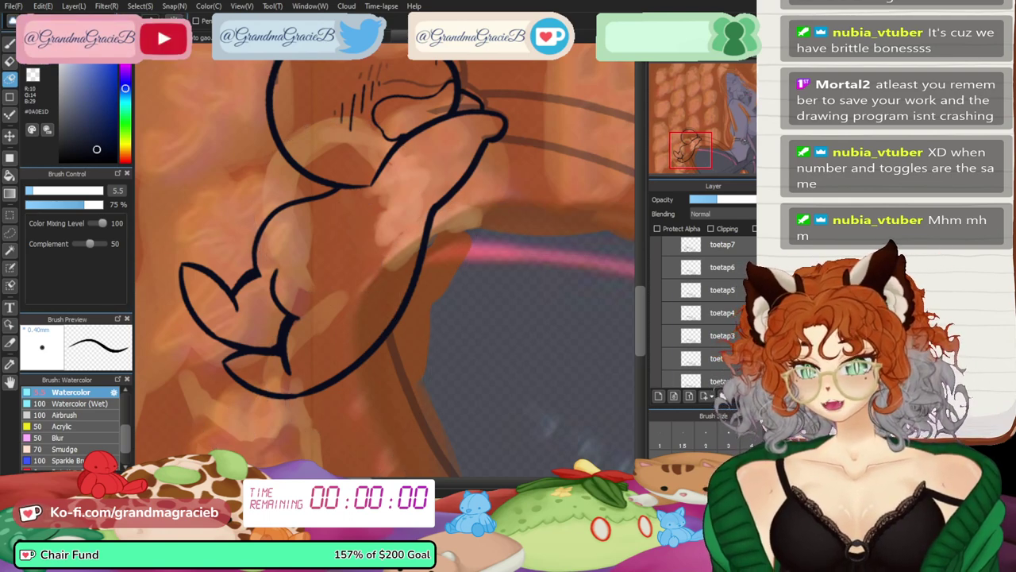
scroll(385, 260, "up", 3)
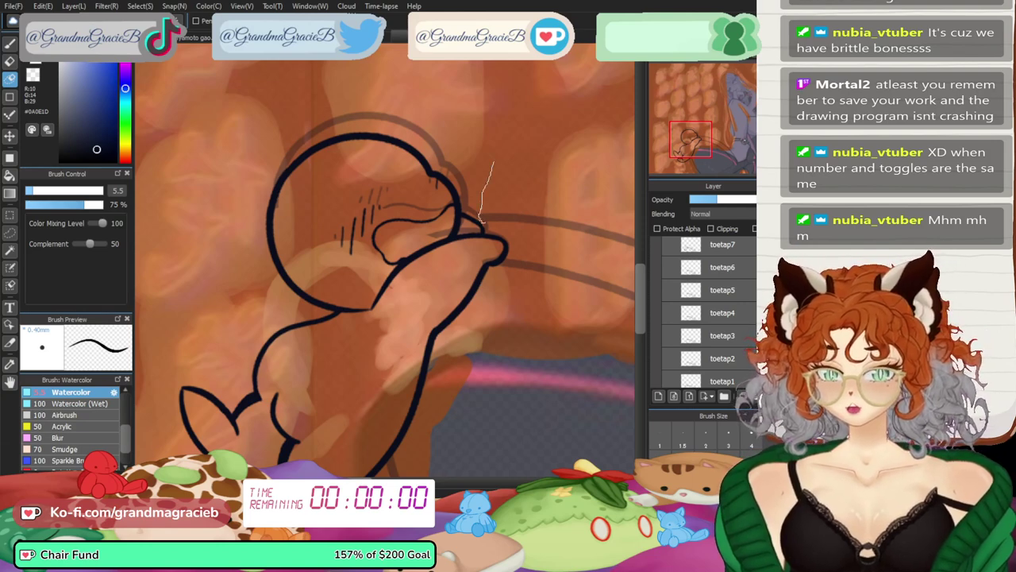
mouse_move(512, 226)
left_mouse_down()
mouse_move(483, 268)
mouse_move(416, 295)
mouse_move(192, 212)
mouse_move(384, 68)
mouse_move(492, 163)
left_mouse_up()
- Extend toetap8's upper leg line with the Watercolor brush so it meets the ankle of the repositioned foot
key("ctrl+plus")
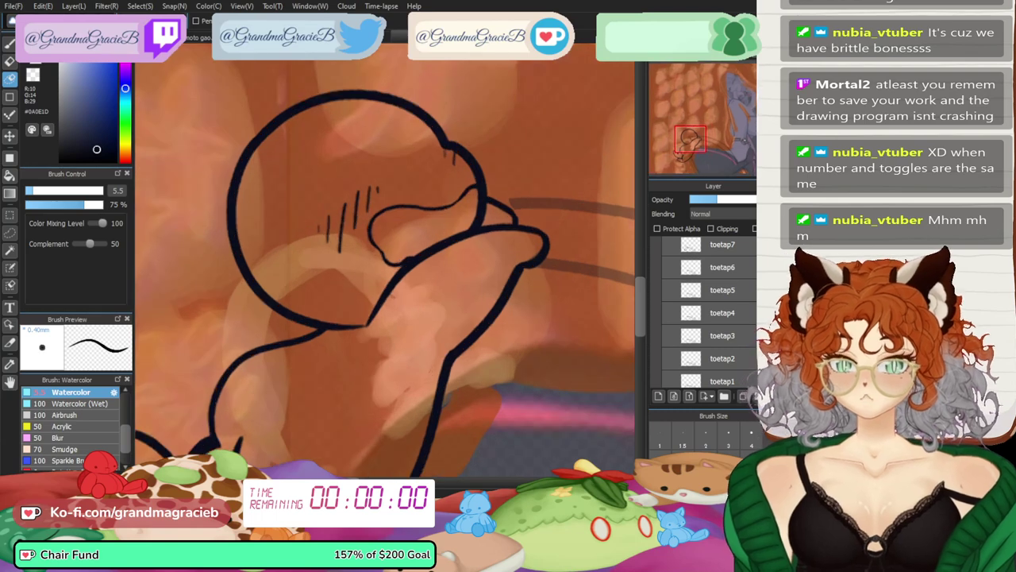
left_click(9, 61)
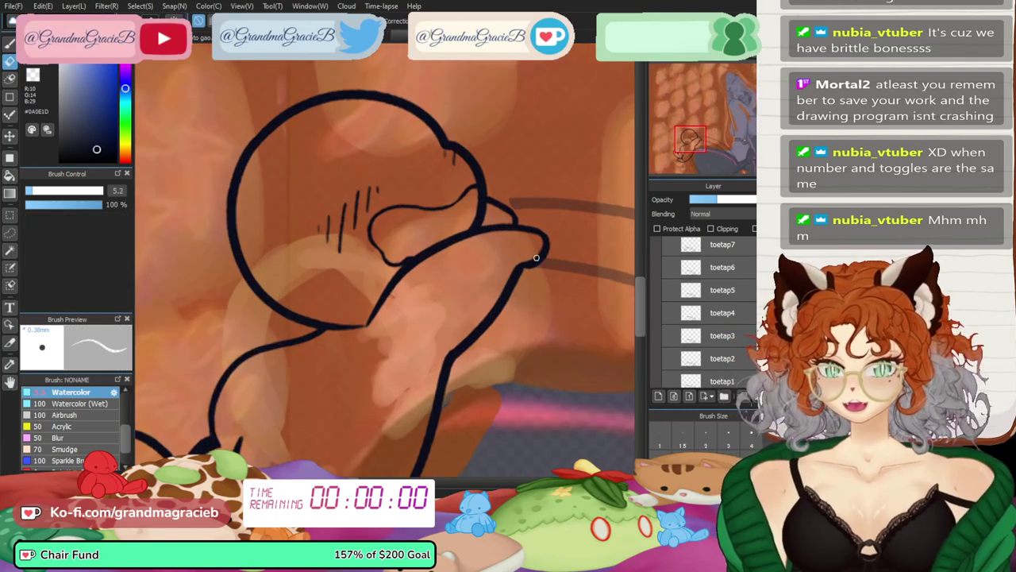
key("b")
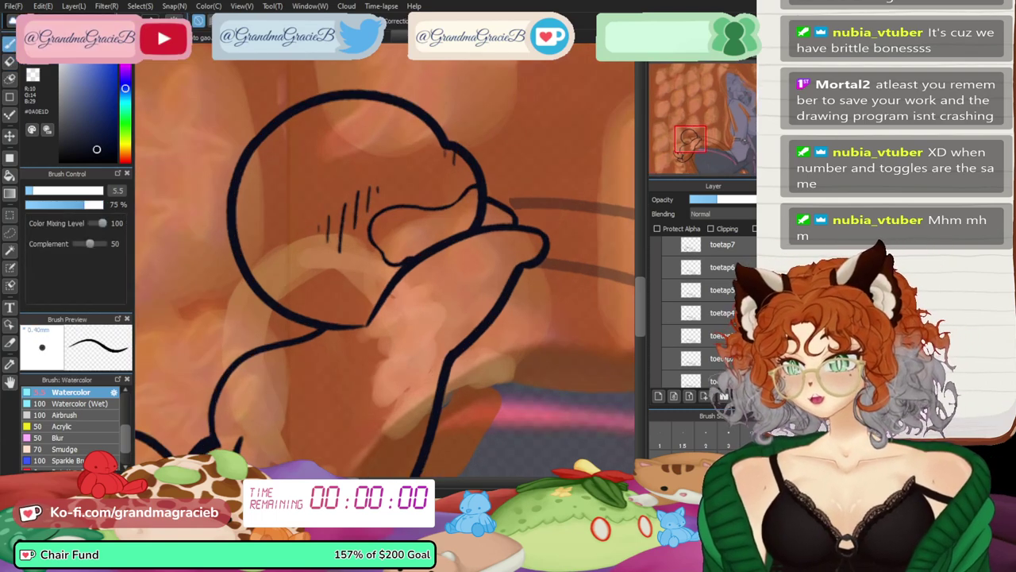
mouse_move(461, 262)
left_mouse_down()
mouse_move(386, 191)
mouse_move(345, 189)
mouse_move(316, 262)
left_mouse_up()
scroll(385, 250, "up", 2)
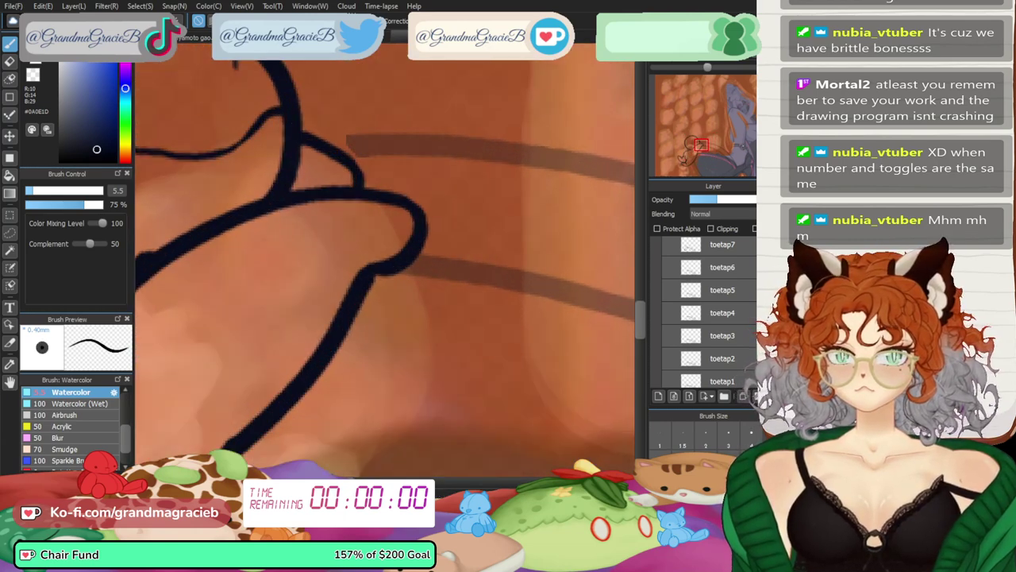
mouse_move(414, 436)
left_mouse_down()
mouse_move(576, 236)
mouse_move(552, 126)
left_mouse_up()
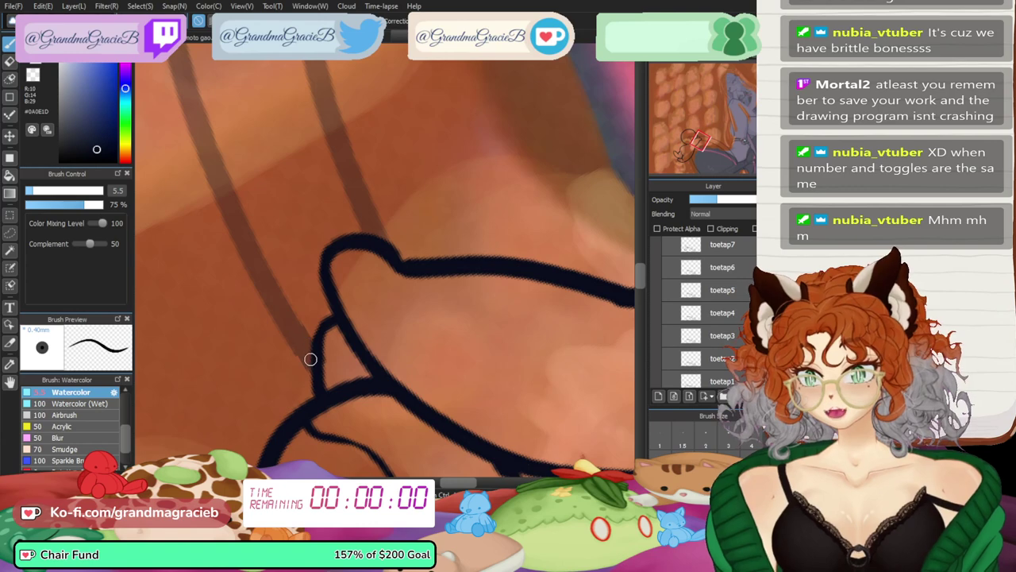
key("ctrl+z")
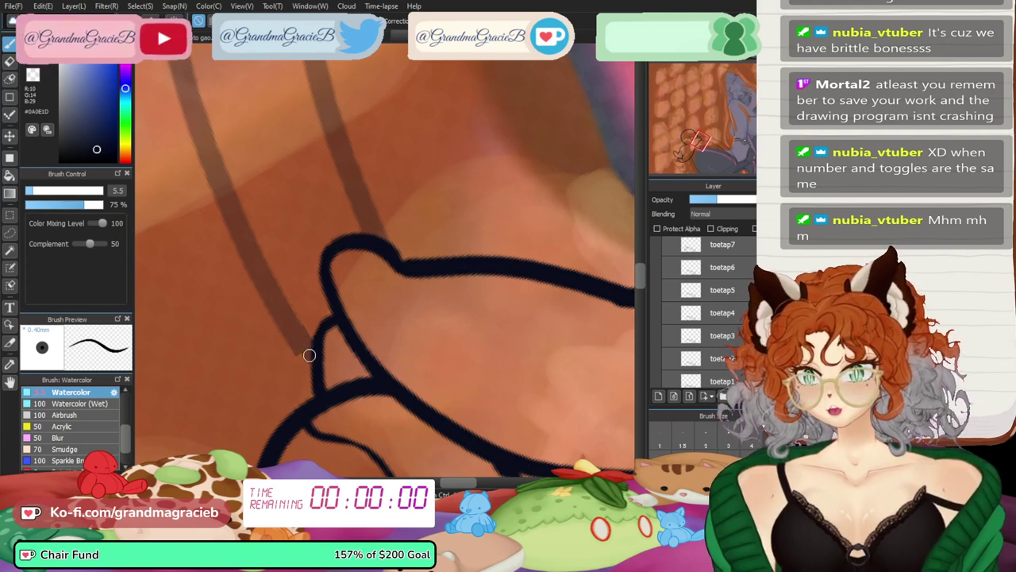
mouse_move(693, 112)
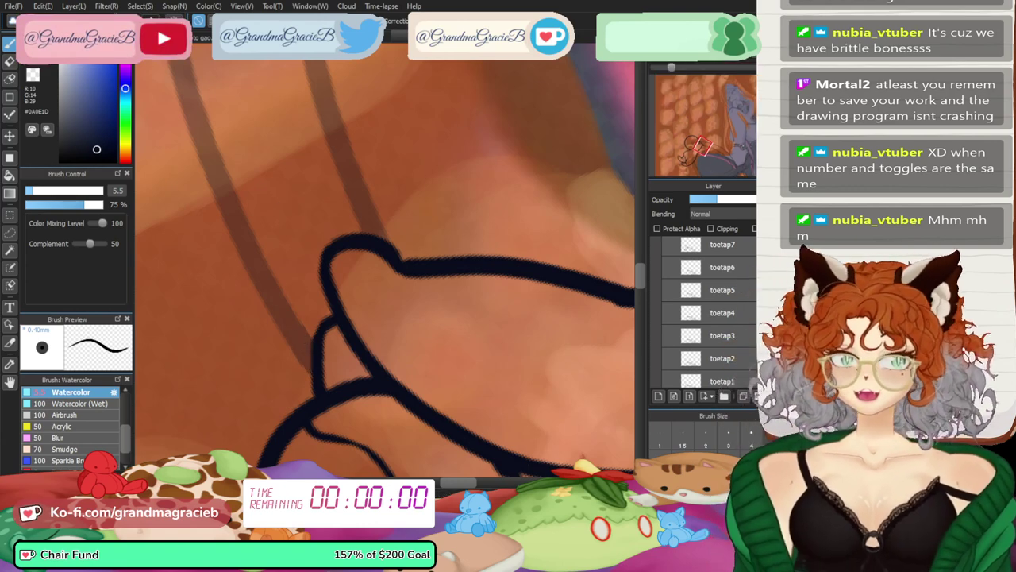
key("Up")
mouse_move(702, 146)
left_mouse_down()
mouse_move(702, 175)
mouse_move(718, 156)
left_mouse_up()
scroll(385, 151, "up", 10)
key("ctrl+0")
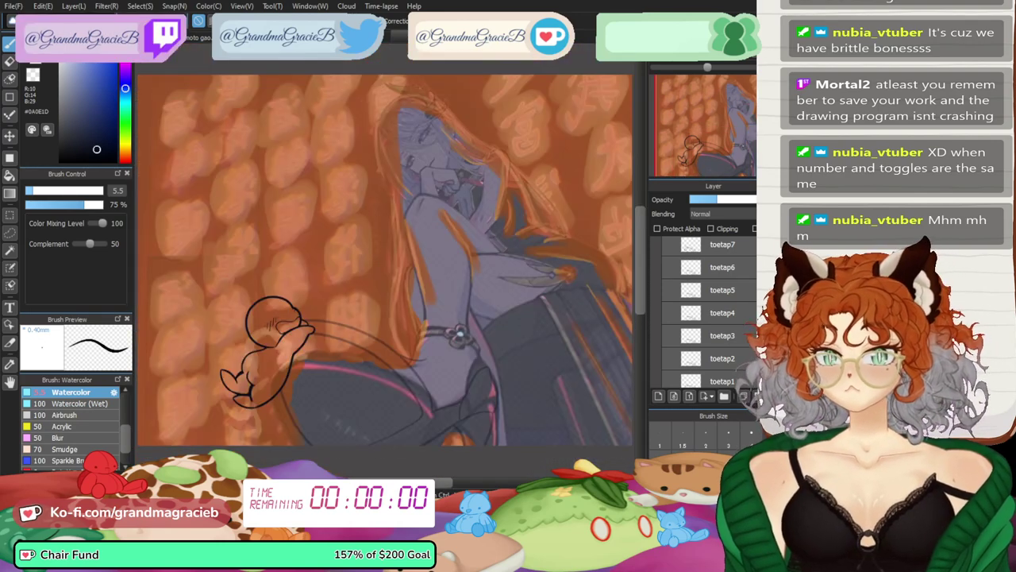
- Restore toetap8 to full opacity and merge Layer17 down into it
scroll(707, 313, "up", 2)
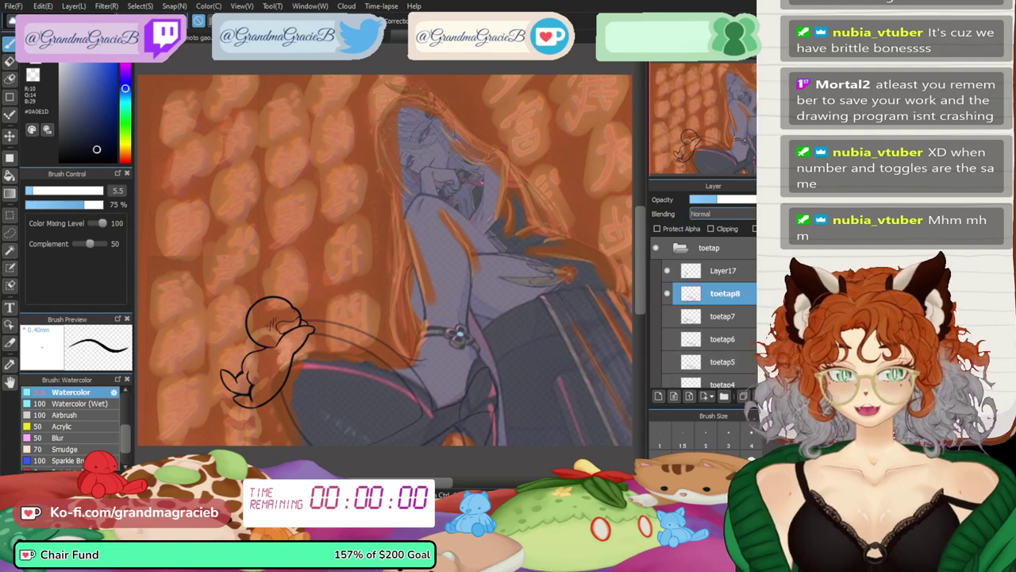
left_click(764, 199)
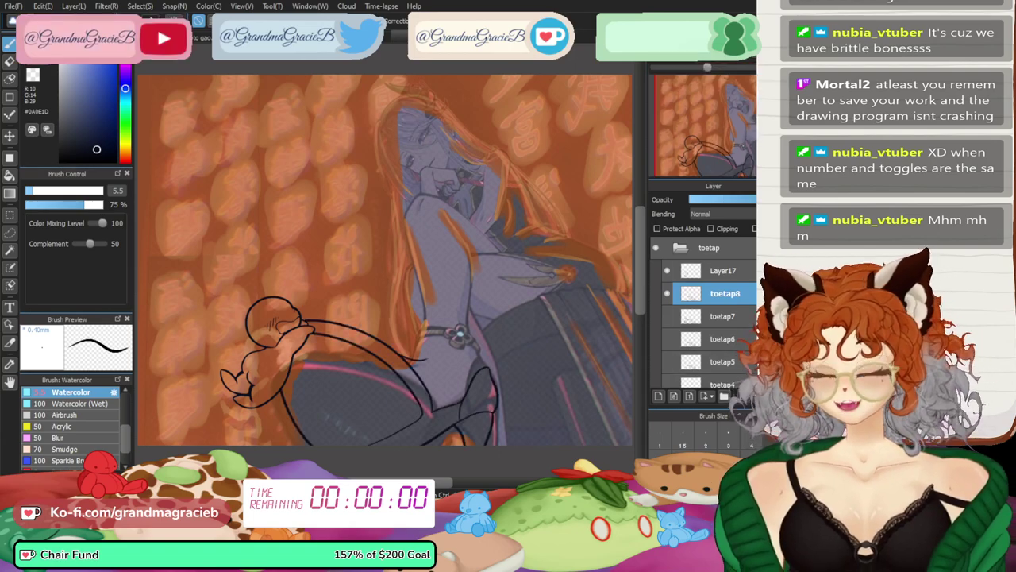
scroll(385, 261, "up", 5)
left_click_drag(215, 428, 559, 131)
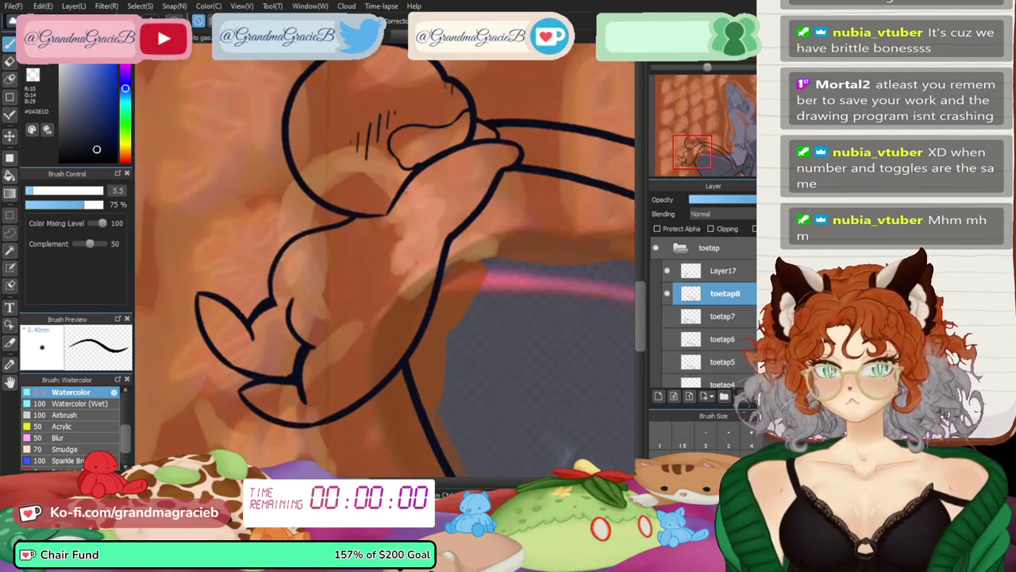
scroll(234, 392, "down", 5)
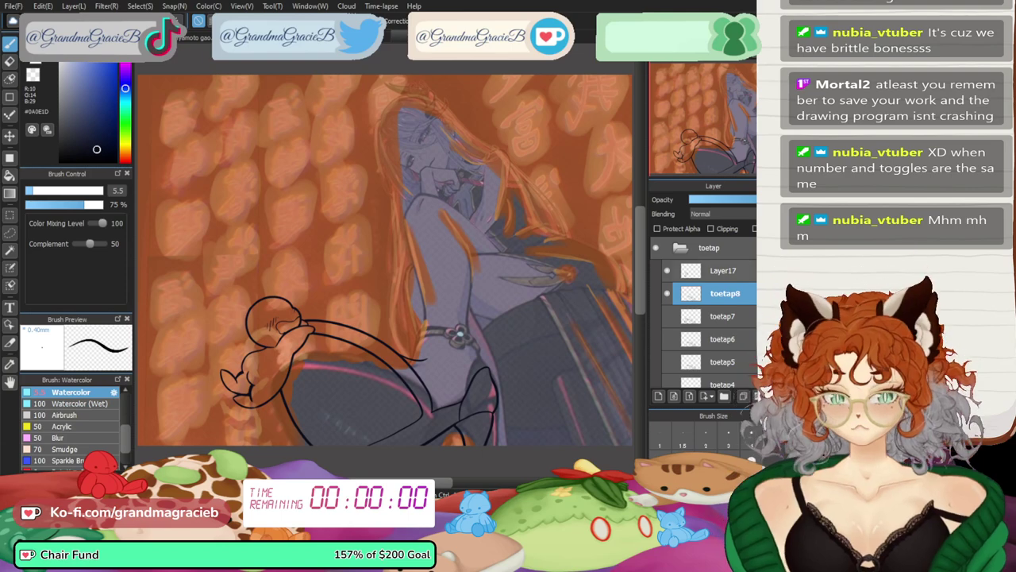
left_click(724, 271)
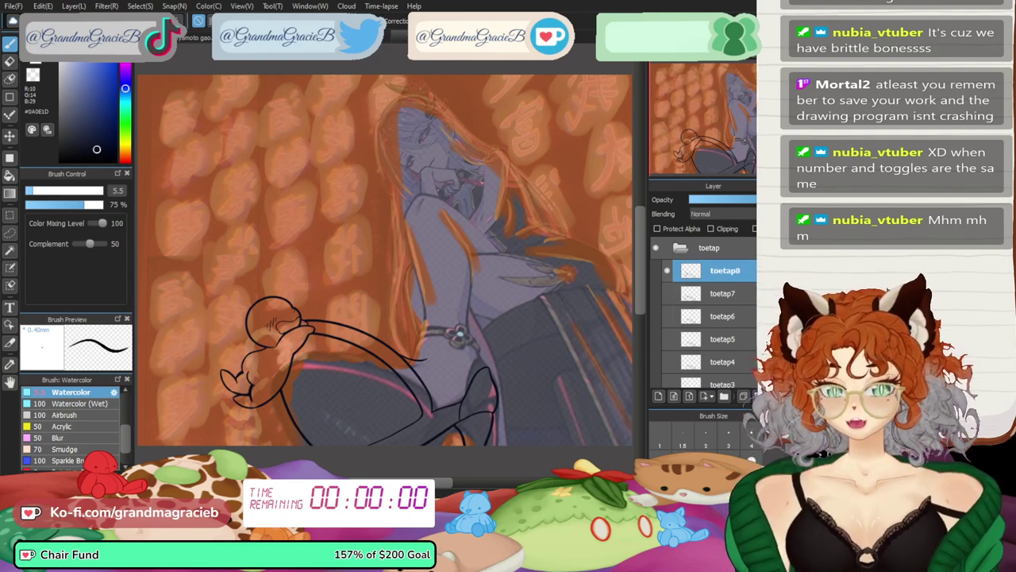
- Hide toetap8 and toetap1, then show toetap2 alone and select it for editing
left_click(667, 271)
left_click(667, 271)
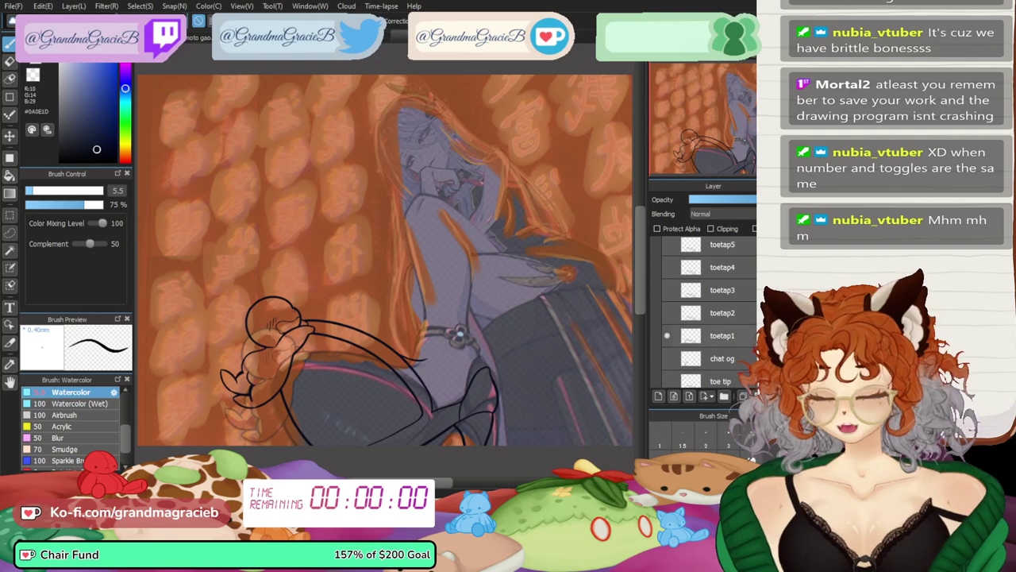
left_click(724, 336)
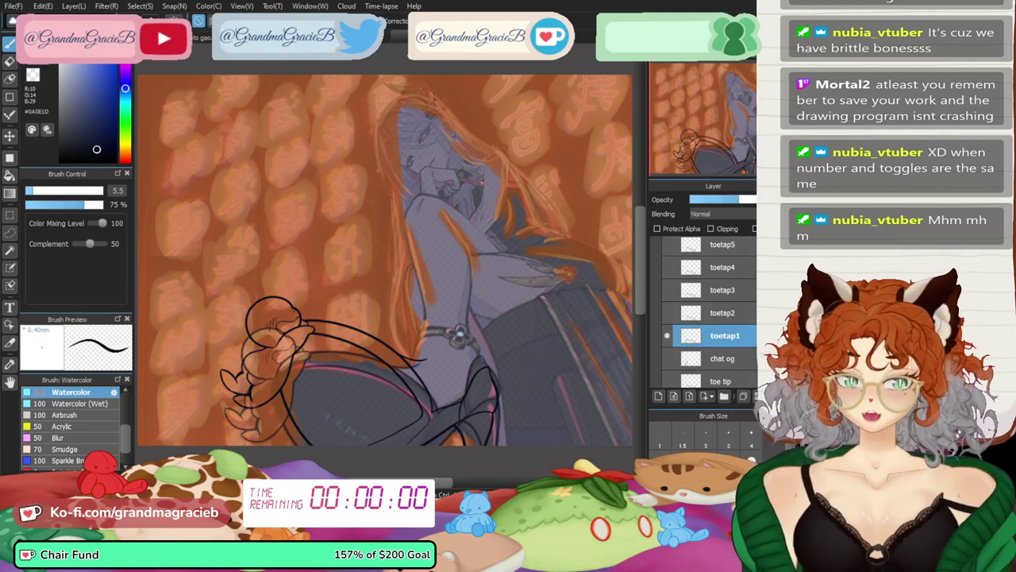
left_click(667, 313)
left_click(667, 335)
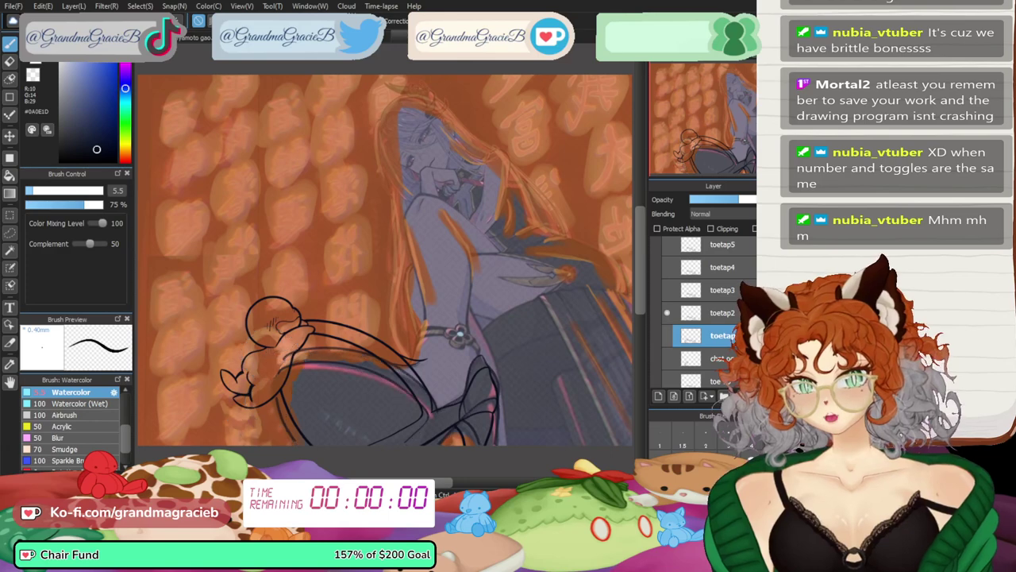
scroll(667, 318, "up", 2)
left_click(667, 270)
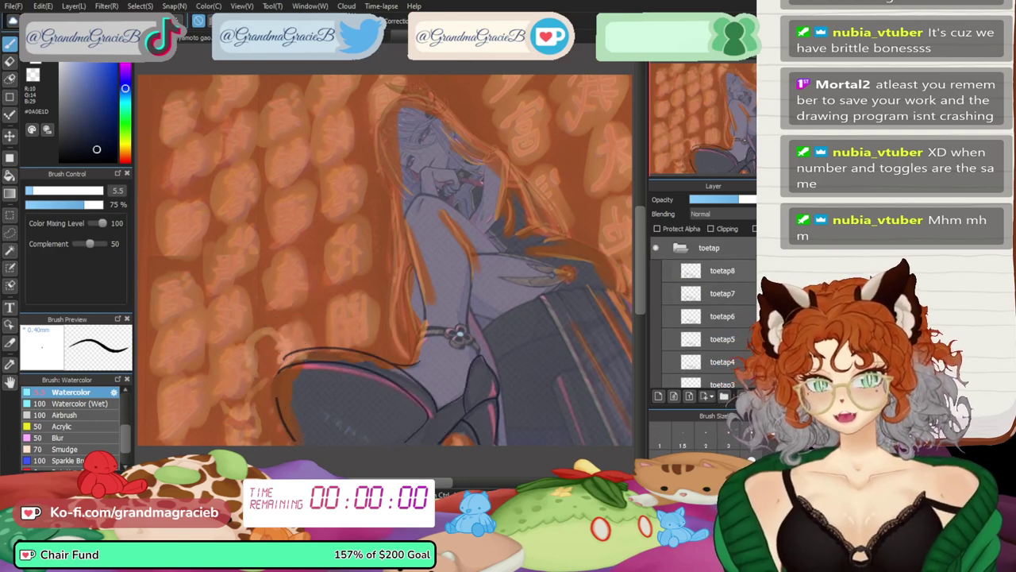
scroll(702, 310, "down", 3)
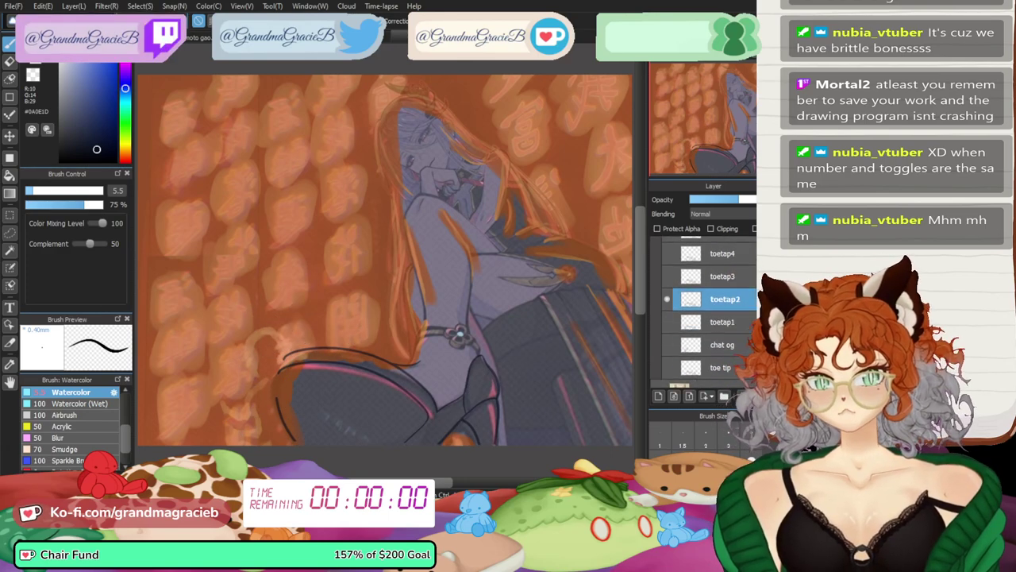
- Extend toetap2's cut-off outer left outline of the large dark shape down to the canvas's bottom edge with the Watercolor brush
scroll(385, 265, "up", 5)
left_click_drag(386, 381, 386, 250)
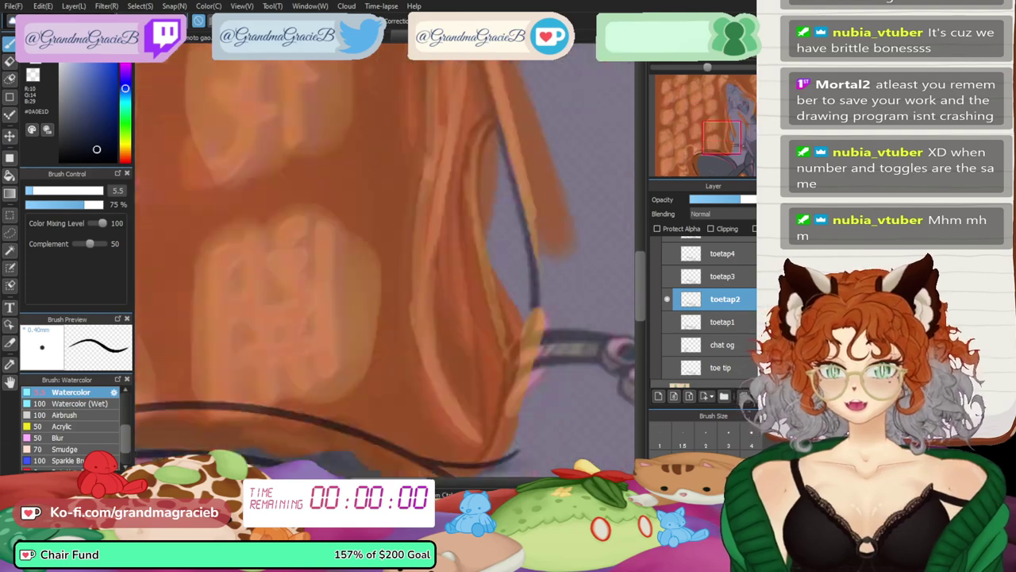
left_click_drag(310, 469, 468, 64)
scroll(195, 222, "up", 3)
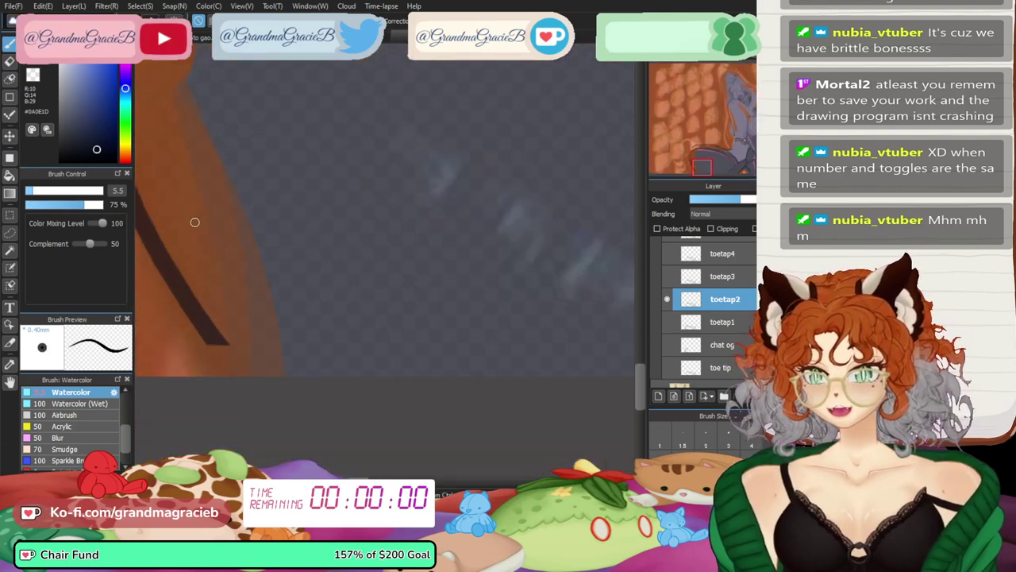
left_click_drag(189, 313, 256, 391)
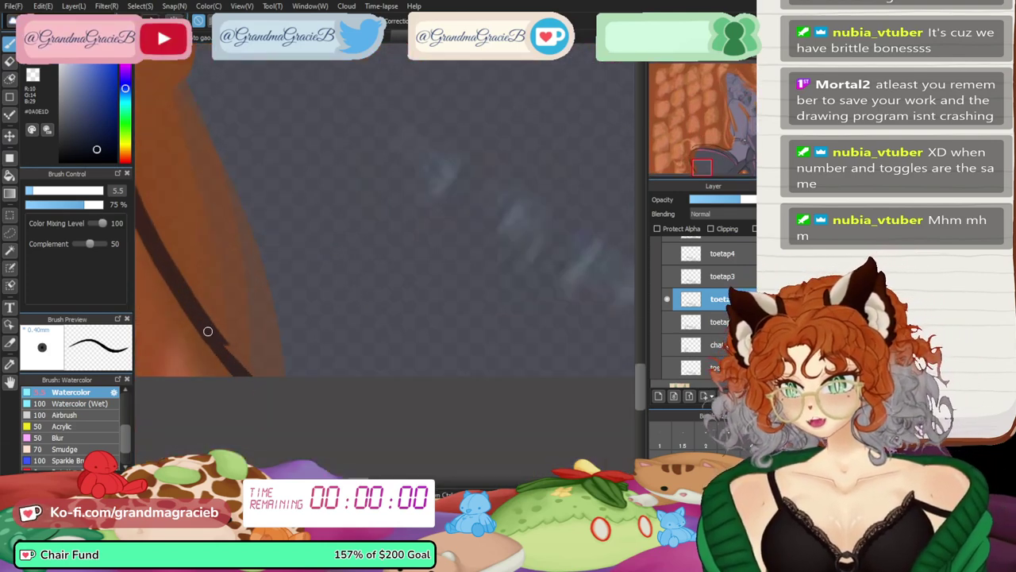
mouse_move(207, 331)
left_mouse_down()
mouse_move(256, 384)
mouse_move(254, 375)
left_mouse_up()
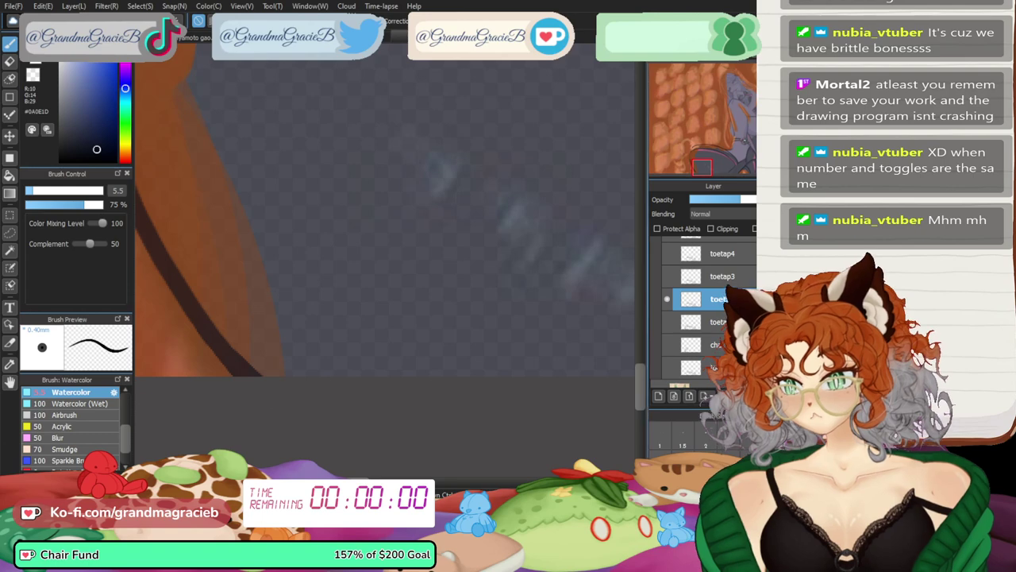
- Flip the canvas view and extend toetap2's thin diagonal line below the pink highlight to the canvas's bottom edge
left_click_drag(717, 165, 727, 169)
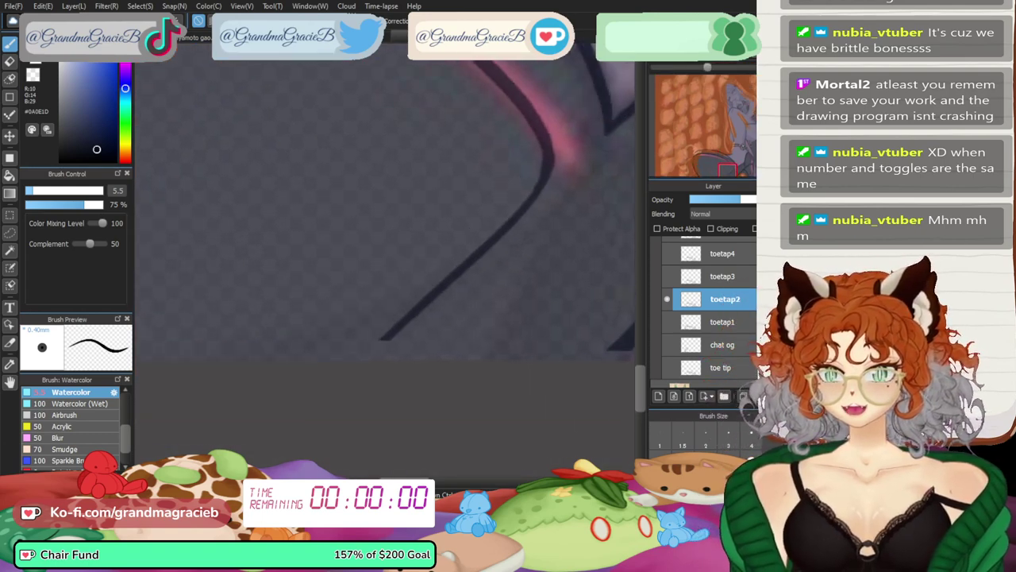
left_click(748, 53)
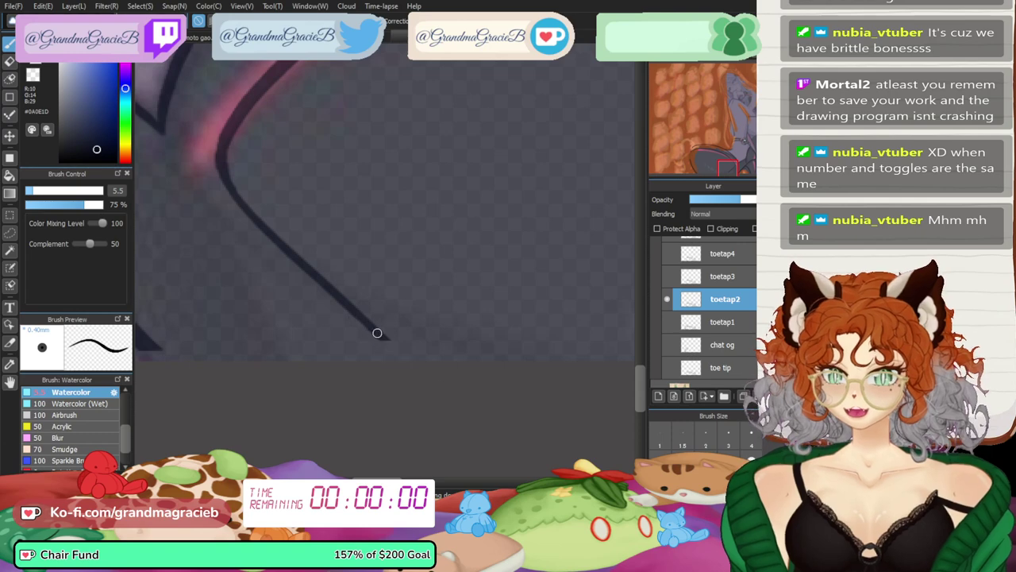
left_click_drag(377, 333, 416, 366)
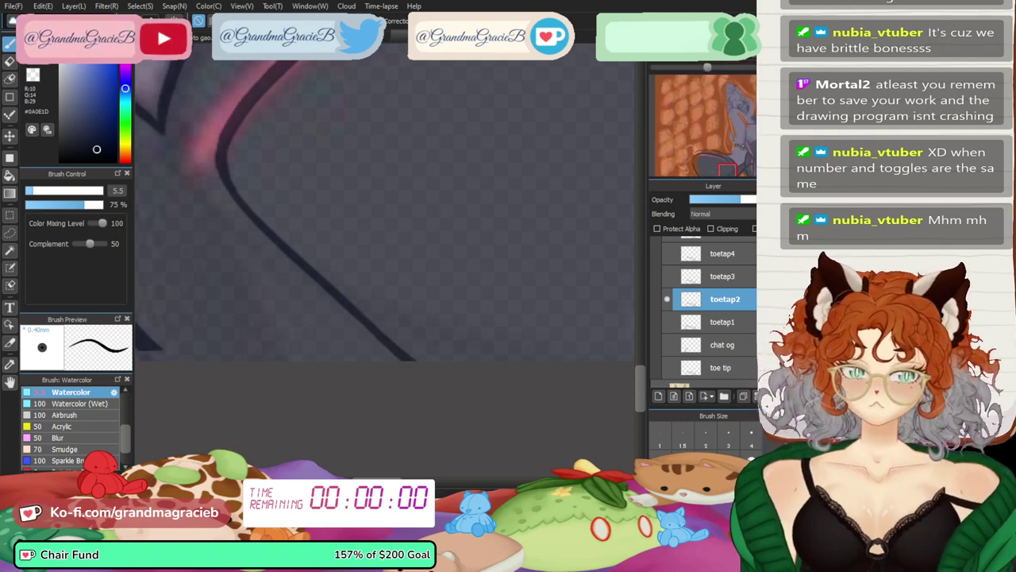
key("h")
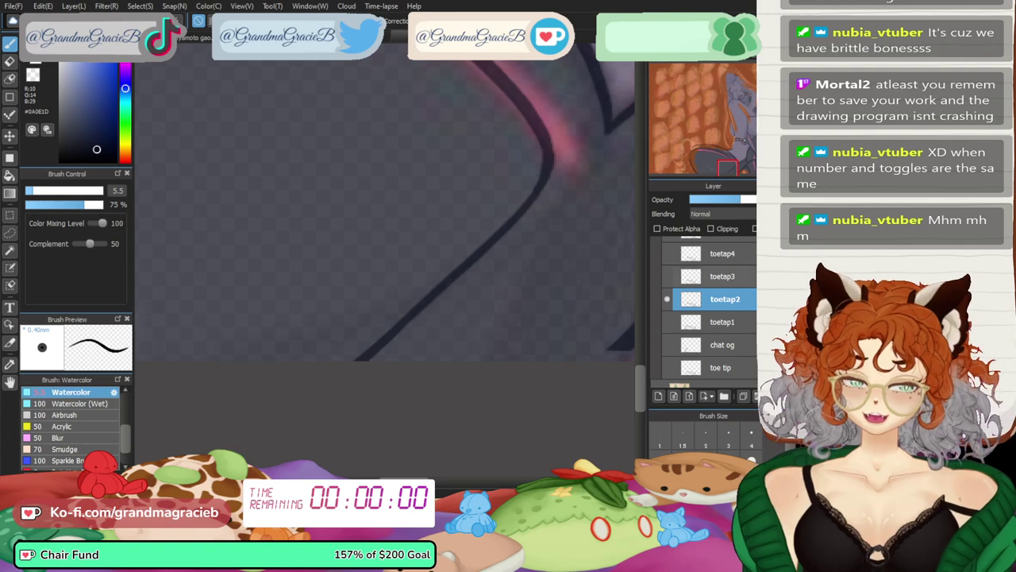
key("ctrl+minus")
key("ctrl+minus")
key("ctrl+minus")
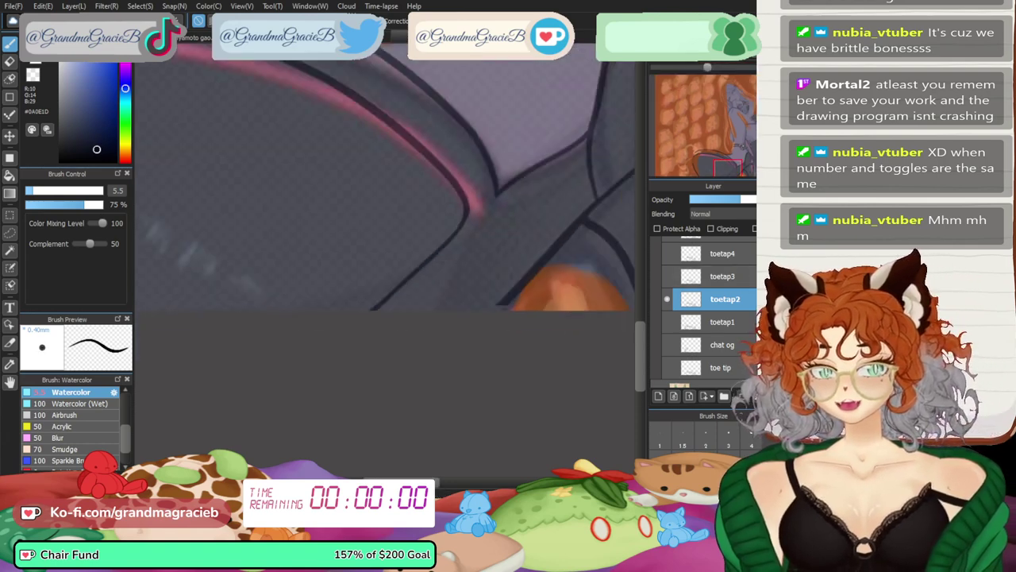
- Extend toetap2's thick diagonal line beside the orange patch to the canvas's bottom edge, using the flipped view
left_click_drag(433, 230, 525, 338)
scroll(385, 207, "down", 3)
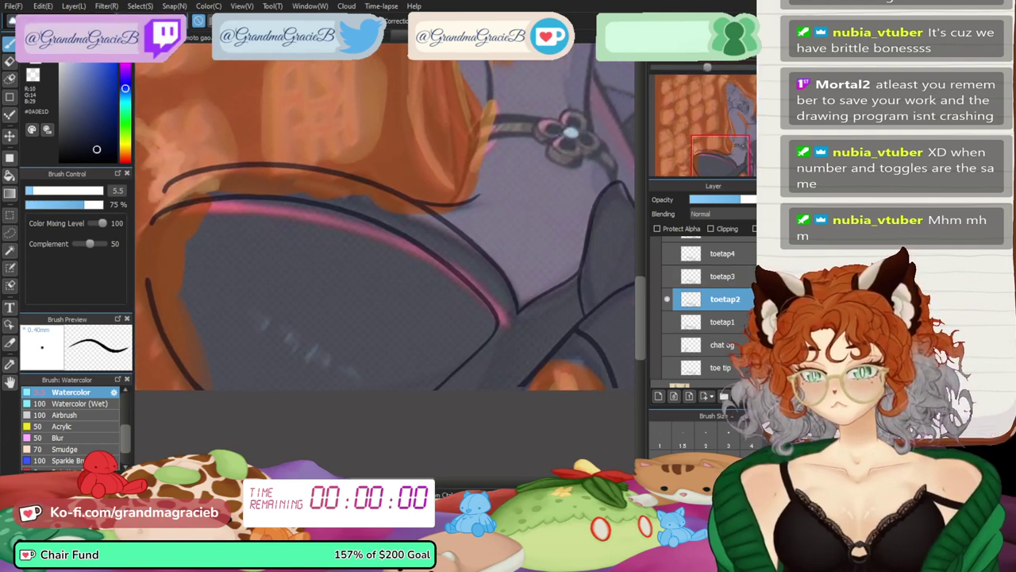
left_click_drag(517, 312, 311, 262)
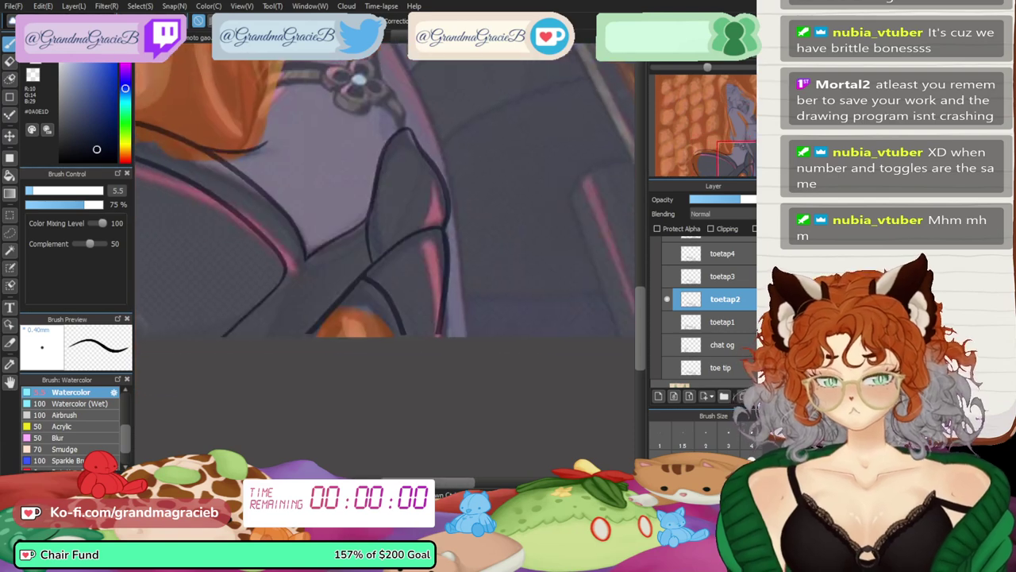
key("ctrl+plus")
scroll(390, 229, "up", 4)
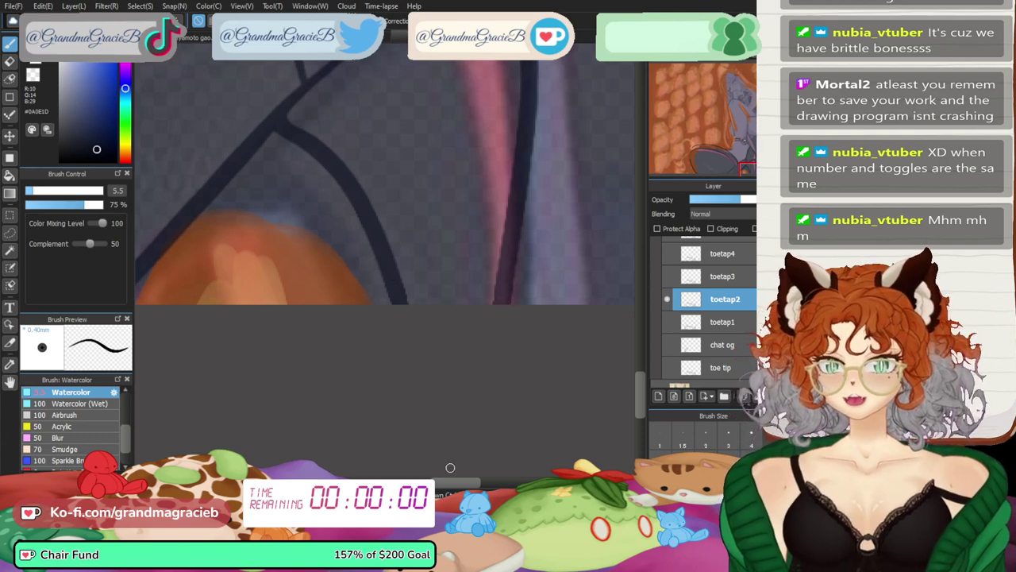
left_click_drag(139, 370, 412, 378)
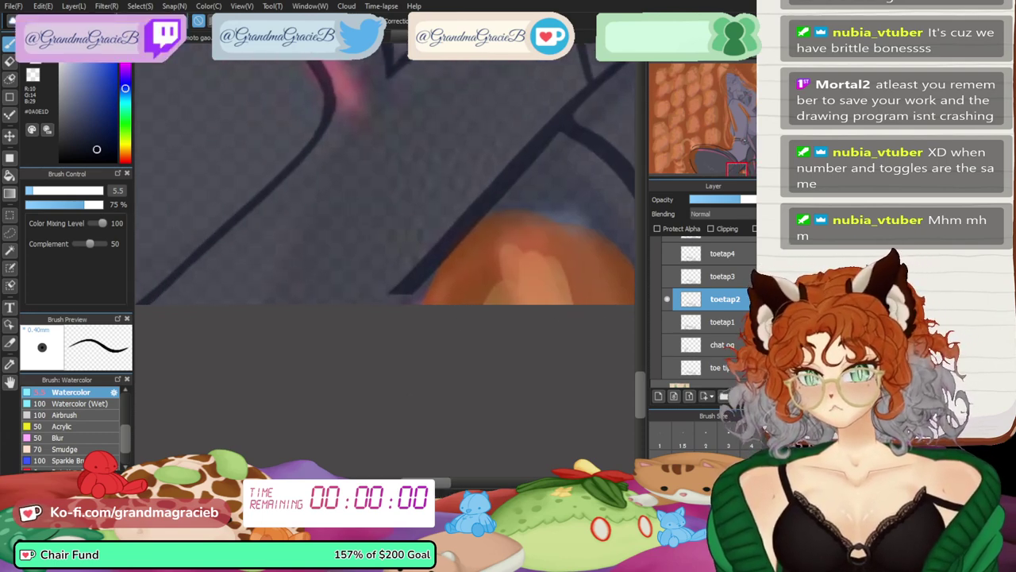
left_click(714, 54)
left_click_drag(350, 275, 359, 282)
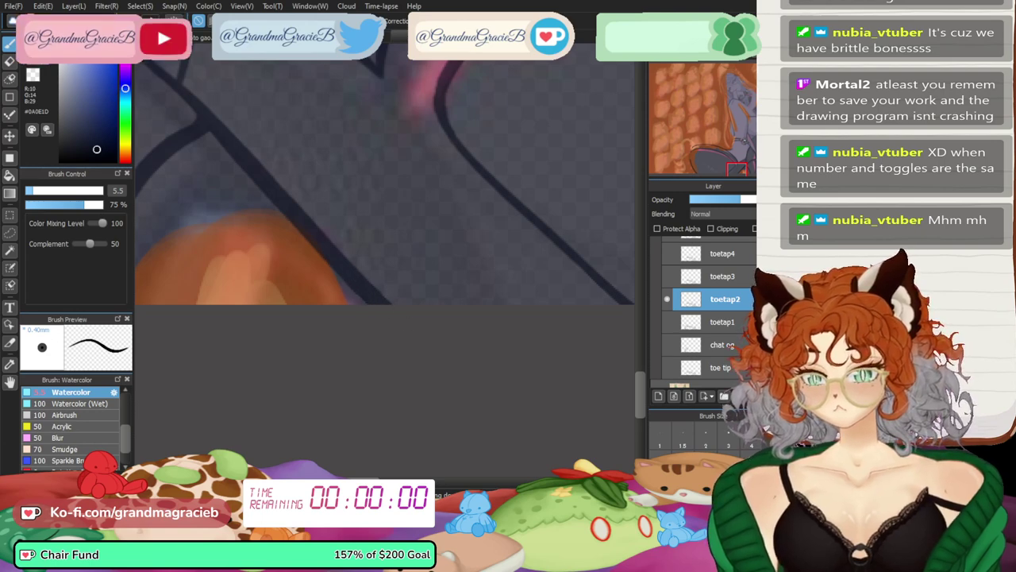
- Hide toetap2 and show toetap3 in its place
key("Down")
key("ctrl+Down")
key("ctrl+Down")
key("ctrl+Down")
key("ctrl+Down")
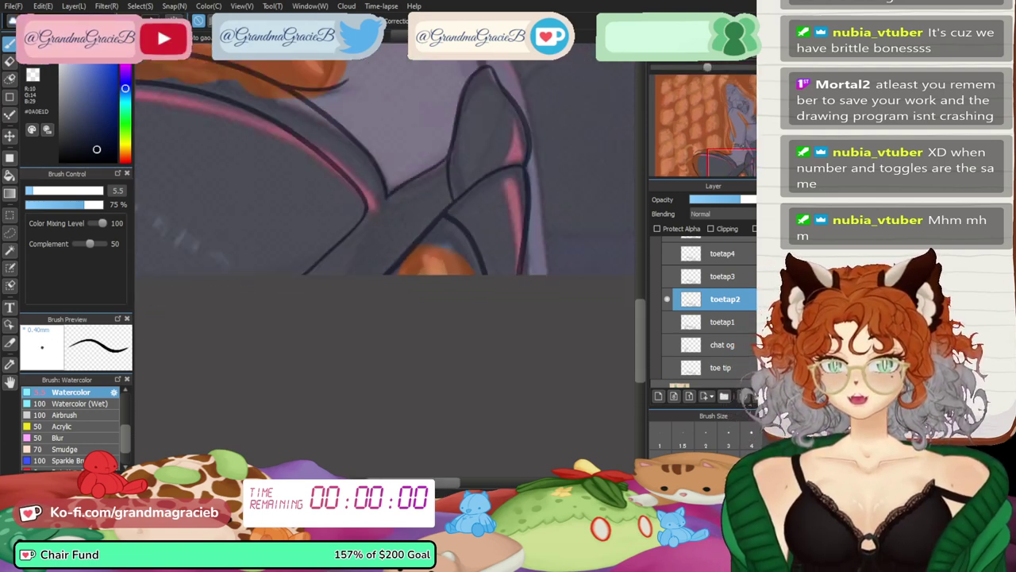
left_click_drag(588, 302, 630, 407)
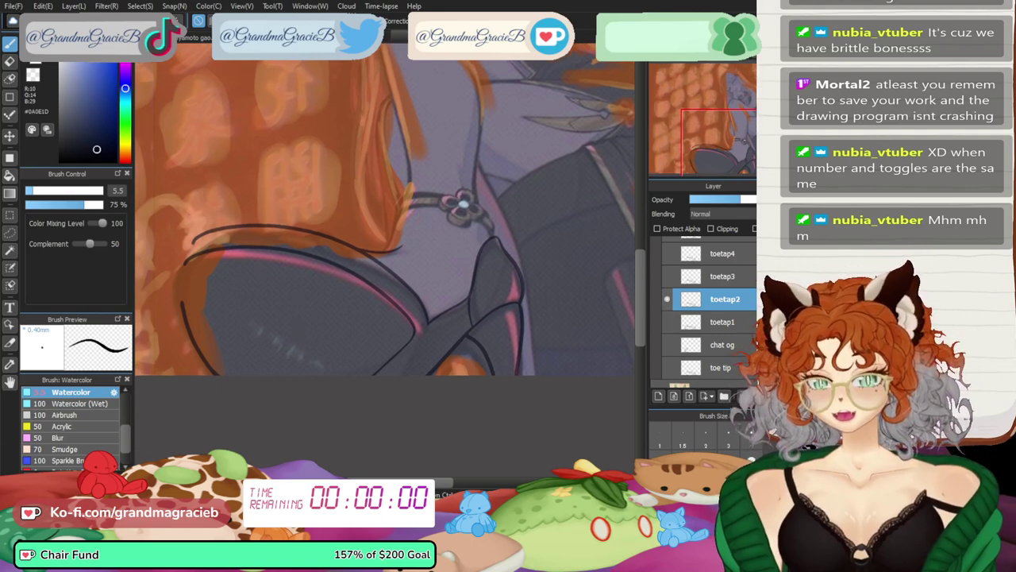
left_click(666, 300)
left_click(667, 276)
left_click(729, 159)
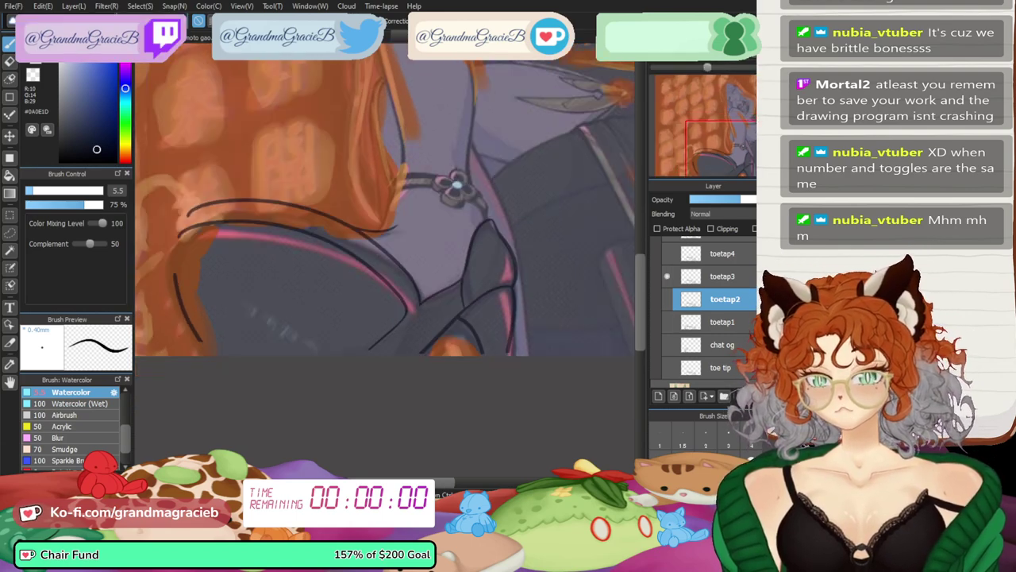
- Select toetap3 and extend its two cut-off lines between the orange patch and the pink highlight to the canvas's bottom edge
left_click_drag(728, 159, 748, 172)
key("ctrl+Up")
key("ctrl+Up")
key("ctrl+Up")
key("ctrl+Up")
left_click(732, 135)
key("Down")
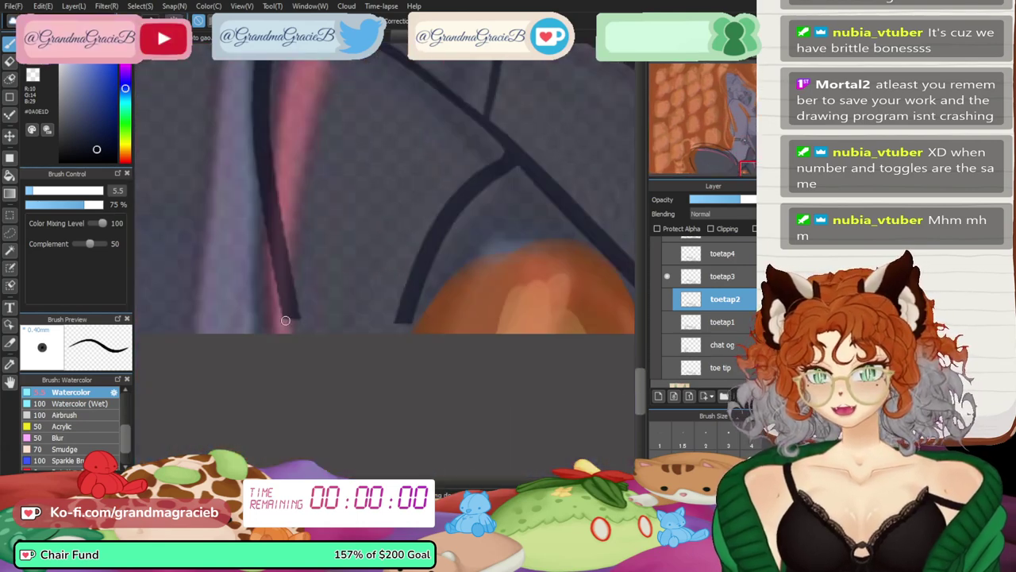
left_click(724, 276)
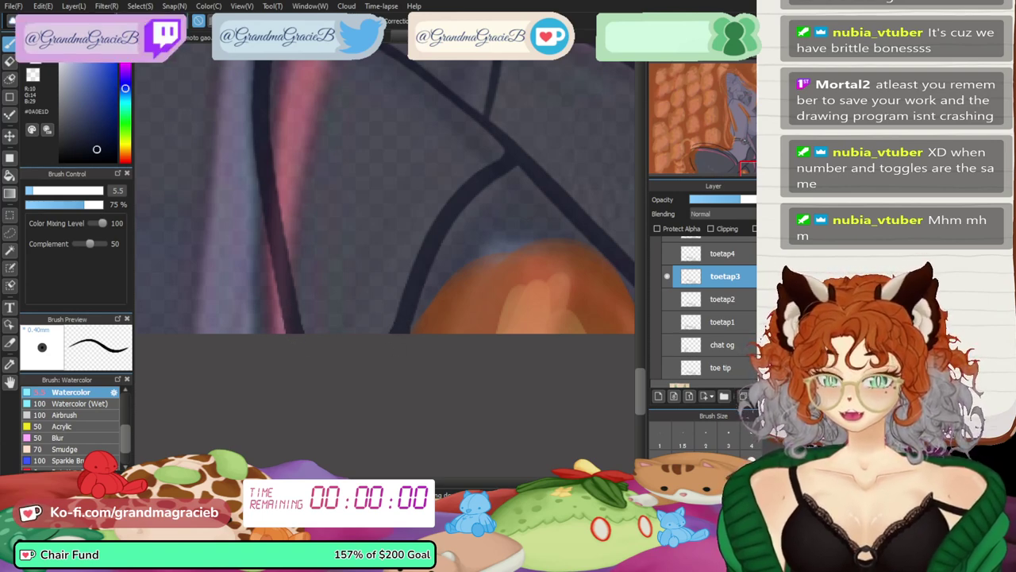
left_click(707, 68)
left_click(750, 53)
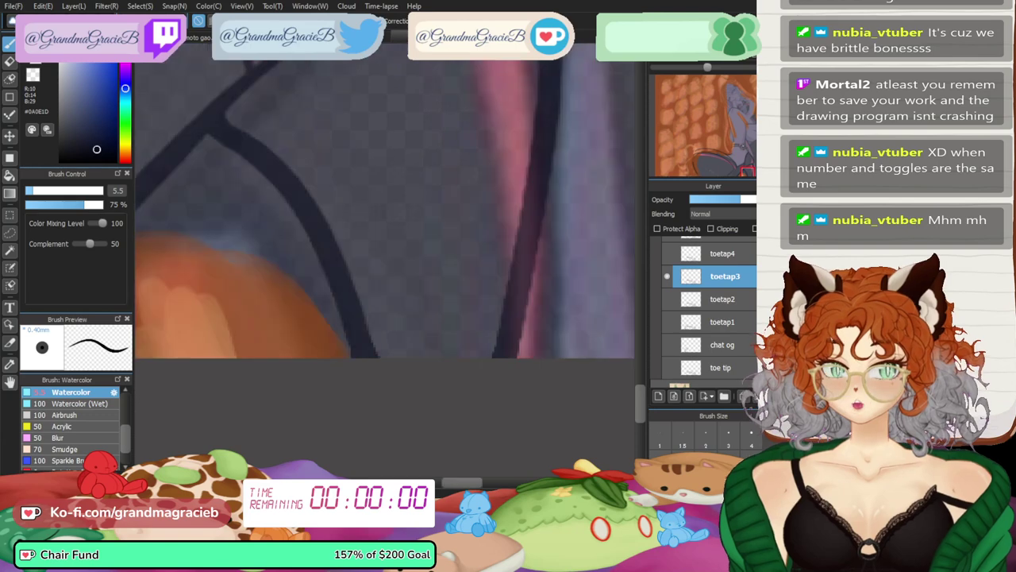
key("ctrl+z")
left_click_drag(353, 326, 376, 381)
left_click_drag(462, 481, 409, 482)
left_click(750, 53)
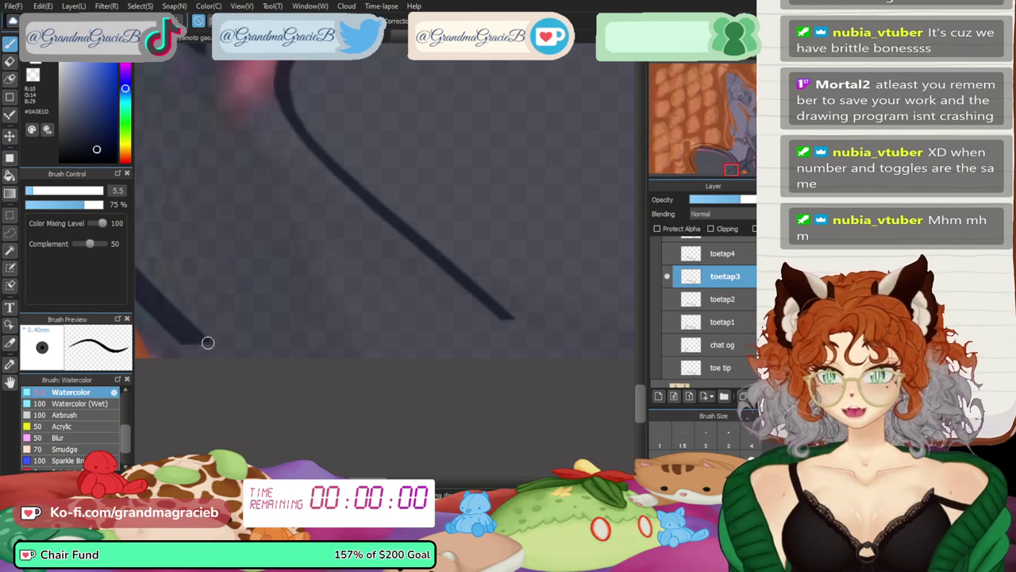
- Extend toetap3's thick and thin diagonal lines to the canvas's bottom edge, redrawing the thin one until it runs smoothly
left_click_drag(159, 314, 220, 358)
left_click_drag(173, 326, 254, 383)
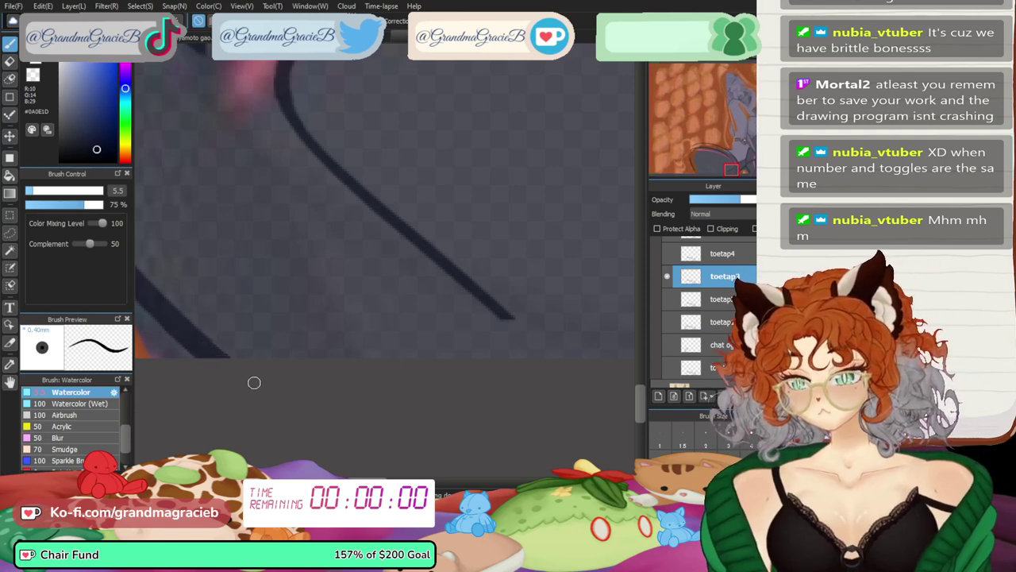
left_click_drag(488, 294, 574, 374)
key("ctrl+z")
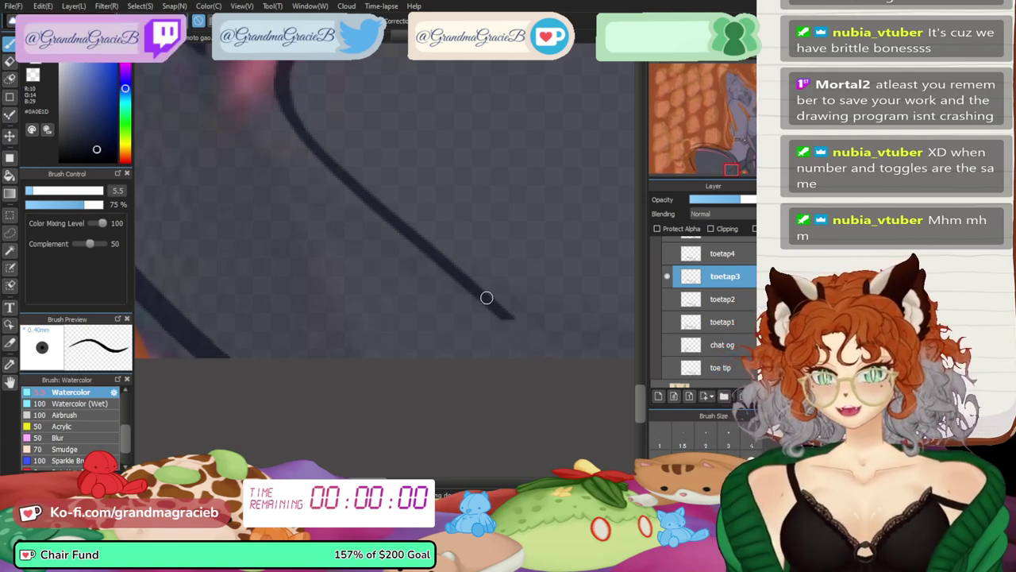
left_click_drag(485, 297, 574, 376)
key("ctrl+z")
left_click_drag(482, 294, 608, 398)
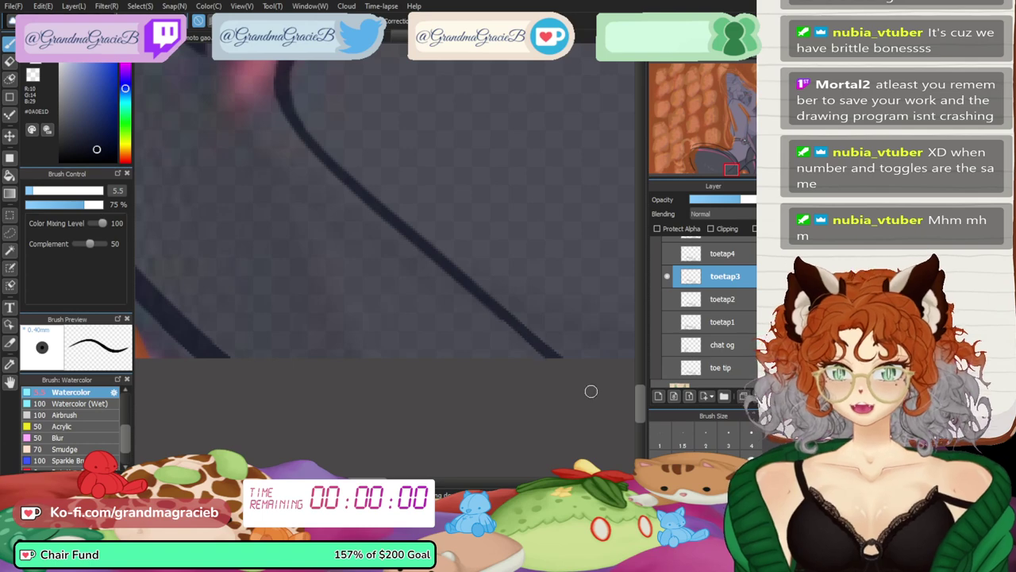
- Extend toetap3's outer left outline of the large dark shape to the canvas's bottom edge, redoing the stroke for a smooth join
left_click_drag(371, 481, 466, 481)
key("Down")
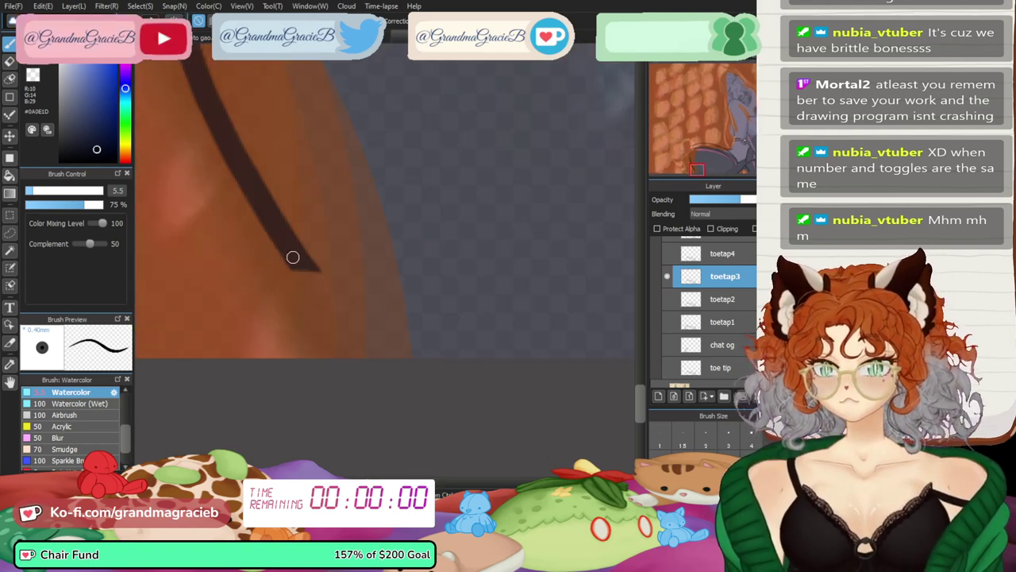
left_click_drag(278, 228, 371, 360)
left_click_drag(305, 260, 352, 325)
left_click_drag(289, 246, 369, 344)
left_click_drag(308, 260, 360, 325)
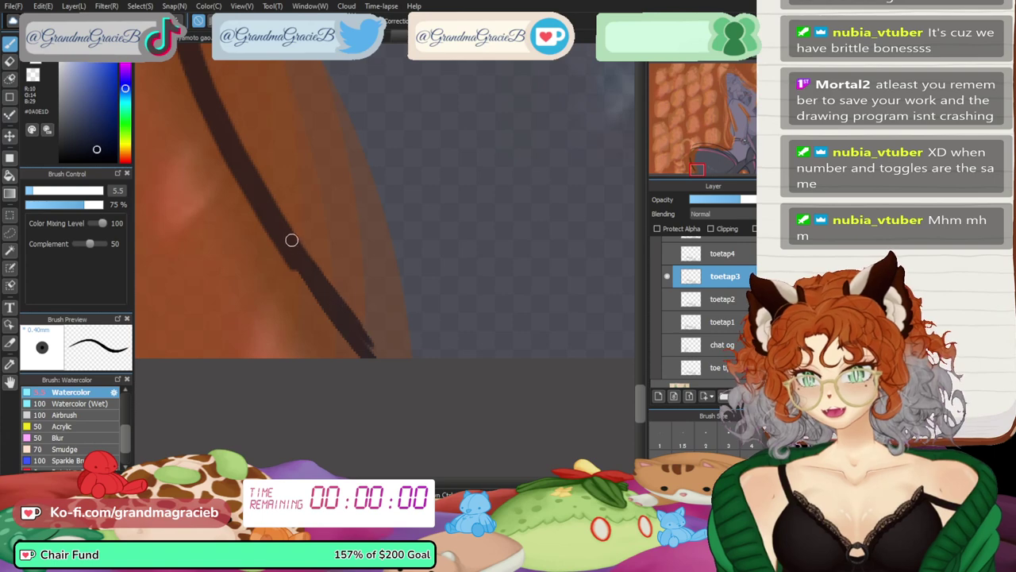
left_click_drag(291, 240, 410, 387)
mouse_move(281, 241)
left_mouse_down()
mouse_move(344, 331)
mouse_move(280, 234)
left_mouse_up()
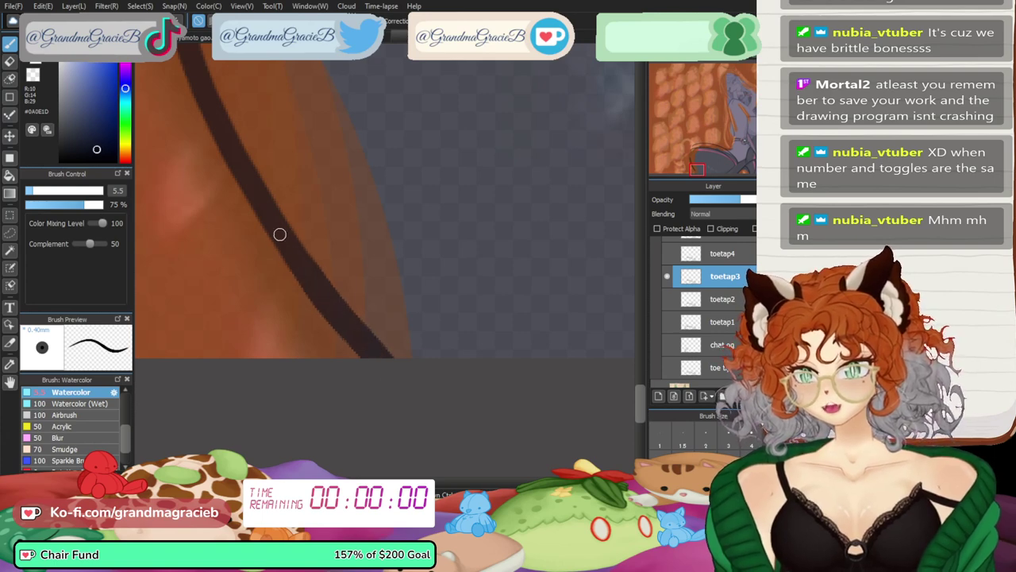
key("ctrl+z")
key("ctrl+z")
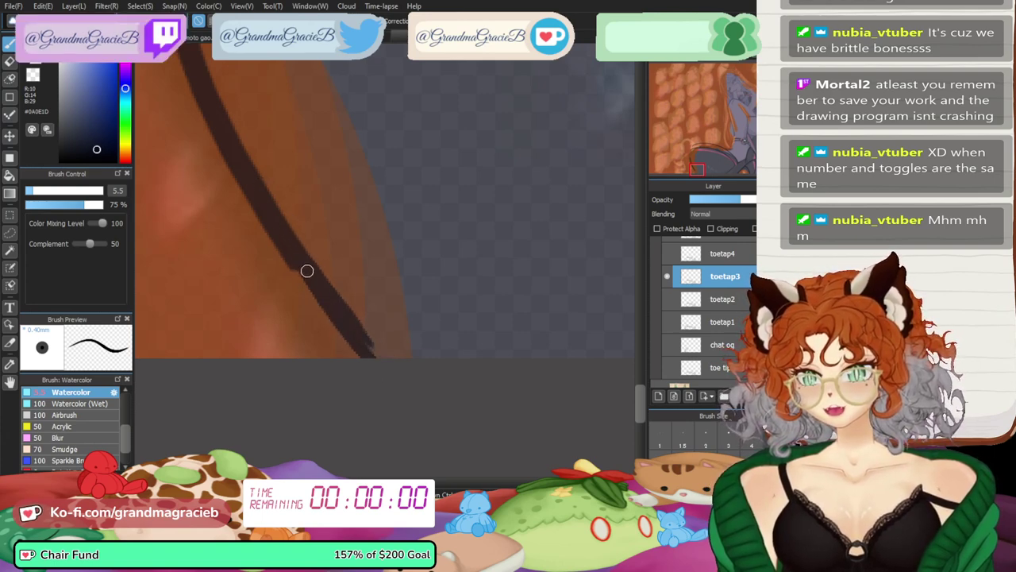
left_click_drag(264, 215, 421, 400)
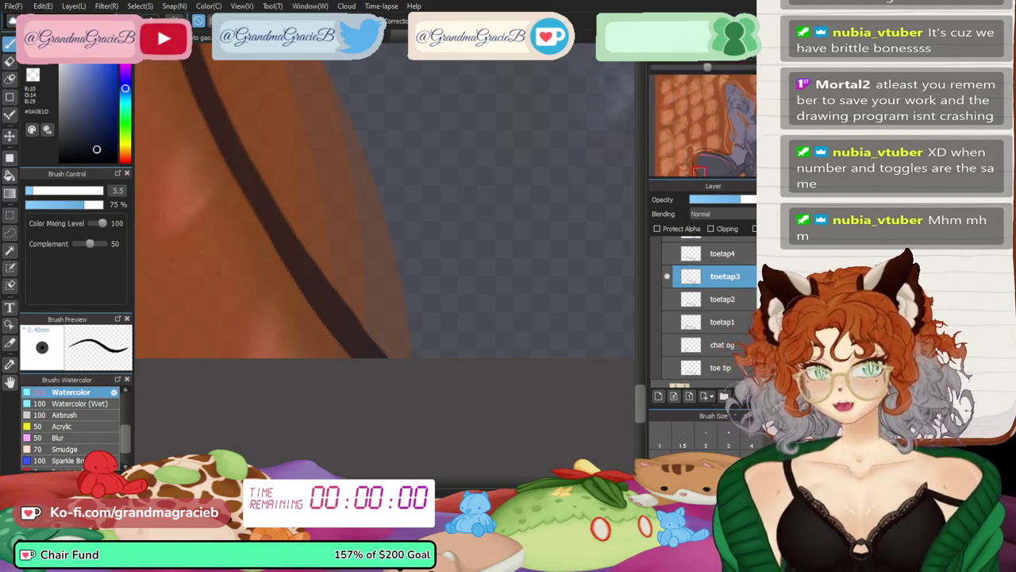
- Hide toetap3, then show toetap4 and select it for editing
key("ctrl+minus")
key("ctrl+minus")
key("ctrl+minus")
key("ctrl+minus")
left_click(667, 276)
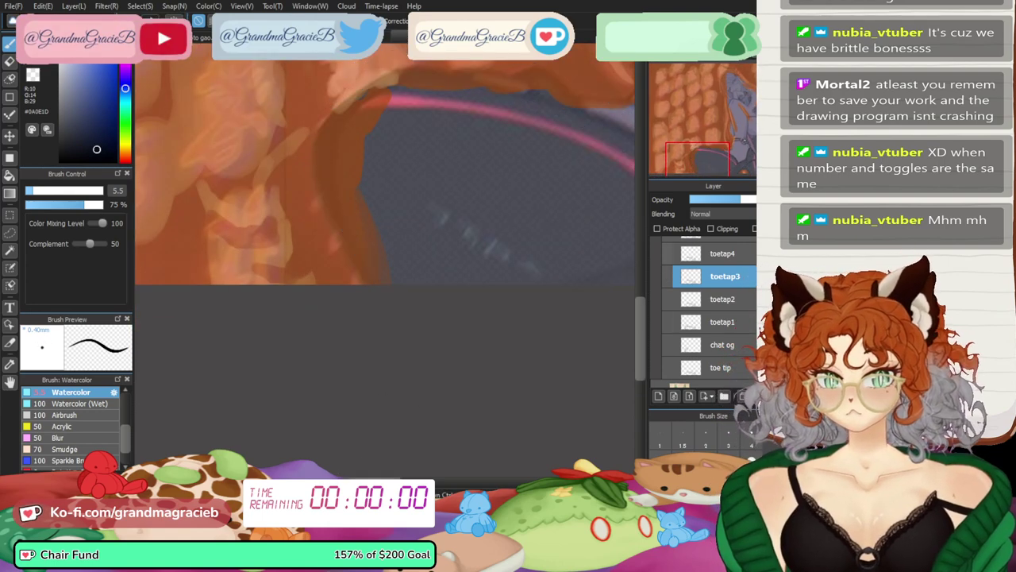
left_click(667, 254)
key("ctrl+plus")
key("ctrl+plus")
key("ctrl+plus")
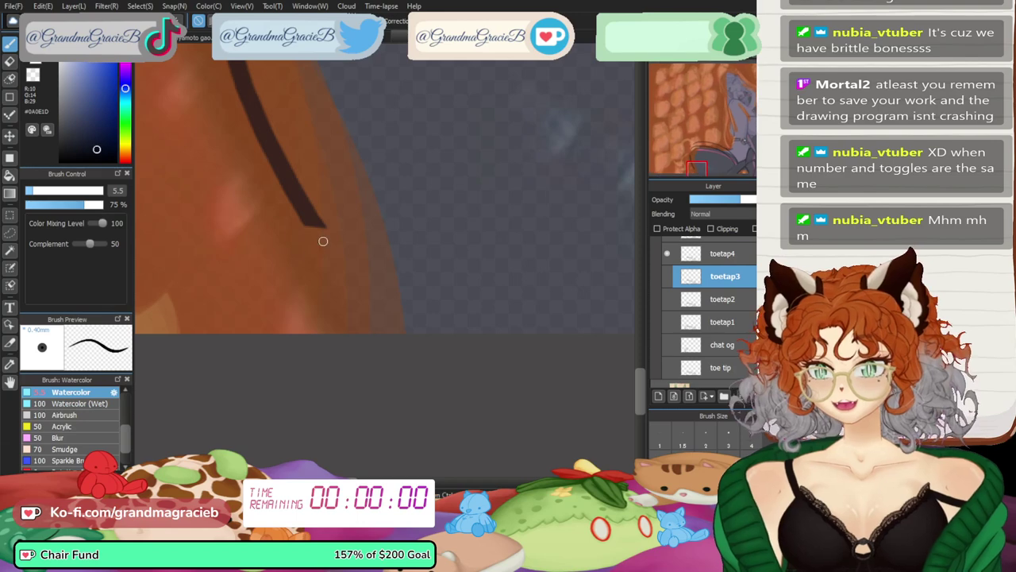
left_click(719, 253)
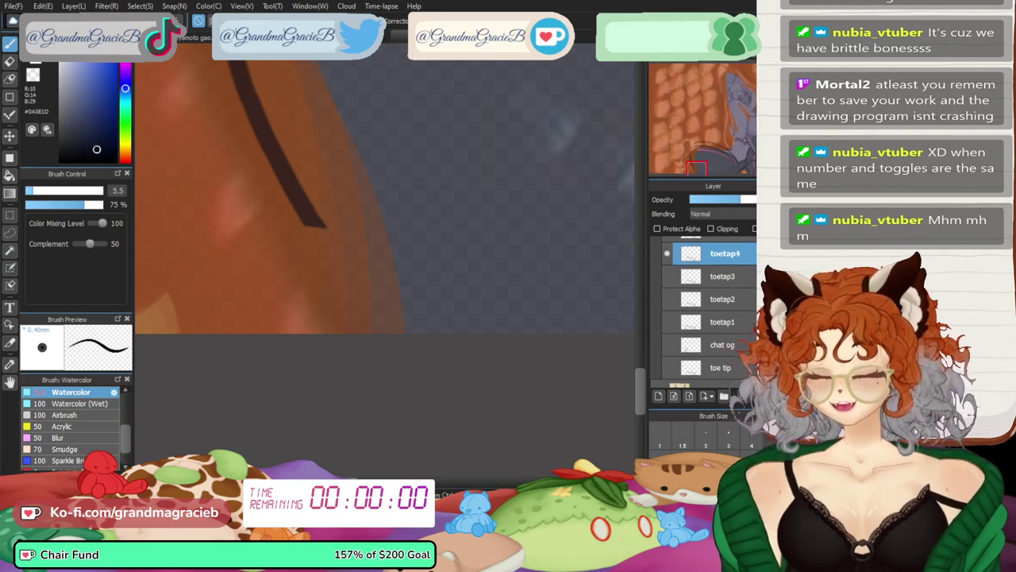
- Copy the lower end of toetap8's dark outline at the canvas's bottom edge, and hide toetap8 again
scroll(703, 309, "up", 4)
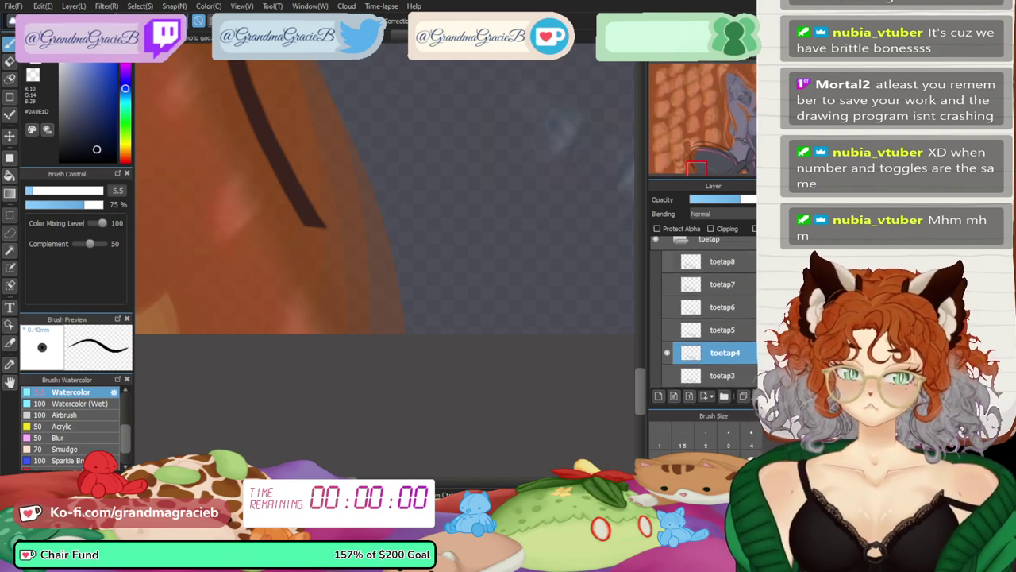
left_click(667, 261)
left_click(718, 261)
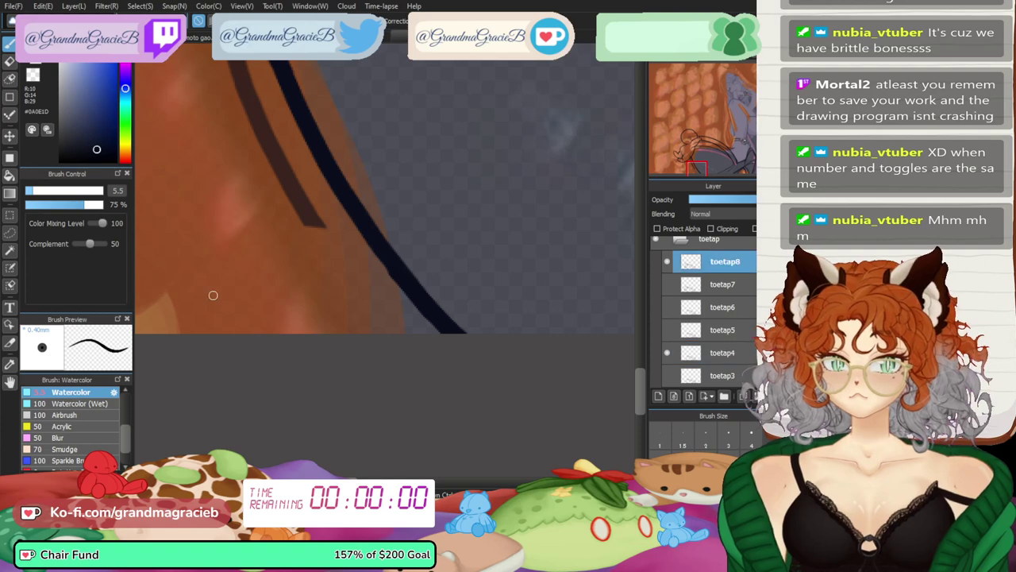
mouse_move(230, 246)
left_mouse_down()
mouse_move(487, 215)
mouse_move(254, 341)
left_mouse_up()
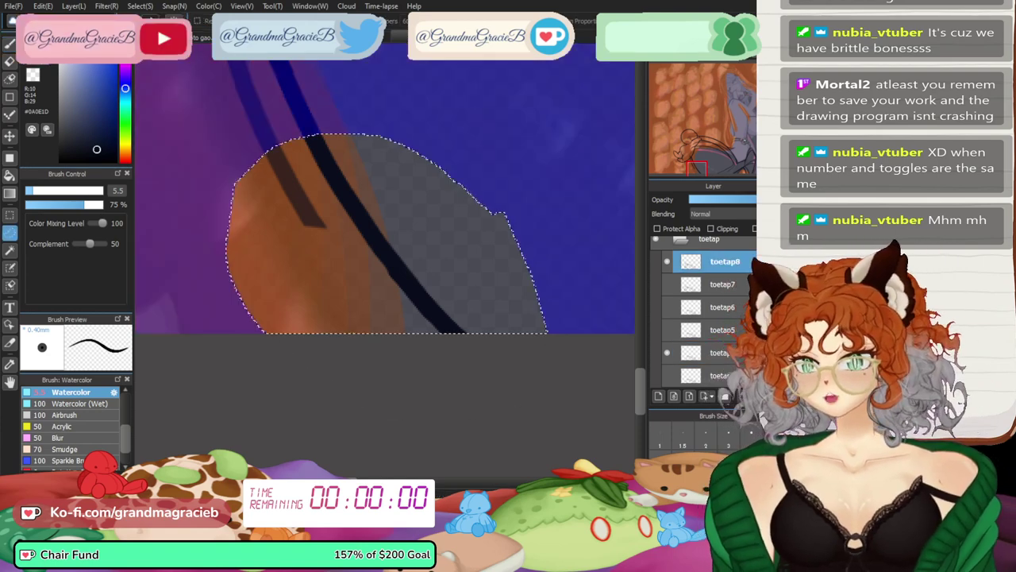
left_click(667, 261)
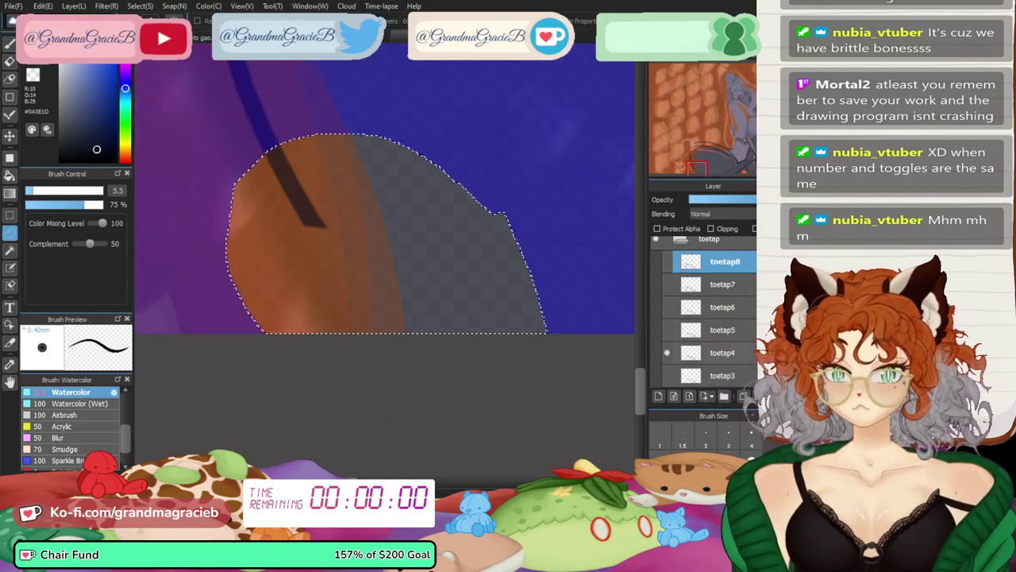
- Paste the copied outline piece above toetap4, align it with the cut-off line, and merge it down into toetap4
left_click(719, 352)
key("ctrl+v")
key("ctrl+t")
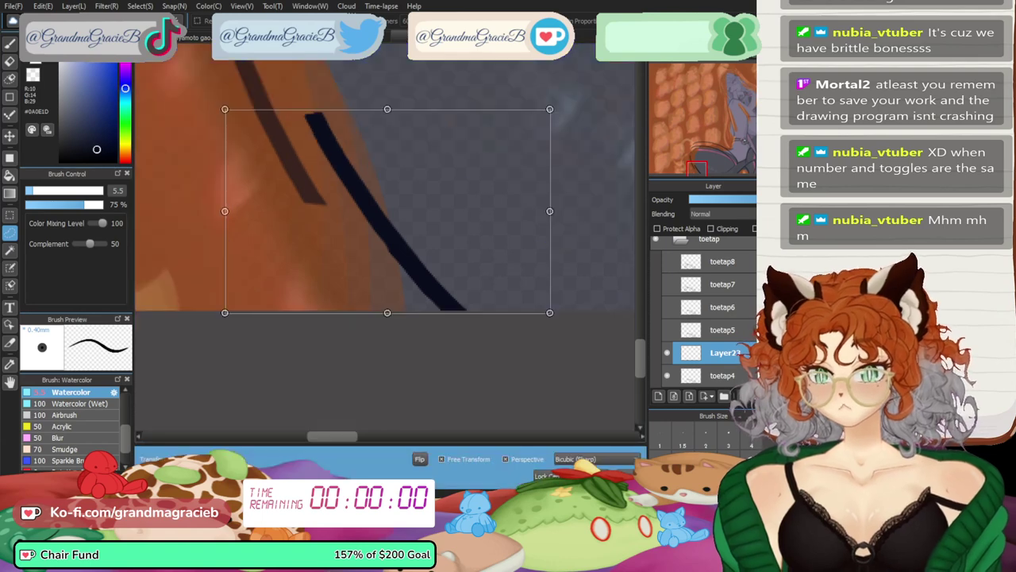
left_click_drag(387, 210, 346, 227)
left_click_drag(526, 231, 526, 236)
left_click_drag(346, 226, 343, 223)
key("Return")
key("ctrl+d")
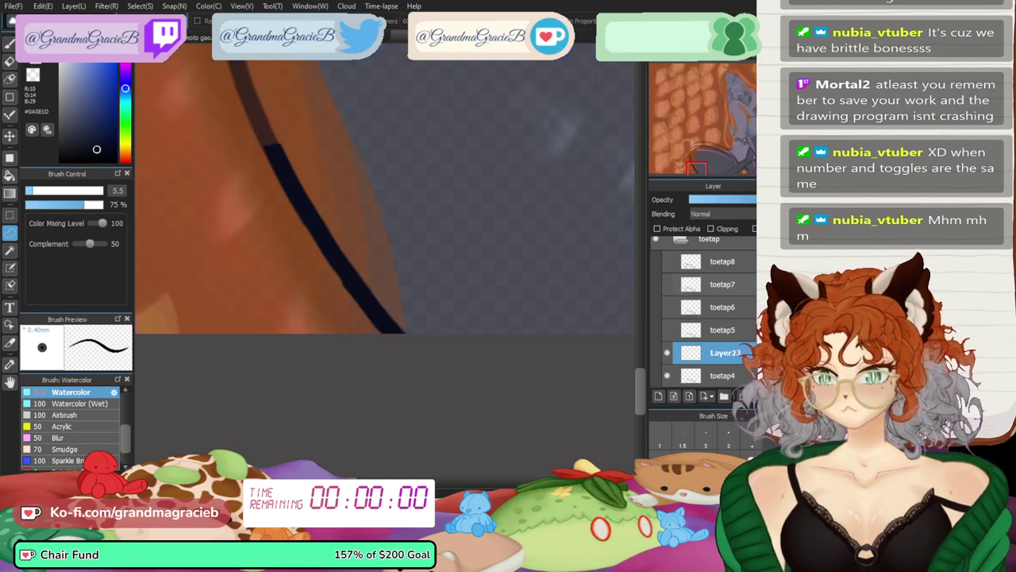
key("e")
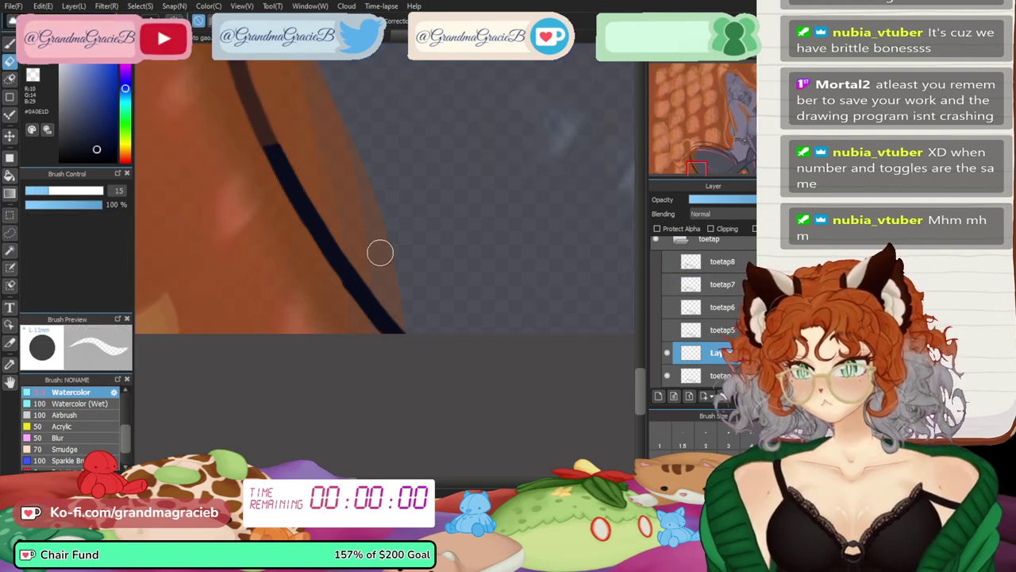
left_click(760, 396)
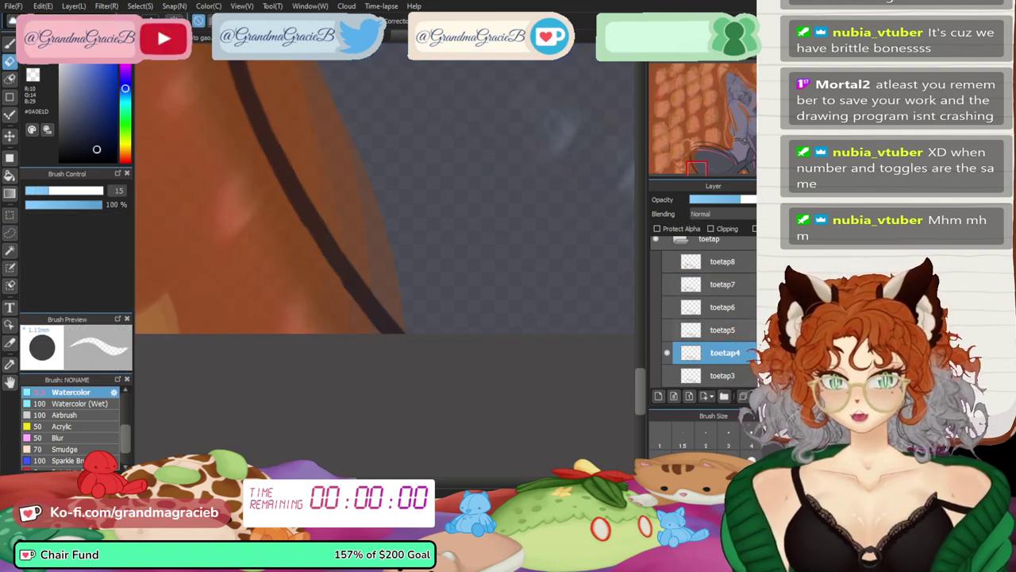
- Switch to toetap5, extend its cut-off outline to the bottom edge with the copied piece, and merge it down
key("ctrl+z")
key("ctrl+z")
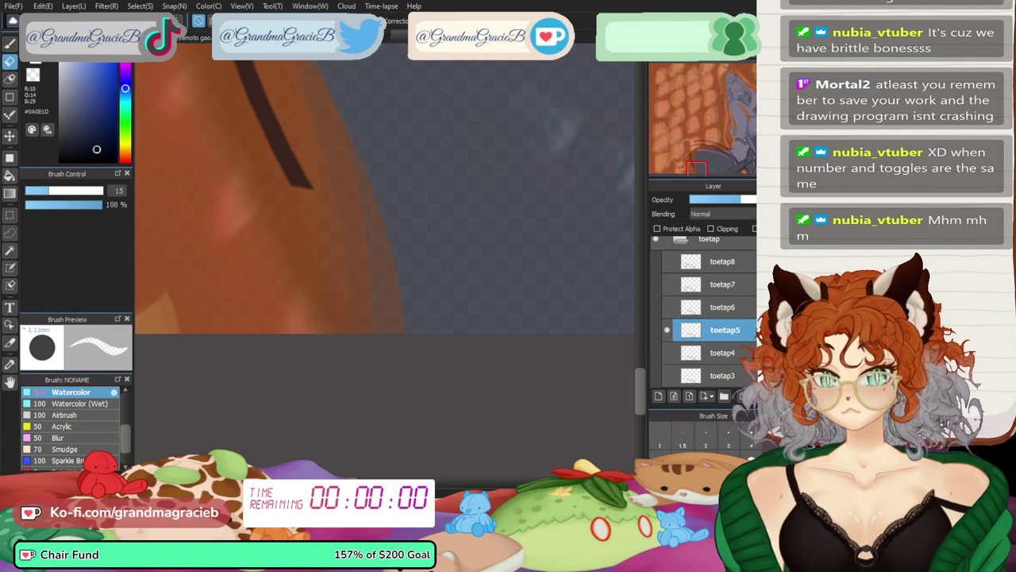
key("ctrl+v")
key("ctrl+t")
left_click_drag(386, 162, 349, 164)
key("Return")
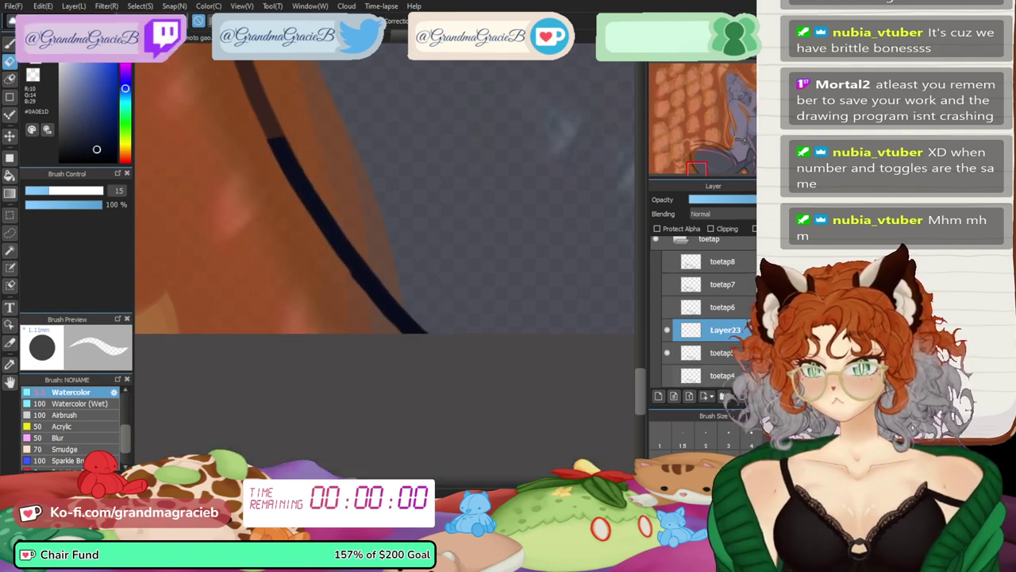
key("ctrl+z")
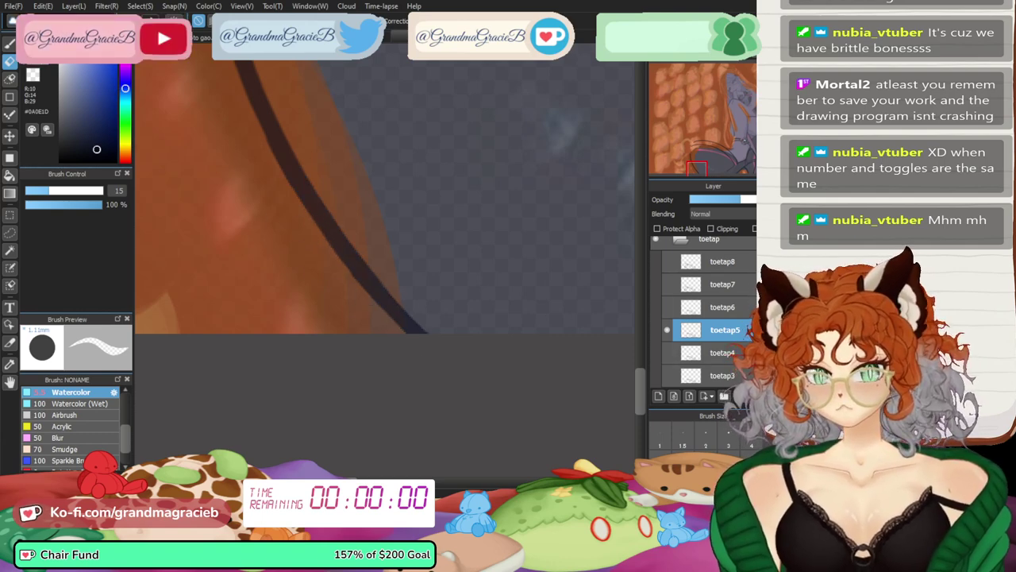
- Switch to toetap6, paste the copied piece to continue its cut-off outline to the bottom edge, and merge it down
left_click(667, 330)
left_click(667, 307)
left_click(718, 307)
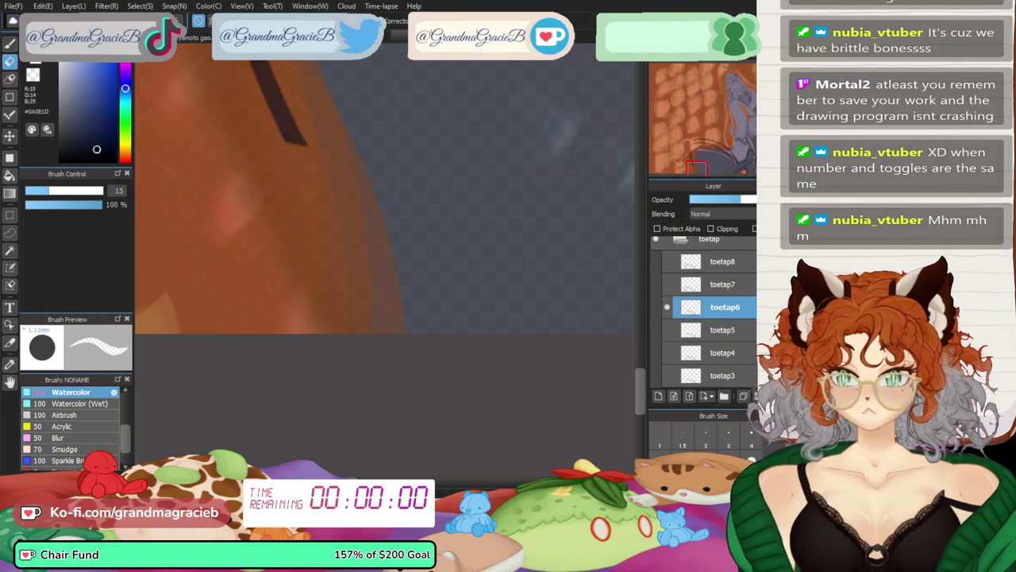
key("ctrl+v")
key("ctrl+t")
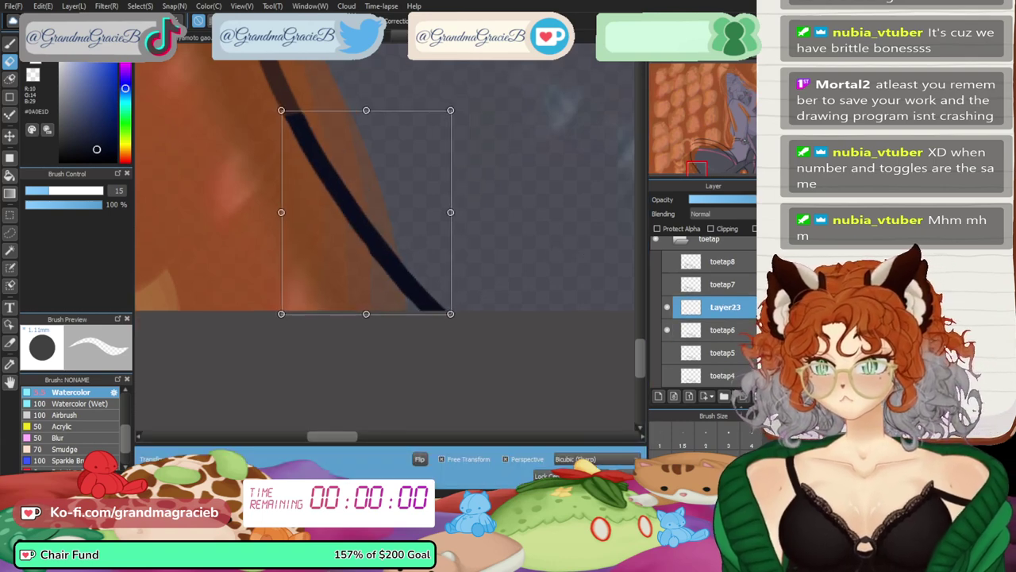
key("Return")
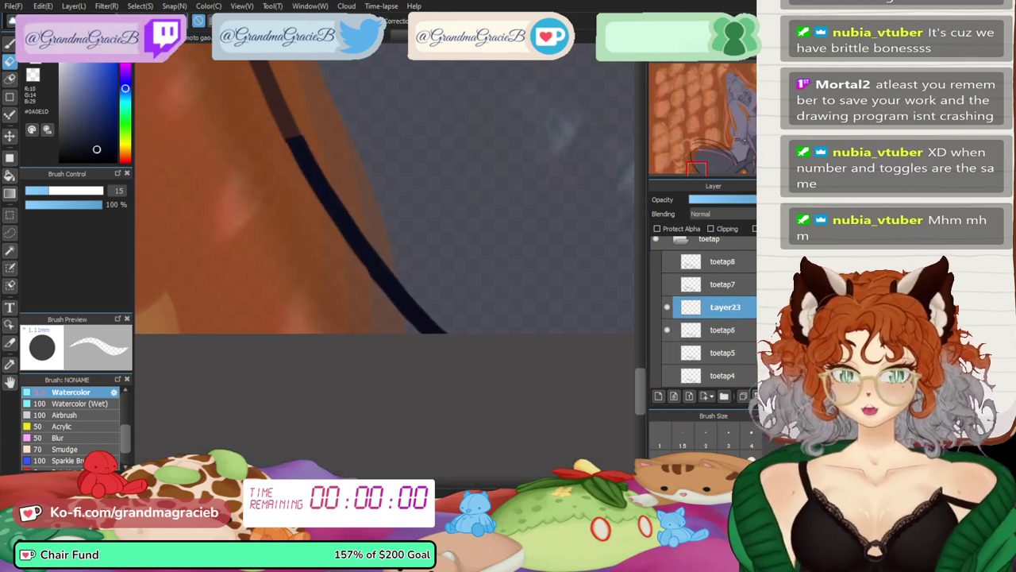
key("ctrl+e")
- Show only toetap7 and copy the lower ends of its lines along the bottom edge around the orange patch
left_click(667, 307)
left_click(667, 284)
left_click(724, 285)
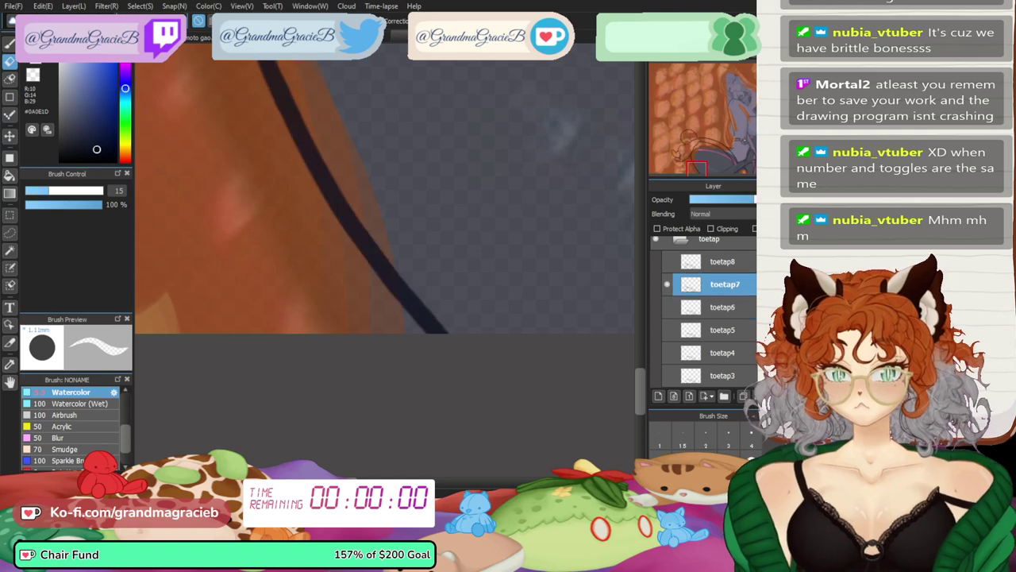
left_click_drag(708, 171, 735, 171)
key("ctrl+minus")
key("ctrl+minus")
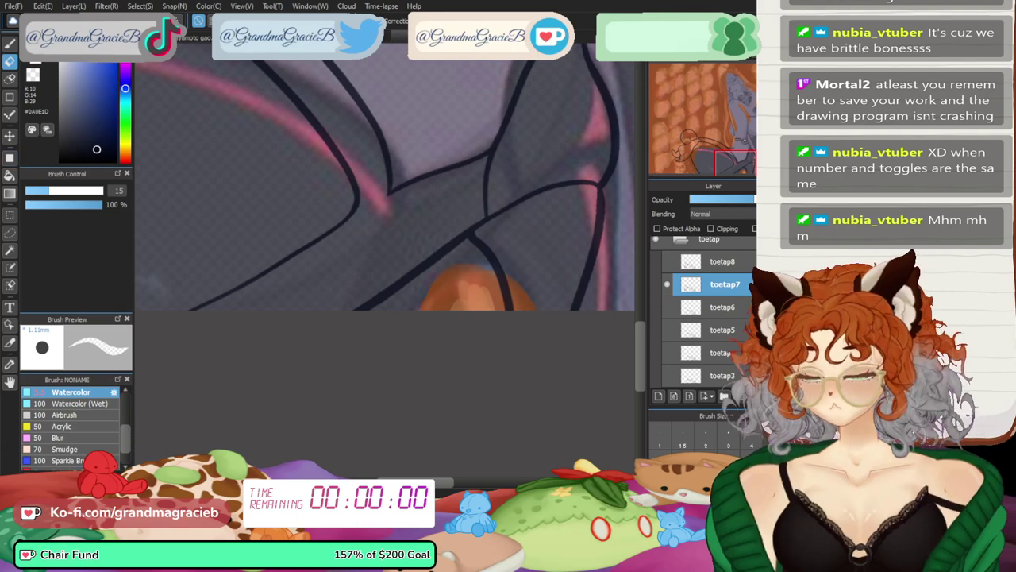
left_click(10, 233)
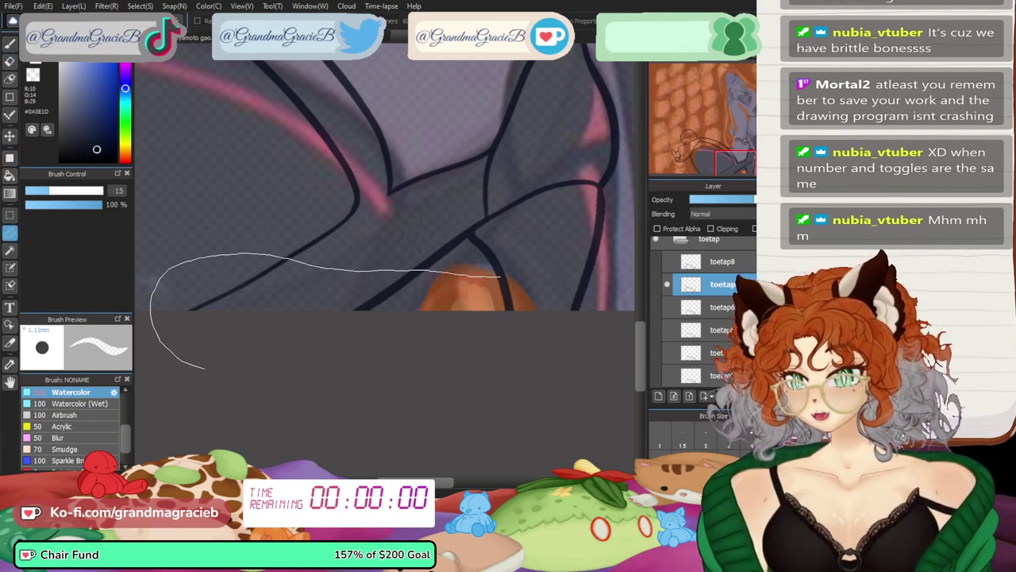
left_click_drag(587, 381, 294, 406)
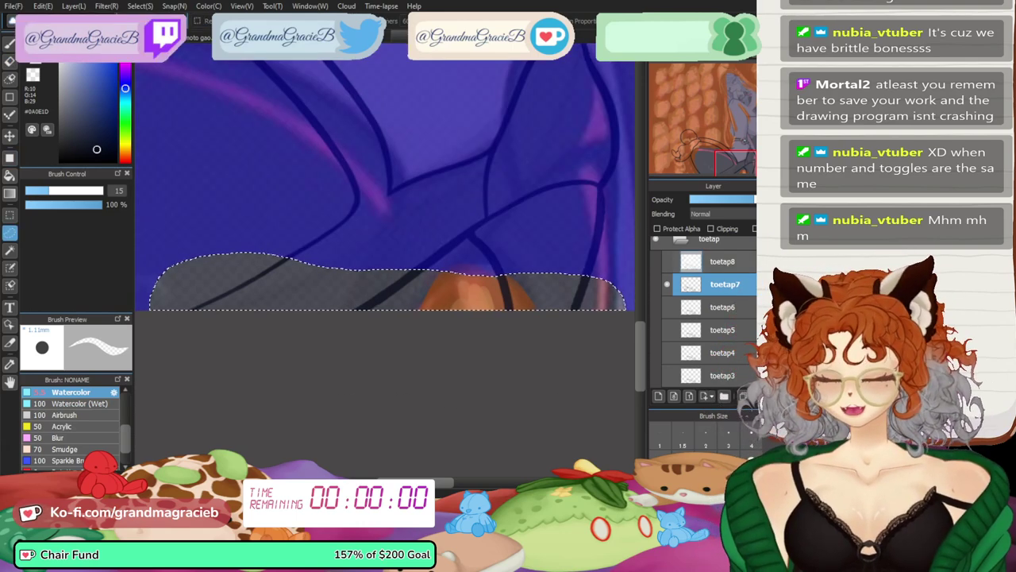
- Paste toetap7's line ends above toetap6 with toetap7 hidden, and delete the two pasted pieces over and beside the orange patch
left_click(667, 261)
left_click(667, 284)
left_click(667, 261)
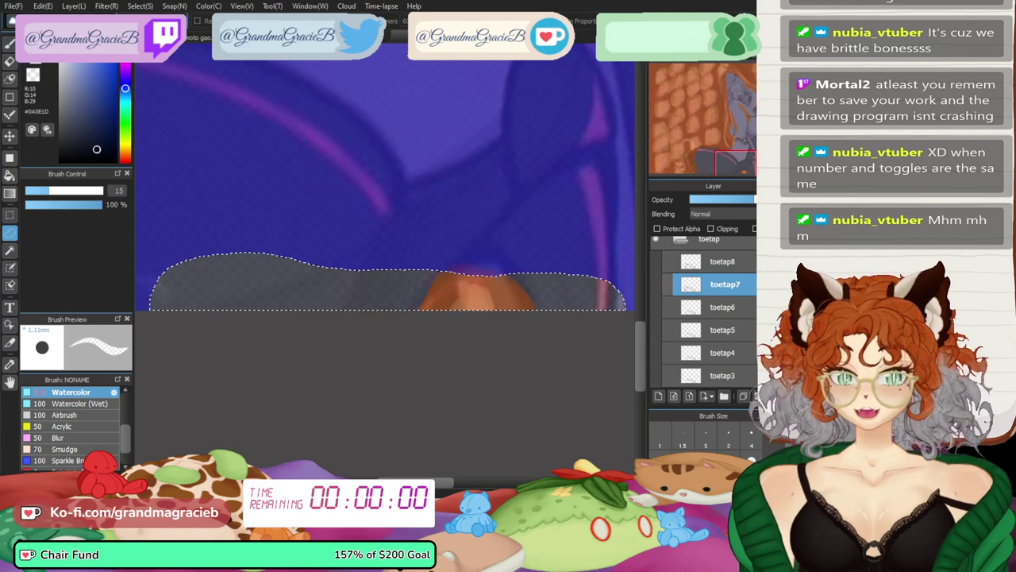
left_click(666, 307)
key("ctrl+d")
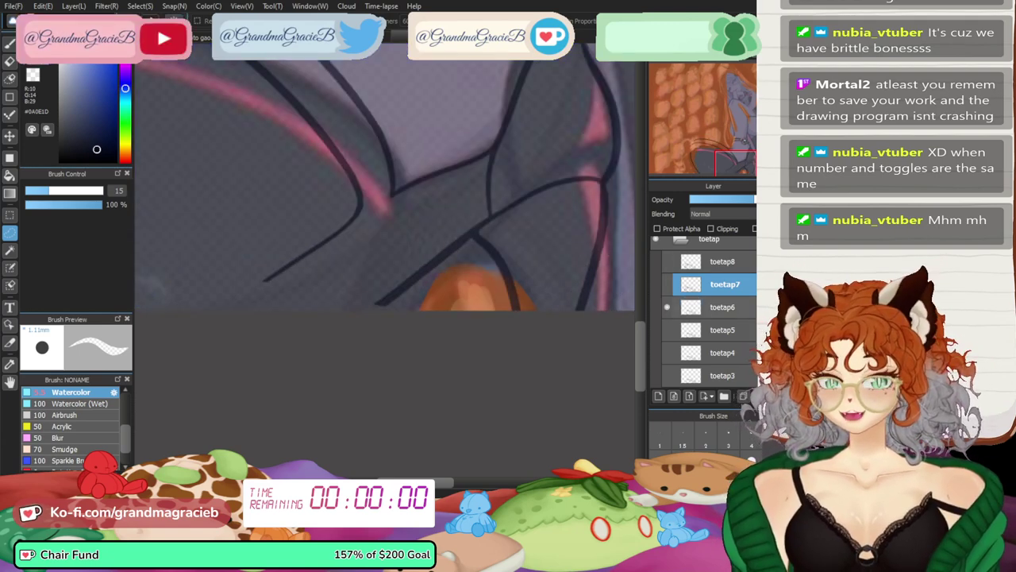
left_click(721, 307)
key("ctrl+v")
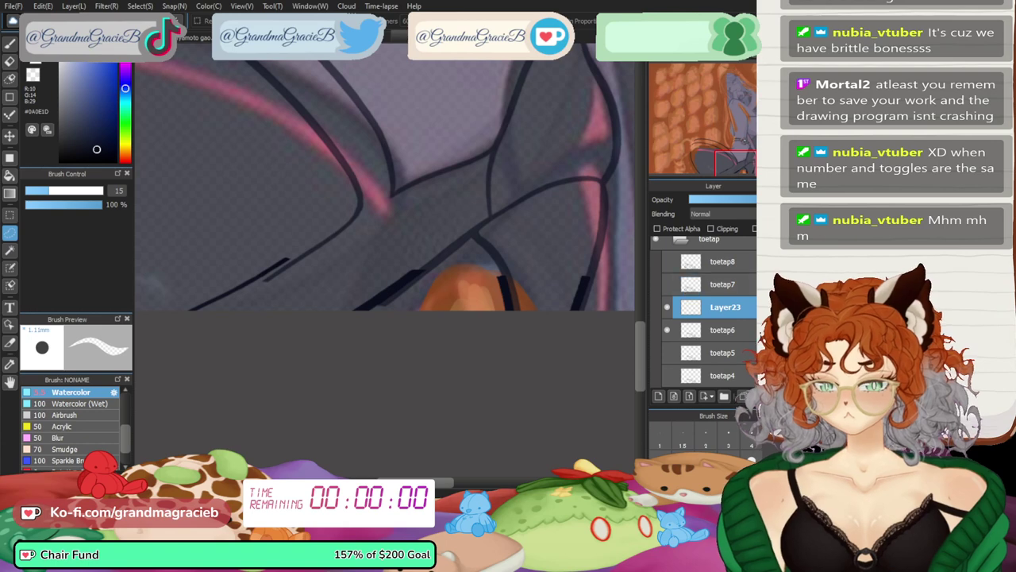
mouse_move(609, 249)
left_mouse_down()
mouse_move(544, 384)
mouse_move(609, 353)
left_mouse_up()
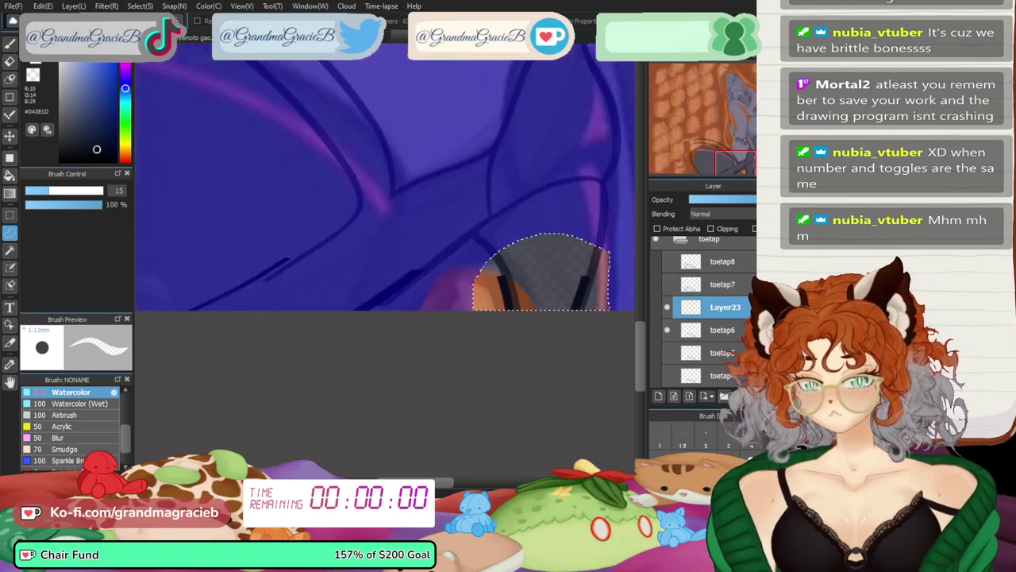
key("Delete")
key("ctrl+d")
- Align the pasted thick diagonal piece with toetap6's cut-off line beside the orange patch and trim its overlapping upper end
mouse_move(456, 258)
left_mouse_down()
mouse_move(399, 323)
mouse_move(456, 263)
left_mouse_up()
key("ctrl+plus")
key("ctrl+t")
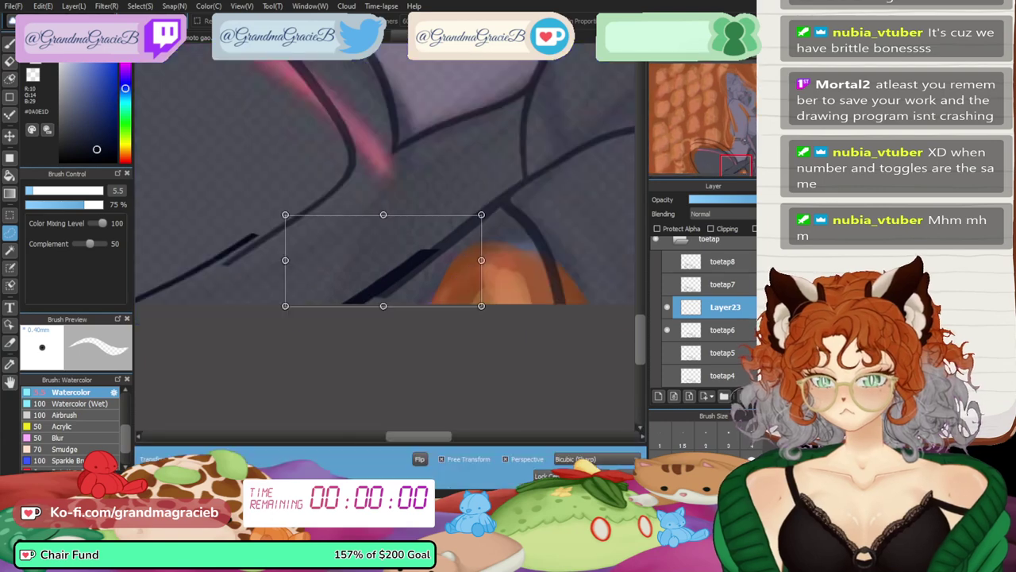
left_click_drag(389, 261, 516, 268)
key("Return")
mouse_move(422, 272)
left_mouse_down()
mouse_move(423, 318)
mouse_move(448, 317)
left_mouse_up()
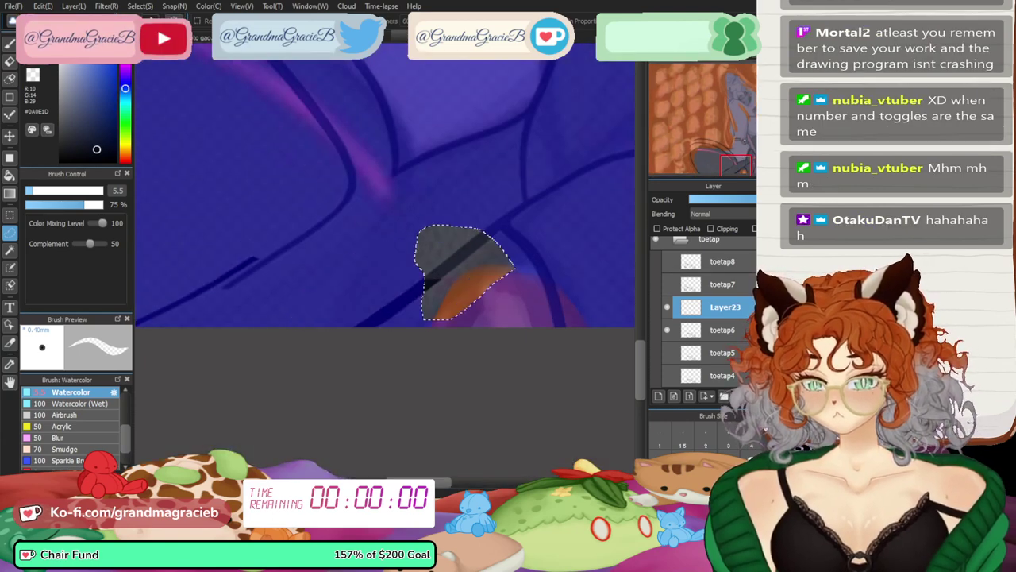
key("ctrl+t")
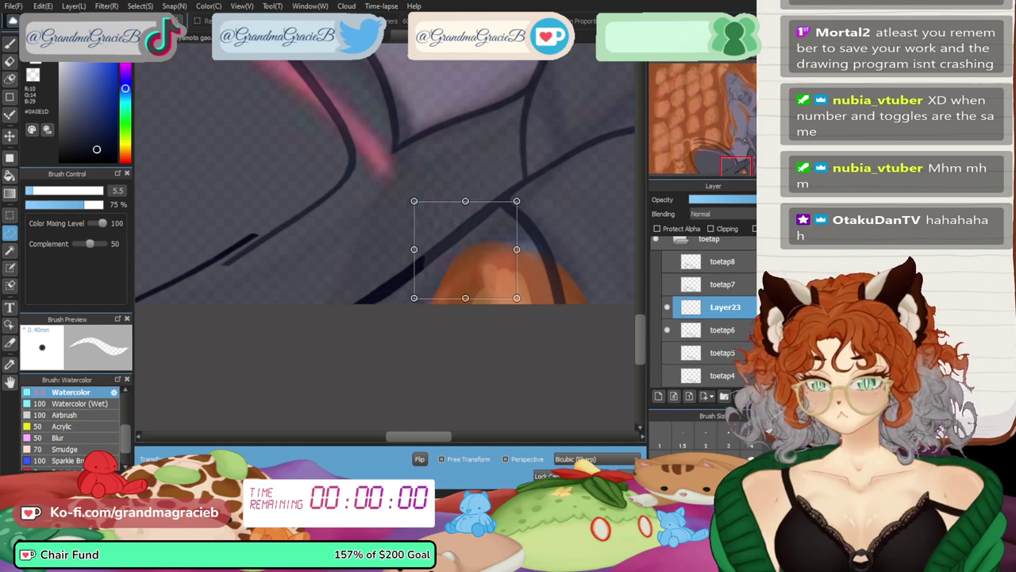
key("Return")
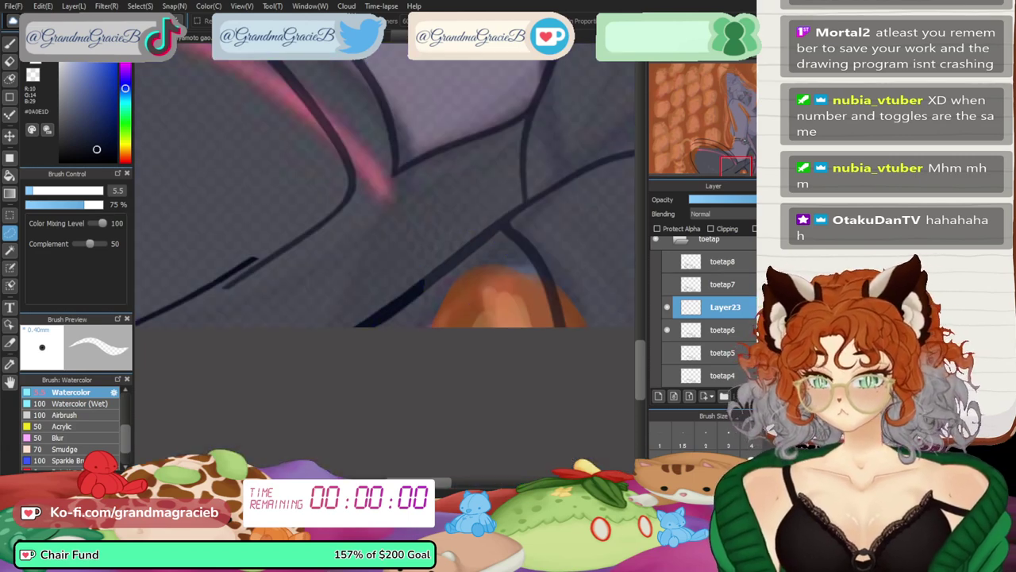
- Align the pasted thin diagonal piece with toetap6's cut-off line, trim the overlap, and merge the pasted layer into toetap6
mouse_move(210, 223)
left_mouse_down()
mouse_move(80, 318)
mouse_move(234, 353)
left_mouse_up()
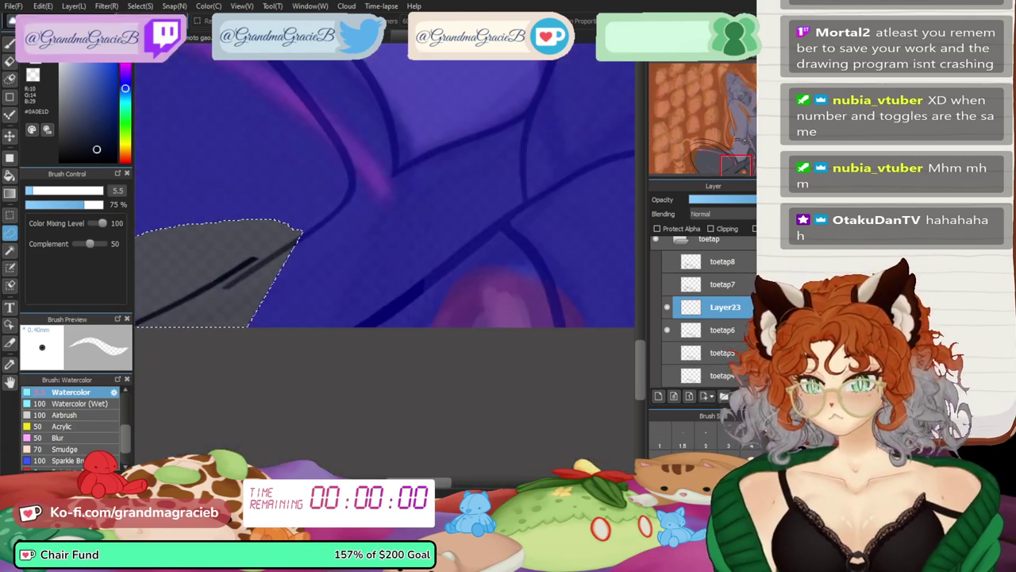
mouse_move(270, 262)
left_mouse_down()
mouse_move(375, 262)
mouse_move(302, 262)
left_mouse_up()
key("ctrl+minus")
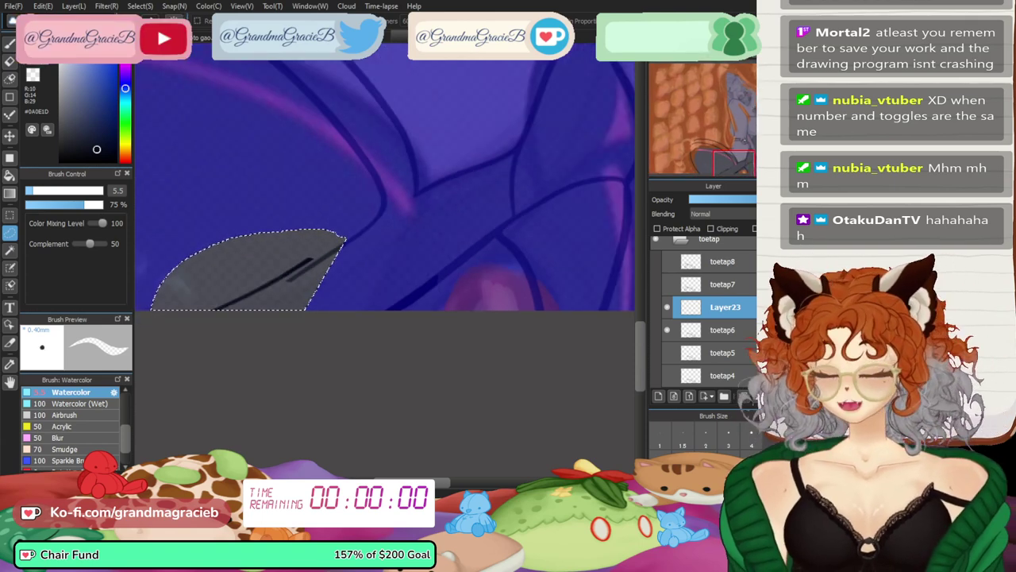
key("ctrl+t")
left_click_drag(262, 250, 266, 257)
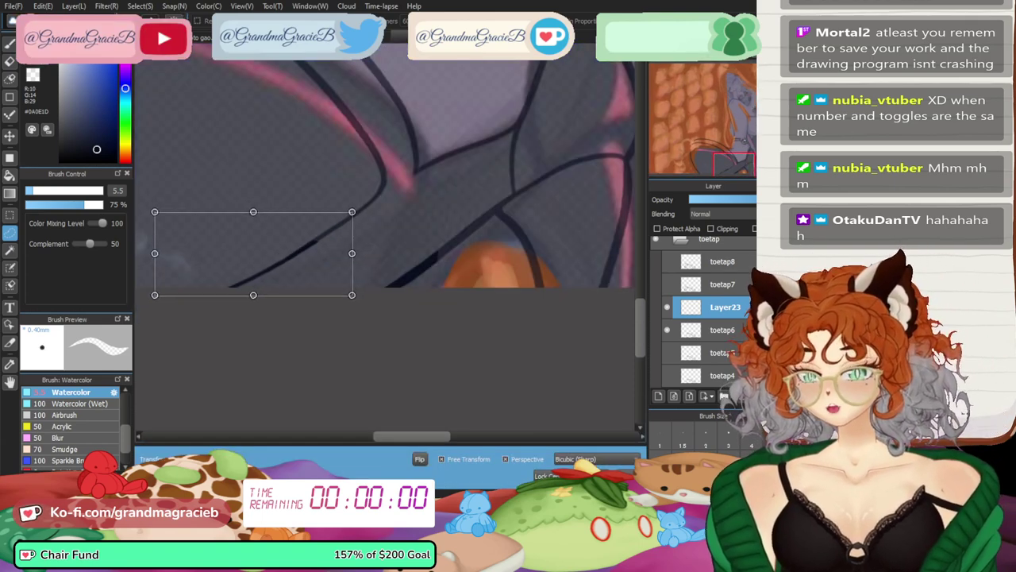
key("Return")
key("ctrl+d")
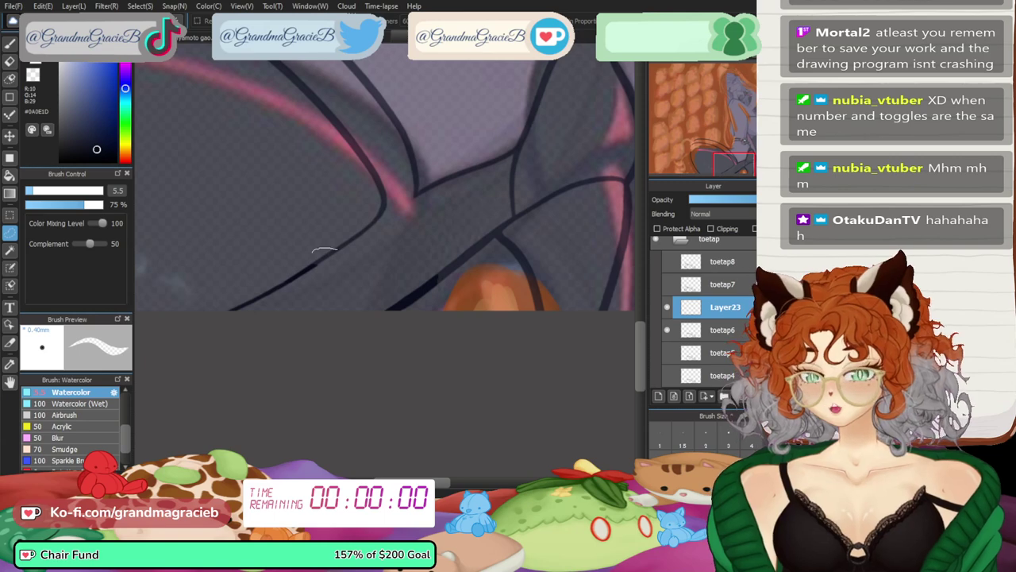
left_click_drag(324, 250, 319, 292)
key("ctrl+d")
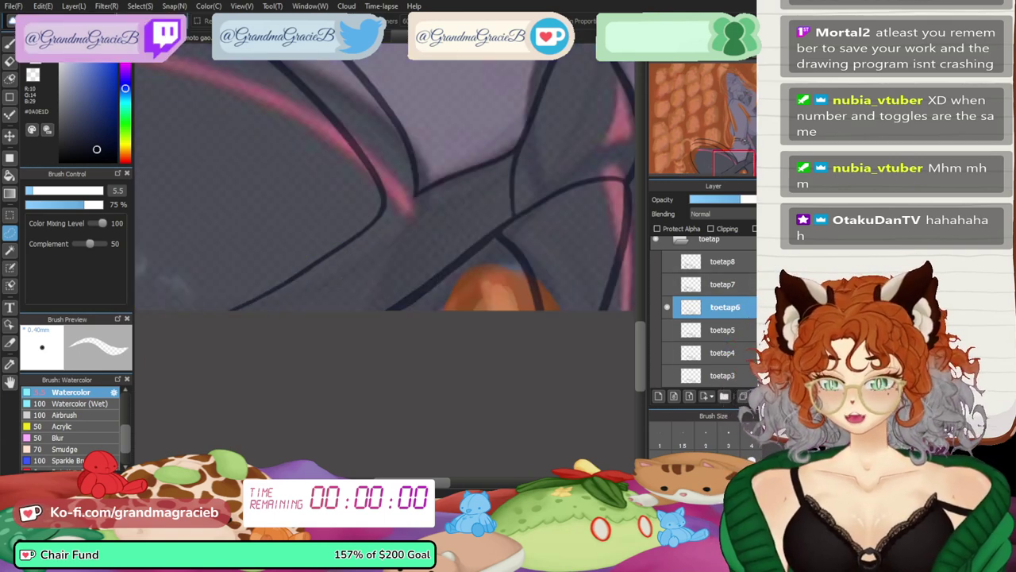
- Smooth the join in toetap6's thin diagonal line with the Eraser at size 6.9
key("e")
key("ctrl+plus")
key("ctrl+plus")
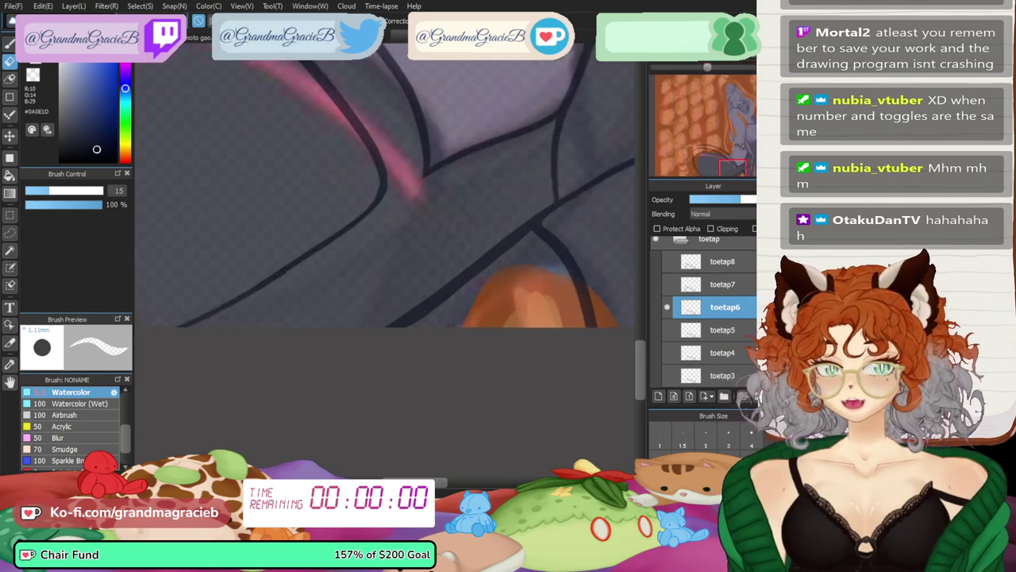
key("h")
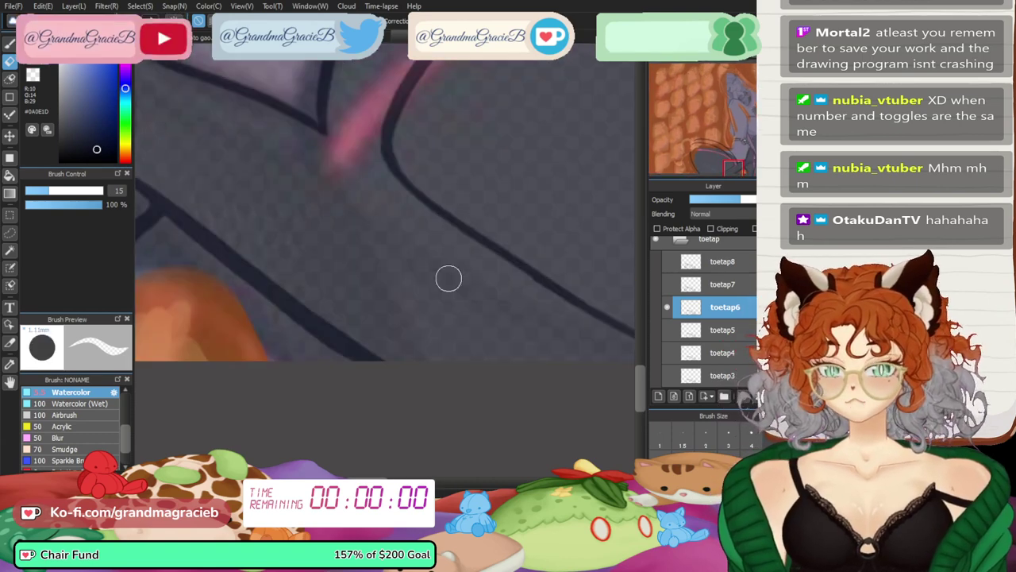
left_click(35, 190)
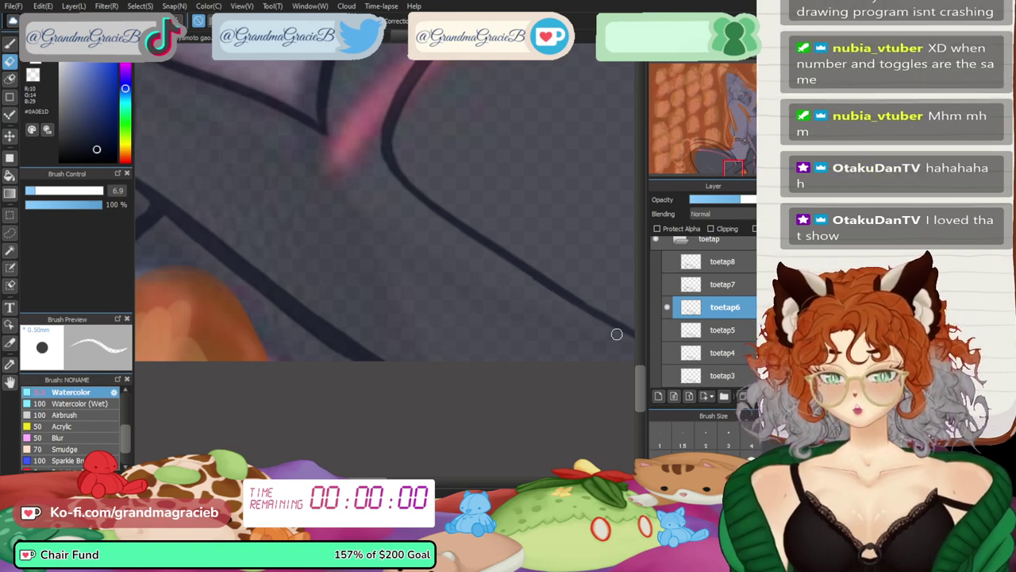
key("Down")
key("ctrl+minus")
key("ctrl+minus")
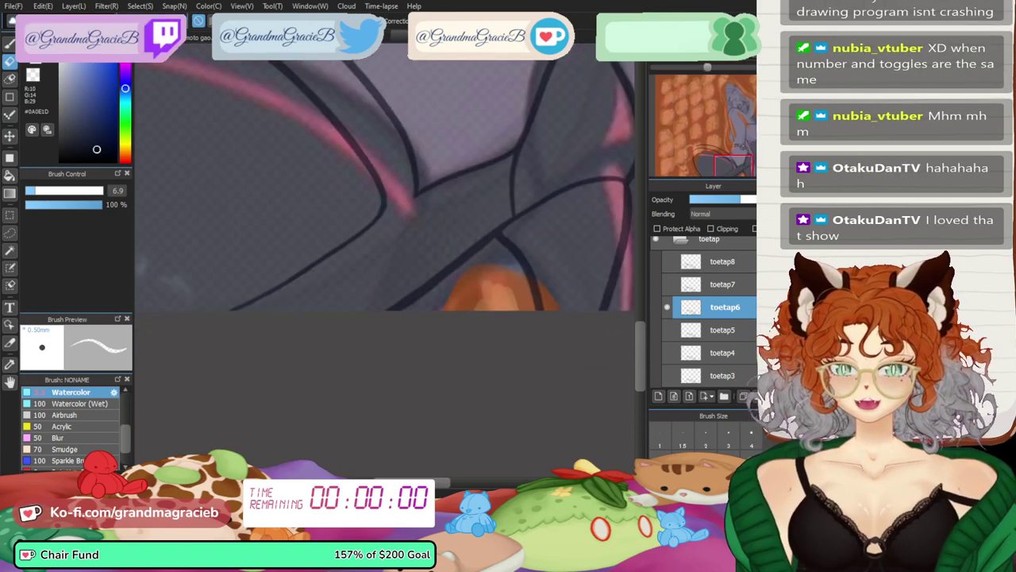
- Paste the line ends above toetap5 with toetap6 hidden, and delete the two pasted pieces over and beside the orange patch
left_click(666, 308)
left_click(667, 330)
left_click(715, 330)
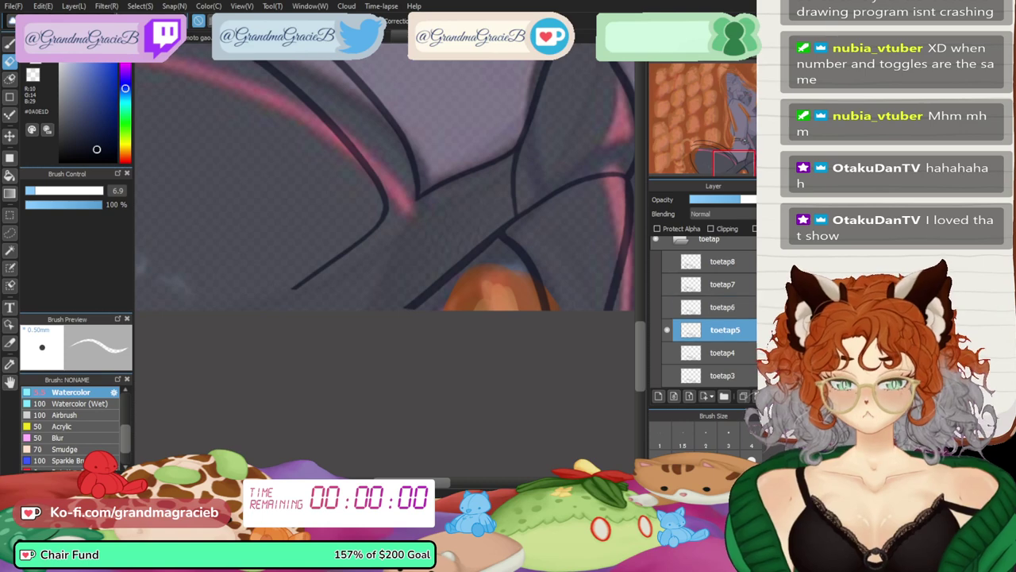
key("ctrl+shift+n")
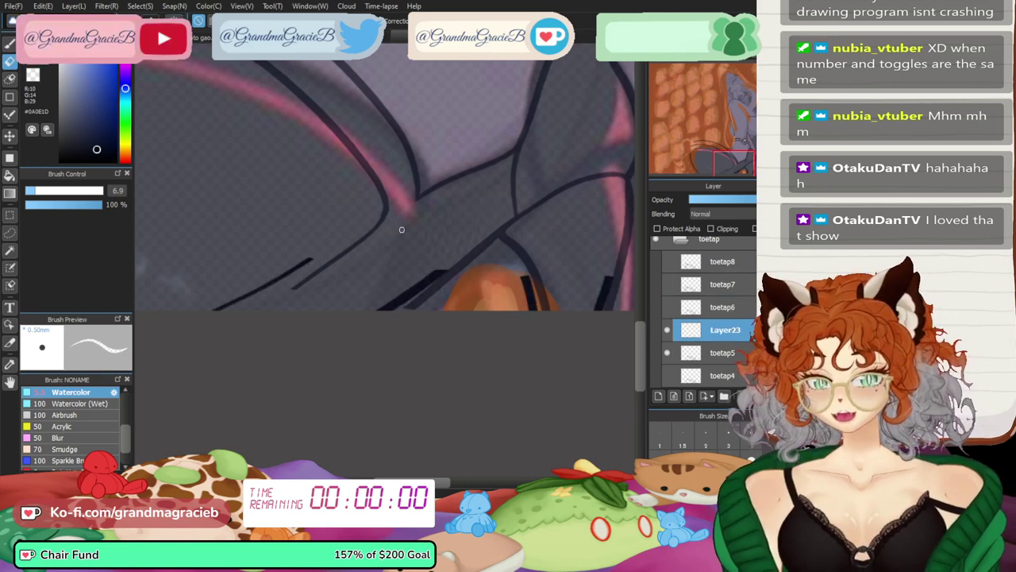
key("e")
left_click_drag(529, 258, 610, 317)
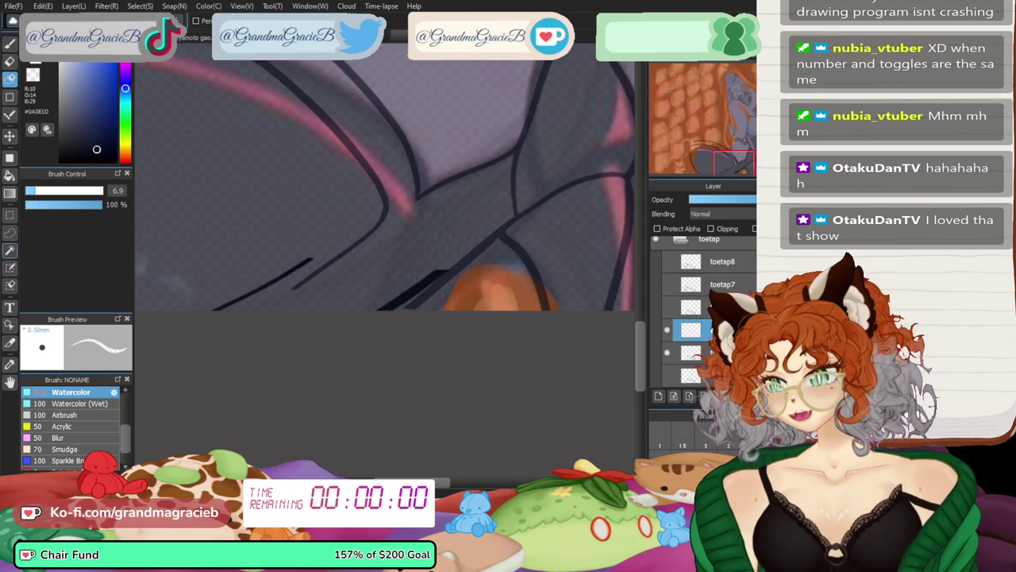
- Select the pasted thin diagonal piece and move and rotate it slightly to continue toetap5's cut-off thin line
key("l")
left_click_drag(363, 229, 326, 225)
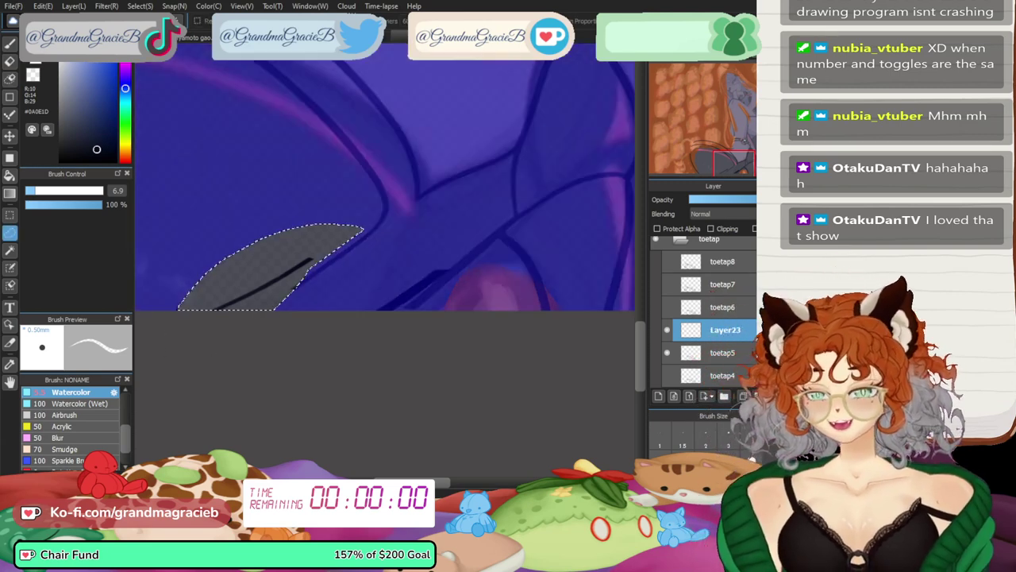
key("ctrl+plus")
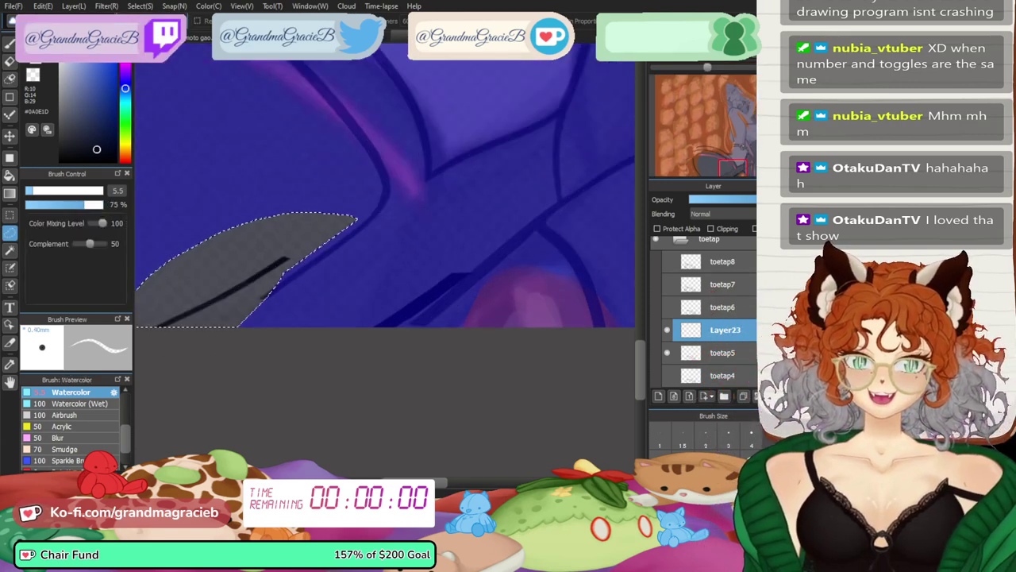
key("ctrl+plus")
mouse_move(357, 238)
left_mouse_down()
mouse_move(277, 281)
mouse_move(450, 263)
mouse_move(537, 195)
left_mouse_up()
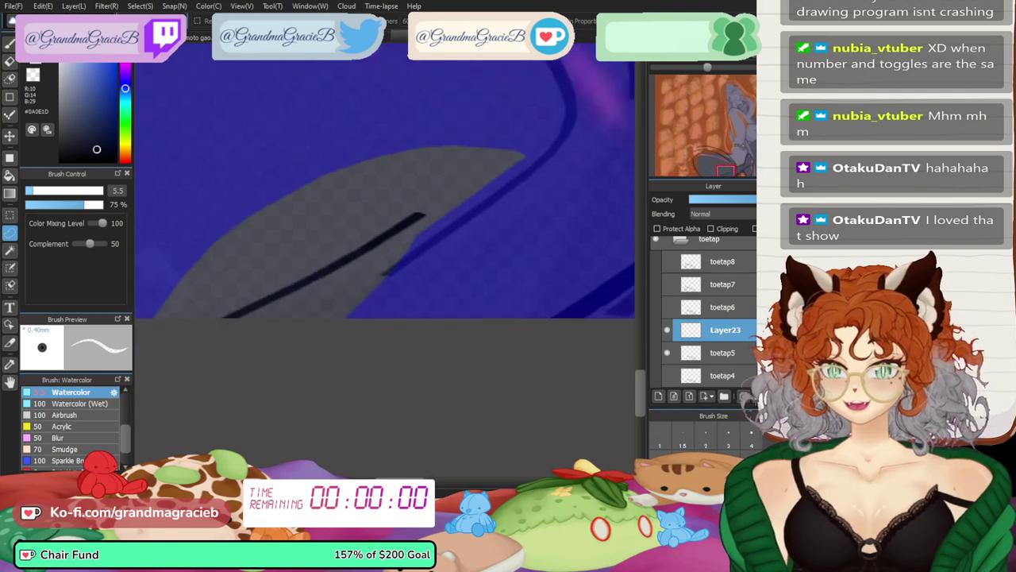
key("ctrl+t")
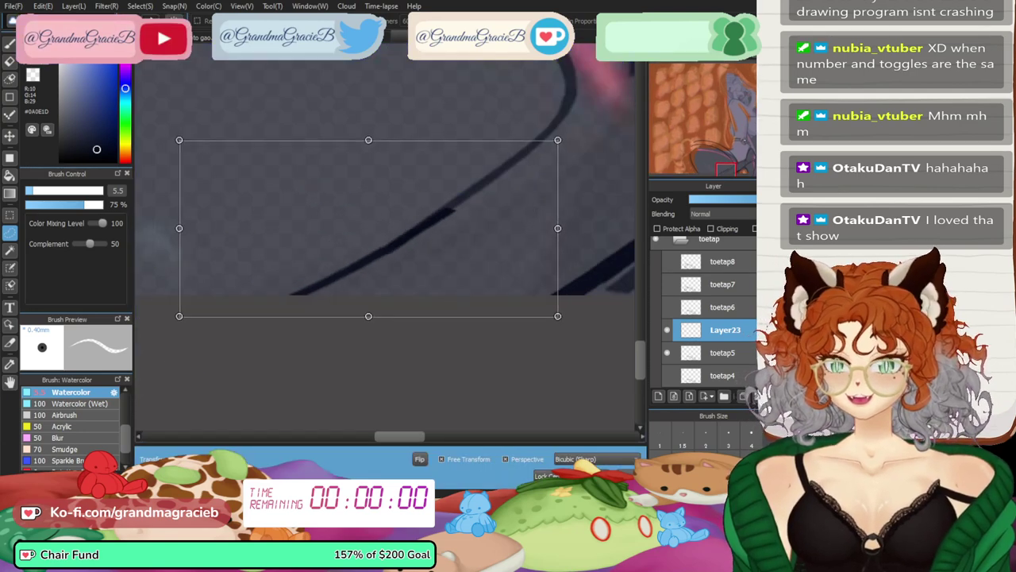
left_click_drag(595, 239, 594, 230)
left_click_drag(370, 227, 368, 230)
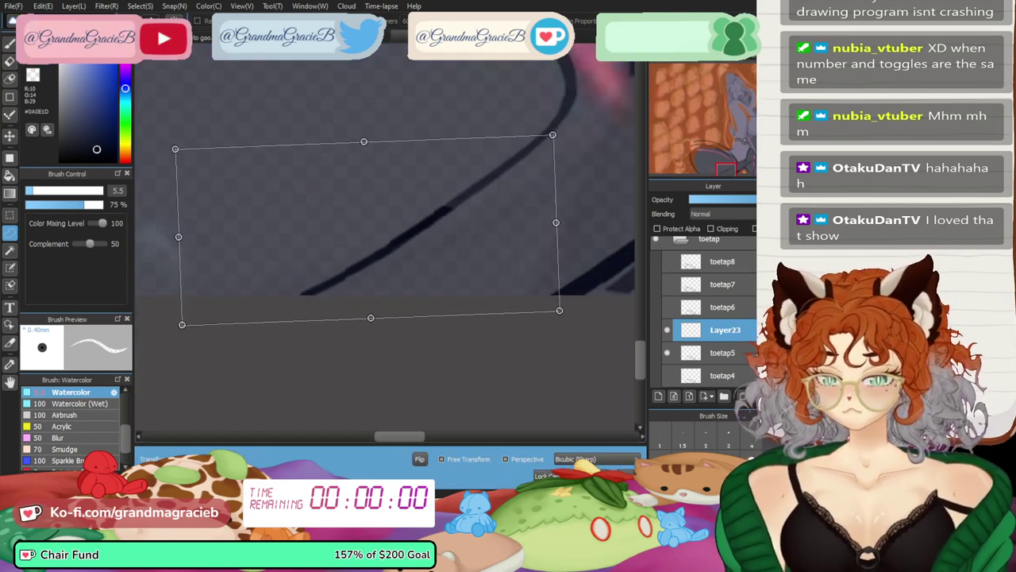
key("Return")
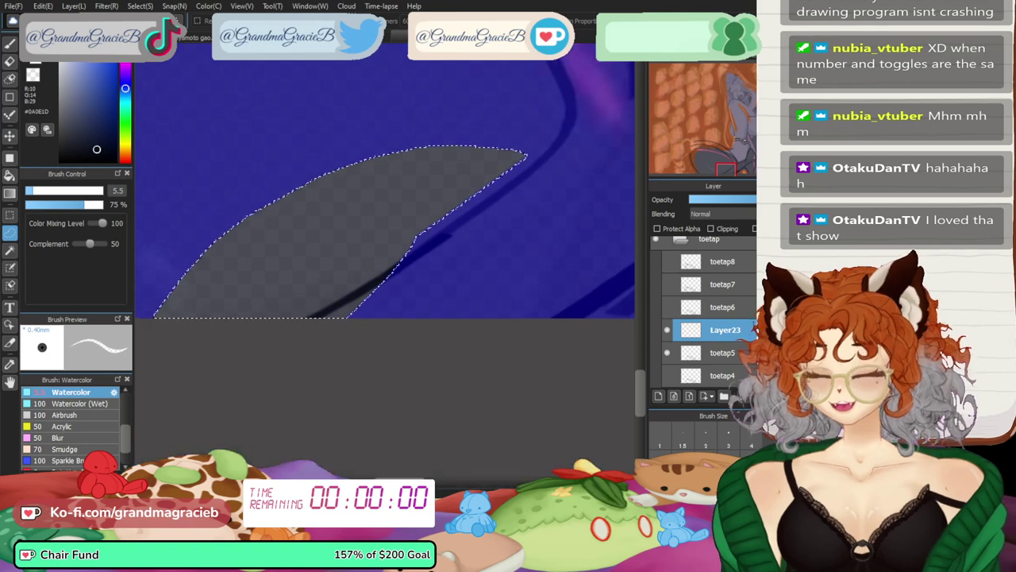
key("e")
key("ctrl+d")
key("Down")
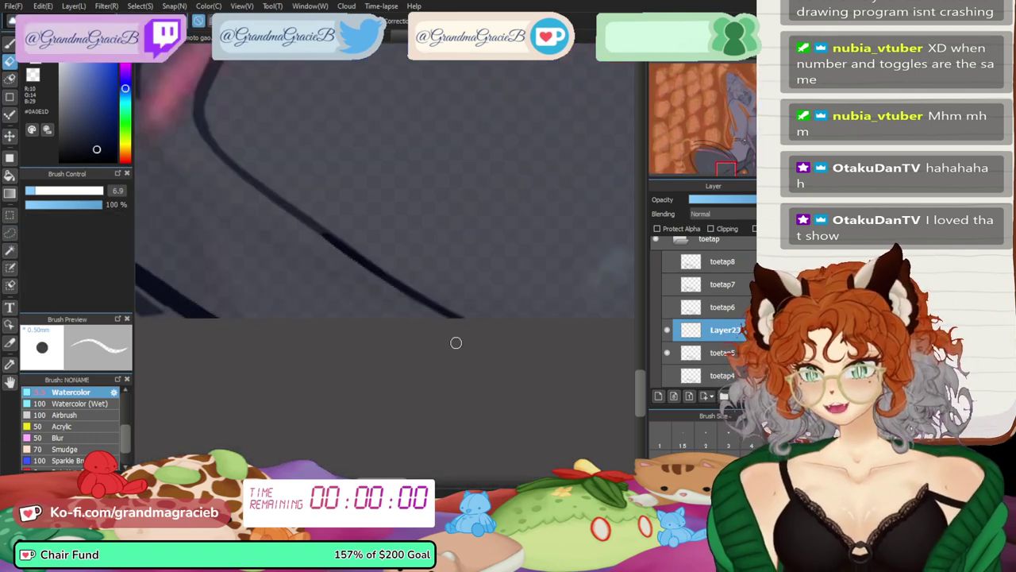
- Select the pasted thick diagonal piece and move and rotate it onto toetap5's cut-off line beside the orange patch
left_click_drag(395, 482, 367, 481)
key("l")
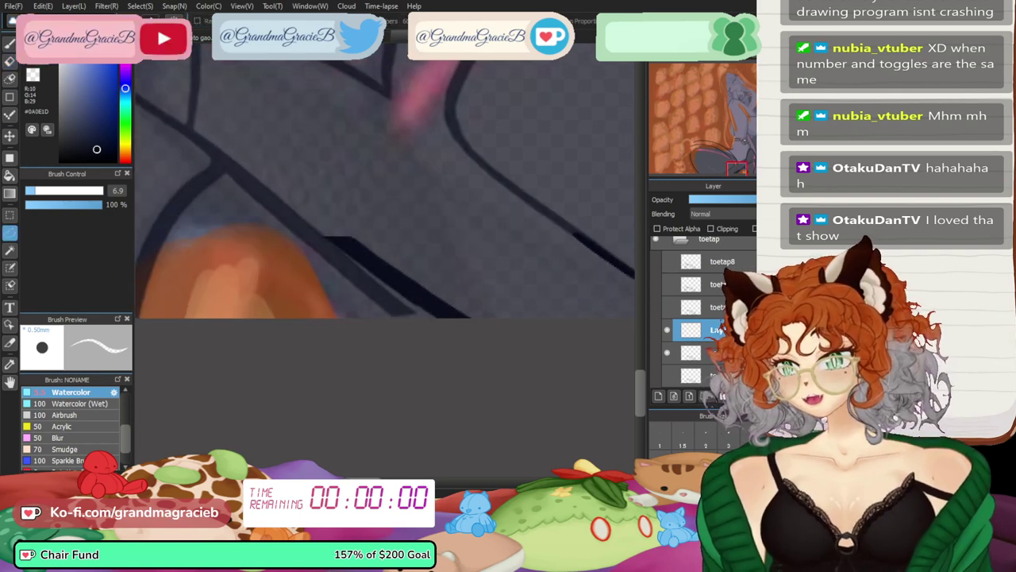
mouse_move(470, 241)
left_mouse_down()
mouse_move(560, 395)
mouse_move(560, 386)
left_mouse_up()
key("ctrl+t")
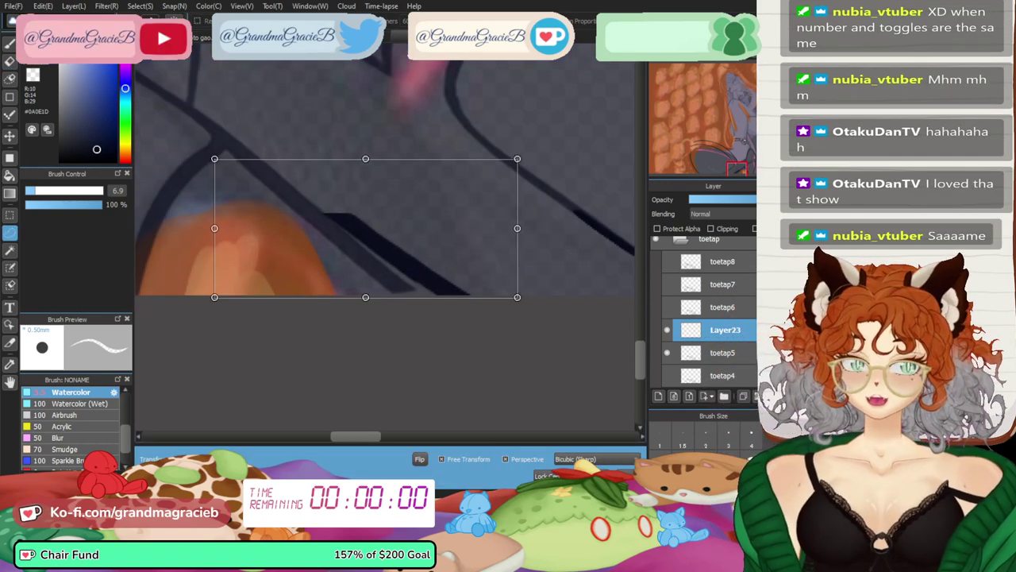
left_click_drag(397, 254, 371, 260)
mouse_move(516, 317)
left_mouse_down()
mouse_move(503, 341)
mouse_move(509, 331)
left_mouse_up()
mouse_move(357, 246)
left_mouse_down()
mouse_move(368, 252)
mouse_move(361, 247)
left_mouse_up()
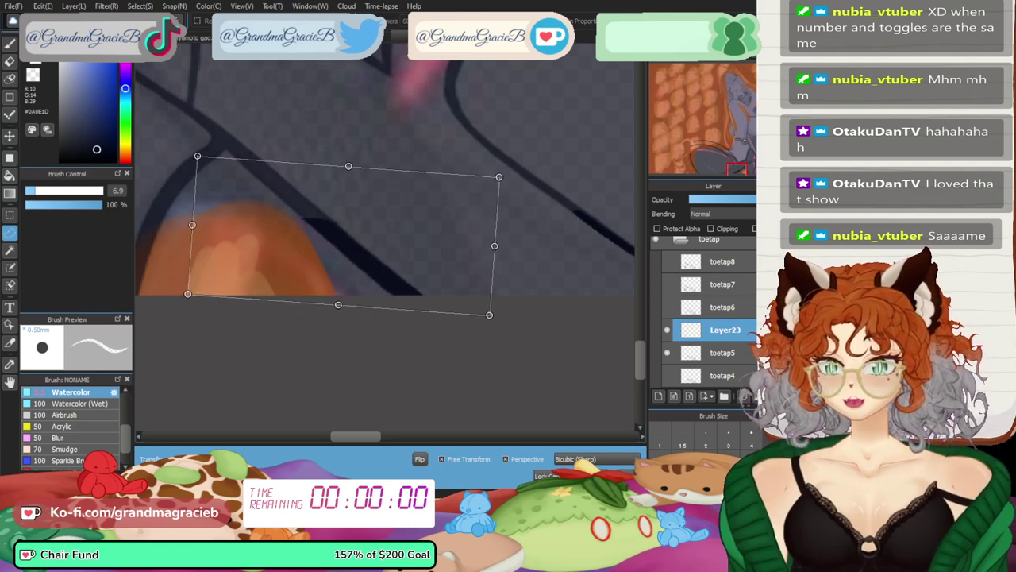
key("Return")
- Clear the selection and merge the pasted line layer into toetap5
key("e")
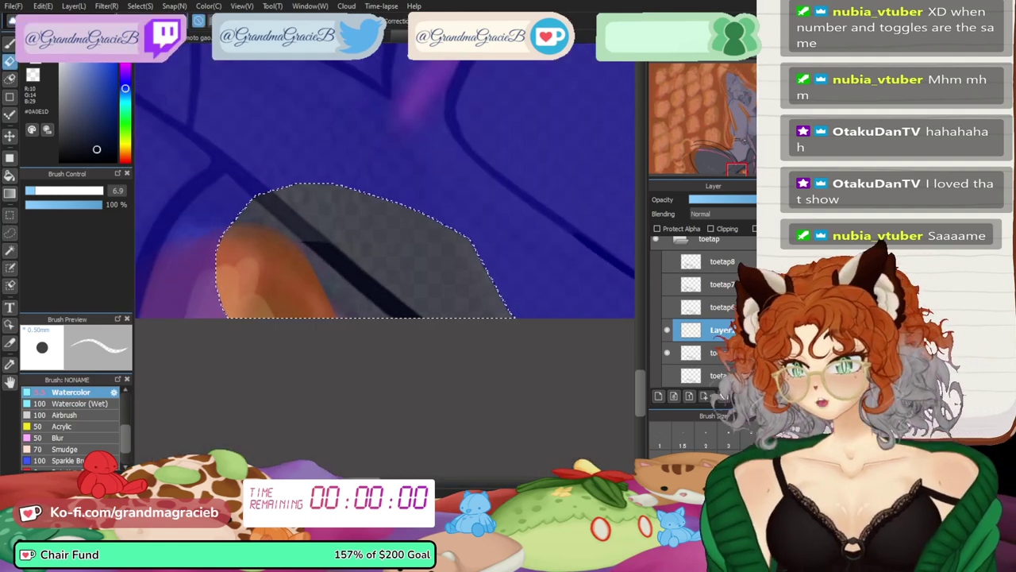
key("ctrl+d")
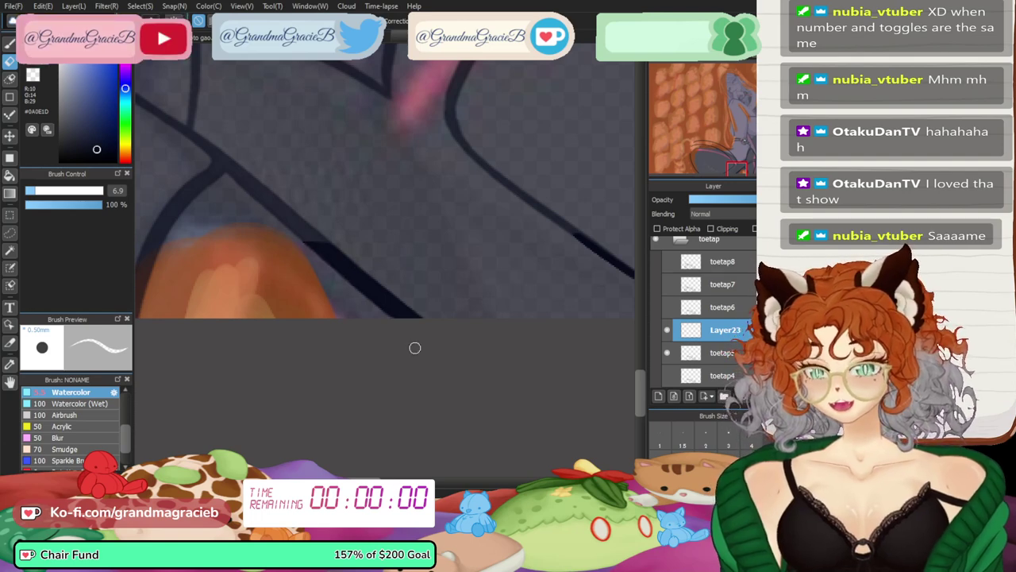
key("Down")
key("ctrl+0")
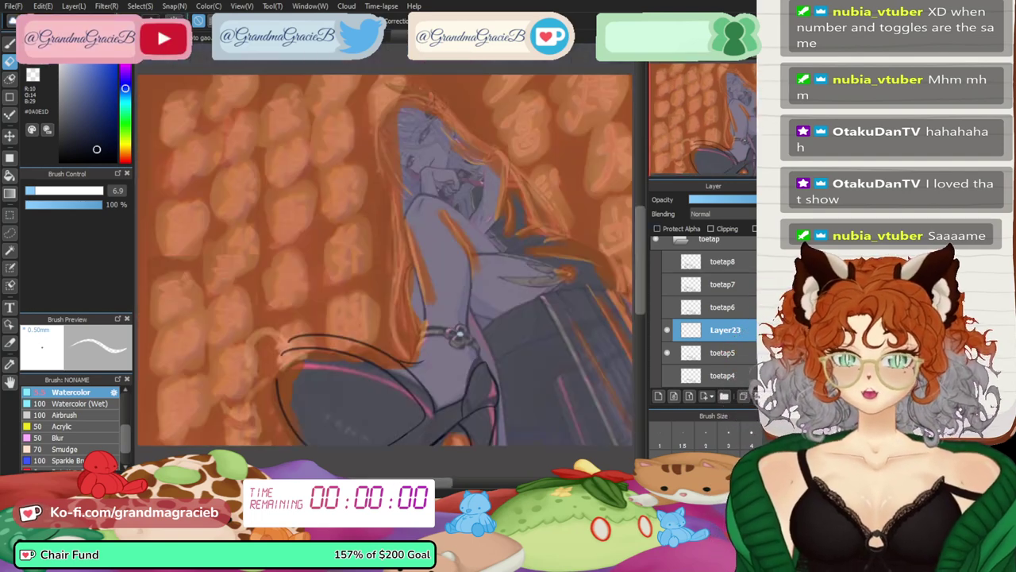
key("ctrl+e")
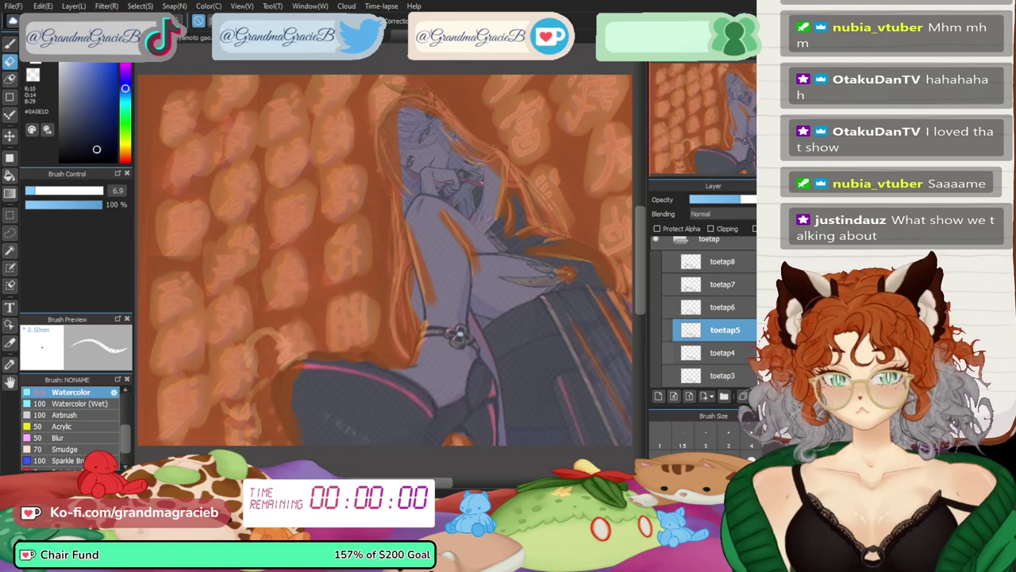
- Paste the line ends above toetap4 with toetap5 hidden, and delete the two pasted pieces over and beside the orange patch
scroll(386, 266, "up", 4)
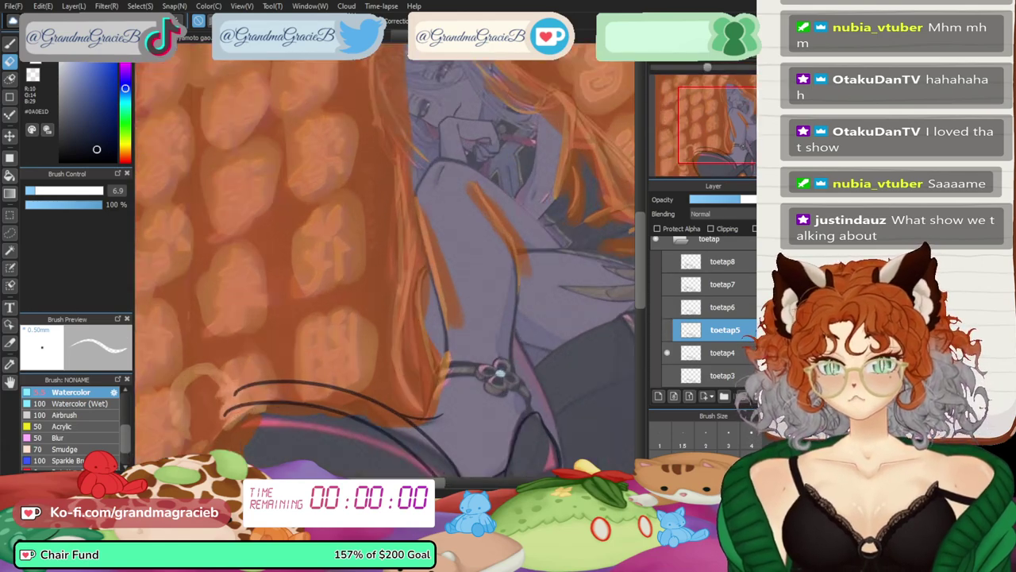
left_click_drag(501, 372, 448, 167)
key("ctrl+plus")
key("ctrl+plus")
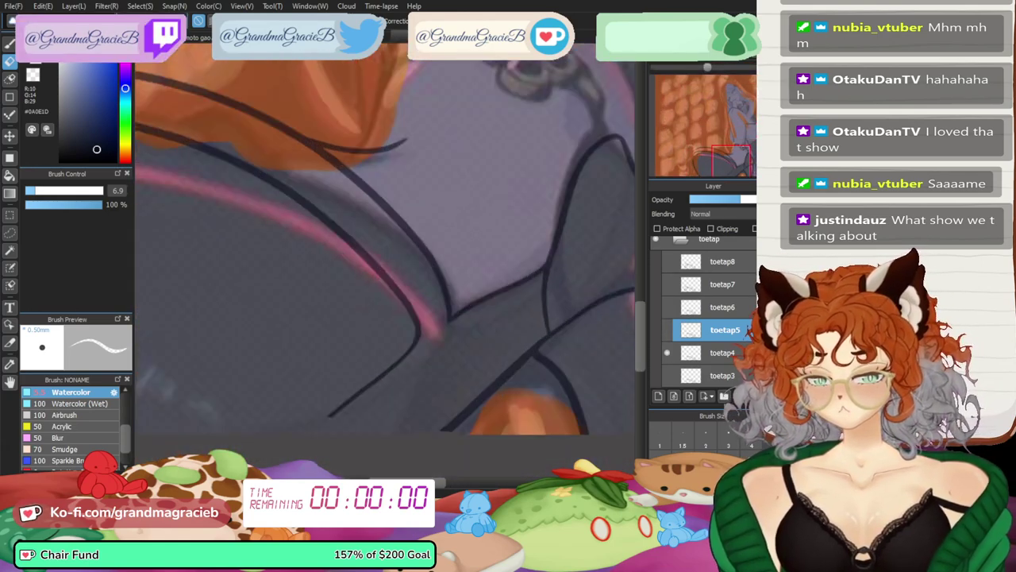
key("ctrl+z")
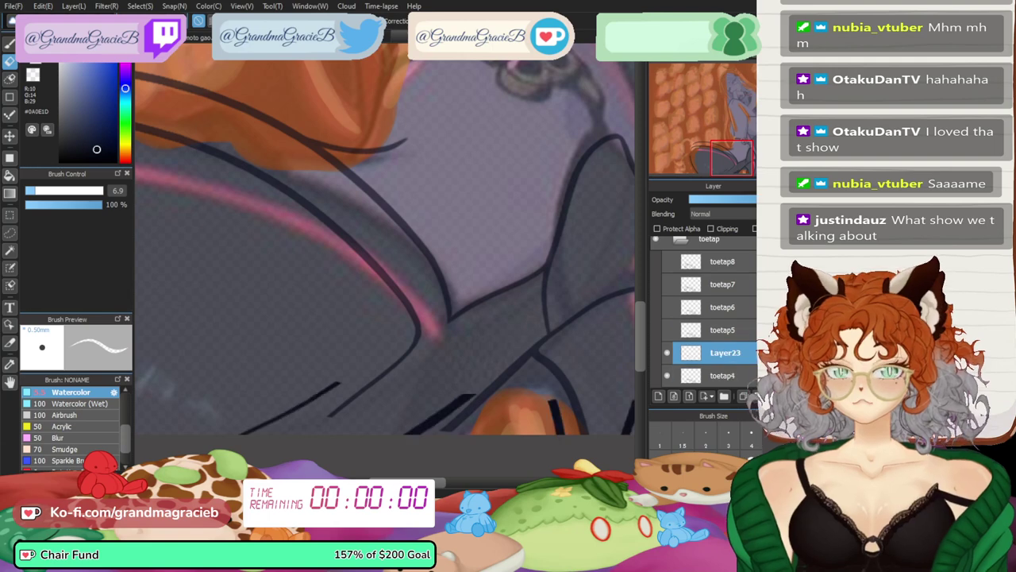
left_click_drag(368, 301, 266, 220)
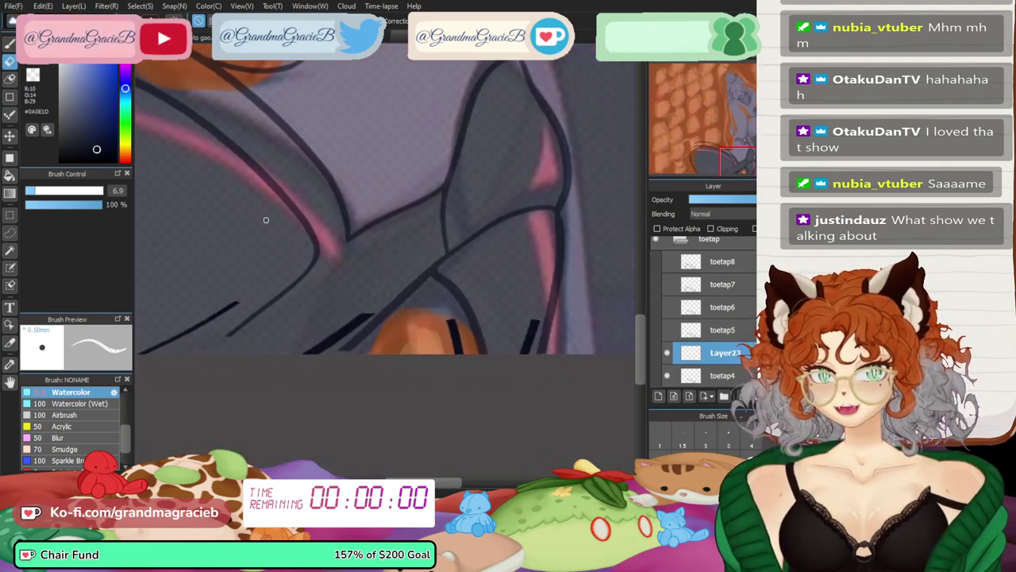
left_click(10, 78)
mouse_move(566, 260)
left_mouse_down()
mouse_move(538, 429)
mouse_move(584, 373)
left_mouse_up()
left_click_drag(349, 238, 442, 354)
- Select the pasted thick diagonal piece and move and rotate it onto toetap4's cut-off line beside the orange patch
left_click_drag(309, 393, 390, 306)
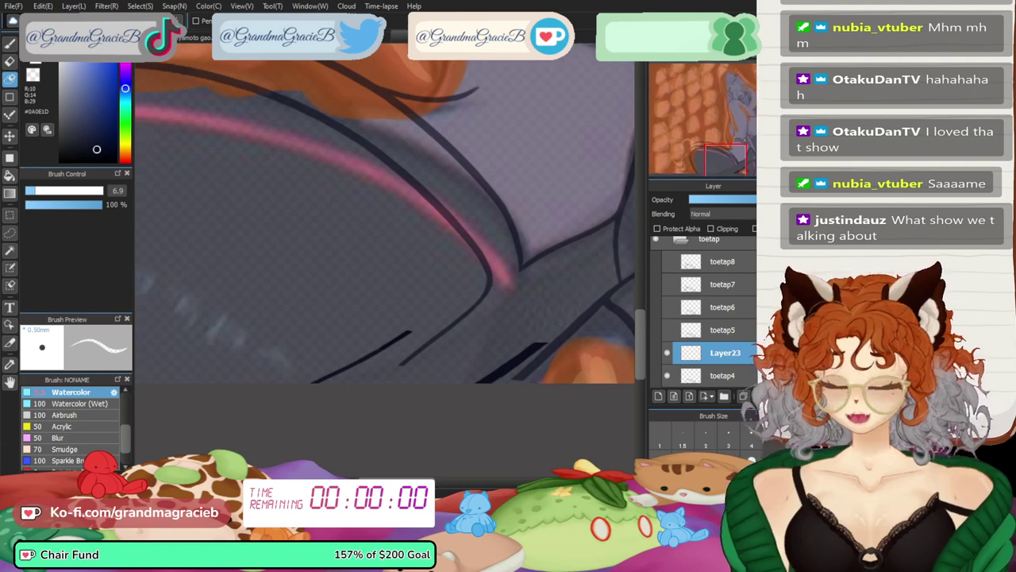
left_click(9, 232)
key("ctrl+plus")
key("ctrl+plus")
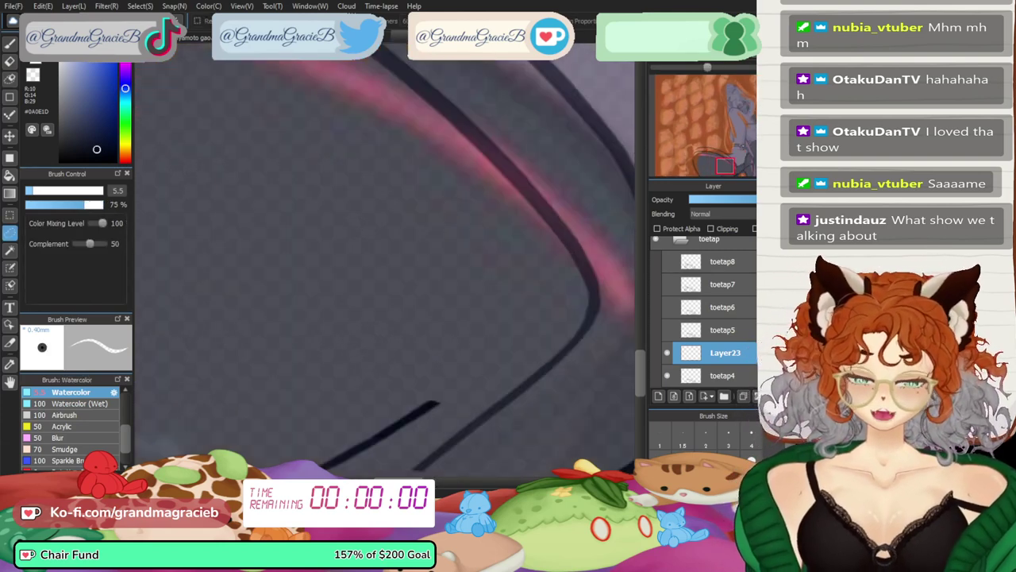
mouse_move(460, 310)
left_mouse_down()
mouse_move(274, 252)
mouse_move(374, 131)
left_mouse_up()
left_click_drag(492, 214, 262, 242)
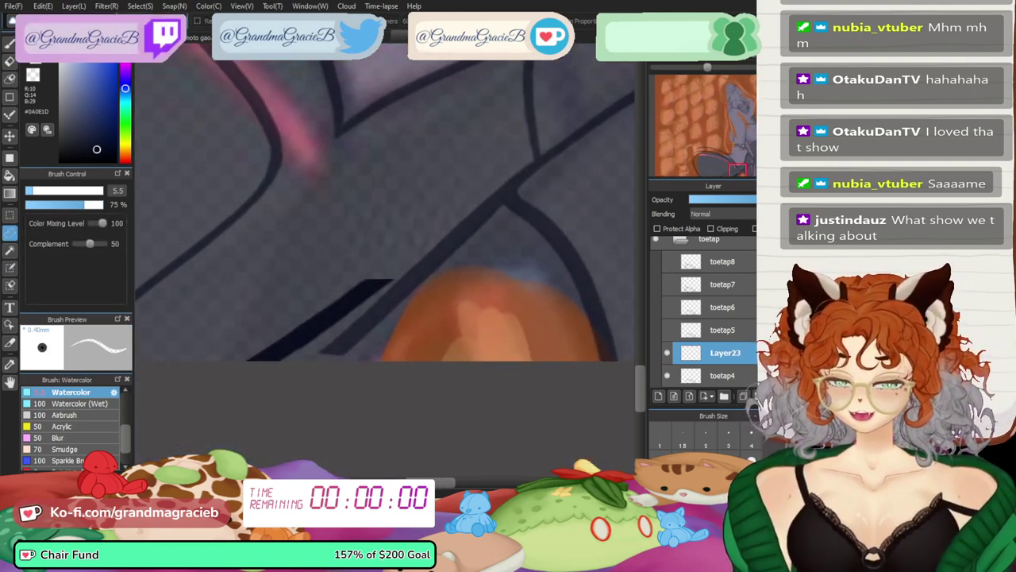
key("Down")
mouse_move(507, 281)
left_mouse_down()
mouse_move(329, 346)
mouse_move(520, 295)
left_mouse_up()
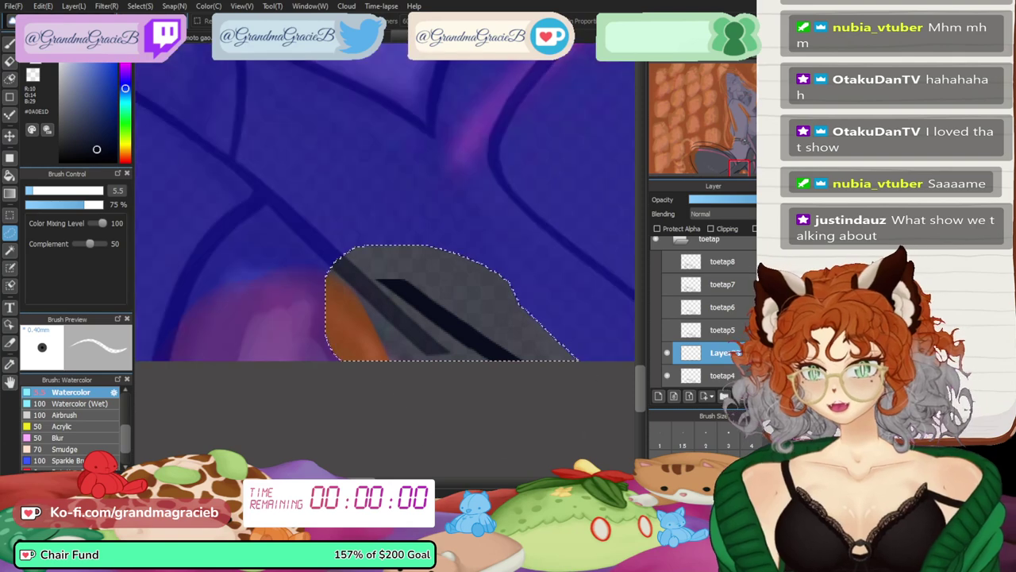
key("ctrl+t")
left_click_drag(452, 286, 417, 288)
mouse_move(590, 282)
left_mouse_down()
mouse_move(588, 315)
mouse_move(589, 305)
left_mouse_up()
left_click_drag(417, 289, 417, 294)
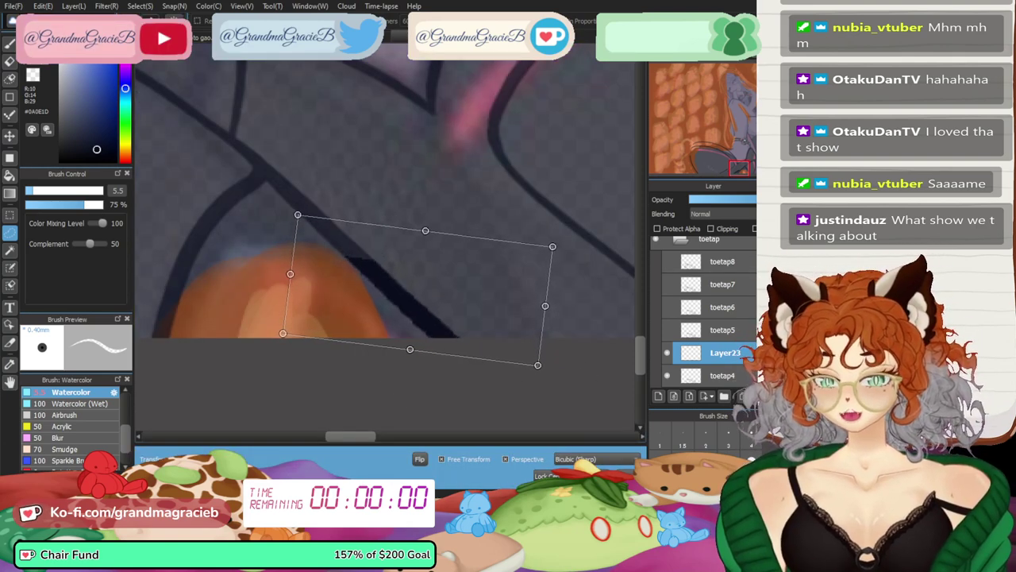
key("Return")
- Move and rotate the pasted thin diagonal piece to continue toetap4's cut-off thin line, and clear the selection
scroll(389, 238, "up", 1)
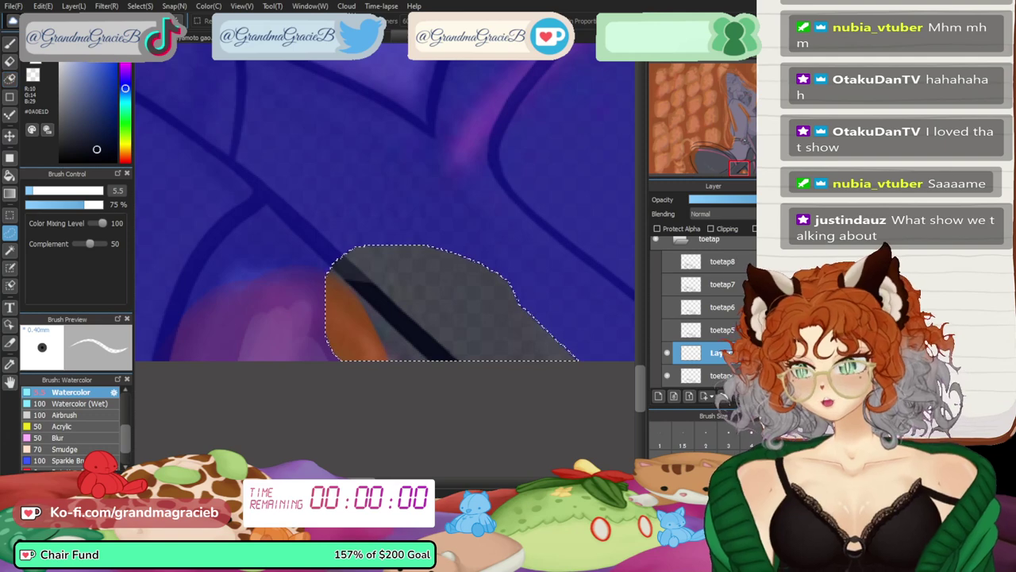
left_click_drag(548, 254, 139, 254)
mouse_move(503, 207)
left_mouse_down()
mouse_move(422, 456)
mouse_move(506, 298)
left_mouse_up()
key("ctrl+t")
mouse_move(575, 258)
left_mouse_down()
mouse_move(573, 284)
mouse_move(574, 273)
left_mouse_up()
mouse_move(364, 257)
left_mouse_down()
mouse_move(341, 278)
mouse_move(307, 279)
left_mouse_up()
mouse_move(556, 274)
left_mouse_down()
mouse_move(554, 296)
mouse_move(555, 282)
left_mouse_up()
mouse_move(310, 278)
left_mouse_down()
mouse_move(313, 289)
mouse_move(304, 279)
left_mouse_up()
key("Return")
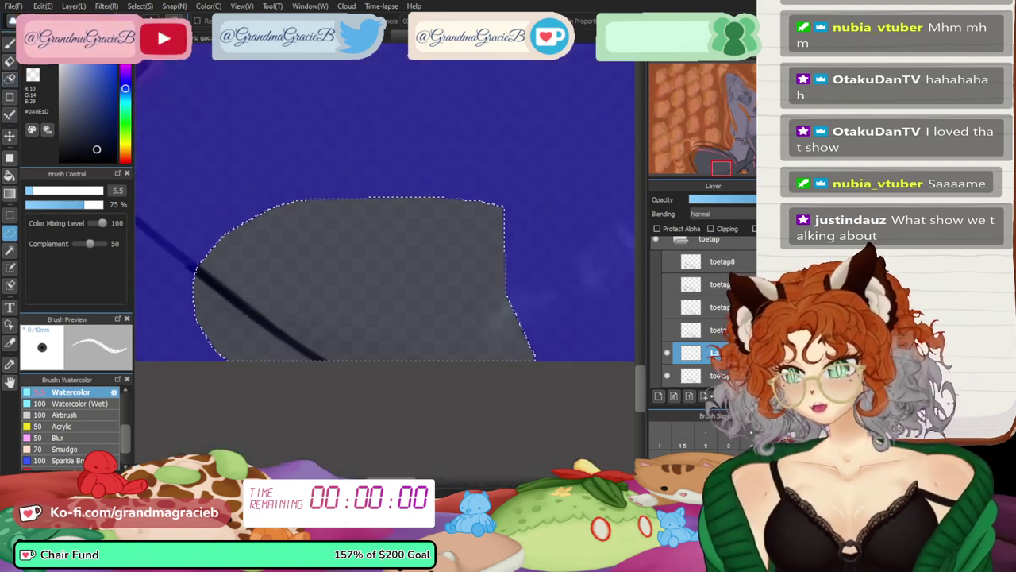
left_click(10, 62)
key("ctrl+d")
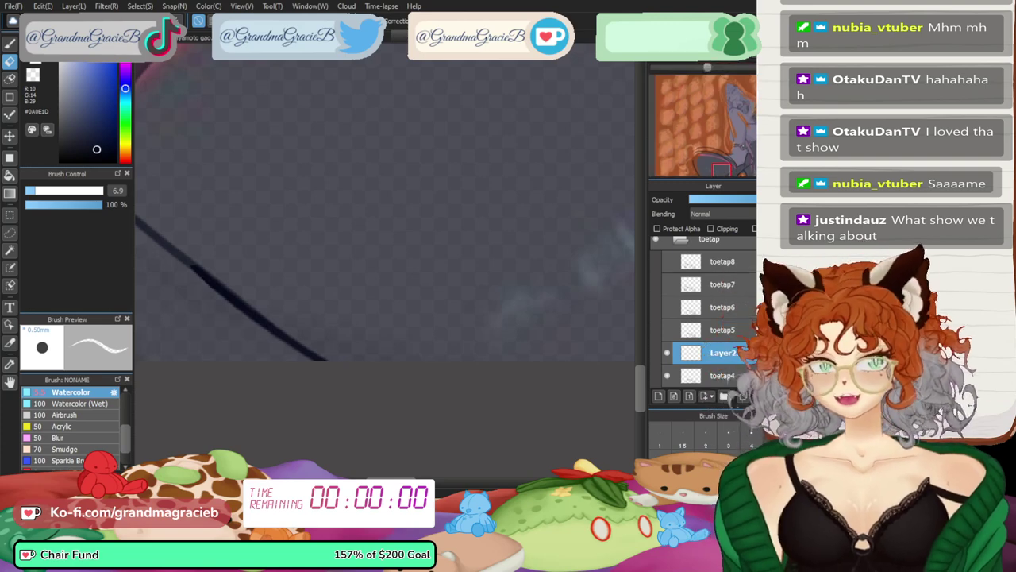
- Try to smooth the edge of the pasted thin diagonal piece with the Eraser at size 6.9, and undo the stroke
key("Down")
key("ctrl+minus")
key("ctrl+minus")
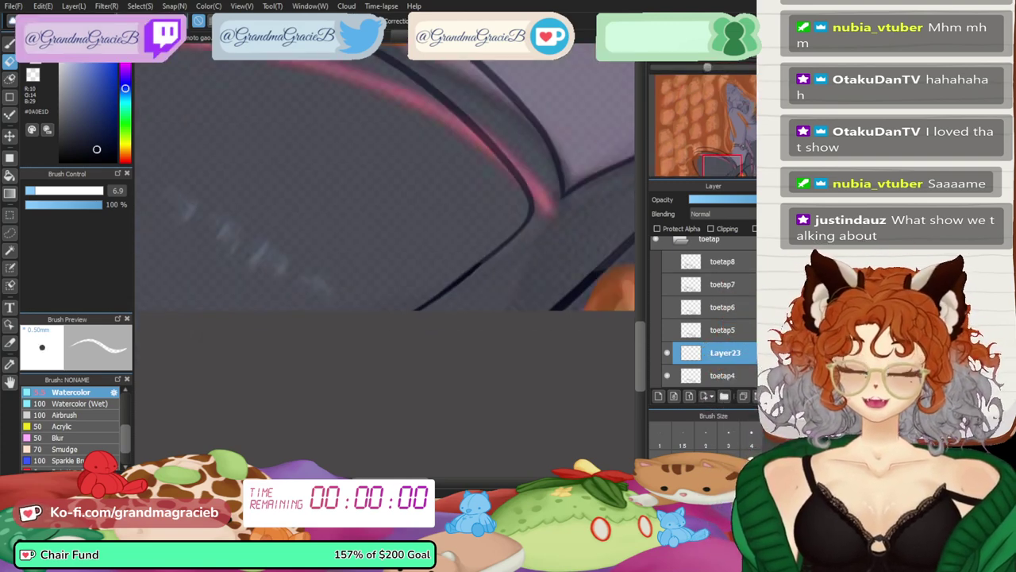
key("ctrl+plus")
key("ctrl+plus")
key("ctrl+plus")
key("Down")
left_click_drag(395, 479, 377, 478)
left_click_drag(354, 283, 501, 393)
key("ctrl+z")
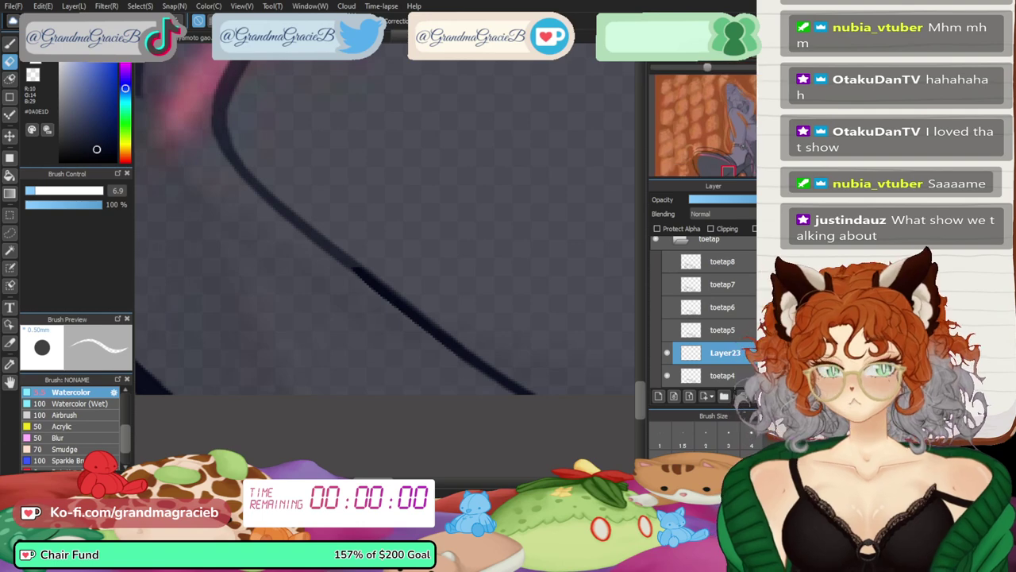
- Merge the pasted line layer into toetap4
key("Down")
key("ctrl+minus")
key("ctrl+minus")
key("ctrl+minus")
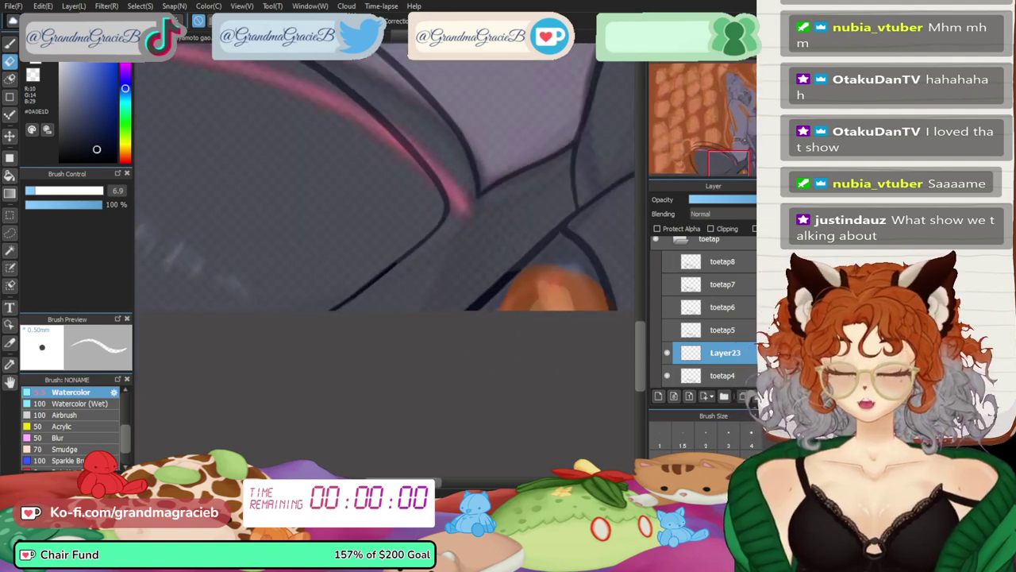
key("ctrl+e")
- Toggle the visibility of toetap4 and toetap3 to check the extended lines against the neighbouring frame
left_click(667, 353)
left_click(667, 353)
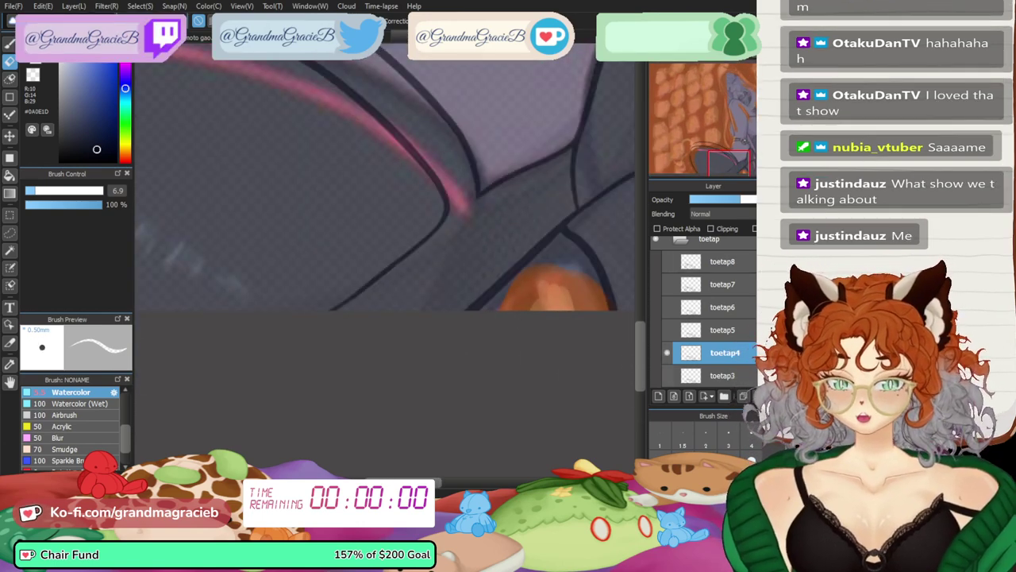
left_click(667, 376)
left_click(666, 376)
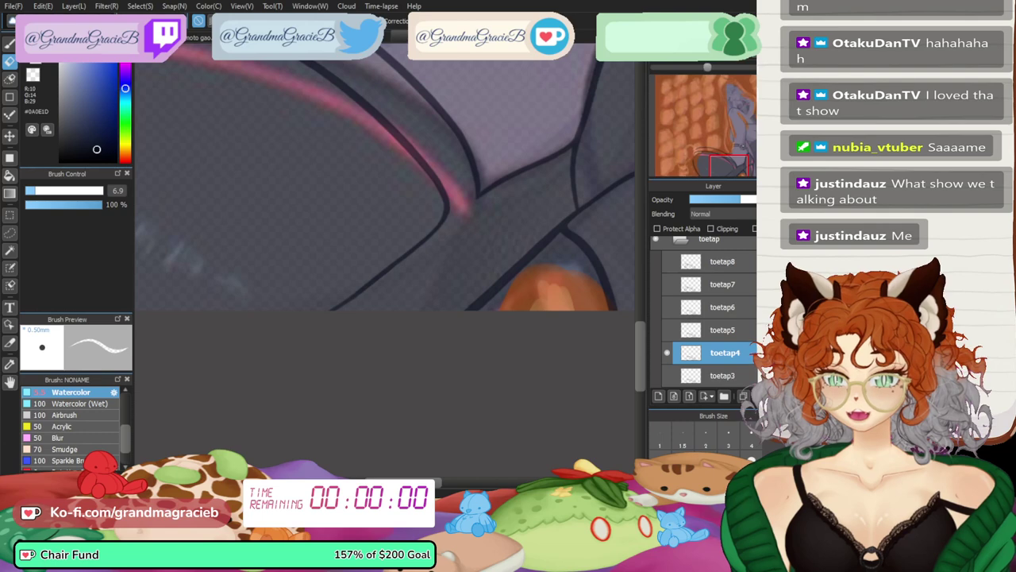
key("ctrl+minus")
key("ctrl+minus")
key("ctrl+minus")
scroll(389, 167, "up", 2)
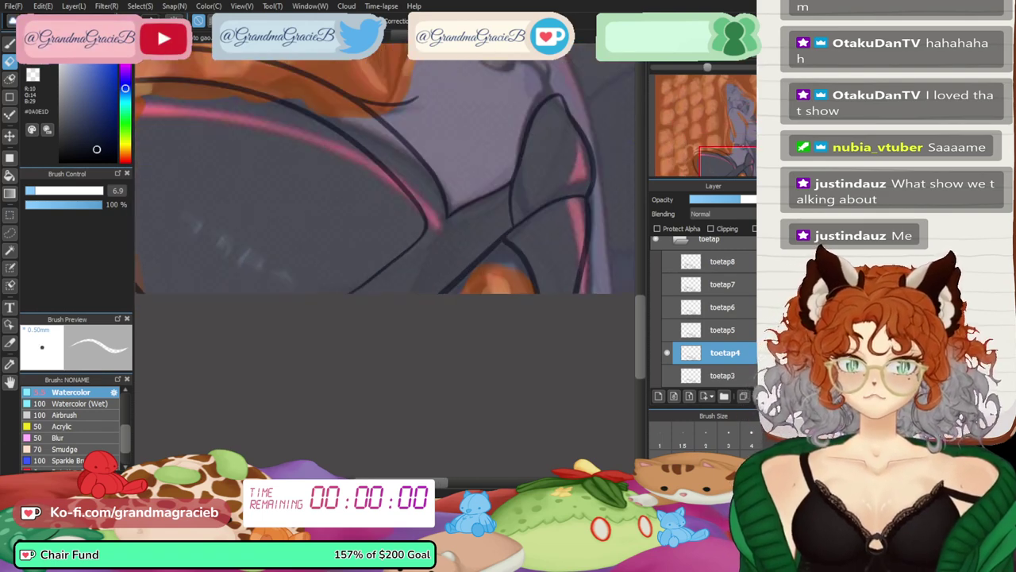
- Hide toetap4, show toetap1 and toetap2, and make toetap2 the active layer
key("ctrl+minus")
key("ctrl+minus")
left_click_drag(389, 159, 422, 251)
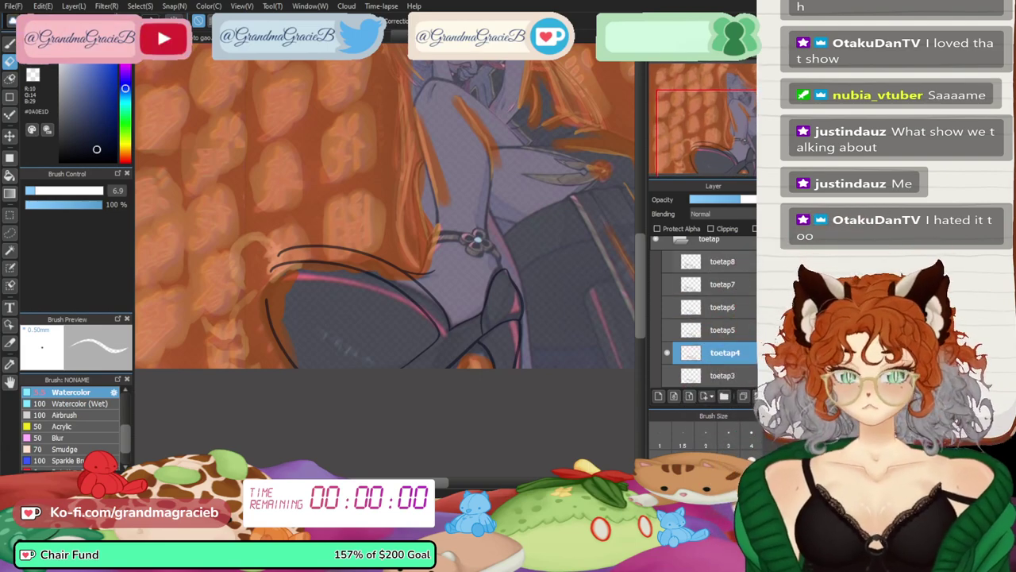
scroll(703, 317, "down", 3)
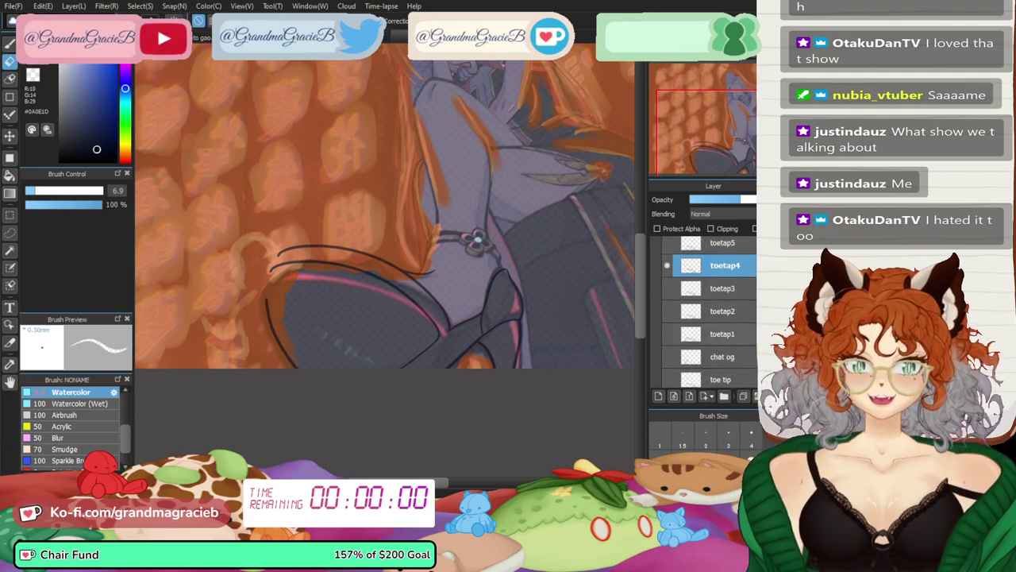
left_click(723, 356)
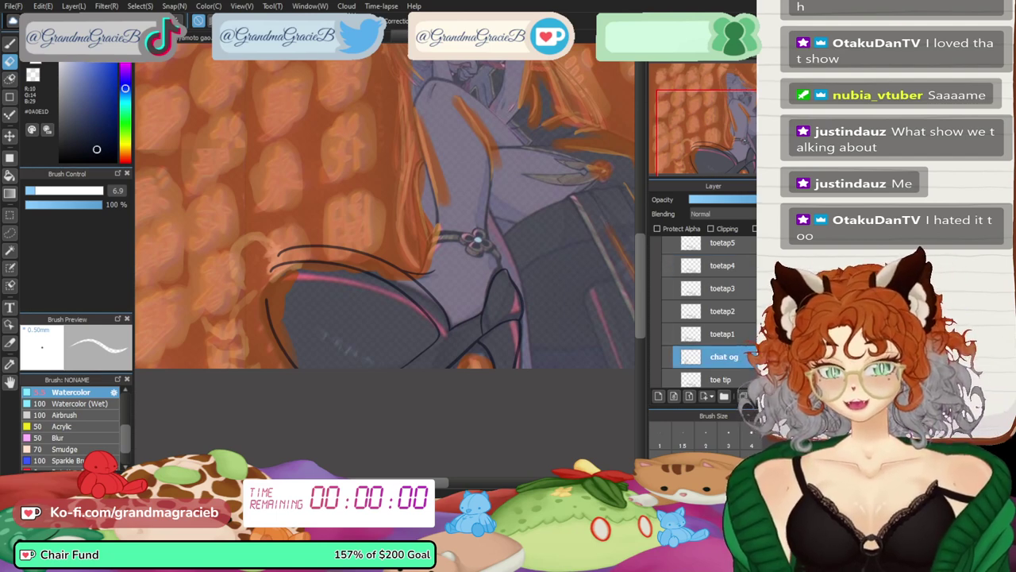
left_click(667, 357)
left_click(667, 356)
left_click(666, 333)
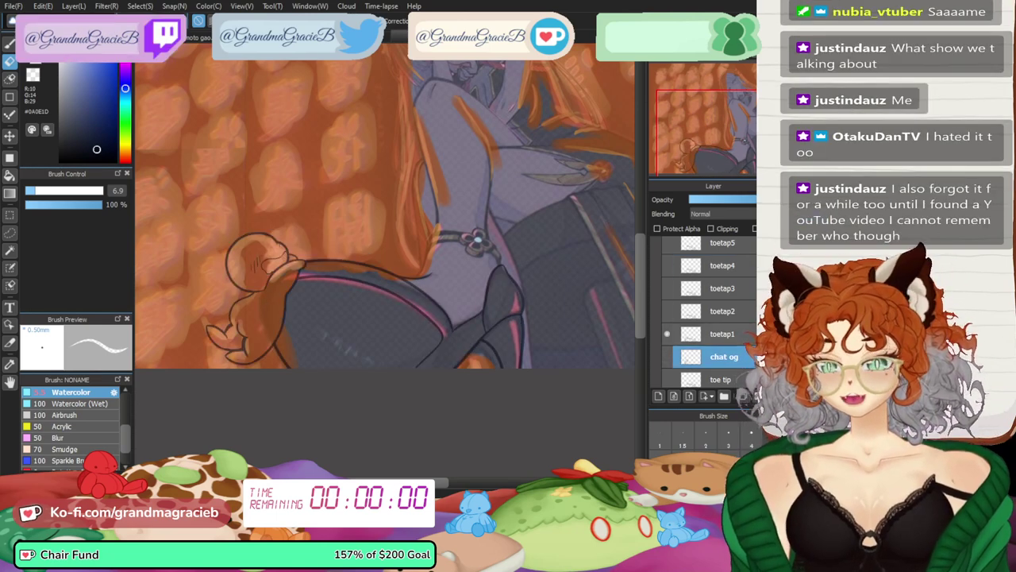
left_click(723, 311)
left_click(667, 311)
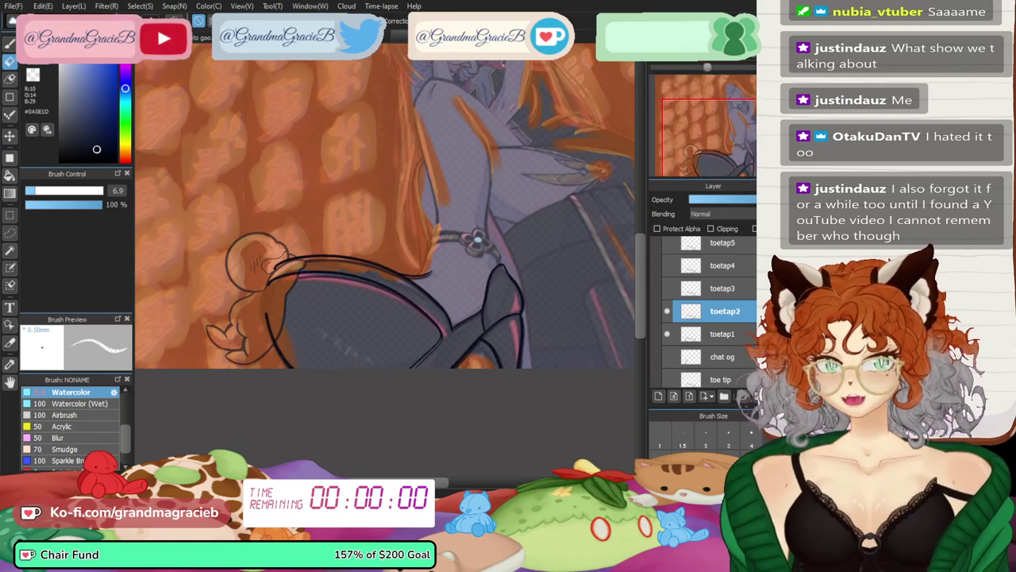
- Paste the copied line piece with the round and clawed outlines above toetap2 and rotate and move it slightly to fit the toetap2 lines
key("ctrl+plus")
key("ctrl+plus")
key("ctrl+minus")
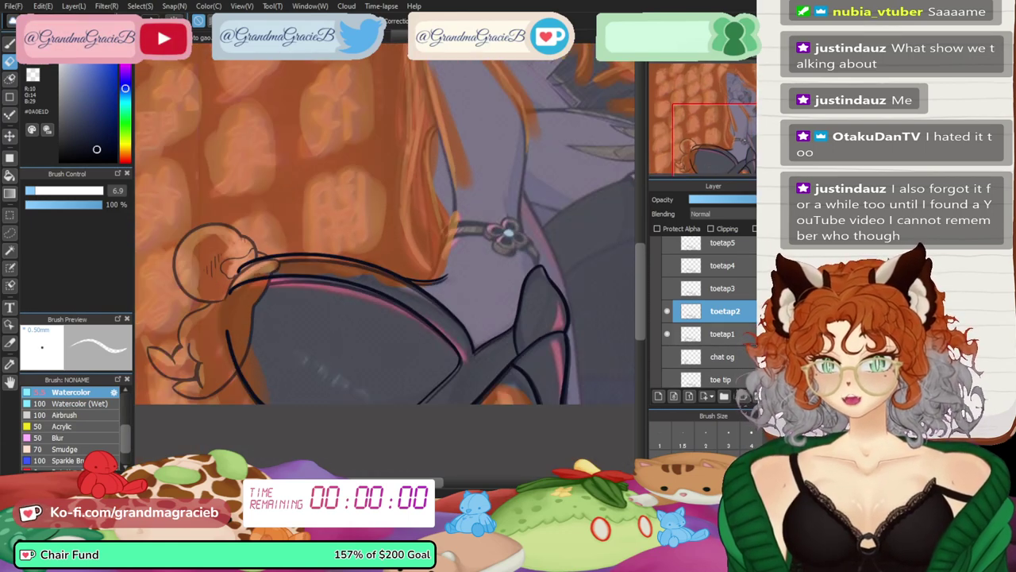
key("ctrl+v")
key("ctrl+t")
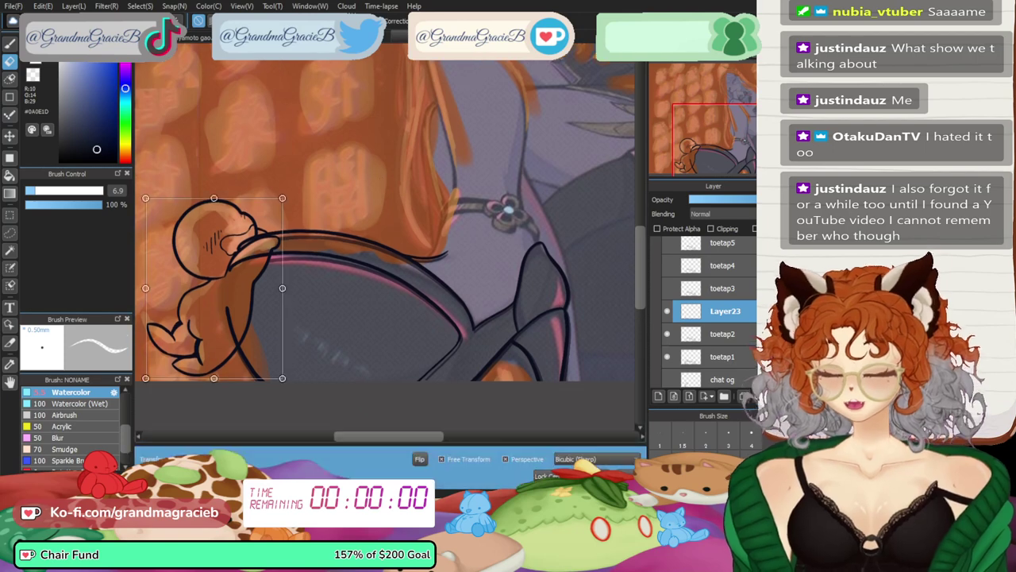
left_click_drag(318, 190, 320, 193)
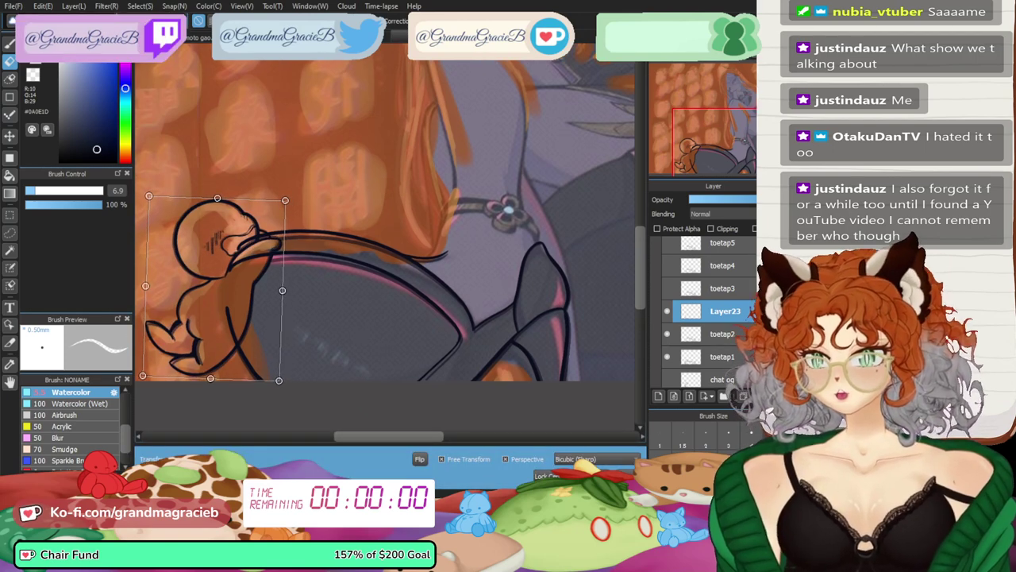
left_click_drag(214, 288, 214, 286)
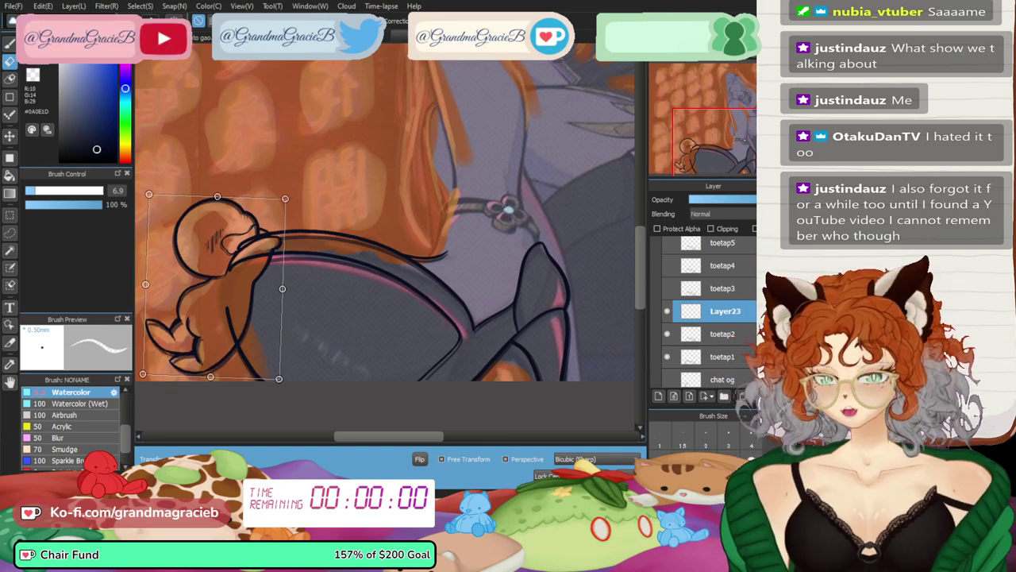
key("Return")
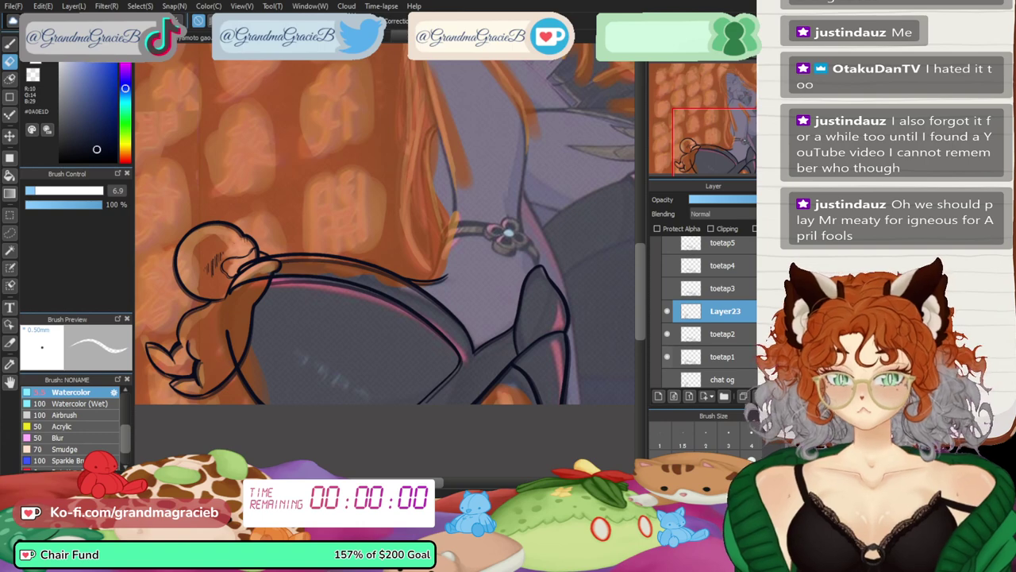
- Hide toetap1 and erase the toetap2 lines that overlap the pasted round and clawed piece
left_click(666, 356)
scroll(393, 253, "up", 3)
left_click_drag(567, 223, 462, 276)
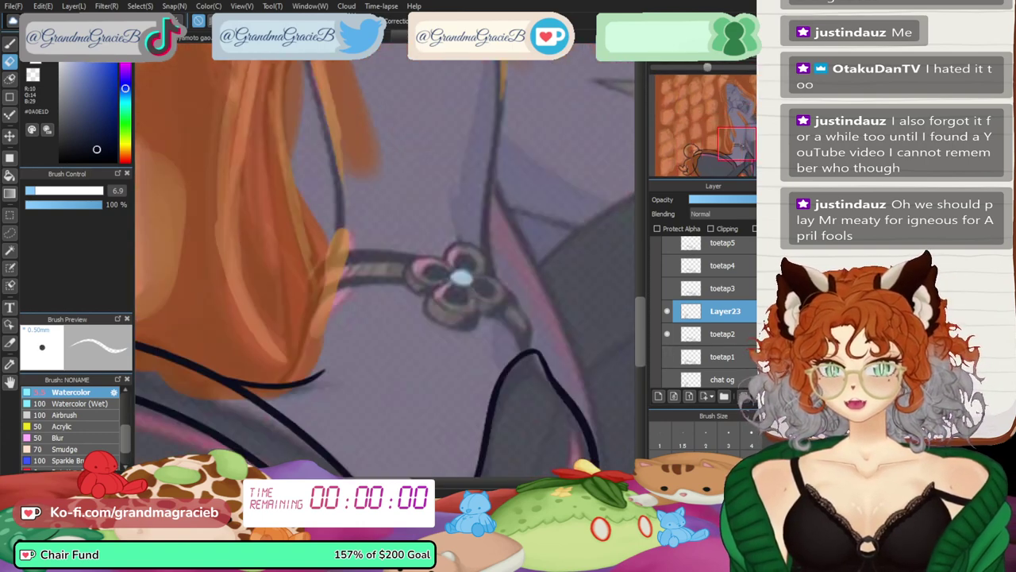
left_click_drag(163, 318, 627, 155)
left_click(9, 78)
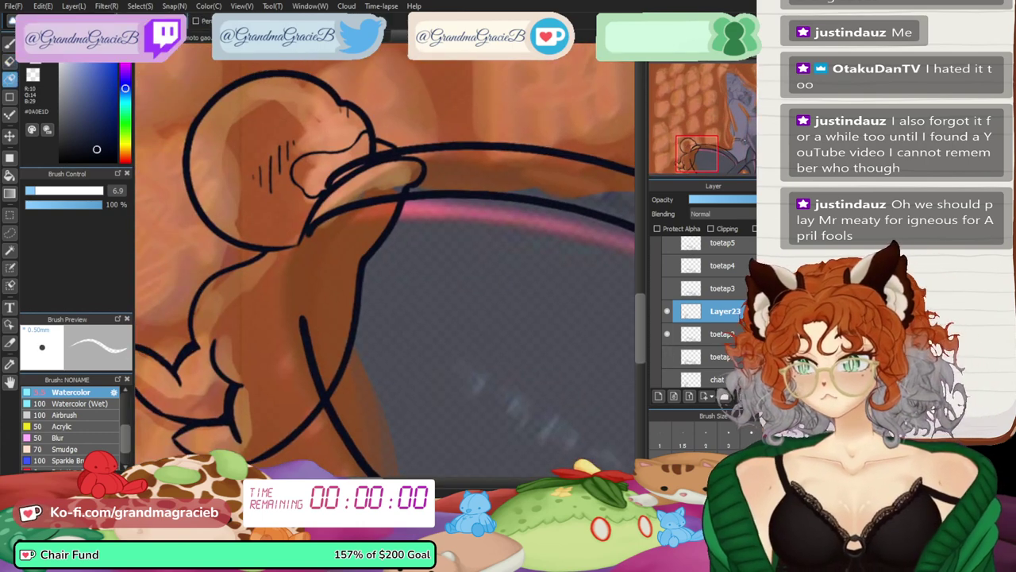
left_click(724, 334)
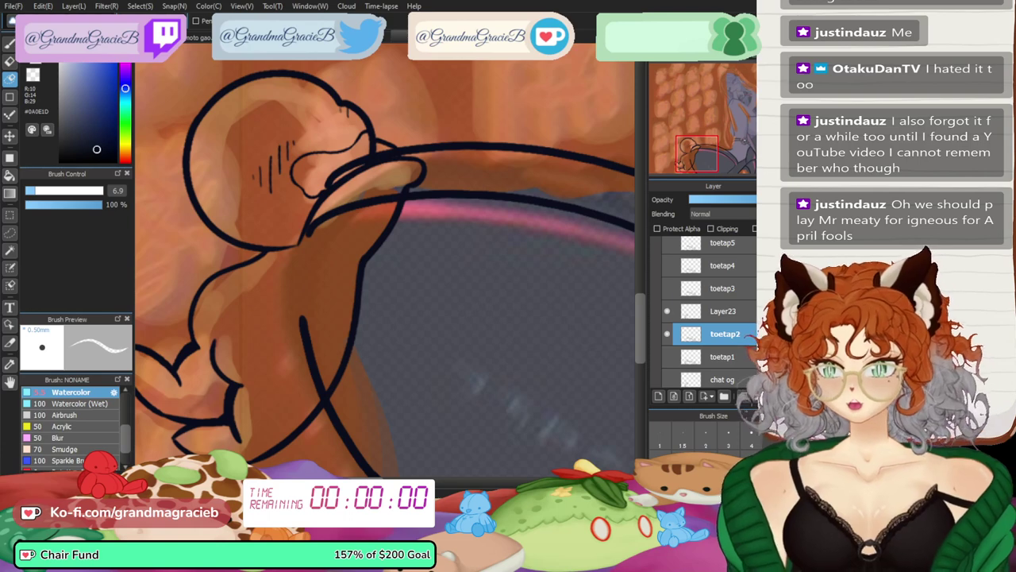
mouse_move(331, 368)
left_mouse_down()
mouse_move(328, 389)
mouse_move(303, 298)
left_mouse_up()
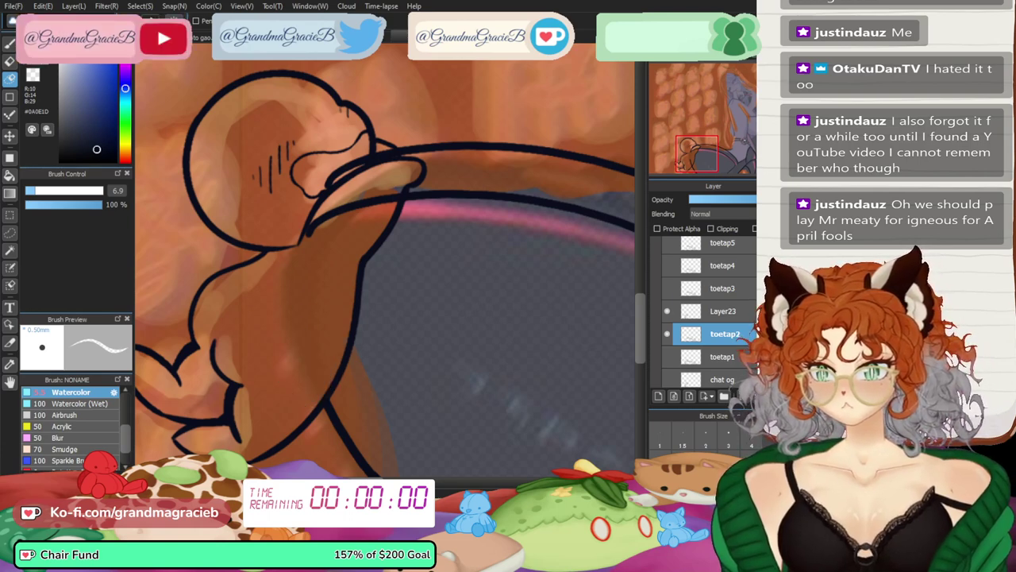
mouse_move(403, 200)
left_mouse_down()
mouse_move(286, 219)
mouse_move(308, 241)
left_mouse_up()
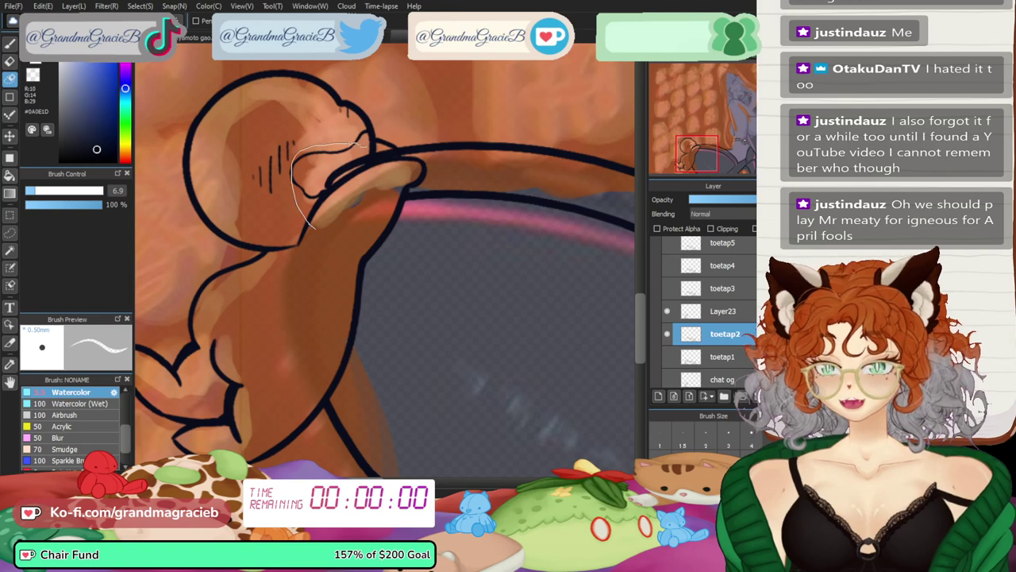
left_click_drag(367, 146, 342, 237)
left_click(9, 61)
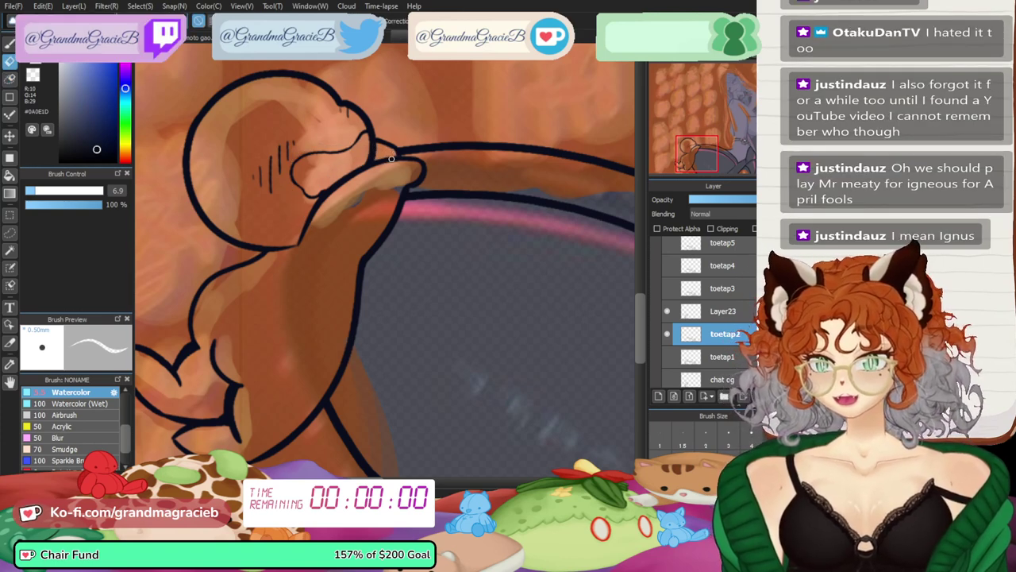
key("b")
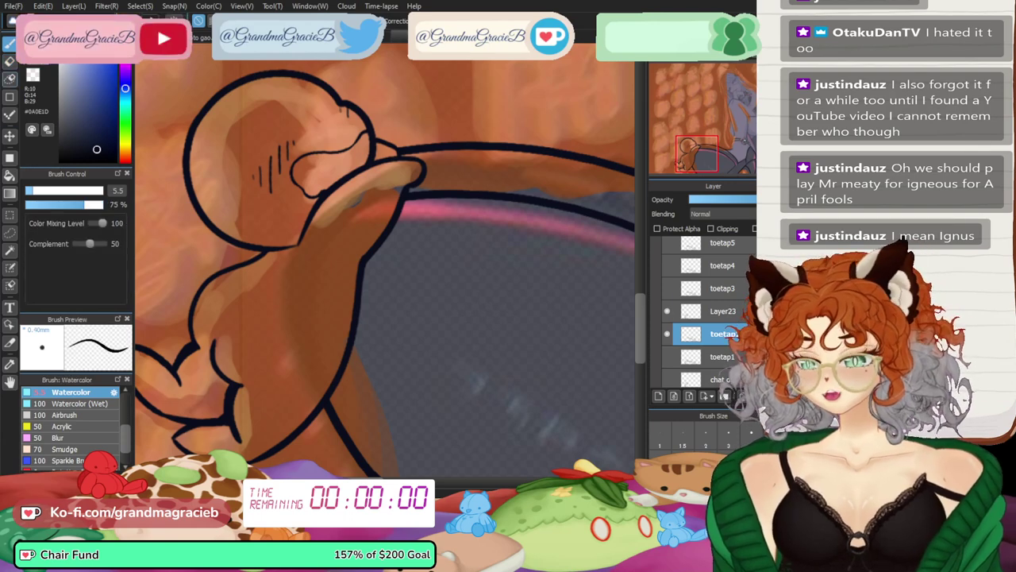
left_click(10, 78)
- Merge the pasted Layer23 into toetap2 and show toetap3
key("ctrl+minus")
key("ctrl+minus")
key("ctrl+minus")
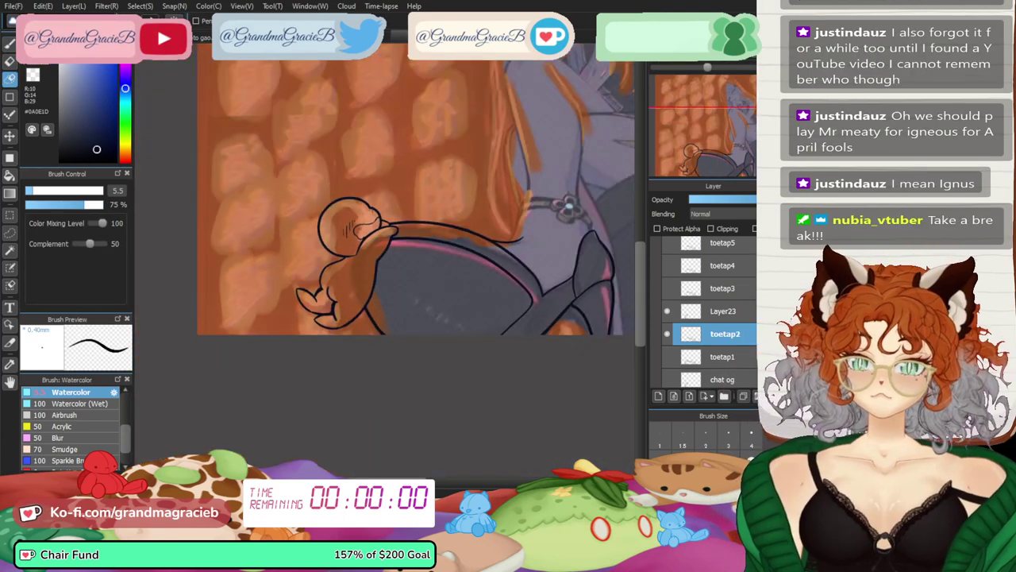
left_click_drag(444, 238, 361, 252)
left_click(723, 311)
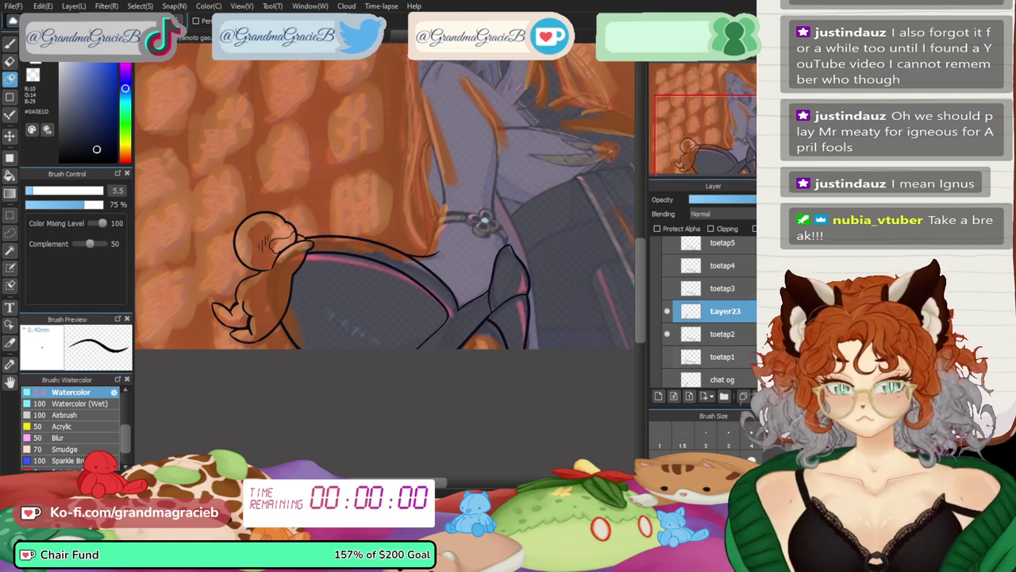
left_click(666, 288)
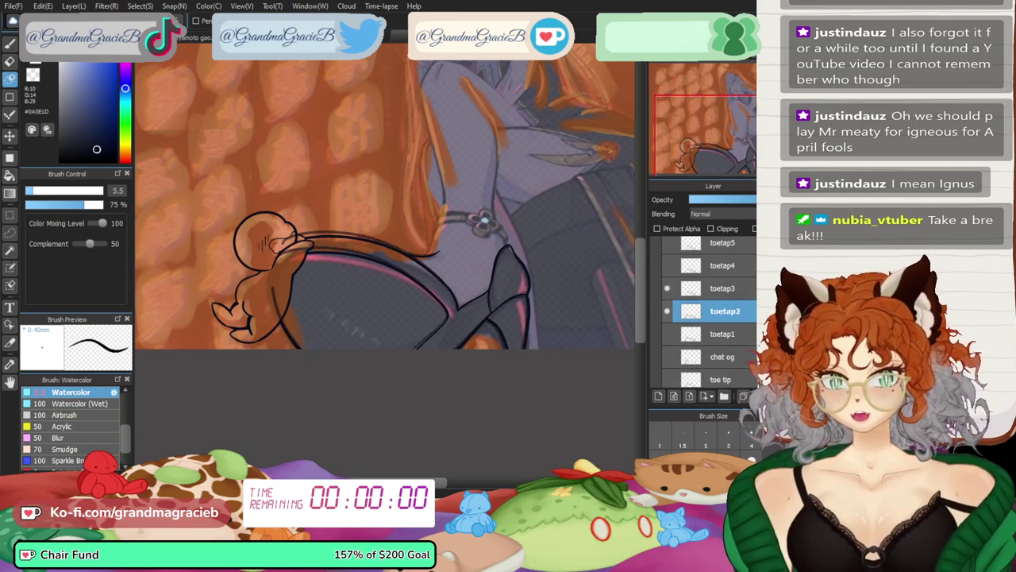
- Lower the opacity of toetap2 and raise toetap3 to full opacity
left_click(720, 199)
left_click(723, 288)
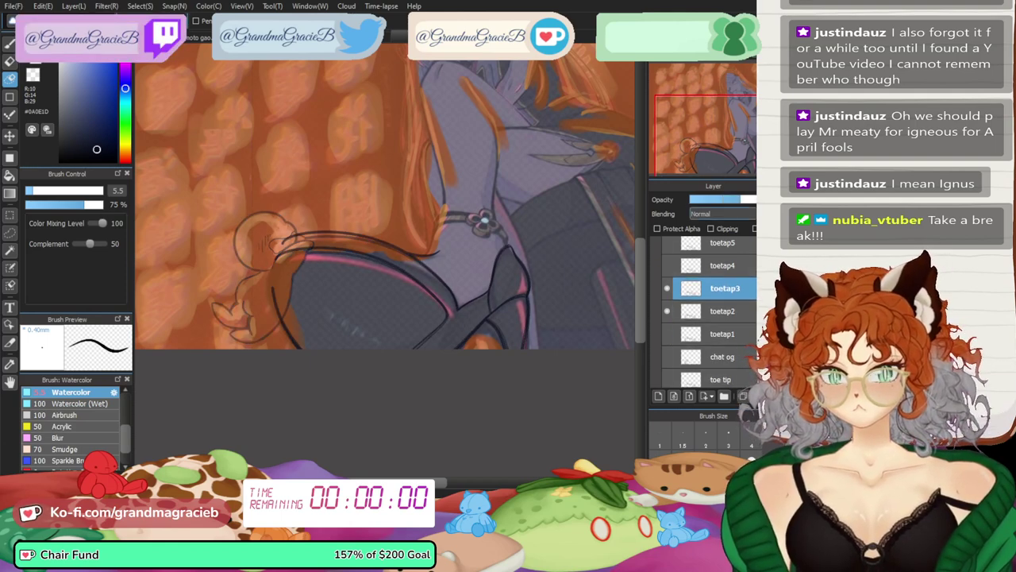
left_click(753, 199)
- Replace the piece pasted above toetap3 with the rotated version copied from its state before the merge into toetap2
key("ctrl+v")
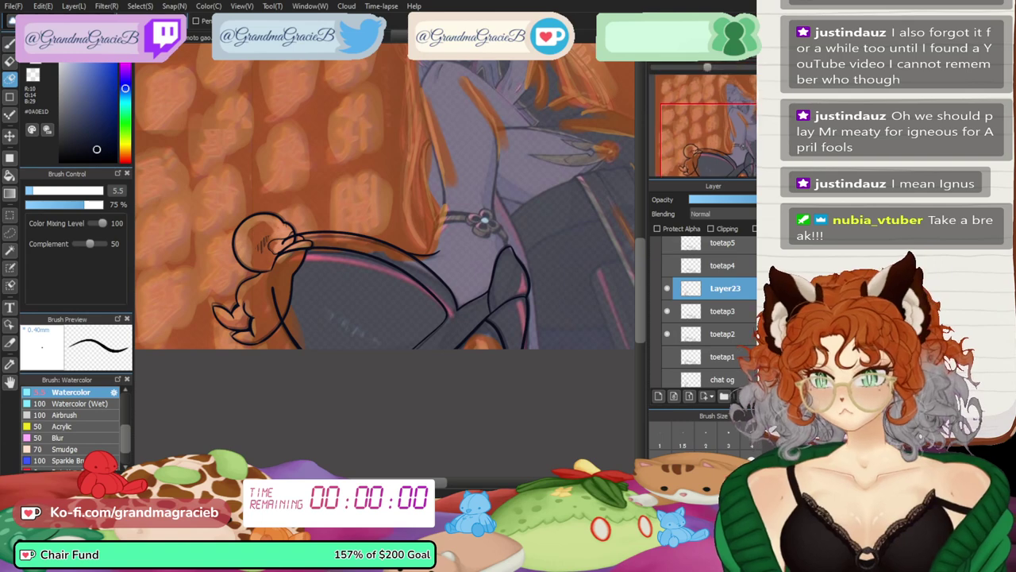
key("ctrl+z")
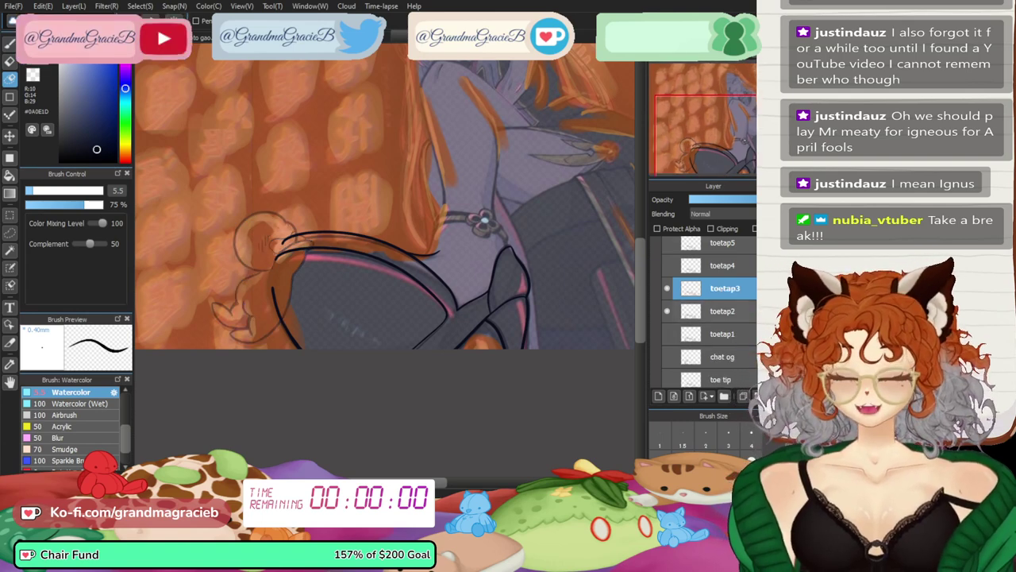
key("ctrl+z")
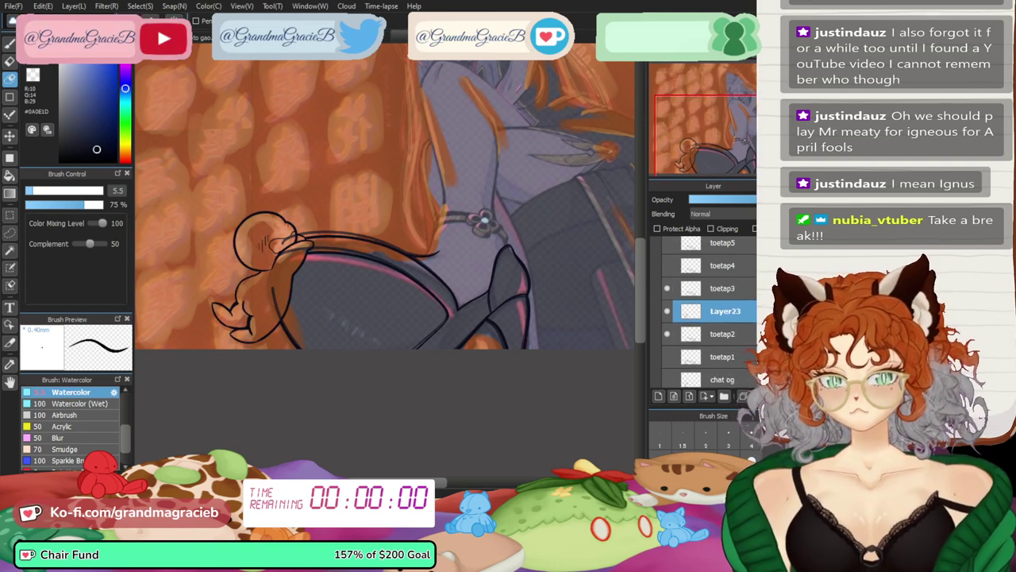
key("ctrl+z")
key("ctrl+y")
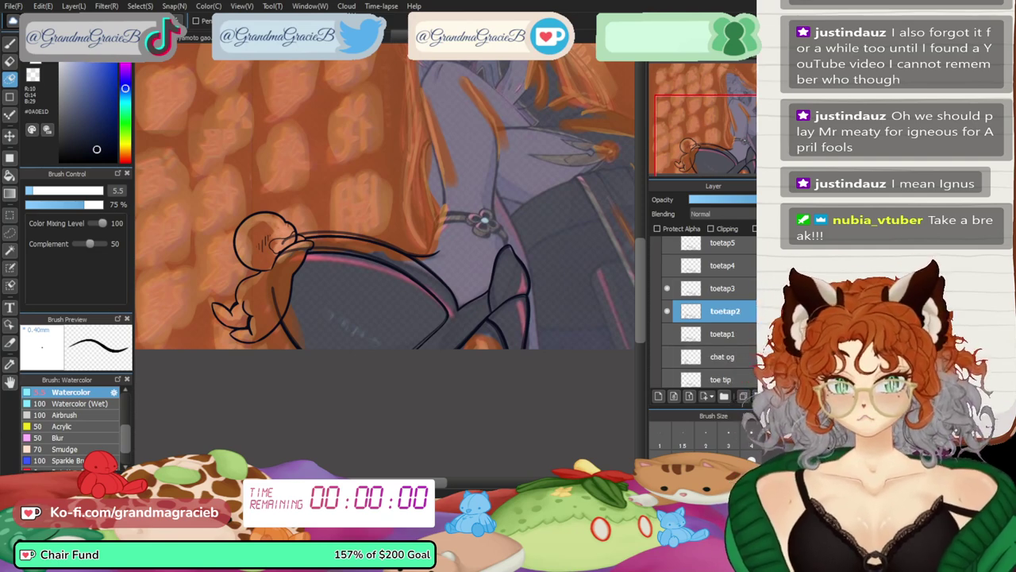
key("ctrl+y")
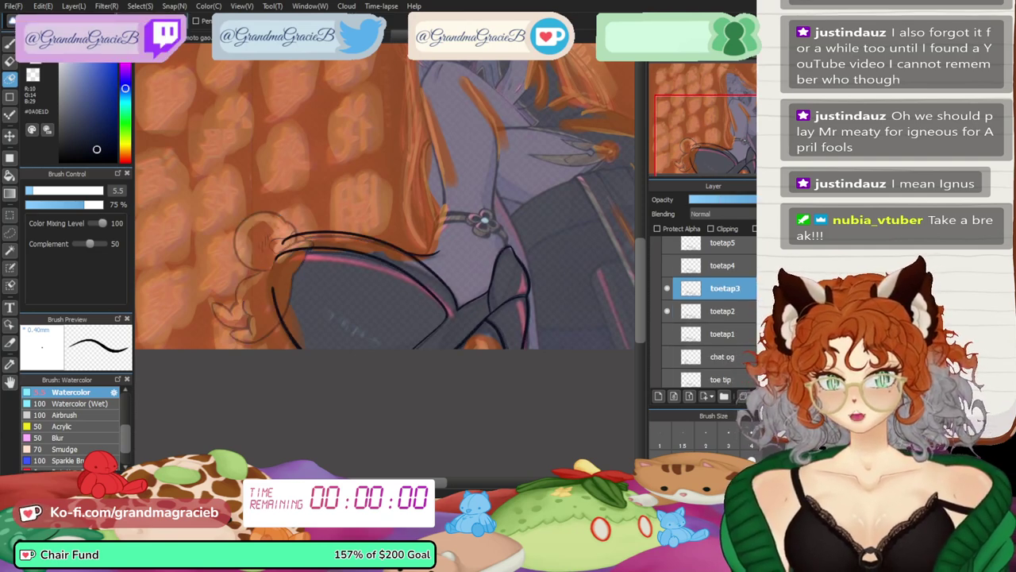
key("ctrl+z")
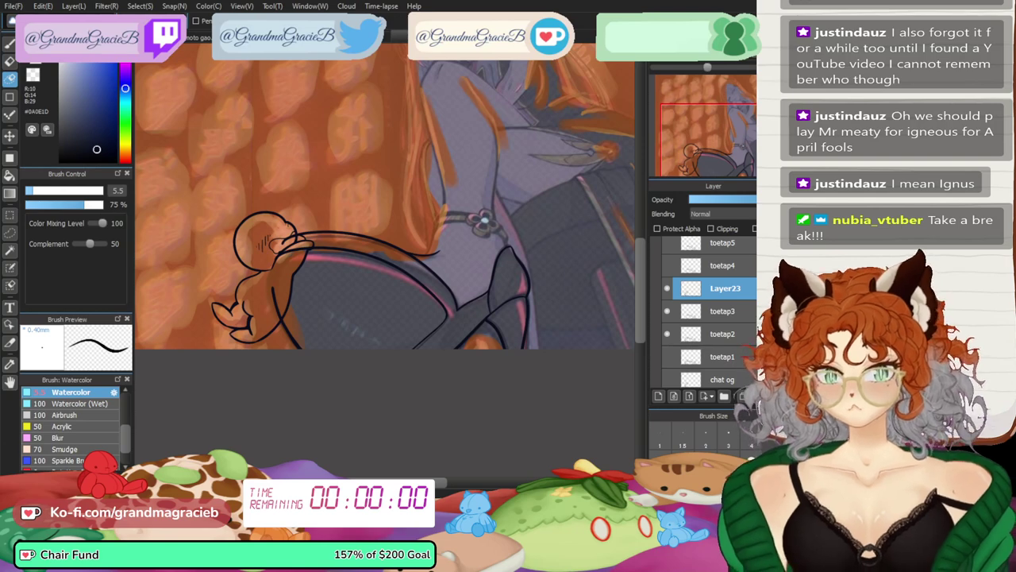
- Rotate and move the pasted round and clawed piece slightly to fit the toetap3 lines, and apply the transform
key("ctrl+plus")
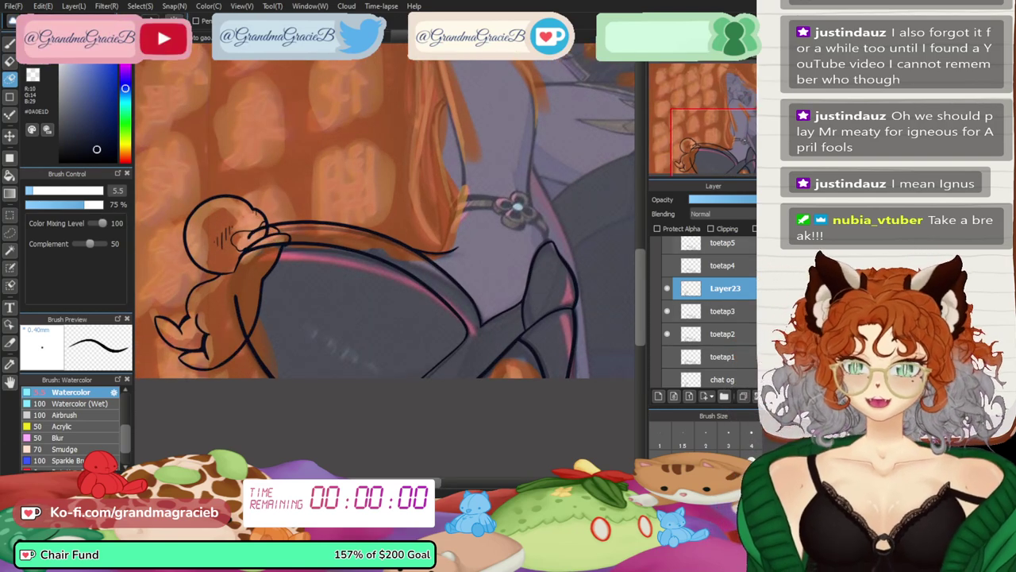
key("ctrl+t")
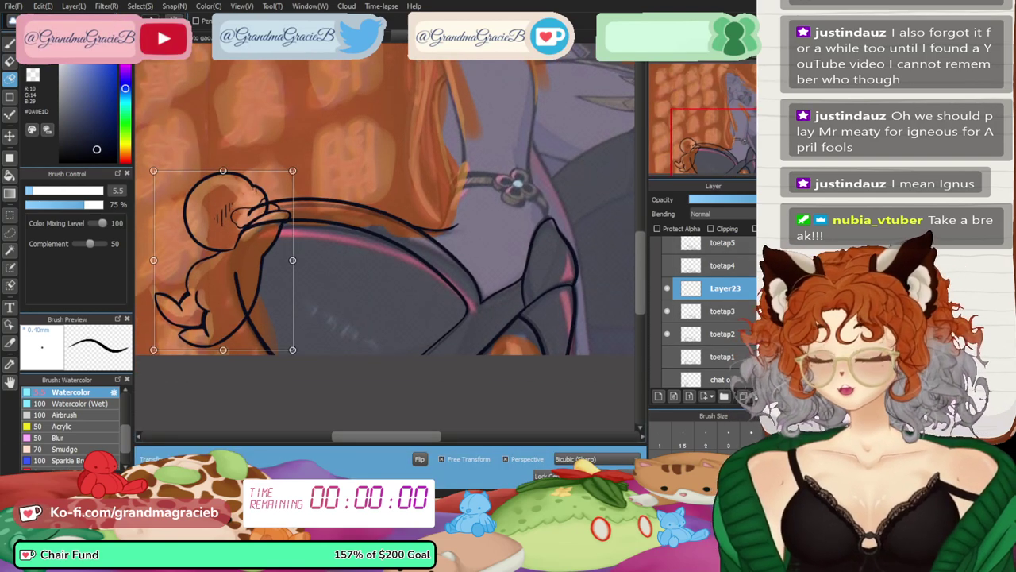
left_click_drag(316, 160, 319, 164)
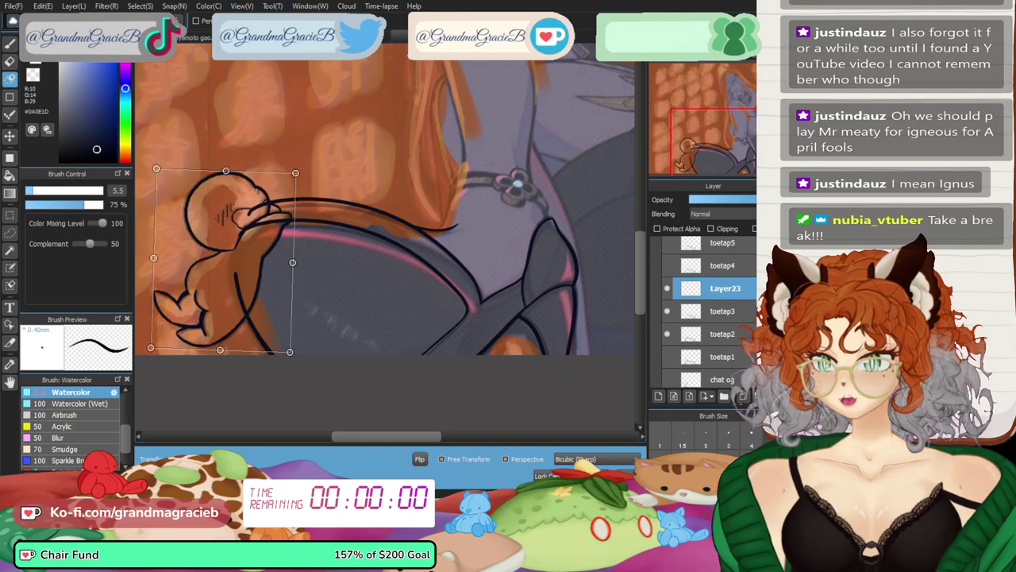
left_click_drag(223, 261, 224, 259)
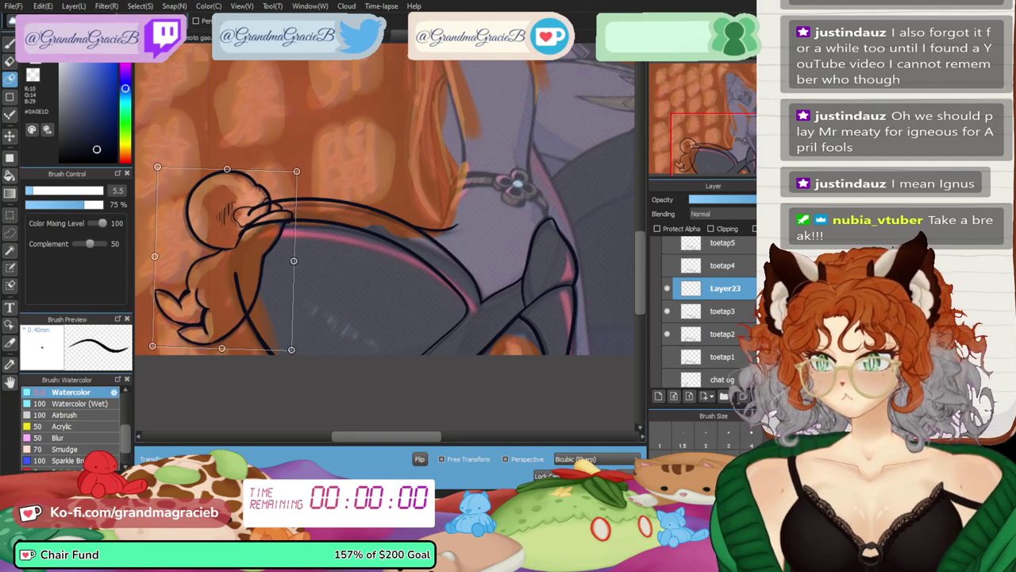
left_click_drag(317, 159, 320, 161)
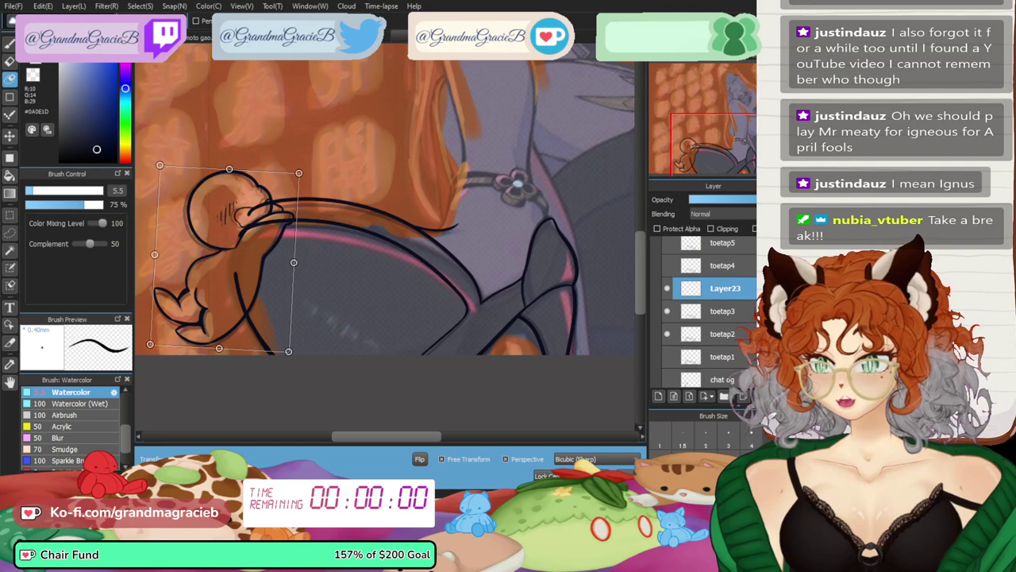
left_click_drag(224, 258, 222, 258)
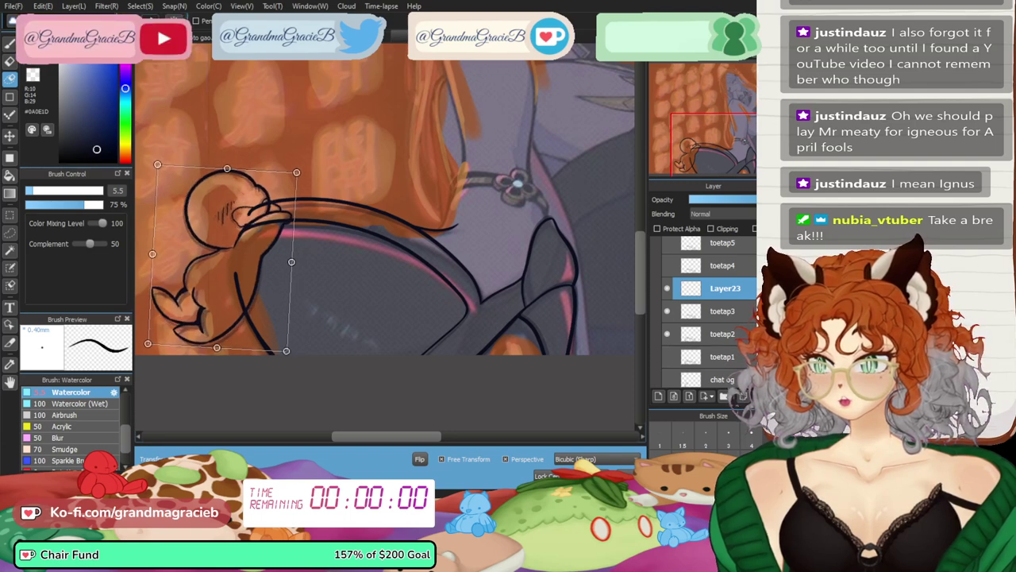
left_click_drag(318, 159, 315, 157)
key("Return")
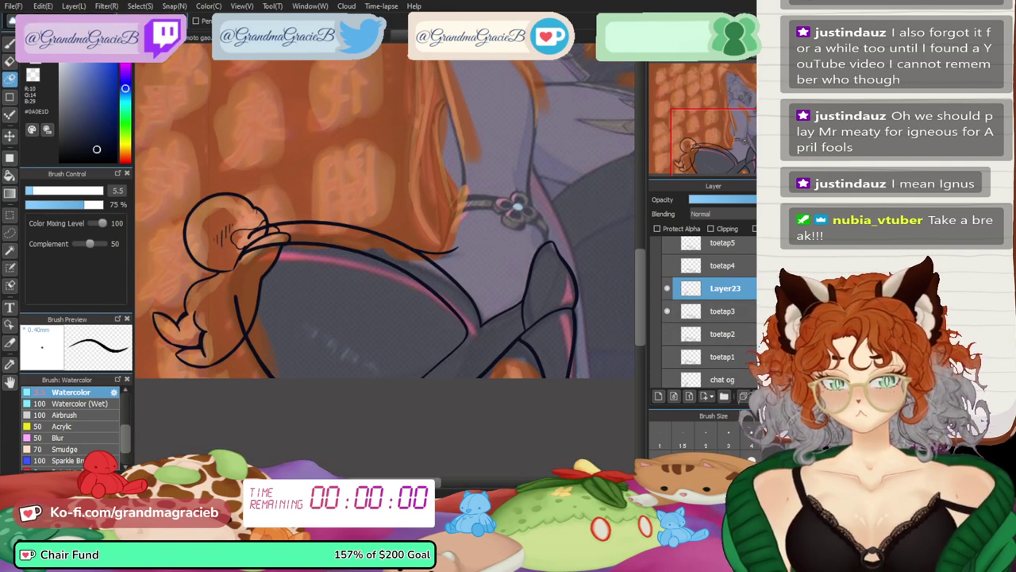
- Select toetap3 beneath the pasted piece and lower its opacity
key("Delete")
left_click(724, 311)
left_click(732, 200)
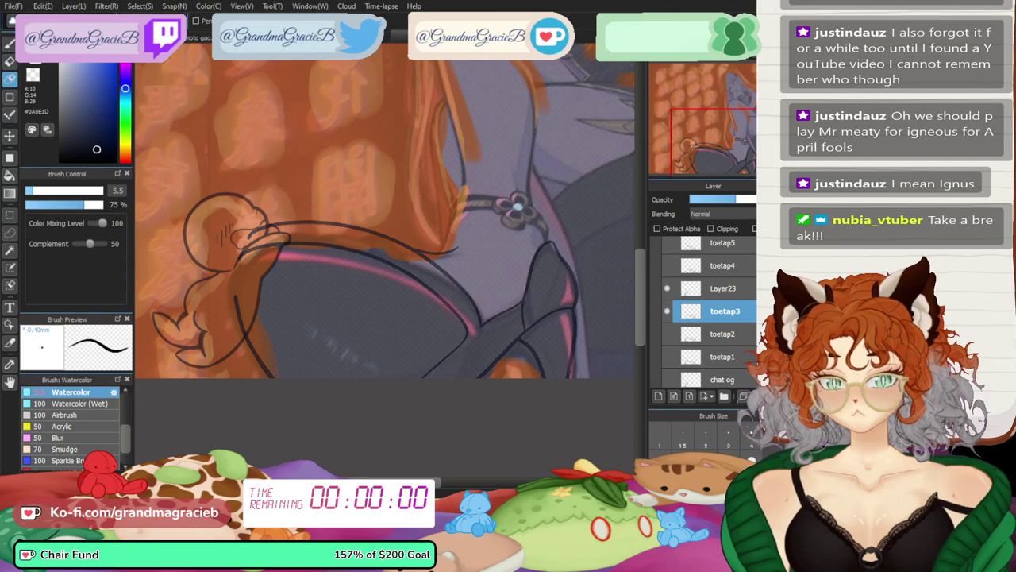
- Lower the opacity of the round and clawed piece pasted above toetap3
left_click(724, 288)
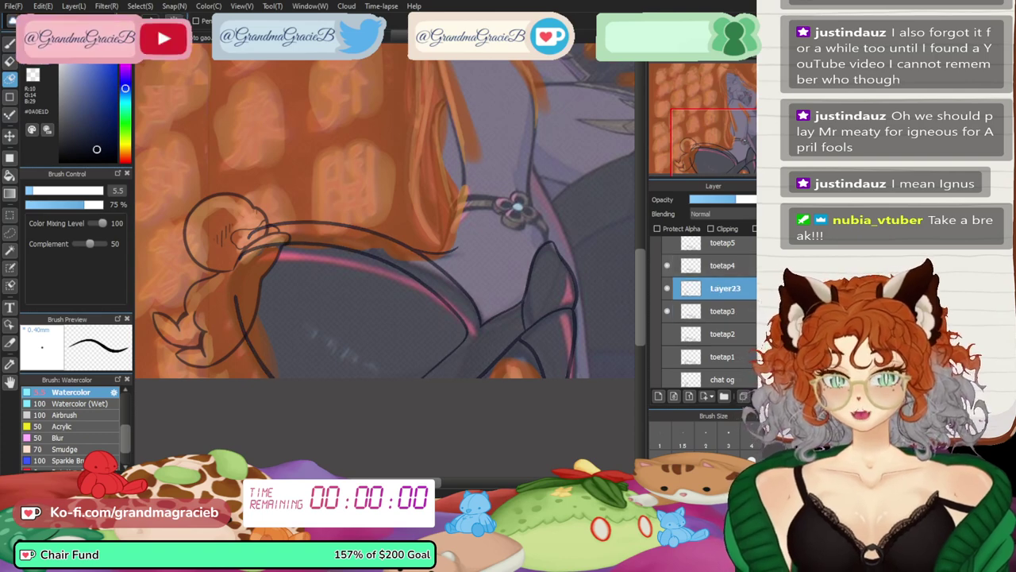
left_click(754, 199)
- Show toetap4 at full opacity and paste the copied round and clawed piece above it
left_click(724, 265)
left_click(754, 200)
key("ctrl+v")
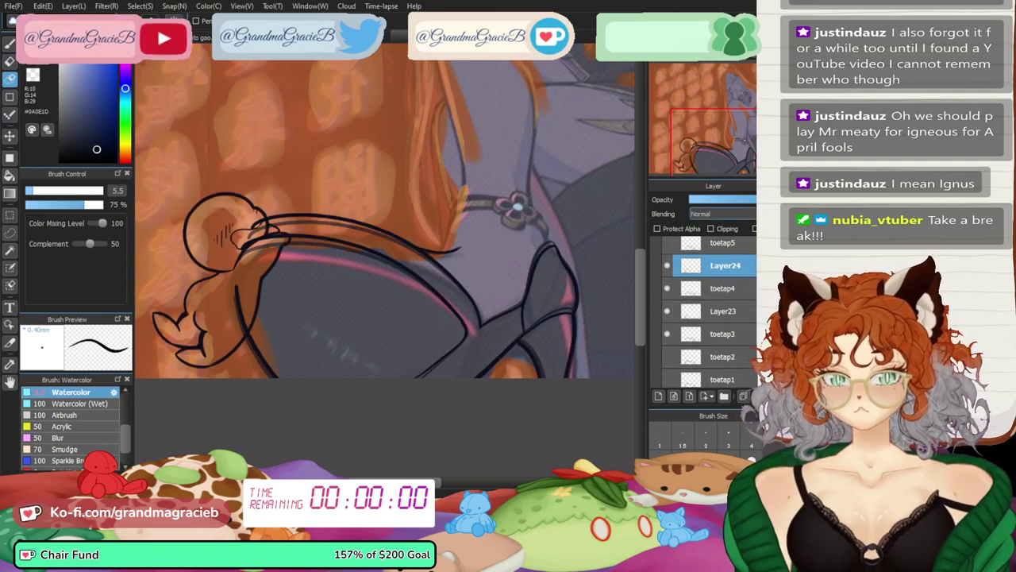
- Rotate the piece pasted above toetap4 slightly clockwise, move it up a little to fit the frame's lines, and apply the transform
key("ctrl+t")
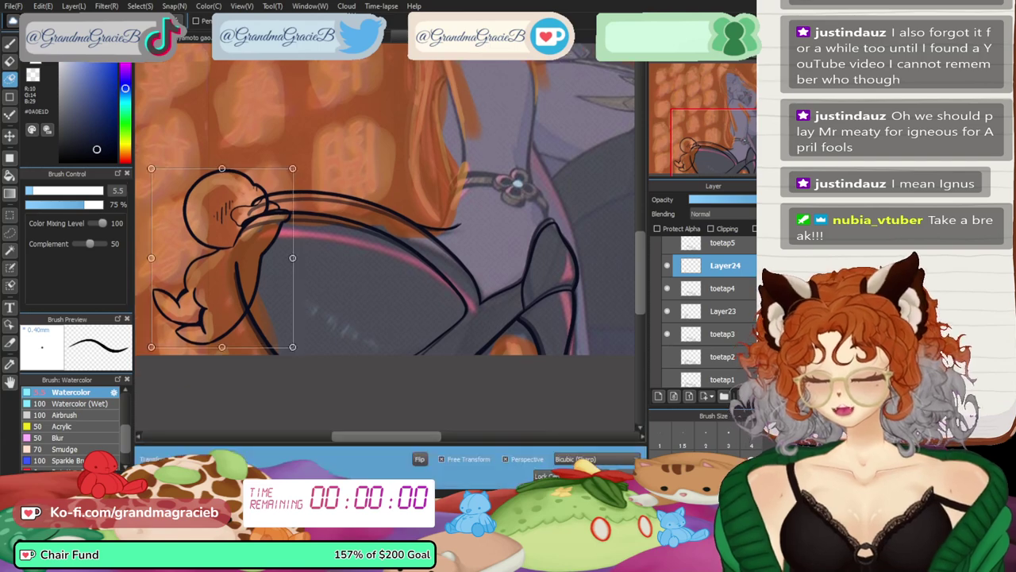
left_click_drag(334, 158, 338, 165)
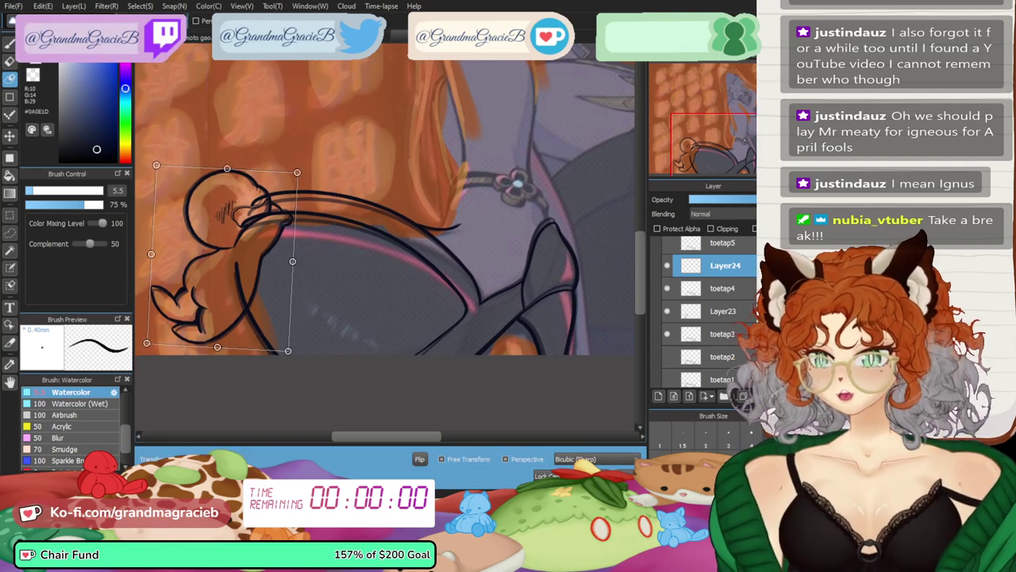
key("Up")
key("Up")
key("Up")
key("Up")
key("Up")
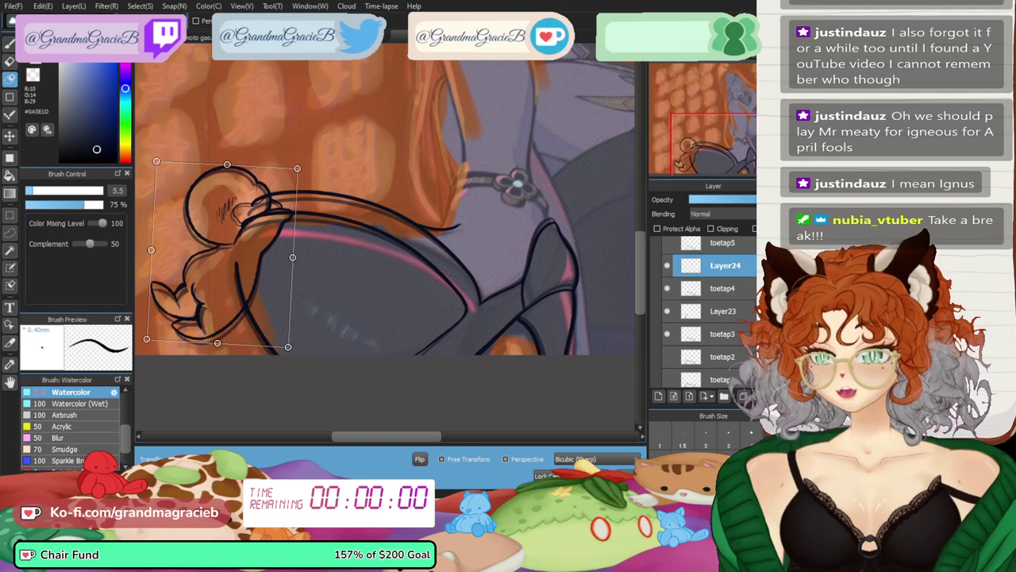
key("Down")
key("Down")
left_click_drag(222, 250, 222, 249)
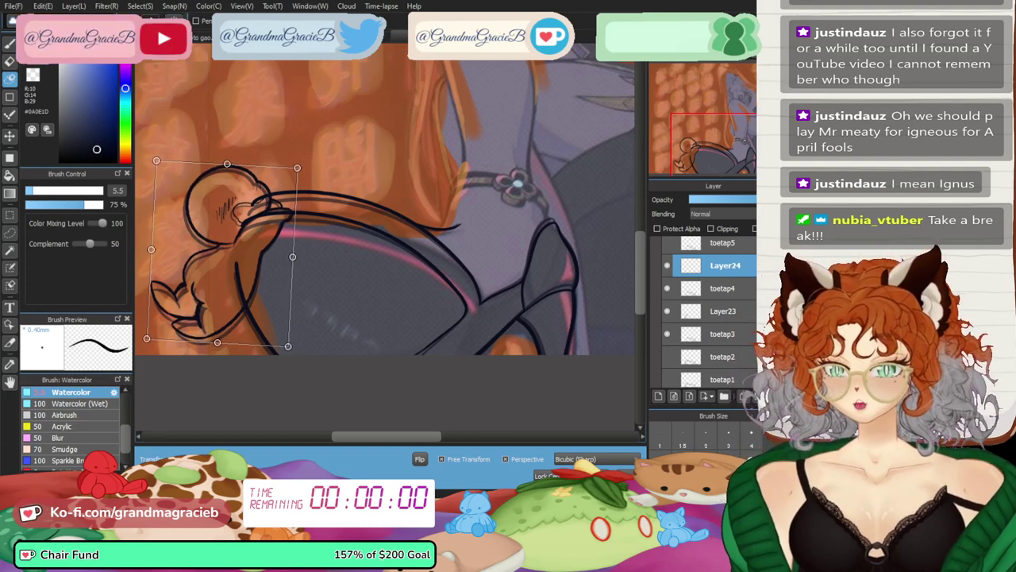
key("Return")
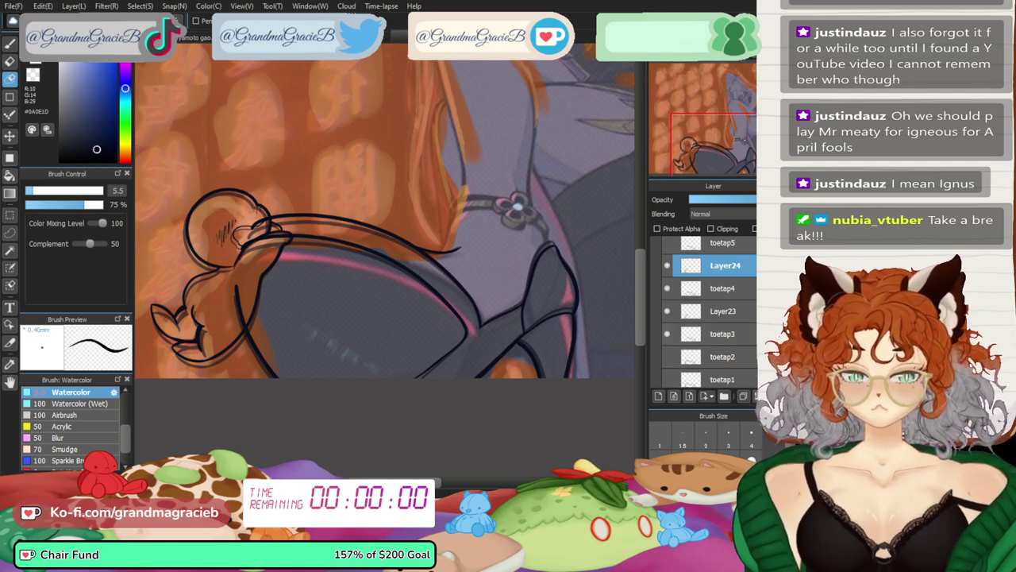
- Hide toetap3 with its pasted piece, and lower the opacity of toetap4 and the piece above it
left_click(667, 334)
left_click(724, 288)
left_click(739, 199)
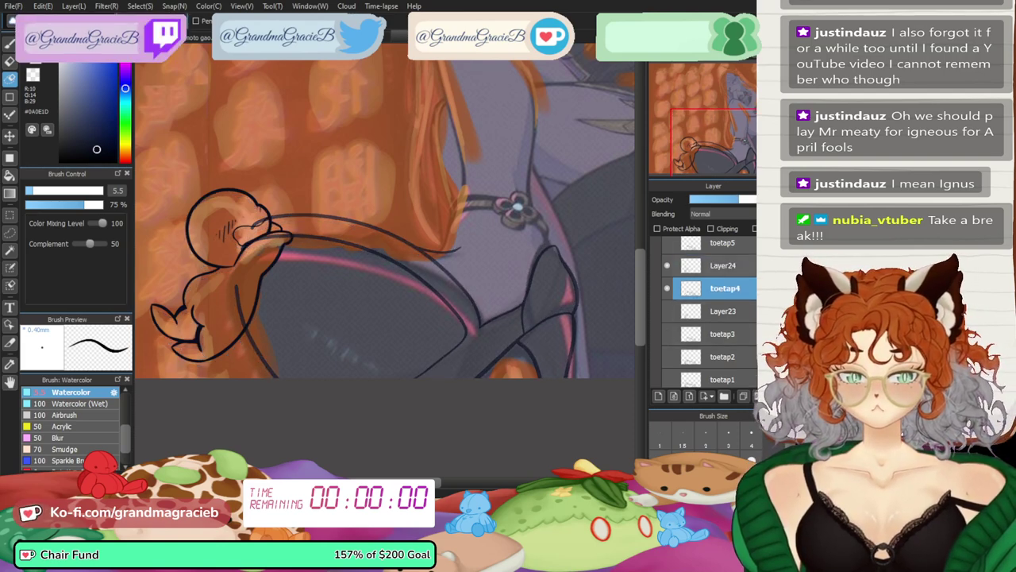
left_click(723, 266)
left_click(733, 199)
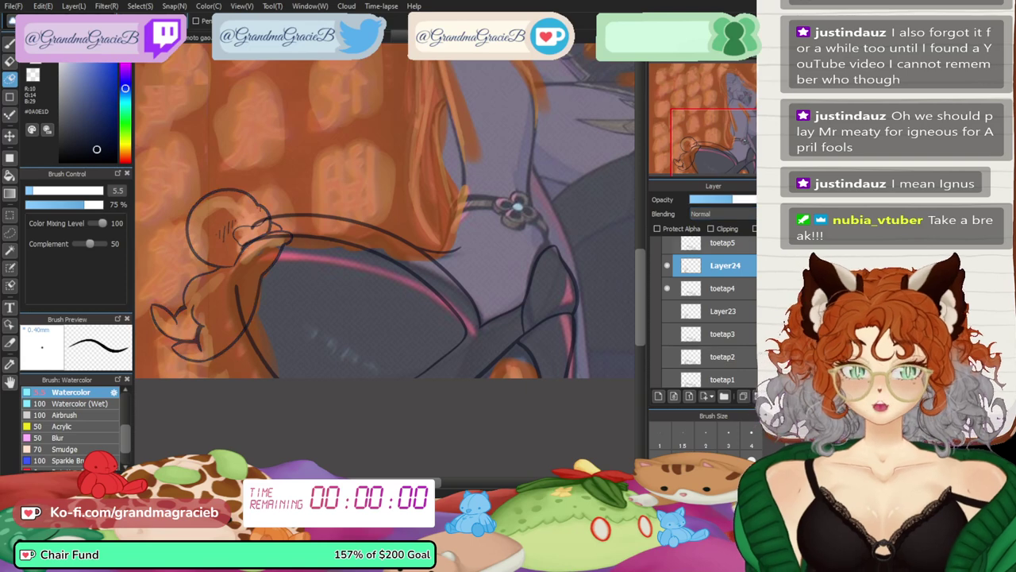
- Show toetap5 at full opacity and paste the copied round and clawed piece above it
left_click(667, 243)
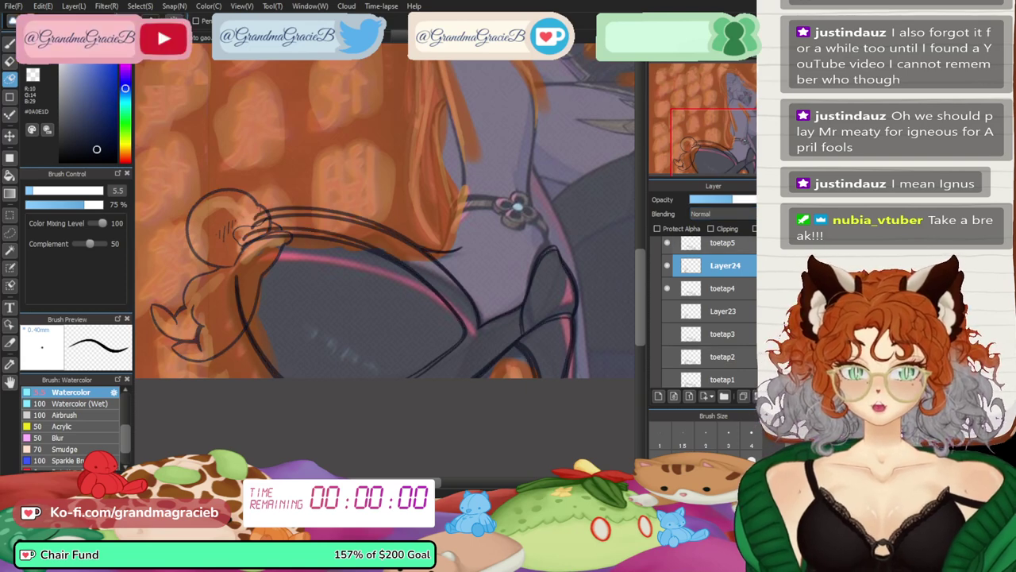
left_click(723, 244)
left_click(772, 199)
scroll(715, 309, "up", 2)
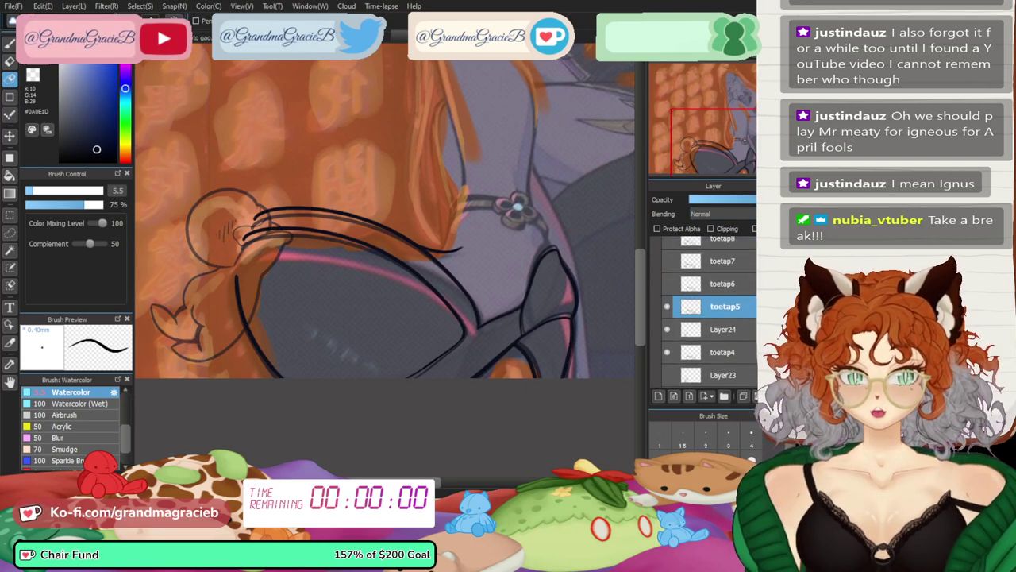
key("ctrl+v")
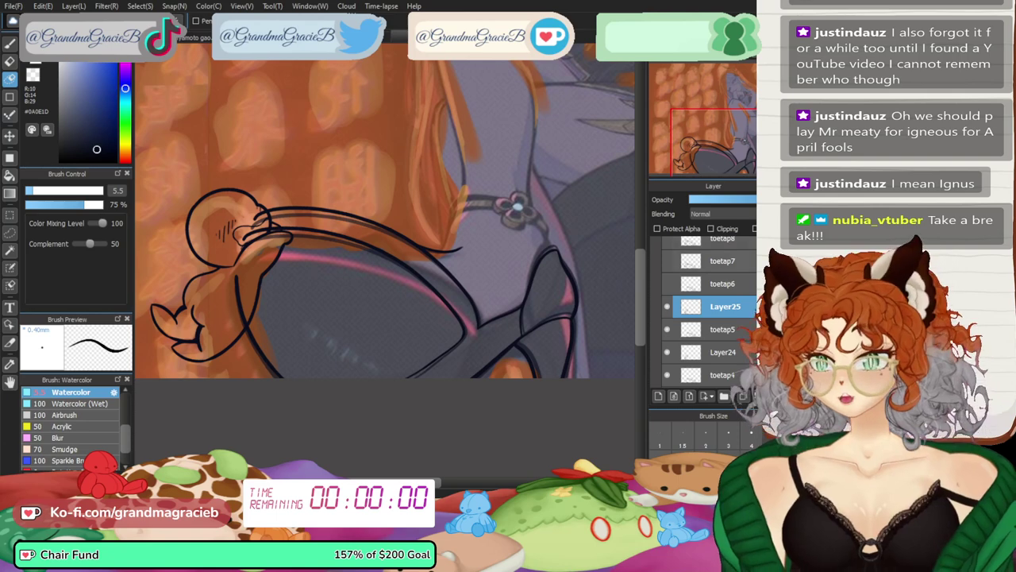
- Move the piece pasted above toetap5 slightly up, rotate it a little counterclockwise to fit the frame's lines, and apply the transform
key("ctrl+t")
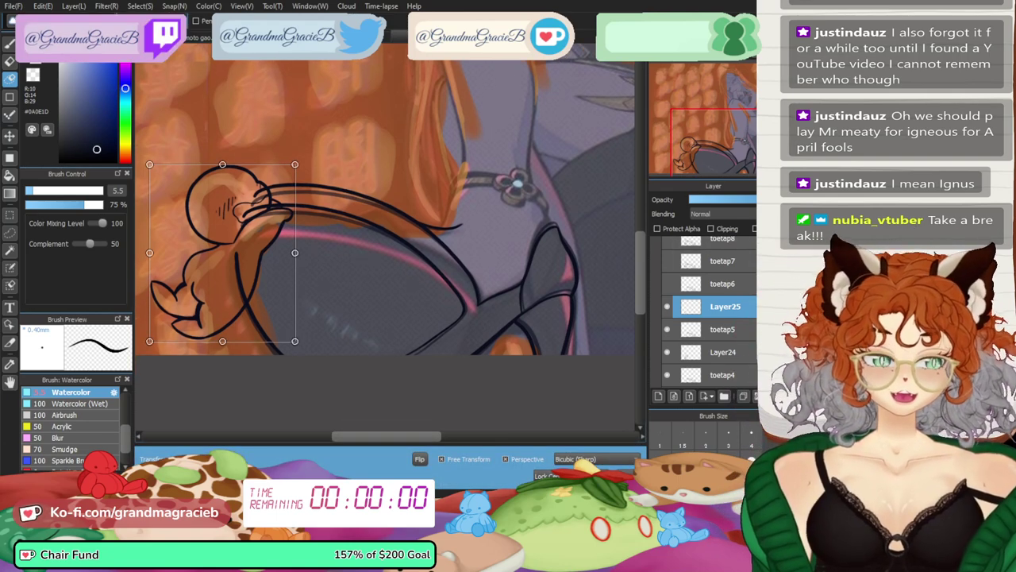
left_click_drag(222, 253, 223, 248)
key("Down")
key("Down")
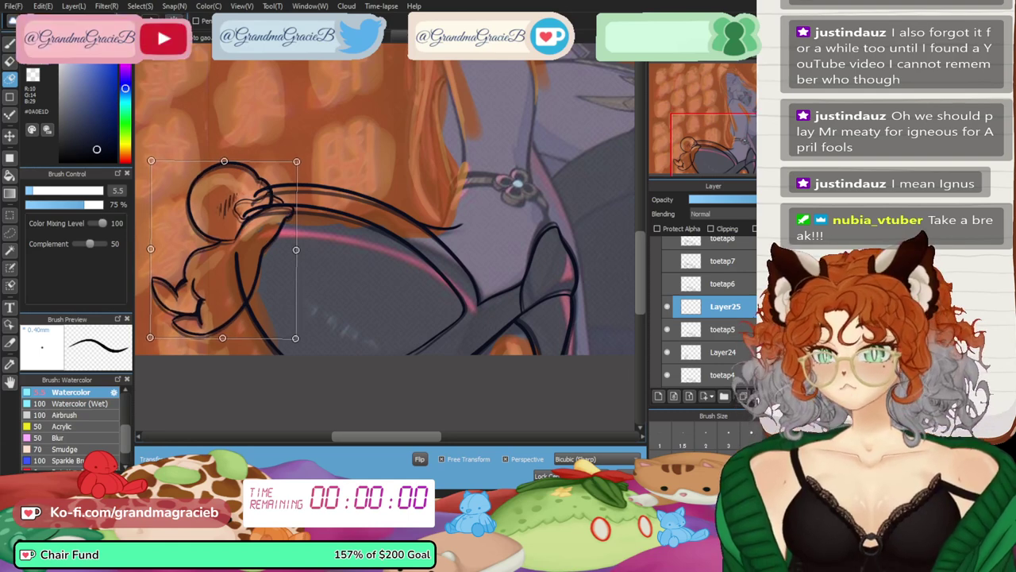
key("Up")
key("Up")
key("Up")
key("Up")
key("Up")
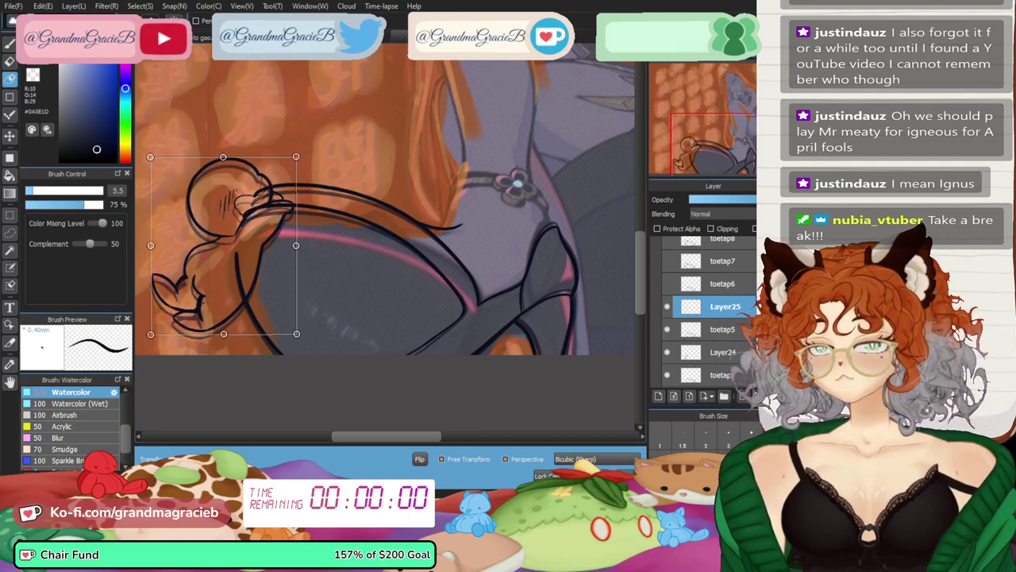
key("Up")
key("Right")
key("Right")
key("Up")
key("Down")
key("Down")
key("Down")
key("Left")
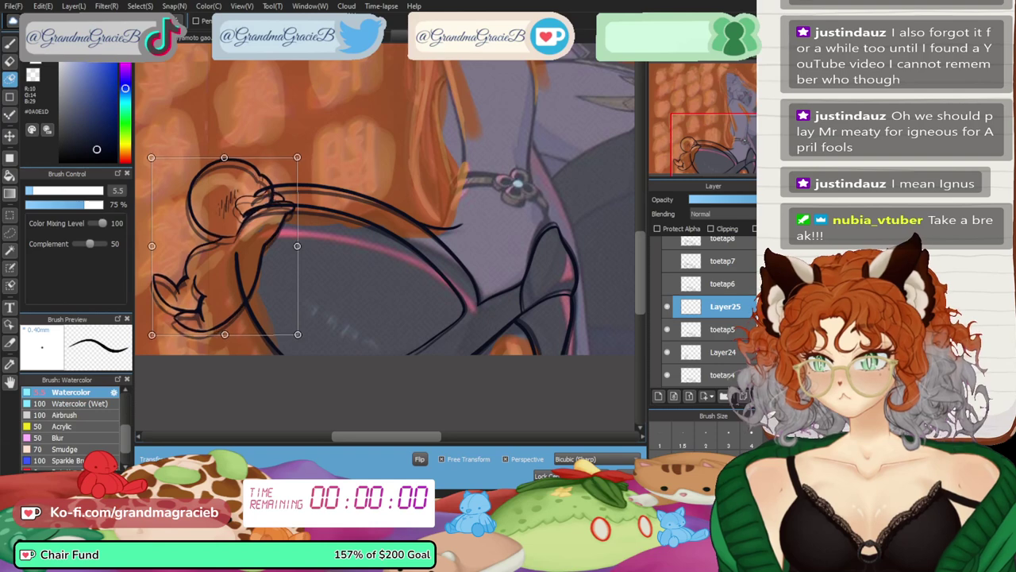
left_click_drag(318, 150, 315, 147)
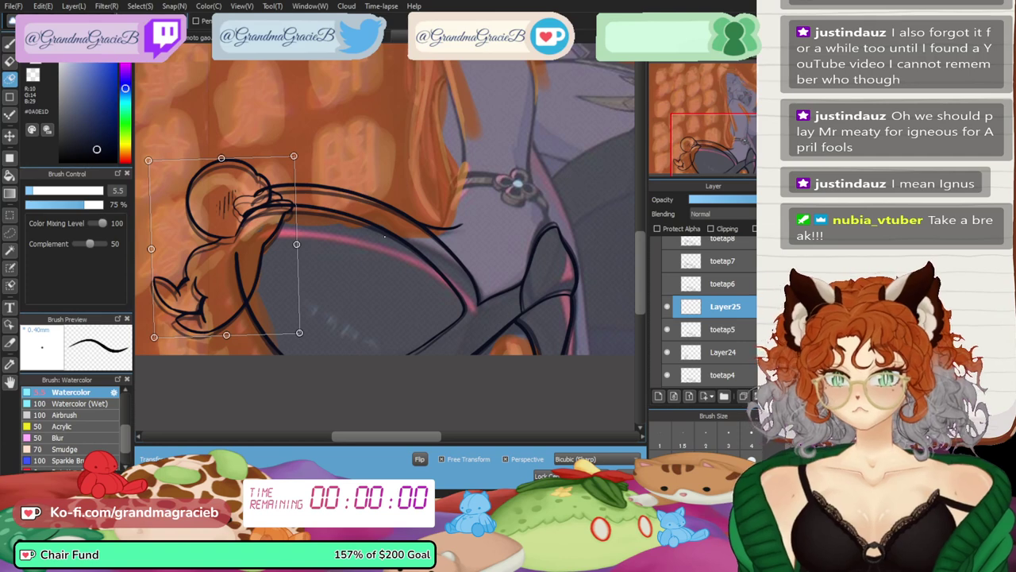
key("Return")
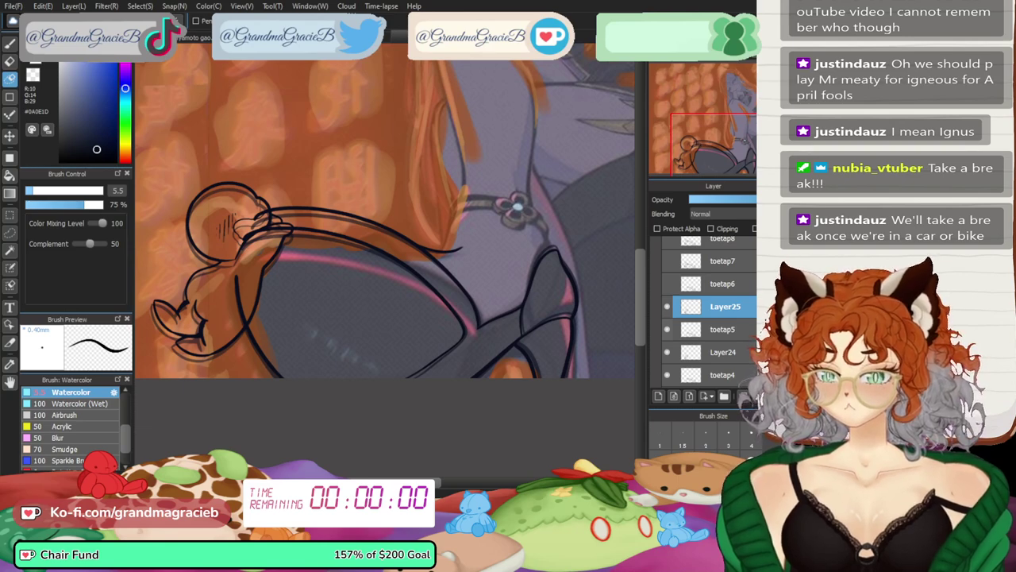
- Hide toetap4 with its pasted piece, and lower the opacity of toetap5 and the piece above it
left_click(666, 374)
left_click(667, 352)
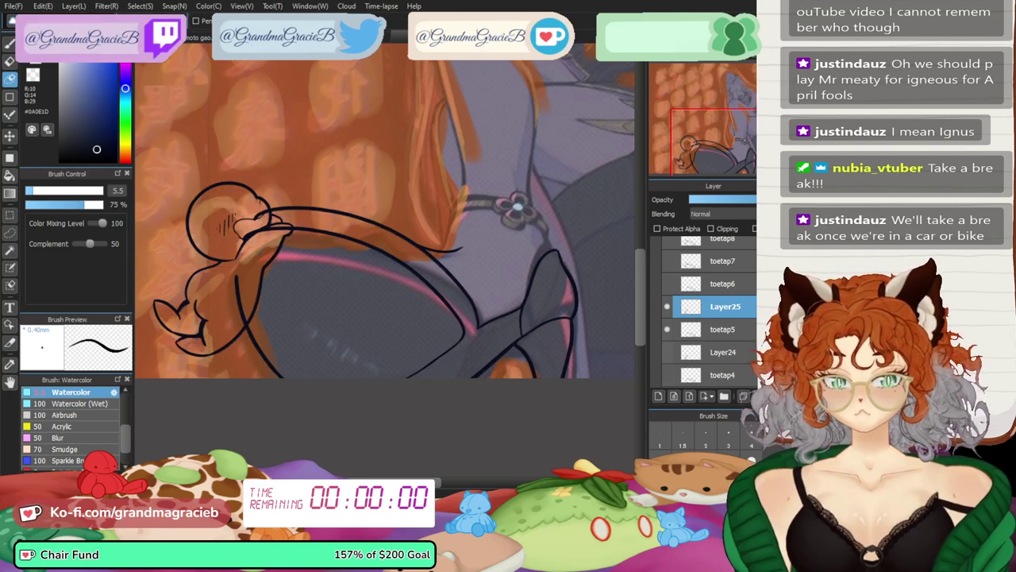
left_click(722, 330)
left_click(724, 306)
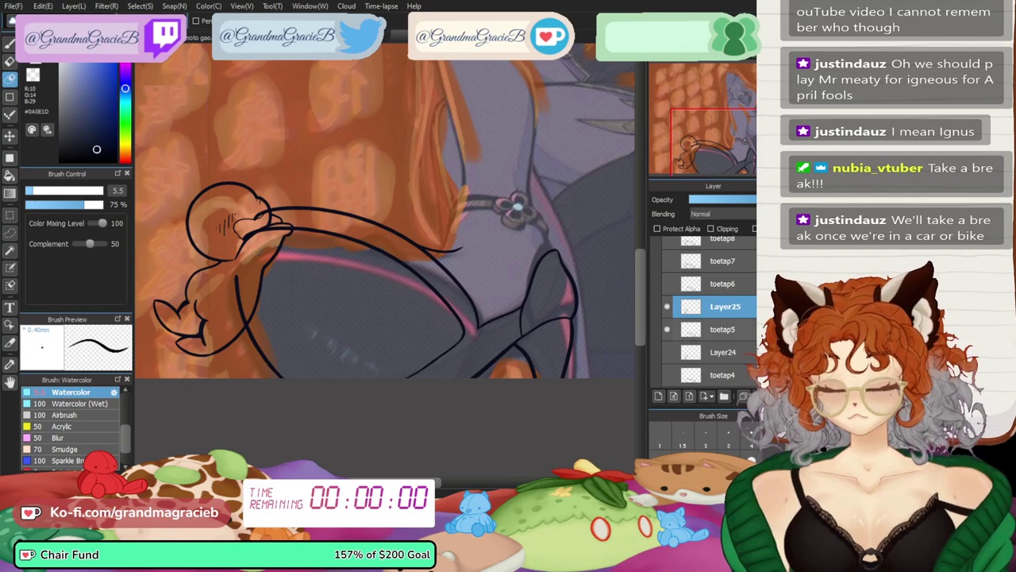
left_click(723, 329)
left_click(722, 199)
left_click(724, 307)
left_click(722, 200)
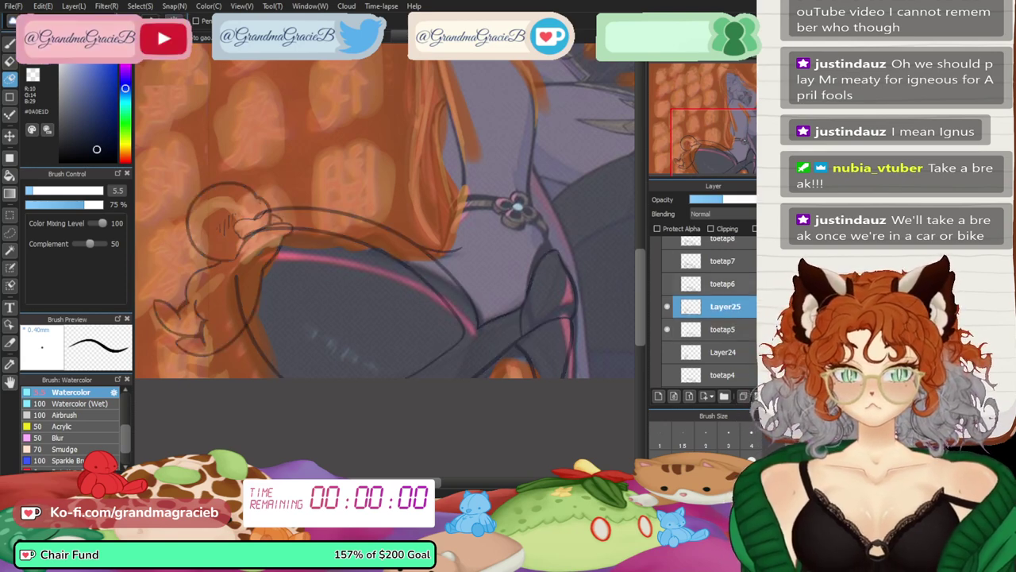
- Show toetap6 and raise it to full opacity
left_click(667, 283)
left_click(724, 283)
left_click(754, 200)
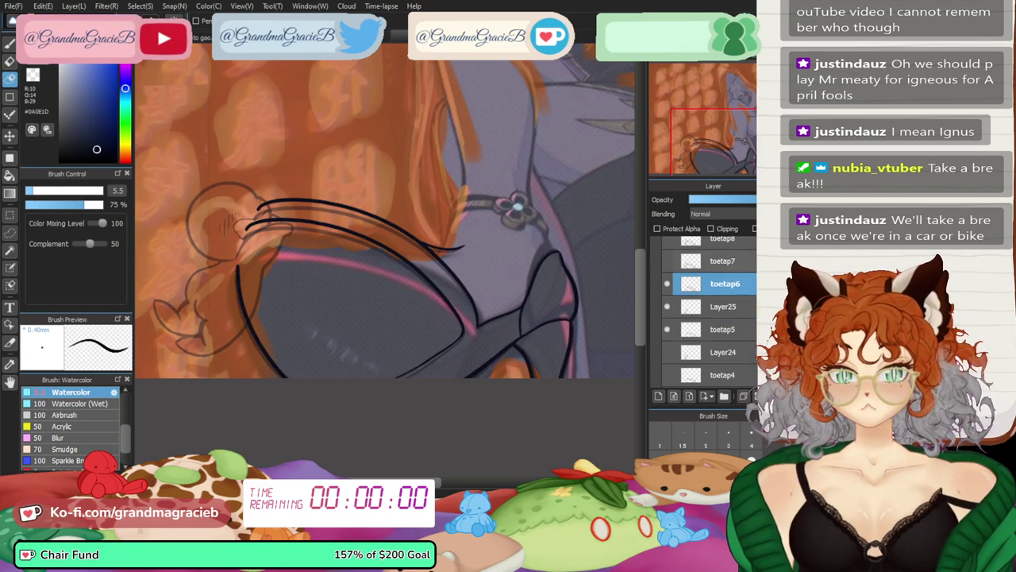
- Switch toetap8 on and off to compare its lines with toetap6, and leave it shown
left_click(723, 260)
scroll(706, 318, "up", 1)
left_click(725, 255)
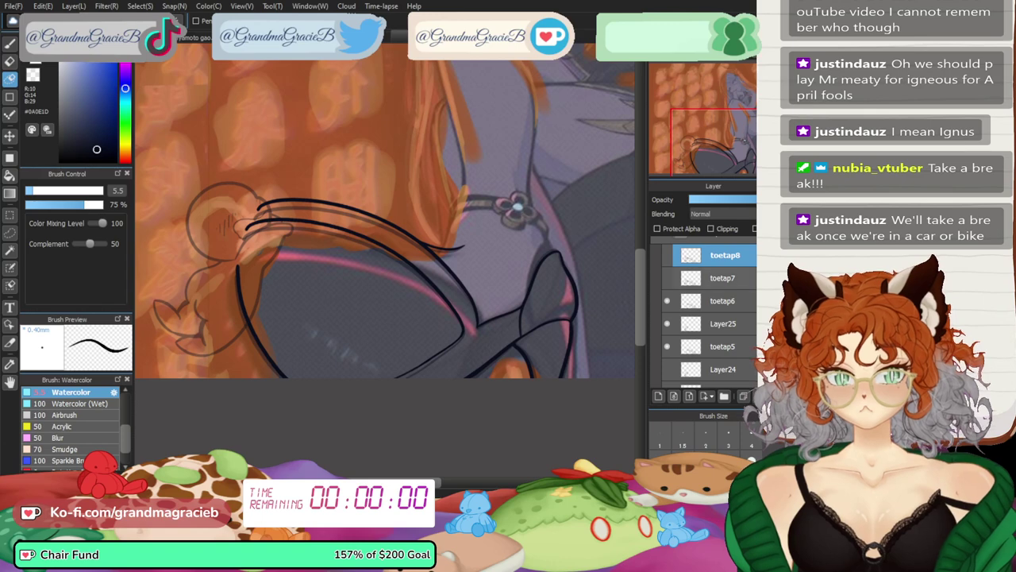
left_click(666, 255)
left_click(666, 254)
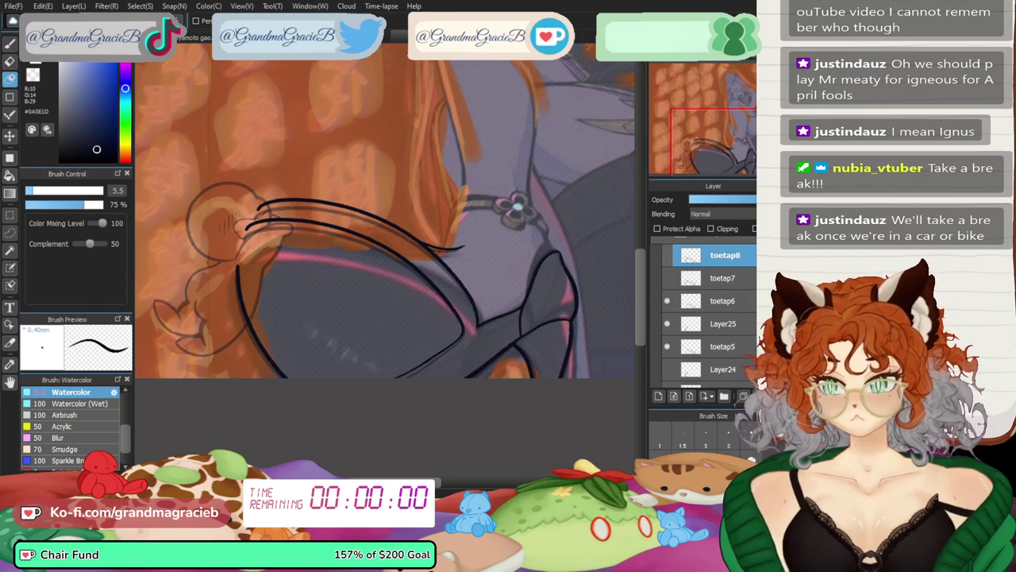
left_click(667, 255)
left_click(667, 255)
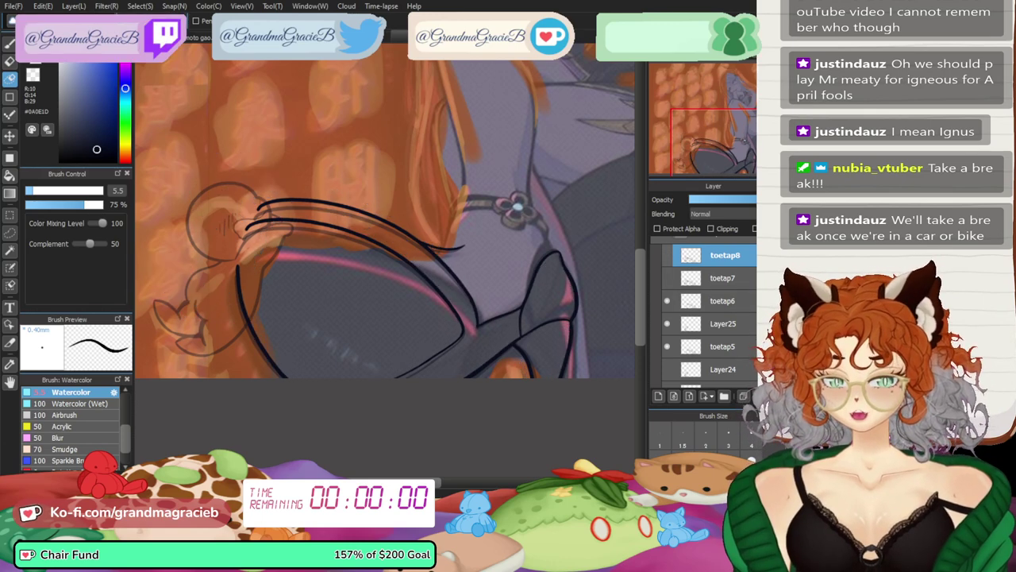
left_click(667, 255)
- Paste the copied round and clawed piece above toetap6, rotate it slightly clockwise and move it up to fit, and apply the transform
left_click(725, 301)
key("ctrl+v")
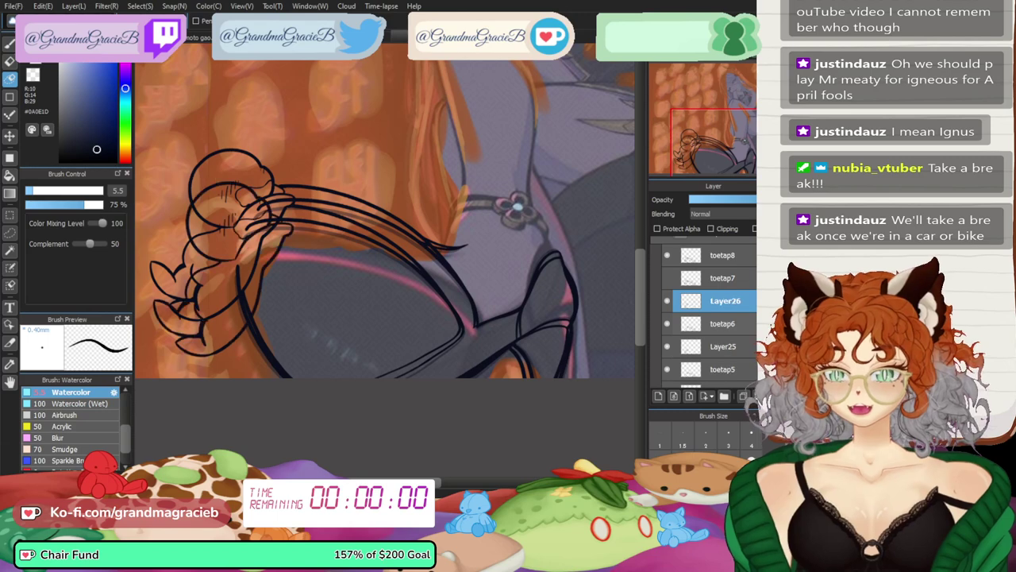
key("ctrl+t")
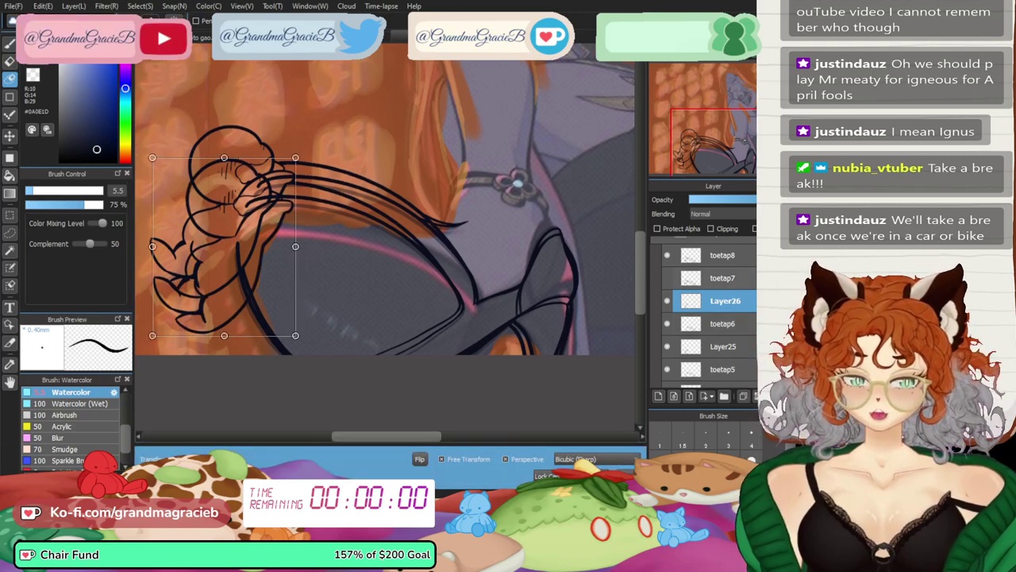
left_click_drag(333, 159, 340, 167)
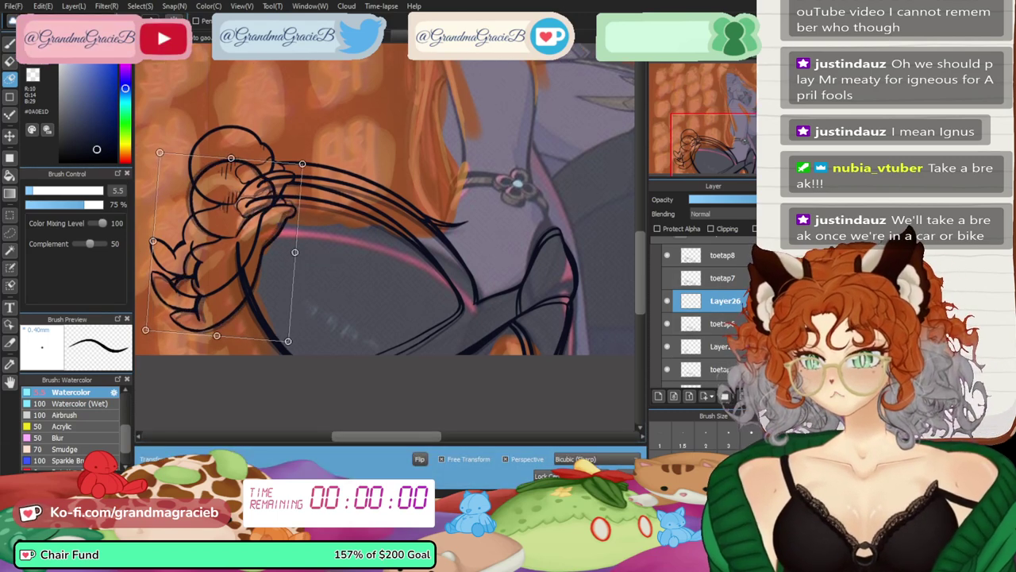
mouse_move(226, 246)
left_mouse_down()
mouse_move(231, 230)
mouse_move(224, 236)
left_mouse_up()
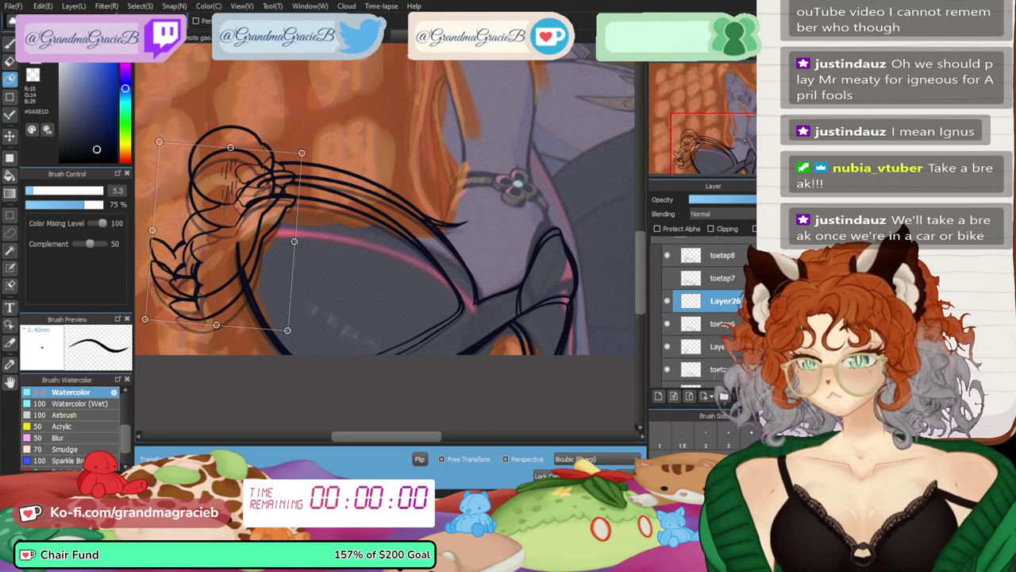
key("Return")
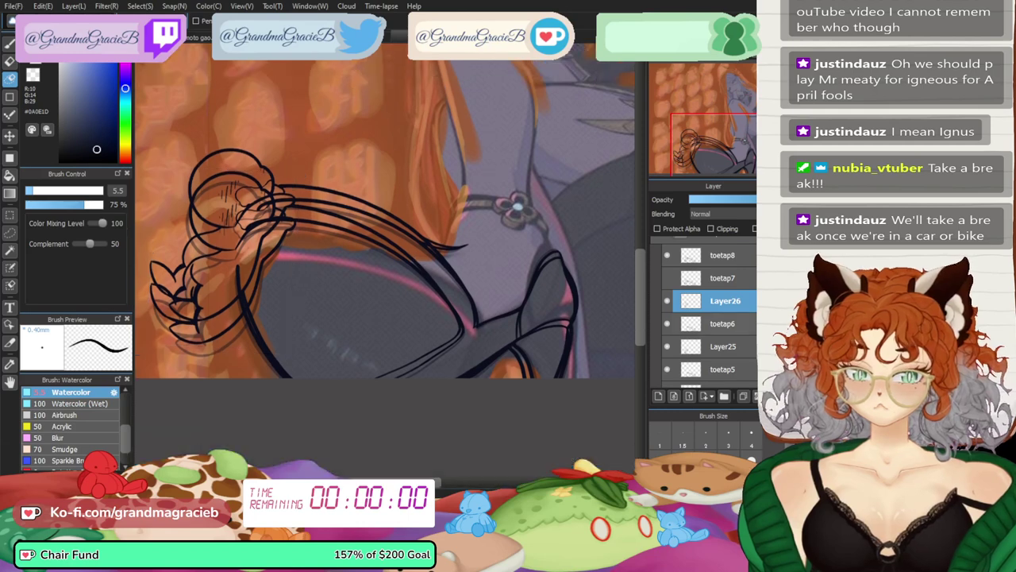
- Select and show toetap7, and hide toetap6 together with the piece pasted above it
left_click(723, 278)
left_click(667, 278)
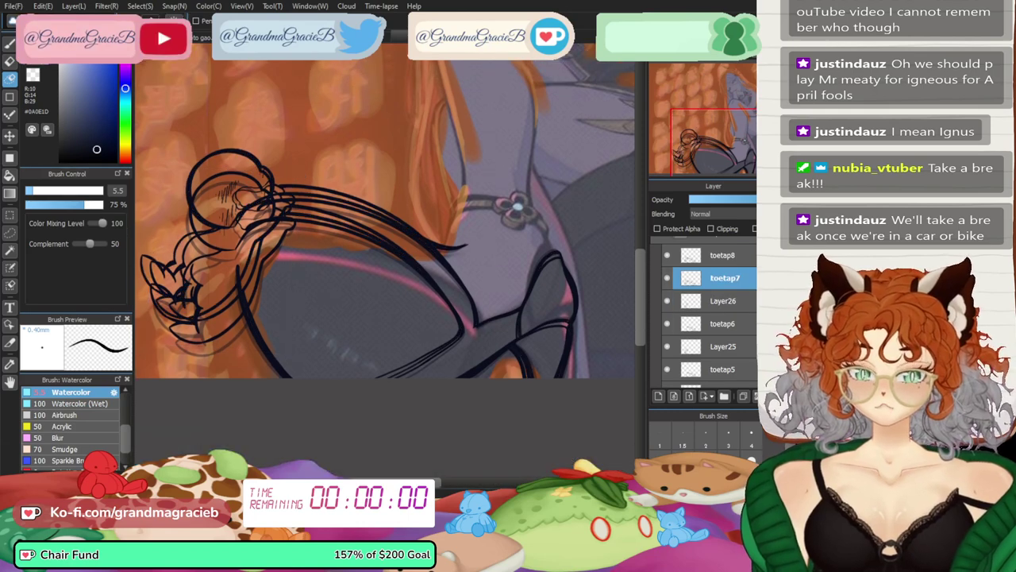
left_click(667, 301)
left_click(667, 324)
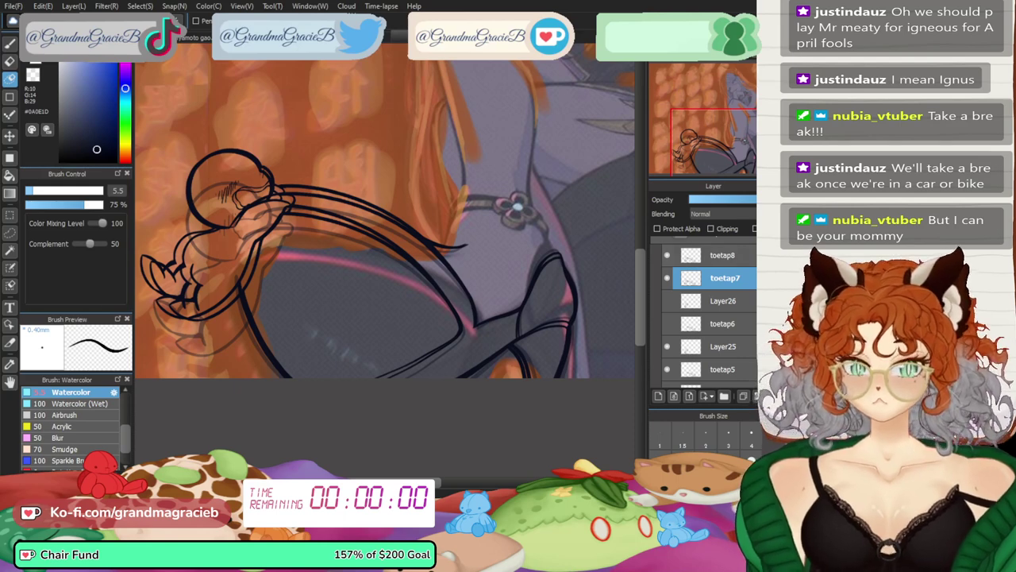
- Switch the visibility of toetap7 and toetap8 to compare the two frames' lines, leaving both shown
left_click(667, 254)
left_click(667, 255)
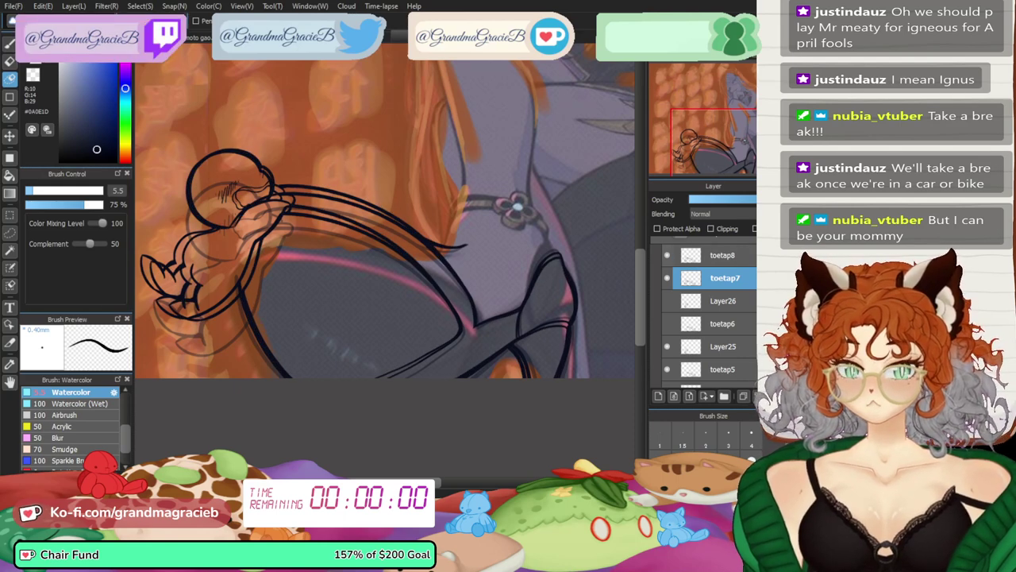
left_click(667, 255)
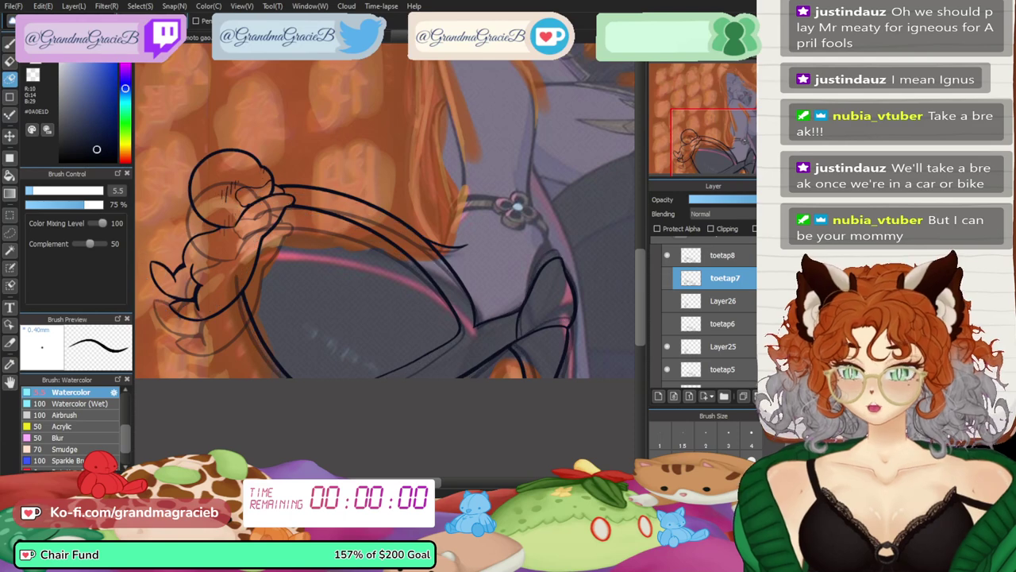
left_click(667, 255)
left_click(667, 255)
left_click(666, 255)
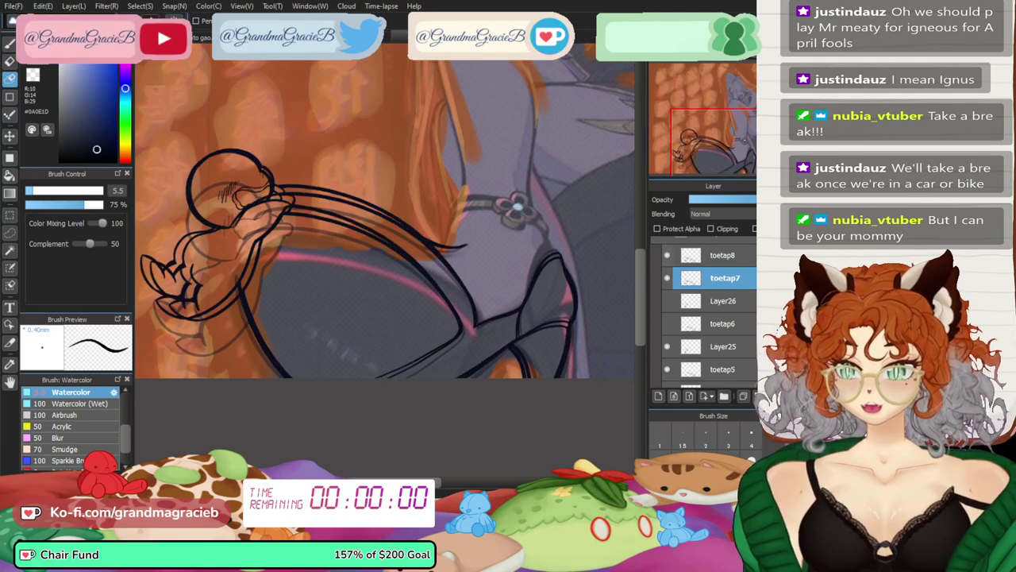
- Switch toetap8 off and on repeatedly to compare its lines with toetap7
left_click(666, 255)
left_click(667, 255)
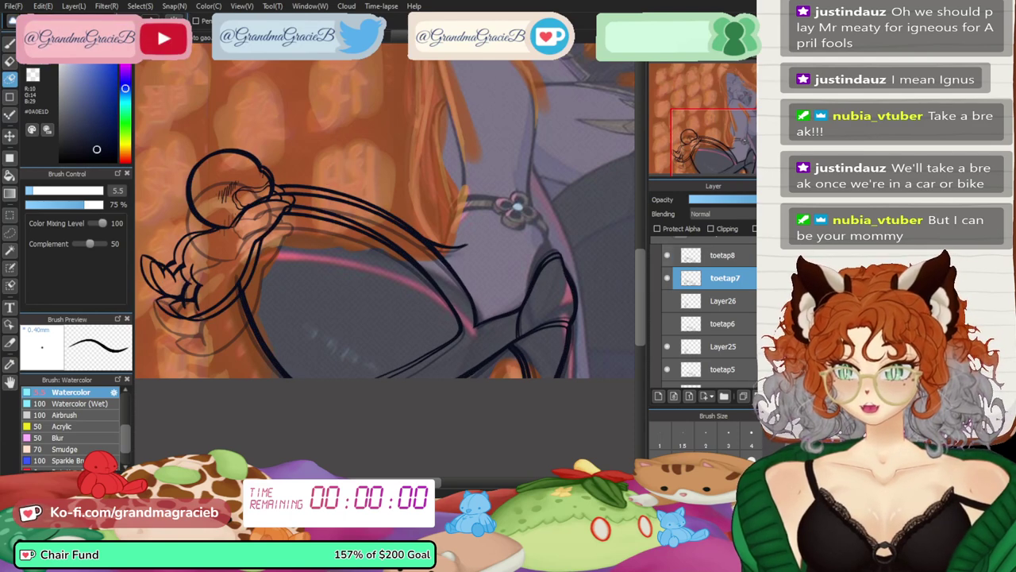
left_click(666, 255)
left_click(666, 255)
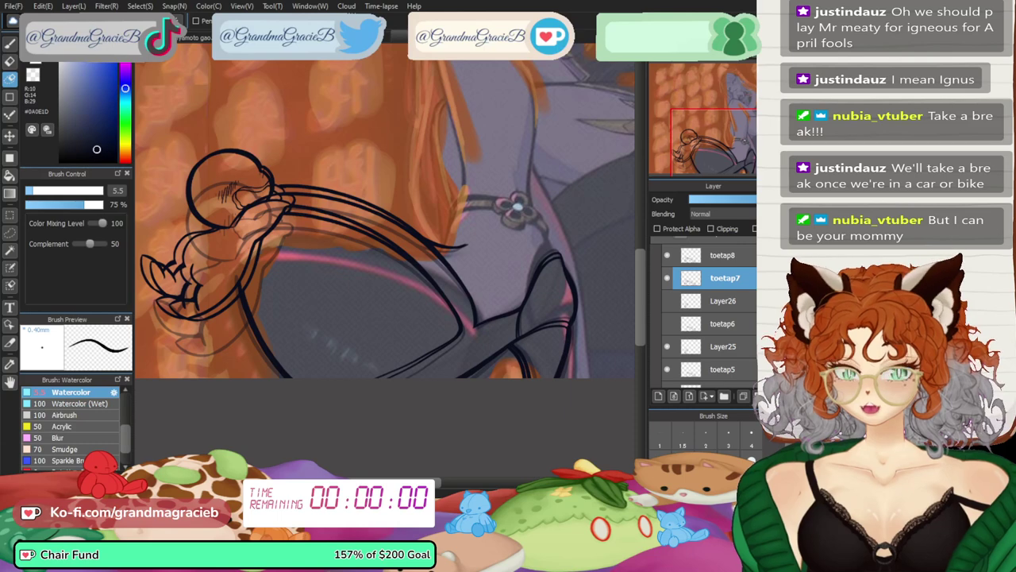
- Show Layer26 and hide toetap8, then move the Layer26 piece up and left, rotating it slightly counterclockwise, and apply the transform
left_click(667, 301)
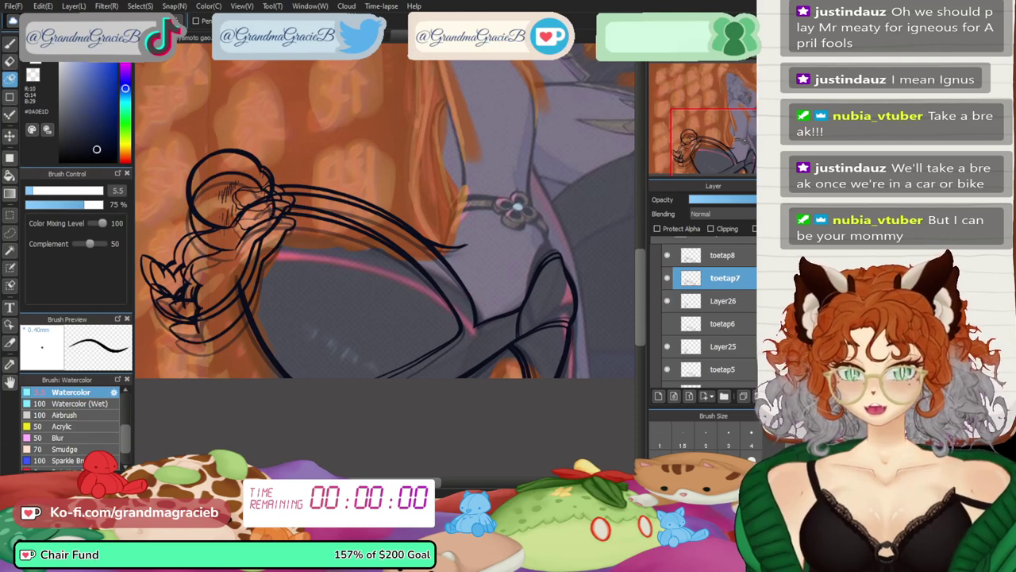
left_click(667, 255)
left_click(723, 301)
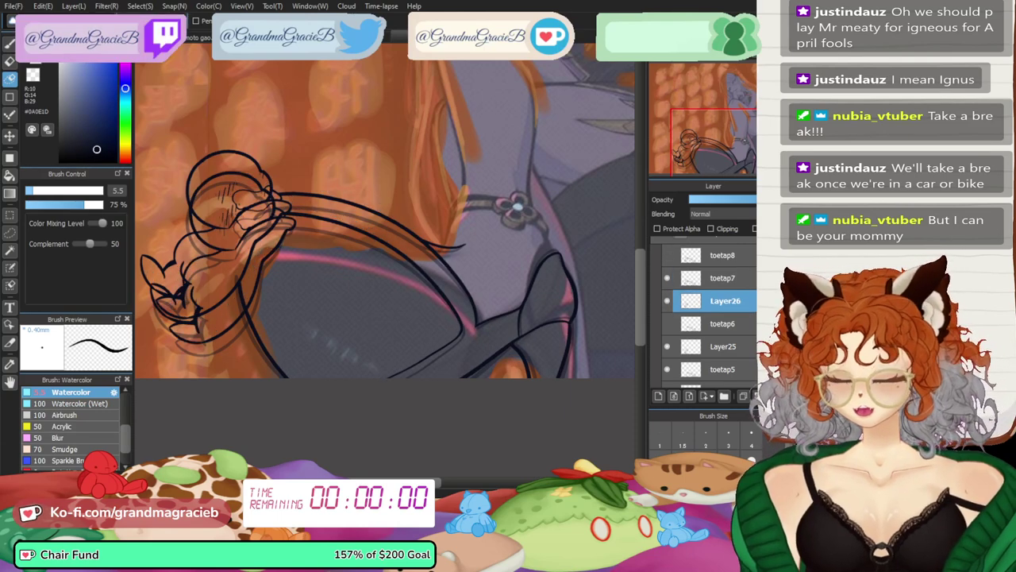
key("ctrl+t")
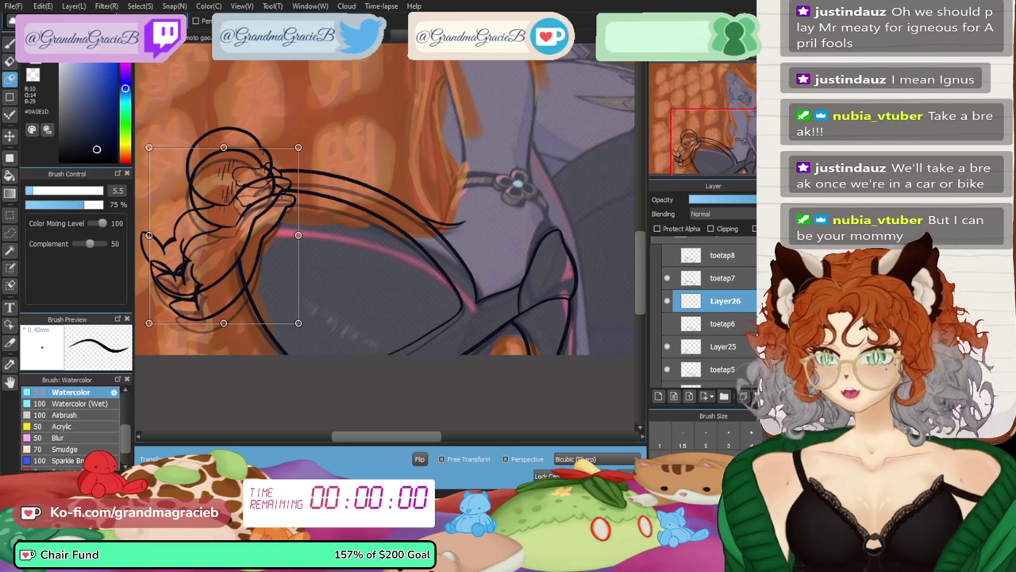
left_click_drag(224, 235, 223, 230)
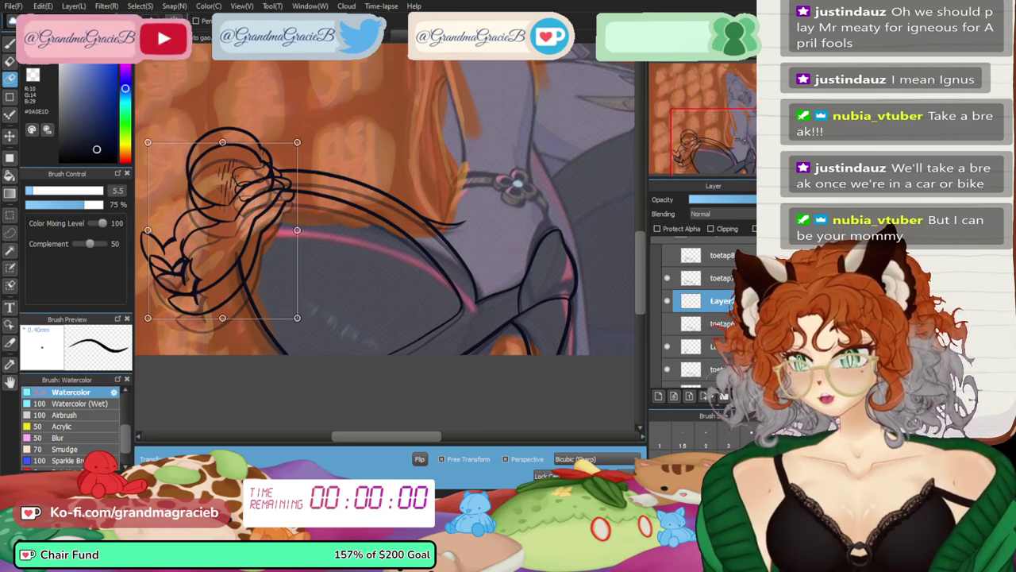
key("Up")
key("Up")
left_click_drag(333, 326, 342, 315)
key("Up")
key("Up")
key("Up")
key("Left")
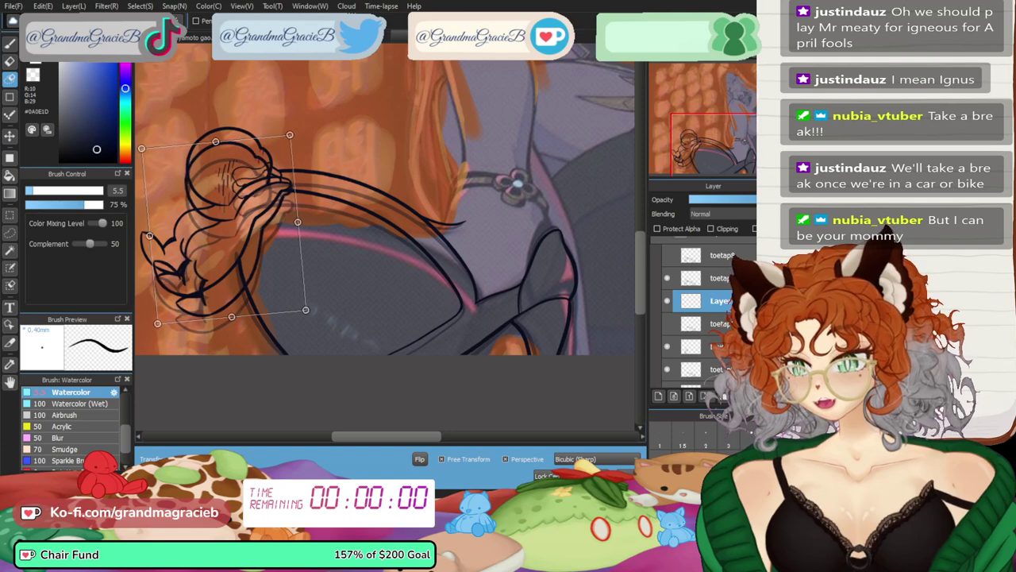
left_click_drag(222, 228, 219, 221)
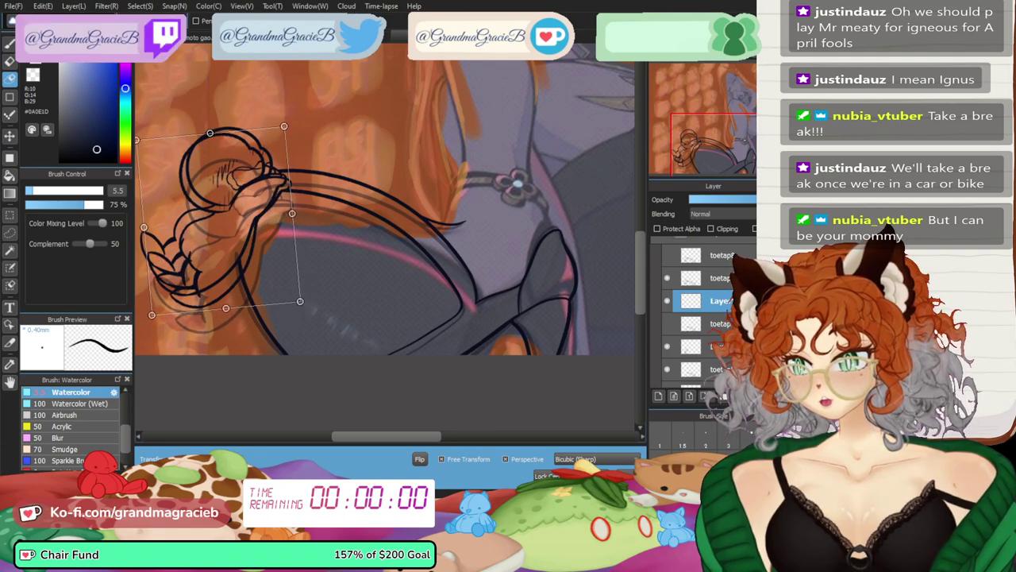
key("Down")
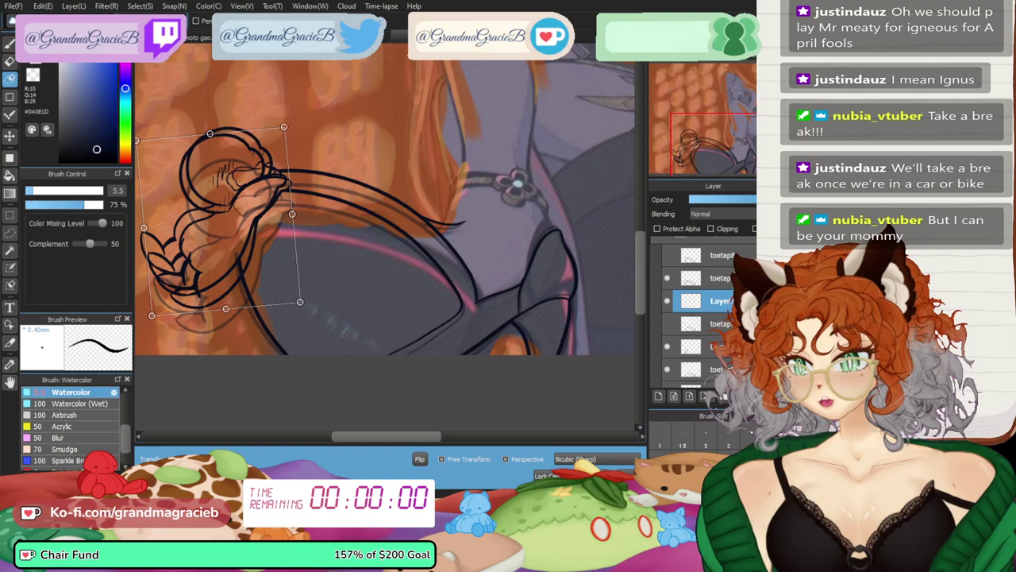
key("Return")
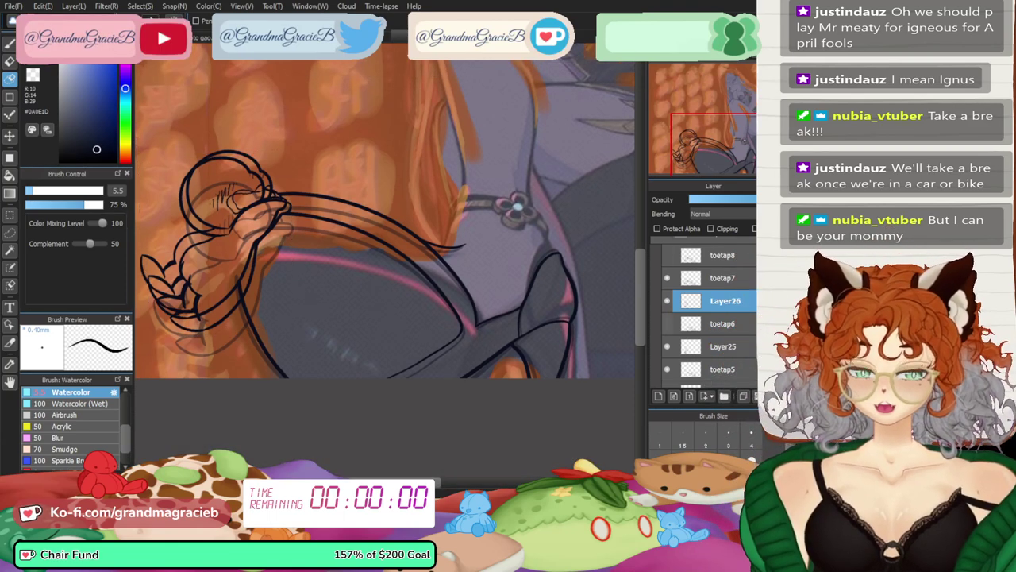
- Show toetap6 and shift the Layer26 piece slightly left and down to fit it, applying the transform
left_click(667, 324)
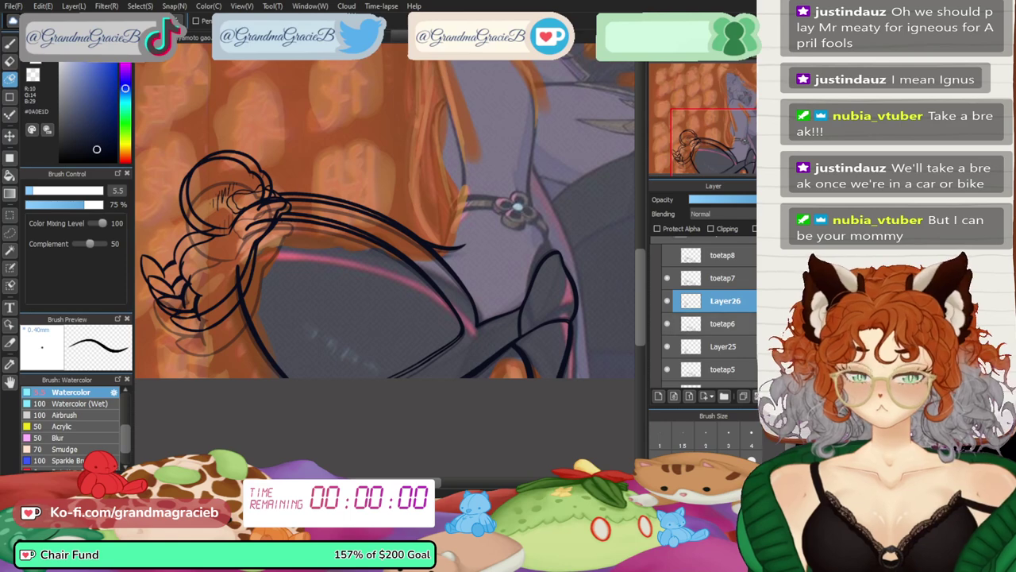
left_click(724, 324)
left_click(724, 301)
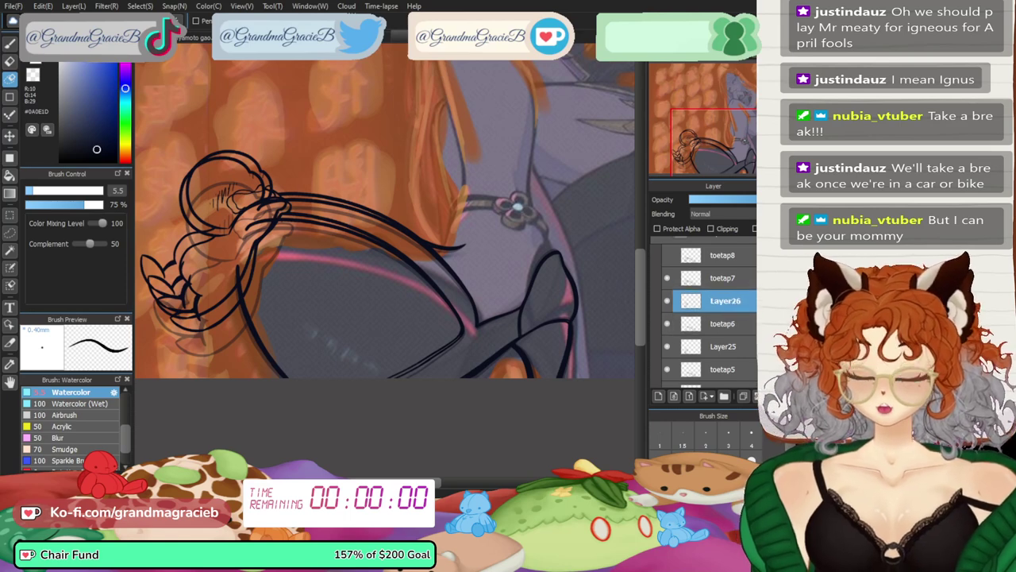
key("ctrl+t")
left_click_drag(217, 222, 212, 229)
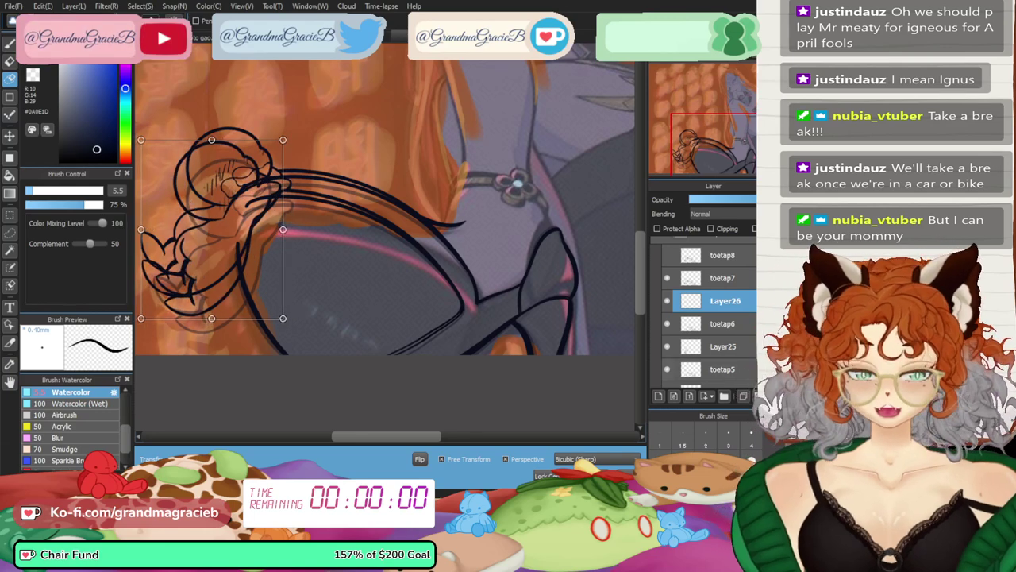
key("Return")
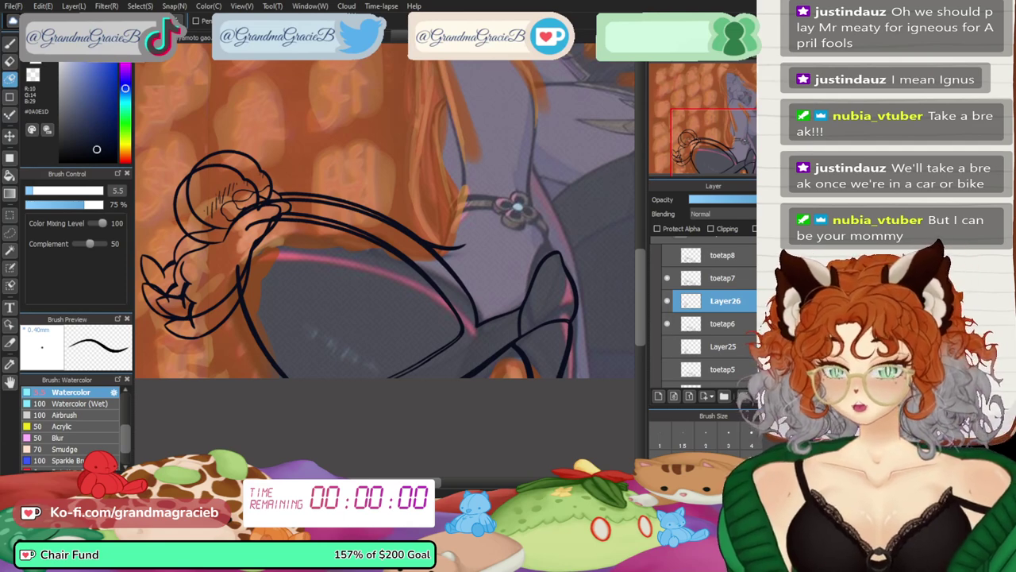
- Undo and redo the last move, and toggle toetap8 and toetap7 to compare their lines with the Layer26 piece
key("ctrl+z")
key("ctrl+y")
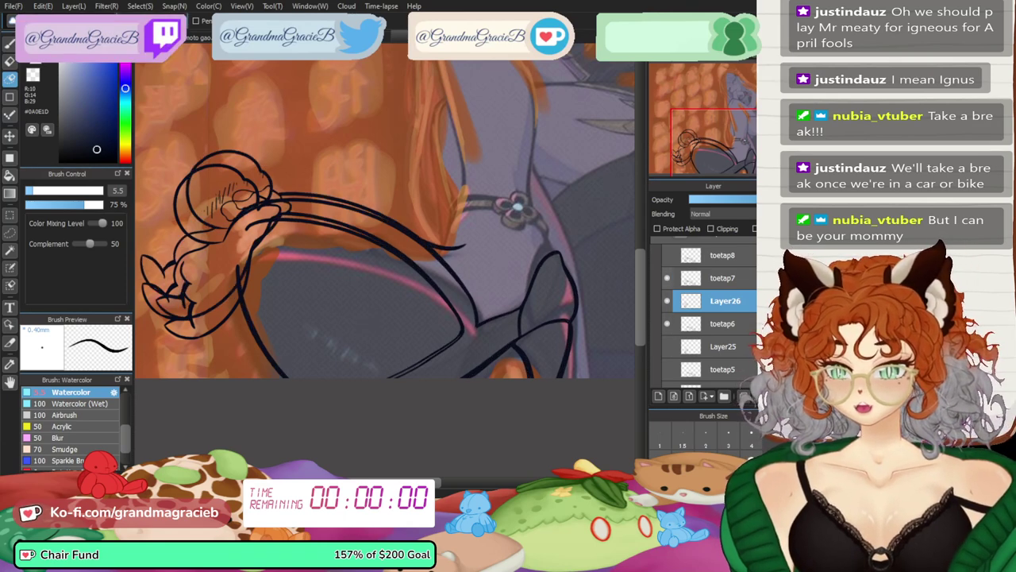
left_click(667, 255)
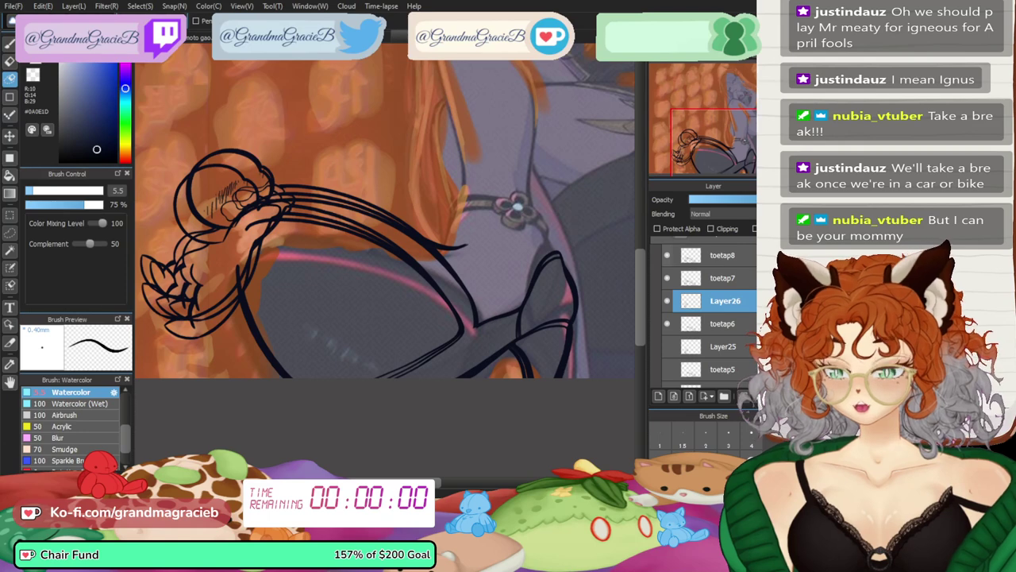
left_click(667, 254)
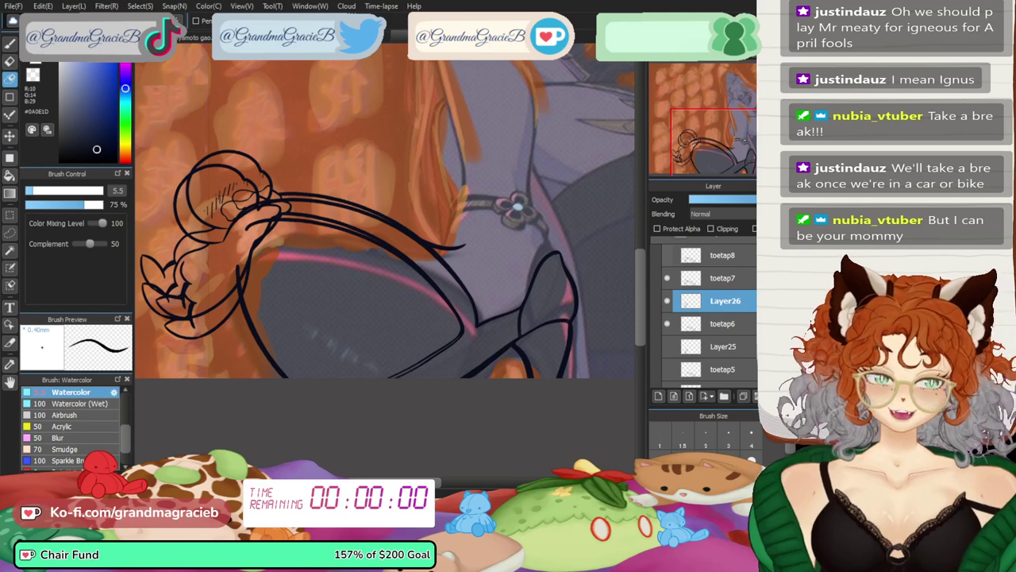
left_click(667, 255)
left_click(667, 255)
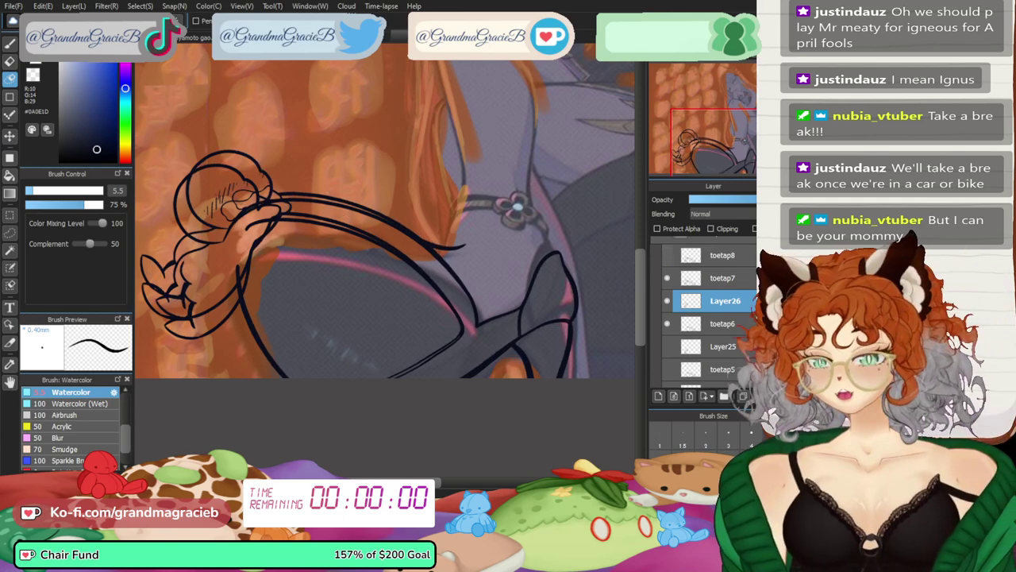
left_click(667, 255)
left_click(667, 255)
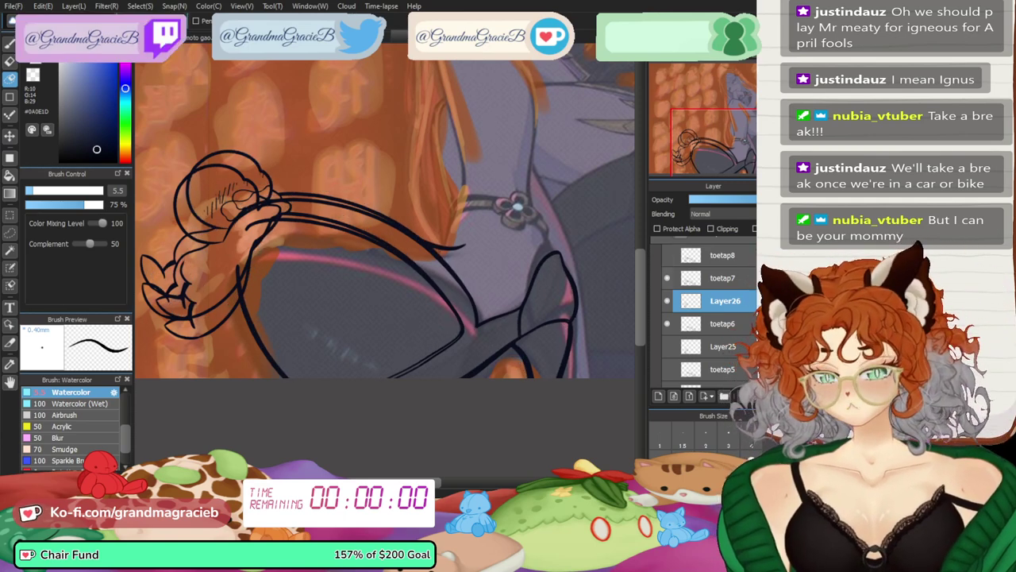
left_click(666, 278)
left_click(667, 278)
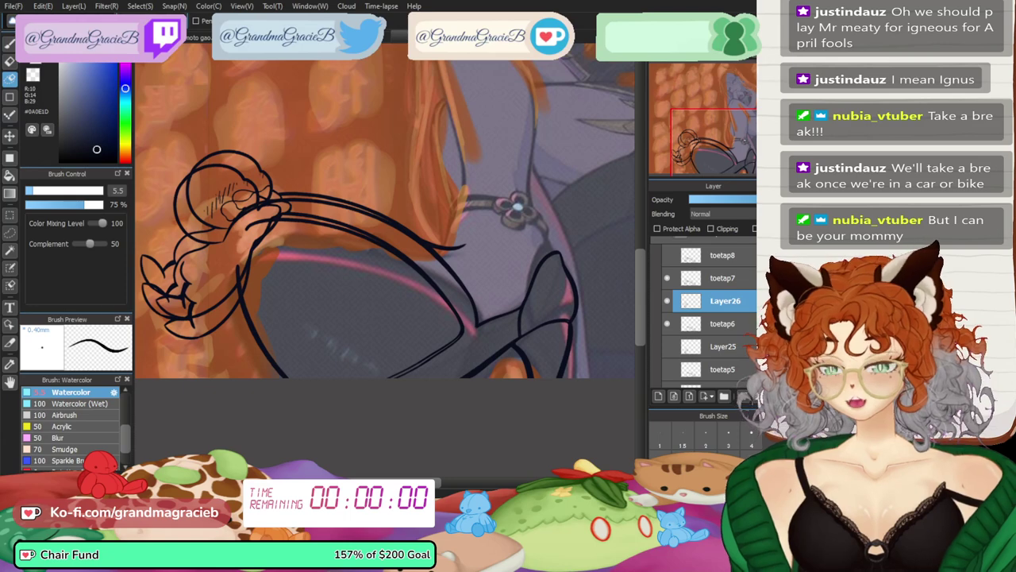
- Rotate the Layer26 piece slightly clockwise in two transforms, nudging it right and up, and apply each
key("ctrl+t")
left_click_drag(312, 338, 310, 339)
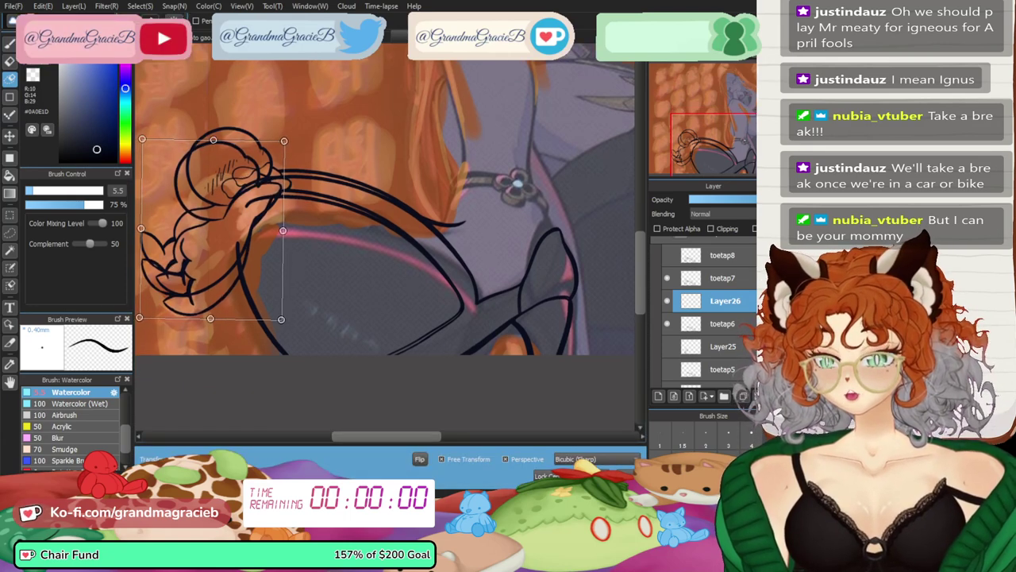
key("Return")
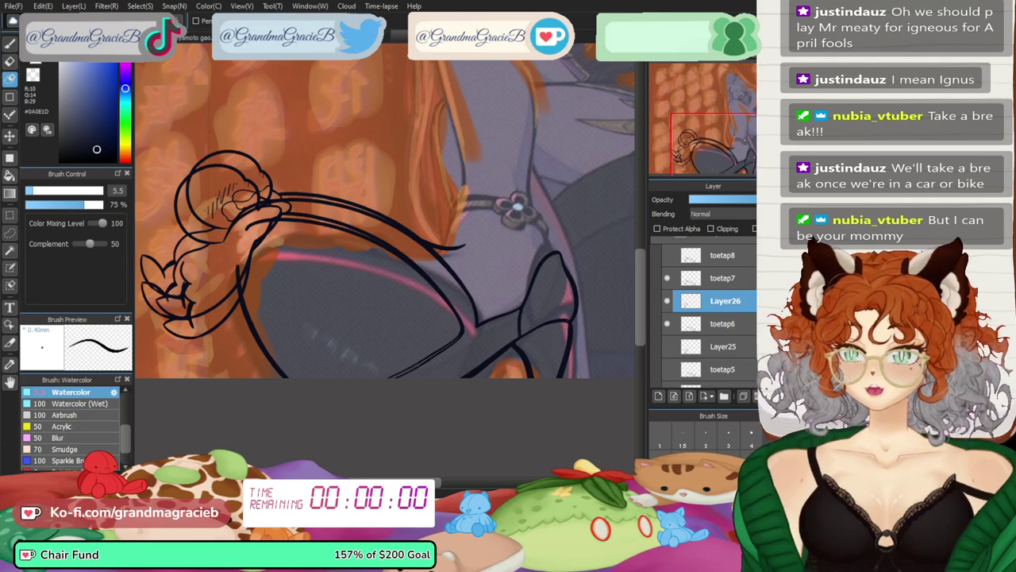
key("ctrl+t")
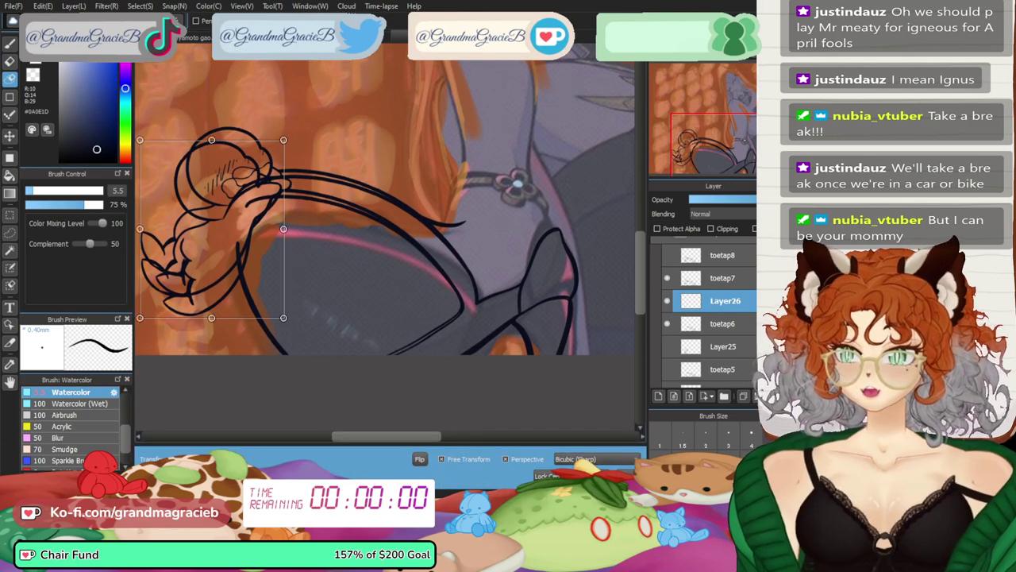
mouse_move(212, 228)
left_mouse_down()
mouse_move(226, 216)
mouse_move(215, 227)
left_mouse_up()
left_click_drag(311, 127, 314, 130)
key("Return")
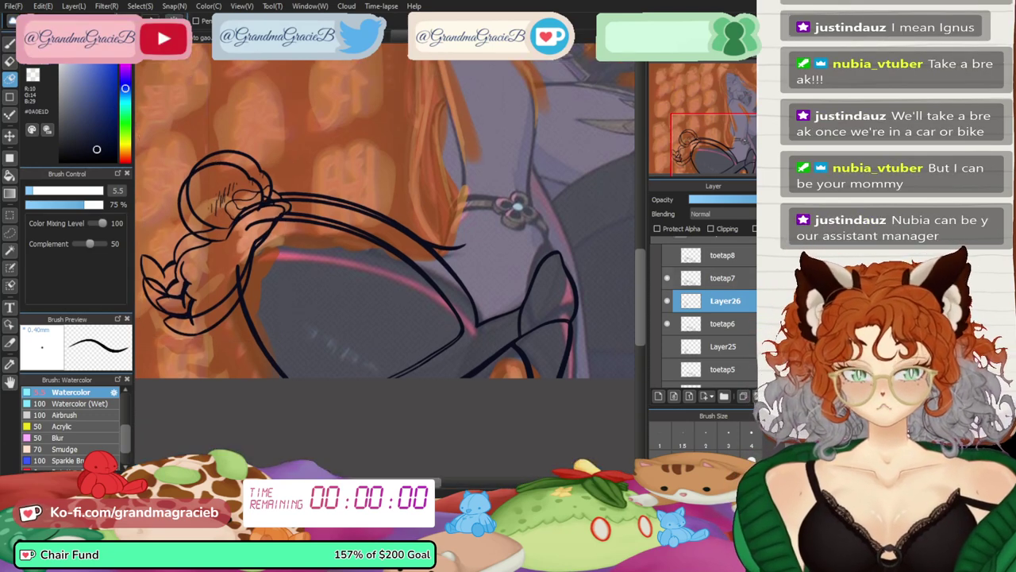
- Hide toetap7, show toetap5 and Layer25, then move the Layer25 piece up and slightly left and apply the transform
left_click(667, 278)
left_click(667, 370)
left_click(667, 346)
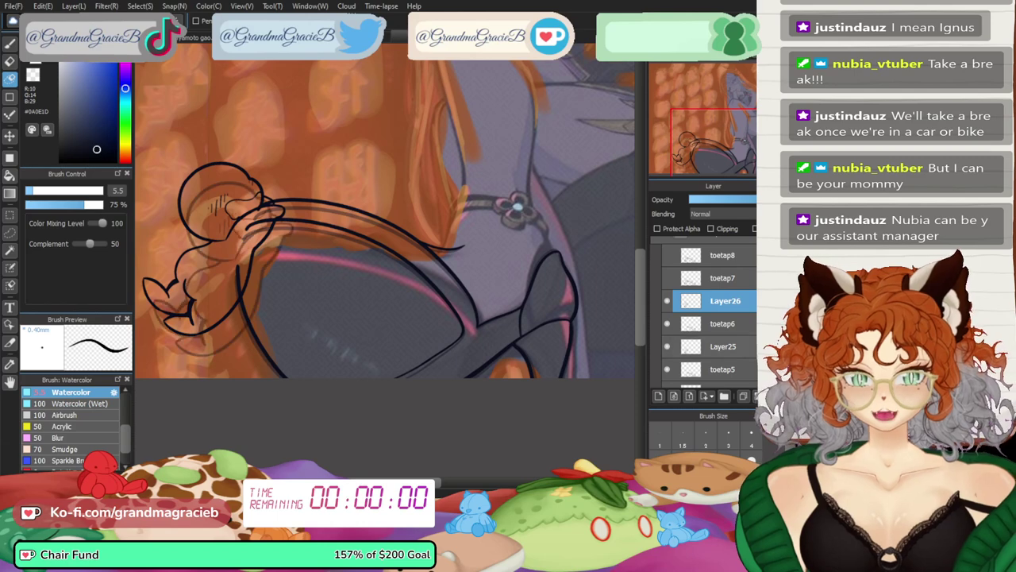
left_click(725, 346)
key("ctrl+t")
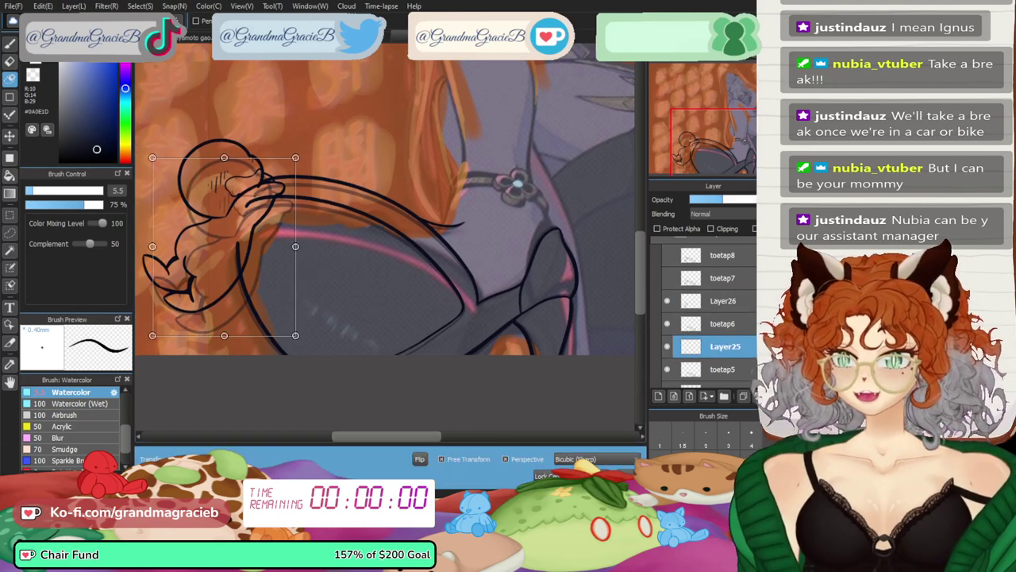
left_click_drag(224, 246, 220, 237)
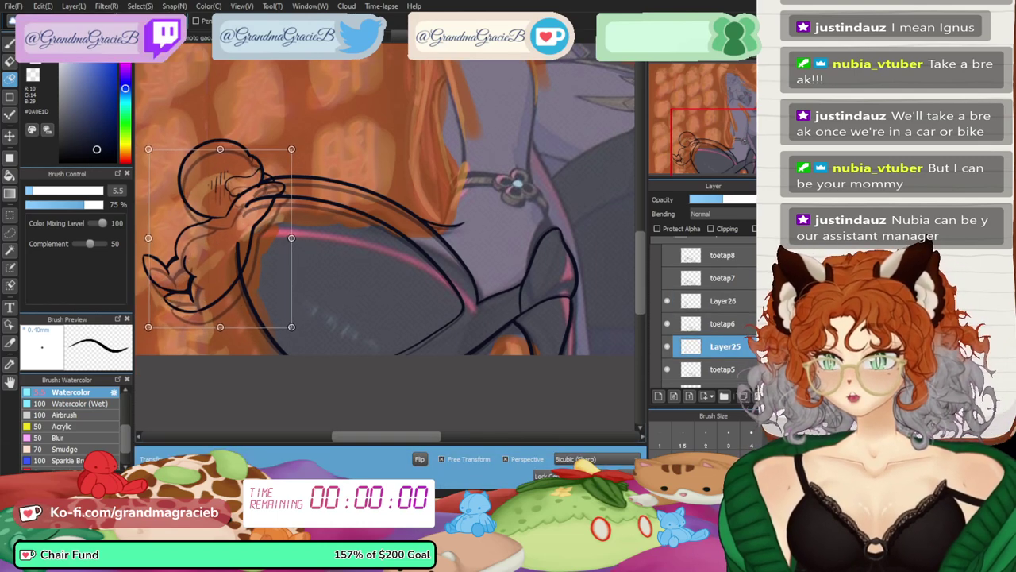
key("Up")
key("Up")
key("Return")
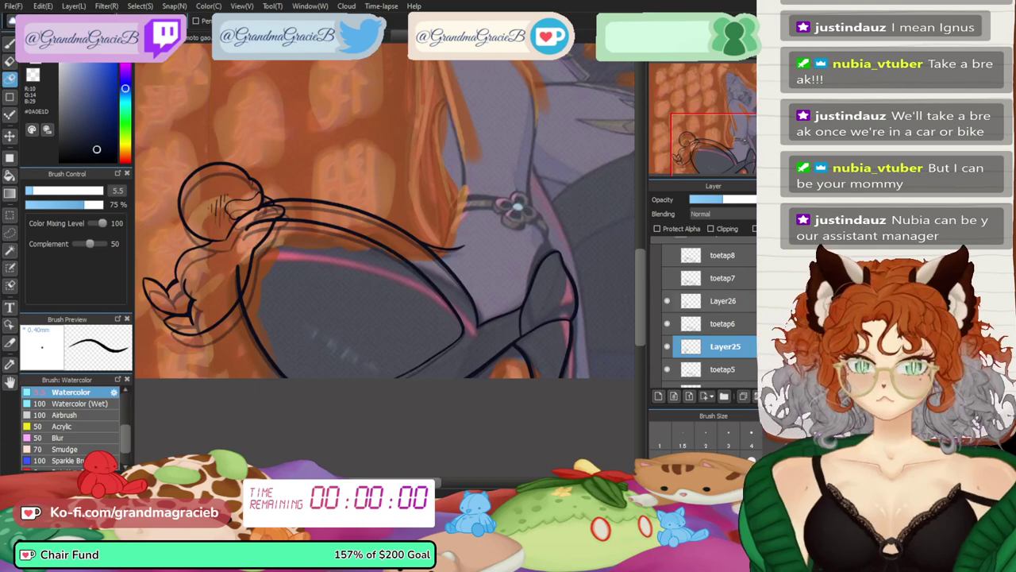
- Hide Layer26, toetap6, toetap5 and Layer25, briefly comparing toetap4 with toetap5
left_click(667, 301)
left_click(666, 323)
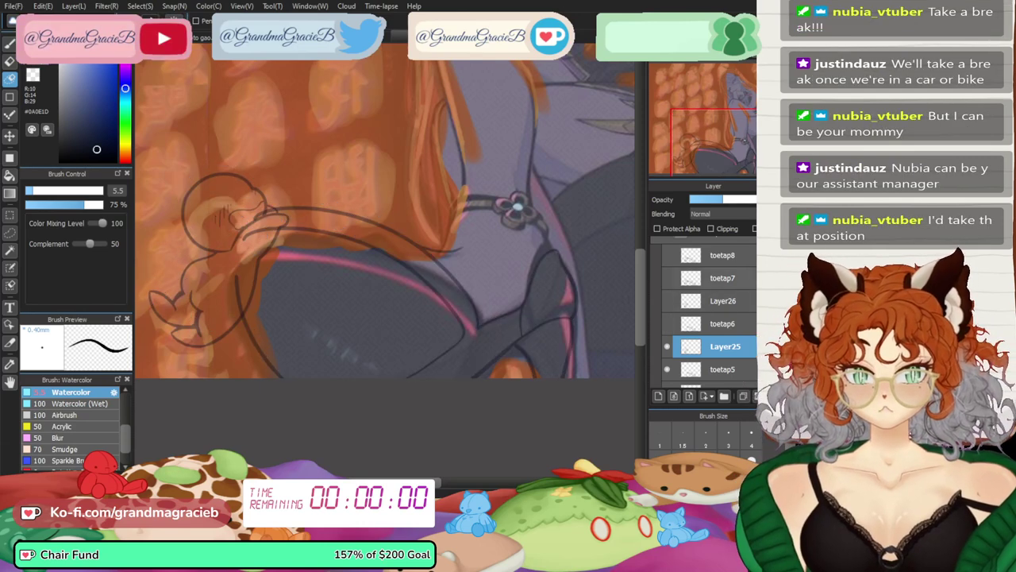
scroll(667, 324, "down", 2)
left_click(667, 323)
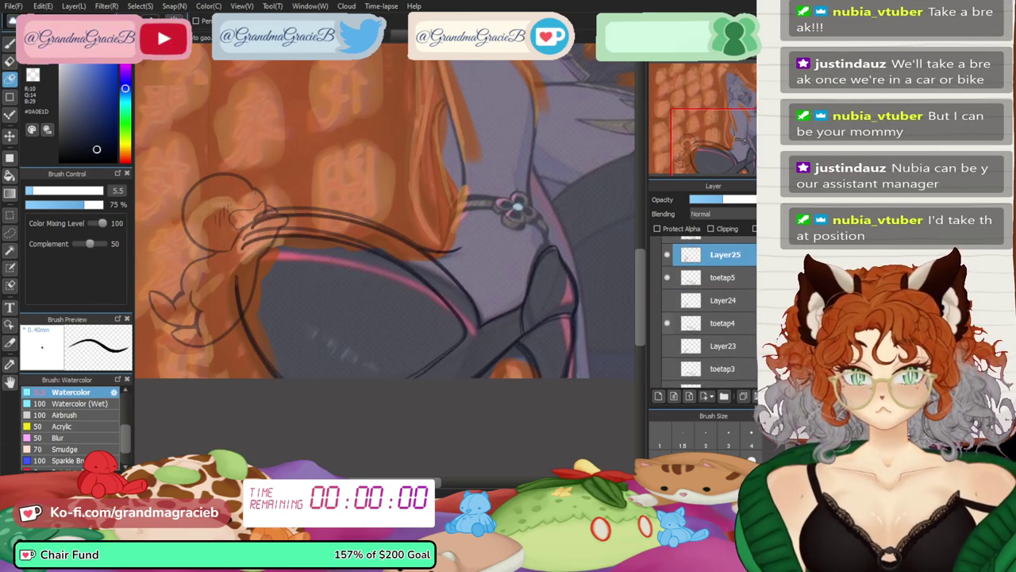
left_click(667, 300)
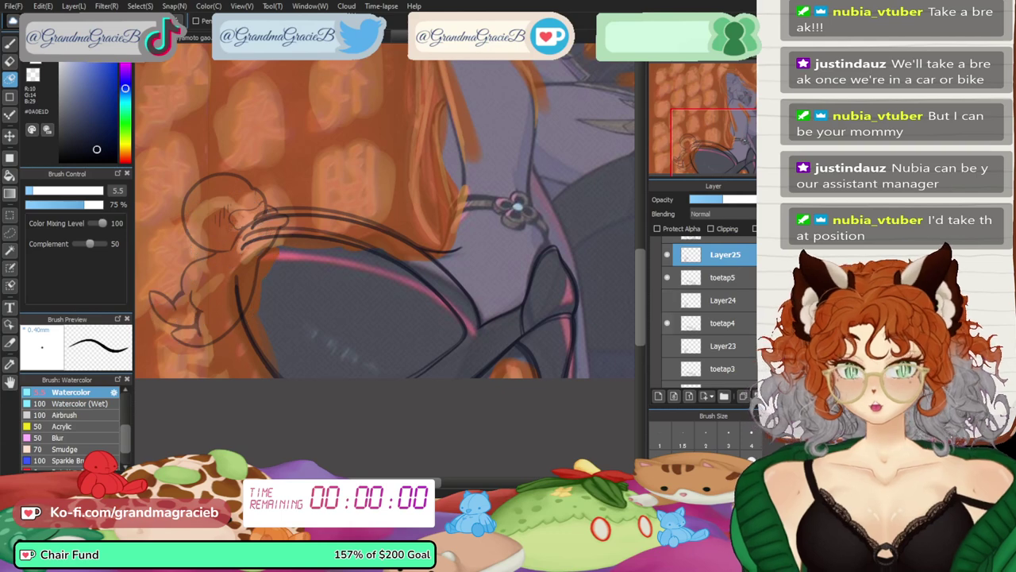
left_click(667, 323)
left_click(666, 277)
left_click(667, 255)
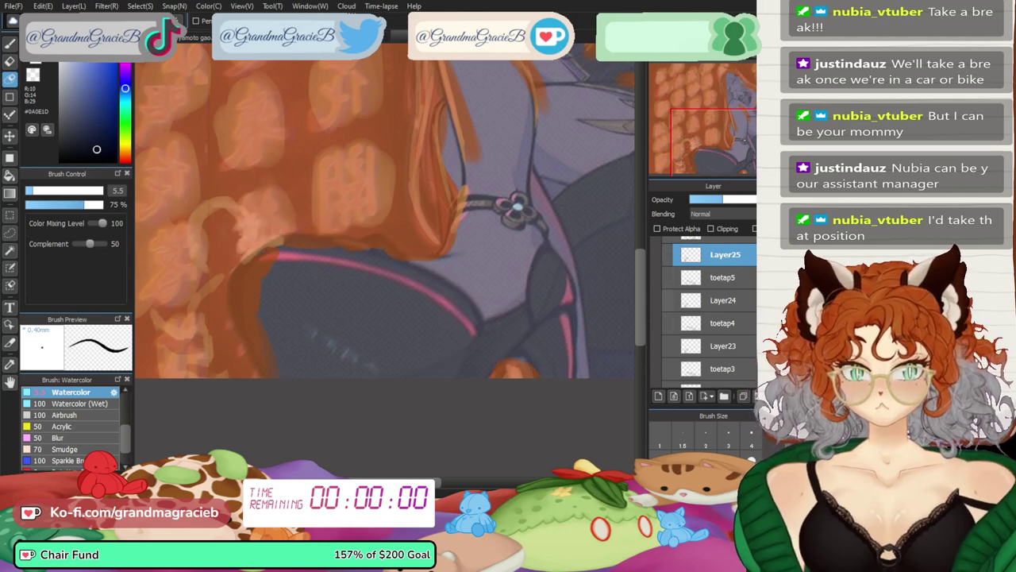
- Show Layer24, toetap4, Layer23 and toetap3, then rotate the Layer23 piece slightly clockwise, nudge it up and apply the transform
left_click(667, 300)
left_click(667, 323)
left_click(667, 346)
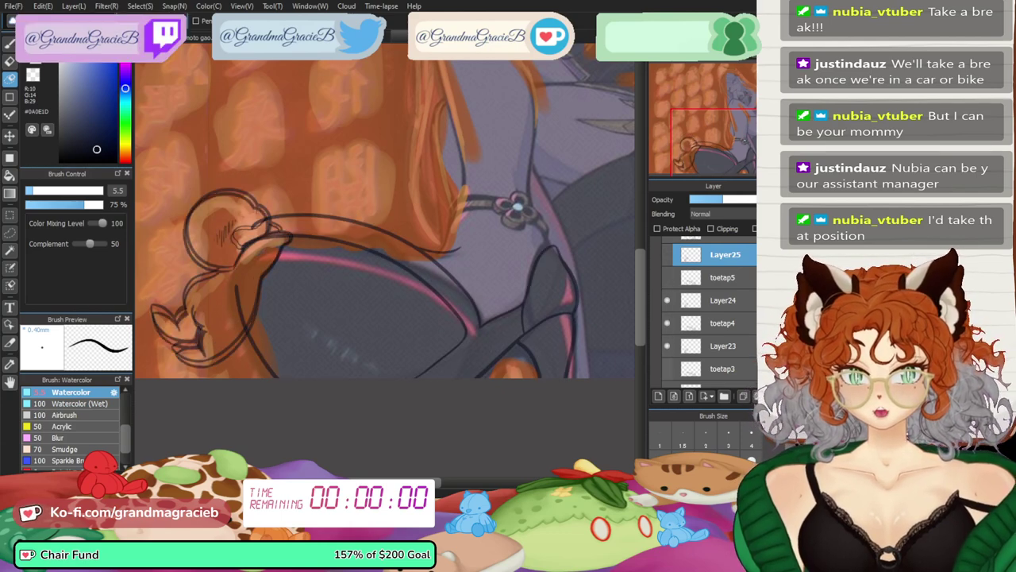
left_click(667, 368)
left_click(724, 346)
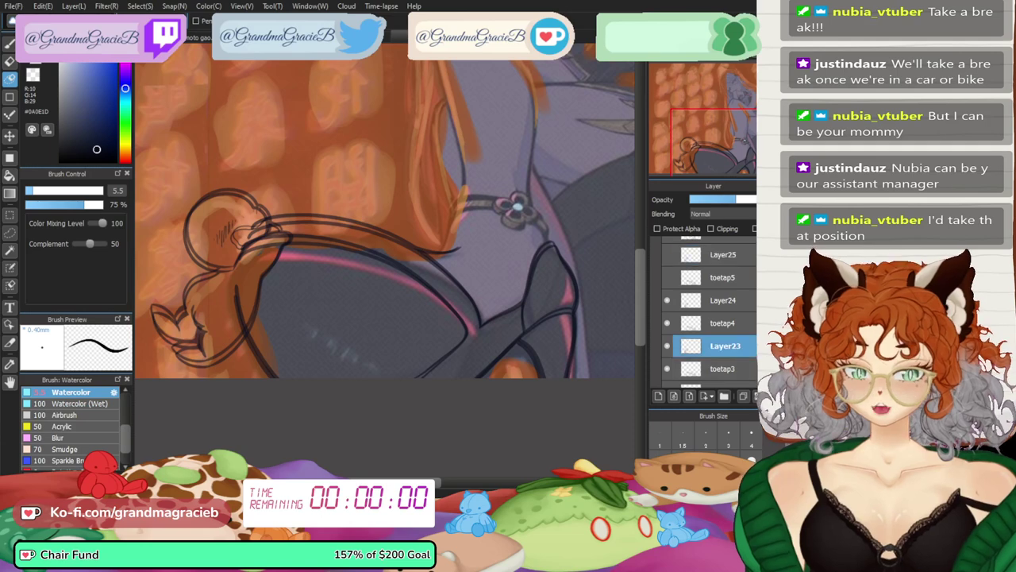
key("ctrl+t")
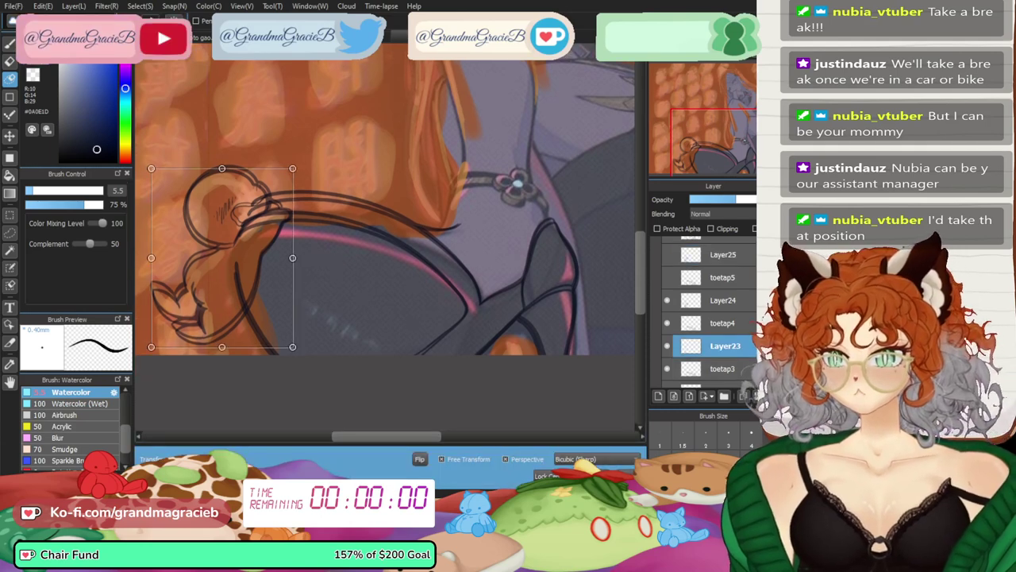
left_click_drag(222, 258, 223, 257)
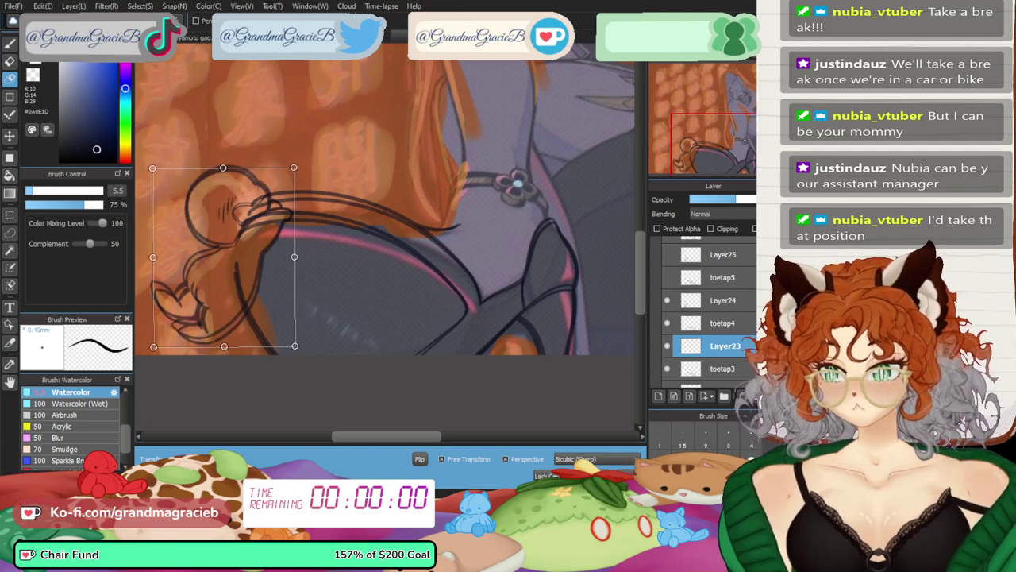
left_click_drag(318, 150, 323, 156)
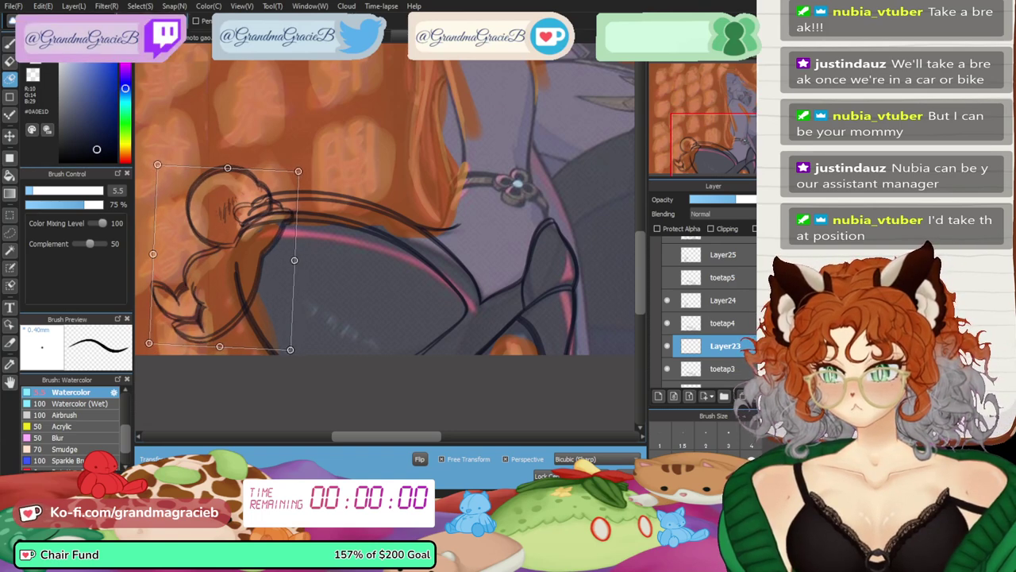
left_click_drag(224, 258, 222, 253)
key("Return")
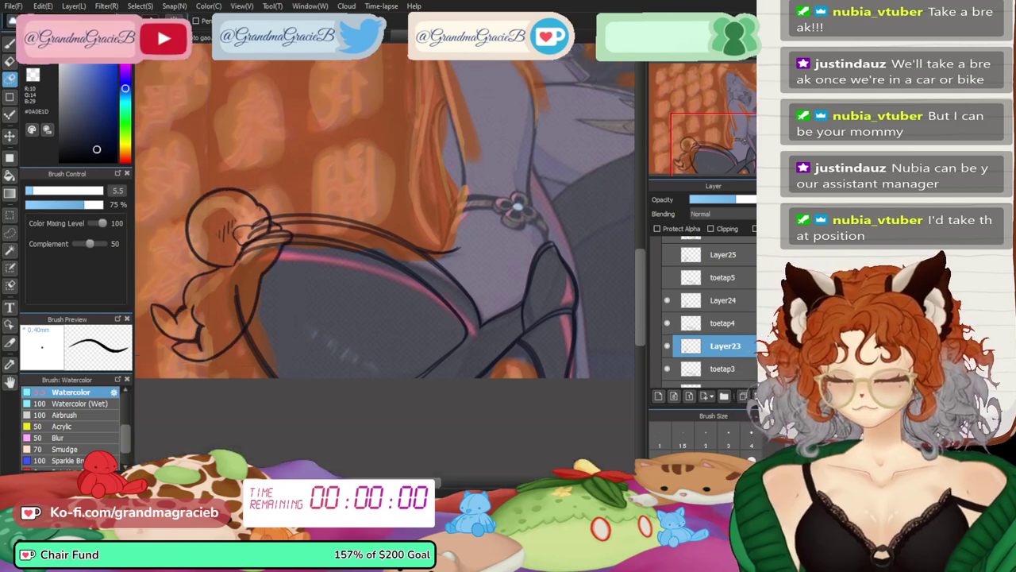
- Move the Layer24 piece up, rotate it slightly clockwise and apply the transform
left_click(723, 300)
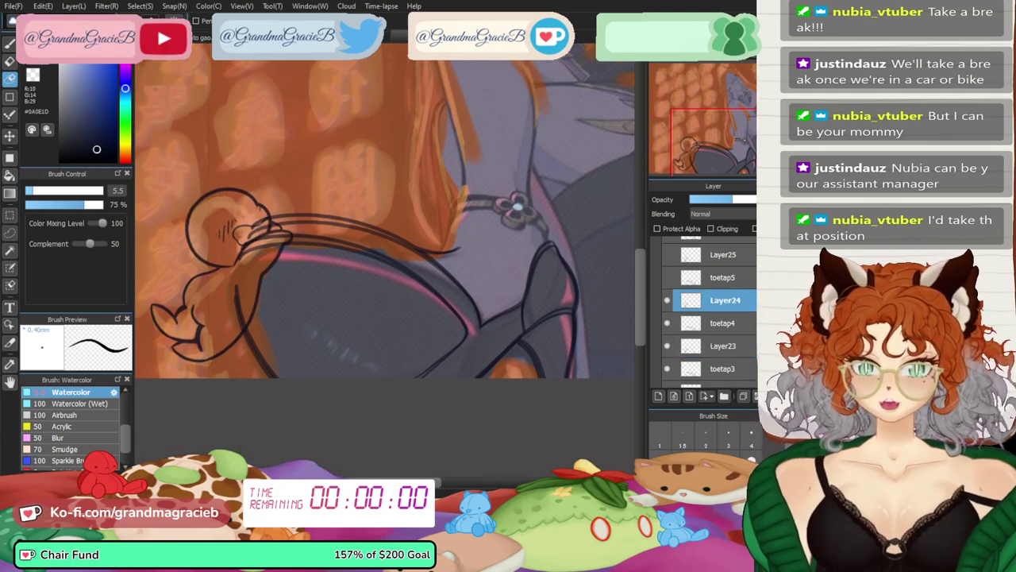
key("ctrl+t")
left_click_drag(222, 253, 222, 242)
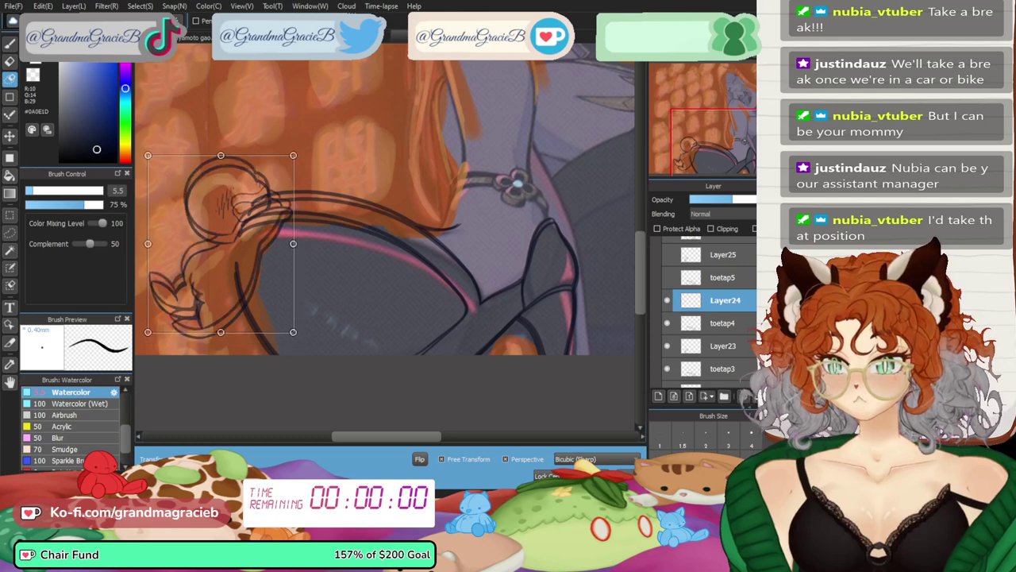
left_click_drag(314, 348, 309, 352)
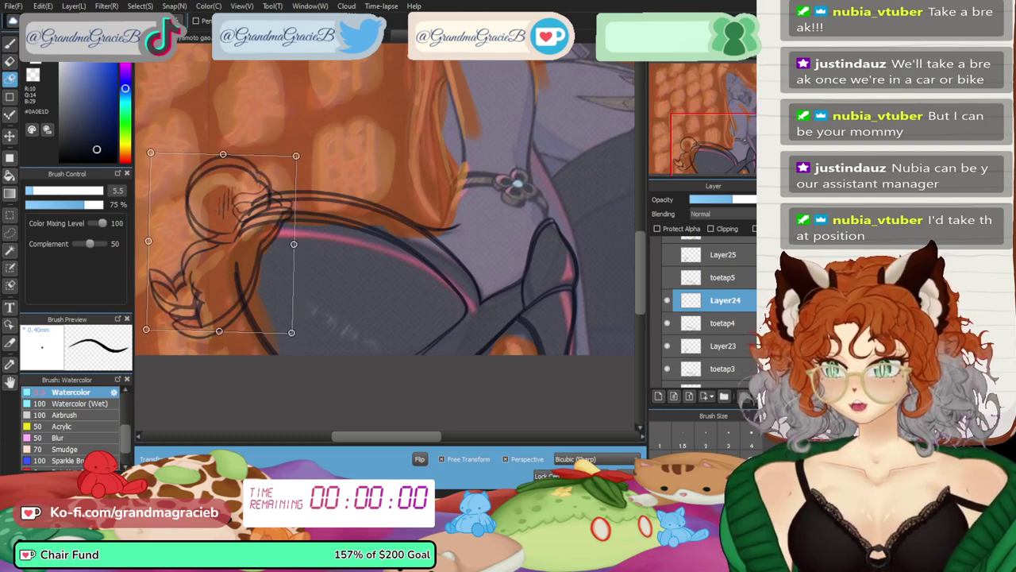
key("Return")
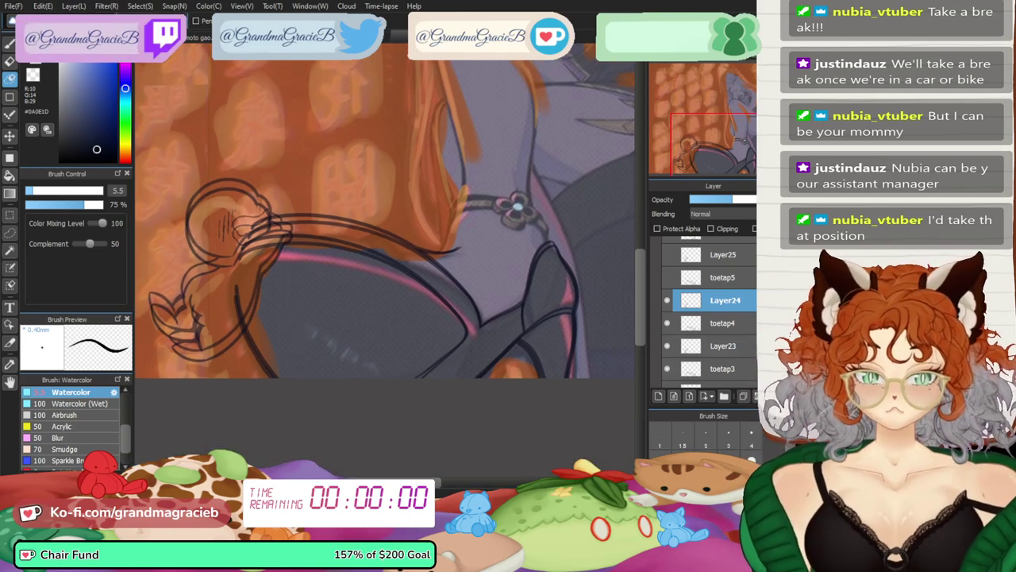
- Swap Layer23 and toetap3 for toetap5 and Layer25, then rotate the Layer25 piece clockwise, nudge it up and right, and apply
left_click(667, 346)
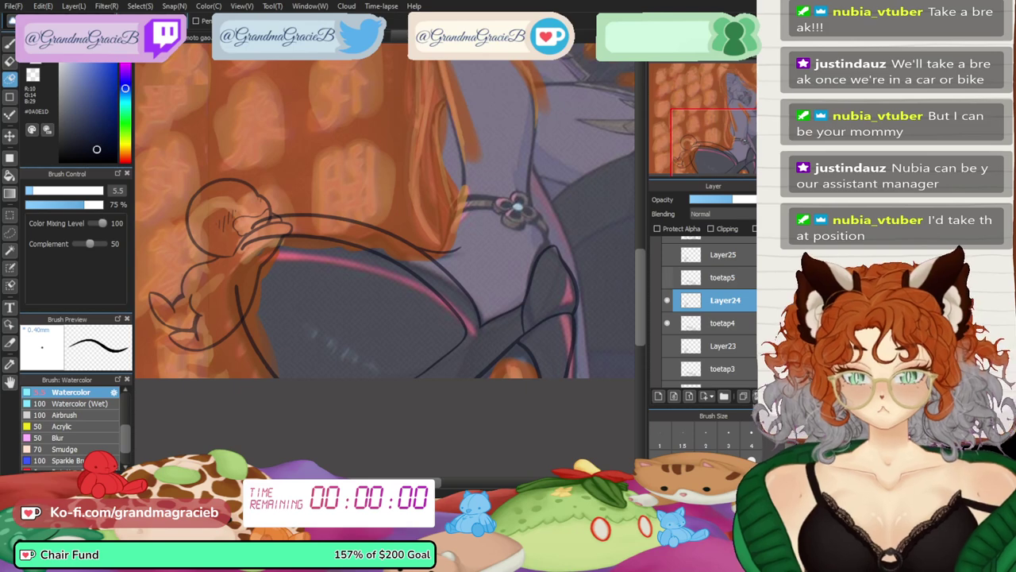
left_click(668, 277)
left_click(668, 255)
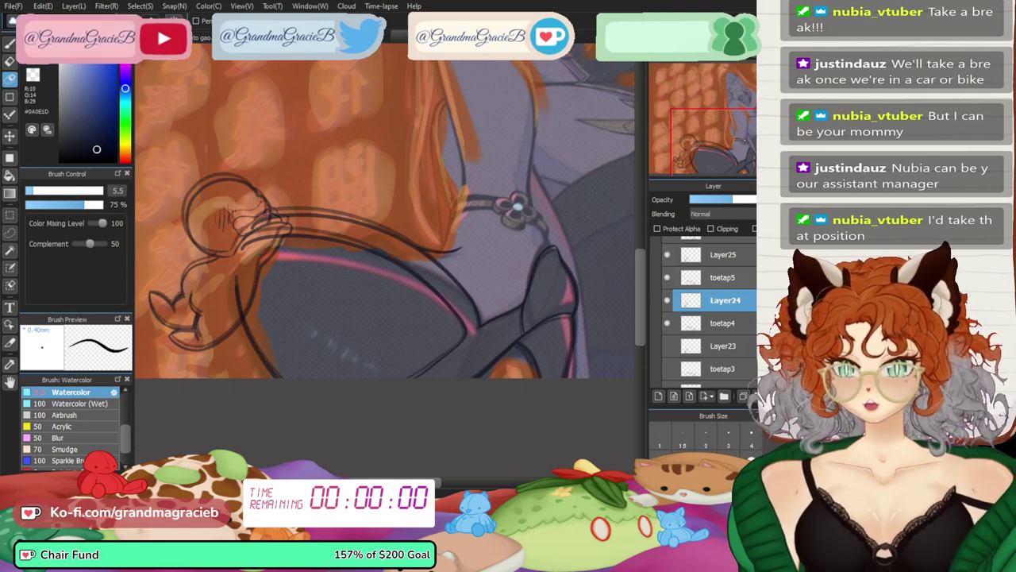
left_click(724, 255)
key("ctrl+t")
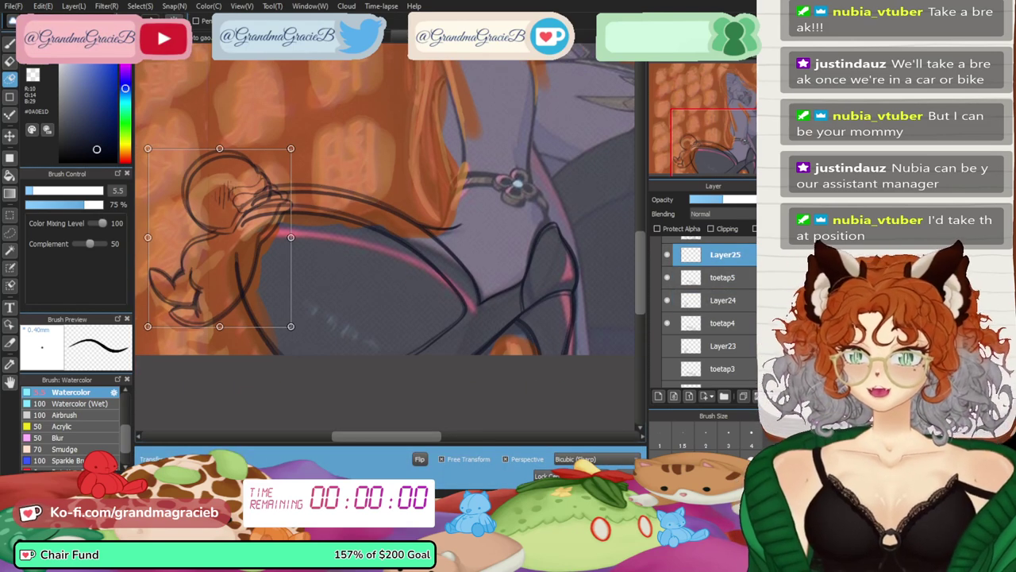
left_click_drag(318, 135, 330, 148)
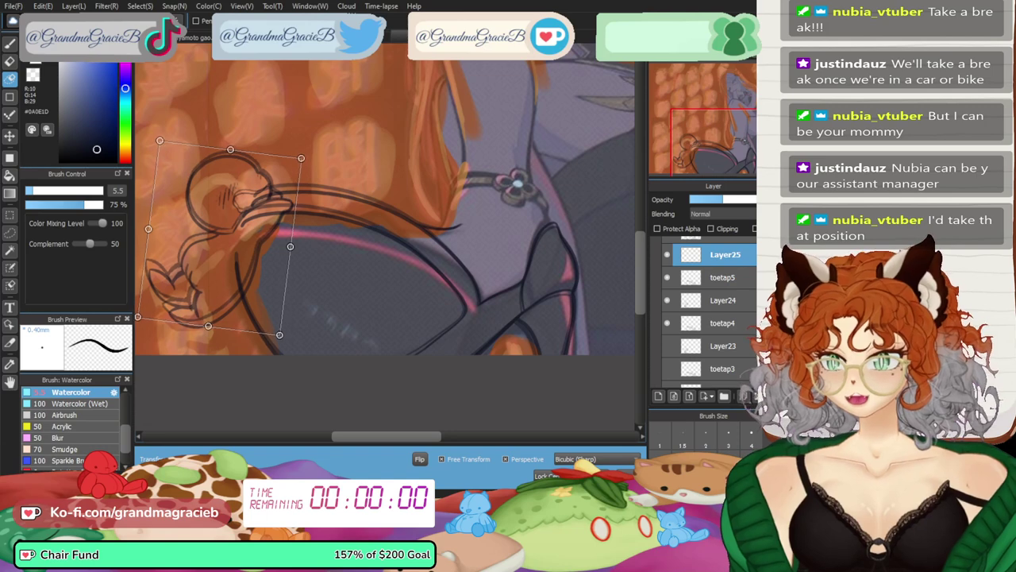
left_click_drag(219, 238, 222, 232)
key("Return")
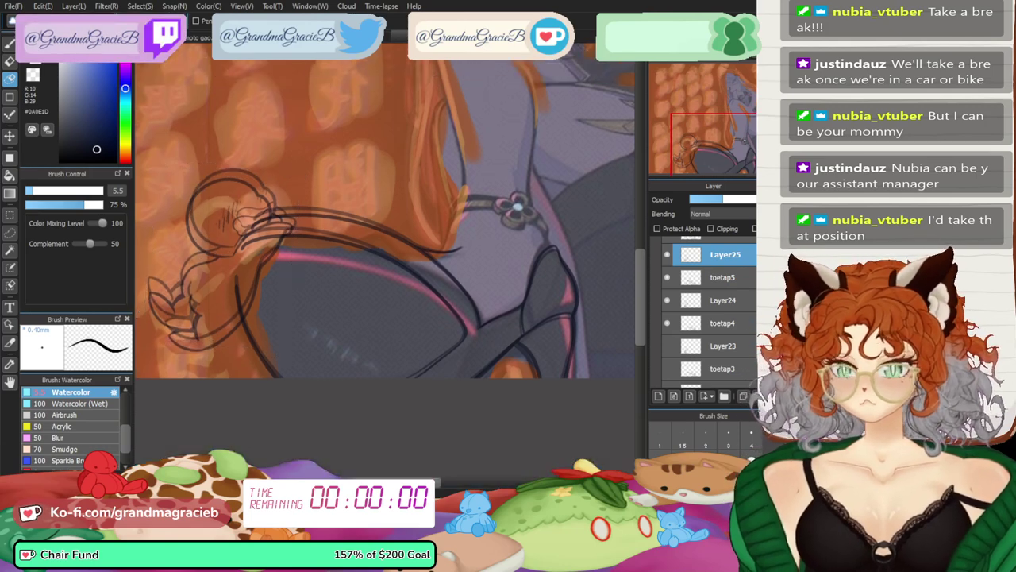
- Hide Layer24 and toetap4, show toetap6 and Layer26, and make Layer26 the active layer
left_click(667, 300)
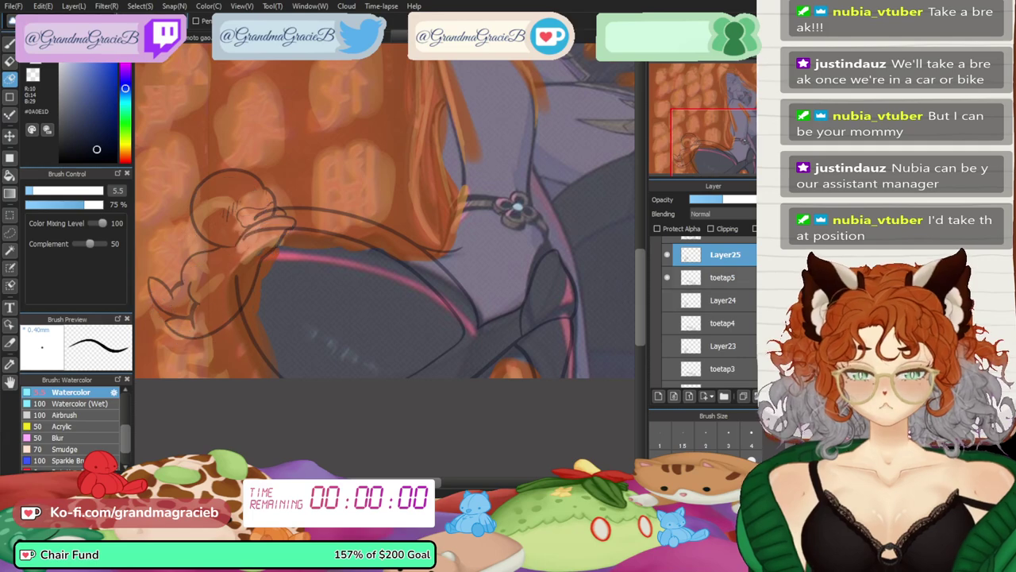
scroll(702, 310, "up", 2)
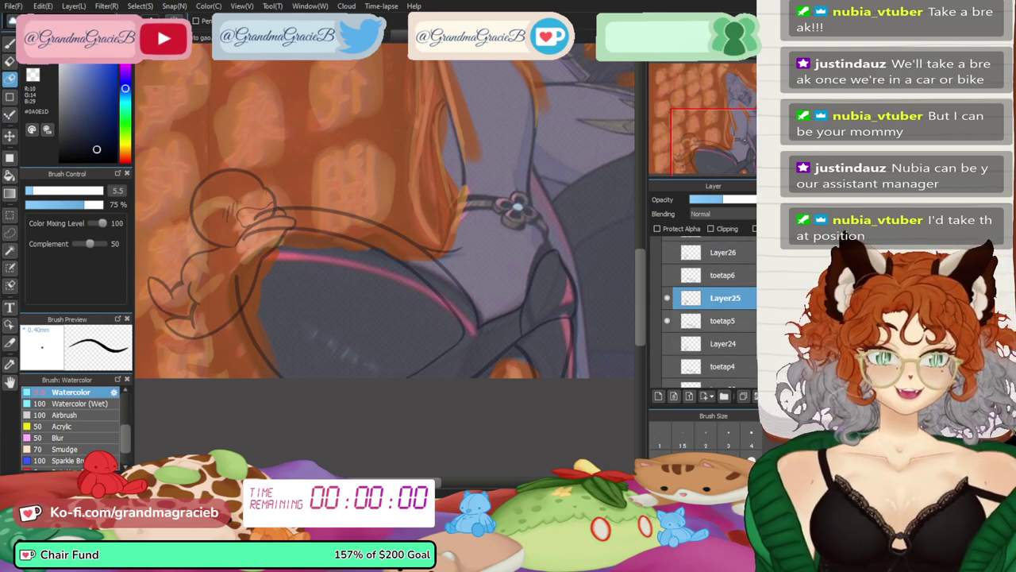
left_click(666, 276)
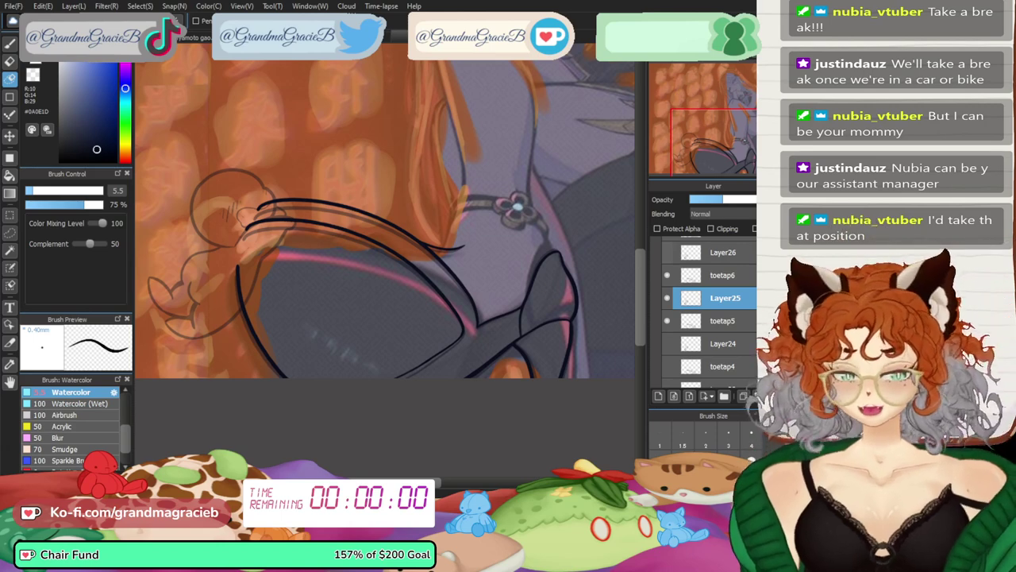
left_click(667, 252)
left_click(724, 252)
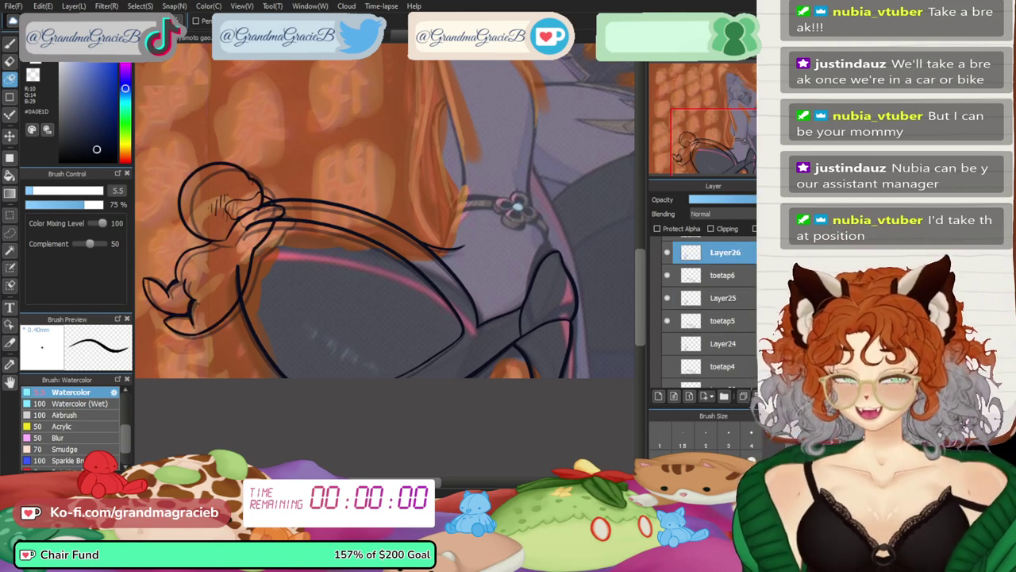
- Rotate the Layer26 piece clockwise in small turns, nudging it right and up to fit the toetap6 leg lines, and apply the transform
key("ctrl+t")
left_click_drag(215, 227, 218, 223)
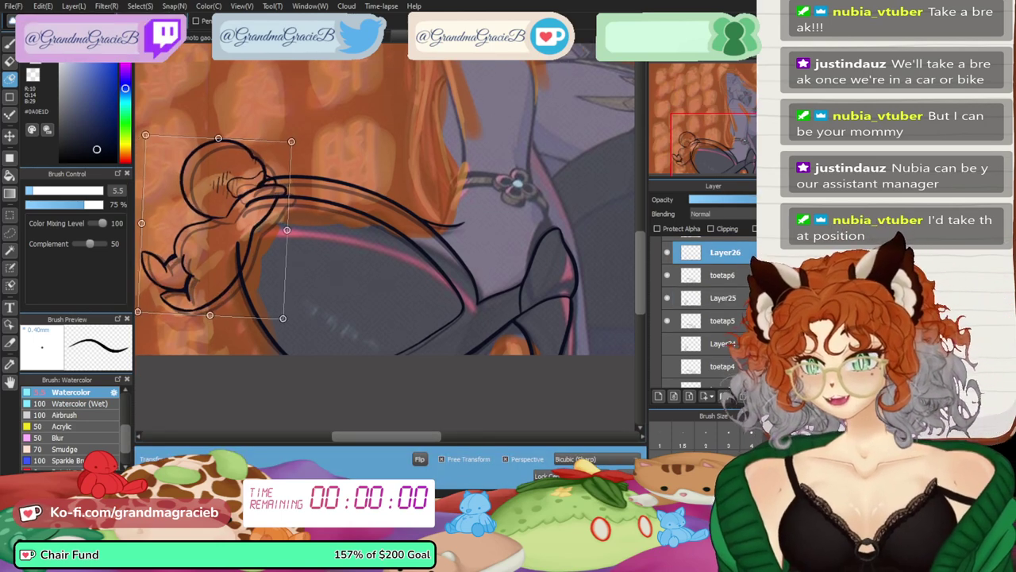
left_click_drag(334, 127, 338, 132)
left_click_drag(217, 223, 218, 224)
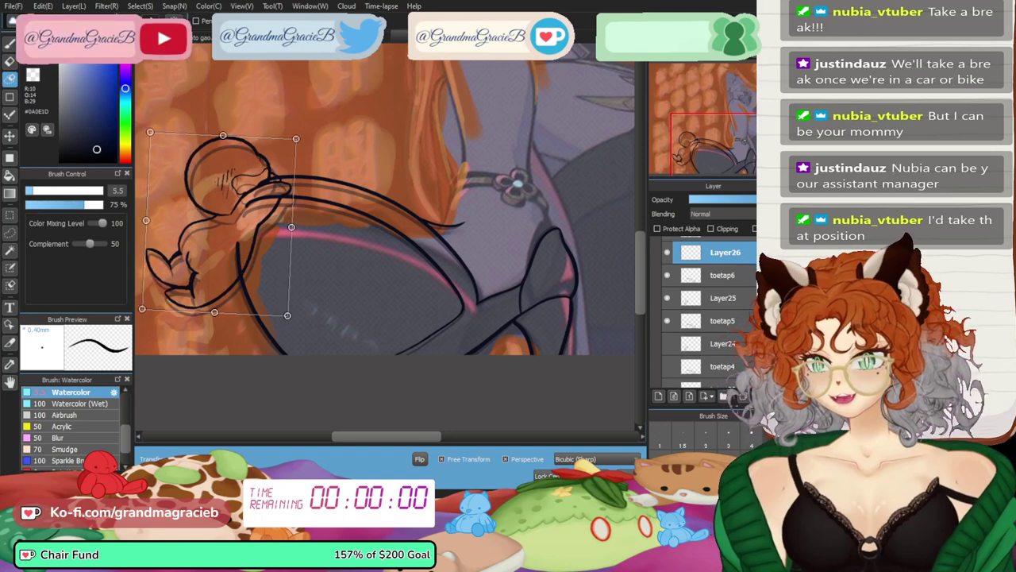
left_click_drag(333, 131, 336, 135)
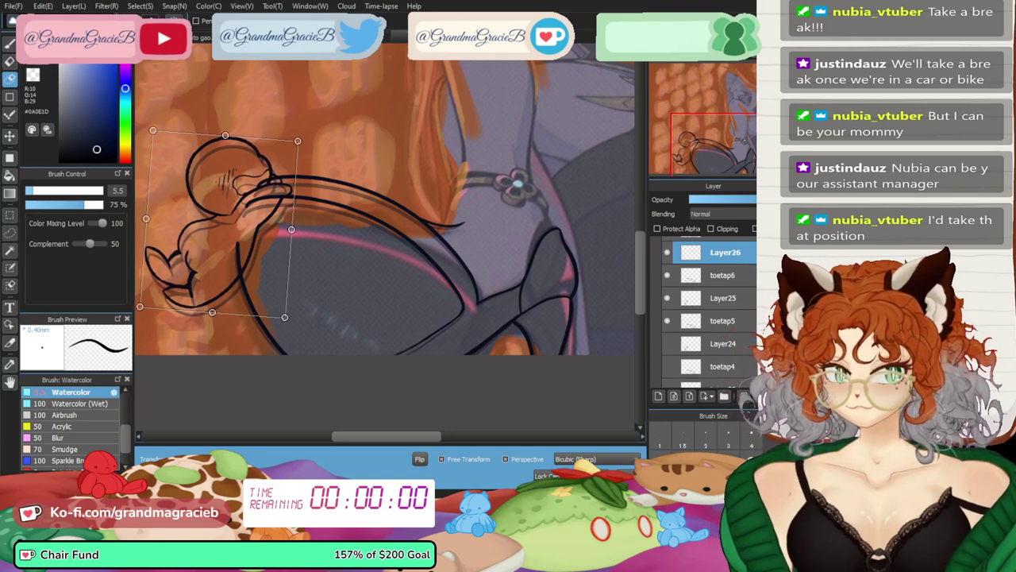
left_click_drag(216, 224, 219, 223)
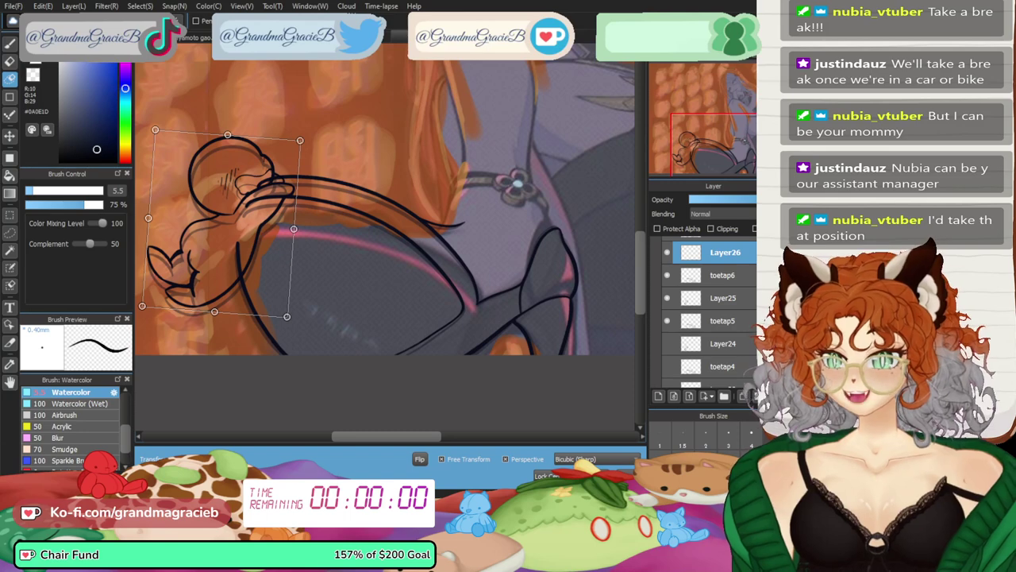
left_click_drag(317, 127, 321, 131)
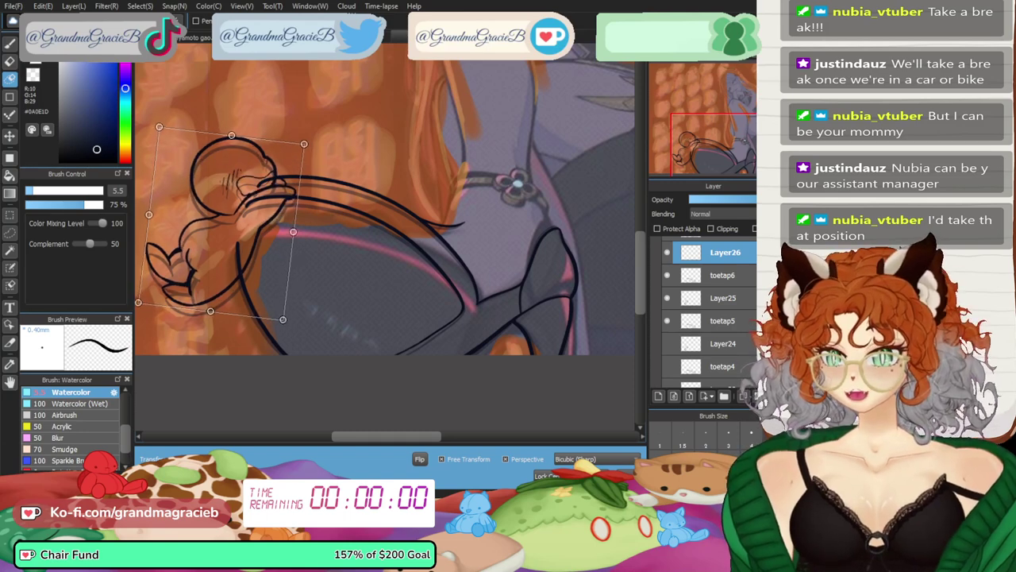
left_click_drag(221, 223, 223, 221)
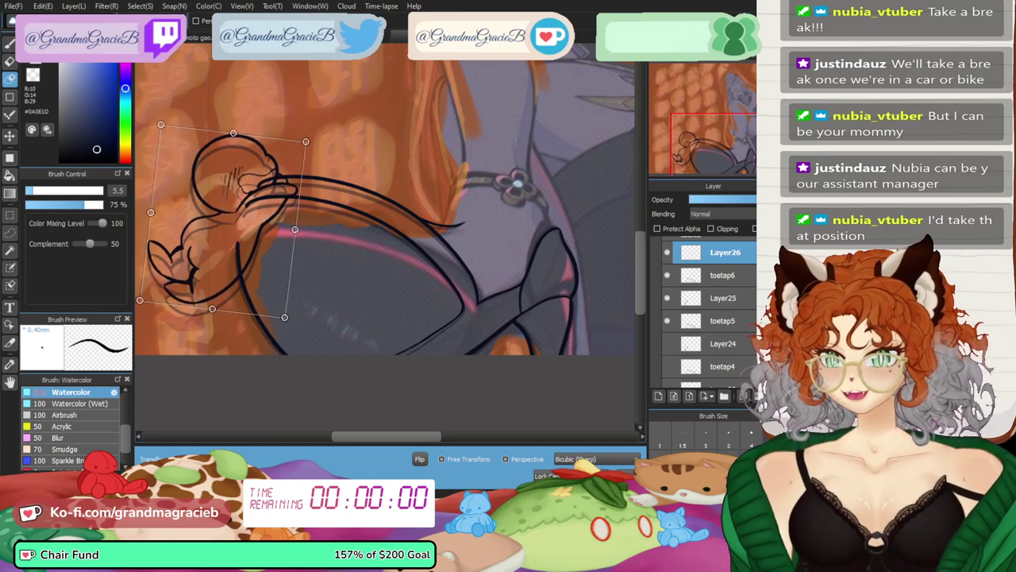
key("Return")
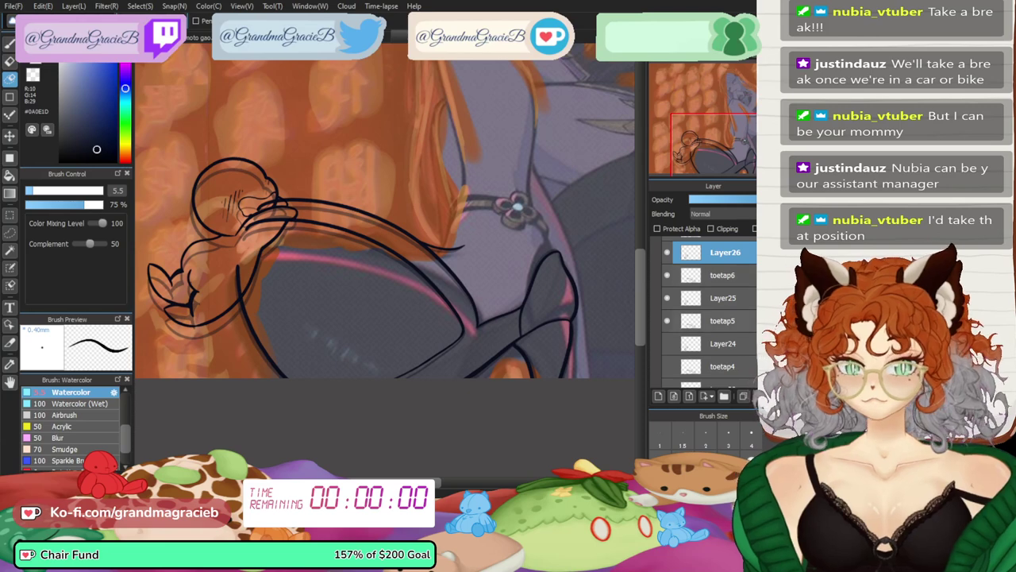
- Hide Layer25 and toetap5, and alternate between toetap7 and toetap8 to compare their lines with the Layer26 piece
left_click(667, 297)
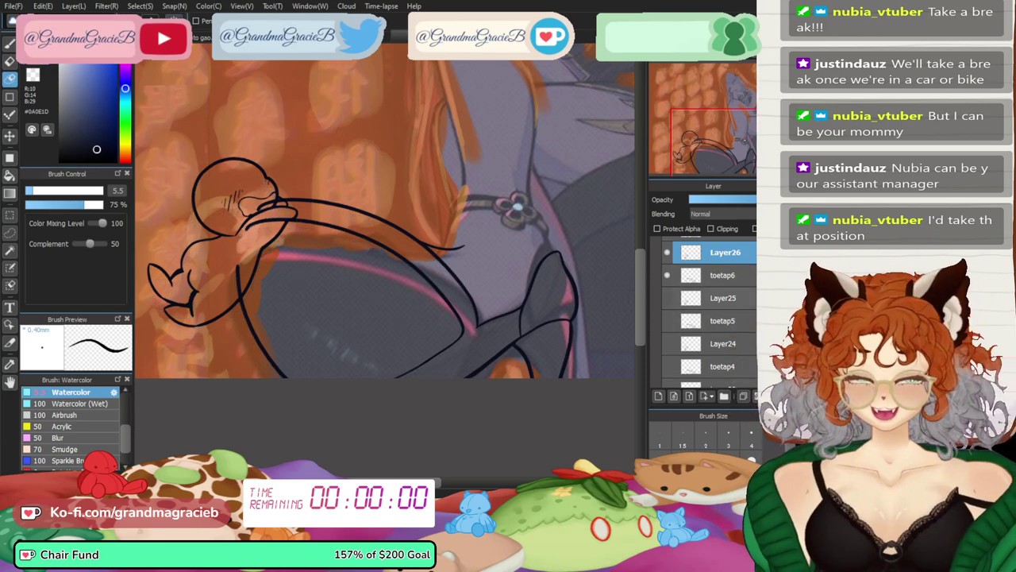
scroll(668, 310, "up", 2)
scroll(689, 312, "up", 1)
left_click(667, 294)
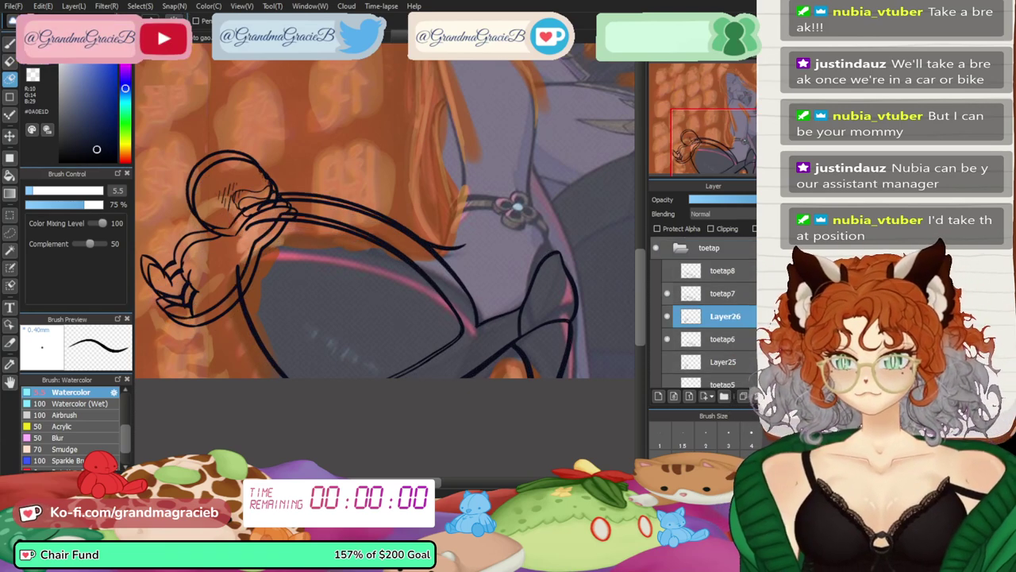
left_click(667, 294)
left_click(667, 271)
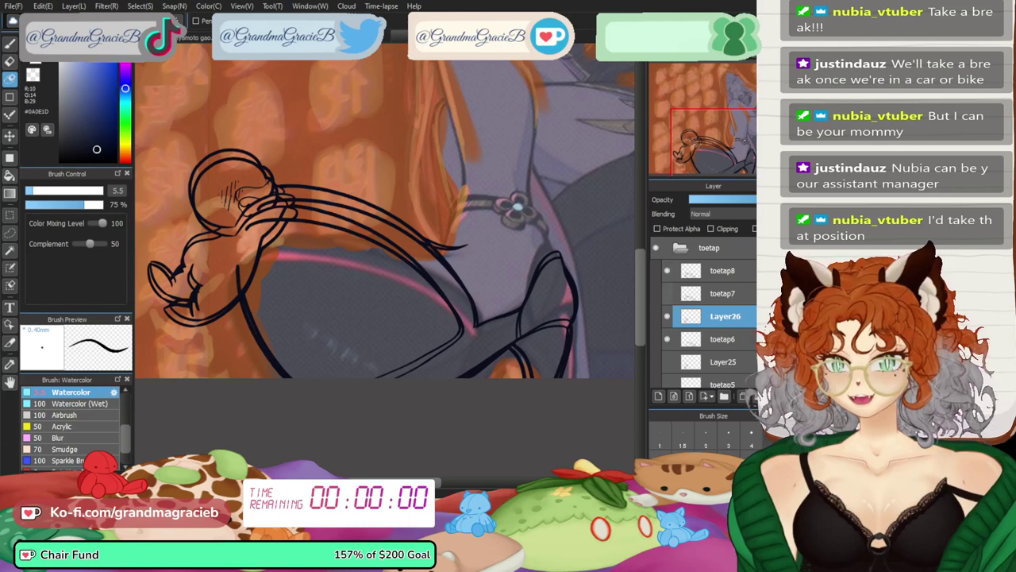
left_click(667, 293)
left_click(667, 316)
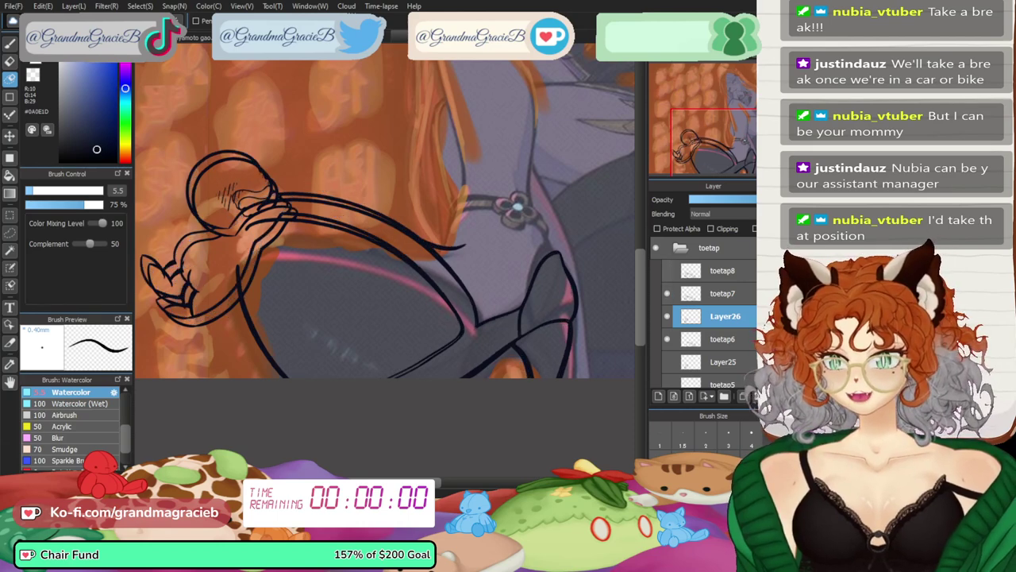
- Show toetap8 together with toetap7 and hide toetap6 and Layer26 to compare the two frames
left_click(666, 316)
left_click(667, 316)
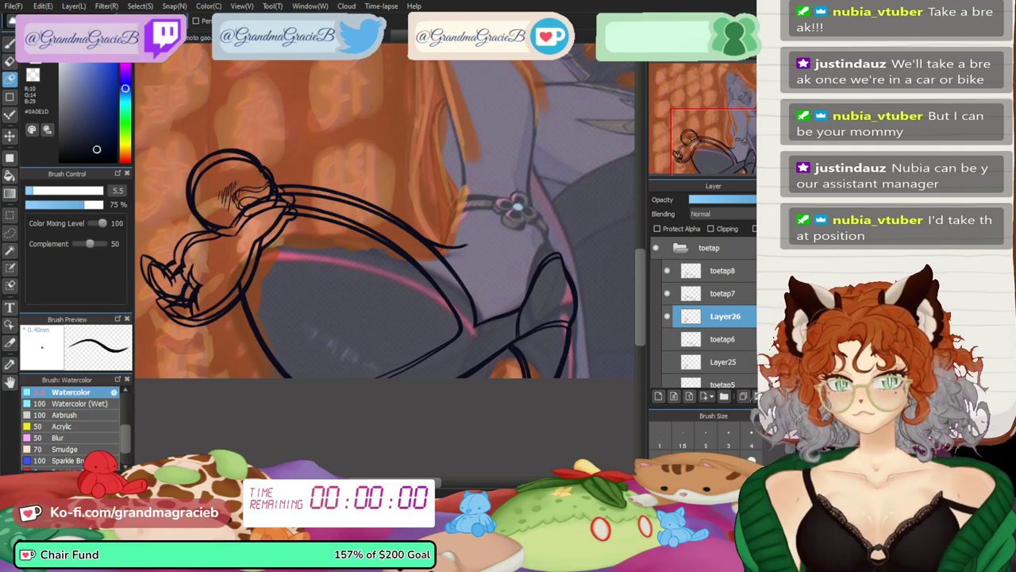
left_click(667, 339)
left_click(667, 270)
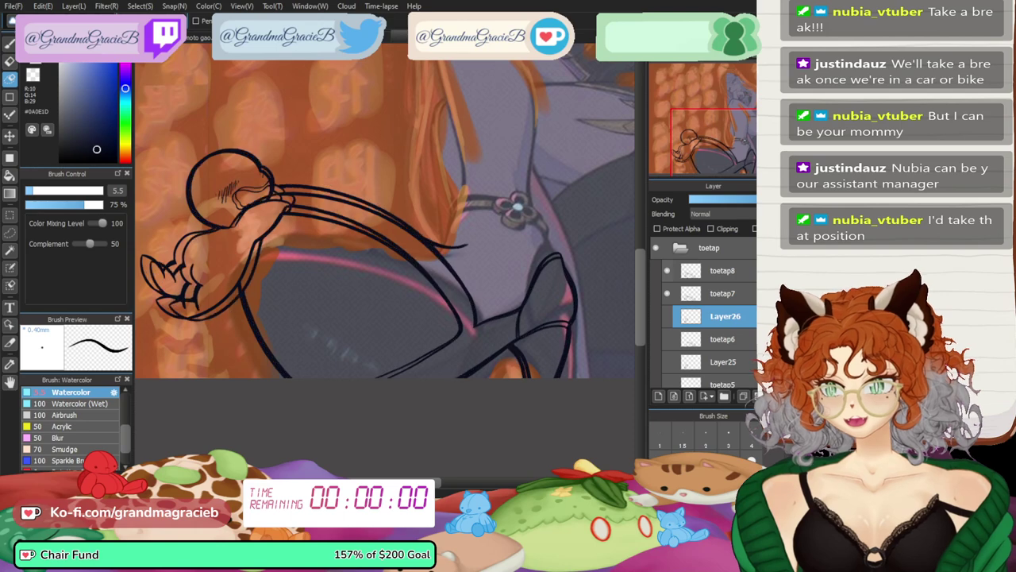
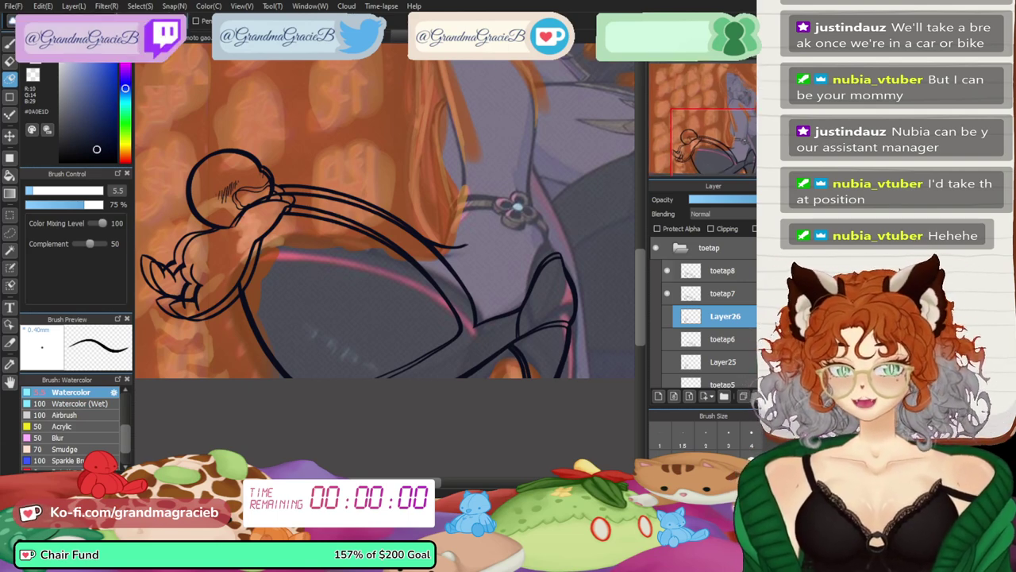
- Toggle toetap8 on and off, then hide toetap8 and toetap7 and show only Layer26
left_click(667, 271)
left_click(667, 271)
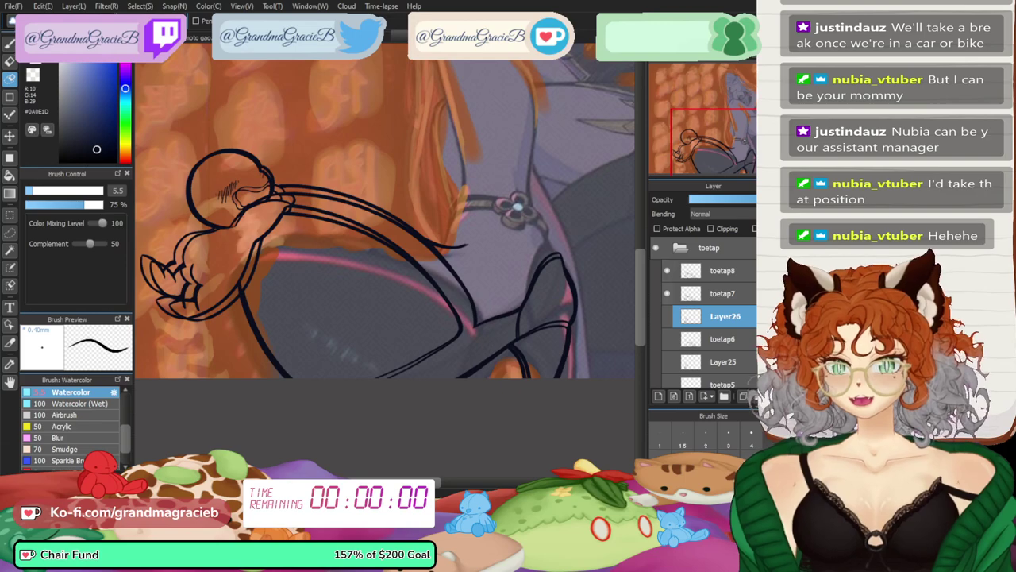
left_click(667, 271)
left_click(667, 271)
left_click(666, 271)
left_click(667, 294)
left_click(666, 316)
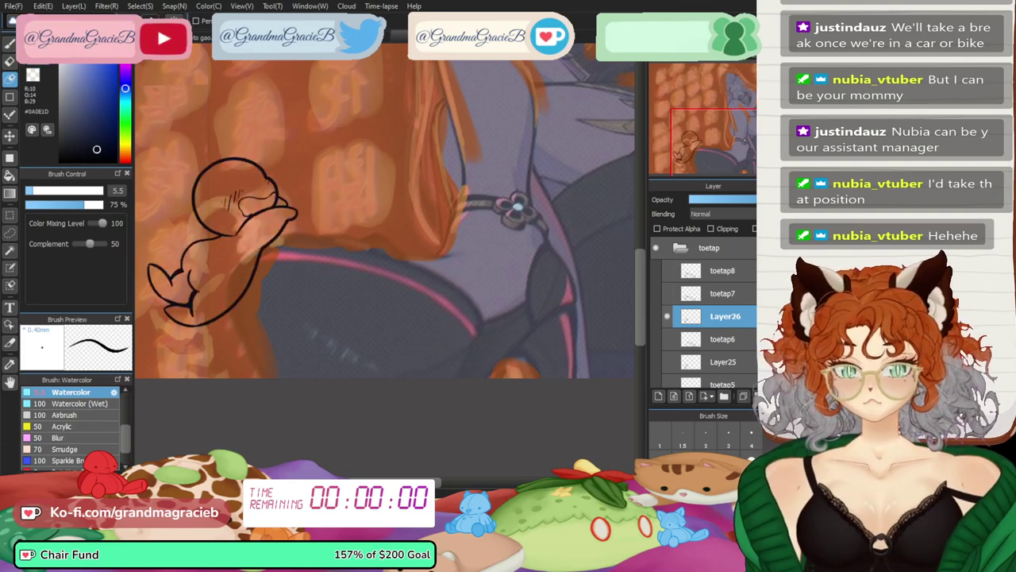
- Show toetap6, lasso off its line ends that cross inside the foot outline, and merge Layer26 down into toetap6
left_click(667, 339)
key("ctrl+plus")
key("ctrl+plus")
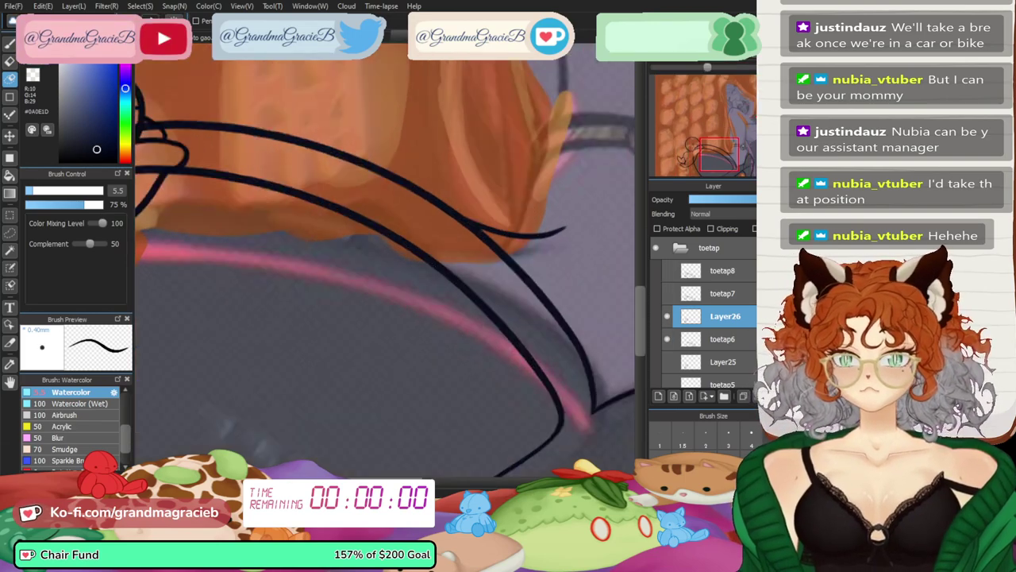
left_click_drag(716, 143, 695, 153)
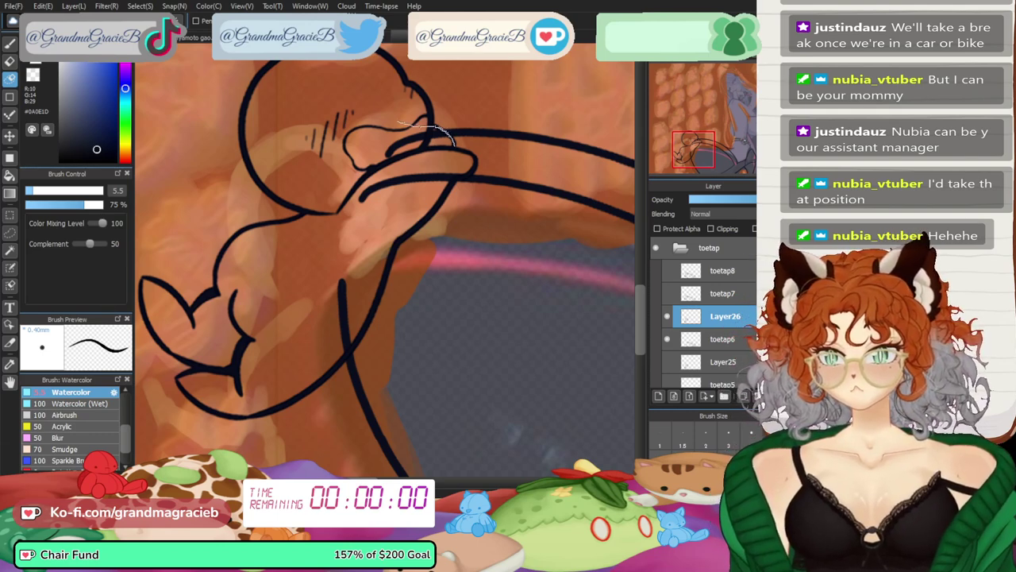
mouse_move(437, 218)
left_mouse_down()
mouse_move(390, 266)
mouse_move(373, 327)
mouse_move(319, 364)
mouse_move(292, 190)
left_mouse_up()
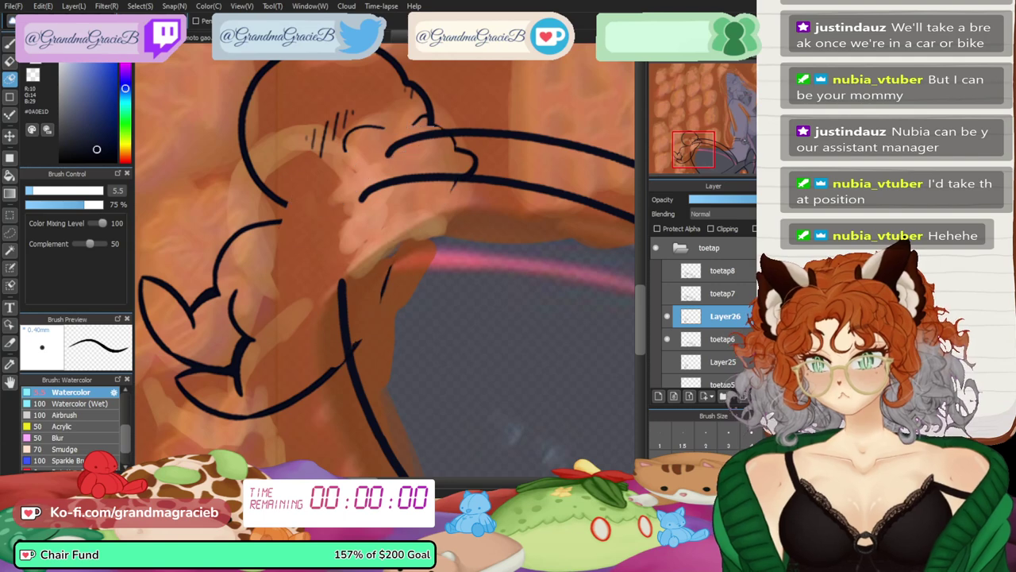
left_click(723, 339)
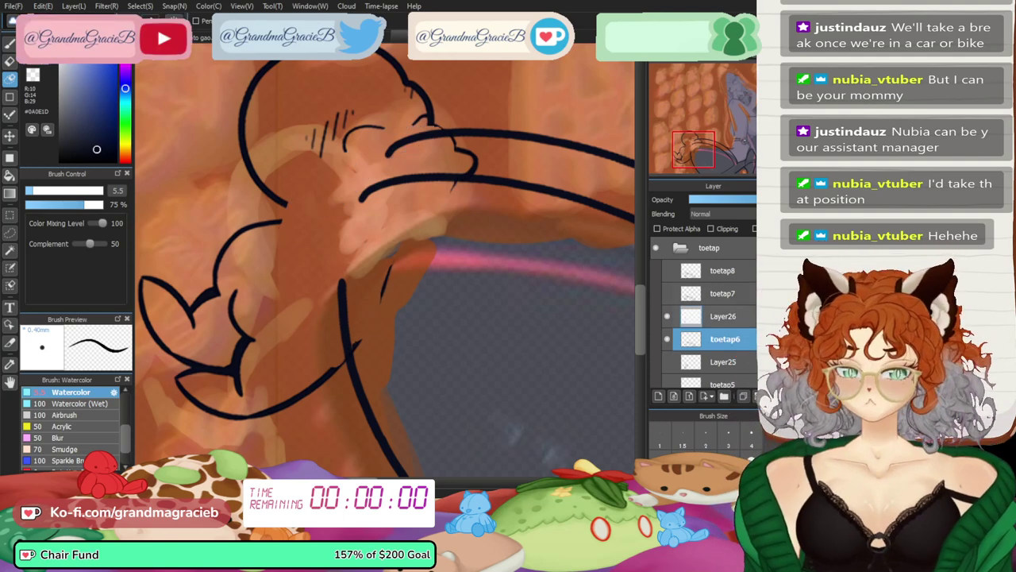
key("ctrl+z")
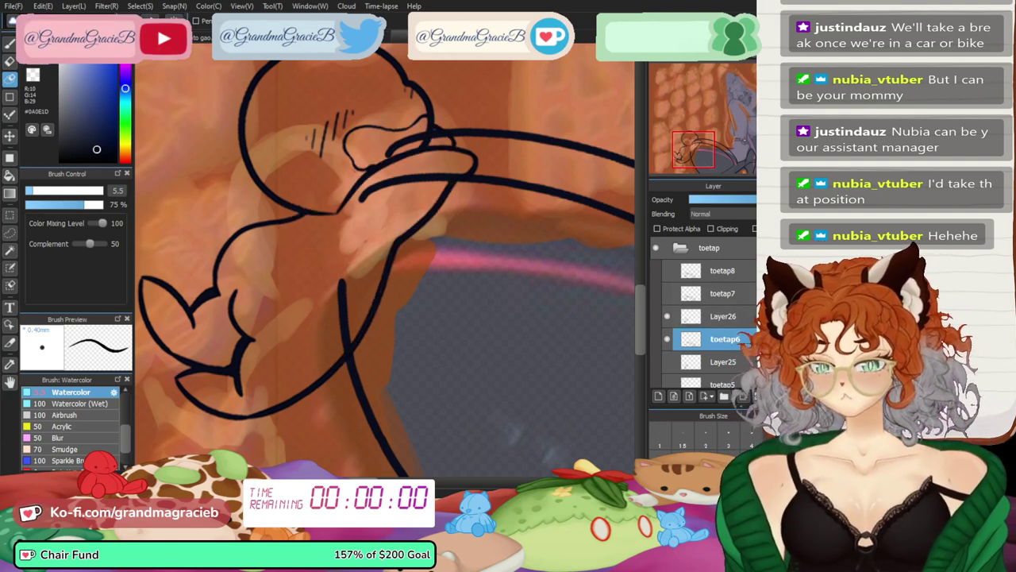
mouse_move(305, 266)
left_mouse_down()
mouse_move(333, 359)
mouse_move(402, 203)
mouse_move(436, 189)
left_mouse_up()
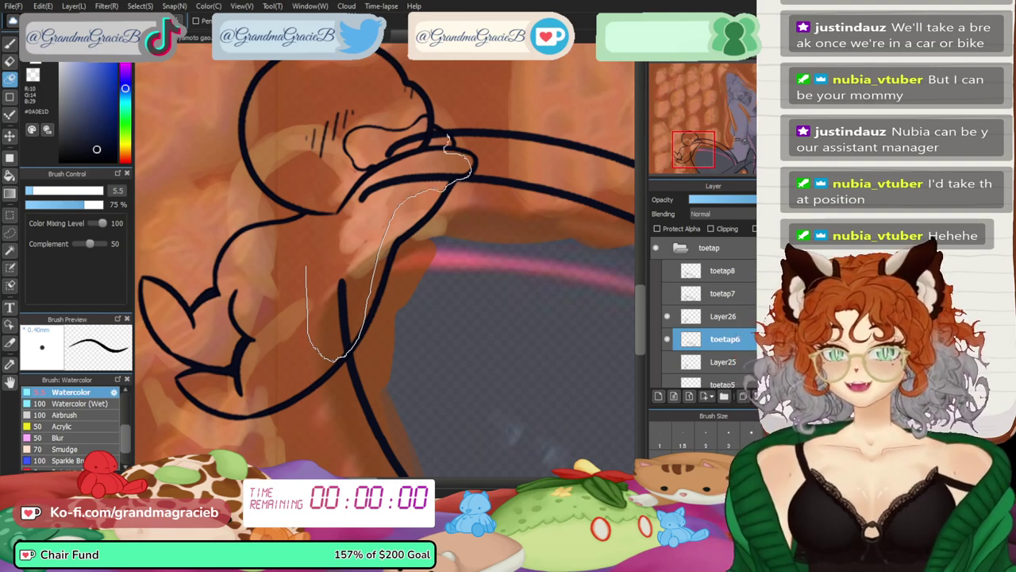
mouse_move(447, 140)
left_mouse_down()
mouse_move(369, 133)
mouse_move(314, 262)
left_mouse_up()
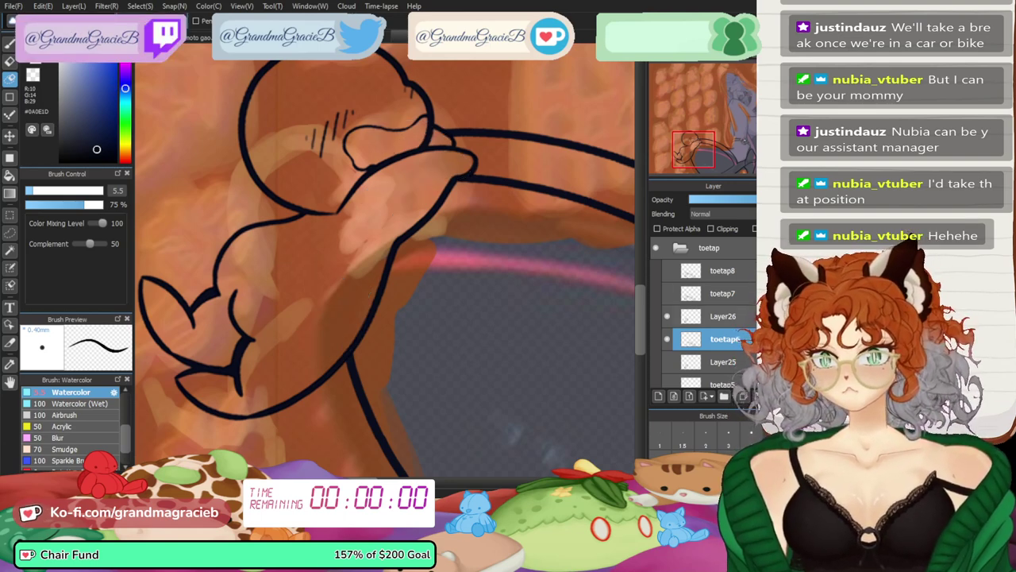
left_click(720, 316)
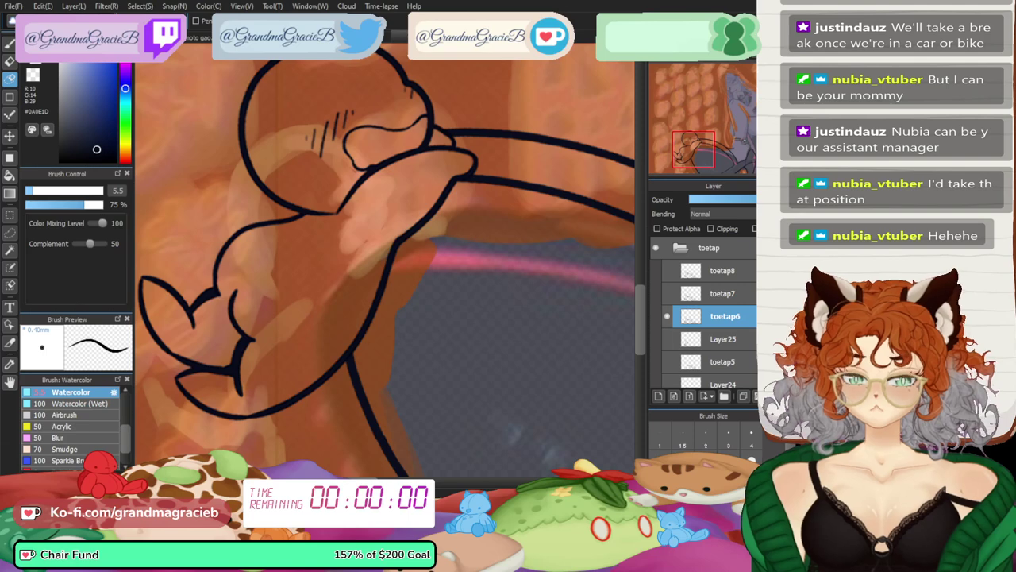
- Hide toetap6, show Layer25 and toetap5, and raise Layer25 to full opacity
left_click(666, 316)
left_click(667, 339)
left_click(667, 361)
left_click(722, 339)
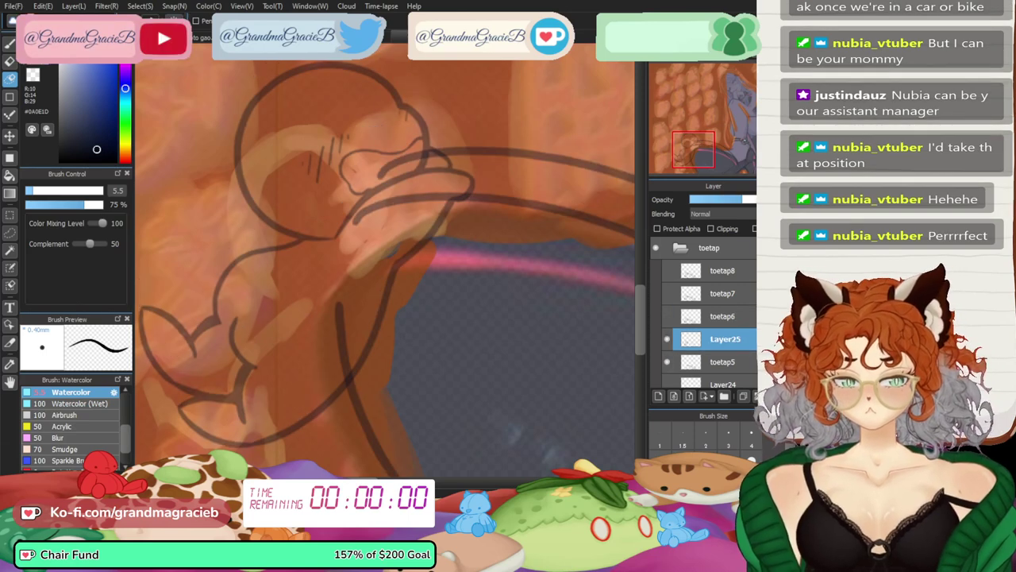
left_click(724, 361)
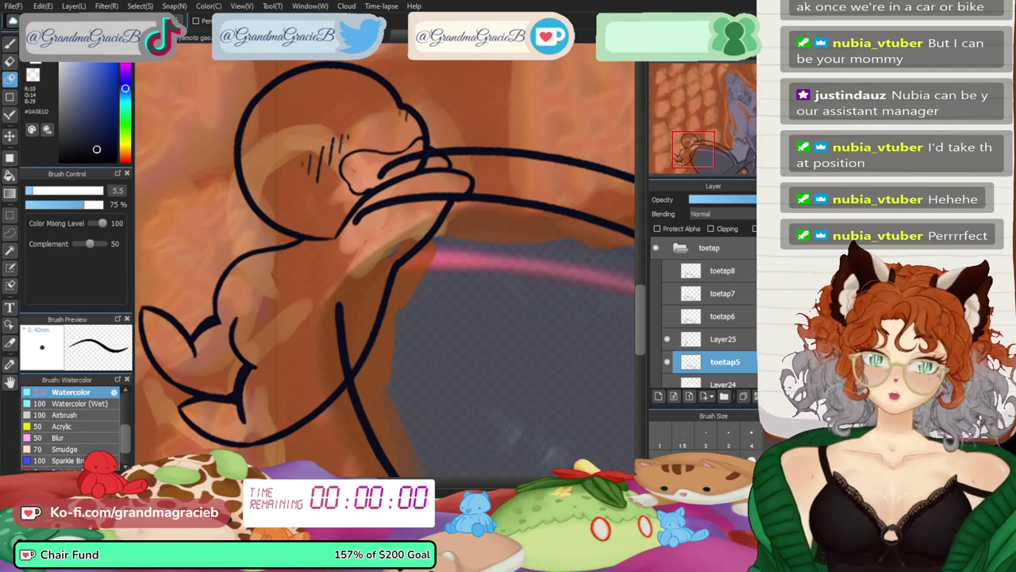
- Erase the toetap5 line ends that overlap the foot outline and merge Layer25 down into toetap5
left_click_drag(316, 250, 326, 383)
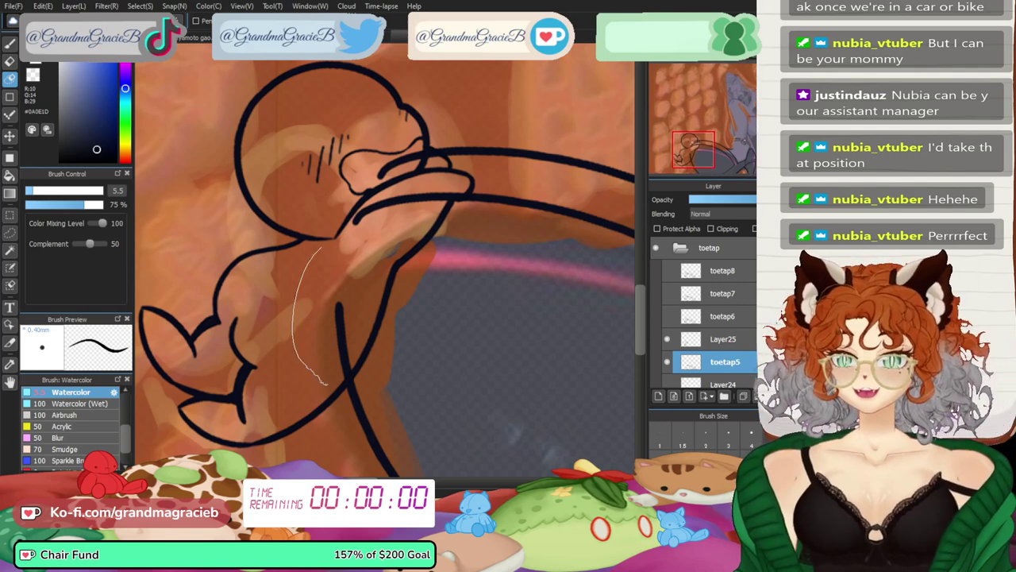
key("ctrl+z")
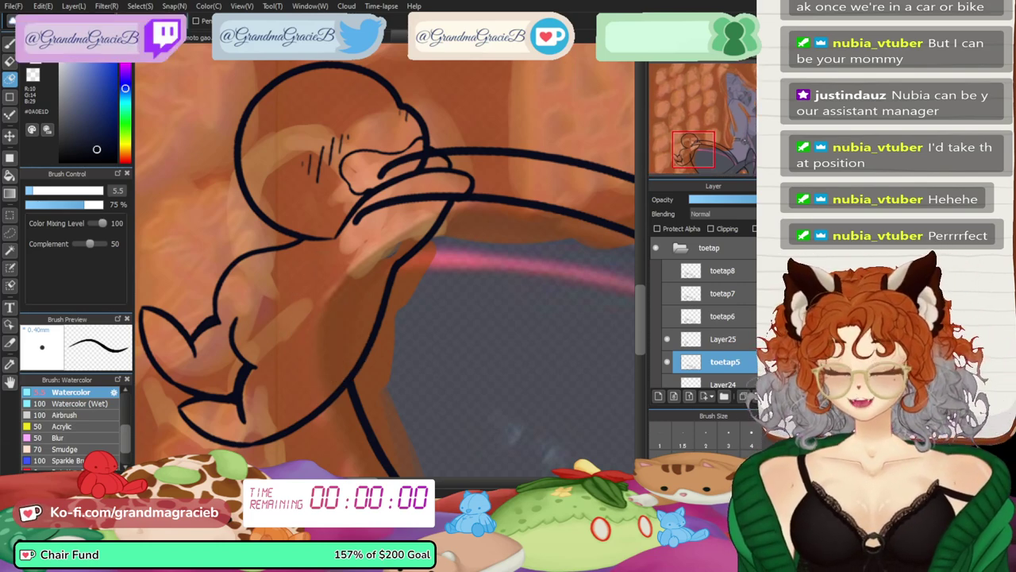
left_click_drag(406, 236, 462, 198)
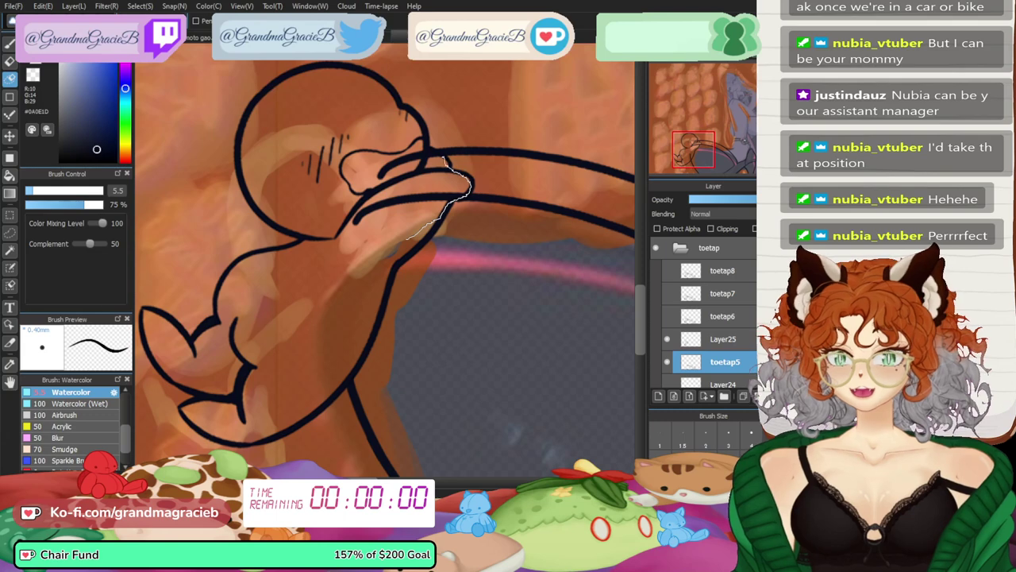
left_click_drag(392, 135, 389, 244)
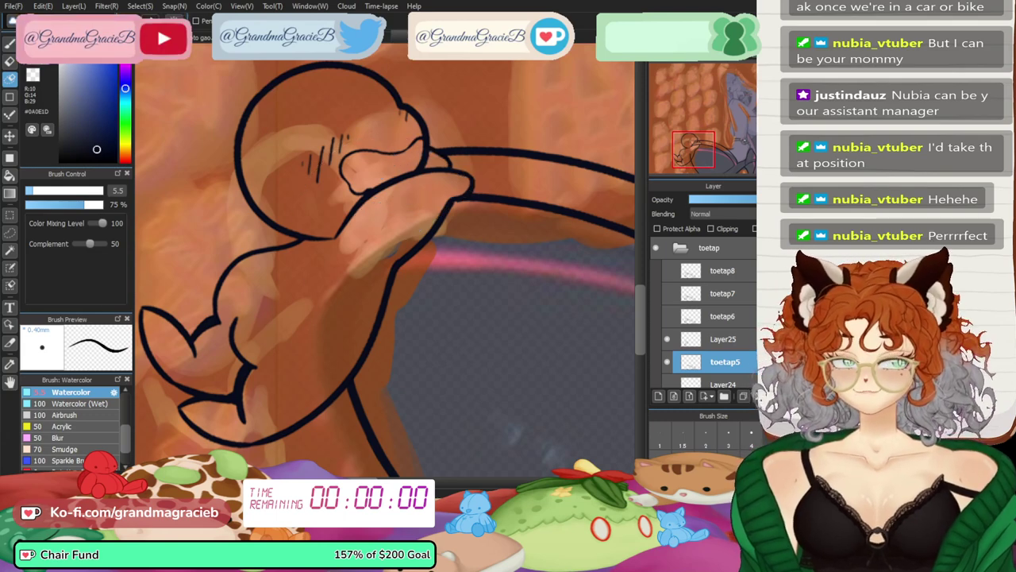
left_click(723, 339)
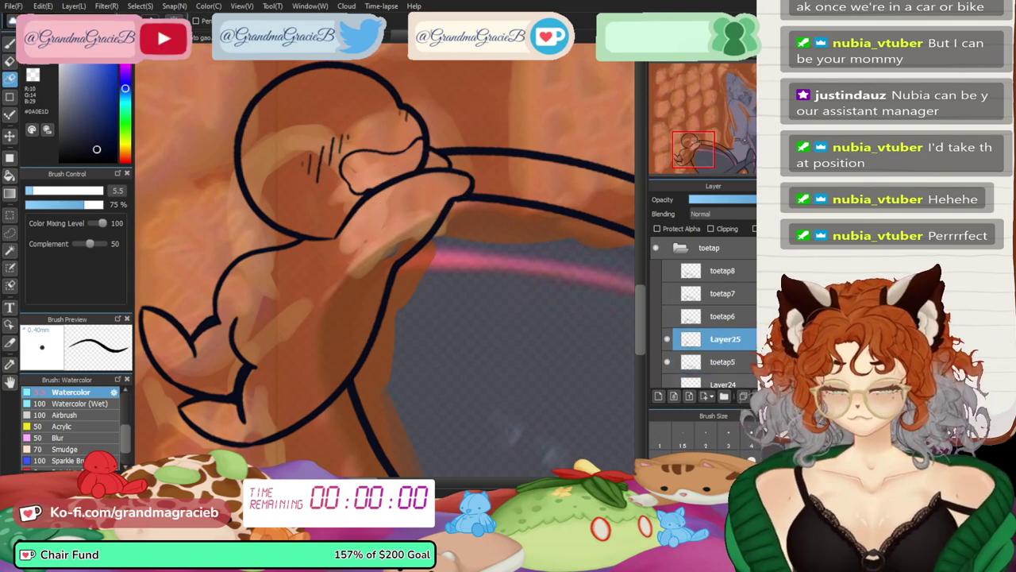
key("ctrl+e")
- Hide toetap5, show Layer24 and toetap4, and raise toetap4 to full opacity
left_click(667, 362)
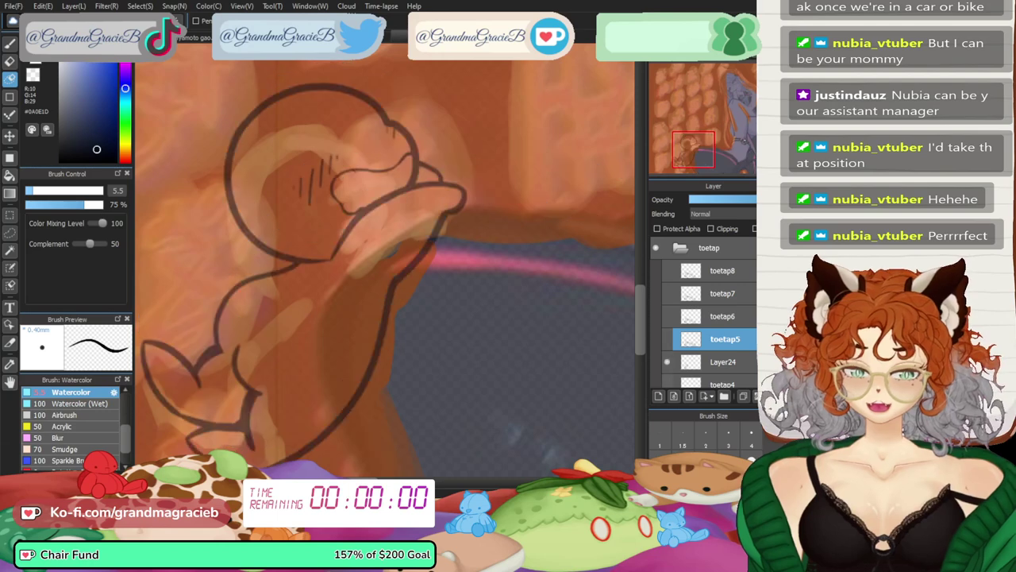
left_click(667, 384)
left_click(724, 383)
left_click(760, 199)
left_click(723, 361)
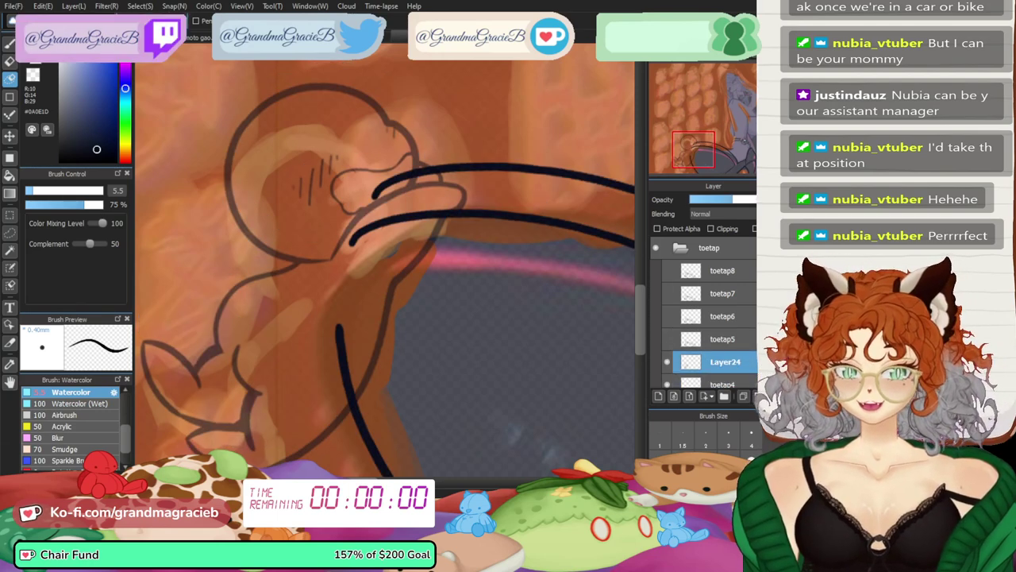
- Lasso around the toetap4 line ends inside the foot outline to erase them, cleaning up the stub at the ankle
left_click(724, 383)
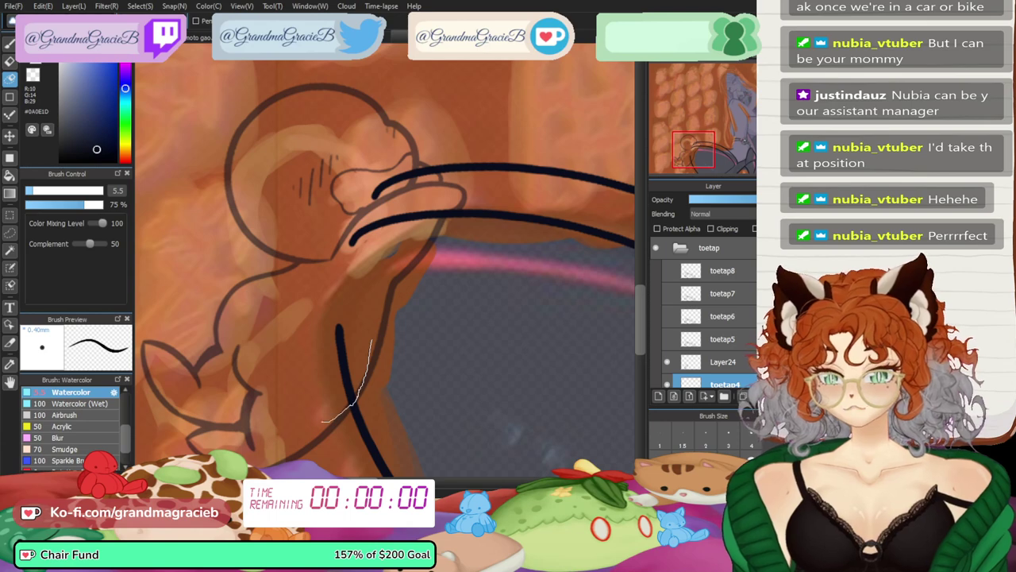
mouse_move(321, 421)
left_mouse_down()
mouse_move(292, 280)
mouse_move(347, 186)
mouse_move(405, 160)
left_mouse_up()
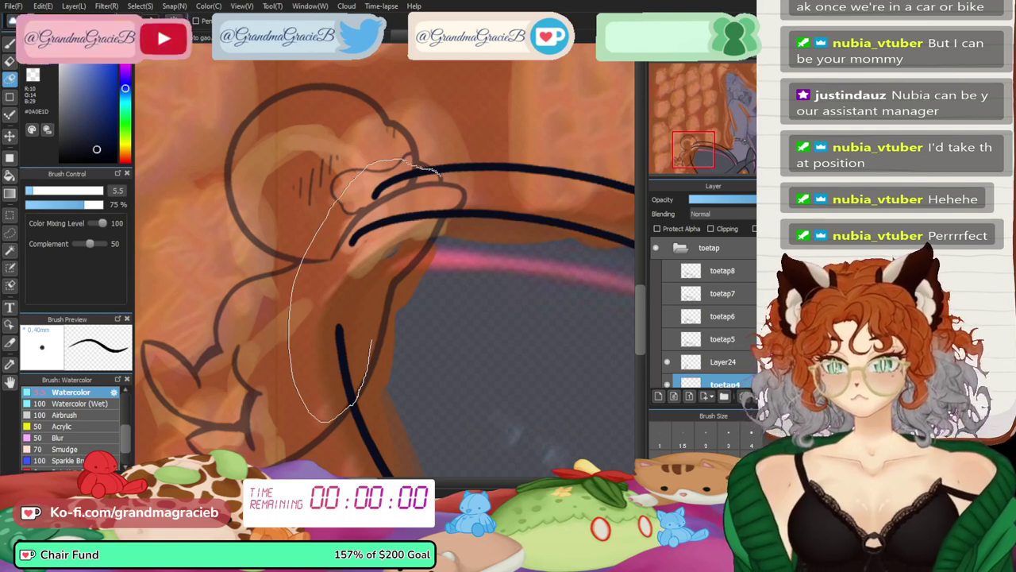
left_click_drag(444, 201, 370, 337)
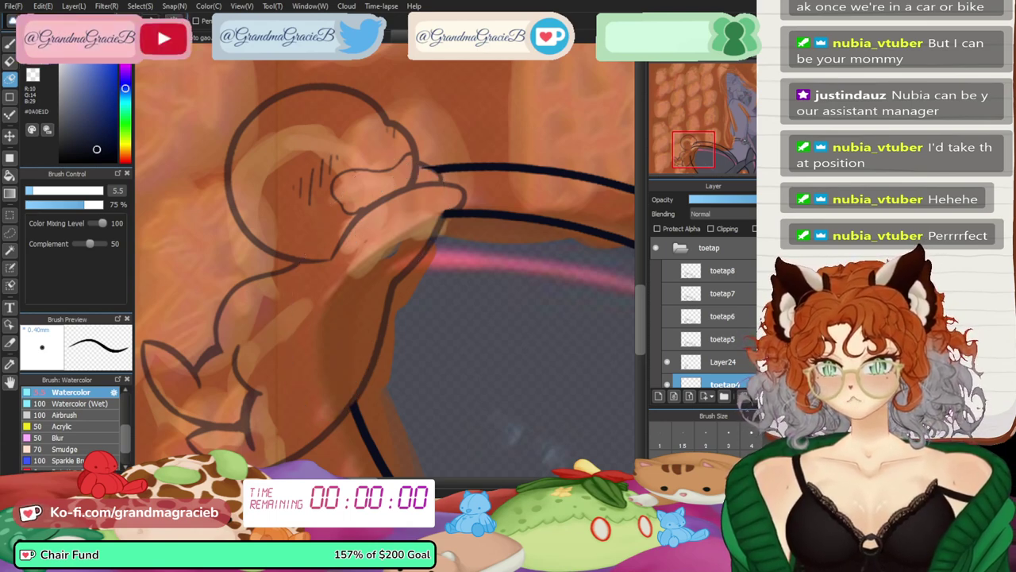
mouse_move(419, 178)
left_mouse_down()
mouse_move(411, 163)
mouse_move(430, 174)
left_mouse_up()
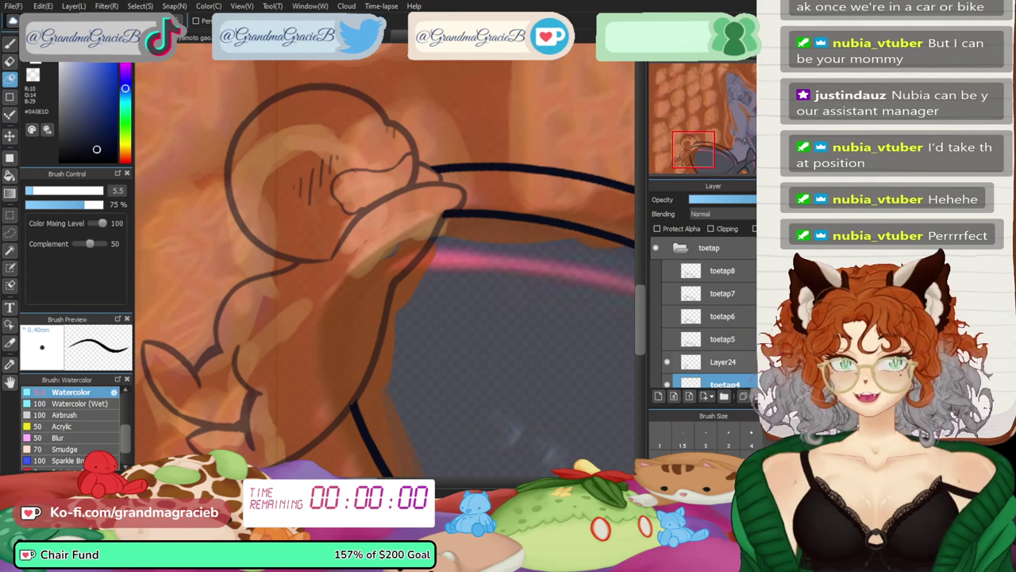
- Raise Layer24 to full opacity and merge it down into toetap4
left_click(722, 362)
left_click(755, 199)
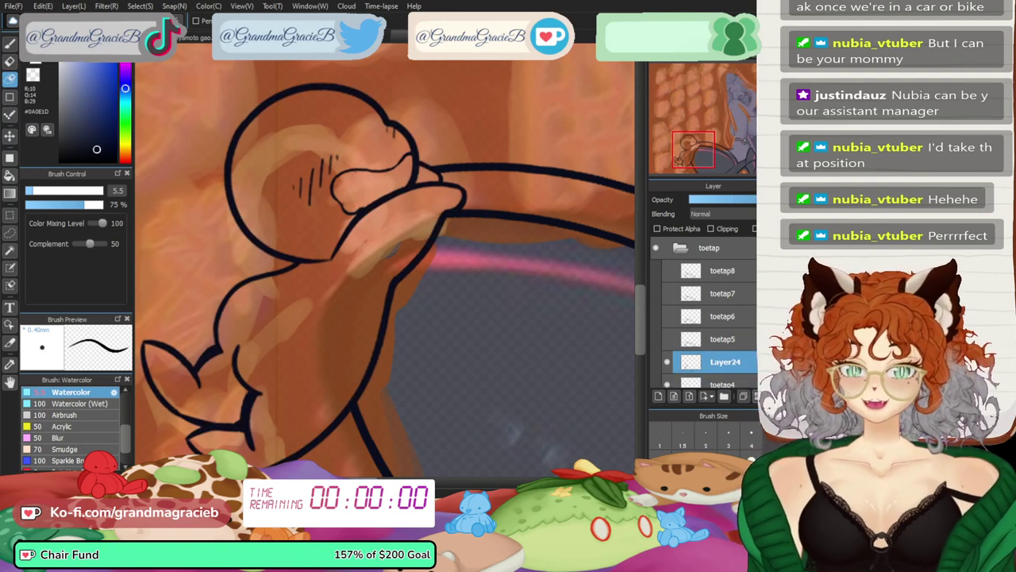
scroll(703, 317, "down", 3)
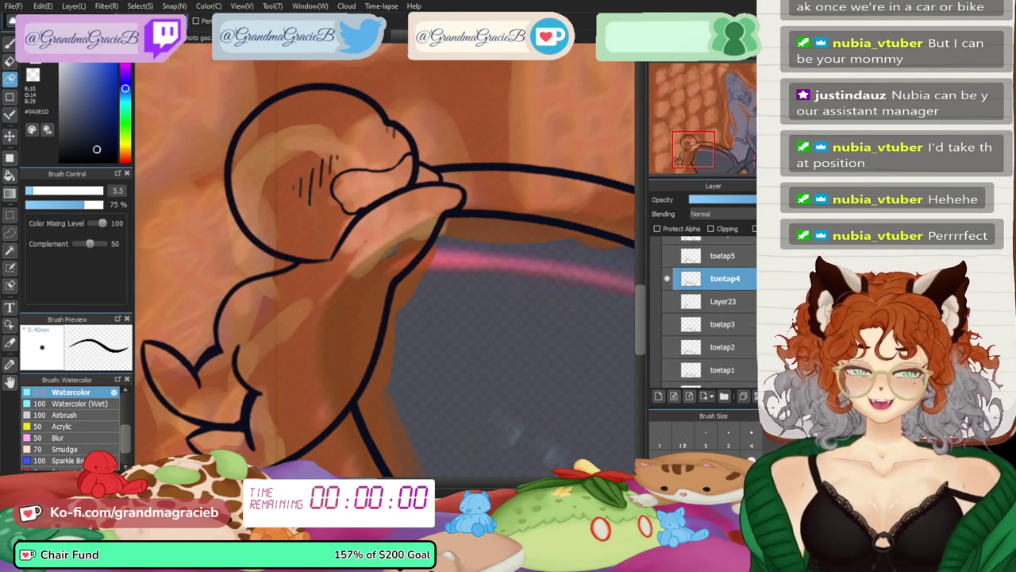
- Hide toetap4, show Layer23 and toetap3, and make toetap3 the active layer
left_click(667, 278)
left_click(666, 302)
left_click(666, 323)
left_click(721, 324)
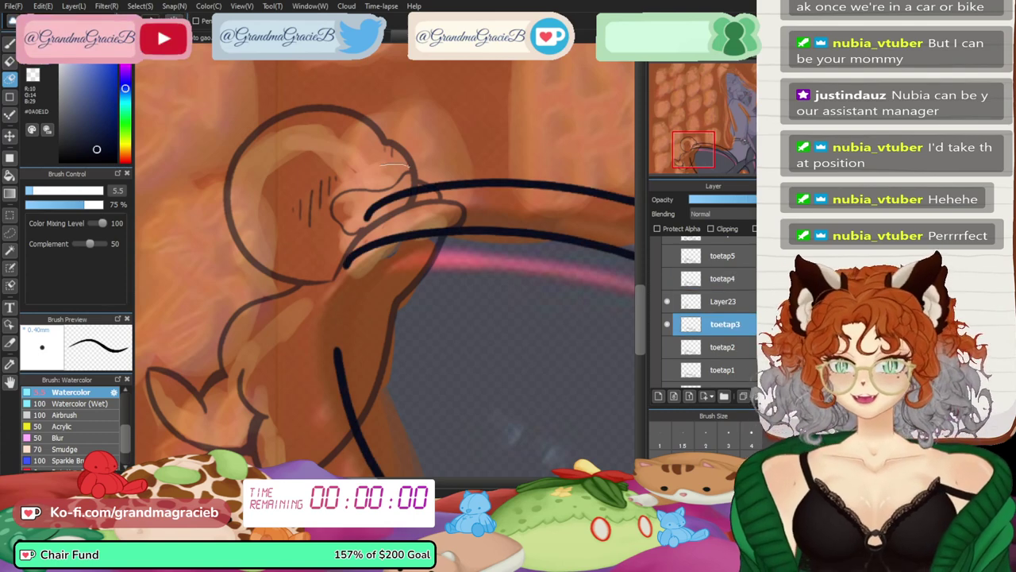
- Erase the toetap3 line ends inside the foot outline, redoing the lasso cut around the ankle and heel
mouse_move(429, 176)
left_mouse_down()
mouse_move(455, 222)
mouse_move(374, 373)
left_mouse_up()
mouse_move(363, 418)
left_mouse_down()
mouse_move(277, 305)
mouse_move(321, 208)
mouse_move(381, 168)
left_mouse_up()
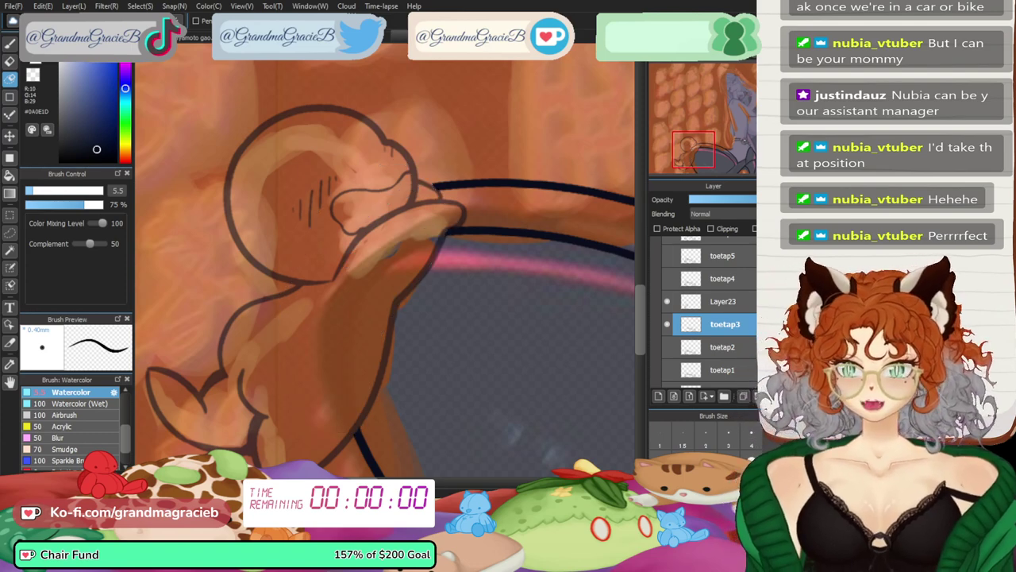
key("ctrl+z")
mouse_move(380, 383)
left_mouse_down()
mouse_move(355, 431)
mouse_move(277, 366)
mouse_move(314, 228)
mouse_move(348, 216)
mouse_move(378, 183)
left_mouse_up()
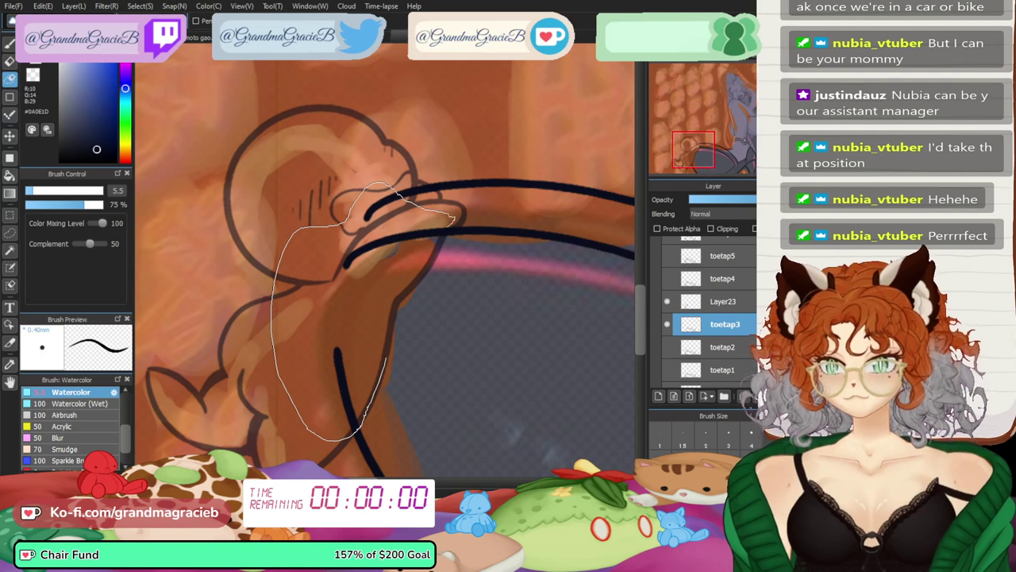
left_click_drag(449, 224, 442, 253)
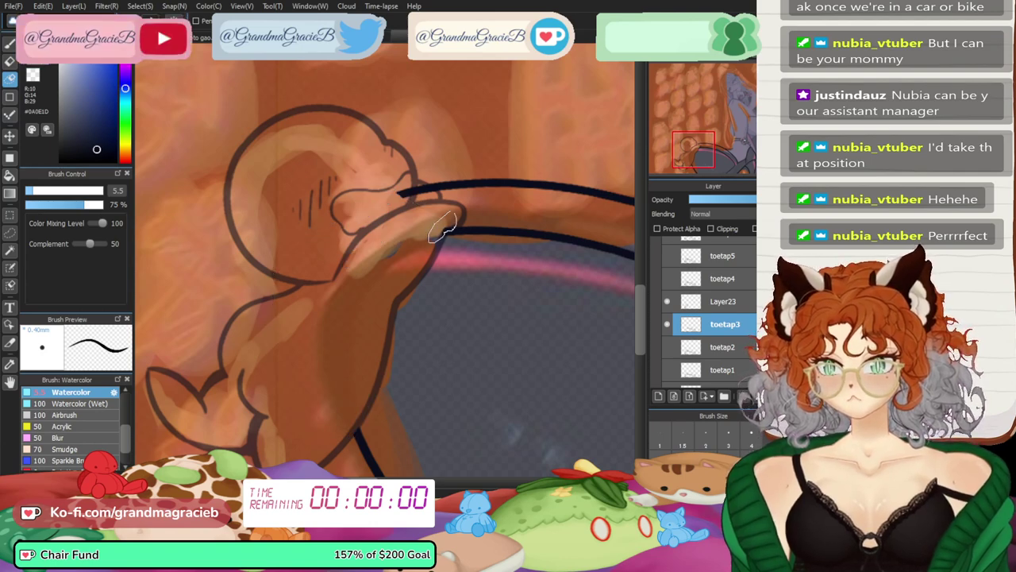
mouse_move(441, 197)
left_mouse_down()
mouse_move(431, 184)
mouse_move(395, 195)
left_mouse_up()
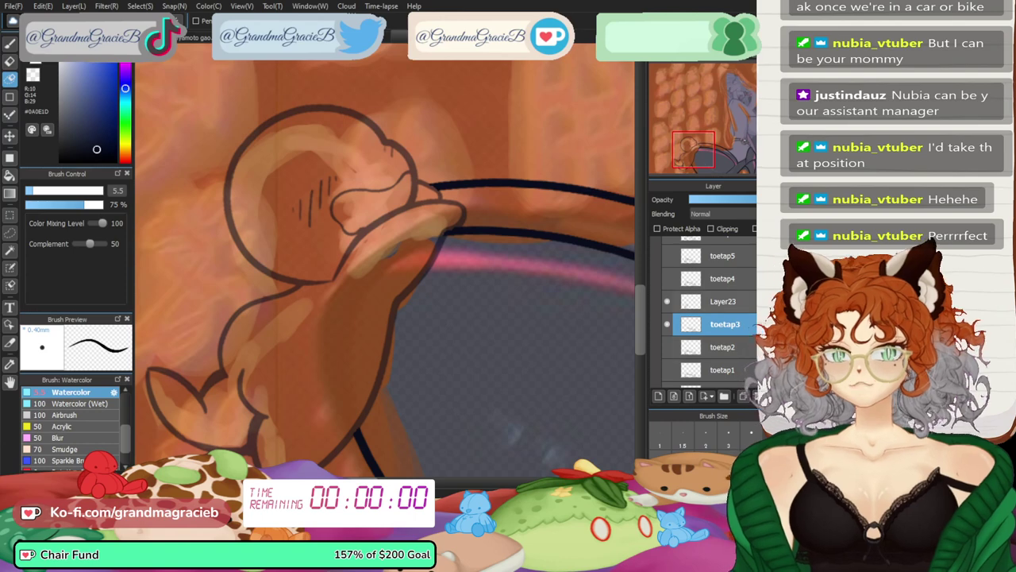
- Raise Layer23 to full opacity and merge it down into toetap3
left_click(724, 302)
left_click(757, 199)
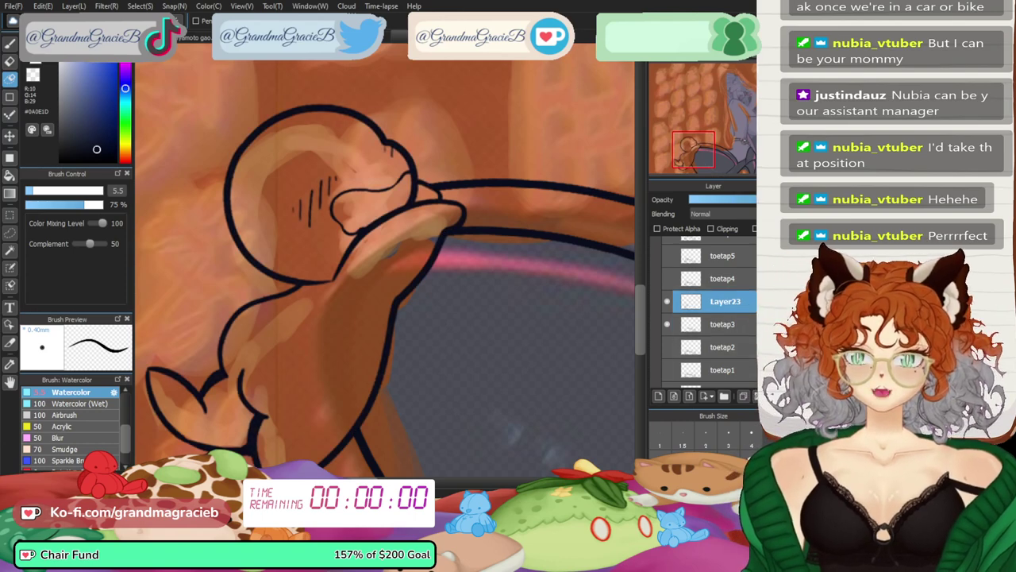
- Hide toetap3, and show toetap2 and toetap1 with both layers at full opacity
left_click(666, 302)
left_click(667, 324)
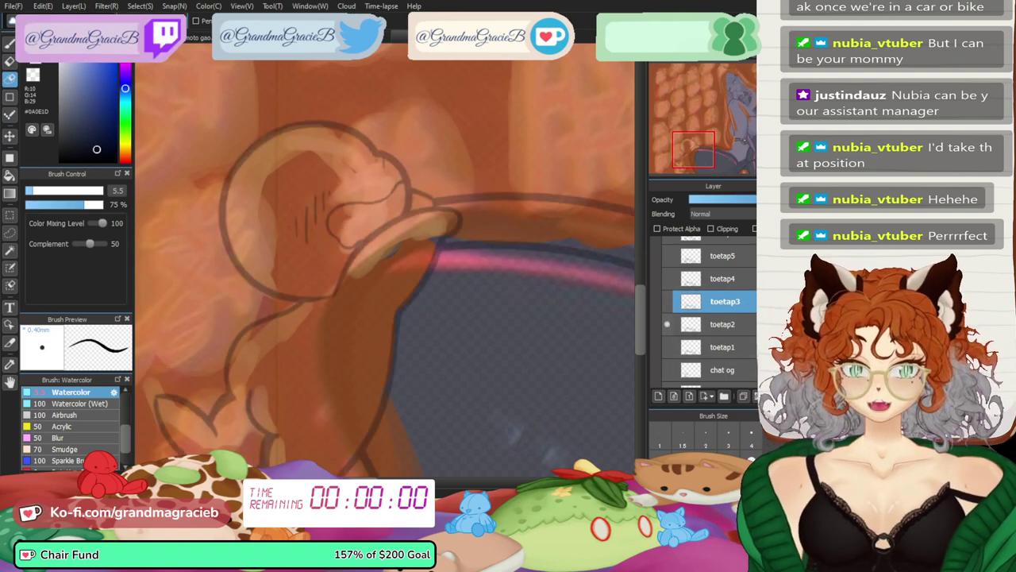
left_click(723, 324)
left_click(756, 200)
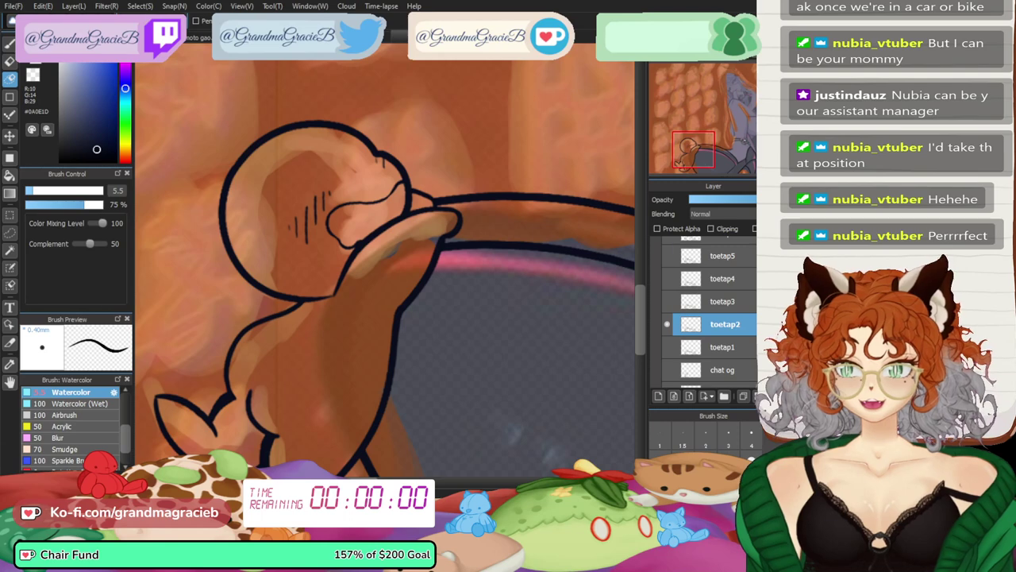
left_click(667, 347)
left_click(724, 347)
left_click(756, 200)
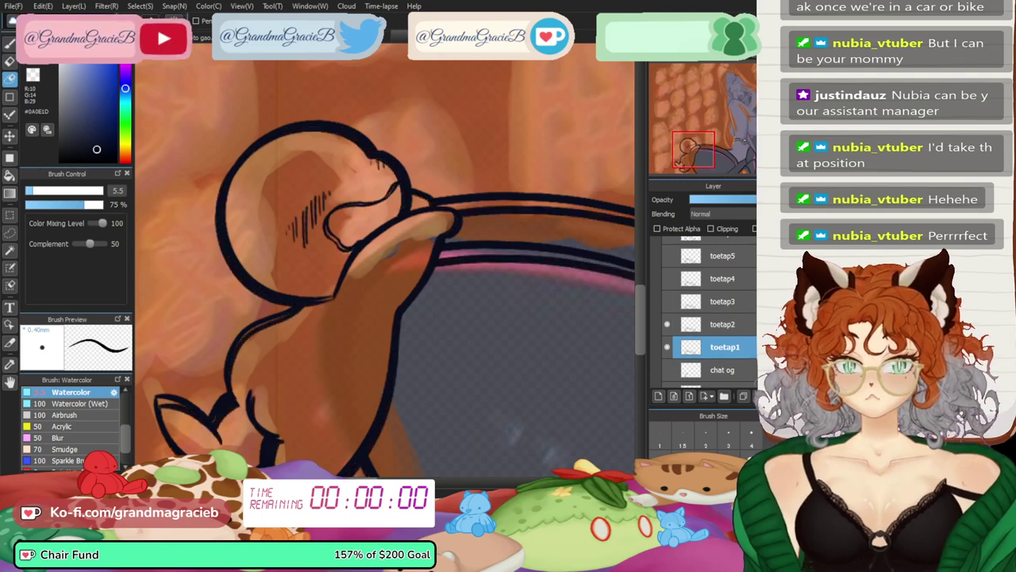
- Hide toetap2 and toggle toetap3 and toetap4 over toetap1 to compare the frames, leaving only toetap1 shown
key("ctrl+0")
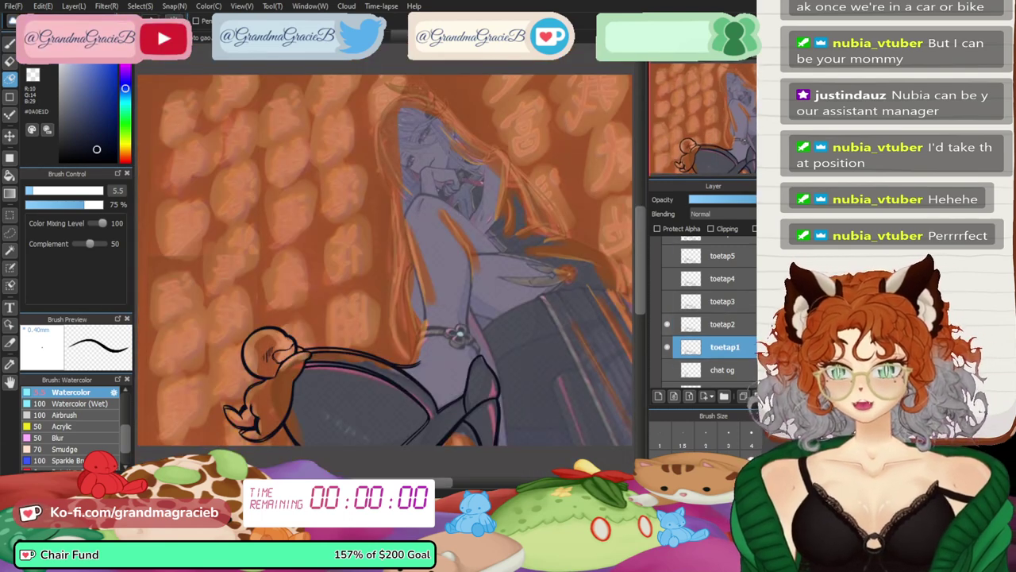
left_click(667, 323)
left_click(667, 302)
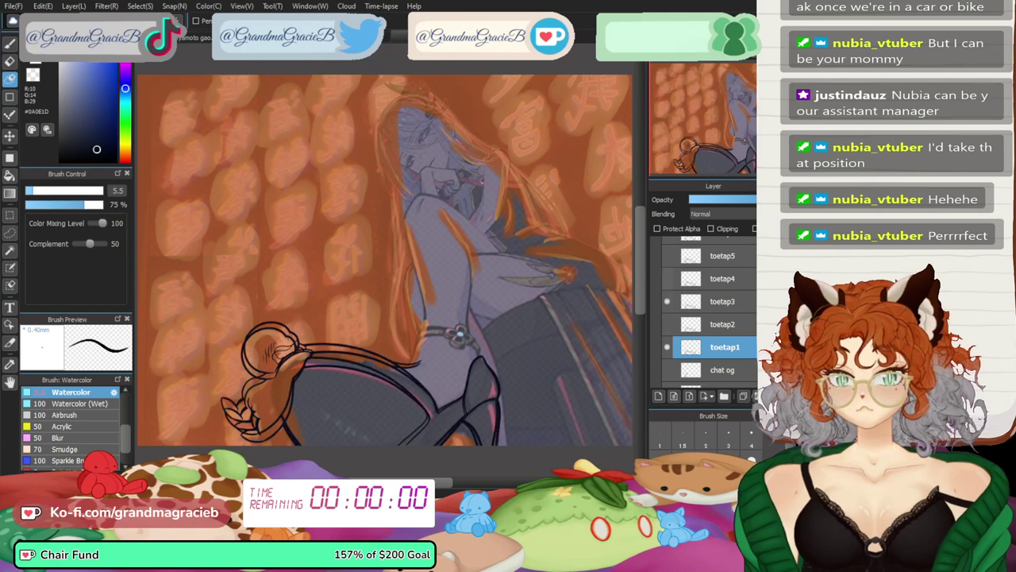
left_click(667, 279)
left_click(666, 277)
left_click(667, 301)
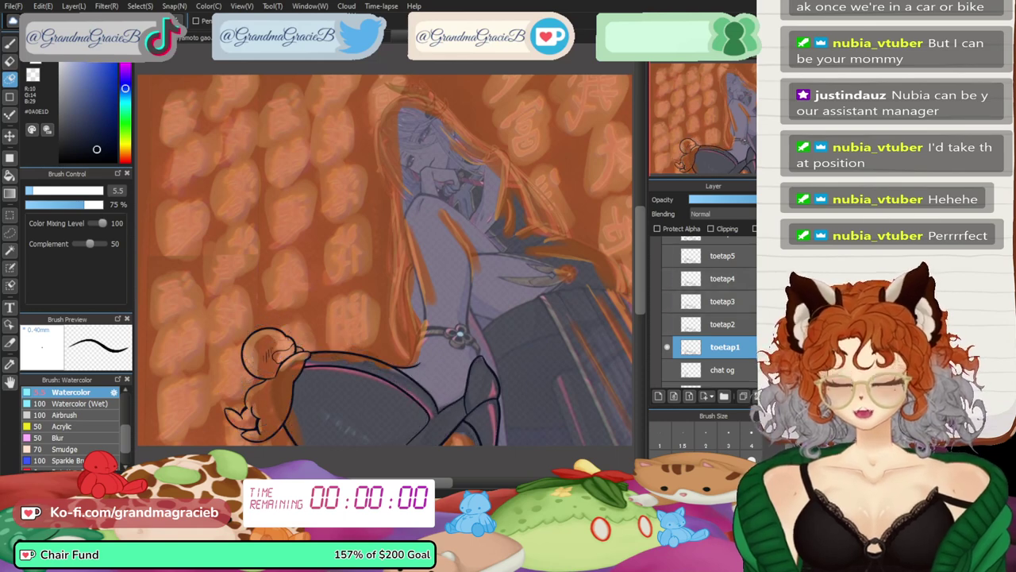
- Look over the frame layers in the toetap folder and collapse the folder
scroll(703, 313, "up", 3)
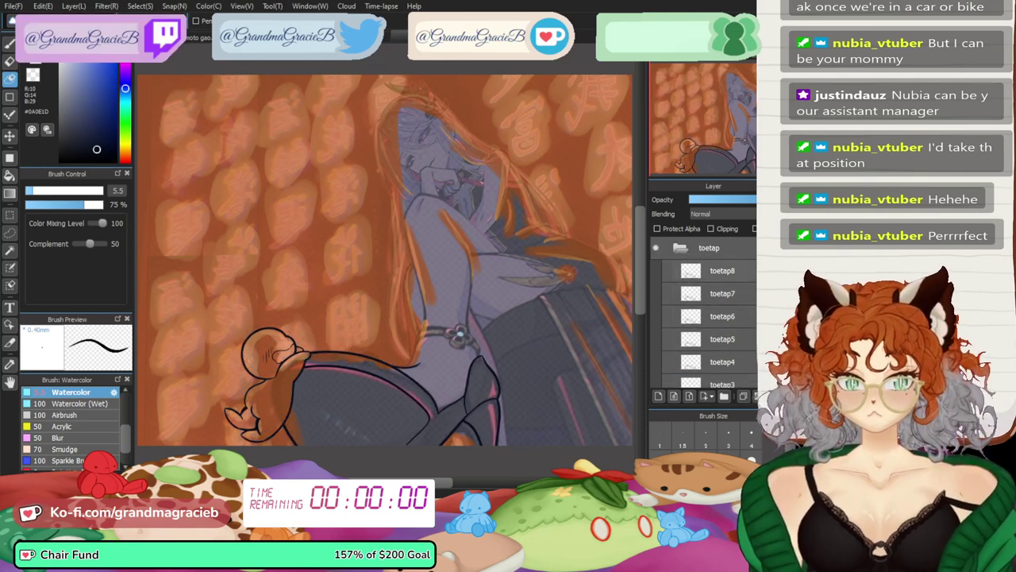
scroll(702, 318, "down", 3)
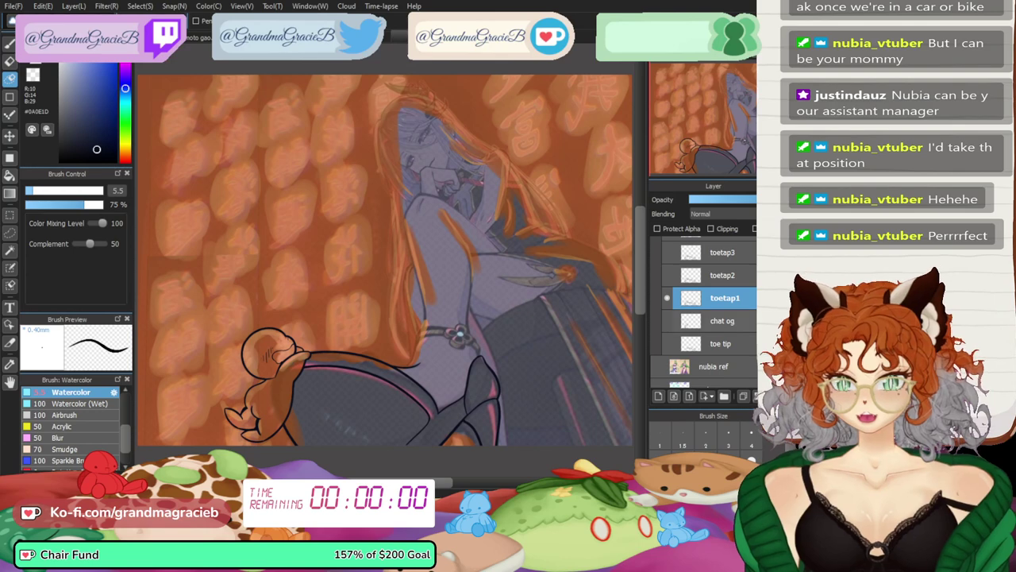
scroll(702, 313, "up", 3)
left_click(680, 248)
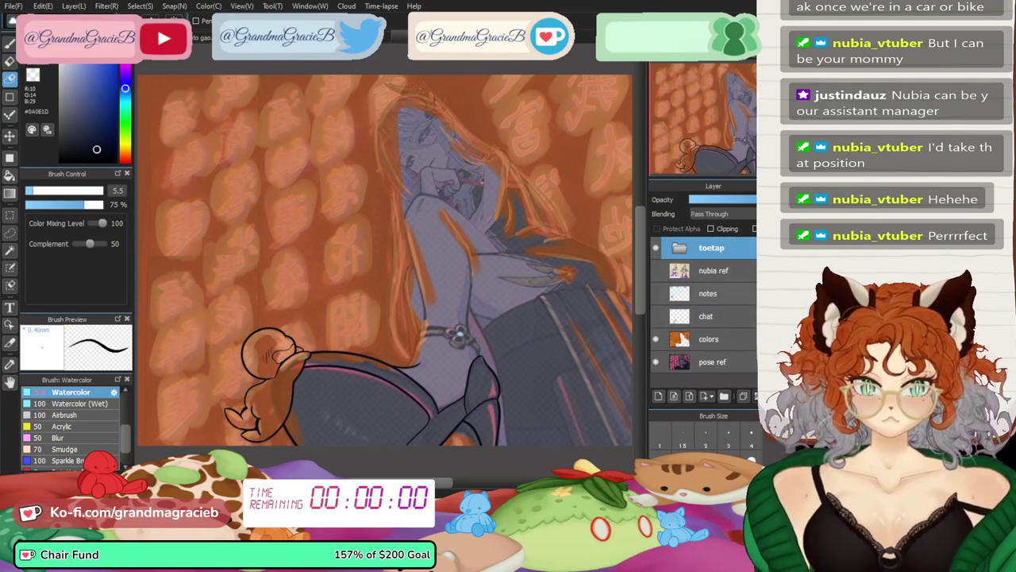
- Add a new layer directly above nubia ref and name it "seat"
left_click(724, 292)
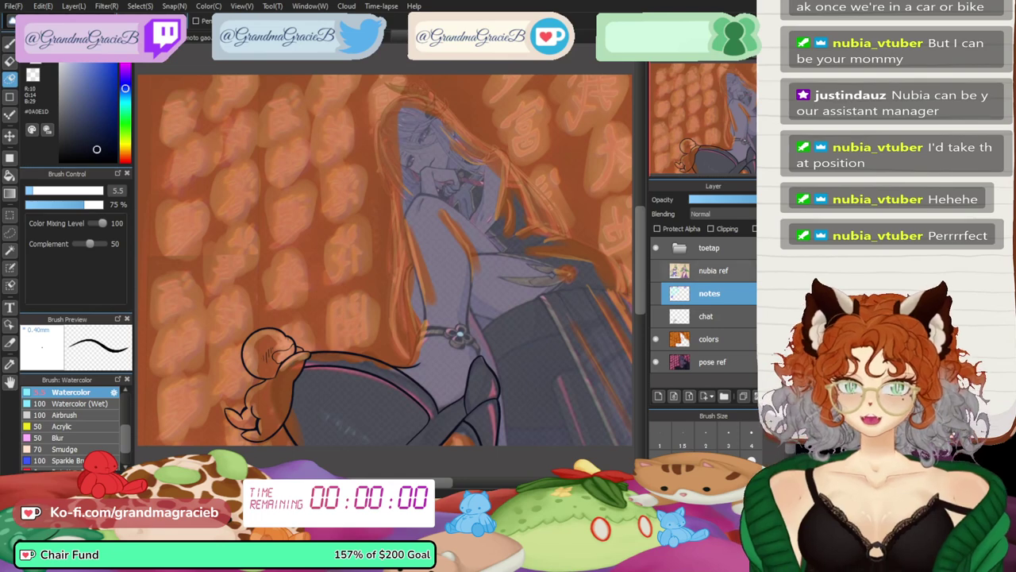
left_click(713, 271)
left_click(658, 396)
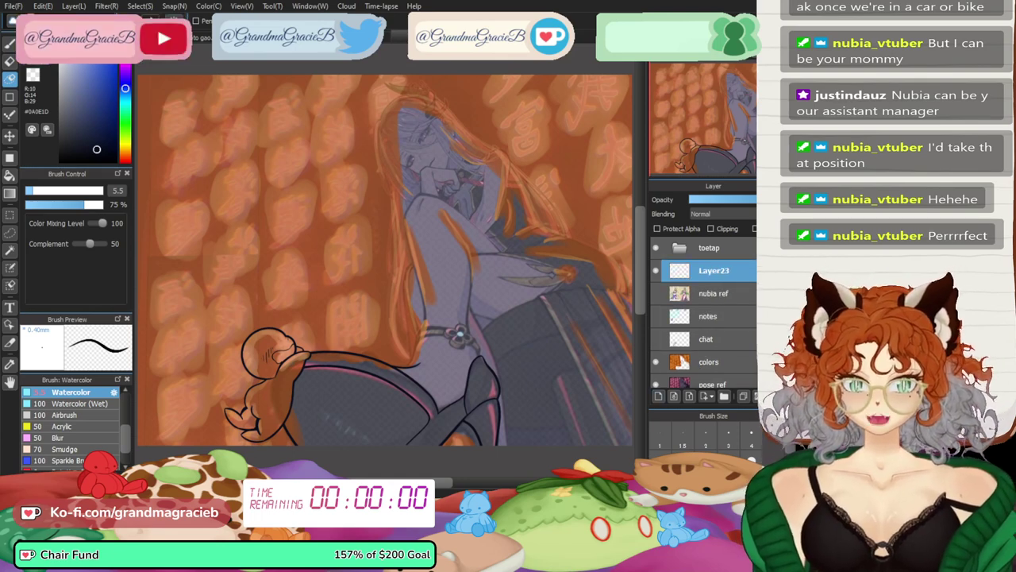
double_click(714, 270)
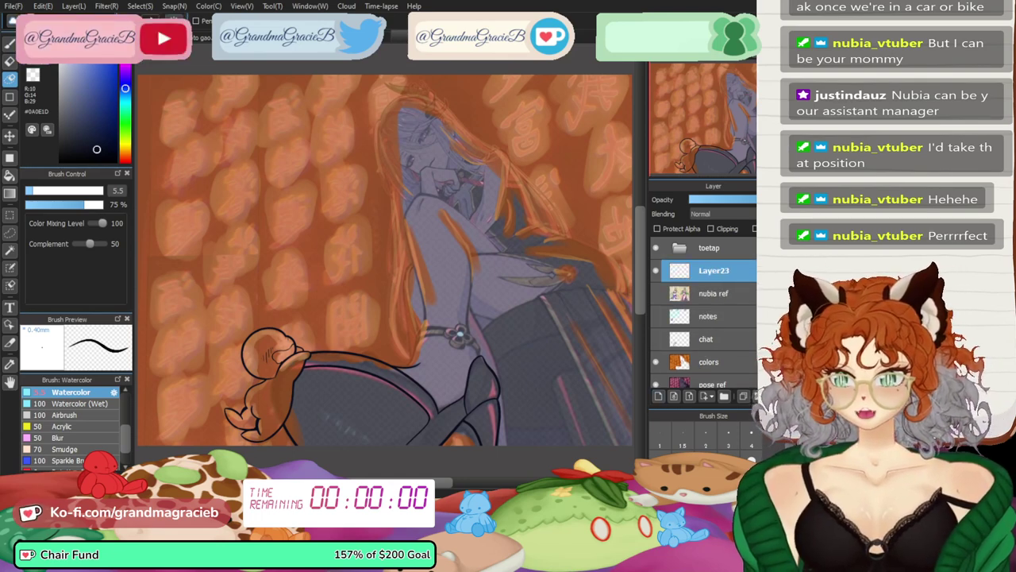
type("seat")
key("Return")
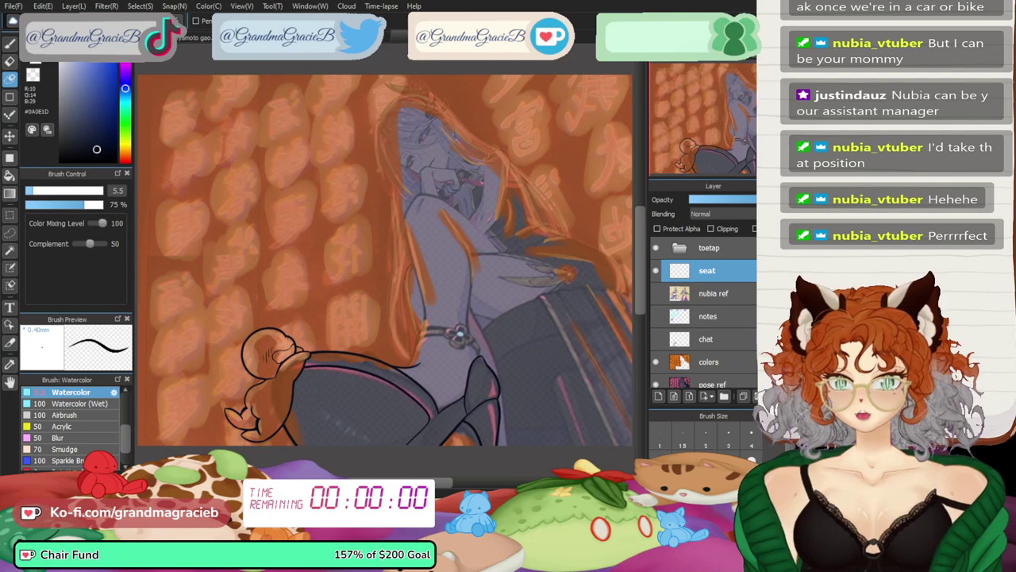
- Ink a thin dark line on the seat layer along the upper edge of the raised thigh, redoing the first stroke
key("p")
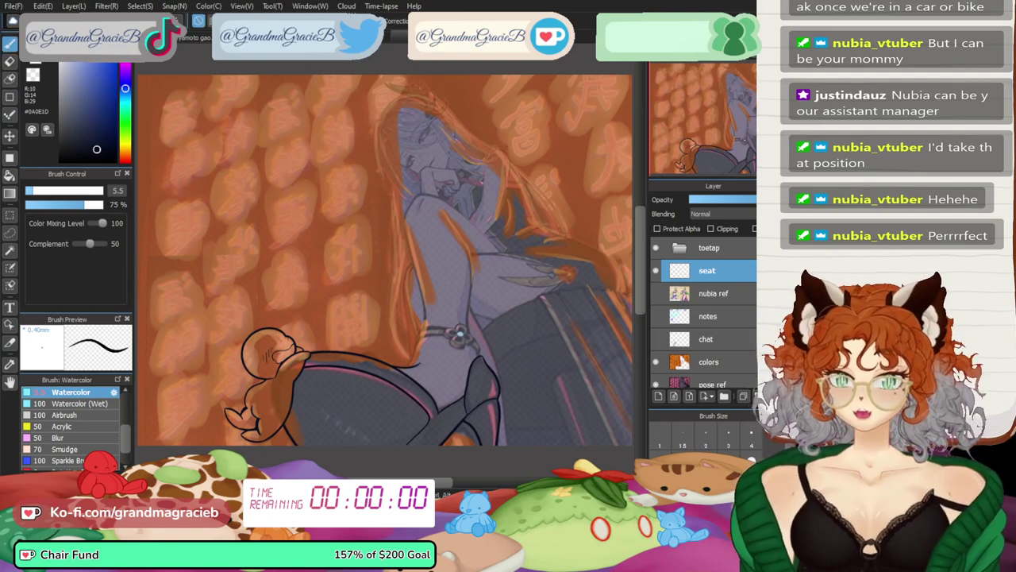
scroll(377, 267, "up", 4)
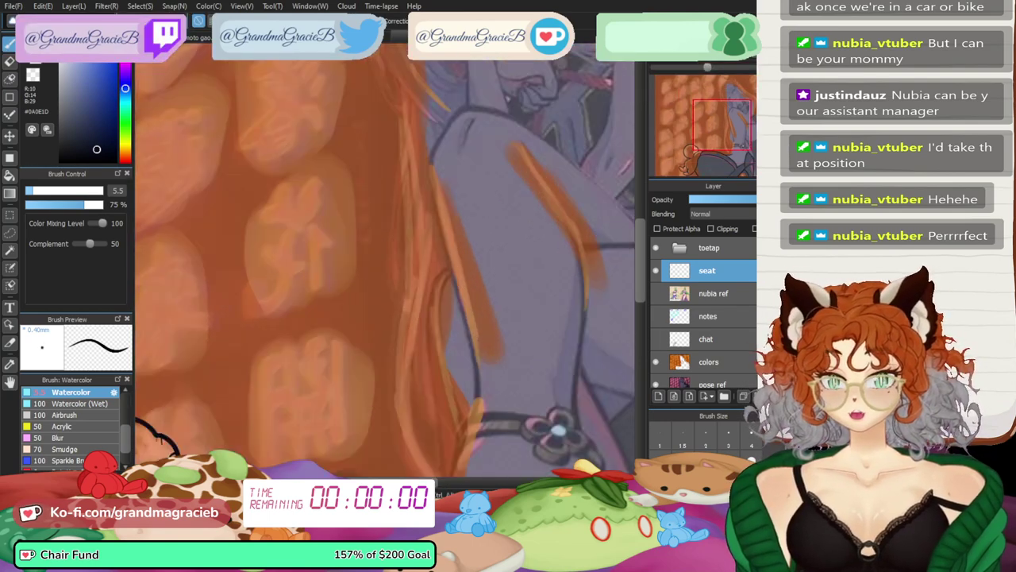
left_click_drag(562, 381, 197, 233)
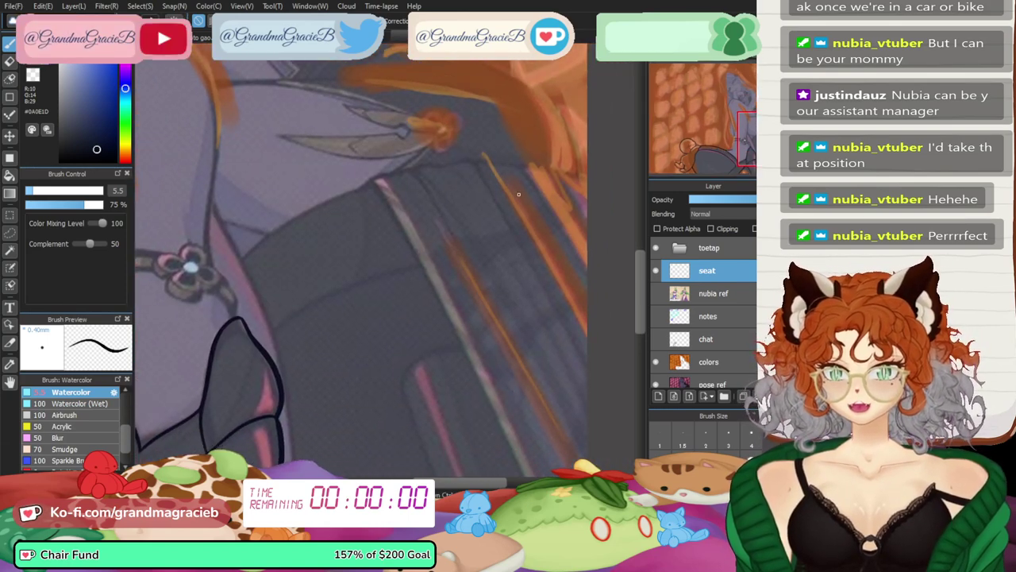
mouse_move(430, 117)
left_mouse_down()
mouse_move(479, 181)
mouse_move(587, 393)
left_mouse_up()
key("ctrl+z")
left_click_drag(362, 86, 348, 164)
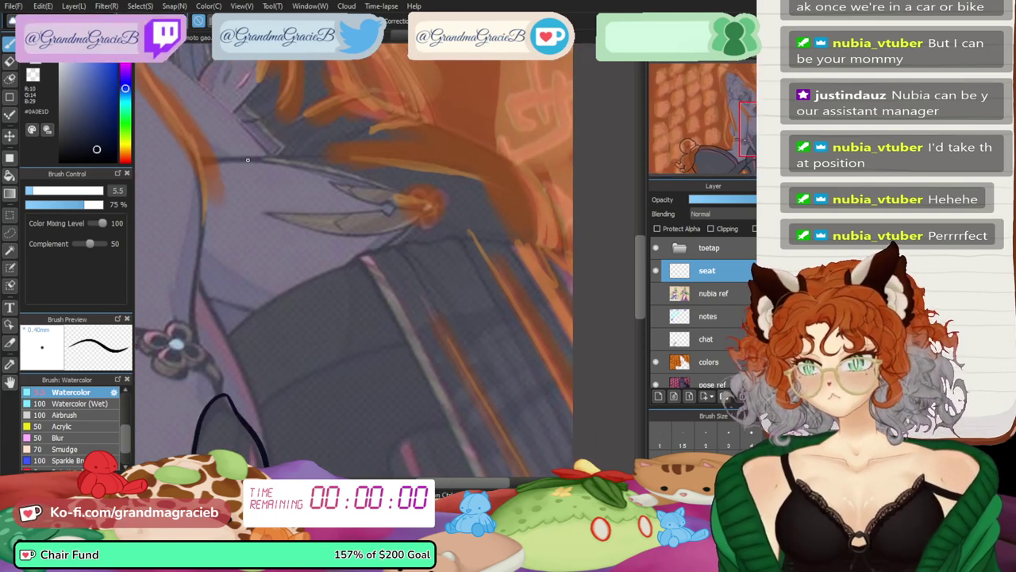
left_click_drag(210, 157, 412, 166)
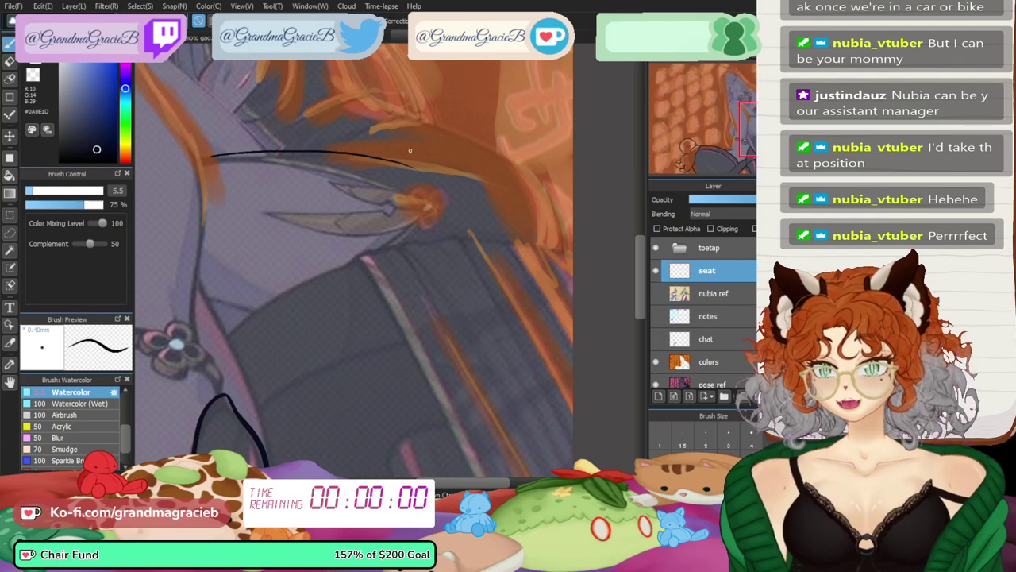
- Show the nubia ref layer to examine the character's waist, hips and skirt, and hide it again
left_click(655, 293)
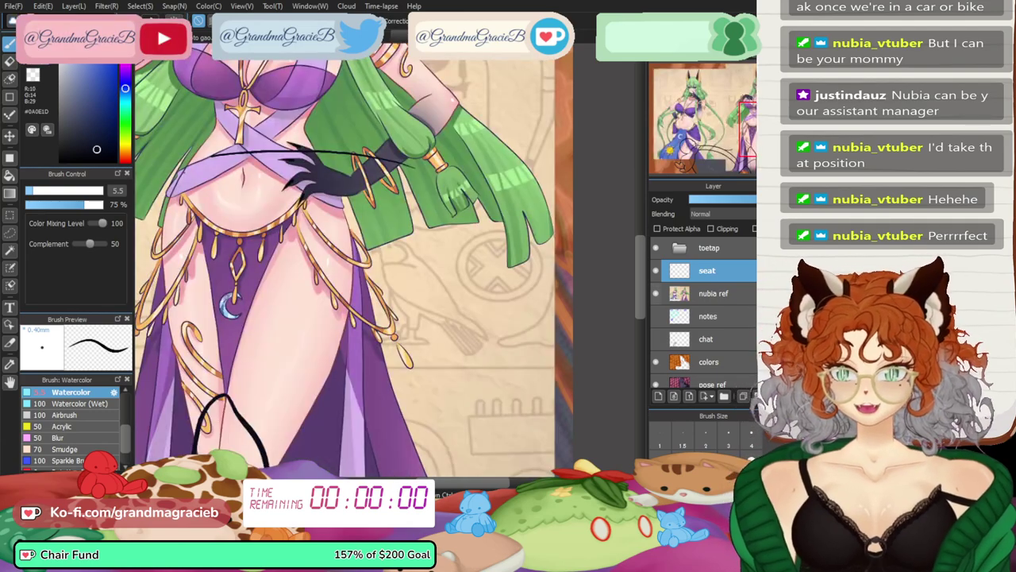
left_click(655, 294)
left_click(656, 293)
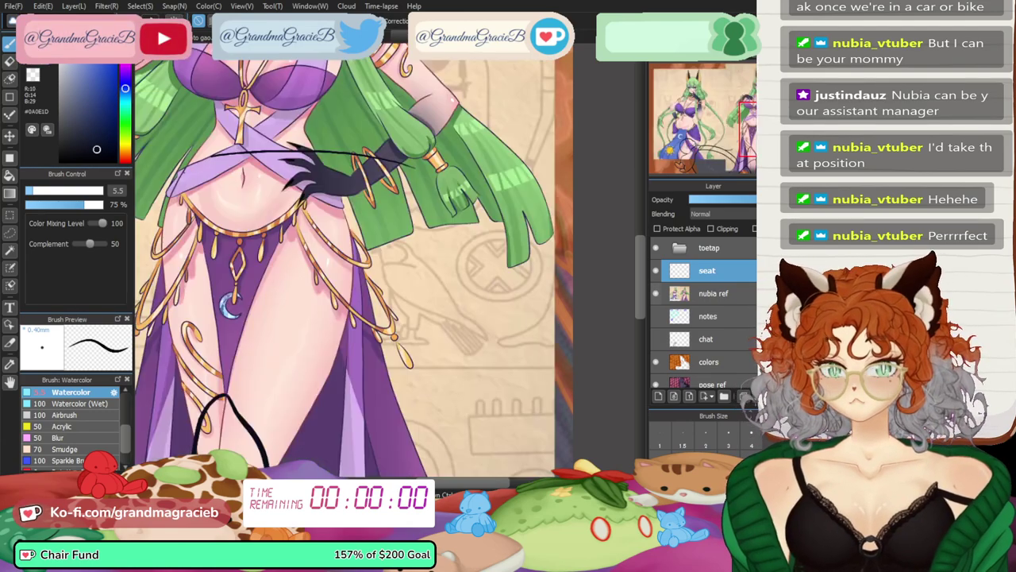
mouse_move(767, 135)
left_mouse_down()
mouse_move(701, 139)
mouse_move(756, 132)
left_mouse_up()
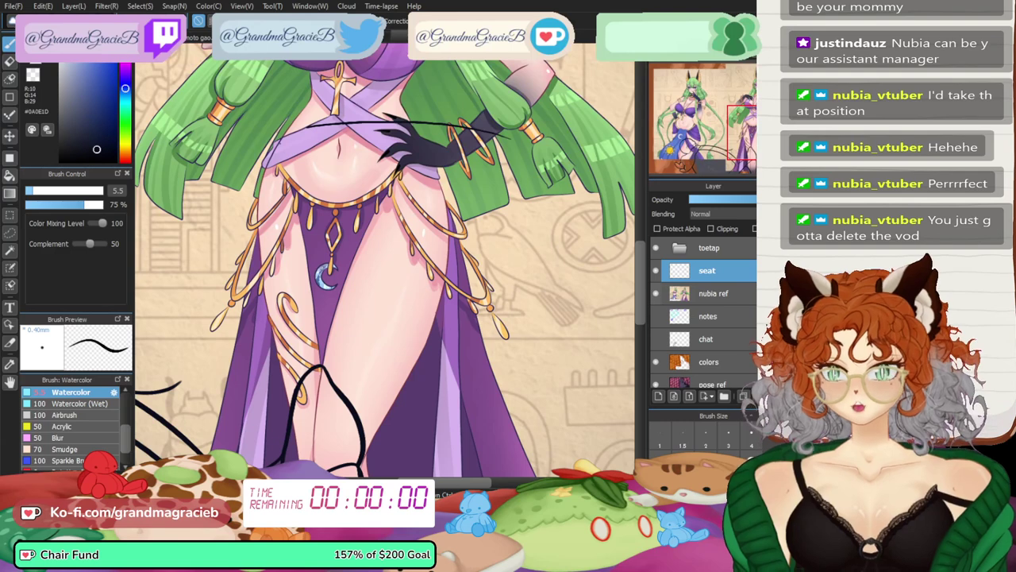
left_click(656, 294)
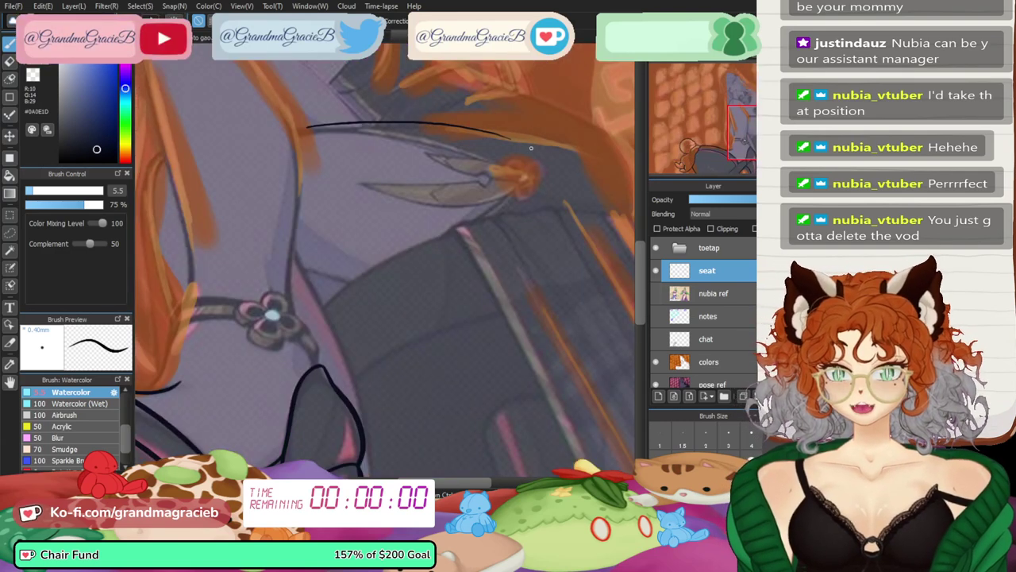
- Continue the thigh line around the hip, and ink the straight edge and wavy line behind it
left_click_drag(524, 134, 570, 226)
key("ctrl+z")
mouse_move(522, 135)
left_mouse_down()
mouse_move(563, 228)
mouse_move(577, 122)
mouse_move(458, 119)
mouse_move(533, 300)
left_mouse_up()
mouse_move(449, 133)
left_mouse_down()
mouse_move(534, 145)
mouse_move(533, 194)
left_mouse_up()
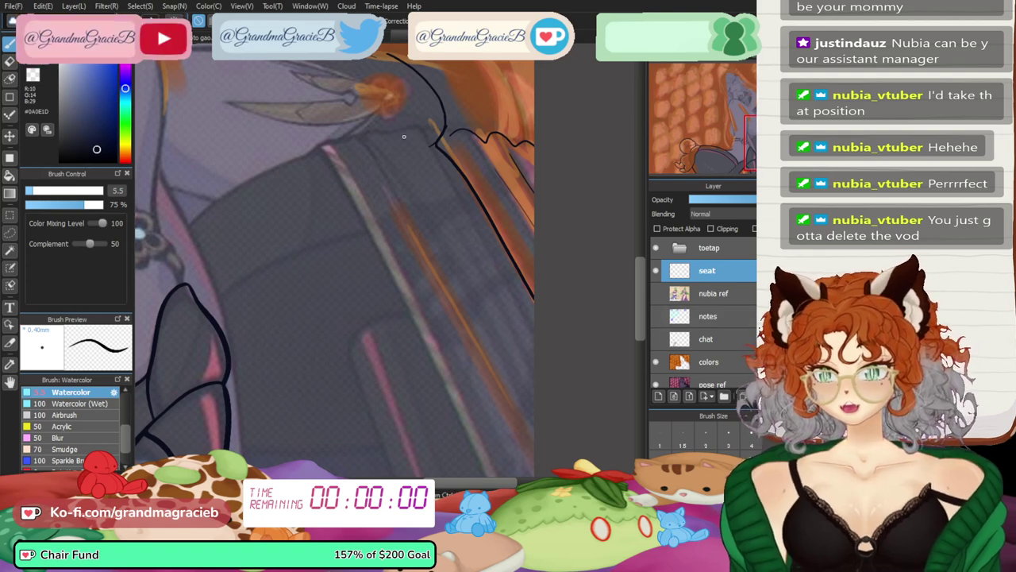
- Rotate the canvas and ink a long curve from the hip's corner along the underside of the thigh
key("Left")
key("Left")
key("Left")
key("Left")
key("Left")
key("Left")
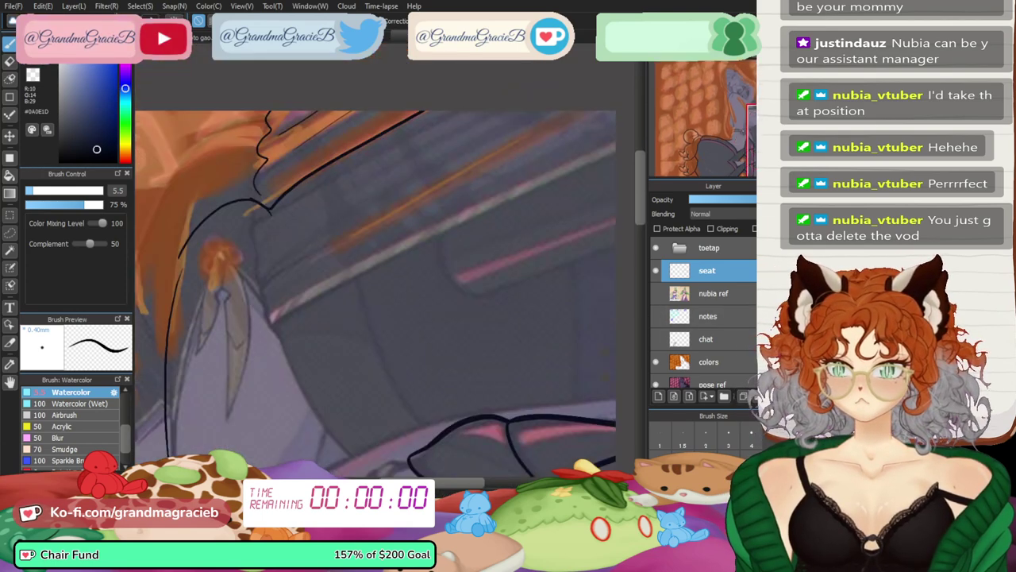
left_click_drag(269, 205, 365, 474)
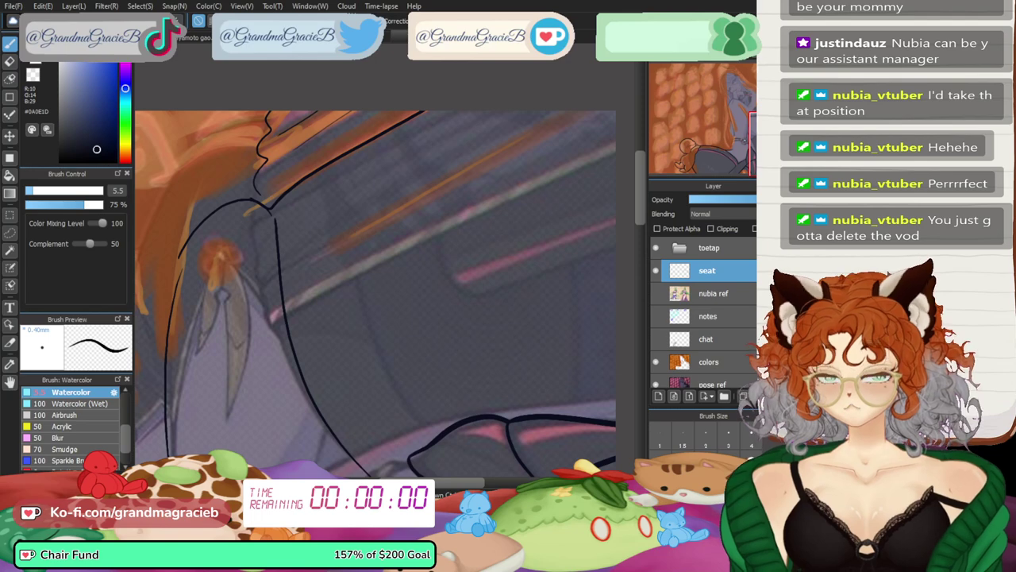
- Undo the last inked edge and try two roughly parallel curved lines across the dark seat form behind the pointed shape
scroll(554, 203, "down", 3)
scroll(555, 203, "up", 1)
key("ctrl+z")
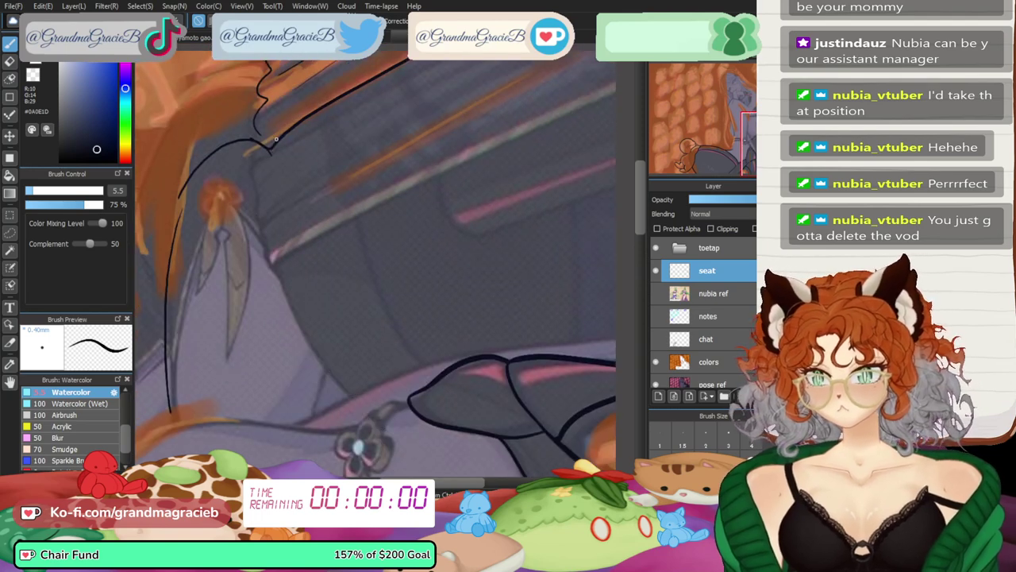
left_click_drag(266, 151, 406, 396)
key("ctrl+z")
left_click_drag(268, 163, 395, 405)
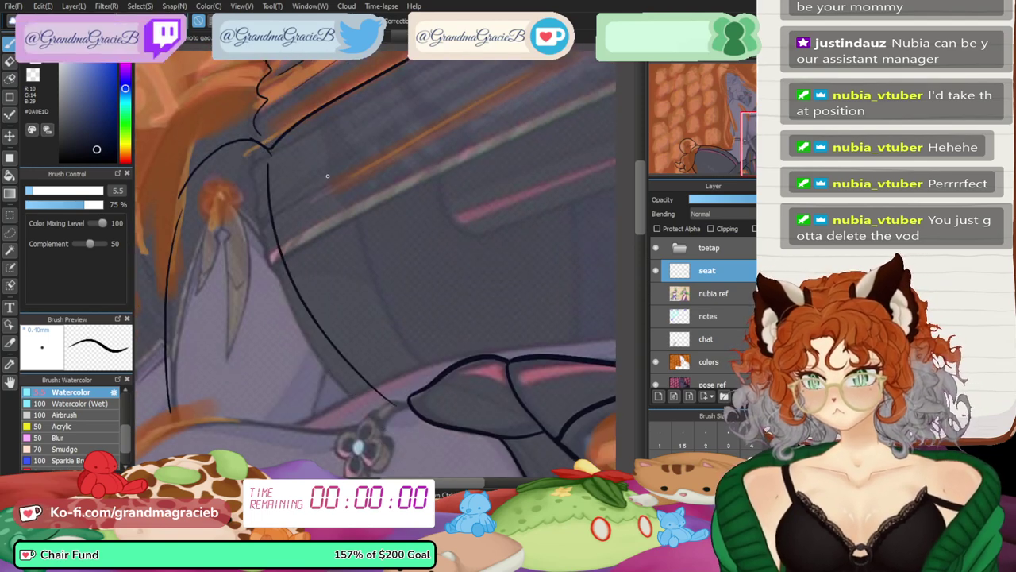
mouse_move(343, 112)
left_mouse_down()
mouse_move(511, 369)
mouse_move(422, 320)
mouse_move(488, 362)
left_mouse_up()
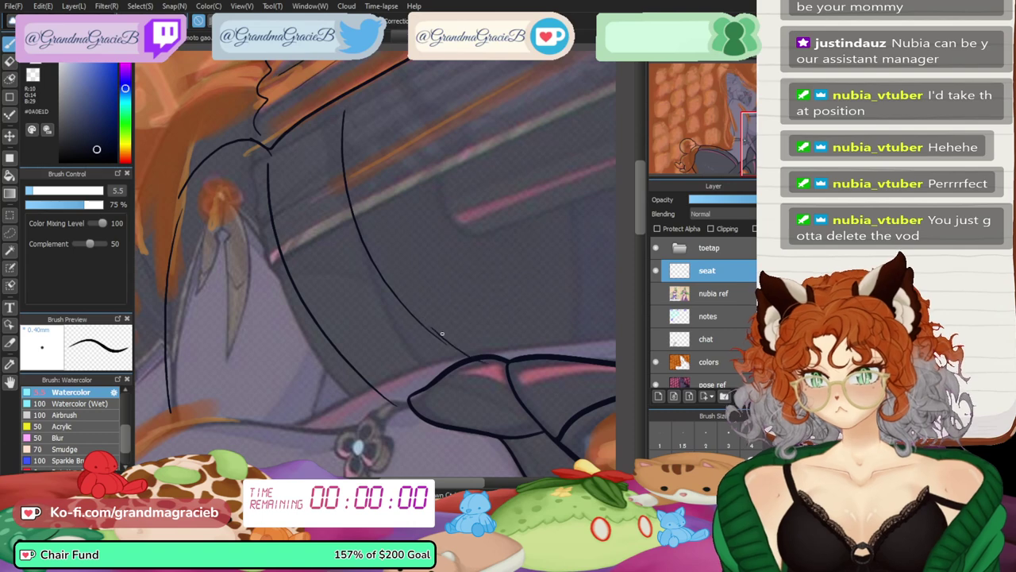
key("Right")
key("Right")
key("Right")
key("Right")
key("Right")
key("Right")
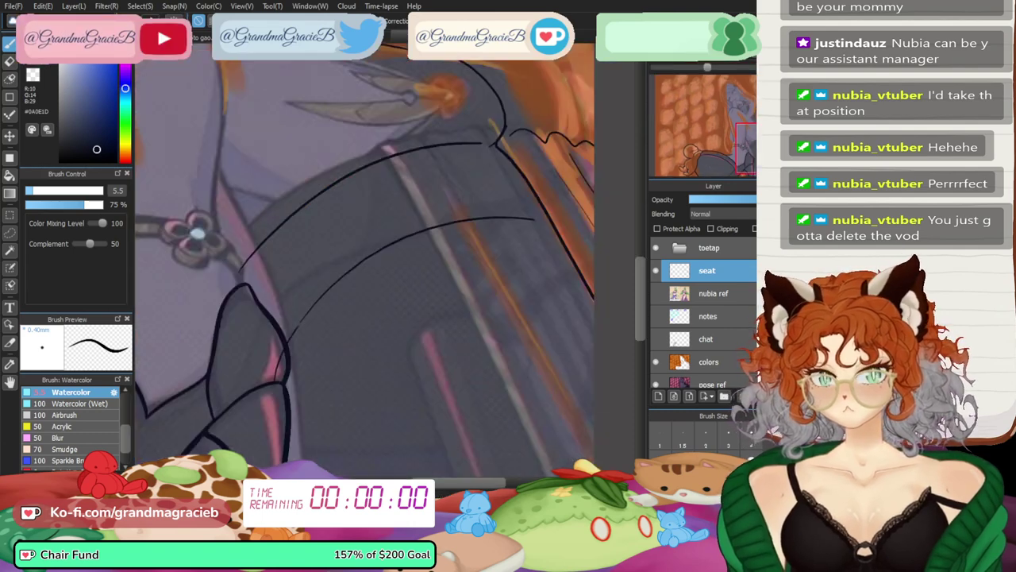
- Undo the trial curves and redraw the seat's upper curved edge from near the flower ornament to the notch in the outline
key("ctrl+z")
key("ctrl+z")
key("ctrl+z")
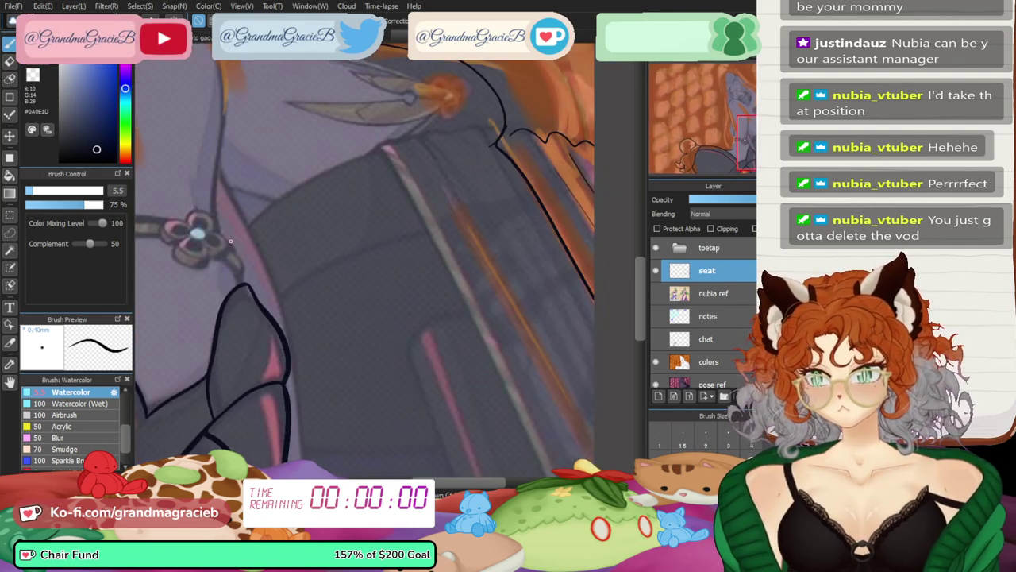
left_click_drag(228, 248, 476, 136)
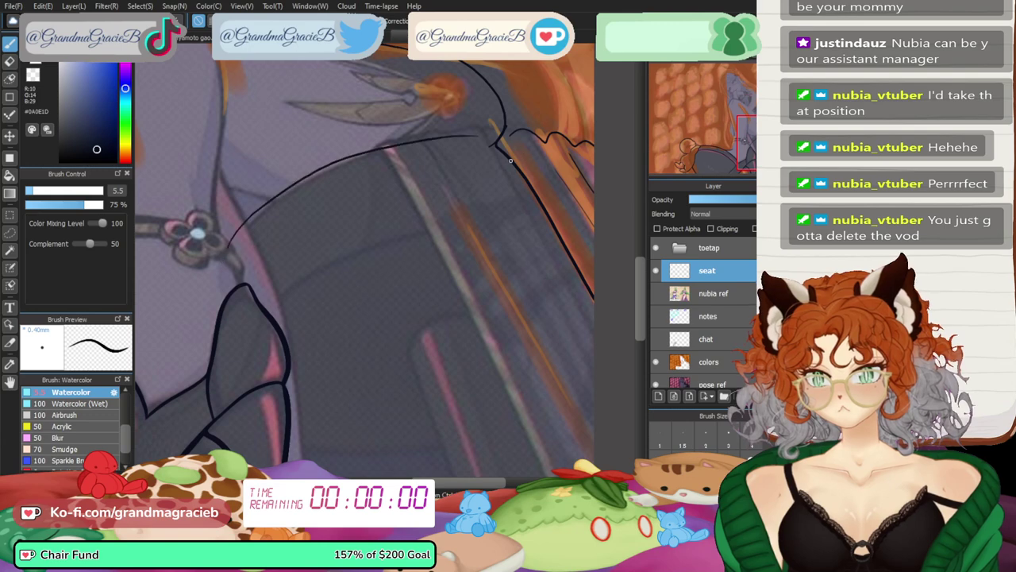
- Try several versions of a second curved line below the seat's upper edge, undoing each one
left_click_drag(270, 310, 520, 213)
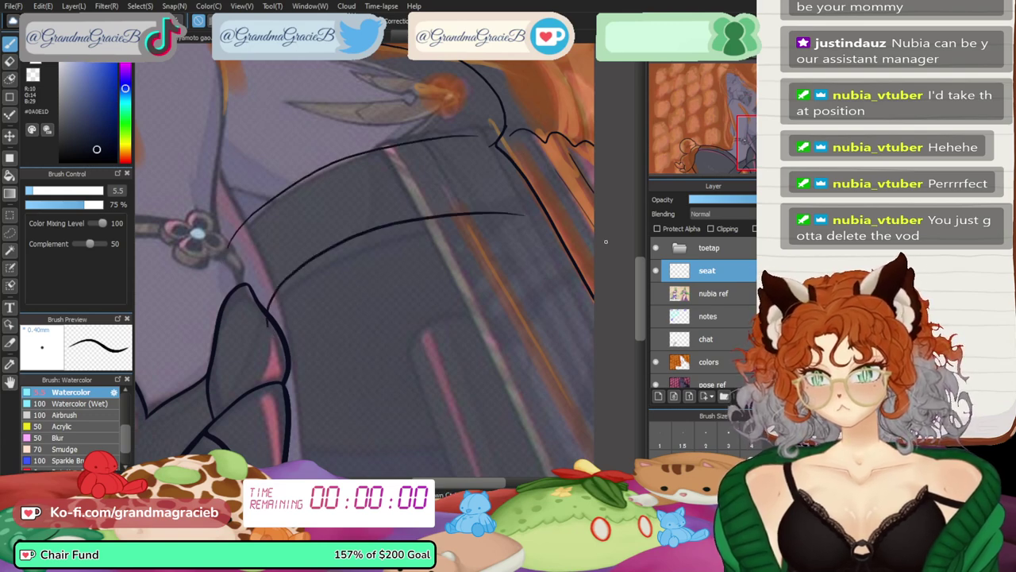
key("ctrl+z")
left_click_drag(268, 311, 494, 234)
key("ctrl+z")
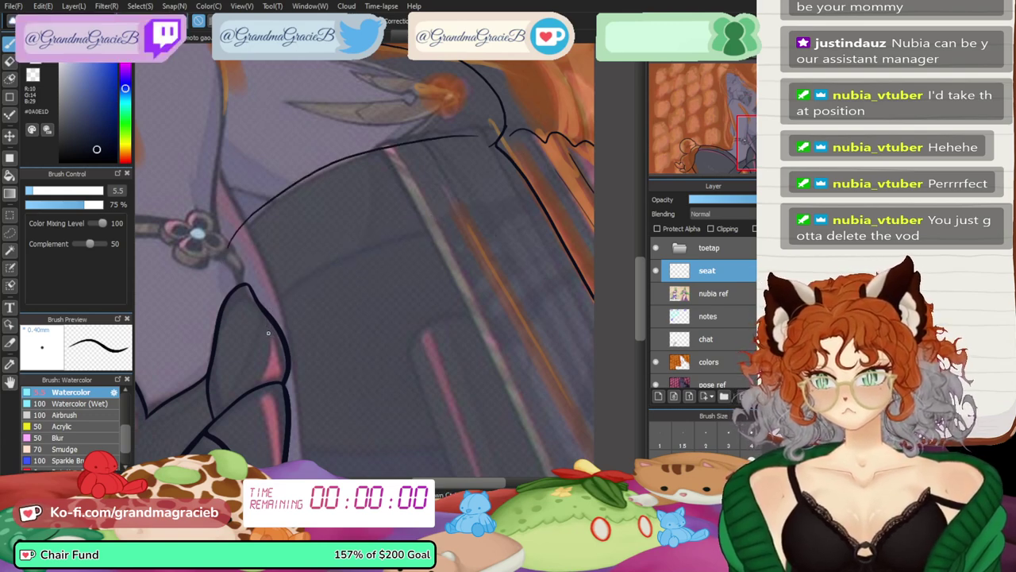
left_click_drag(269, 312, 518, 243)
key("ctrl+z")
mouse_move(277, 316)
left_mouse_down()
mouse_move(553, 236)
mouse_move(241, 365)
left_mouse_up()
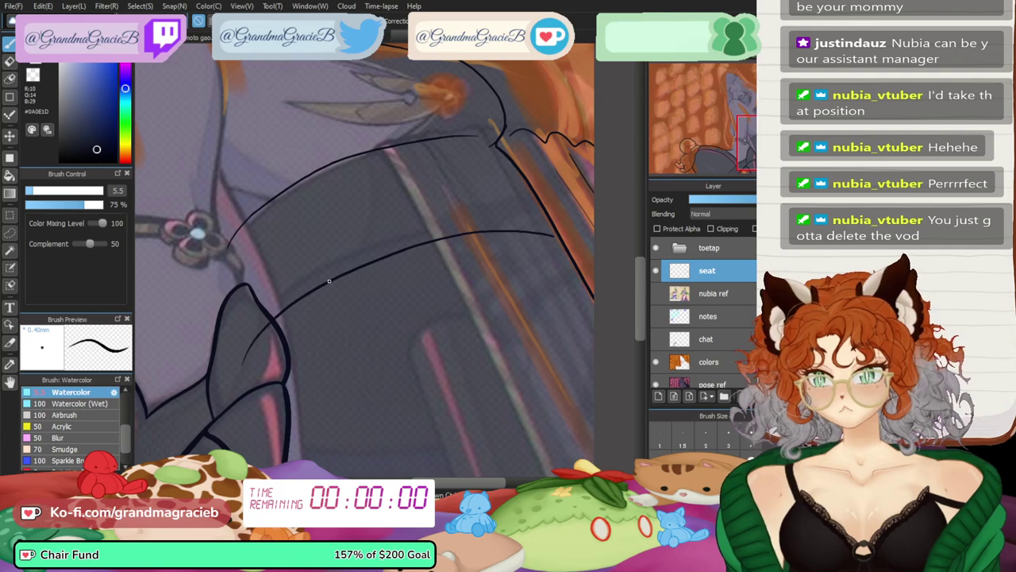
key("ctrl+z")
key("ctrl+z")
- Draw the second curved line across the seat, roughly parallel to the first and ending at the pointed shape
key("Left")
key("Left")
key("Left")
key("Left")
key("Left")
key("Left")
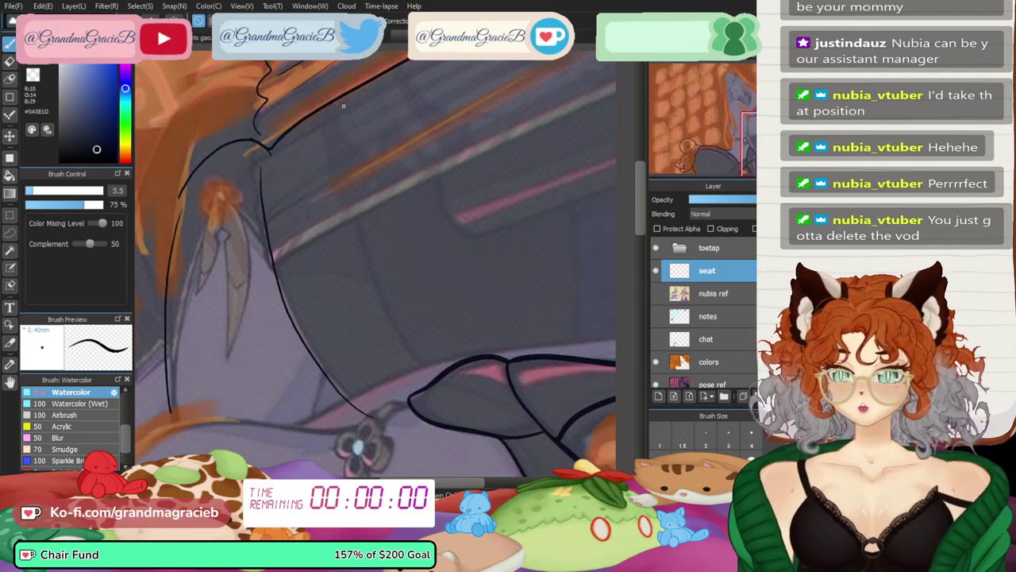
left_click_drag(349, 120, 483, 377)
key("ctrl+z")
left_click_drag(349, 116, 486, 401)
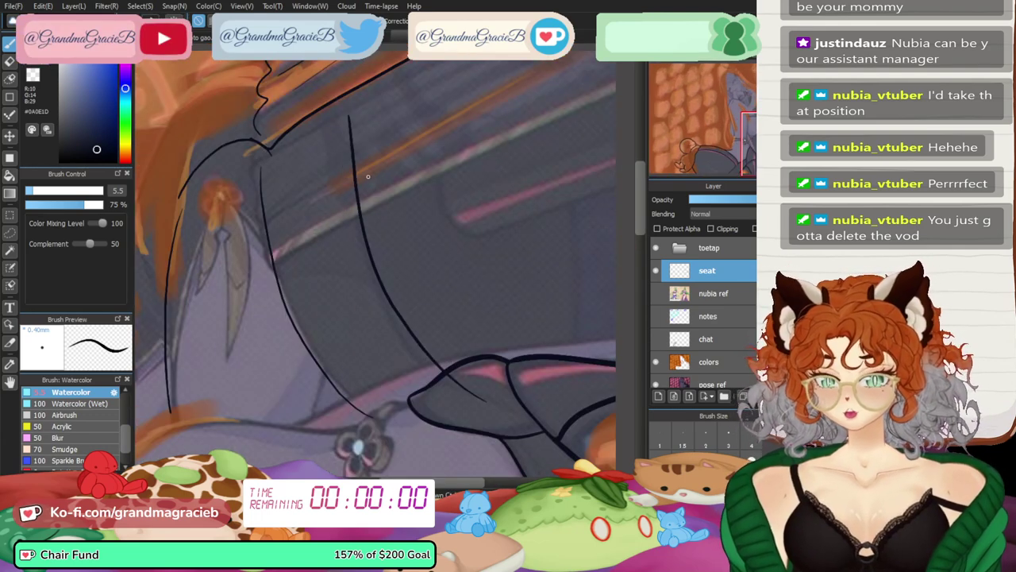
key("ctrl+z")
left_click_drag(350, 123, 450, 365)
key("Right")
key("Right")
key("Right")
key("Right")
key("Right")
key("Right")
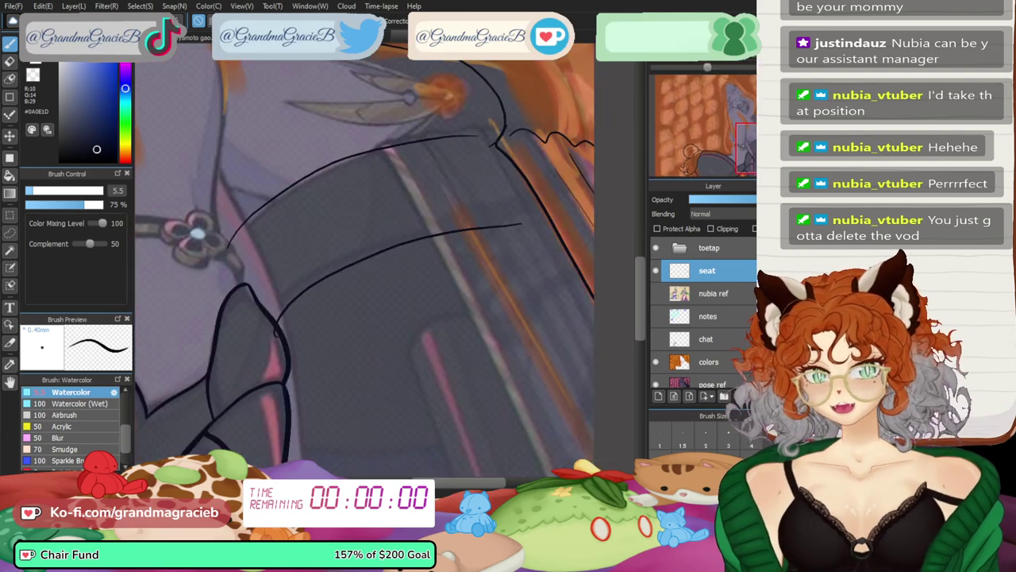
- Add small chips to the ends of the two curved edges and thin crack lines running down the seat's surface
key("ctrl+plus")
left_click_drag(561, 195, 572, 207)
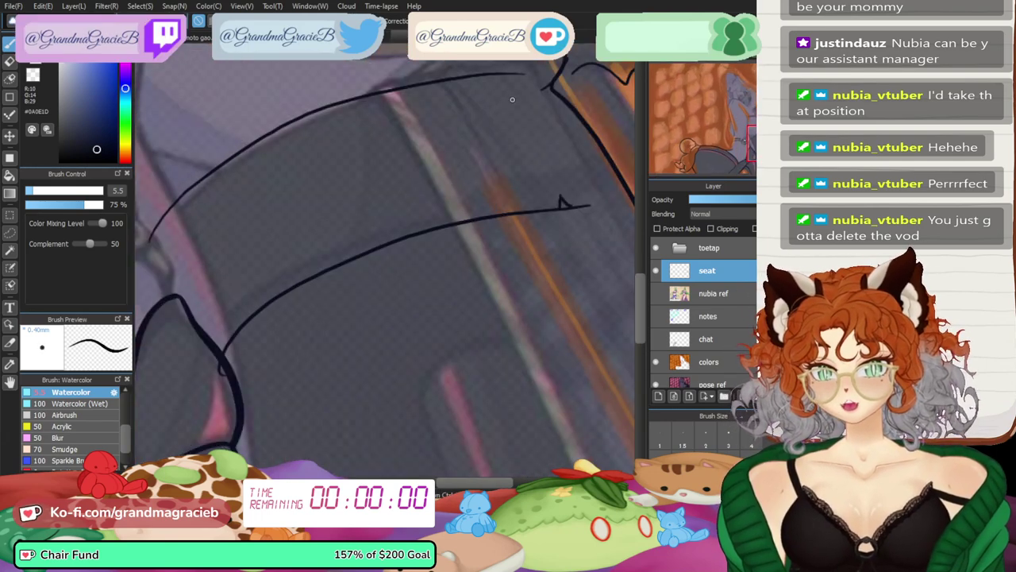
left_click_drag(509, 77, 518, 75)
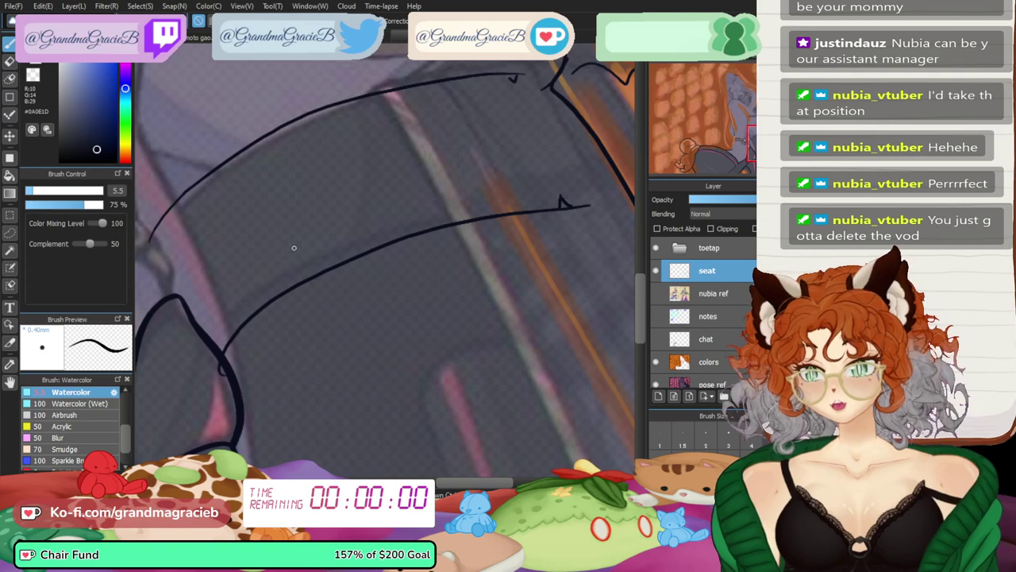
mouse_move(306, 267)
left_mouse_down()
mouse_move(284, 244)
mouse_move(383, 77)
mouse_move(335, 107)
left_mouse_up()
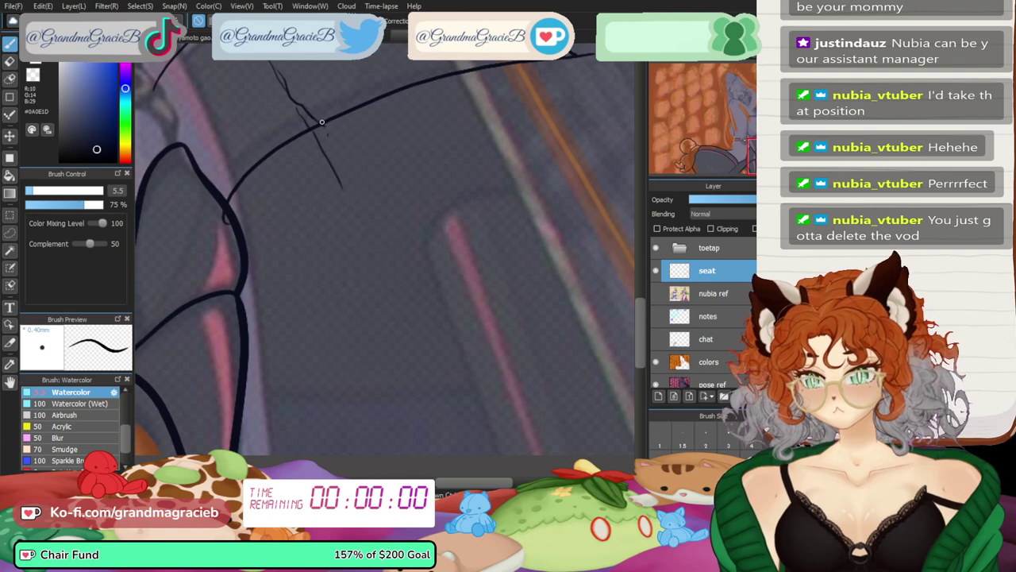
left_click_drag(321, 121, 399, 300)
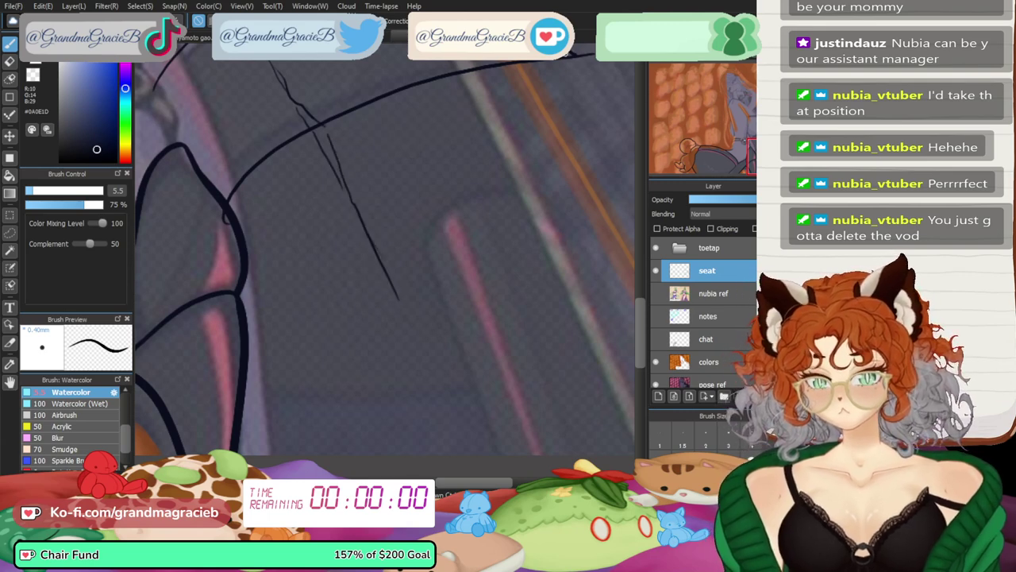
left_click_drag(577, 87, 585, 130)
left_click_drag(575, 58, 581, 96)
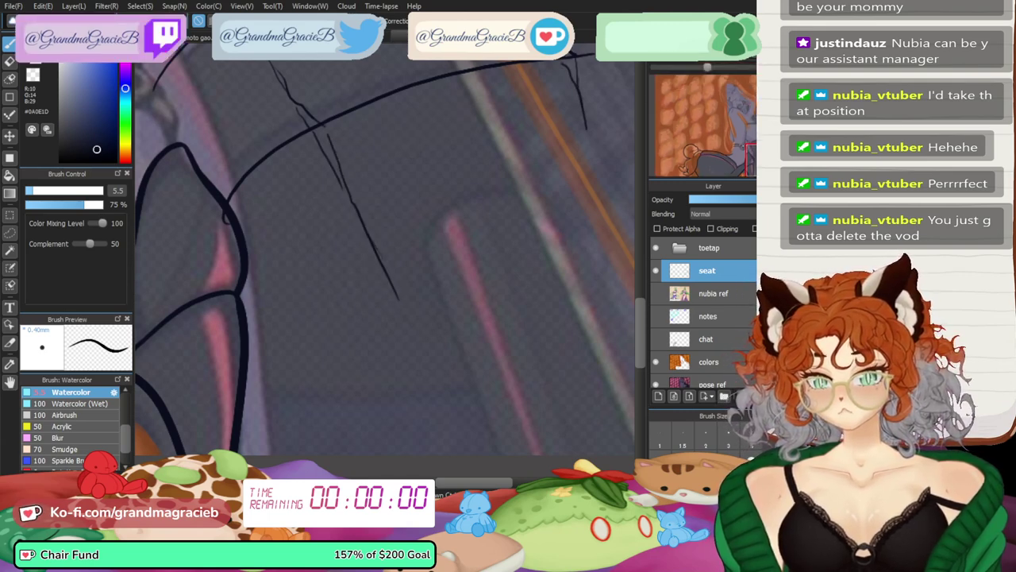
- Handwrite "stone" on the lower part of the seat and draw a small smiley face with slanted brows beside it
key("ctrl+0")
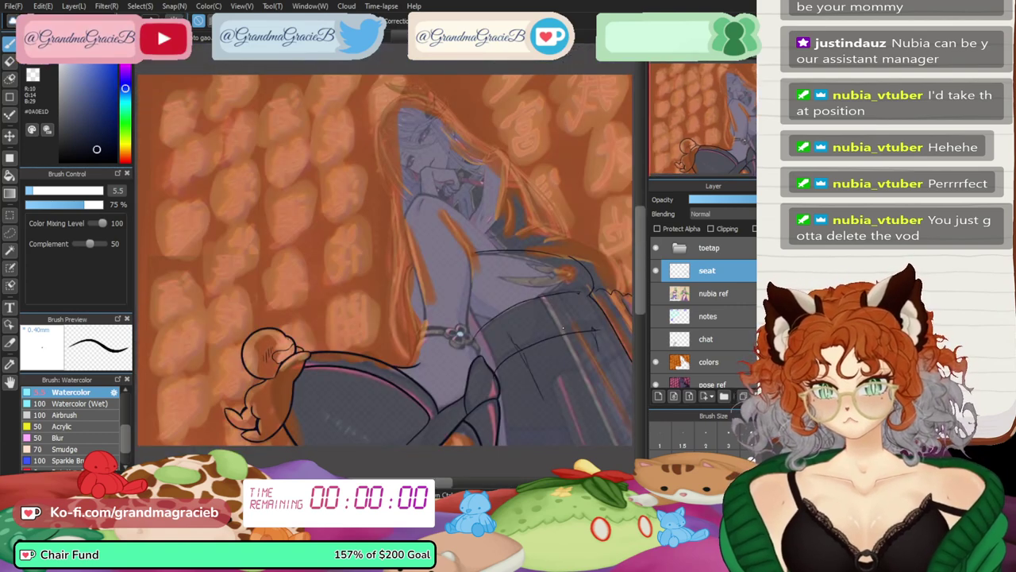
scroll(458, 335, "up", 8)
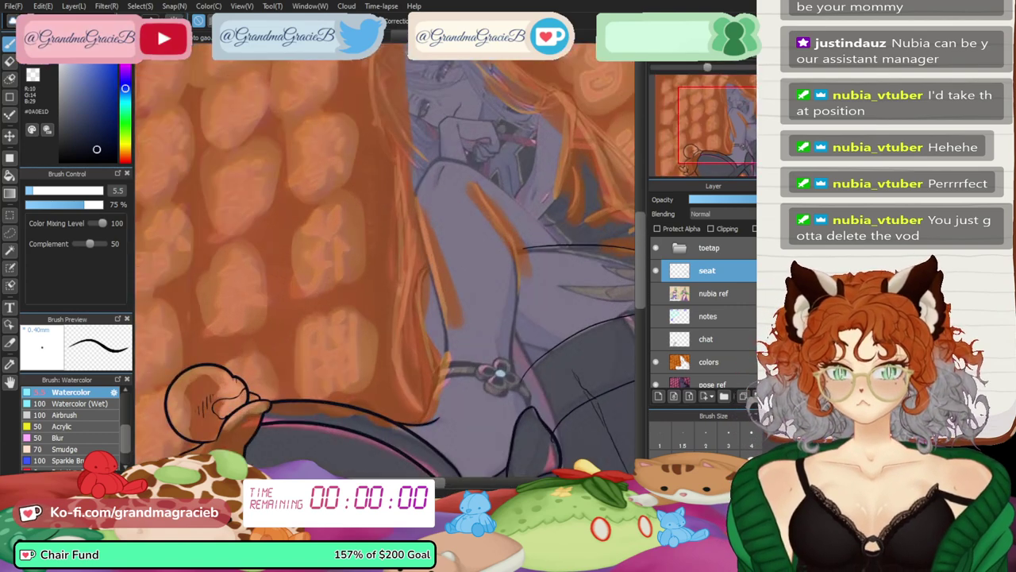
mouse_move(358, 355)
left_mouse_down()
mouse_move(397, 365)
mouse_move(402, 334)
mouse_move(427, 348)
mouse_move(445, 337)
mouse_move(468, 290)
left_mouse_up()
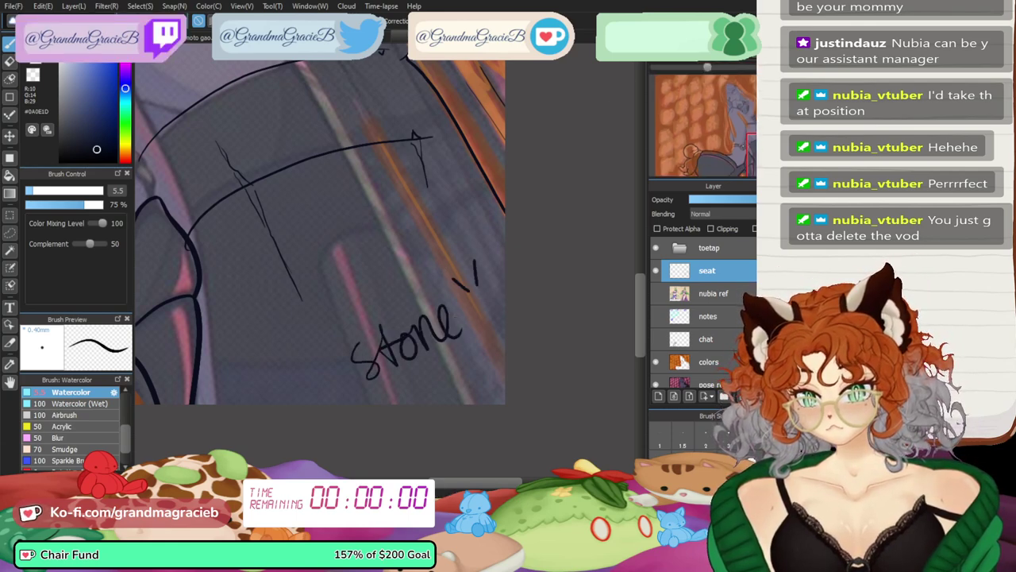
key("ctrl+plus")
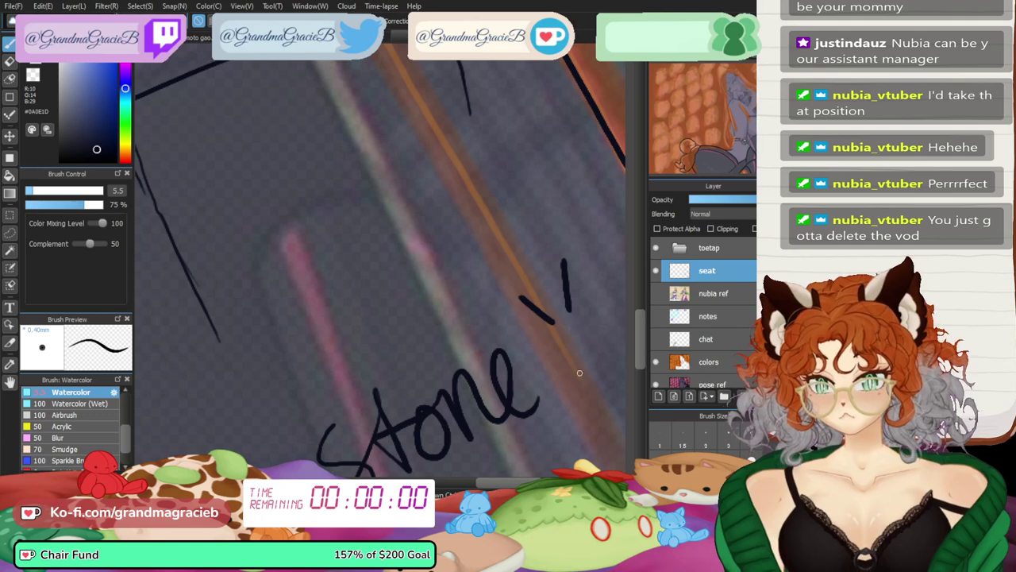
left_click(592, 315)
mouse_move(552, 341)
left_mouse_down()
mouse_move(583, 366)
mouse_move(610, 332)
left_mouse_up()
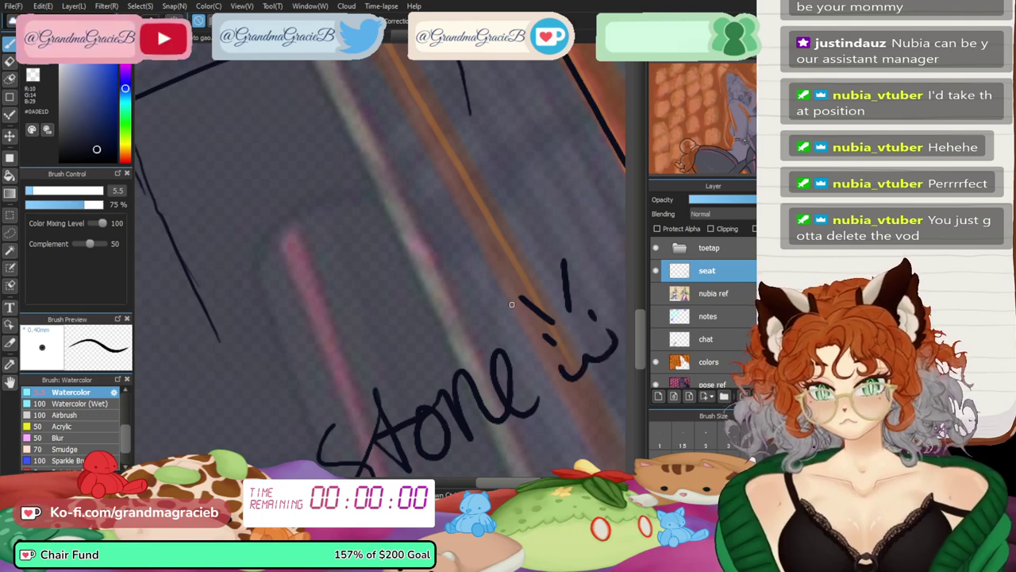
- Handwrite "rock hard" above the word "stone" on the seat
mouse_move(269, 347)
left_mouse_down()
mouse_move(285, 389)
mouse_move(295, 320)
left_mouse_up()
left_click_drag(316, 325, 365, 324)
mouse_move(377, 274)
left_mouse_down()
mouse_move(354, 333)
mouse_move(409, 322)
left_mouse_up()
left_click_drag(431, 235, 480, 295)
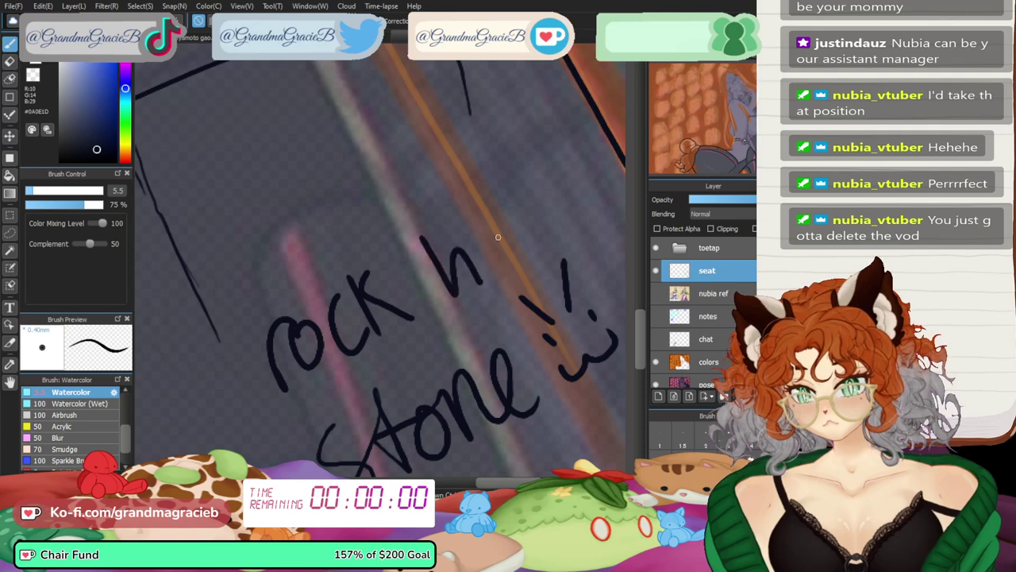
mouse_move(498, 237)
left_mouse_down()
mouse_move(534, 245)
mouse_move(554, 199)
mouse_move(555, 227)
left_mouse_up()
left_click_drag(573, 135, 607, 203)
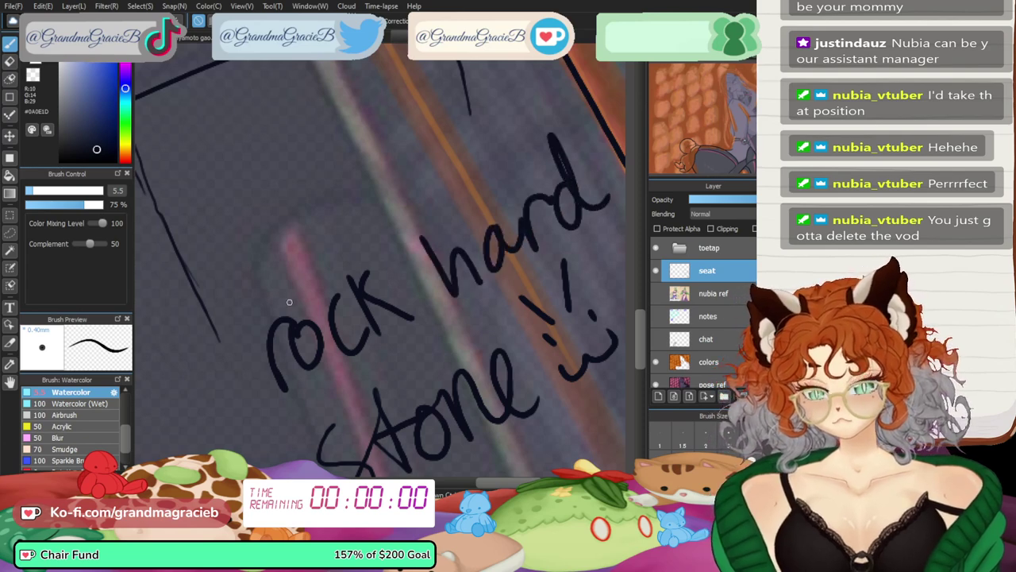
left_click_drag(257, 321, 290, 389)
key("ctrl+0")
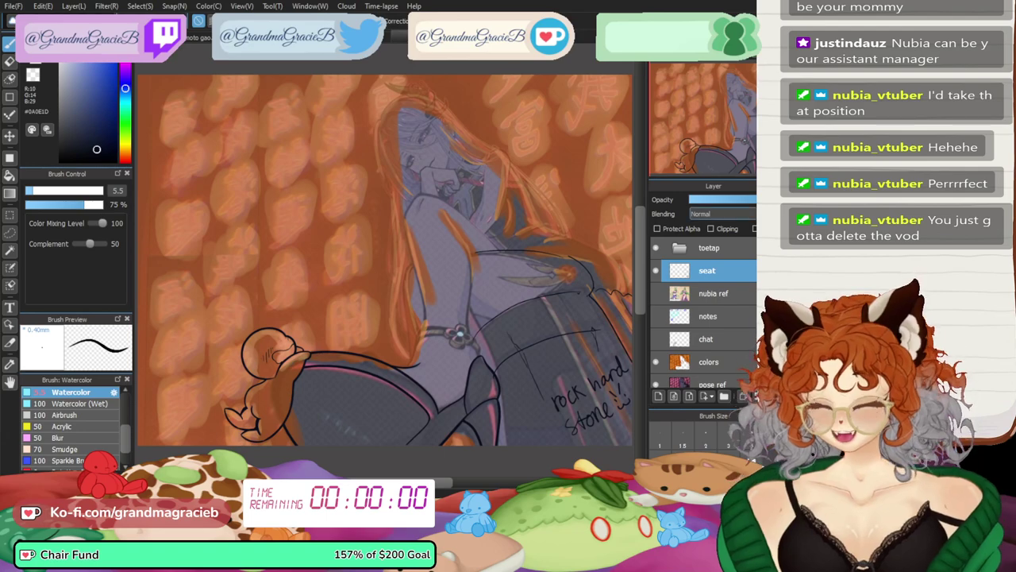
scroll(393, 308, "up", 4)
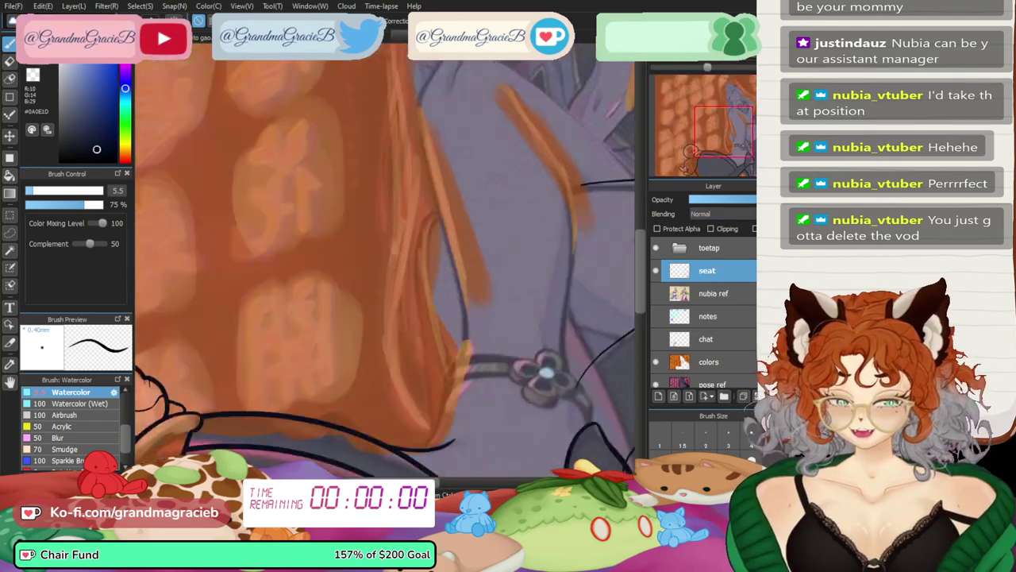
left_click_drag(555, 405, 224, 117)
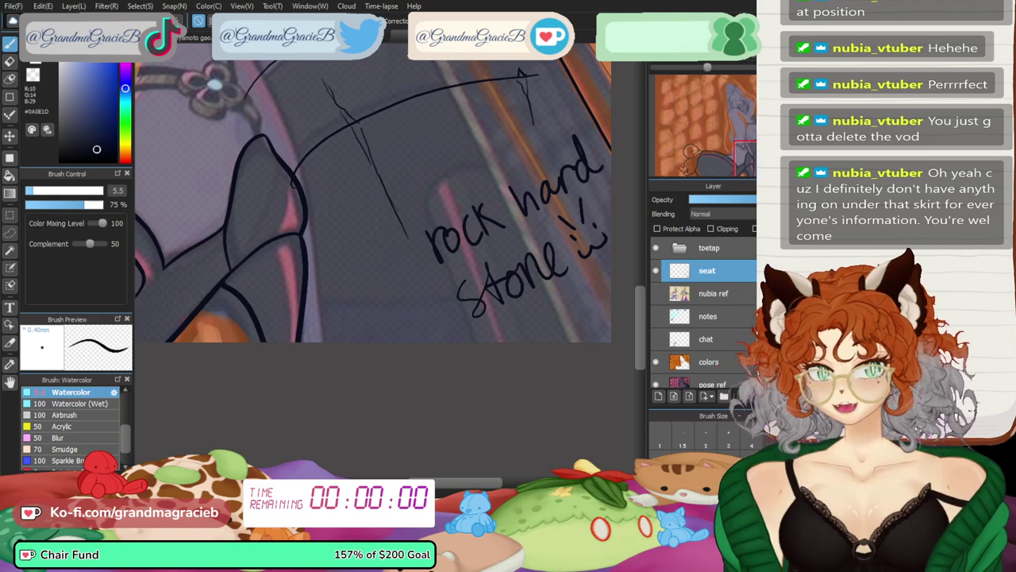
key("ctrl+0")
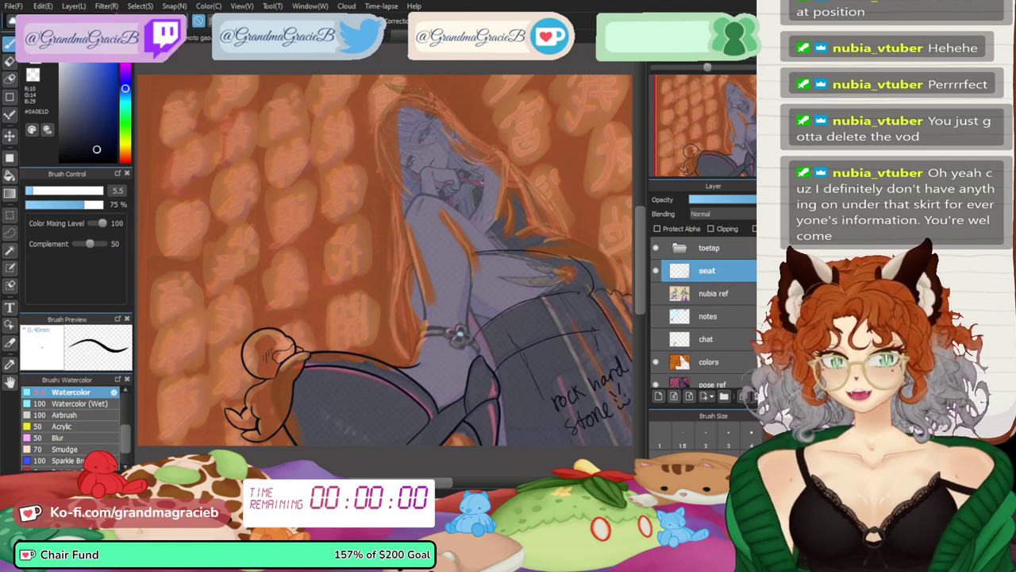
key("ctrl+plus")
key("ctrl+plus")
key("ctrl+minus")
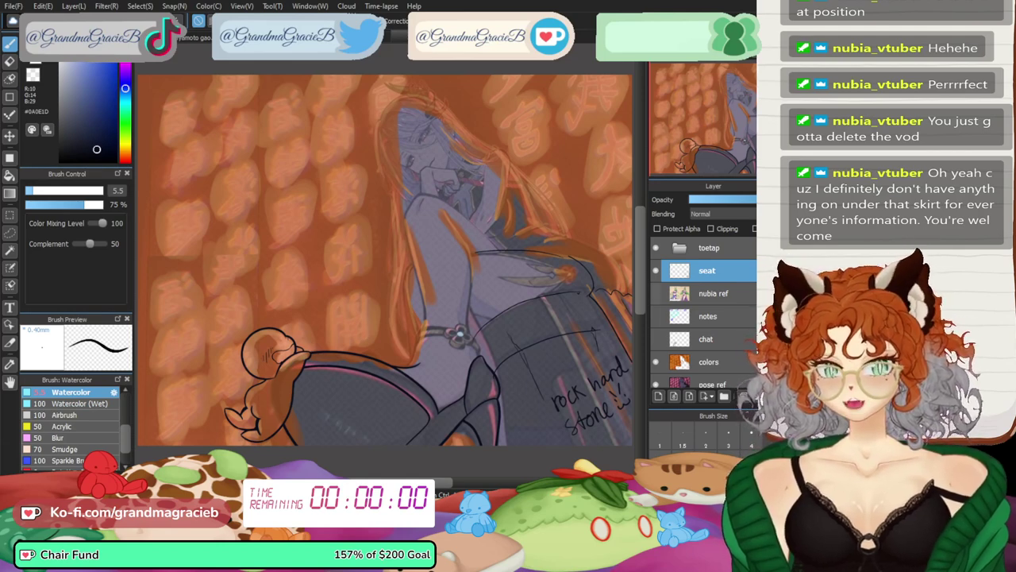
- Show and select the nubia ref layer, and hide the seat layer and the toetap folder
left_click(656, 293)
left_click(714, 294)
left_click(656, 270)
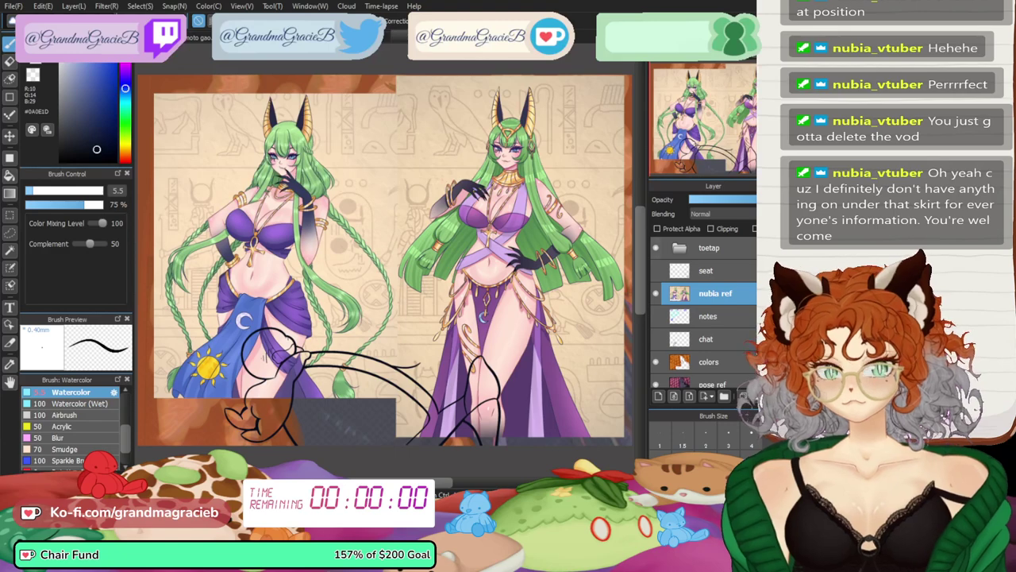
left_click(656, 247)
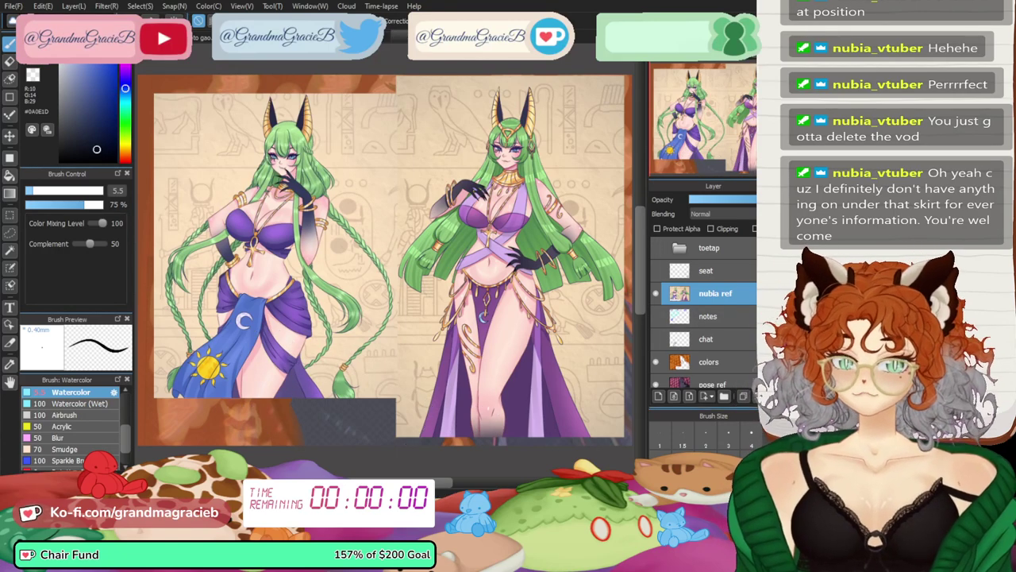
- Create a new layer named "outfit notes" directly above the nubia ref layer
left_click(658, 396)
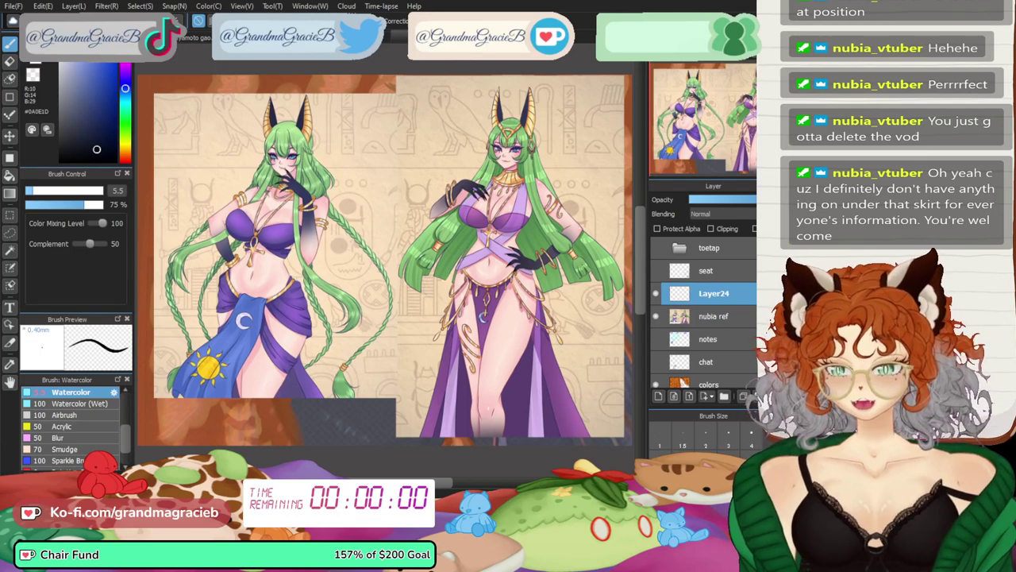
key("Return")
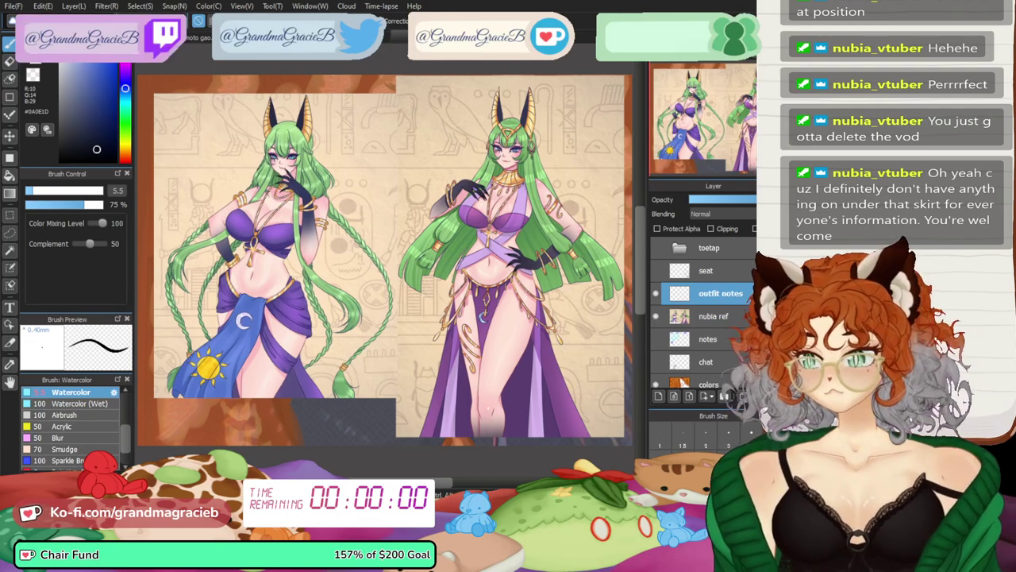
- Set the brush colour to red #FF0041 and the brush size to 19
left_click(125, 51)
left_click(117, 46)
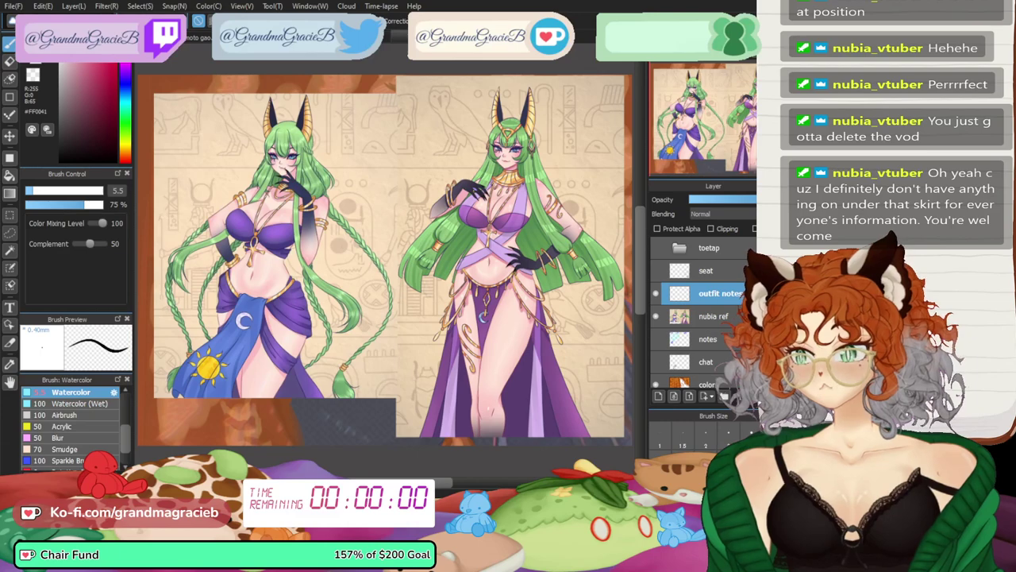
left_click_drag(63, 191, 55, 191)
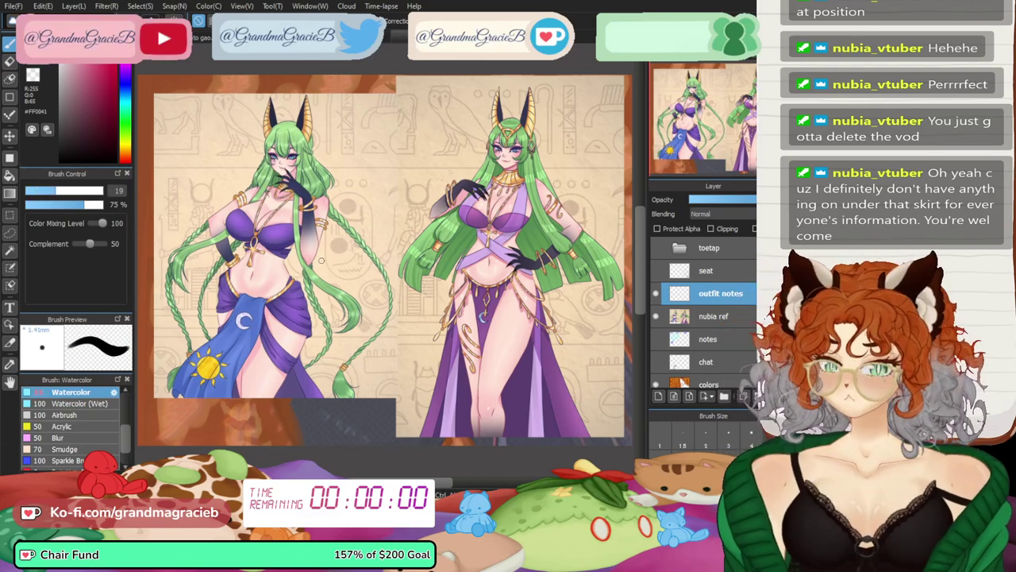
scroll(424, 293, "up", 5)
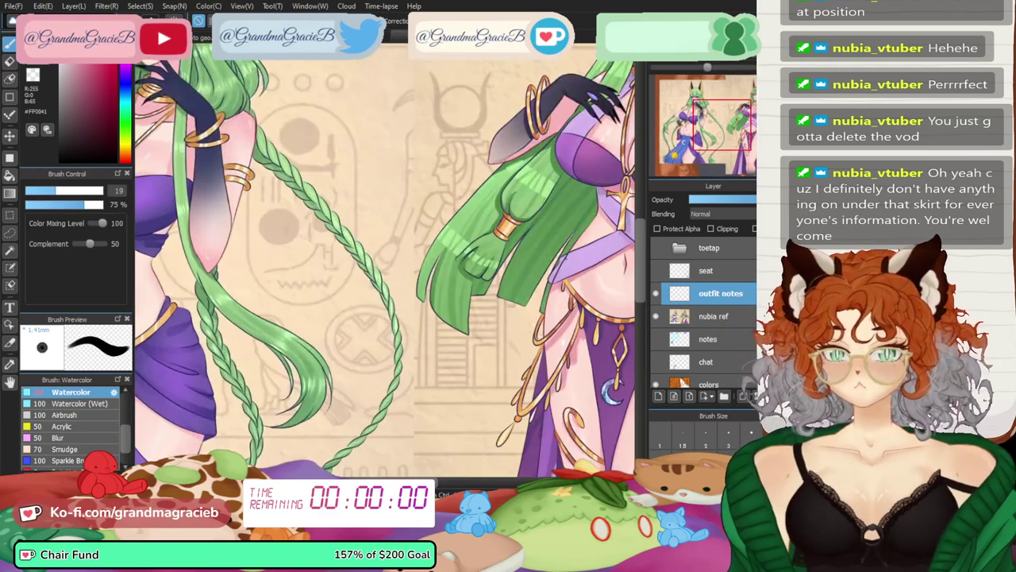
left_click_drag(532, 151, 318, 382)
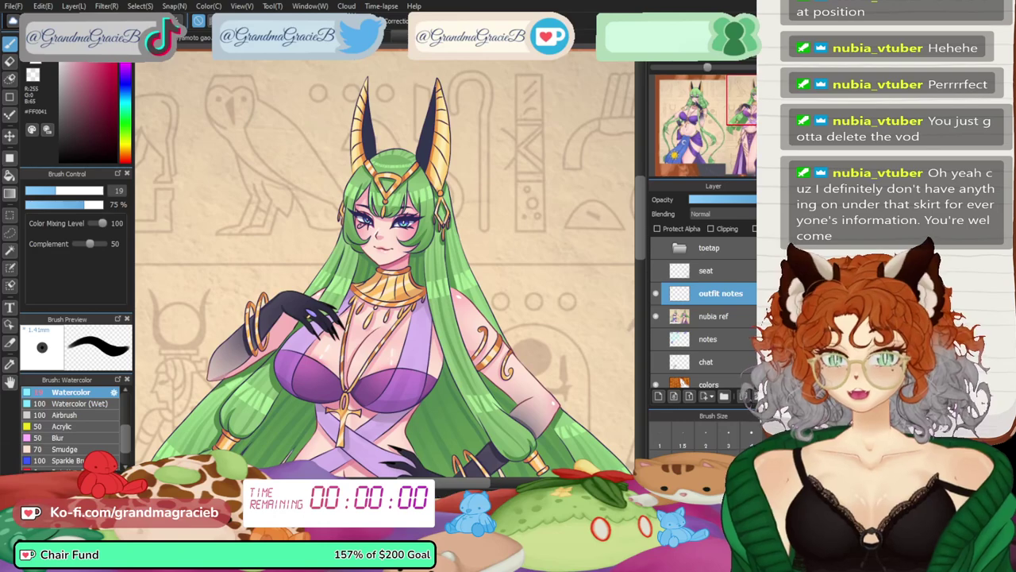
scroll(388, 264, "up", 3)
left_click_drag(397, 397, 361, 544)
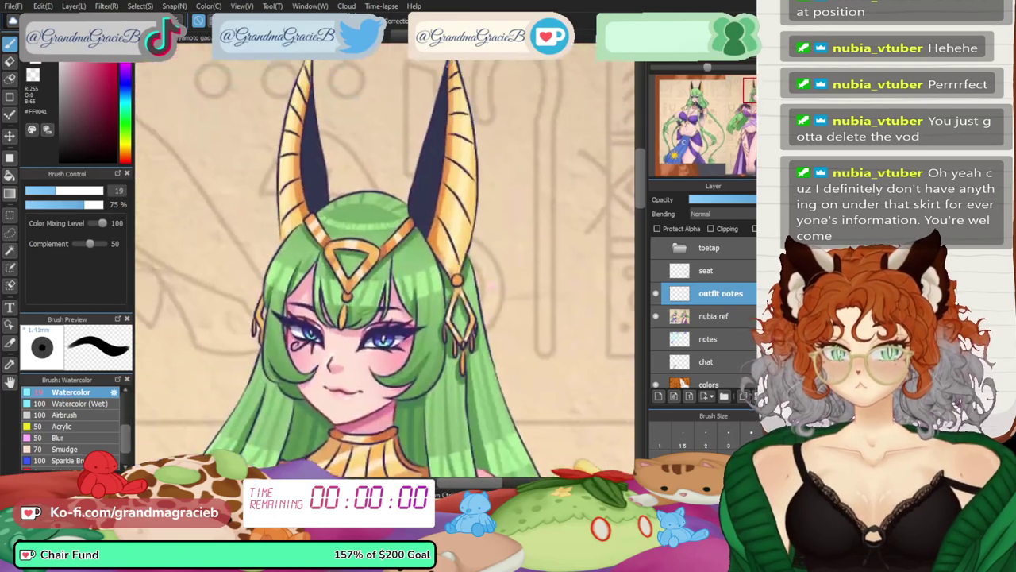
scroll(381, 261, "down", 2)
mouse_move(570, 145)
left_mouse_down()
mouse_move(486, 71)
mouse_move(238, 123)
mouse_move(258, 388)
mouse_move(319, 328)
left_mouse_up()
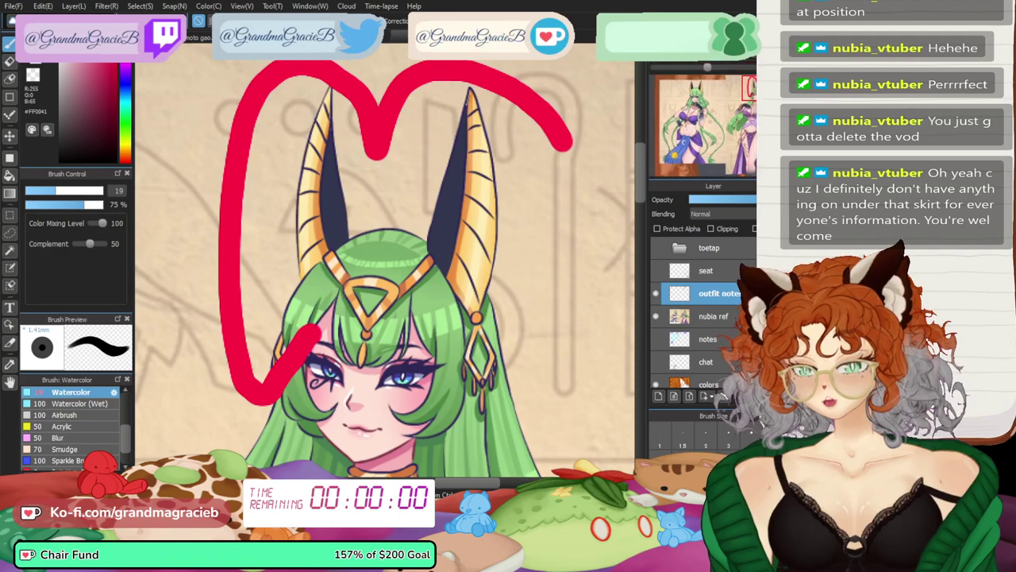
key("ctrl+z")
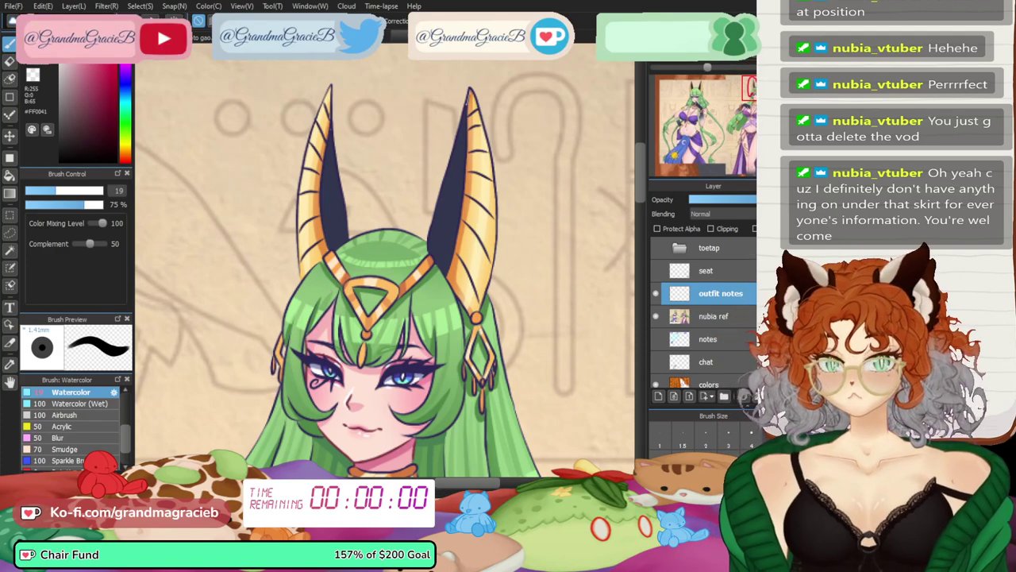
scroll(381, 254, "down", 3)
left_click_drag(437, 318, 412, 274)
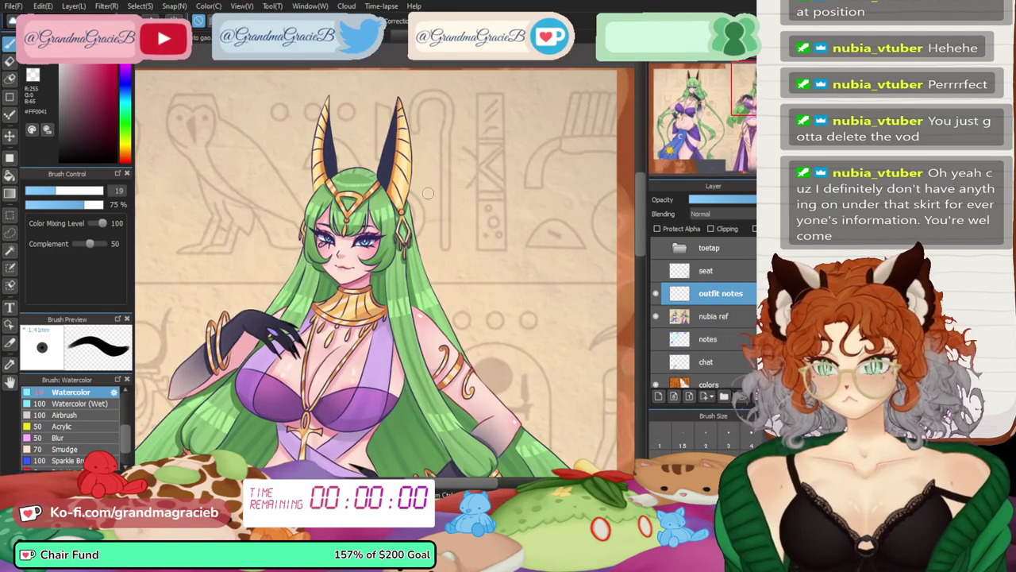
mouse_move(476, 115)
left_mouse_down()
mouse_move(435, 148)
mouse_move(464, 173)
left_mouse_up()
left_click_drag(429, 141, 512, 139)
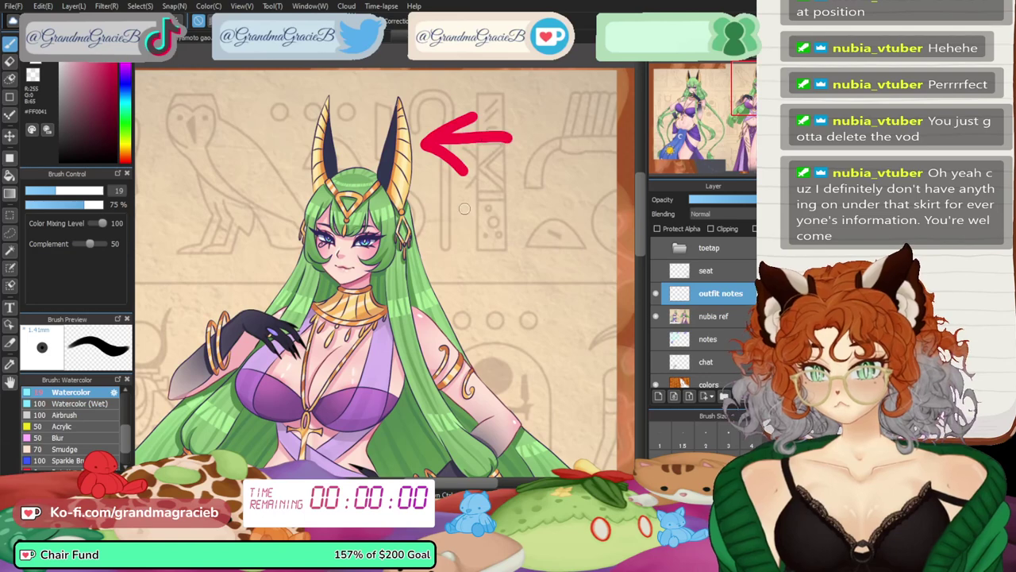
mouse_move(472, 200)
left_mouse_down()
mouse_move(425, 233)
mouse_move(448, 271)
left_mouse_up()
left_click_drag(433, 234, 507, 226)
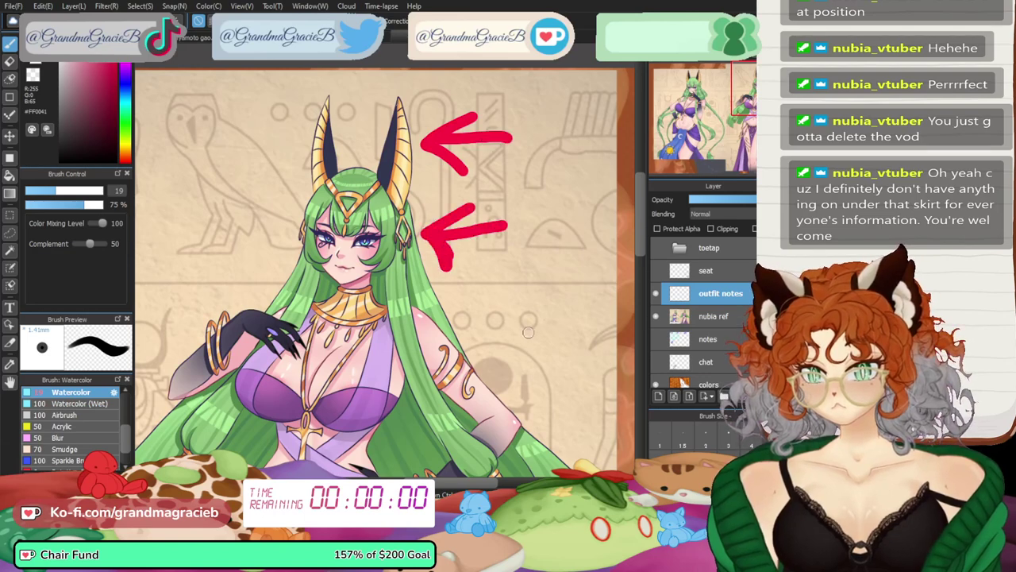
key("ctrl+z")
key("ctrl+z")
key("ctrl+z")
key("ctrl+z")
left_click_drag(438, 116, 469, 157)
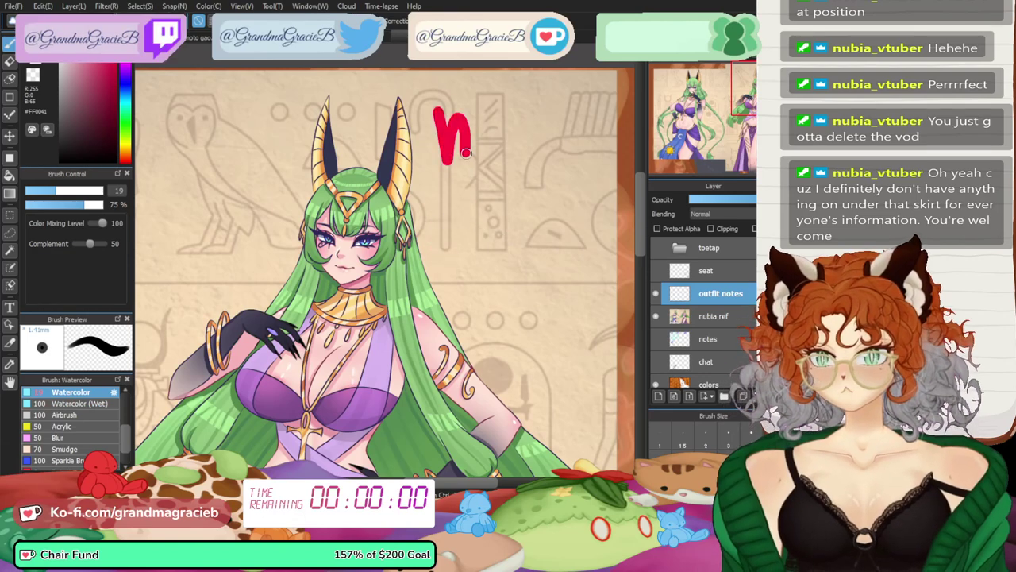
key("ctrl+z")
- Set the brush size to 7.3 and handwrite "hair jewelry" beside the head of the right-hand reference figure
key("bracketleft")
key("bracketleft")
key("bracketleft")
key("bracketleft")
key("bracketleft")
key("bracketleft")
mouse_move(447, 110)
left_mouse_down()
mouse_move(481, 141)
mouse_move(512, 123)
mouse_move(537, 136)
mouse_move(560, 88)
left_mouse_up()
left_click(501, 83)
left_click_drag(437, 71, 450, 149)
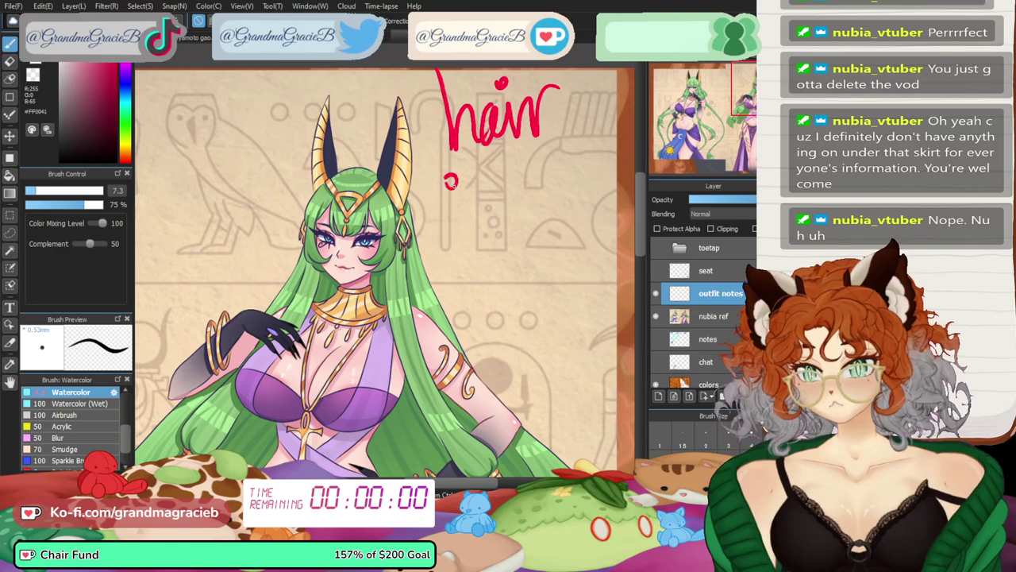
left_click_drag(454, 189, 449, 261)
mouse_move(462, 208)
left_mouse_down()
mouse_move(565, 155)
mouse_move(592, 155)
mouse_move(578, 208)
left_mouse_up()
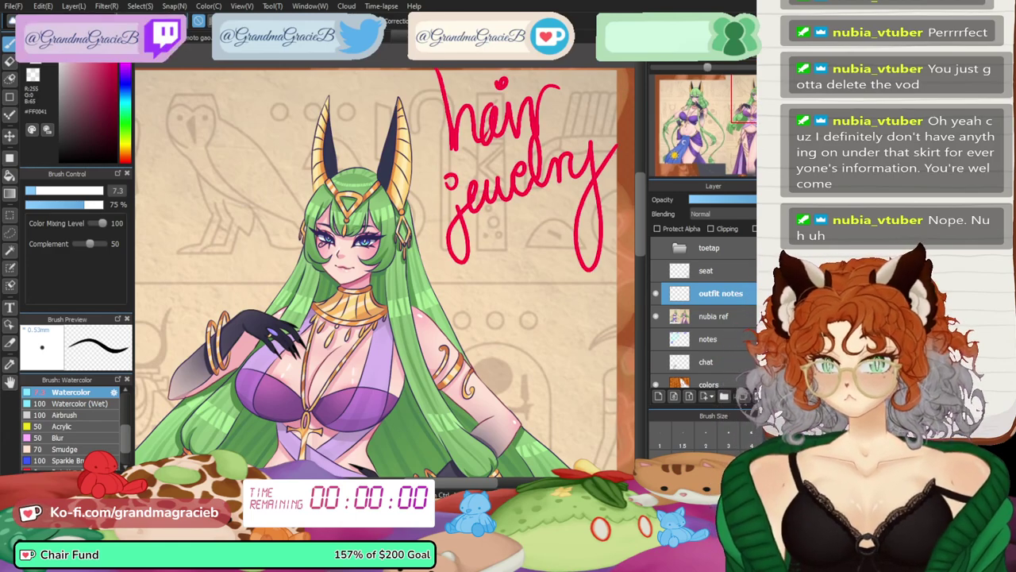
- Handwrite "skirt" beside the hip chains and purple skirt of the right-hand reference figure
left_click_drag(397, 464, 363, 44)
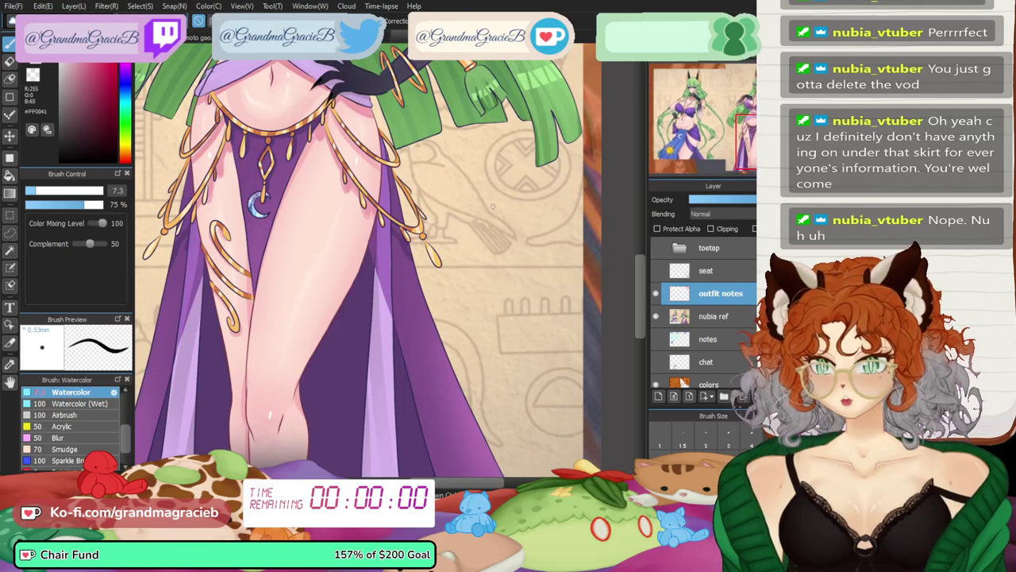
left_click_drag(473, 207, 461, 270)
left_click_drag(492, 176, 501, 254)
left_click_drag(508, 207, 530, 238)
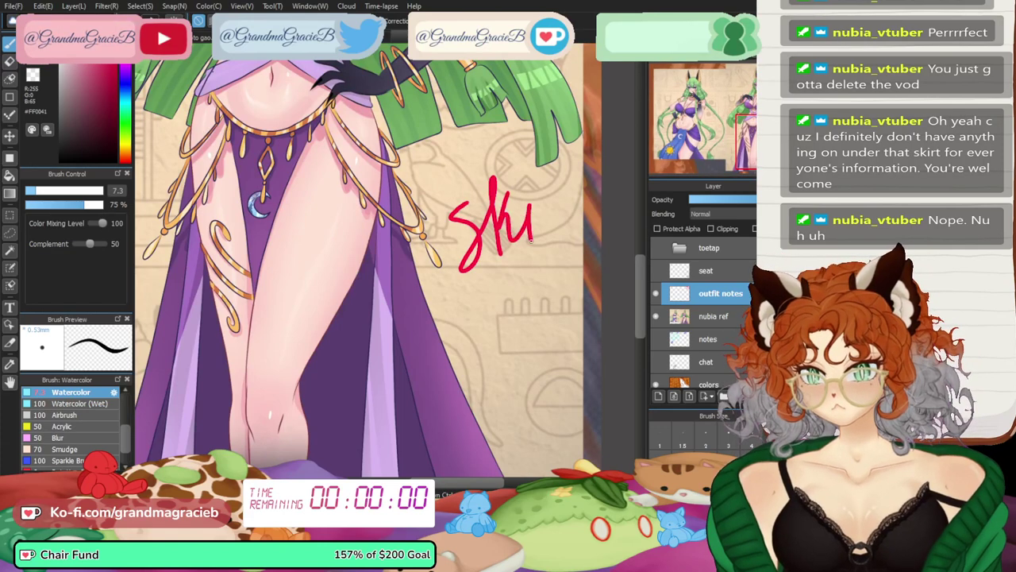
left_click(526, 184)
mouse_move(543, 186)
left_mouse_down()
mouse_move(547, 225)
mouse_move(561, 186)
left_mouse_up()
mouse_move(576, 176)
left_mouse_down()
mouse_move(575, 222)
mouse_move(593, 163)
mouse_move(568, 192)
left_mouse_up()
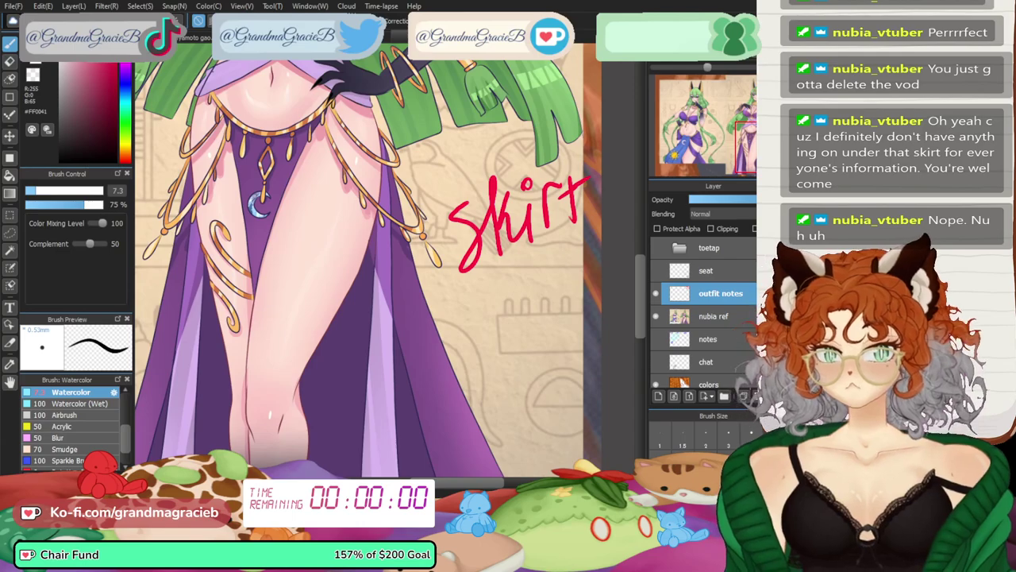
- Handwrite "top" on the background beside the shoulder of the left-hand reference figure
left_click_drag(317, 198, 414, 393)
left_click_drag(183, 262, 532, 223)
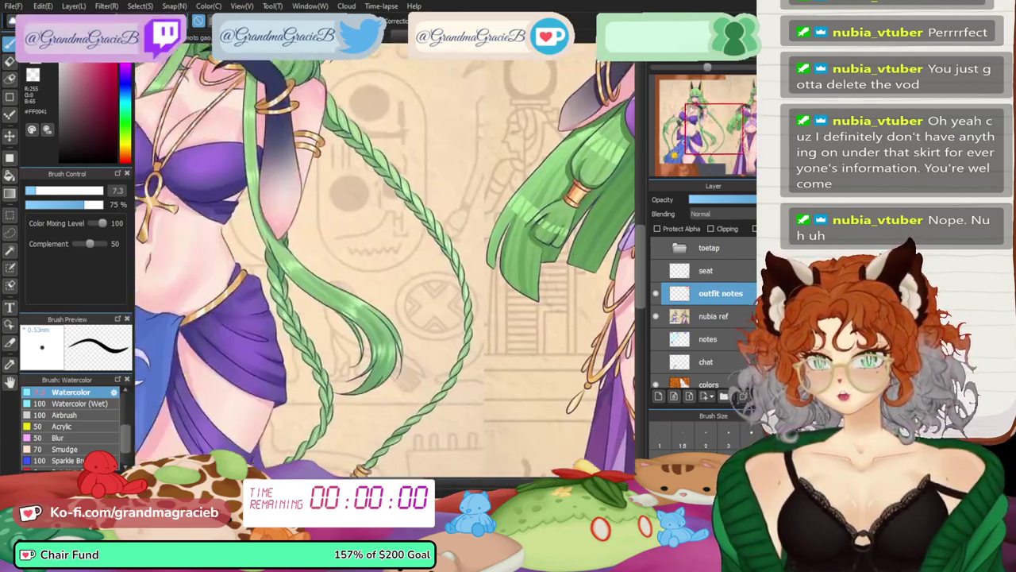
scroll(359, 159, "left", 5)
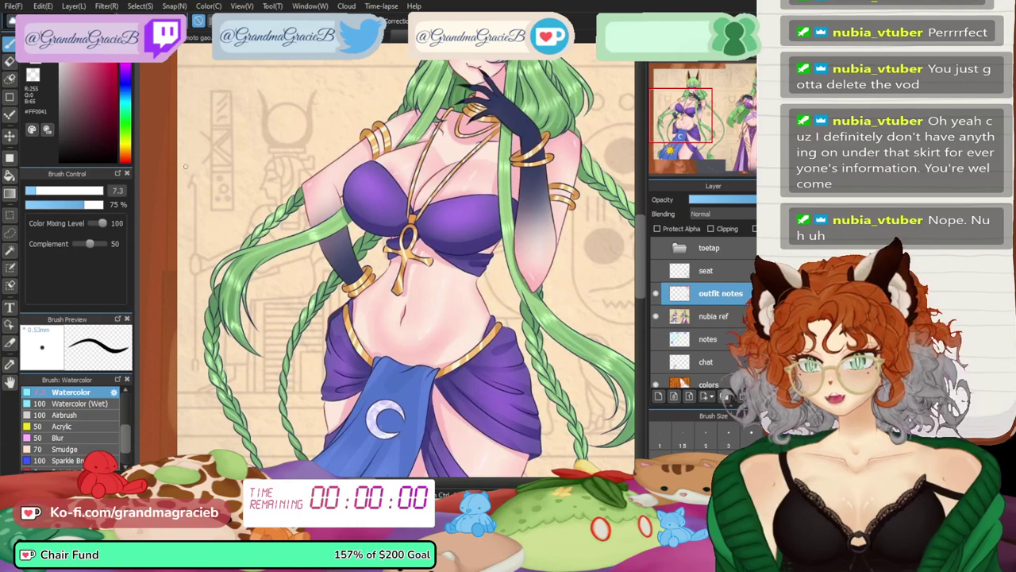
left_click_drag(207, 110, 237, 125)
mouse_move(240, 125)
left_mouse_down()
mouse_move(239, 154)
mouse_move(238, 127)
left_mouse_up()
left_click_drag(244, 130, 245, 134)
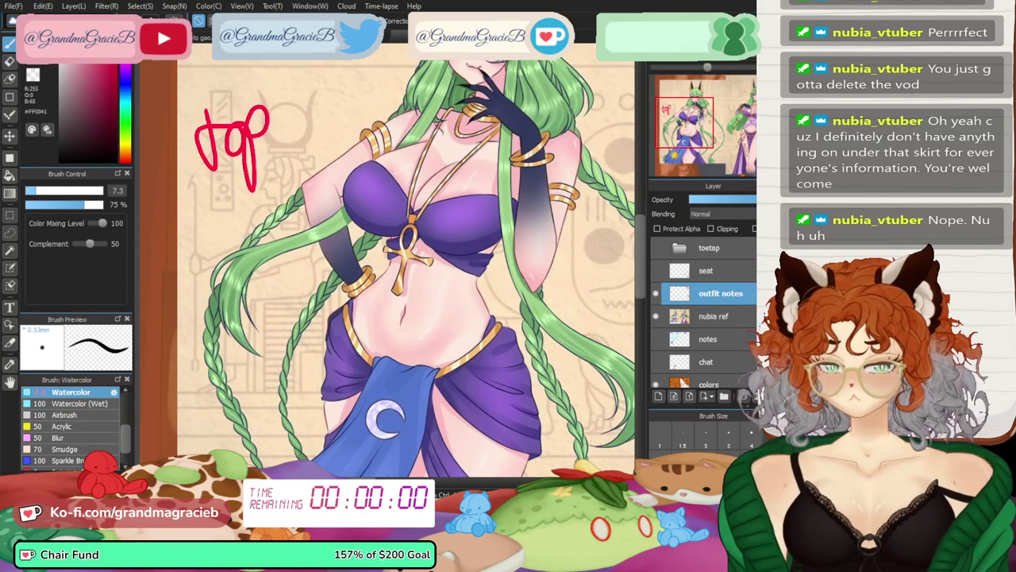
scroll(389, 262, "right", 10)
key("ctrl+0")
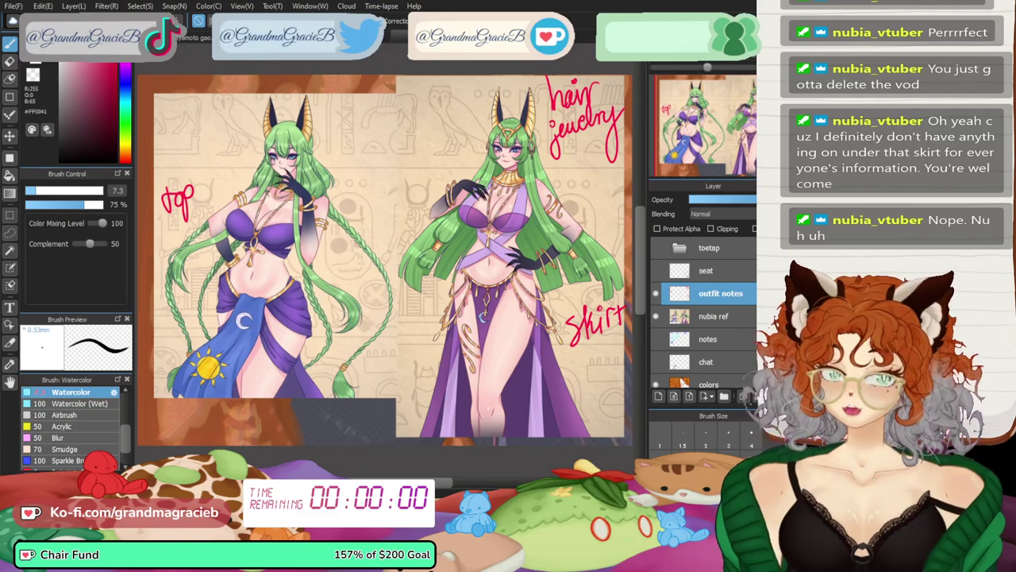
scroll(391, 266, "up", 5)
left_click_drag(179, 230, 611, 264)
mouse_move(318, 222)
left_mouse_down()
mouse_move(552, 334)
mouse_move(411, 300)
mouse_move(491, 415)
left_mouse_up()
mouse_move(351, 212)
left_mouse_down()
mouse_move(403, 201)
mouse_move(382, 237)
left_mouse_up()
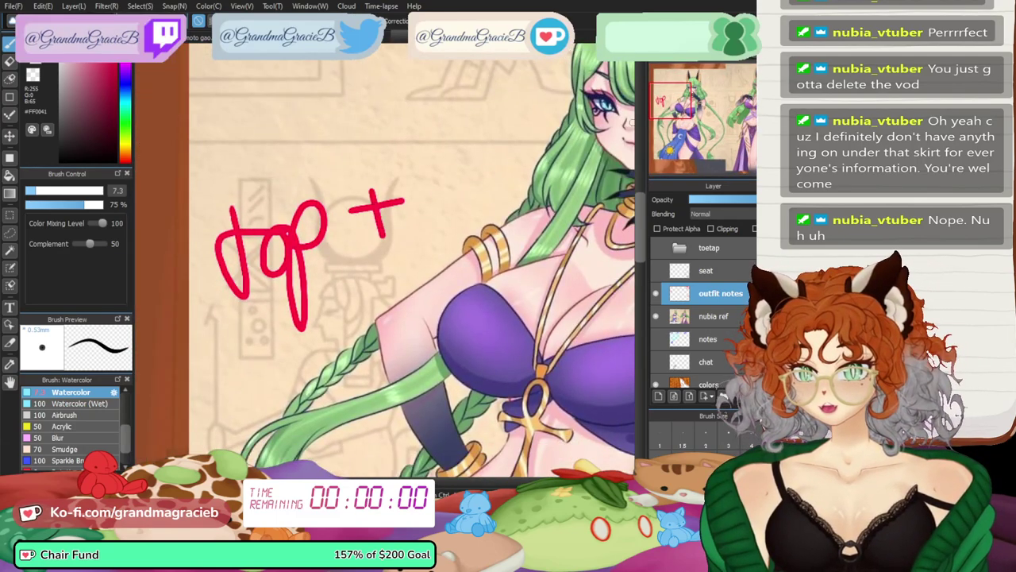
key("ctrl+z")
key("ctrl+z")
- Handwrite "and" after the word "top", and "color" on the line above it
mouse_move(405, 184)
left_mouse_down()
mouse_move(413, 198)
mouse_move(451, 187)
left_mouse_up()
left_click_drag(469, 154, 479, 184)
left_click_drag(477, 239, 591, 159)
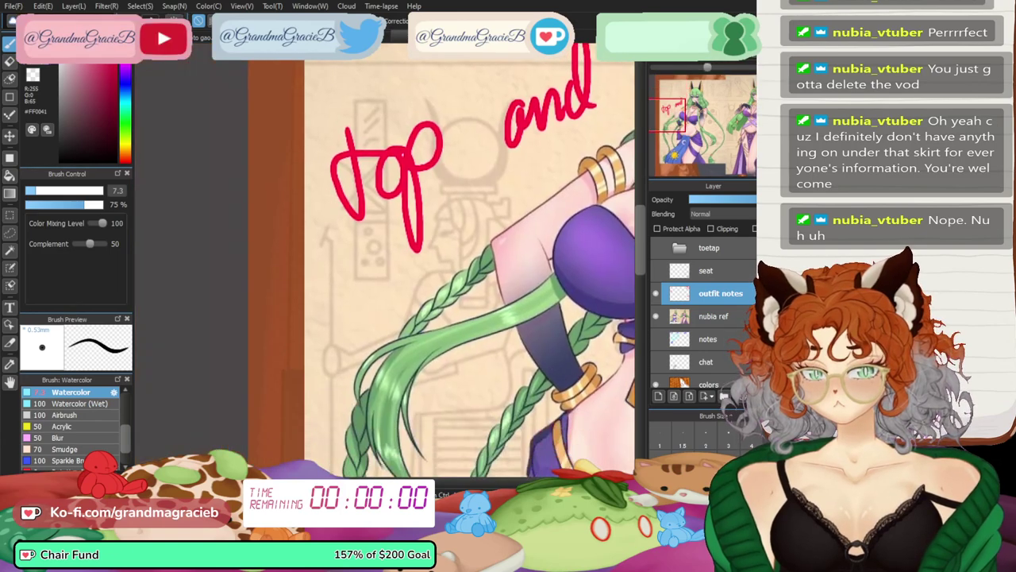
left_click_drag(490, 213, 476, 199)
mouse_move(477, 159)
left_mouse_down()
mouse_move(440, 411)
mouse_move(447, 402)
left_mouse_up()
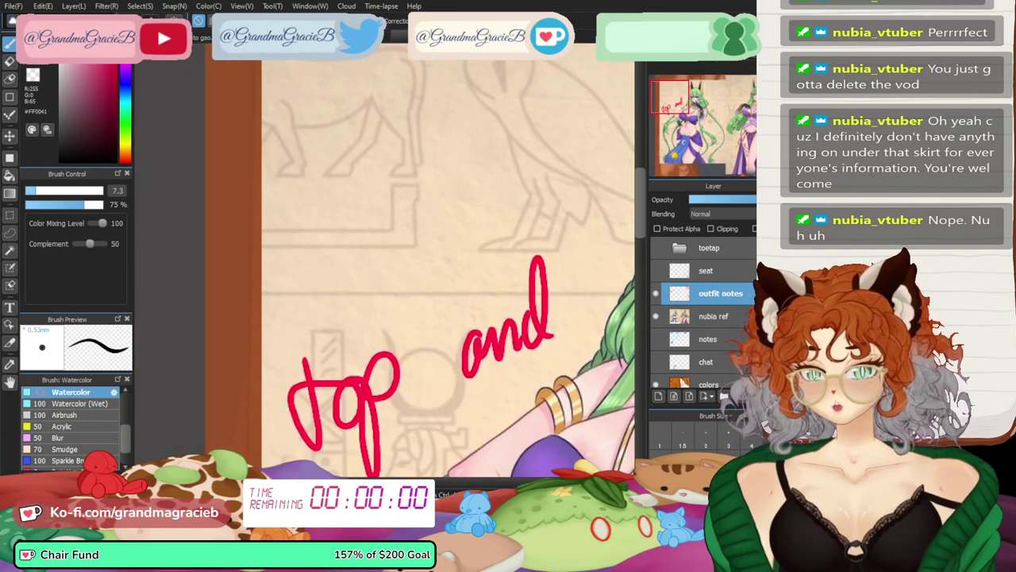
mouse_move(361, 252)
left_mouse_down()
mouse_move(336, 295)
mouse_move(365, 308)
left_mouse_up()
left_click_drag(387, 251, 381, 248)
mouse_move(407, 285)
left_mouse_down()
mouse_move(449, 262)
mouse_move(500, 202)
left_mouse_up()
- Handwrite "clothing" above the word "color" beside the left-hand reference figure
mouse_move(314, 137)
left_mouse_down()
mouse_move(339, 184)
mouse_move(359, 178)
left_mouse_up()
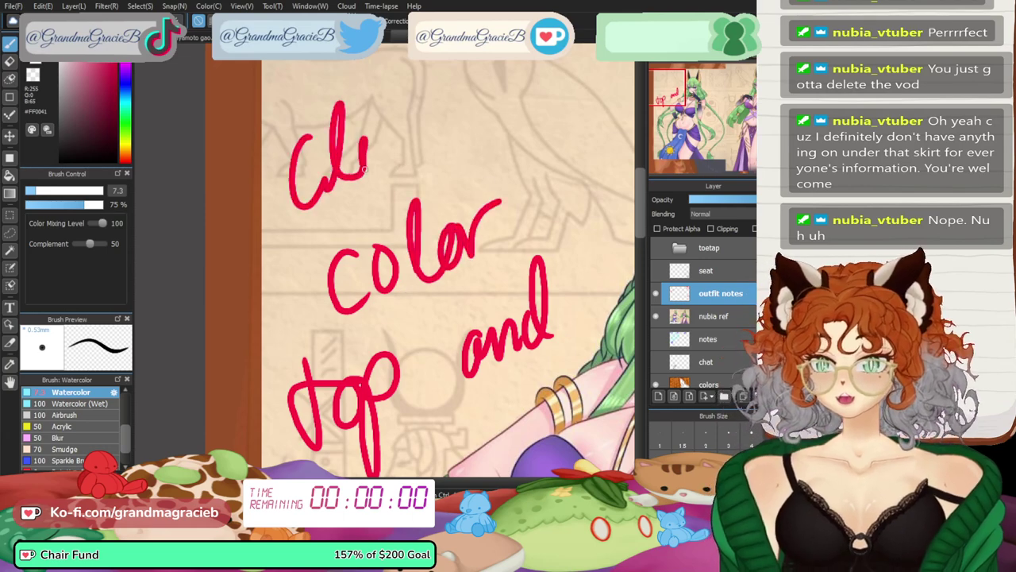
left_click_drag(362, 142, 432, 147)
left_click_drag(438, 103, 478, 151)
left_click_drag(473, 119, 480, 145)
left_click_drag(477, 80, 479, 84)
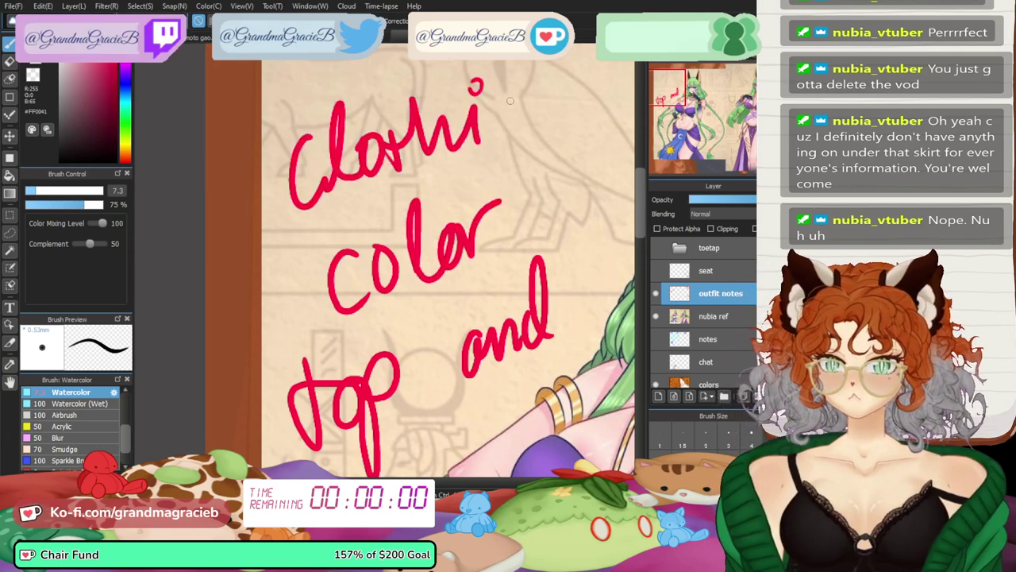
mouse_move(493, 137)
left_mouse_down()
mouse_move(527, 137)
mouse_move(565, 79)
mouse_move(595, 89)
left_mouse_up()
key("ctrl+0")
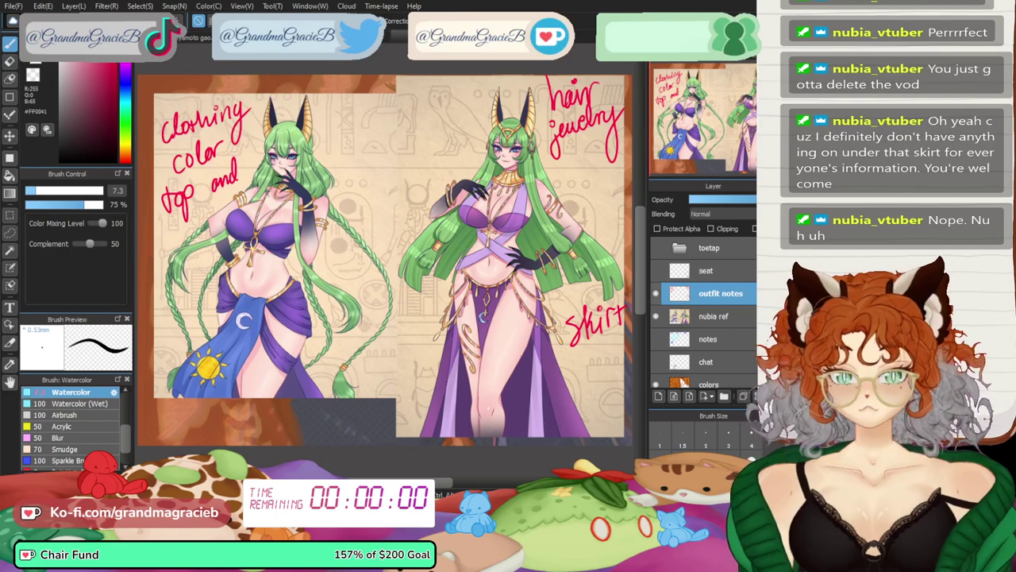
- Hide the outfit notes and nubia ref layers, then show the chat layer and move it directly below the colors layer
left_click_drag(655, 293, 655, 316)
left_click(655, 362)
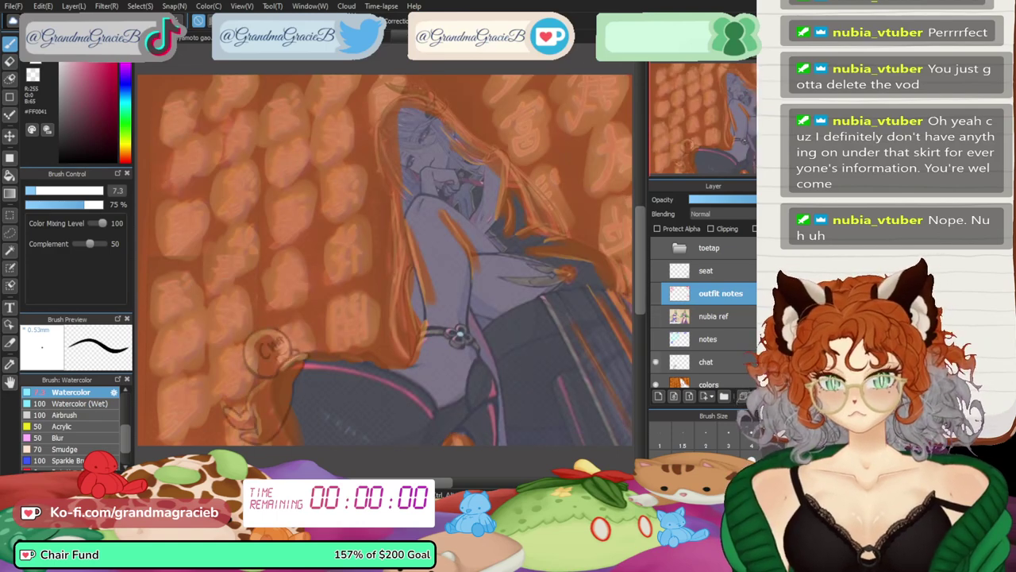
left_click(707, 362)
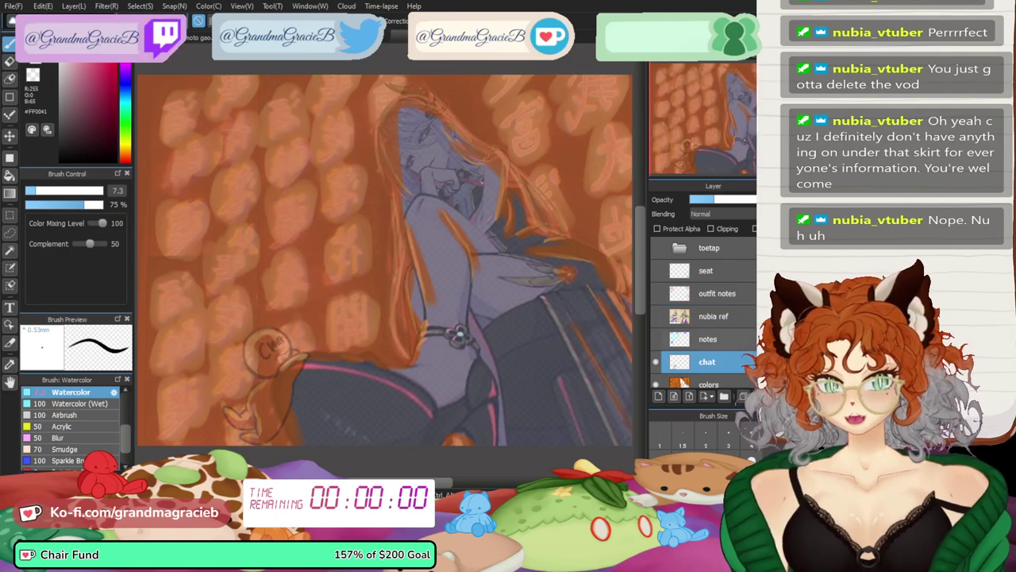
scroll(707, 362, "down", 1)
left_click_drag(708, 330, 708, 362)
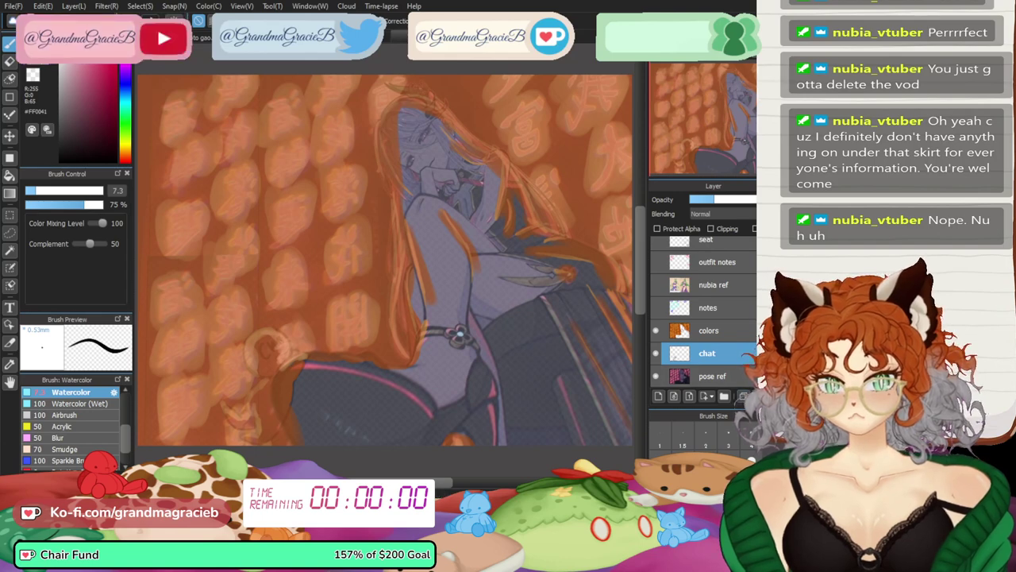
- Merge the chat layer down, then select the colors layer and adjust its opacity
key("ctrl+e")
left_click(709, 353)
left_click(719, 199)
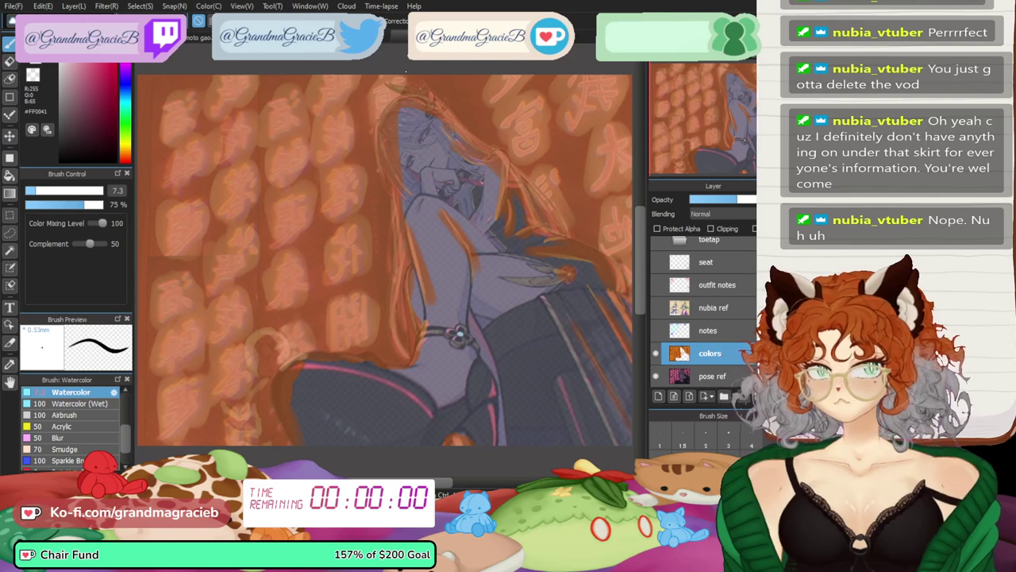
- In the red-haired fanart document, pick brush colour #3F1124 and add a new clipping layer directly above the ear layer
left_click(400, 38)
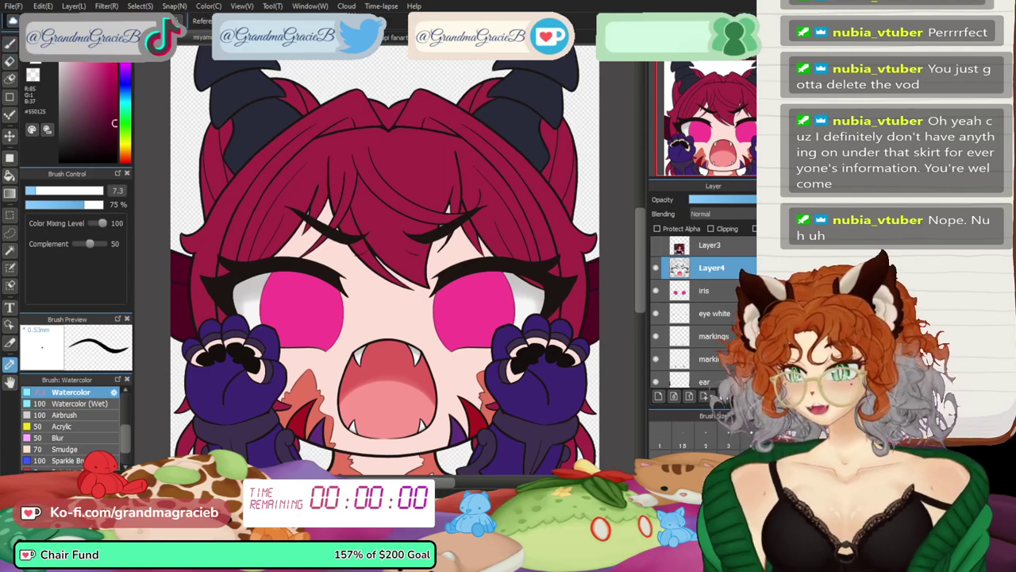
key("b")
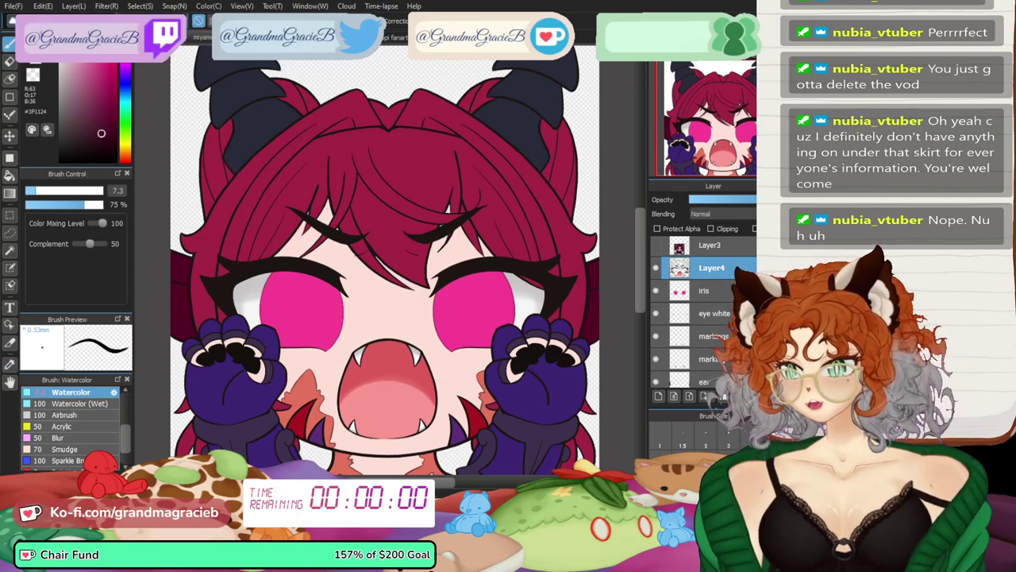
scroll(706, 310, "down", 3)
left_click(708, 305)
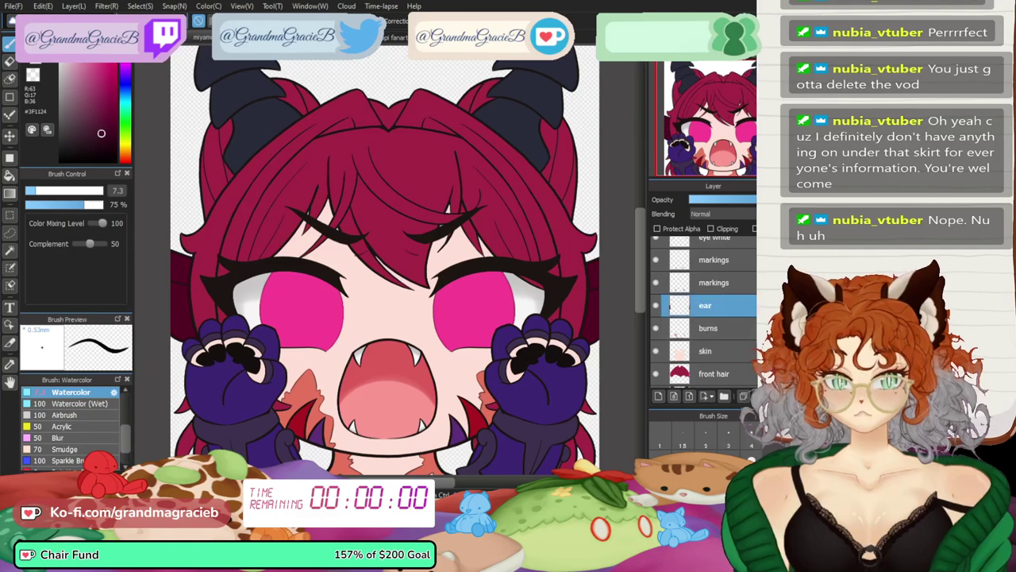
left_click(658, 396)
left_click(712, 229)
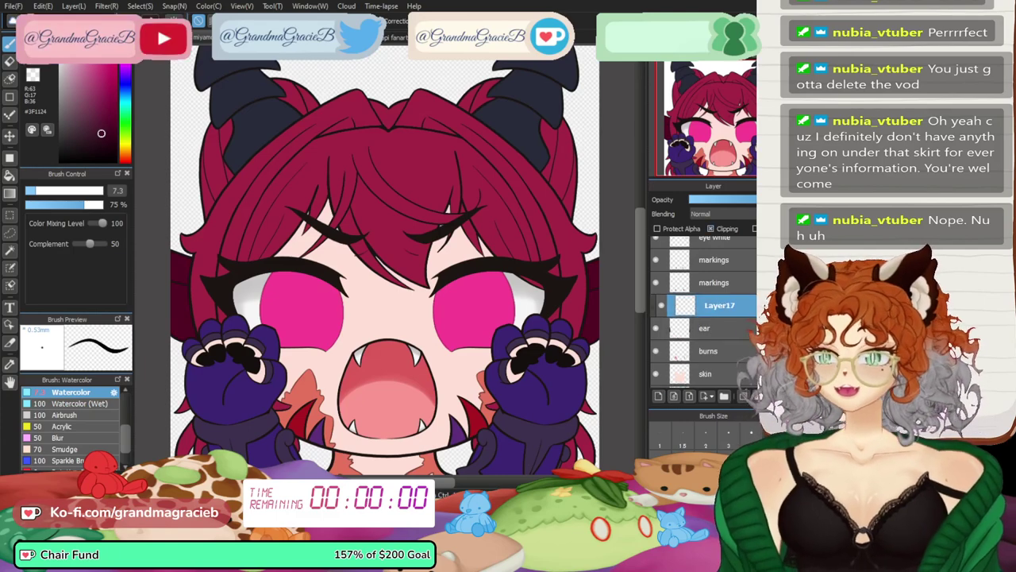
- Set the Watercolor brush to 4% opacity and size 57 for shading the ear beside the eye
left_click(29, 205)
left_click_drag(39, 191, 86, 191)
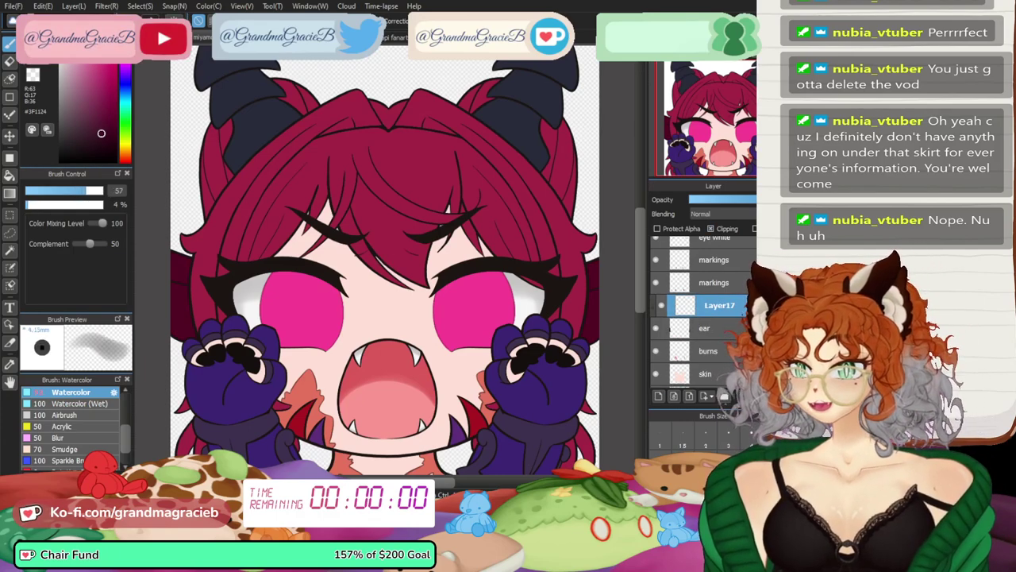
key("ctrl+plus")
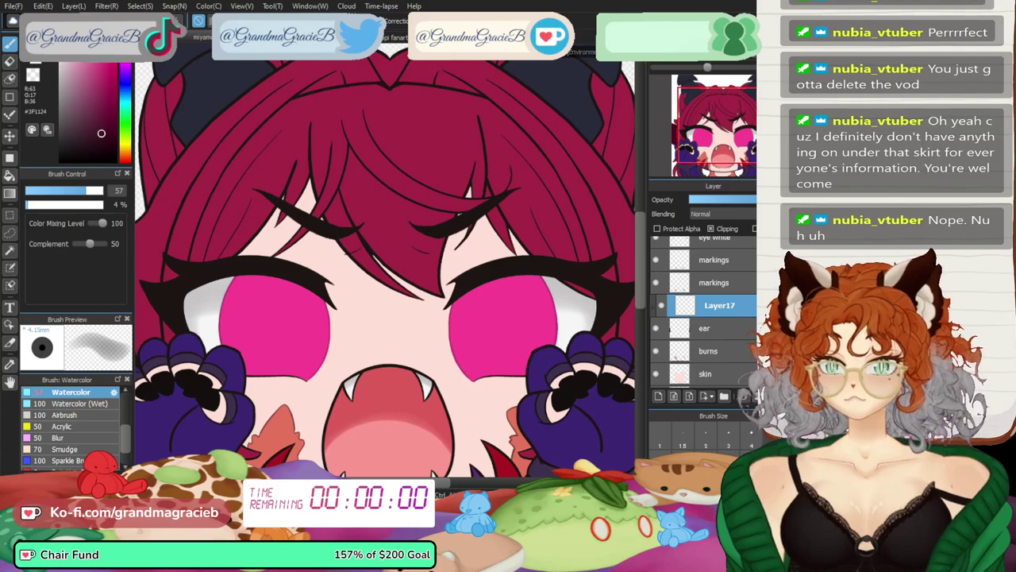
left_click_drag(508, 286, 260, 256)
key("ctrl+plus")
key("ctrl+plus")
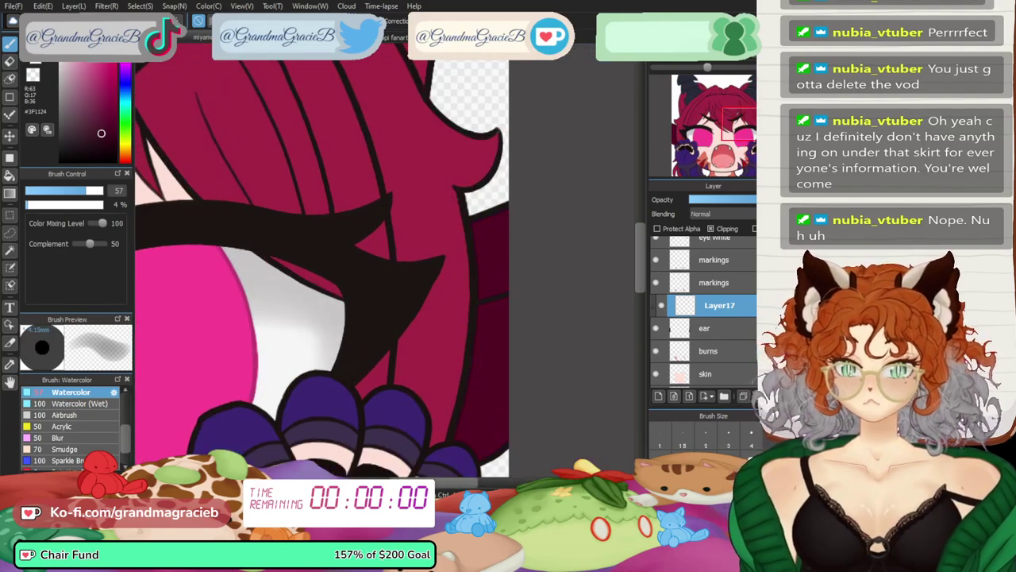
- Finish shading both ears beside the hair and merge the shading layer down into the ear layer
left_click_drag(535, 379, 411, 243)
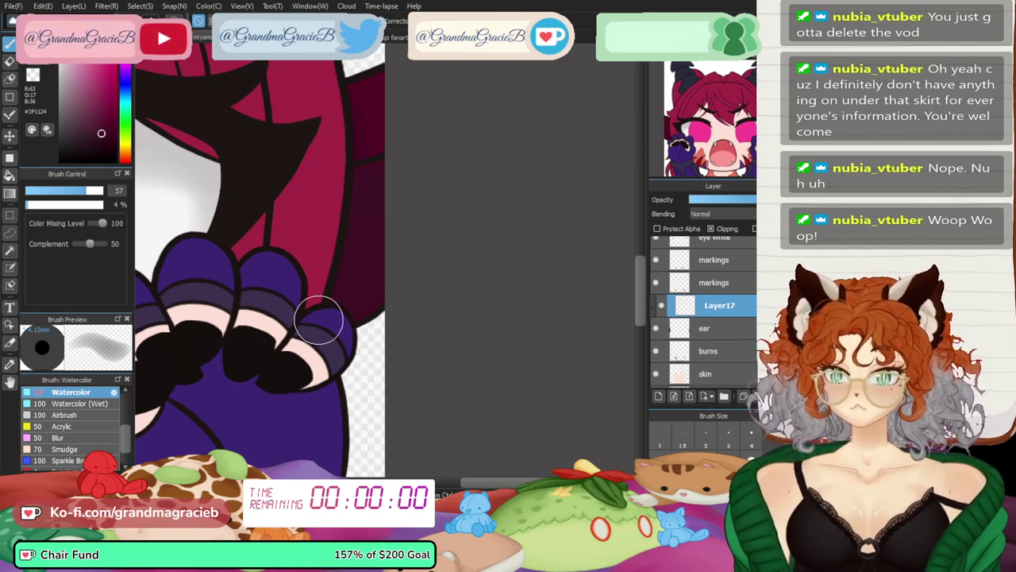
left_click_drag(697, 141, 675, 139)
mouse_move(333, 275)
left_mouse_down()
mouse_move(446, 318)
mouse_move(431, 230)
left_mouse_up()
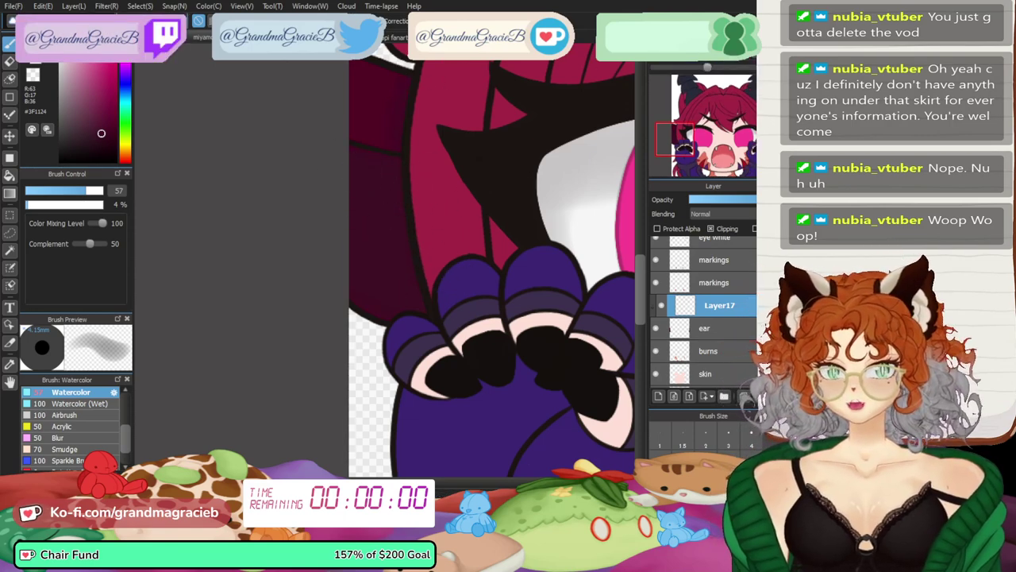
key("ctrl+0")
key("ctrl+e")
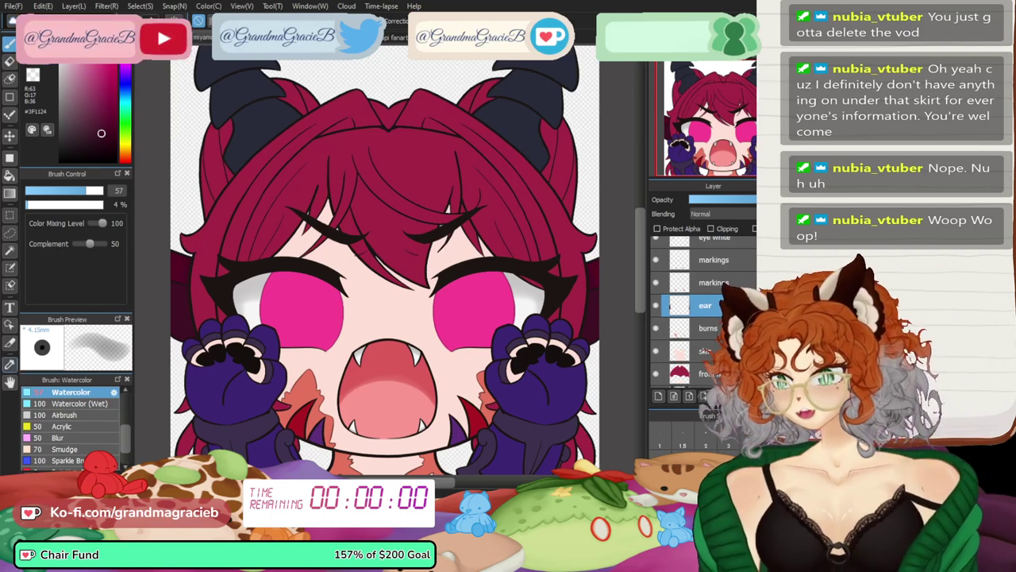
- Sample the bracer metal's base colour #3E314F for the brush and show the Layer3 reference image
left_click(228, 434)
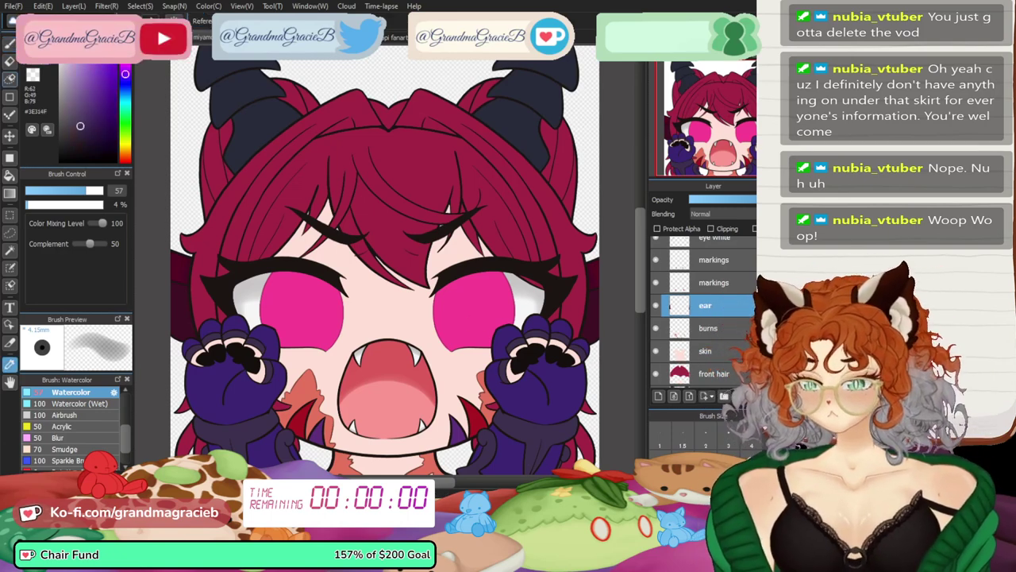
left_click(9, 44)
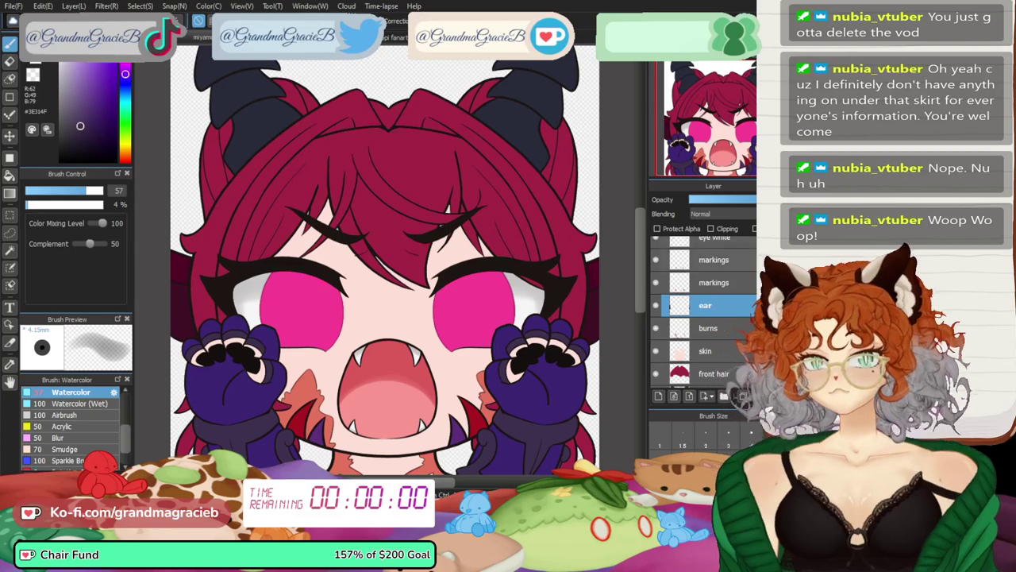
scroll(703, 310, "up", 3)
left_click(655, 248)
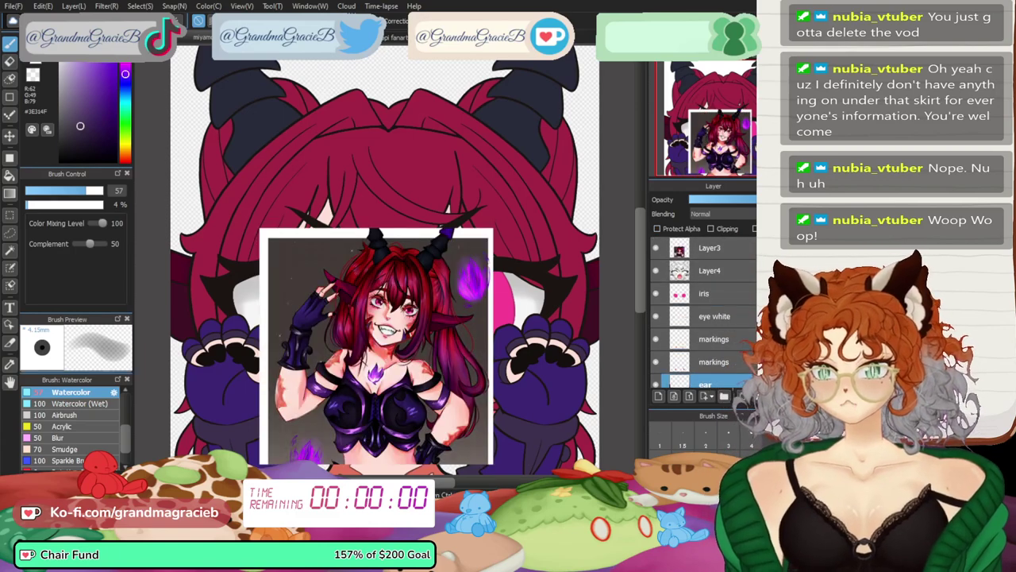
- Sample highlight colour #9E81B5 from the bracer in the reference image, then hide Layer3
left_click(9, 365)
scroll(385, 261, "up", 4)
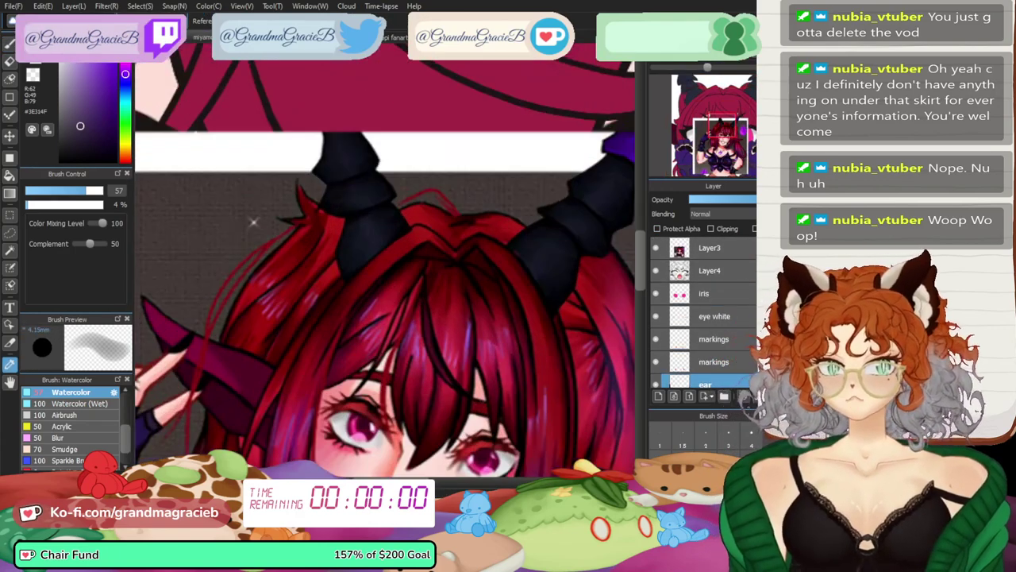
left_click_drag(302, 317, 612, 104)
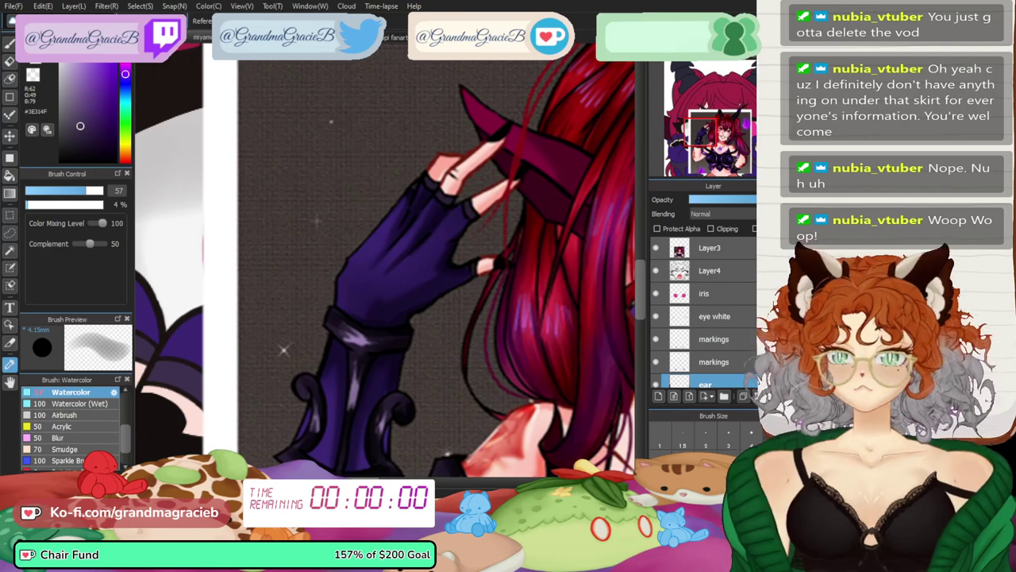
left_click(9, 44)
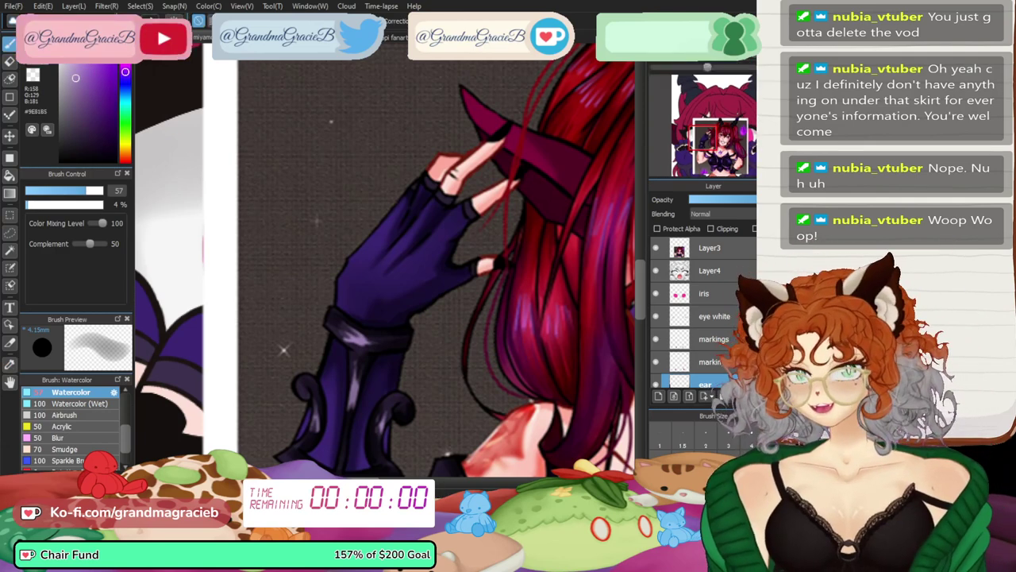
left_click(689, 52)
left_click(655, 248)
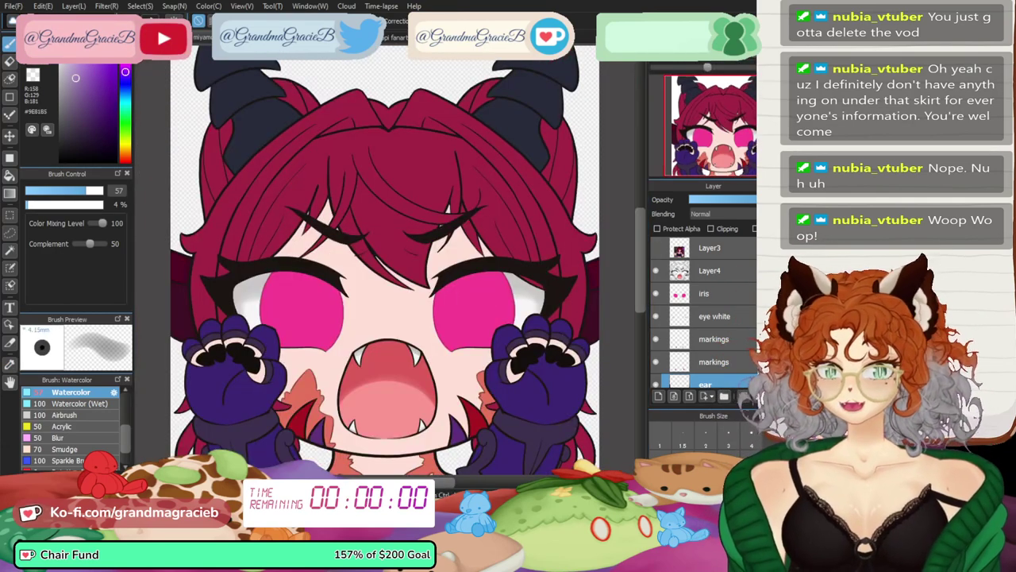
- Add a new clipping layer directly above the bracer metal layer
scroll(703, 317, "down", 5)
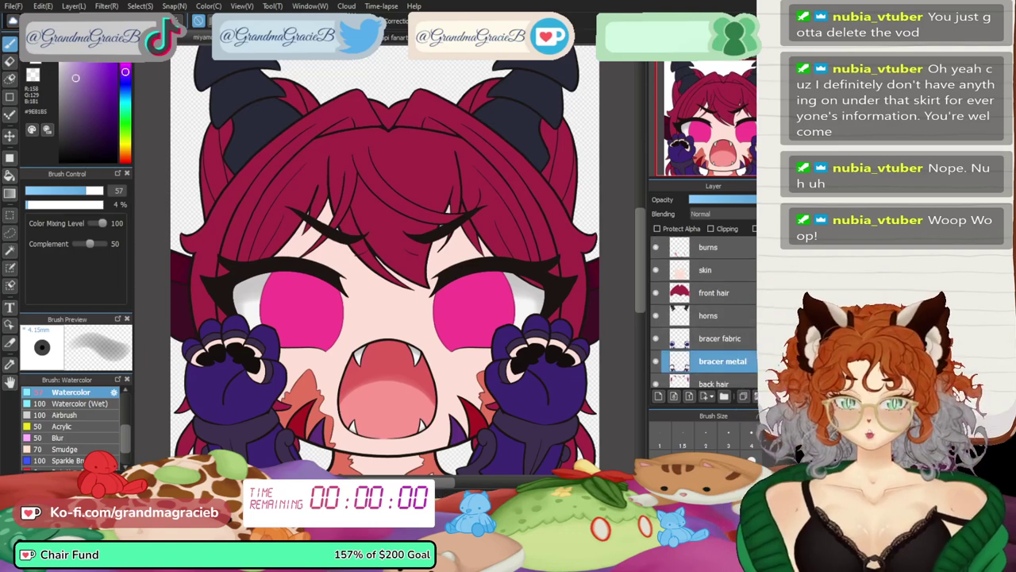
left_click(711, 228)
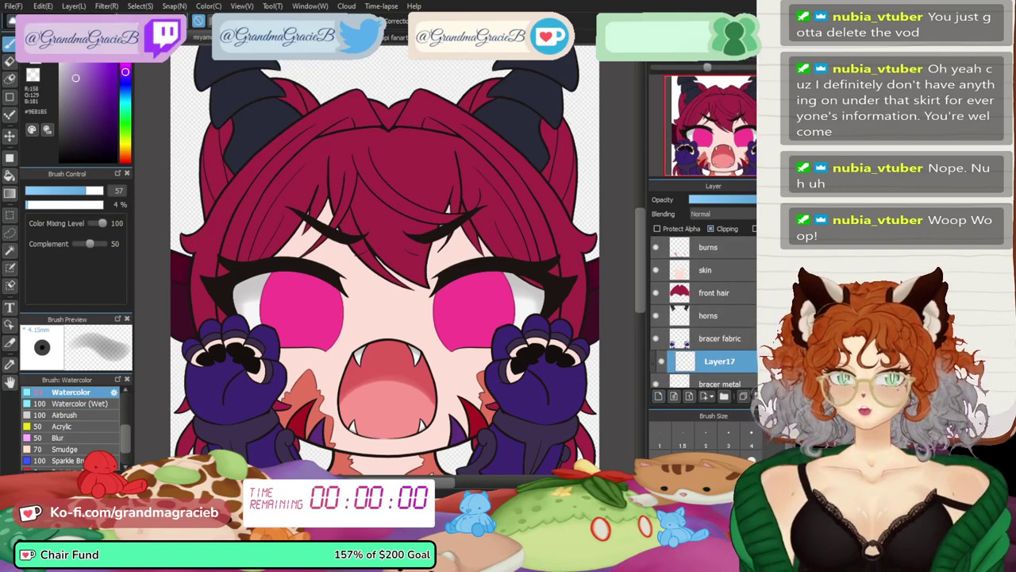
left_click(707, 68)
left_click_drag(721, 127, 689, 154)
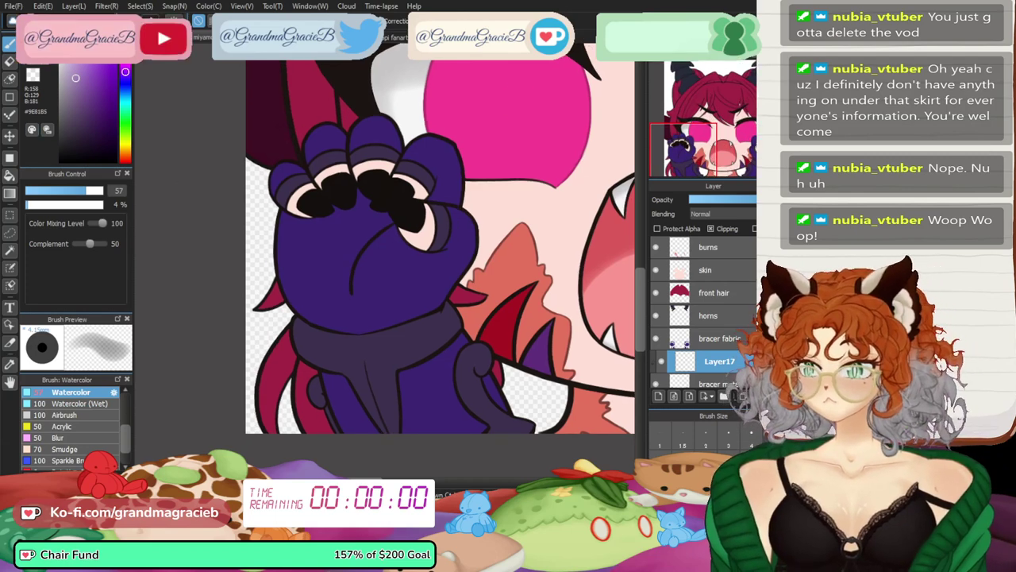
- Set the Watercolor brush size to 16 and paint a thin lilac highlight along the bracer metal's centre crease
key("bracketleft")
key("bracketleft")
key("bracketleft")
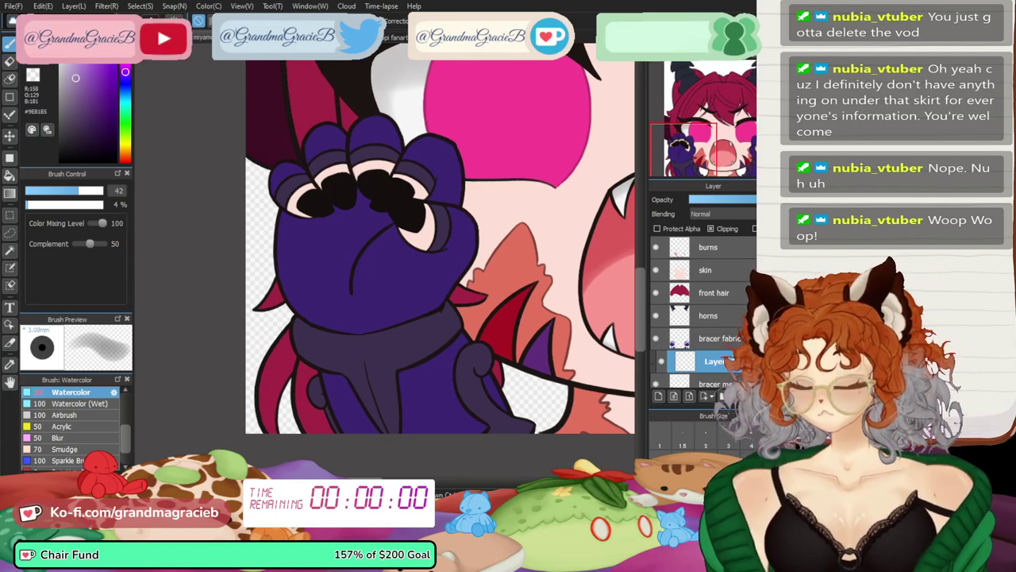
mouse_move(699, 71)
left_click_drag(699, 68, 707, 67)
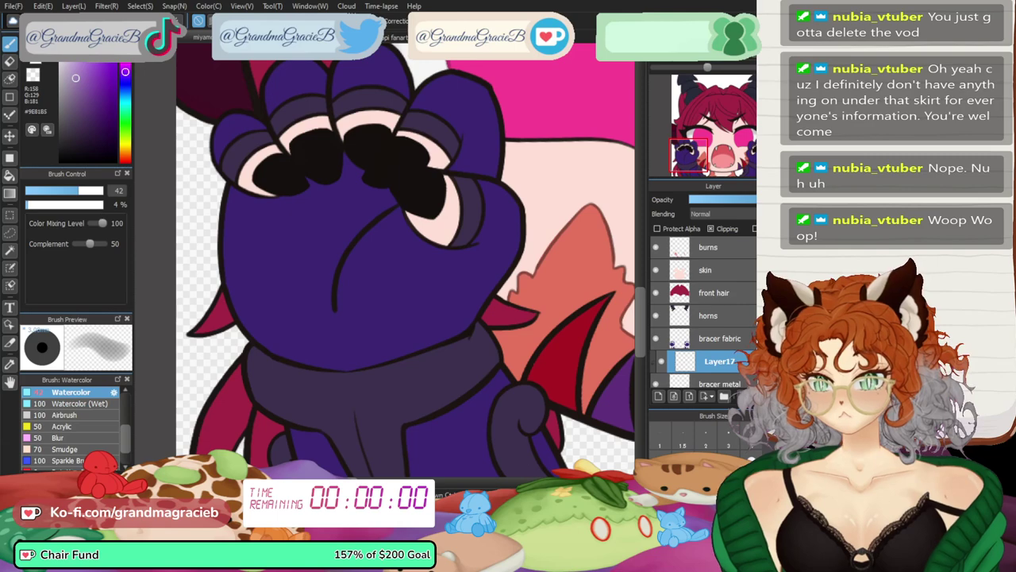
left_click_drag(711, 157, 689, 164)
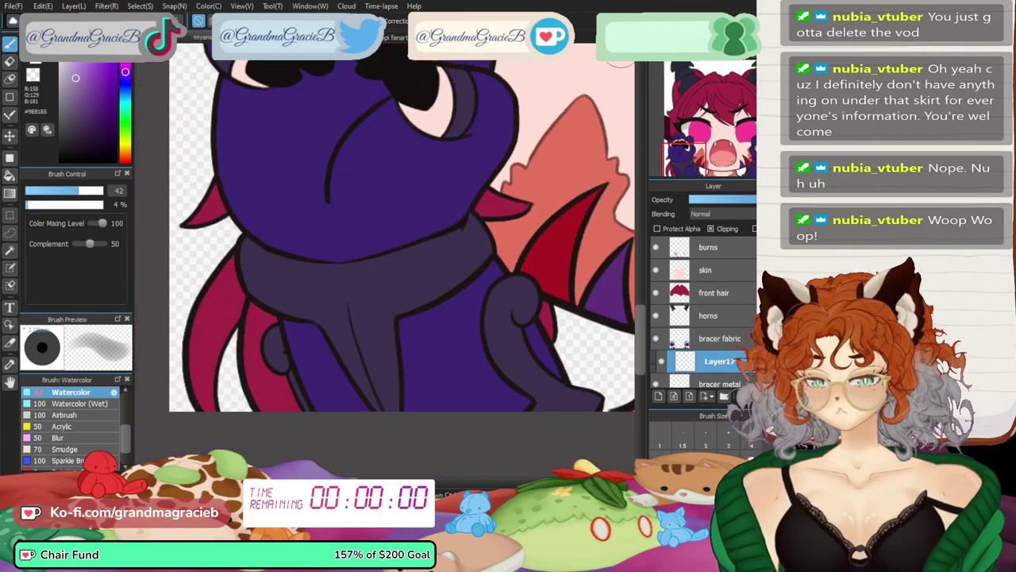
key("bracketleft")
key("bracketleft")
key("bracketleft")
key("bracketleft")
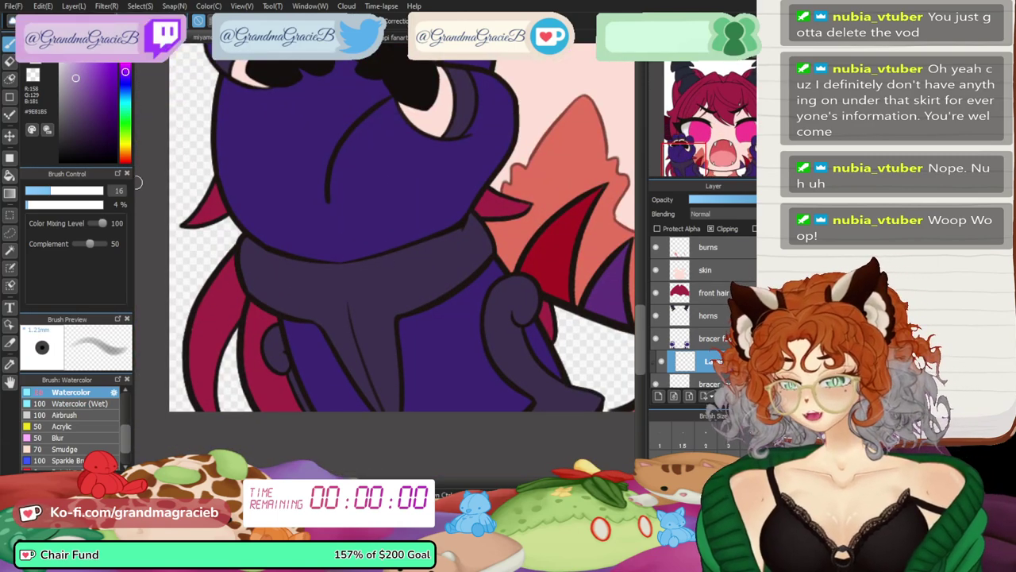
left_click_drag(390, 409, 358, 321)
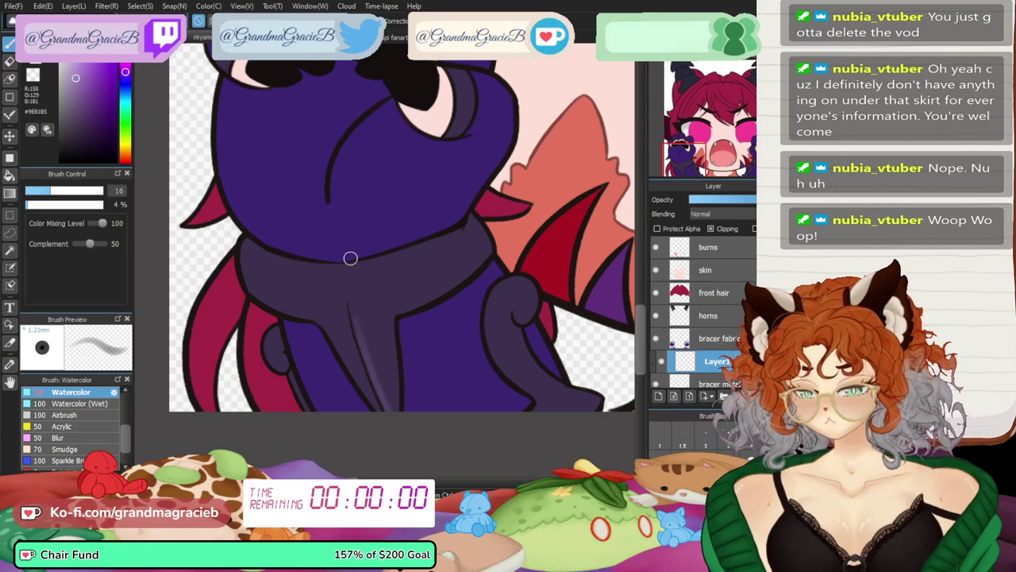
left_click_drag(397, 421, 359, 327)
left_click_drag(388, 402, 351, 308)
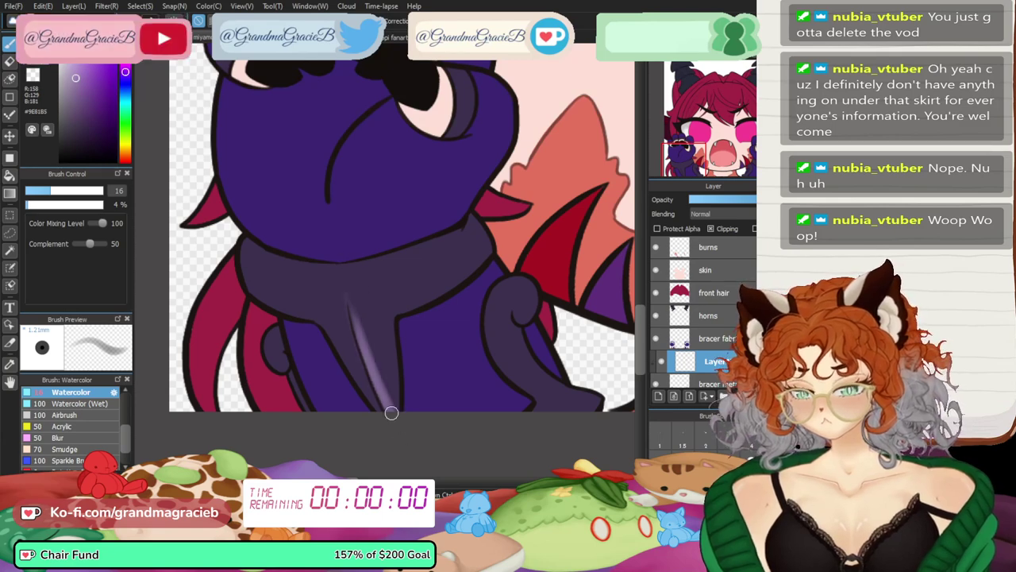
left_click_drag(384, 397, 346, 291)
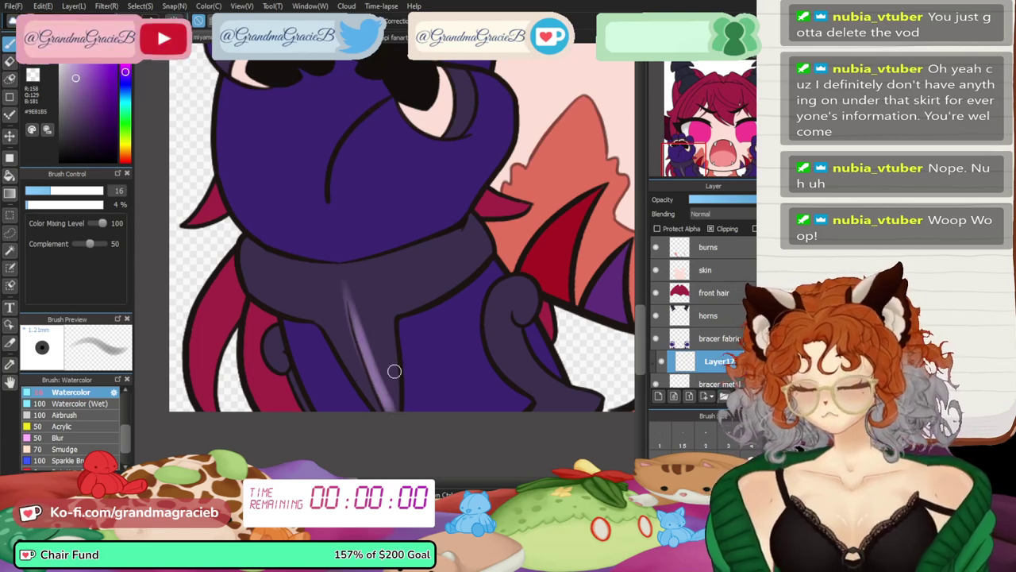
- Sample midtone #695482 from the bracer highlight and set the Watercolor brush size to 25
left_click(71, 190)
key("bracketleft")
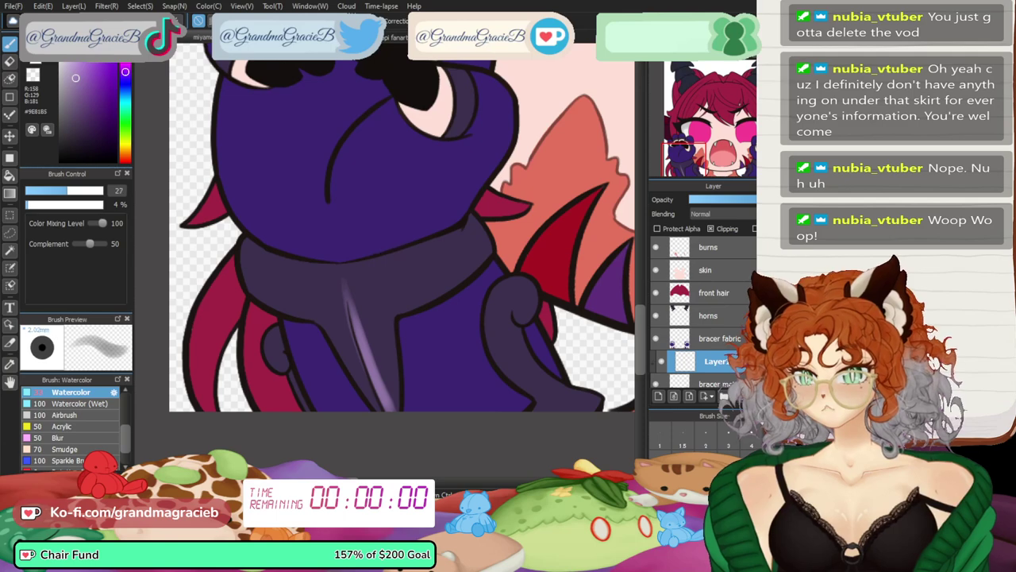
left_click(84, 191)
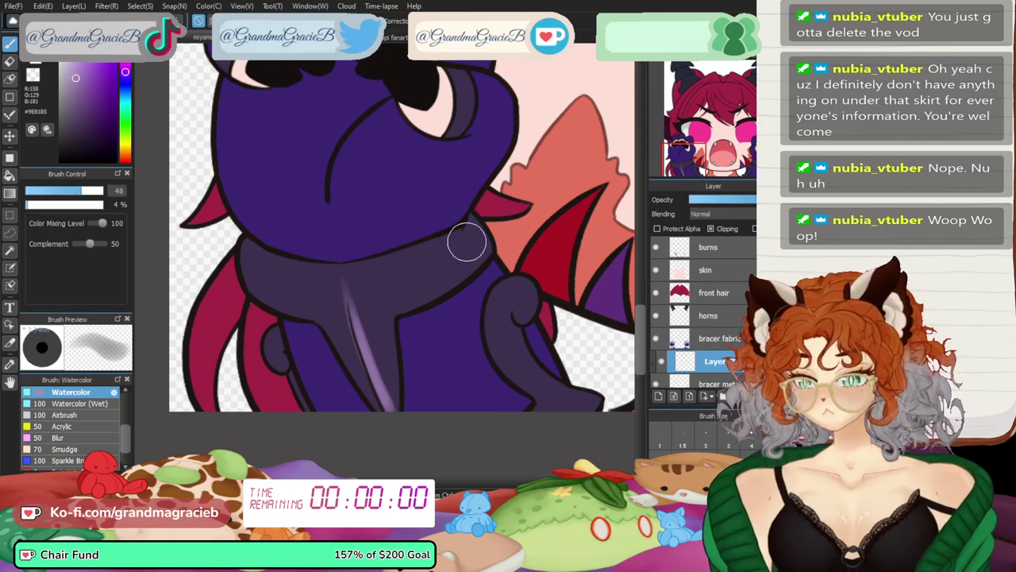
left_click(52, 190)
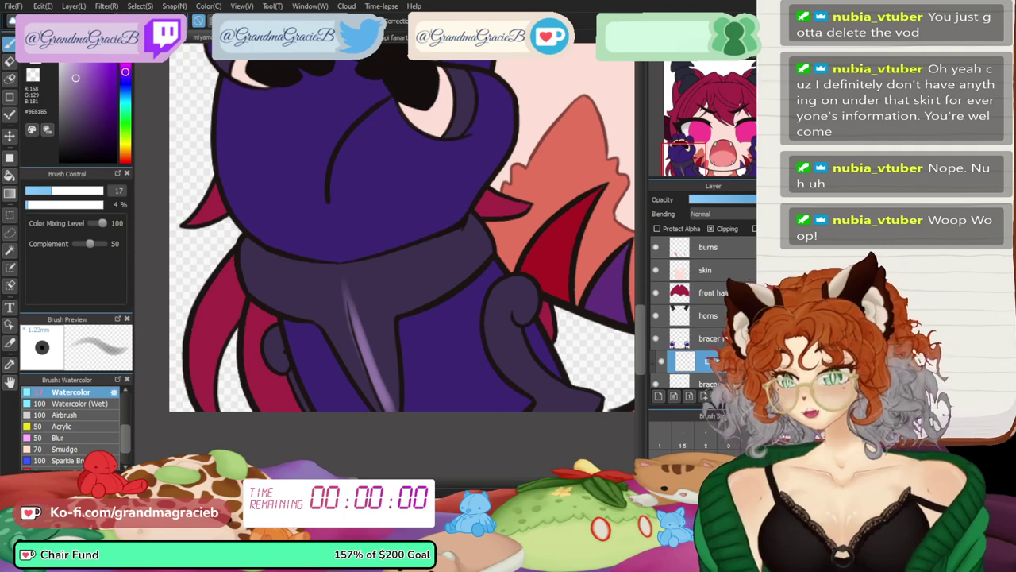
key("i")
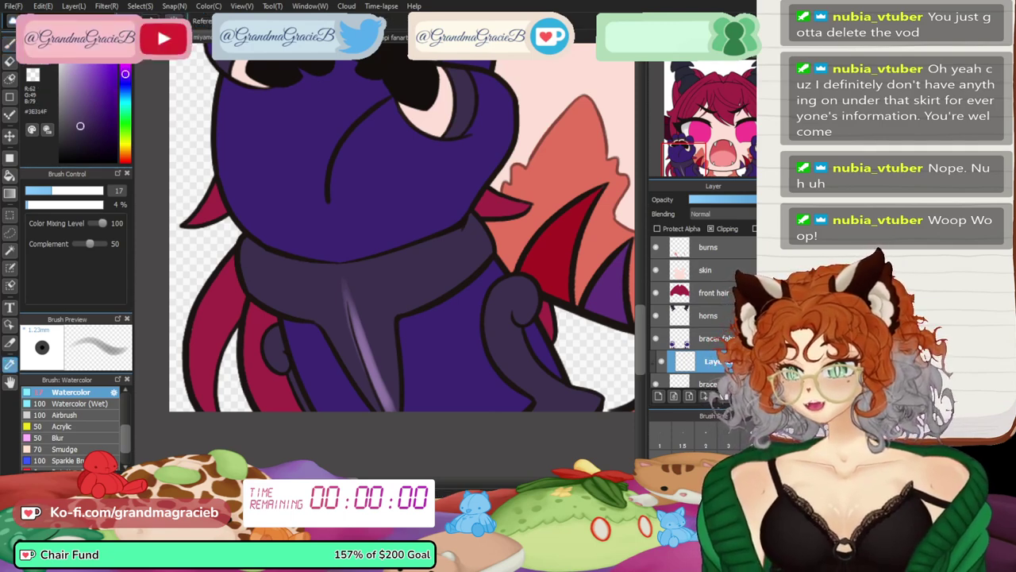
left_click(372, 358)
key("b")
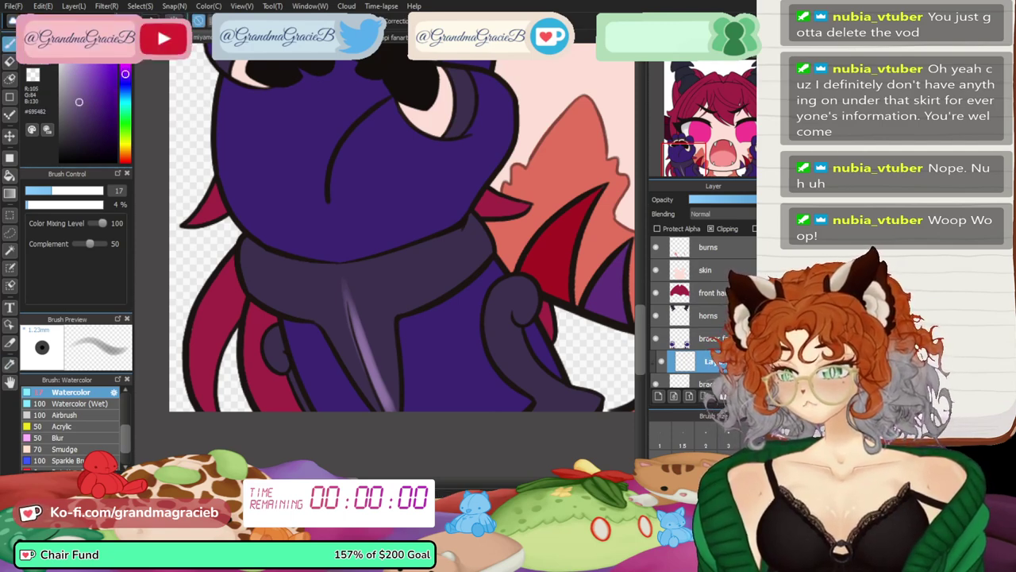
key("]")
key("]")
key("]")
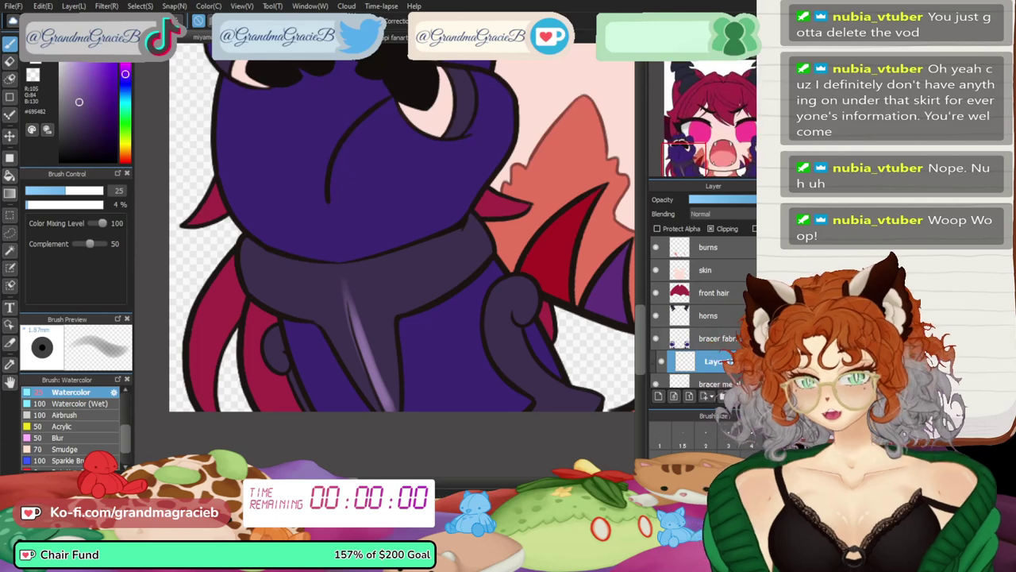
- Add a clipping layer between Layer17 and the bracer metal layer and paint a softer glow around the crease highlight, redoing the first strokes
left_click(721, 383)
left_click(658, 396)
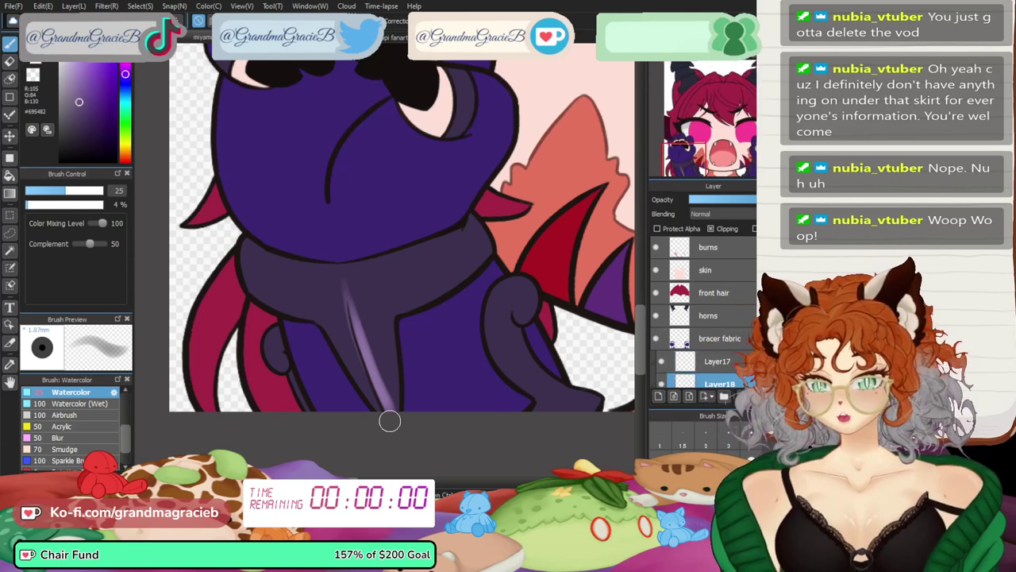
left_click_drag(355, 292, 404, 418)
left_click_drag(346, 281, 408, 410)
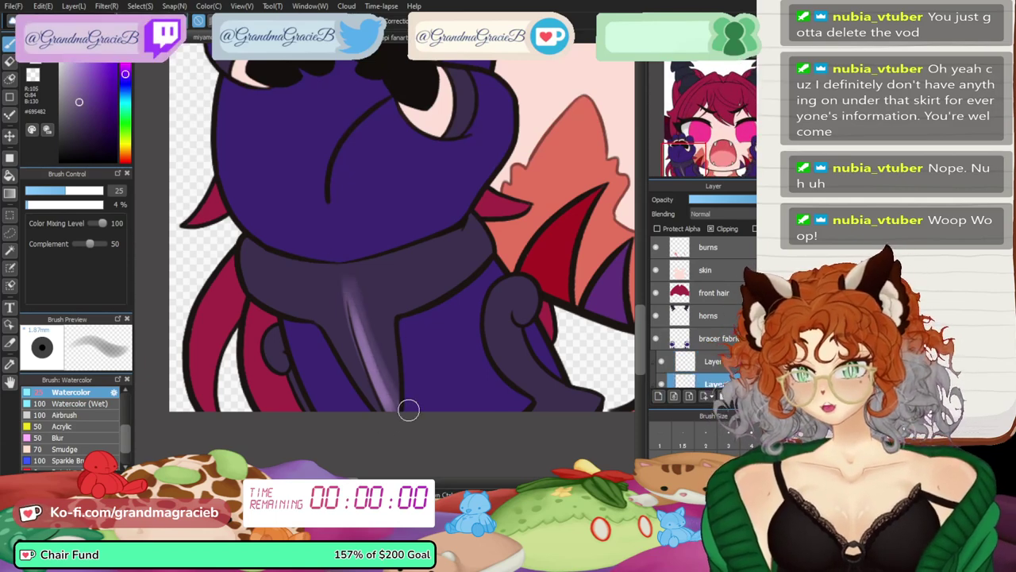
key("ctrl+z")
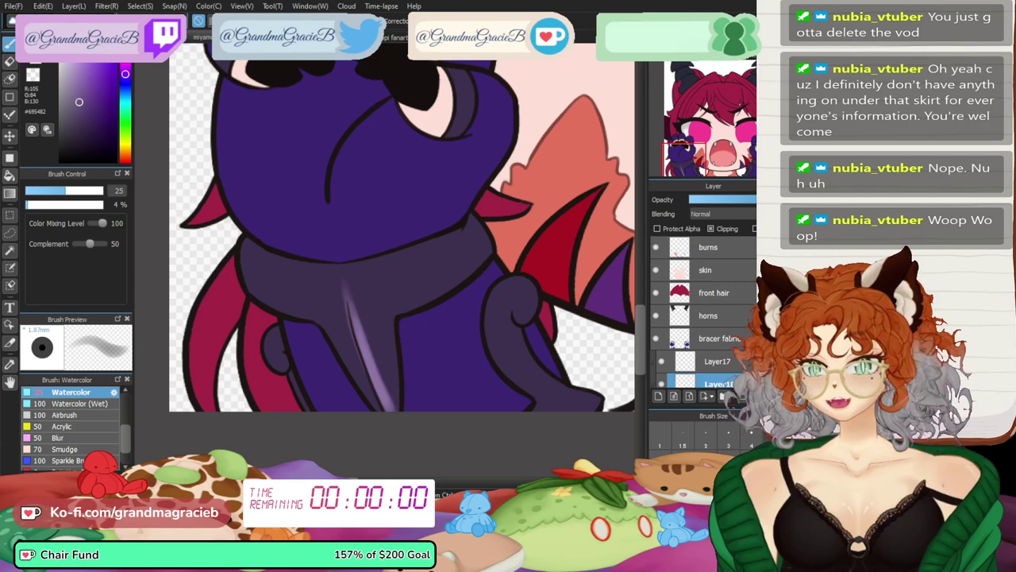
left_click_drag(355, 289, 392, 402)
left_click_drag(350, 289, 394, 404)
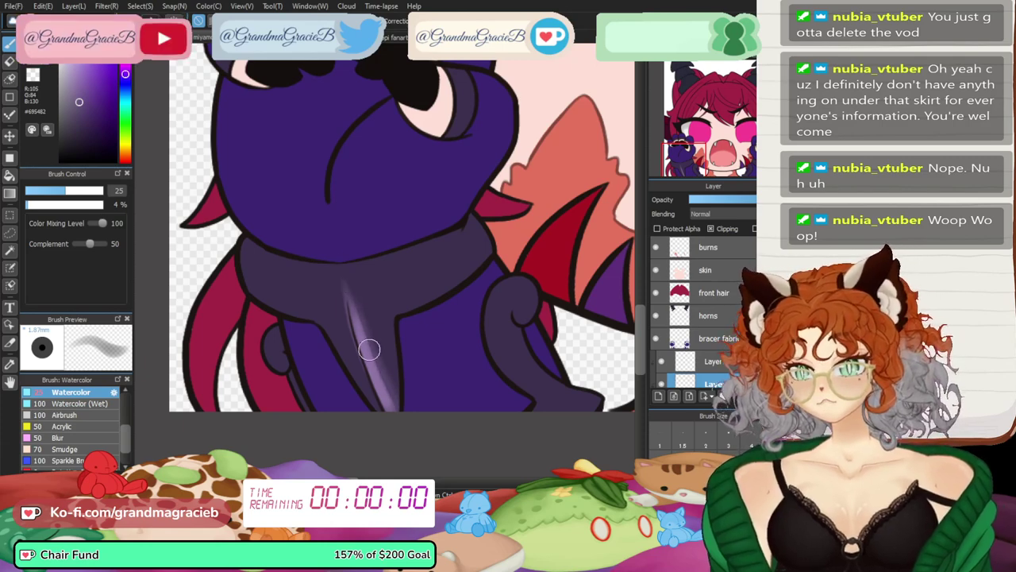
- Set the Watercolor brush size to 28 and paint a soft #695482 glow on the bracer collar end nearest the red wing
key("h")
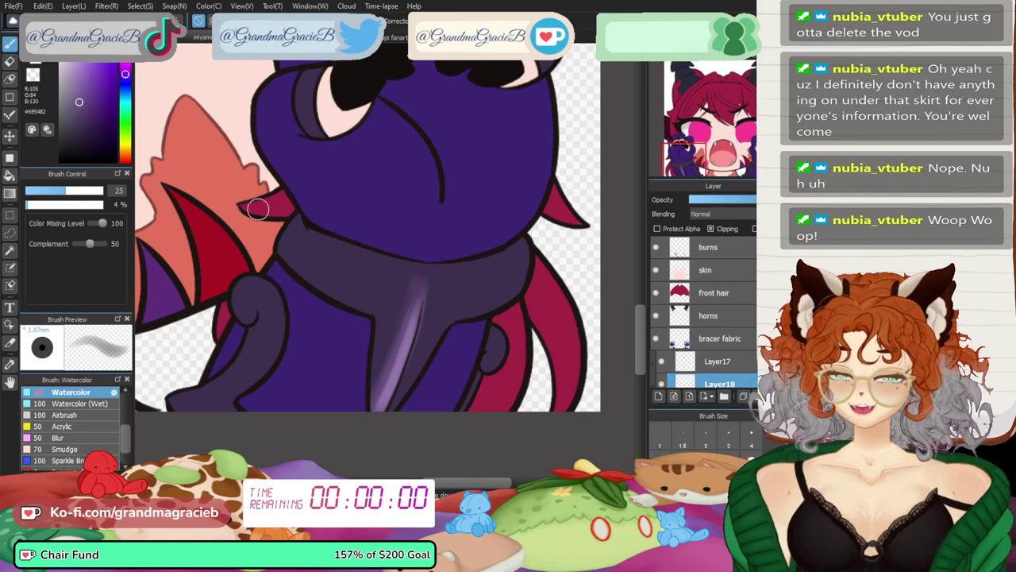
key("bracketright")
key("bracketright")
key("bracketright")
key("bracketright")
key("bracketright")
key("bracketright")
key("bracketright")
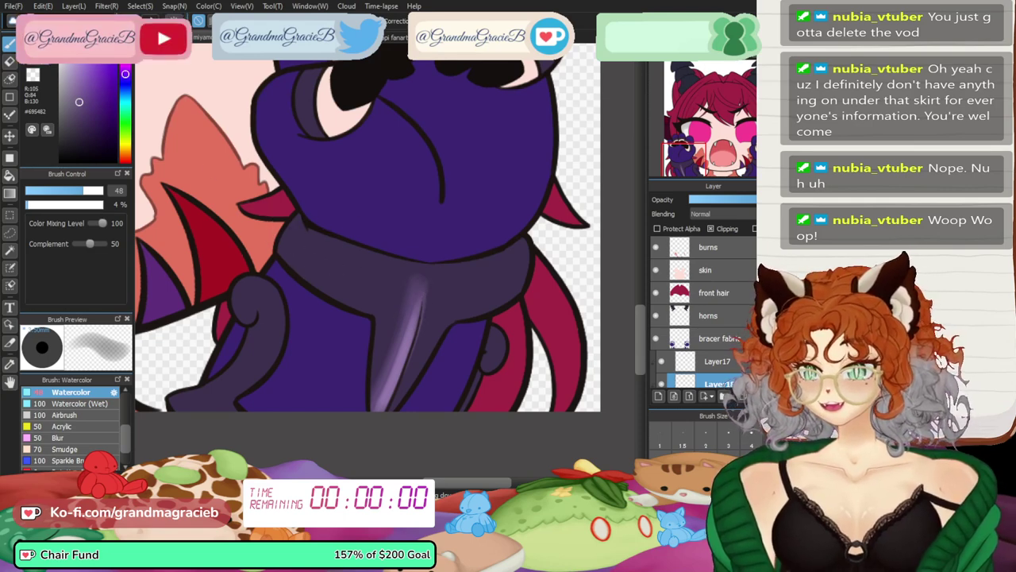
left_click_drag(83, 191, 68, 191)
mouse_move(291, 241)
left_mouse_down()
mouse_move(291, 250)
mouse_move(305, 240)
mouse_move(303, 265)
left_mouse_up()
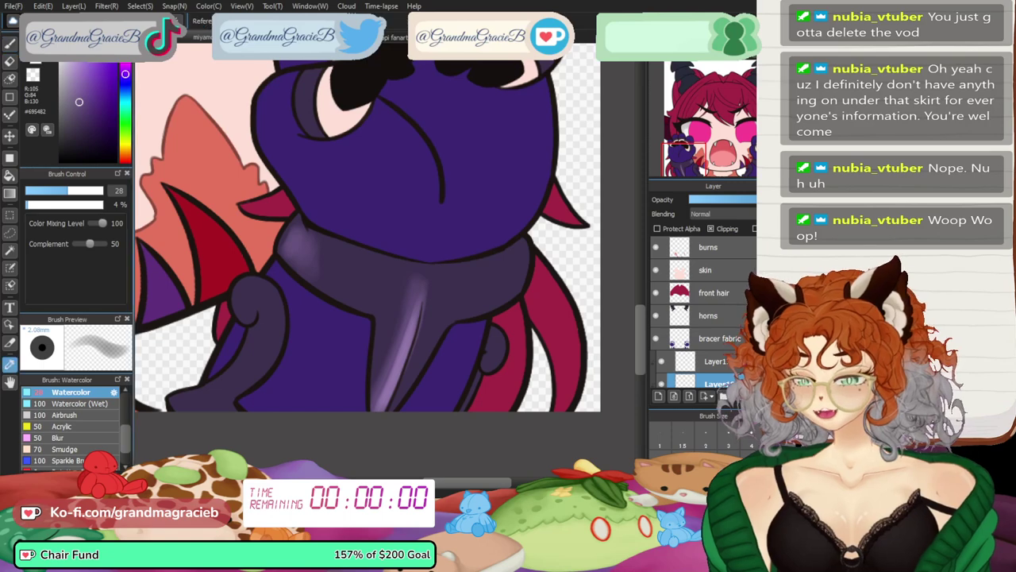
- Sample #3E314F and #65507D from the bracer metal and blend the collar glow softly along the band
left_click(329, 269, "alt")
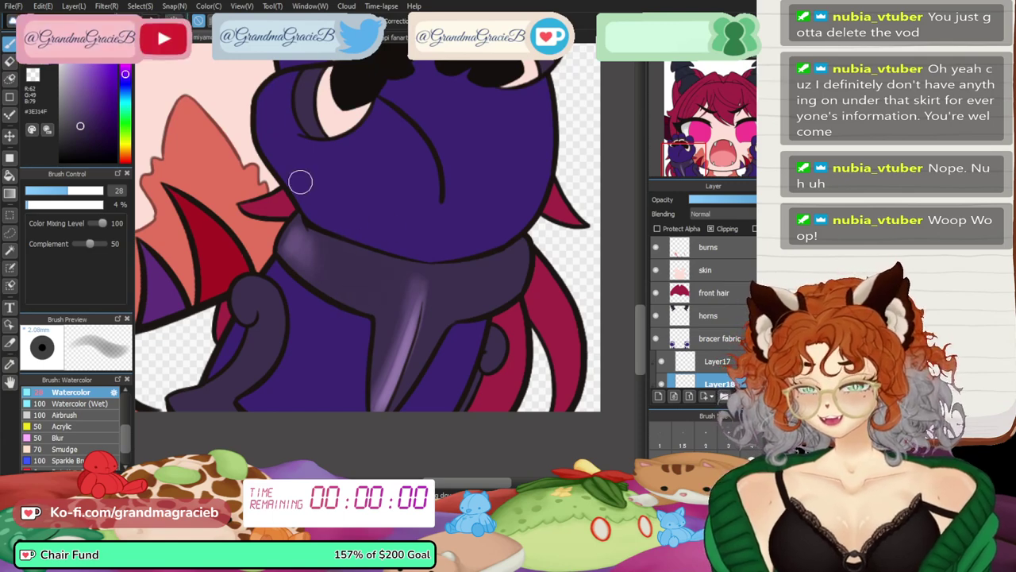
key("i")
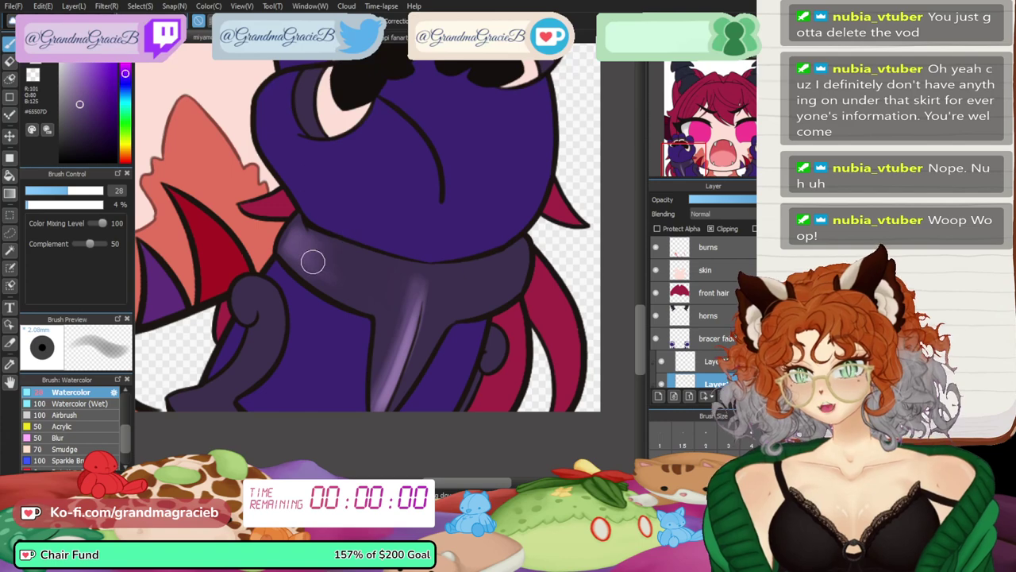
left_click(742, 51)
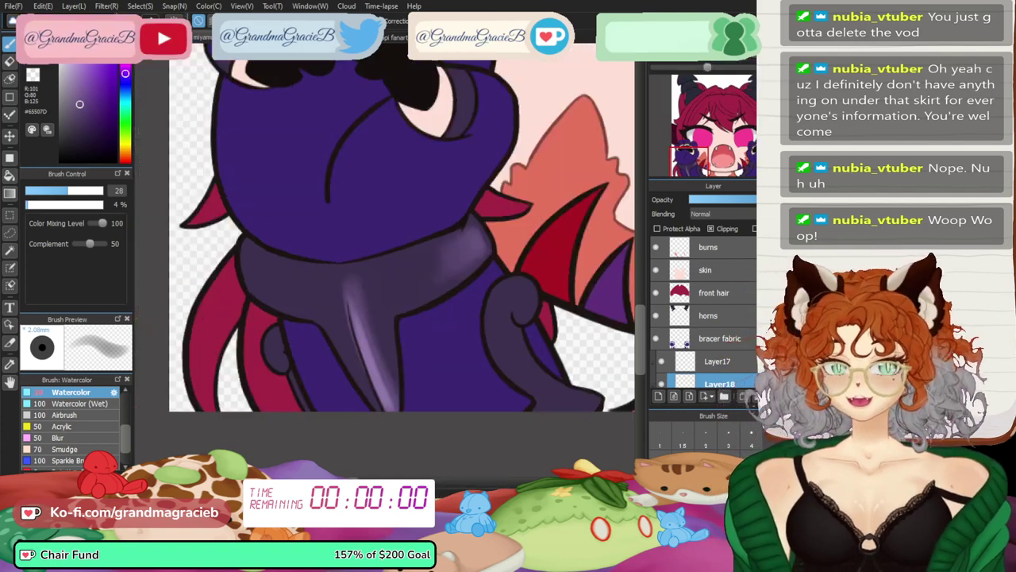
left_click(705, 53)
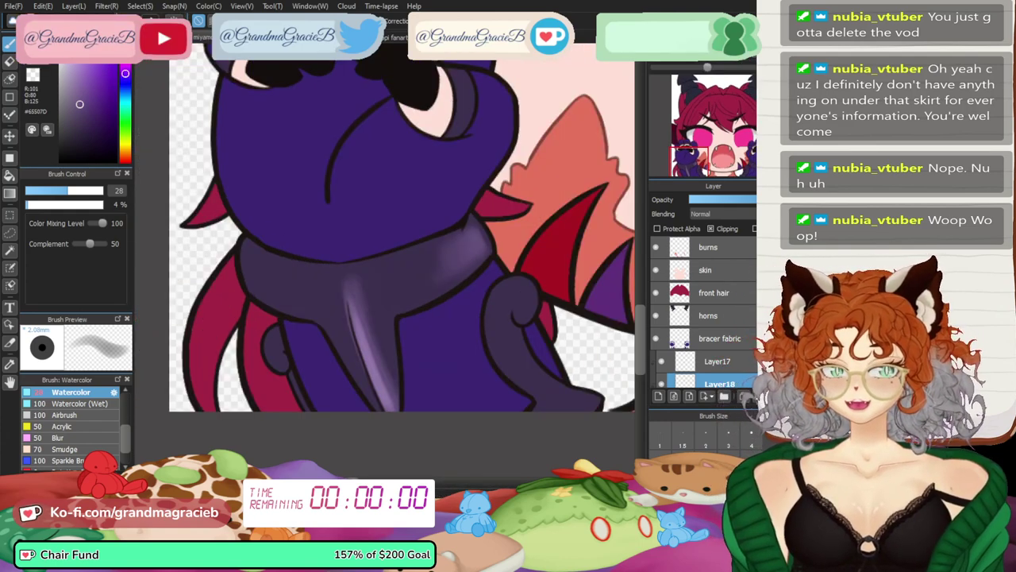
left_click(705, 53)
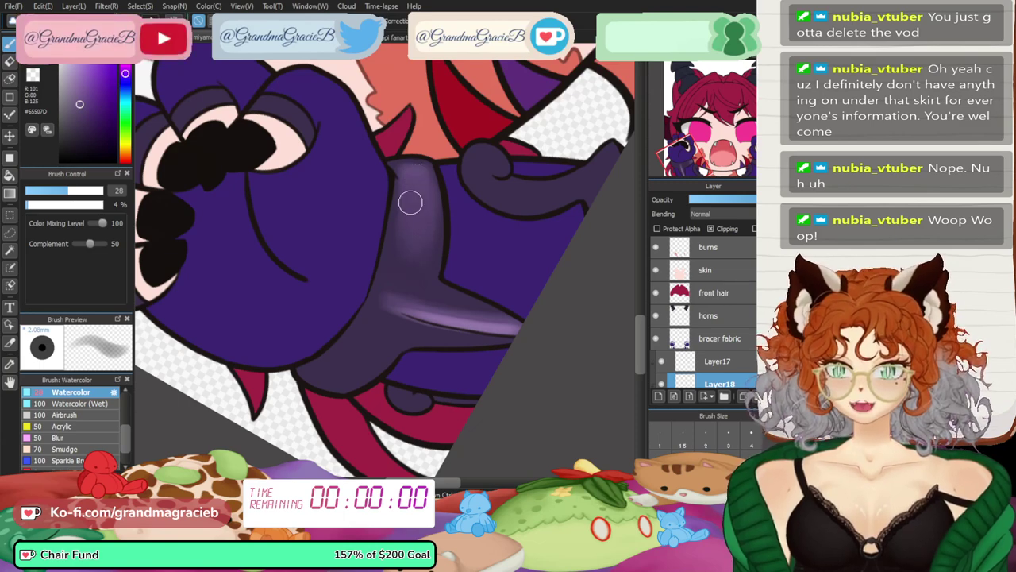
left_click(705, 51)
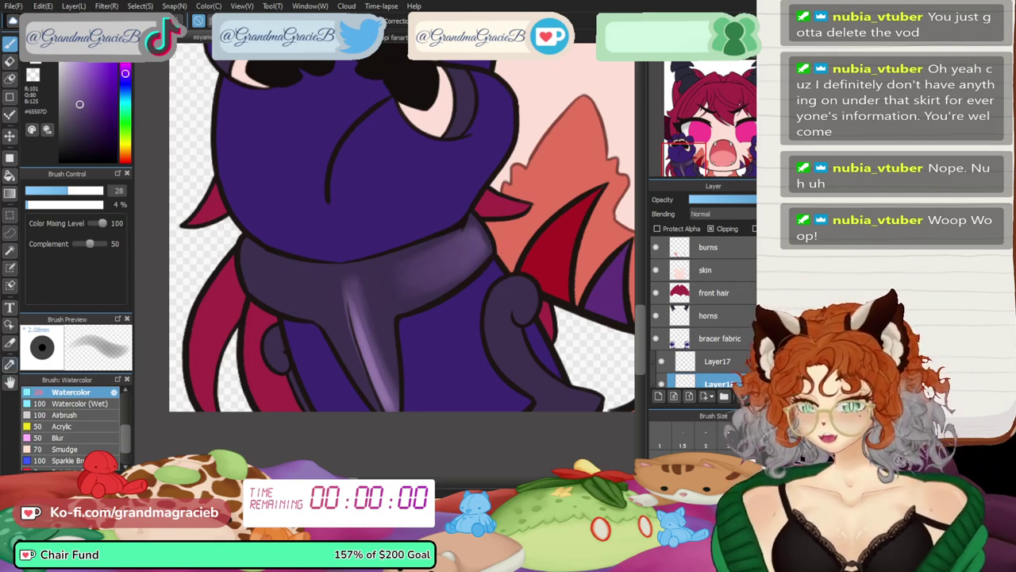
- Choose dark purple #281B3A, set the Watercolor brush size to 57, and try a shadow stroke on the collar's unlit end
left_click(10, 365)
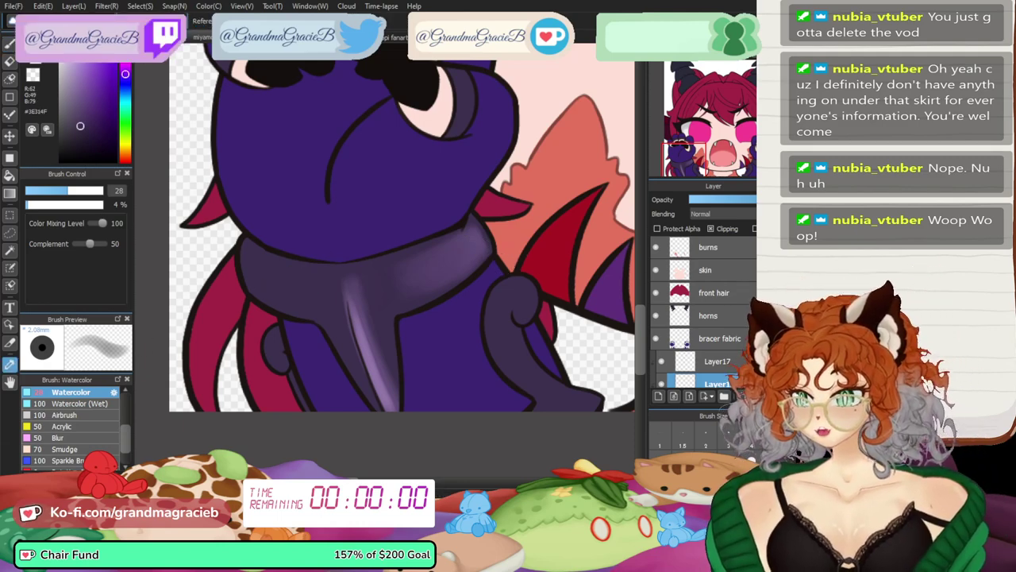
left_click(90, 136)
left_click(10, 44)
left_click(85, 190)
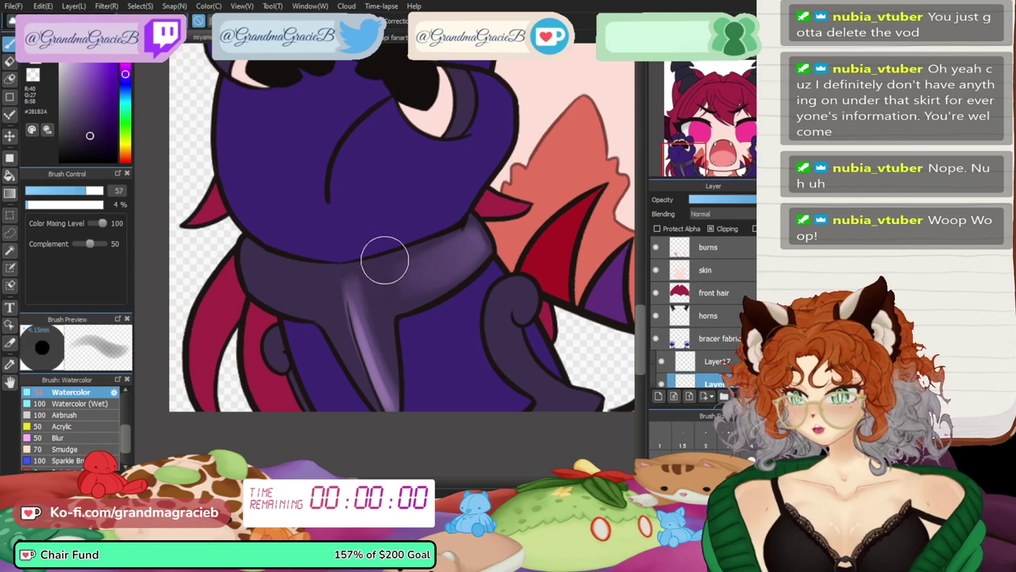
mouse_move(252, 287)
left_mouse_down()
mouse_move(257, 323)
mouse_move(241, 215)
mouse_move(284, 324)
left_mouse_up()
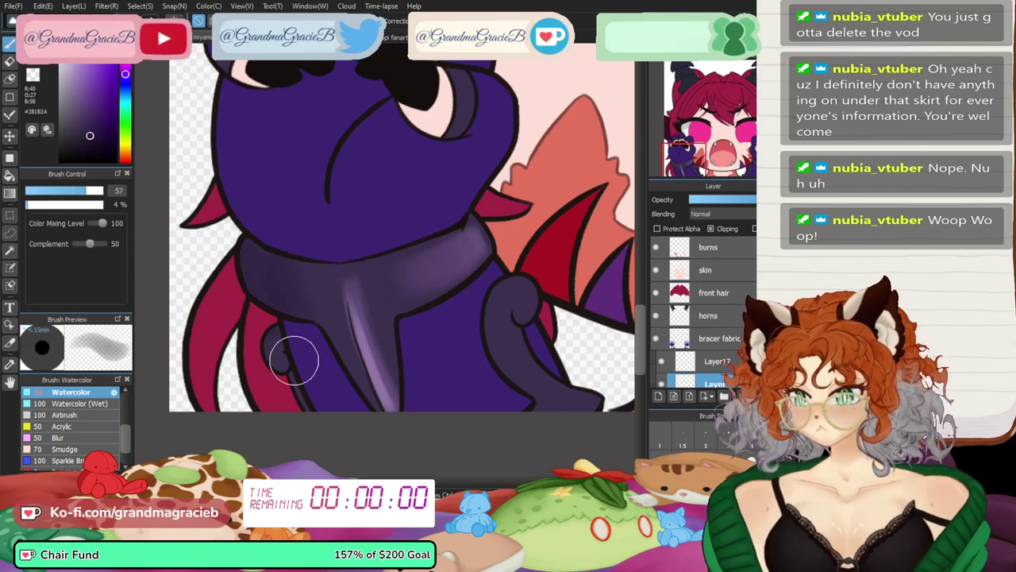
key("ctrl+z")
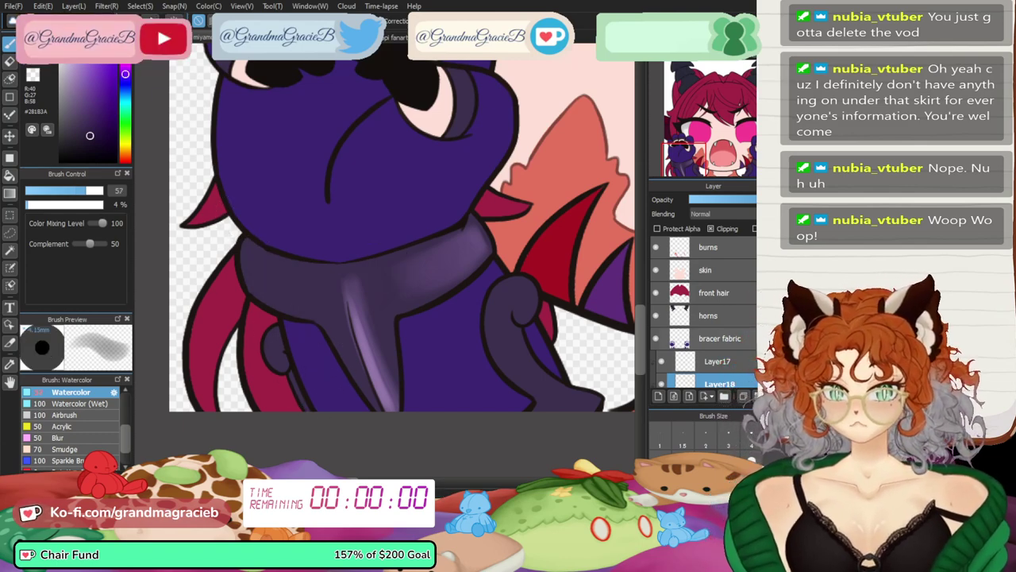
- Lower the Watercolor opacity to 1% and shade the bracer metal with #2E1F40, using brush size 23 on the scroll ornaments
scroll(703, 317, "down", 2)
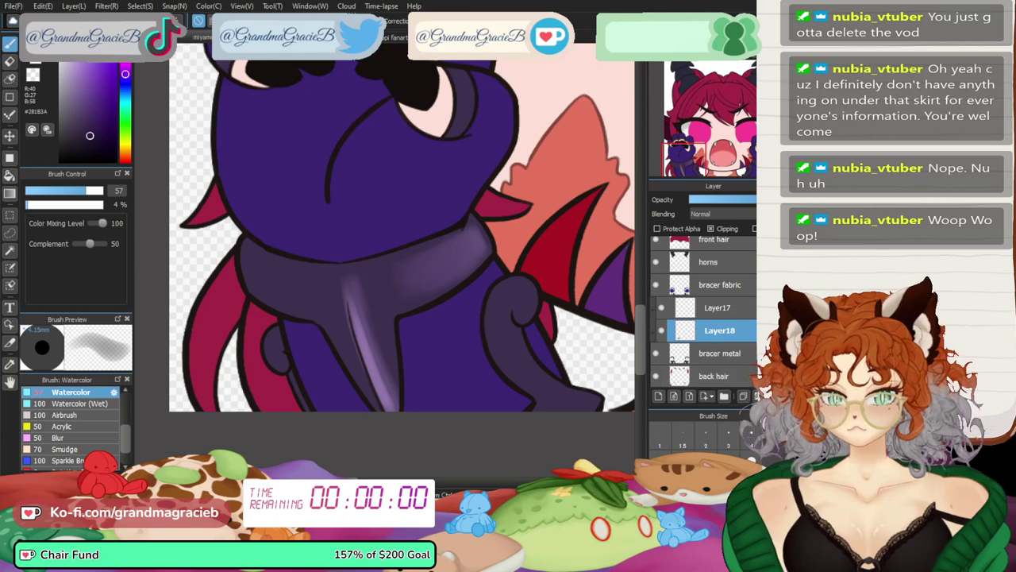
left_click_drag(28, 204, 26, 205)
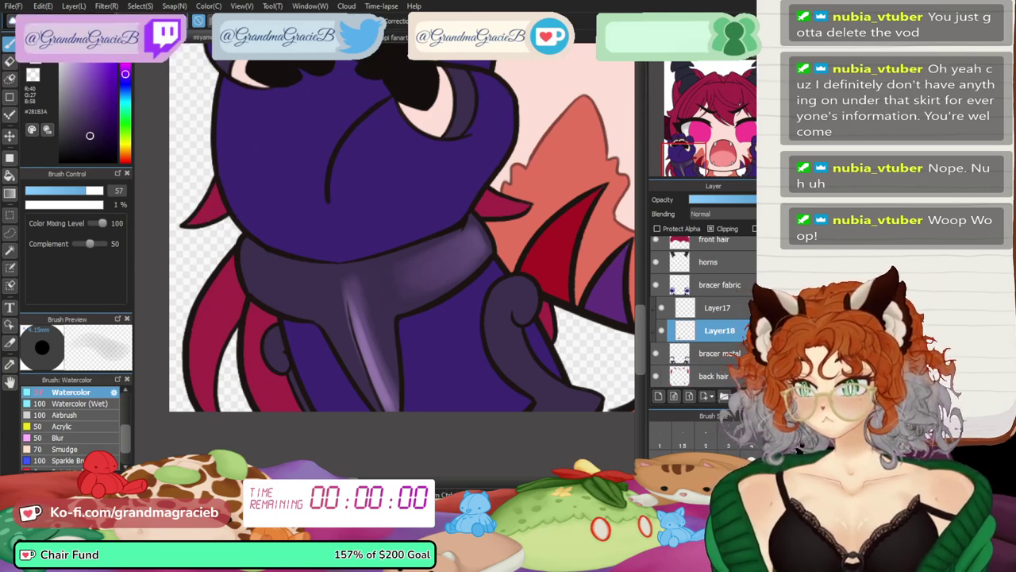
left_click(9, 364)
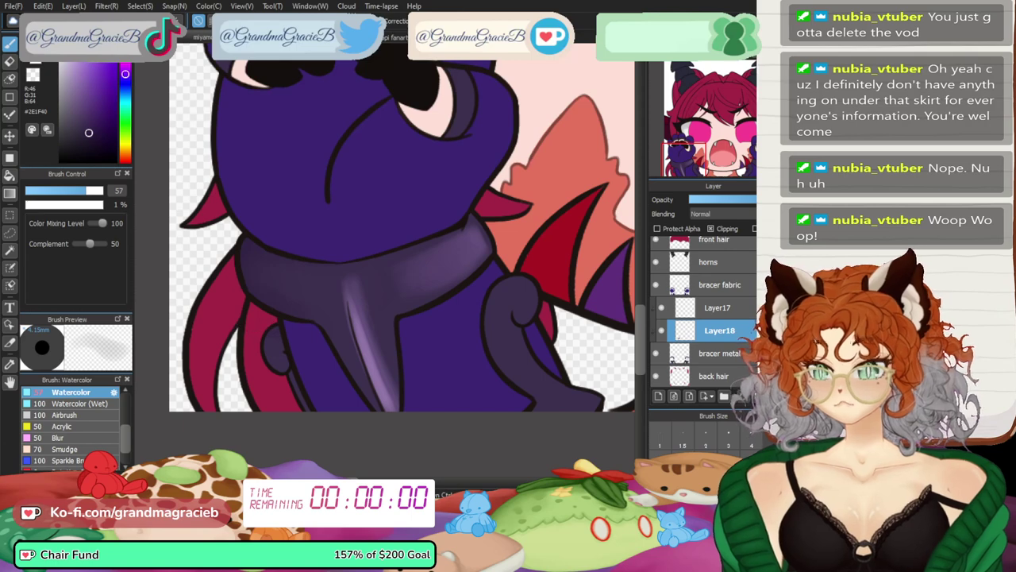
left_click(63, 191)
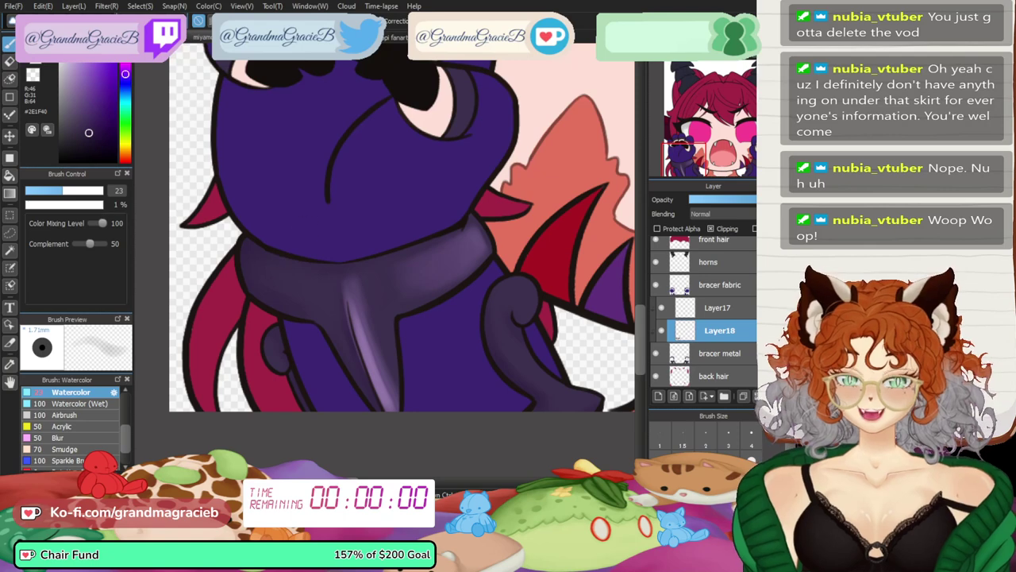
- Shade the metal finger bands, sample #5F4A77 from the bracer metal, and add soft finger-band highlights at brush size 39
left_click(684, 154)
left_click_drag(685, 154, 684, 154)
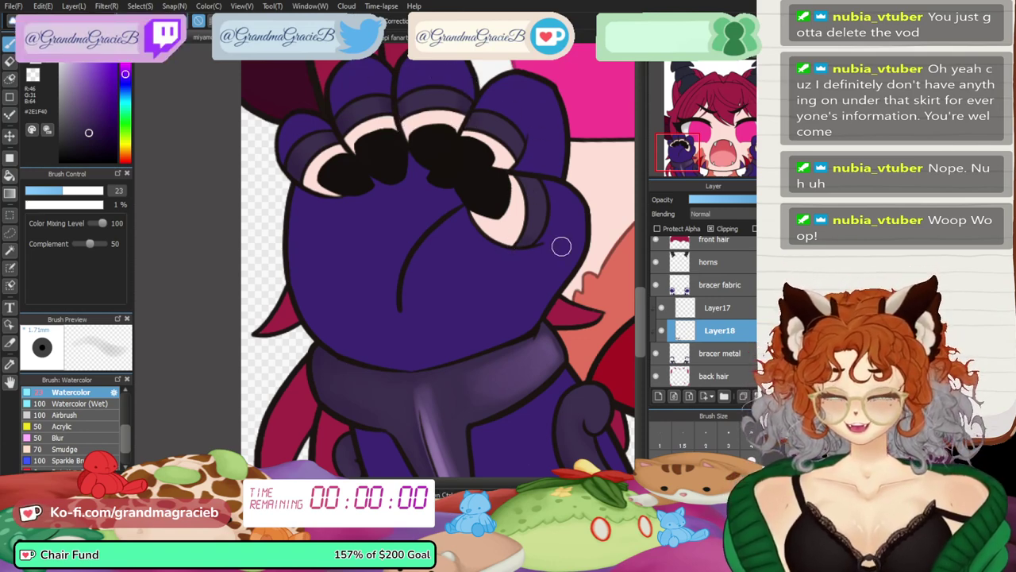
left_click(9, 364)
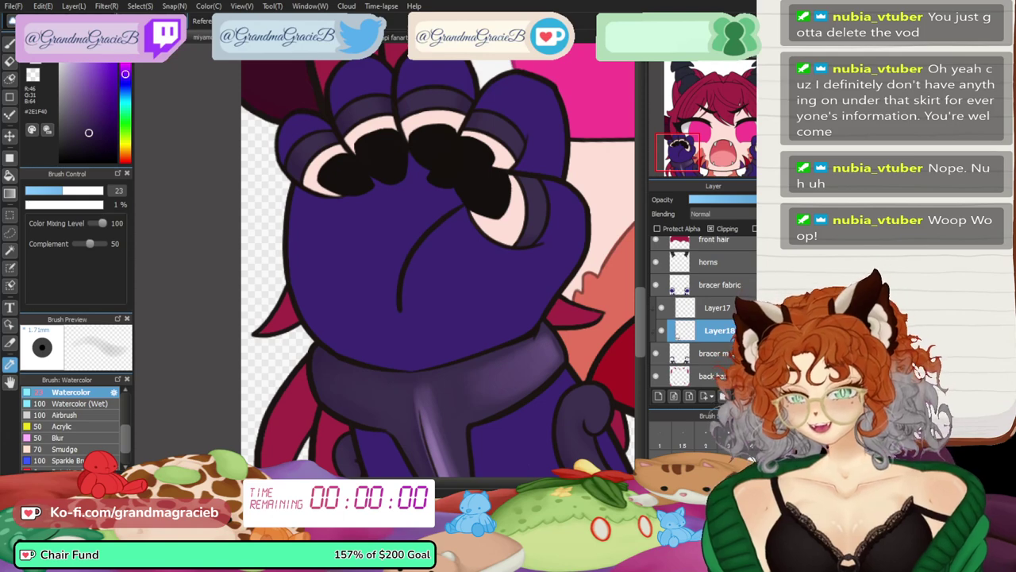
left_click(429, 425)
left_click(10, 44)
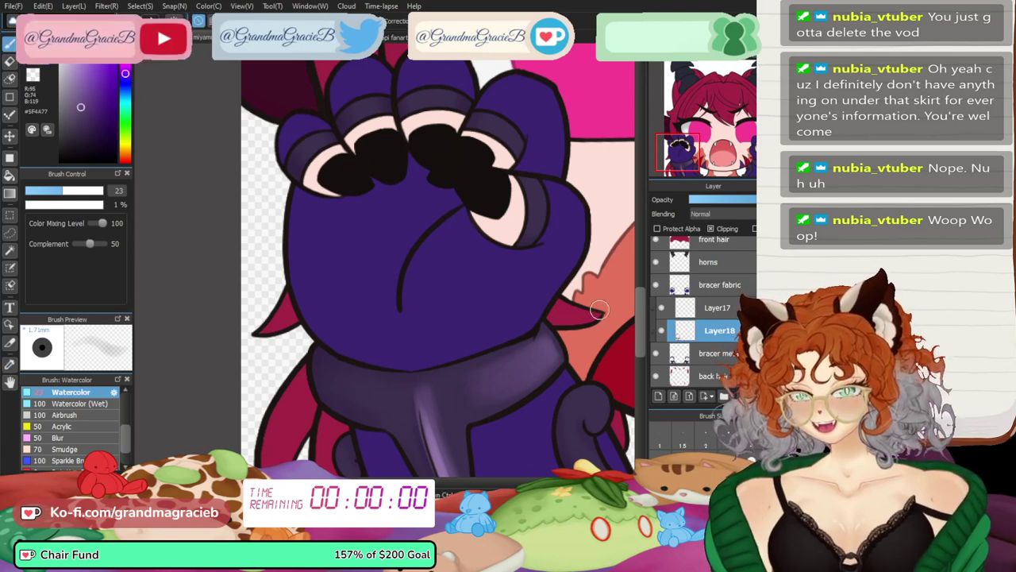
left_click(76, 191)
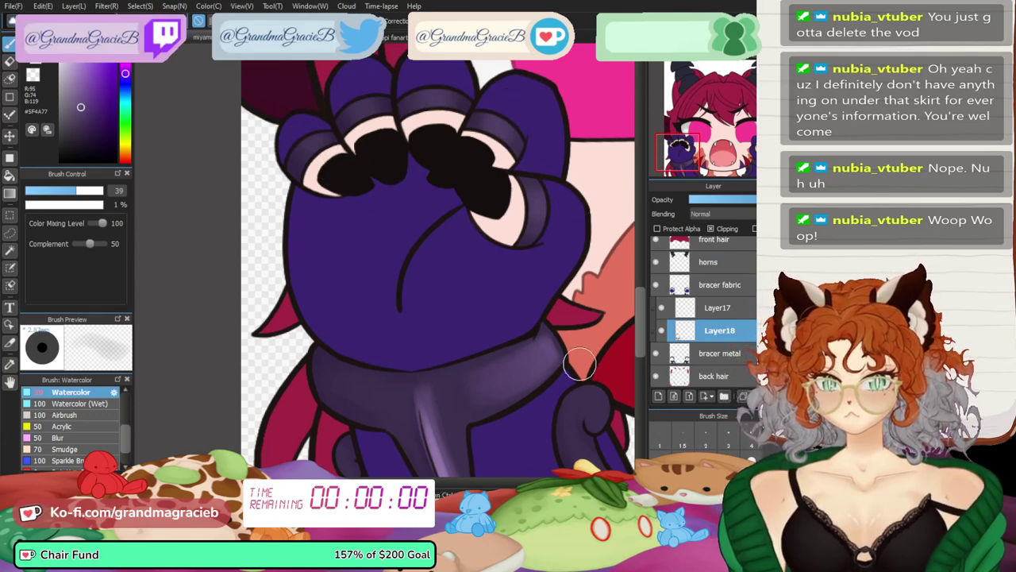
- Set the Watercolor brush size to 21 and paint soft #5F4A77 highlights along the bracer's scroll ornaments
key("bracketleft")
key("bracketleft")
key("bracketleft")
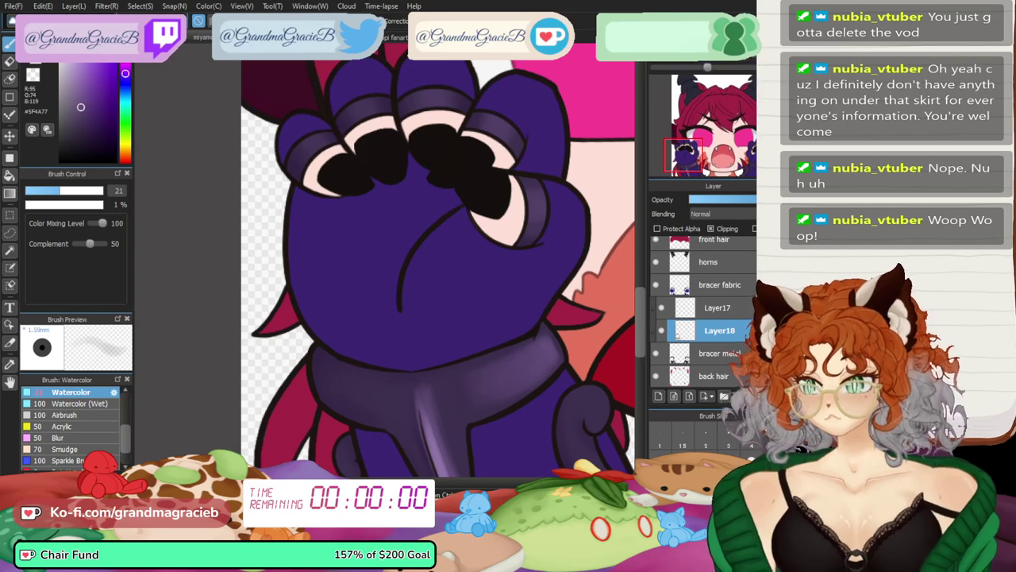
left_click_drag(692, 154, 683, 162)
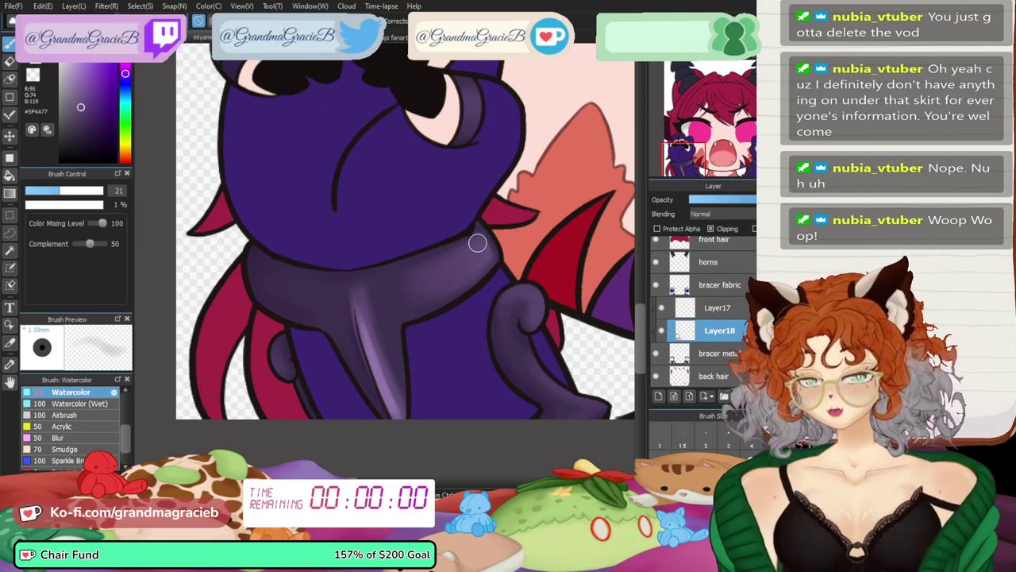
- Set the Watercolor brush size to 30 and paint a soft highlight along the collar from its lit end toward the centre crease
left_click(70, 190)
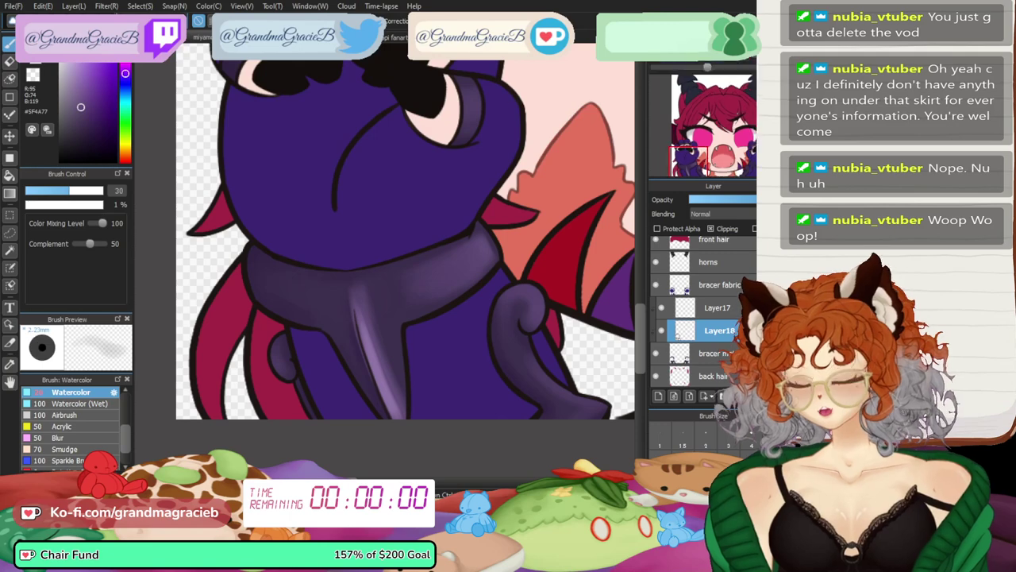
key("Left")
key("Left")
key("Left")
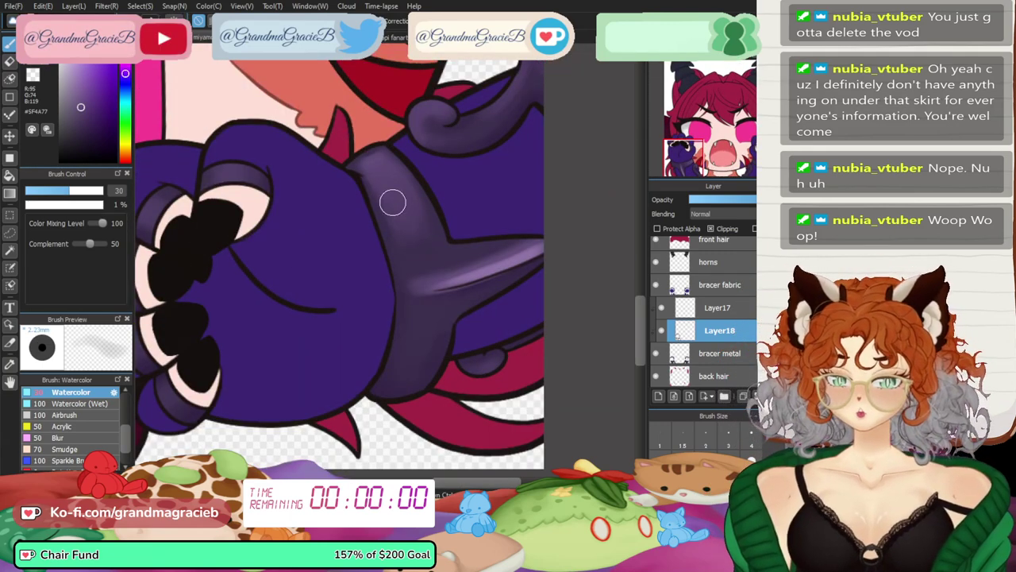
left_click_drag(373, 158, 434, 242)
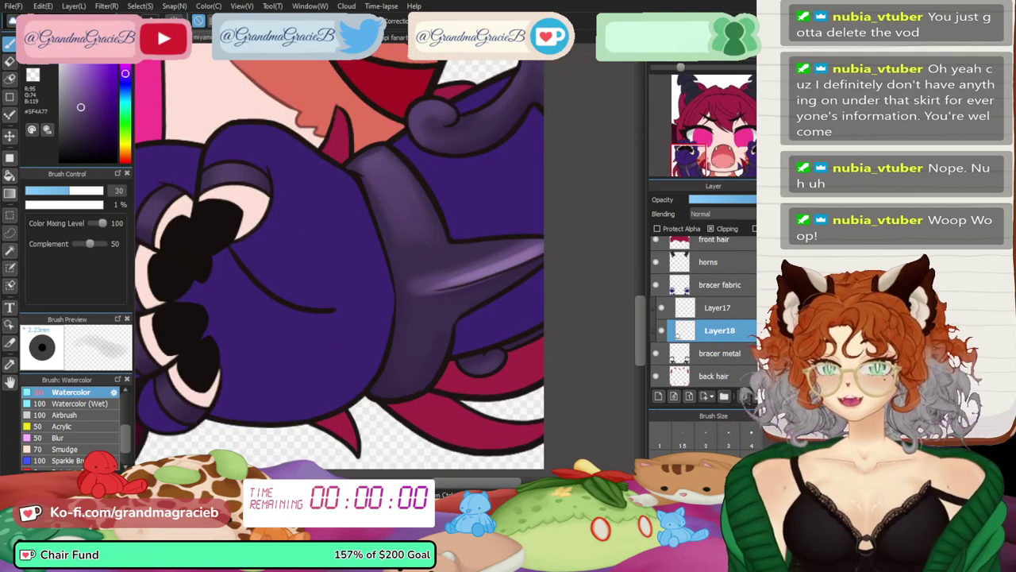
key("ctrl+Up")
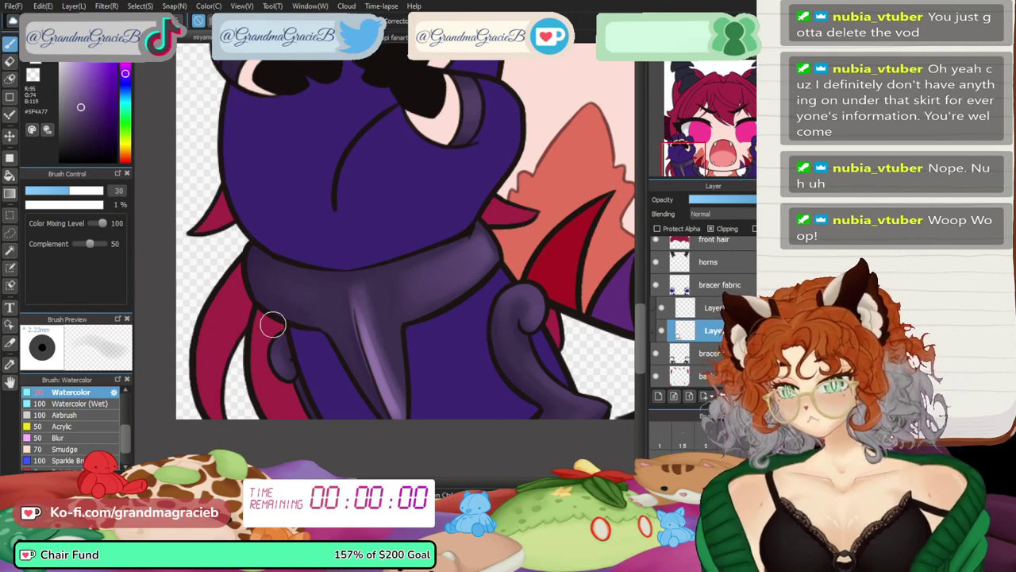
- Sample lilac #9176A8 from the centre crease highlight and make Layer17 active for painting
key("i")
left_click(365, 324)
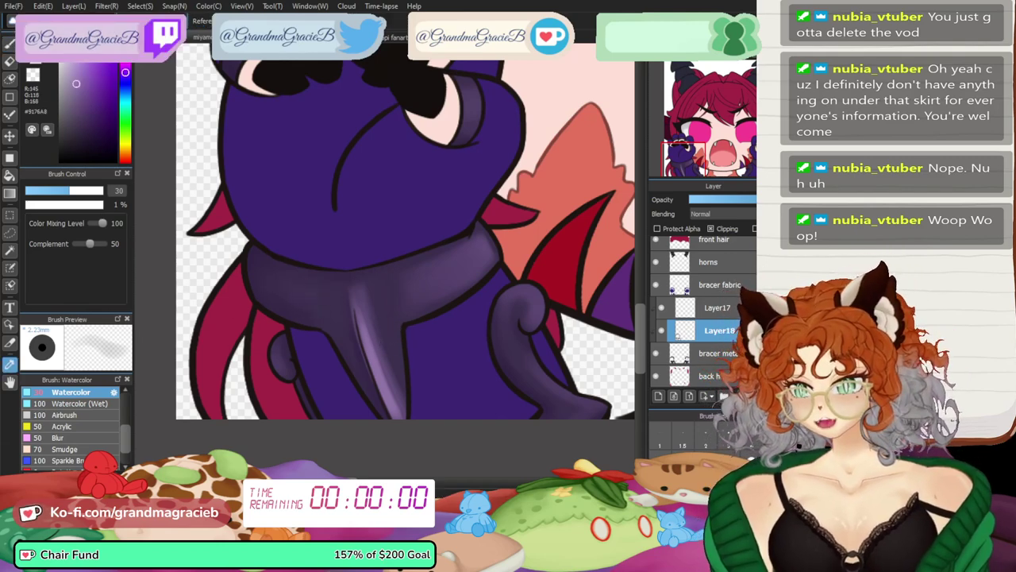
key("b")
left_click(712, 308)
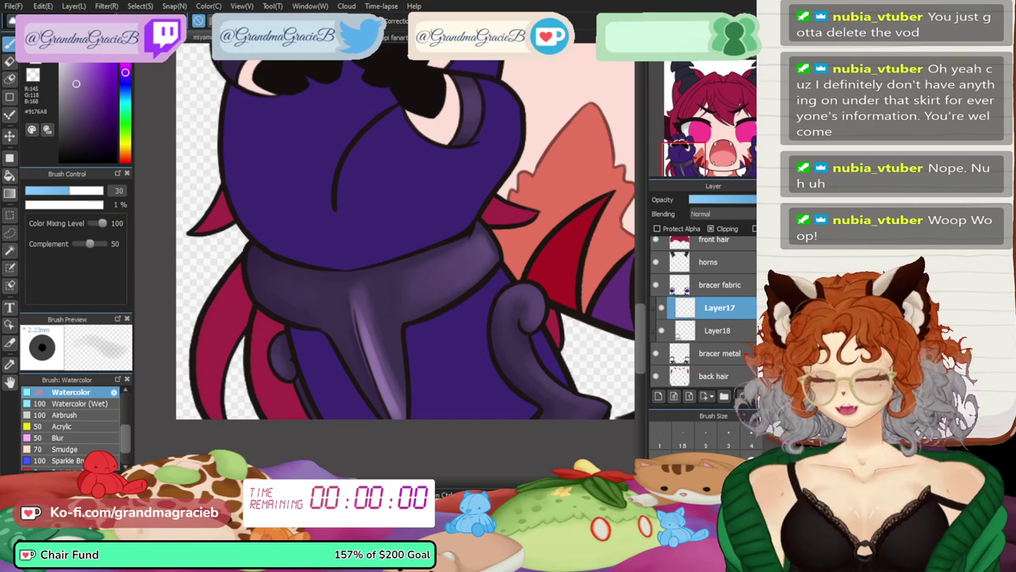
- Set the Watercolor brush size to 14.6 and paint brighter lilac highlights on the bracer's scroll ornament
key("bracketleft")
key("bracketleft")
key("bracketleft")
key("bracketleft")
key("bracketleft")
key("bracketleft")
key("bracketleft")
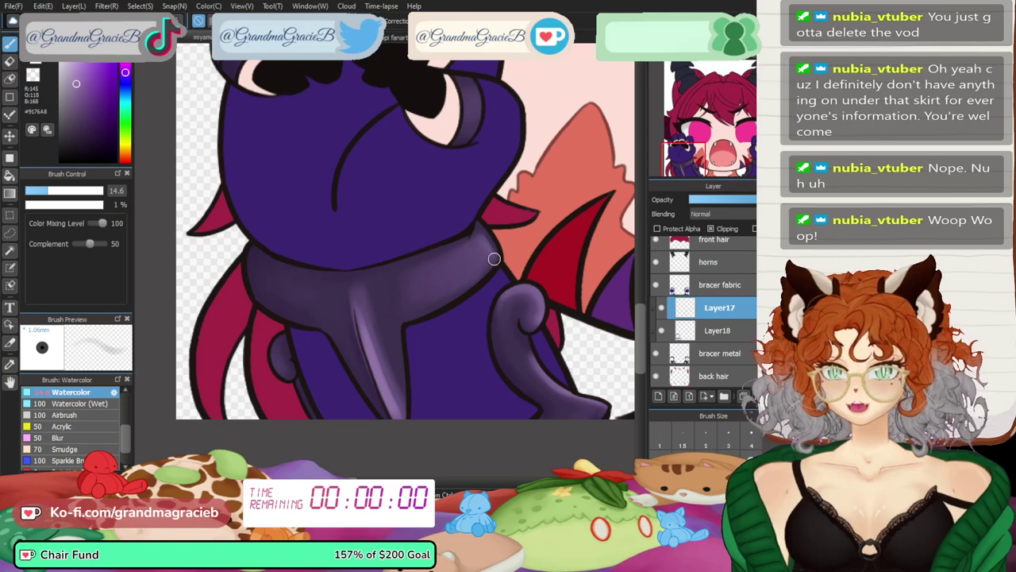
- Paint a brighter lilac highlight on the collar's lit end with Watercolor sizes 18 and 22, and raise the size to 28
left_click(705, 53)
left_click(705, 52)
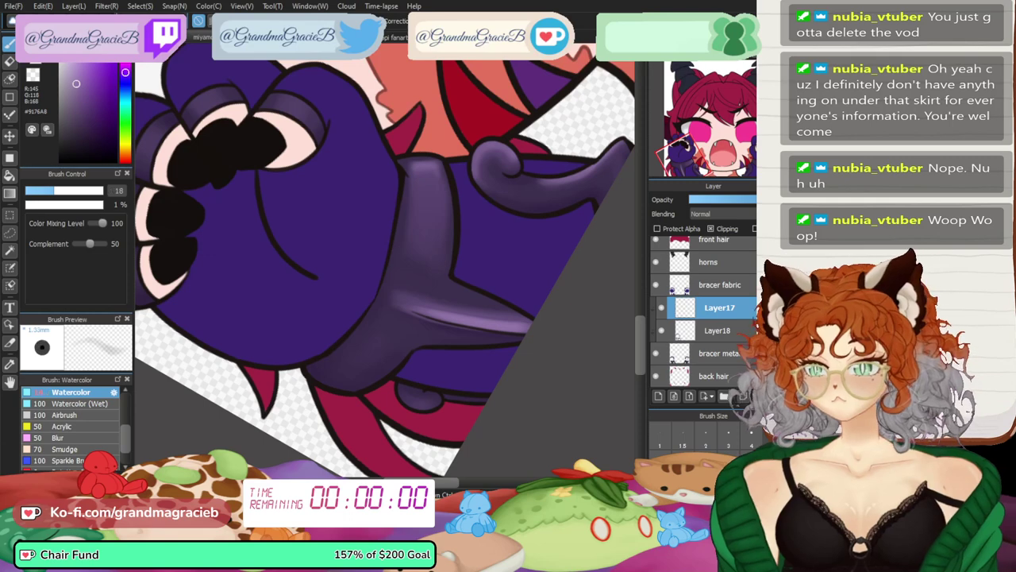
left_click(721, 53)
left_click(659, 52)
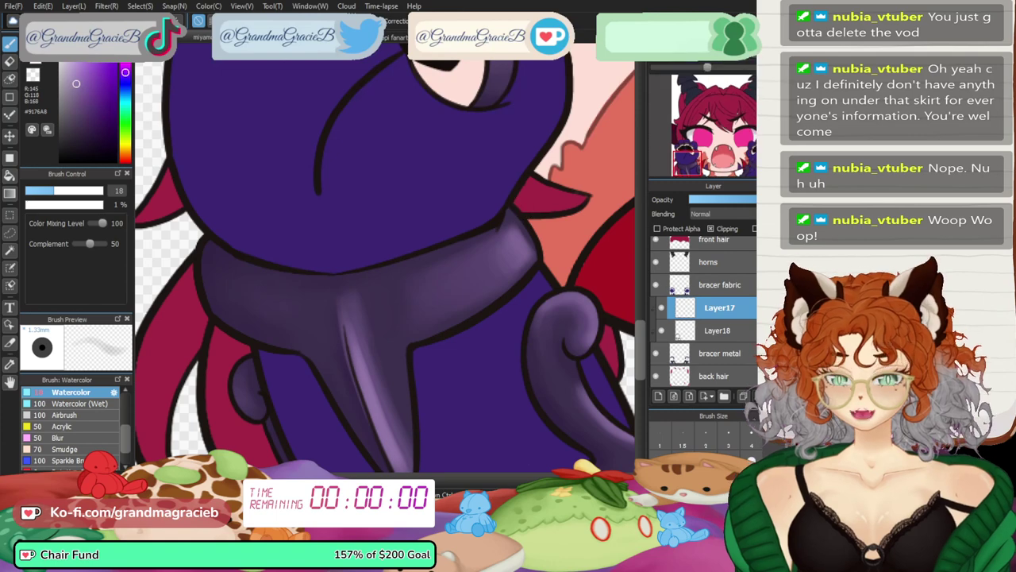
mouse_move(523, 208)
left_mouse_down()
mouse_move(421, 155)
mouse_move(309, 217)
left_mouse_up()
left_click(61, 191)
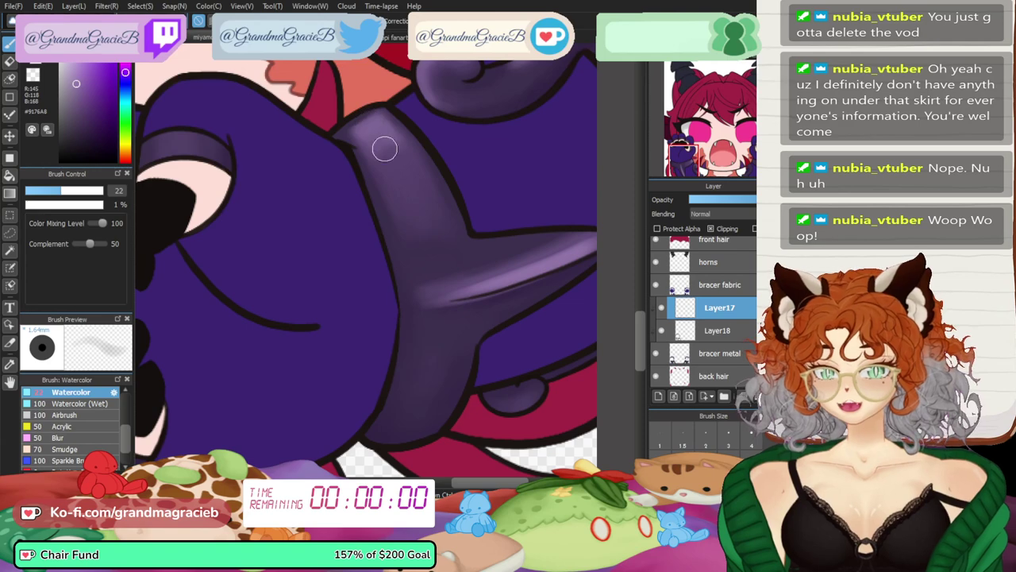
key("Up")
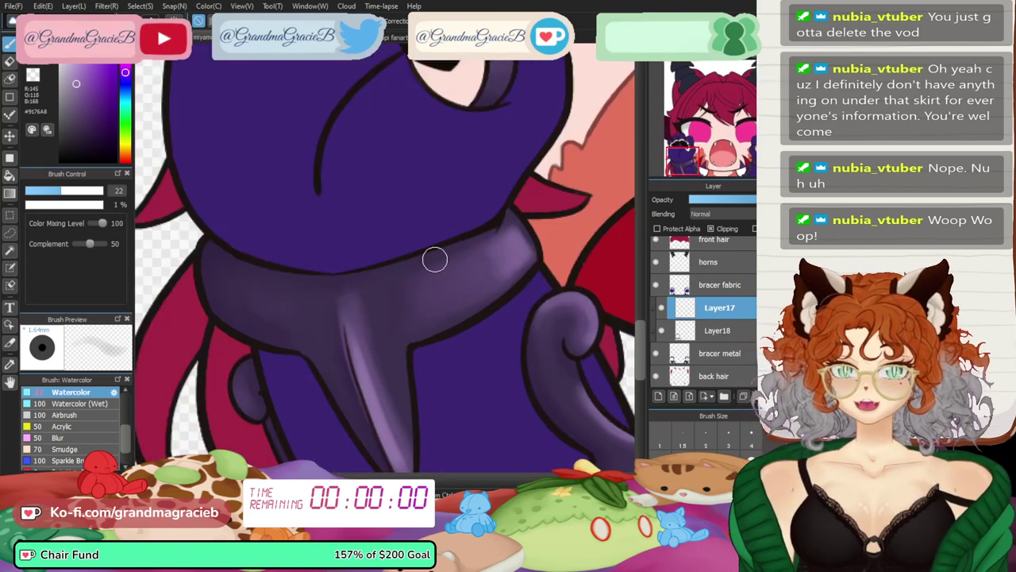
key("bracketright")
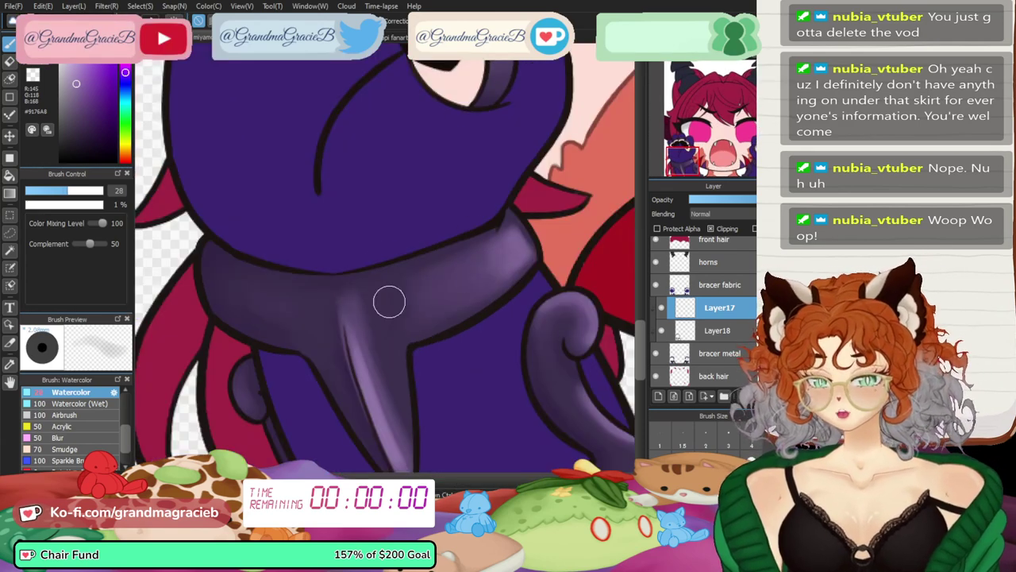
- Set the Watercolor brush size to 35 and paint brighter lilac highlights on the metal finger rings of the shaded hand
key("bracketright")
key("bracketright")
key("bracketright")
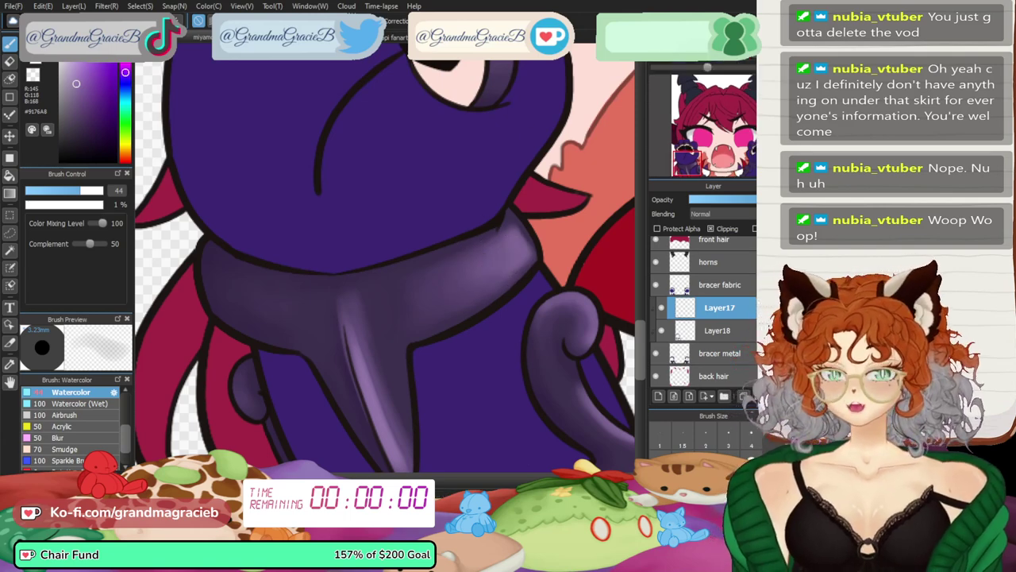
key("ctrl+minus")
left_click_drag(381, 174, 366, 340)
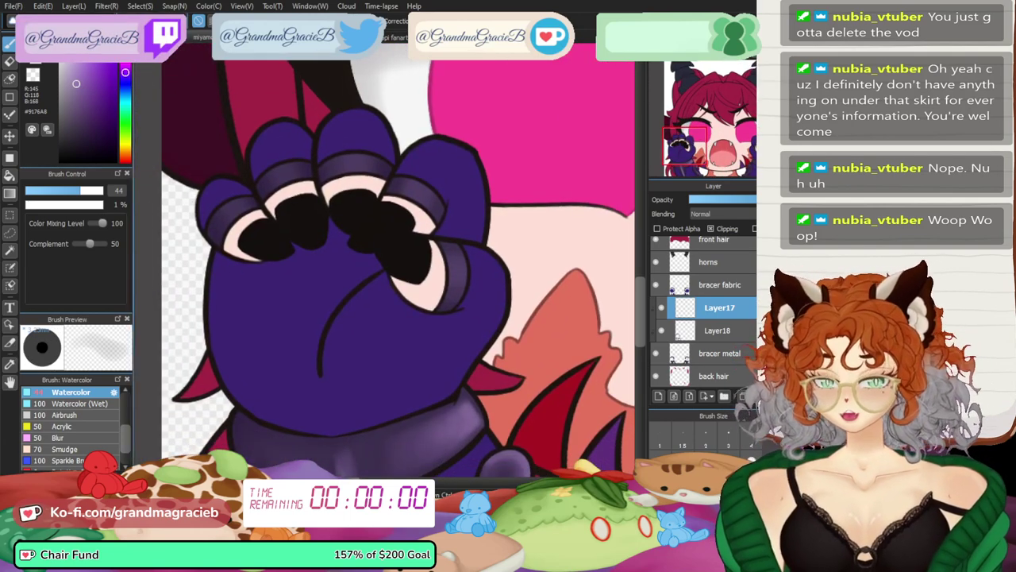
key("bracketleft")
key("bracketleft")
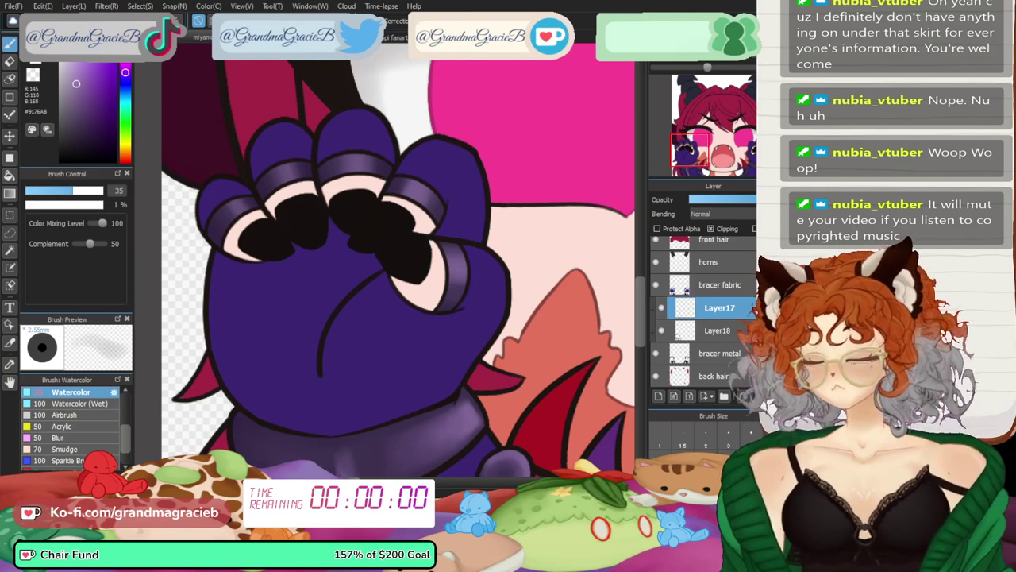
- Merge the shading layers Layer18 and Layer17 down into the bracer metal layer
key("ctrl+0")
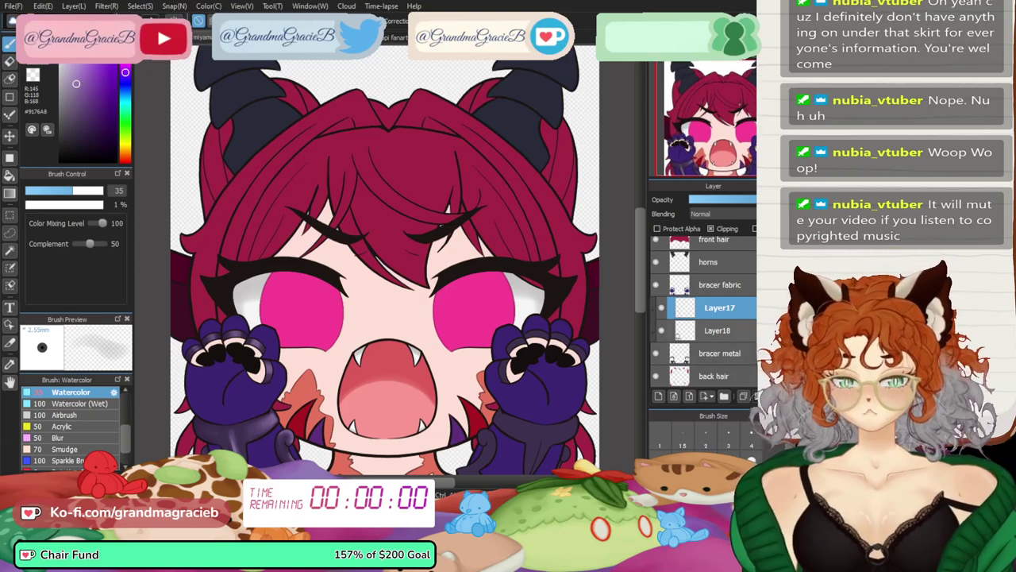
left_click(718, 330)
key("ctrl+e")
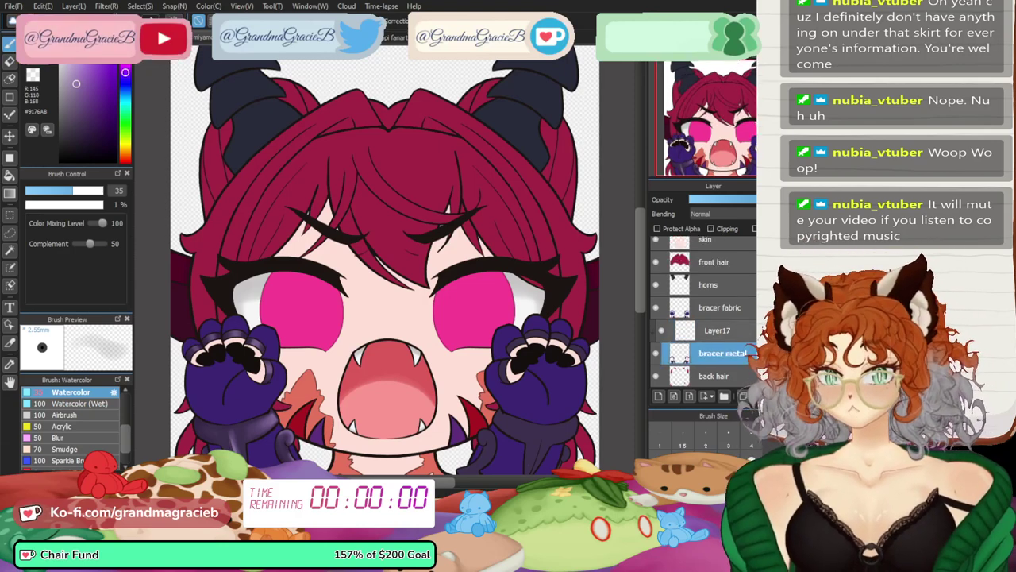
left_click(718, 330)
key("ctrl+e")
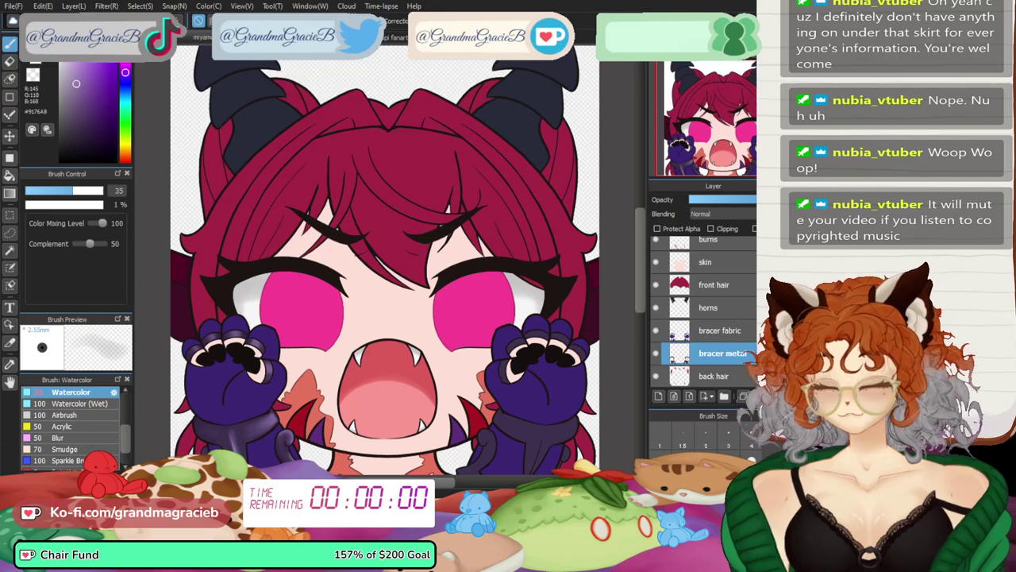
- Lasso the shaded hand and bracer and copy that part of the bracer metal onto a new layer
key("l")
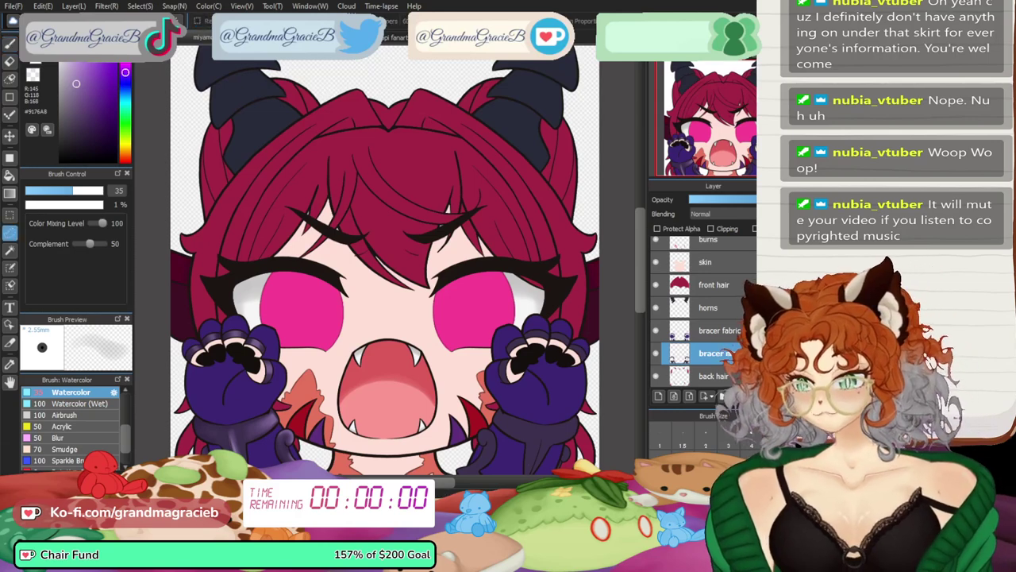
mouse_move(370, 469)
left_mouse_down()
mouse_move(159, 433)
mouse_move(194, 474)
left_mouse_up()
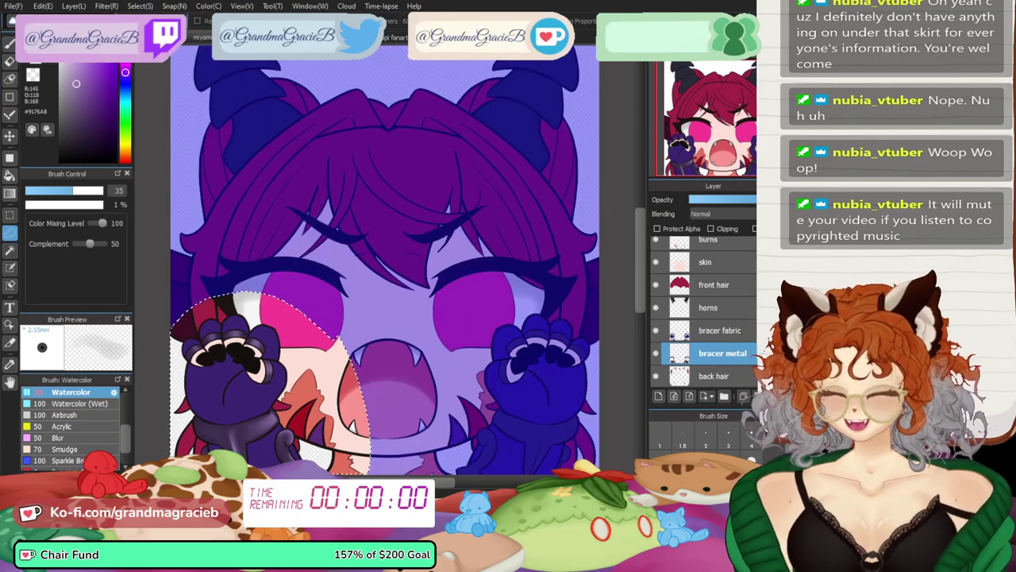
key("ctrl+shift+n")
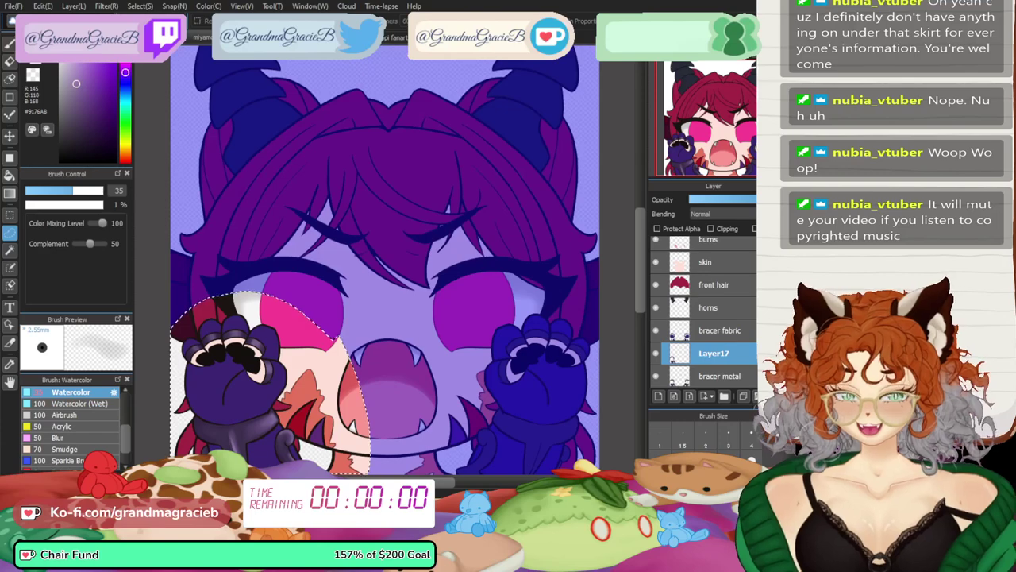
- Flip the copied bracer metal horizontally and place it over the unshaded hand on the opposite side
key("ctrl+t")
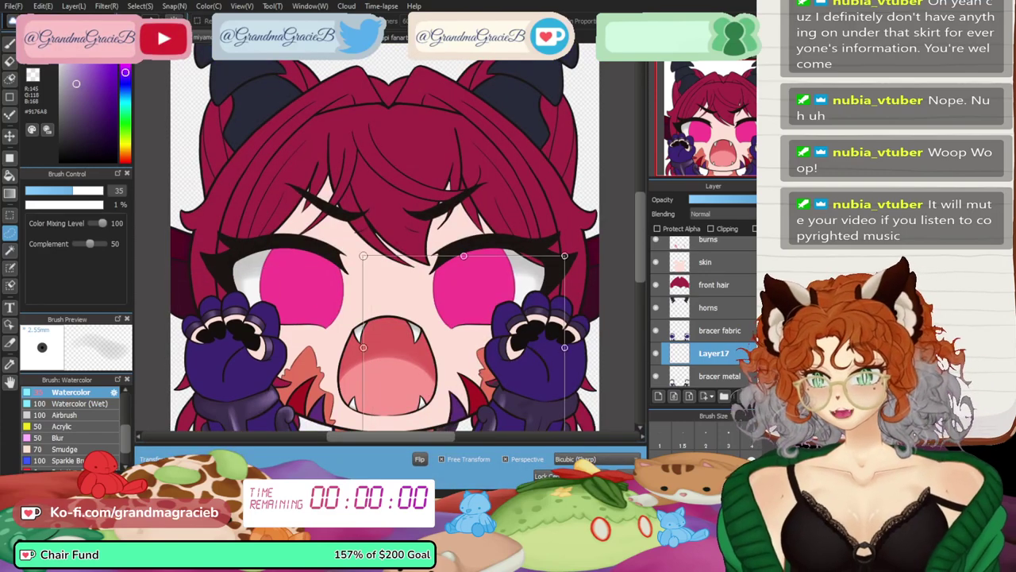
left_click_drag(464, 347, 400, 250)
key("ctrl+plus")
key("ctrl+plus")
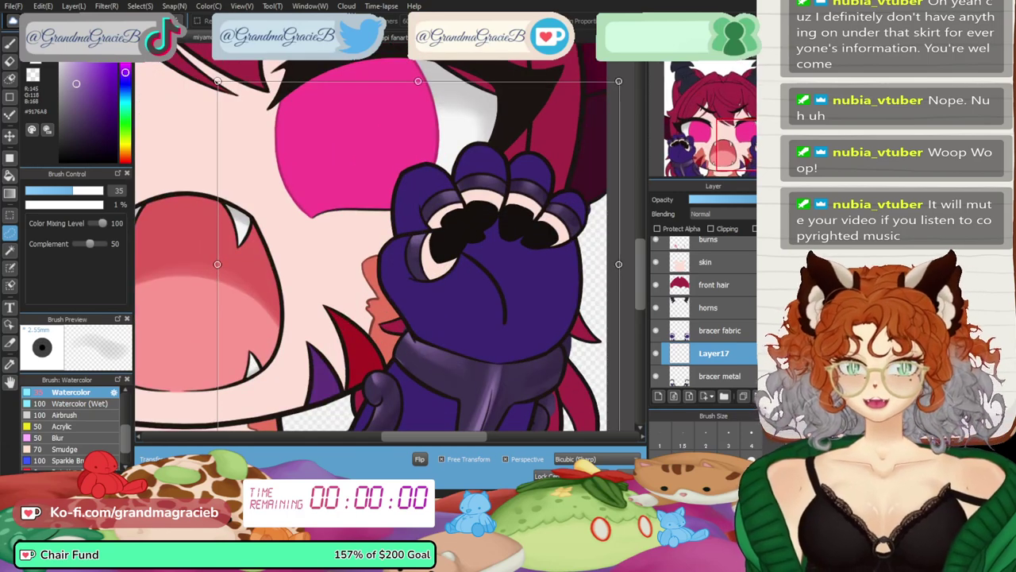
left_click_drag(492, 342, 469, 337)
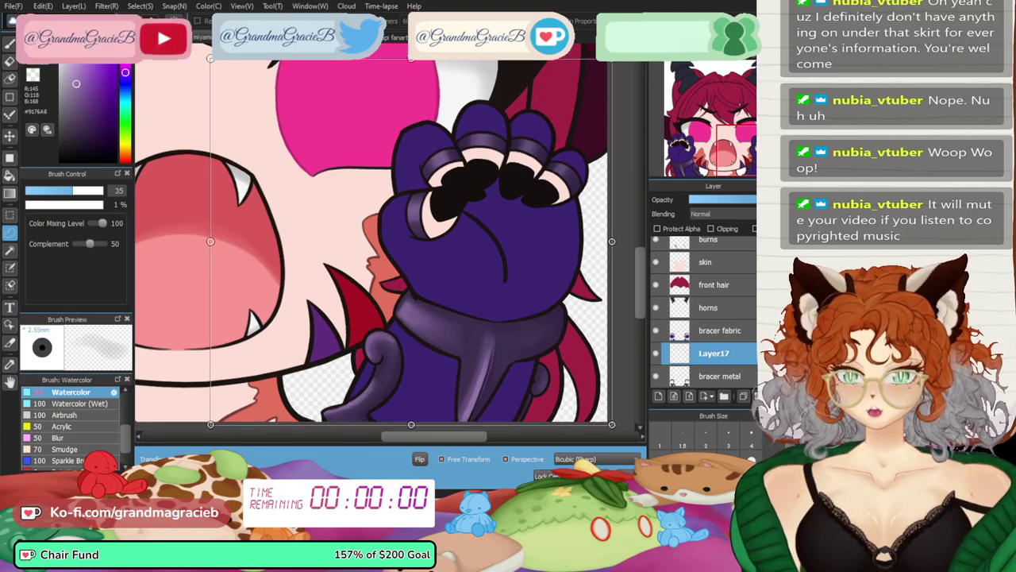
- Rotate the mirrored bracer metal slightly, nudge it into line with the hand's outlines, and clip it to the bracer metal layer
left_click_drag(627, 341, 629, 338)
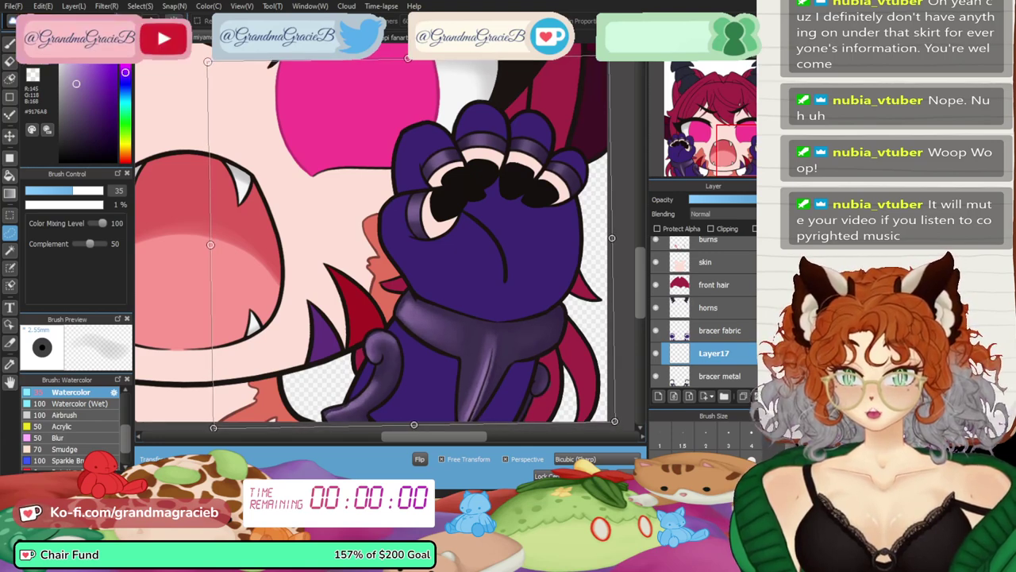
key("Left")
key("Left")
key("Left")
key("Left")
key("Left")
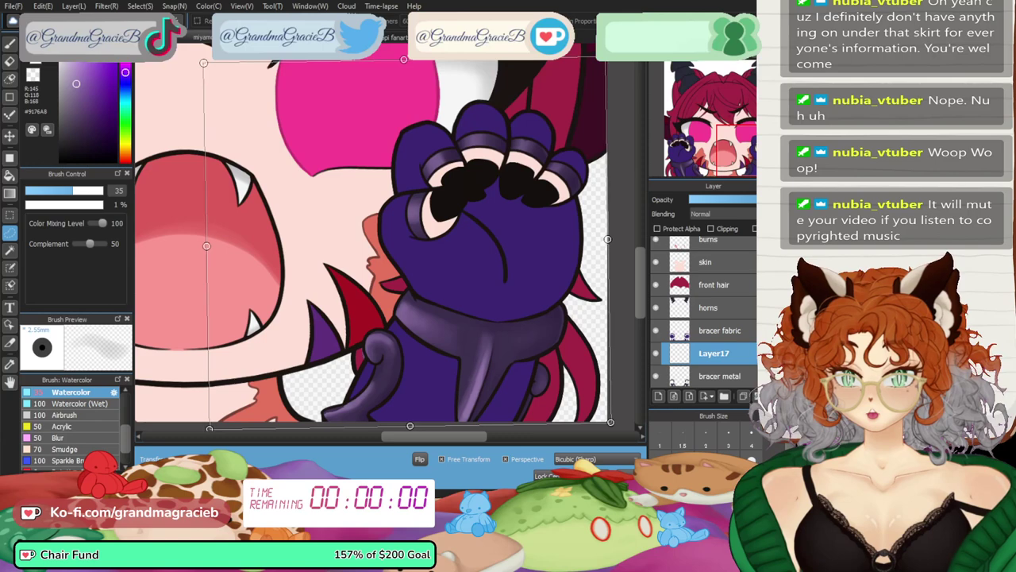
key("Right")
key("Right")
key("Right")
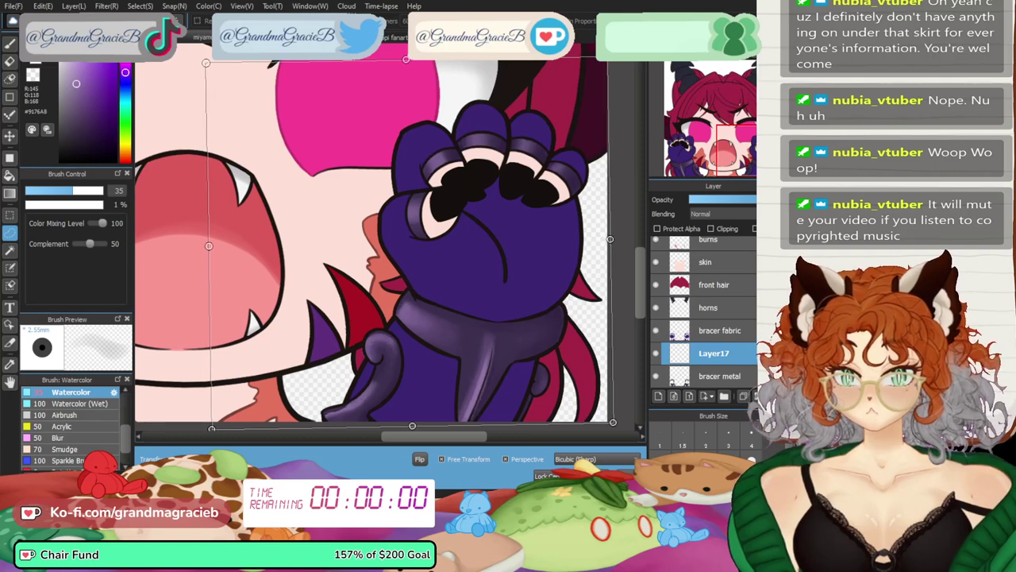
key("Return")
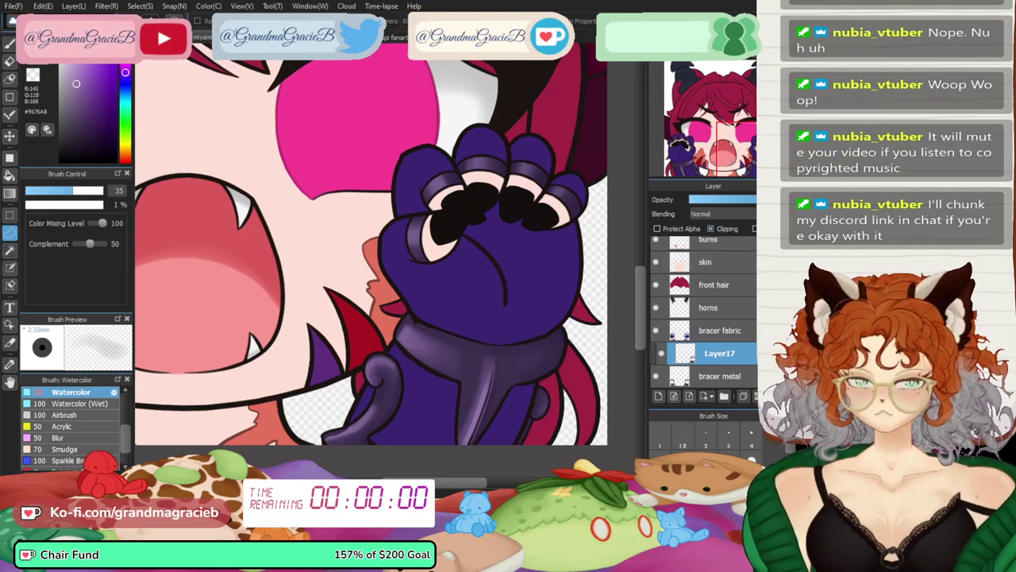
- Skew the clipped bracer metal copy slightly so its shading follows the opposite hand's rings and collar
key("ctrl+t")
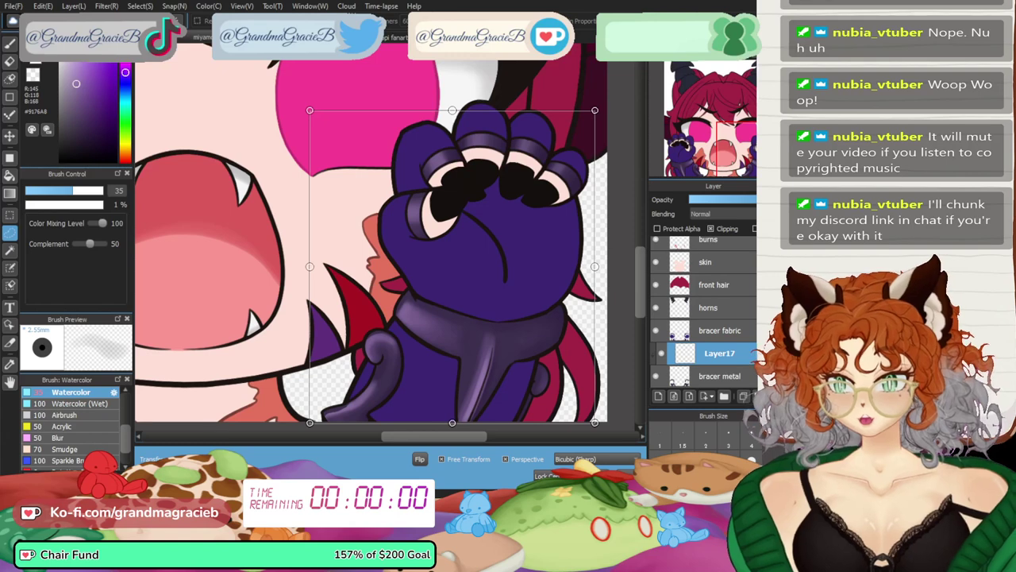
left_click_drag(310, 267, 292, 230)
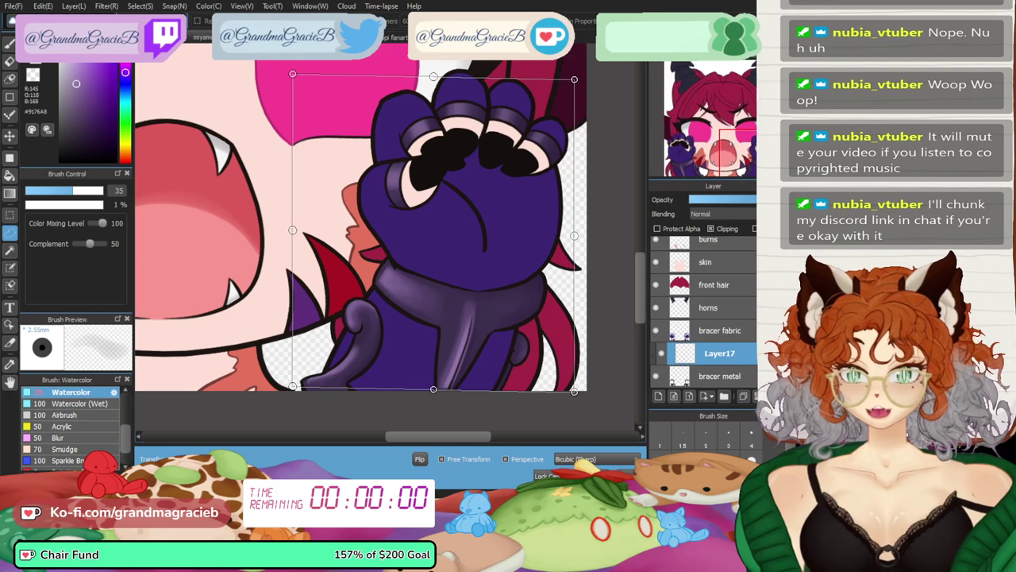
left_click_drag(434, 389, 431, 390)
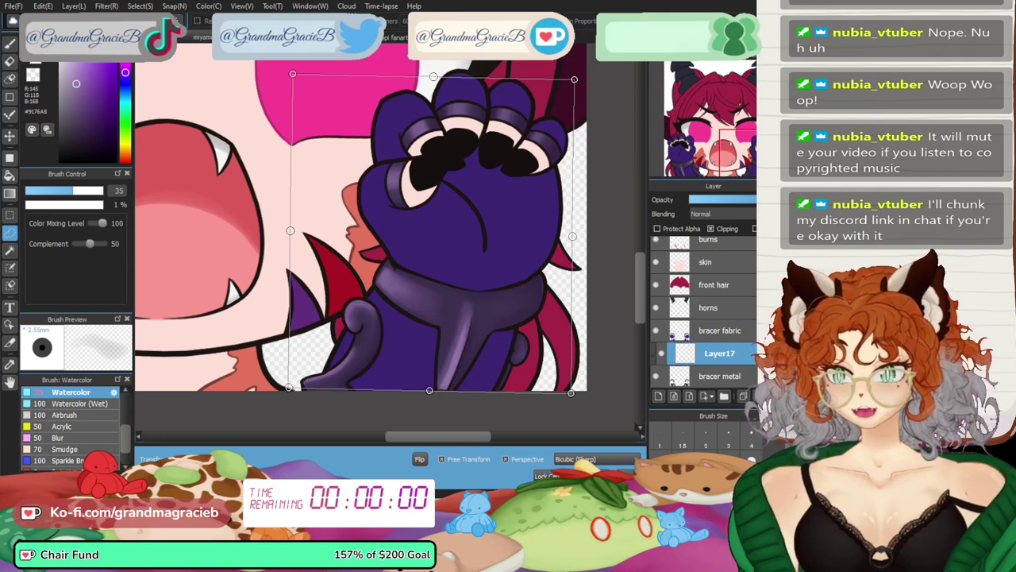
key("Return")
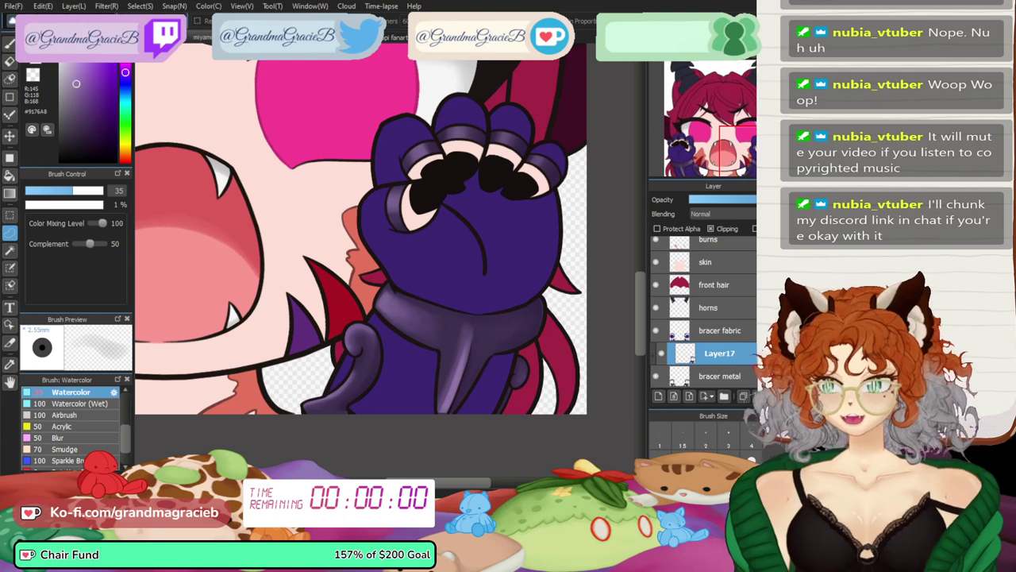
- Fine-tune the lower corners and rotation of the mirrored shading with Free Transform and merge it into bracer metal
key("ctrl+t")
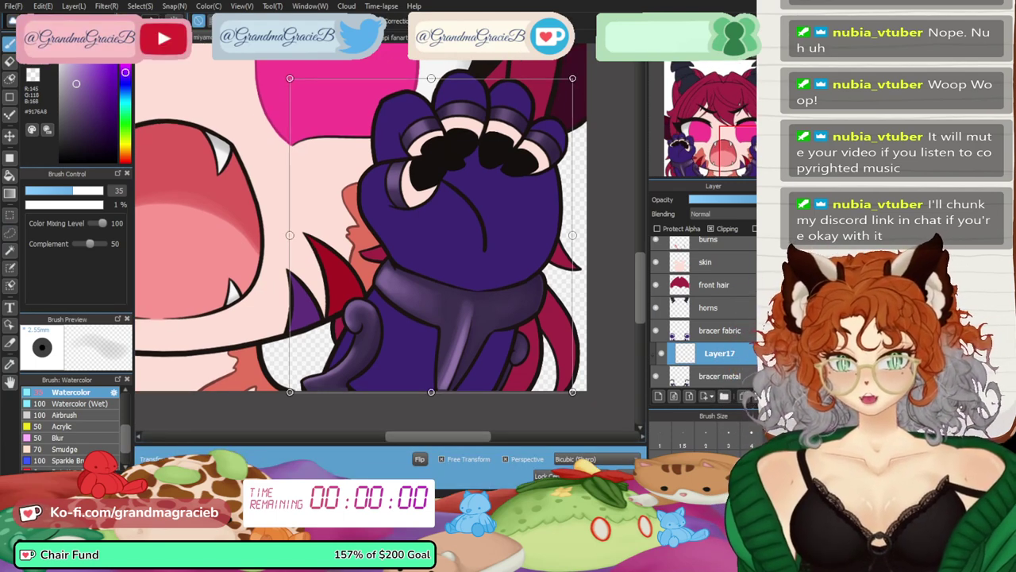
left_click_drag(572, 392, 576, 392)
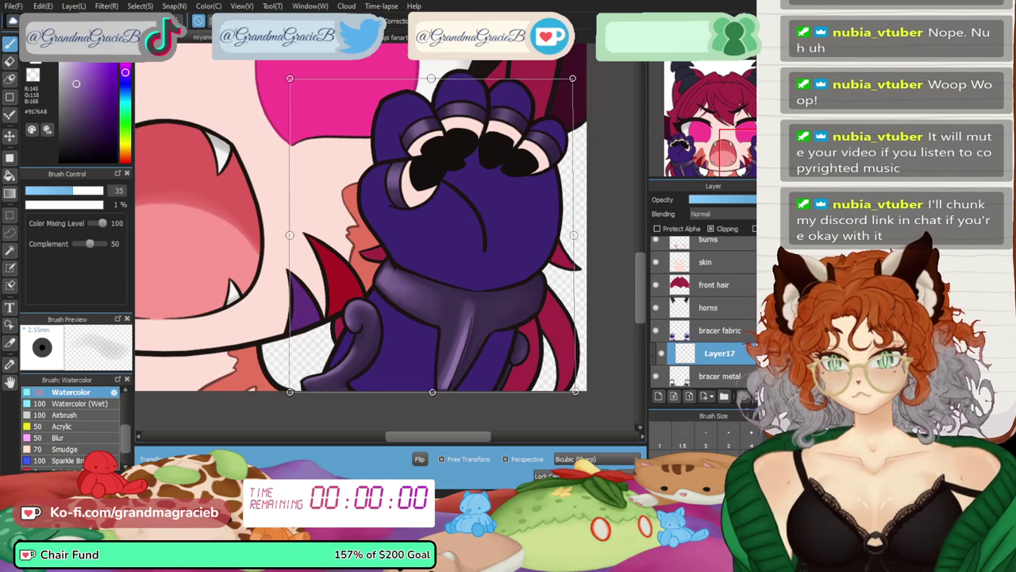
left_click_drag(592, 403, 592, 402)
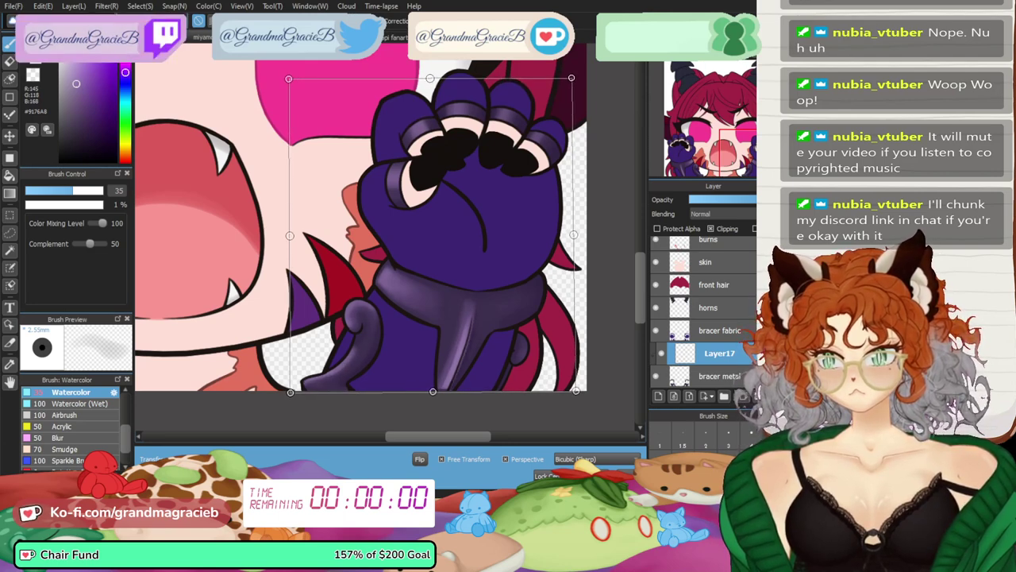
left_click_drag(291, 392, 289, 389)
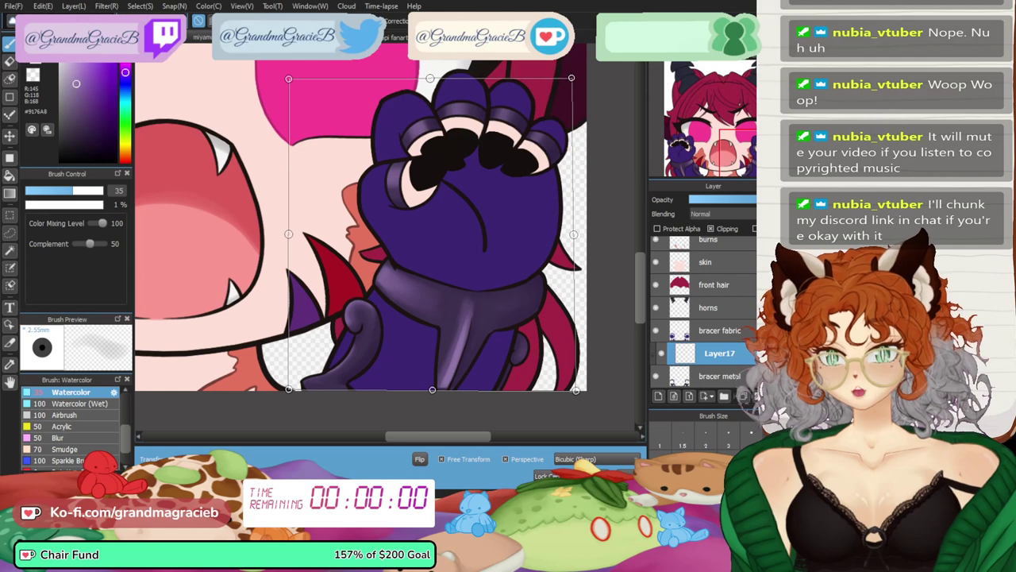
left_click_drag(576, 391, 576, 393)
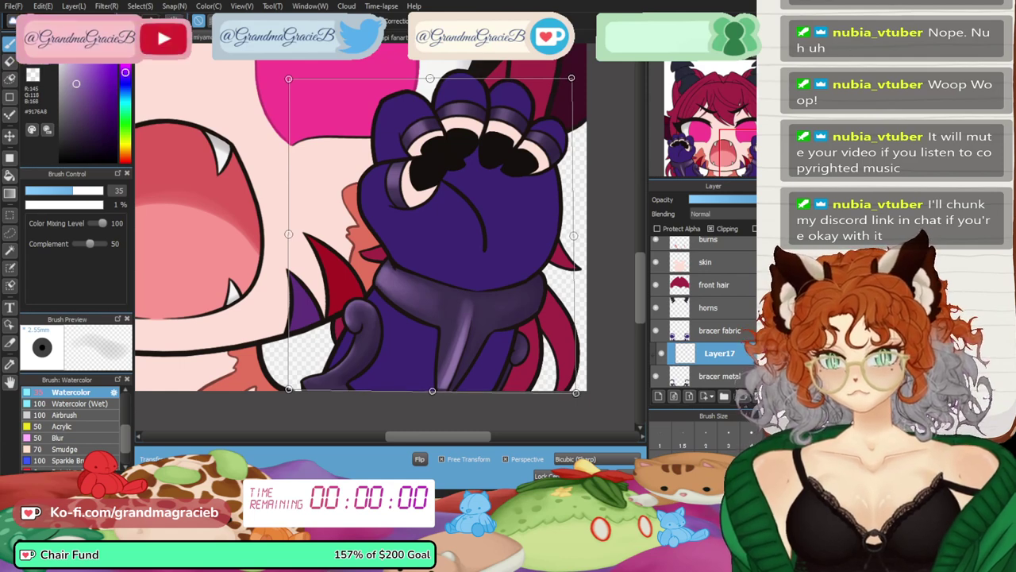
key("Return")
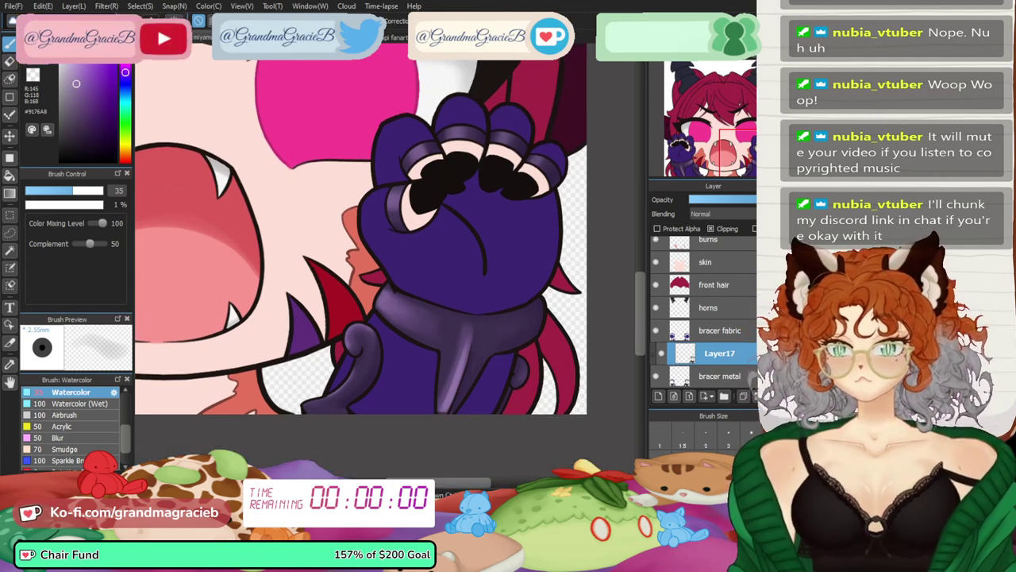
key("ctrl+0")
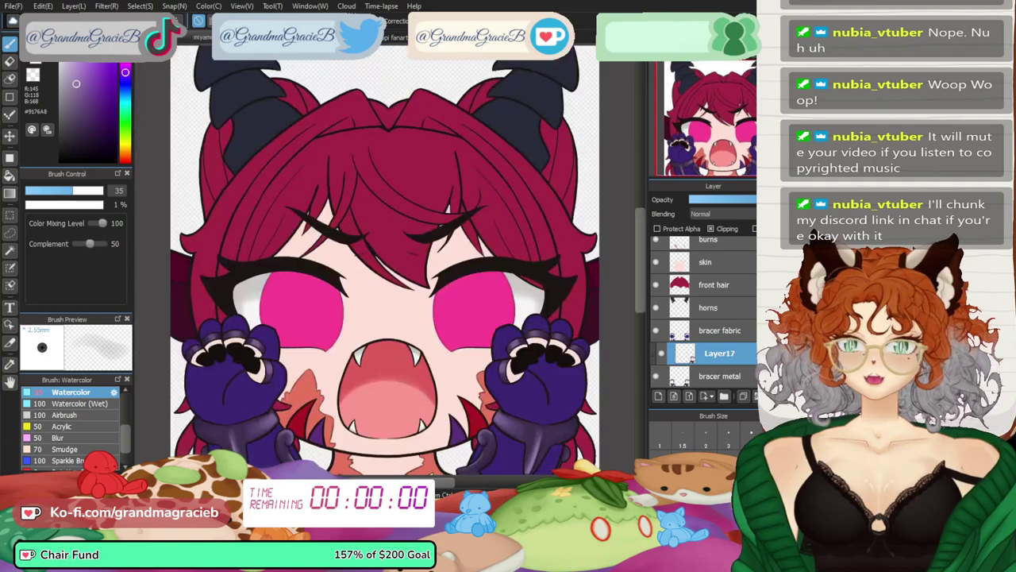
key("ctrl+e")
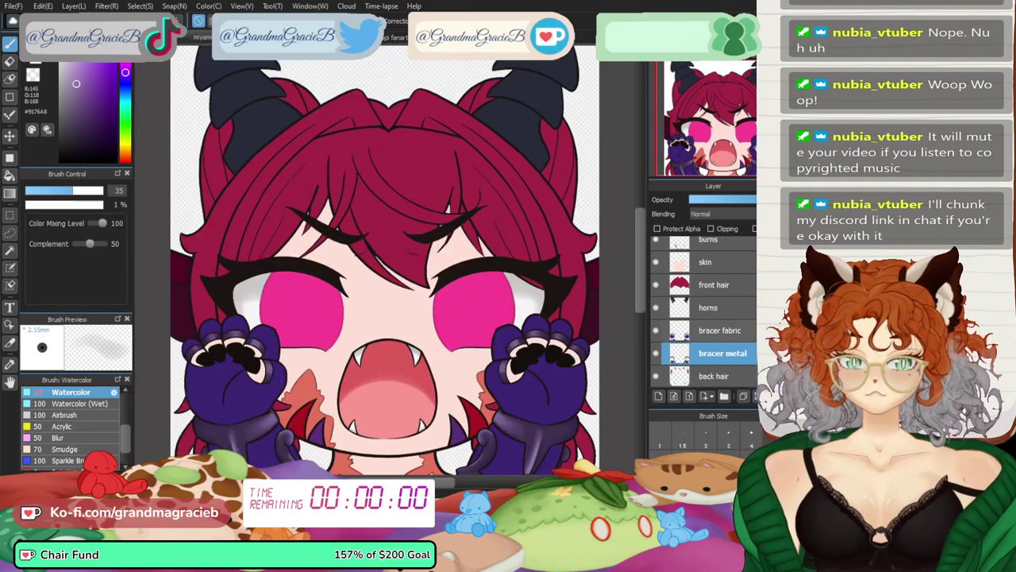
- Make the bracer fabric layer active and sample the glove's base purple #3C2573
left_click(719, 331)
key("i")
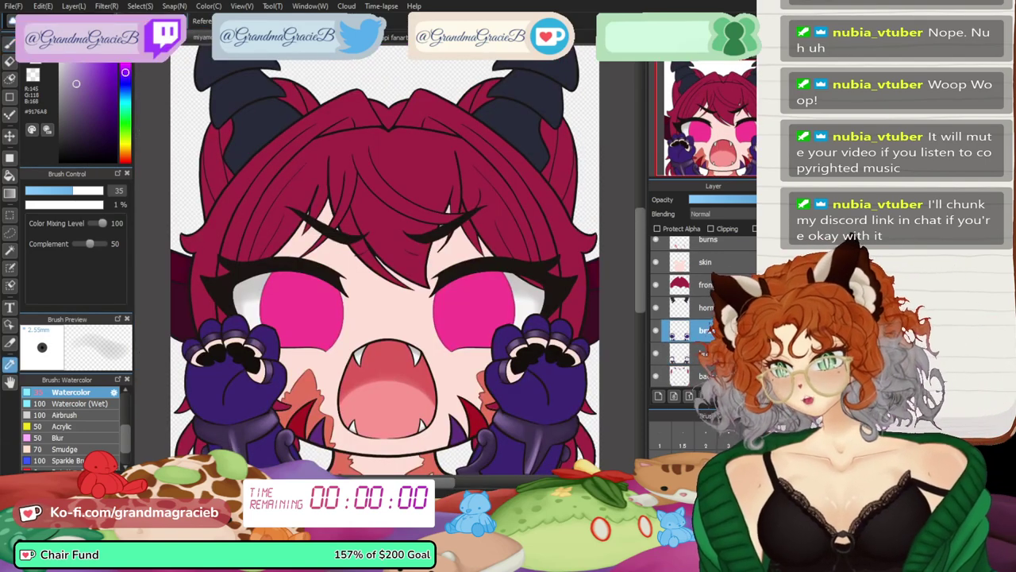
left_click(543, 390)
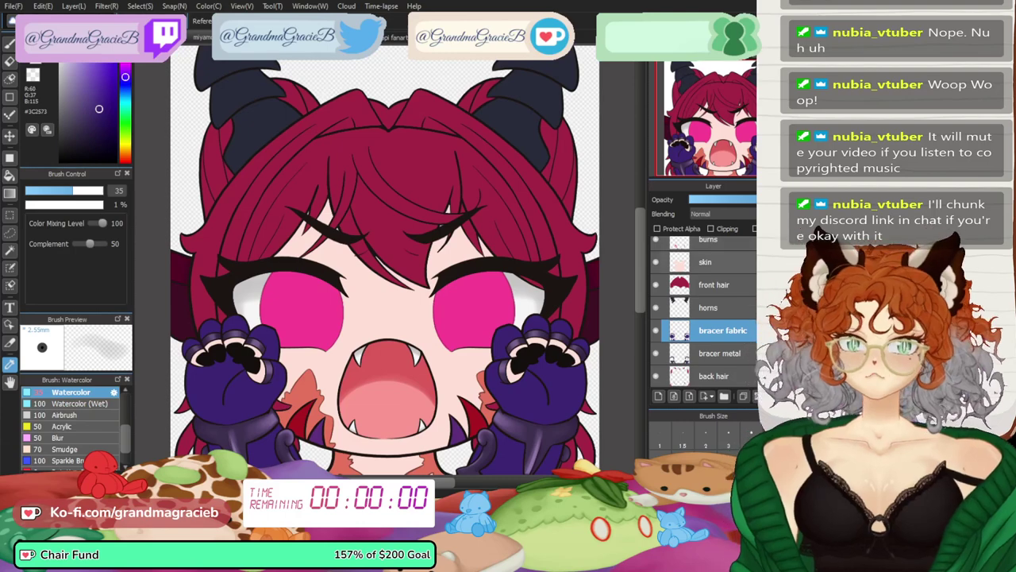
- Show the reference art on Layer3, sample dark purple #180E2F from its bracer, and hide the reference again
scroll(701, 310, "up", 5)
left_click(656, 248)
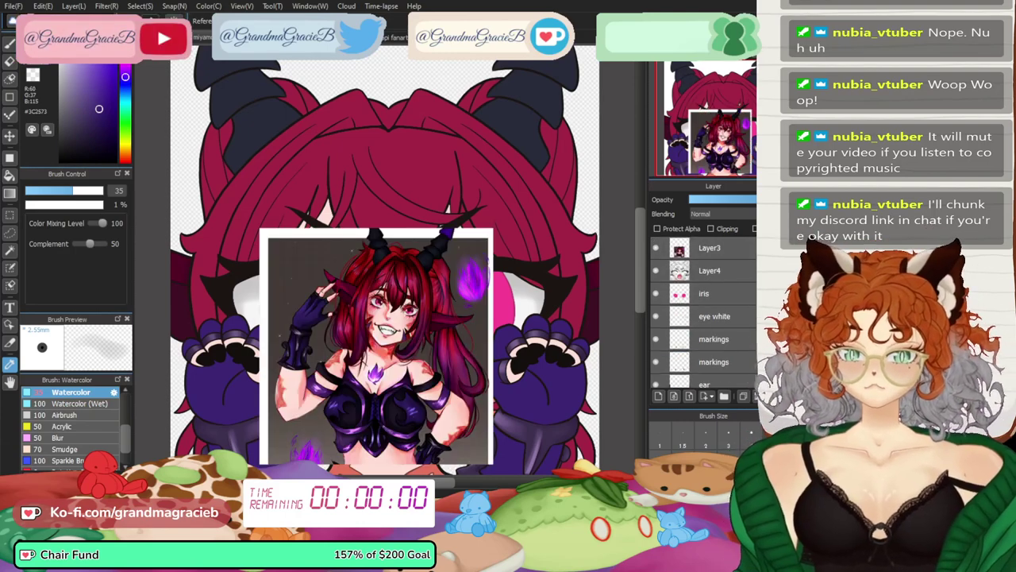
scroll(382, 261, "up", 6)
left_click_drag(294, 429, 500, 68)
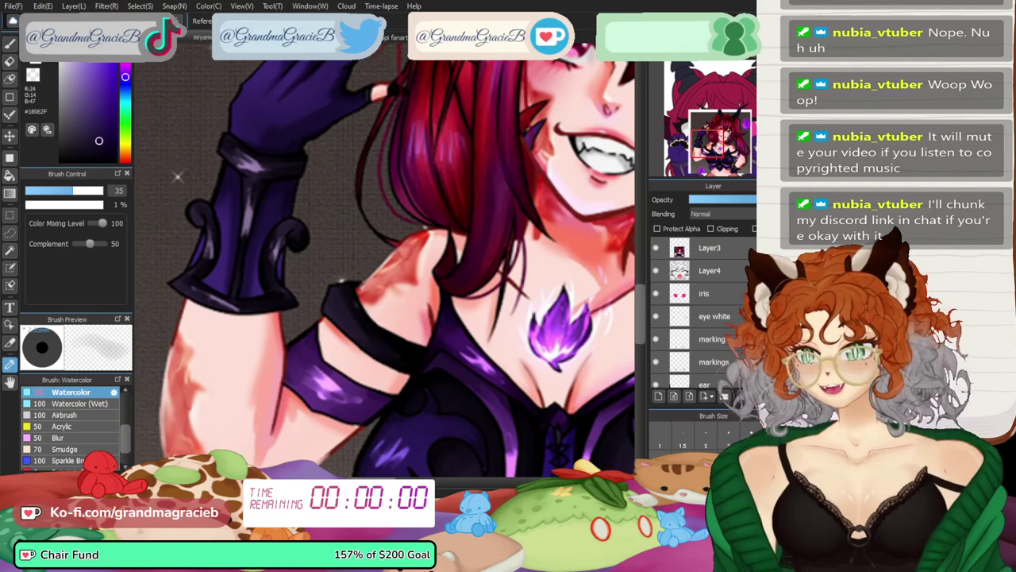
left_click(656, 248)
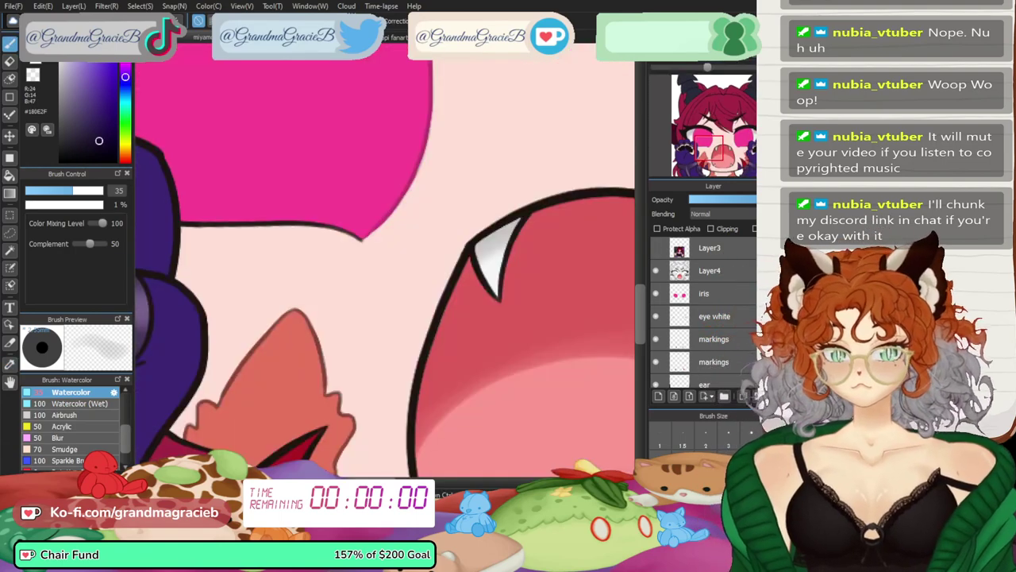
mouse_move(238, 436)
left_mouse_down()
mouse_move(556, 258)
mouse_move(536, 64)
left_mouse_up()
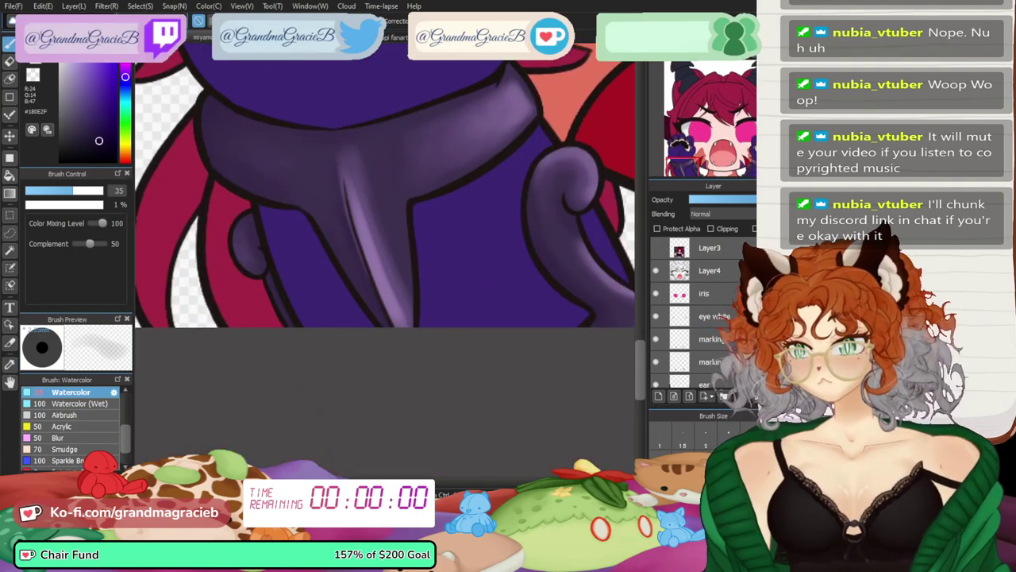
scroll(703, 318, "down", 5)
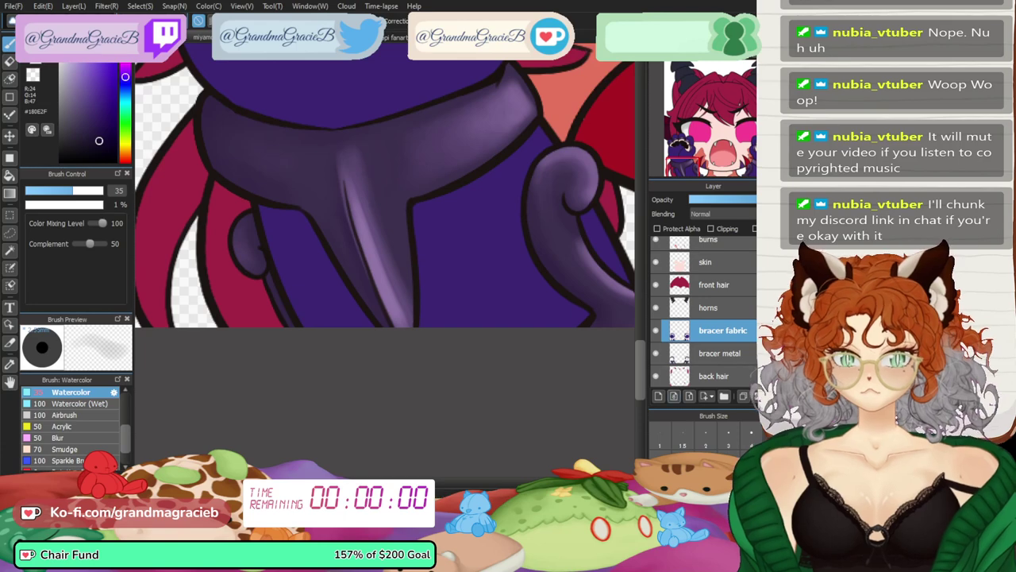
- Shade the lower bracer fabric and the palm beneath the claws in dark purple on a clipped copy of bracer fabric, adjusting brush widths 46 and 31
left_click(743, 396)
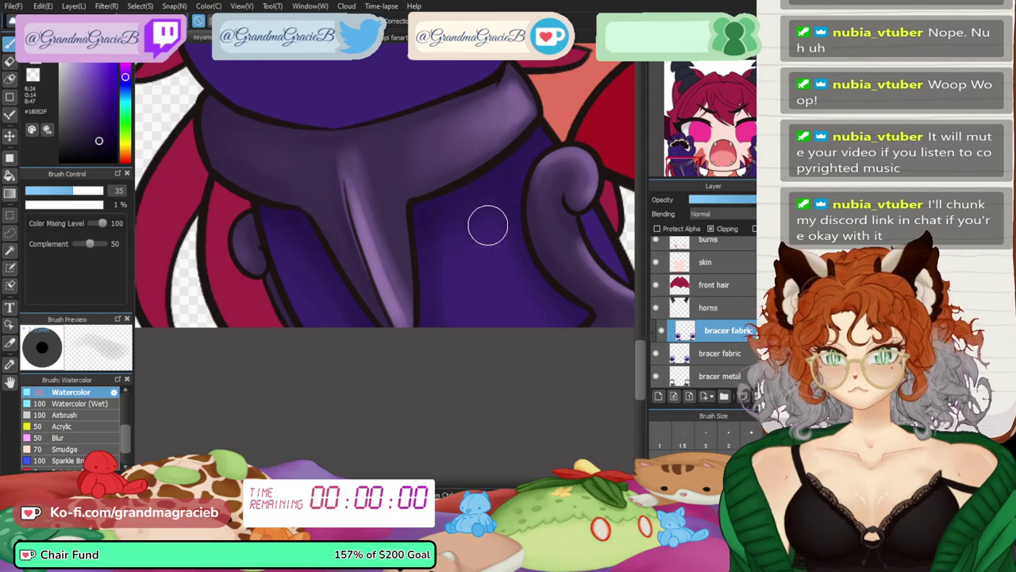
left_click(691, 159)
left_click_drag(690, 159, 686, 154)
left_click(81, 191)
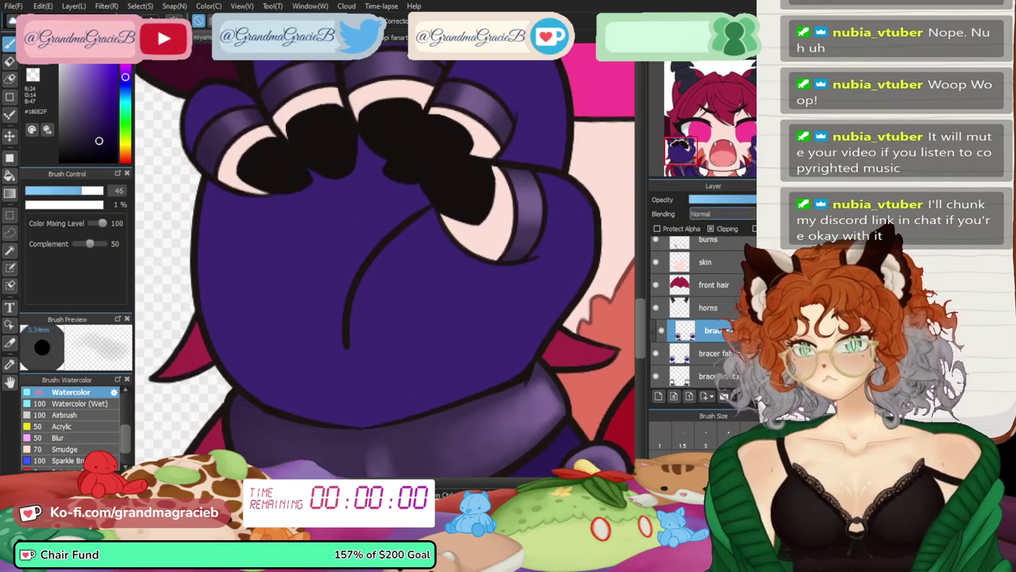
scroll(334, 257, "up", 1)
mouse_move(401, 223)
left_mouse_down()
mouse_move(354, 233)
mouse_move(424, 235)
mouse_move(402, 259)
mouse_move(413, 246)
left_mouse_up()
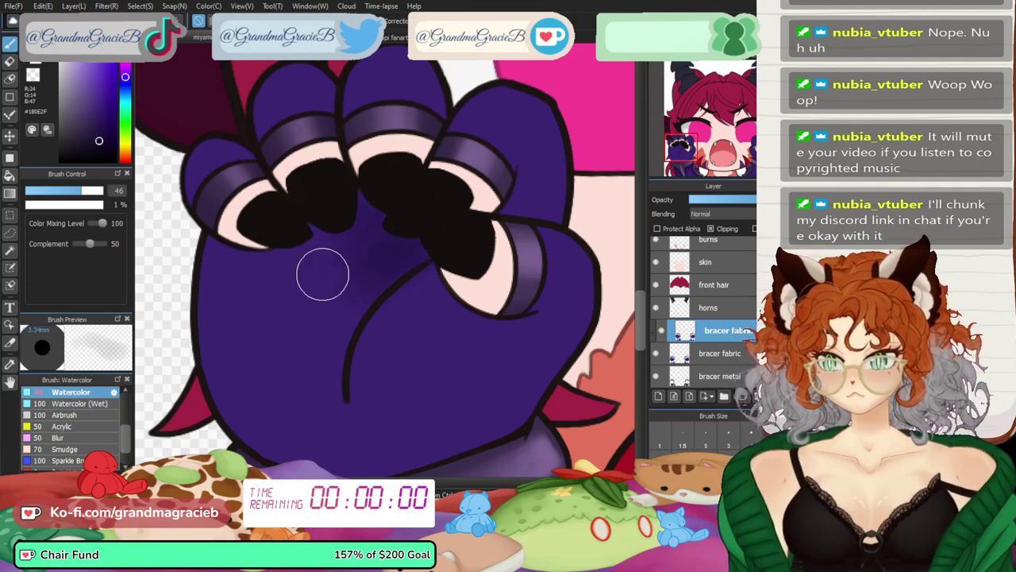
left_click(90, 191)
mouse_move(352, 238)
left_mouse_down()
mouse_move(325, 320)
mouse_move(263, 242)
mouse_move(247, 275)
mouse_move(220, 228)
mouse_move(189, 237)
mouse_move(241, 261)
mouse_move(255, 294)
mouse_move(322, 352)
mouse_move(271, 302)
mouse_move(334, 294)
mouse_move(351, 259)
mouse_move(332, 354)
mouse_move(384, 254)
mouse_move(311, 356)
mouse_move(266, 273)
left_mouse_up()
left_click_drag(89, 190, 70, 190)
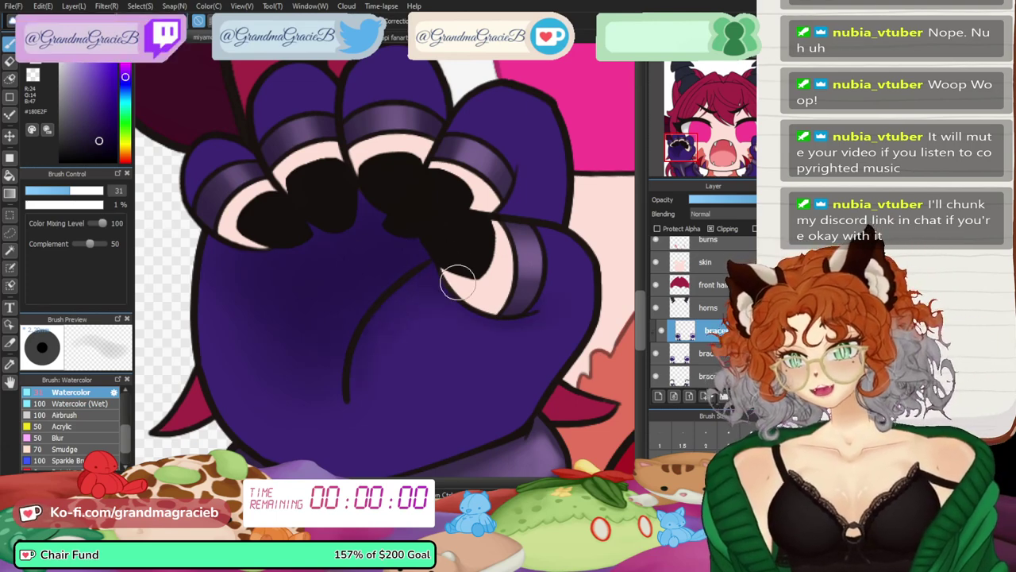
- Darken the edges of the glove and its fingers with Watercolor at widths 57 and 28, using a mirrored canvas view
scroll(430, 278, "down", 1)
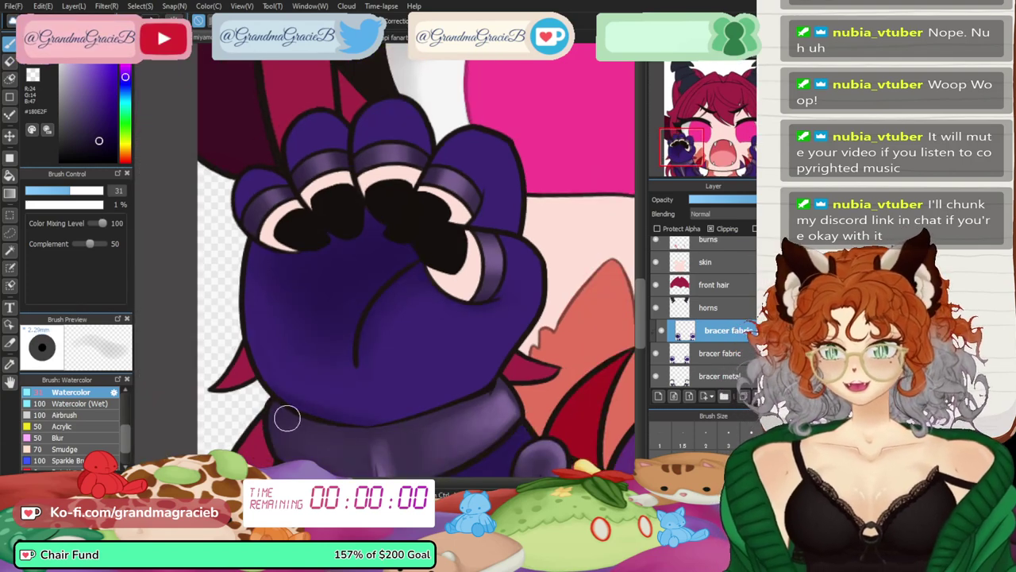
left_click(86, 190)
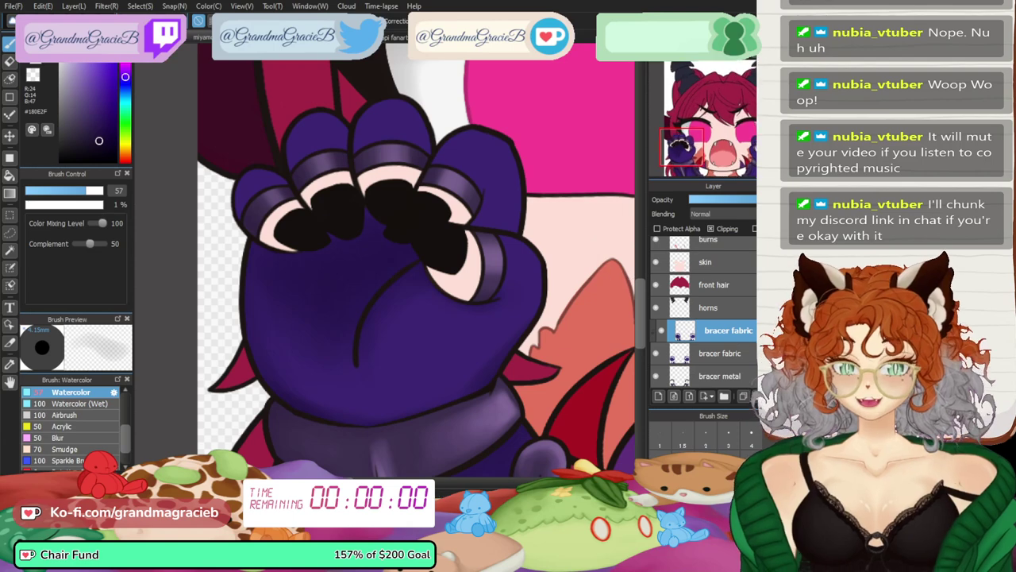
key("h")
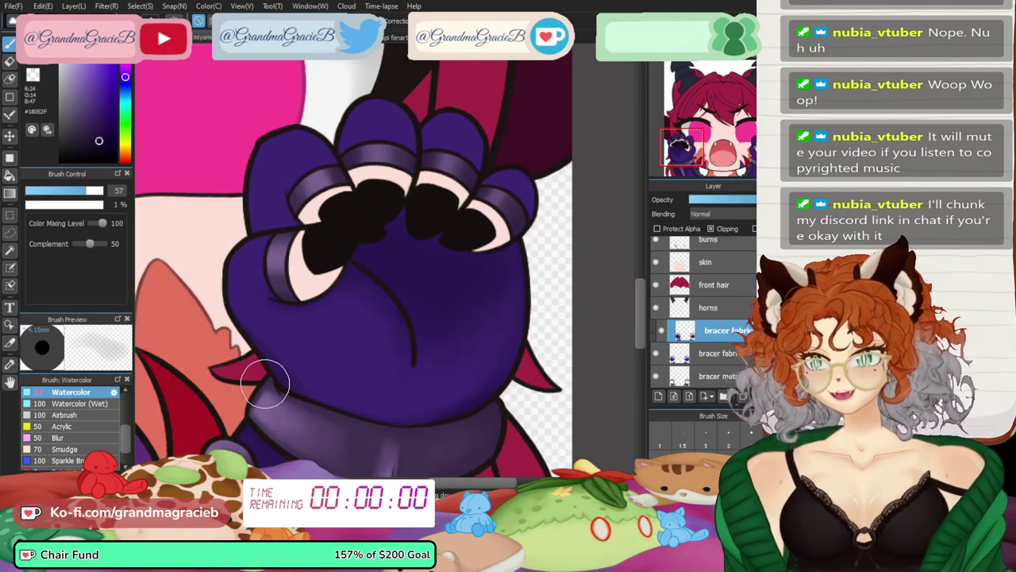
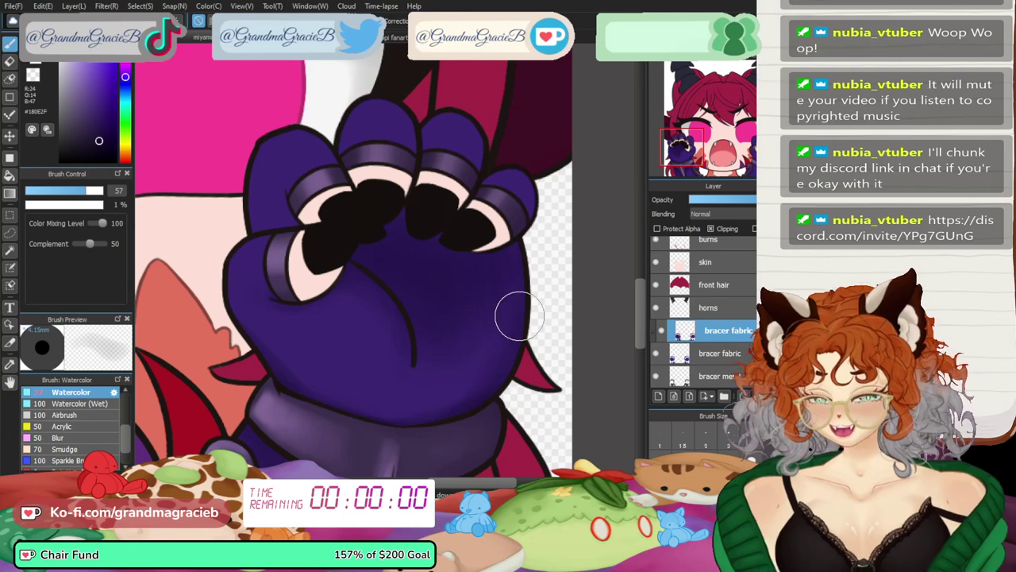
left_click(67, 190)
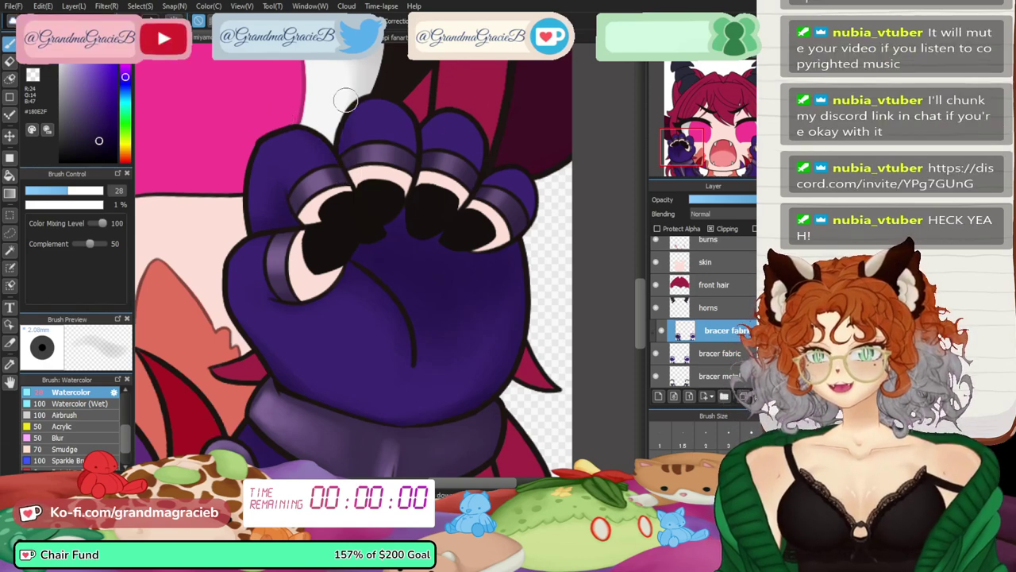
key("Down")
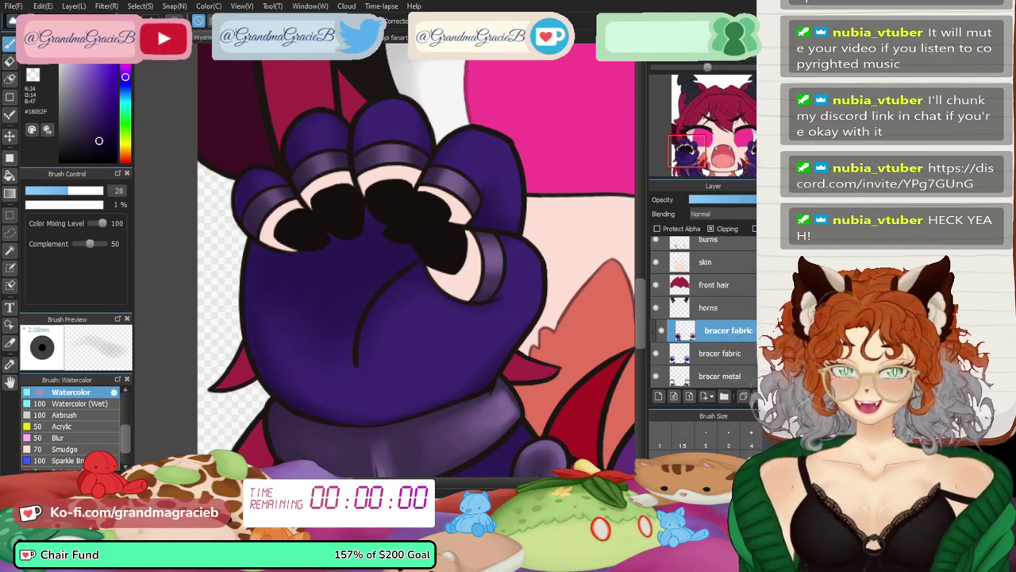
- Merge the clipped glove shading down into the original bracer fabric layer
key("ctrl+minus")
key("ctrl+minus")
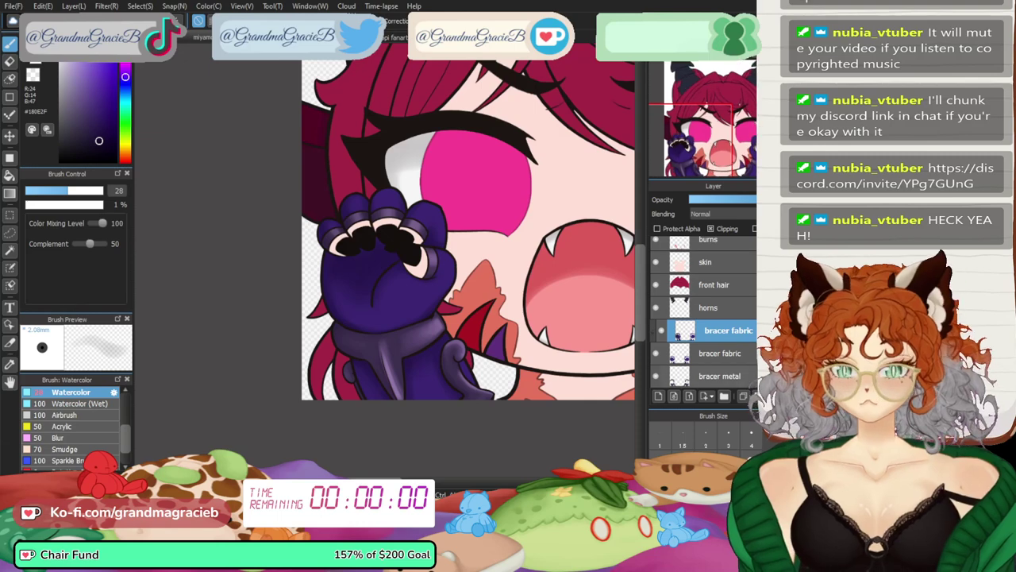
key("ctrl+e")
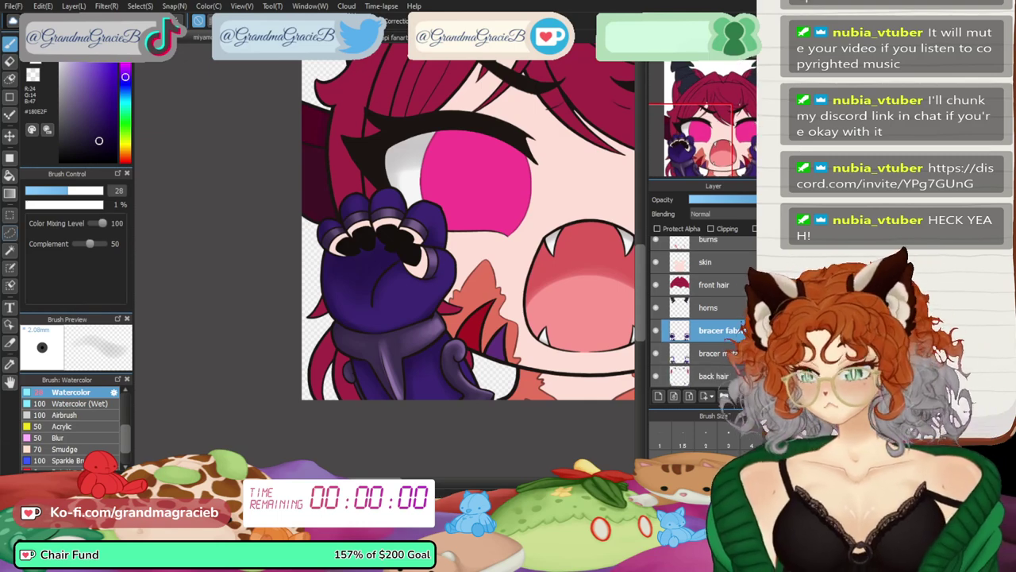
key("l")
mouse_move(511, 231)
left_mouse_down()
mouse_move(331, 459)
mouse_move(514, 238)
left_mouse_up()
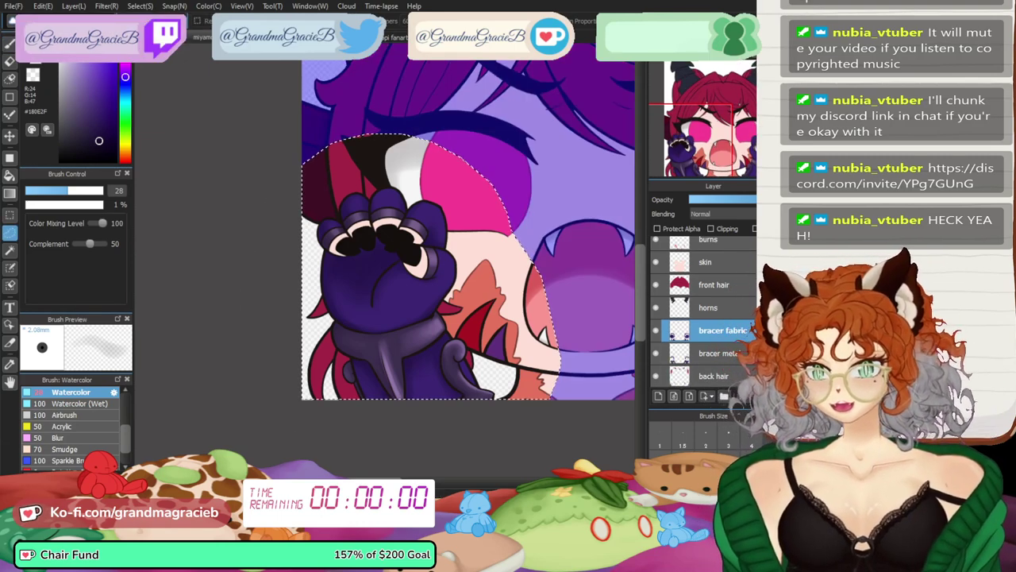
key("ctrl+shift+n")
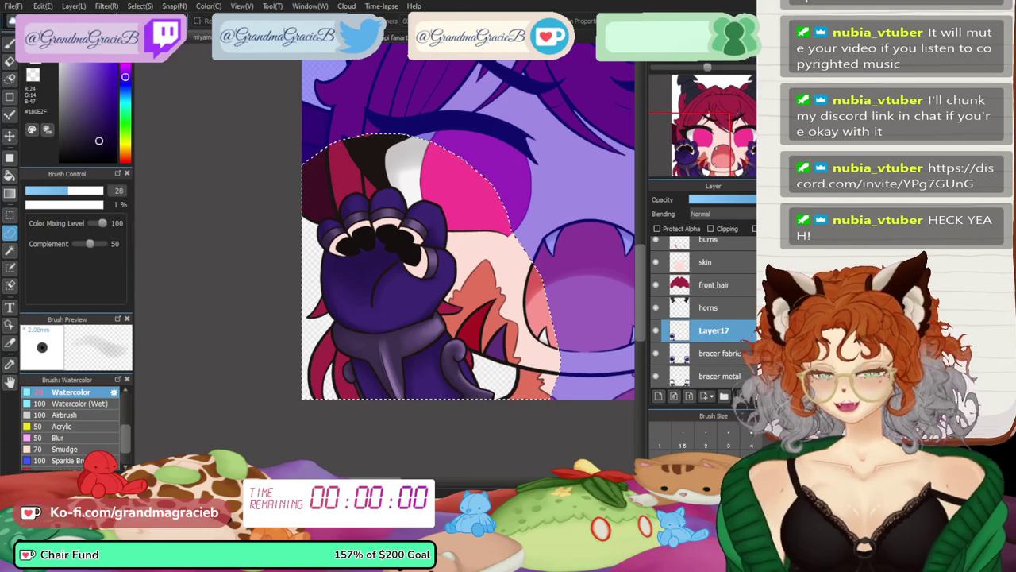
key("ctrl+d")
key("ctrl+z")
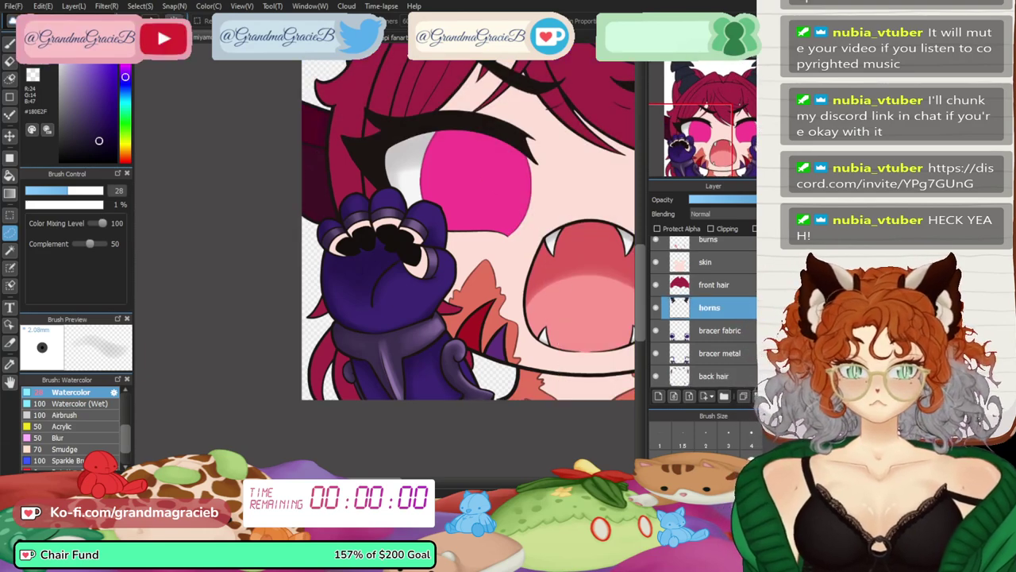
- Deepen the palm shadow beneath the claws on a new clipped layer, using width 54 at 14% and 2% opacity, and merge it into bracer fabric
left_click(723, 330)
left_click(9, 45)
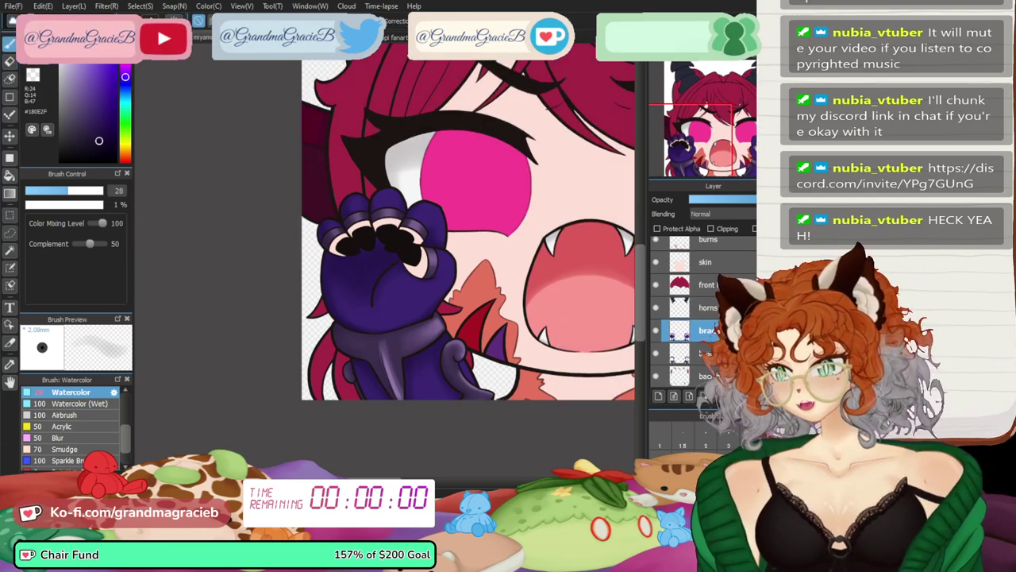
left_click(711, 228)
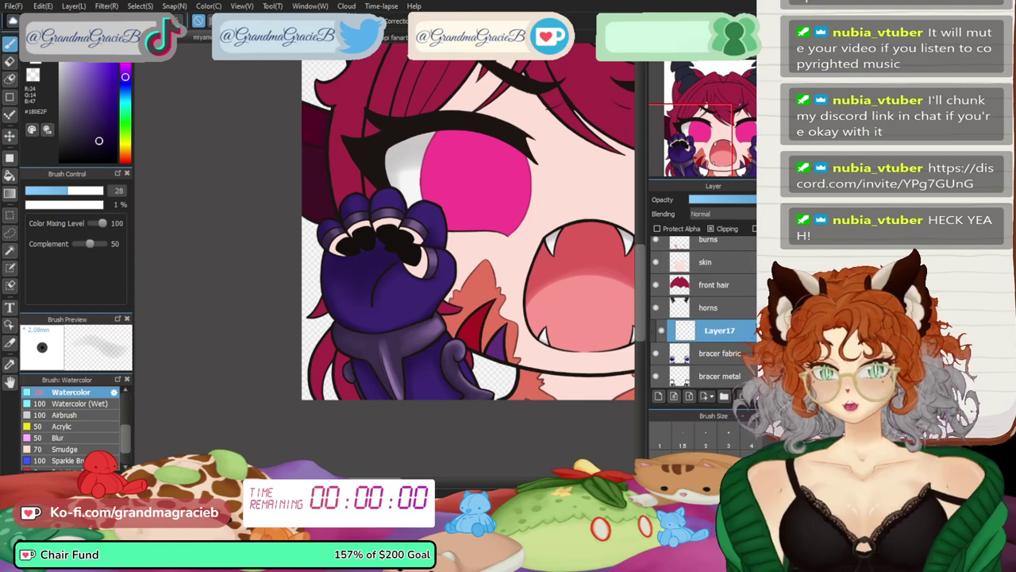
scroll(386, 262, "up", 2)
left_click(86, 190)
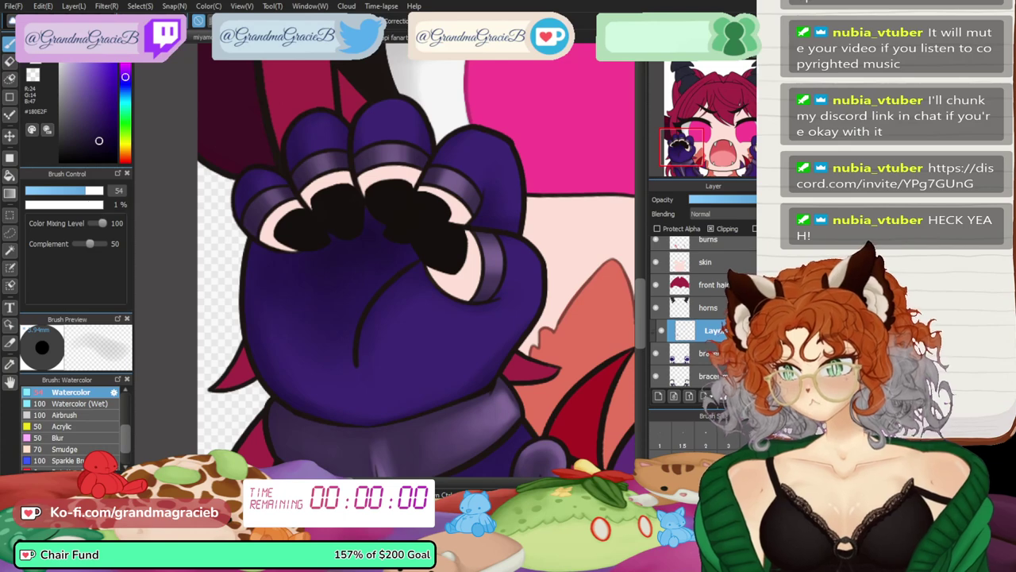
left_click(37, 204)
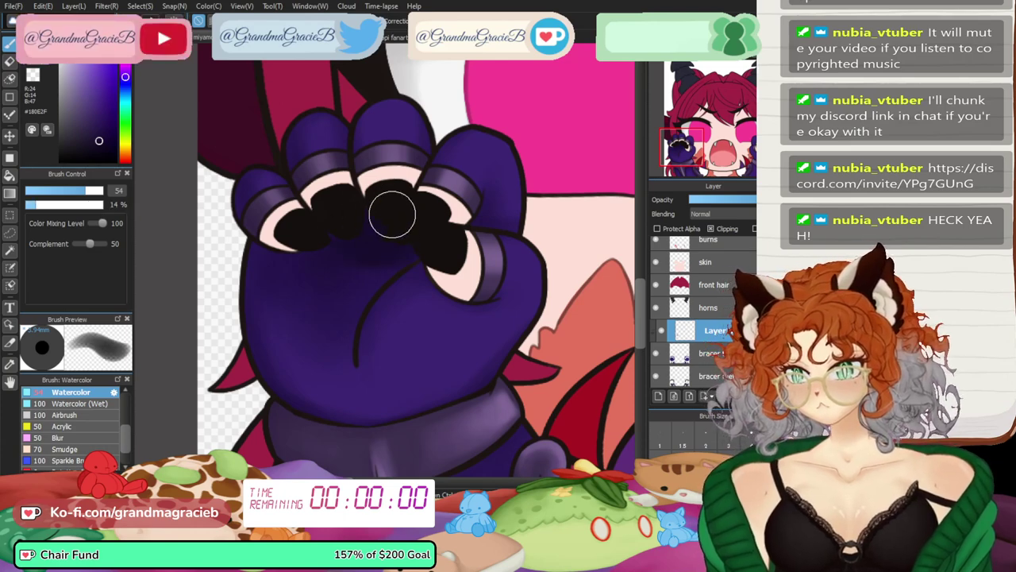
left_click_drag(343, 235, 320, 242)
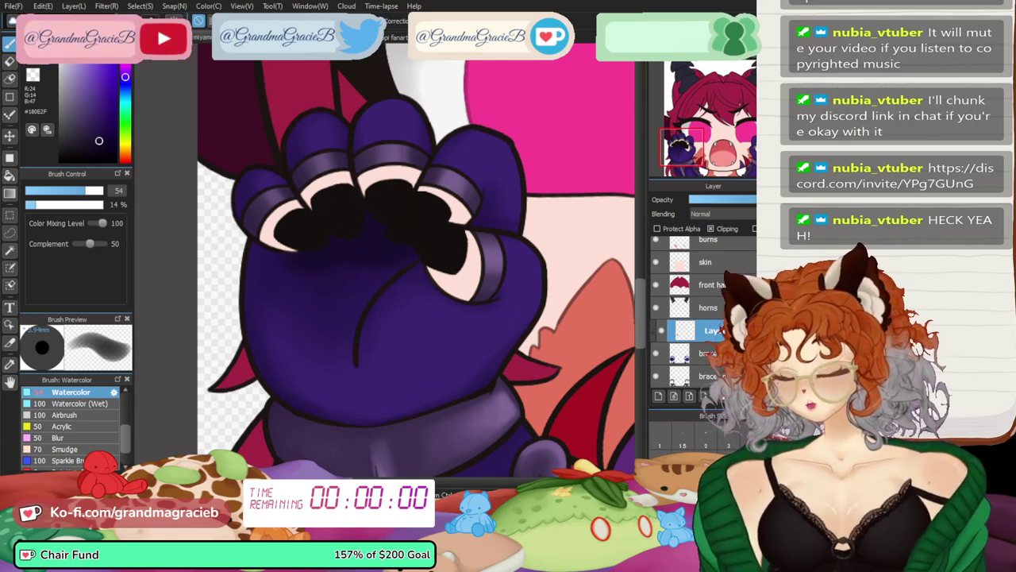
left_click(27, 204)
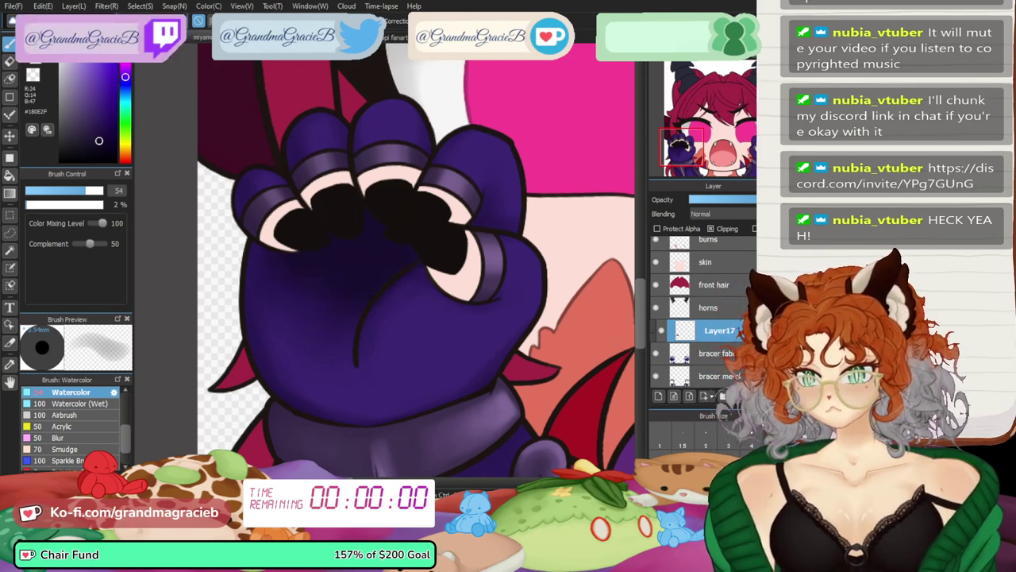
left_click(689, 51)
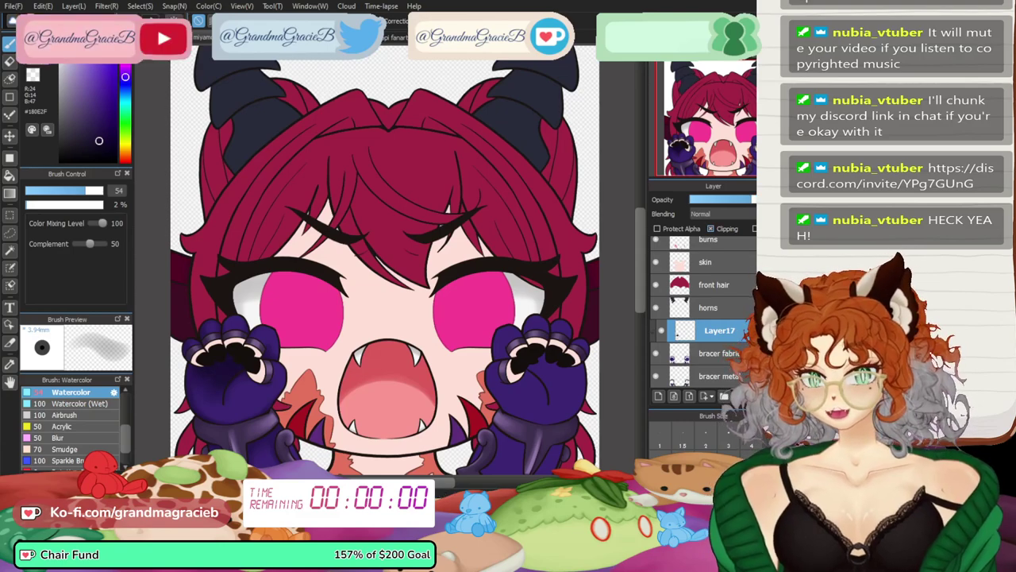
key("ctrl+e")
- Copy the lassoed shaded glove from bracer fabric to a new layer, flip it horizontally, place it over the opposite hand, and deselect
left_click(9, 233)
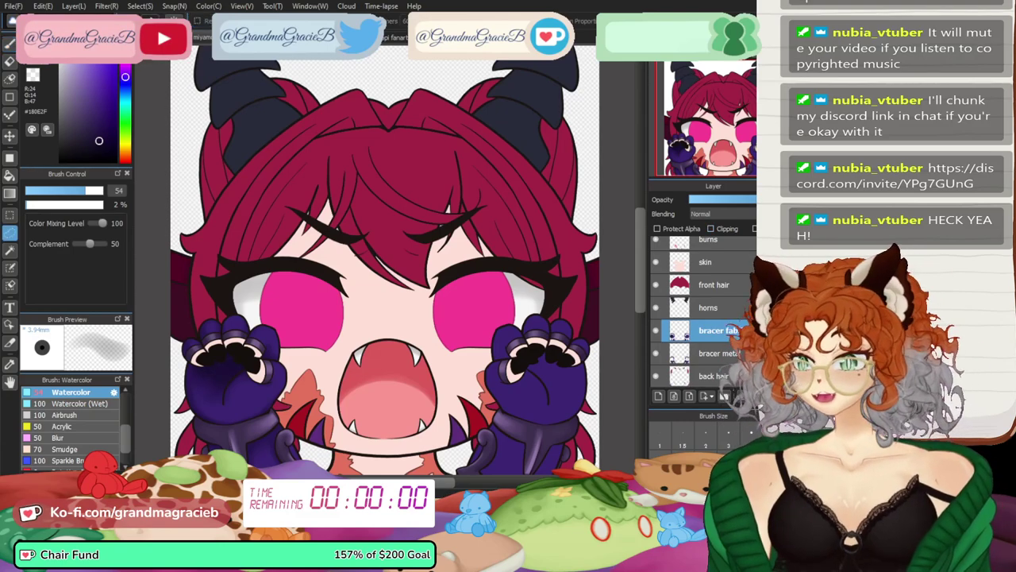
mouse_move(377, 326)
left_mouse_down()
mouse_move(137, 270)
mouse_move(347, 343)
left_mouse_up()
key("ctrl+shift+n")
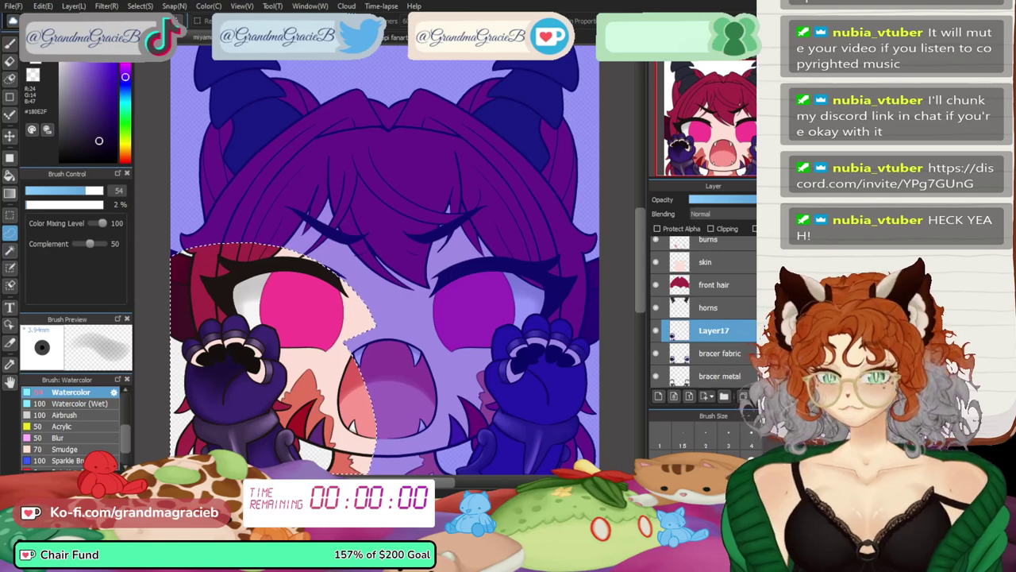
key("ctrl+t")
left_click(420, 459)
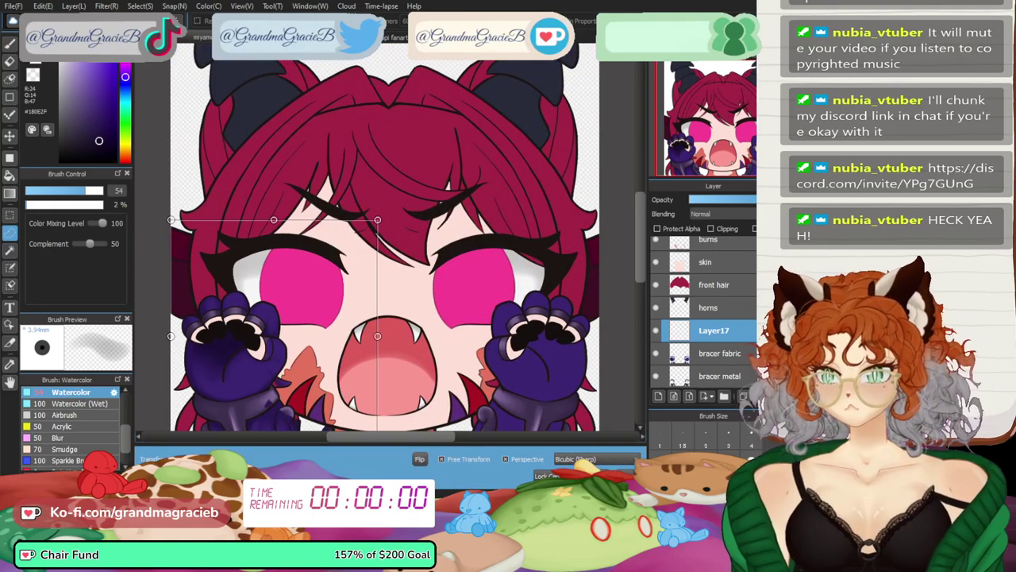
left_click_drag(274, 337, 431, 259)
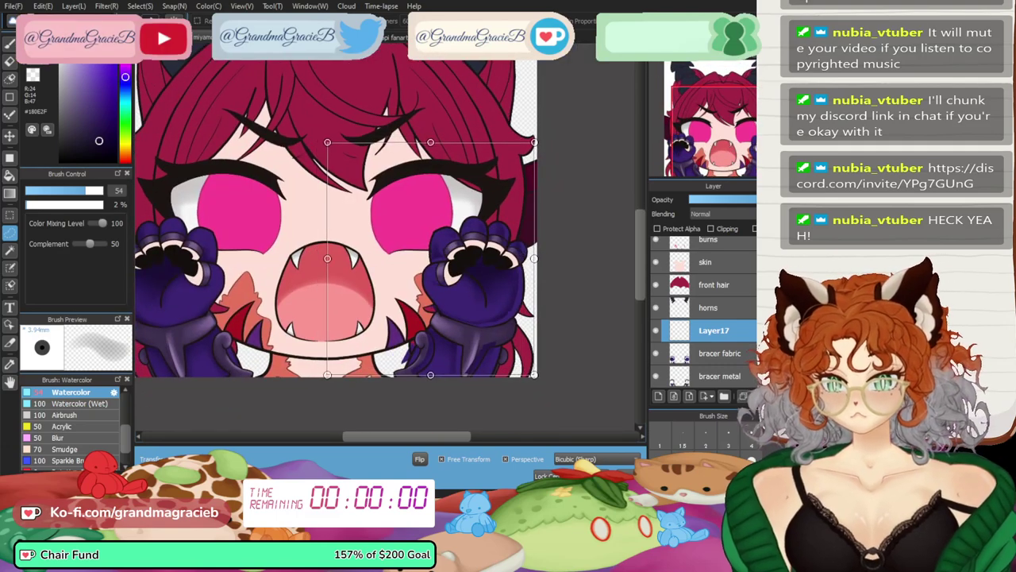
key("Return")
key("ctrl+d")
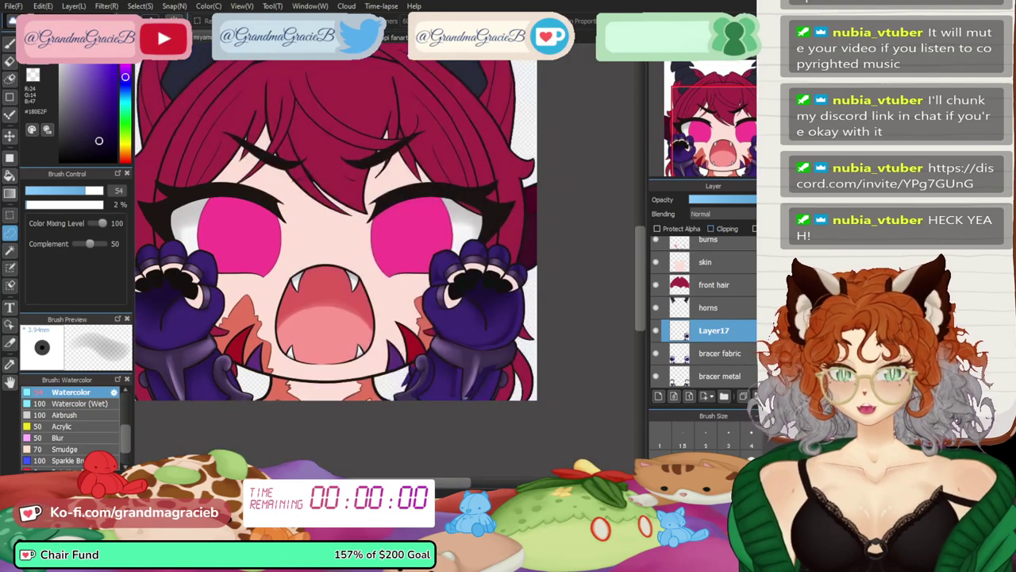
- Clip the mirrored glove copy to bracer fabric and nudge it to align with the opposite hand's line art
left_click(711, 229)
scroll(417, 308, "up", 3)
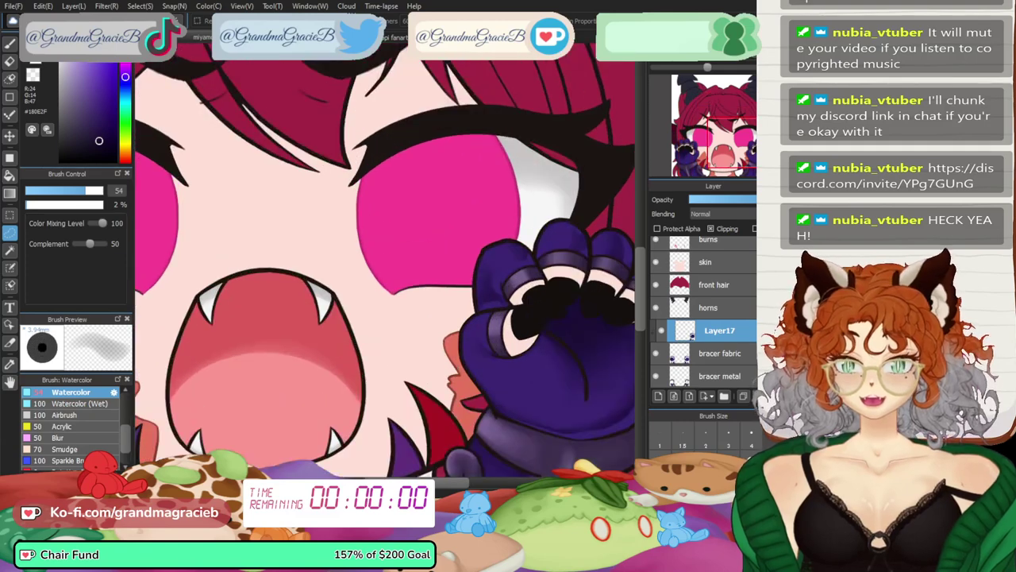
left_click_drag(417, 308, 325, 267)
key("ctrl+t")
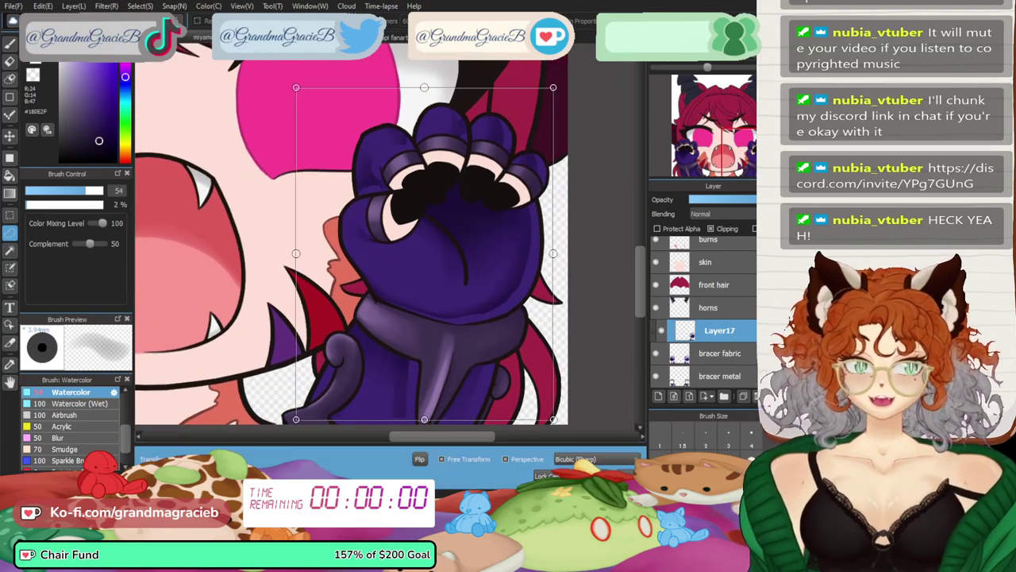
left_click_drag(445, 262, 455, 270)
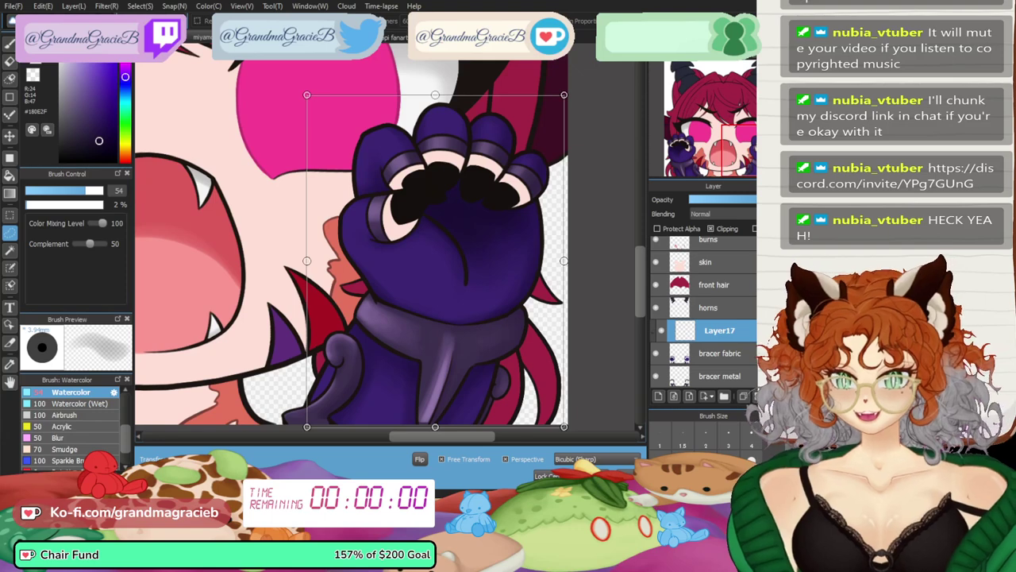
key("Return")
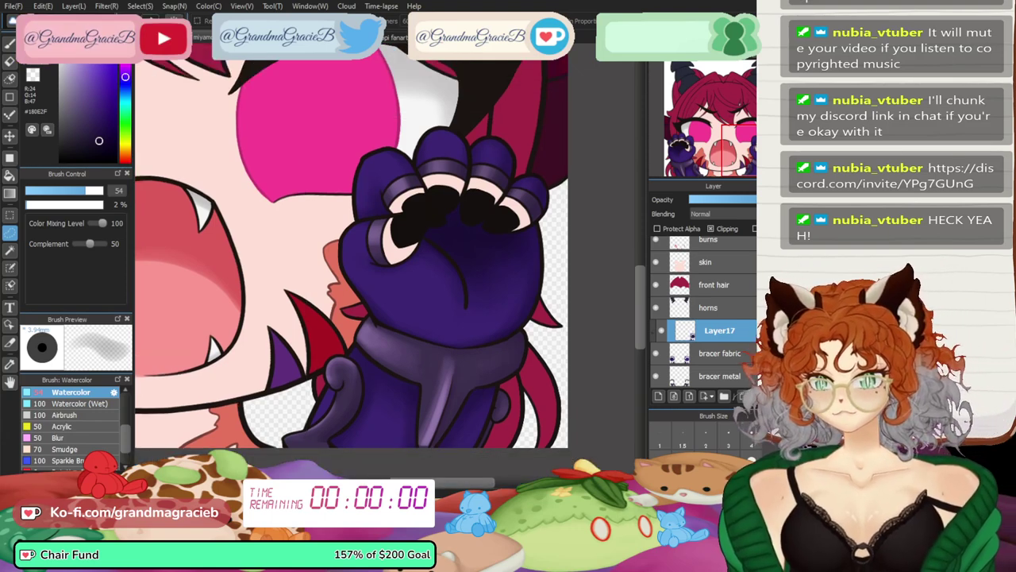
- Merge the mirrored glove into bracer fabric and then into bracer metal, and toggle the combined layer's visibility to check it
key("ctrl+0")
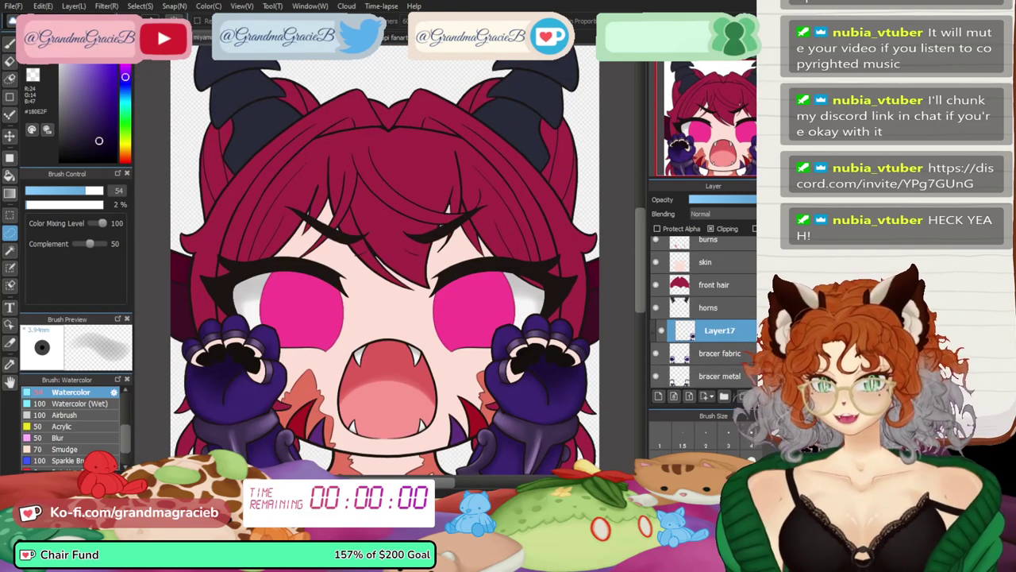
key("ctrl+e")
key("ctrl+e")
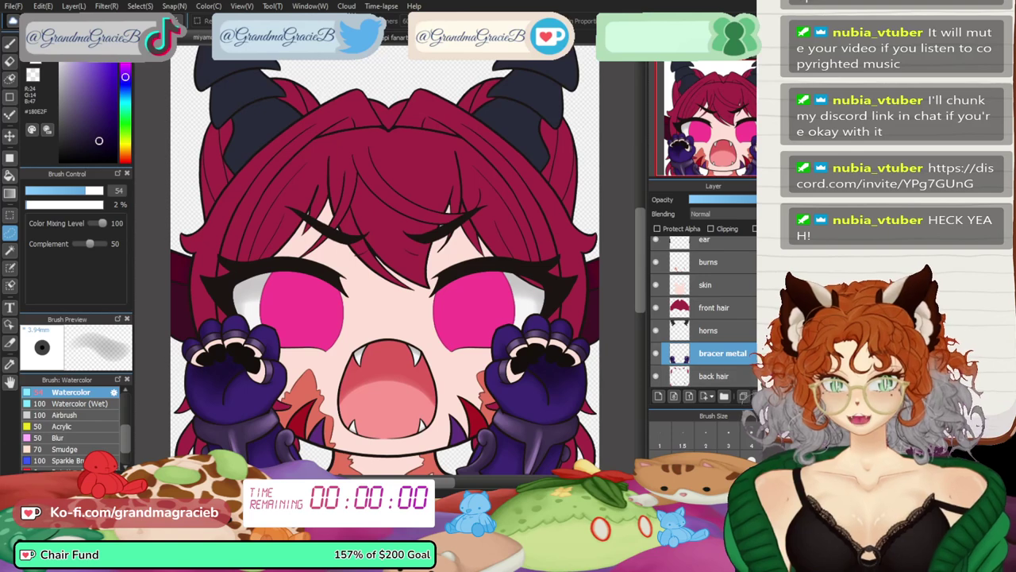
left_click(656, 353)
left_click(656, 353)
left_click(656, 353)
left_click(656, 353)
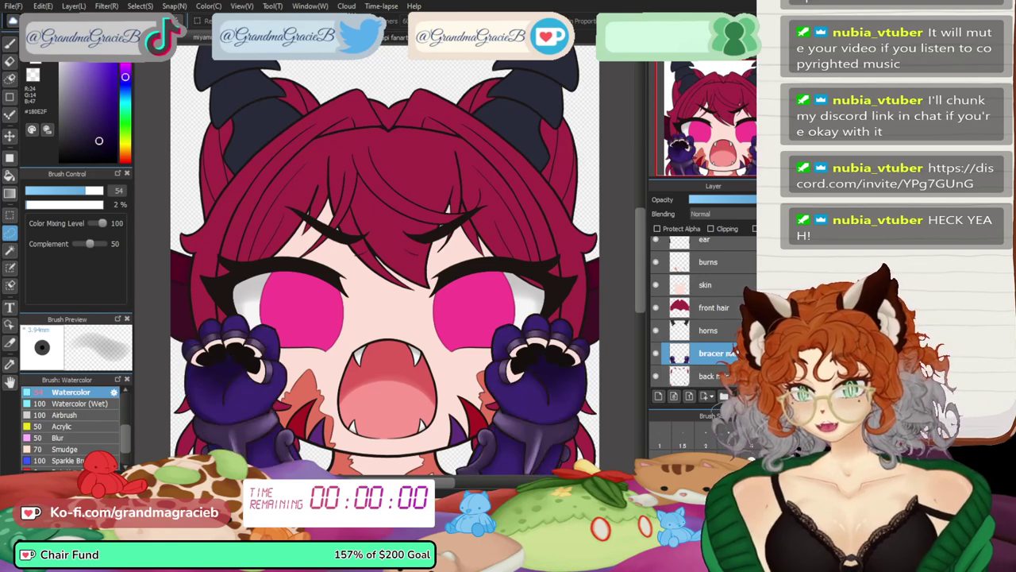
- Select the skin layer, sample the skin-shadow pink (#FDAA9F) from the reference art, hide the reference, and return to the brush
left_click(706, 285)
key("i")
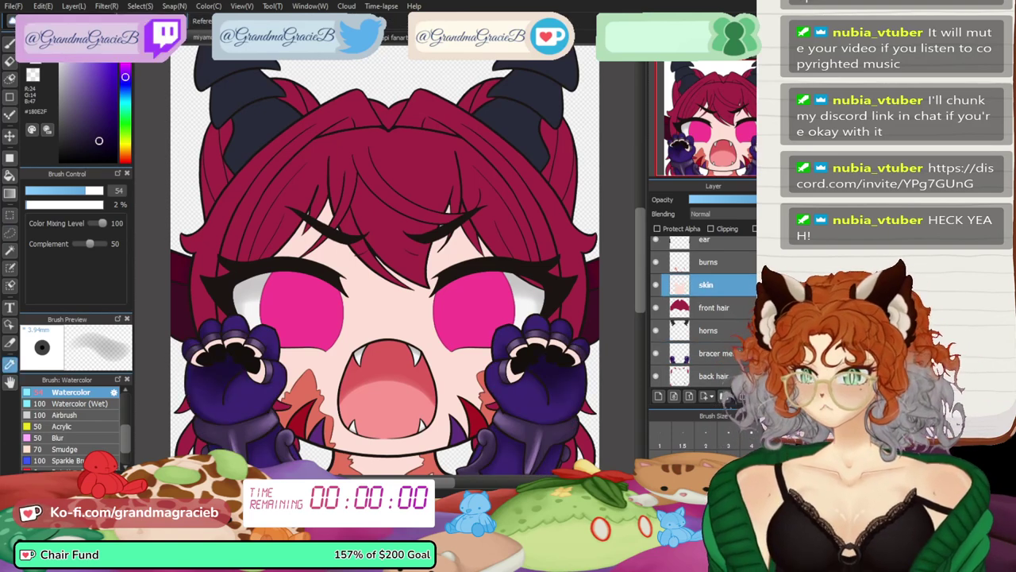
scroll(703, 310, "up", 3)
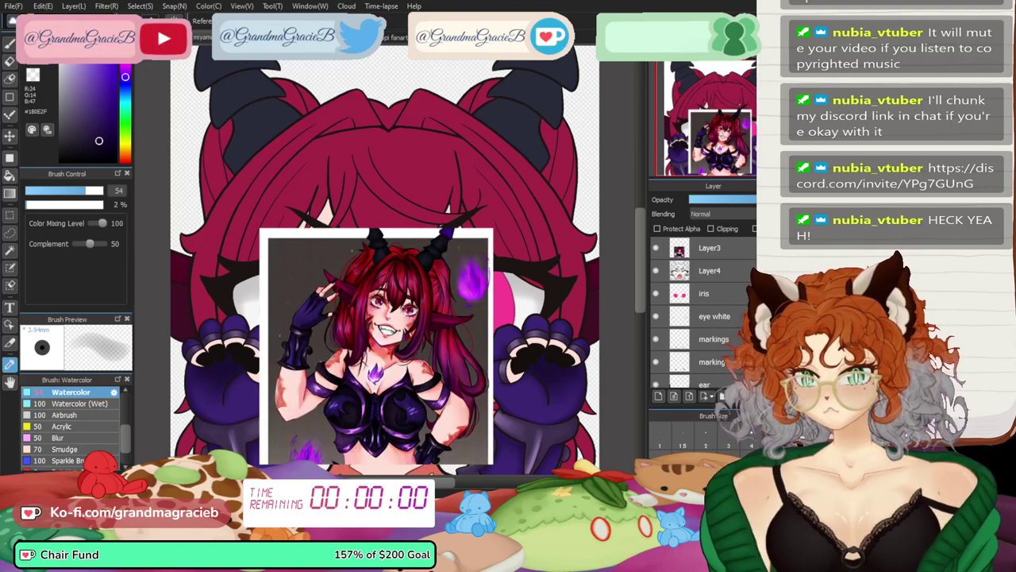
left_click(394, 376)
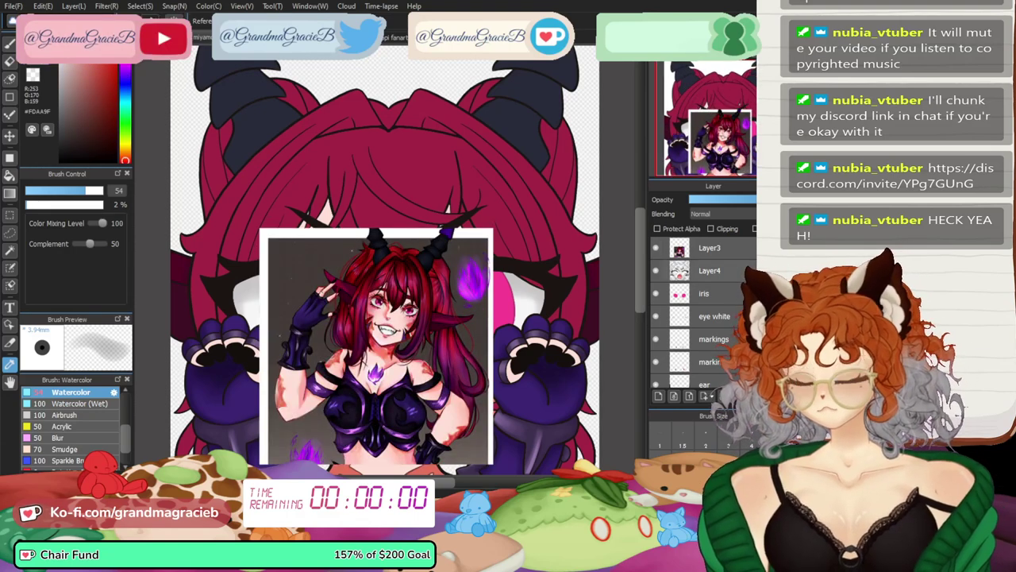
left_click(10, 45)
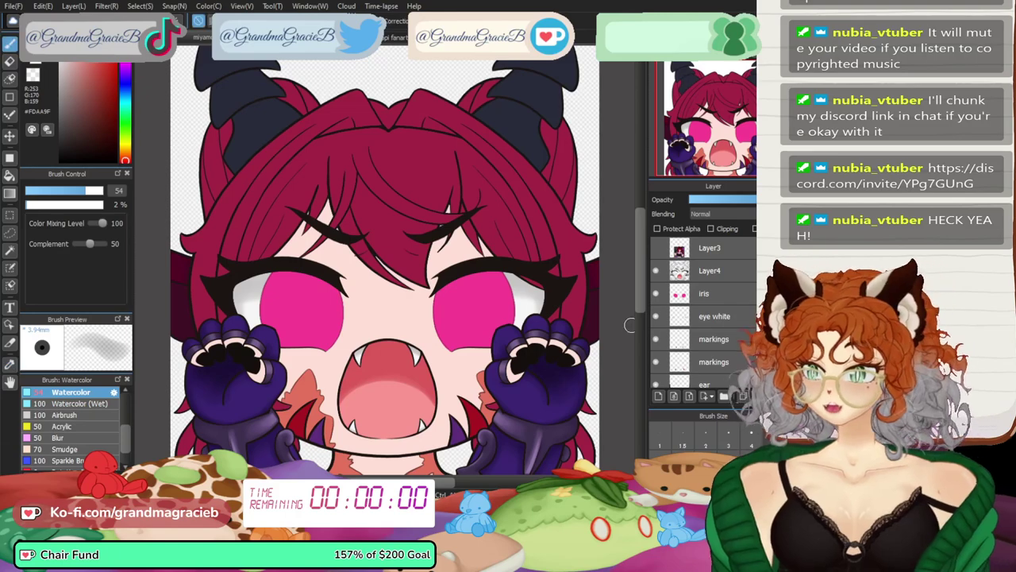
- Duplicate the skin layer and clip the copy to the original
scroll(705, 313, "down", 3)
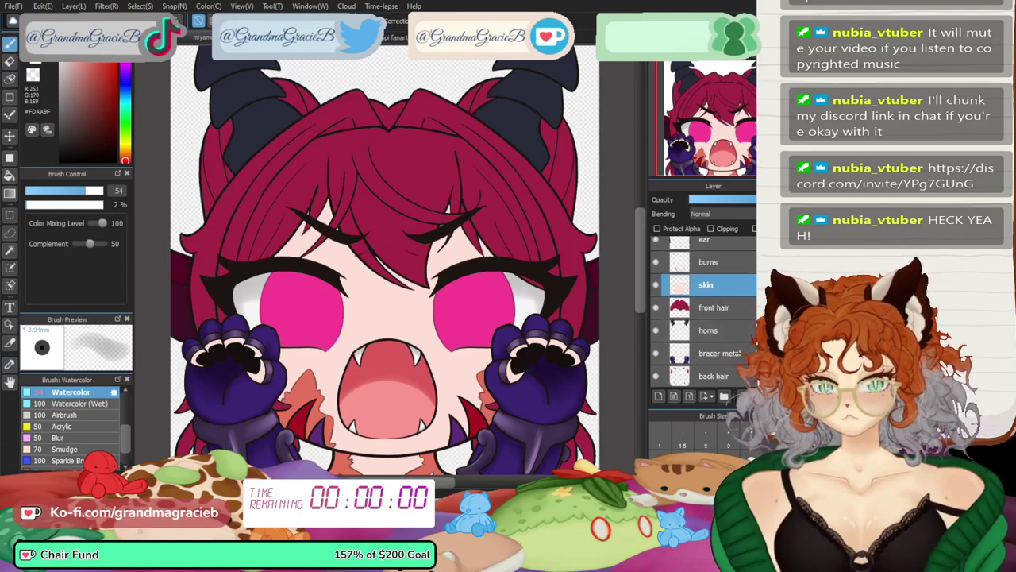
left_click(742, 396)
left_click(710, 228)
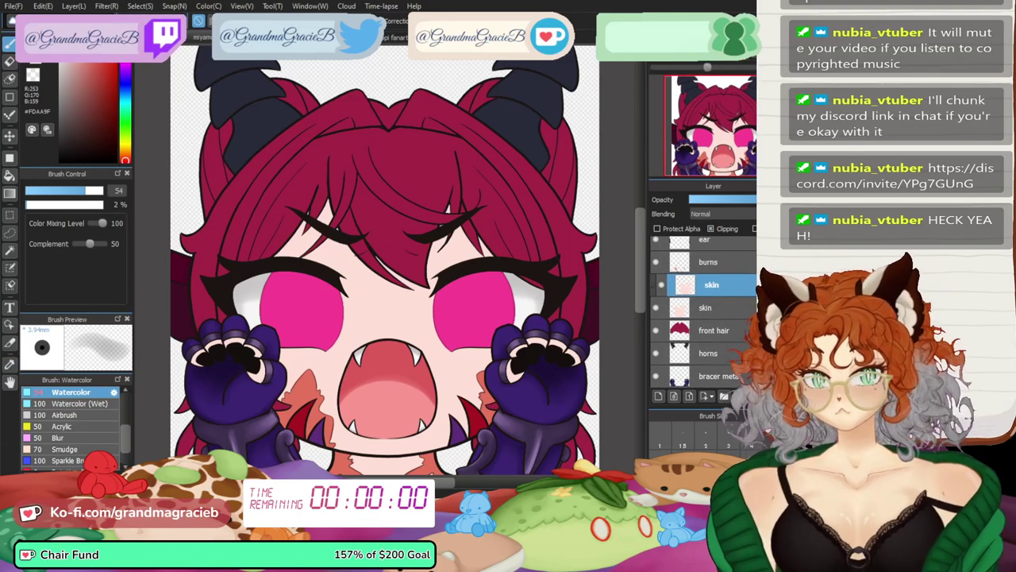
left_click_drag(692, 67, 707, 68)
left_click_drag(721, 127, 685, 151)
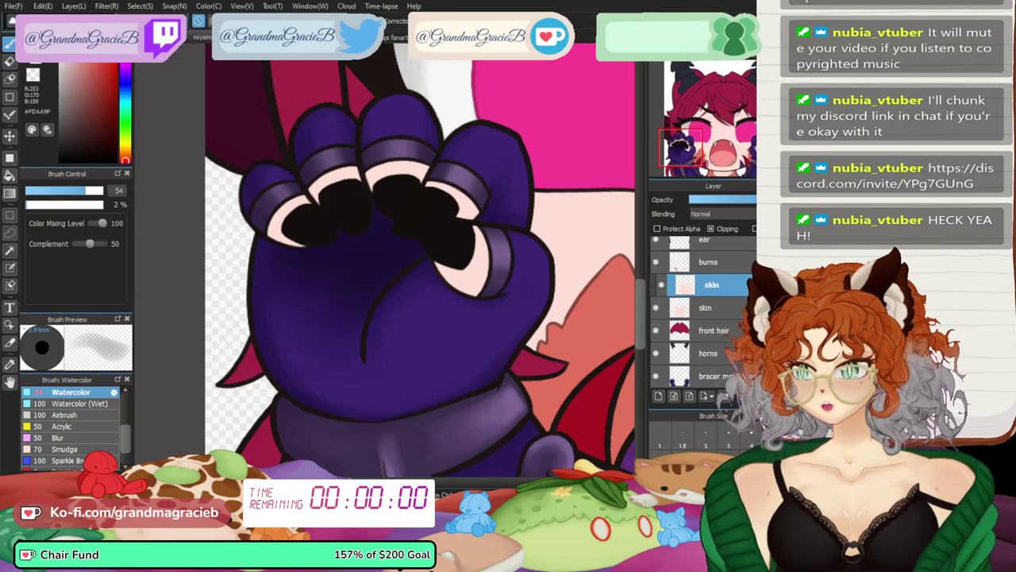
- Softly shade the fingertip skin on both hands at width 22 and 2% opacity, then merge the copy into skin
key("bracketleft")
key("bracketleft")
key("bracketleft")
key("bracketleft")
key("bracketleft")
key("bracketleft")
key("bracketleft")
key("bracketleft")
key("bracketleft")
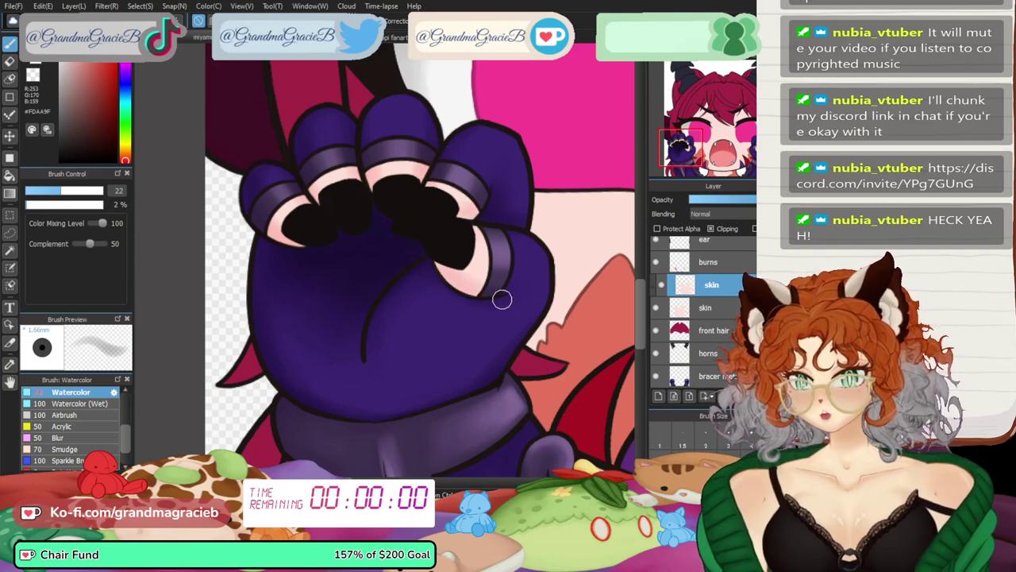
left_click(753, 157)
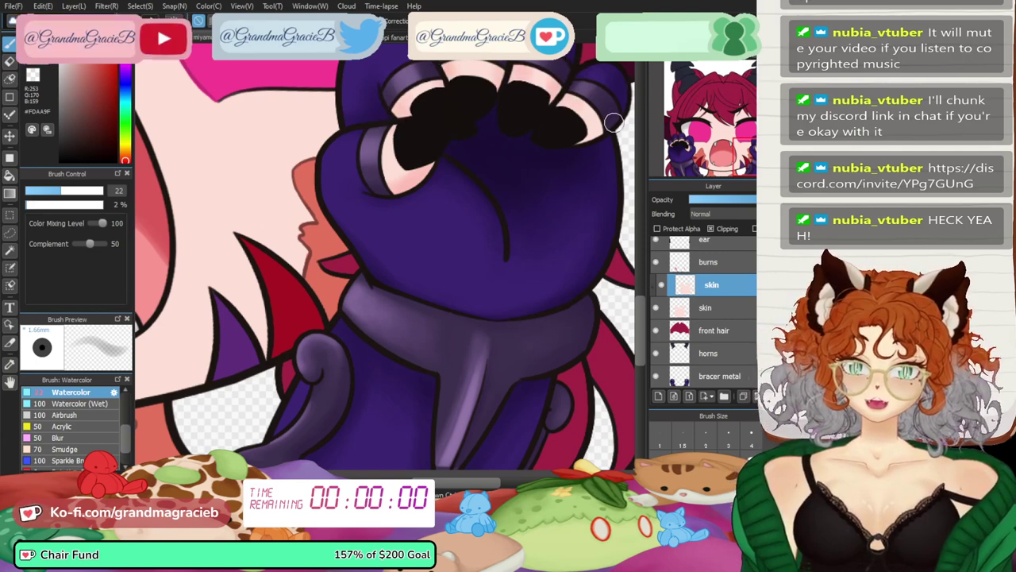
key("ctrl+0")
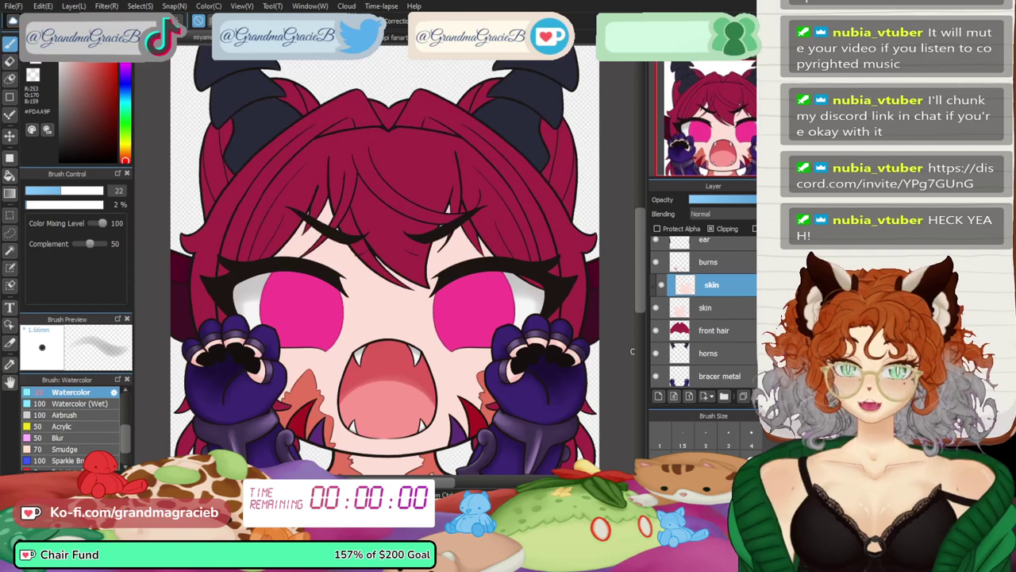
left_click(757, 396)
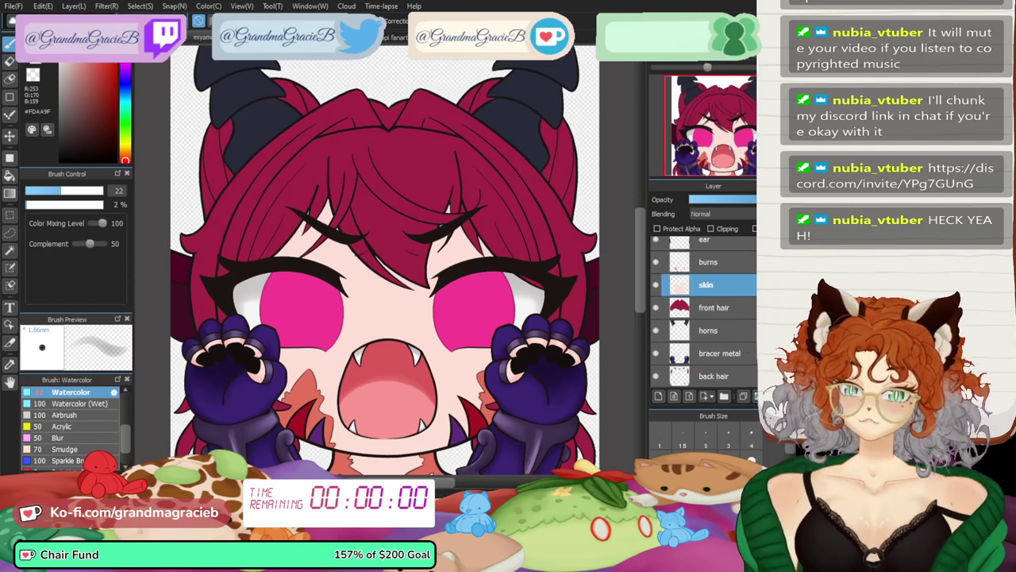
- On a new clipped duplicate of skin, paint the pink neck shadow beneath the chin at width 22 and 18% opacity
left_click(744, 396)
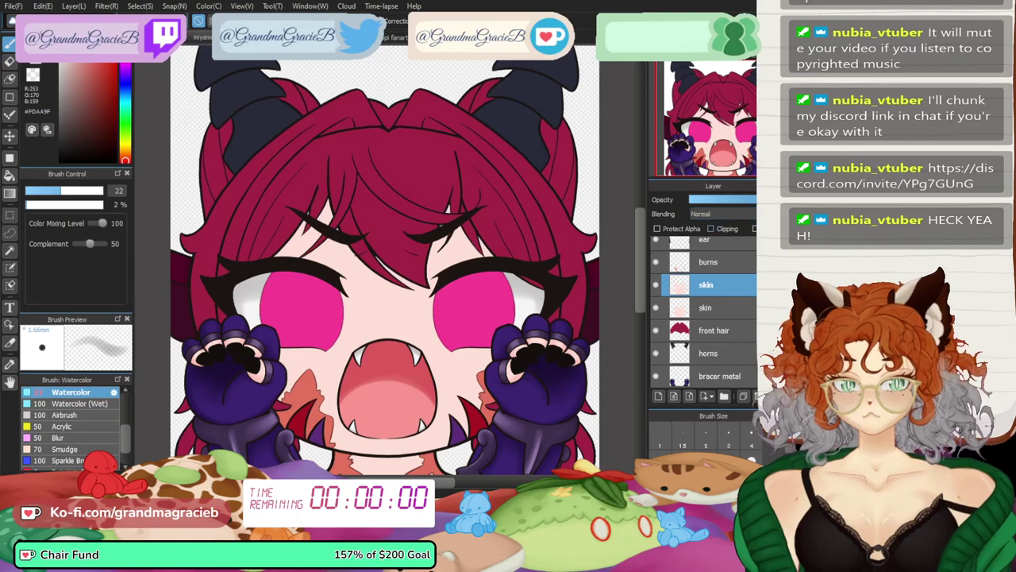
left_click(712, 228)
scroll(385, 259, "up", 5)
left_click_drag(373, 460, 382, 67)
left_click(38, 204)
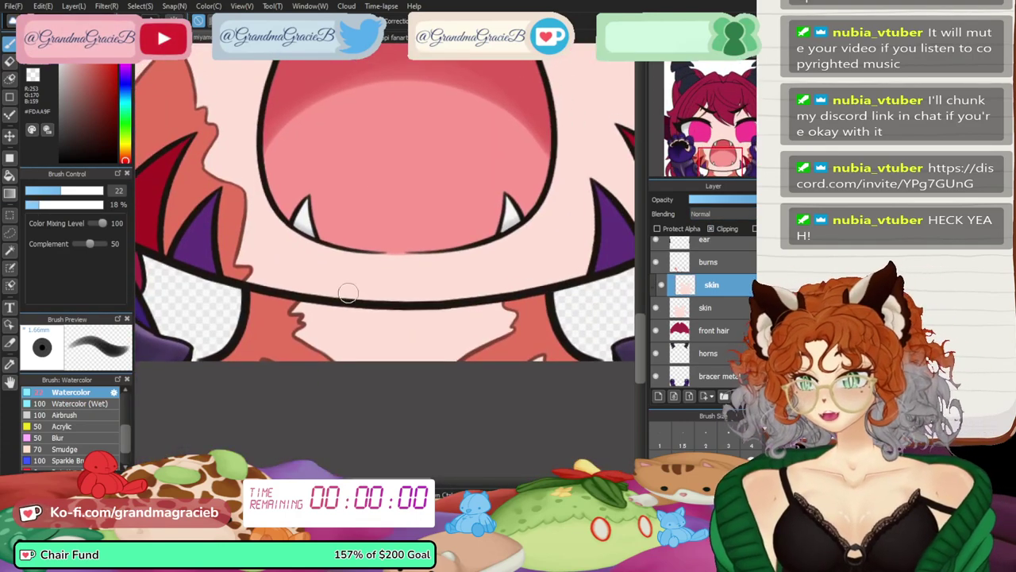
mouse_move(308, 311)
left_mouse_down()
mouse_move(262, 293)
mouse_move(281, 306)
mouse_move(514, 308)
mouse_move(389, 324)
mouse_move(519, 320)
mouse_move(355, 324)
left_mouse_up()
mouse_move(503, 316)
left_mouse_down()
mouse_move(478, 336)
mouse_move(496, 337)
mouse_move(337, 352)
mouse_move(323, 376)
left_mouse_up()
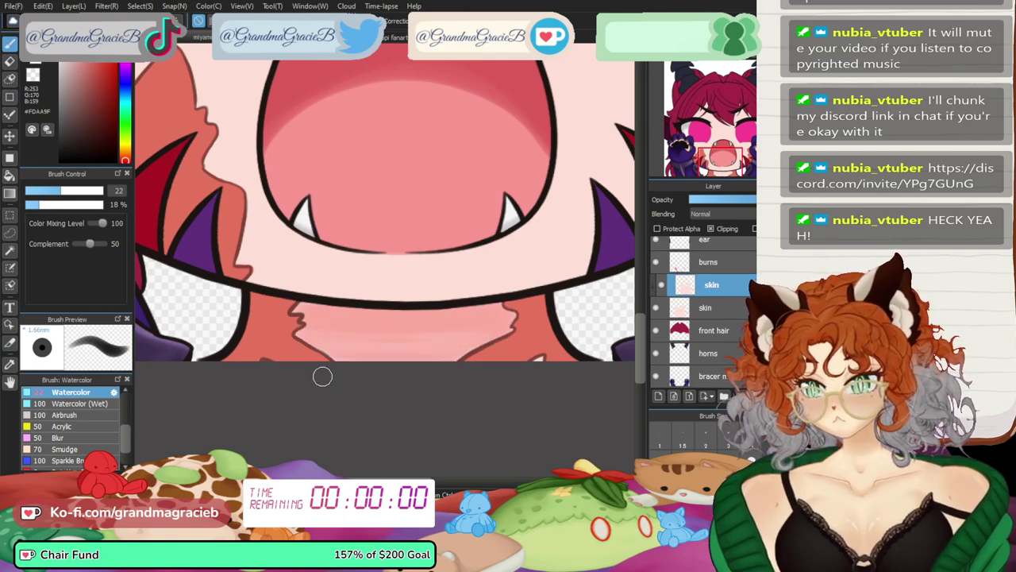
mouse_move(490, 317)
left_mouse_down()
mouse_move(462, 338)
mouse_move(485, 326)
mouse_move(287, 341)
left_mouse_up()
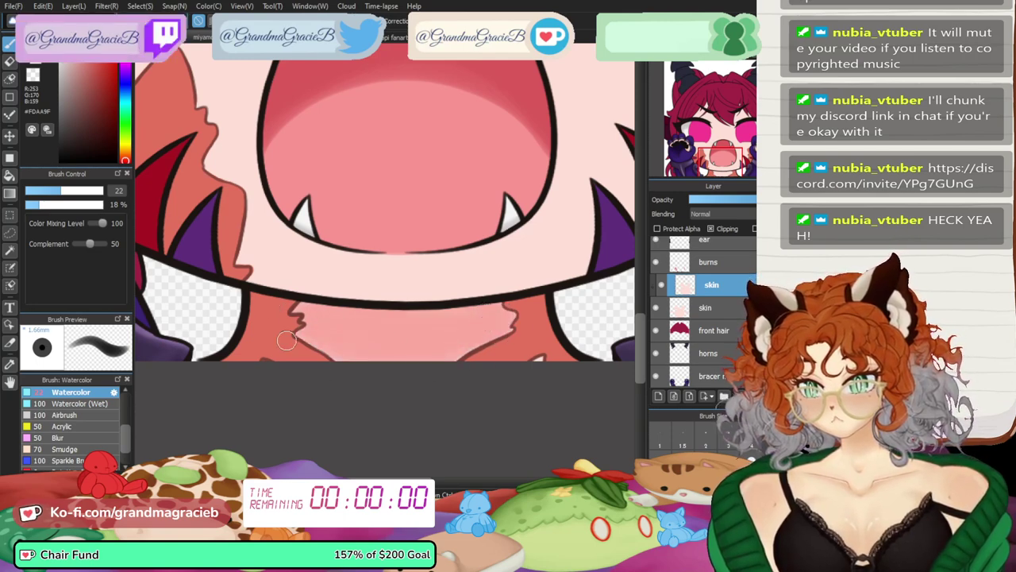
- Smooth the neck shadow using a softer brush at width 46 and 5% opacity
left_click(30, 205)
left_click(82, 190)
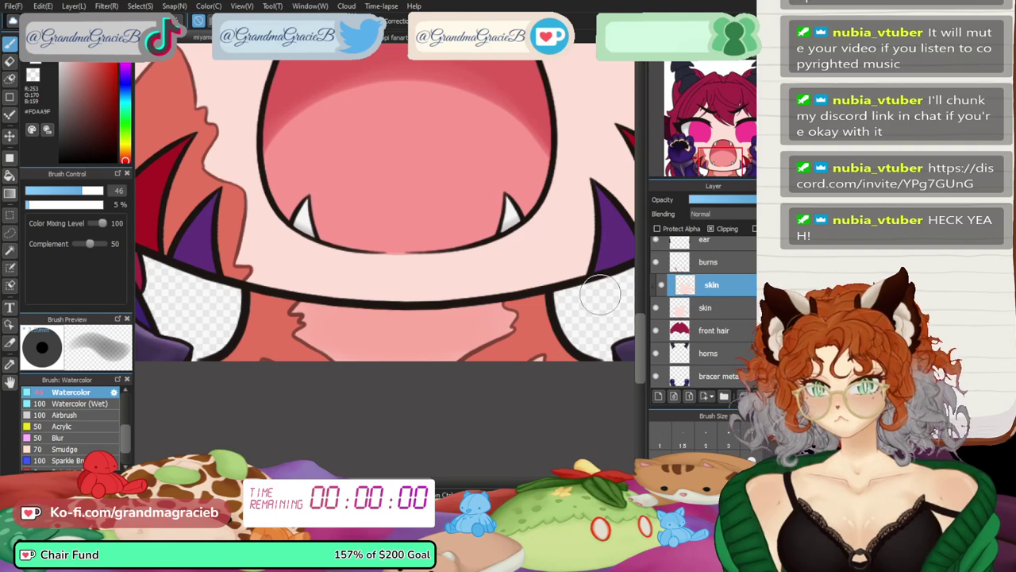
key("ctrl+0")
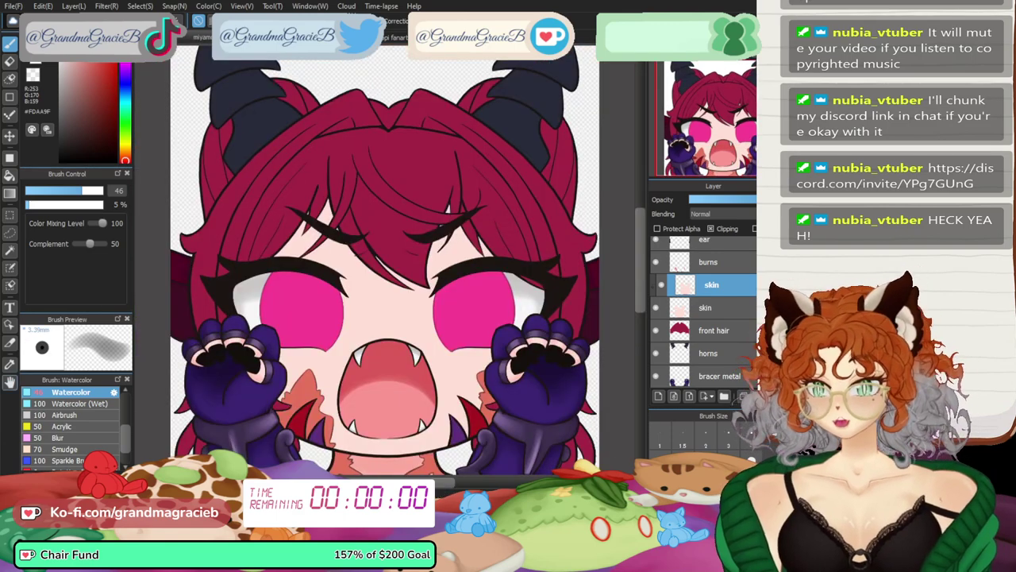
- Sample the dark burn red (#D55844) from the reference character's arm, hide the reference, and set the brush width to 12.5
key("i")
left_click(308, 394)
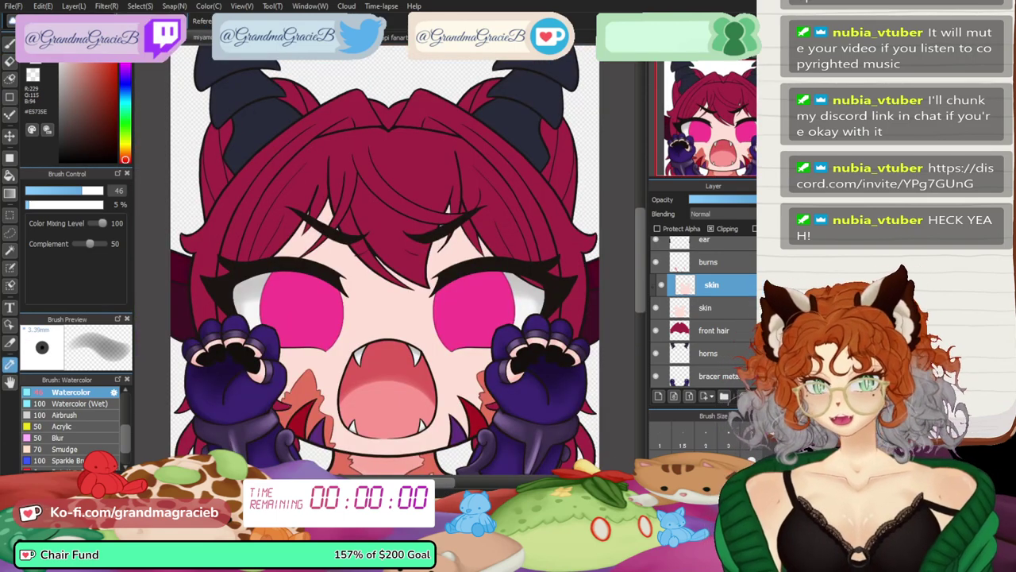
scroll(699, 310, "up", 3)
left_click(656, 248)
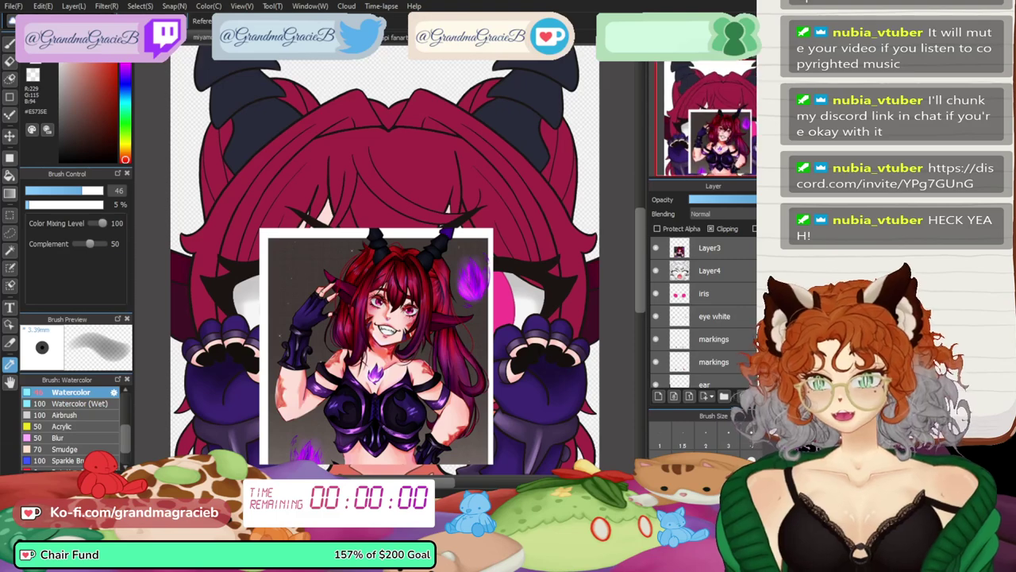
scroll(388, 265, "up", 5)
scroll(388, 265, "down", 5)
left_click_drag(388, 264, 485, 146)
scroll(386, 258, "up", 8)
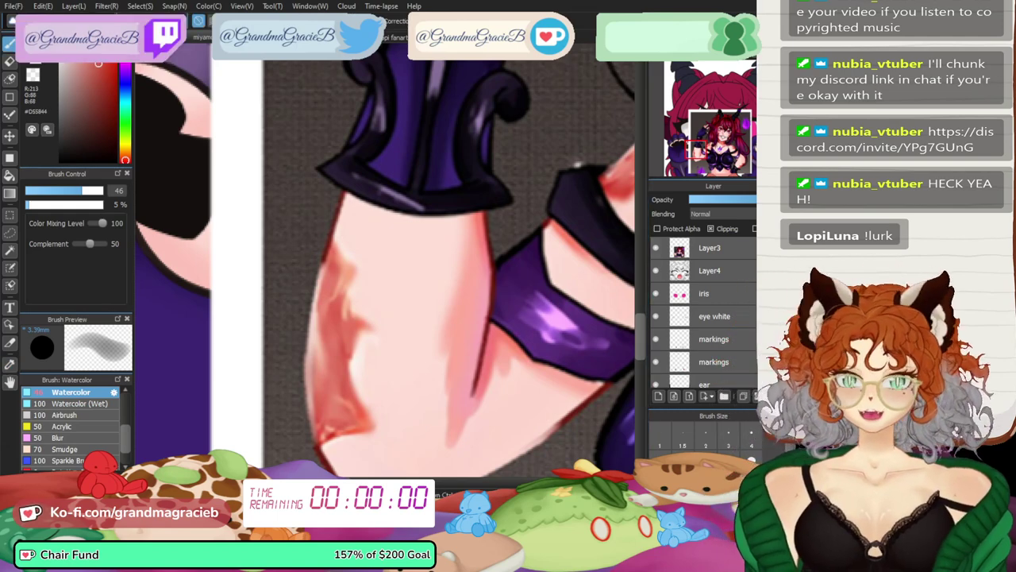
left_click(656, 248)
left_click_drag(714, 161, 714, 175)
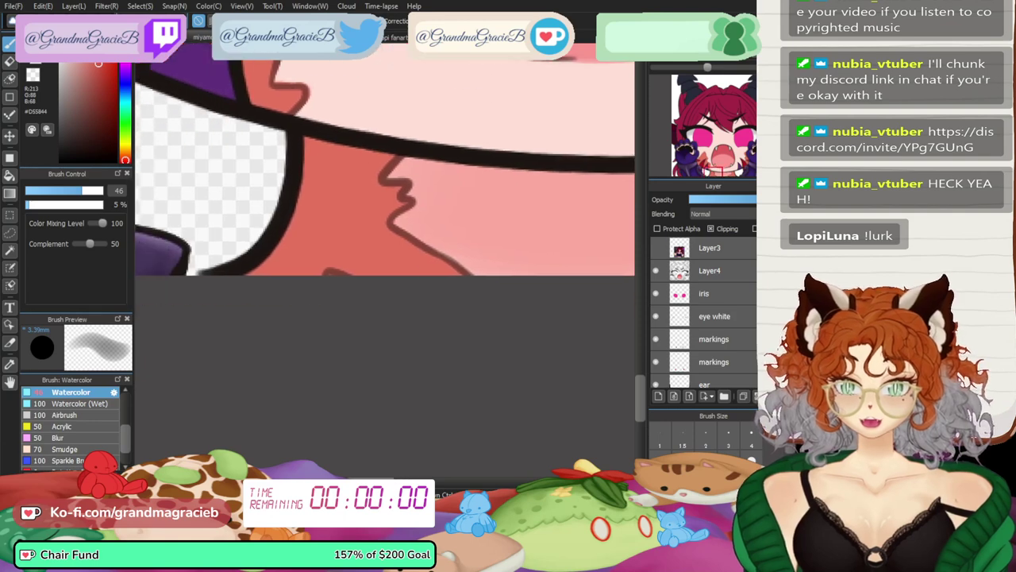
left_click(44, 190)
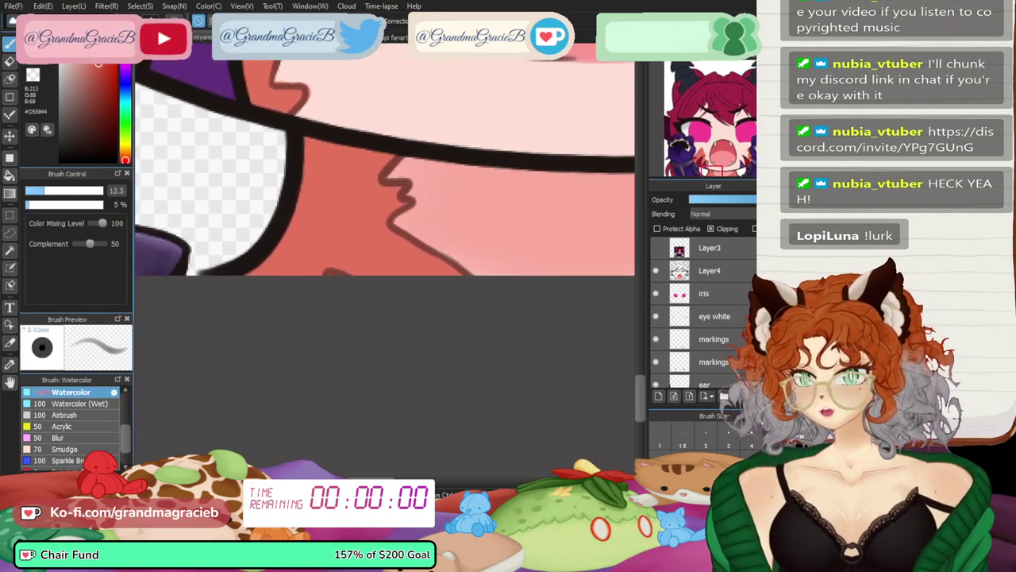
- Merge the shaded skin copy into skin, then duplicate the burns layer and clip the copy
scroll(702, 317, "down", 4)
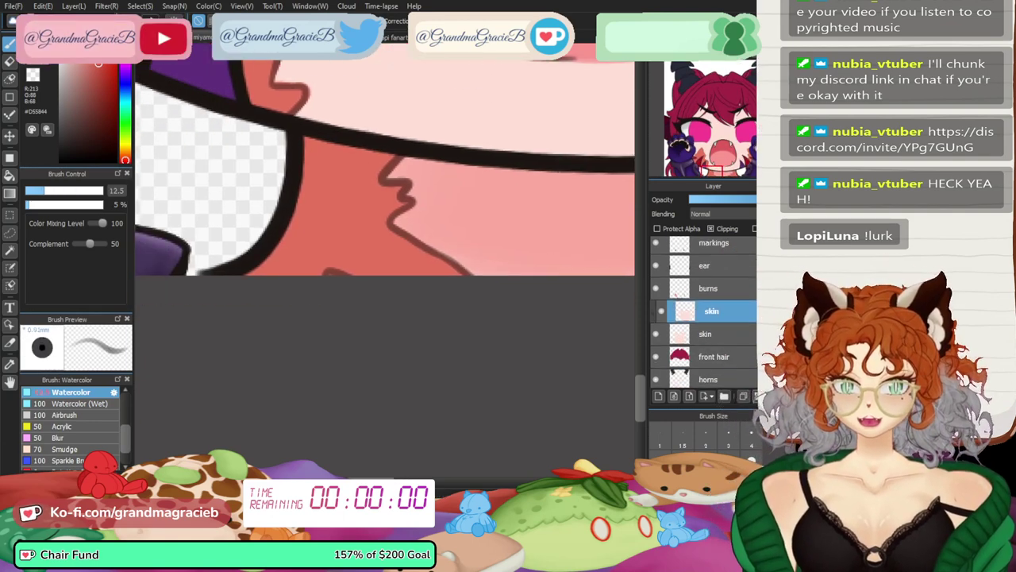
left_click(756, 396)
left_click(709, 288)
left_click(743, 396)
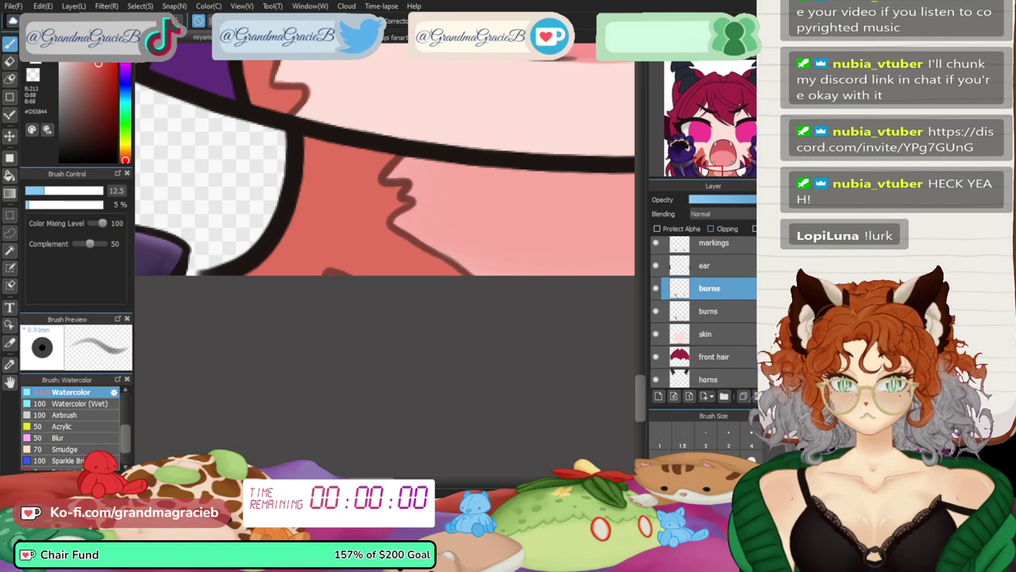
left_click(711, 229)
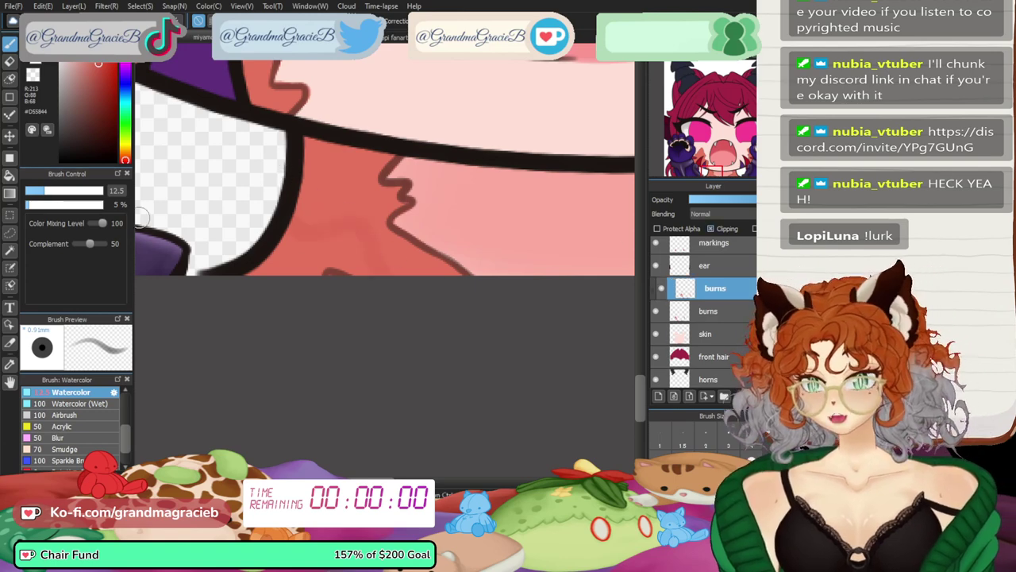
- Paint dark red mottled shading over the burns on both sides of the neck at width 12.5 and 35% opacity
left_click(52, 204)
left_click_drag(315, 196, 308, 225)
mouse_move(389, 254)
left_mouse_down()
mouse_move(353, 246)
mouse_move(405, 266)
left_mouse_up()
mouse_move(438, 299)
left_mouse_down()
mouse_move(364, 257)
mouse_move(344, 259)
mouse_move(397, 284)
left_mouse_up()
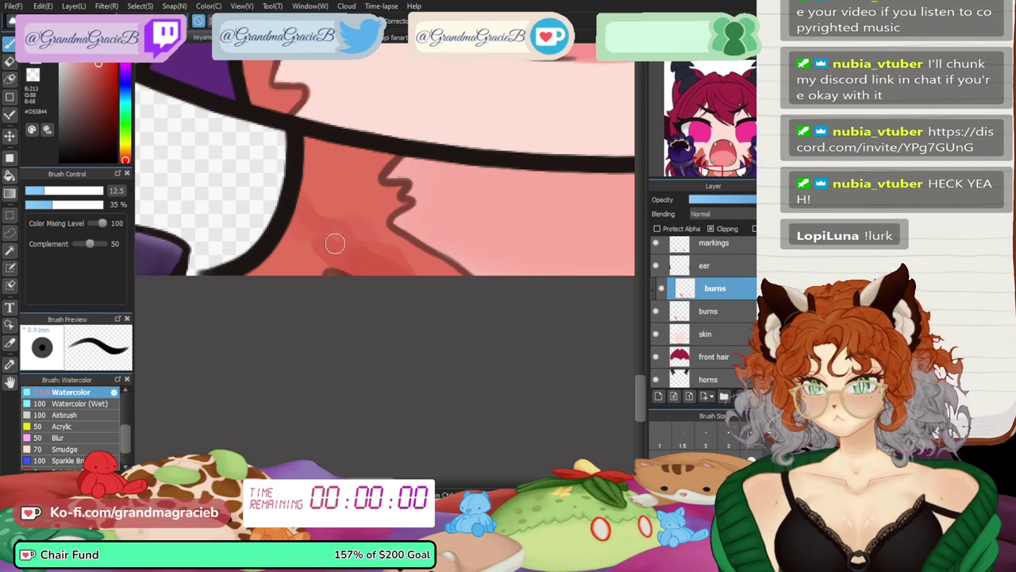
mouse_move(334, 244)
left_mouse_down()
mouse_move(349, 274)
mouse_move(309, 274)
mouse_move(395, 273)
left_mouse_up()
mouse_move(373, 154)
left_mouse_down()
mouse_move(415, 146)
mouse_move(363, 160)
mouse_move(350, 150)
mouse_move(370, 167)
mouse_move(310, 147)
mouse_move(367, 198)
mouse_move(400, 180)
left_mouse_up()
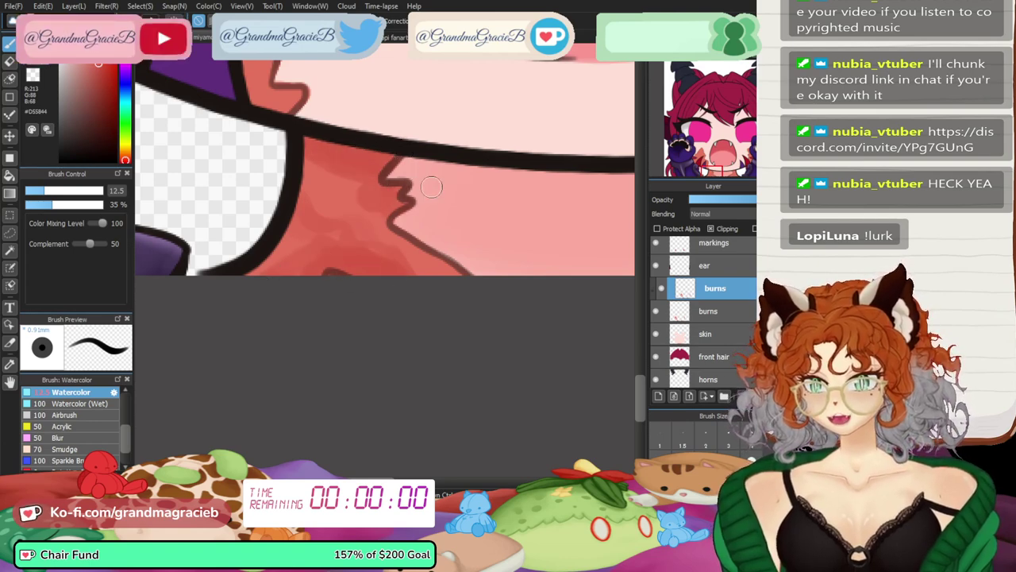
left_click_drag(736, 162, 732, 175)
mouse_move(522, 70)
left_mouse_down()
mouse_move(480, 155)
mouse_move(417, 166)
mouse_move(513, 299)
mouse_move(358, 268)
mouse_move(384, 231)
mouse_move(372, 253)
left_mouse_up()
- Mix a lighter orange (#F39D57) from the burn colour and lower the brush opacity to 4%
left_click(10, 364)
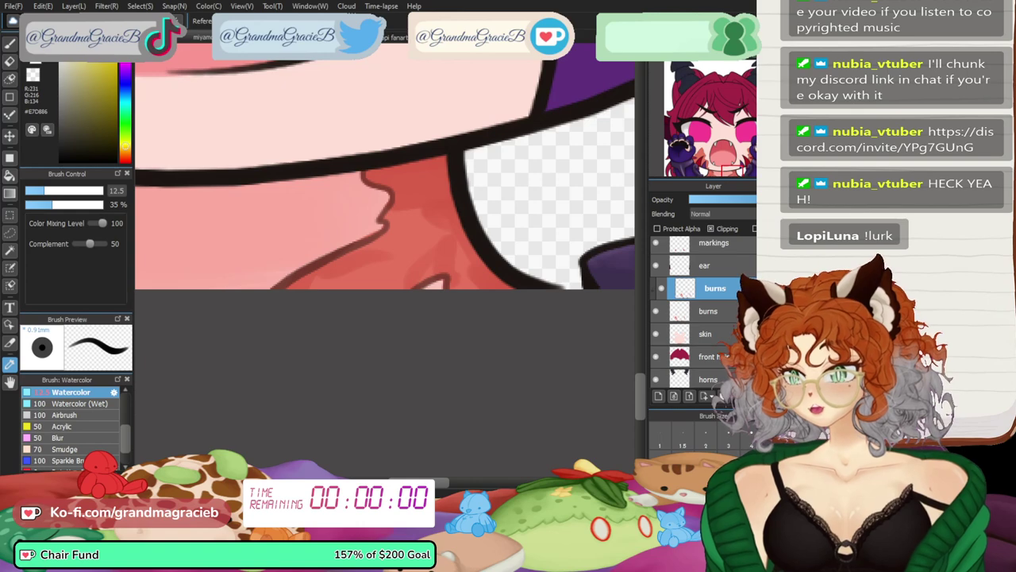
left_click(126, 151)
left_click(425, 179, "alt")
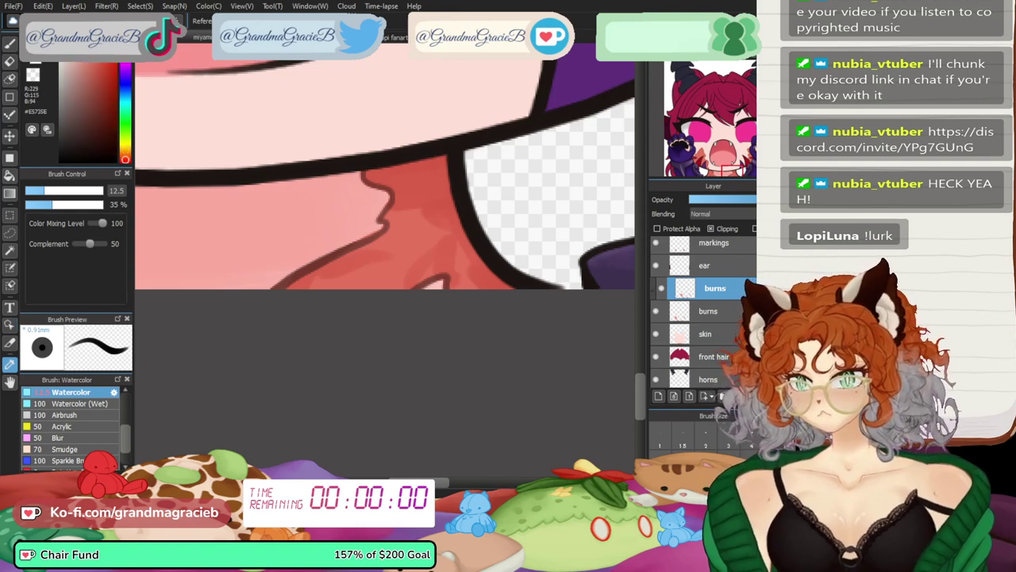
left_click(126, 154)
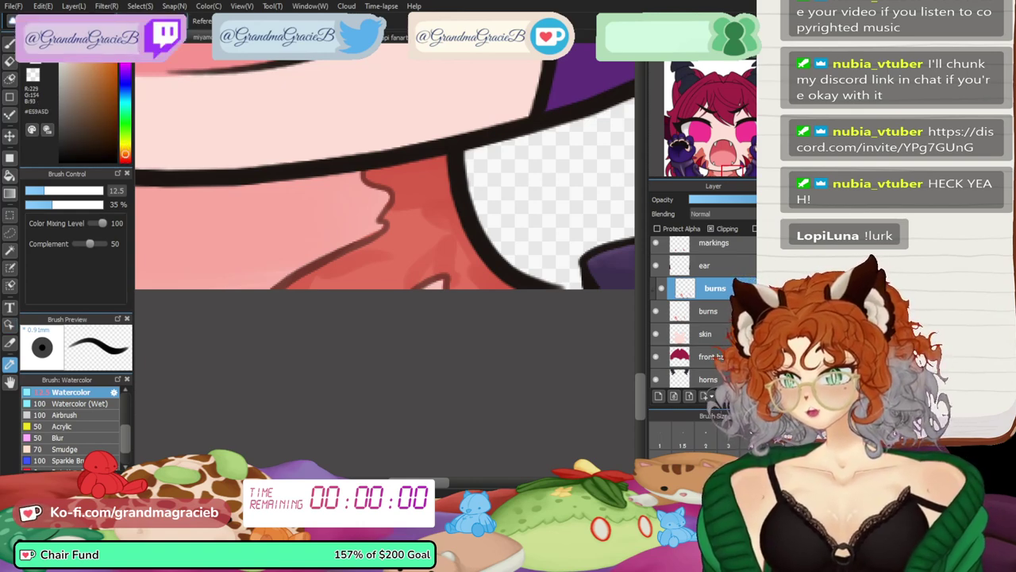
left_click(96, 52)
left_click(10, 44)
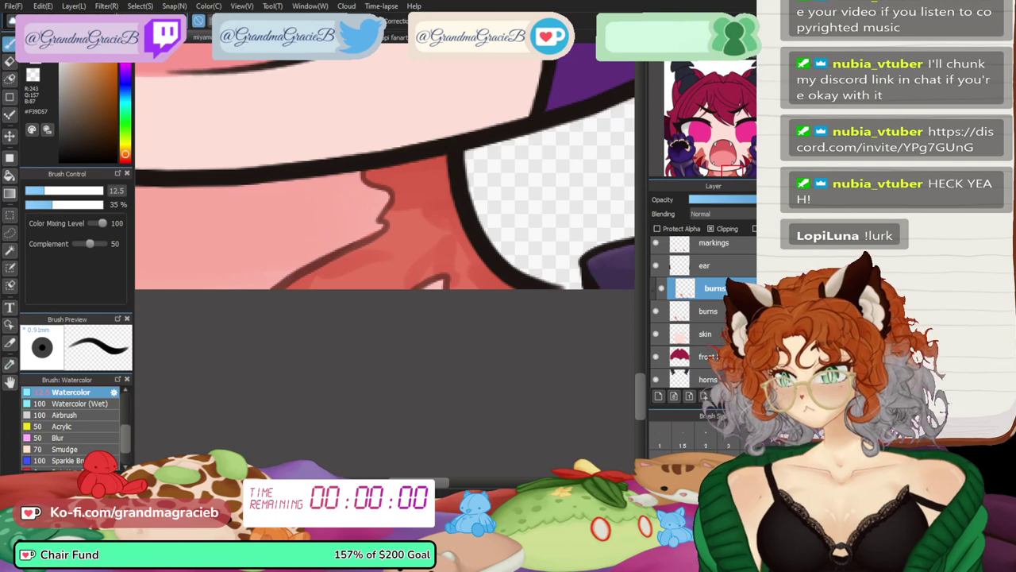
left_click_drag(53, 205, 28, 205)
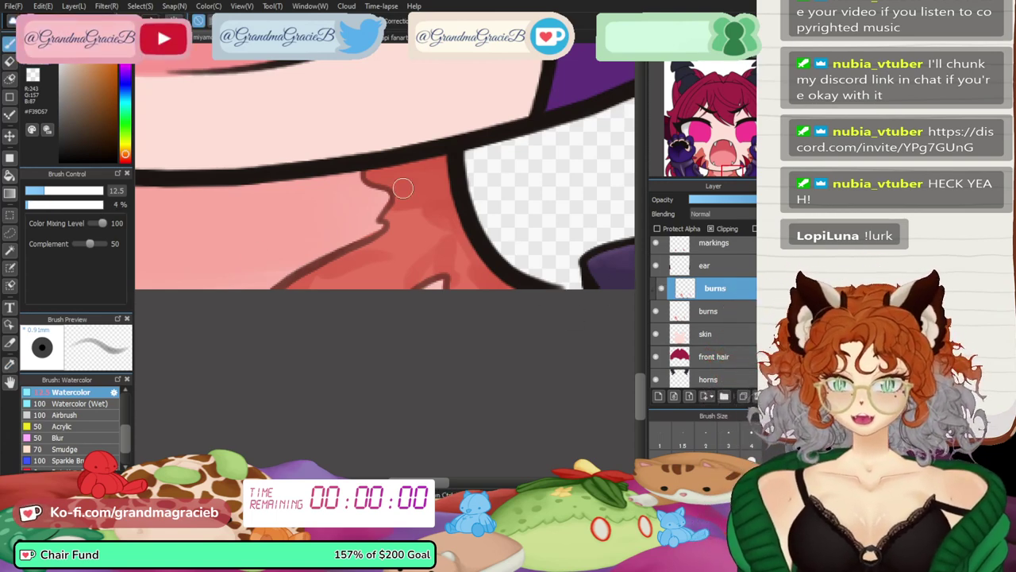
- Add a clipped layer above the burns copy and try light orange (#F5B885) streaks on the neck burn
left_click(658, 396)
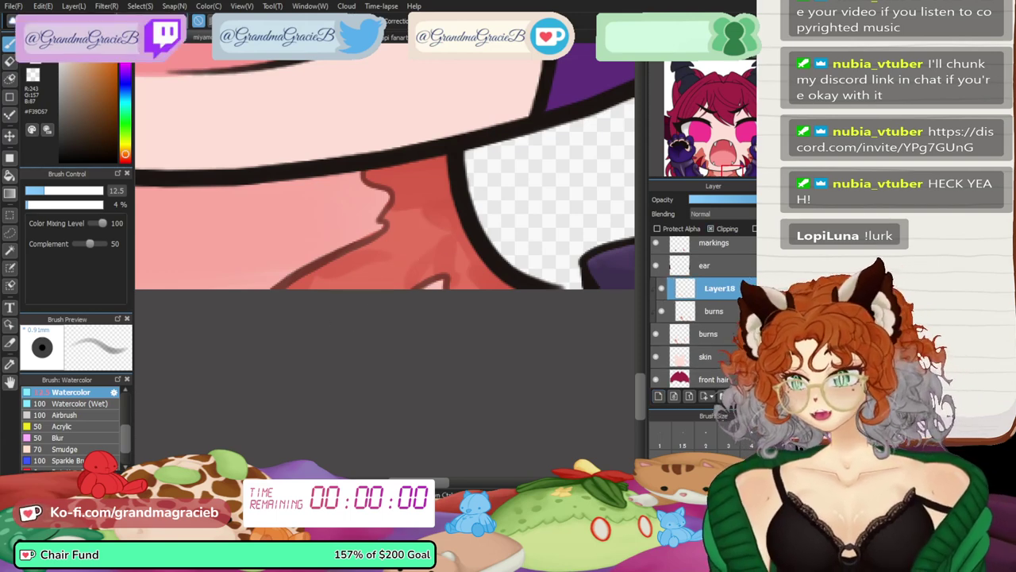
left_click(86, 43)
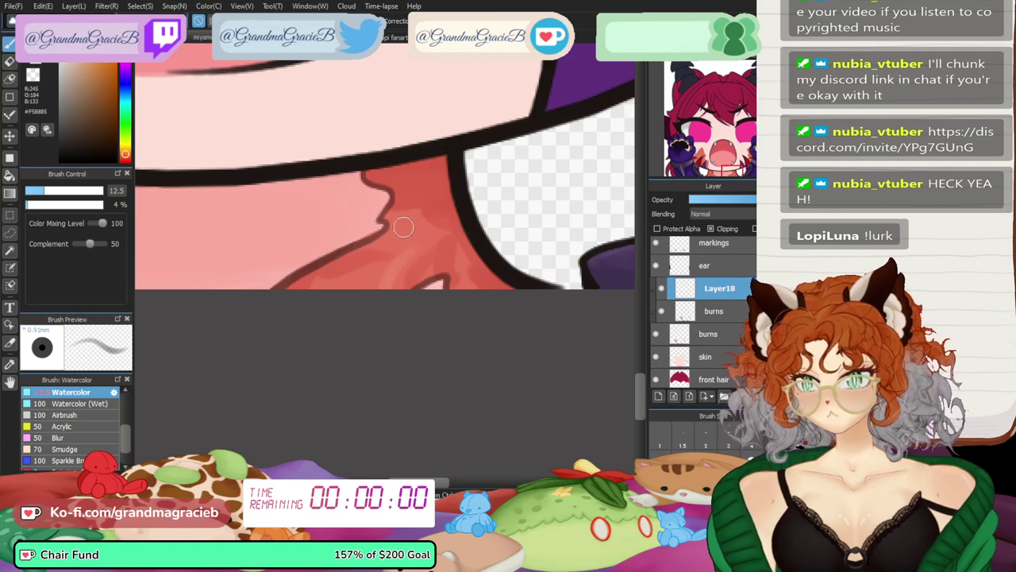
key("ctrl+z")
- Sample a light colour from the artwork, shift it to pale orange (#F8D2A1) and reduce the brush width to 4.8
left_click(9, 364)
left_click(317, 127)
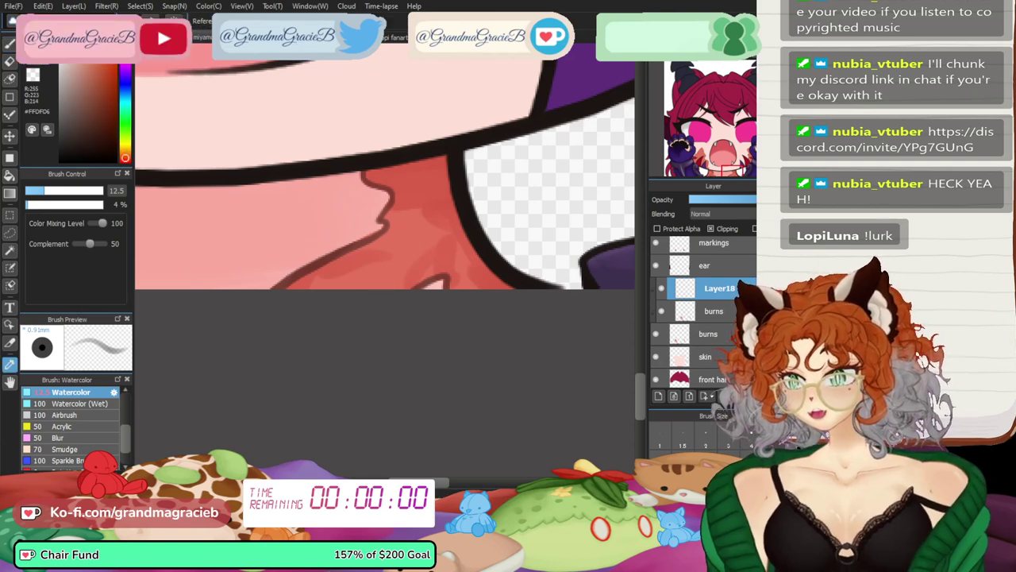
left_click(126, 152)
left_click(73, 47)
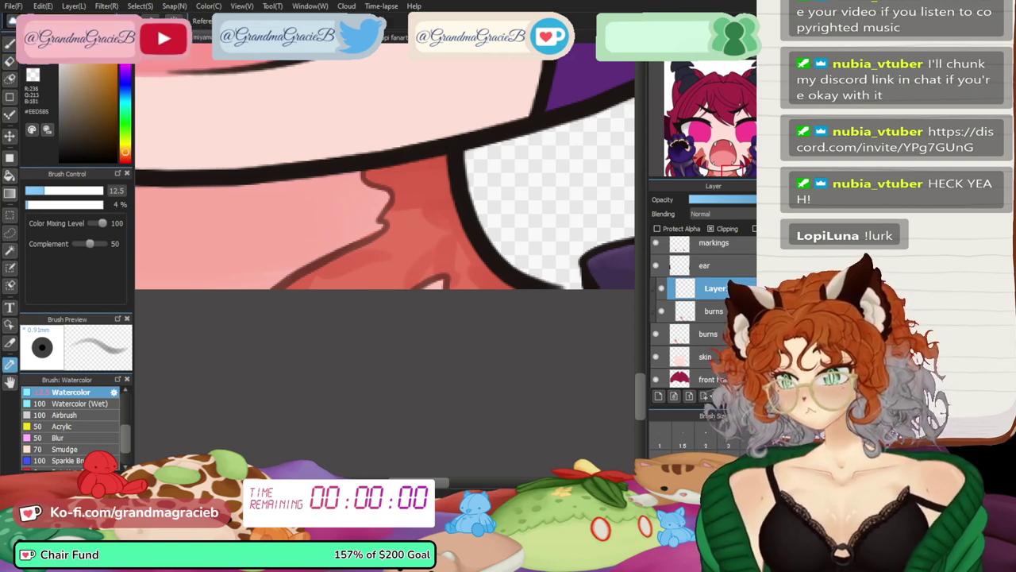
left_click(9, 44)
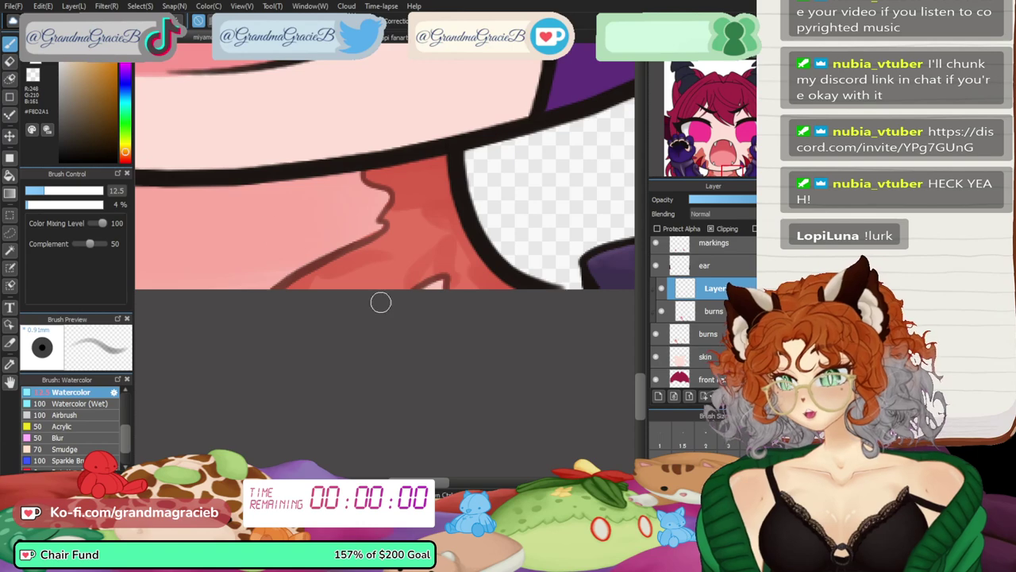
key("[")
key("[")
key("[")
key("[")
key("[")
key("[")
key("[")
key("[")
key("[")
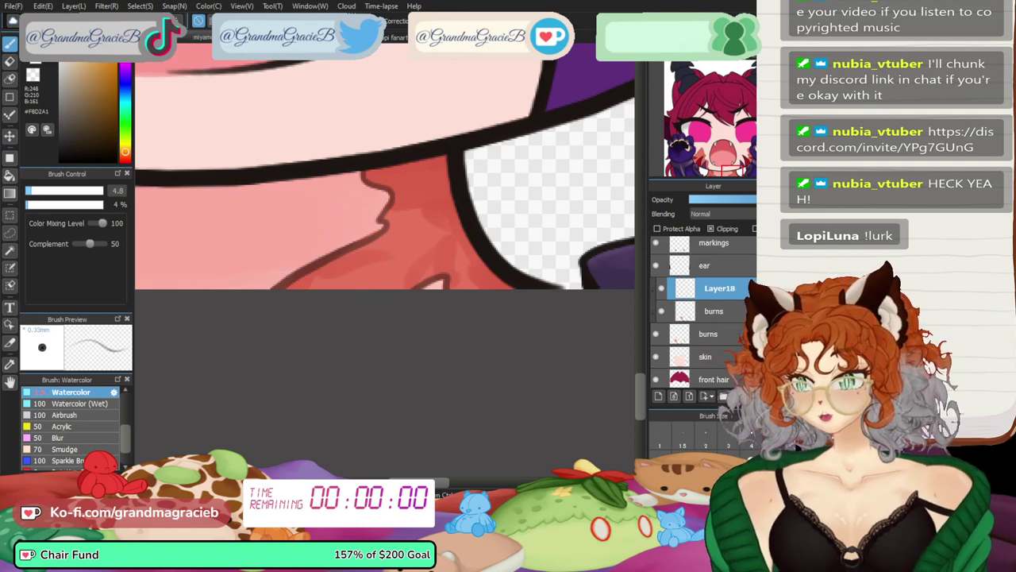
- Paint thin pale orange streaks over the burns on both sides of the neck at 4% opacity
left_click_drag(385, 311, 443, 251)
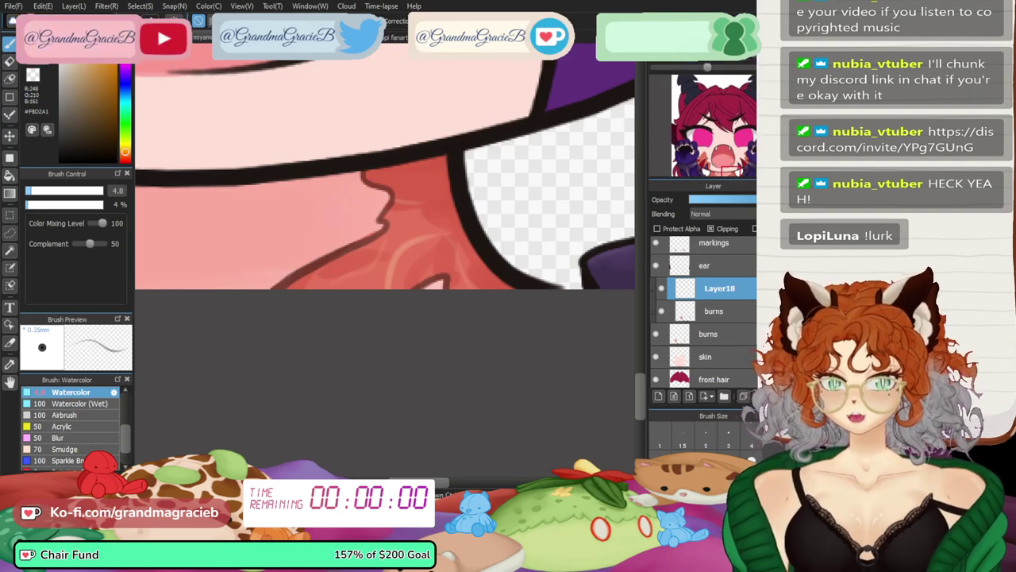
left_click_drag(750, 162, 711, 172)
mouse_move(367, 241)
left_mouse_down()
mouse_move(445, 272)
mouse_move(429, 273)
mouse_move(504, 325)
left_mouse_up()
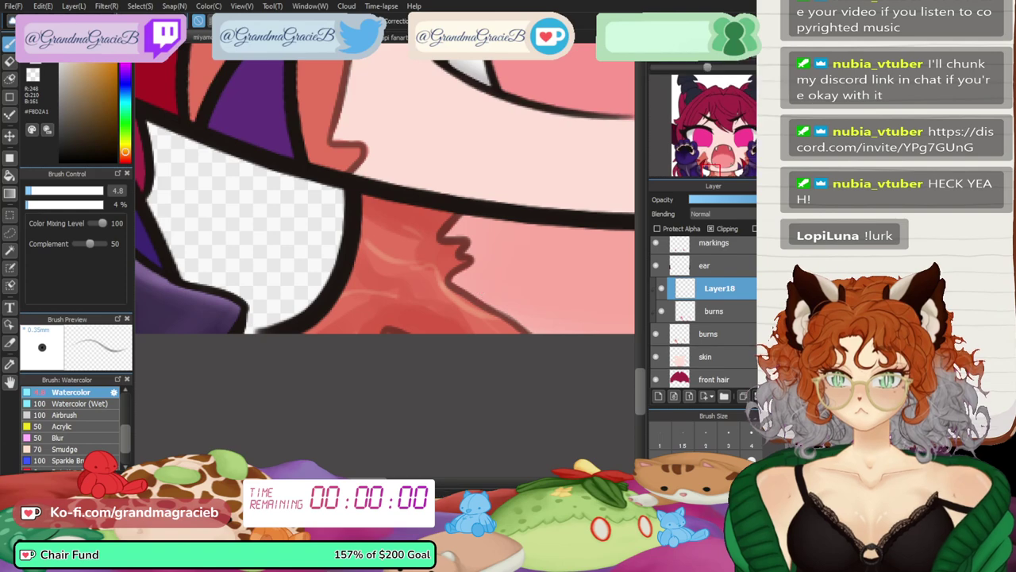
key("ctrl+0")
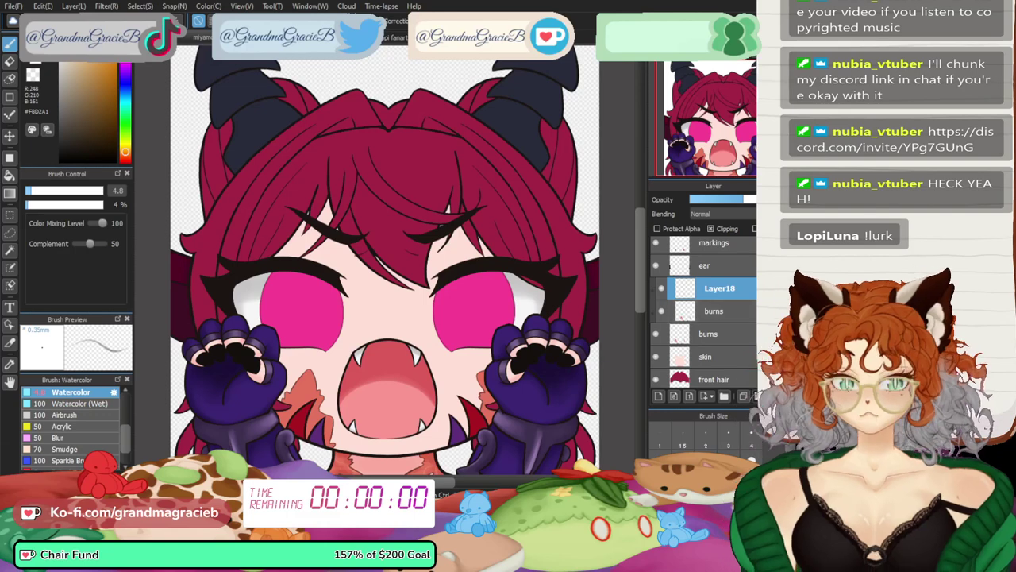
- Merge the shaded burns copy and the Layer18 streaks down into the burns layer
left_click(714, 312)
key("ctrl+e")
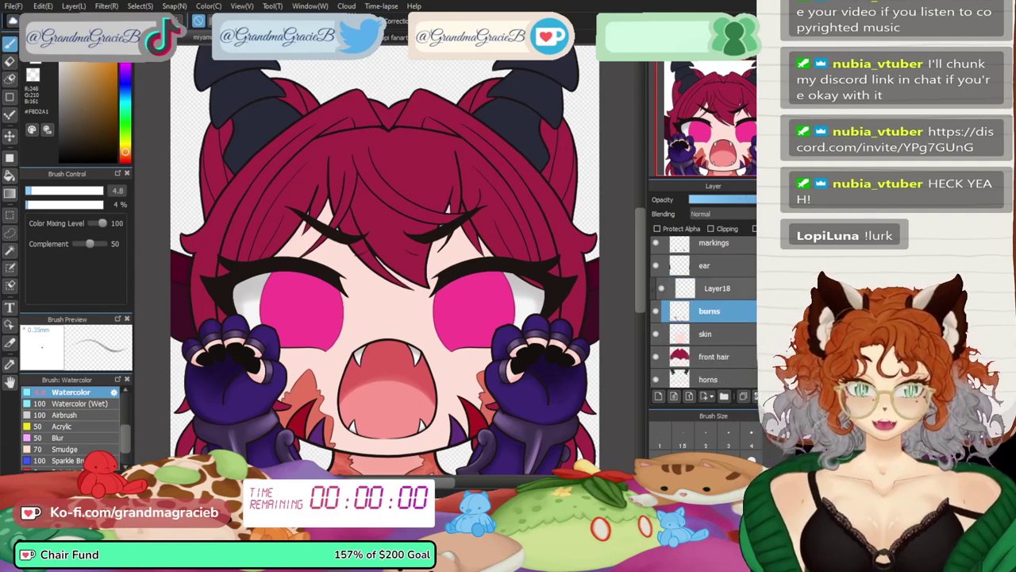
left_click(719, 288)
key("ctrl+e")
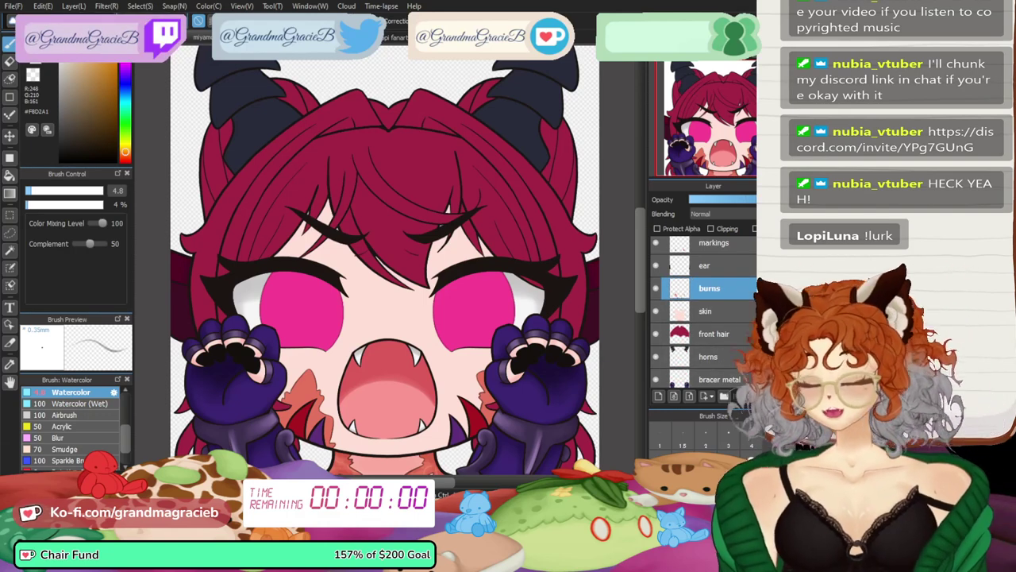
- Sample the red (#D55A46) from the neck burn and return to the Watercolor brush
key("i")
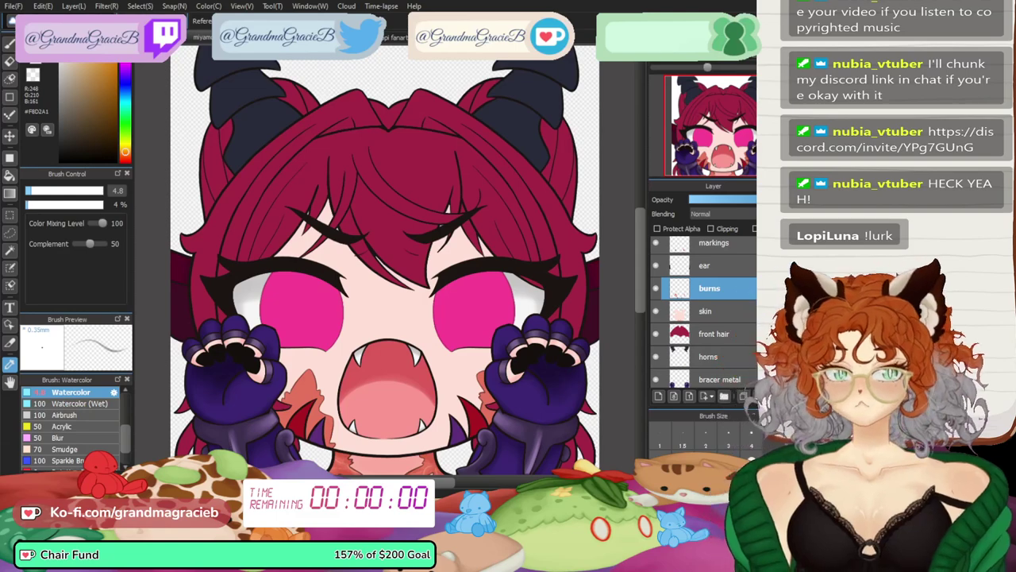
left_click_drag(707, 68, 728, 67)
left_click_drag(722, 147, 716, 164)
left_click(302, 313)
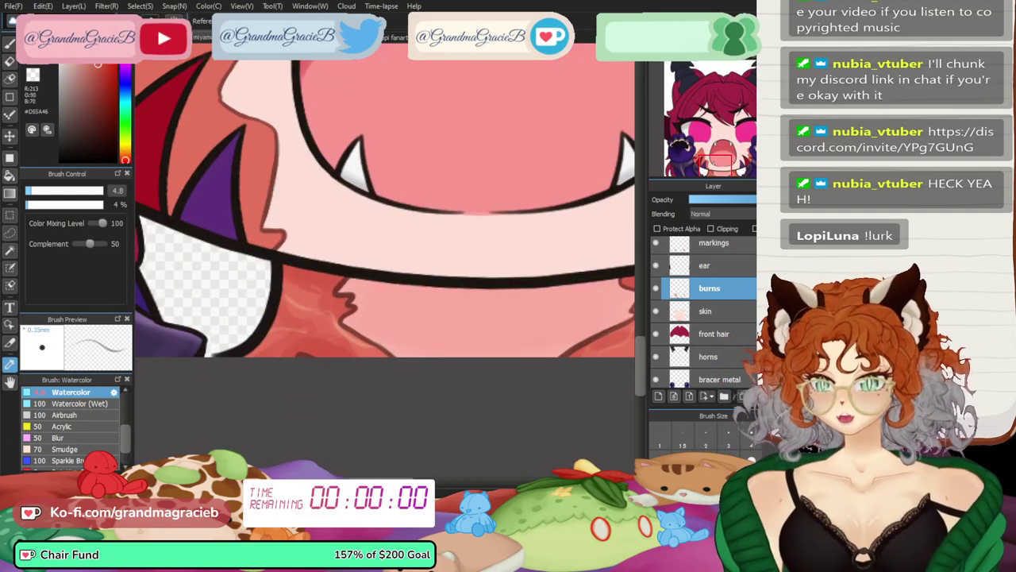
key("b")
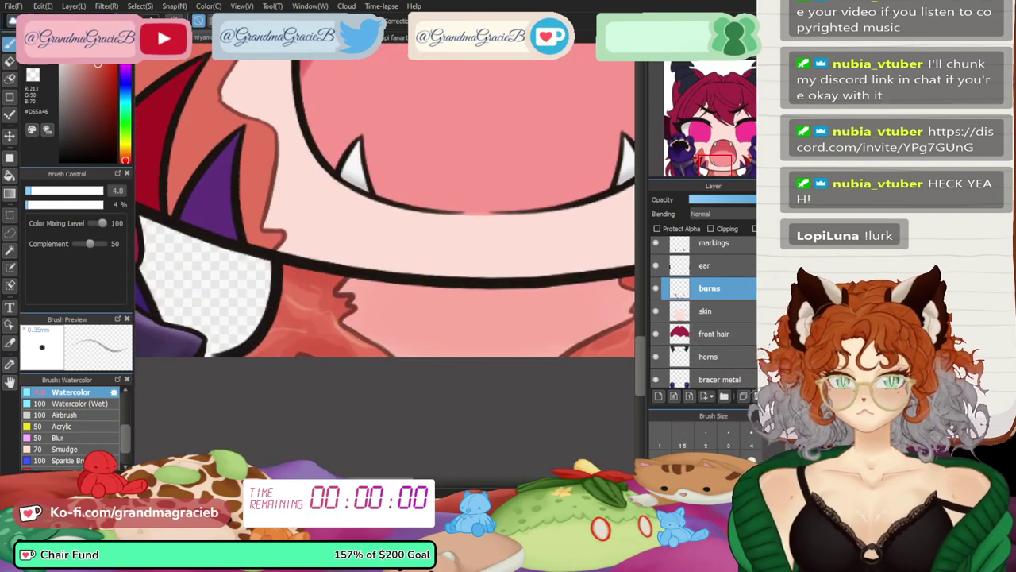
- Duplicate the merged burns layer as a clipped copy, and undo the copy along with both merges
left_click(743, 396)
left_click(711, 228)
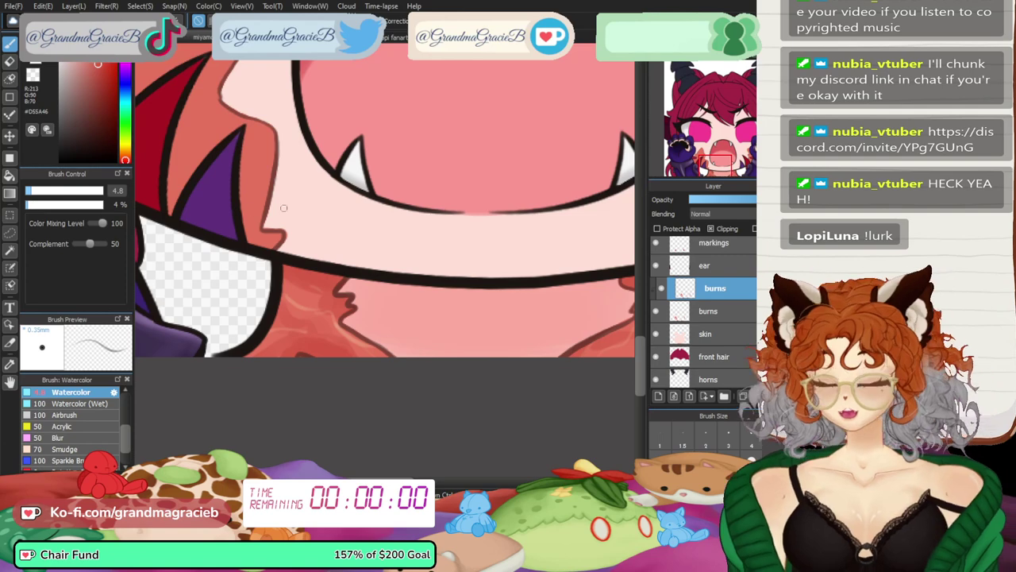
key("ctrl+z")
key("ctrl+z")
key("ctrl+z")
key("ctrl+z")
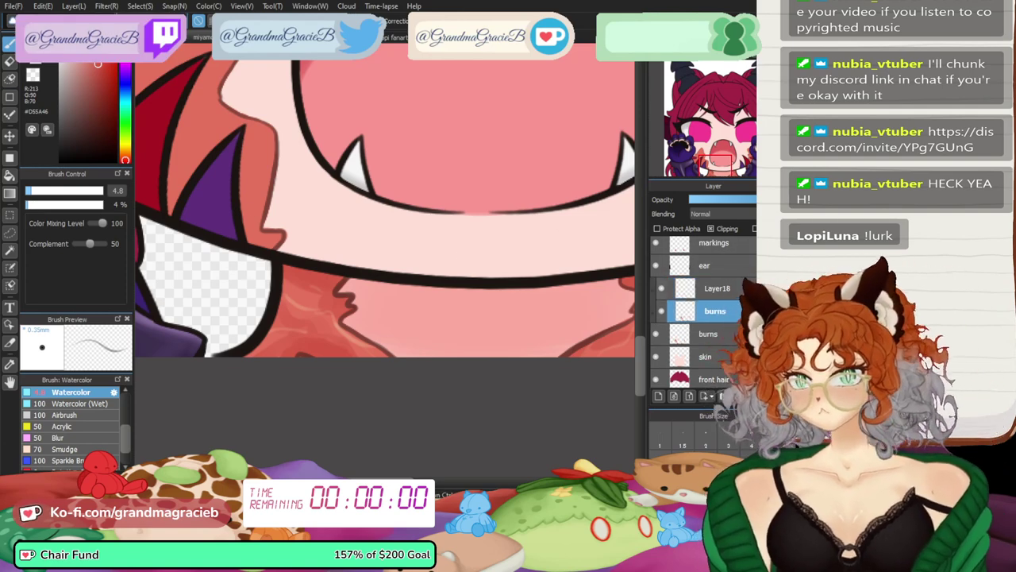
- Paint red shading over the cheek burn left of the mouth at width 22 and 18% opacity
left_click_drag(34, 191, 61, 190)
scroll(385, 262, "down", 2)
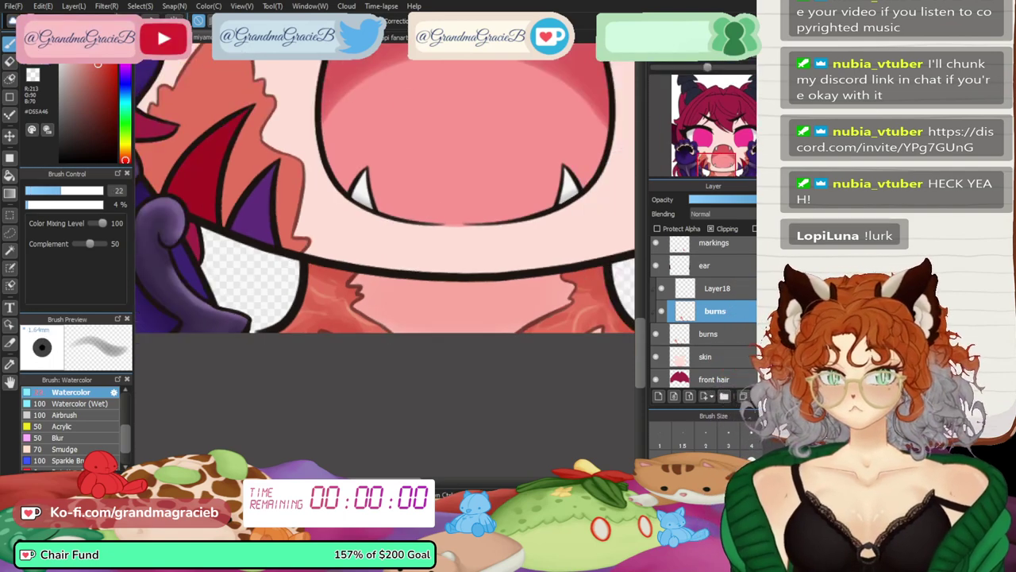
mouse_move(271, 137)
left_mouse_down()
mouse_move(420, 280)
mouse_move(356, 221)
left_mouse_up()
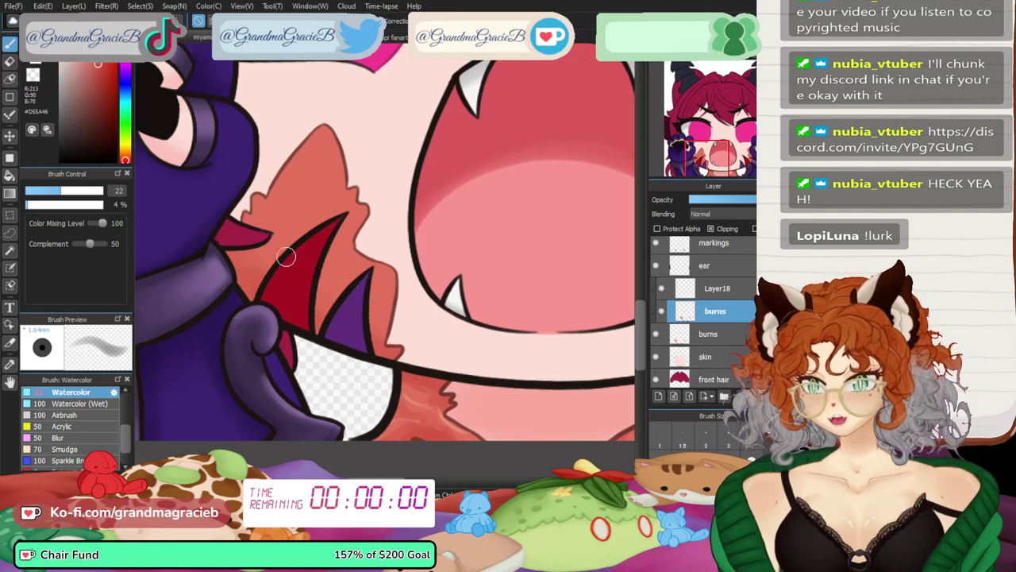
left_click(29, 205)
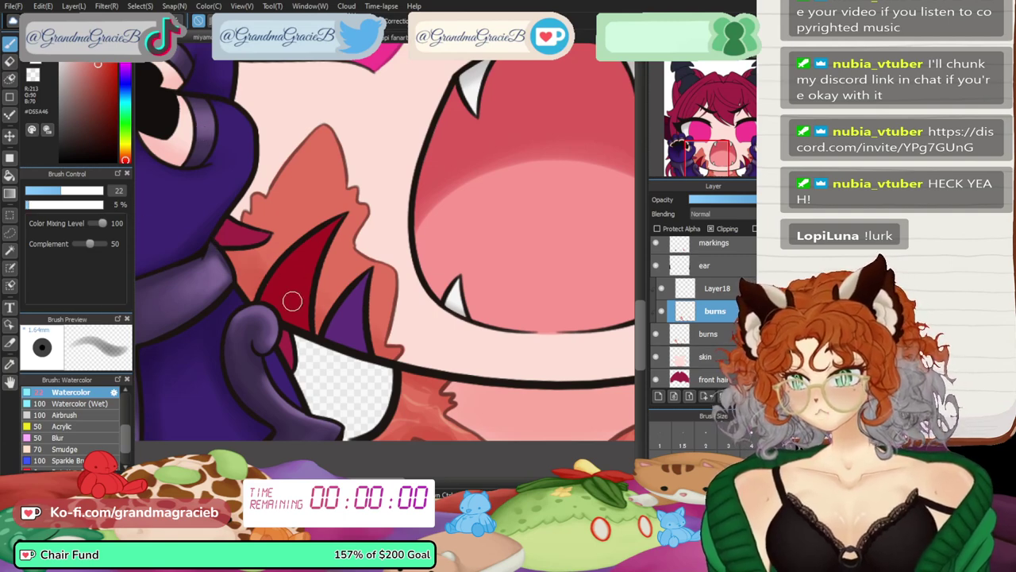
left_click(39, 205)
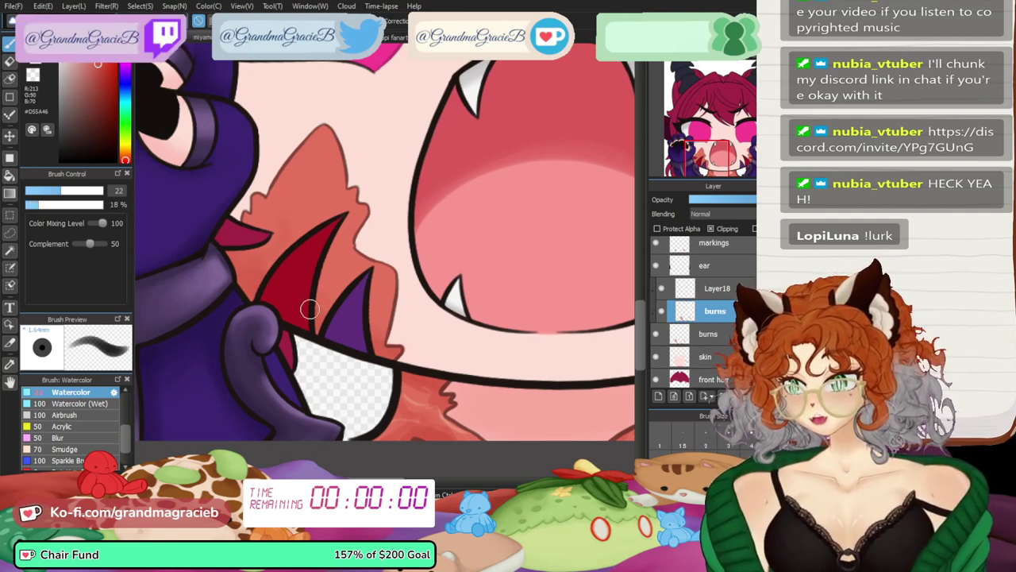
mouse_move(270, 242)
left_mouse_down()
mouse_move(294, 226)
mouse_move(304, 186)
left_mouse_up()
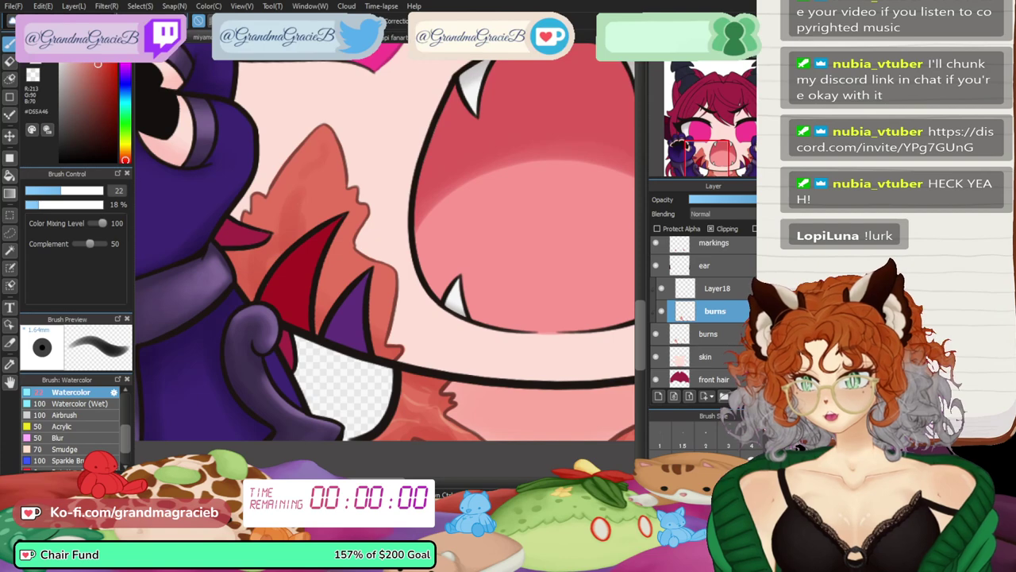
- Add finer red mottling at width 14.9 to the left cheek burn and shade the right cheek burn
left_click(49, 191)
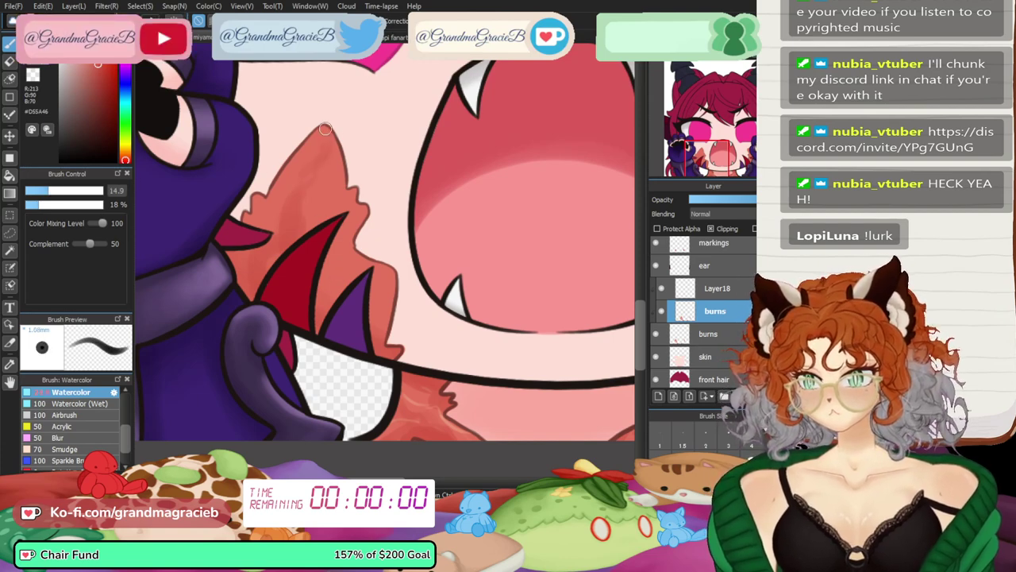
left_click_drag(365, 218, 338, 241)
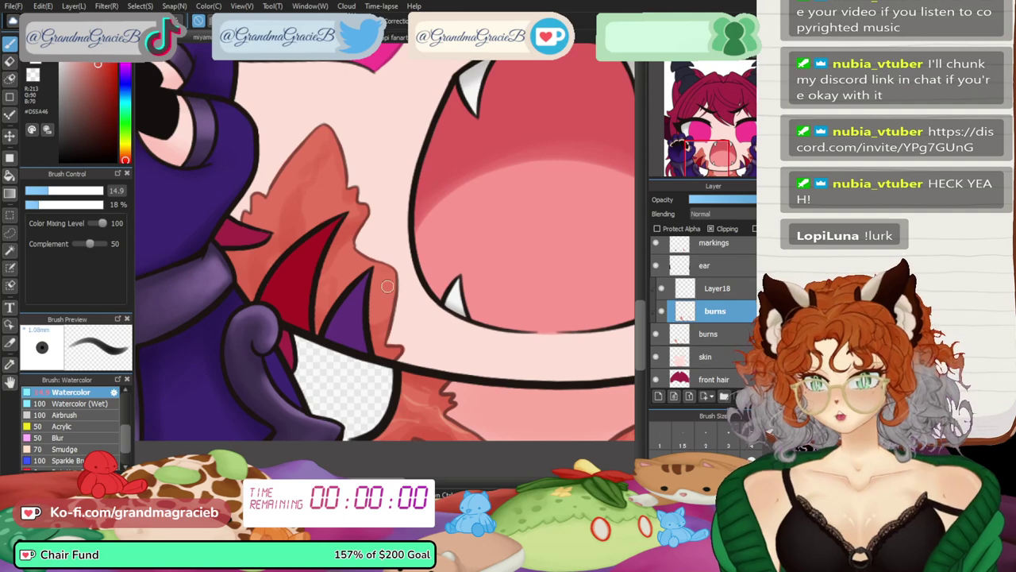
scroll(710, 119, "up", 1)
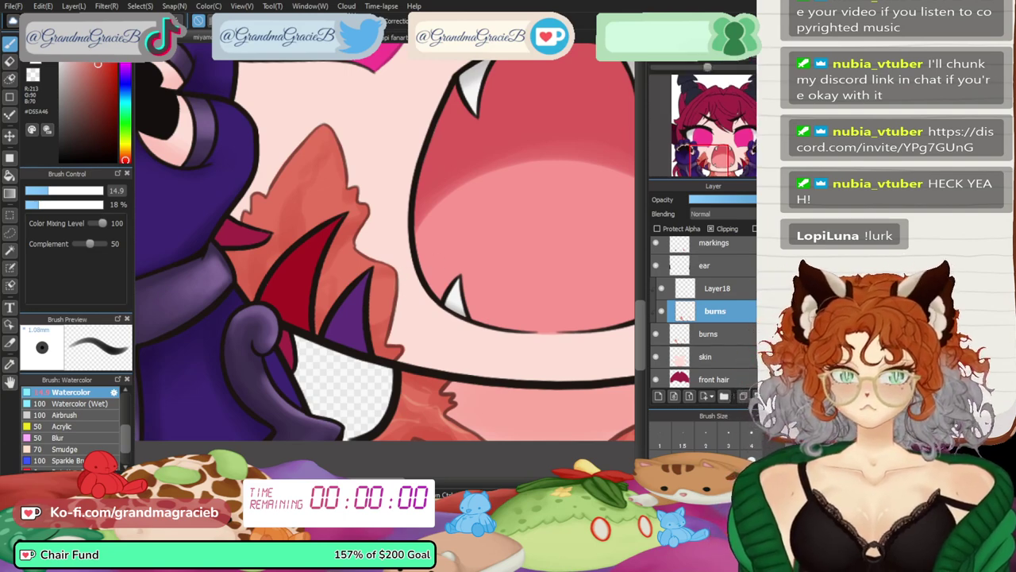
left_click(732, 157)
mouse_move(570, 335)
left_mouse_down()
mouse_move(581, 306)
mouse_move(568, 307)
left_mouse_up()
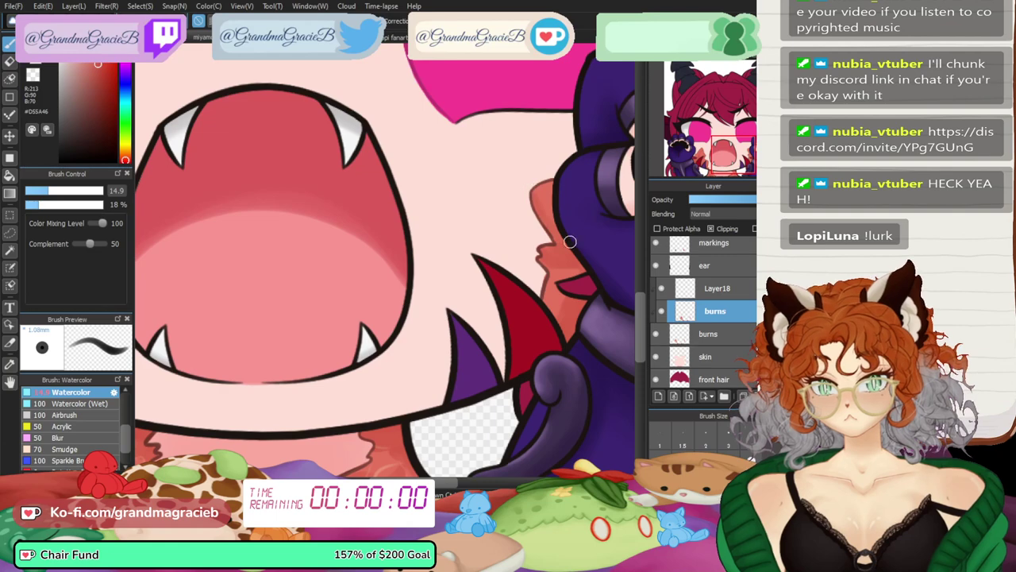
- Sample the light streak on the neck burn, shift it towards orange (#F7BC8B) and reduce the brush width to 5.5
left_click(10, 364)
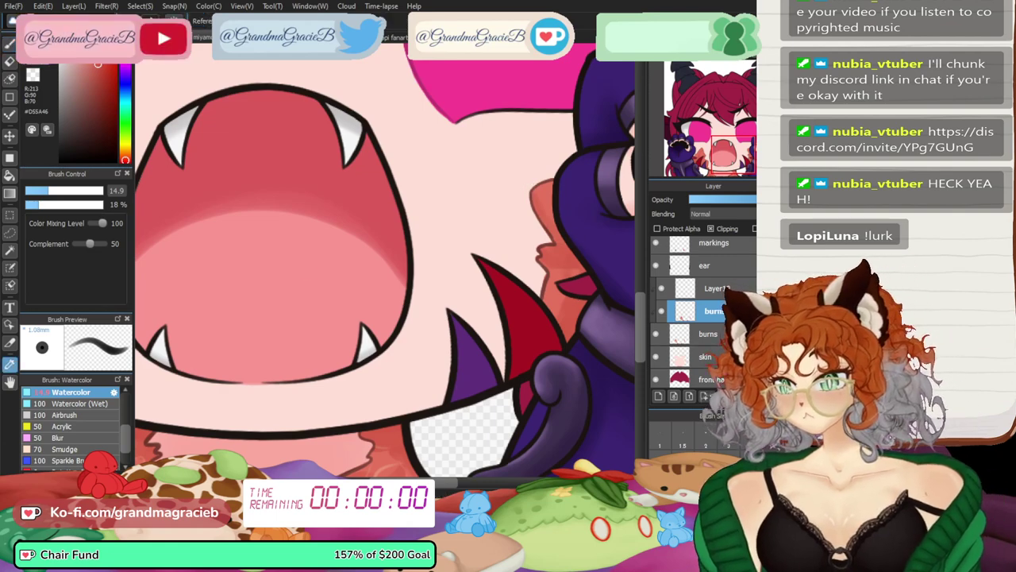
left_click_drag(720, 148, 729, 171)
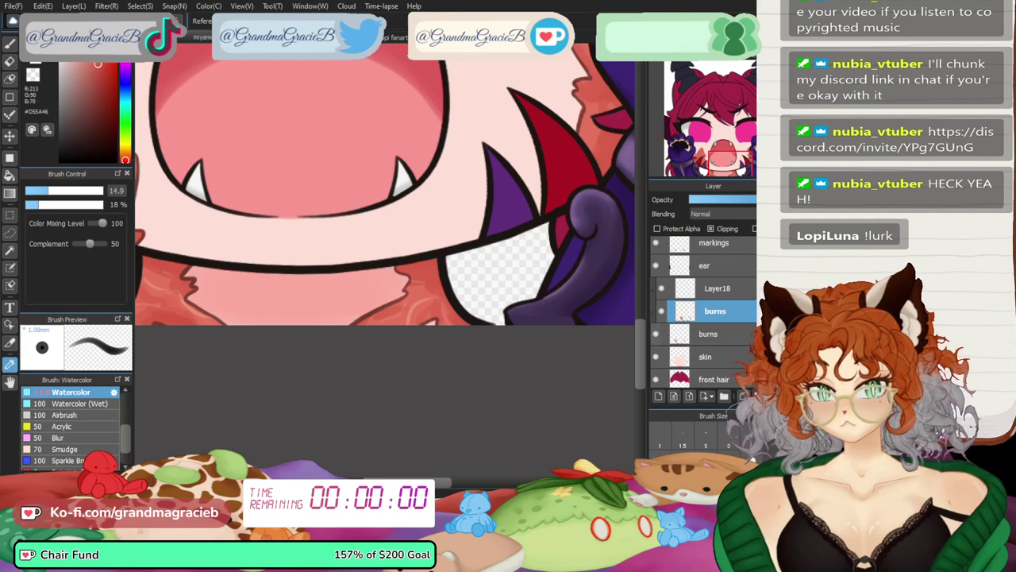
scroll(397, 262, "up", 6)
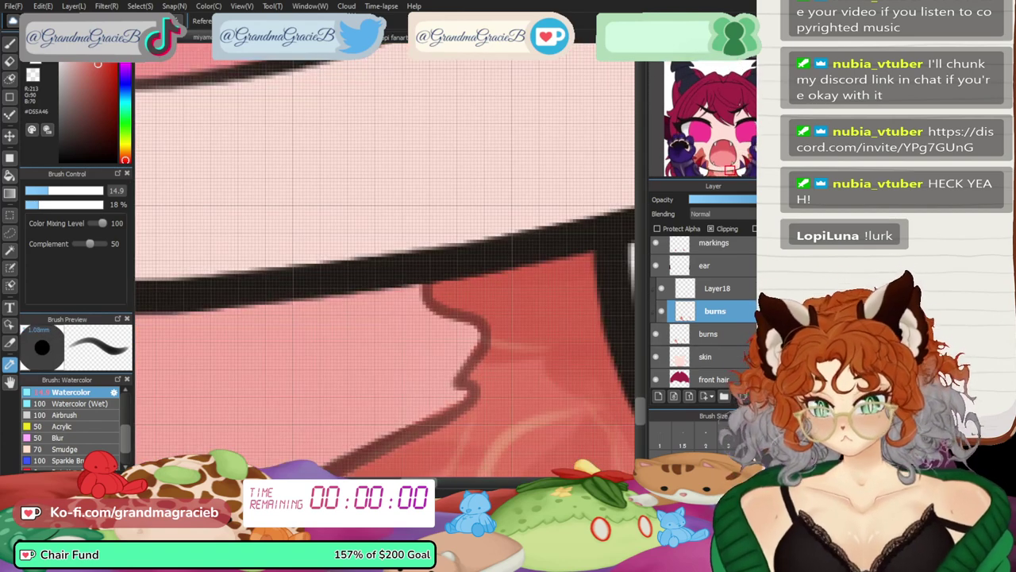
left_click(522, 429)
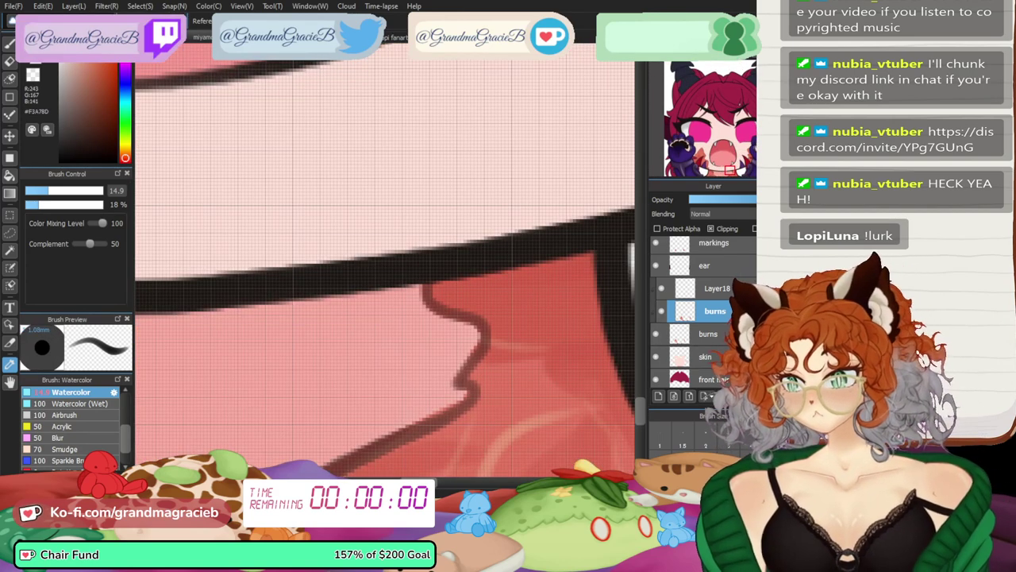
left_click(524, 428)
left_click(125, 154)
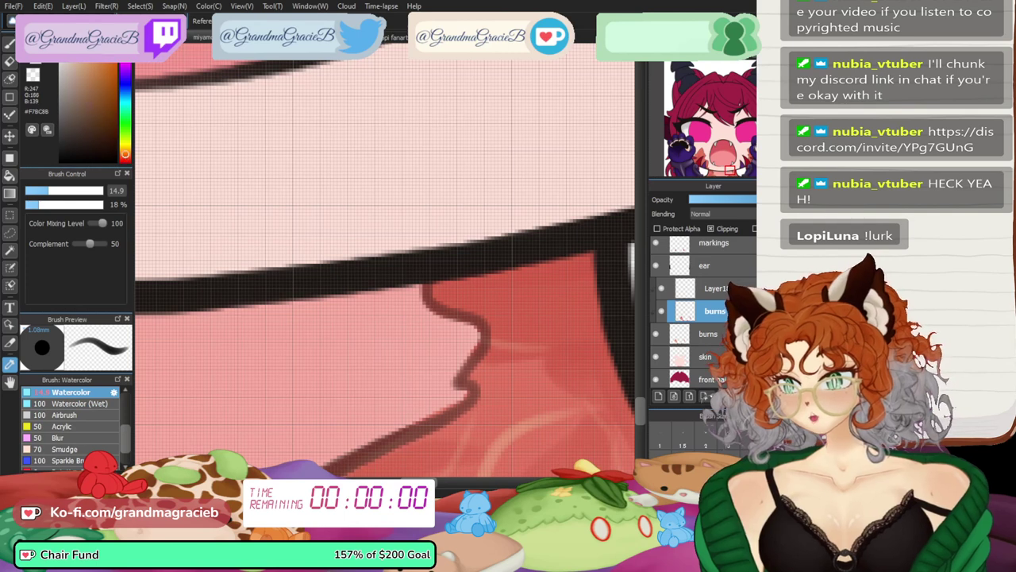
key("b")
mouse_move(384, 260)
left_mouse_down()
mouse_move(367, 259)
mouse_move(378, 259)
left_mouse_up()
key("bracketleft")
key("bracketleft")
key("bracketleft")
key("bracketleft")
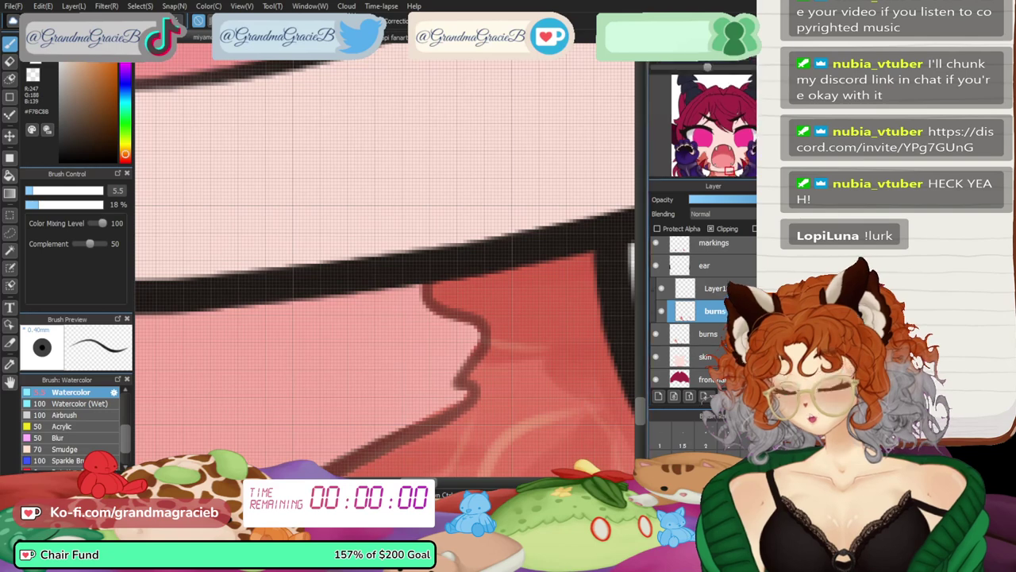
- Make the Layer18 streak layer above the burns copy active for work on the left cheek burn
key("ctrl+0")
left_click(717, 288)
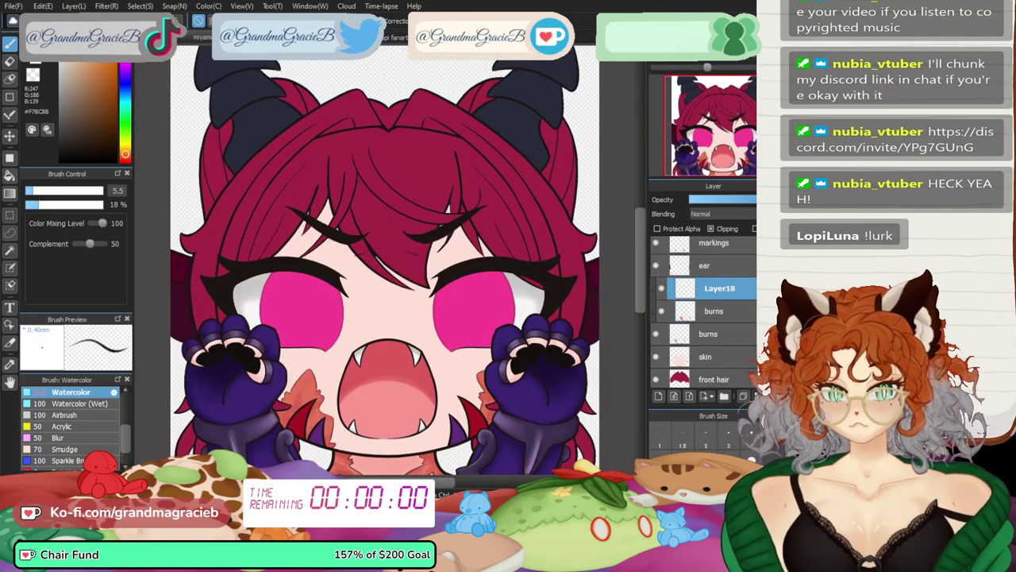
key("ctrl+plus")
key("ctrl+plus")
key("ctrl+plus")
key("ctrl+plus")
left_click_drag(477, 302, 314, 215)
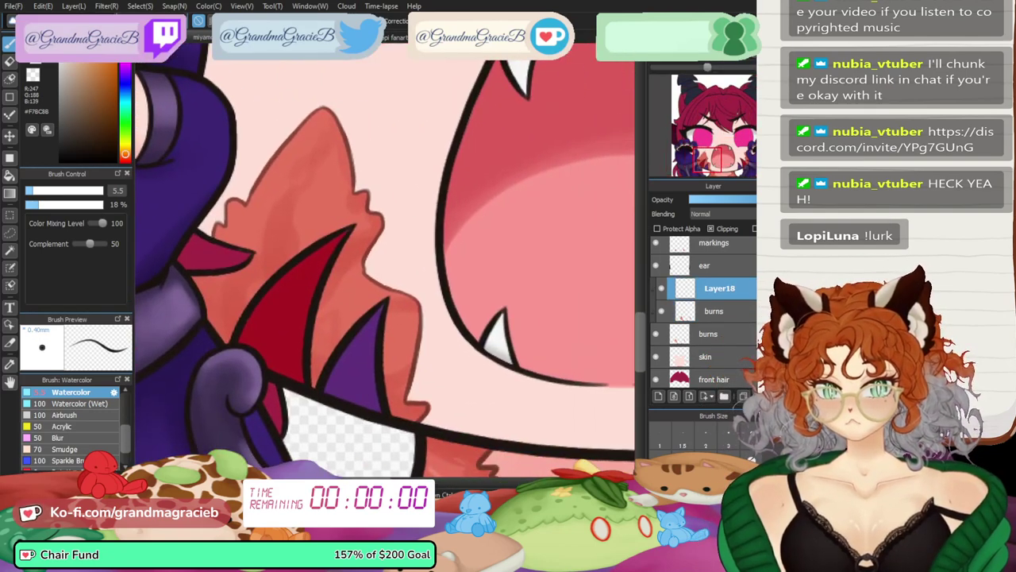
- Turn Layer18's clipping off and back on to check how it attaches to the burns layers
left_click(711, 229)
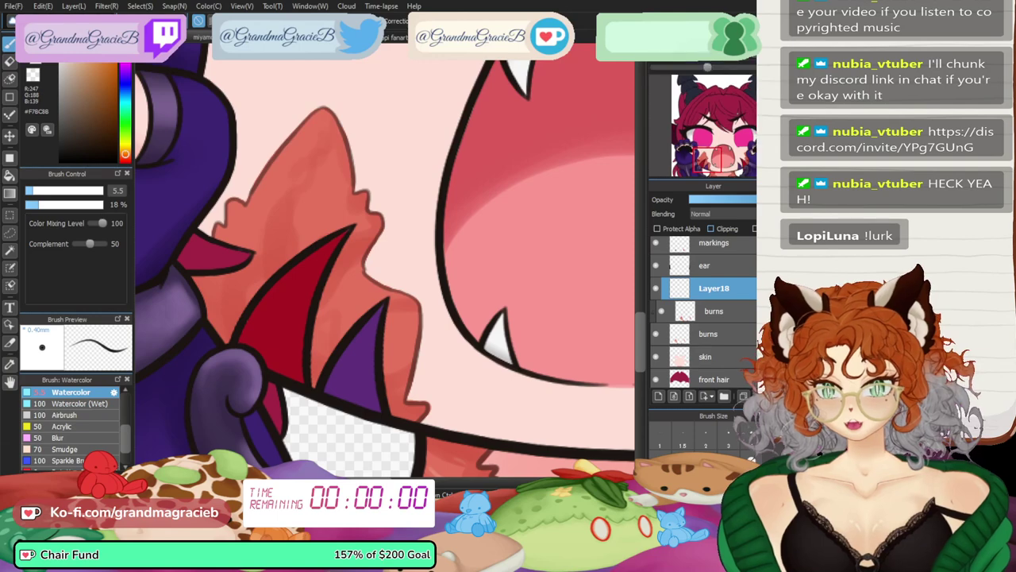
left_click_drag(564, 445, 440, 176)
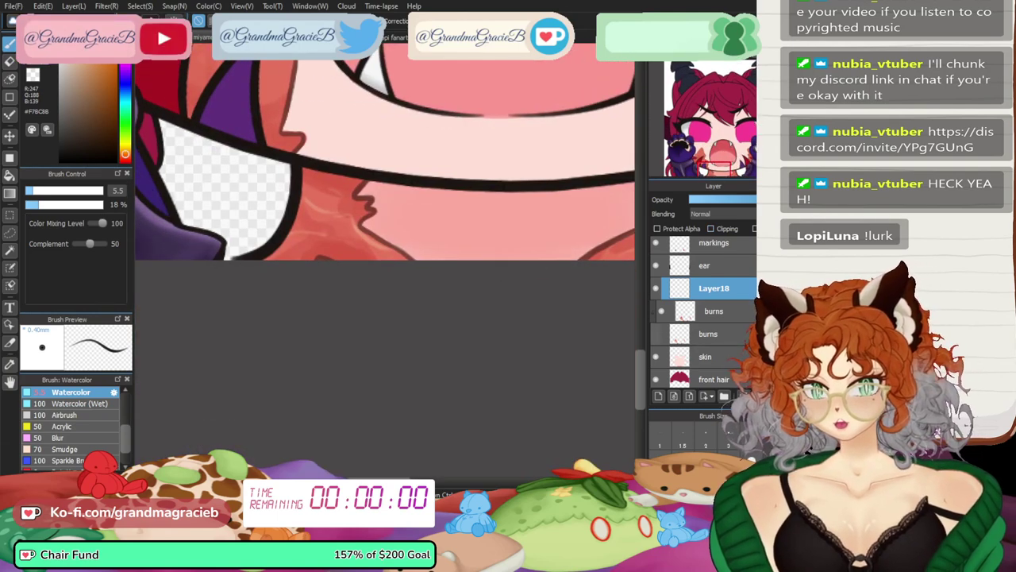
key("ctrl+z")
key("ctrl+y")
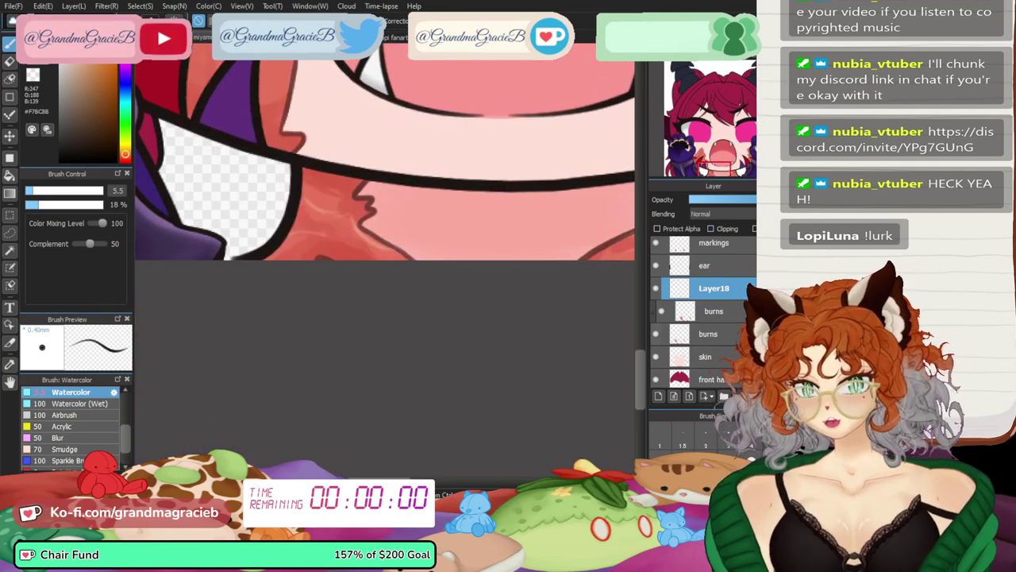
left_click(711, 229)
left_click_drag(721, 149, 702, 158)
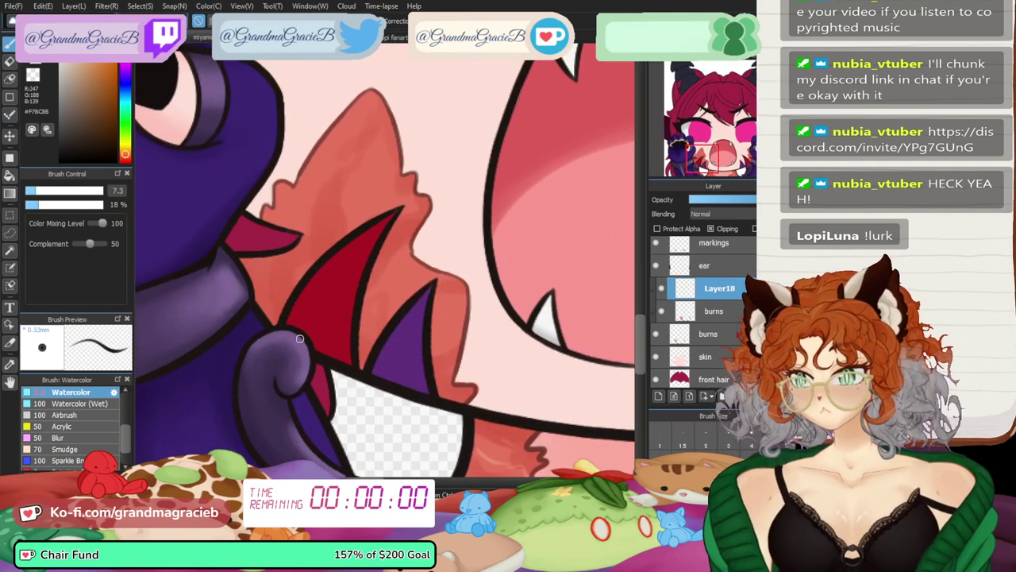
- Paint light orange (#F7BC8B) streaks at width 7.3 across the left and right cheek burns on Layer18
mouse_move(299, 319)
left_mouse_down()
mouse_move(364, 236)
mouse_move(342, 250)
mouse_move(373, 100)
left_mouse_up()
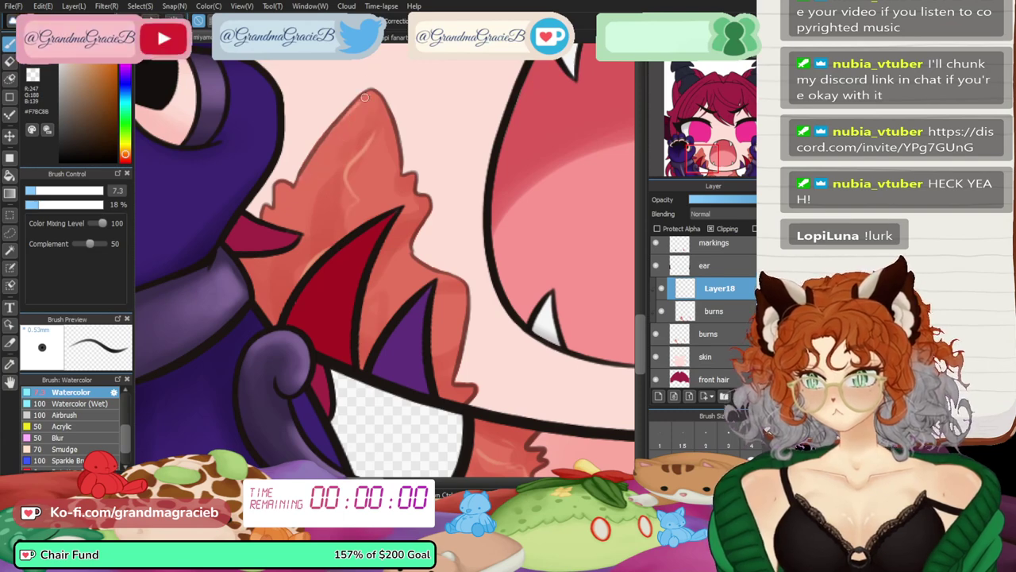
left_click_drag(361, 97, 329, 141)
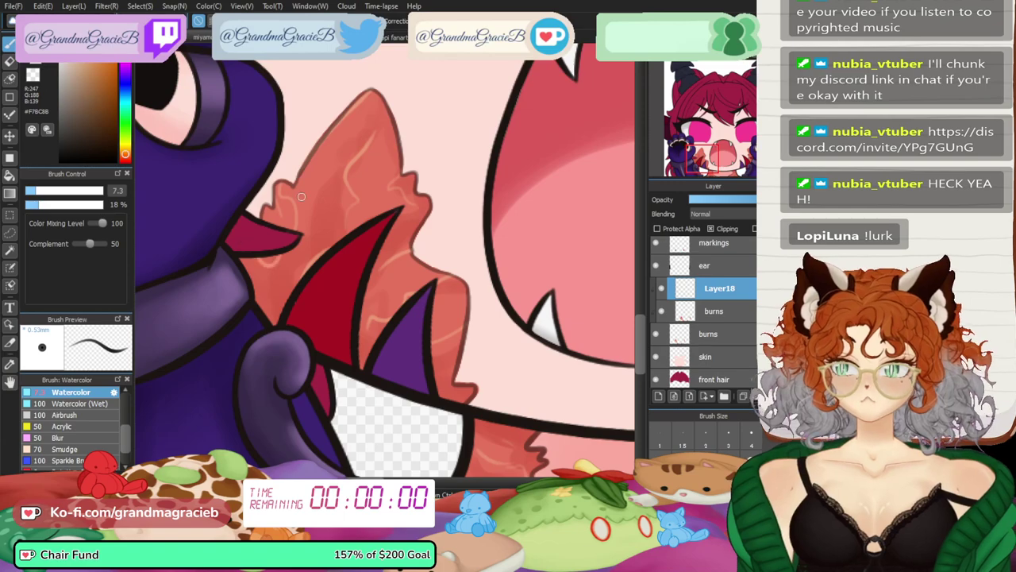
left_click_drag(739, 162, 747, 155)
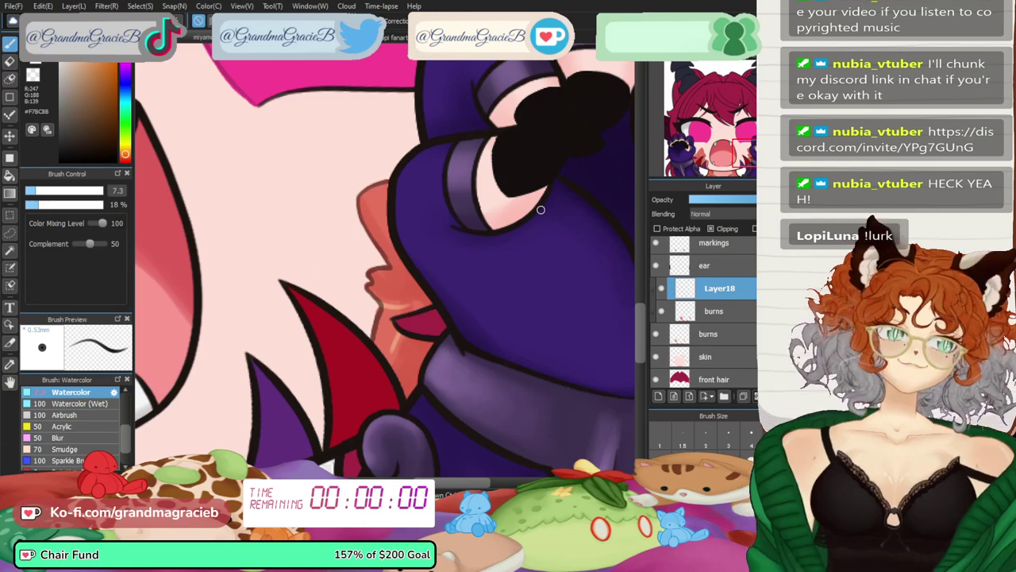
key("ctrl+Tab")
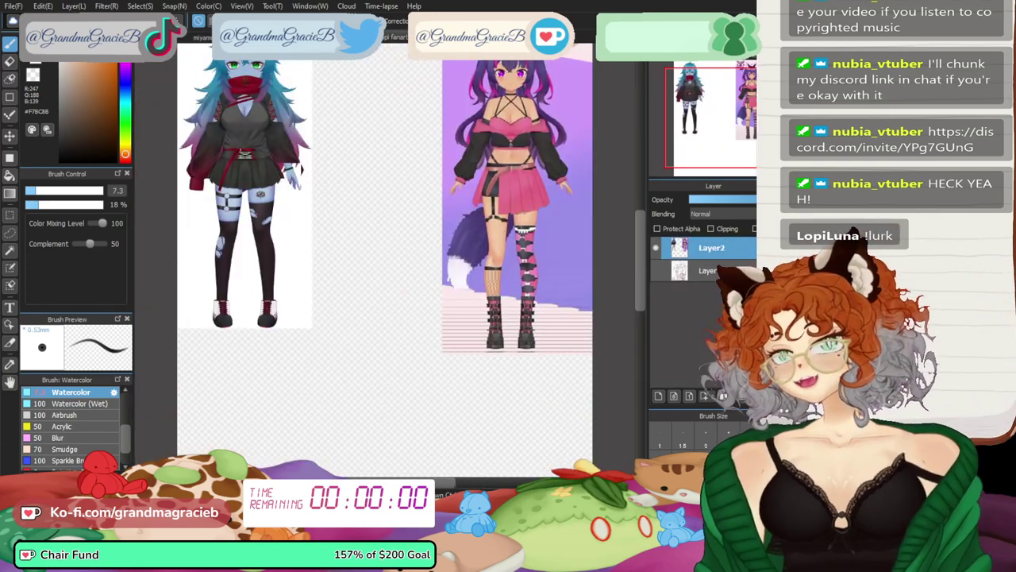
key("ctrl+Tab")
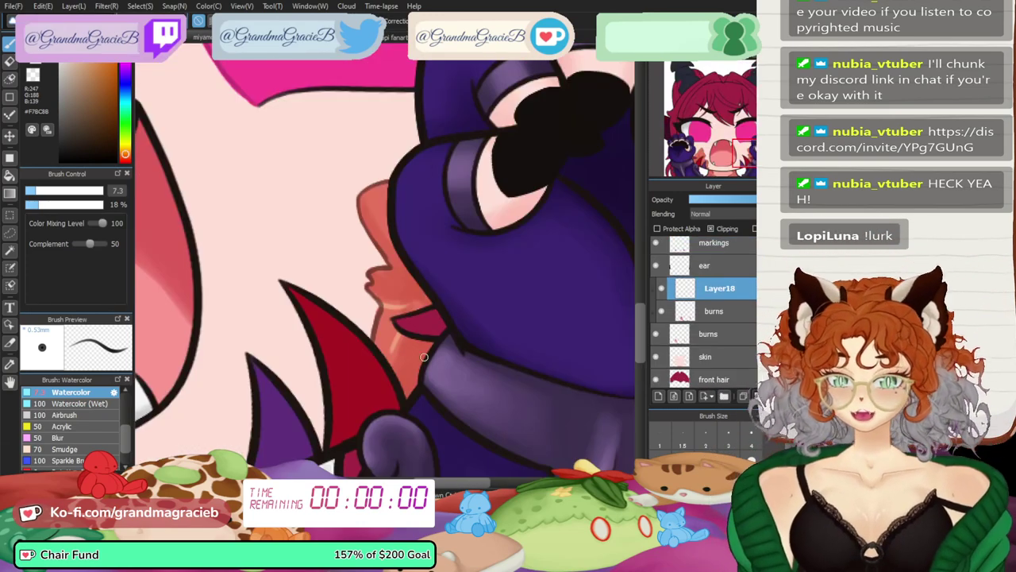
key("ctrl+z")
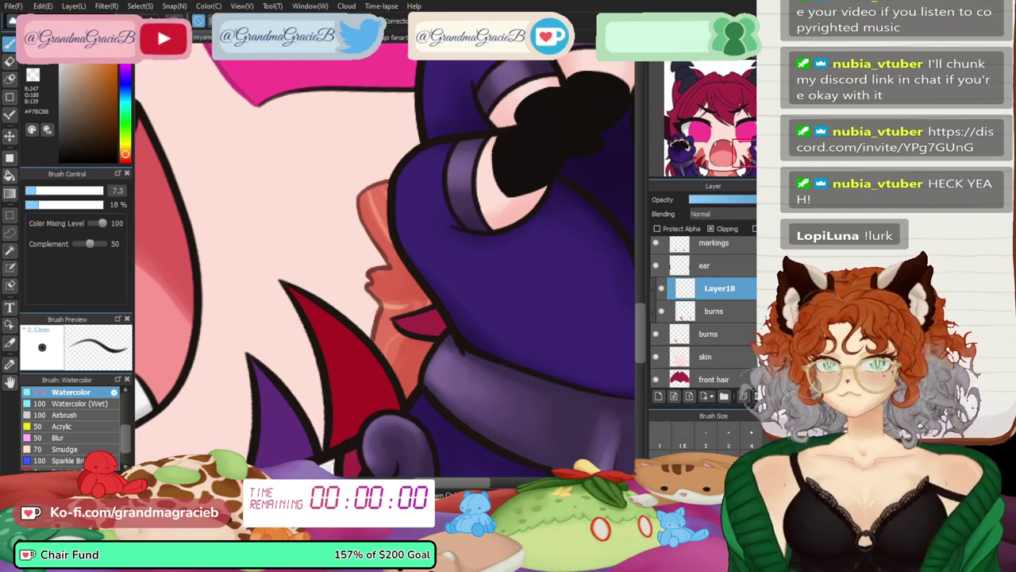
key("ctrl+0")
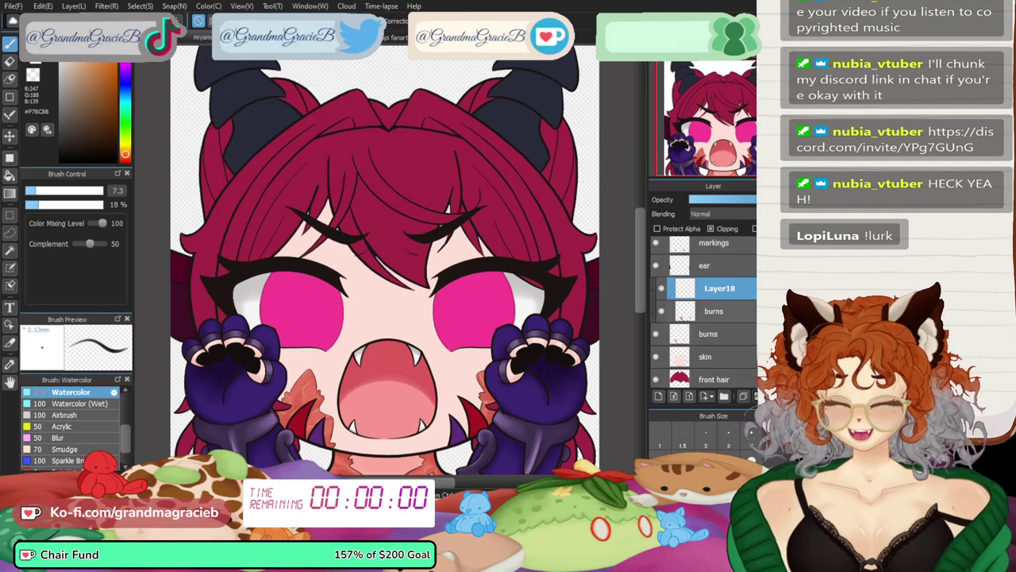
- Merge the Layer18 streaks and the clipped burns copy down into the base burns layer
left_click(714, 311)
left_click(758, 396)
left_click(719, 288)
left_click(758, 396)
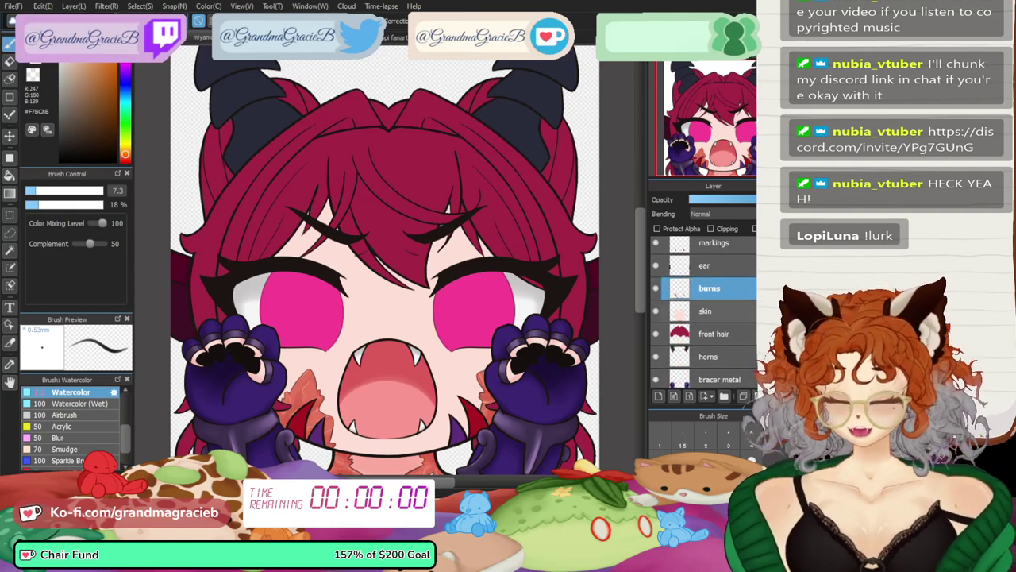
- Add a clipped copy of the skin layer for shading with Watercolor in sampled pink #FBAA9F, width 57, opacity 3%
left_click(713, 311)
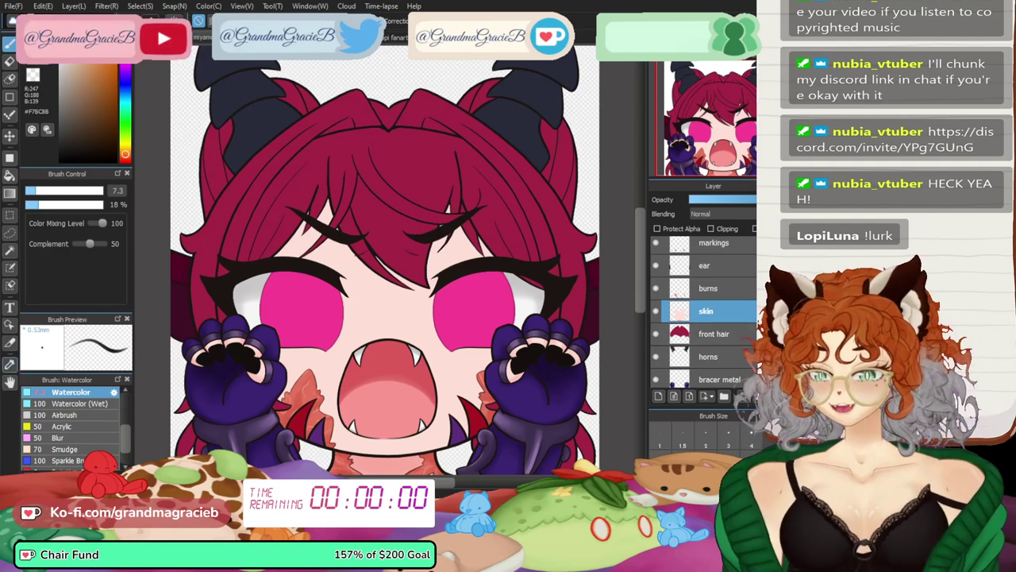
key("i")
left_click(312, 397)
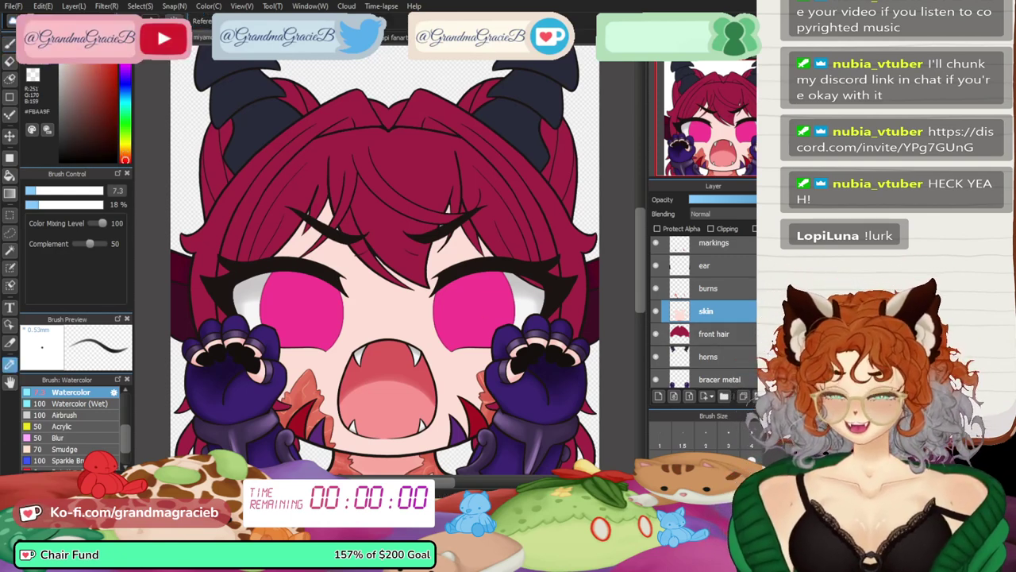
key("b")
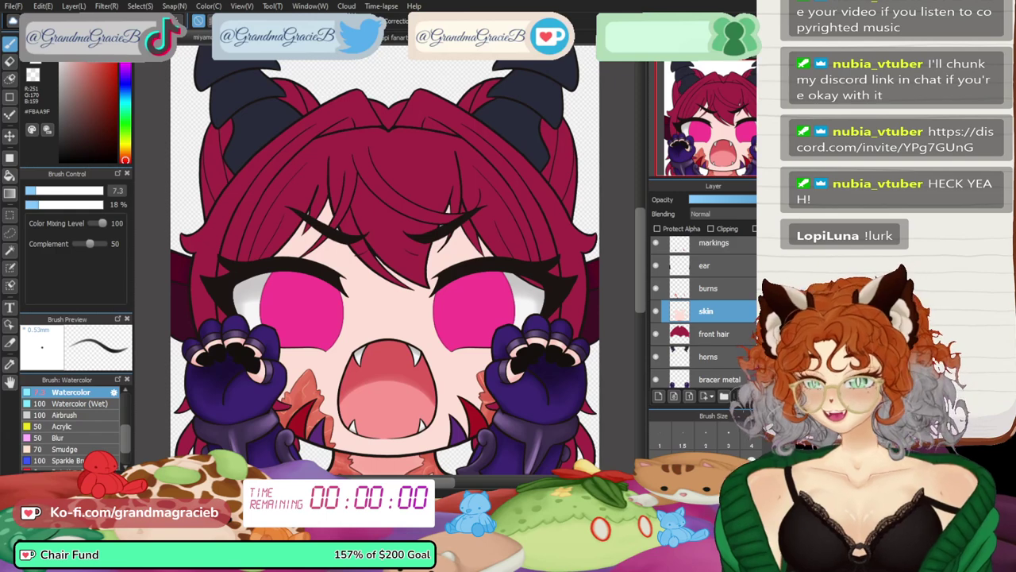
left_click_drag(384, 260, 450, 263)
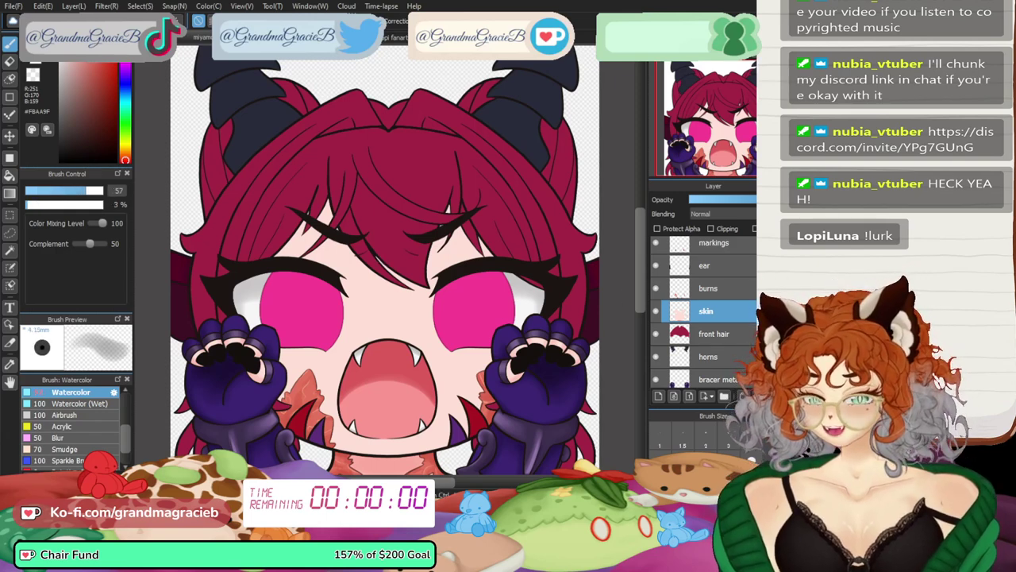
left_click(743, 396)
left_click(711, 228)
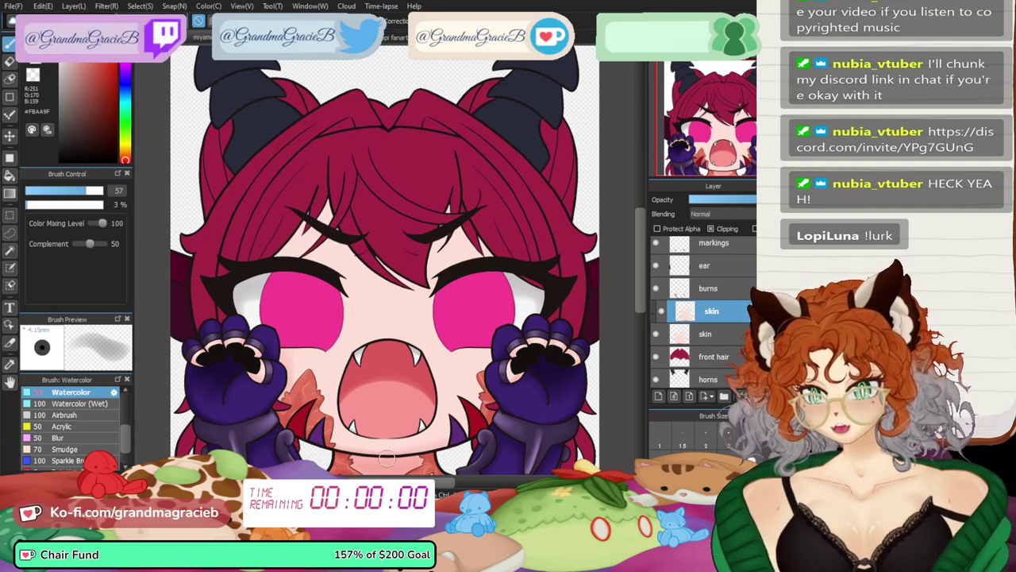
- Shade the chin, cheek edges and forehead below the bangs in soft pink, widening the brush to 109
scroll(384, 259, "up", 3)
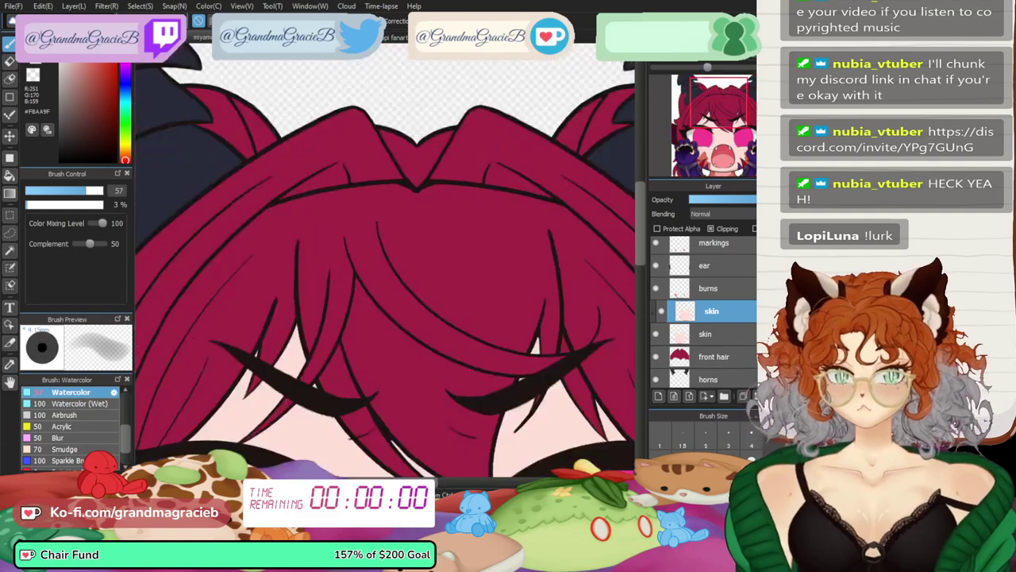
left_click_drag(477, 464, 325, 59)
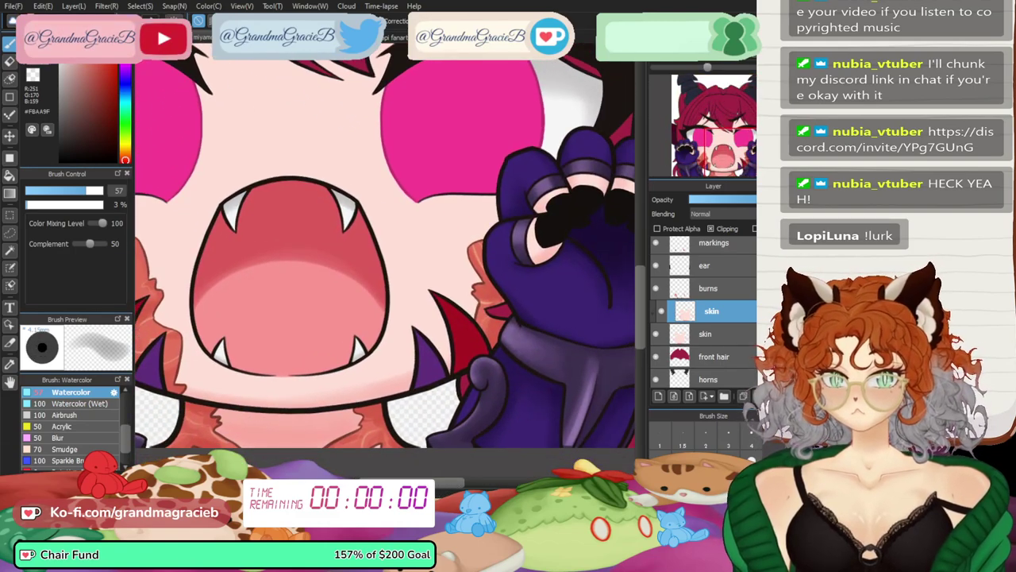
scroll(388, 246, "down", 3)
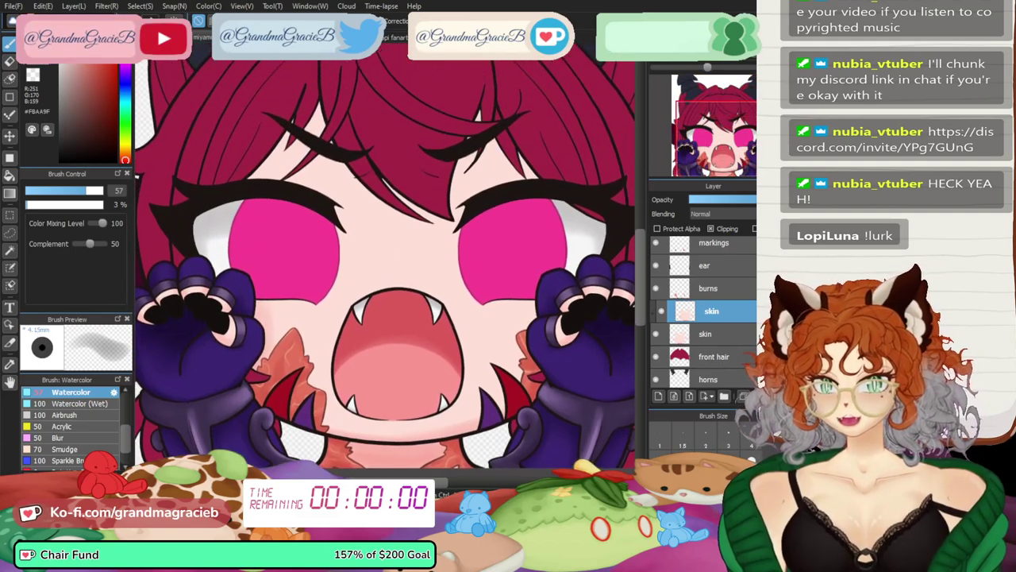
left_click(100, 191)
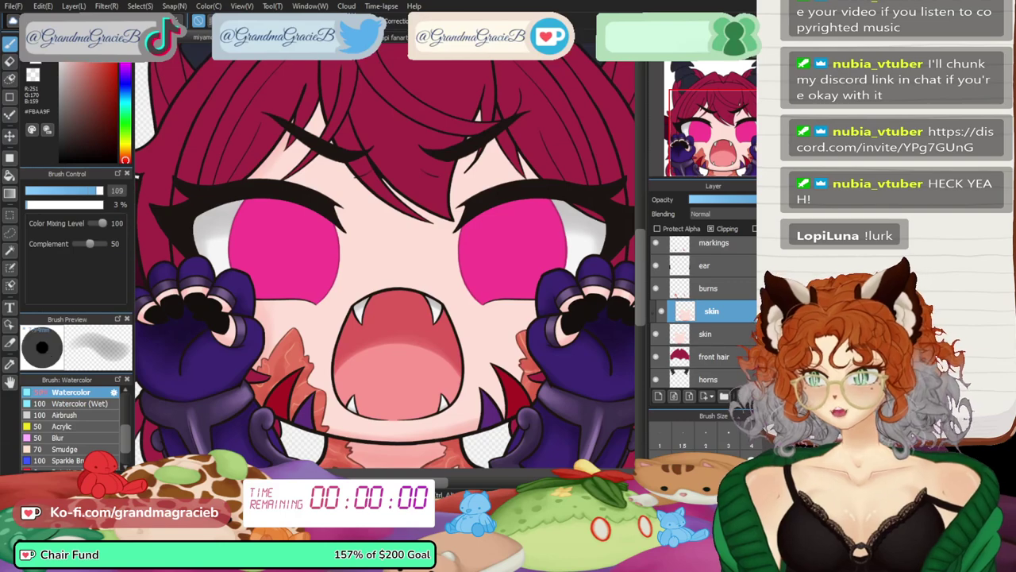
left_click_drag(263, 140, 531, 104)
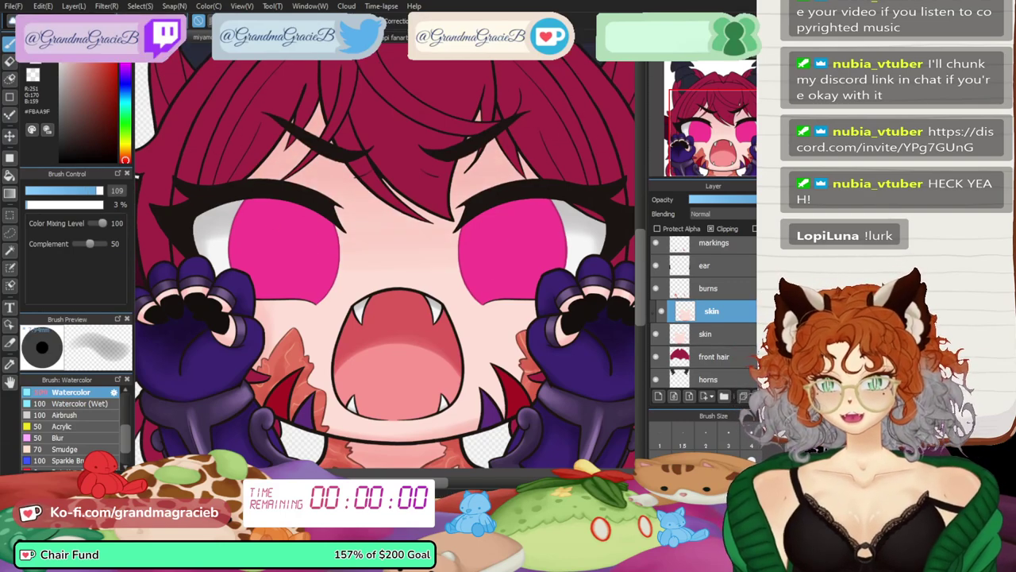
- Widen the brush to 241 and build up the pink shading over the upper face around and between the eyes
key("ctrl+minus")
key("Left")
key("Left")
key("Left")
key("Left")
key("Left")
key("Left")
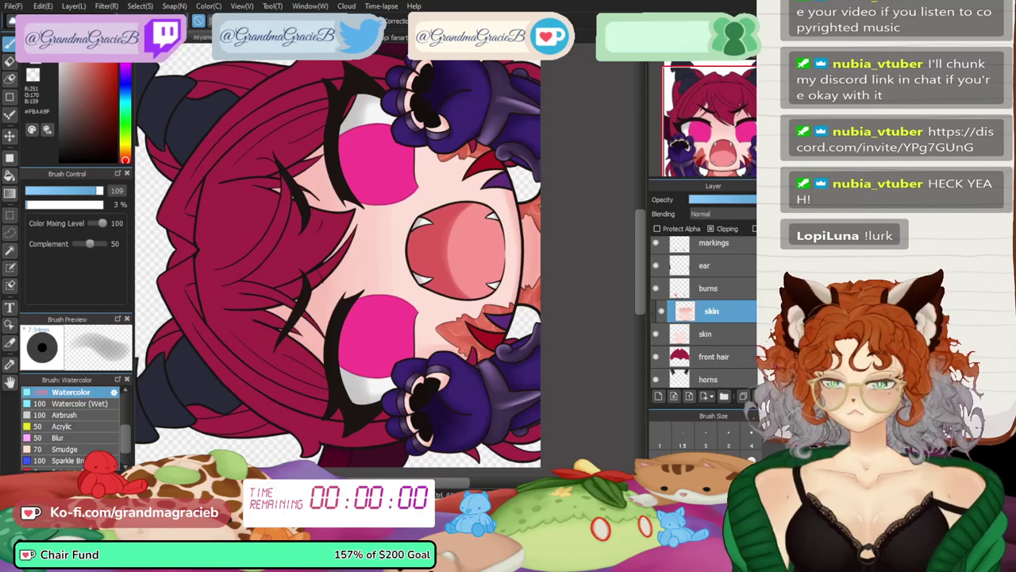
key("bracketright")
key("bracketright")
key("bracketright")
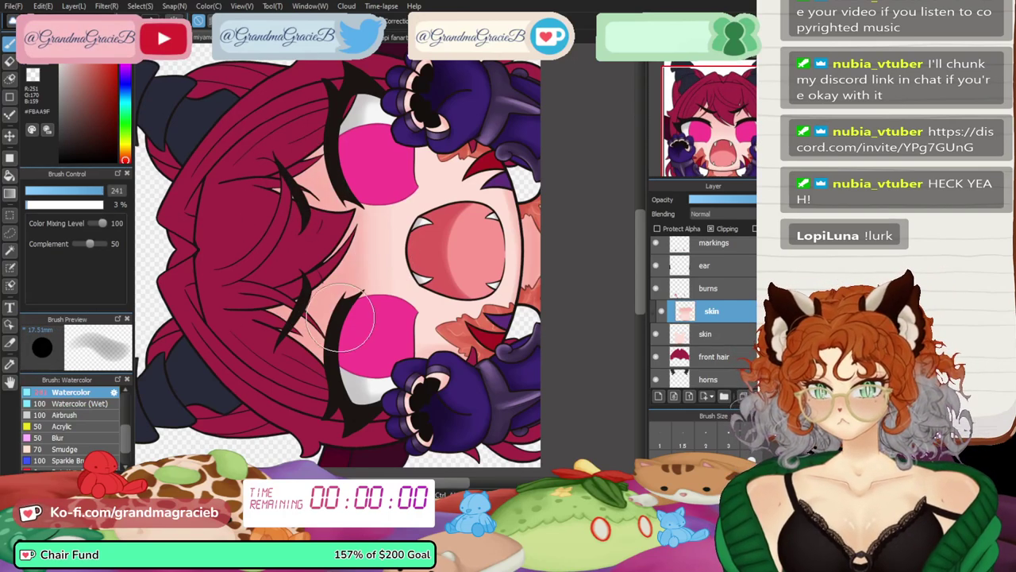
left_click_drag(327, 163, 289, 181)
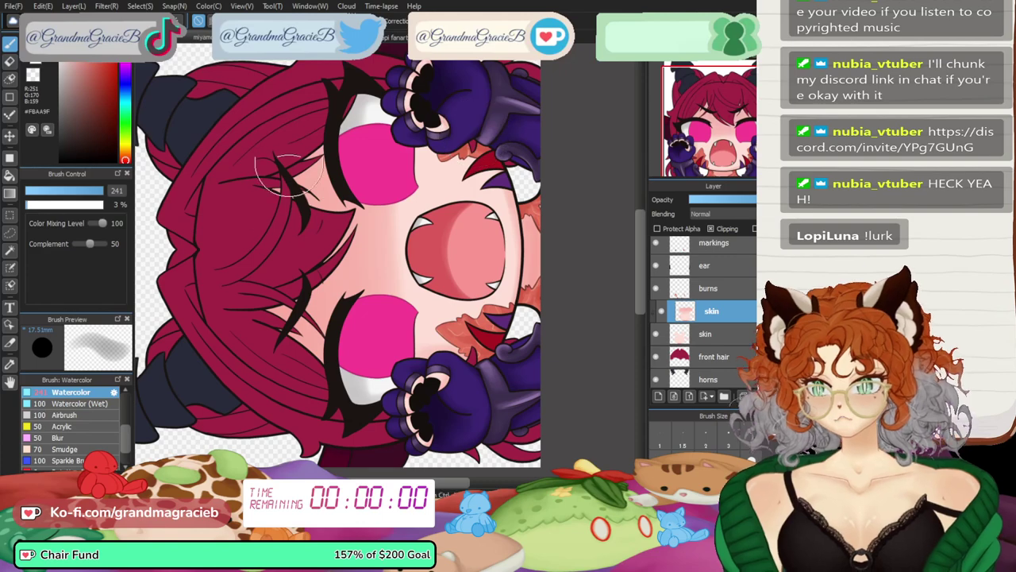
left_click(719, 53)
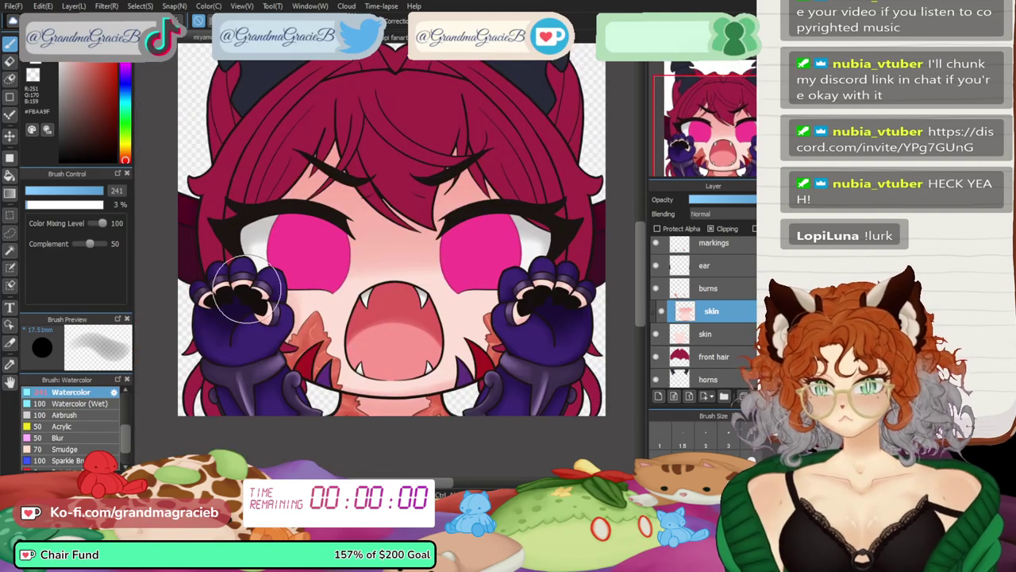
- Sample the light skin tone #FFDFD6 and lighten the area between the eyes and the mouth
key("i")
left_click(462, 314)
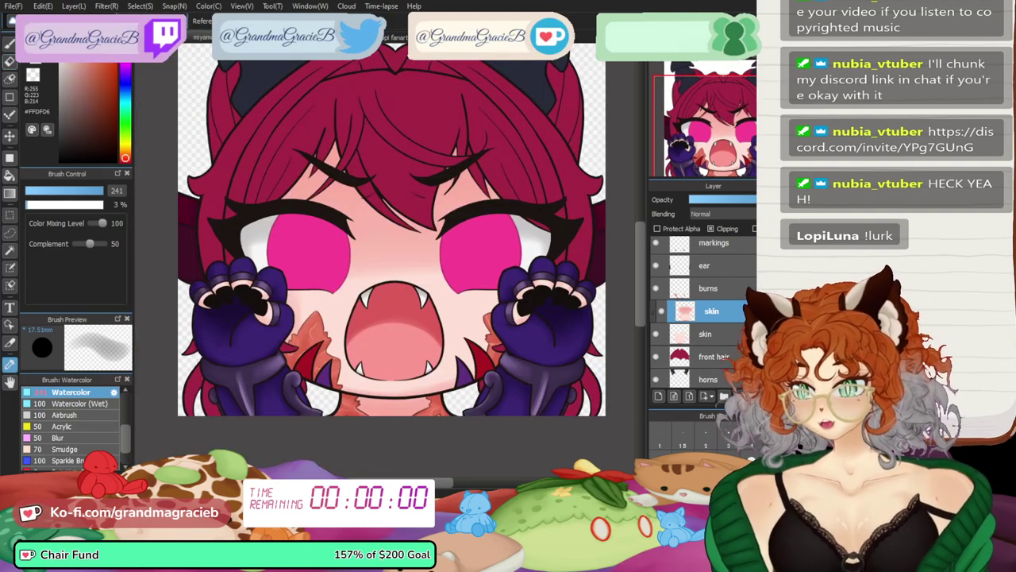
key("b")
left_click(704, 53)
left_click(704, 53)
left_click(704, 52)
left_click(704, 52)
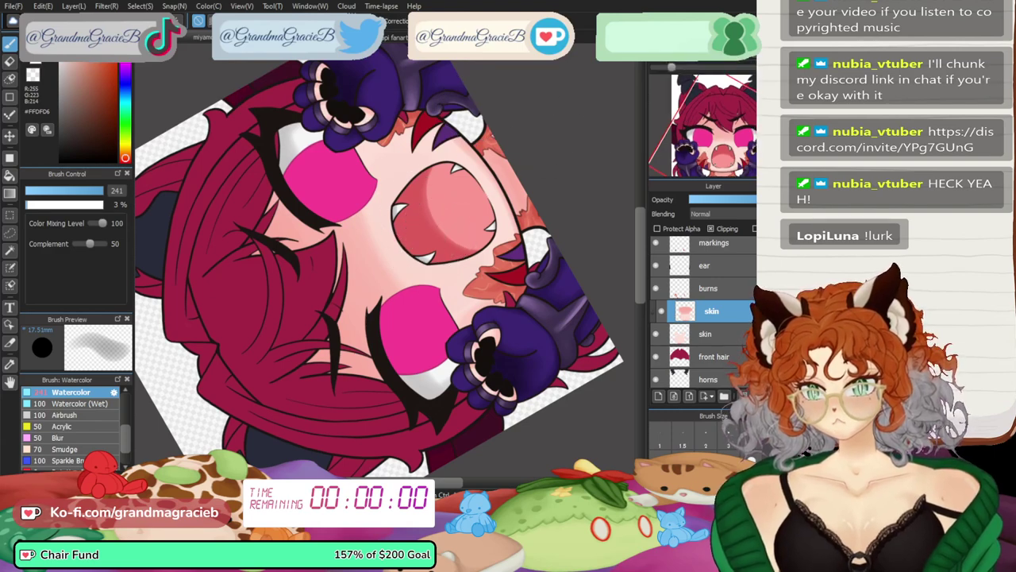
key("Up")
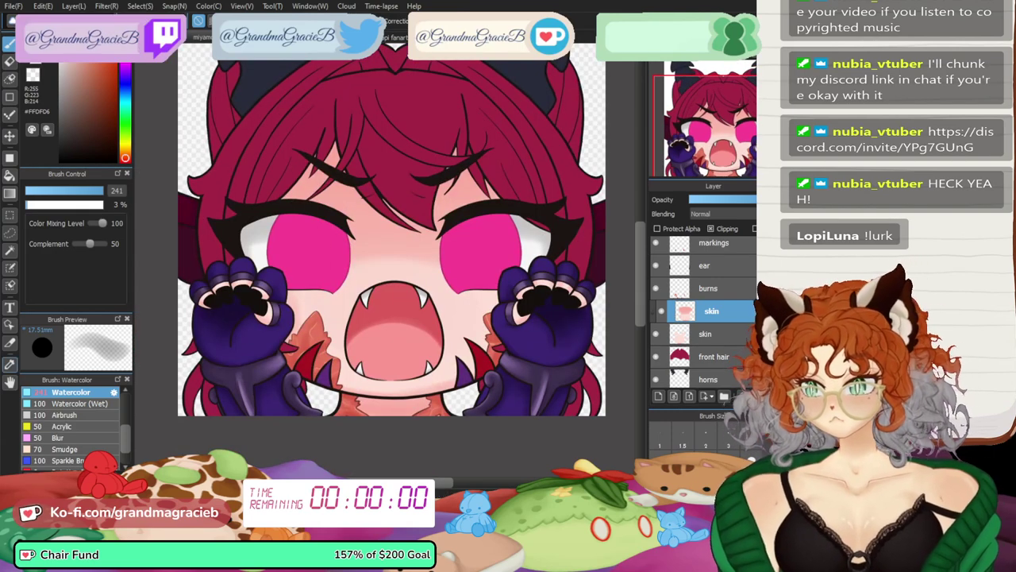
- Resample pink #FBAA9F from the face and even out the shading across the forehead and between the eyes
left_click(394, 268)
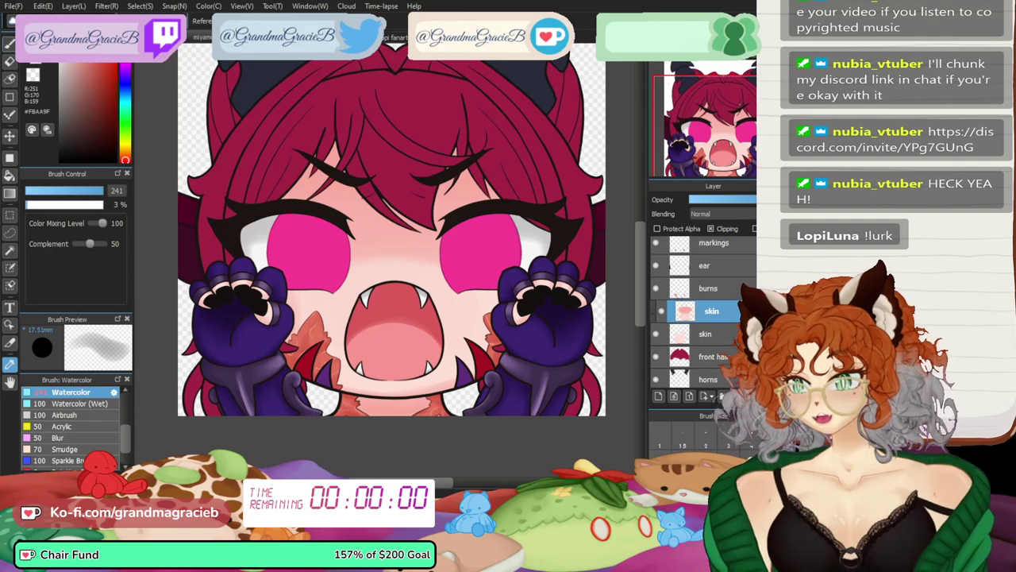
key("Left")
key("Left")
key("Left")
key("Left")
key("Left")
key("Left")
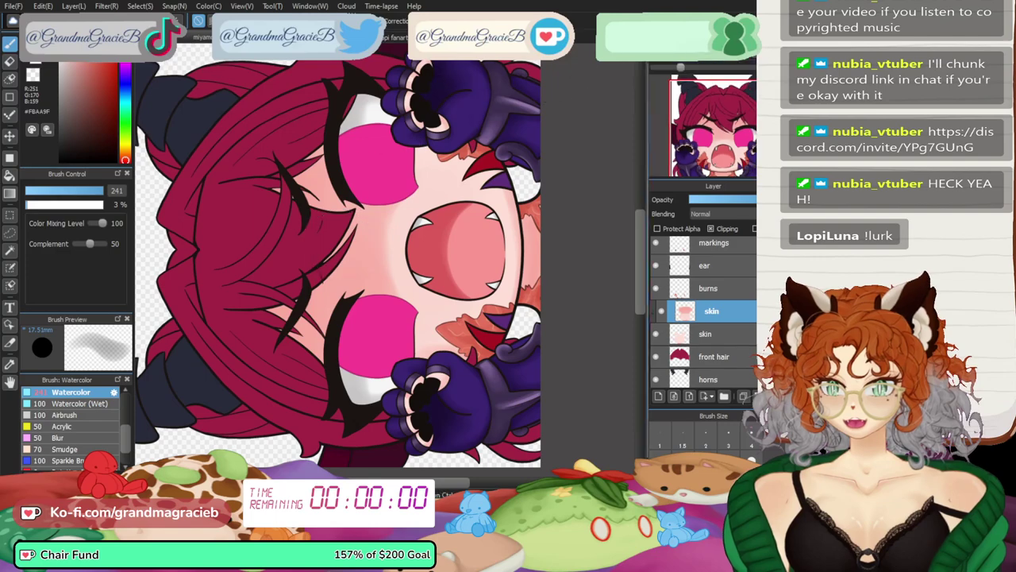
key("ctrl+alt+Right")
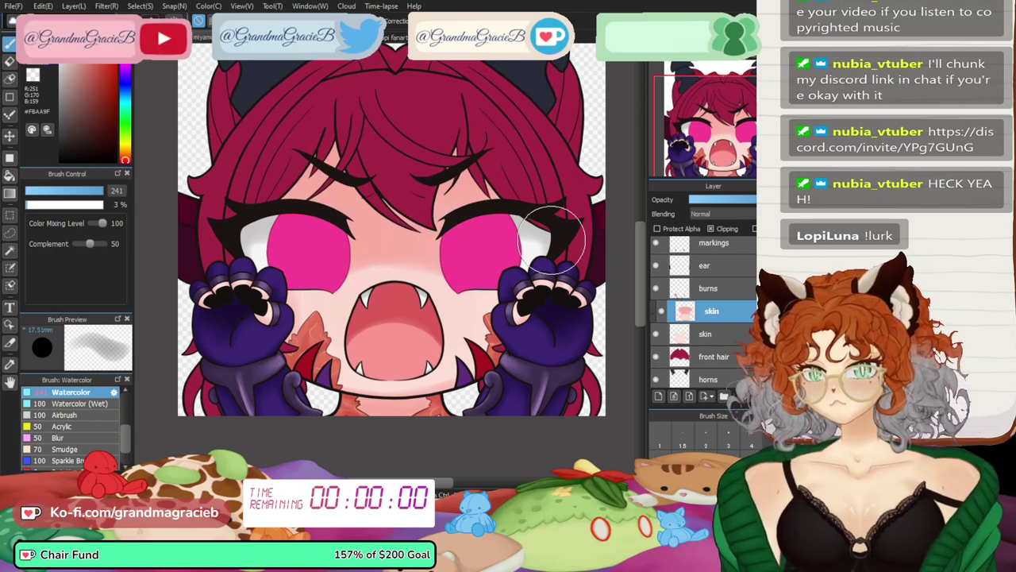
- Show the Layer3 character reference, sample the skin shadow pink #EC8B95 from its shoulder, and hide the reference again
right_click(392, 195)
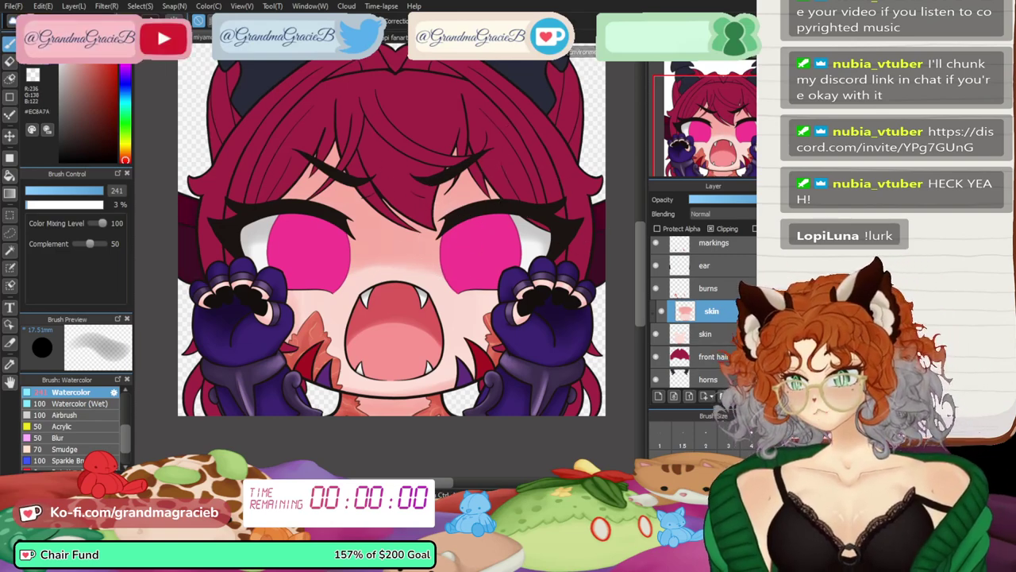
scroll(705, 317, "up", 4)
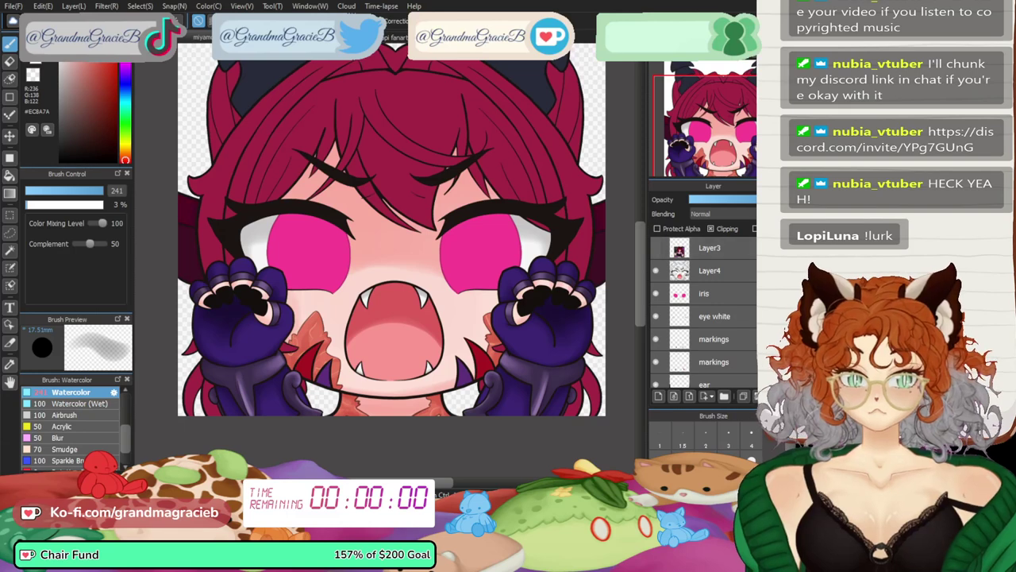
left_click(656, 248)
left_click(10, 364)
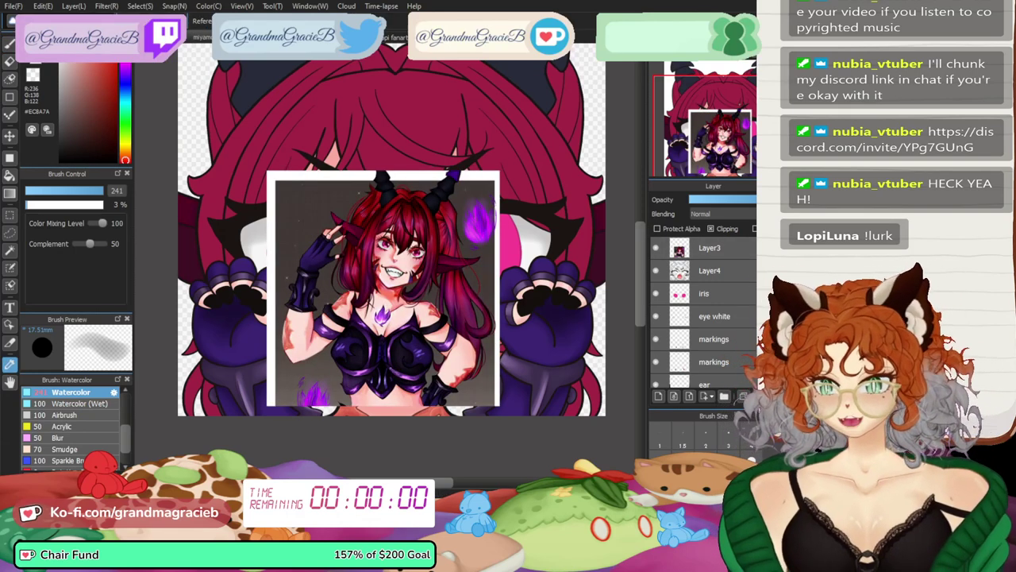
left_click(344, 305)
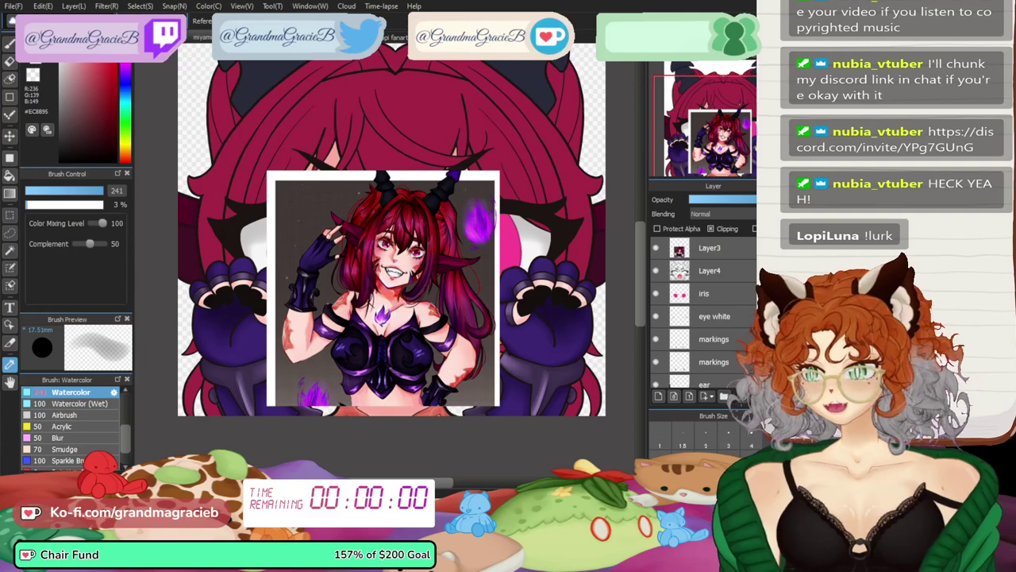
left_click(10, 44)
left_click(655, 248)
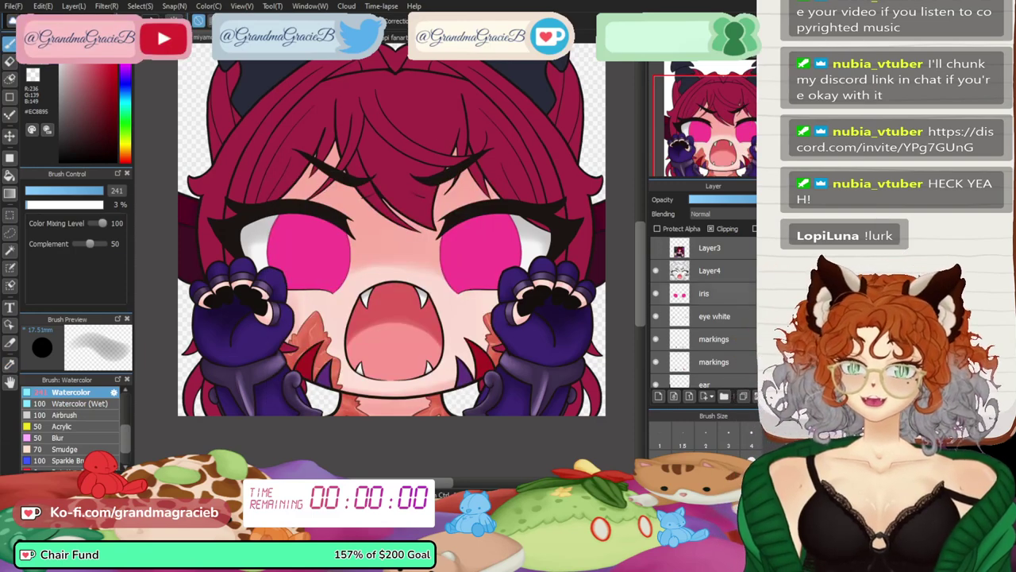
- Reactivate the clipped skin copy and brush soft #EC8B95 pink onto the cheeks below the eyes
scroll(706, 318, "down", 3)
left_click(711, 295)
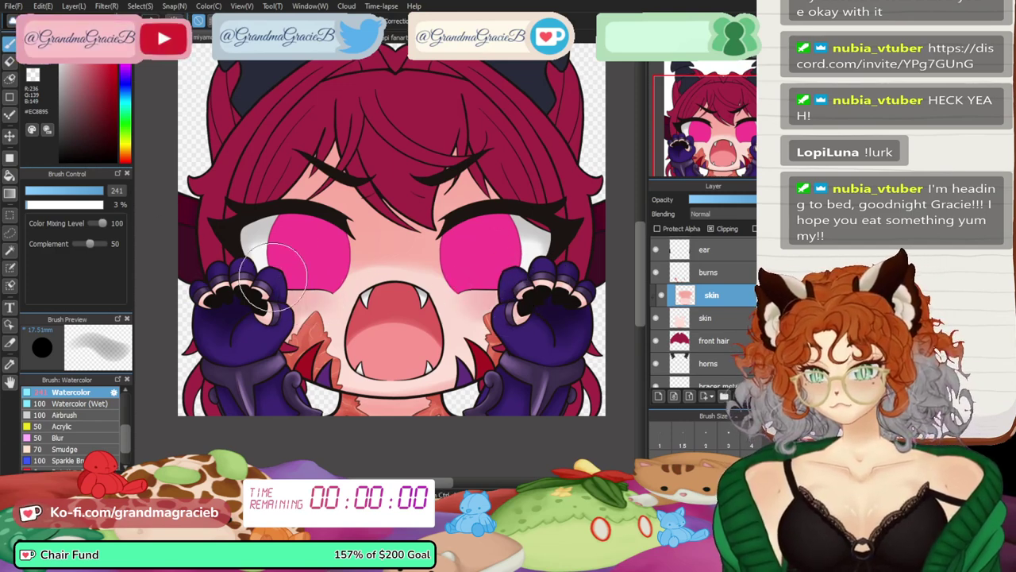
left_click_drag(457, 150, 450, 209)
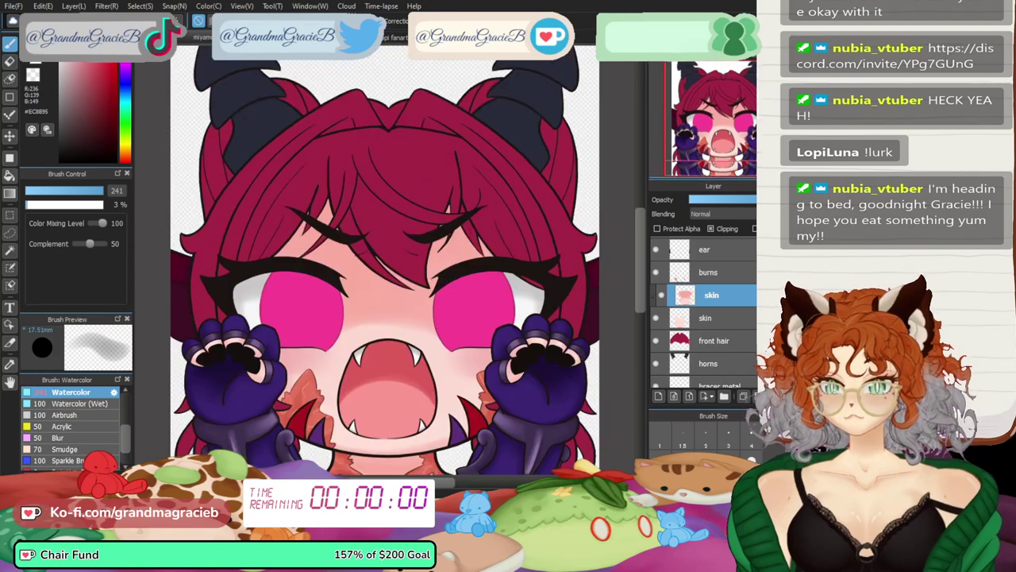
- Merge the clipped skin shading, the burns layer and the ear layer down into the skin layer
left_click_drag(683, 295, 683, 294)
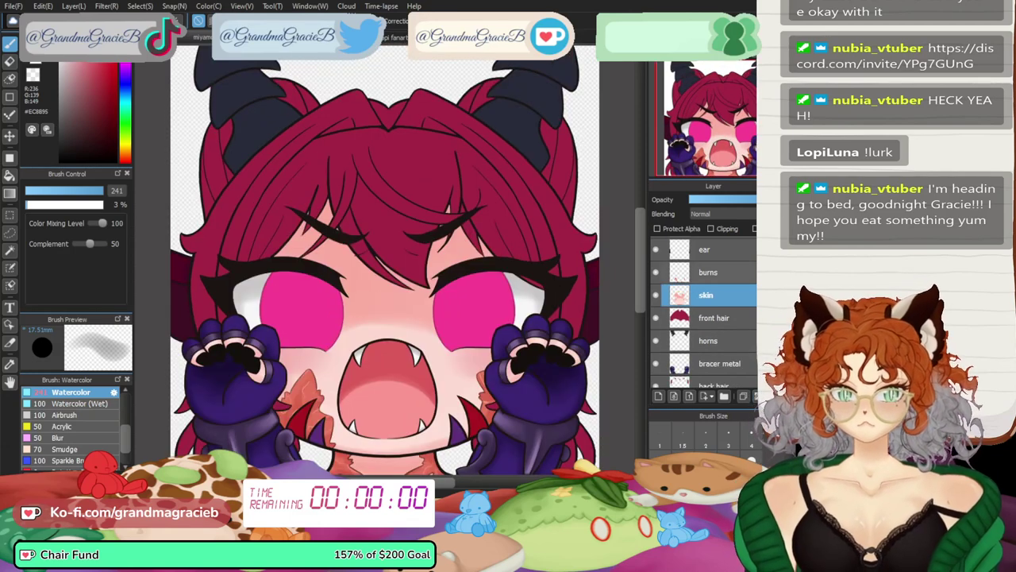
left_click(708, 272)
key("ctrl+e")
left_click(706, 262)
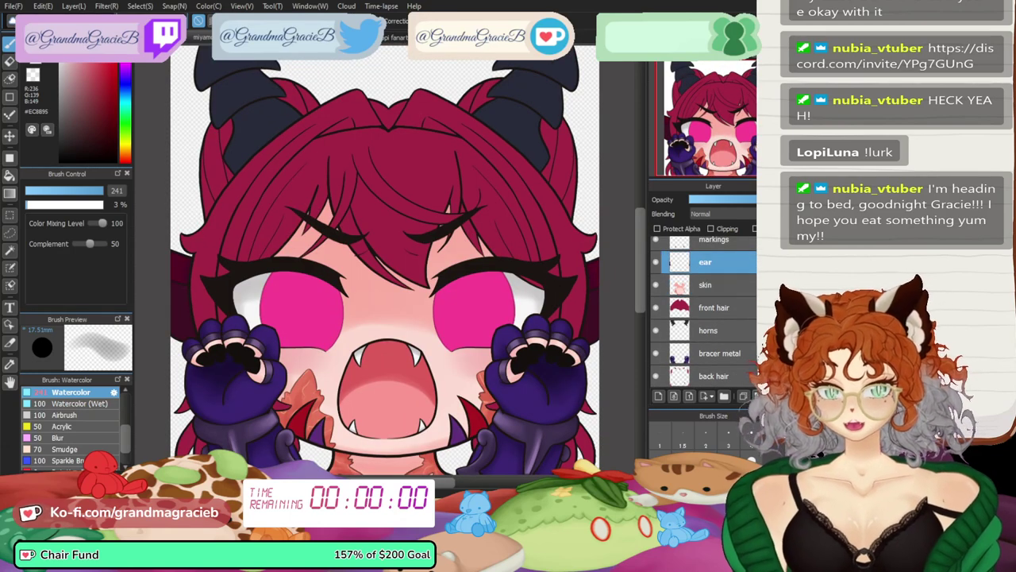
key("ctrl+e")
left_click(656, 262)
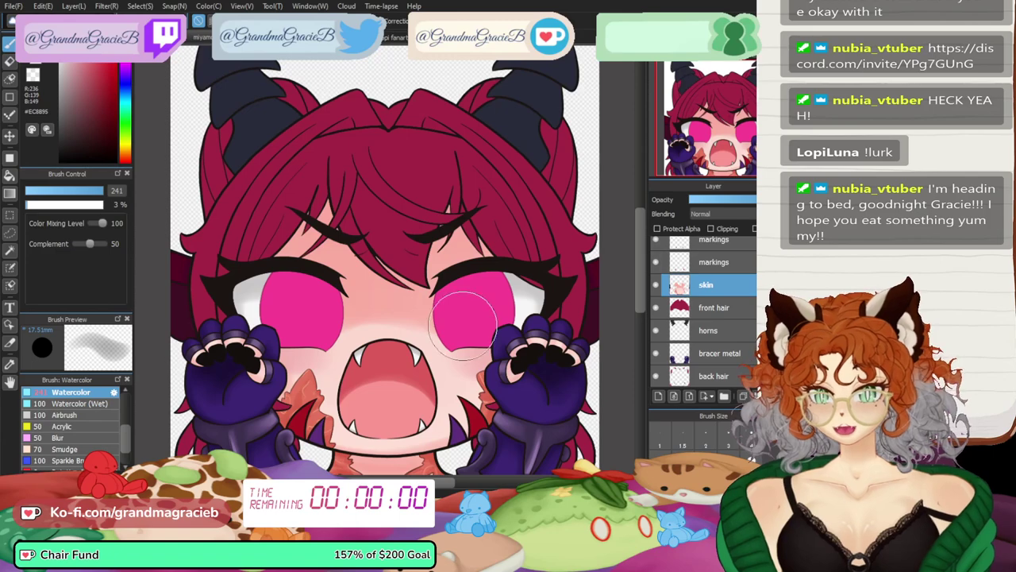
- Shade the red markings beside the mouth with dark red #84272E on a clipped duplicate of their layer, and merge it down
left_click(10, 365)
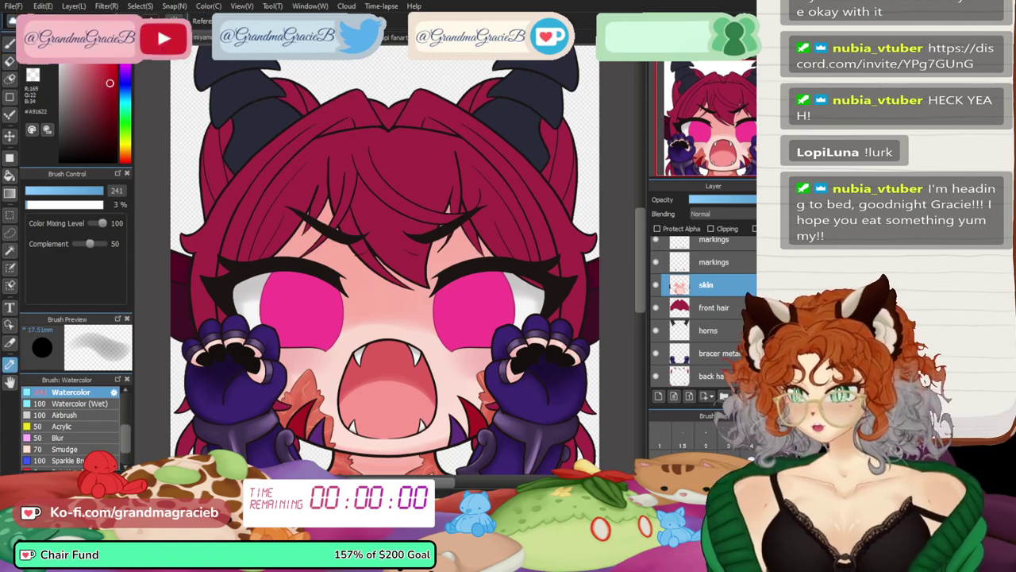
key("b")
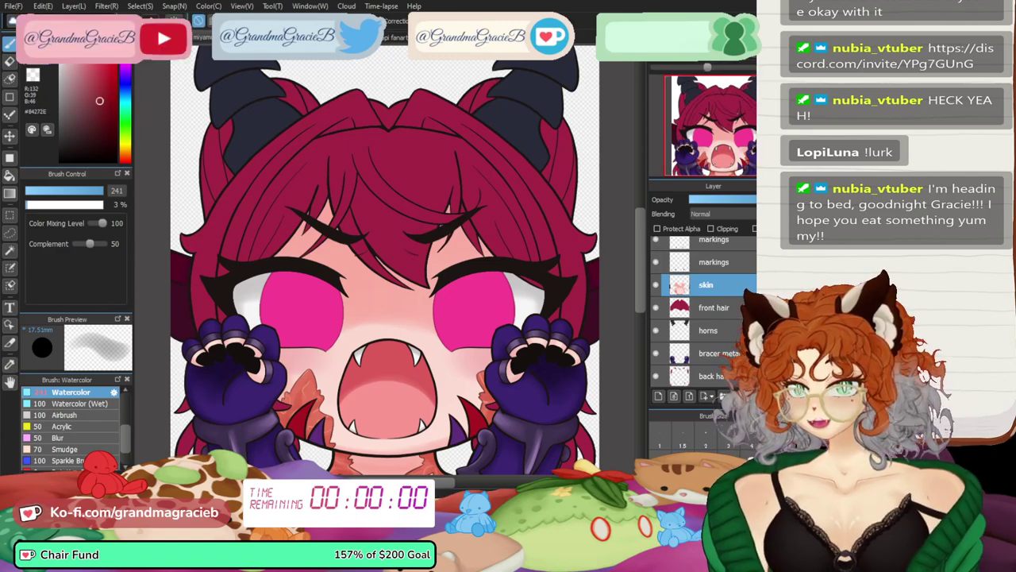
scroll(387, 265, "up", 2)
mouse_move(381, 397)
left_mouse_down()
mouse_move(451, 89)
mouse_move(346, 79)
mouse_move(383, 99)
left_mouse_up()
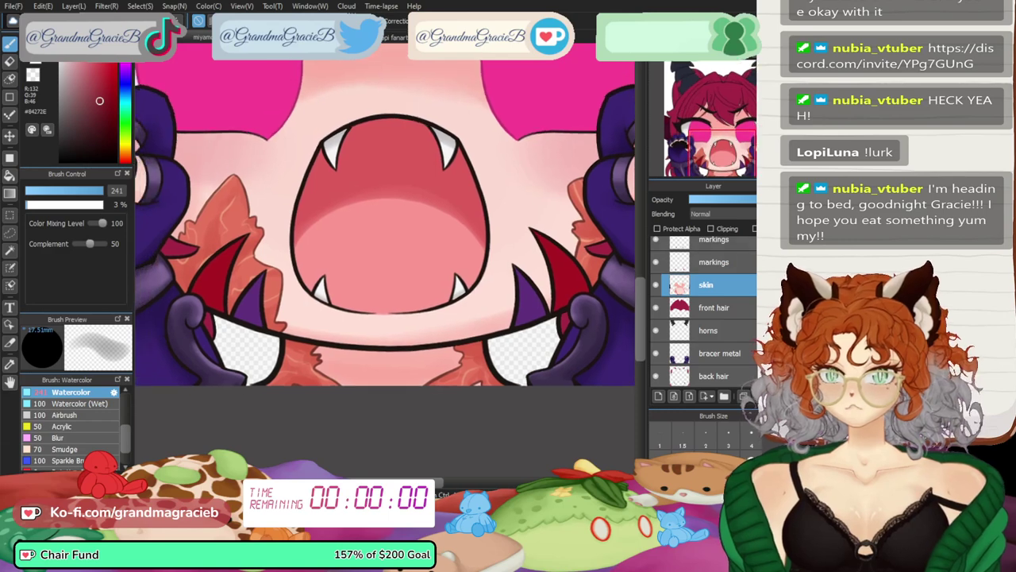
left_click(714, 262)
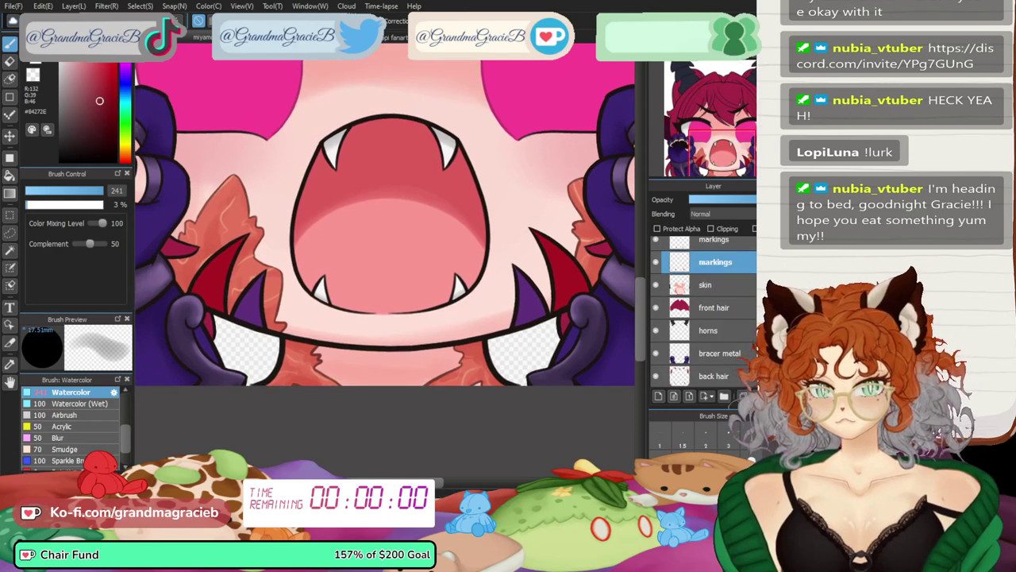
left_click(740, 397)
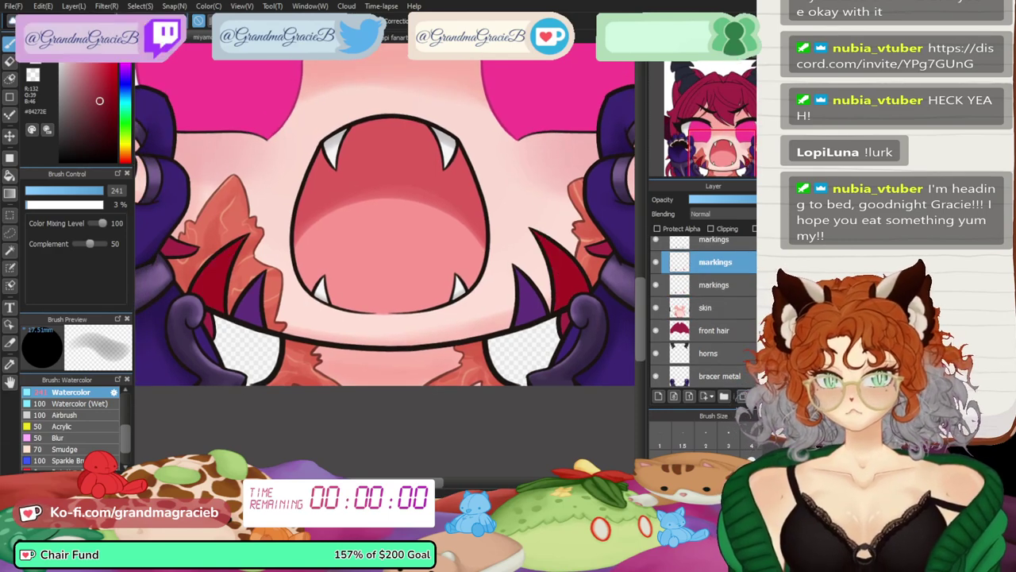
left_click(711, 229)
left_click_drag(67, 191, 91, 190)
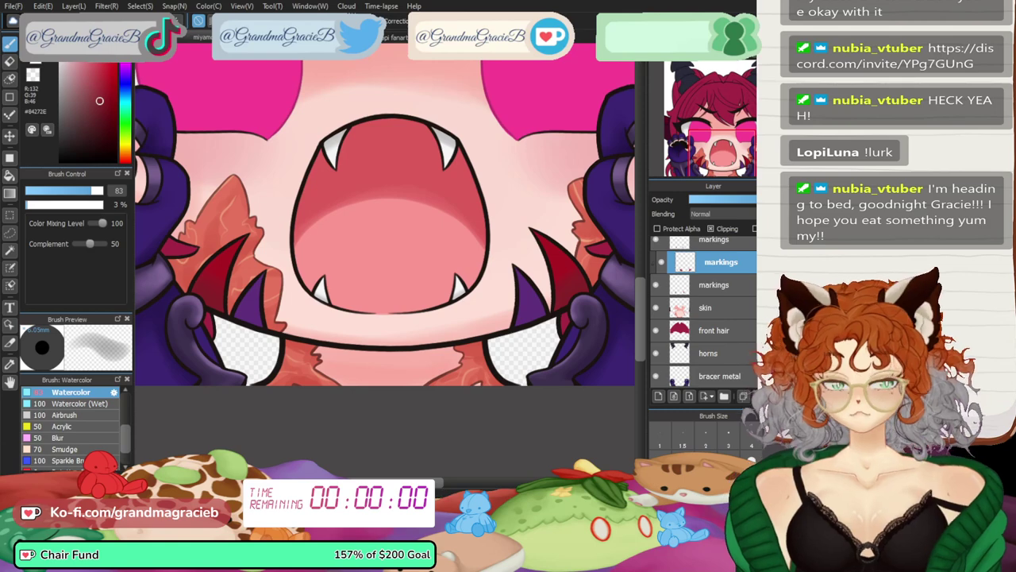
key("ctrl+e")
- Sample the purple markings, darken the colour to #4A2B5E, and shade them on a clipped duplicate of their markings layer
left_click(714, 241)
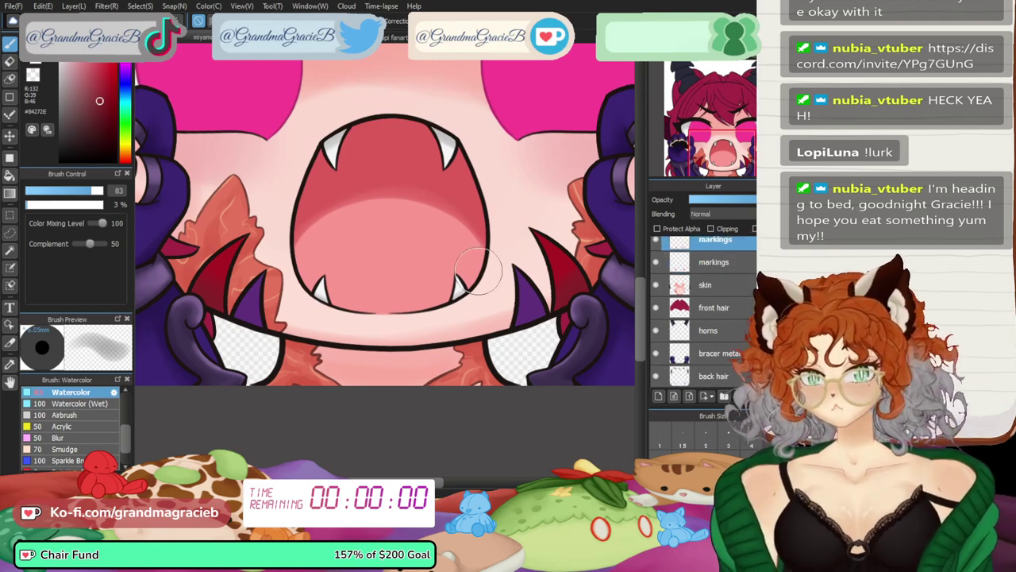
left_click(9, 364)
left_click(251, 301)
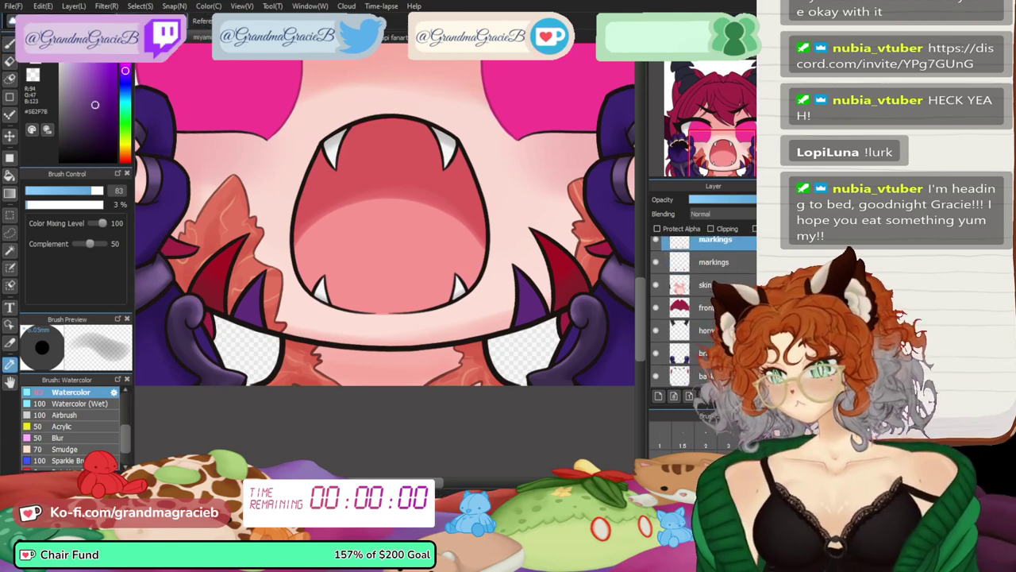
left_click(254, 292)
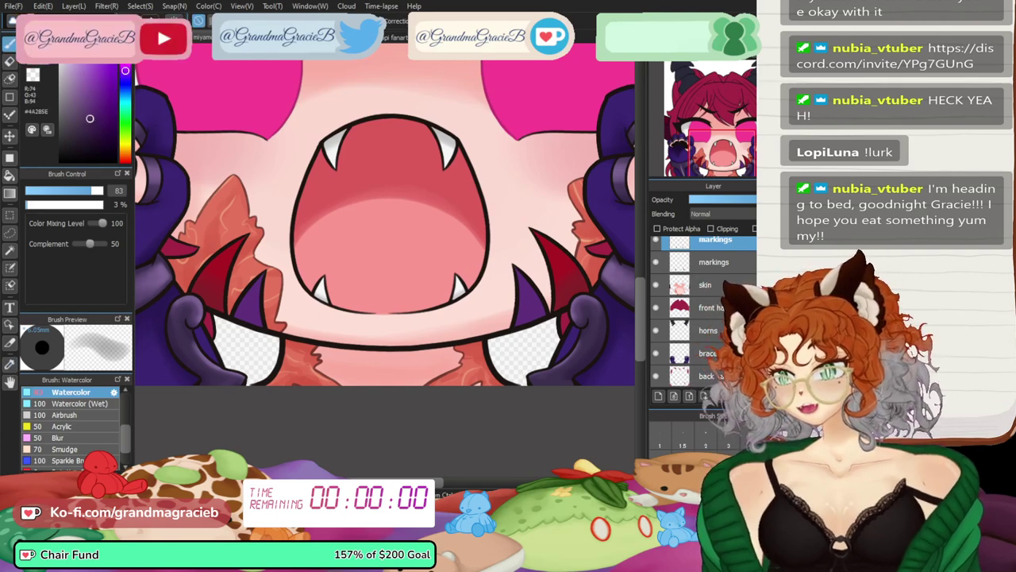
left_click(743, 396)
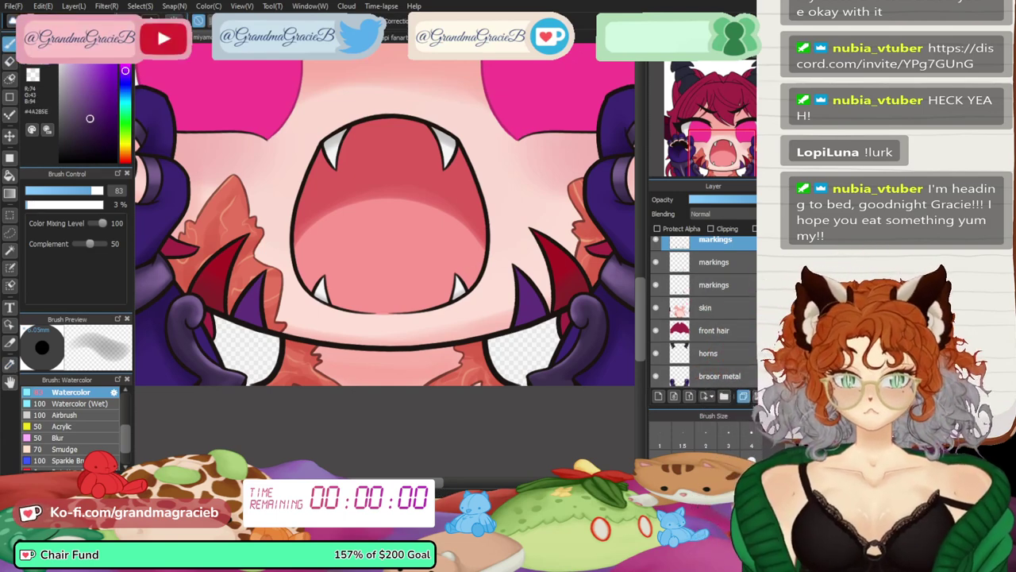
left_click(711, 228)
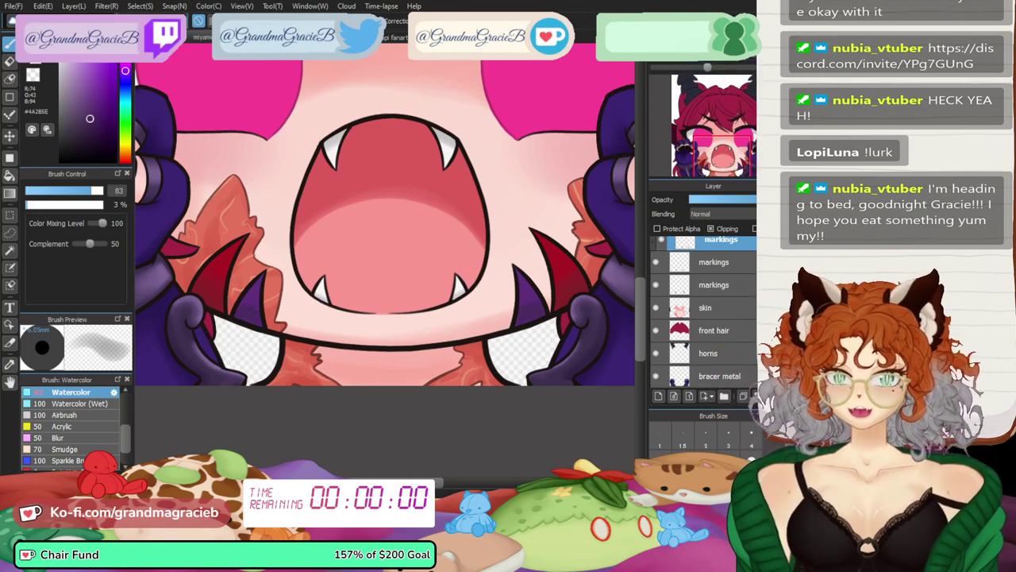
- Merge the shaded markings layers and the eye white layer into the skin layer
key("ctrl+0")
left_click(758, 396)
left_click(758, 396)
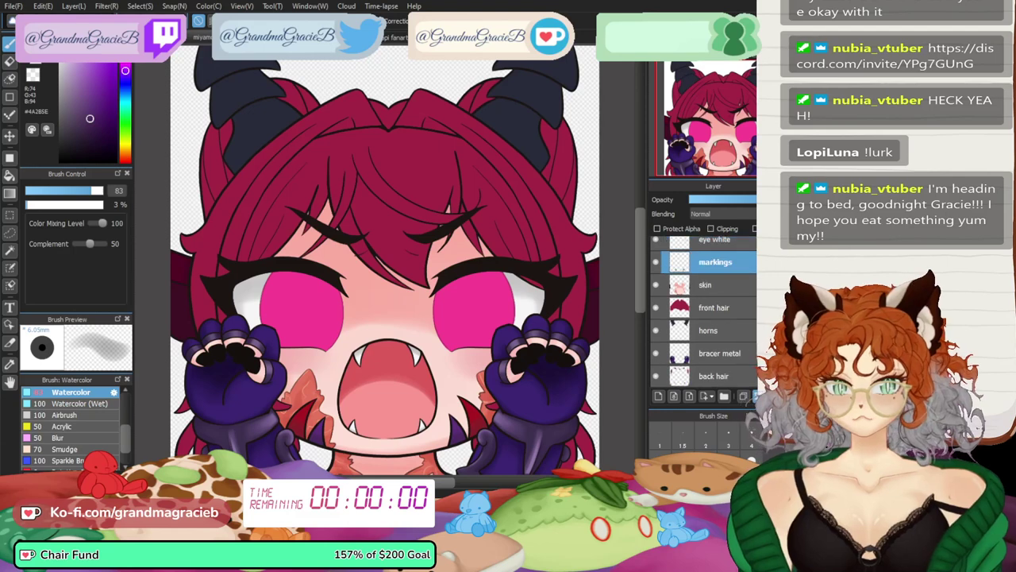
key("ctrl+e")
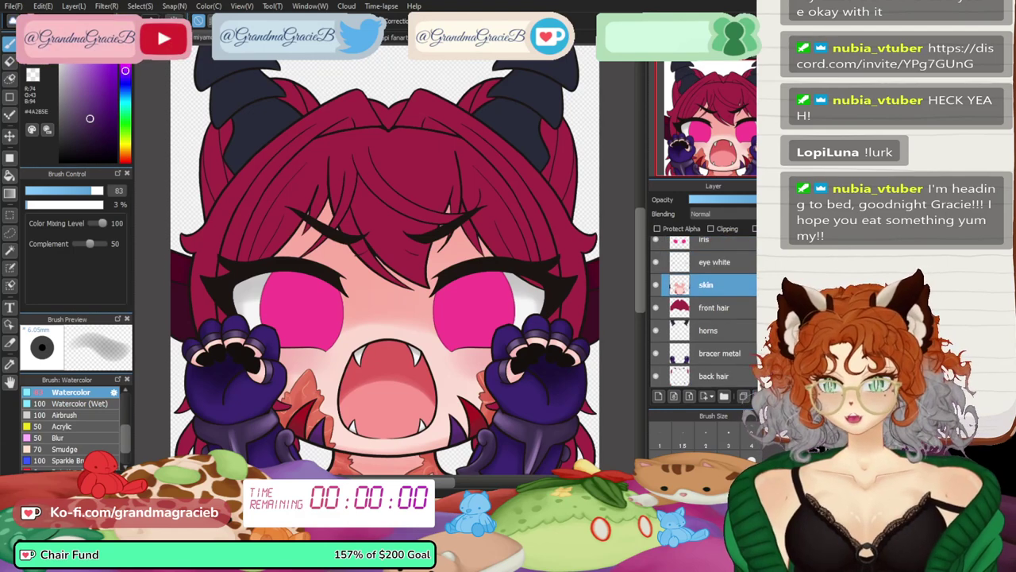
left_click(713, 262)
left_click(758, 396)
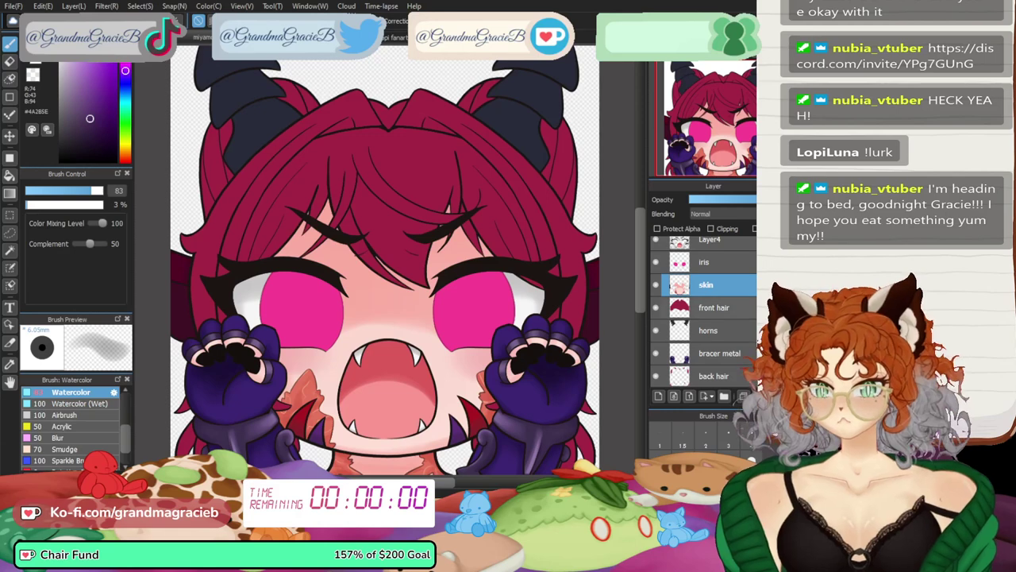
- Sample #282B3B from the left horn, darken it to #13183A, and add a clipped duplicate of the horns layer
left_click(709, 330)
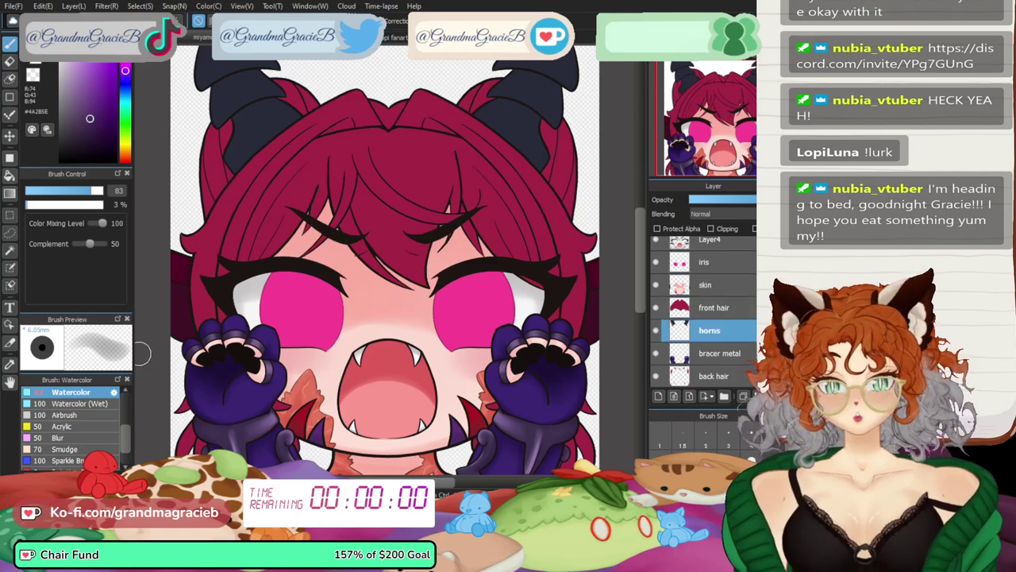
key("i")
left_click(253, 123)
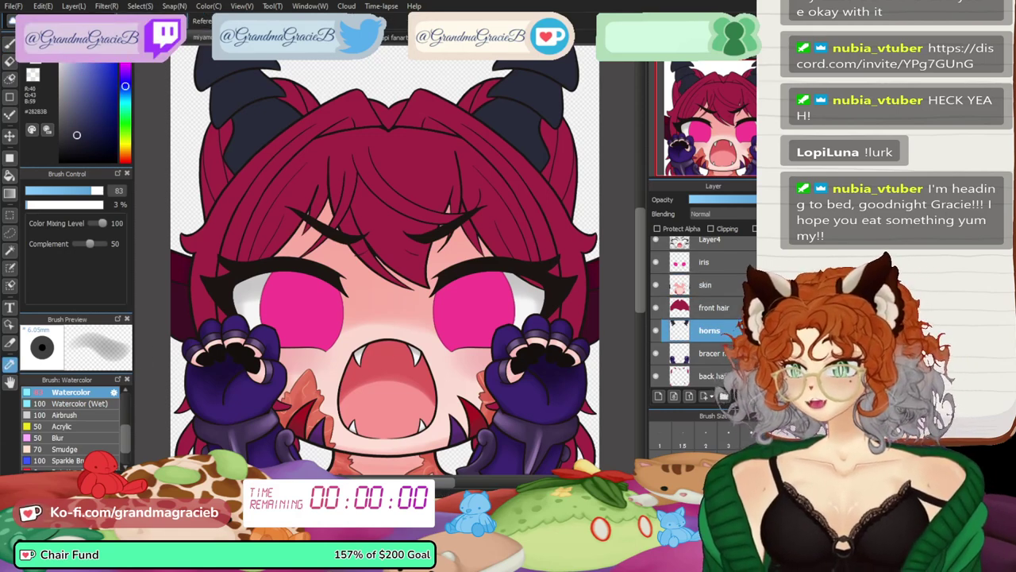
key("b")
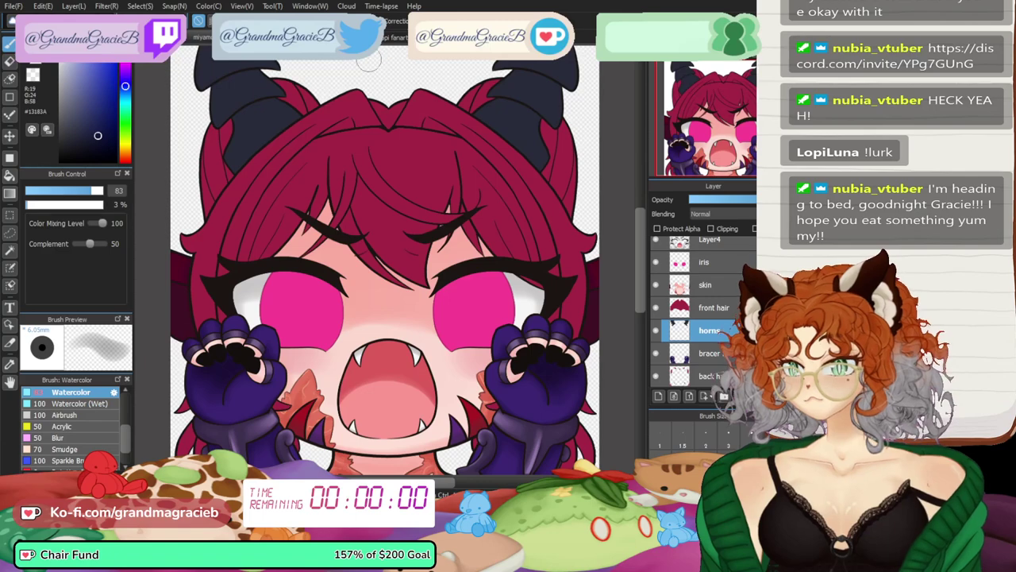
key("ctrl+plus")
left_click_drag(238, 103, 534, 430)
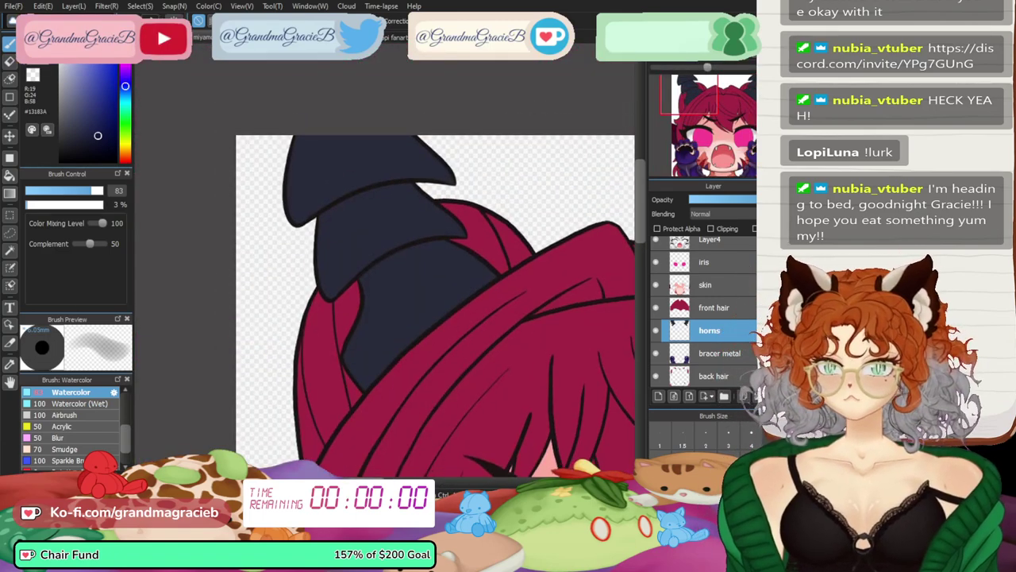
left_click(710, 229)
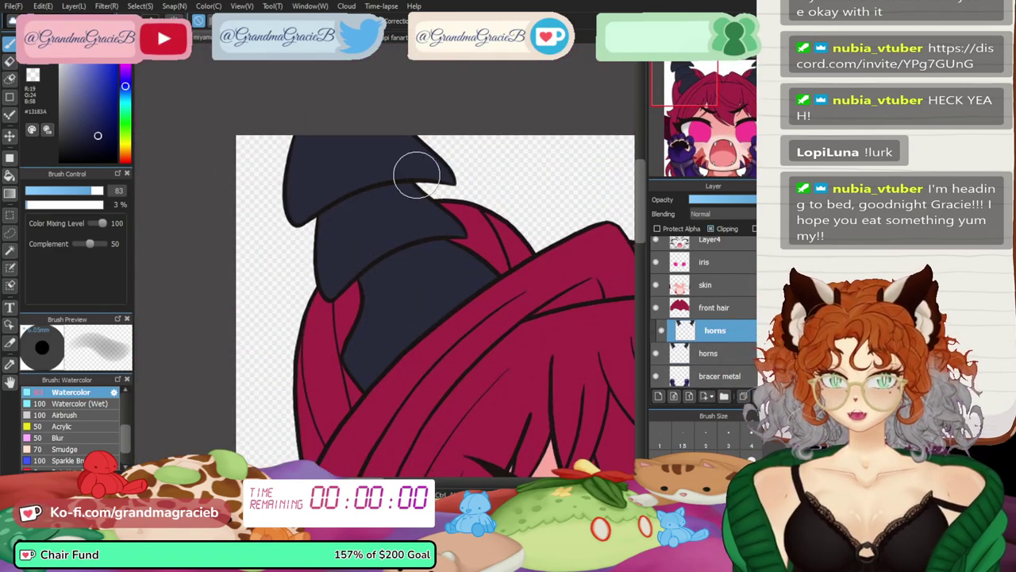
- Brush soft #13183A shadows along the edges of the left horn's segments, using brush sizes of 132 and 94
left_click(101, 190)
key("bracketright")
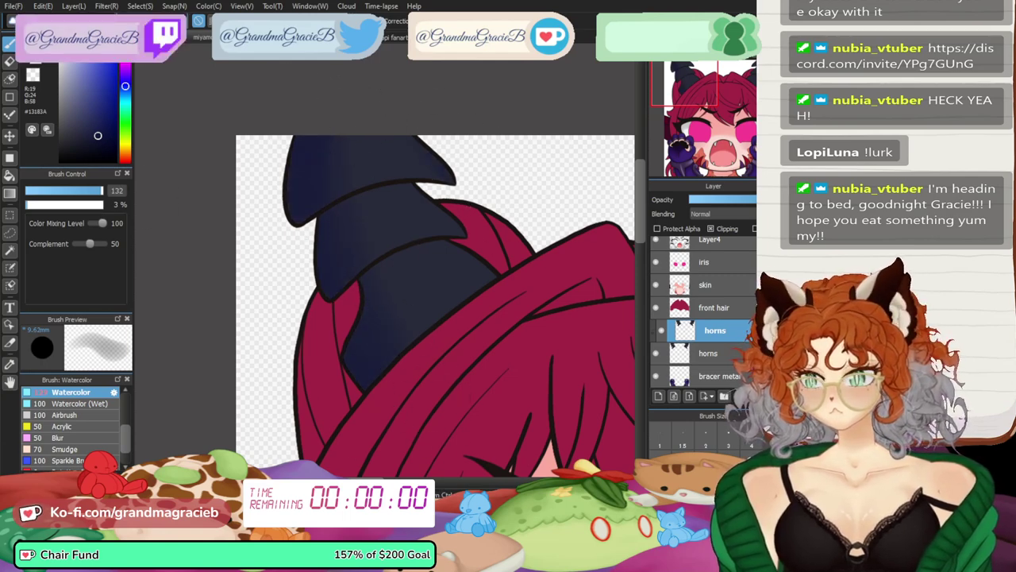
key("bracketleft")
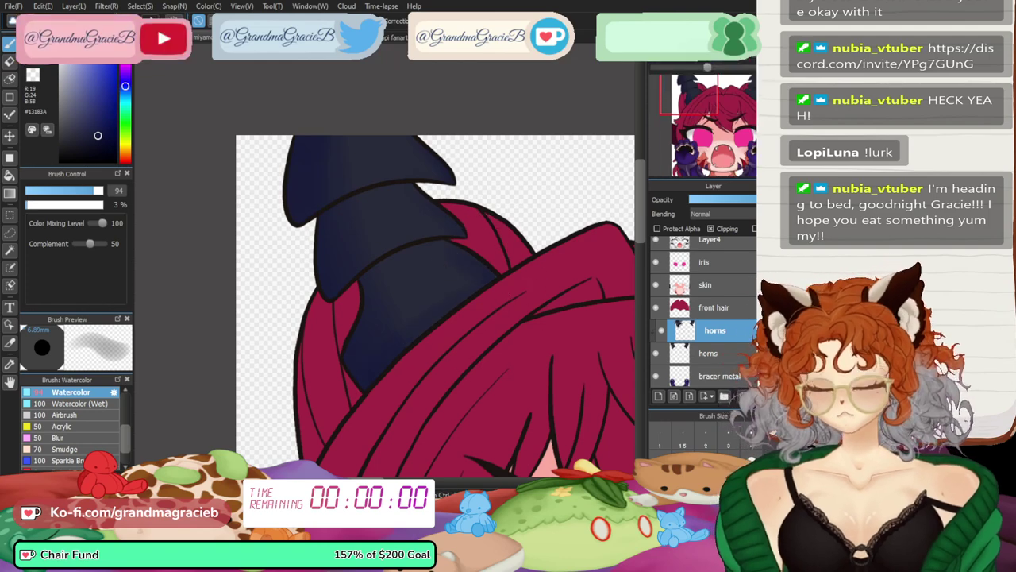
- Enlarge the brush to 221 and shade the edges of the right horn's segments in dark navy #13183A
left_click_drag(724, 89, 747, 88)
key("Down")
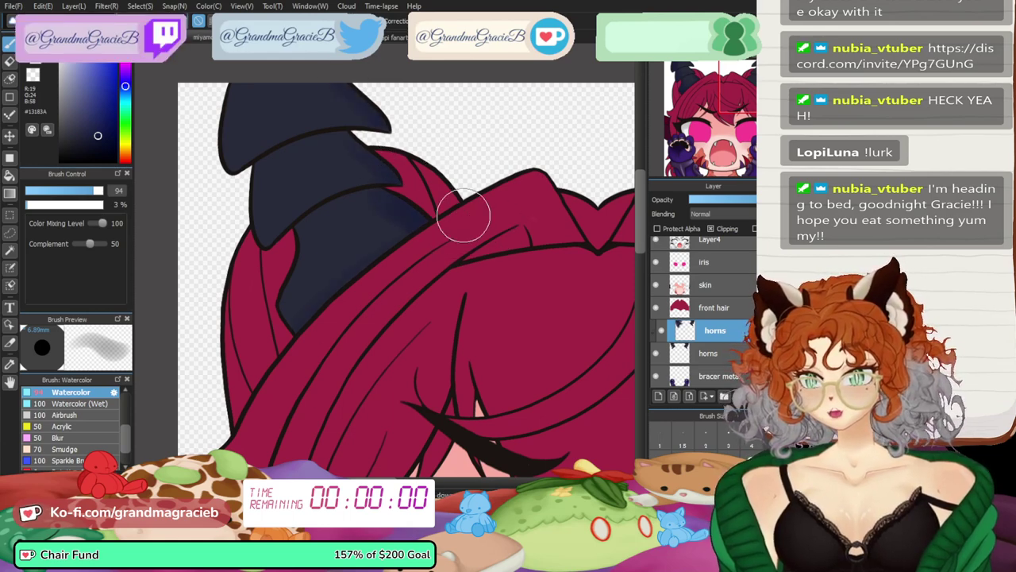
key("]")
key("]")
key("]")
key("]")
key("]")
key("]")
key("]")
key("]")
key("]")
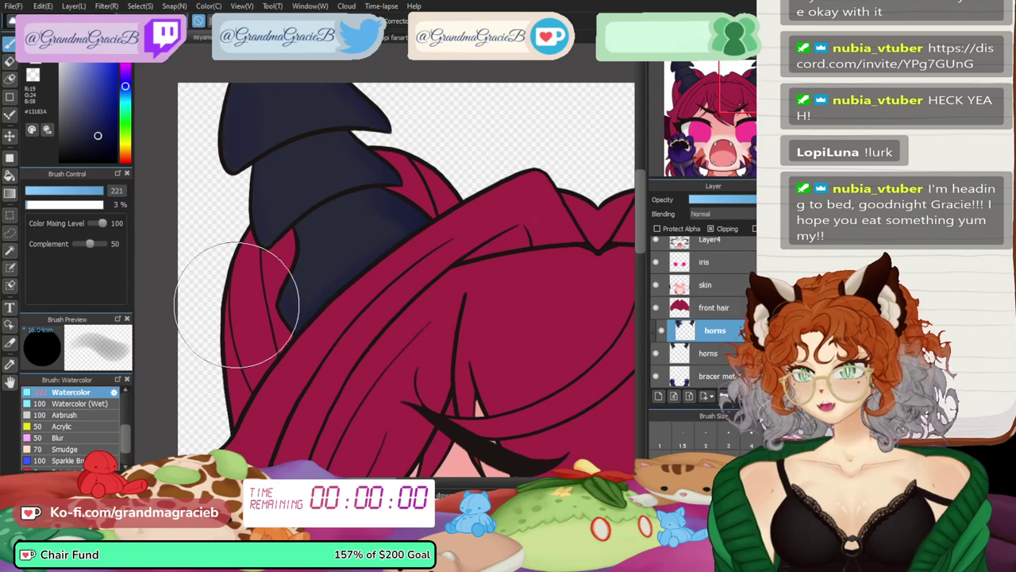
mouse_move(270, 323)
left_mouse_down()
mouse_move(229, 149)
mouse_move(359, 302)
mouse_move(246, 109)
mouse_move(286, 293)
mouse_move(253, 229)
mouse_move(381, 247)
left_mouse_up()
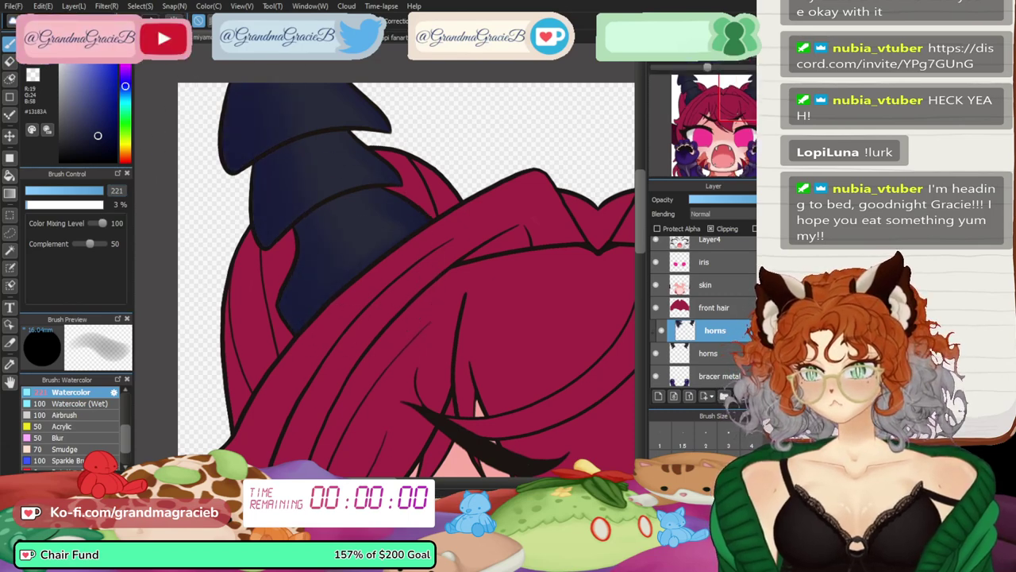
key("Down")
key("ctrl+0")
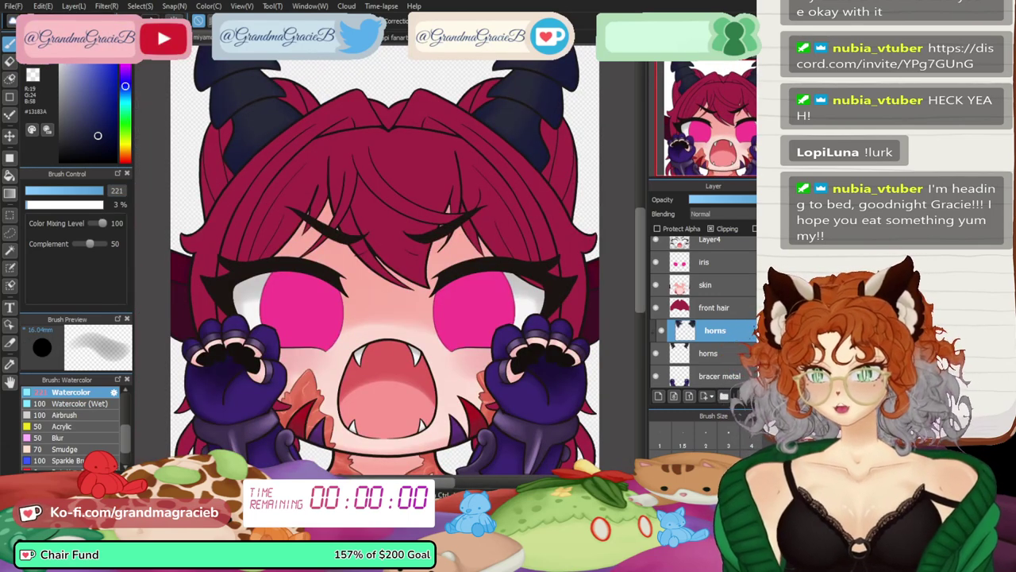
- Resample the horn base colour #282B3B and soften the left horn's navy shading with a brush size of 97
key("i")
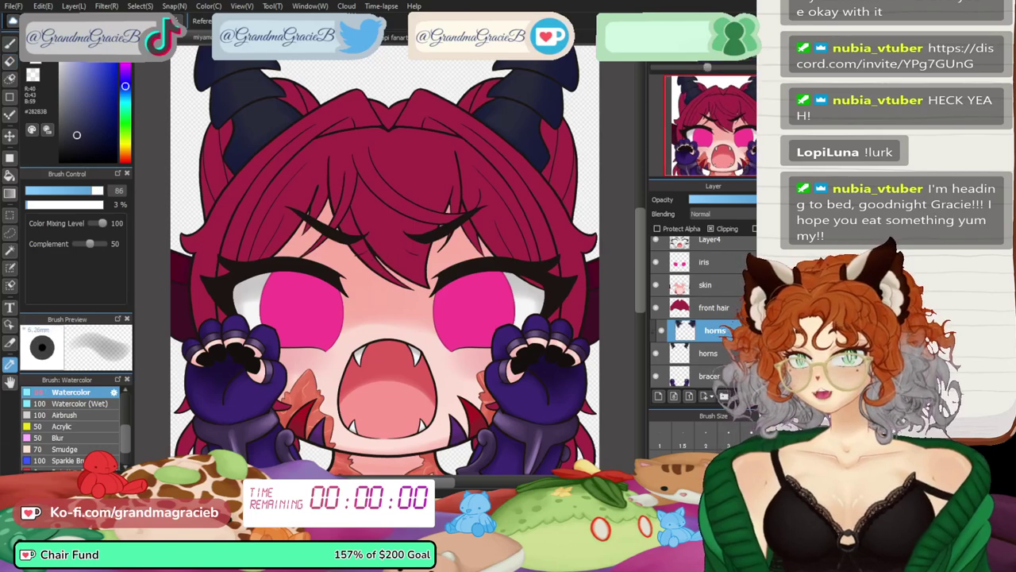
scroll(385, 261, "up", 3)
scroll(259, 149, "up", 4)
left_click_drag(260, 150, 470, 442)
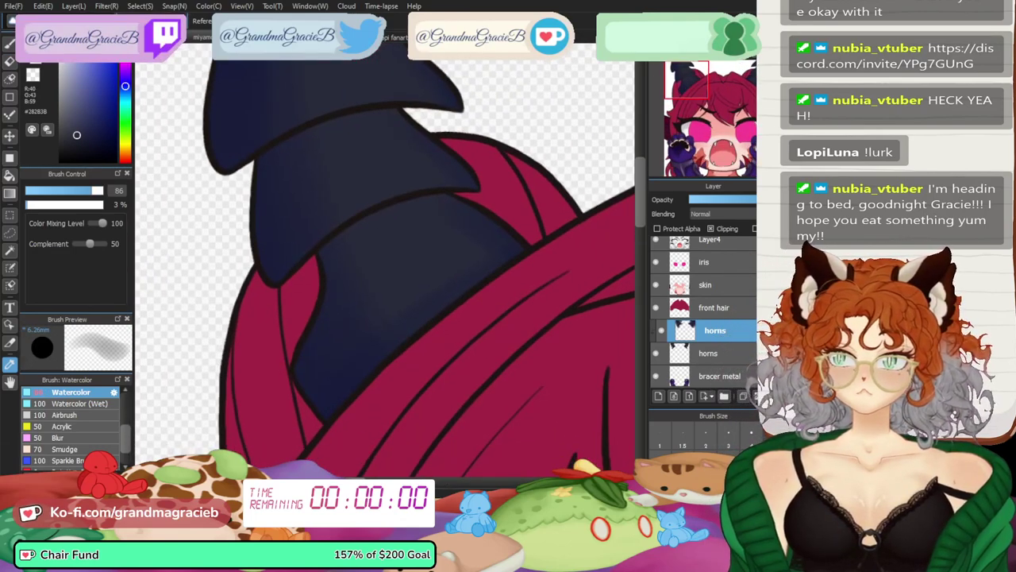
left_click_drag(381, 261, 395, 313)
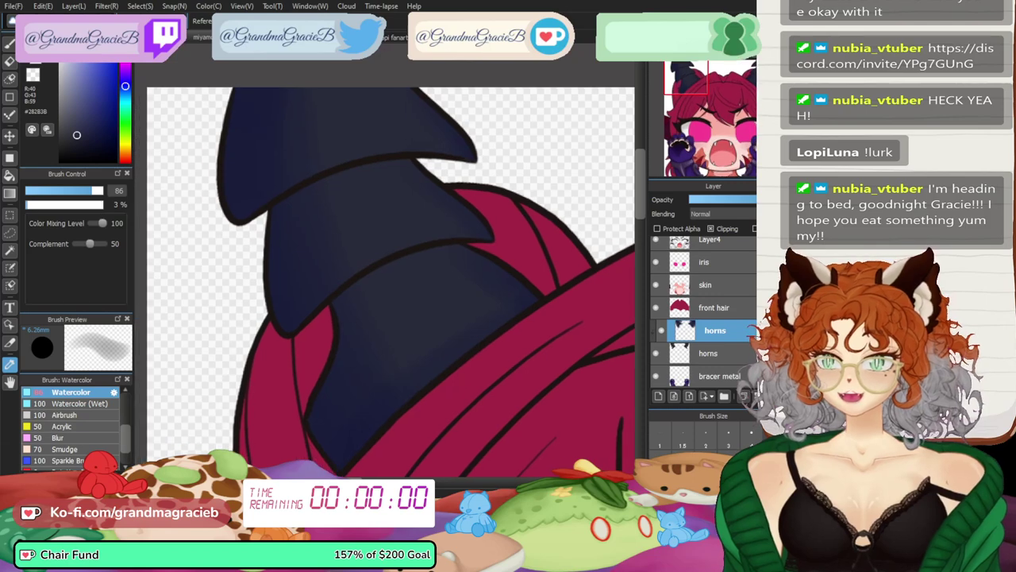
left_click_drag(65, 190, 93, 190)
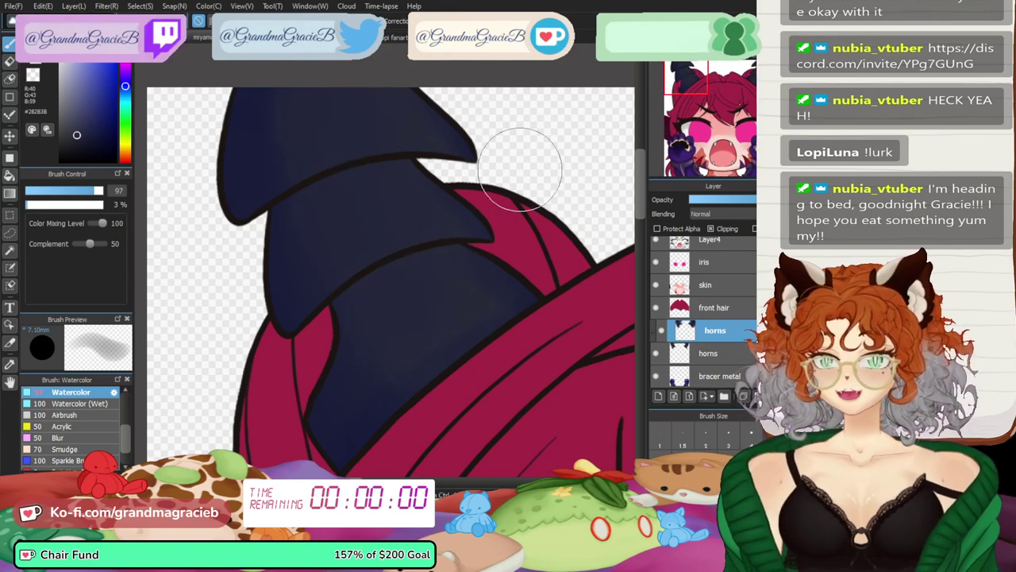
- Resample the shadow colour #181C3A and base colour #282B3B from the right horn to blend its segment shading at brush size 97
left_click(753, 86)
key("h")
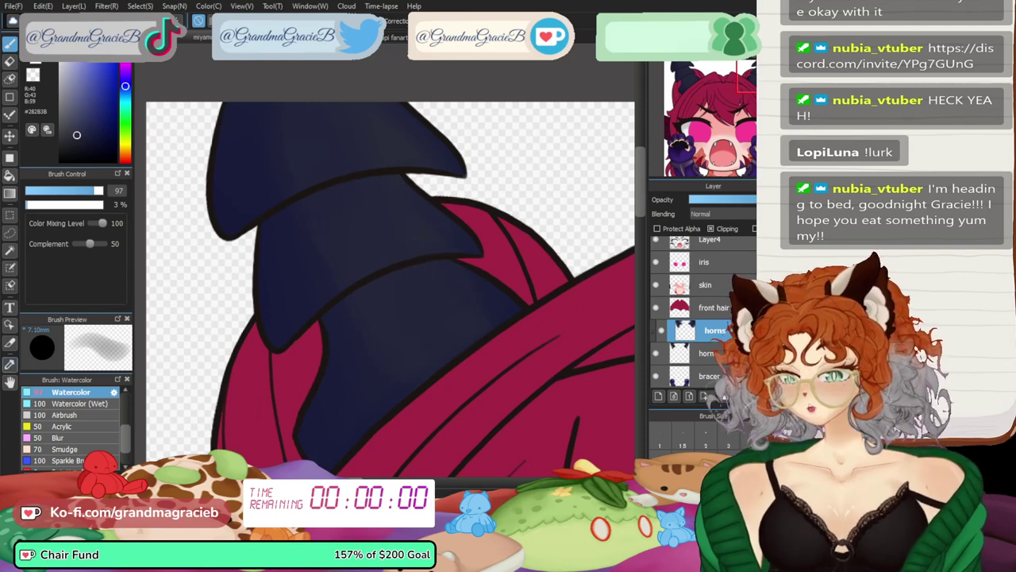
left_click(10, 364)
left_click(413, 325)
left_click(10, 45)
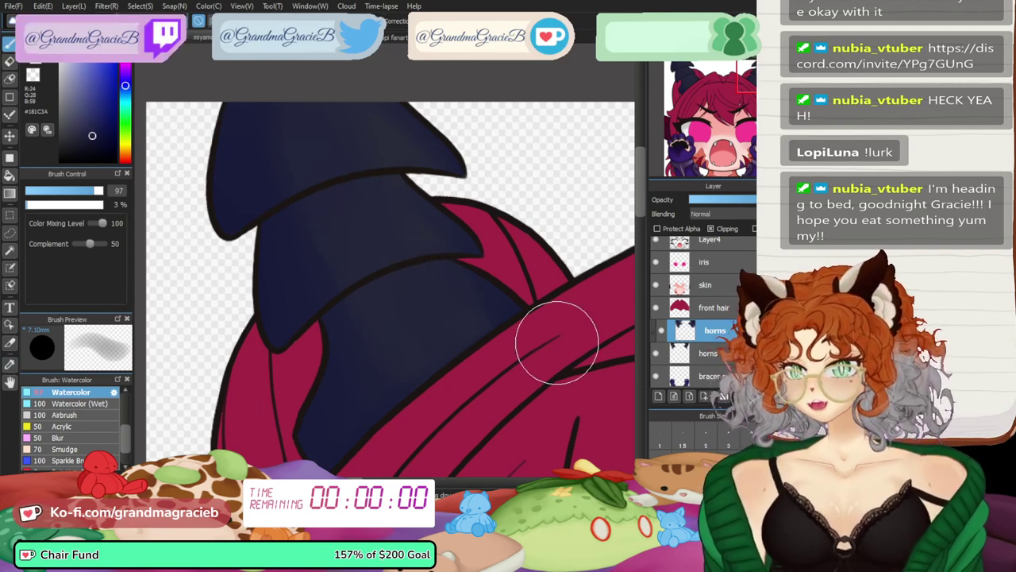
left_click(10, 365)
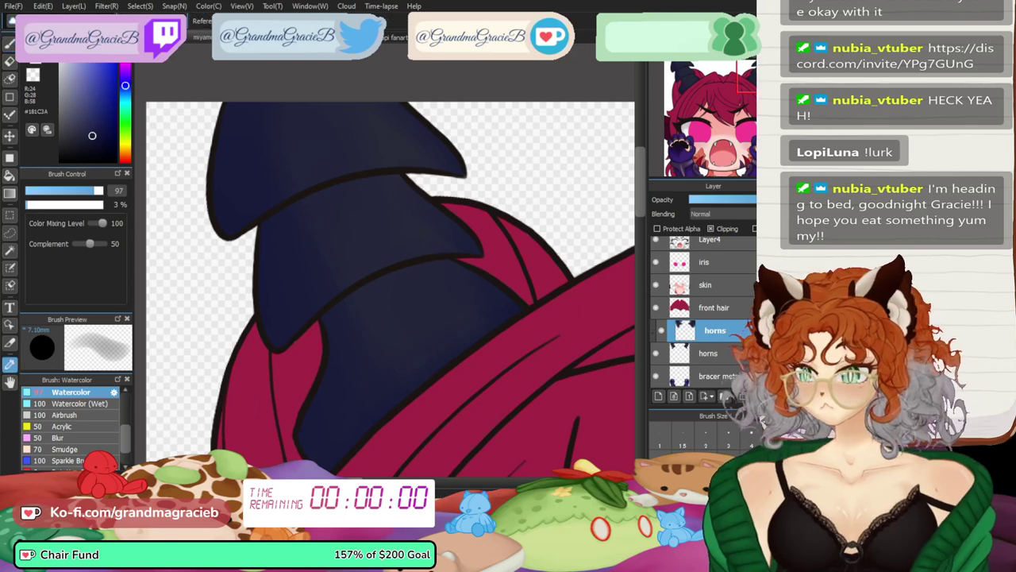
left_click(409, 318)
left_click(10, 44)
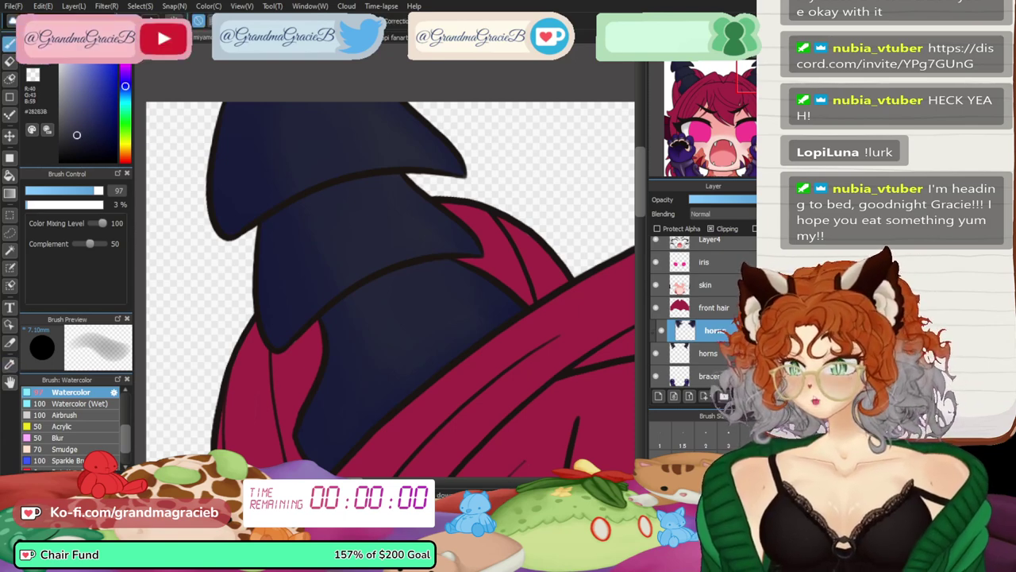
- Sample the dark navy #171B3A and refine the shading along both horns' segment edges with brush sizes of 45 and 37
left_click_drag(94, 191, 81, 190)
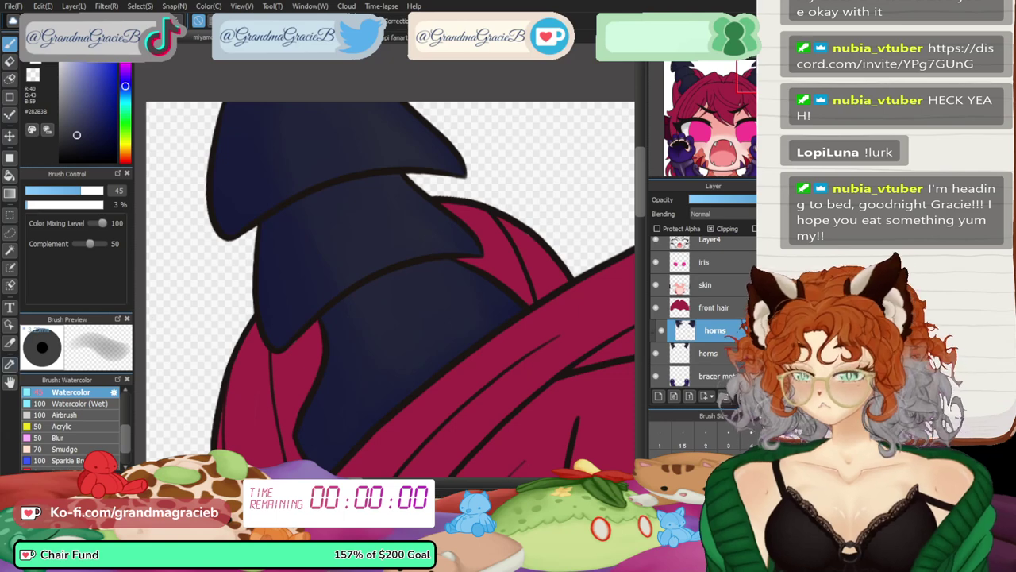
key("i")
key("b")
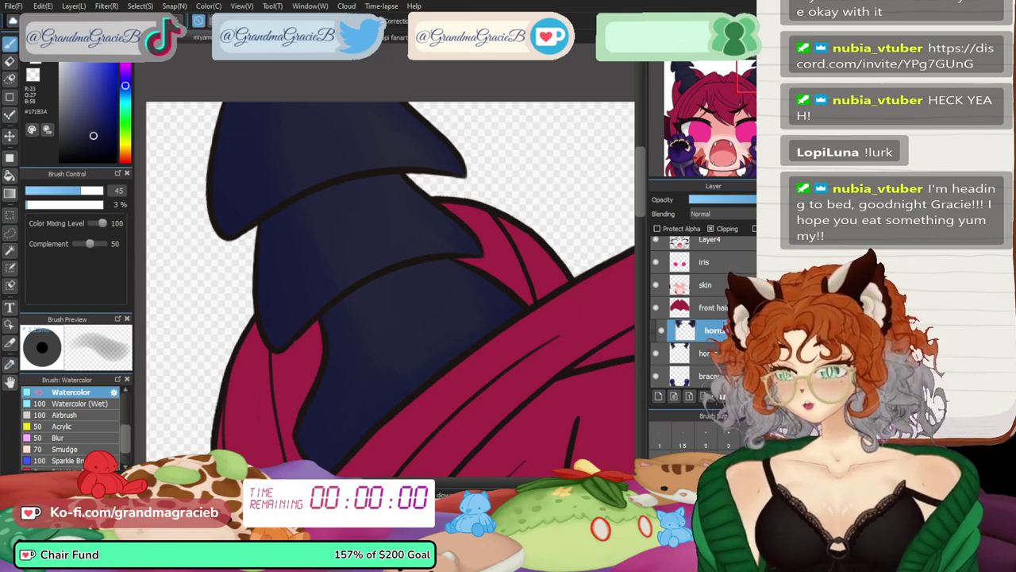
left_click_drag(384, 260, 378, 259)
key("Left")
key("Left")
key("Left")
key("Left")
key("Left")
key("Left")
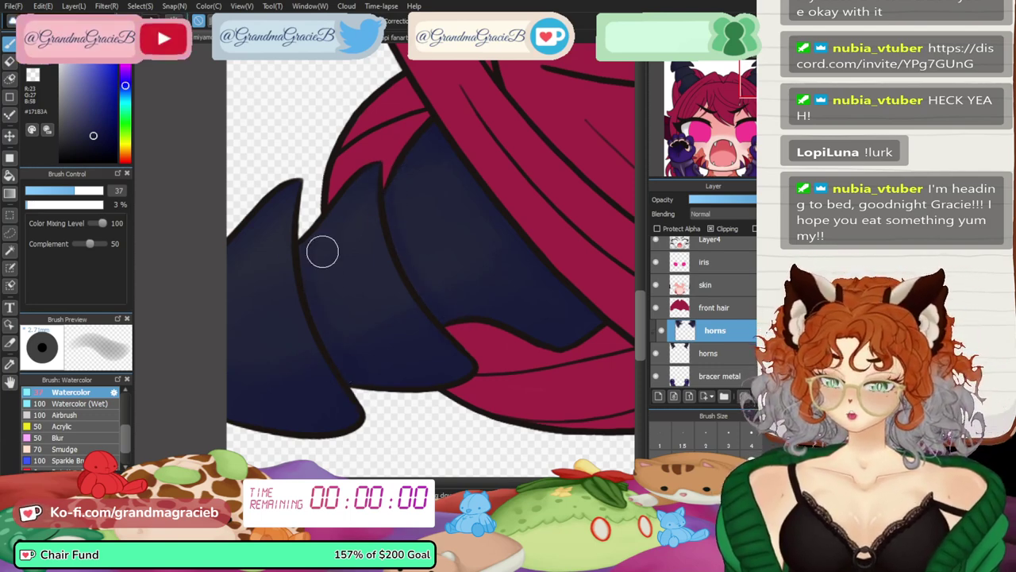
left_click(690, 90)
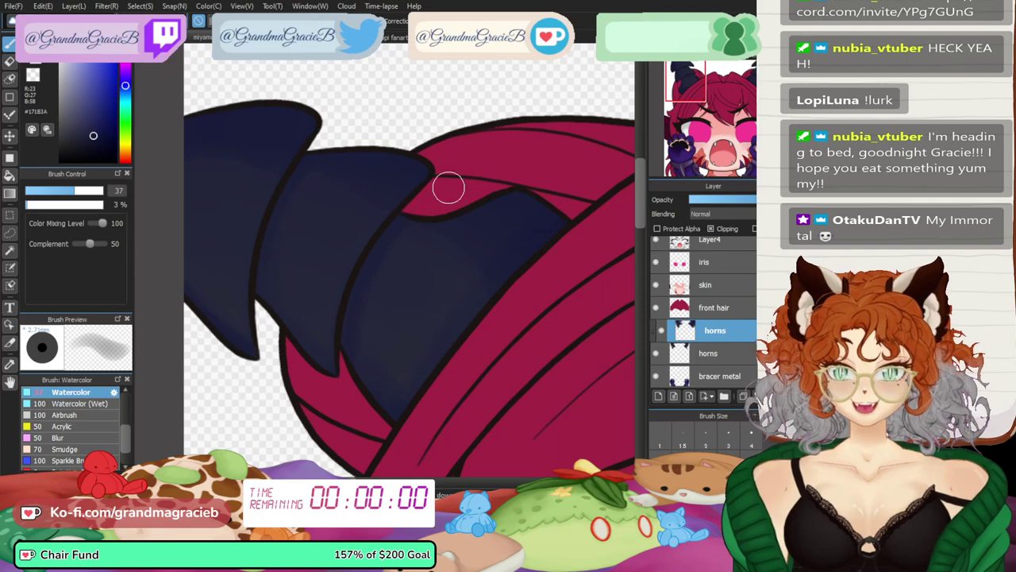
key("Up")
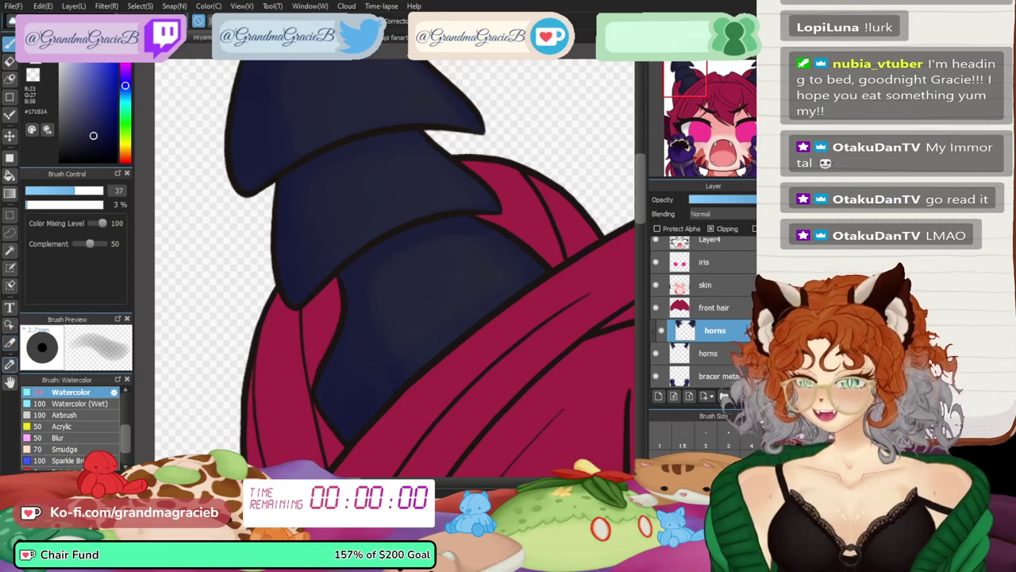
- Brush soft grey-blue #4D5065 highlights onto the left horn's segments, using brush sizes of 34 and 44
left_click(433, 274, "alt")
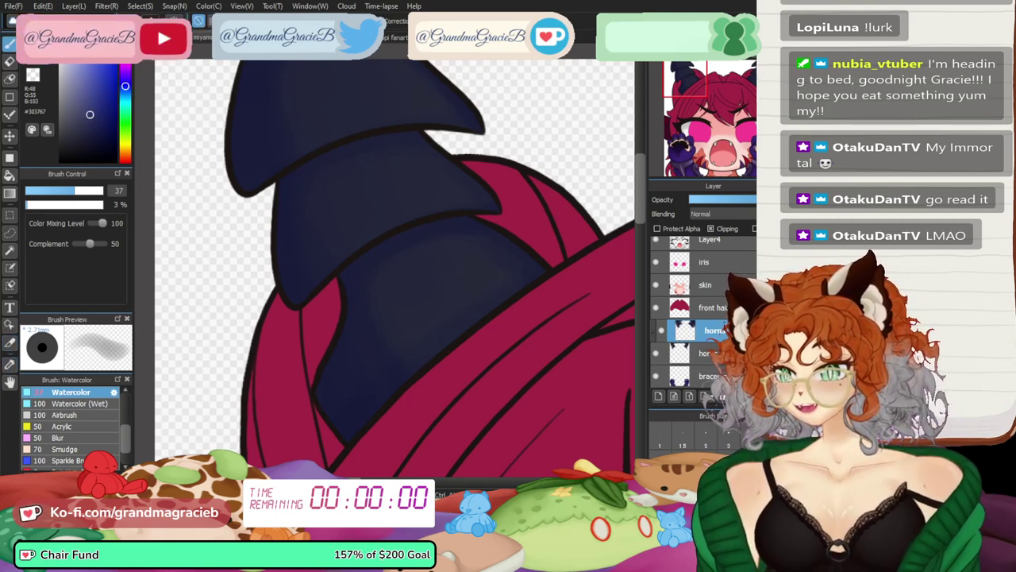
mouse_move(384, 259)
left_mouse_down()
mouse_move(370, 259)
mouse_move(382, 259)
left_mouse_up()
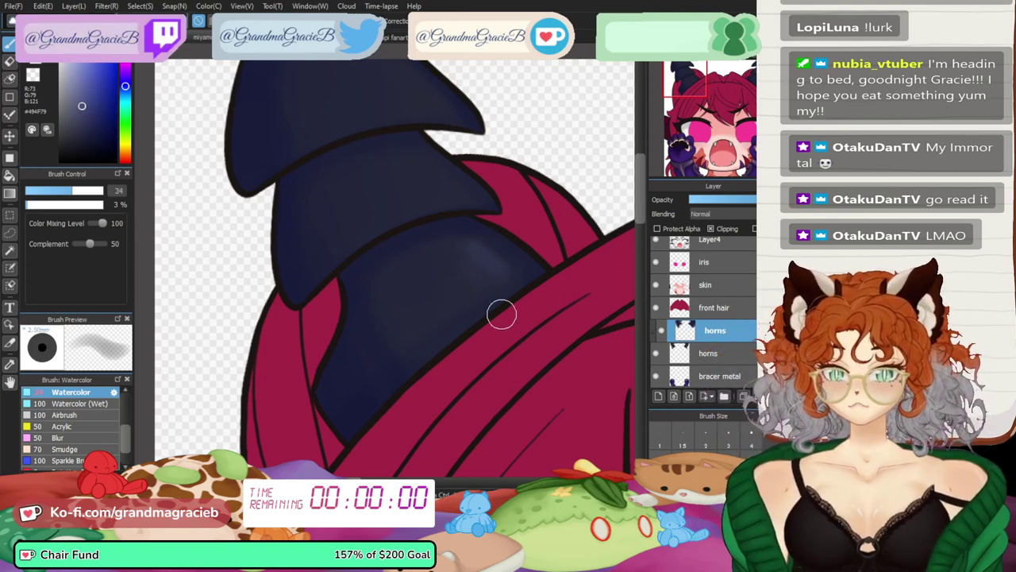
left_click(9, 363)
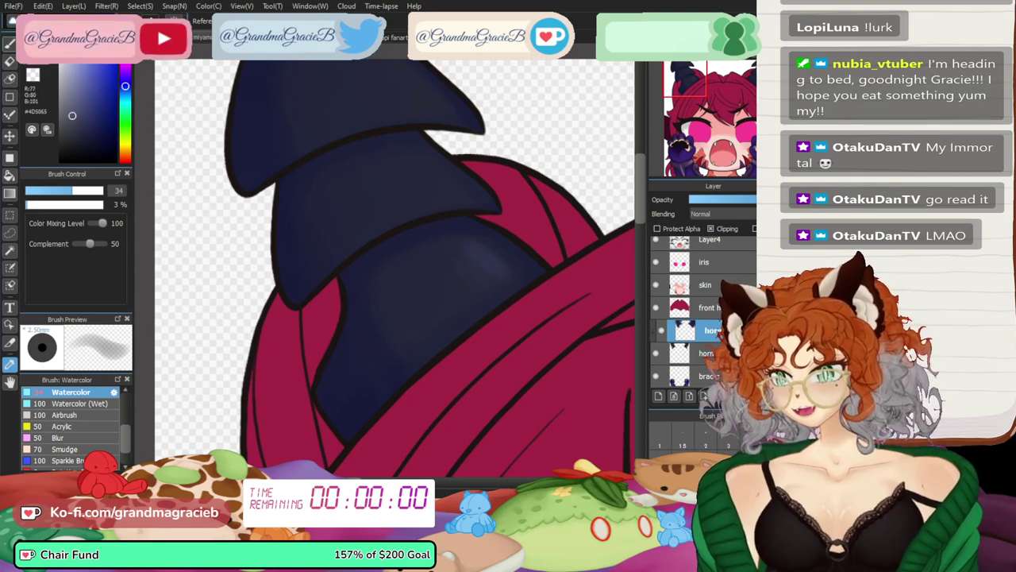
left_click(10, 44)
mouse_move(531, 274)
left_mouse_down()
mouse_move(480, 253)
mouse_move(488, 234)
mouse_move(541, 255)
left_mouse_up()
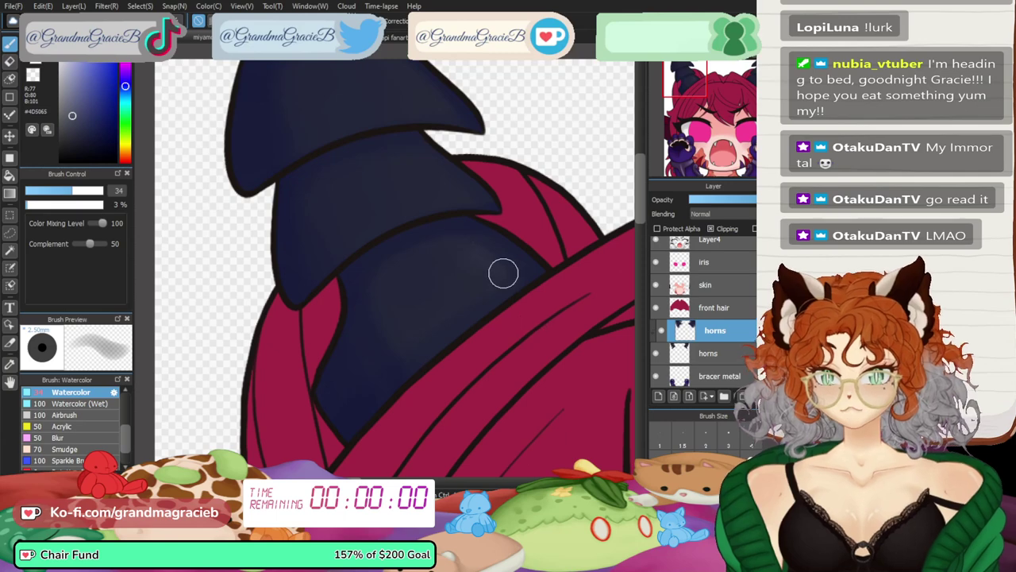
key("]")
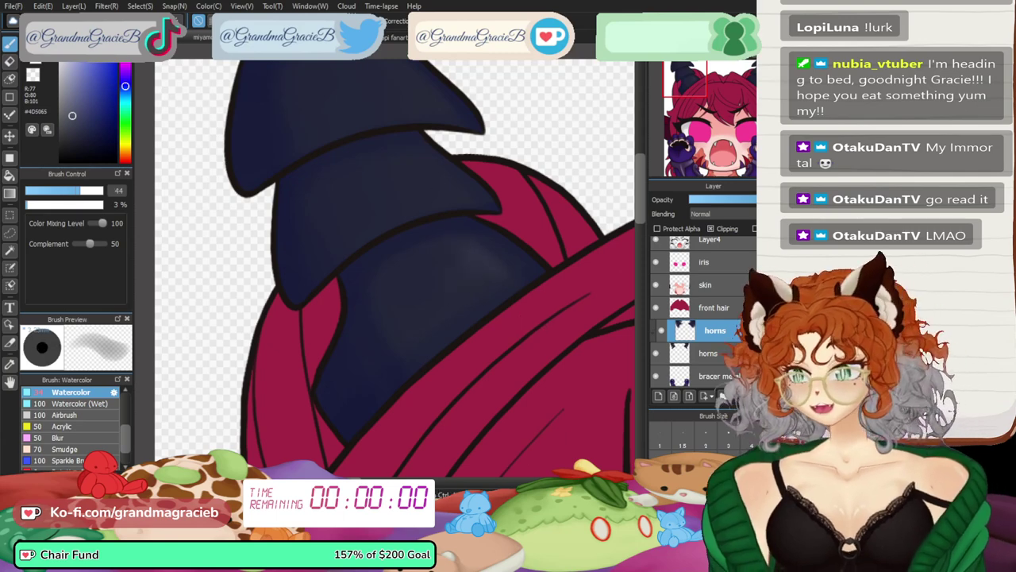
key("ctrl+minus")
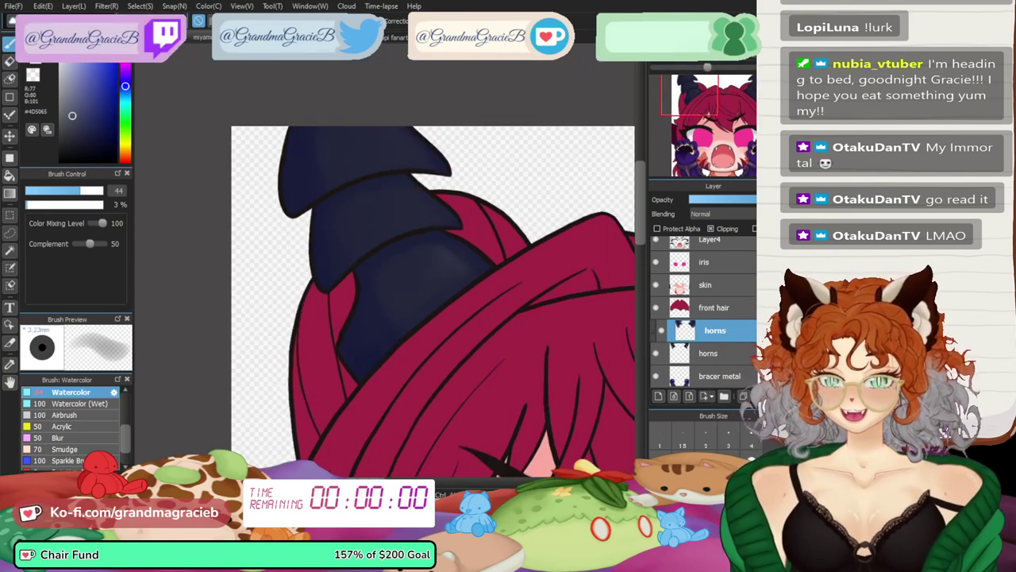
key("h")
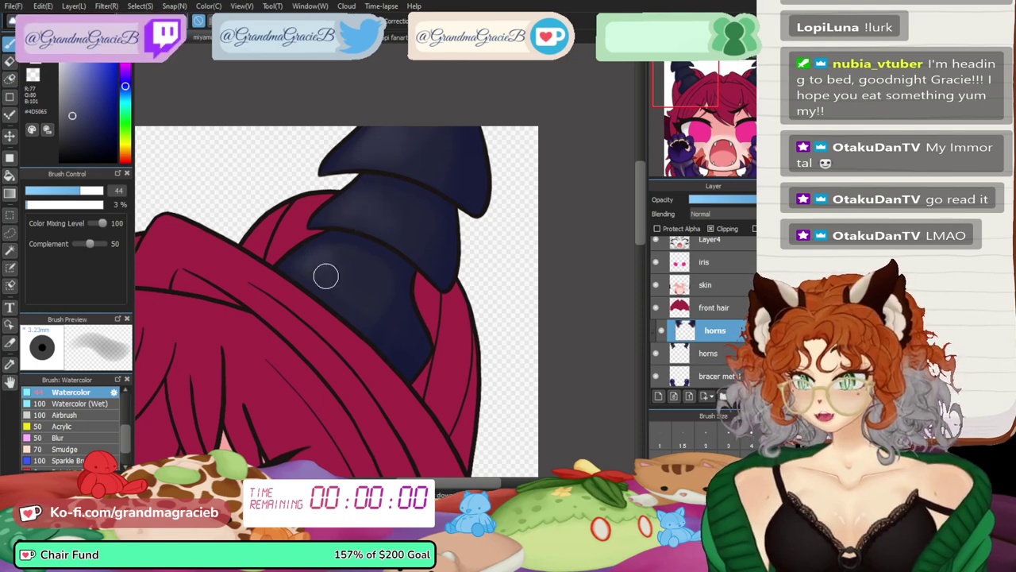
- Paint soft grey-blue highlights in #4D5065 on the segments of both horns with the Watercolor brush
left_click(706, 53)
left_click(659, 53)
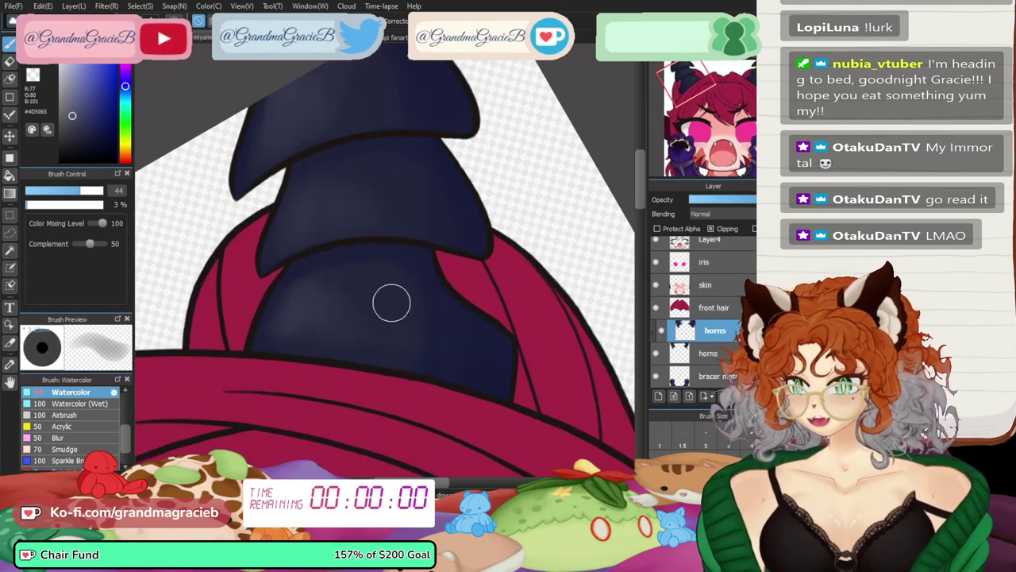
left_click(692, 76)
left_click(758, 77)
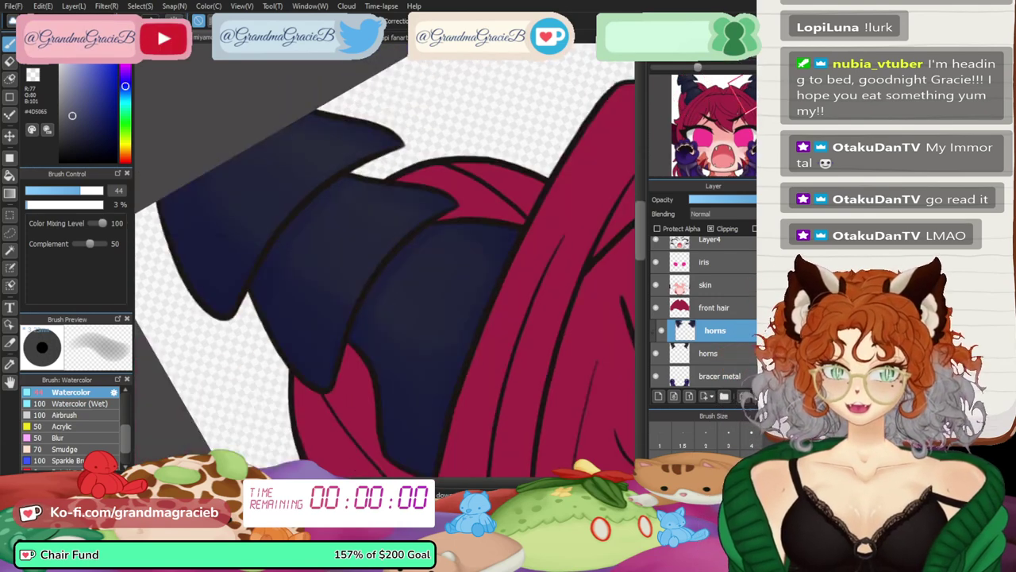
key("ctrl+Right")
key("ctrl+Right")
key("ctrl+Right")
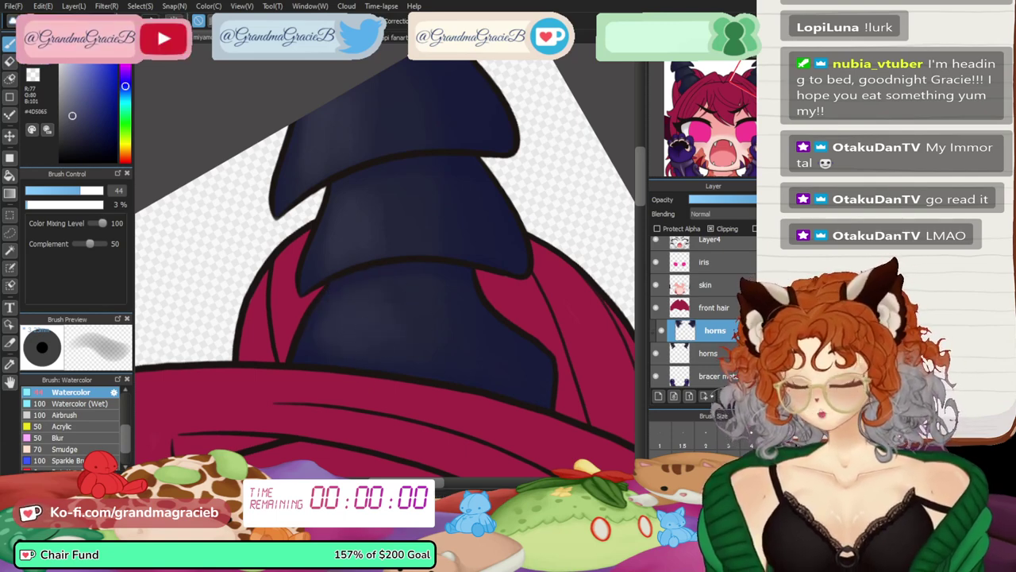
- Sample the navy midtone #1E223A from the horn and blend it over the horn segments around the highlights
key("i")
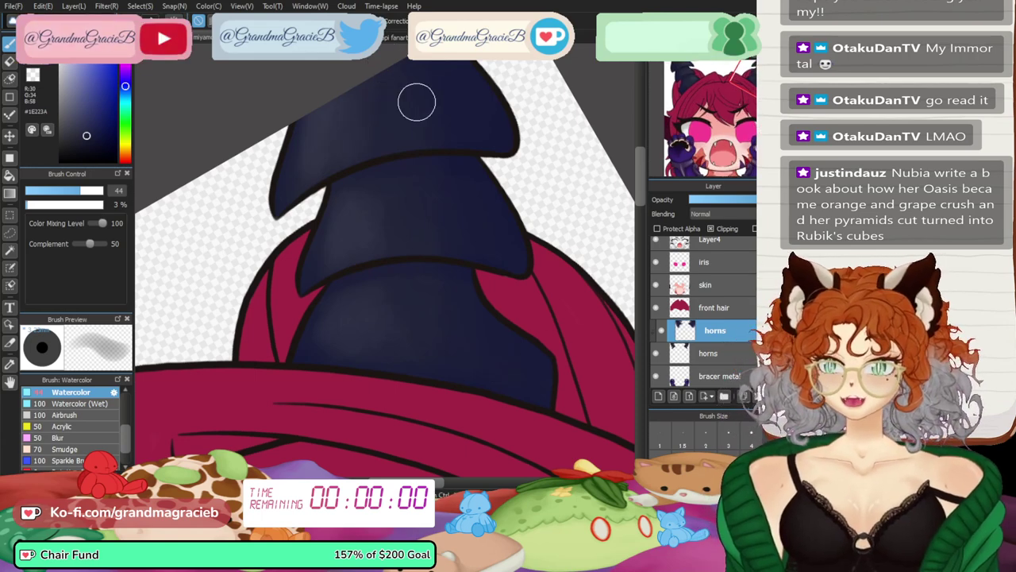
left_click(705, 53)
left_click(705, 53)
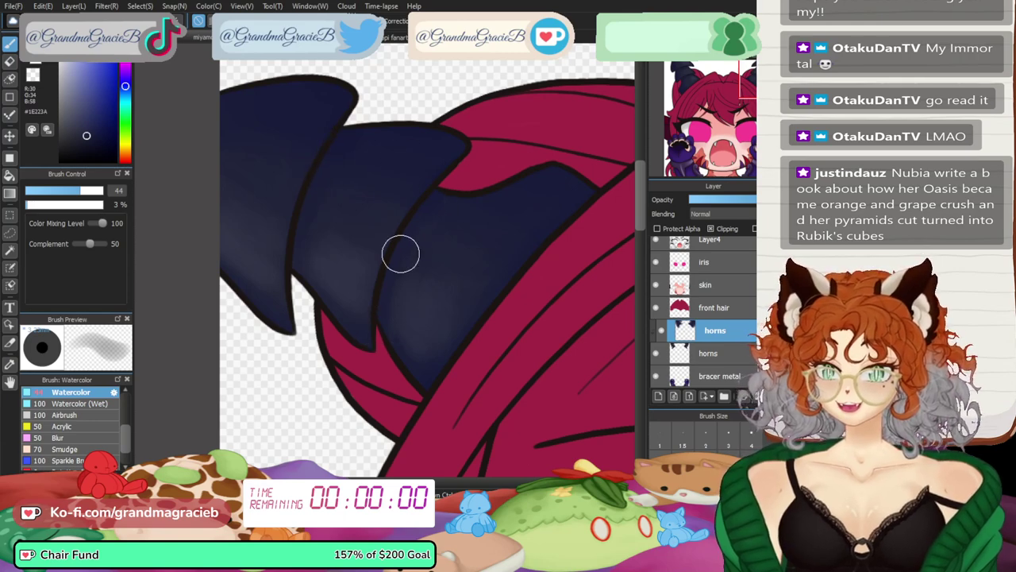
left_click(687, 79)
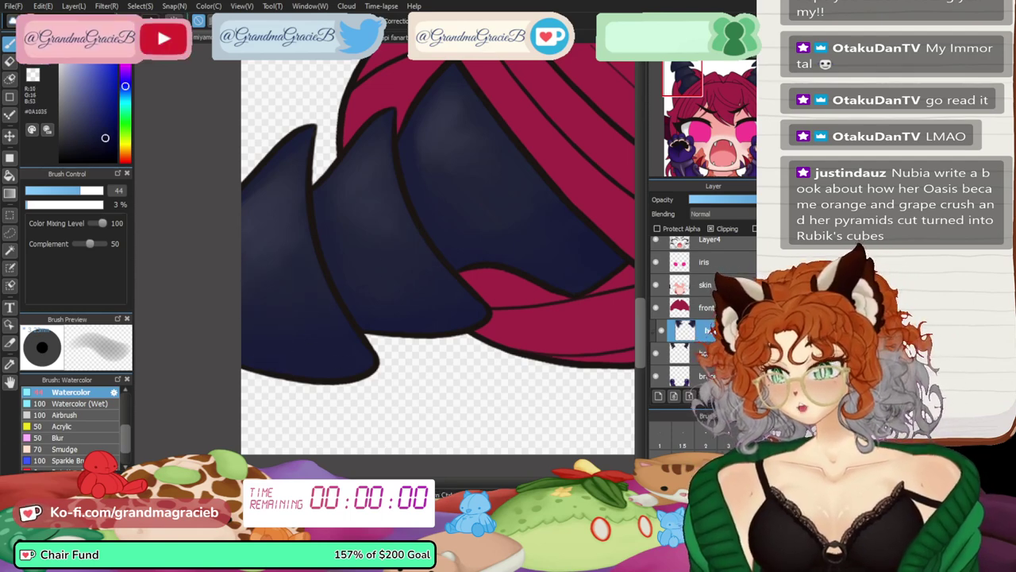
- Sample the darker horn tone #13162E and shade the horn segments with the Watercolor brush at size 23
left_click(104, 129)
key("i")
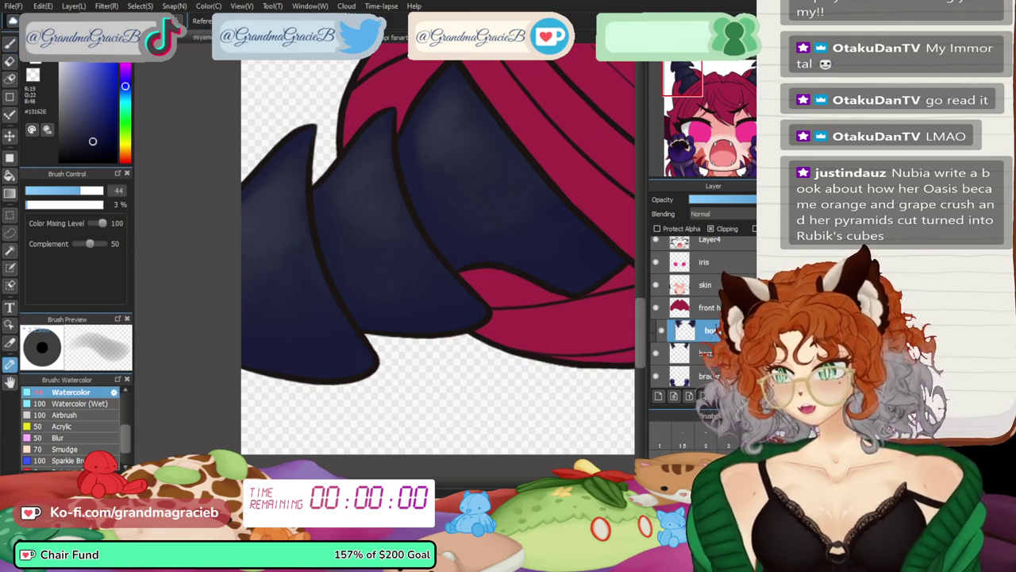
key("b")
mouse_move(385, 260)
left_mouse_down()
mouse_move(427, 259)
mouse_move(384, 259)
left_mouse_up()
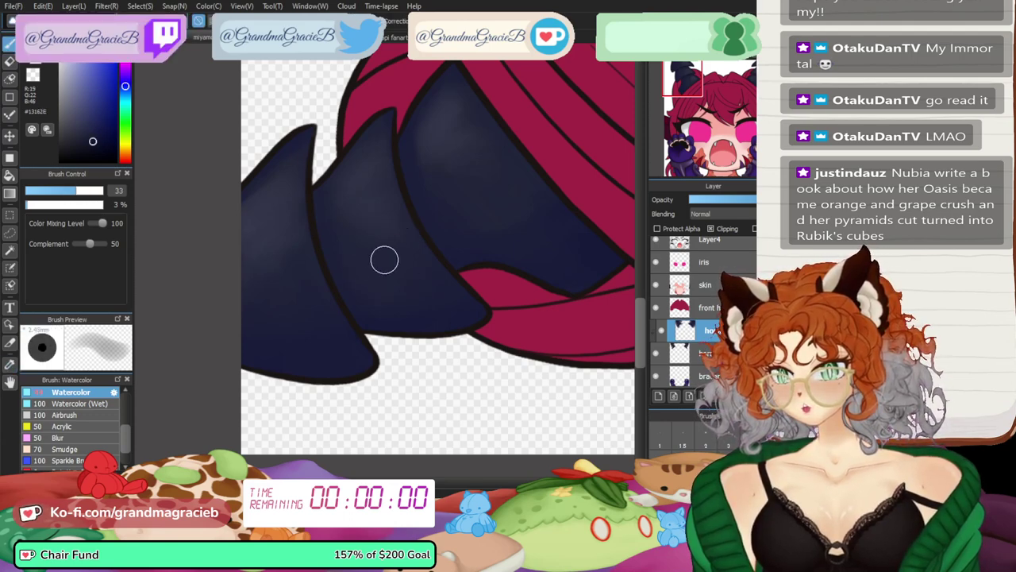
key("bracketright")
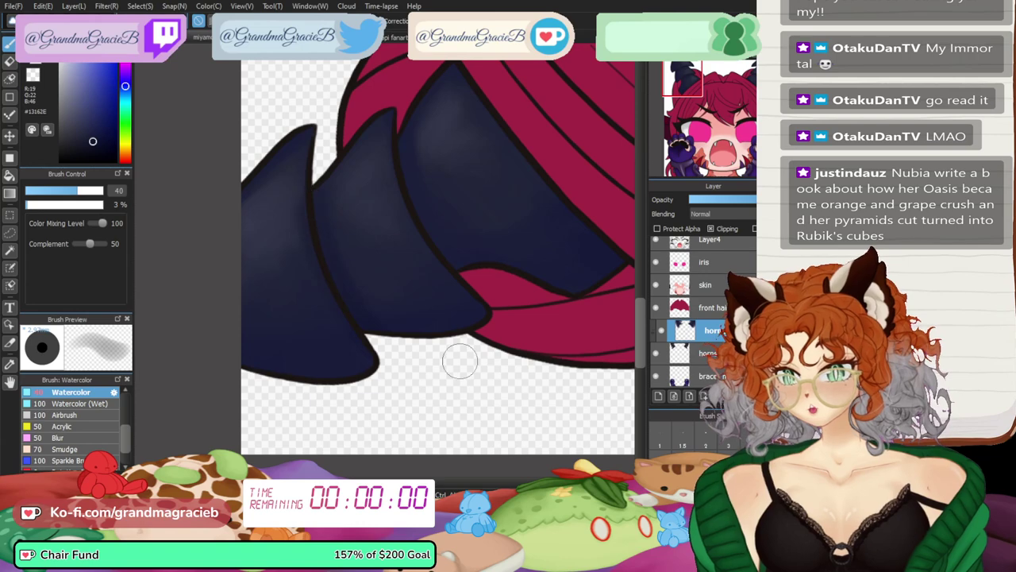
left_click(62, 191)
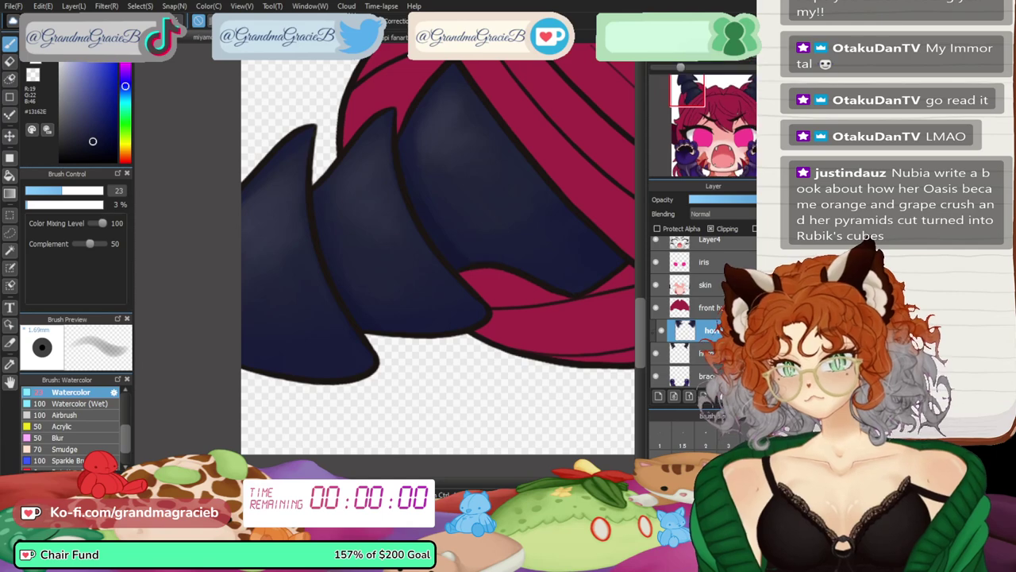
left_click(743, 52)
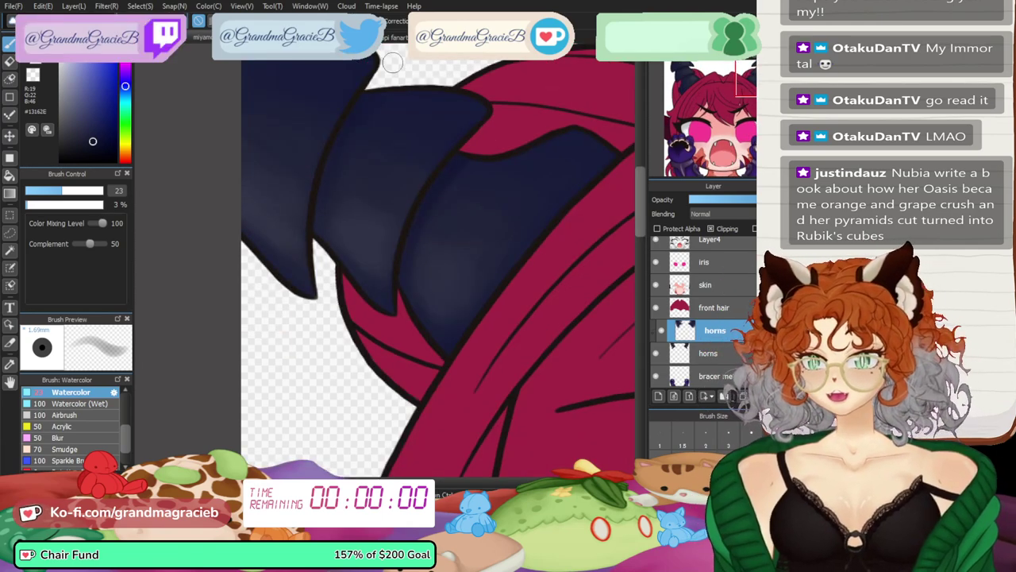
left_click(722, 53)
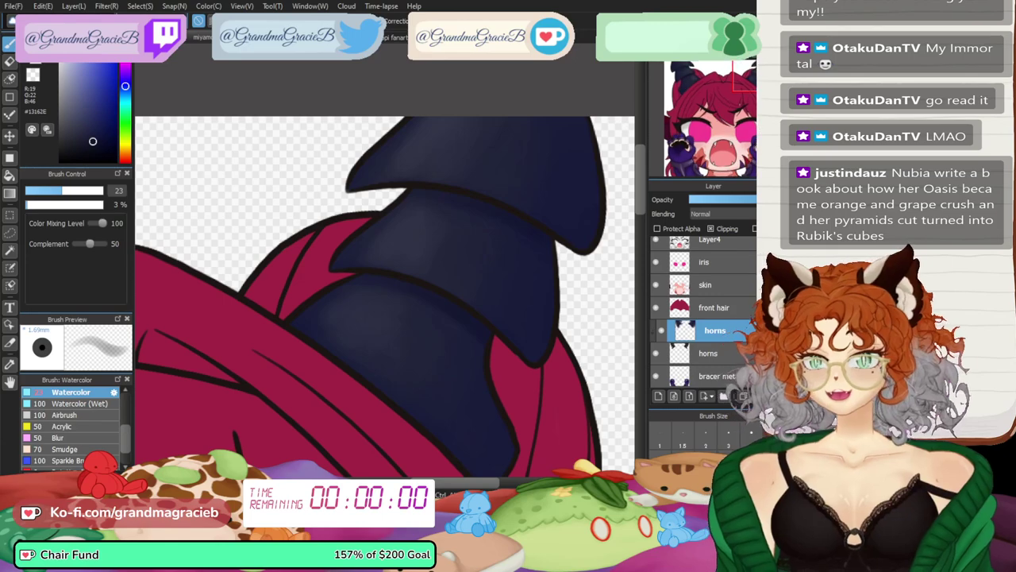
- Set the Watercolor brush size to 100 for broad shading on the horns
key("bracketright")
key("bracketright")
key("bracketright")
key("bracketright")
key("bracketright")
key("bracketright")
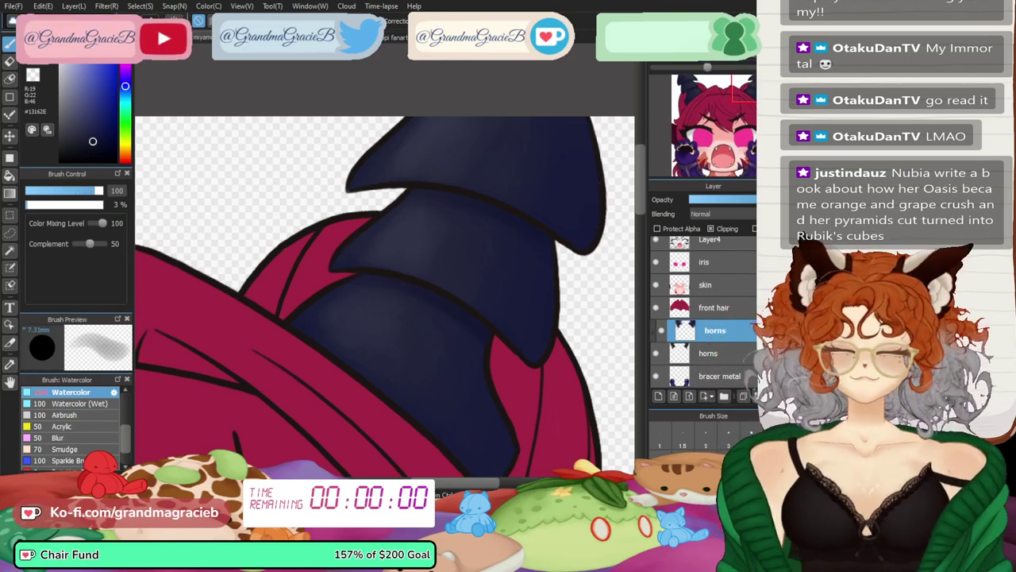
left_click(750, 52)
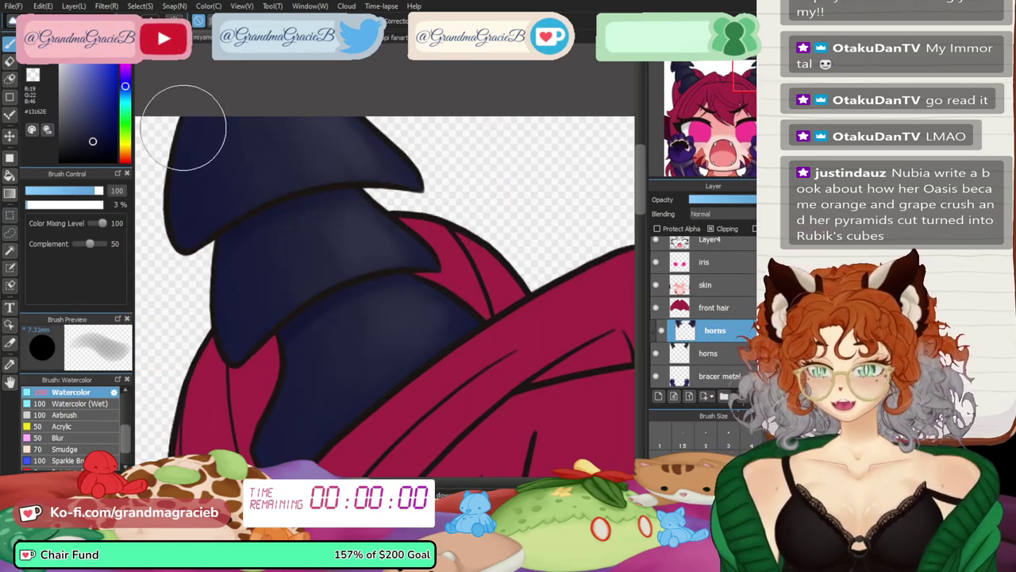
- Merge the clipped horns shading down through the horns layer into the bracer metal layer, and check the merge by toggling its visibility
scroll(296, 149, "down", 2)
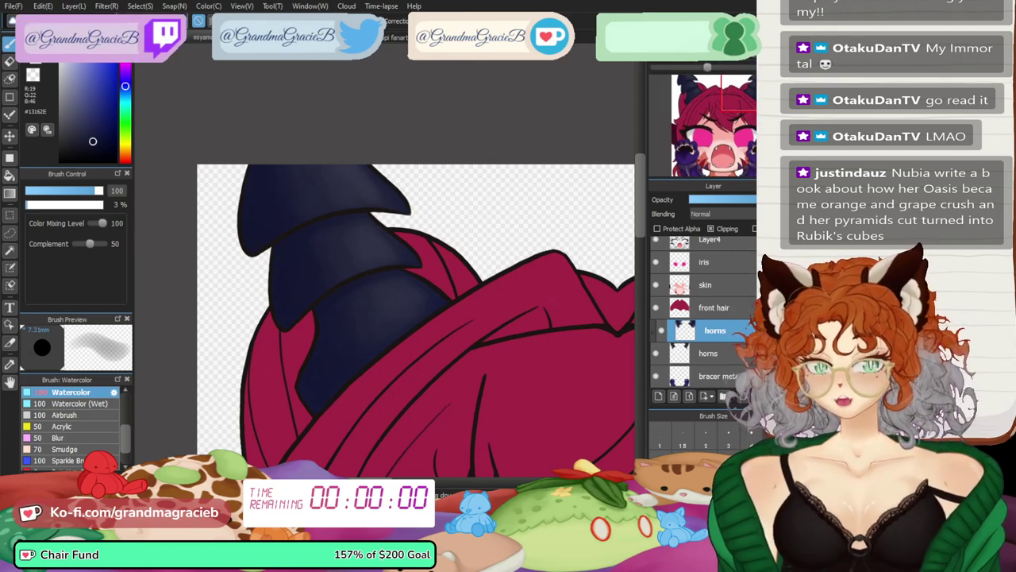
left_click(749, 53)
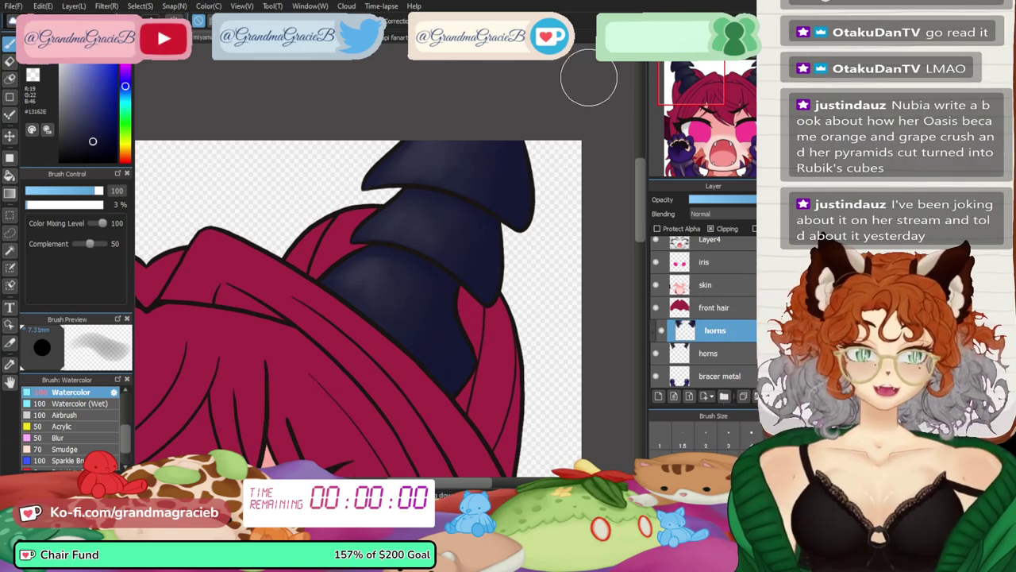
left_click(690, 53)
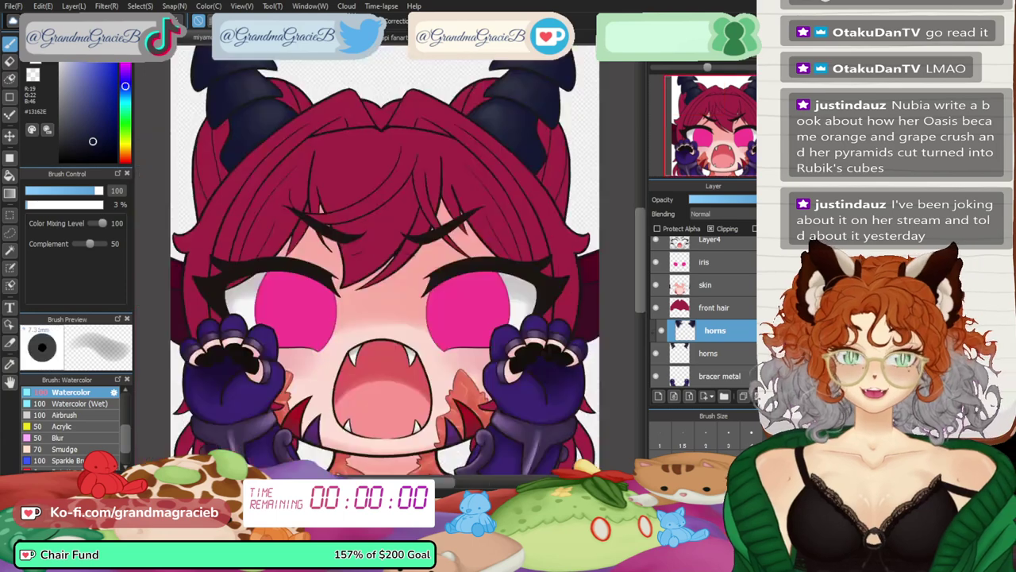
left_click(751, 53)
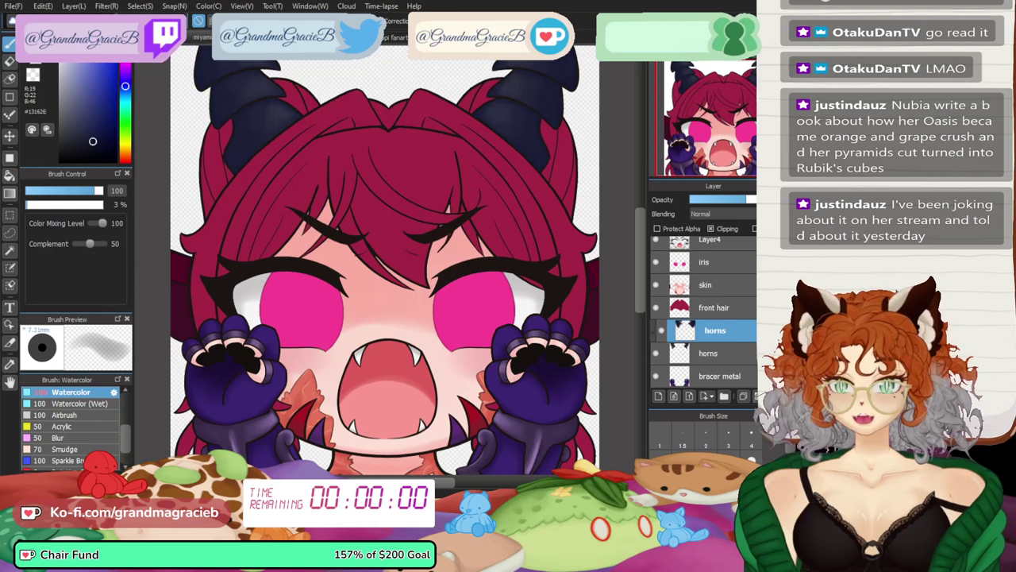
key("ctrl+e")
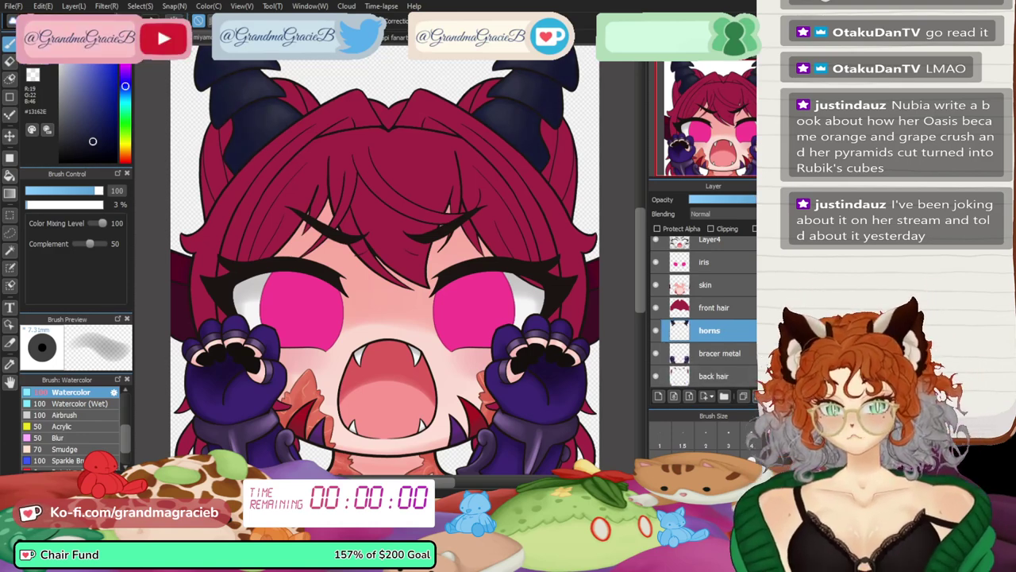
key("ctrl+e")
left_click(655, 353)
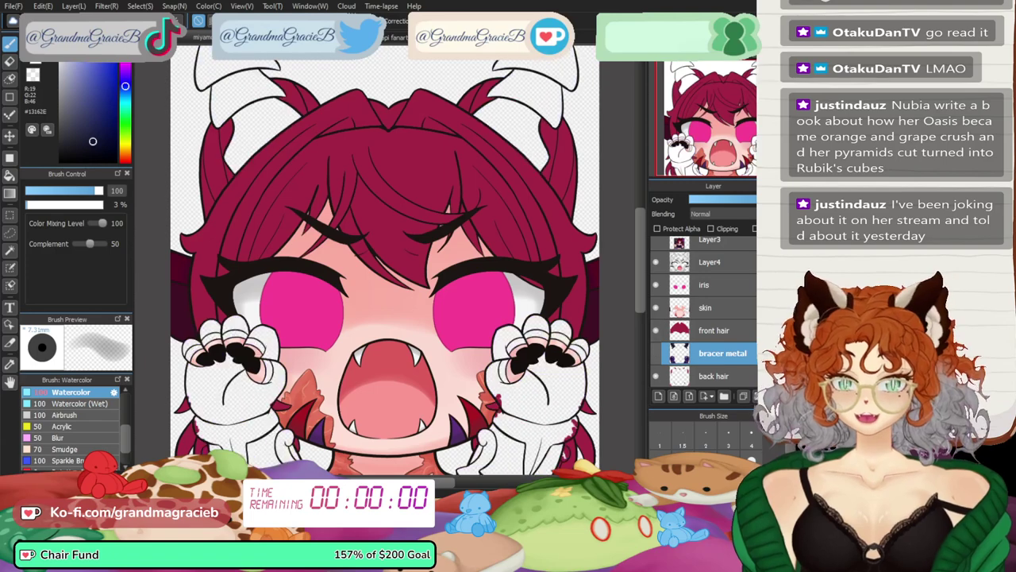
left_click(656, 354)
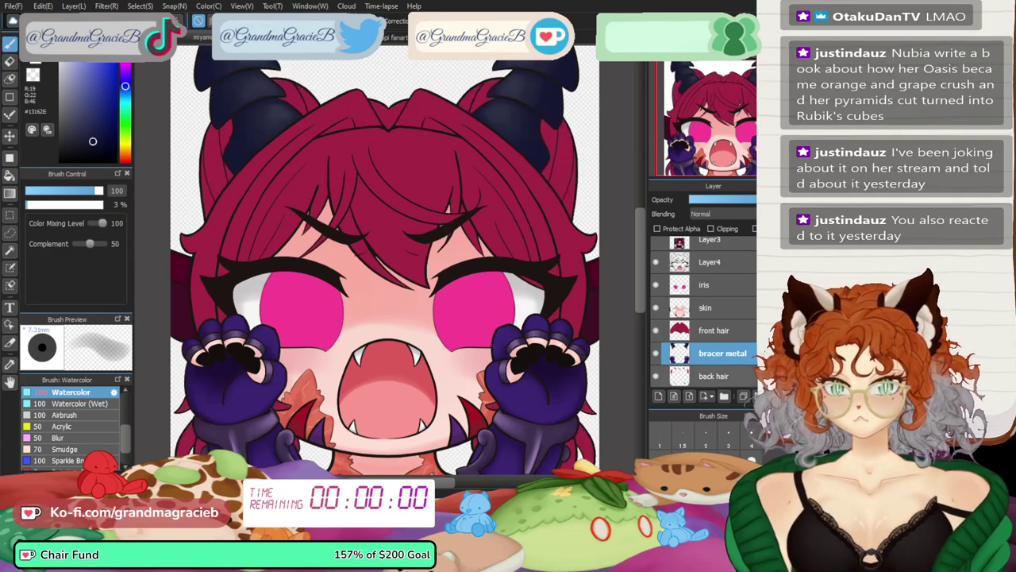
- Select the back hair layer, show the reference artwork, sample its dark hair red #730A24, and hide the reference again
left_click(714, 376)
left_click(10, 364)
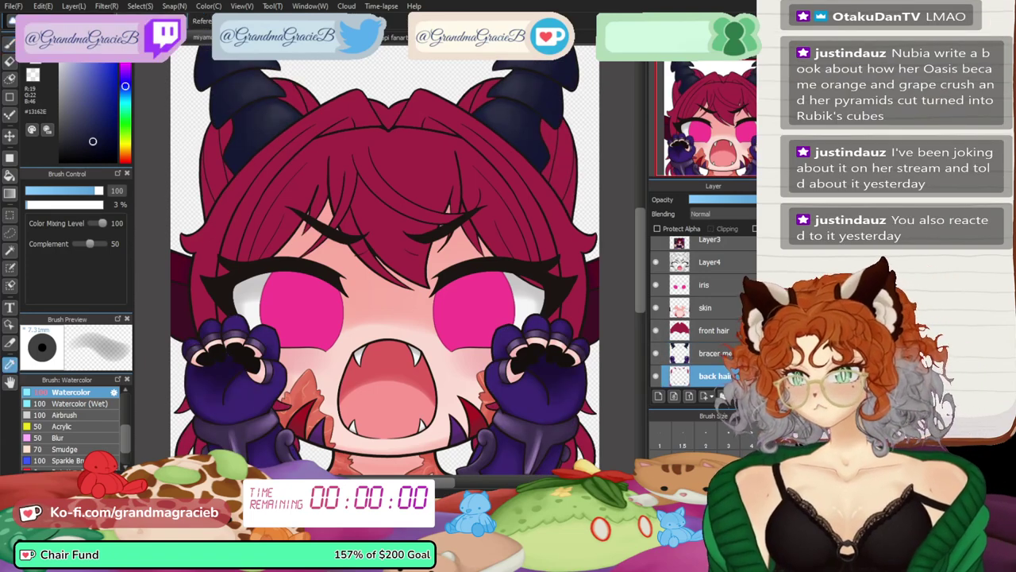
left_click(656, 239)
left_click(472, 349)
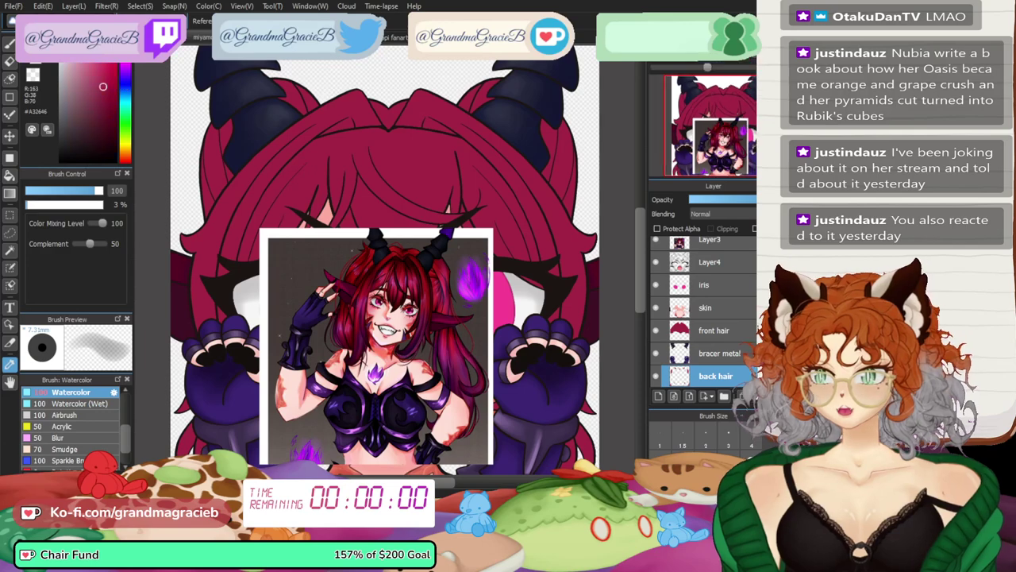
scroll(385, 259, "up", 6)
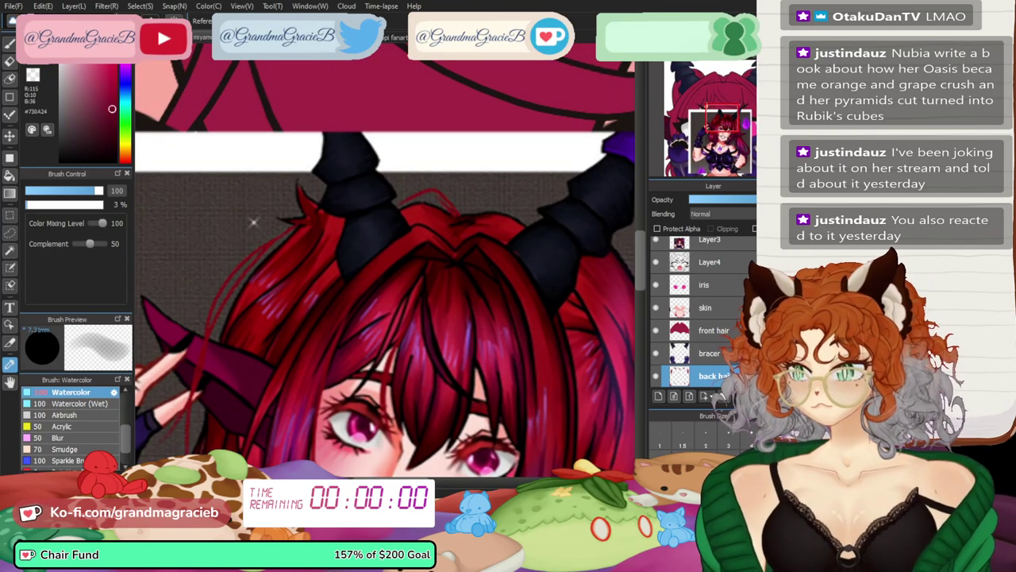
left_click(655, 240)
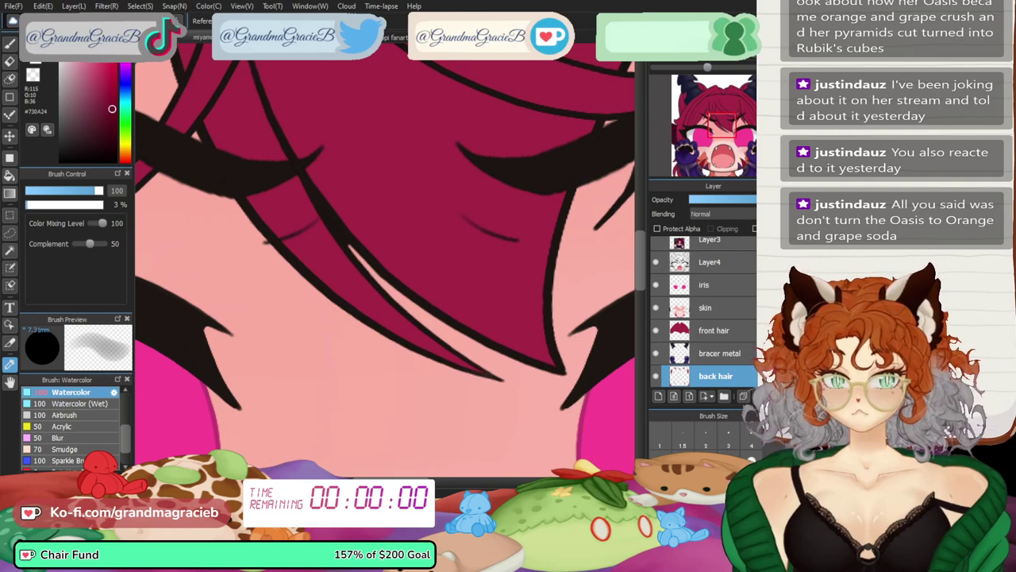
scroll(385, 259, "down", 6)
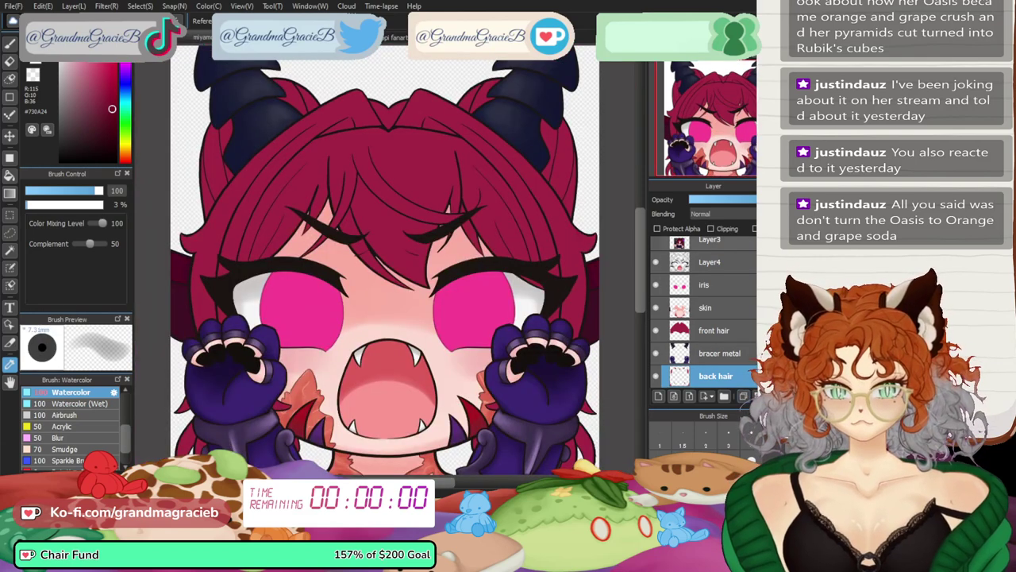
- Turn on clipping for the back hair shading and paint #730A24 shadows at size 38 on the strands below the left horn's outer side
left_click(711, 229)
key("b")
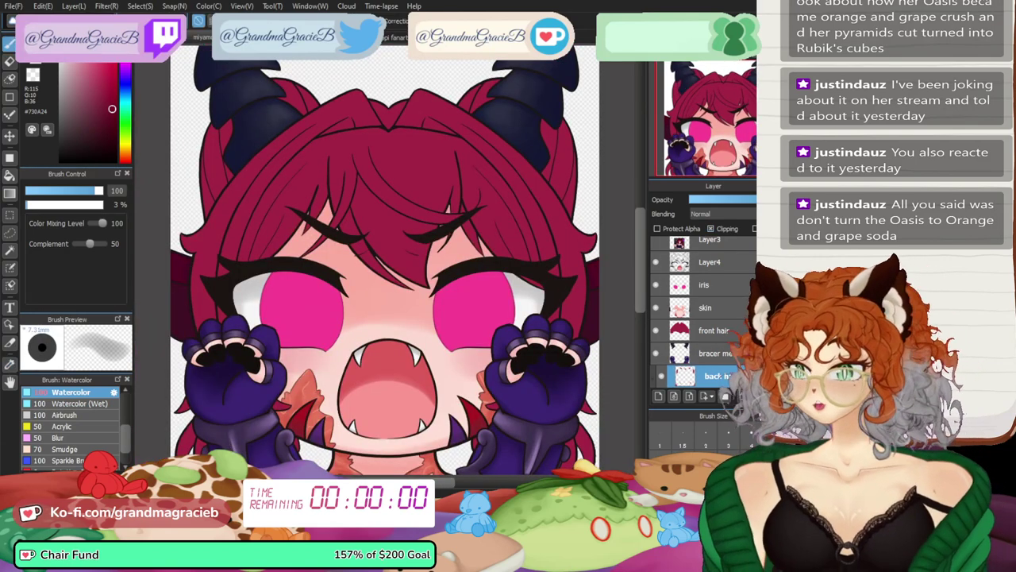
left_click_drag(32, 191, 60, 191)
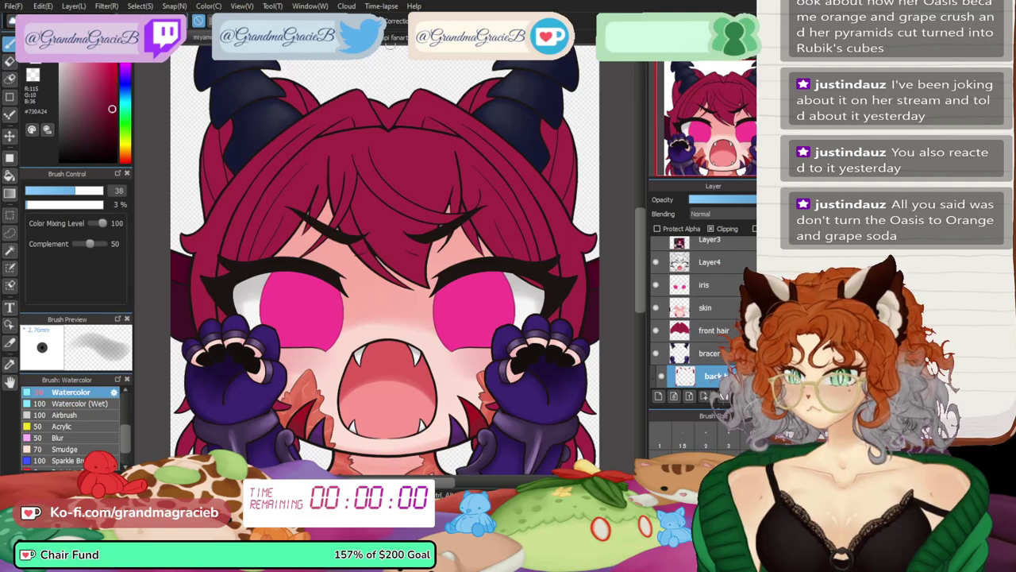
scroll(385, 259, "up", 5)
left_click_drag(698, 117, 683, 103)
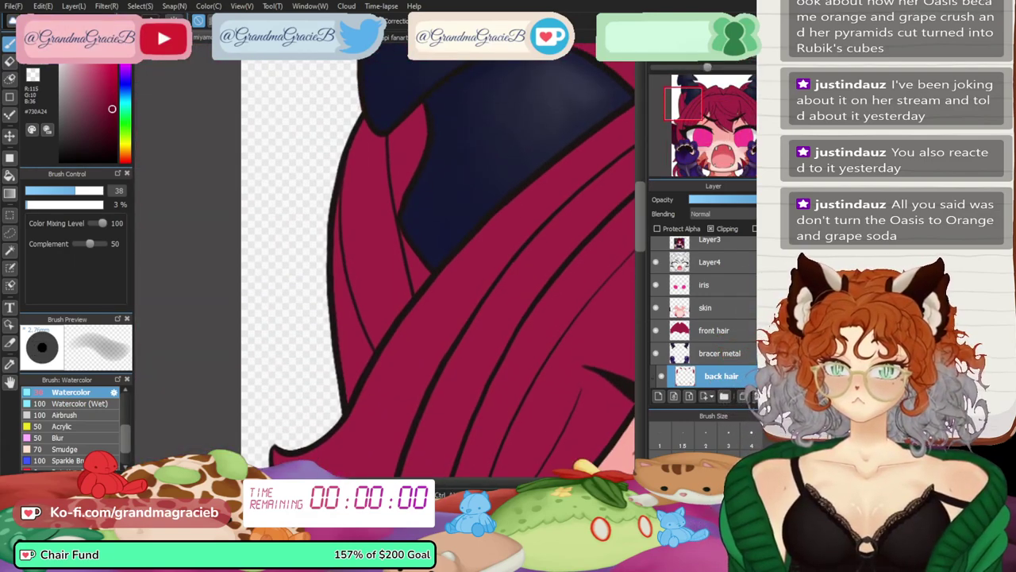
left_click_drag(419, 82, 429, 276)
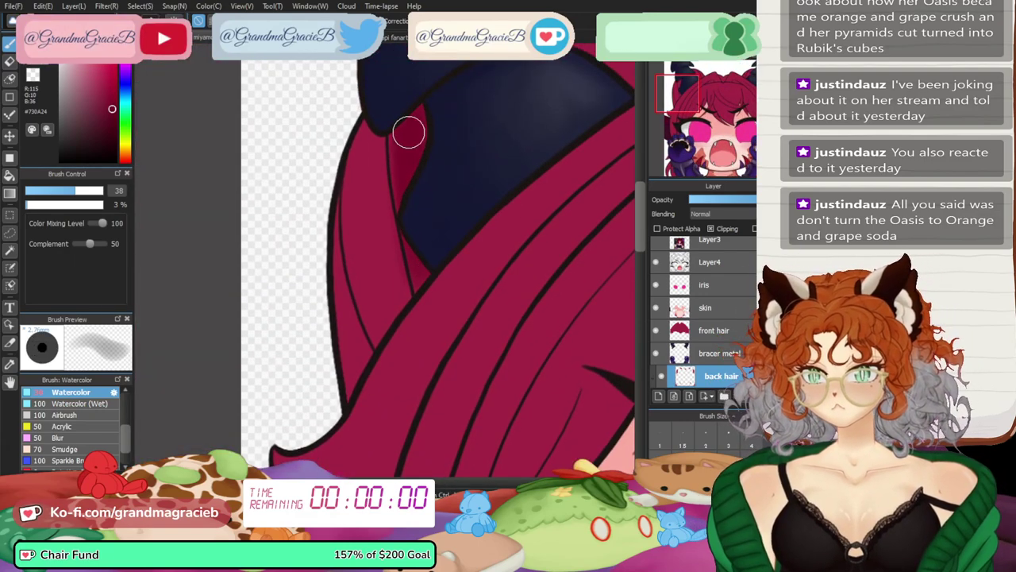
mouse_move(330, 278)
left_mouse_down()
mouse_move(351, 381)
mouse_move(320, 225)
left_mouse_up()
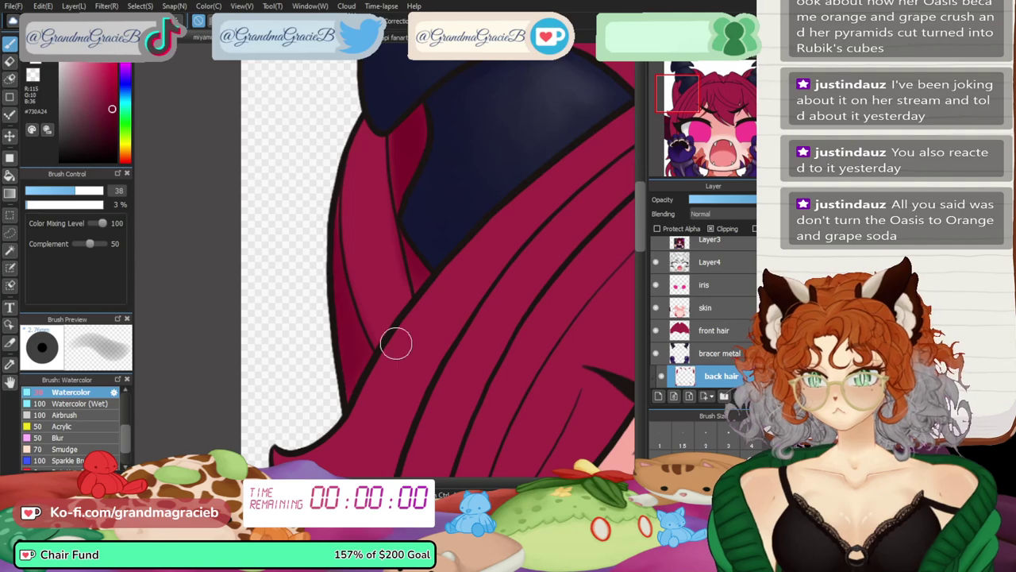
mouse_move(451, 234)
left_mouse_down()
mouse_move(361, 352)
mouse_move(342, 359)
left_mouse_up()
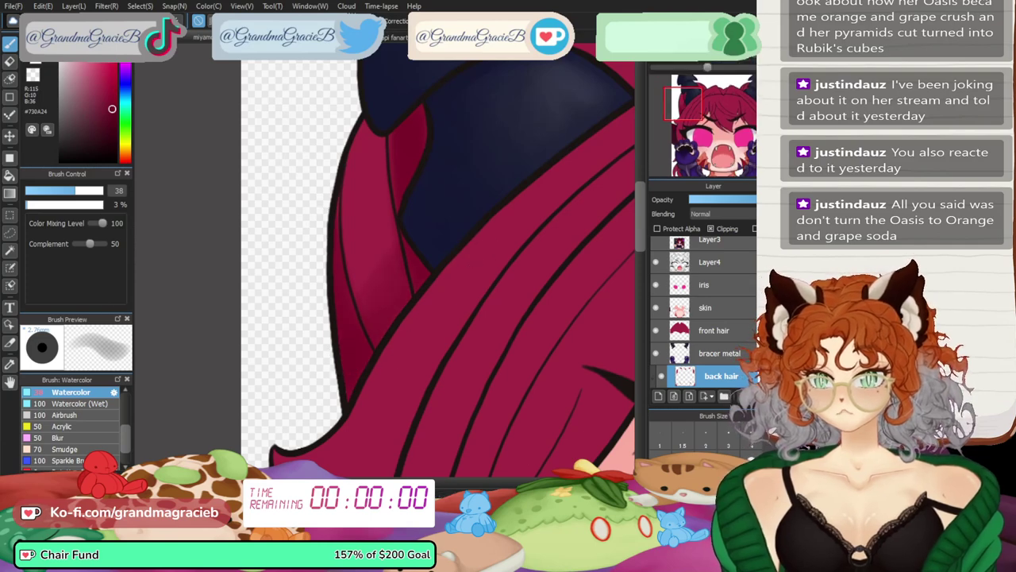
- Paint #730A24 shadows at size 38 on the back hair strands around both horns, including the lower strands beside the front hair
left_click_drag(716, 104, 698, 91)
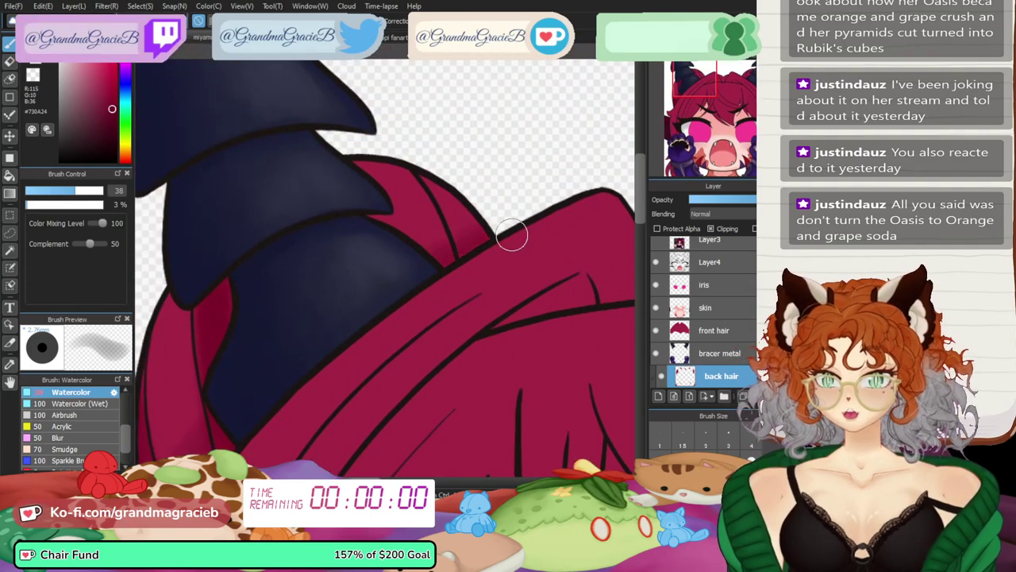
mouse_move(494, 234)
left_mouse_down()
mouse_move(399, 246)
mouse_move(411, 256)
mouse_move(378, 181)
mouse_move(402, 241)
left_mouse_up()
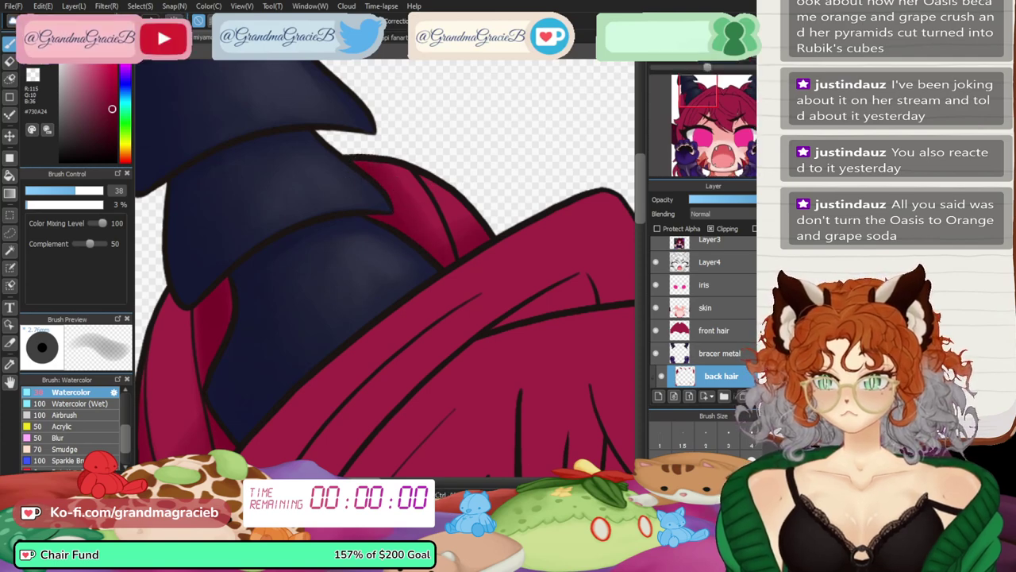
left_click(758, 92)
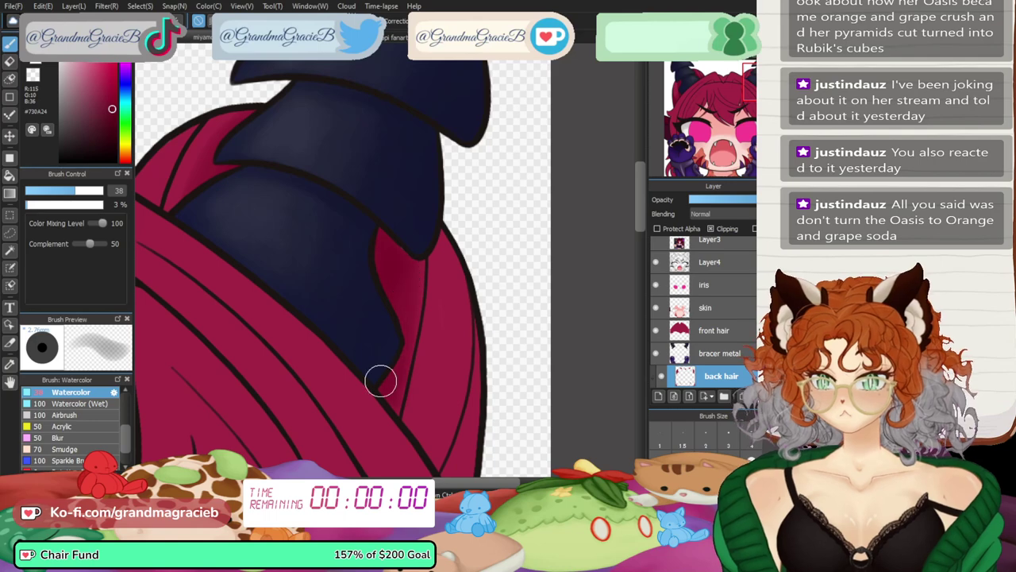
left_click(750, 170)
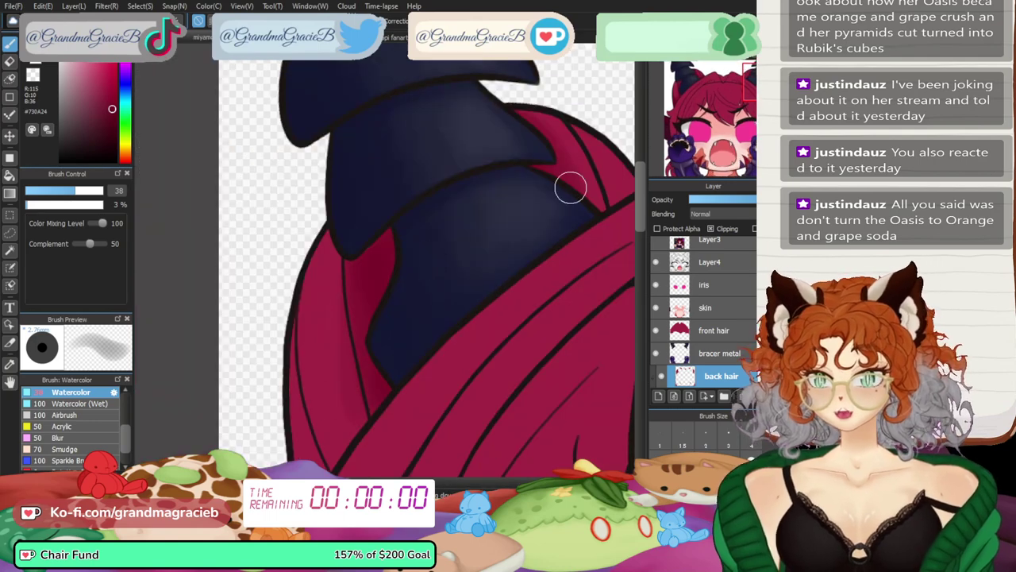
left_click_drag(641, 196, 641, 211)
left_click_drag(276, 230, 322, 414)
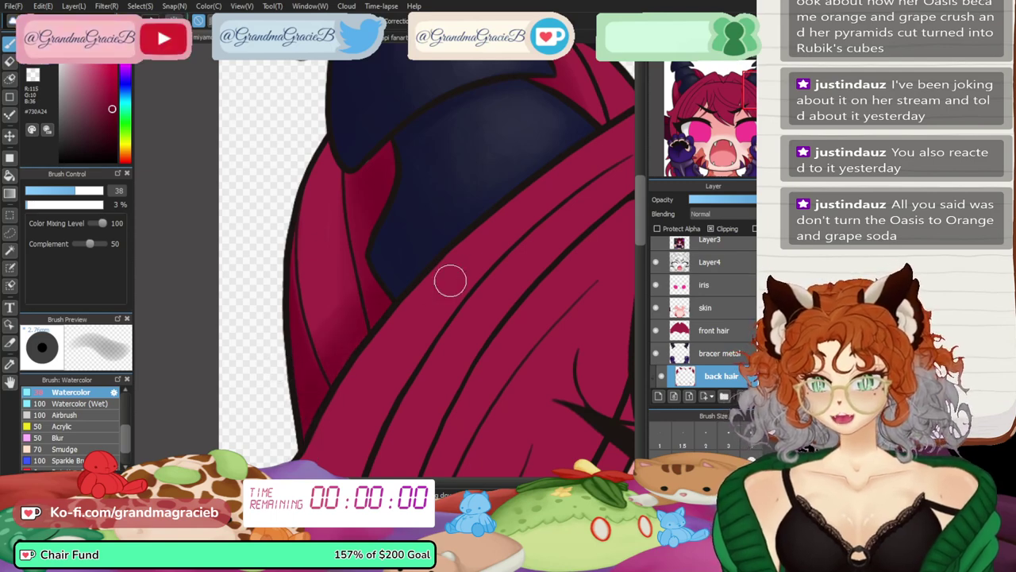
mouse_move(487, 292)
left_mouse_down()
mouse_move(658, 159)
mouse_move(357, 307)
left_mouse_up()
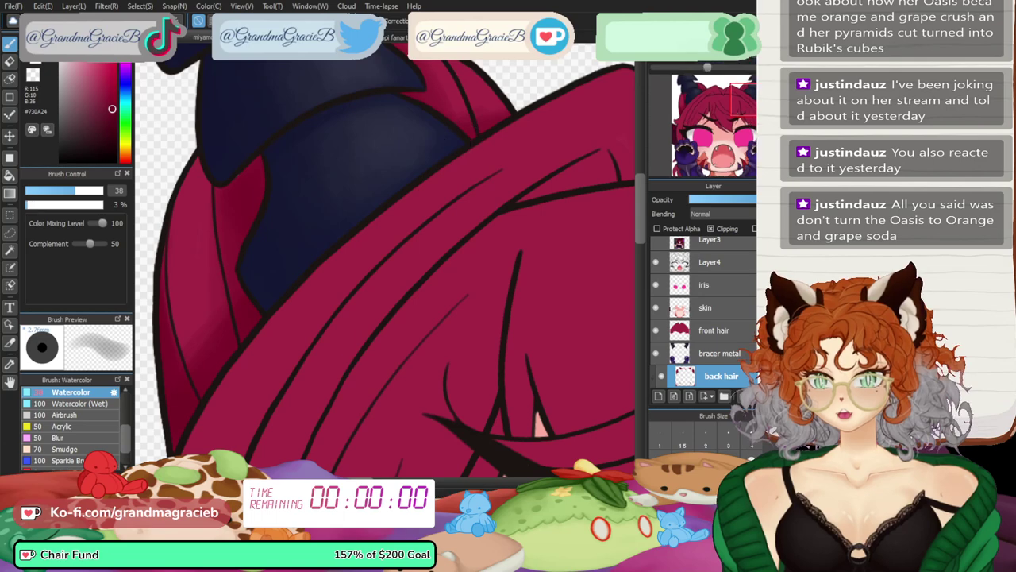
- Set the Watercolor brush size to 65 and darken the small wedge of back hair at the top parting
scroll(515, 72, "down", 1)
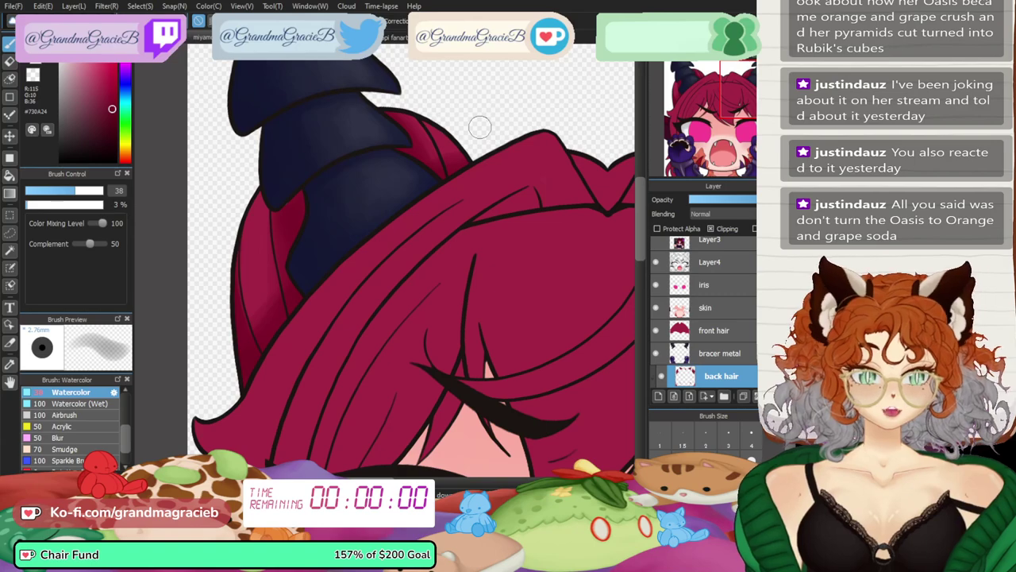
scroll(479, 127, "down", 2)
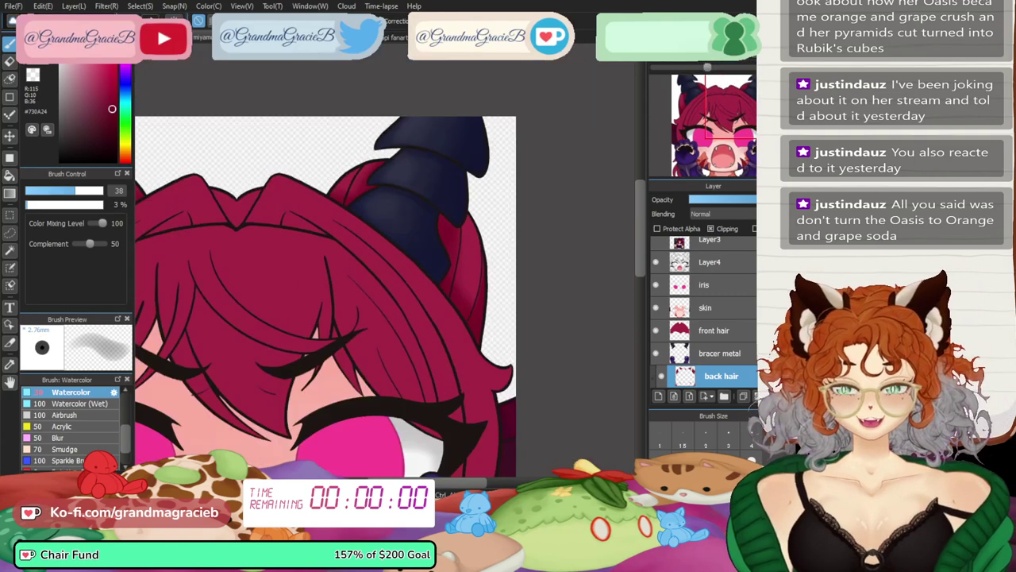
scroll(382, 262, "down", 3)
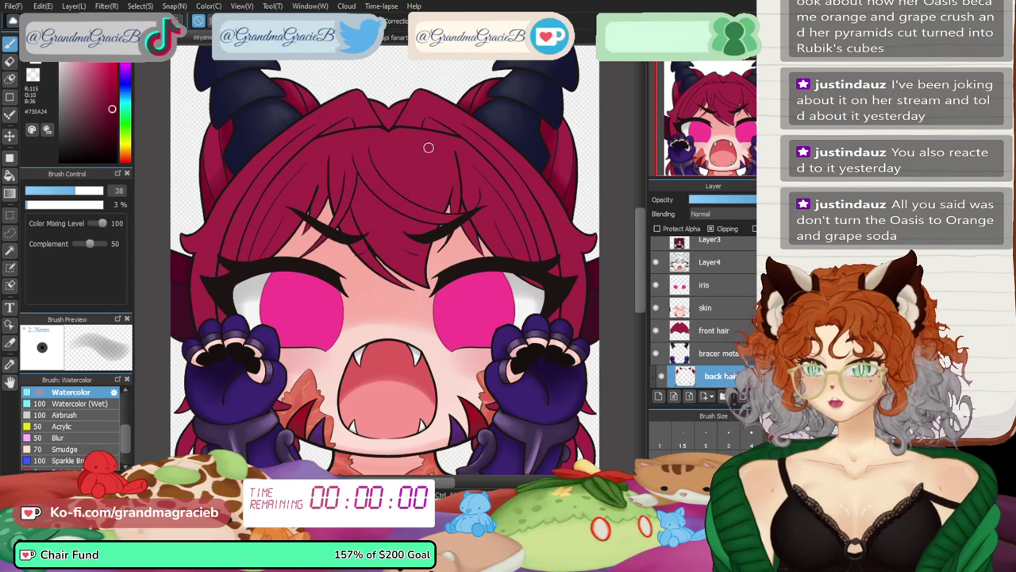
key("]")
key("]")
key("]")
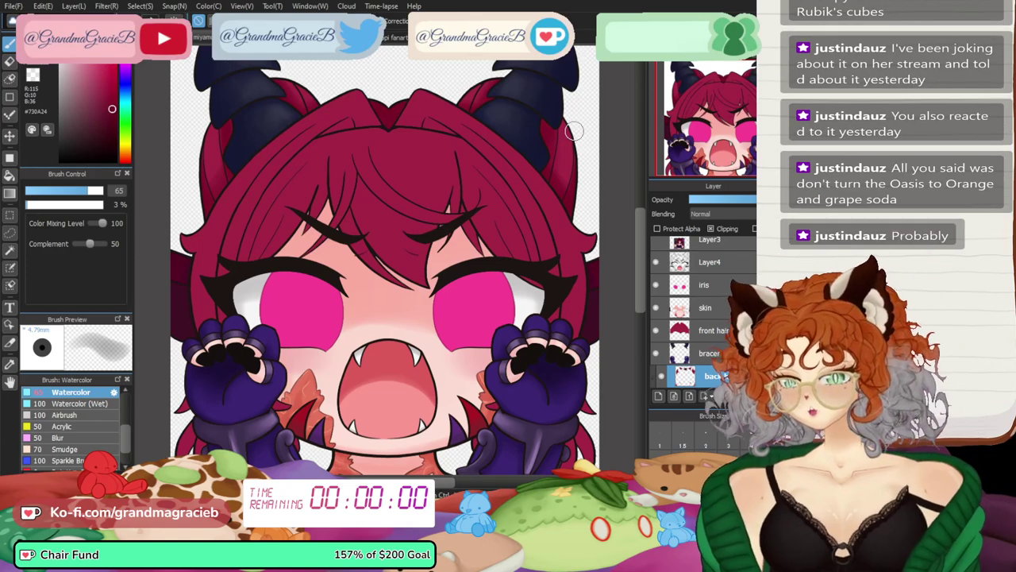
- Shade the lower back hair strands beneath the raised gloves with #730A24 at size 65
key("ctrl+plus")
key("ctrl+plus")
key("ctrl+plus")
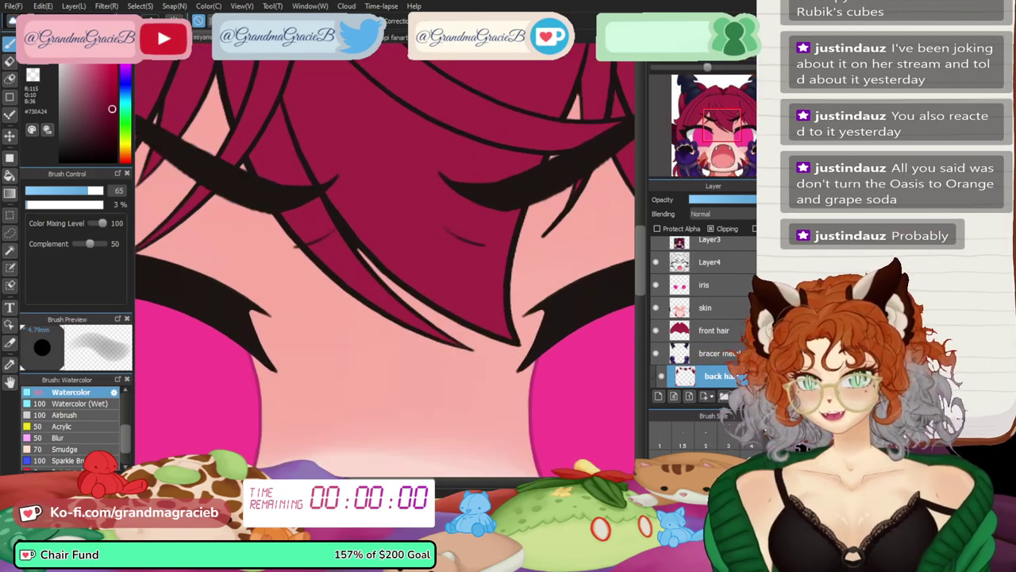
left_click_drag(587, 468, 403, 298)
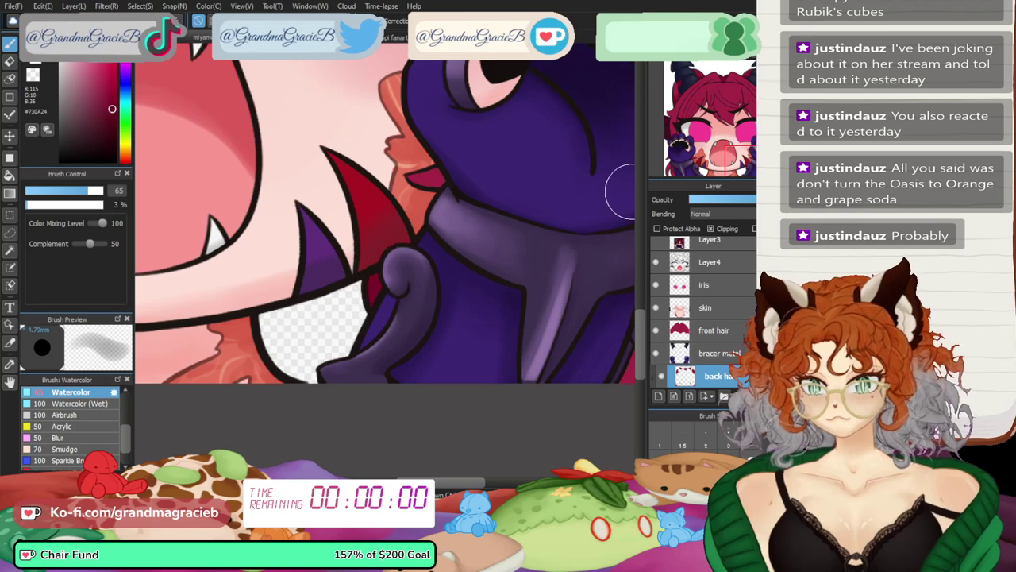
left_click(696, 162)
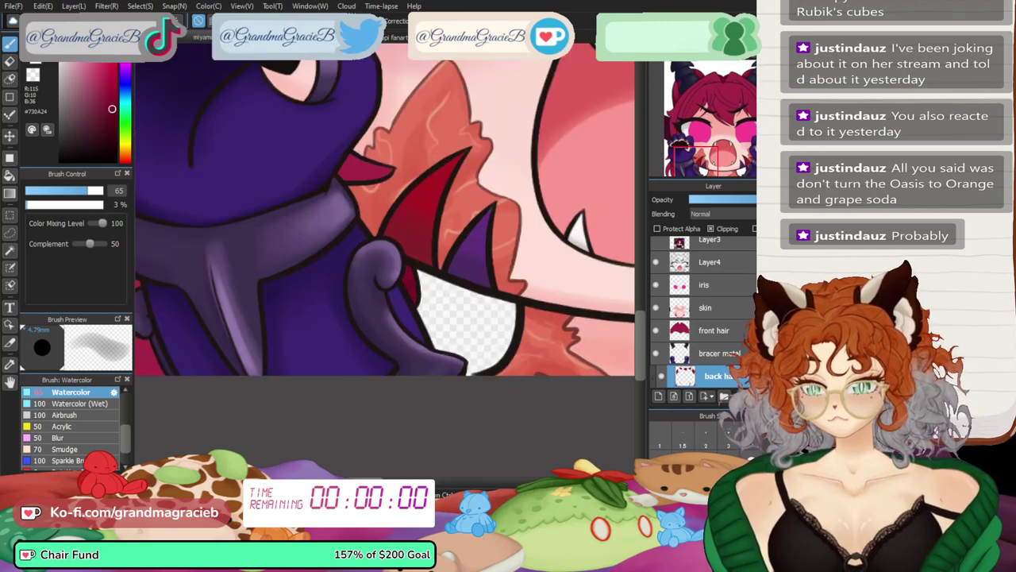
left_click_drag(675, 169, 682, 165)
scroll(403, 352, "up", 1)
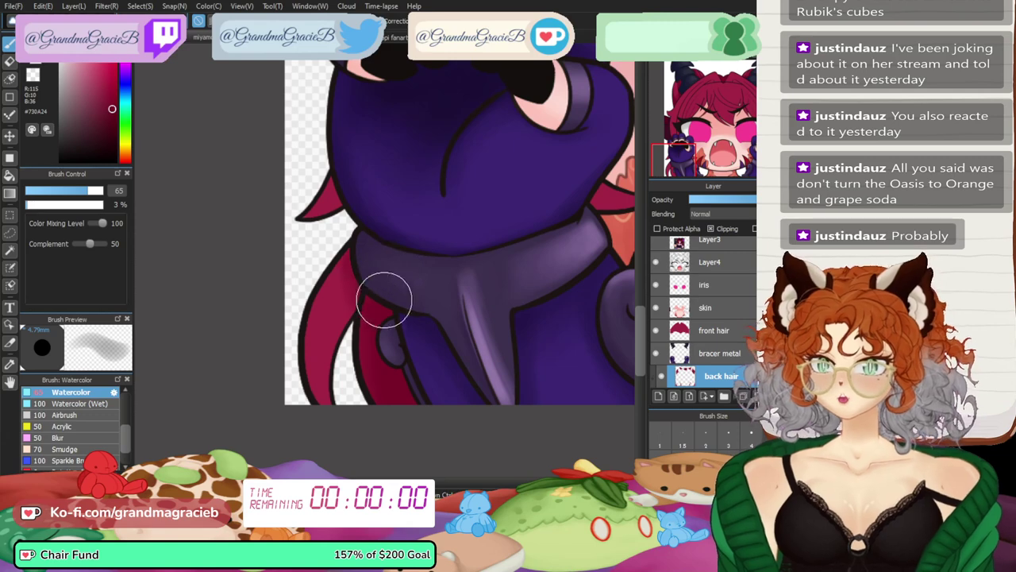
- Set the brush size to 30 and shade the thin back hair strands and tips poking out beside the gloves and bracers
left_click(70, 190)
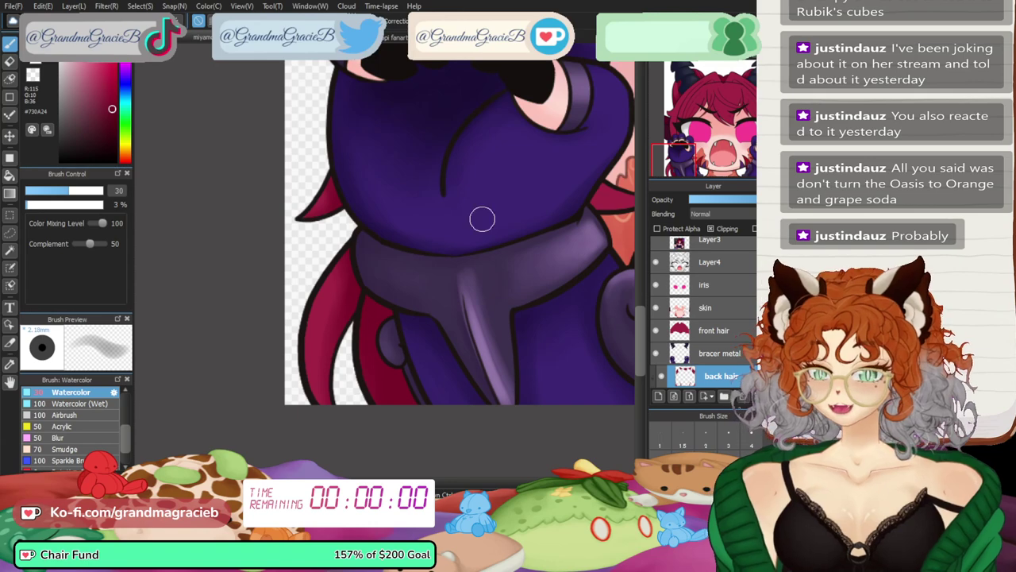
left_click(755, 158)
key("Down")
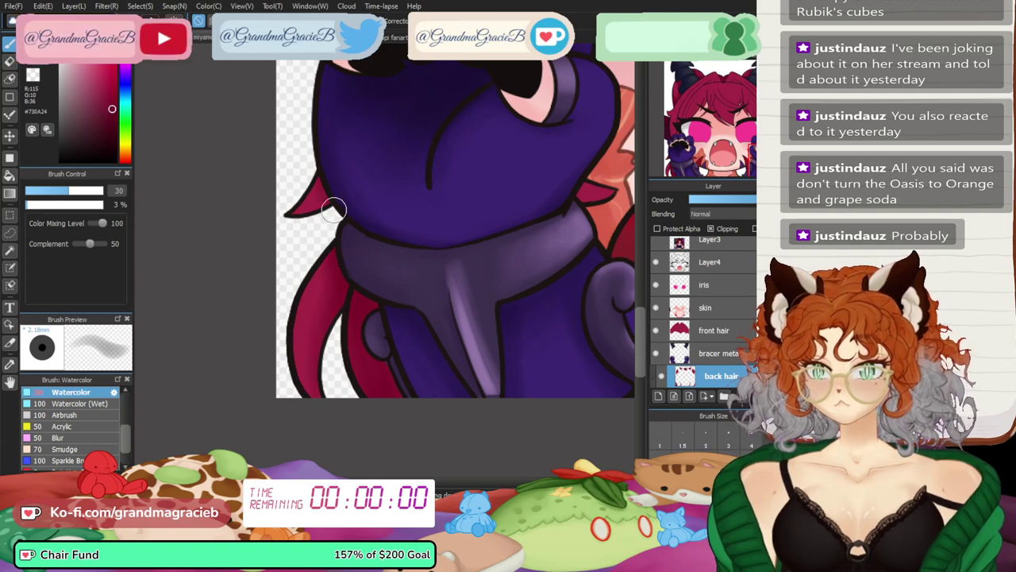
key("Down")
key("ctrl+0")
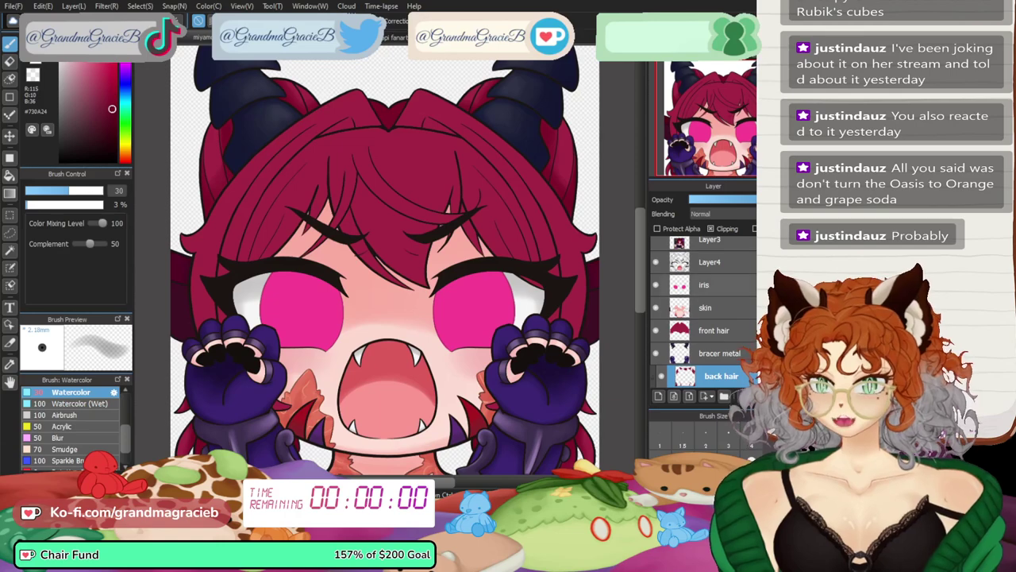
scroll(702, 318, "down", 1)
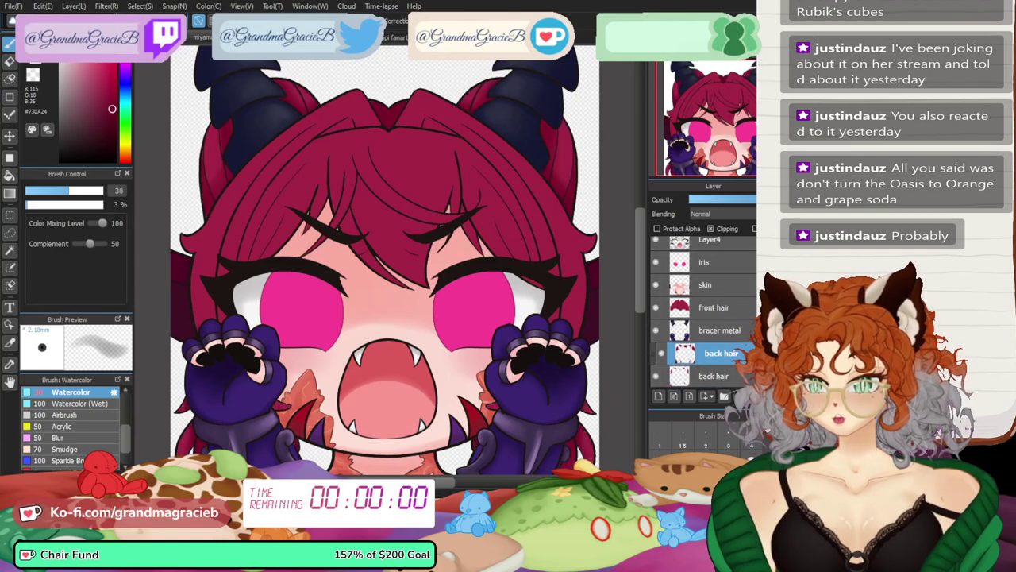
scroll(389, 254, "up", 5)
left_click_drag(262, 413, 449, 155)
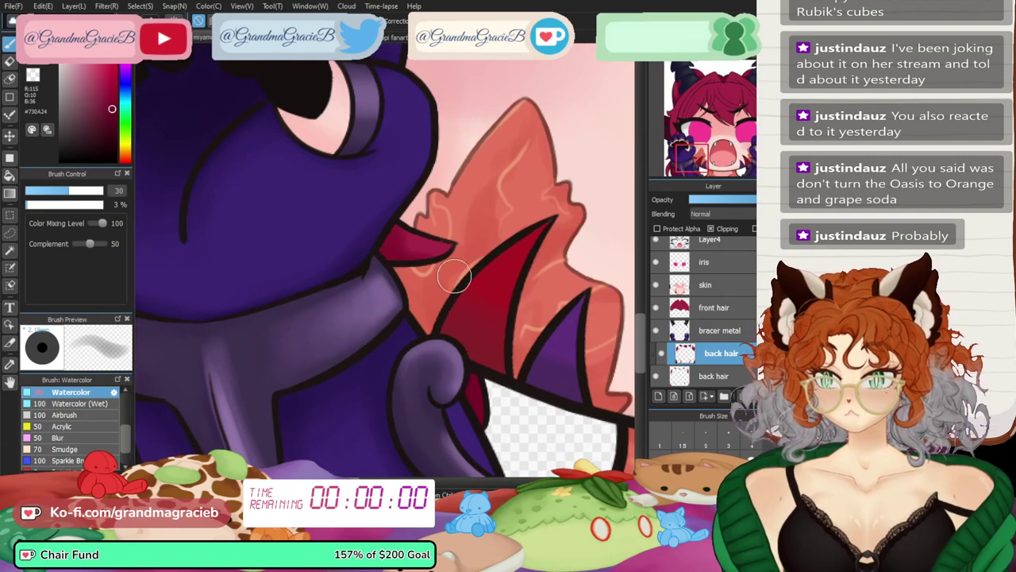
key("h")
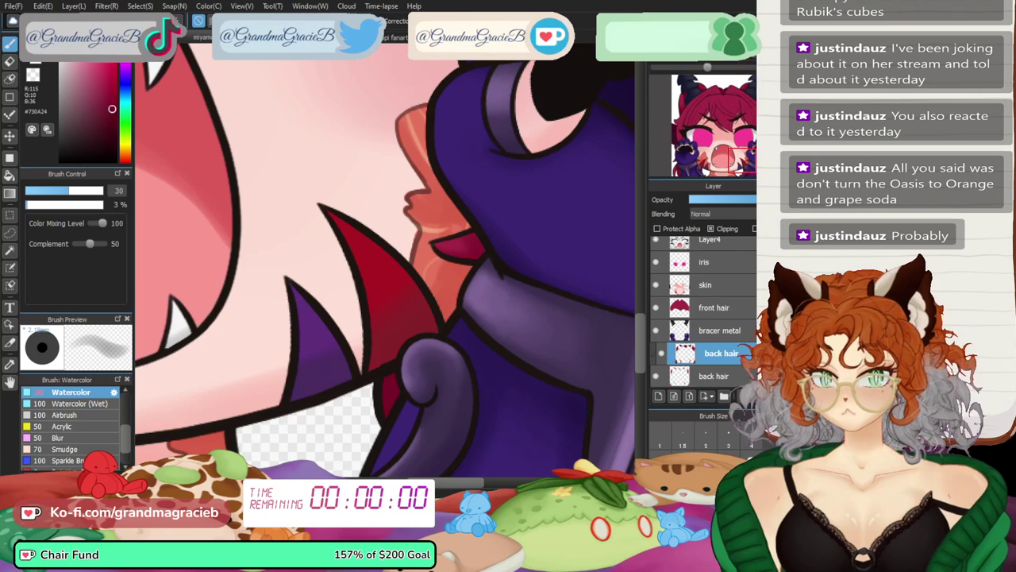
key("ctrl+0")
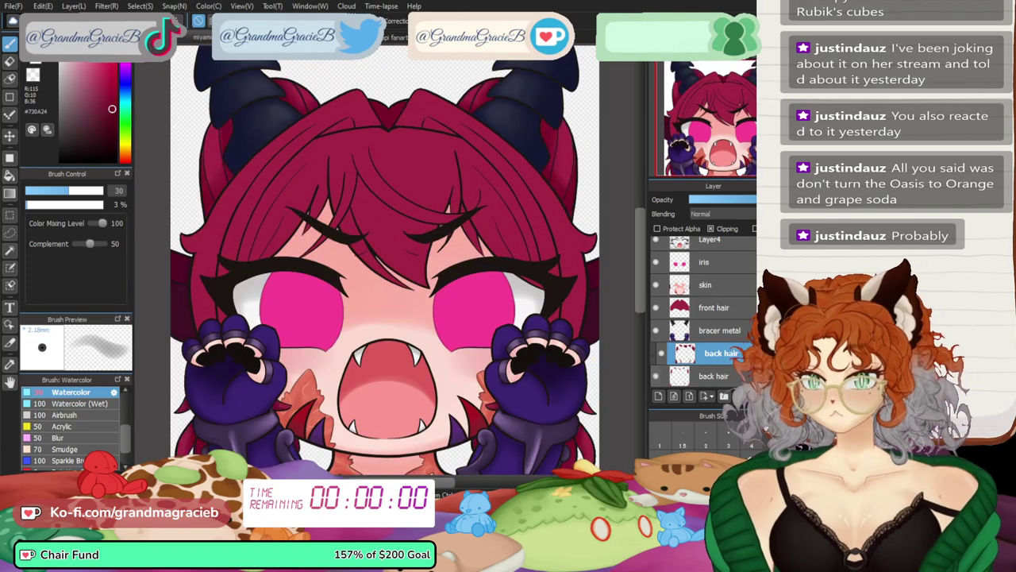
- Merge the clipped back hair shading into the back hair layer, and merge the bracer metal layer down into it as well
key("ctrl+e")
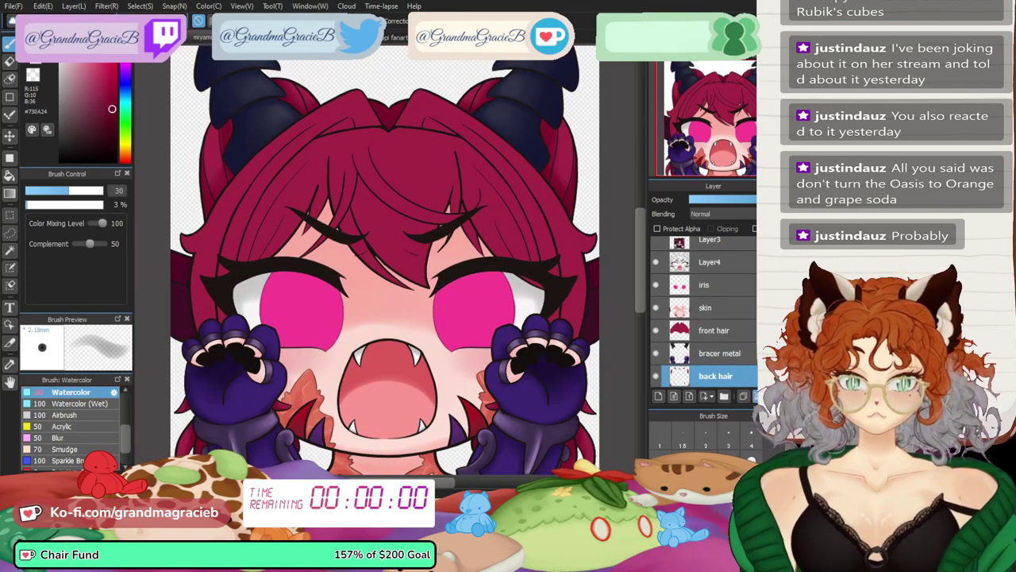
left_click(720, 353)
key("ctrl+e")
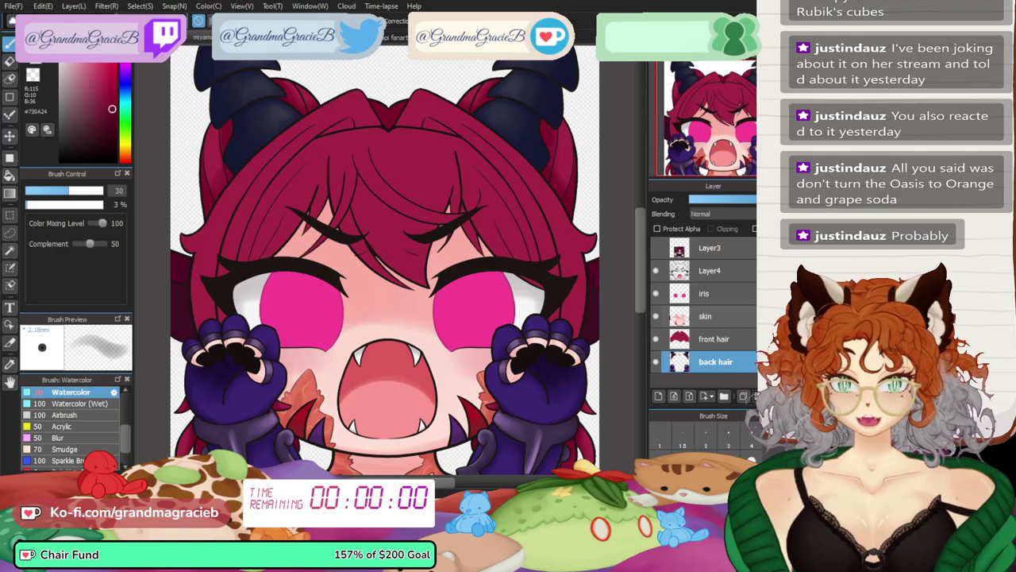
- Select the front hair layer and fill the small fold on one side of the top parting with #730A24 shadow at size 18
left_click(716, 338)
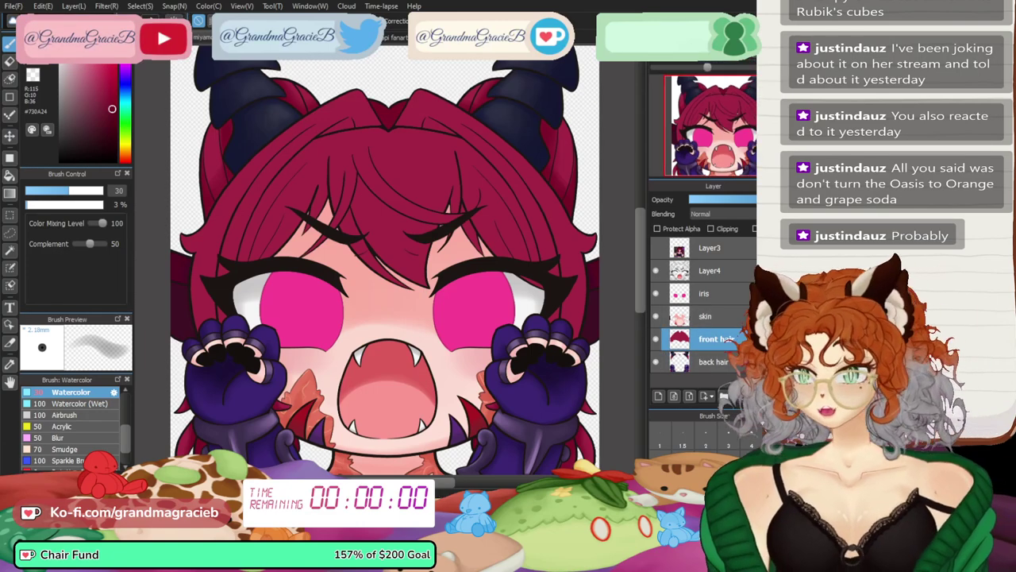
scroll(385, 260, "up", 5)
left_click_drag(334, 64, 474, 465)
key("Left")
key("Left")
key("Left")
key("Left")
key("Left")
key("Left")
key("Left")
key("Left")
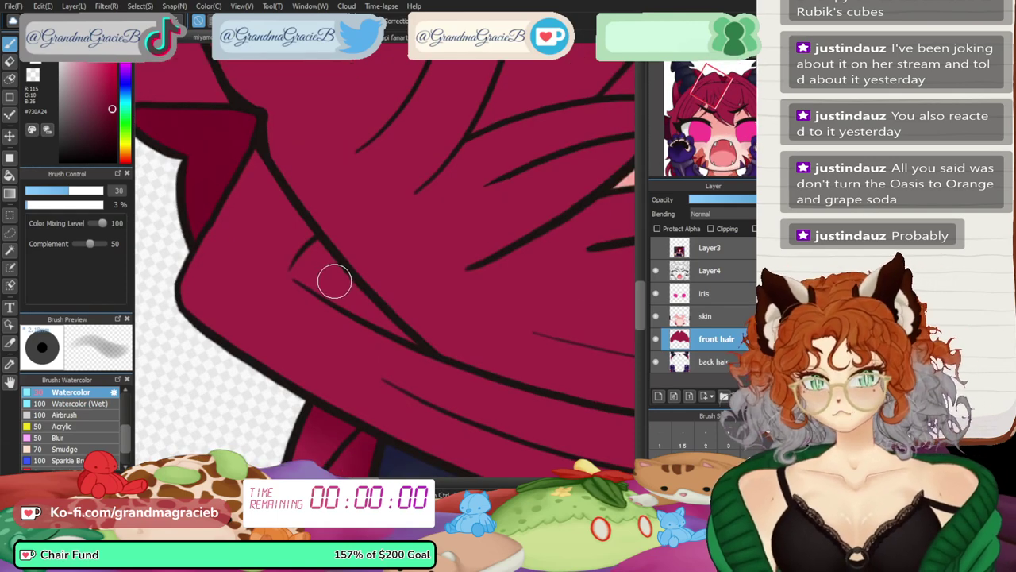
left_click(53, 191)
mouse_move(322, 263)
left_mouse_down()
mouse_move(355, 297)
mouse_move(314, 252)
mouse_move(343, 281)
mouse_move(315, 254)
mouse_move(332, 290)
mouse_move(304, 263)
mouse_move(306, 276)
mouse_move(327, 268)
mouse_move(321, 247)
mouse_move(319, 274)
mouse_move(413, 335)
mouse_move(328, 266)
mouse_move(385, 324)
mouse_move(341, 276)
left_mouse_up()
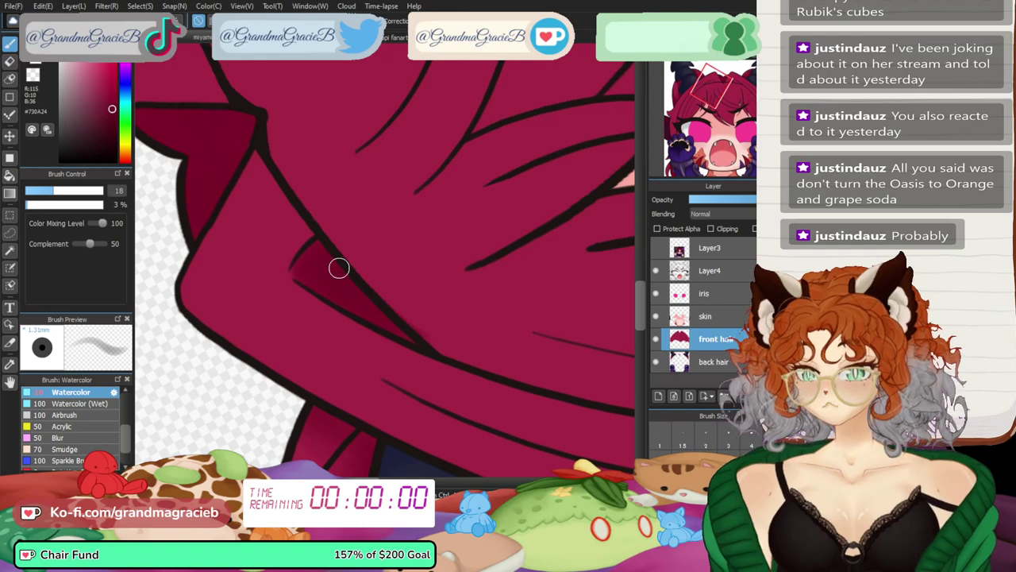
- Shade the matching small fold on the opposite side of the front hair's top parting at size 18
scroll(702, 120, "up", 1)
left_click(735, 95)
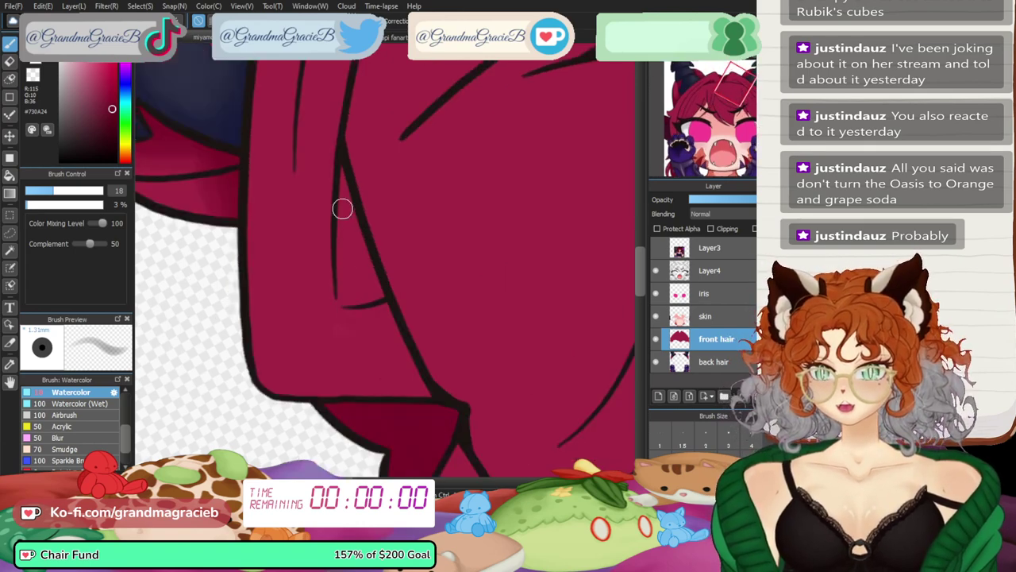
mouse_move(342, 208)
left_mouse_down()
mouse_move(363, 268)
mouse_move(349, 215)
left_mouse_up()
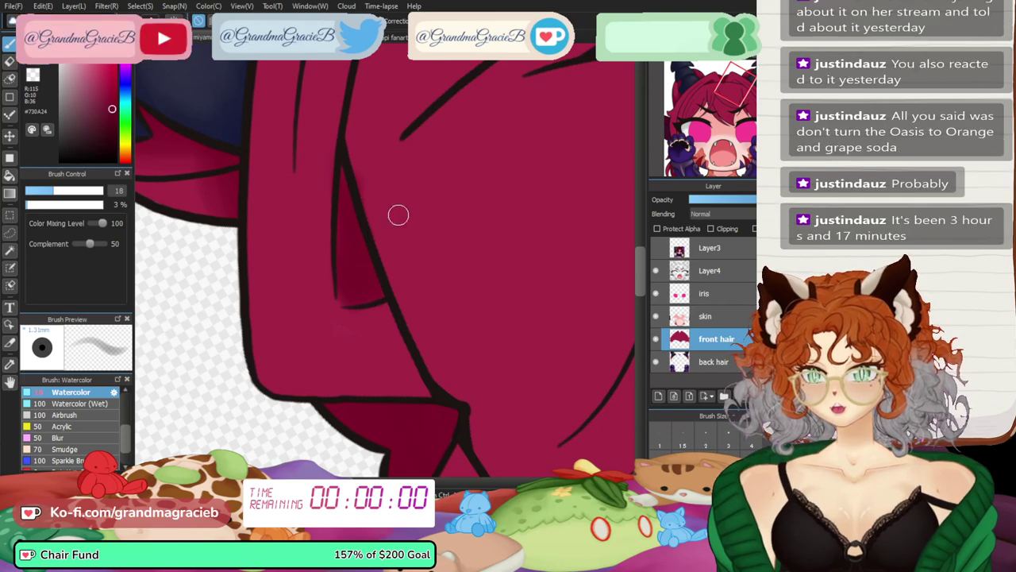
key("Up")
key("ctrl+0")
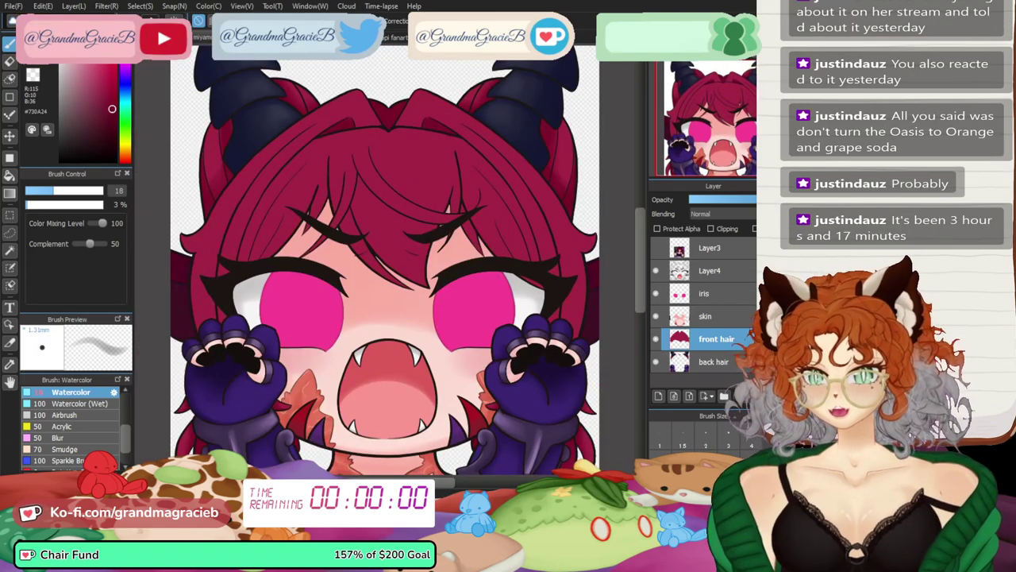
- Duplicate the front hair layer, turn on clipping for the copy, and raise the Watercolor brush size to 63
left_click(744, 396)
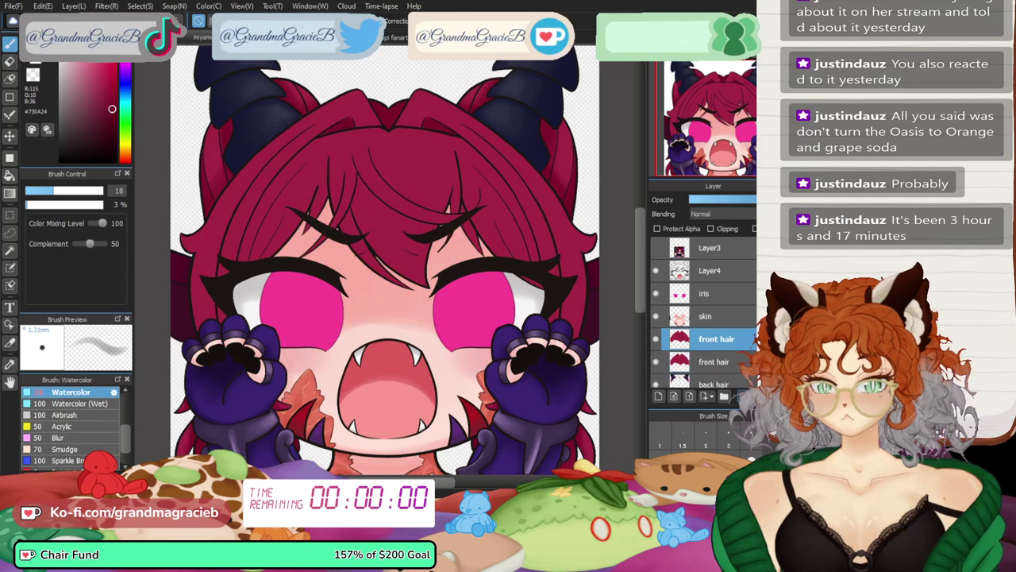
left_click(712, 229)
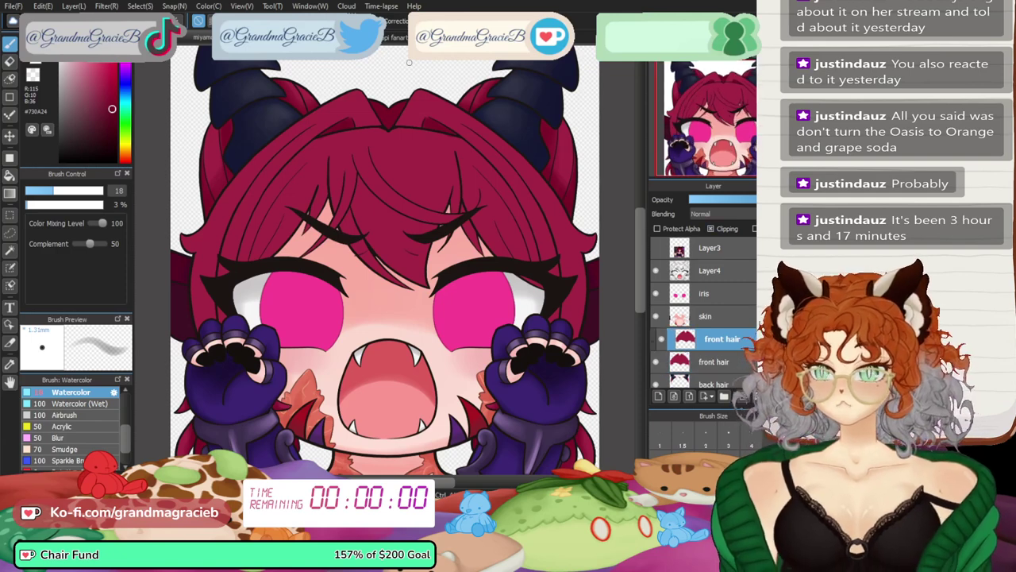
key("]")
key("]")
key("]")
key("]")
key("]")
key("]")
key("]")
key("]")
key("]")
key("]")
key("]")
key("]")
key("]")
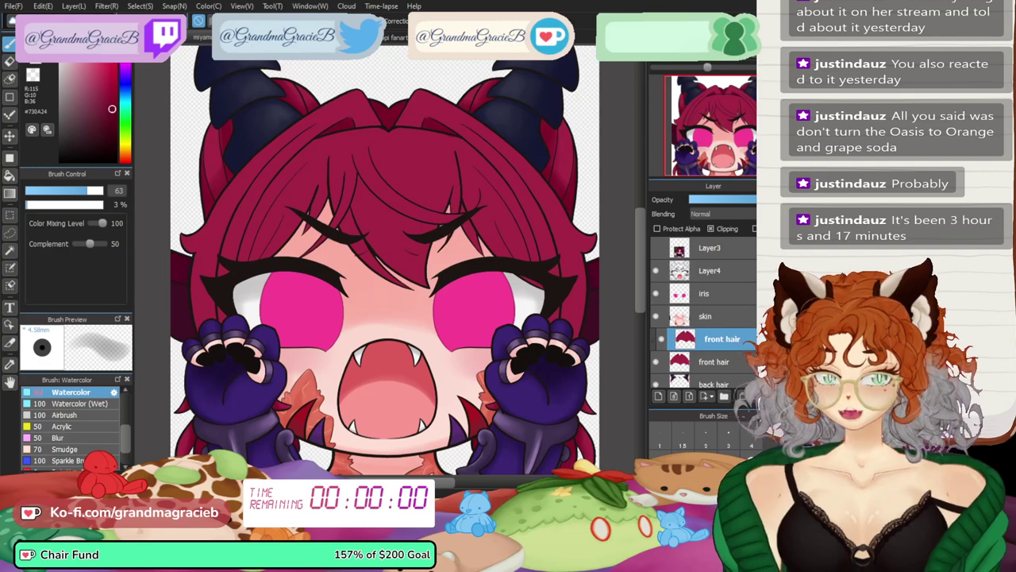
- Shade the outermost side strand of the front hair on the clipped copy with the Watercolor brush at sizes 34, 18 and 28
key("ctrl+plus")
left_click_drag(317, 262, 520, 260)
key("ctrl+minus")
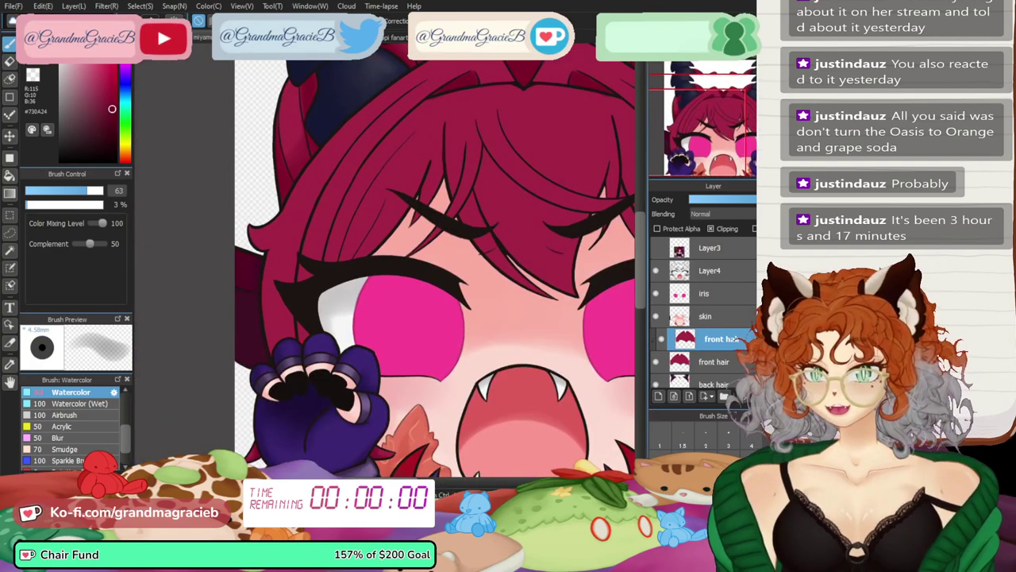
key("Left")
key("Left")
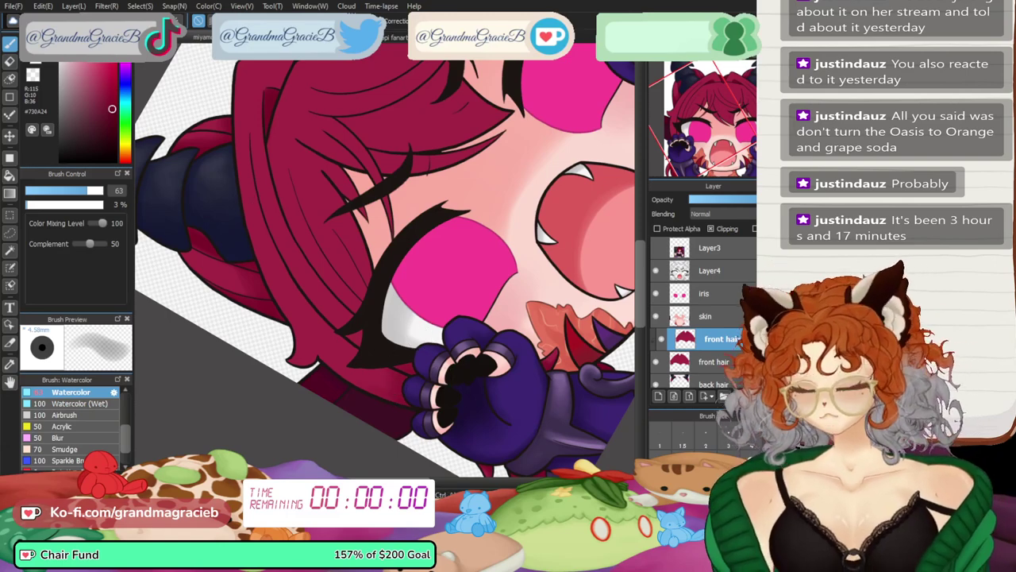
mouse_move(385, 261)
left_mouse_down()
mouse_move(349, 260)
mouse_move(362, 261)
left_mouse_up()
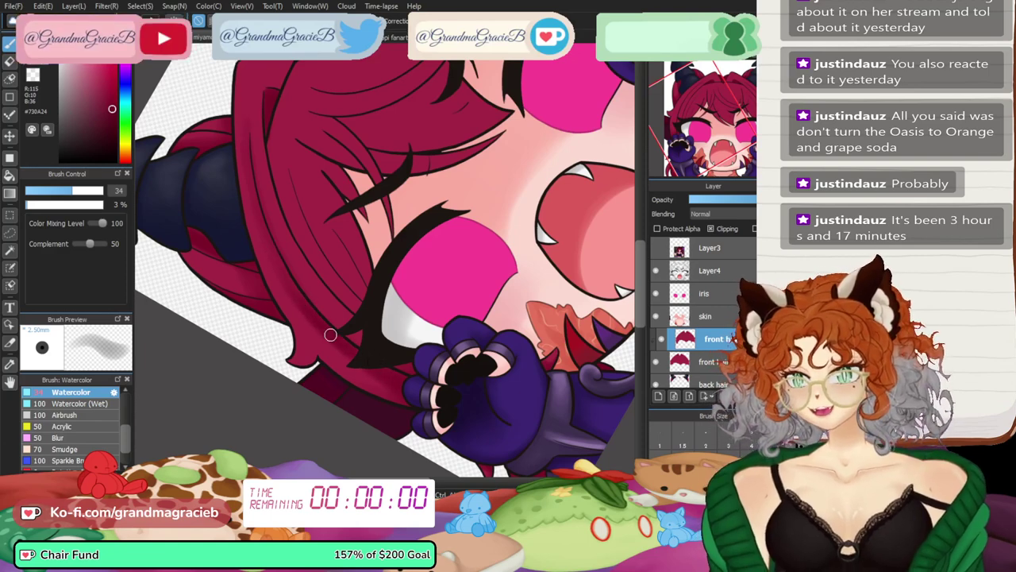
left_click(55, 191)
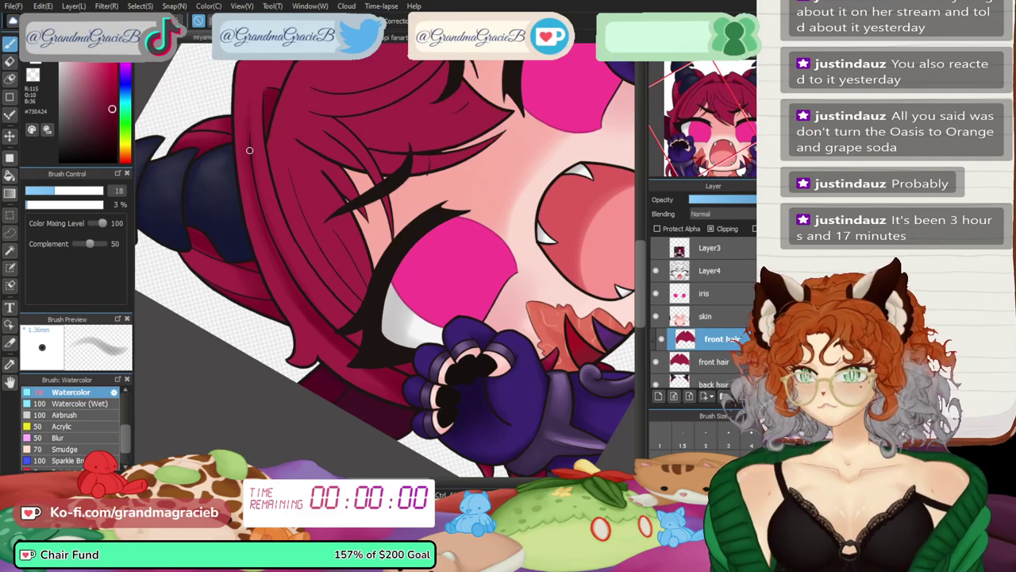
left_click(68, 190)
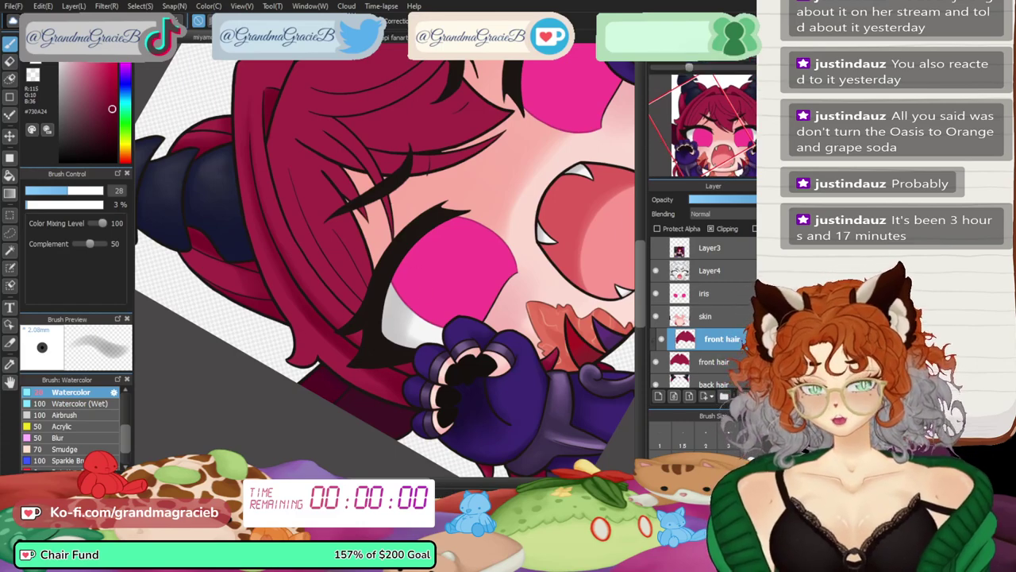
- Continue the #730A24 shading along the same outer strand and its curled lower tip at size 28
scroll(385, 262, "up", 4)
mouse_move(493, 250)
left_mouse_down()
mouse_move(190, 473)
mouse_move(395, 47)
mouse_move(546, 64)
left_mouse_up()
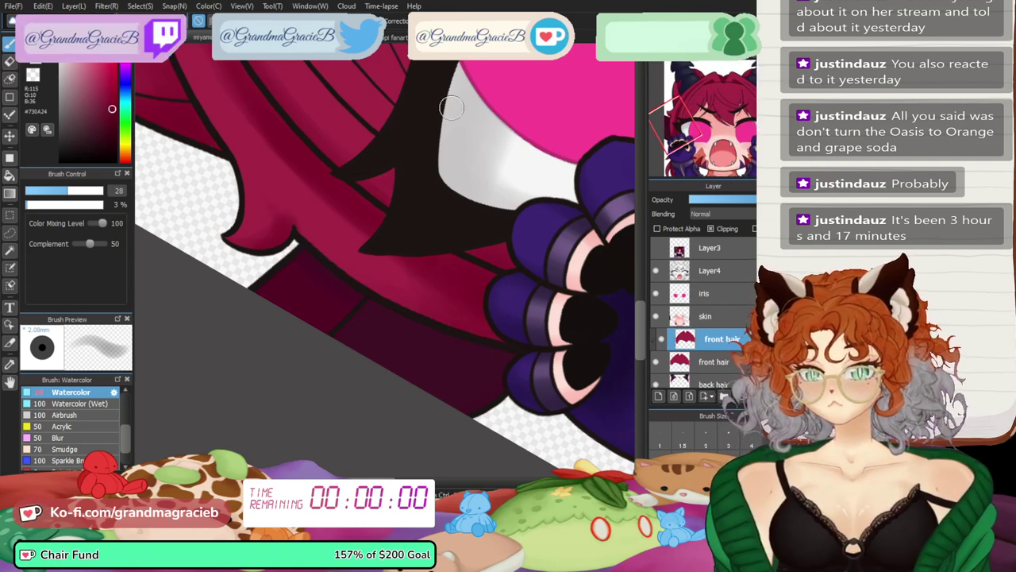
key("ctrl+0")
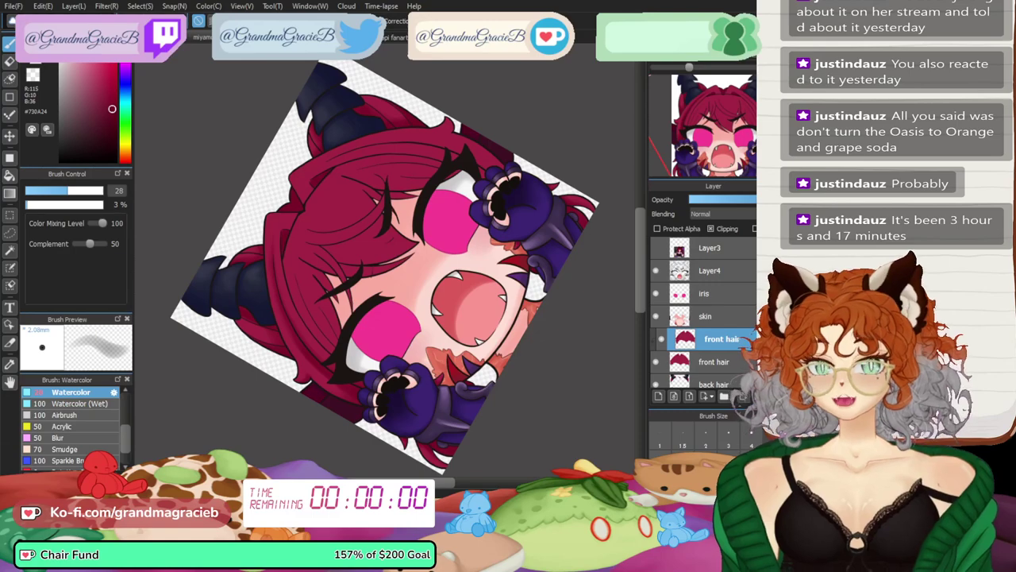
key("Up")
key("ctrl+Up")
key("ctrl+Up")
mouse_move(385, 254)
left_mouse_down()
mouse_move(383, 267)
mouse_move(516, 277)
left_mouse_up()
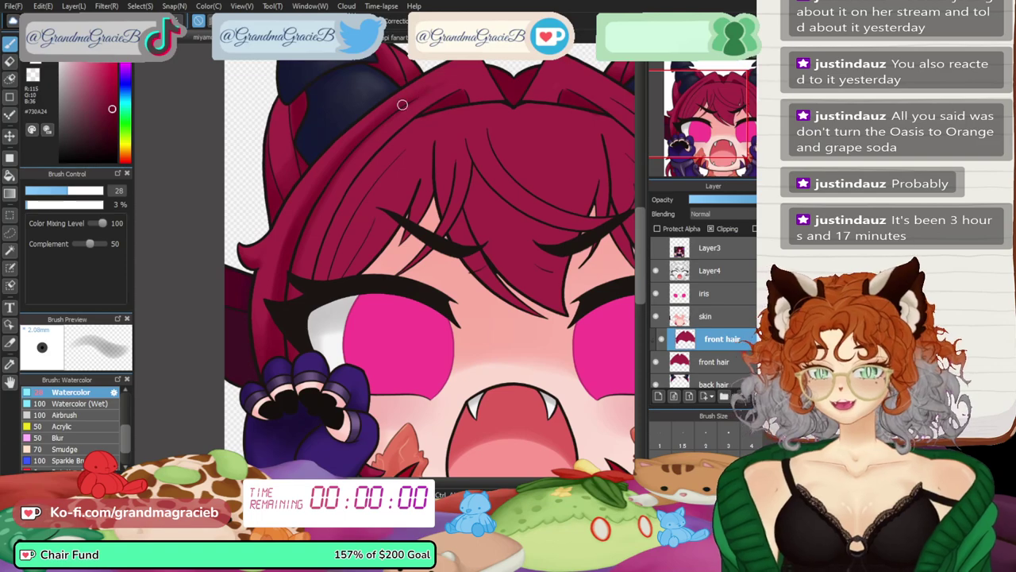
key("Left")
key("Left")
key("Left")
key("Left")
key("Left")
key("Left")
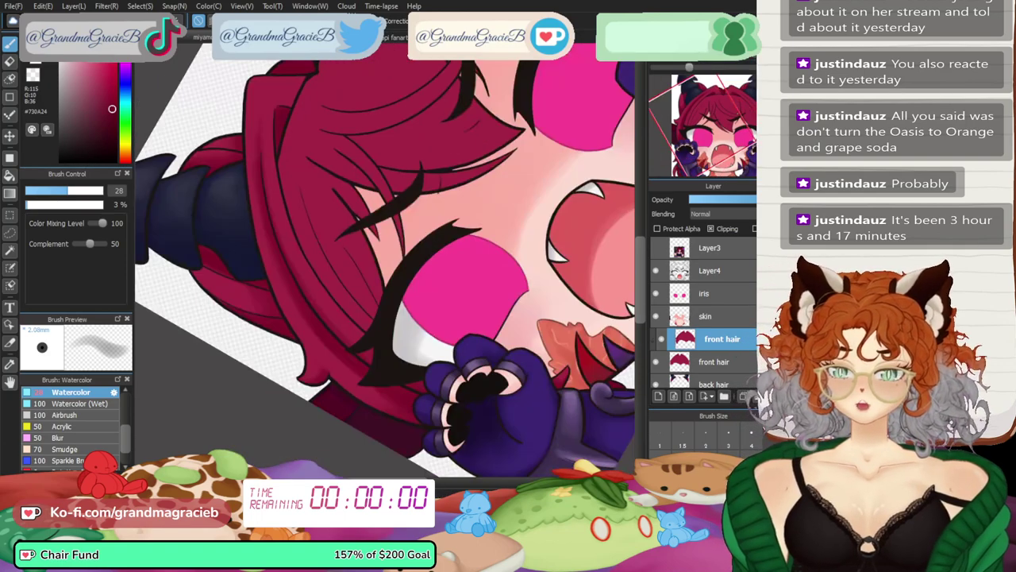
- Touch up the fold shading beside the top parting on the base front hair layer, and reselect the clipped copy above it
left_click(714, 362)
left_click_drag(357, 183, 473, 245)
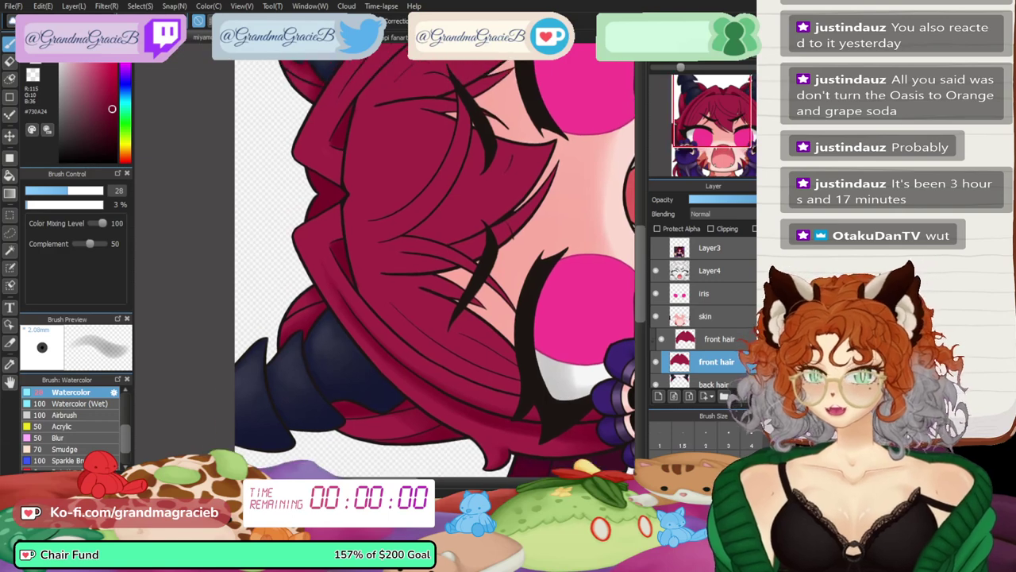
key("Up")
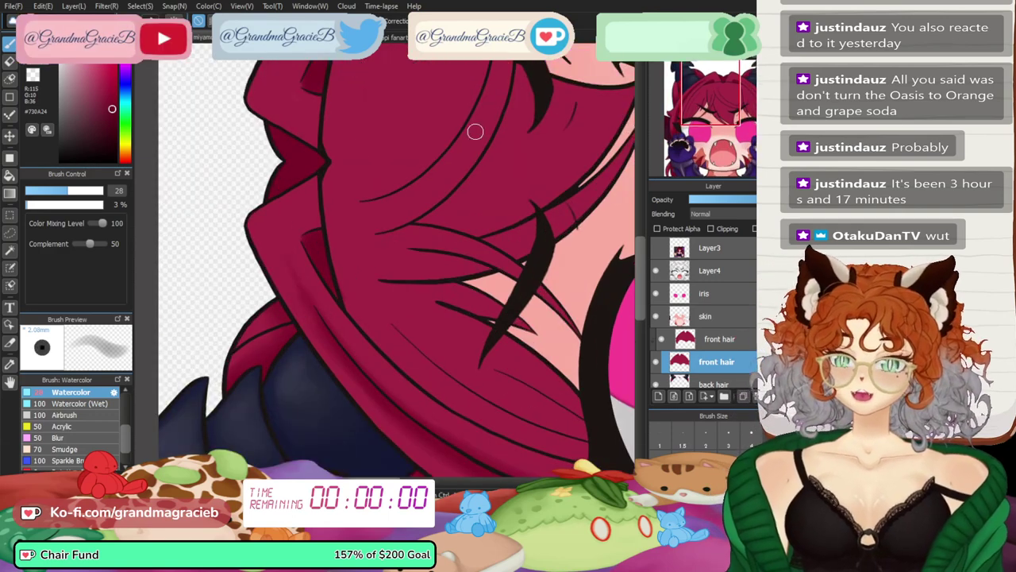
left_click_drag(320, 82, 310, 162)
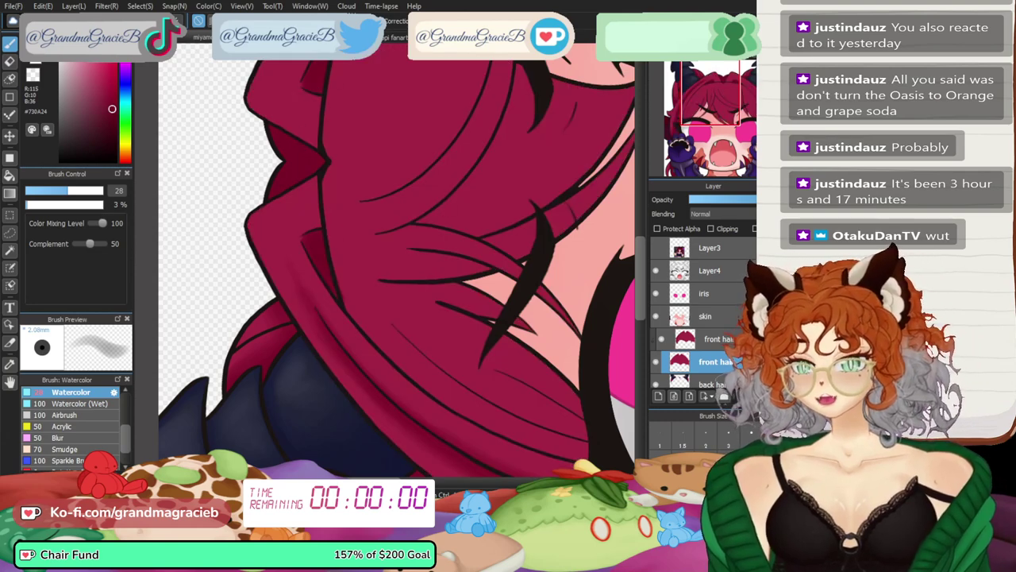
left_click(718, 339)
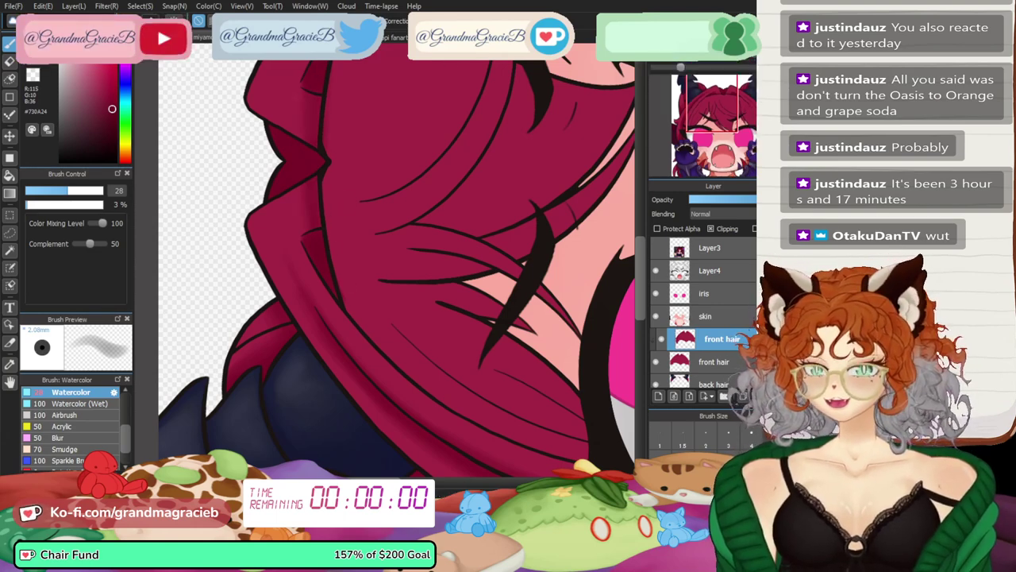
- Shade the matching outermost strand on the opposite side of the front hair at size 28
left_click(707, 67)
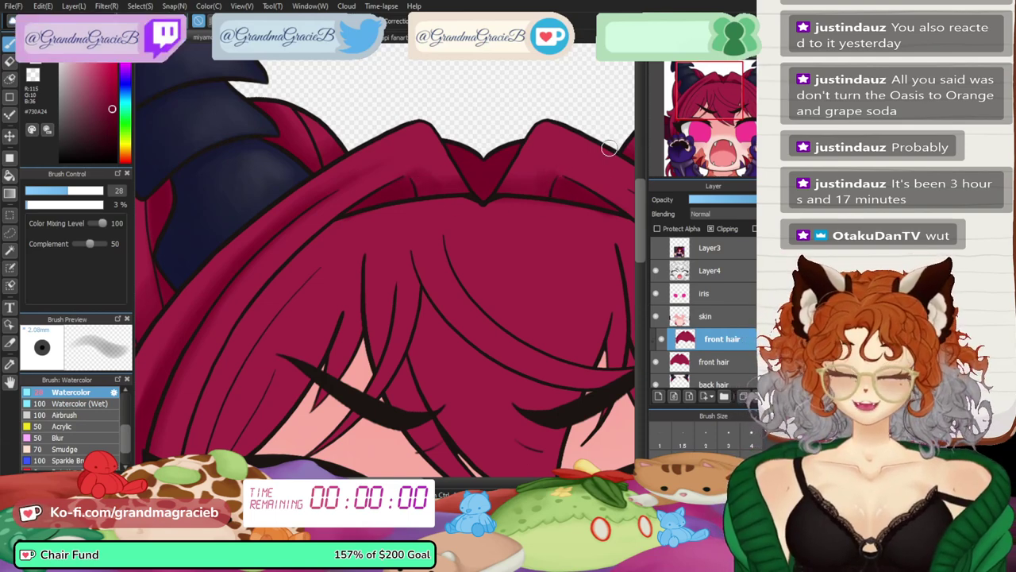
left_click_drag(724, 109, 749, 116)
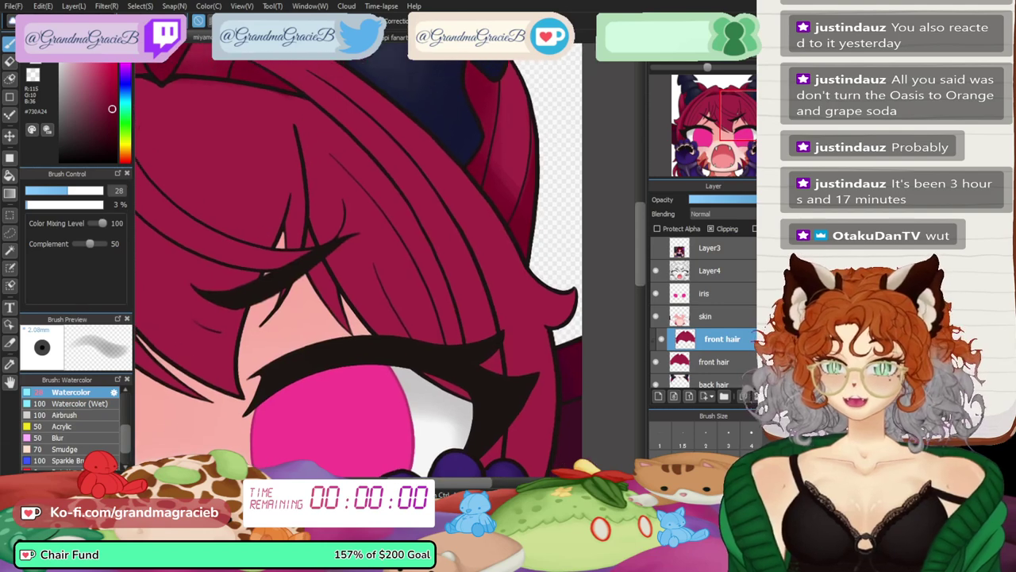
key("Down")
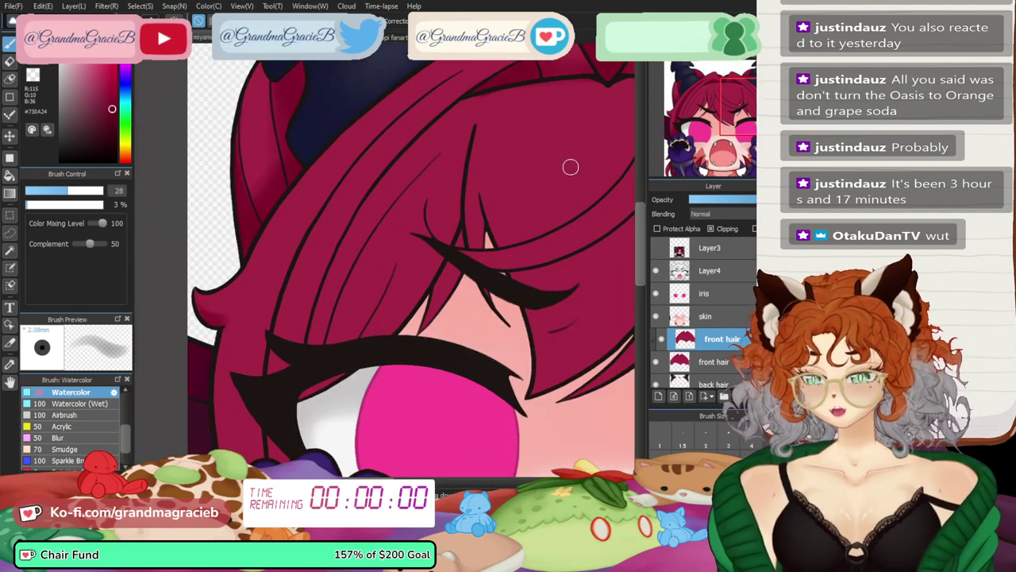
key("Right")
key("Right")
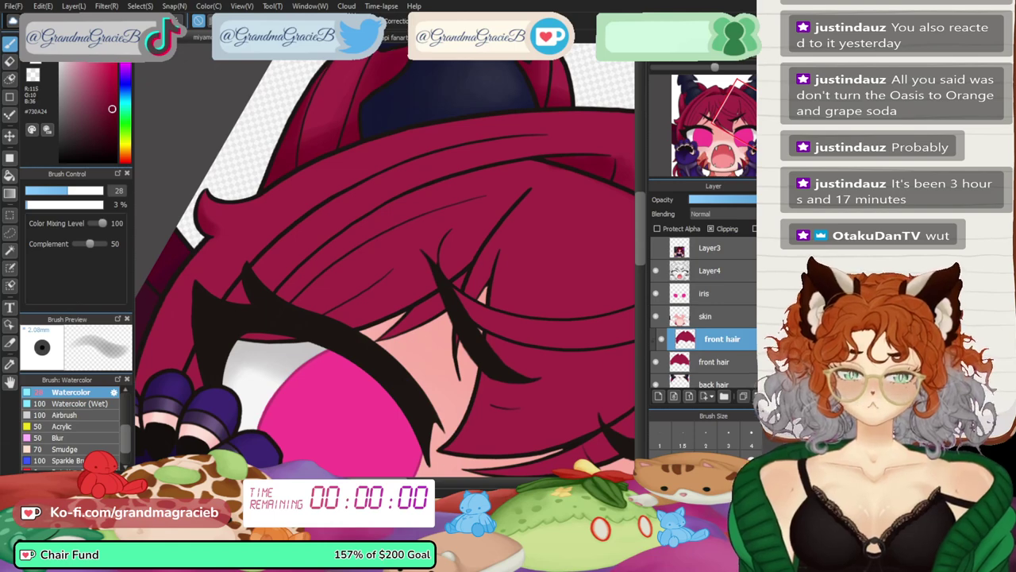
key("Up")
key("ctrl+minus")
key("Down")
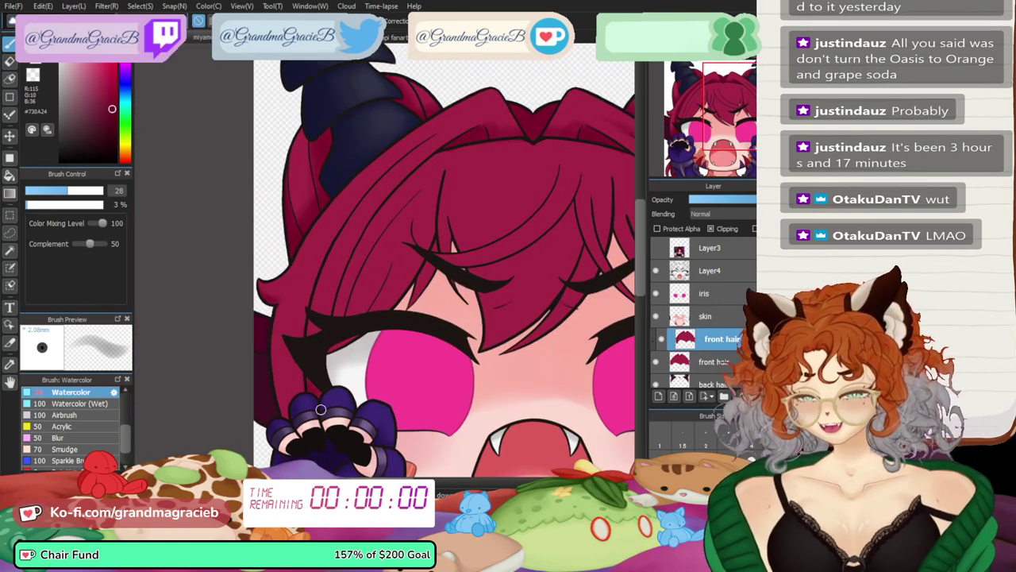
- Deepen the shadows along the side strands on that half of the front hair, adjusting the brush between sizes 23 and 35
key("bracketright")
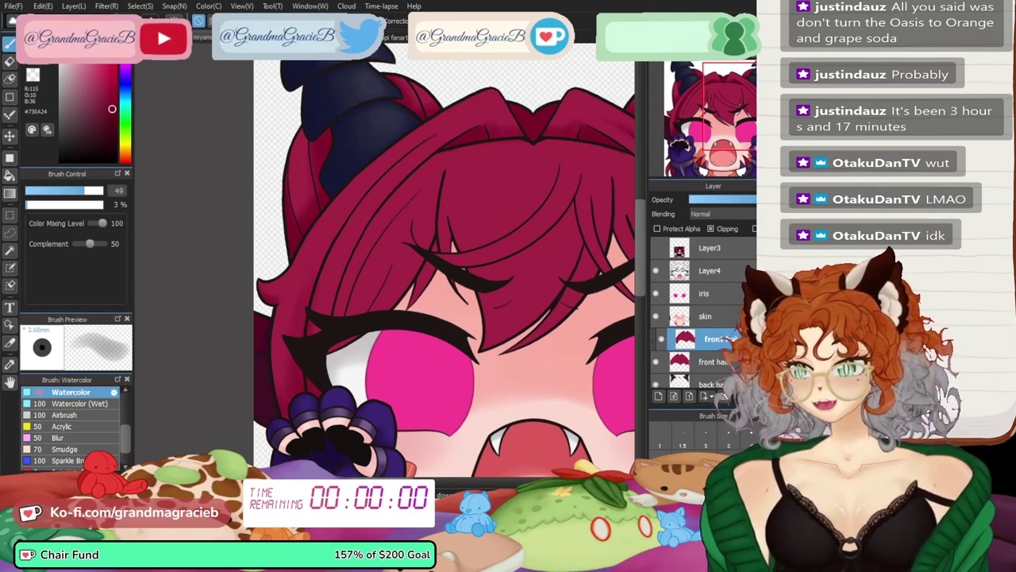
key("bracketleft")
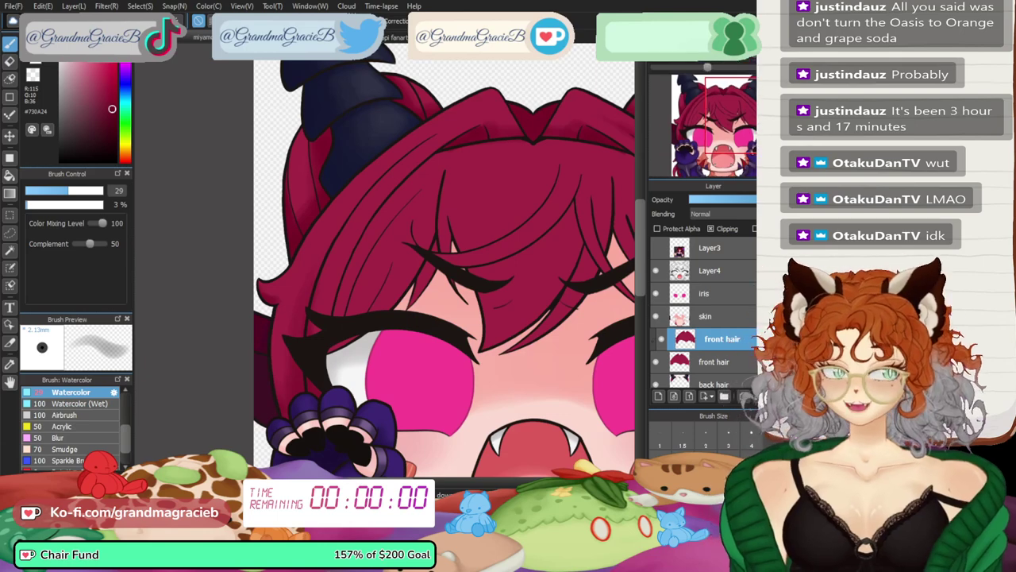
key("Left")
key("Left")
key("Left")
key("Left")
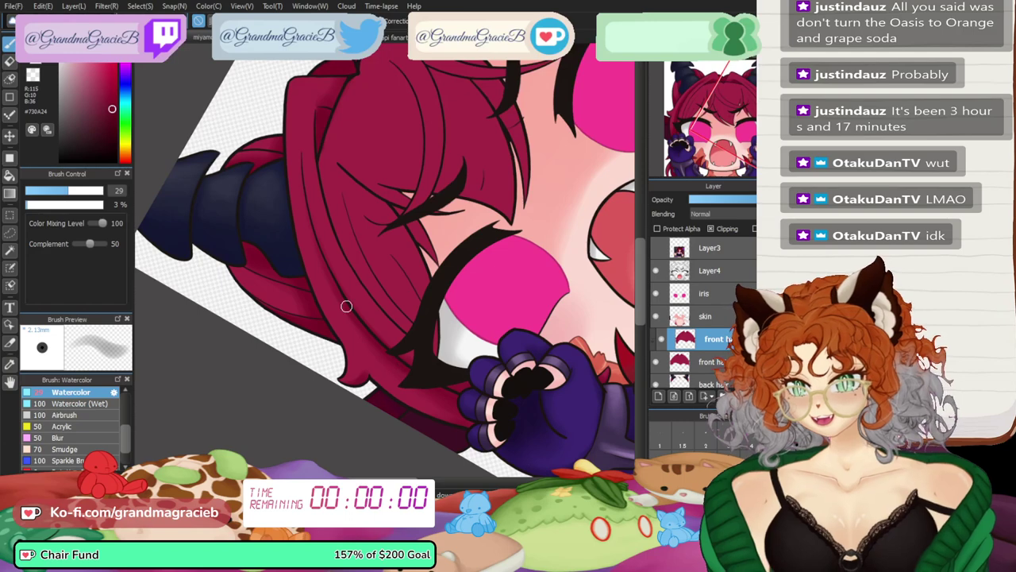
key("[")
key("[")
key("[")
key("[")
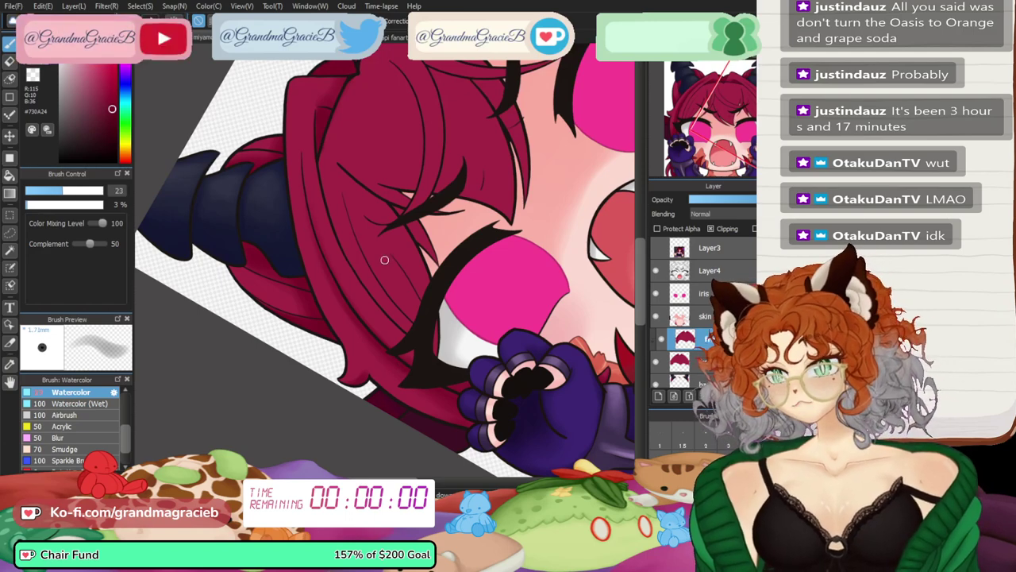
key("bracketleft")
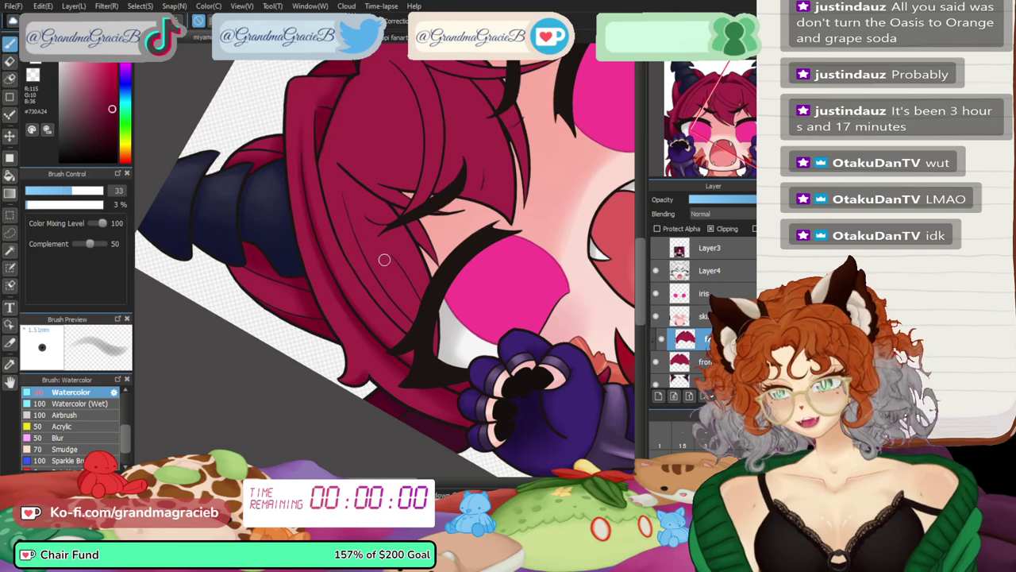
key("bracketright")
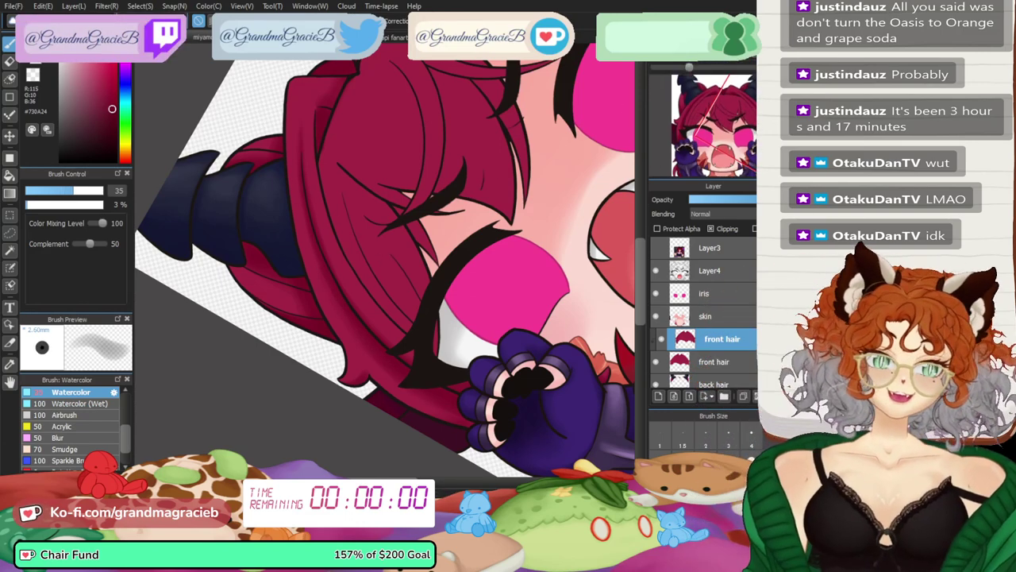
key("Up")
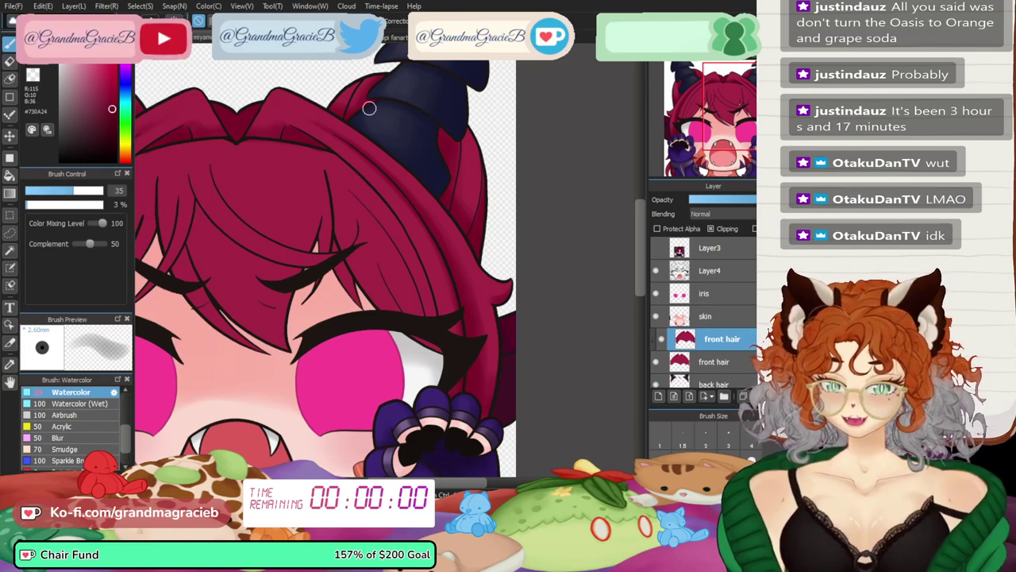
- Shade the lower part of the central bangs between the eyebrows at size 74, and reduce the brush size to 28
left_click_drag(475, 127, 625, 69)
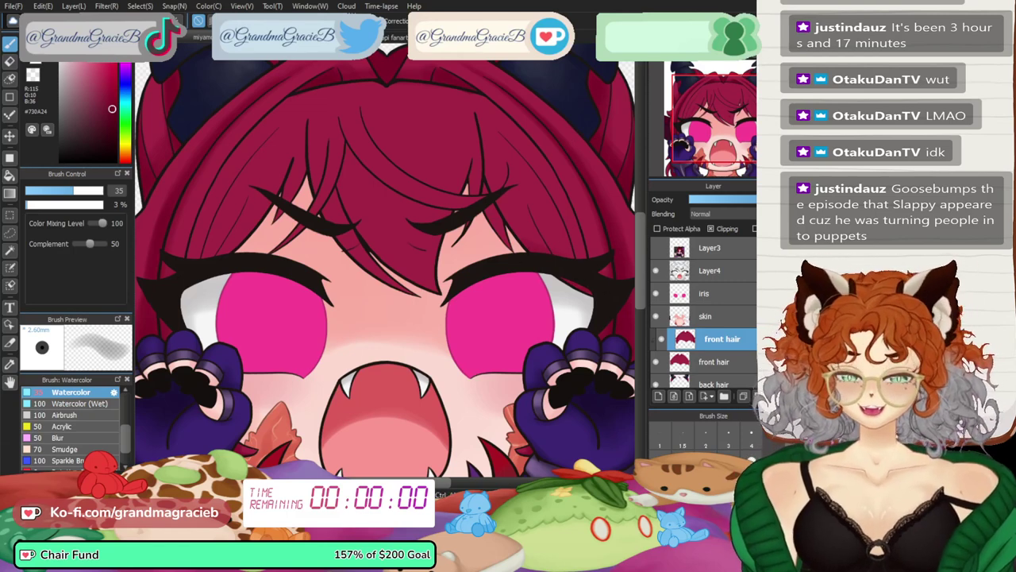
left_click(89, 191)
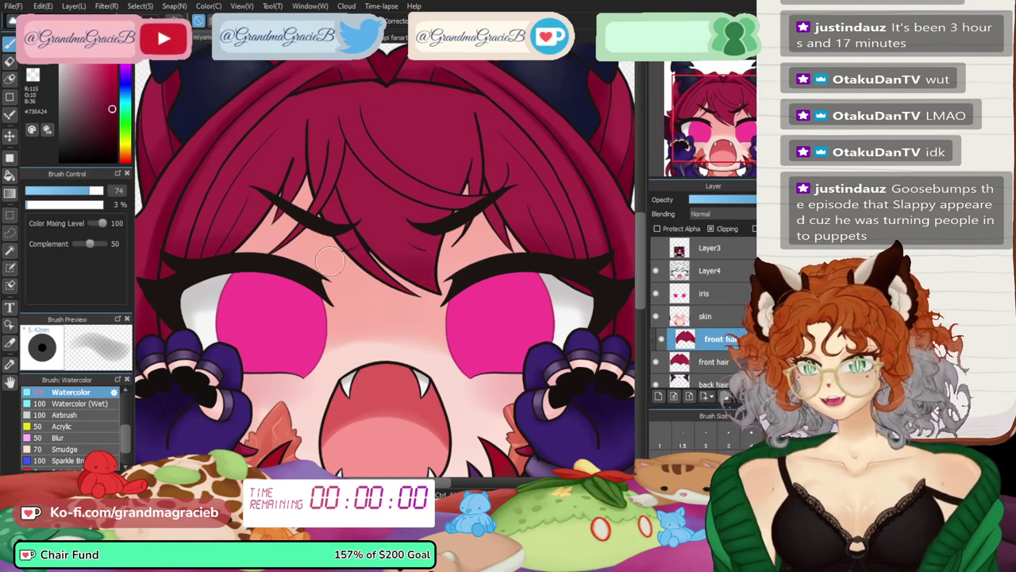
key("bracketleft")
key("bracketleft")
key("bracketleft")
key("bracketleft")
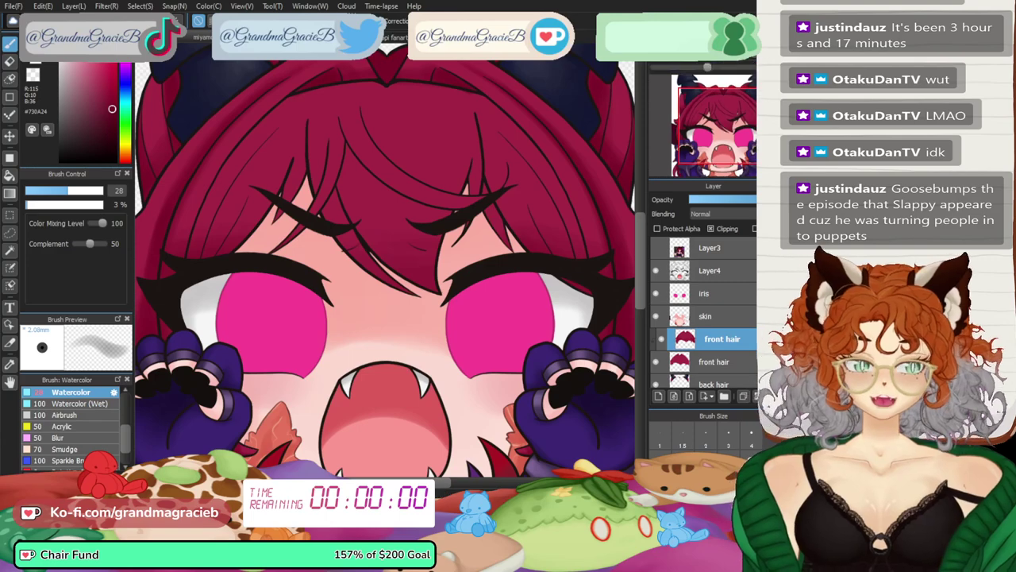
- Add shadows to the narrow bang strands beside the central bang, where the locks overlap, at size 28
key("ctrl+plus")
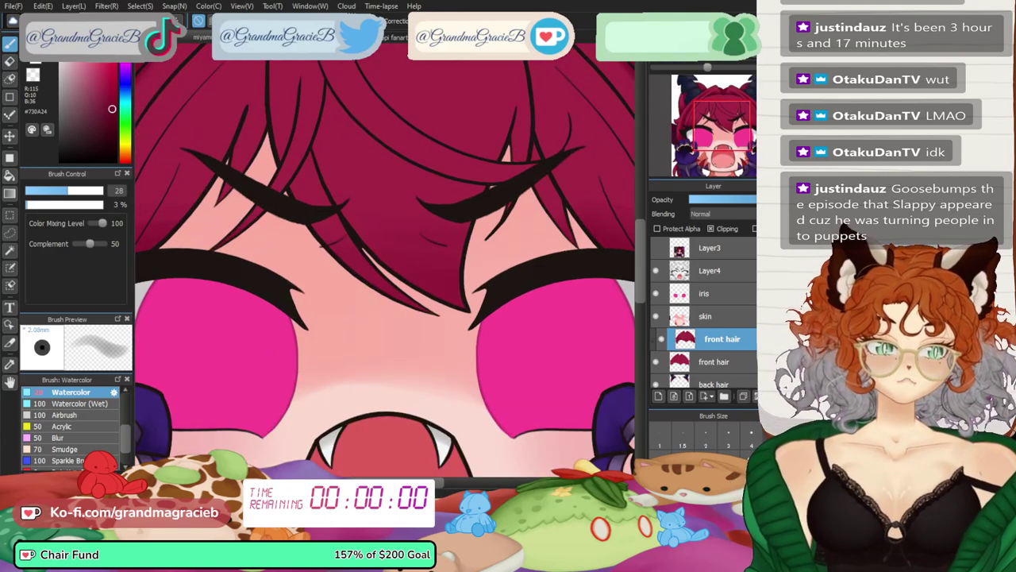
left_click_drag(397, 246, 406, 357)
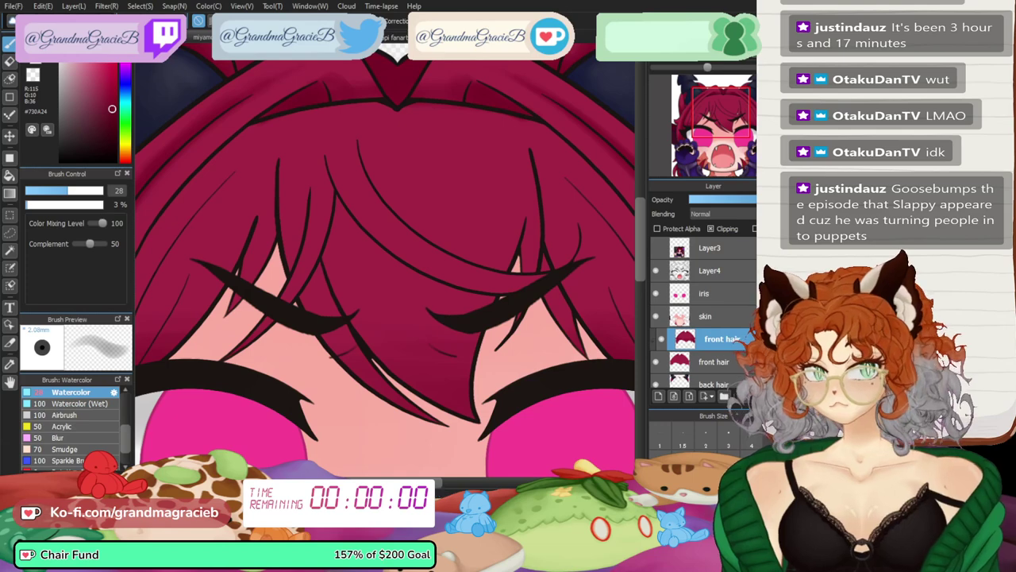
key("Down")
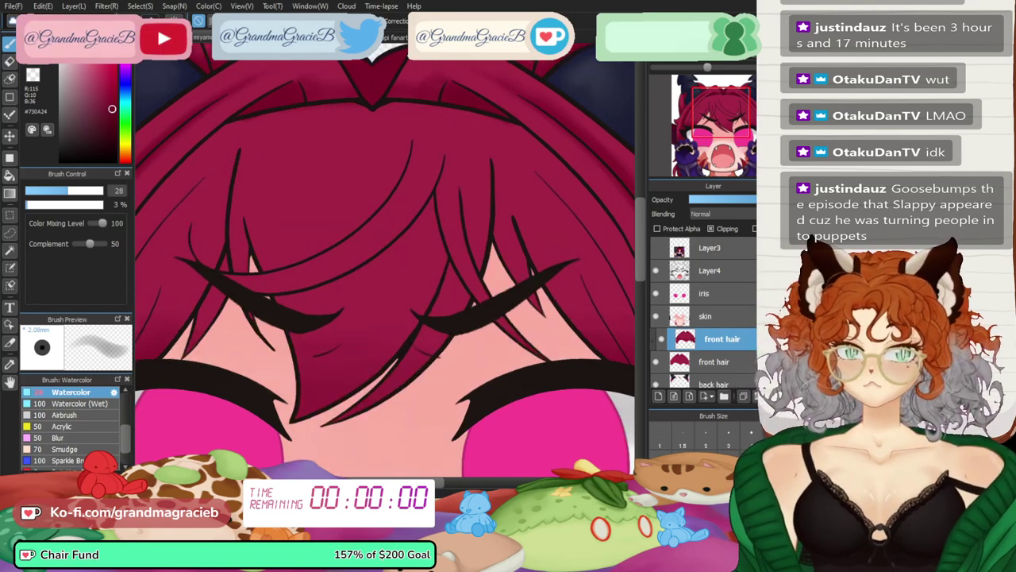
scroll(453, 245, "up", 2)
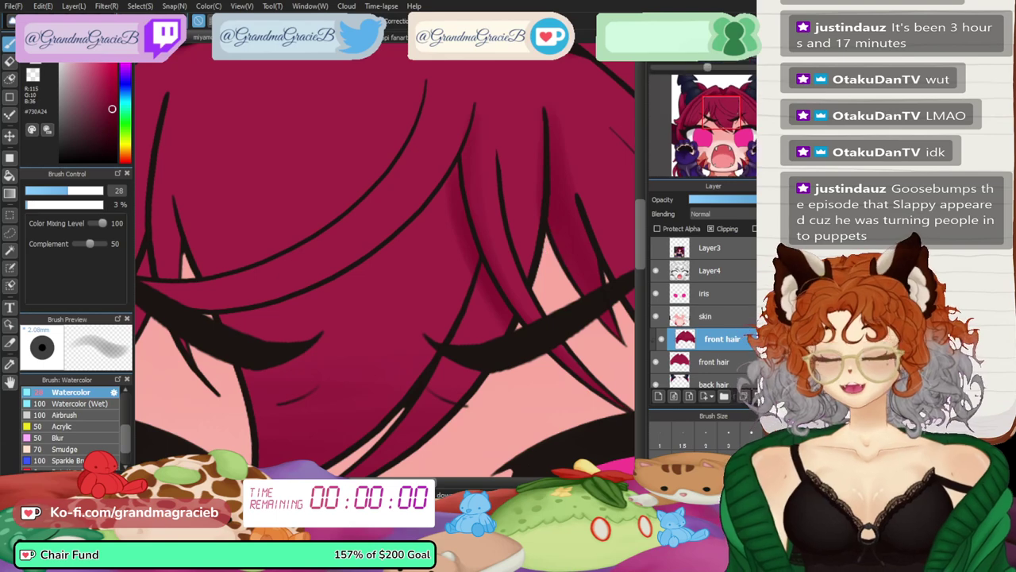
- Shade beneath the sweeping bang strand above the eyebrow at size 28, and reduce the brush size to 13.2 for its narrow areas
left_click_drag(722, 112, 726, 110)
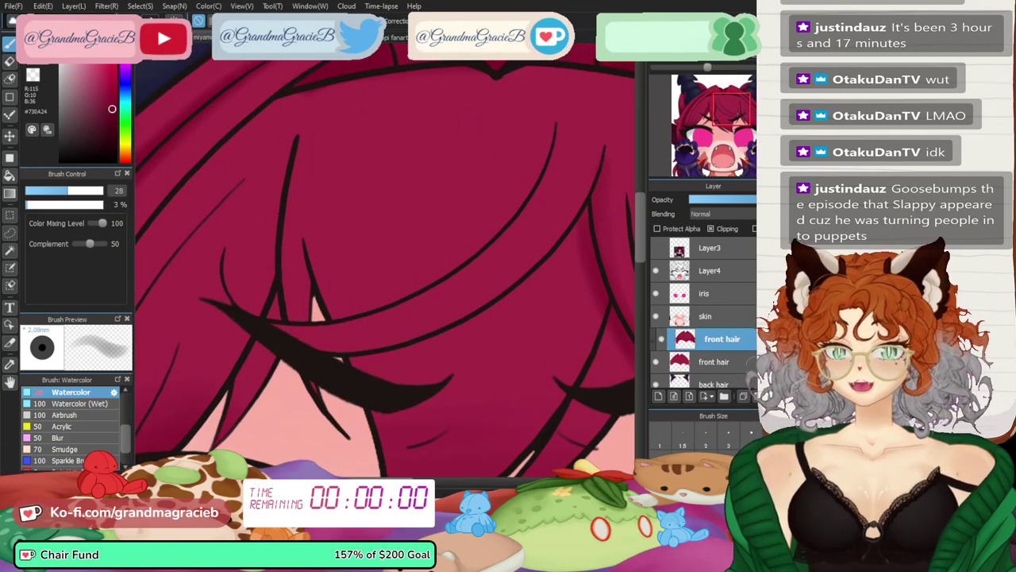
key("r")
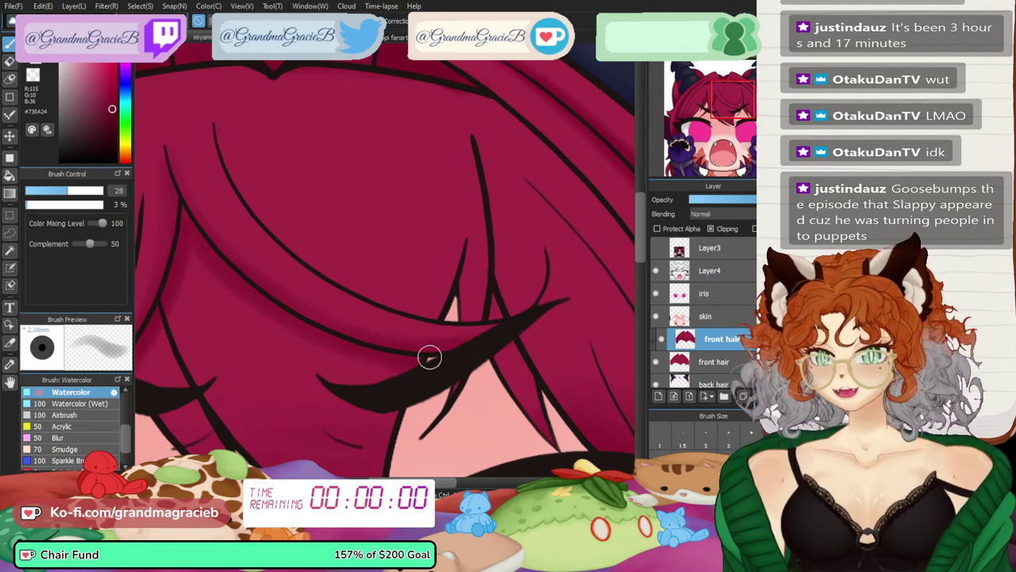
left_click(45, 191)
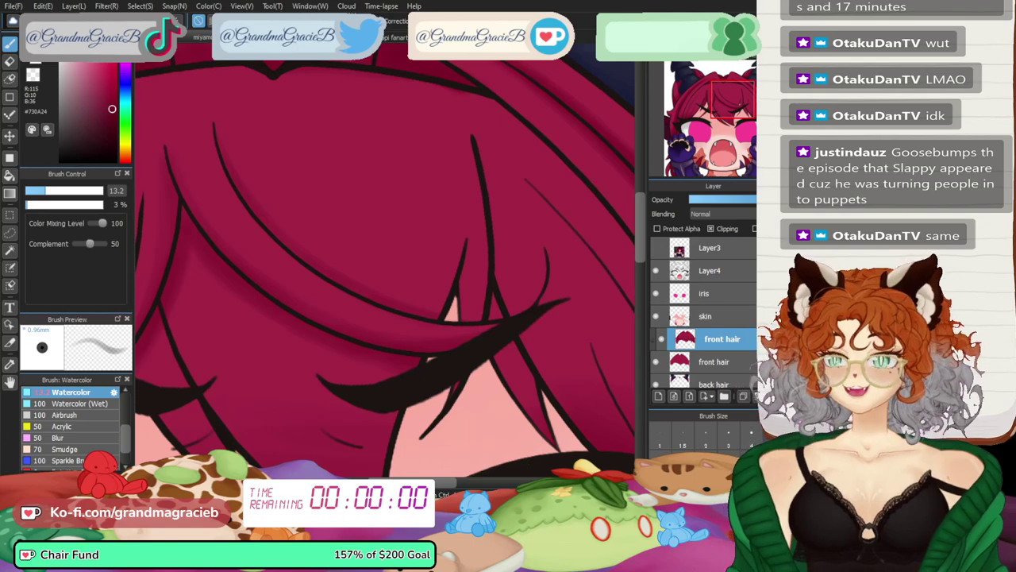
- Shade the narrow bang strands beside and beneath the long thin lock above the eyebrow at brush size 23
left_click(62, 191)
left_click(738, 67)
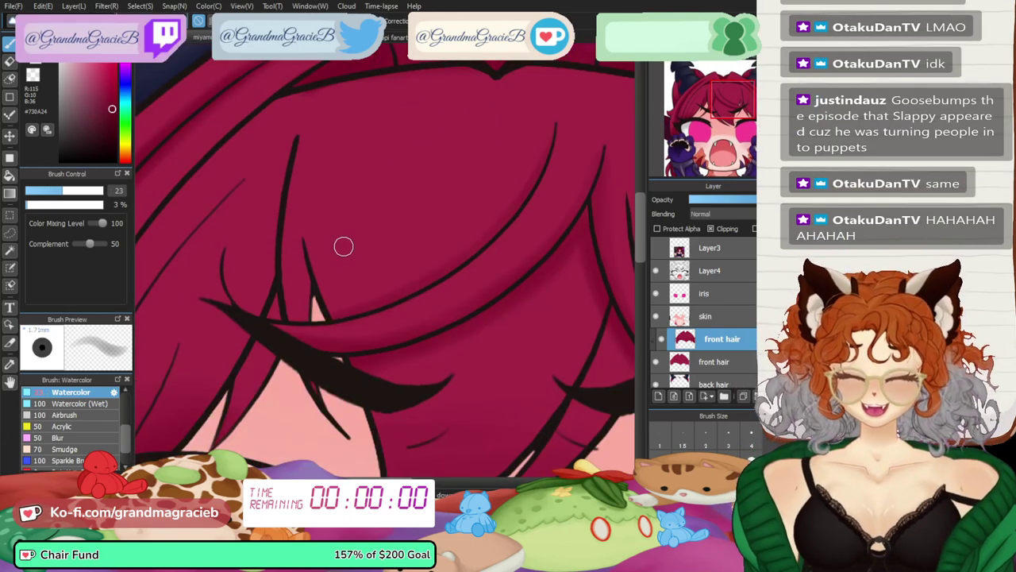
mouse_move(286, 260)
left_mouse_down()
mouse_move(307, 303)
mouse_move(299, 292)
mouse_move(290, 320)
mouse_move(285, 228)
left_mouse_up()
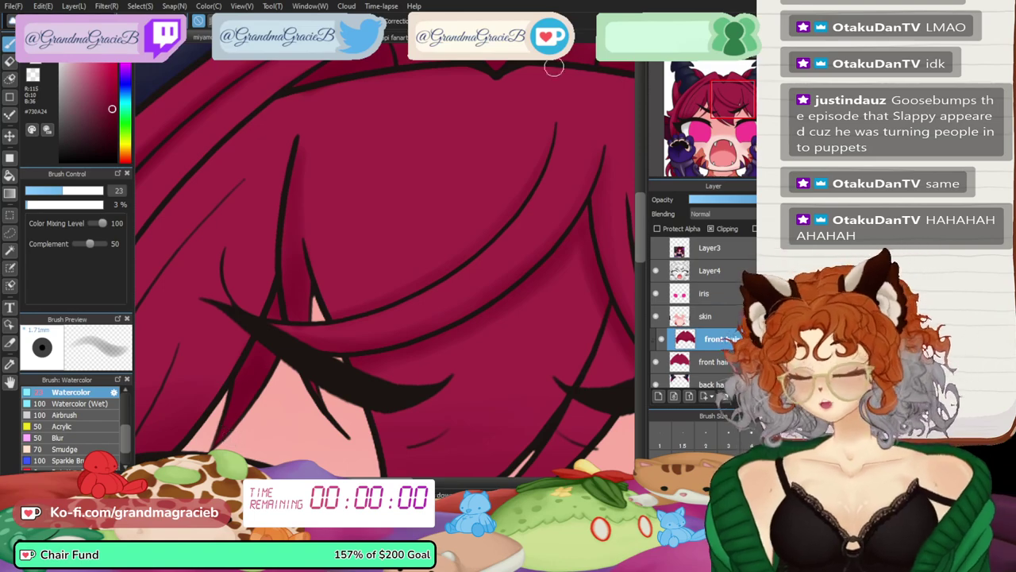
left_click(674, 52)
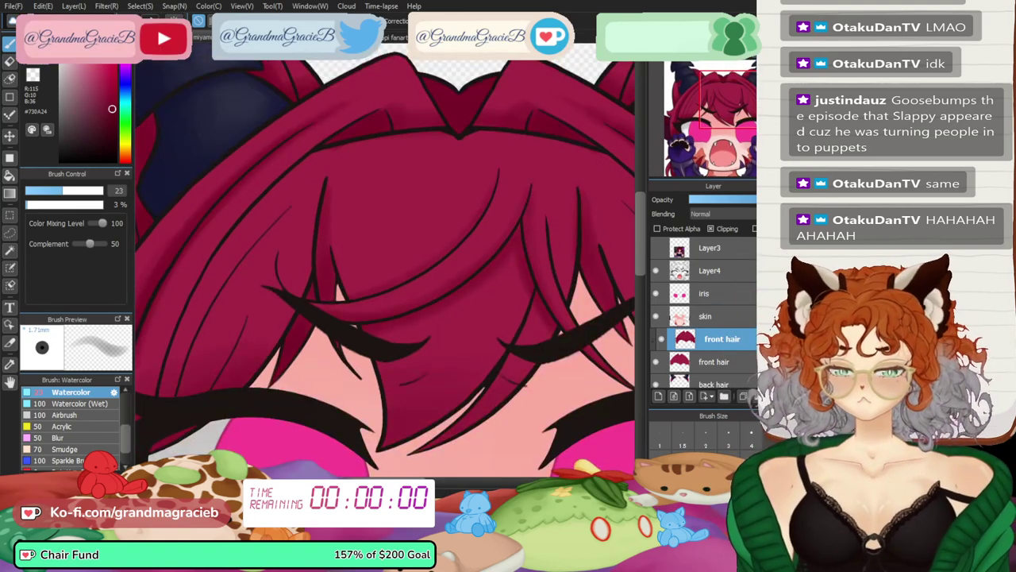
- Deepen the shadow on the side hair where it emerges from beneath the narrow bang strands, at brush size 40
left_click(751, 52)
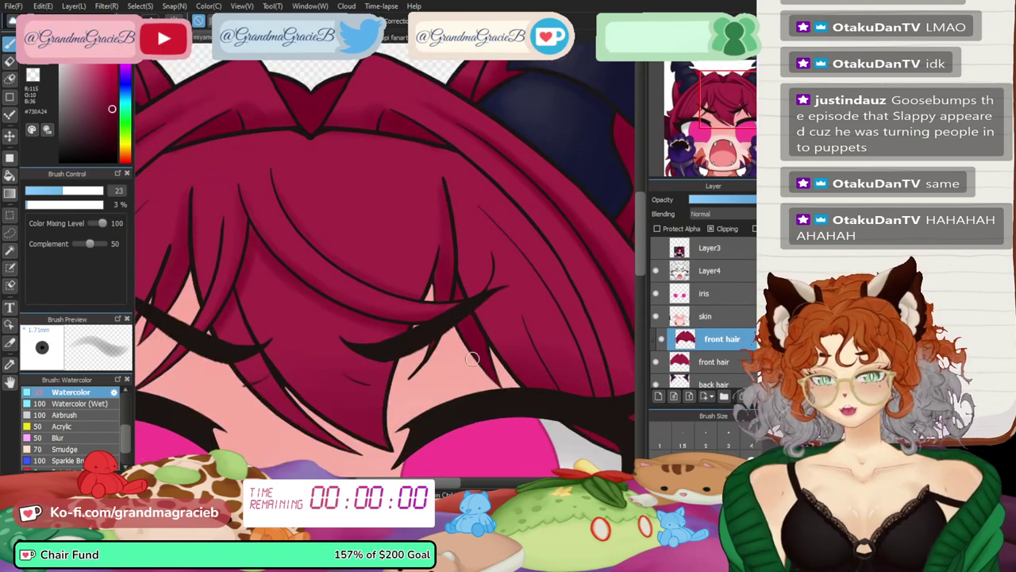
scroll(385, 262, "left", 3)
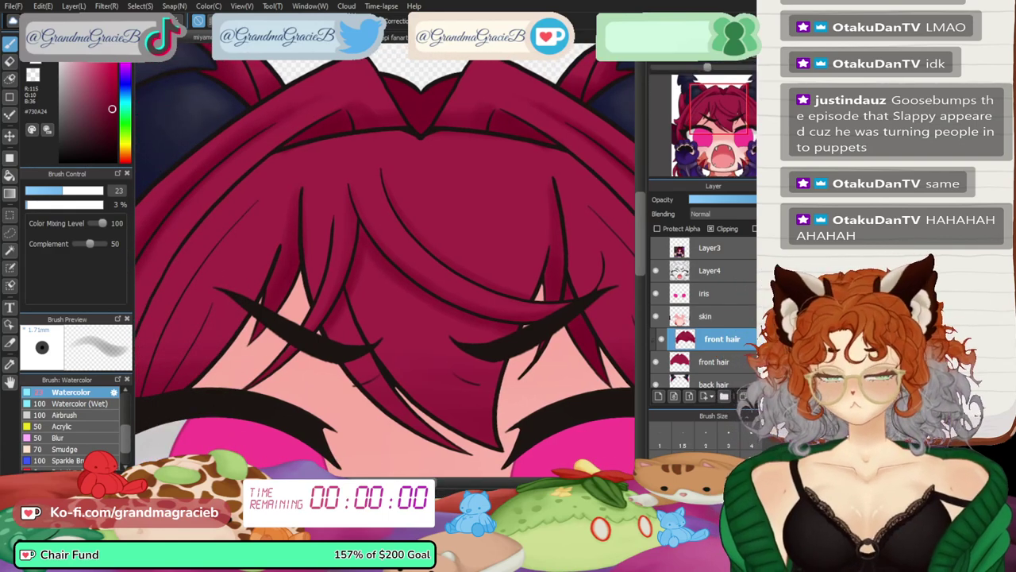
scroll(497, 157, "right", 2)
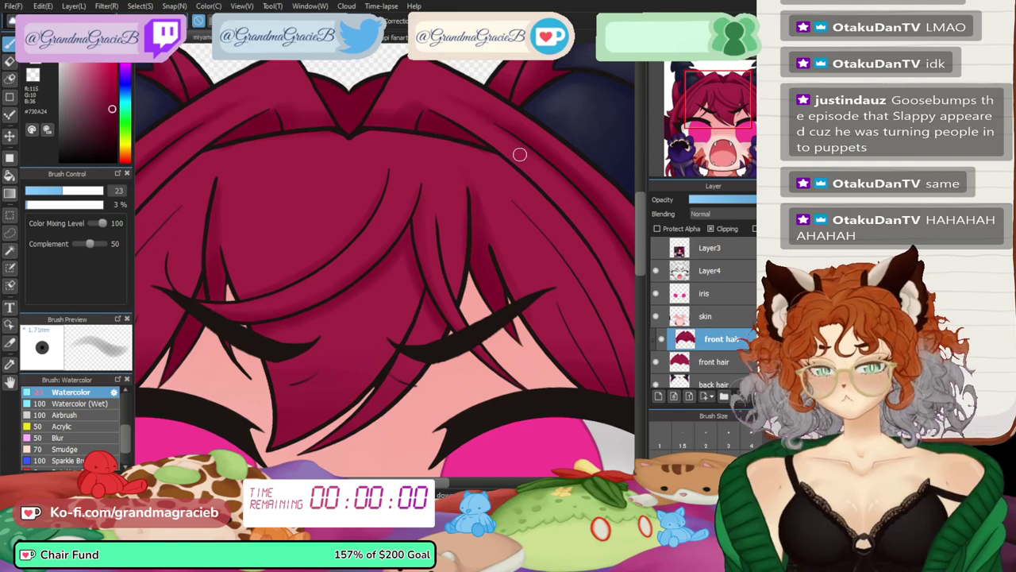
scroll(519, 154, "left", 2)
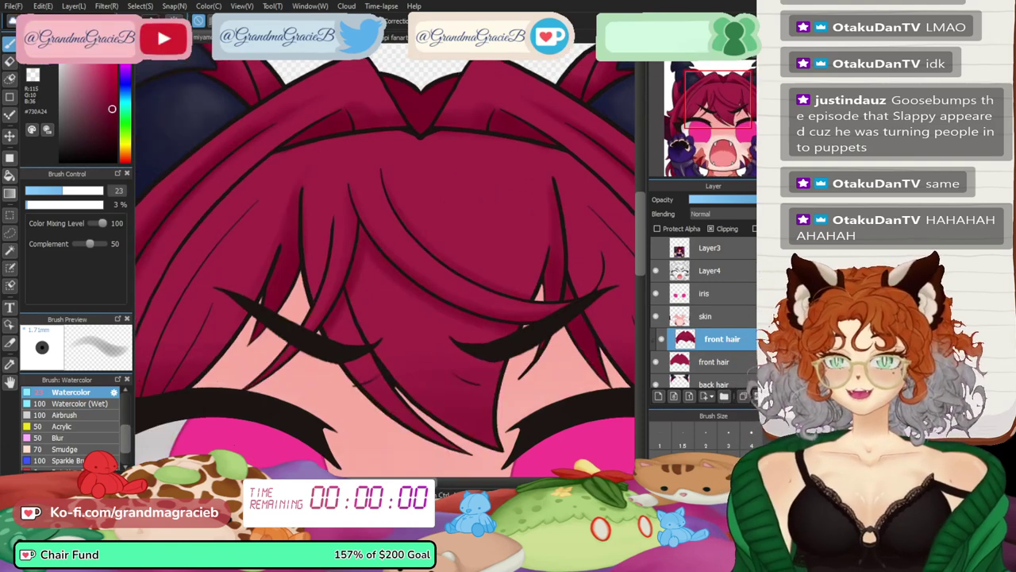
scroll(385, 262, "left", 2)
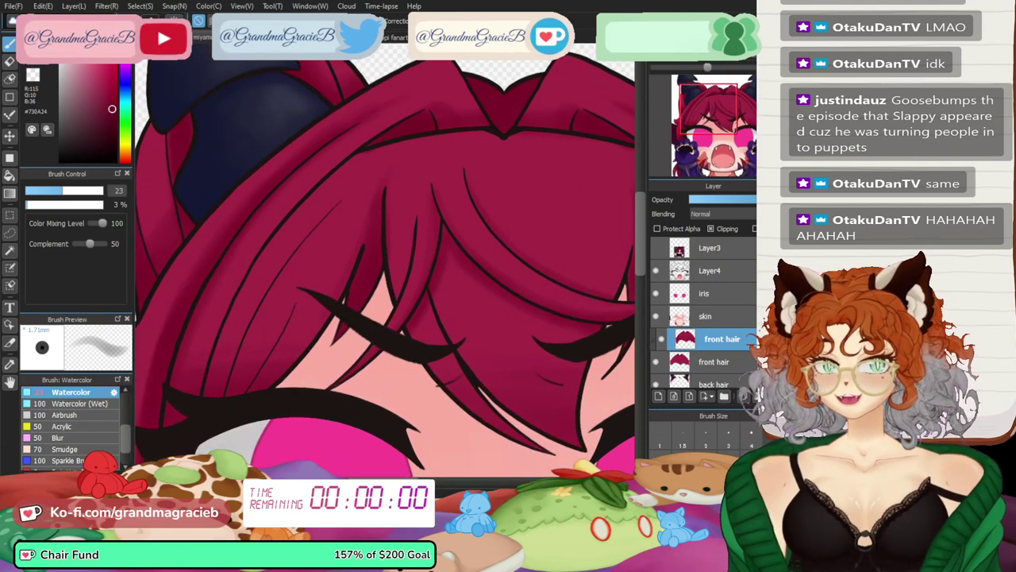
key("Left")
key("Left")
key("Left")
key("Left")
key("Left")
key("Left")
scroll(385, 262, "up", 1)
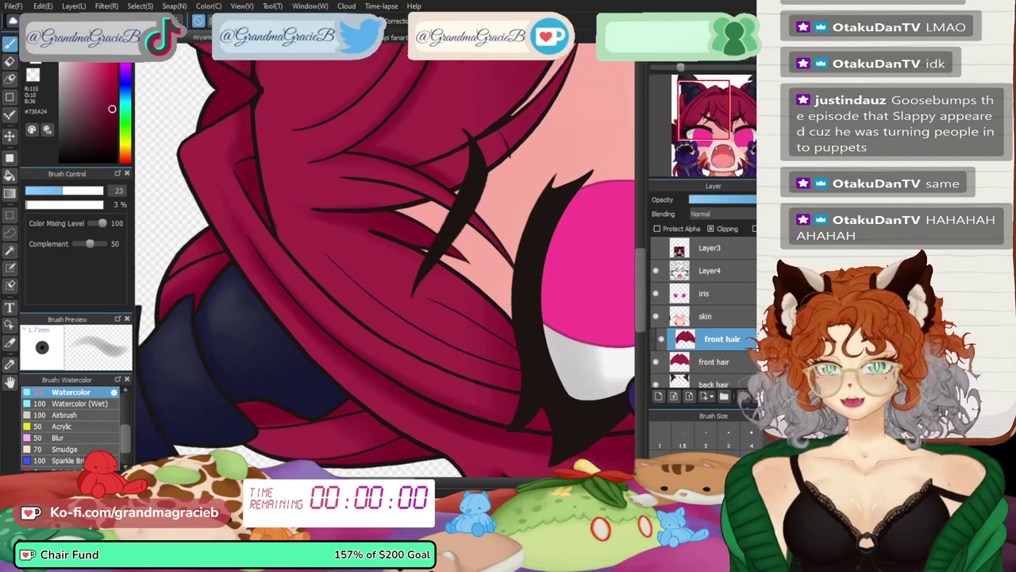
key("Right")
key("Right")
key("]")
key("]")
key("]")
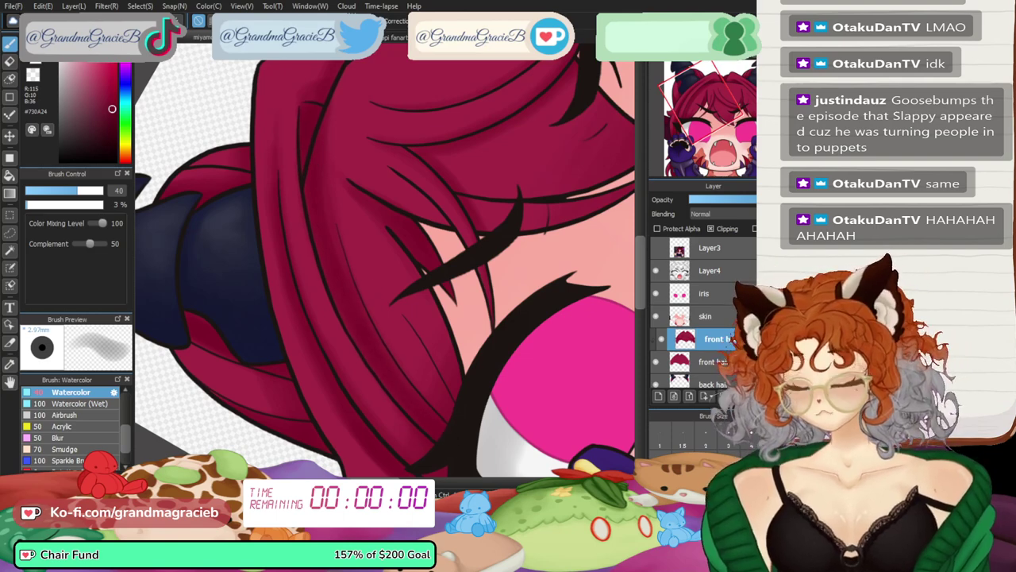
- Reduce the brush through size 22 to 13.9 and darken the thin gaps and tips of the side strands above the eye
key("bracketleft")
key("bracketleft")
key("bracketleft")
key("bracketleft")
key("bracketleft")
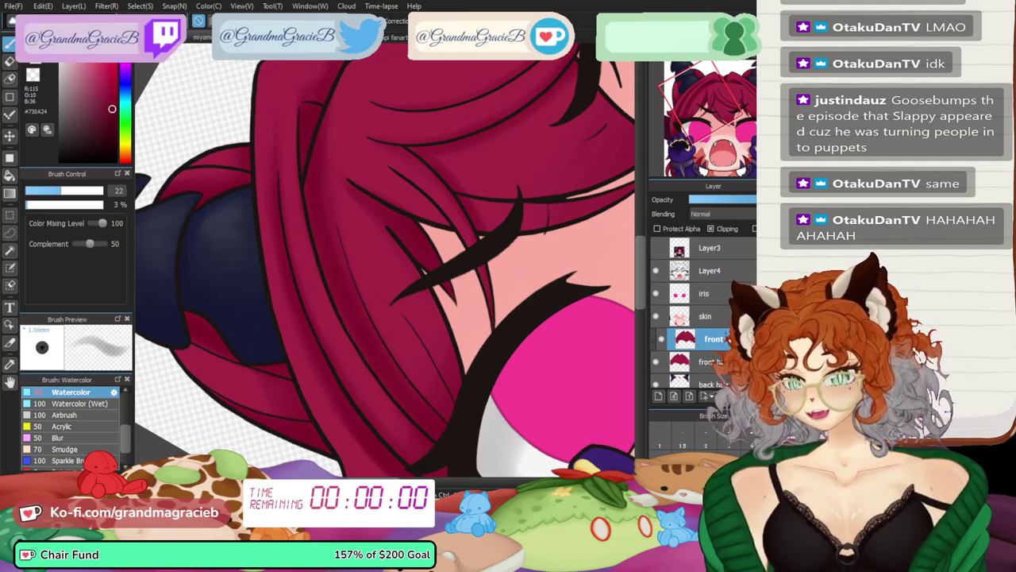
key("Up")
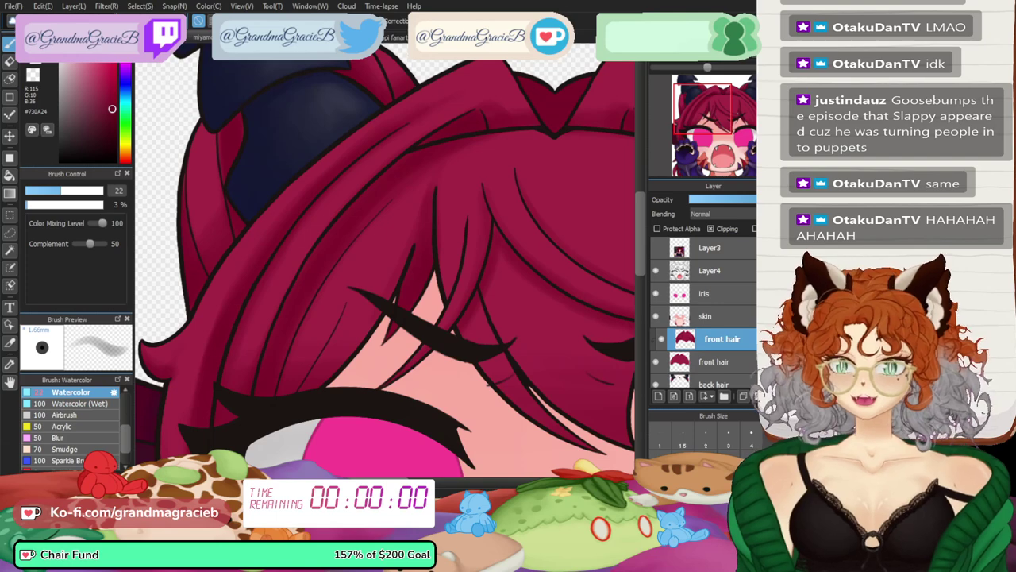
key("Down")
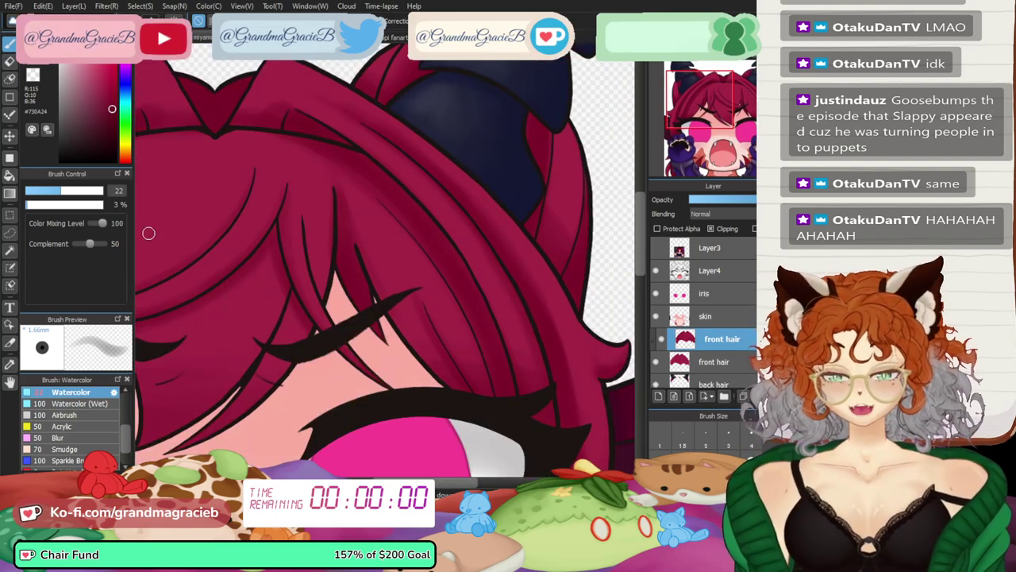
key("[")
key("[")
key("[")
key("[")
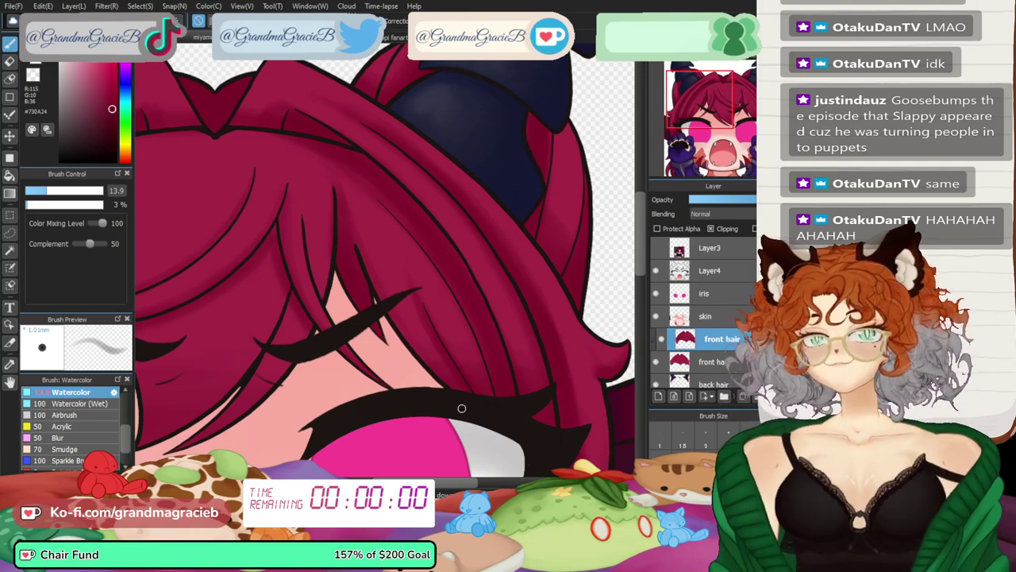
left_click_drag(400, 482, 363, 483)
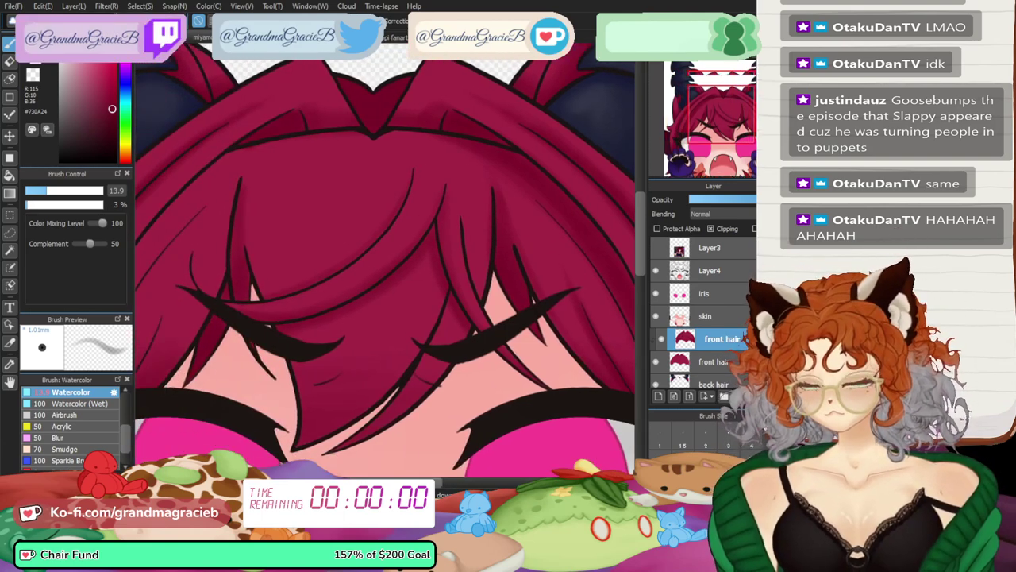
key("Down")
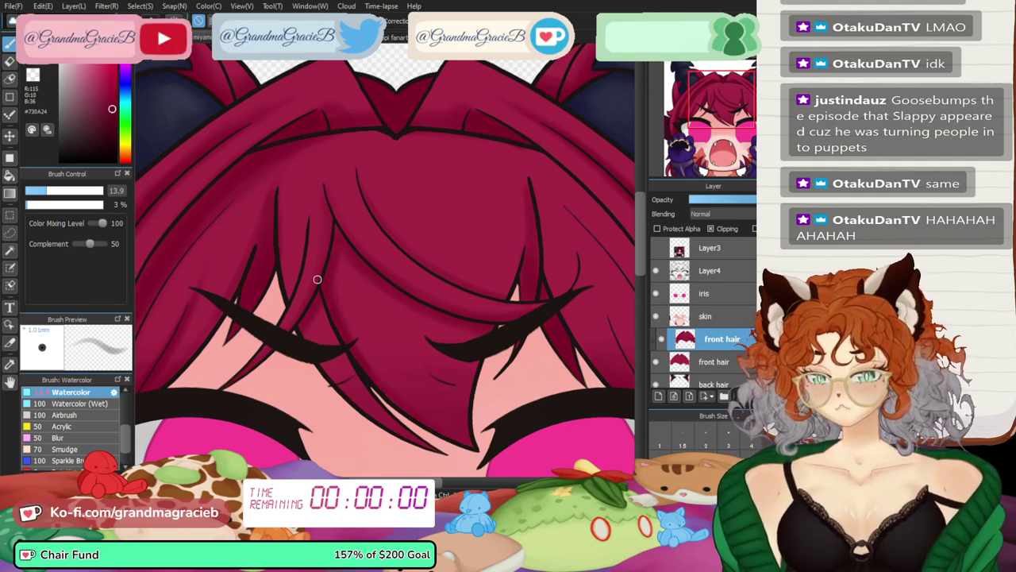
- Shade the central bang along the edge overlapped by the neighbouring locks at brush size 27
left_click(67, 190)
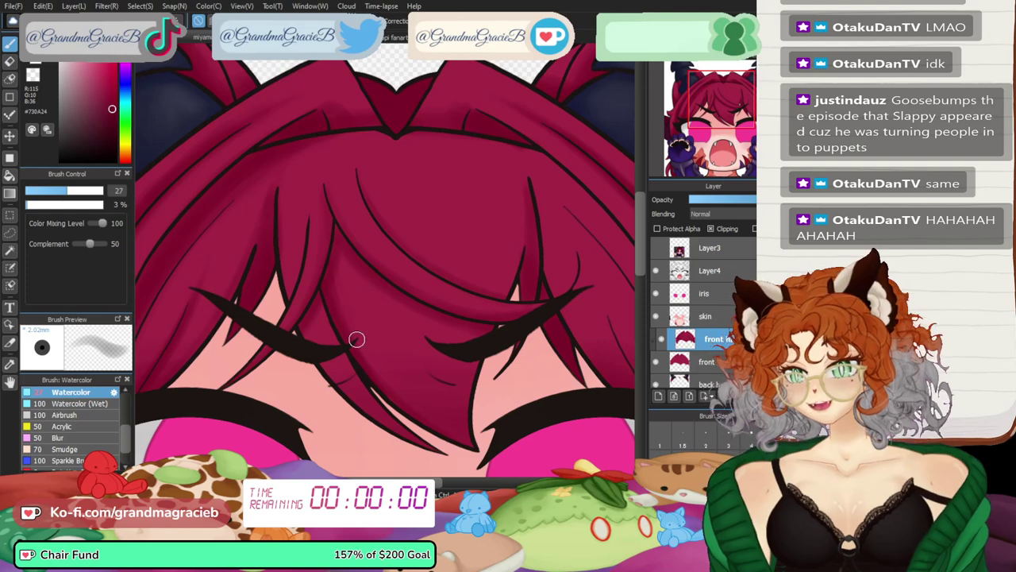
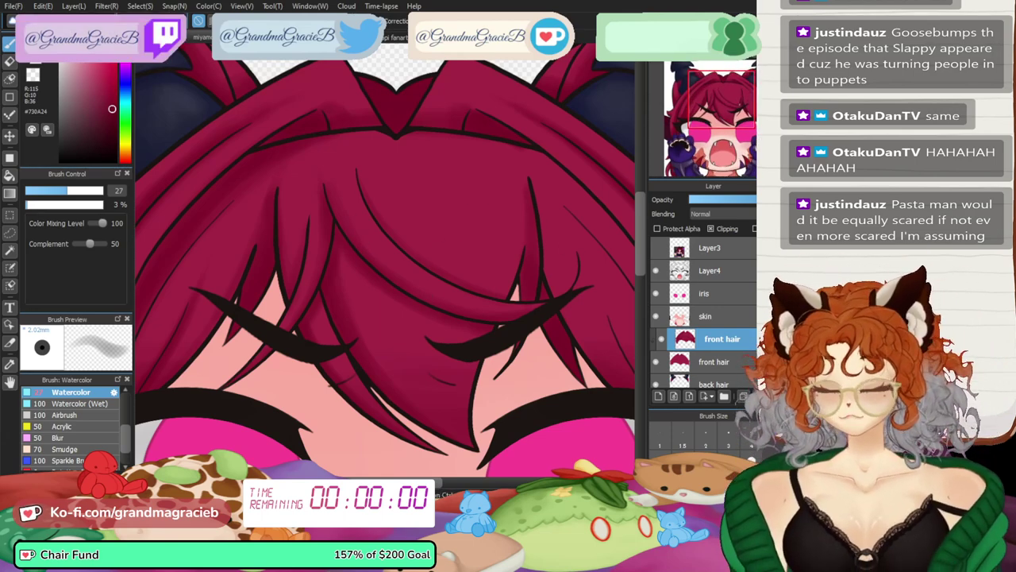
left_click(762, 167)
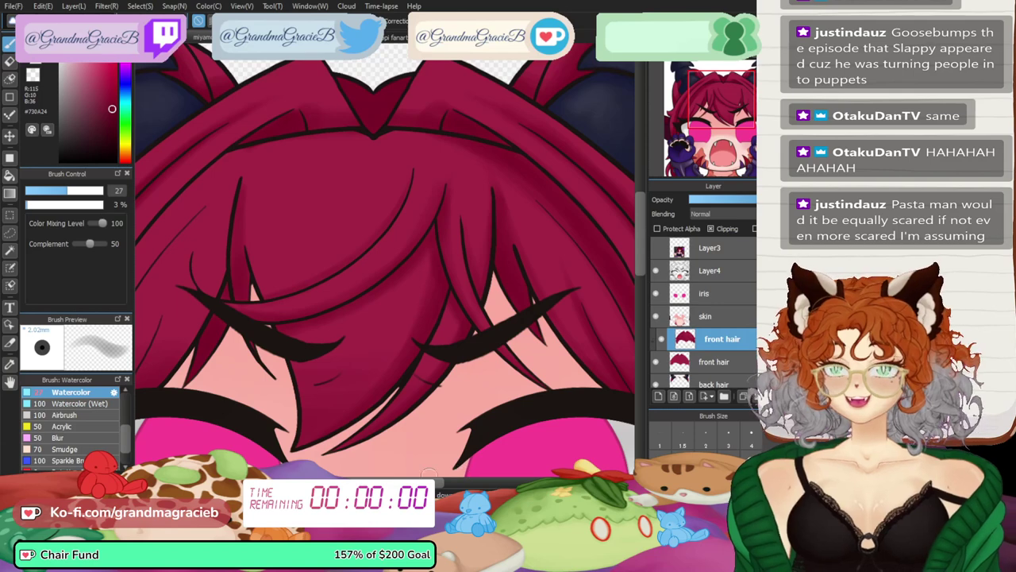
- Shade the side hair beneath the bangs on the opposite half of the head at brush size 27
left_click_drag(428, 482, 388, 482)
left_click_drag(708, 167, 686, 167)
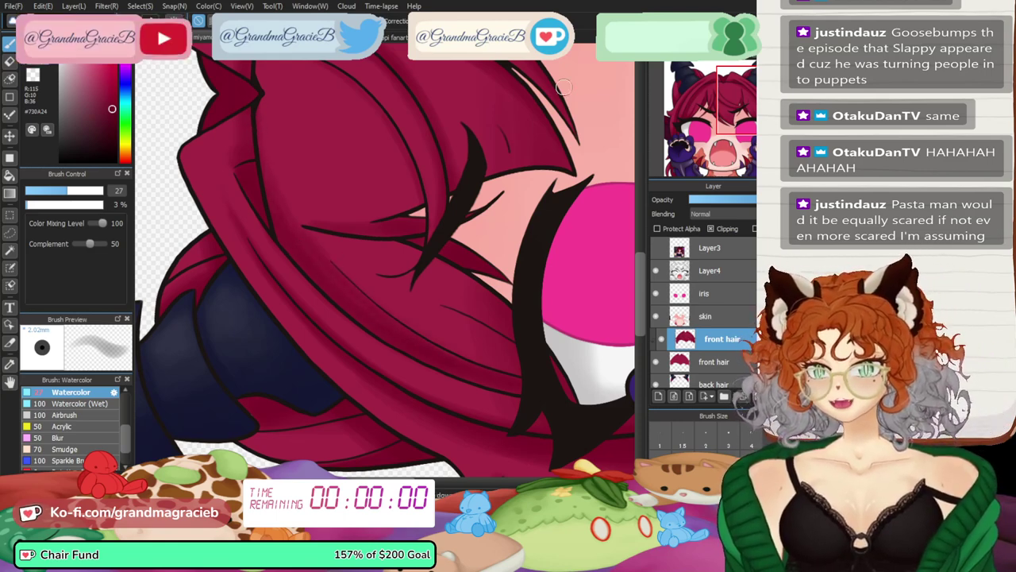
key("Up")
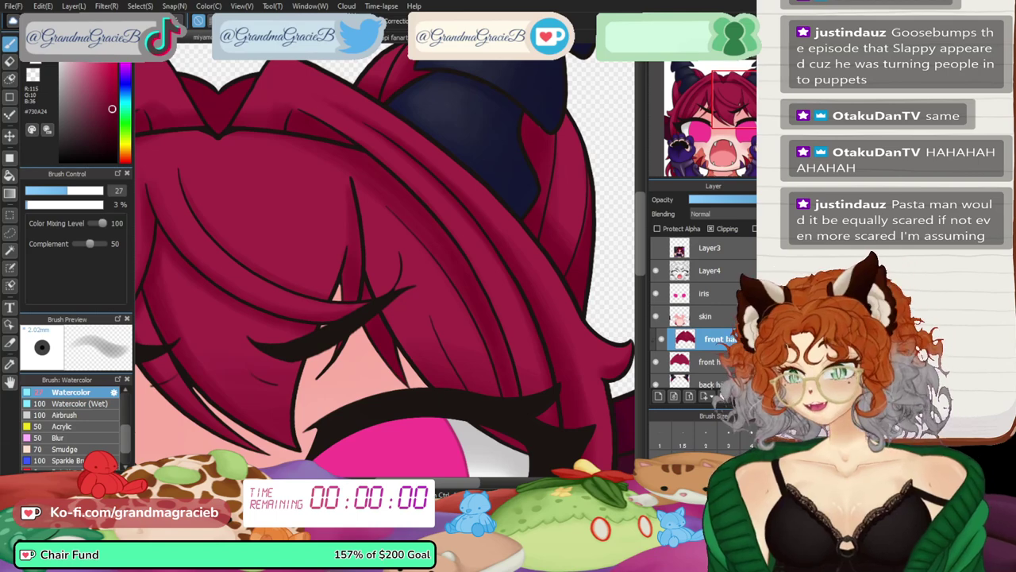
- Refine the shadows around the thin lock and side strands by the eyebrow, using brush sizes 14.9 and 32
key("bracketleft")
key("bracketleft")
key("bracketleft")
key("bracketleft")
key("bracketleft")
key("bracketleft")
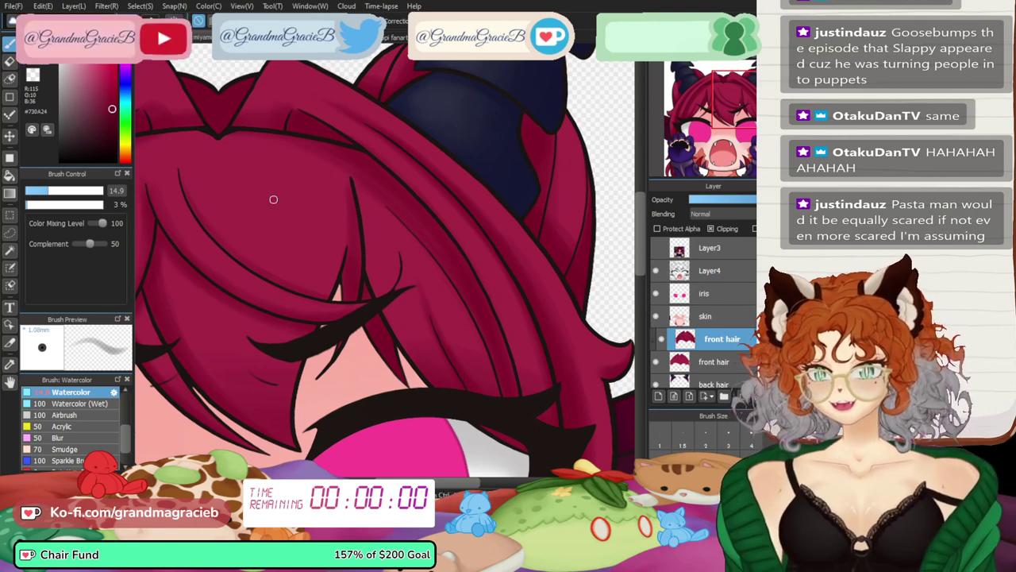
key("]")
key("]")
key("]")
key("]")
key("]")
key("]")
key("]")
key("]")
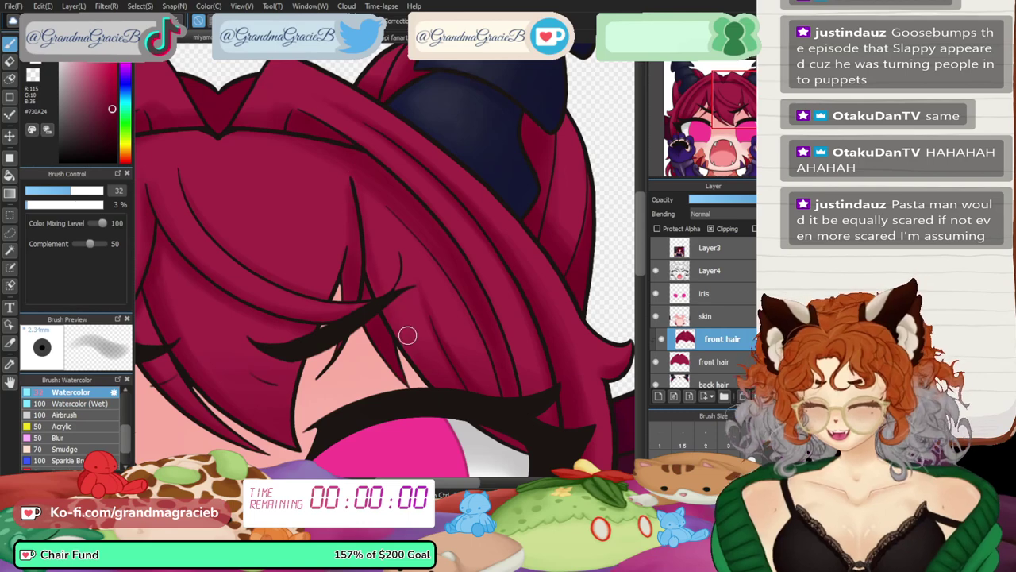
key("ctrl+0")
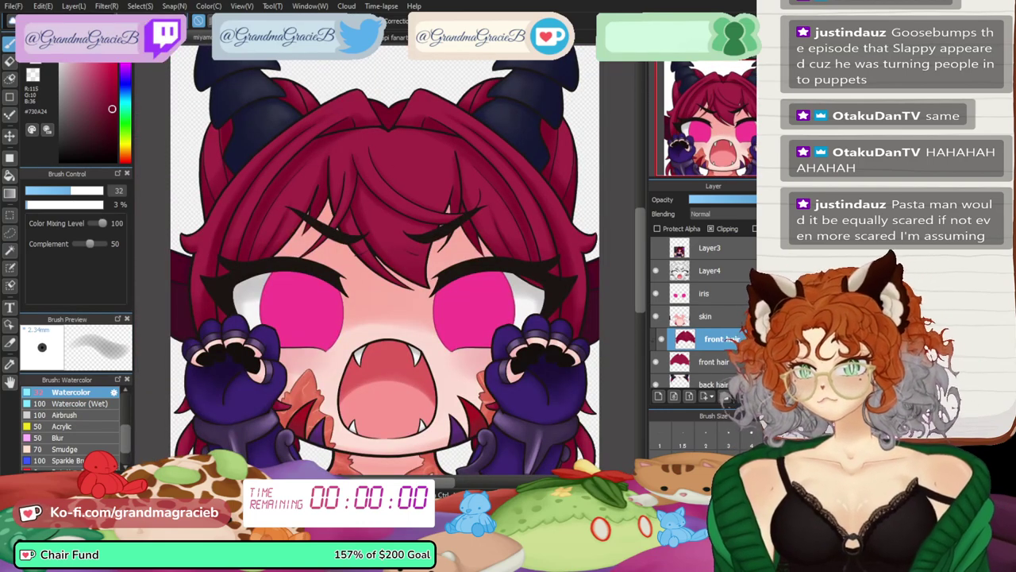
- Reduce the brush from size 103 to 47 and shade the central bang under the sweeping strand
left_click(99, 190)
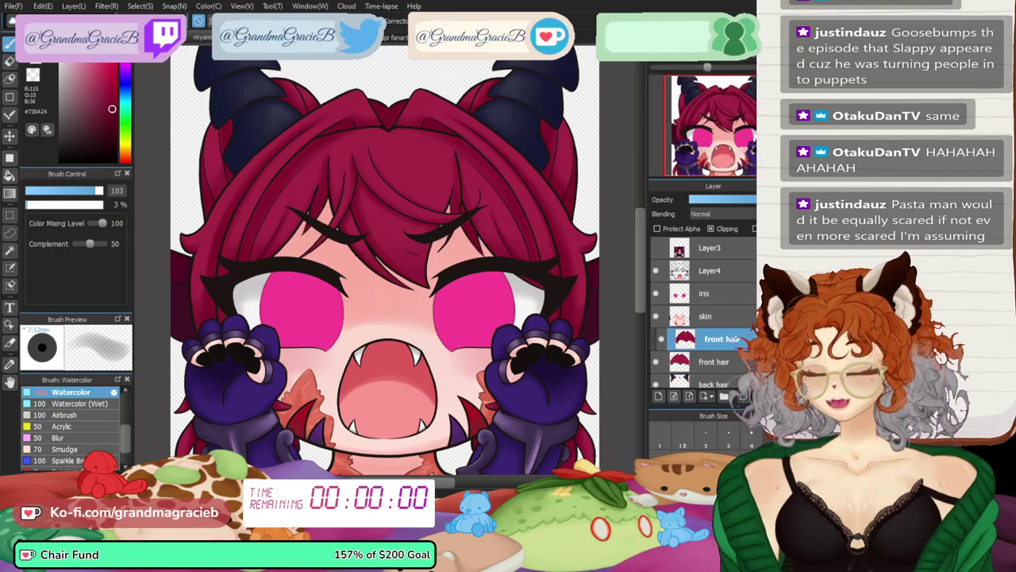
key("ctrl+plus")
key("ctrl+equal")
key("bracketleft")
key("bracketleft")
key("bracketleft")
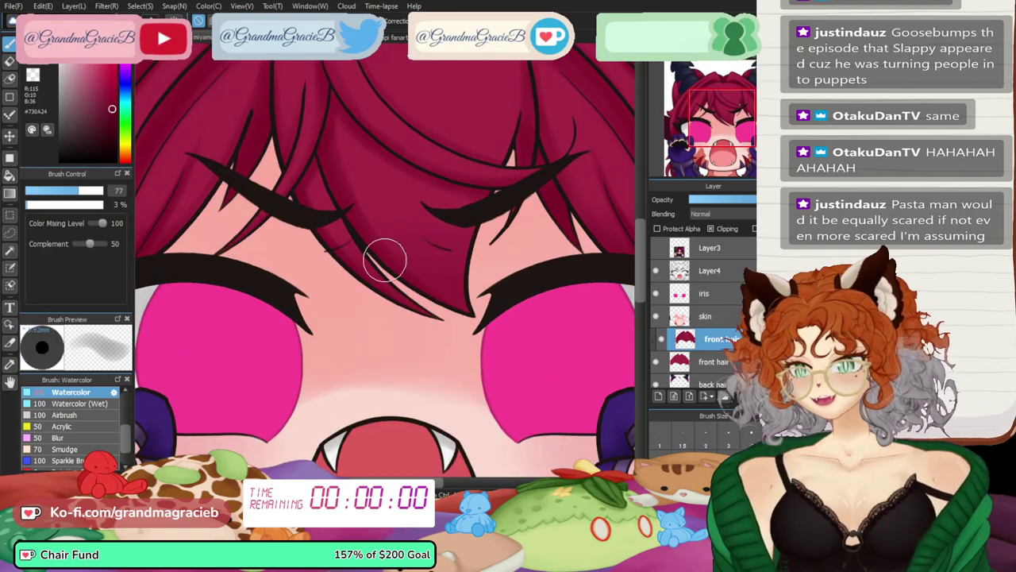
left_click_drag(83, 191, 81, 191)
left_click_drag(724, 121, 737, 102)
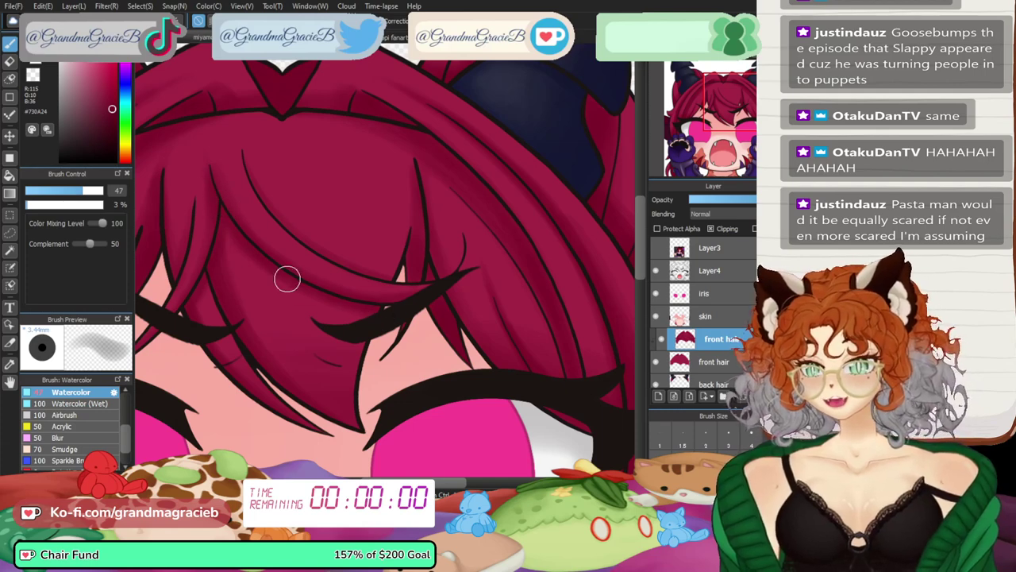
- Shade the roots of the bangs and side hair below the front parting line at brush size 47
key("Left")
key("Left")
key("Left")
key("Left")
key("Left")
key("Left")
key("Left")
key("Left")
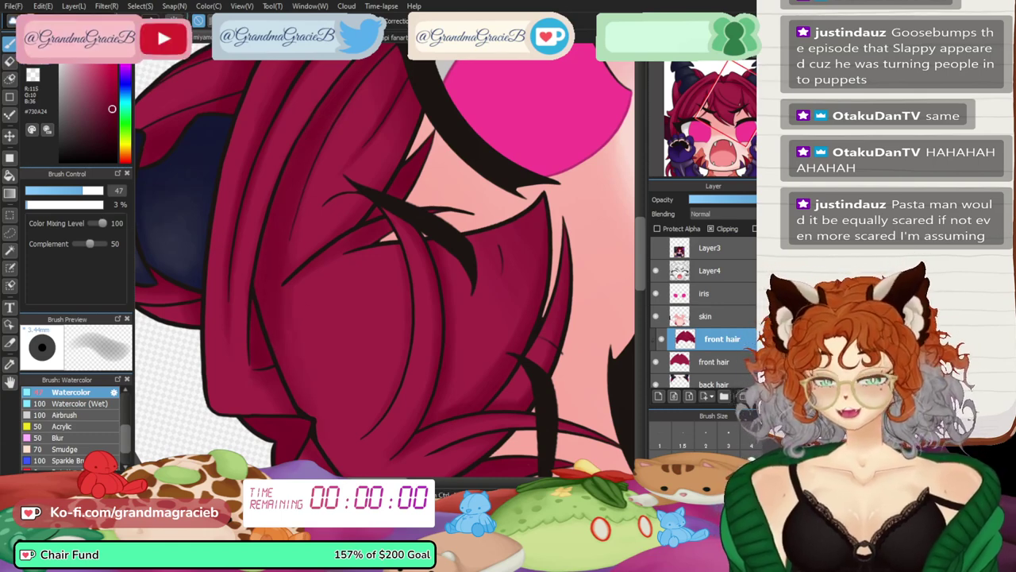
left_click_drag(640, 254, 640, 294)
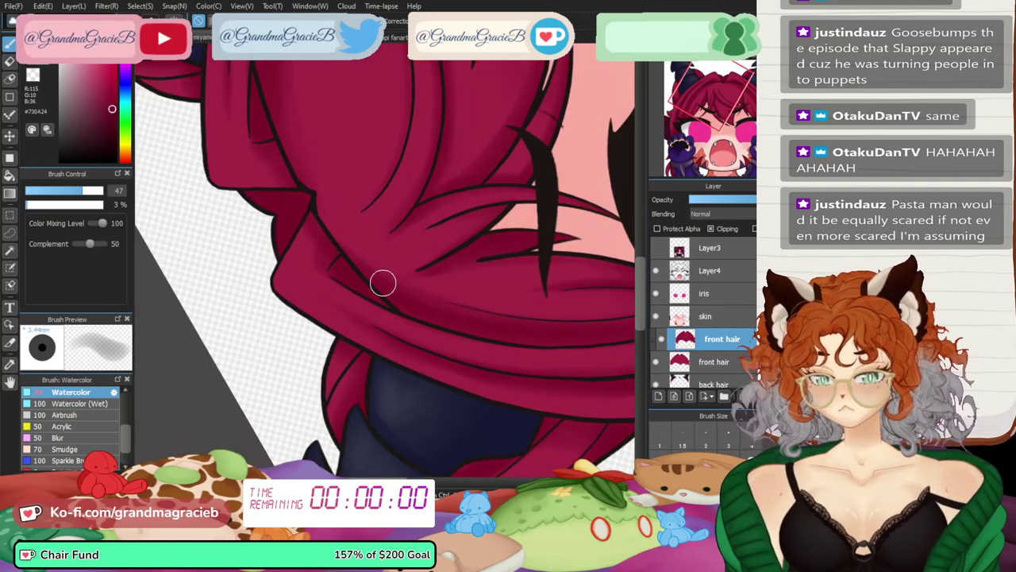
key("Up")
key("ctrl+0")
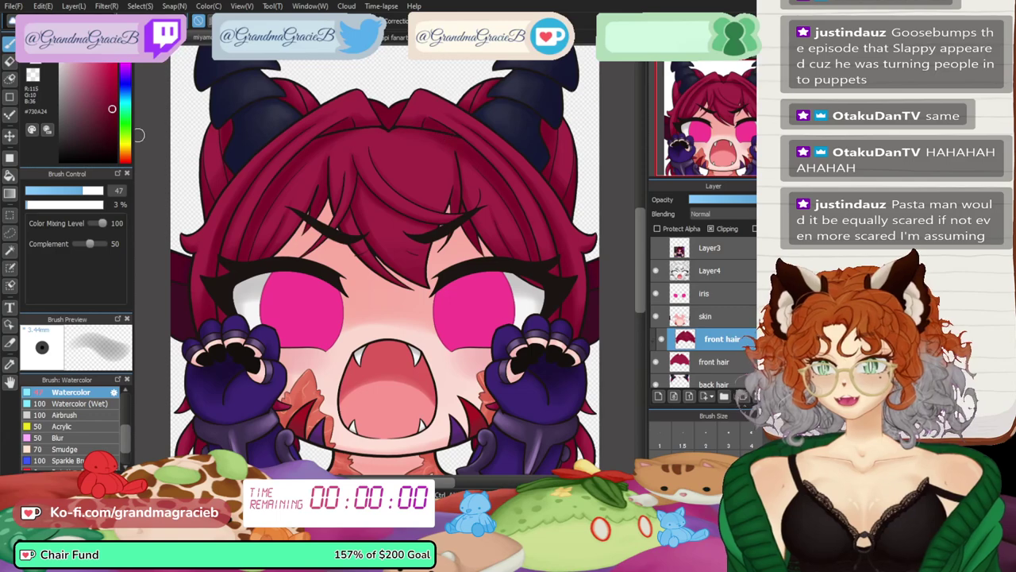
- Add broad soft shading across the upper roots of the bangs at brush size 106
left_click_drag(81, 190, 99, 190)
key("Left")
key("Left")
key("Left")
key("Left")
key("Left")
key("Left")
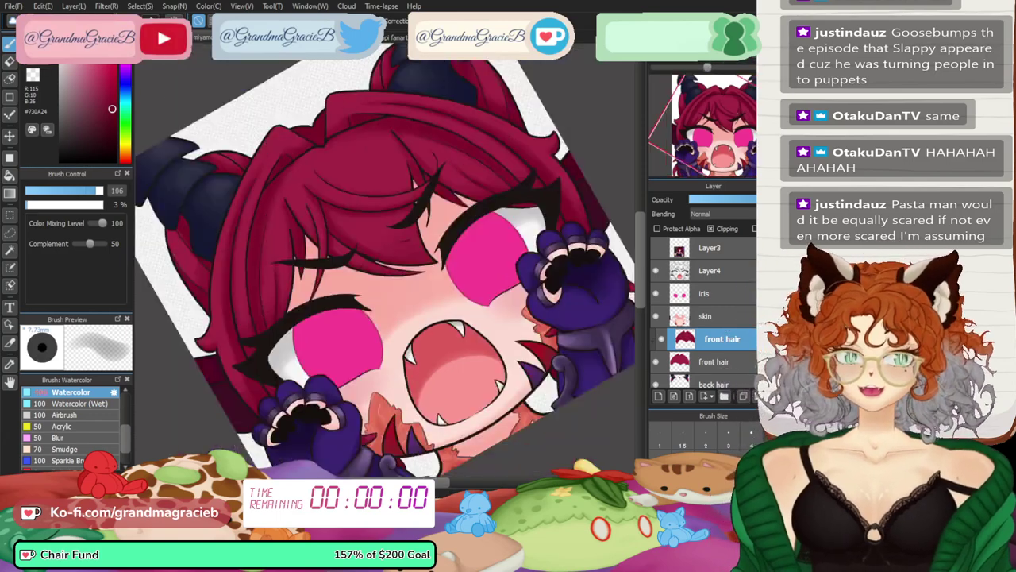
key("Left")
key("Left")
mouse_move(254, 286)
left_mouse_down()
mouse_move(243, 250)
mouse_move(256, 274)
left_mouse_up()
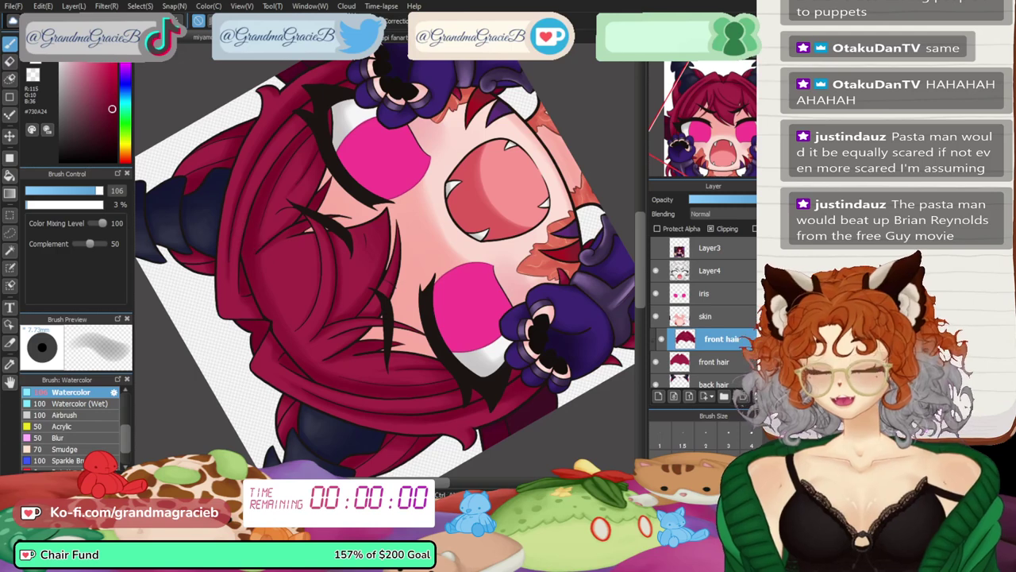
- Sample the lighter hair red #A32646 from the front hair and reduce the watercolor brush size to 74
key("i")
key("b")
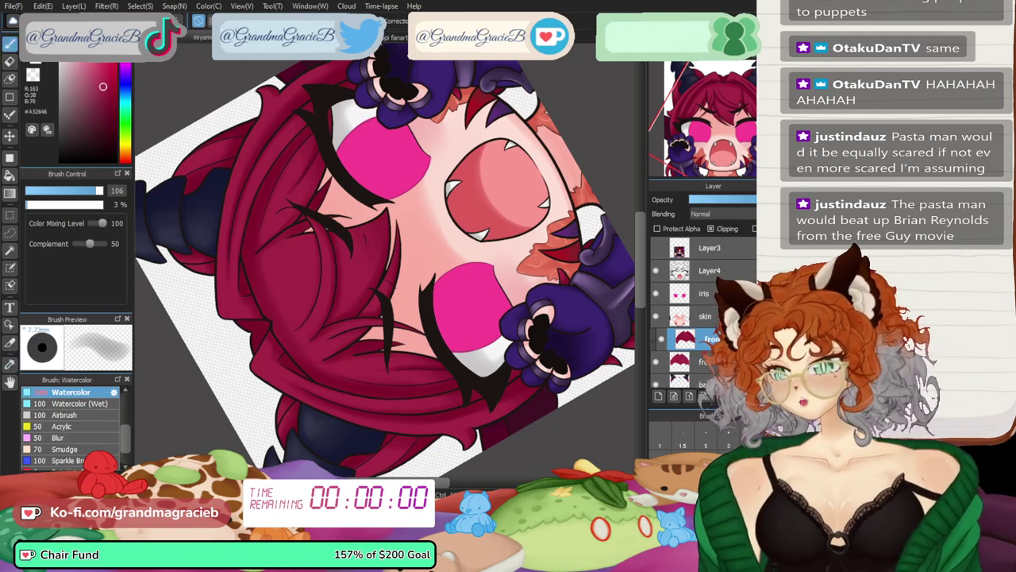
key("bracketleft")
key("bracketleft")
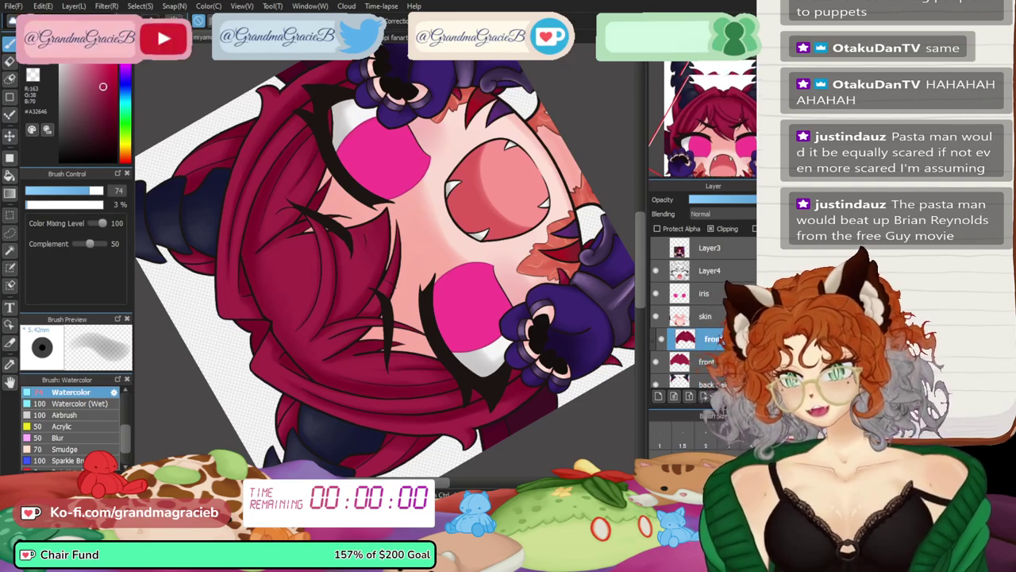
key("Up")
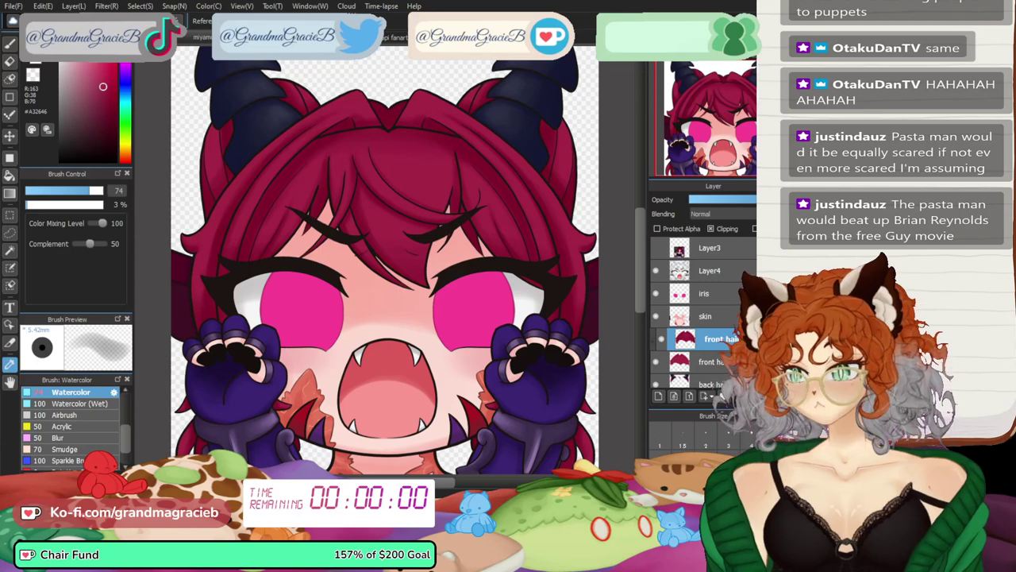
- Choose pink #D44A8C for the watercolor brush and add a new layer clipped above the front hair shading
left_click(98, 71)
left_click(656, 248)
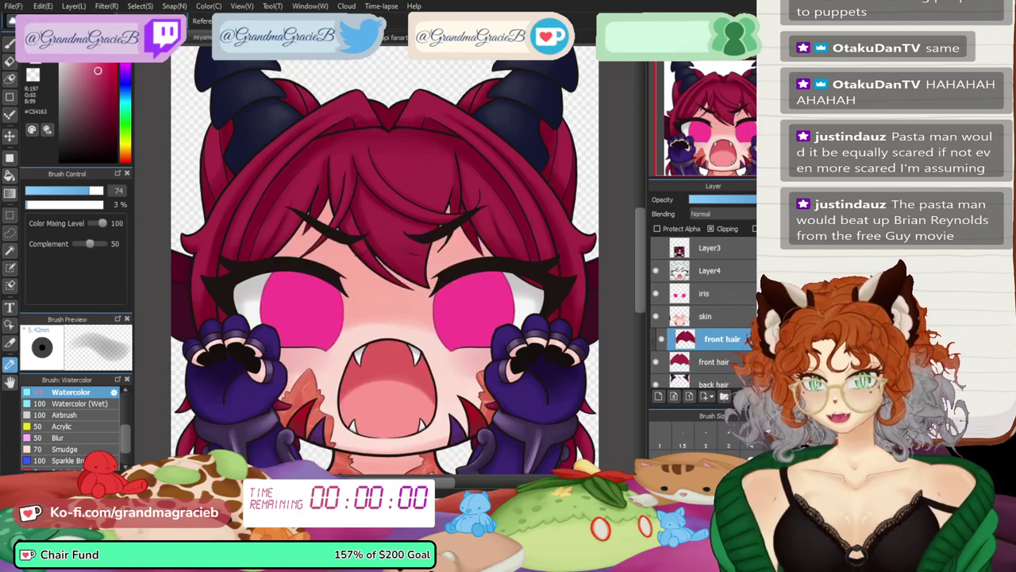
key("x")
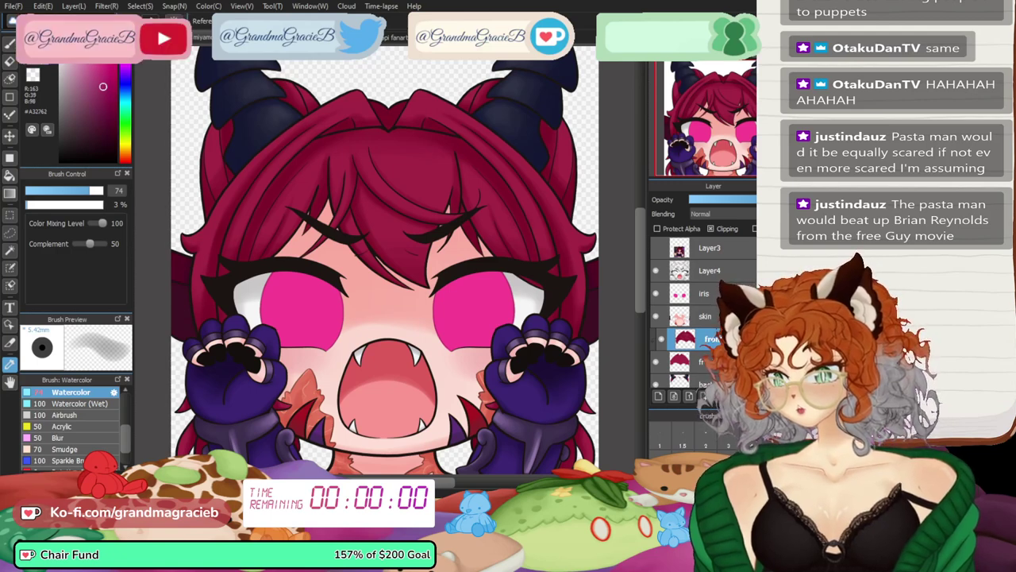
left_click(10, 44)
left_click_drag(54, 191, 59, 190)
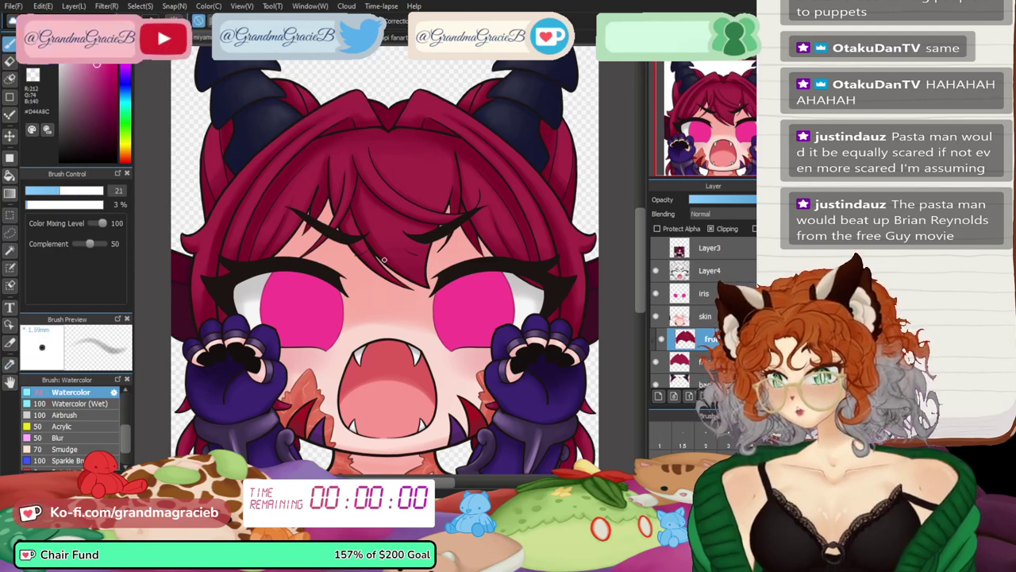
left_click(658, 396)
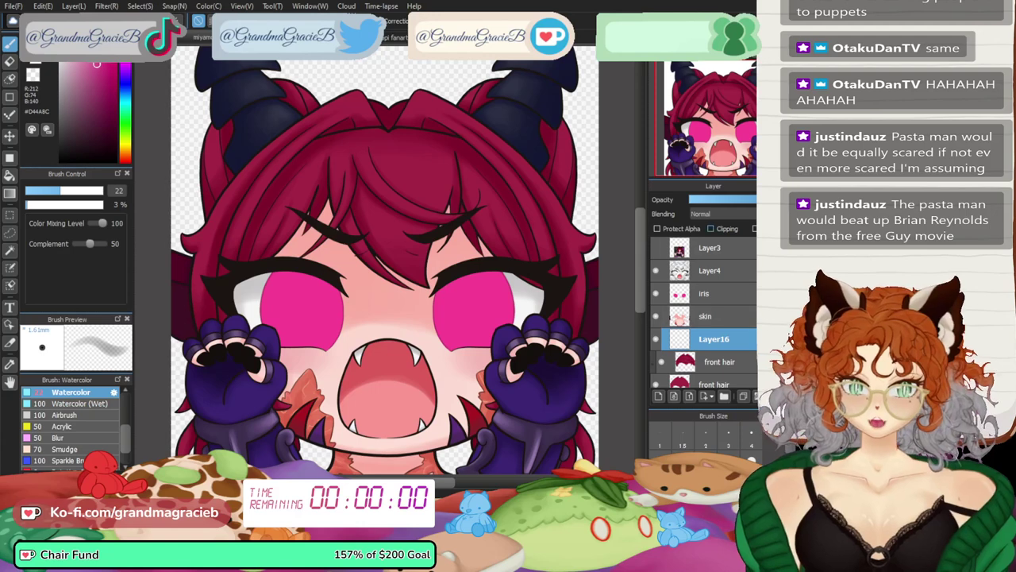
left_click(712, 228)
- Paint fine pink highlights on the bang strands beside the central bang at brush size 15
key("ctrl+plus")
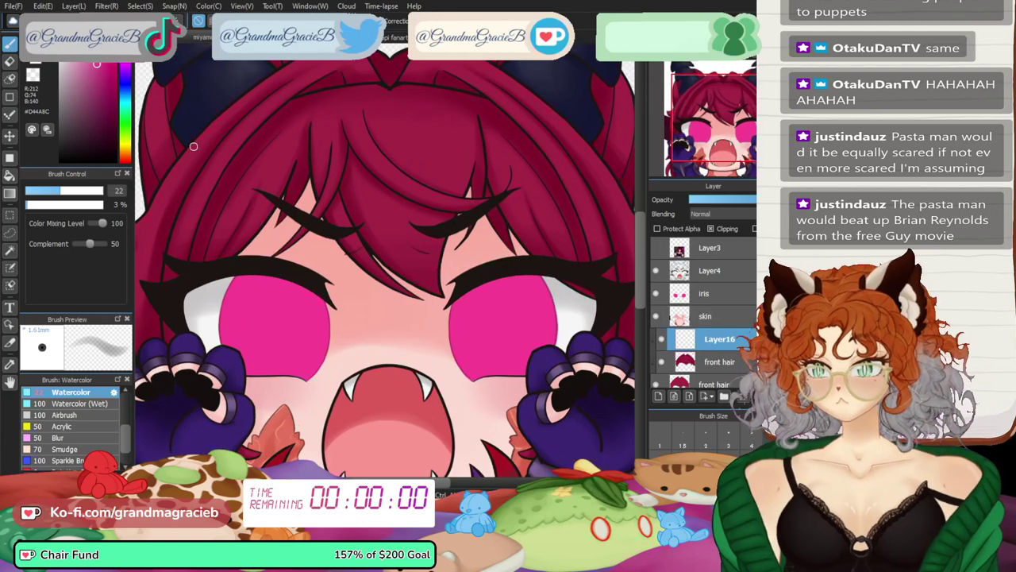
key("[")
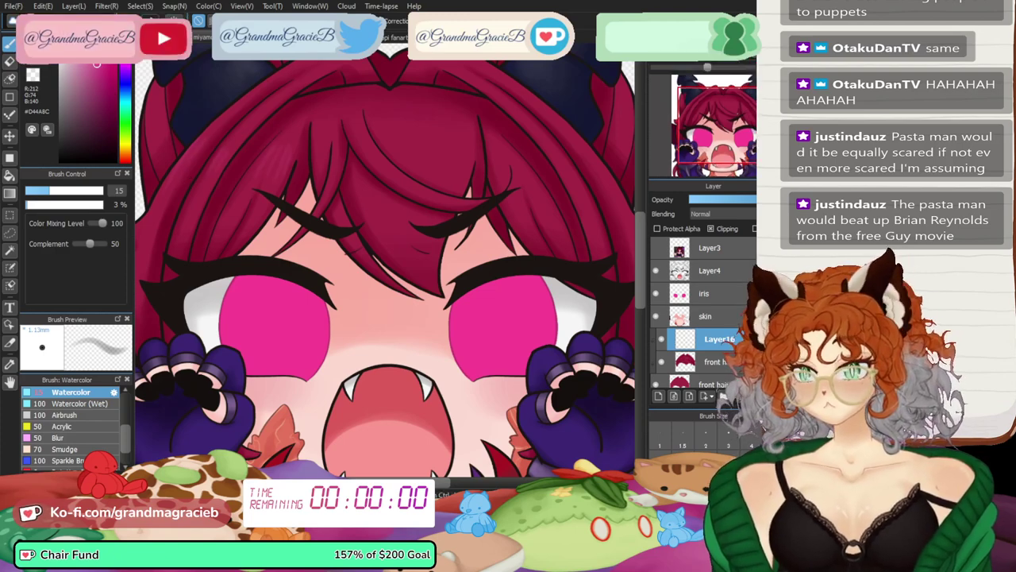
scroll(721, 123, "up", 1)
left_click_drag(721, 126, 703, 114)
scroll(406, 209, "up", 1)
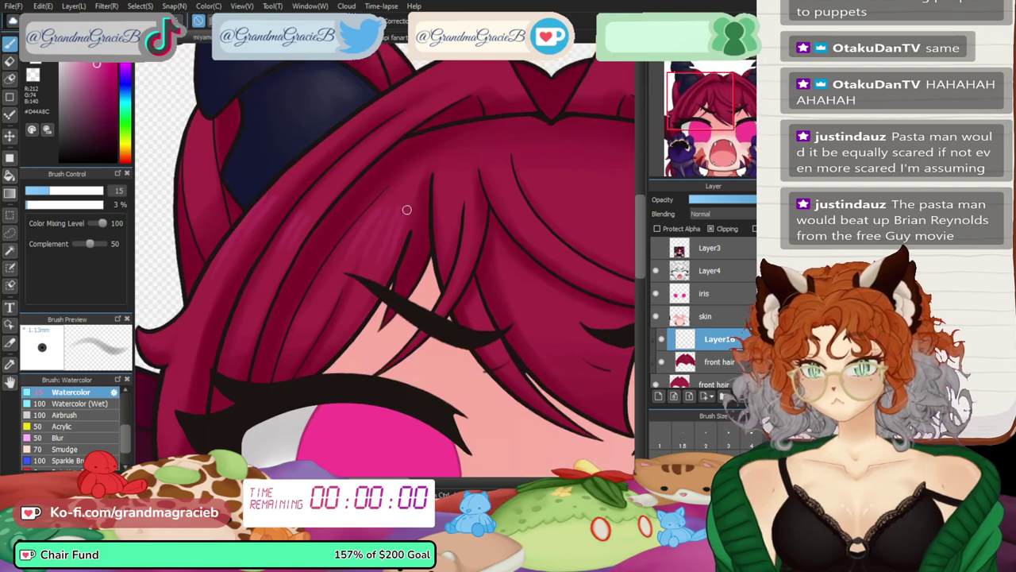
scroll(721, 124, "up", 1)
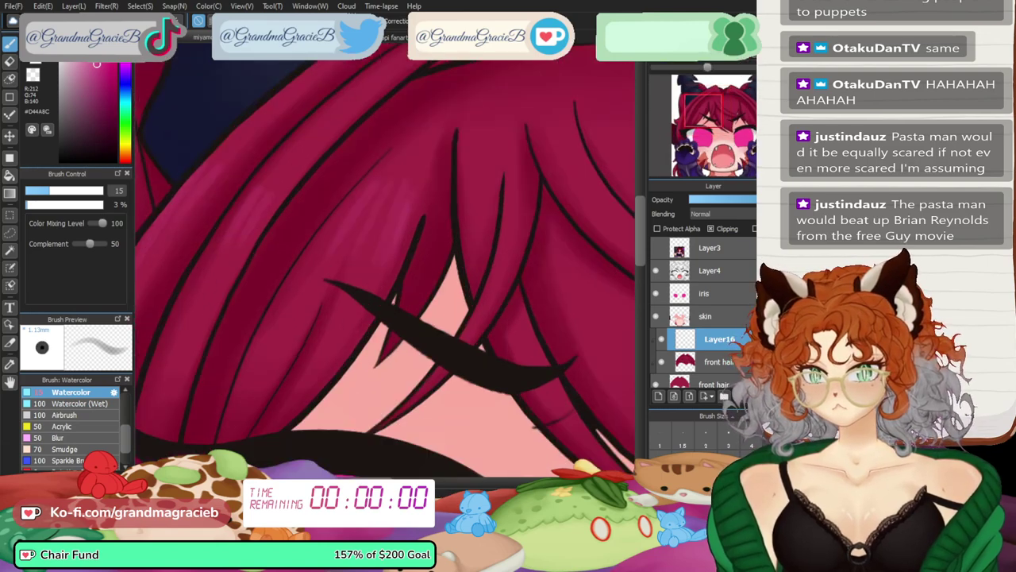
key("Down")
mouse_move(370, 173)
left_mouse_down()
mouse_move(402, 242)
mouse_move(370, 168)
mouse_move(437, 267)
left_mouse_up()
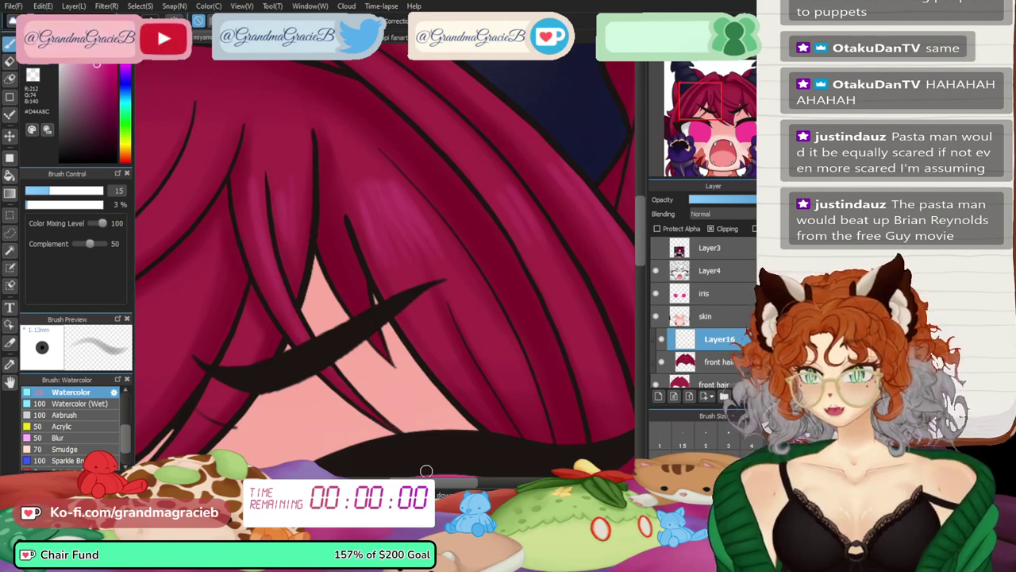
- Highlight the long sweeping strand at brush size 15 and the broad bang above it at brush size 46
left_click_drag(421, 482, 379, 483)
key("Down")
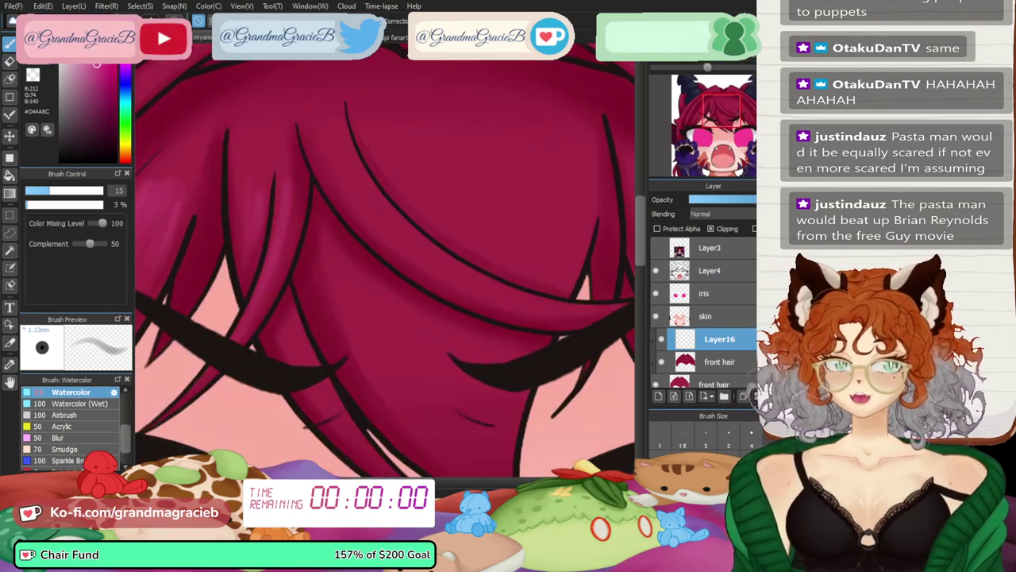
left_click_drag(373, 191, 544, 300)
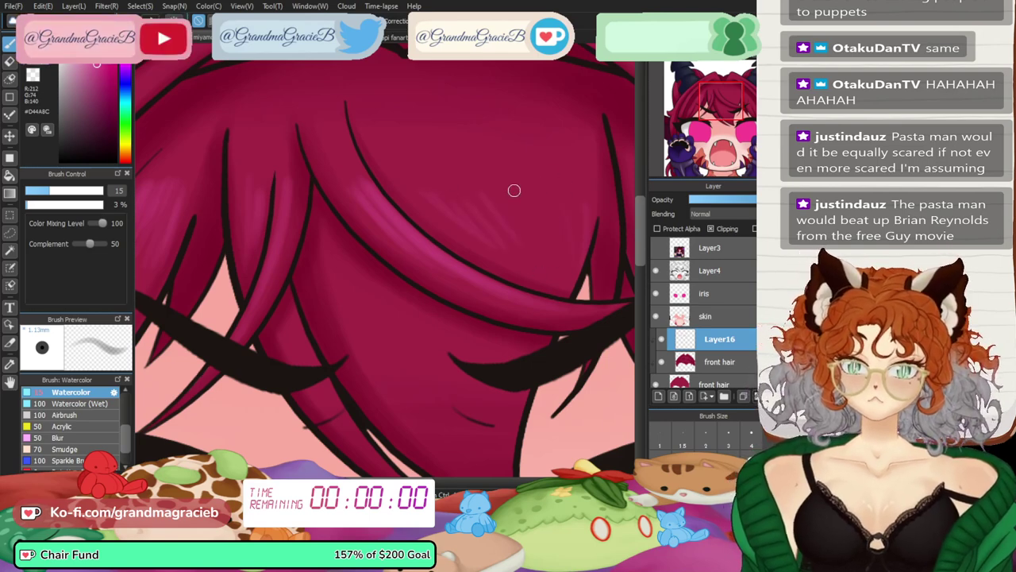
left_click(82, 190)
left_click_drag(488, 189, 553, 246)
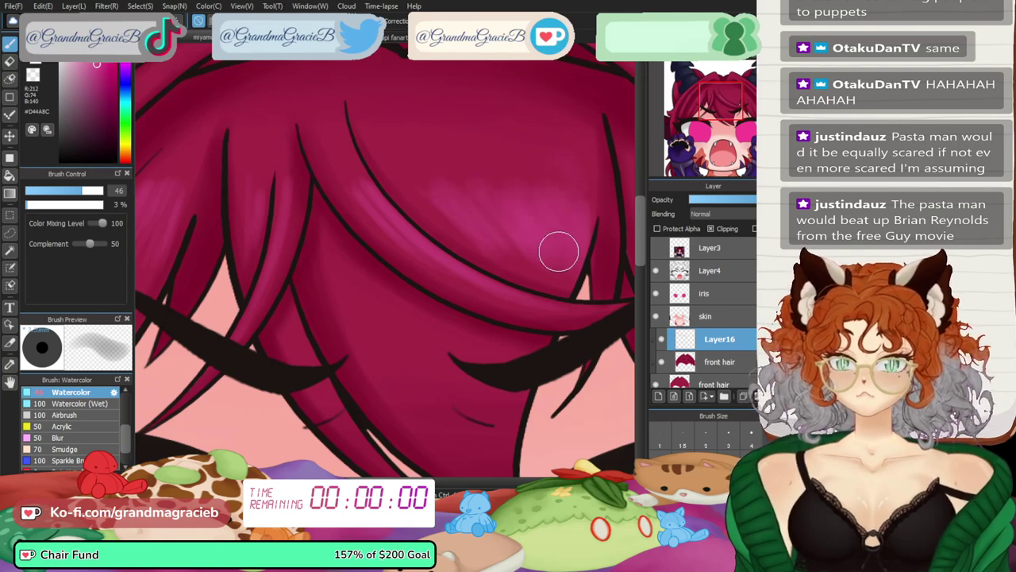
- Strengthen the pink highlights on the small bangs and outer side strands at brush size 30
left_click_drag(422, 481, 398, 481)
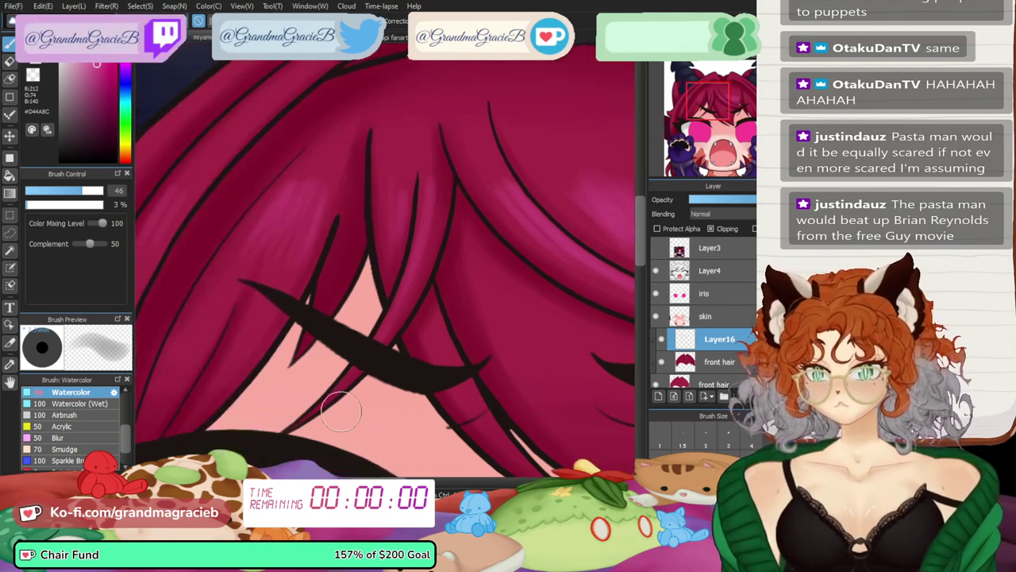
key("bracketleft")
key("bracketleft")
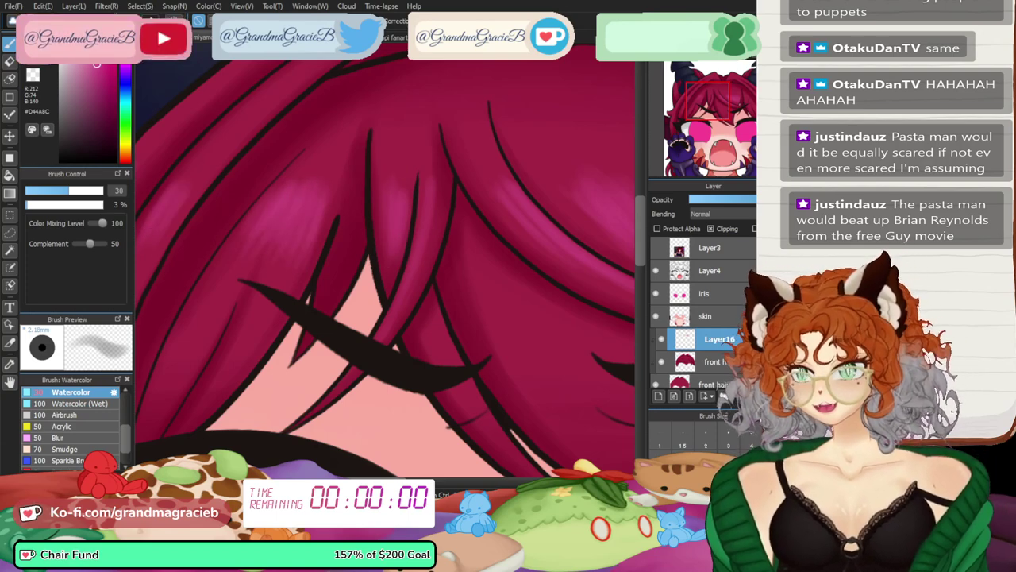
left_click_drag(371, 482, 327, 481)
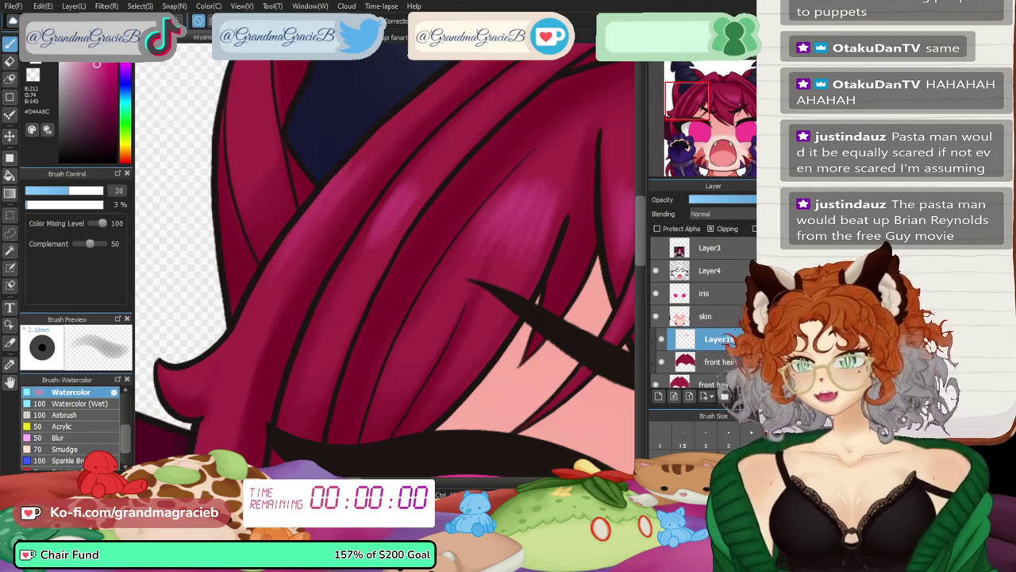
- Reduce the brush to size 17 and create a new layer above the back hair
key("bracketleft")
key("bracketleft")
key("bracketleft")
scroll(707, 342, "down", 1)
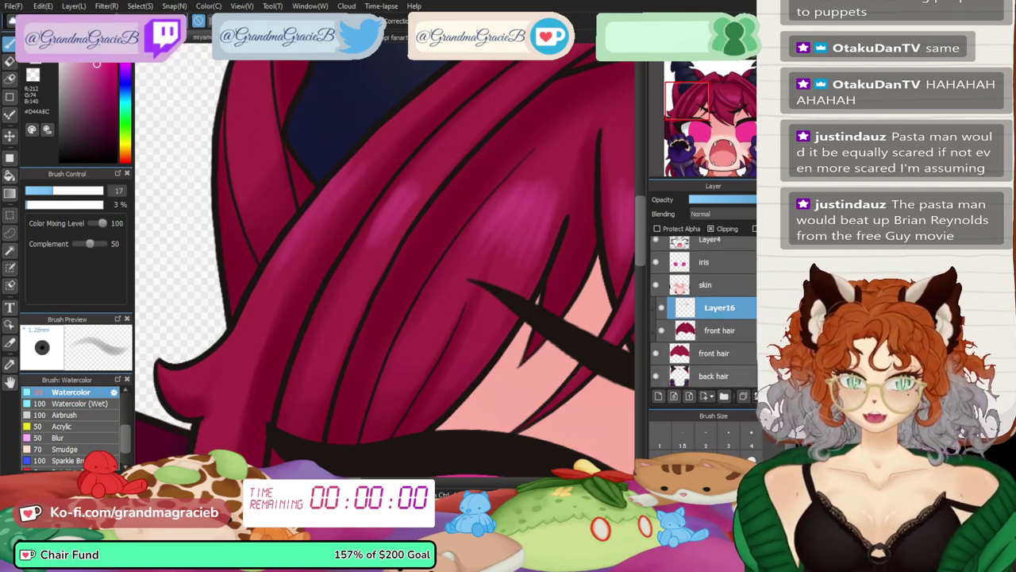
left_click(714, 354)
left_click(715, 376)
key("ctrl+shift+n")
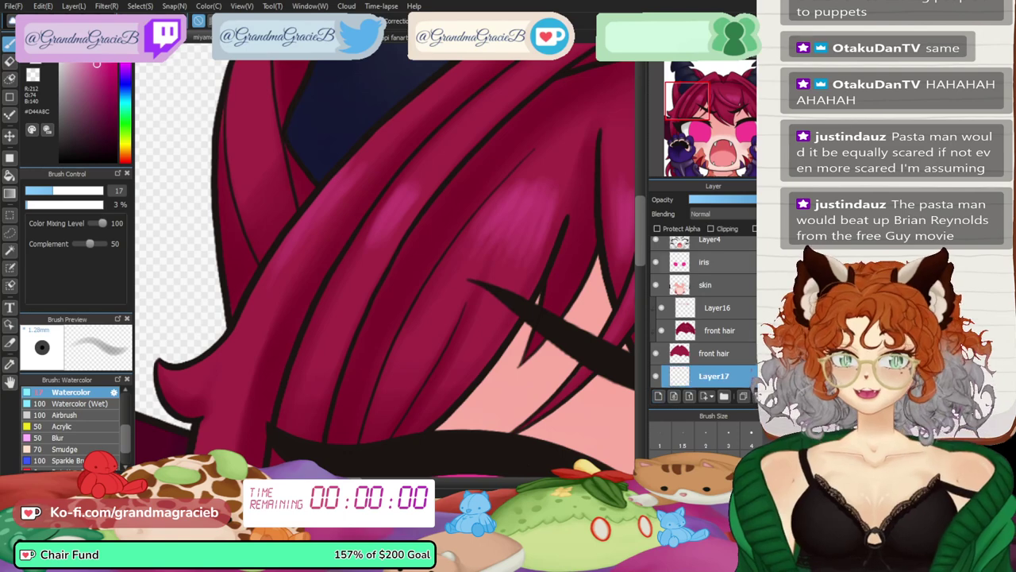
- Clip the new layer to the back hair and paint pink highlights on the strands around the first horn
mouse_move(255, 68)
left_mouse_down()
mouse_move(248, 130)
mouse_move(235, 136)
left_mouse_up()
left_click(699, 103)
left_click_drag(428, 159, 486, 202)
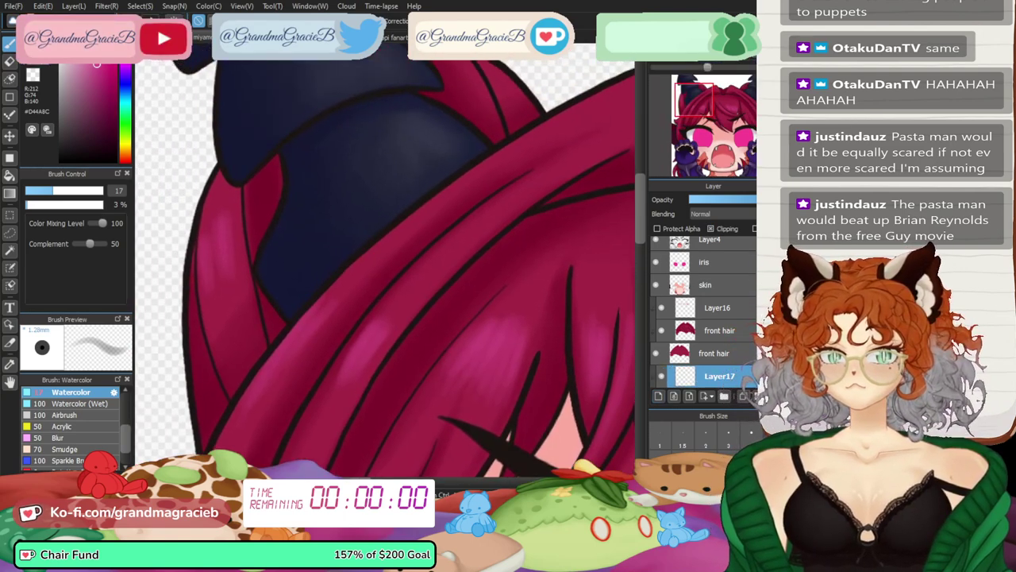
left_click_drag(501, 81, 512, 98)
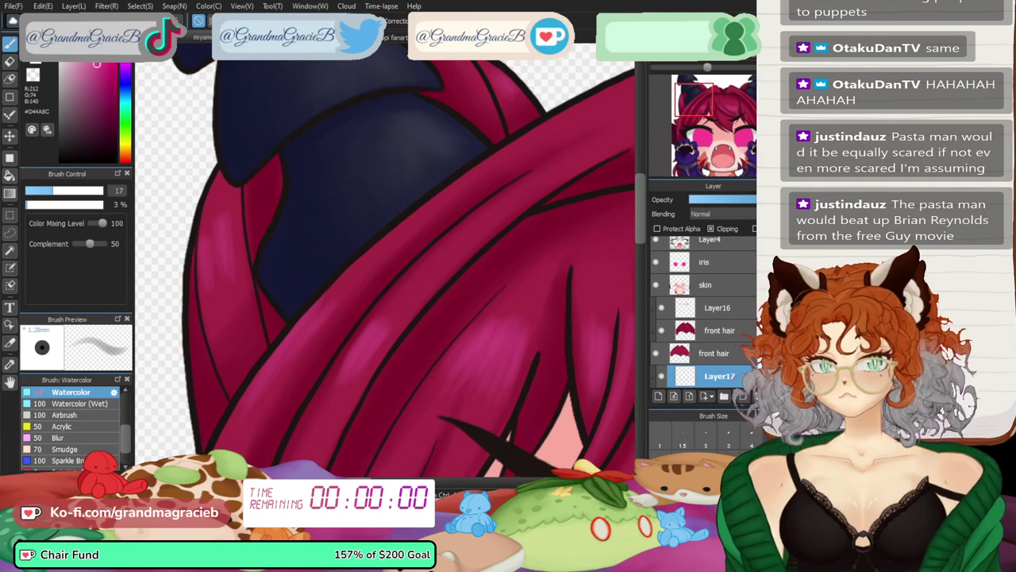
- Paint matching pink highlights on the back hair strands around the opposite horn, redoing the first stroke
left_click(747, 91)
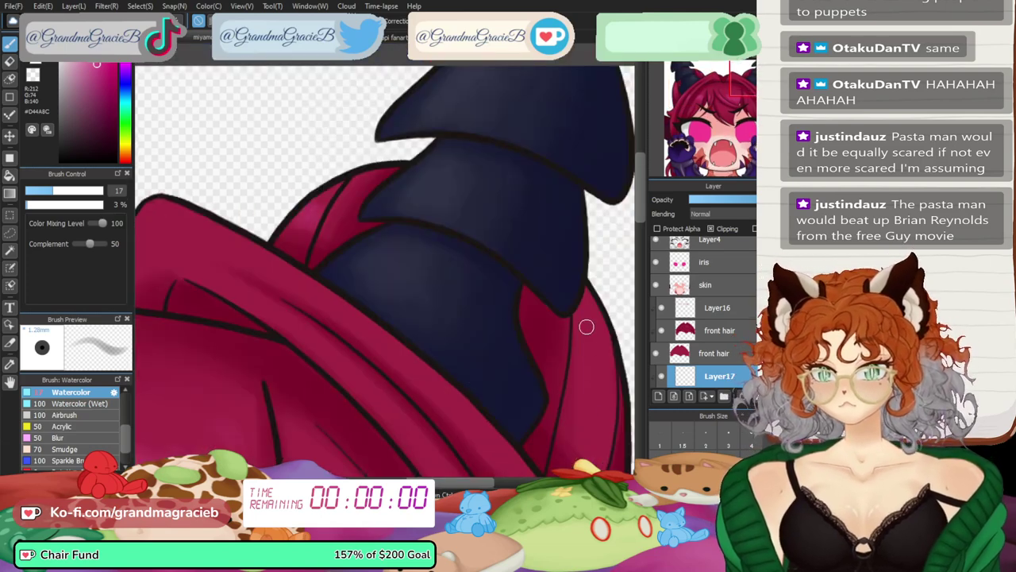
mouse_move(586, 326)
left_mouse_down()
mouse_move(611, 374)
mouse_move(591, 328)
mouse_move(577, 338)
mouse_move(580, 386)
mouse_move(584, 307)
mouse_move(592, 438)
mouse_move(607, 324)
mouse_move(590, 380)
mouse_move(609, 330)
mouse_move(615, 359)
left_mouse_up()
key("ctrl+z")
left_click_drag(584, 310, 596, 435)
key("ctrl+0")
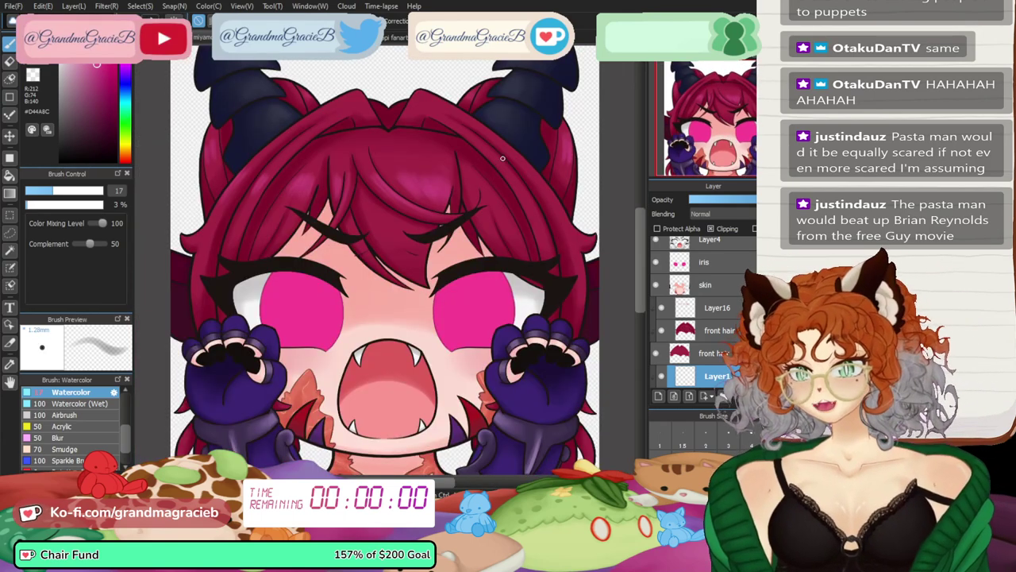
- On the front hair's highlight layer, highlight the side strands between the brow and the horn at brush size 17
left_click(719, 330)
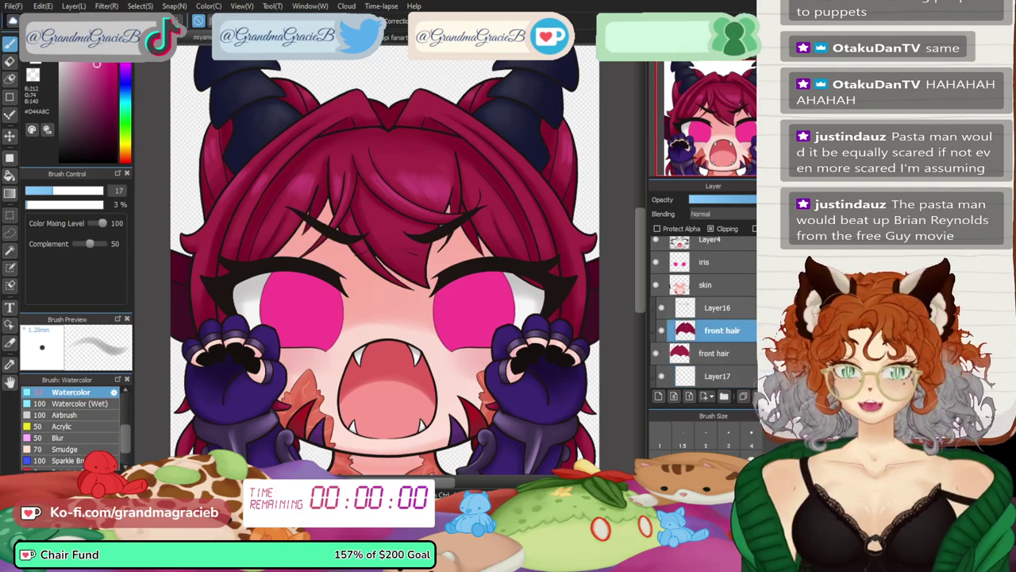
left_click(719, 308)
scroll(386, 260, "up", 2)
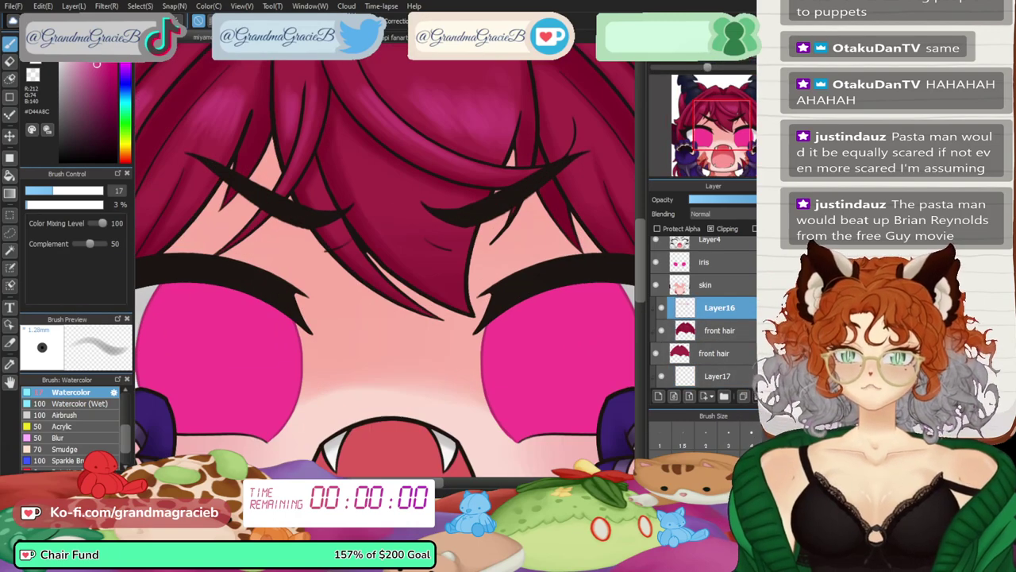
left_click_drag(582, 88, 331, 169)
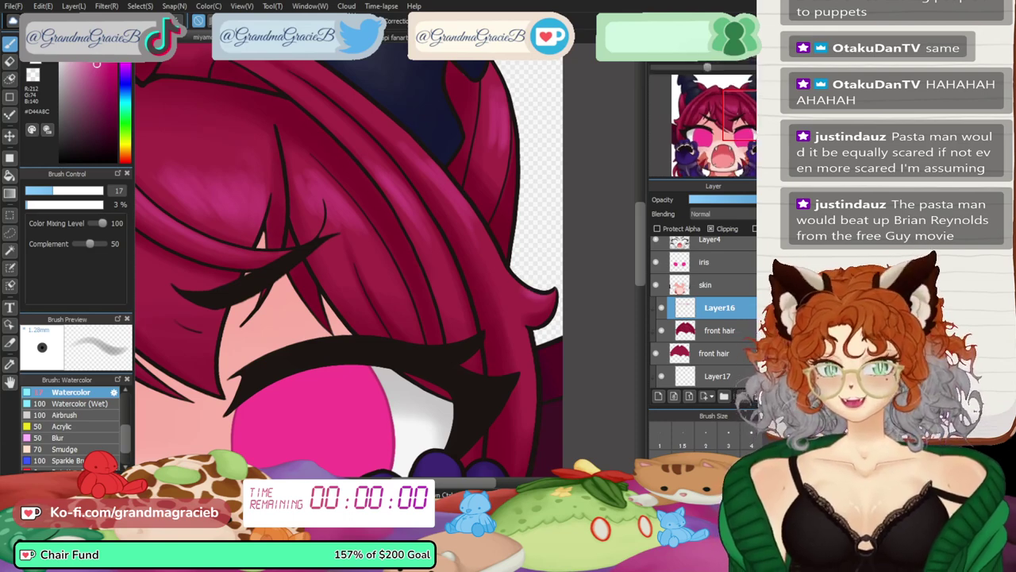
- Add pink highlights to the opposite outer side strands and the flipped-out hair tip beside the eye
left_click(669, 123)
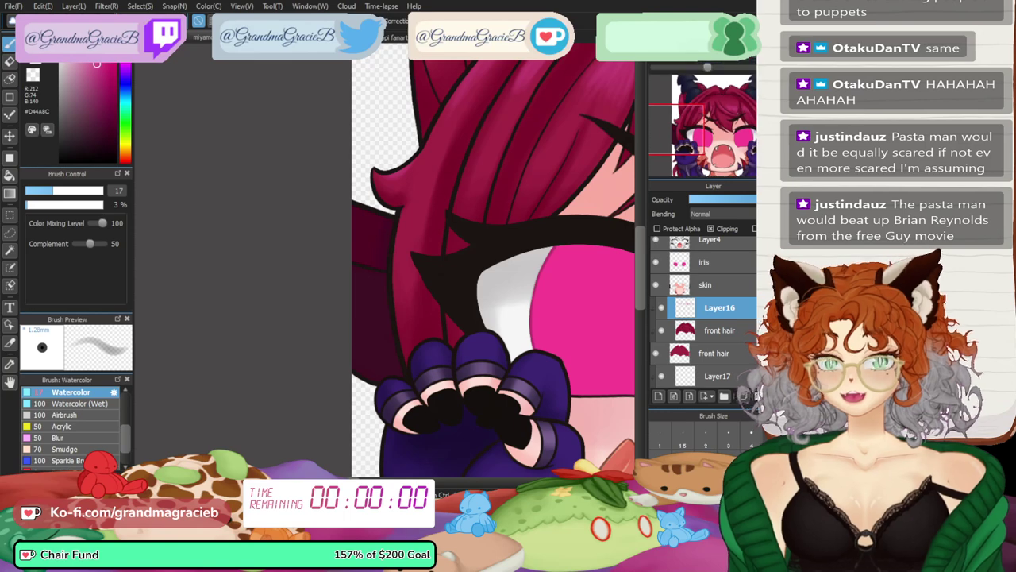
key("Down")
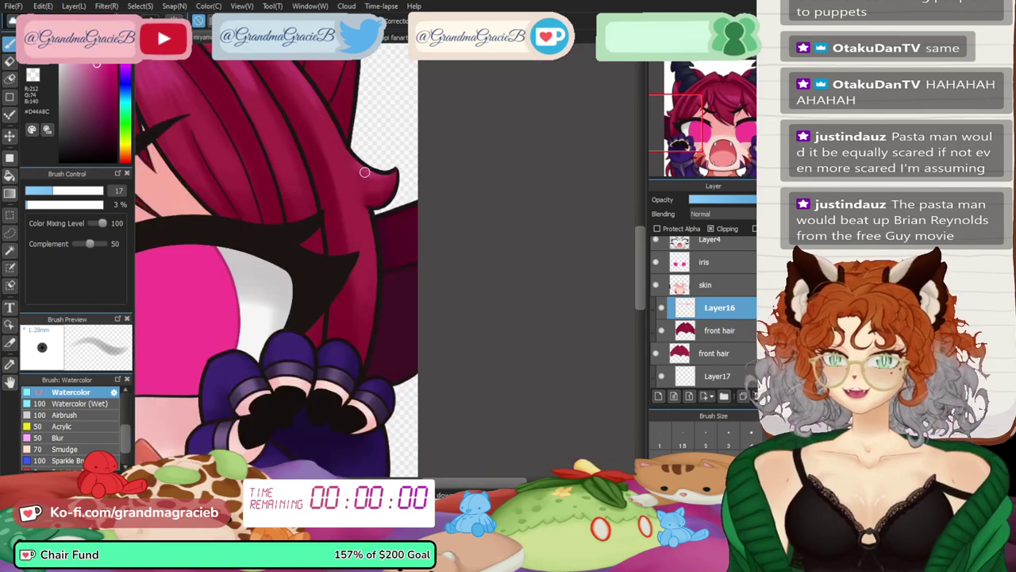
key("h")
key("ctrl+0")
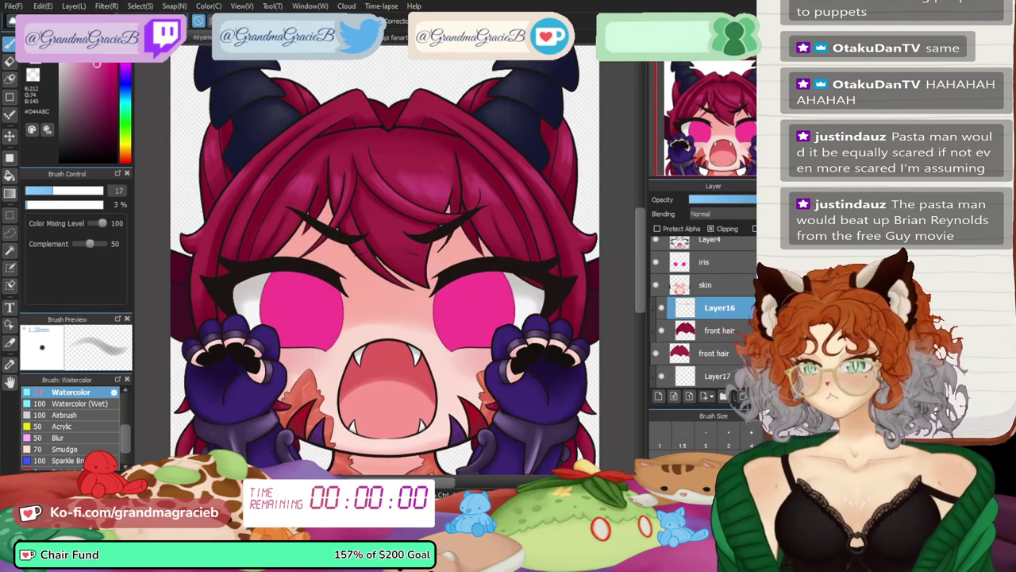
left_click(72, 190)
key("ctrl+plus")
key("ctrl+plus")
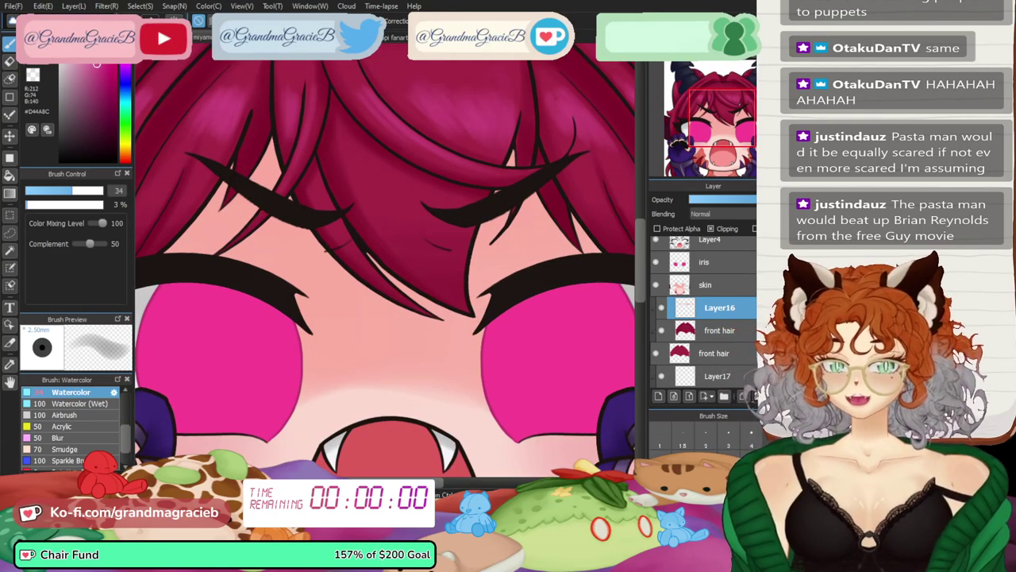
key("ctrl+minus")
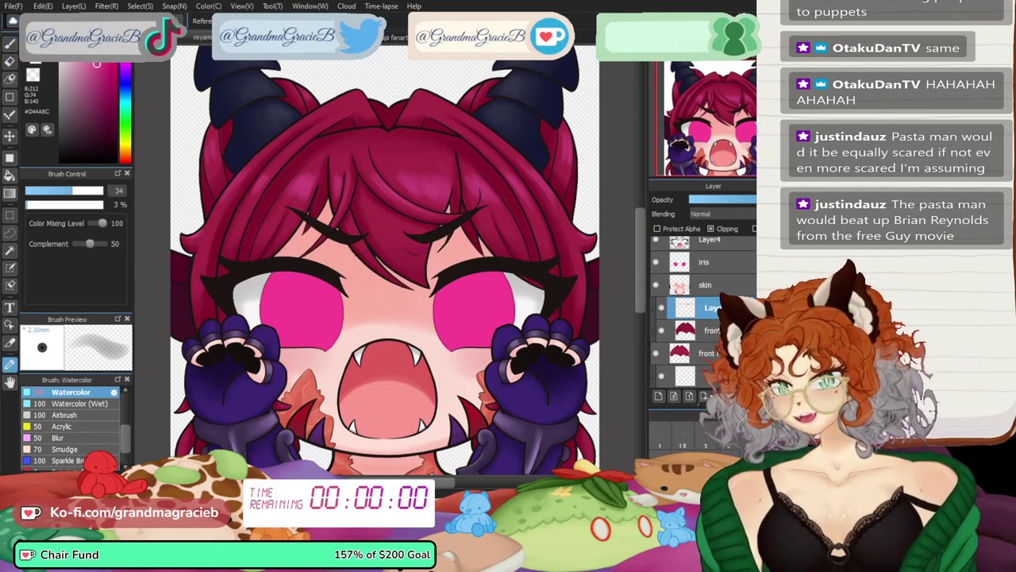
- Use dark red #7C0D28 on the front hair's clipped shading layer and set the watercolor brush size to 103
key("b")
left_click_drag(73, 190, 116, 191)
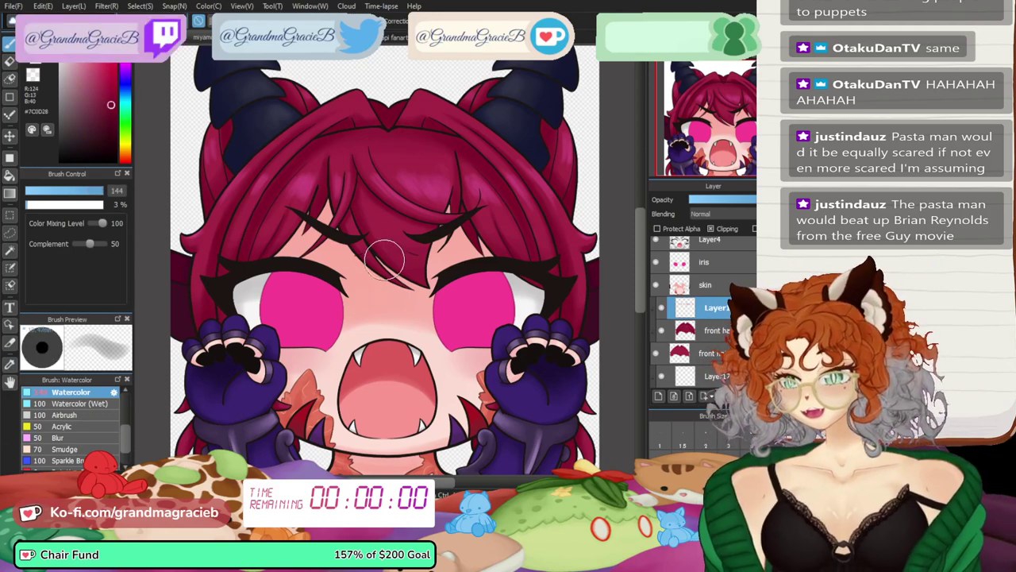
left_click(710, 330)
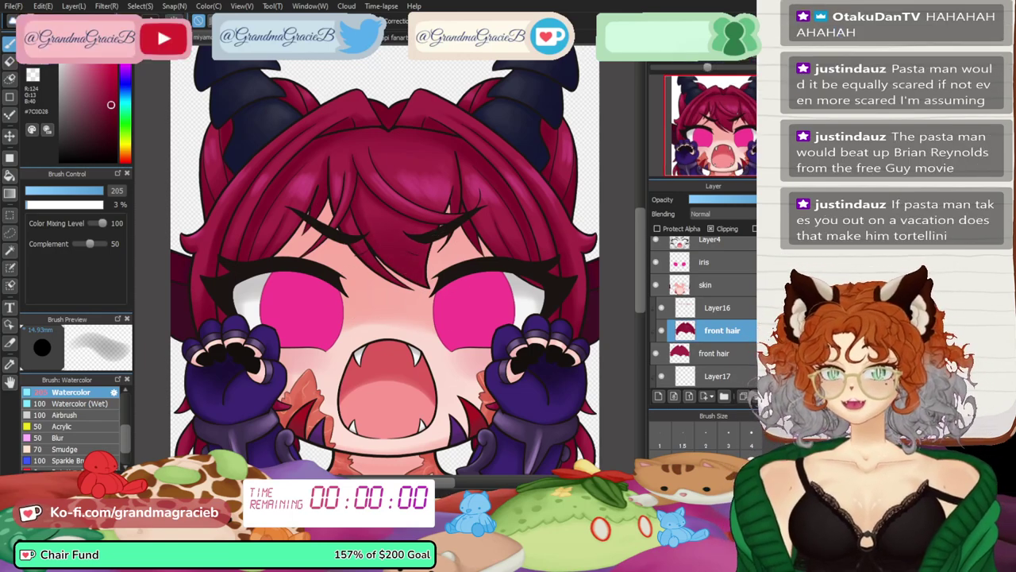
left_click_drag(49, 190, 84, 190)
key("bracketright")
key("bracketright")
key("bracketright")
key("bracketright")
key("bracketright")
key("bracketright")
key("bracketright")
key("bracketright")
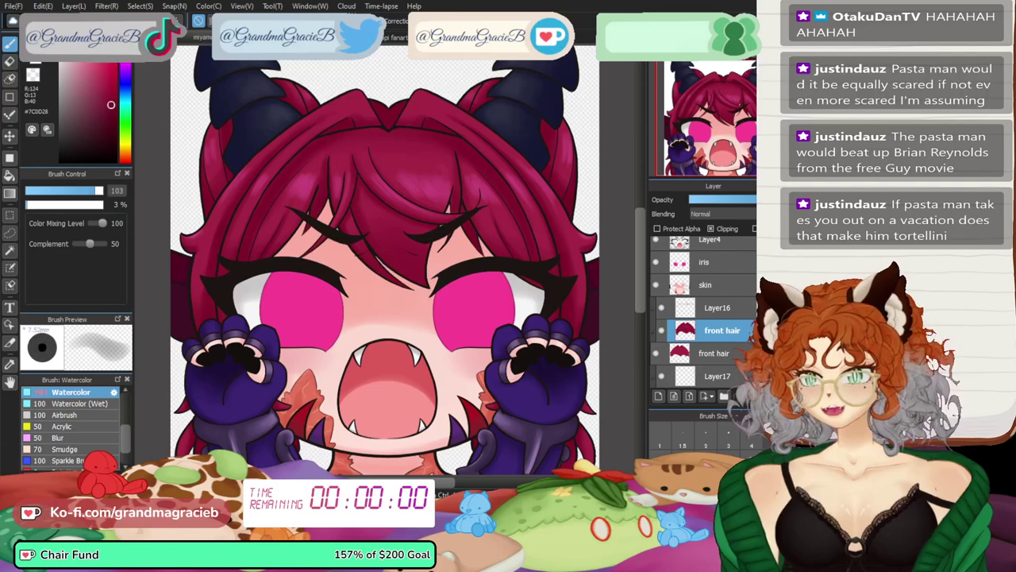
key("Left")
key("Left")
key("Left")
key("Left")
key("Left")
key("Left")
key("minus")
key("minus")
key("minus")
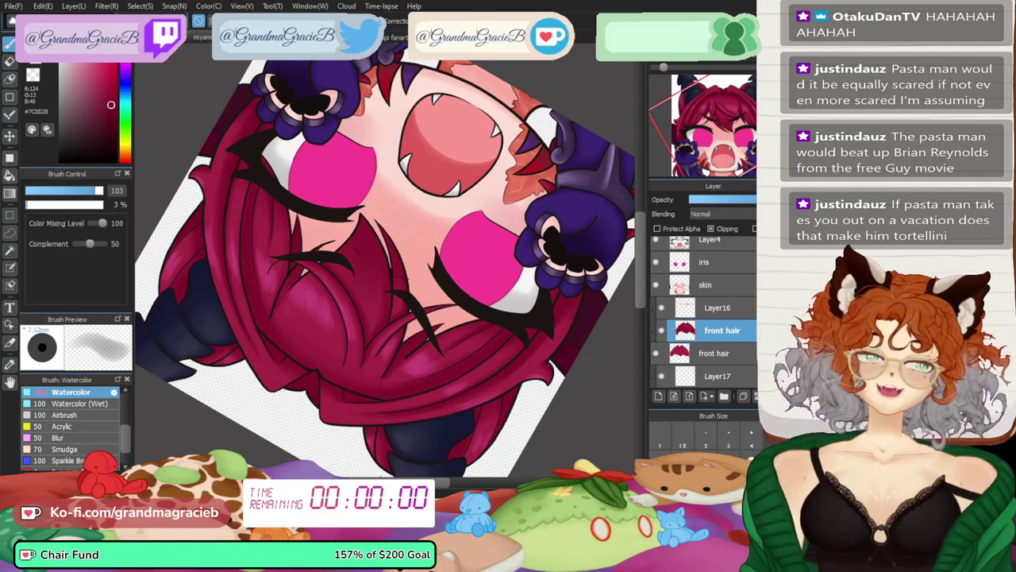
key("Up")
- Merge the shading and highlight layers into the front hair, and the clipped highlight layer into the back hair
key("ctrl+e")
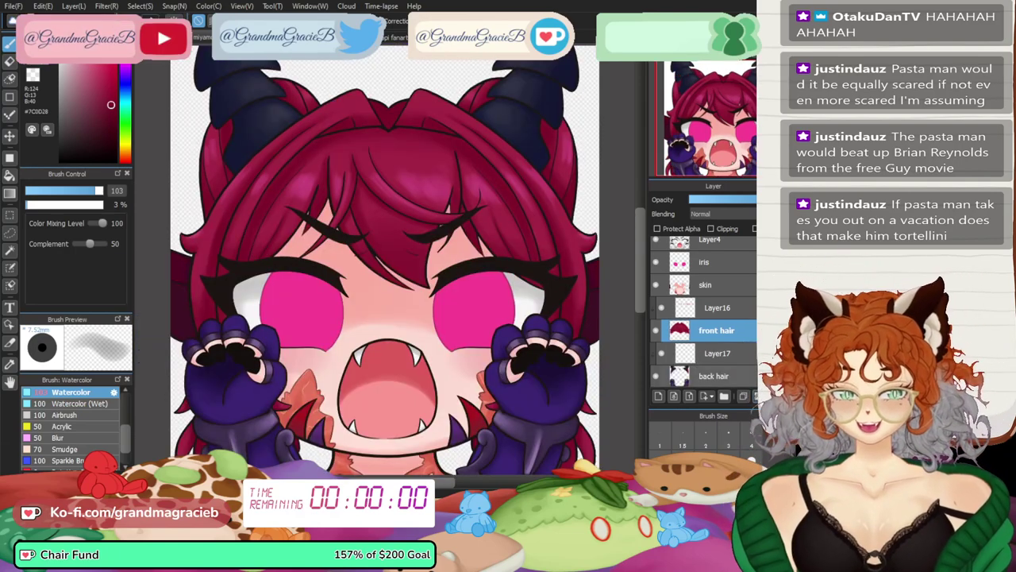
left_click(717, 308)
key("ctrl+e")
left_click(720, 354)
key("ctrl+e")
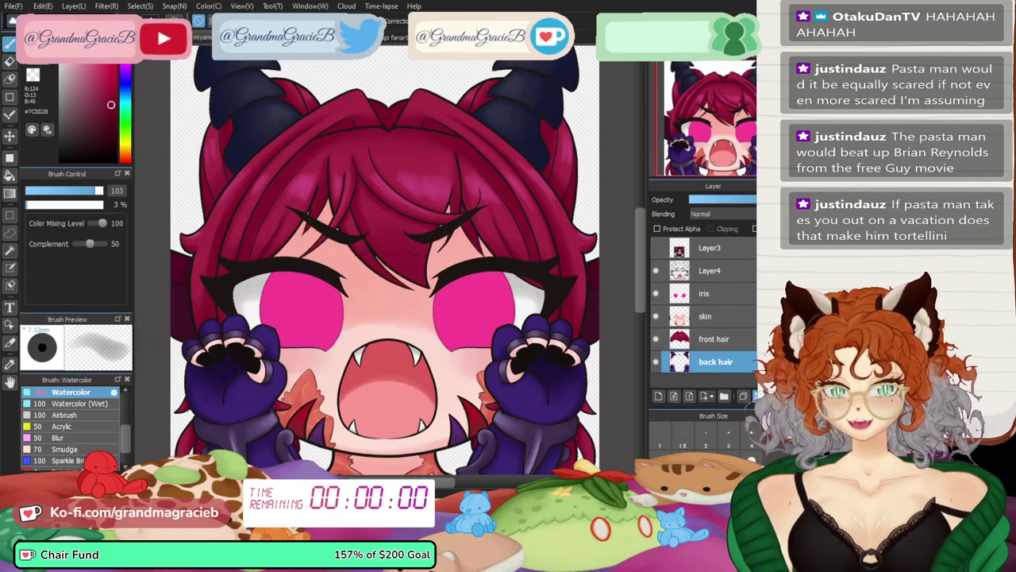
- Merge the skin and front hair layers down into the back hair layer
left_click(714, 339)
key("ctrl+e")
left_click(714, 316)
key("ctrl+e")
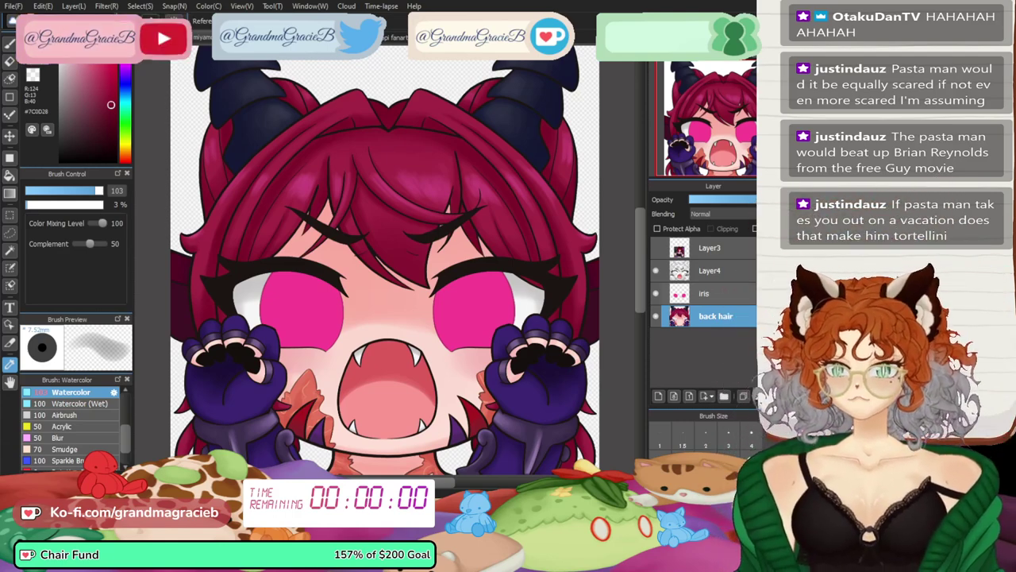
- Show the reference image on Layer3 and crop it to the character's head and hair
left_click(655, 247)
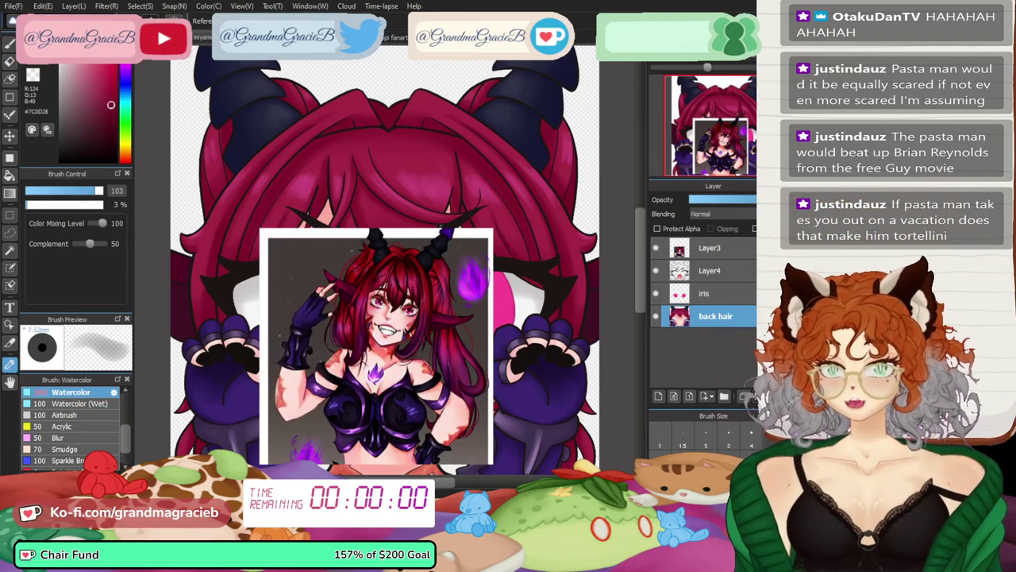
left_click(711, 248)
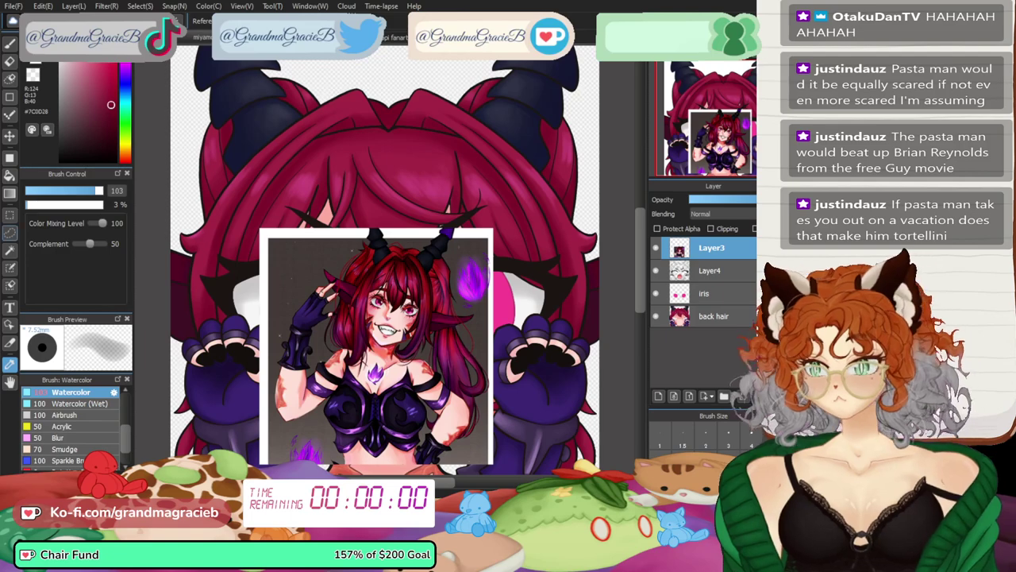
key("m")
mouse_move(312, 244)
left_mouse_down()
mouse_move(360, 307)
mouse_move(458, 360)
left_mouse_up()
key("ctrl+shift+i")
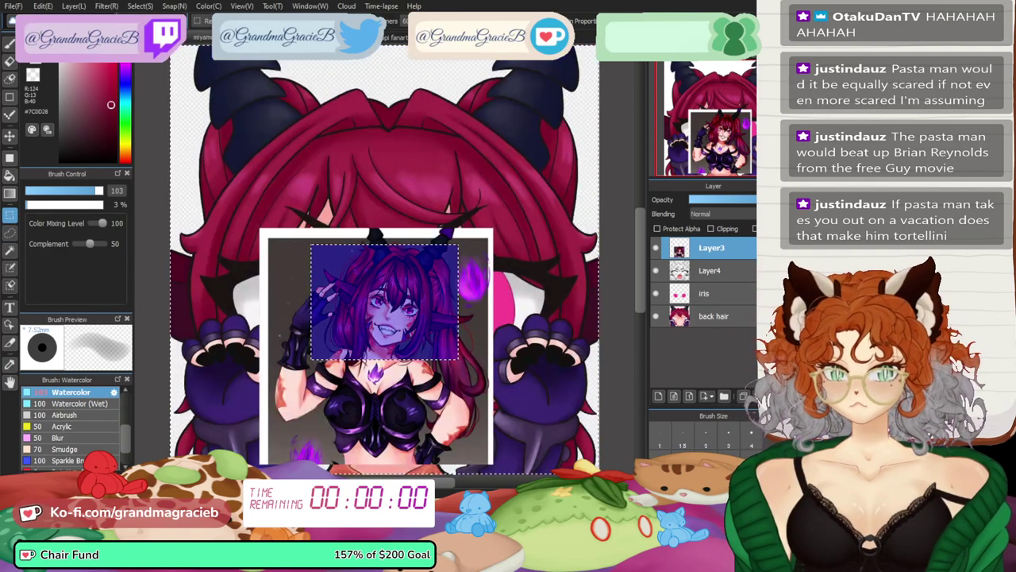
key("shift+Delete")
key("ctrl+d")
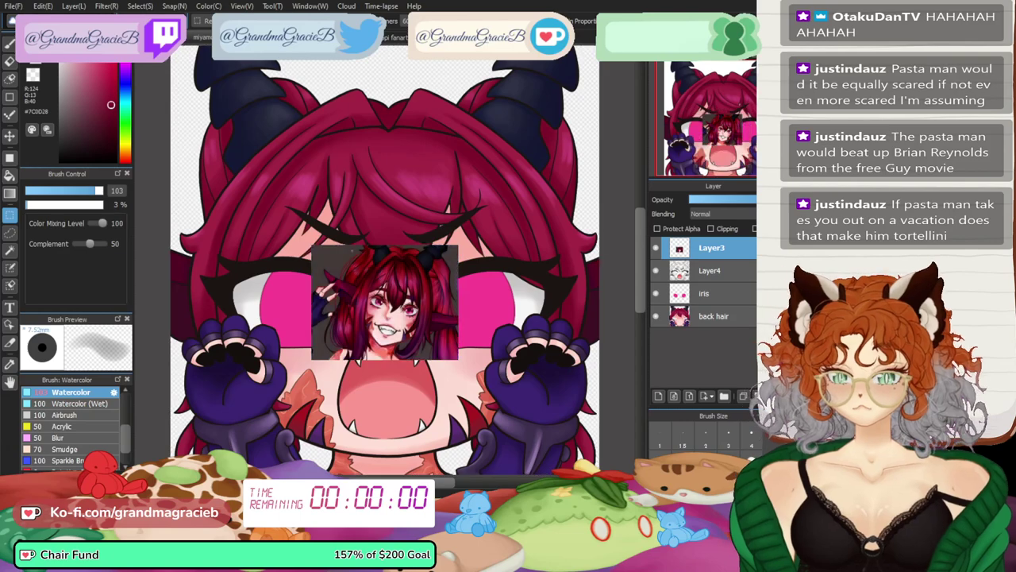
- Enlarge the cropped reference and move it over the left half of the drawing
key("ctrl+t")
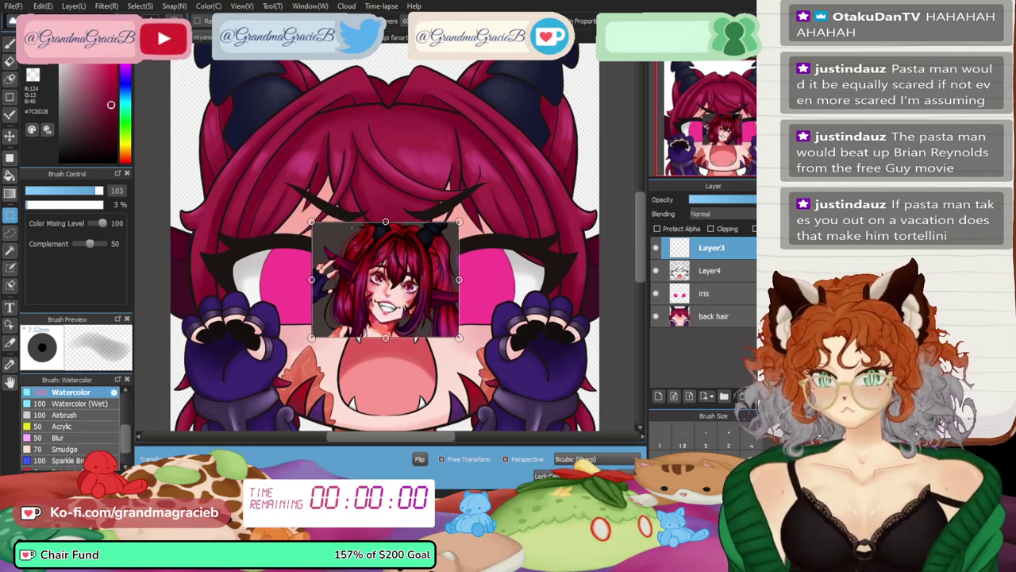
left_click_drag(312, 222, 167, 123)
left_click_drag(258, 137, 138, 171)
key("Return")
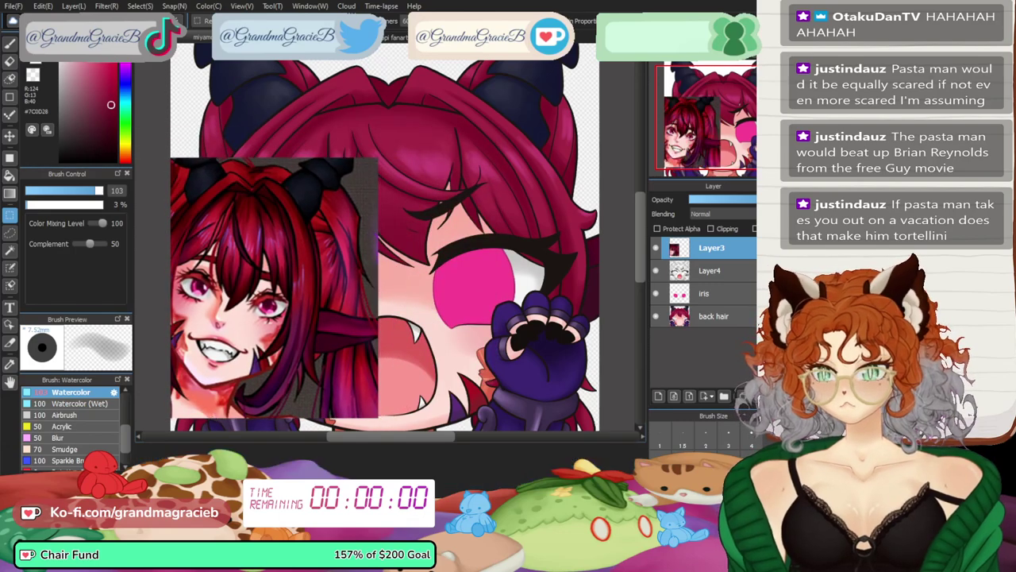
- Pick dark maroon #420019 as the paint colour and add a new layer clipped to the iris layer
left_click(705, 293)
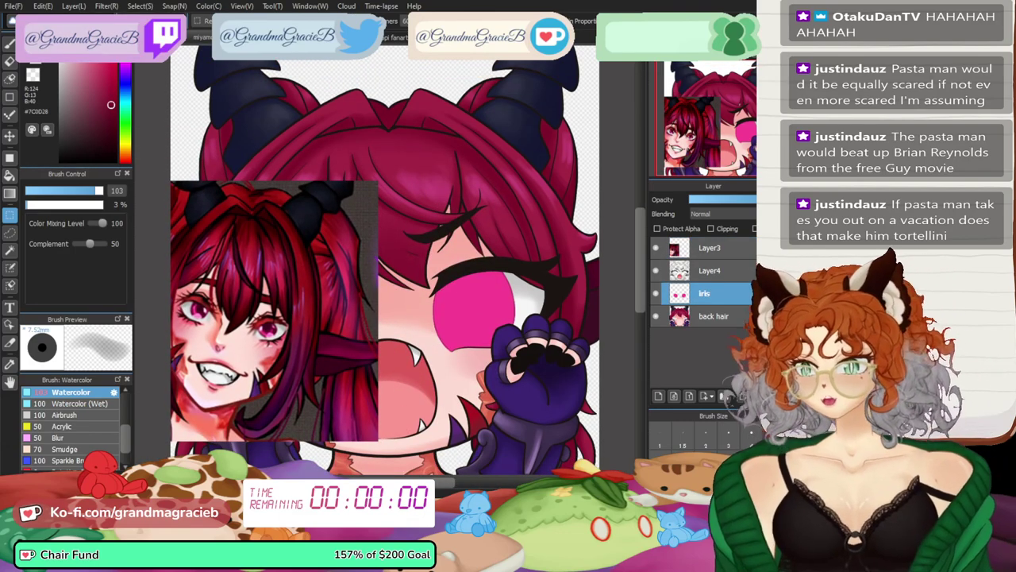
left_click(51, 190)
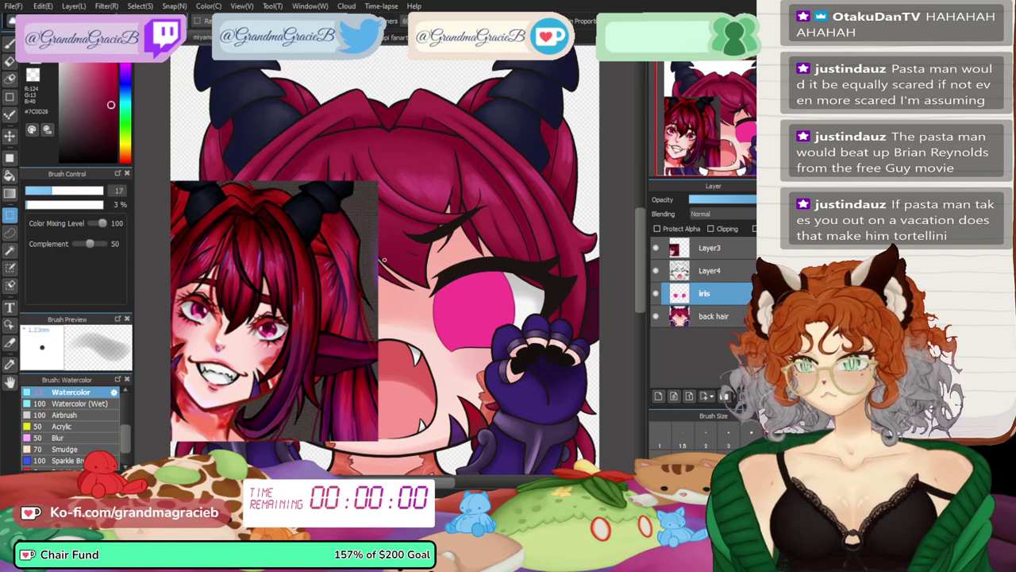
left_click(9, 364)
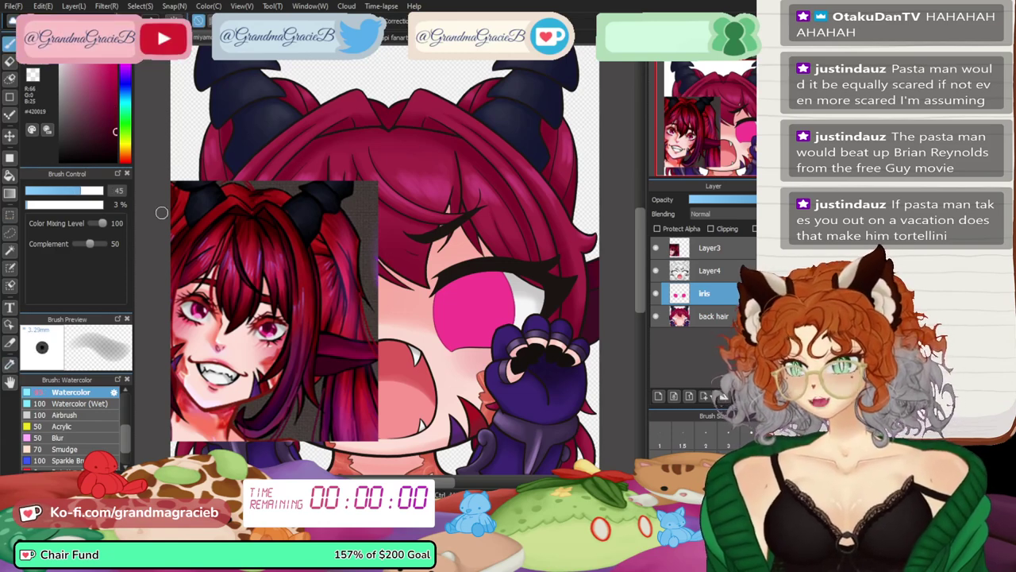
left_click(658, 395)
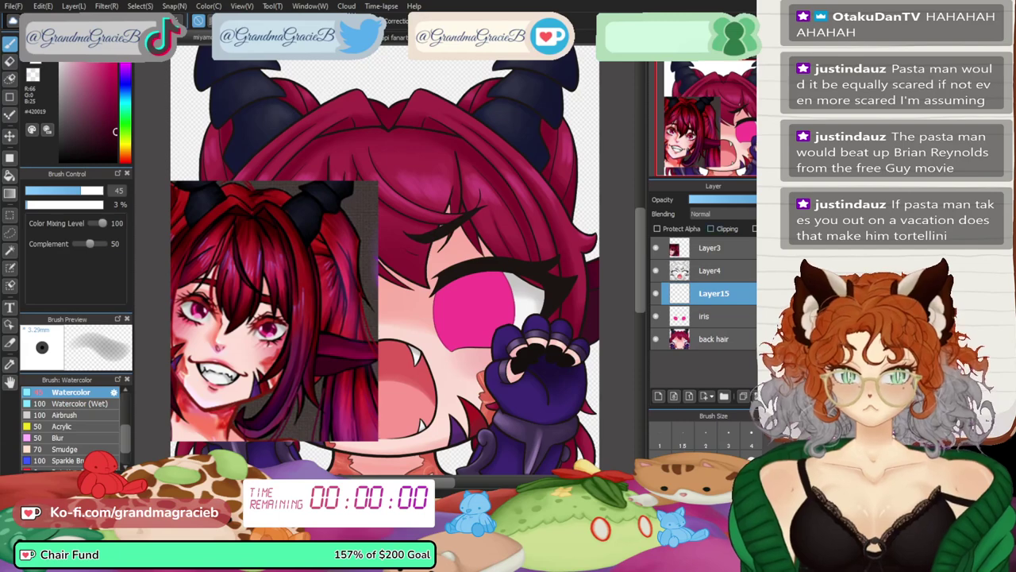
left_click(710, 229)
- With the reference hidden, paint a dark oval pupil in the right iris at brush size 109 and 15 % opacity
key("ctrl+plus")
key("ctrl+plus")
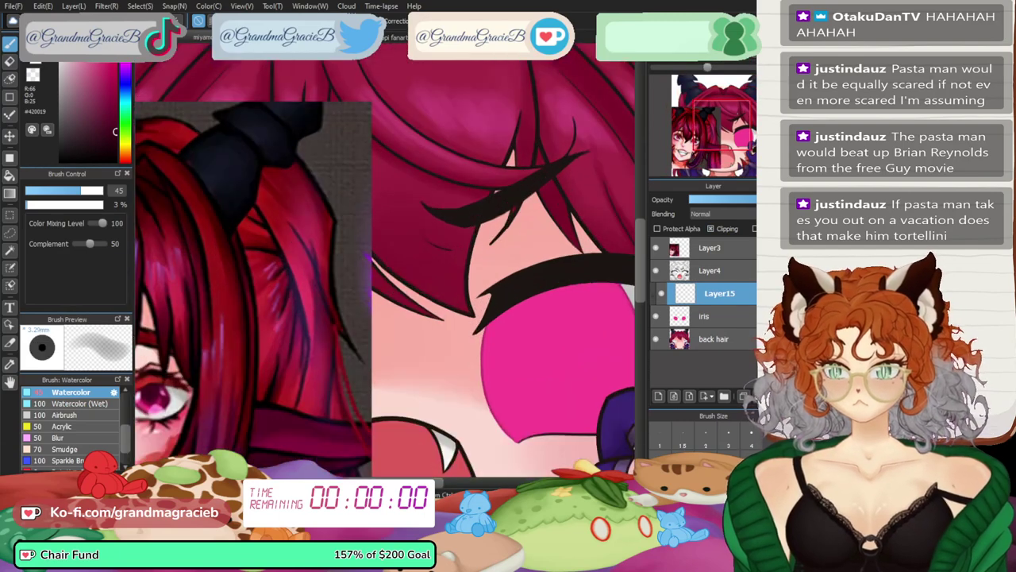
left_click_drag(492, 317, 367, 193)
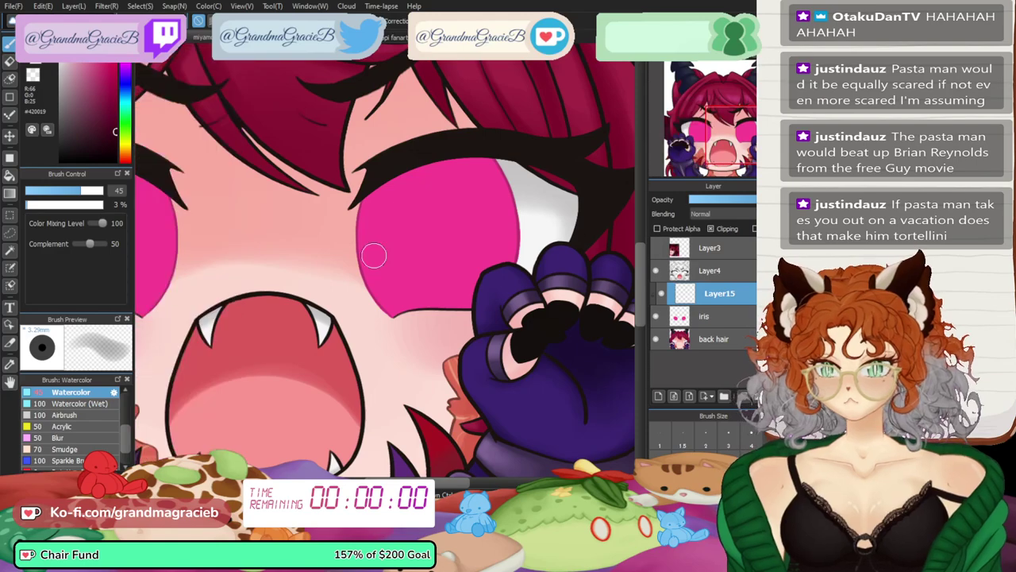
mouse_move(476, 302)
left_mouse_down()
mouse_move(372, 246)
mouse_move(319, 262)
mouse_move(419, 268)
mouse_move(424, 254)
mouse_move(371, 260)
mouse_move(413, 260)
left_mouse_up()
key("bracketright")
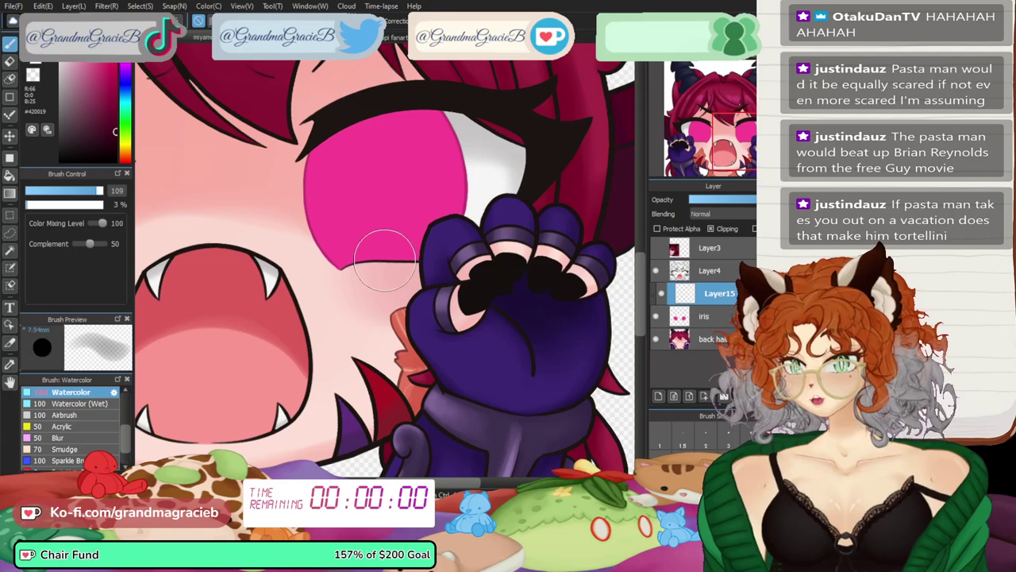
left_click(36, 205)
mouse_move(382, 181)
left_mouse_down()
mouse_move(386, 189)
mouse_move(363, 136)
mouse_move(387, 144)
left_mouse_up()
key("ctrl+0")
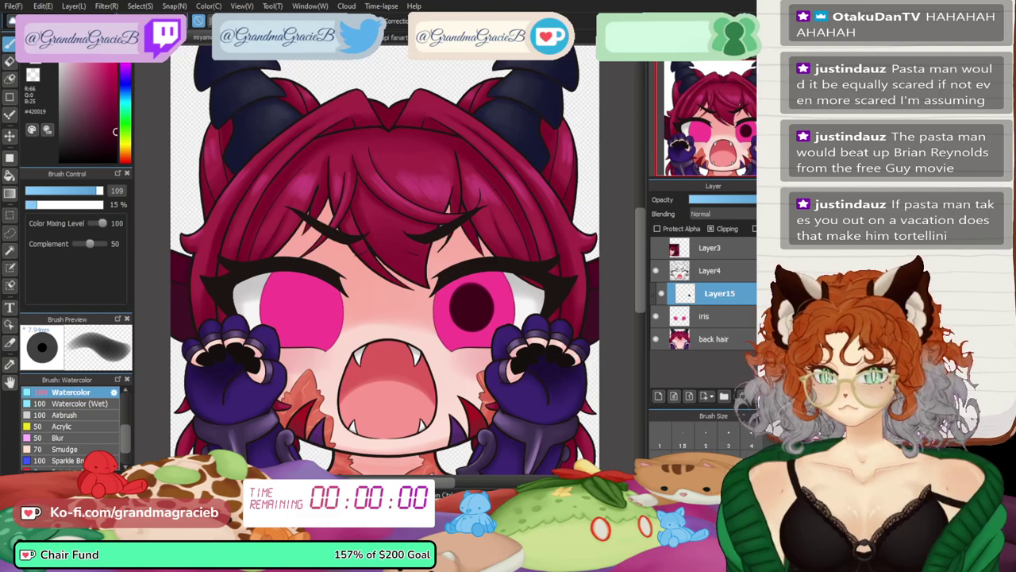
- Paste a copy of the pupil into the left iris and move its layer below the original pupil layer
key("ctrl+v")
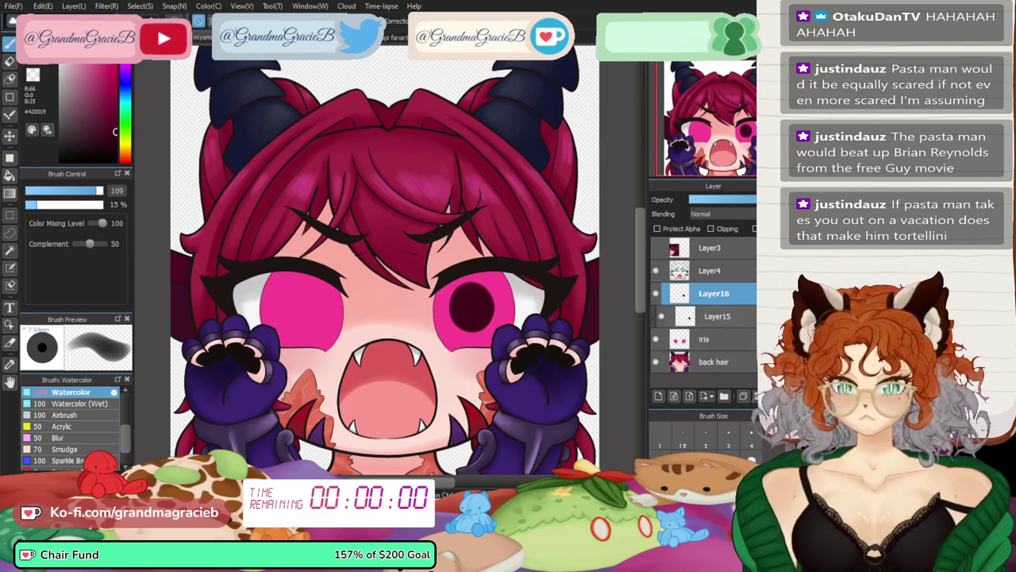
key("ctrl+t")
left_click_drag(472, 285, 310, 287)
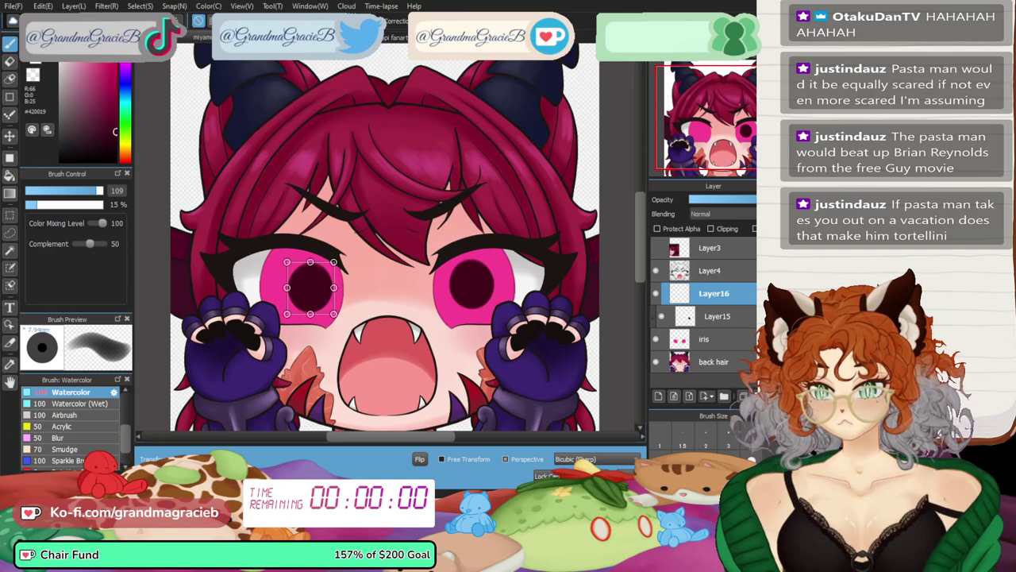
key("Return")
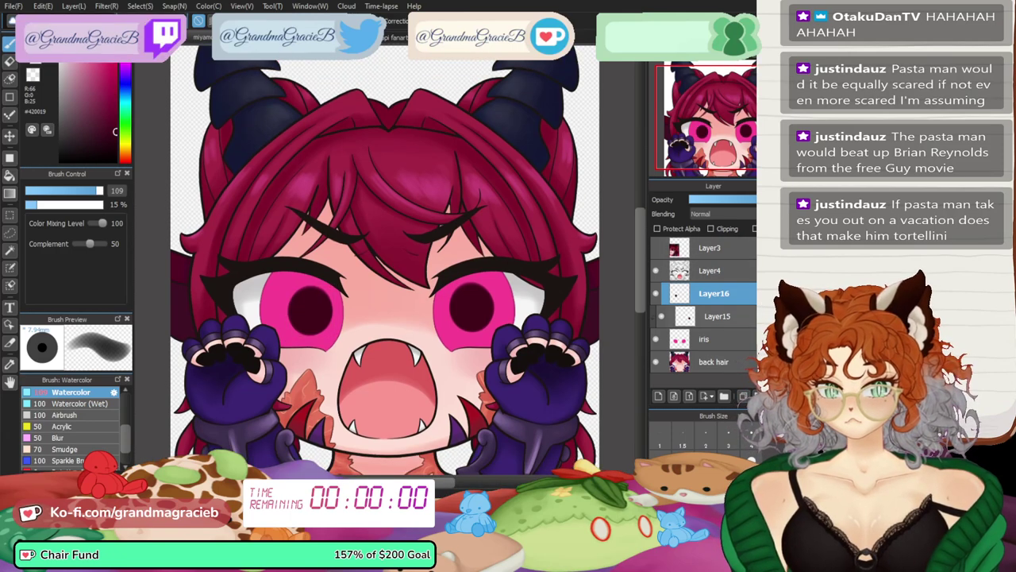
left_click_drag(714, 294, 716, 324)
left_click(717, 293)
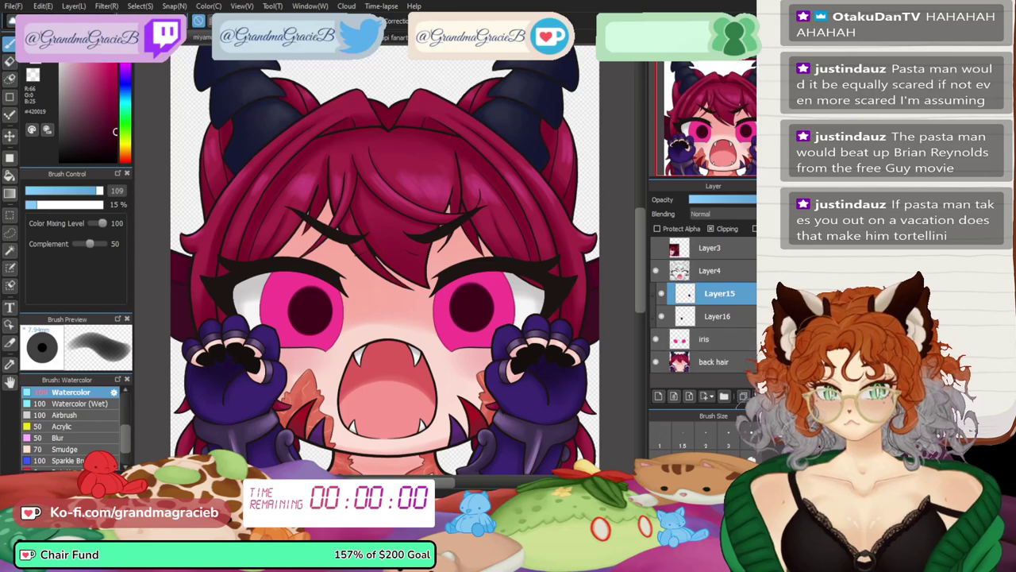
- Nudge the right pupil slightly inward and down within its iris
key("ctrl+plus")
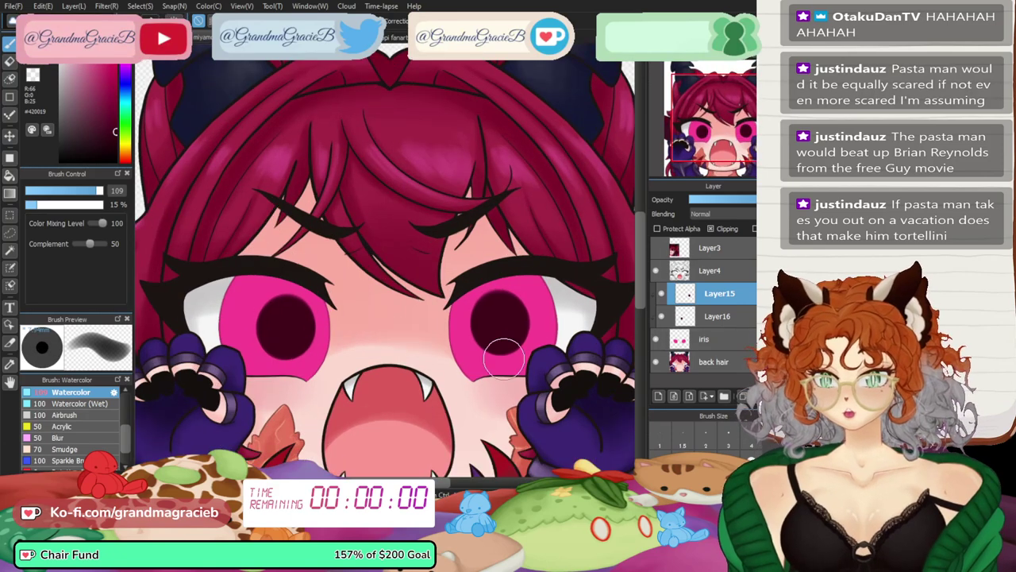
key("ctrl+t")
left_click_drag(501, 300, 495, 303)
key("Return")
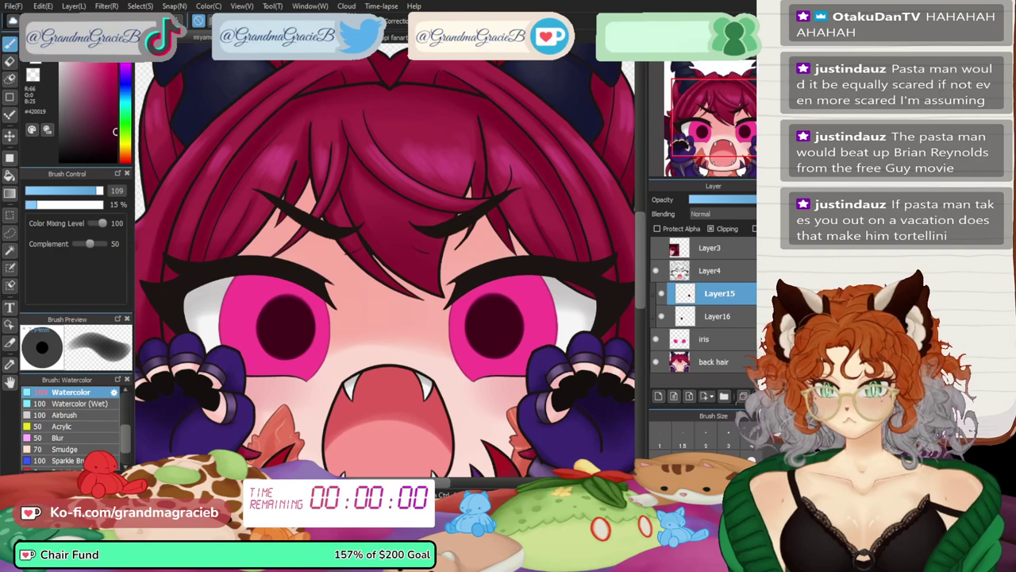
key("ctrl+minus")
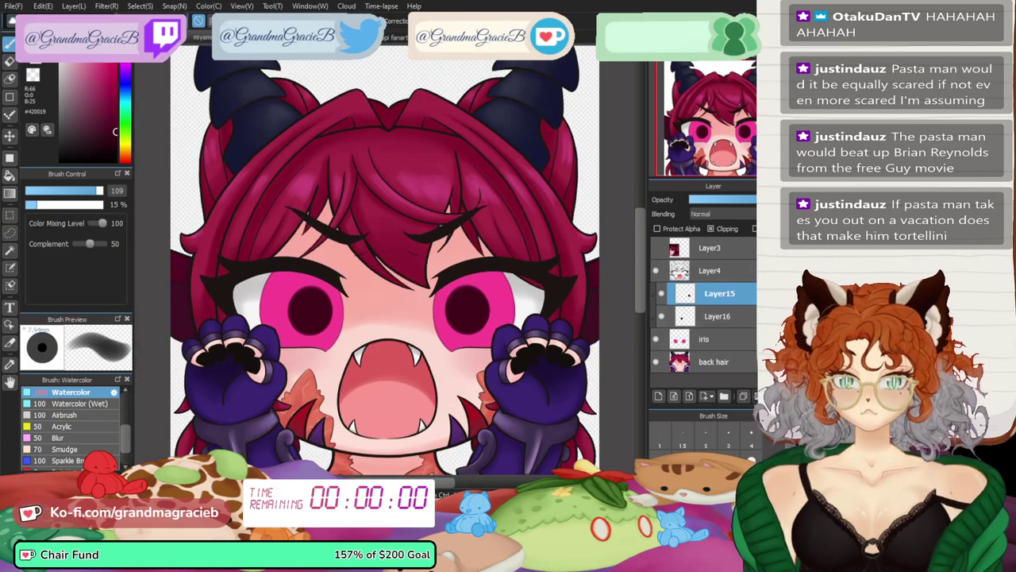
- Unclip and merge the two pupil layers, and clip the merged layer to the iris layer
left_click(661, 316)
left_click(661, 294)
left_click(661, 293)
left_click(661, 316)
left_click(711, 229)
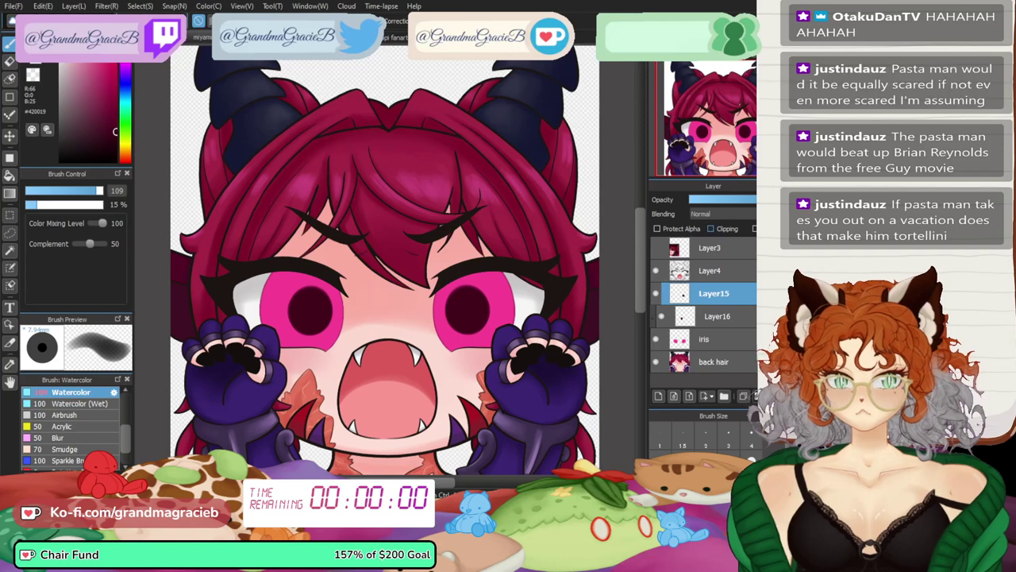
left_click(717, 316)
left_click(711, 229)
left_click(713, 294)
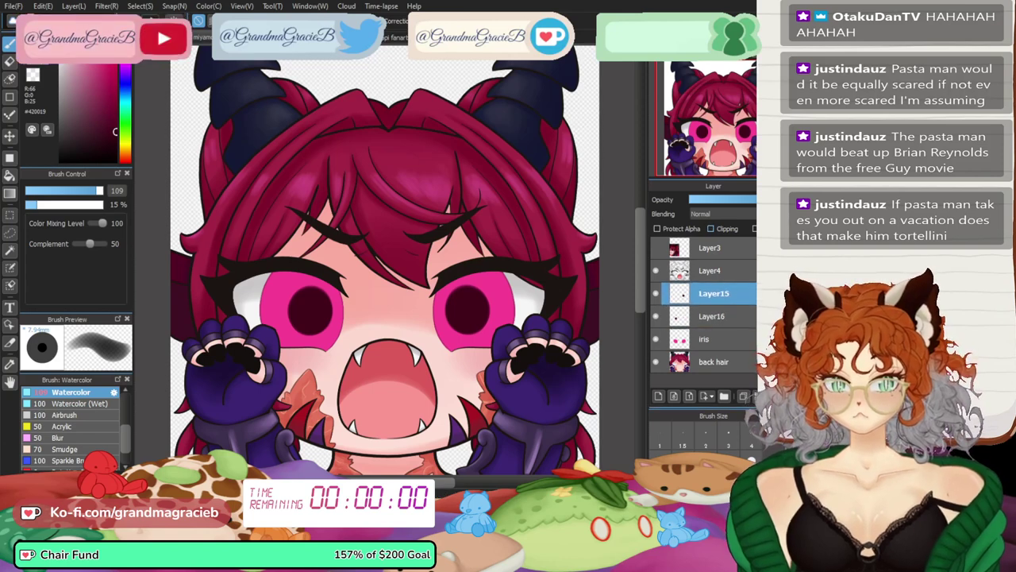
key("ctrl+e")
key("ctrl+alt+g")
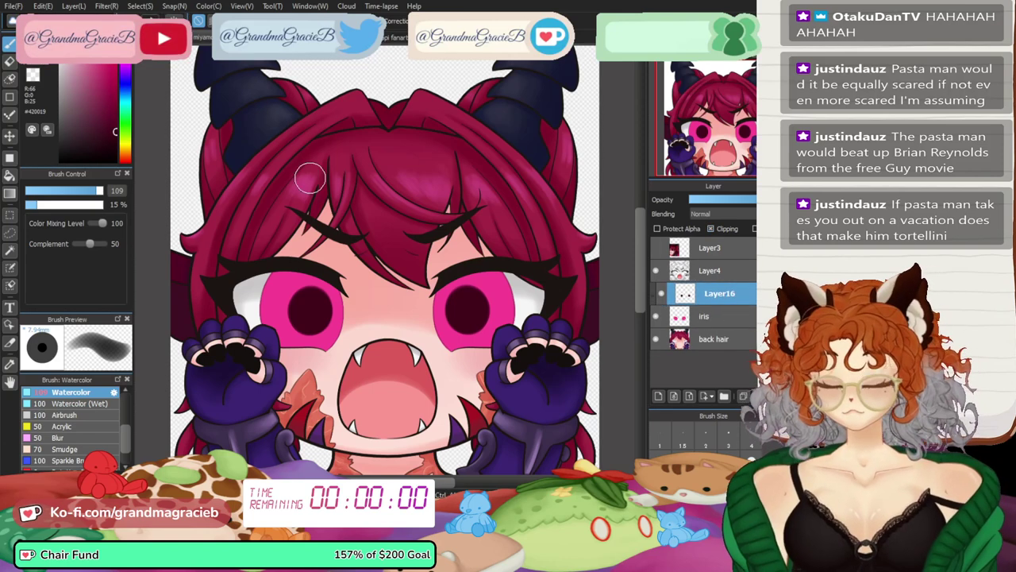
- Show the reference, pick dark crimson #65002A as the paint colour, and hide the reference again
left_click(656, 248)
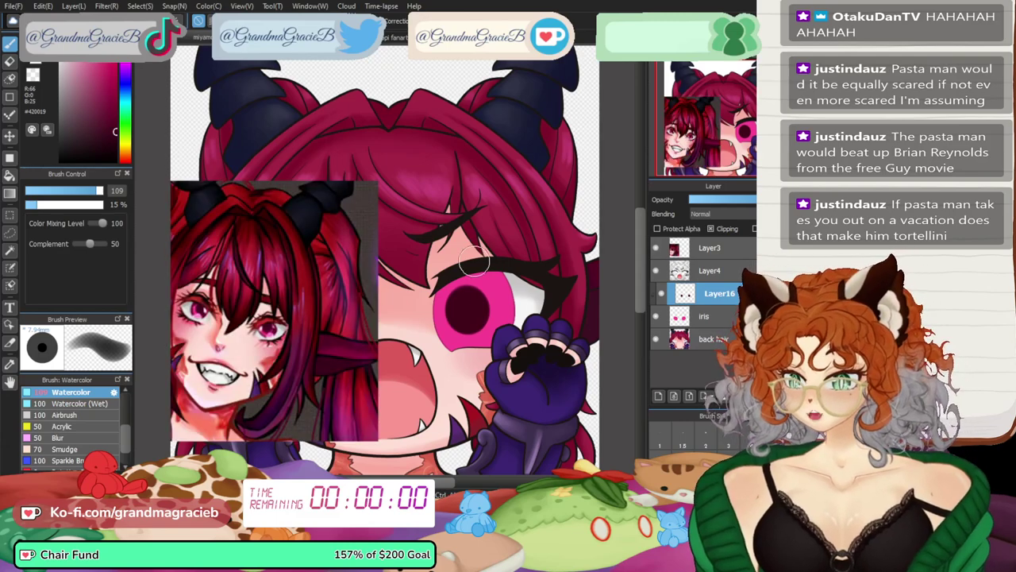
scroll(721, 125, "up", 2)
left_click_drag(722, 125, 724, 140)
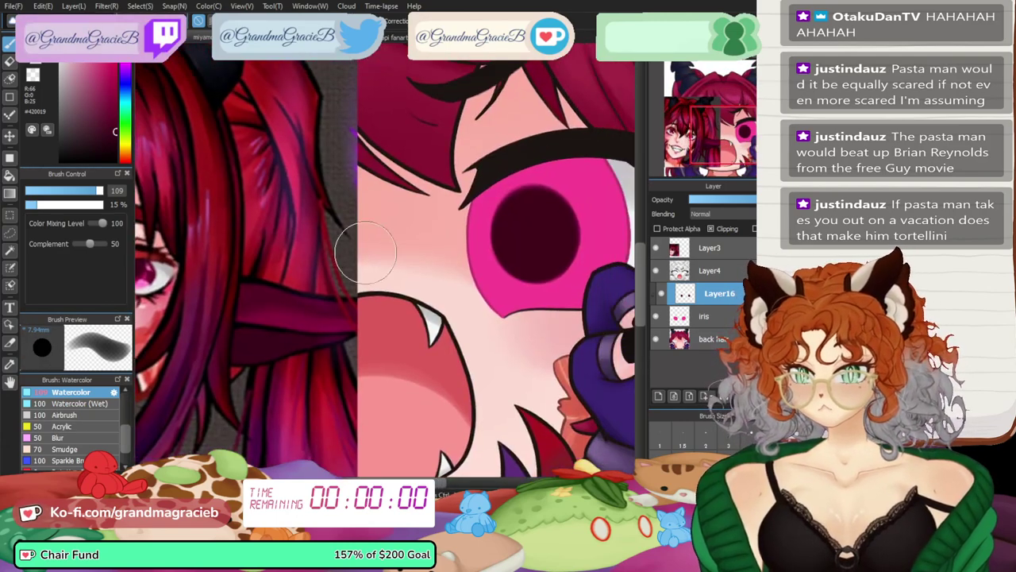
left_click(10, 364)
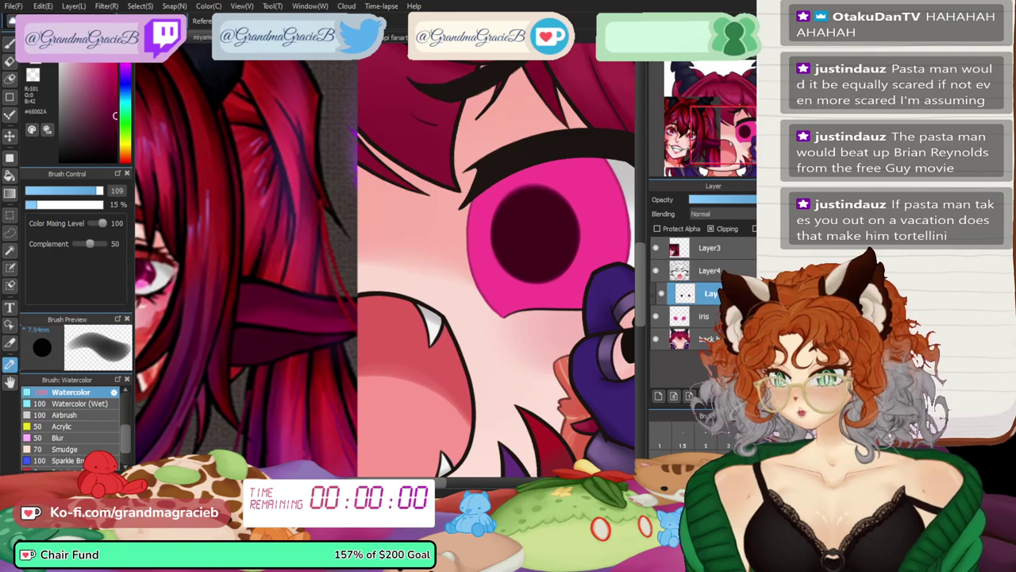
left_click(420, 165, "alt")
left_click(656, 271)
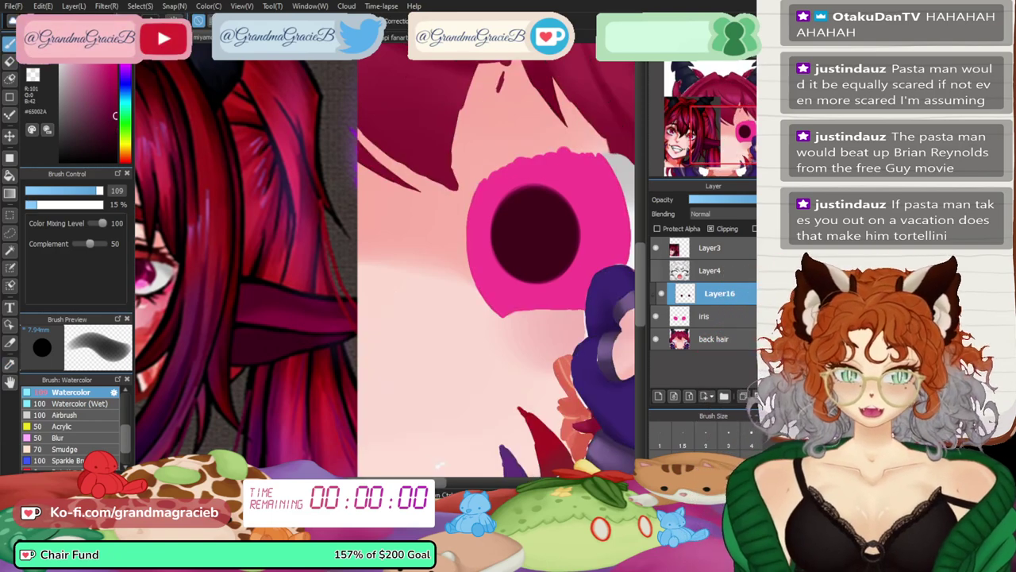
left_click(655, 270)
left_click(656, 247)
- Add a clipped layer between the iris and pupil layers, and set the watercolor brush to size 261 and 2 % opacity
left_click(705, 316)
left_click(718, 294)
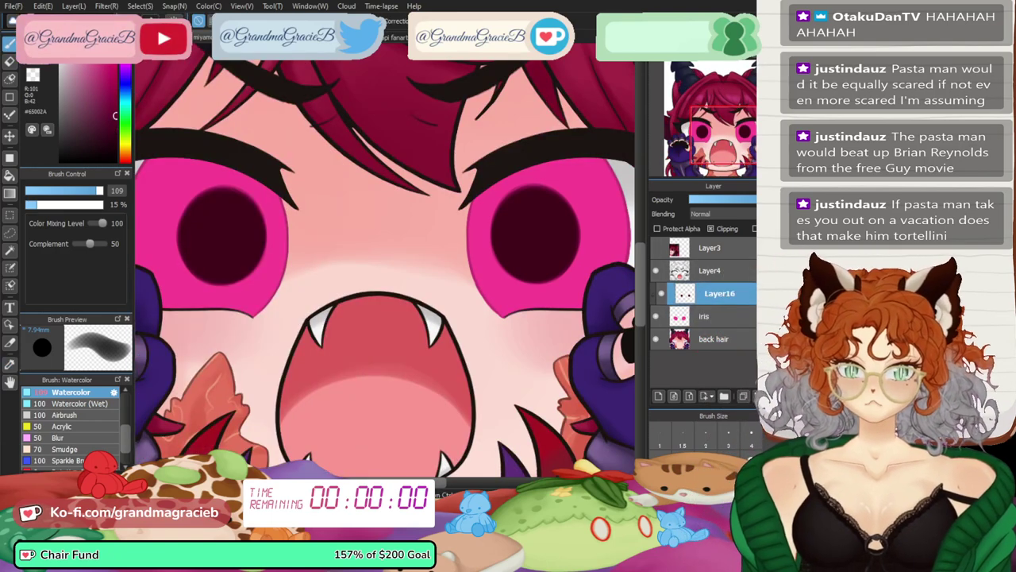
left_click(705, 316)
left_click(658, 396)
left_click_drag(512, 179, 425, 213)
left_click(27, 205)
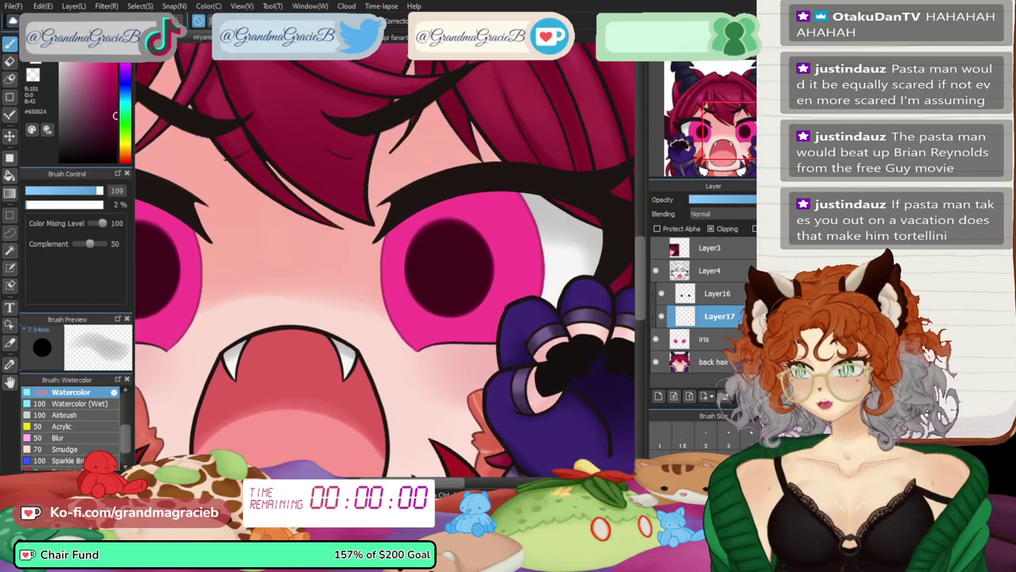
left_click_drag(100, 190, 104, 190)
mouse_move(312, 200)
left_mouse_down()
mouse_move(511, 163)
mouse_move(569, 179)
mouse_move(502, 191)
mouse_move(512, 225)
left_mouse_up()
key("ctrl+0")
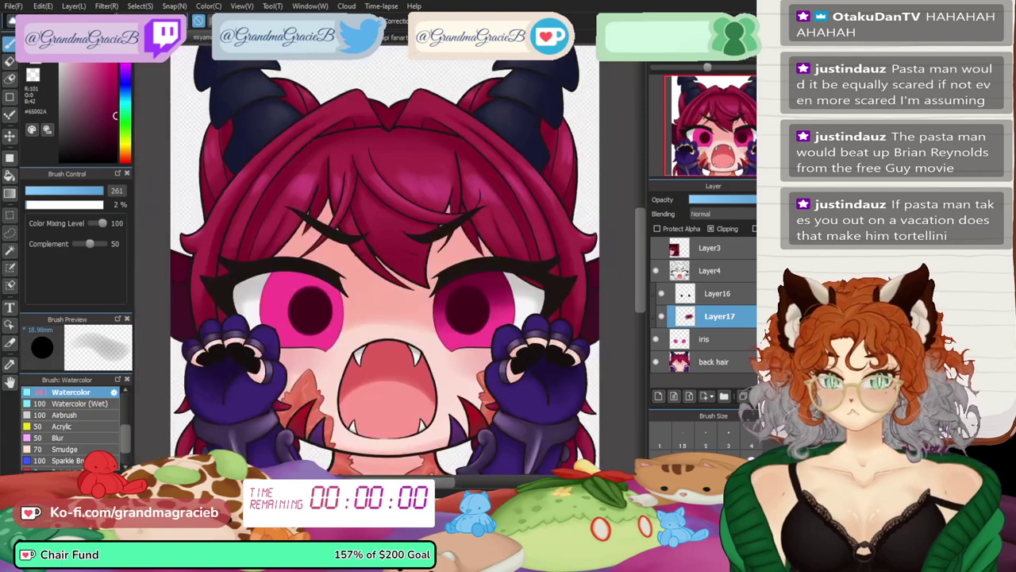
key("ctrl+z")
- Shade the upper part of both irises softly with dark crimson on the layer beneath the pupils
mouse_move(503, 270)
left_mouse_down()
mouse_move(406, 273)
mouse_move(416, 292)
mouse_move(389, 304)
left_mouse_up()
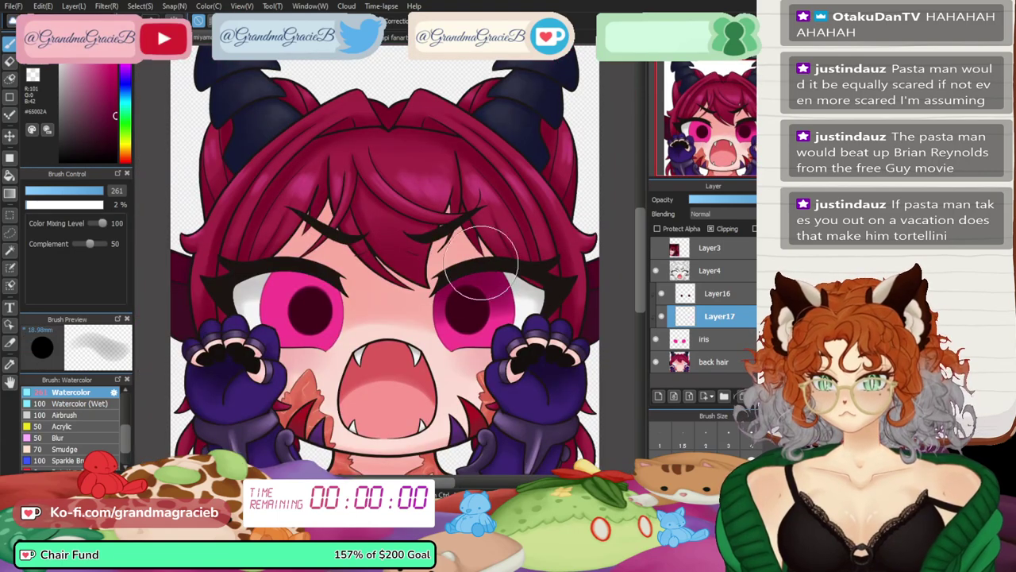
mouse_move(230, 272)
left_mouse_down()
mouse_move(281, 271)
mouse_move(238, 281)
mouse_move(309, 284)
mouse_move(290, 286)
mouse_move(367, 307)
mouse_move(245, 290)
mouse_move(367, 307)
mouse_move(270, 291)
mouse_move(339, 293)
mouse_move(217, 280)
mouse_move(391, 278)
left_mouse_up()
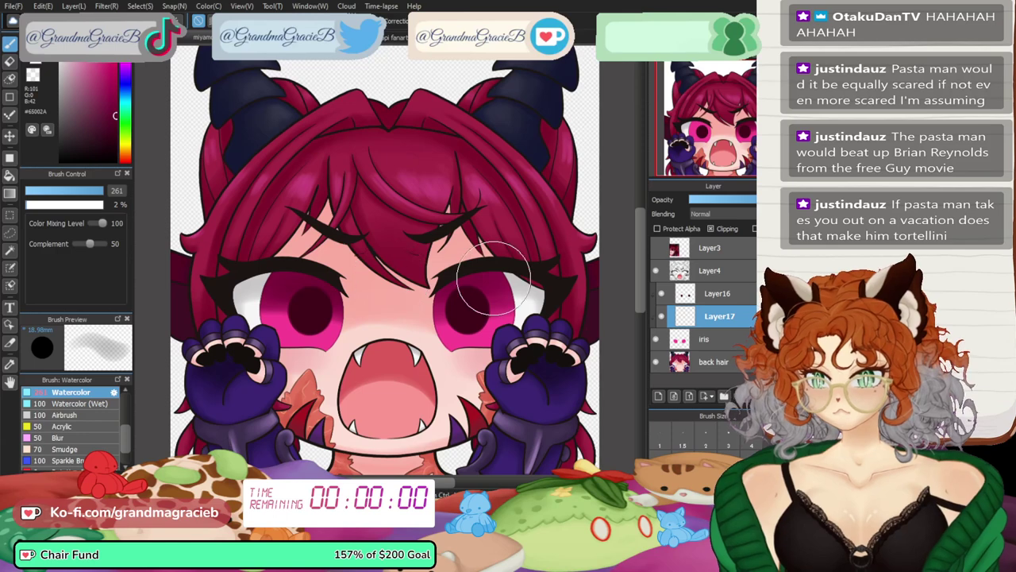
left_click(9, 364)
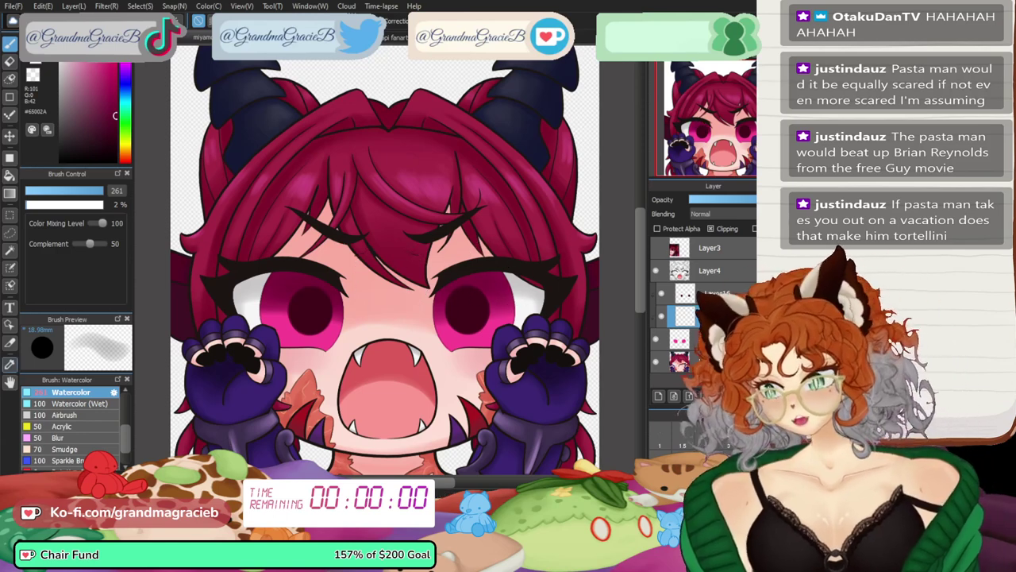
- Blend the shading on both irises with sampled bright pink #F64295 and dark crimson #7B0A3A, reducing the brush to size 83
left_click(321, 341)
key("b")
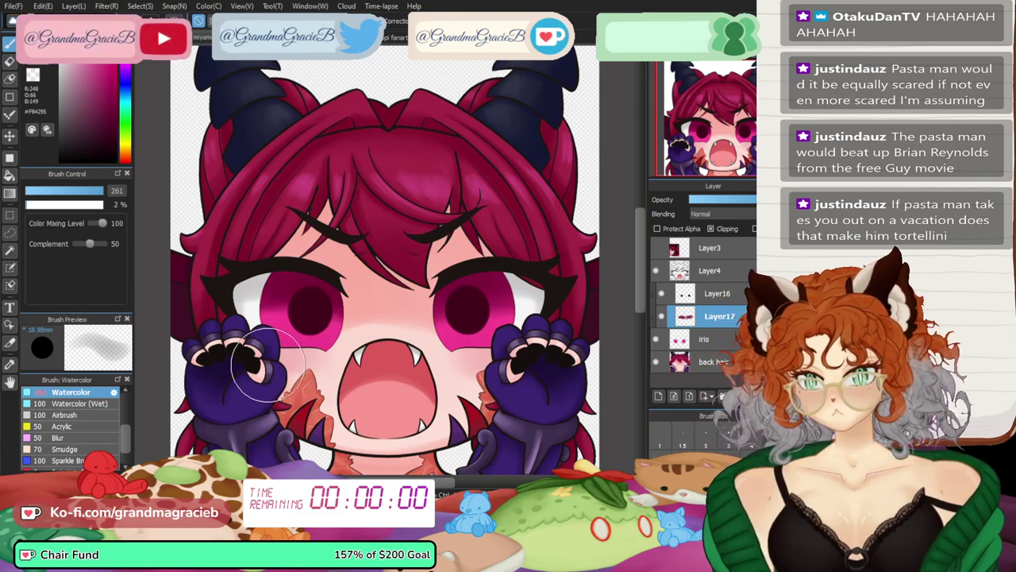
left_click(9, 364)
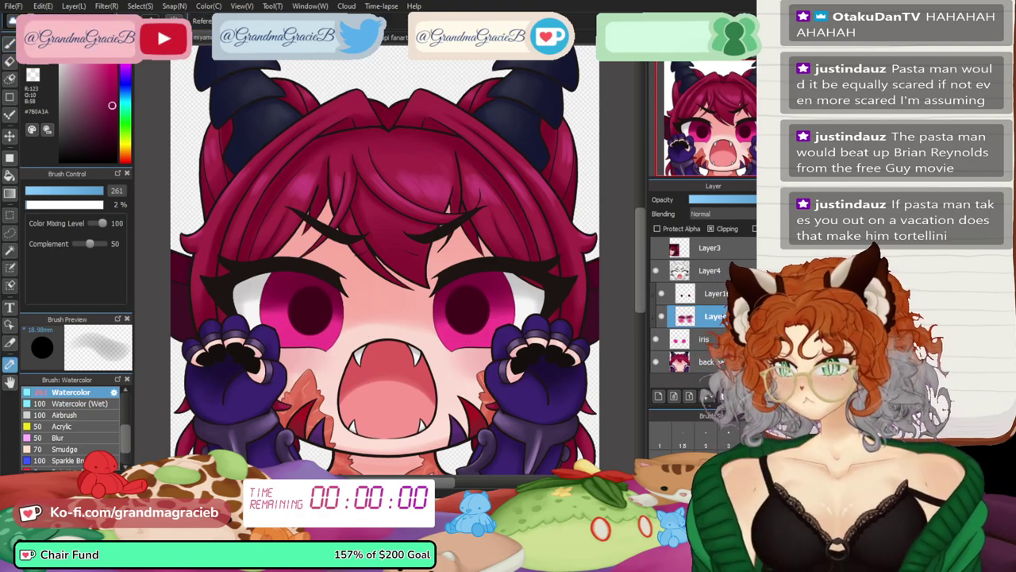
key("b")
left_click_drag(386, 260, 342, 261)
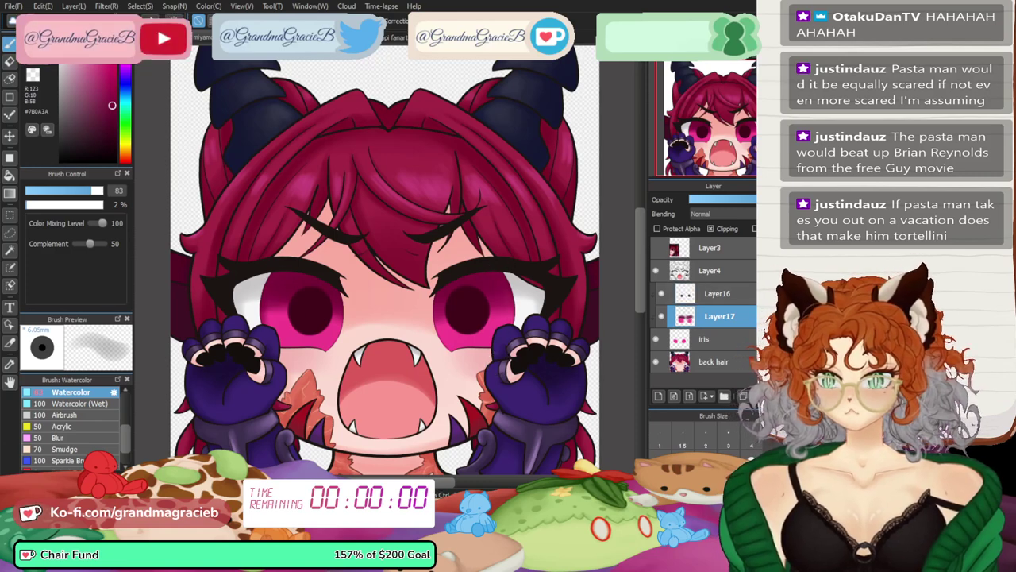
key("Down")
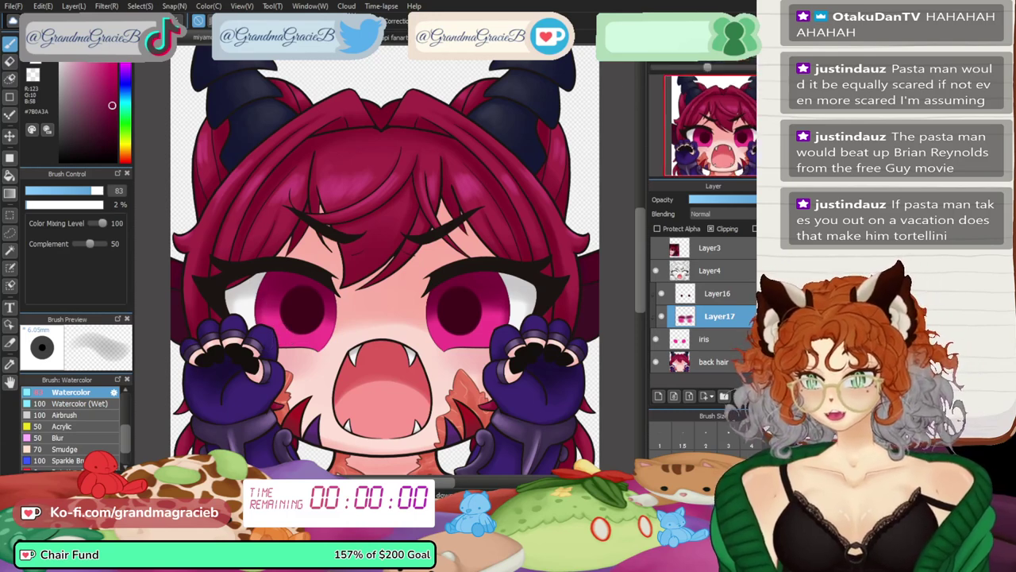
key("h")
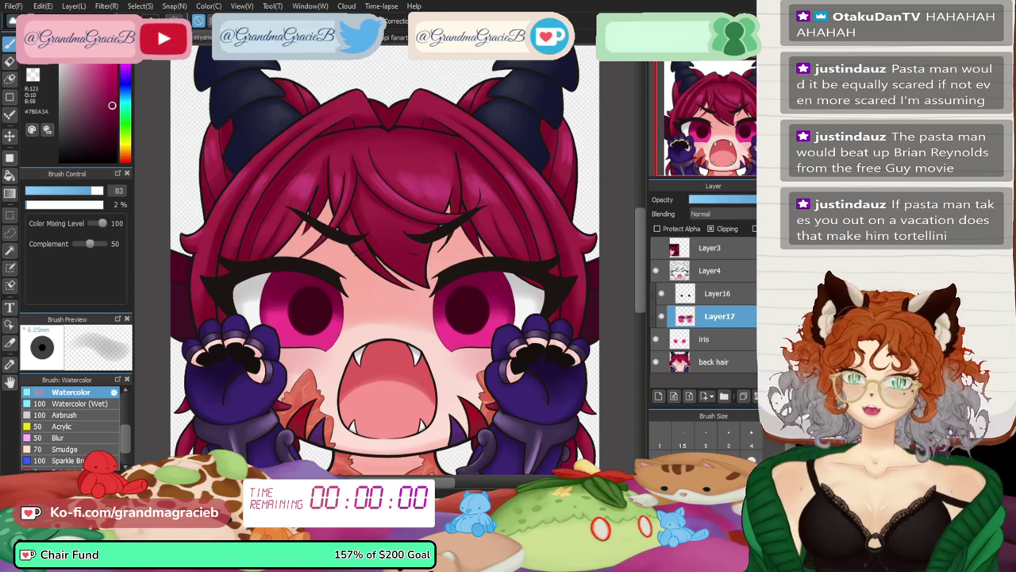
- Darken the upper irises with deep maroon #420019 sampled from the pupil, using brush size 112 on a rotated canvas
left_click(9, 364)
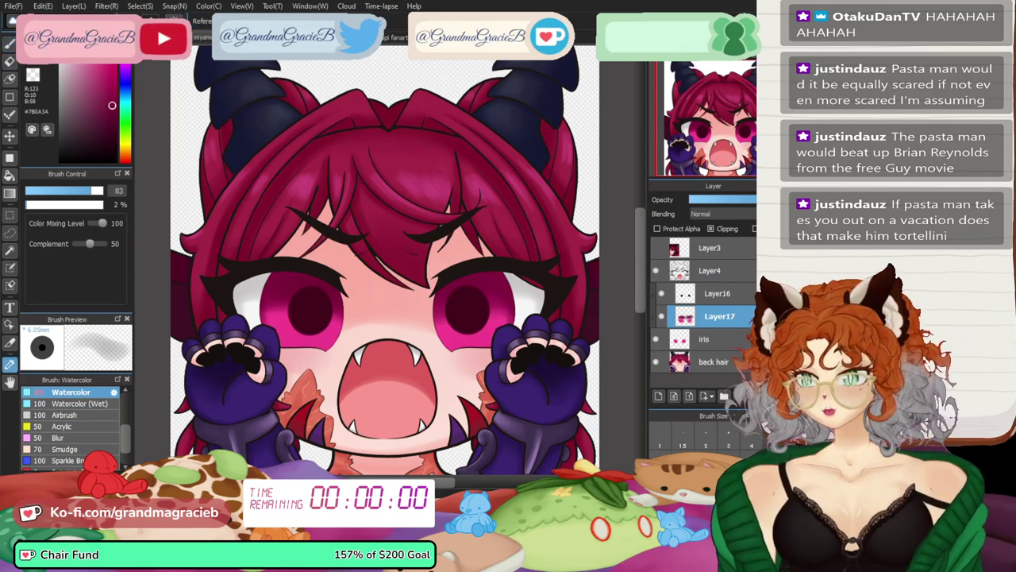
left_click(309, 311)
left_click(9, 45)
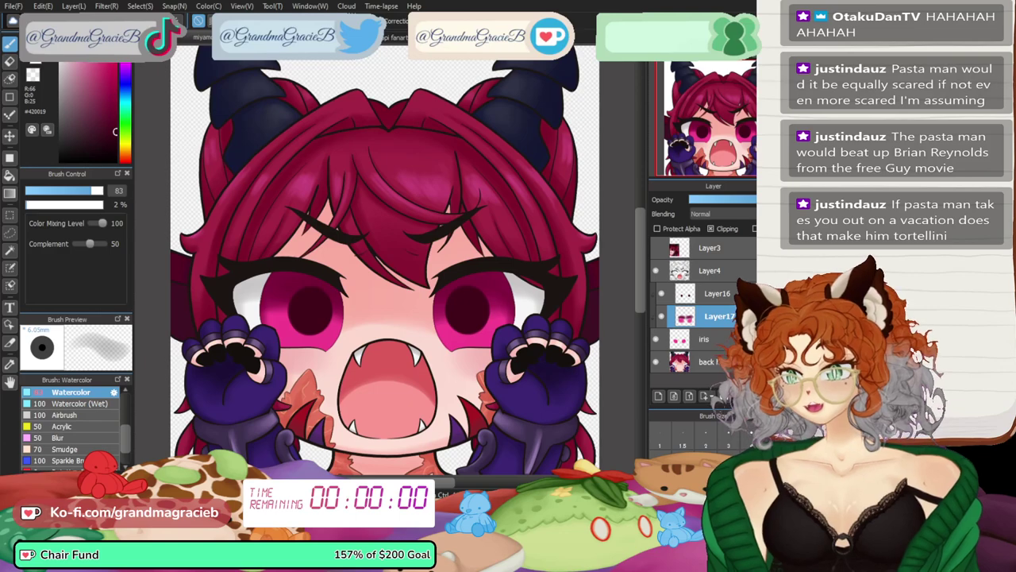
left_click_drag(384, 260, 395, 261)
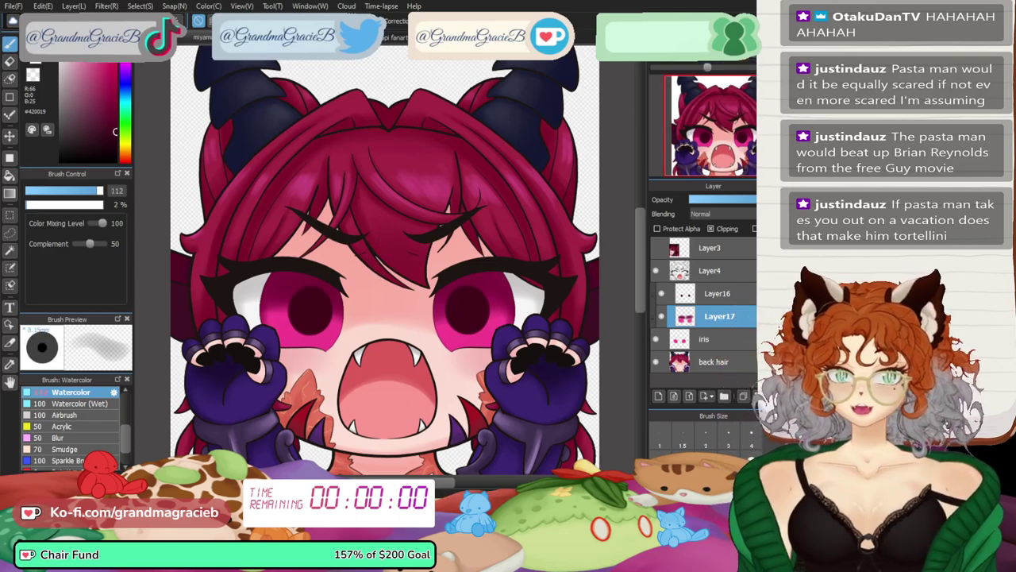
key("Left")
key("Left")
key("Left")
key("Left")
key("Right")
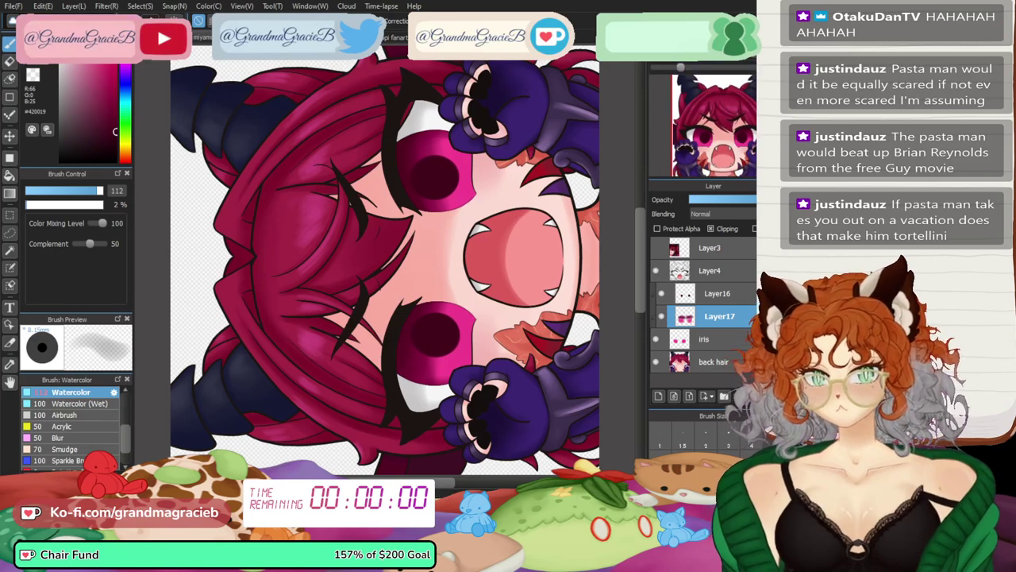
key("Up")
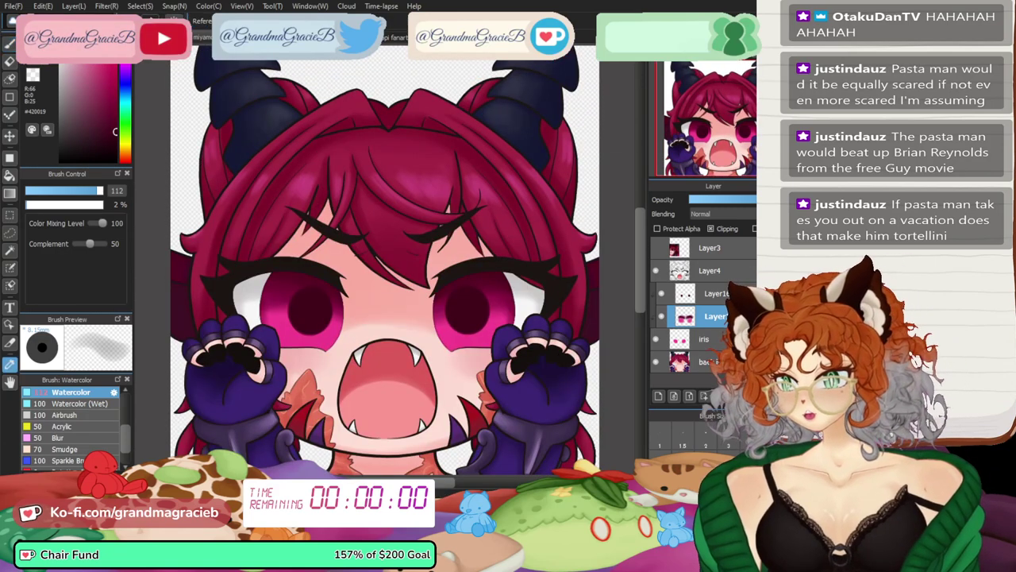
- Sample crimson #8B1045 from the iris and blend the shading around the pupils with the brush at size 83
left_click(287, 287)
left_click(9, 45)
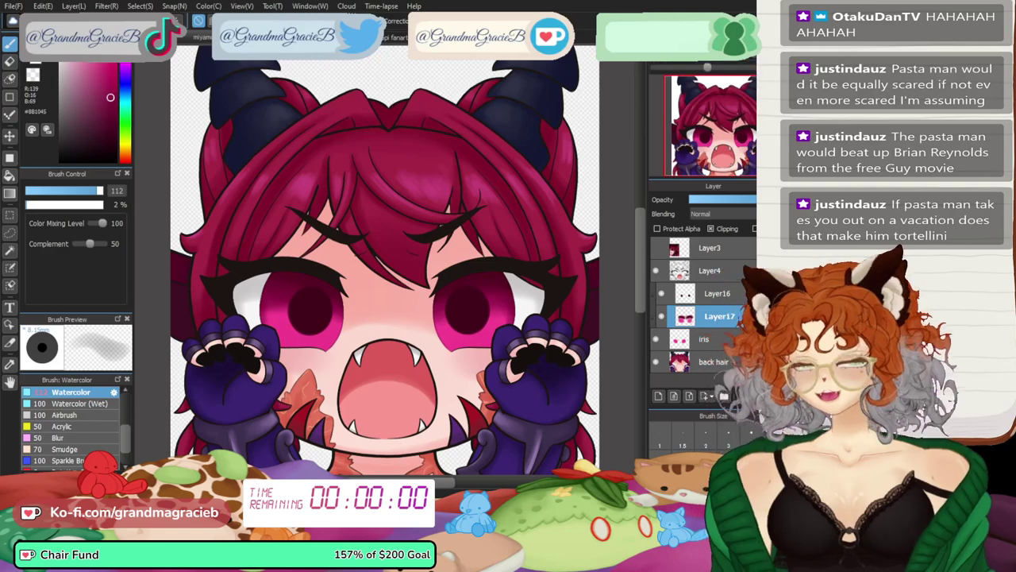
key("Left")
key("Left")
key("Left")
key("Left")
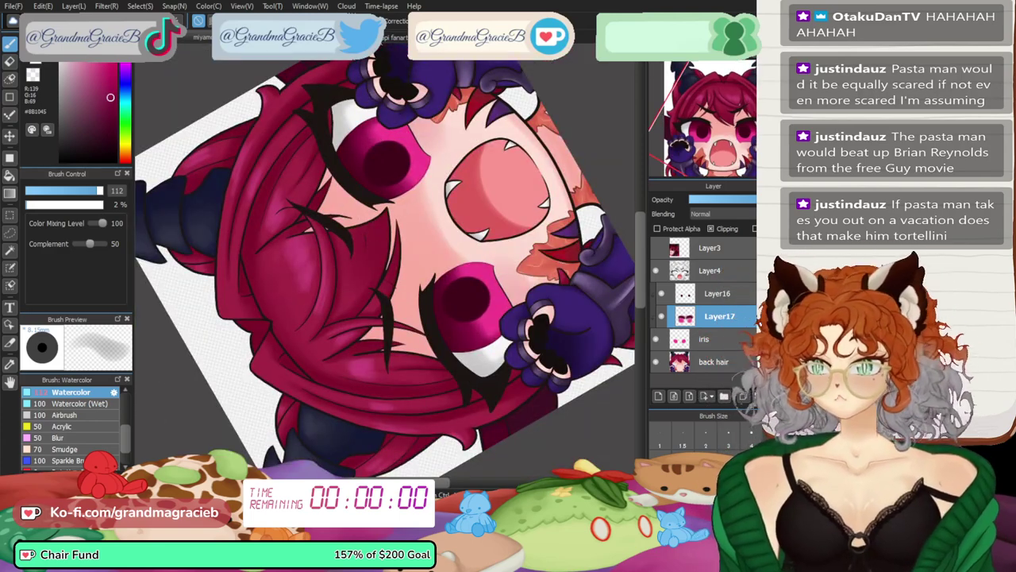
key("[")
key("[")
key("[")
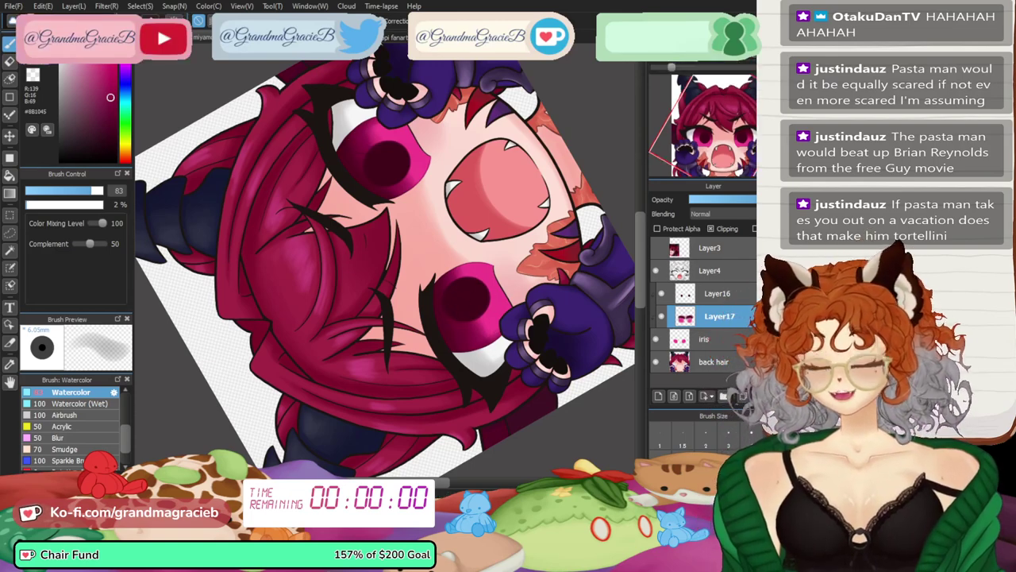
- Return the canvas upright and refine the crimson iris shading close up with the brush reduced to size 39
left_click(670, 61)
left_click(658, 57)
left_click_drag(721, 122, 720, 141)
key("bracketleft")
key("bracketleft")
key("bracketleft")
key("bracketleft")
key("bracketleft")
key("bracketleft")
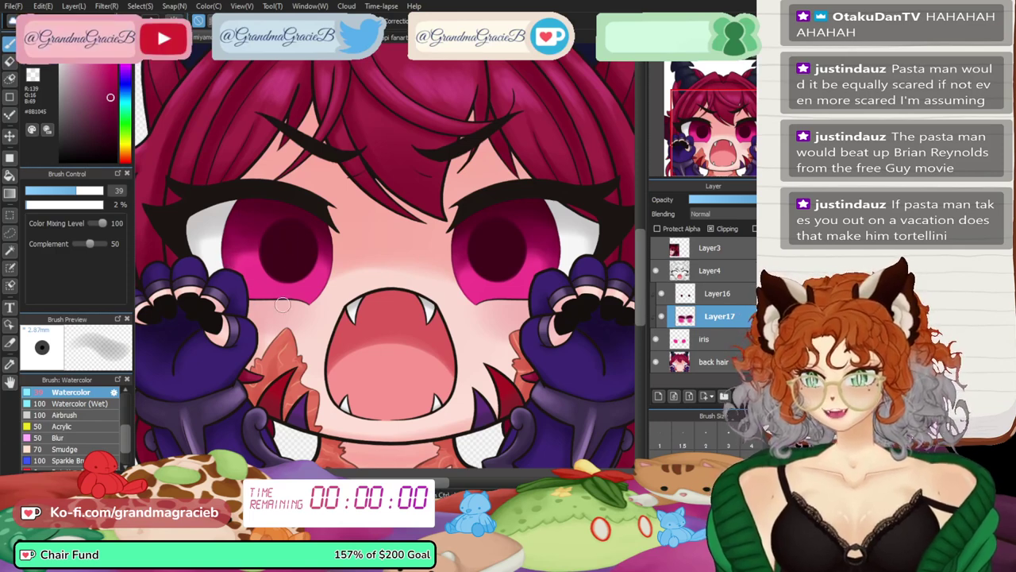
- Paint soft light pink #F795C1 highlights along the lower part of both irises with the brush at size 103
key("i")
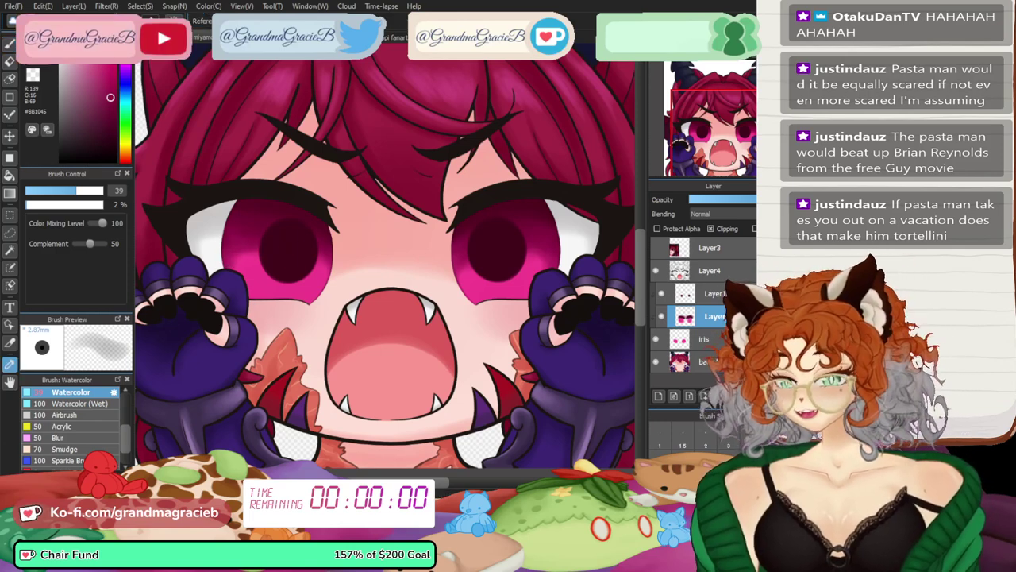
left_click(502, 294)
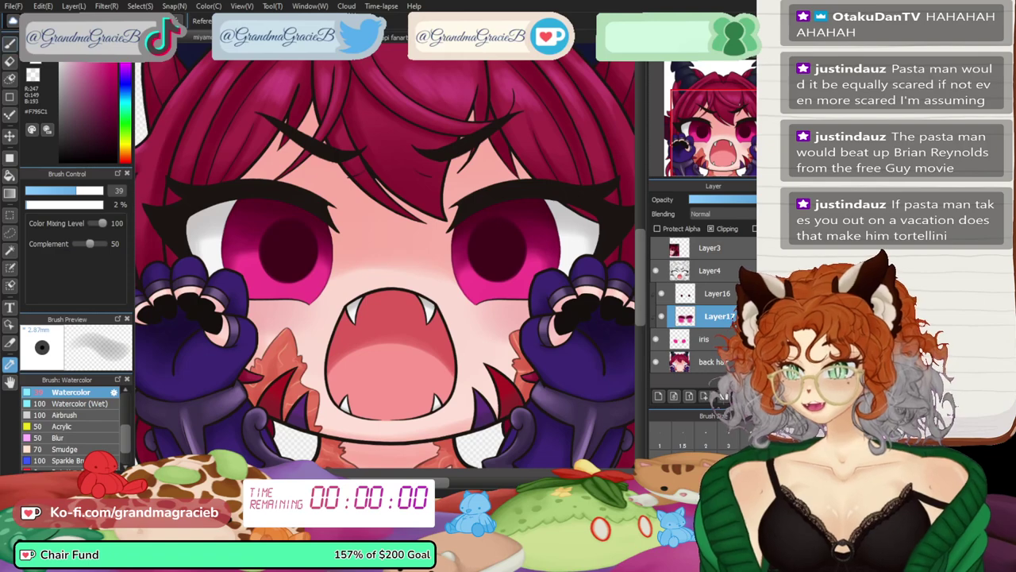
key("b")
left_click_drag(385, 260, 419, 260)
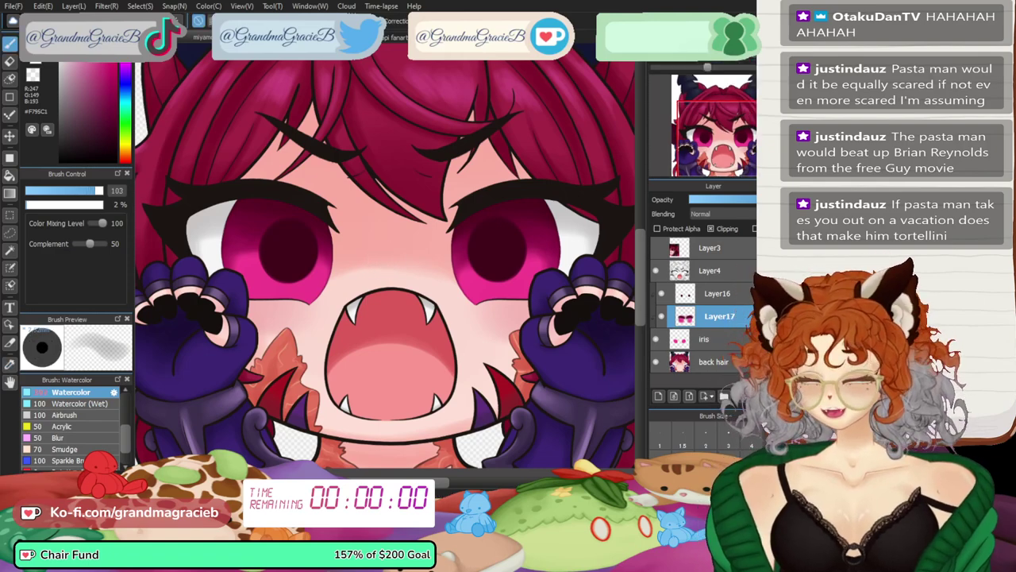
key("Left")
key("Left")
key("Left")
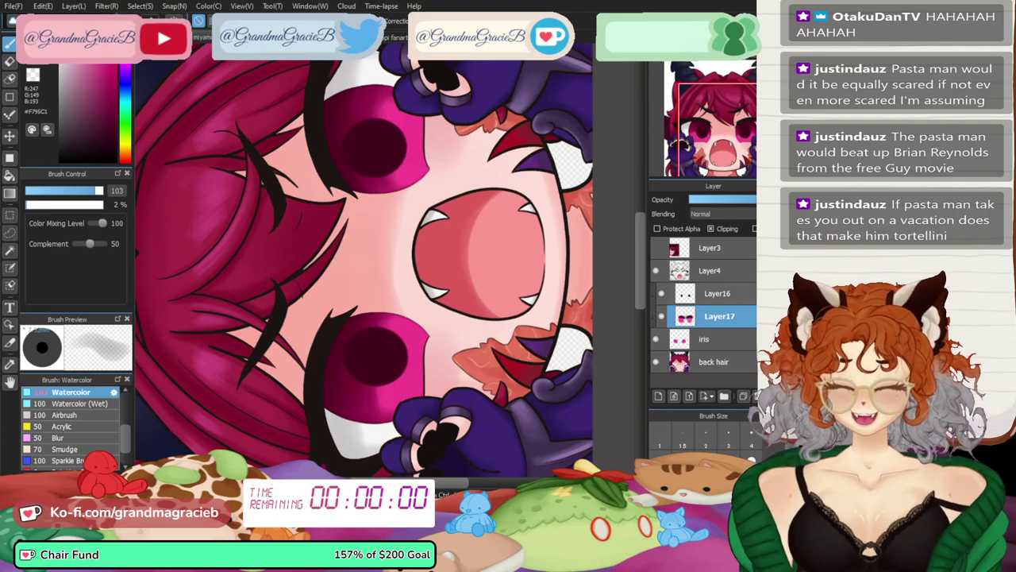
- Add a clipped layer between the iris shading and pupil layers, pick dark crimson #700531, and set the brush to size 77
left_click(659, 396)
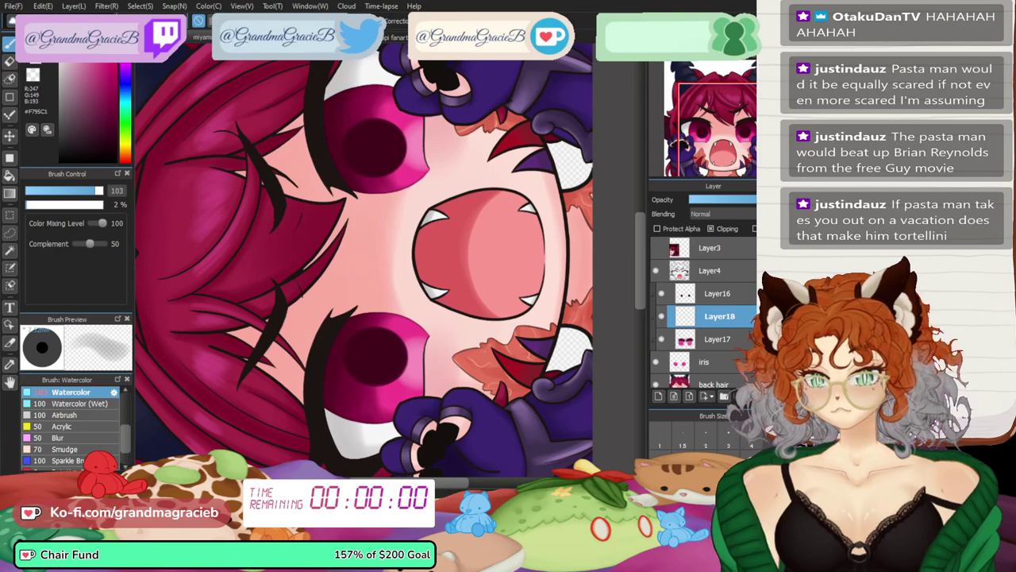
left_click(706, 54)
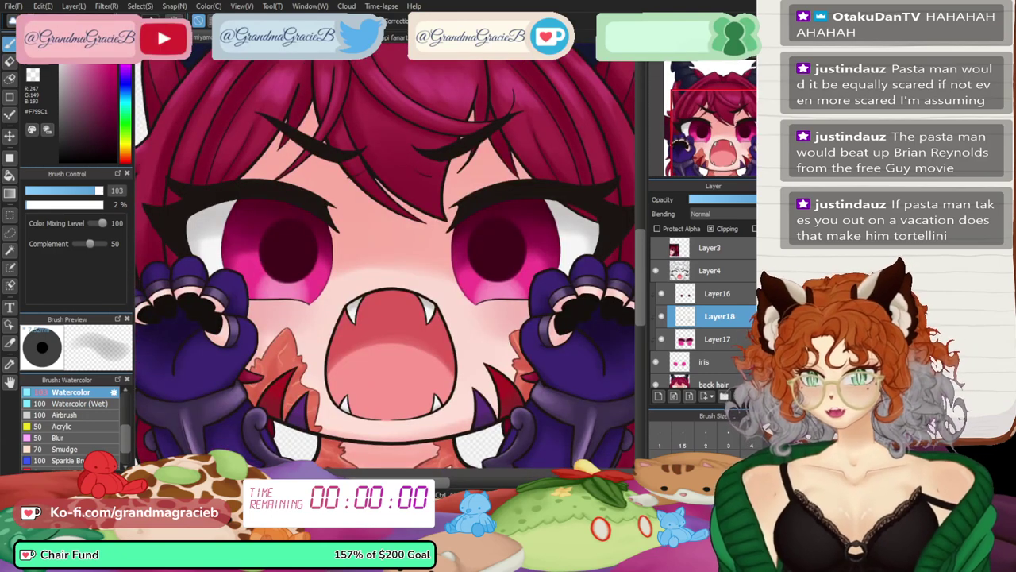
key("b")
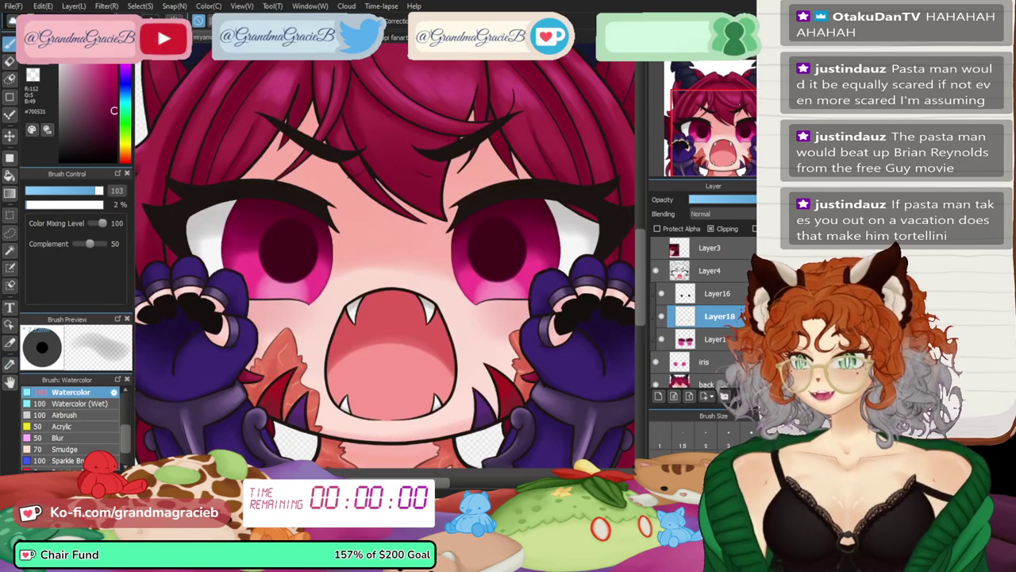
key("bracketleft")
key("bracketleft")
key("bracketleft")
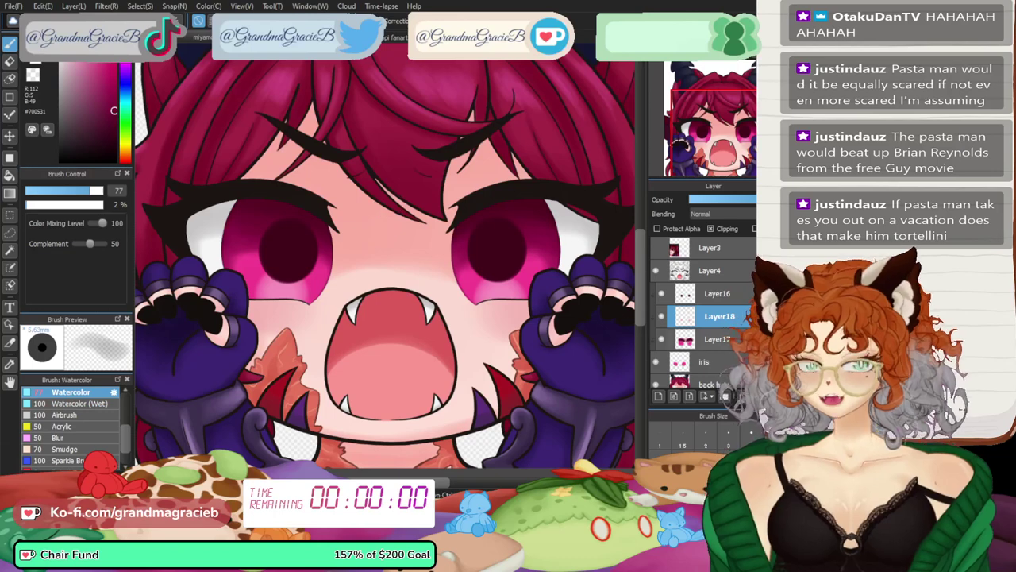
- Return to the iris shading layer and deepen the shading beside the pupil with maroon #420019 sampled from the pupil
left_click(714, 339)
key("ctrl+plus")
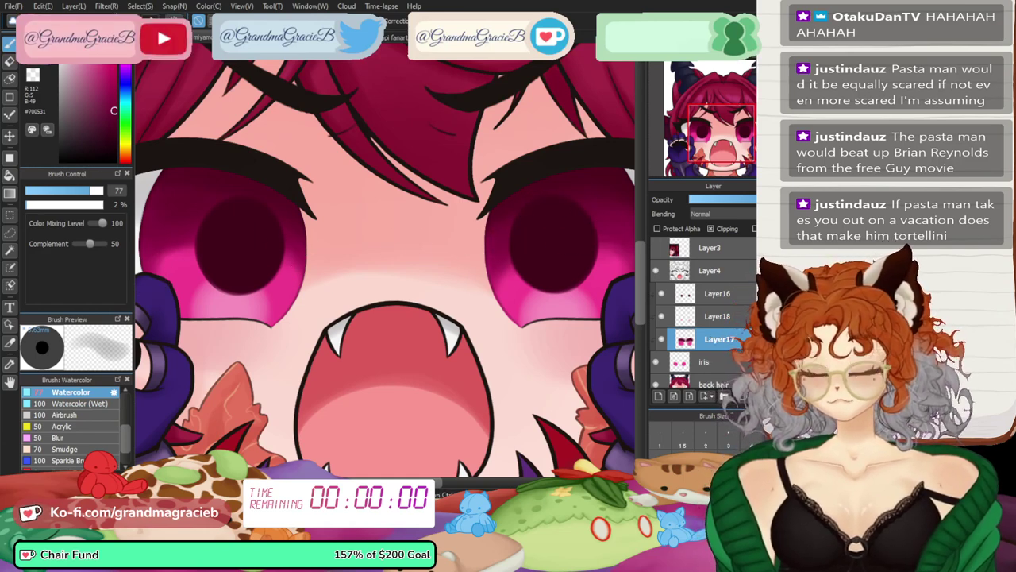
left_click_drag(417, 483, 432, 483)
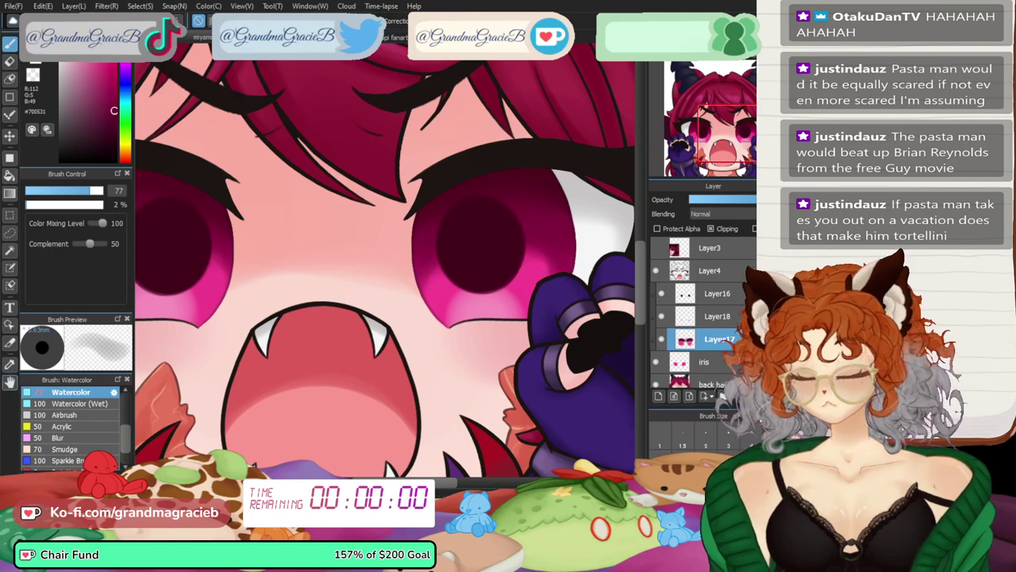
left_click(10, 364)
left_click(173, 250)
left_click(10, 44)
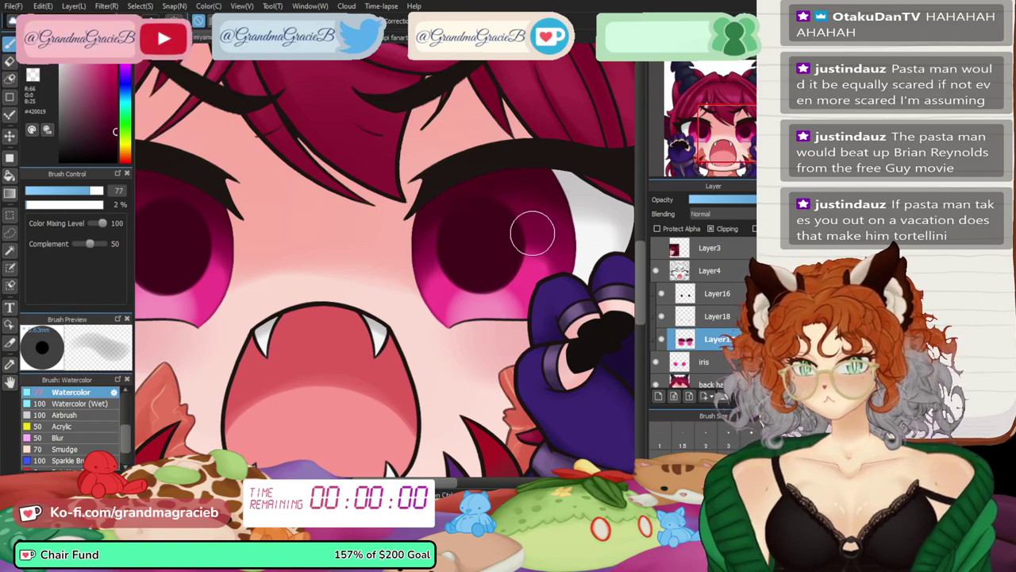
- Shade the iris beside the raised paw on the other eye with crimson #7D0A3B, reducing the brush to size 54
left_click(691, 127)
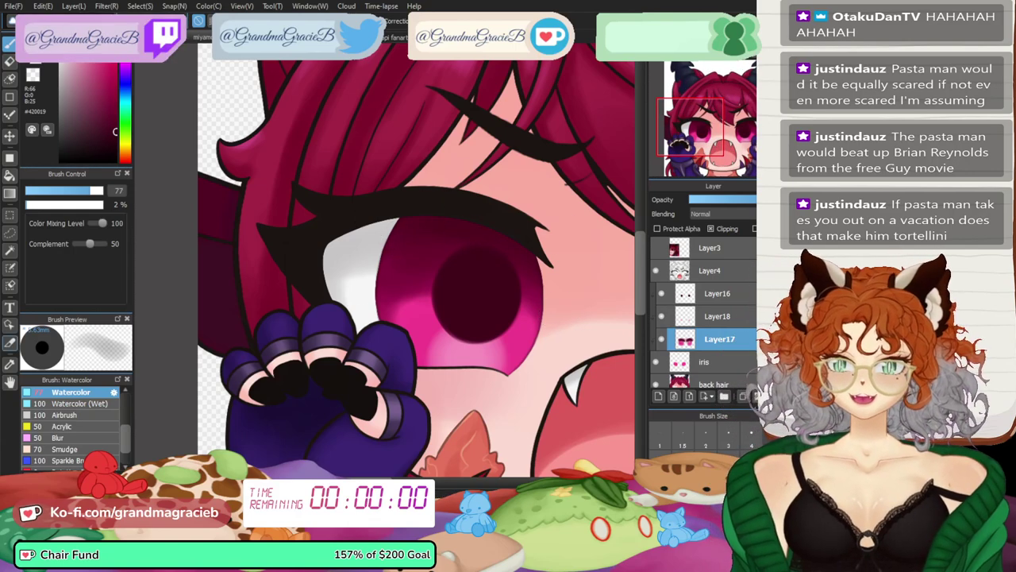
left_click(10, 364)
left_click(417, 258)
left_click(10, 44)
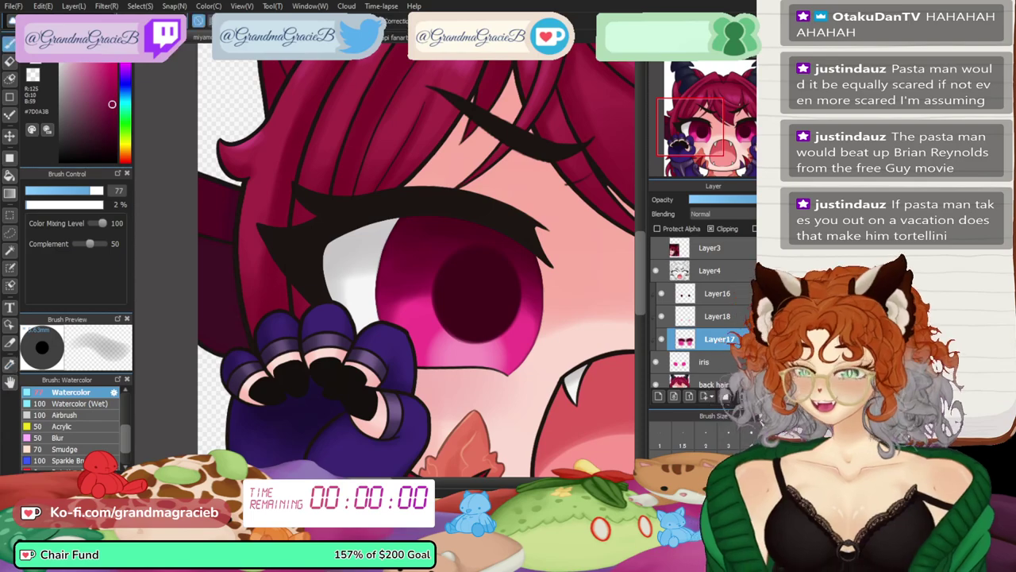
key("Left")
key("Left")
key("Left")
key("Left")
key("Left")
key("Left")
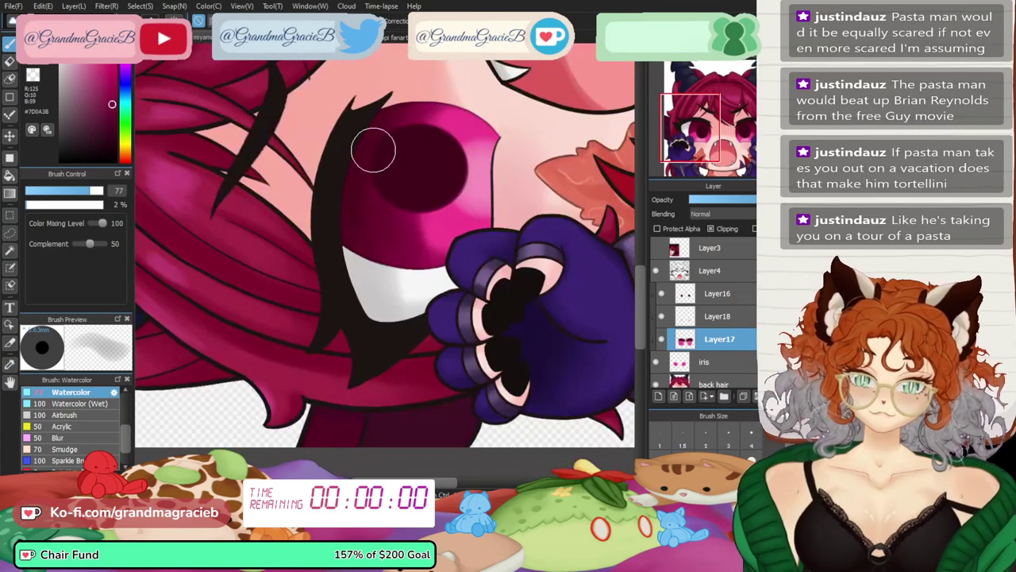
left_click_drag(64, 190, 85, 190)
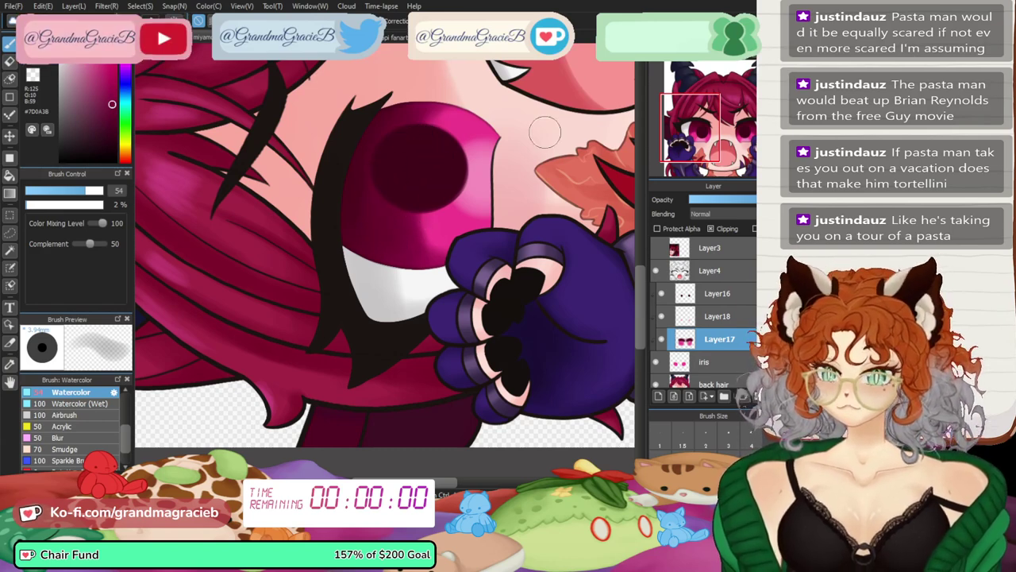
key("Up")
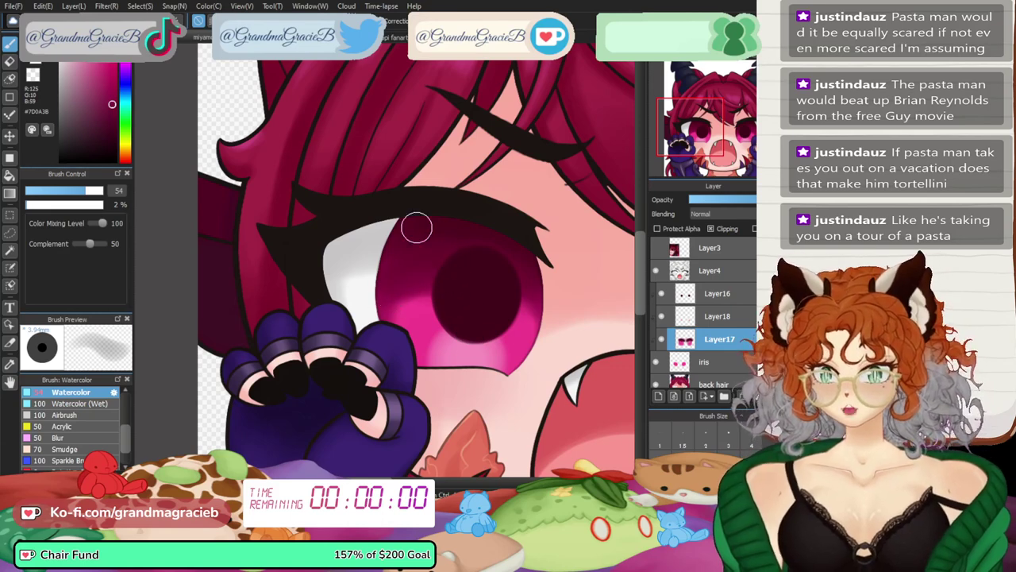
- Sample dark maroon #4F011D from the upper iris and deepen the same eye's shading beneath the lashes
left_click(9, 364)
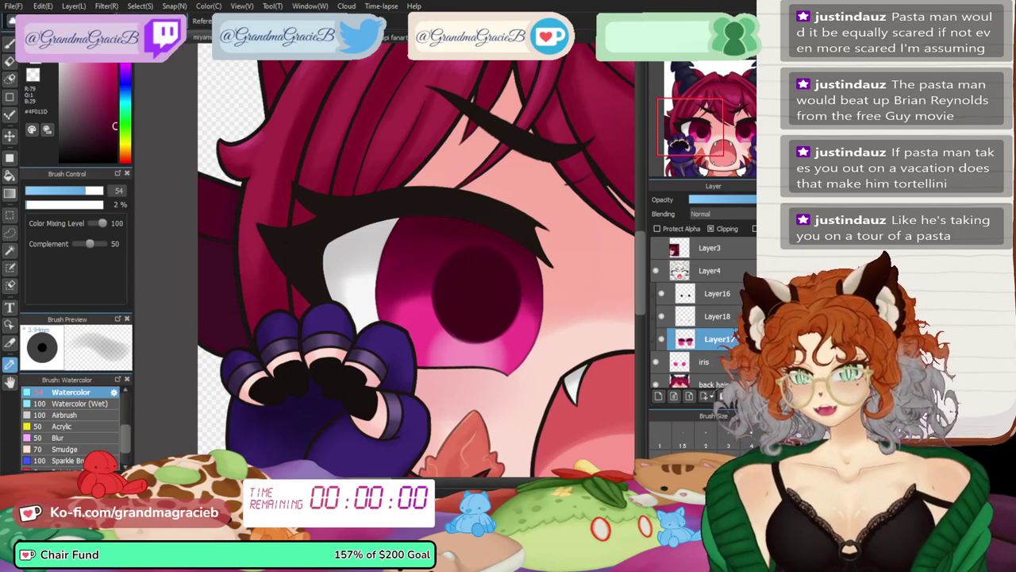
left_click(10, 61)
left_click(10, 44)
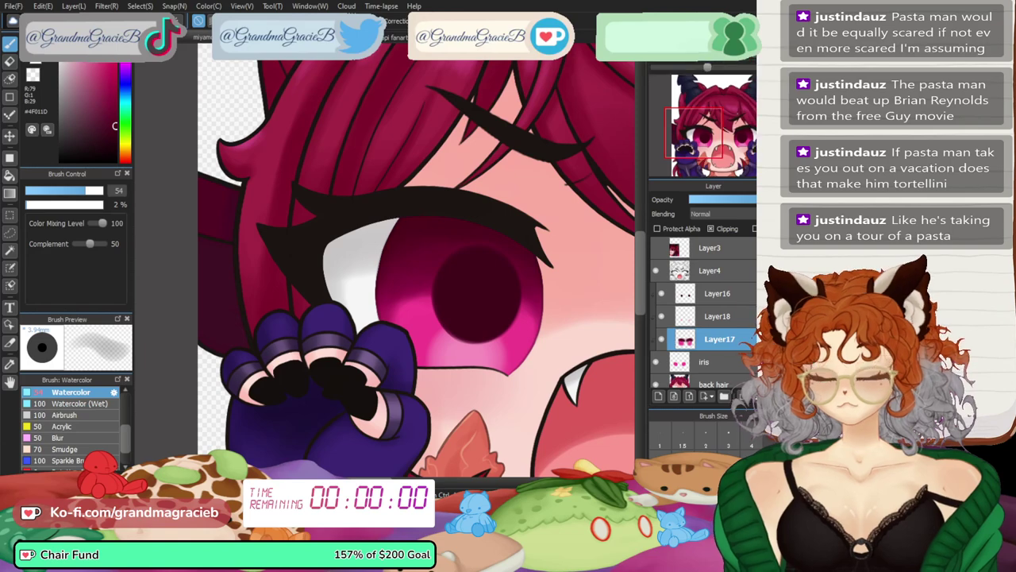
- Blend the shading around the pupil of the opposite eye with crimson #67042B and dark maroon #4B001A, sampling tones from the iris
left_click(741, 138)
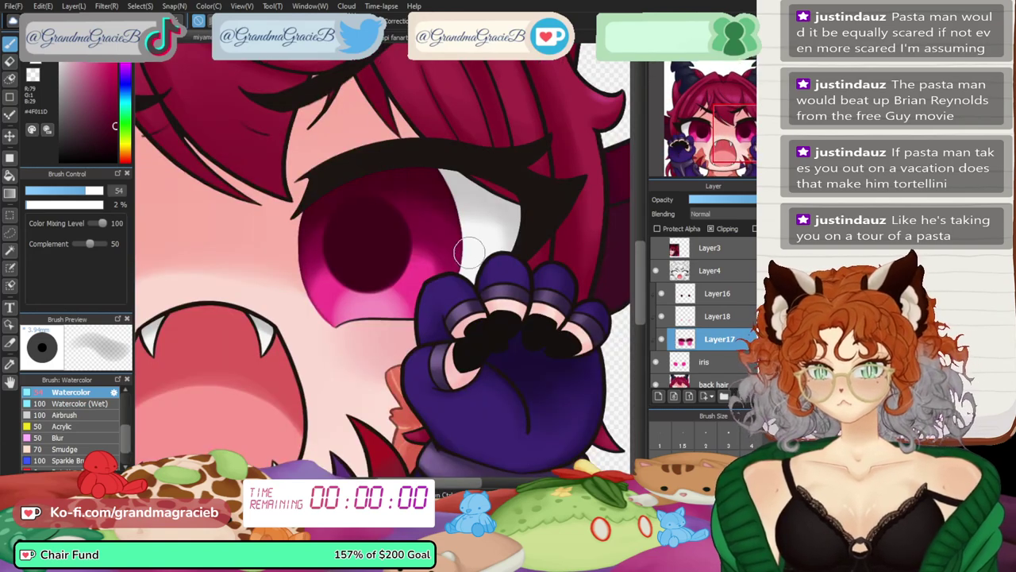
key("i")
left_click(429, 213)
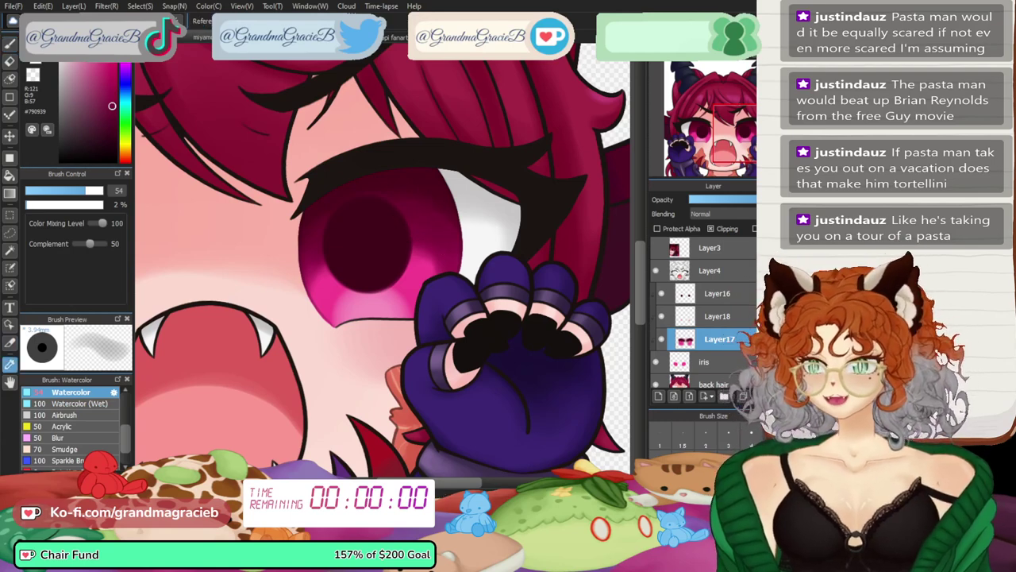
left_click(367, 243)
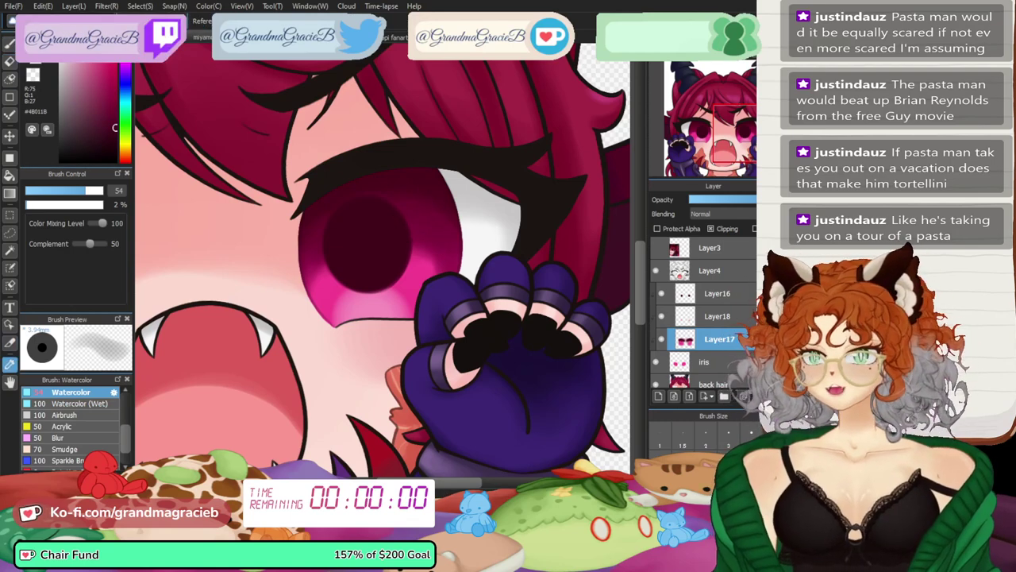
left_click(114, 115)
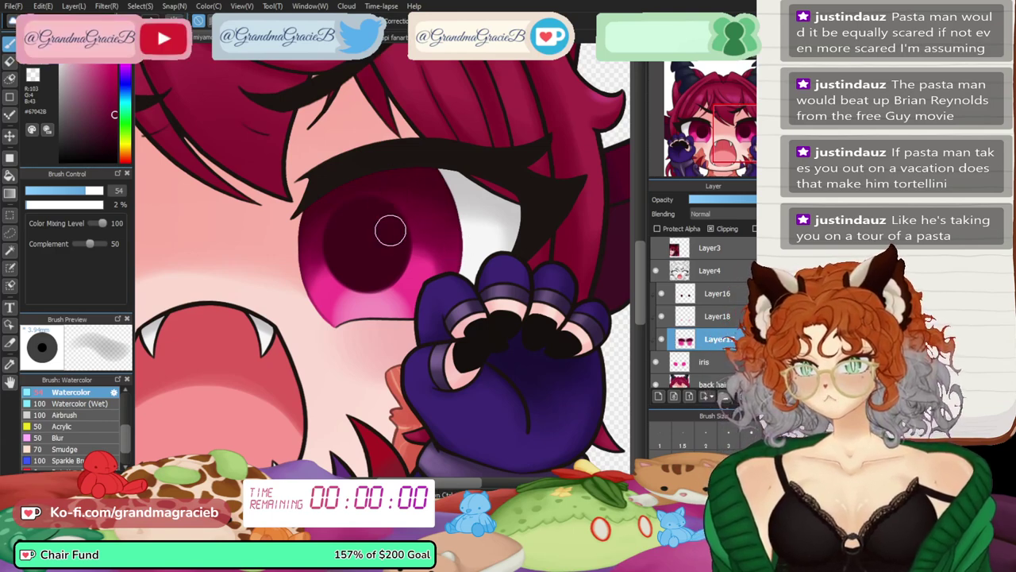
left_click_drag(331, 243, 306, 251)
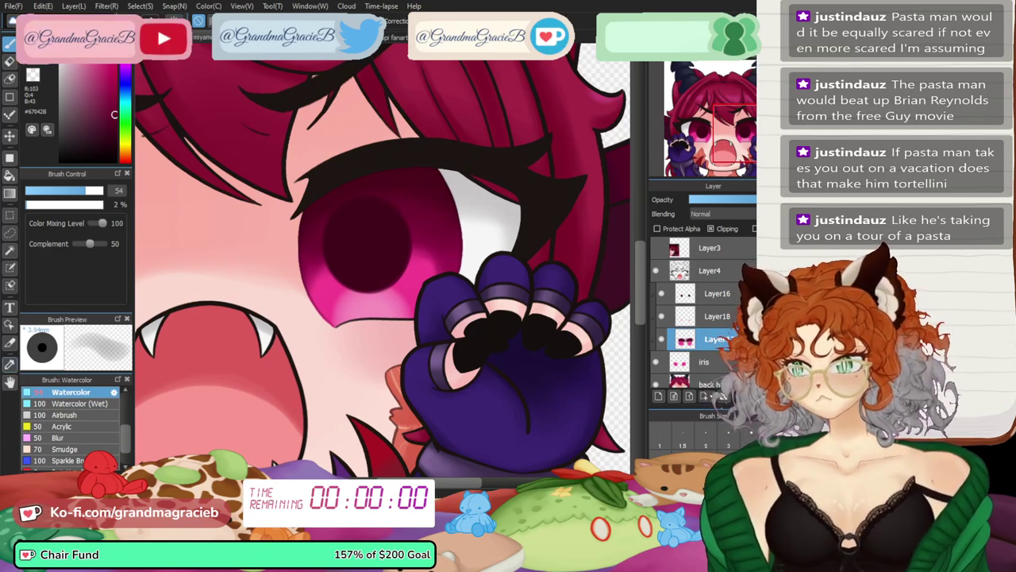
left_click(332, 208, "alt")
key("p")
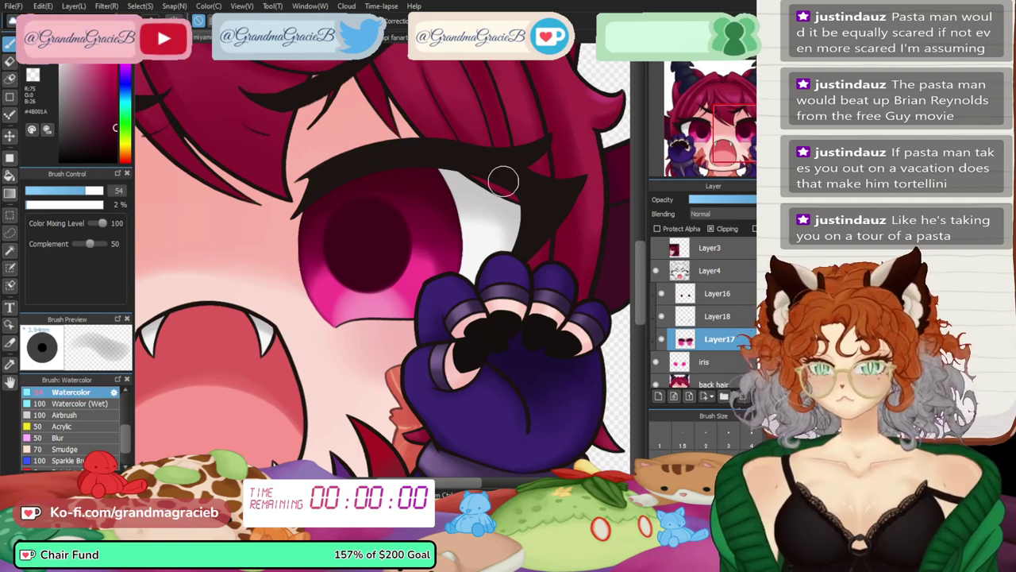
- Sample crimson #7F0A3B and paint a soft rim around the pupils on the iris shading layer
scroll(503, 181, "down", 5)
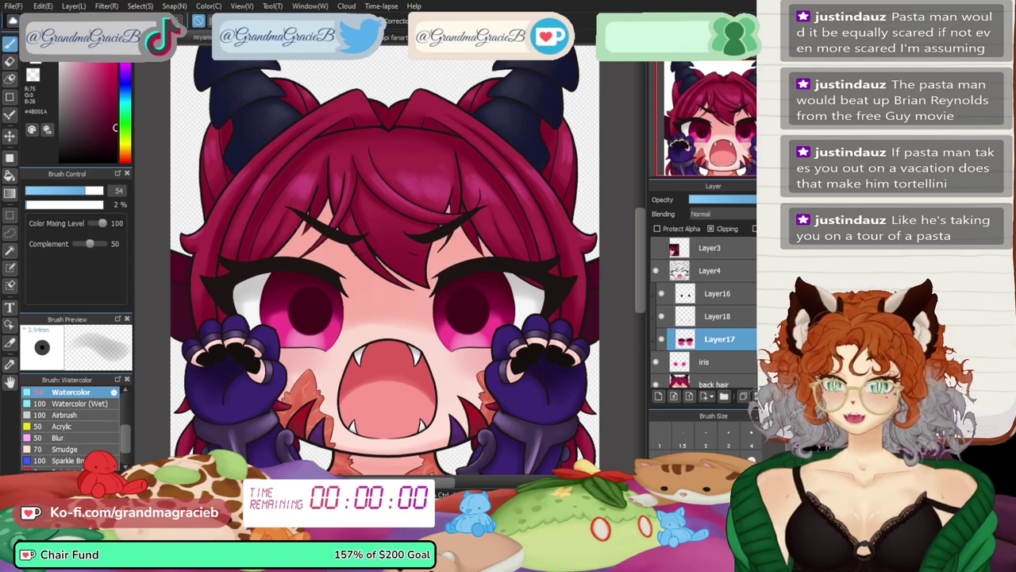
key("i")
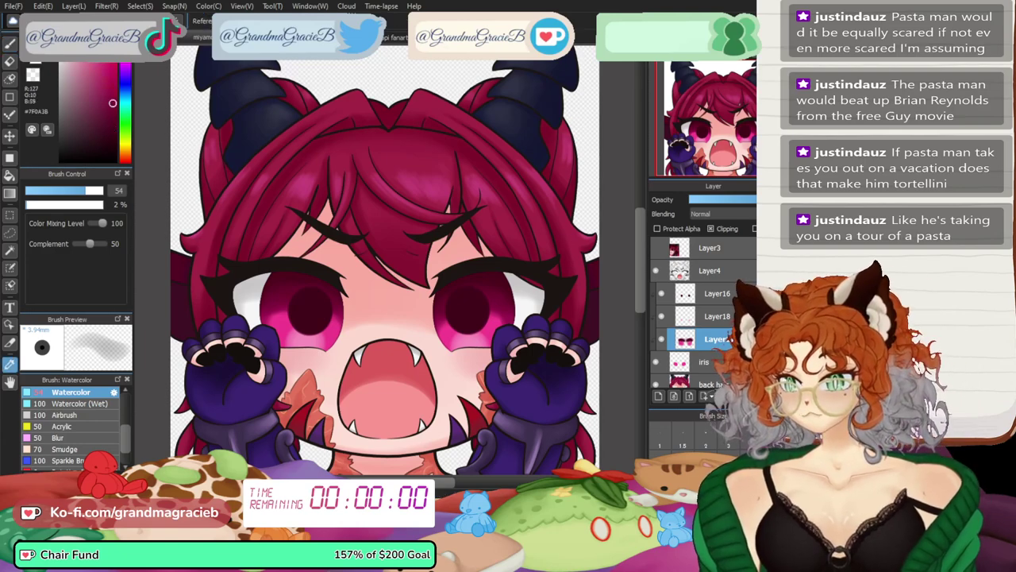
key("b")
scroll(385, 260, "up", 5)
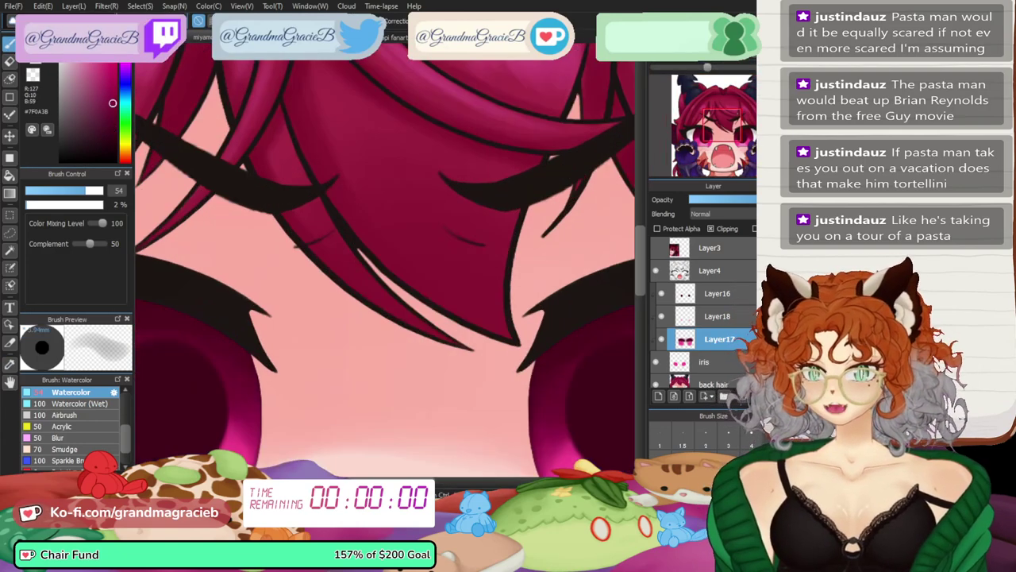
mouse_move(187, 401)
left_mouse_down()
mouse_move(288, 211)
mouse_move(396, 250)
left_mouse_up()
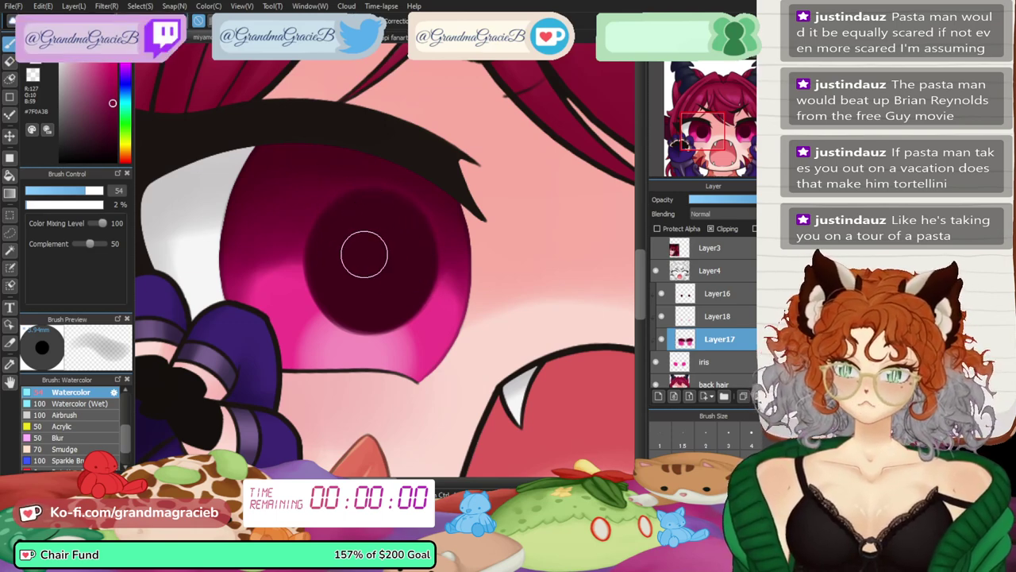
left_click(739, 135)
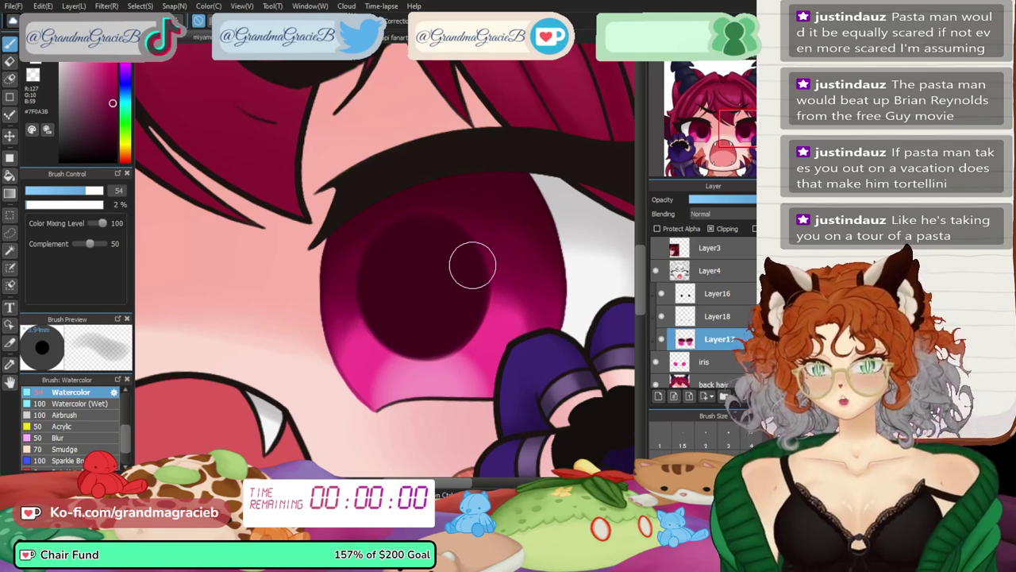
- Sample bright pink #F43F92 and brighten the soft rim around the pupils
left_click(9, 364)
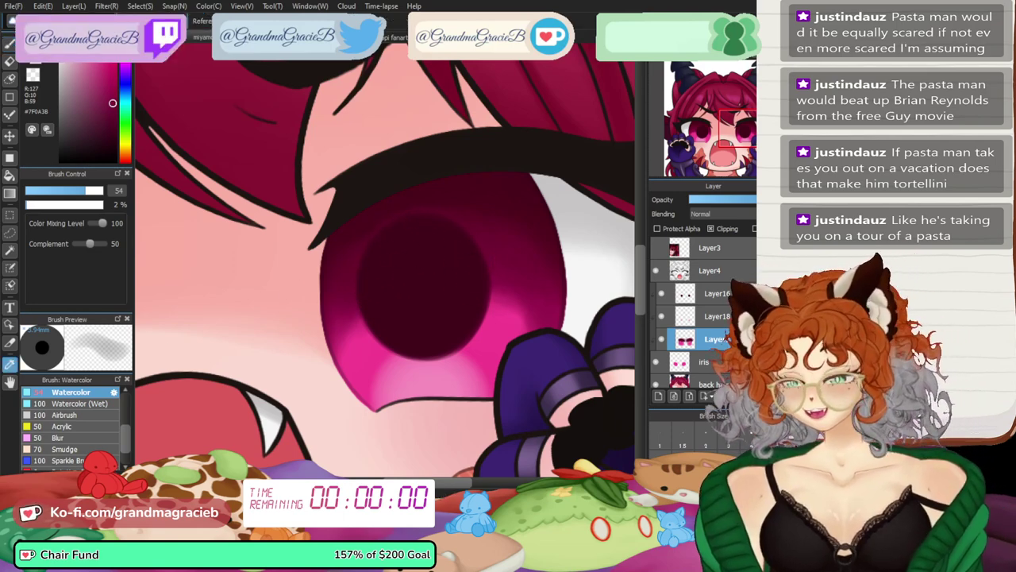
left_click(10, 44)
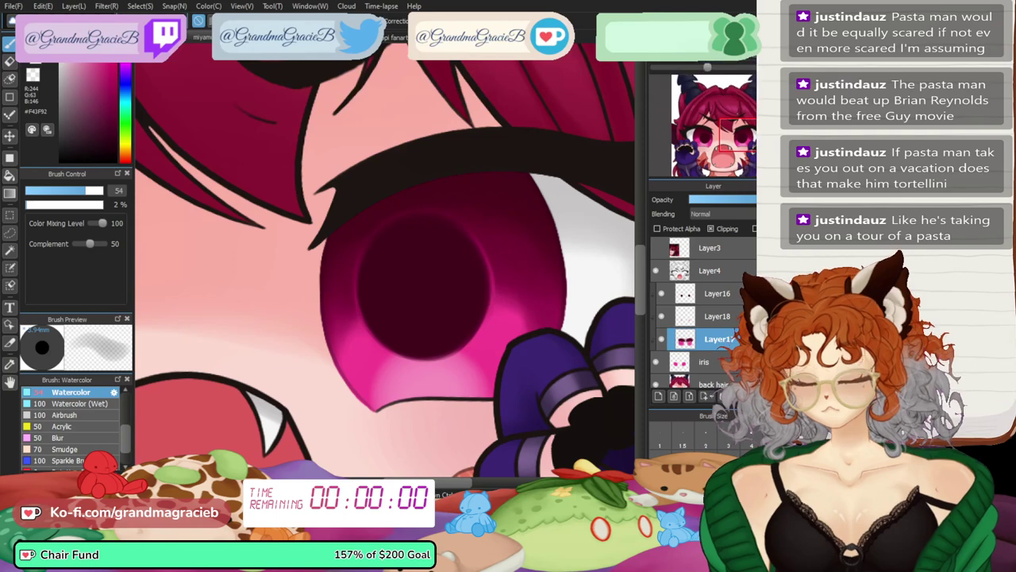
left_click_drag(701, 137, 705, 136)
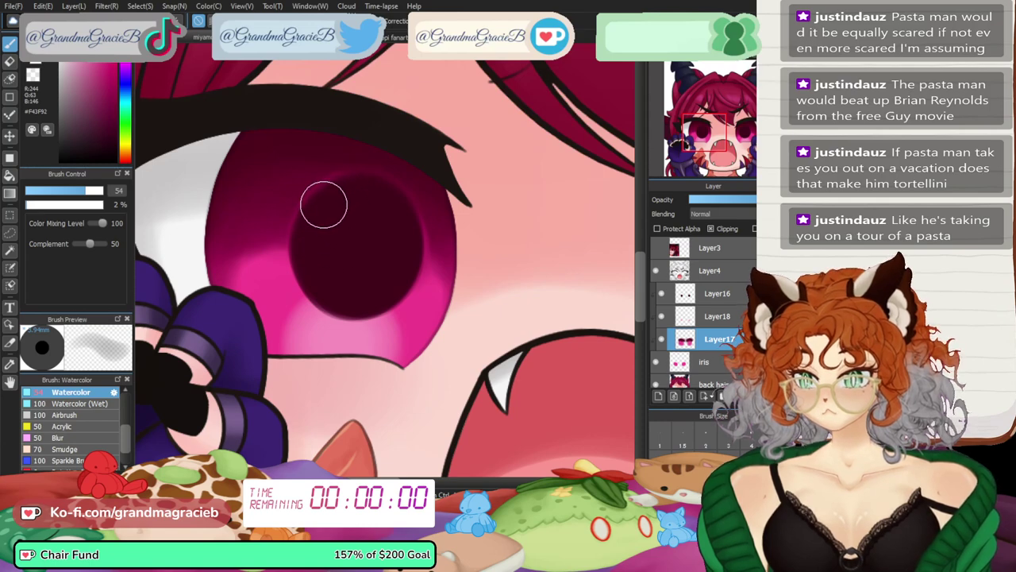
- Sample light pink #F68EBD and lighten the pupil rims and the lower iris highlights in both eyes
left_click(9, 364)
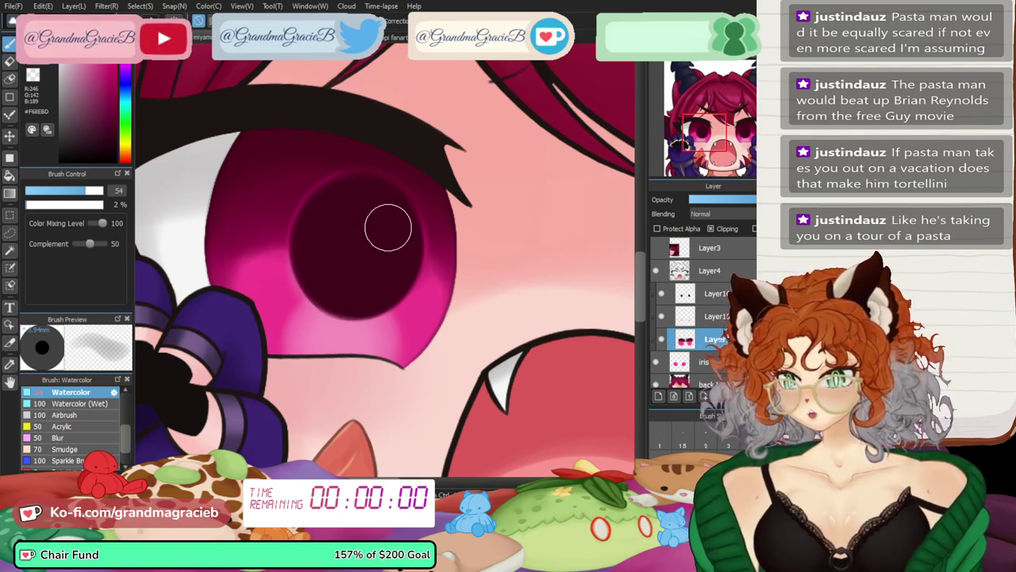
key("Down")
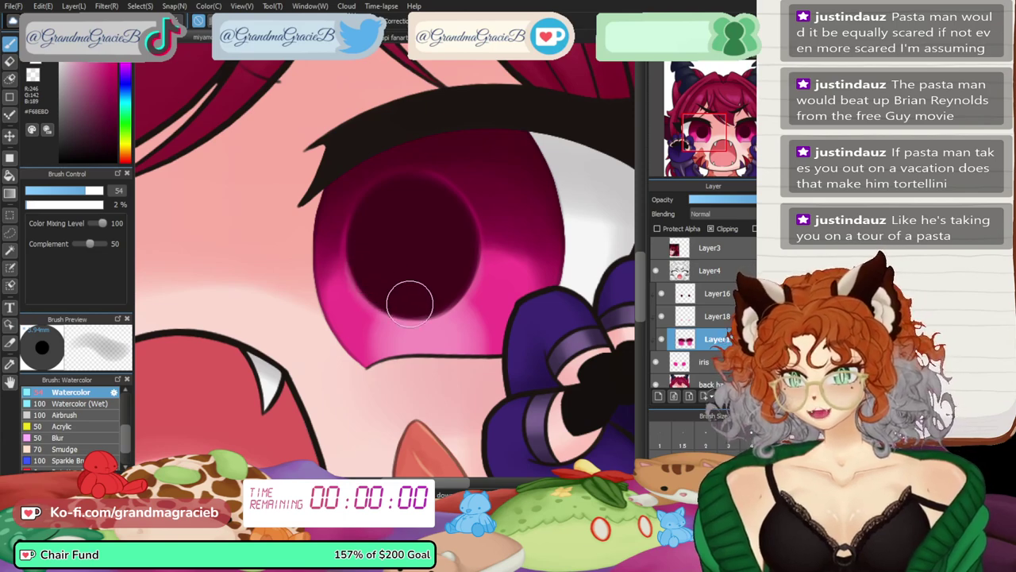
key("h")
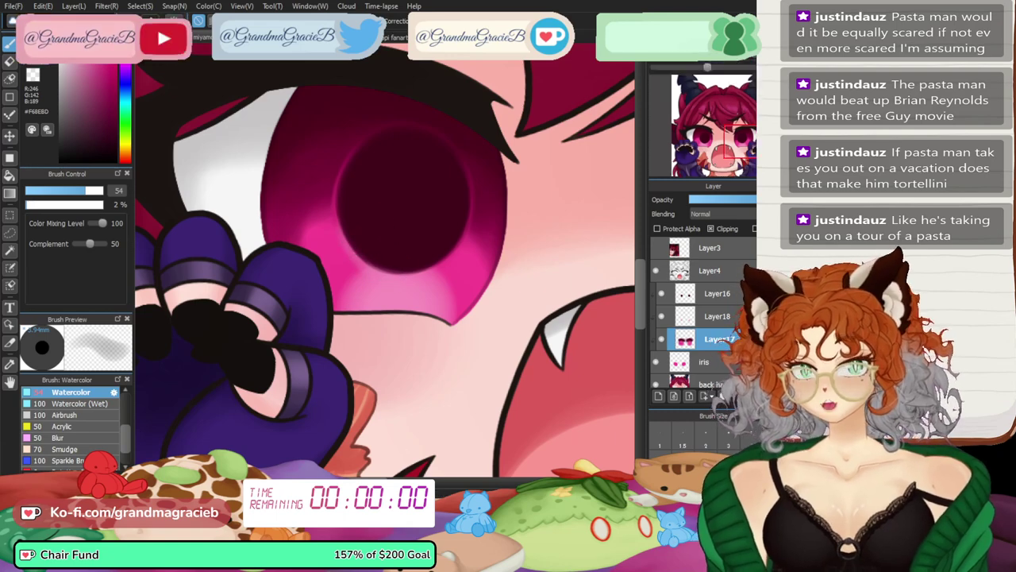
key("h")
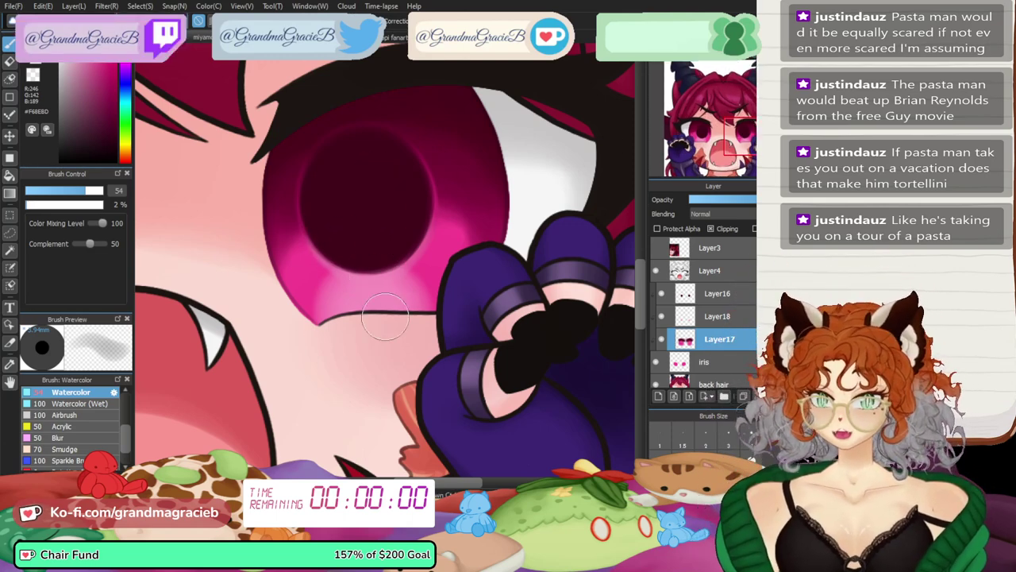
scroll(710, 119, "up", 1)
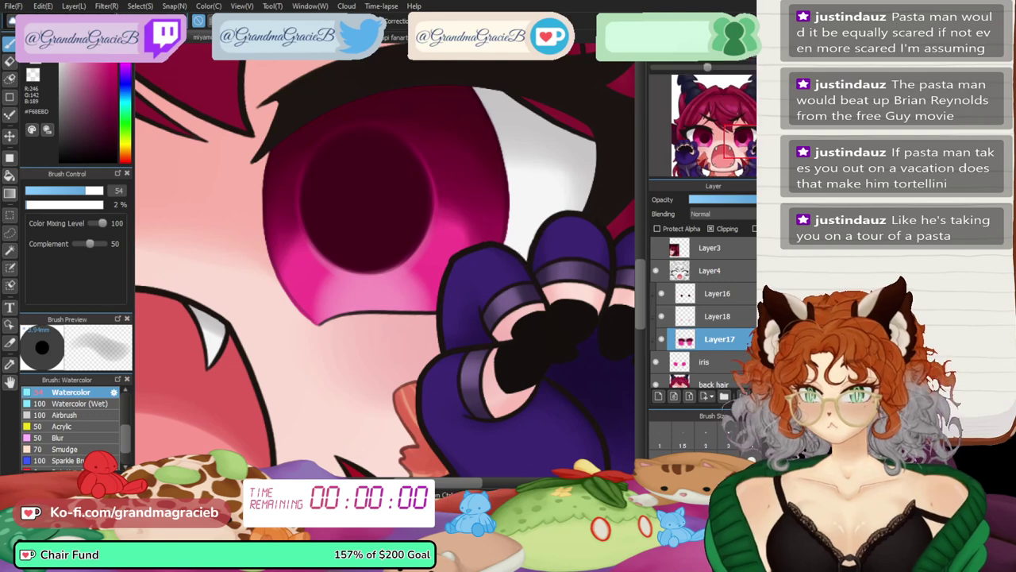
left_click(703, 137)
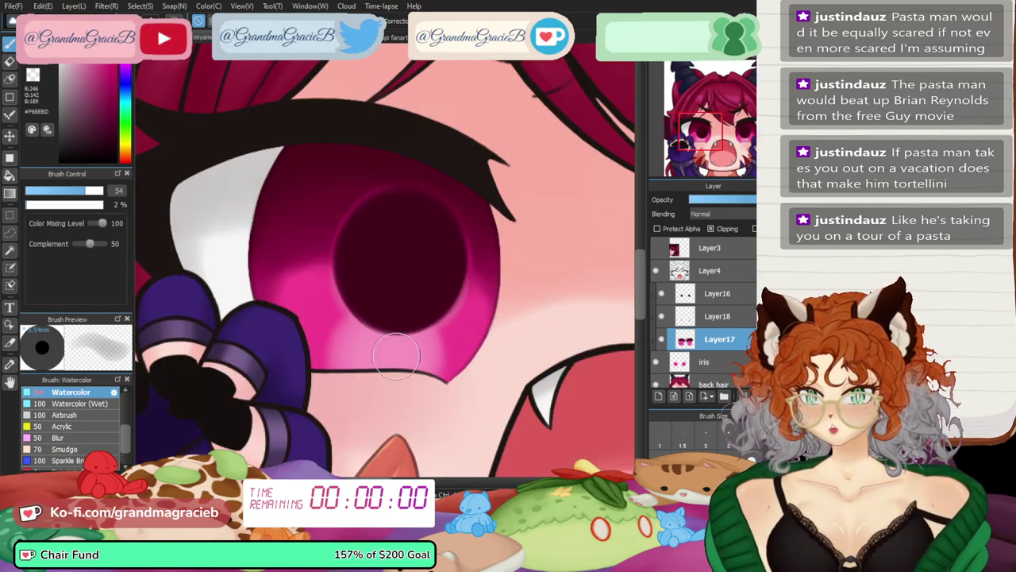
key("ctrl+0")
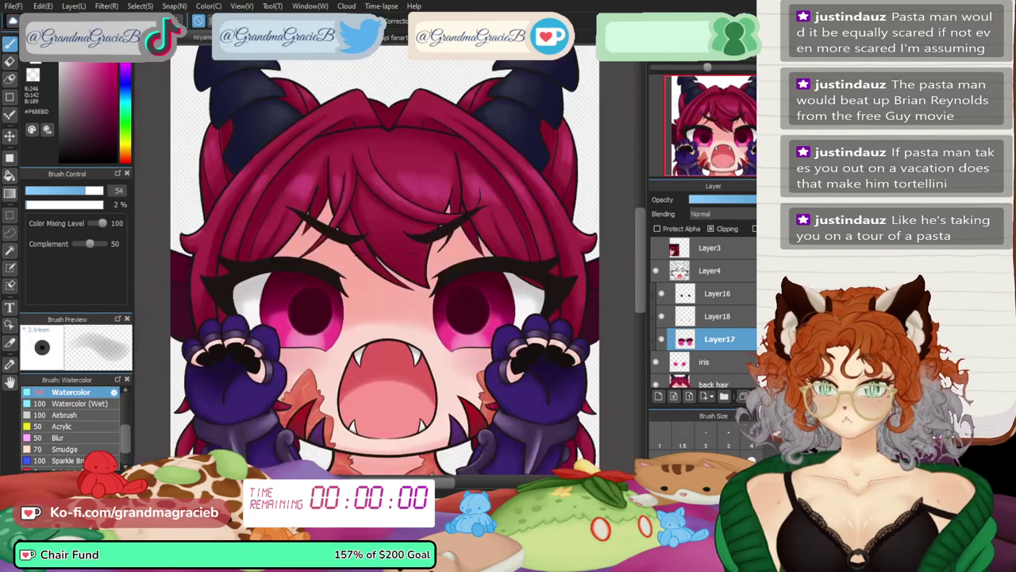
- Add a clipped layer above the pupil layer, pick pale pink #FFDDEB, and set the brush to size 38 at 12% opacity
left_click(719, 316)
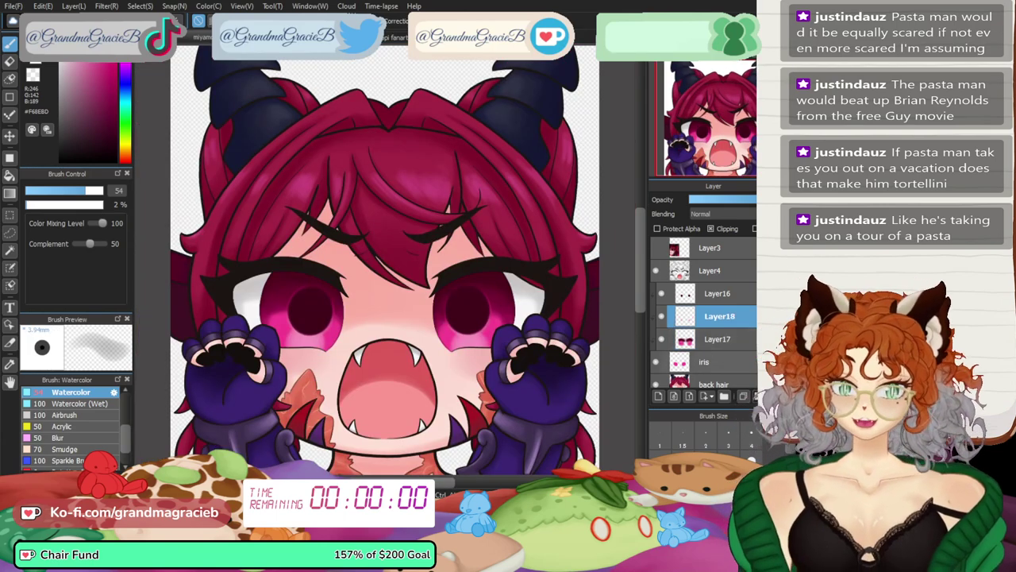
left_click(720, 339)
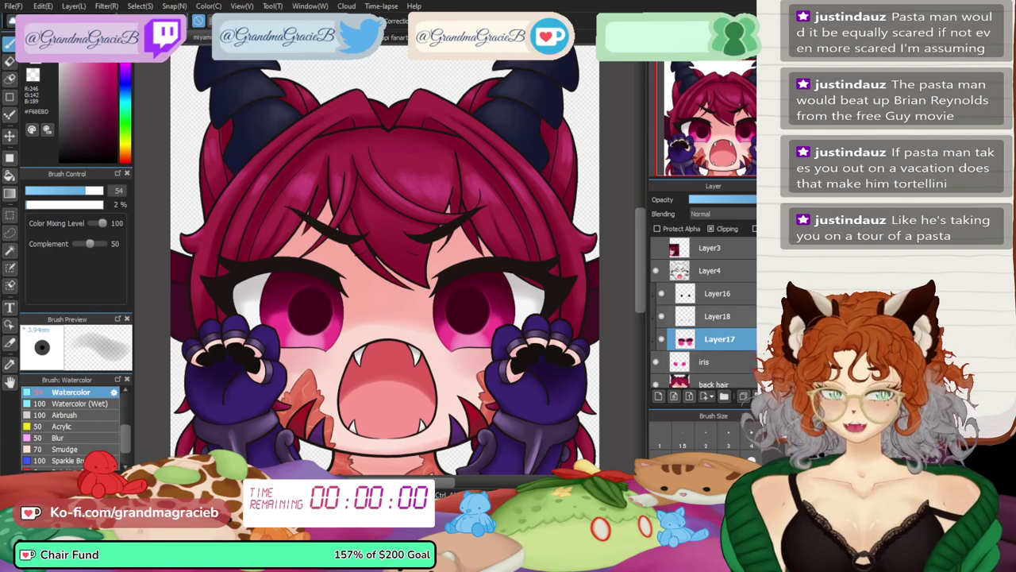
left_click(719, 293)
left_click(658, 396)
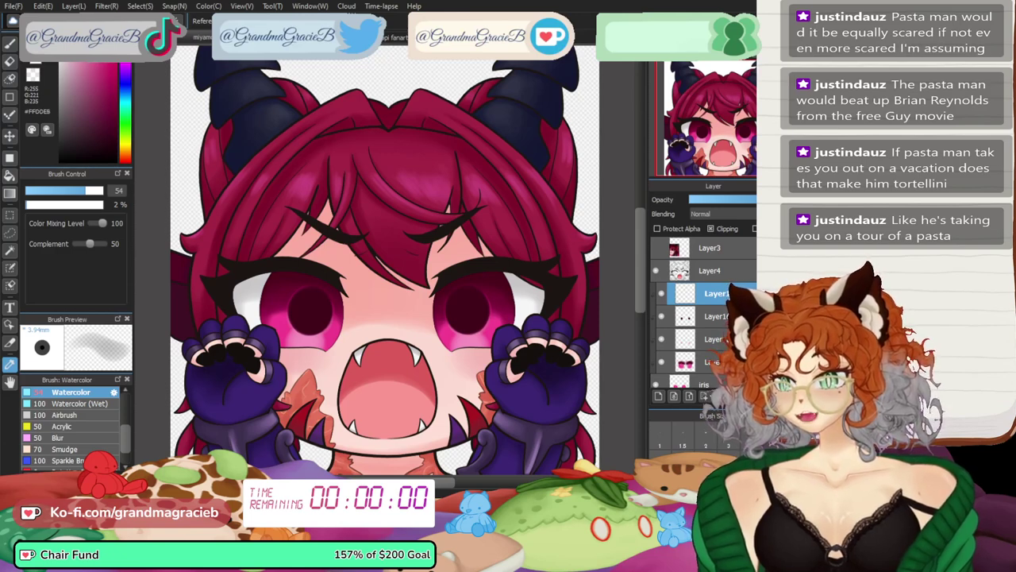
left_click(9, 44)
left_click(34, 205)
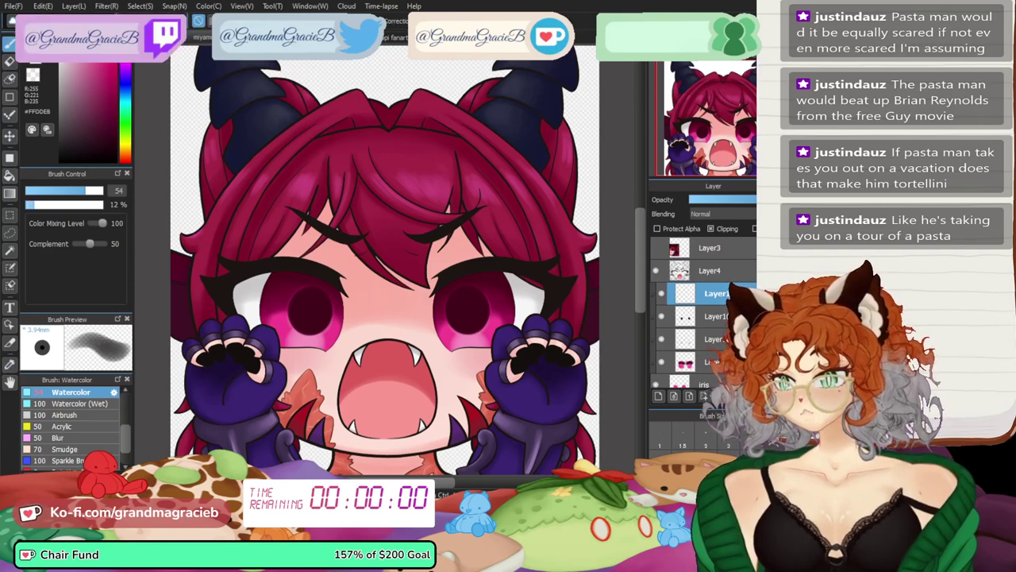
left_click(69, 191)
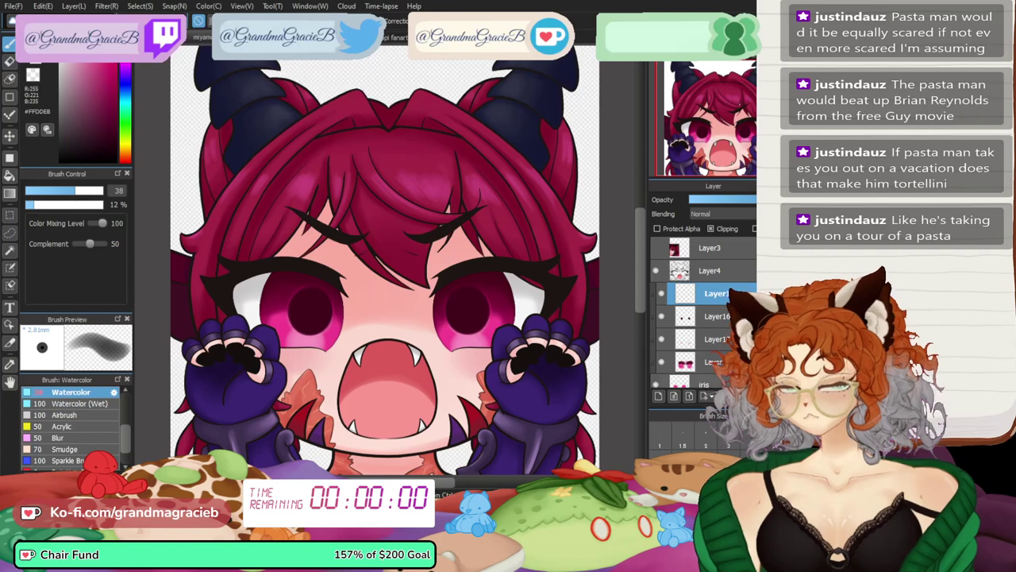
- Check the eyes against the reference portrait, hide it again, and set the brush to size 22 at 100% opacity
left_click(656, 248)
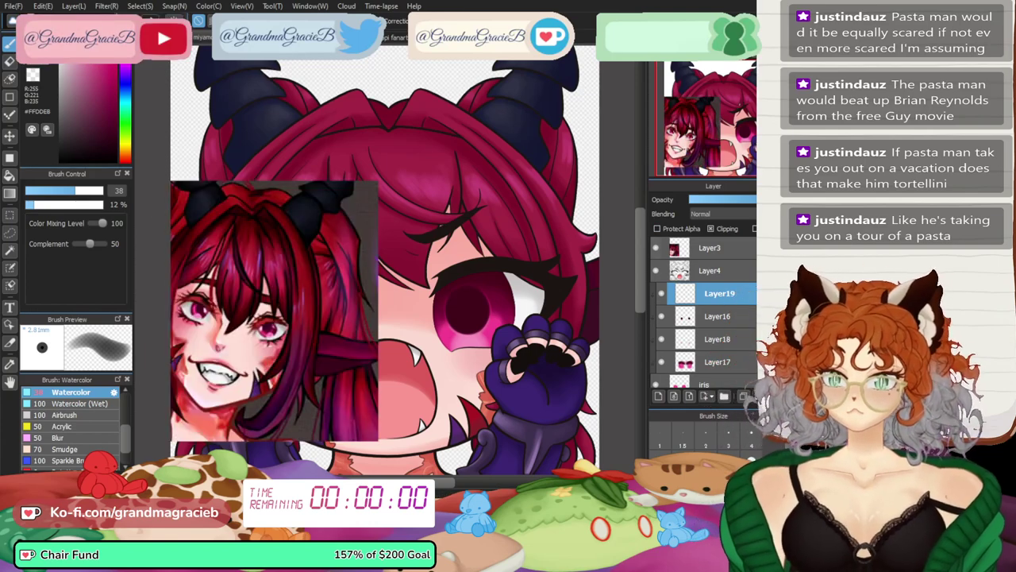
left_click(656, 248)
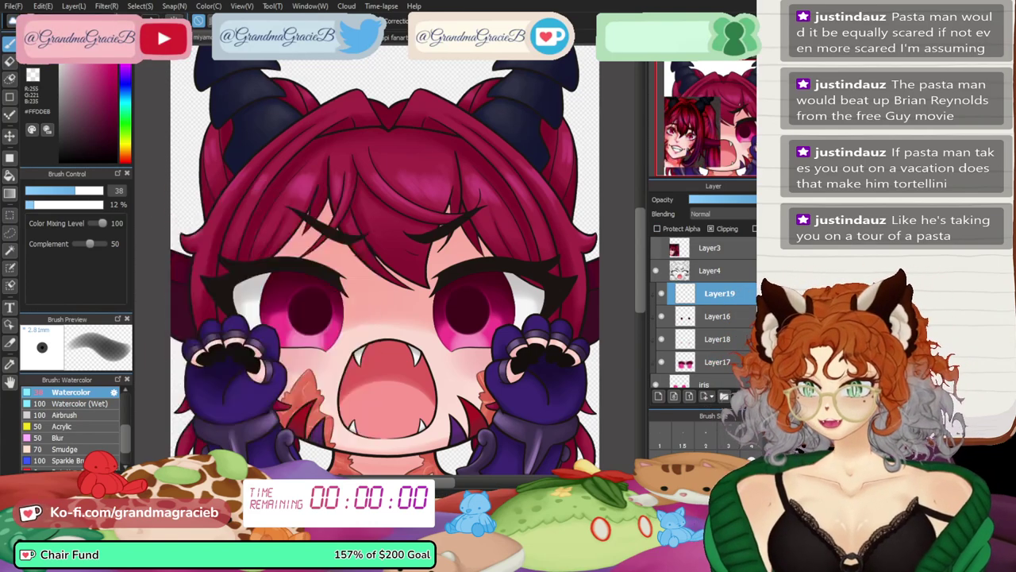
scroll(385, 258, "up", 1)
key("ctrl+plus")
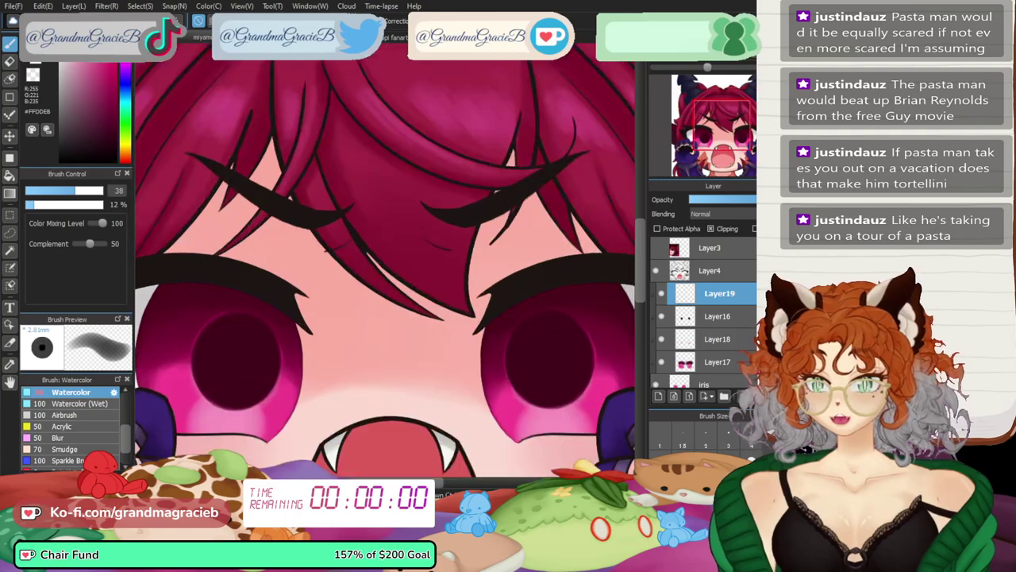
left_click_drag(627, 246, 437, 121)
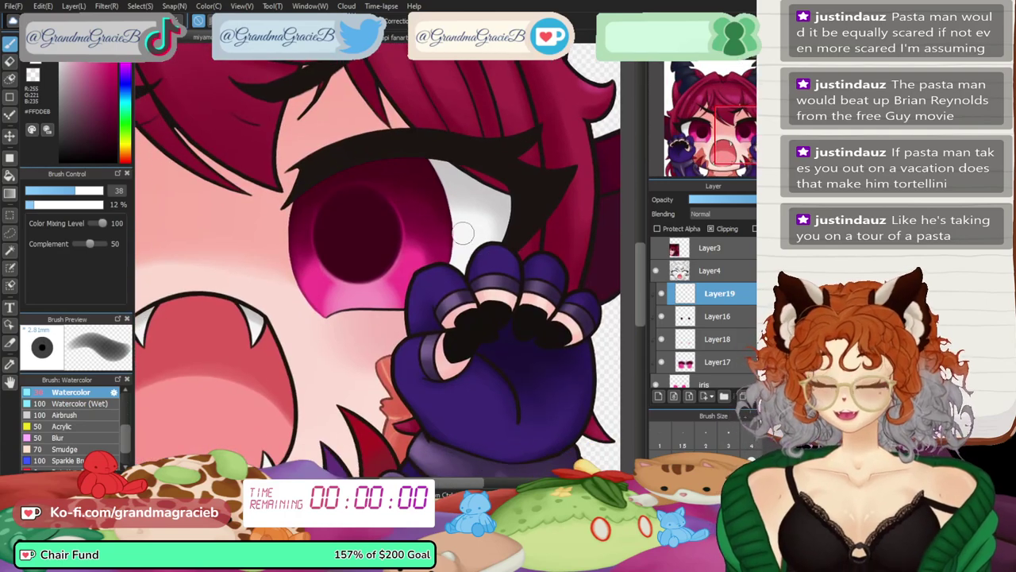
key("ctrl+plus")
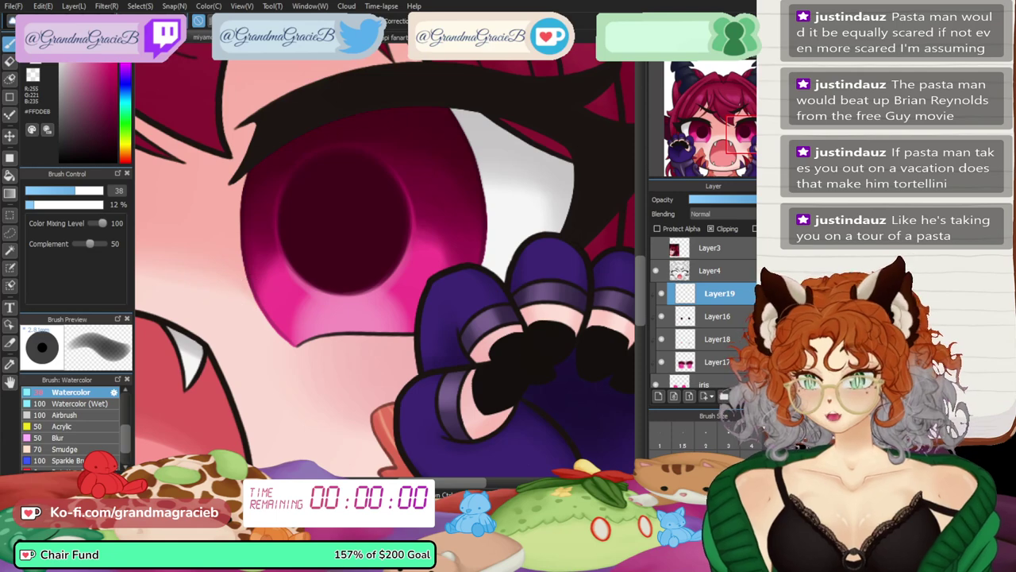
left_click_drag(75, 191, 60, 190)
mouse_move(230, 291)
left_mouse_down()
mouse_move(306, 249)
mouse_move(272, 327)
left_mouse_up()
key("ctrl+z")
left_click(102, 205)
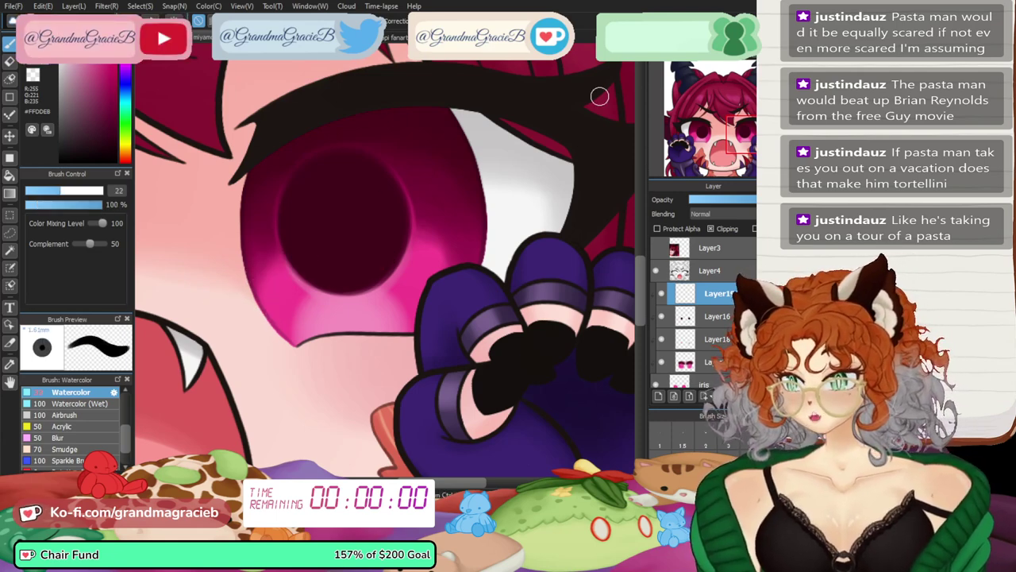
- Paint a pale pink wedge-shaped highlight on the iris's lower inner edge beside the pupil, refining its edges with the brush at size 10.4
left_click_drag(707, 66, 713, 66)
mouse_move(192, 299)
left_mouse_down()
mouse_move(257, 310)
mouse_move(245, 354)
left_mouse_up()
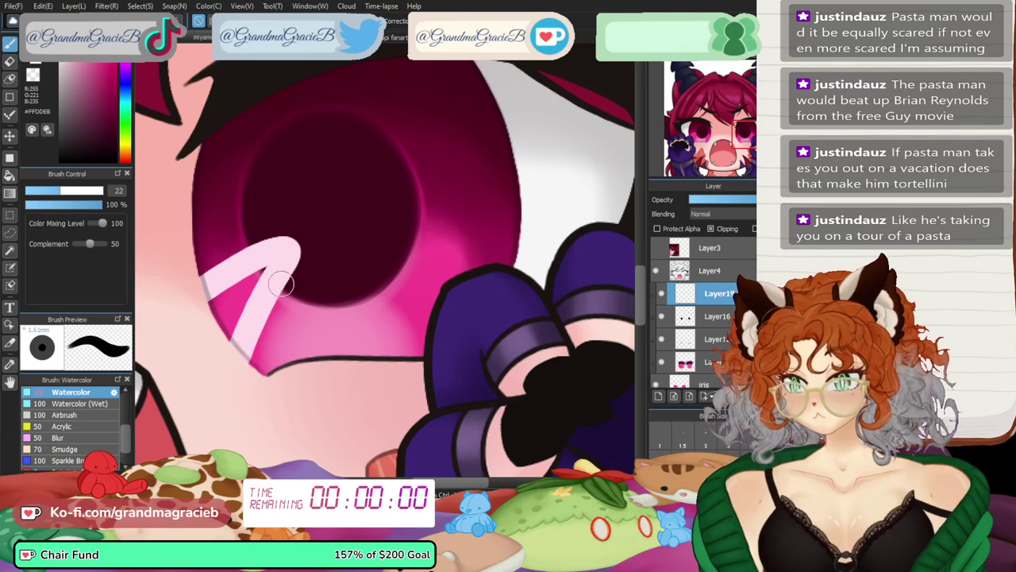
key("ctrl+z")
mouse_move(208, 300)
left_mouse_down()
mouse_move(235, 319)
mouse_move(259, 285)
mouse_move(196, 319)
mouse_move(278, 275)
mouse_move(218, 328)
left_mouse_up()
key("ctrl+z")
key("ctrl+z")
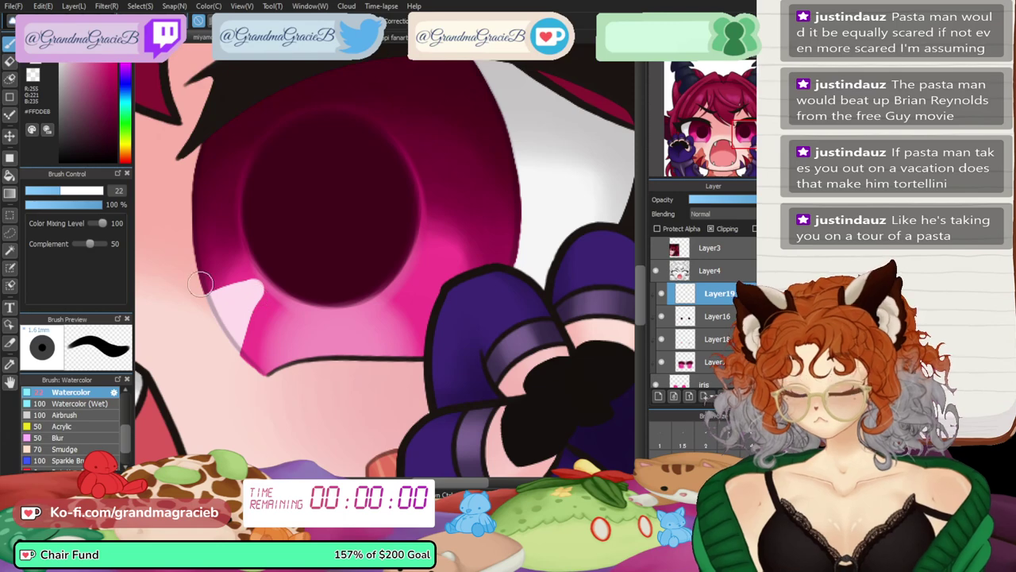
left_click(40, 191)
left_click_drag(190, 302, 264, 295)
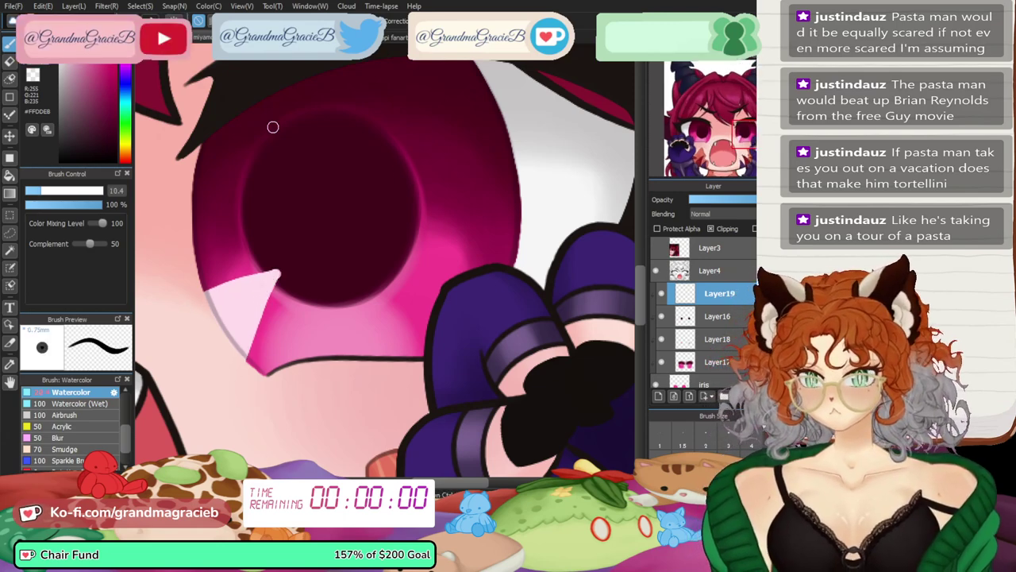
- Paint a large pale pink oval highlight on the upper outer iris at brush size 51 and a small oval below it at size 21
left_click_drag(72, 190, 85, 190)
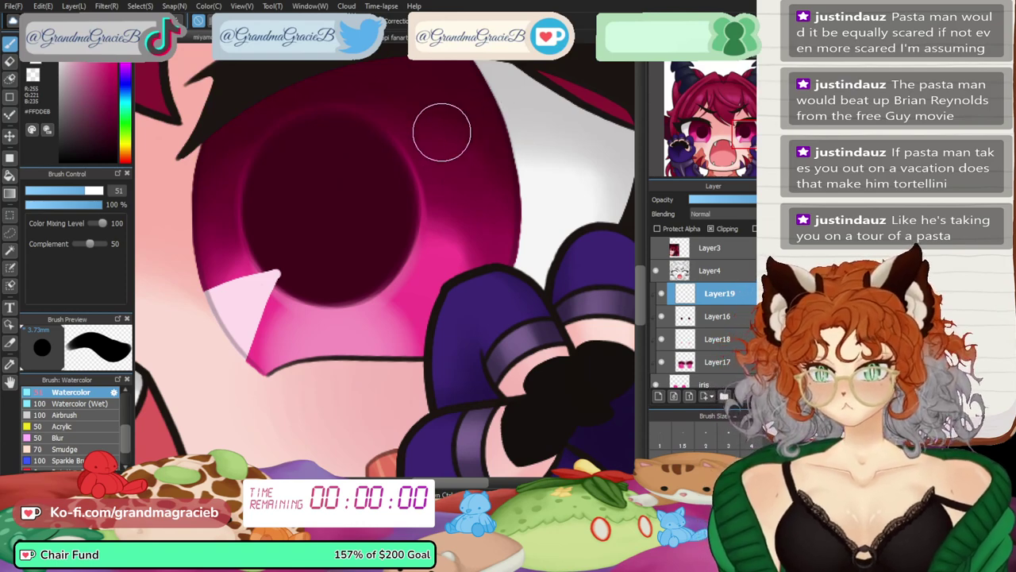
left_click_drag(442, 130, 456, 124)
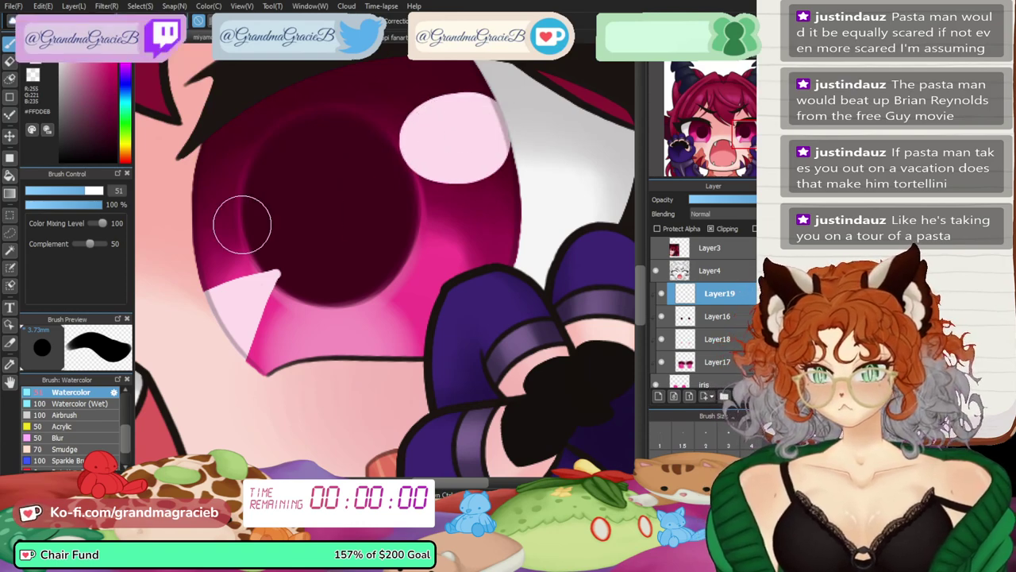
key("bracketleft")
key("bracketleft")
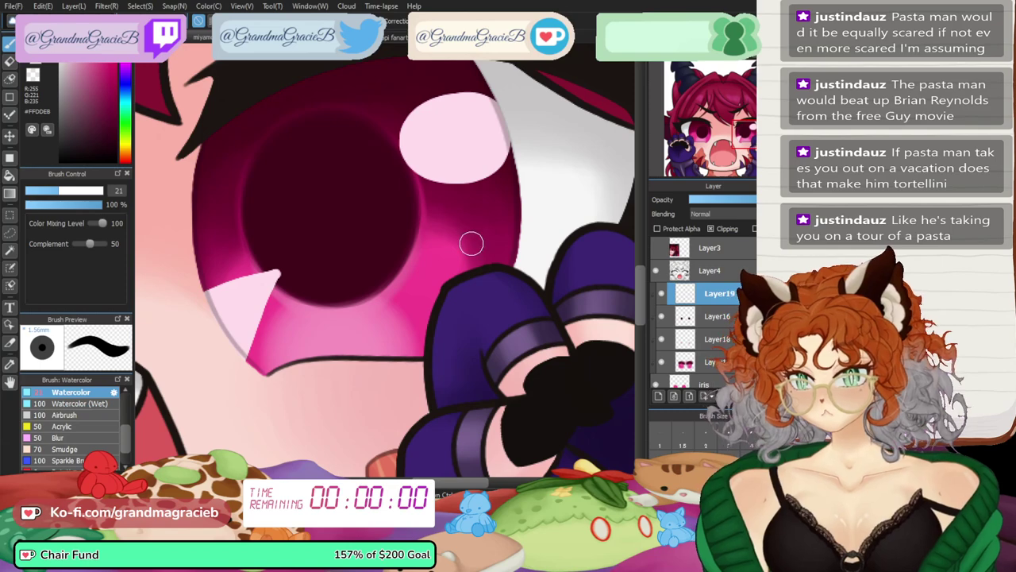
key("ctrl+0")
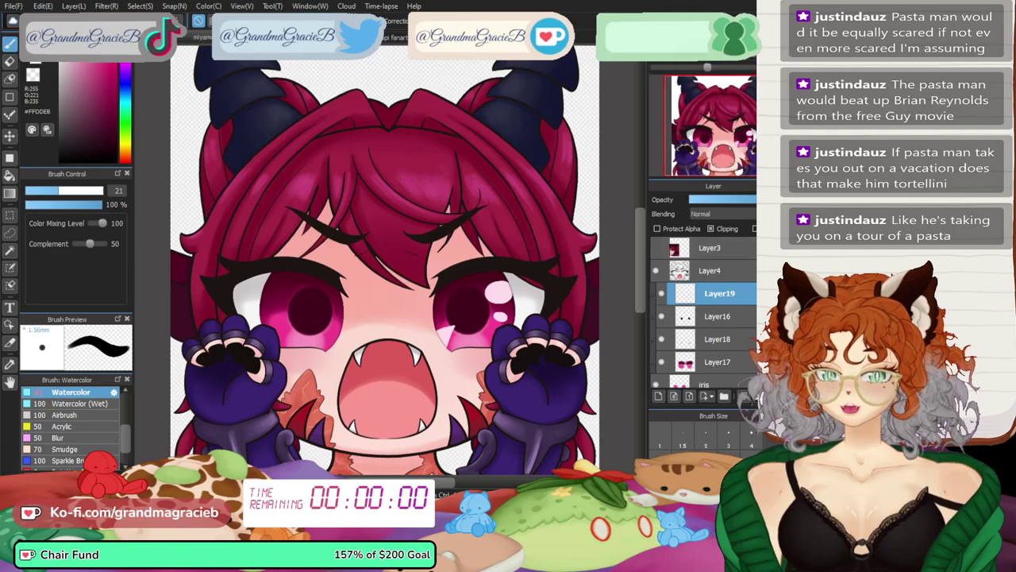
- Widen the wedge highlight's tip toward the pupil and extend its lower edge with the size 21 brush
key("ctrl+Up")
key("ctrl+Up")
key("ctrl+Up")
key("ctrl+Up")
left_click_drag(548, 429, 252, 103)
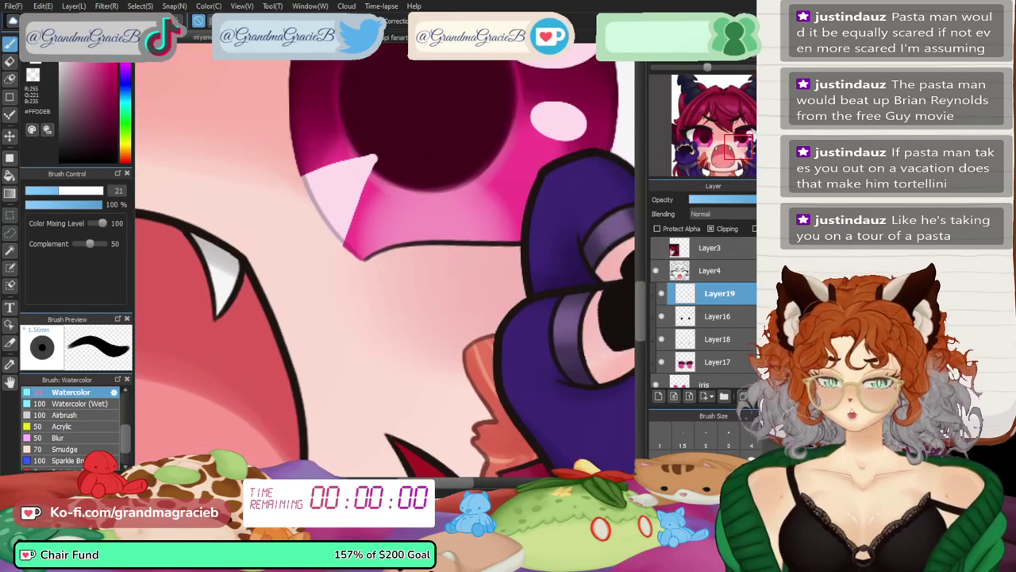
key("ctrl+Up")
mouse_move(349, 131)
left_mouse_down()
mouse_move(365, 123)
mouse_move(317, 225)
left_mouse_up()
key("Left")
key("Left")
key("Left")
key("Left")
key("Left")
key("Left")
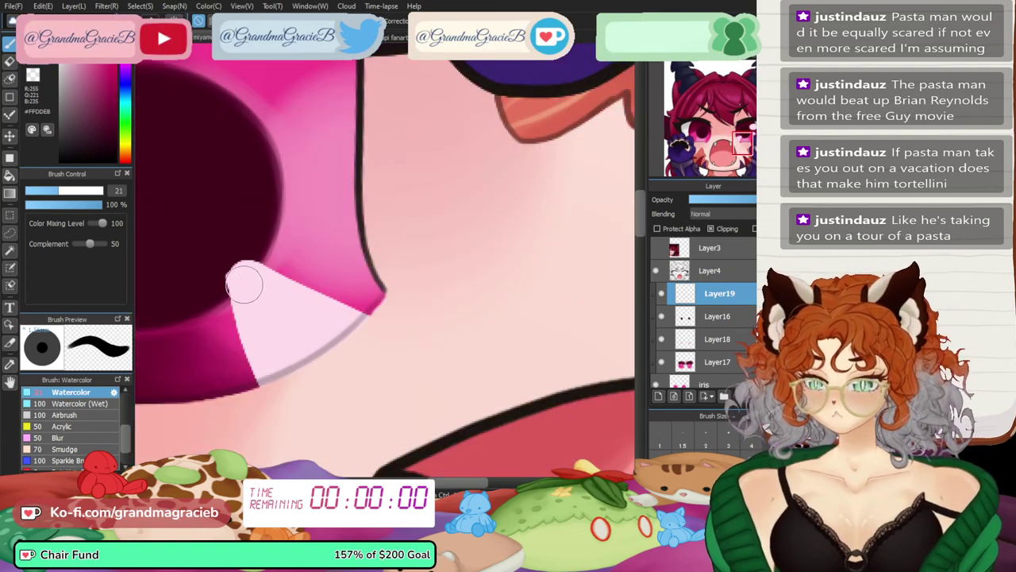
mouse_move(244, 284)
left_mouse_down()
mouse_move(279, 265)
mouse_move(261, 265)
mouse_move(339, 312)
mouse_move(275, 294)
left_mouse_up()
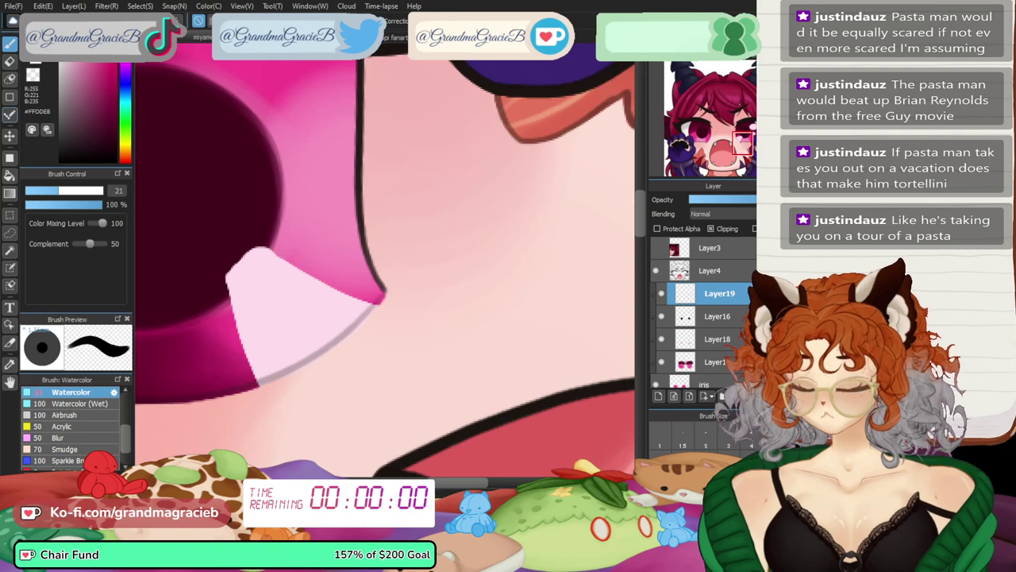
- Trim the wedge highlight's tip to a straight edge over the pupil with the eraser at size 6.9
key("e")
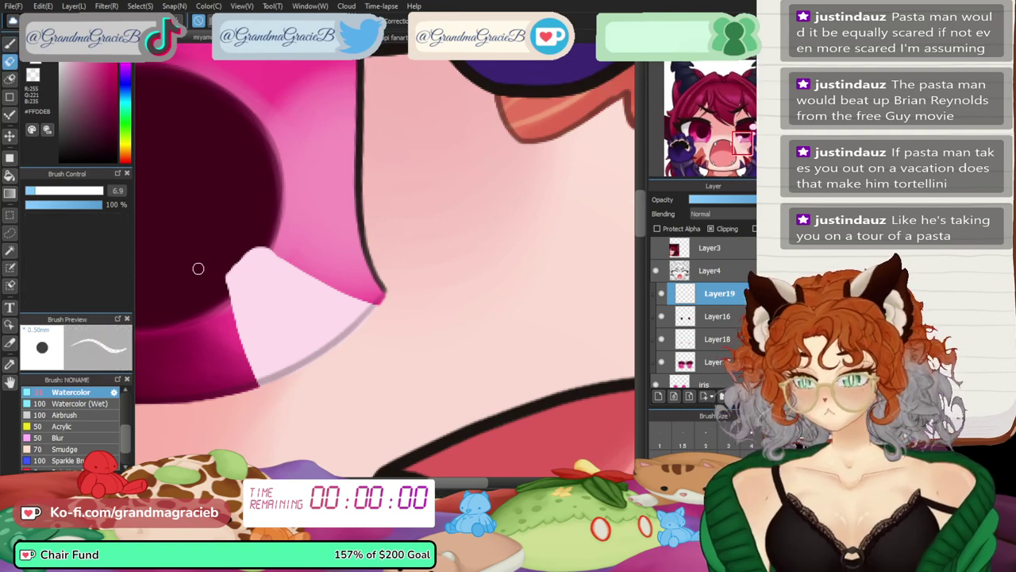
left_click_drag(224, 273, 272, 250)
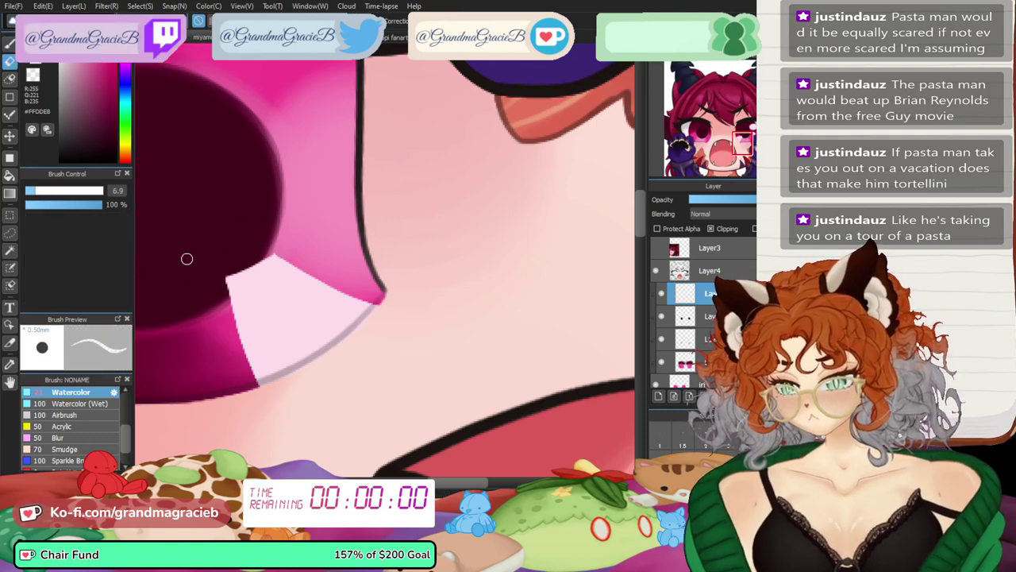
left_click(728, 168)
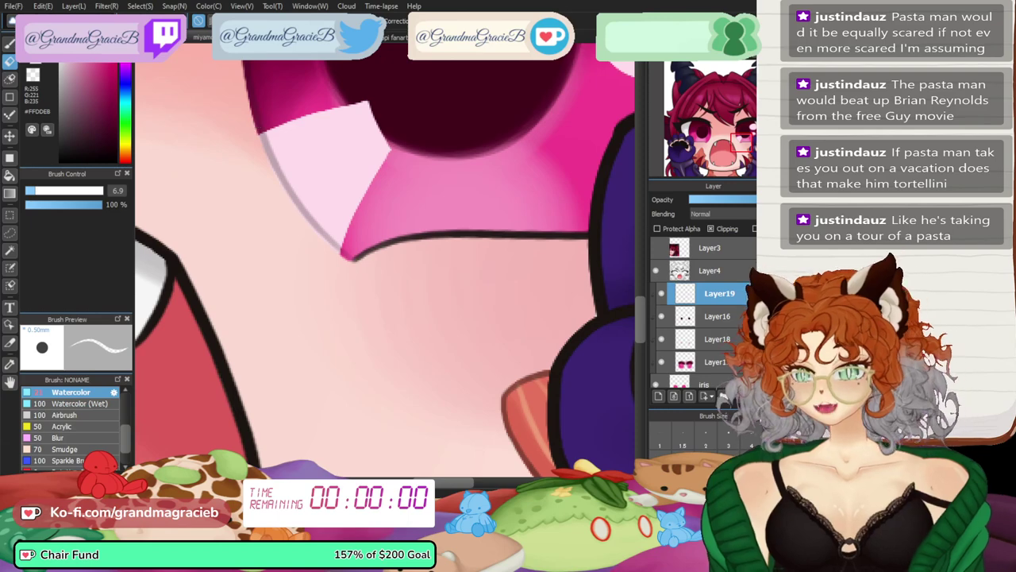
- Lasso the wedge highlight, rotate it slightly, and free-transform its lower end toward the iris's inner outline to narrow it
left_click(10, 232)
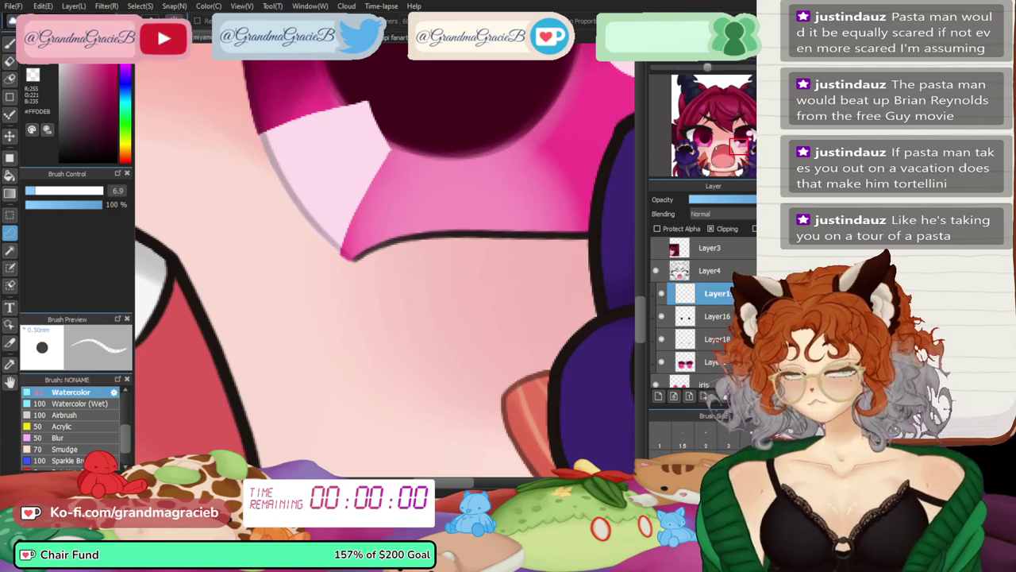
left_click_drag(718, 66, 708, 66)
left_click_drag(742, 127, 740, 139)
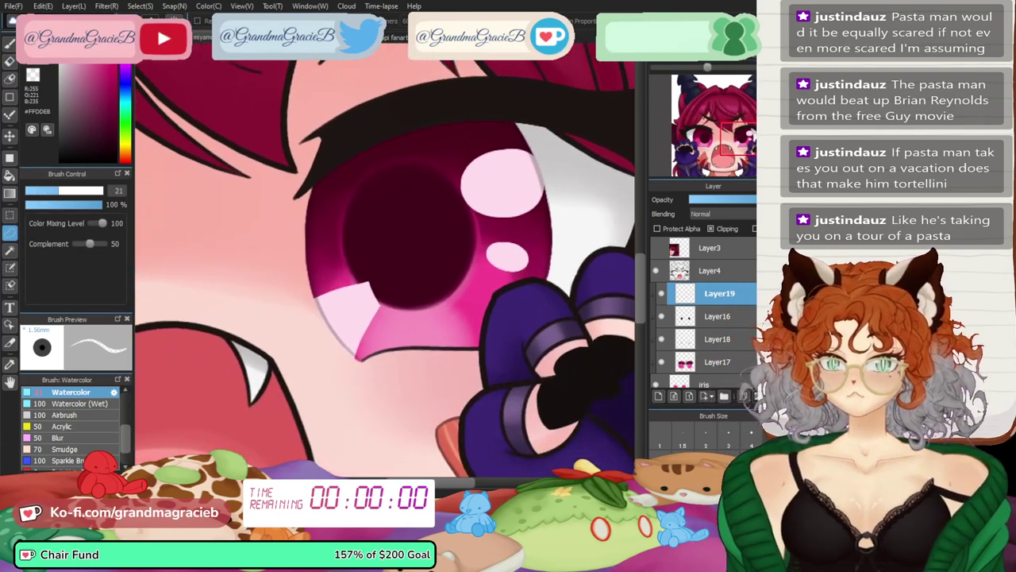
mouse_move(408, 269)
left_mouse_down()
mouse_move(391, 401)
mouse_move(383, 326)
mouse_move(425, 282)
mouse_move(419, 349)
left_mouse_up()
key("ctrl+t")
left_click_drag(468, 373, 483, 334)
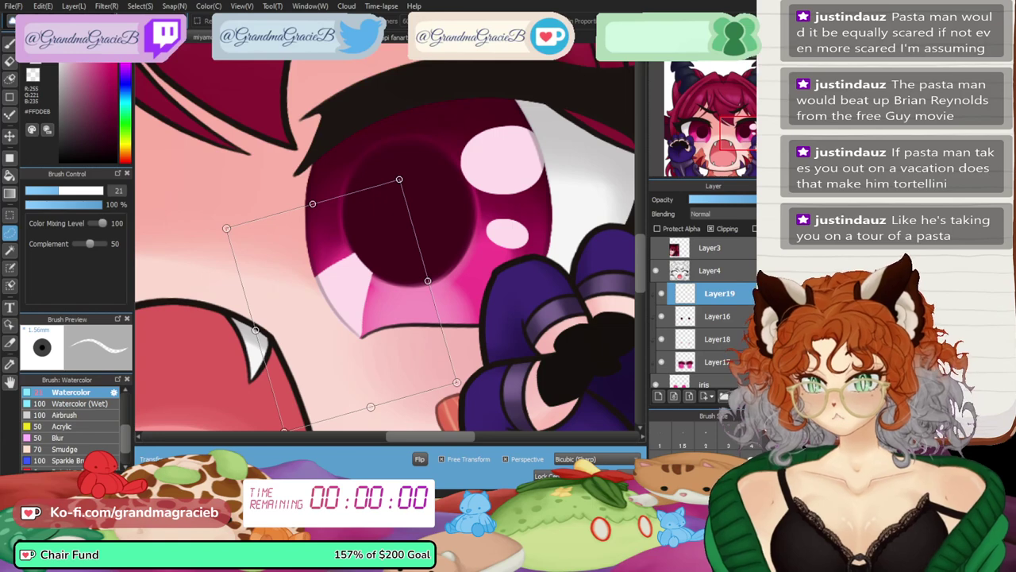
left_click_drag(371, 407, 336, 385)
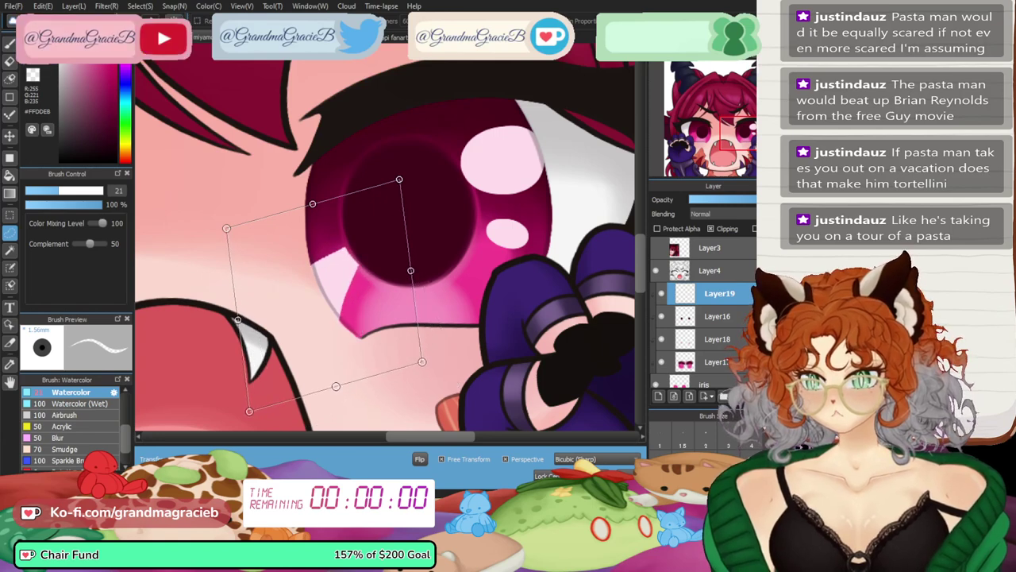
mouse_move(446, 378)
left_mouse_down()
mouse_move(440, 388)
mouse_move(446, 378)
left_mouse_up()
key("Return")
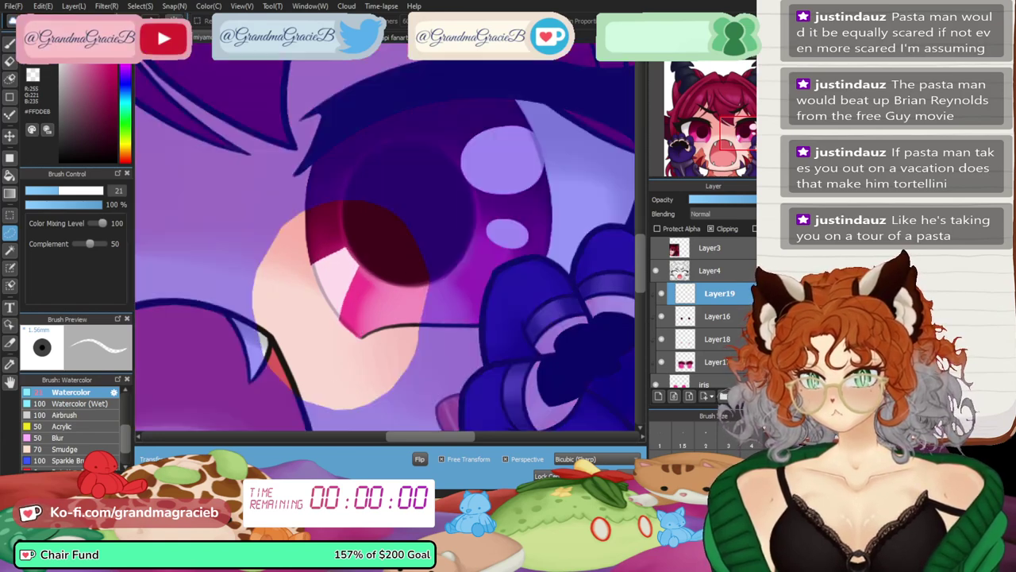
key("ctrl+m")
key("ctrl+d")
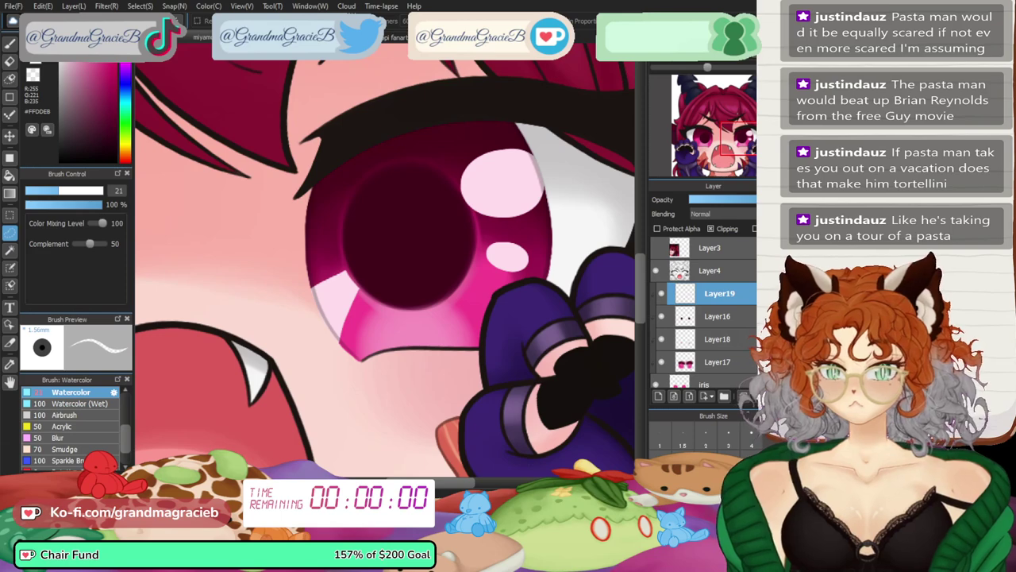
key("ctrl+0")
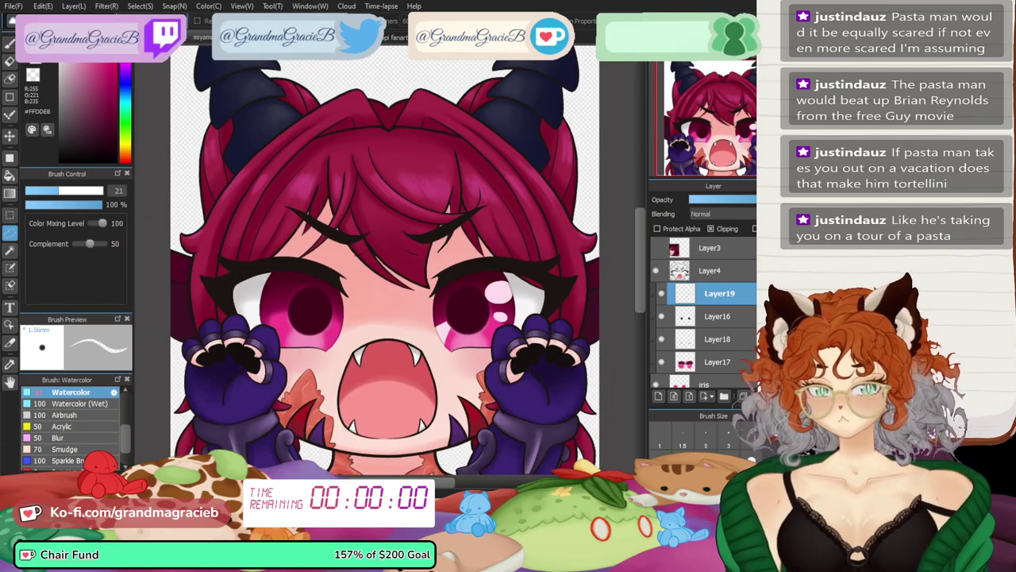
- Duplicate the eye highlight layer, then select the lower copy and reduce its opacity while the upper copy is hidden
left_click(728, 199)
left_click(742, 199)
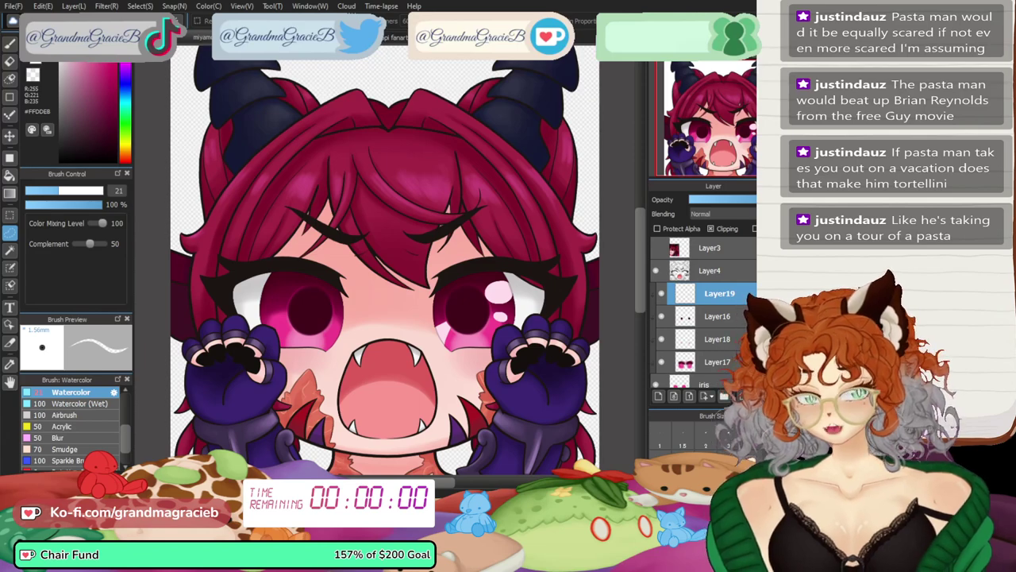
scroll(389, 260, "up", 3)
left_click_drag(508, 365, 280, 156)
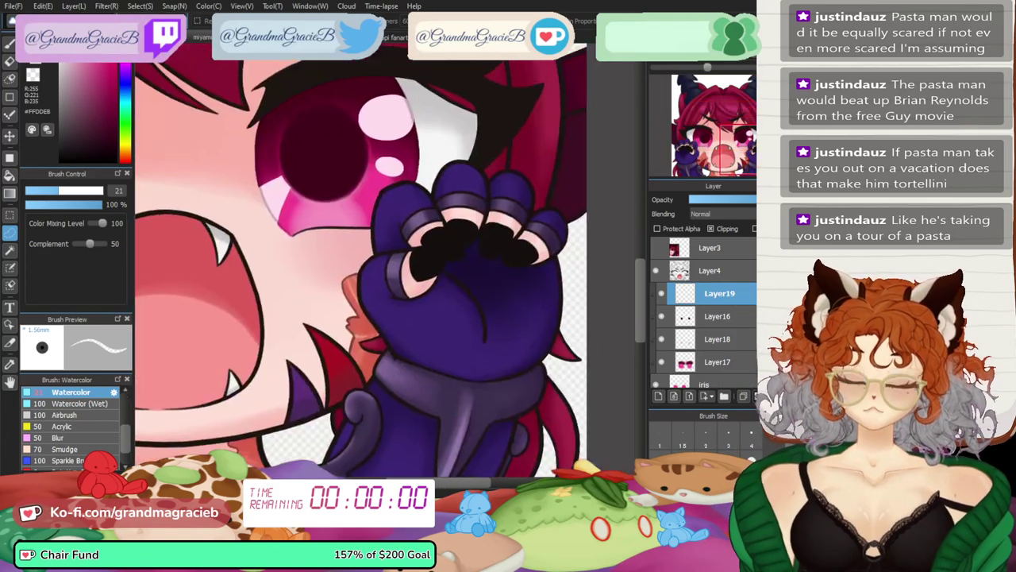
left_click_drag(365, 238, 409, 320)
left_click(743, 396)
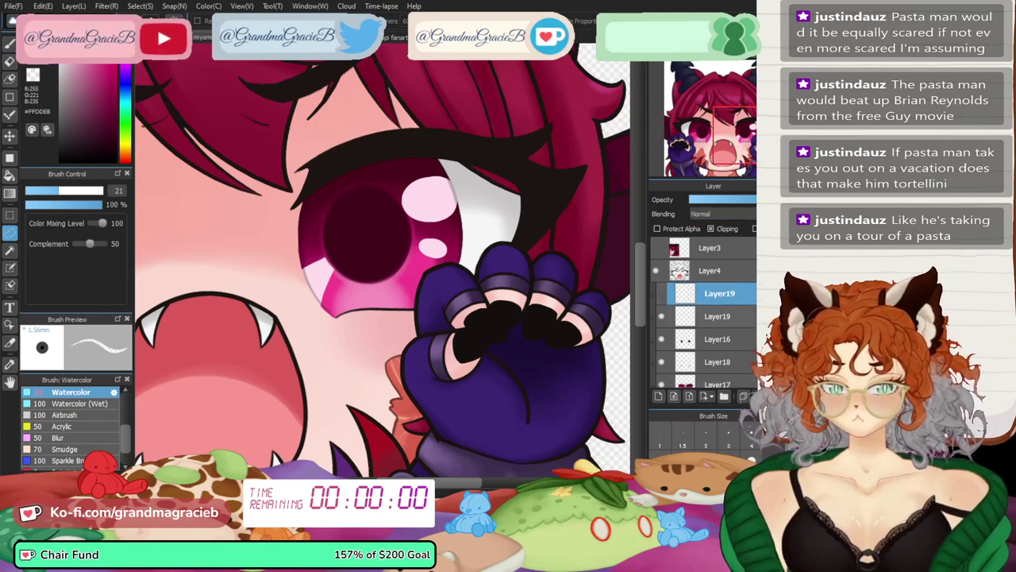
left_click(719, 316)
left_click_drag(736, 199, 748, 199)
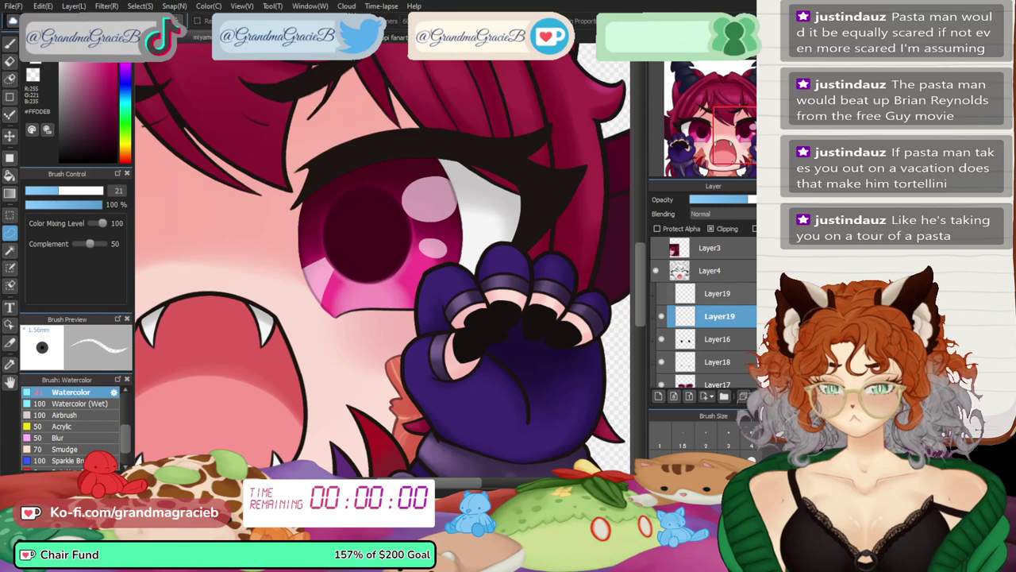
- Show the upper highlight copy, lasso its wedge, and shrink and reshape it to sit inside the translucent wedge
left_click(719, 294)
left_click(662, 294)
left_click_drag(700, 67, 713, 67)
mouse_move(315, 264)
left_mouse_down()
mouse_move(318, 365)
mouse_move(324, 266)
left_mouse_up()
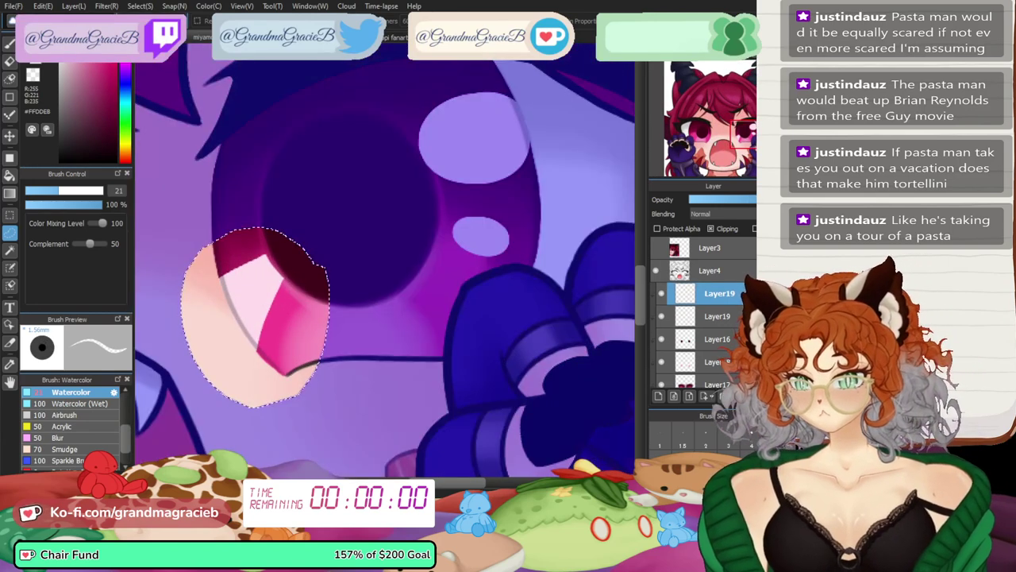
key("ctrl+t")
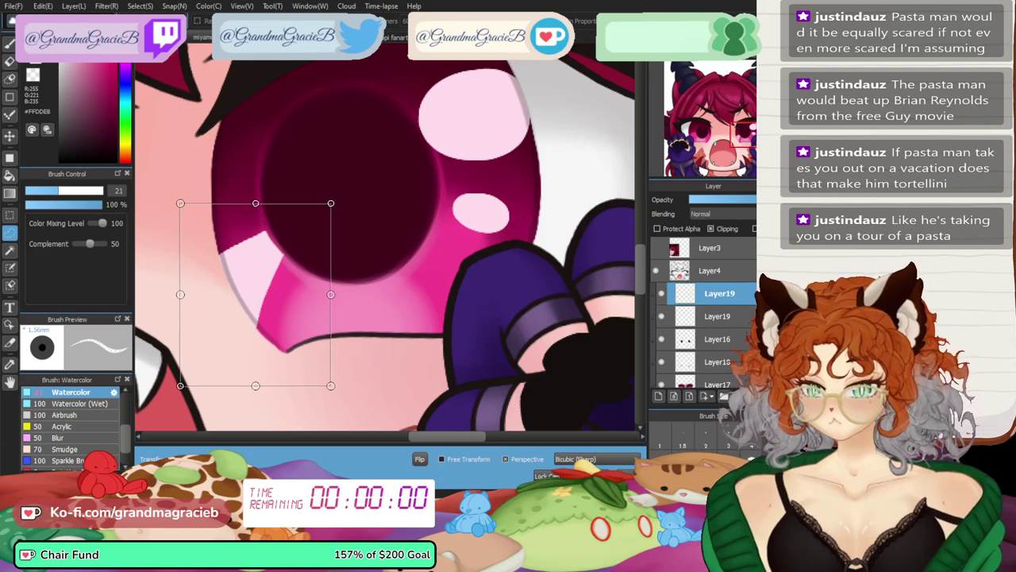
left_click_drag(331, 203, 321, 213)
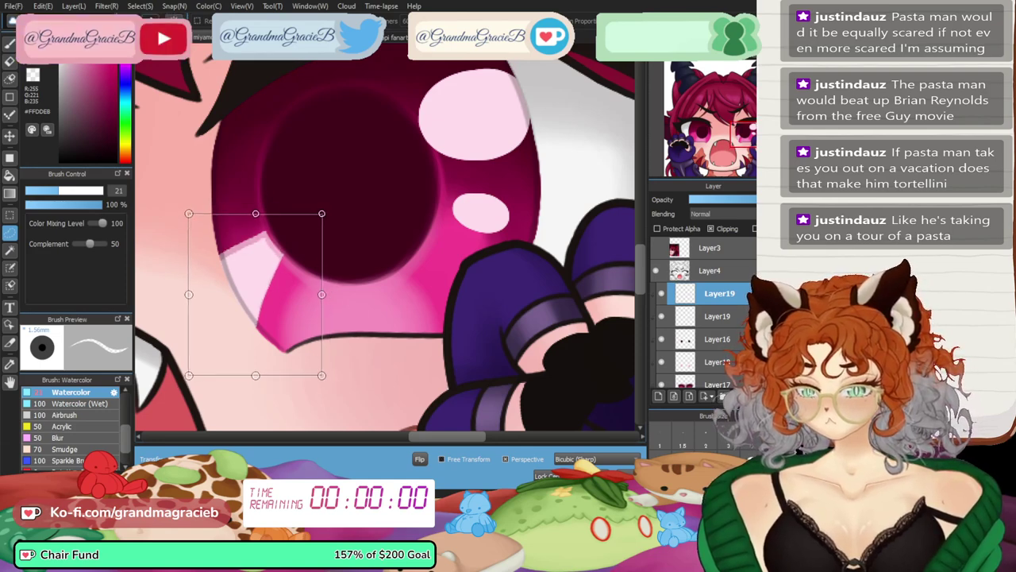
left_click_drag(255, 286, 255, 284)
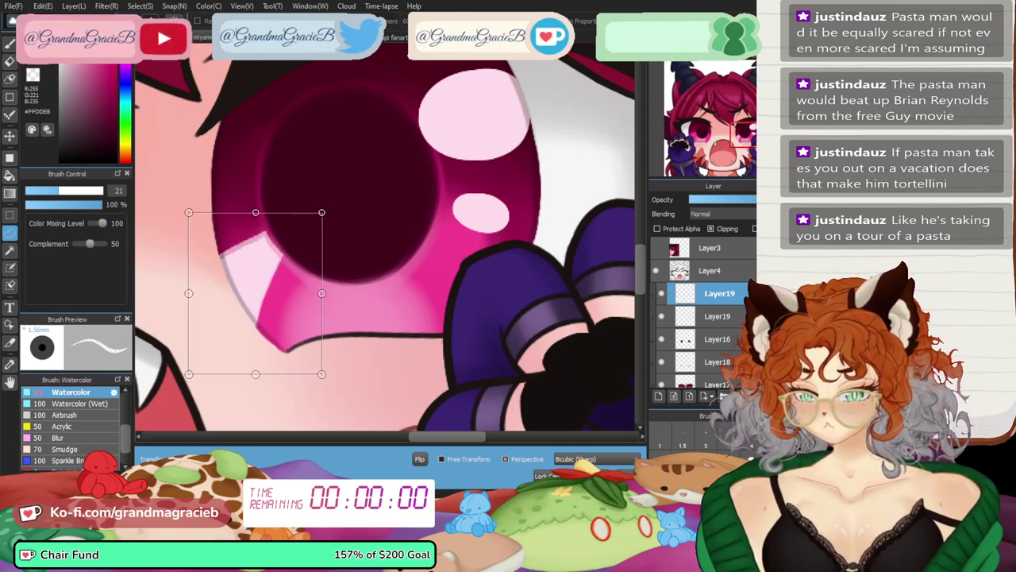
left_click(442, 459)
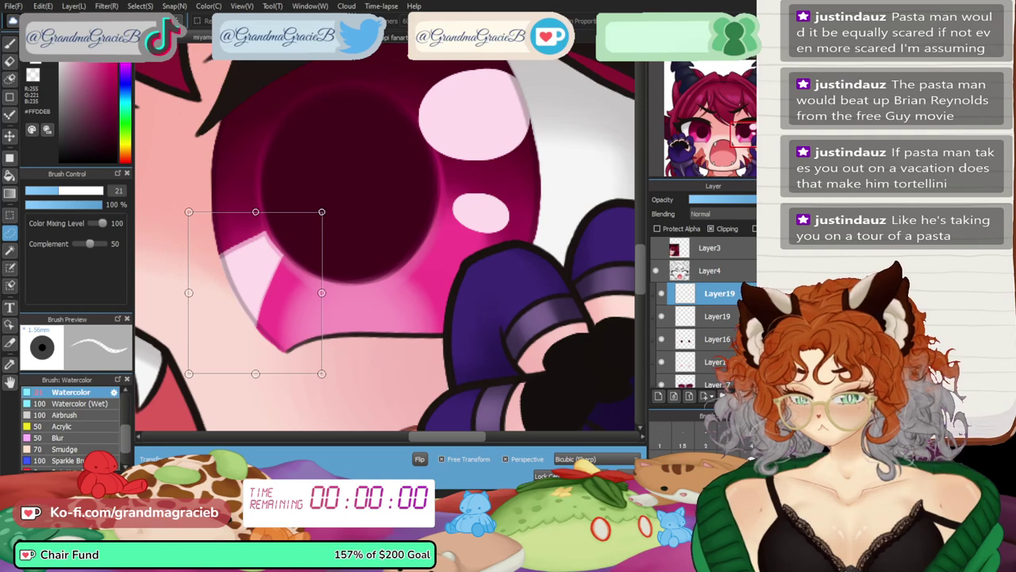
left_click_drag(322, 373, 311, 358)
mouse_move(317, 285)
left_mouse_down()
mouse_move(305, 280)
mouse_move(311, 286)
left_mouse_up()
key("Return")
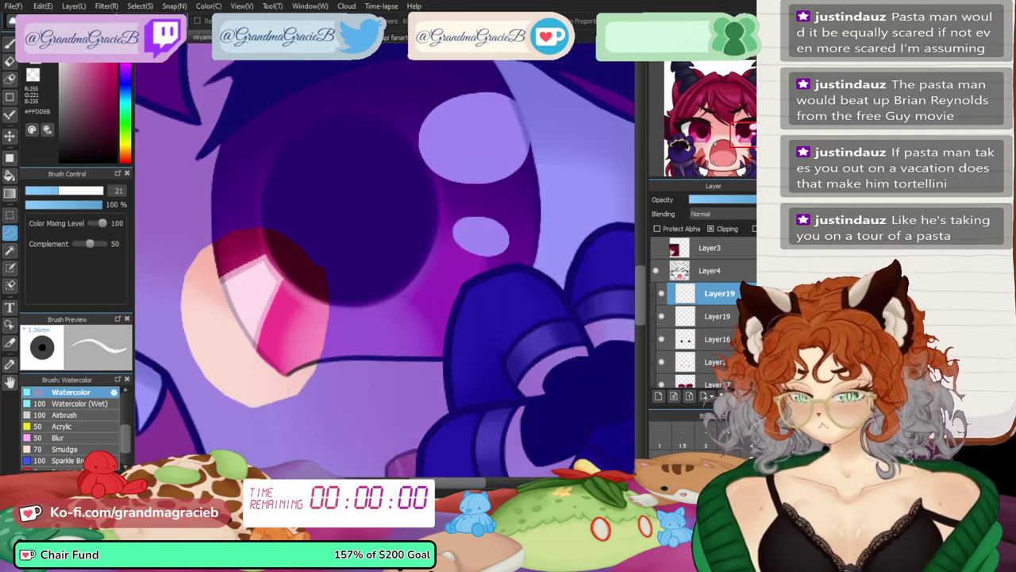
- Lasso the small oval highlight on the upper copy and scale it down to leave a translucent rim around it
mouse_move(540, 228)
left_mouse_down()
mouse_move(543, 294)
mouse_move(545, 235)
left_mouse_up()
key("ctrl+t")
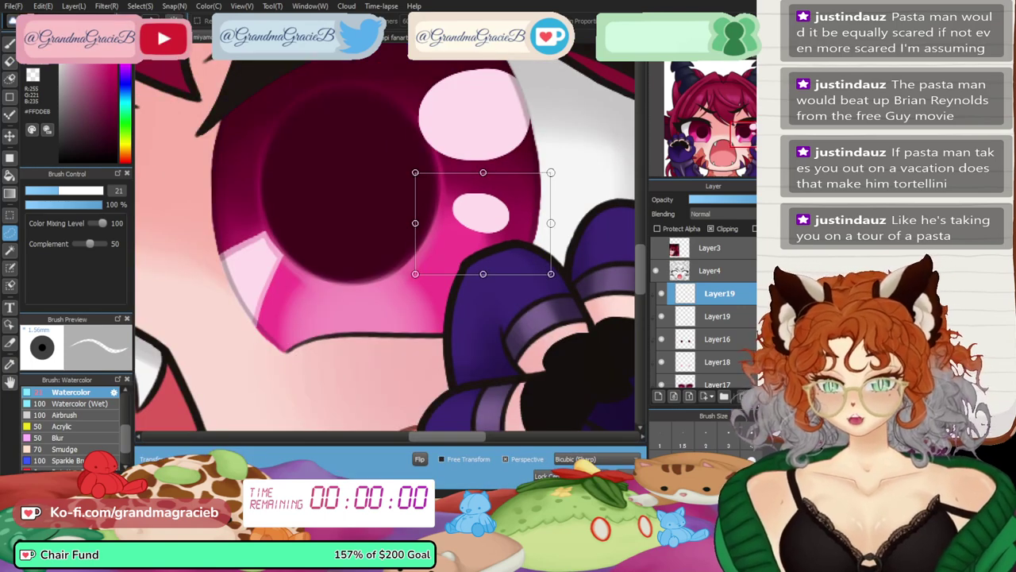
left_click_drag(551, 173, 539, 181)
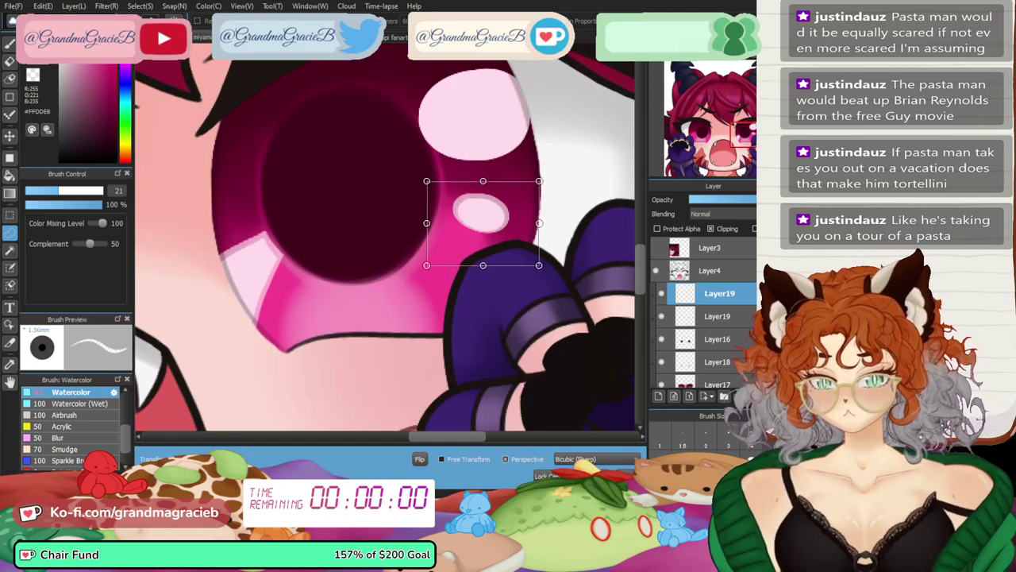
left_click(443, 459)
key("ctrl+plus")
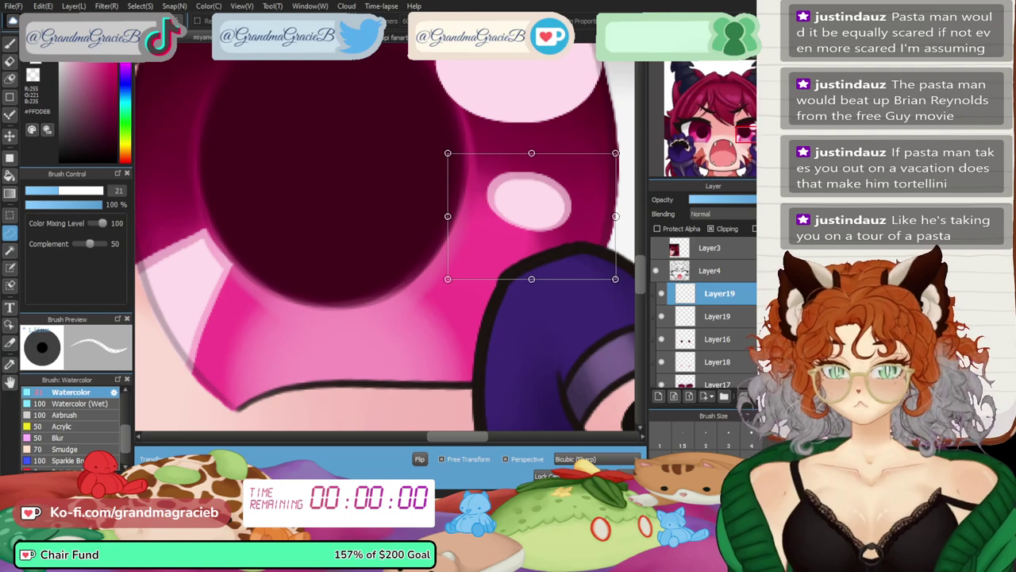
mouse_move(532, 280)
left_mouse_down()
mouse_move(531, 263)
mouse_move(243, 372)
mouse_move(399, 359)
left_mouse_up()
key("Return")
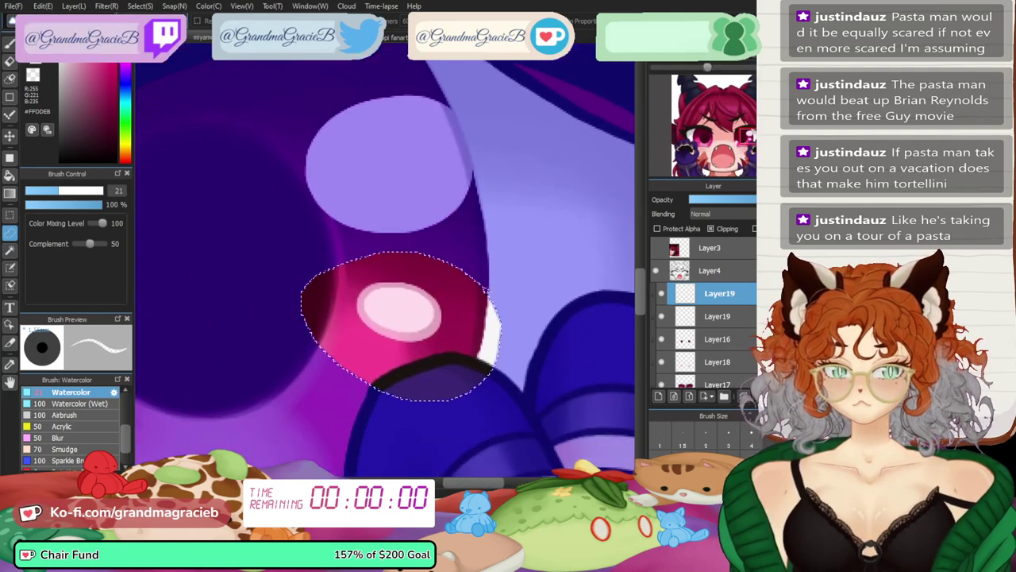
- Lasso the large oval highlight on the upper copy and shrink it slightly inside its translucent rim
mouse_move(544, 119)
left_mouse_down()
mouse_move(369, 71)
mouse_move(331, 258)
mouse_move(534, 167)
left_mouse_up()
key("ctrl+t")
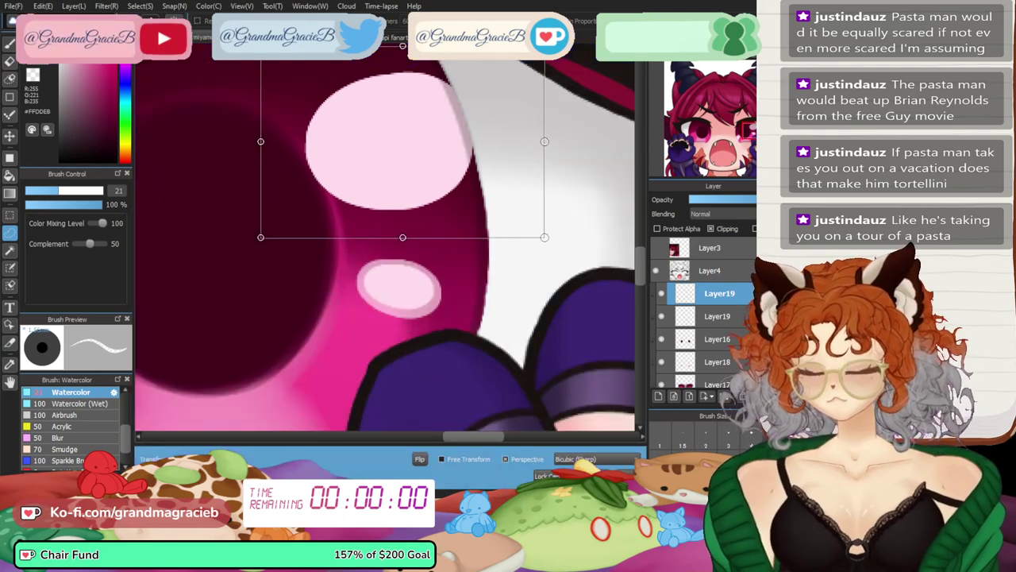
left_click_drag(545, 237, 524, 224)
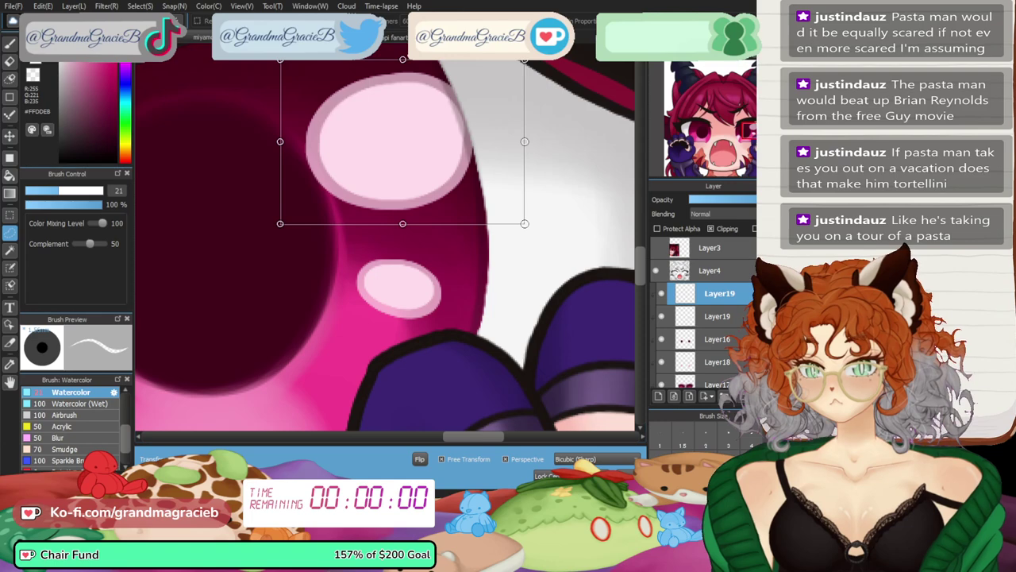
mouse_move(525, 224)
left_mouse_down()
mouse_move(509, 227)
mouse_move(517, 223)
left_mouse_up()
key("Return")
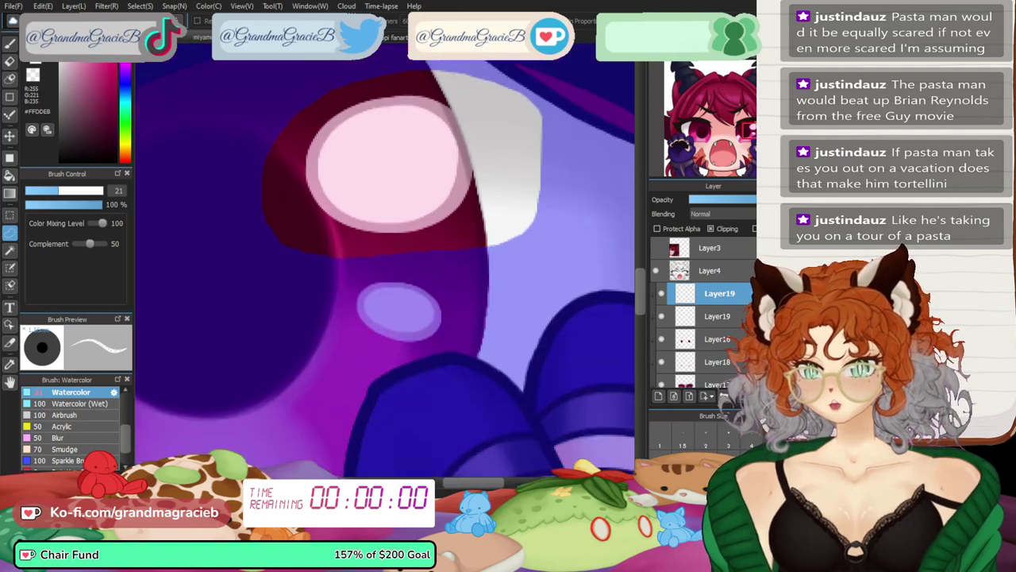
key("ctrl+0")
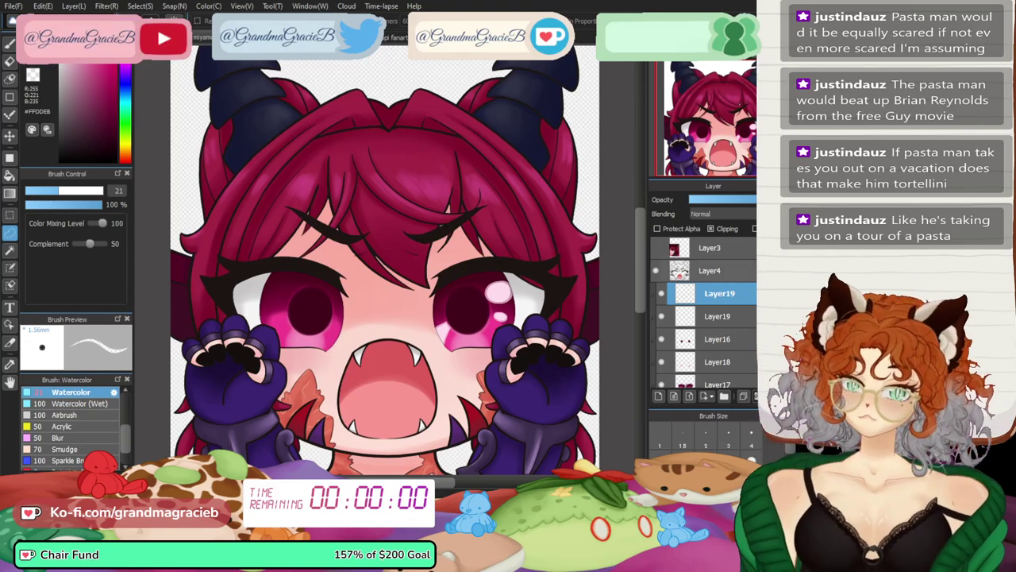
- Duplicate the translucent highlight layer, clip the copy to the layer below, and move its highlights onto the other iris
key("ctrl+shift+n")
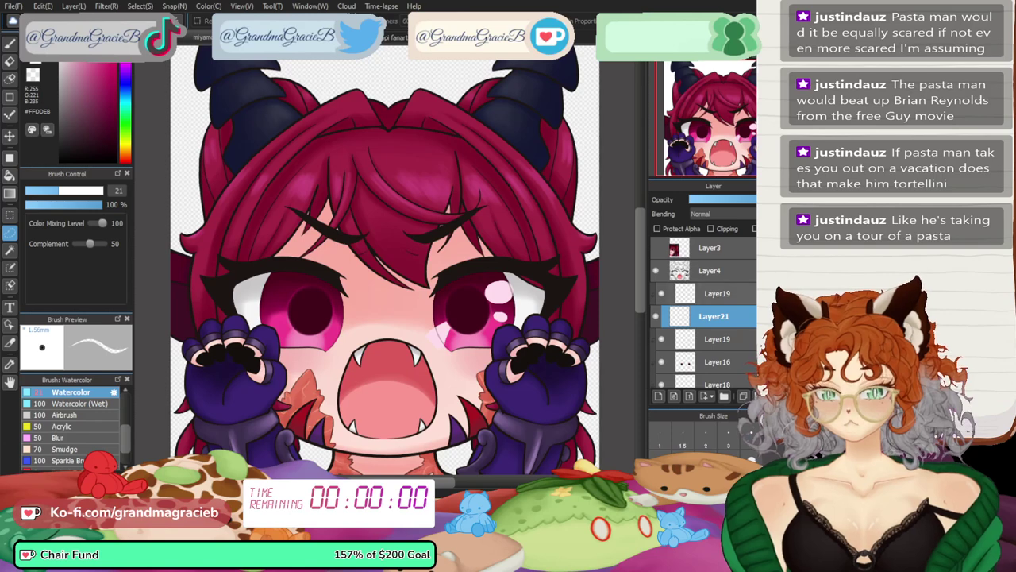
left_click(719, 339)
left_click(714, 316)
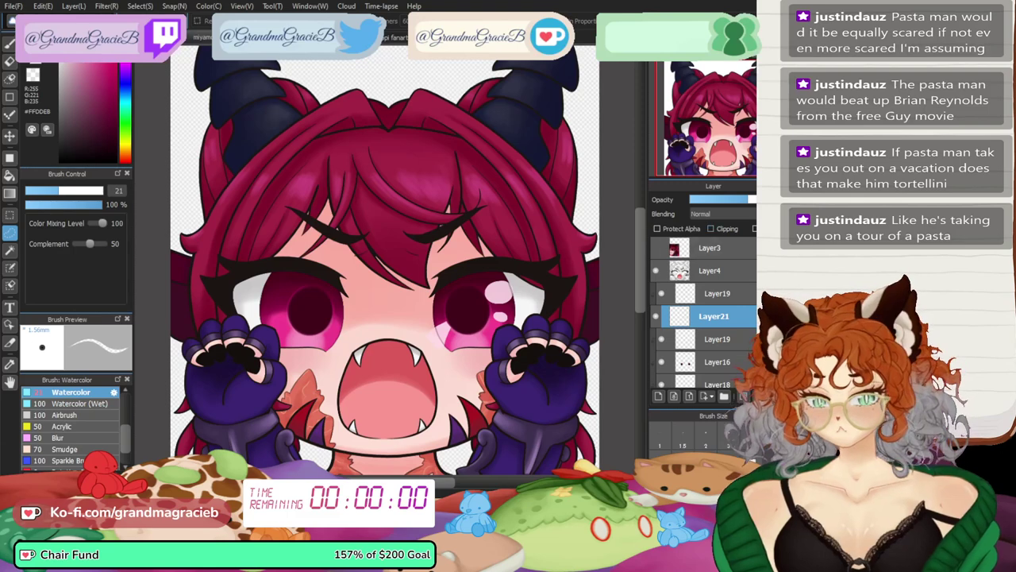
left_click(711, 229)
key("ctrl+t")
left_click_drag(474, 292, 302, 297)
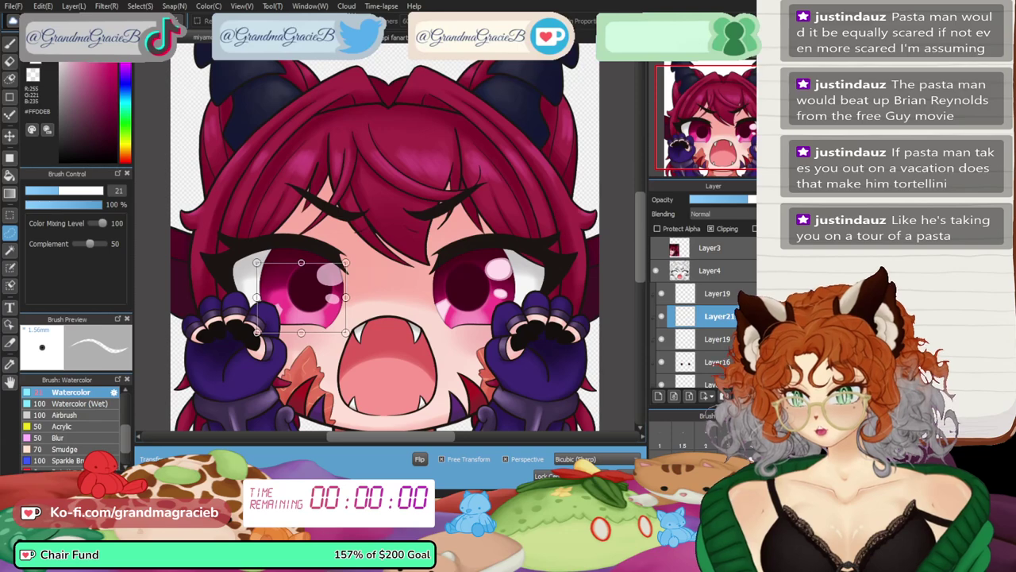
- Shift and slightly rotate the copied highlights so the wedge fits the lower outer part of the left iris
scroll(722, 126, "up", 2)
left_click_drag(722, 126, 705, 138)
left_click_drag(357, 252, 376, 242)
left_click_drag(496, 210, 498, 216)
left_click_drag(377, 243, 379, 246)
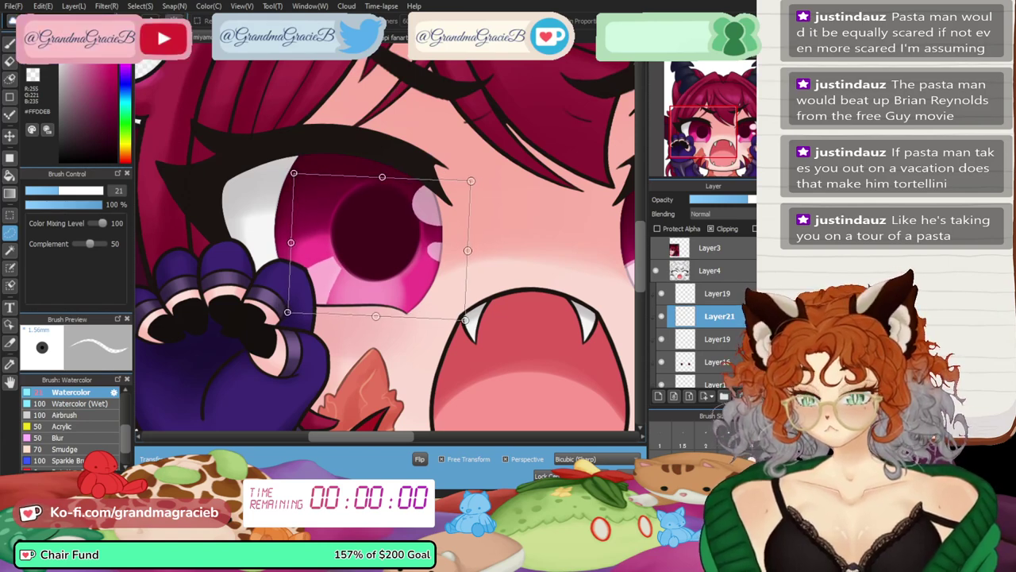
key("Return")
- Lasso the two oval highlights on the copy, move them inward over the pupil's edge, and tilt them clockwise
mouse_move(516, 146)
left_mouse_down()
mouse_move(499, 332)
mouse_move(520, 151)
left_mouse_up()
key("ctrl+t")
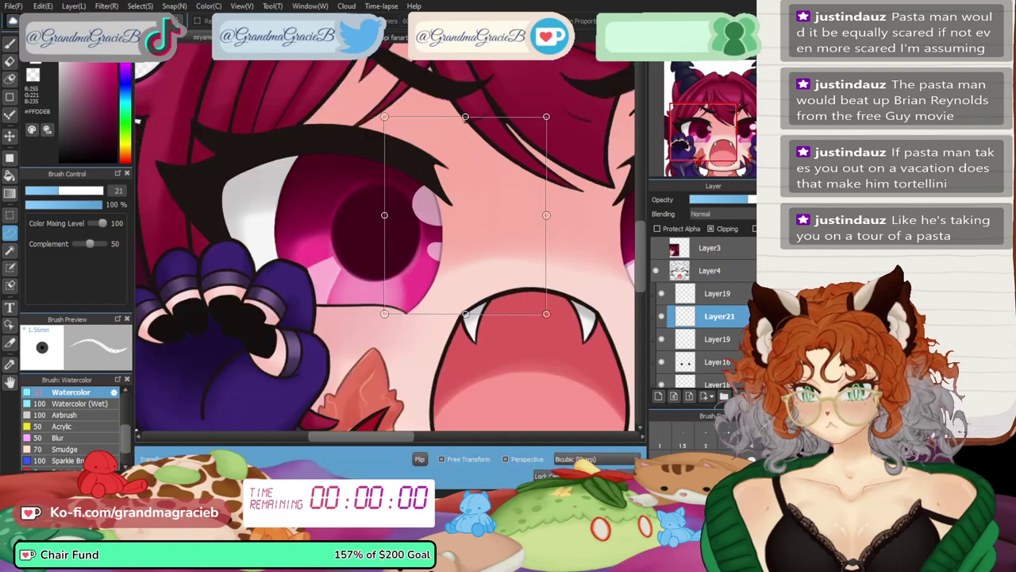
left_click_drag(465, 216, 447, 218)
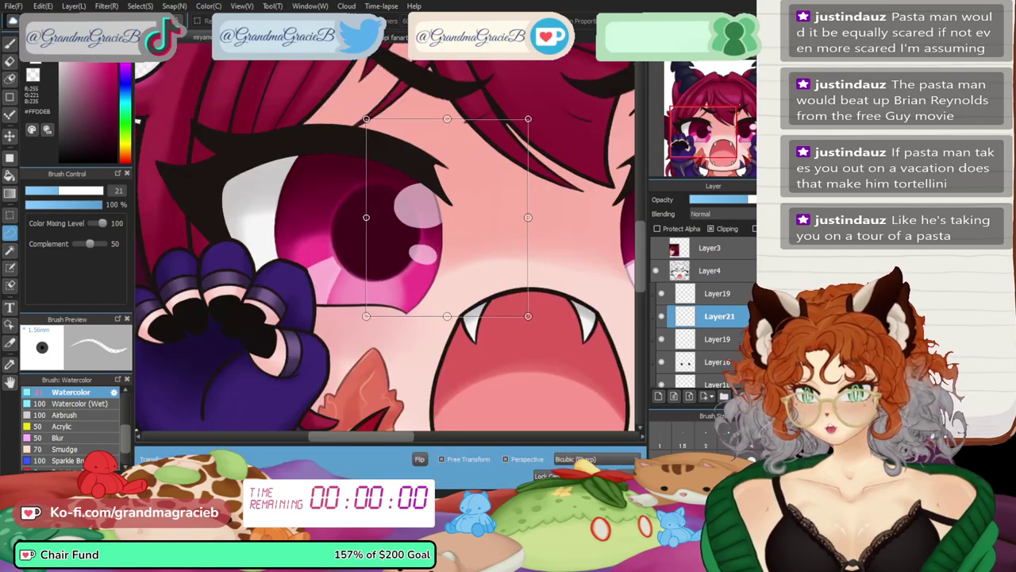
key("ctrl+minus")
key("ctrl+minus")
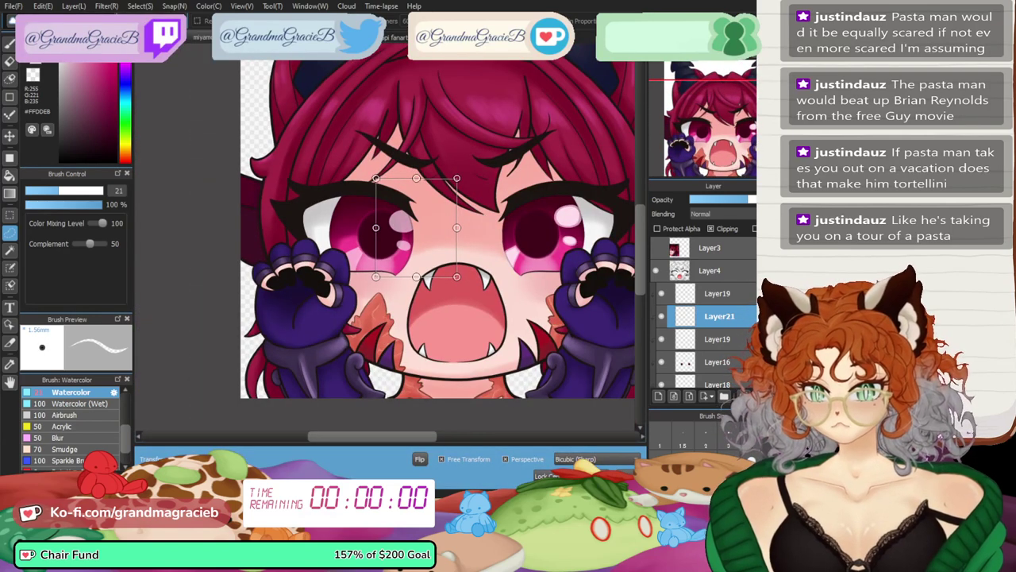
left_click_drag(405, 227, 400, 232)
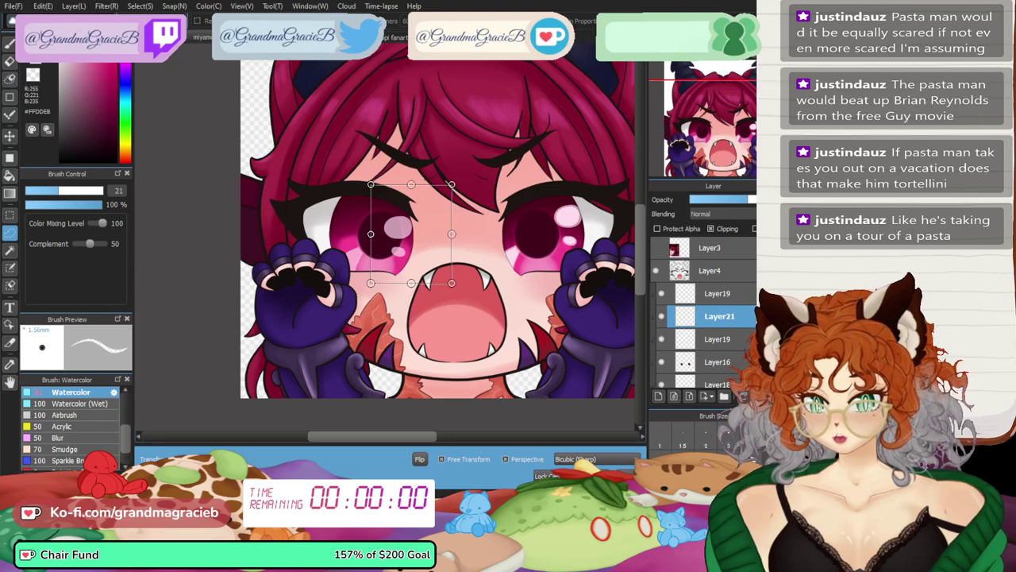
left_click_drag(481, 233, 478, 252)
key("ctrl+plus")
key("ctrl+plus")
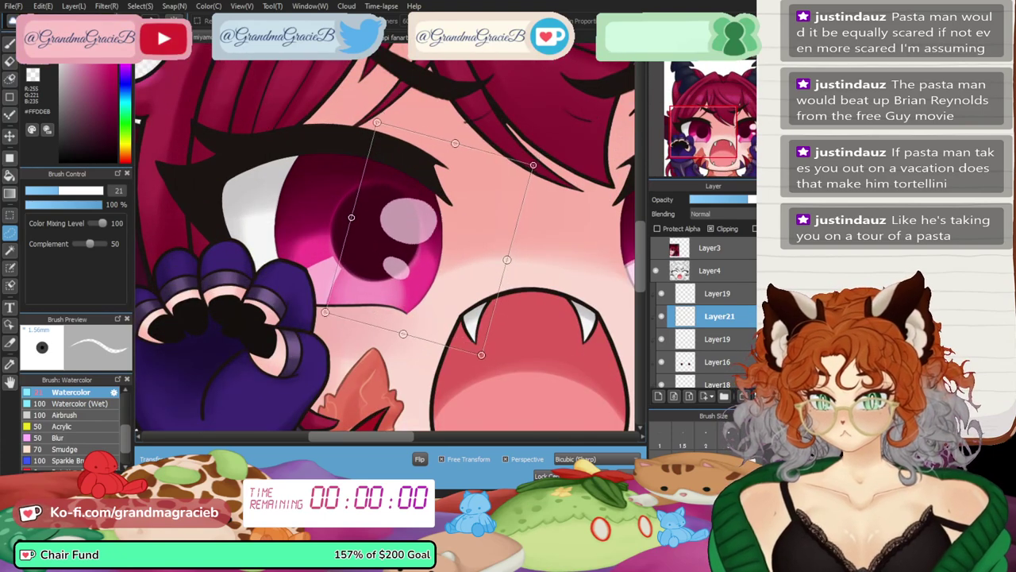
key("Return")
- Lasso the small oval highlight and move it closer to the inner edge of the left iris
mouse_move(400, 334)
left_mouse_down()
mouse_move(383, 274)
mouse_move(403, 331)
mouse_move(464, 314)
left_mouse_up()
key("ctrl+t")
left_click_drag(399, 278, 452, 273)
key("Return")
- Lasso the large oval highlight, then narrow, rotate and reposition it at the inner edge of the left iris
mouse_move(473, 176)
left_mouse_down()
mouse_move(366, 238)
mouse_move(467, 272)
mouse_move(480, 183)
left_mouse_up()
key("ctrl+t")
left_click_drag(362, 251, 375, 244)
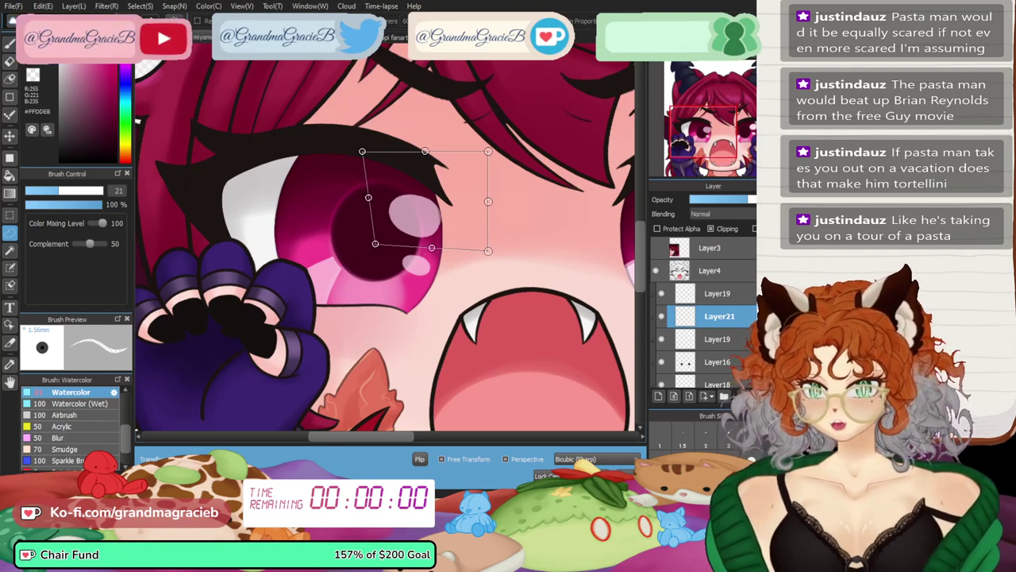
left_click_drag(487, 201, 476, 201)
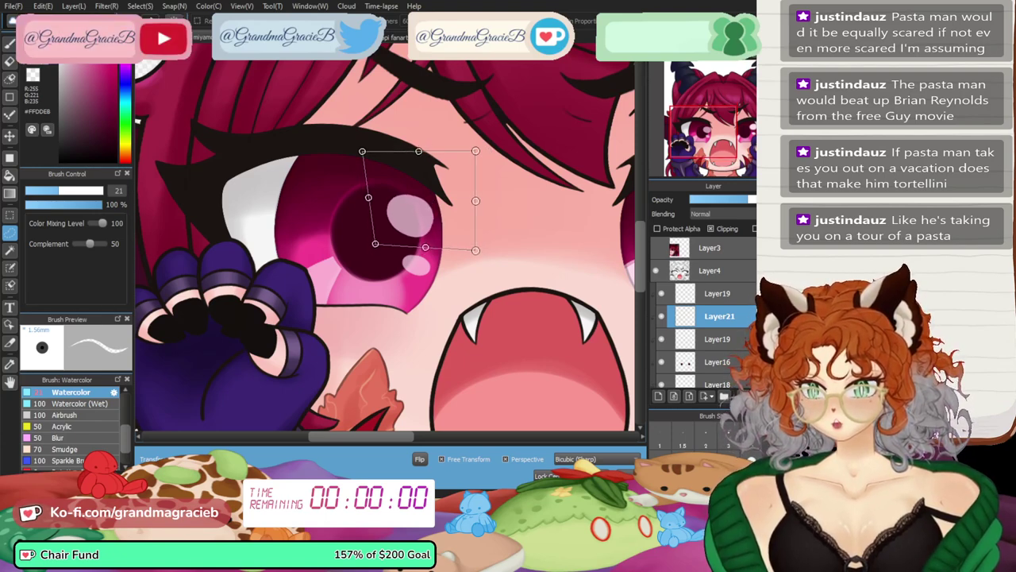
left_click_drag(476, 251, 528, 240)
left_click_drag(424, 200, 429, 201)
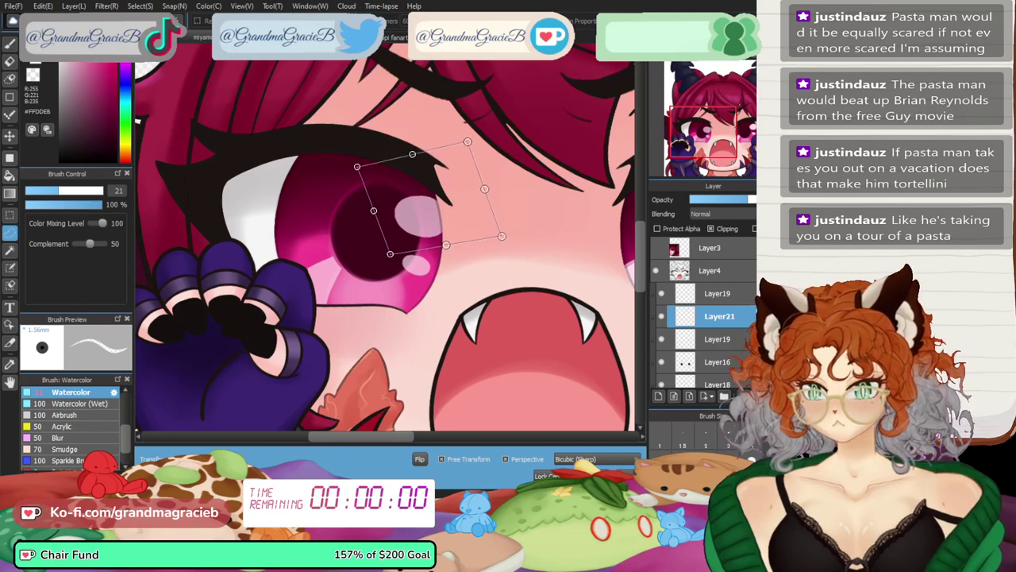
key("Return")
key("ctrl+0")
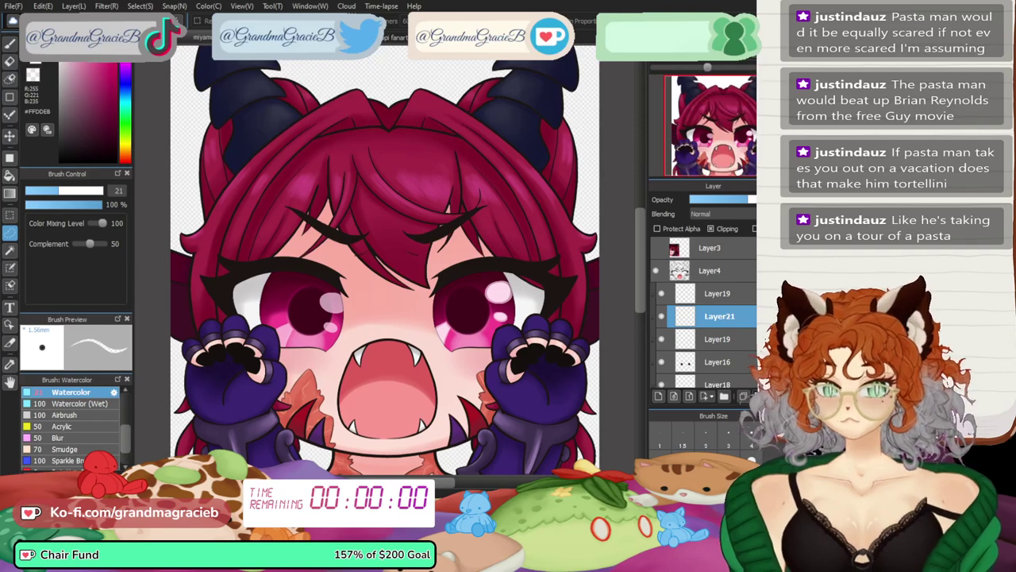
key("ctrl+plus")
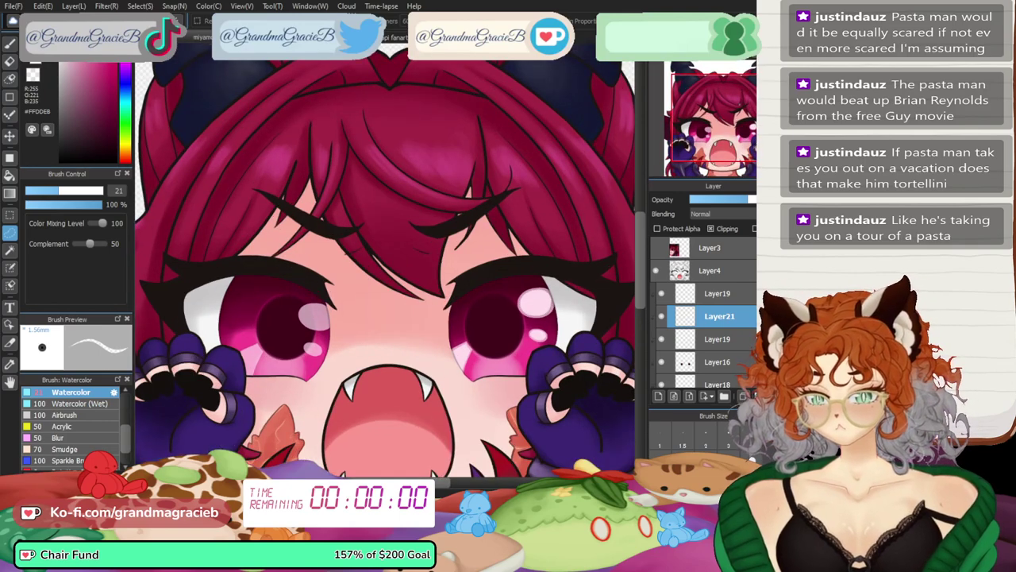
left_click_drag(350, 296, 288, 282)
key("ctrl+t")
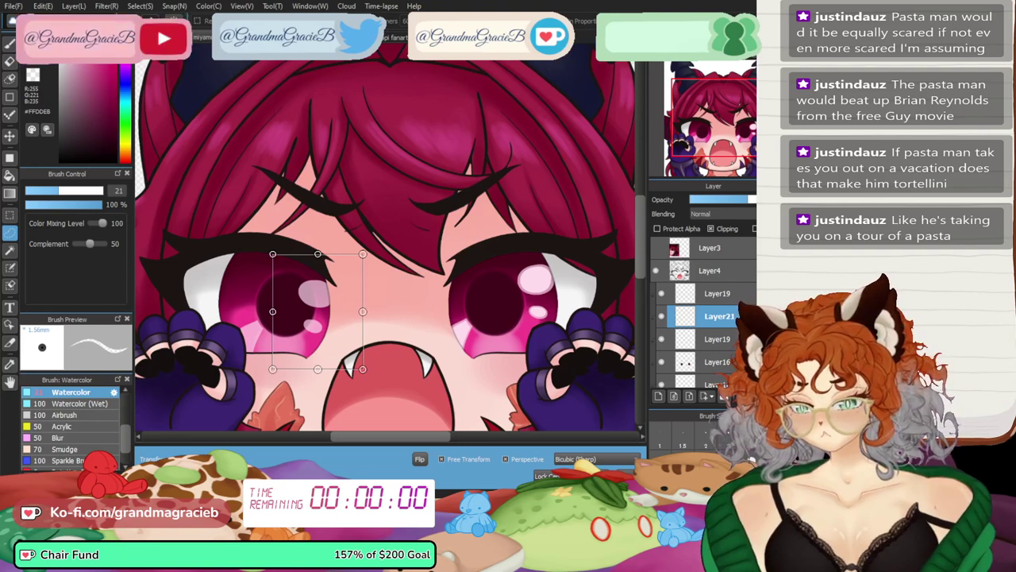
left_click_drag(318, 254, 321, 266)
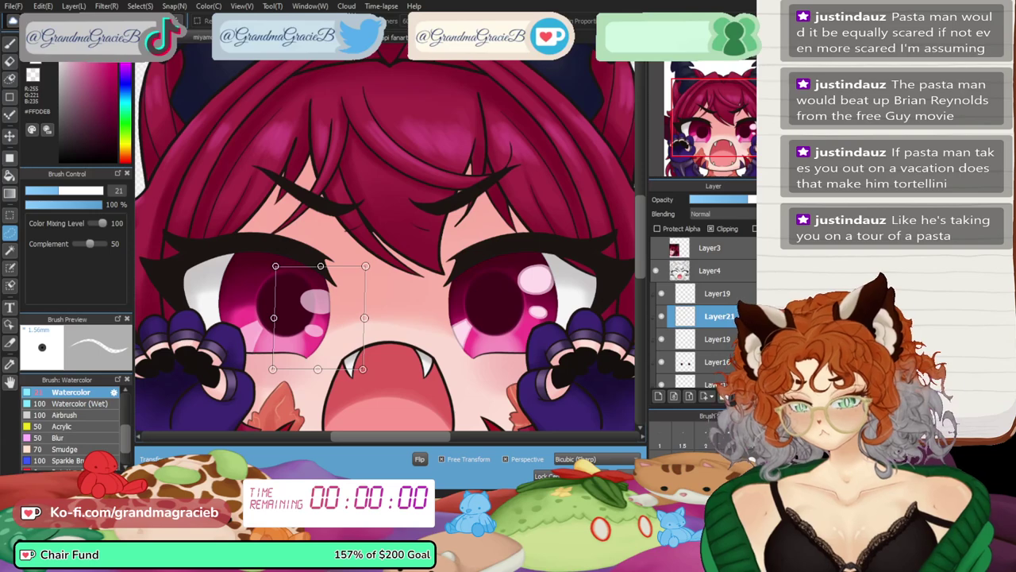
key("Return")
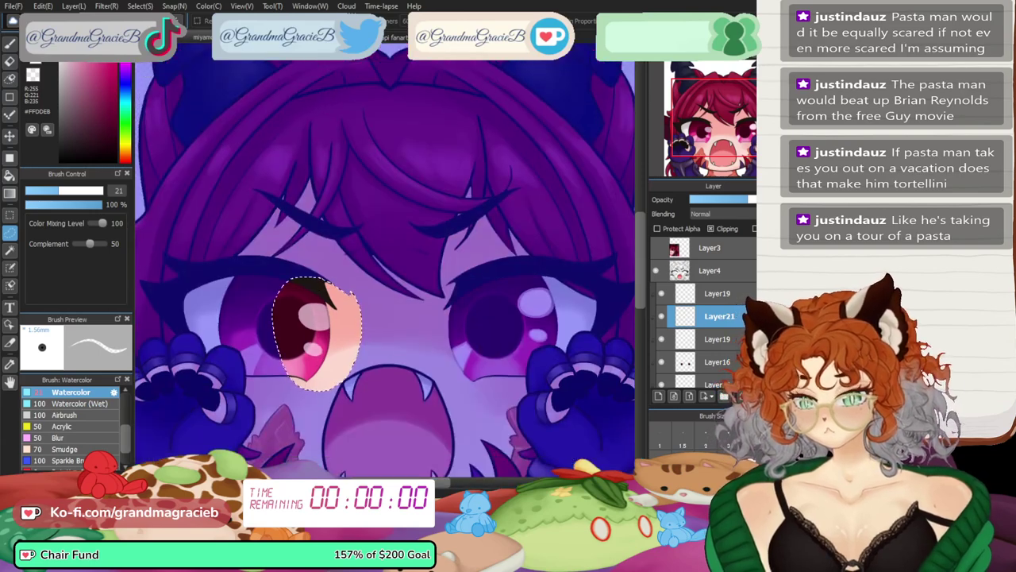
key("ctrl+d")
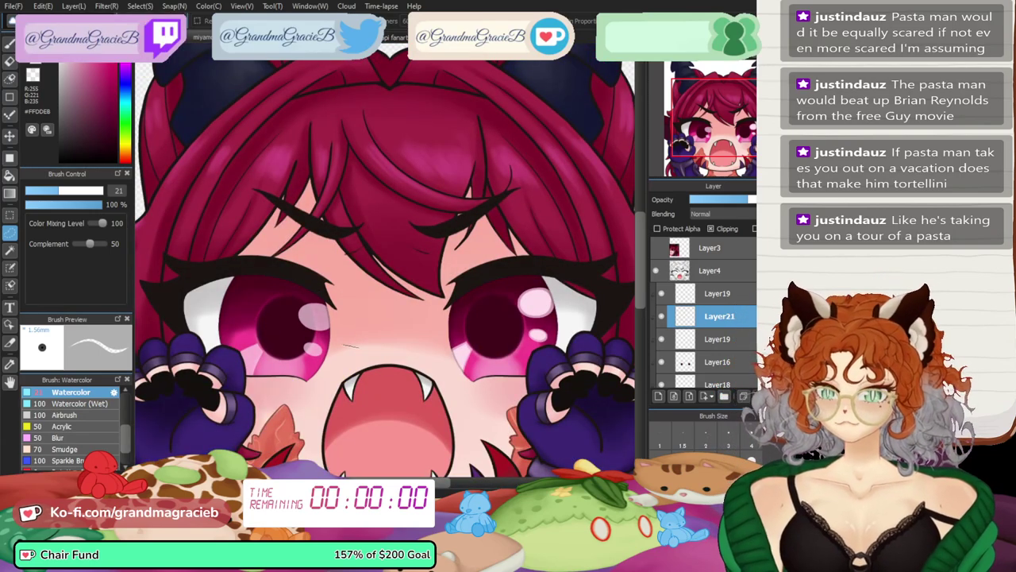
- Lasso the large oval highlight and move it across the pupil to the upper outer part of the left iris
mouse_move(333, 343)
left_mouse_down()
mouse_move(275, 327)
mouse_move(373, 342)
left_mouse_up()
key("ctrl+t")
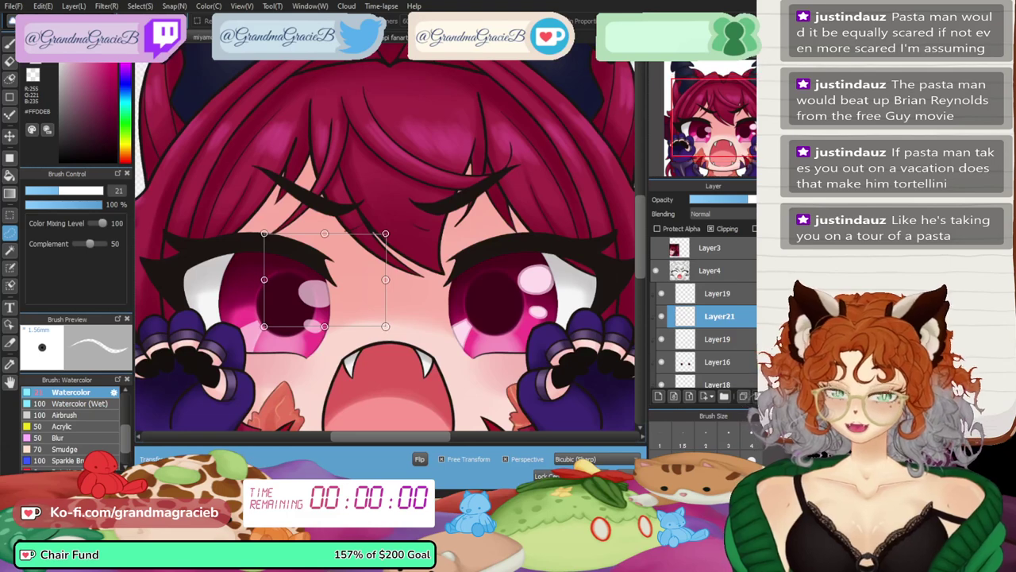
left_click_drag(324, 280, 253, 267)
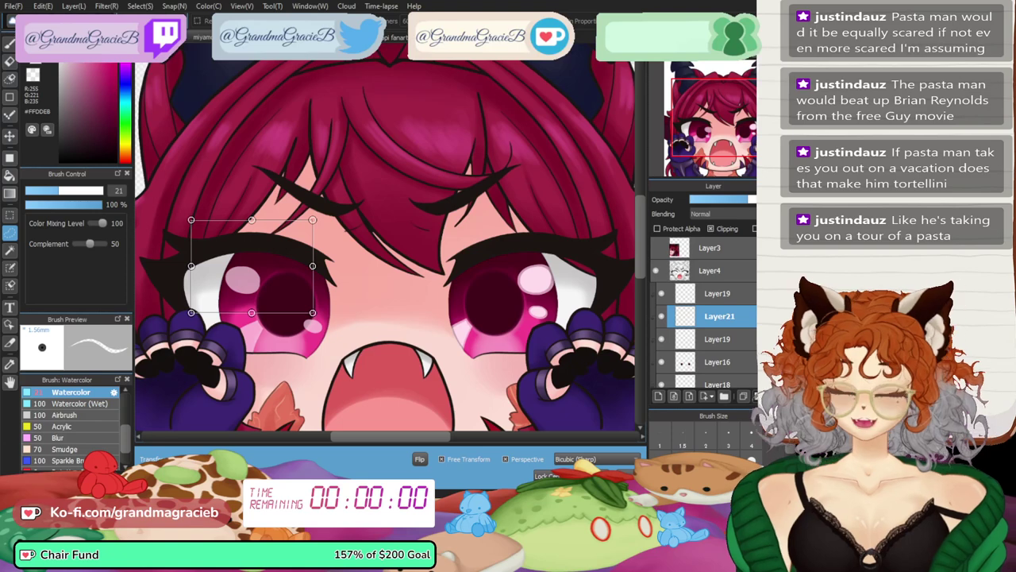
left_click_drag(243, 280, 243, 281)
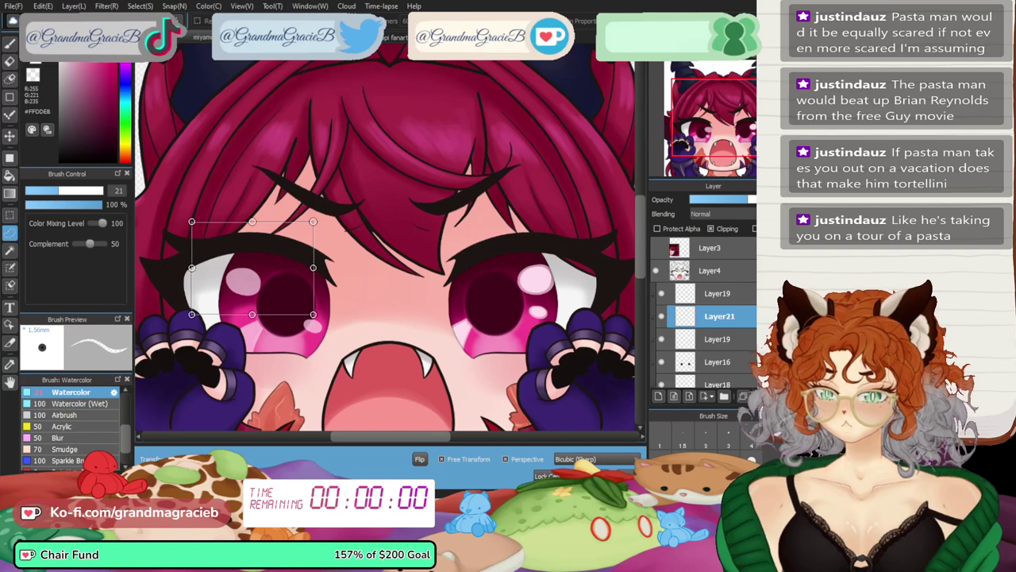
key("Return")
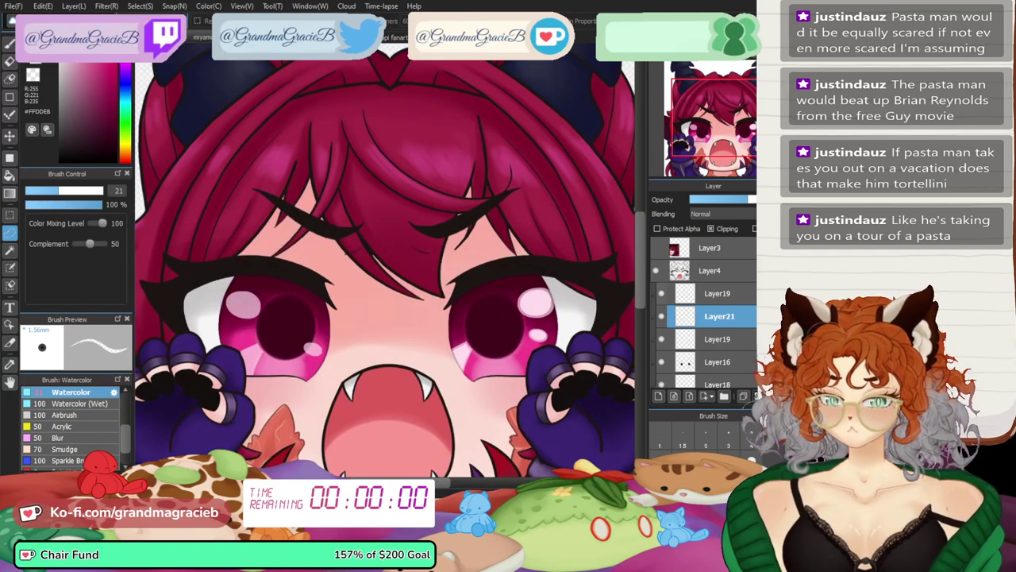
- Duplicate the left eye's translucent highlight layer, Layer21, and raise the upper copy's opacity to full
left_click(718, 294)
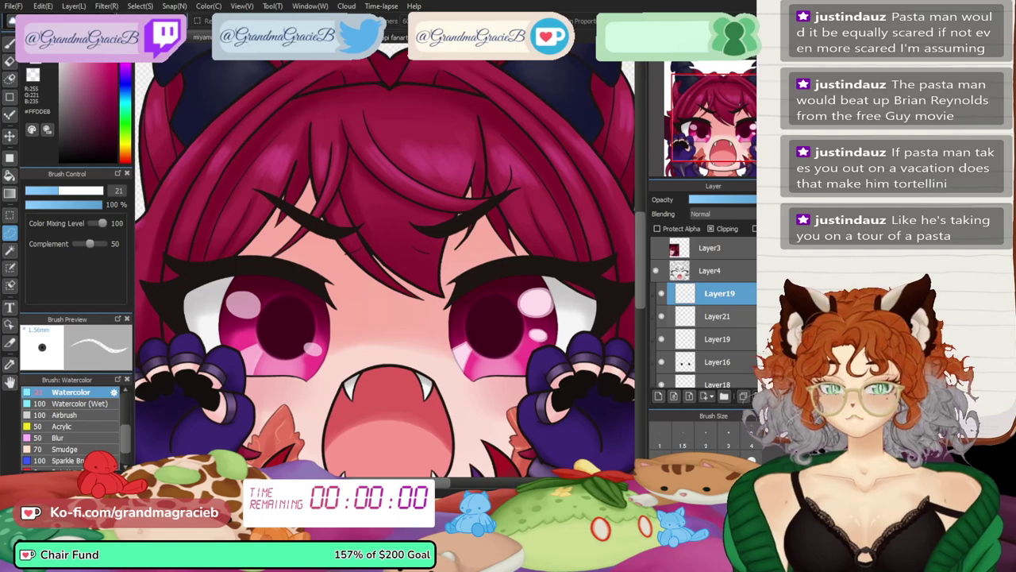
left_click(718, 315)
left_click(661, 316)
left_click(661, 316)
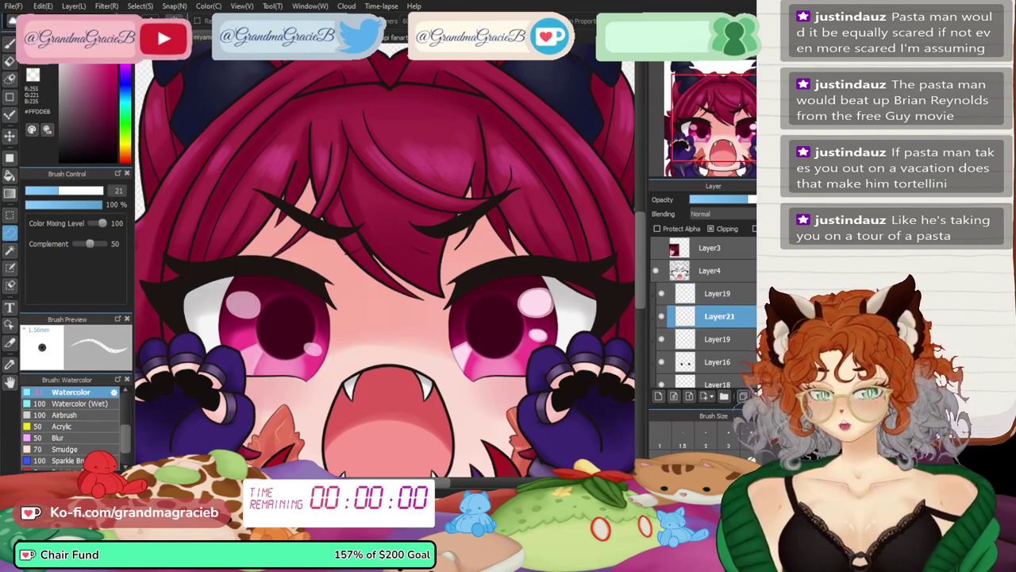
left_click(743, 397)
- Lasso the small oval highlight on the upper copy and shrink it inside its translucent rim
scroll(385, 260, "up", 5)
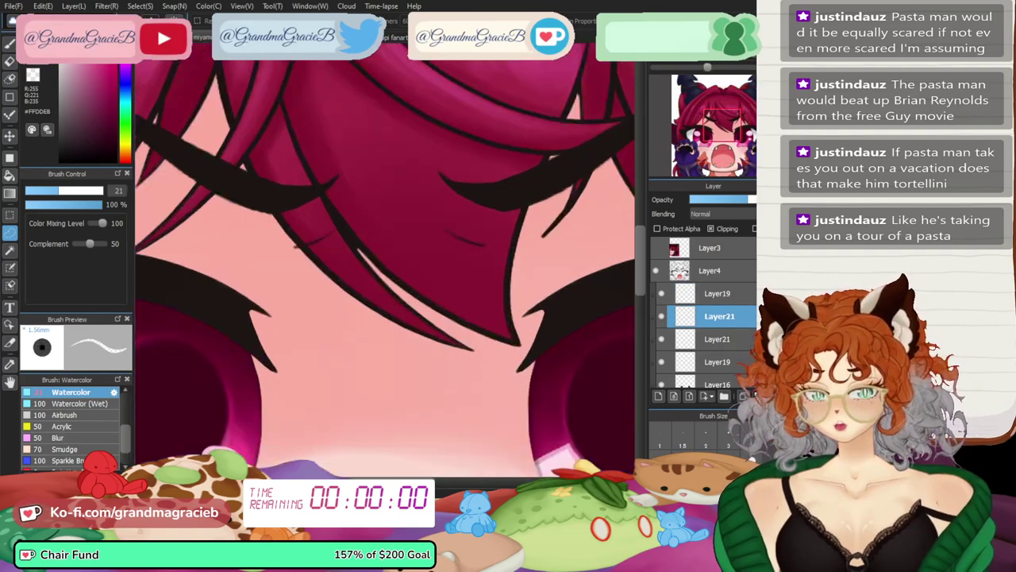
mouse_move(262, 452)
left_mouse_down()
mouse_move(493, 87)
mouse_move(570, 308)
mouse_move(545, 318)
left_mouse_up()
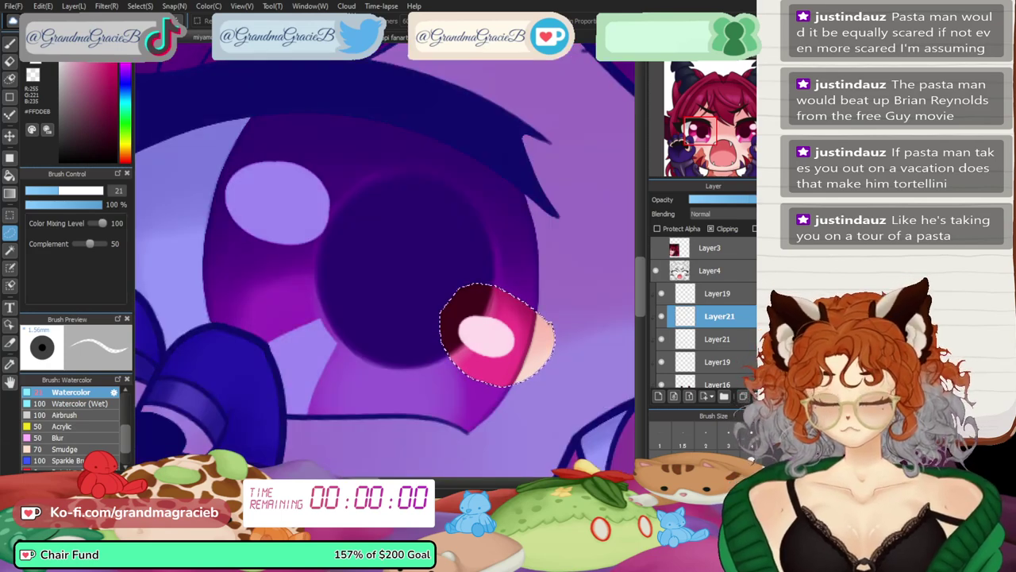
key("ctrl+t")
left_click_drag(557, 365, 545, 355)
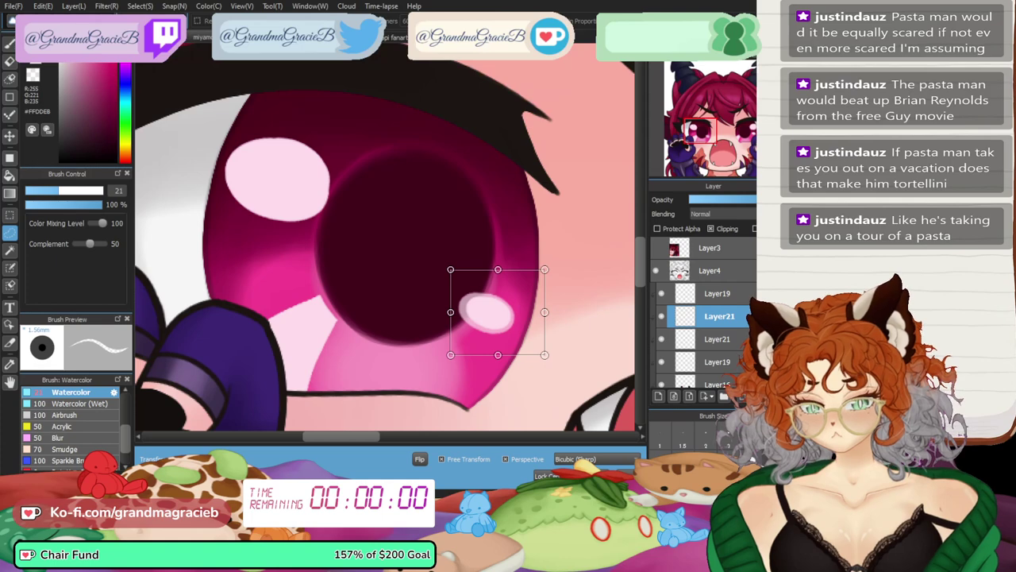
left_click_drag(545, 269, 534, 273)
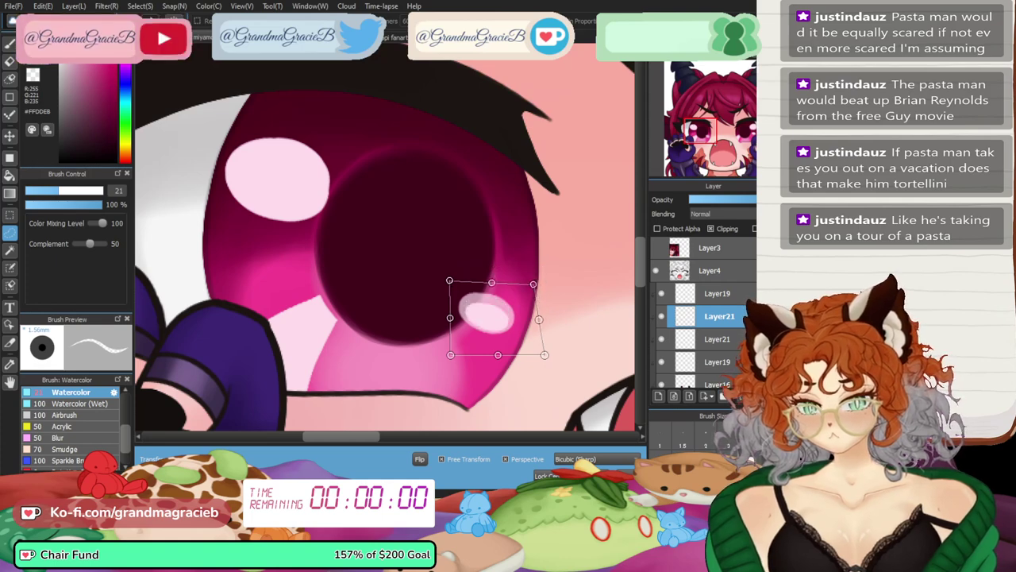
key("Return")
- Lasso the left iris's large oval highlight on the upper copy and scale it down to leave a translucent rim
mouse_move(356, 151)
left_mouse_down()
mouse_move(290, 284)
mouse_move(359, 155)
left_mouse_up()
key("ctrl+t")
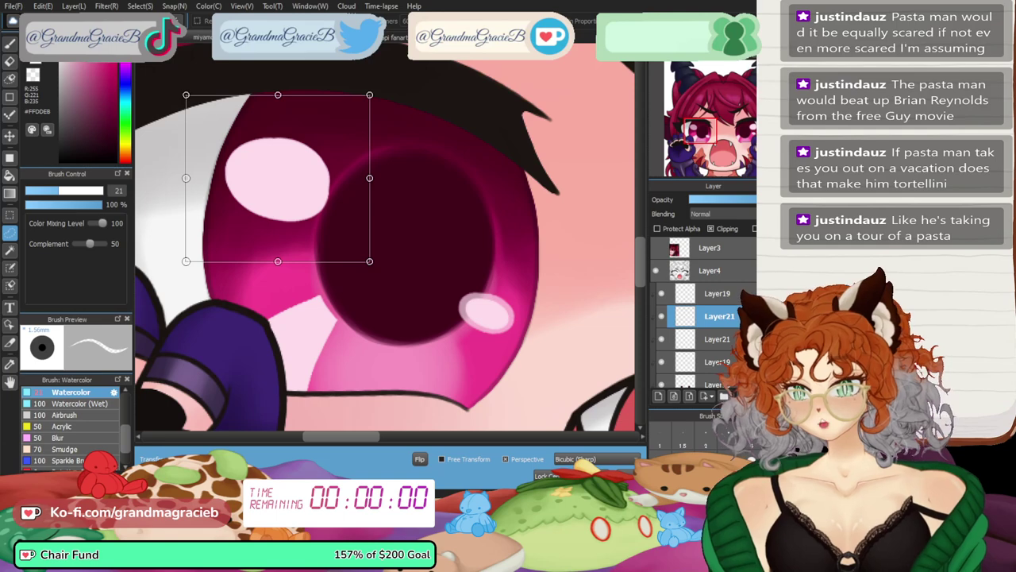
left_click_drag(185, 261, 200, 249)
key("Return")
- Lasso the left iris's wedge highlight on the upper copy and shrink it inside the translucent wedge
mouse_move(373, 289)
left_mouse_down()
mouse_move(230, 413)
mouse_move(373, 294)
left_mouse_up()
key("ctrl+t")
left_click_drag(201, 264, 214, 278)
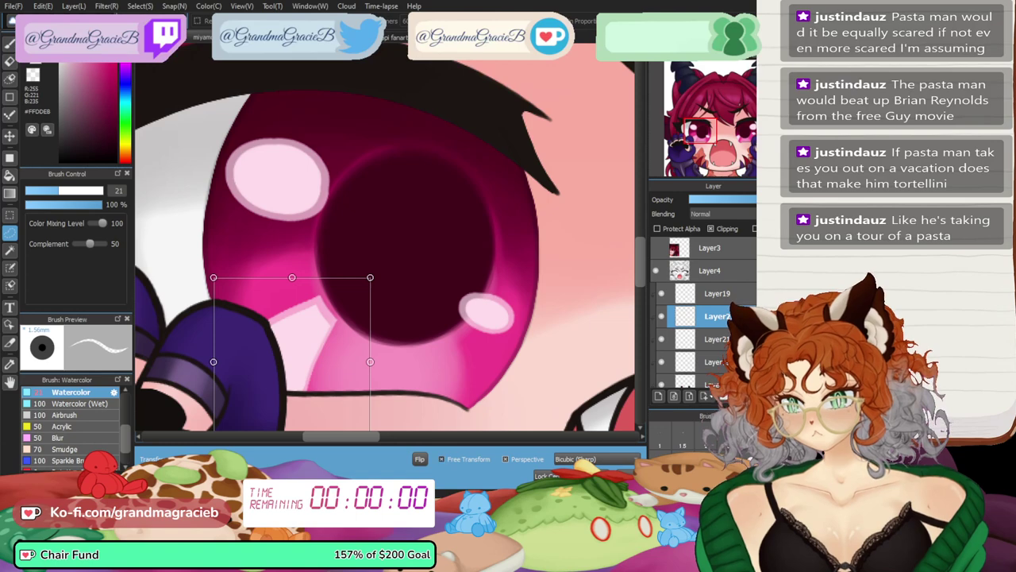
scroll(389, 238, "down", 3)
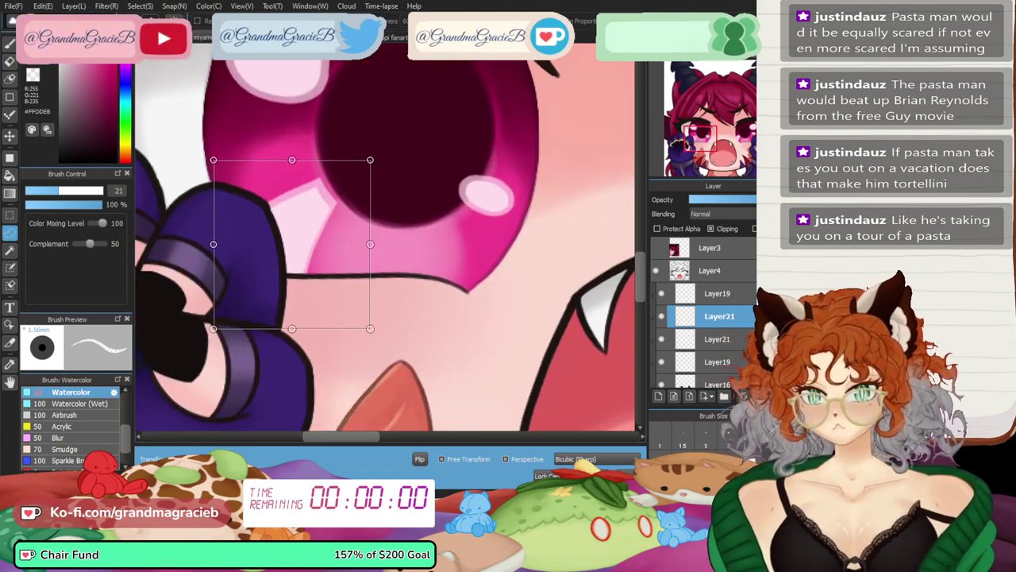
left_click_drag(369, 327, 360, 316)
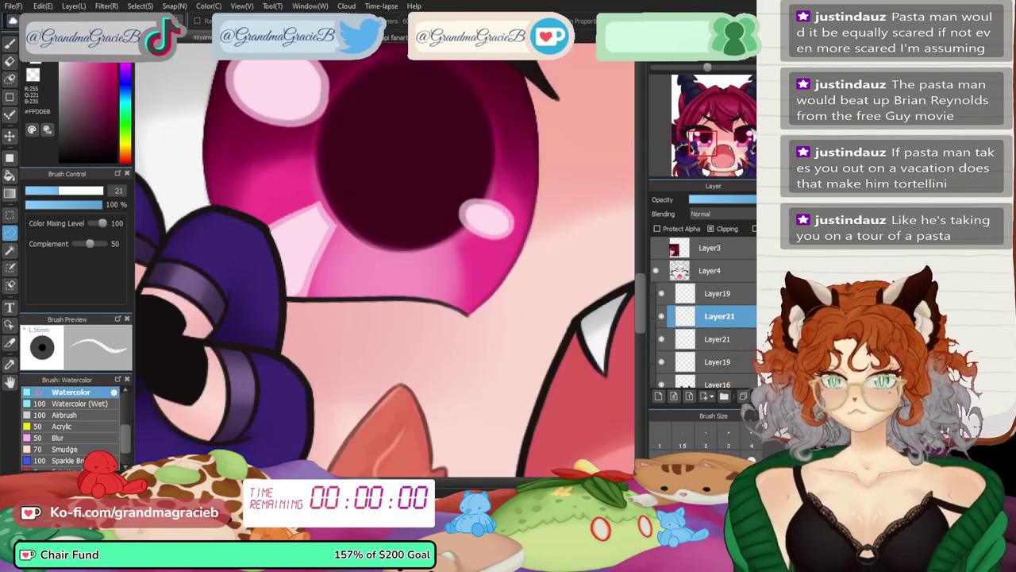
- Inspect the right iris's shine highlights and toggle the visibility of the upper Layer19 and lower Layer21 to check what each holds
key("ctrl+0")
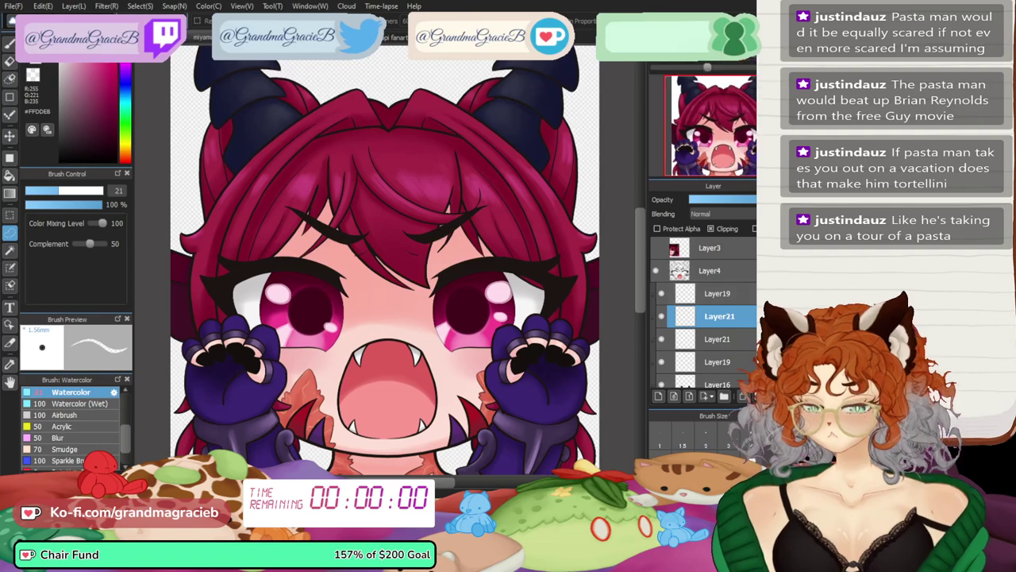
left_click_drag(707, 67, 719, 68)
left_click_drag(725, 140, 744, 137)
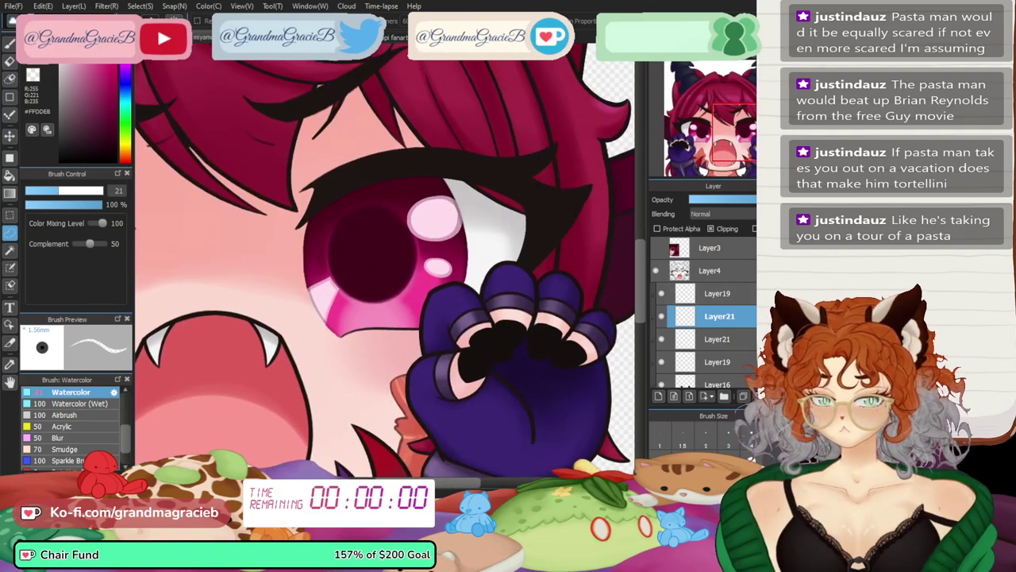
left_click(661, 294)
left_click(661, 294)
left_click(661, 339)
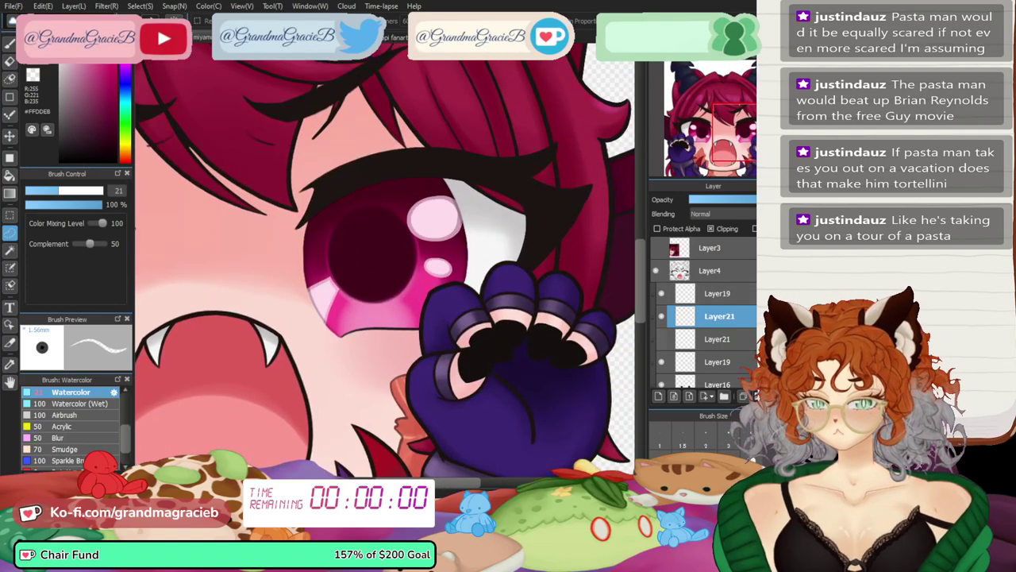
left_click(662, 339)
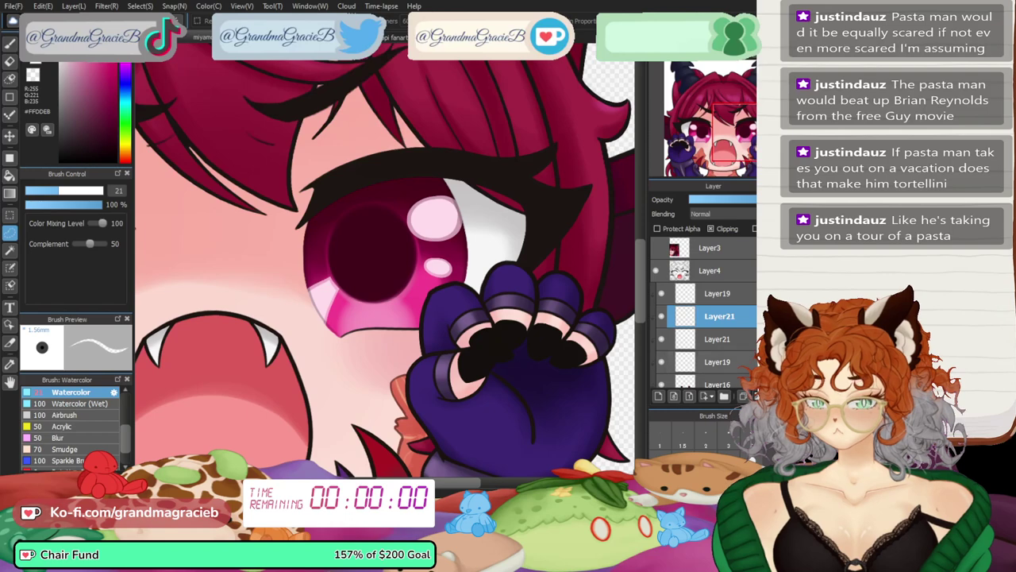
- Try to move the right iris's large translucent highlight on the lower Layer19 to the iris's inner side and rotate it
left_click(714, 362)
mouse_move(416, 243)
left_mouse_down()
mouse_move(417, 165)
mouse_move(453, 167)
mouse_move(497, 208)
left_mouse_up()
key("ctrl+t")
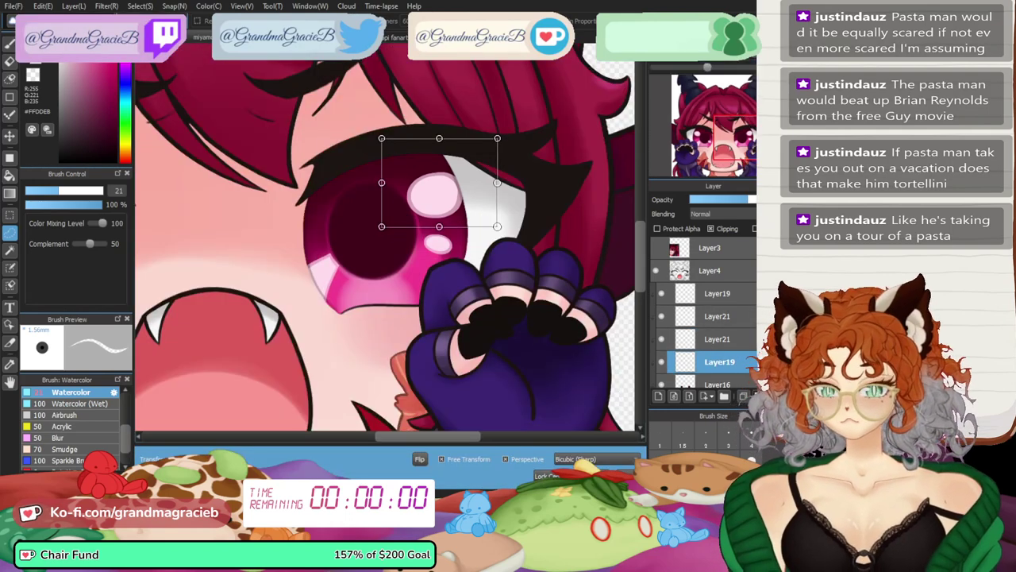
key("ctrl+0")
left_click_drag(489, 260, 444, 268)
scroll(383, 238, "up", 3)
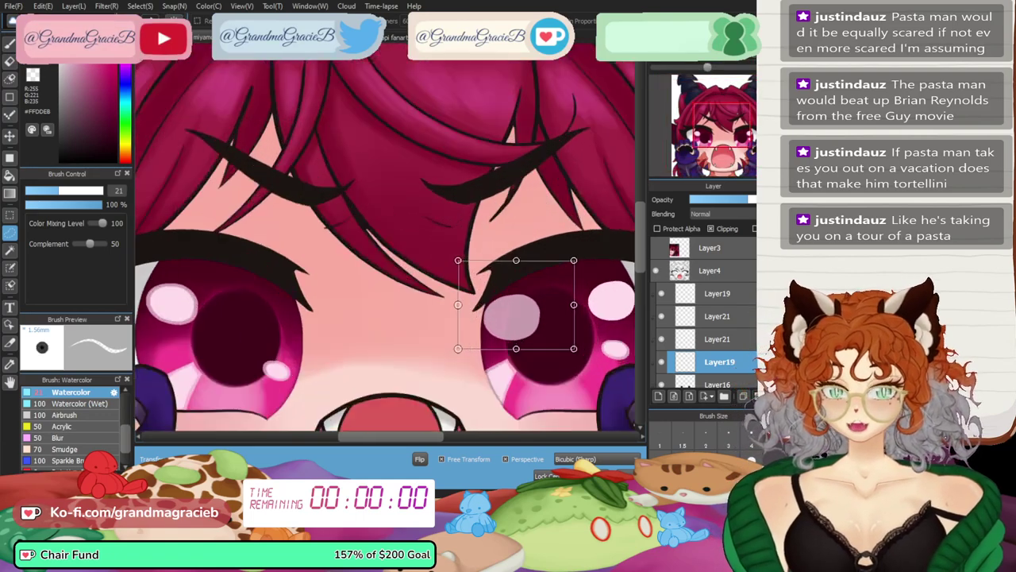
key("ctrl+minus")
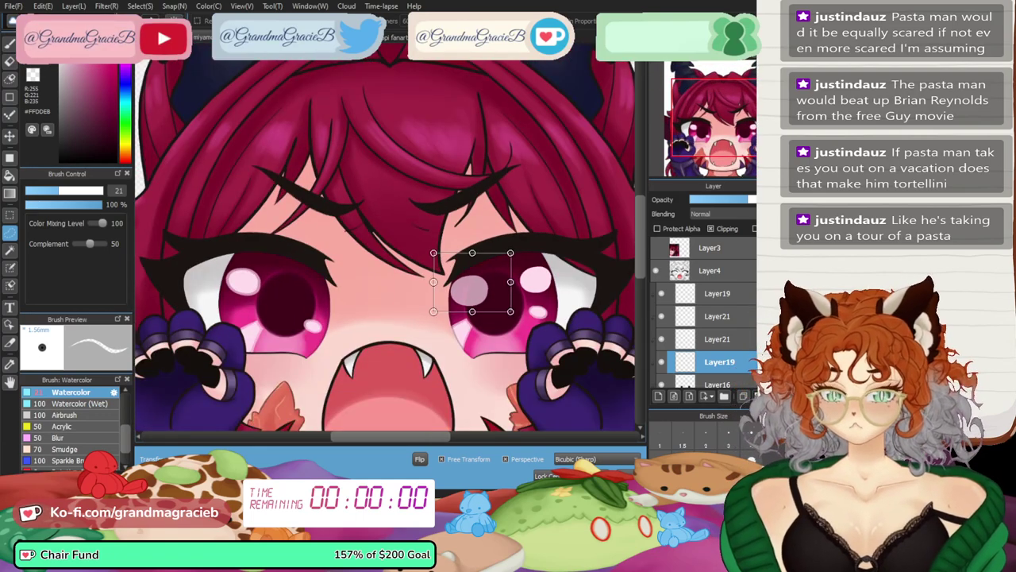
left_click_drag(528, 318, 533, 309)
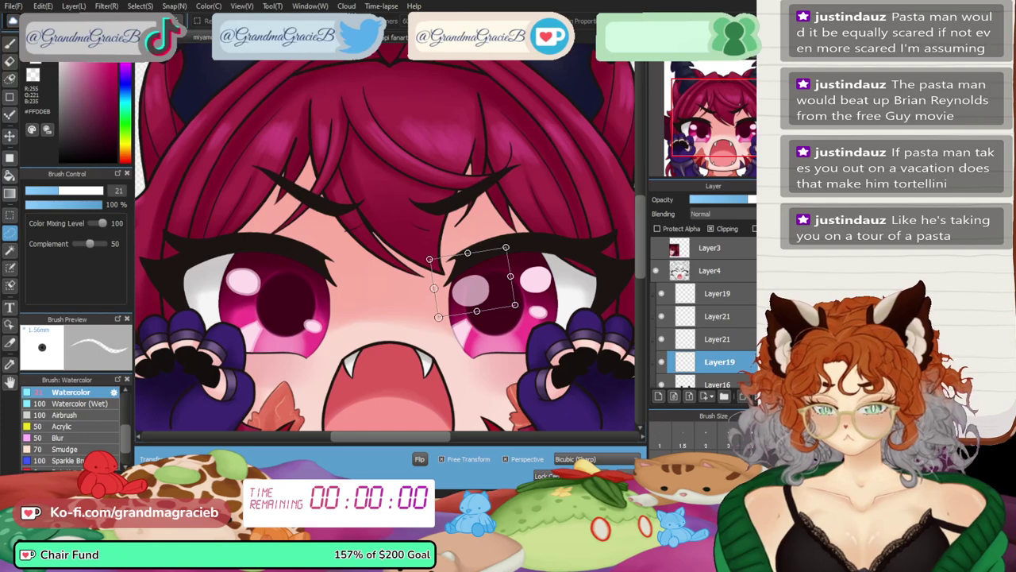
left_click_drag(467, 252, 436, 296)
key("Return")
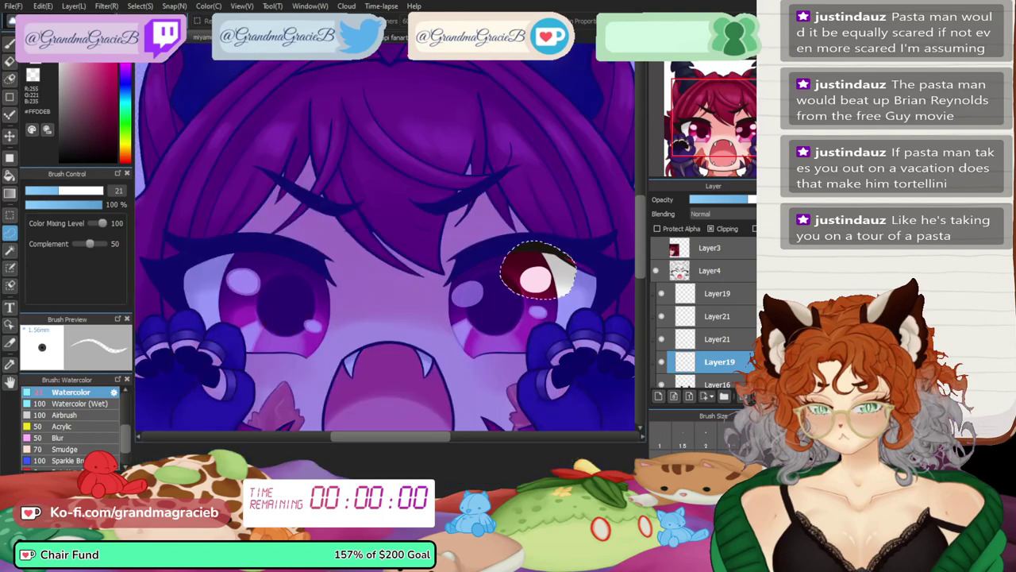
key("ctrl+d")
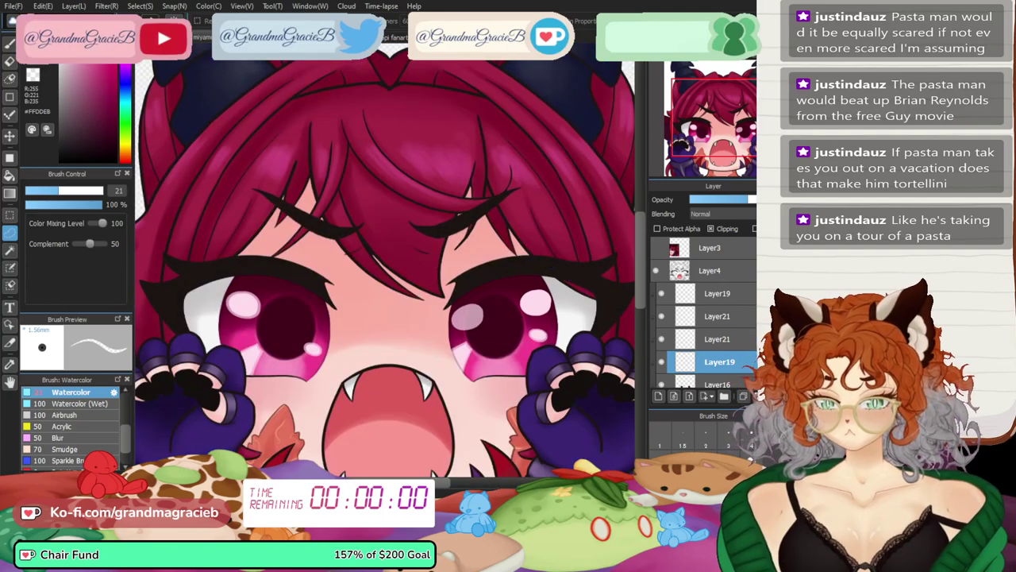
- Undo the translucent highlight's move and rotation, and clear the lasso selection around it
key("ctrl+z")
key("ctrl+z")
key("ctrl+z")
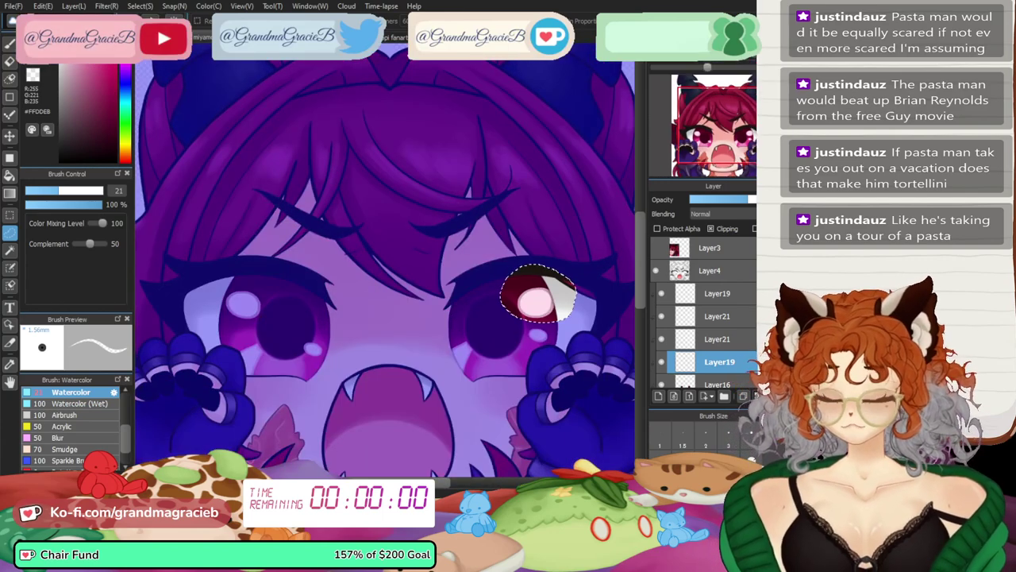
key("ctrl+minus")
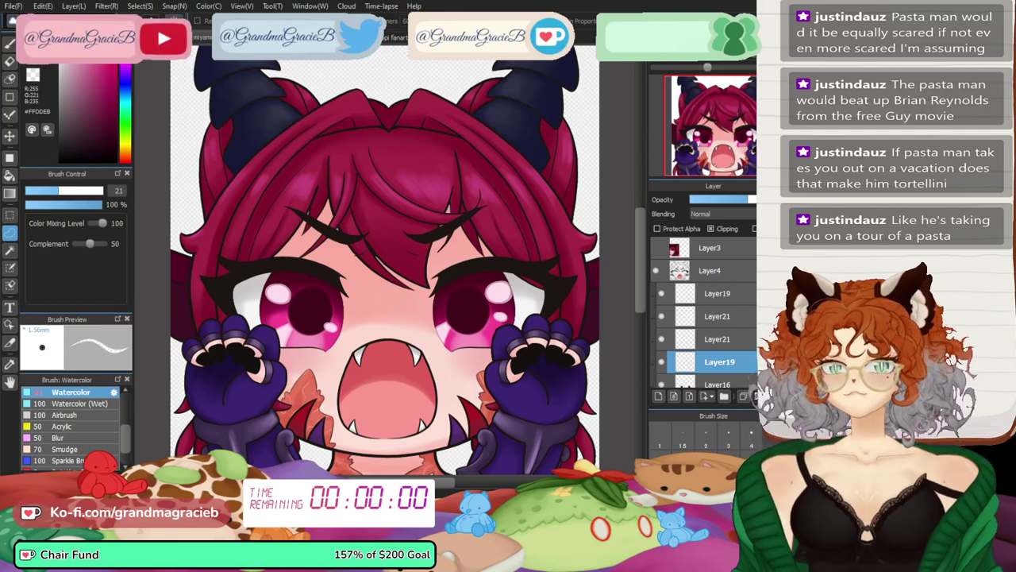
- Merge the clipped Layer17, Layer18 and Layer16 down into the iris layer one after another
scroll(705, 336, "down", 1)
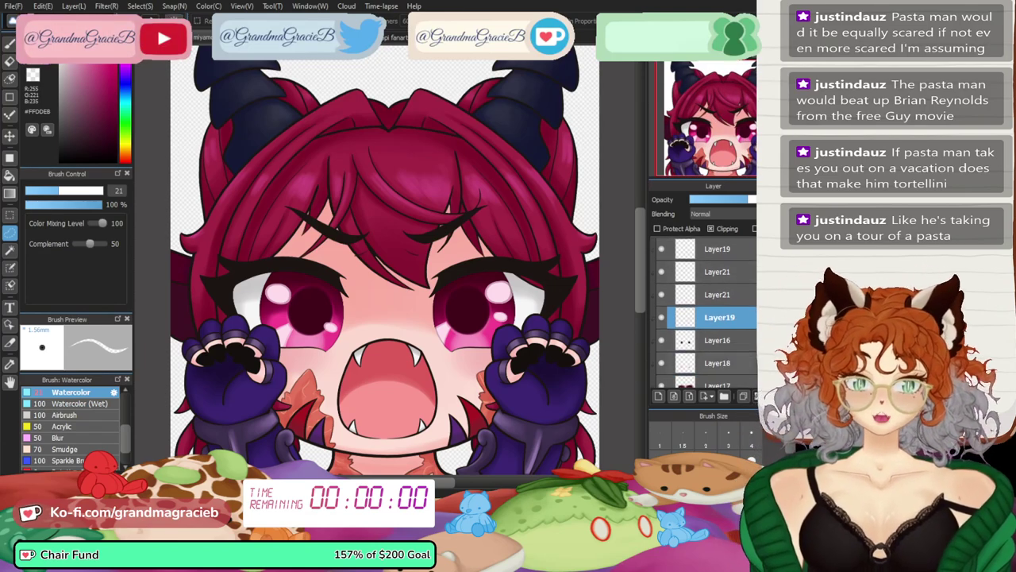
scroll(705, 336, "down", 1)
left_click(718, 336)
key("ctrl+e")
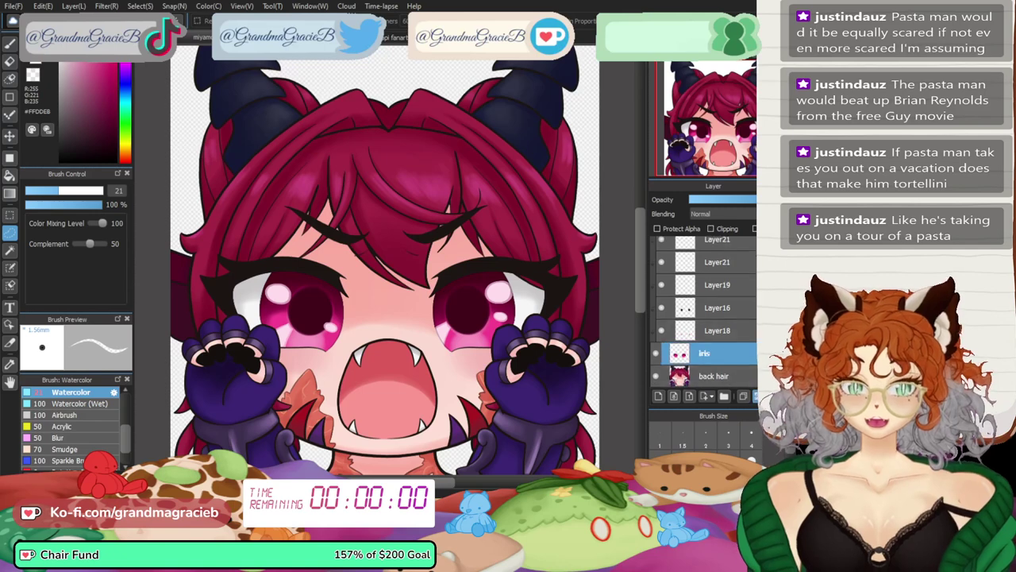
left_click(719, 331)
key("ctrl+e")
left_click(719, 331)
key("ctrl+e")
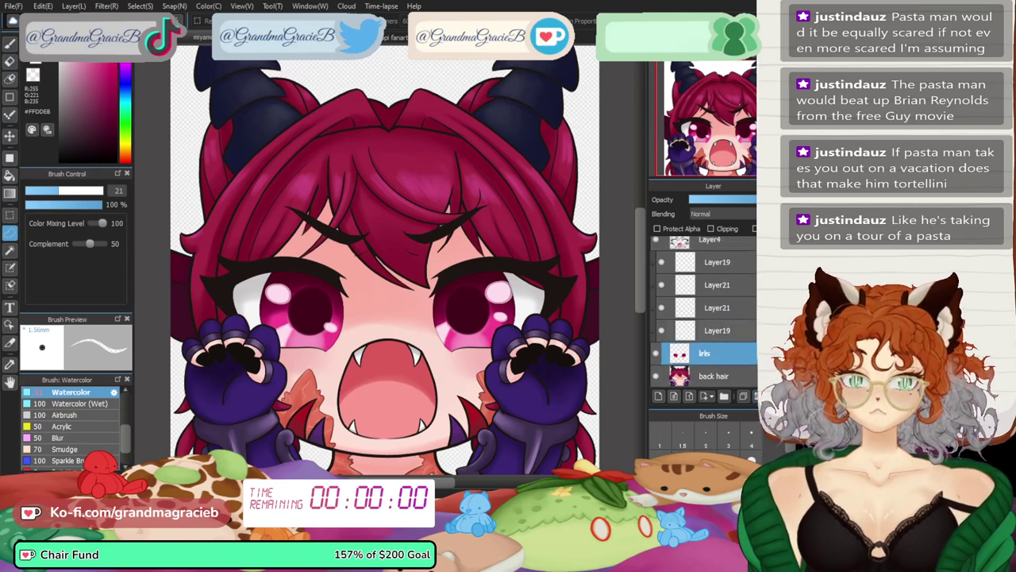
- Merge the four clipped shine highlight layers, both Layer19 and both Layer21, down into the iris layer
left_click(719, 331)
key("ctrl+e")
left_click(719, 331)
key("ctrl+e")
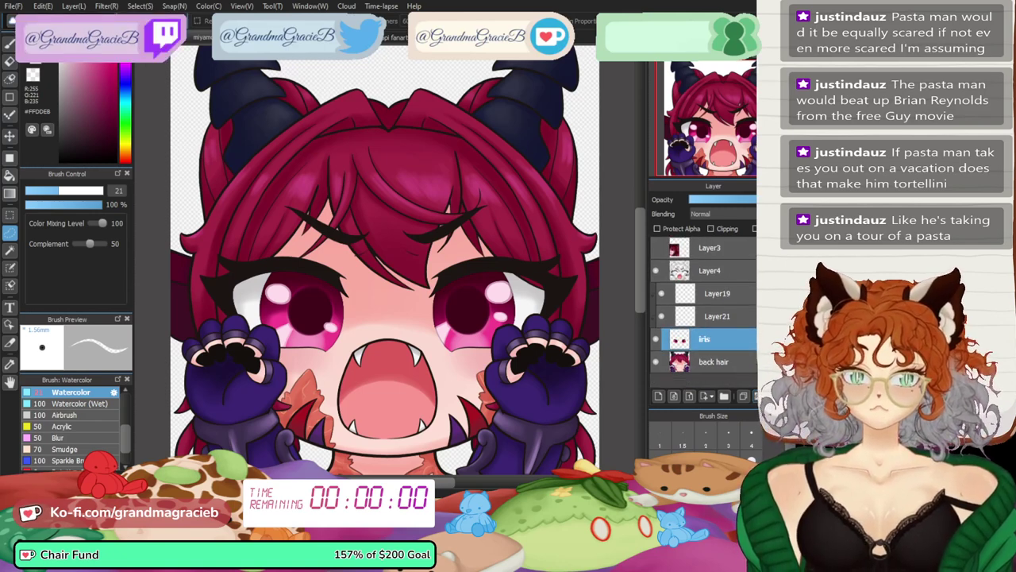
left_click(718, 317)
key("ctrl+e")
key("alt+bracketright")
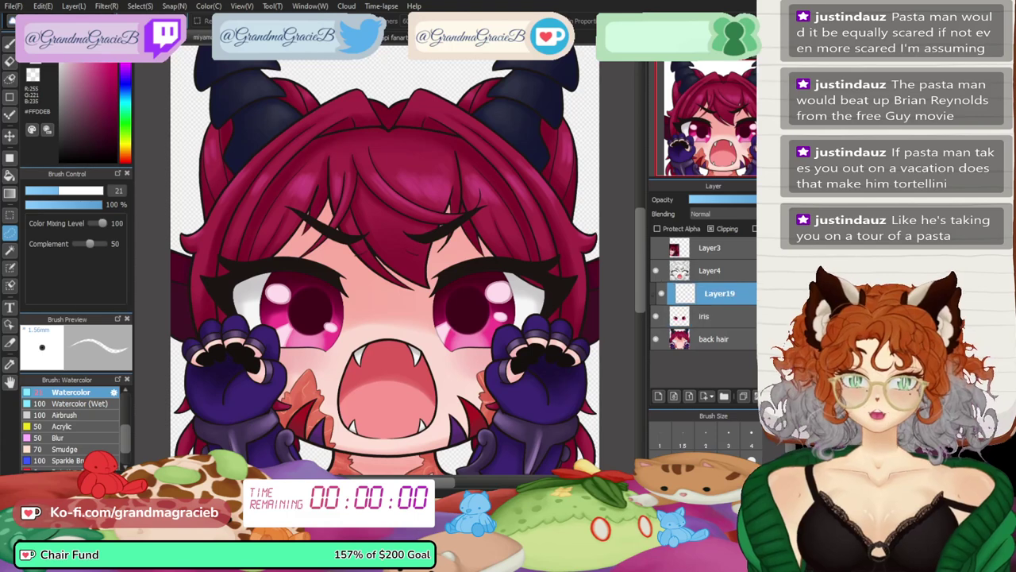
key("ctrl+e")
- Merge the iris layer, the Layer4 line art and Layer3 down into the back hair layer
key("ctrl+e")
key("alt+bracketright")
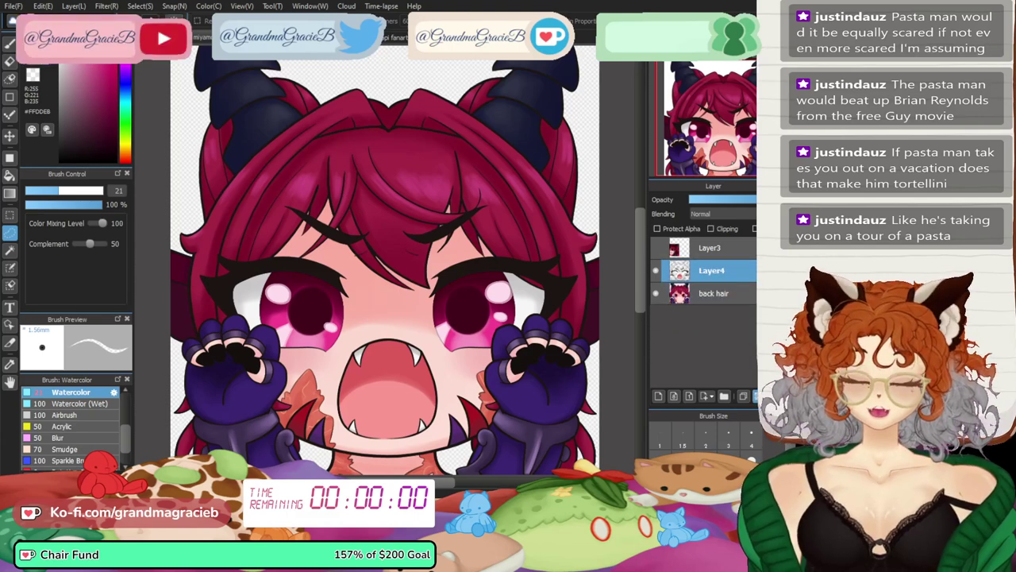
key("ctrl+e")
key("alt+bracketright")
key("ctrl+e")
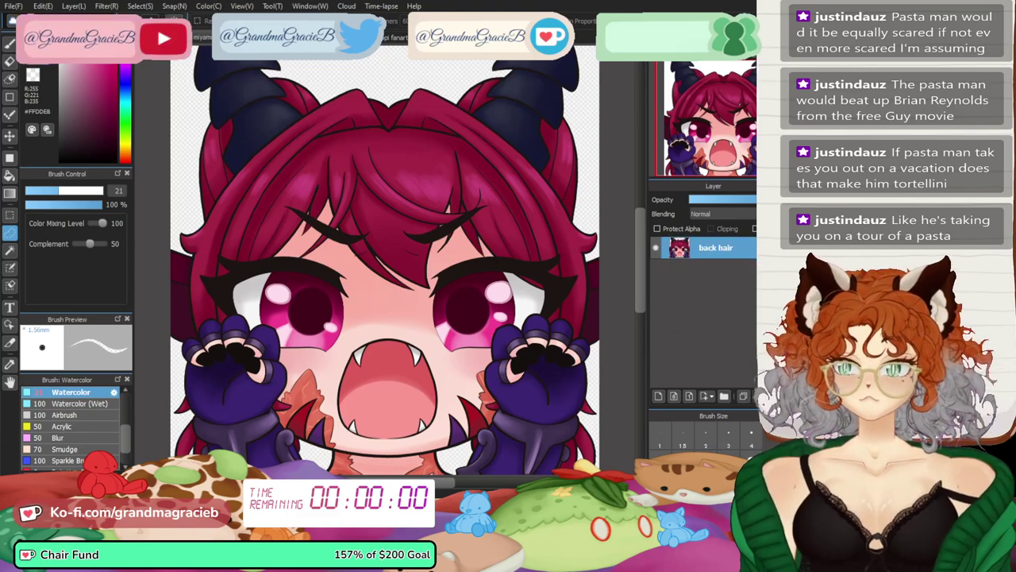